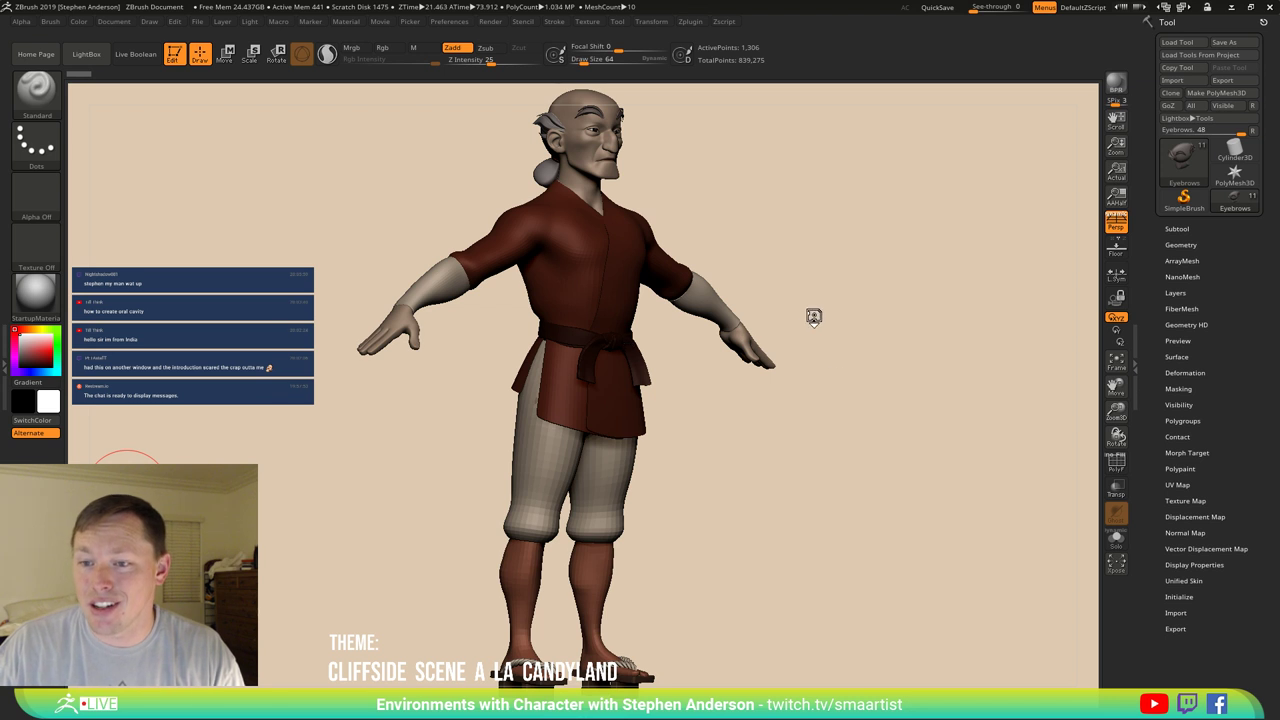
Orbit and zoom around the character from a front view to a side profile.
drag(833, 279, 827, 272)
mouse_move(808, 214)
alt+mouse_down()
mouse_move(757, 286)
mouse_move(719, 287)
mouse_move(714, 263)
mouse_move(686, 263)
mouse_move(763, 271)
mouse_move(737, 286)
mouse_move(765, 284)
alt+mouse_up()
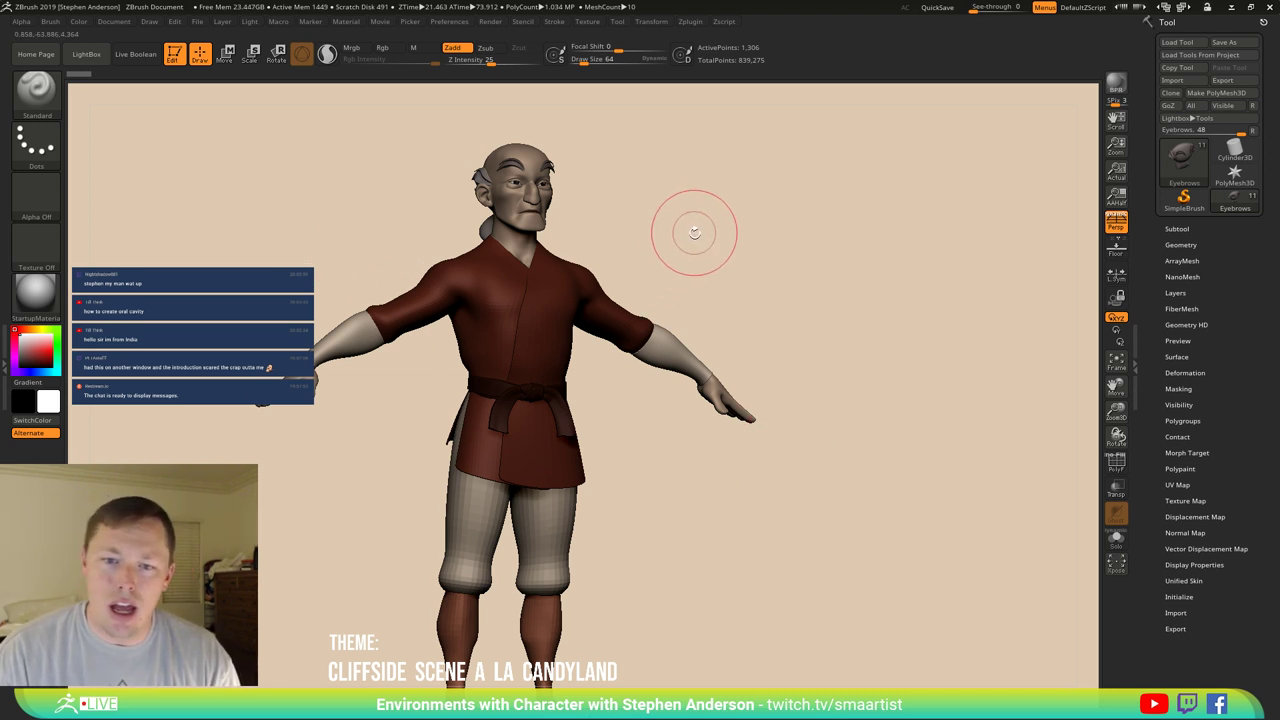
mouse_move(691, 231)
mouse_down()
mouse_move(686, 271)
mouse_move(743, 277)
mouse_move(627, 263)
mouse_move(686, 286)
mouse_move(623, 277)
mouse_move(657, 297)
mouse_move(593, 394)
mouse_up()
Select the ArmWraps subtool, switch to the Move brush and show the polygon wireframe.
key(n)
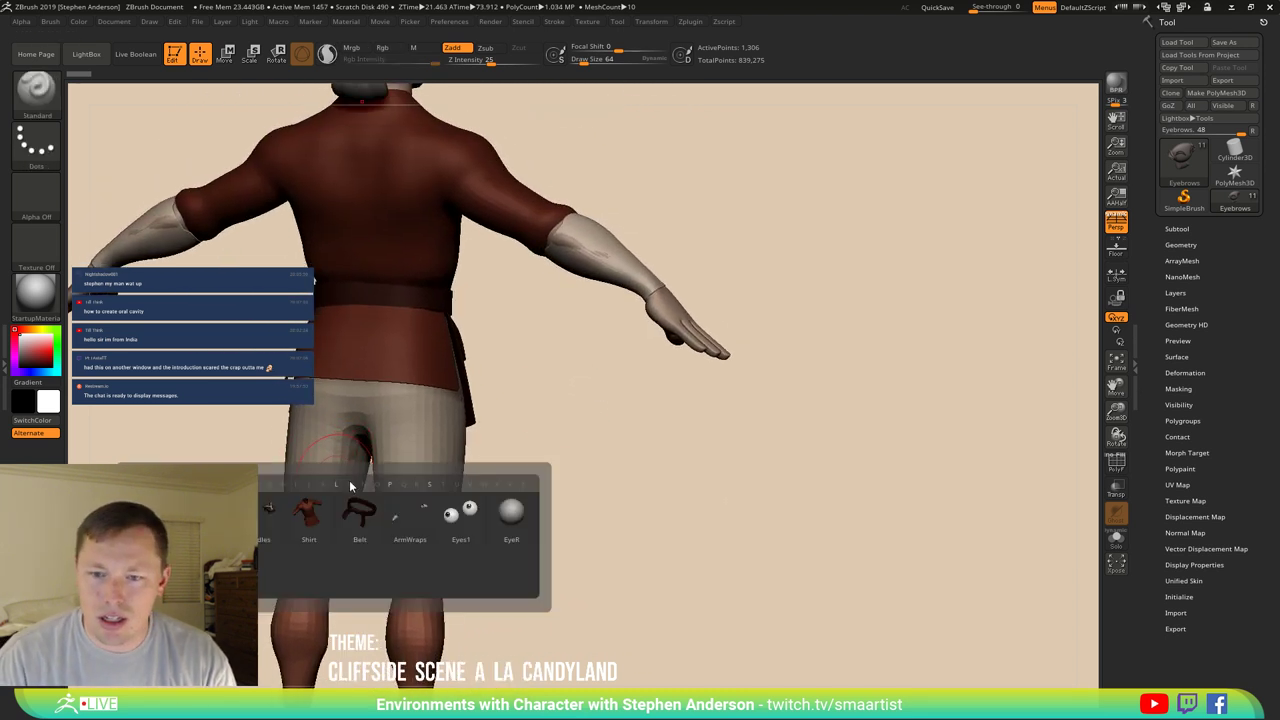
alt+click(340, 476)
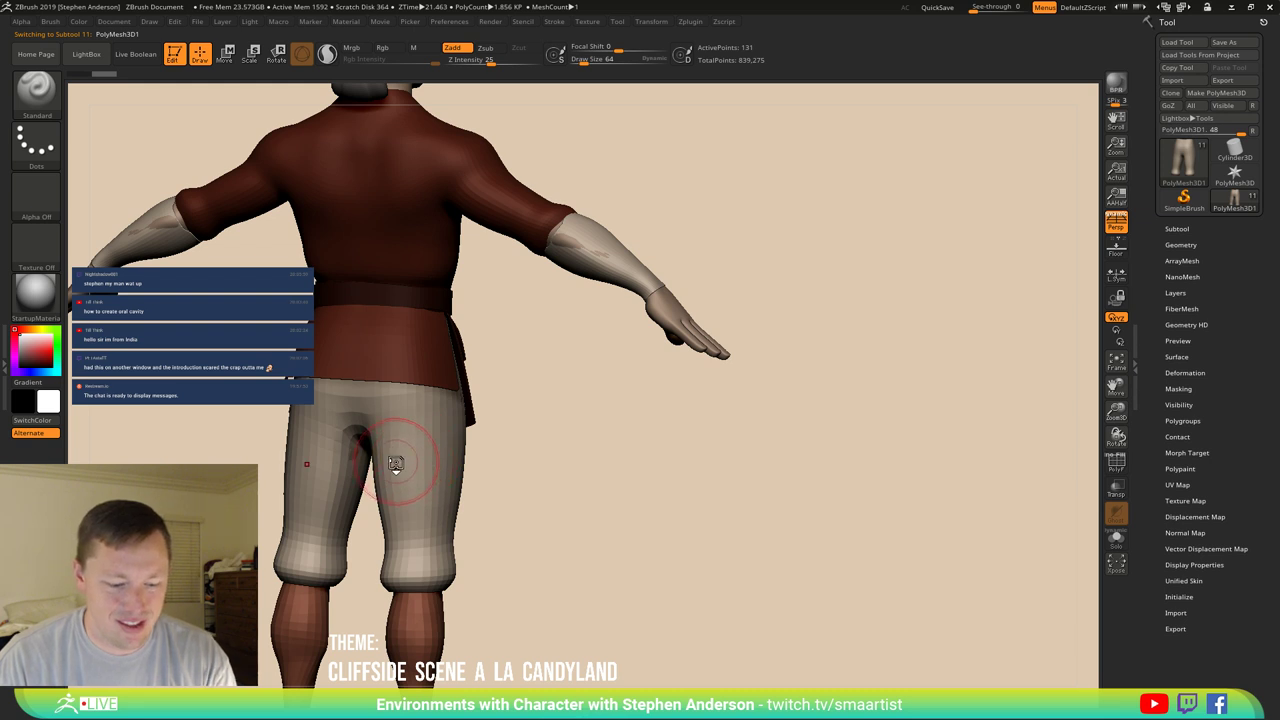
key(b)
key(m)
key(v)
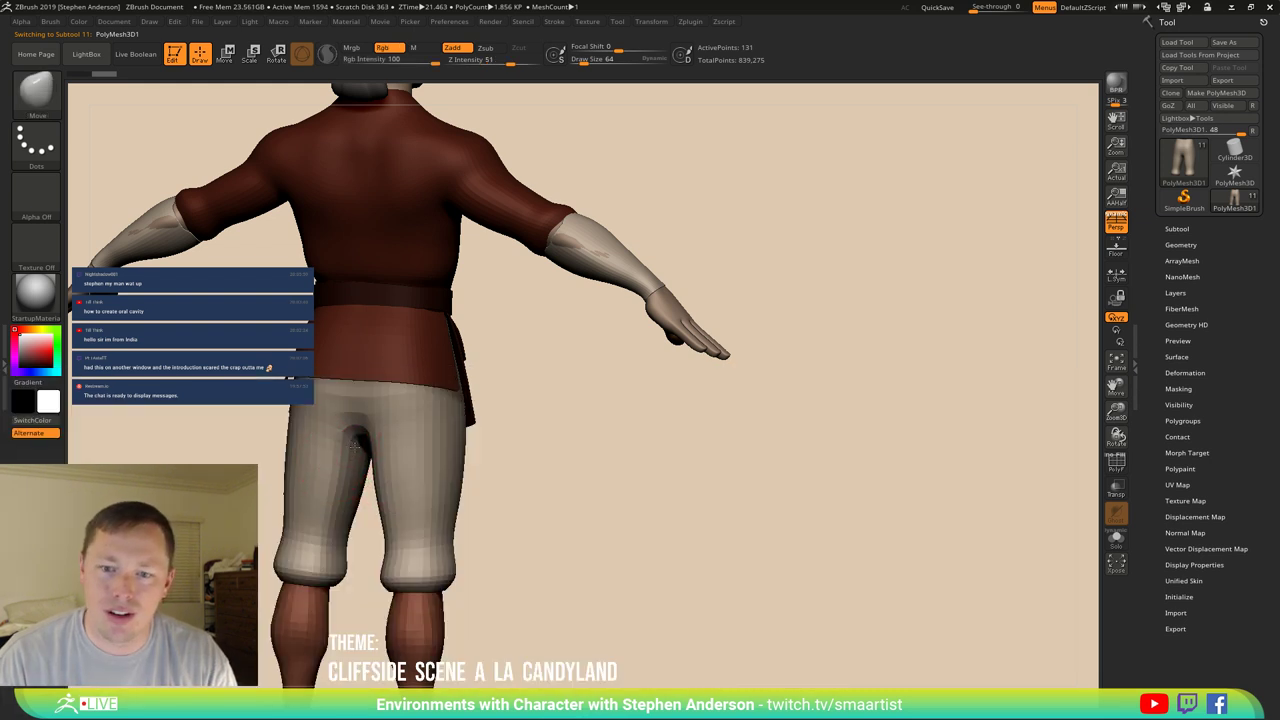
mouse_move(472, 445)
mouse_down()
mouse_move(491, 372)
mouse_move(466, 356)
mouse_up()
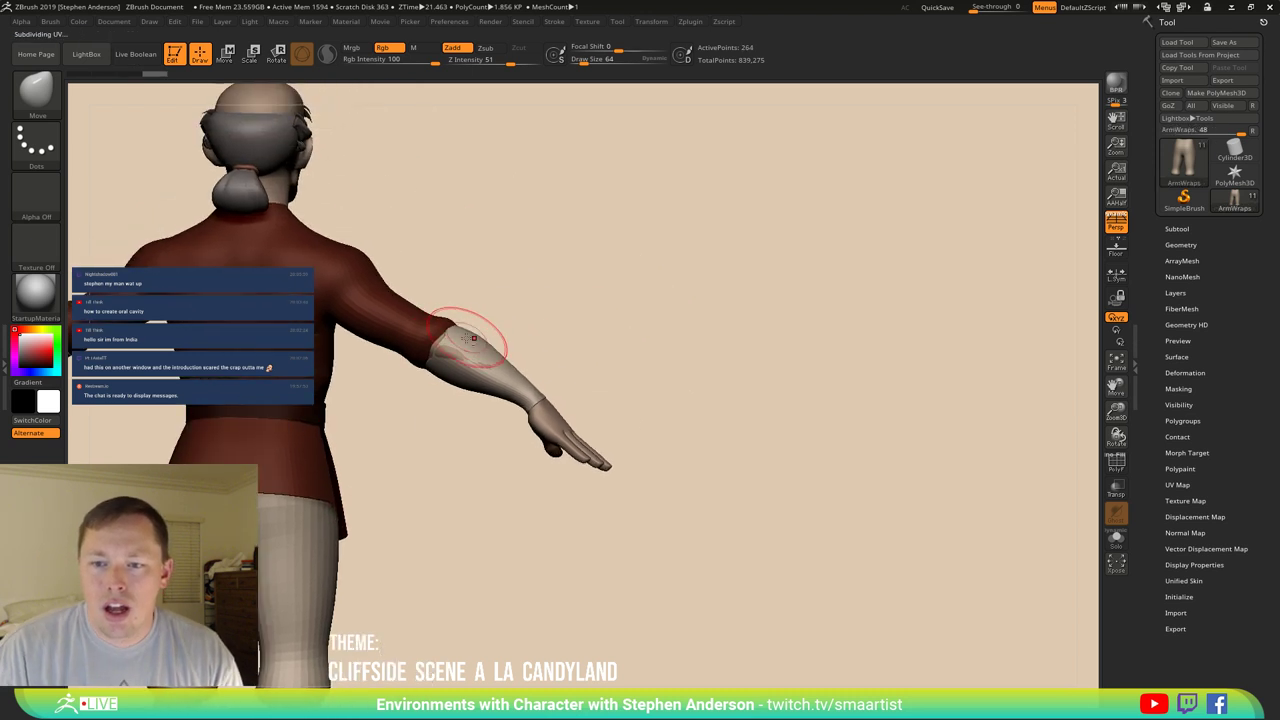
key(shift+f)
ctrl+right_drag(443, 350, 934, 519)
Solo the ArmWraps mesh, crease its open rim edges, then turn Solo off.
click(1117, 541)
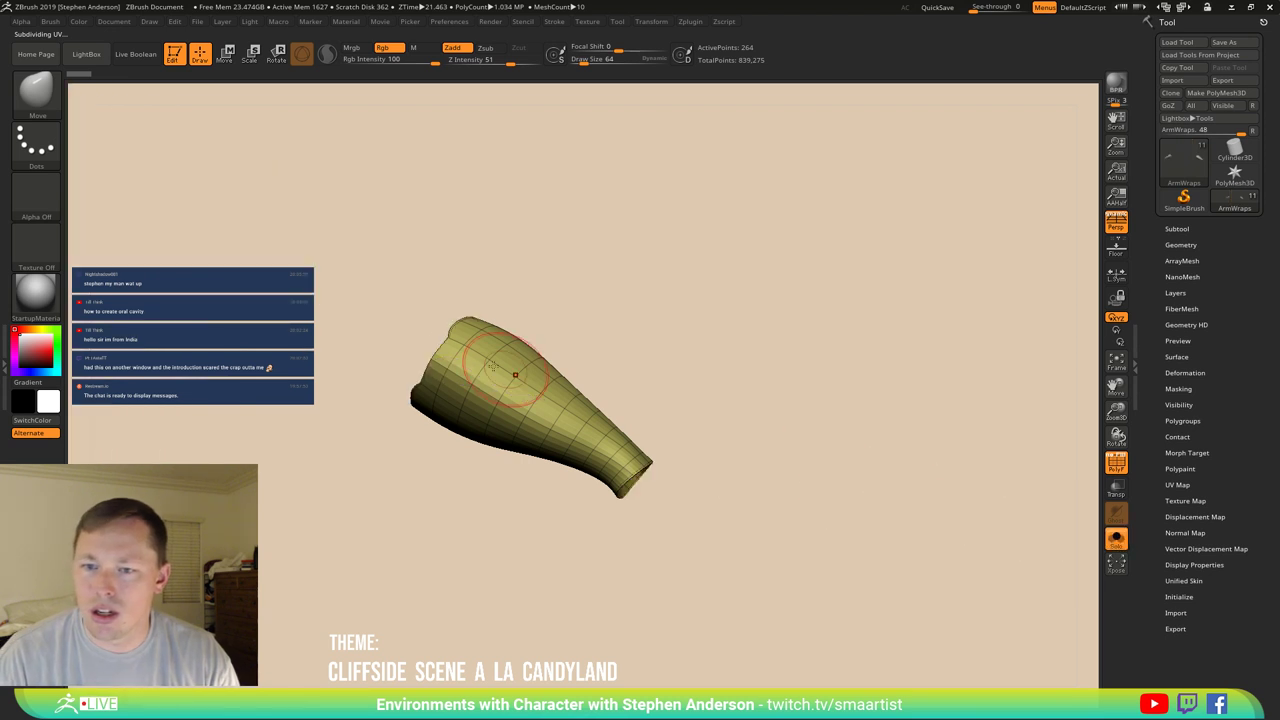
mouse_move(520, 400)
right_down()
mouse_move(440, 350)
mouse_move(480, 420)
mouse_move(386, 398)
right_up()
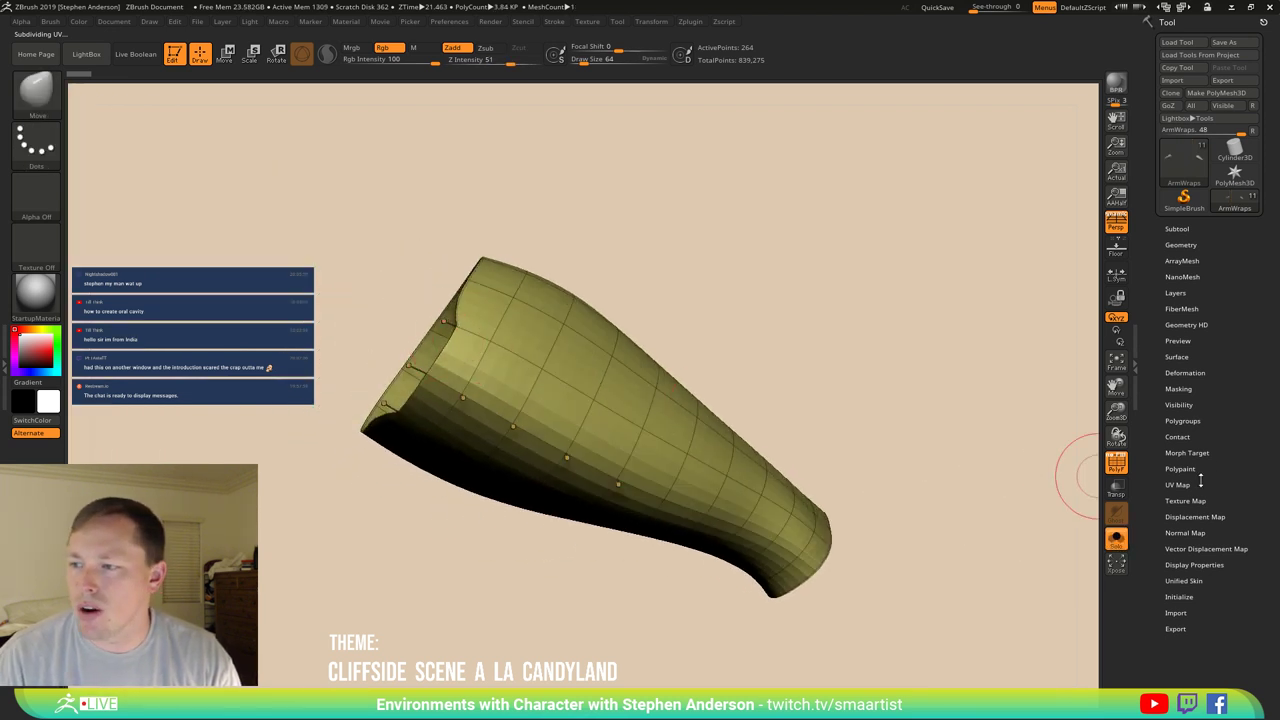
click(1181, 245)
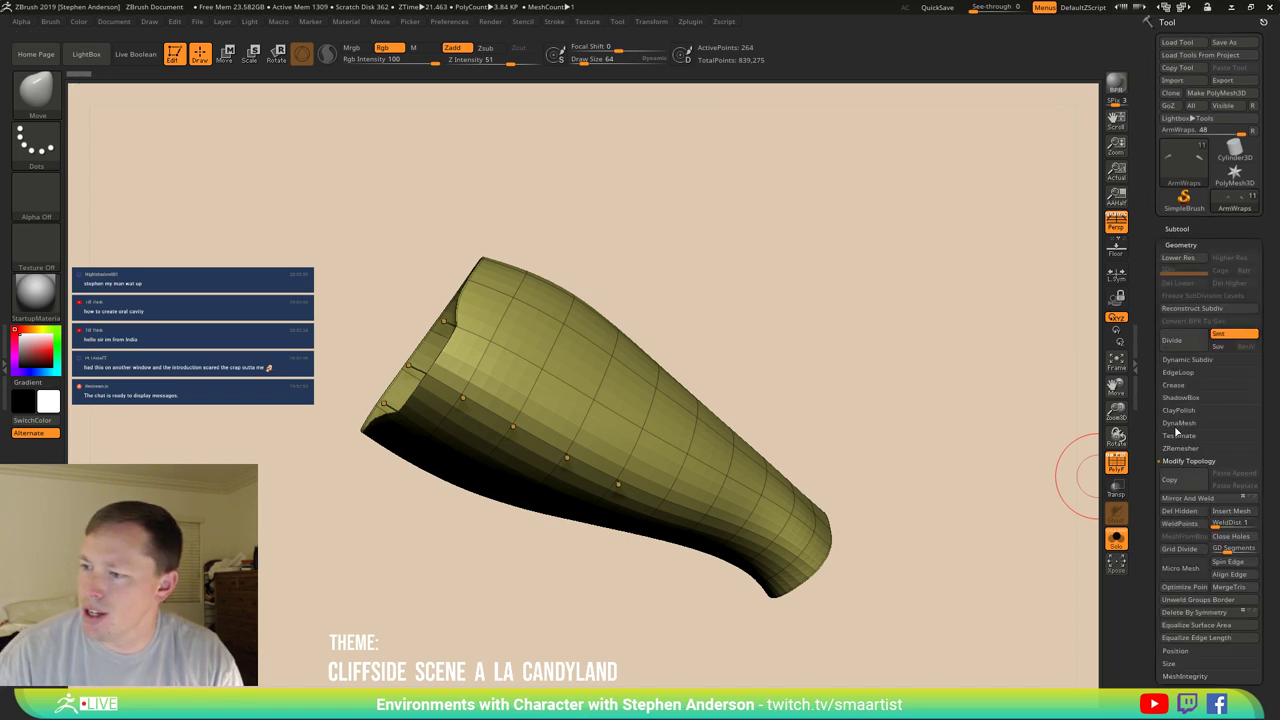
click(1178, 387)
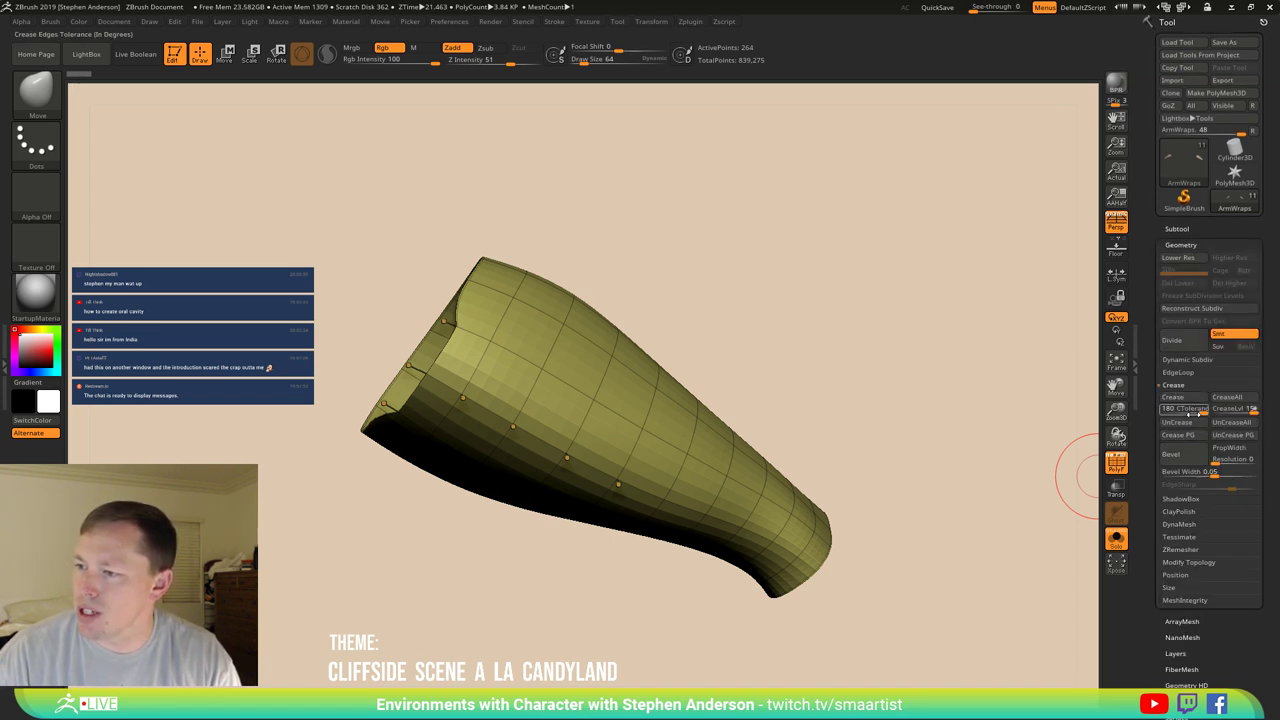
click(1176, 398)
right_drag(740, 371, 513, 383)
click(1117, 540)
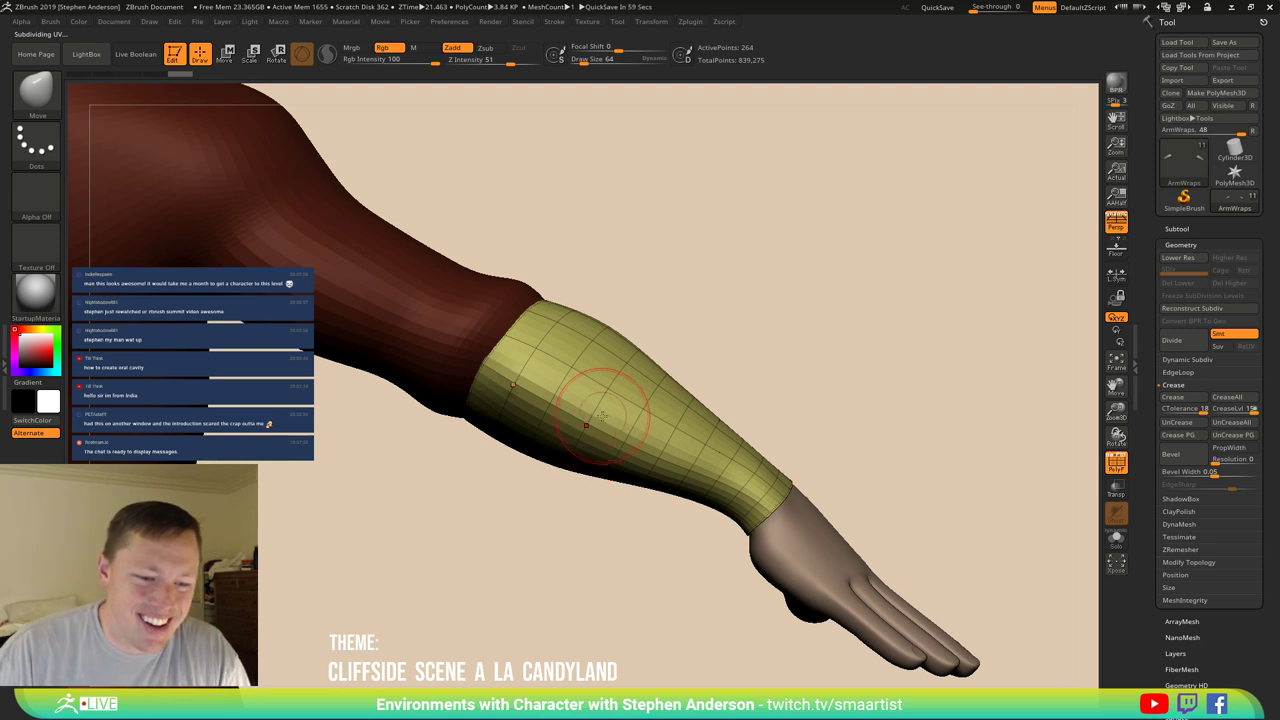
right_drag(606, 471, 499, 417)
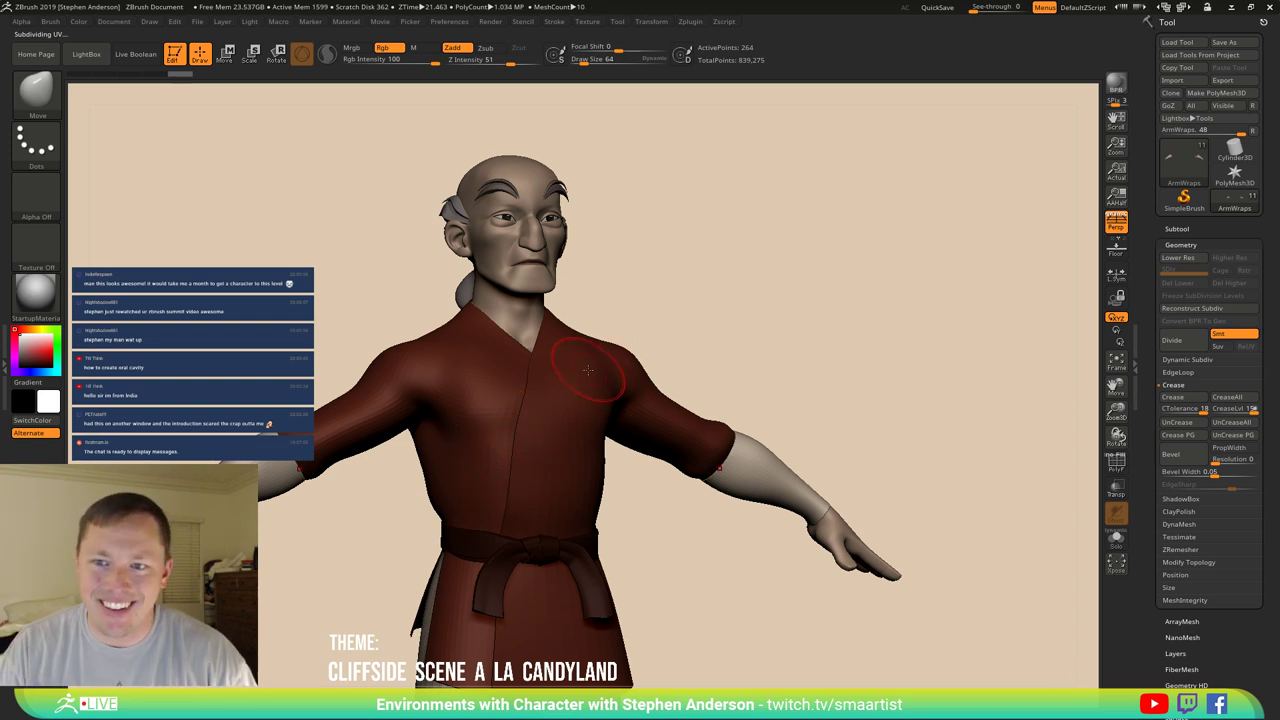
Select Char_03, drop SDiv to the lowest level and back to 2, and turn Dynamic Subdiv off.
mouse_move(600, 390)
right_down()
mouse_move(490, 248)
mouse_move(523, 334)
mouse_move(942, 626)
right_up()
key(space)
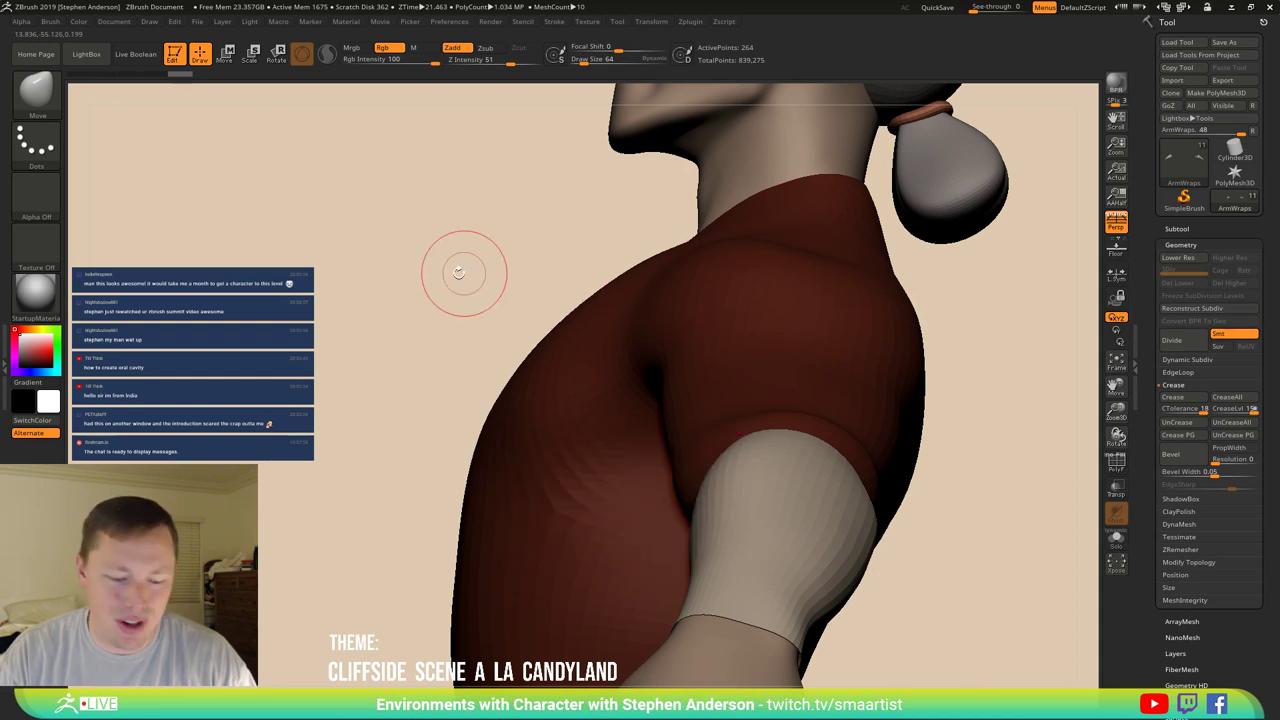
mouse_move(457, 271)
right_down()
mouse_move(429, 277)
mouse_move(506, 282)
mouse_move(629, 391)
mouse_move(505, 293)
mouse_move(538, 313)
mouse_move(520, 295)
mouse_move(450, 280)
mouse_move(497, 268)
mouse_move(485, 190)
right_up()
alt+click(487, 276)
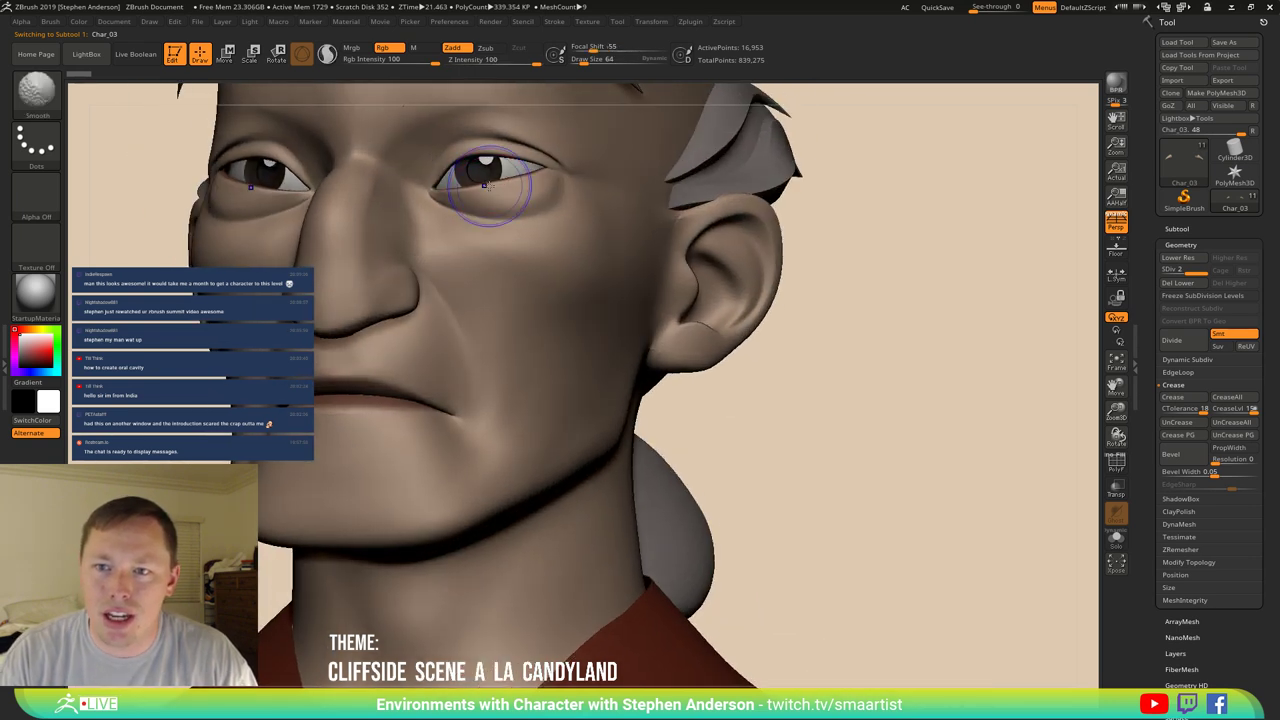
key(shift+d)
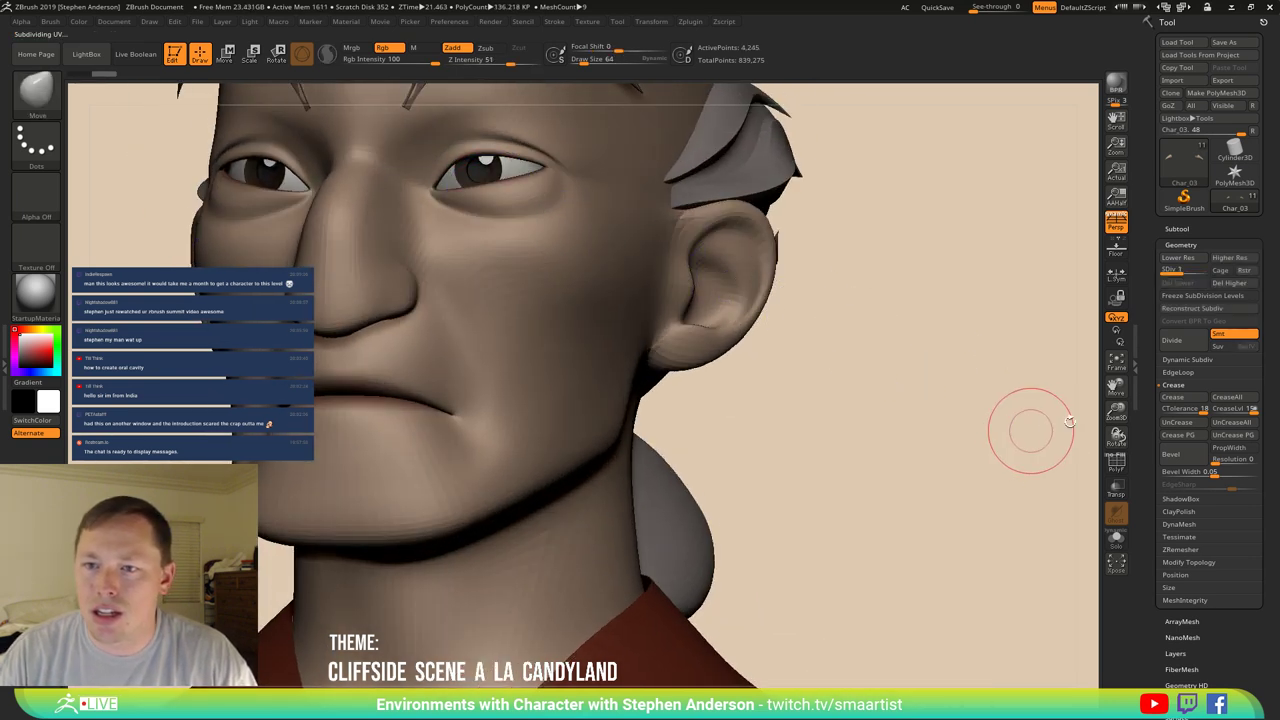
key(d)
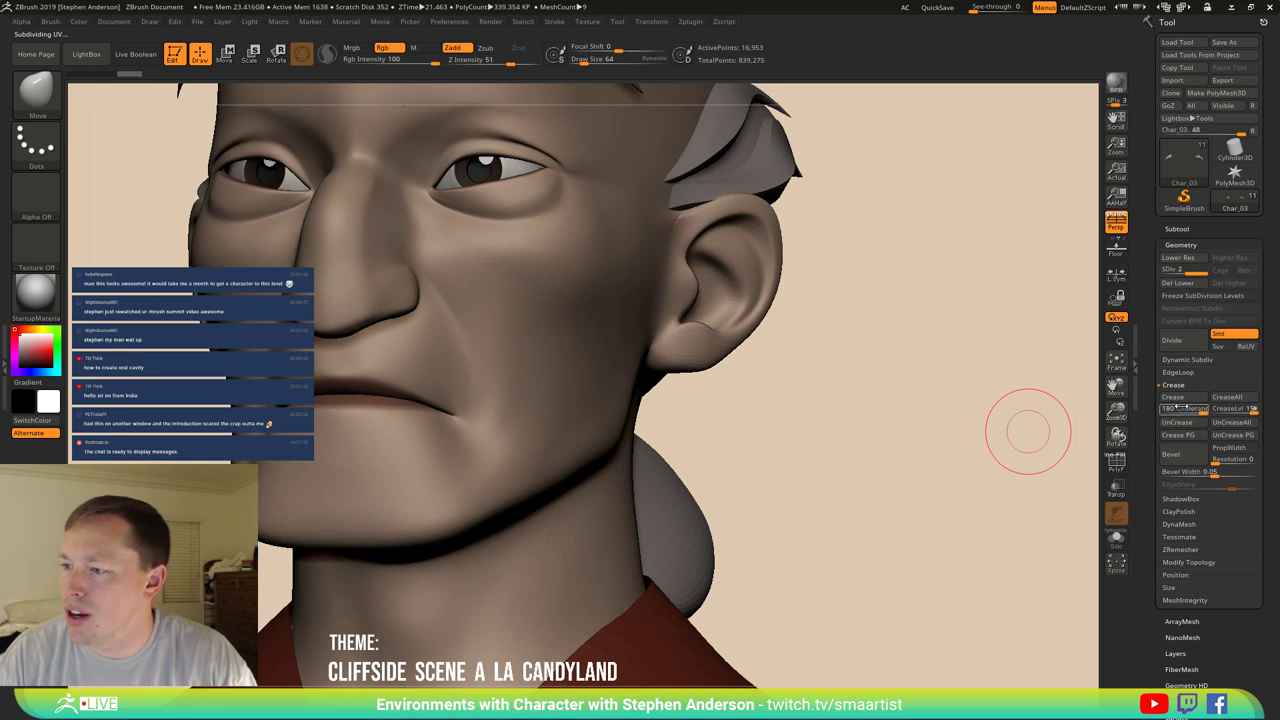
click(1185, 360)
click(1186, 372)
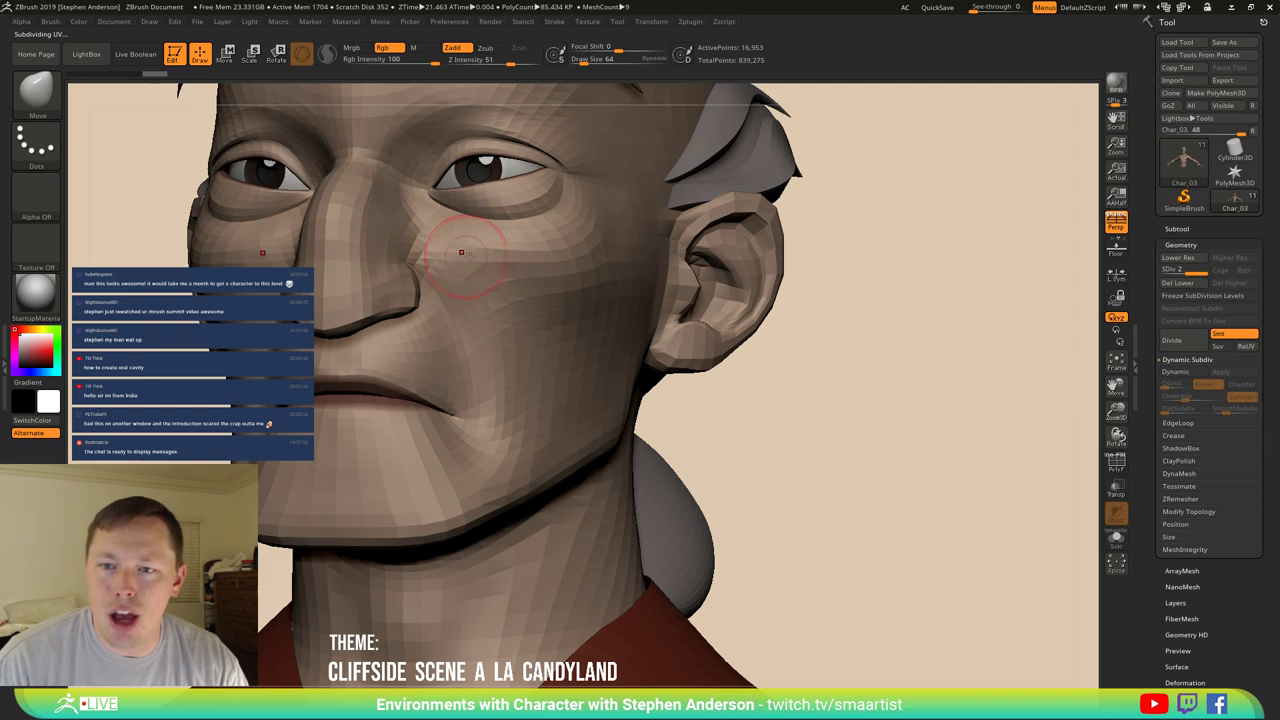
Shrink the Move brush to size 32 and push the cheek from side views.
mouse_move(480, 289)
right_down()
mouse_move(460, 325)
mouse_move(457, 278)
right_up()
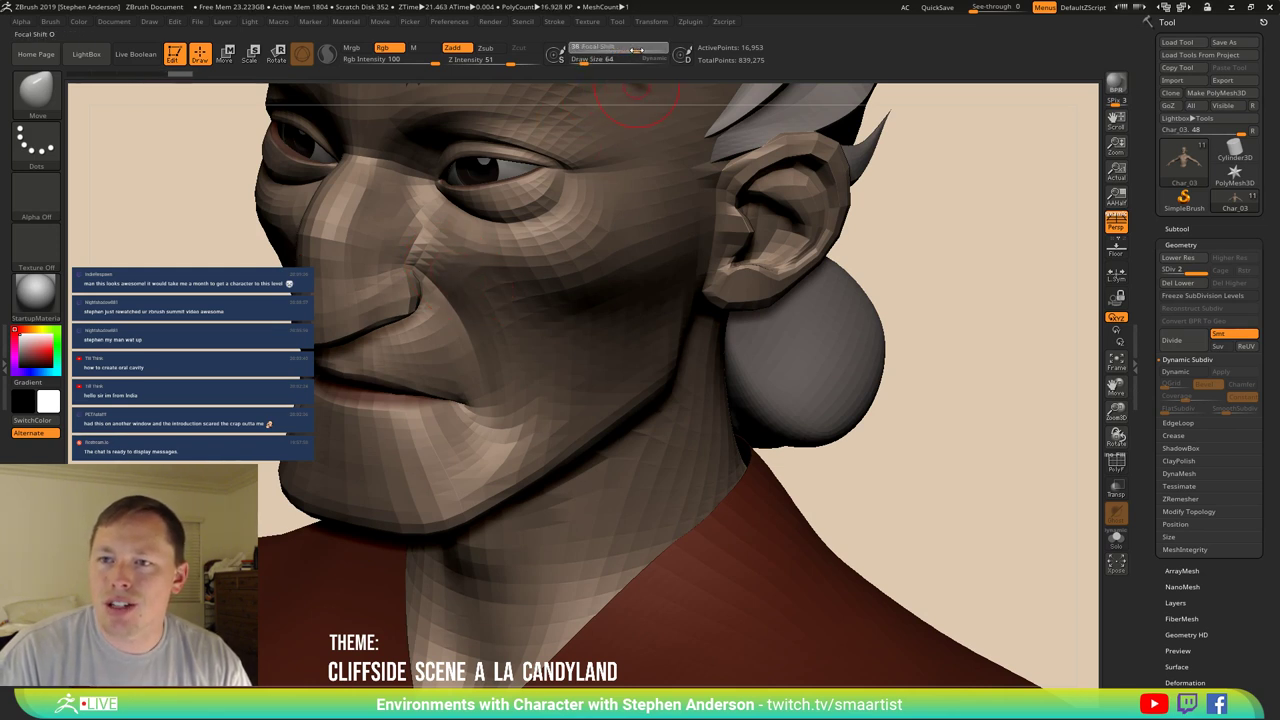
right_drag(469, 274, 380, 276)
key(s)
mouse_move(451, 266)
mouse_down()
mouse_move(429, 278)
mouse_move(409, 264)
mouse_up()
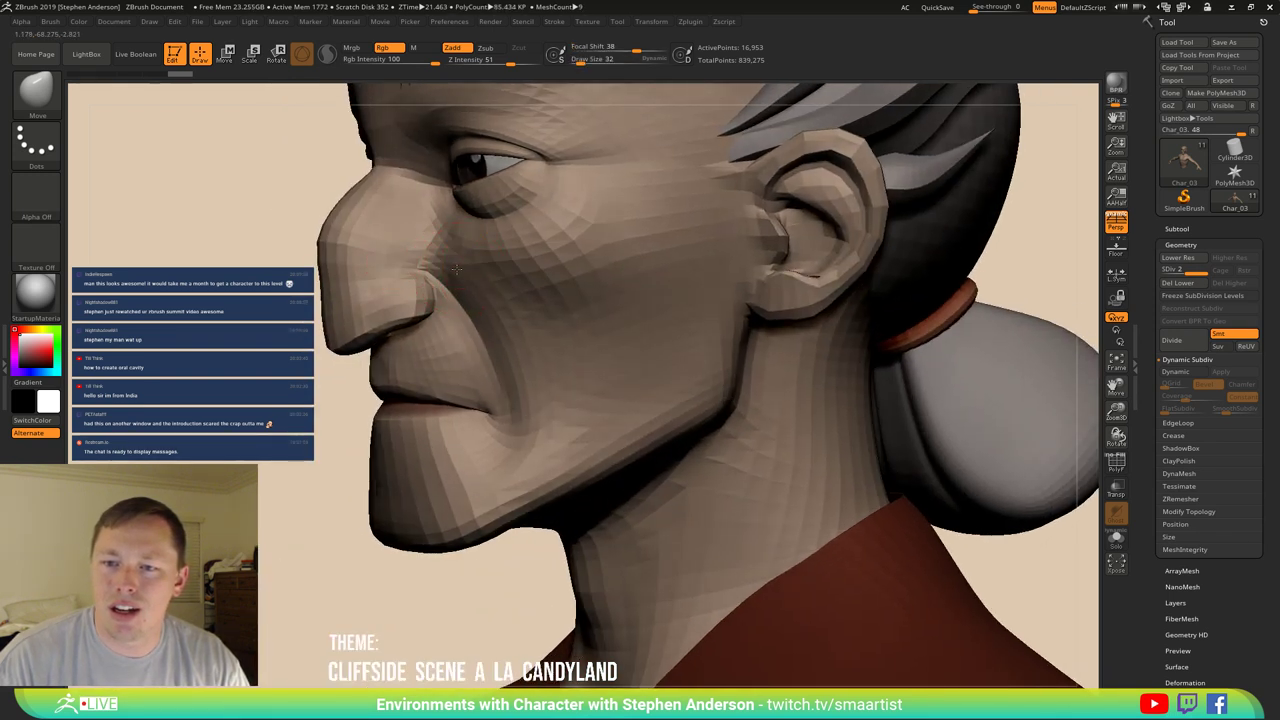
key(ctrl)
key(f)
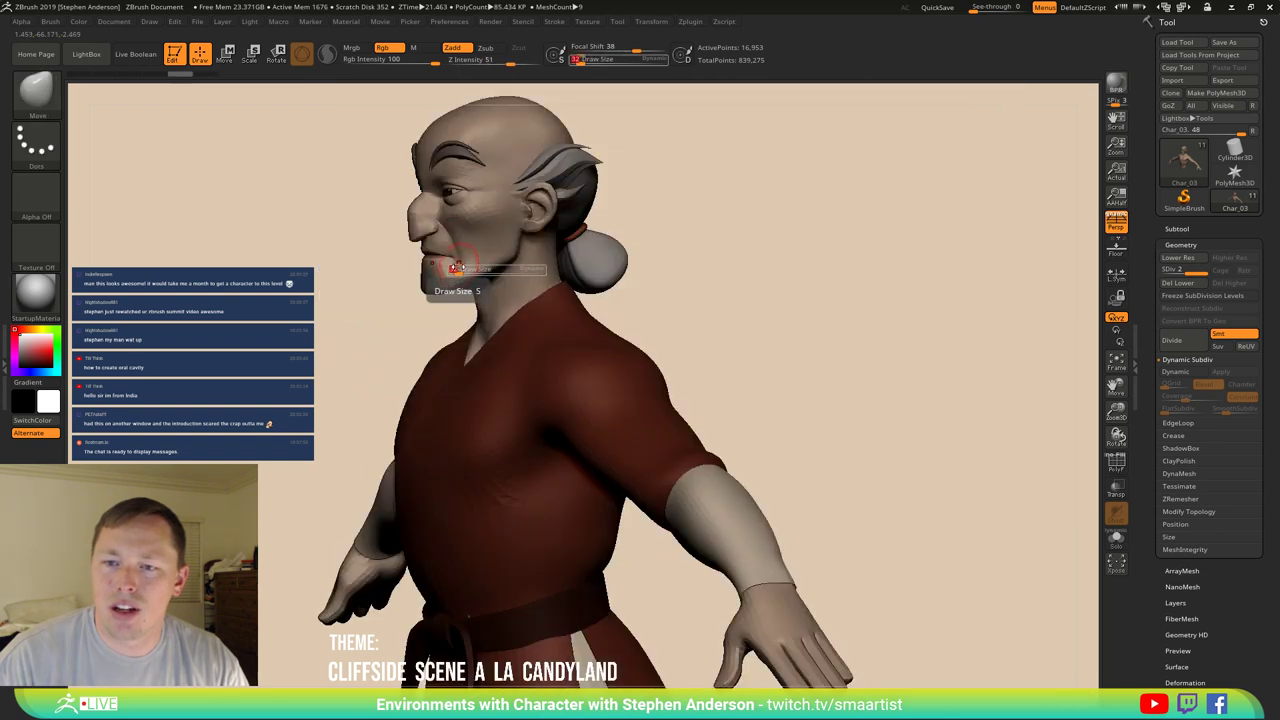
key(s)
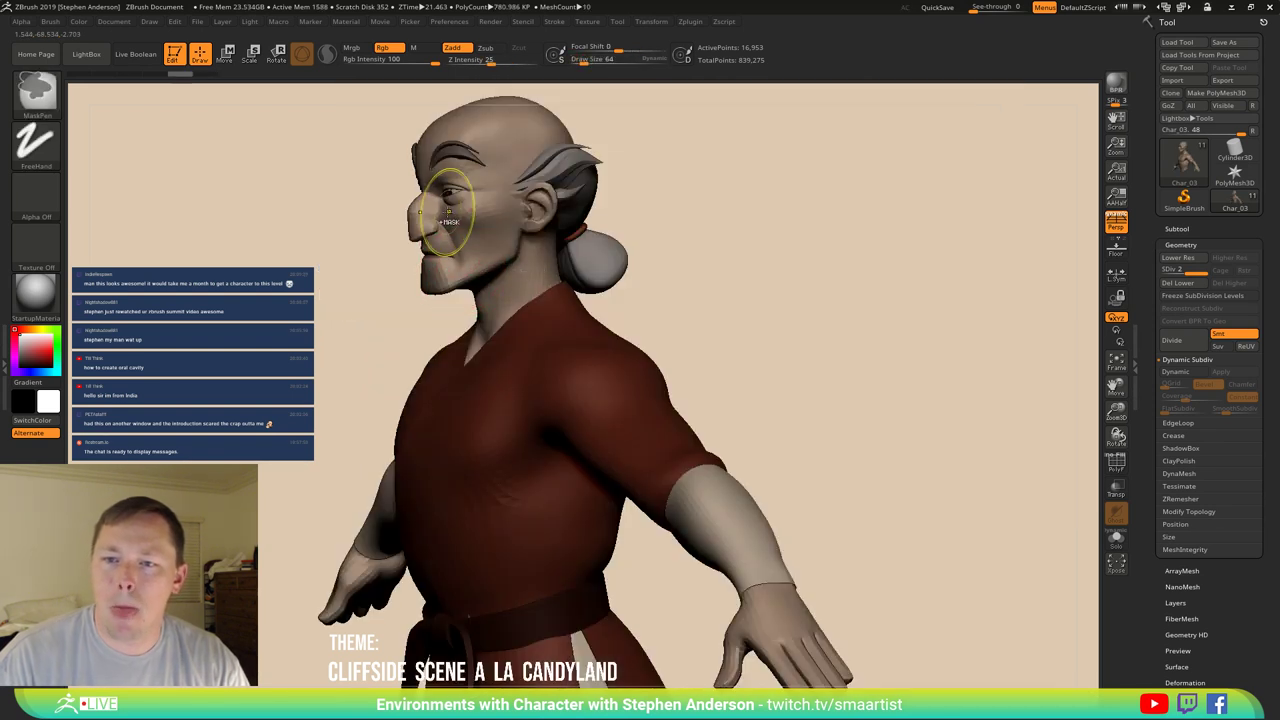
mouse_move(458, 270)
ctrl+right_down()
mouse_move(562, 346)
mouse_move(480, 280)
ctrl+right_up()
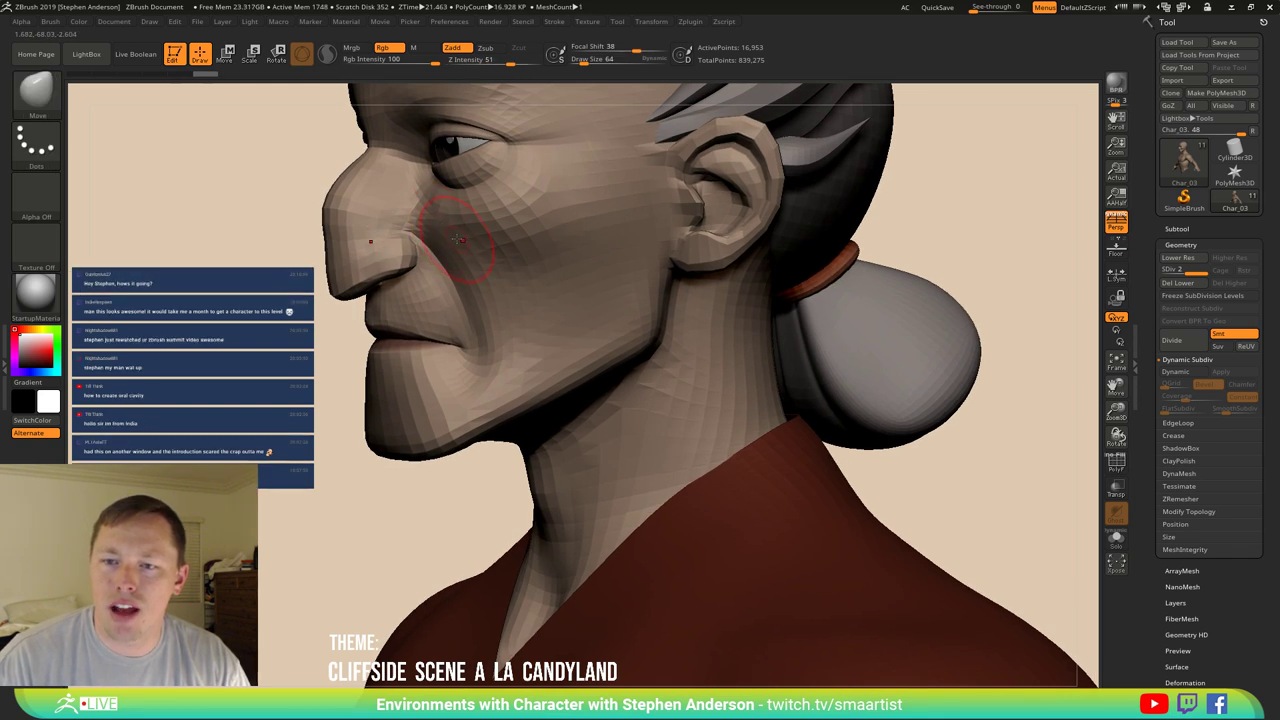
mouse_move(428, 213)
right_down()
mouse_move(465, 232)
mouse_move(460, 215)
right_up()
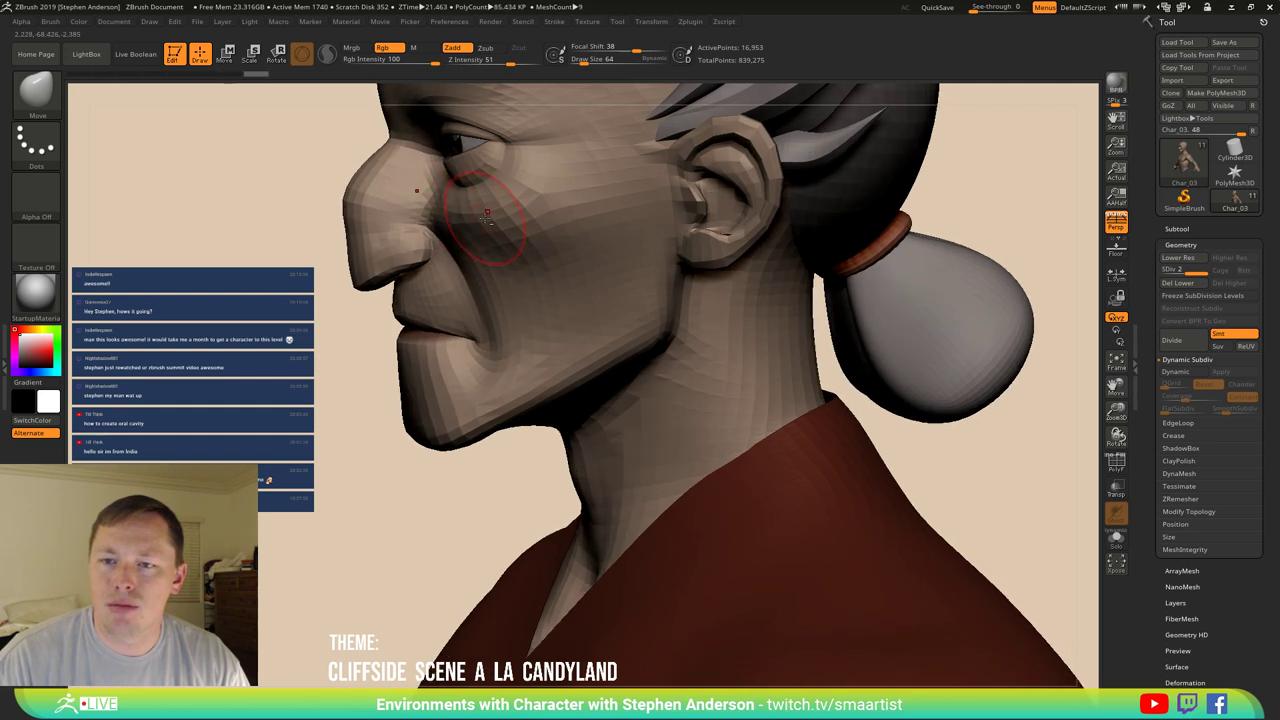
mouse_move(500, 207)
right_down()
mouse_move(510, 234)
mouse_move(691, 223)
mouse_move(660, 206)
mouse_move(600, 218)
mouse_move(663, 226)
mouse_move(523, 229)
mouse_move(640, 236)
mouse_move(500, 263)
right_up()
Lower the Smooth brush intensity to 18 and smooth the cheekbone.
key(shift)
drag(537, 61, 474, 61)
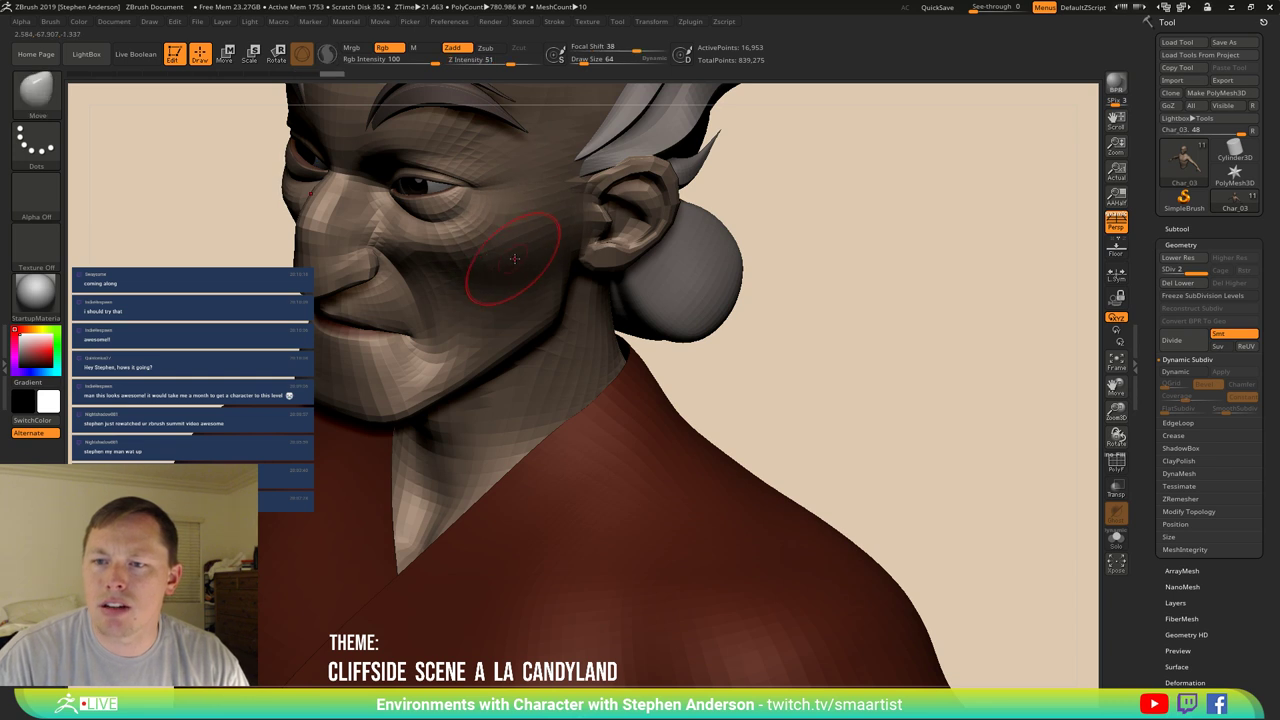
key(shift)
drag(496, 63, 479, 61)
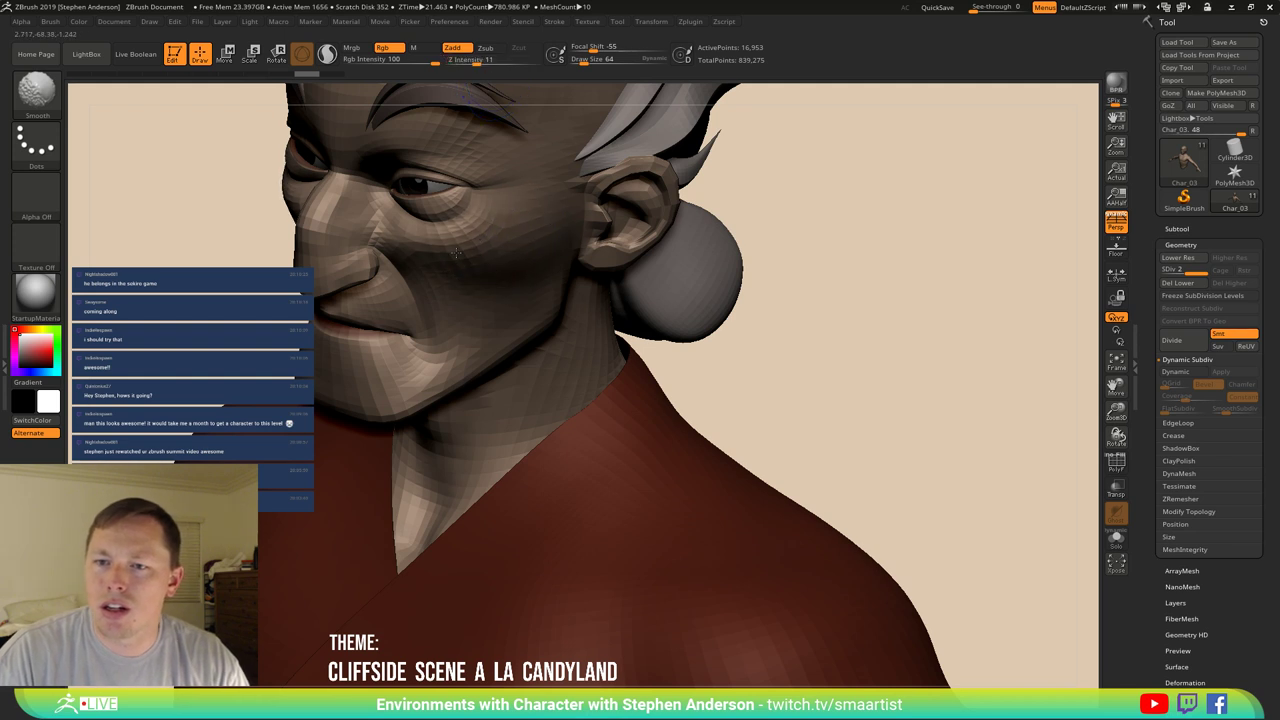
key(shift)
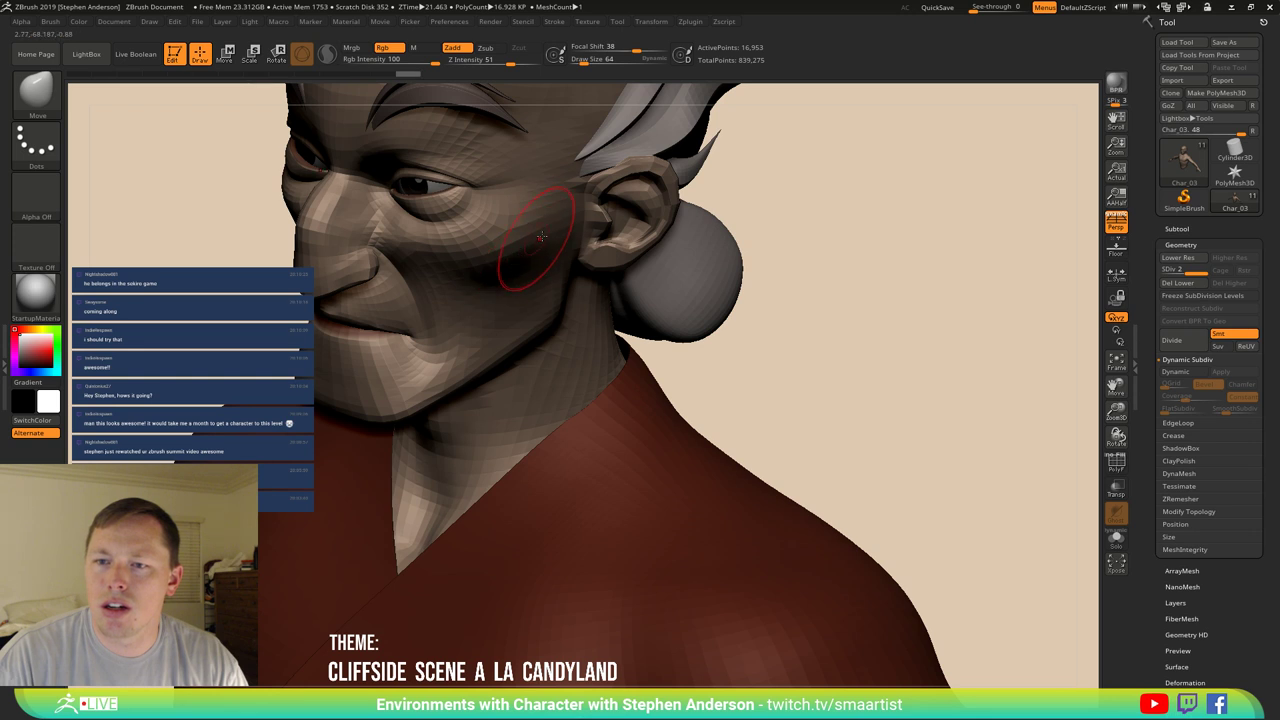
mouse_move(540, 236)
right_down()
mouse_move(500, 236)
mouse_move(550, 246)
mouse_move(515, 221)
mouse_move(492, 239)
mouse_move(538, 302)
mouse_move(480, 229)
right_up()
Reduce the Move brush to size 41 and reshape the right eye area, cheek and jaw.
key(shift)
key(ctrl)
key(ctrl)
key(s)
drag(480, 229, 470, 232)
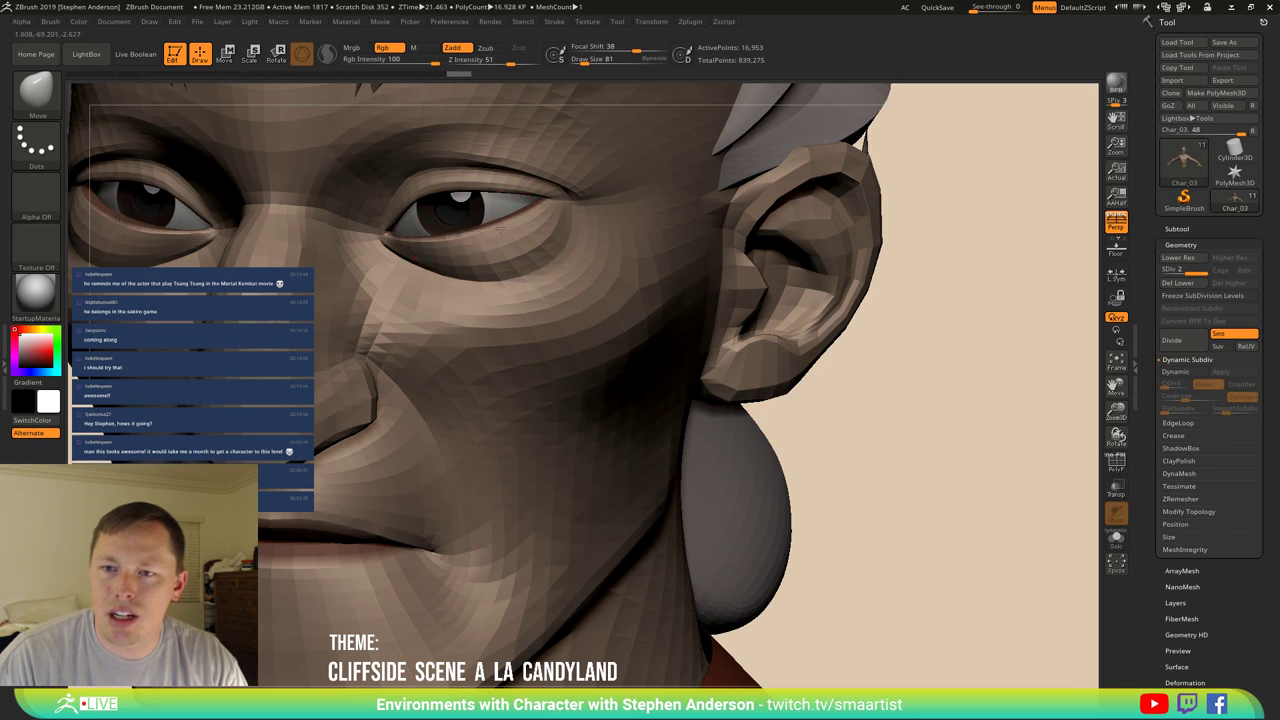
key(ctrl)
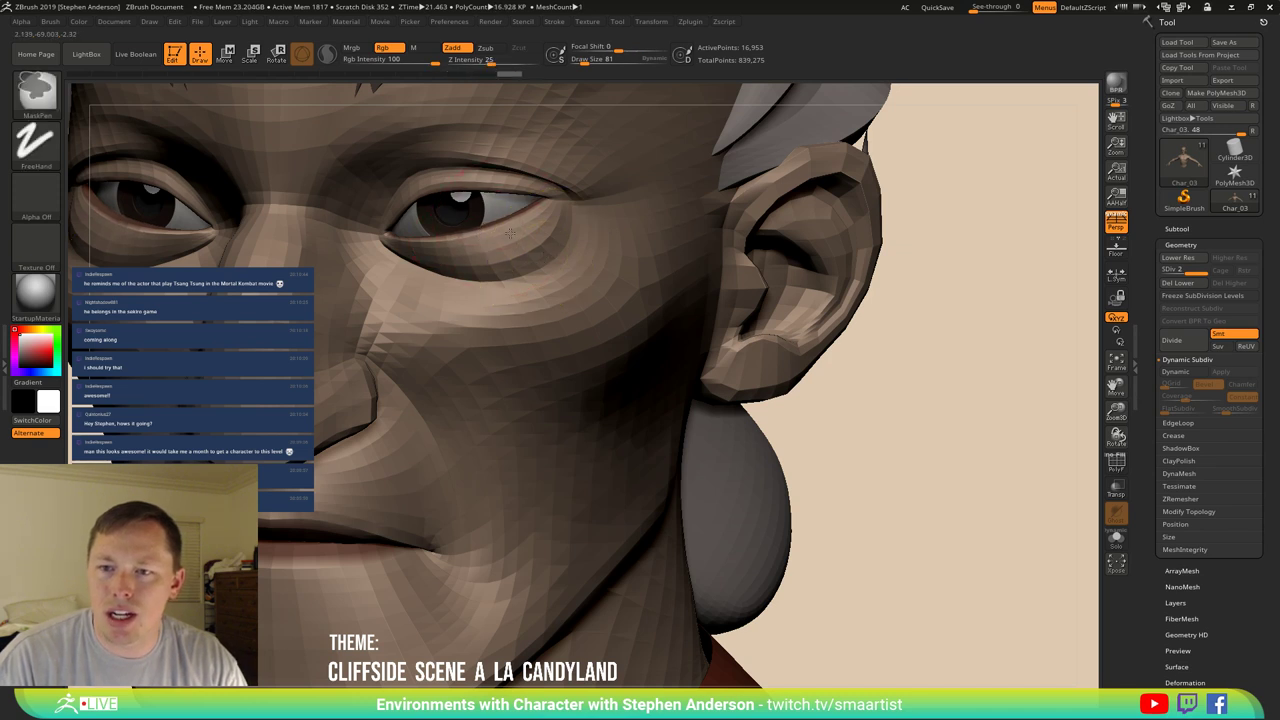
mouse_move(544, 257)
ctrl+right_down()
mouse_move(506, 250)
mouse_move(540, 292)
ctrl+right_up()
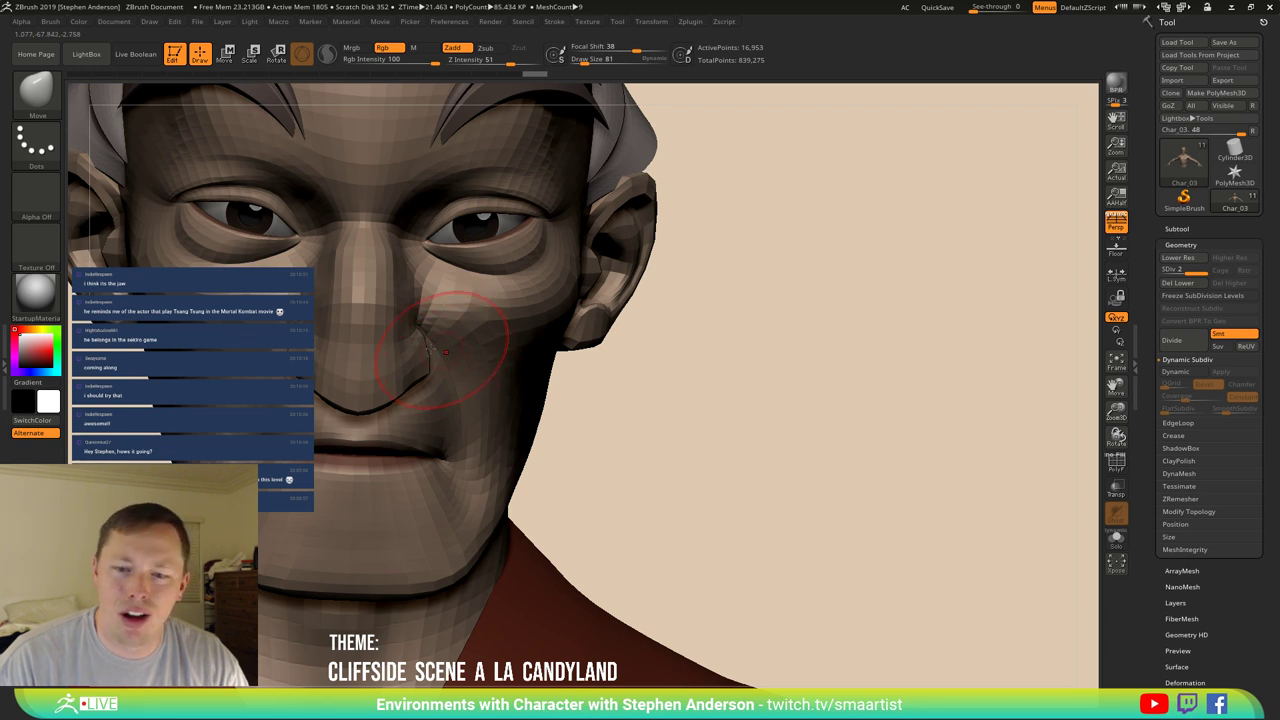
mouse_move(445, 350)
right_down()
mouse_move(470, 352)
mouse_move(430, 350)
mouse_move(465, 355)
right_up()
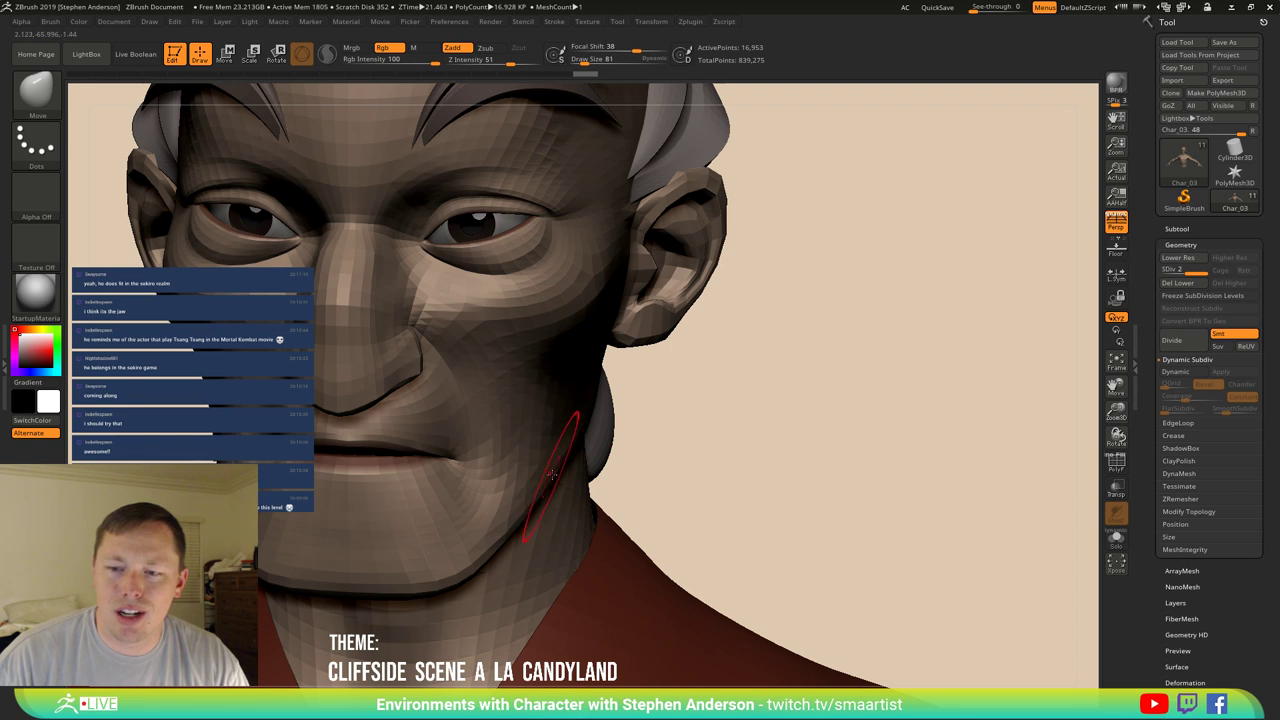
mouse_move(517, 513)
ctrl+right_down()
mouse_move(520, 400)
mouse_move(572, 444)
ctrl+right_up()
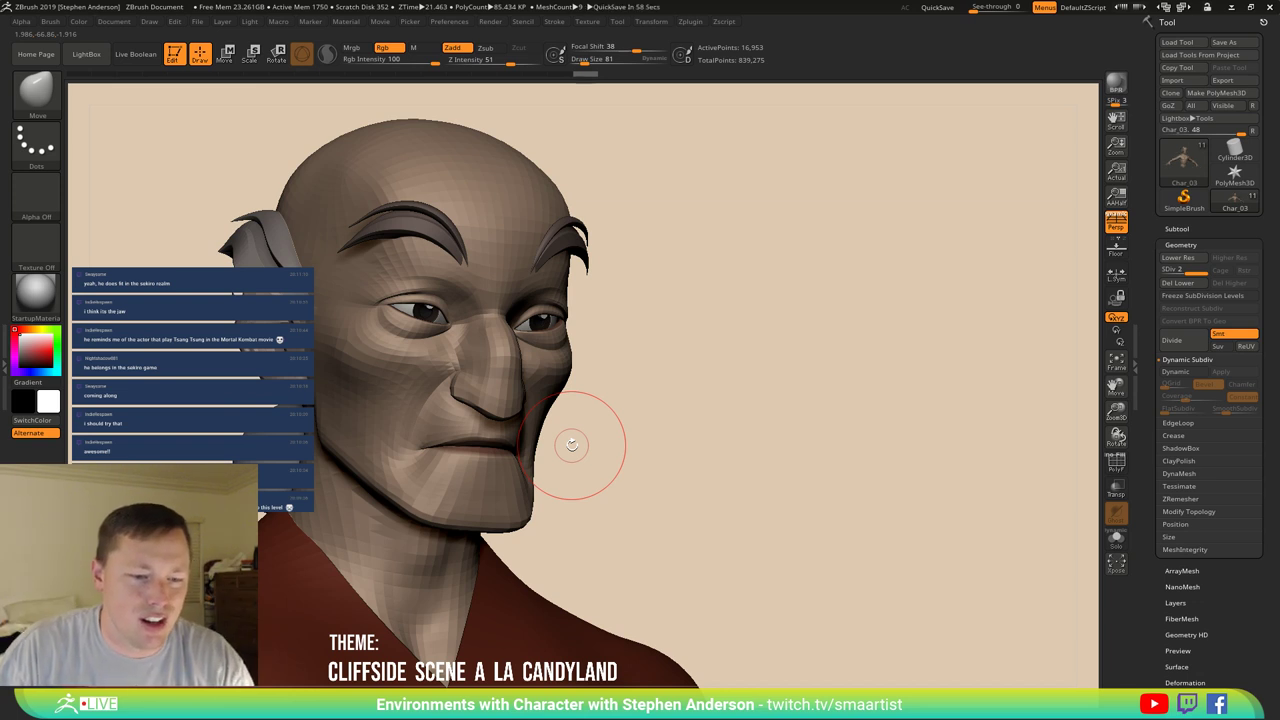
In side profile, run a Smooth stroke down the lips and chin.
right_drag(364, 462, 477, 437)
key(shift)
shift+drag(482, 430, 476, 495)
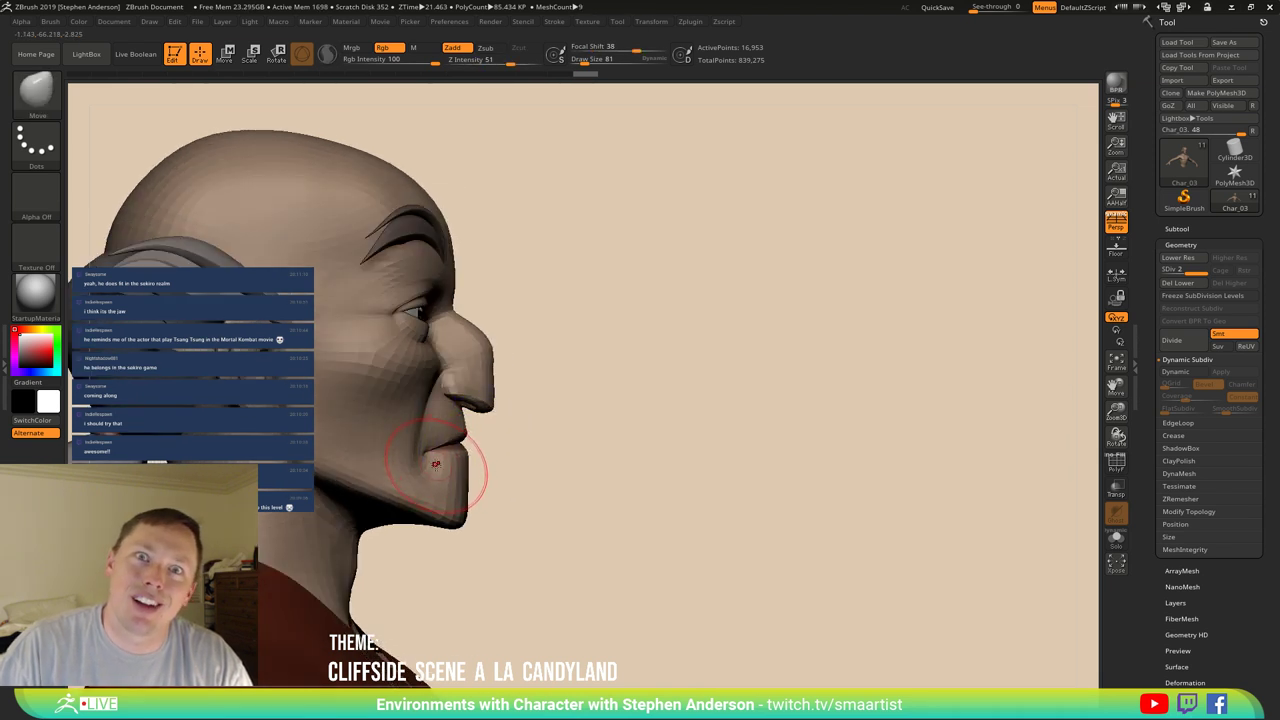
mouse_move(436, 463)
right_down()
mouse_move(376, 465)
mouse_move(394, 428)
mouse_move(388, 455)
right_up()
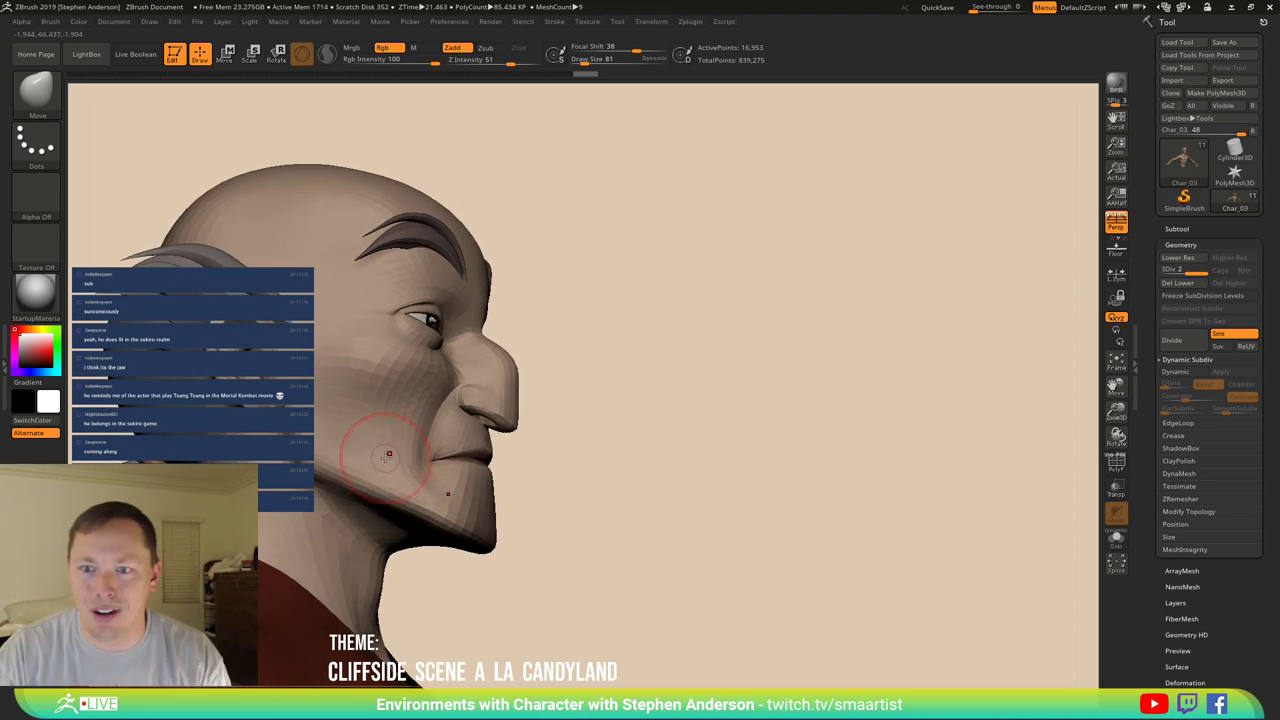
mouse_move(389, 455)
right_down()
mouse_move(498, 381)
mouse_move(600, 380)
mouse_move(474, 368)
right_up()
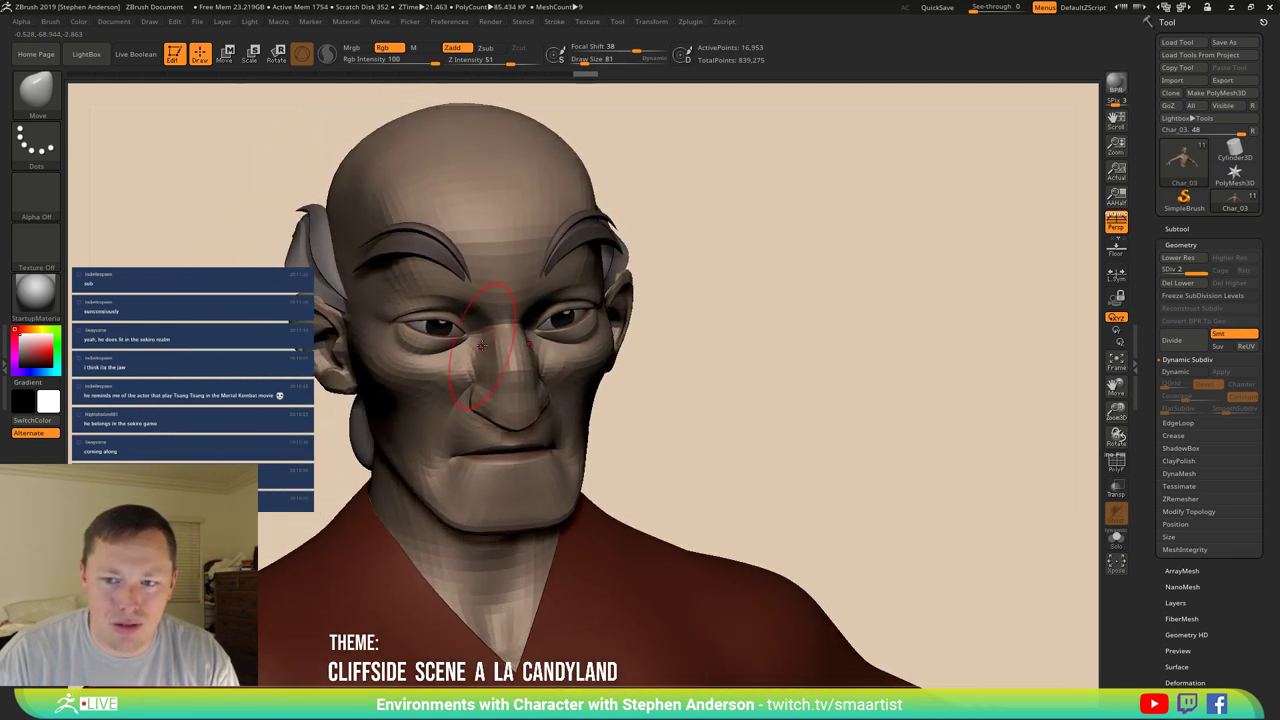
Set the brush size to 24, then 29, and smooth the cheek beside the nose.
key(s)
click(478, 343)
key(shift)
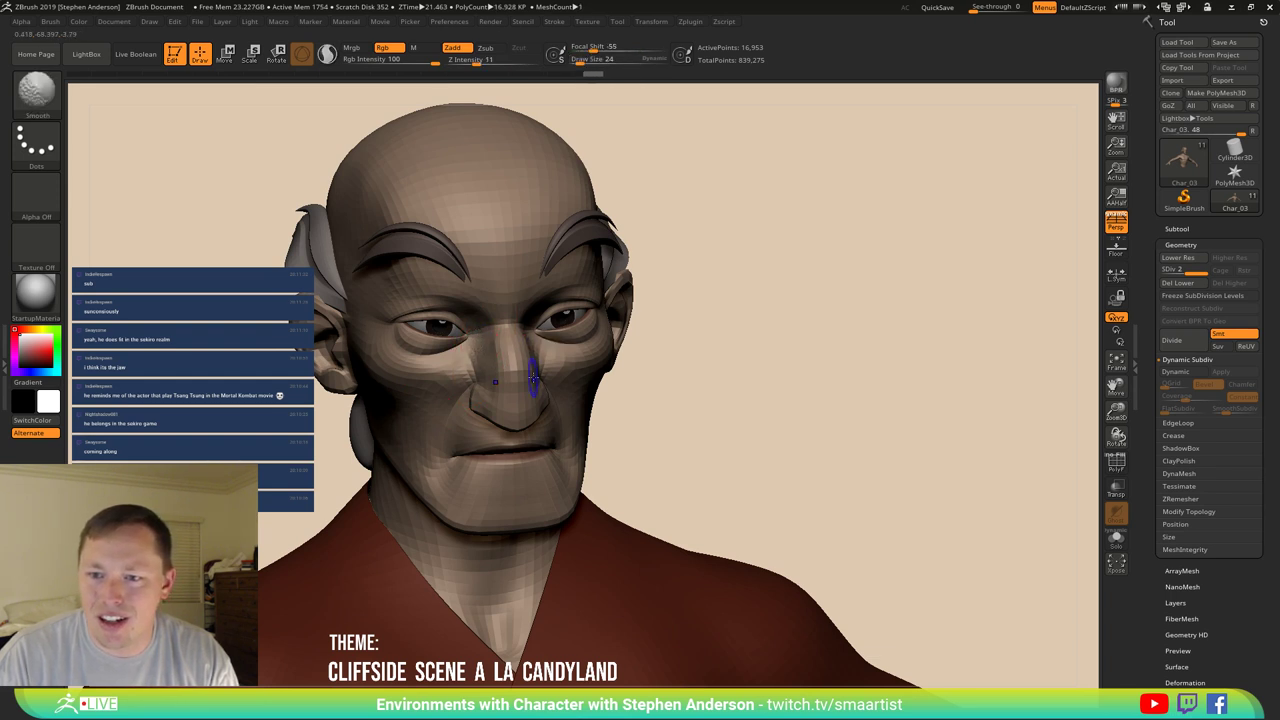
mouse_move(478, 350)
right_down()
mouse_move(640, 336)
mouse_move(586, 380)
mouse_move(630, 398)
mouse_move(571, 349)
mouse_move(591, 343)
mouse_move(506, 418)
mouse_move(459, 245)
mouse_move(530, 280)
mouse_move(470, 341)
mouse_move(491, 300)
mouse_move(460, 248)
right_up()
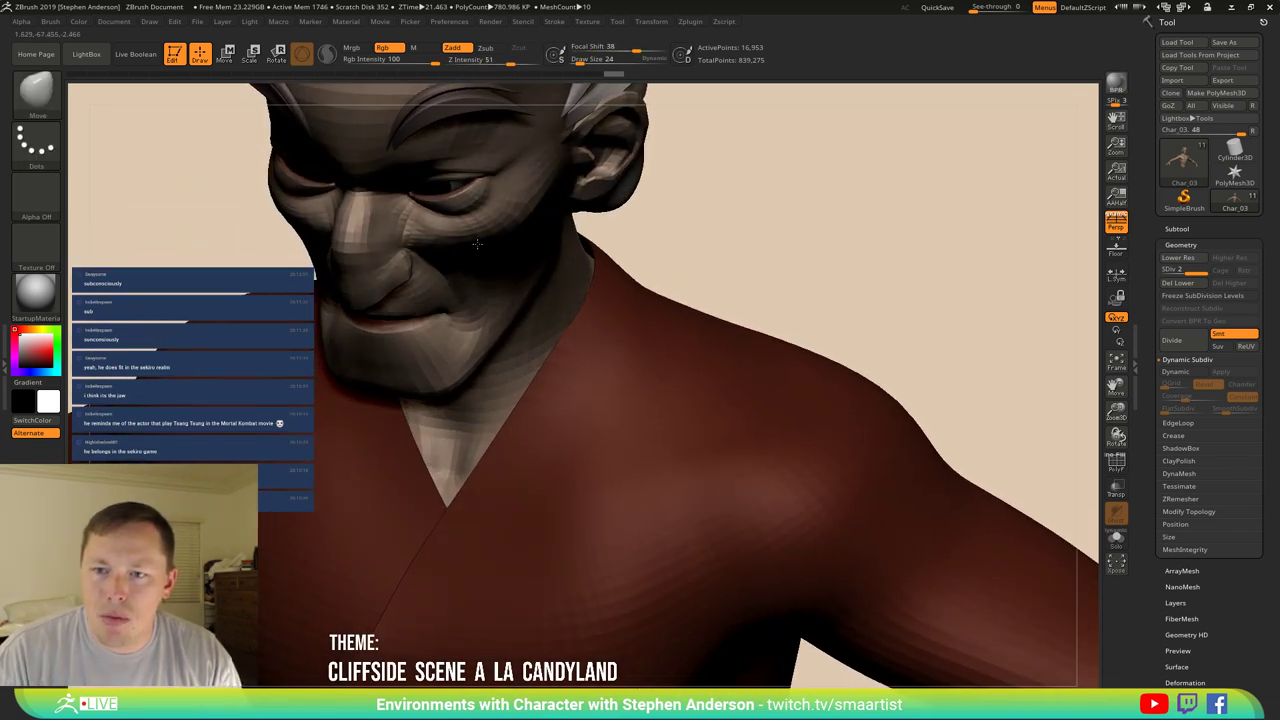
key(s)
drag(463, 247, 474, 245)
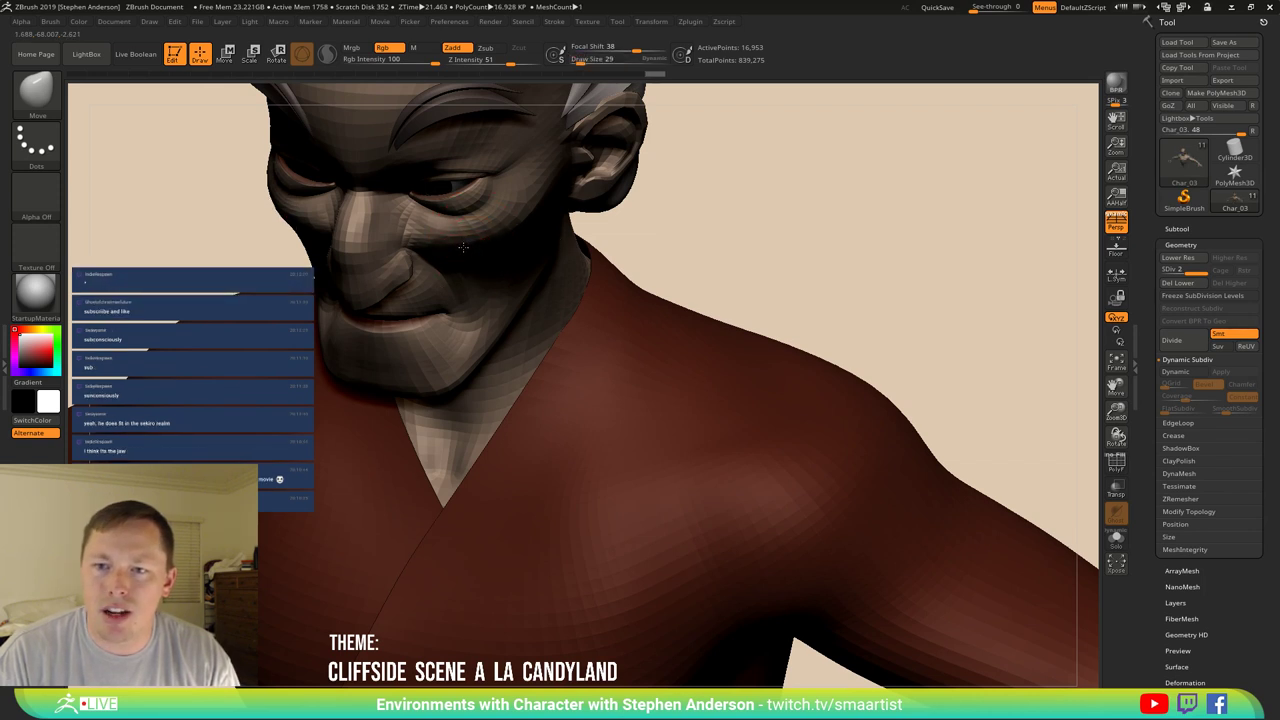
key(shift)
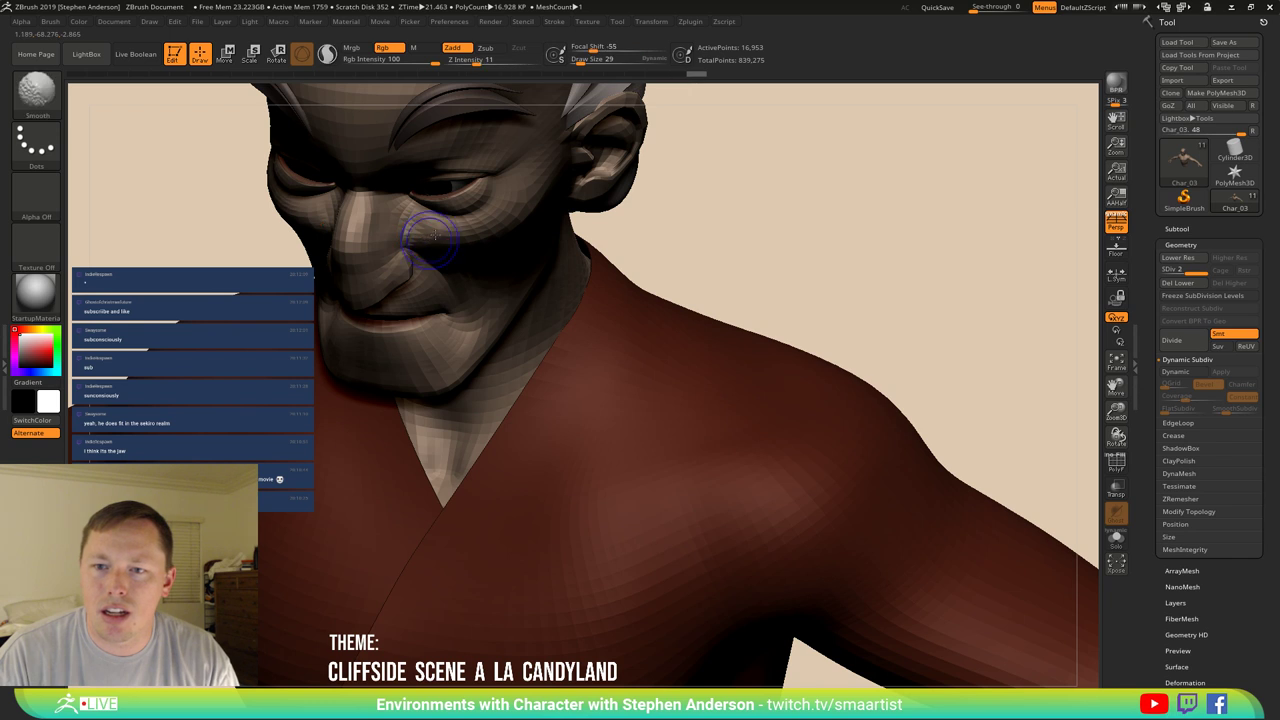
mouse_move(428, 236)
shift+mouse_down()
mouse_move(416, 226)
mouse_move(502, 256)
mouse_move(480, 250)
shift+mouse_up()
right_drag(480, 250, 436, 236)
mouse_move(508, 283)
ctrl+right_down()
mouse_move(505, 300)
mouse_move(505, 262)
mouse_move(543, 266)
mouse_move(483, 297)
mouse_move(477, 316)
ctrl+right_up()
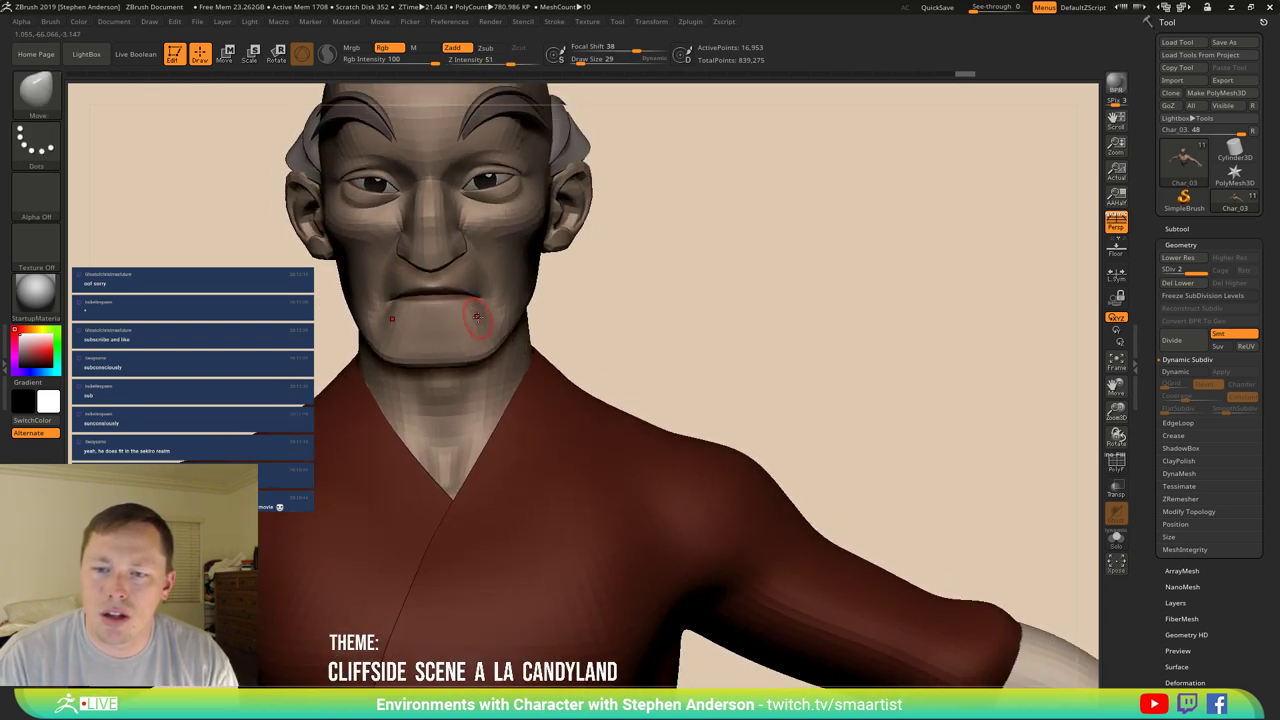
Enlarge the brush to 56, then 102, while checking the face from several angles.
key(s)
drag(477, 316, 500, 318)
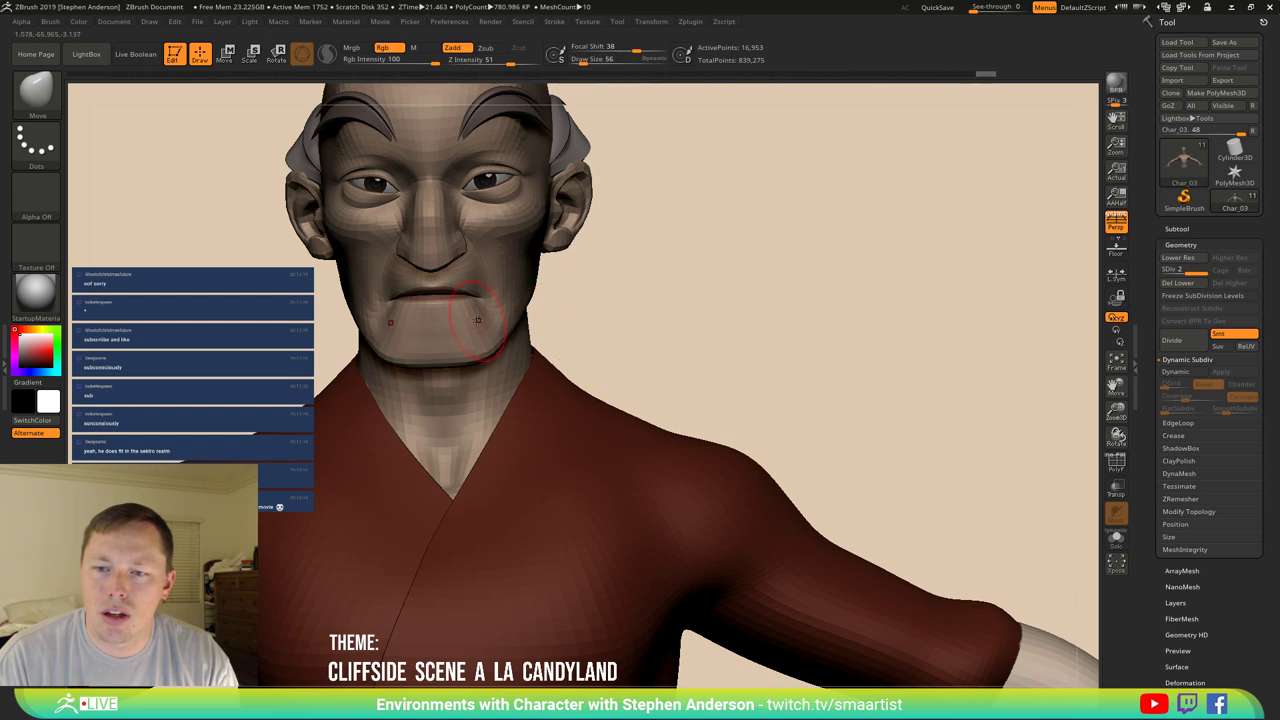
key(f)
drag(500, 311, 530, 265)
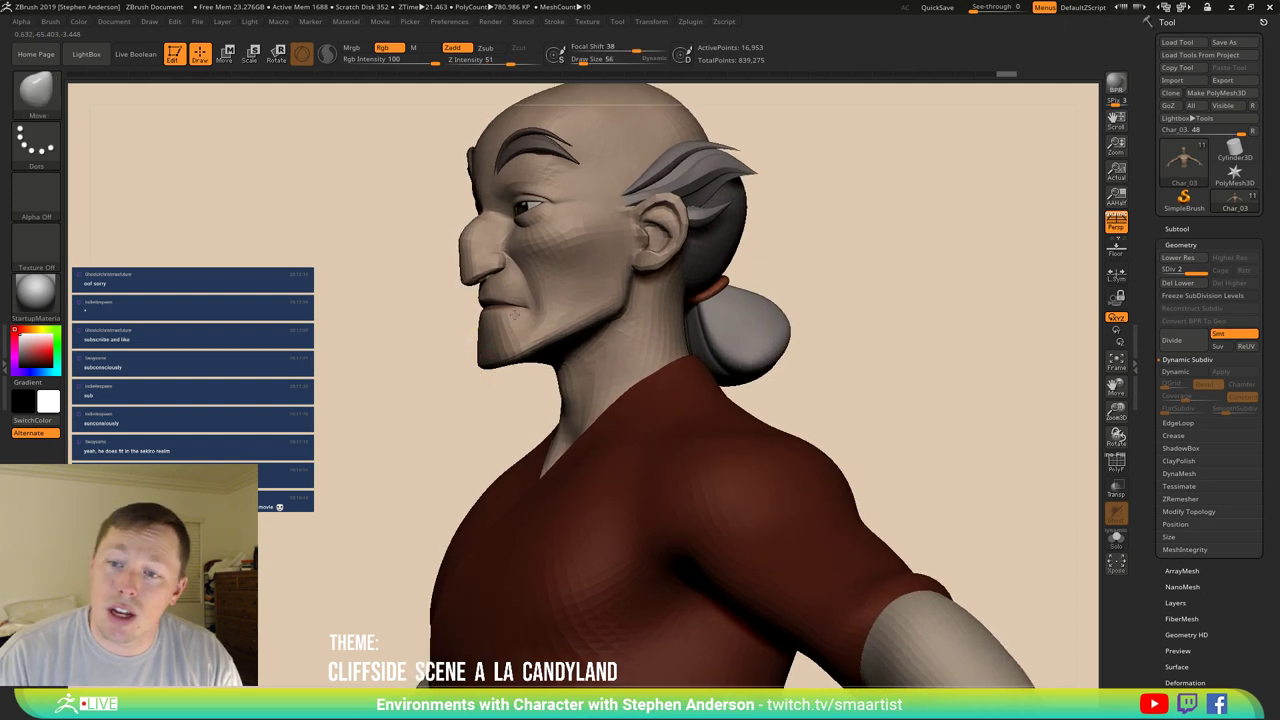
mouse_move(560, 330)
mouse_down()
mouse_move(540, 243)
mouse_move(597, 371)
mouse_move(586, 354)
mouse_move(475, 357)
mouse_move(488, 338)
mouse_move(484, 360)
mouse_move(434, 358)
mouse_up()
key(s)
key(s)
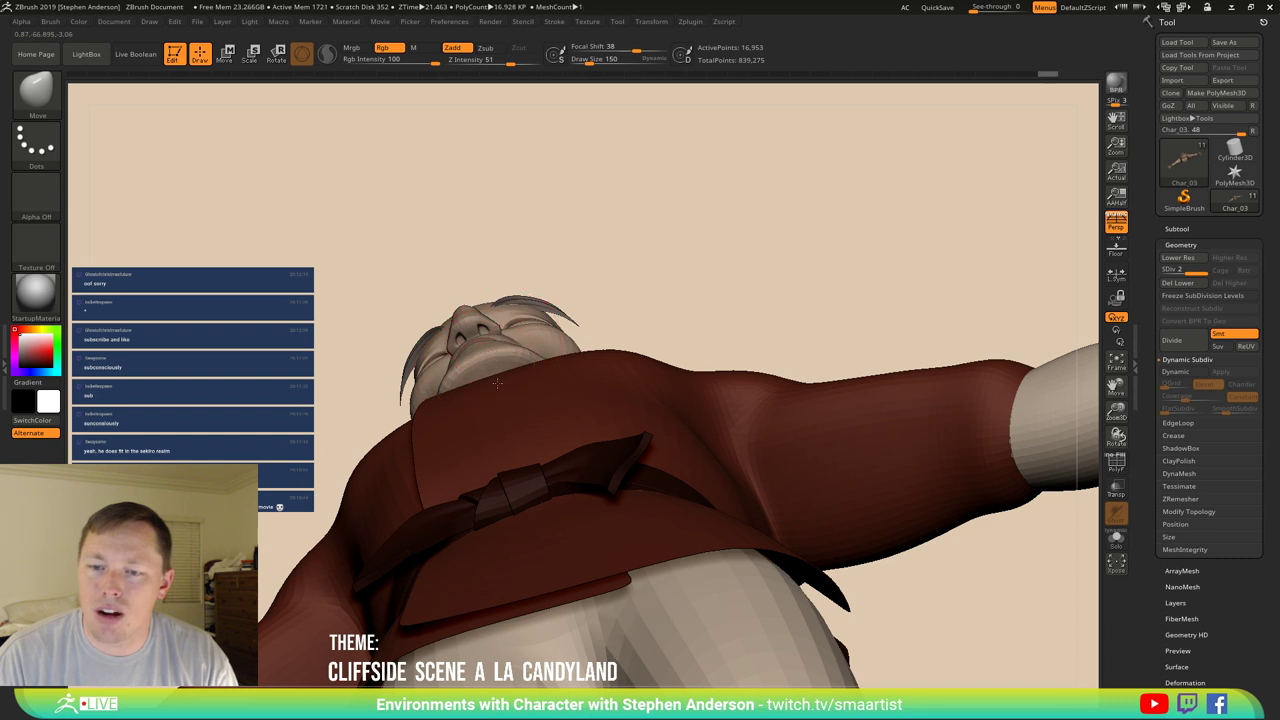
mouse_move(497, 383)
right_down()
mouse_move(484, 455)
mouse_move(456, 404)
mouse_move(514, 390)
right_up()
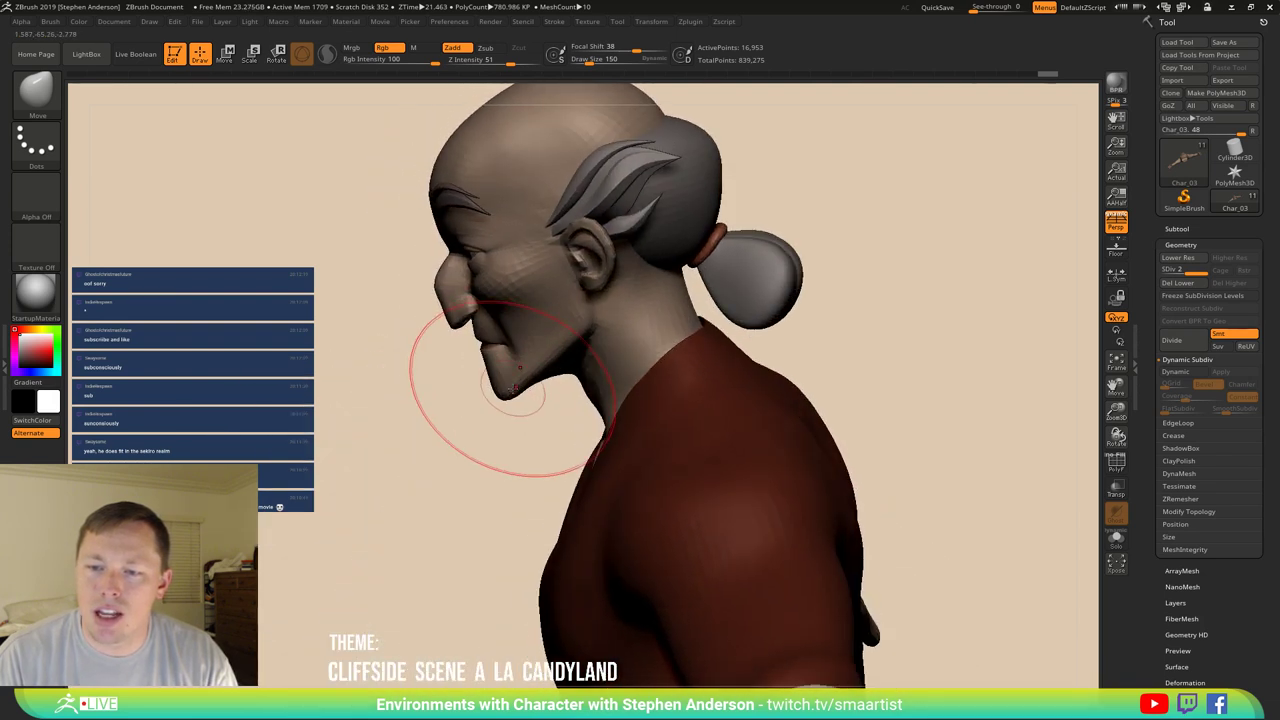
key(s)
drag(515, 388, 511, 388)
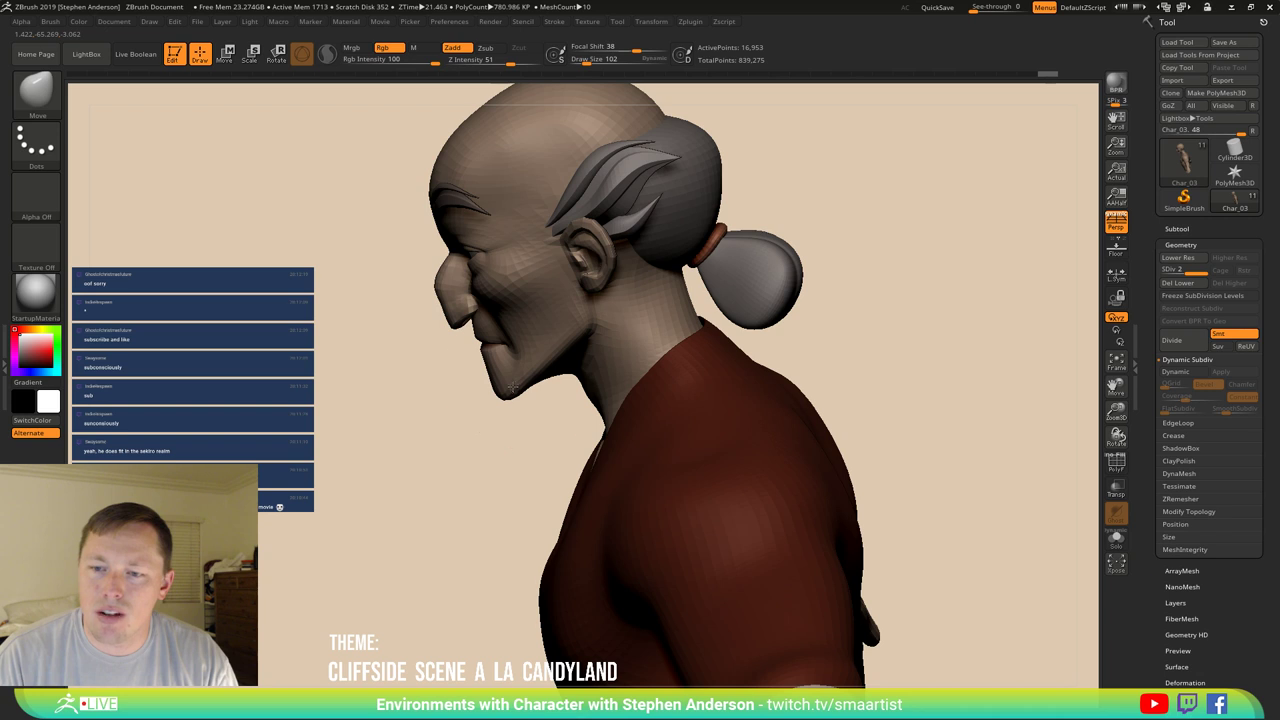
right_drag(512, 386, 512, 388)
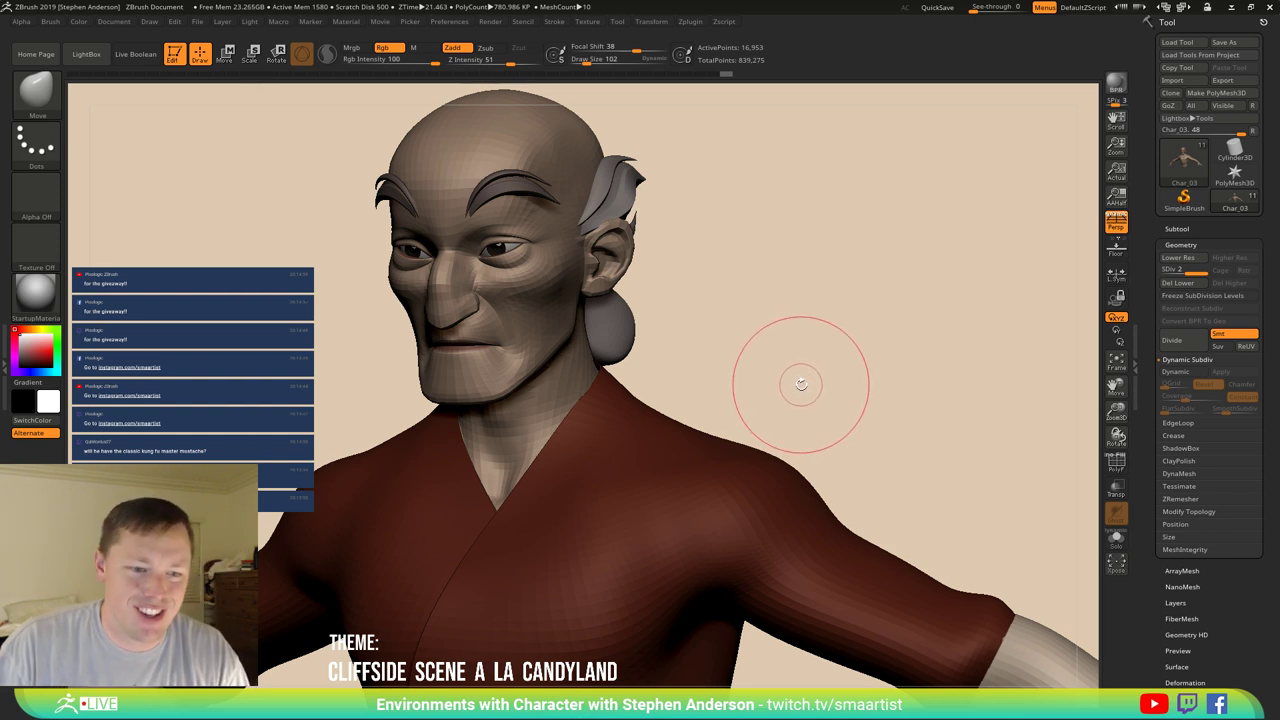
Switch to the CurveTube brush, expand the Curve stroke options and set Draw Size to 15.
drag(800, 383, 813, 364)
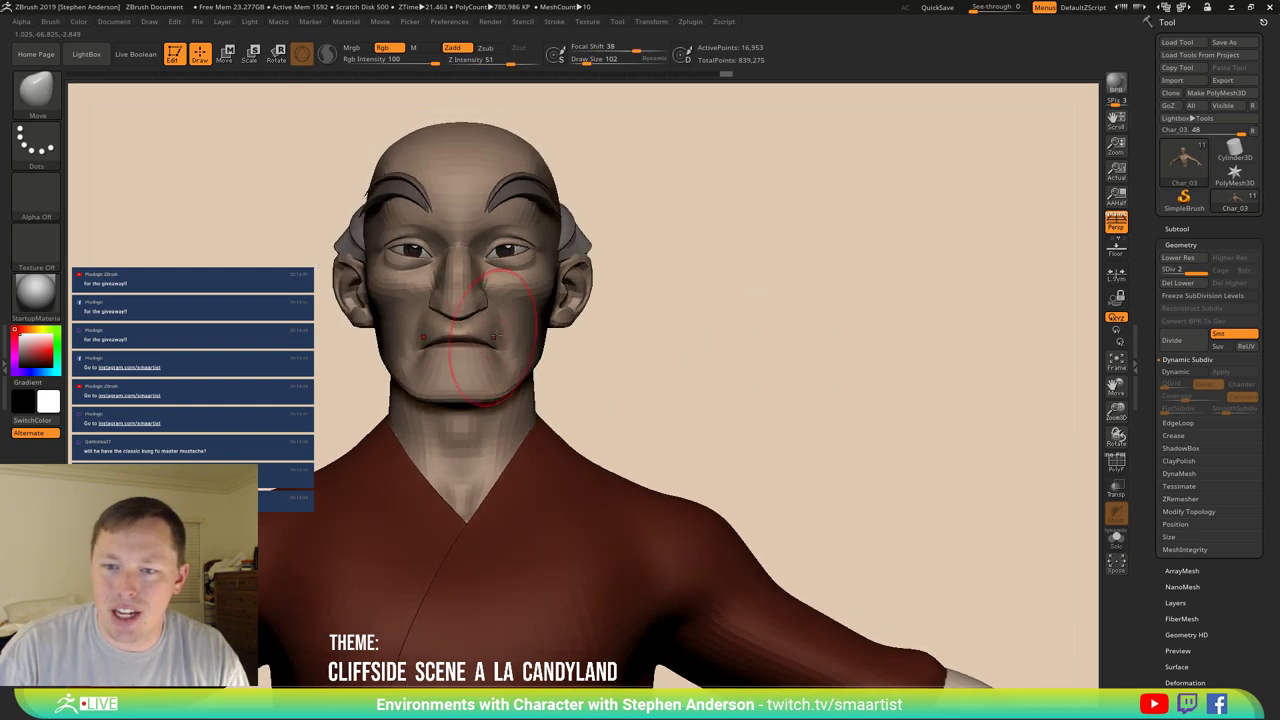
key(b)
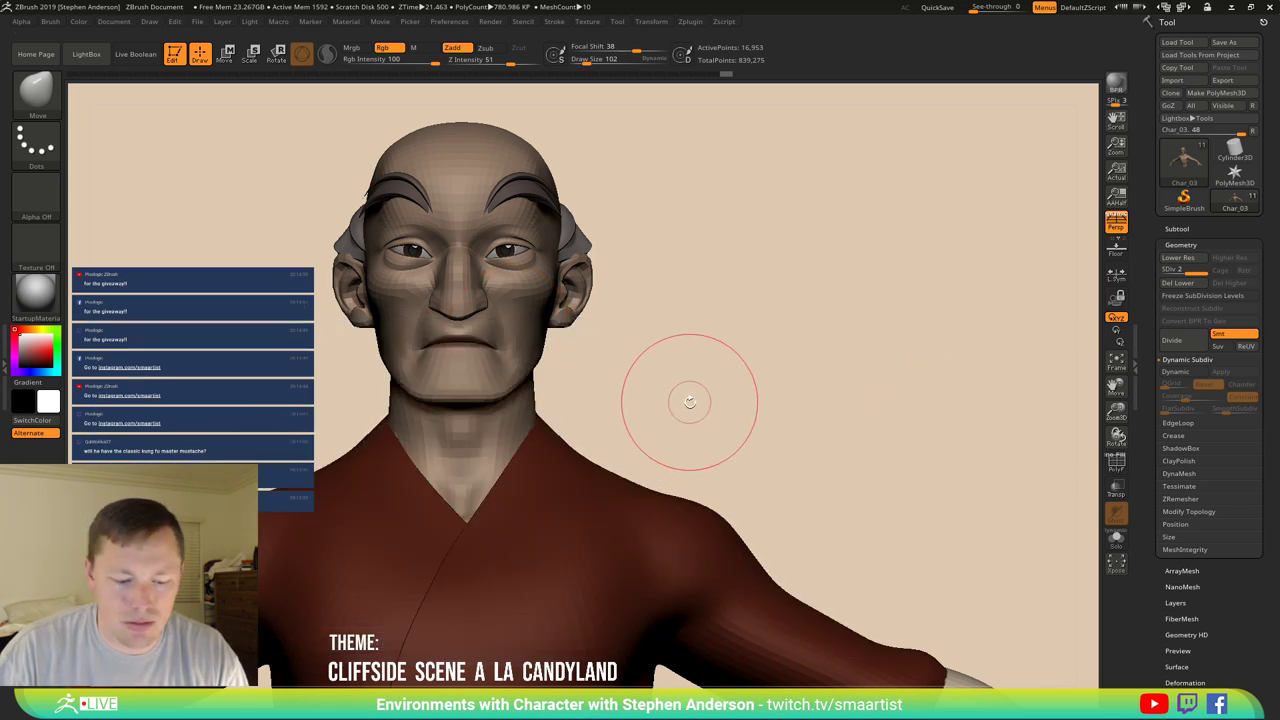
key(b)
click(764, 484)
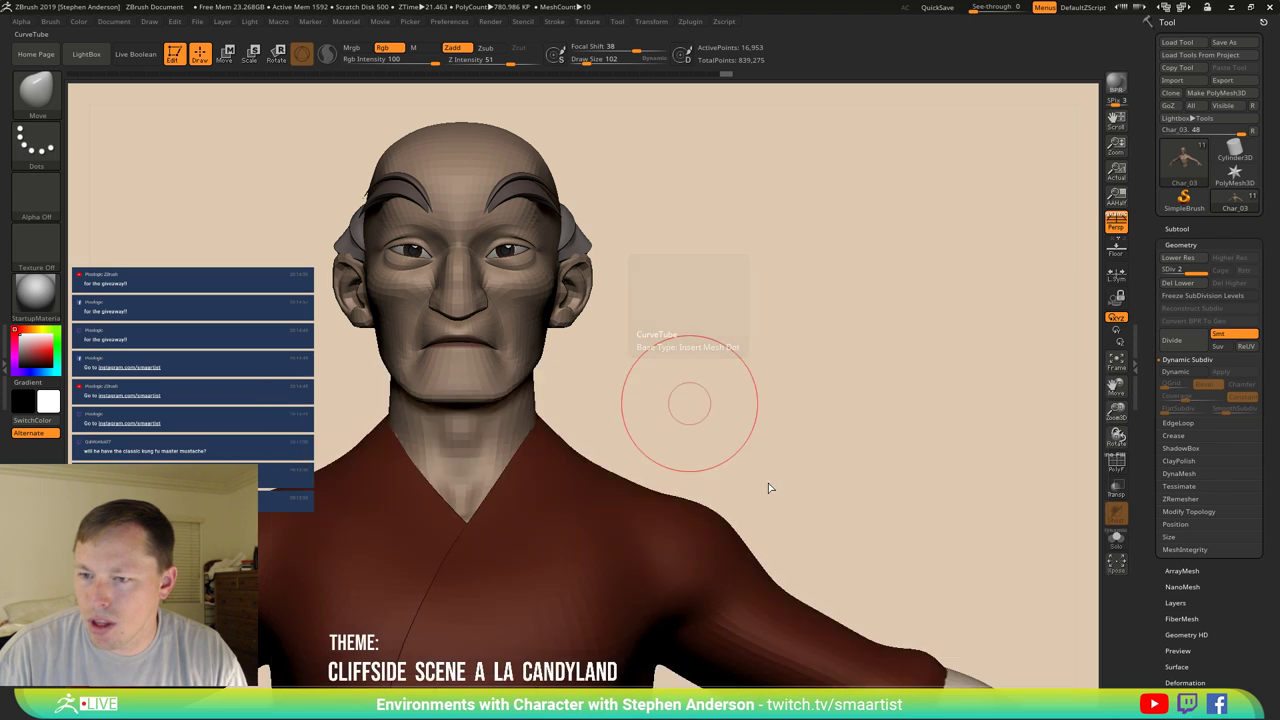
click(555, 21)
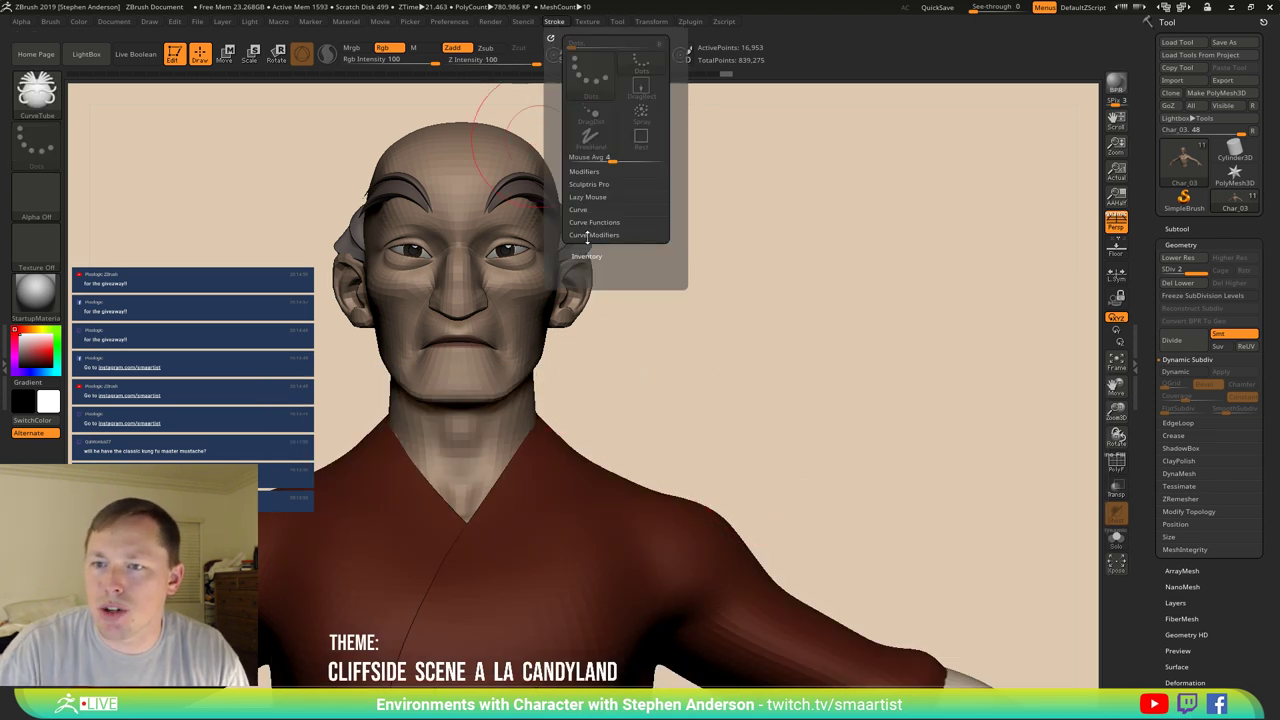
click(580, 209)
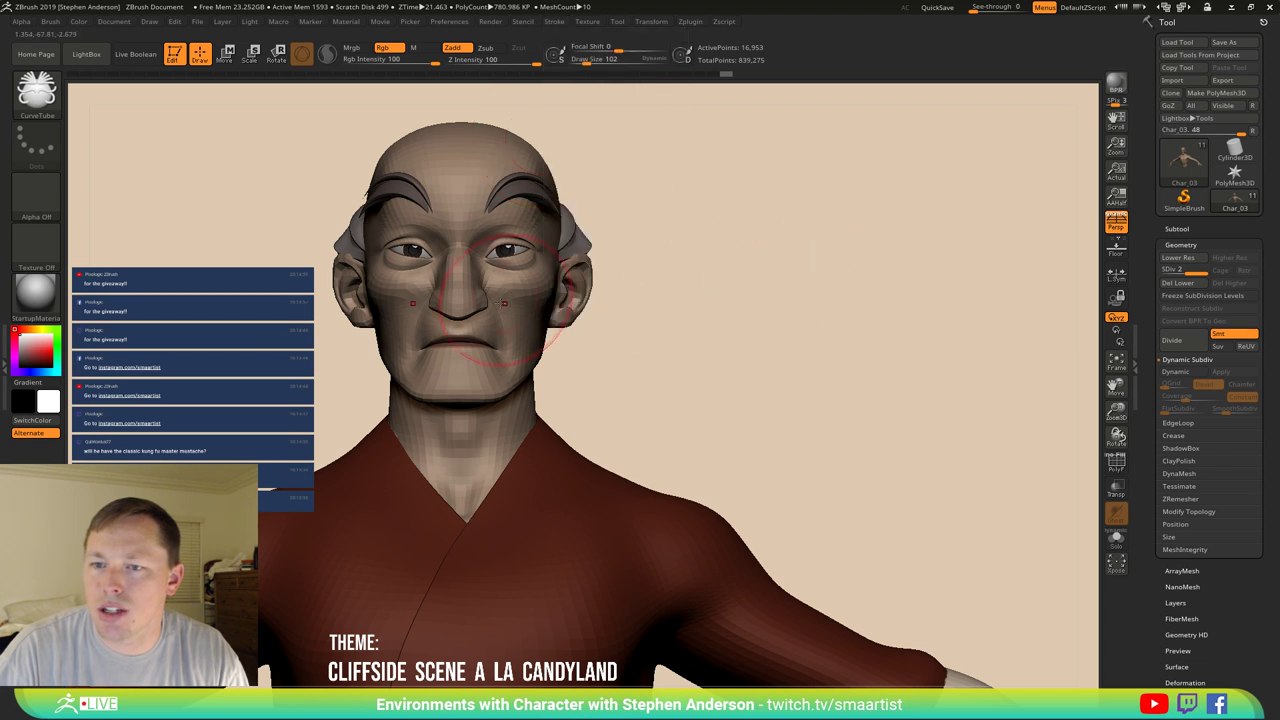
text(s15)
key(Return)
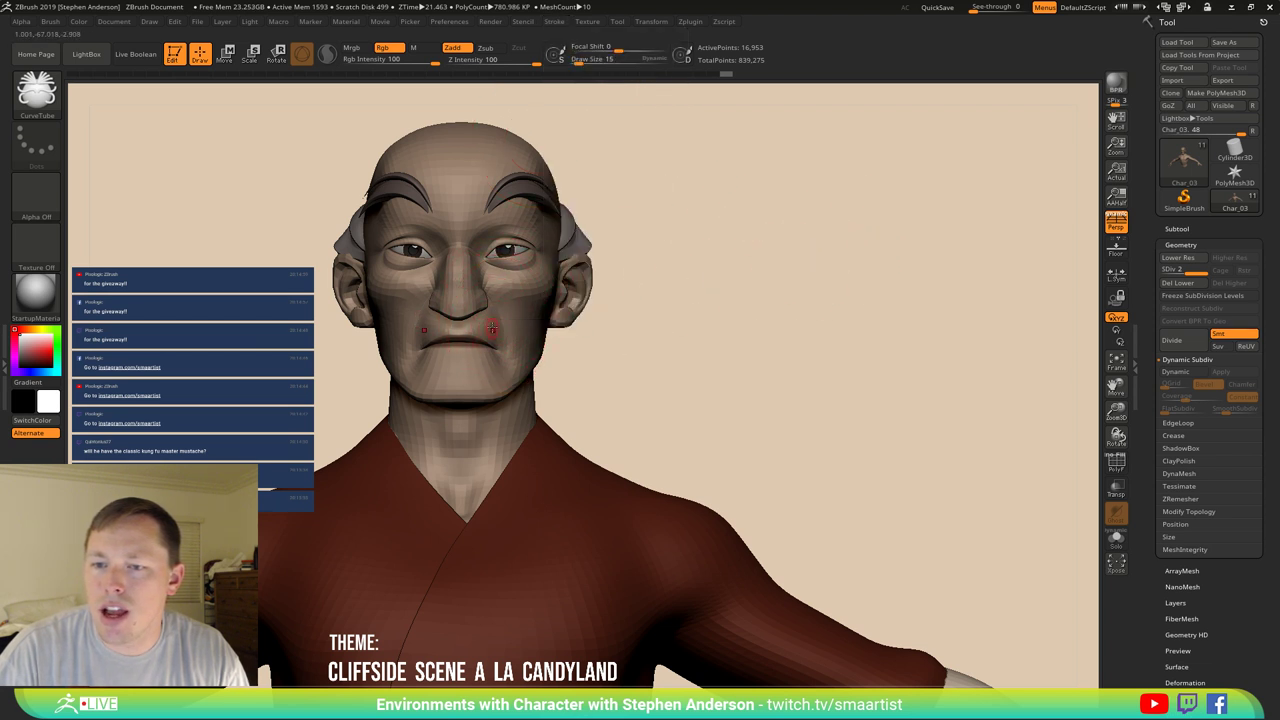
mouse_move(492, 327)
right_down()
mouse_move(470, 330)
mouse_move(490, 334)
right_up()
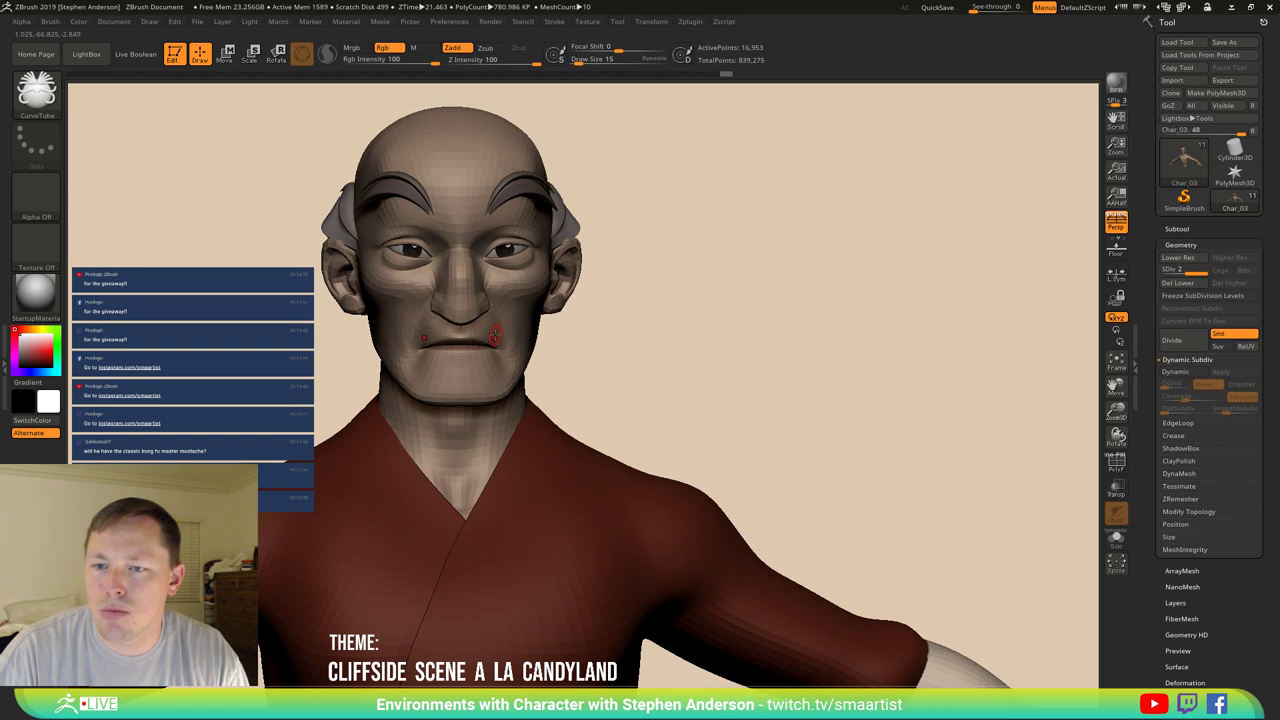
Import the character reference image from the _Character folder as a texture.
key(s)
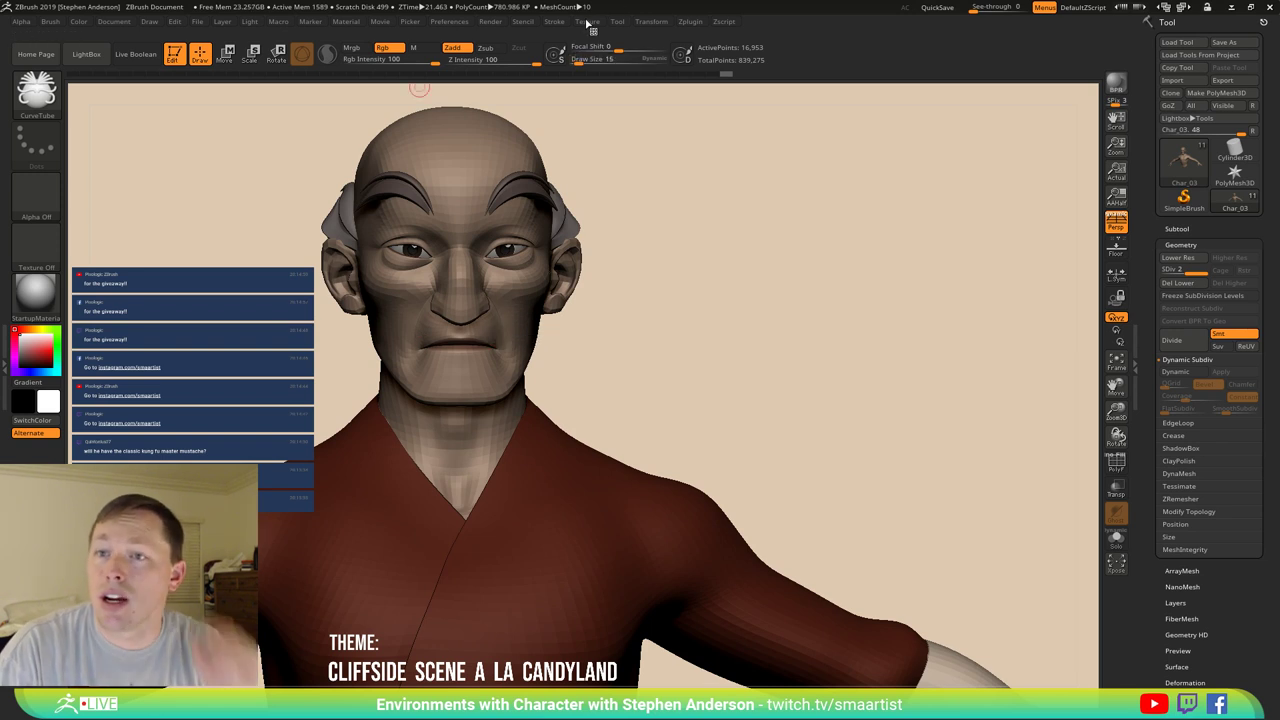
click(588, 22)
click(646, 44)
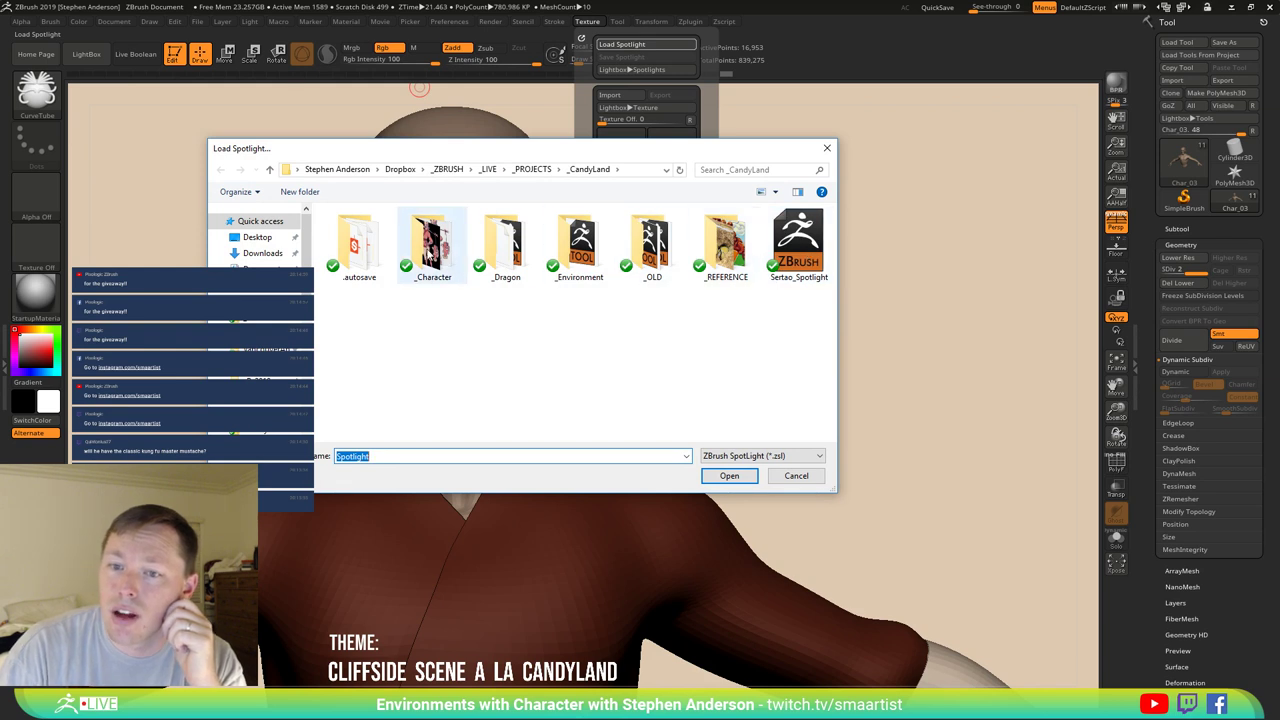
click(432, 250)
double_click(403, 272)
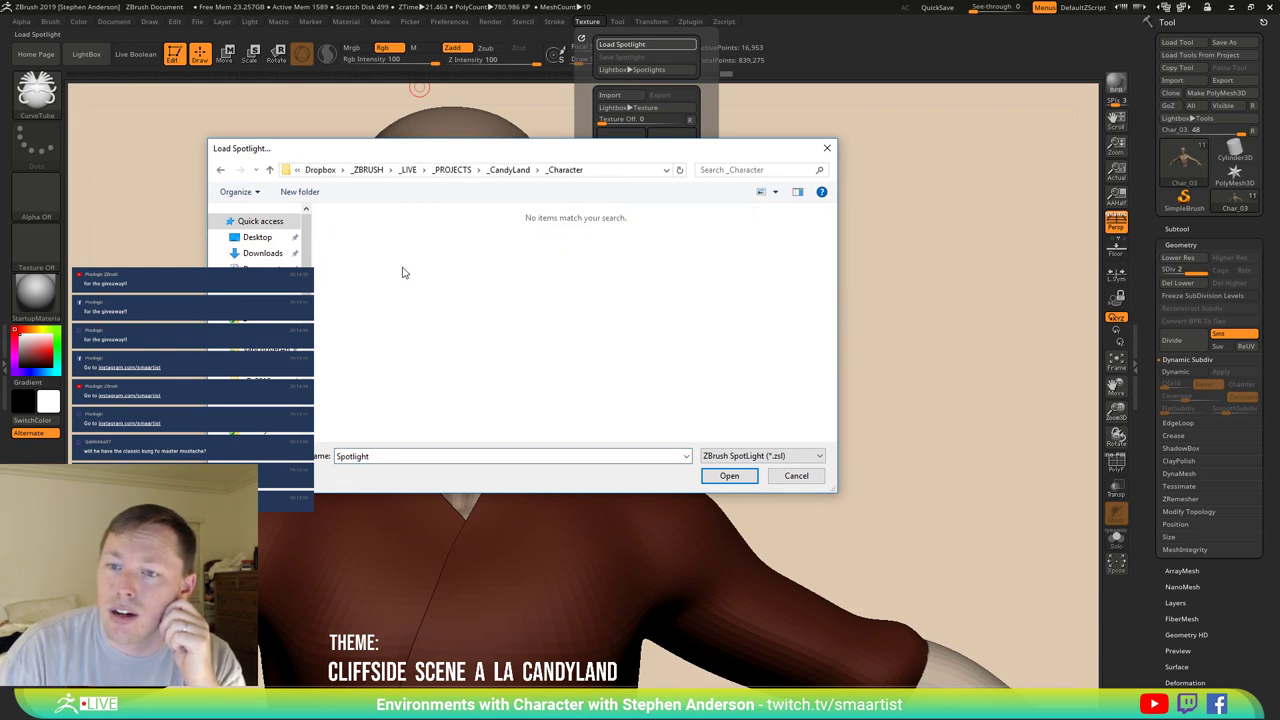
click(797, 476)
click(588, 21)
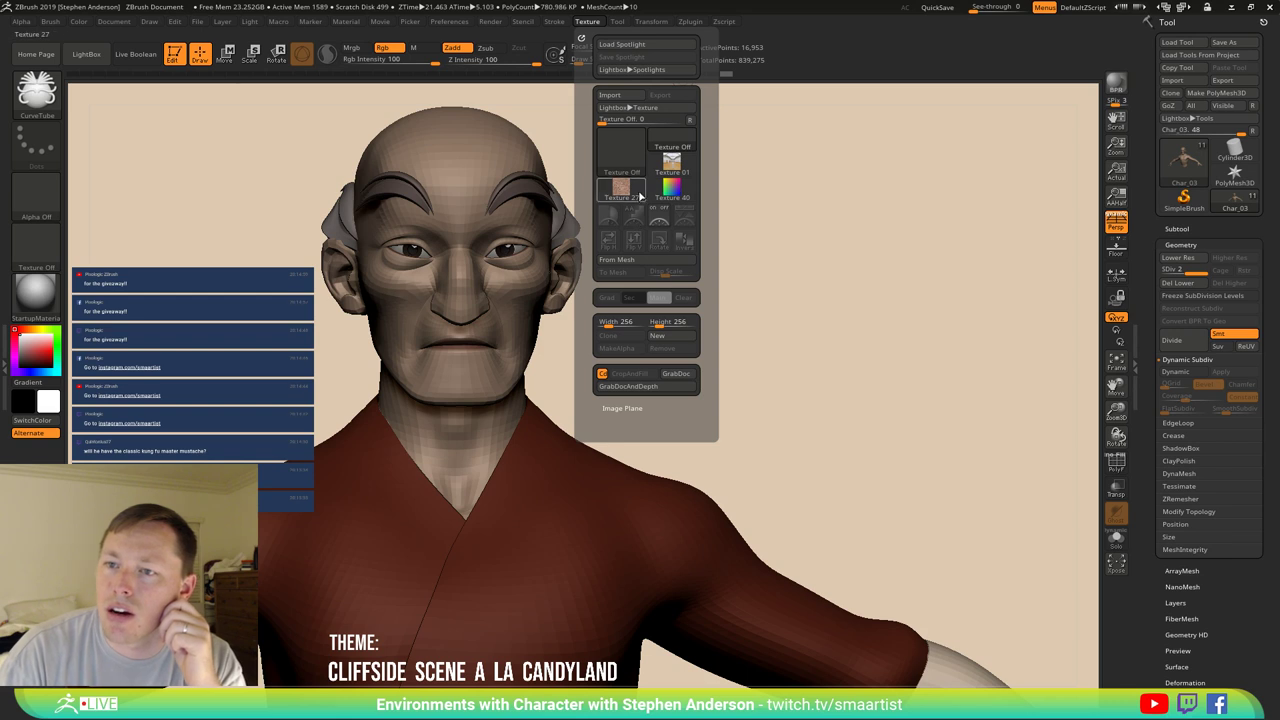
click(609, 95)
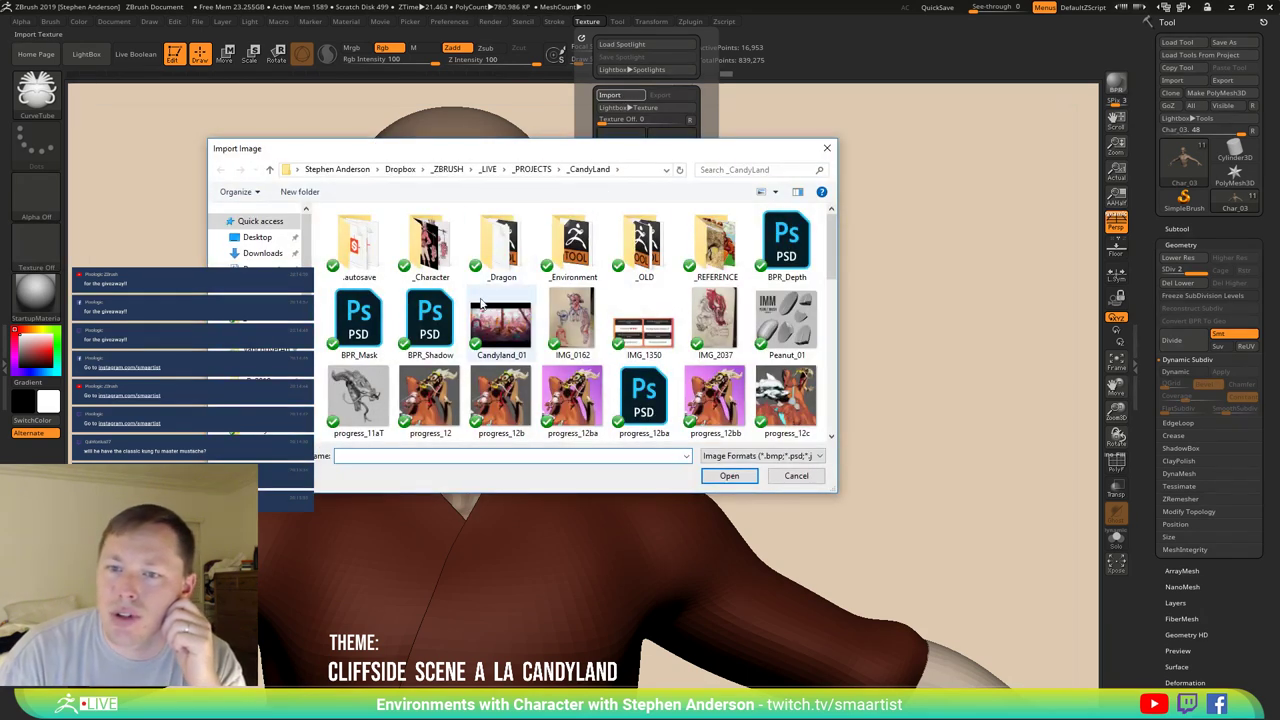
double_click(429, 250)
double_click(362, 252)
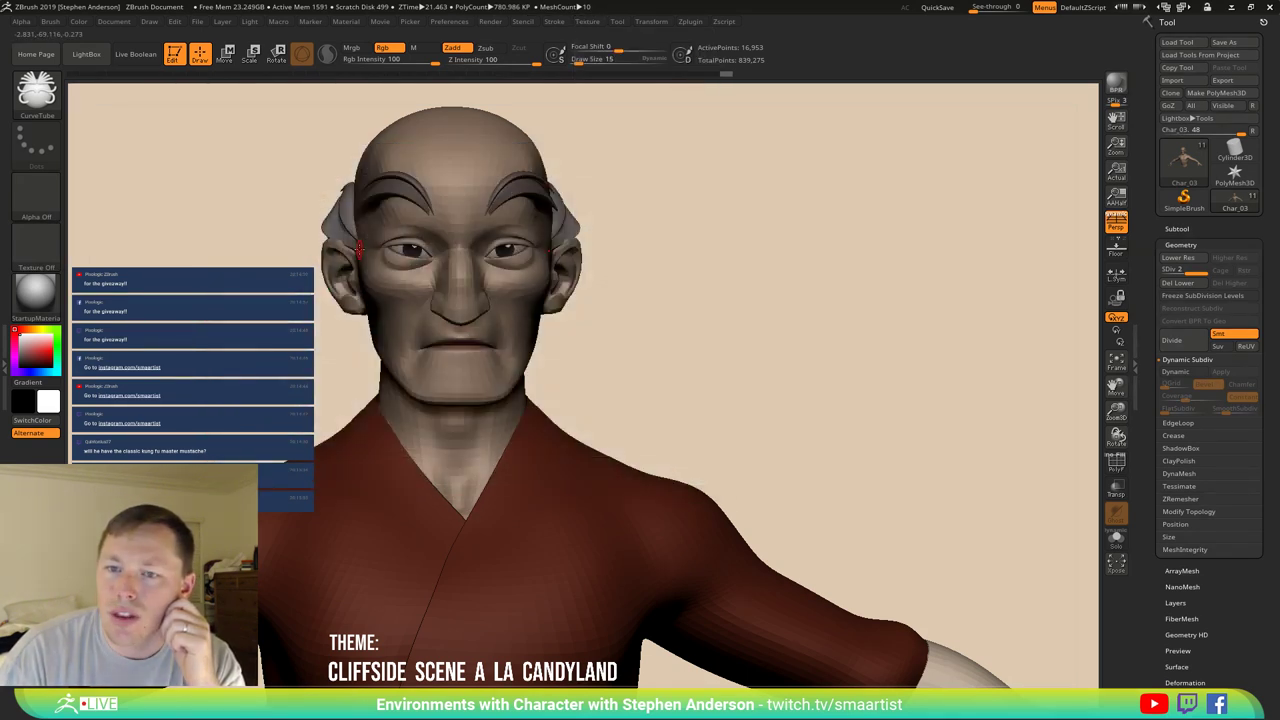
Add the CharacterForSpotlight texture to Spotlight and shrink it on the canvas.
click(523, 22)
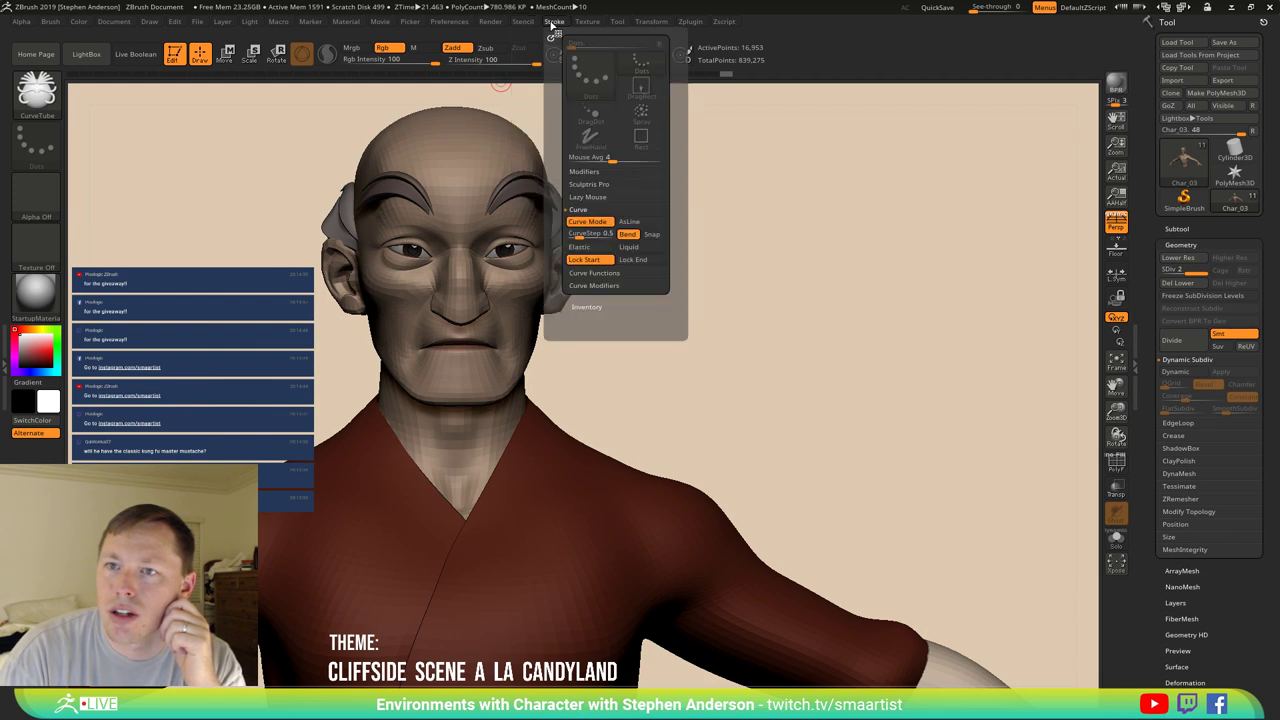
mouse_move(593, 23)
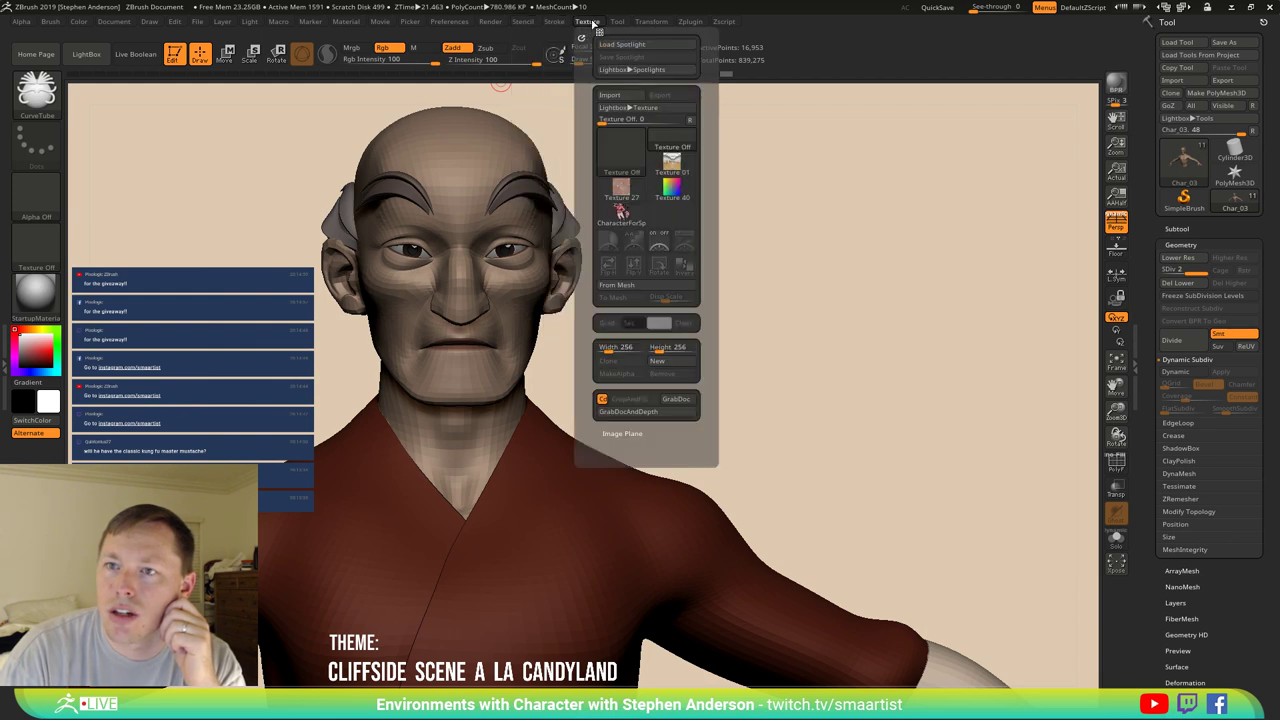
click(621, 210)
click(686, 241)
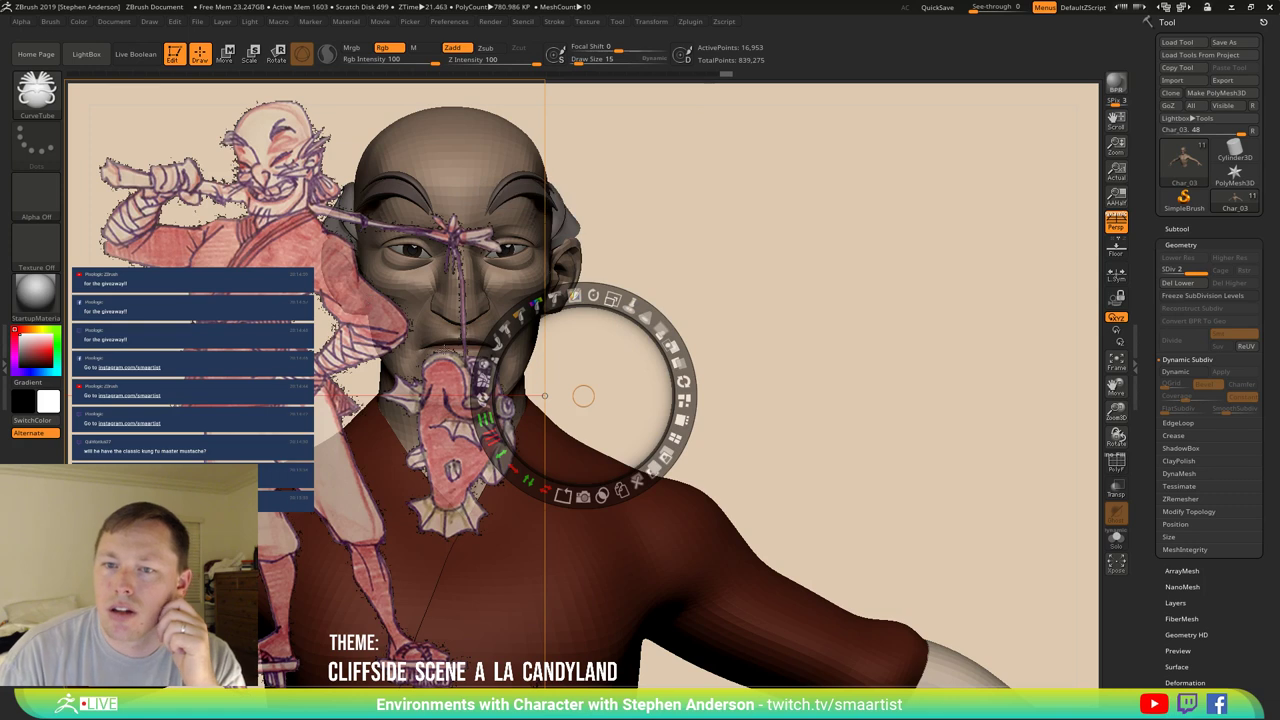
drag(548, 304, 270, 323)
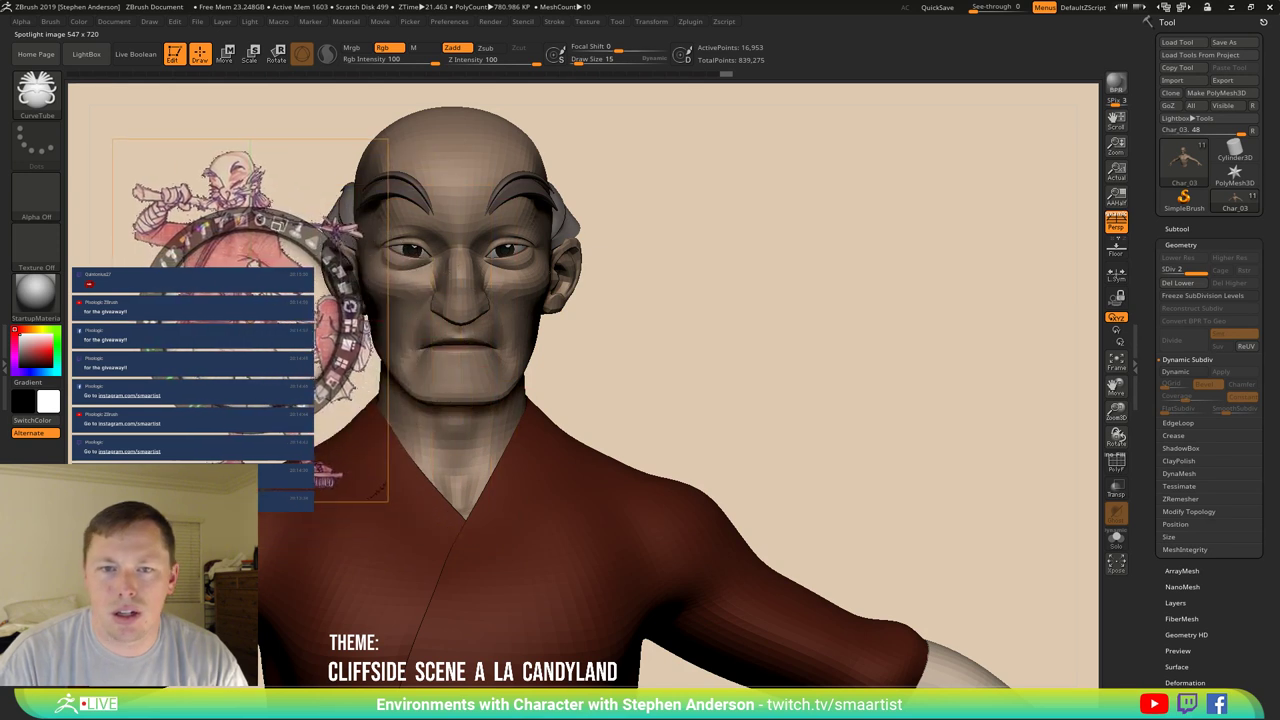
Shrink the sketch further, adjust its opacity, place it upper-left and hide the Spotlight dial.
drag(279, 222, 208, 190)
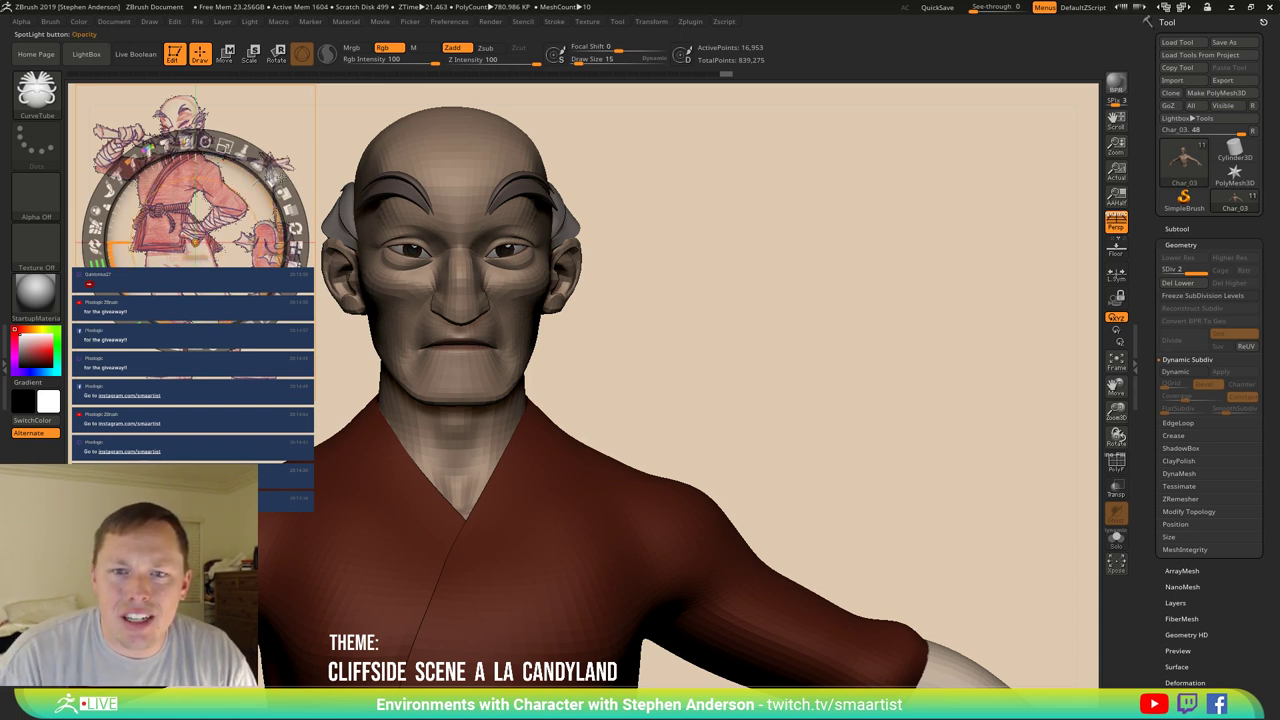
drag(150, 150, 96, 248)
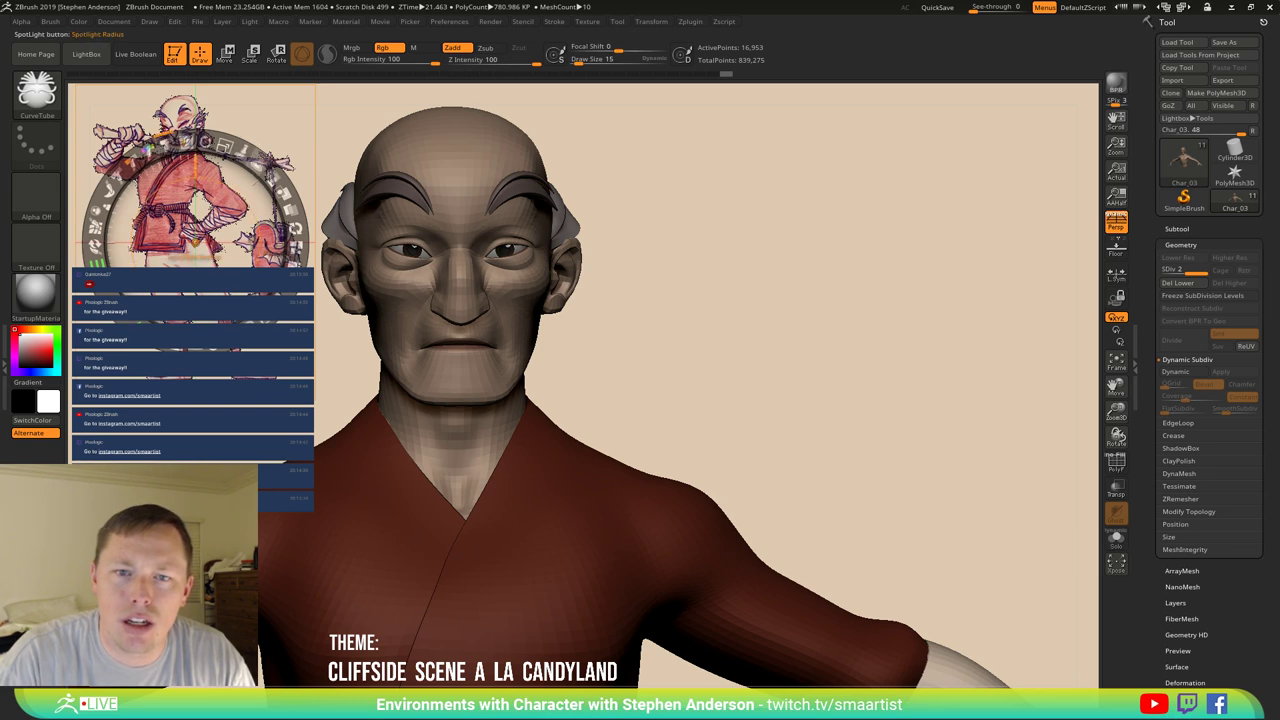
click(185, 190)
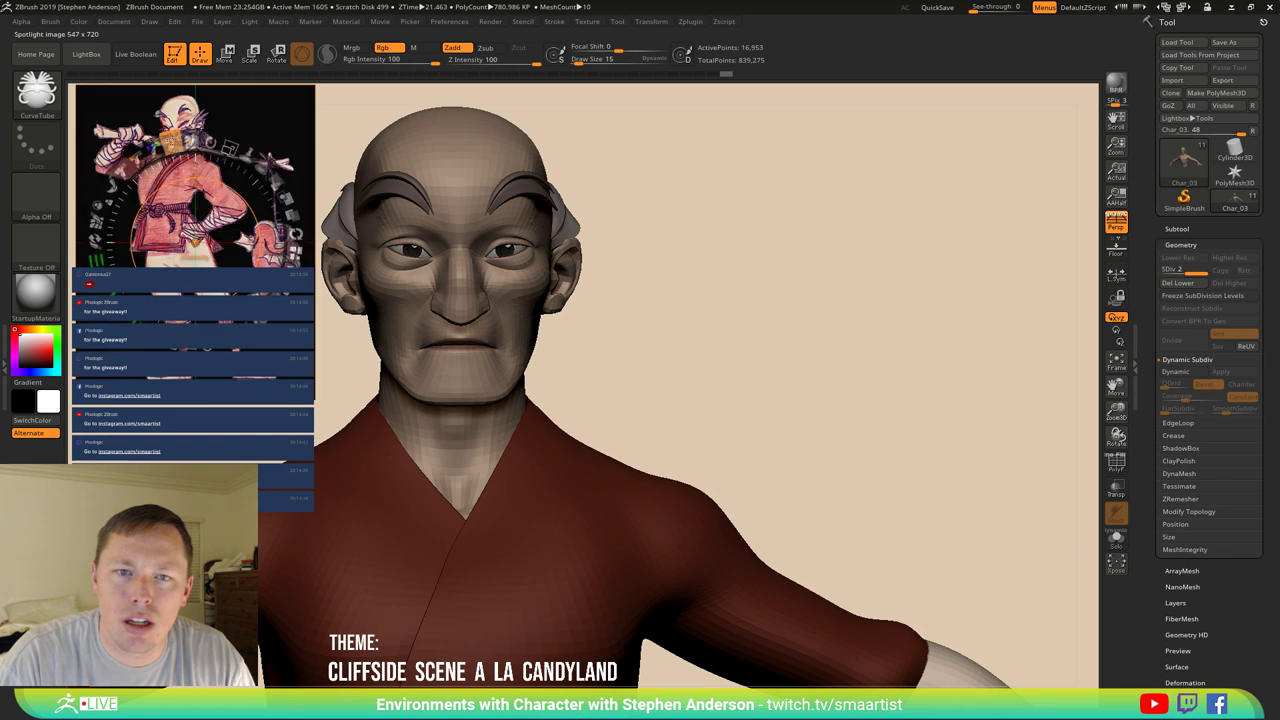
click(185, 190)
click(185, 190)
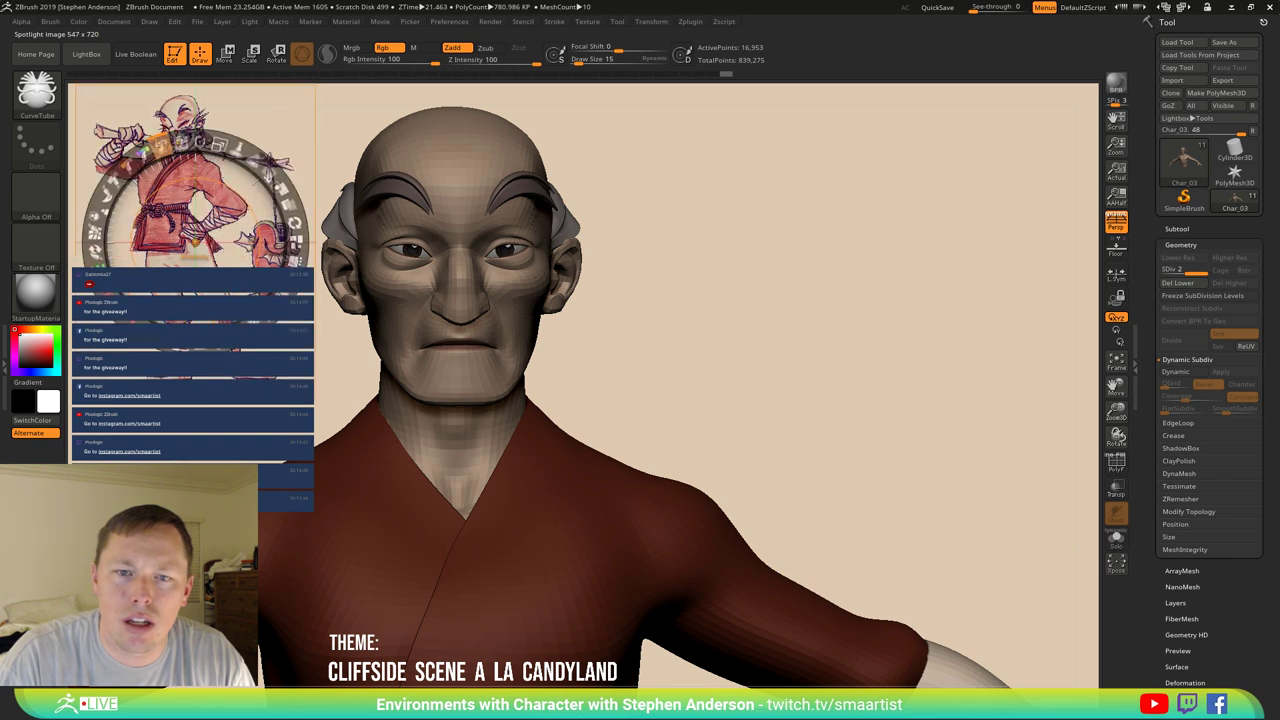
click(160, 148)
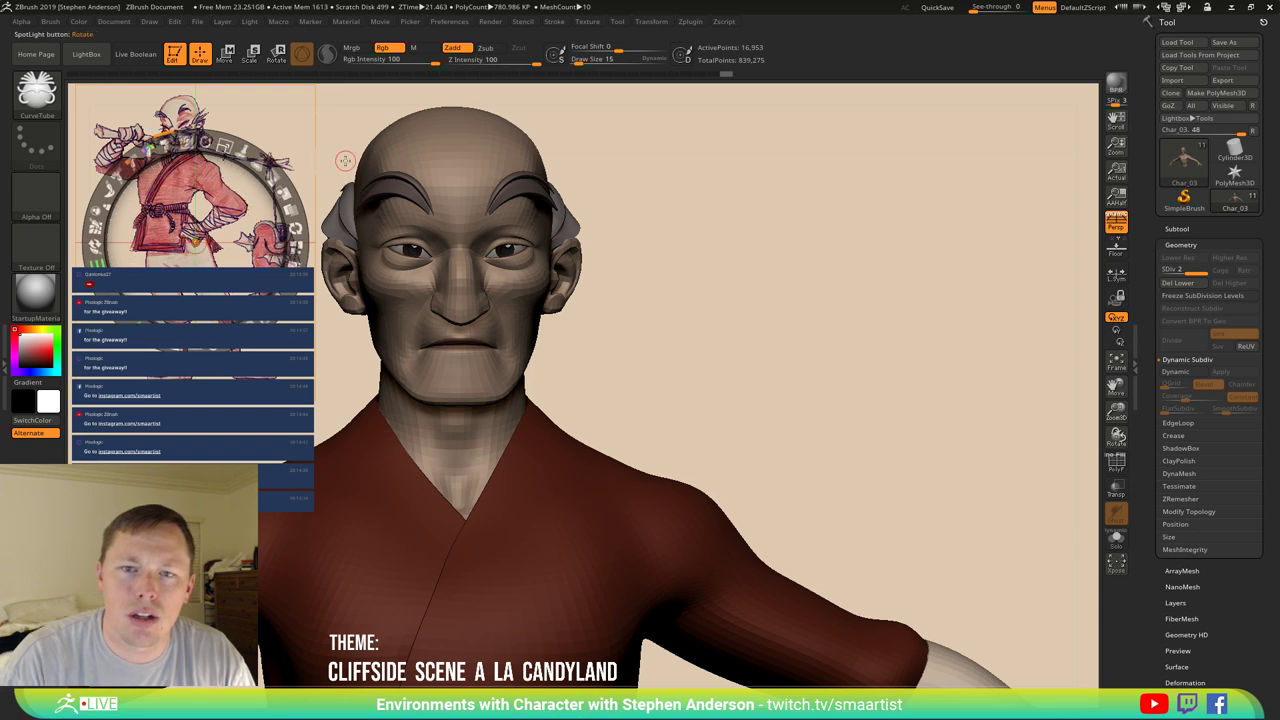
key(z)
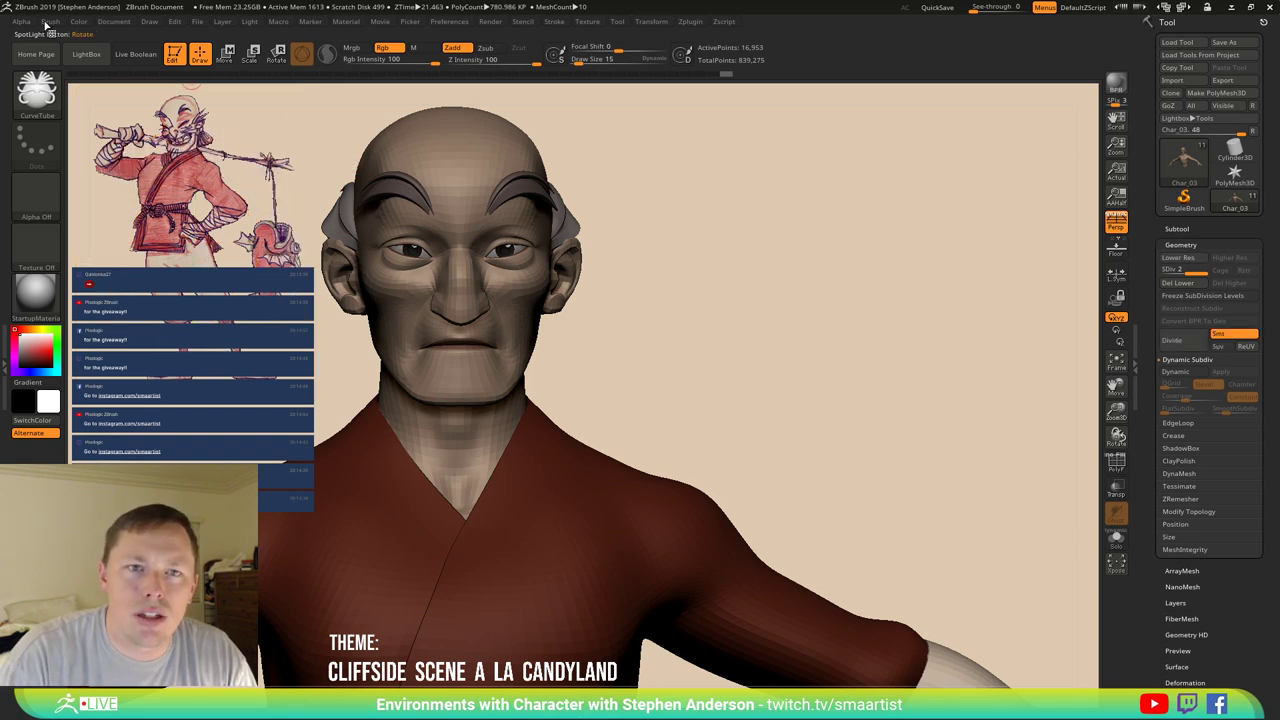
Open the Brush menu and expand its Curve settings.
click(113, 21)
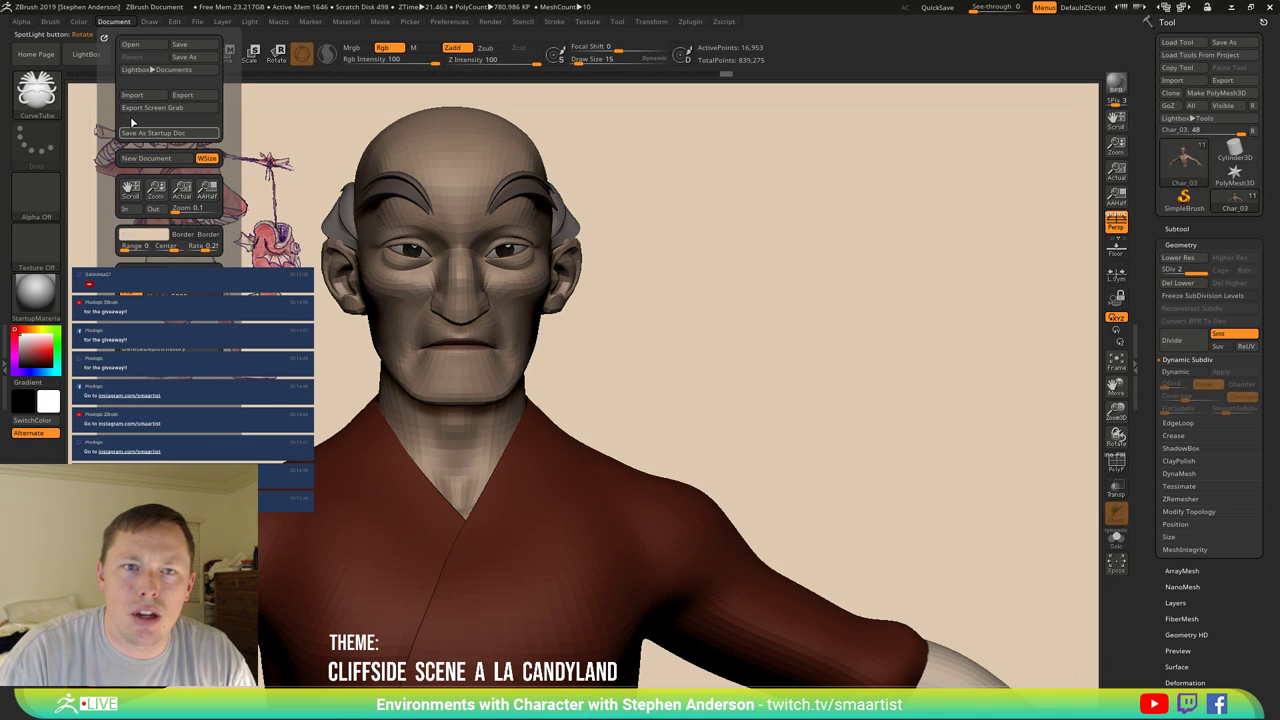
click(50, 21)
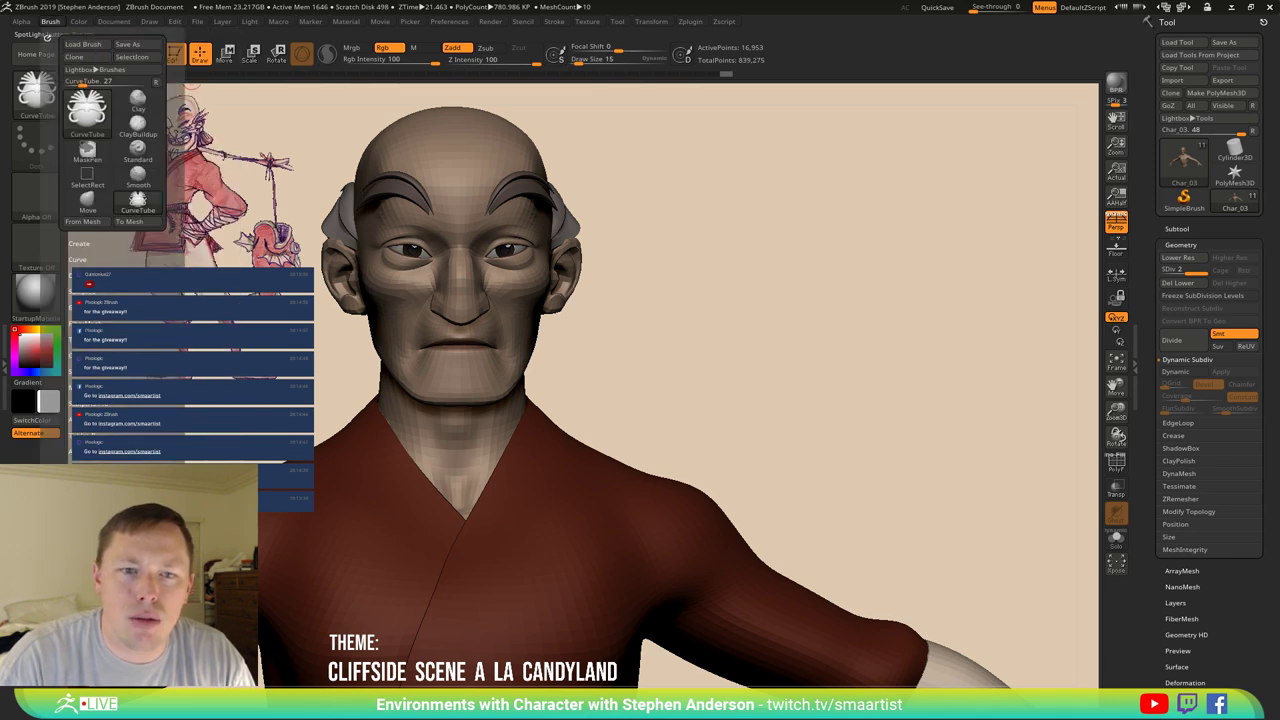
click(77, 259)
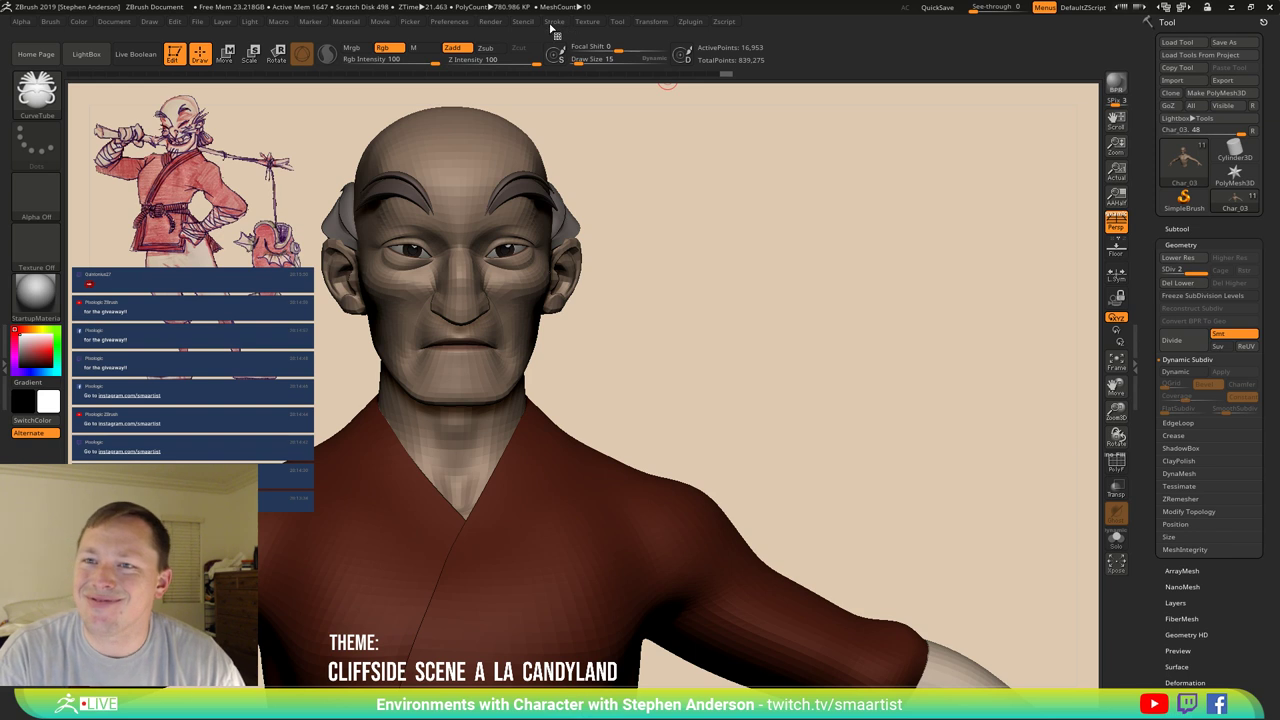
Save the pinned reference layout as a Spotlight .zsl file in the _Character folder.
click(589, 21)
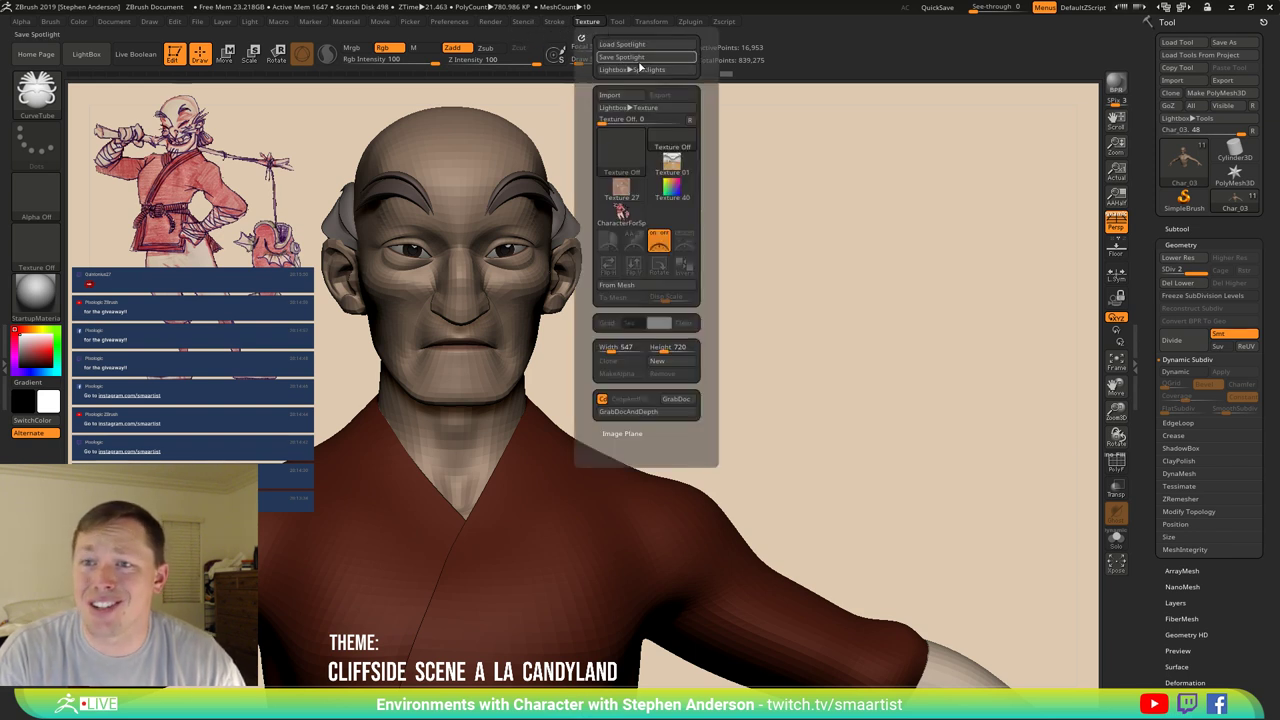
click(654, 58)
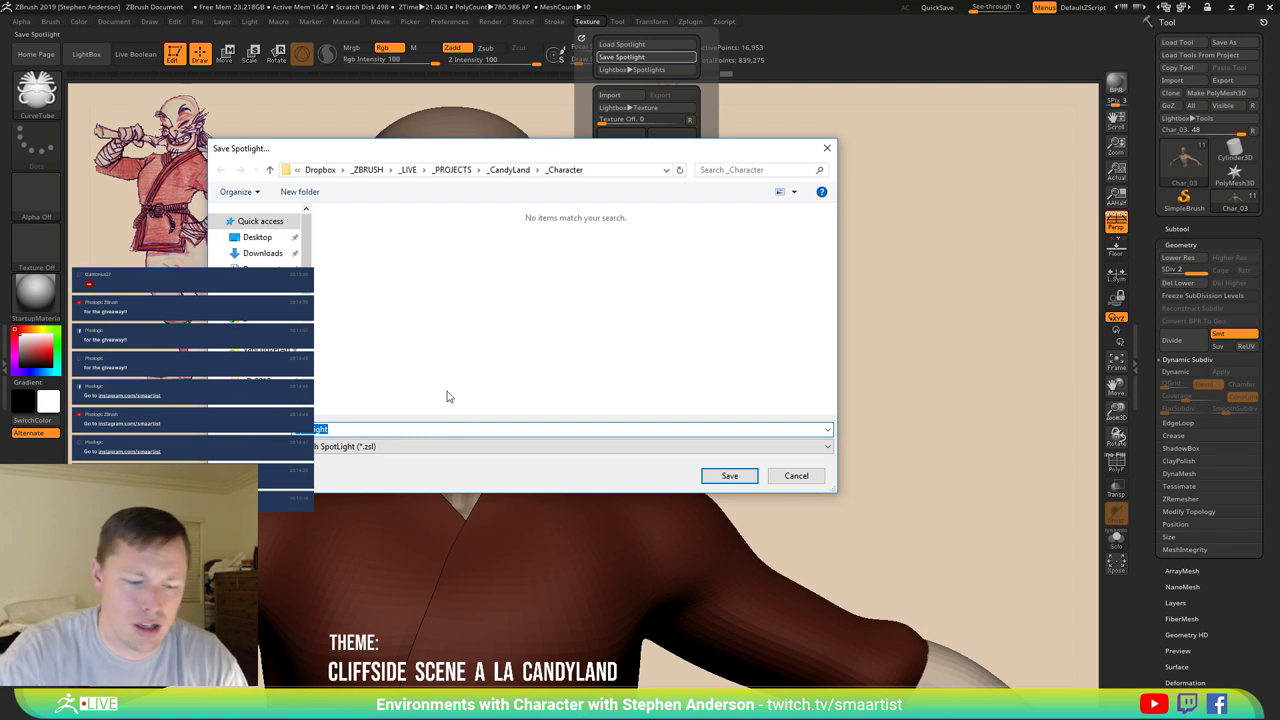
text(C)
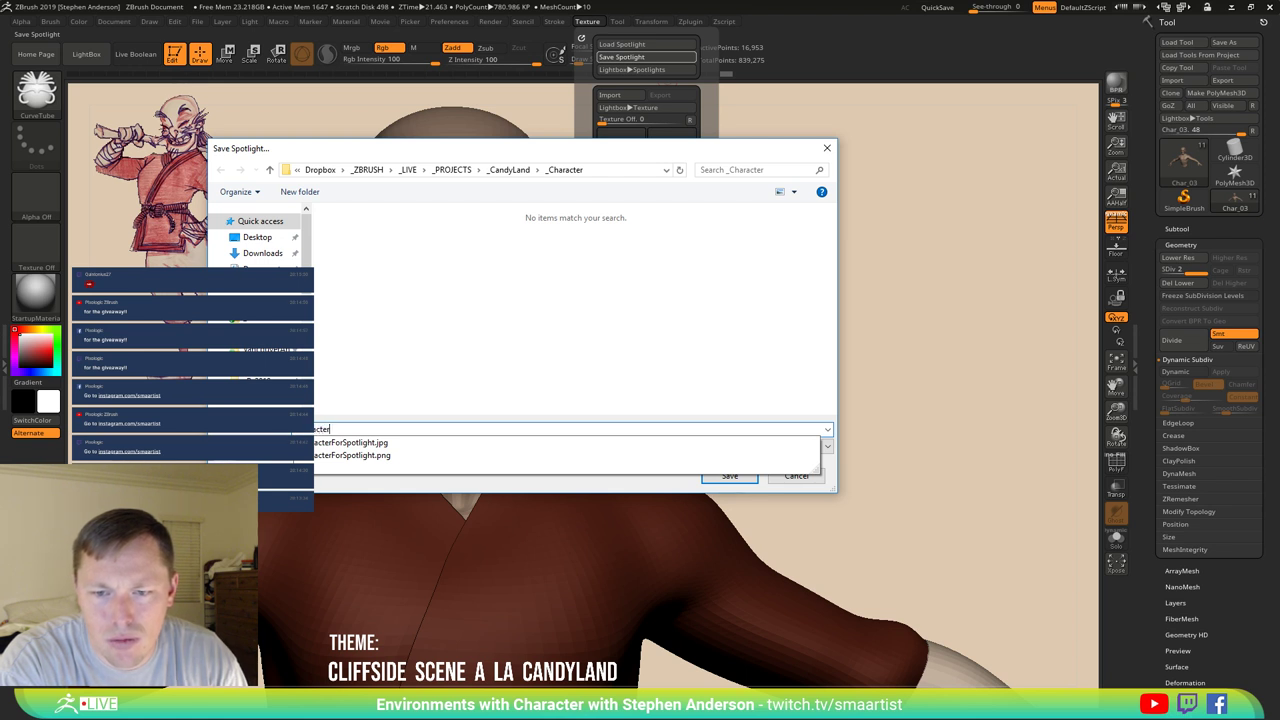
text(Spotlight)
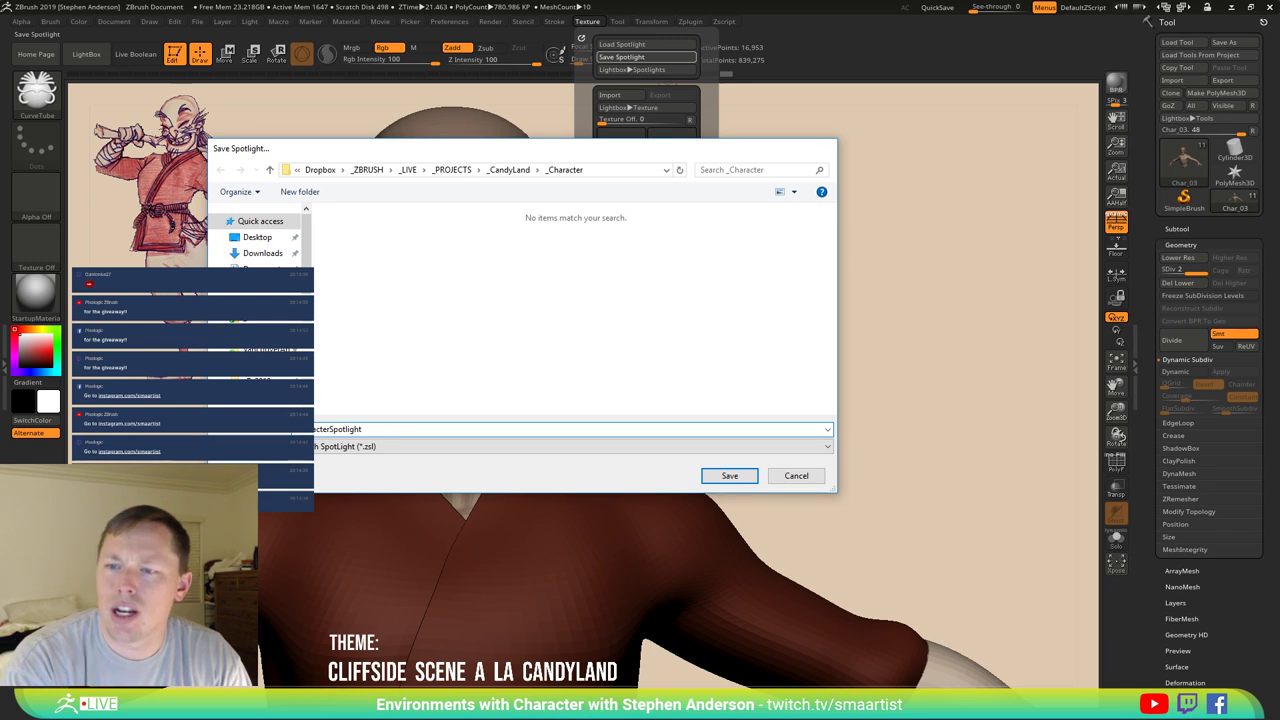
key(Return)
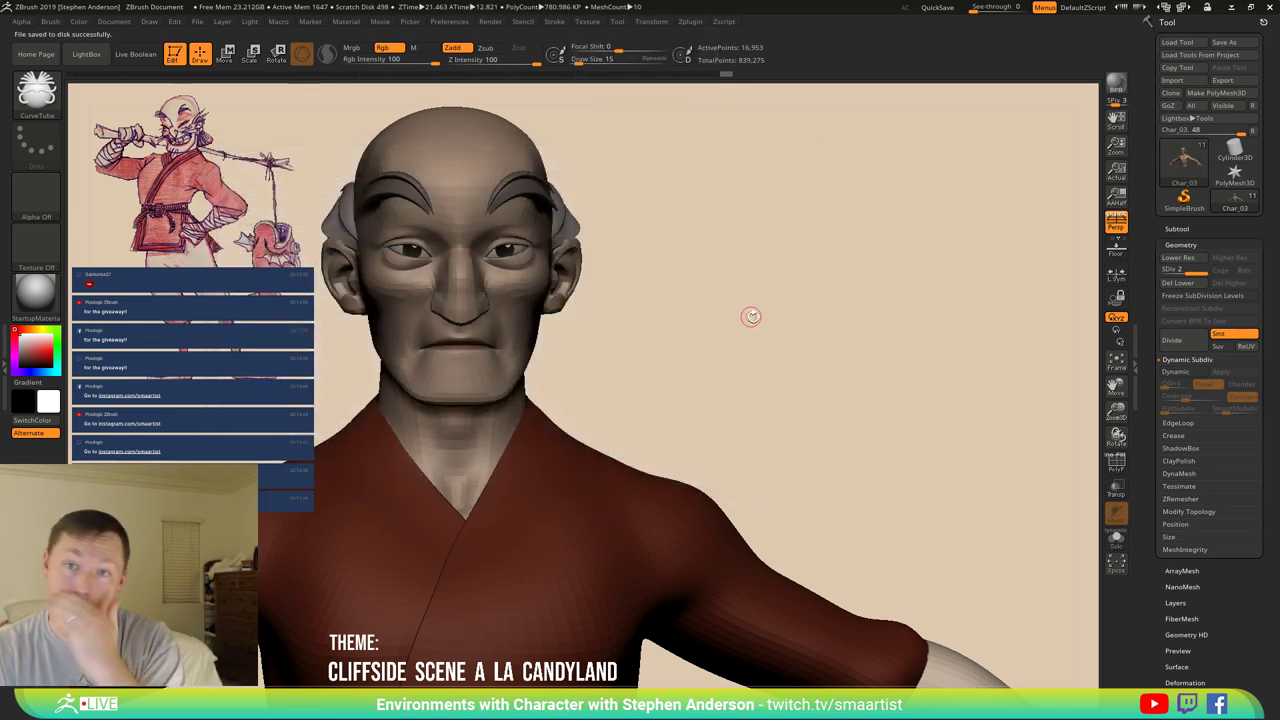
Snap the head to front view and try a moustache tube stroke from the mouth corner.
mouse_move(697, 314)
mouse_down()
mouse_move(683, 297)
mouse_move(694, 304)
mouse_move(677, 306)
mouse_up()
key(shift)
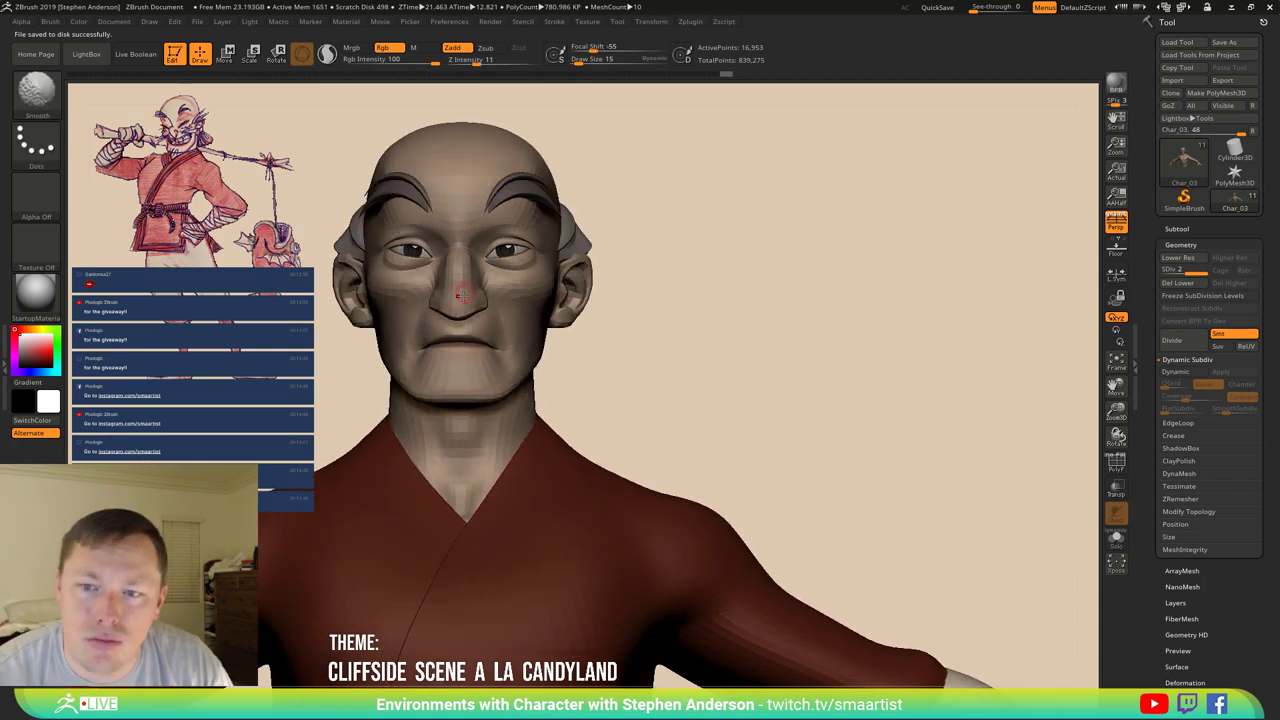
drag(489, 334, 559, 439)
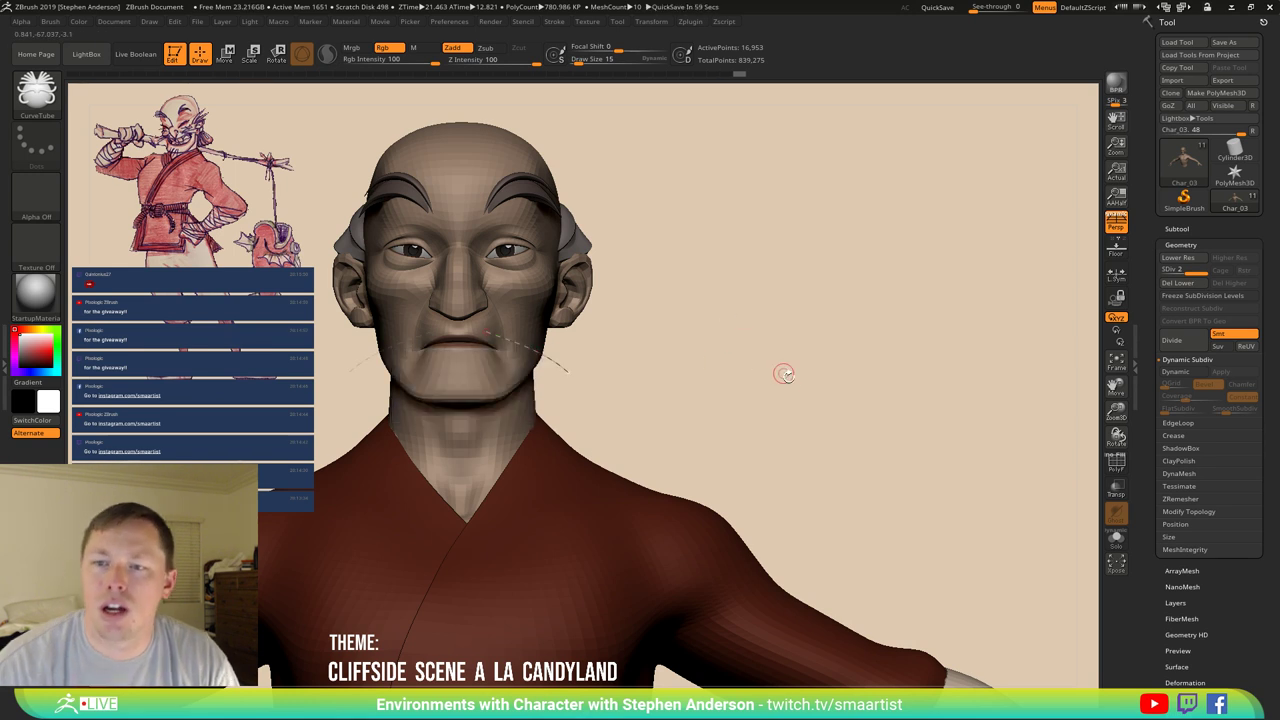
key(ctrl)
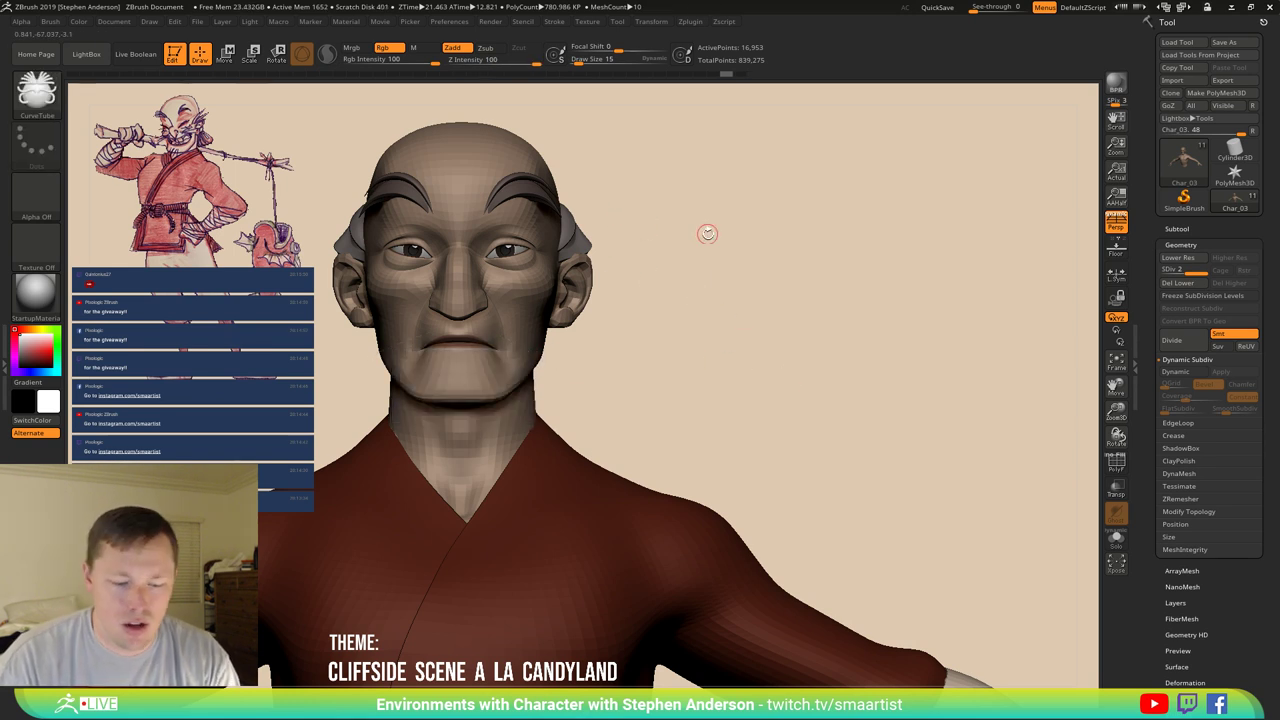
Make Eyebrows the active subtool from the N quick list.
key(n)
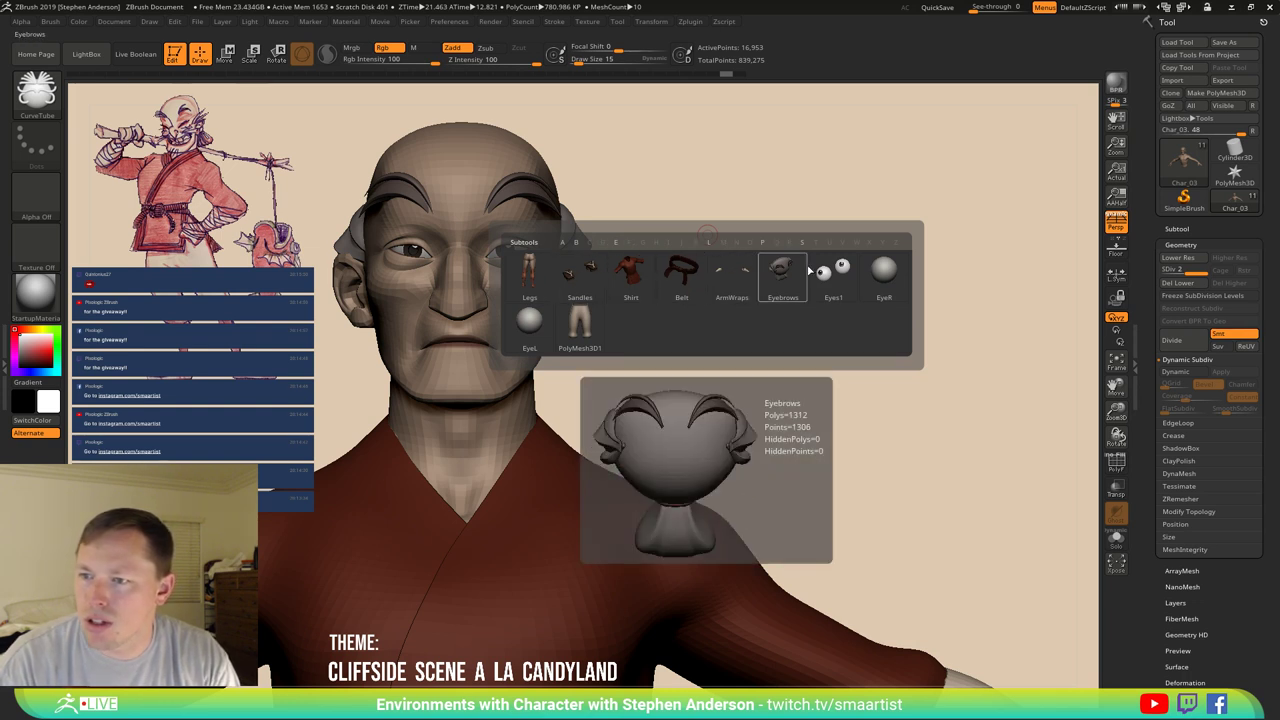
mouse_move(552, 320)
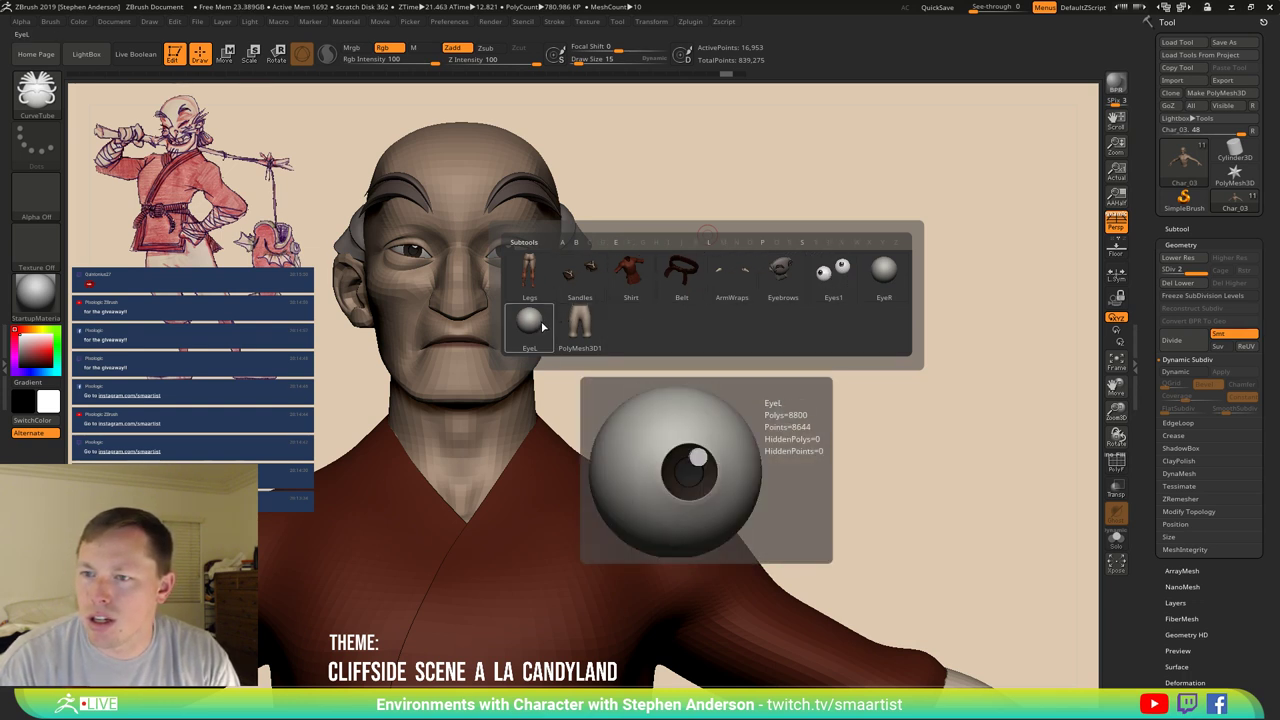
click(782, 278)
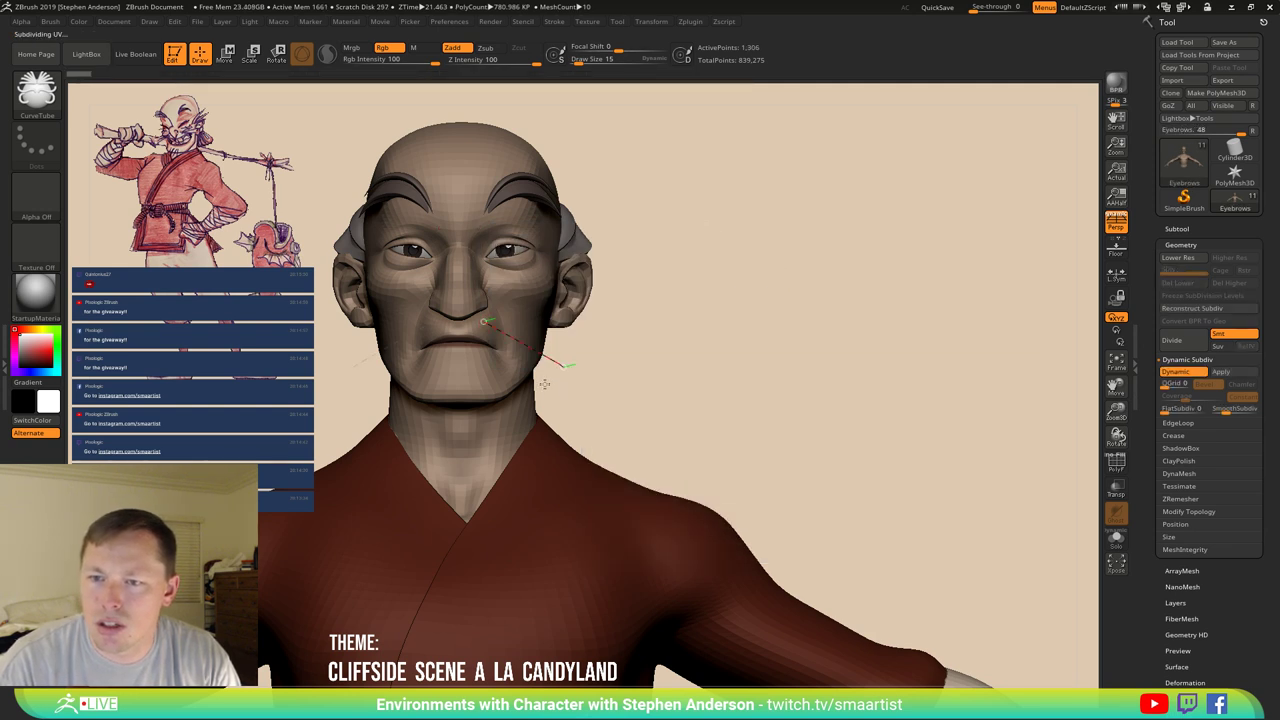
Draw mirrored moustache tubes under the nose and rebuild them thinner at draw size 6.
drag(544, 383, 566, 366)
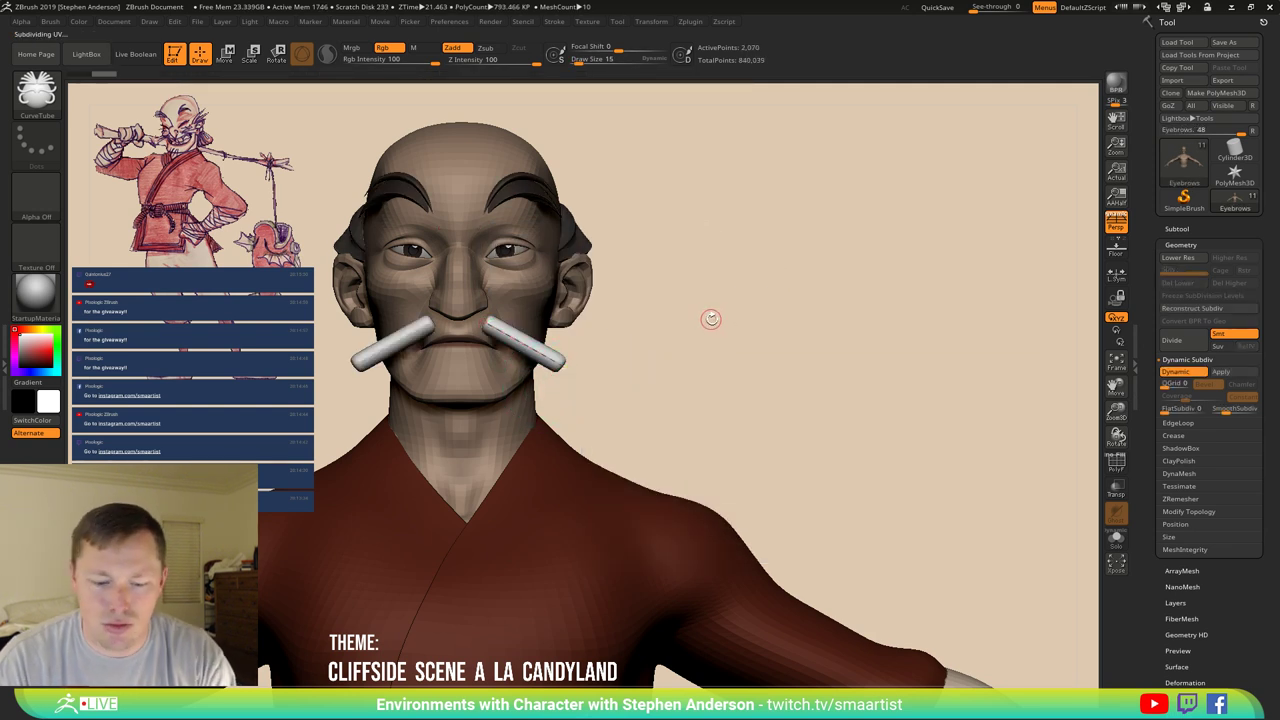
key(bracketright)
key(bracketright)
key(bracketright)
key(bracketright)
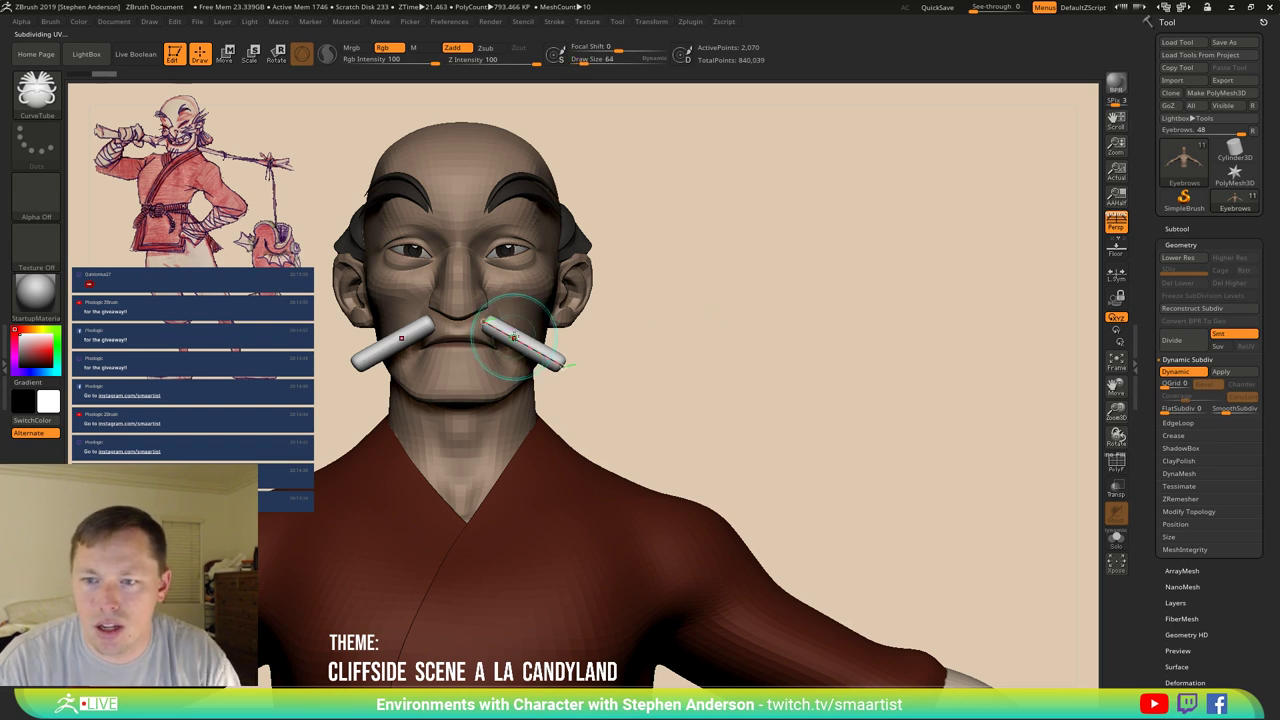
key(bracketleft)
key(bracketleft)
key(bracketleft)
key(bracketleft)
click(512, 337)
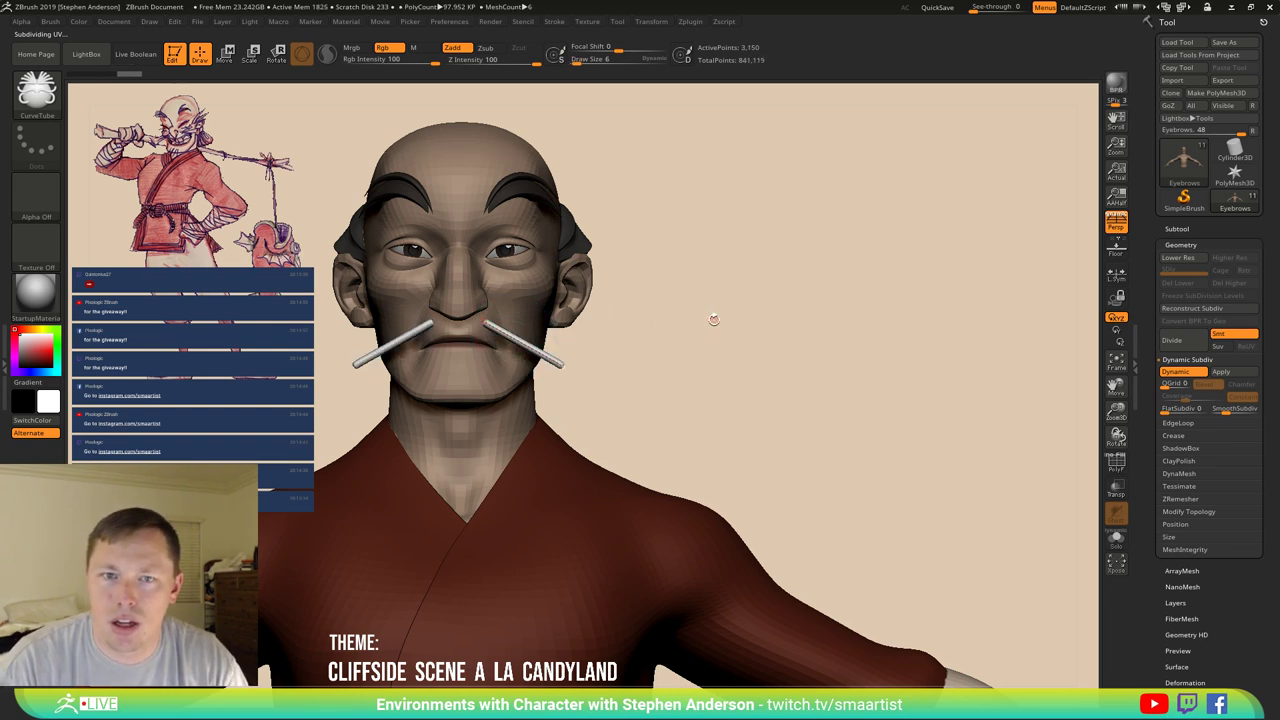
Lower focal shift to 36 and redraw the moustache along the upper lip.
drag(714, 320, 650, 334)
key(bracketright)
key(bracketright)
key(bracketright)
key(bracketright)
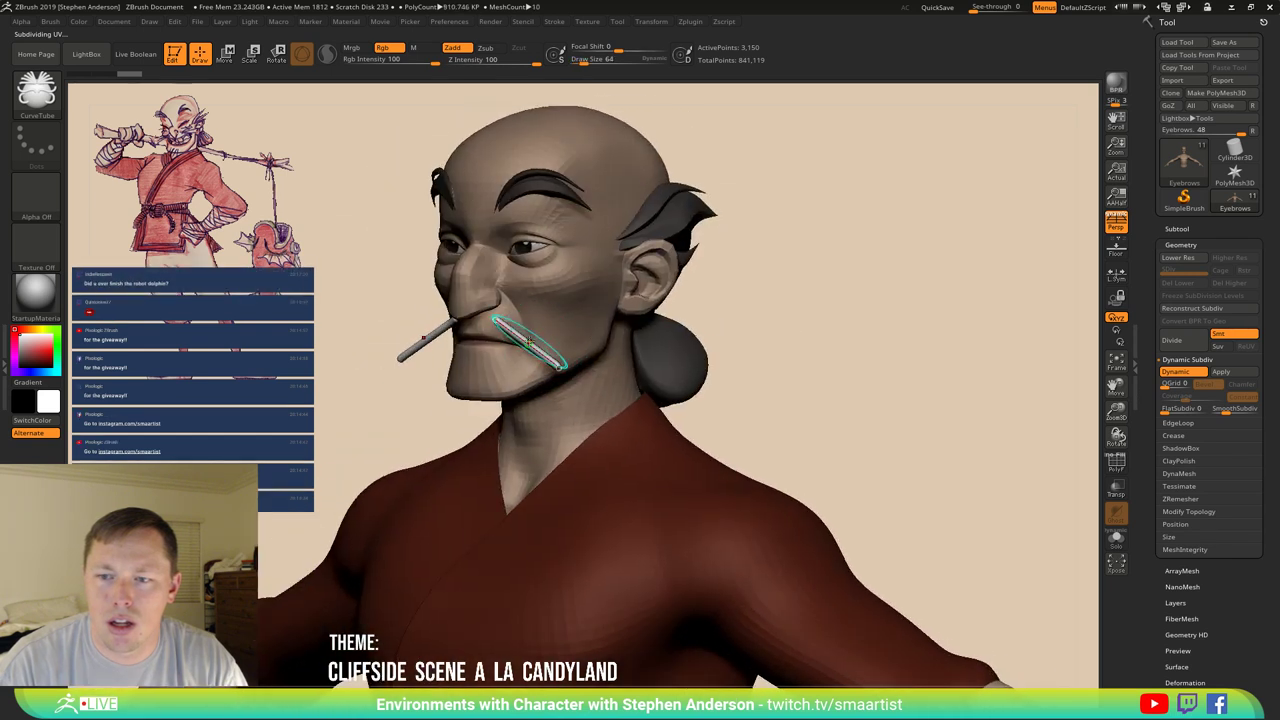
key(bracketright)
key(bracketright)
key(bracketright)
key(space)
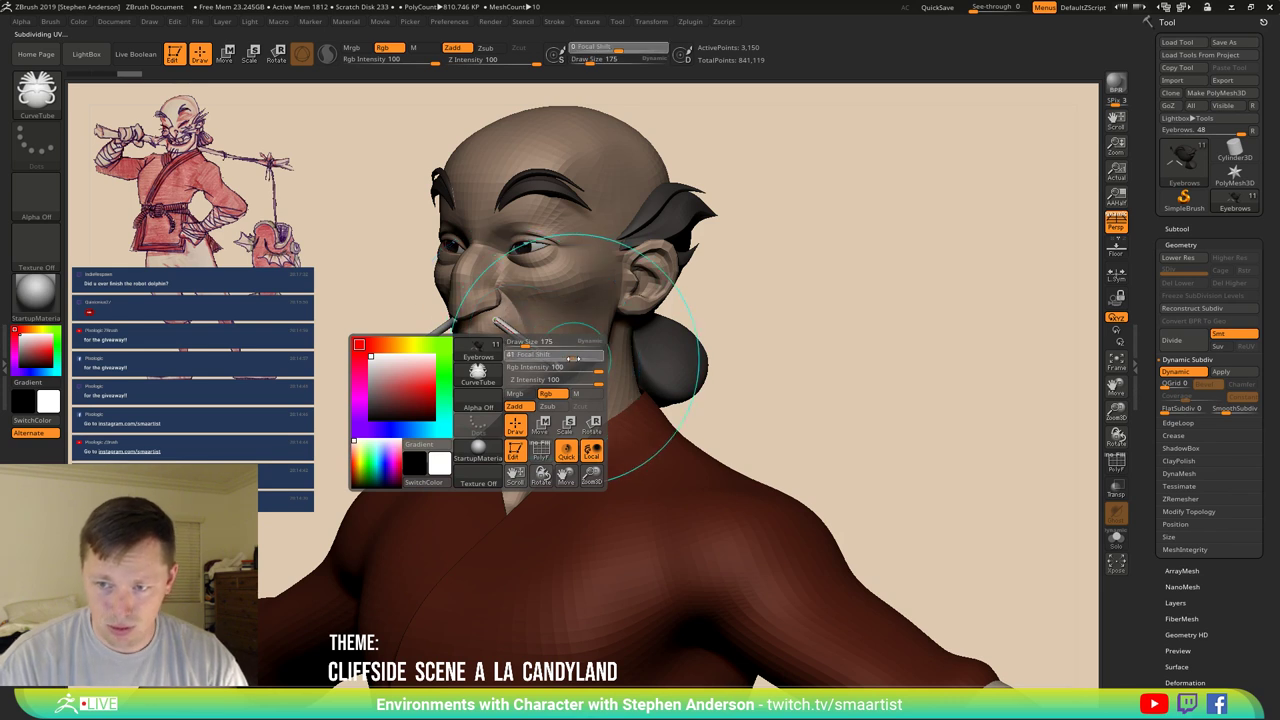
drag(572, 357, 580, 333)
right_drag(535, 323, 528, 322)
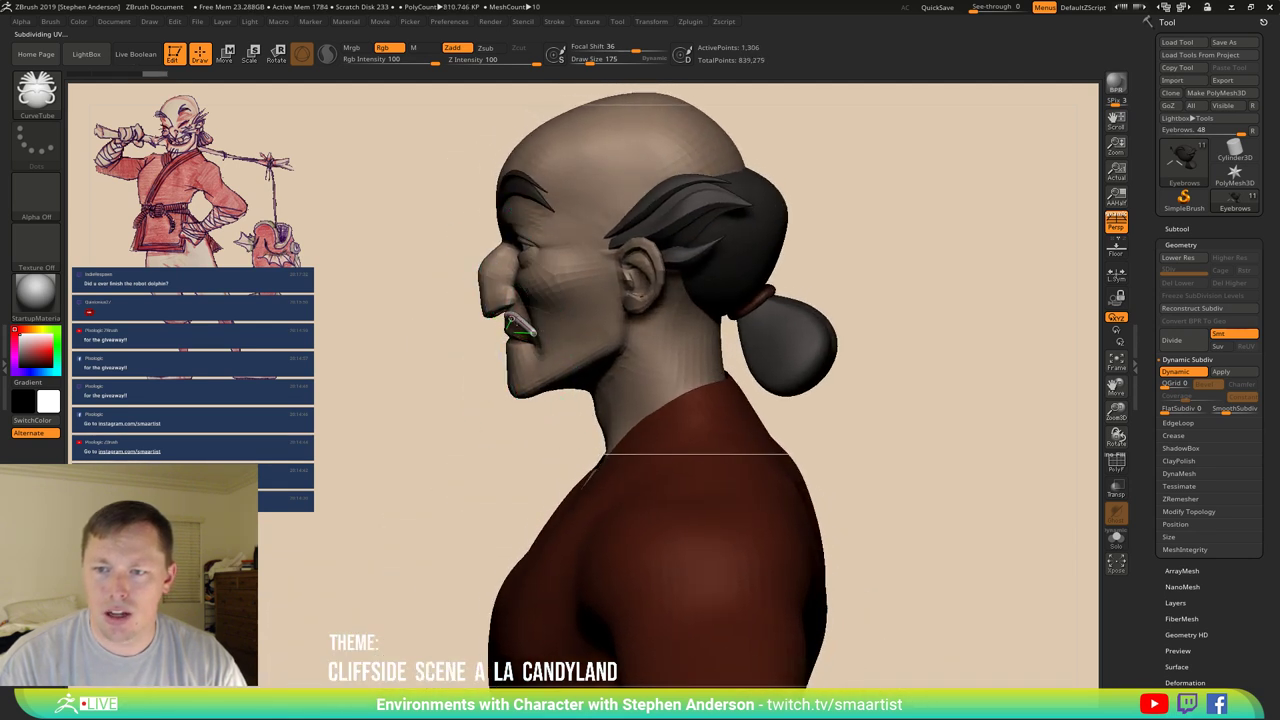
drag(520, 326, 535, 335)
mouse_move(860, 300)
mouse_down()
mouse_move(720, 240)
mouse_move(634, 251)
mouse_move(566, 289)
mouse_move(552, 278)
mouse_move(539, 309)
mouse_move(556, 318)
mouse_up()
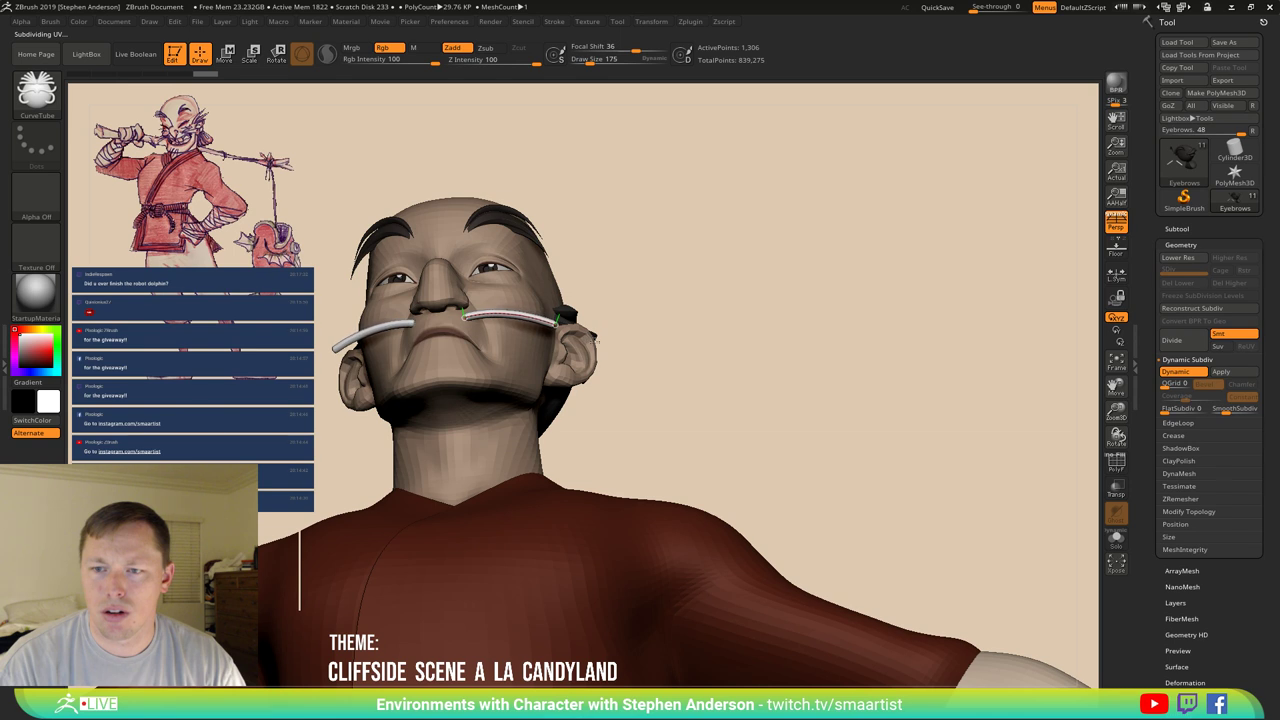
mouse_move(700, 263)
mouse_down()
mouse_move(680, 314)
mouse_move(697, 283)
mouse_move(694, 300)
mouse_up()
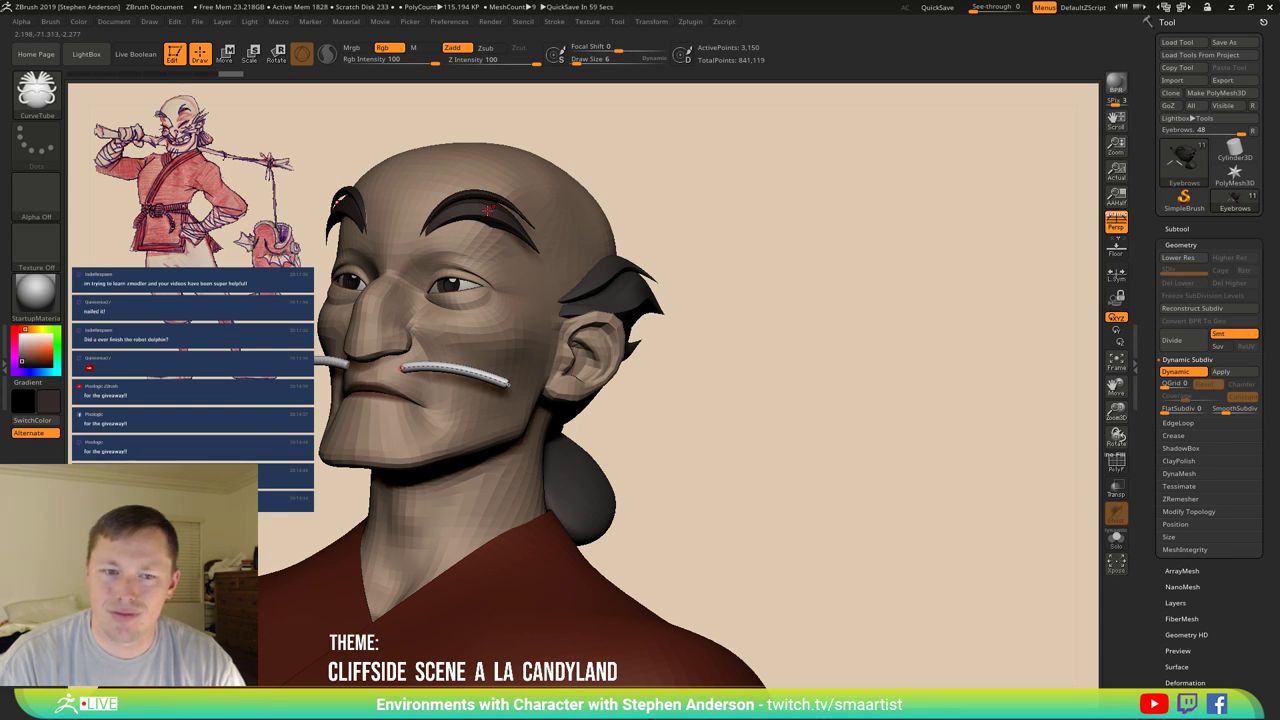
Fill the moustache with the dark colour and enable the Size curve modifier for tapering.
click(80, 22)
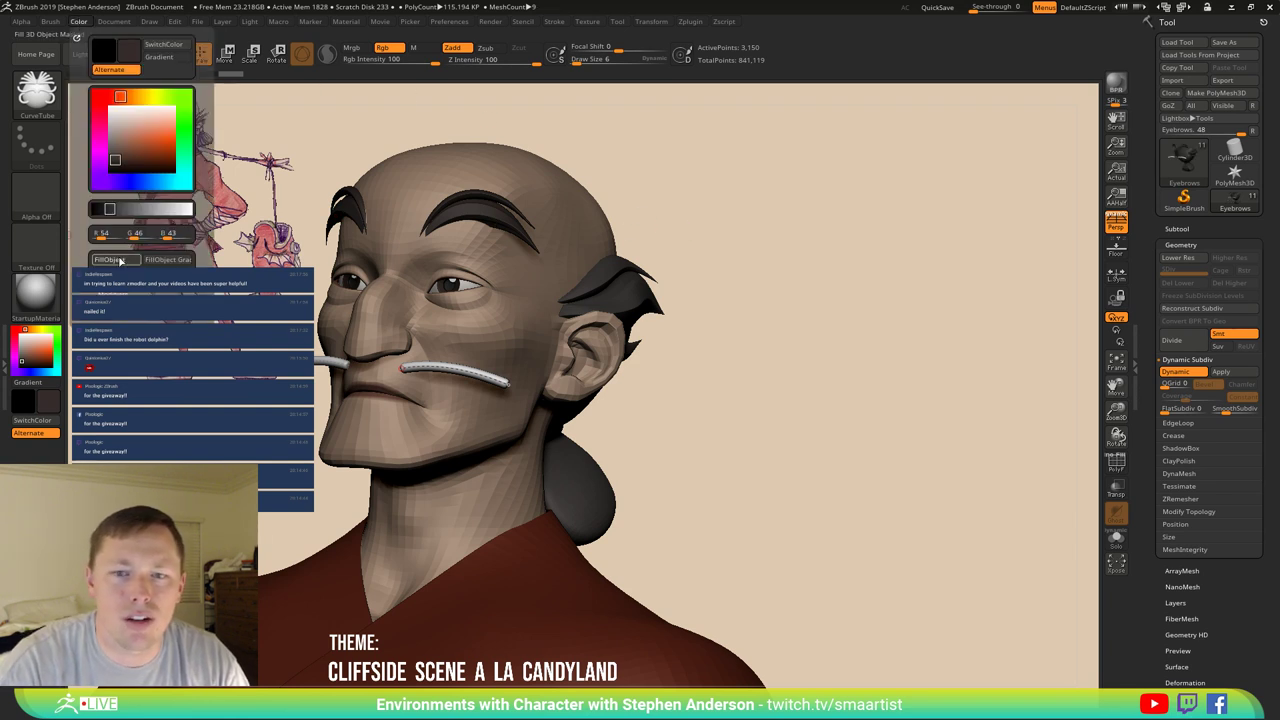
click(120, 261)
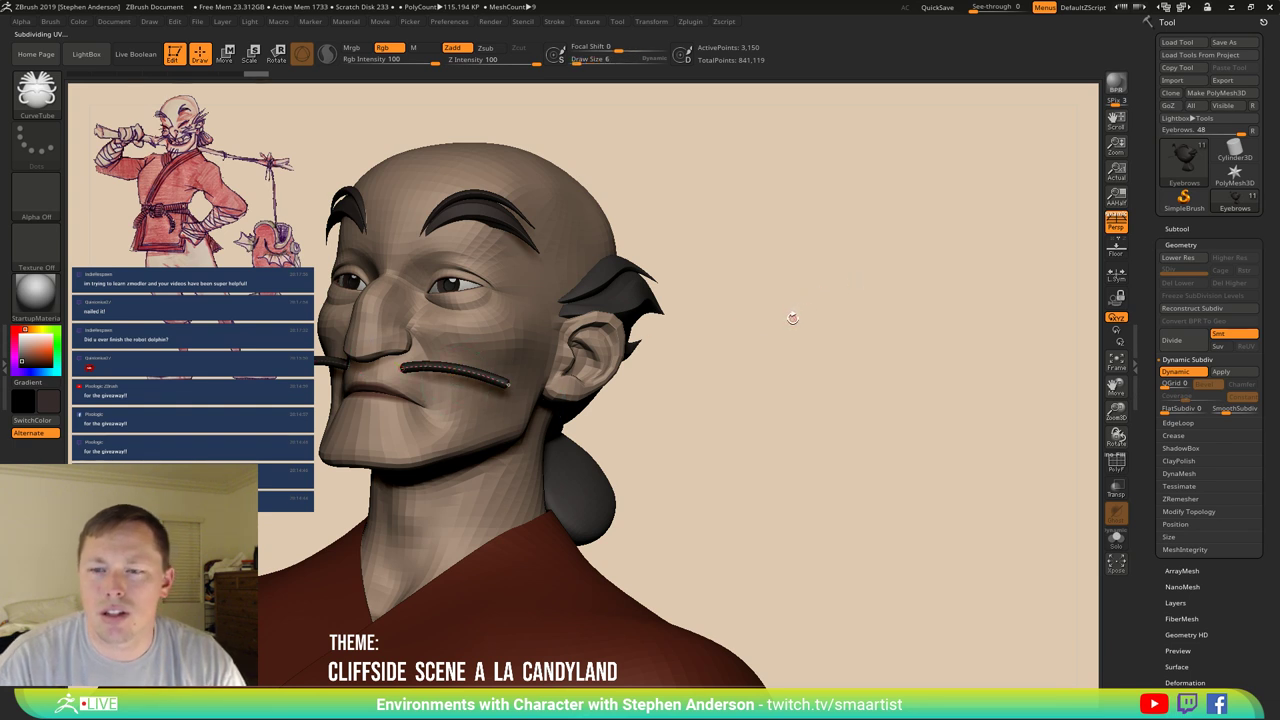
click(556, 21)
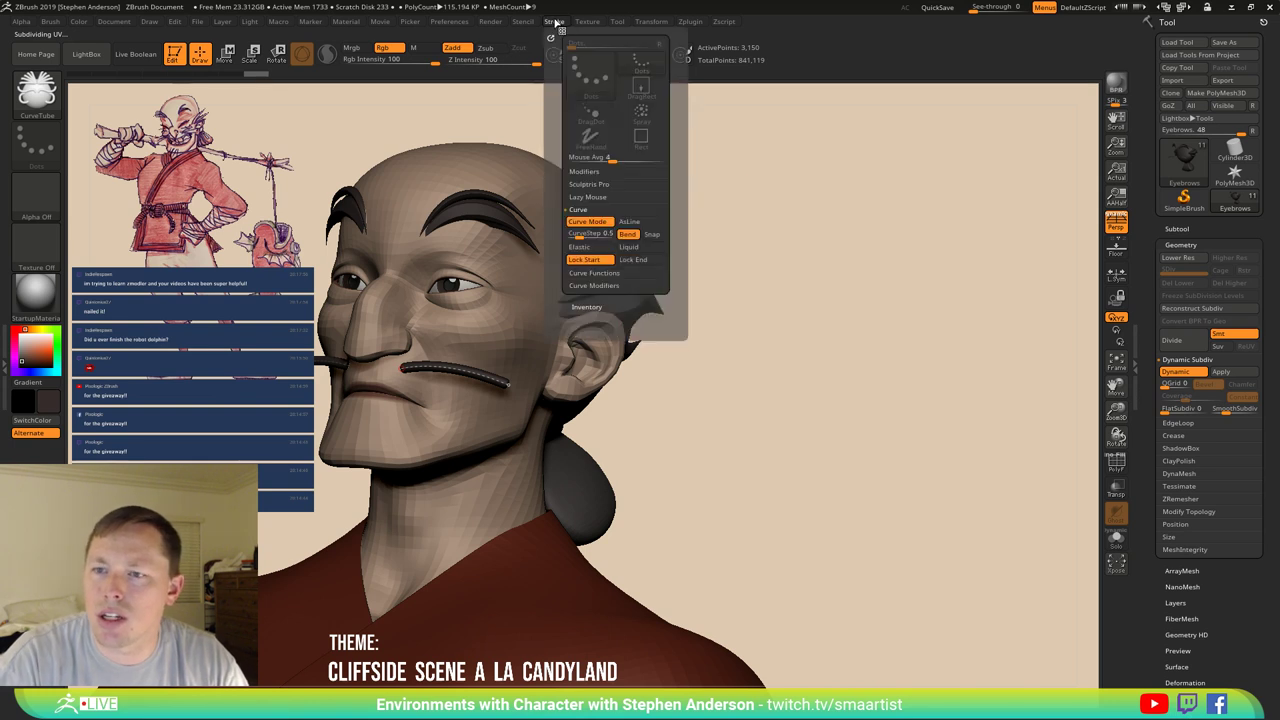
click(601, 286)
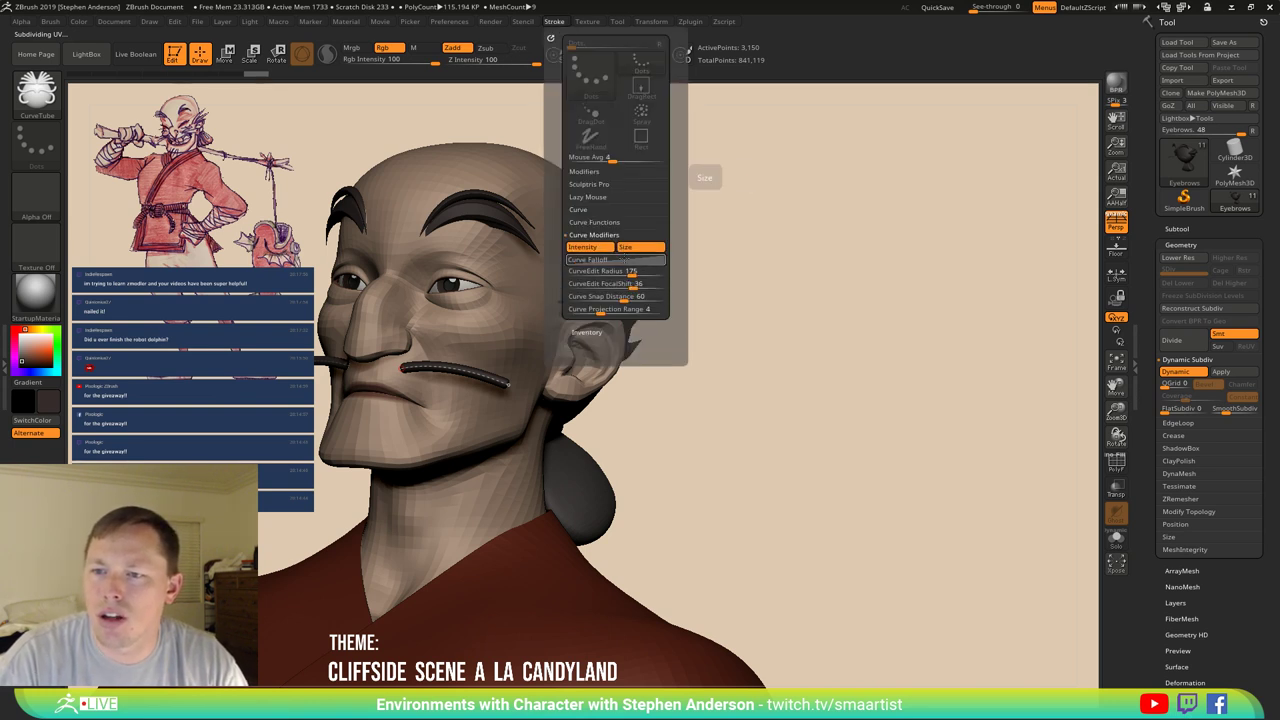
click(583, 388)
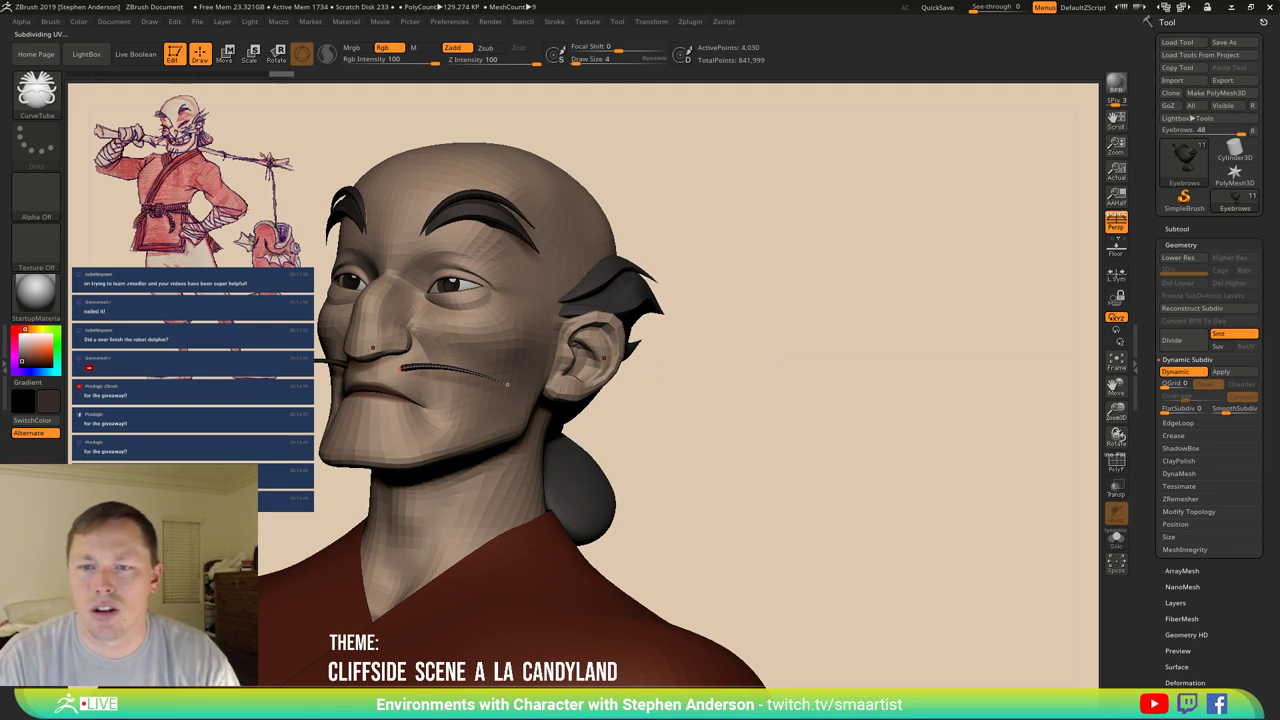
Rebuild the moustache as a tapered tube and switch to the Move gizmo.
click(505, 383)
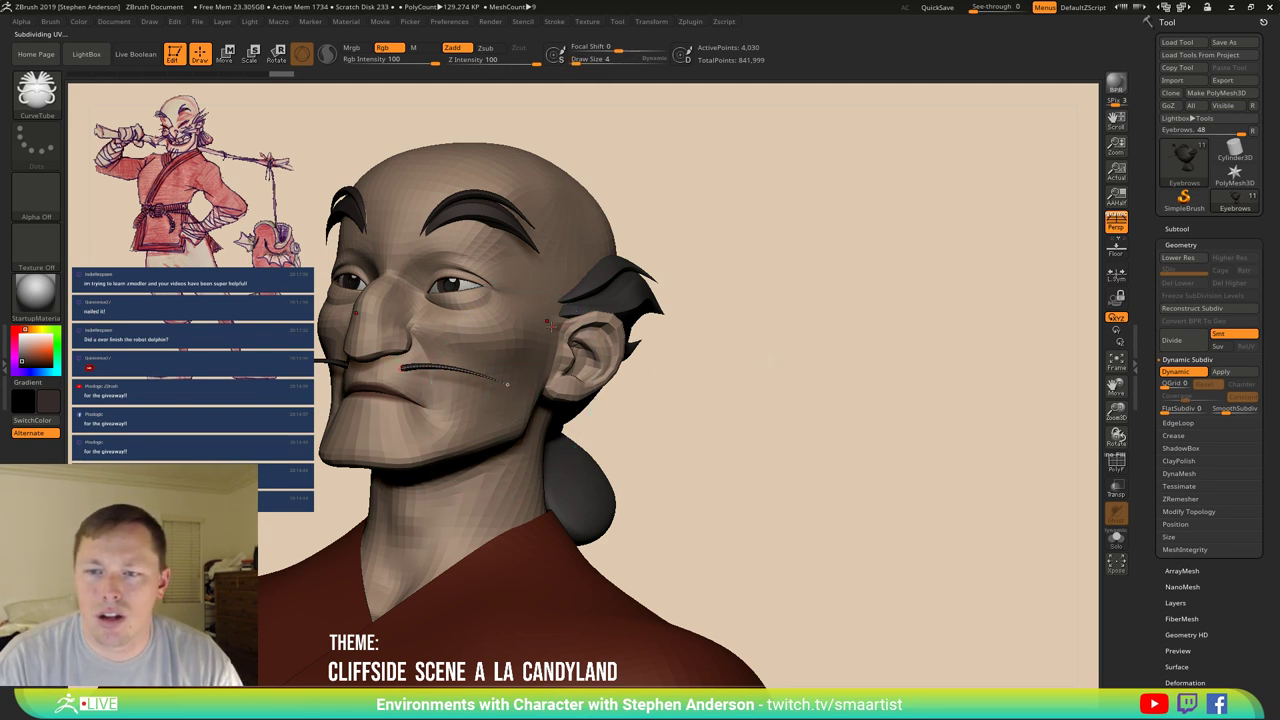
key(w)
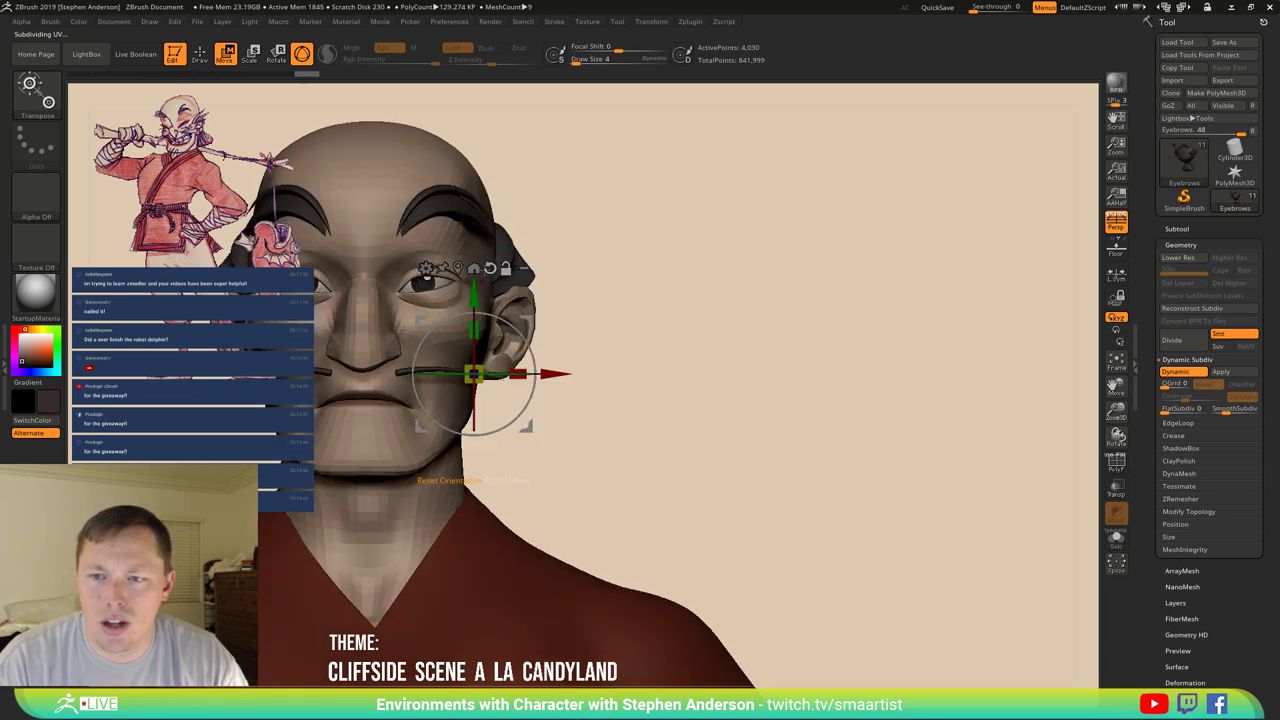
key(ctrl+z)
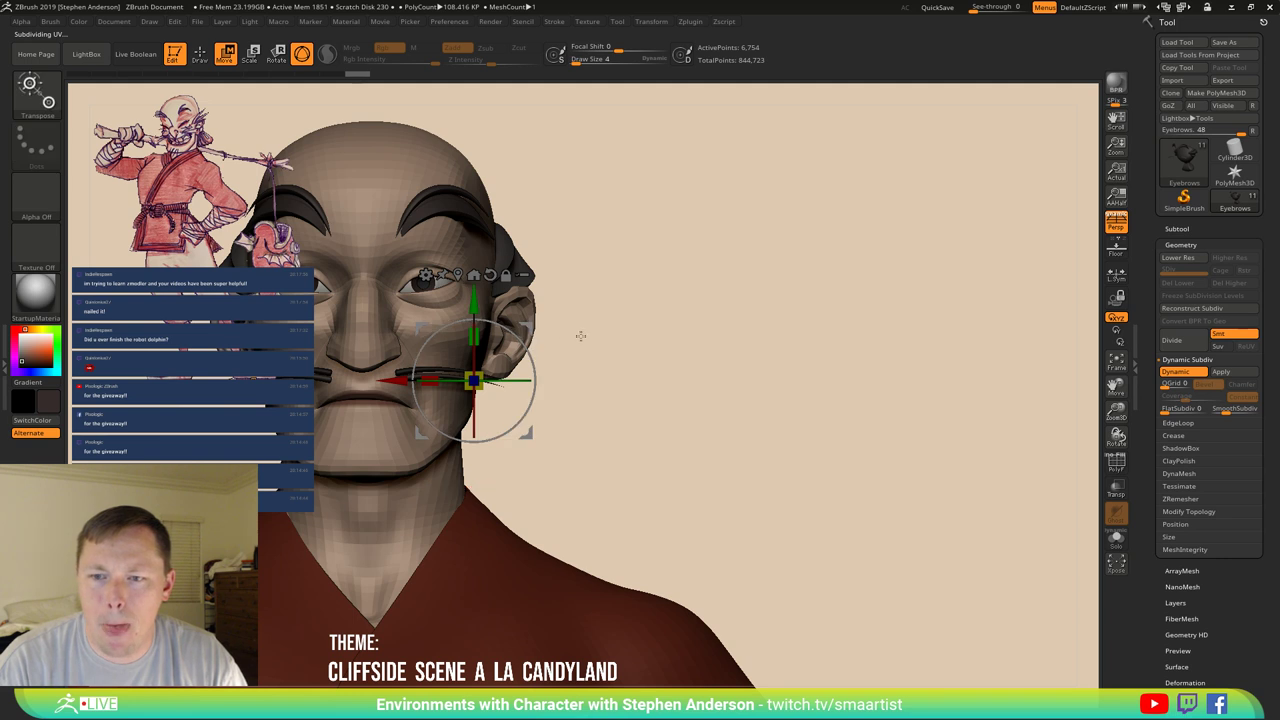
drag(643, 343, 553, 351)
key(ctrl)
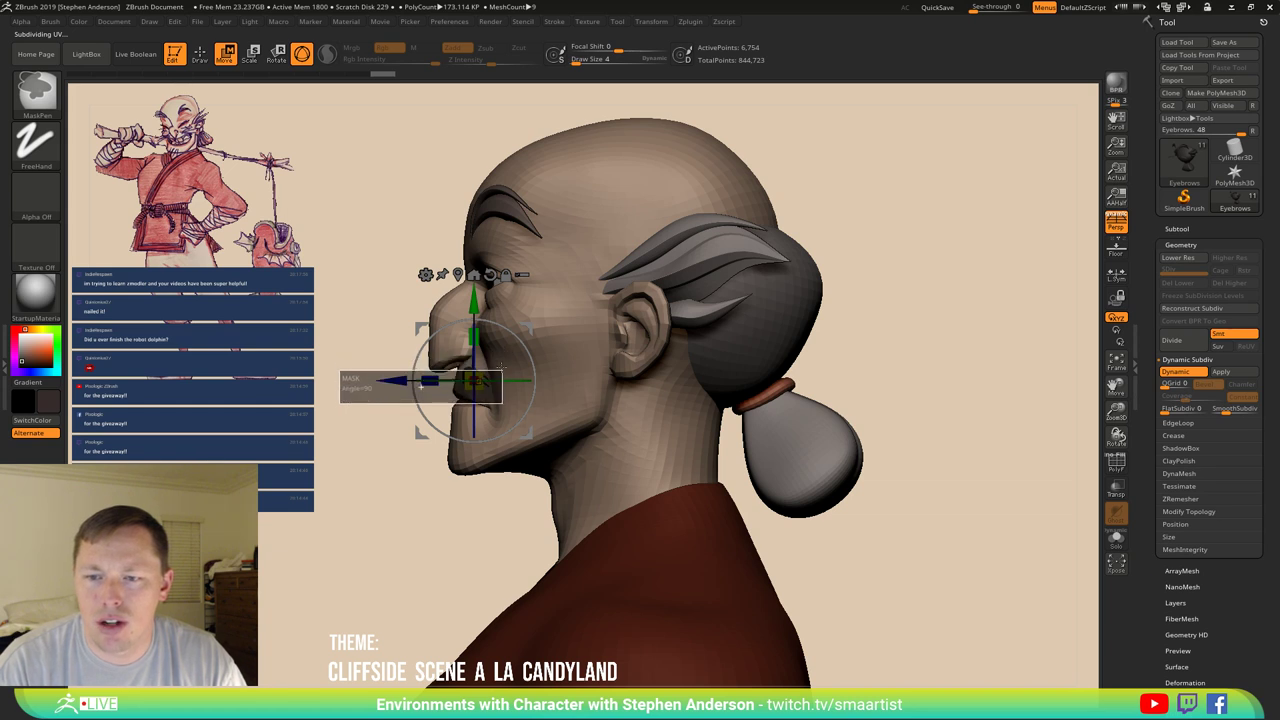
Draw an action line outward from the mouth corner to bend the moustache into a droop.
drag(360, 430, 540, 434)
key(y)
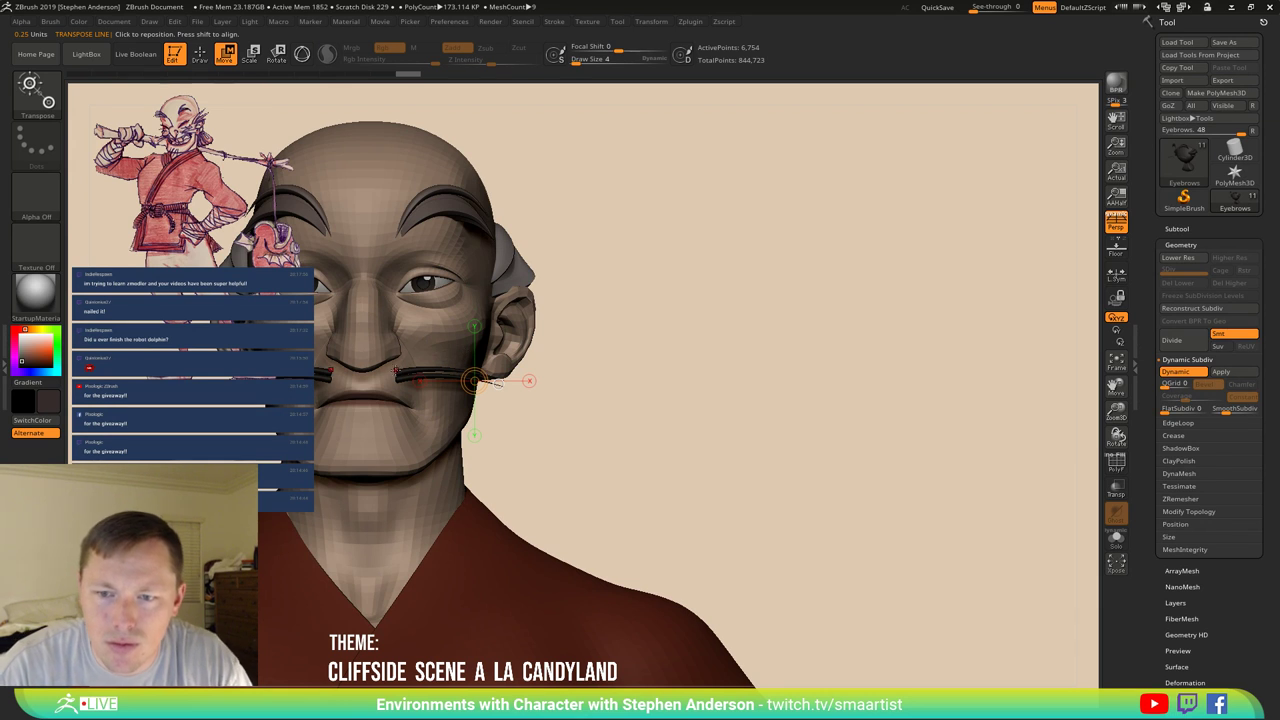
drag(395, 370, 609, 343)
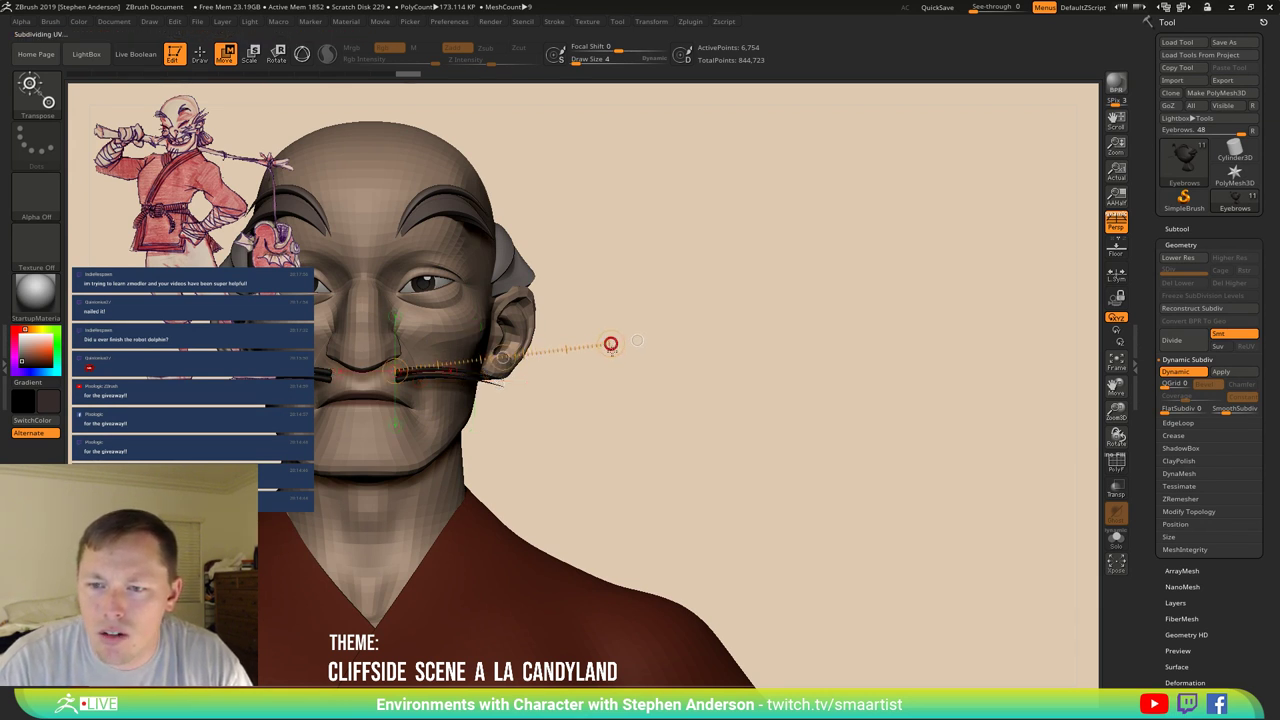
key(ctrl+d)
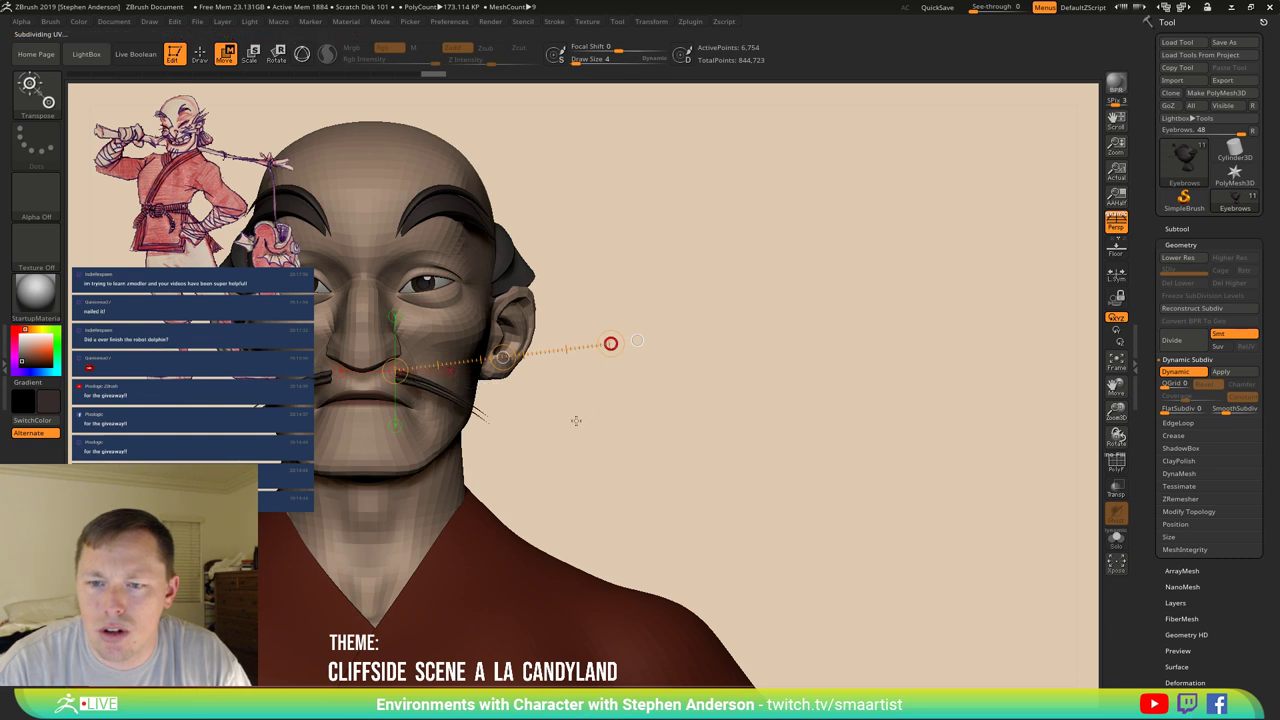
drag(526, 438, 462, 263)
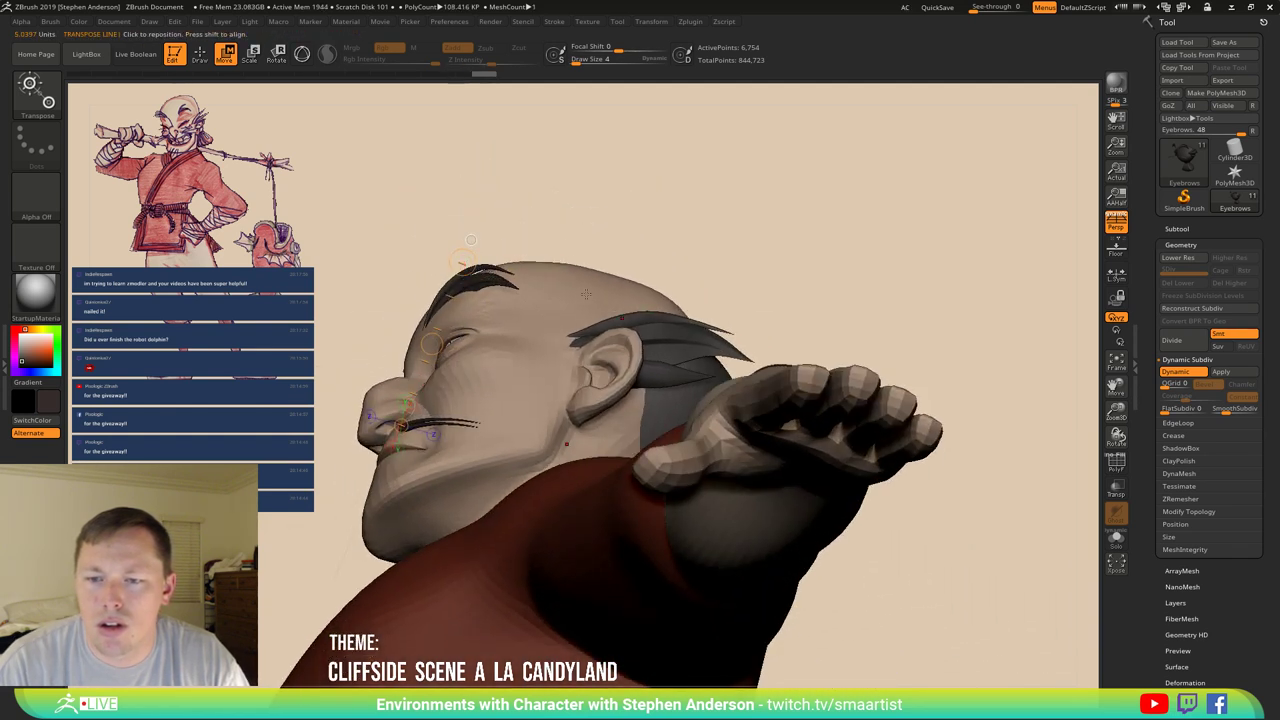
drag(569, 353, 608, 385)
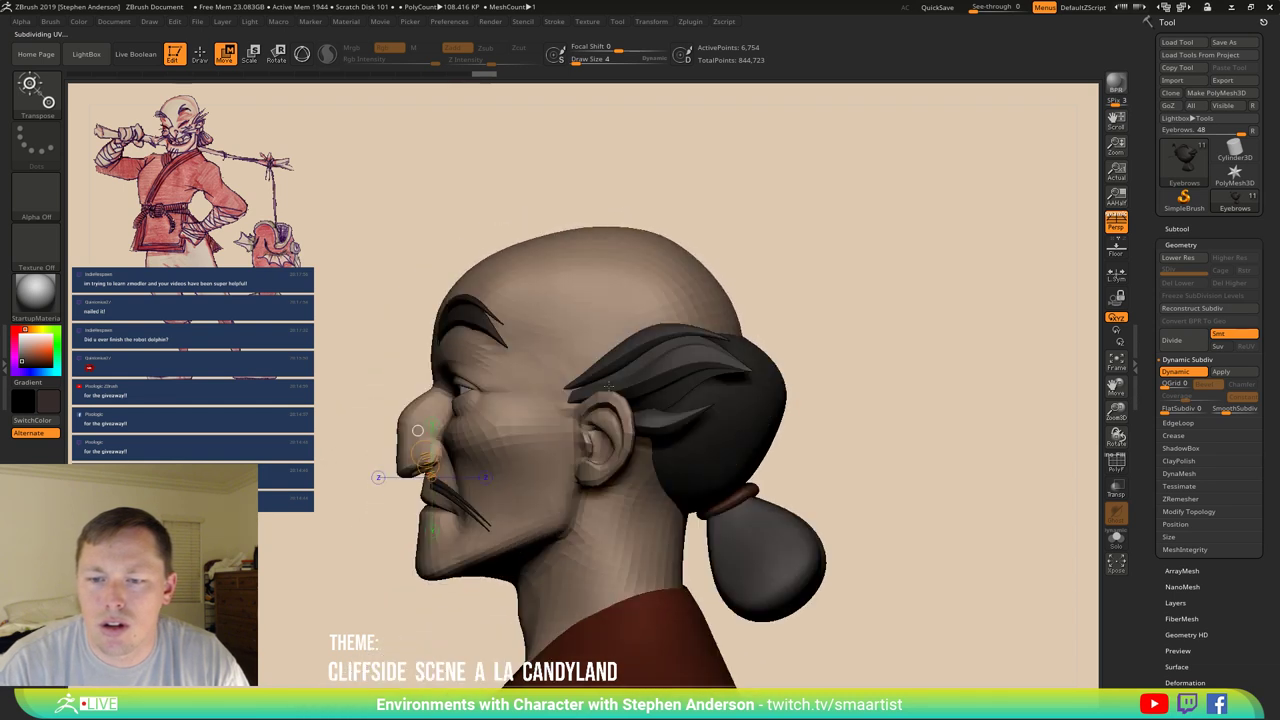
drag(525, 478, 558, 505)
Select the Move Topological brush and zoom in on the face.
key(b)
key(s)
key(t)
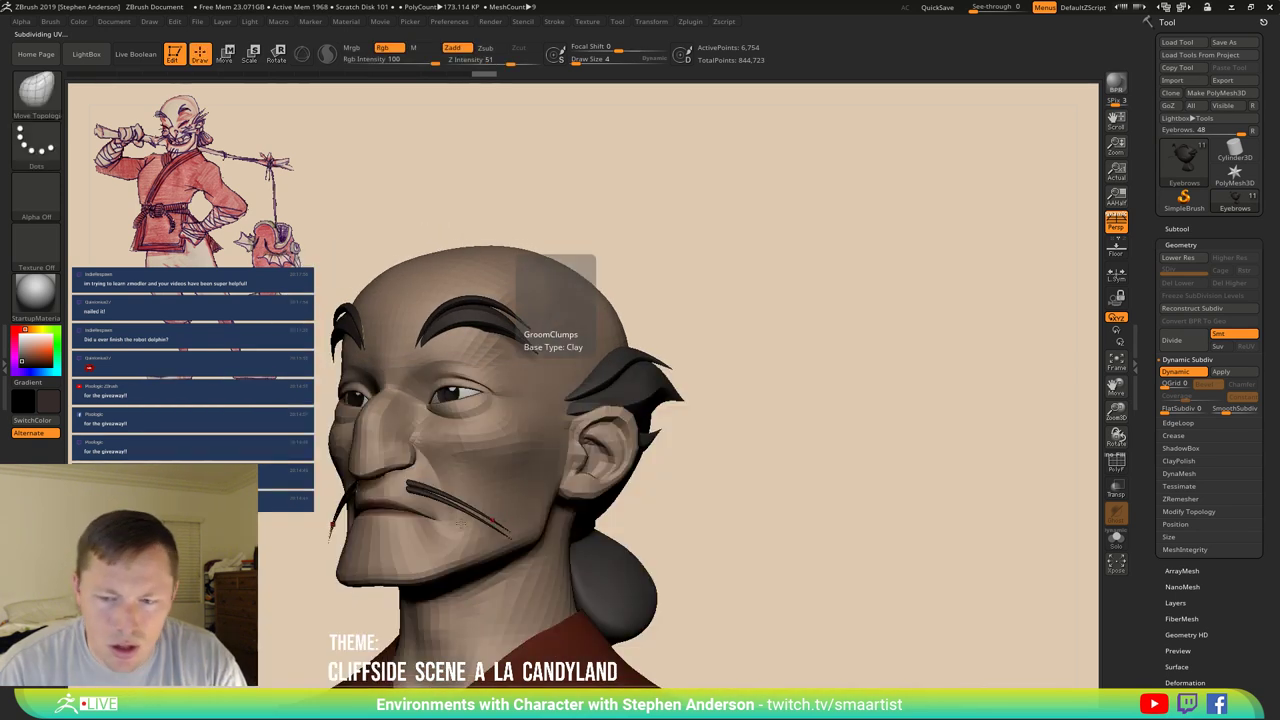
key(b)
key(m)
key(t)
mouse_move(484, 531)
alt+mouse_down()
mouse_move(440, 503)
mouse_move(478, 500)
mouse_move(446, 482)
mouse_move(461, 485)
alt+mouse_up()
Set focal shift to 30 and tweak the drooping moustache strands along the cheek.
key(s)
key(o)
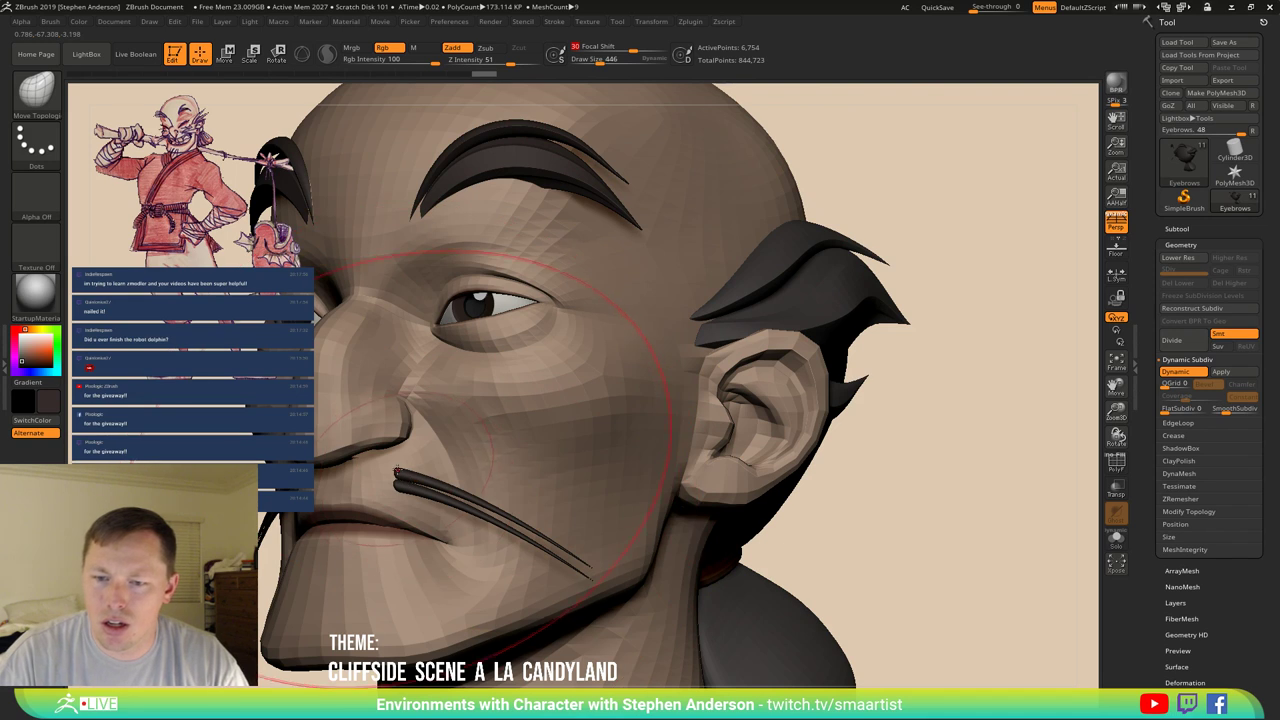
key(ctrl+d)
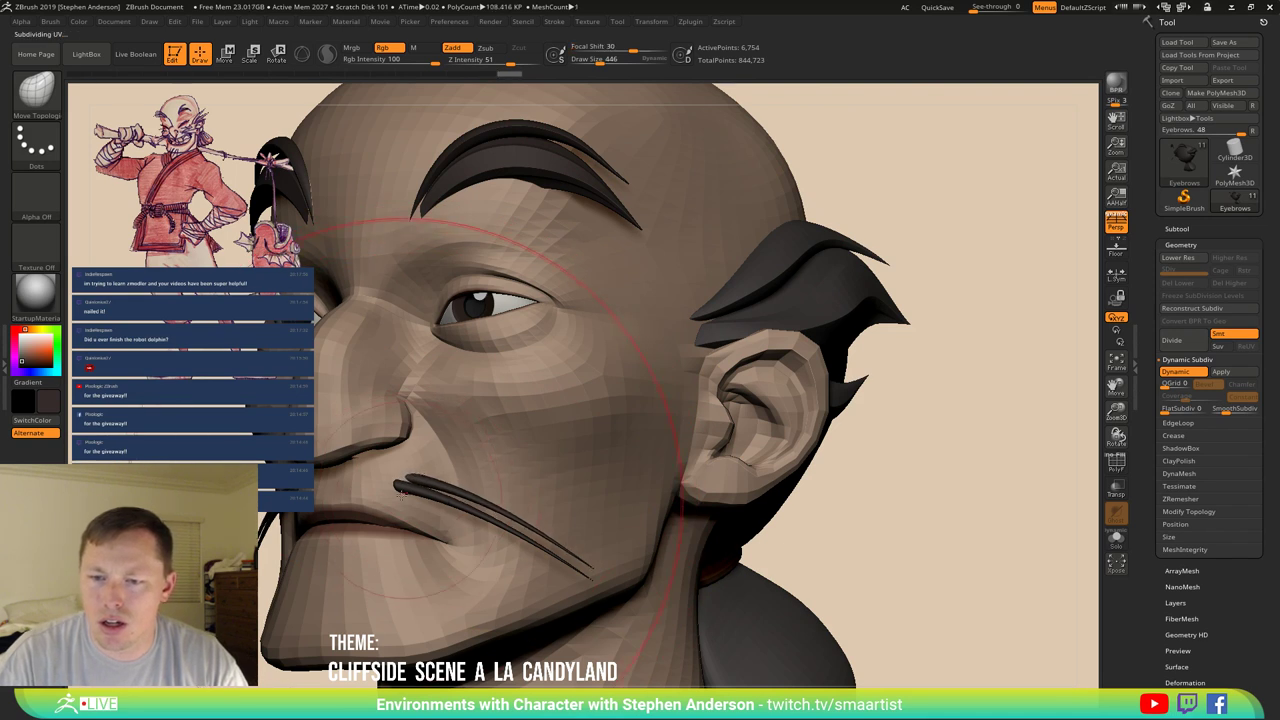
mouse_move(396, 488)
right_down()
mouse_move(432, 485)
mouse_move(352, 484)
mouse_move(465, 490)
mouse_move(415, 515)
mouse_move(453, 549)
mouse_move(401, 509)
right_up()
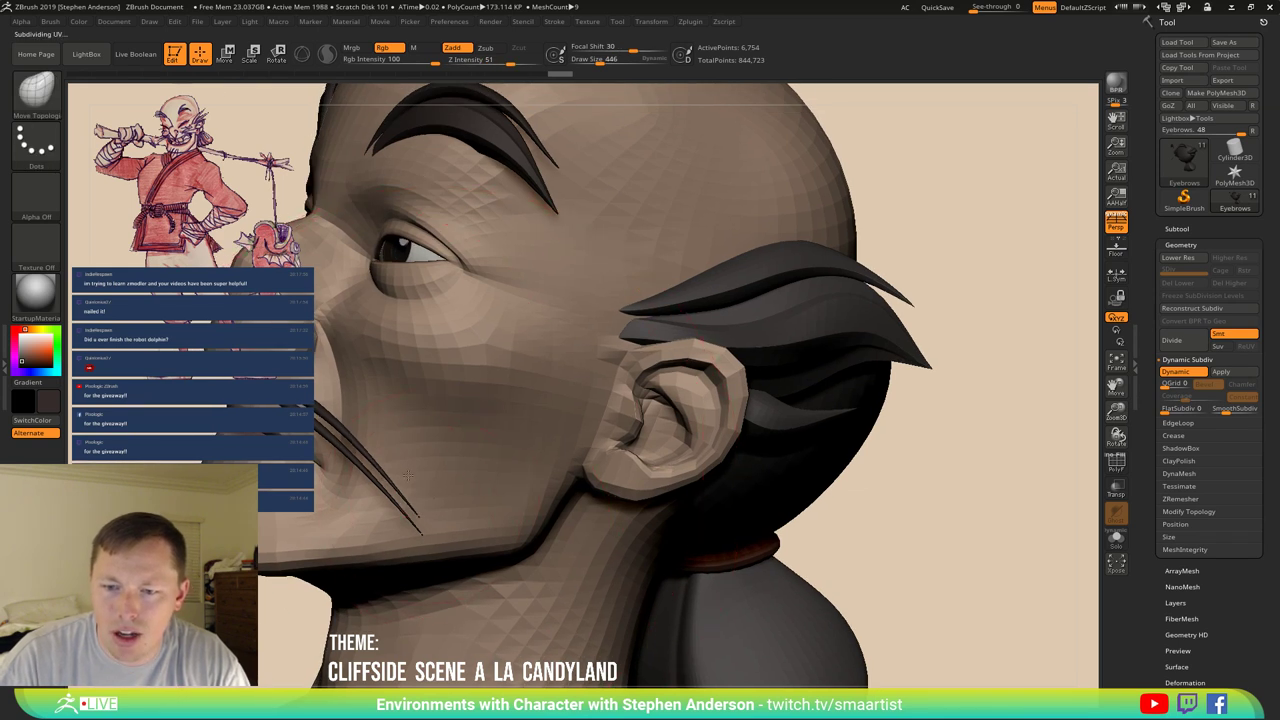
key(ctrl)
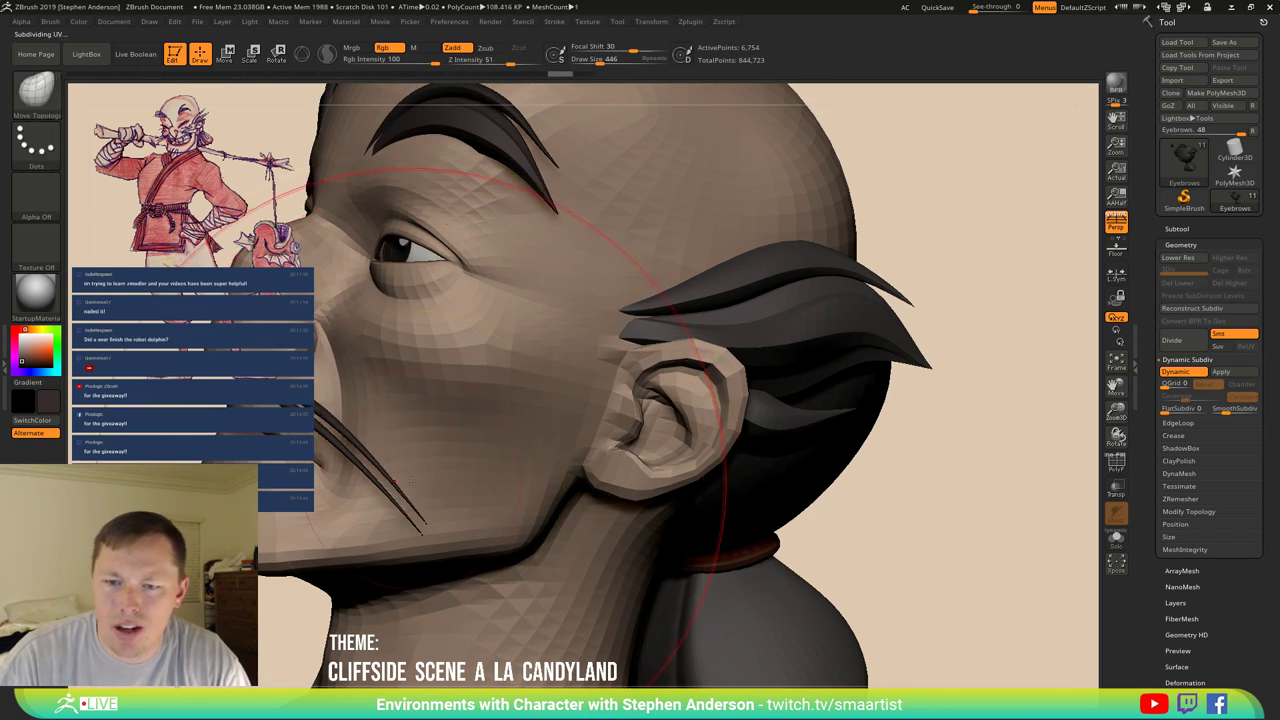
Shrink the brush from 446 to 136 and turn off dynamic subdivision.
key(s)
drag(412, 470, 398, 470)
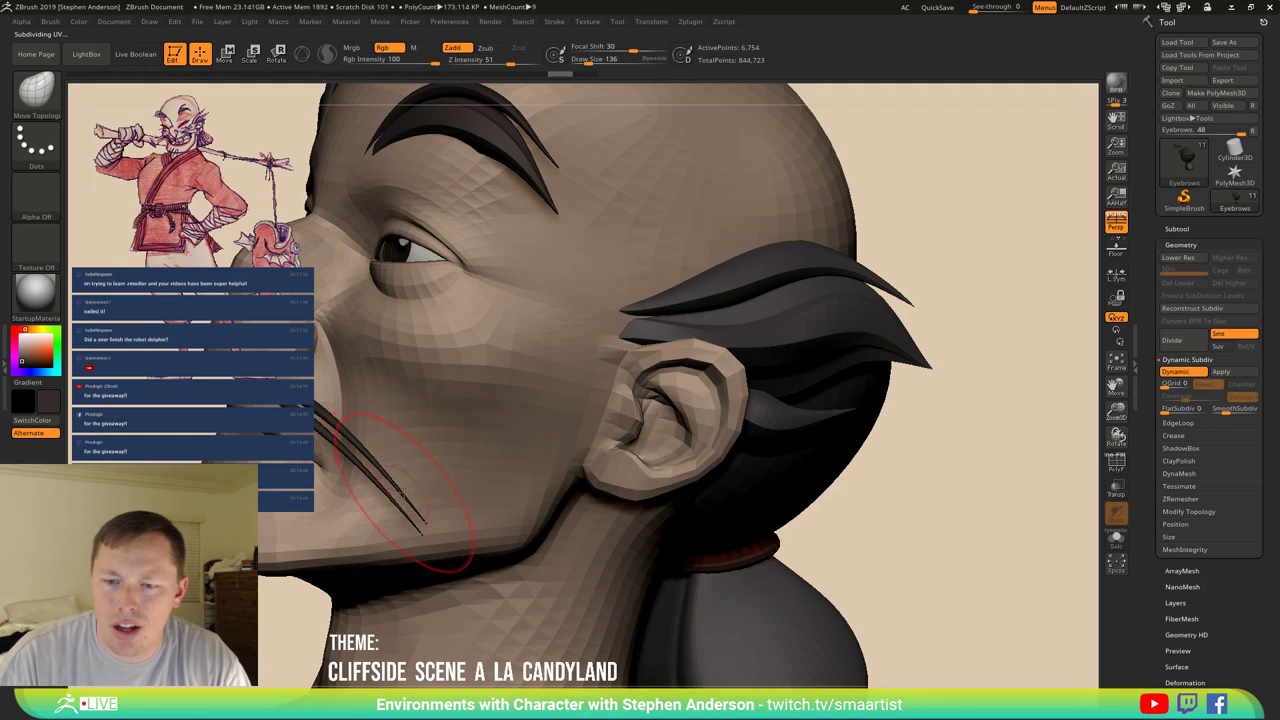
key(shift)
key(shift+d)
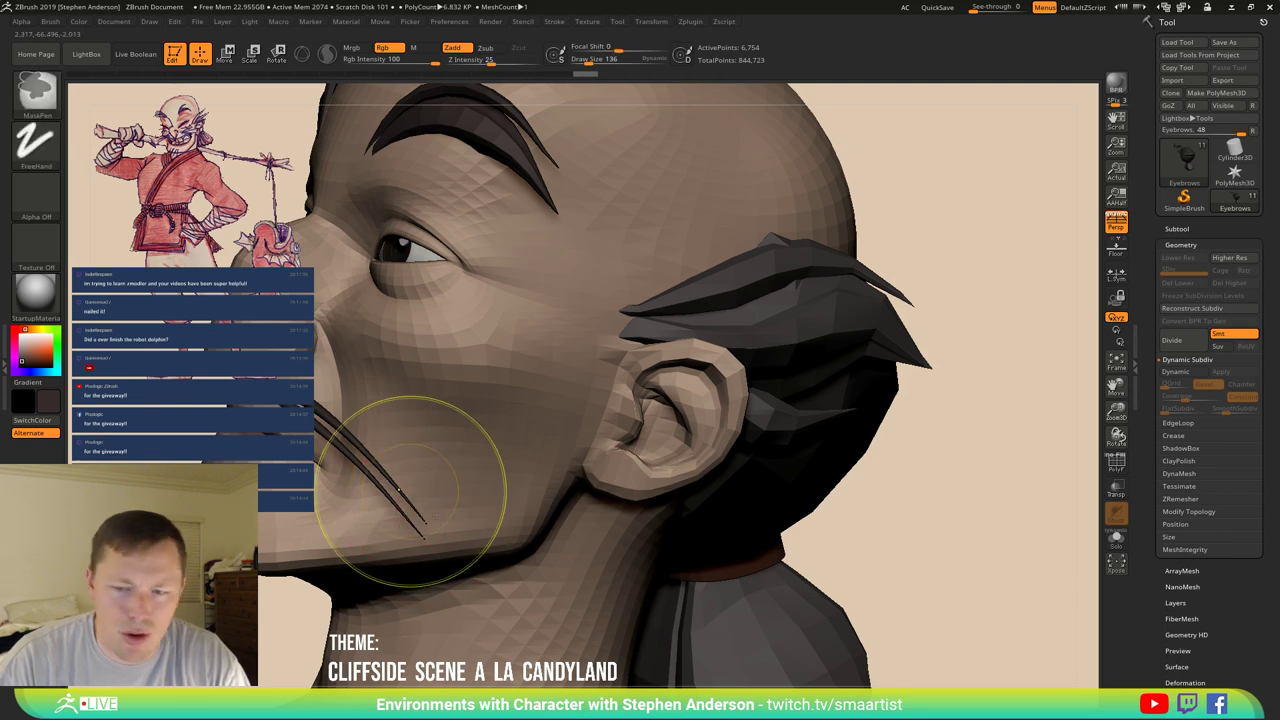
ctrl+right_drag(400, 471, 1121, 558)
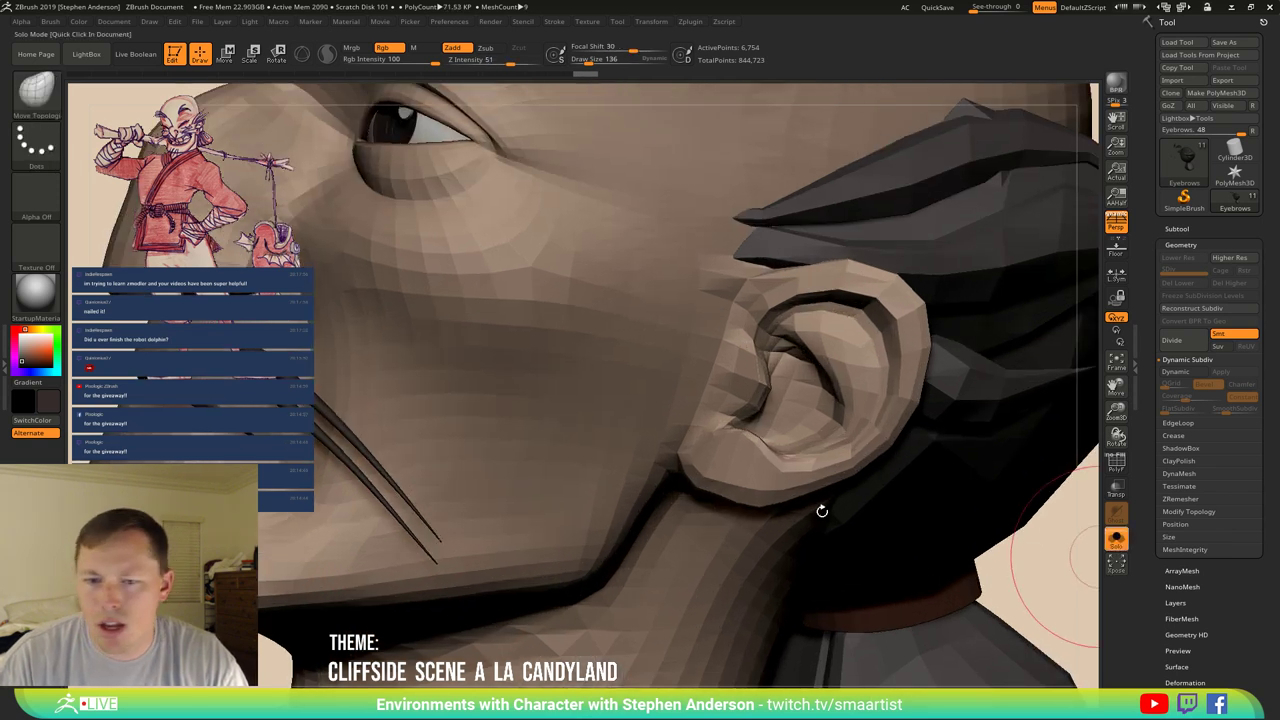
mouse_move(821, 511)
right_down()
mouse_move(395, 415)
mouse_move(449, 491)
right_up()
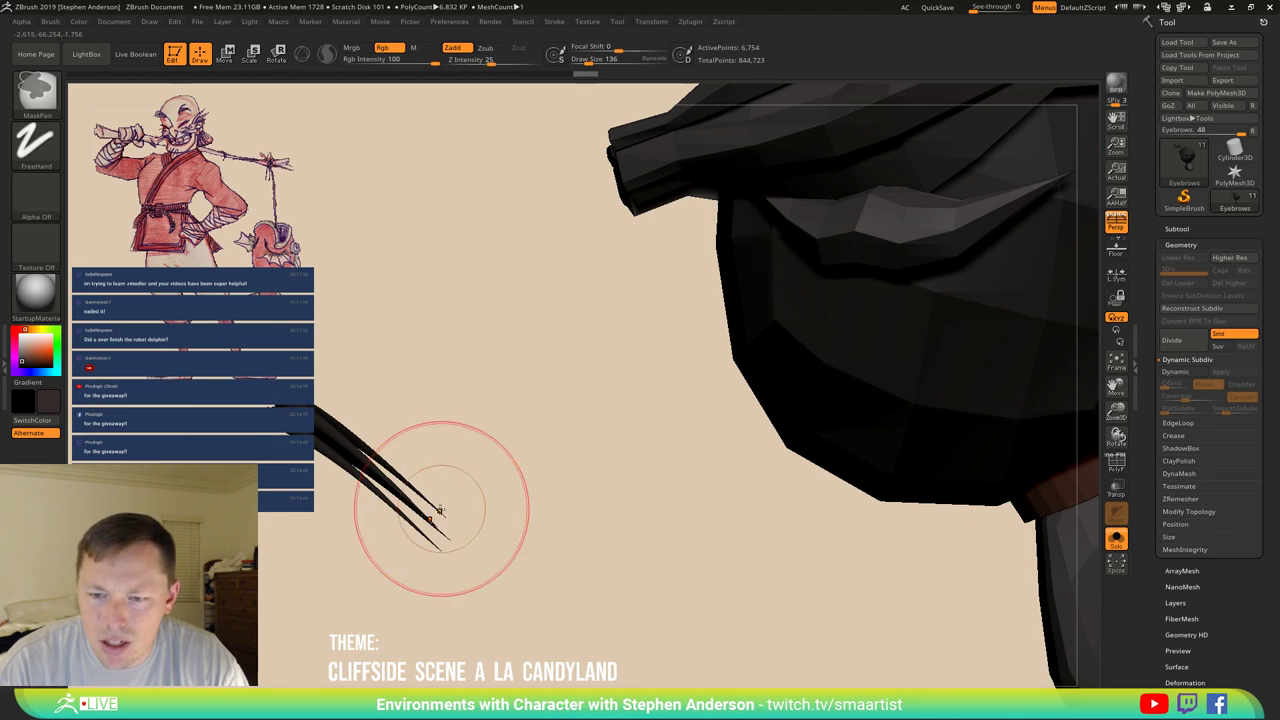
ctrl+drag(457, 486, 400, 482)
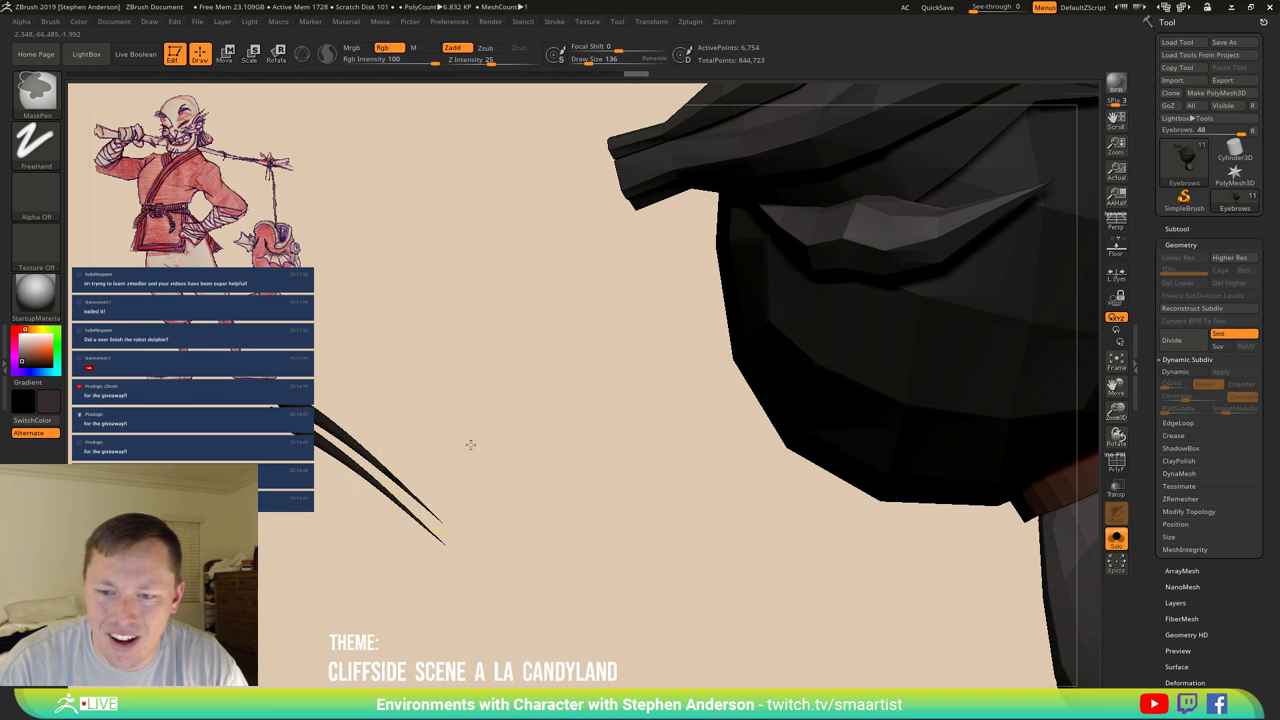
ctrl+drag(470, 444, 507, 436)
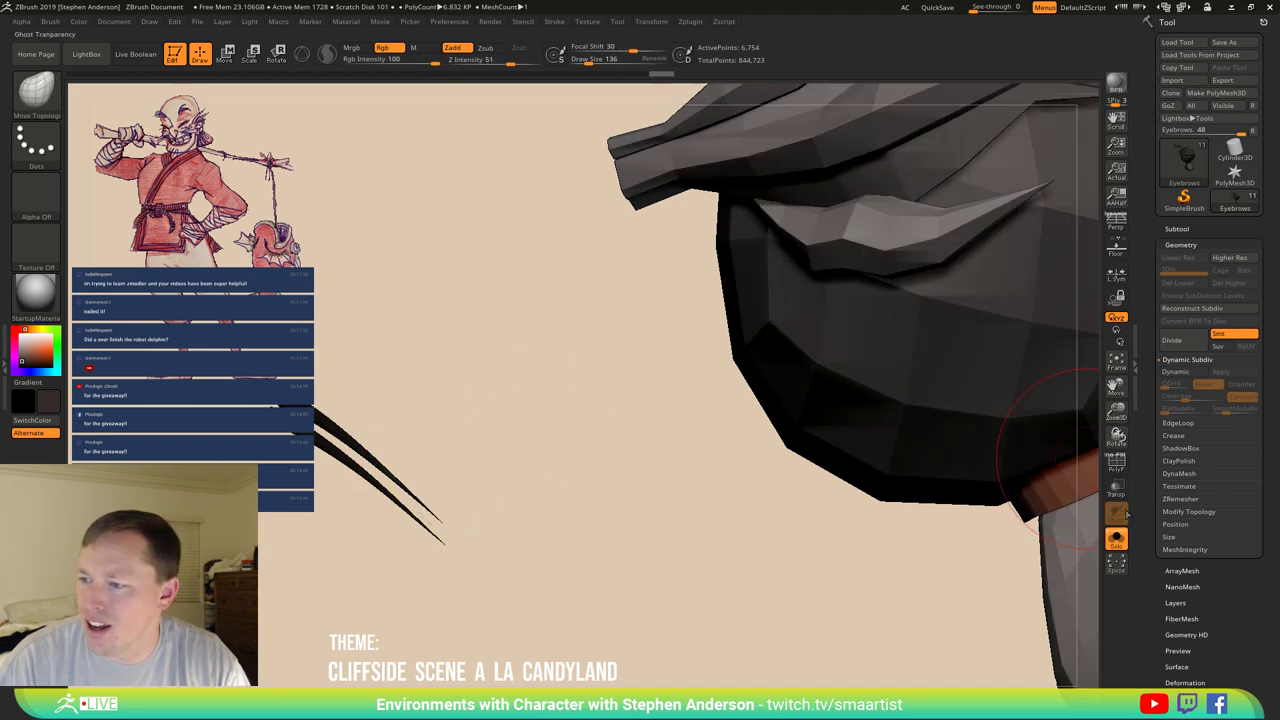
click(669, 482)
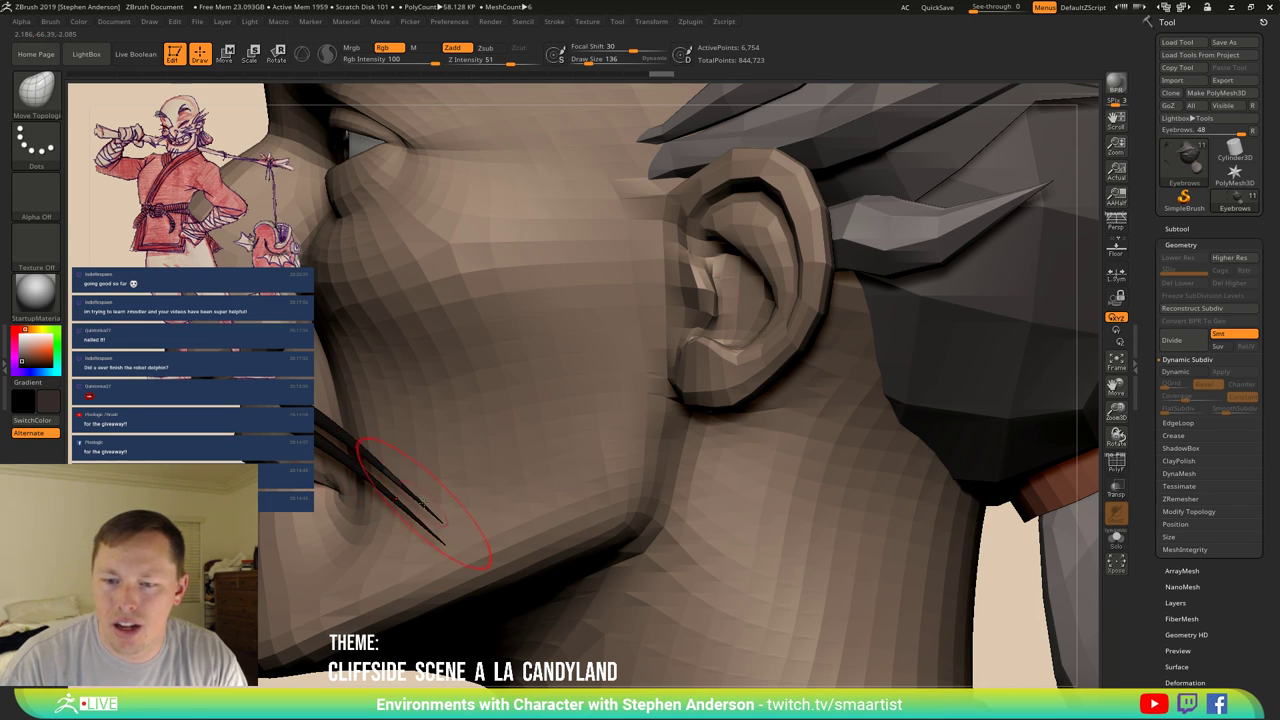
key(ctrl)
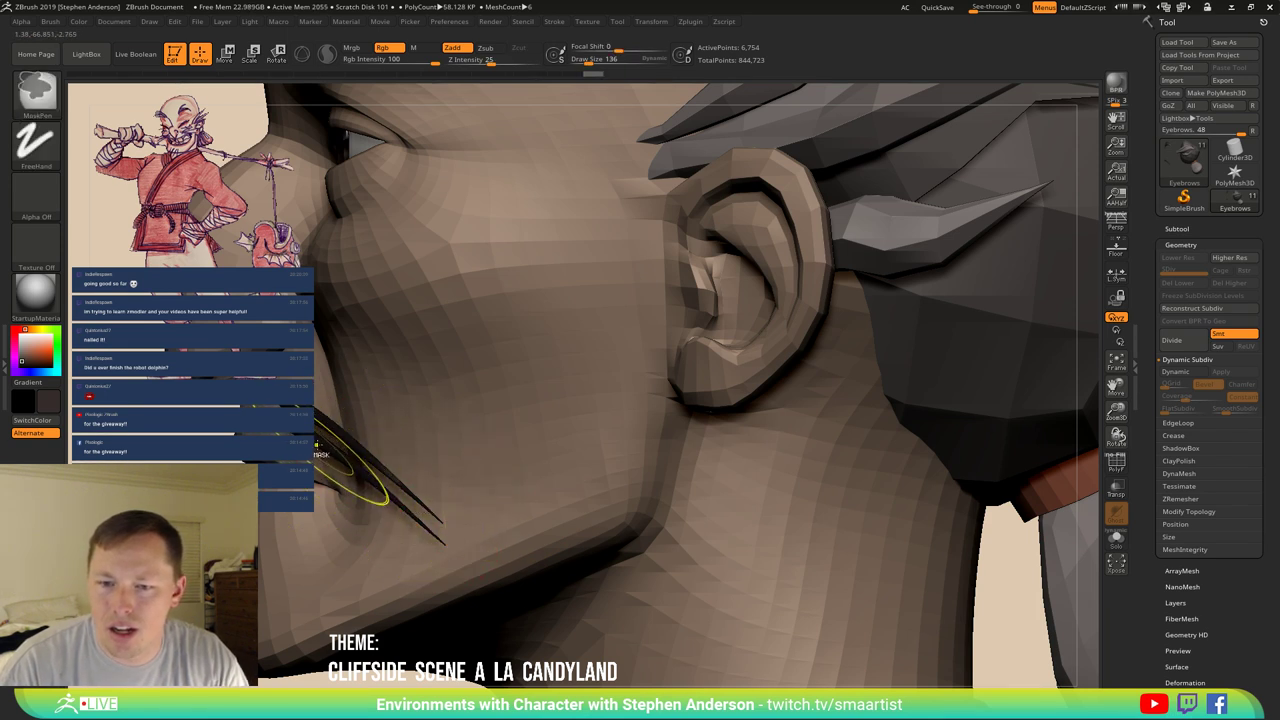
key(s)
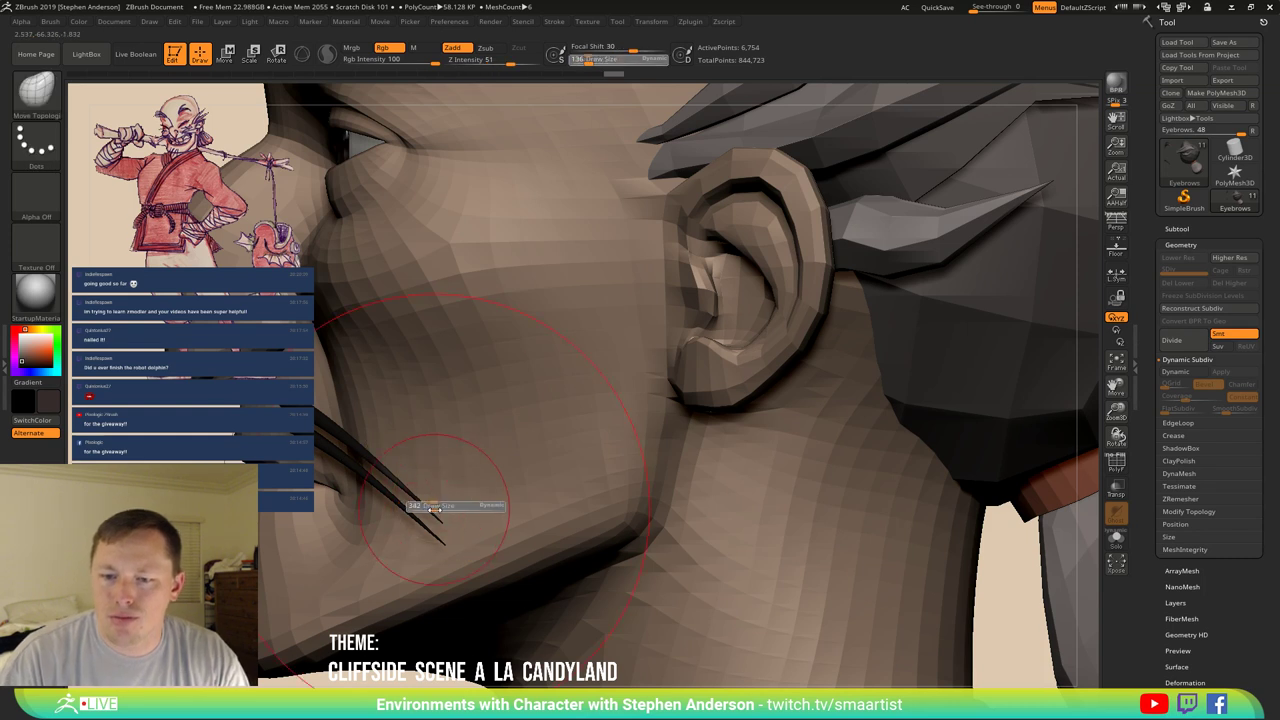
drag(430, 506, 437, 511)
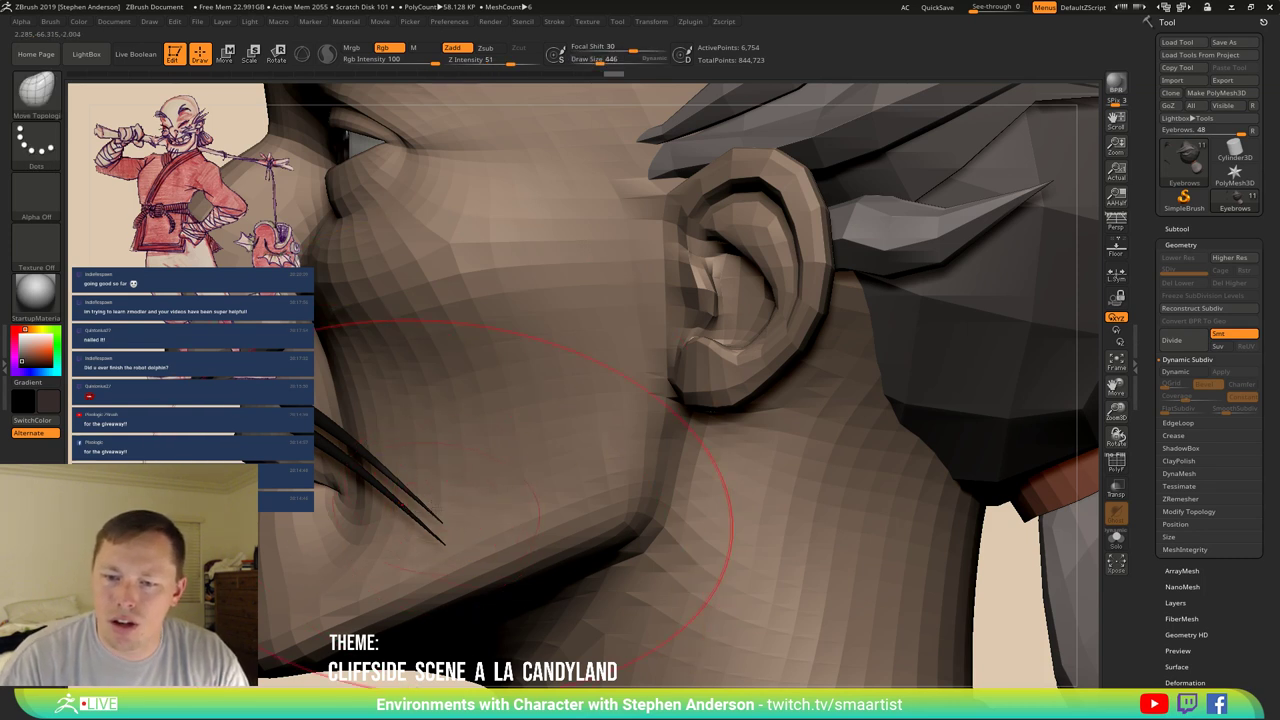
key(b)
key(m)
key(v)
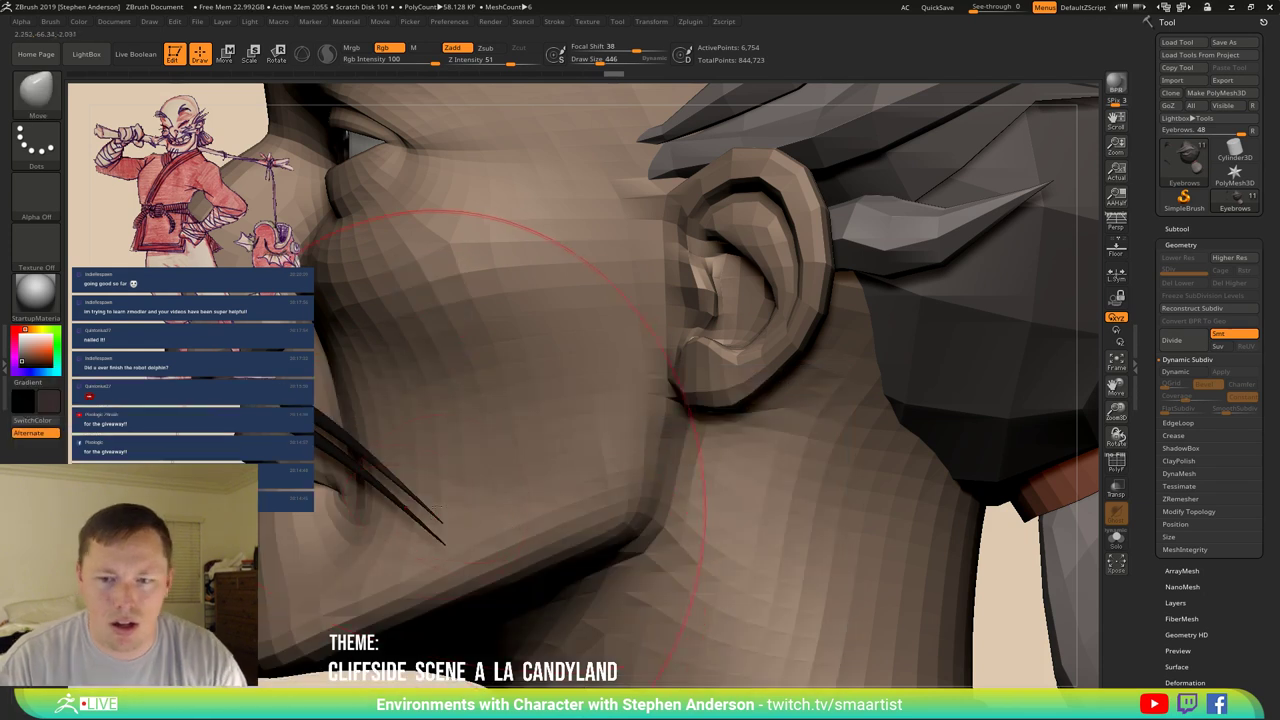
mouse_move(437, 511)
right_down()
mouse_move(483, 508)
mouse_move(458, 518)
right_up()
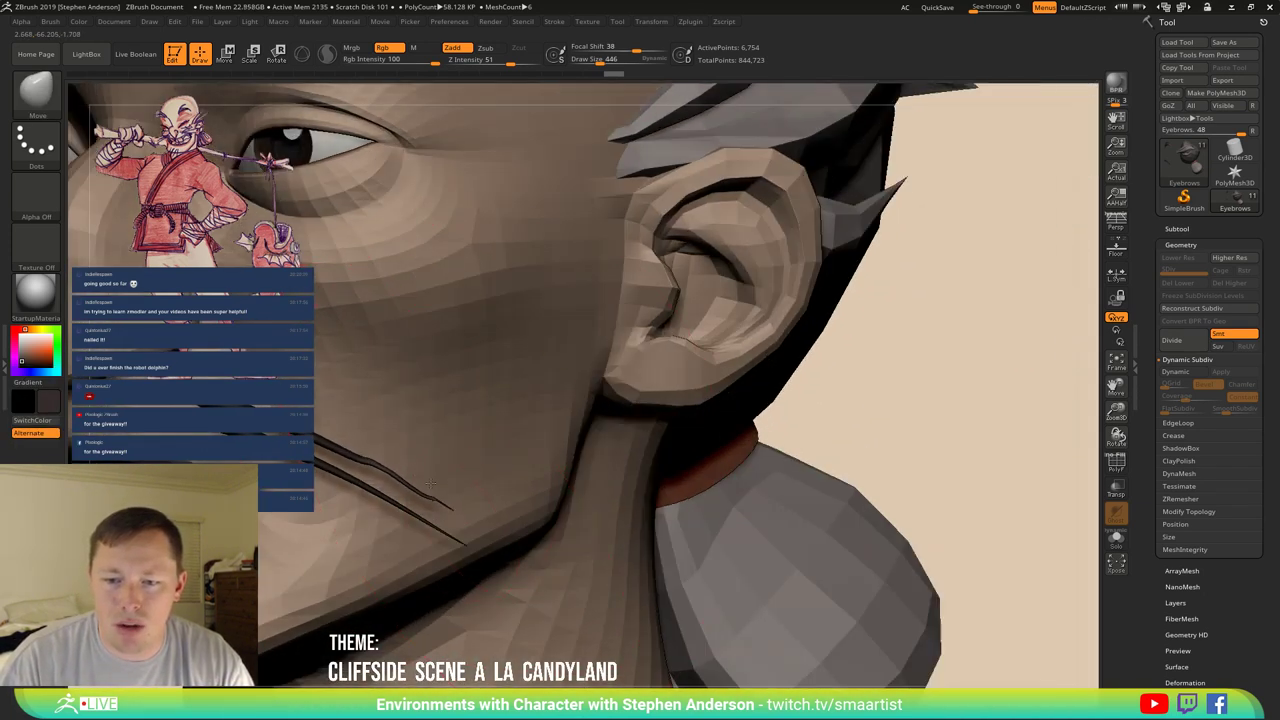
key(ctrl)
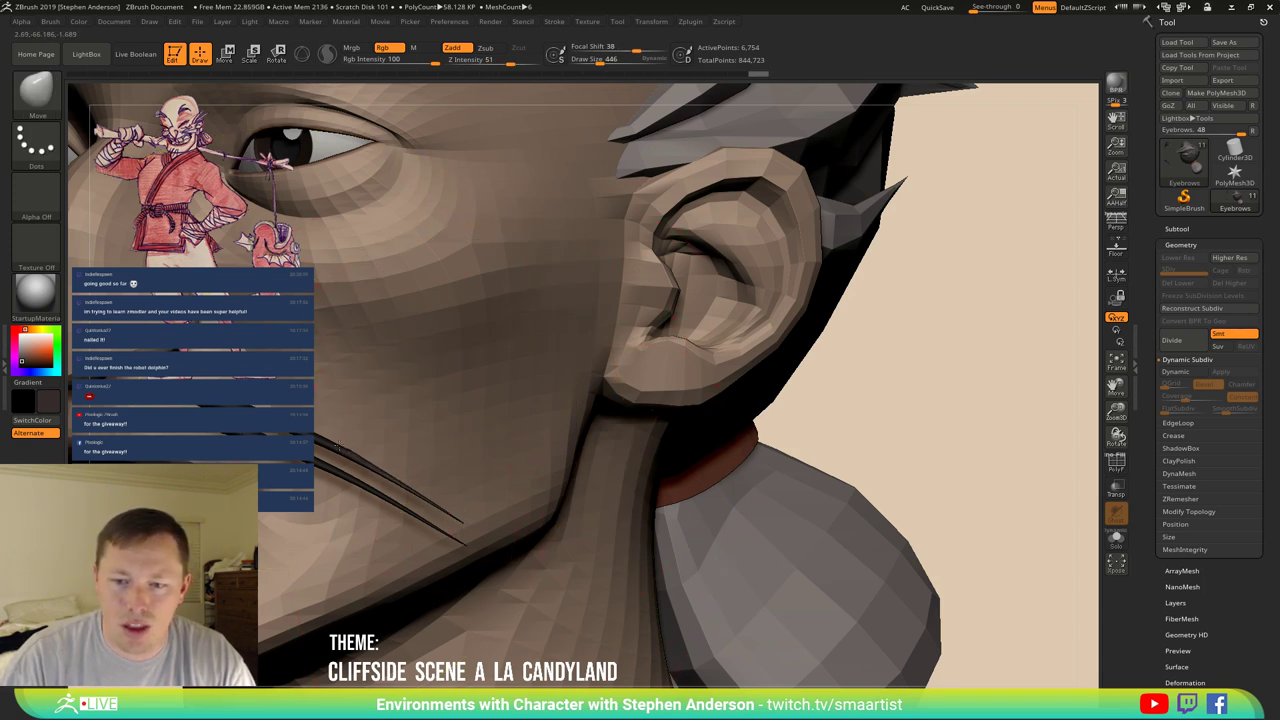
right_drag(418, 456, 392, 478)
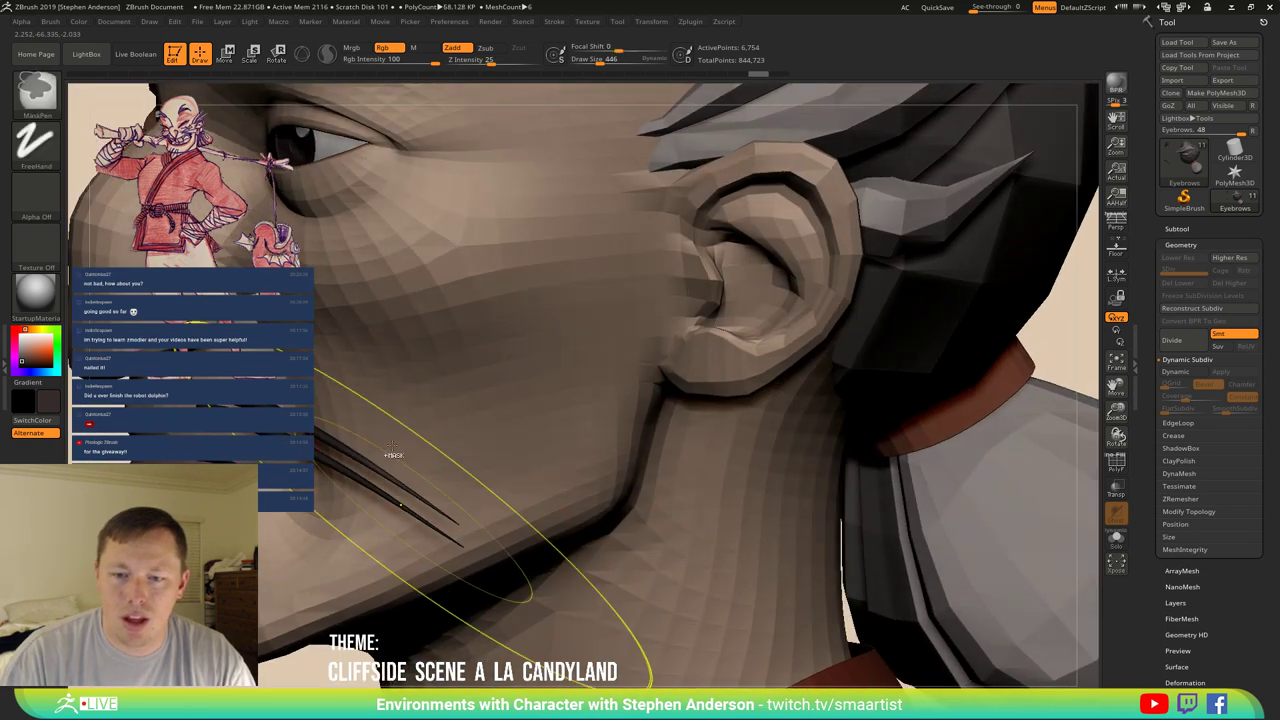
Zoom in on the cheek and show polygroup colours and wireframe (PolyF).
mouse_move(286, 457)
ctrl+right_down()
mouse_move(285, 430)
mouse_move(300, 440)
ctrl+right_up()
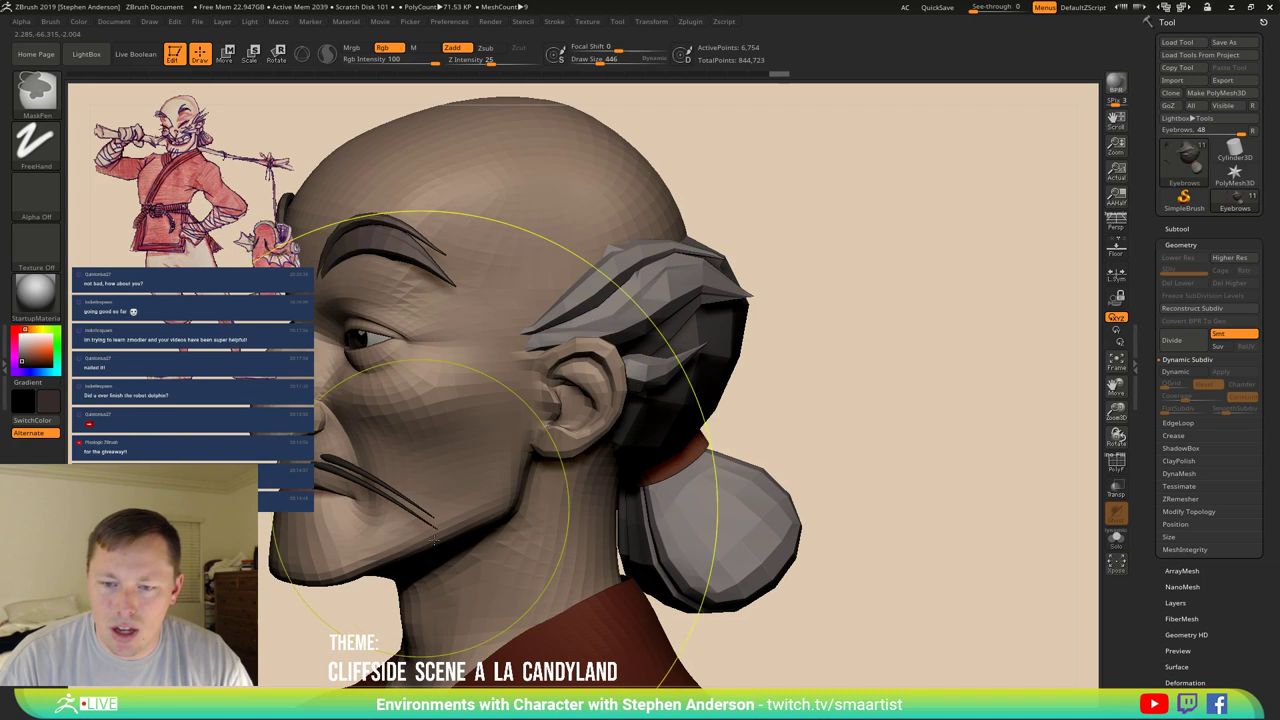
ctrl+right_drag(630, 370, 416, 532)
key(shift+f)
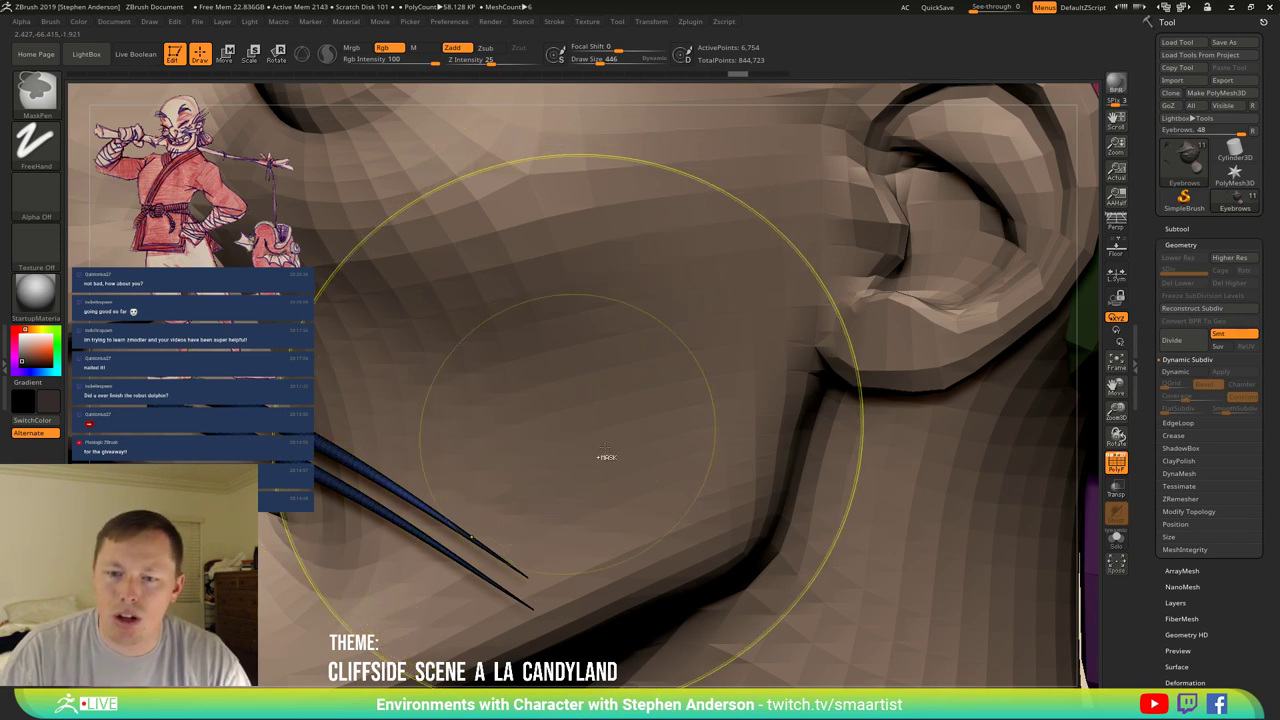
Undo three steps back to the thick rounded whisker, then turn dynamic subdivision on.
key(ctrl+z)
key(ctrl+z)
key(ctrl+z)
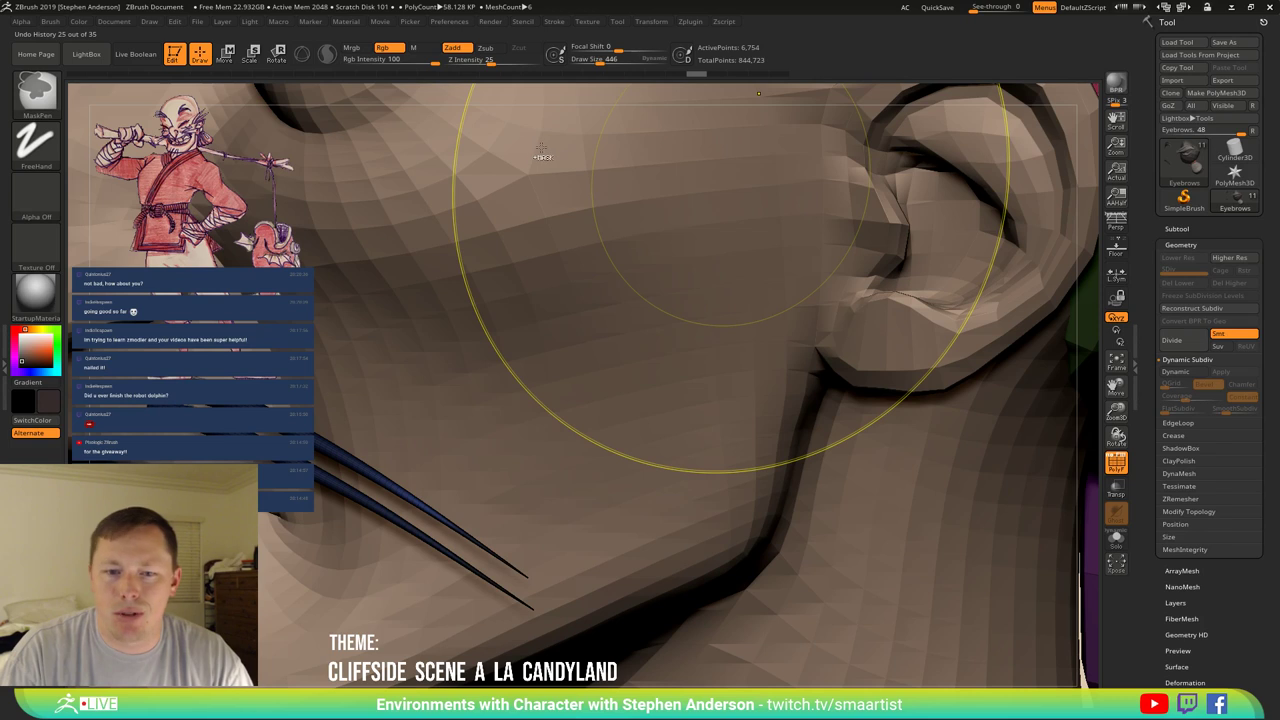
key(ctrl+z)
key(ctrl+z)
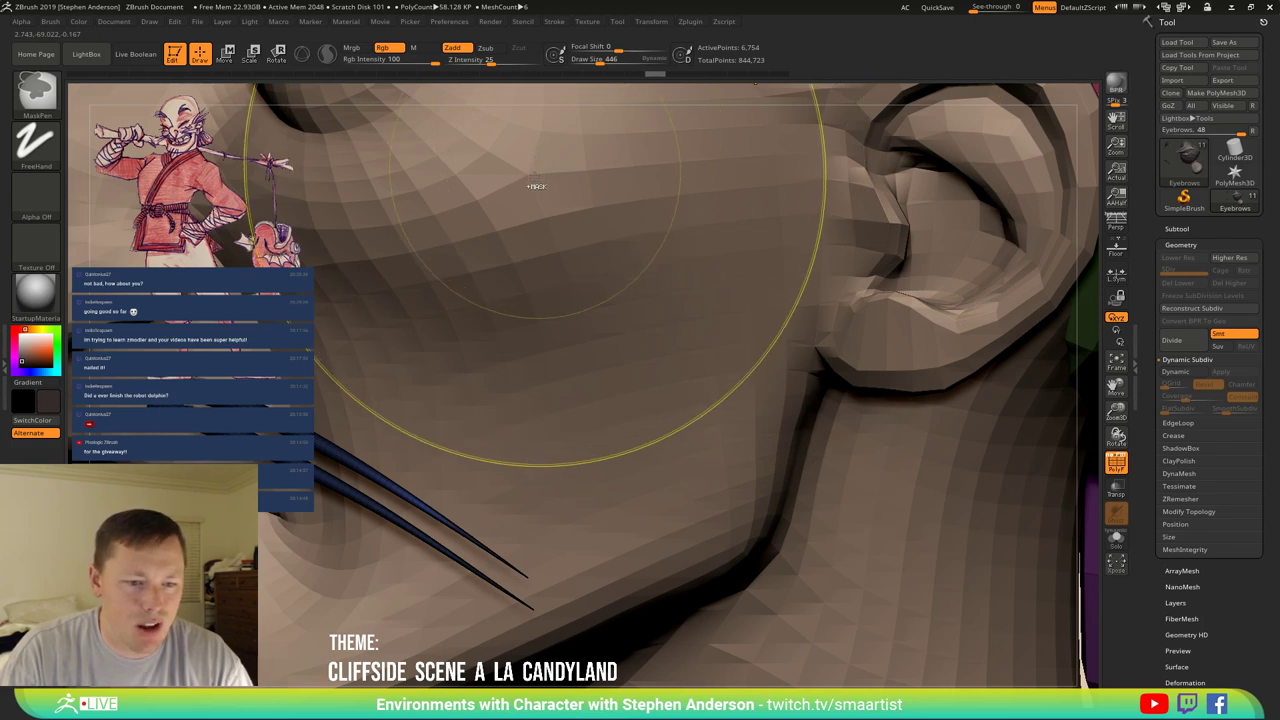
key(ctrl+z)
key(ctrl+z)
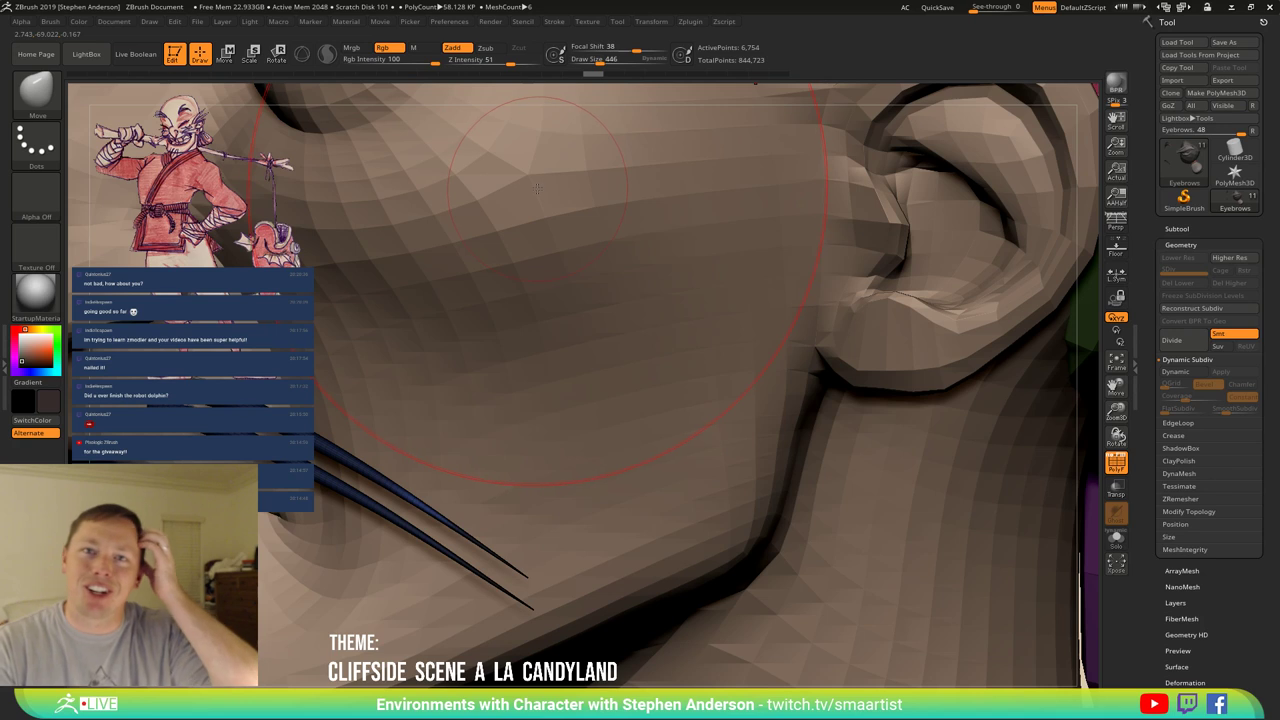
key(ctrl)
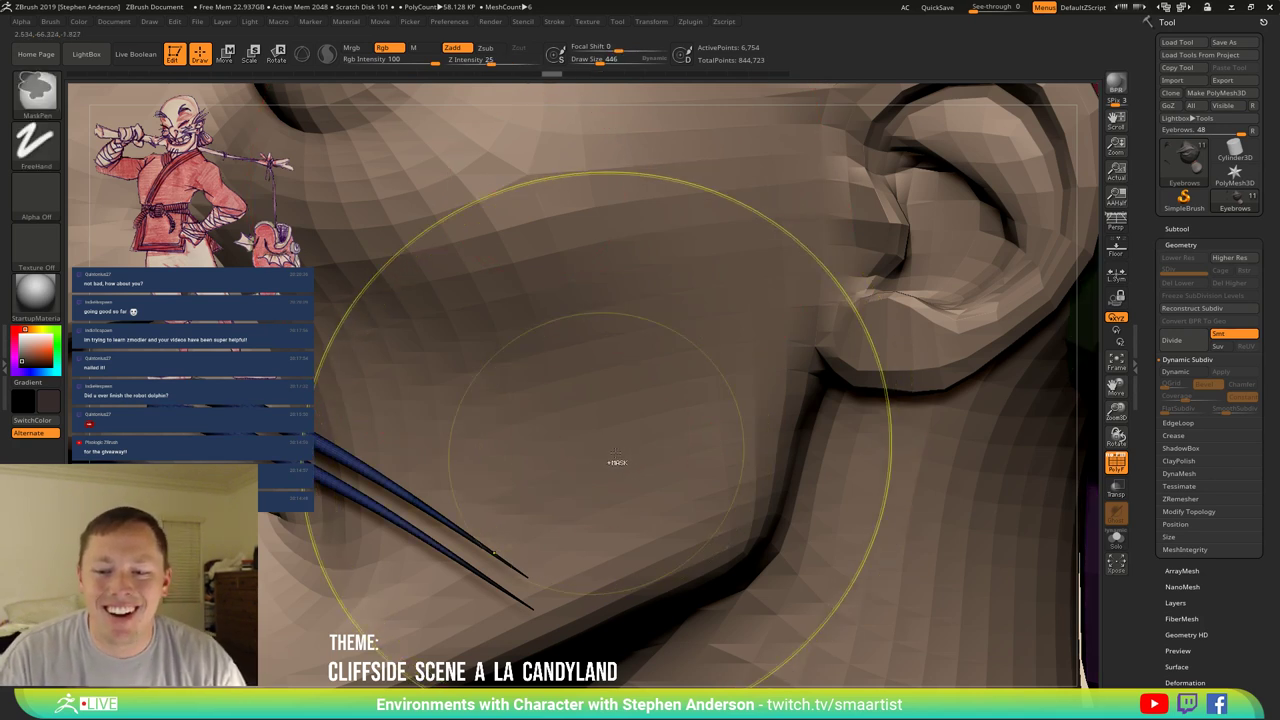
key(d)
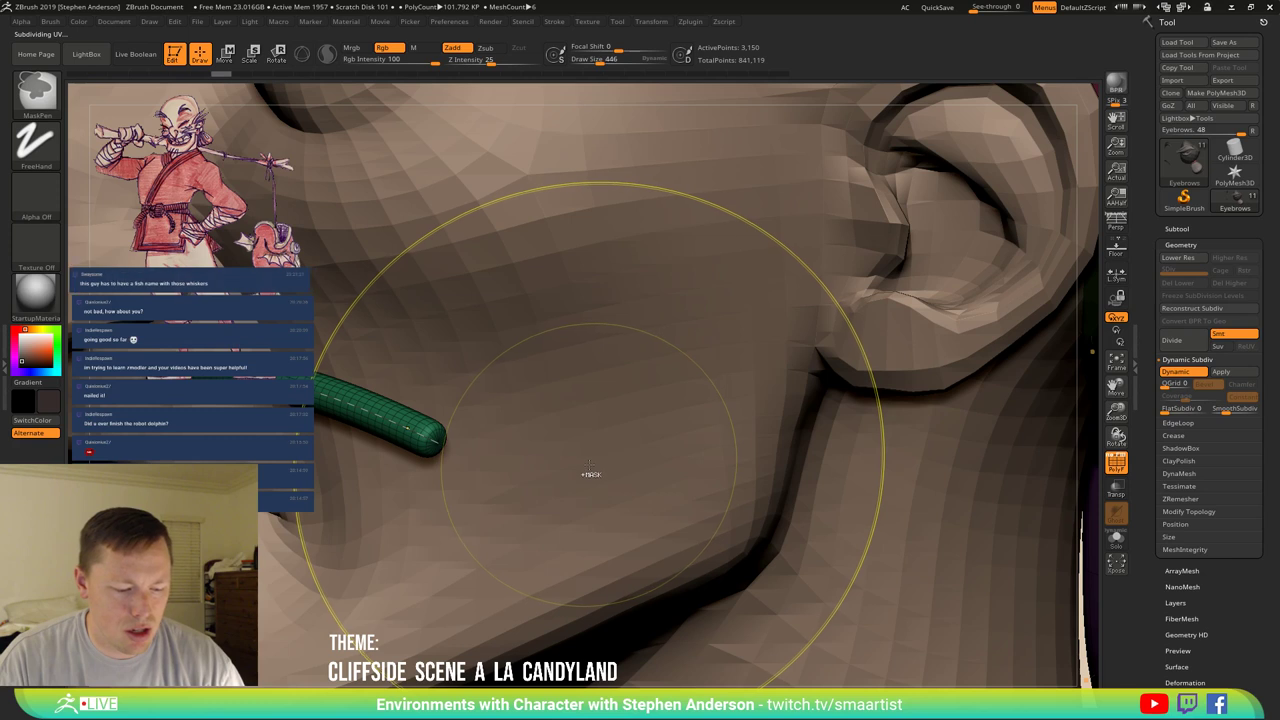
Redo to restore the thin pointed whisker and shrink the brush to draw size 18.
key(ctrl+shift)
ctrl+shift+click(600, 285)
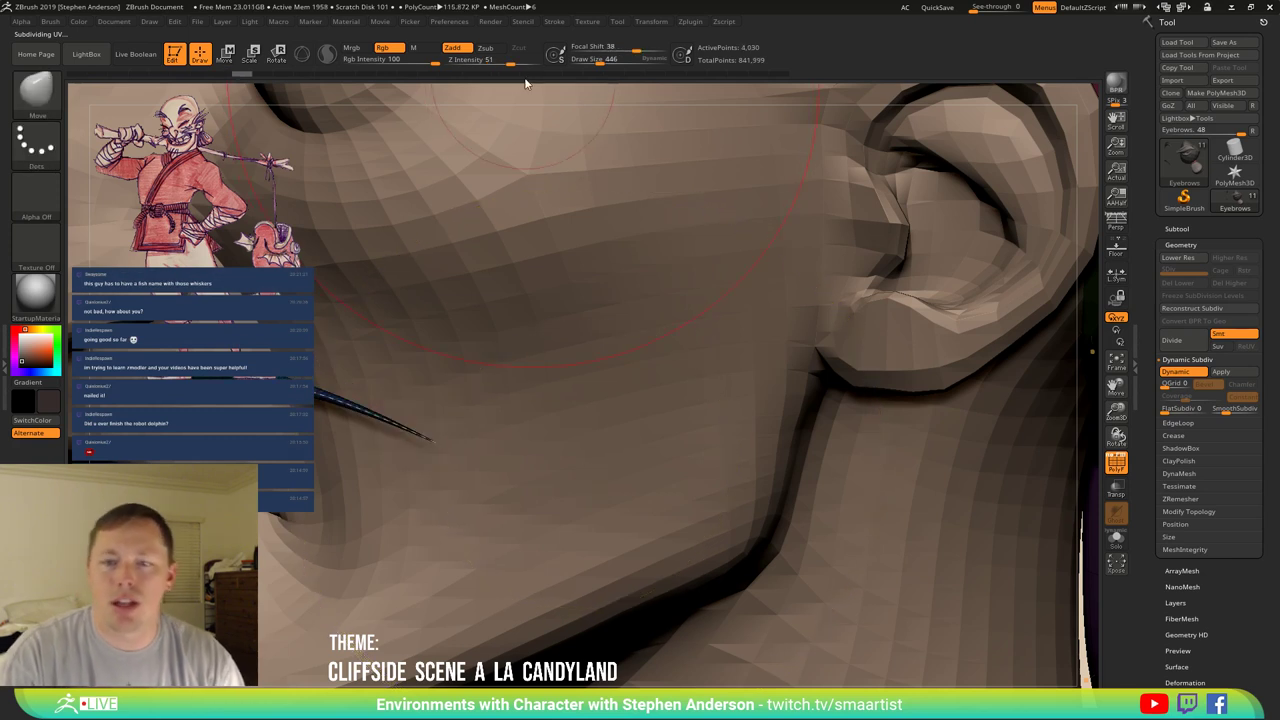
key(s)
drag(466, 308, 442, 318)
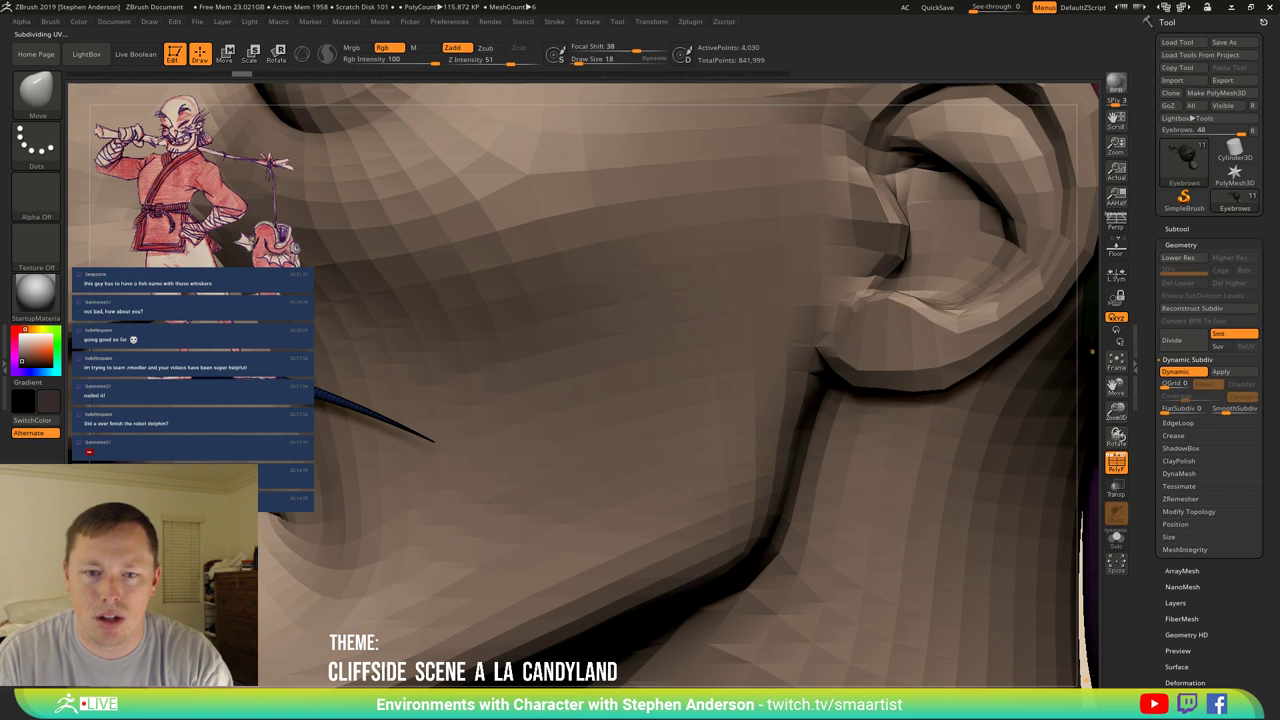
click(554, 21)
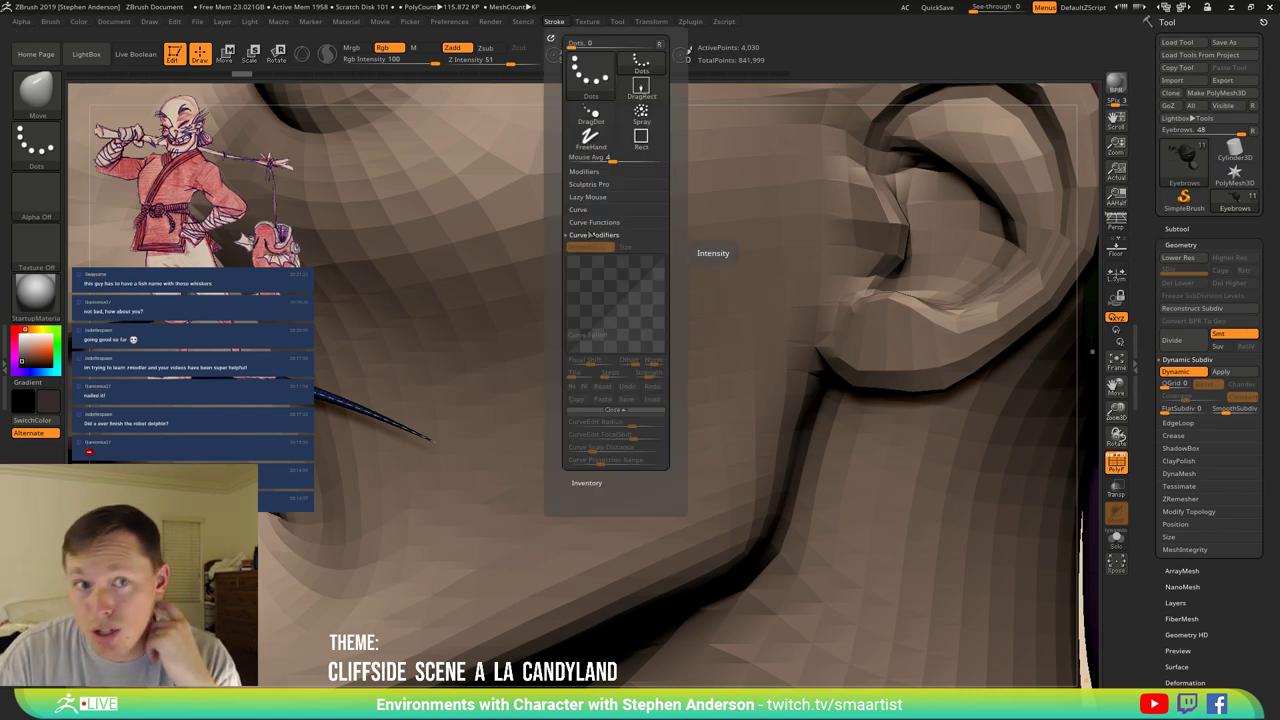
Switch to the CurveTube brush from the brush picker.
click(36, 95)
click(209, 117)
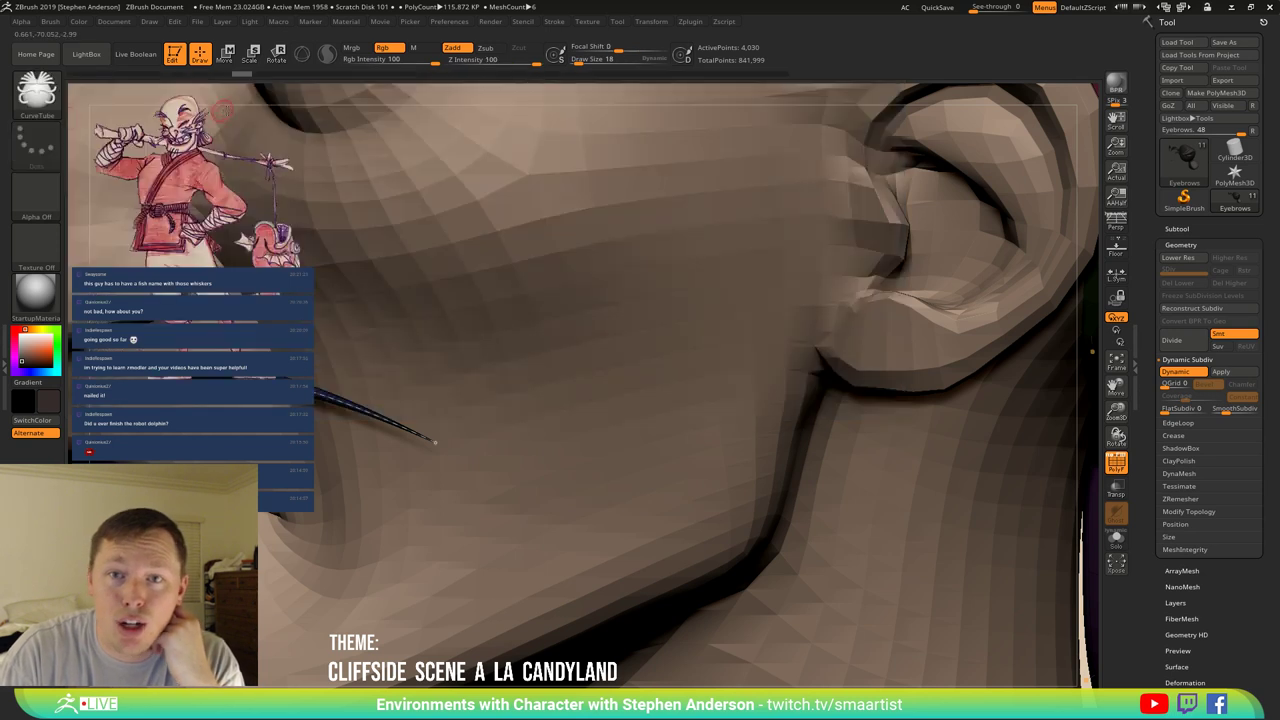
click(491, 22)
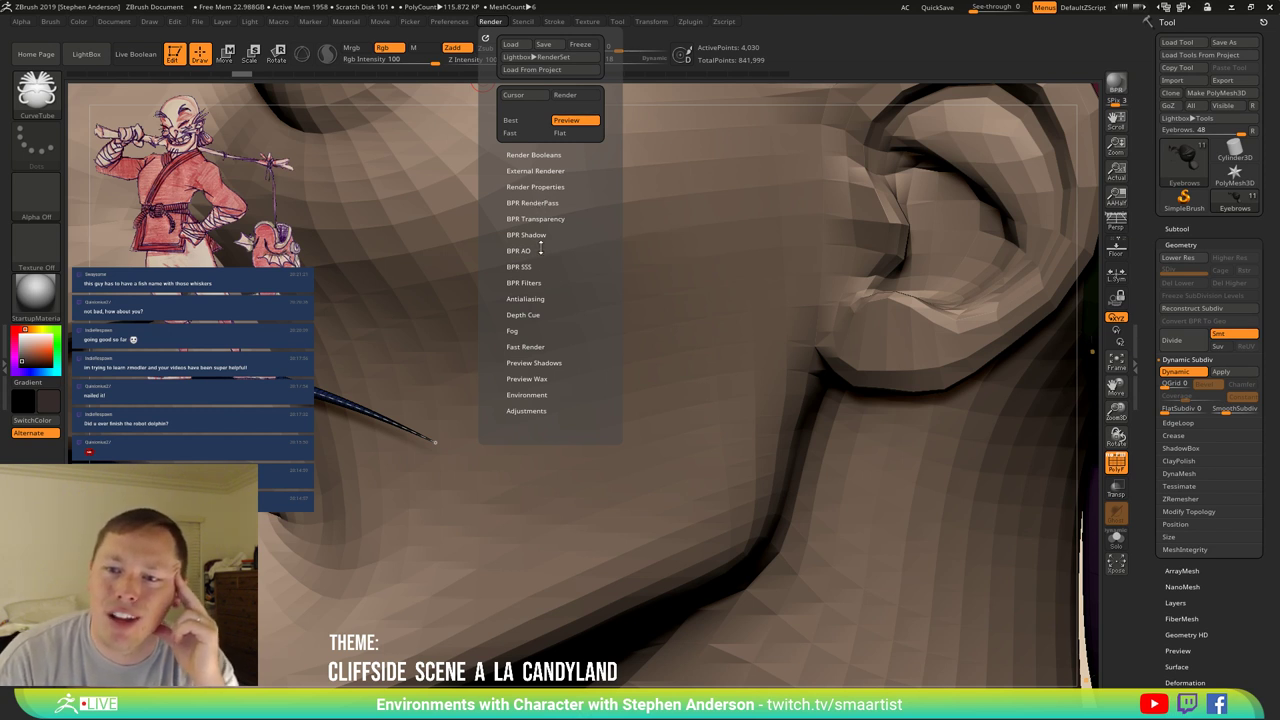
Set CurveStep to 0.5 in the Stroke curve options.
click(554, 21)
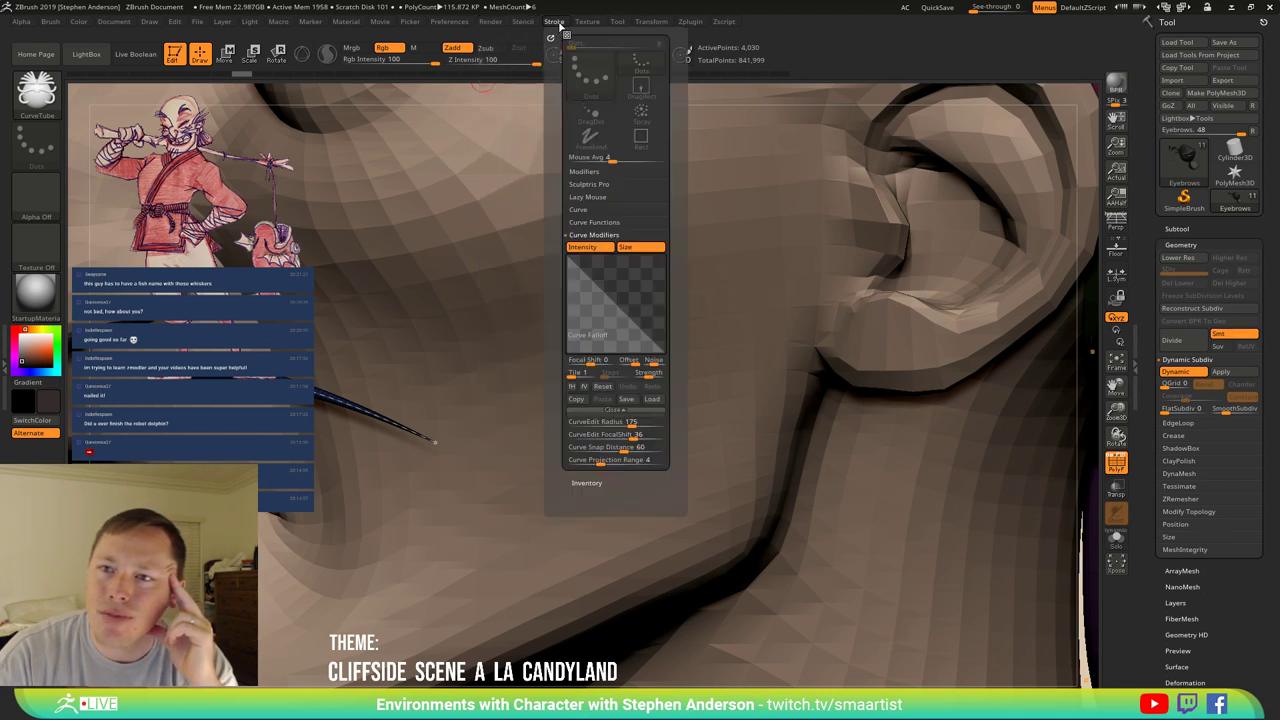
click(624, 421)
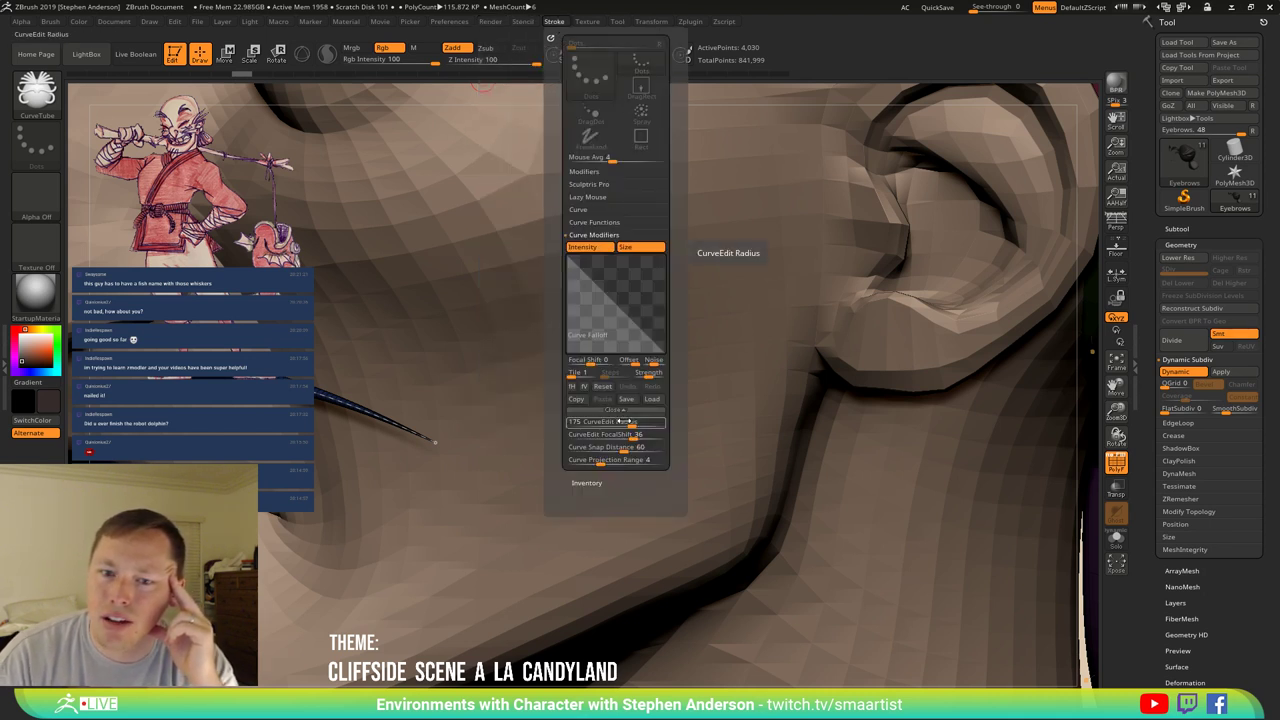
click(592, 435)
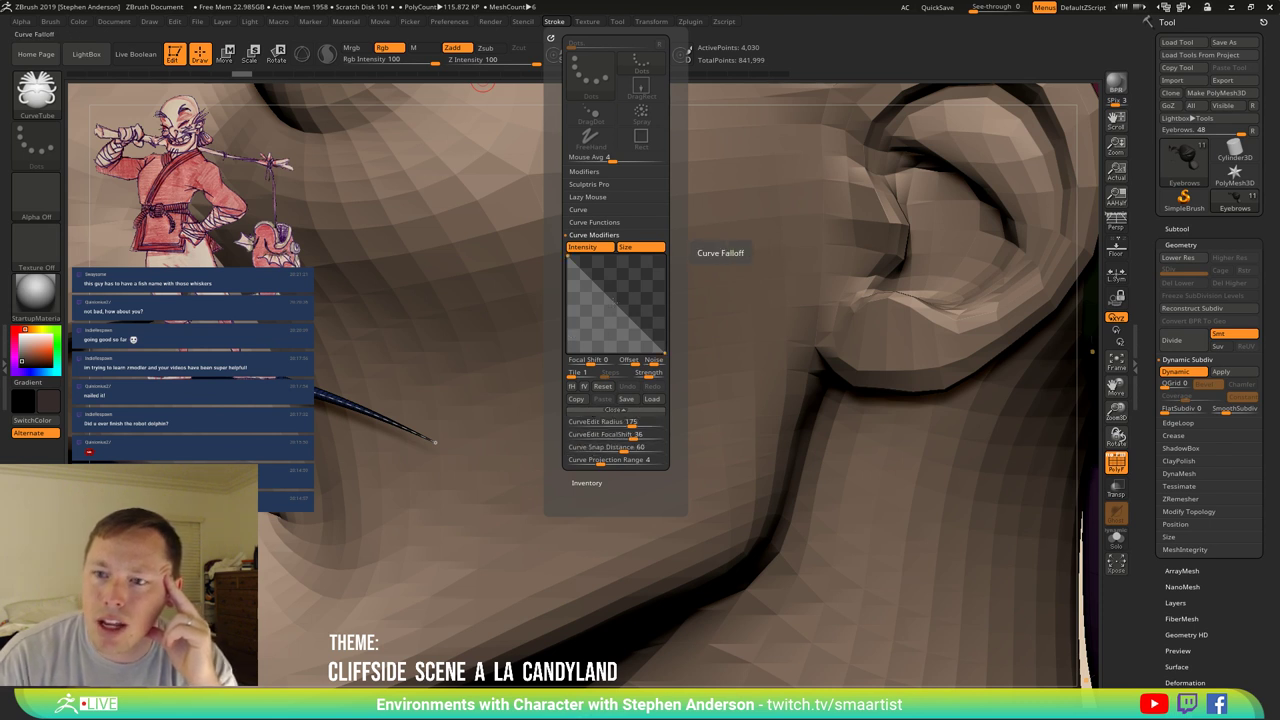
click(590, 210)
click(586, 233)
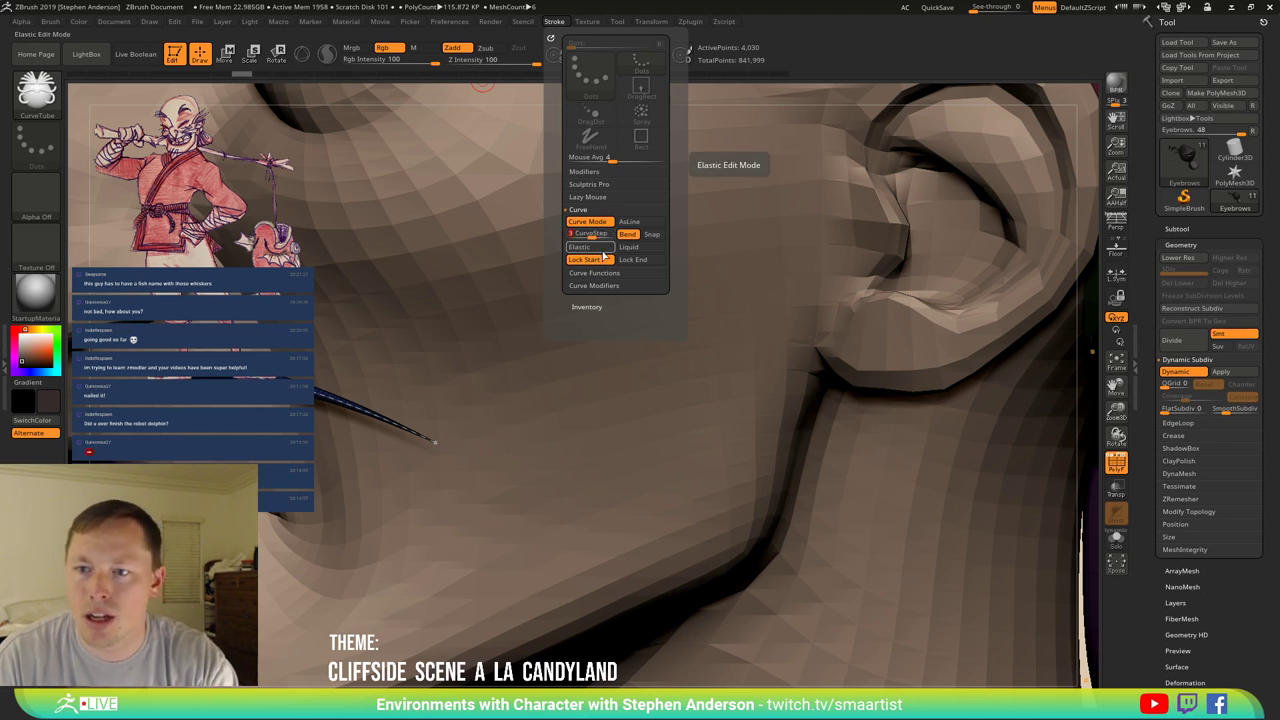
text(0.5)
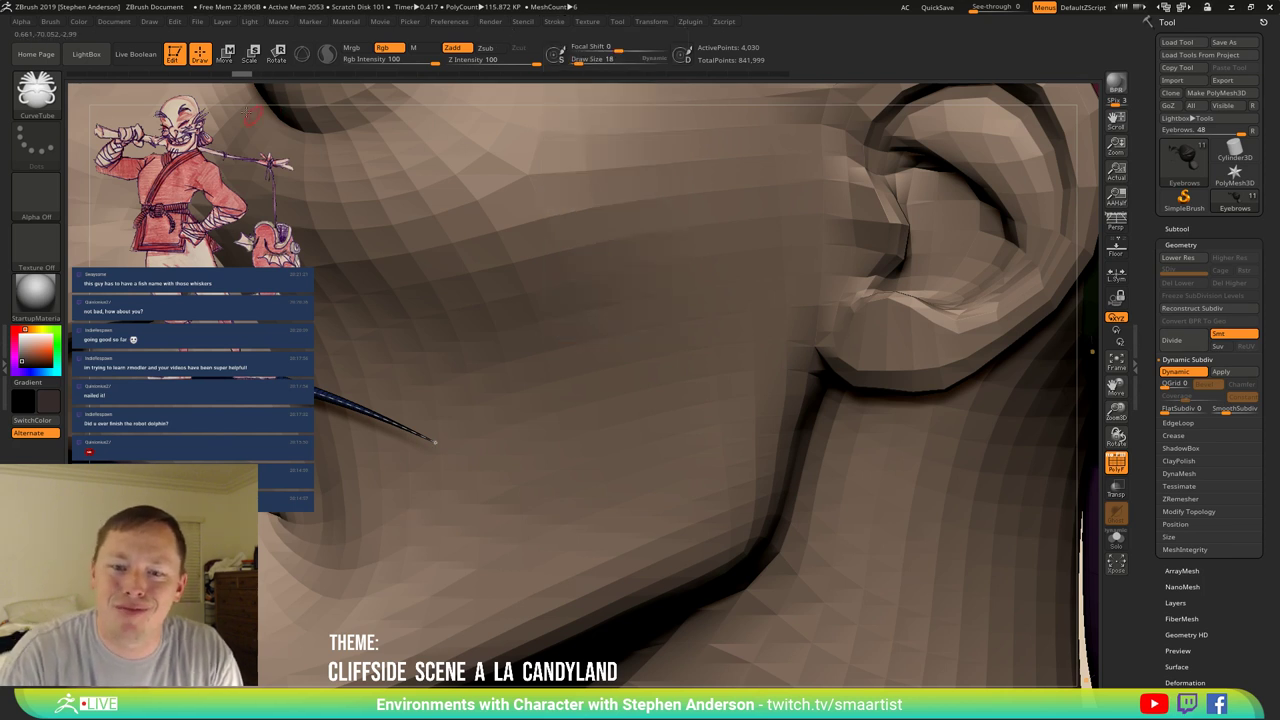
click(51, 22)
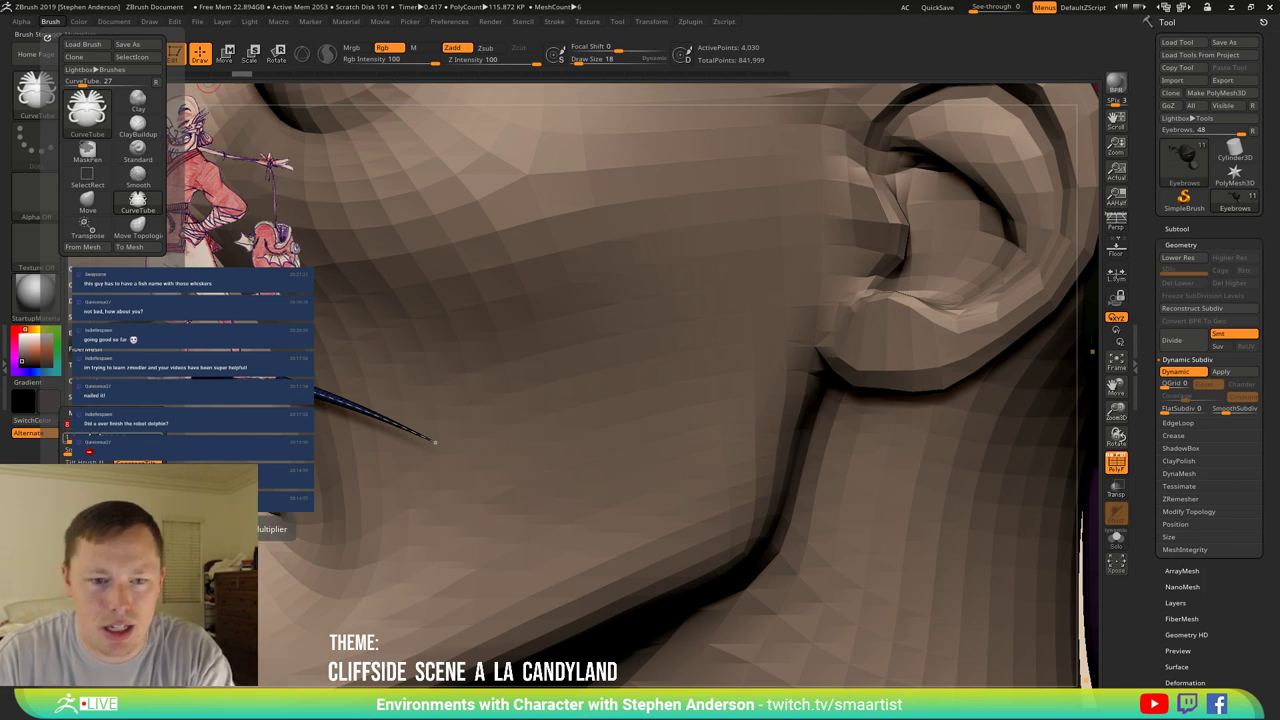
Draw a new CurveTube whisker curve along the cheek and confirm the tube.
click(138, 200)
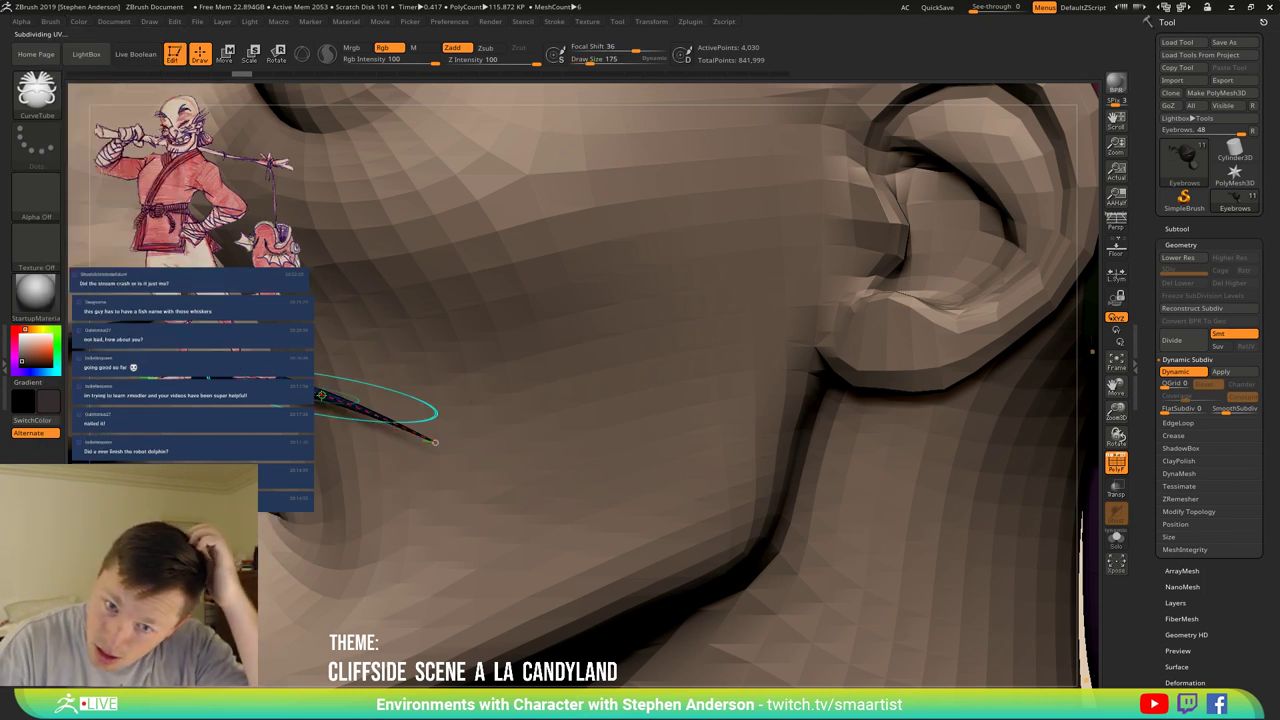
drag(435, 441, 433, 440)
click(330, 432)
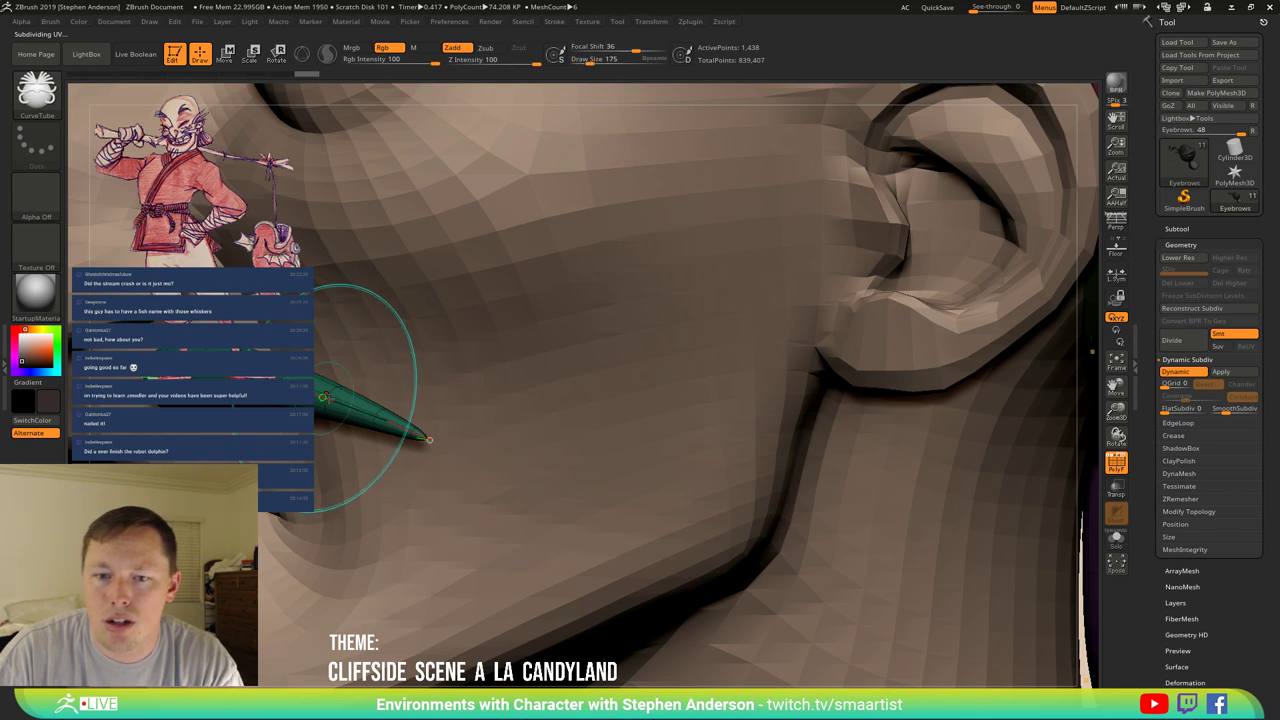
click(330, 398)
key(ctrl)
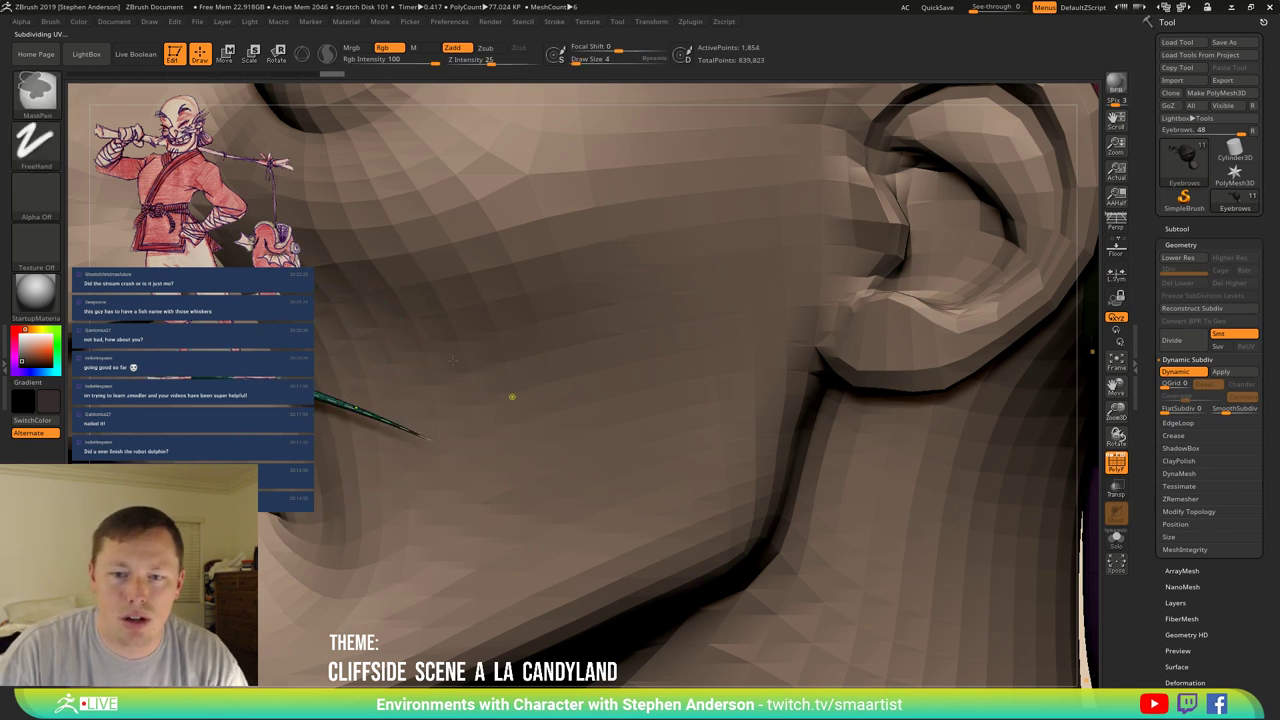
scroll(453, 360, down, 5)
scroll(430, 345, up, 3)
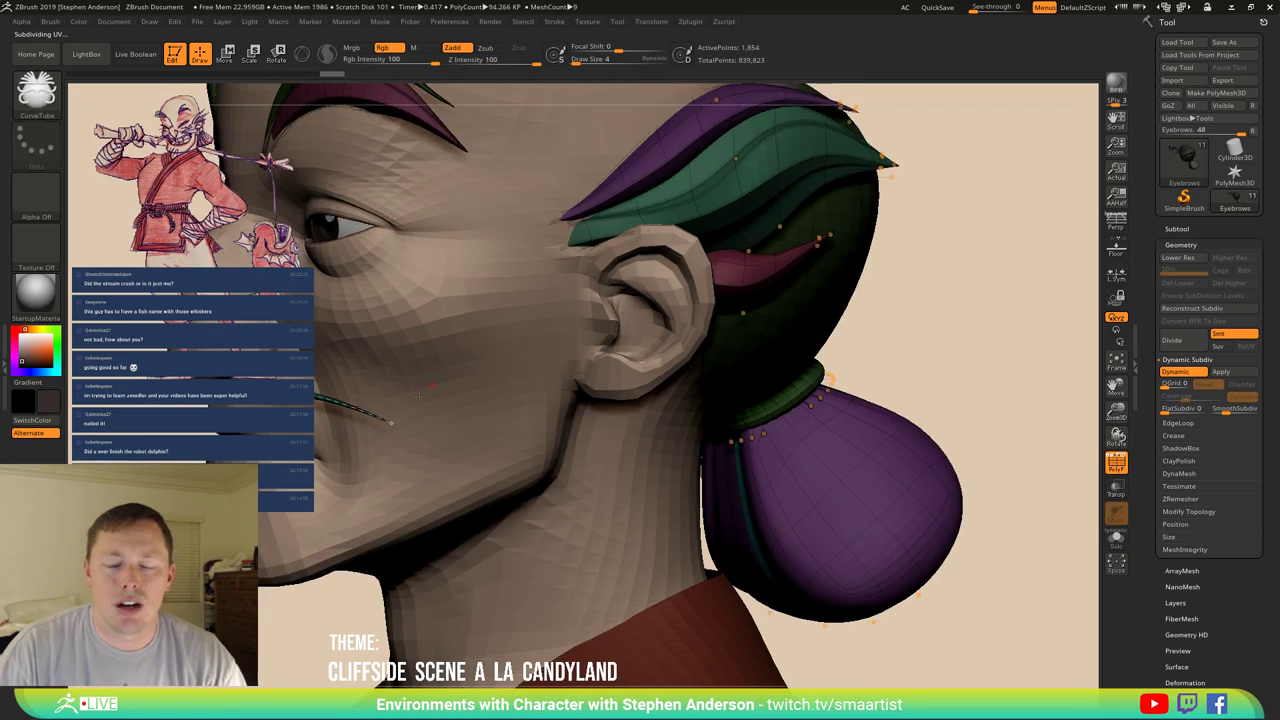
Nudge the whisker tip slightly right and down, then commit the tapered tube.
mouse_move(418, 374)
right_down()
mouse_move(405, 410)
mouse_move(446, 383)
right_up()
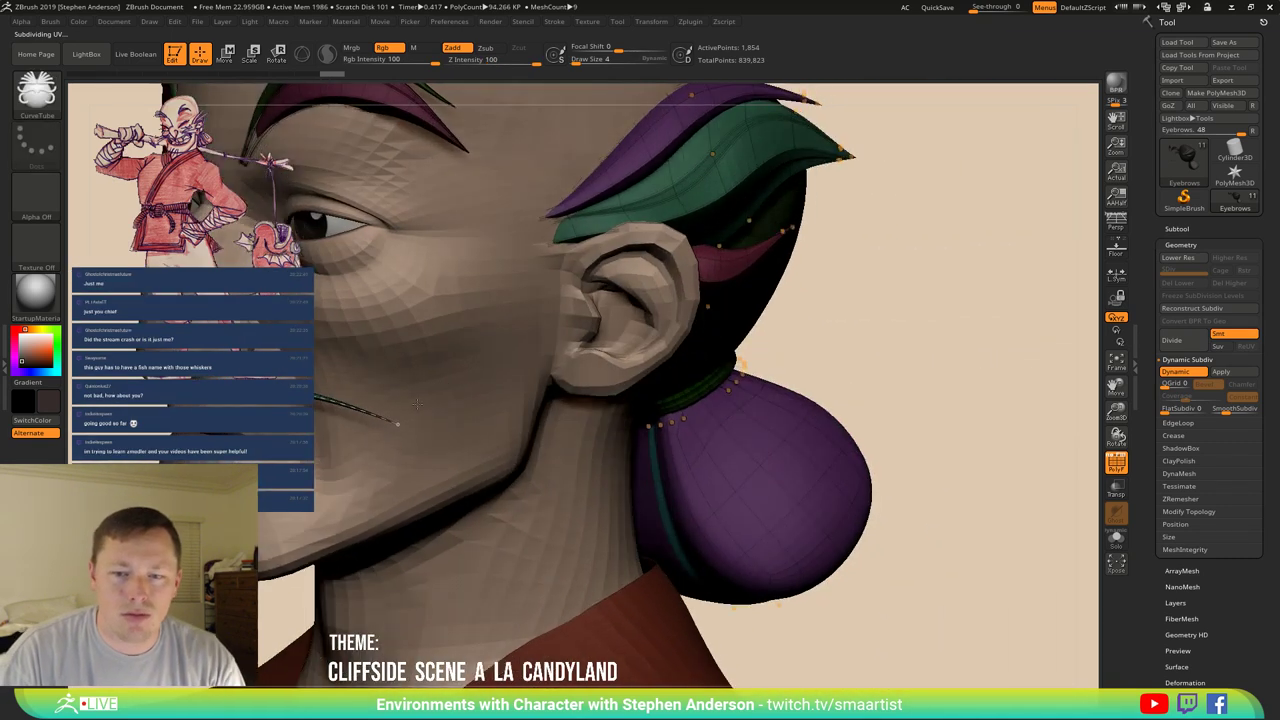
key(shift+f)
key(shift+f)
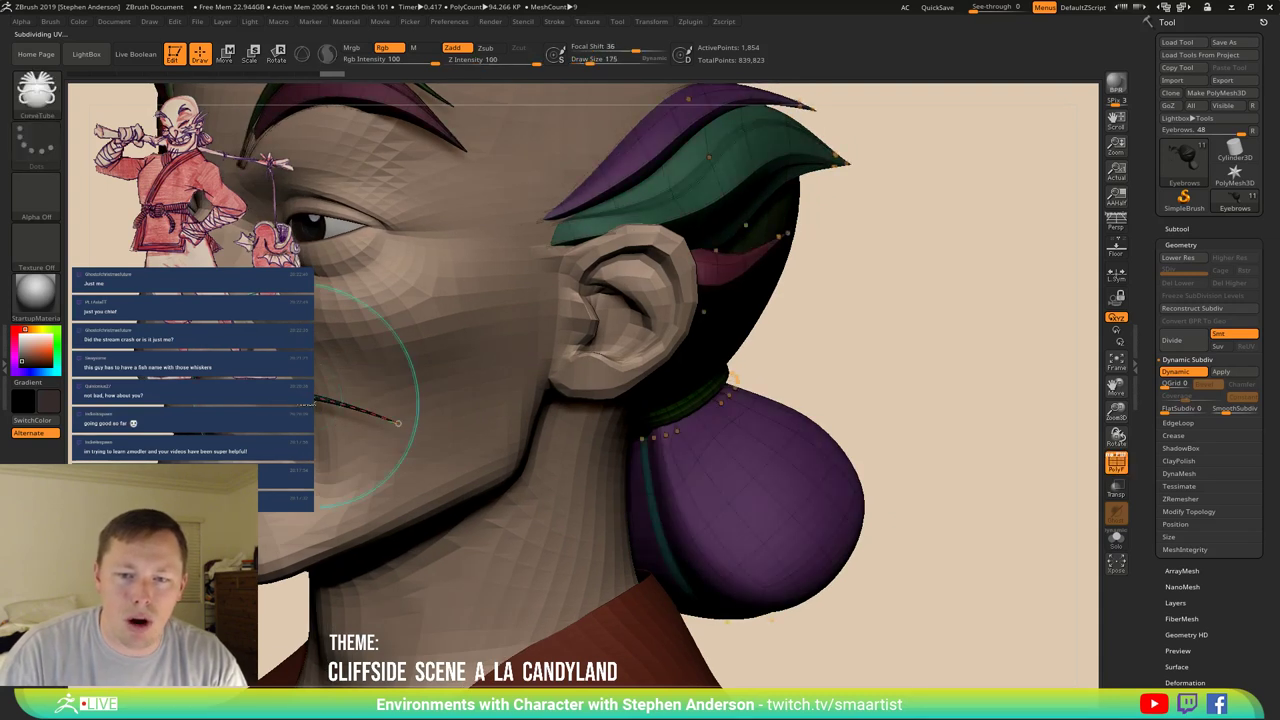
key(ctrl)
ctrl+right_drag(462, 452, 625, 431)
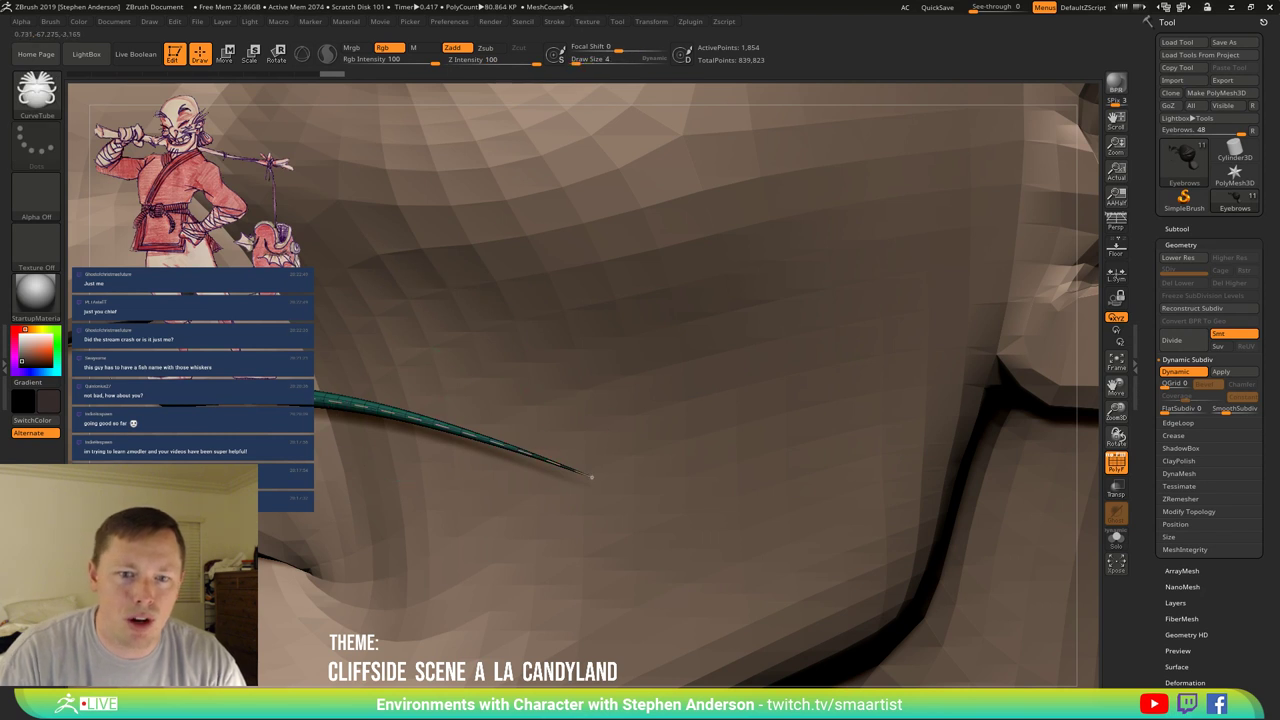
drag(591, 476, 600, 480)
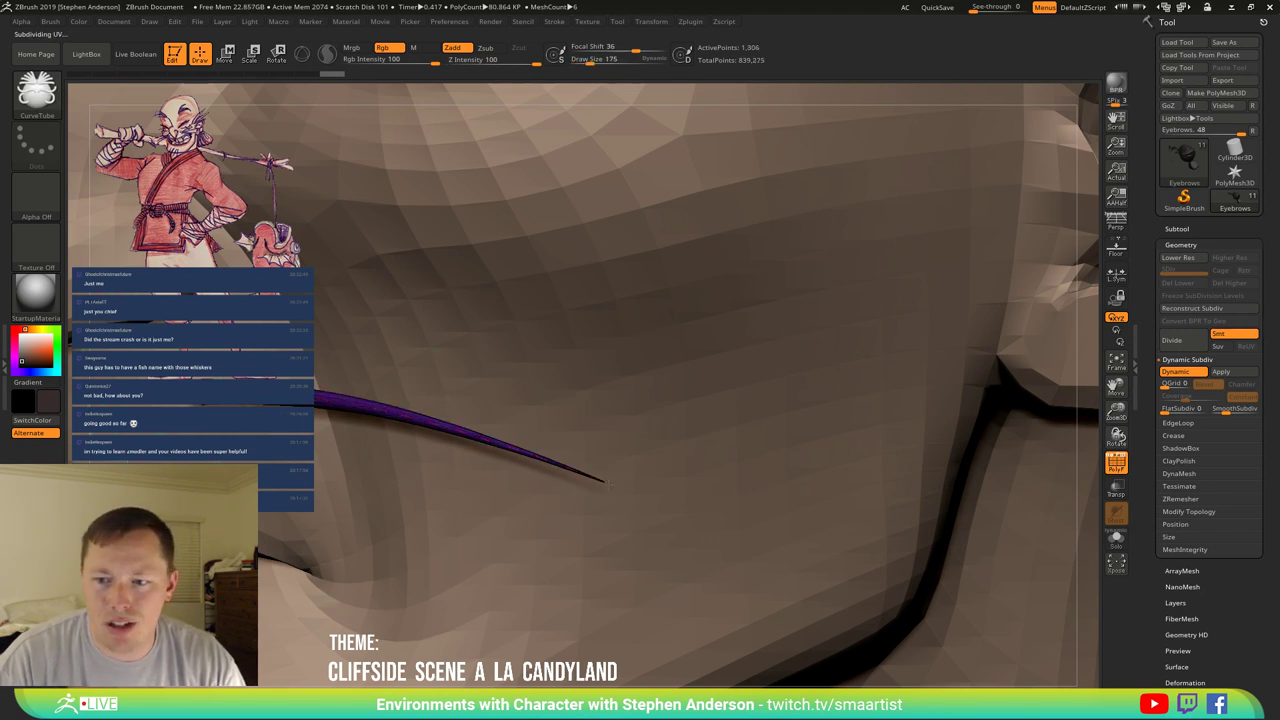
key(ctrl+z)
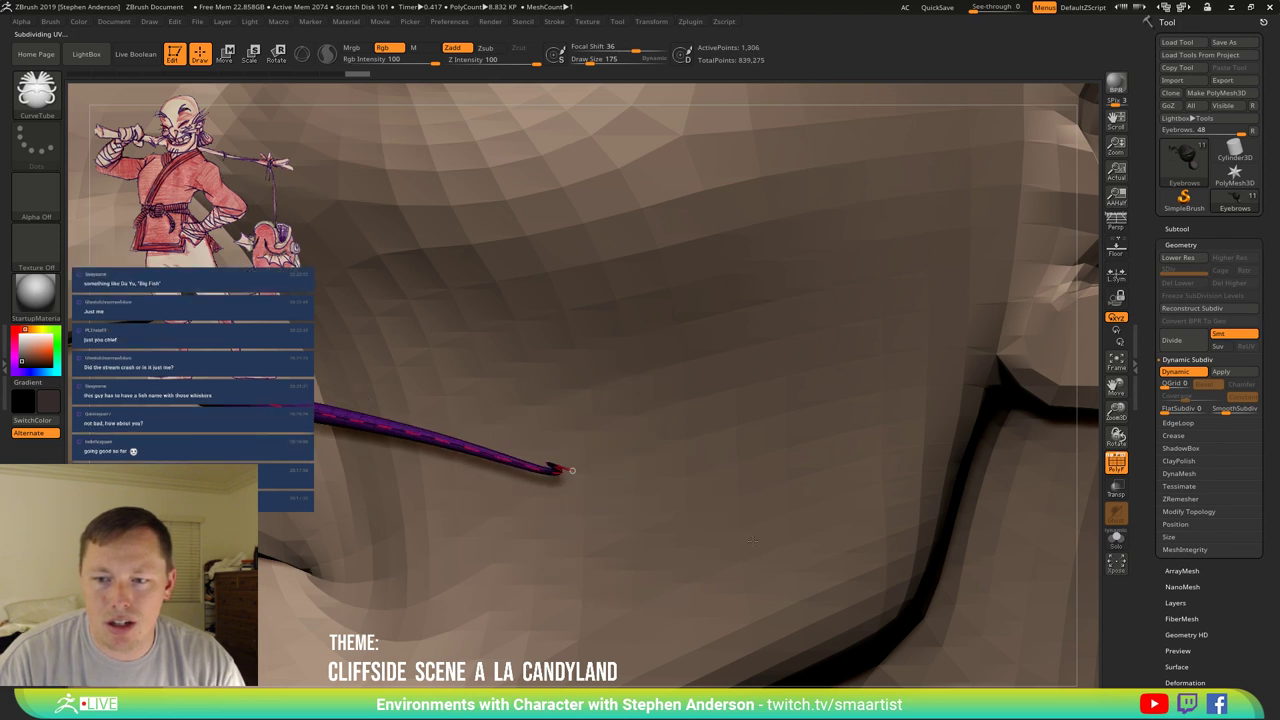
key(ctrl+shift+z)
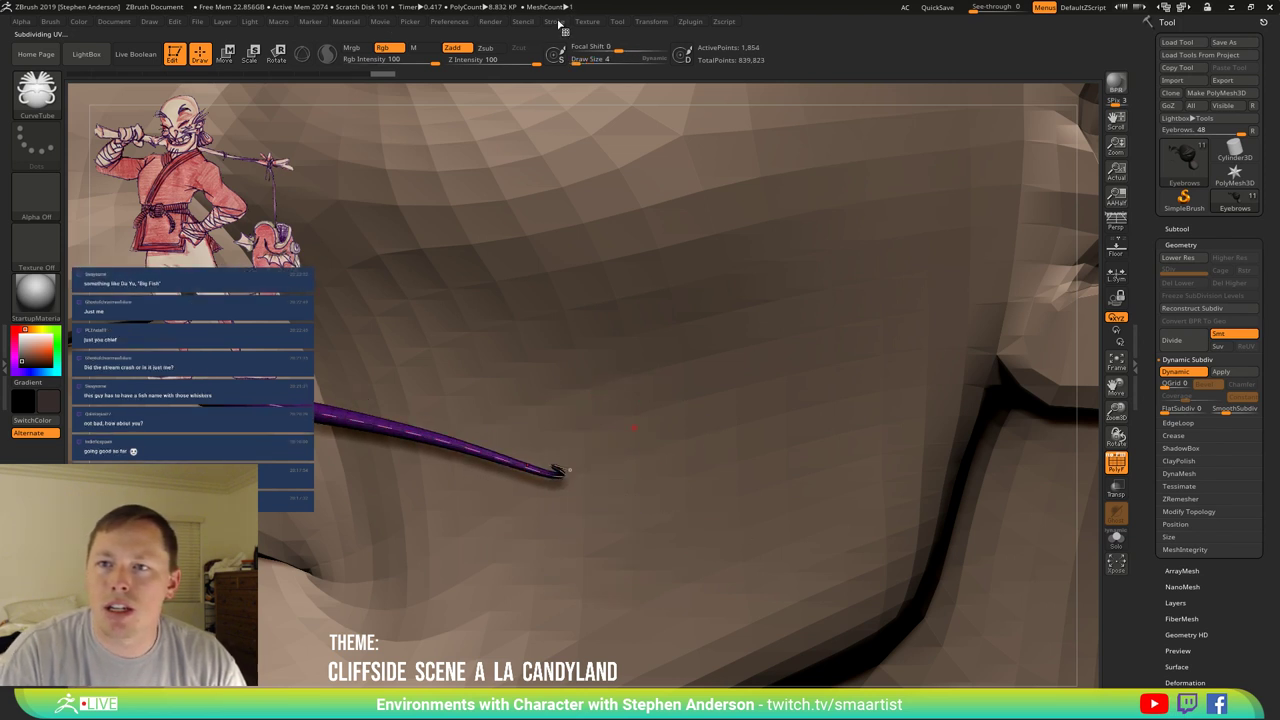
Shape the Curve Falloff graph into a smooth arc, adjust Focal Shift, and redraw the whisker tube.
click(554, 21)
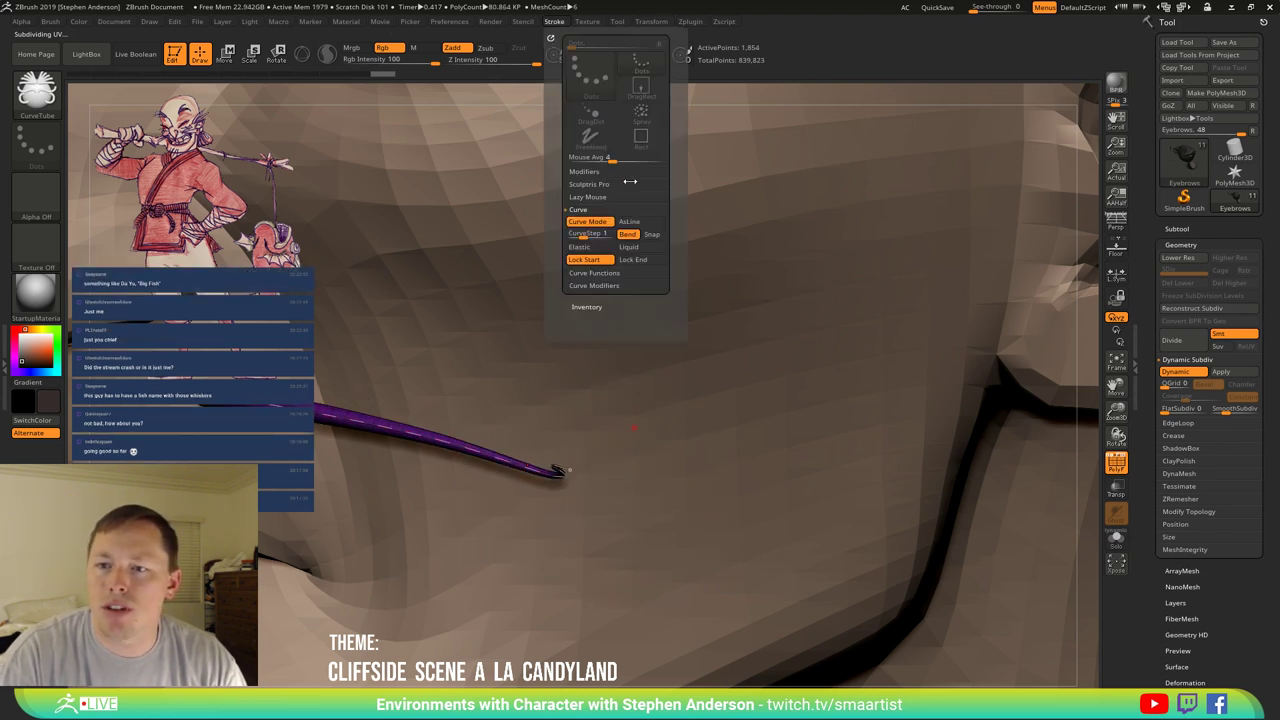
click(609, 285)
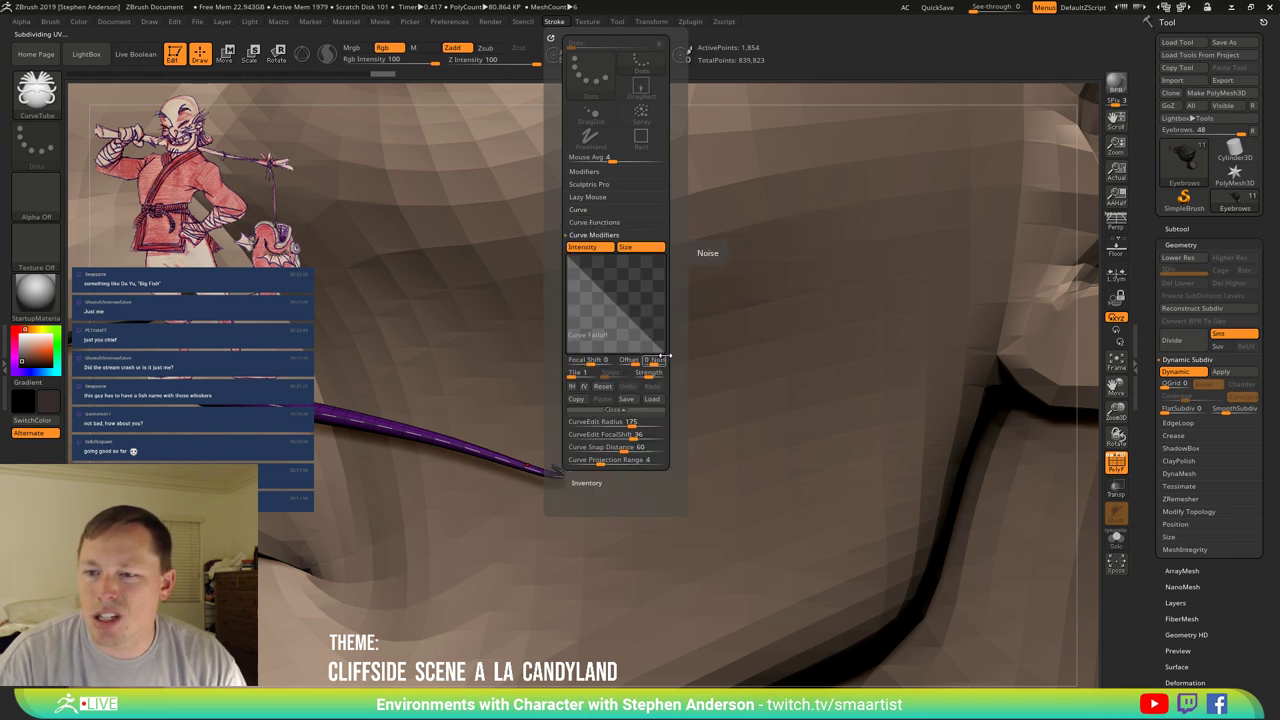
drag(655, 345, 637, 287)
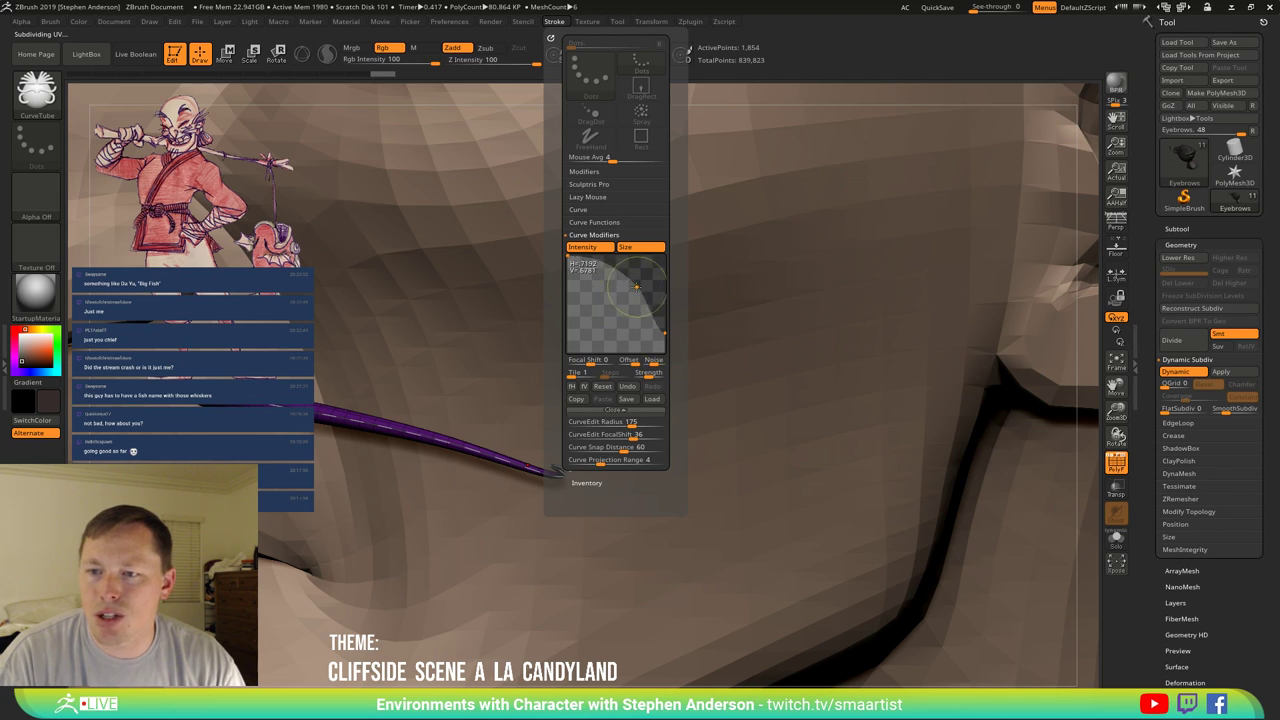
click(664, 334)
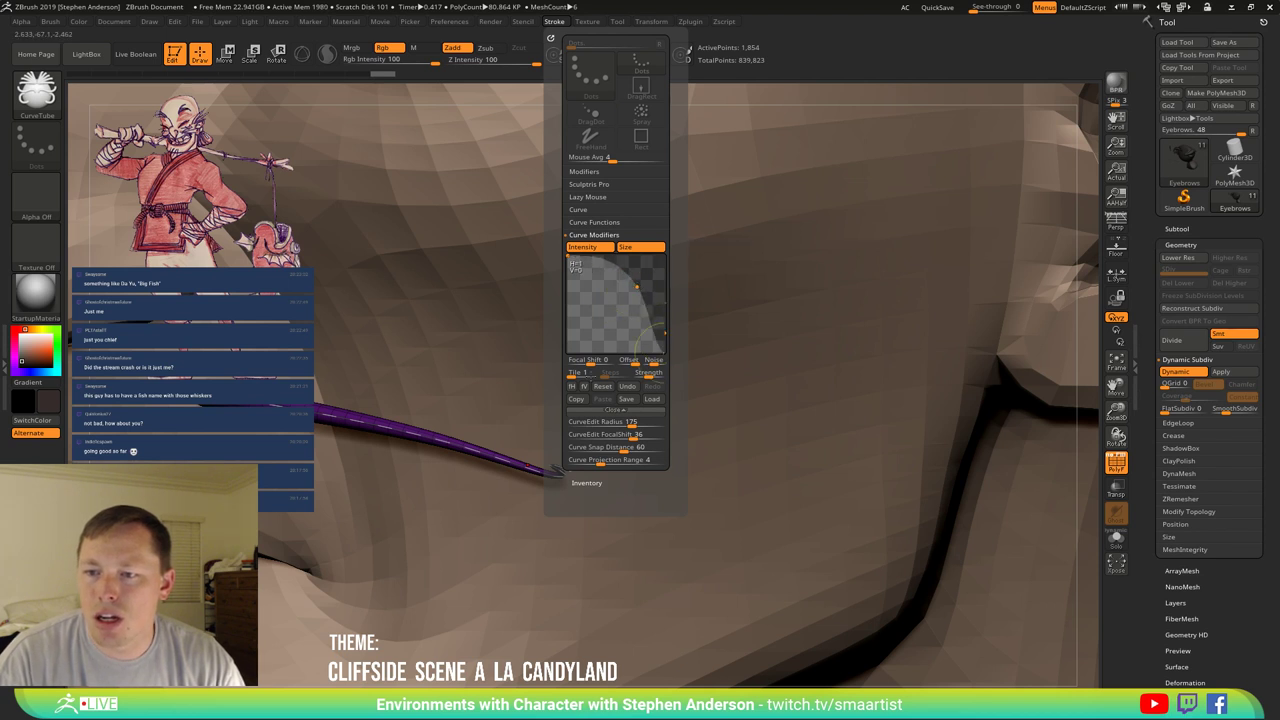
drag(662, 334, 658, 332)
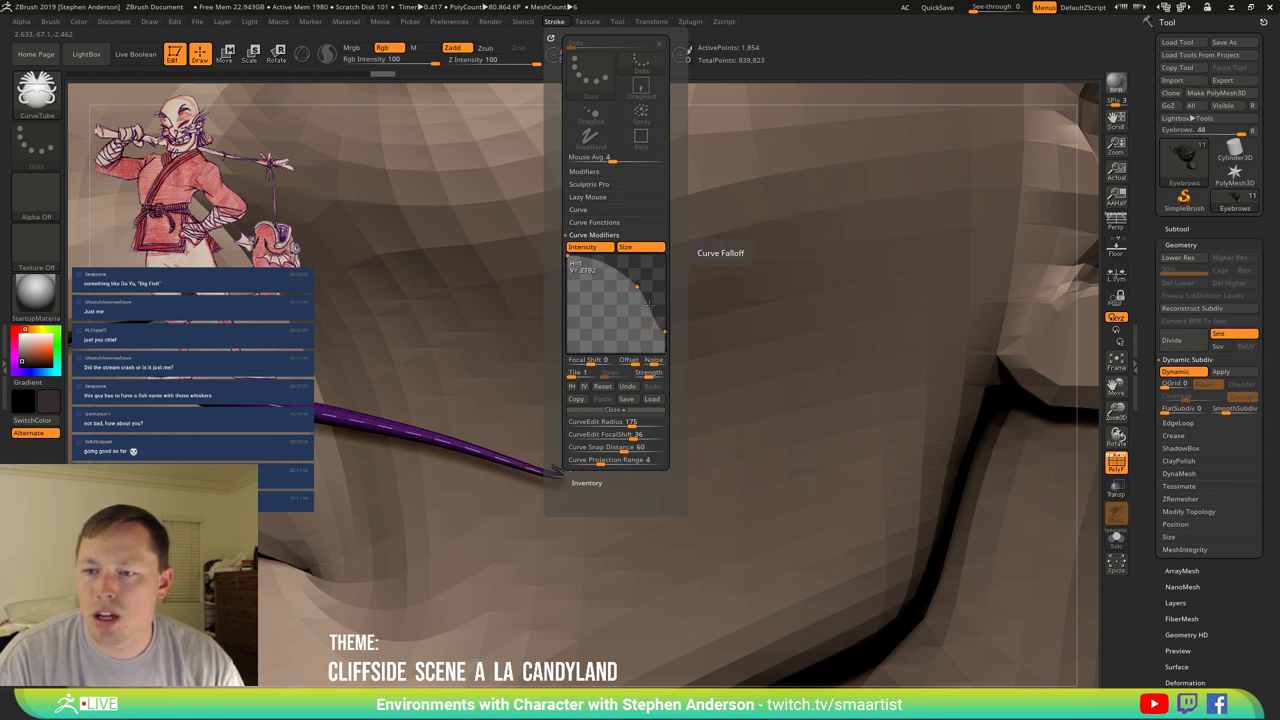
drag(588, 361, 597, 362)
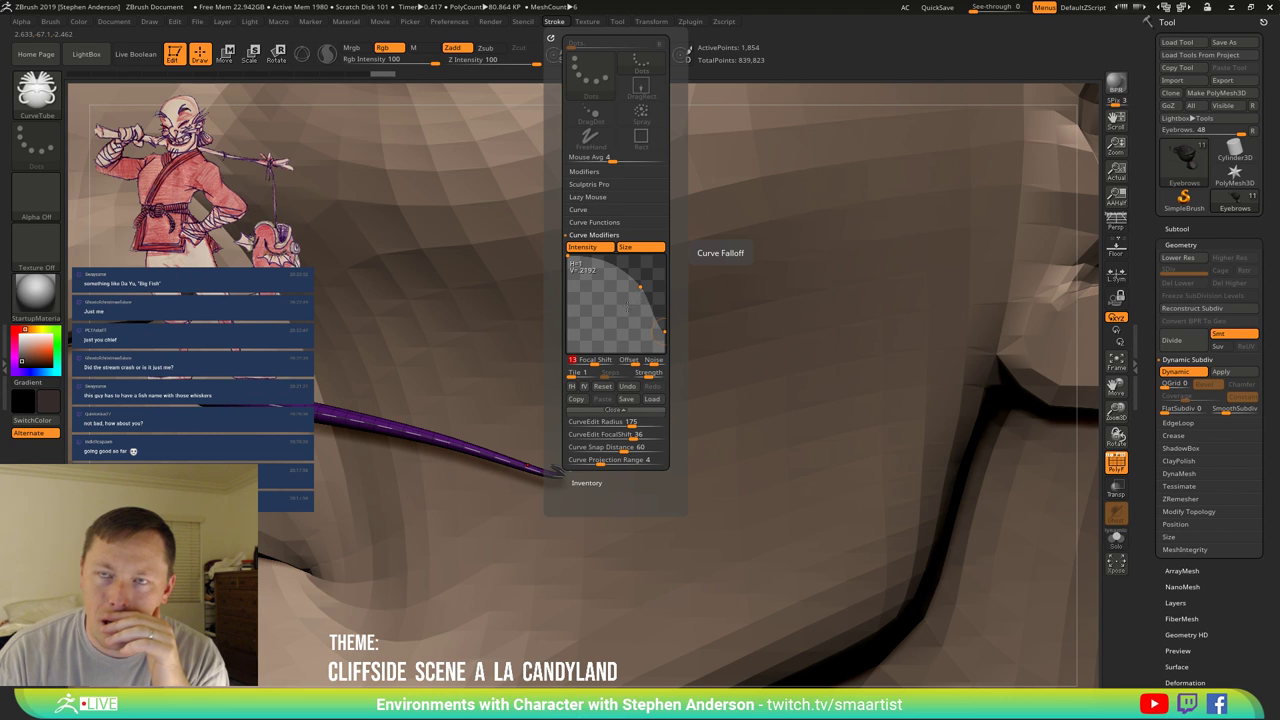
mouse_move(560, 468)
mouse_down()
mouse_move(600, 488)
mouse_move(566, 469)
mouse_up()
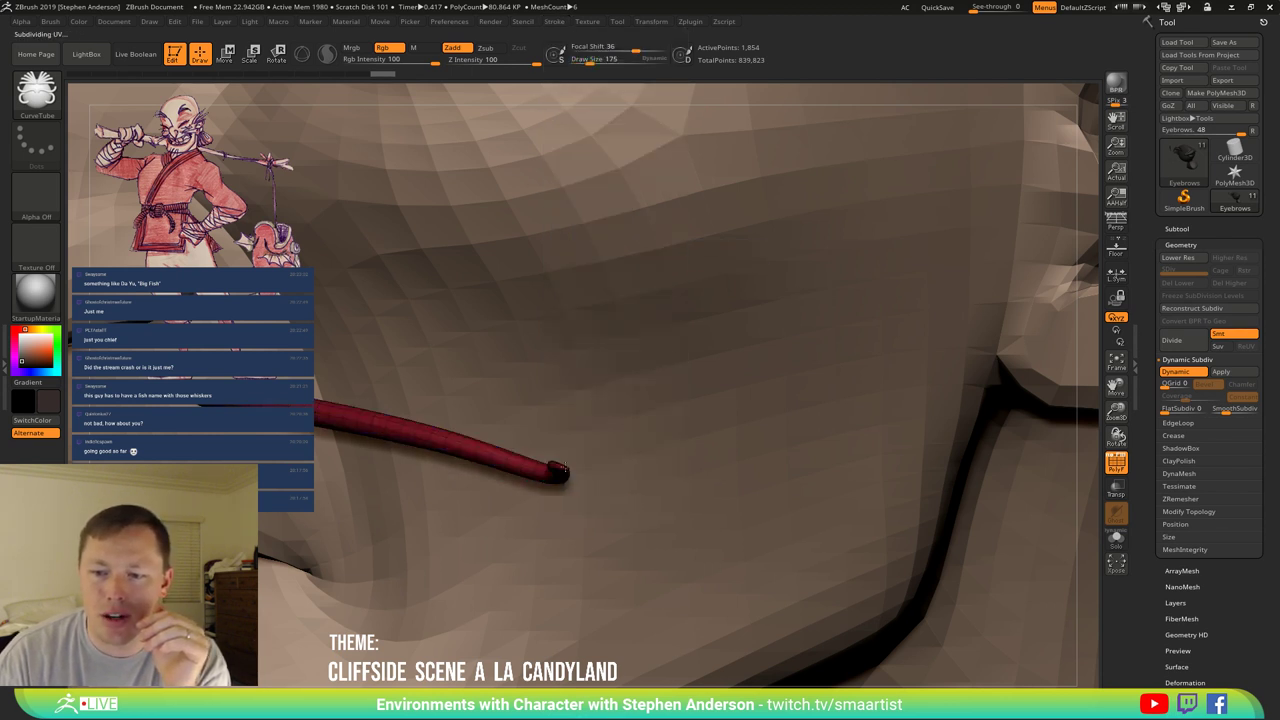
Extend the whisker tube further out and set Draw Size to 256.
drag(621, 482, 778, 489)
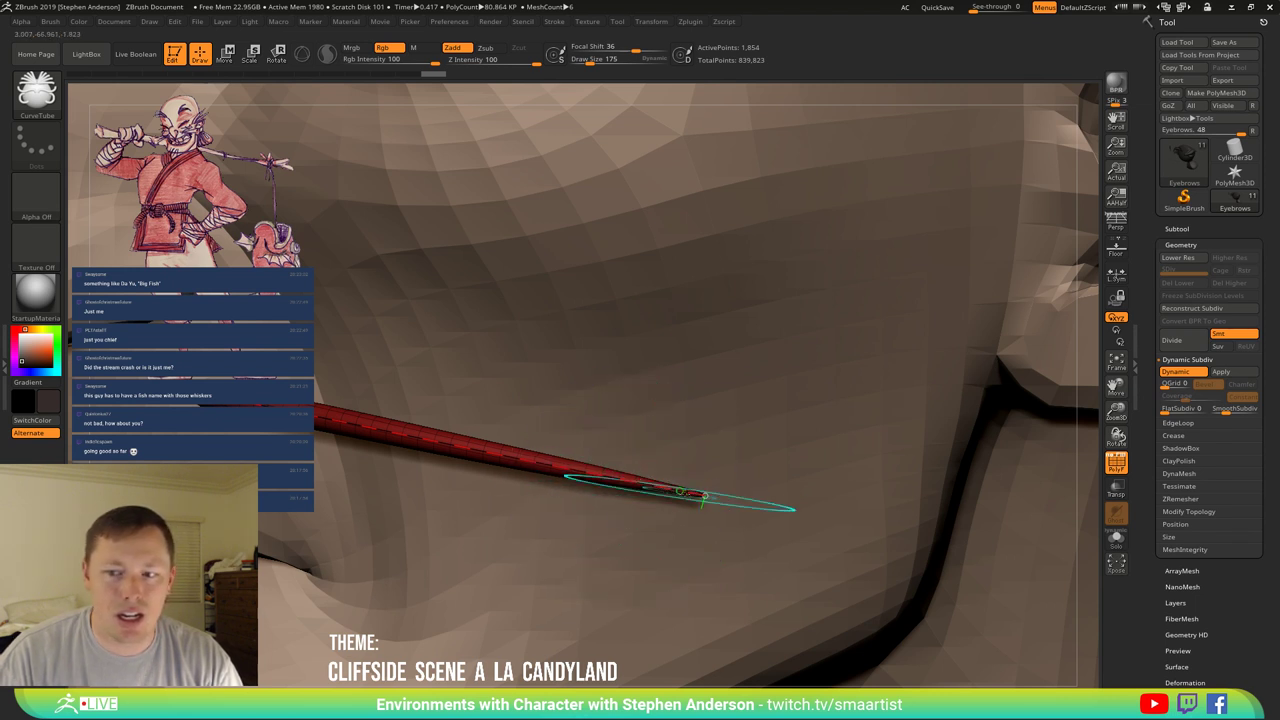
mouse_move(659, 507)
right_down()
mouse_move(630, 500)
mouse_move(722, 480)
right_up()
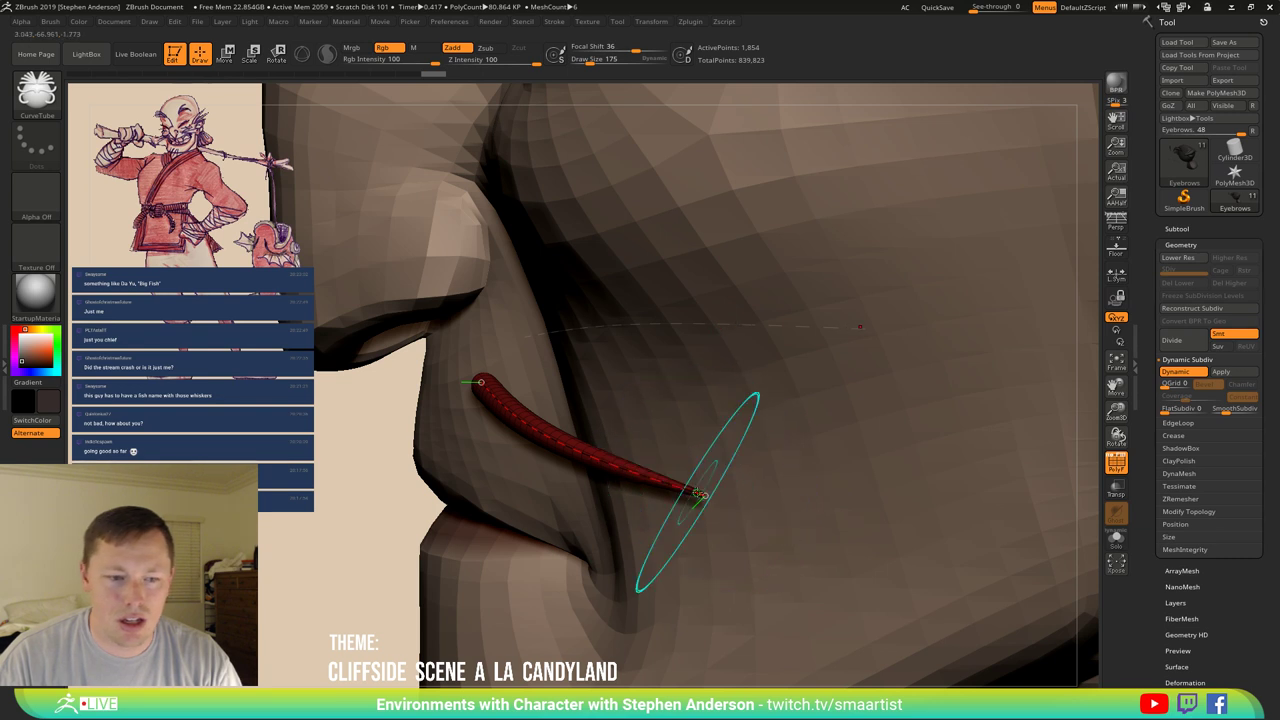
key(s)
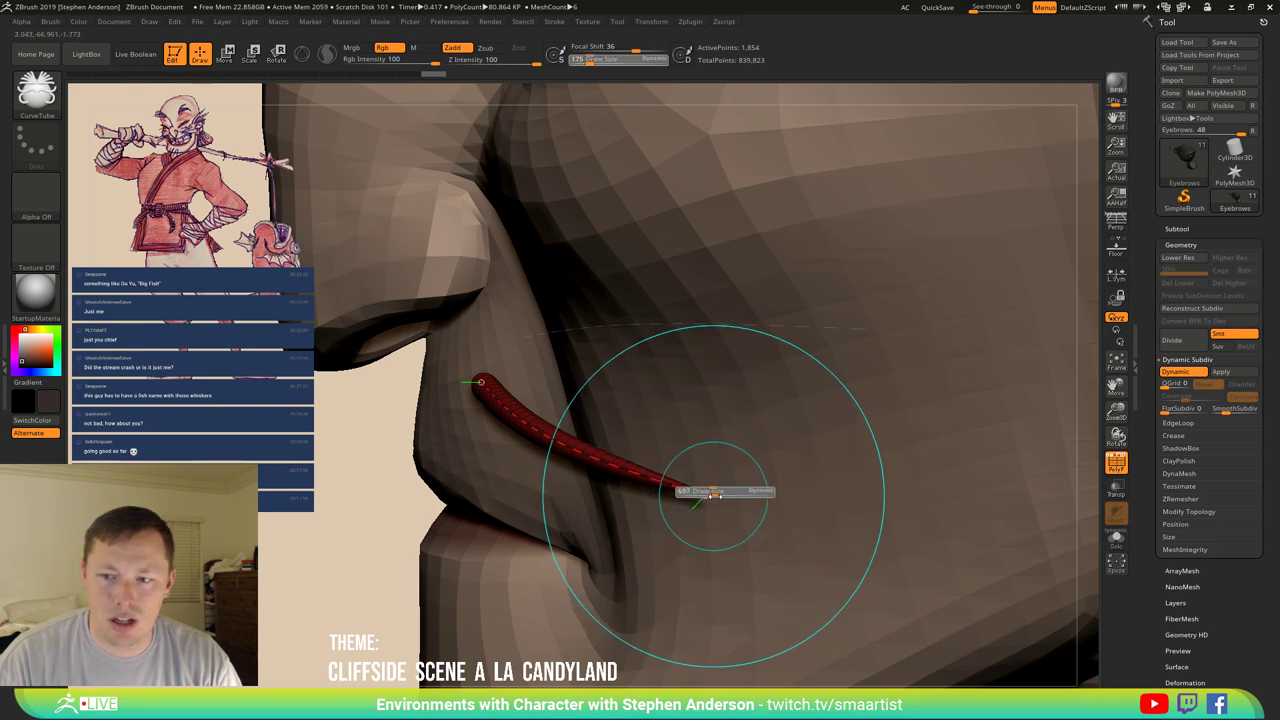
text(256)
key(Return)
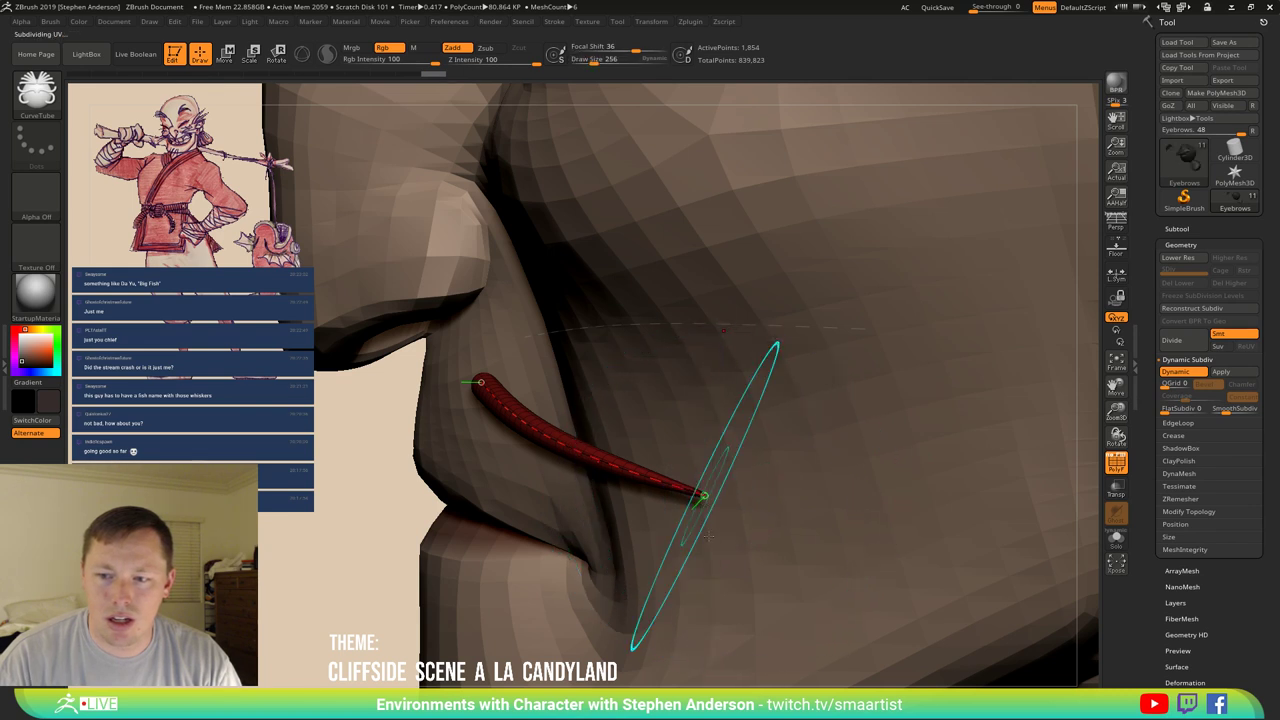
Bend the whisker into a downward hook past the mouth corner.
mouse_move(705, 495)
mouse_down()
mouse_move(680, 506)
mouse_move(663, 543)
mouse_move(745, 614)
mouse_up()
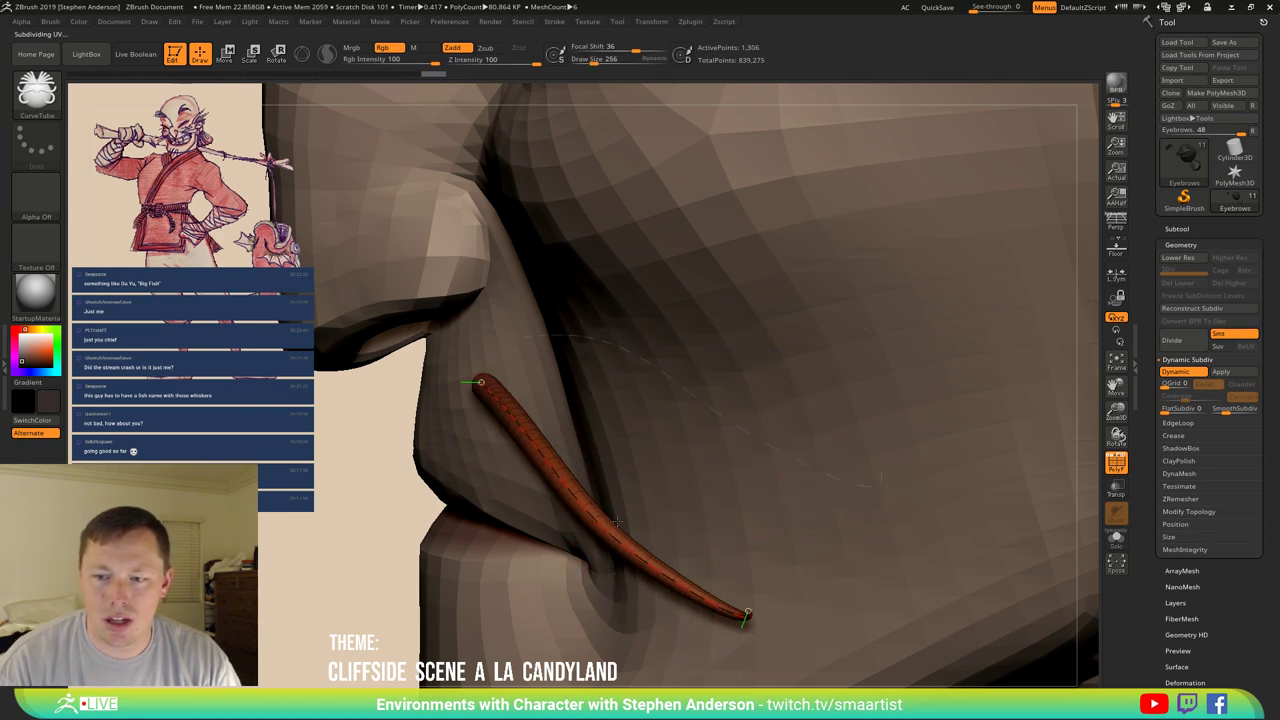
drag(617, 521, 609, 500)
right_drag(609, 500, 574, 505)
right_drag(638, 463, 700, 472)
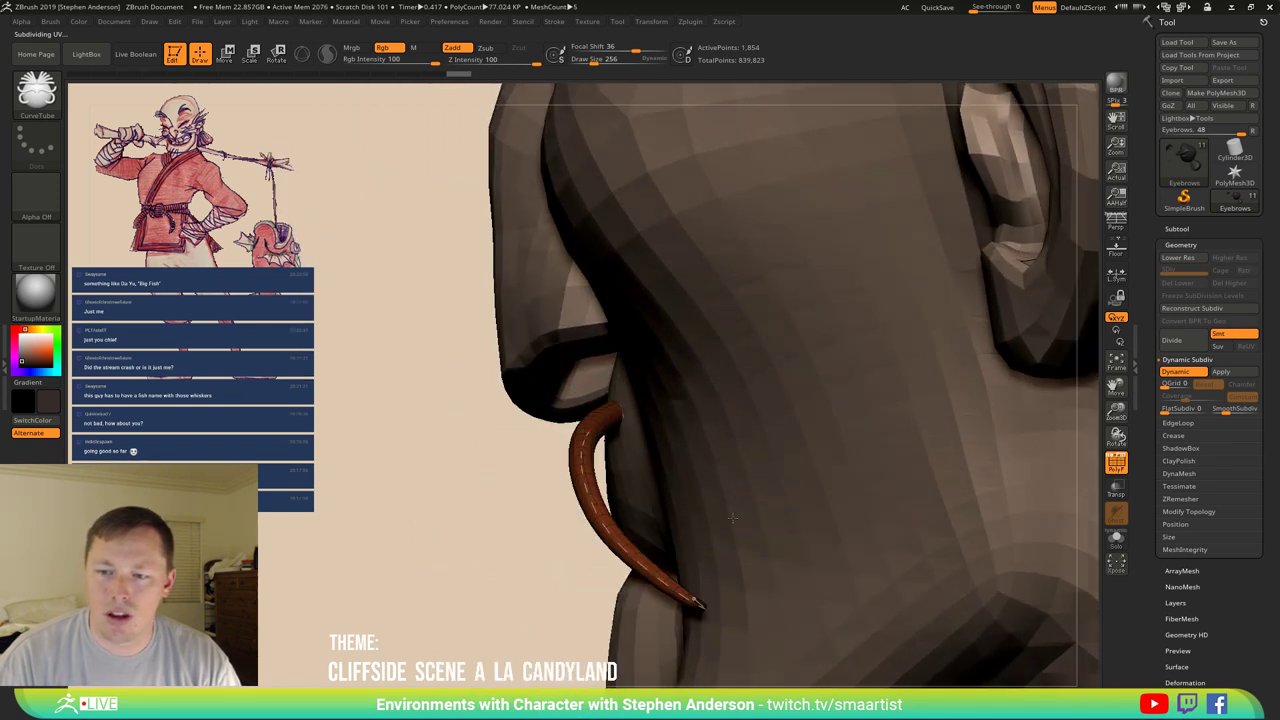
mouse_move(732, 517)
right_down()
mouse_move(640, 380)
mouse_move(563, 317)
right_up()
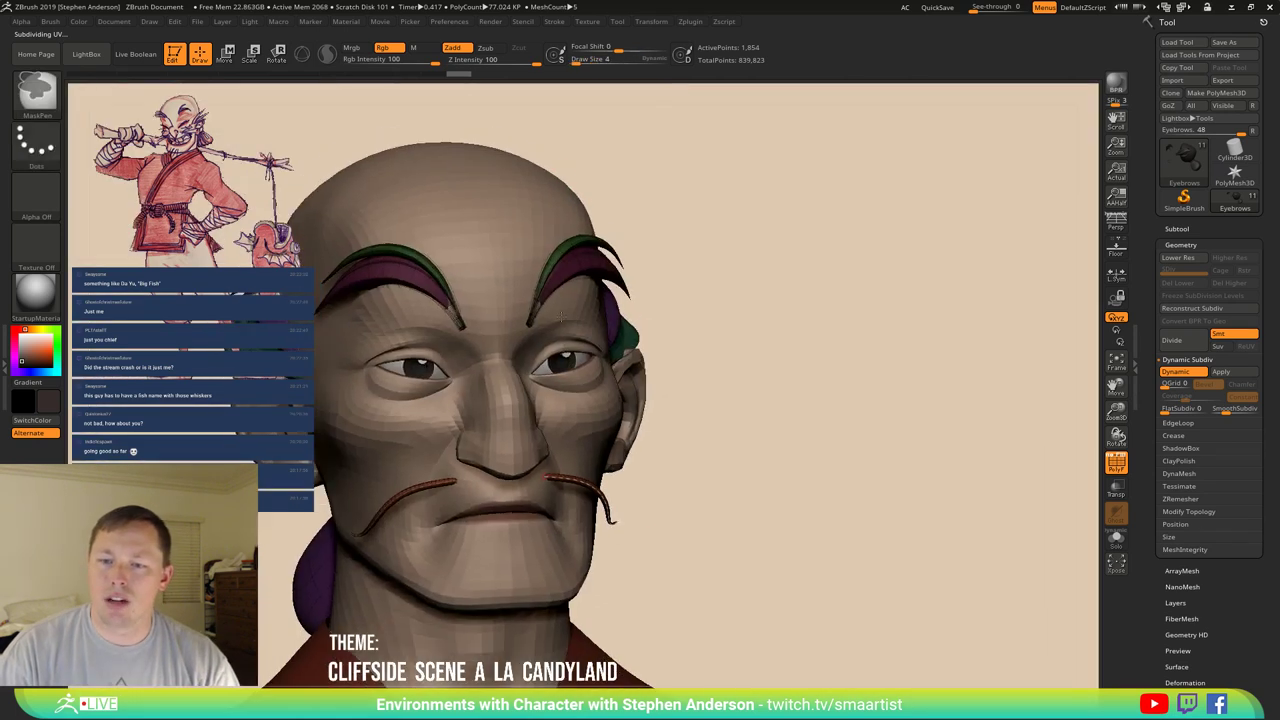
Turn off Dynamic Subdiv and redraw the mustache strand's path closer along the upper lip.
key(shift+d)
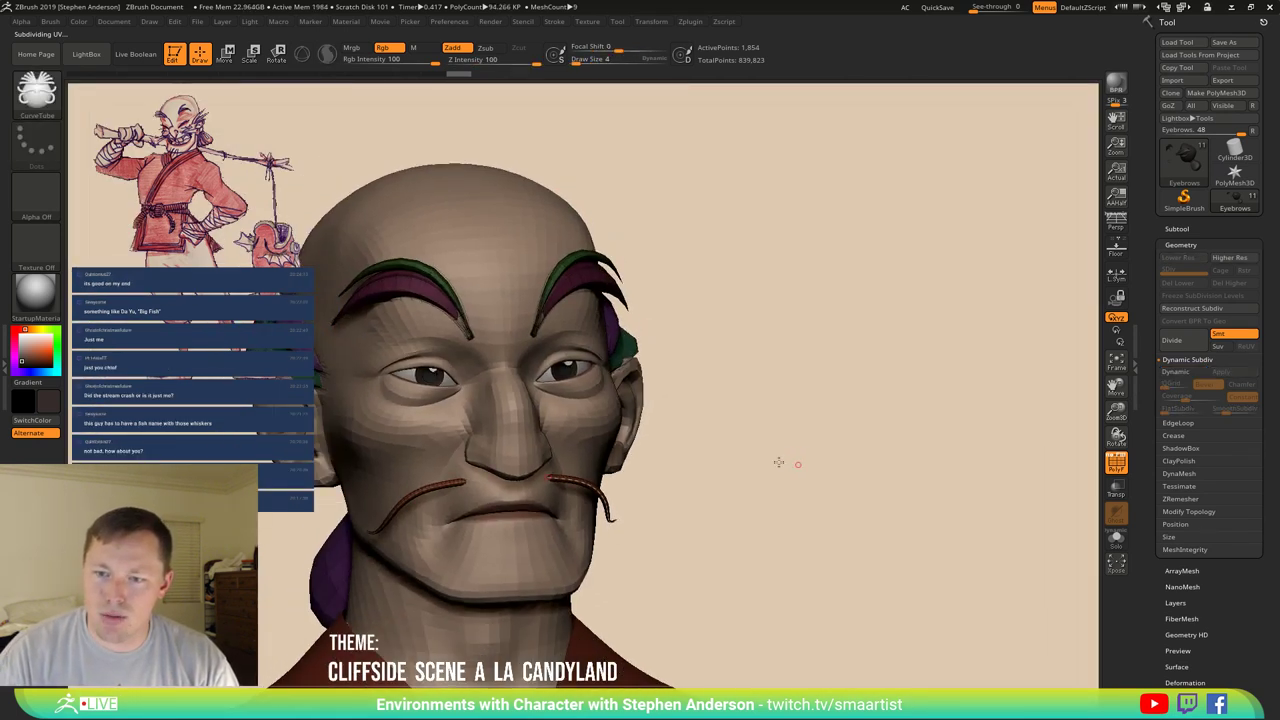
right_drag(778, 462, 766, 459)
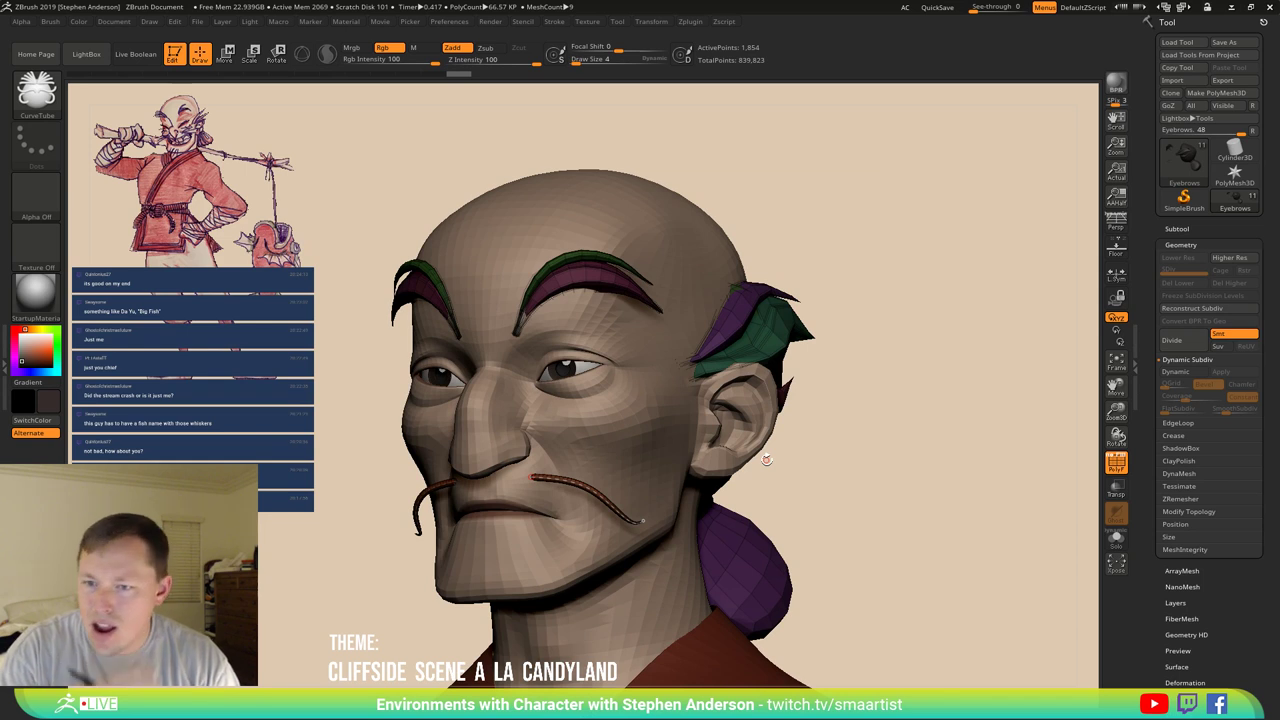
right_drag(766, 459, 720, 462)
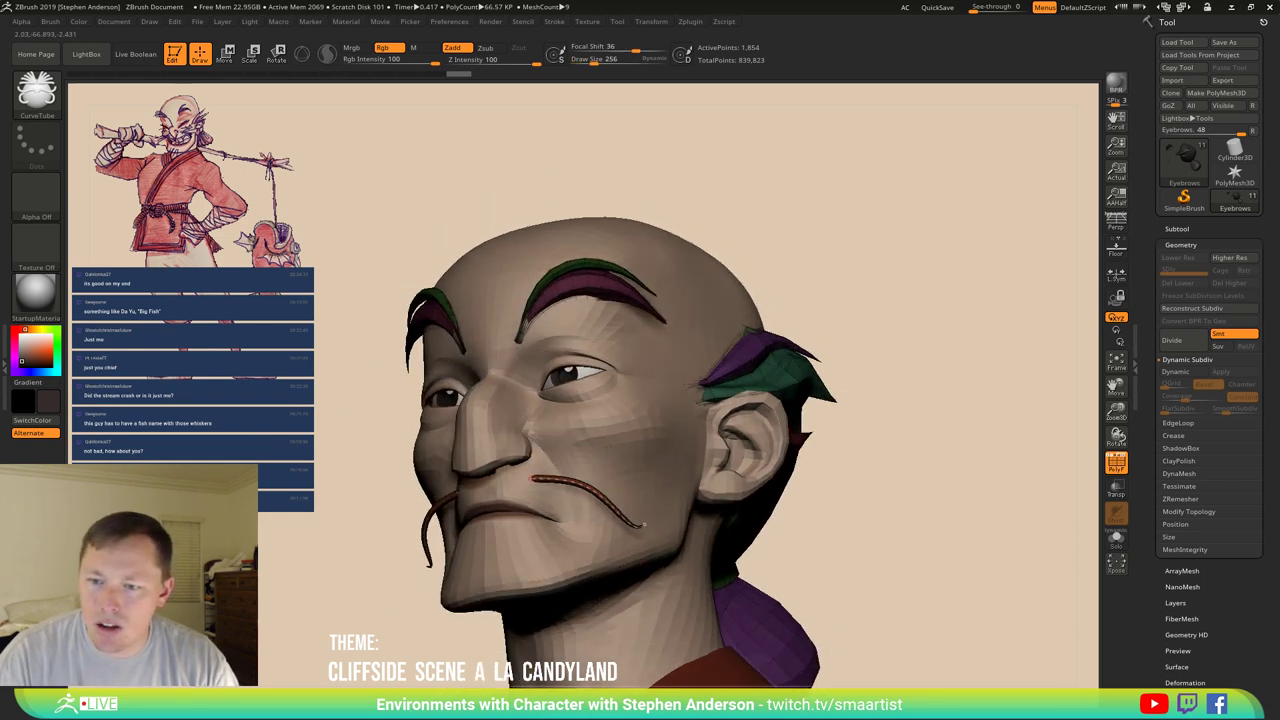
mouse_move(644, 524)
right_down()
mouse_move(652, 470)
mouse_move(644, 527)
right_up()
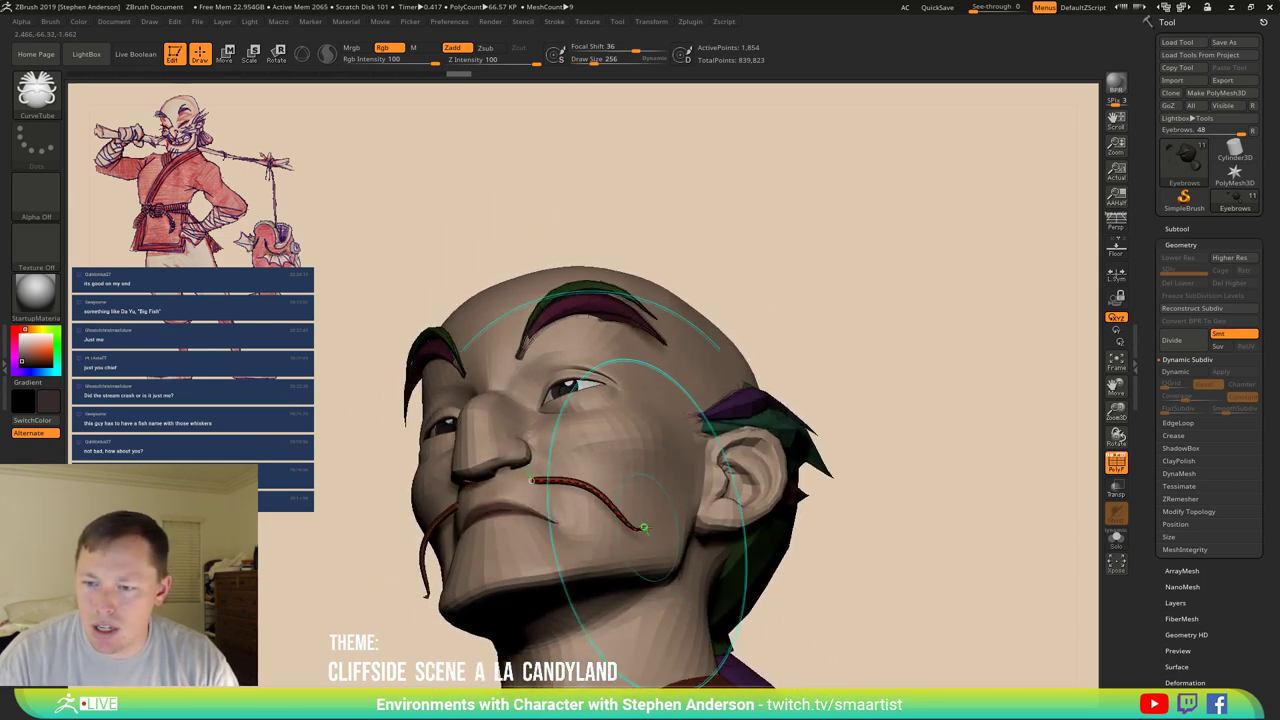
drag(644, 527, 652, 536)
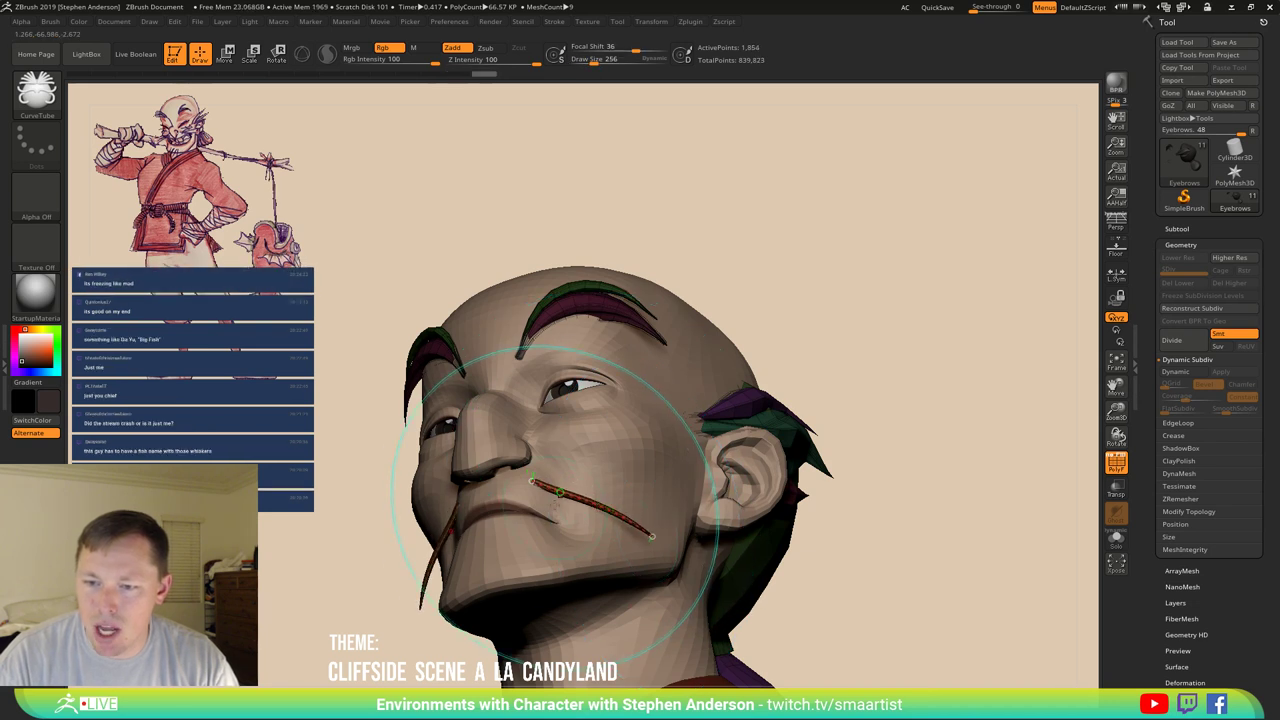
right_drag(559, 493, 566, 473)
mouse_move(573, 450)
mouse_down()
mouse_move(560, 470)
mouse_move(655, 530)
mouse_up()
drag(530, 478, 652, 530)
click(580, 555)
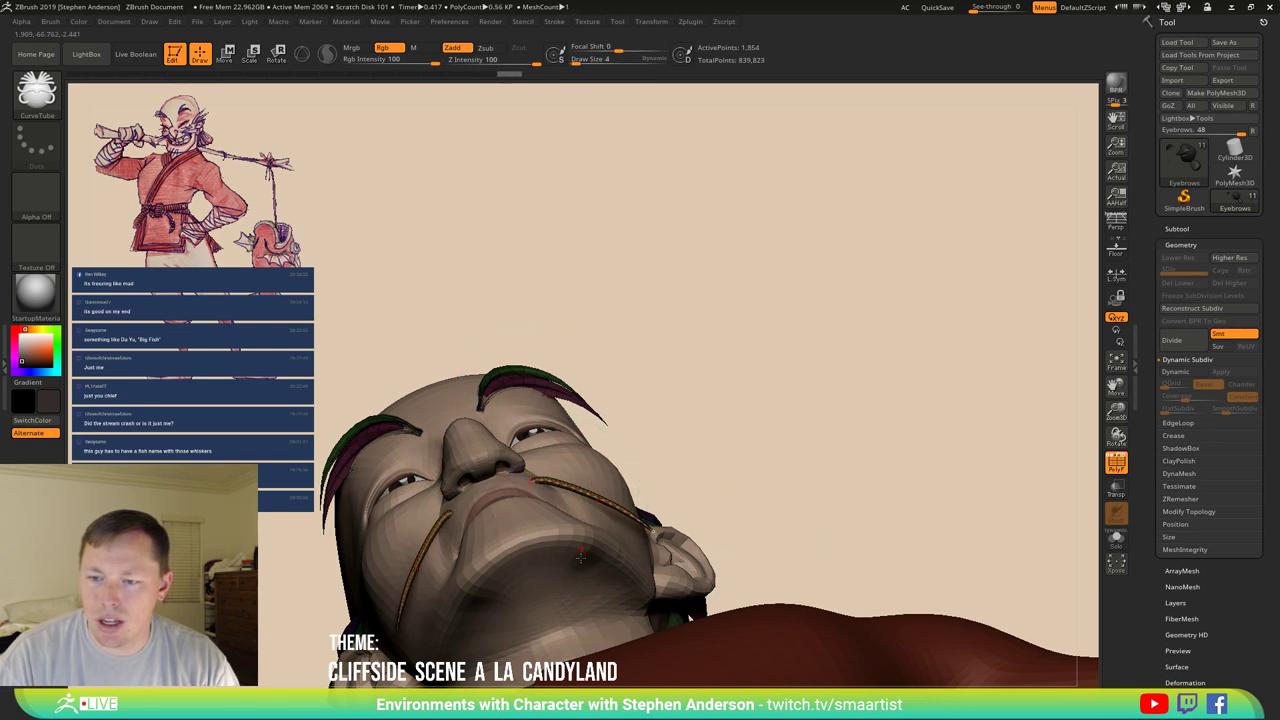
drag(760, 403, 850, 495)
Hide polygroup colours and duplicate the Eyebrows subtool, cancelling the rename box.
key(shift+f)
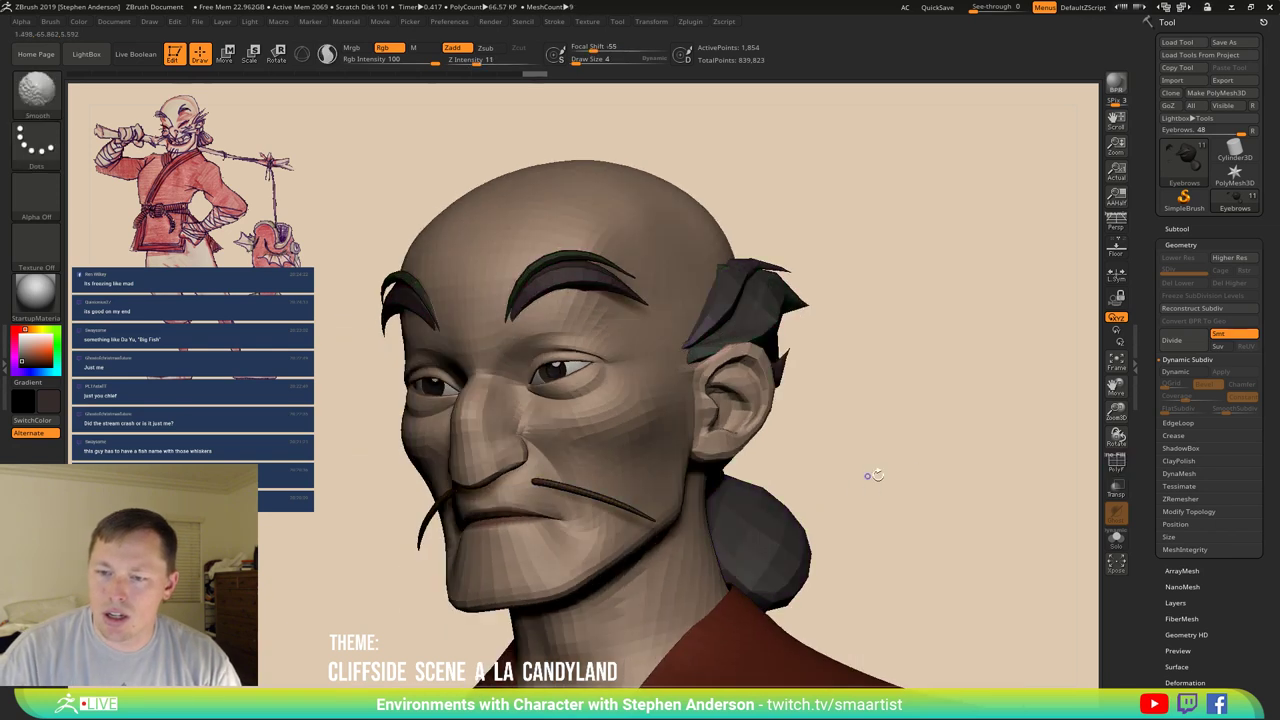
click(1177, 228)
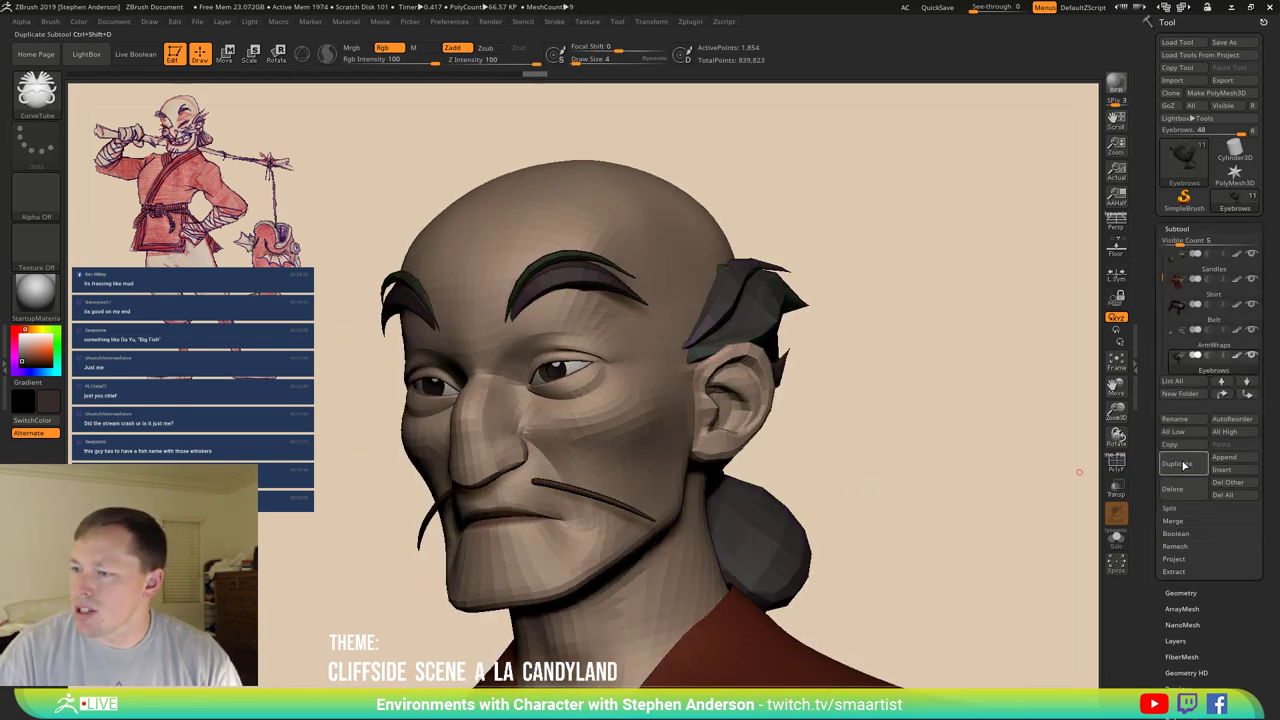
click(1172, 509)
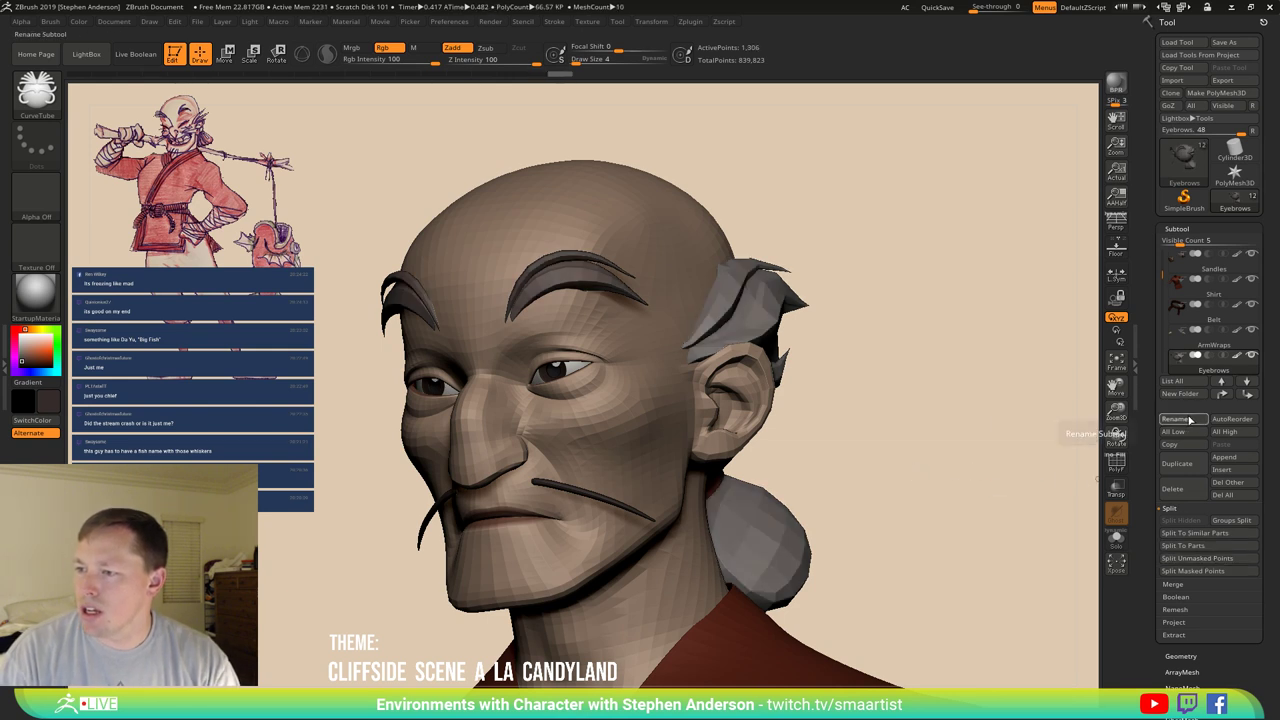
click(1190, 419)
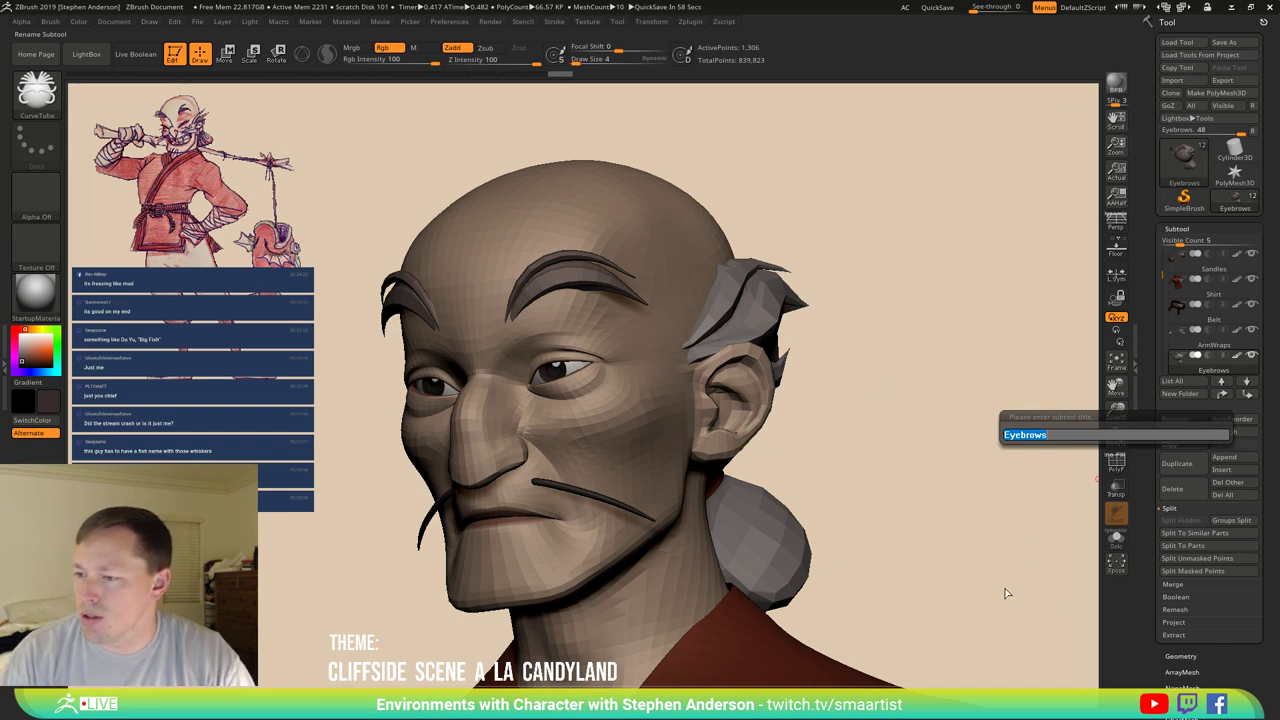
key(Return)
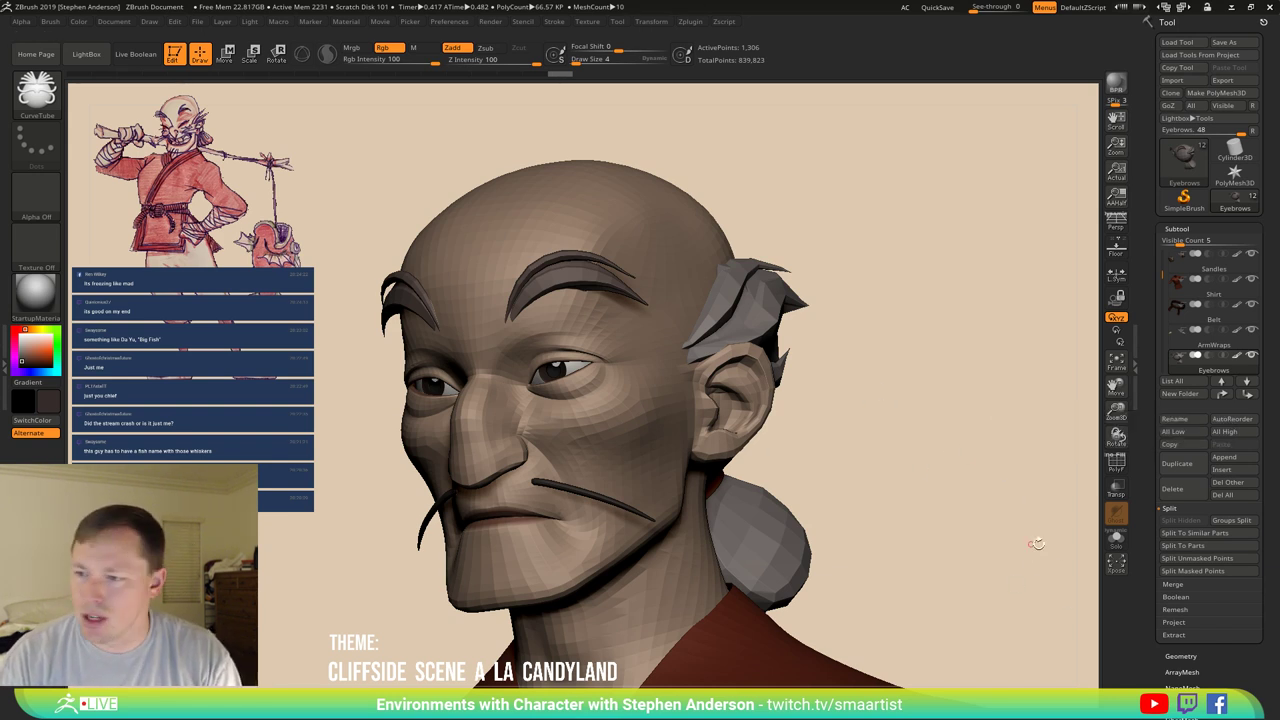
Turn on Solo to show the duplicated subtool alone and orbit around it.
click(1116, 538)
drag(909, 404, 790, 343)
key(shift)
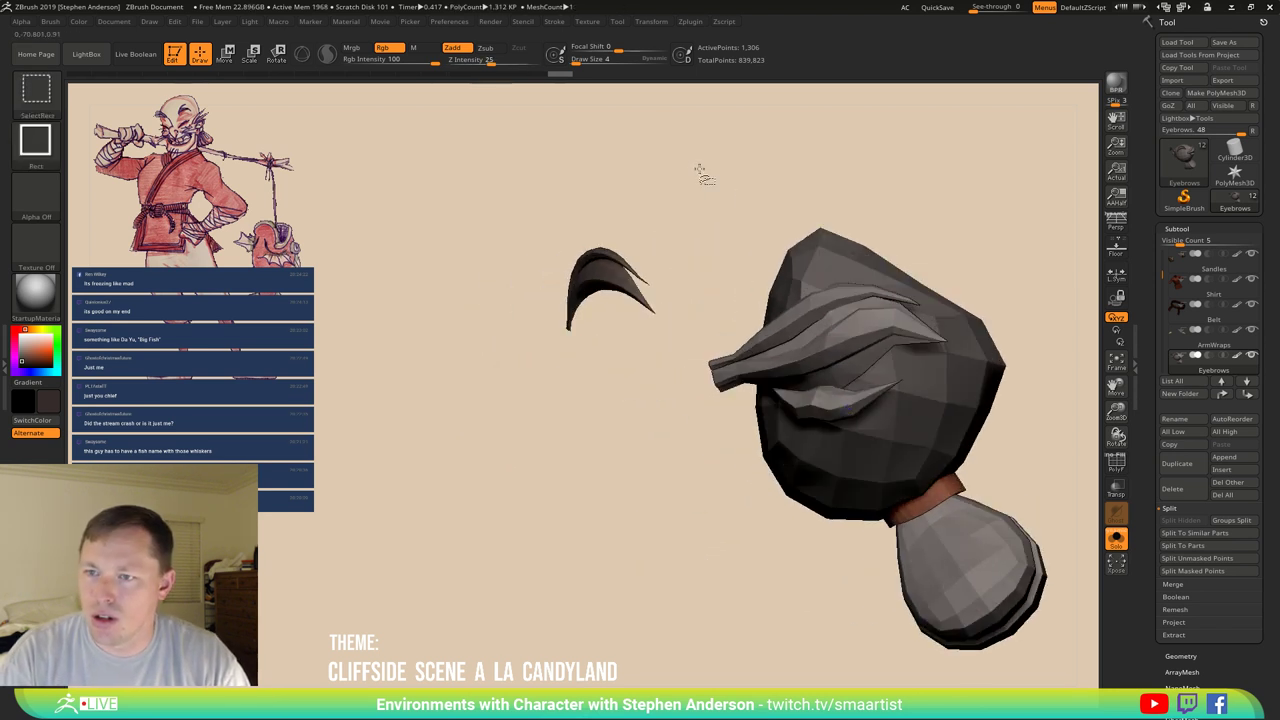
Keep only the eyebrow piece visible and split the hidden pieces into their own subtool.
mouse_move(695, 165)
ctrl+shift+mouse_down()
mouse_move(814, 383)
mouse_move(1020, 560)
mouse_move(1087, 682)
ctrl+shift+mouse_up()
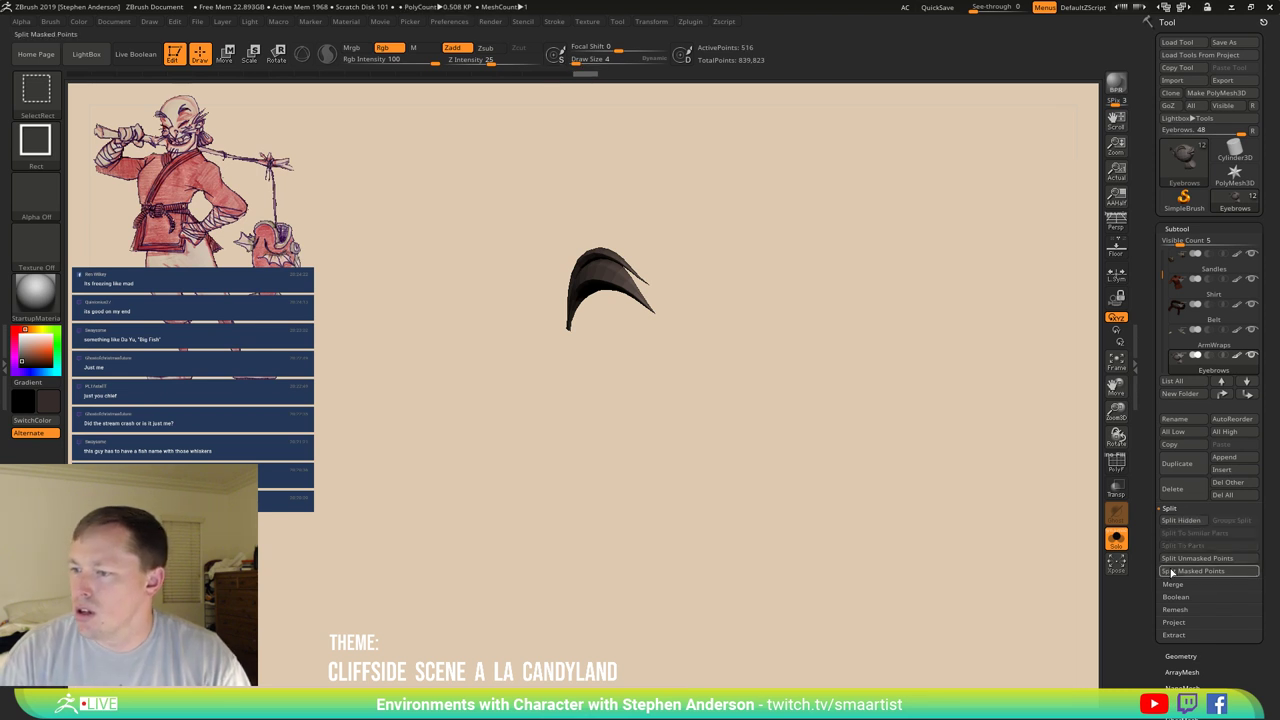
click(1191, 522)
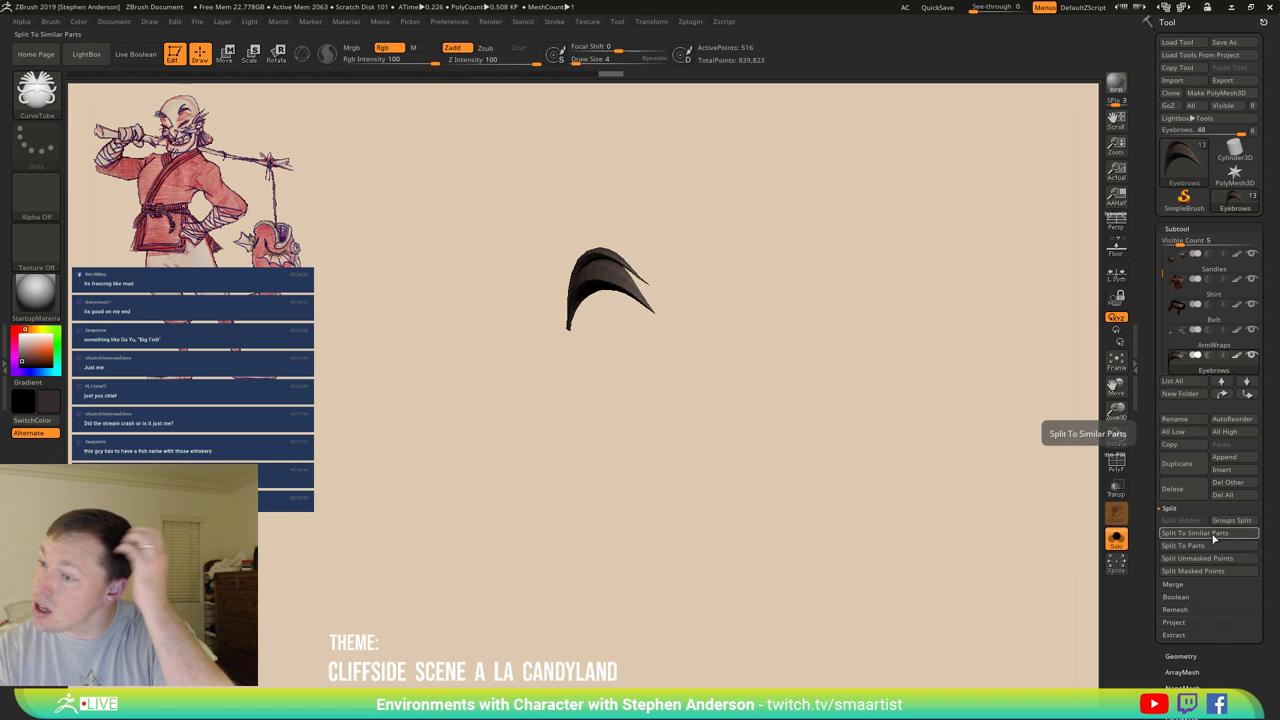
click(1210, 537)
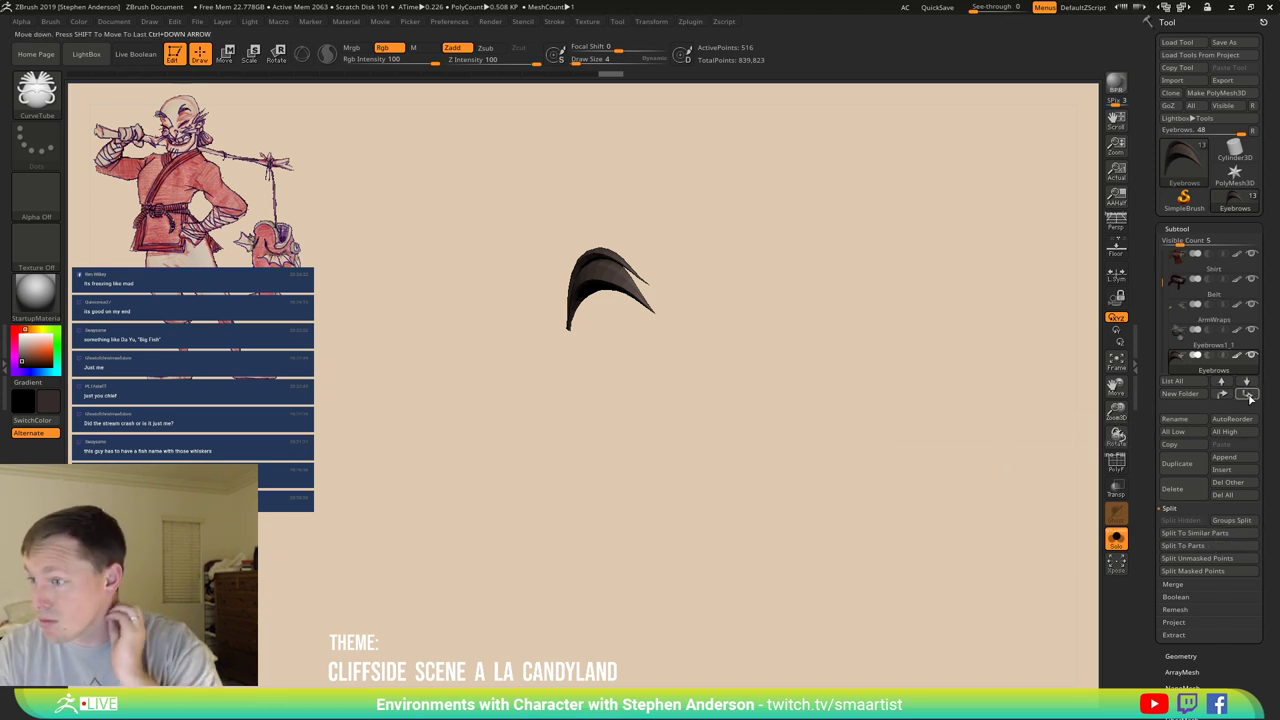
Rename the Eyebrows1_1 subtool to Hair.
click(1194, 352)
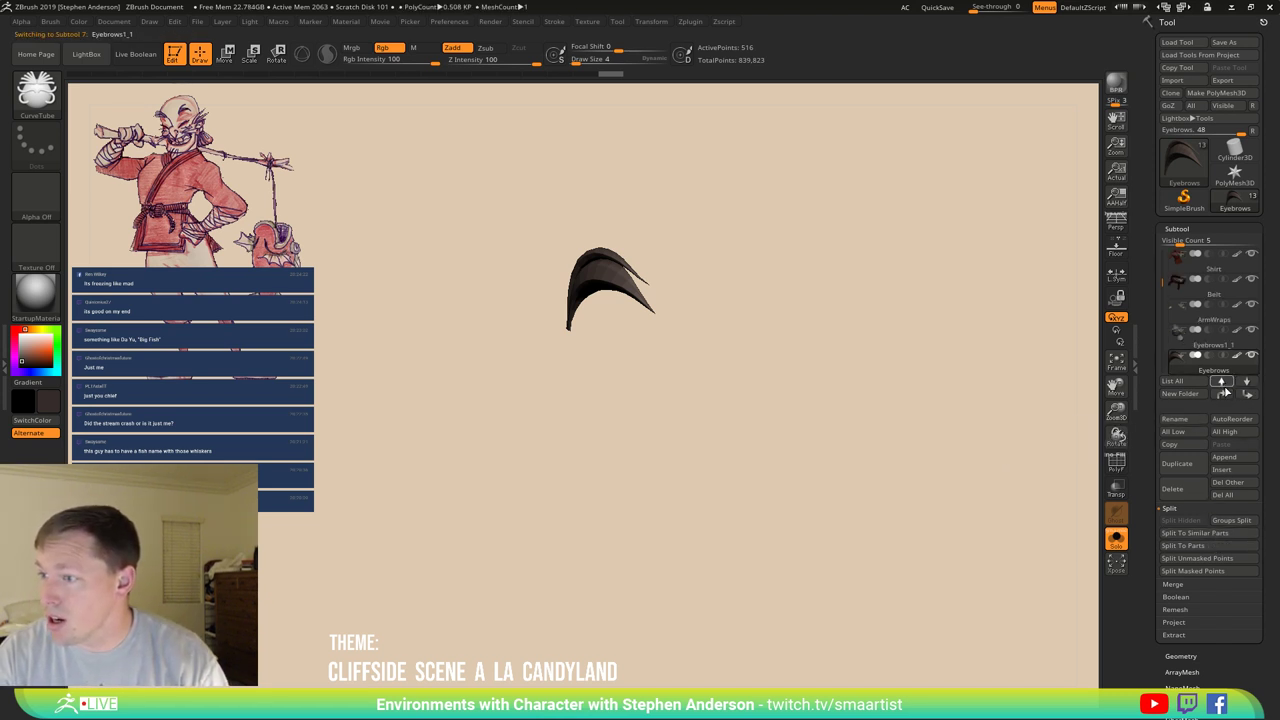
click(1180, 419)
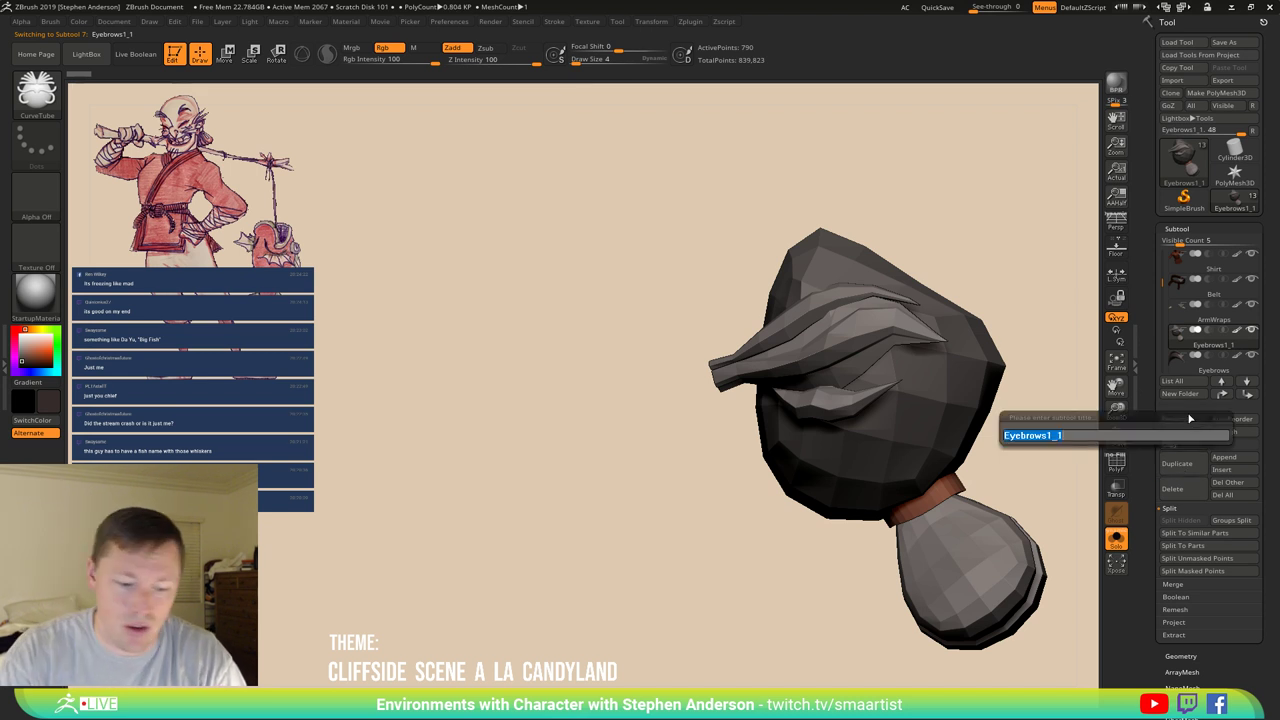
text(Hair)
key(Return)
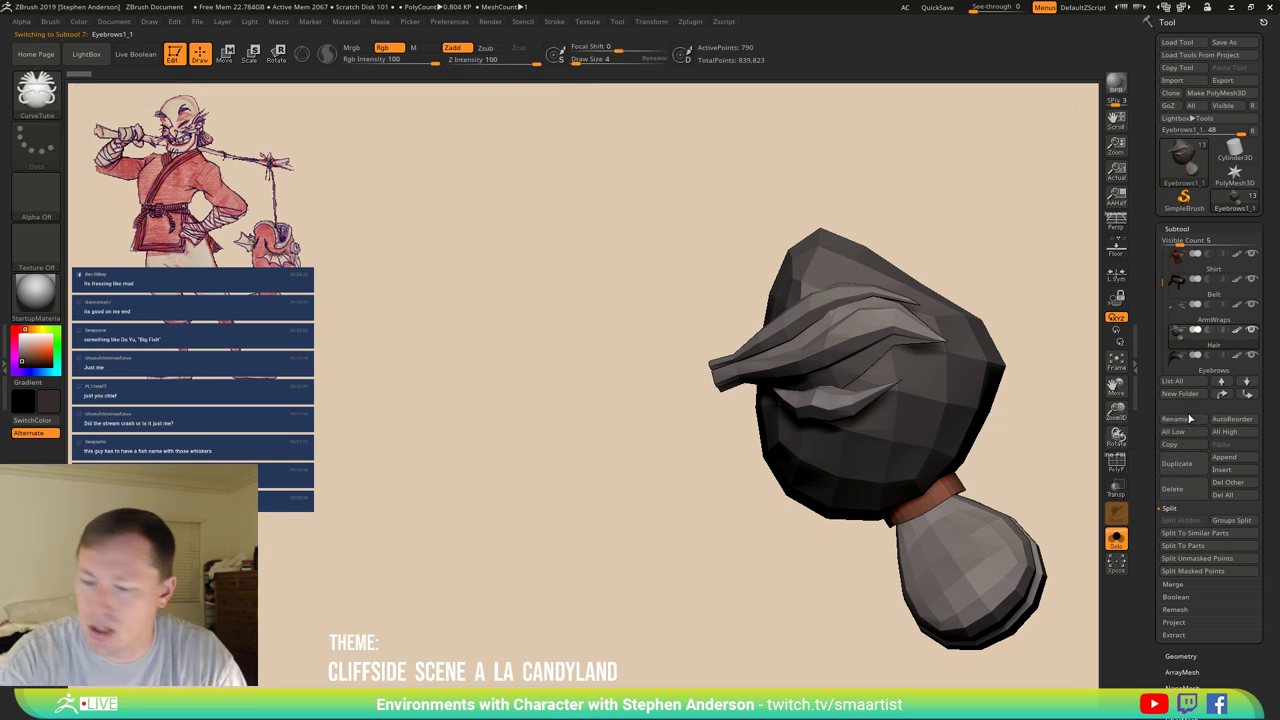
Rename Eyebrows1 to FacialHair and raise the list's Visible Count to 11.
key(Down)
key(Down)
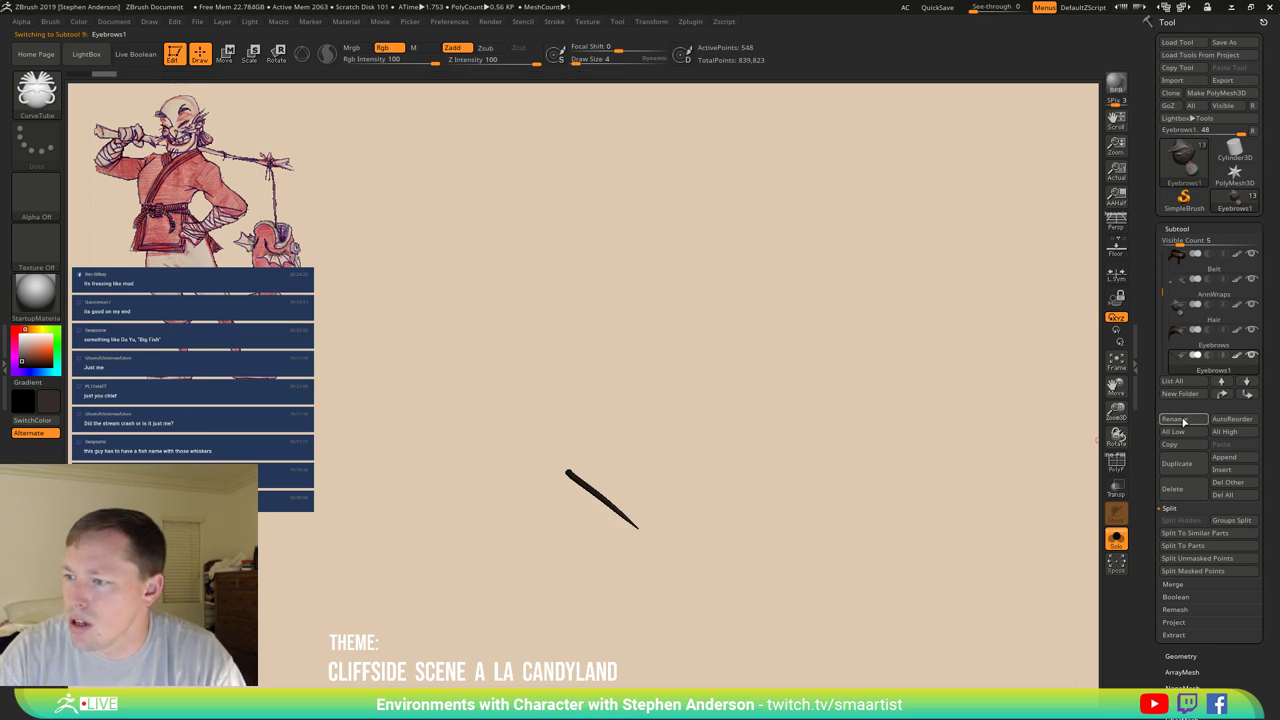
click(1176, 419)
text(Mustache)
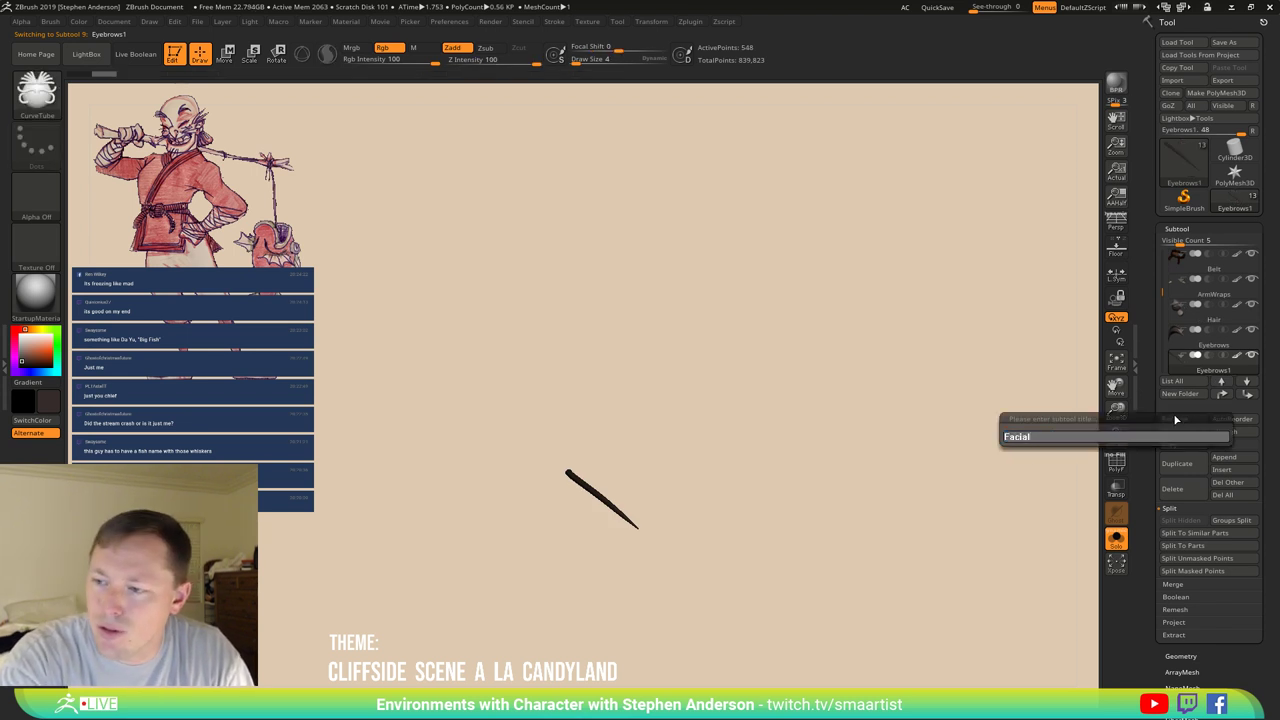
key(Return)
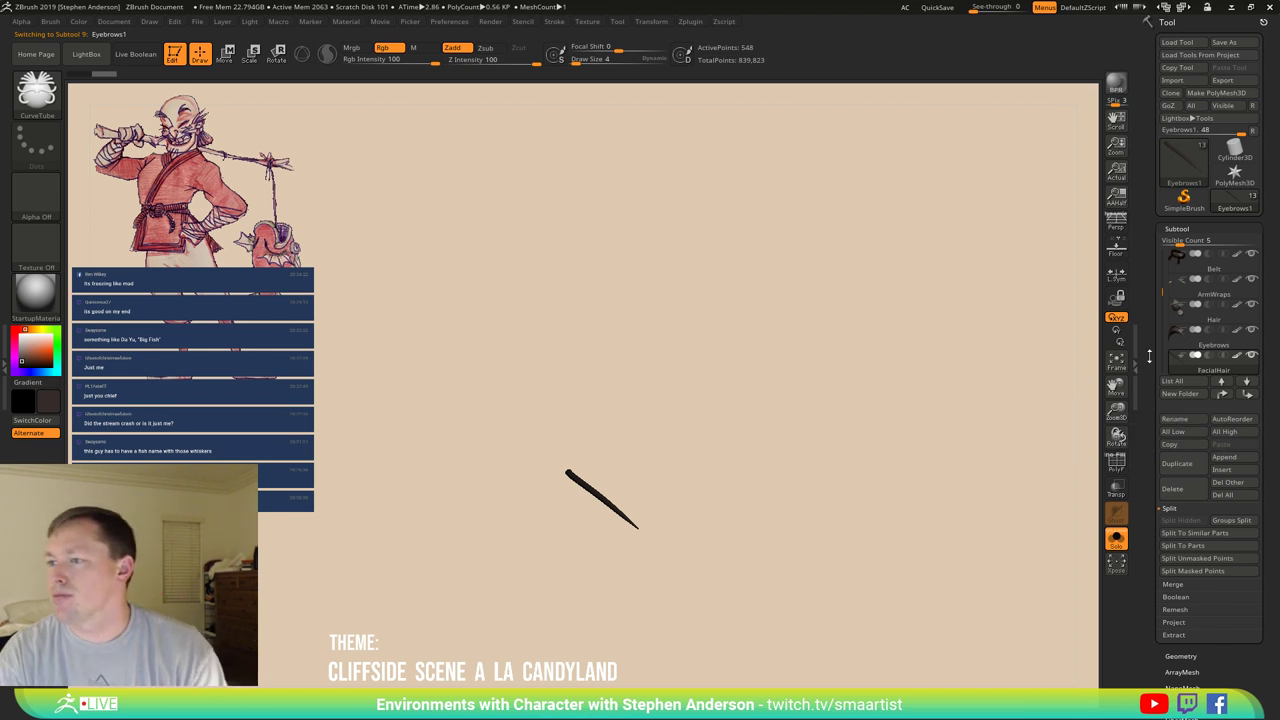
drag(1180, 242, 1205, 243)
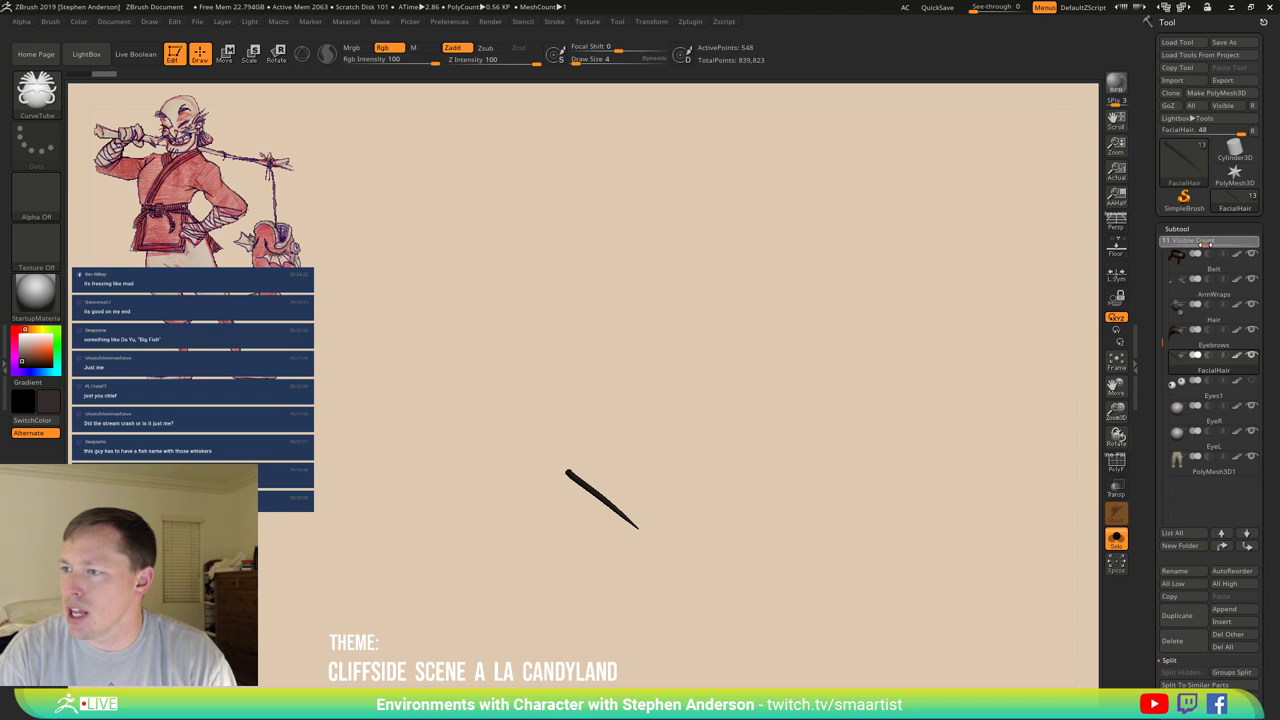
Delete the Eyes1 subtool.
drag(1163, 338, 1215, 243)
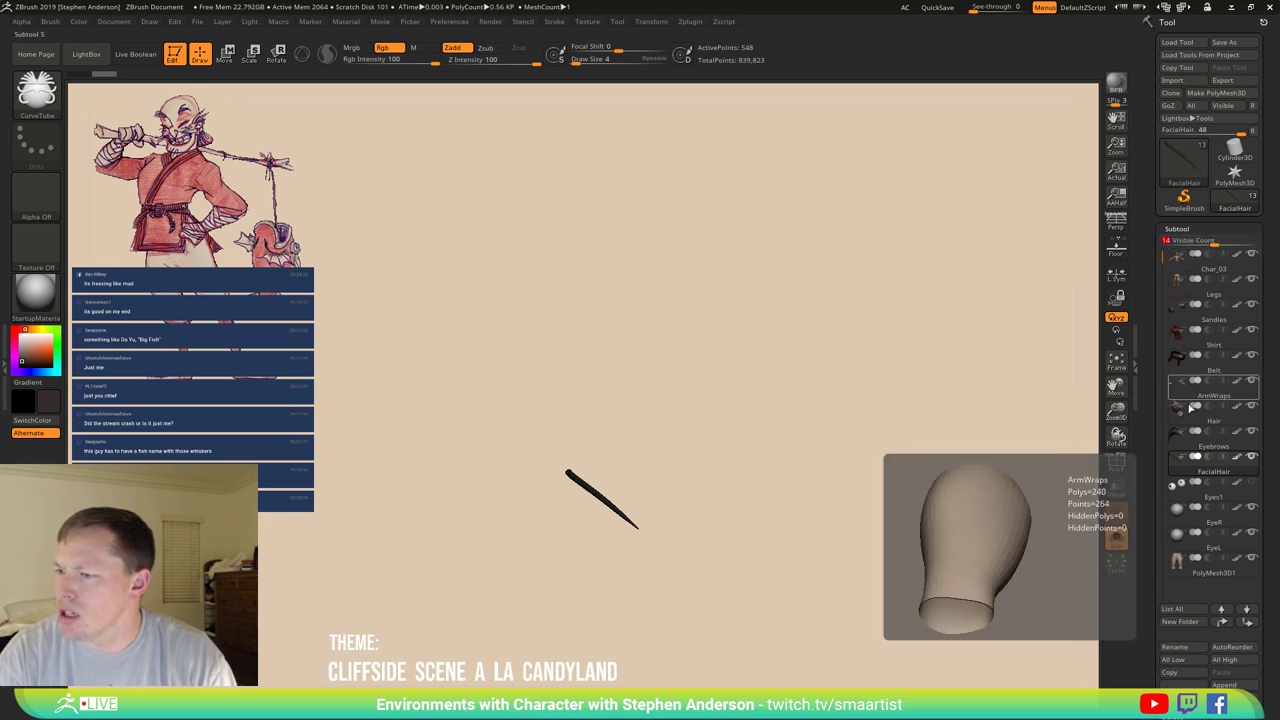
click(1187, 496)
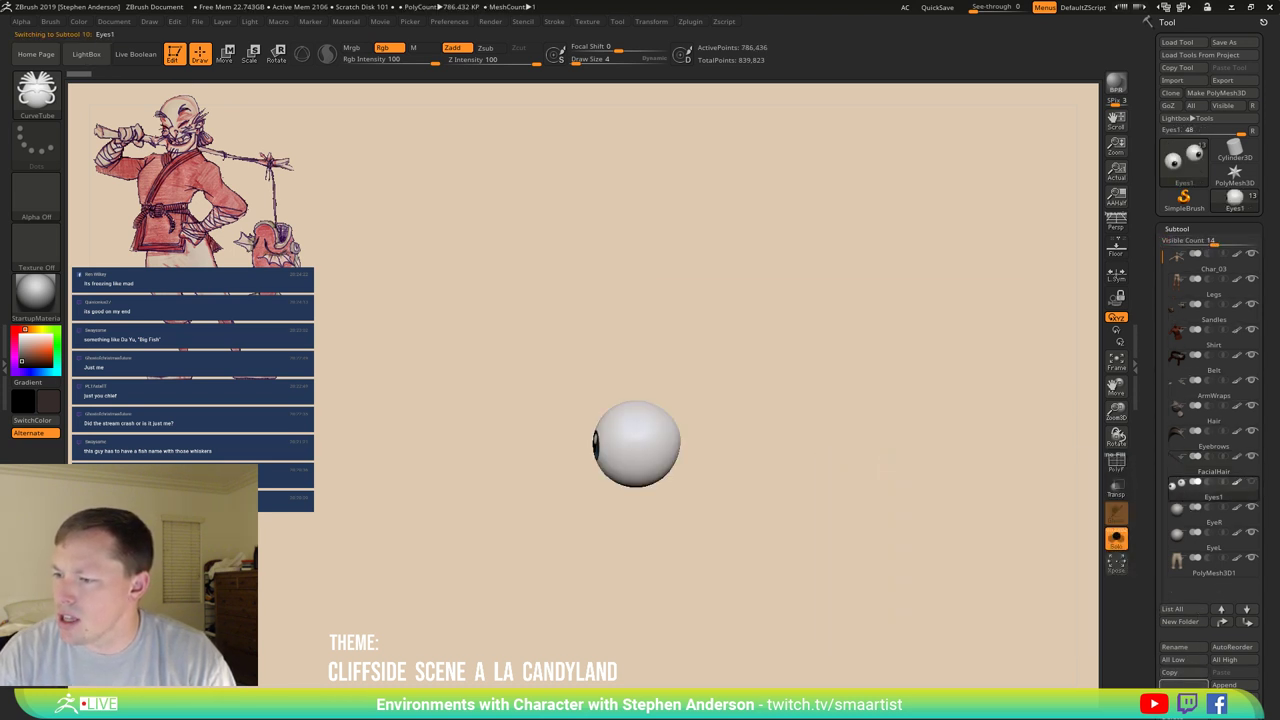
click(1232, 697)
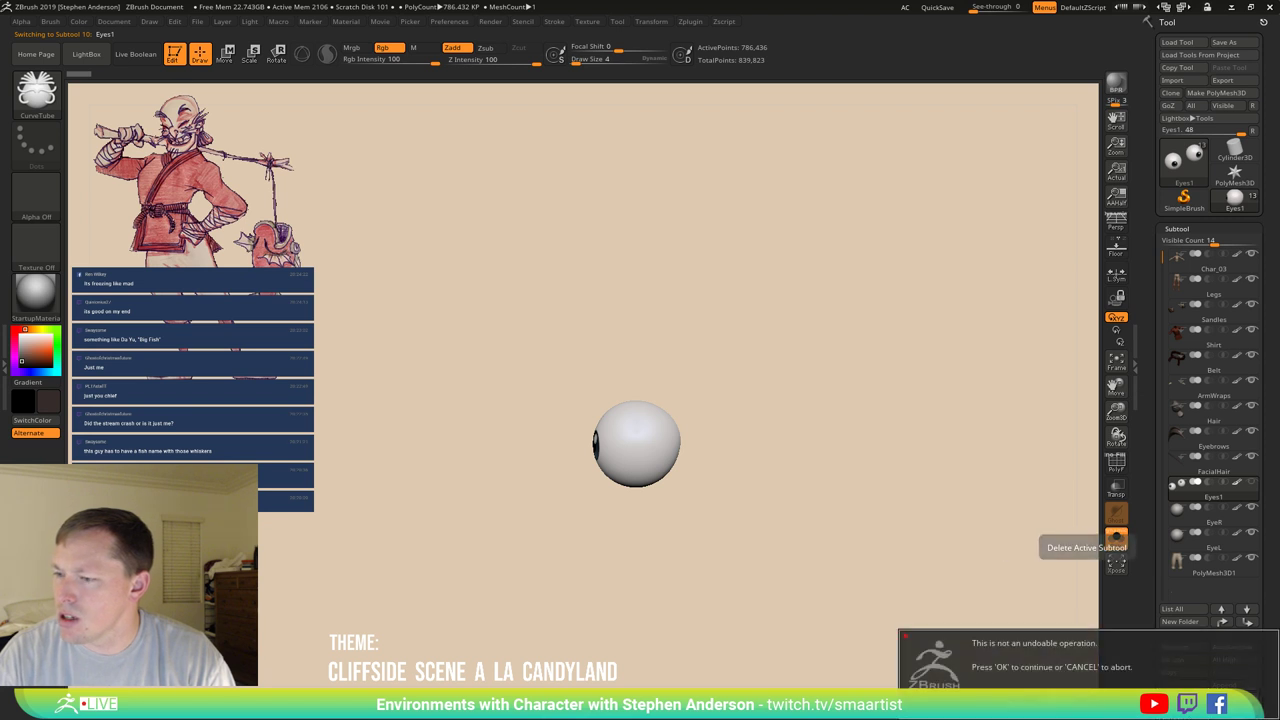
key(Return)
Rename the PolyMesh3D1 subtool to Pants.
click(1200, 538)
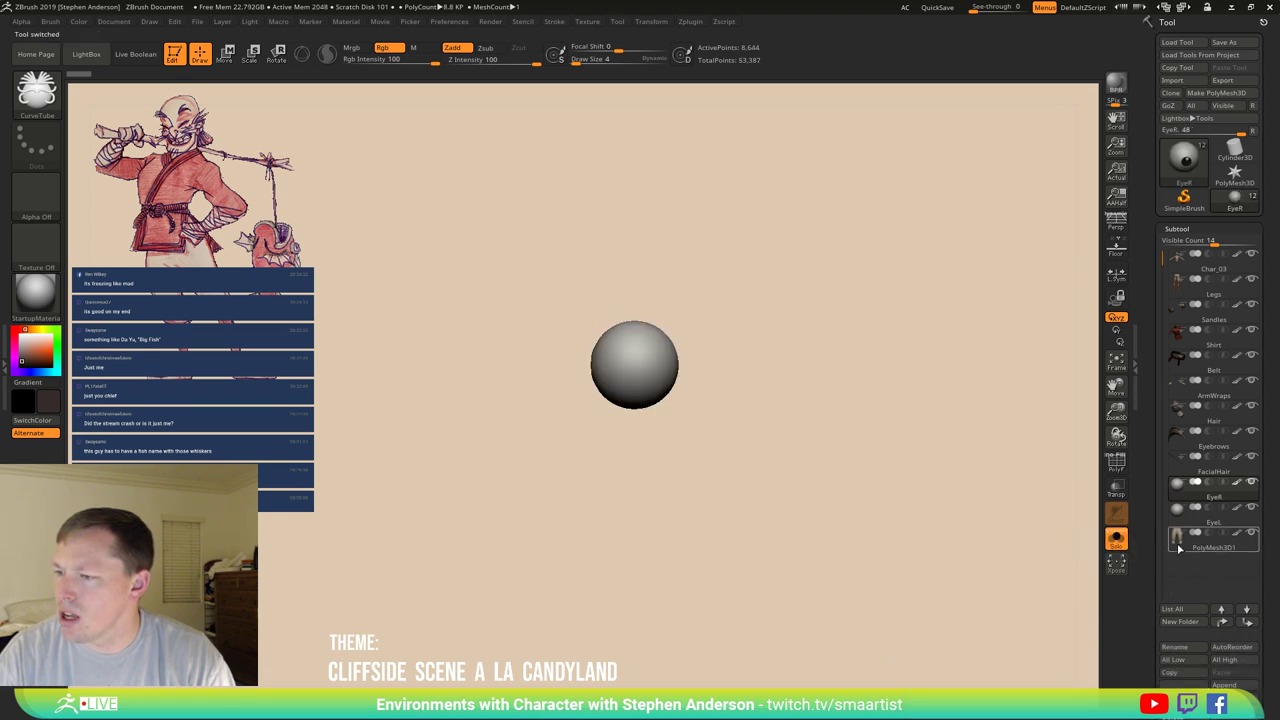
click(1187, 652)
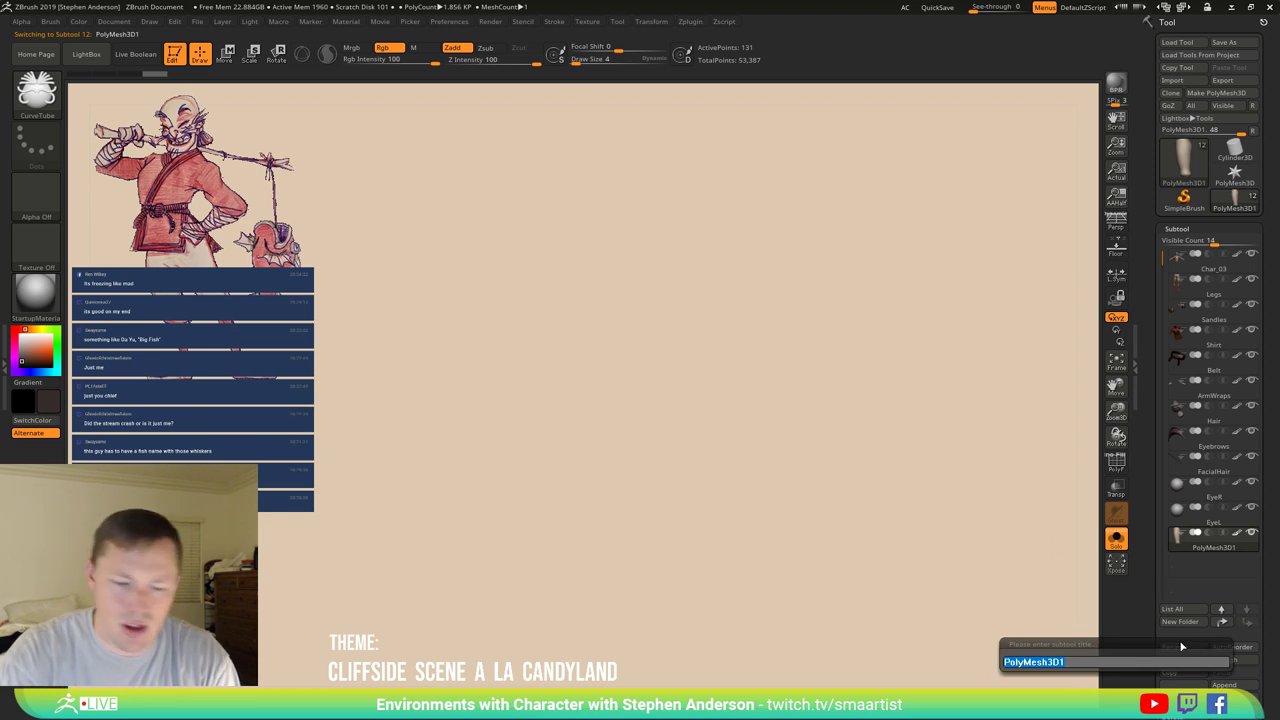
text(Pants)
key(Return)
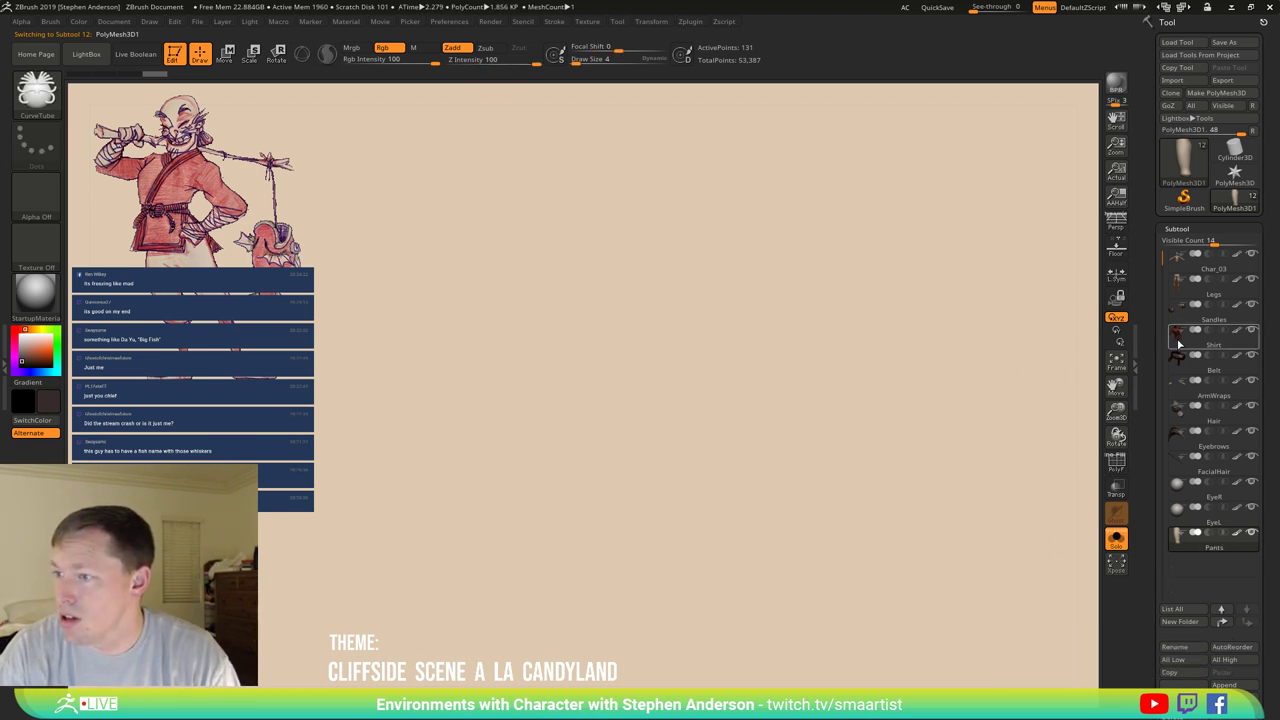
Move the Shirt subtool, then the Belt subtool, to the bottom of the list.
mouse_move(1178, 346)
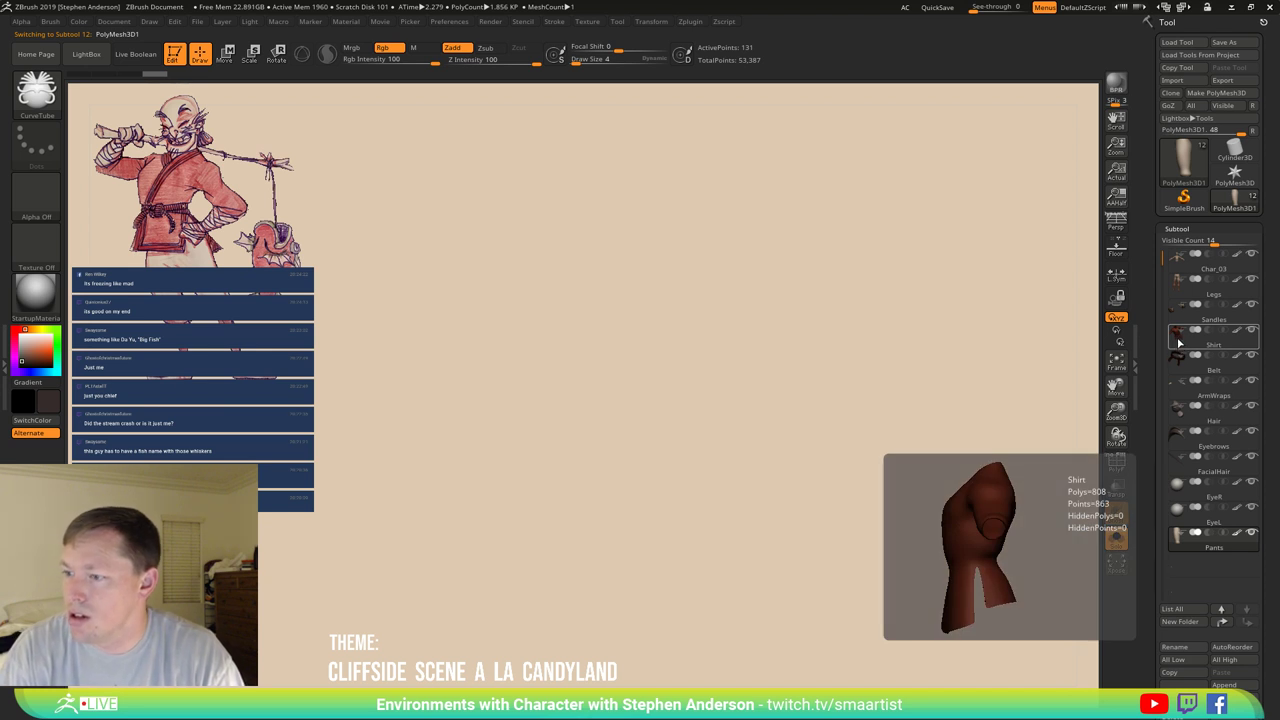
click(1178, 344)
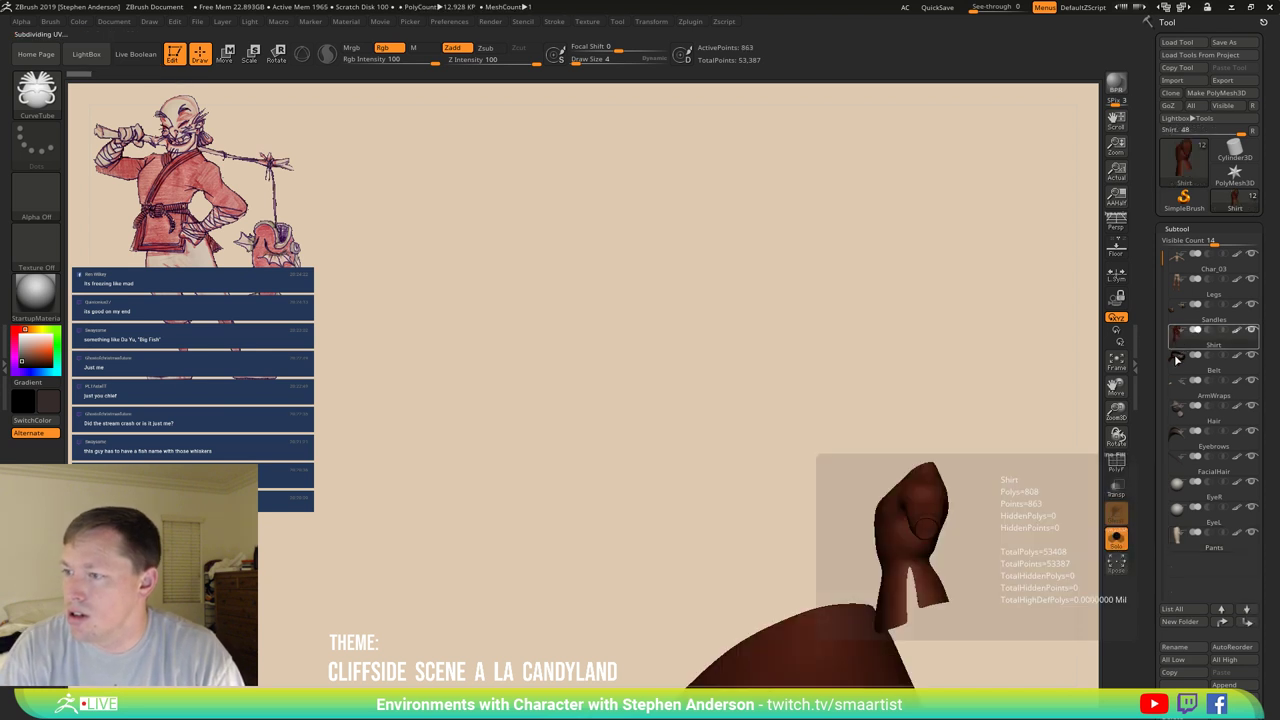
shift+click(1248, 624)
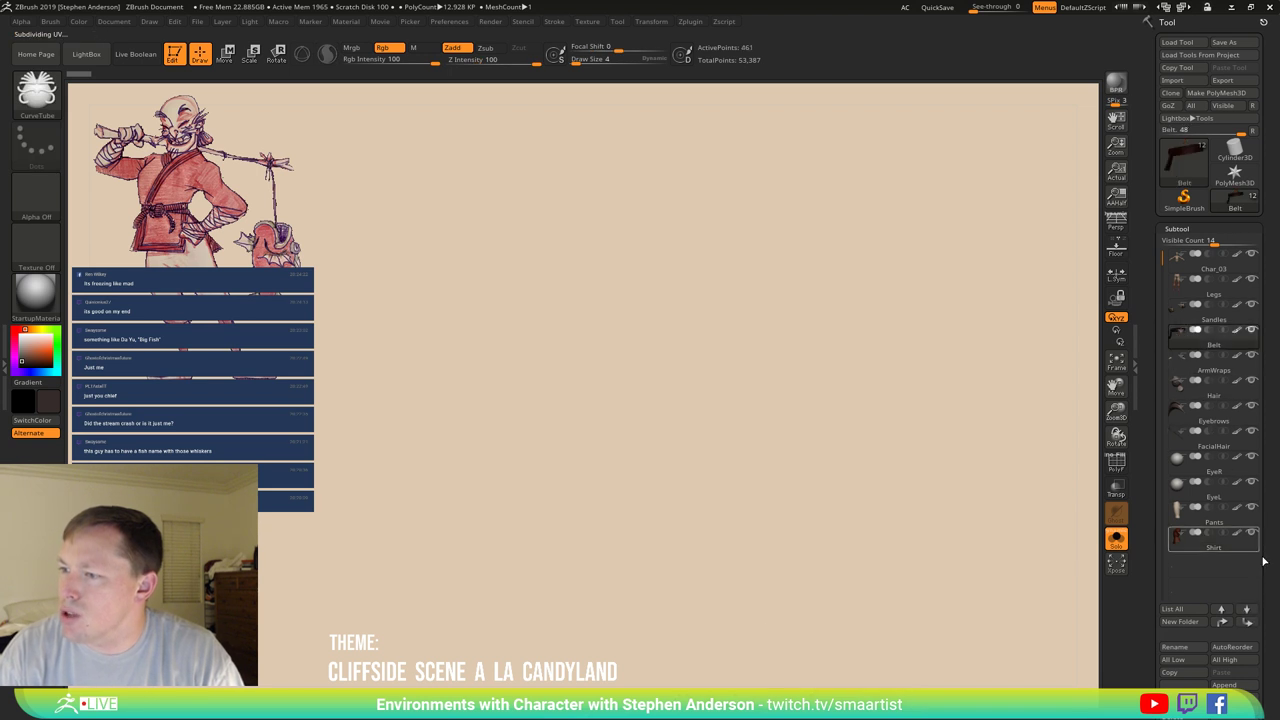
key(shift)
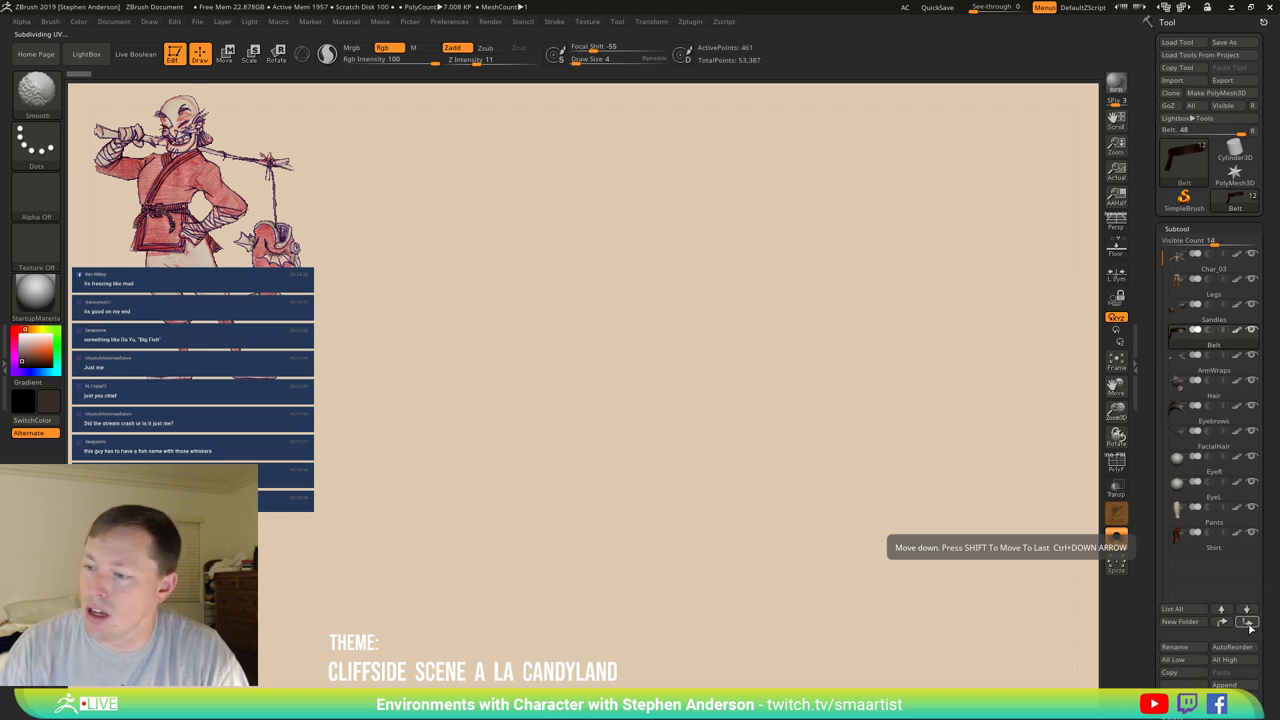
shift+click(1248, 624)
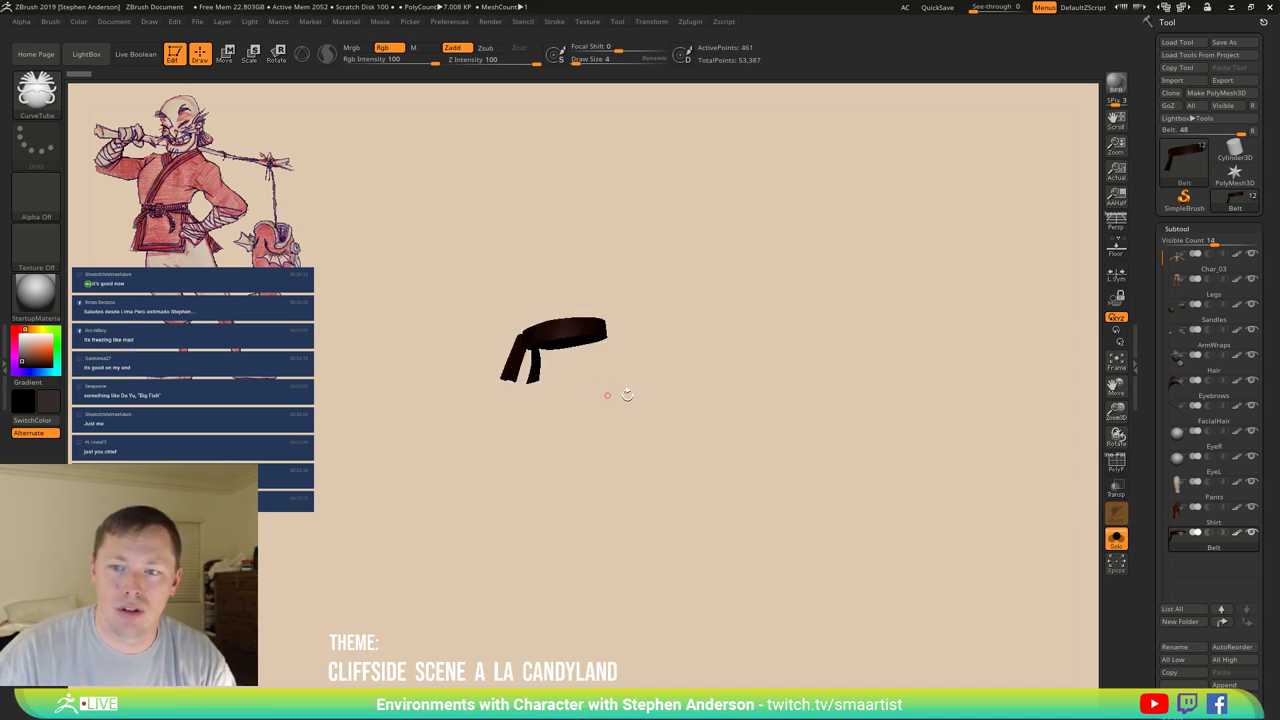
Select Pants and check the first and last subtools in the list.
drag(627, 394, 800, 503)
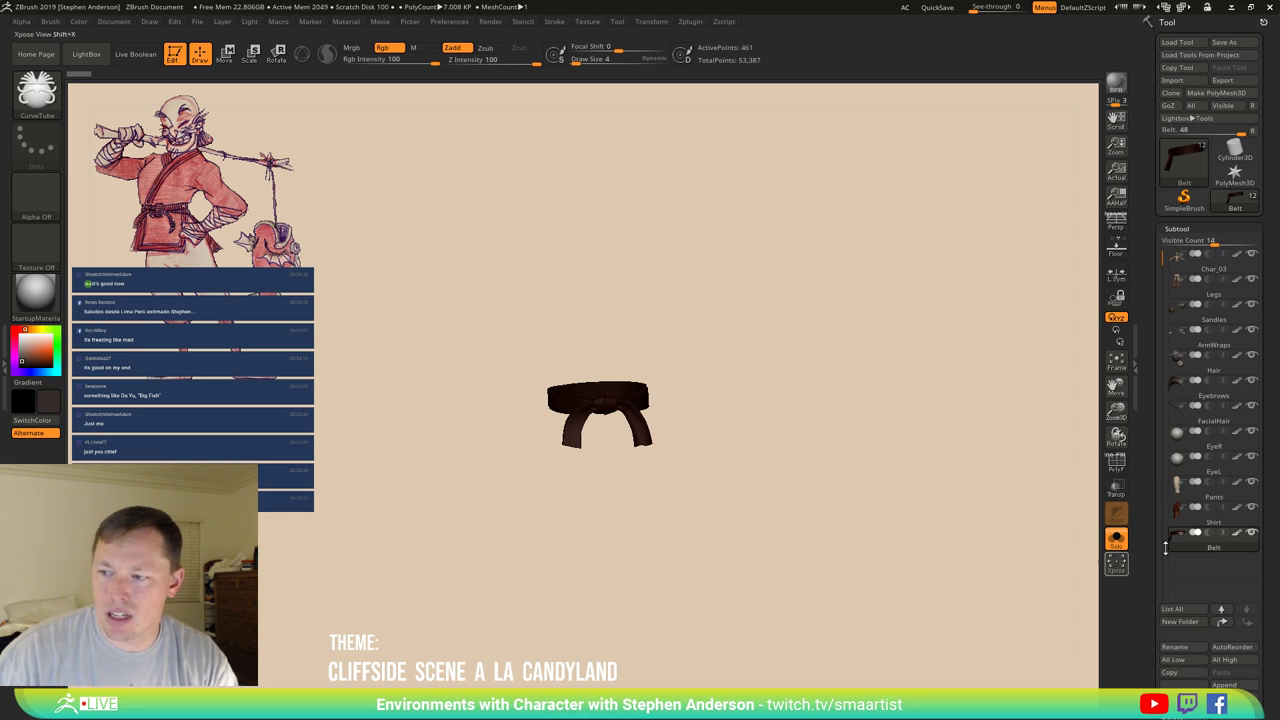
click(1183, 497)
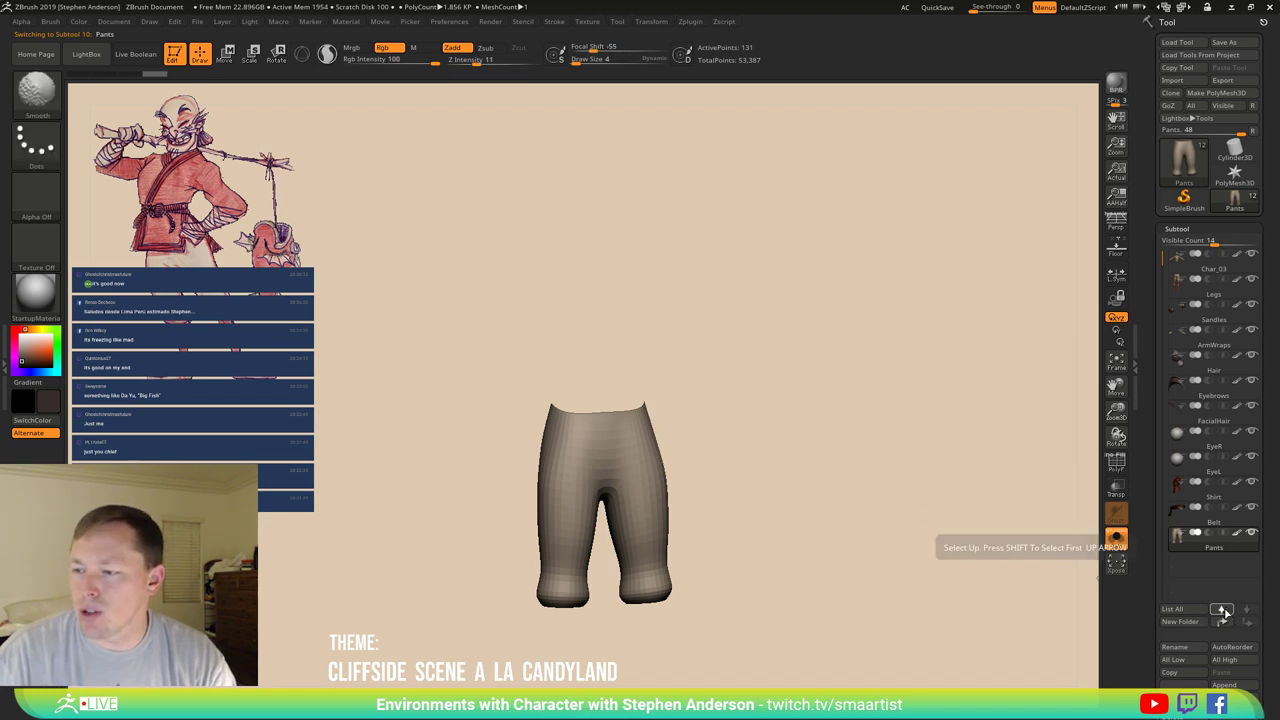
shift+click(1226, 610)
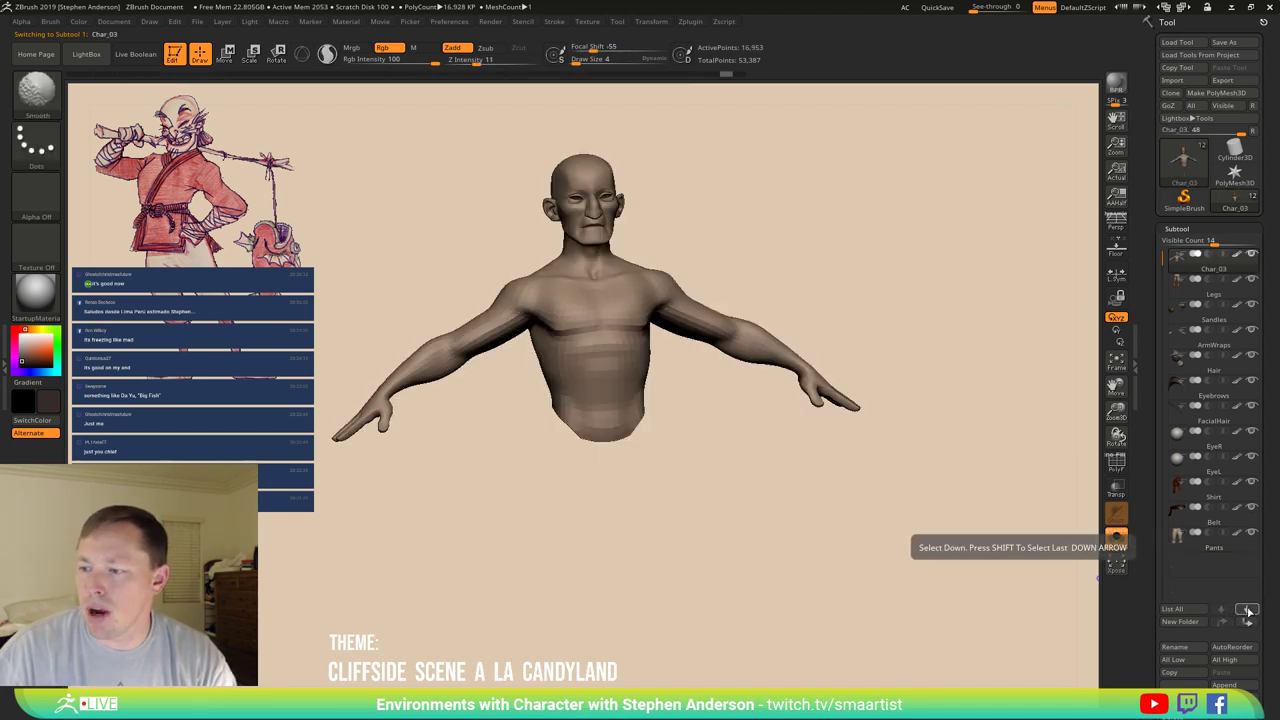
shift+click(1248, 610)
click(1248, 610)
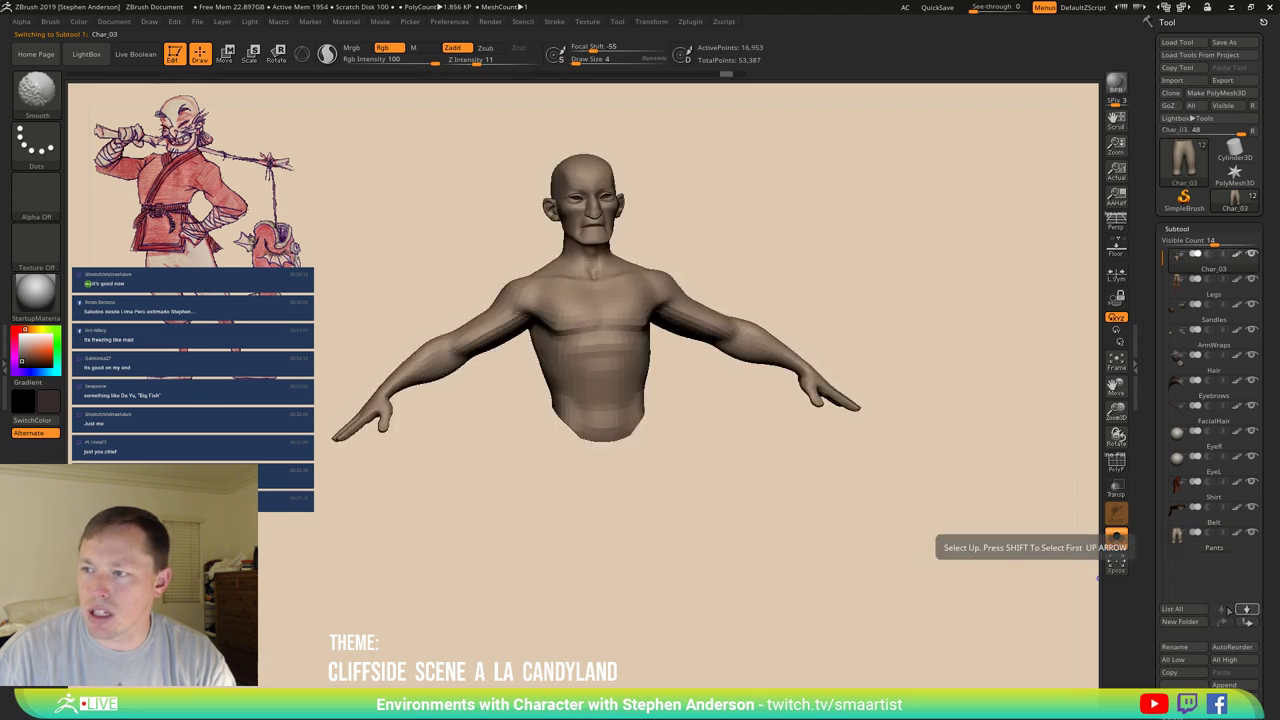
shift+click(1248, 610)
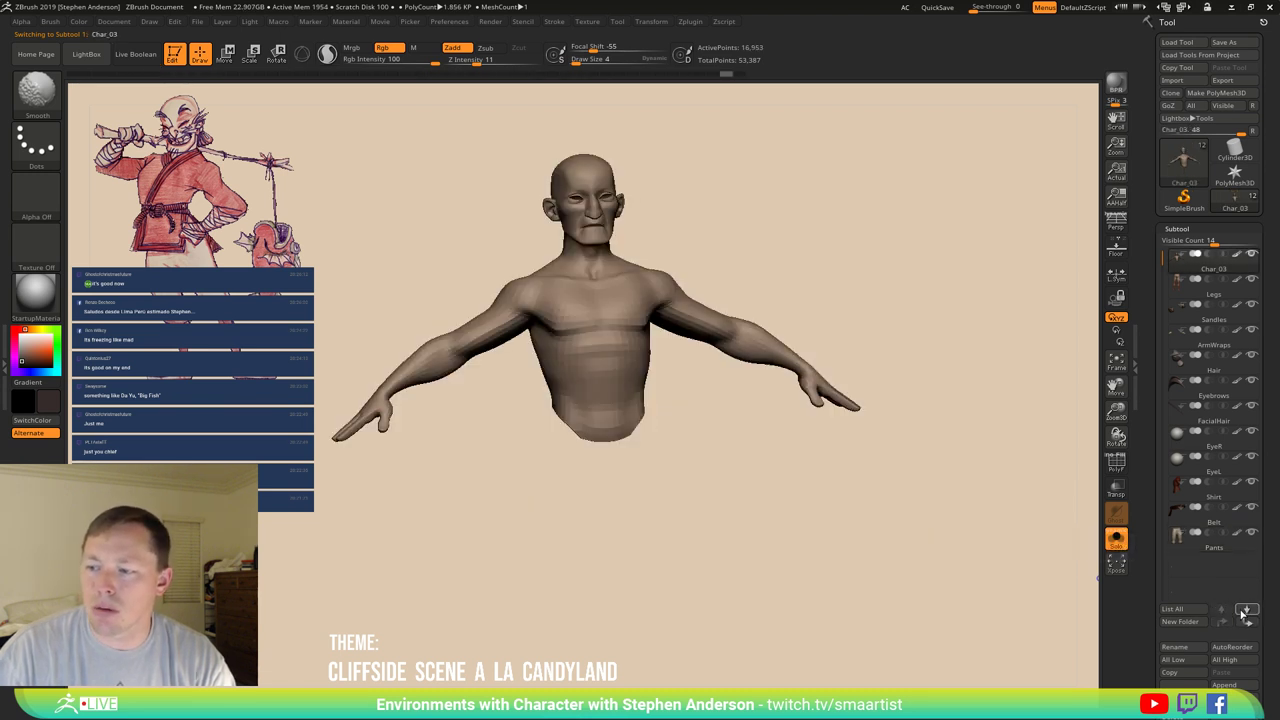
click(1248, 610)
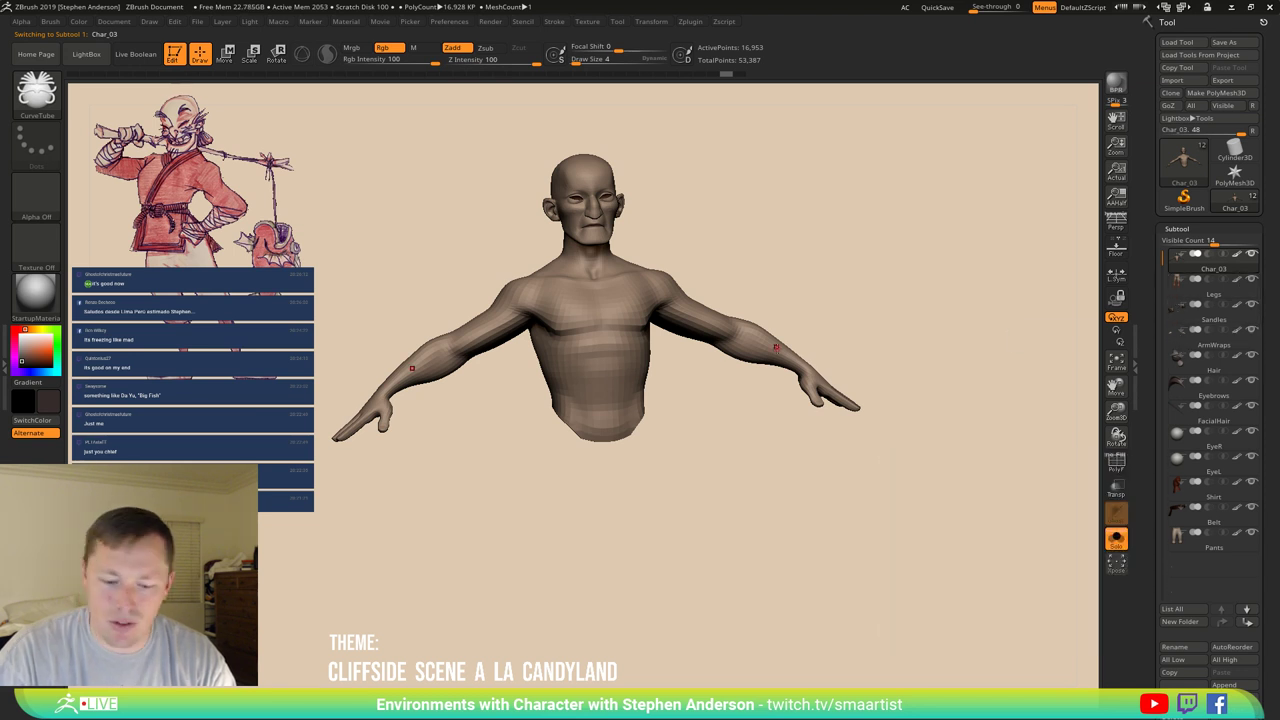
Place the ArmWraps subtool between Shirt and Belt.
key(Down)
key(Down)
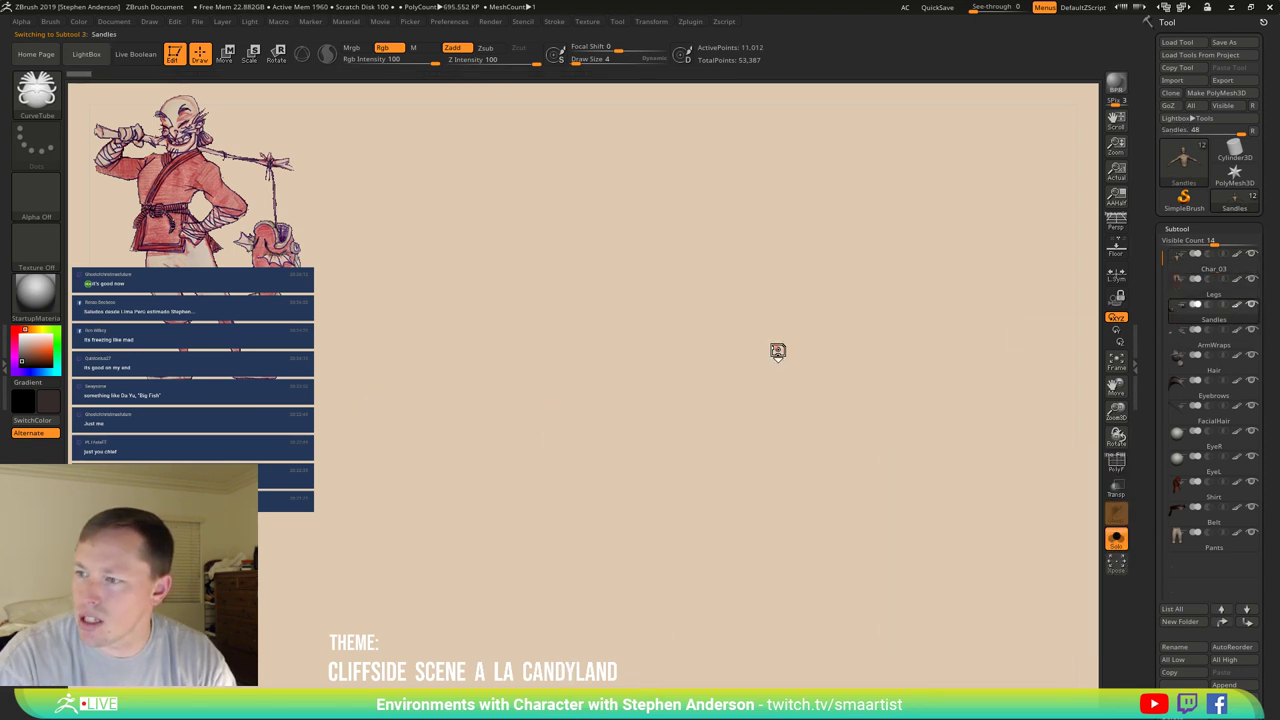
drag(806, 522, 762, 460)
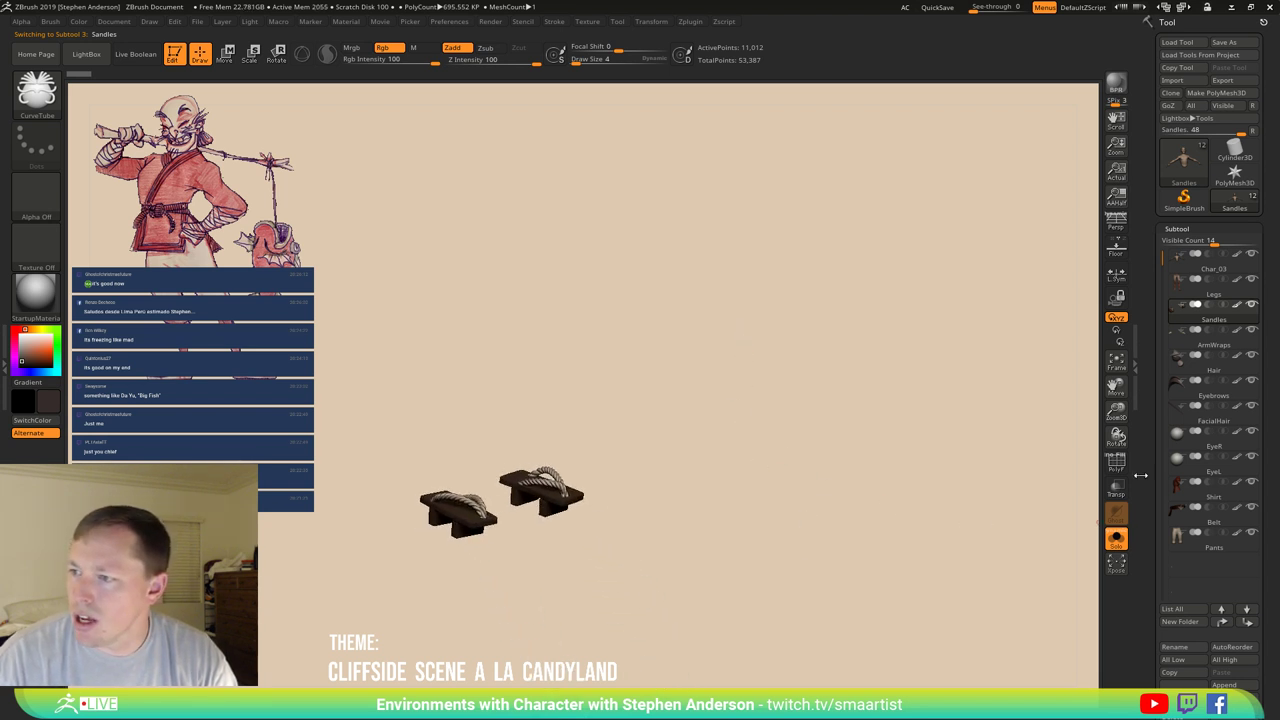
key(Down)
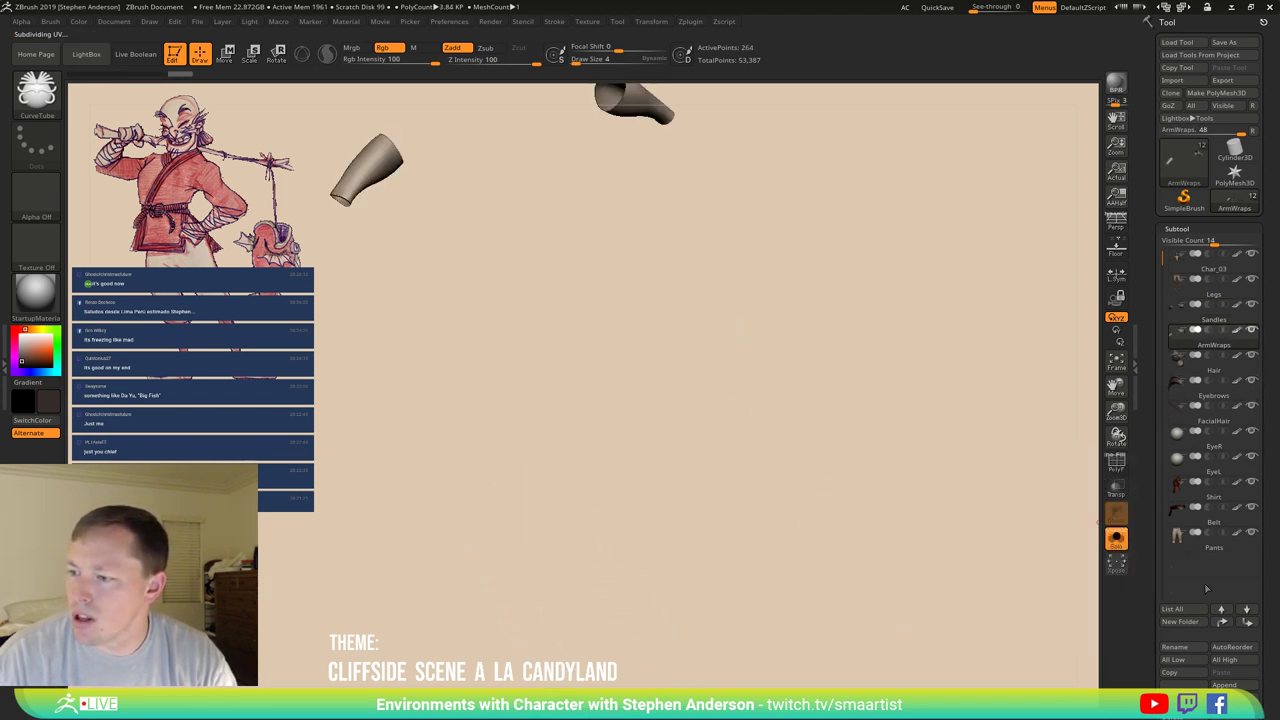
shift+click(1246, 622)
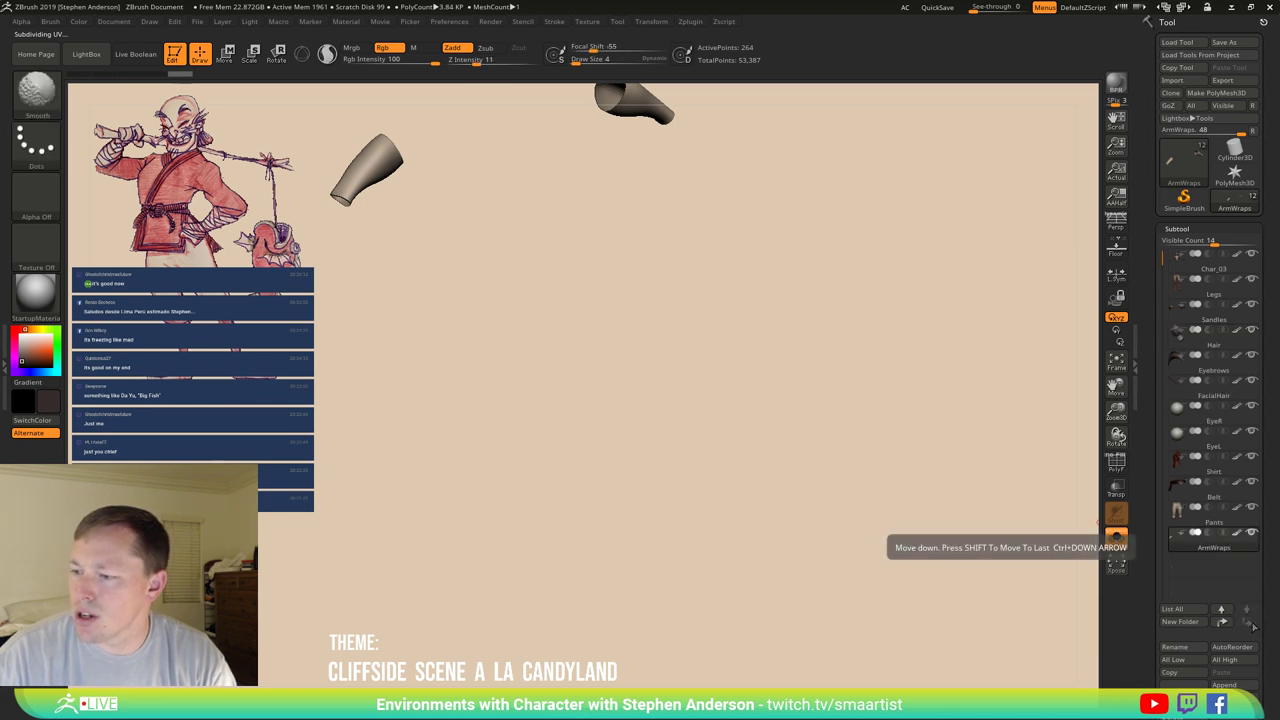
mouse_move(1191, 548)
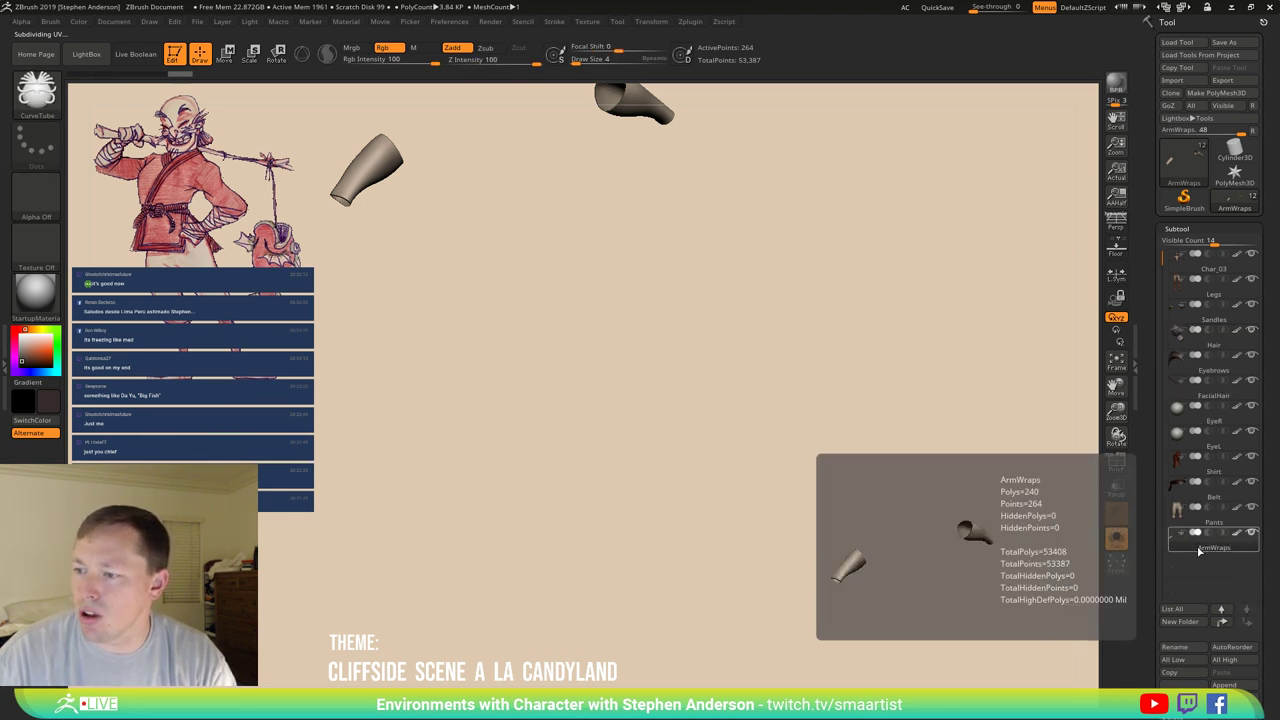
click(1221, 608)
click(1221, 608)
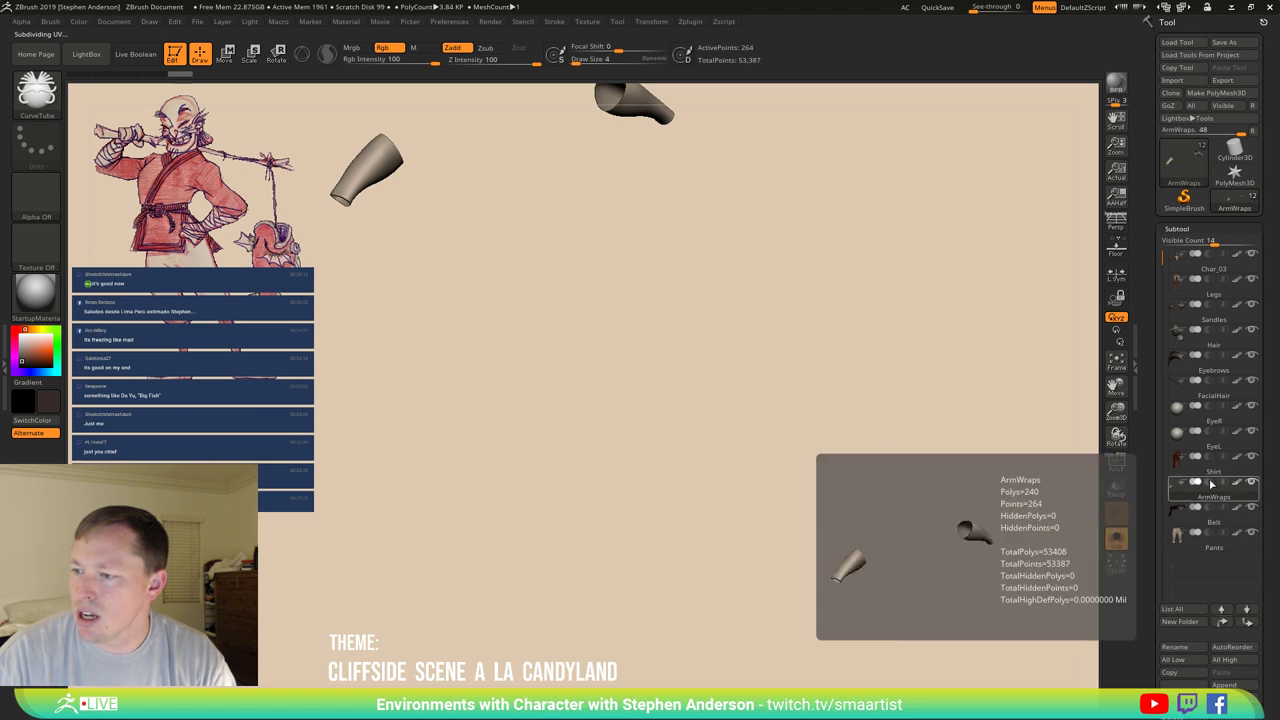
Send the Sandles subtool to the end of the list.
mouse_move(1187, 325)
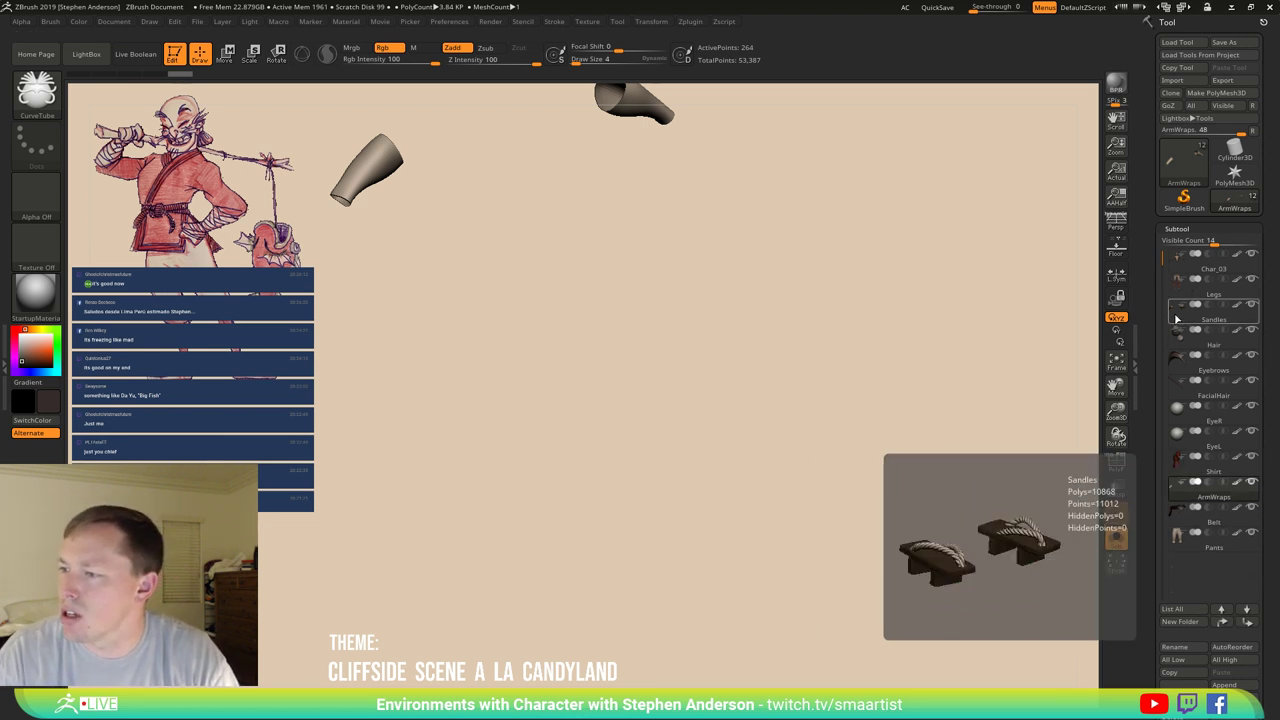
click(1177, 319)
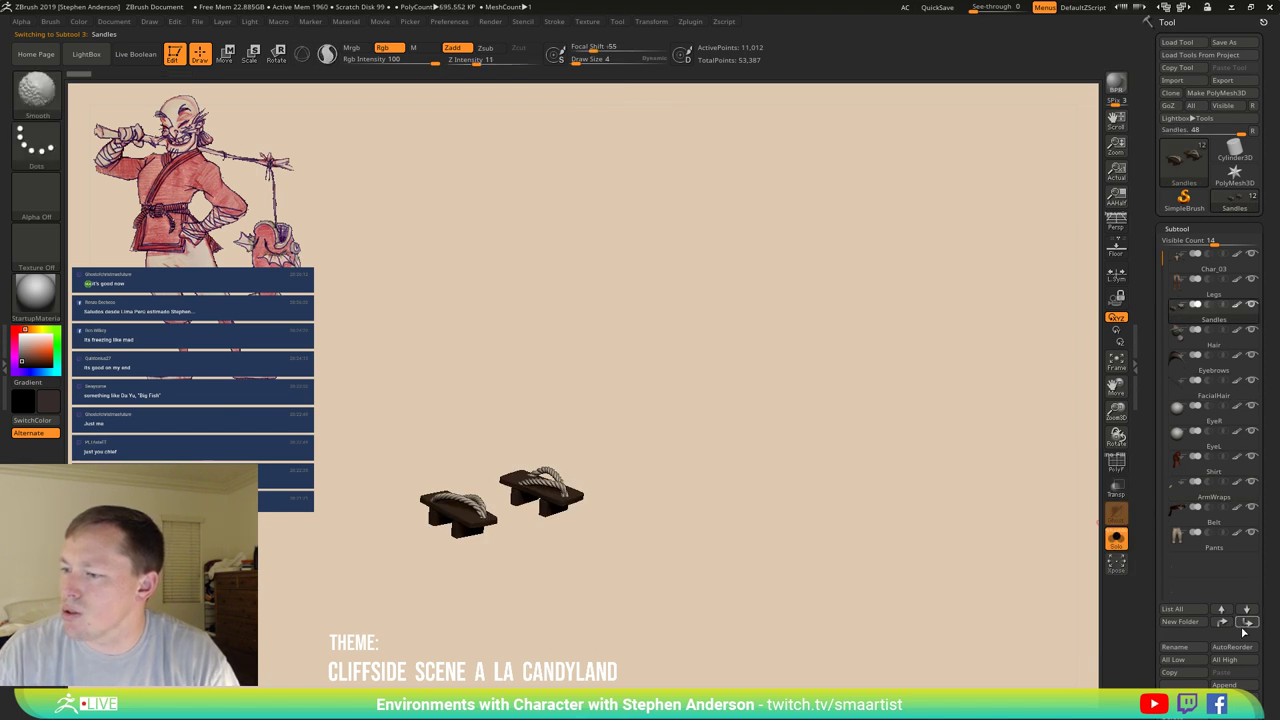
click(1247, 623)
mouse_move(1190, 358)
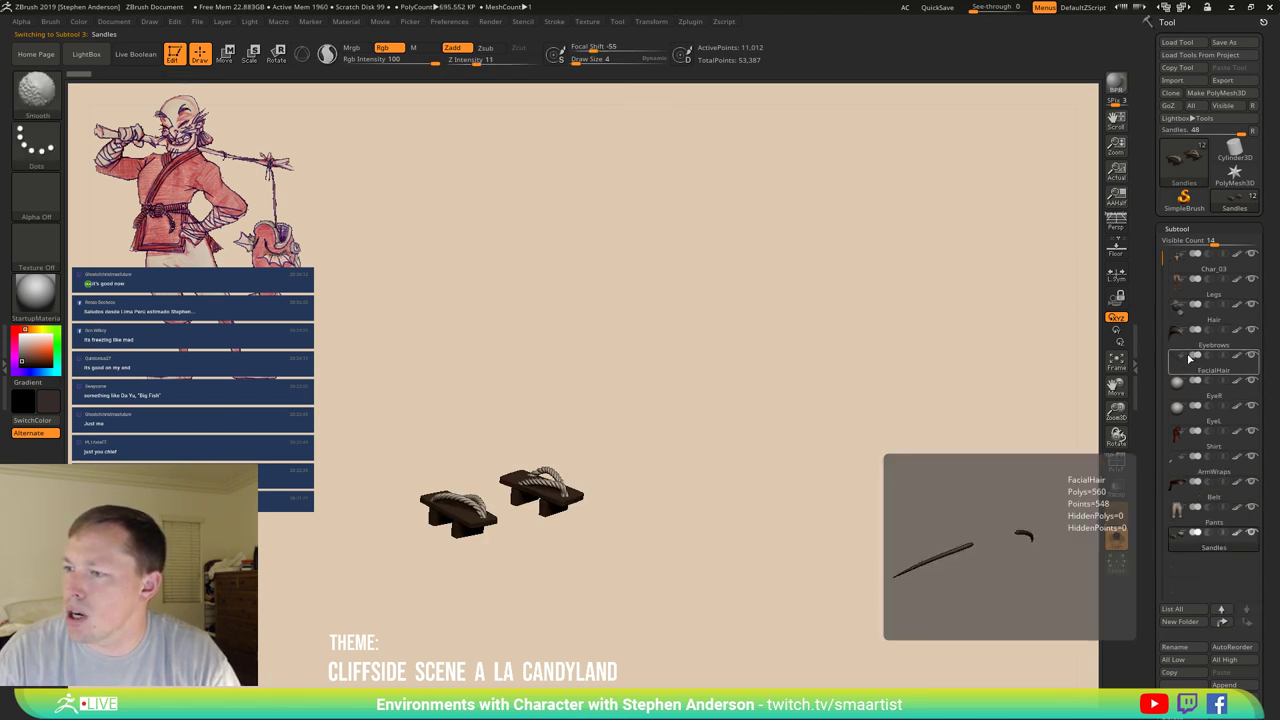
key(shift)
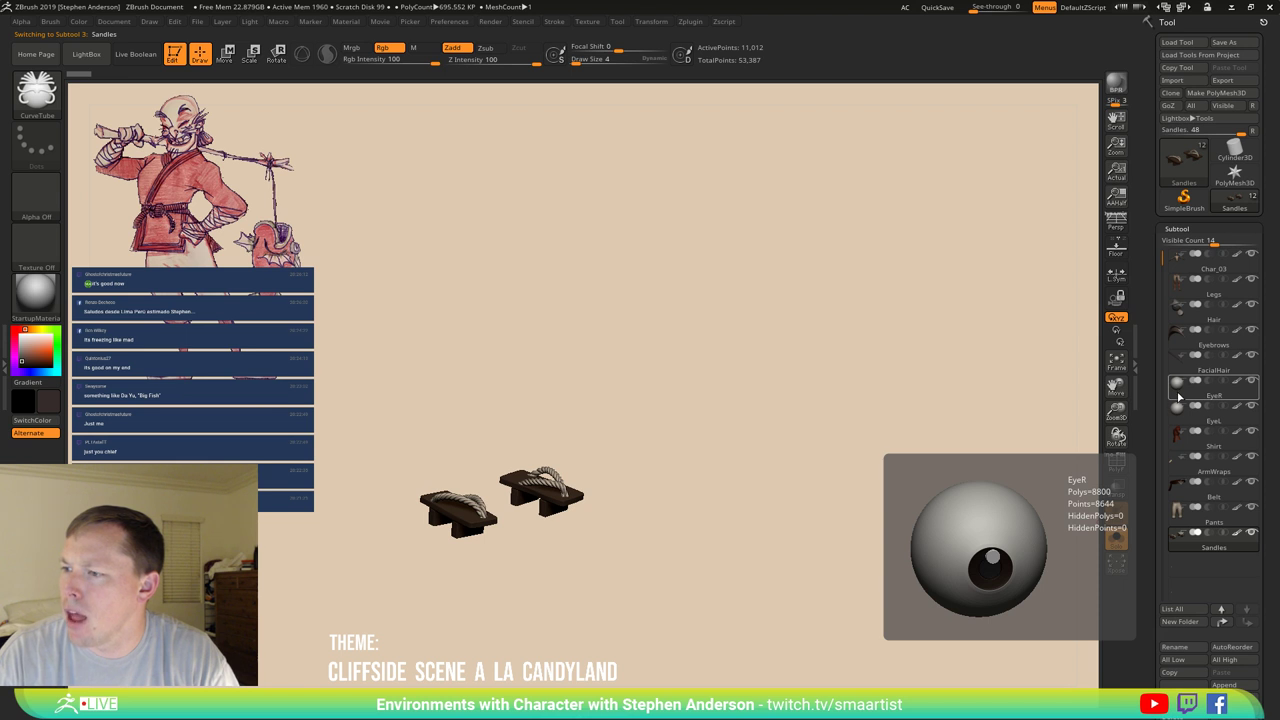
Move EyeR and then EyeL up above Hair, directly below Legs.
click(1178, 398)
click(1222, 622)
click(1222, 622)
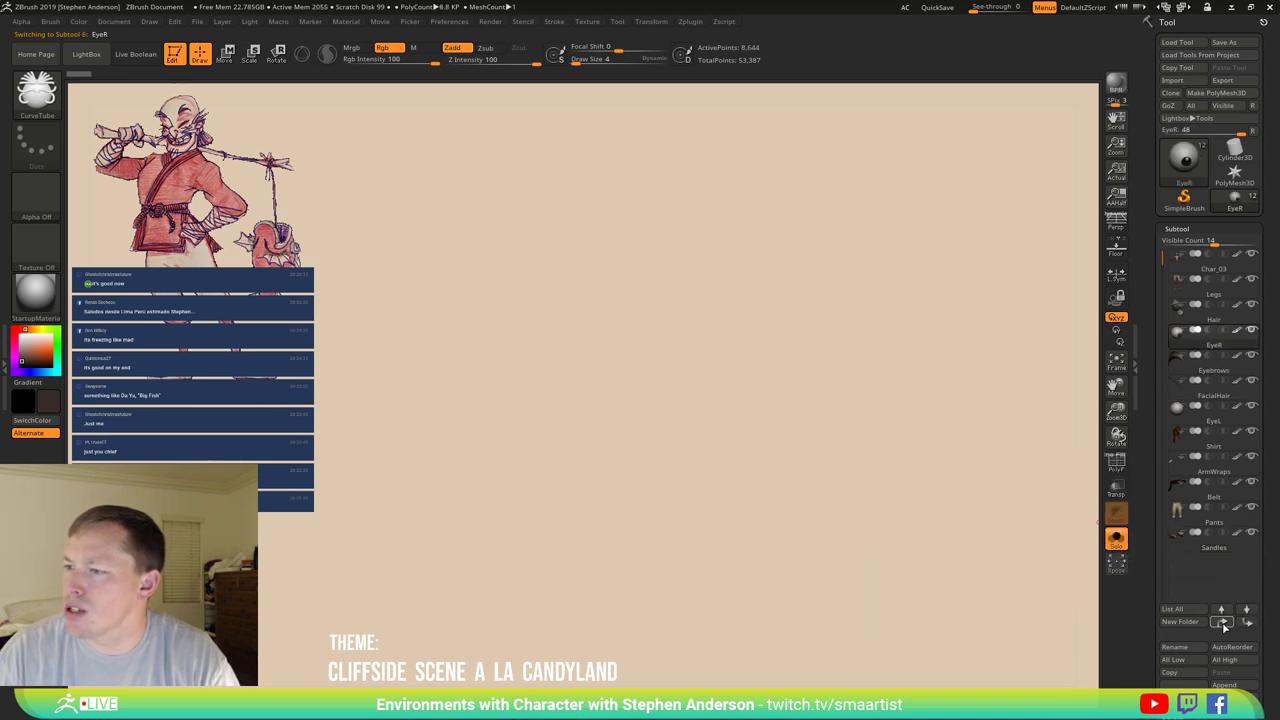
click(1222, 622)
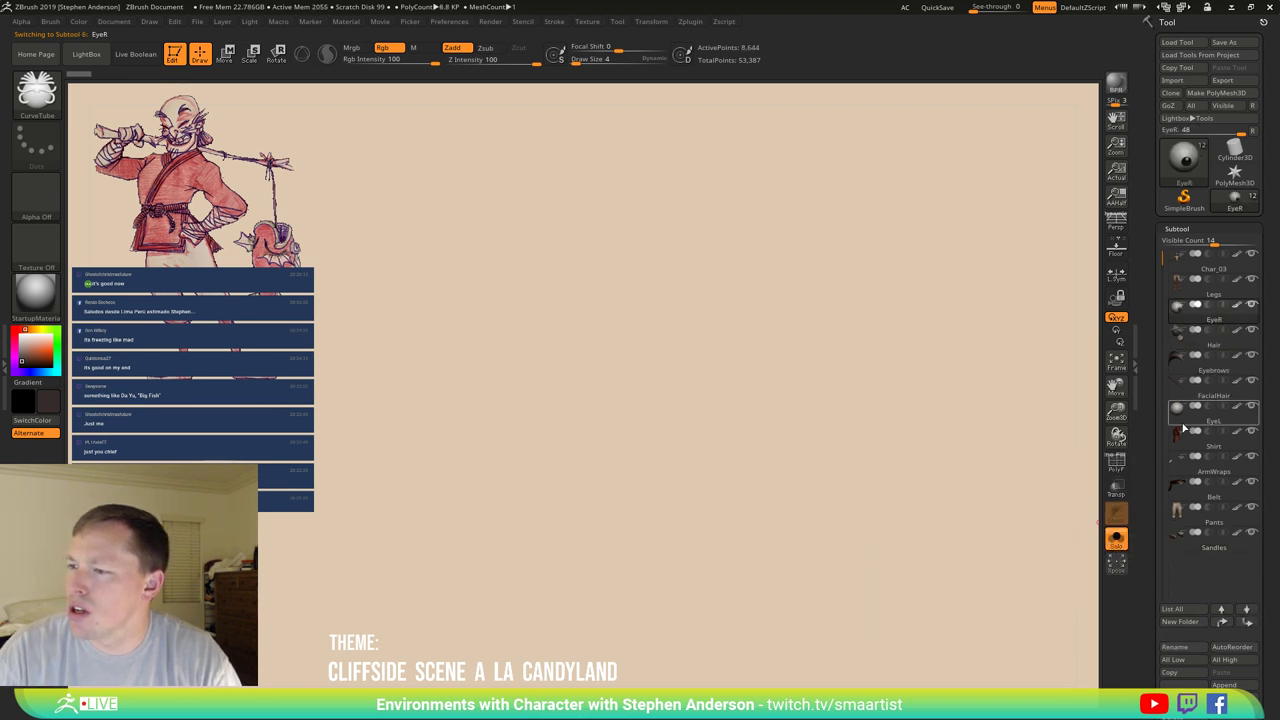
click(1183, 420)
click(1222, 622)
click(1222, 622)
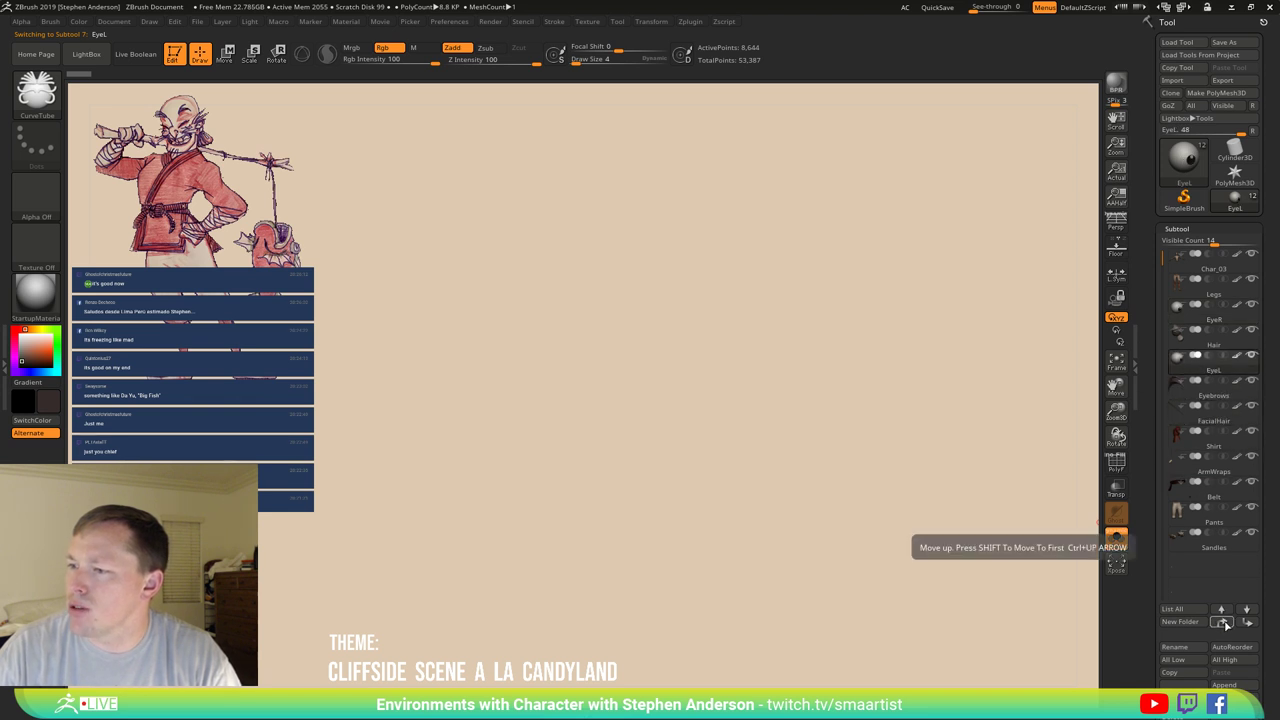
click(1222, 622)
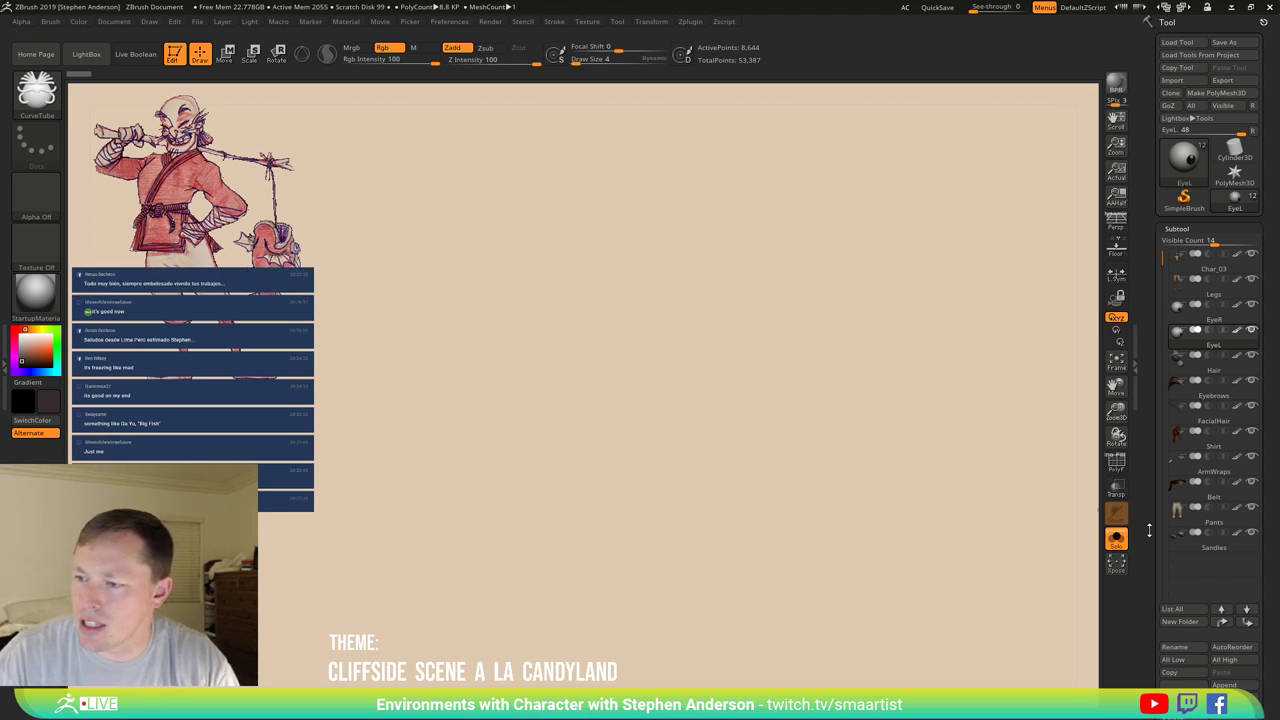
Turn off Solo, frame the full character, and zoom in on the head from the front.
click(1116, 539)
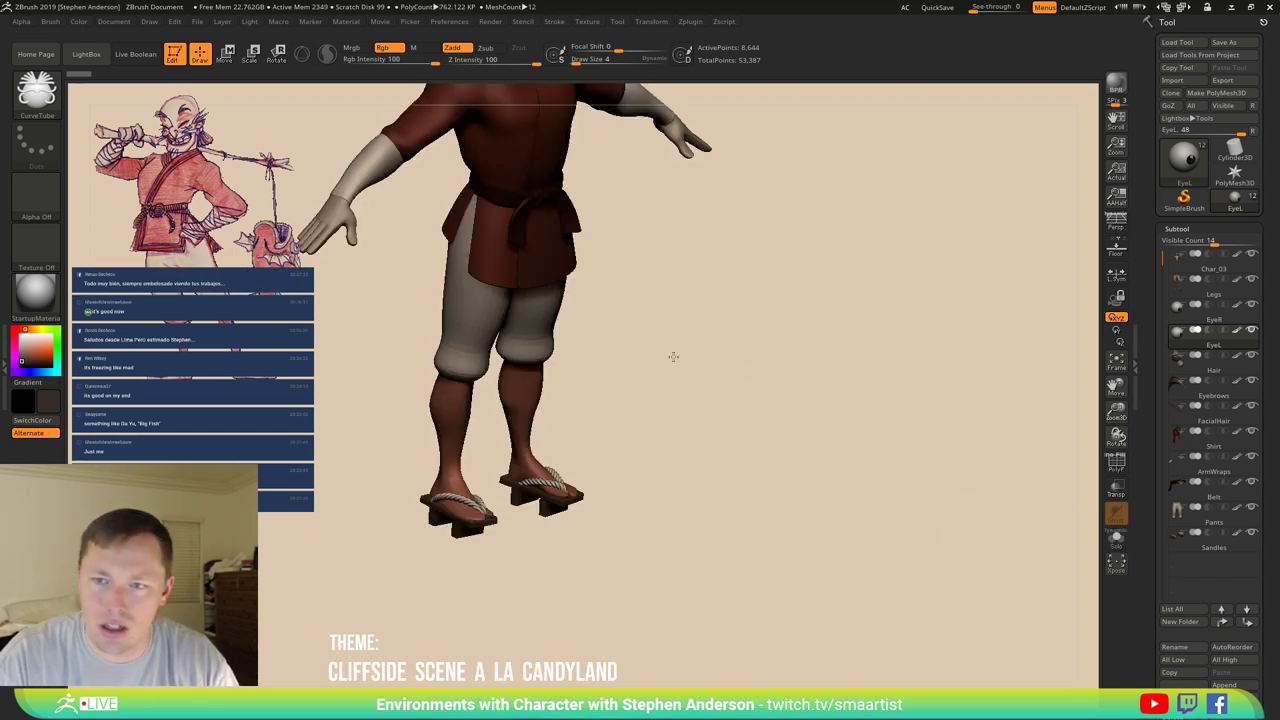
key(f)
mouse_move(703, 471)
mouse_down()
mouse_move(760, 420)
mouse_move(674, 474)
mouse_move(694, 437)
mouse_move(674, 469)
mouse_move(618, 490)
mouse_move(717, 374)
mouse_up()
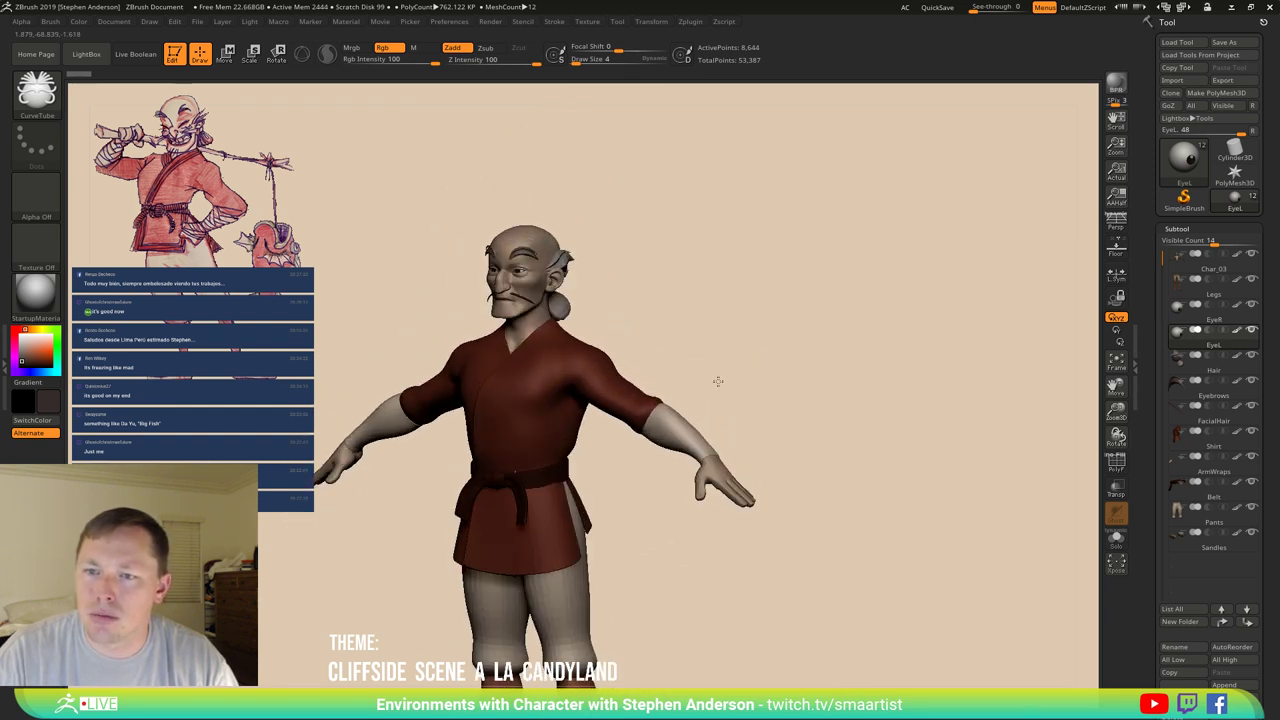
mouse_move(717, 374)
ctrl+right_down()
mouse_move(673, 507)
mouse_move(540, 395)
ctrl+right_up()
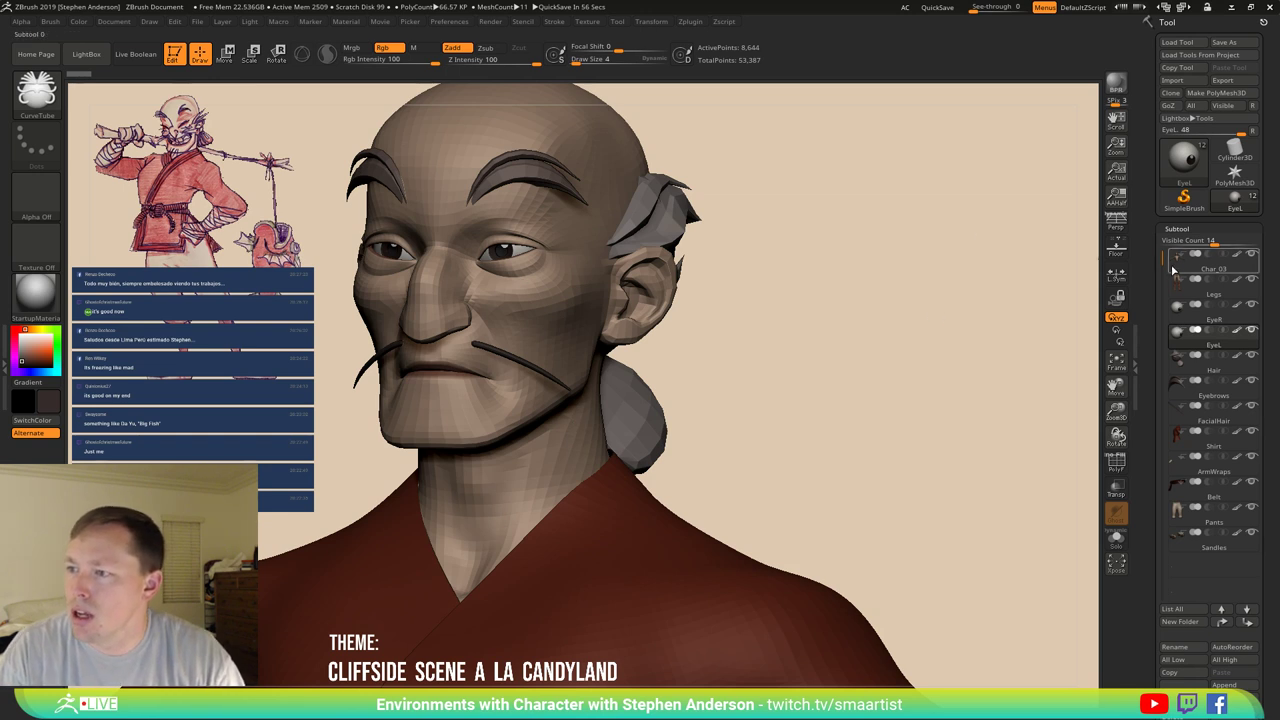
mouse_move(1184, 269)
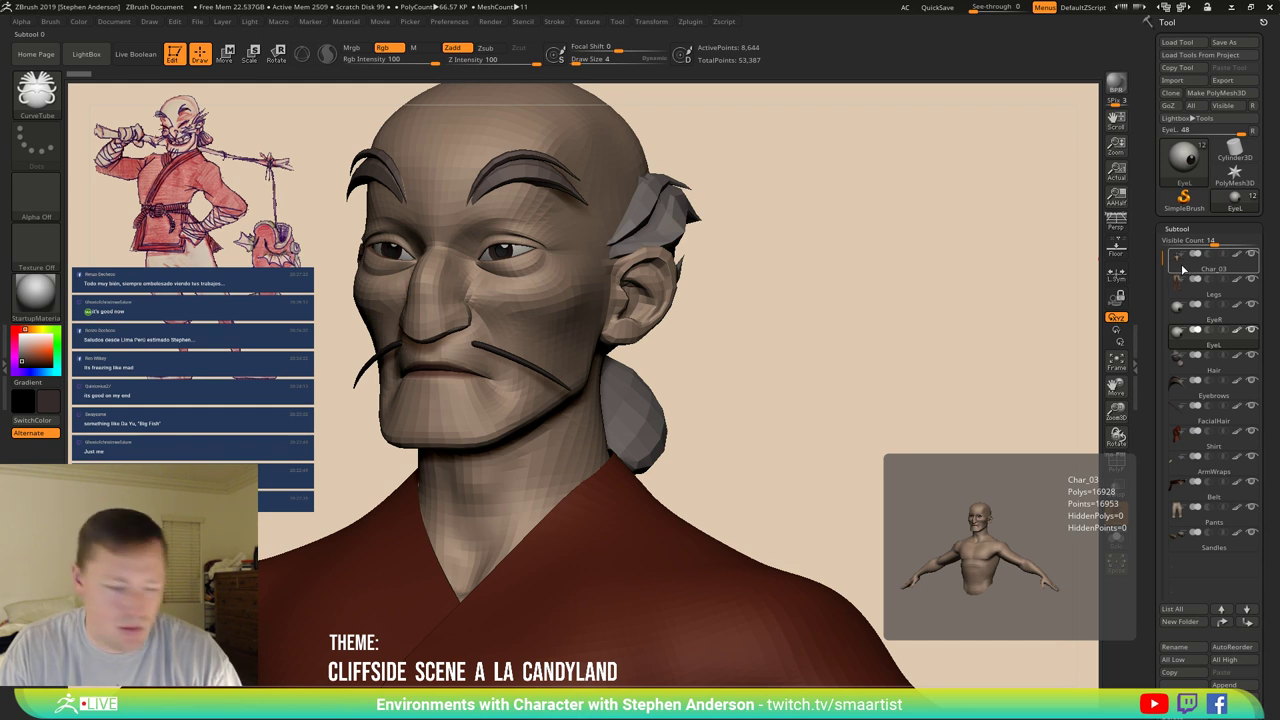
Duplicate Char_03 and name the copy Torso.
click(1184, 269)
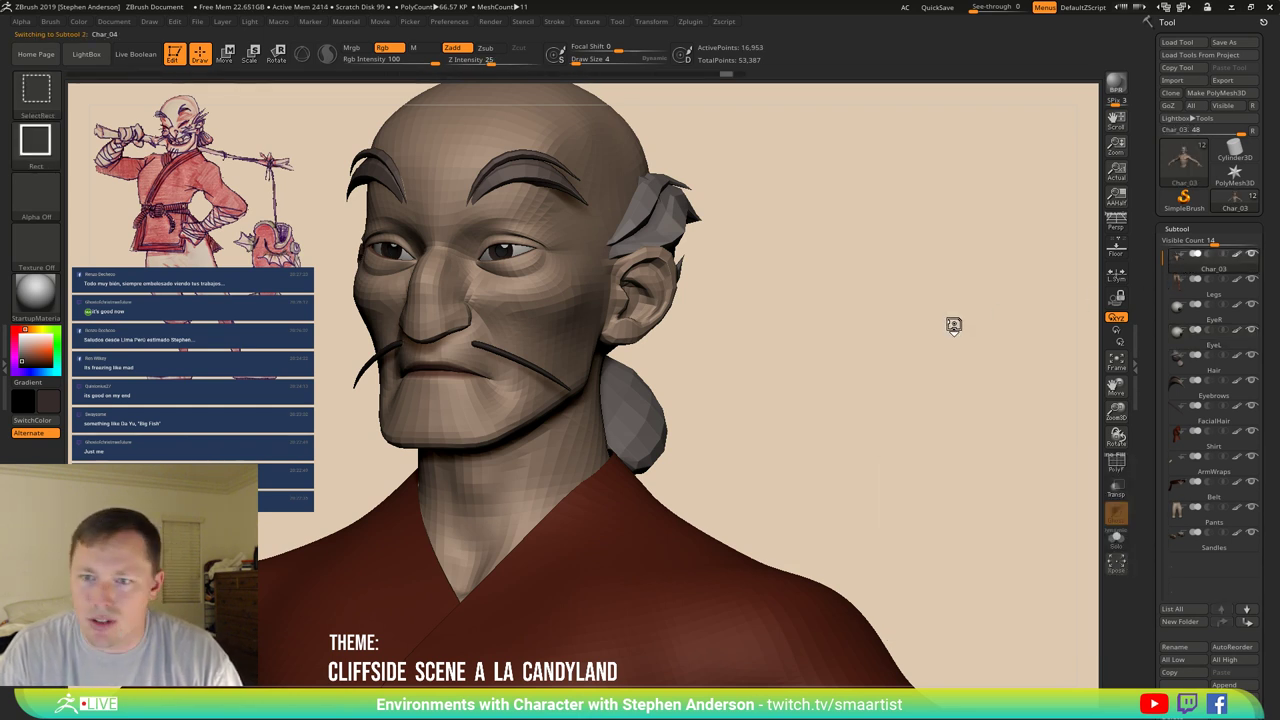
key(ctrl+shift+d)
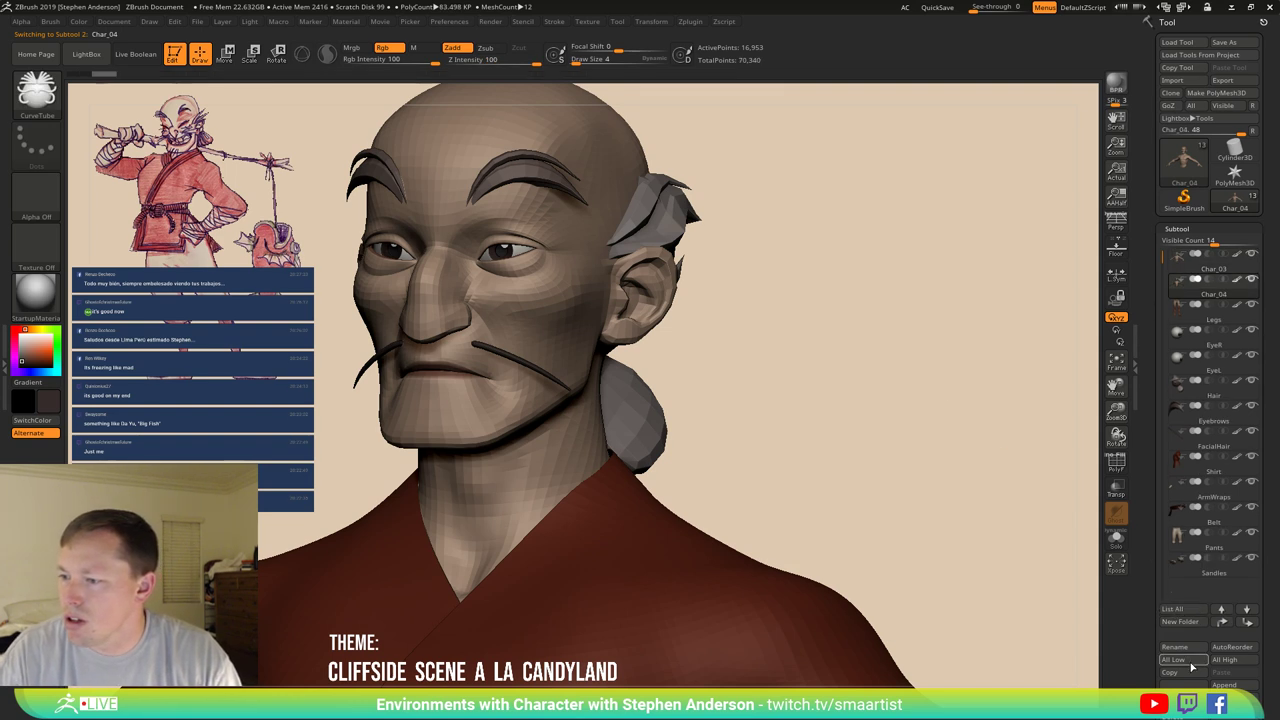
click(1190, 652)
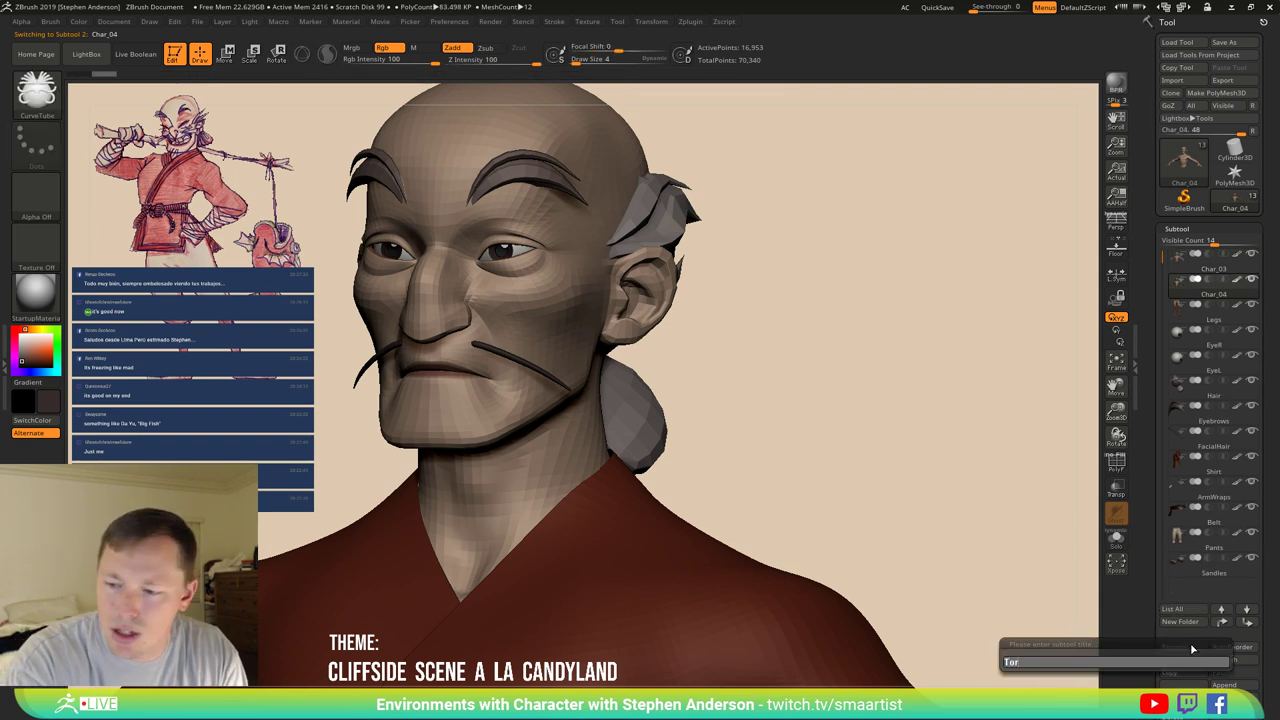
text(Torso)
key(Return)
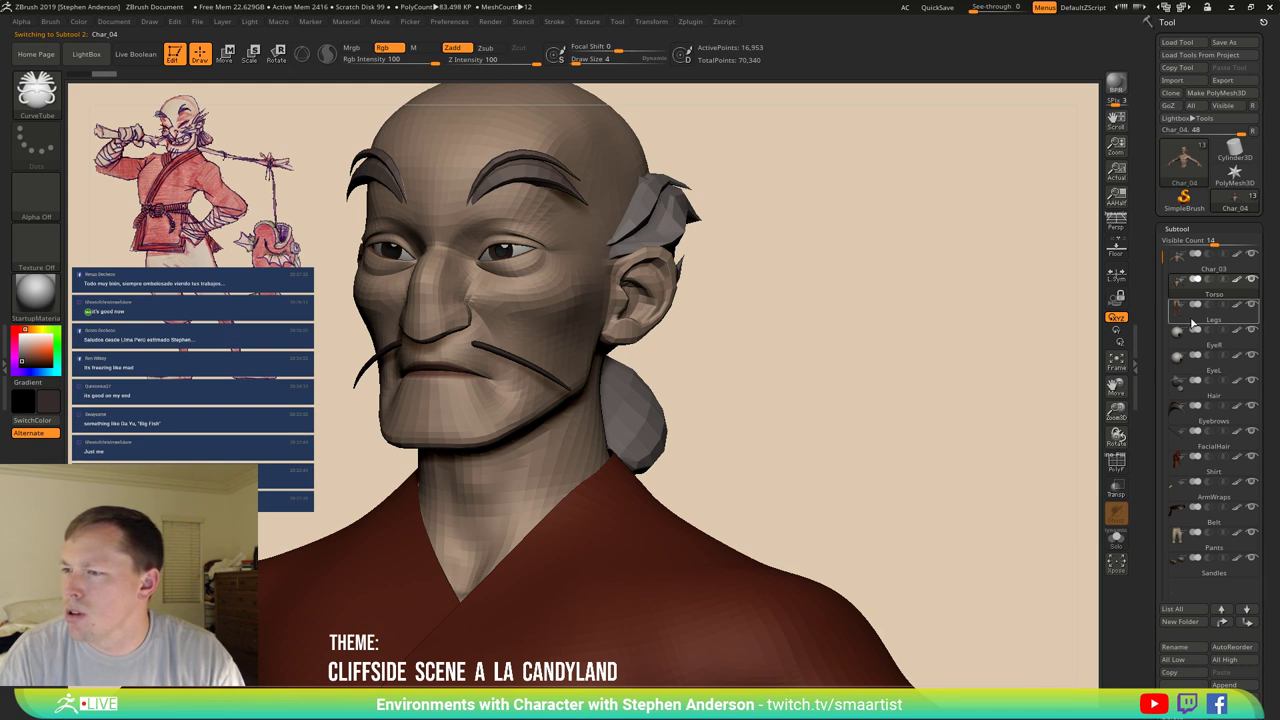
Delete the original Char_03's subdivision levels and reinitialize it as a QCube.
click(1188, 262)
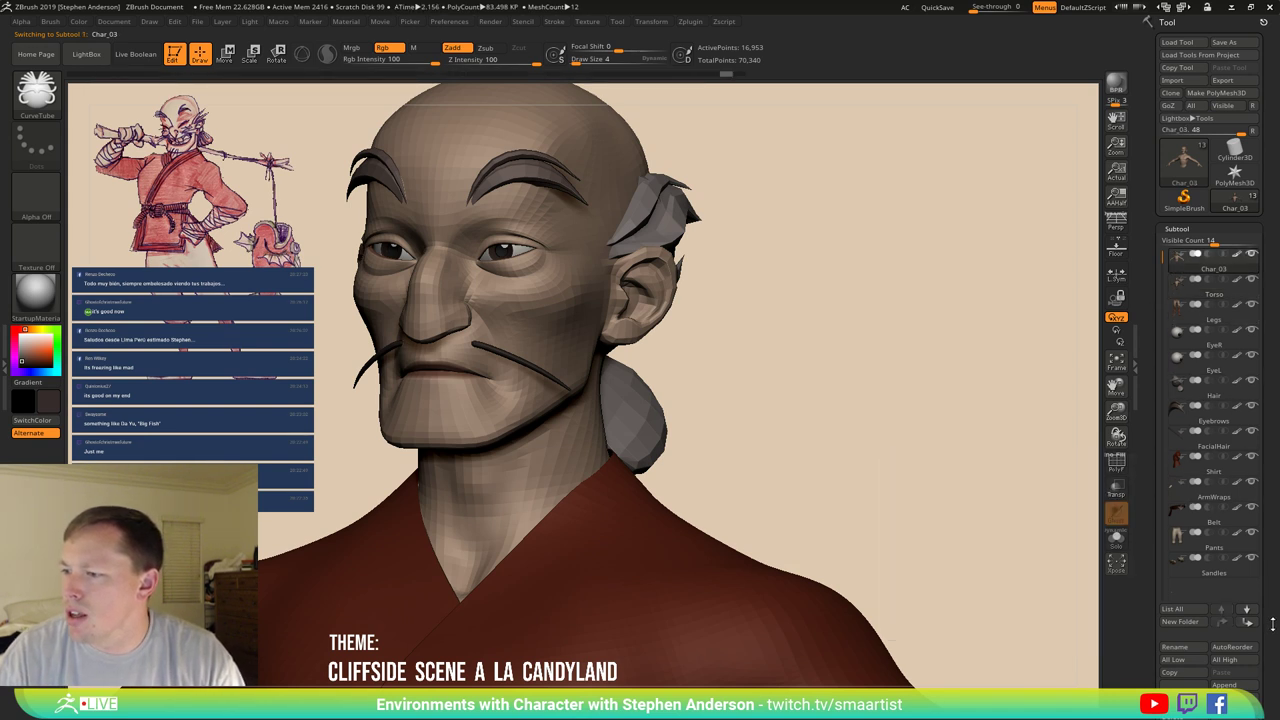
scroll(1248, 424, down, 5)
scroll(1248, 424, down, 3)
scroll(1210, 412, up, 3)
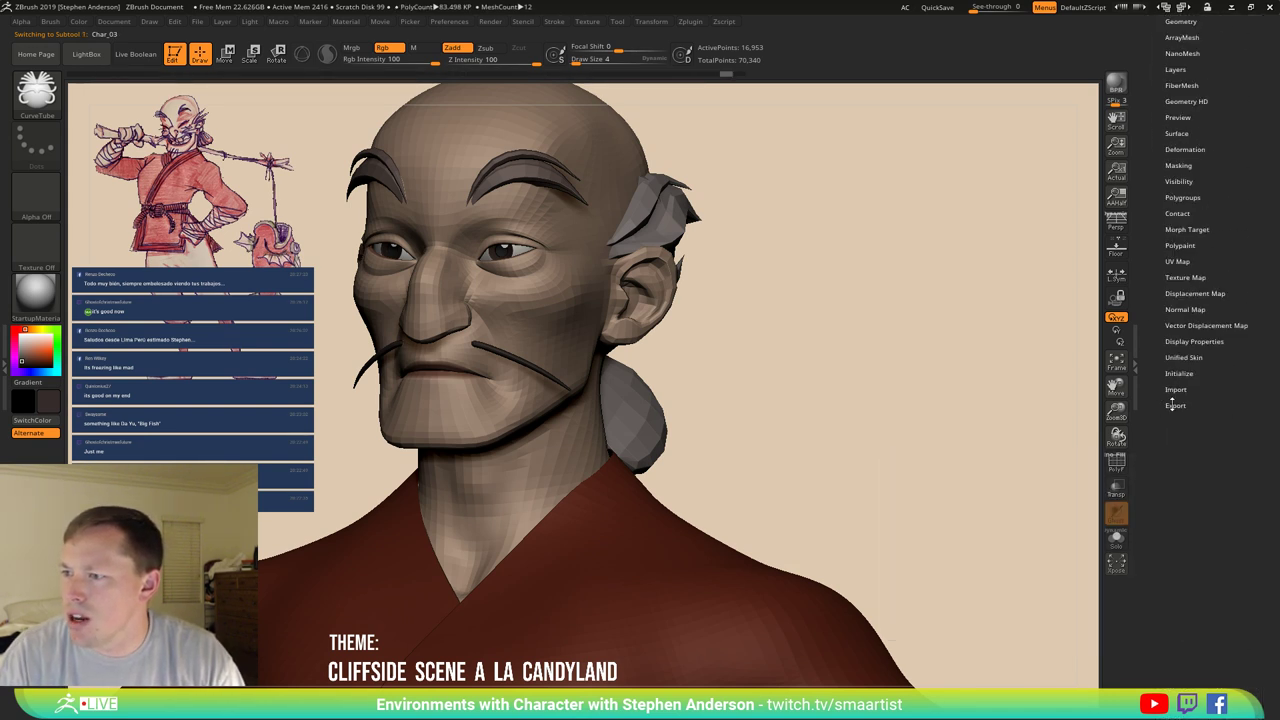
click(1180, 373)
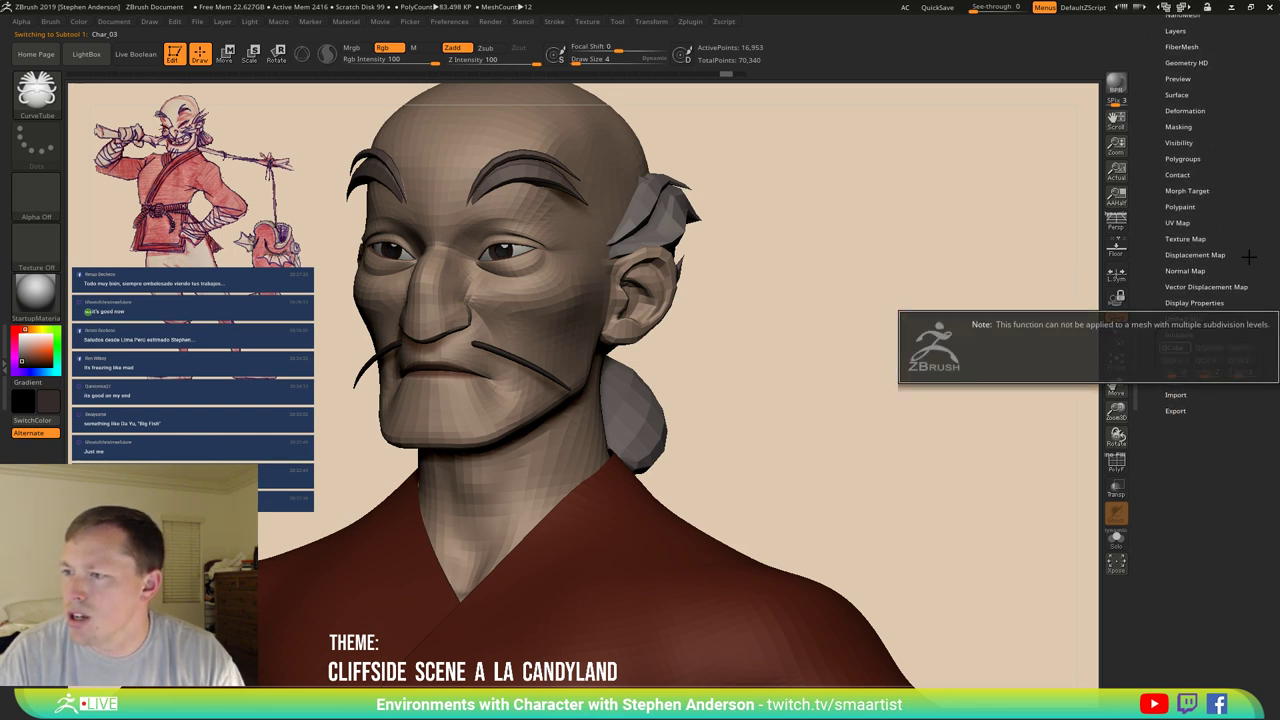
scroll(1249, 176, up, 5)
click(1196, 175)
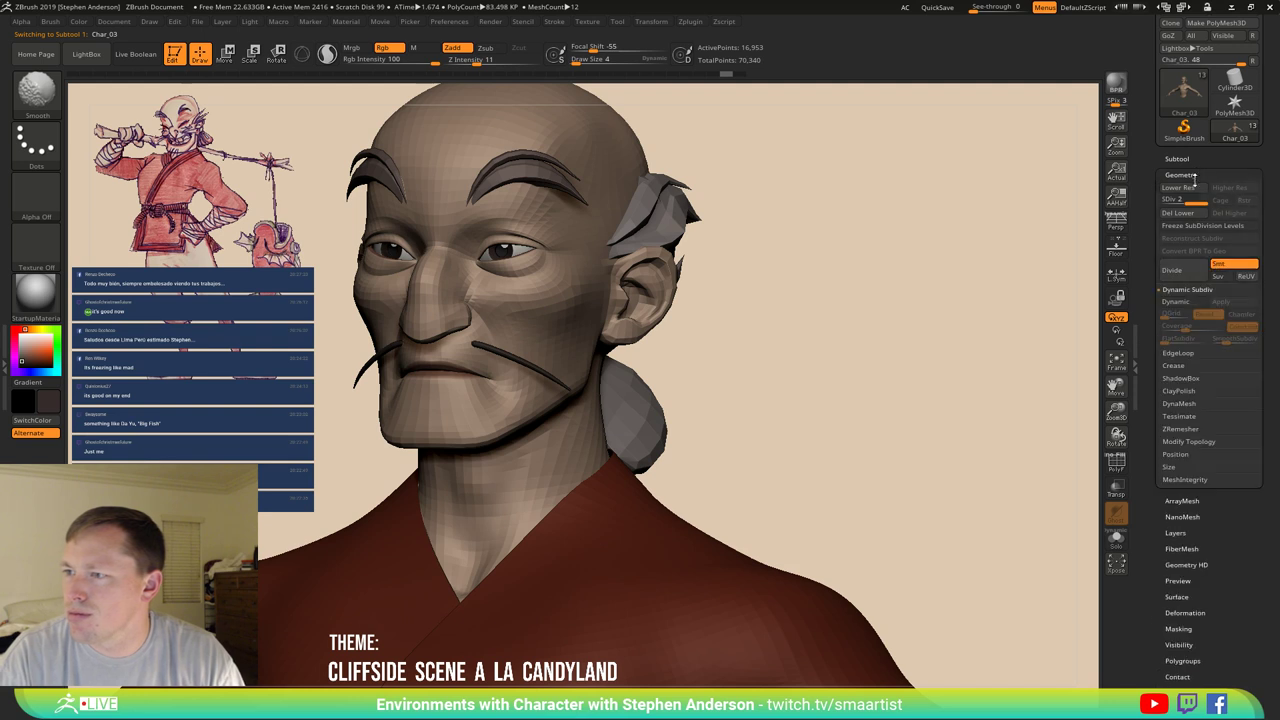
scroll(1200, 420, down, 5)
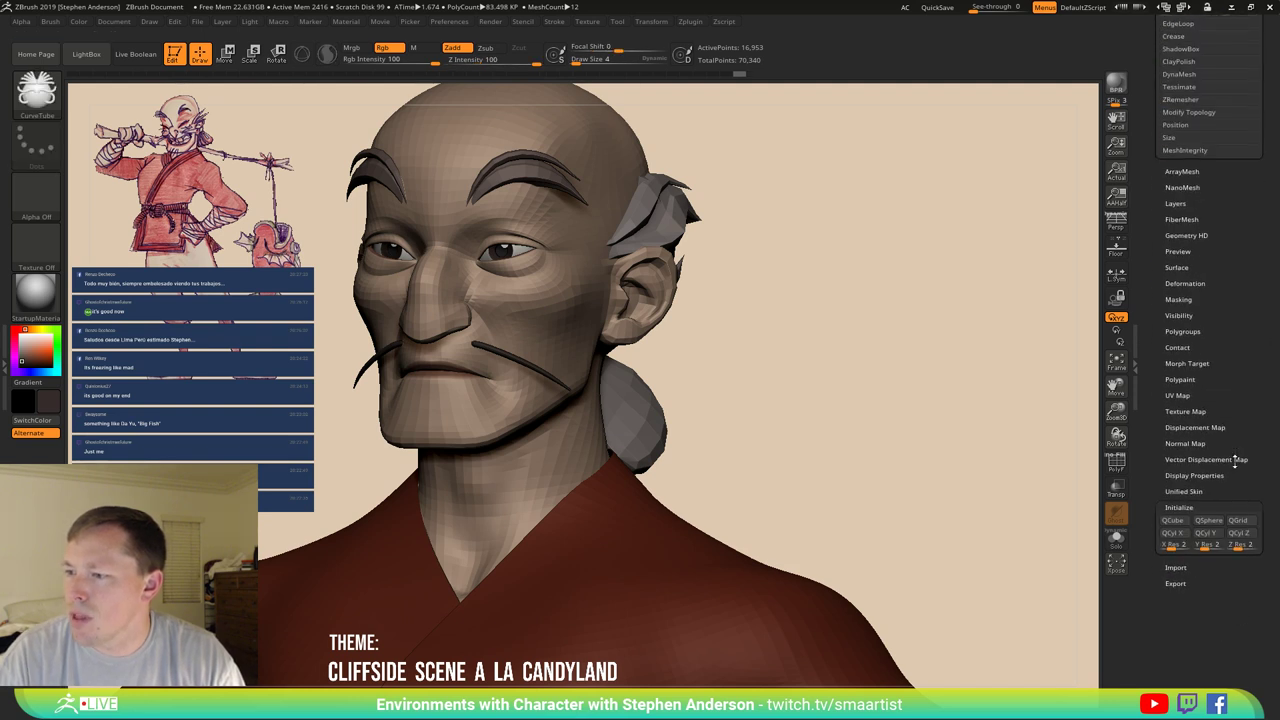
click(1183, 522)
scroll(1200, 400, up, 6)
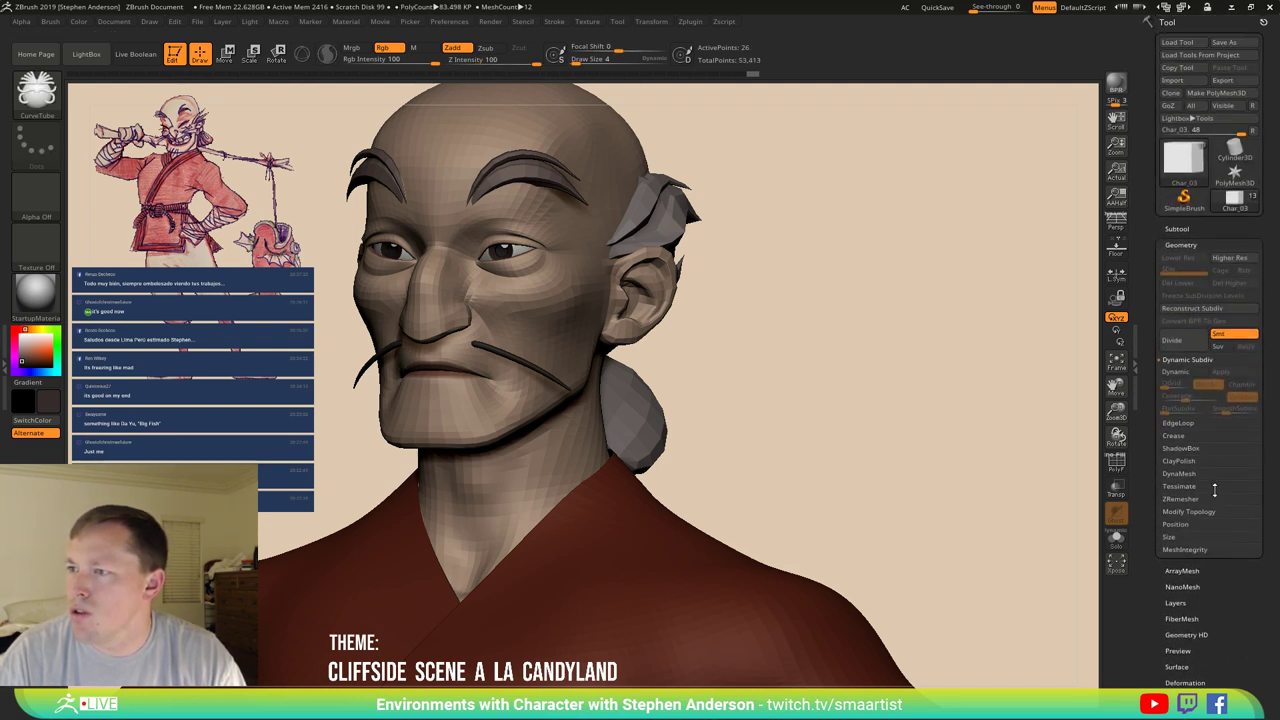
click(1186, 229)
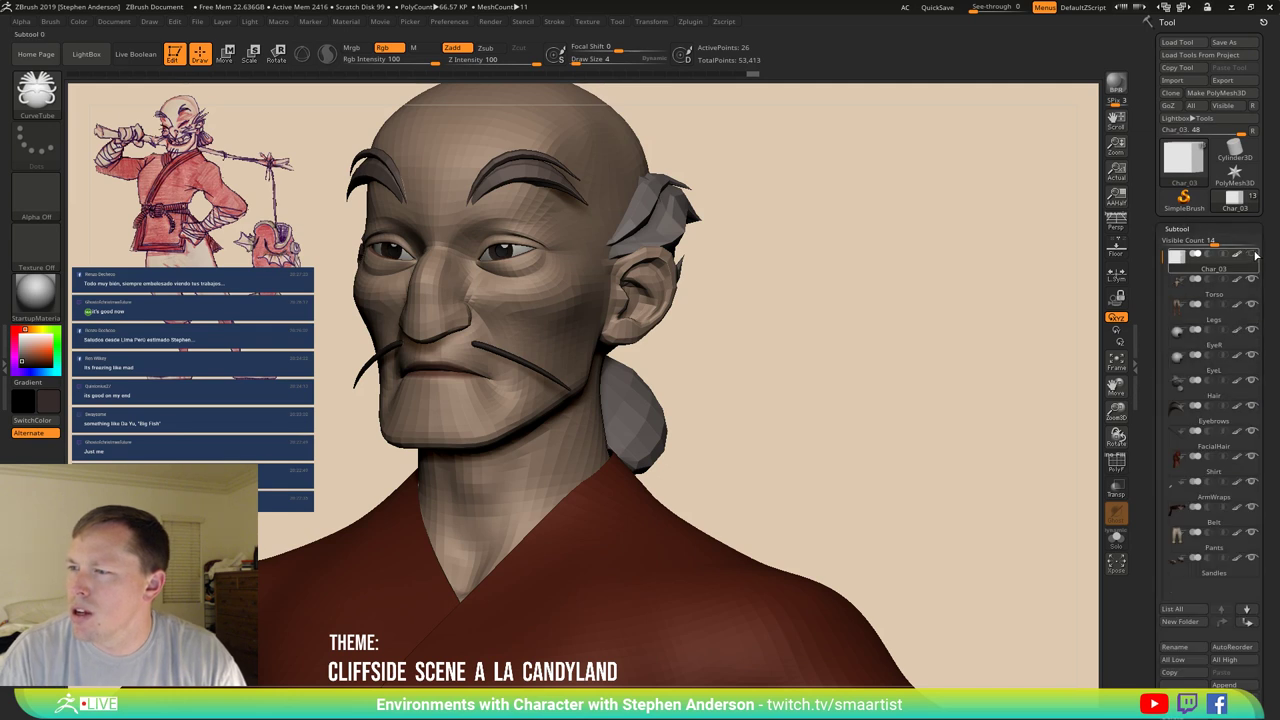
Switch to the Transpose gizmo with All Selected Subtools enabled and select the whole character.
click(1210, 303)
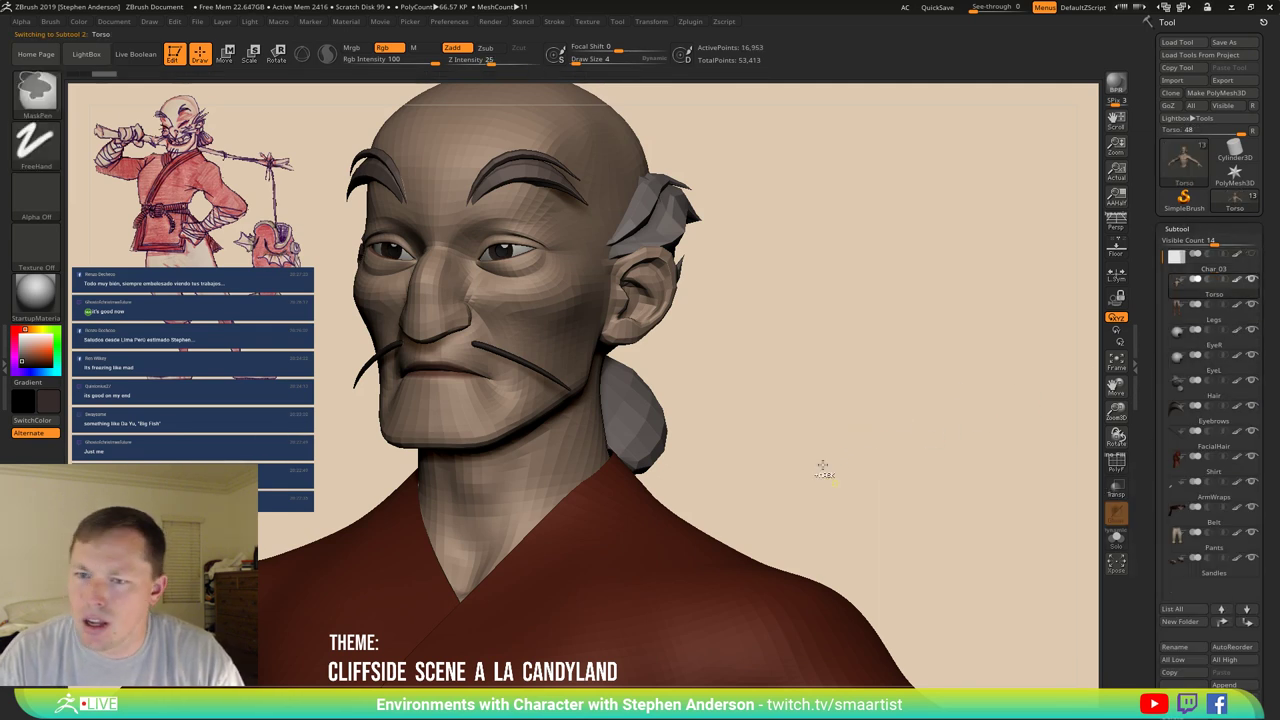
mouse_move(829, 466)
ctrl+right_down()
mouse_move(793, 392)
mouse_move(817, 414)
mouse_move(806, 297)
mouse_move(789, 349)
mouse_move(812, 375)
mouse_move(846, 371)
mouse_move(789, 366)
mouse_move(803, 394)
mouse_move(829, 357)
ctrl+right_up()
key(w)
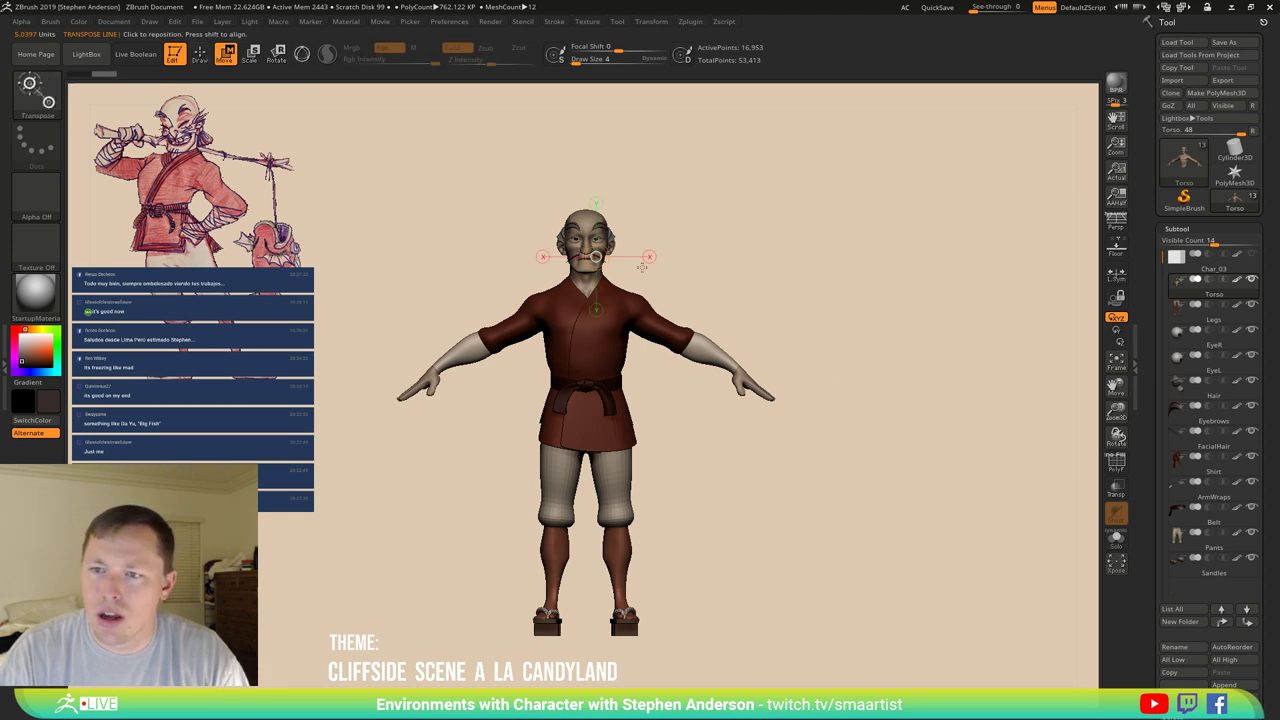
key(y)
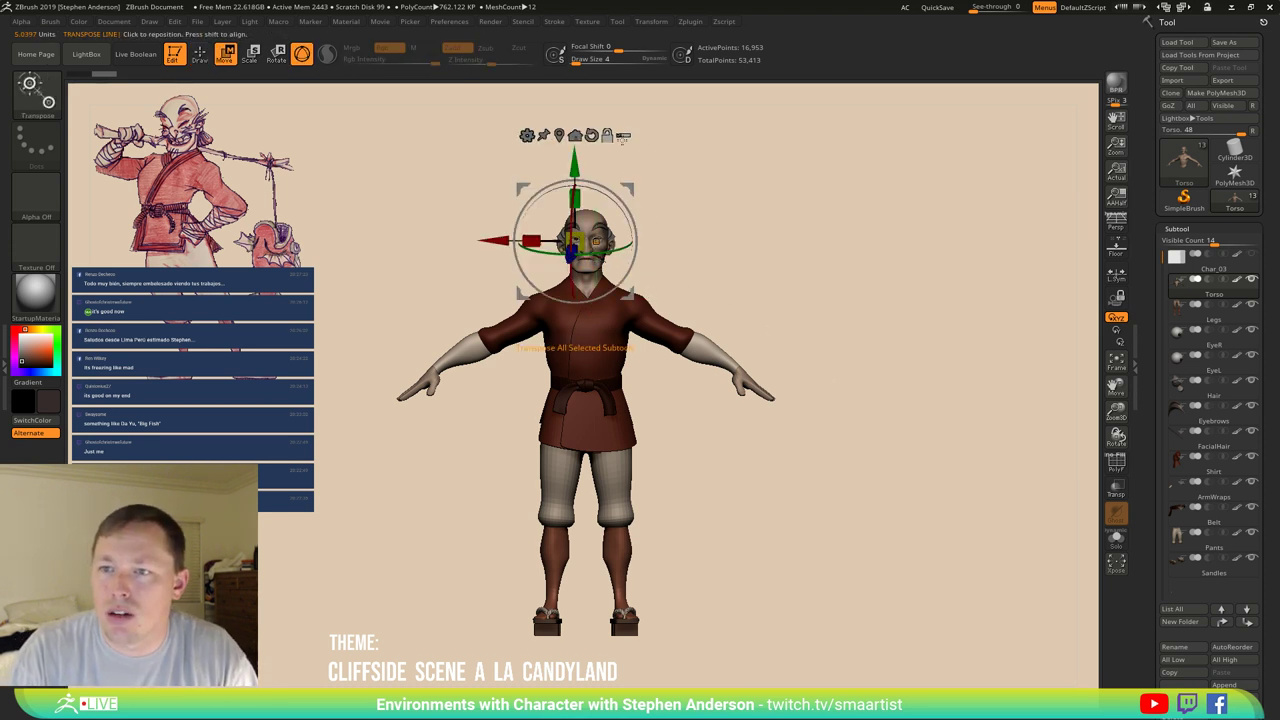
click(623, 134)
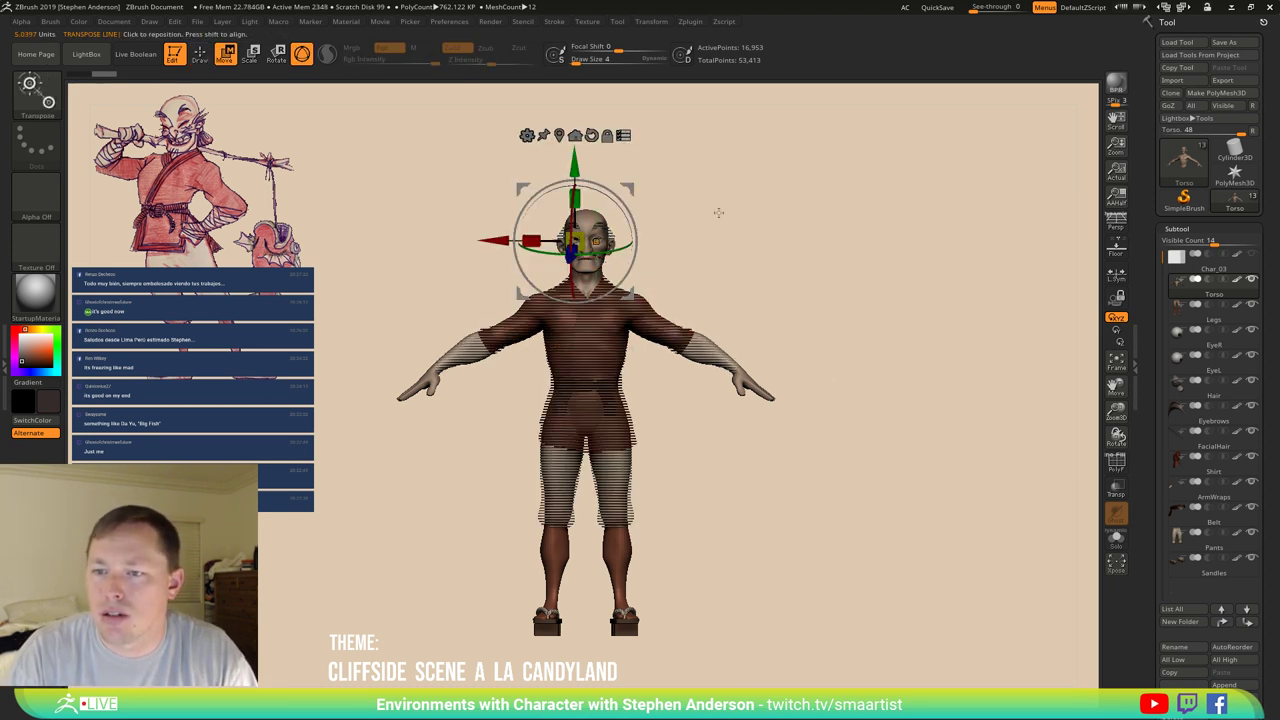
ctrl+shift+drag(710, 193, 802, 265)
ctrl+shift+drag(663, 304, 300, 668)
mouse_move(887, 439)
mouse_down()
mouse_move(820, 440)
mouse_move(852, 442)
mouse_up()
Create a new folder for the selected subtools and name it CharGroup.
click(1188, 622)
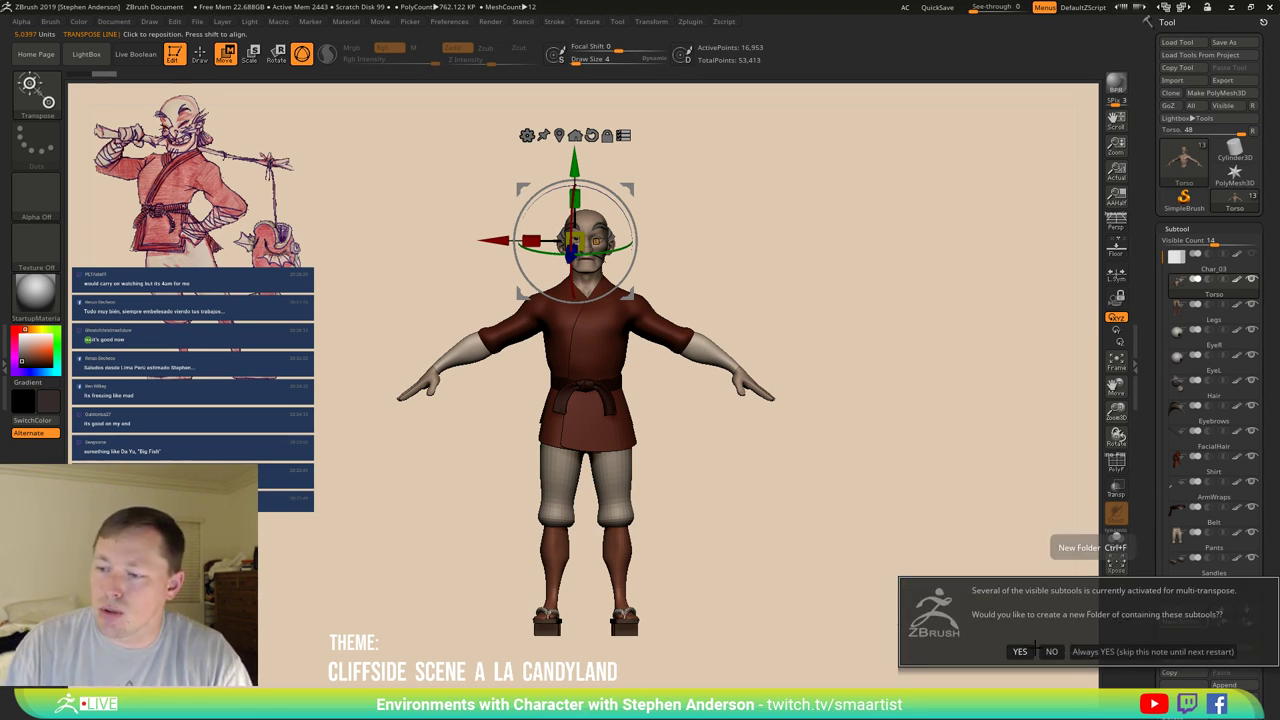
click(1019, 651)
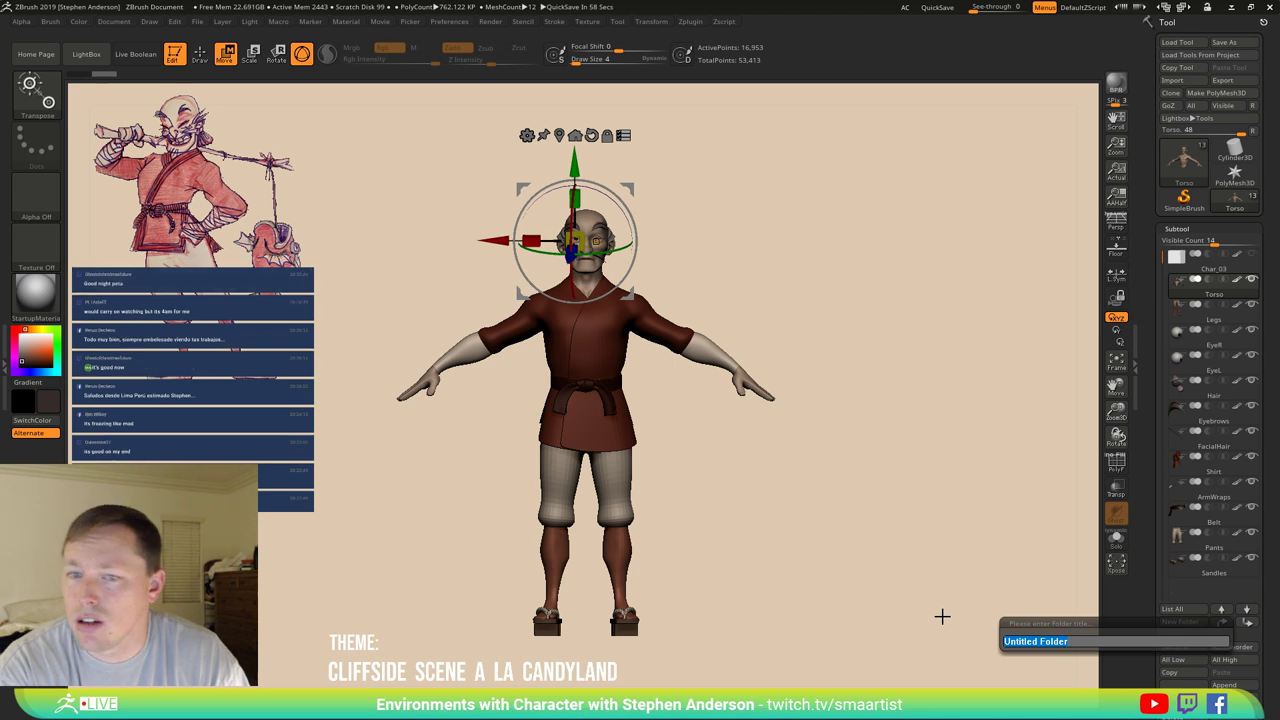
text(CharGroup)
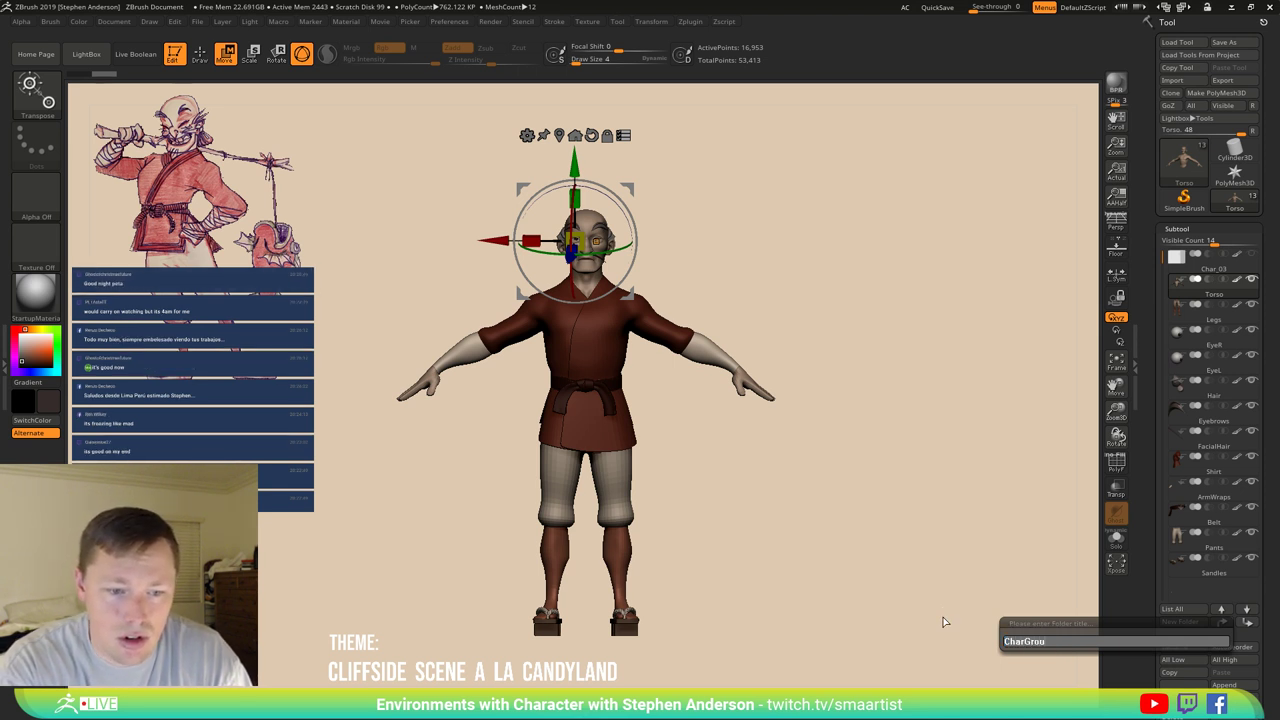
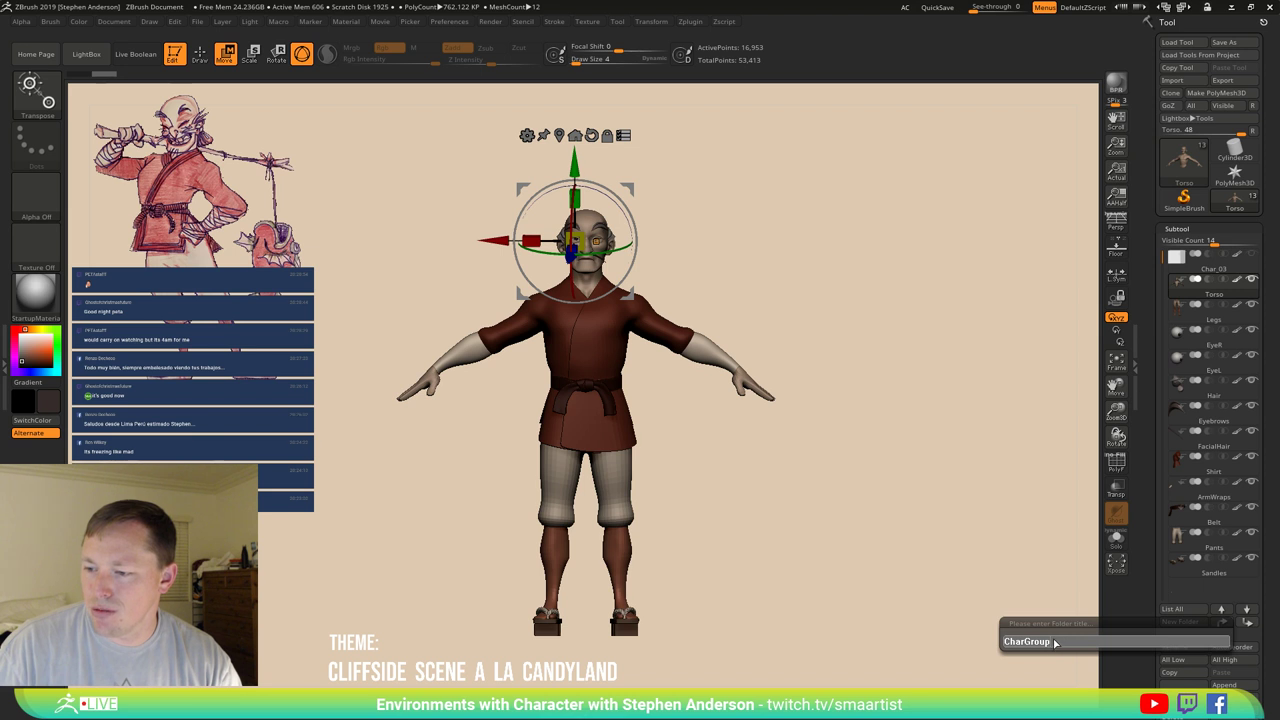
Name the new subtool folder Character, then frame the face in front view and expand the folder.
key(BackSpace)
key(BackSpace)
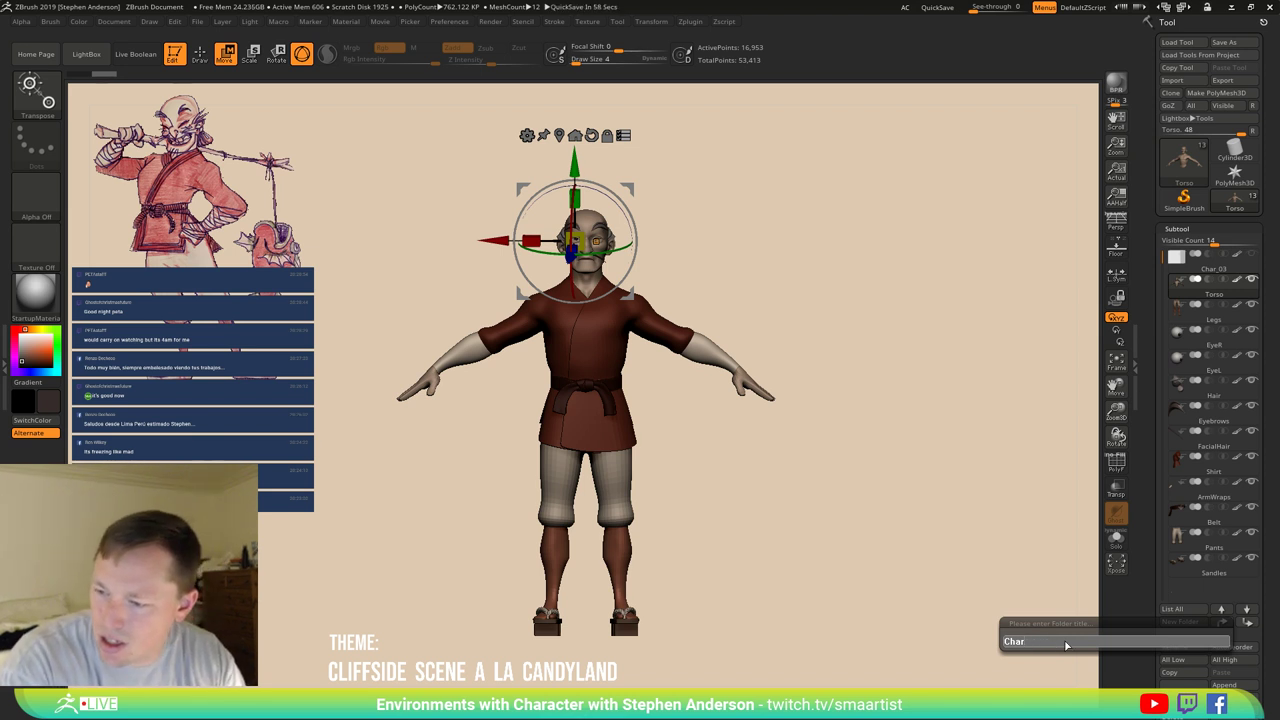
key(Return)
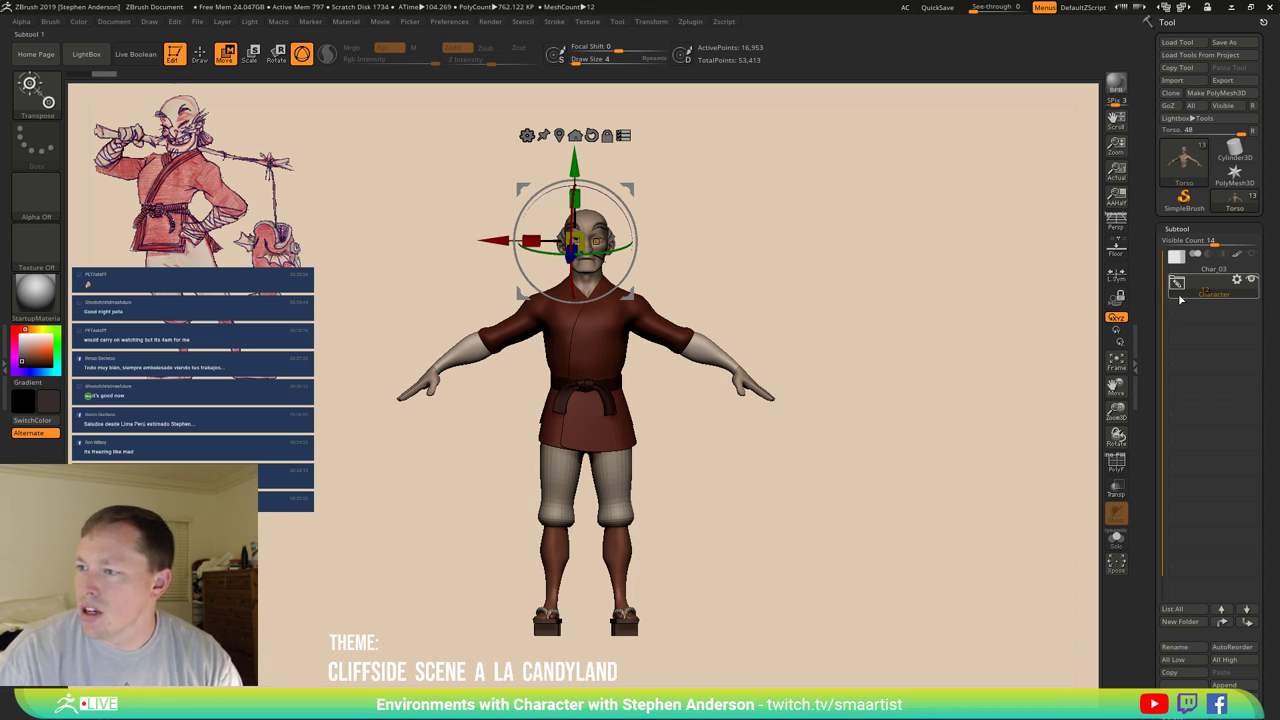
drag(760, 304, 791, 309)
key(p)
ctrl+right_drag(740, 292, 1190, 297)
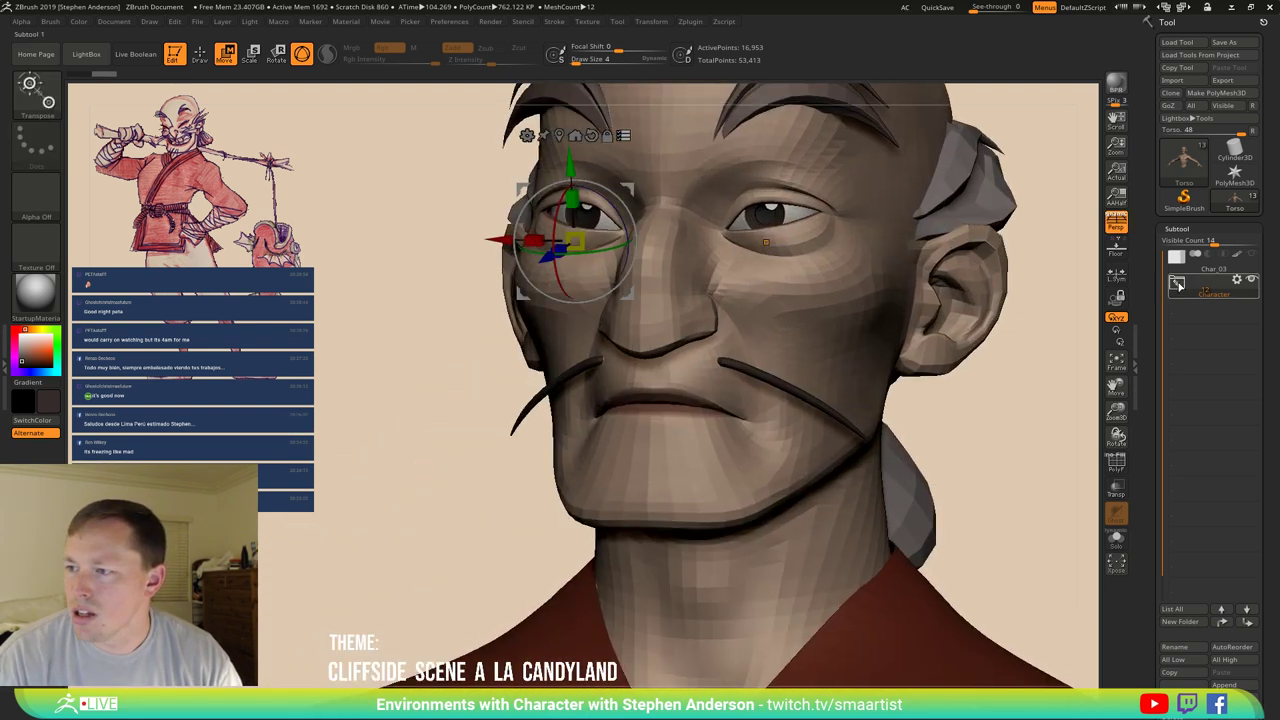
click(1184, 288)
alt+right_drag(912, 468, 1005, 452)
Make FacialHair active and scale the mustache down, nudging it slightly wider over the lip.
click(1192, 472)
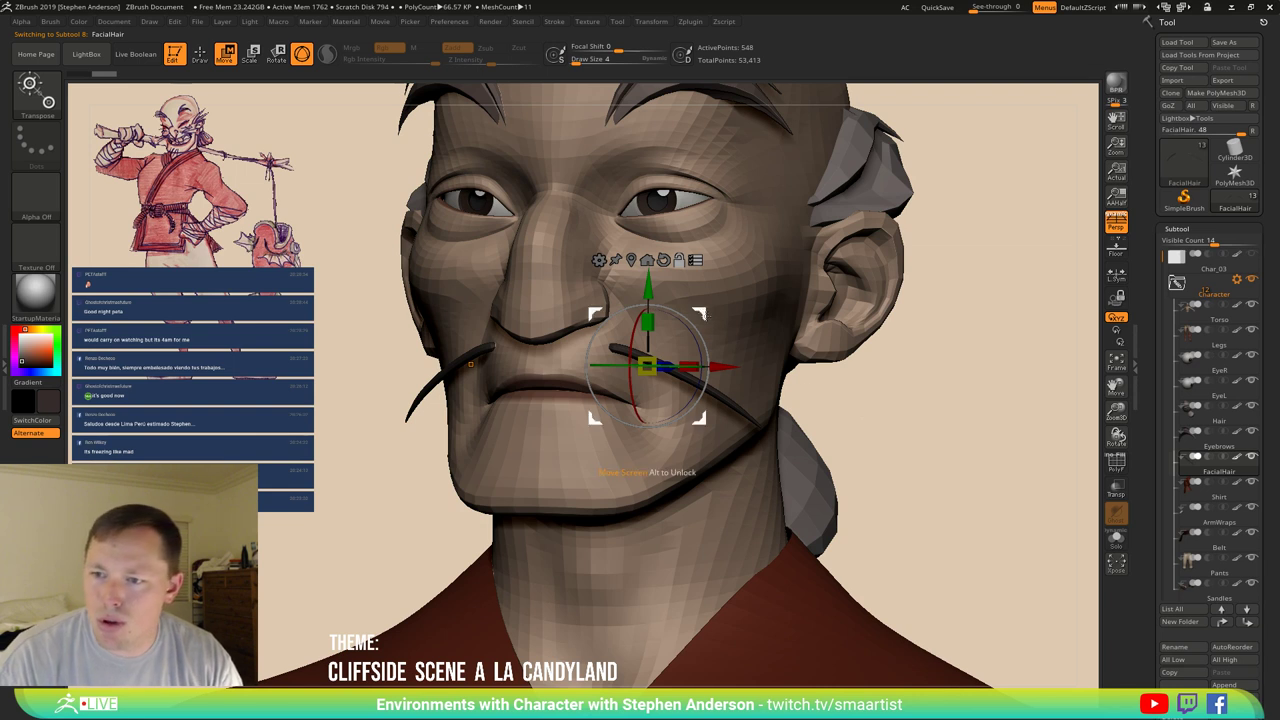
drag(648, 365, 684, 236)
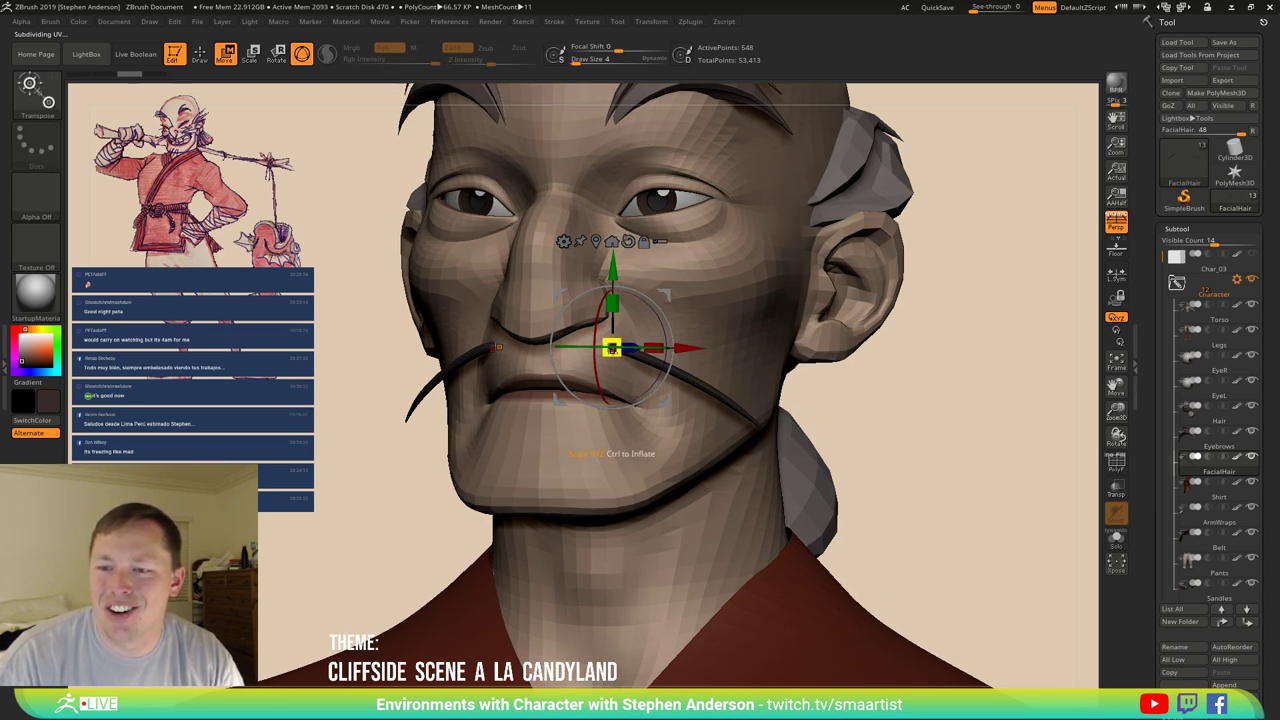
drag(612, 348, 612, 350)
drag(900, 414, 900, 409)
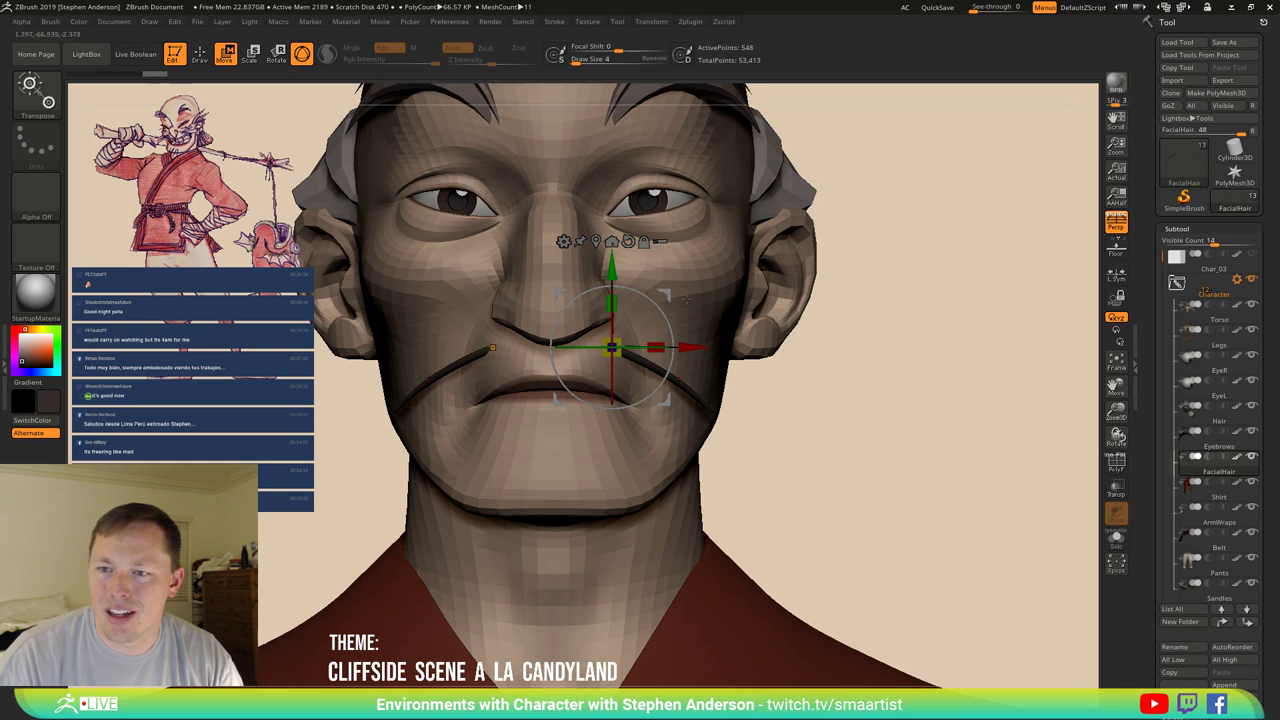
drag(667, 305, 701, 341)
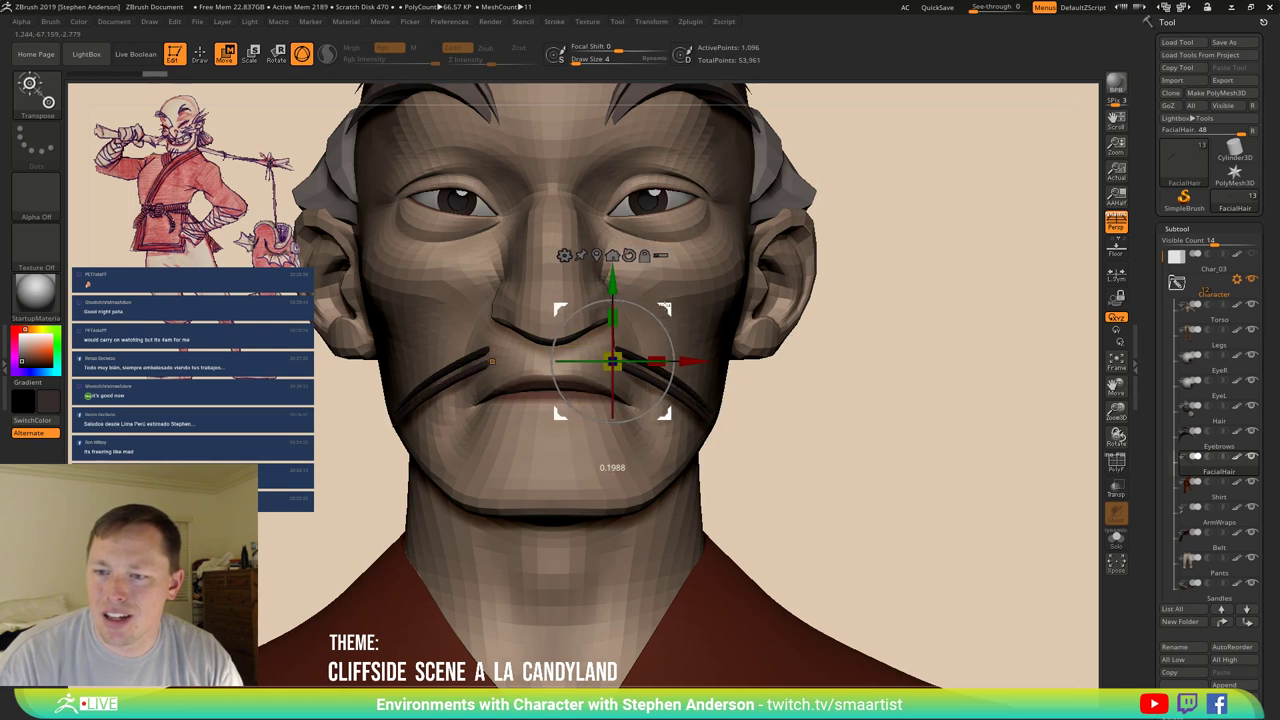
Check the mustache from three-quarter, front and profile views, then pick the Move brush (BMV).
mouse_move(701, 341)
right_down()
mouse_move(650, 342)
mouse_move(693, 340)
mouse_move(681, 314)
right_up()
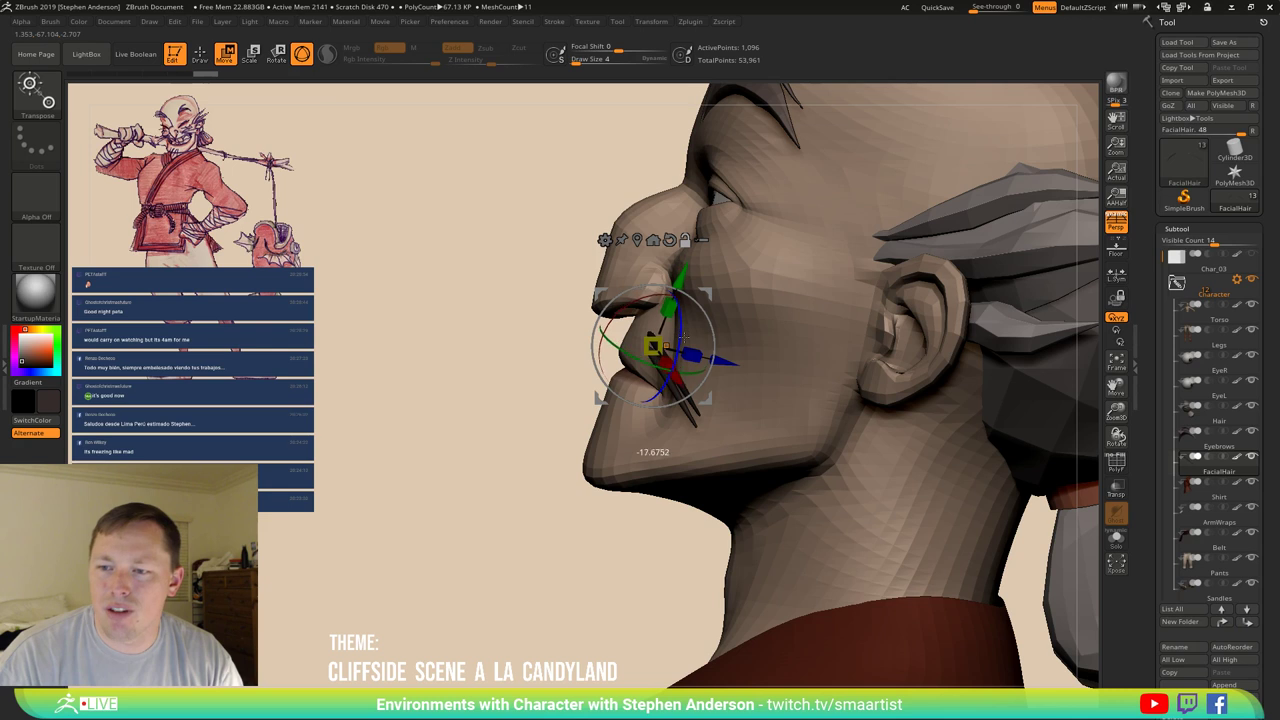
drag(721, 337, 895, 370)
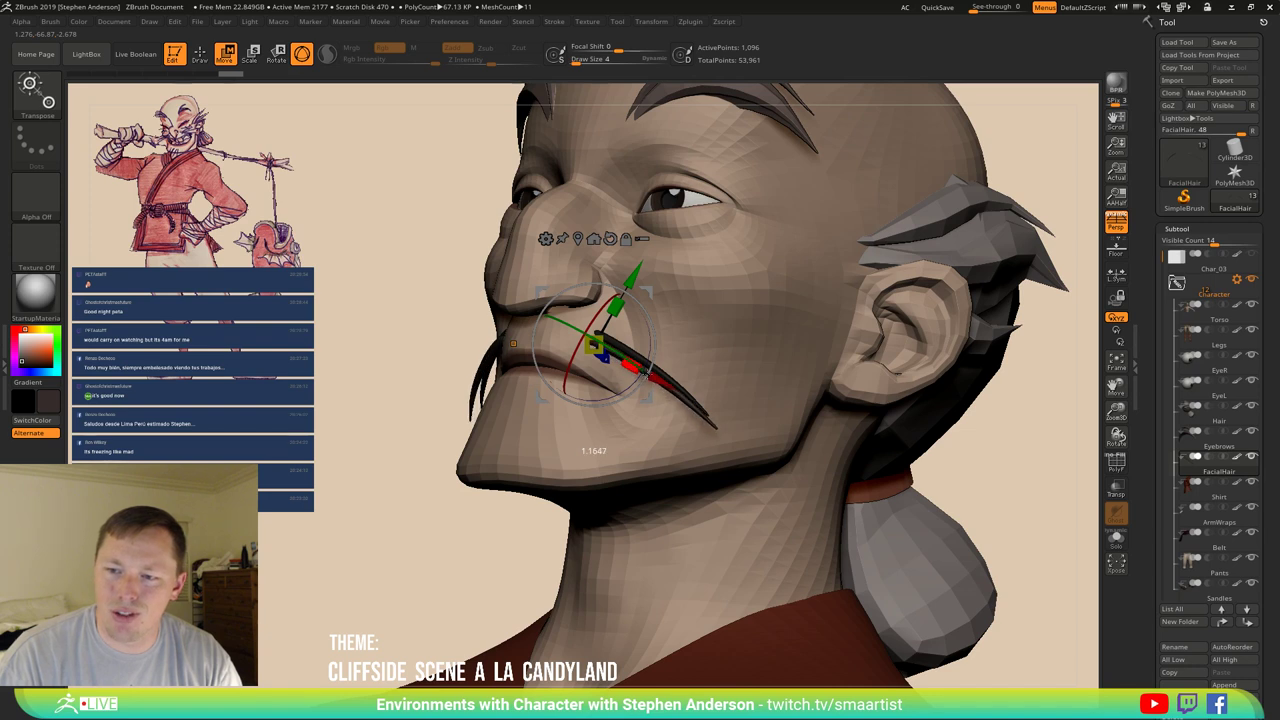
mouse_move(751, 332)
mouse_down()
mouse_move(701, 371)
mouse_move(672, 368)
mouse_up()
key(b)
key(m)
key(v)
key(s)
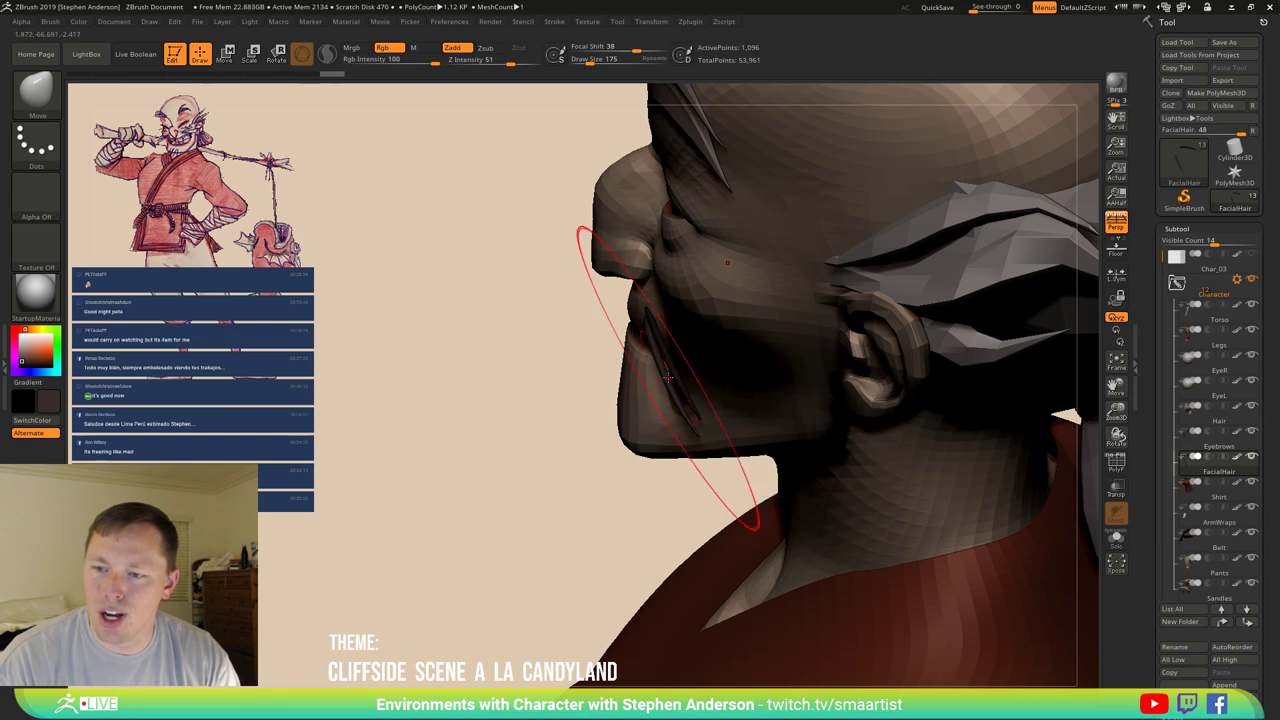
Set the Move brush Draw Size to 90 and lower the whole mustache slightly with the gizmo.
key(s)
mouse_move(655, 365)
mouse_down()
mouse_move(543, 369)
mouse_move(563, 363)
mouse_up()
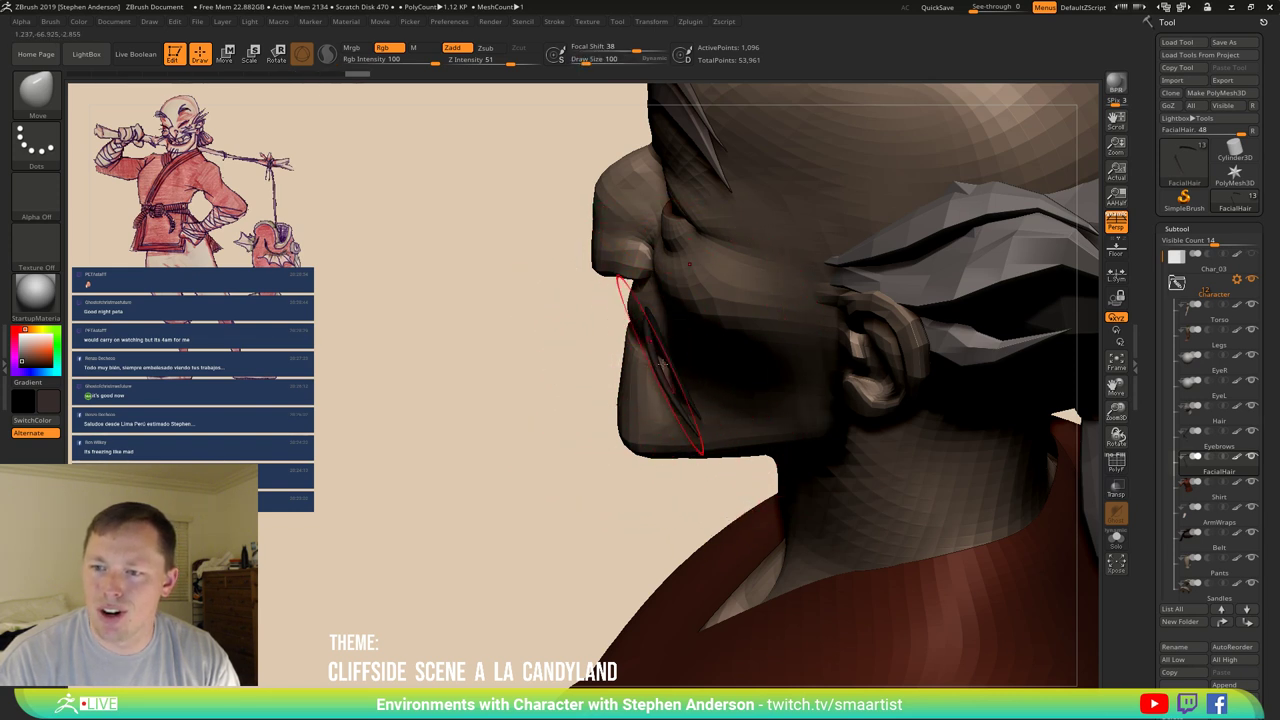
key(ctrl)
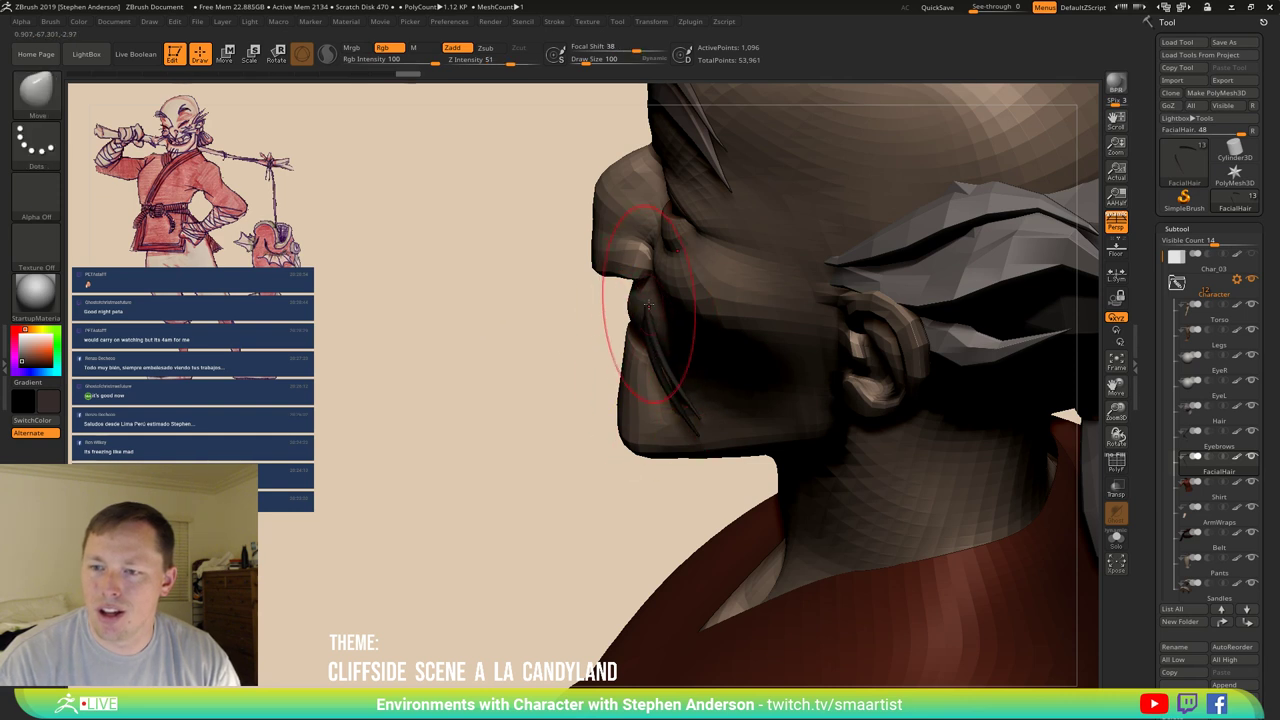
right_drag(663, 323, 734, 309)
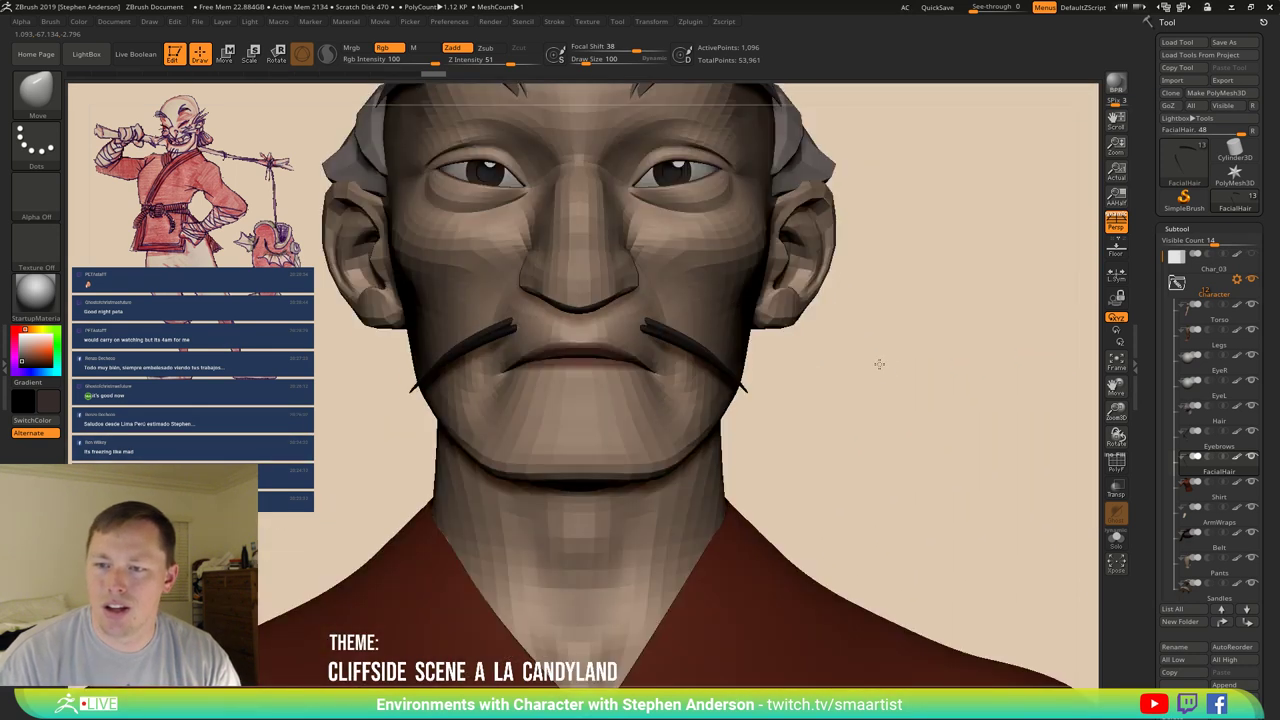
key(w)
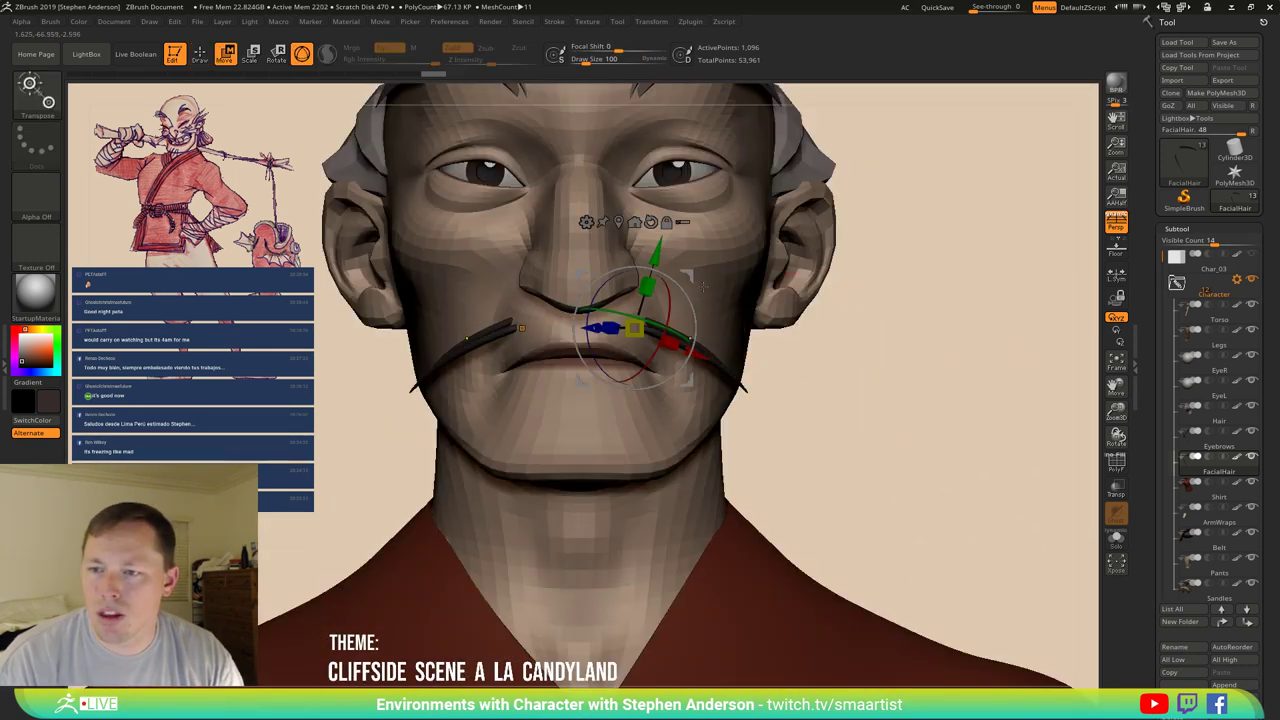
drag(633, 328, 632, 341)
drag(848, 378, 810, 385)
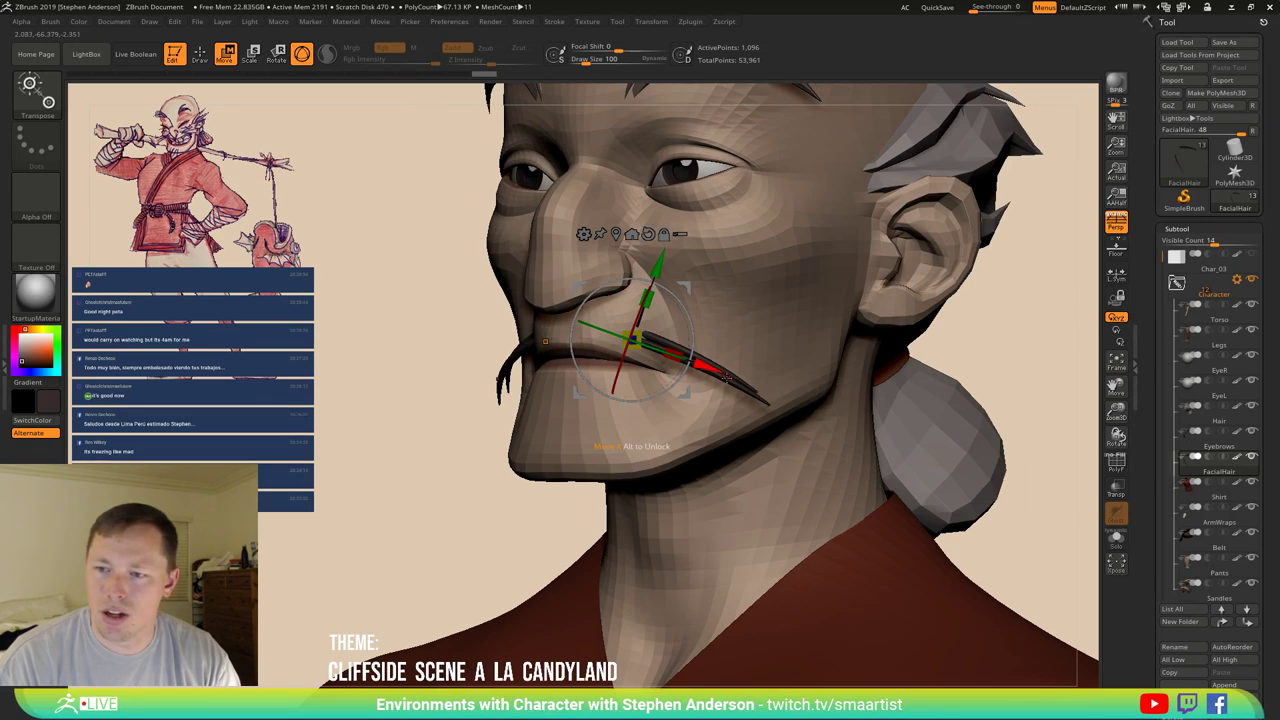
Isolate the mustache with Solo and show its polygroup wireframe with PolyFrame.
click(1117, 544)
drag(874, 417, 912, 441)
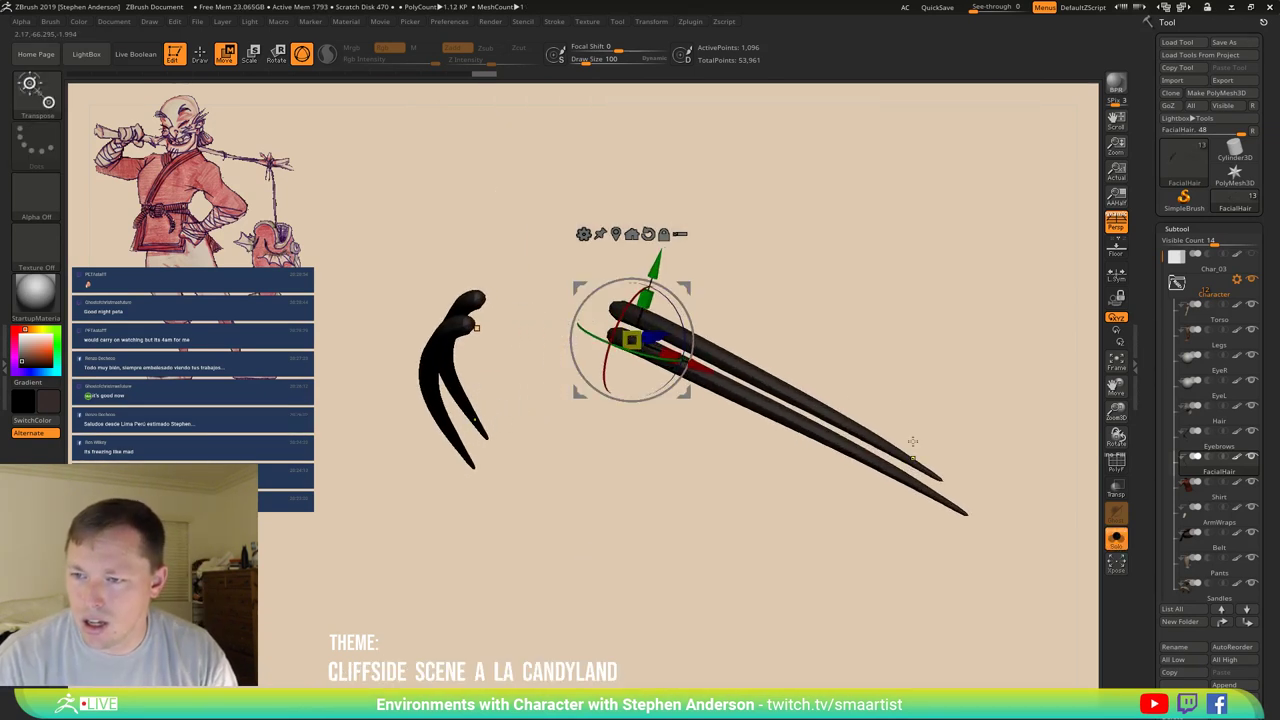
key(q)
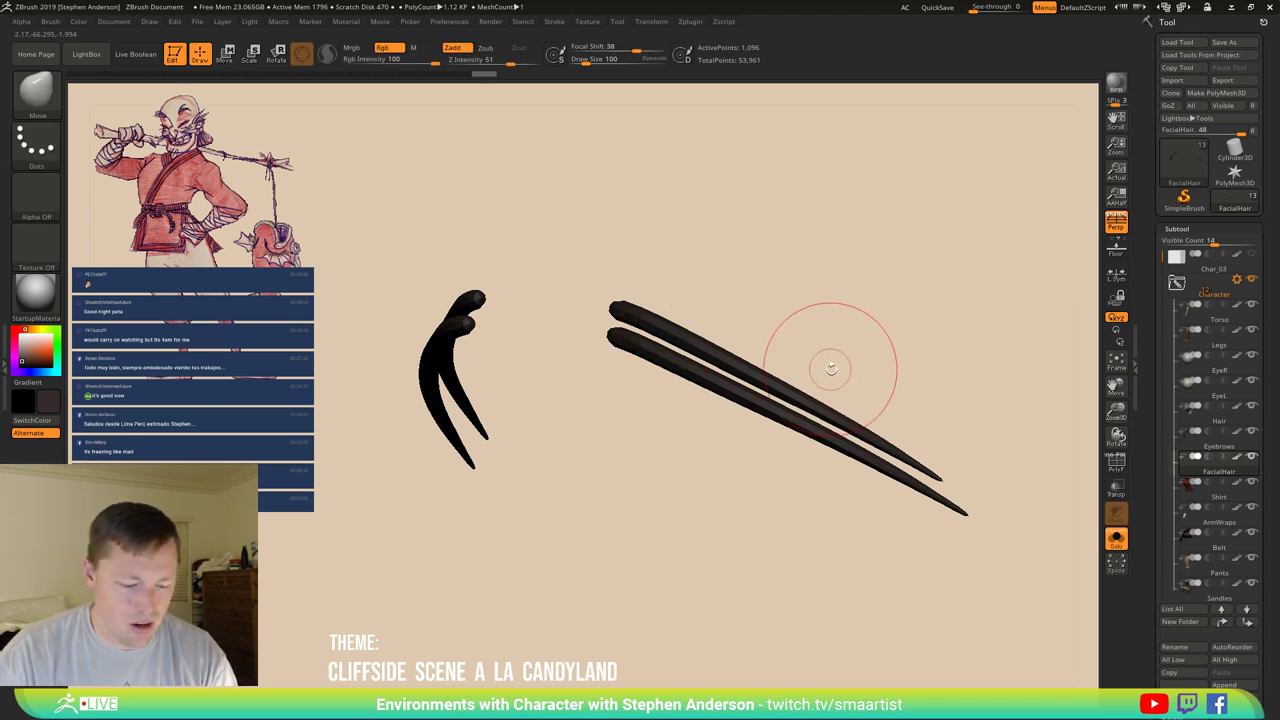
key(shift+f)
ctrl+right_drag(734, 363, 722, 376)
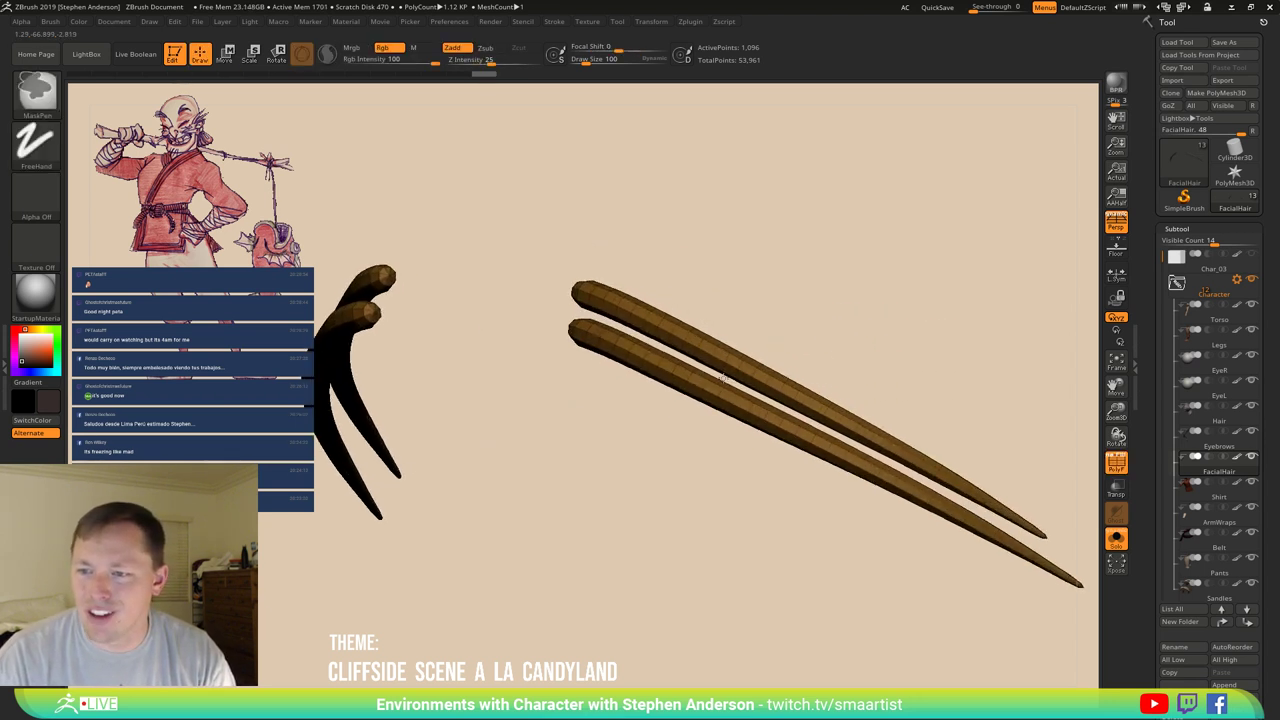
key(b)
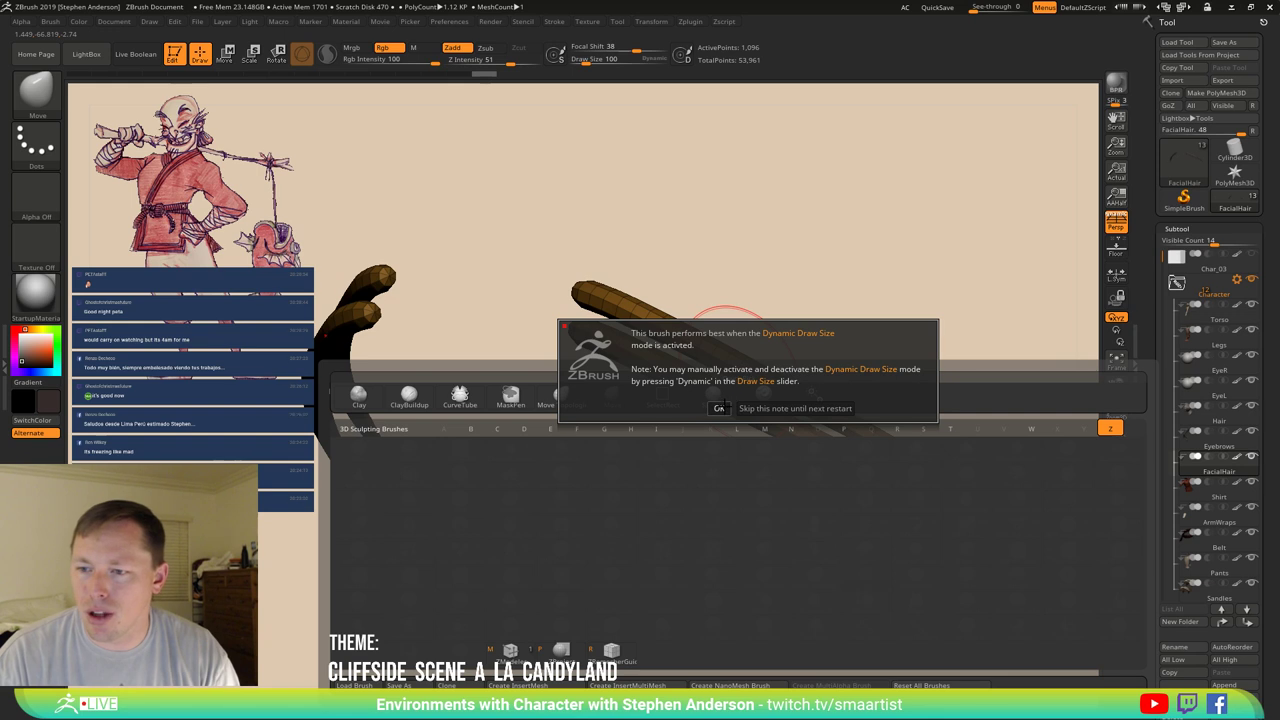
click(719, 408)
Give the upper strand its own ZModeler PolyGroup Island, mirror the strands and bend their tips down.
key(space)
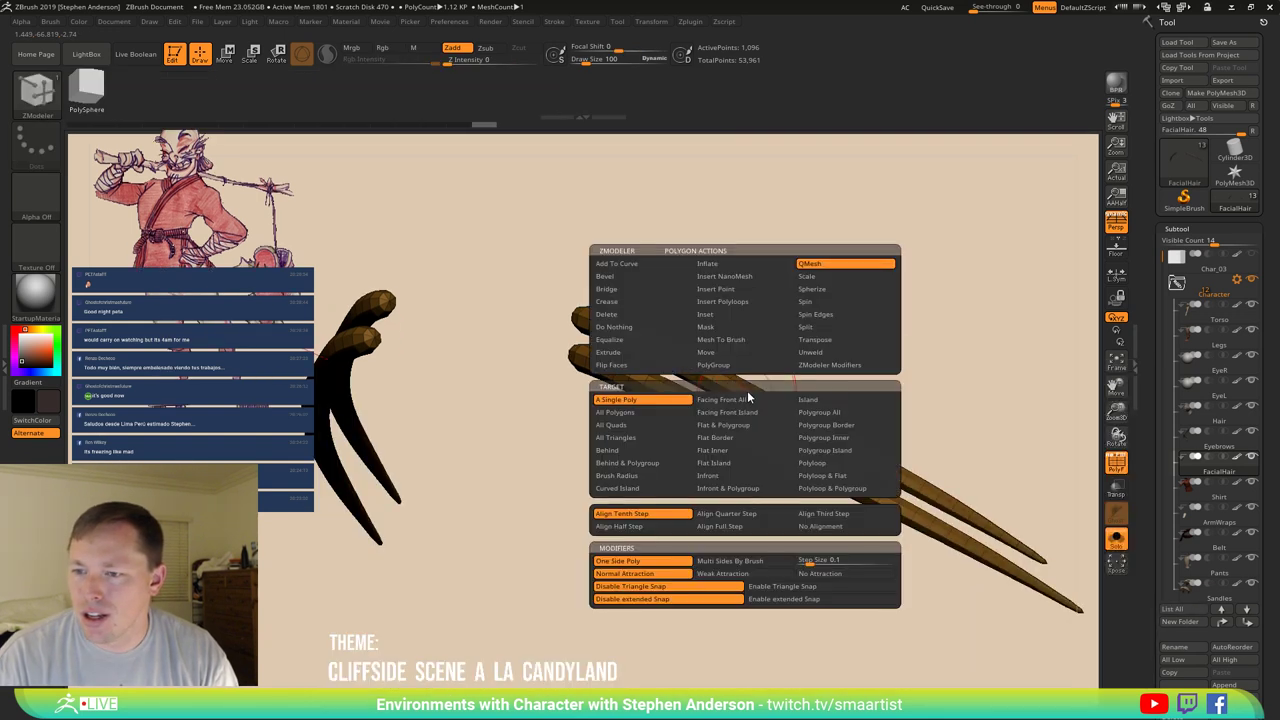
click(743, 368)
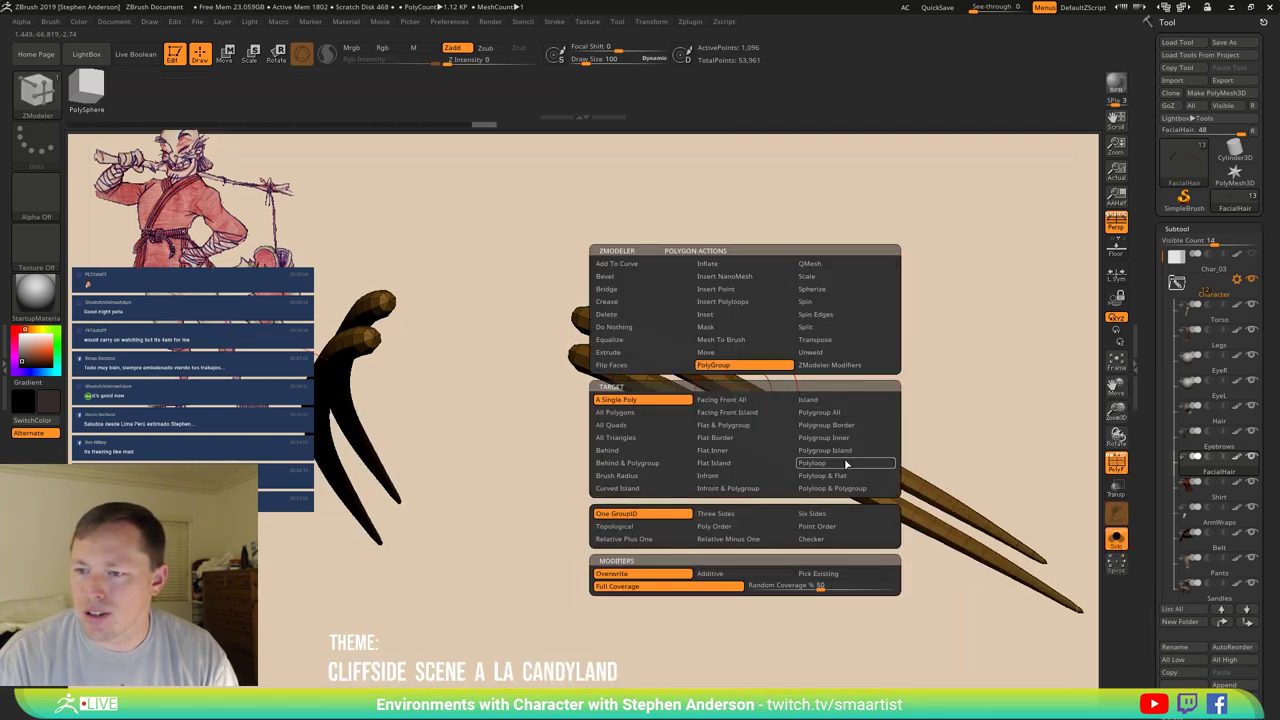
click(815, 398)
click(762, 401)
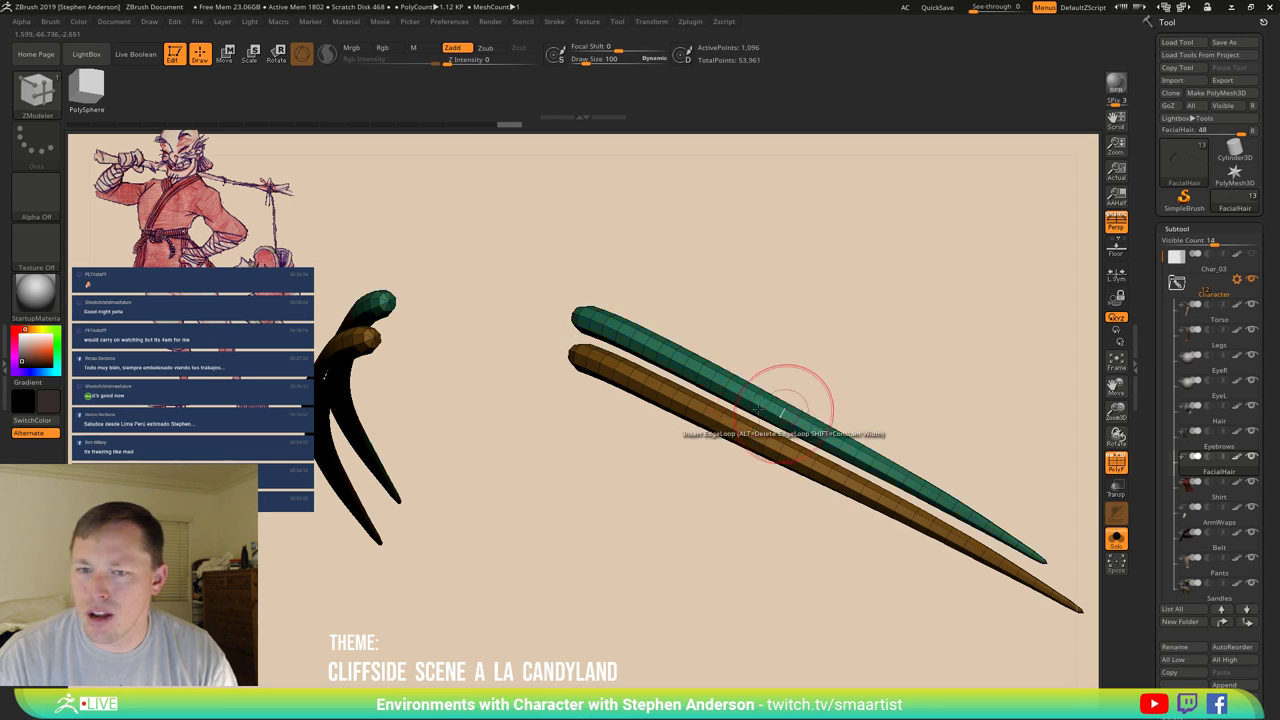
ctrl+right_drag(729, 354, 728, 398)
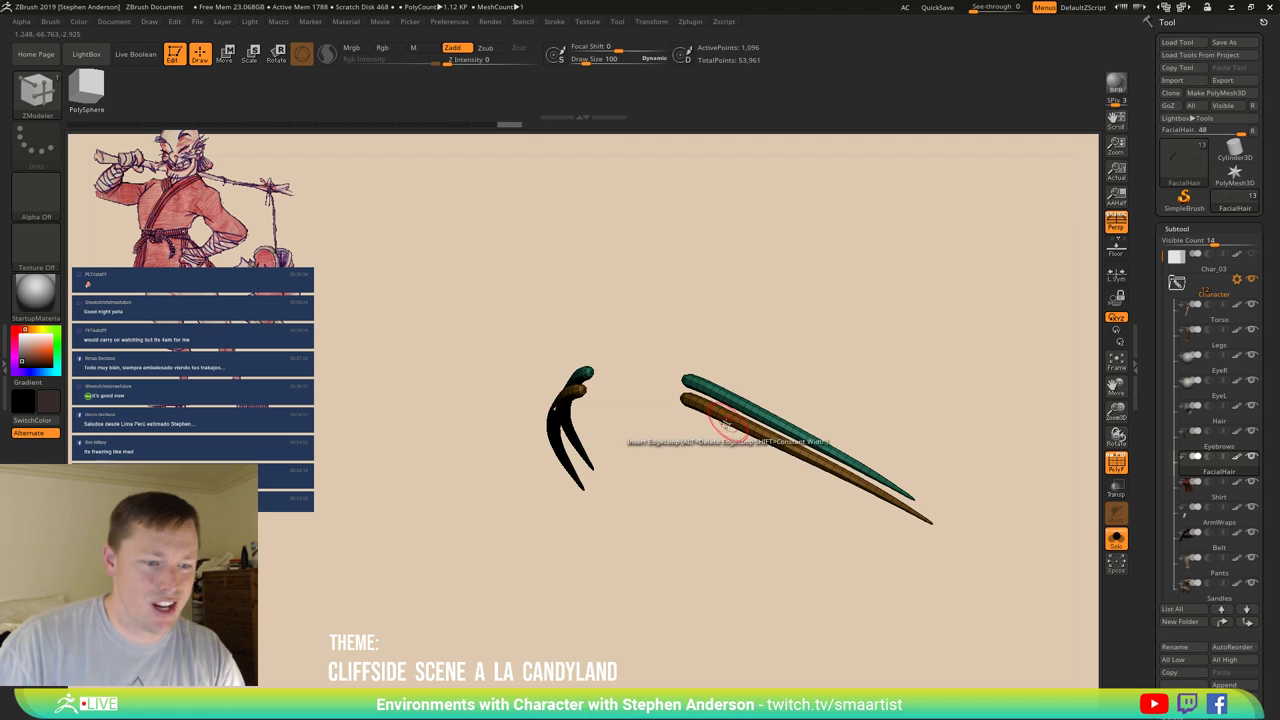
click(780, 420)
drag(792, 432, 792, 426)
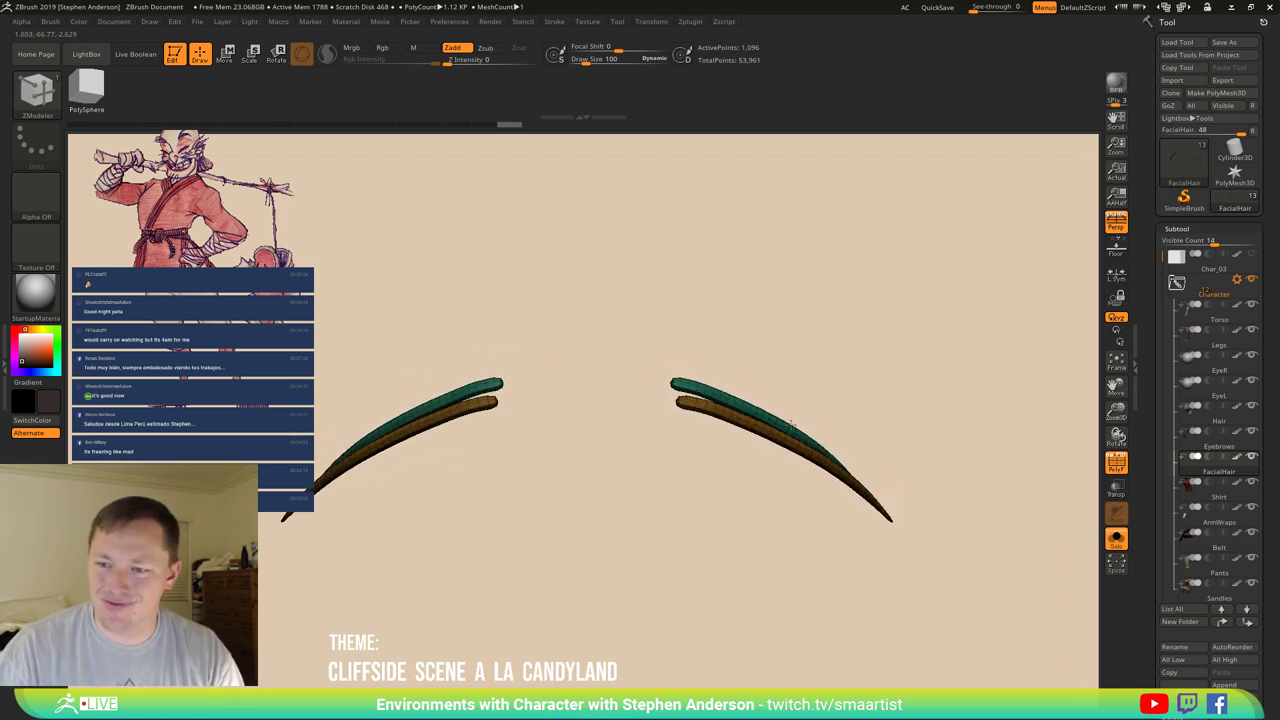
click(1116, 537)
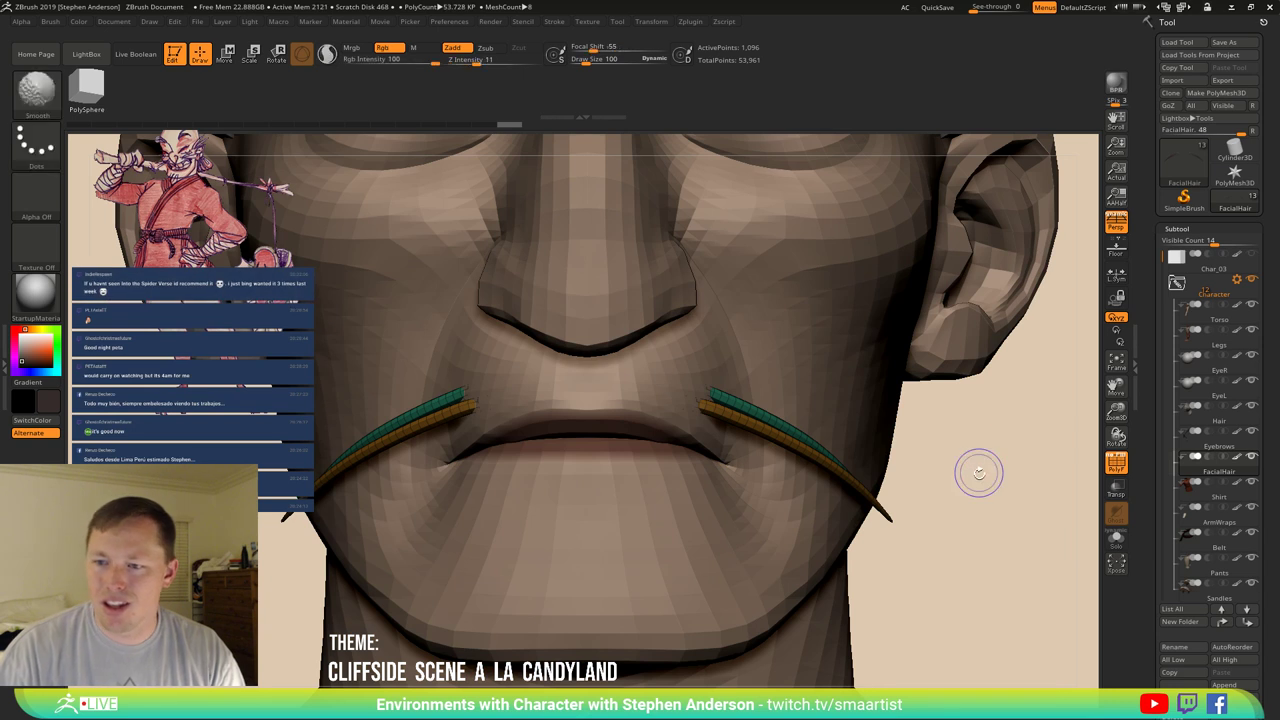
Lower the mustache strands with the gizmo, mirror around their own centre, and narrow them slightly.
key(w)
click(781, 422)
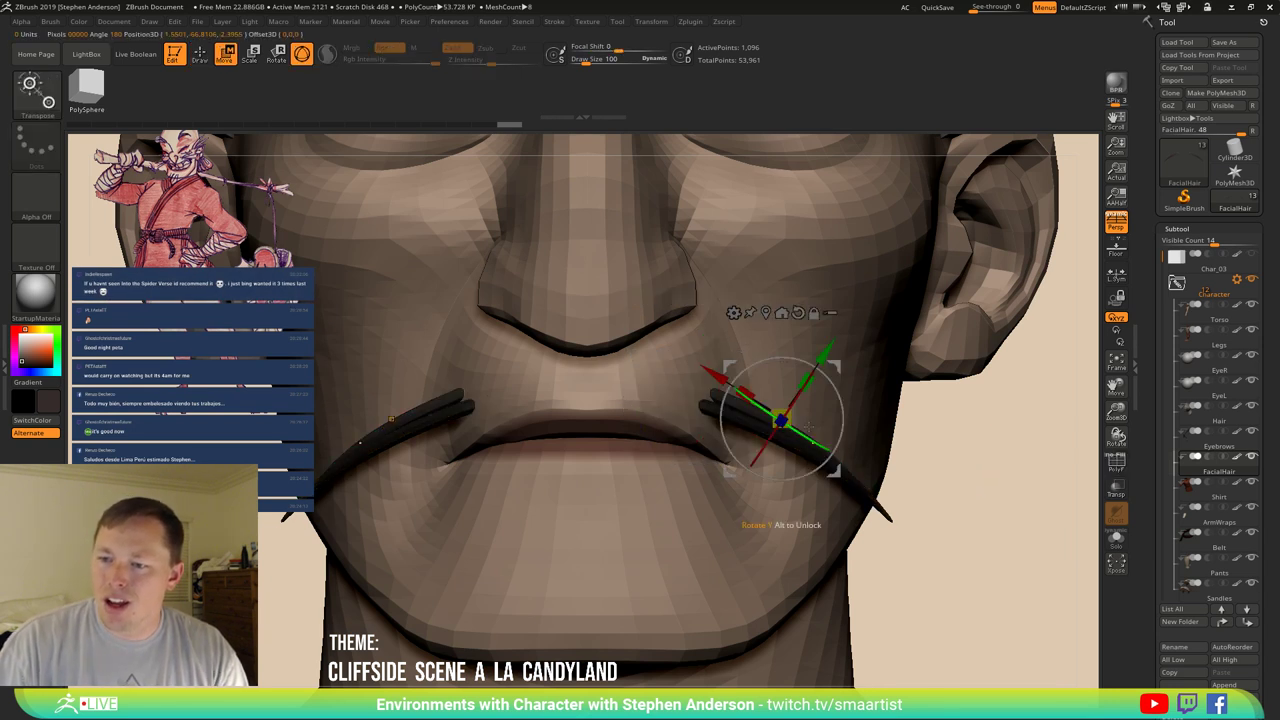
drag(776, 430, 711, 428)
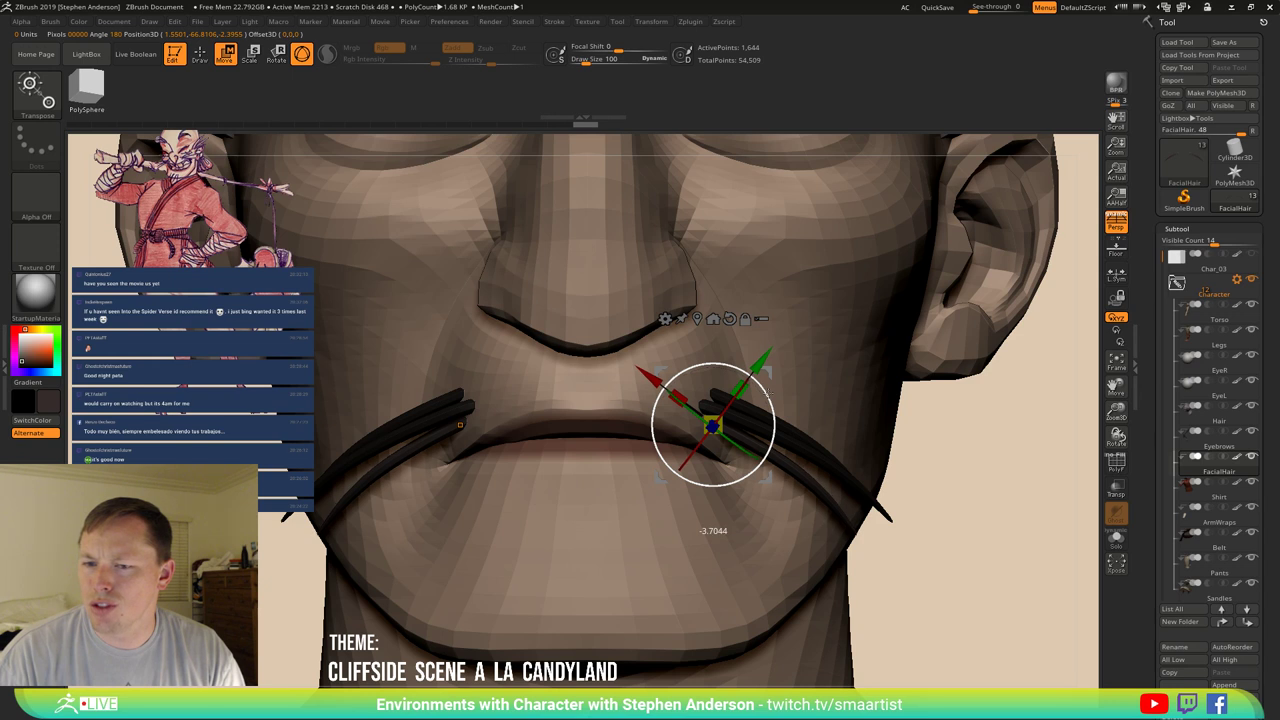
drag(1000, 420, 746, 429)
drag(880, 400, 1037, 373)
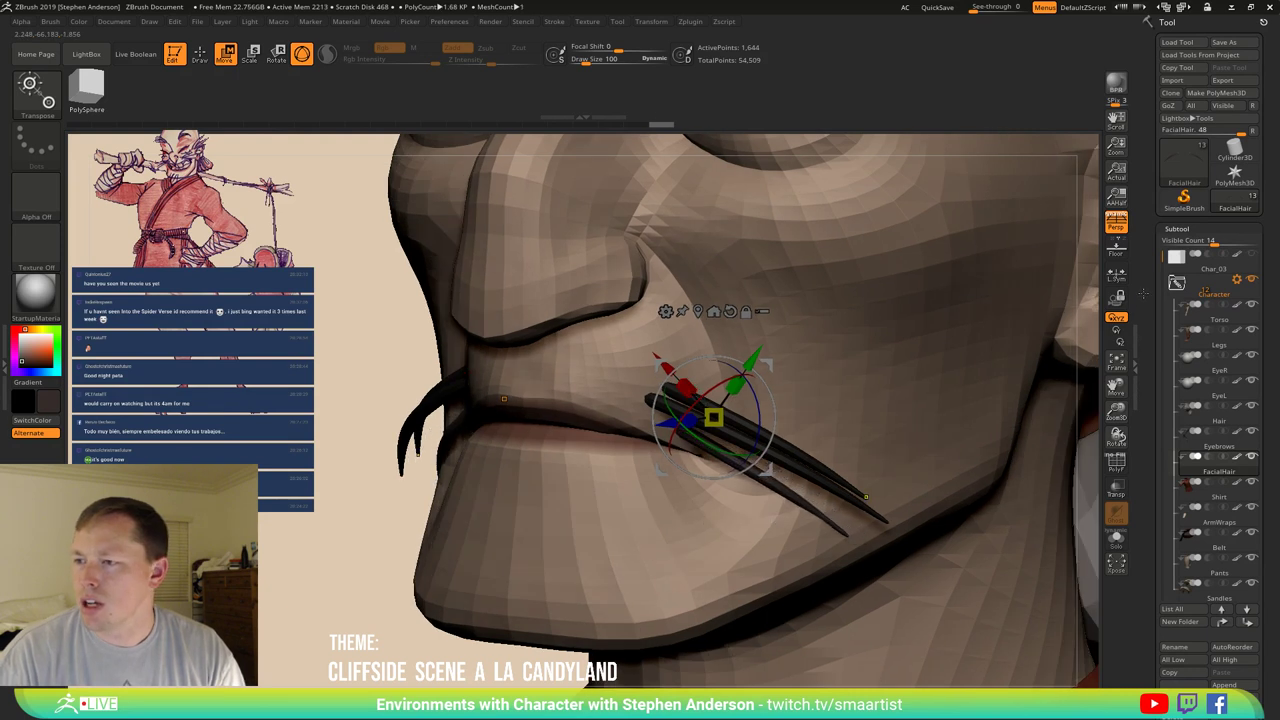
click(1116, 272)
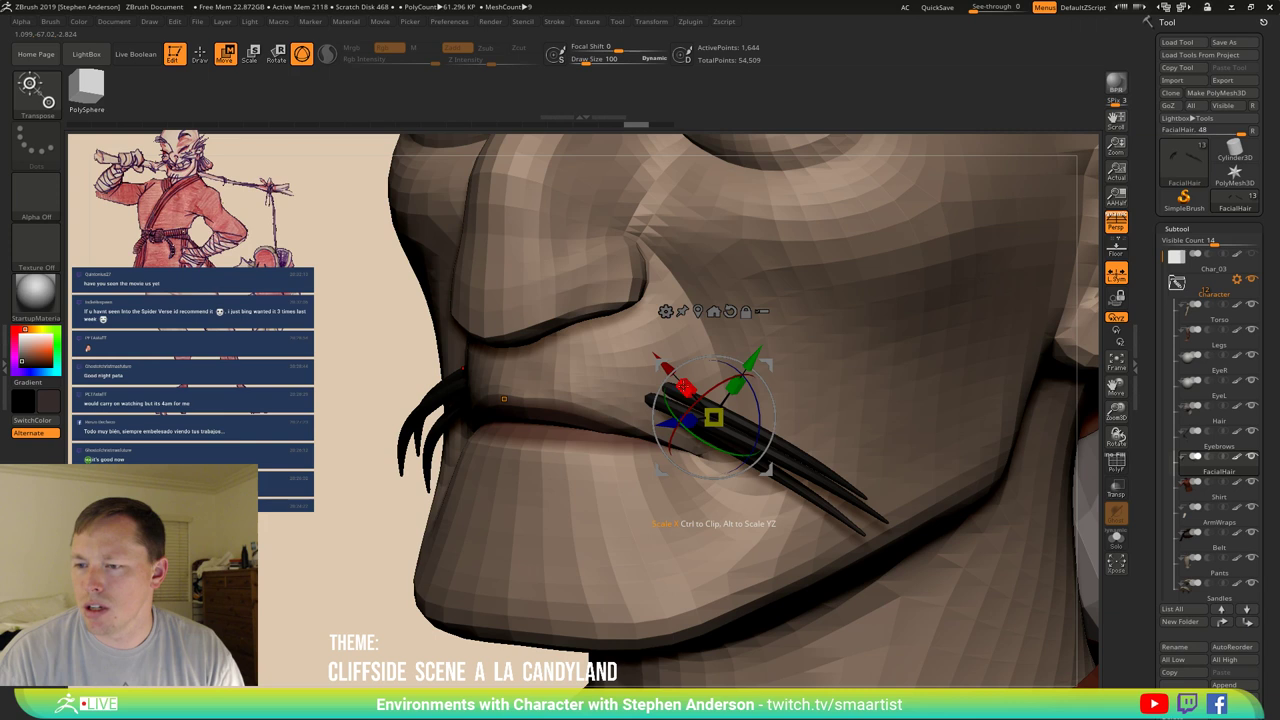
drag(685, 389, 690, 393)
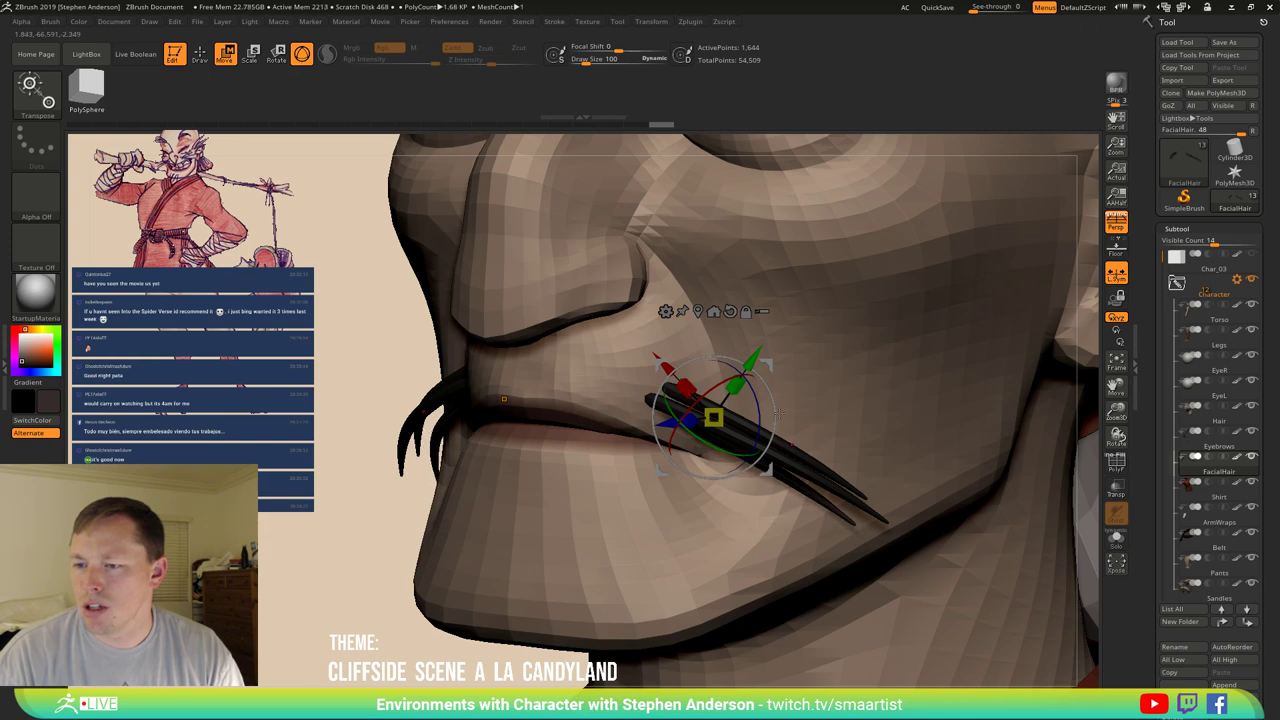
right_drag(778, 410, 968, 414)
Enlarge the Move brush and pull the cheek strands into a new drooping curve.
key(b)
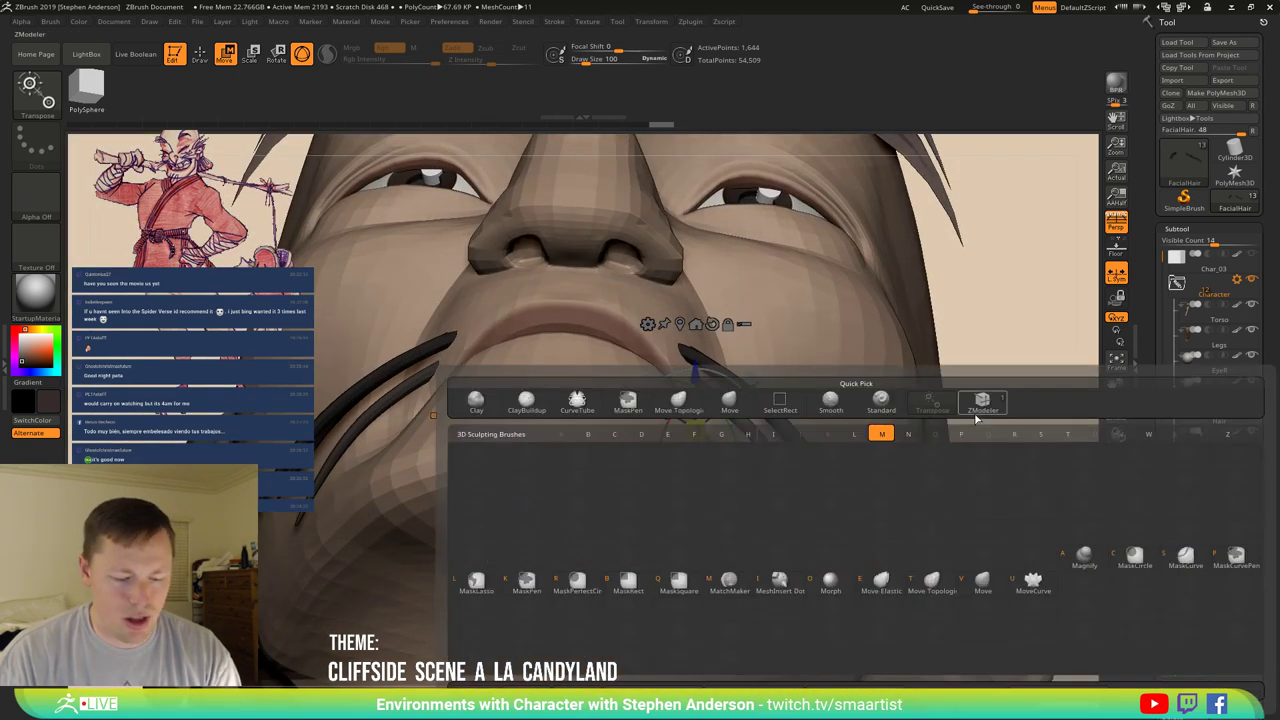
key(m)
key(v)
drag(797, 495, 819, 500)
drag(800, 455, 768, 413)
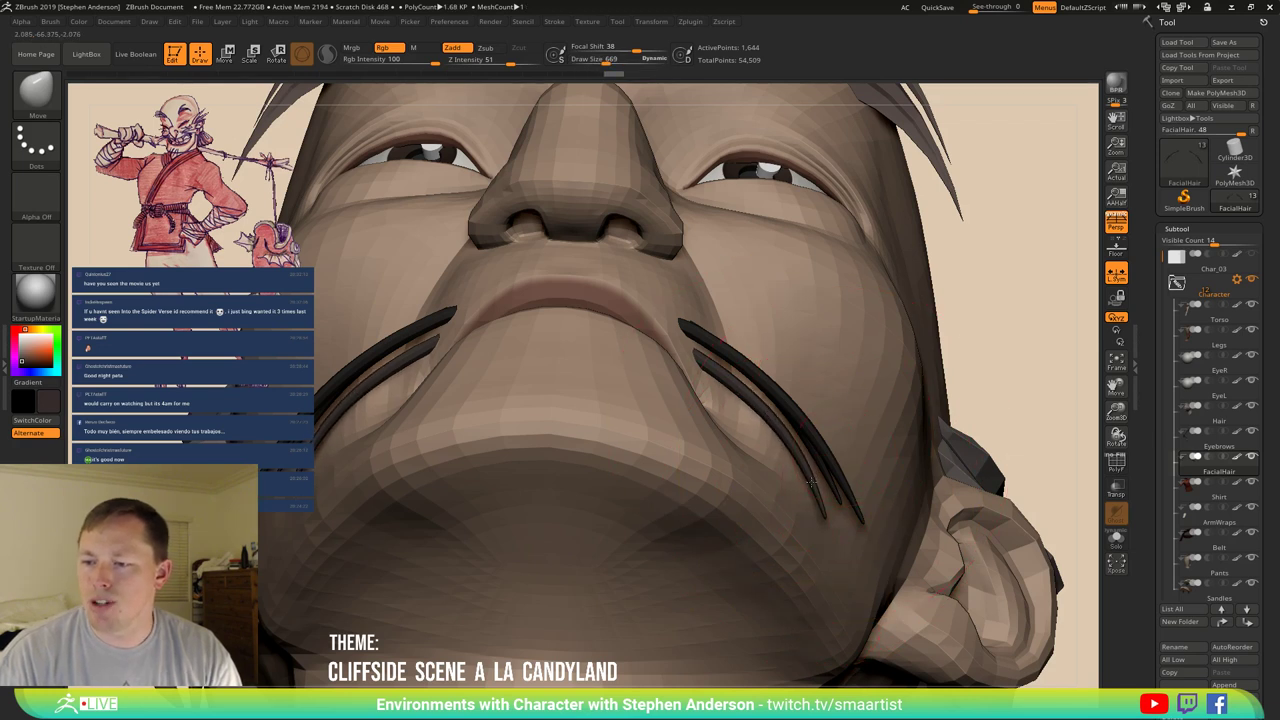
mouse_move(816, 496)
right_down()
mouse_move(750, 505)
mouse_move(817, 518)
right_up()
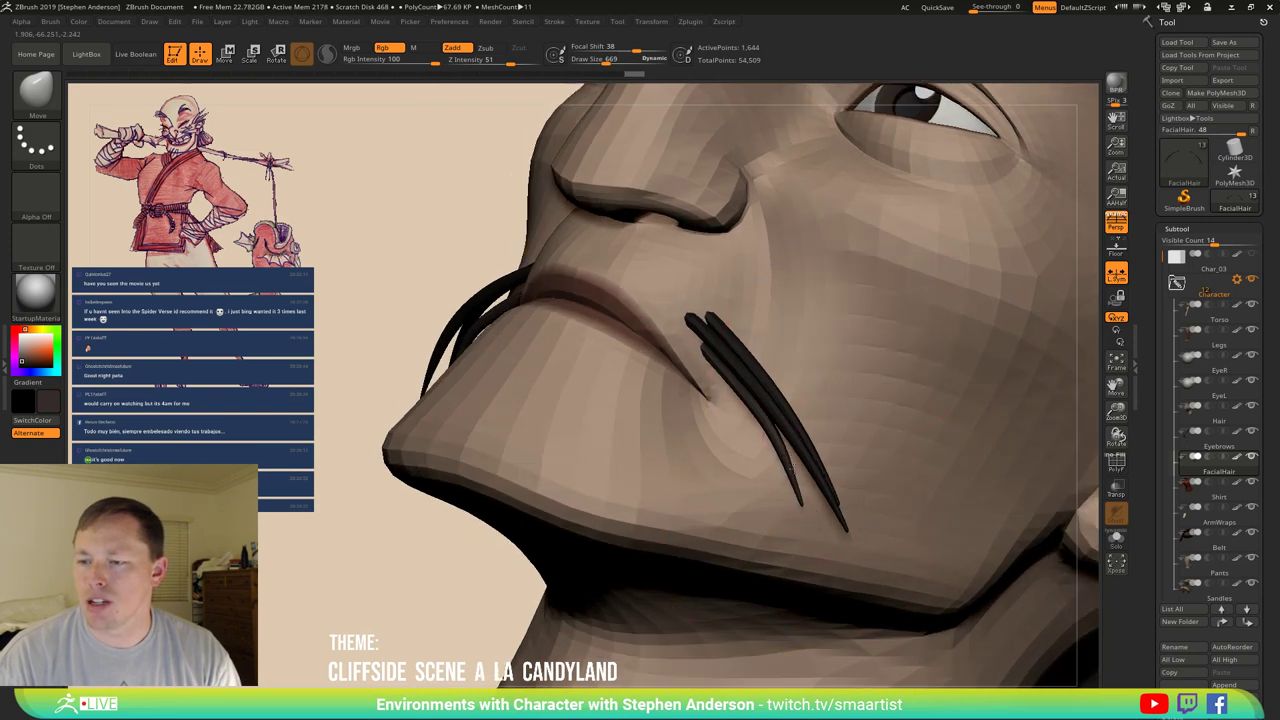
mouse_move(815, 480)
right_down()
mouse_move(362, 346)
mouse_move(423, 294)
right_up()
key(ctrl)
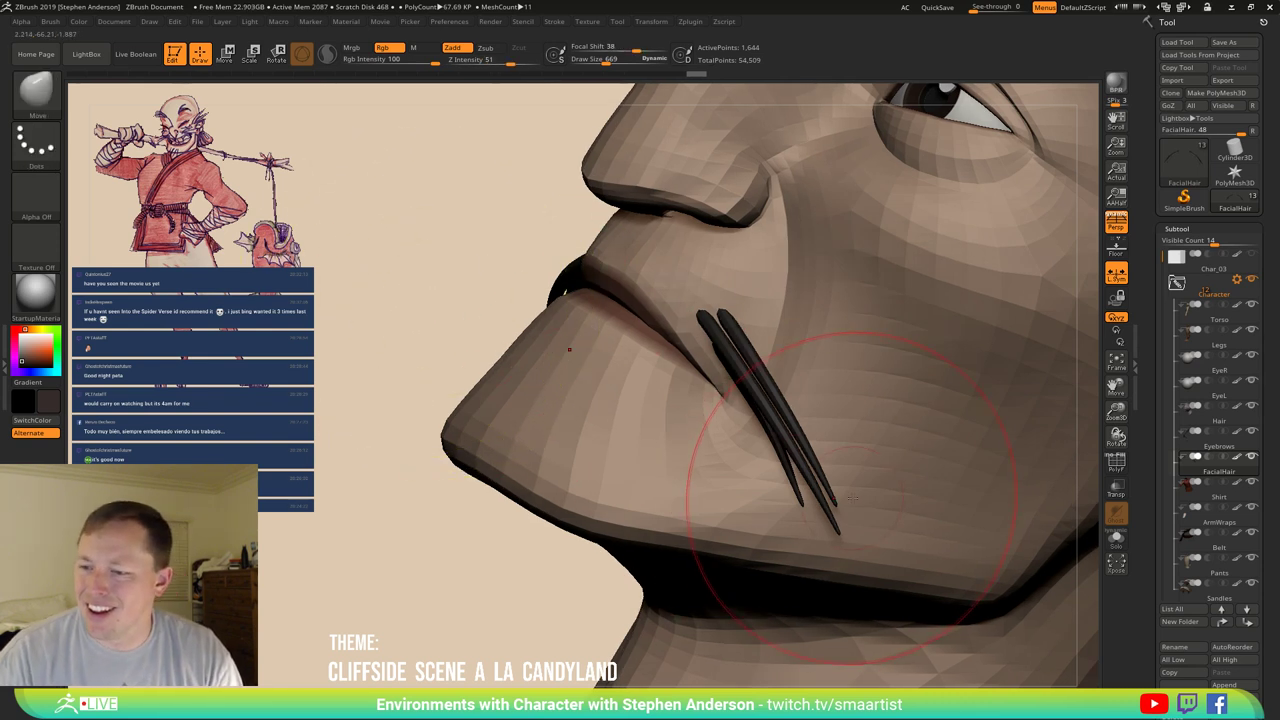
right_drag(850, 509, 851, 509)
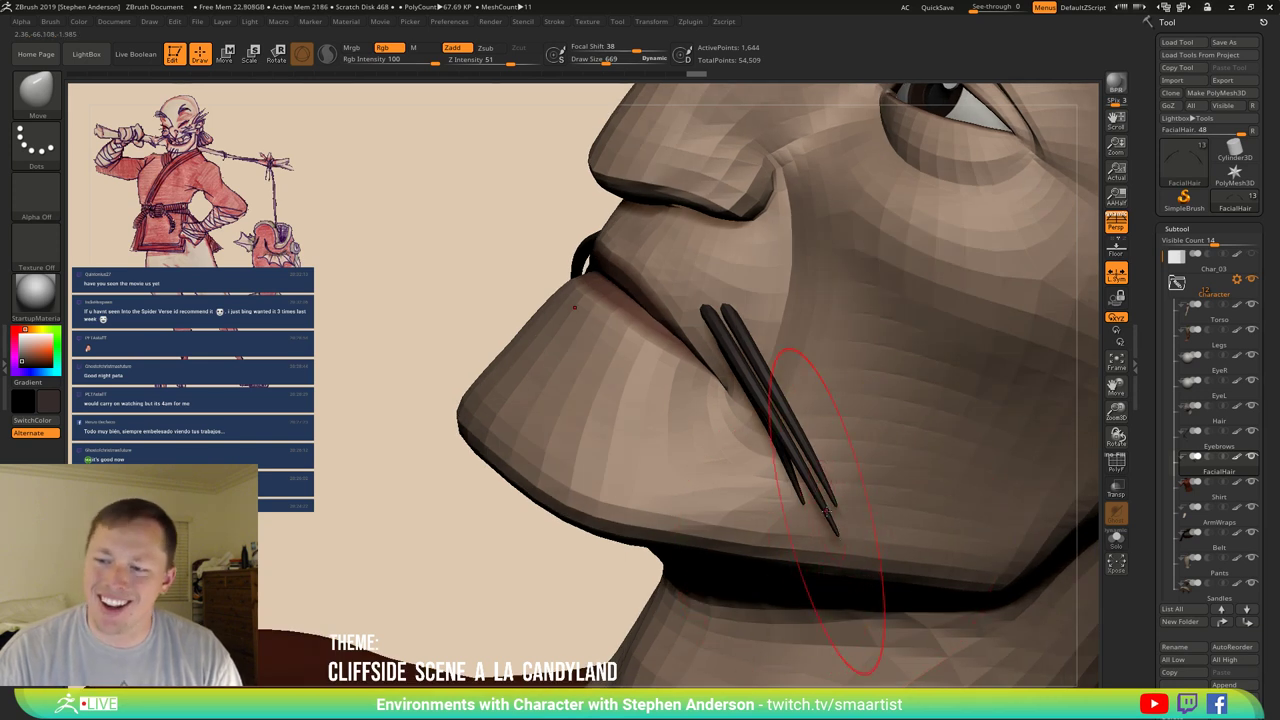
right_drag(836, 530, 790, 418)
Bend the strand tips left and down and smooth the hanging strands into clean curves.
key(b)
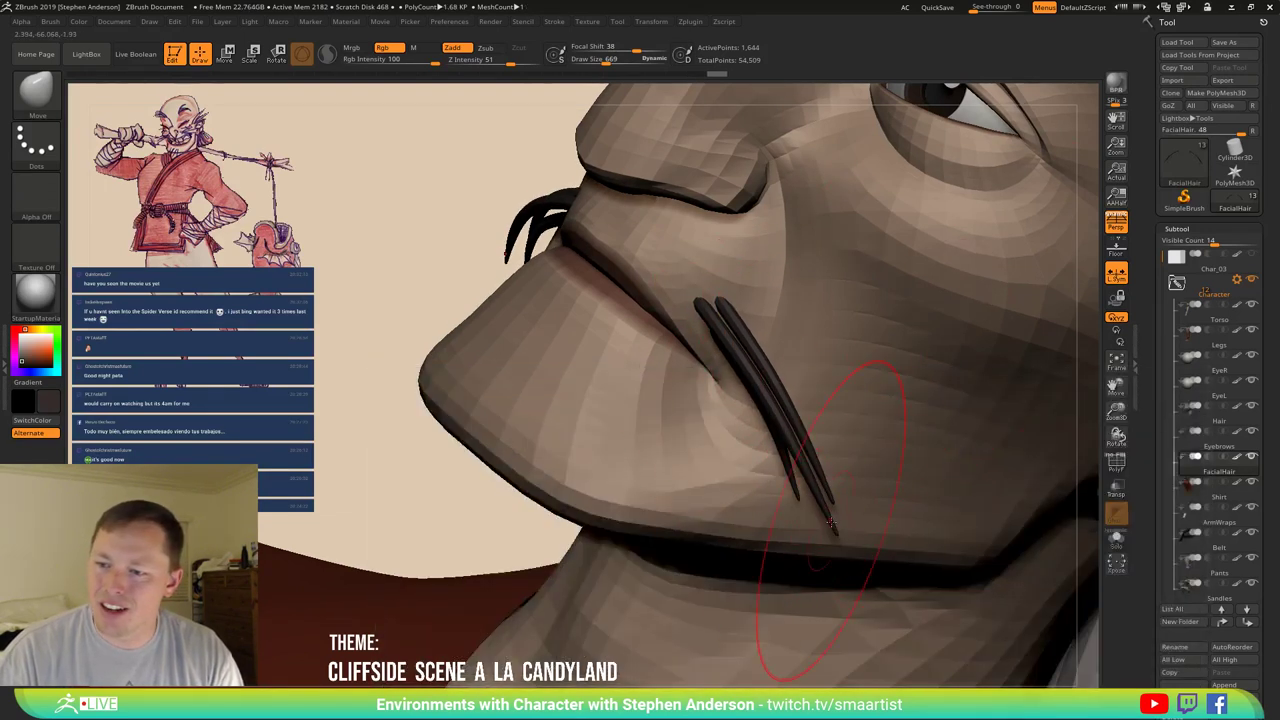
mouse_move(835, 537)
mouse_down()
mouse_move(797, 540)
mouse_move(812, 545)
mouse_move(822, 501)
mouse_move(843, 497)
mouse_up()
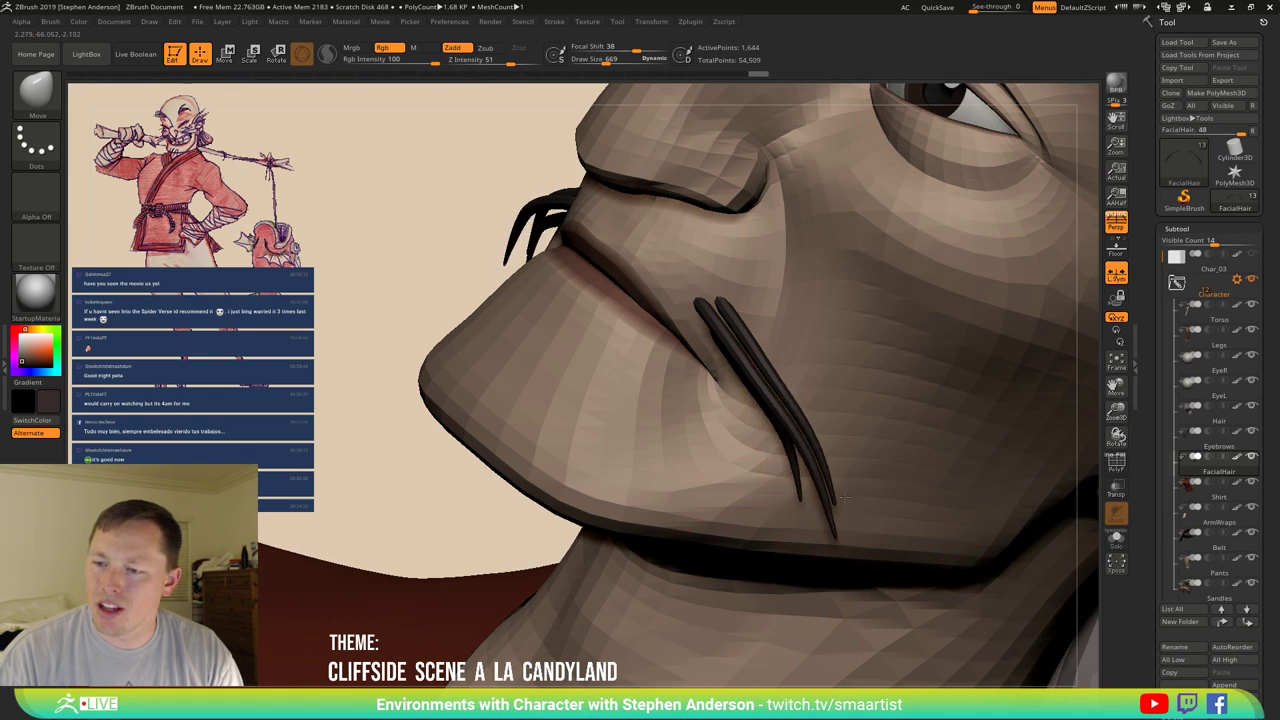
drag(780, 522, 808, 542)
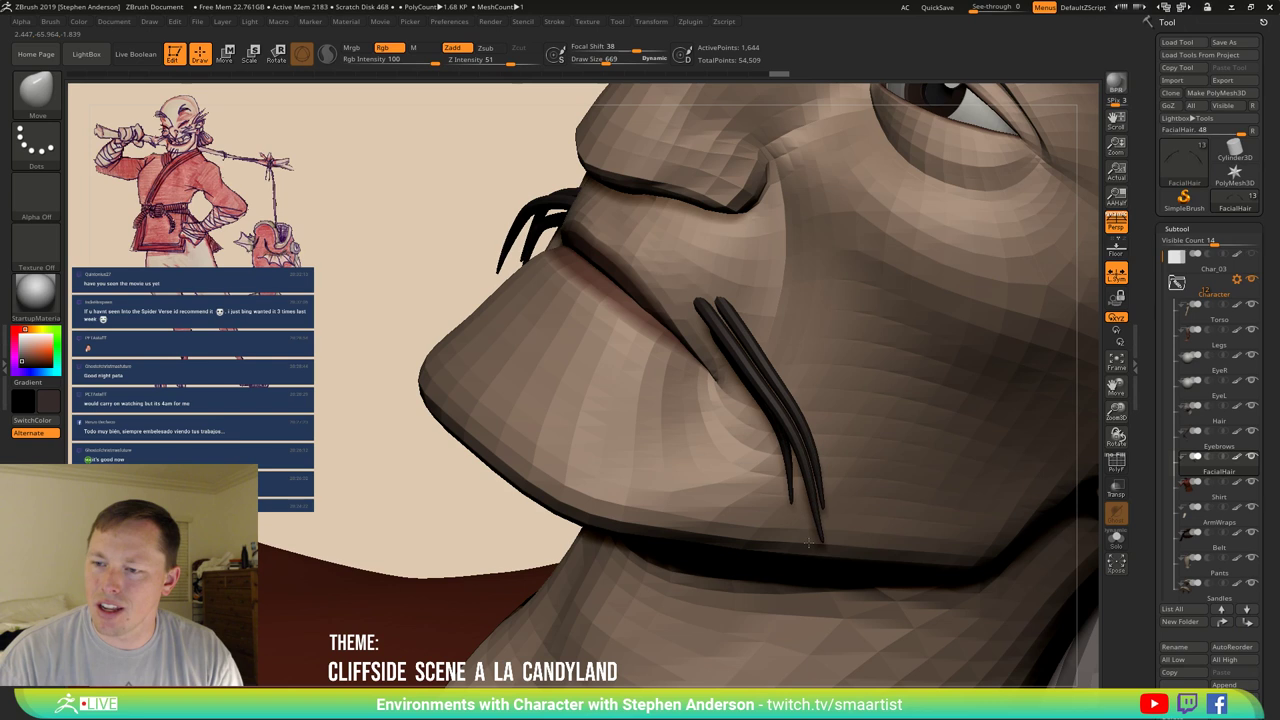
drag(807, 454, 785, 410)
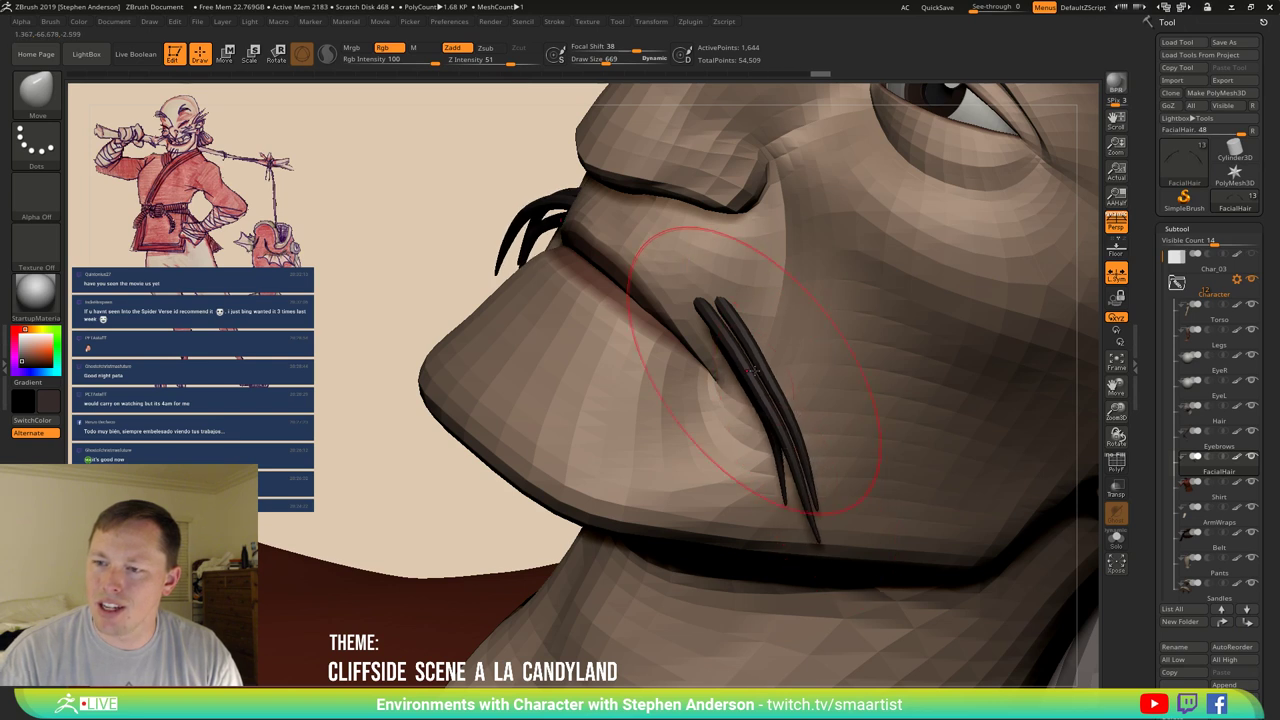
mouse_move(735, 345)
mouse_down()
mouse_move(776, 395)
mouse_move(782, 438)
mouse_up()
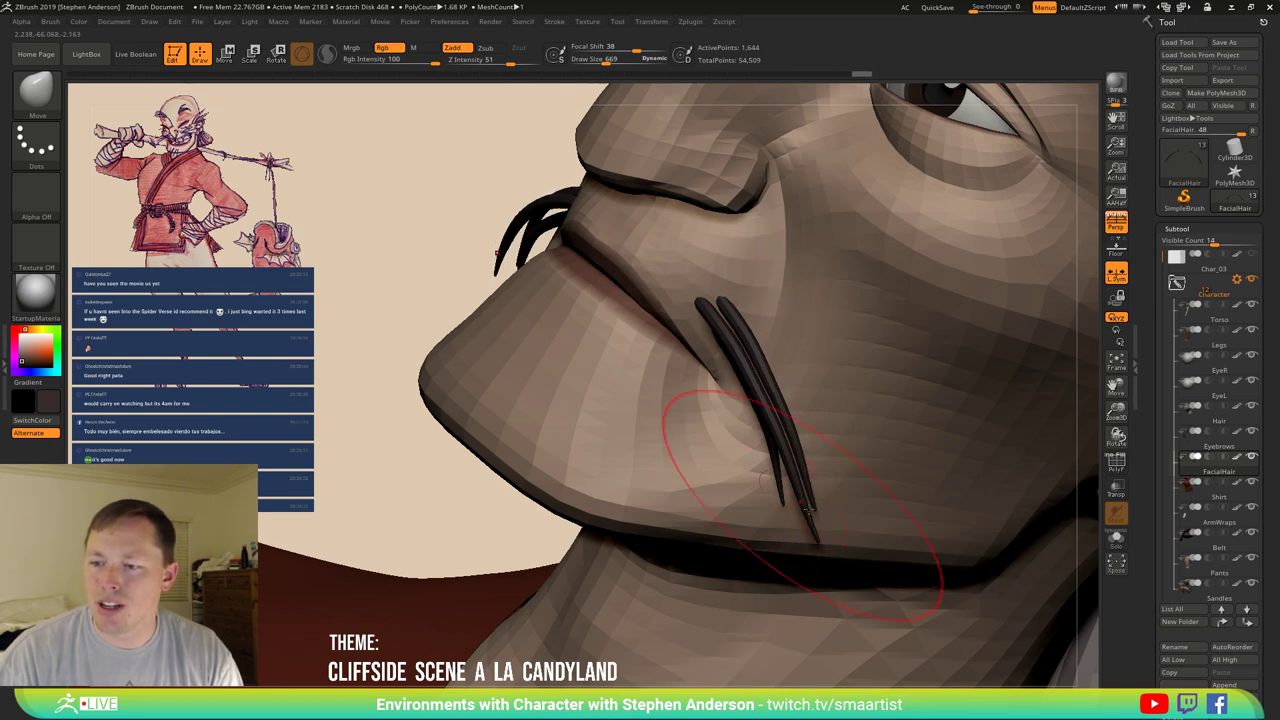
key(s)
drag(818, 536, 815, 537)
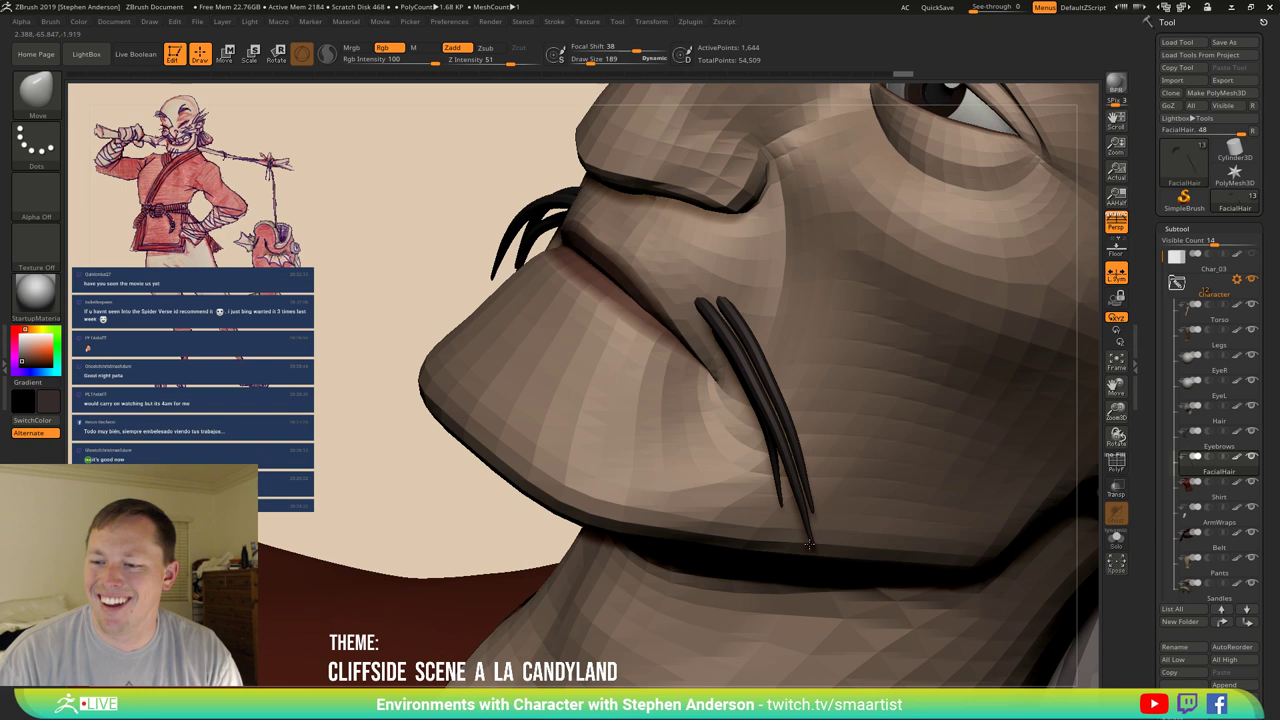
Zoom out to the whole head and centre the Transpose gizmo on the mustache strands.
alt+drag(808, 537, 838, 499)
drag(957, 509, 947, 518)
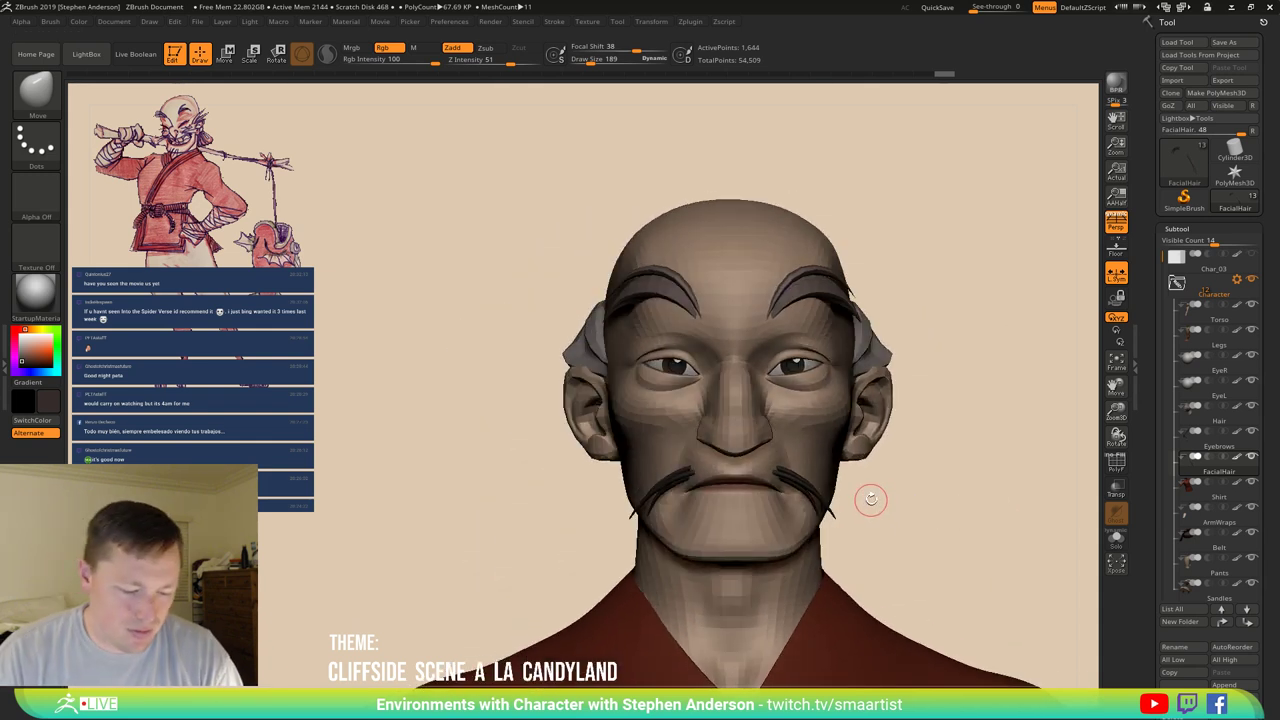
drag(859, 514, 818, 568)
key(w)
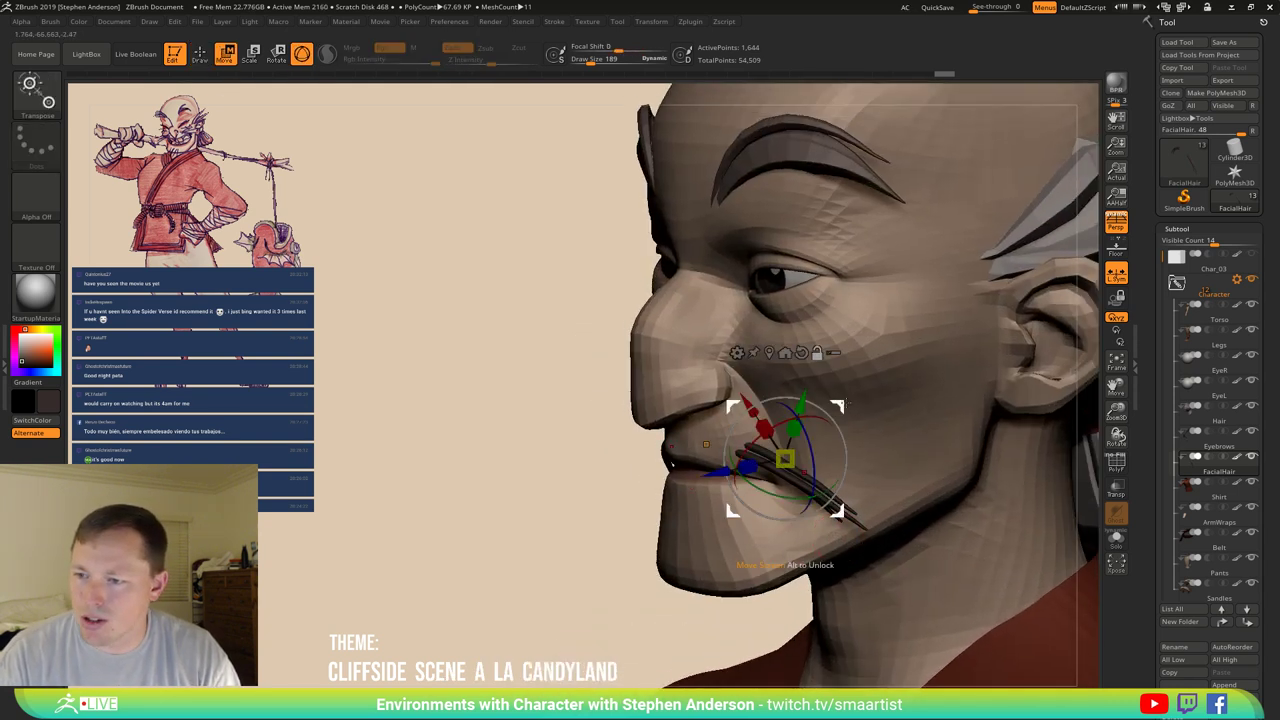
click(953, 383)
click(818, 494)
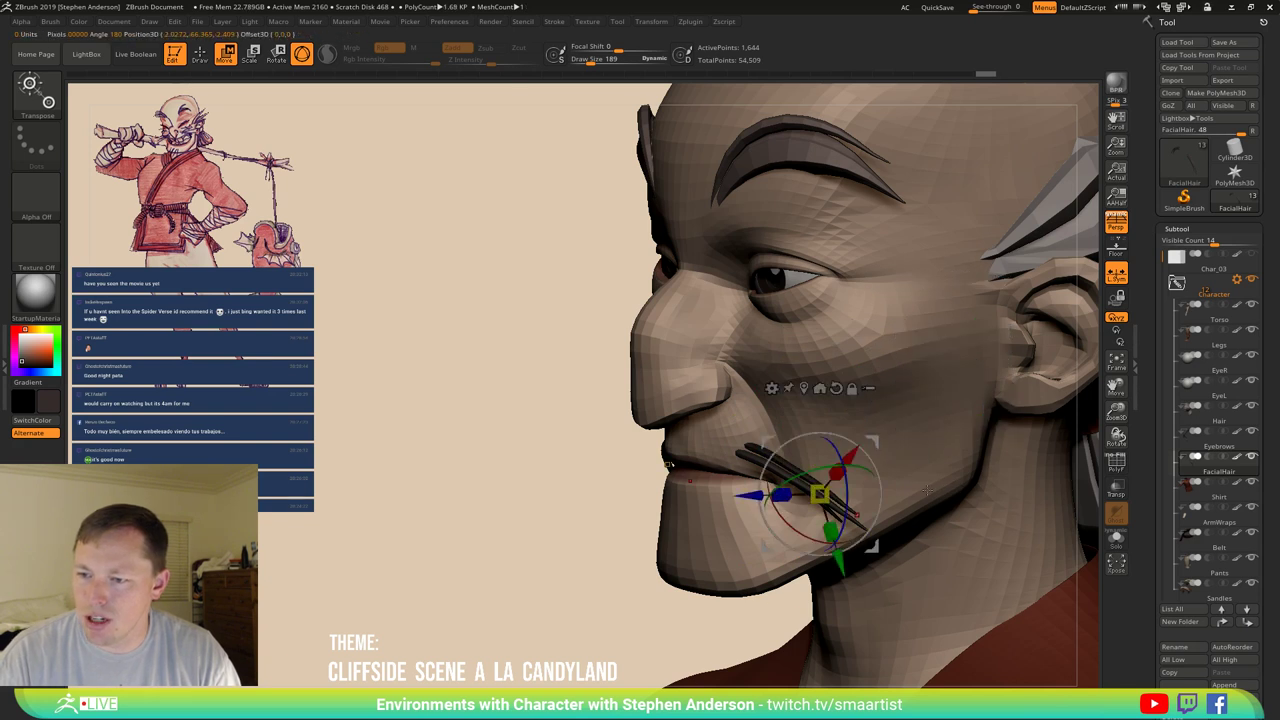
right_drag(927, 490, 909, 476)
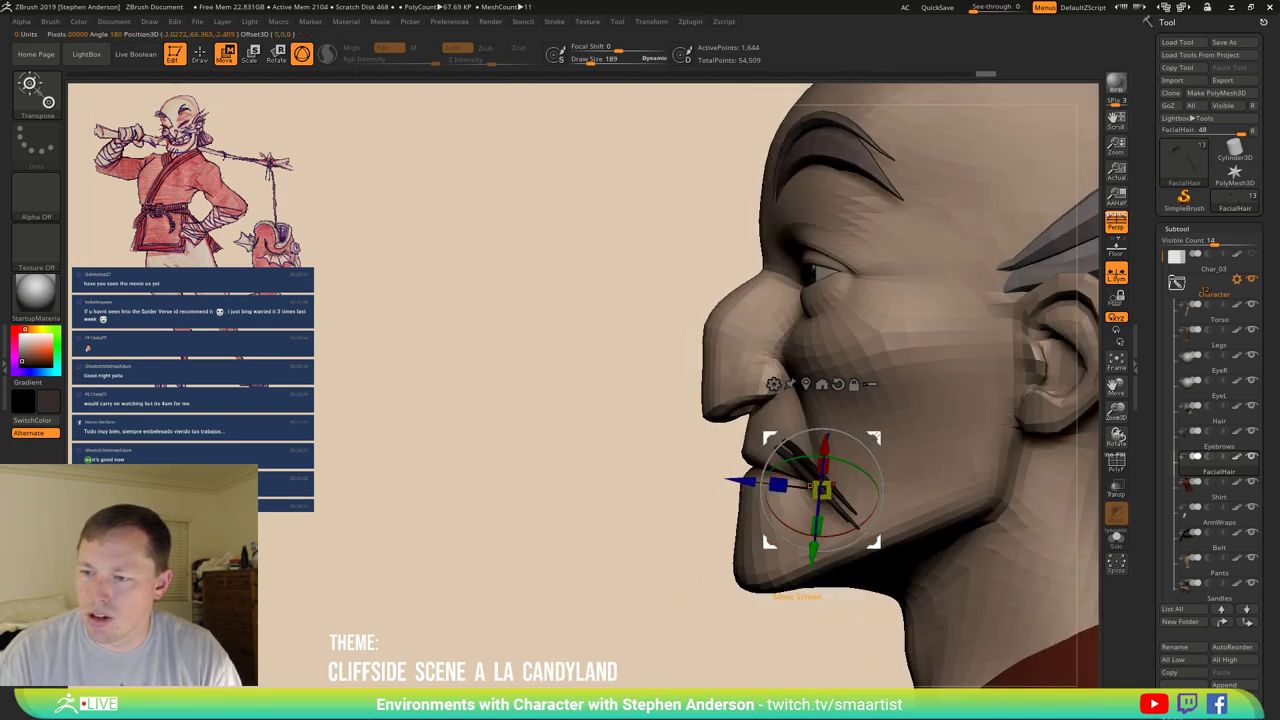
Rotate the copied strands vertical and raise them to hang from the chin centre below the lips.
drag(820, 490, 733, 522)
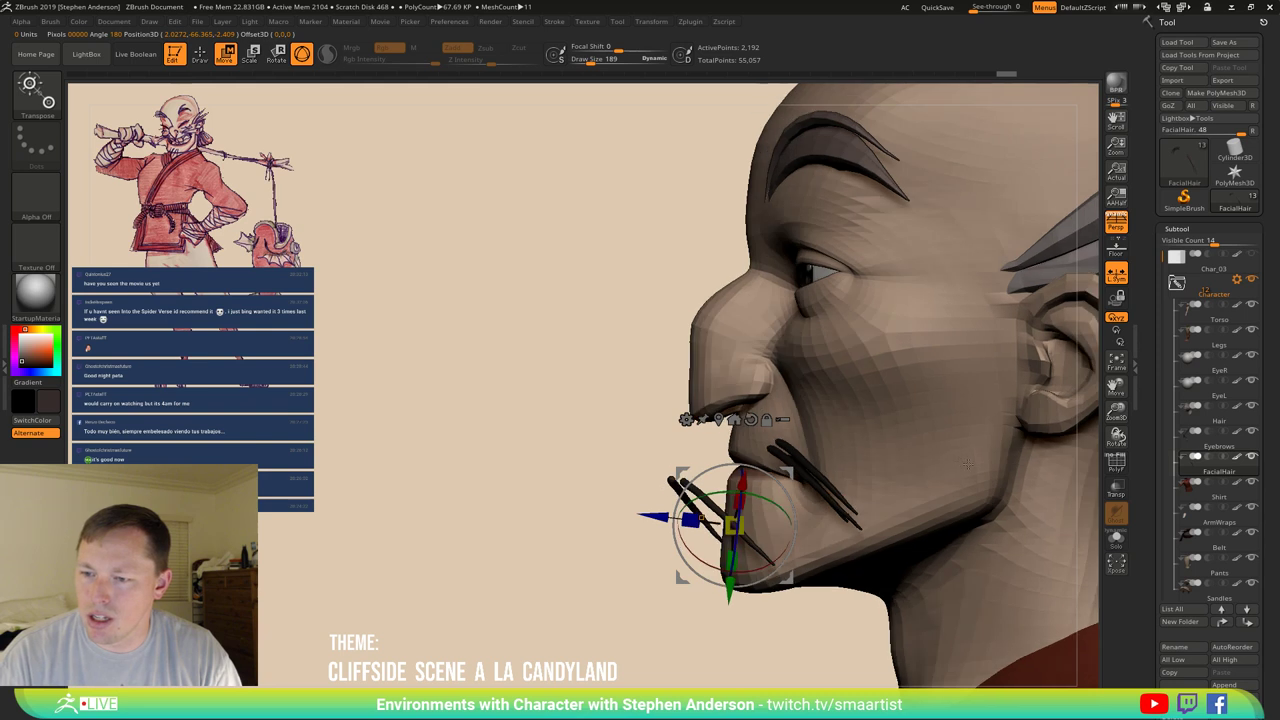
right_drag(968, 464, 930, 457)
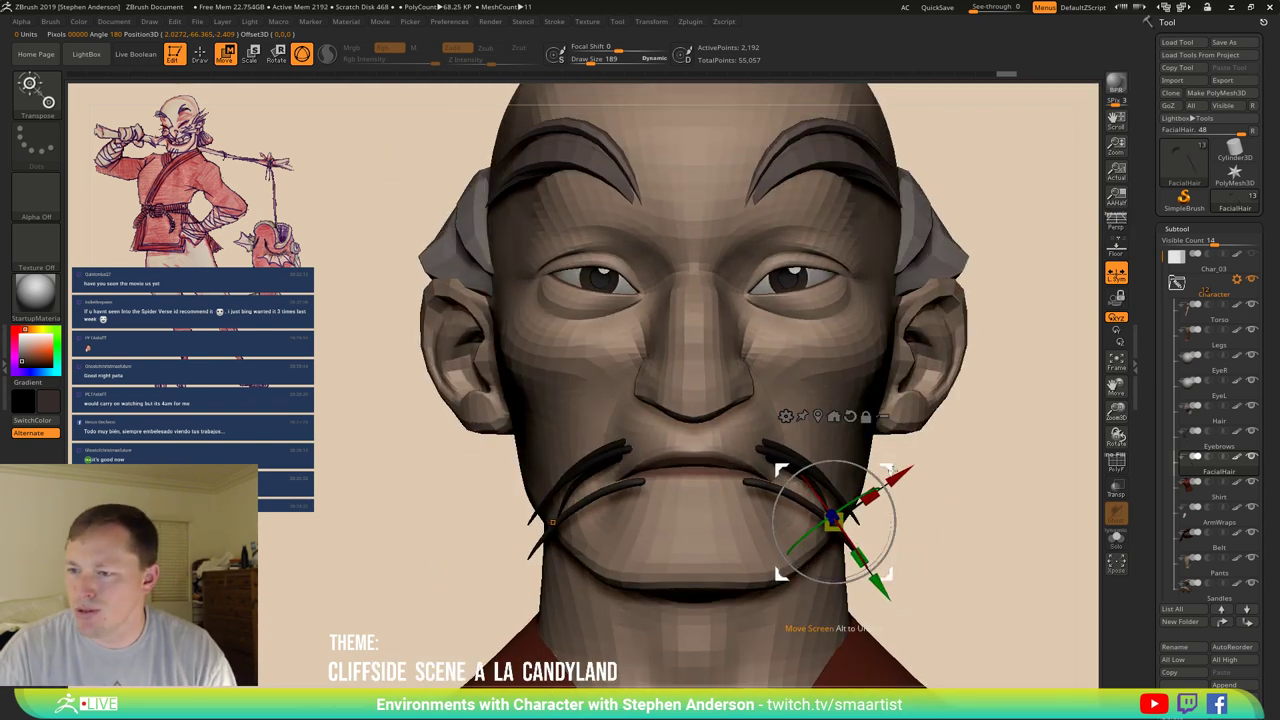
drag(893, 488, 716, 607)
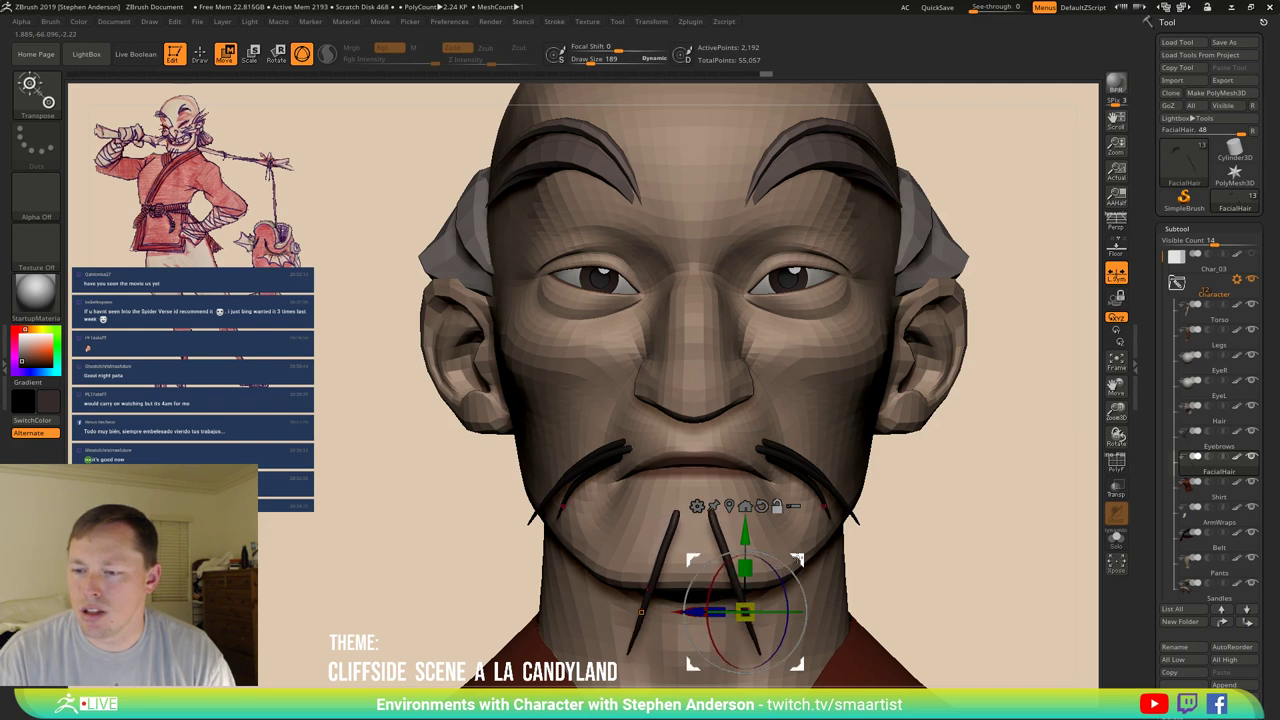
drag(745, 613, 718, 512)
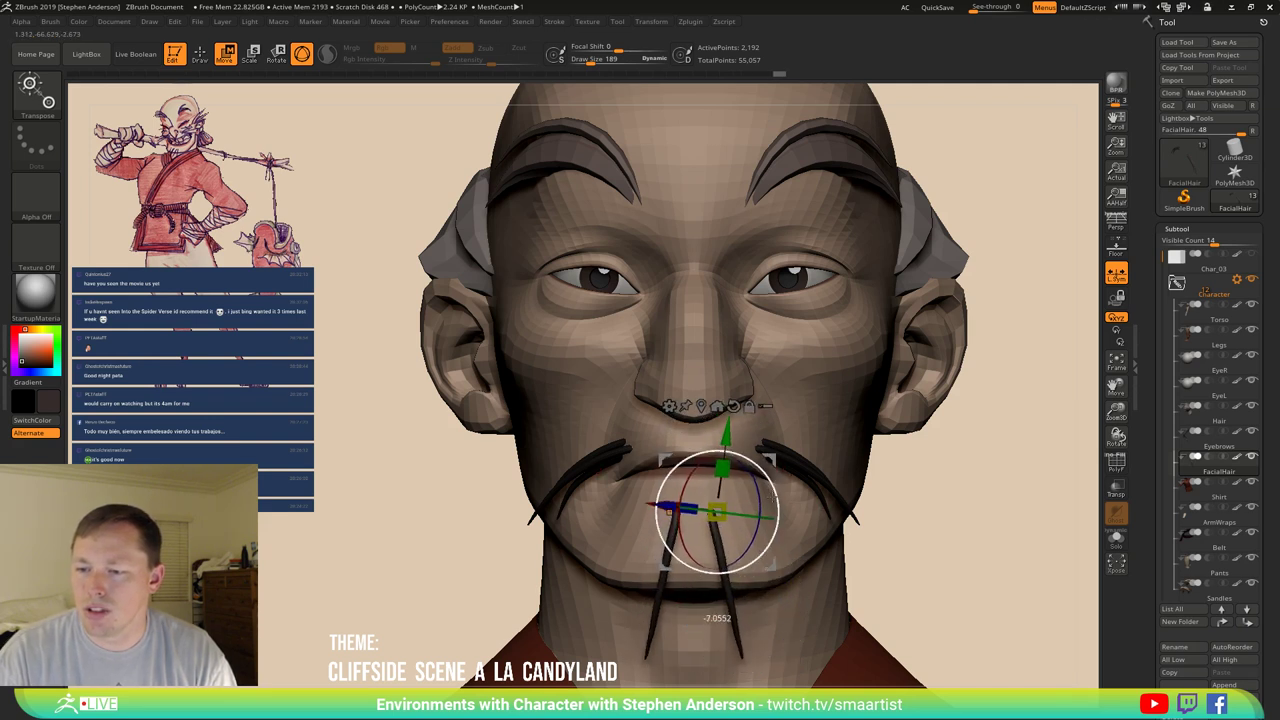
right_drag(835, 535, 776, 531)
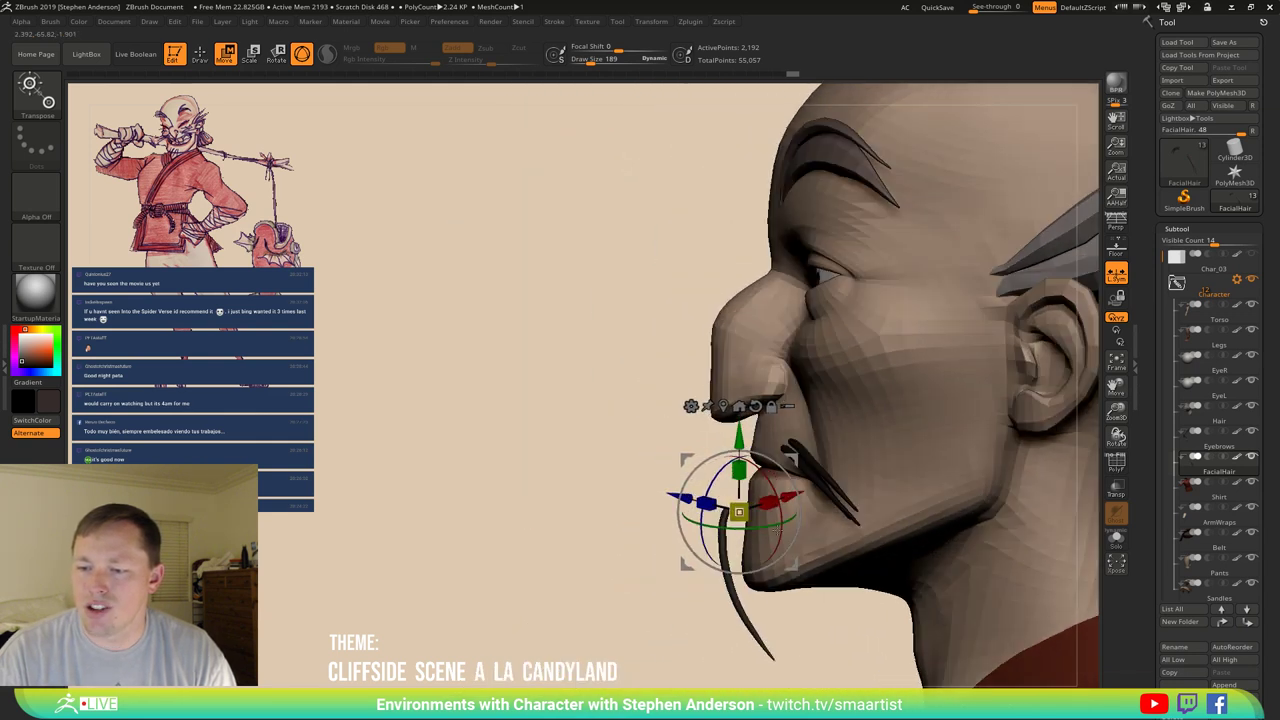
drag(736, 616, 738, 616)
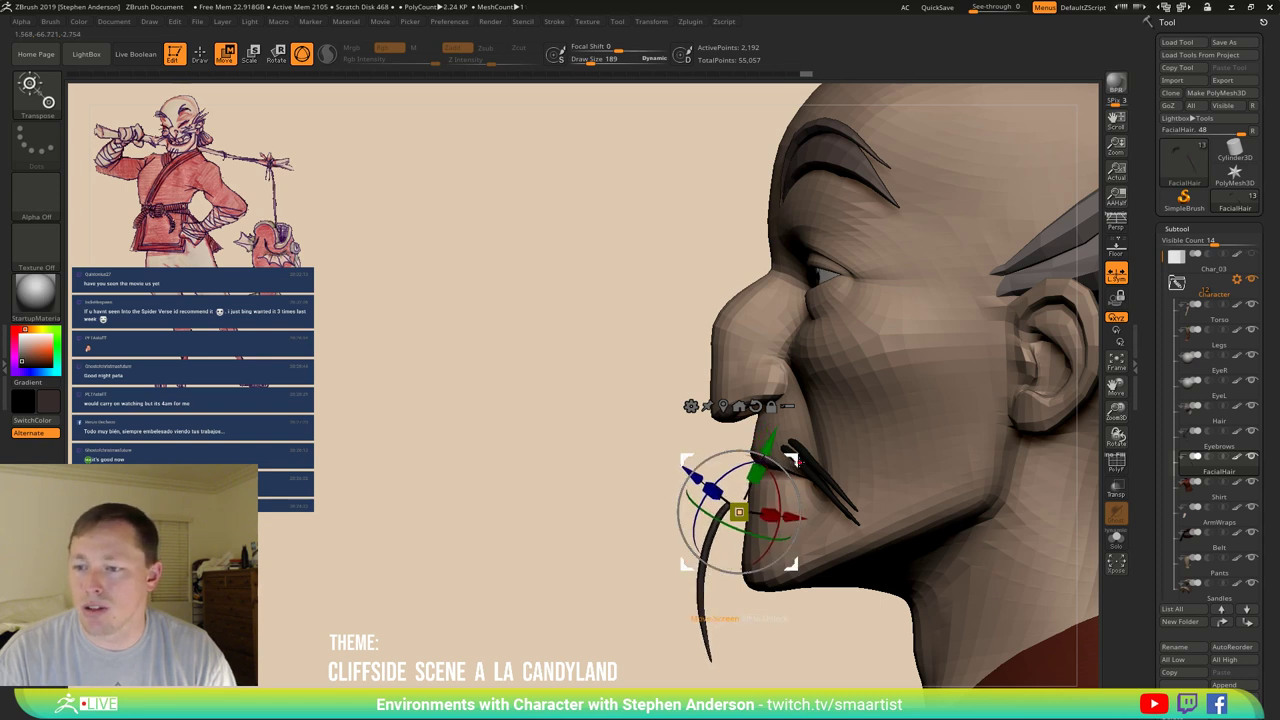
right_drag(905, 478, 963, 491)
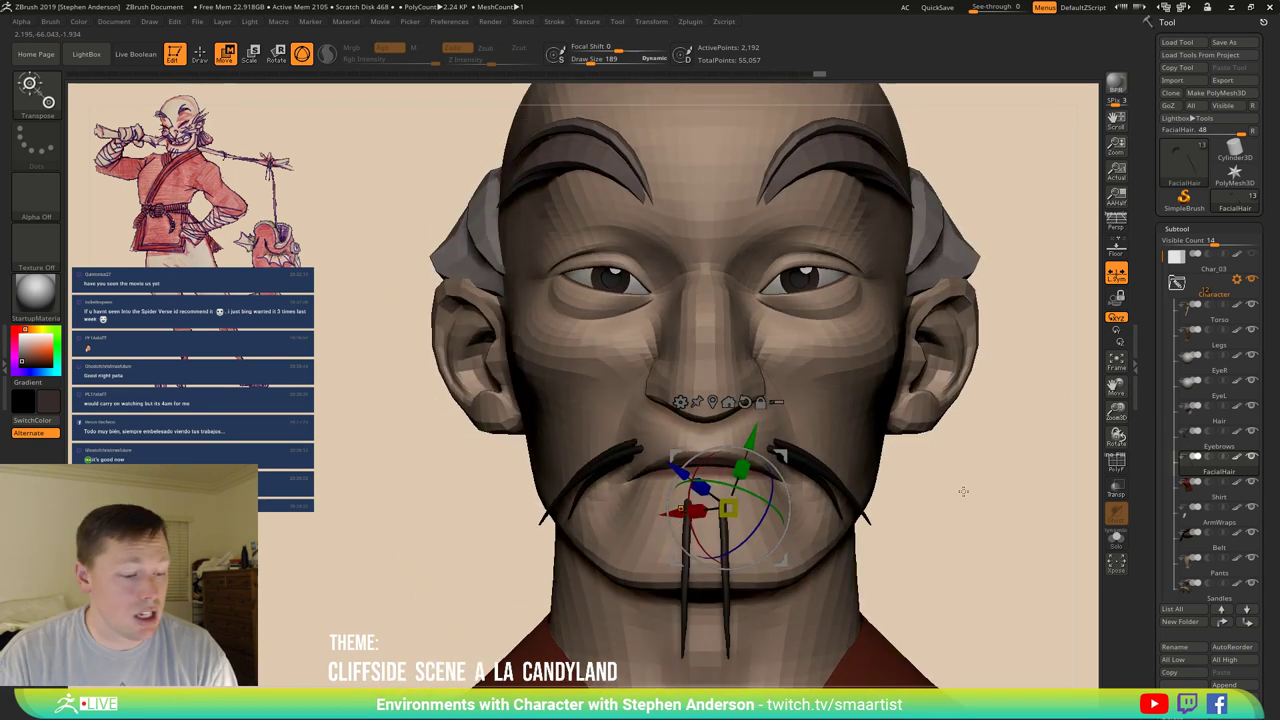
key(q)
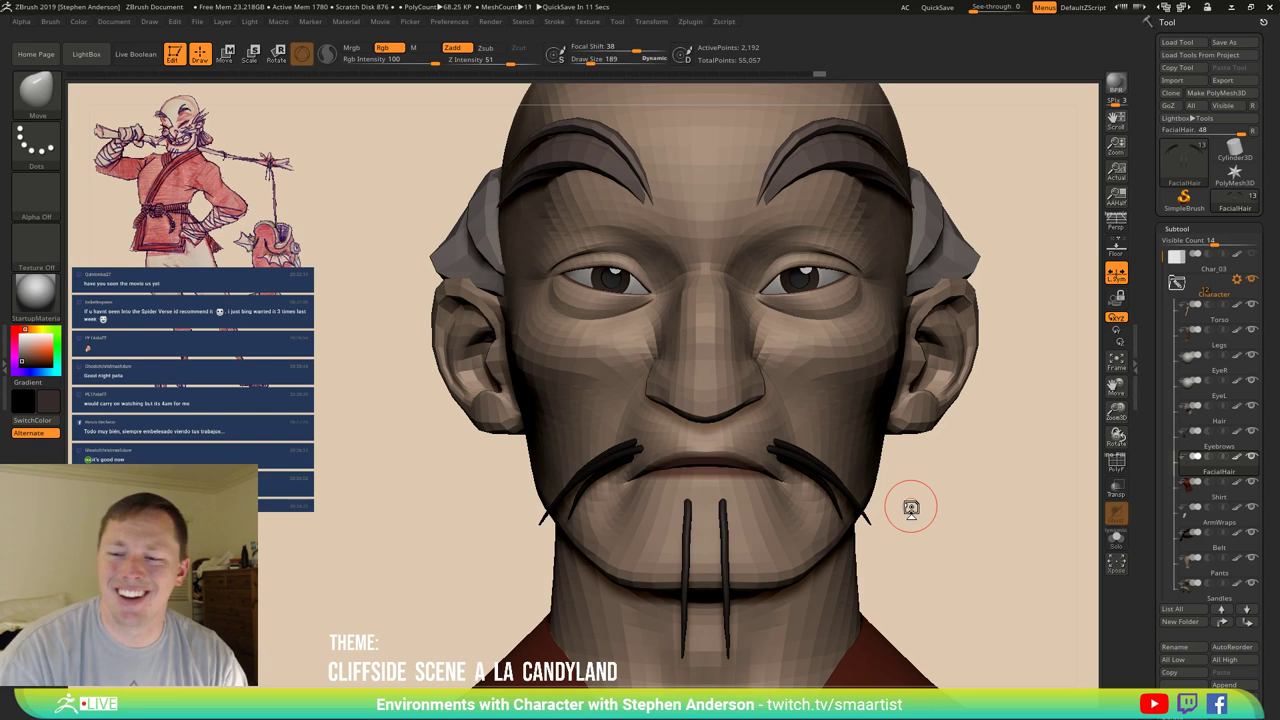
Move the Transpose pivot down the lower chin strand and return to a framed front view.
mouse_move(737, 526)
right_down()
mouse_move(660, 520)
mouse_move(697, 511)
right_up()
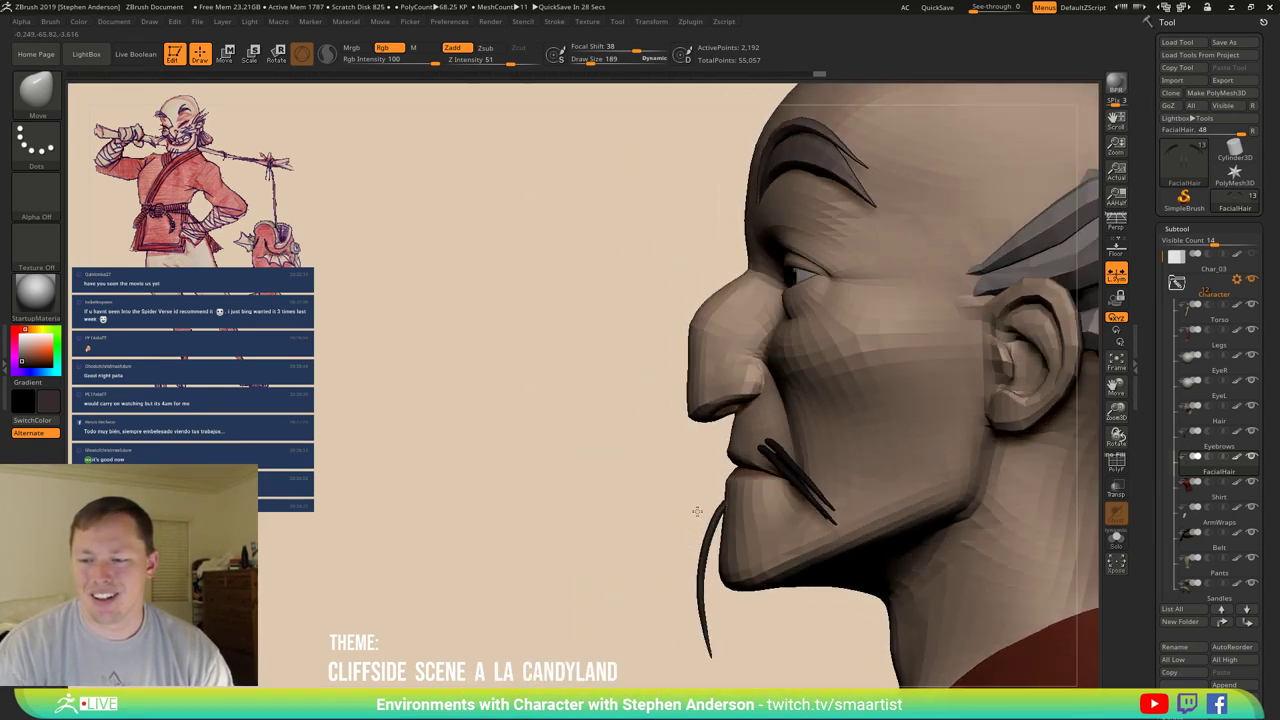
key(ctrl)
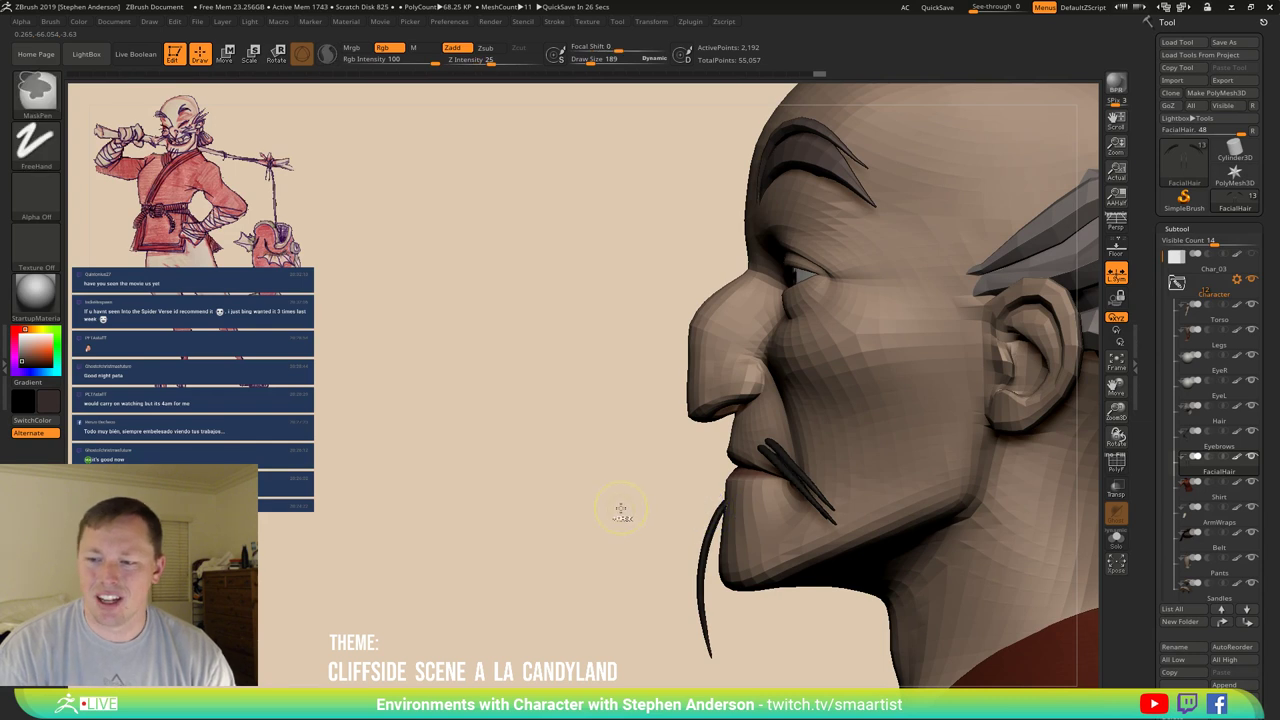
key(ctrl)
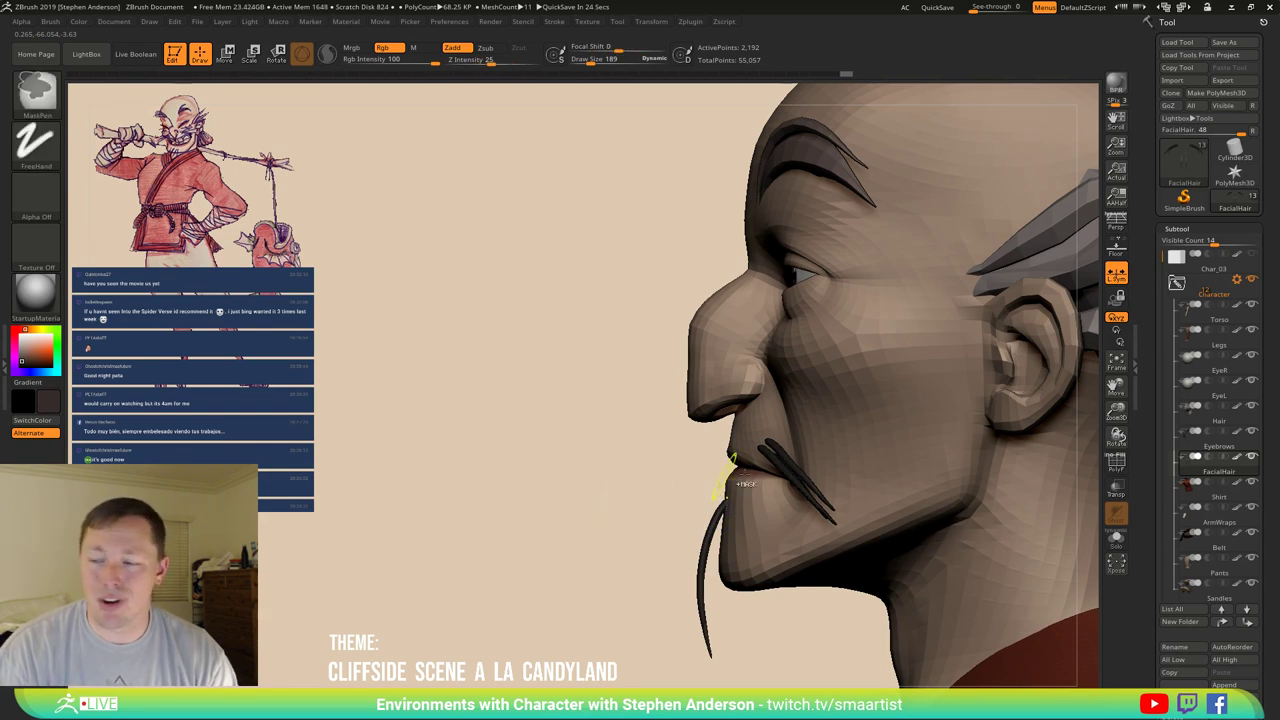
key(w)
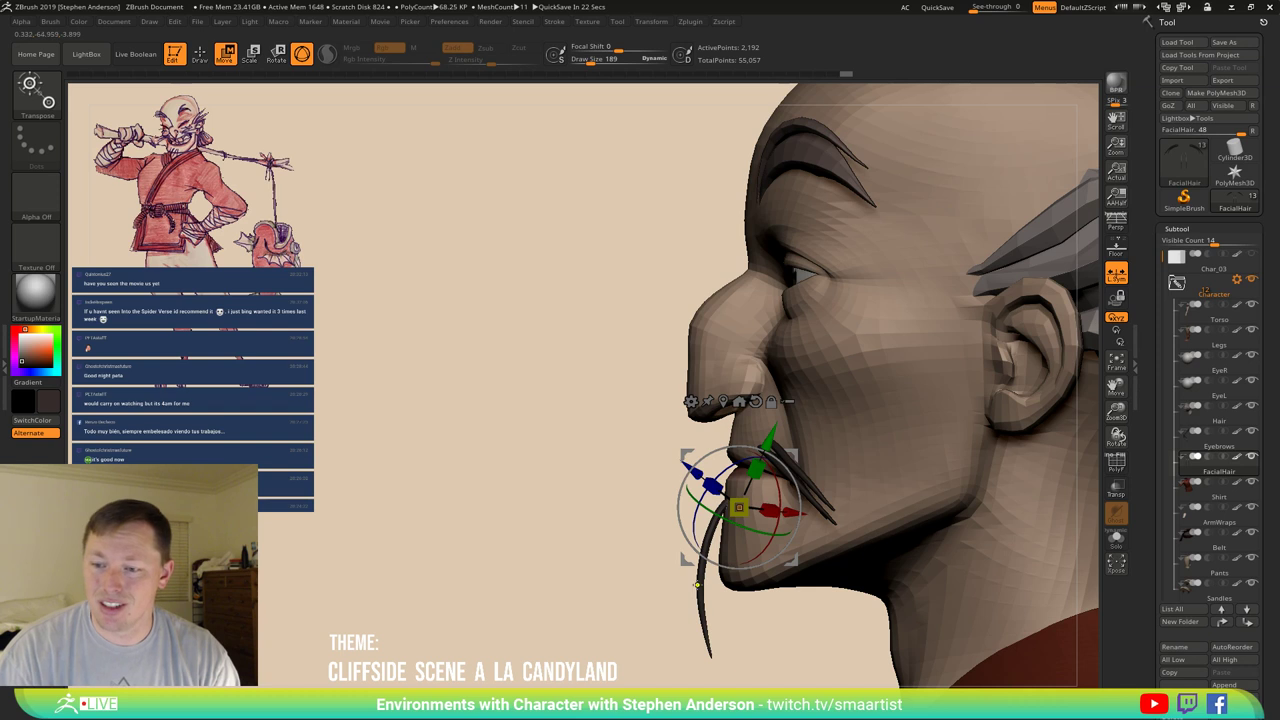
click(697, 584)
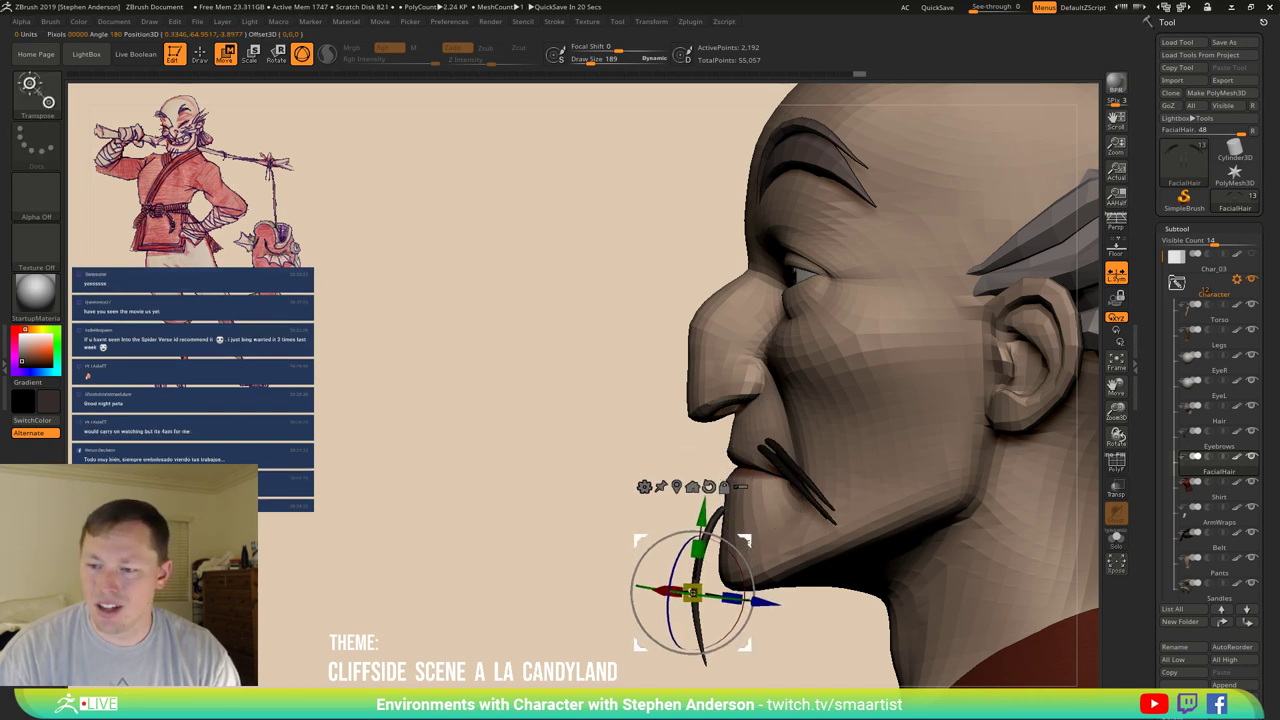
alt+drag(692, 592, 698, 614)
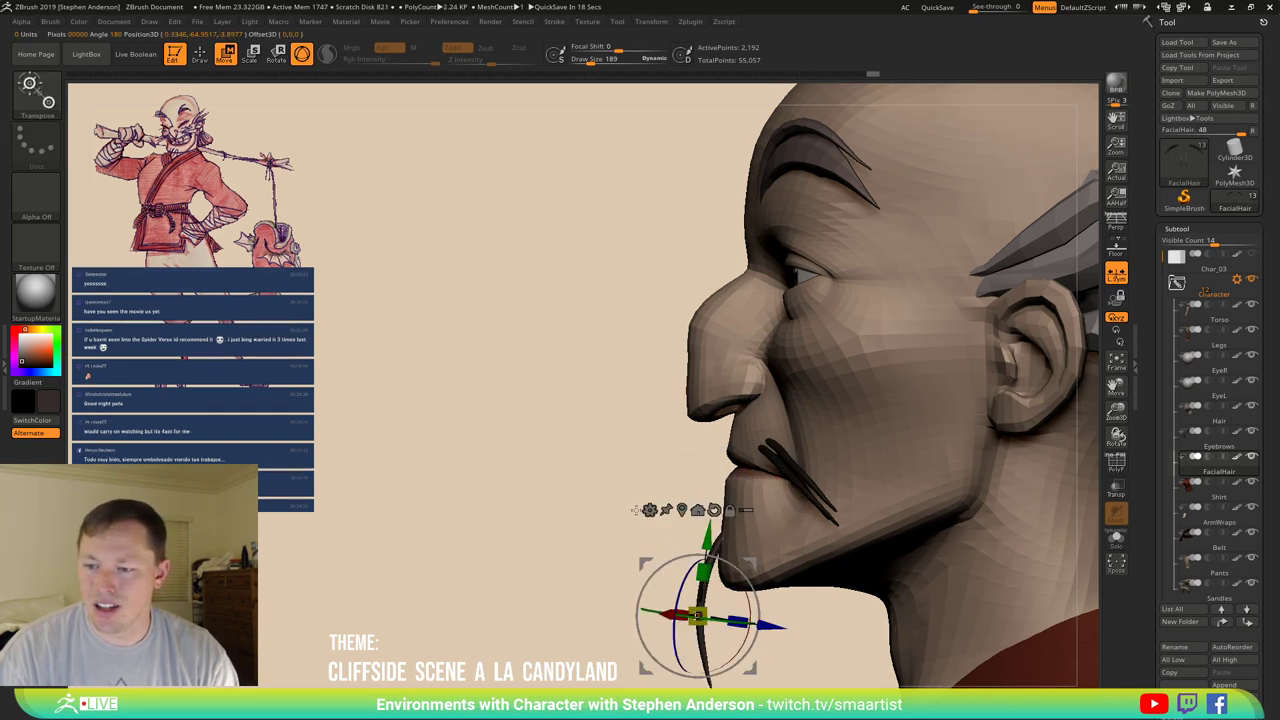
mouse_move(560, 450)
mouse_down()
mouse_move(790, 565)
mouse_move(764, 568)
mouse_up()
key(q)
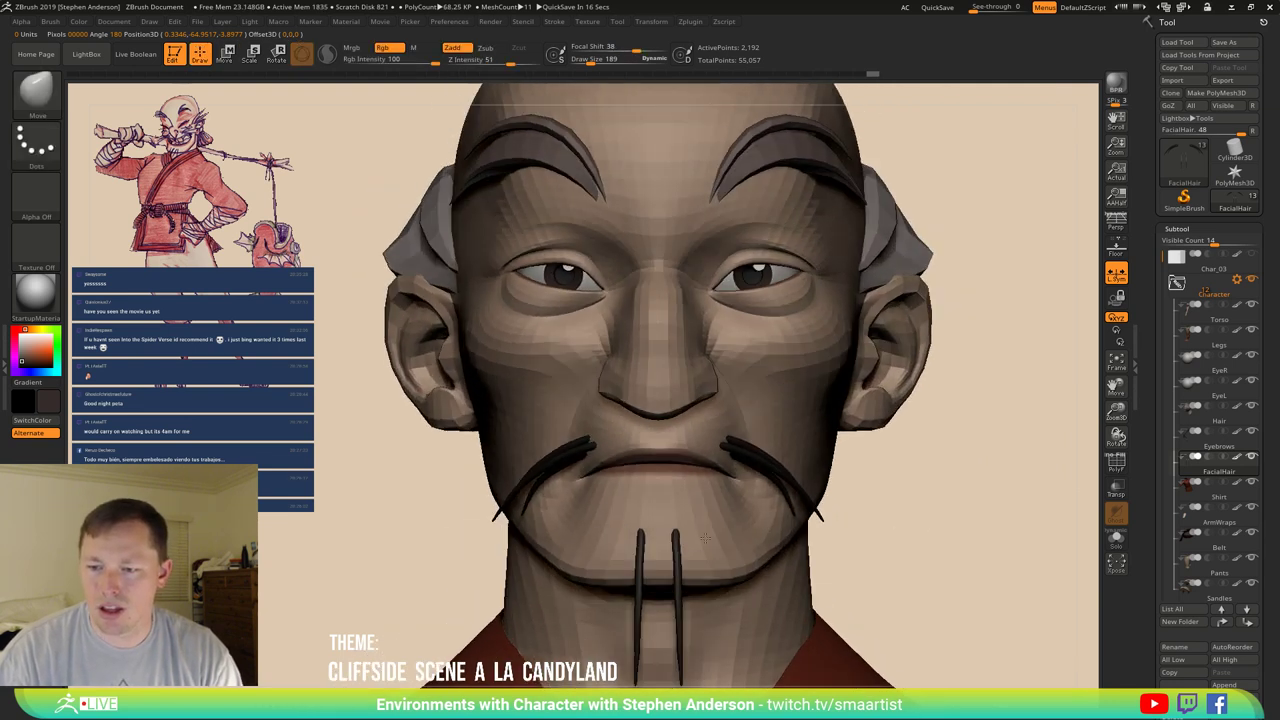
alt+right_drag(684, 521, 661, 542)
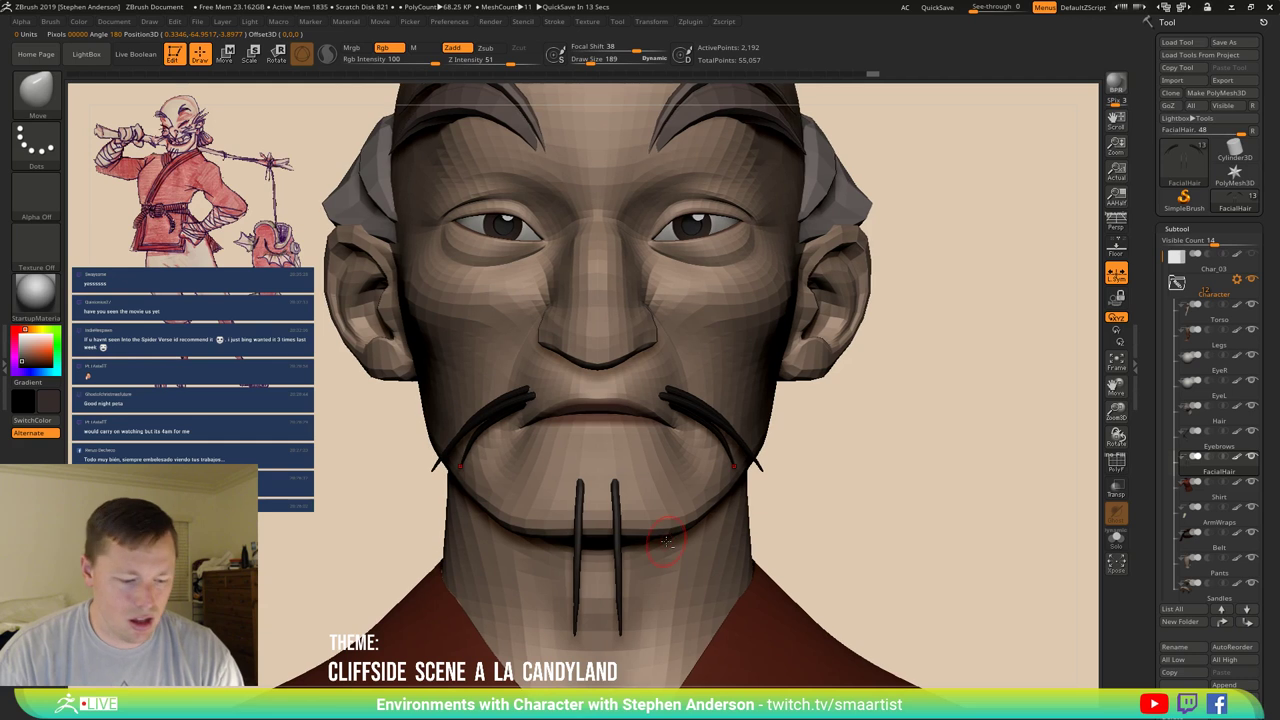
Switch to the Move Topological brush and raise its Draw Size from 843 to 1059.
key(b)
key(m)
key(t)
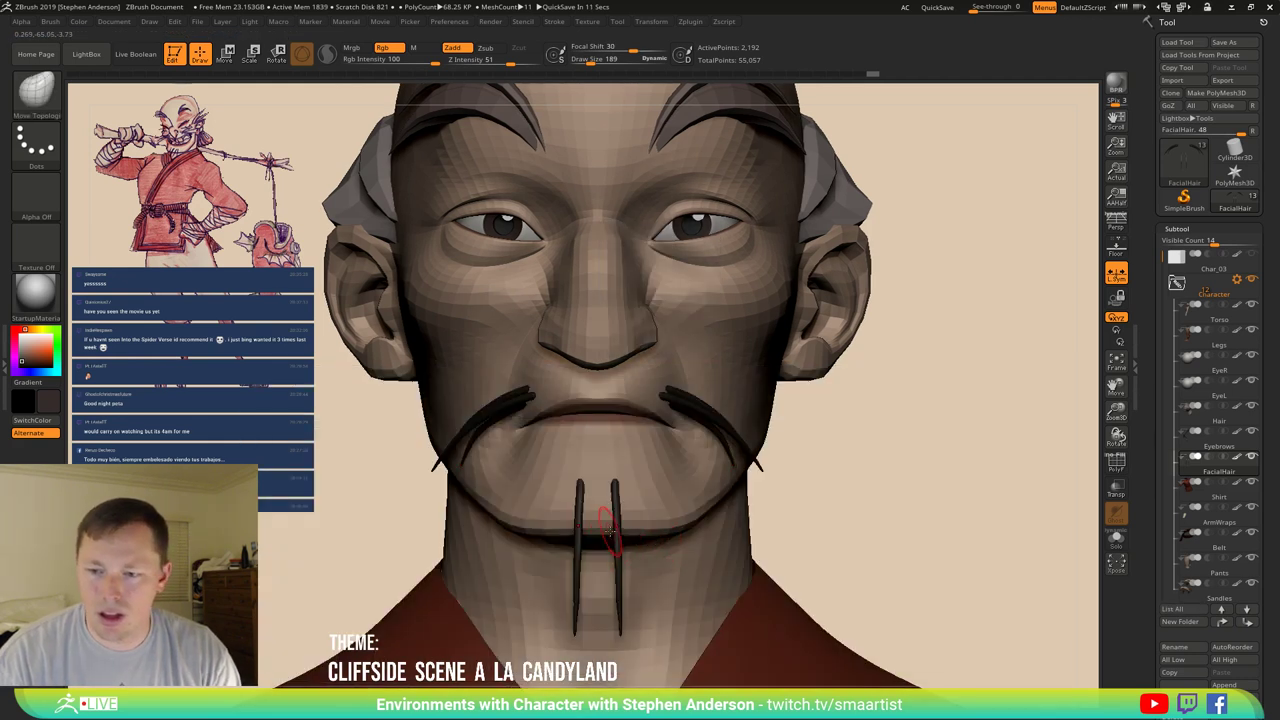
key(s)
drag(617, 531, 668, 531)
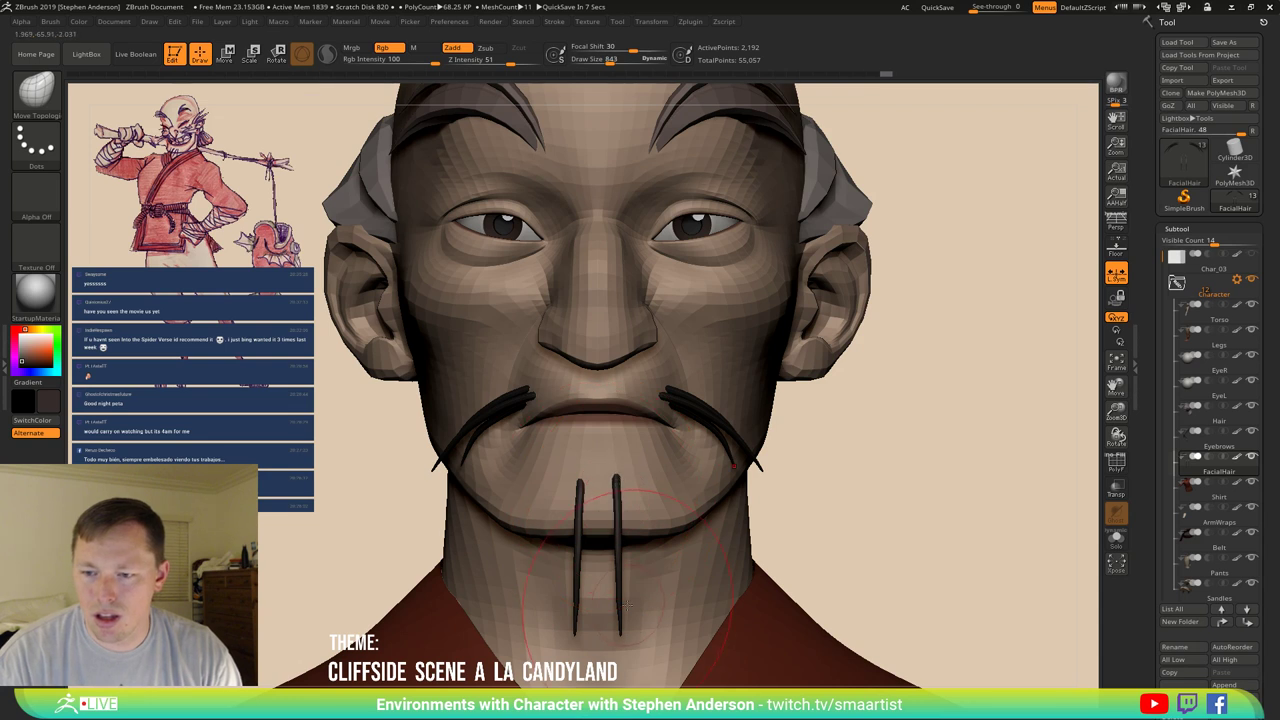
key(s)
mouse_move(617, 566)
mouse_down()
mouse_move(729, 580)
mouse_move(622, 515)
mouse_move(634, 589)
mouse_up()
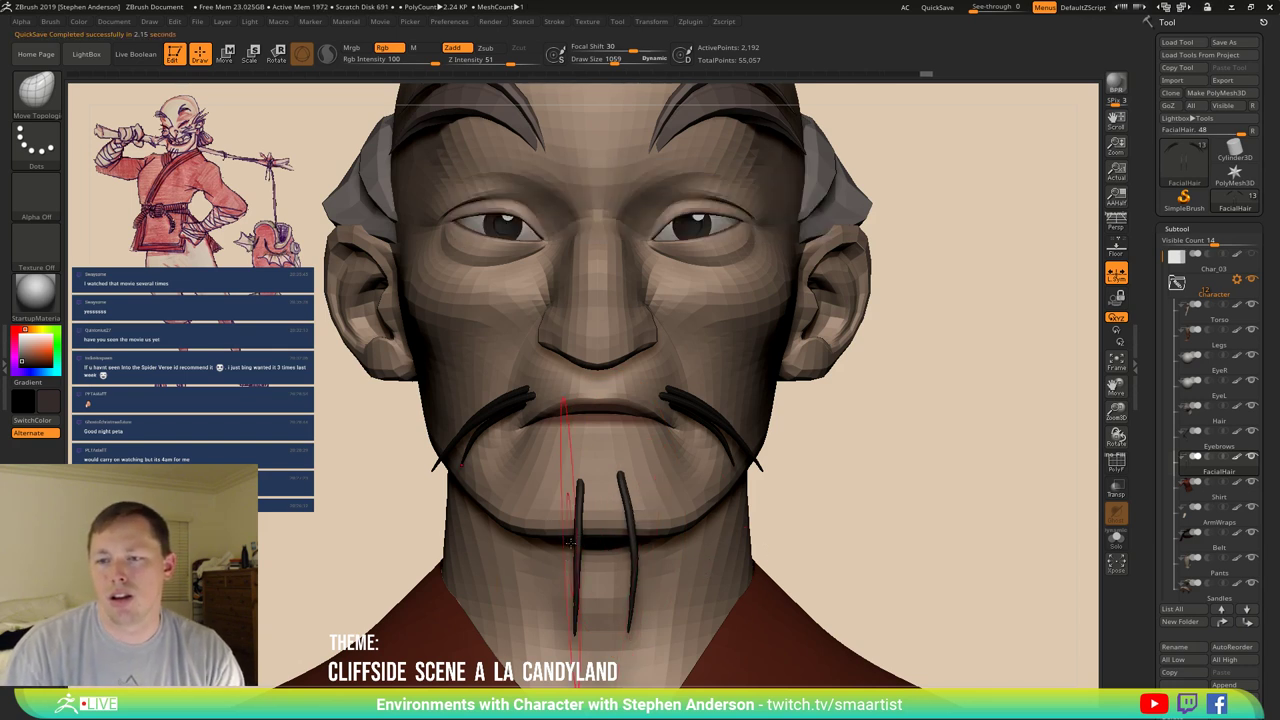
Pull the left chin strand's lower tip slightly outward to the left.
drag(577, 541, 563, 545)
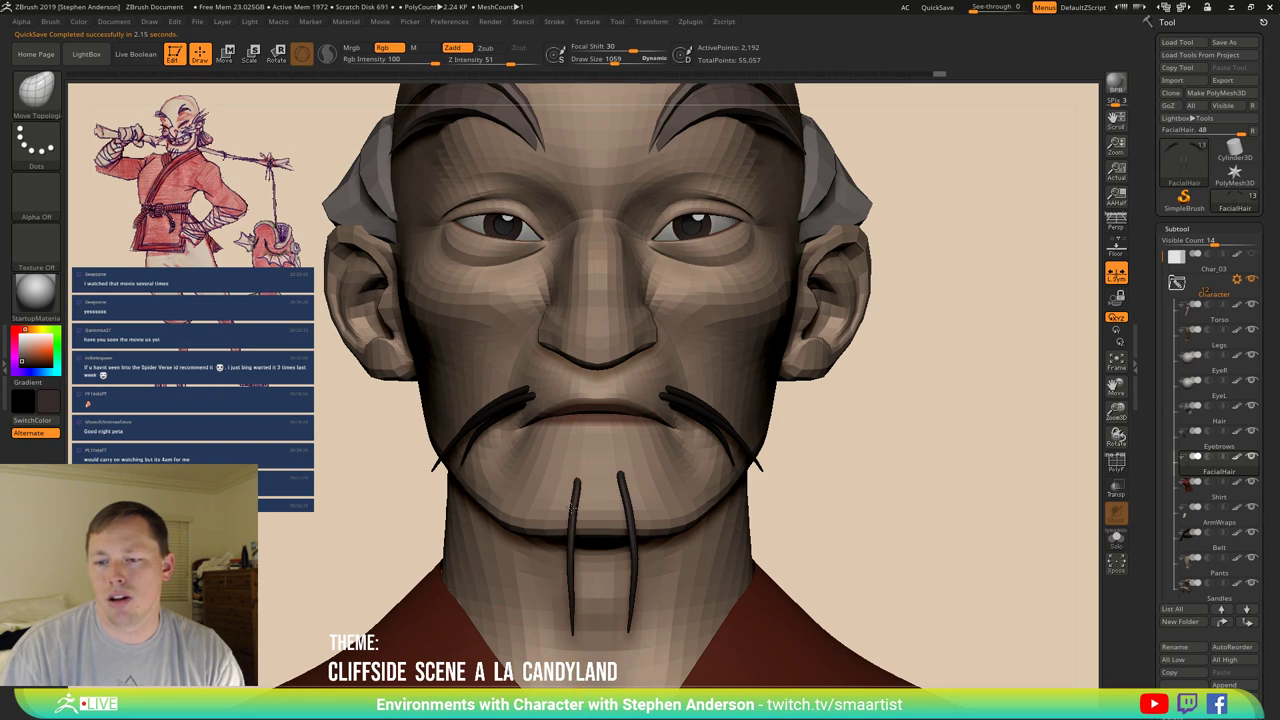
mouse_move(572, 625)
mouse_down()
mouse_move(572, 638)
mouse_move(572, 603)
mouse_up()
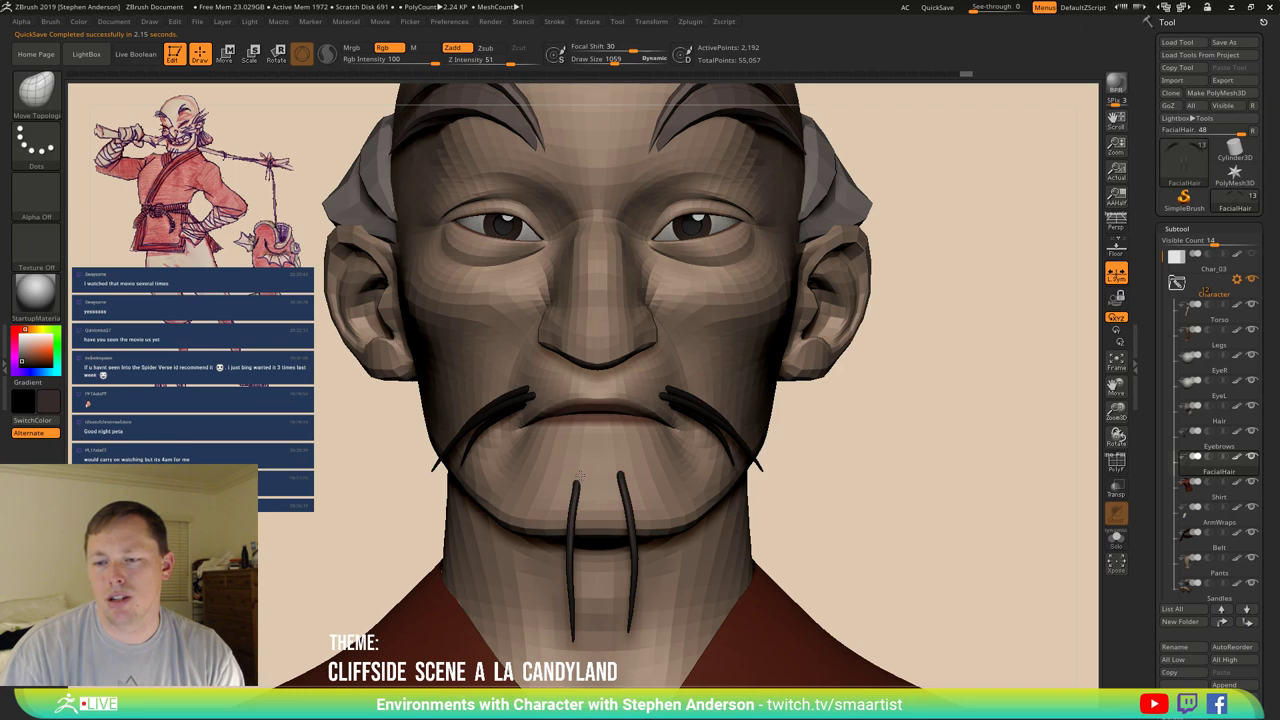
click(765, 468)
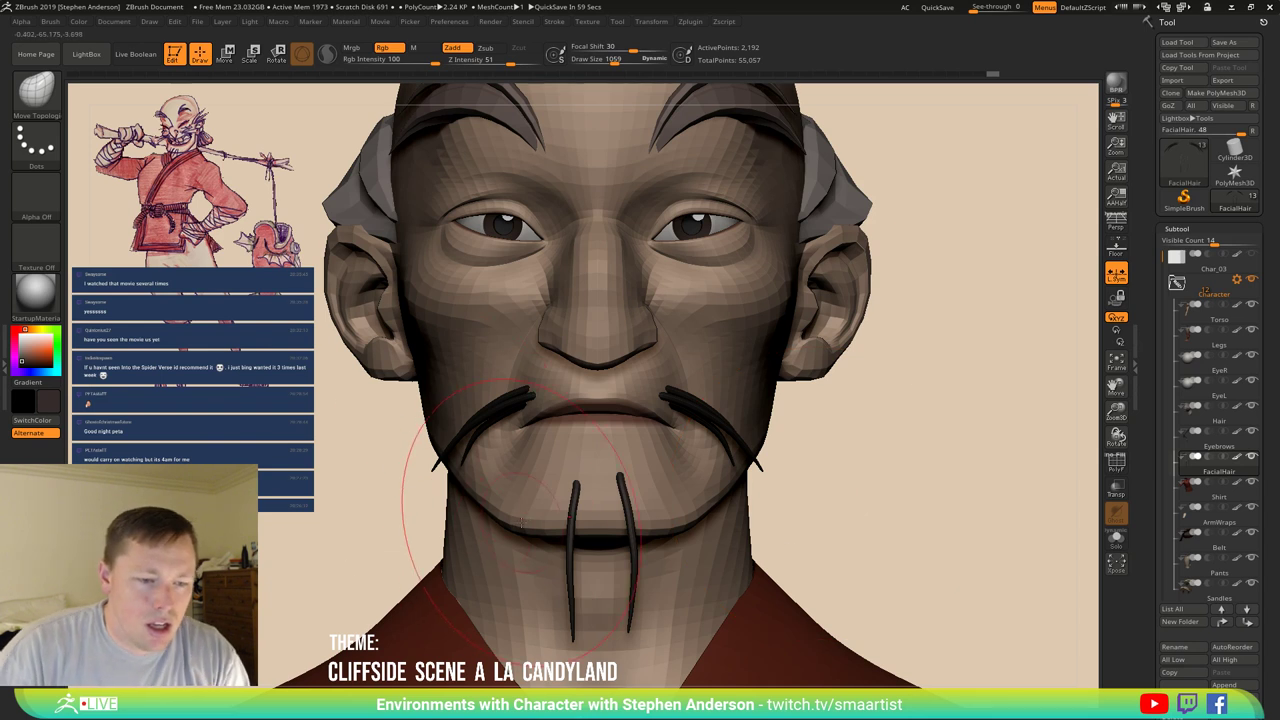
key(w)
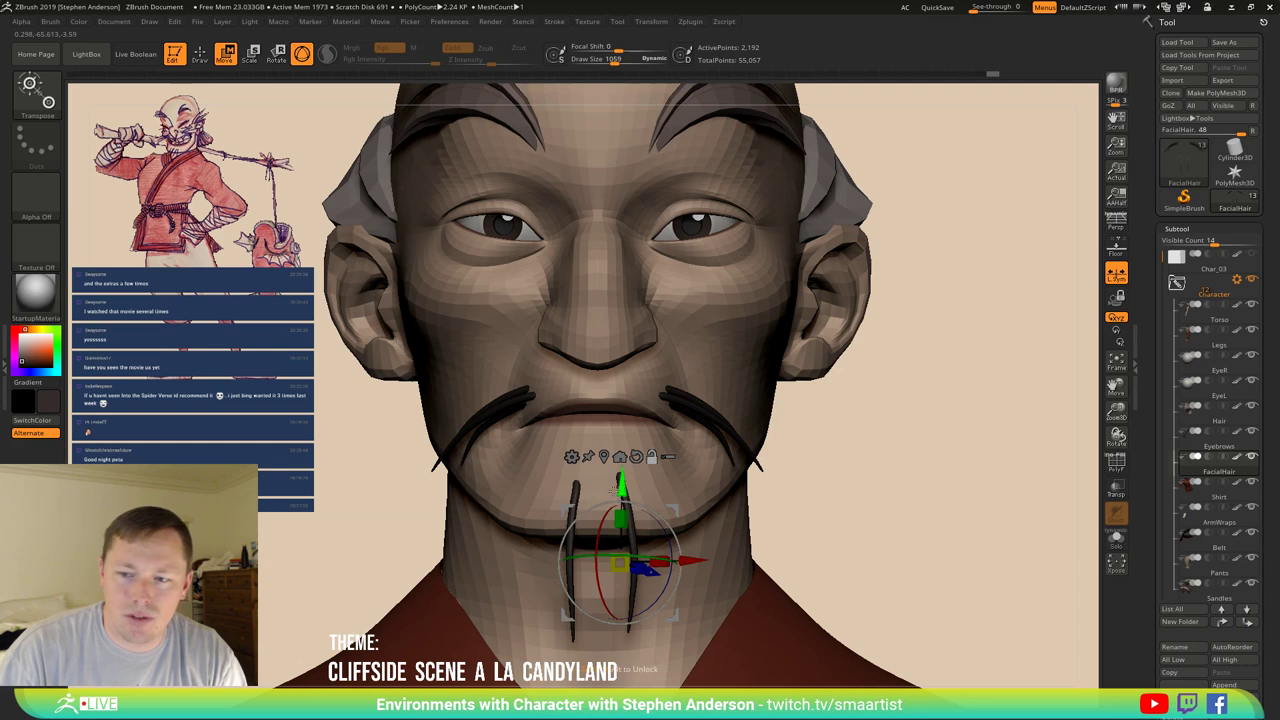
Solo the facial hair, mask the moustache, and place the gizmo on the left chin strand.
click(777, 457)
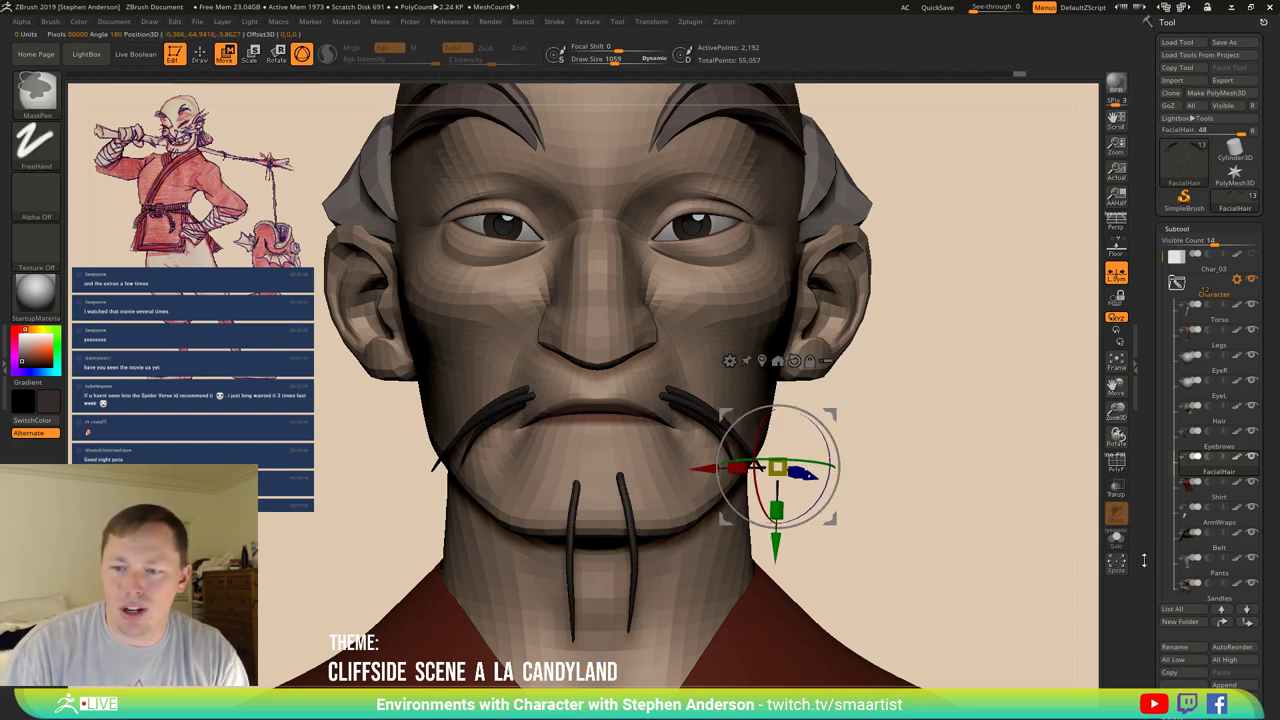
click(1117, 540)
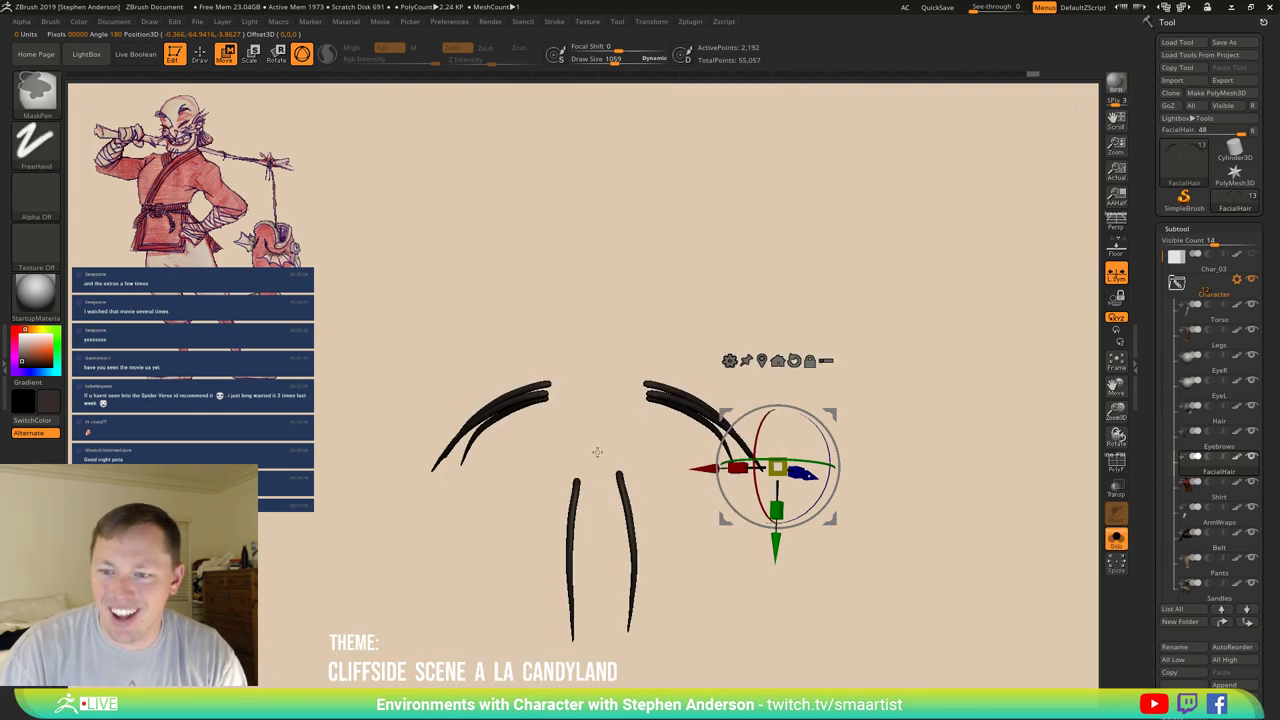
ctrl+drag(598, 450, 676, 684)
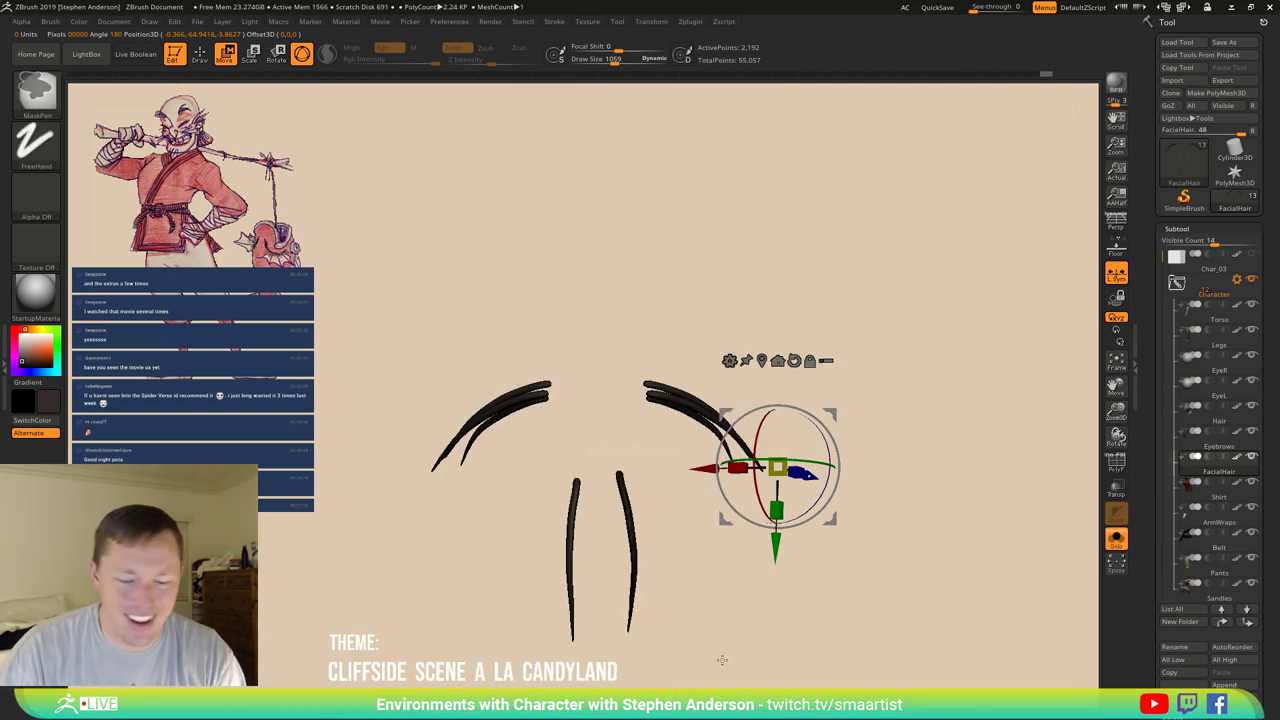
key(shift+f)
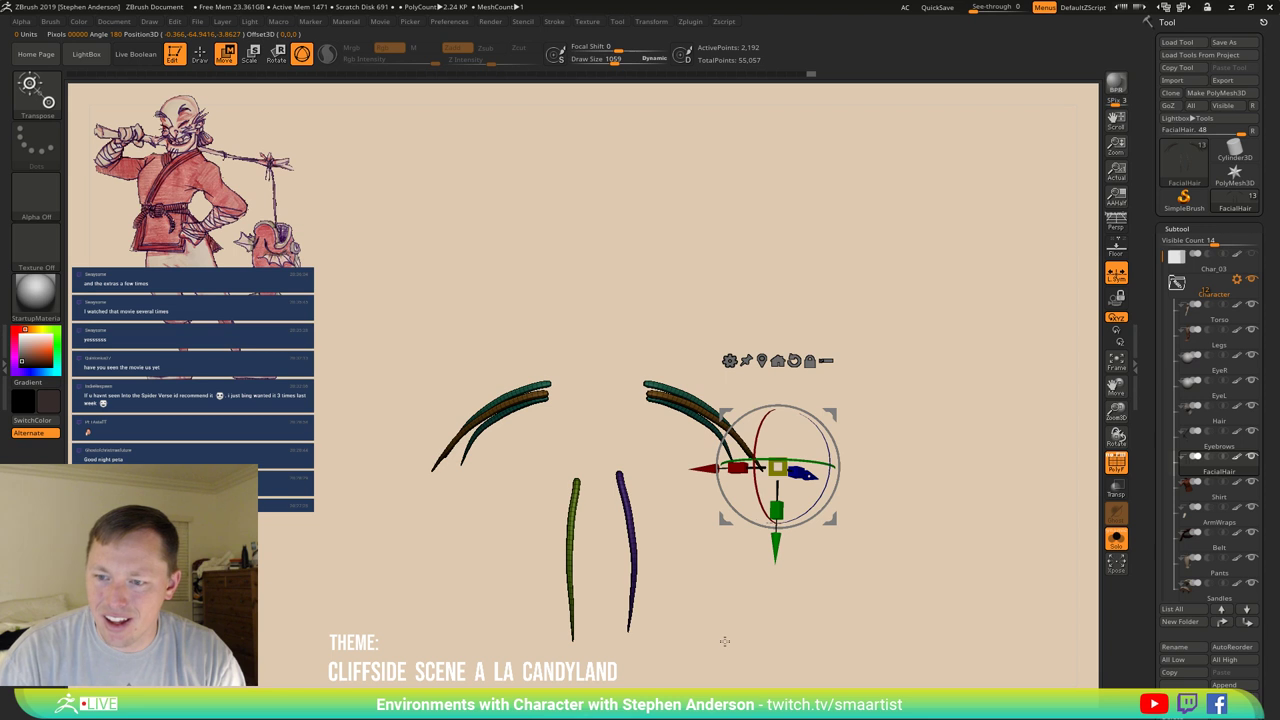
alt+click(566, 576)
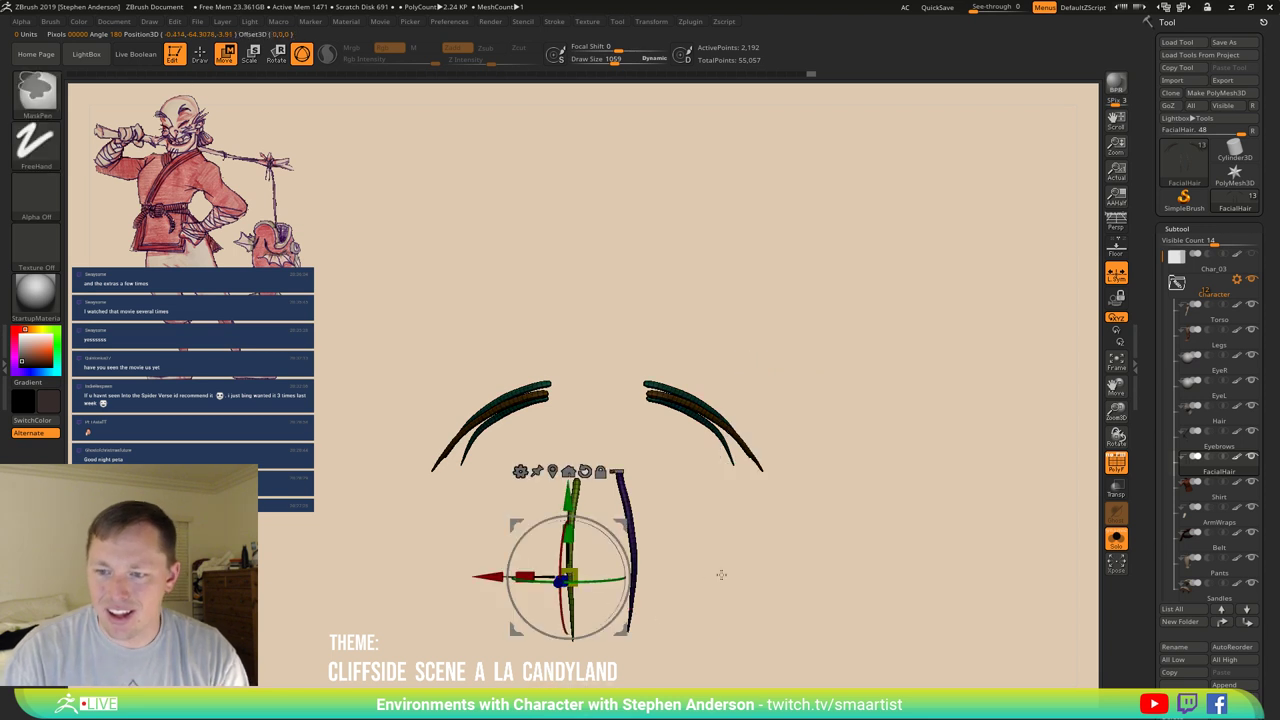
key(shift+ctrl+s)
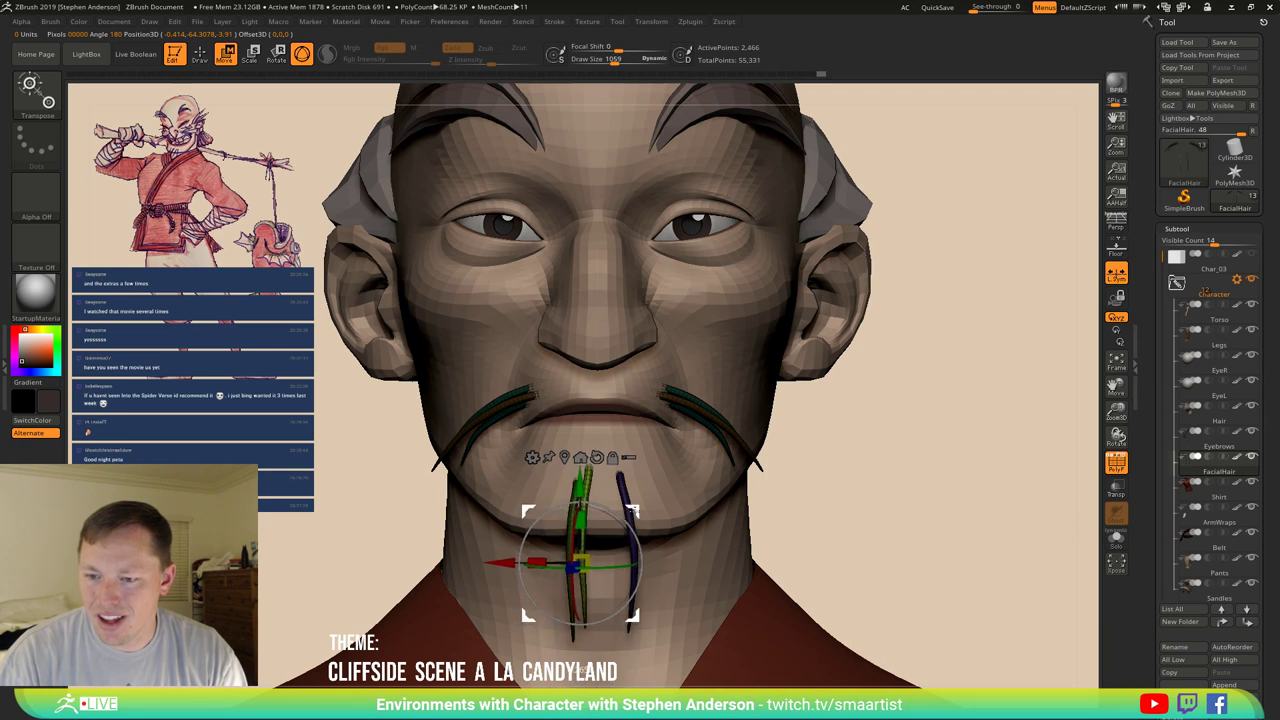
Move the copied strand down, clear the mask, and rotate another chin strand copy beside it.
drag(583, 577, 637, 480)
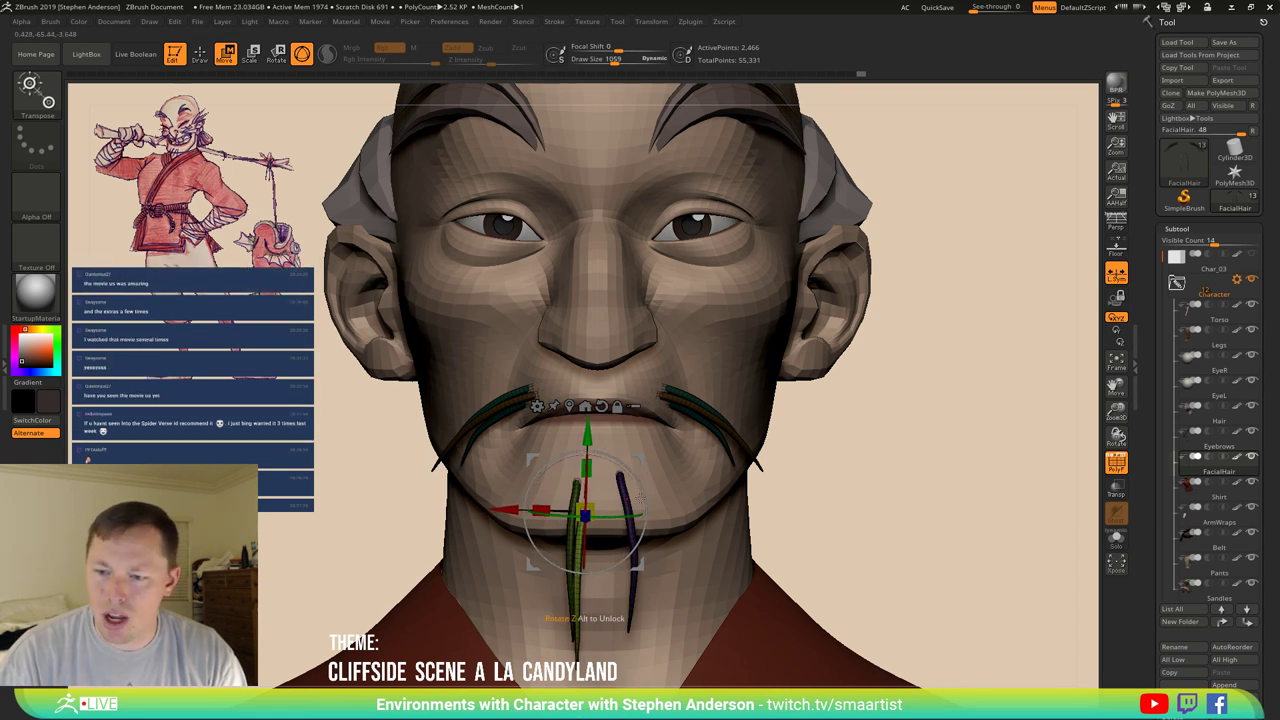
key(ctrl)
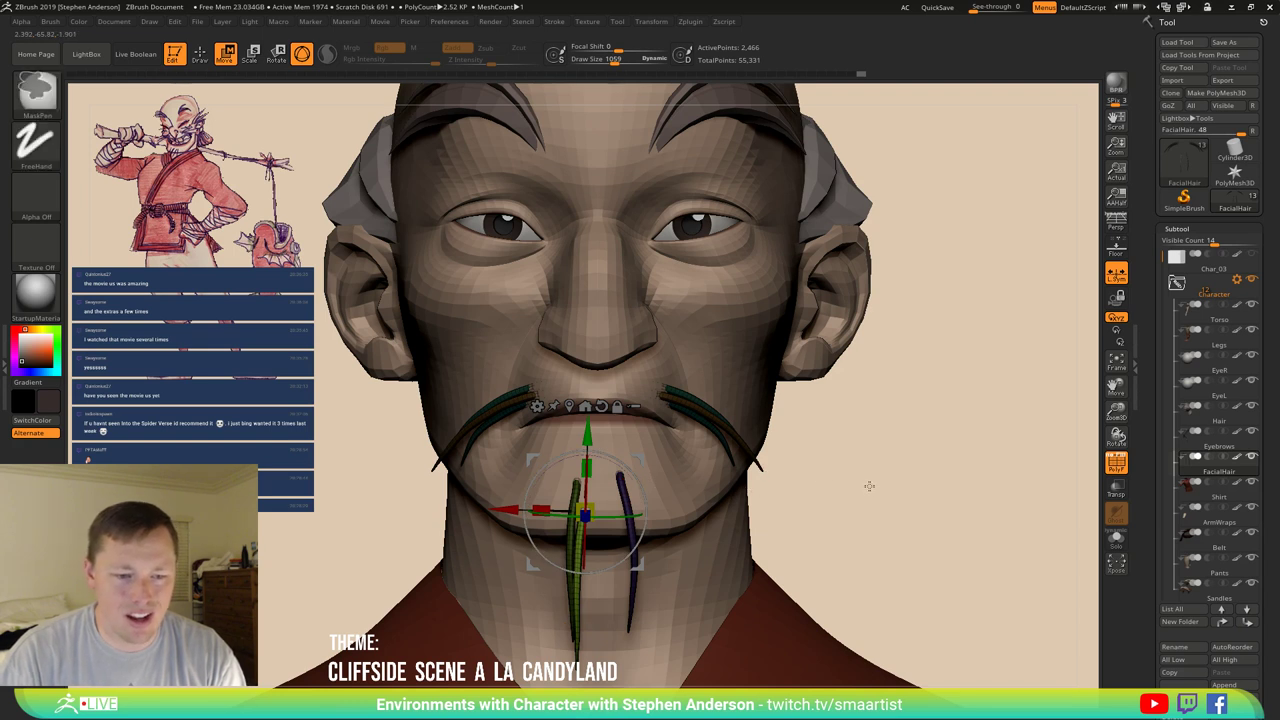
ctrl+drag(869, 486, 866, 493)
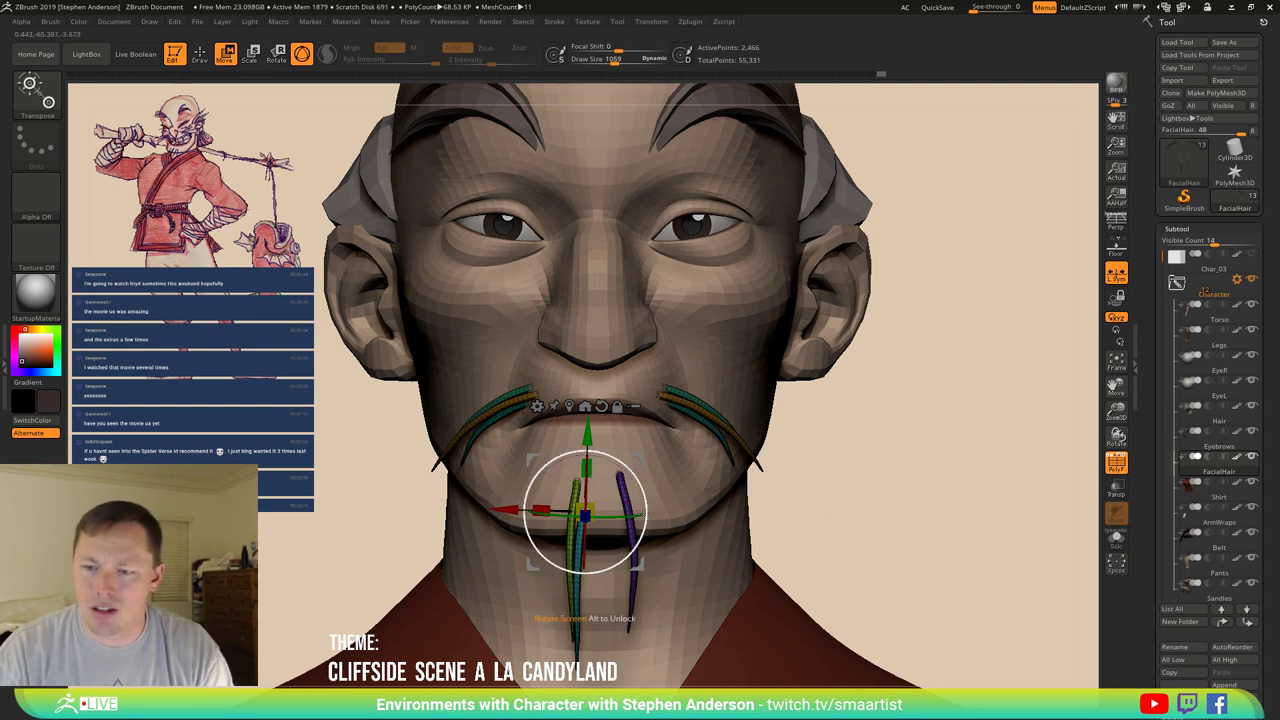
drag(575, 603, 550, 543)
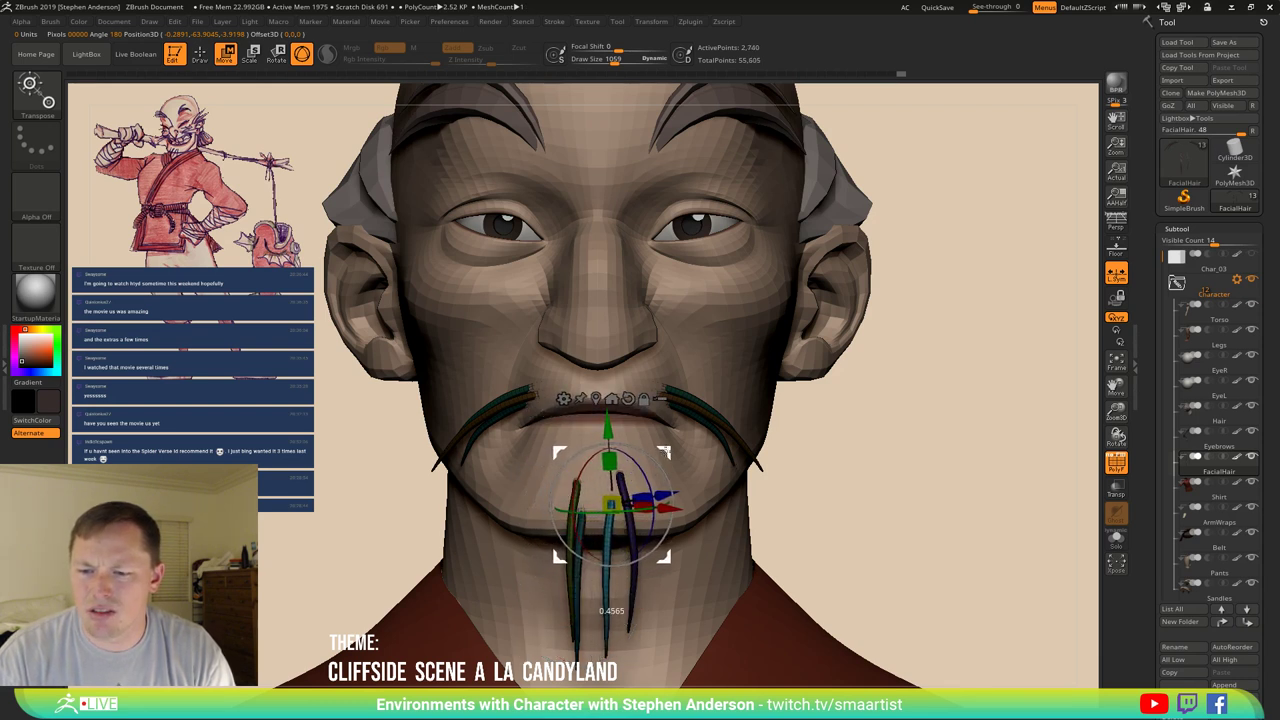
click(628, 399)
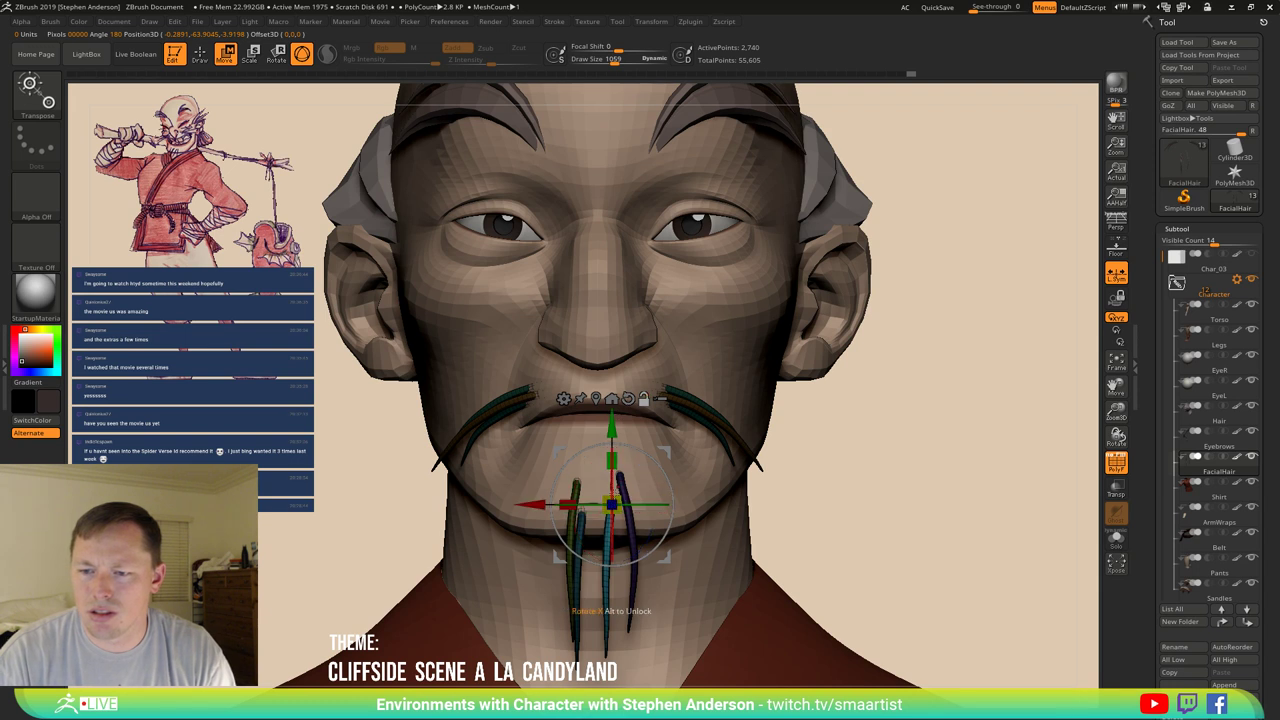
mouse_move(575, 470)
mouse_down()
mouse_move(616, 467)
mouse_move(633, 524)
mouse_up()
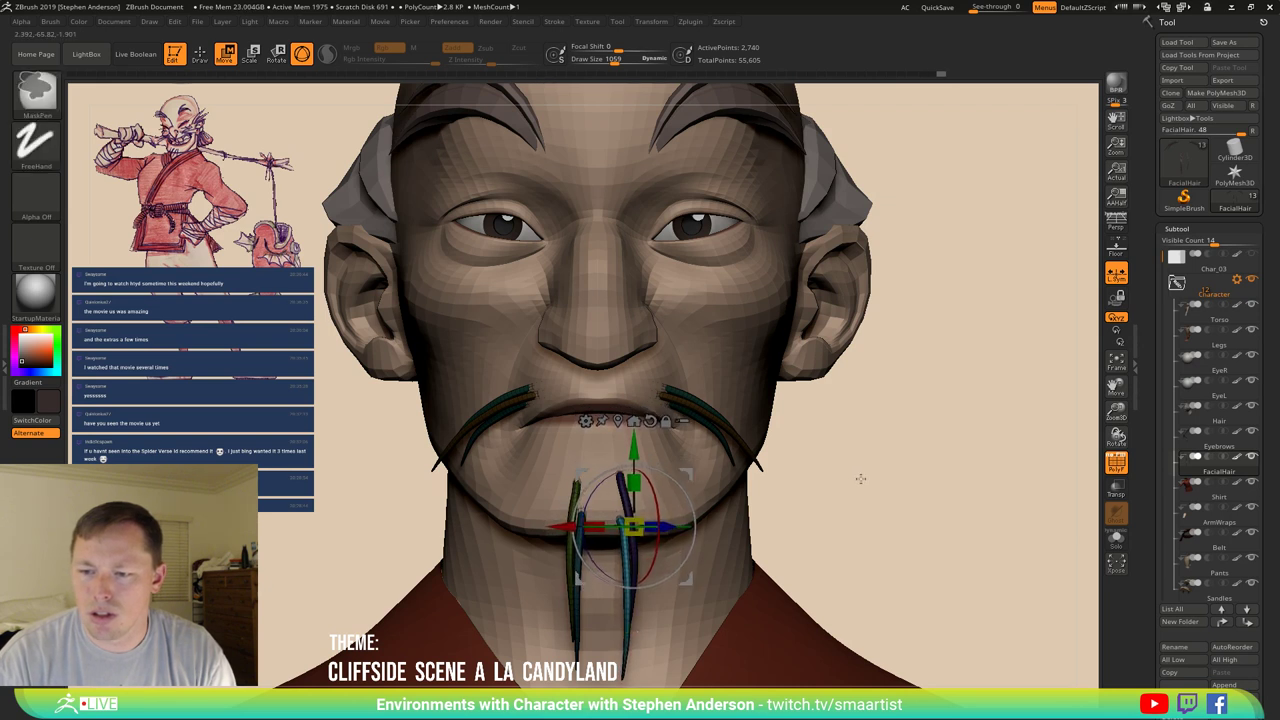
ctrl+drag(860, 479, 850, 480)
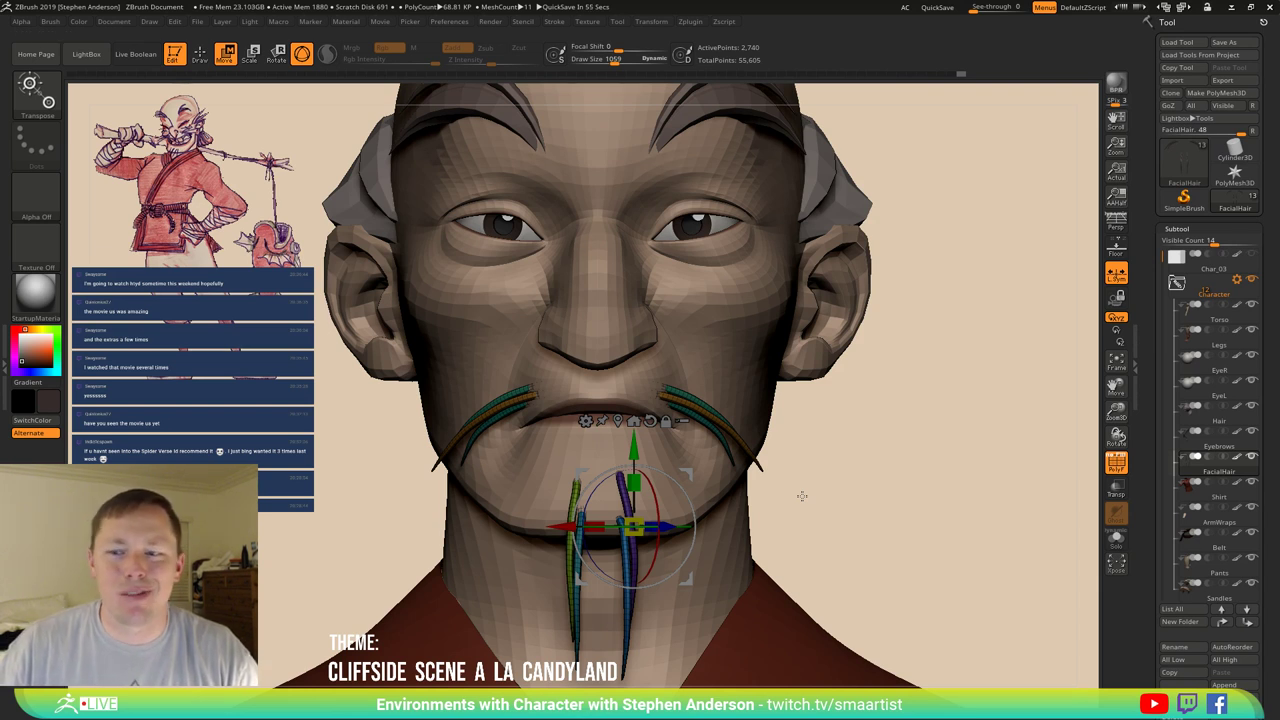
Nudge the chin strands down near the chin with the Move Topological brush.
key(q)
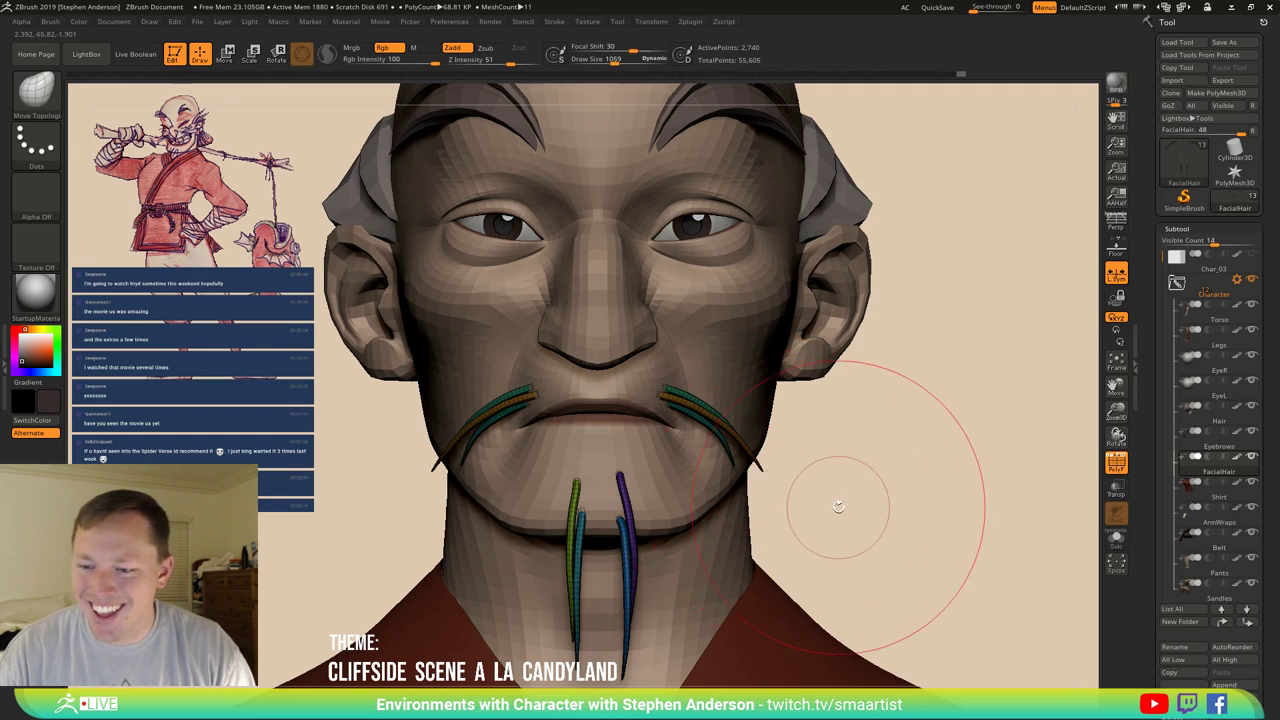
key(b)
key(m)
key(t)
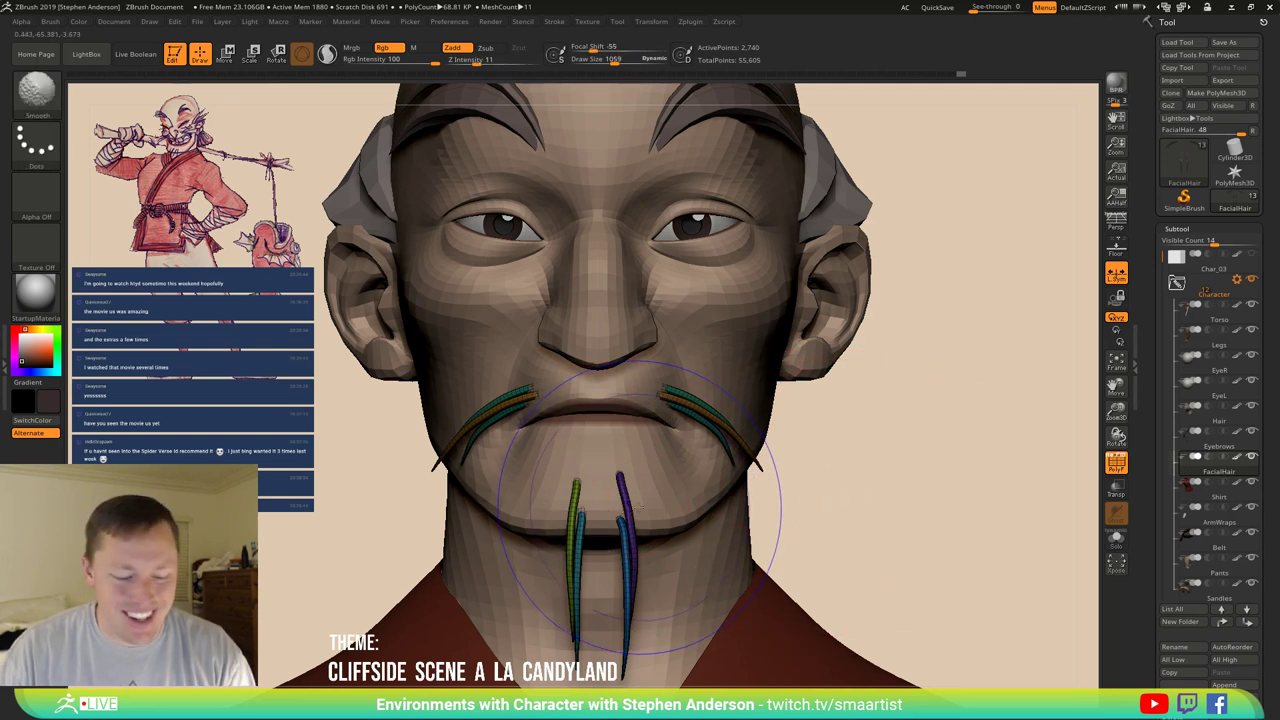
drag(686, 490, 690, 525)
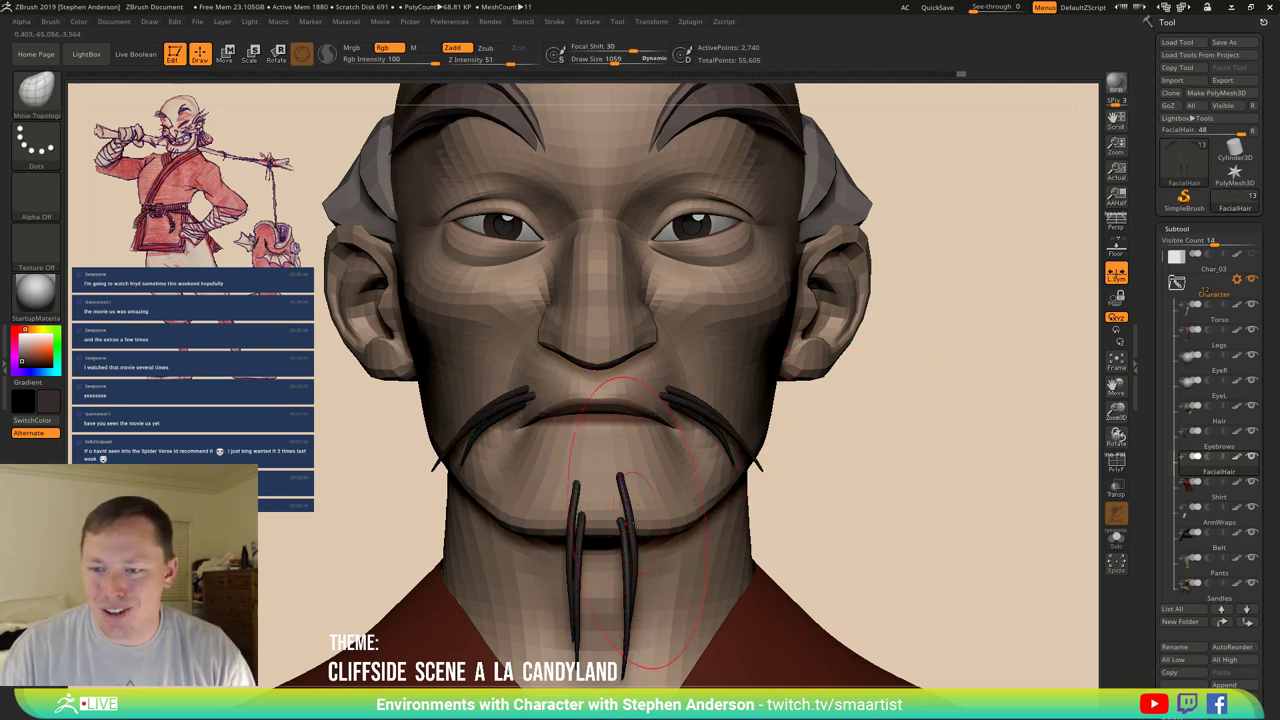
Centre the gizmo on the chin strands and slide the goatee left, then up and right.
key(w)
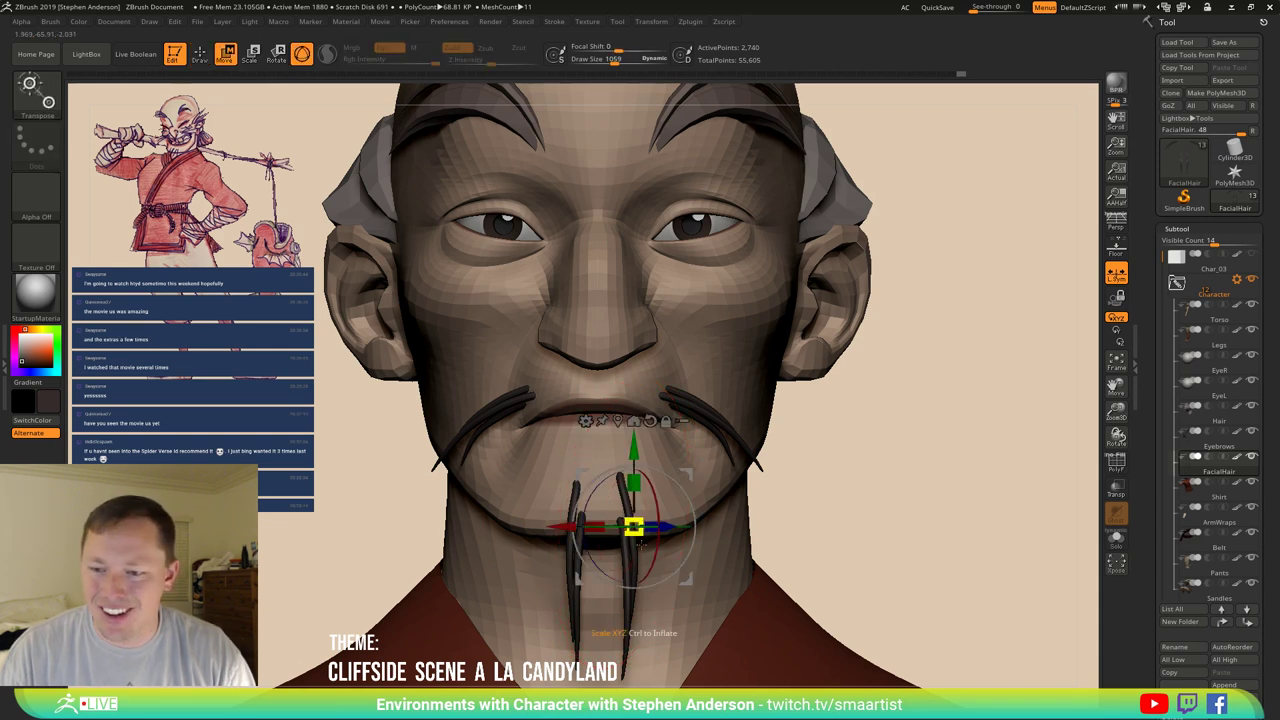
click(745, 497)
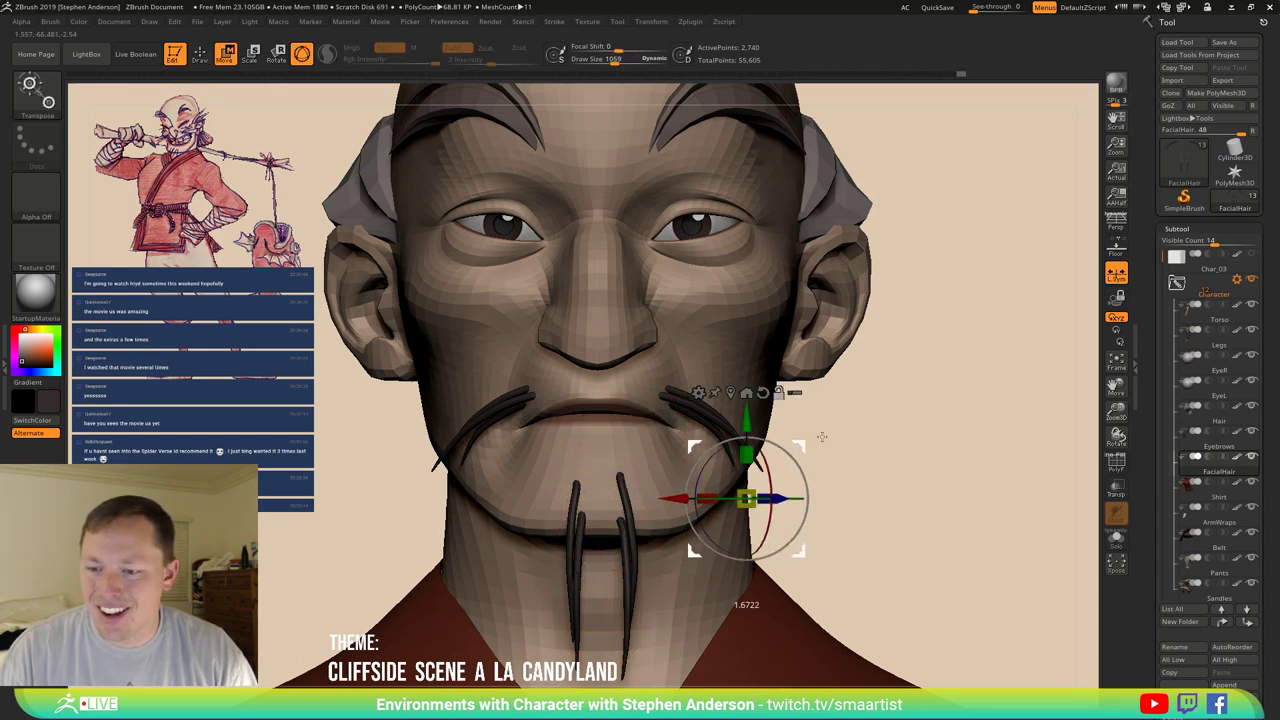
click(624, 498)
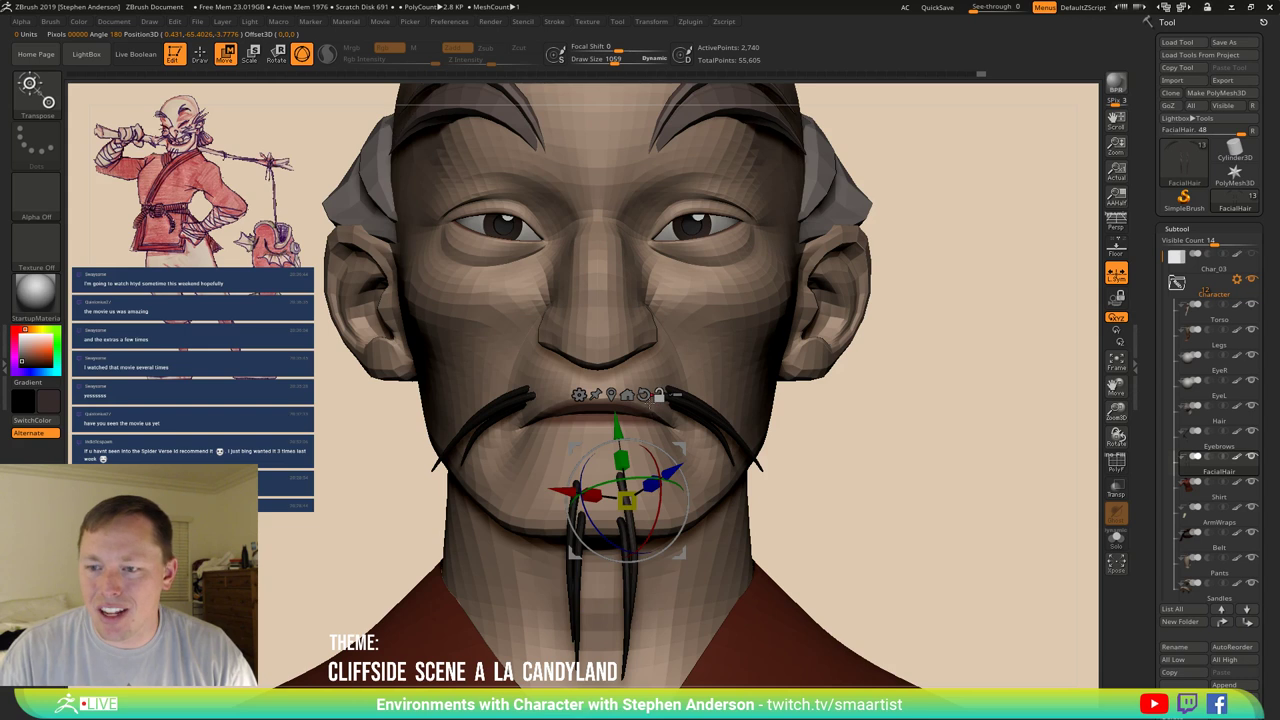
click(643, 394)
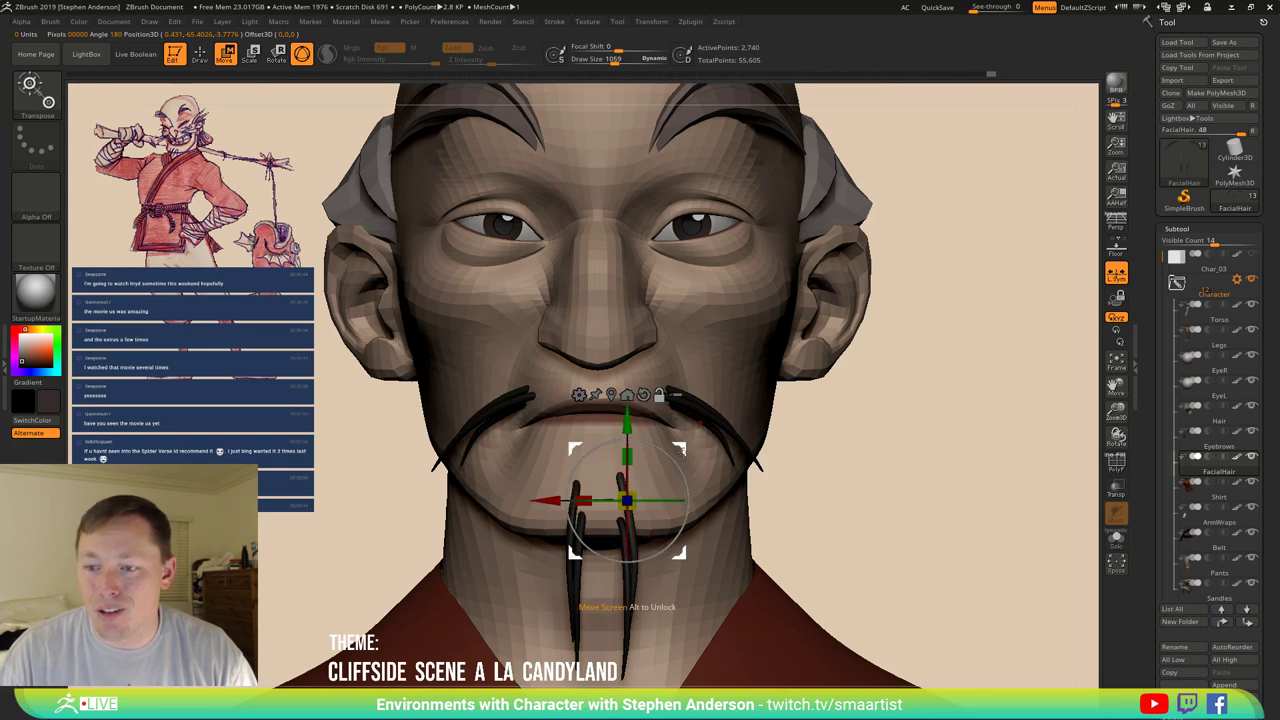
drag(640, 520, 613, 515)
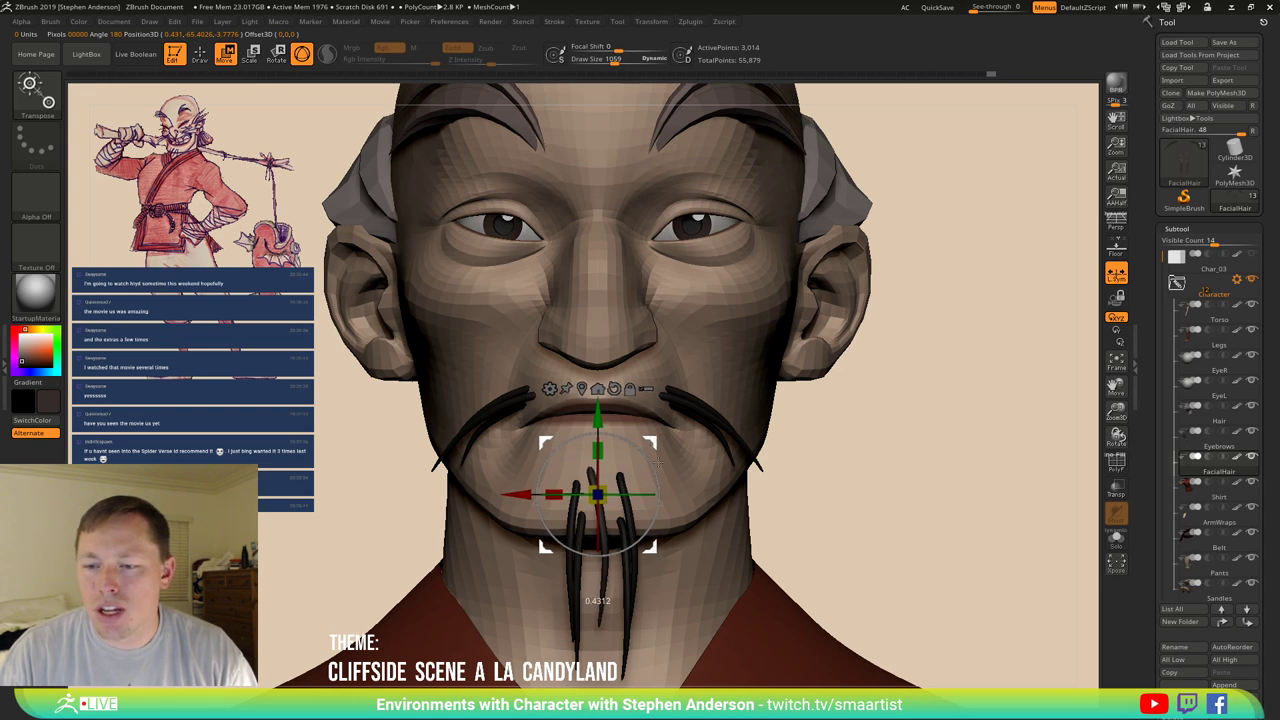
right_drag(678, 508, 703, 500)
right_drag(684, 555, 623, 540)
drag(535, 493, 549, 466)
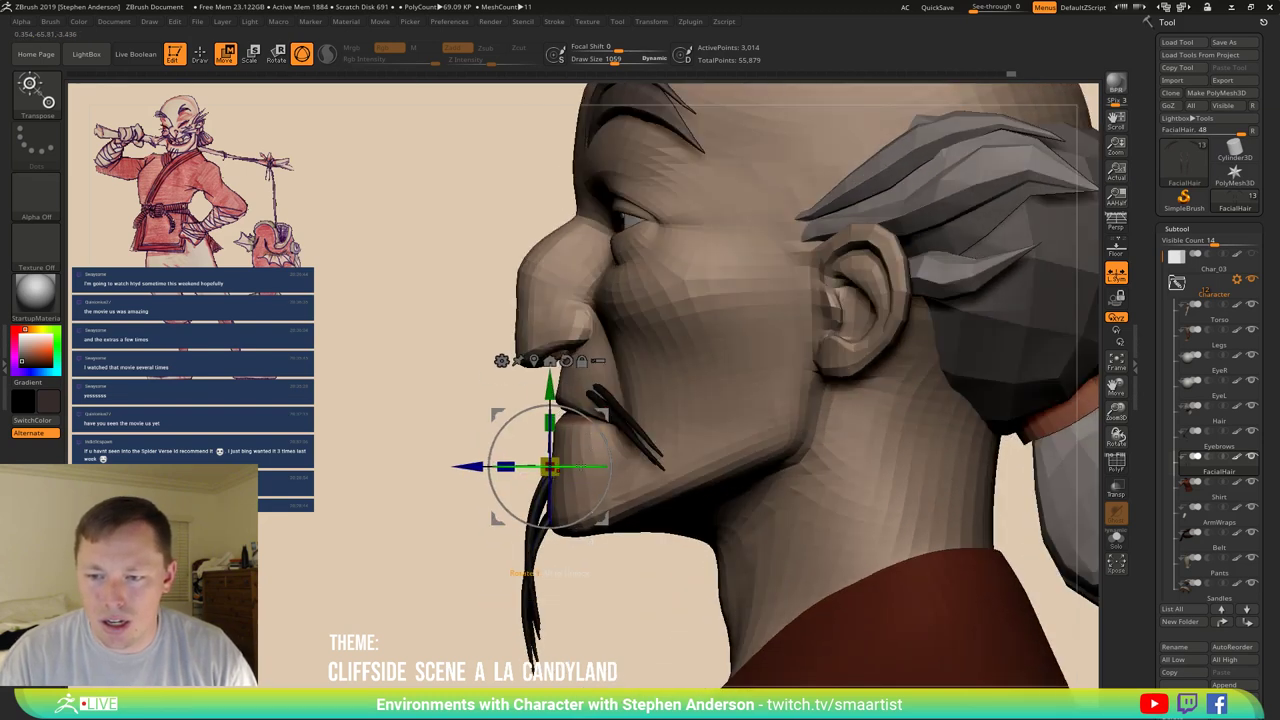
Rotate the goatee strands beneath the chin, then turn them a little further from the front.
drag(588, 421, 566, 404)
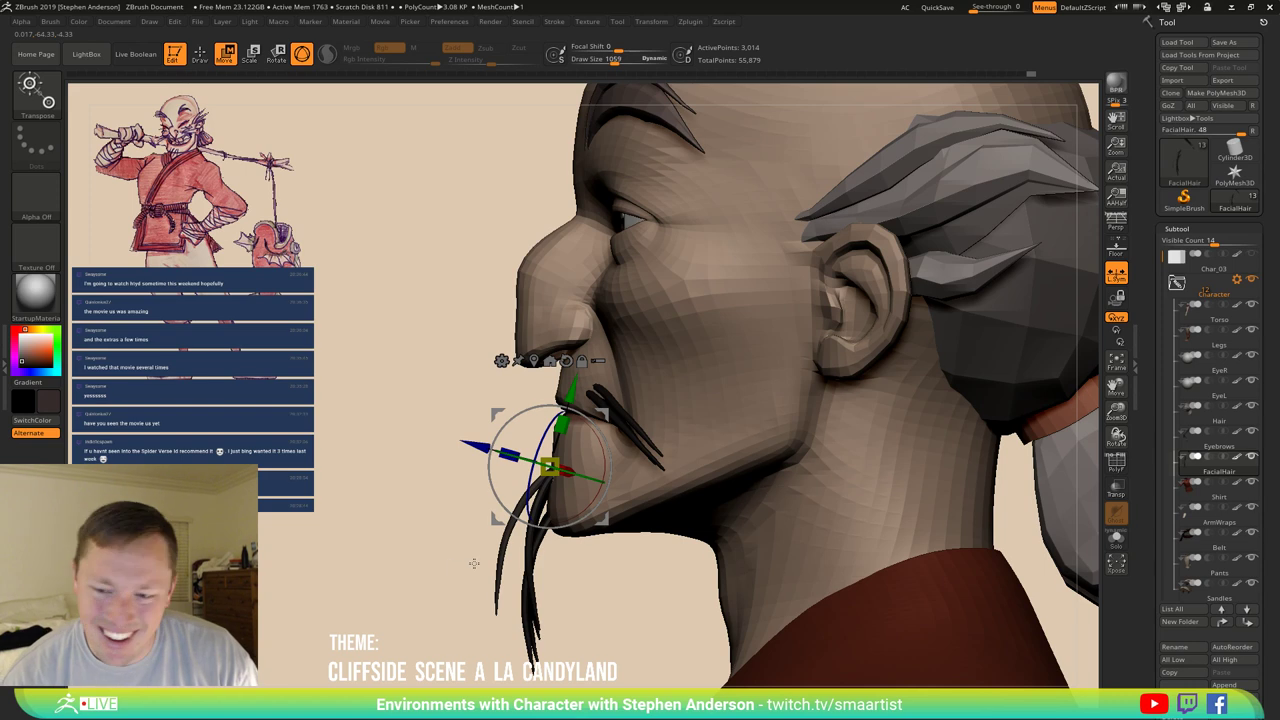
drag(474, 563, 515, 558)
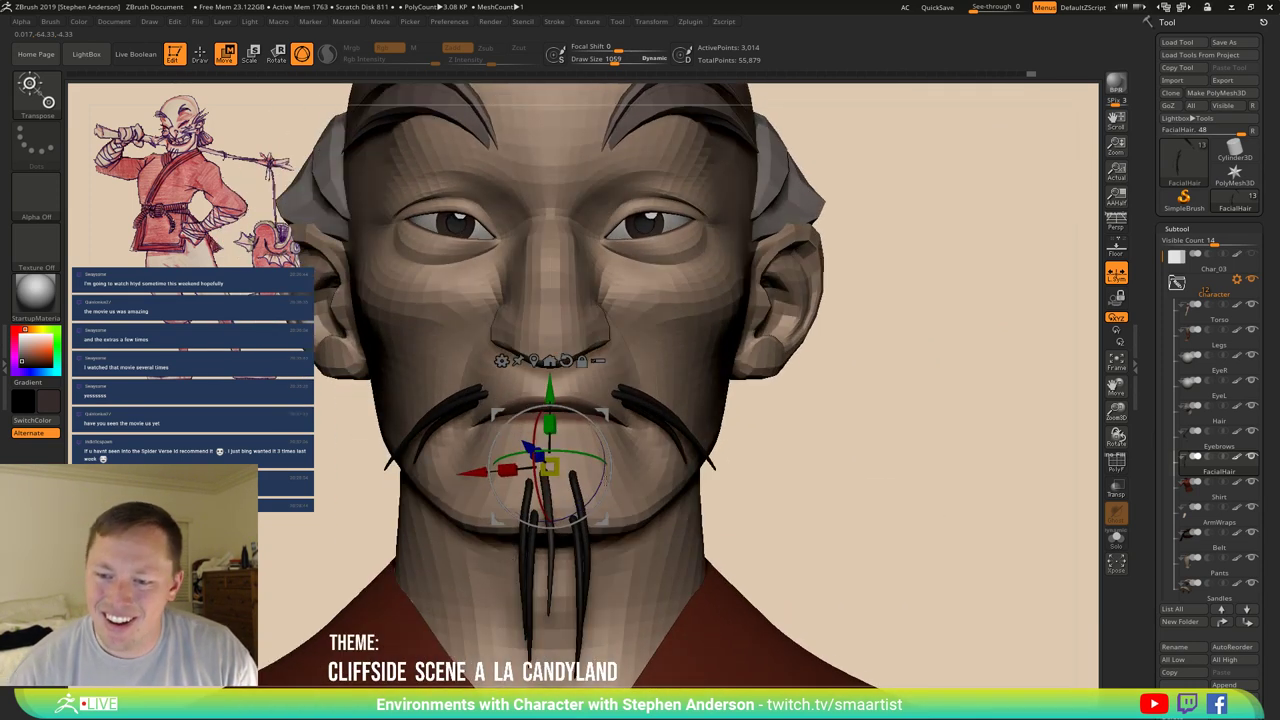
drag(598, 460, 570, 458)
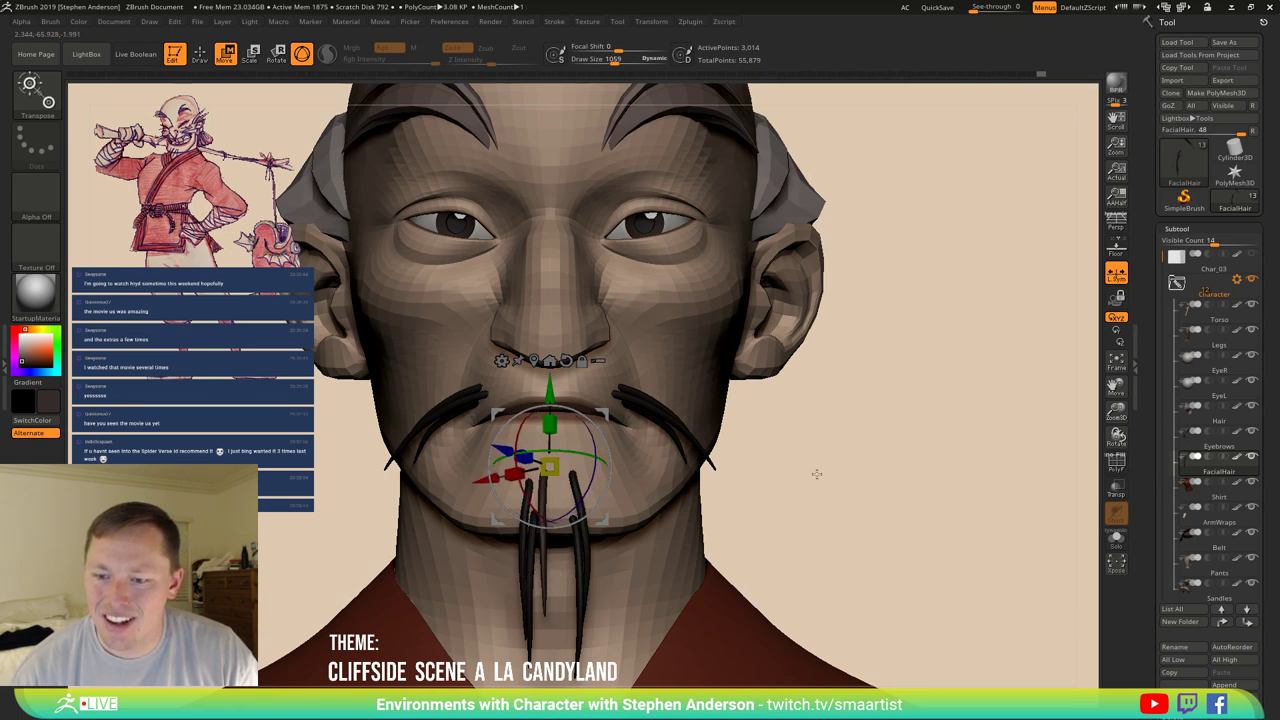
Bend the lower ends of the goatee strands into curves with the Move Topological brush.
key(b)
key(m)
key(t)
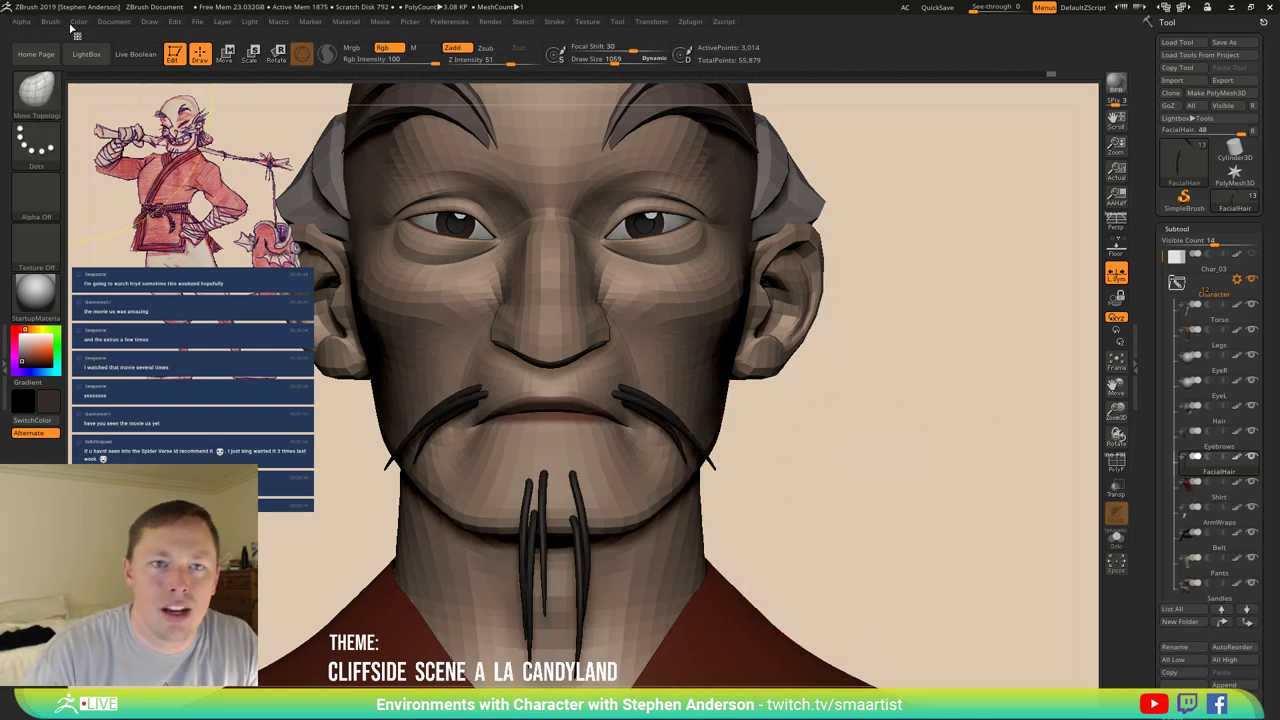
click(50, 21)
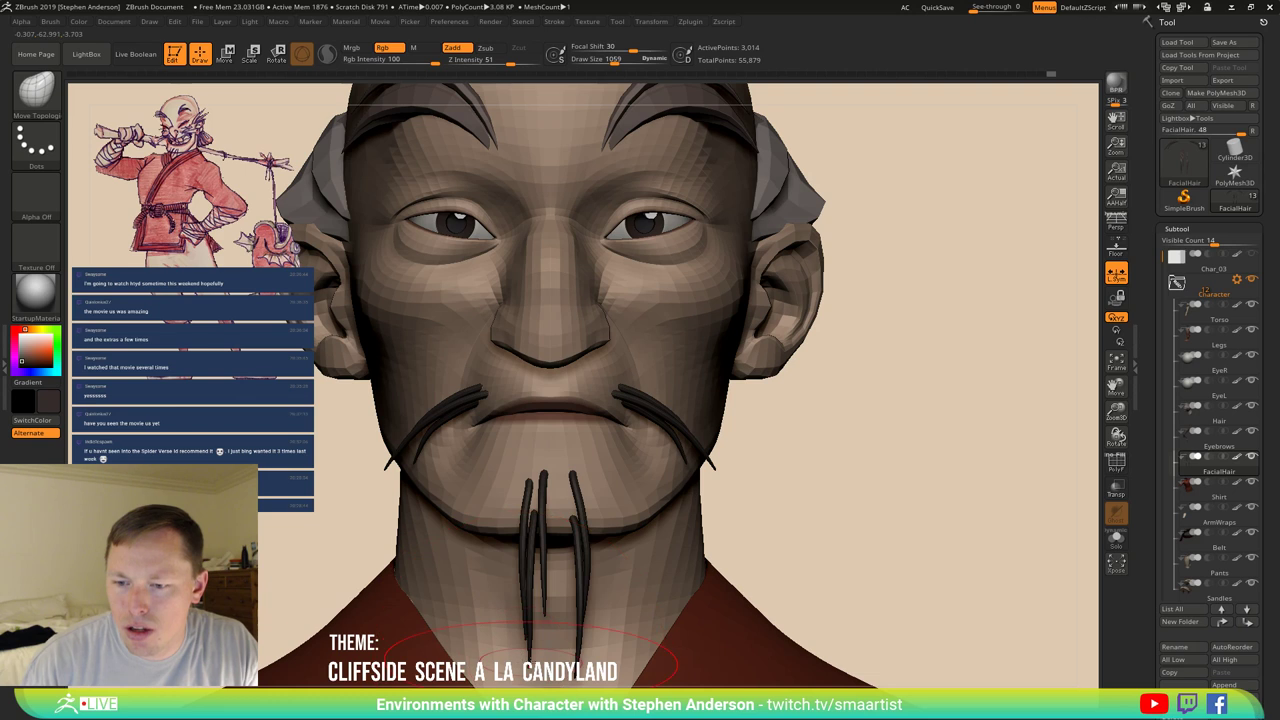
mouse_move(530, 655)
mouse_down()
mouse_move(528, 630)
mouse_move(600, 608)
mouse_up()
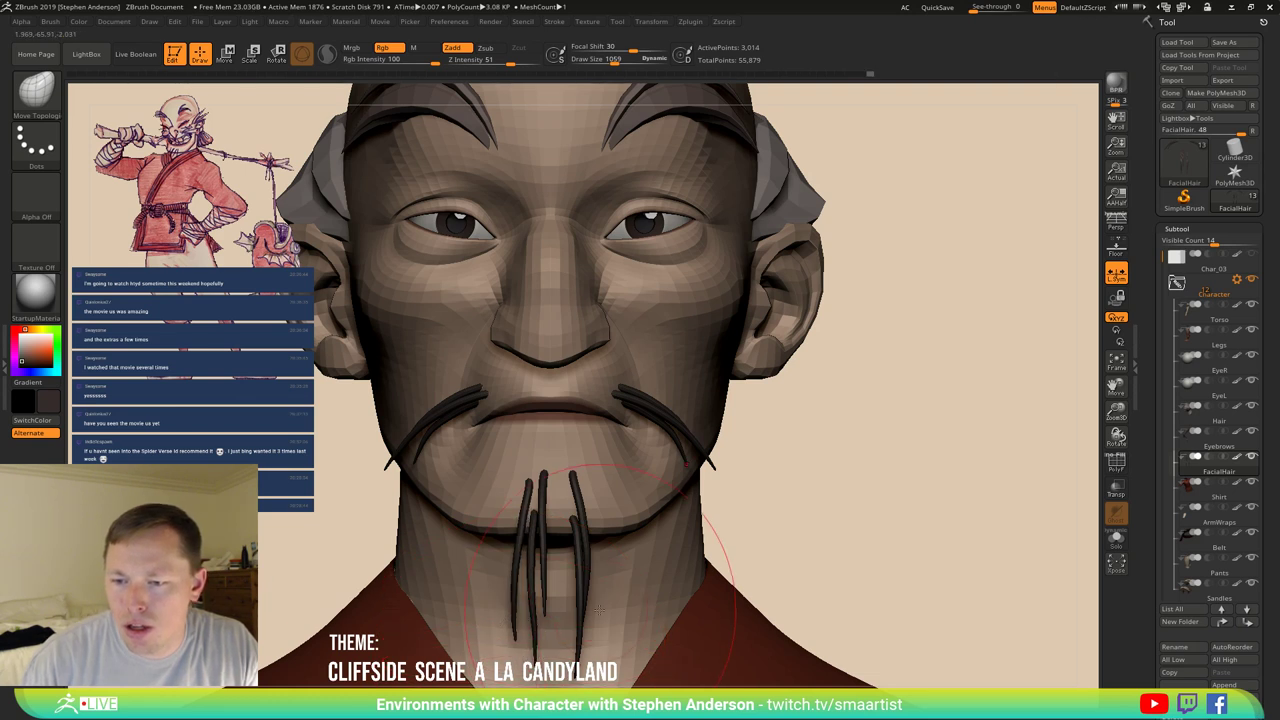
drag(606, 448, 585, 626)
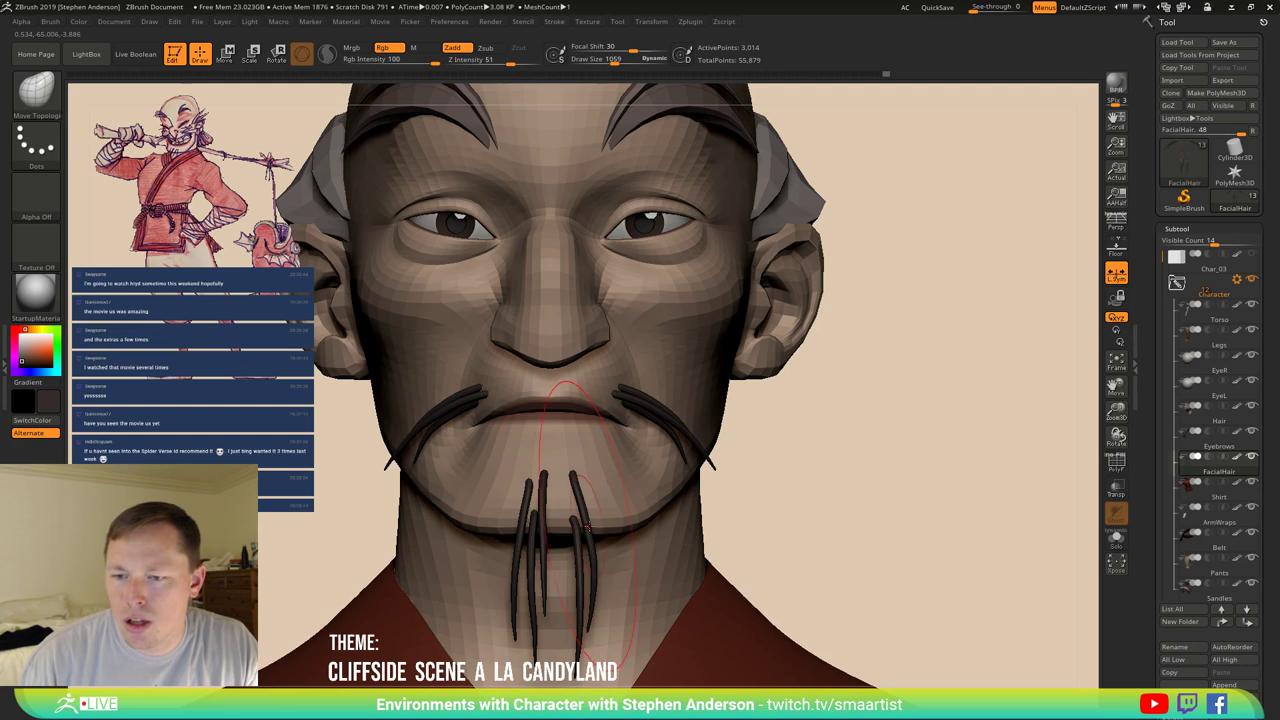
mouse_move(603, 420)
mouse_down()
mouse_move(540, 500)
mouse_move(455, 660)
mouse_up()
click(531, 548)
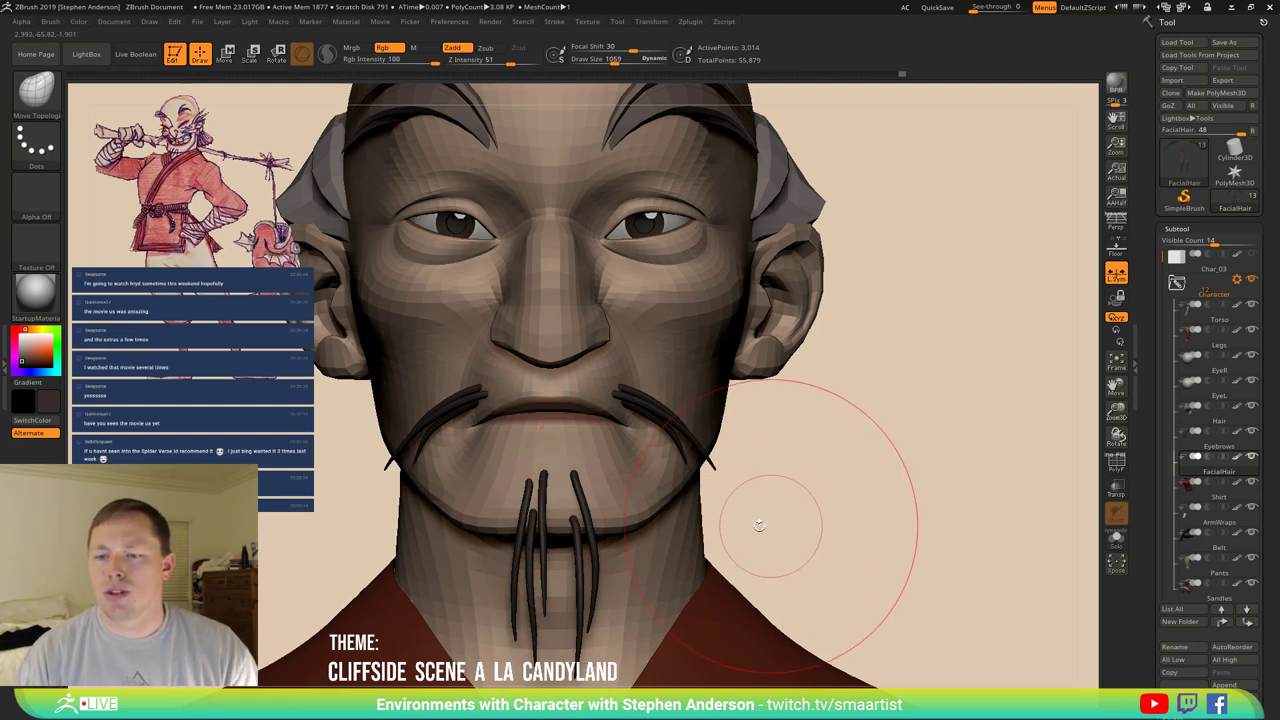
mouse_move(771, 514)
mouse_down()
mouse_move(710, 526)
mouse_move(871, 509)
mouse_up()
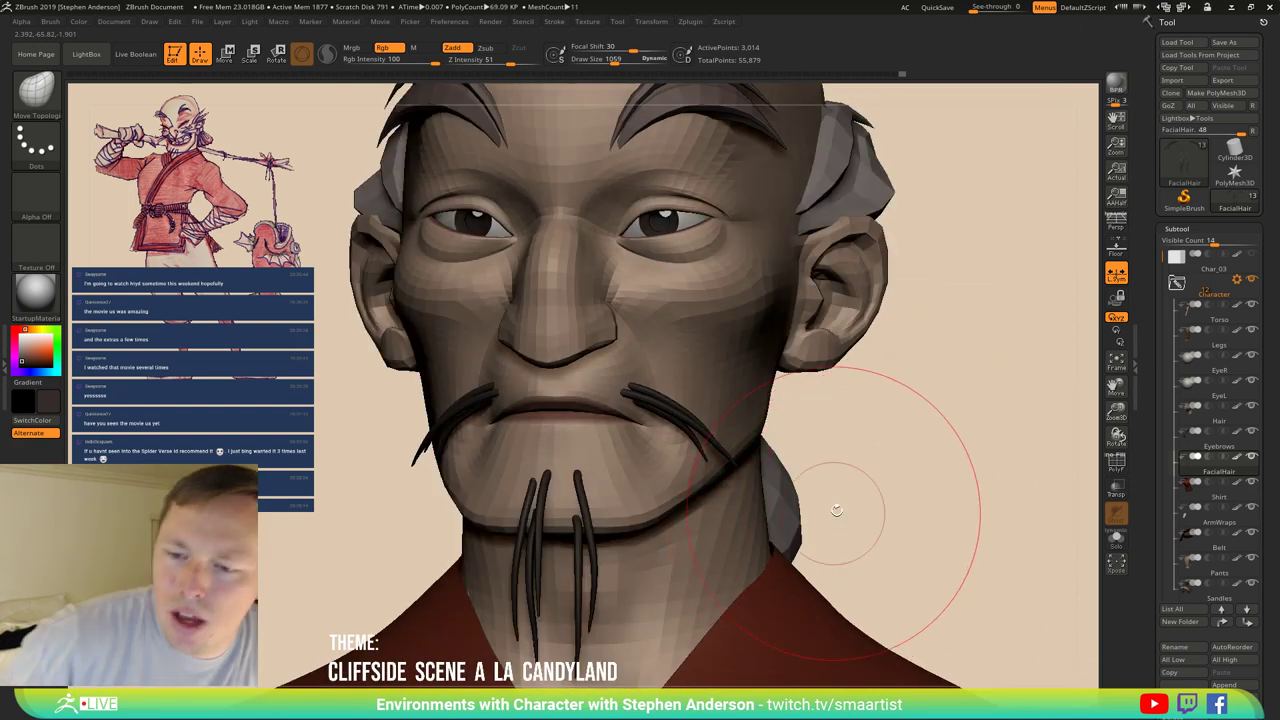
Solo the facial hair and lasso-mask around the goatee strands.
click(1115, 540)
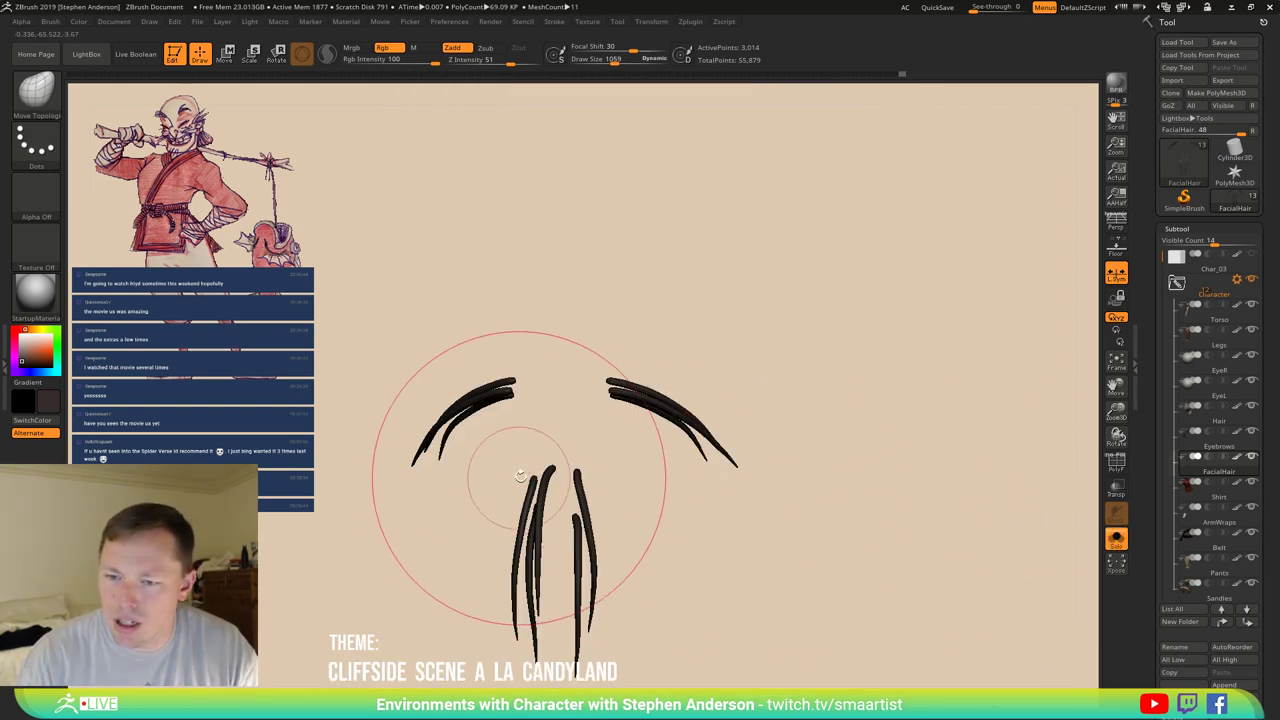
key(ctrl)
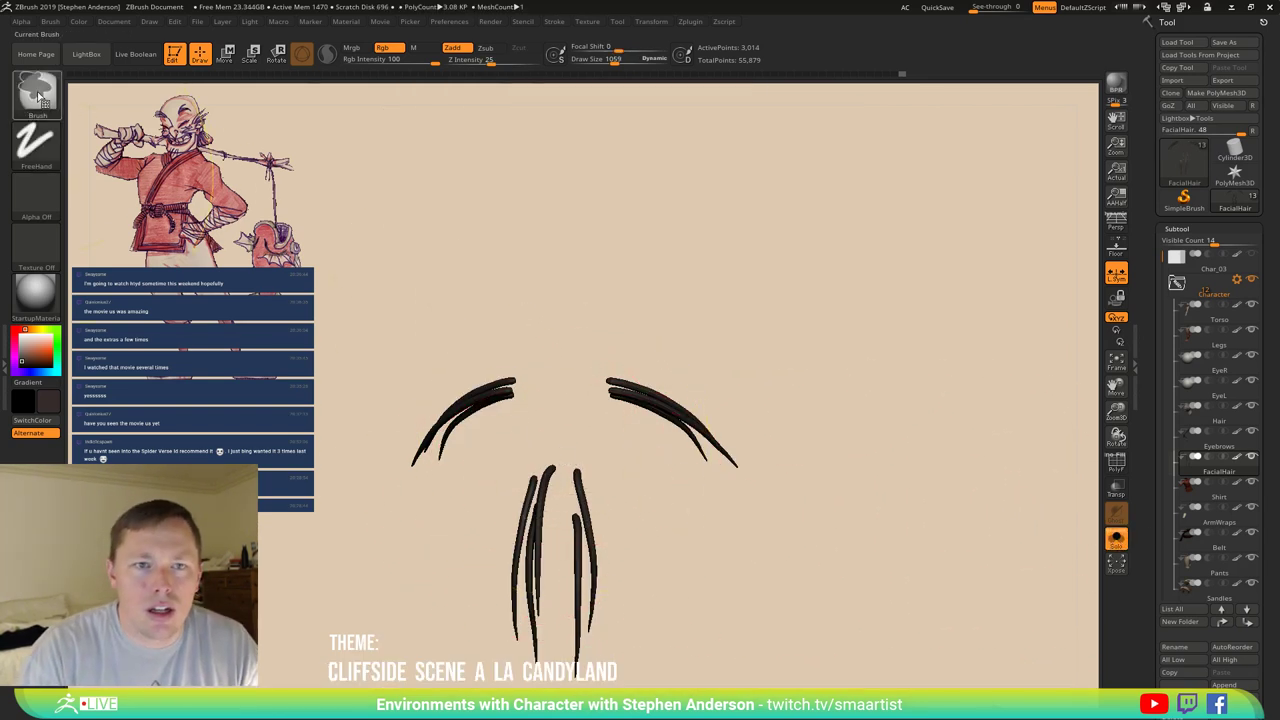
click(36, 90)
click(220, 162)
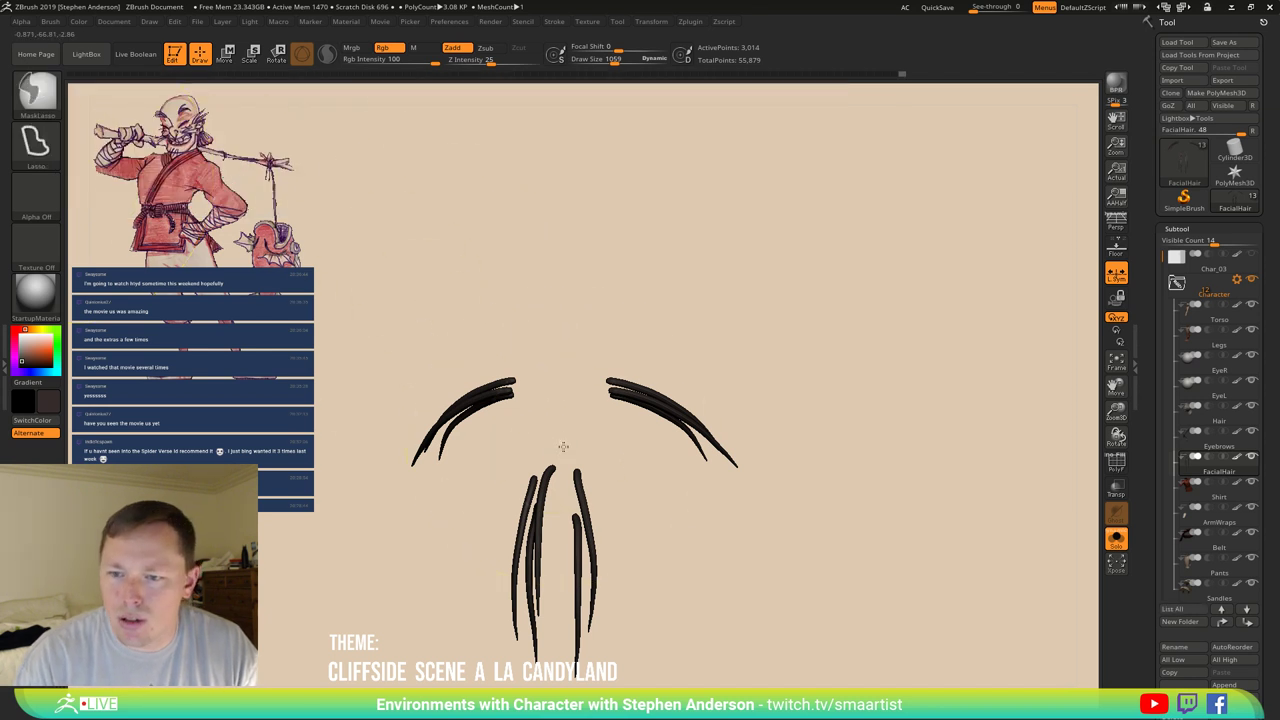
mouse_move(558, 500)
ctrl+mouse_down()
mouse_move(559, 675)
mouse_move(467, 663)
mouse_move(425, 497)
mouse_move(531, 439)
ctrl+mouse_up()
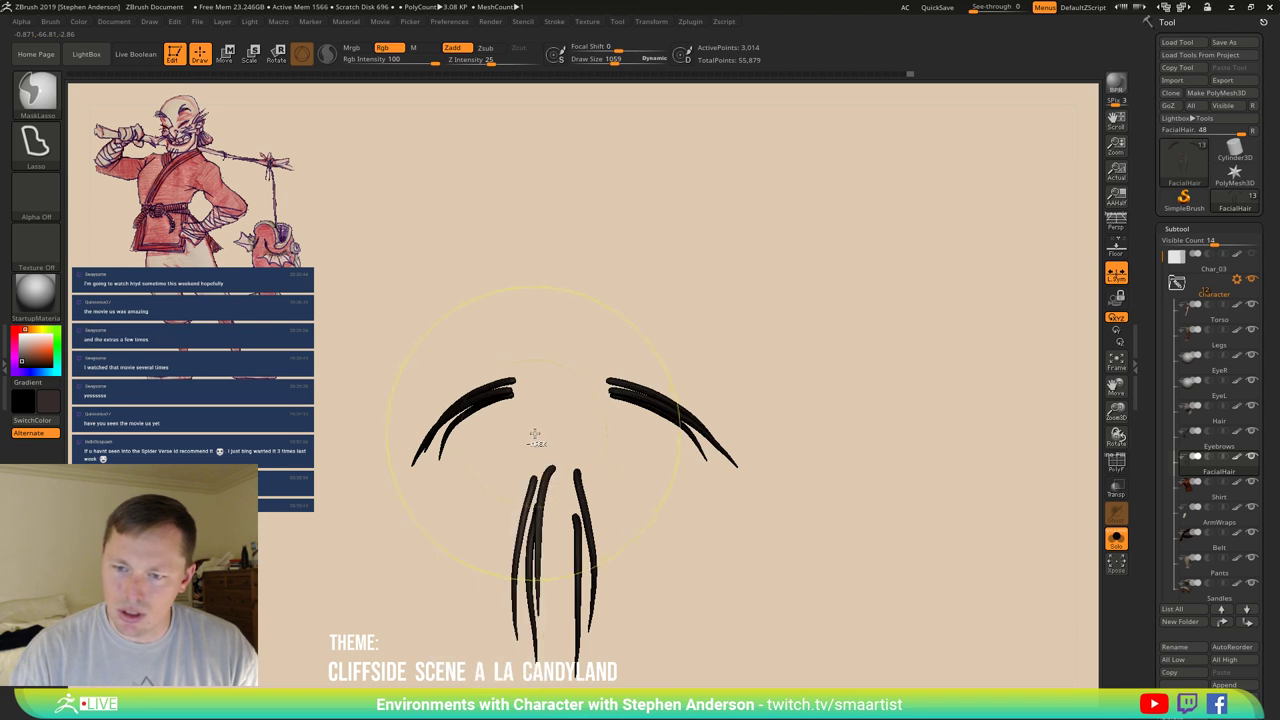
Duplicate the goatee strands with the gizmo and offset the copies.
key(ctrl+z)
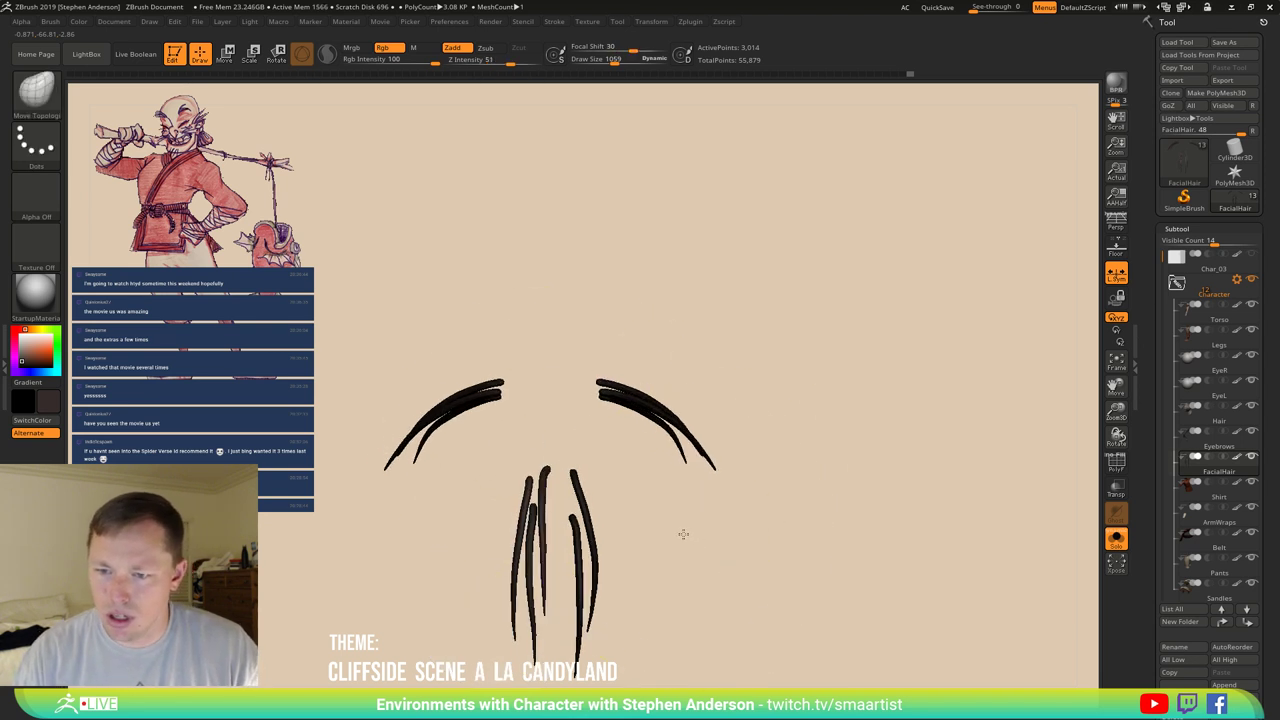
key(w)
ctrl+drag(549, 467, 566, 482)
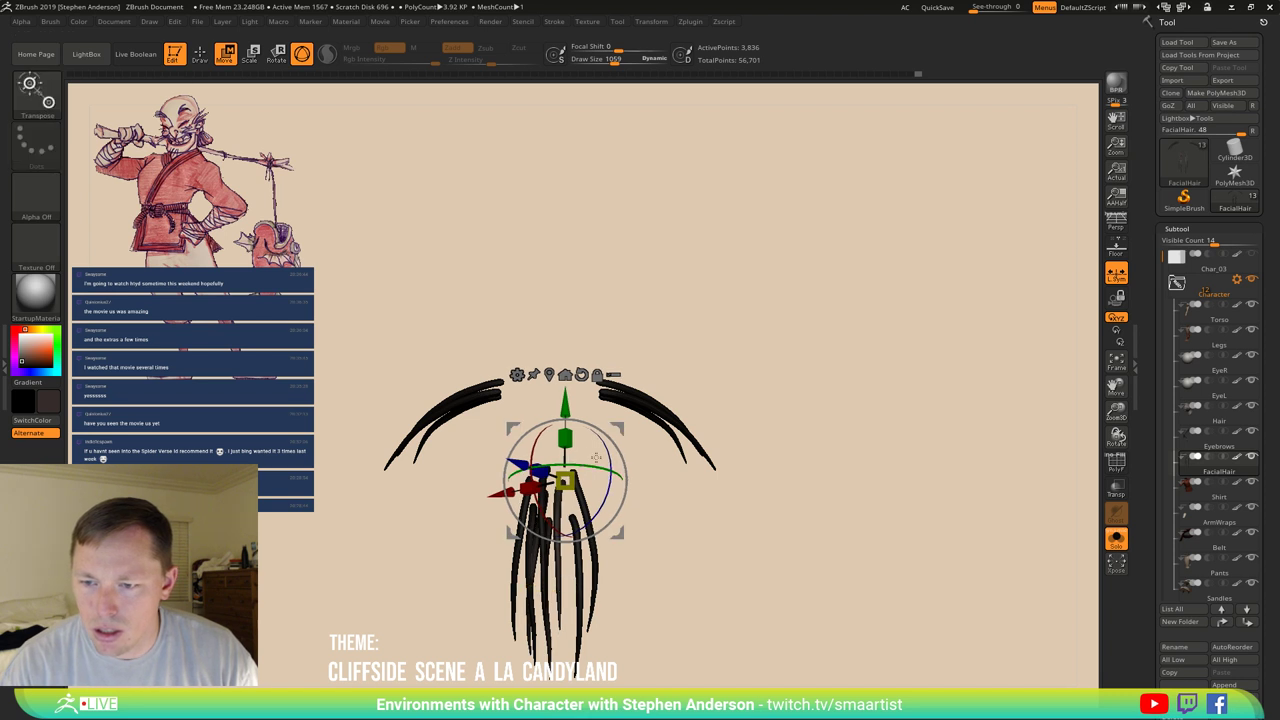
alt+drag(620, 428, 671, 514)
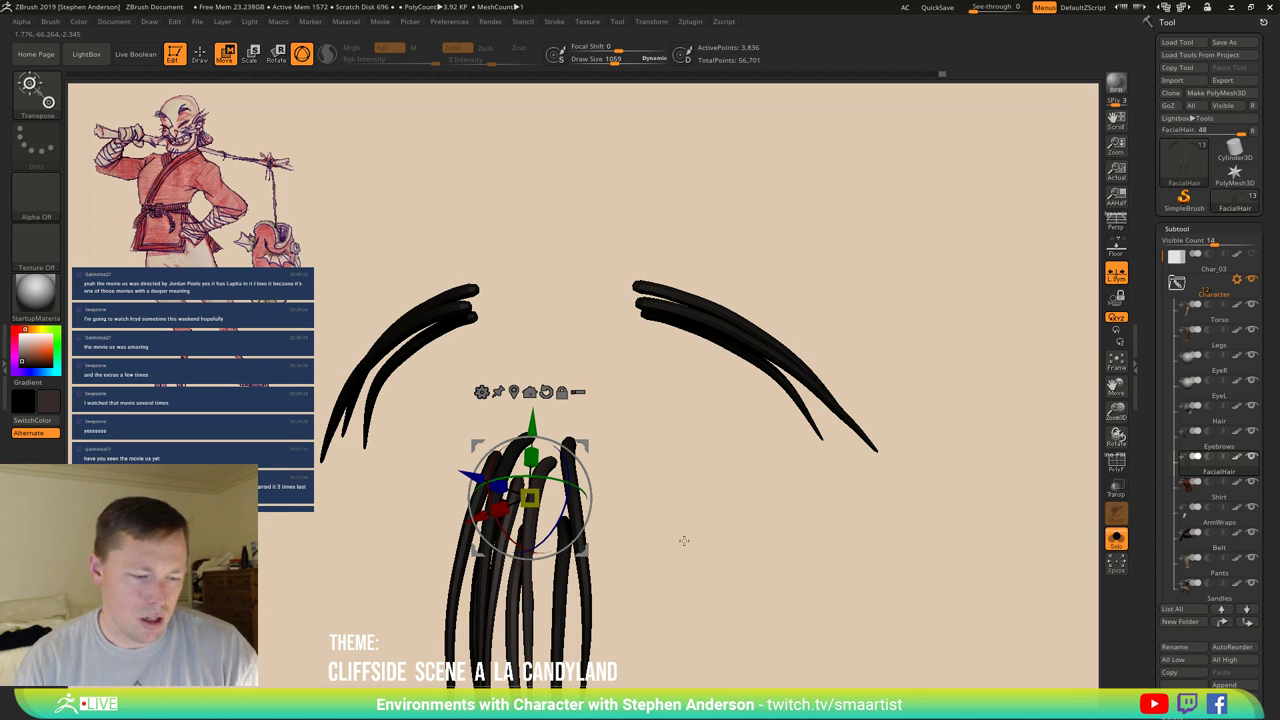
key(q)
mouse_move(680, 509)
alt+mouse_down()
mouse_move(703, 517)
mouse_move(616, 474)
alt+mouse_up()
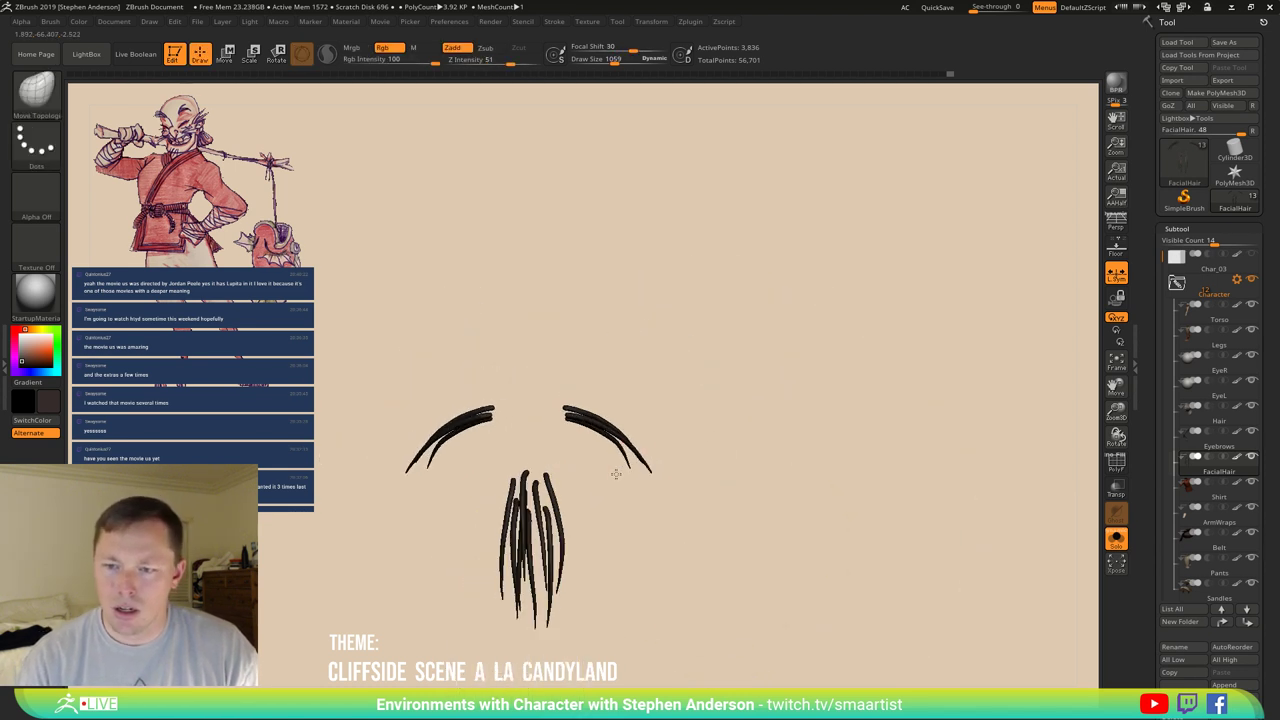
Hide all the mustache strands so only the goatee is visible.
ctrl+alt+shift+drag(551, 340, 662, 467)
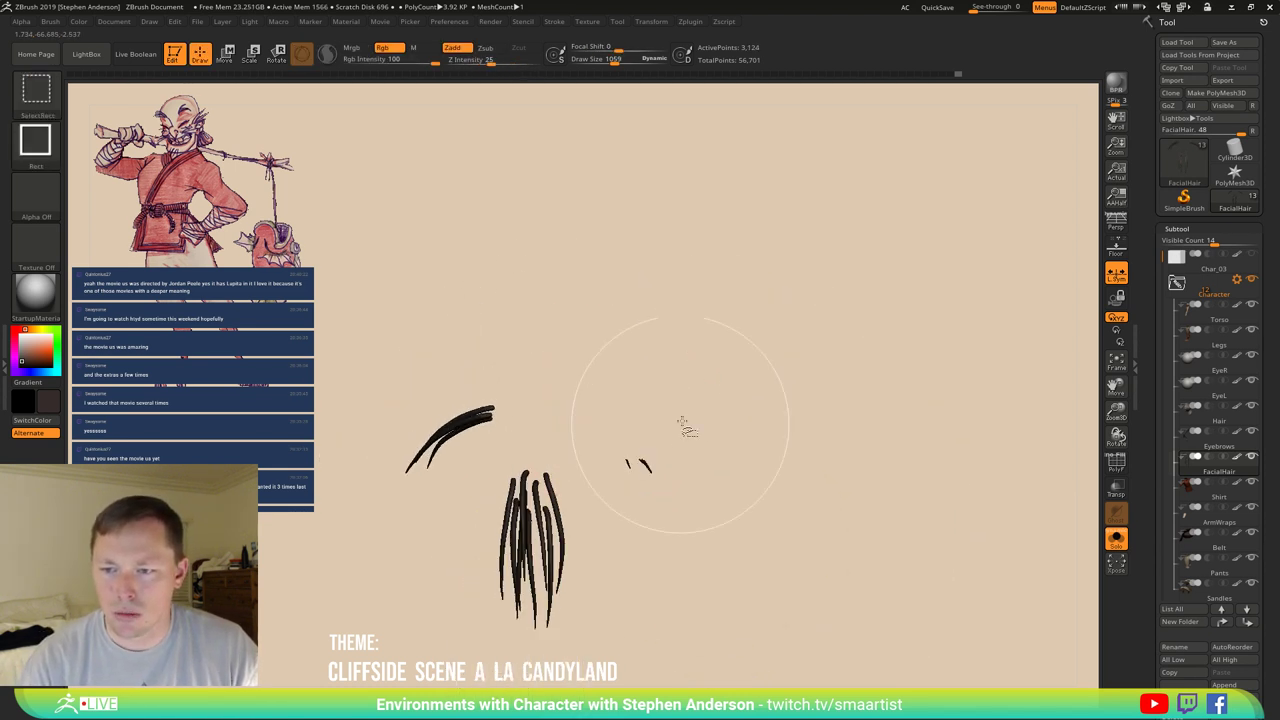
ctrl+alt+shift+drag(700, 405, 604, 506)
ctrl+alt+shift+drag(357, 349, 530, 454)
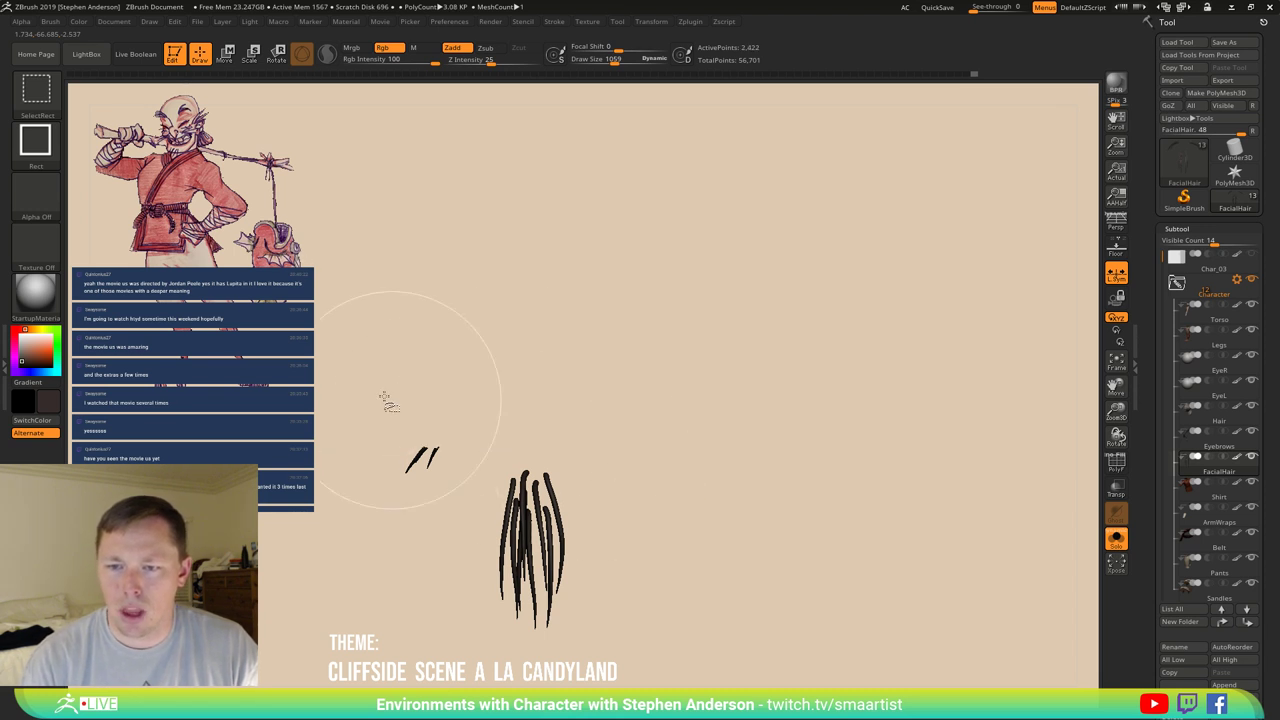
ctrl+alt+shift+drag(372, 389, 460, 496)
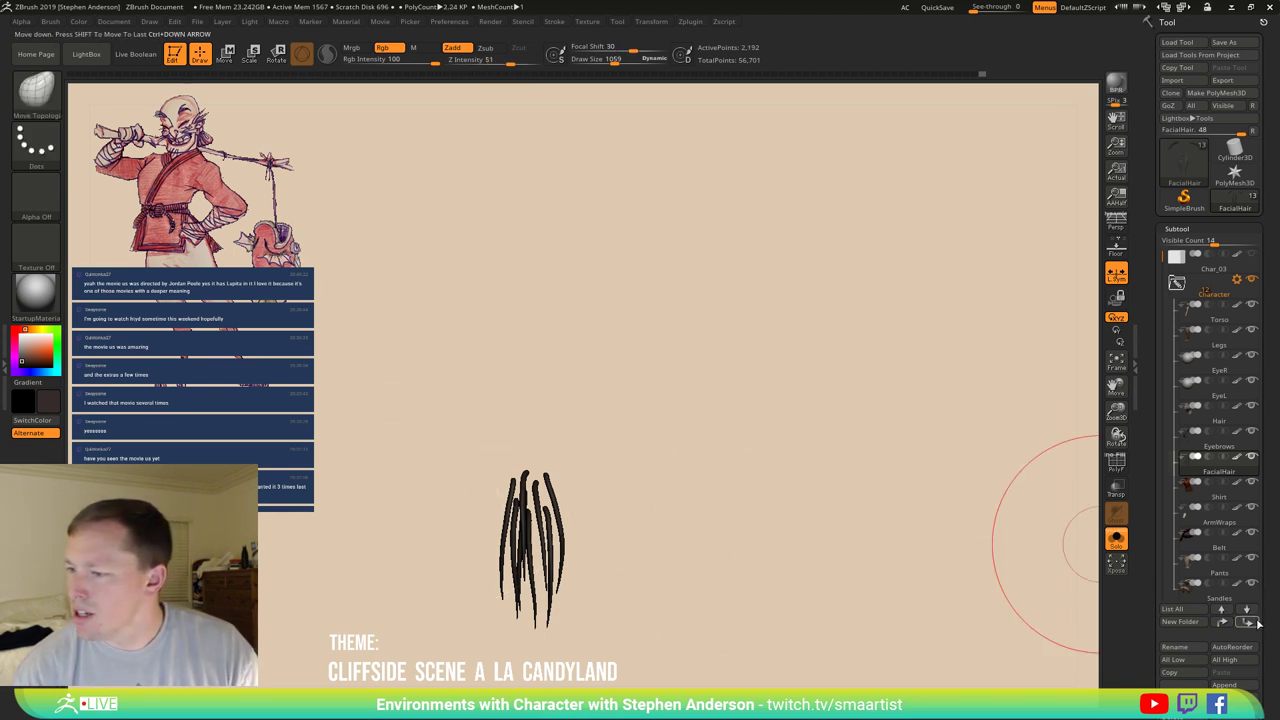
drag(1258, 623, 1267, 530)
Auto Group the goatee so each strand gets its own polygroup, then unhide the mustache.
key(shift+f)
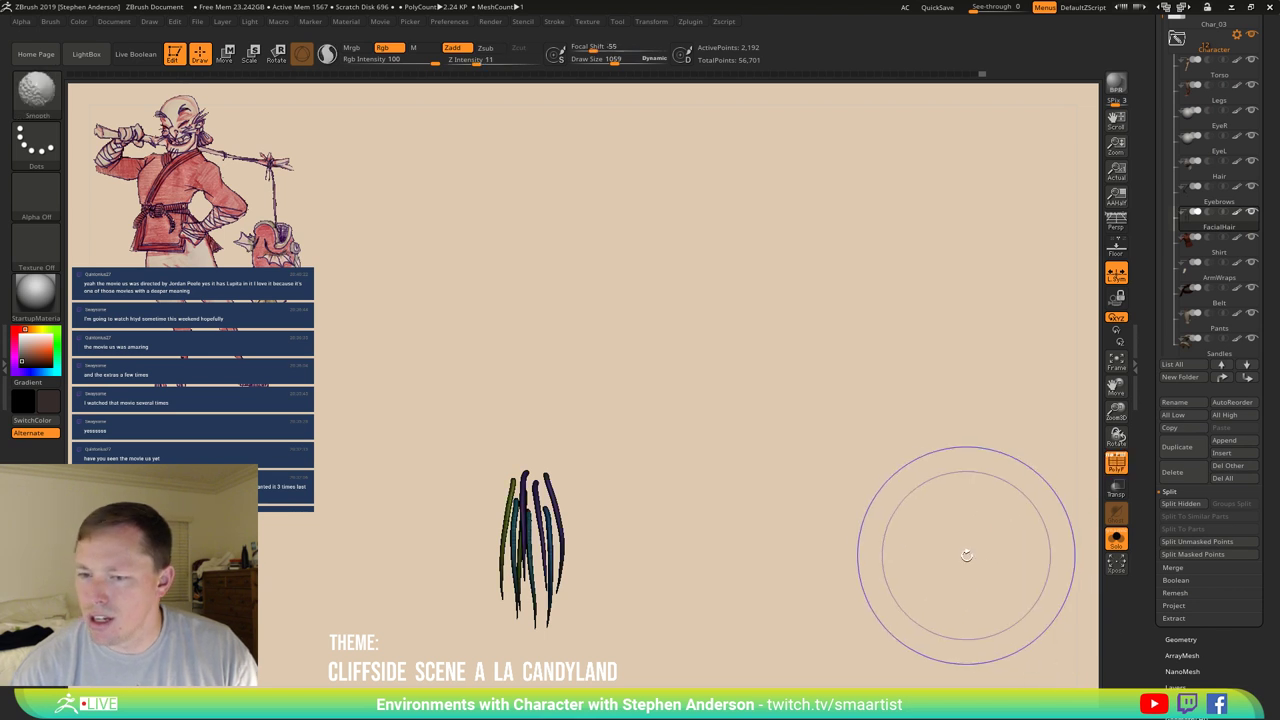
scroll(1237, 667, down, 3)
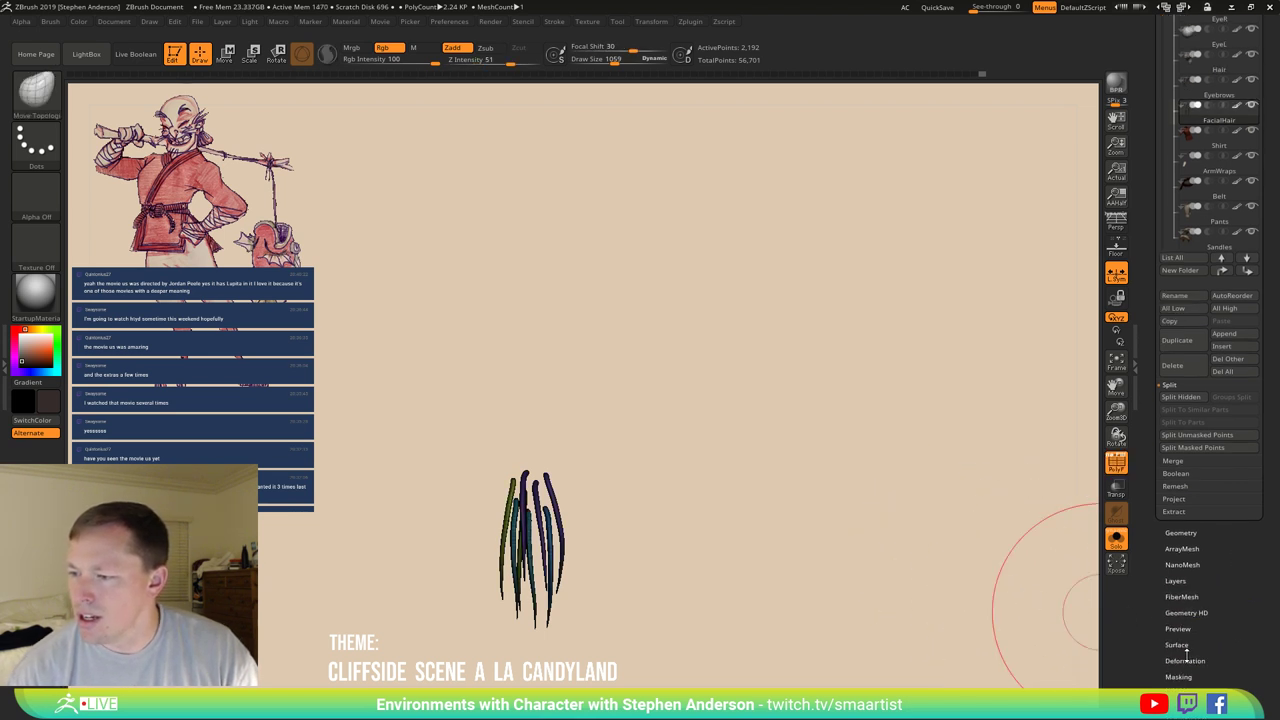
scroll(1197, 615, down, 10)
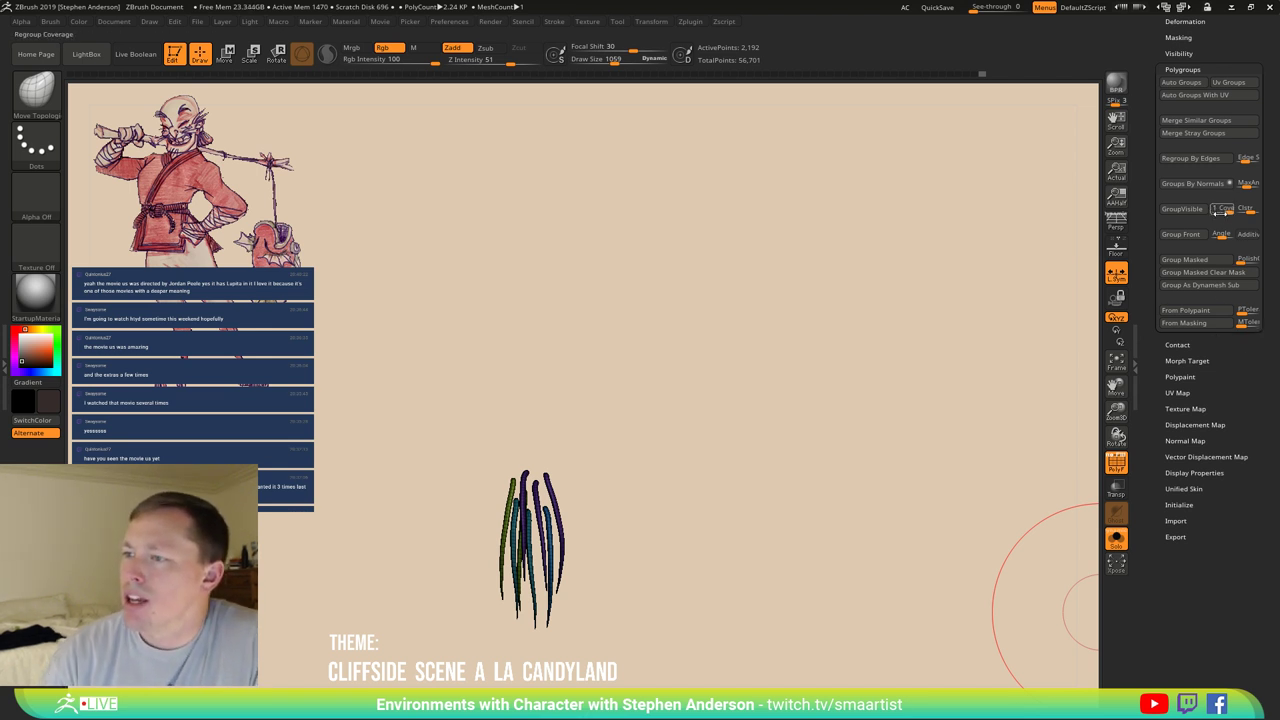
click(1180, 83)
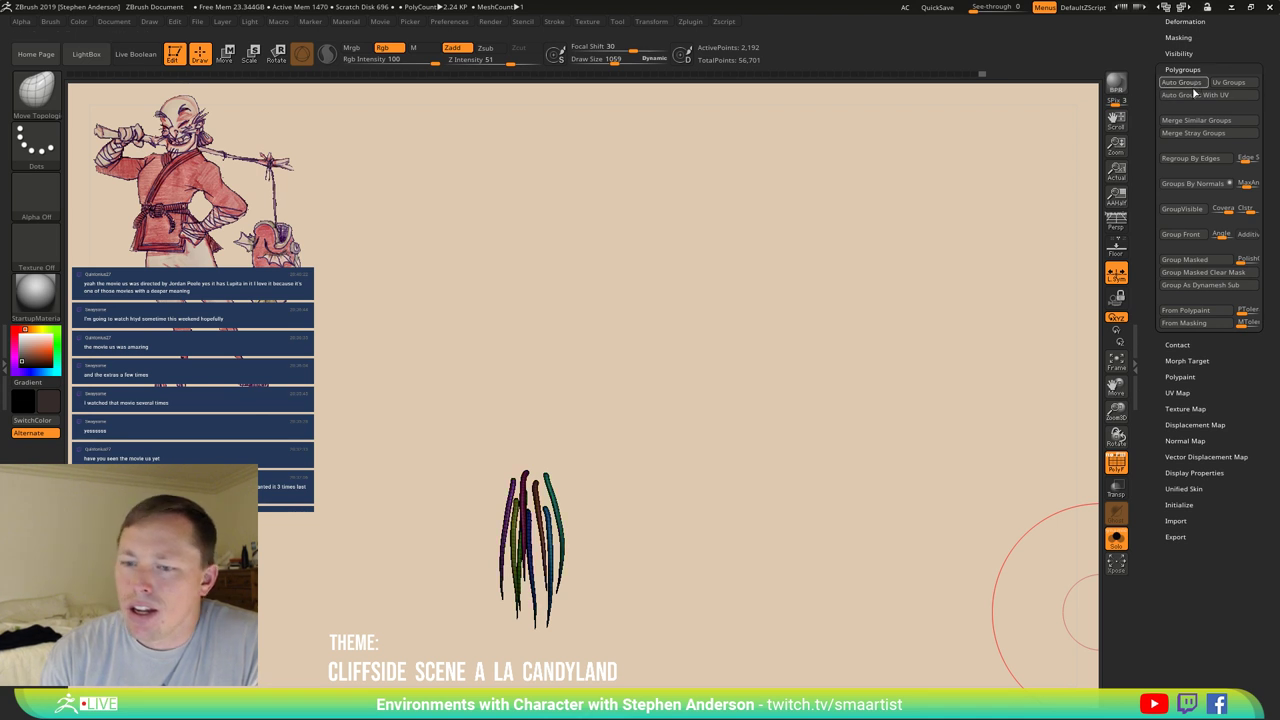
ctrl+shift+click(843, 445)
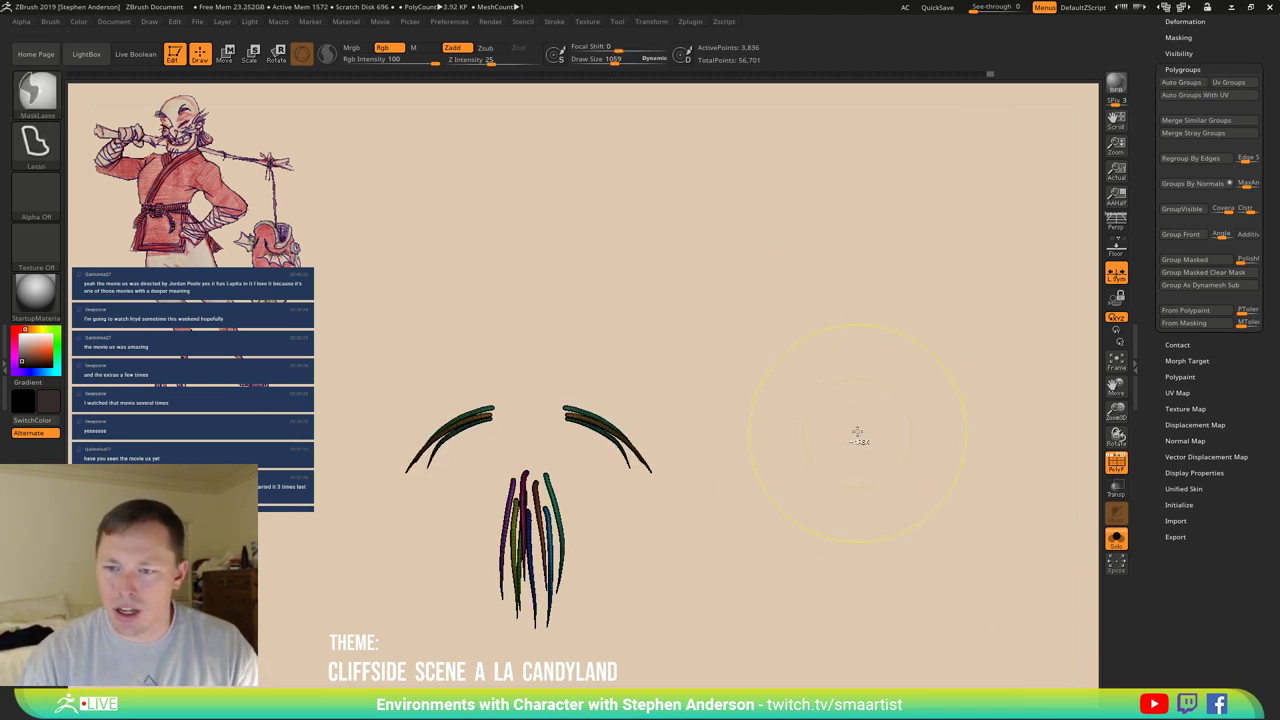
key(shift+f)
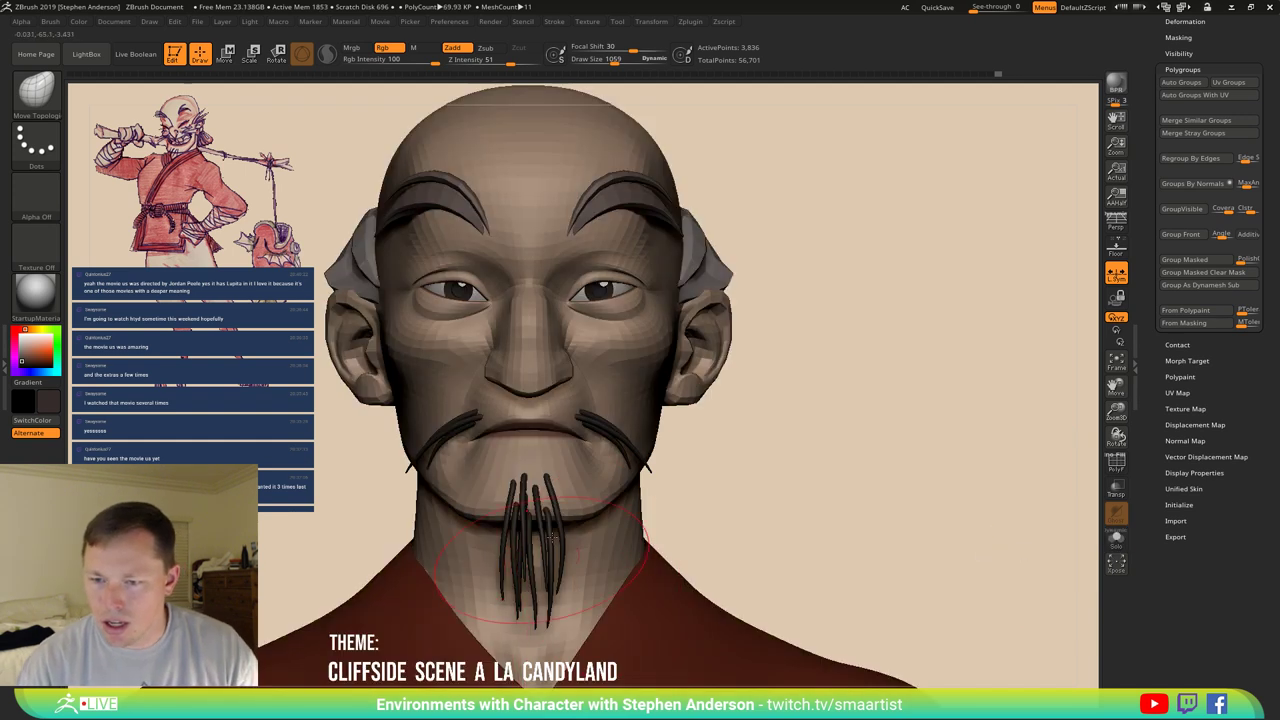
Orbit up and around the chin to inspect the goatee from below and the side.
mouse_move(505, 555)
right_down()
mouse_move(546, 492)
mouse_move(530, 500)
mouse_move(470, 470)
mouse_move(530, 558)
mouse_move(481, 553)
mouse_move(480, 580)
mouse_move(580, 606)
mouse_move(532, 599)
mouse_move(500, 565)
mouse_move(484, 576)
right_up()
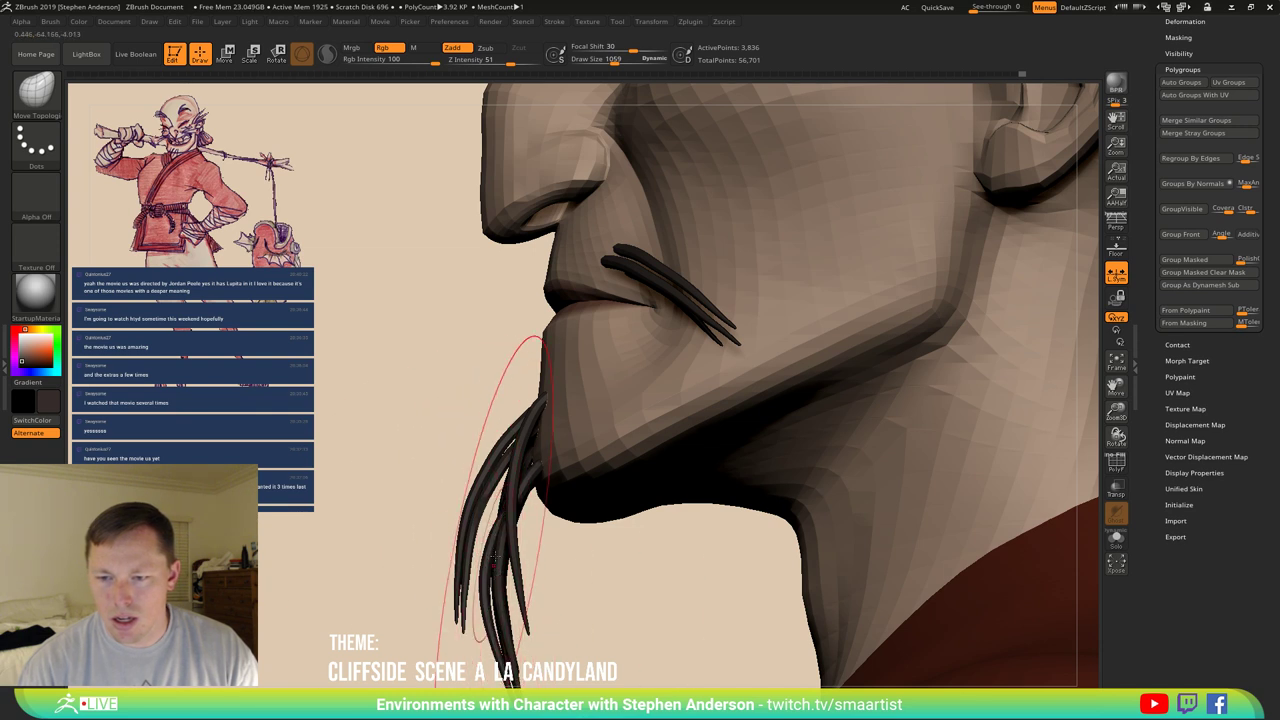
right_drag(516, 627, 497, 497)
alt+click(497, 497)
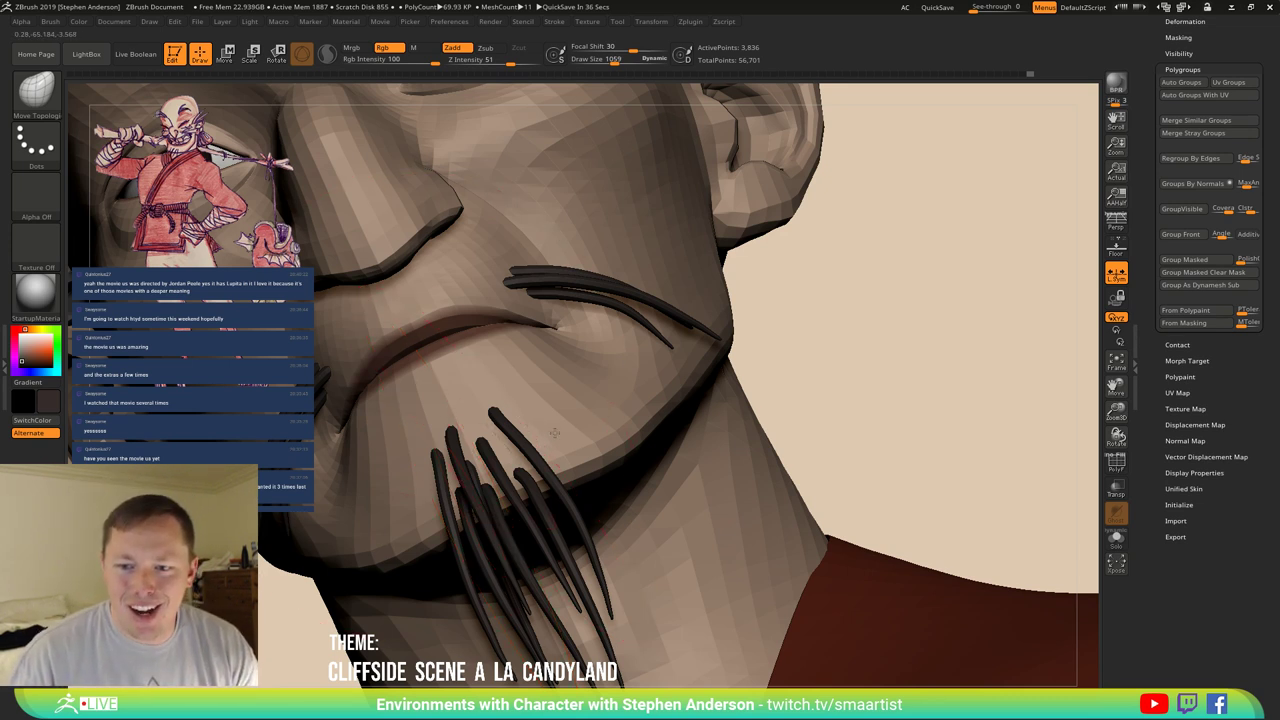
Zoom in on the goatee, orbit to the face's right side, then turn back to front.
right_drag(554, 432, 519, 437)
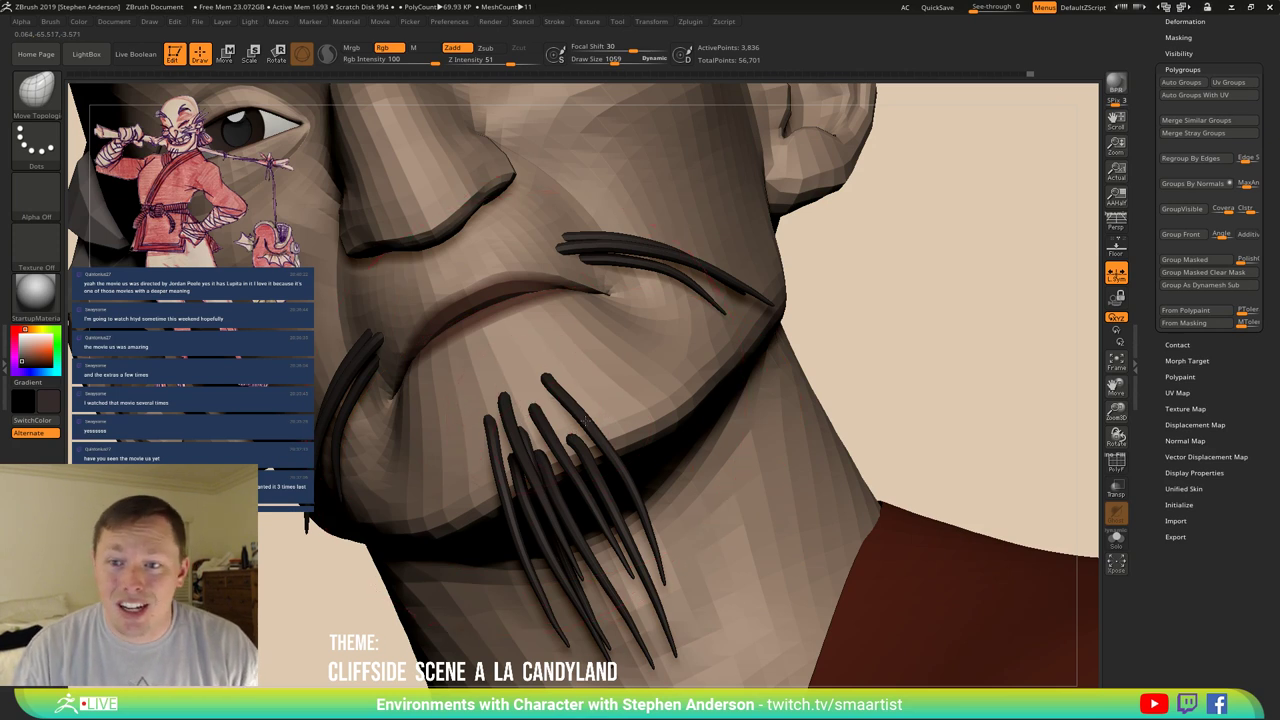
mouse_move(585, 421)
right_down()
mouse_move(616, 416)
mouse_move(577, 406)
mouse_move(592, 431)
mouse_move(636, 396)
right_up()
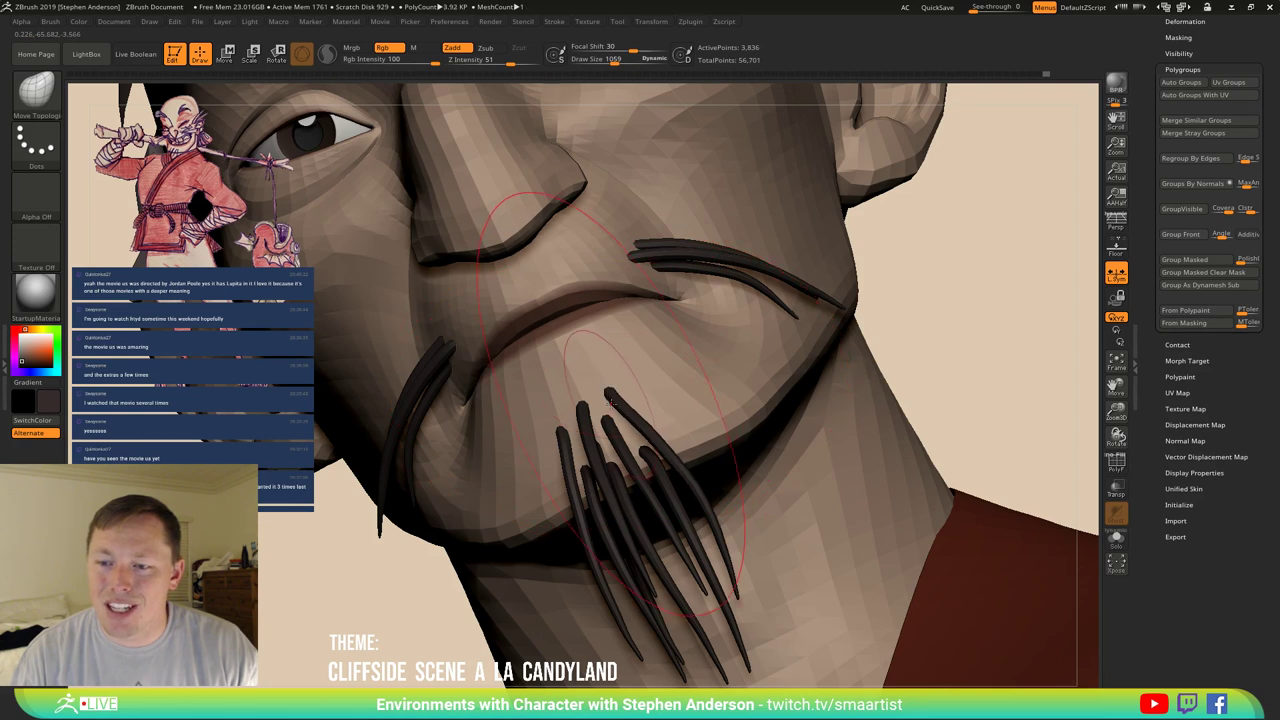
mouse_move(603, 388)
right_down()
mouse_move(607, 430)
mouse_move(580, 462)
right_up()
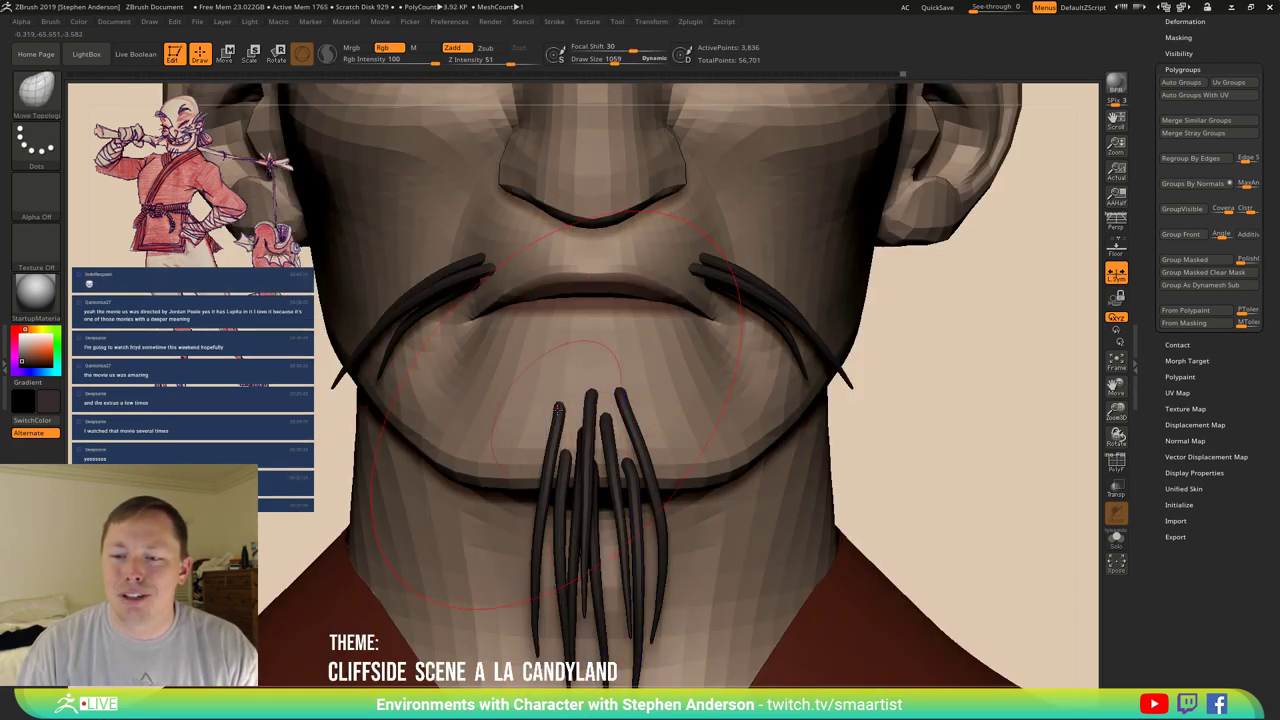
Shift the left and middle chin strand tips right, resizing the brush to 527.
mouse_move(558, 408)
mouse_down()
mouse_move(628, 425)
mouse_move(634, 445)
mouse_move(603, 318)
mouse_move(611, 385)
mouse_move(578, 318)
mouse_up()
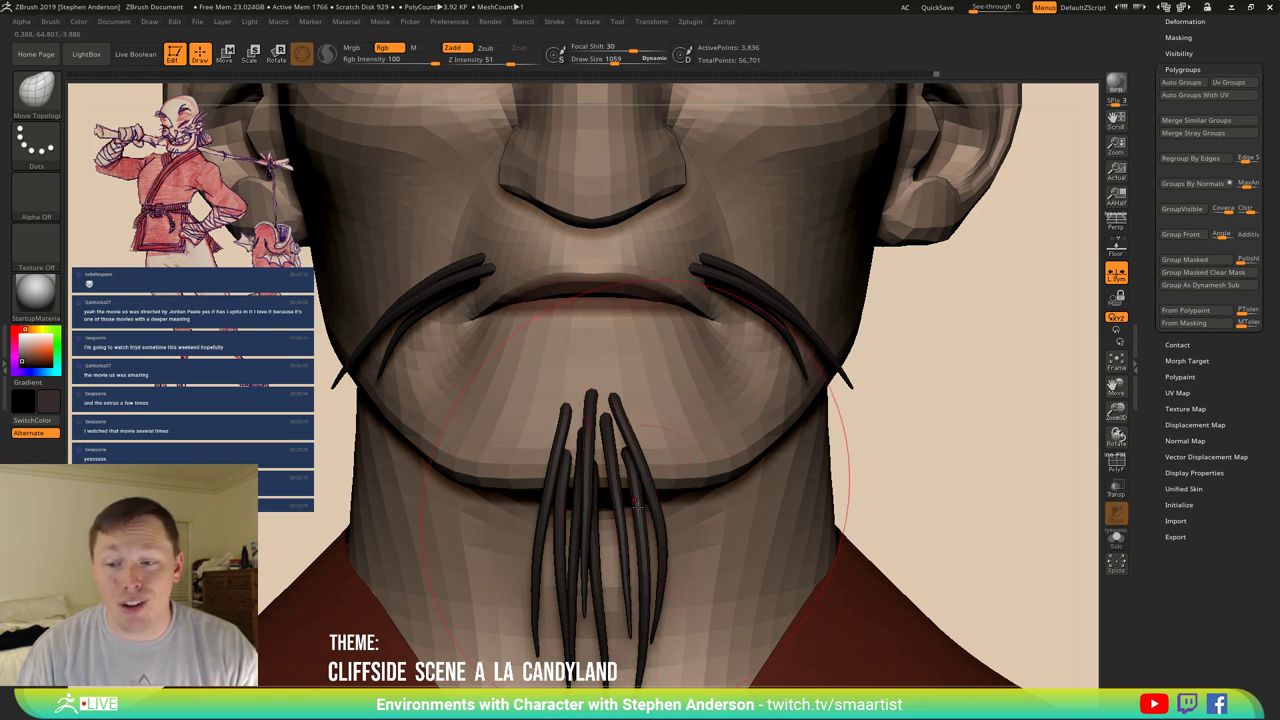
key(s)
mouse_move(640, 472)
mouse_down()
mouse_move(617, 472)
mouse_move(630, 500)
mouse_move(638, 492)
mouse_move(646, 622)
mouse_move(645, 547)
mouse_move(632, 535)
mouse_move(640, 612)
mouse_move(683, 537)
mouse_up()
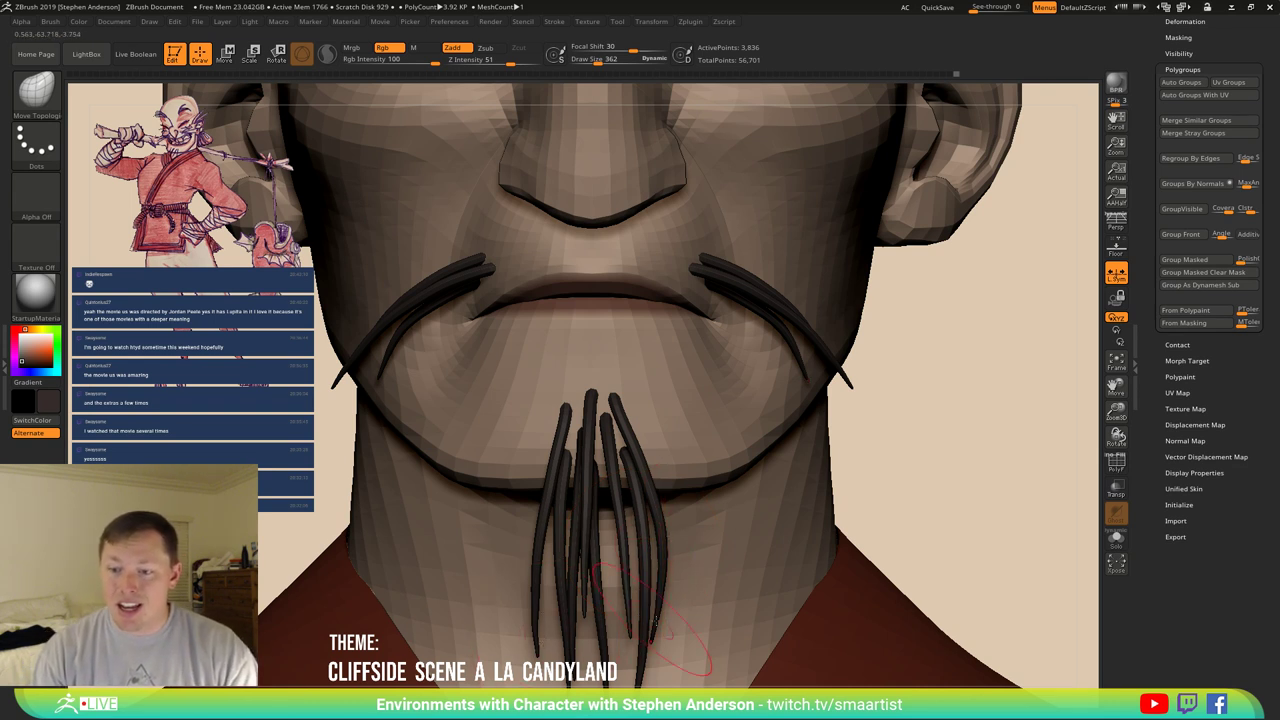
key(s)
drag(668, 624, 690, 626)
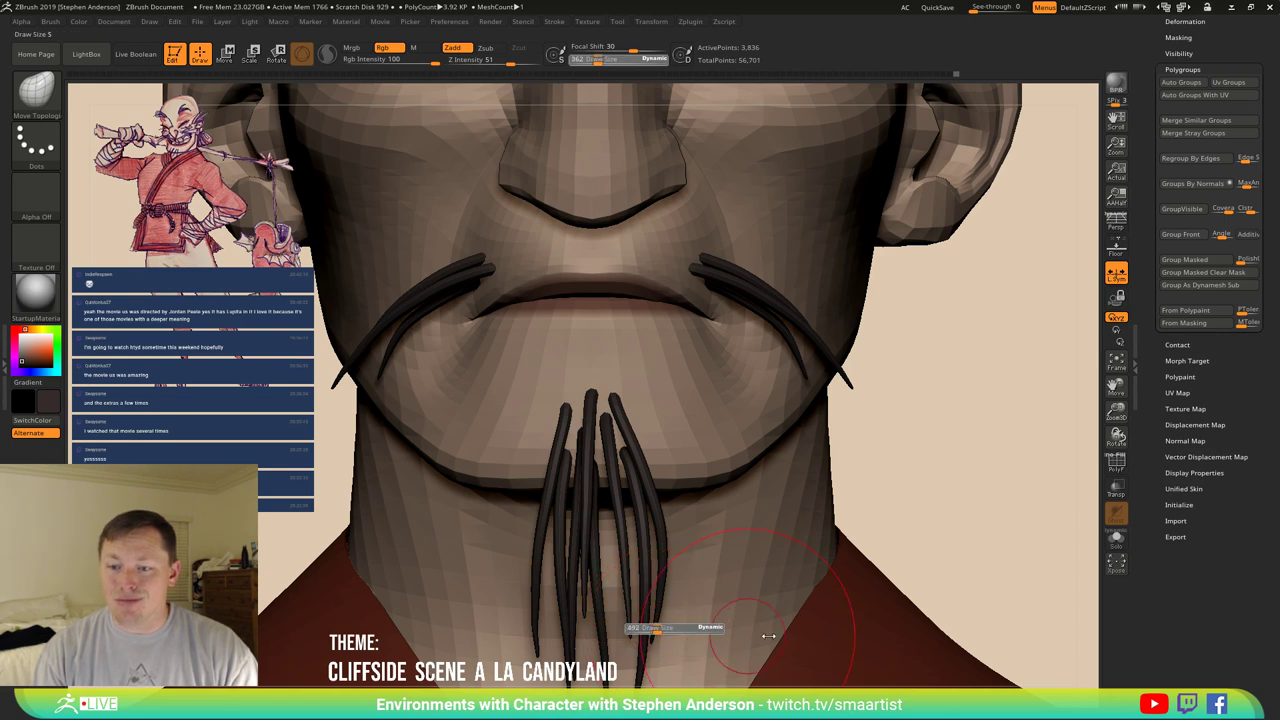
drag(565, 598, 590, 600)
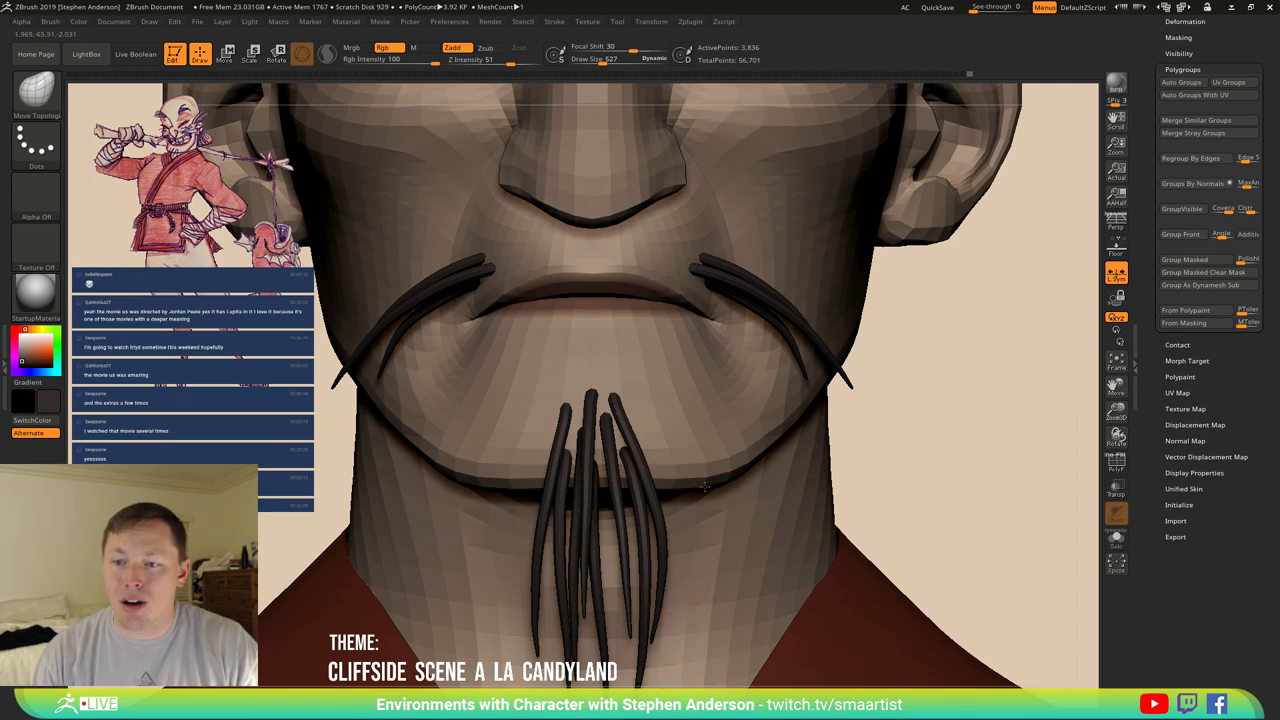
Reshape the tops of the chin strands, undo that stroke, and select the Torso subtool.
alt+drag(678, 572, 704, 486)
drag(602, 332, 601, 322)
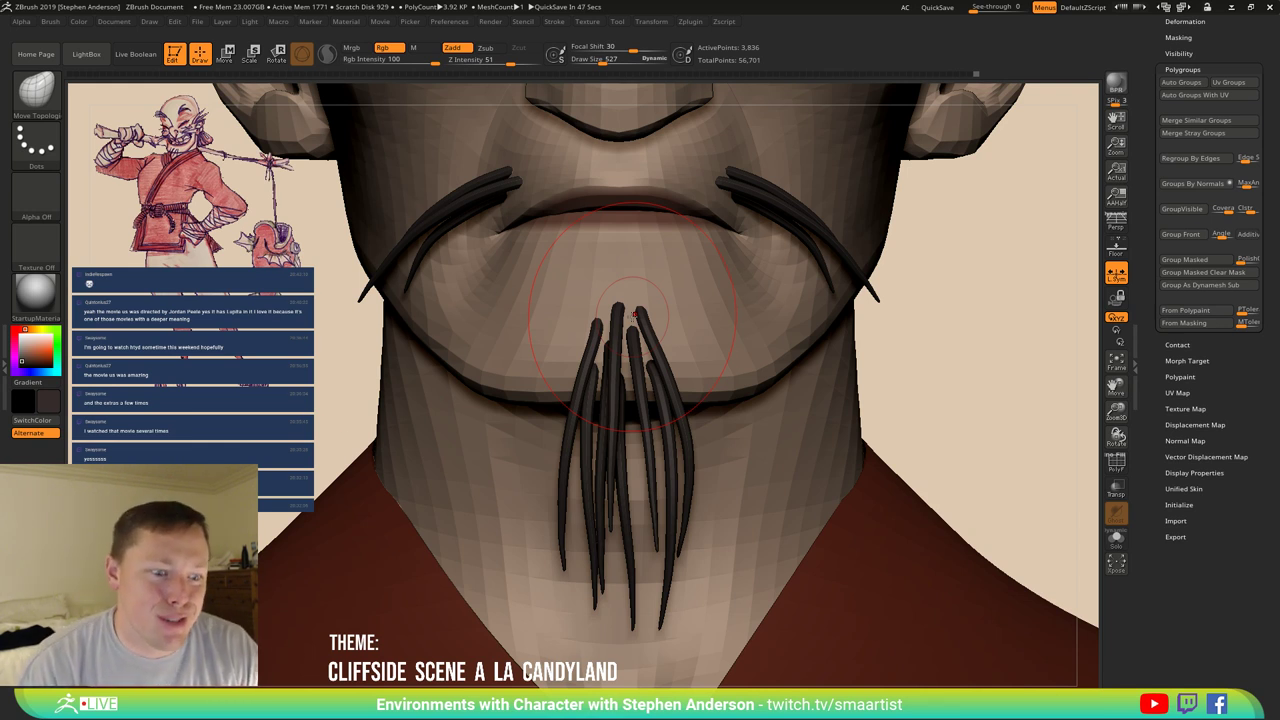
key(ctrl+z)
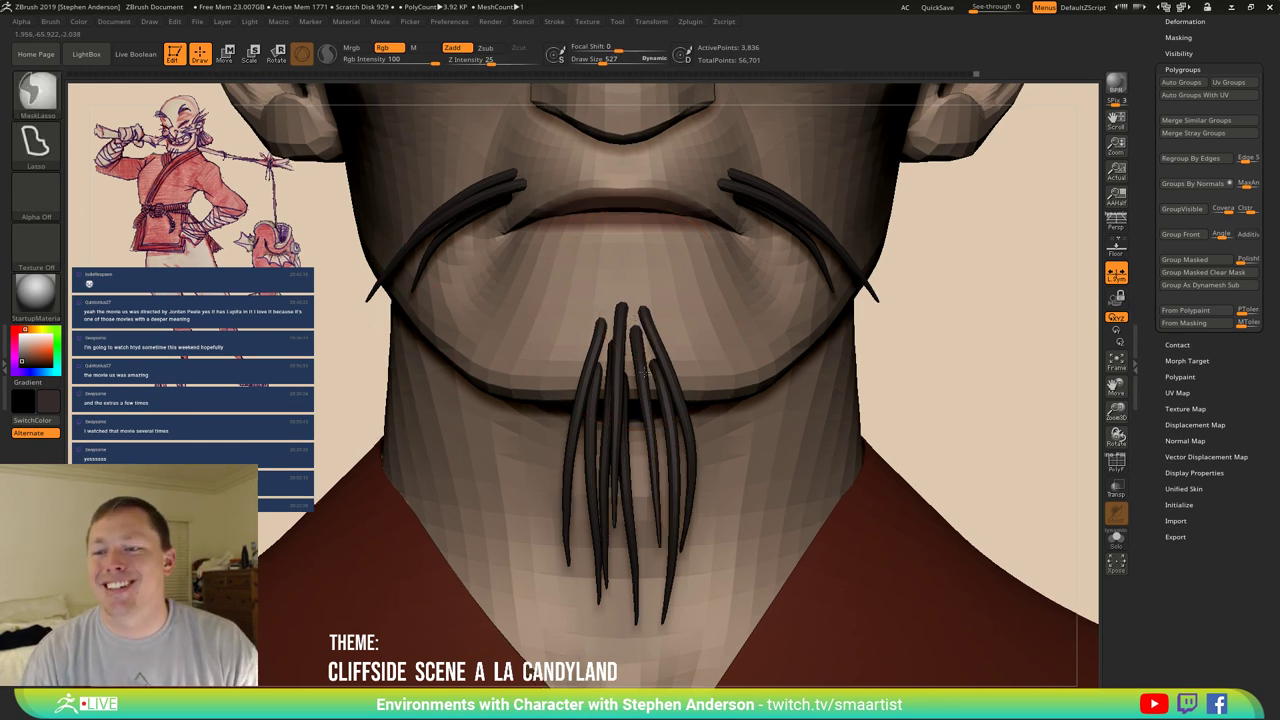
ctrl+right_drag(644, 373, 650, 300)
mouse_move(774, 300)
ctrl+right_down()
mouse_move(774, 362)
mouse_move(745, 350)
ctrl+right_up()
key(ctrl+z)
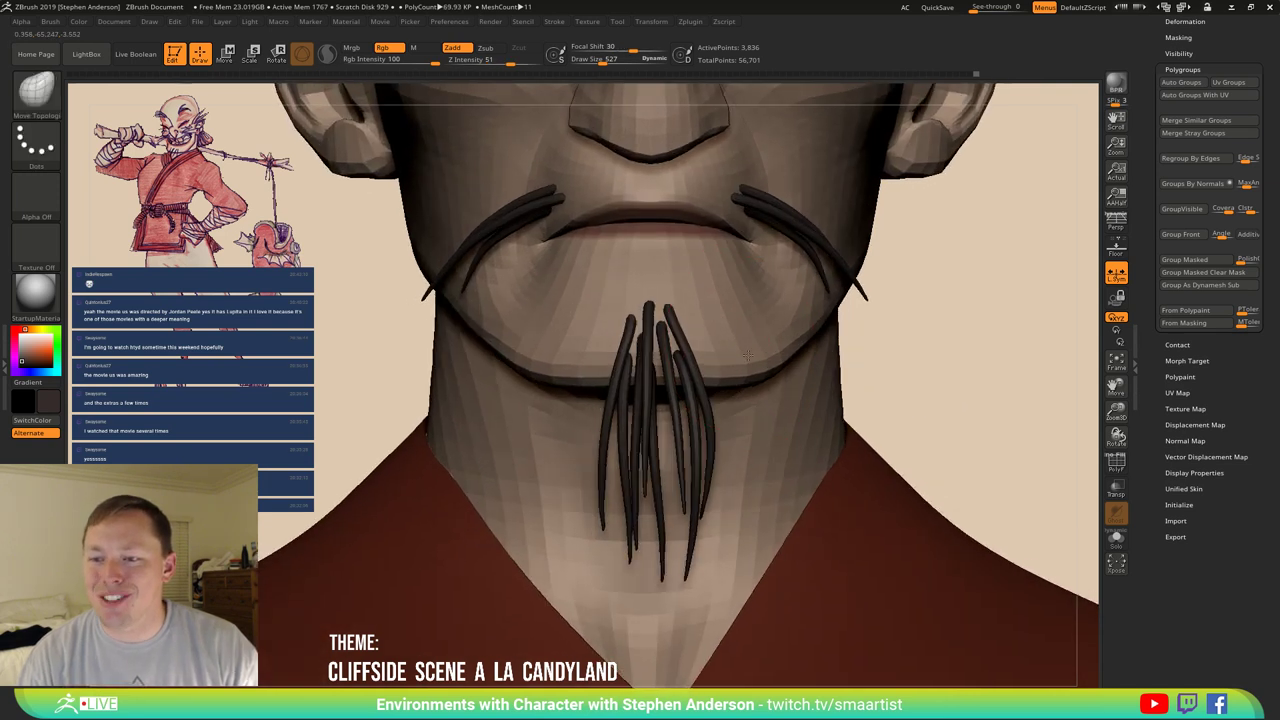
key(ctrl+shift+z)
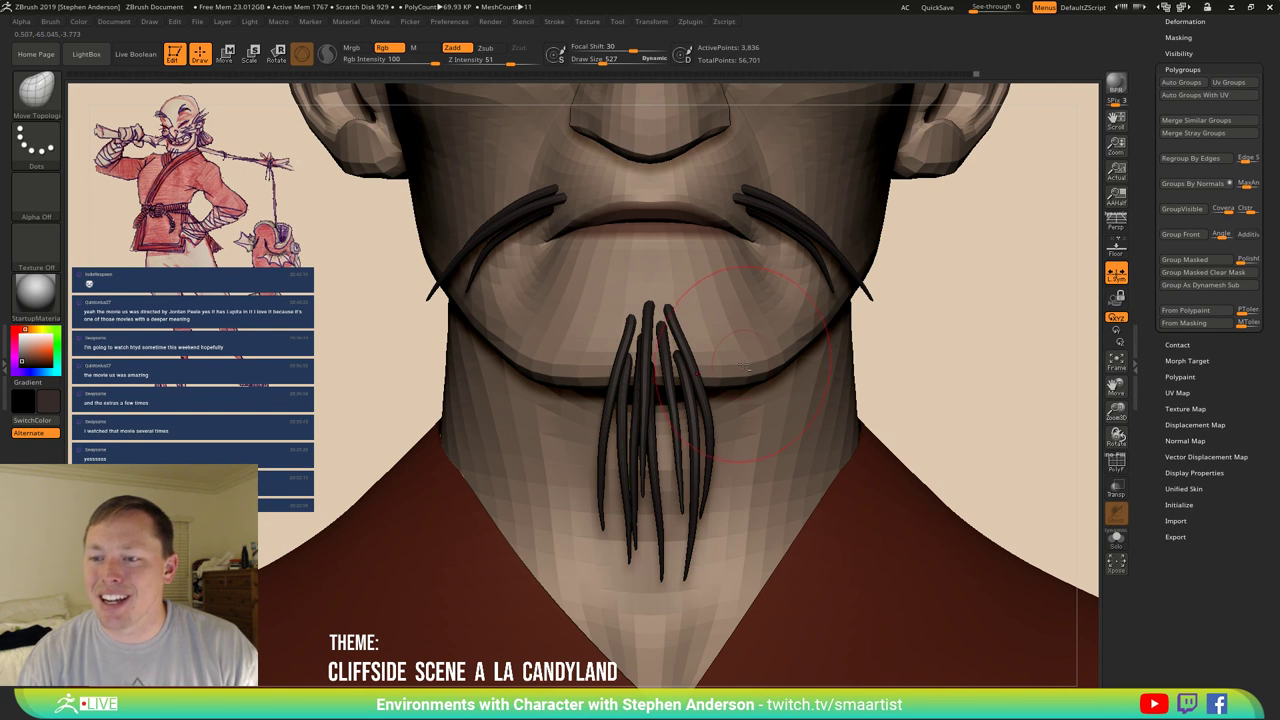
alt+click(657, 378)
key(s)
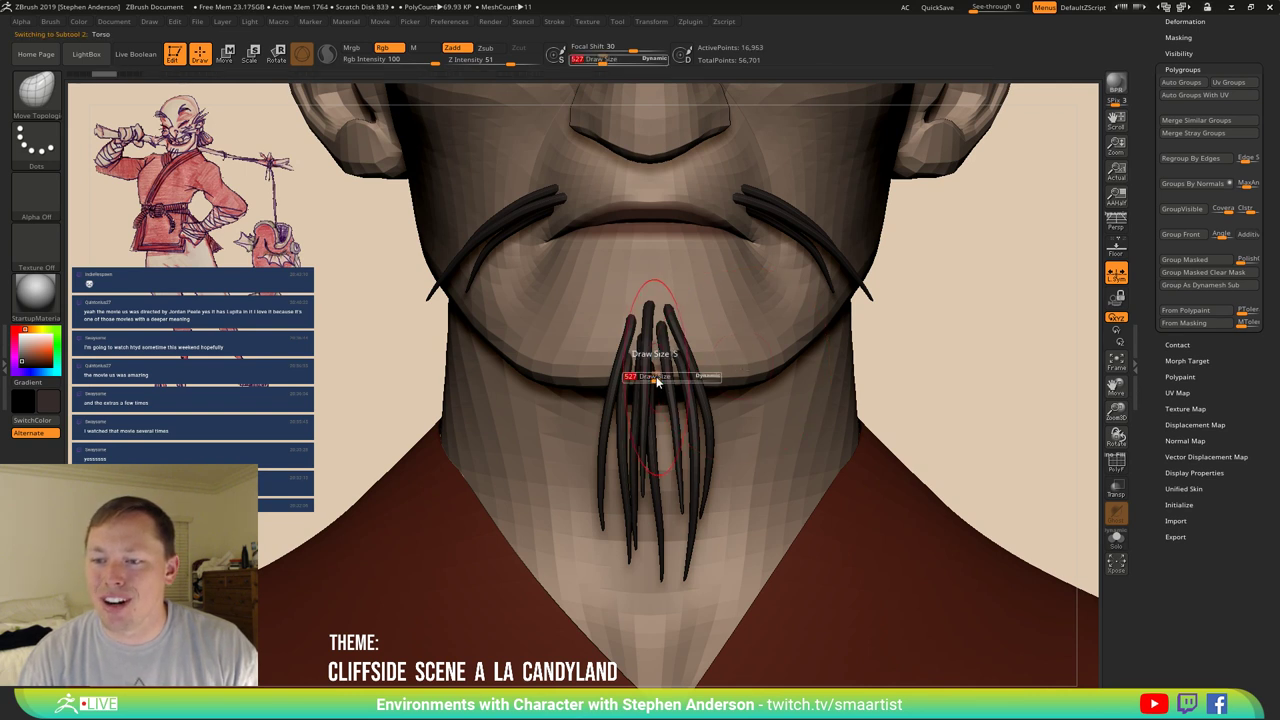
drag(657, 377, 698, 380)
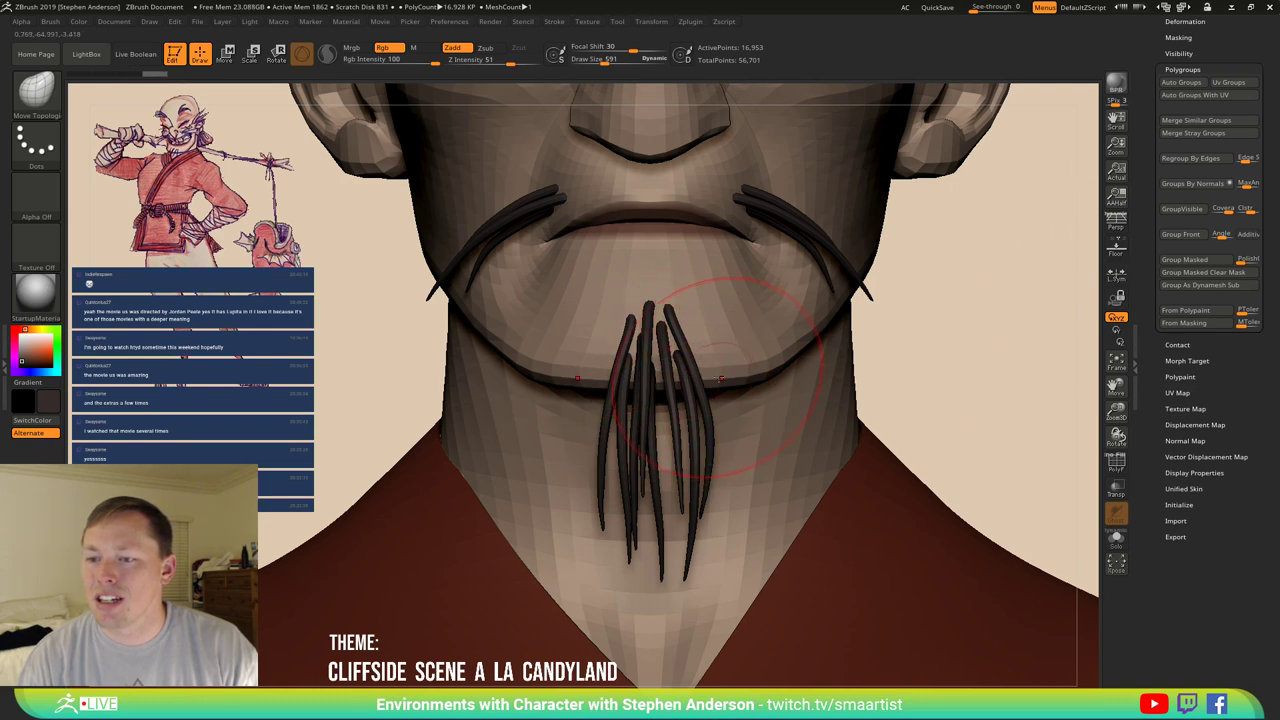
key(shift+alt+s)
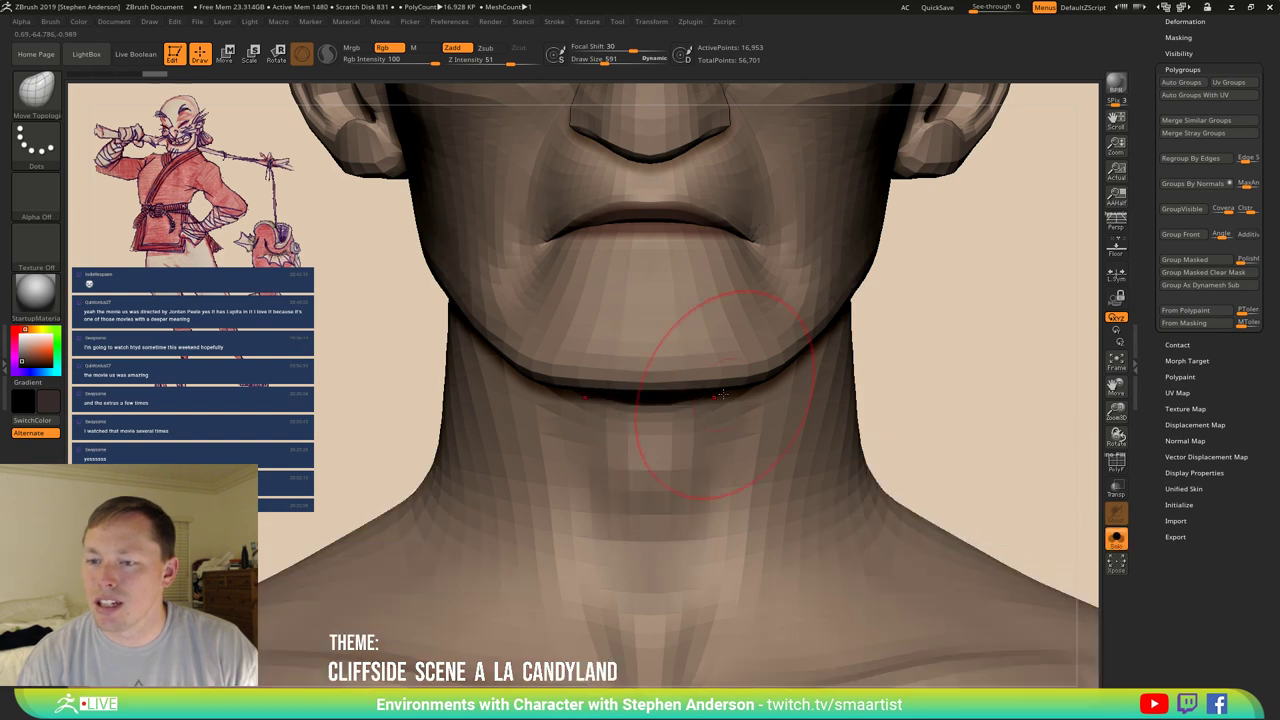
key(s)
drag(692, 385, 688, 390)
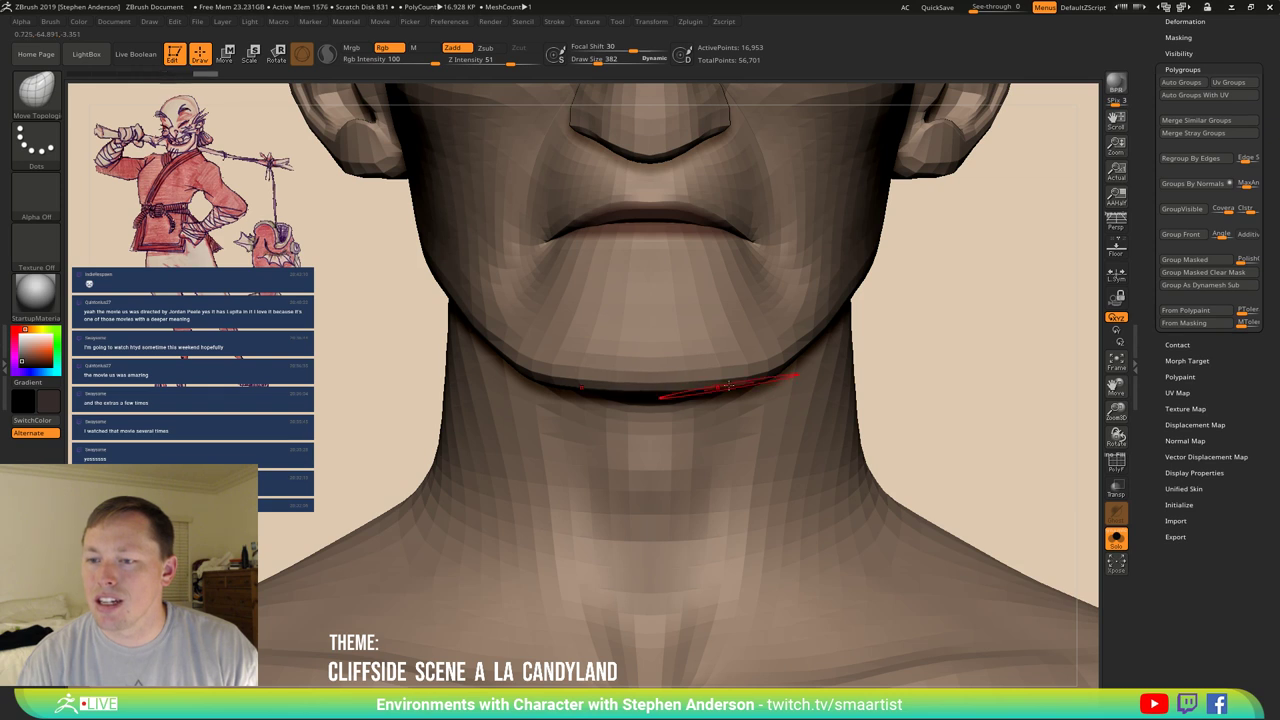
ctrl+drag(772, 383, 632, 394)
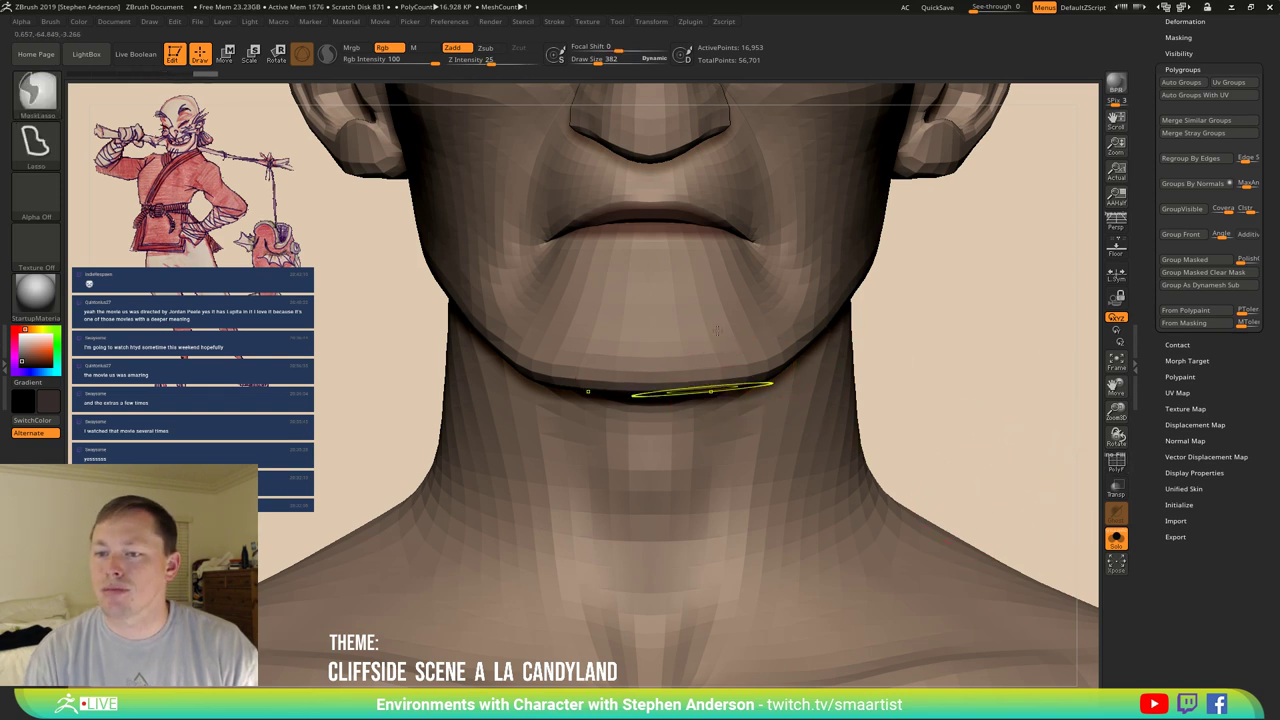
ctrl+right_drag(717, 330, 730, 330)
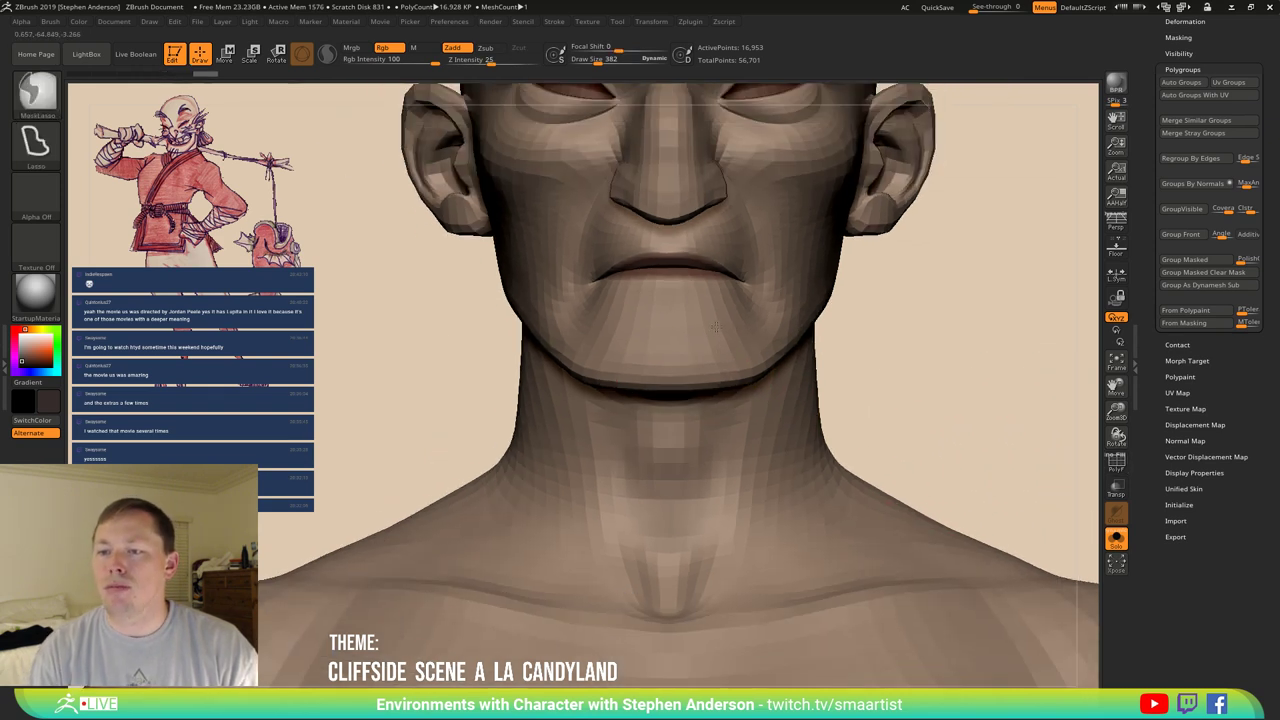
click(1117, 541)
mouse_move(795, 380)
ctrl+right_down()
mouse_move(795, 266)
mouse_move(890, 308)
ctrl+right_up()
mouse_move(871, 357)
alt+right_down()
mouse_move(700, 357)
mouse_move(808, 363)
mouse_move(760, 315)
mouse_move(740, 363)
mouse_move(783, 366)
mouse_move(666, 440)
mouse_move(951, 314)
mouse_move(837, 420)
mouse_move(886, 392)
alt+right_up()
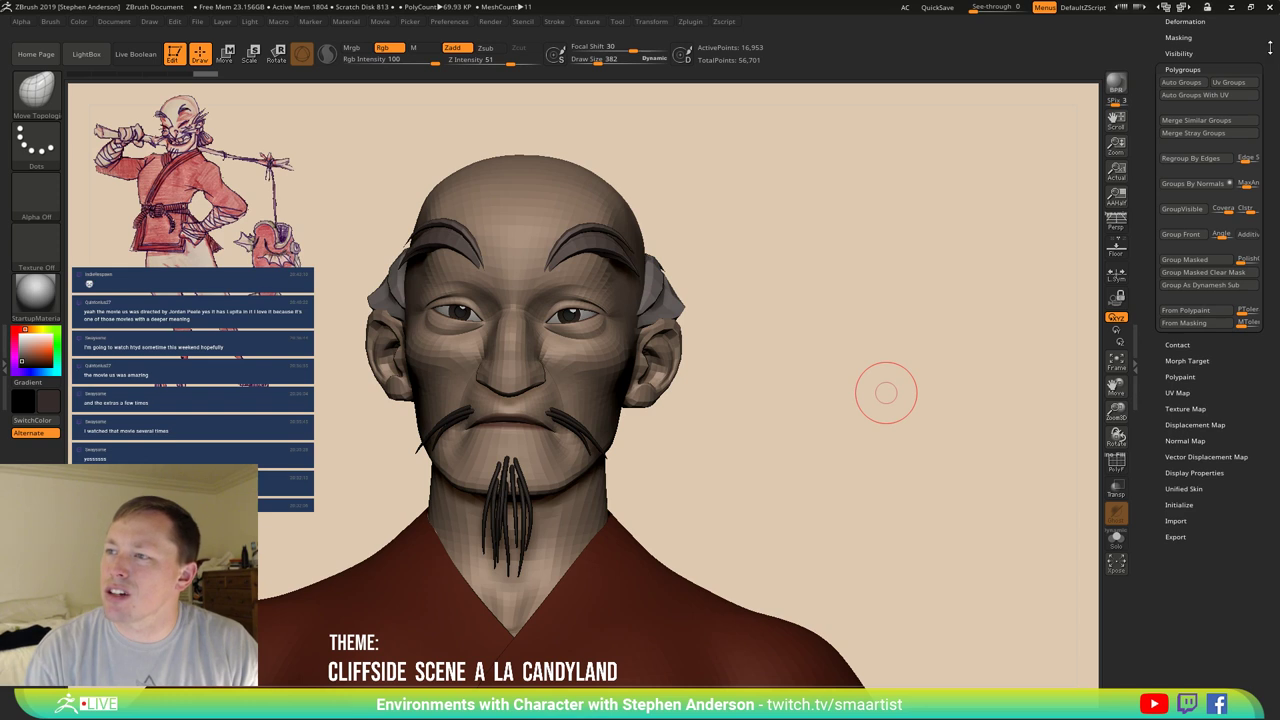
Hide the FacialHair subtool and make Eyebrows active with the Move gizmo.
click(1240, 46)
scroll(1220, 100, up, 5)
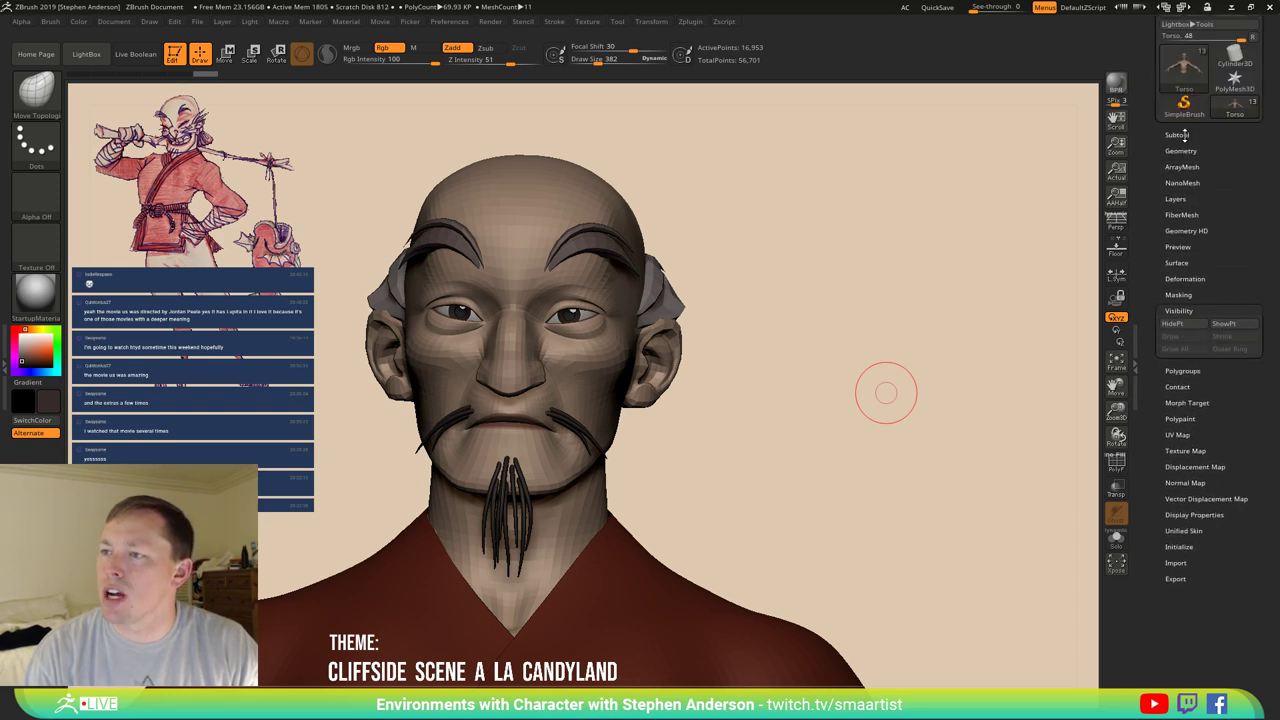
click(1178, 134)
mouse_move(1248, 242)
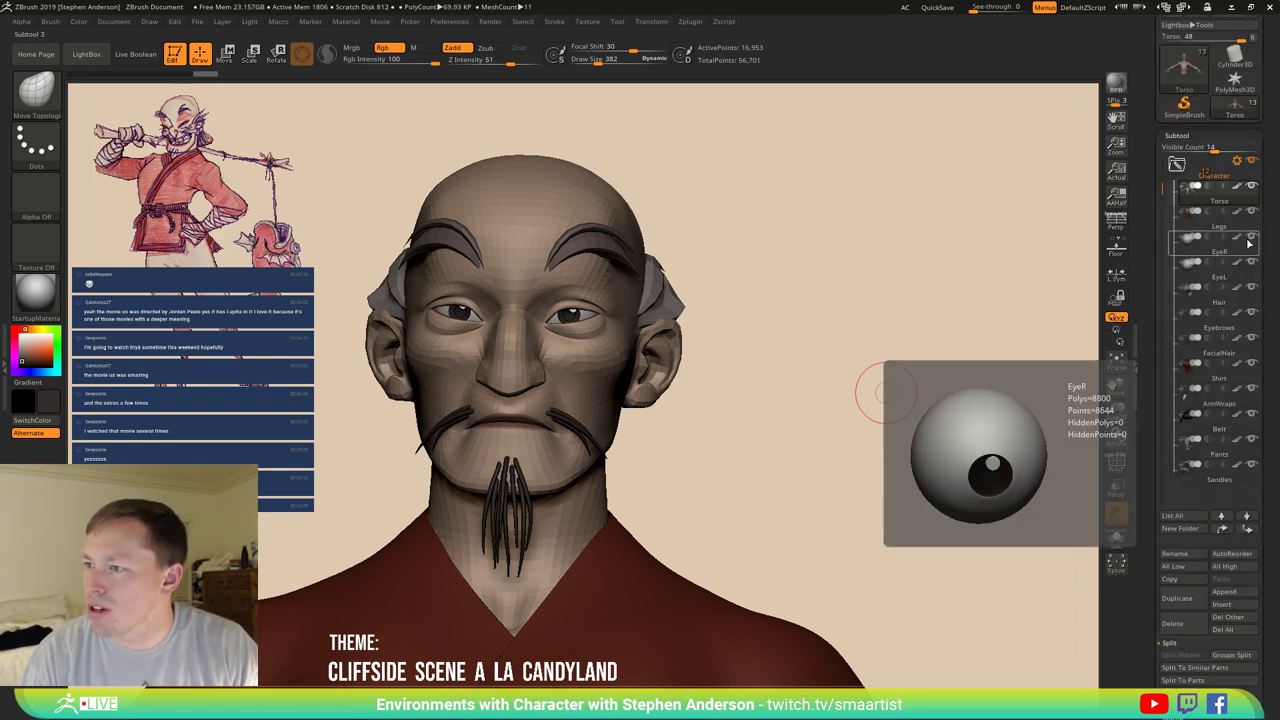
click(1250, 339)
click(1195, 314)
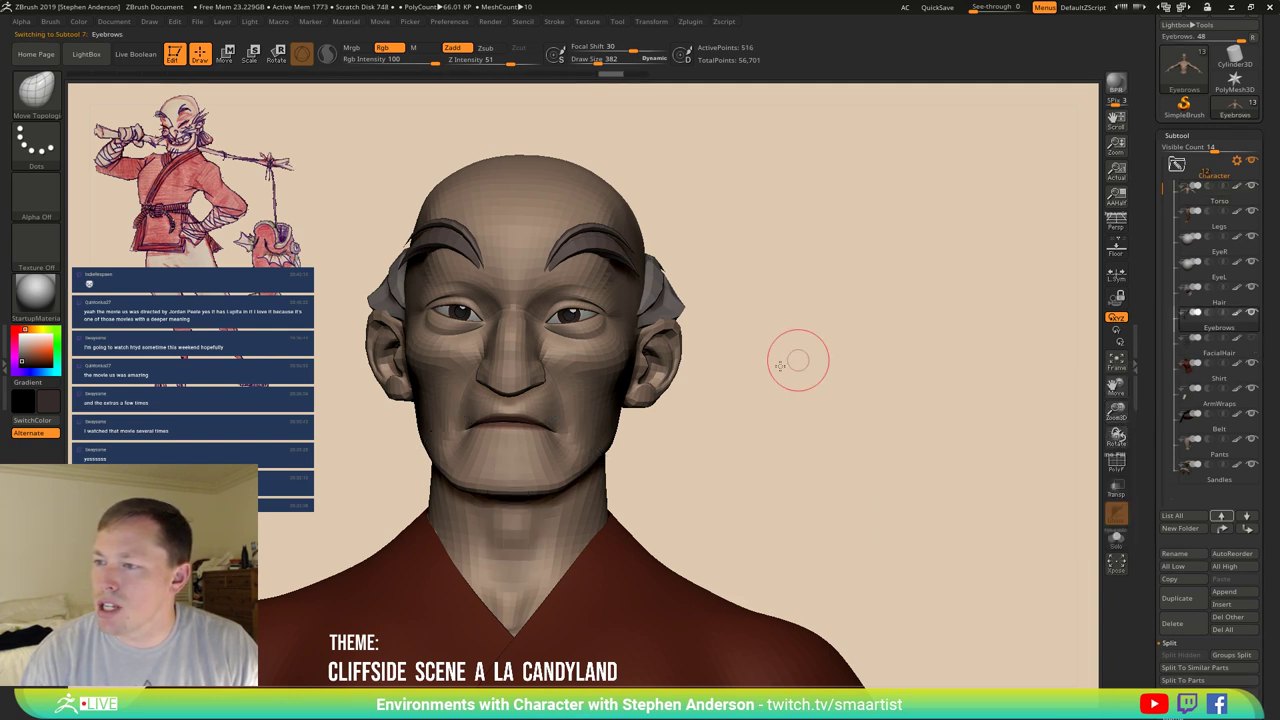
drag(798, 360, 786, 366)
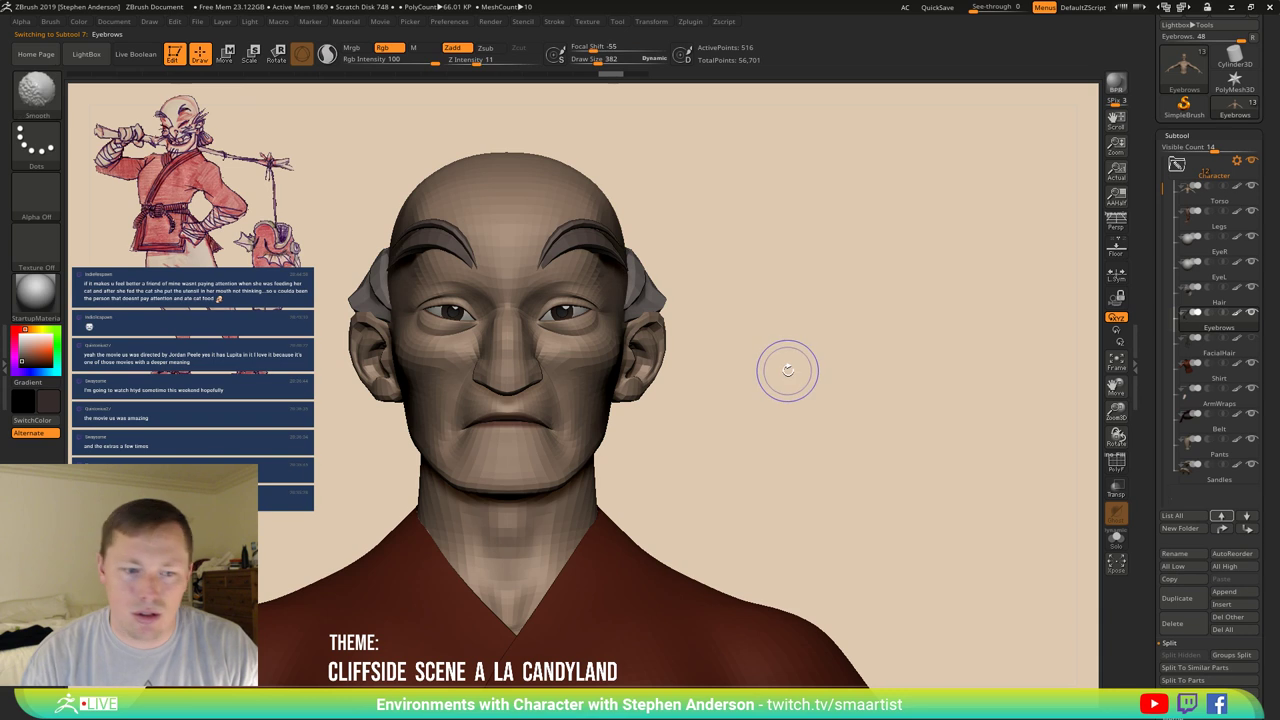
key(w)
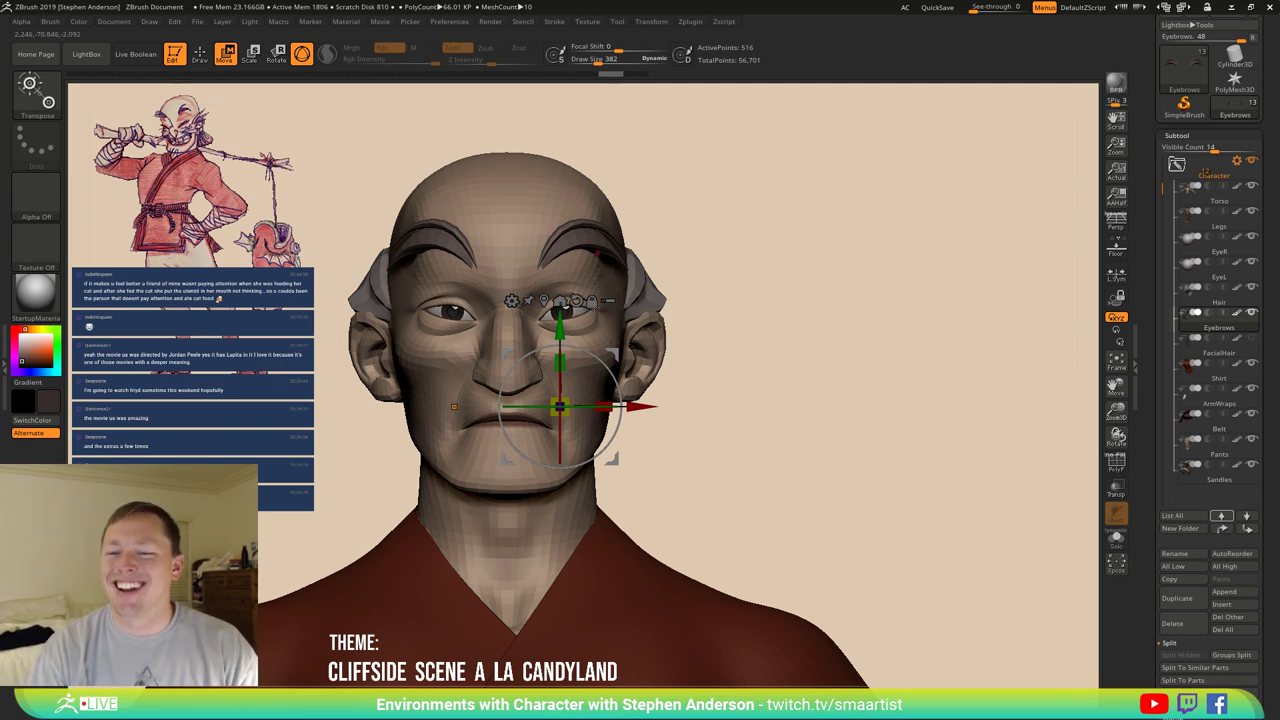
Duplicate the eyebrows down to the upper lip, tilt the copy downward, and stretch it.
click(547, 253)
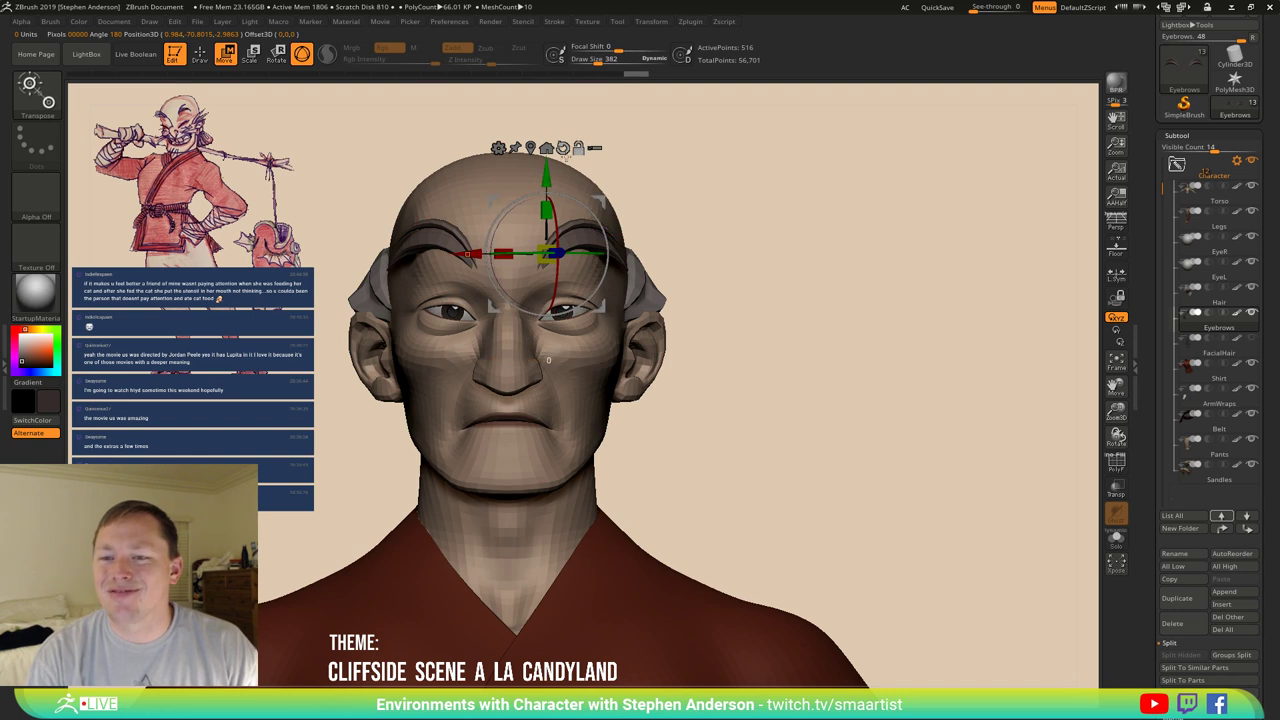
drag(546, 208, 546, 355)
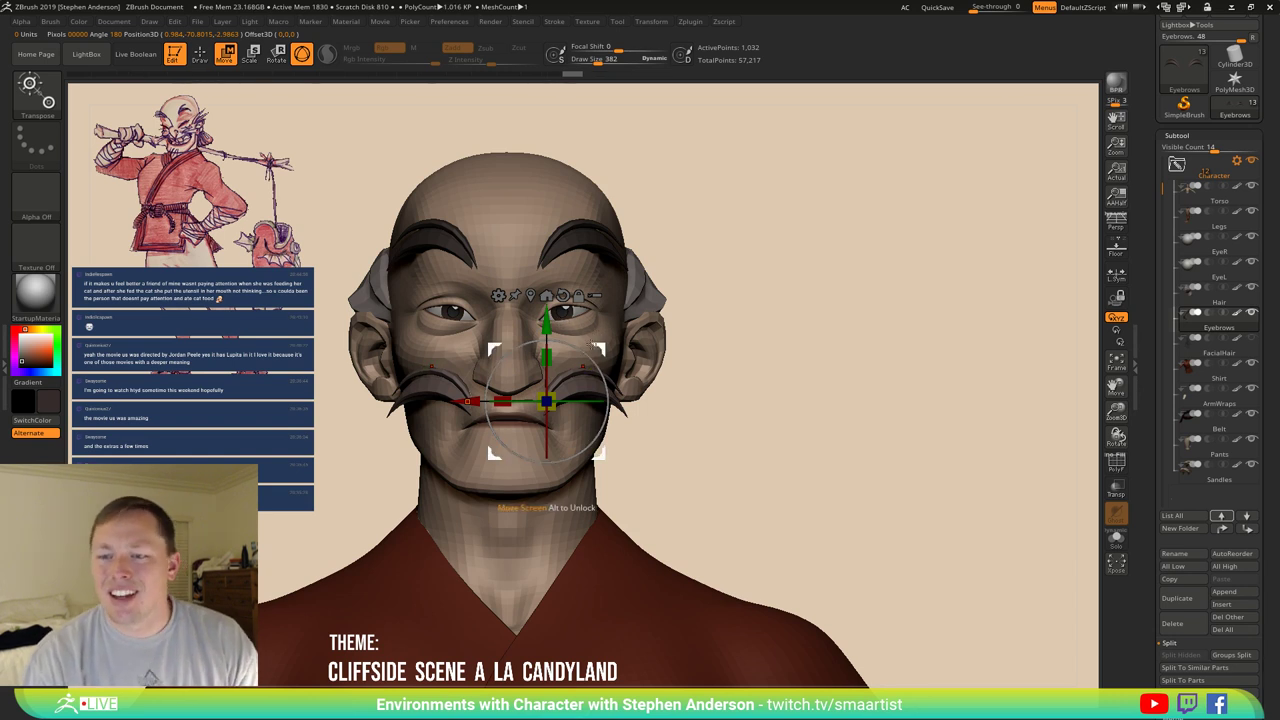
drag(546, 460, 546, 492)
drag(527, 358, 599, 381)
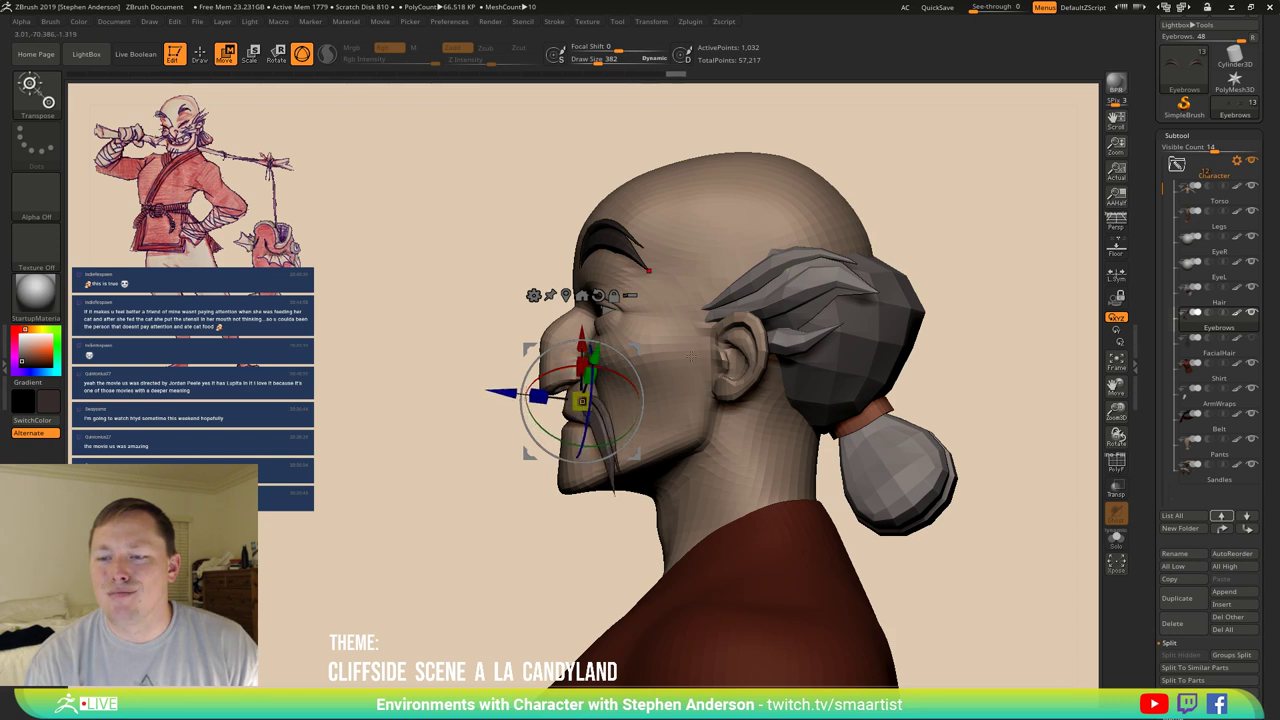
Turn on local symmetry, scale the moustache to about 0.85, and draw an action line toward the neck.
drag(690, 356, 740, 366)
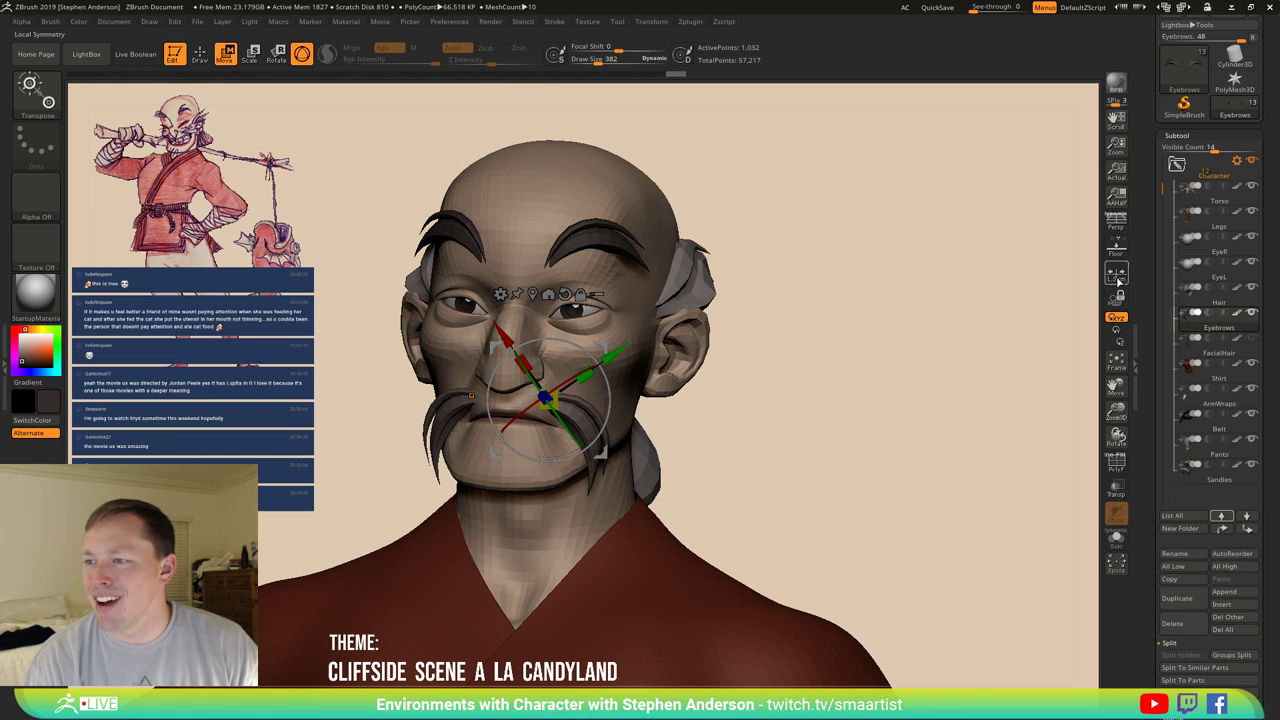
click(1117, 275)
drag(546, 399, 548, 402)
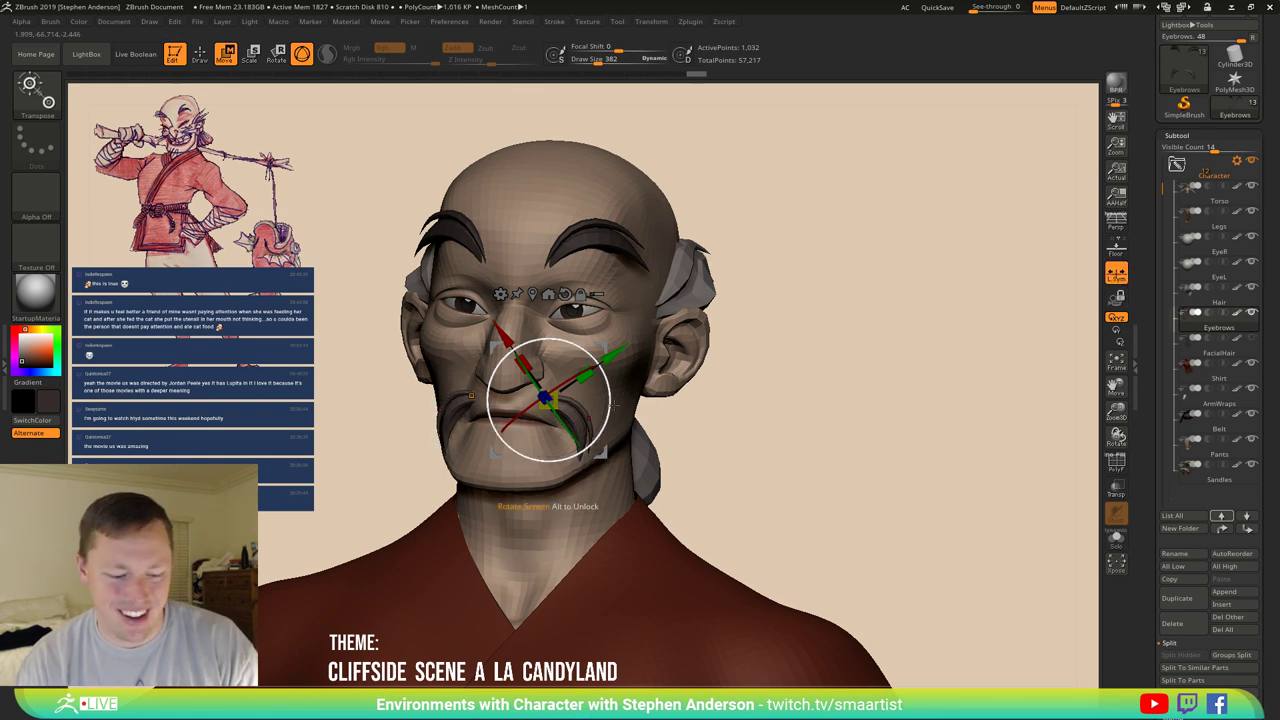
key(y)
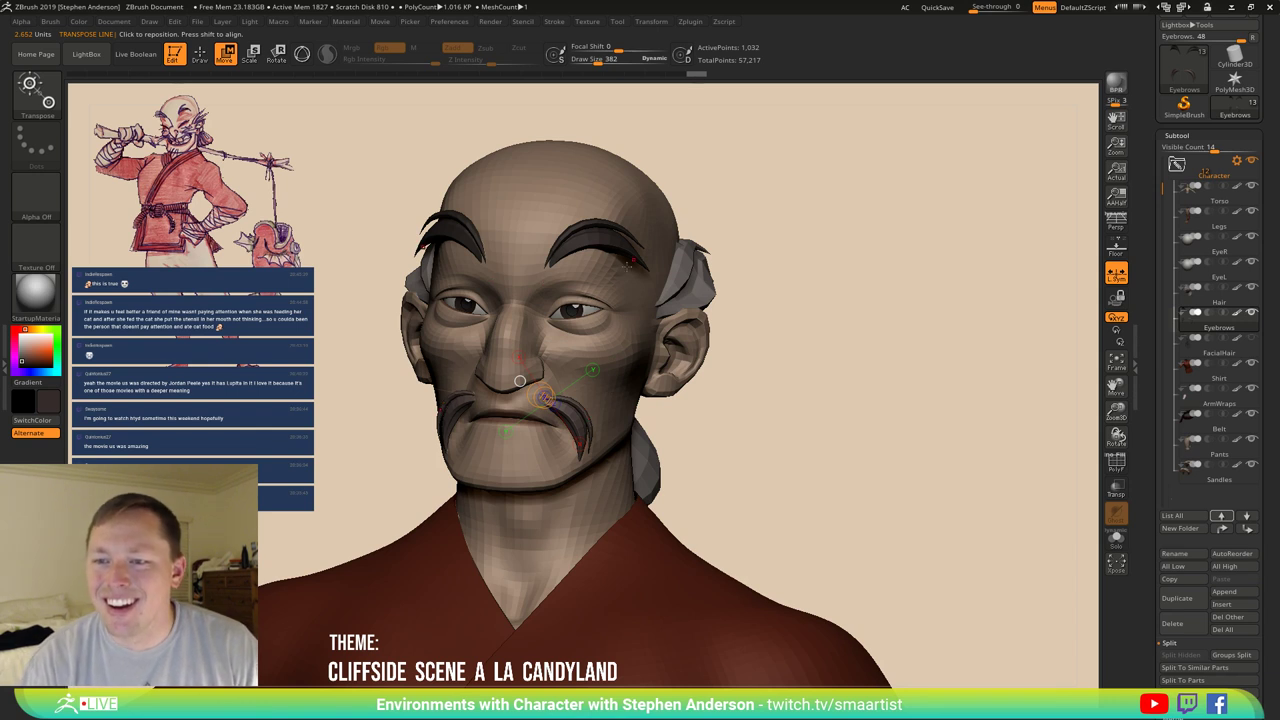
drag(565, 238, 700, 246)
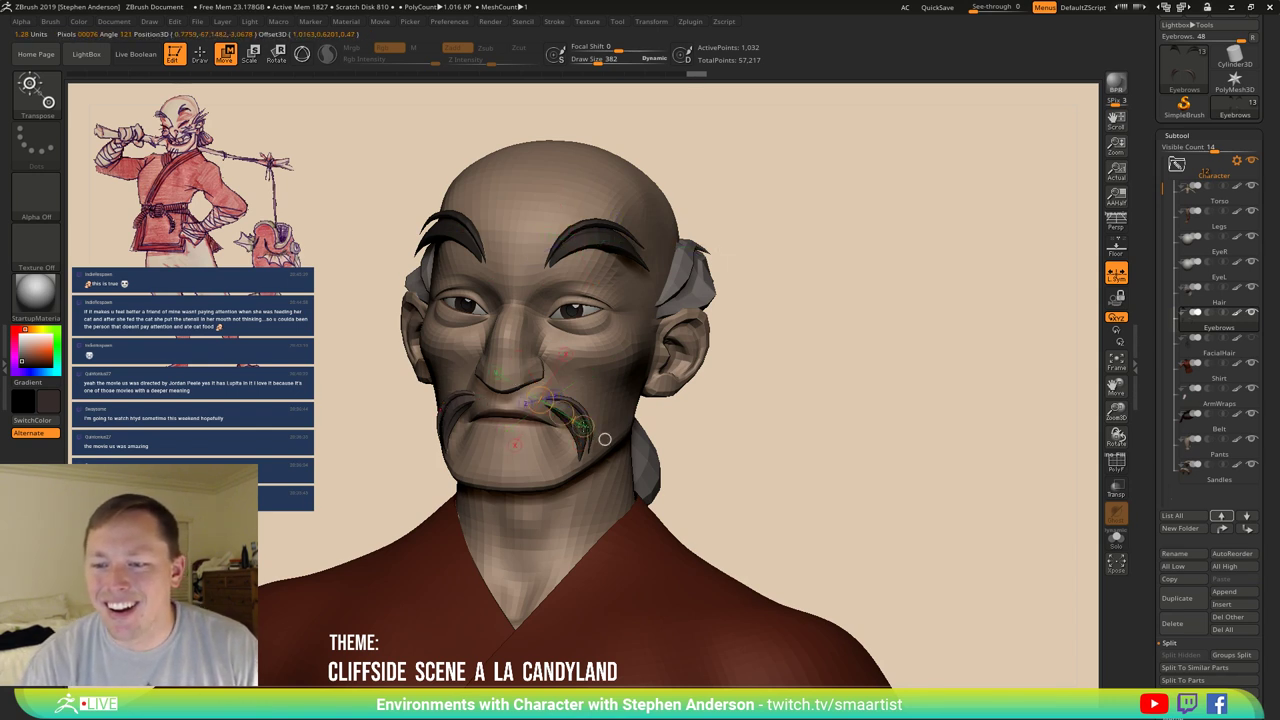
mouse_move(559, 414)
mouse_down()
mouse_move(698, 515)
mouse_move(585, 487)
mouse_move(606, 492)
mouse_move(596, 479)
mouse_move(611, 498)
mouse_up()
Scale, rotate and move the moustache strand to hug the mouth corner, then return to Draw mode.
key(e)
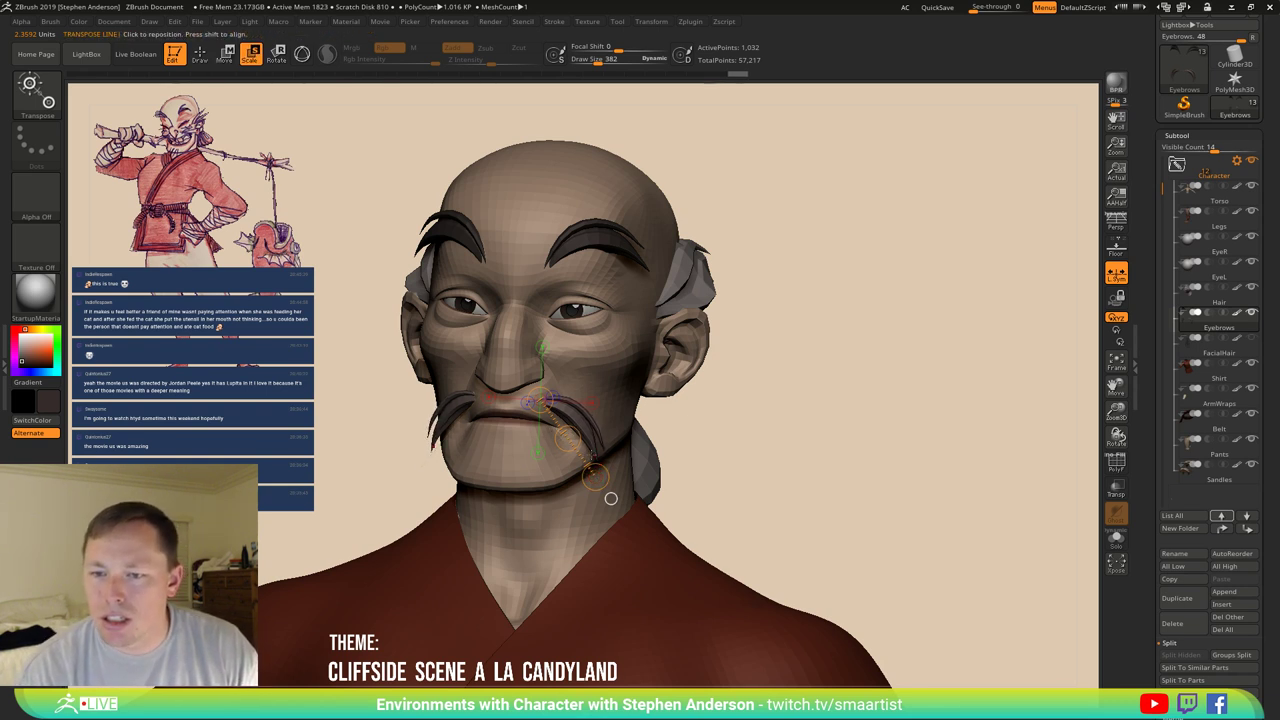
right_drag(611, 498, 589, 499)
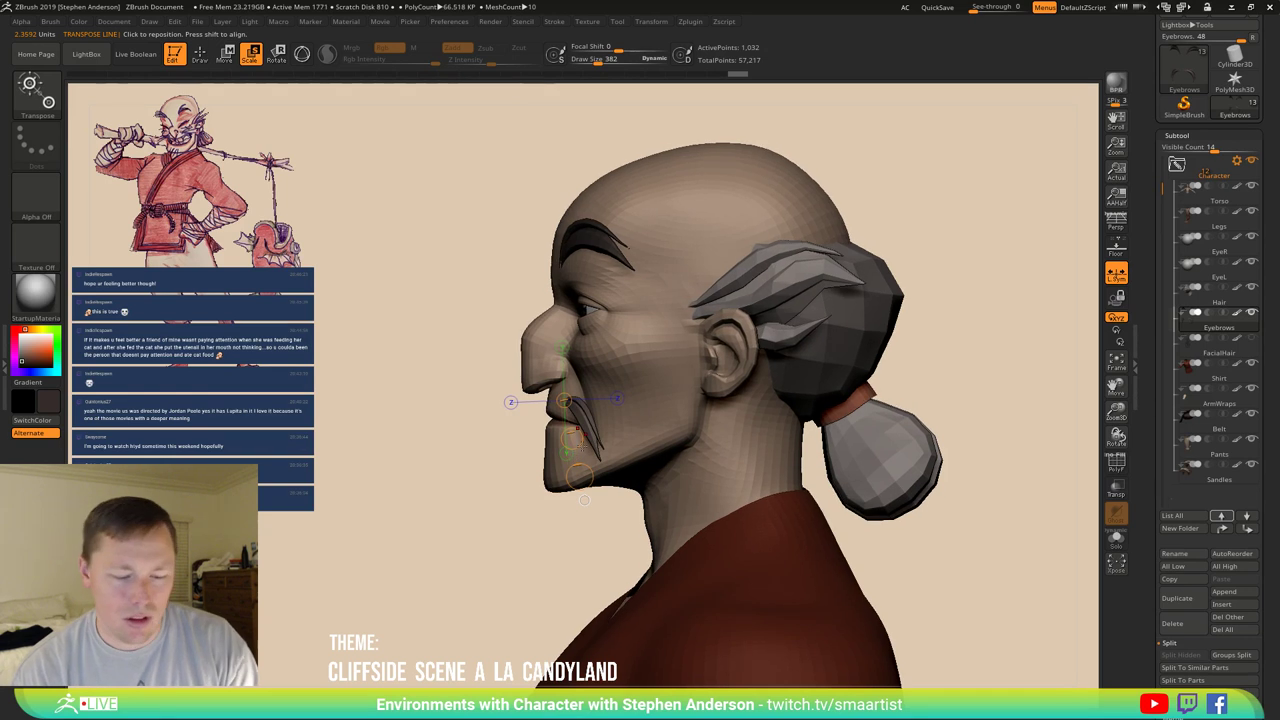
key(r)
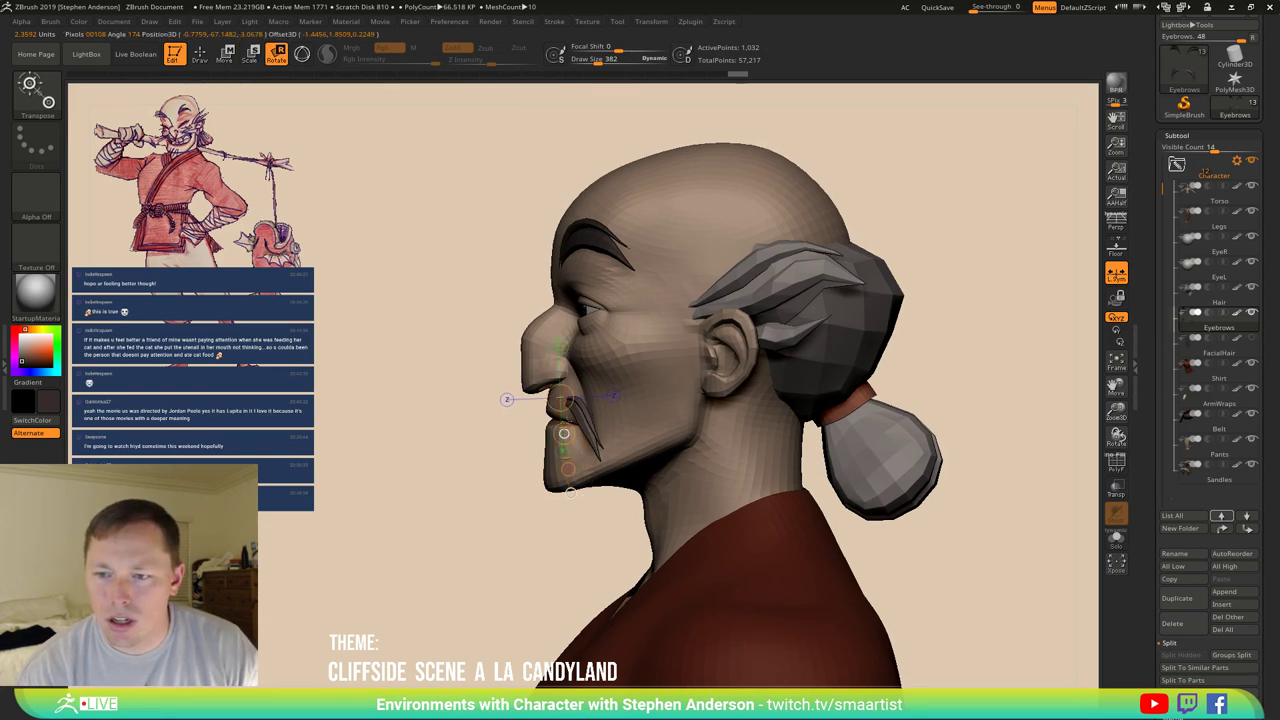
right_drag(571, 491, 583, 498)
key(w)
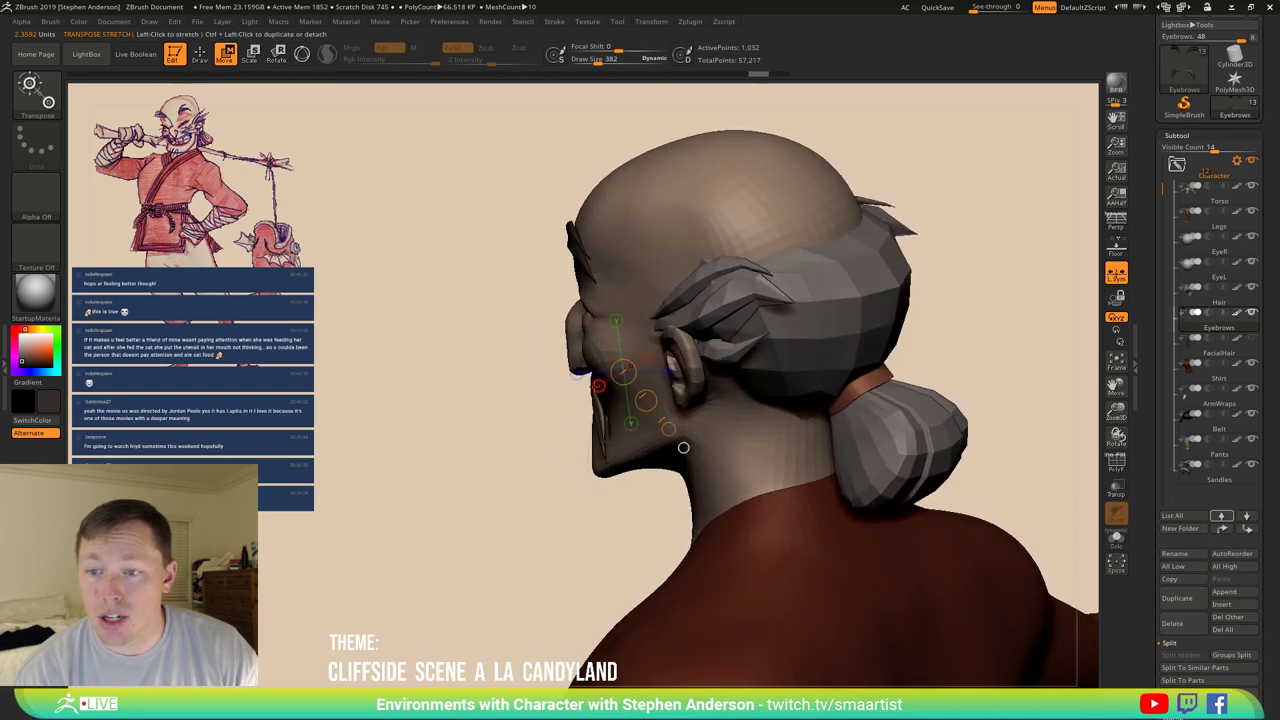
click(586, 474)
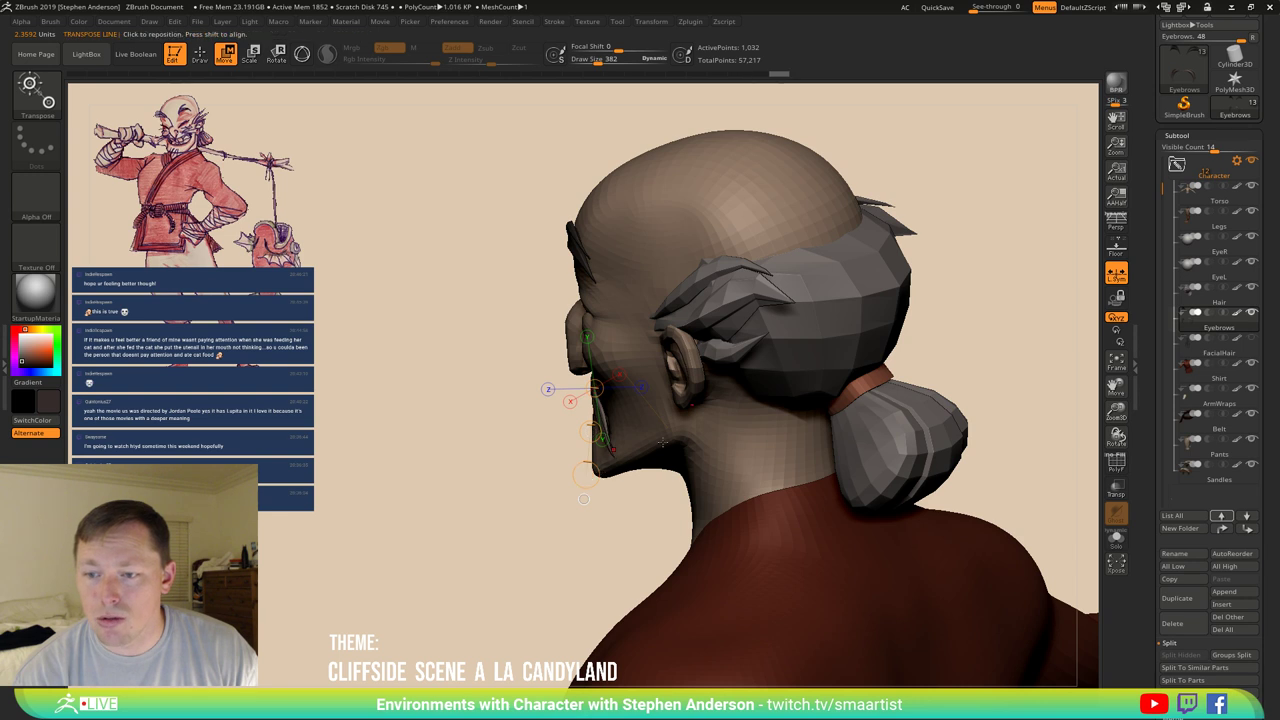
mouse_move(584, 498)
right_down()
mouse_move(607, 493)
mouse_move(530, 495)
right_up()
key(q)
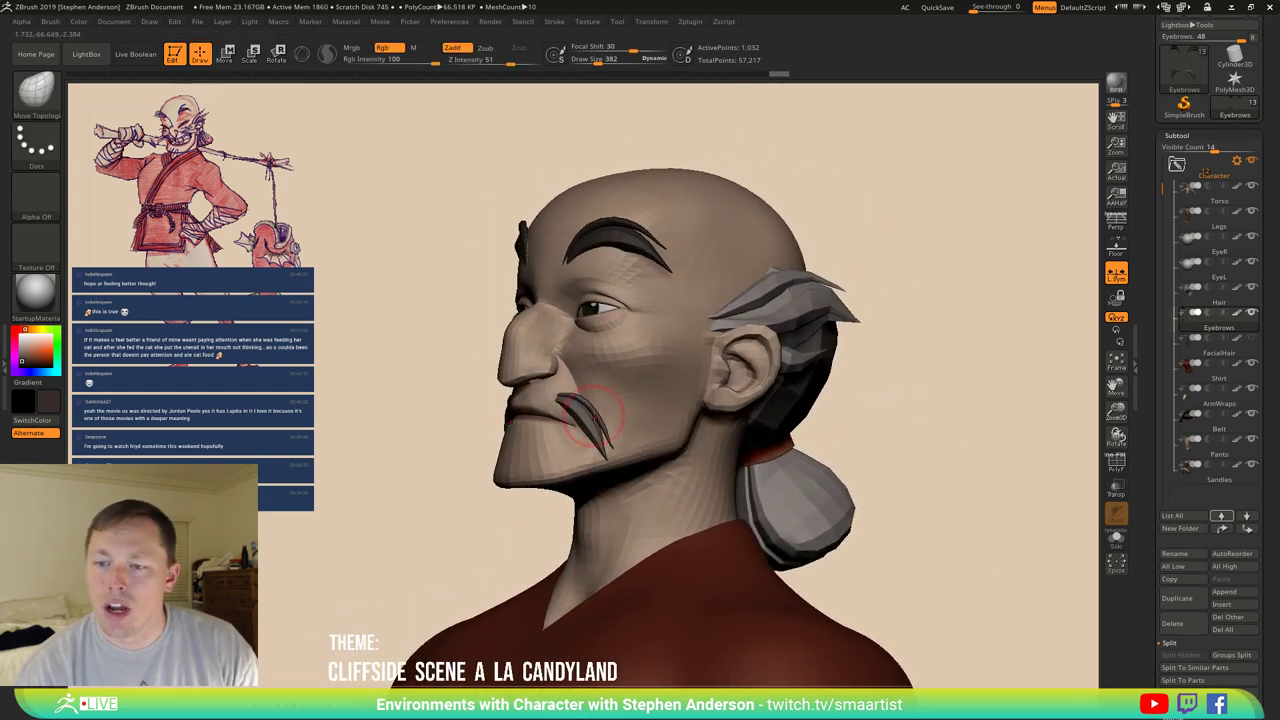
Shrink the Move Topological brush to 323 and nudge the mustache strand into a drooping curve.
key(ctrl)
ctrl+right_drag(618, 420, 615, 440)
key(s)
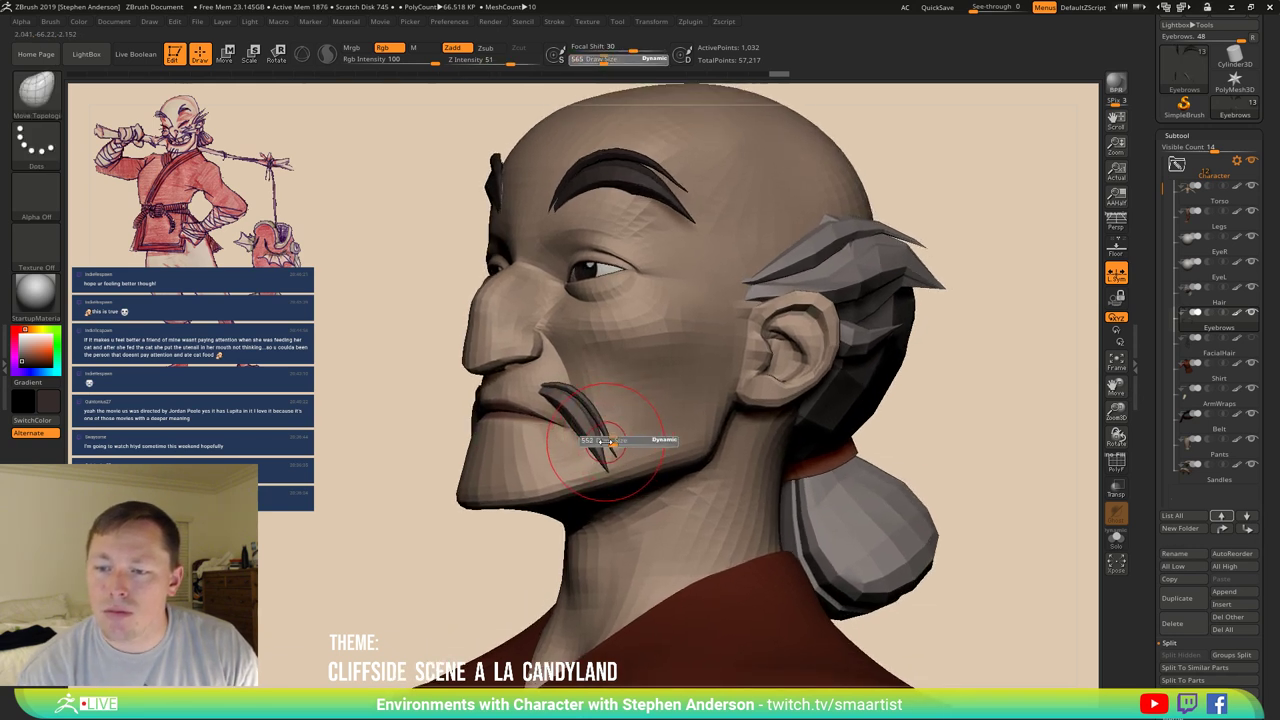
drag(614, 440, 607, 443)
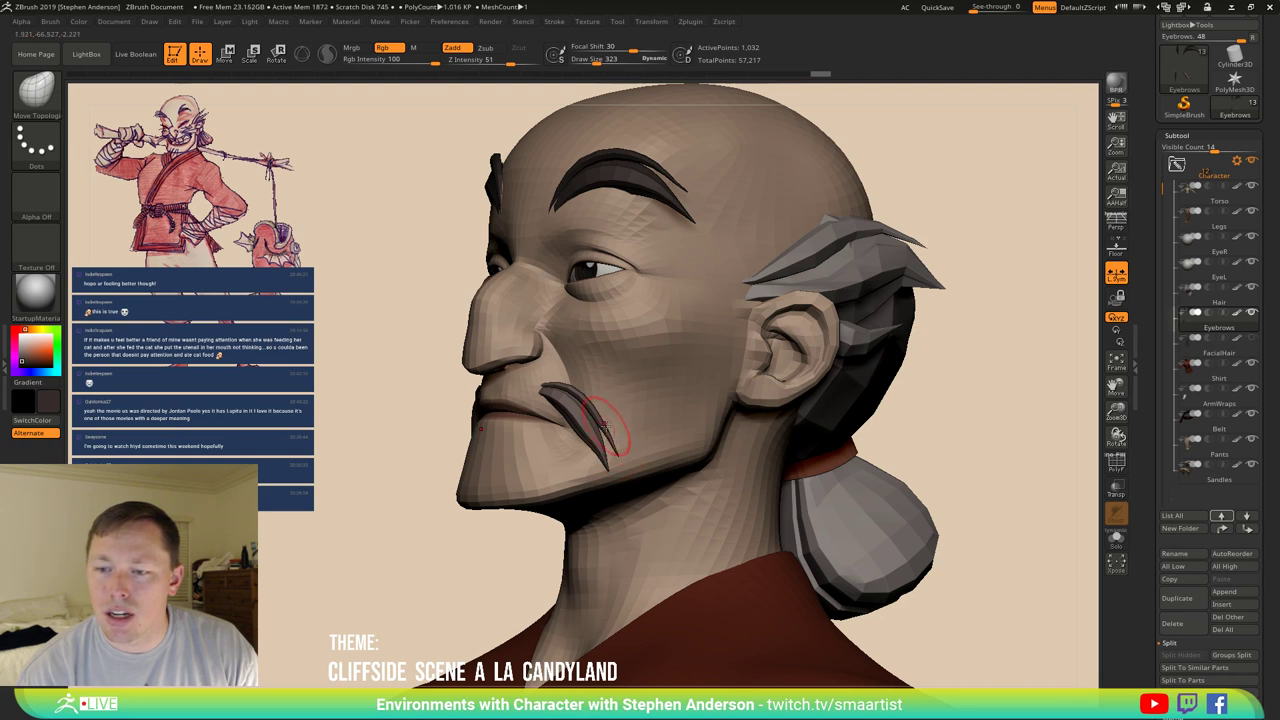
drag(602, 444, 608, 438)
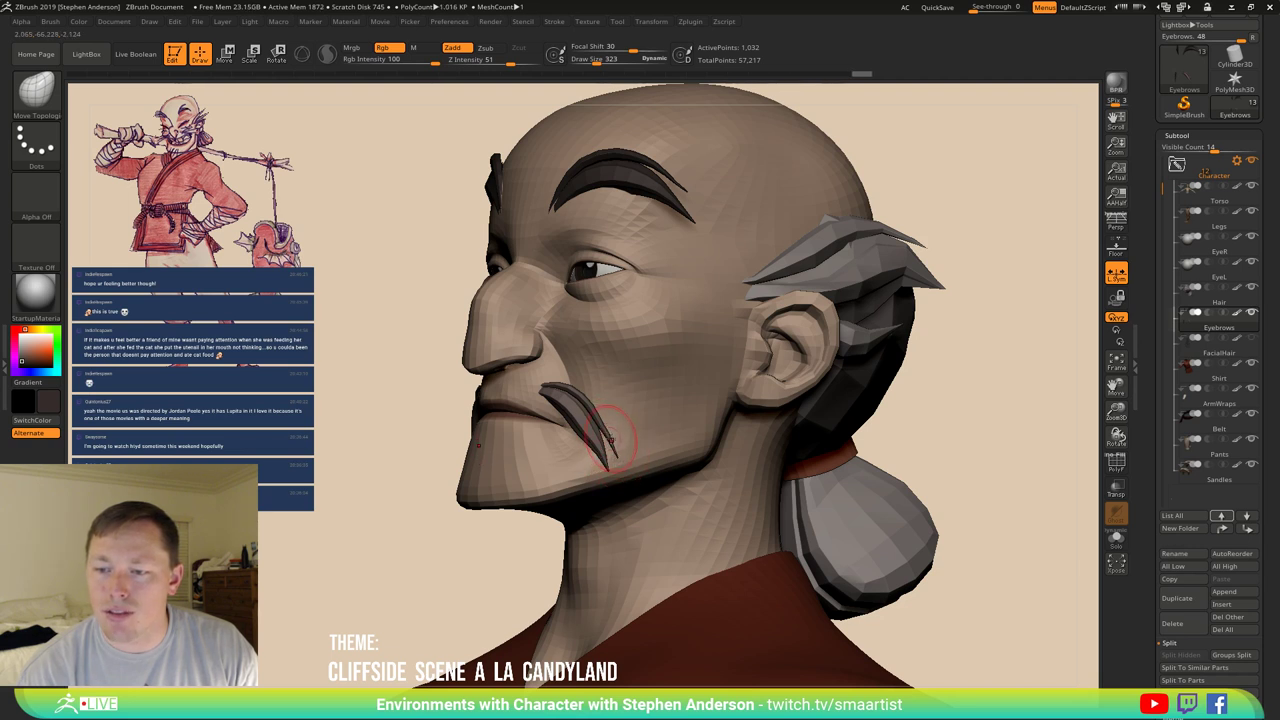
ctrl+right_drag(623, 423, 662, 500)
Show polygroups, resize the brush to 256 then 446, and check the symmetric mustache front-on.
key(shift+f)
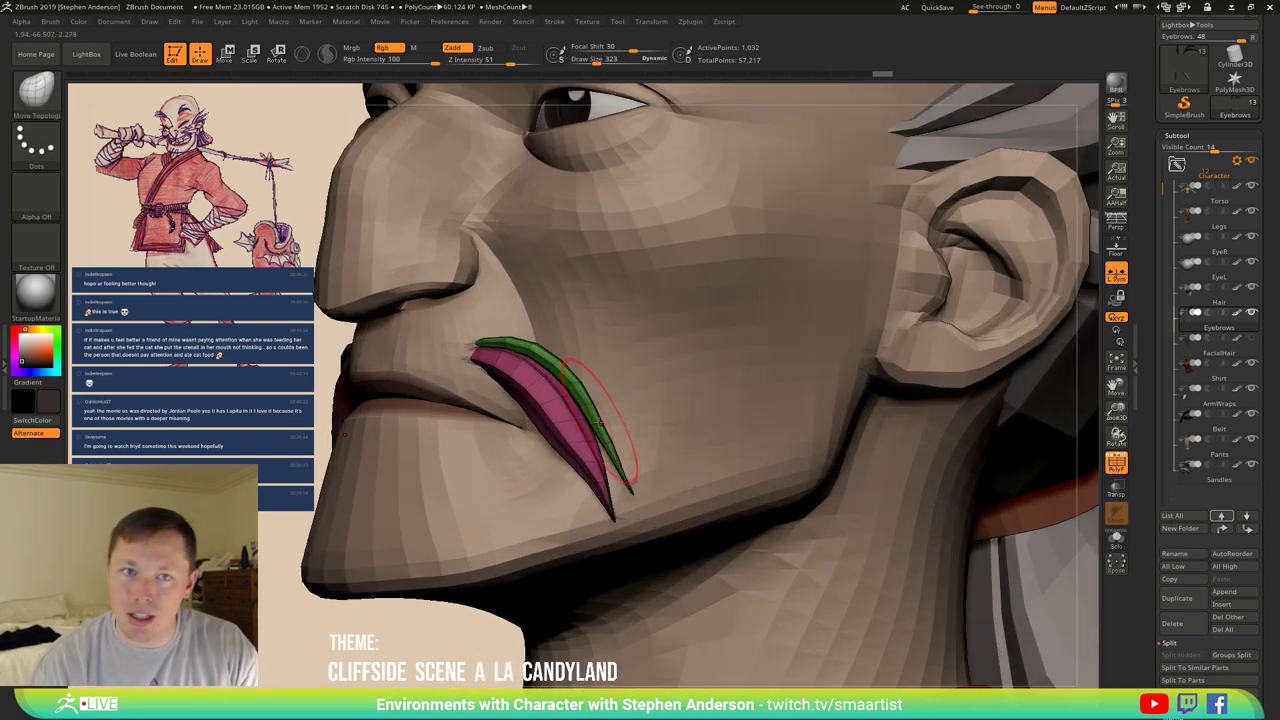
key(s)
drag(543, 422, 535, 422)
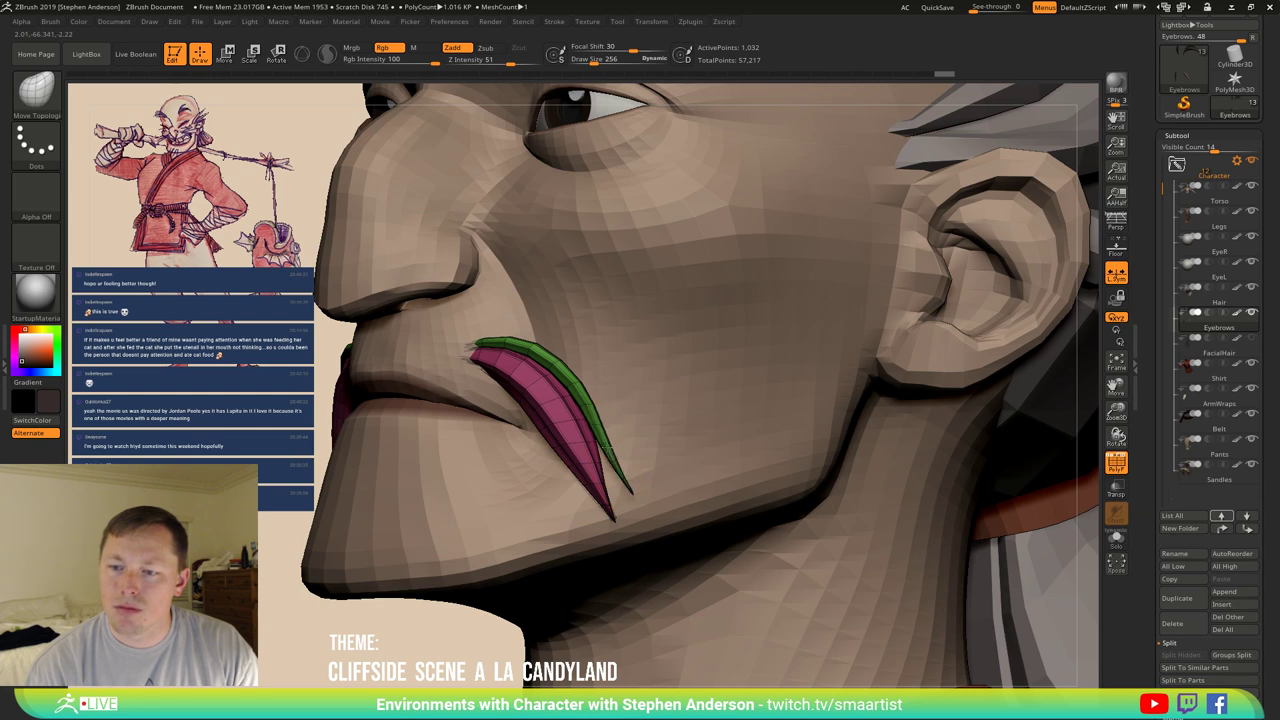
key(s)
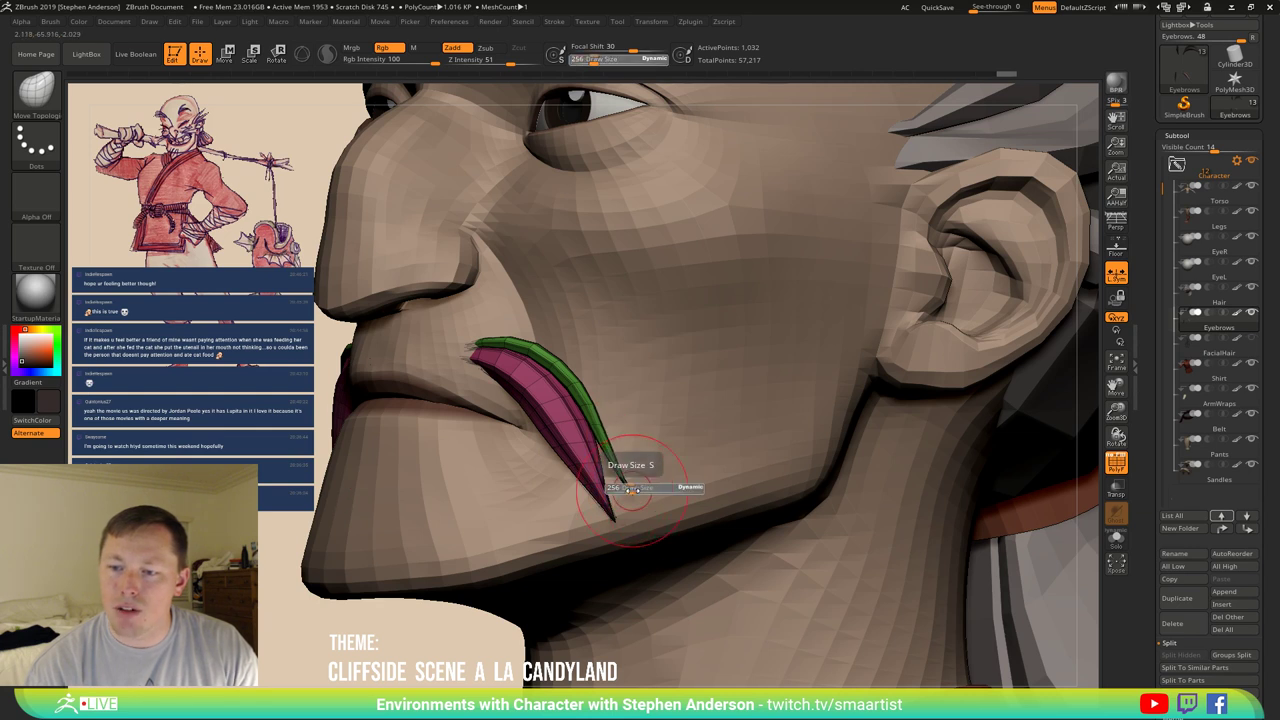
drag(640, 460, 668, 460)
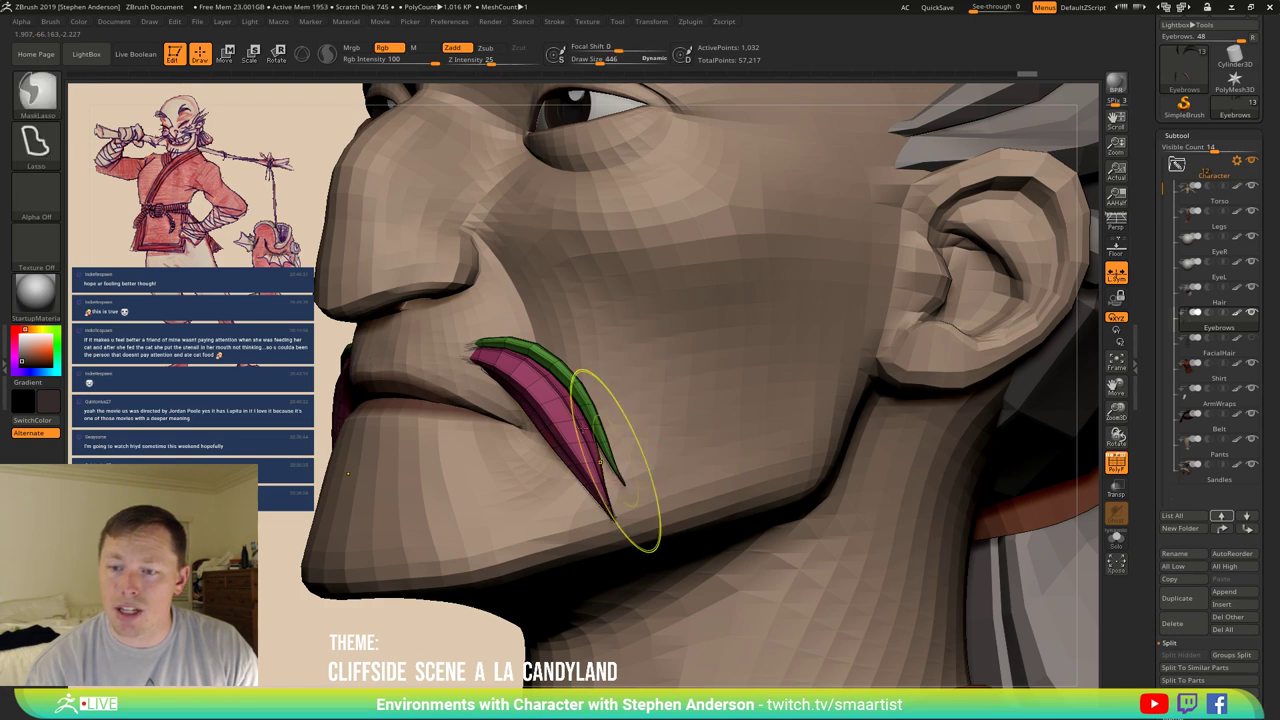
key(f)
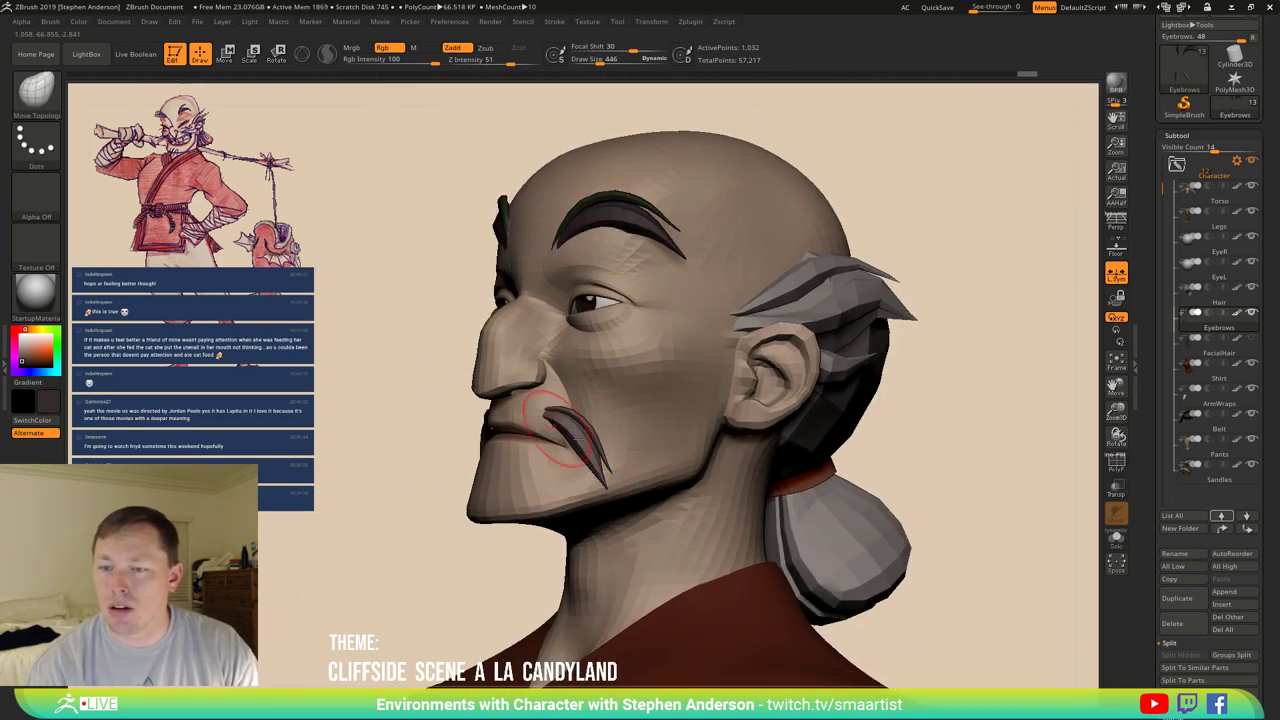
mouse_move(616, 406)
right_down()
mouse_move(815, 398)
mouse_move(772, 417)
mouse_move(763, 386)
right_up()
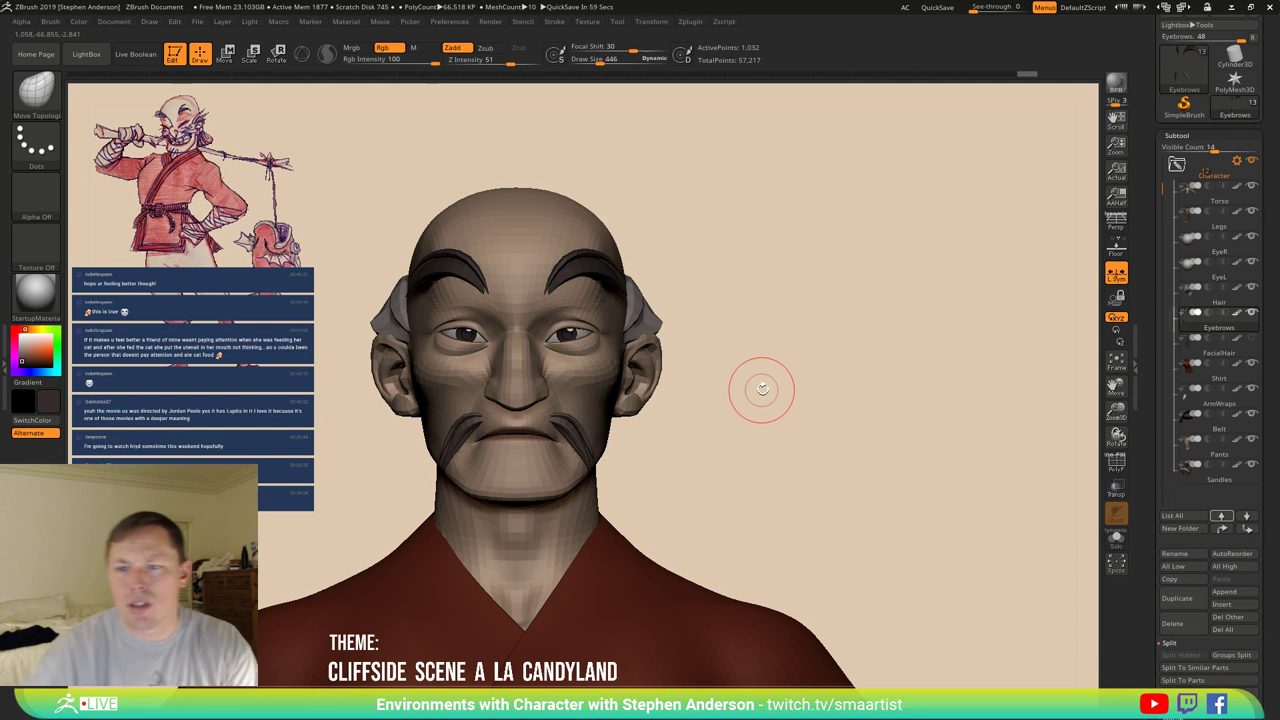
Use the 3D Gizmo to move the goatee strand down the chin and rotate it to hang.
right_drag(691, 457, 640, 425)
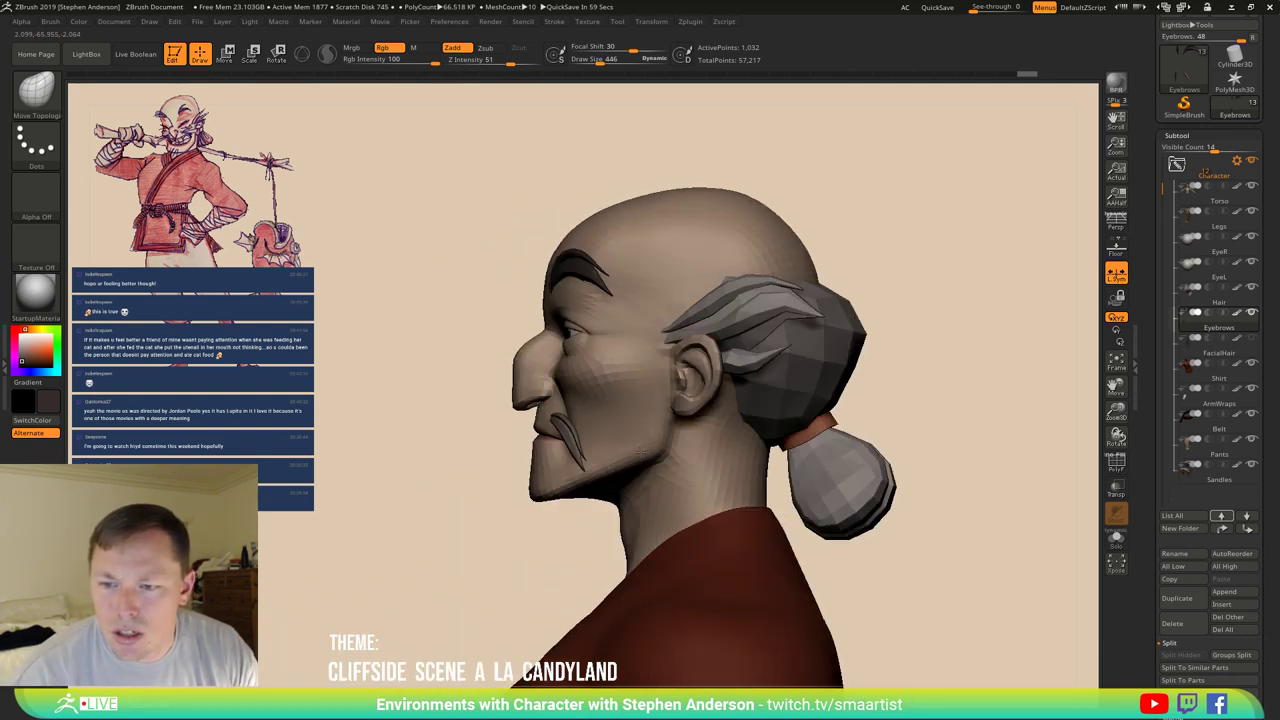
key(w)
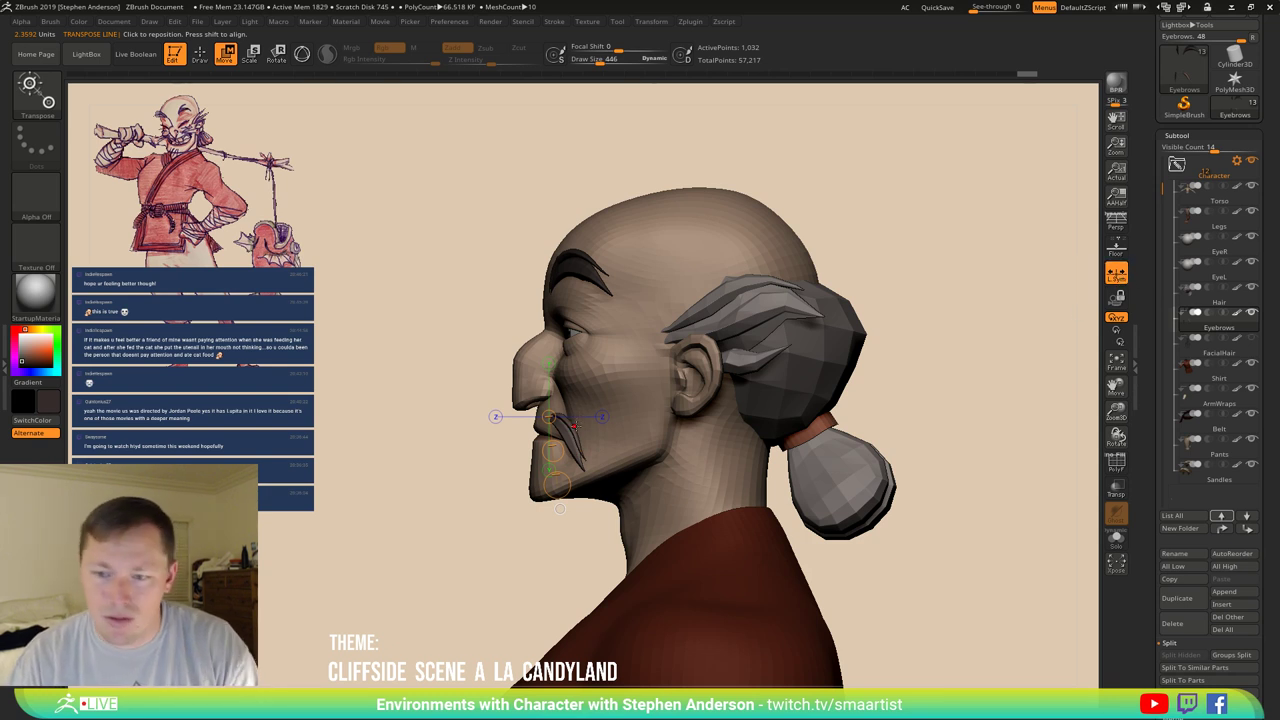
key(y)
drag(548, 415, 520, 457)
drag(460, 300, 749, 410)
drag(590, 421, 547, 440)
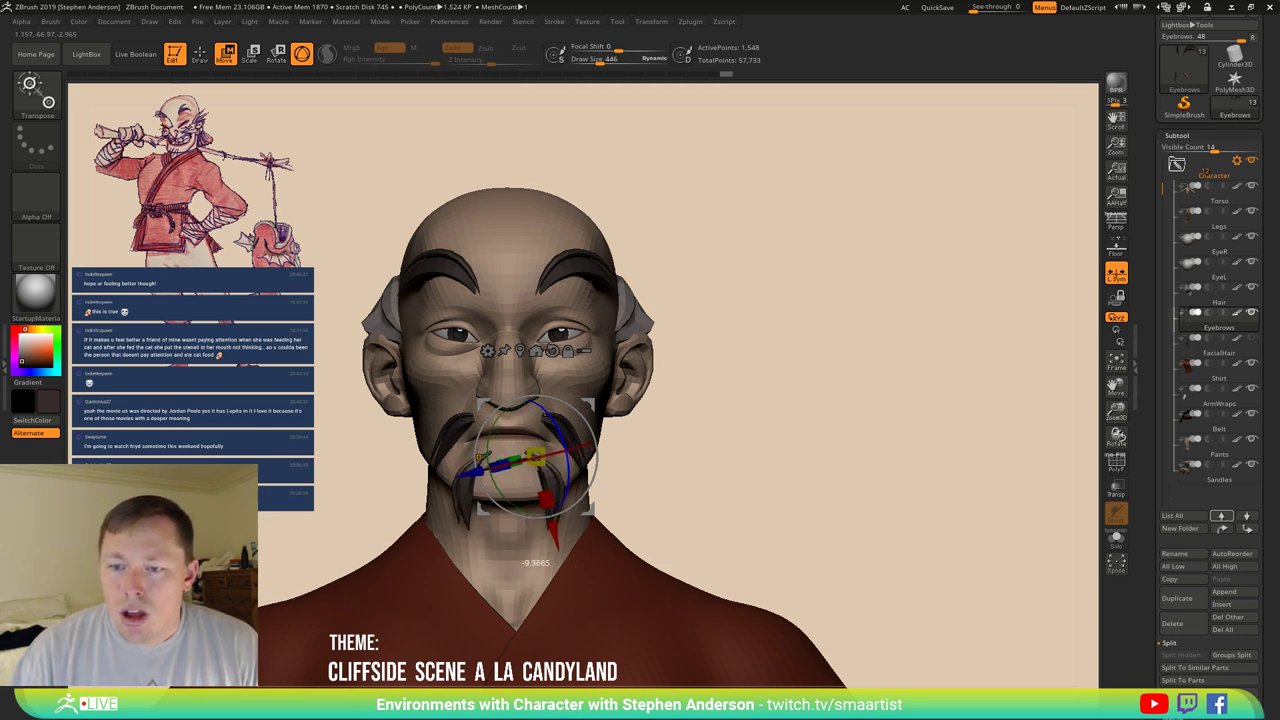
Fine-tune the goatee's position under the lower lip, checking it from side and front.
drag(660, 400, 730, 397)
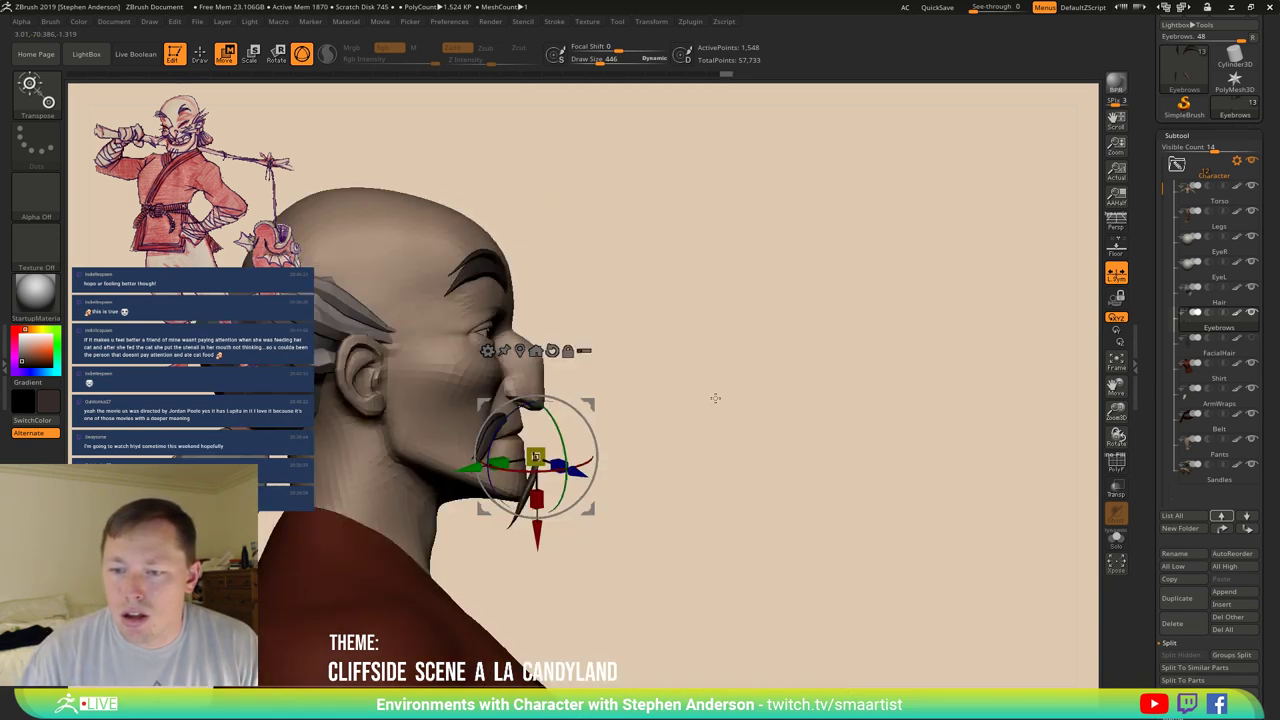
mouse_move(674, 460)
ctrl+right_down()
mouse_move(694, 506)
mouse_move(610, 399)
ctrl+right_up()
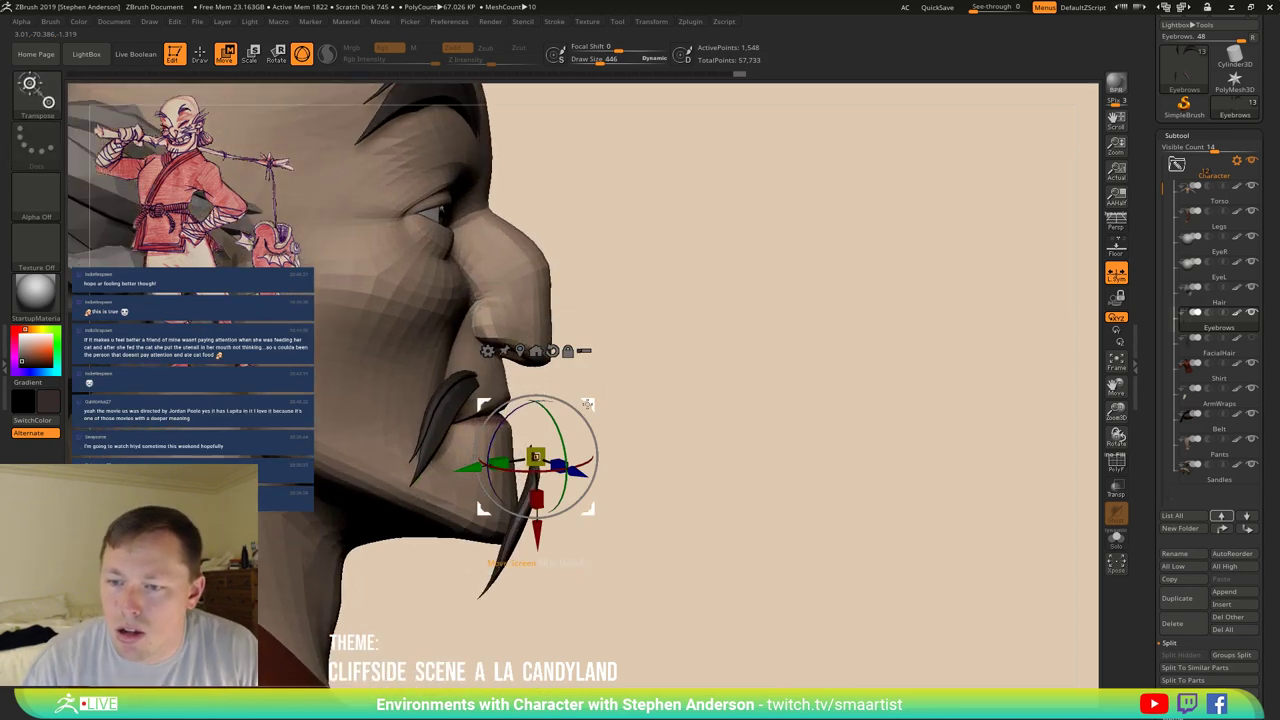
drag(587, 432, 562, 429)
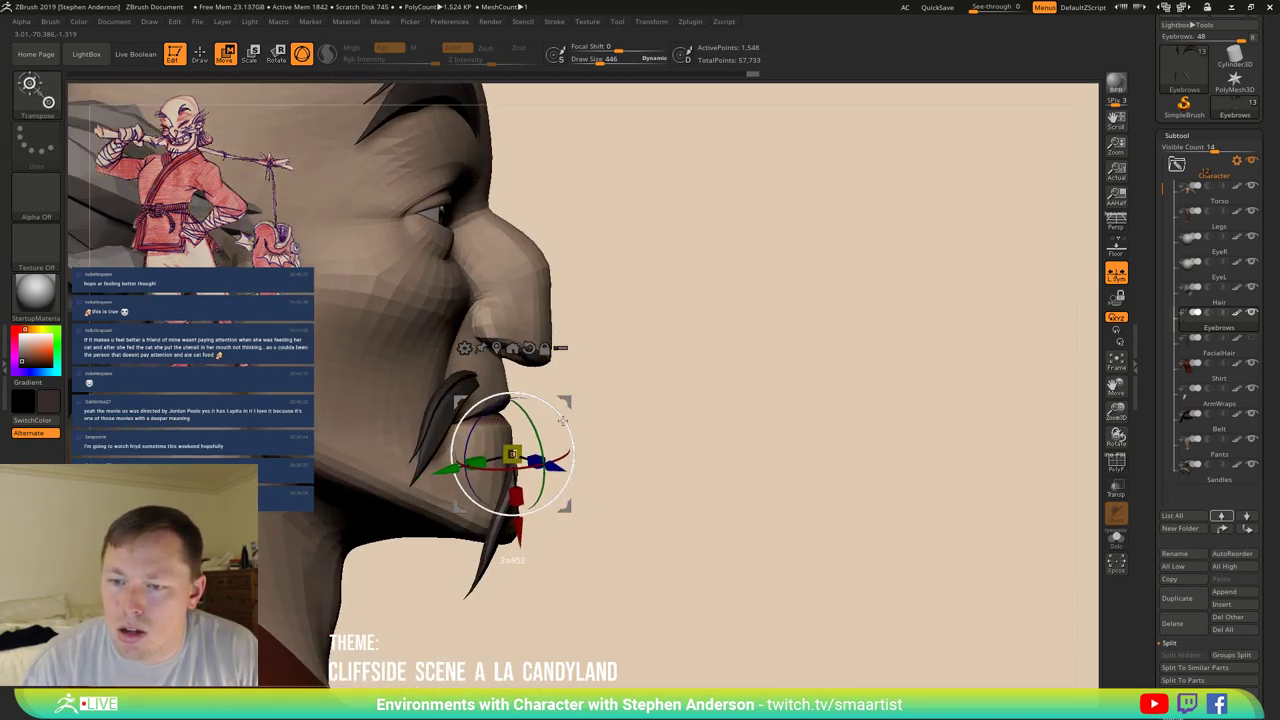
right_drag(654, 403, 666, 396)
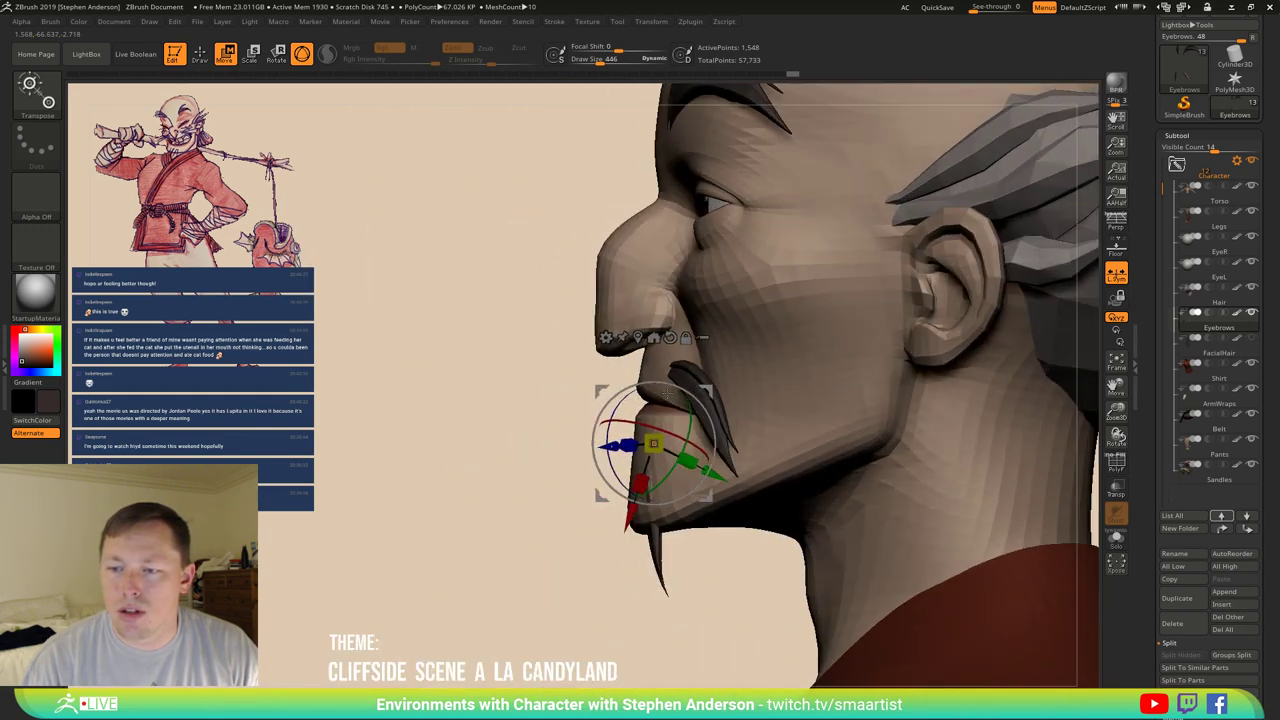
drag(653, 443, 637, 441)
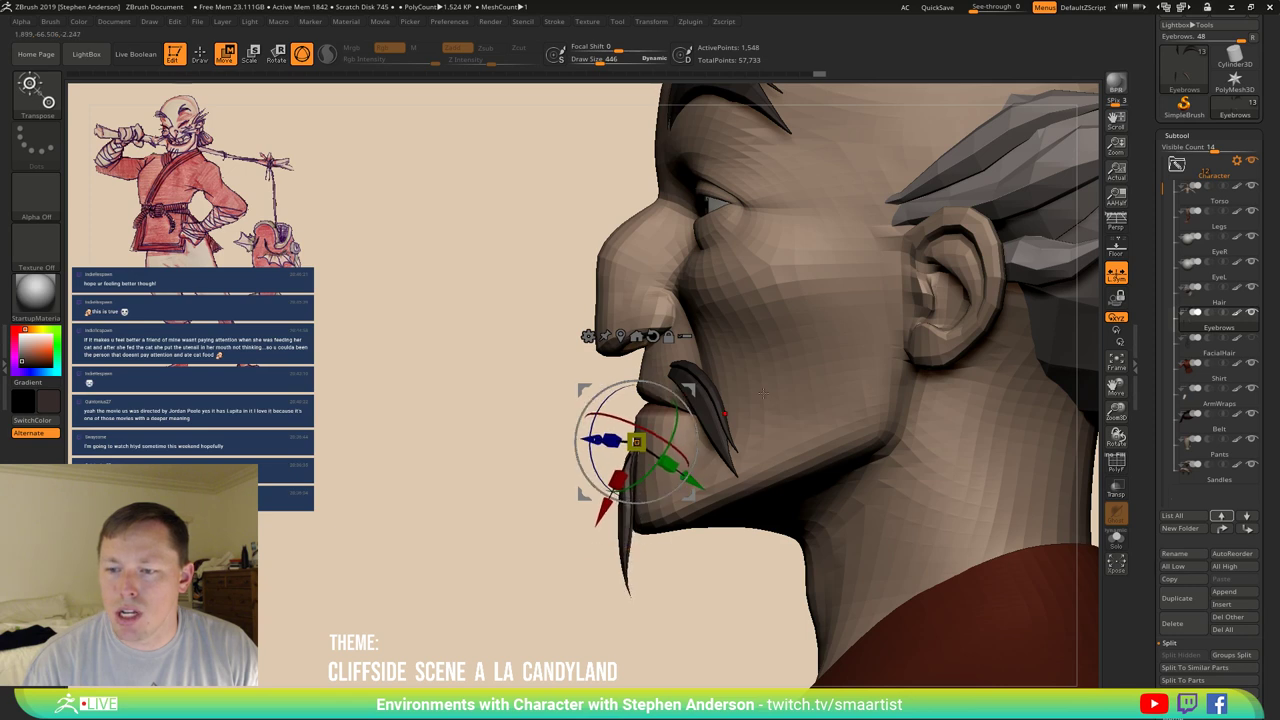
mouse_move(762, 393)
right_down()
mouse_move(720, 396)
mouse_move(785, 402)
right_up()
Switch to the Move brush and enlarge it to size 725 for the goatee.
key(b)
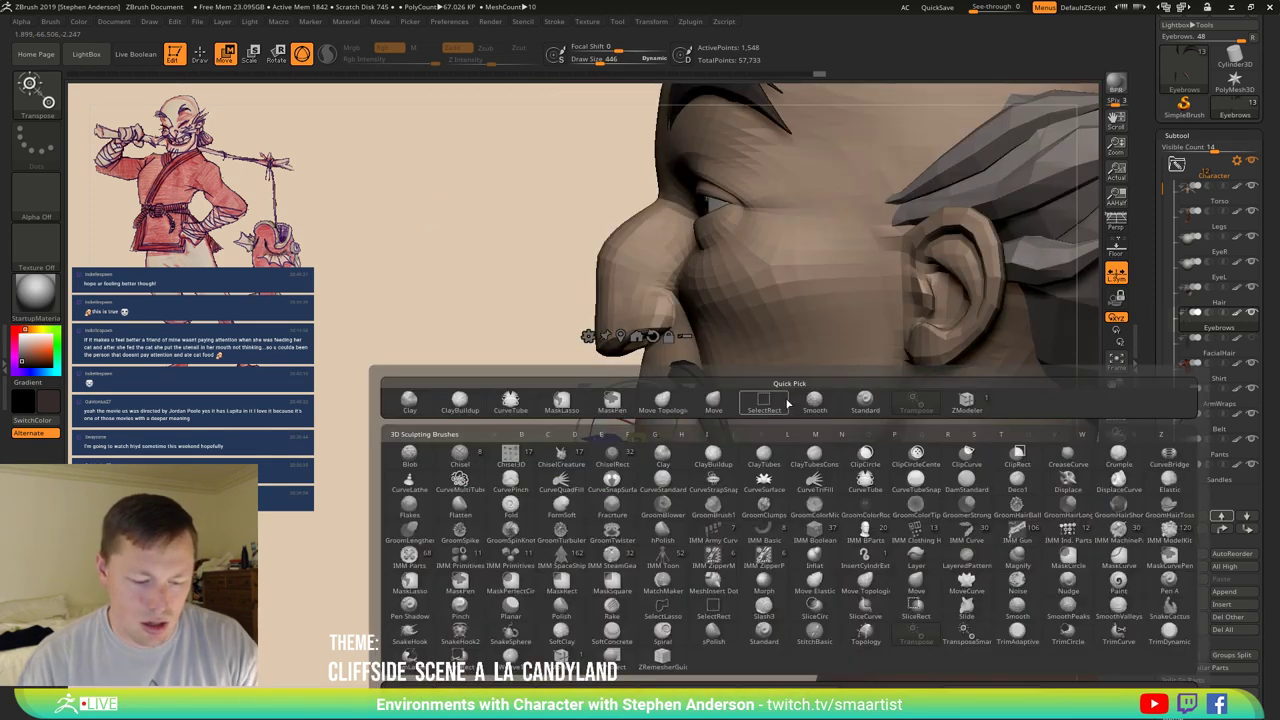
key(m)
key(v)
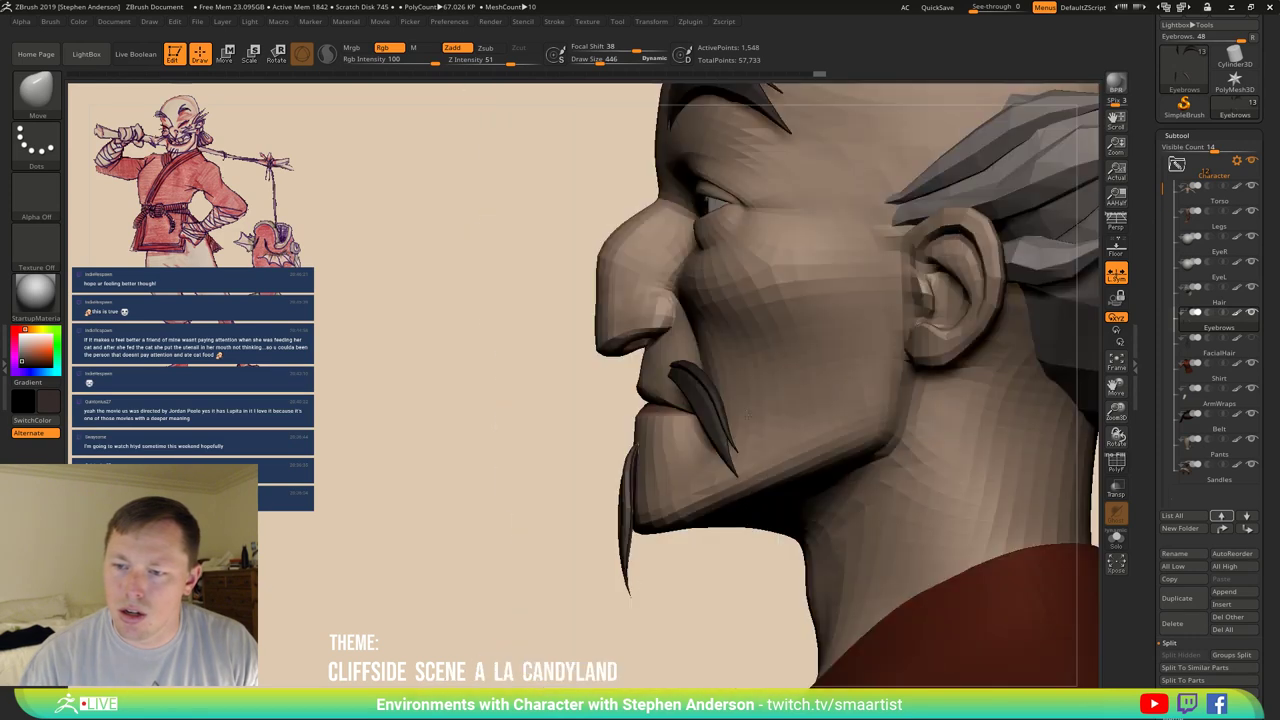
mouse_move(748, 413)
right_down()
mouse_move(675, 515)
mouse_move(636, 496)
right_up()
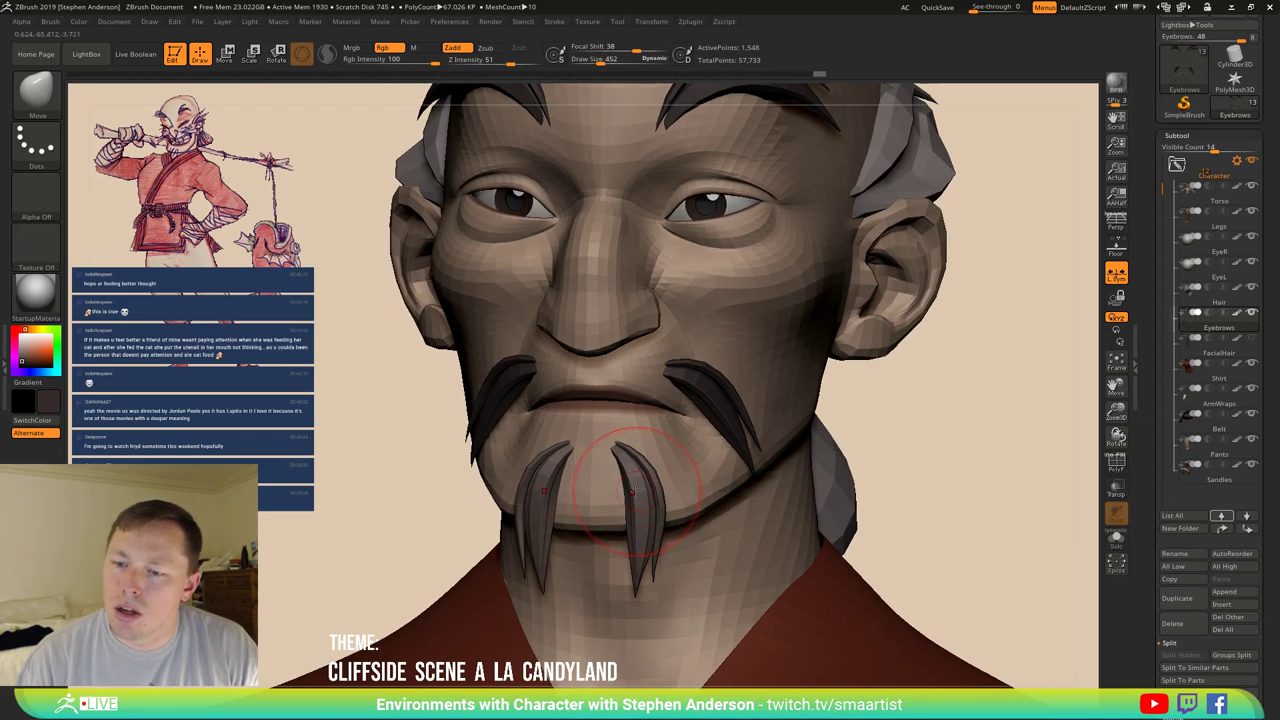
key(s)
mouse_move(632, 490)
mouse_down()
mouse_move(655, 491)
mouse_move(616, 494)
mouse_move(624, 558)
mouse_move(610, 587)
mouse_up()
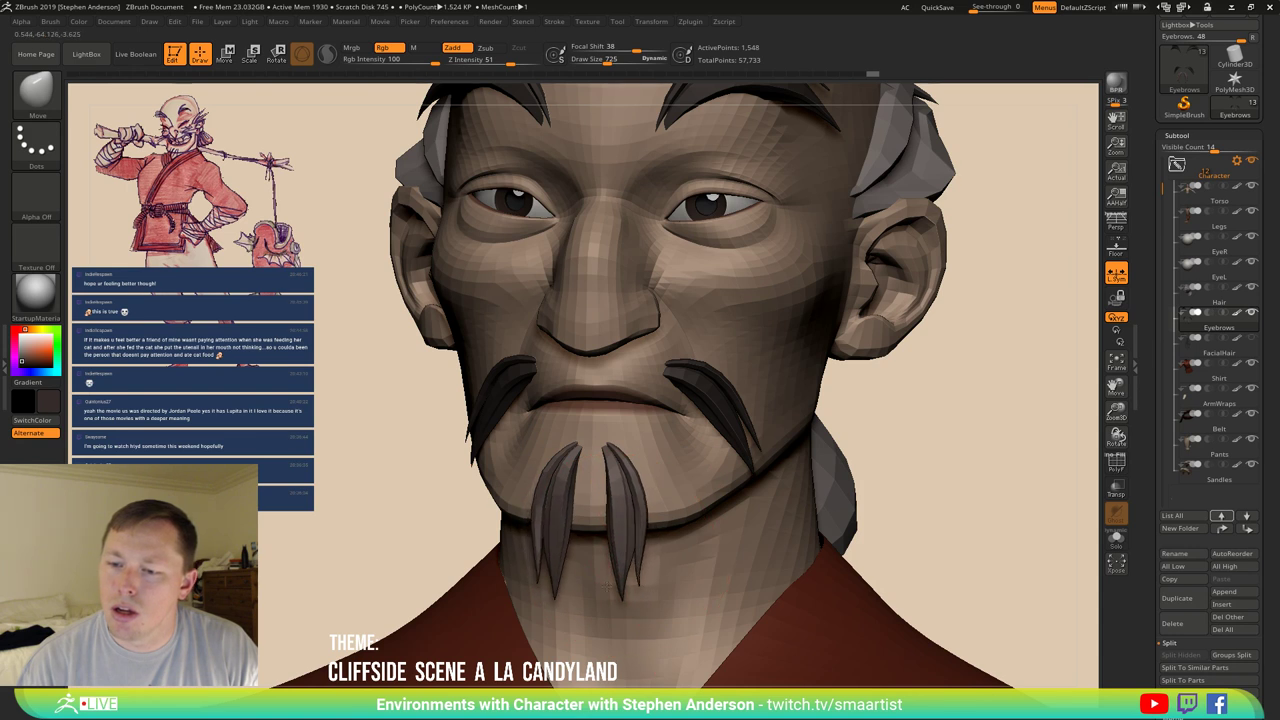
mouse_move(614, 556)
right_down()
mouse_move(697, 529)
mouse_move(657, 491)
mouse_move(666, 529)
mouse_move(610, 455)
right_up()
Shrink the Move brush to 377 and bulge the goatee strands near their tips.
key(ctrl)
key(s)
mouse_move(610, 455)
mouse_down()
mouse_move(497, 445)
mouse_move(317, 462)
mouse_up()
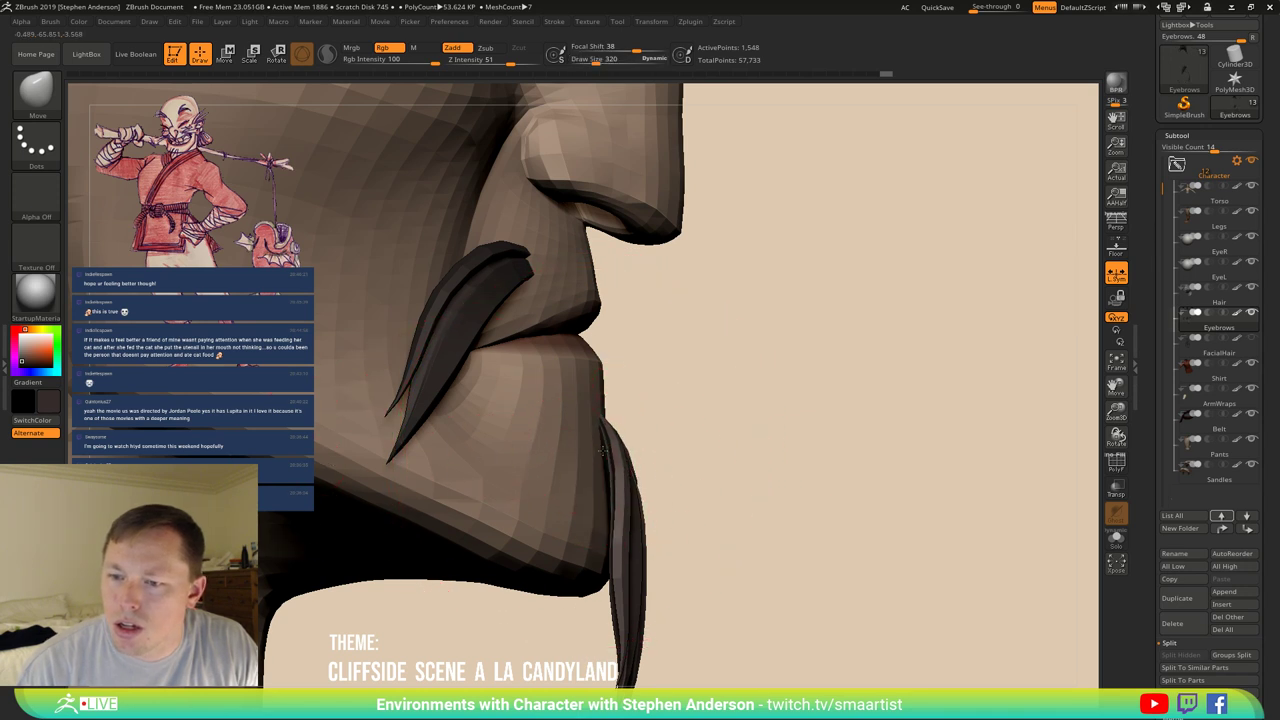
right_drag(622, 478, 597, 472)
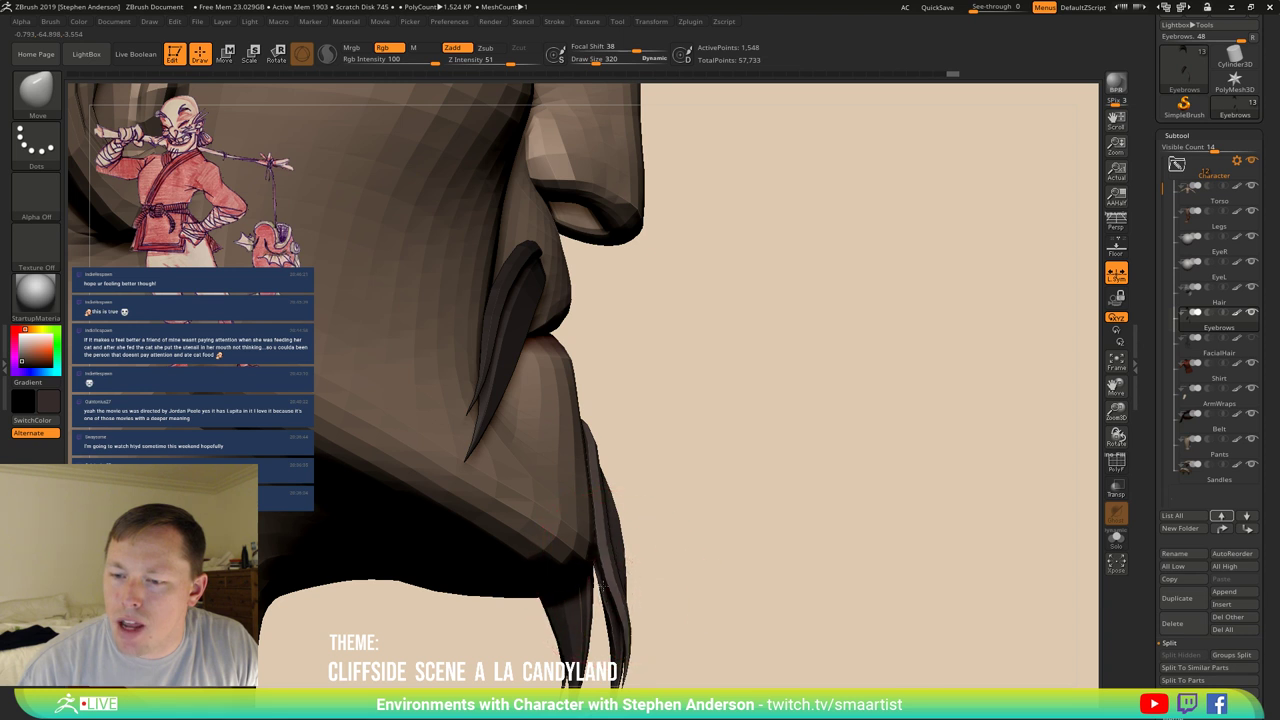
mouse_move(600, 514)
right_down()
mouse_move(606, 463)
mouse_move(620, 510)
mouse_move(607, 524)
right_up()
mouse_move(585, 522)
mouse_down()
mouse_move(603, 497)
mouse_move(588, 494)
mouse_up()
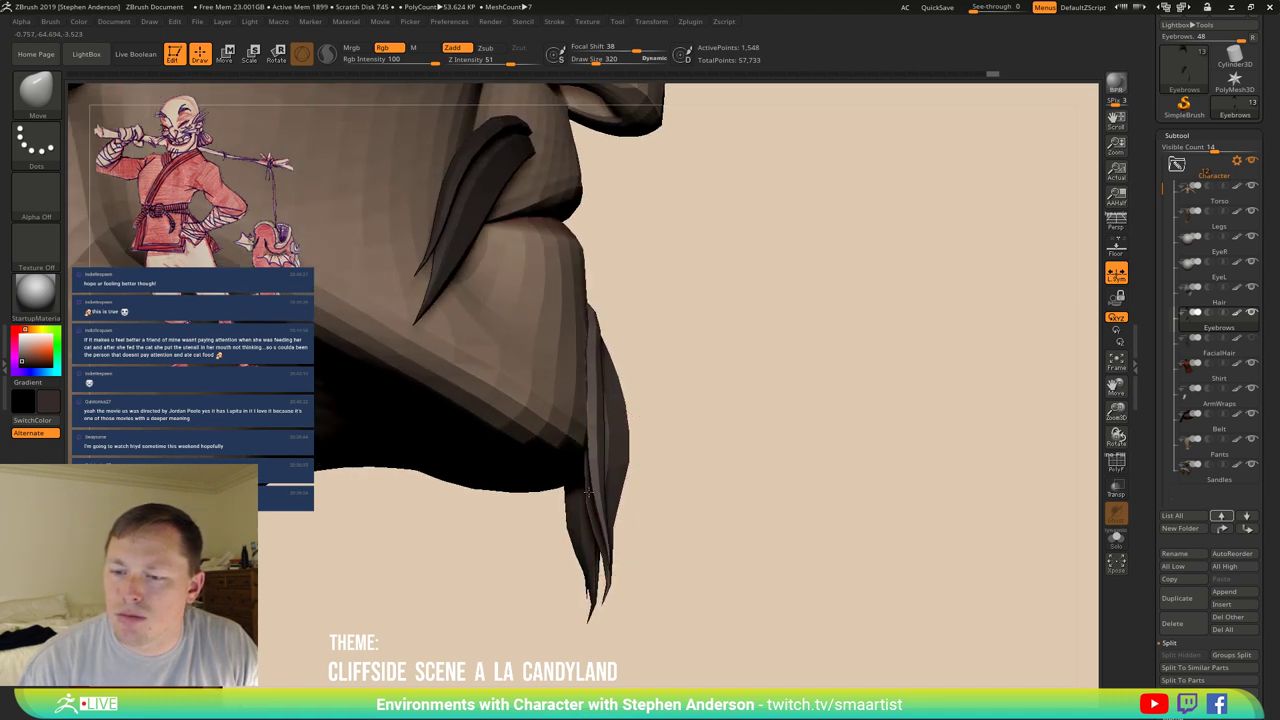
mouse_move(568, 507)
right_down()
mouse_move(622, 525)
mouse_move(612, 560)
right_up()
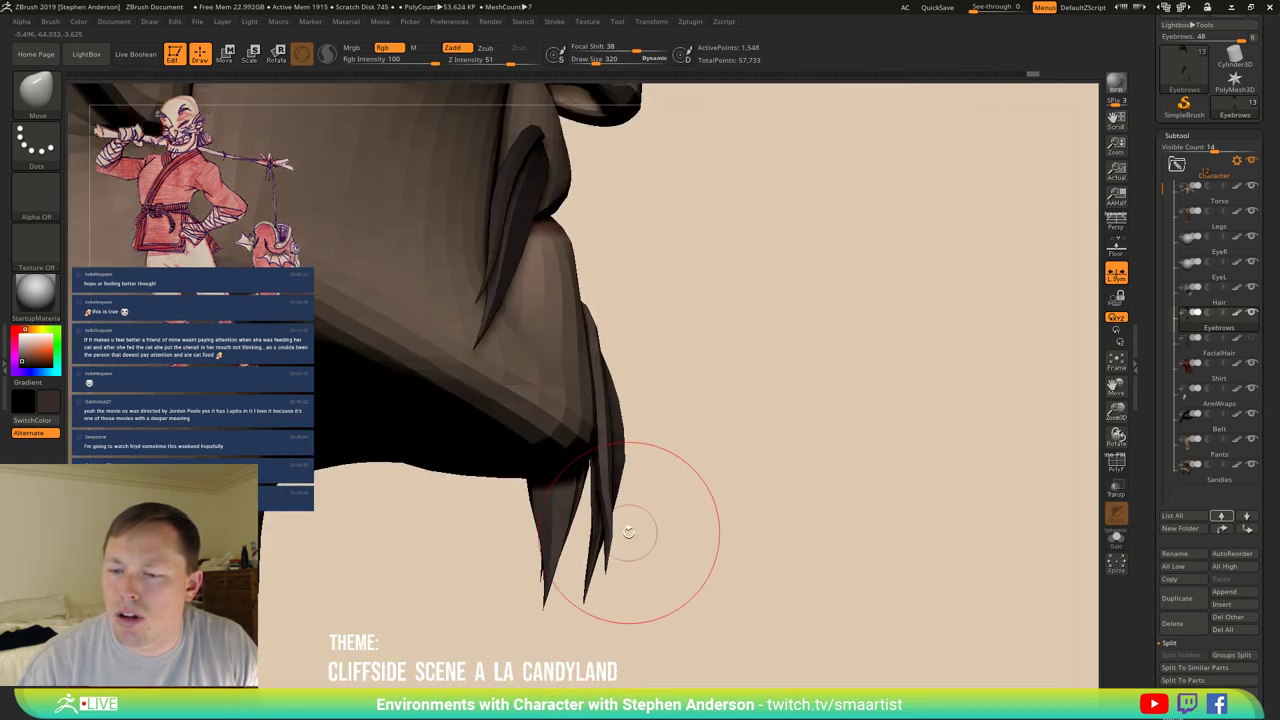
mouse_move(629, 529)
right_down()
mouse_move(602, 543)
mouse_move(618, 523)
mouse_move(591, 523)
mouse_move(651, 533)
mouse_move(625, 430)
mouse_move(575, 322)
mouse_move(537, 330)
mouse_move(594, 300)
right_up()
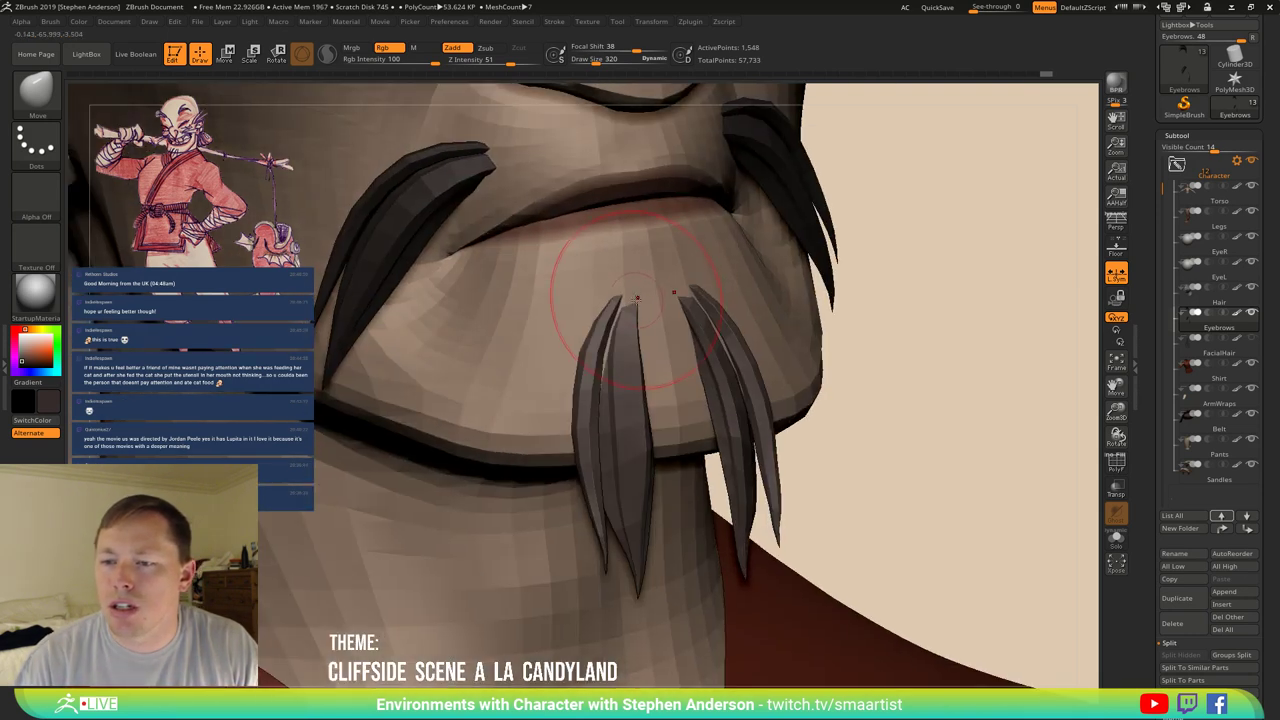
With a smaller Move Topological brush, draw the goatee tips together and review the face.
key(s)
drag(594, 300, 560, 300)
key(b)
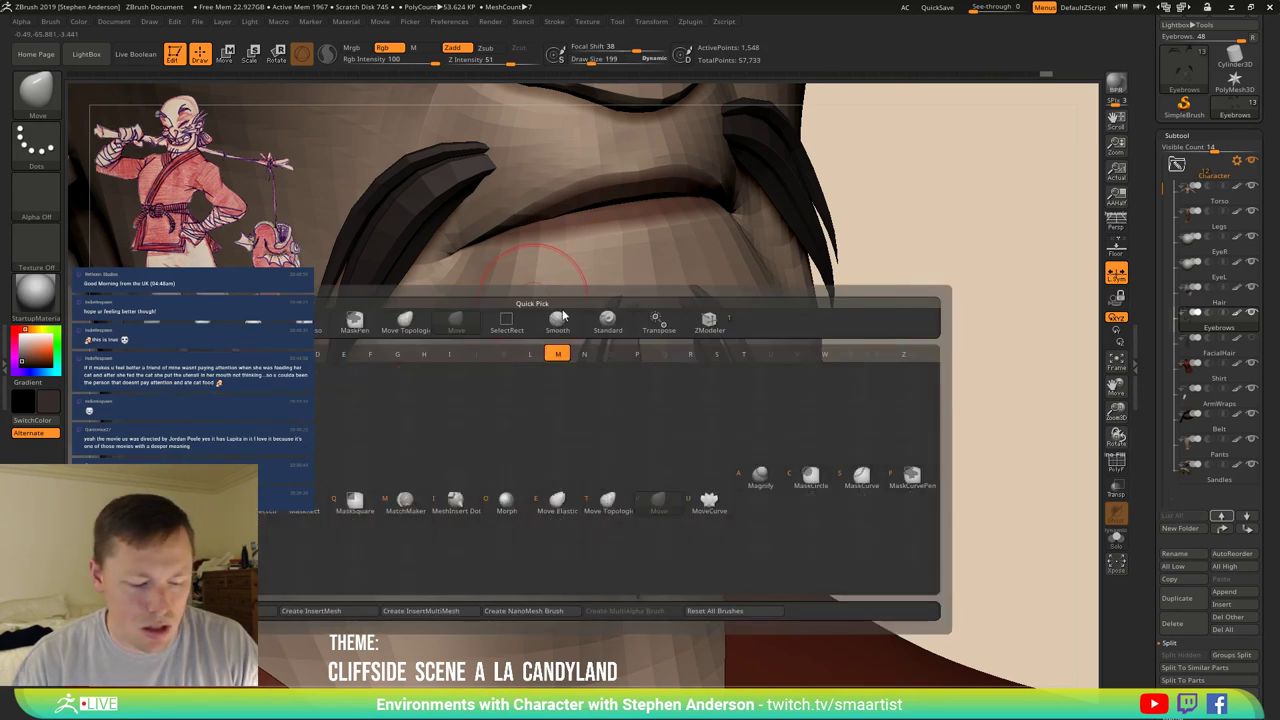
key(m)
key(t)
drag(639, 309, 647, 281)
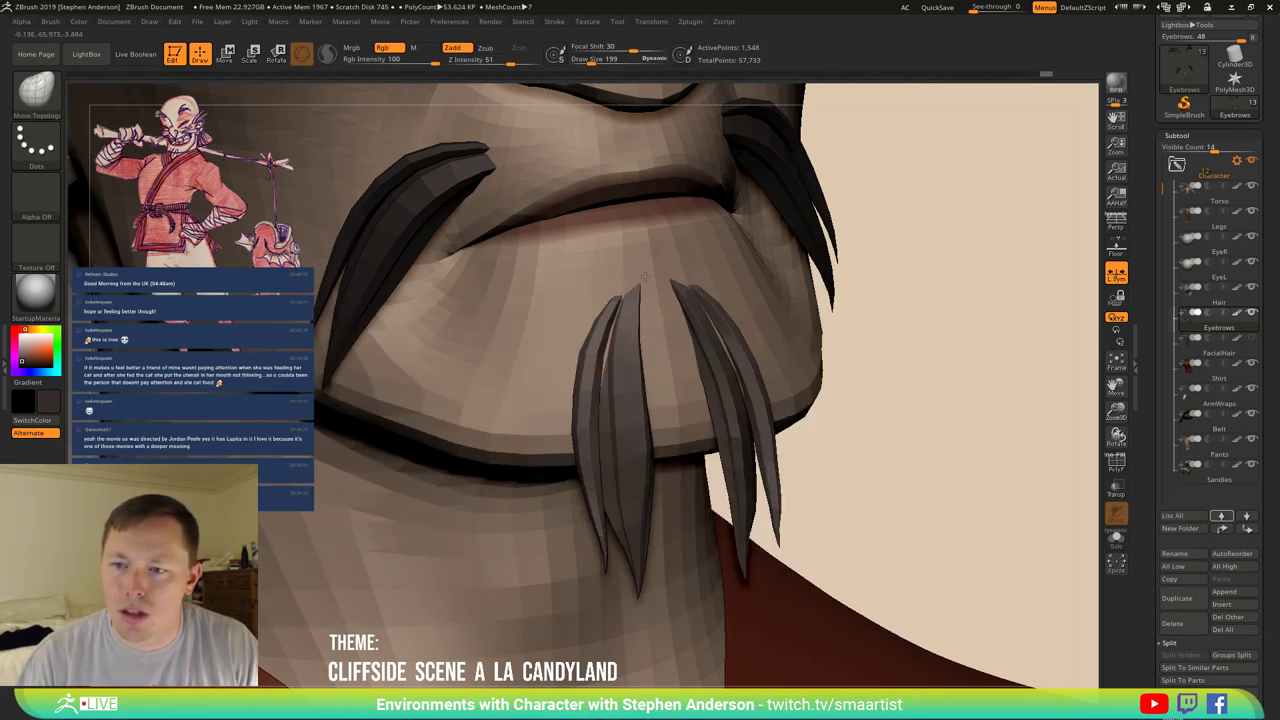
drag(588, 314, 603, 342)
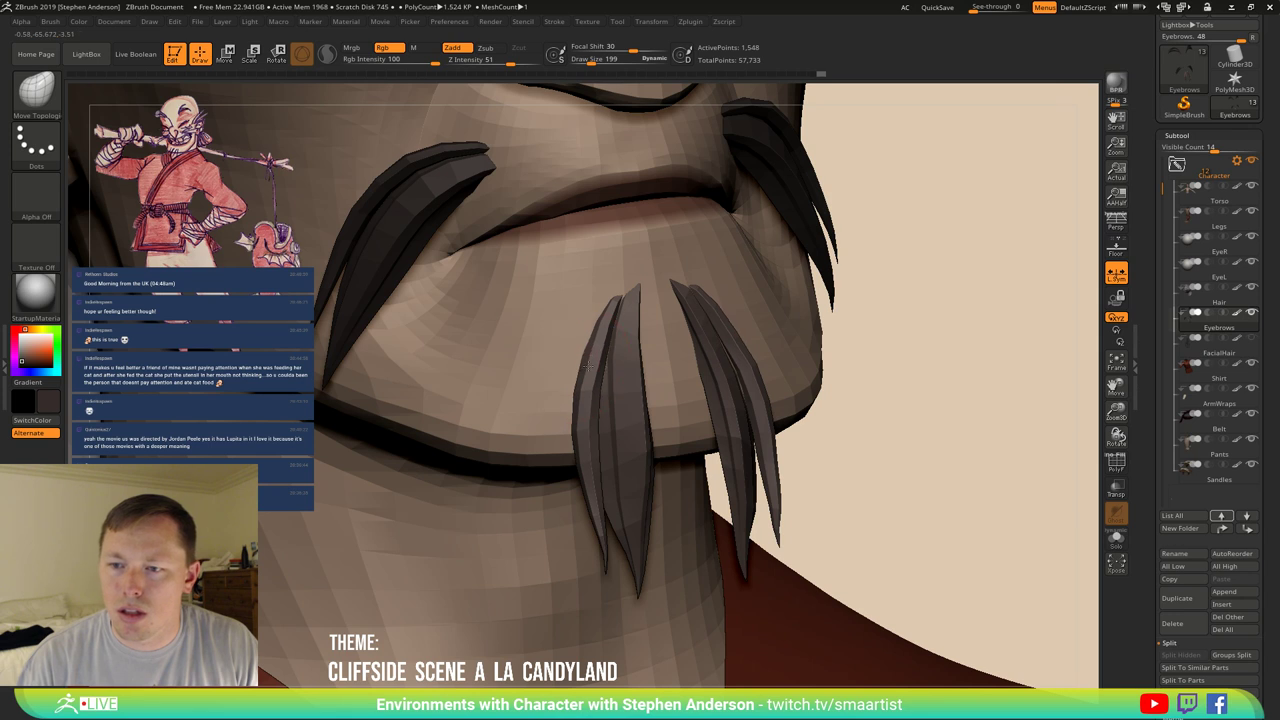
ctrl+right_drag(608, 371, 693, 316)
right_drag(737, 400, 630, 395)
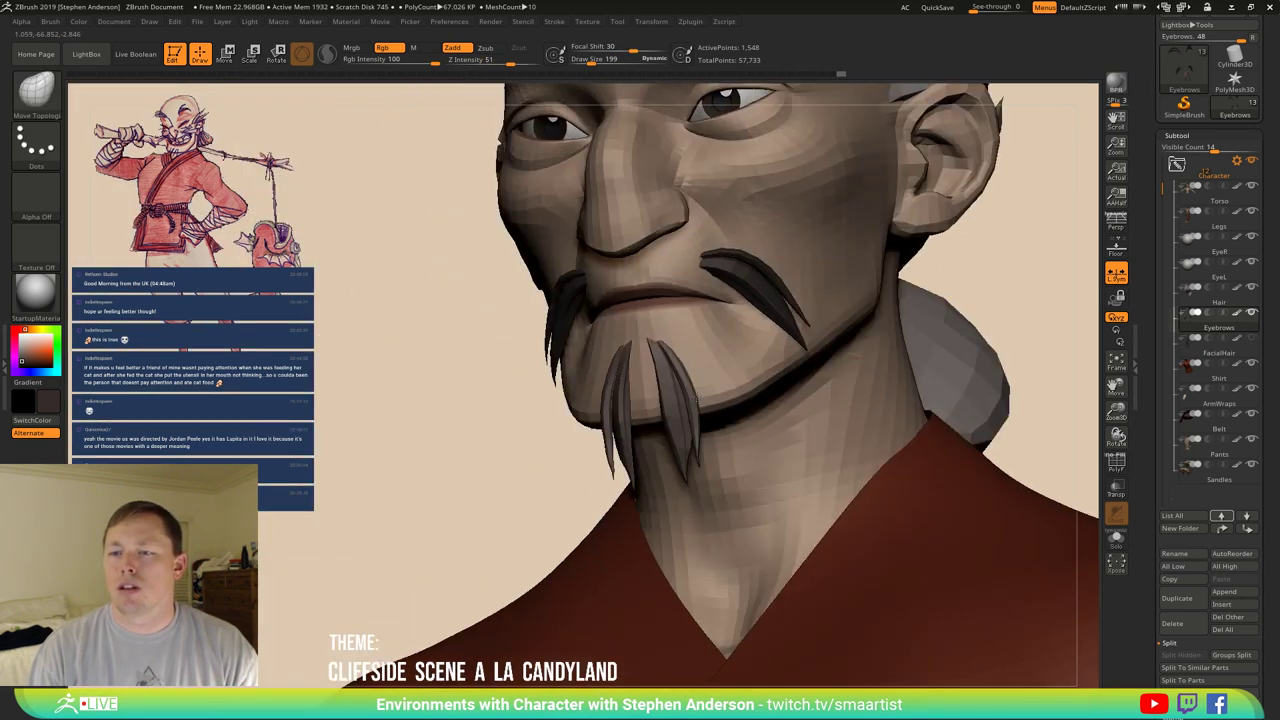
mouse_move(688, 345)
ctrl+right_down()
mouse_move(671, 386)
mouse_move(760, 330)
mouse_move(820, 326)
mouse_move(820, 310)
mouse_move(862, 400)
mouse_move(935, 400)
mouse_move(855, 404)
ctrl+right_up()
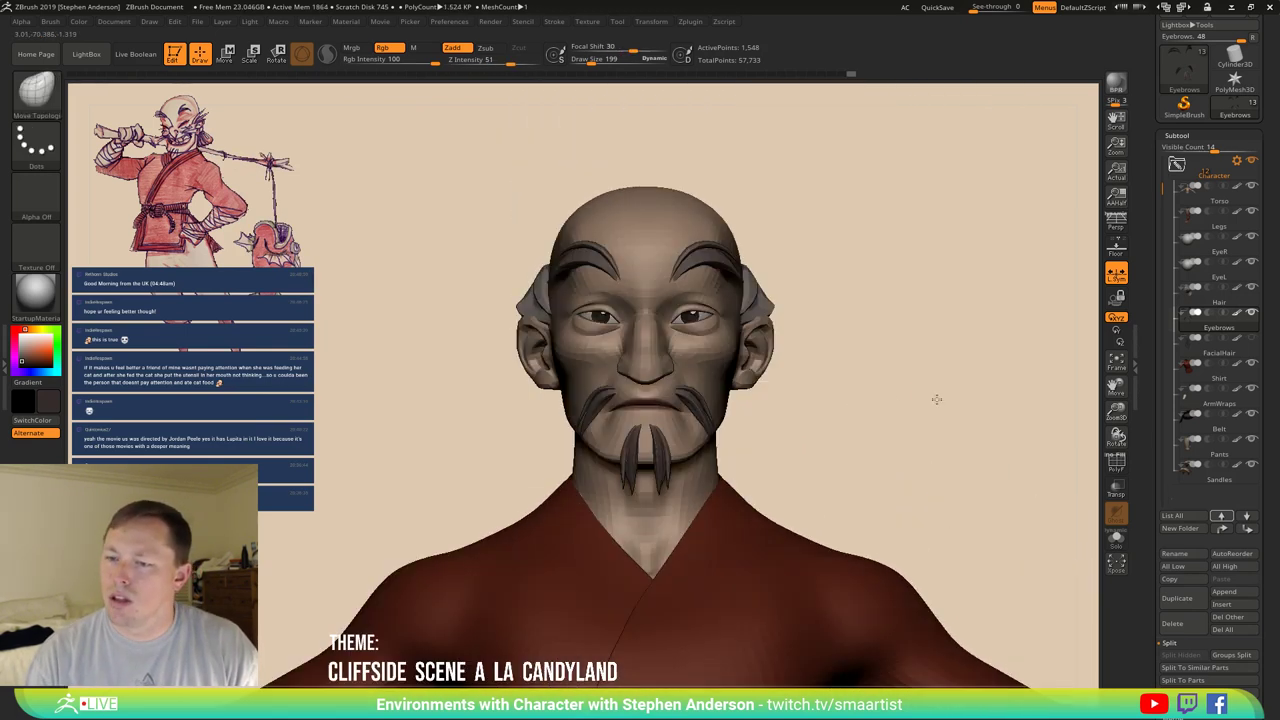
Solo the eyebrows subtool, leave only the brows visible, and Split Hidden the mustache and goatee.
click(1116, 537)
right_drag(860, 350, 863, 349)
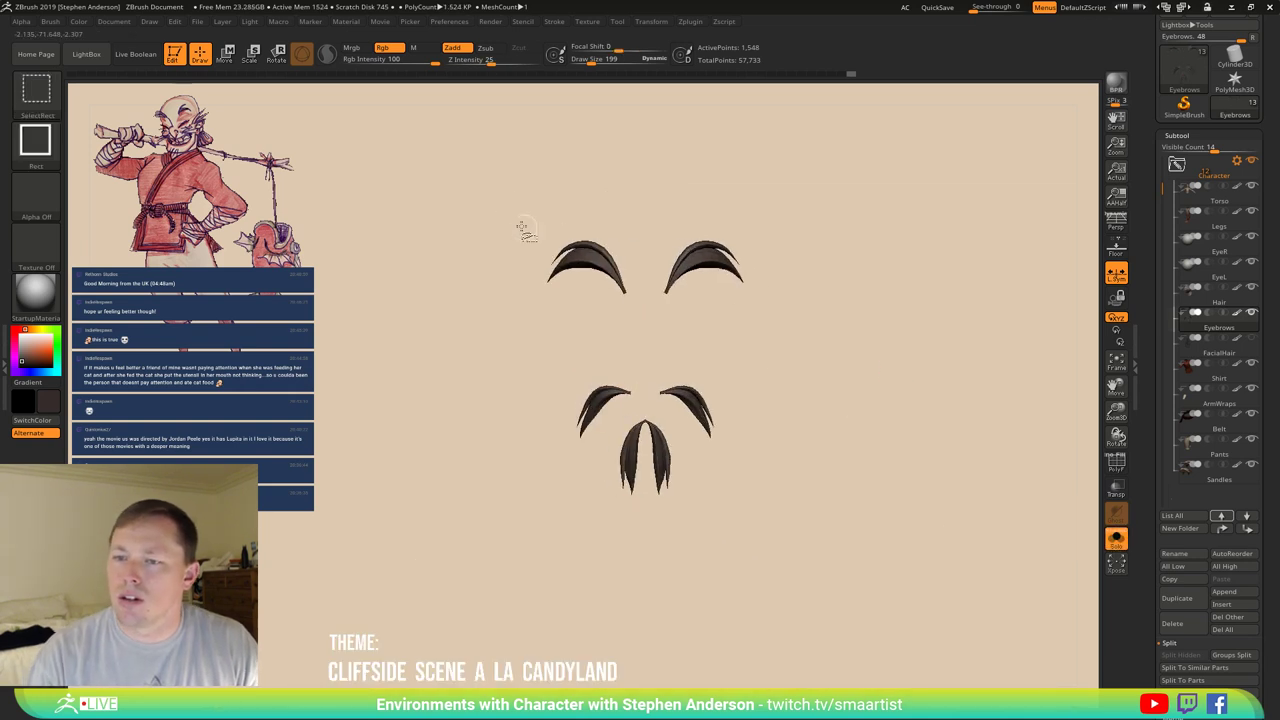
ctrl+shift+drag(488, 185, 840, 334)
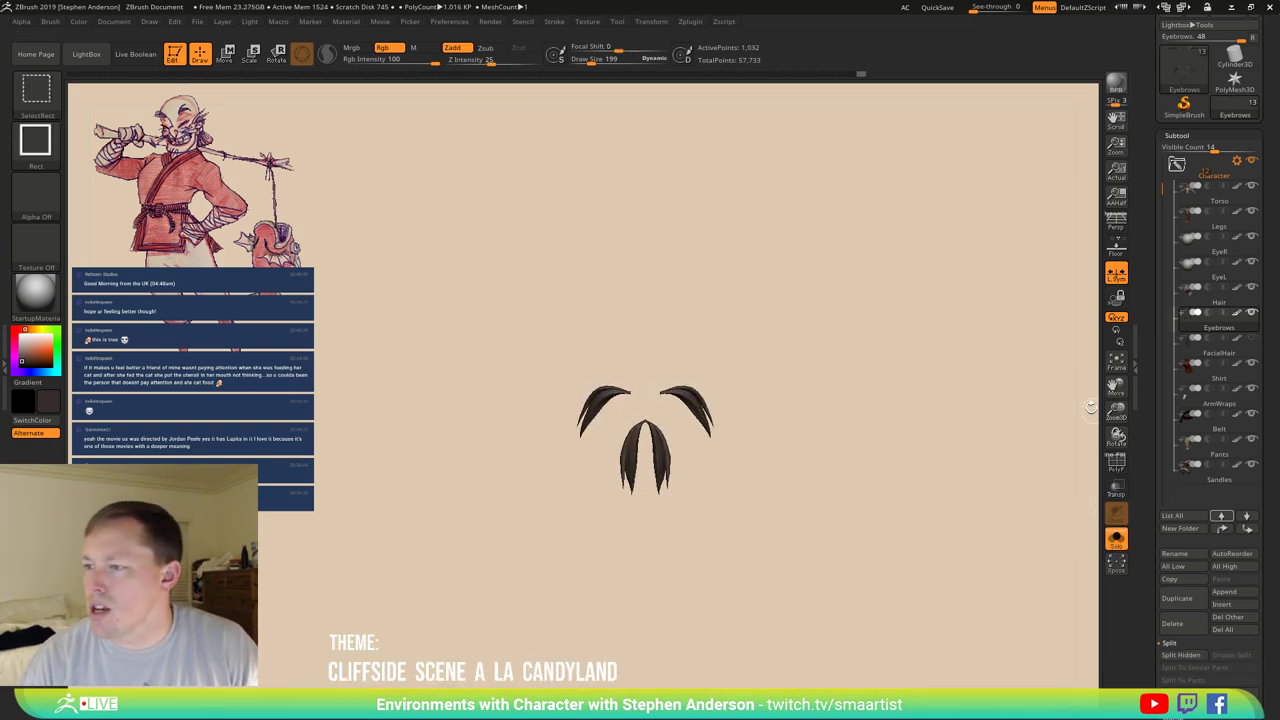
ctrl+shift+drag(918, 338, 975, 390)
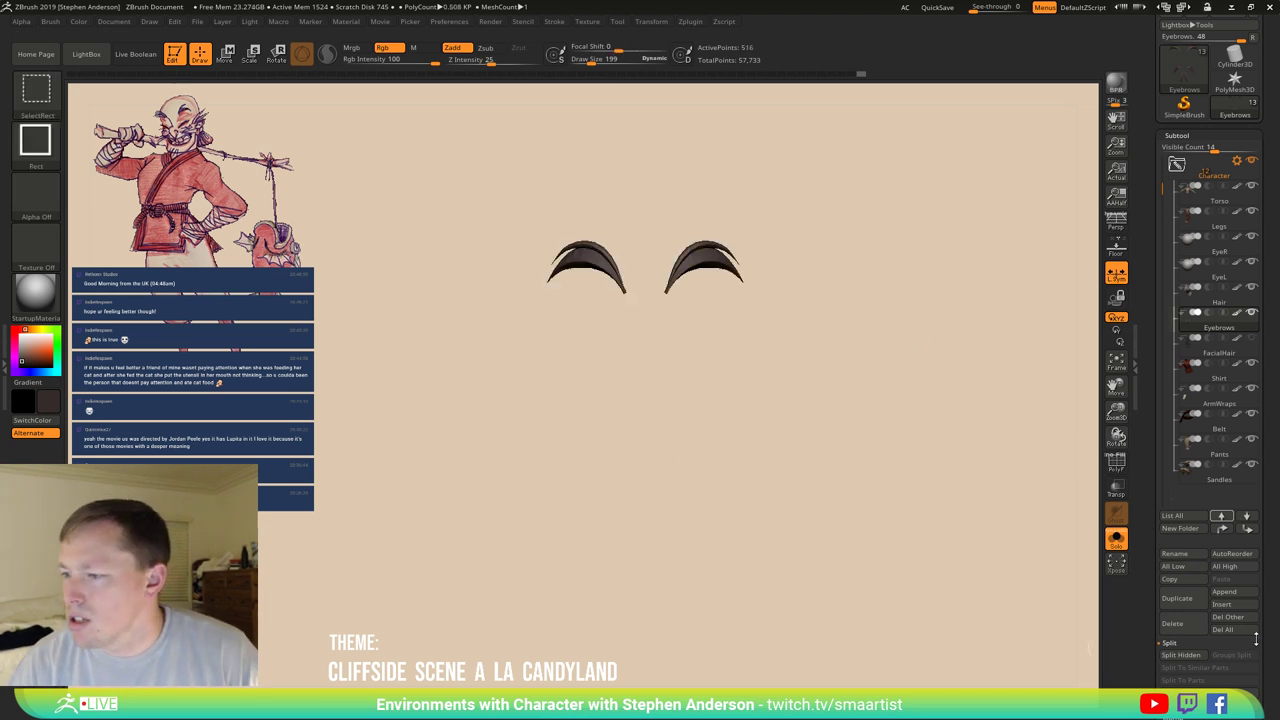
click(1194, 655)
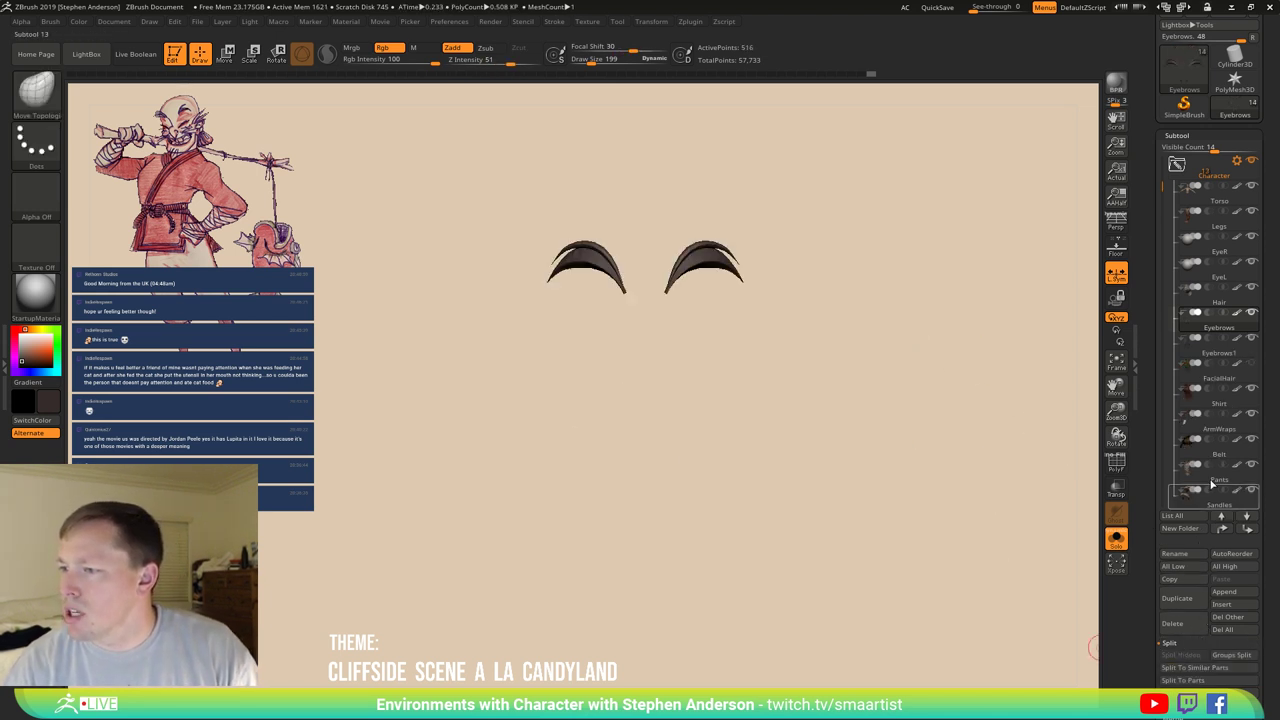
Select the new Eyebrows1 subtool and rename it FacialHair_02.
click(1184, 352)
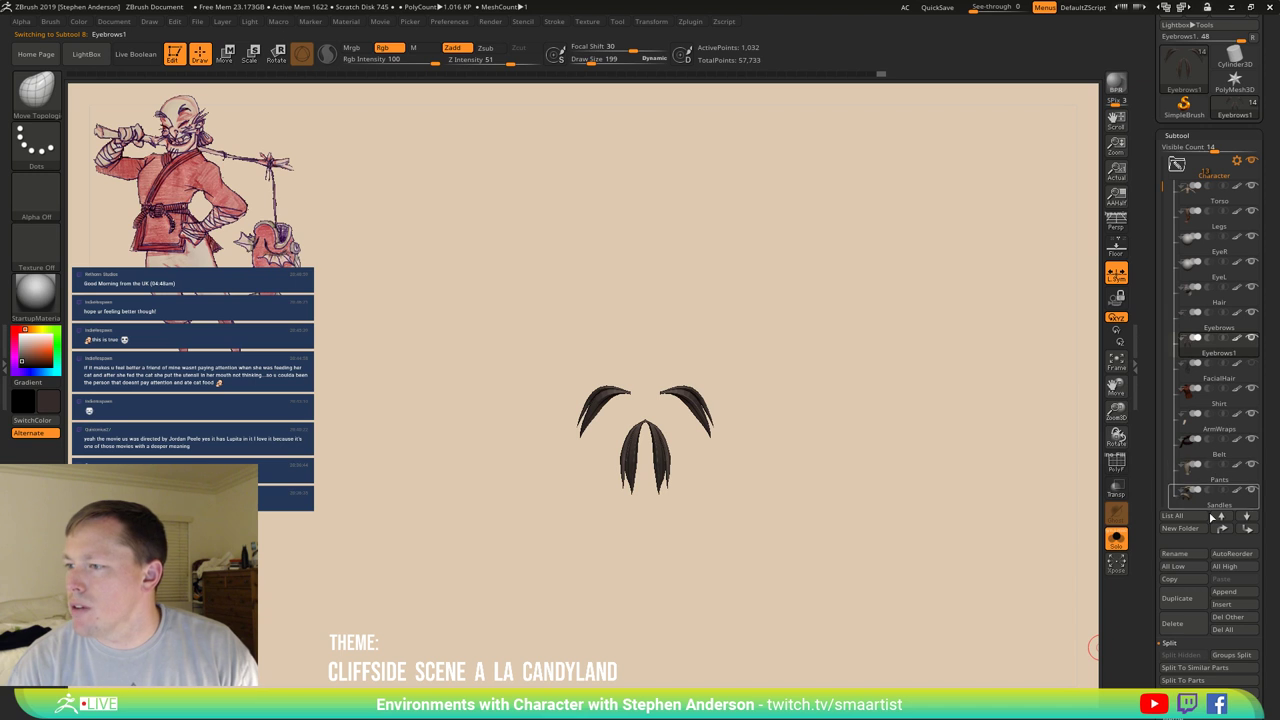
click(1181, 555)
text(FacialHair)
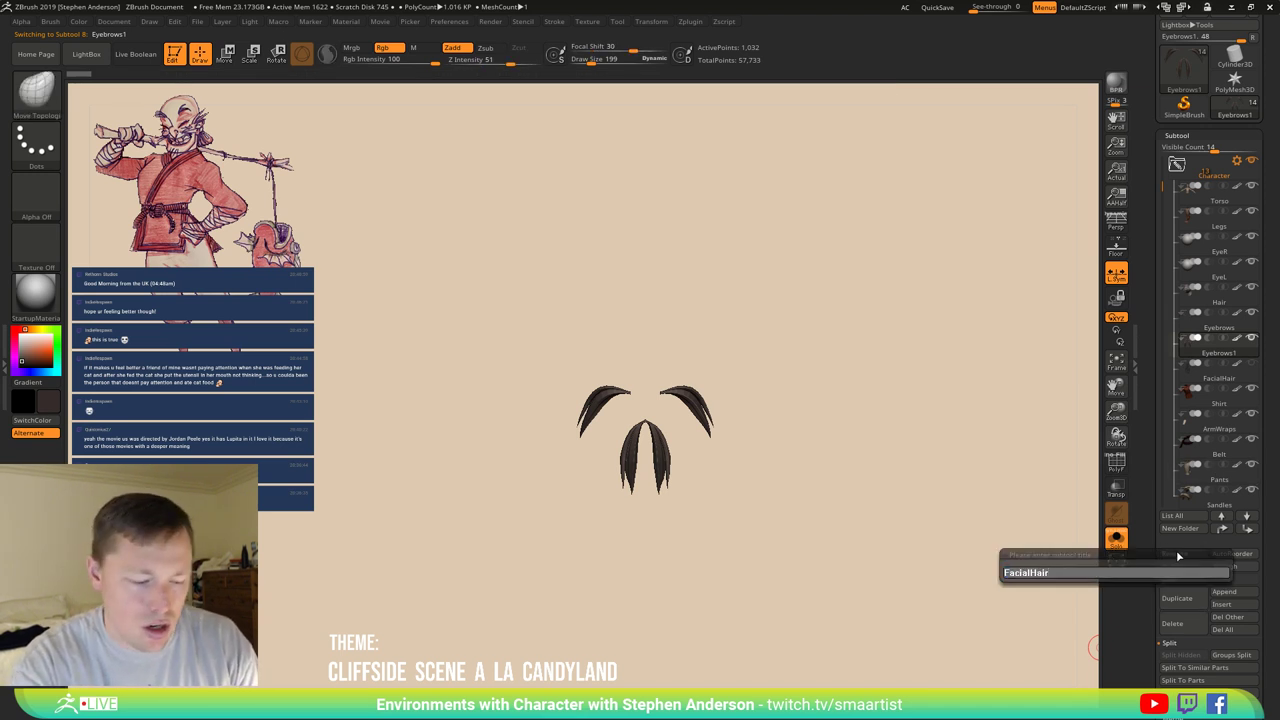
text(_02)
key(Return)
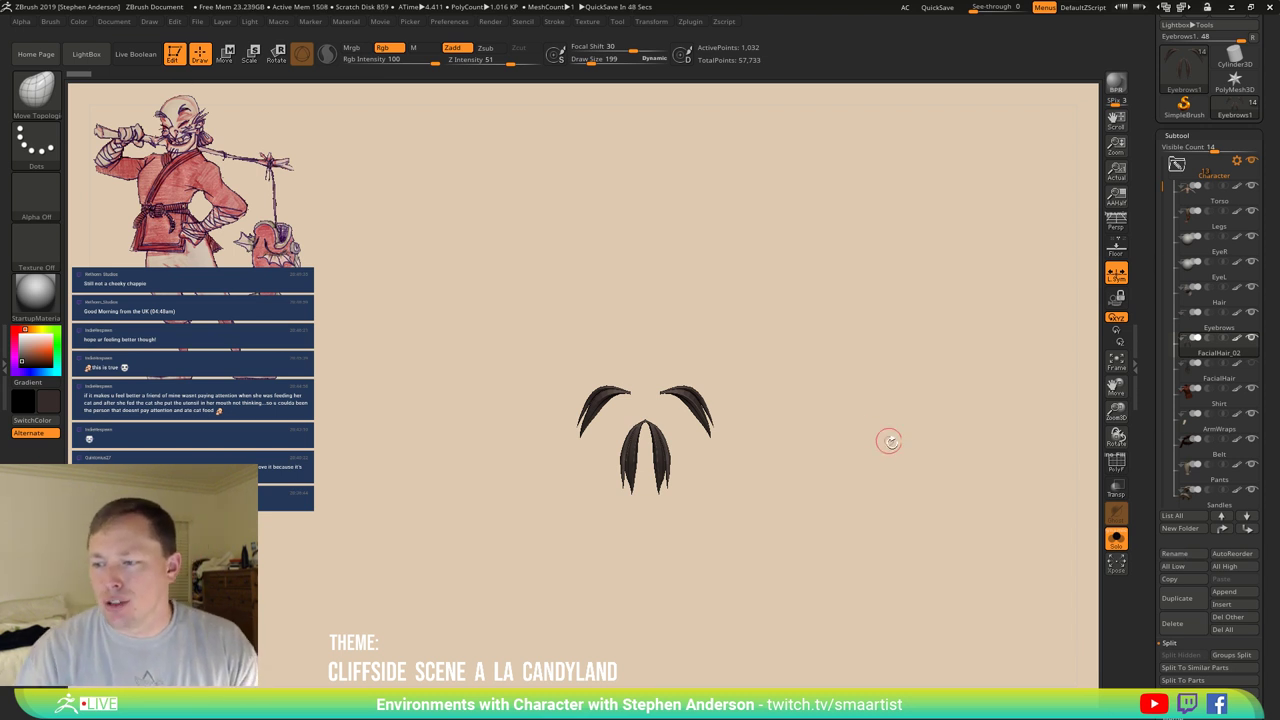
Show the full character, enlarge the brush to 382, and pull the goatee tips inward.
click(1112, 540)
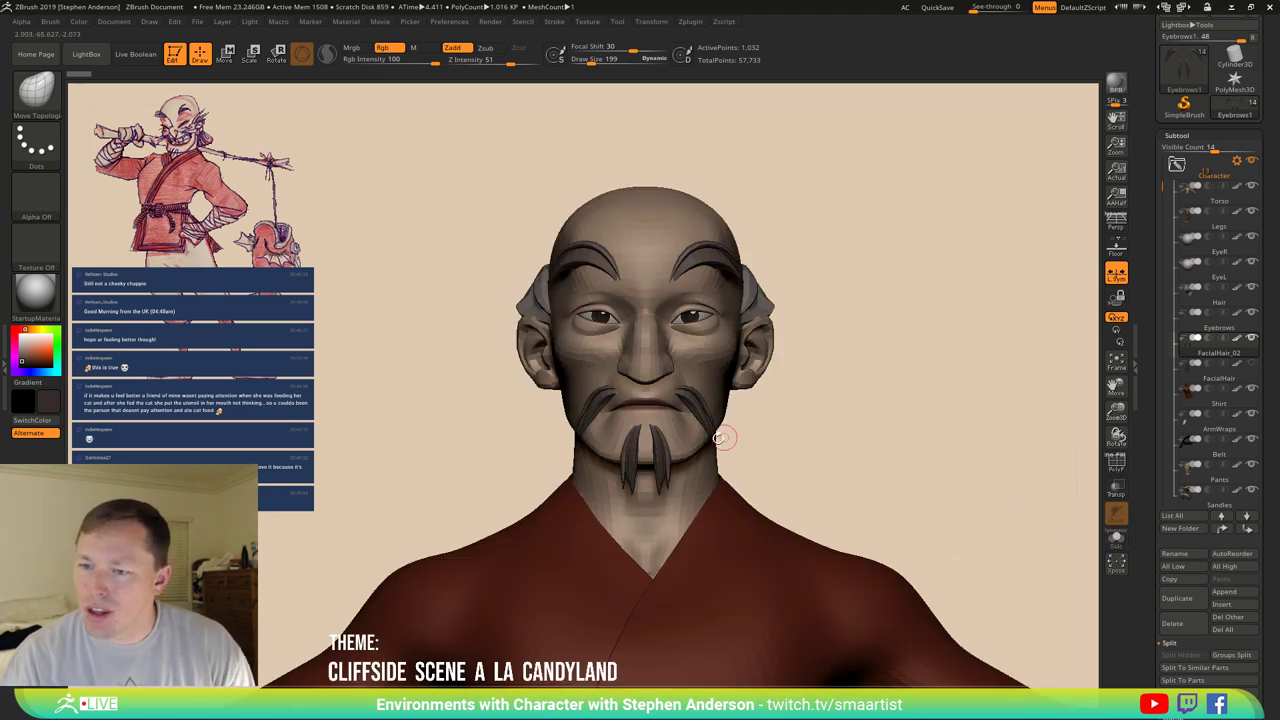
mouse_move(646, 457)
mouse_down()
mouse_move(680, 440)
mouse_move(713, 450)
mouse_move(865, 416)
mouse_up()
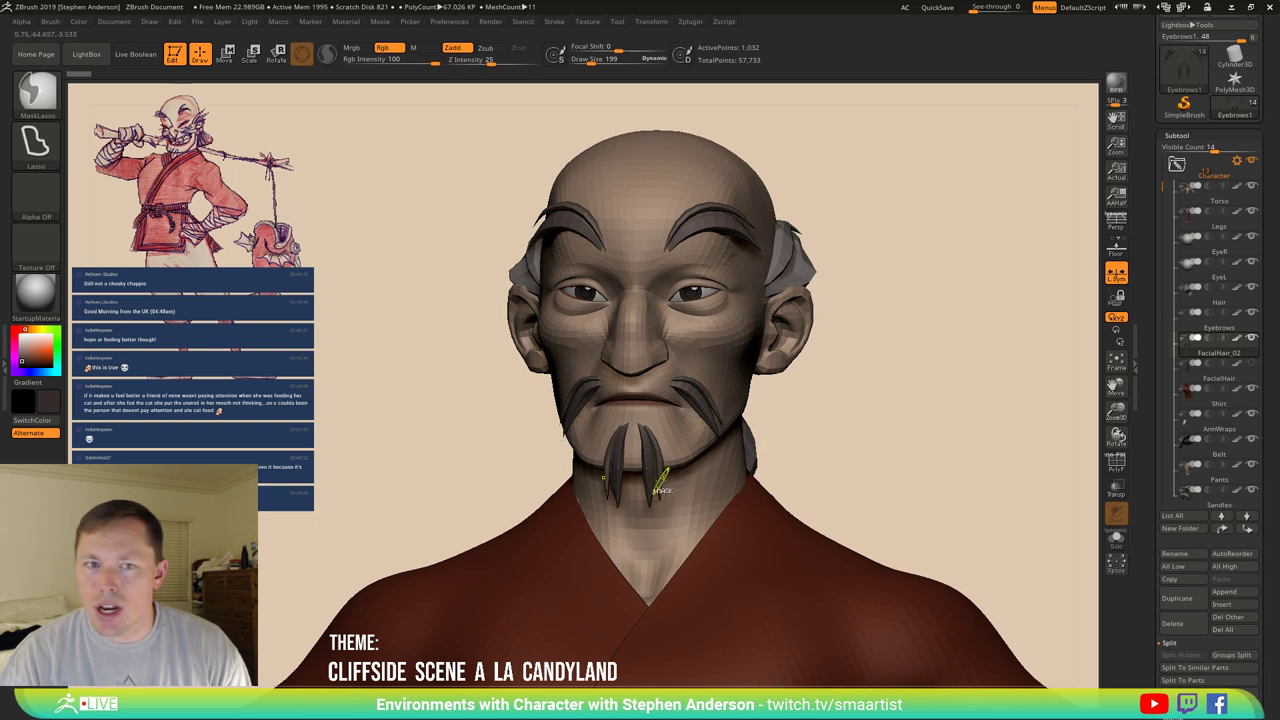
drag(766, 487, 709, 543)
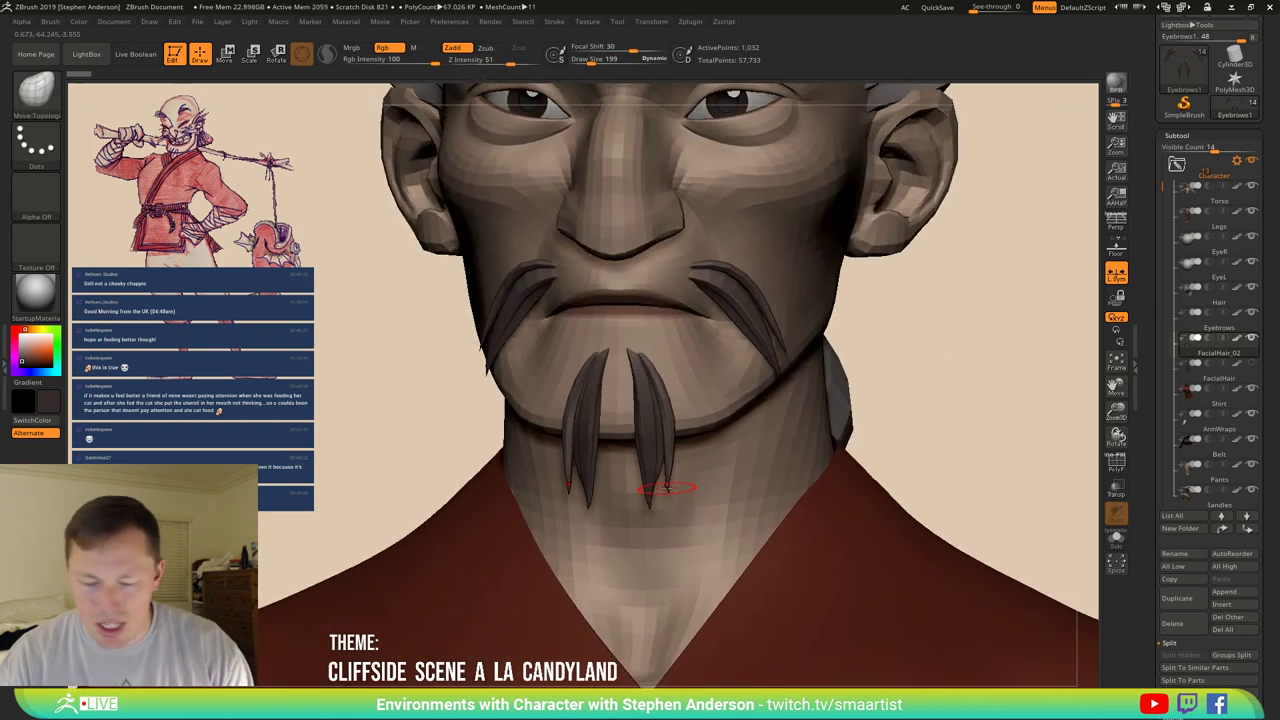
key(space)
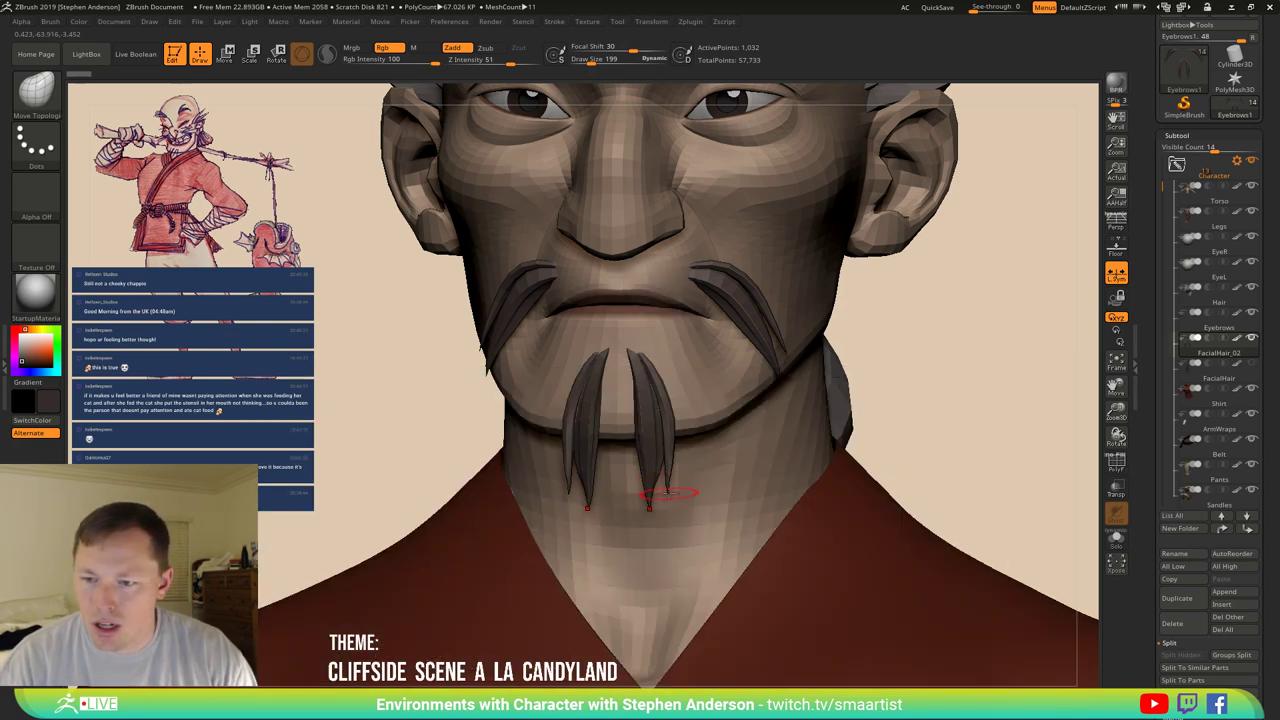
key(s)
drag(668, 492, 690, 492)
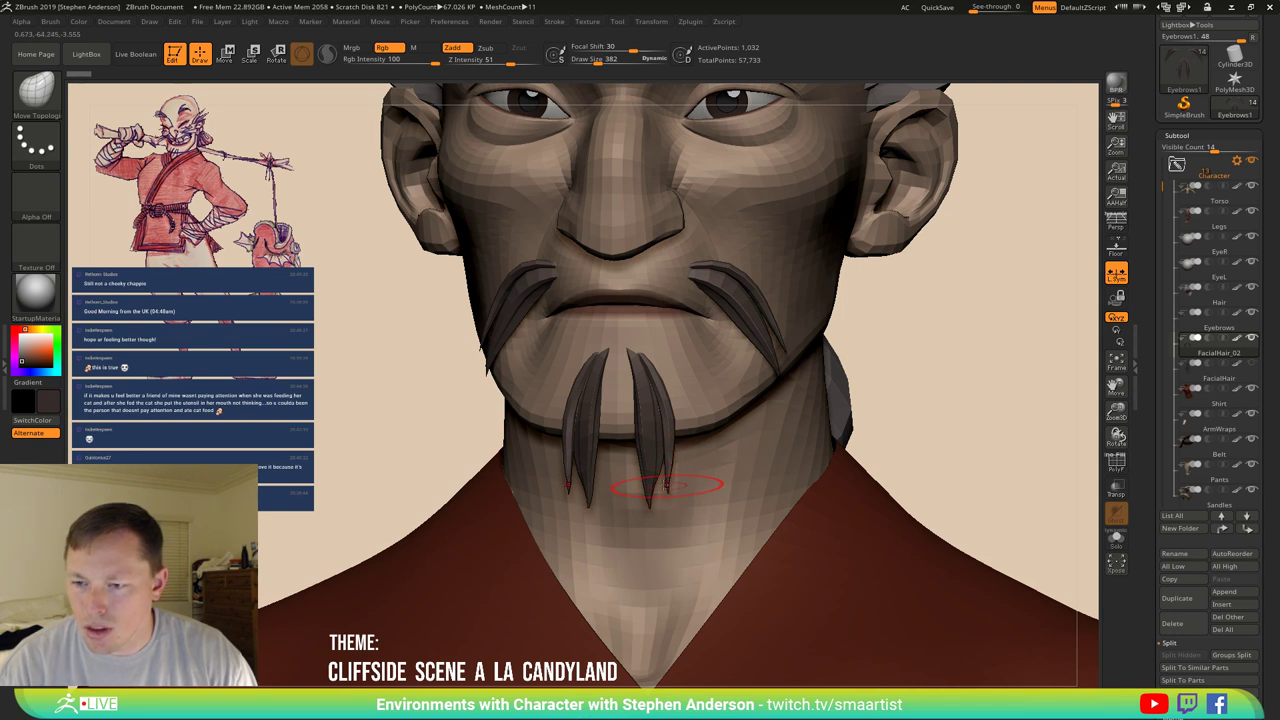
mouse_move(665, 487)
right_down()
mouse_move(810, 554)
mouse_move(800, 480)
right_up()
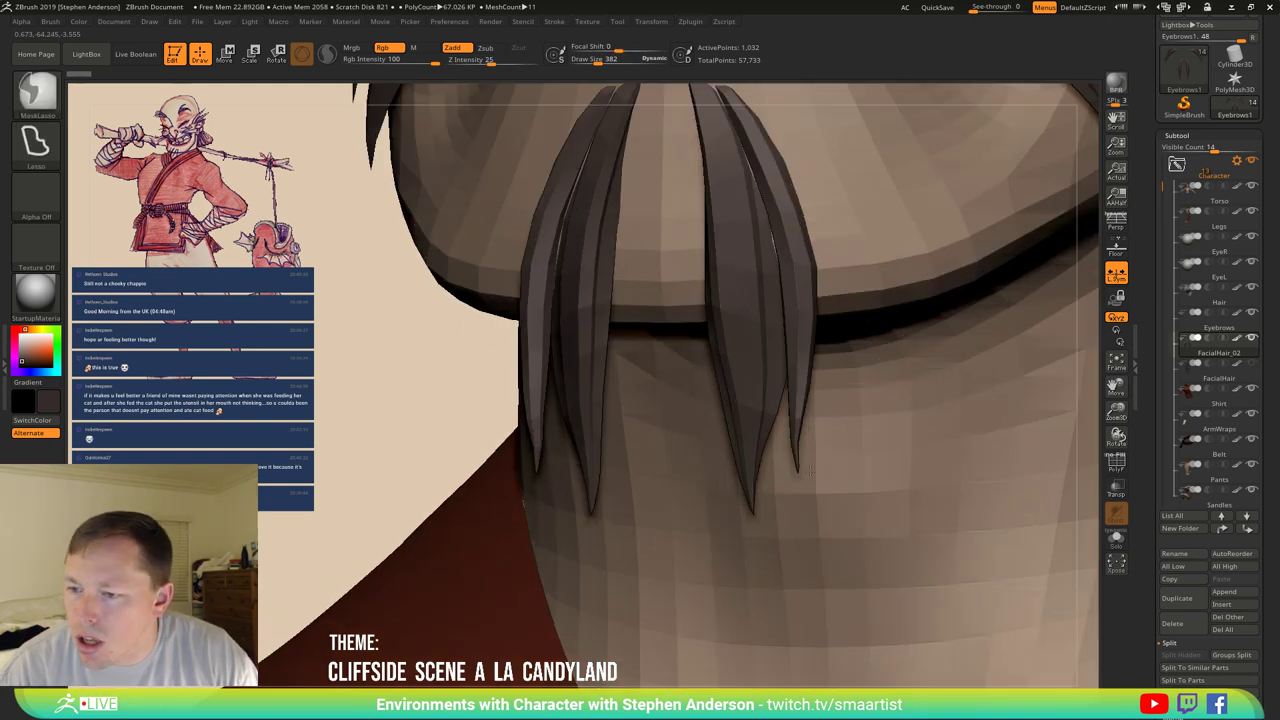
drag(796, 465, 745, 466)
Reduce the brush to 235, activate FacialHair_02, and slice the right goatee strand into parts.
key(s)
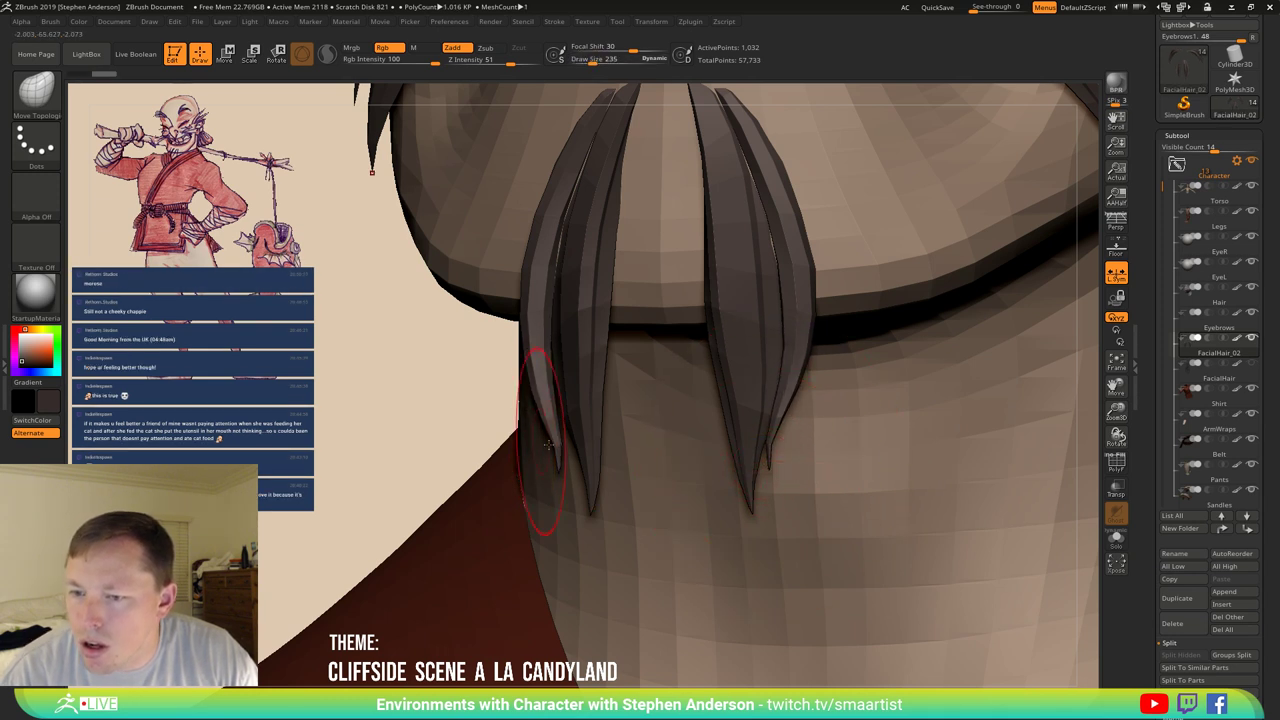
alt+click(558, 445)
ctrl+shift+drag(568, 449, 578, 445)
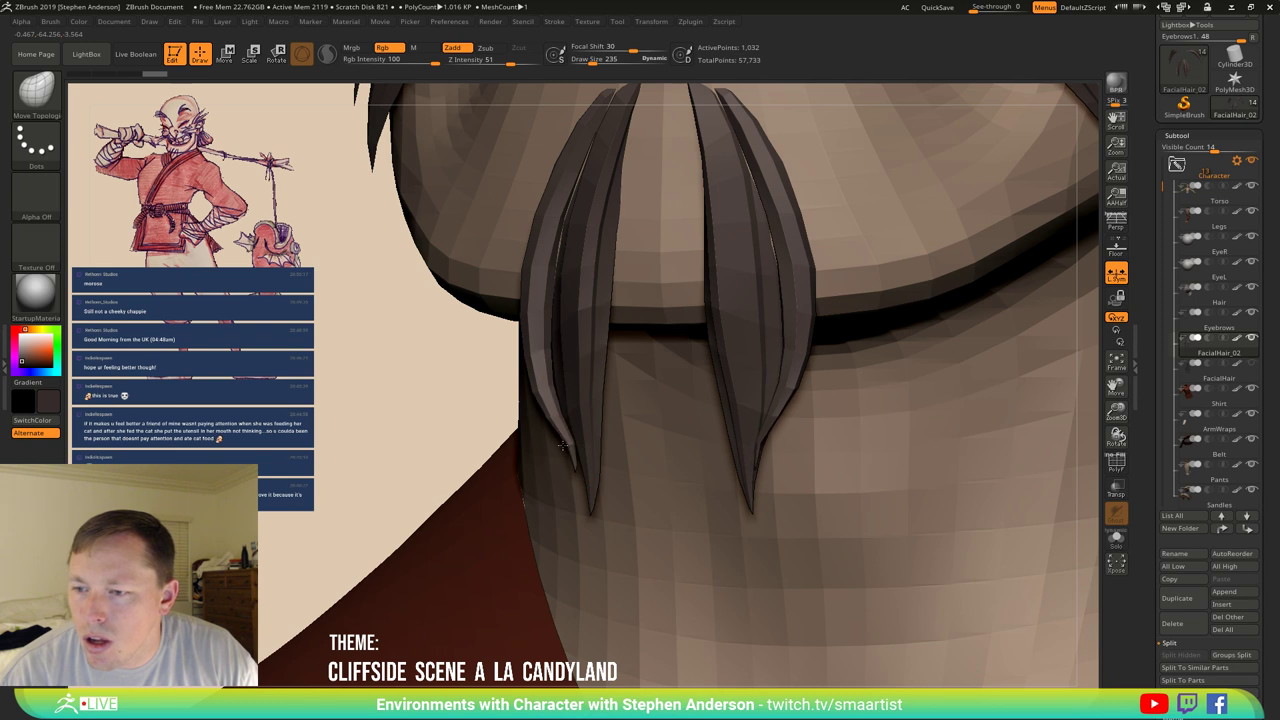
ctrl+shift+drag(800, 358, 771, 446)
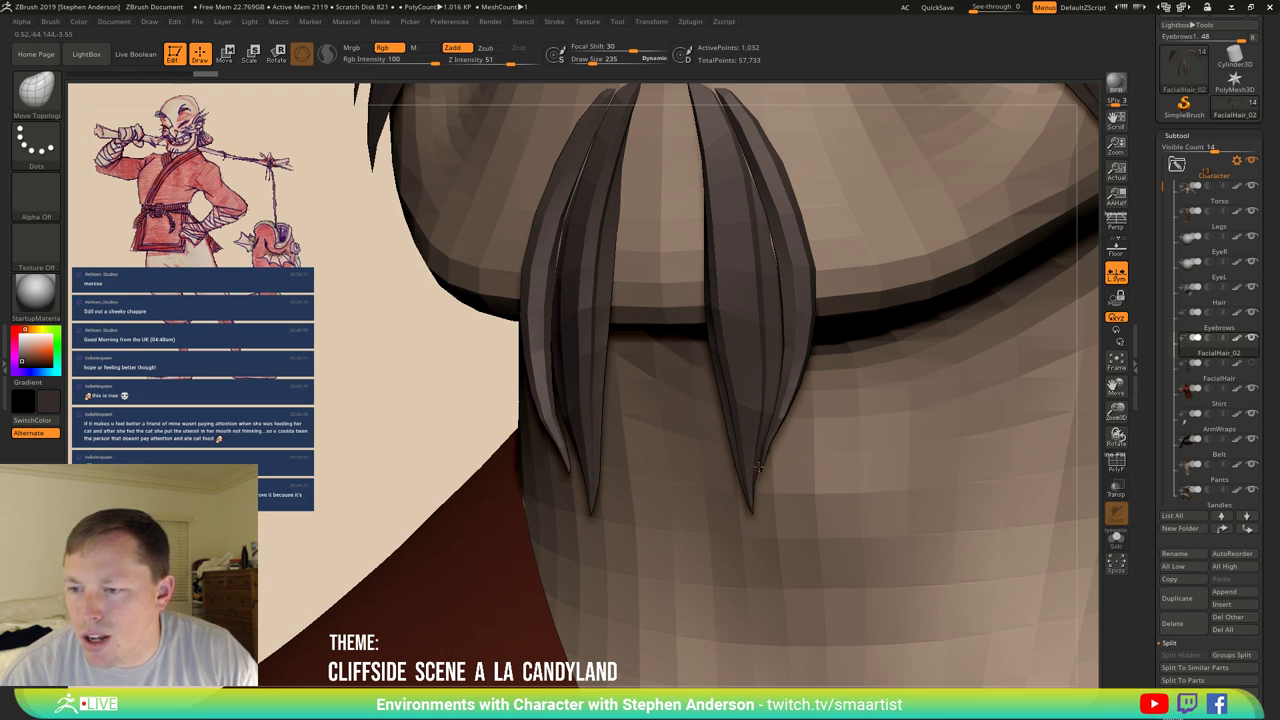
ctrl+shift+drag(770, 453, 768, 446)
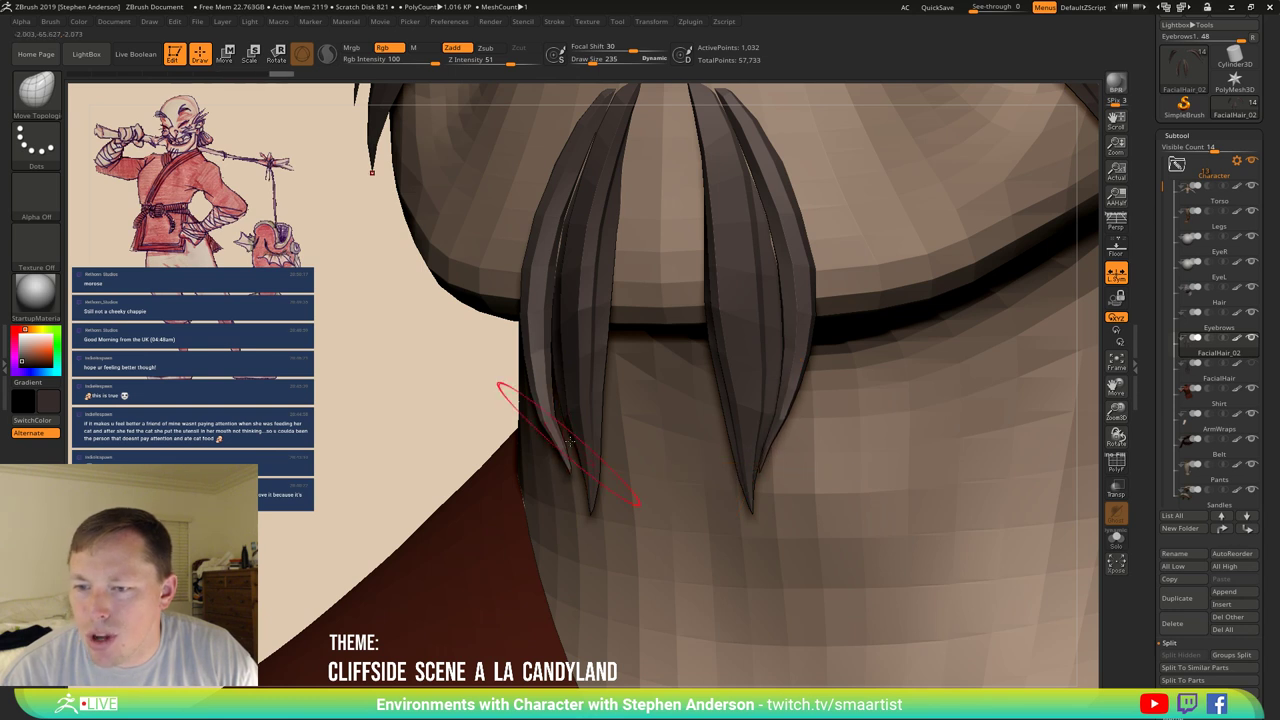
Enlarge the brush and try stretching goatee strands down and left, undoing each attempt.
key(s)
drag(543, 424, 549, 420)
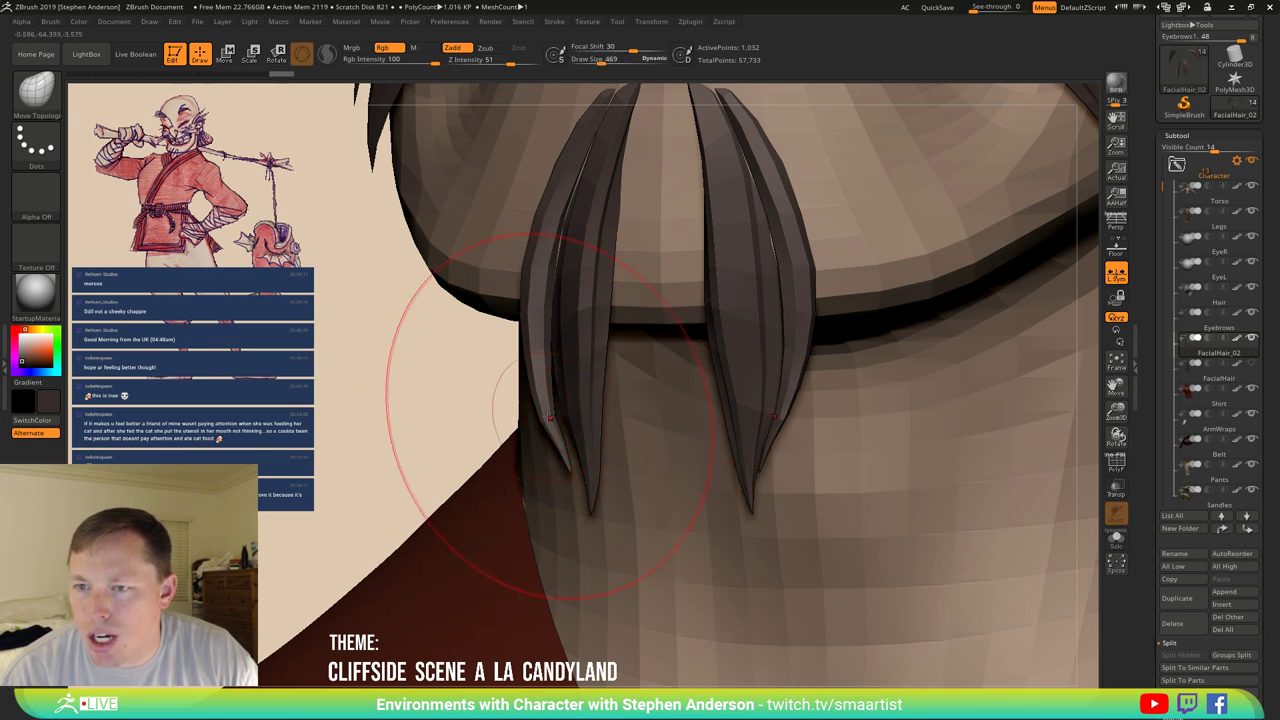
mouse_move(549, 419)
right_down()
mouse_move(560, 416)
mouse_move(500, 374)
right_up()
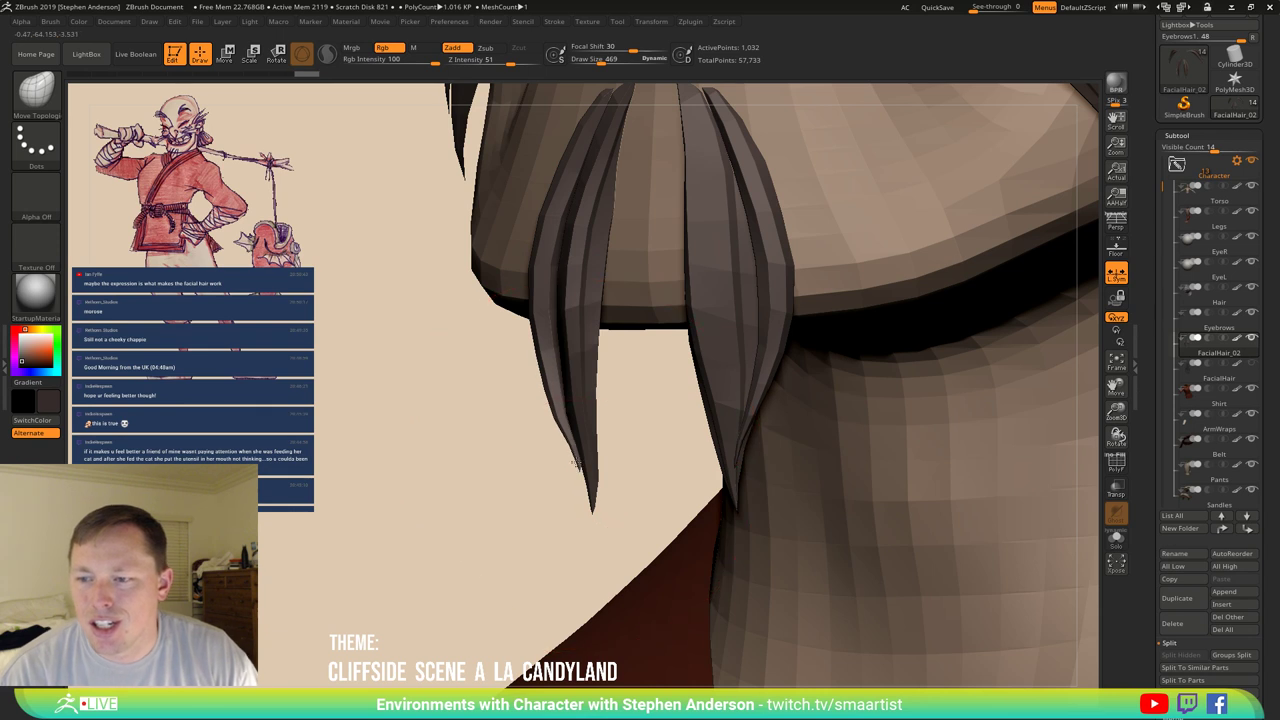
drag(725, 470, 735, 600)
key(ctrl+z)
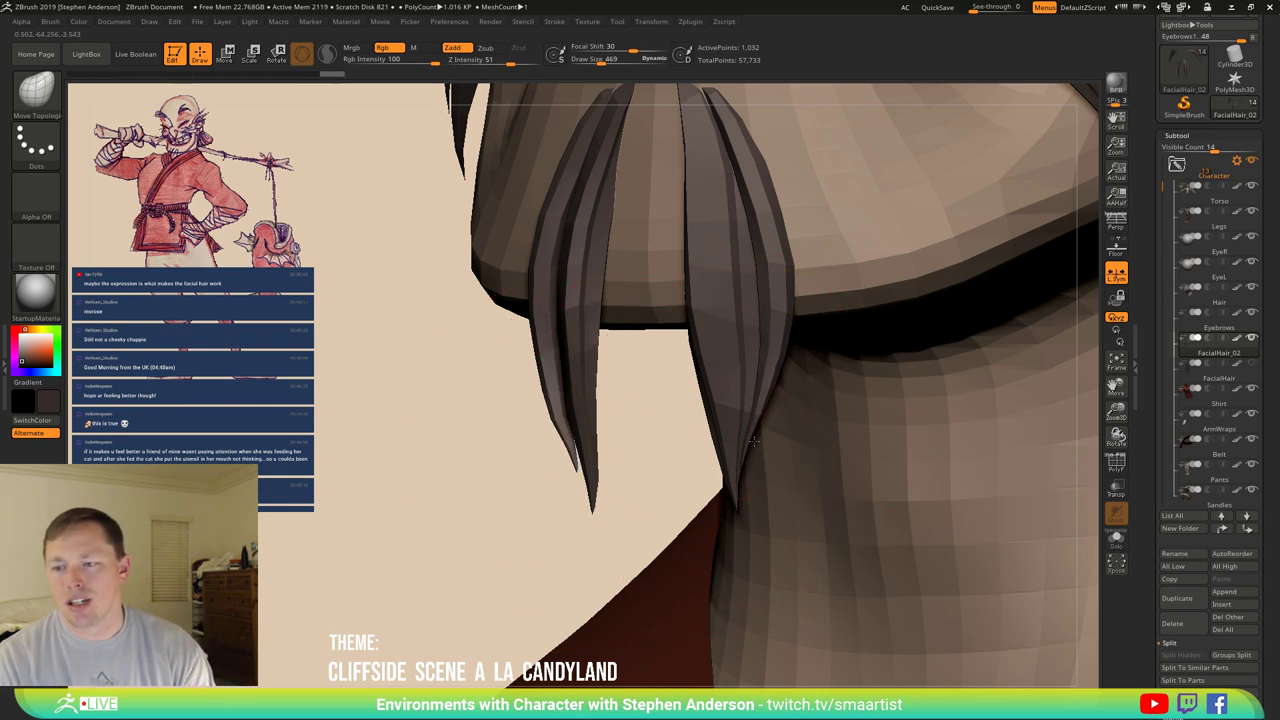
drag(645, 457, 557, 429)
key(ctrl+z)
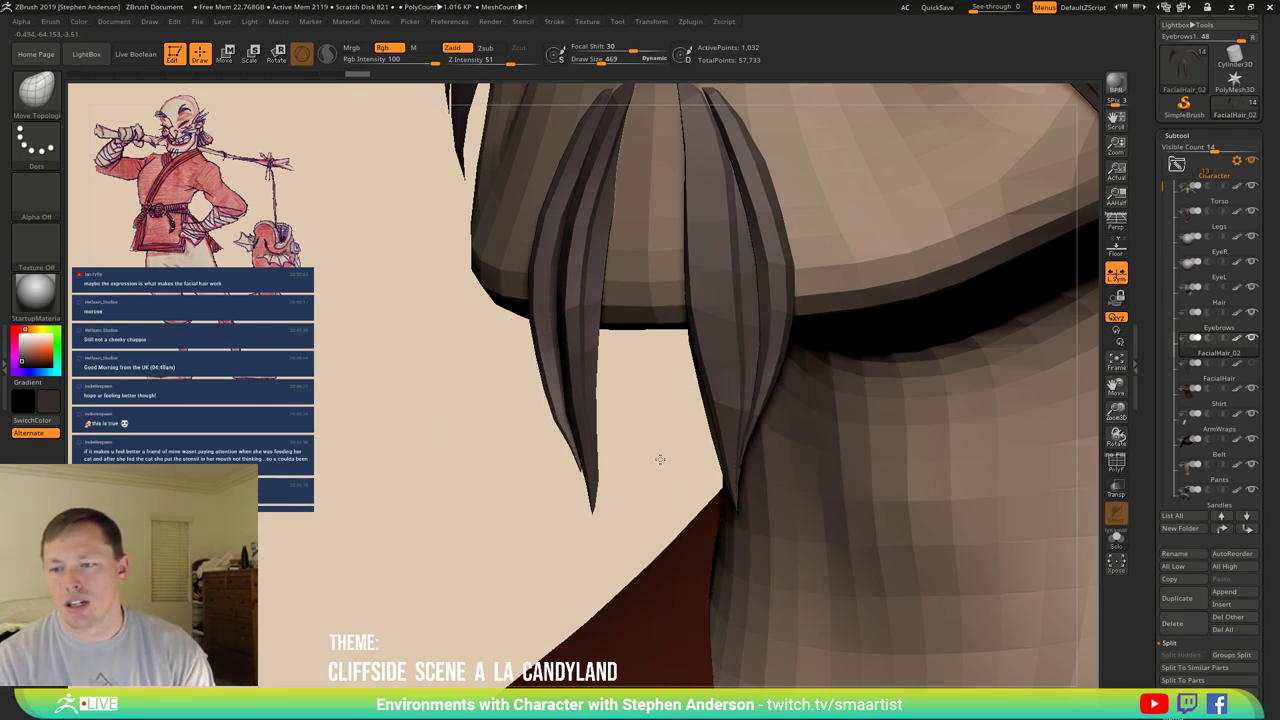
Undo back through the remaining recent goatee edits and bring up the brush library.
key(ctrl+z)
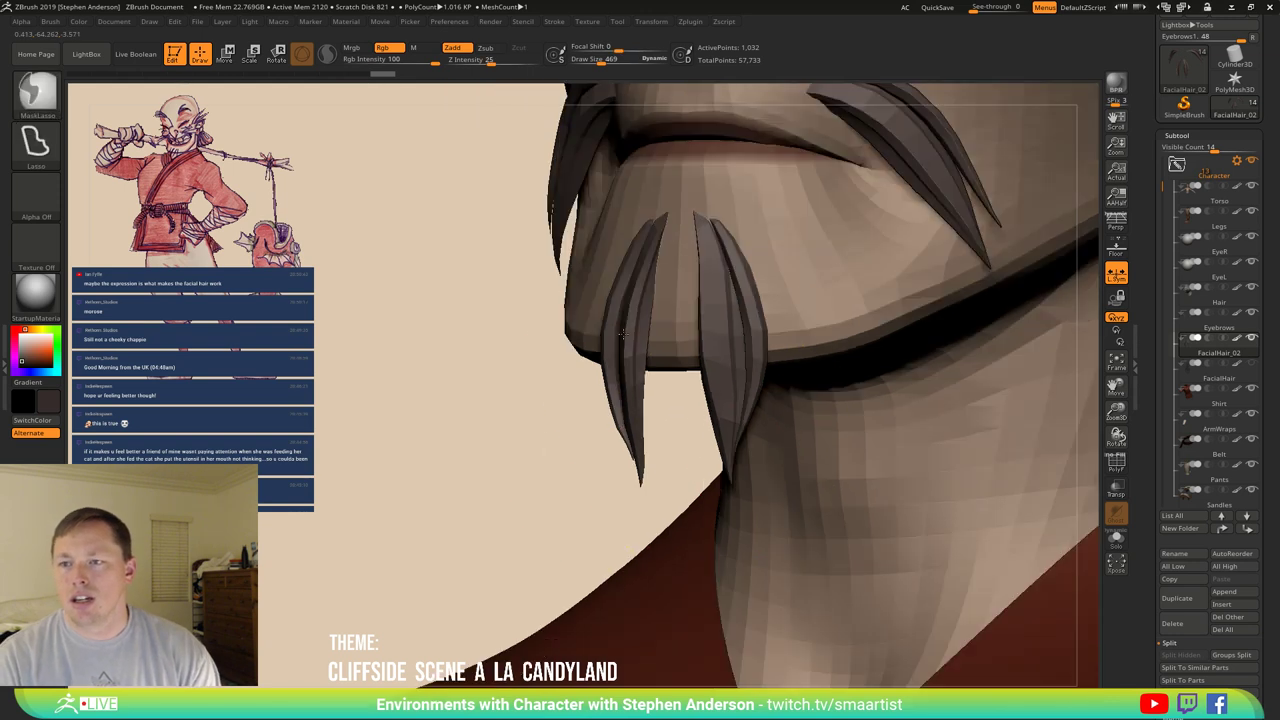
key(ctrl+z)
key(ctrl+z)
key(ctrl+z)
key(ctrl+z)
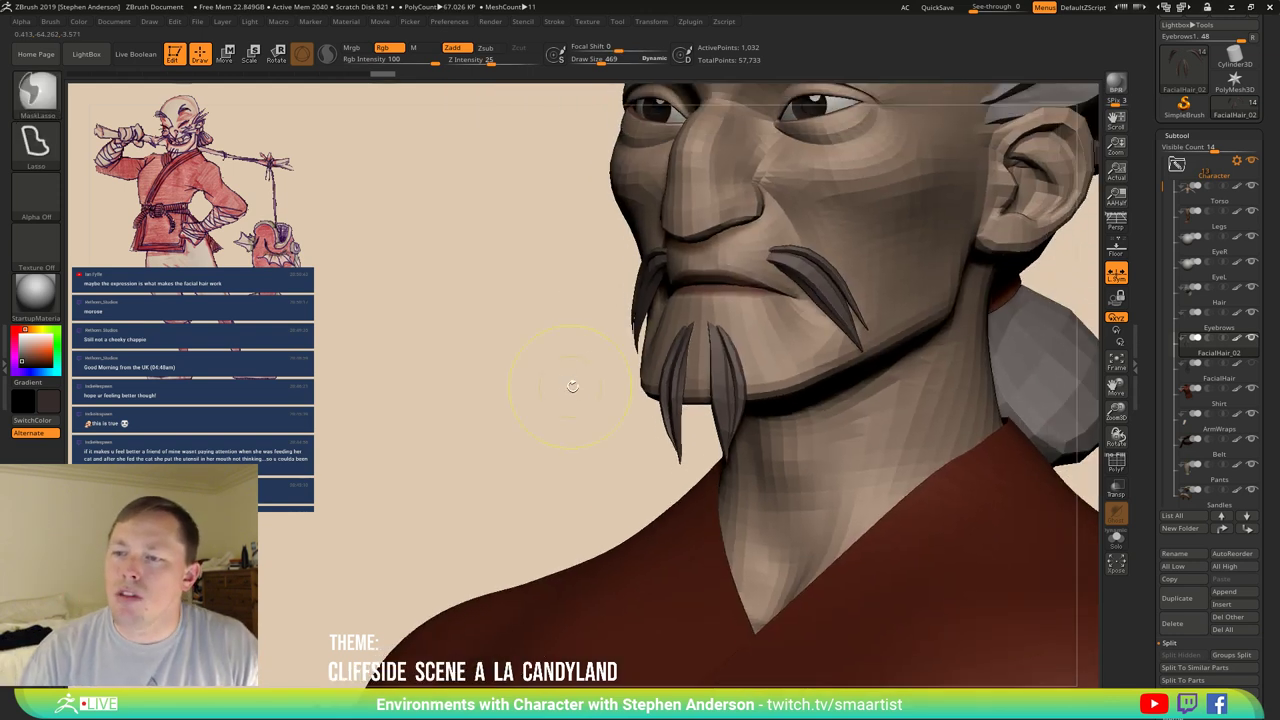
key(ctrl+z)
key(ctrl+z)
key(ctrl+z)
key(ctrl+z)
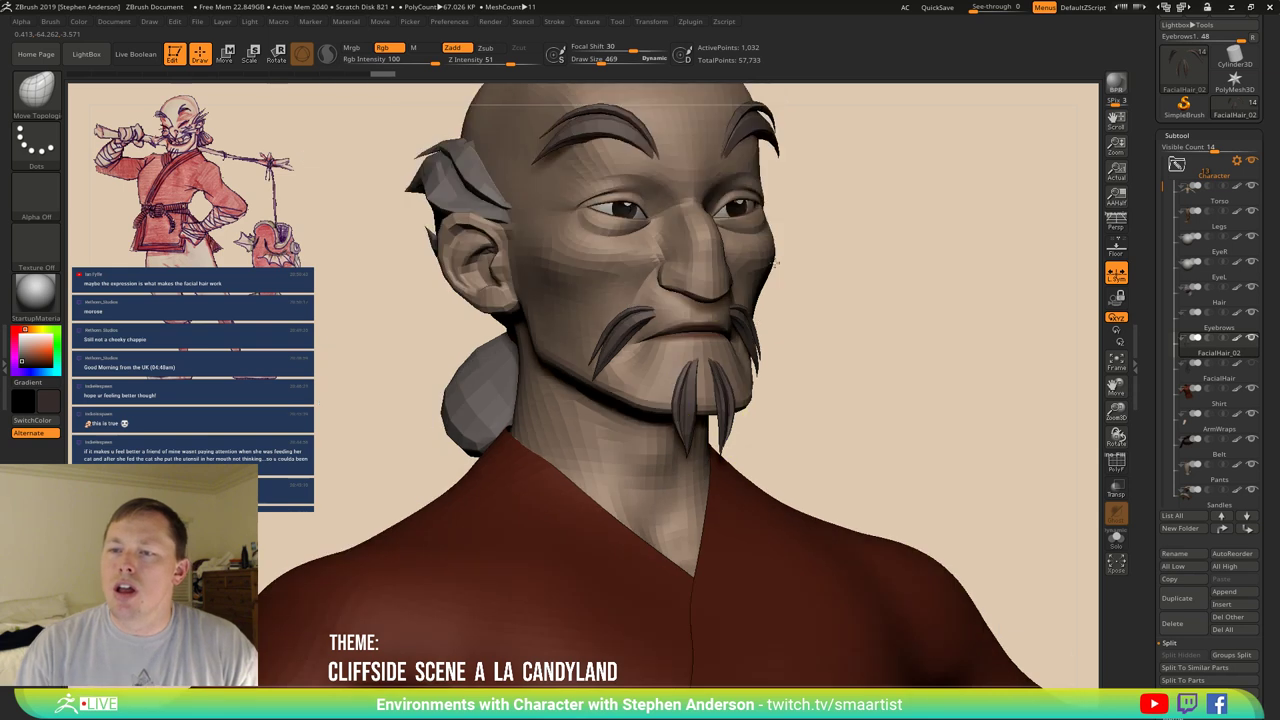
key(ctrl+z)
key(ctrl+z)
key(ctrl+z)
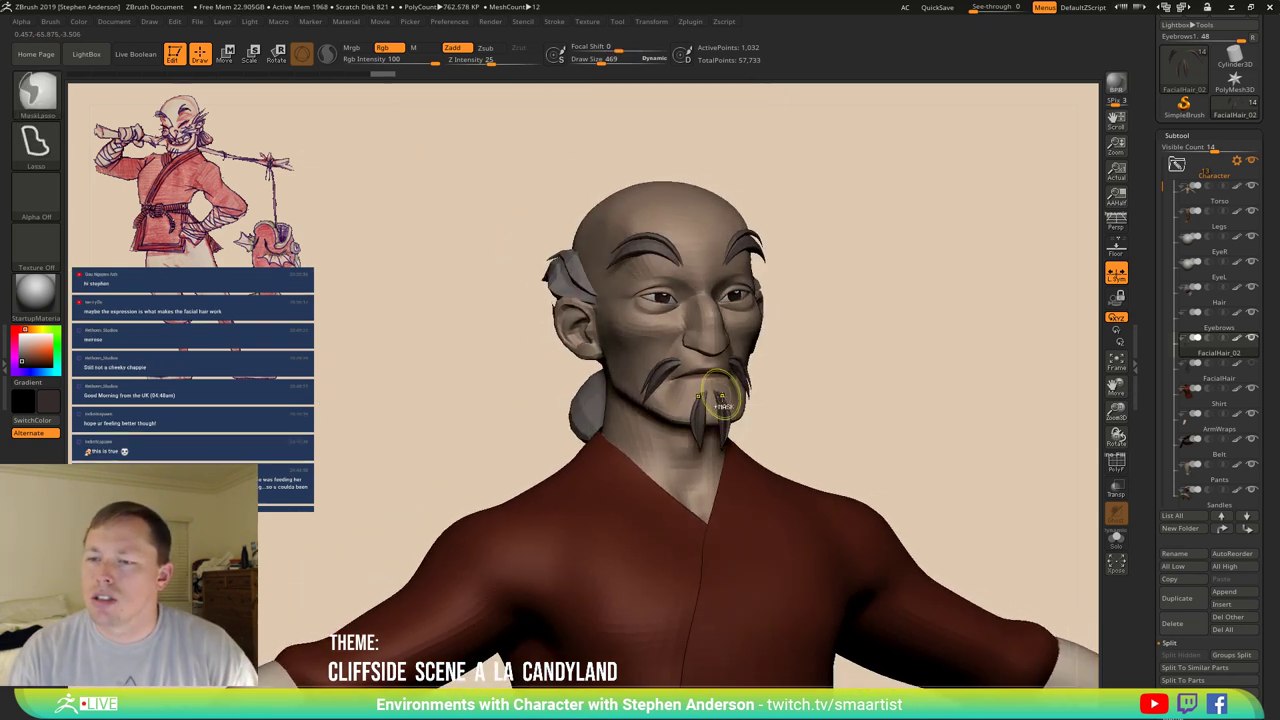
key(ctrl+z)
key(ctrl+z)
key(b)
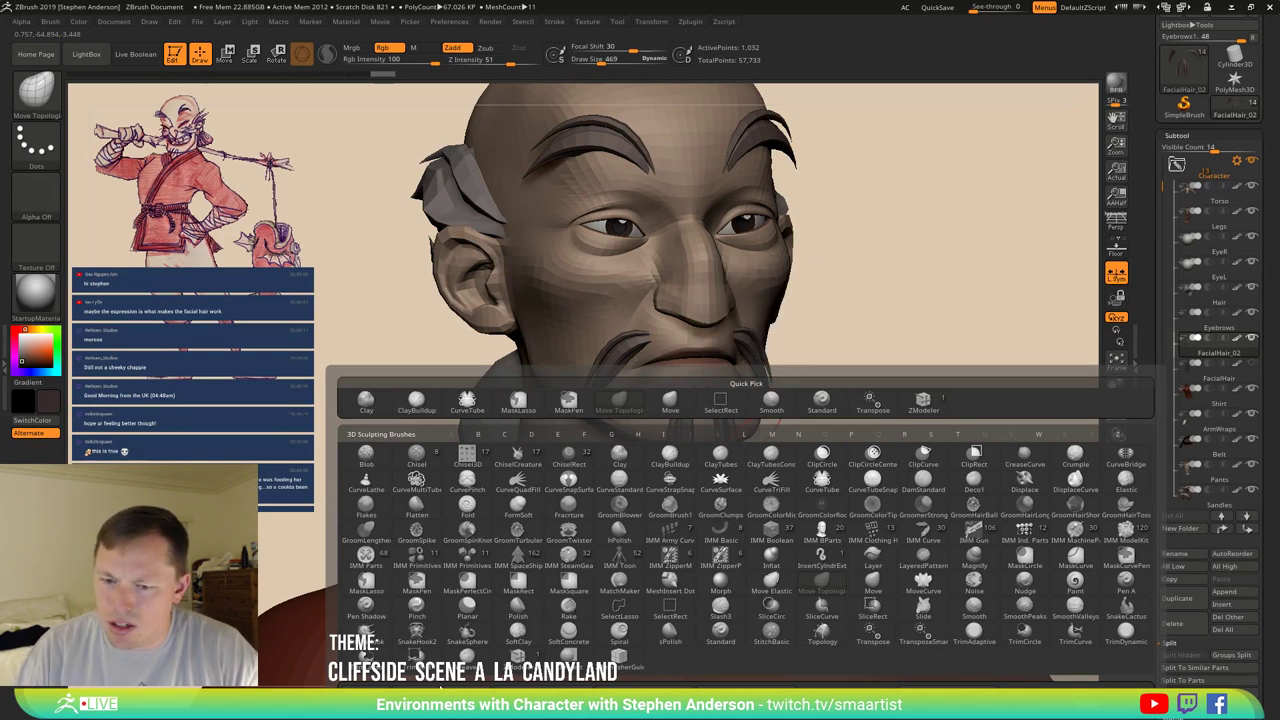
Load the SMAARTIST_HairBrush preset from _ZBRUSH > _BrushPresets via Load Brush.
click(745, 350)
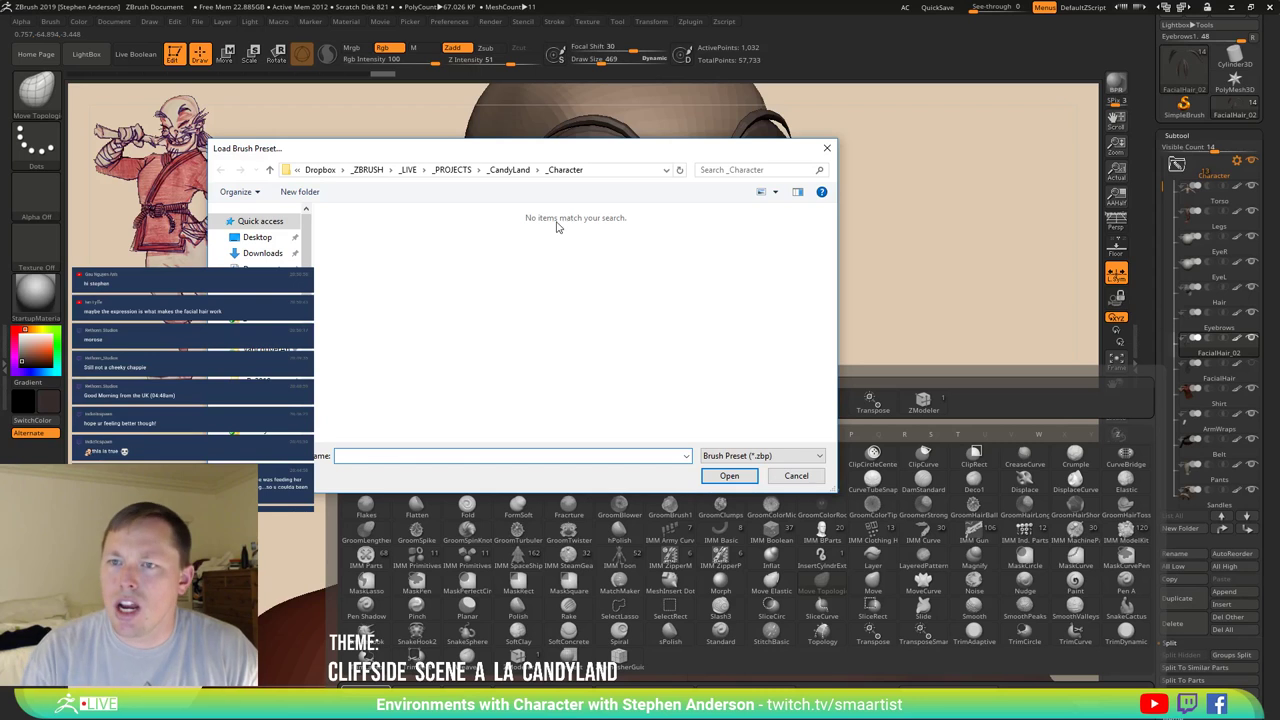
click(367, 169)
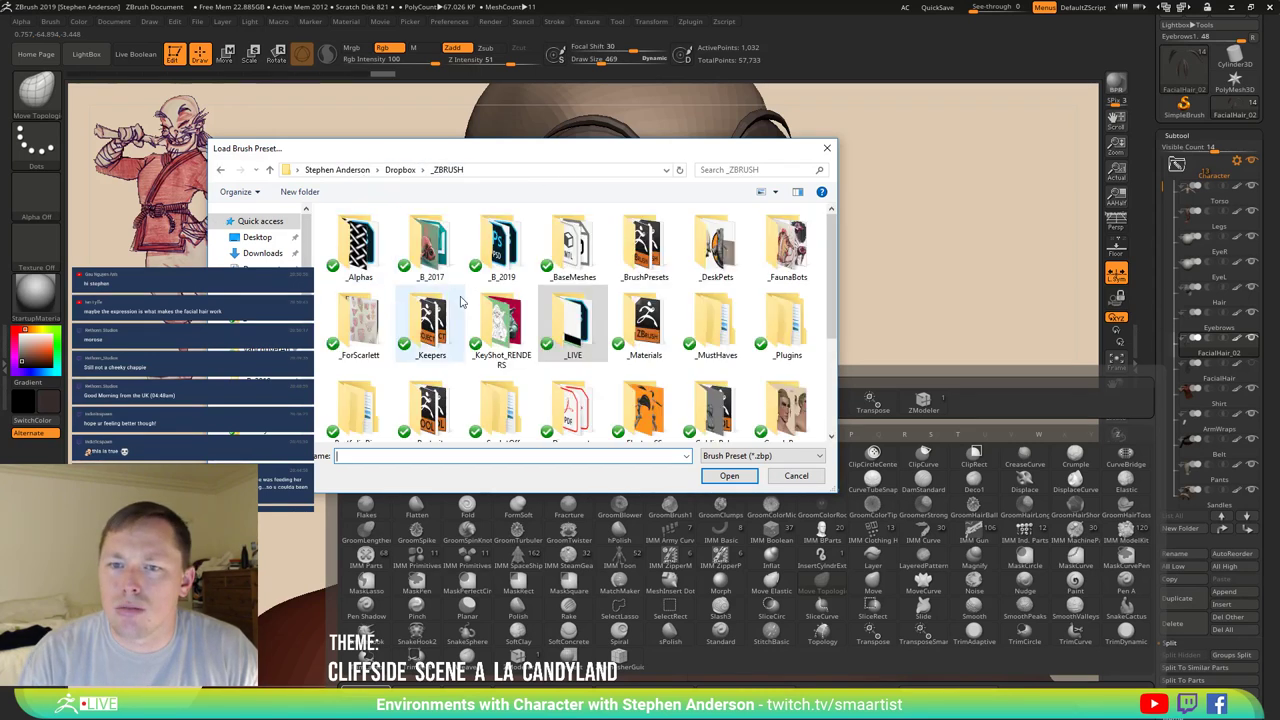
double_click(640, 255)
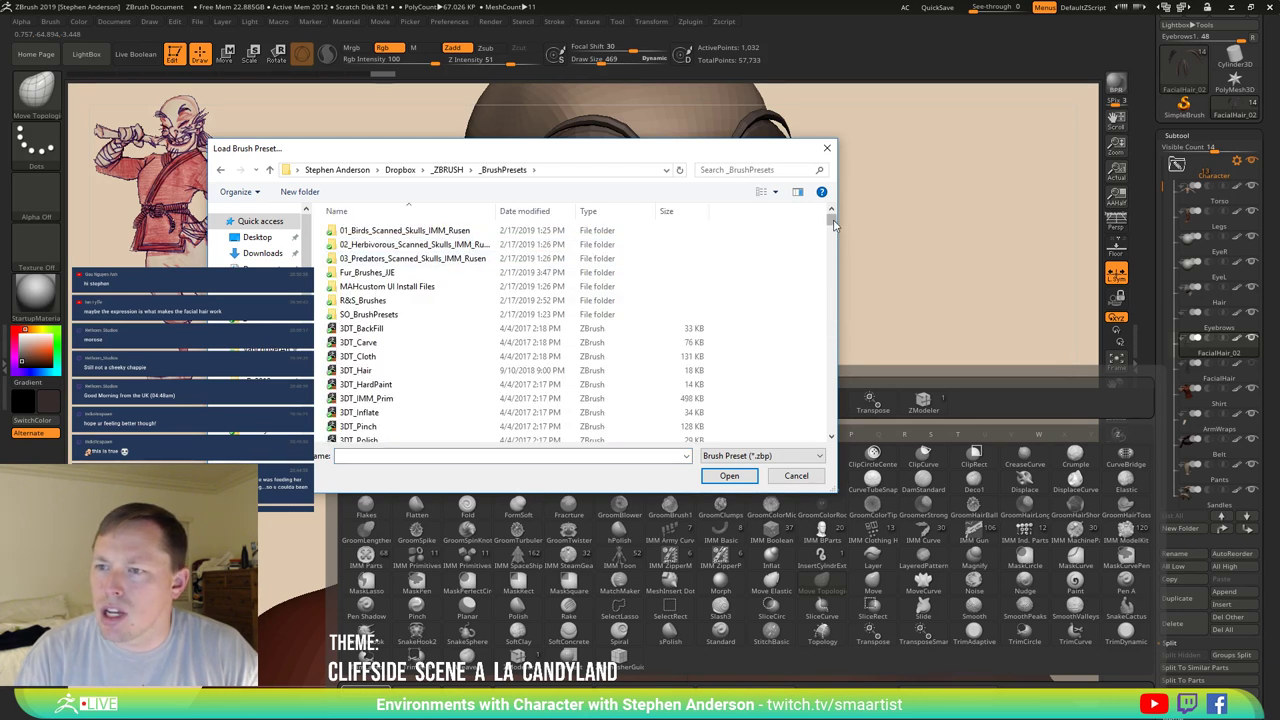
drag(833, 224, 831, 363)
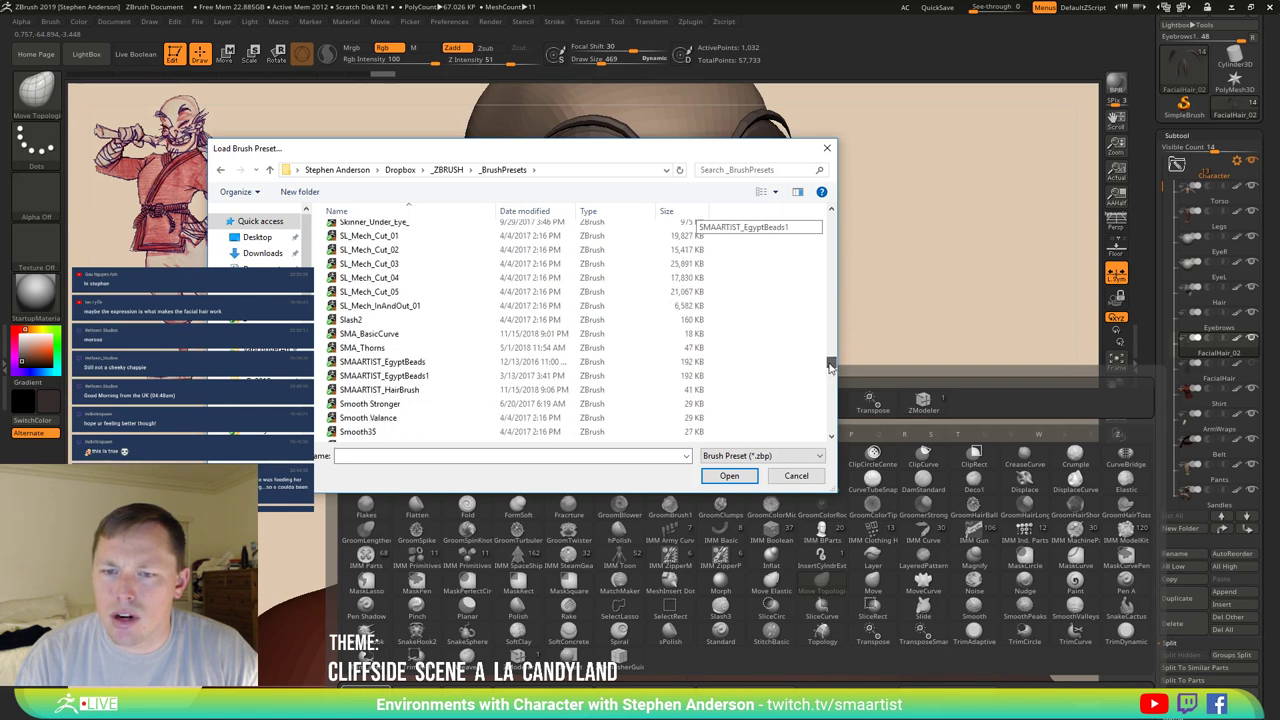
click(422, 390)
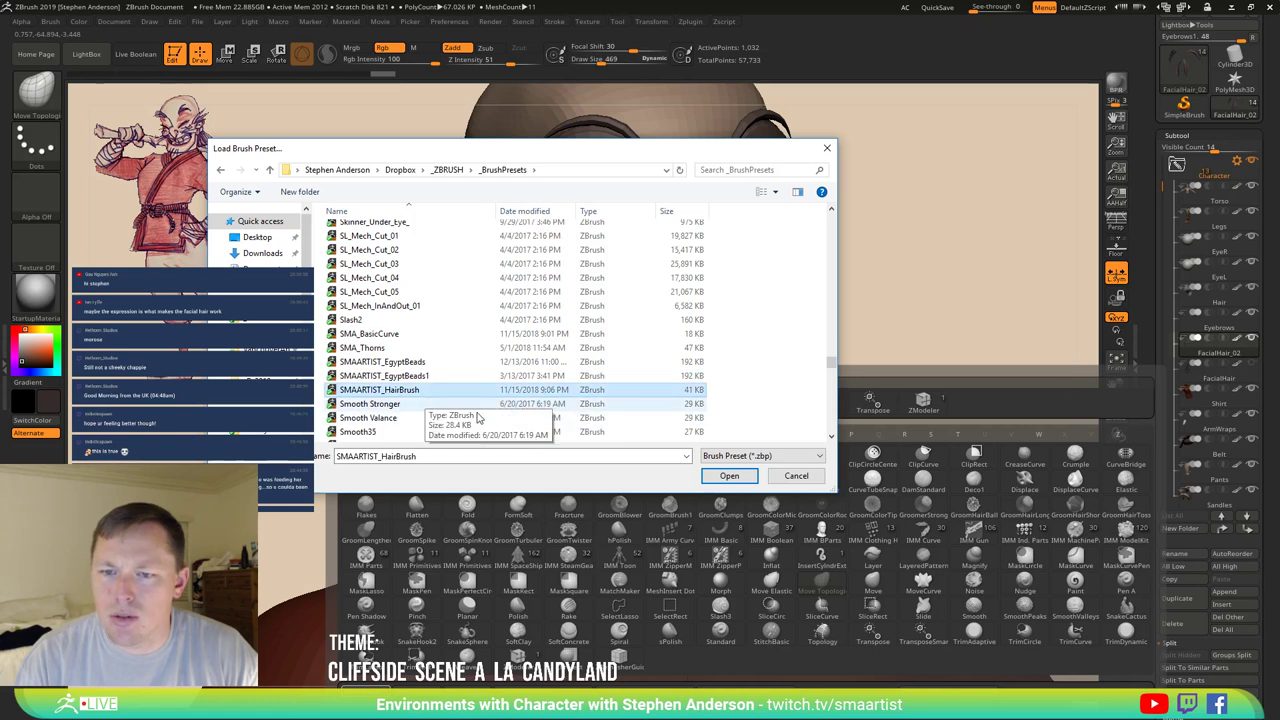
click(729, 476)
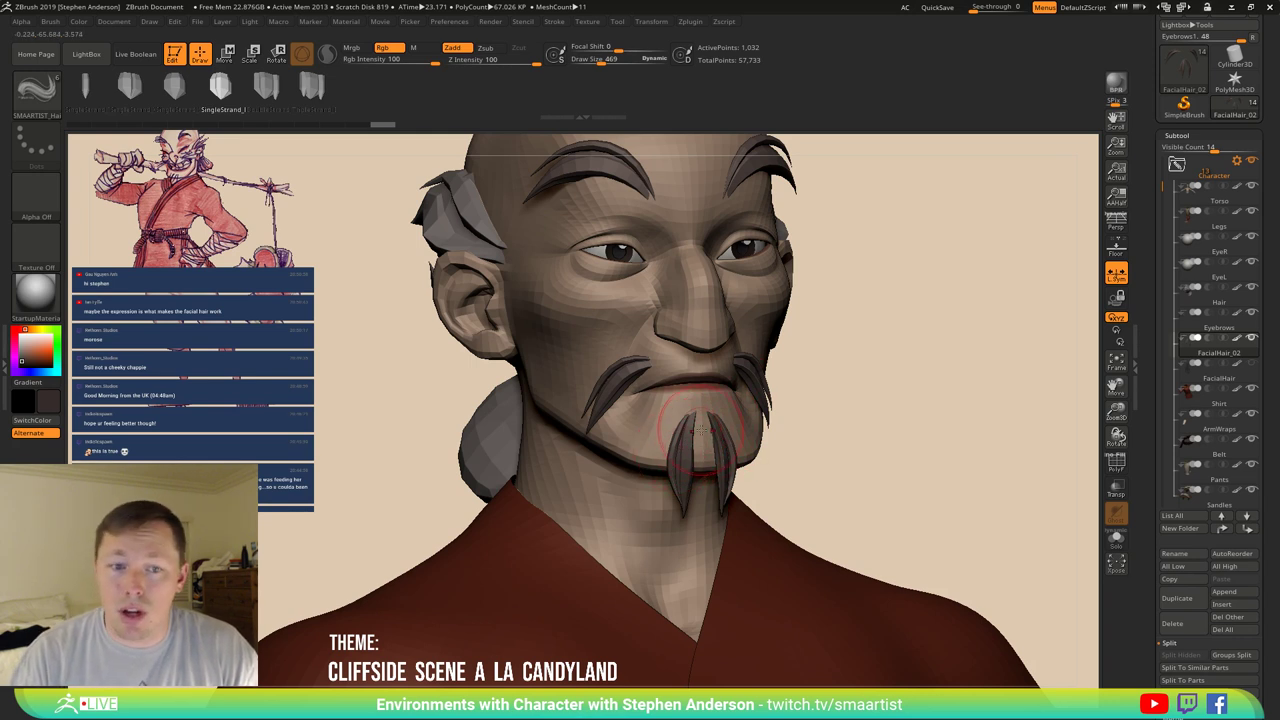
Shrink the brush to a draw size of about 221 and face the character front-on.
mouse_move(700, 430)
right_down()
mouse_move(708, 442)
mouse_move(707, 420)
right_up()
key(s)
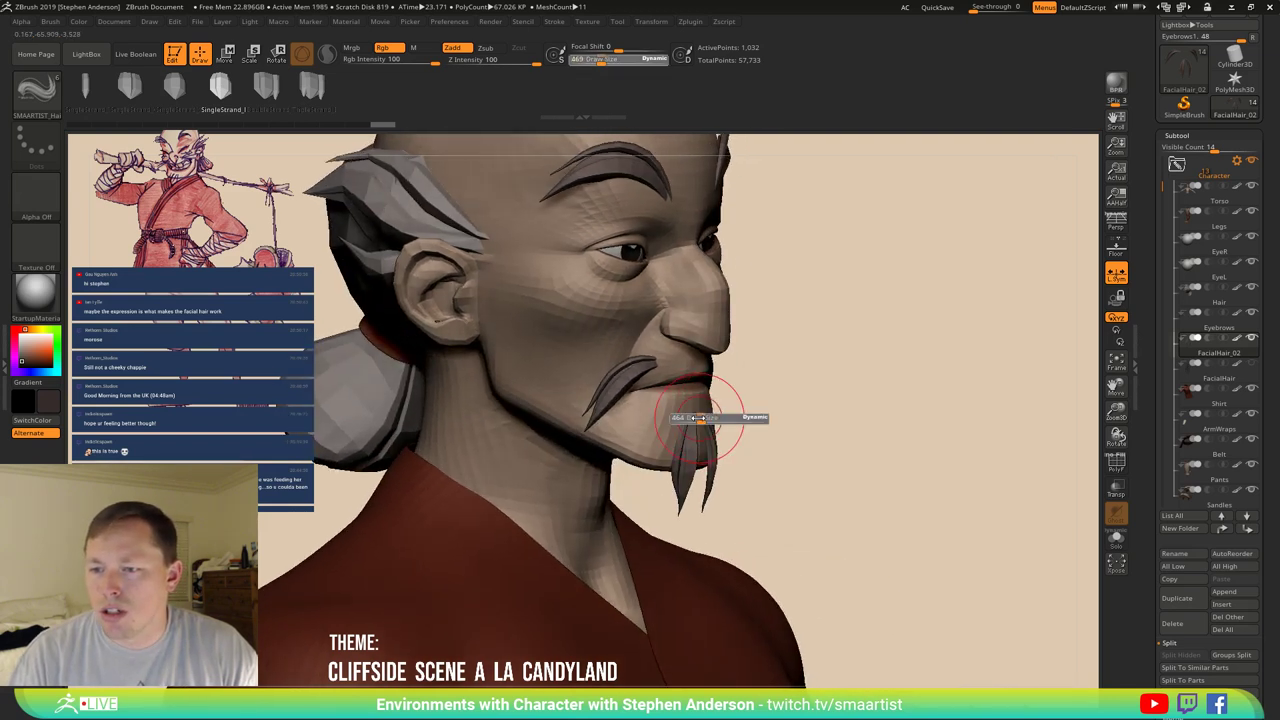
drag(698, 418, 601, 413)
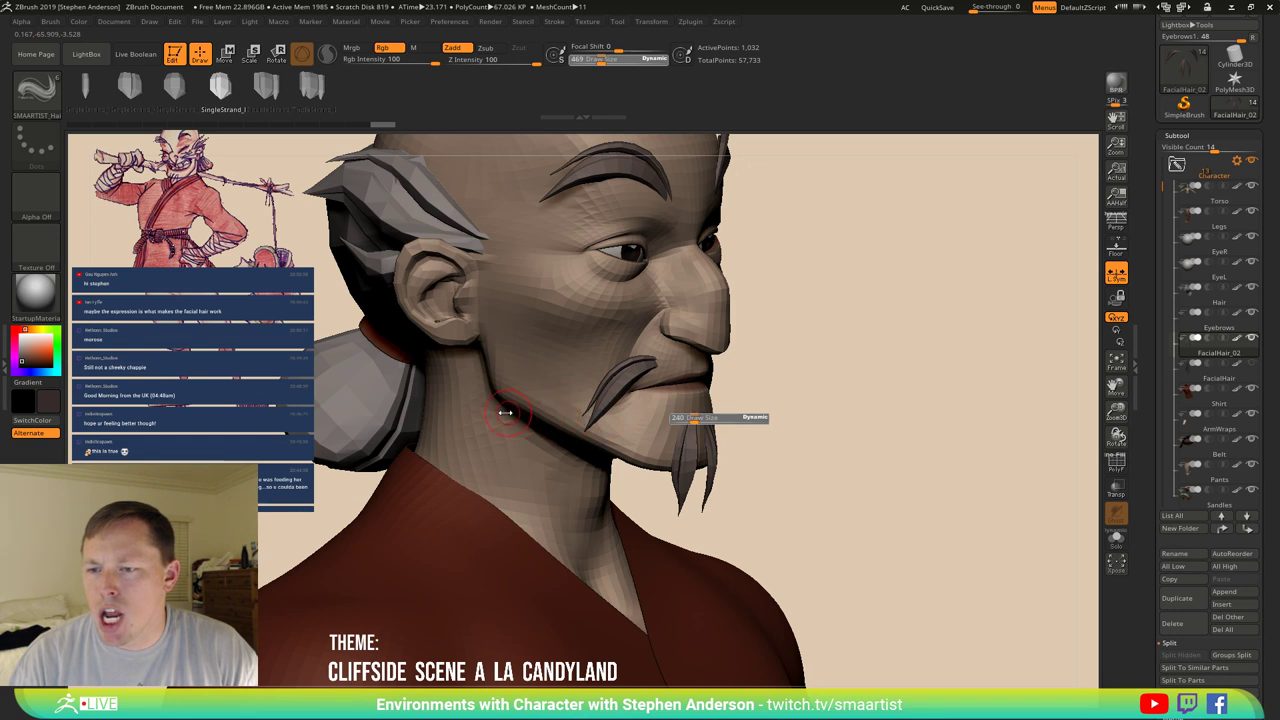
drag(505, 412, 498, 412)
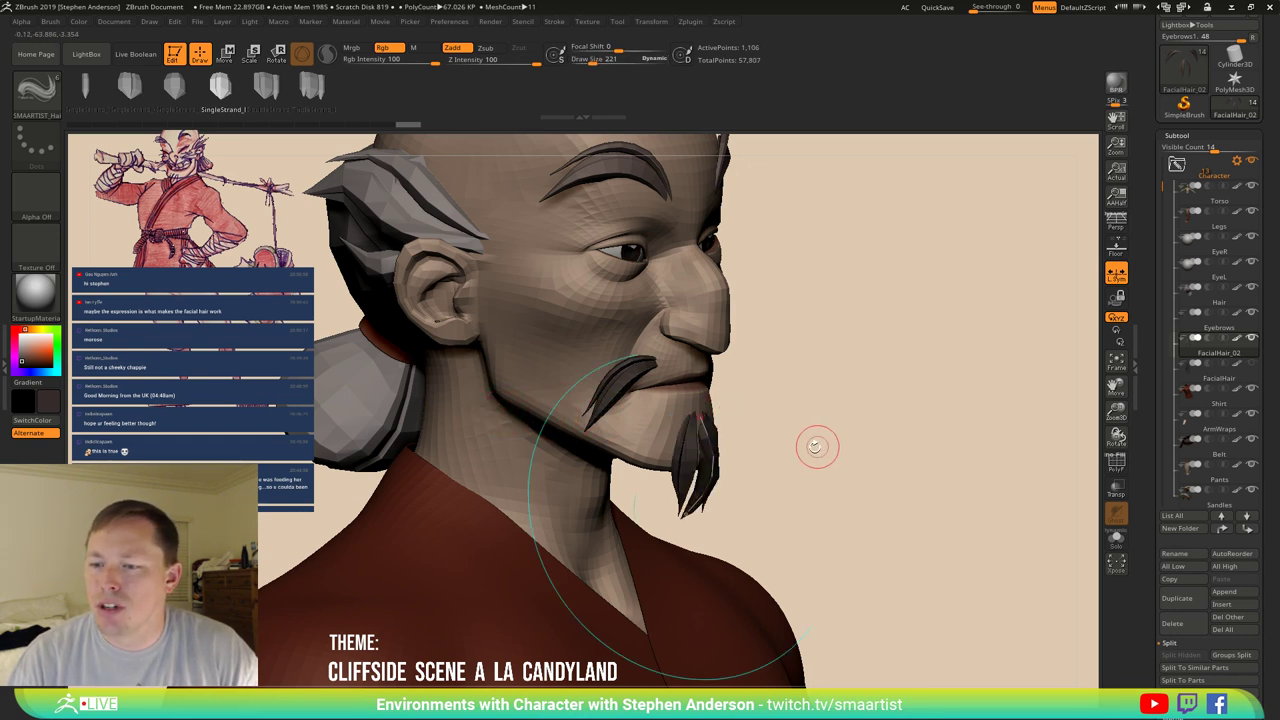
drag(817, 449, 735, 436)
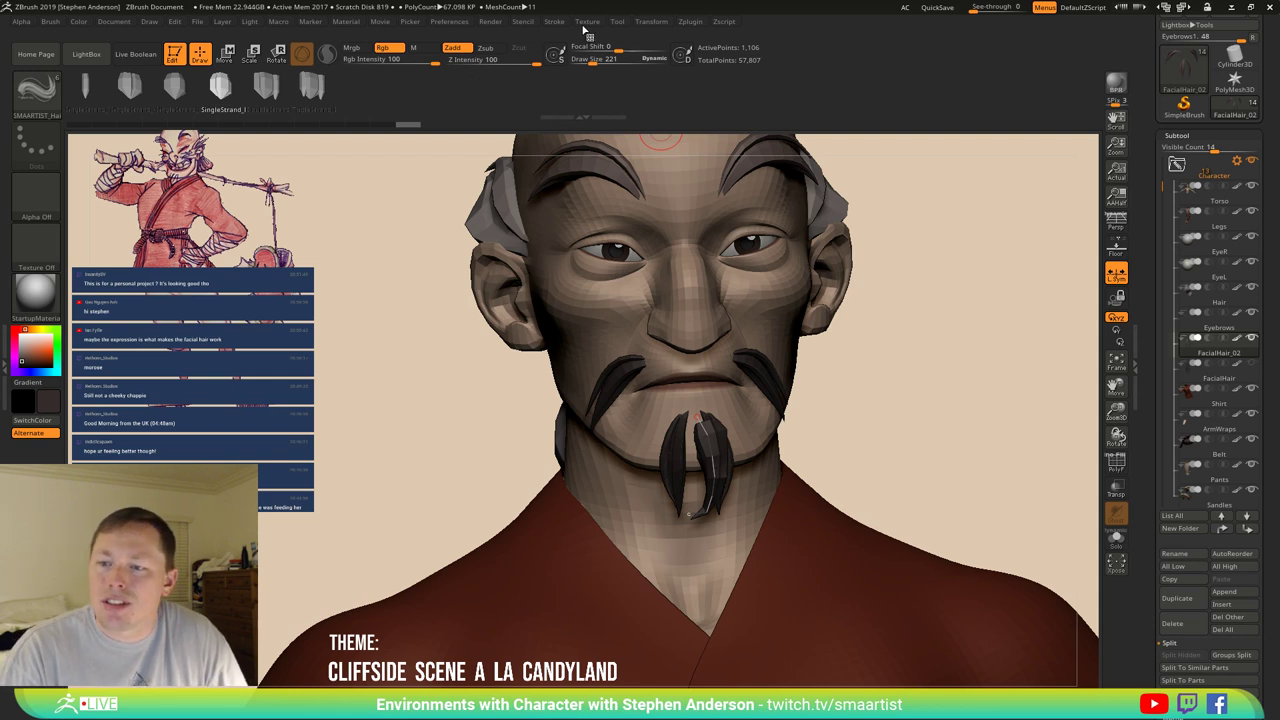
Reshape the Curve Modifiers size falloff graph and test a goatee strand, then undo it.
click(553, 21)
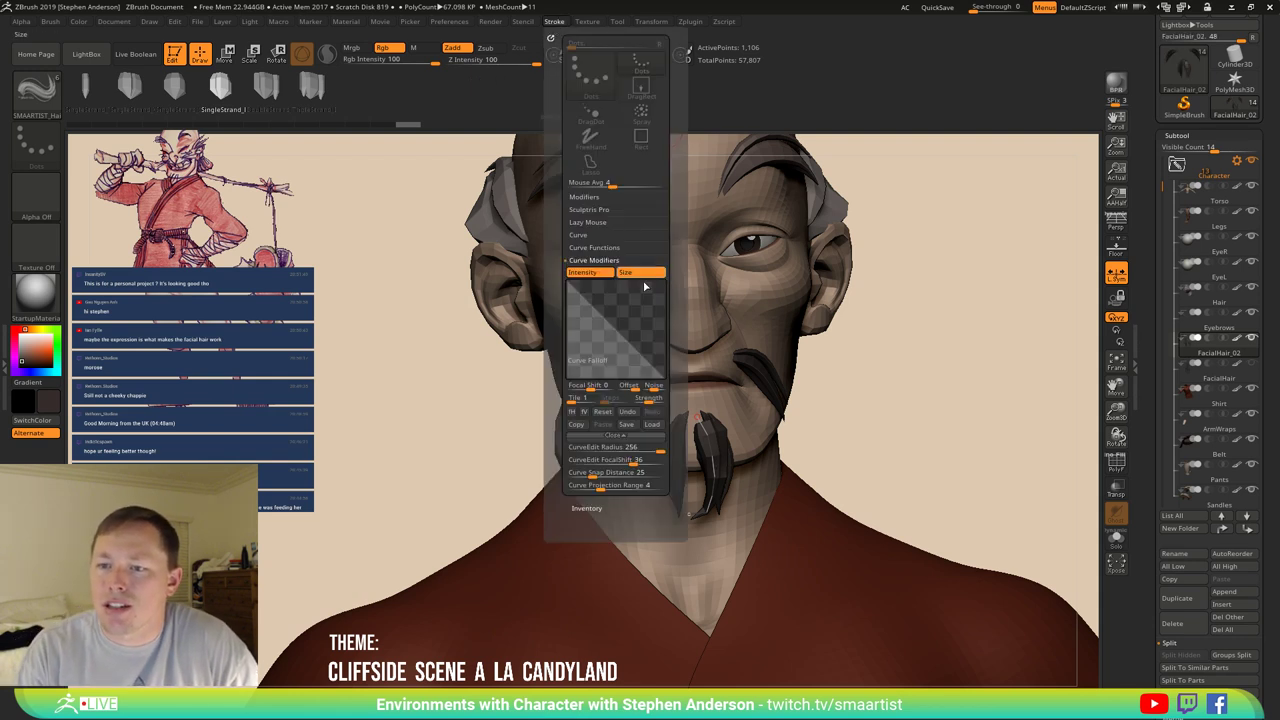
drag(609, 333, 624, 318)
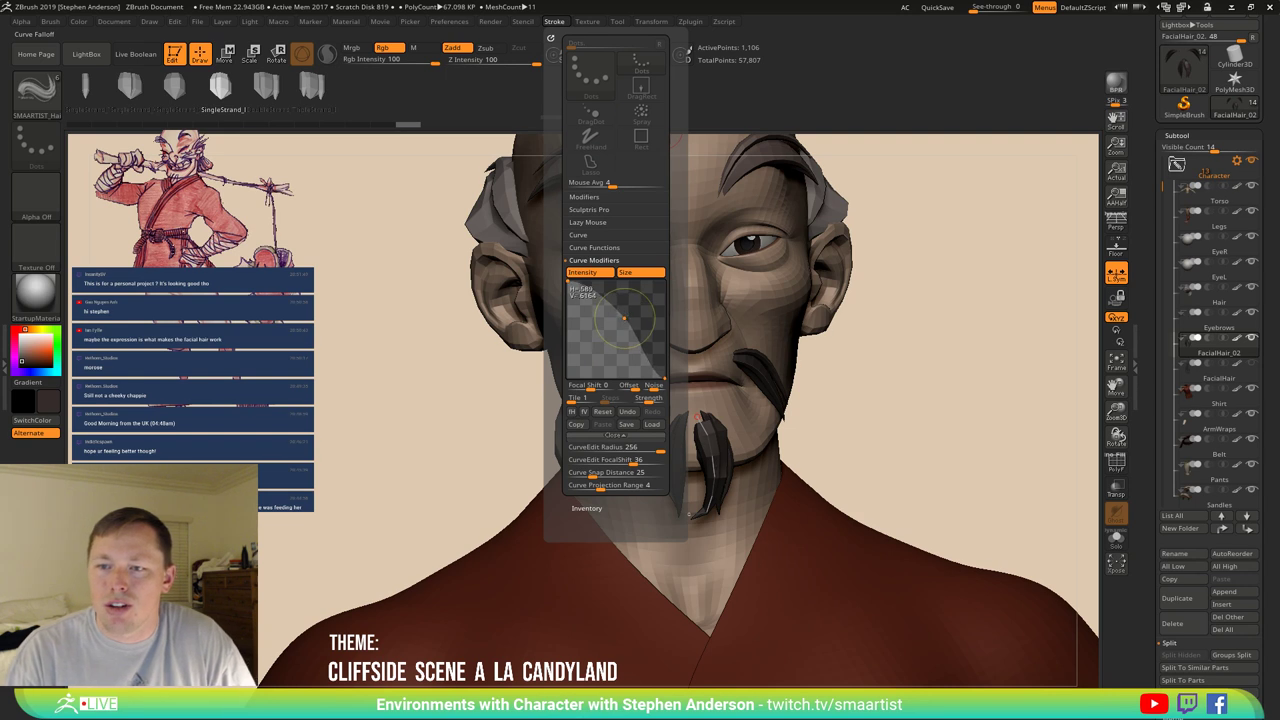
drag(567, 281, 630, 300)
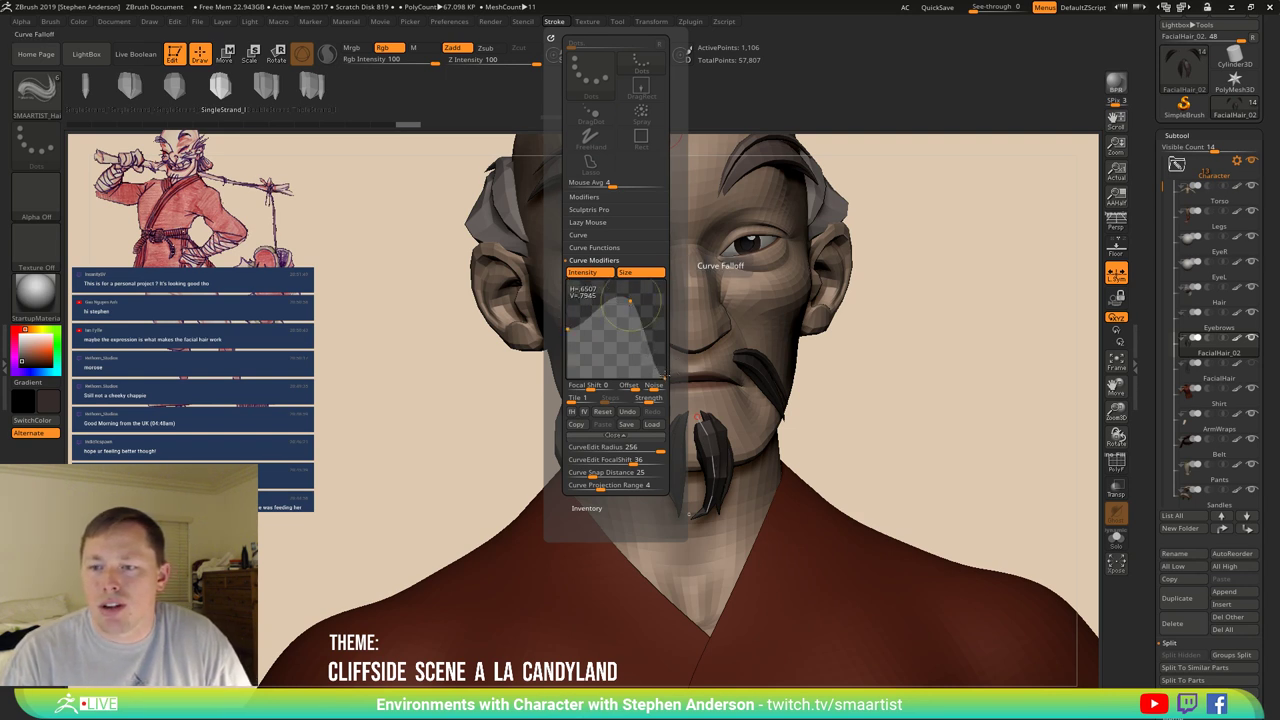
click(665, 372)
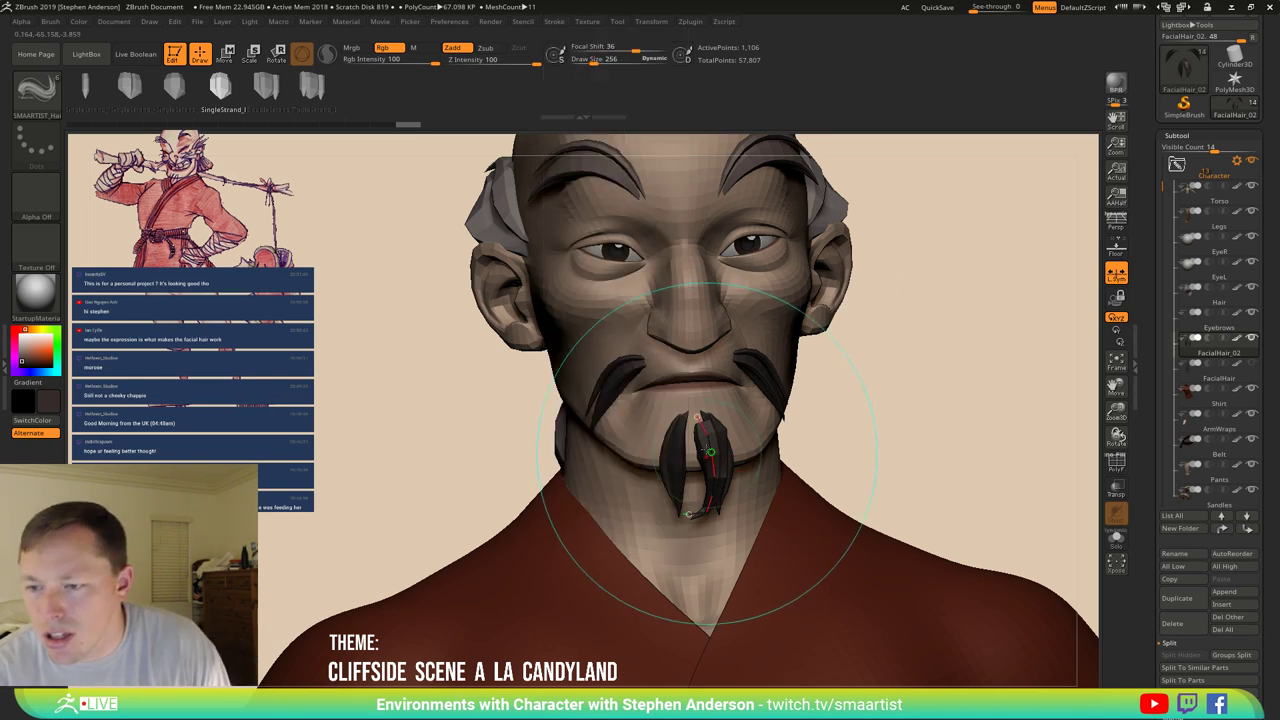
drag(692, 408, 688, 515)
key(ctrl+z)
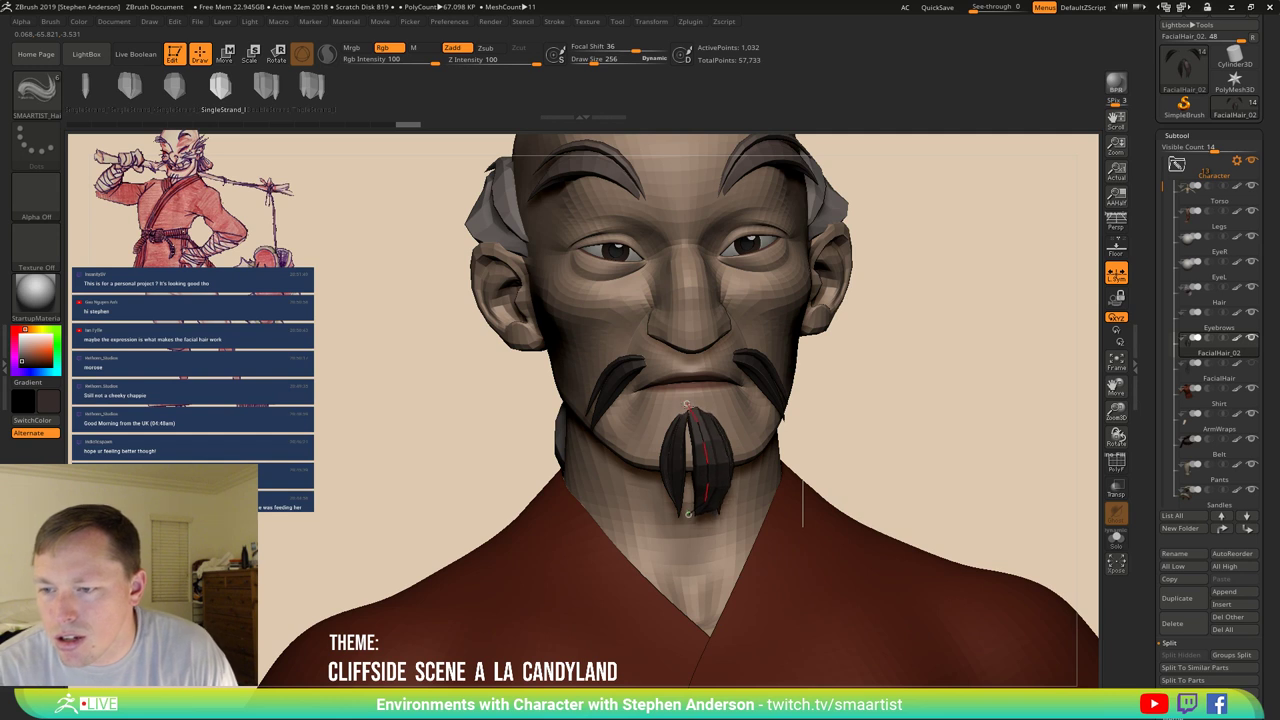
key(ctrl+z)
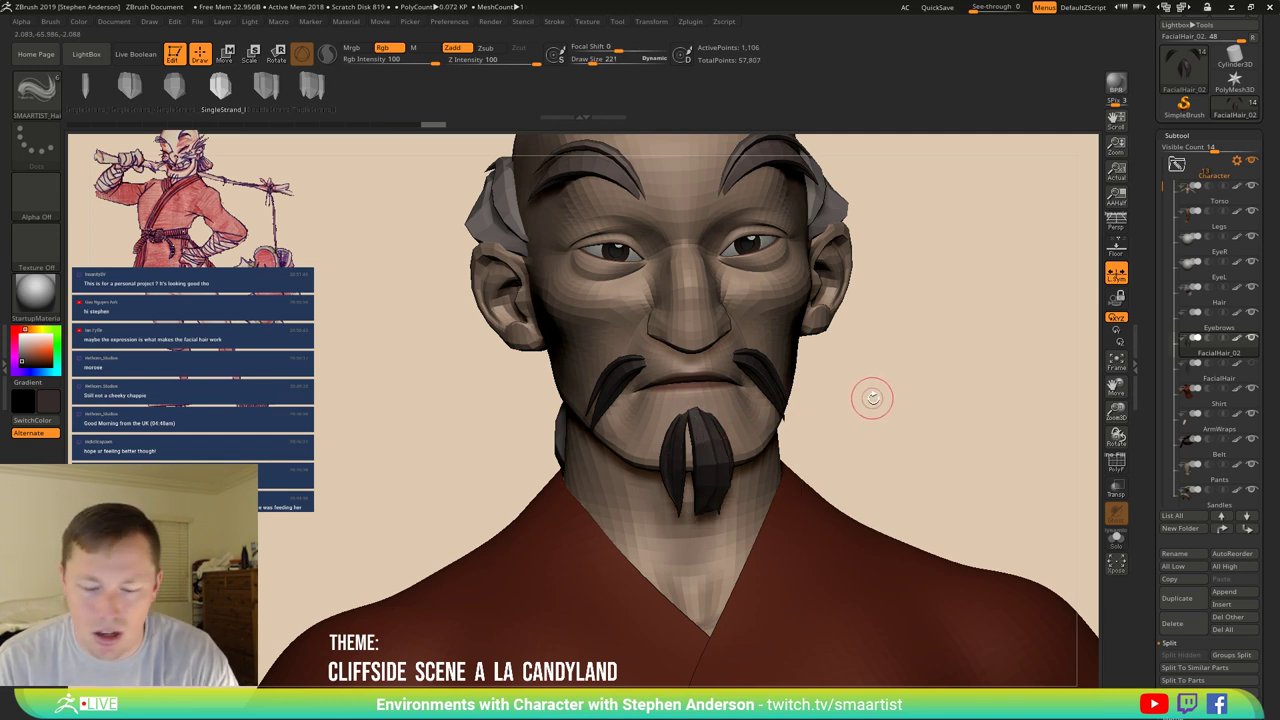
Adjust the falloff curve again, then draw and commit a straight central goatee strand.
click(556, 21)
drag(636, 296, 601, 288)
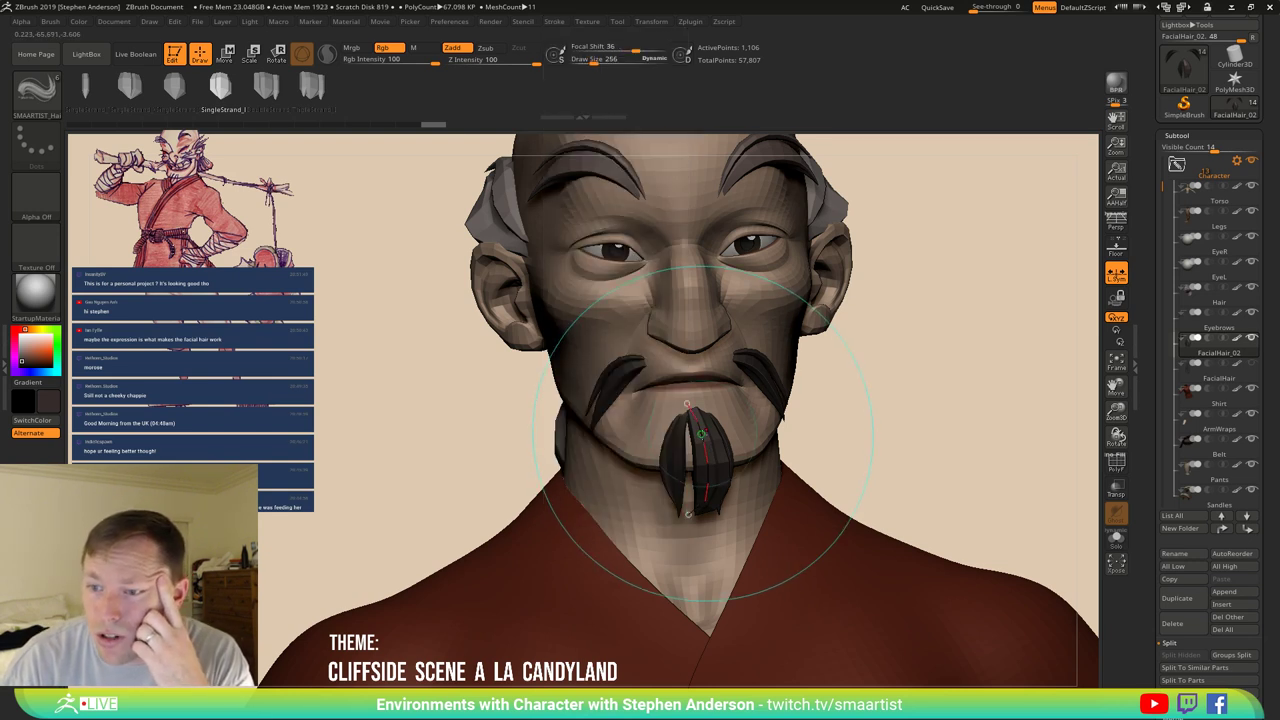
mouse_move(883, 451)
mouse_down()
mouse_move(897, 429)
mouse_move(870, 437)
mouse_move(663, 182)
mouse_up()
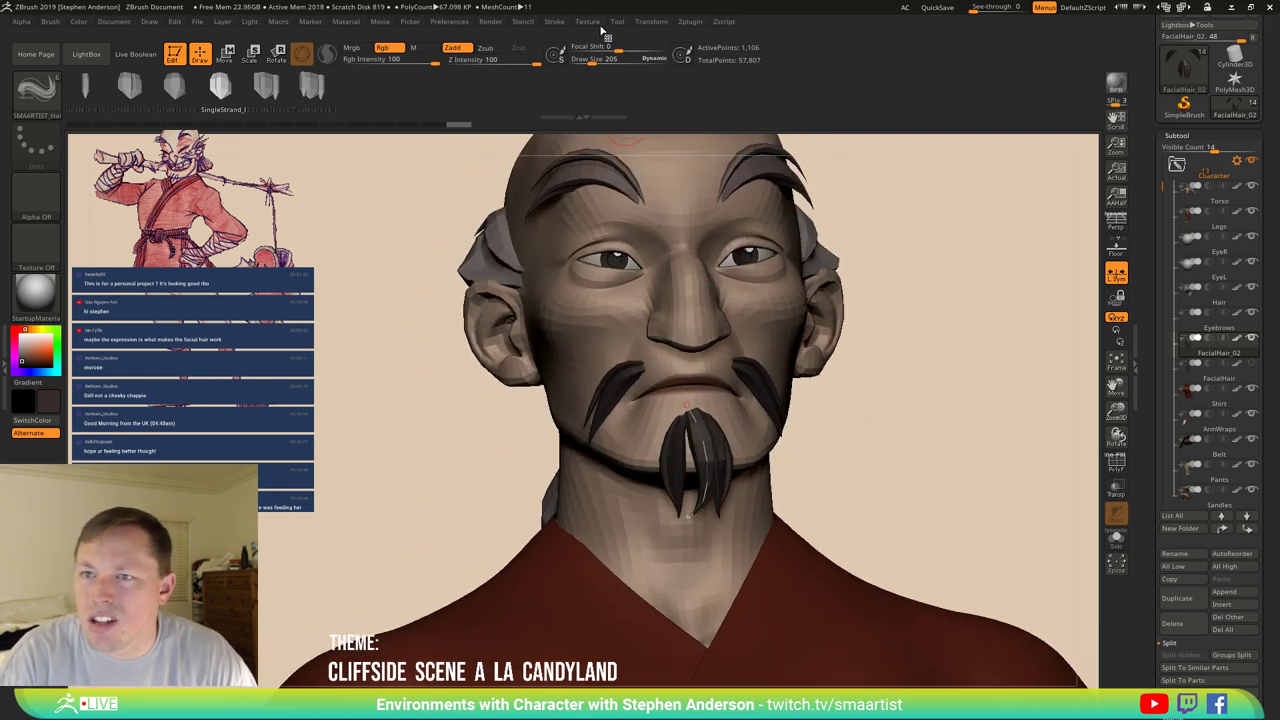
click(554, 22)
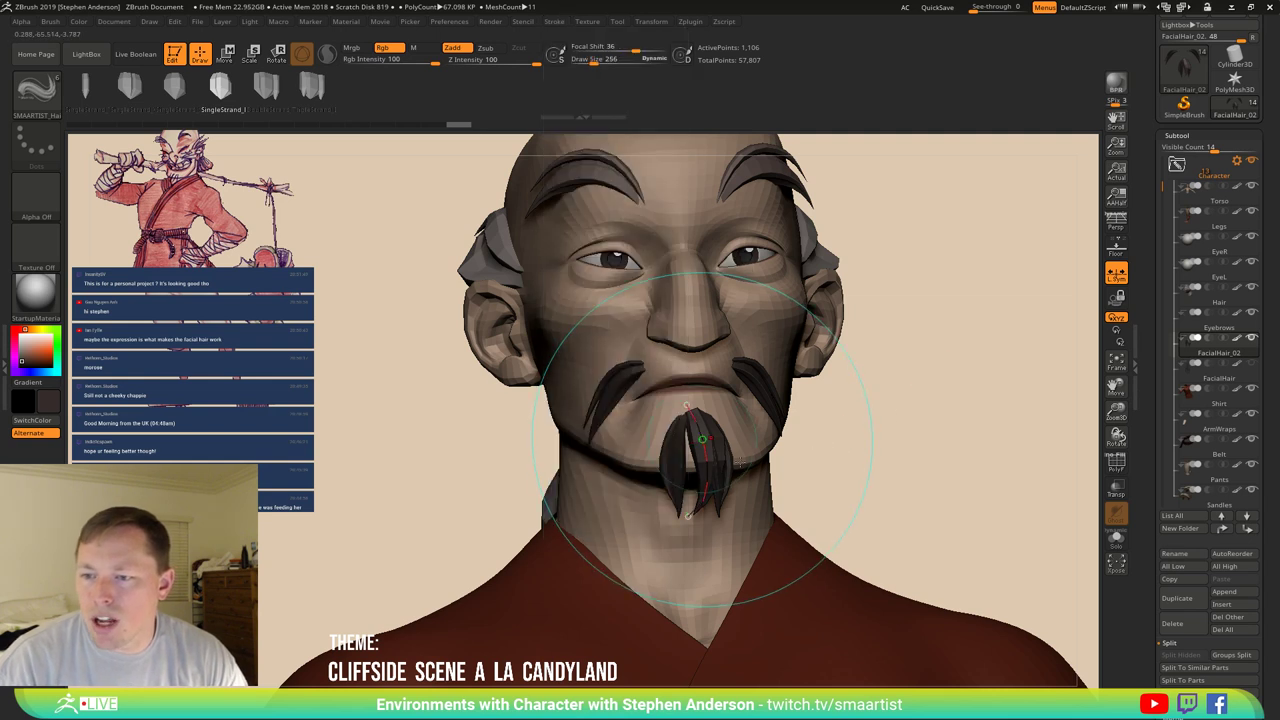
key(ctrl)
ctrl+right_drag(720, 470, 742, 505)
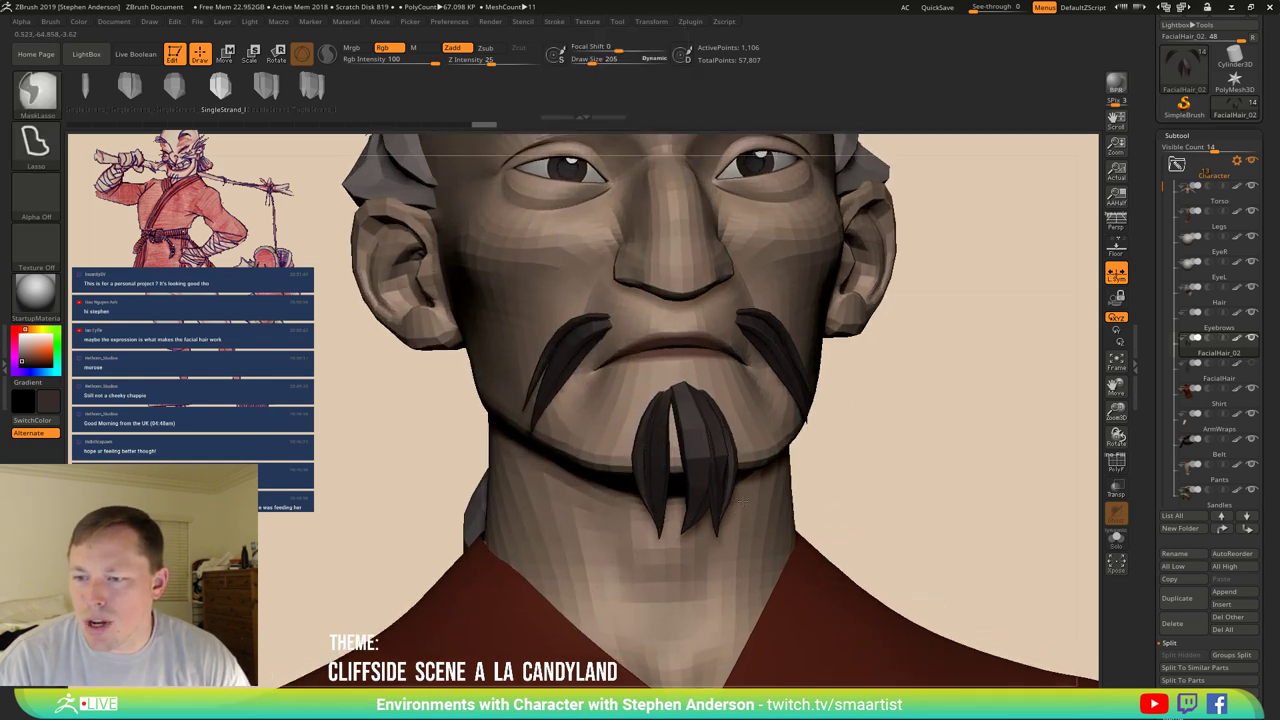
drag(670, 380, 680, 545)
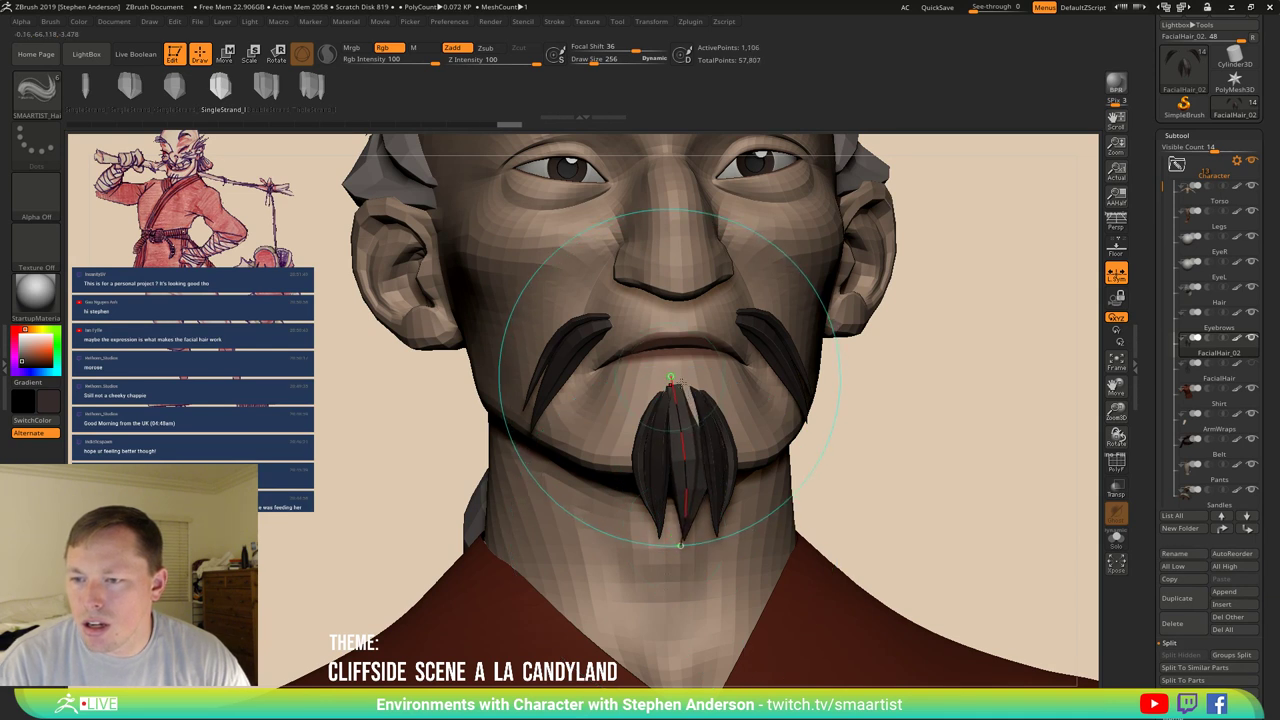
drag(671, 379, 678, 375)
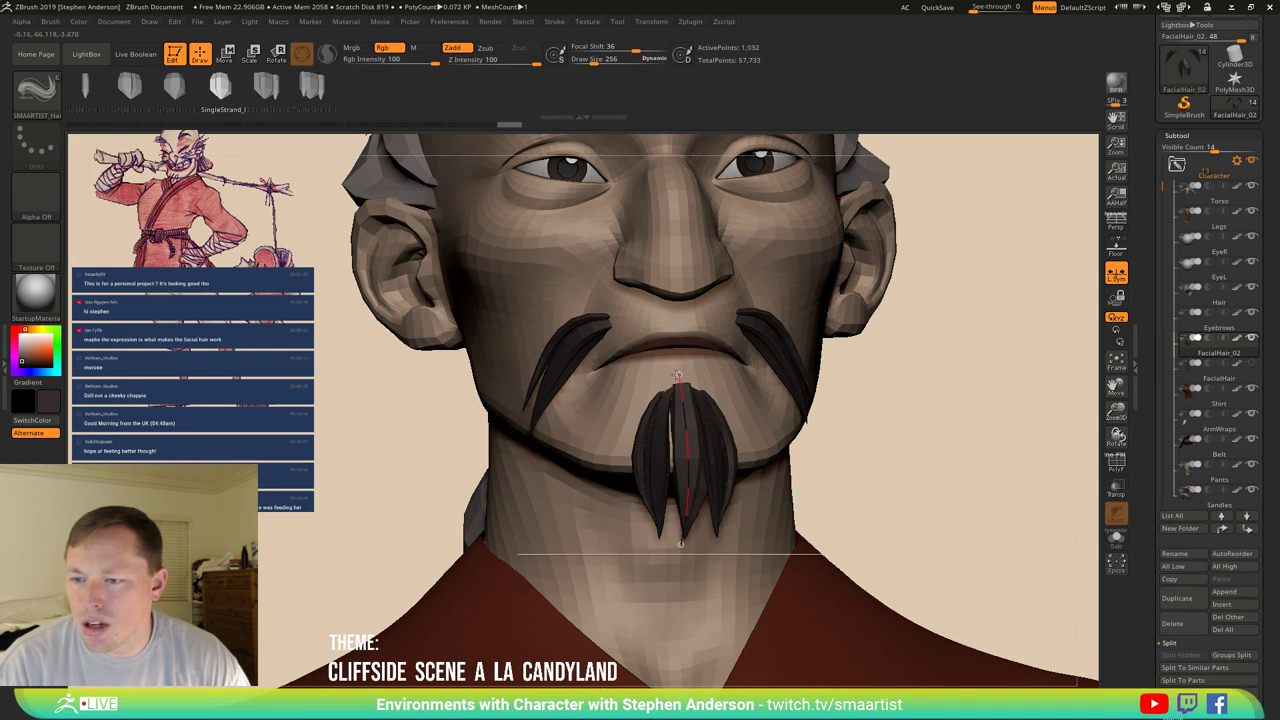
click(760, 410)
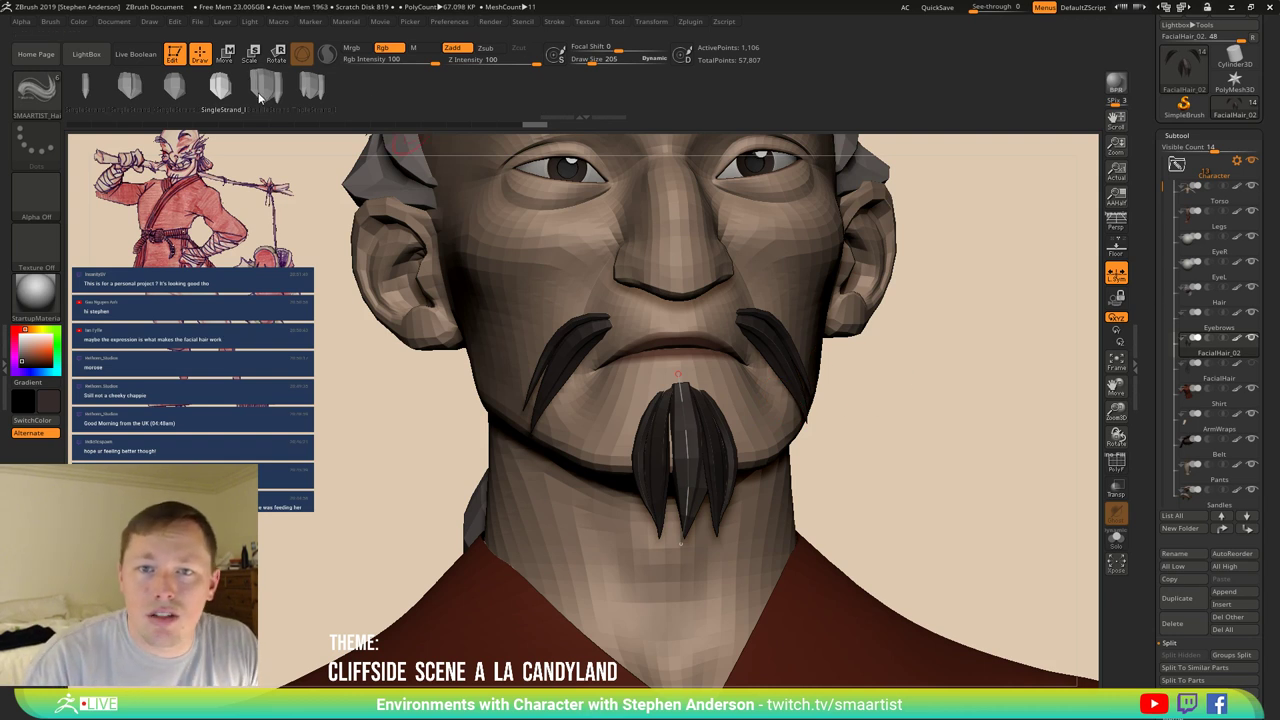
Add a TripleStrand strand to the goatee, then pull its top strands with a 516 Move brush.
click(312, 87)
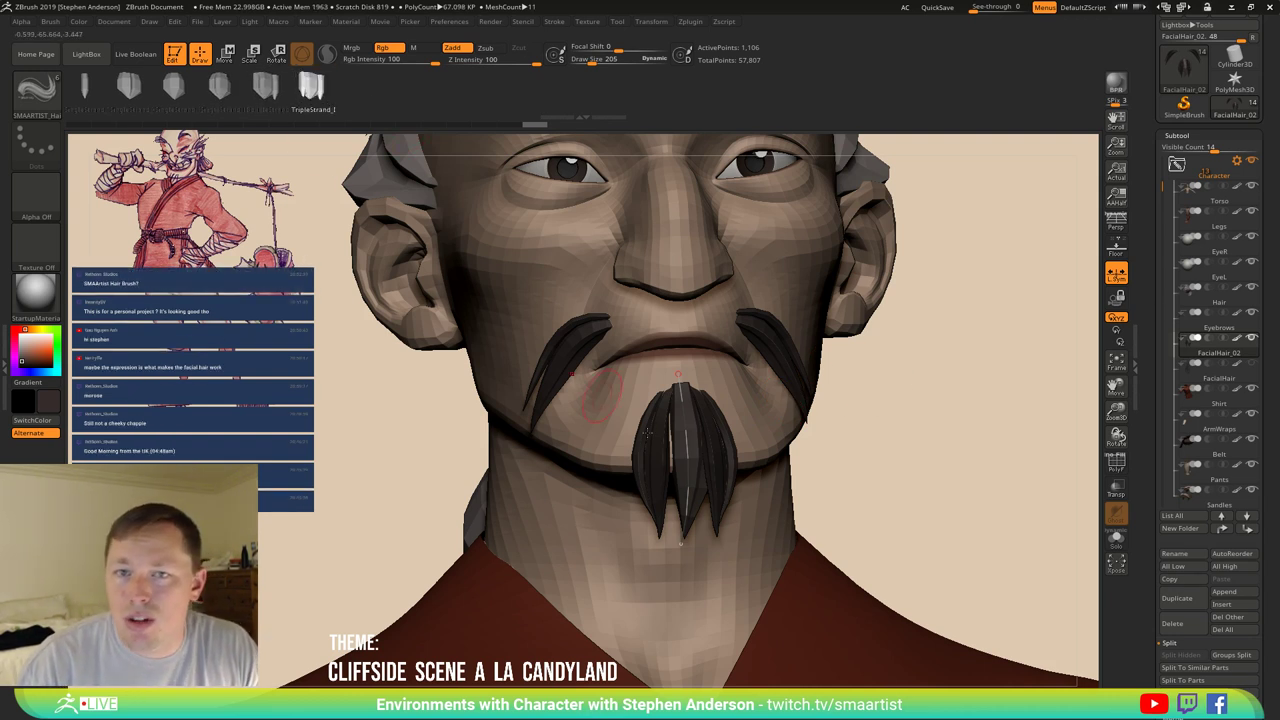
click(686, 487)
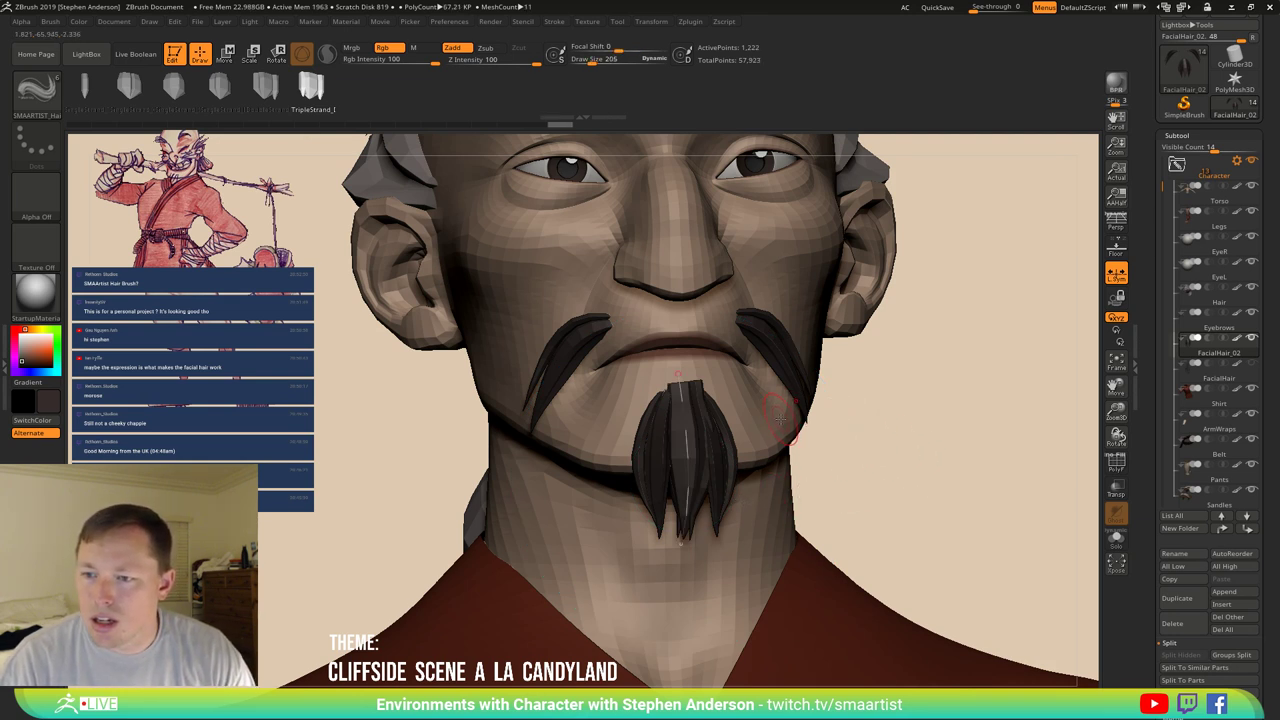
key(b)
key(m)
key(v)
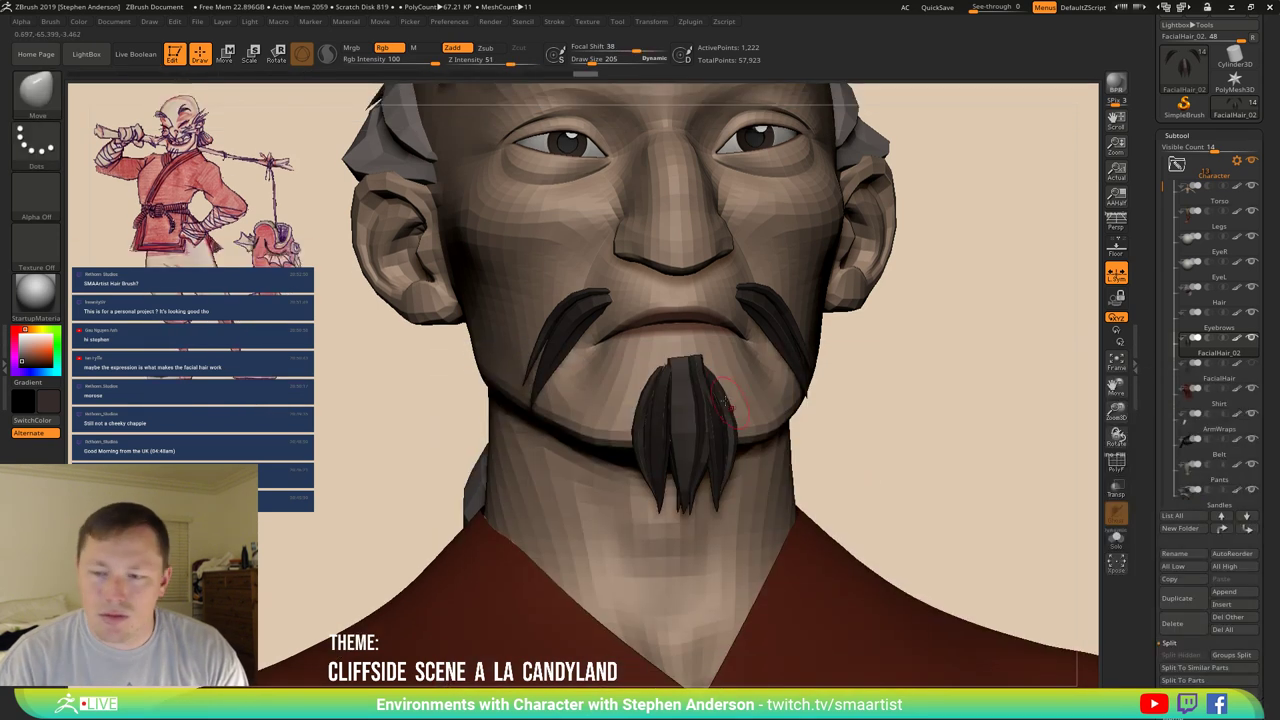
key(s)
drag(720, 349, 765, 349)
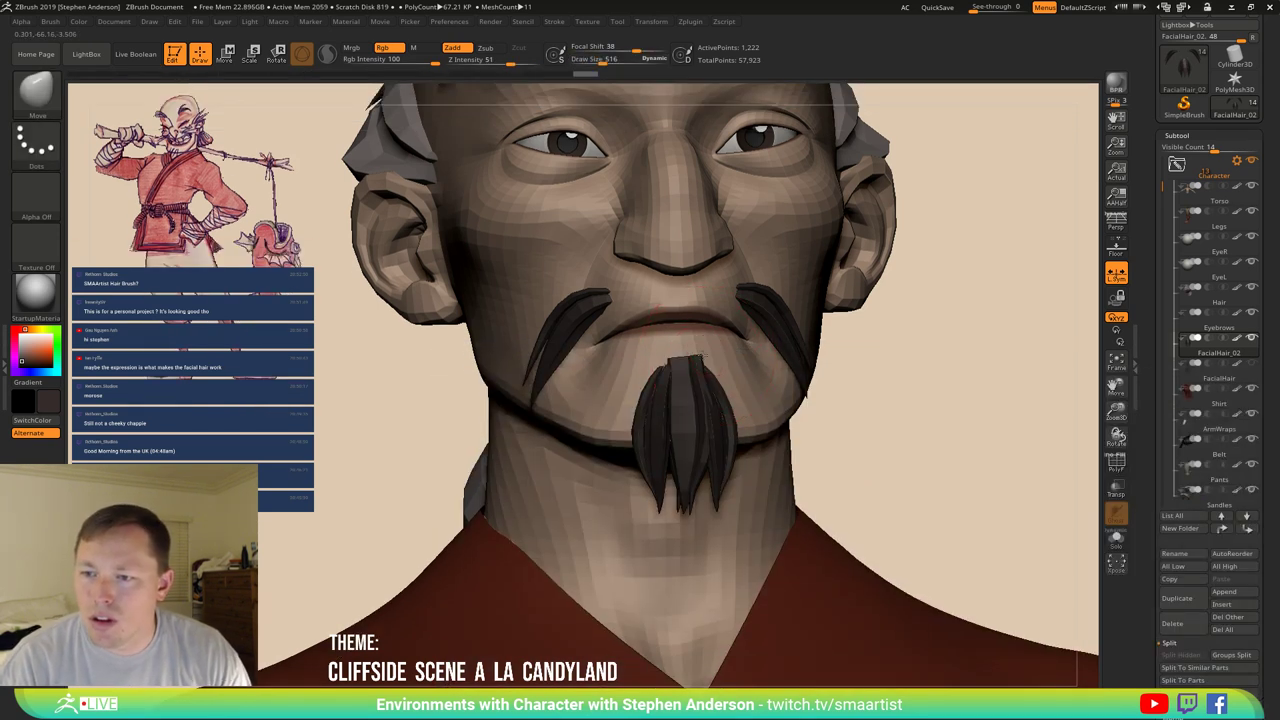
mouse_move(680, 366)
mouse_down()
mouse_move(715, 350)
mouse_move(697, 355)
mouse_up()
Resize the brush to 189 then about 753, and rotate the head to a front view.
key(s)
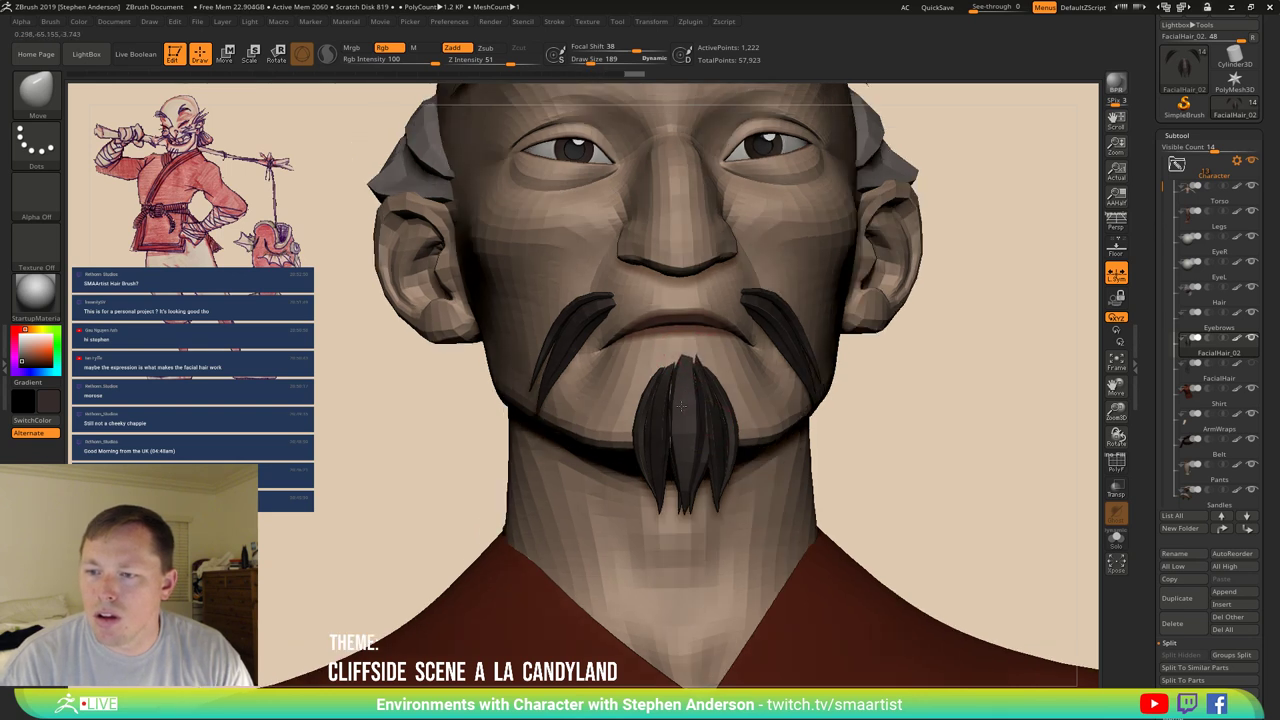
right_drag(700, 415, 697, 428)
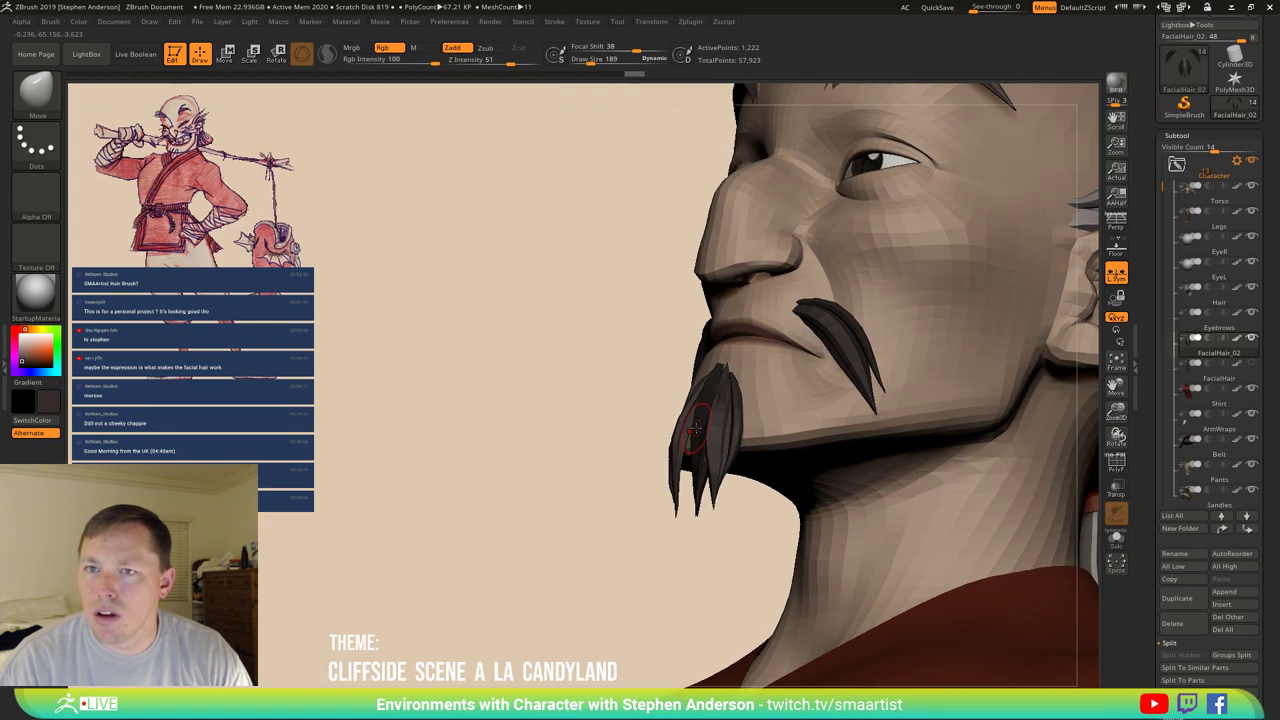
key(s)
drag(697, 428, 713, 430)
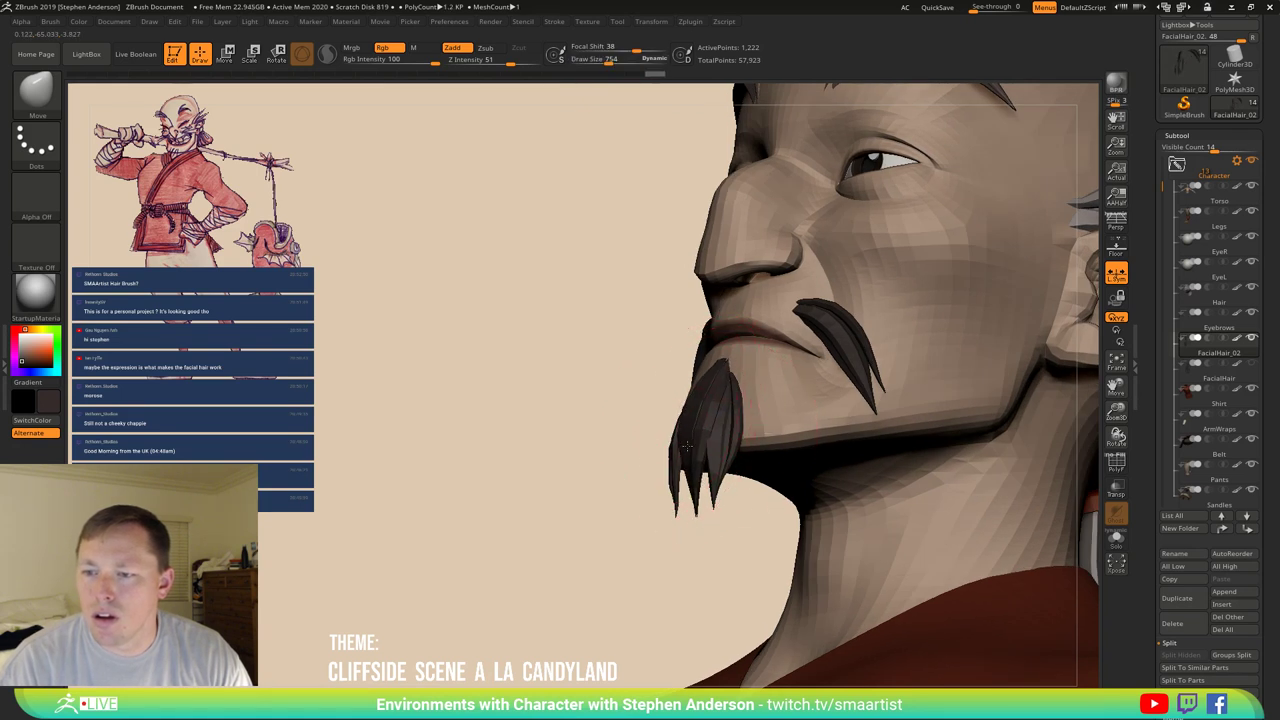
mouse_move(668, 458)
mouse_down()
mouse_move(662, 442)
mouse_move(701, 390)
mouse_move(700, 368)
mouse_move(724, 420)
mouse_move(679, 497)
mouse_move(697, 430)
mouse_up()
With Move Topological, shift the goatee's lower strand tips to hang evenly, then clear the mask.
key(b)
key(m)
key(t)
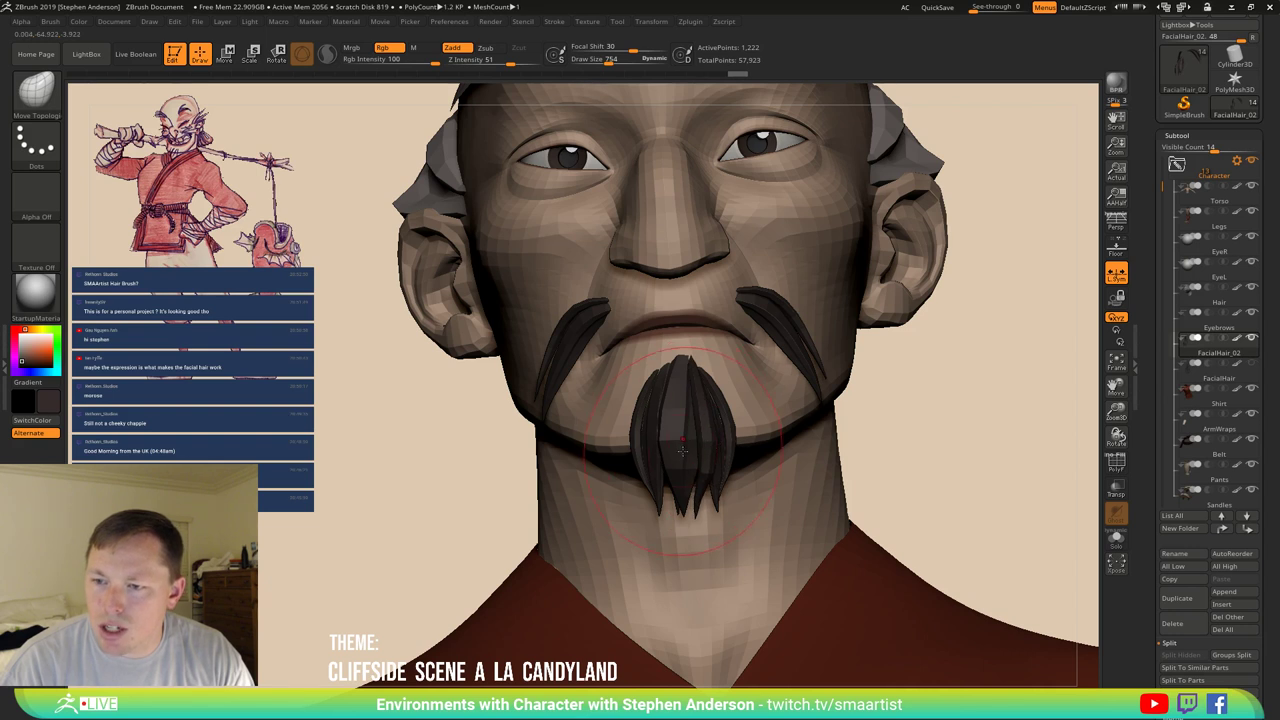
right_drag(664, 480, 686, 466)
drag(686, 466, 702, 475)
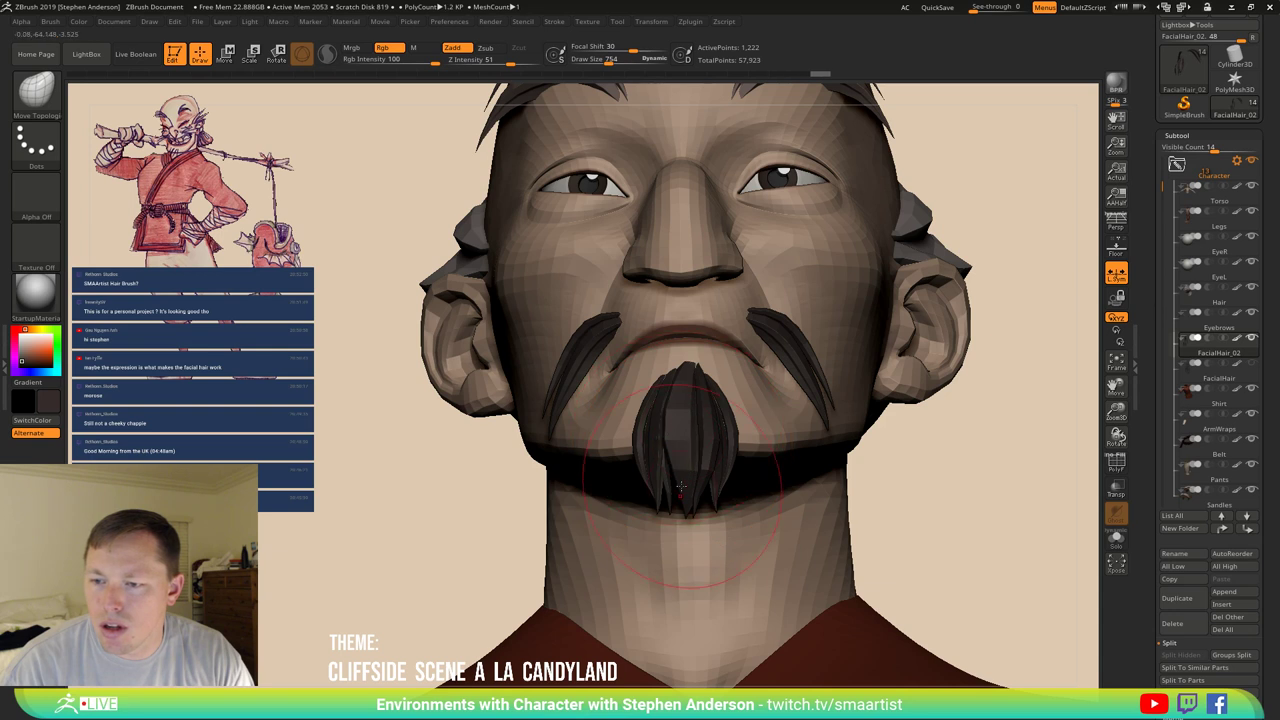
ctrl+click(945, 480)
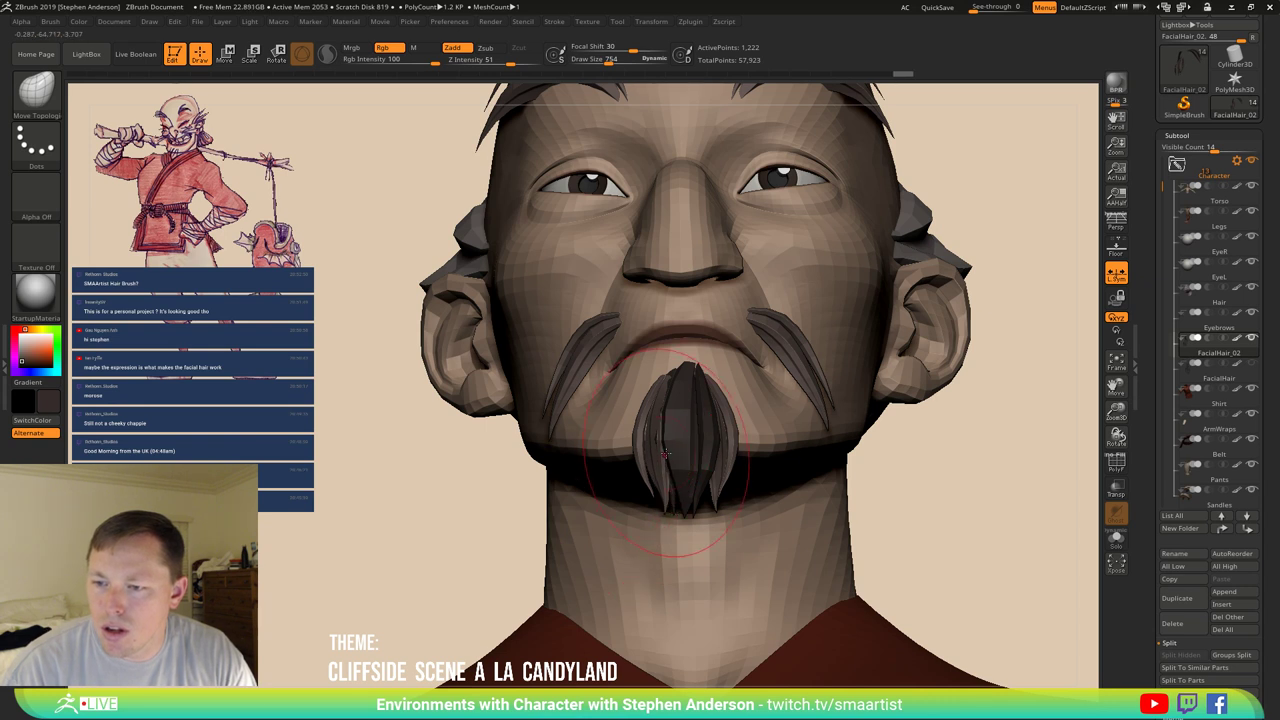
Review head and shoulders from three-quarter and front views, with the colour options open.
mouse_move(729, 466)
ctrl+right_down()
mouse_move(905, 383)
mouse_move(923, 409)
mouse_move(745, 477)
mouse_move(886, 393)
mouse_move(894, 337)
ctrl+right_up()
ctrl+right_drag(880, 430, 650, 360)
click(77, 22)
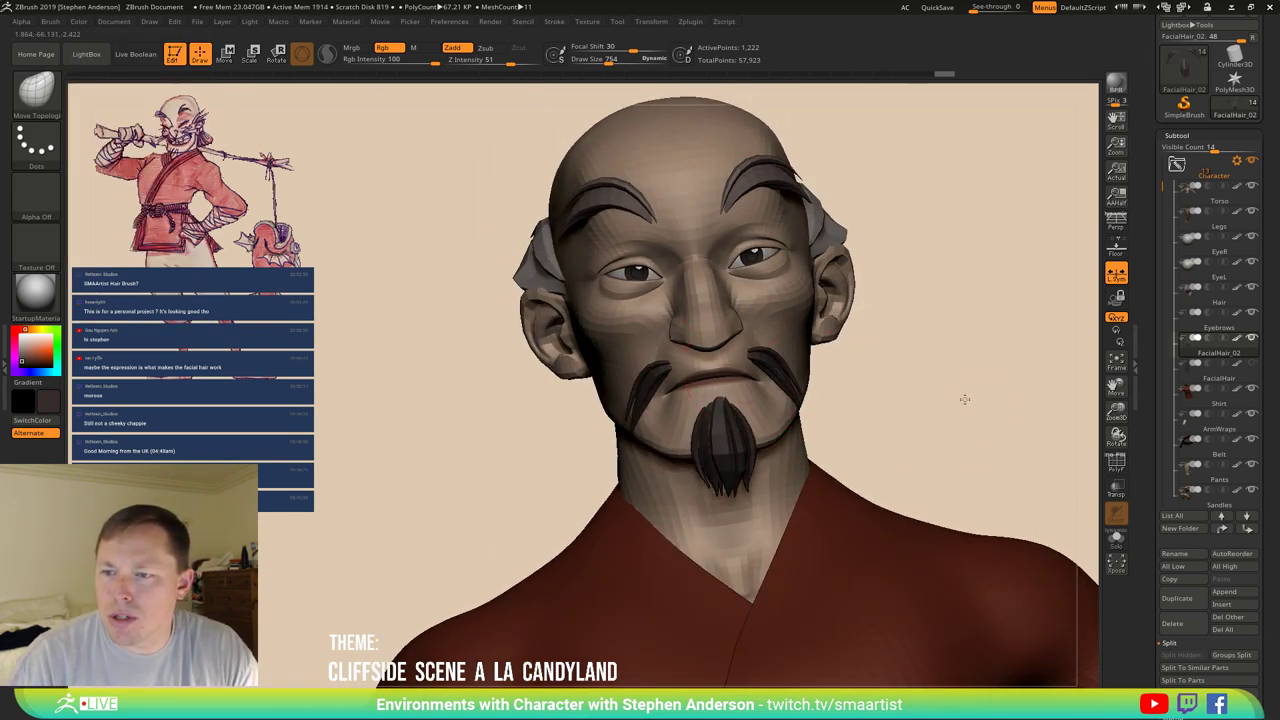
mouse_move(963, 400)
right_down()
mouse_move(934, 305)
mouse_move(874, 371)
mouse_move(931, 371)
mouse_move(897, 391)
mouse_move(830, 390)
mouse_move(857, 366)
mouse_move(914, 366)
mouse_move(862, 390)
mouse_move(885, 413)
right_up()
key(ctrl)
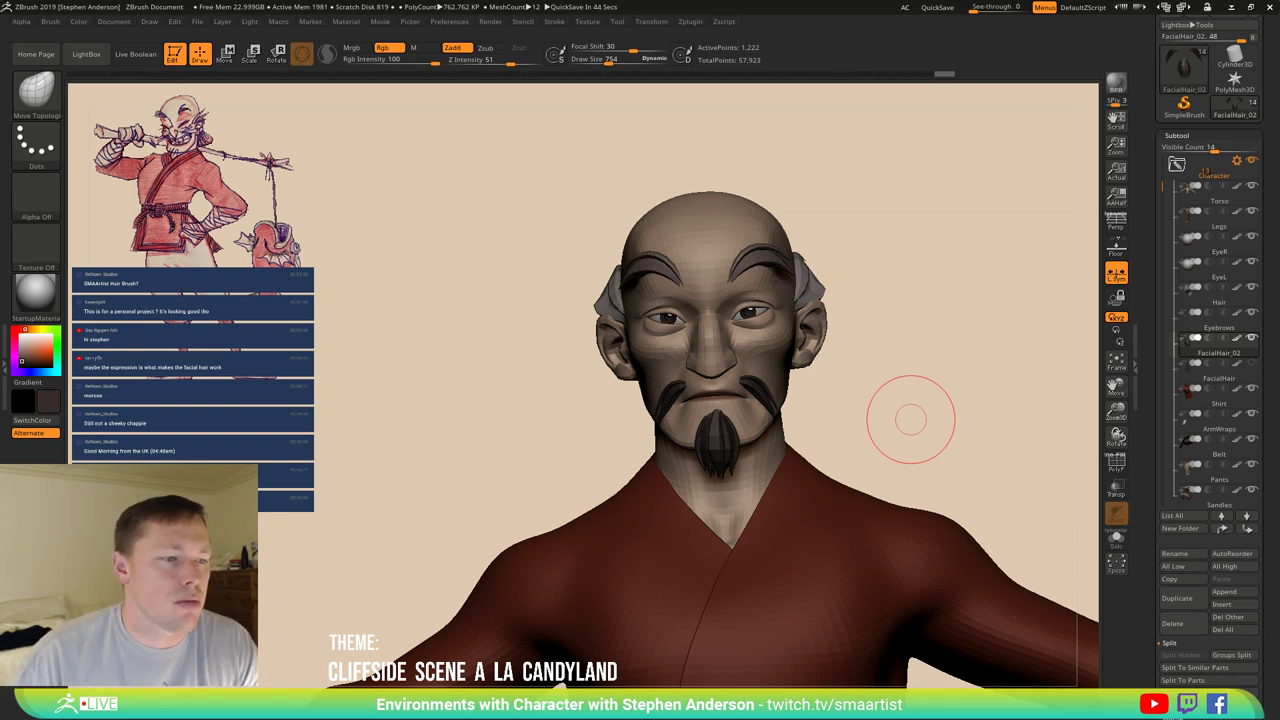
Go to gumroad.com and open the Dashboard's Products list with views, sales and earnings.
key(alt+Tab)
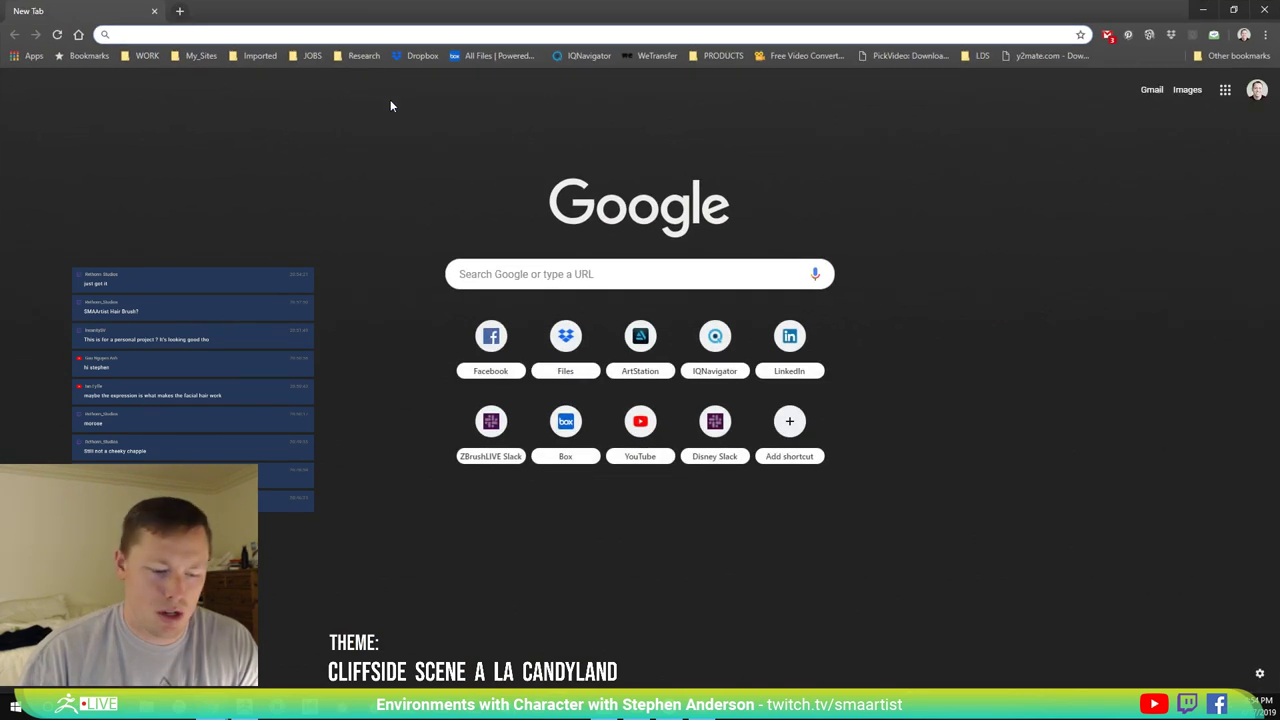
text(gumroad.com)
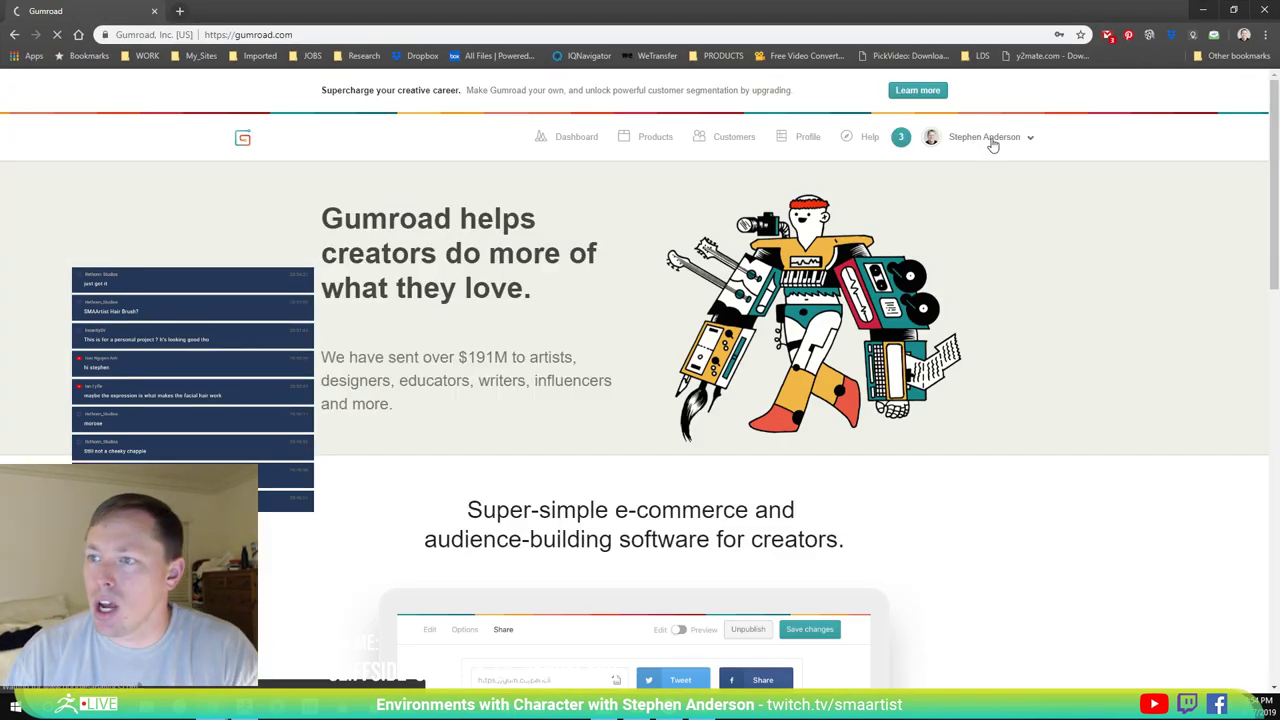
click(985, 137)
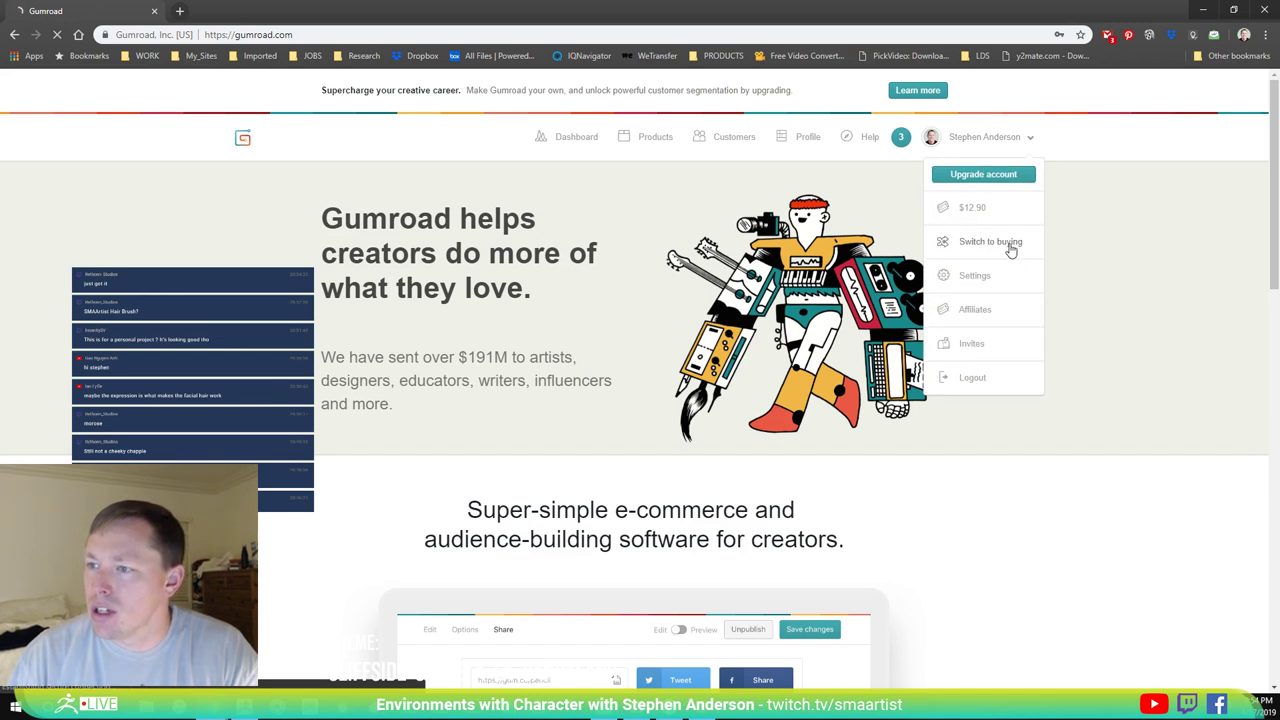
click(1137, 186)
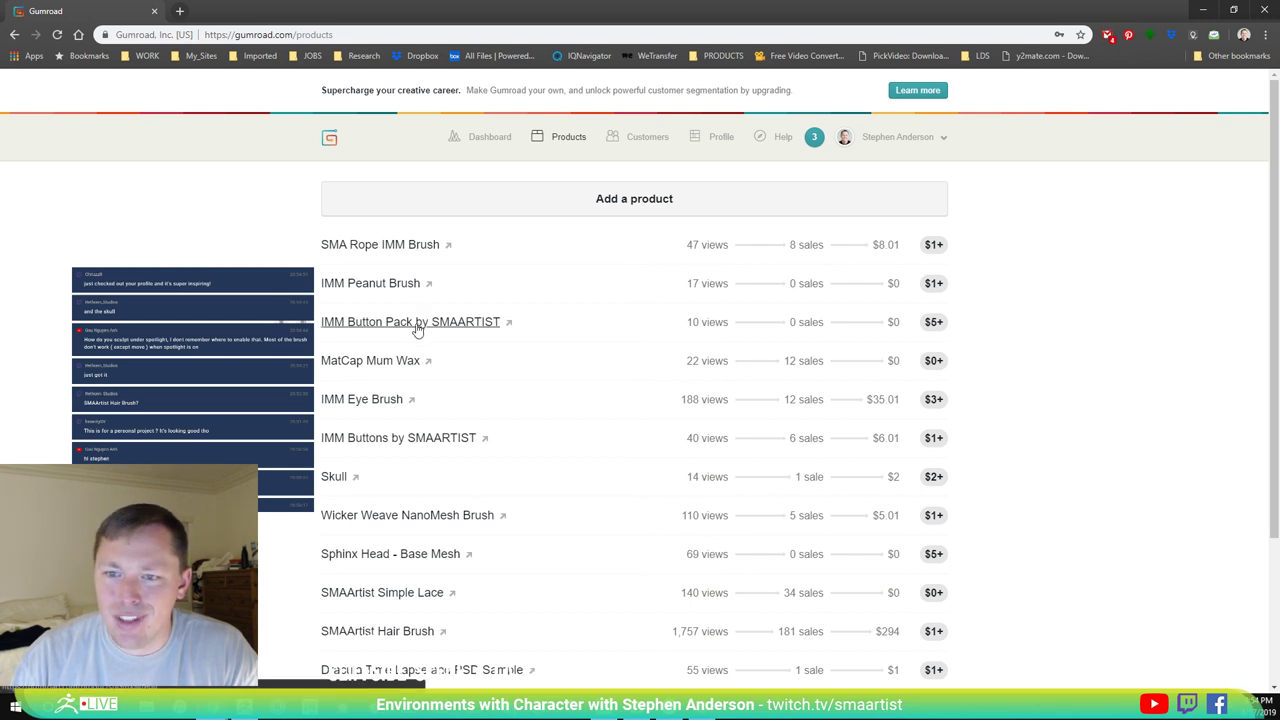
click(480, 137)
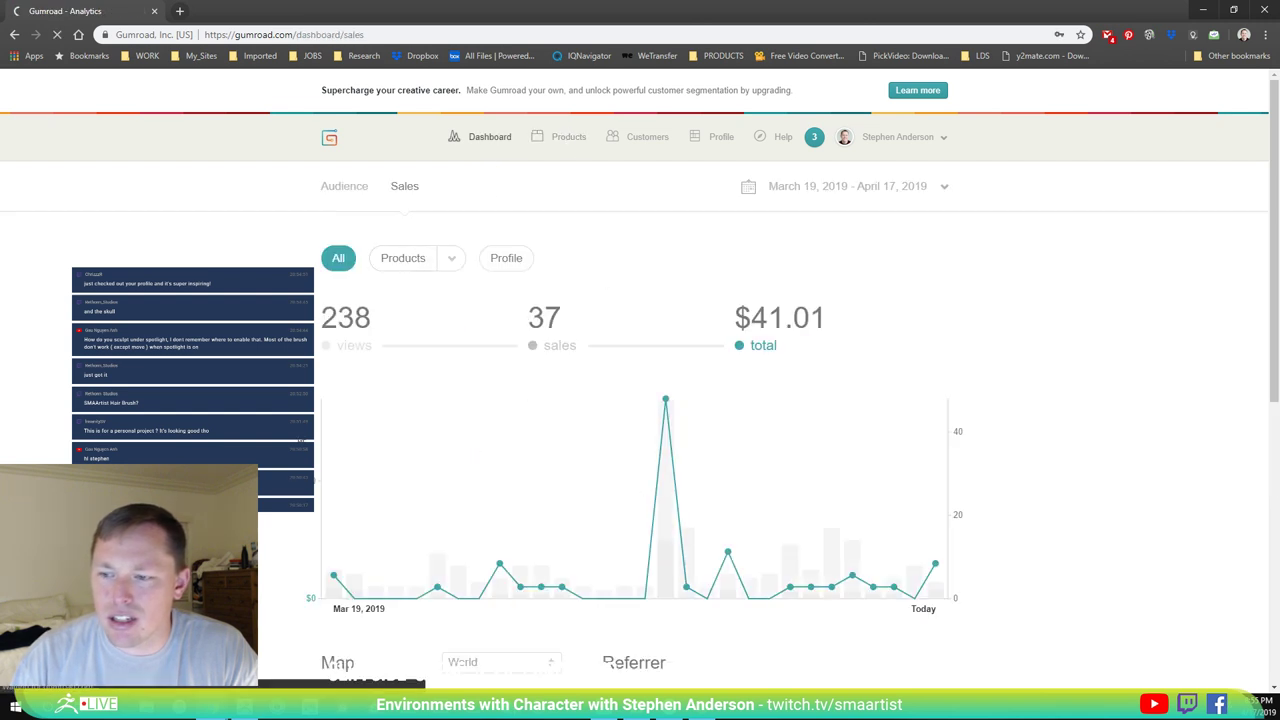
click(568, 137)
scroll(634, 380, down, 3)
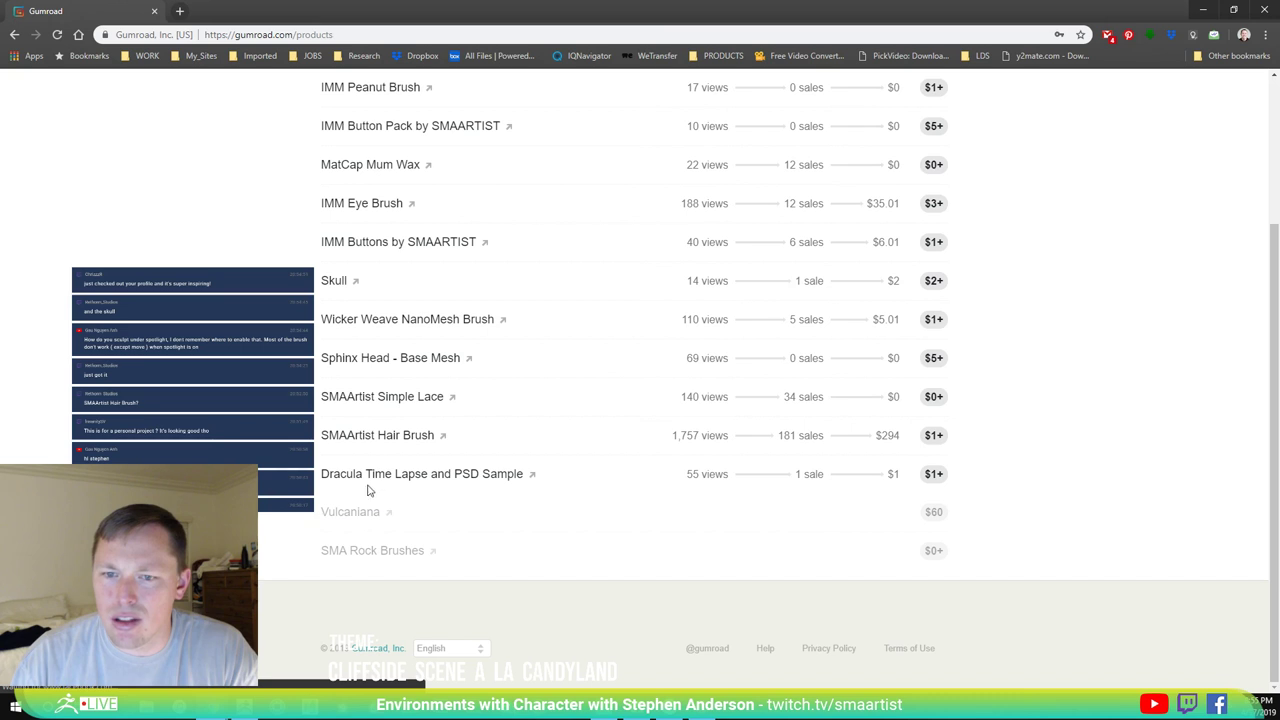
Open the SMAArtist Hair Brush edit page and review its description, ZIP file and gum.co/SMAhair link.
click(400, 440)
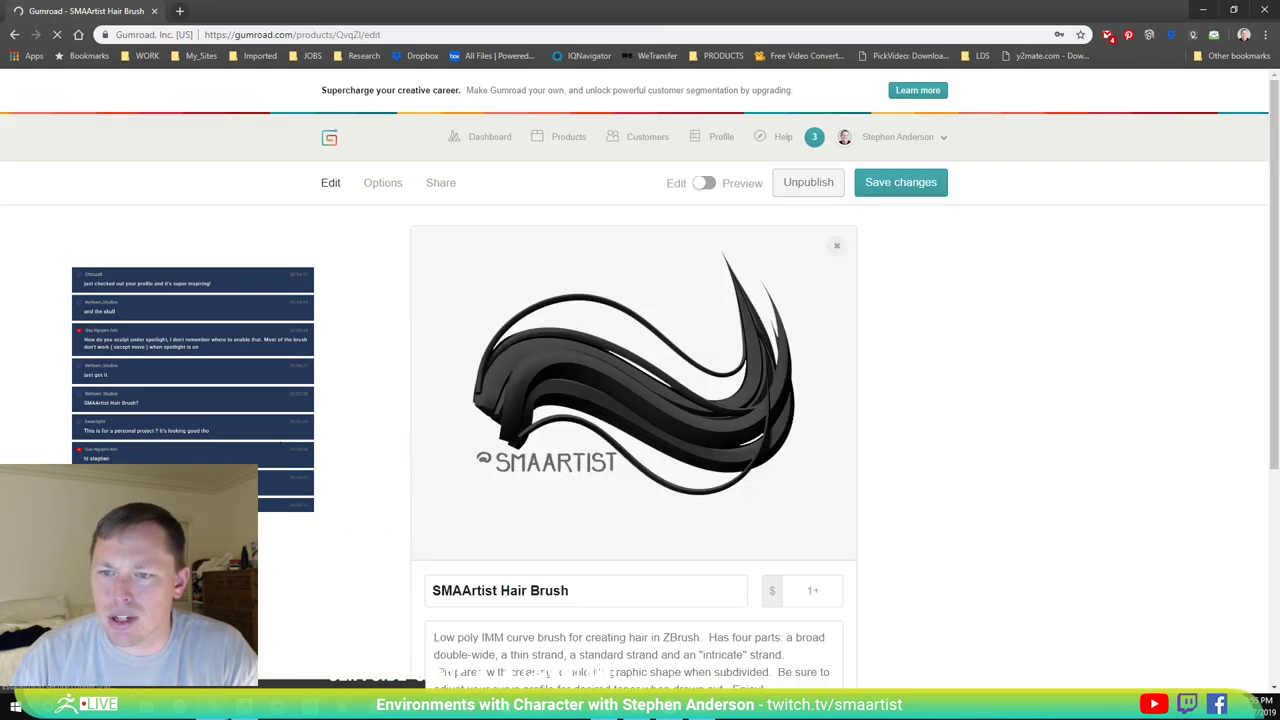
scroll(640, 400, down, 3)
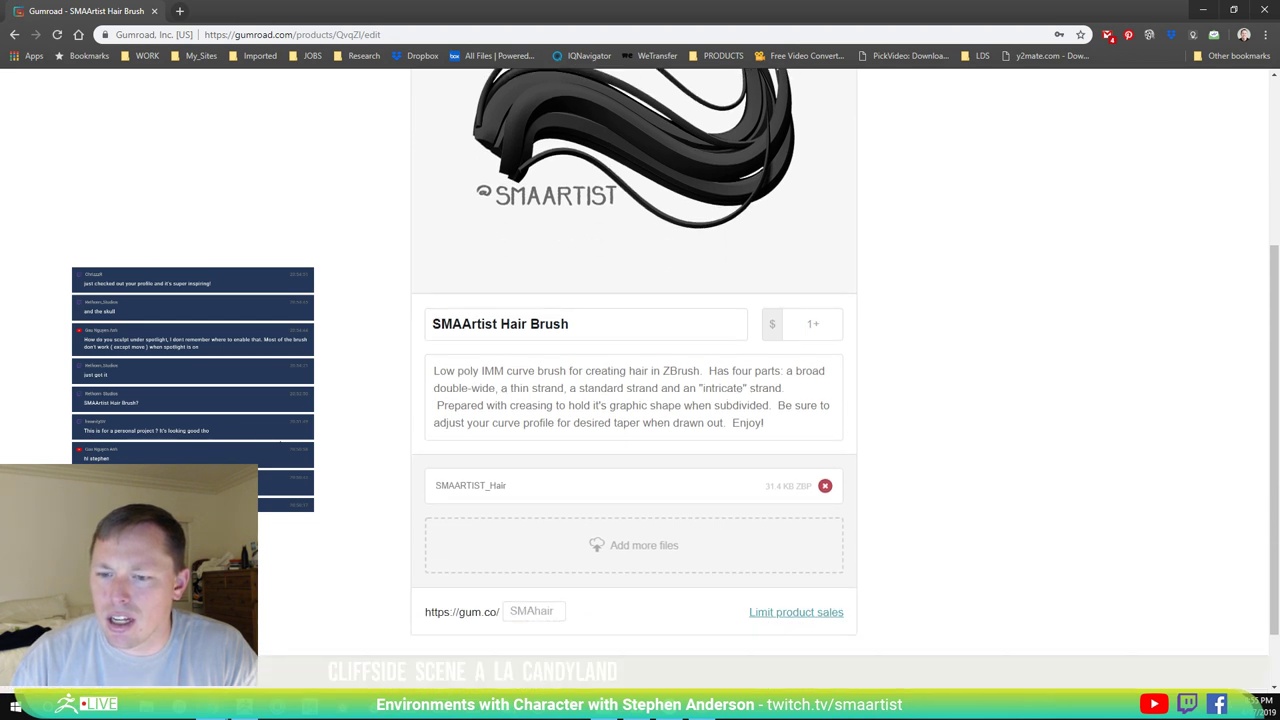
scroll(634, 400, up, 3)
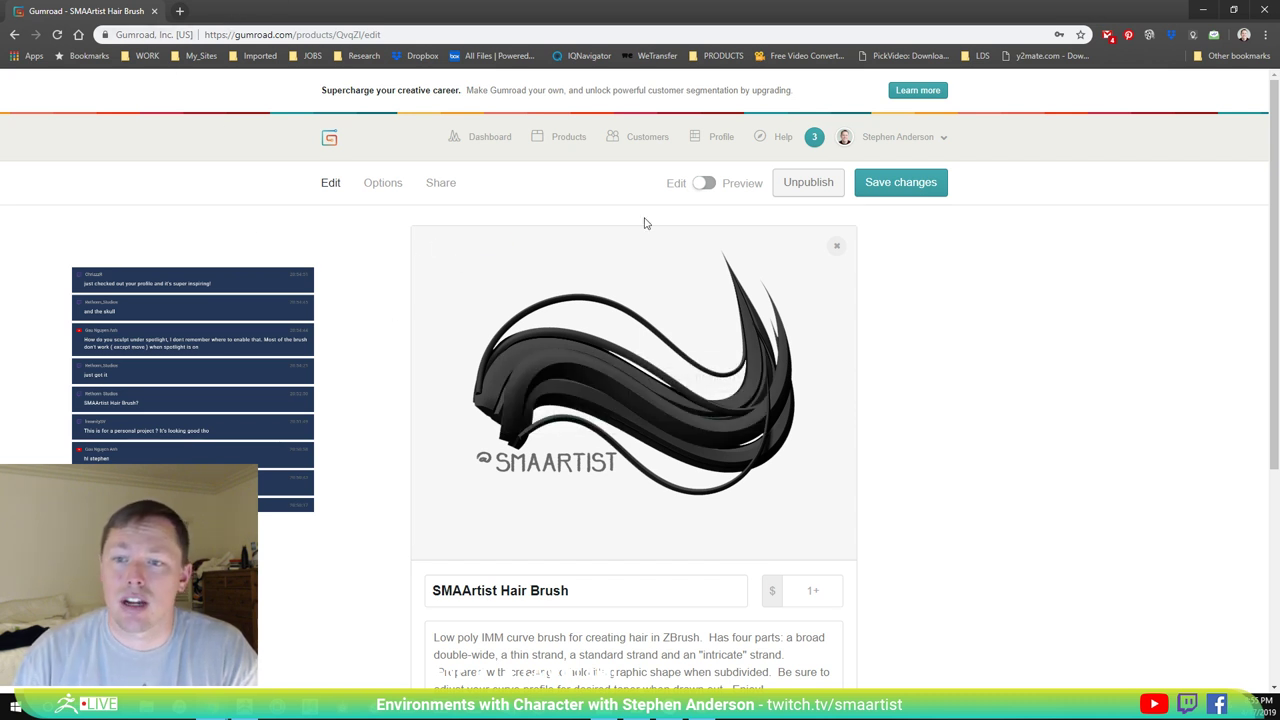
mouse_move(695, 428)
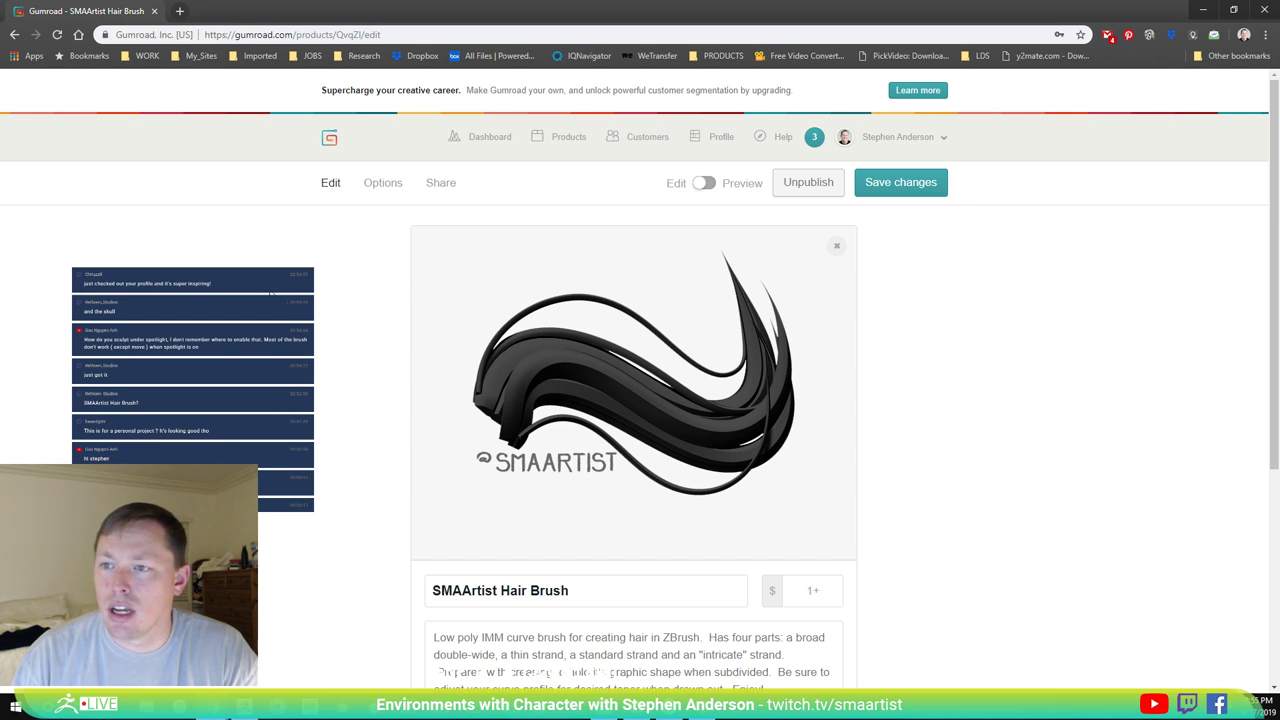
scroll(515, 476, down, 3)
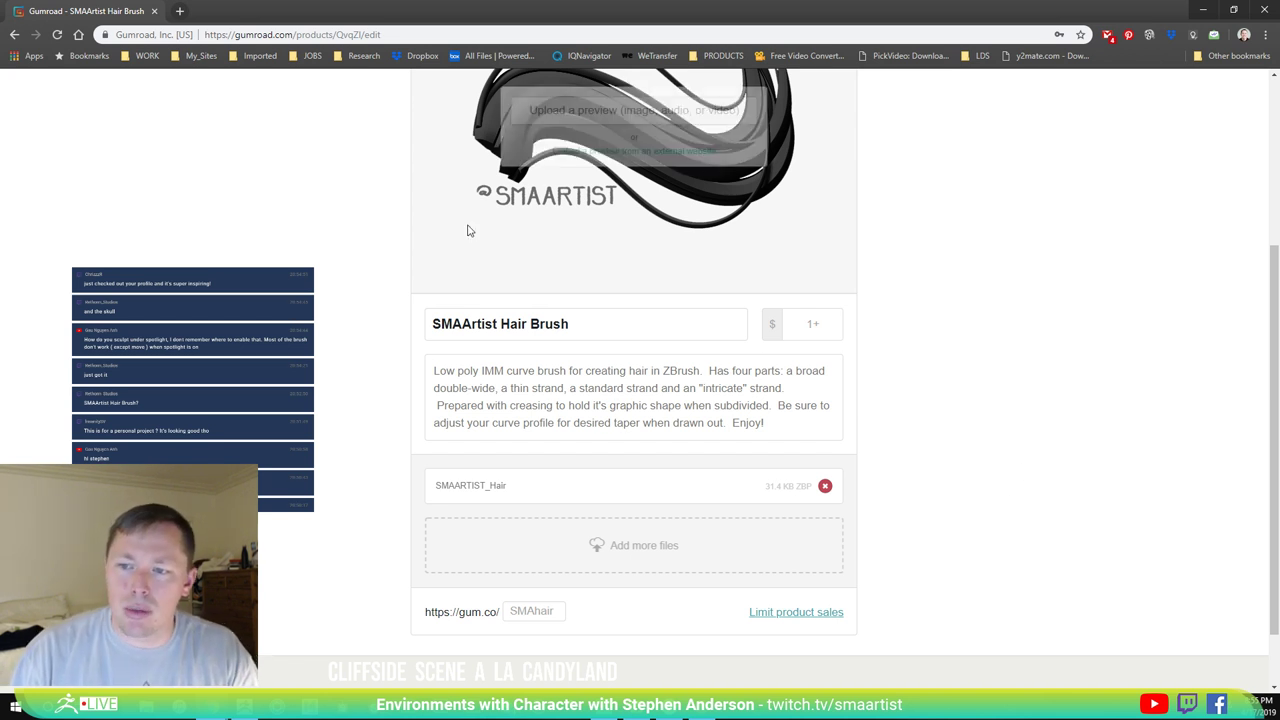
scroll(305, 263, up, 3)
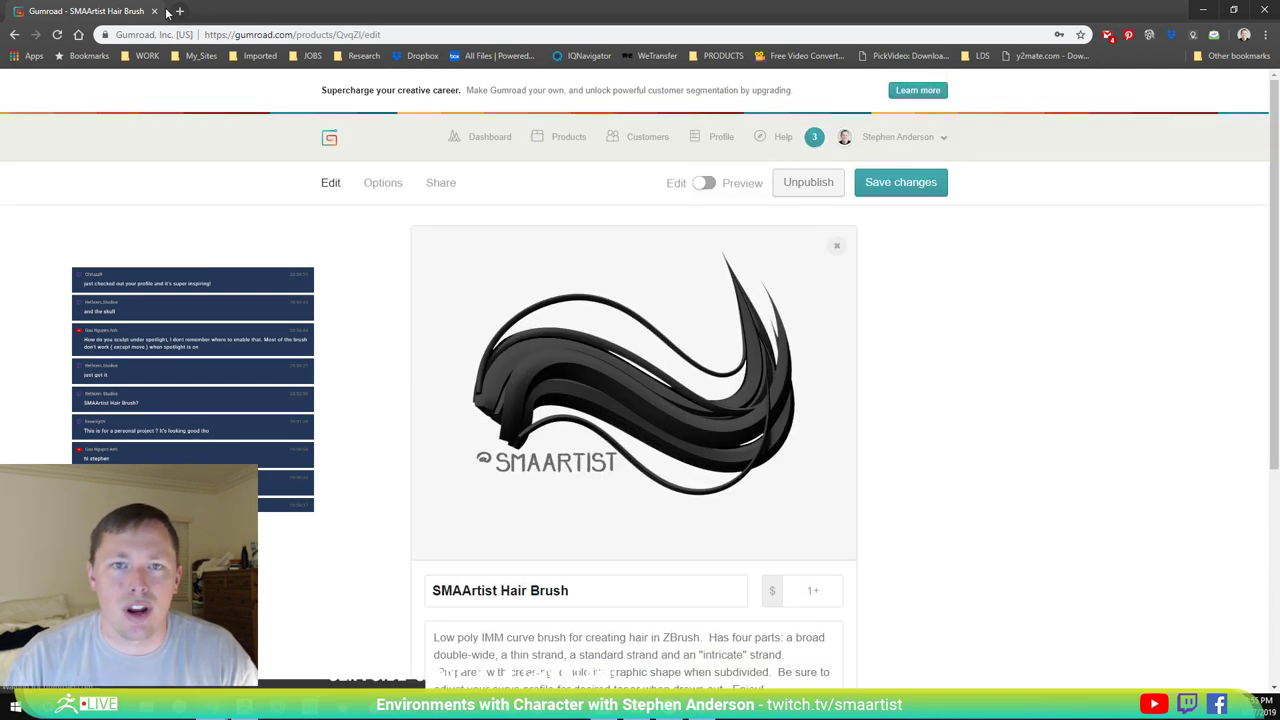
Return to ZBrush and zoom in on the old man's head.
key(alt+Tab)
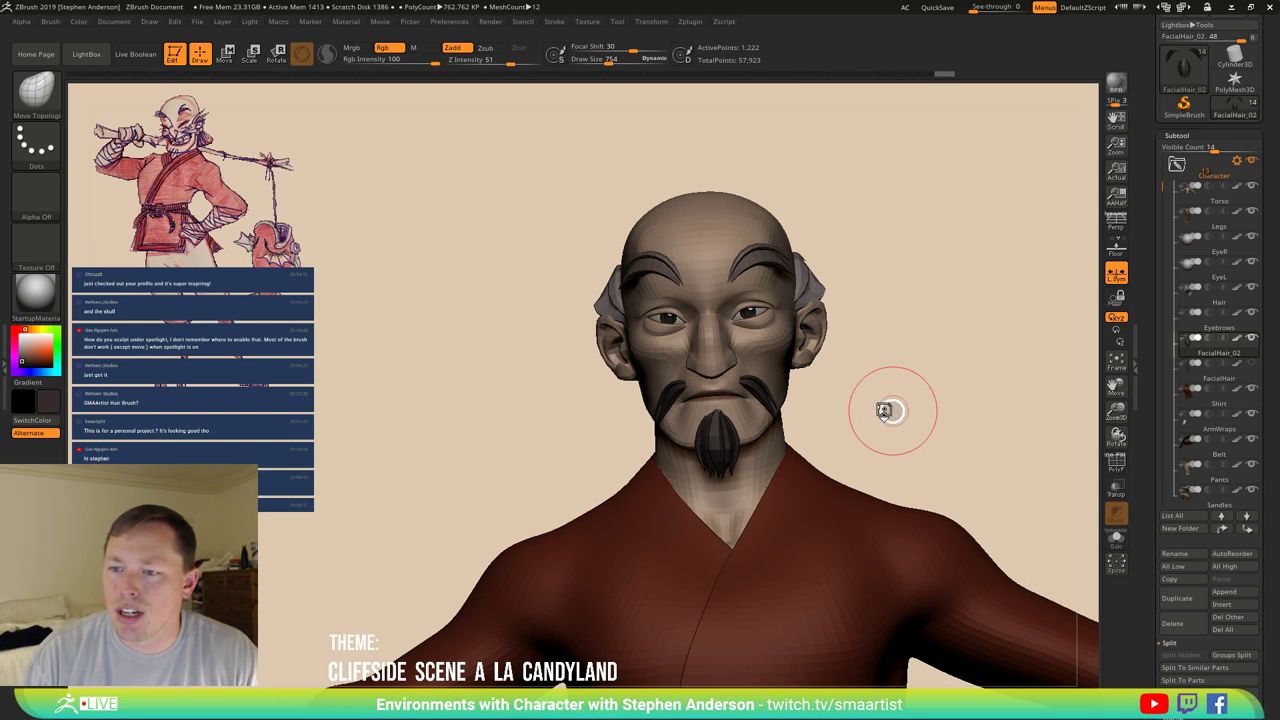
key(space)
drag(903, 389, 911, 379)
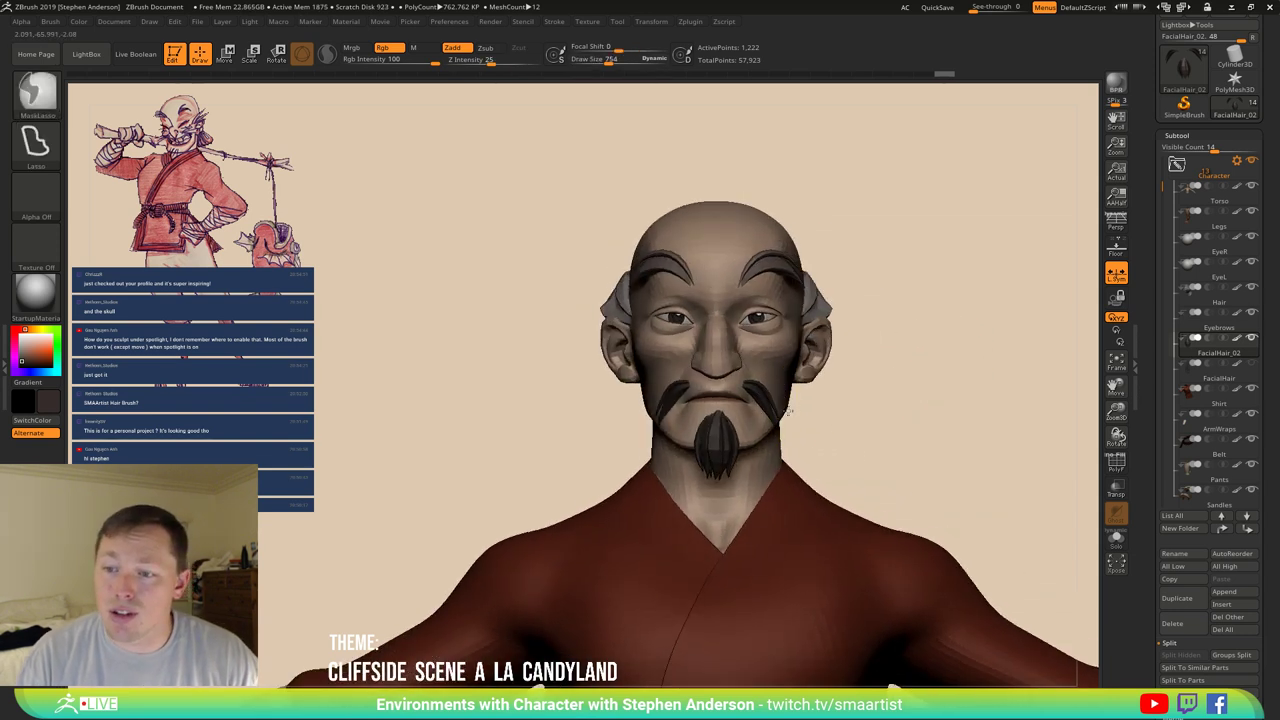
ctrl+right_drag(812, 412, 807, 410)
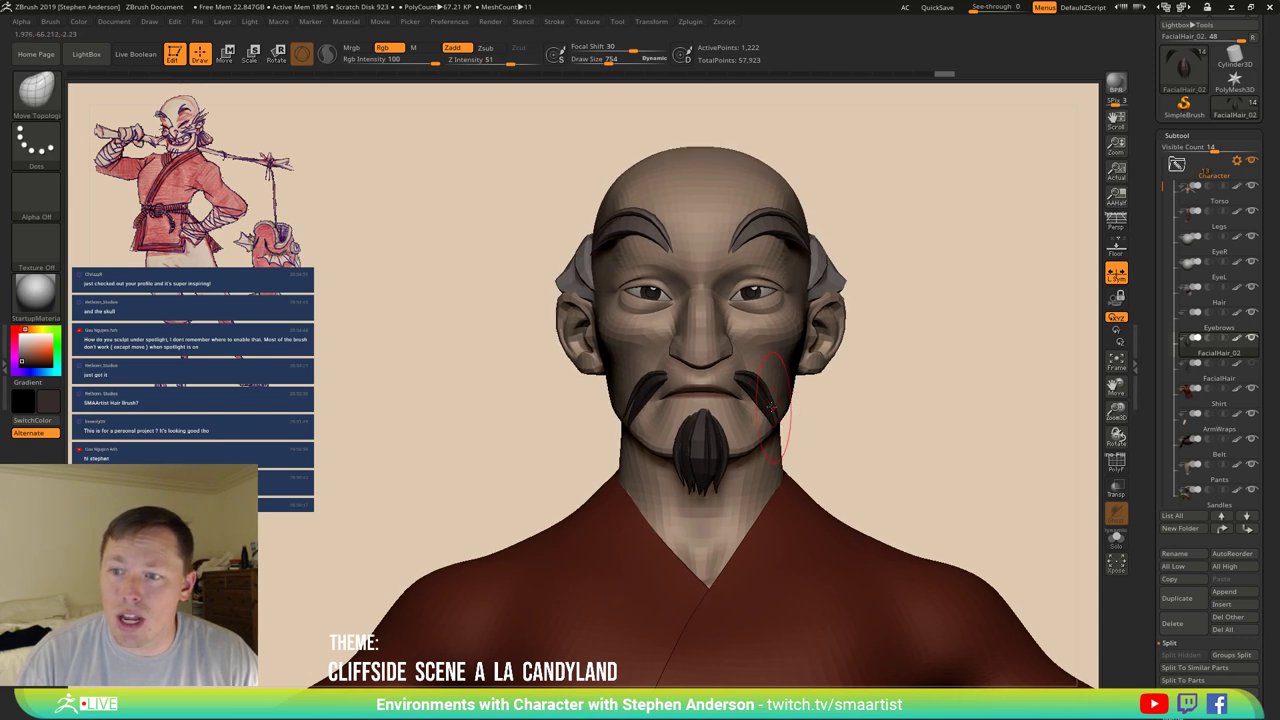
Select the Move brush and set its Draw Size to 689.
key(b)
key(m)
key(v)
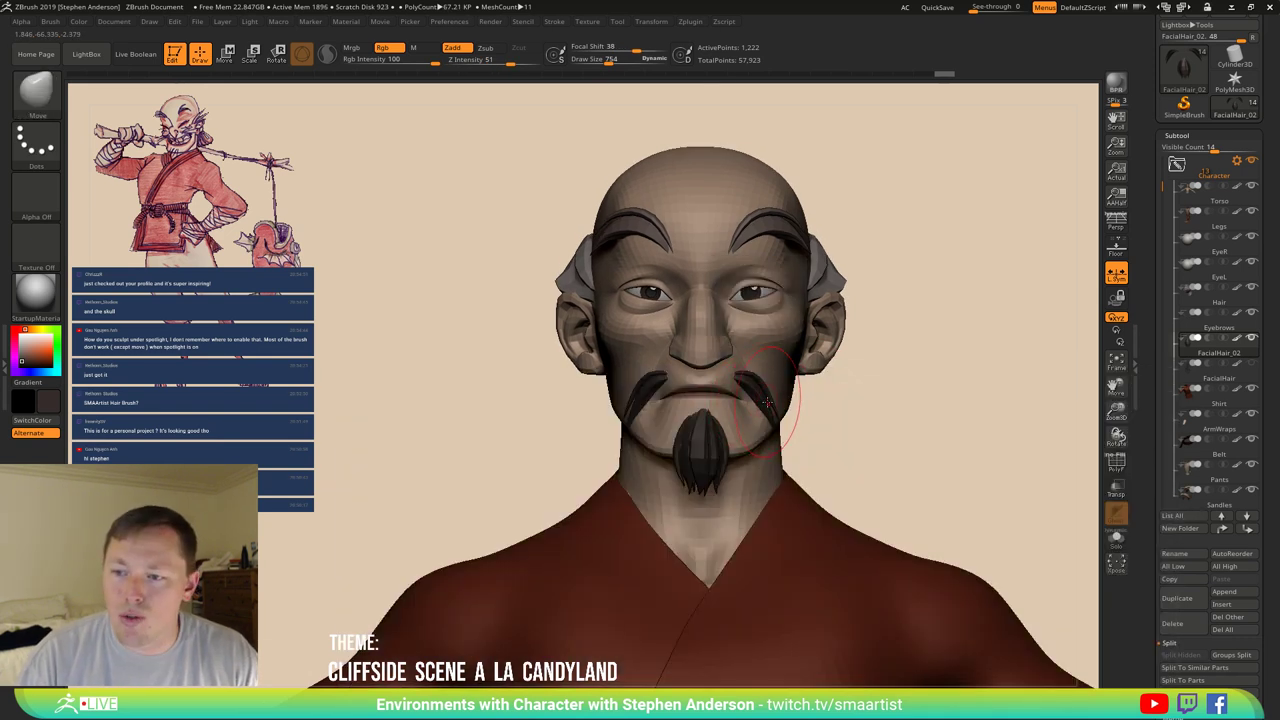
key(s)
click(795, 401)
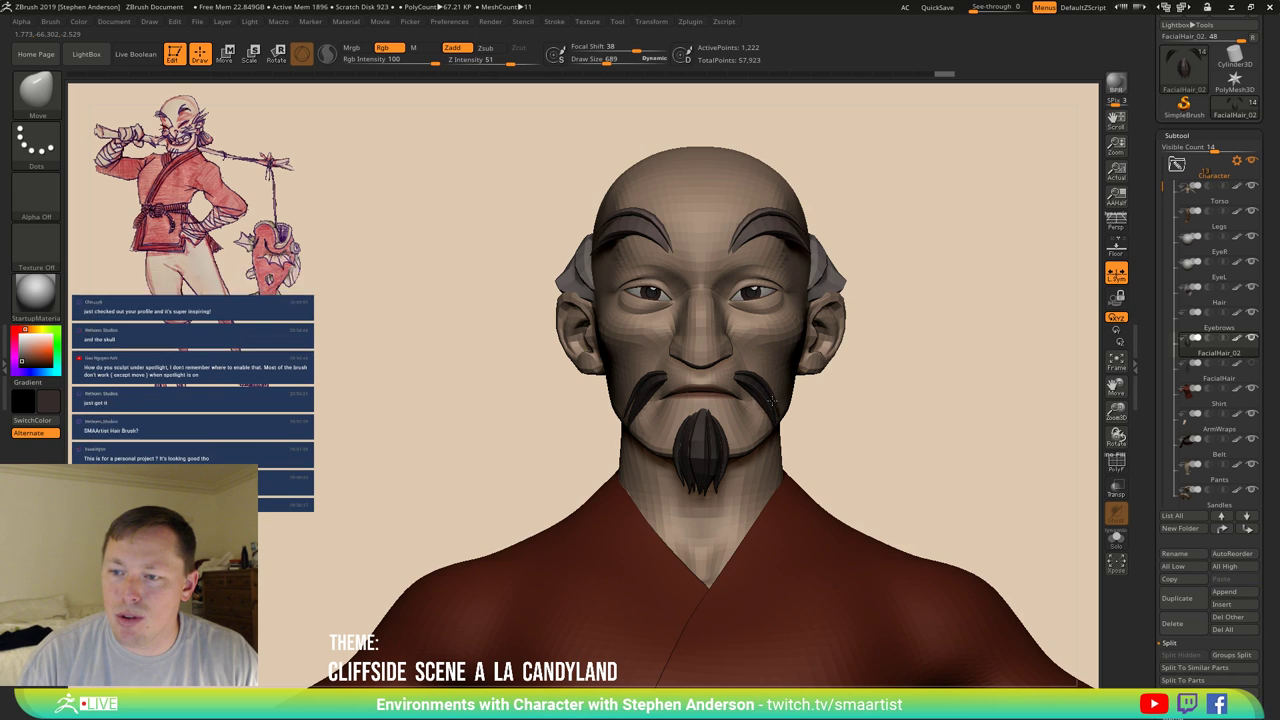
Lasso-hide the right-jaw hair strand, restore it, and turn off the smooth subdivision preview.
mouse_move(790, 362)
ctrl+alt+shift+mouse_down()
mouse_move(785, 450)
mouse_move(840, 430)
mouse_move(788, 410)
mouse_move(784, 440)
mouse_move(765, 400)
ctrl+alt+shift+mouse_up()
key(ctrl+z)
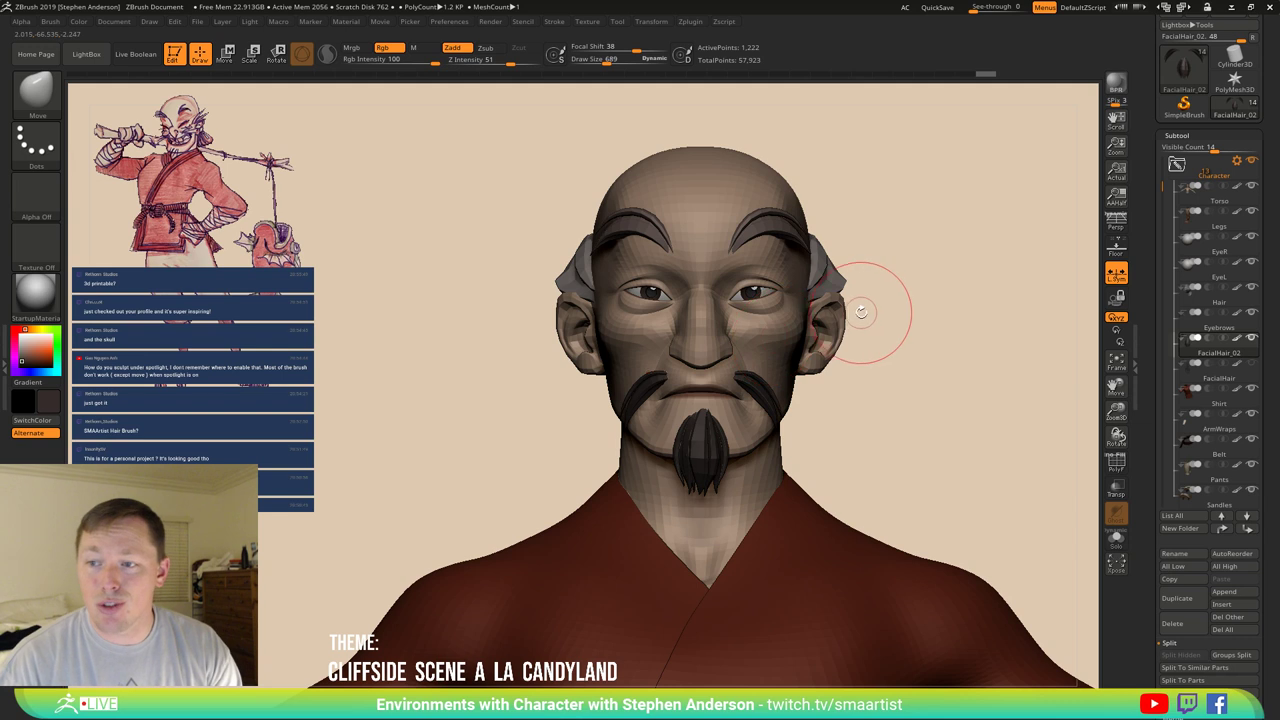
right_drag(863, 309, 720, 315)
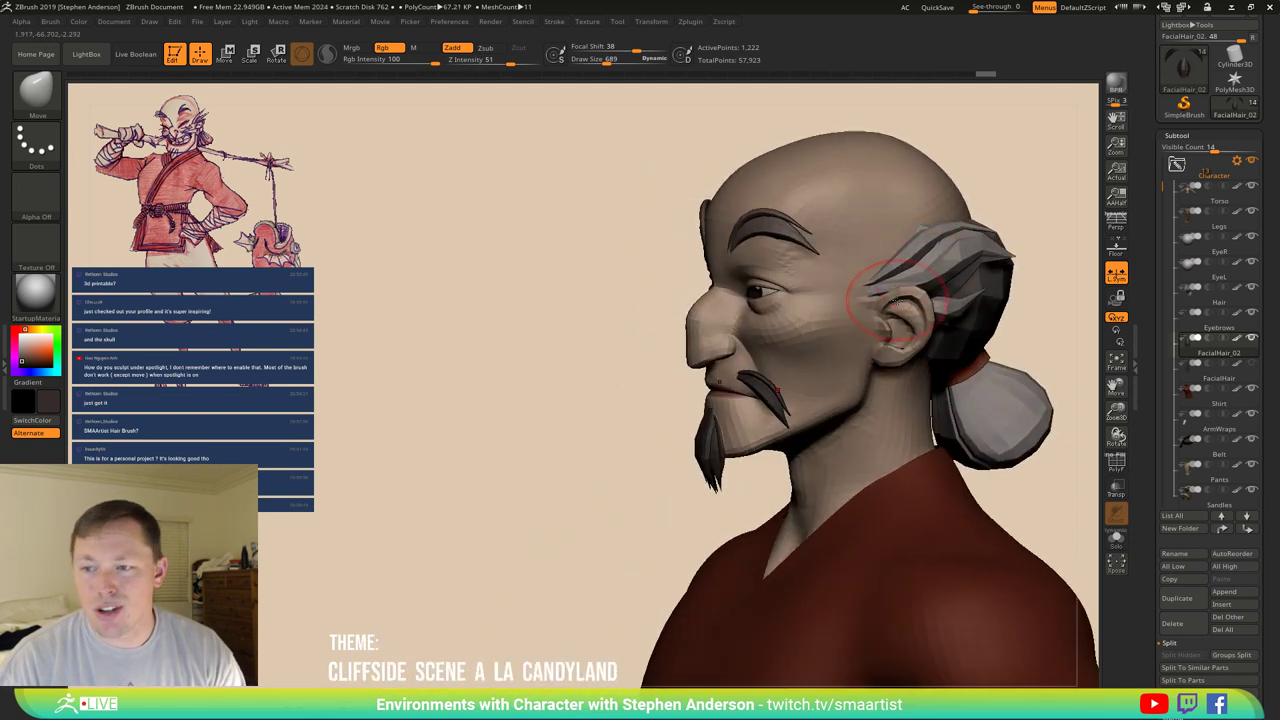
right_drag(830, 313, 920, 313)
key(shift+d)
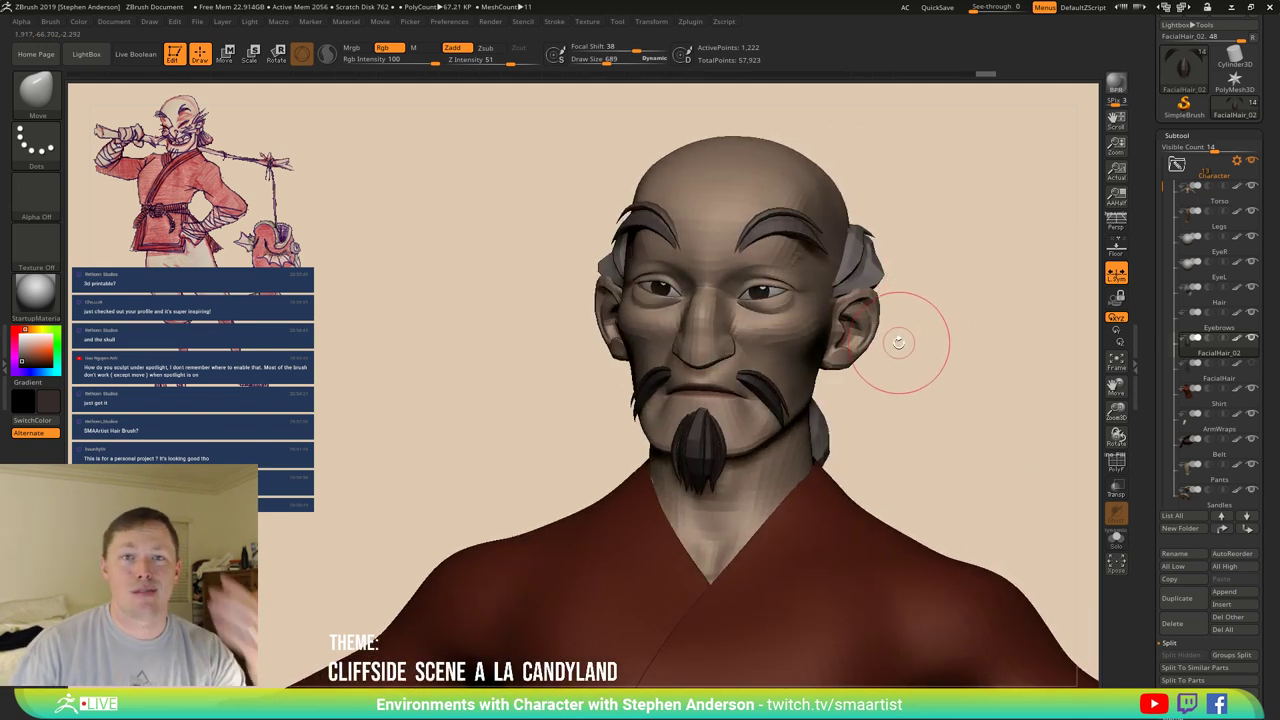
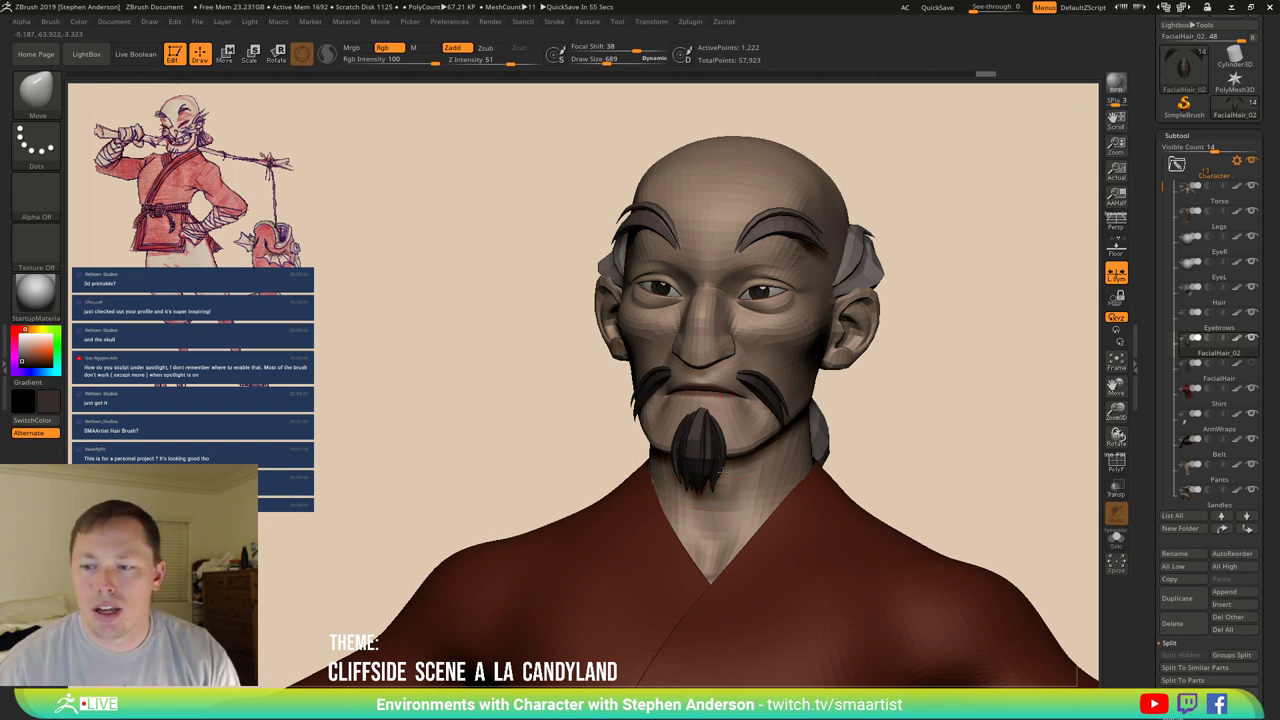
Show the FacialHair goatee subtool and inspect the face from front and three-quarter angles.
mouse_move(700, 458)
right_down()
mouse_move(710, 498)
mouse_move(690, 470)
mouse_move(720, 440)
right_up()
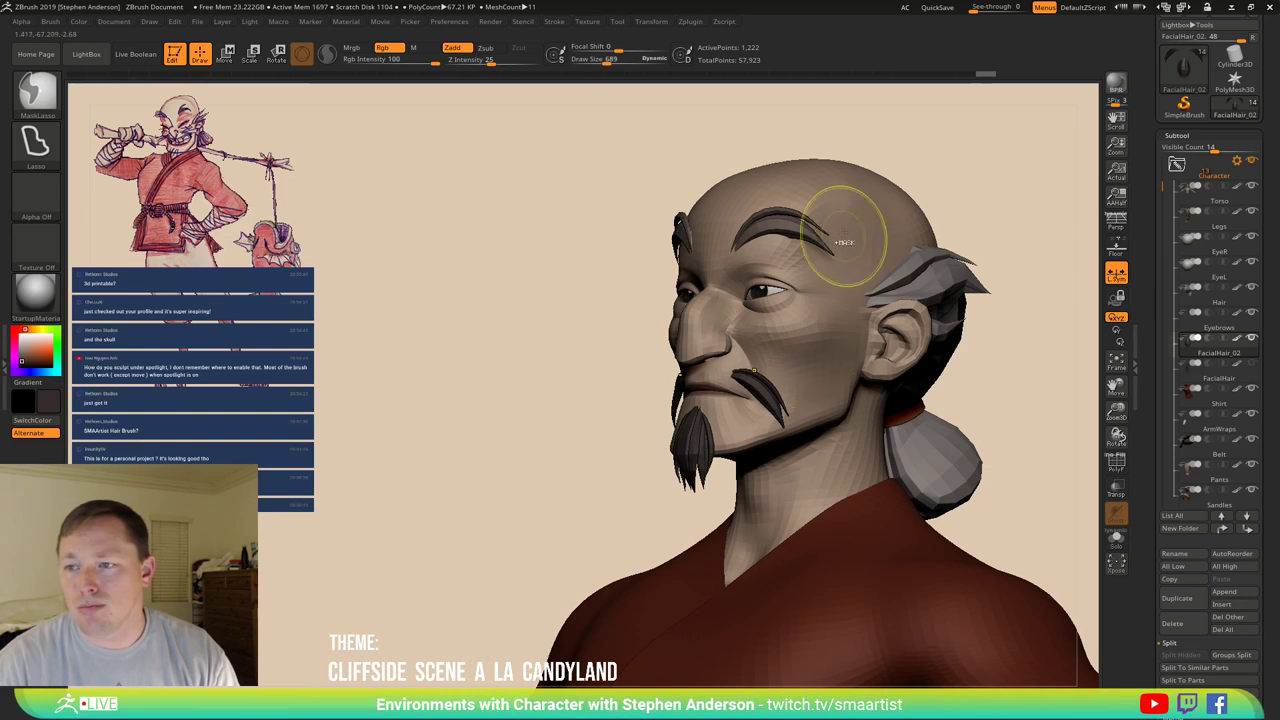
mouse_move(651, 214)
right_down()
mouse_move(797, 234)
mouse_move(746, 206)
mouse_move(726, 268)
mouse_move(710, 250)
mouse_move(745, 236)
mouse_move(800, 340)
mouse_move(779, 347)
mouse_move(794, 336)
mouse_move(803, 343)
mouse_move(785, 346)
mouse_move(871, 349)
mouse_move(1075, 400)
right_up()
click(1251, 362)
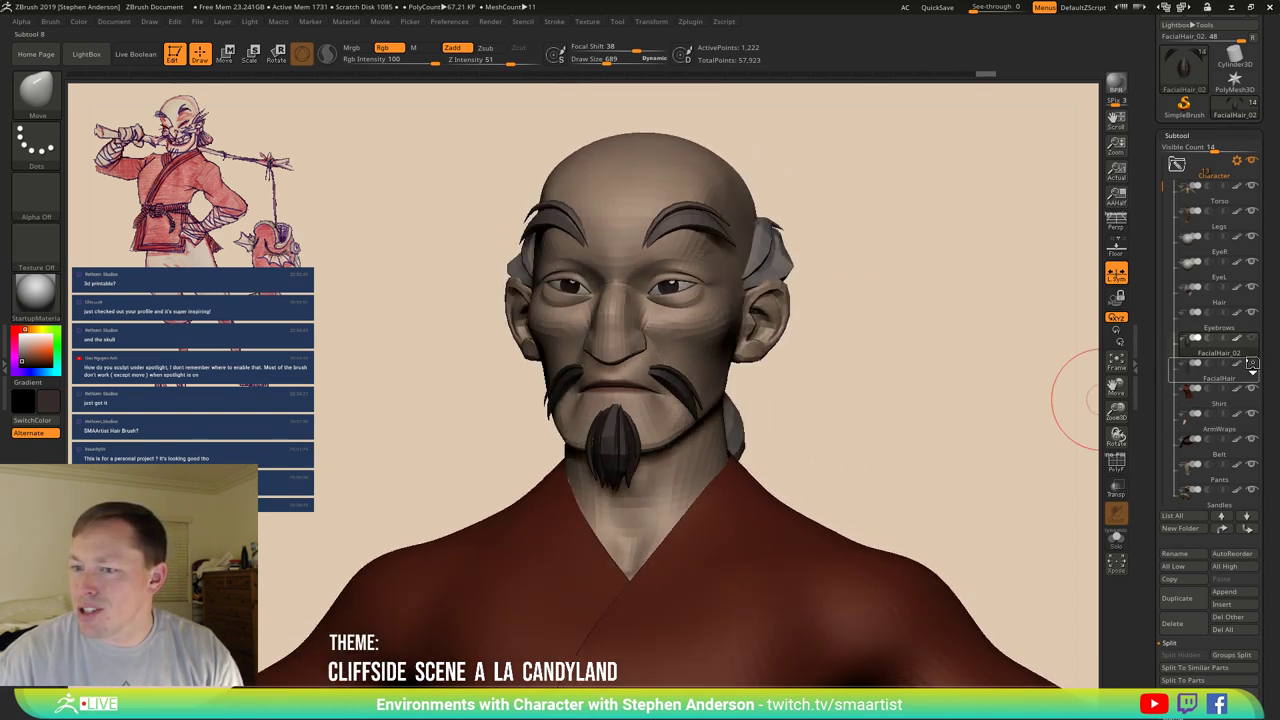
drag(869, 407, 875, 407)
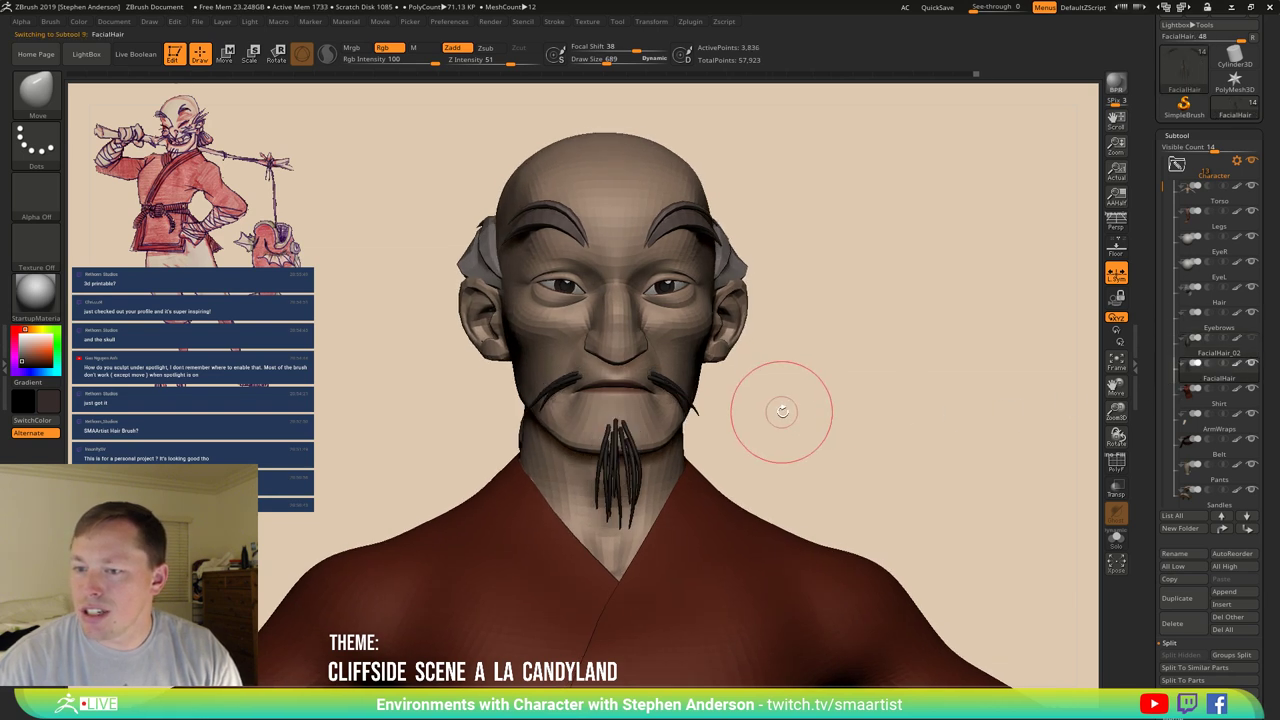
drag(777, 409, 758, 414)
mouse_move(758, 414)
ctrl+right_down()
mouse_move(766, 474)
mouse_move(744, 456)
mouse_move(895, 453)
mouse_move(820, 271)
ctrl+right_up()
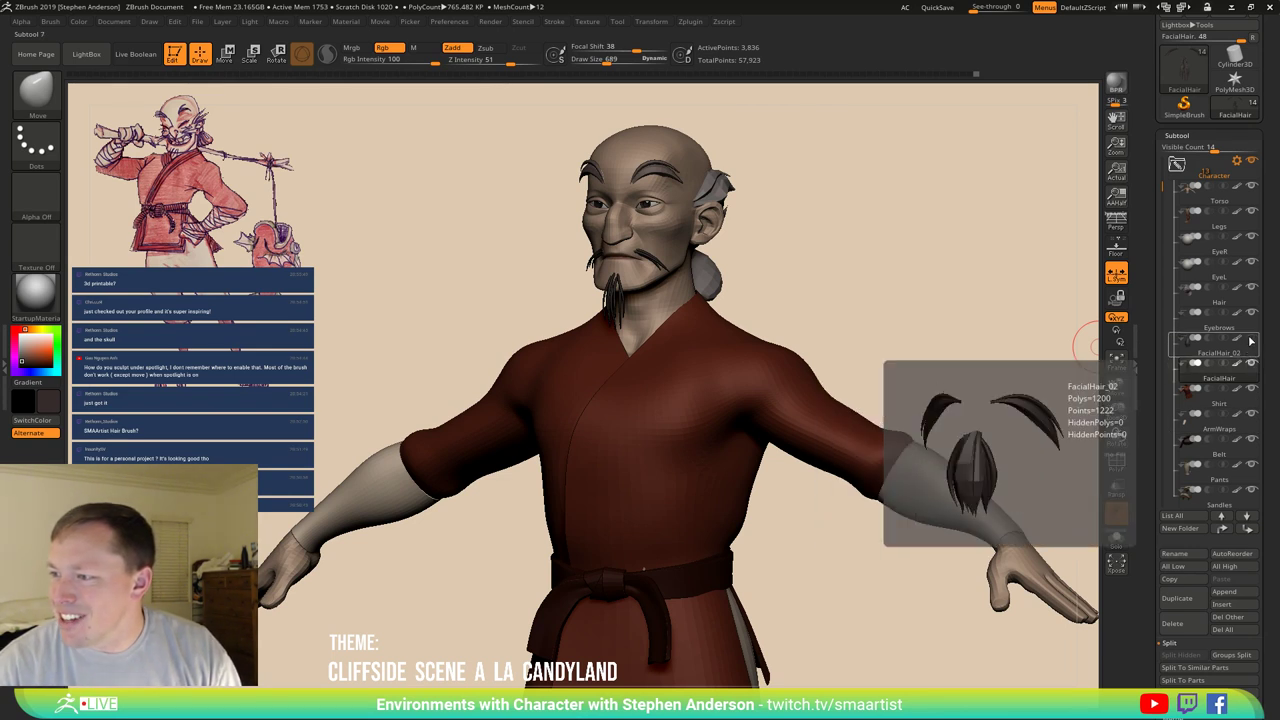
Reselect the goatee piece and zoom out to view the whole character.
mouse_move(1249, 357)
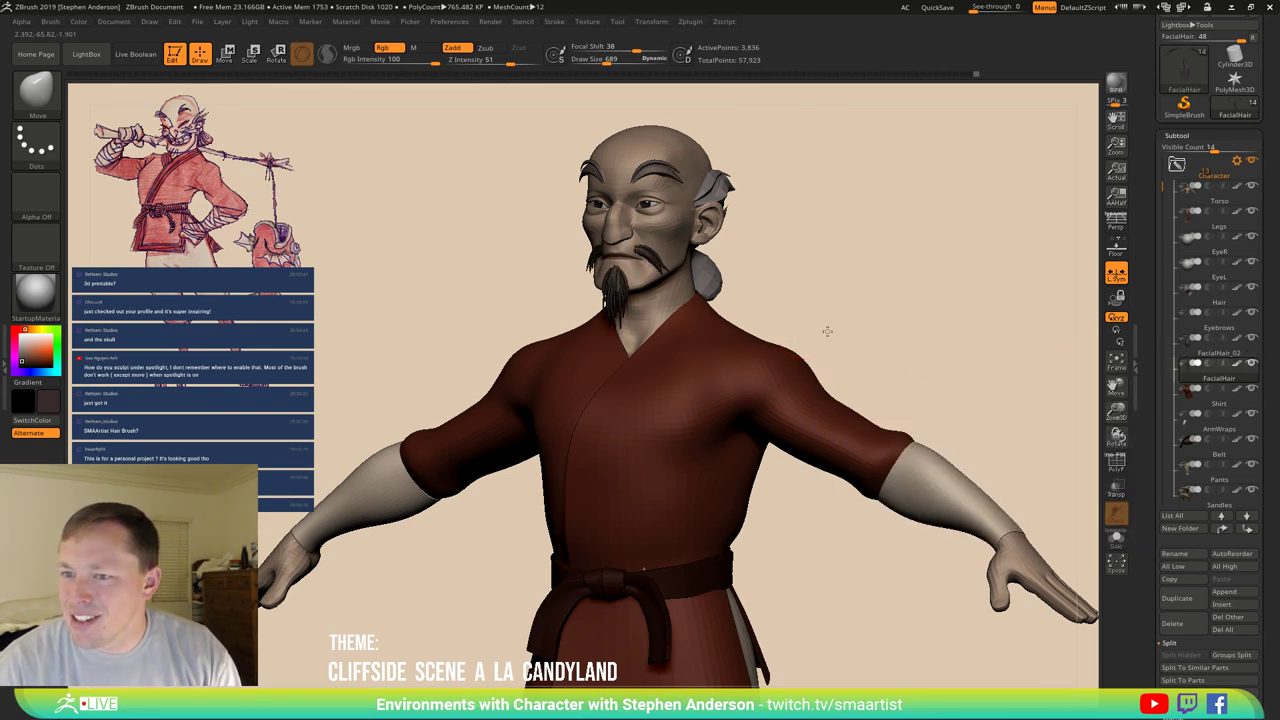
right_drag(820, 328, 809, 337)
click(1254, 344)
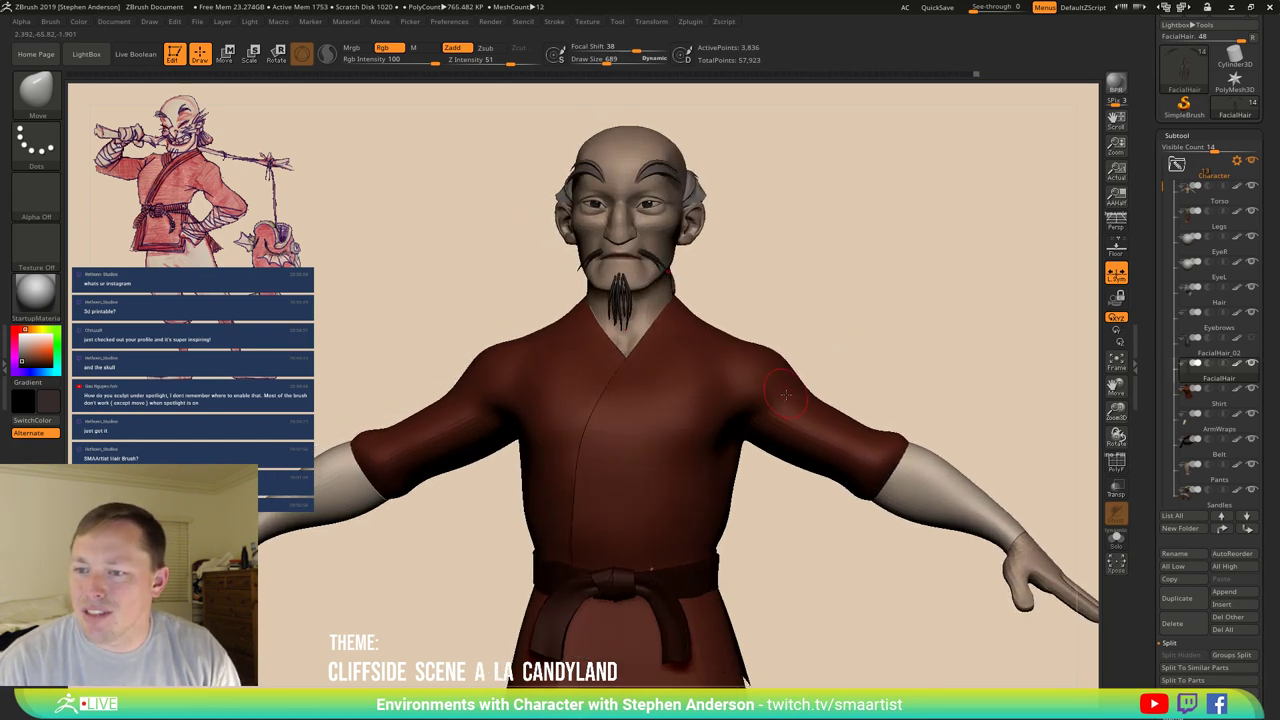
right_drag(786, 395, 699, 451)
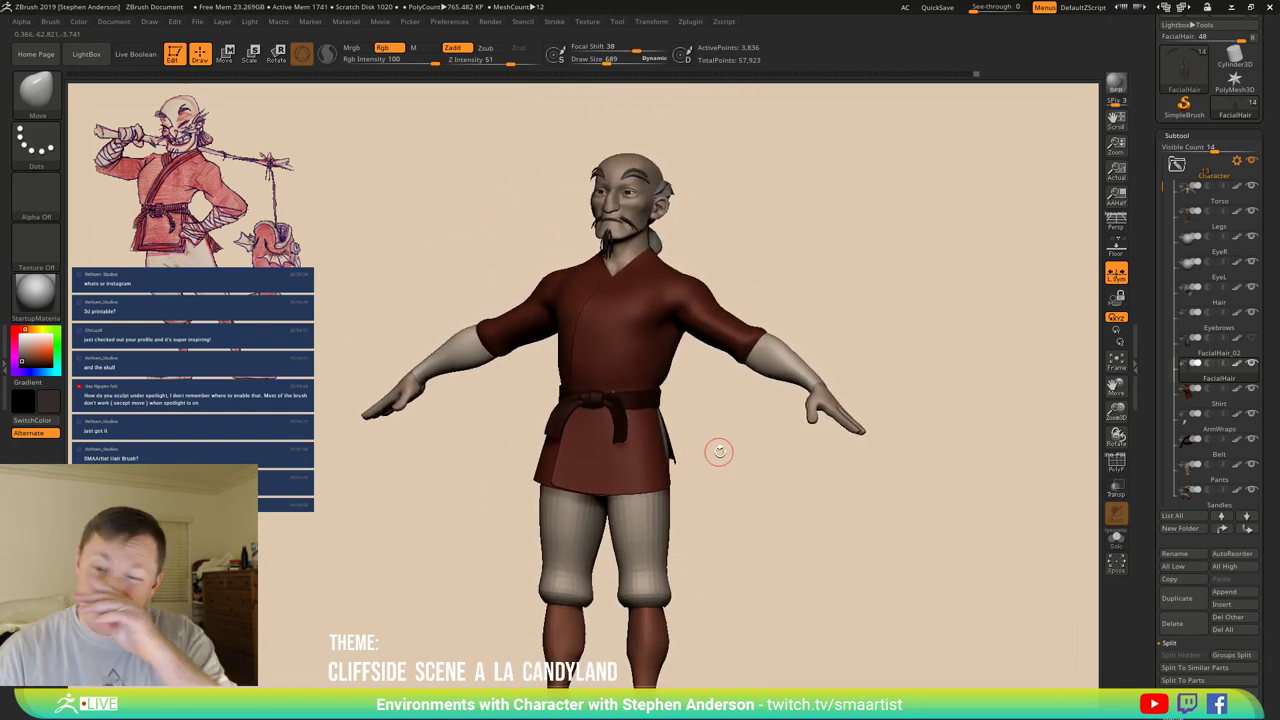
Make the old man's ArmWraps the active subtool.
right_drag(773, 348, 675, 417)
alt+click(751, 402)
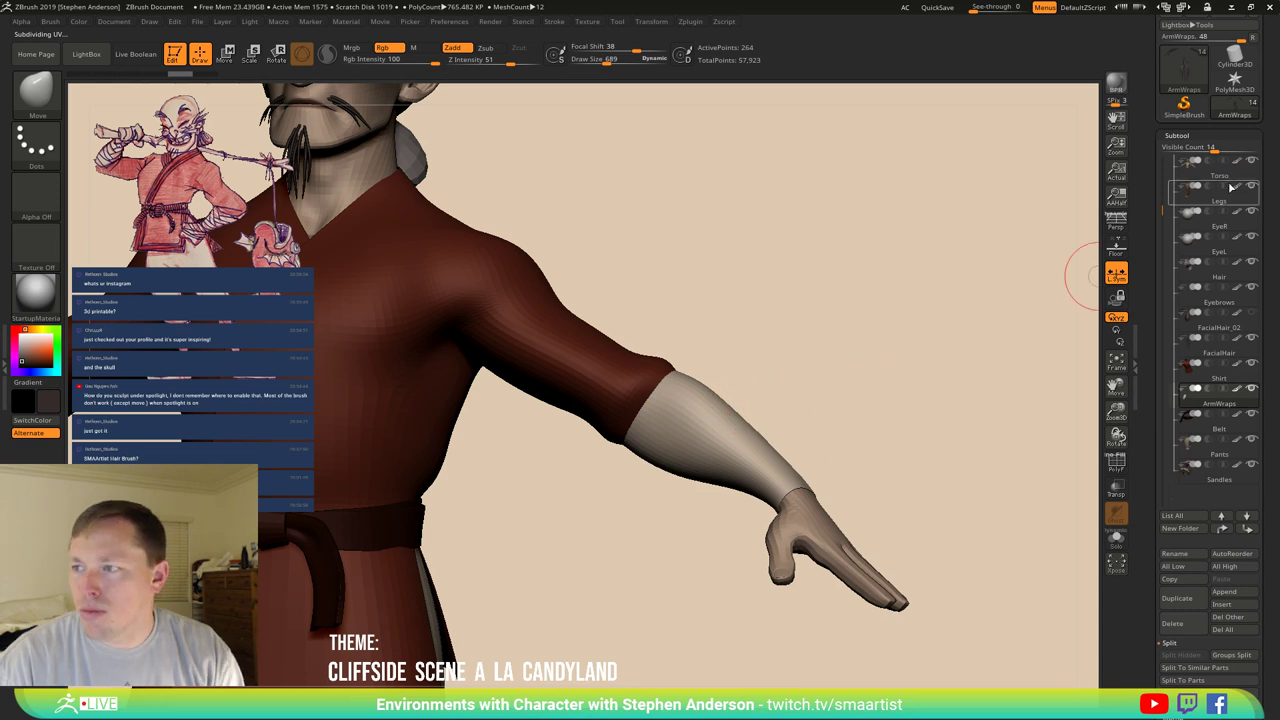
drag(1268, 114, 1263, 196)
Load the CL_Mermagator_Pose tool from _ZBRUSH/_PortfolioPieces/_CoryLoftis.
click(1189, 44)
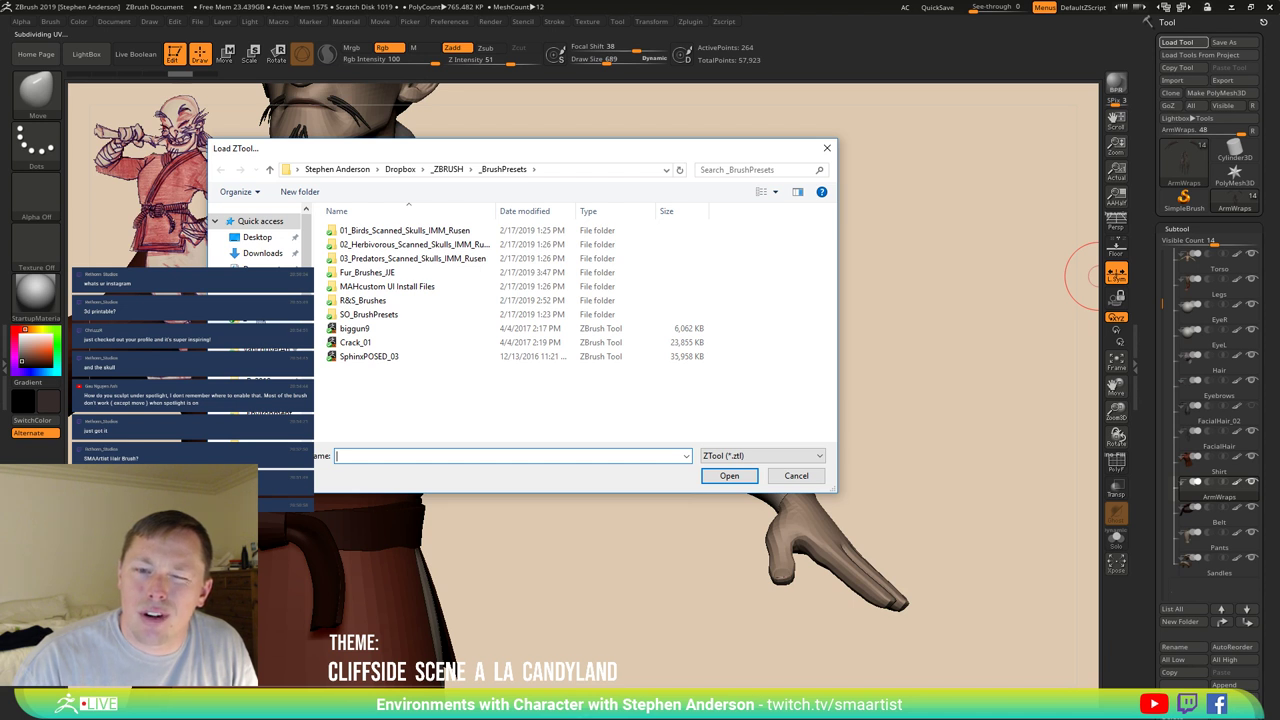
key(alt+Up)
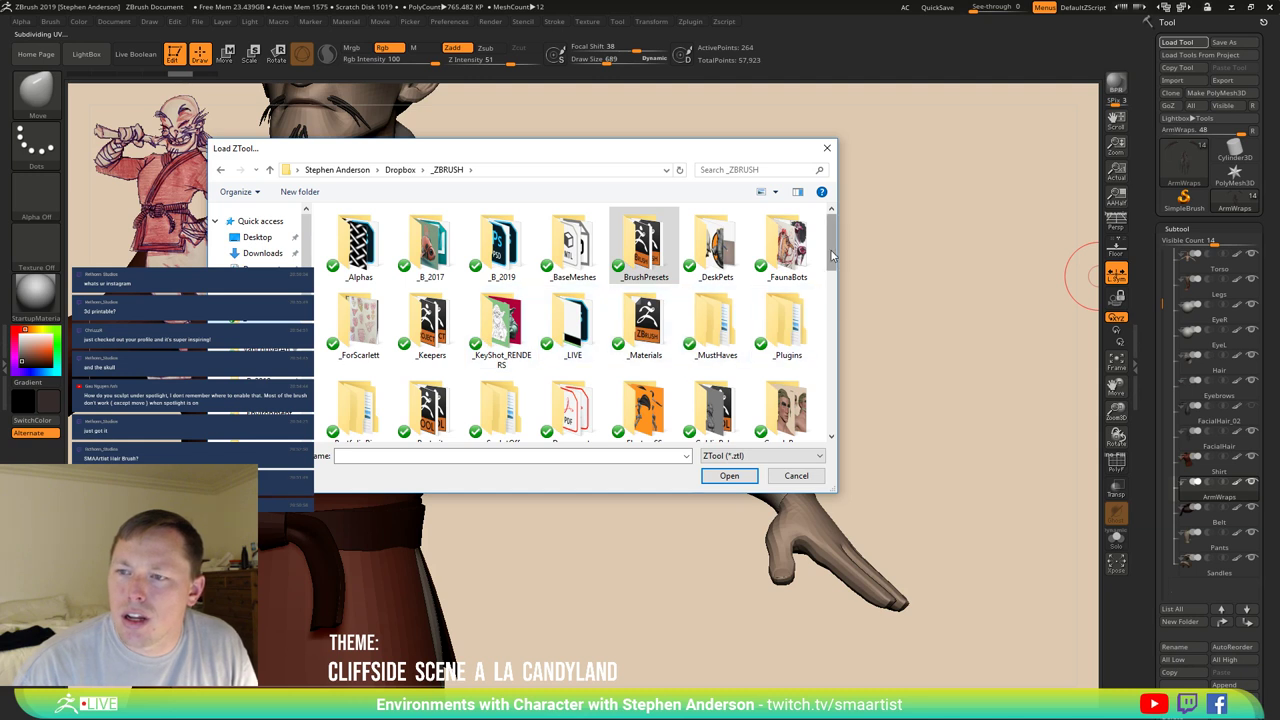
scroll(828, 265, down, 1)
double_click(358, 325)
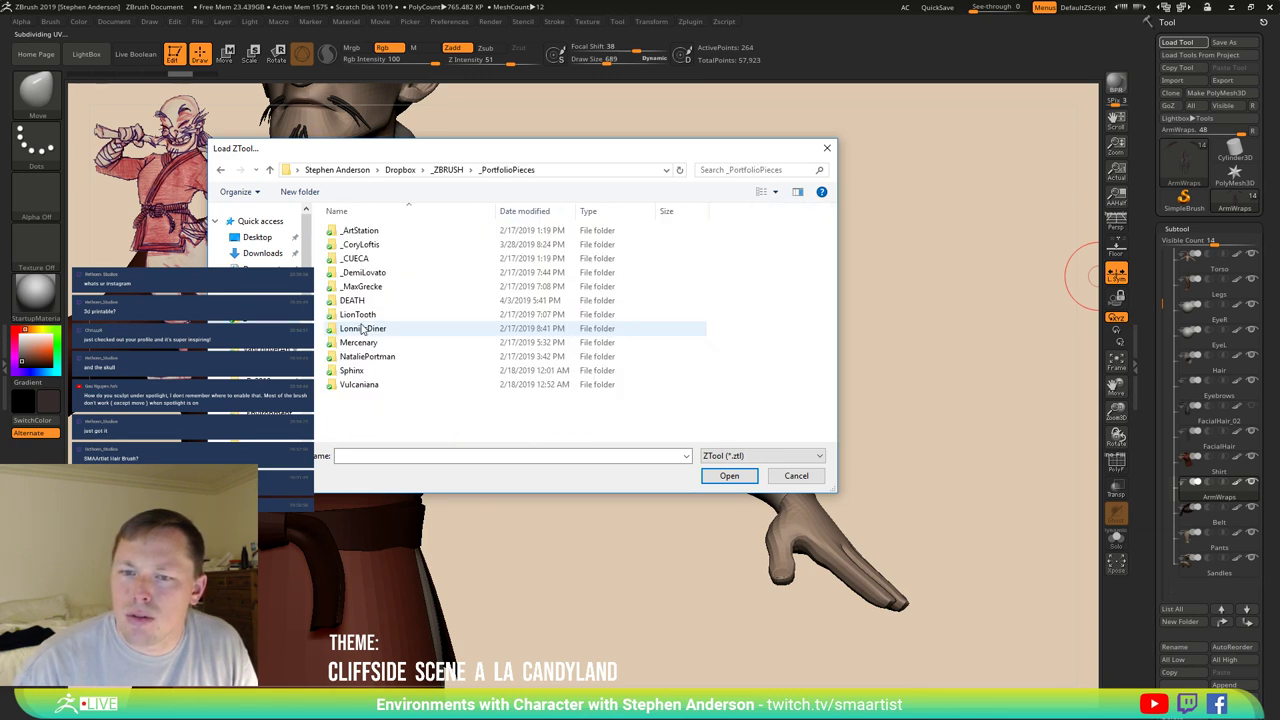
double_click(360, 245)
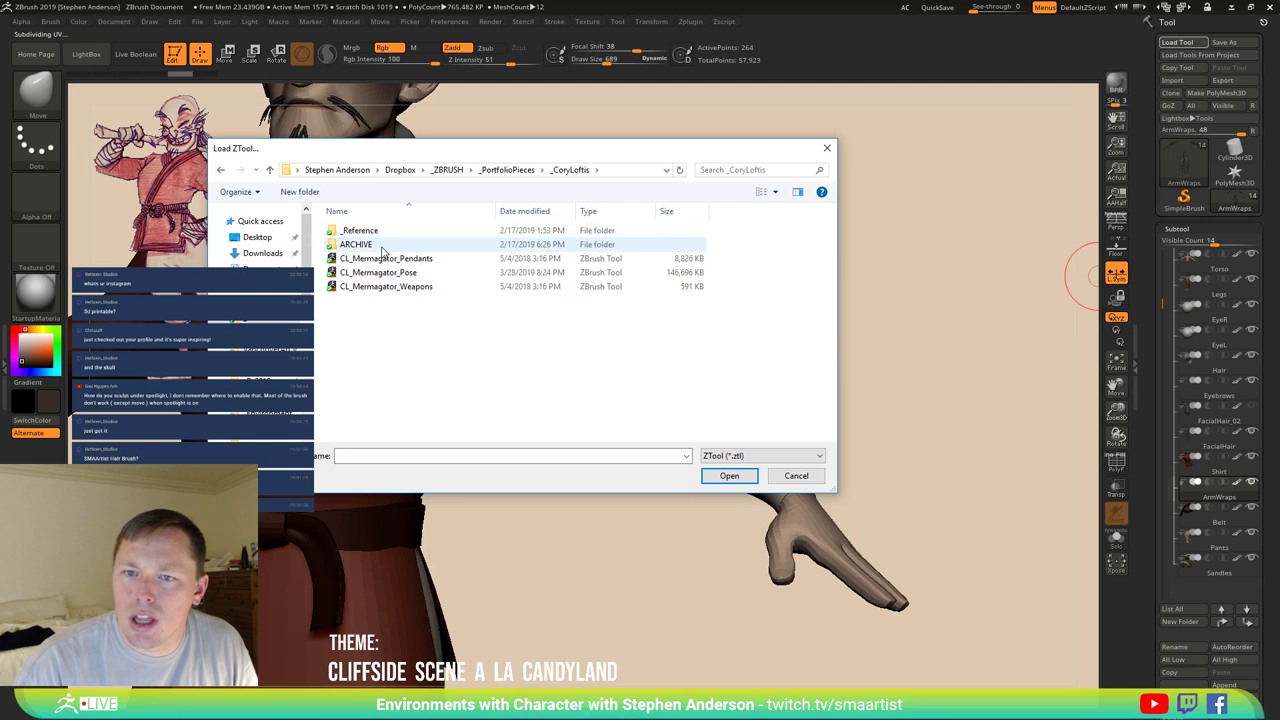
double_click(390, 272)
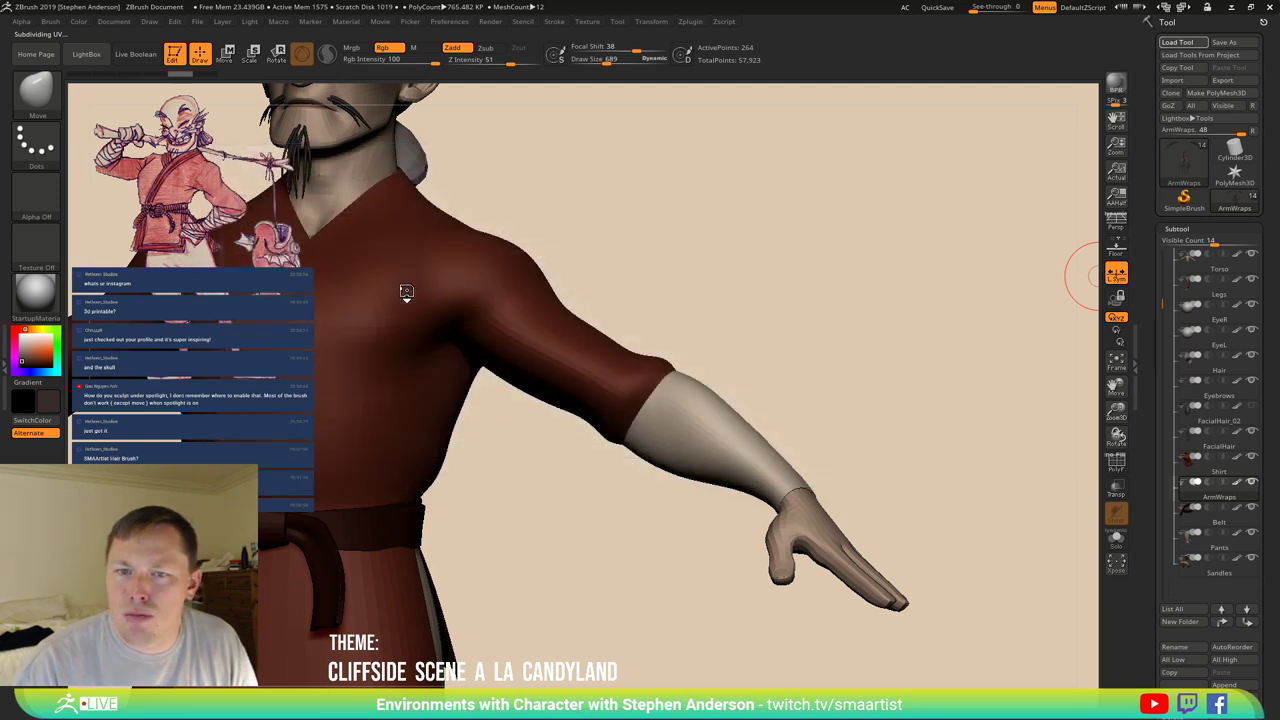
Draw the Mermagator model on the canvas and set Draw Size to 112.
click(664, 356)
mouse_move(662, 357)
mouse_down()
mouse_move(793, 280)
mouse_move(700, 410)
mouse_move(640, 545)
mouse_move(625, 520)
mouse_up()
mouse_move(640, 330)
alt+mouse_down()
mouse_move(657, 314)
mouse_move(575, 325)
mouse_move(660, 320)
mouse_move(569, 205)
alt+mouse_up()
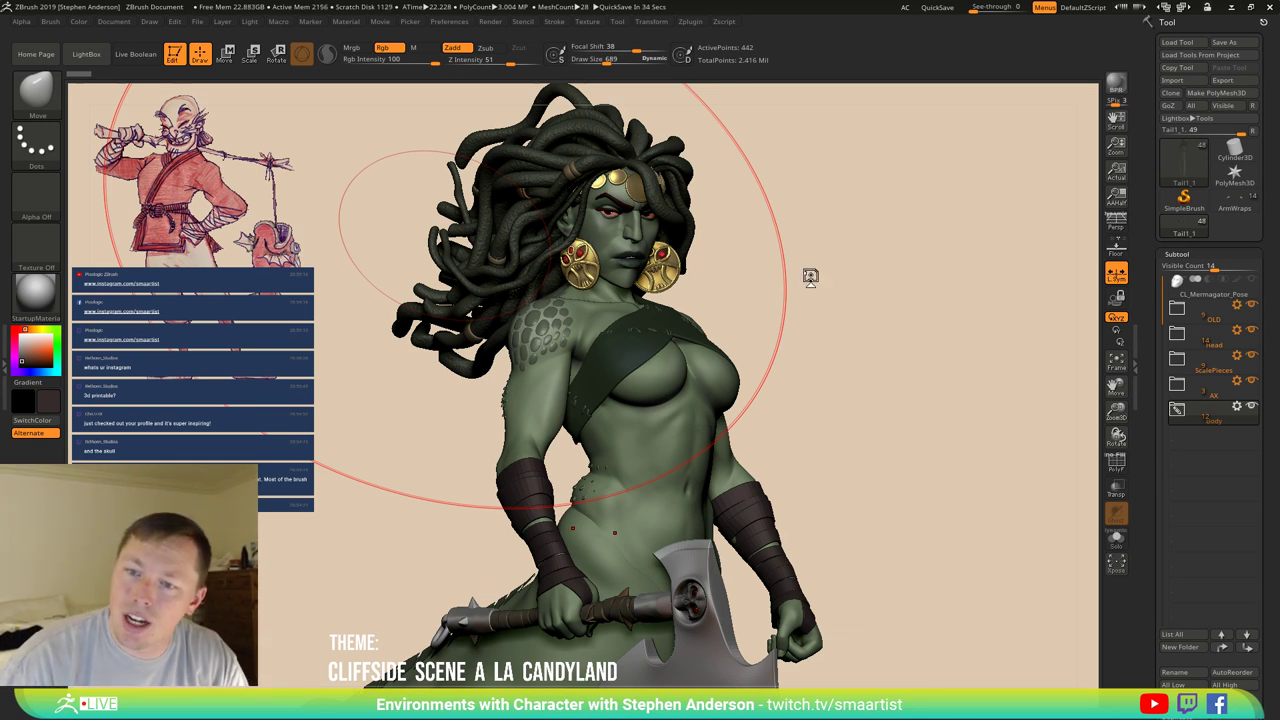
key(s)
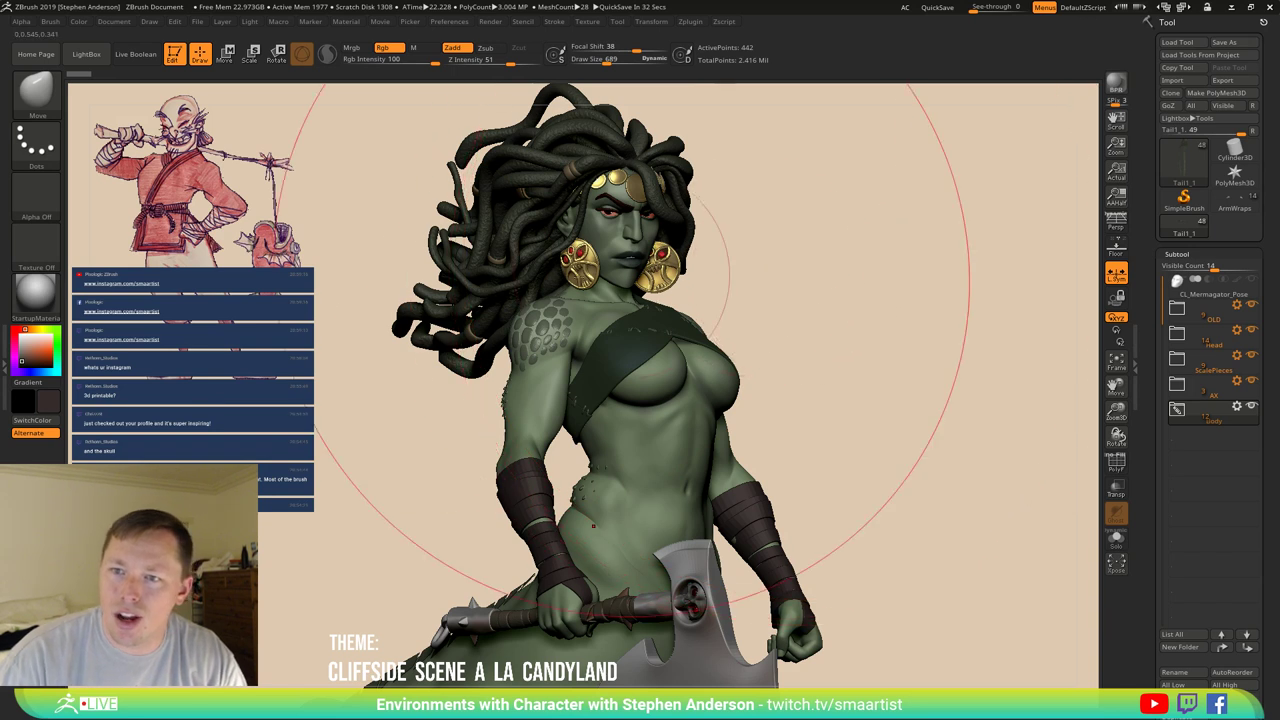
drag(829, 246, 798, 296)
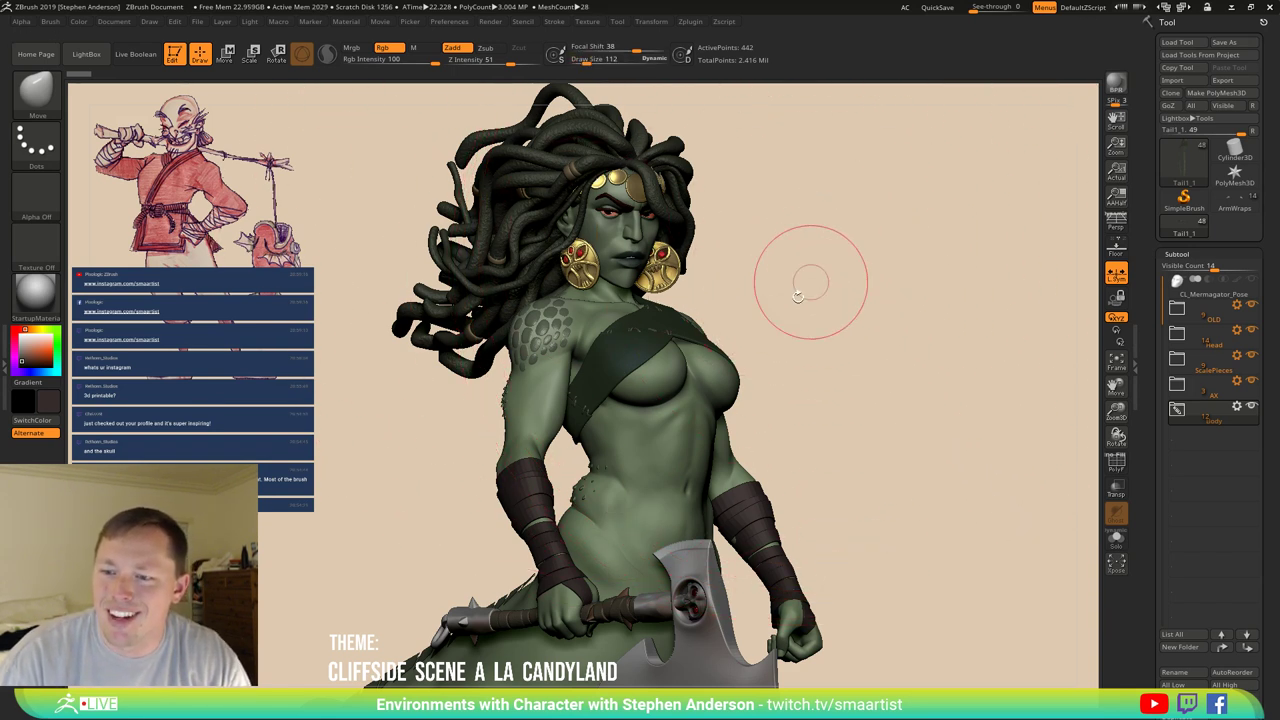
Orbit and zoom around the Mermagator to study its banded forearm wraps.
mouse_move(648, 552)
mouse_down()
mouse_move(703, 414)
mouse_move(737, 423)
mouse_move(680, 363)
mouse_move(700, 430)
mouse_move(693, 460)
mouse_move(752, 318)
mouse_up()
mouse_move(829, 286)
mouse_down()
mouse_move(806, 375)
mouse_move(849, 196)
mouse_move(672, 400)
mouse_move(540, 390)
mouse_up()
ctrl+scroll(606, 421, up, 3)
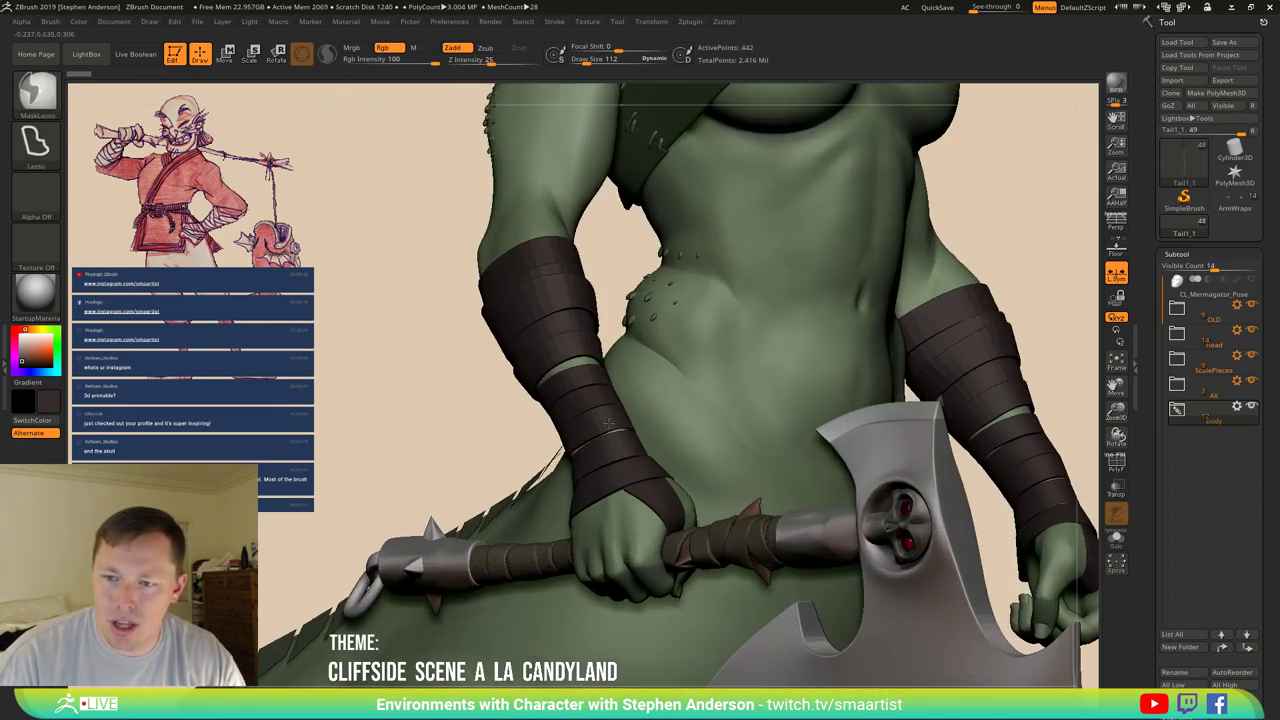
drag(605, 428, 632, 430)
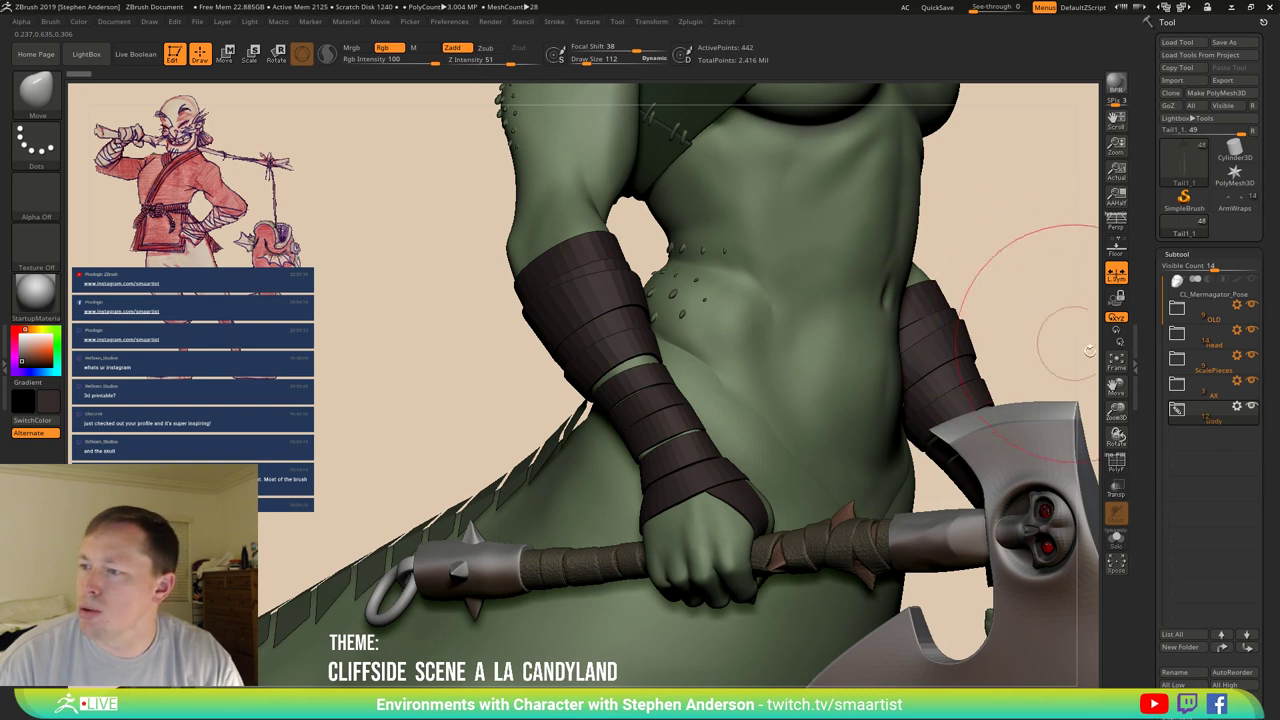
Select Armwraps in the Mermagator's Body folder, then switch back to the old man's ArmWraps tool.
mouse_move(1177, 347)
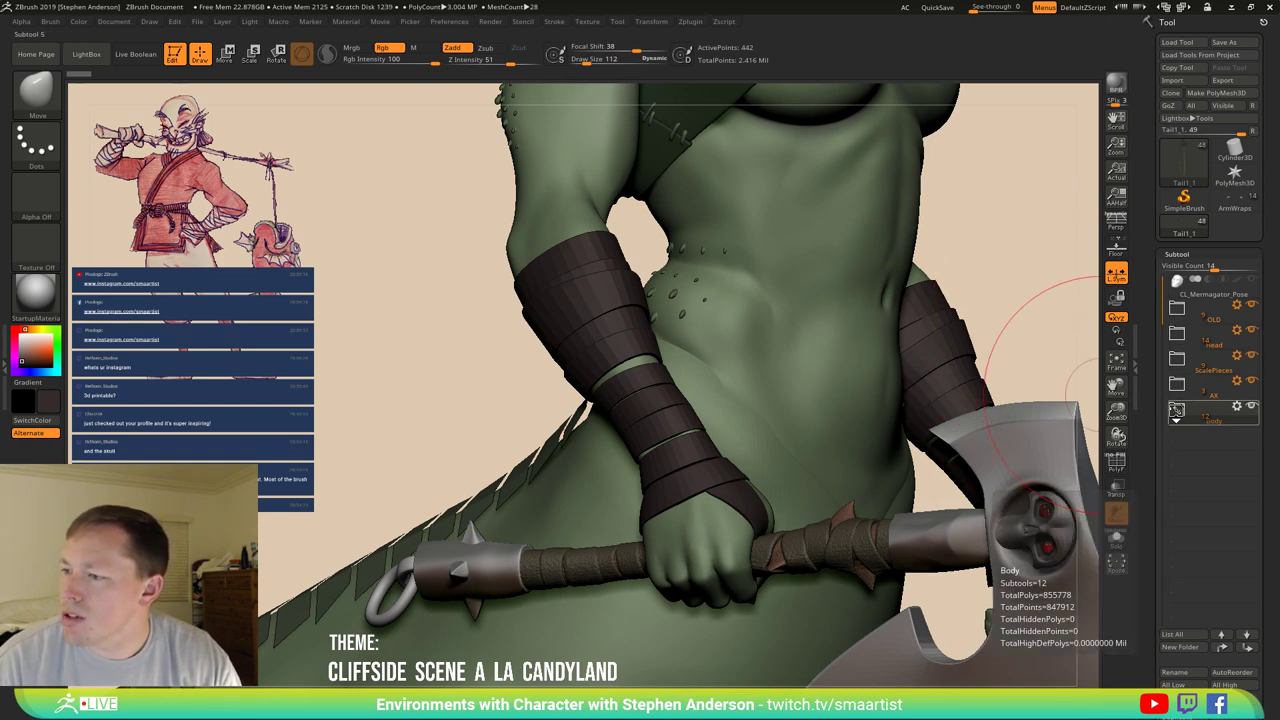
click(1177, 410)
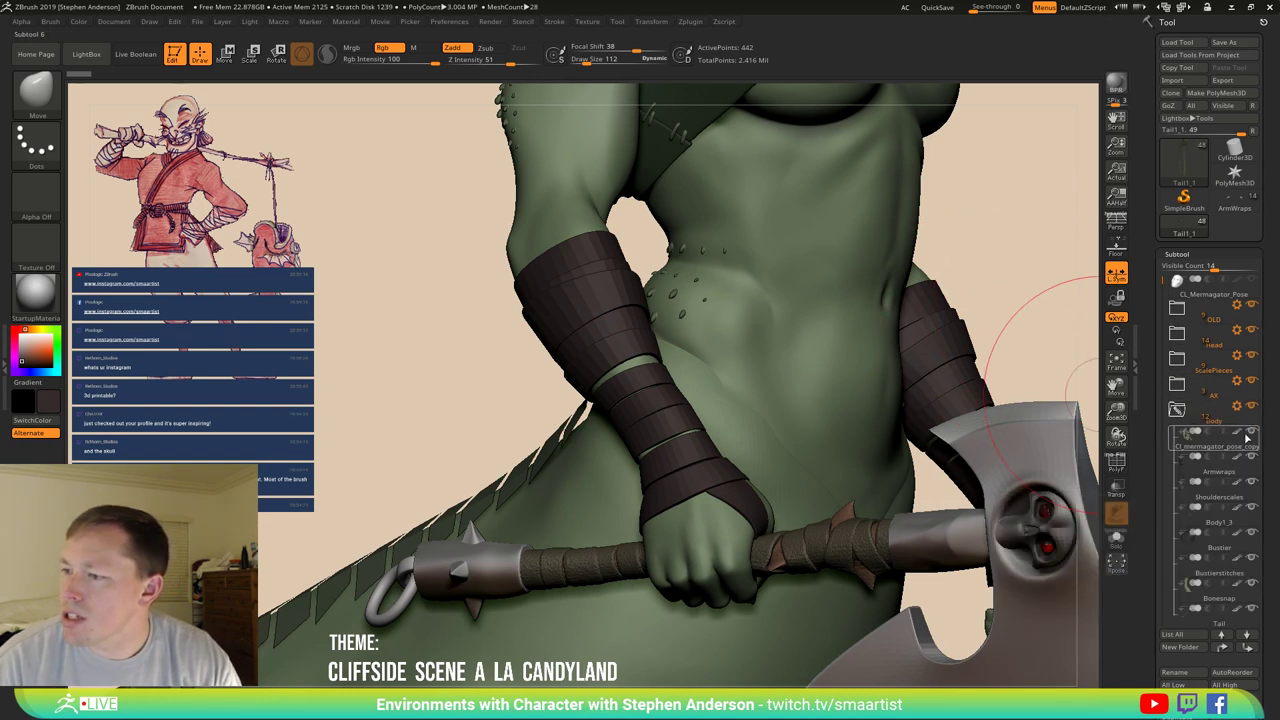
click(1187, 468)
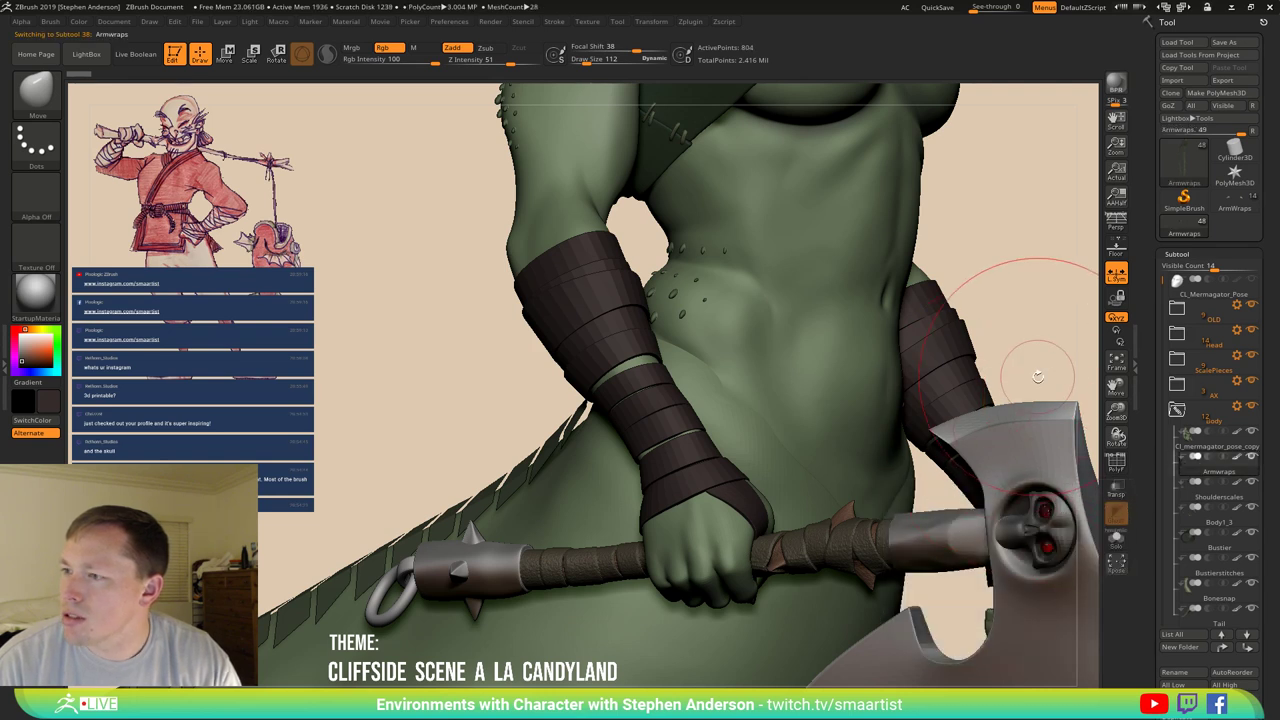
click(1230, 210)
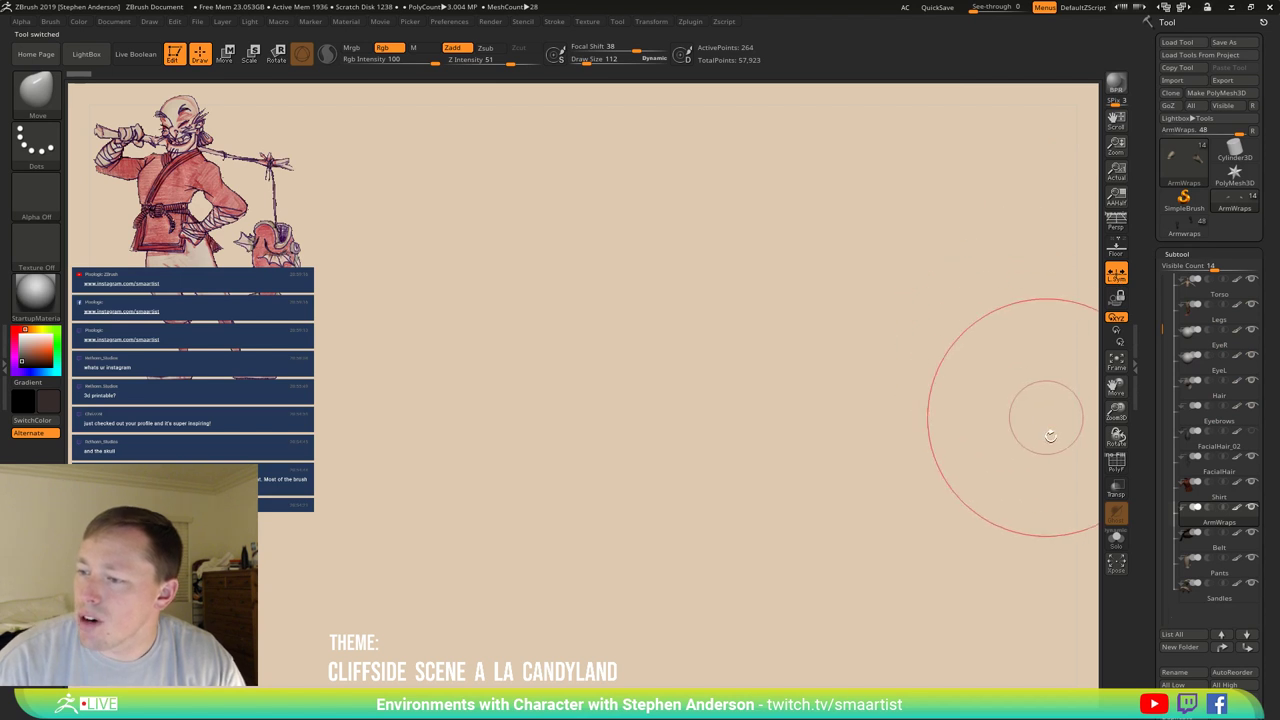
Insert the Mermagator's Armwraps mesh into the old man as a new subtool.
mouse_move(931, 500)
mouse_down()
mouse_move(866, 486)
mouse_move(817, 398)
mouse_move(786, 466)
mouse_move(795, 480)
mouse_up()
scroll(1257, 685, down, 3)
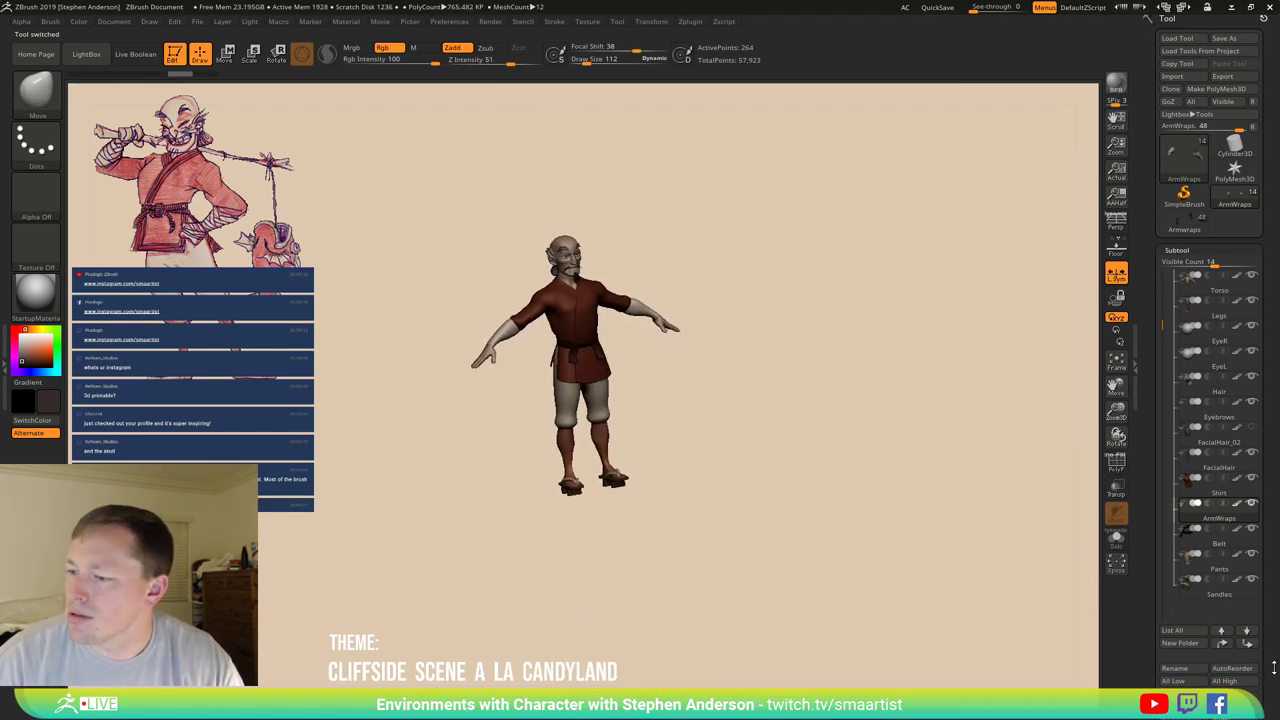
click(1232, 664)
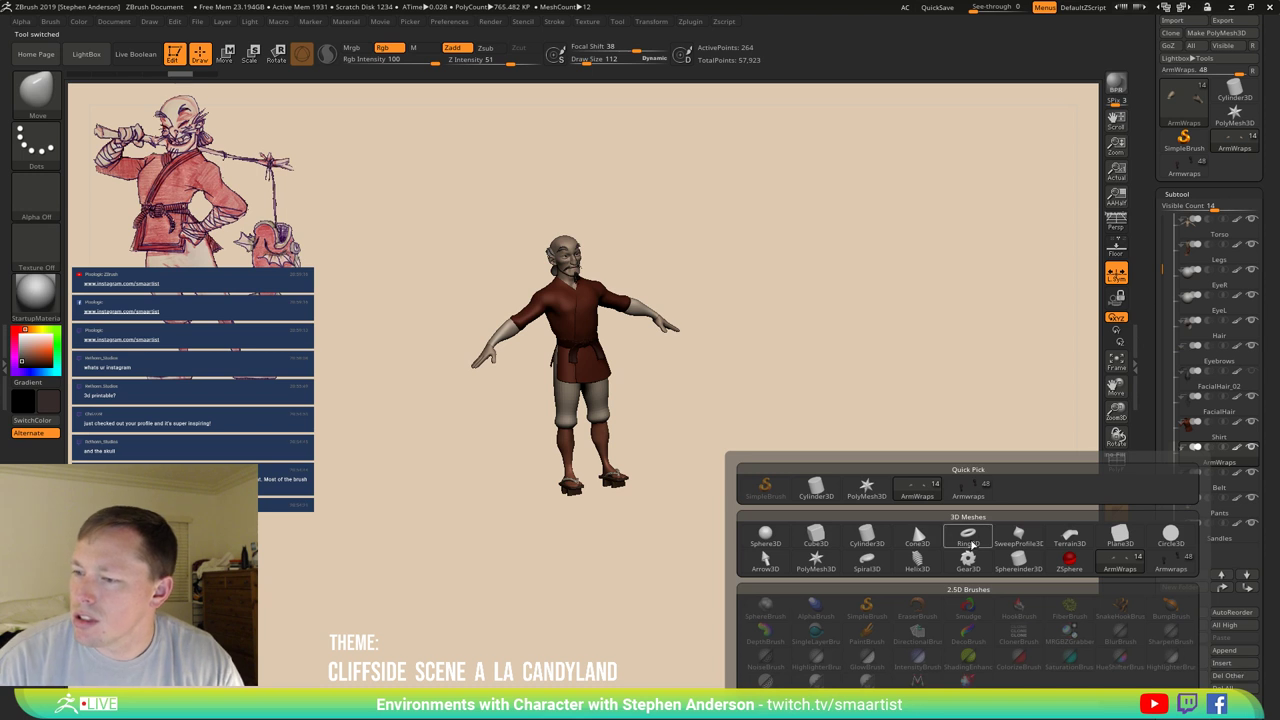
click(963, 490)
Switch to Move (W) and place the gizmo on the new arm wraps.
drag(675, 535, 694, 520)
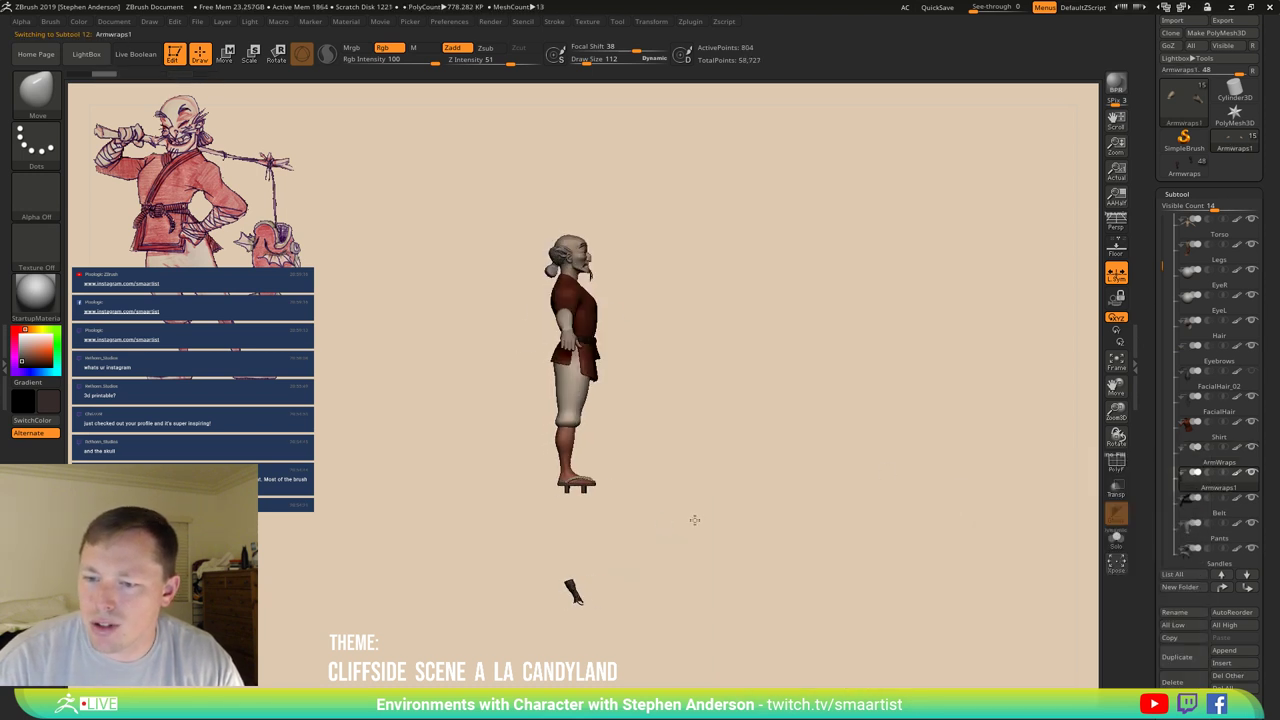
key(w)
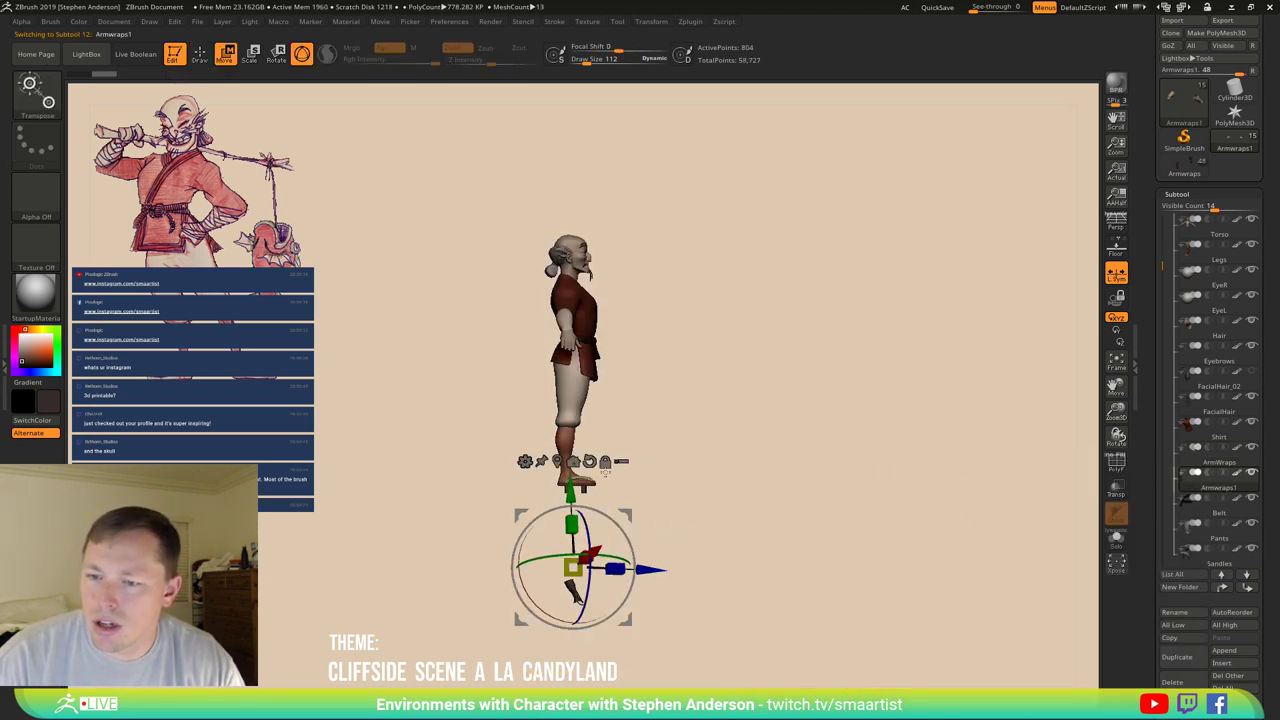
click(589, 461)
click(577, 598)
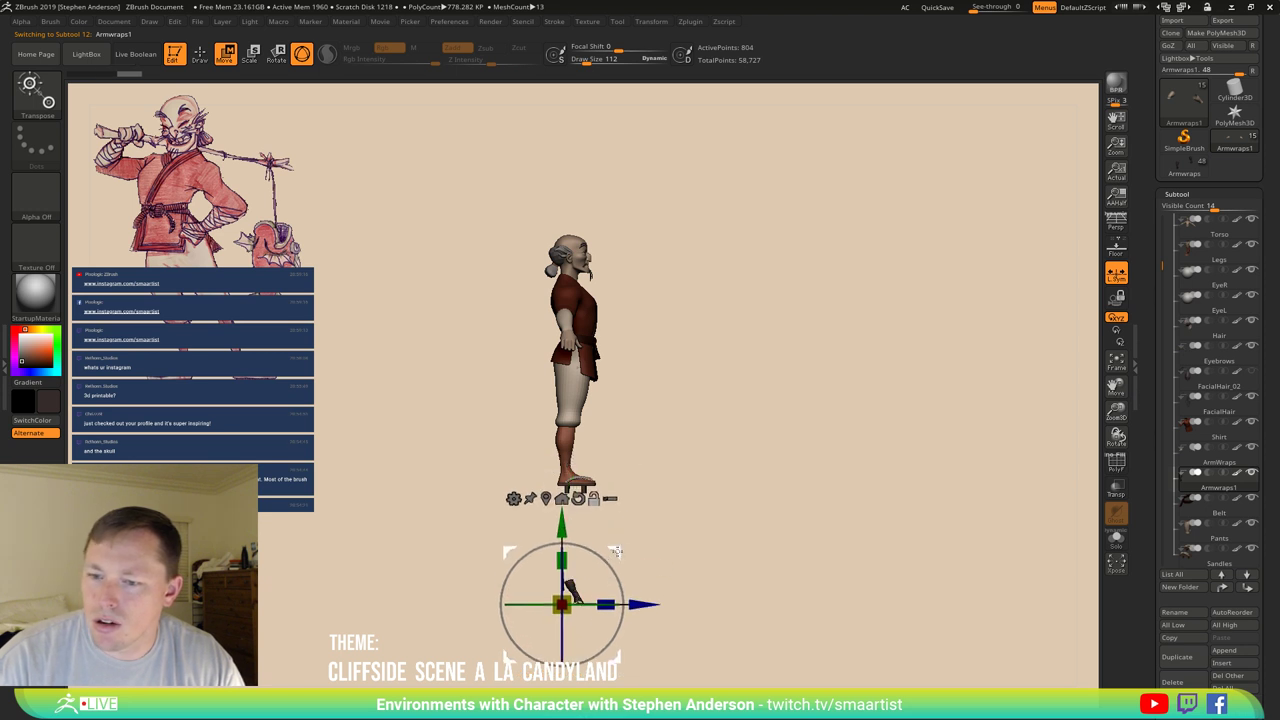
Push the wraps off the arms, rotate them about 47°, slide and scale them to the forearms.
drag(577, 598, 700, 600)
drag(480, 312, 400, 312)
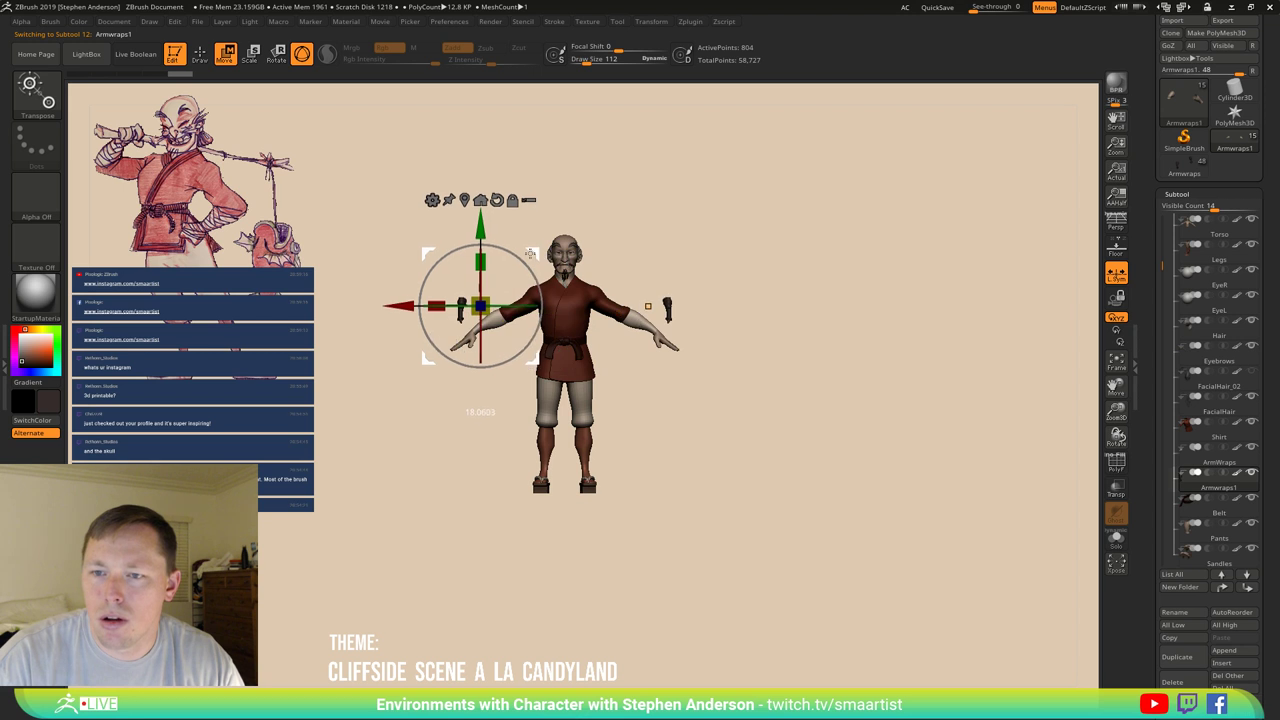
ctrl+right_drag(480, 310, 1011, 309)
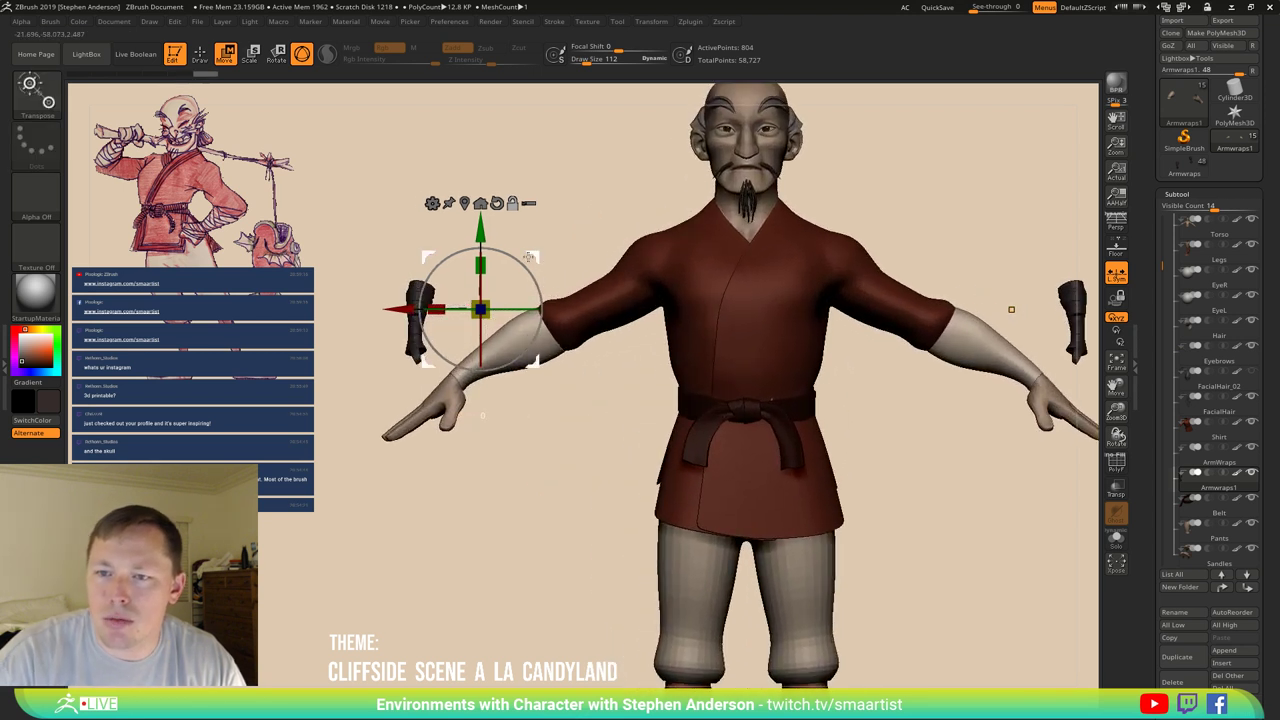
click(418, 300)
drag(459, 251, 479, 292)
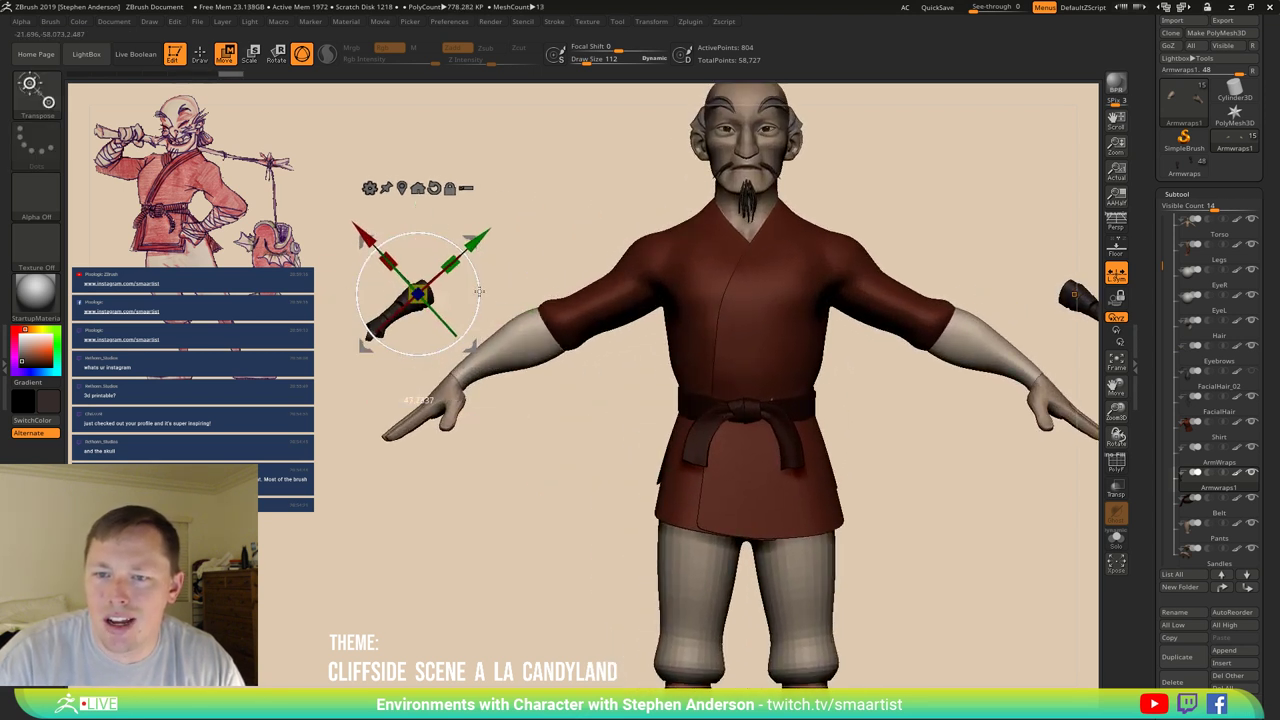
drag(465, 232, 538, 261)
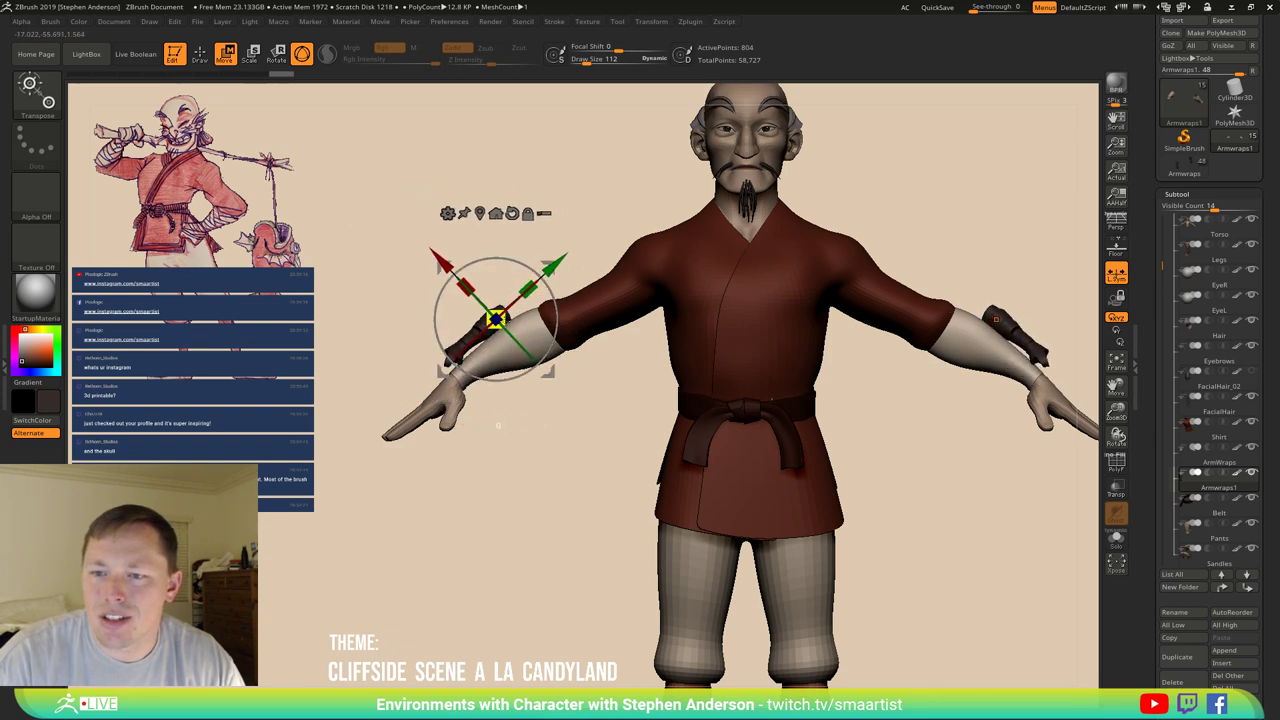
drag(603, 316, 785, 300)
Rescale the wraps around the forearm and rotate them to fan toward the hand.
drag(615, 402, 686, 277)
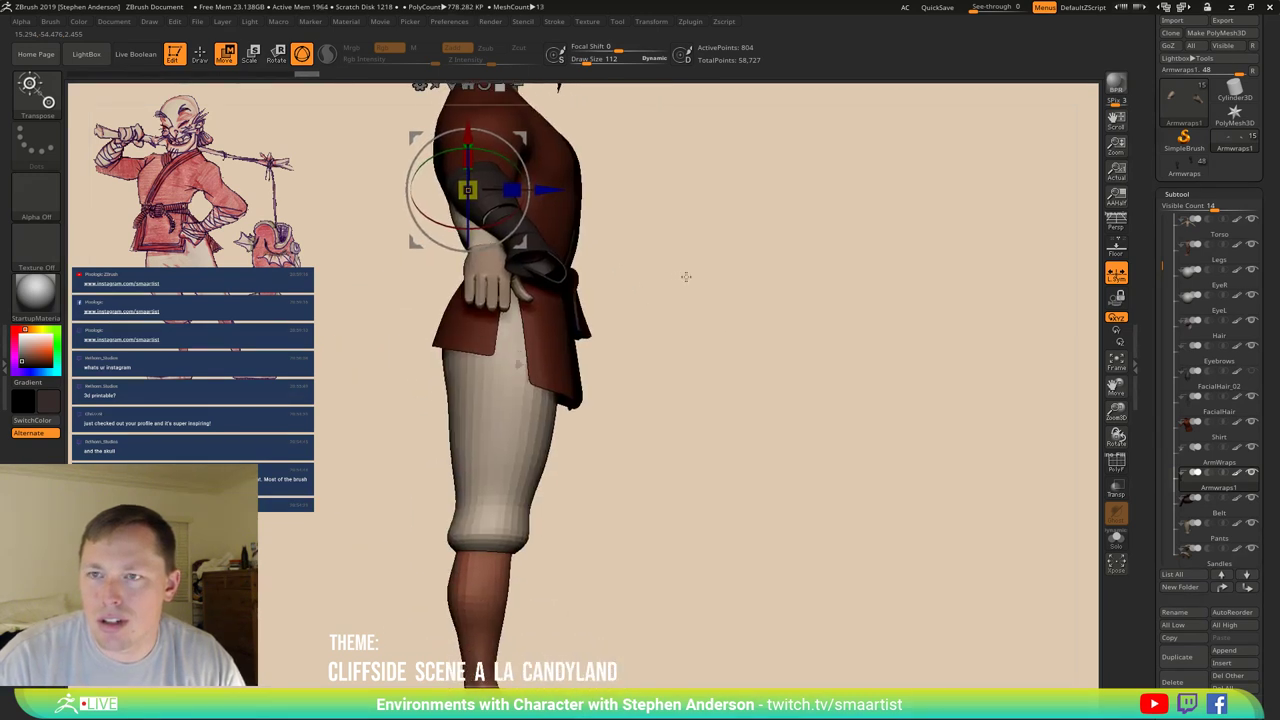
drag(686, 414, 563, 253)
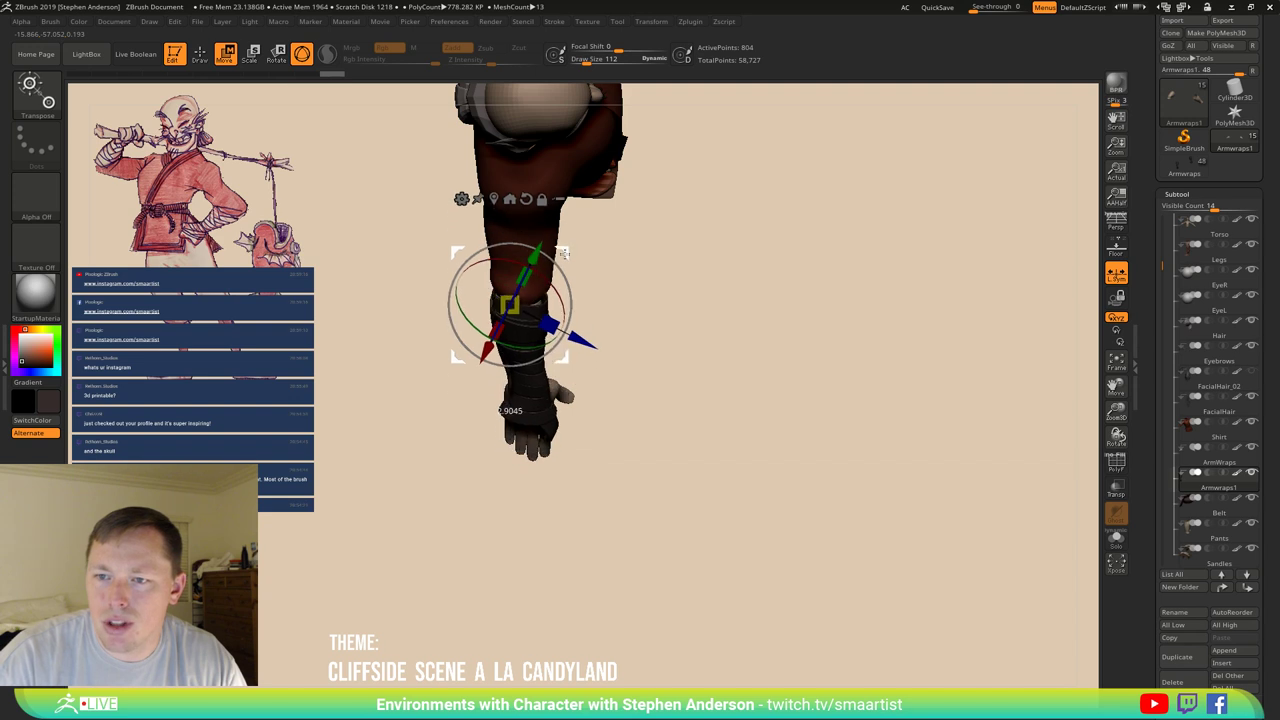
drag(646, 317, 591, 285)
alt+drag(520, 330, 527, 301)
drag(620, 254, 590, 258)
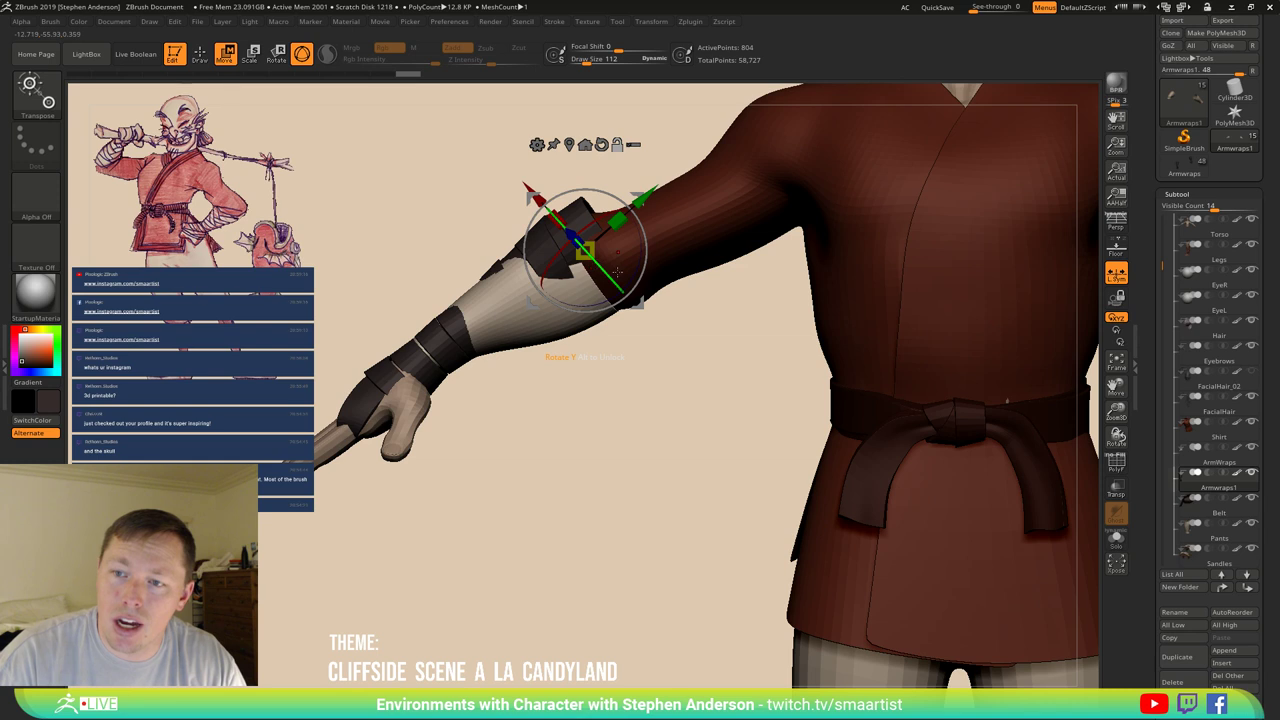
drag(607, 272, 504, 377)
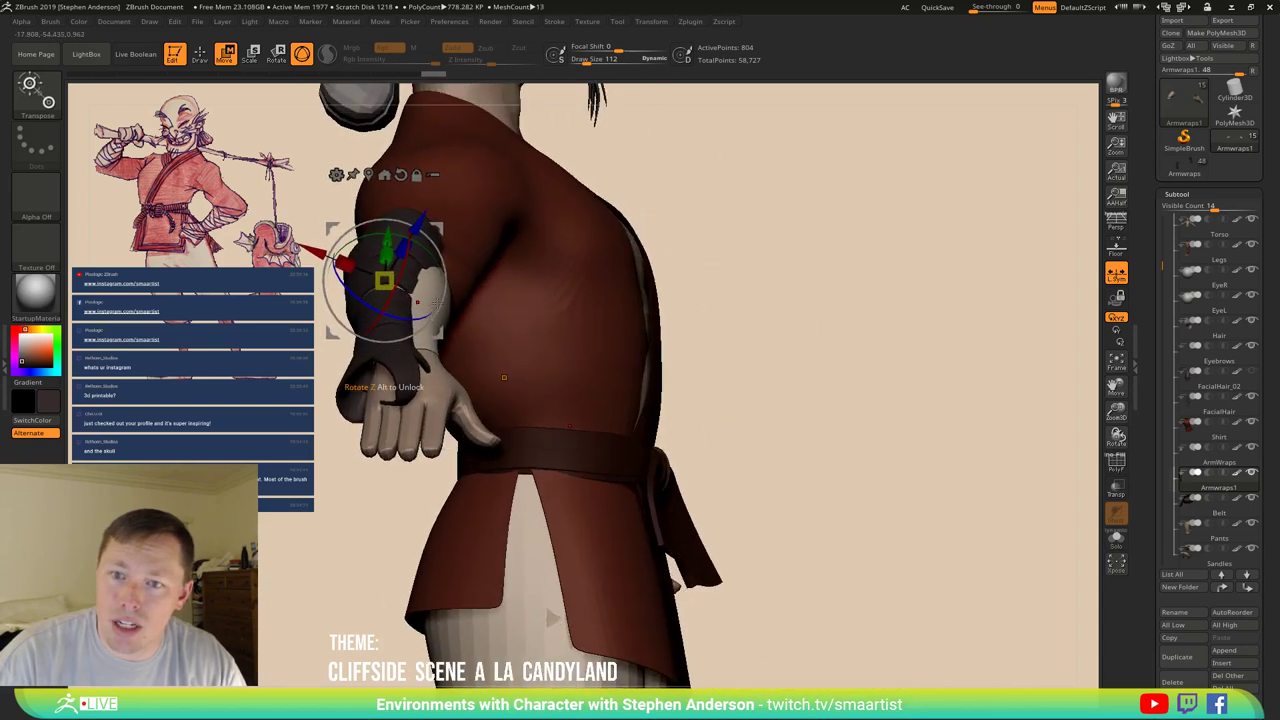
drag(438, 300, 416, 314)
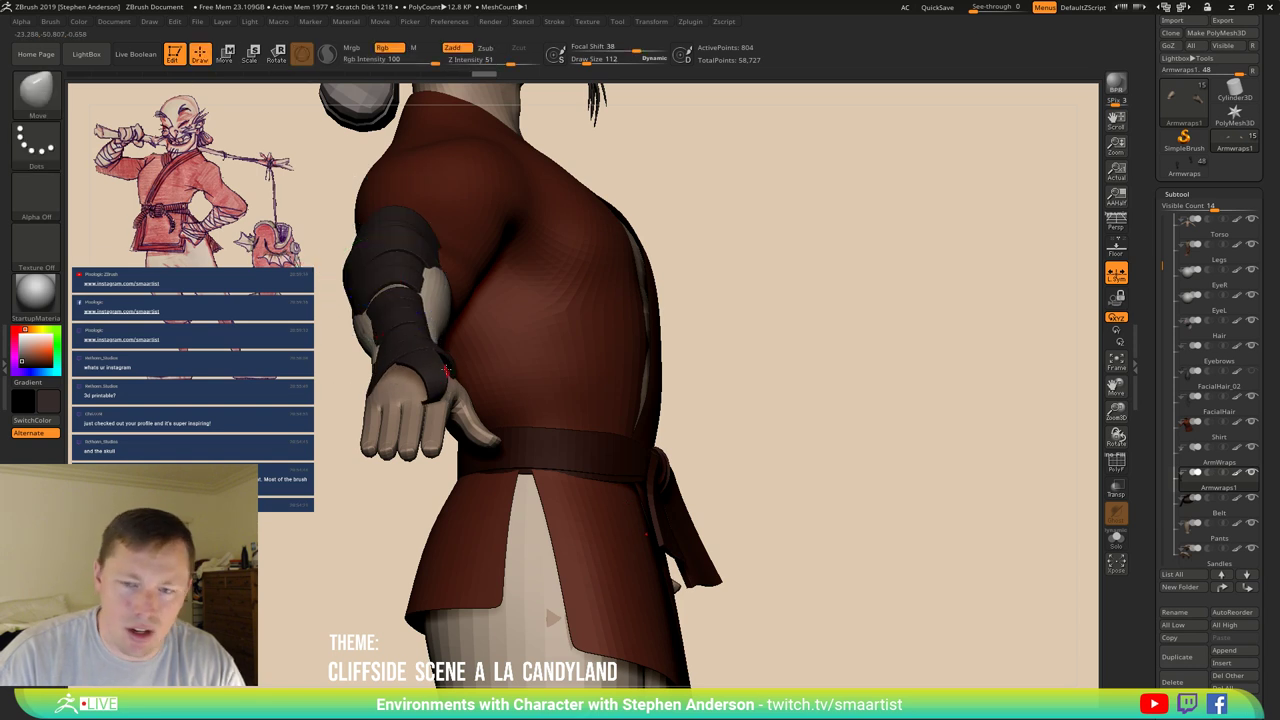
drag(360, 400, 382, 381)
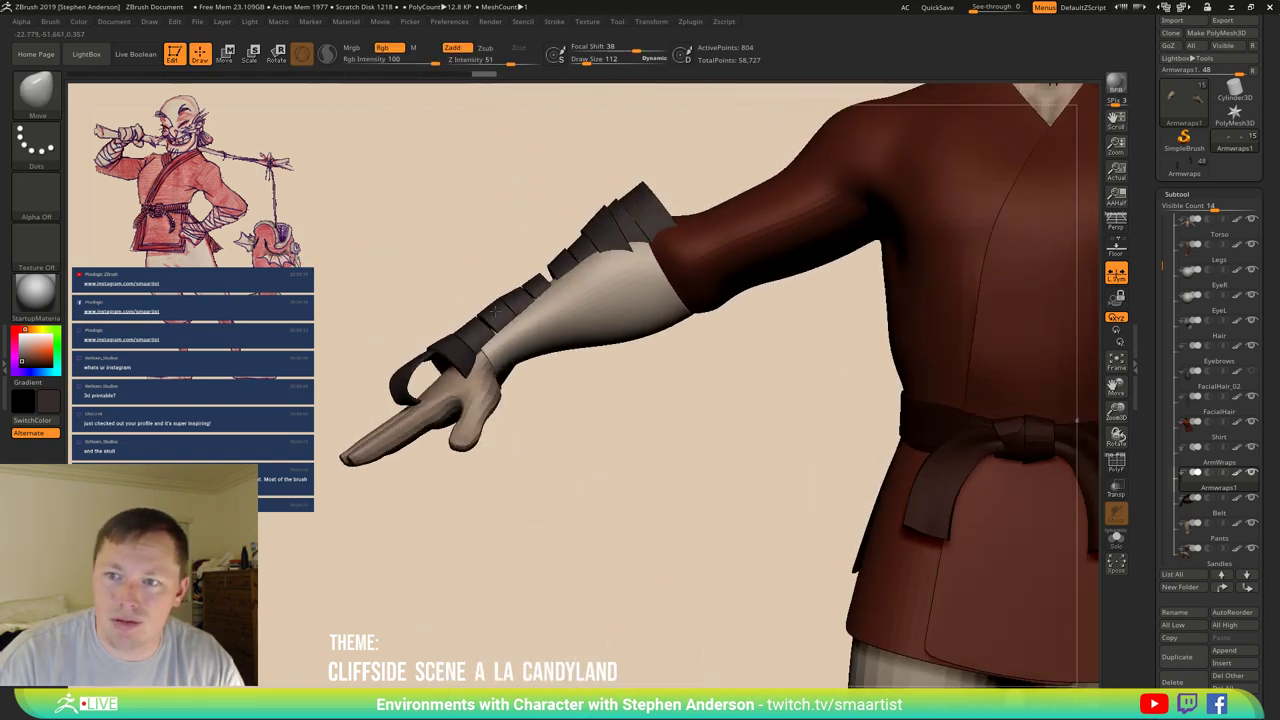
Move the wrap slightly down the arm and twist it from under the forearm toward the wrist.
key(w)
drag(717, 200, 713, 216)
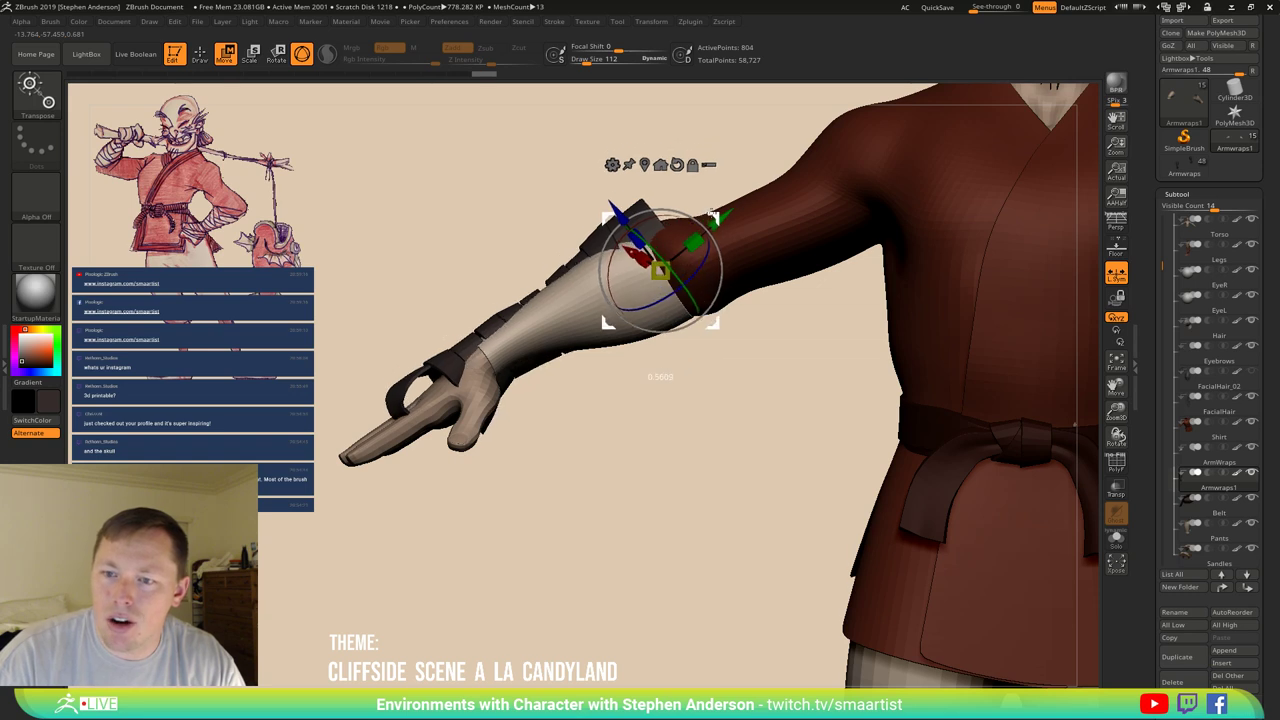
drag(583, 338, 589, 386)
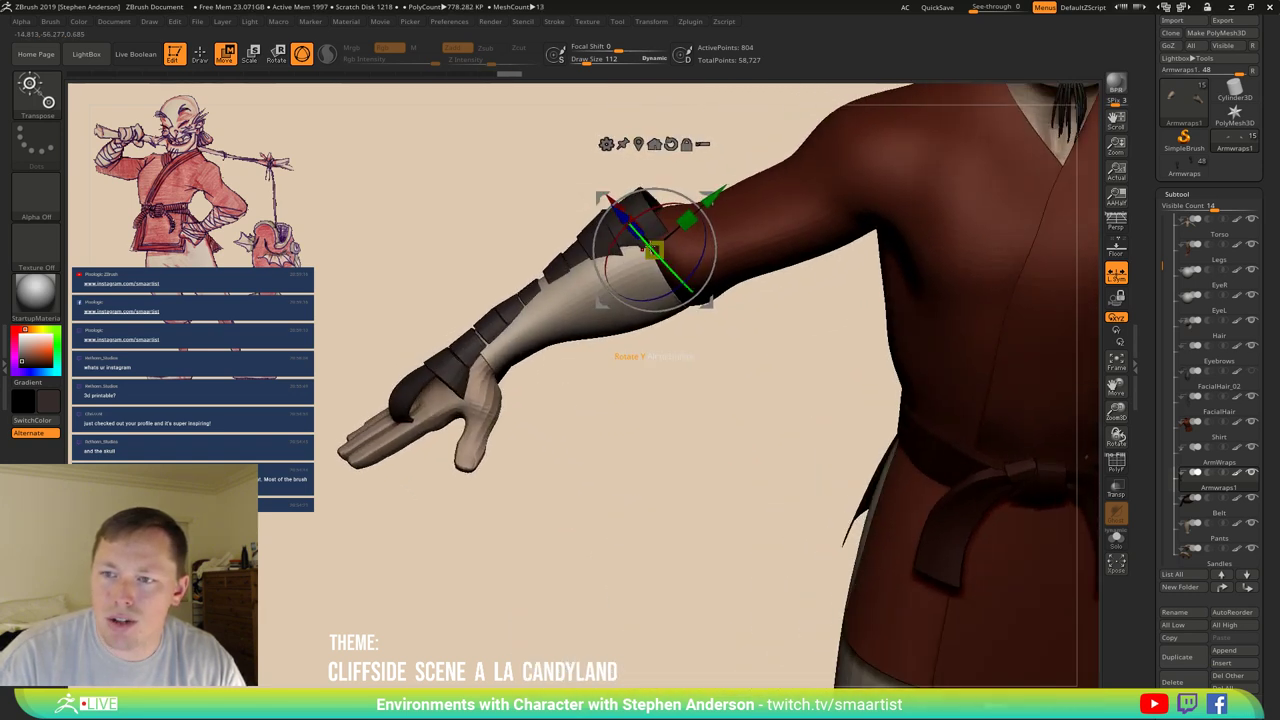
drag(700, 240, 692, 274)
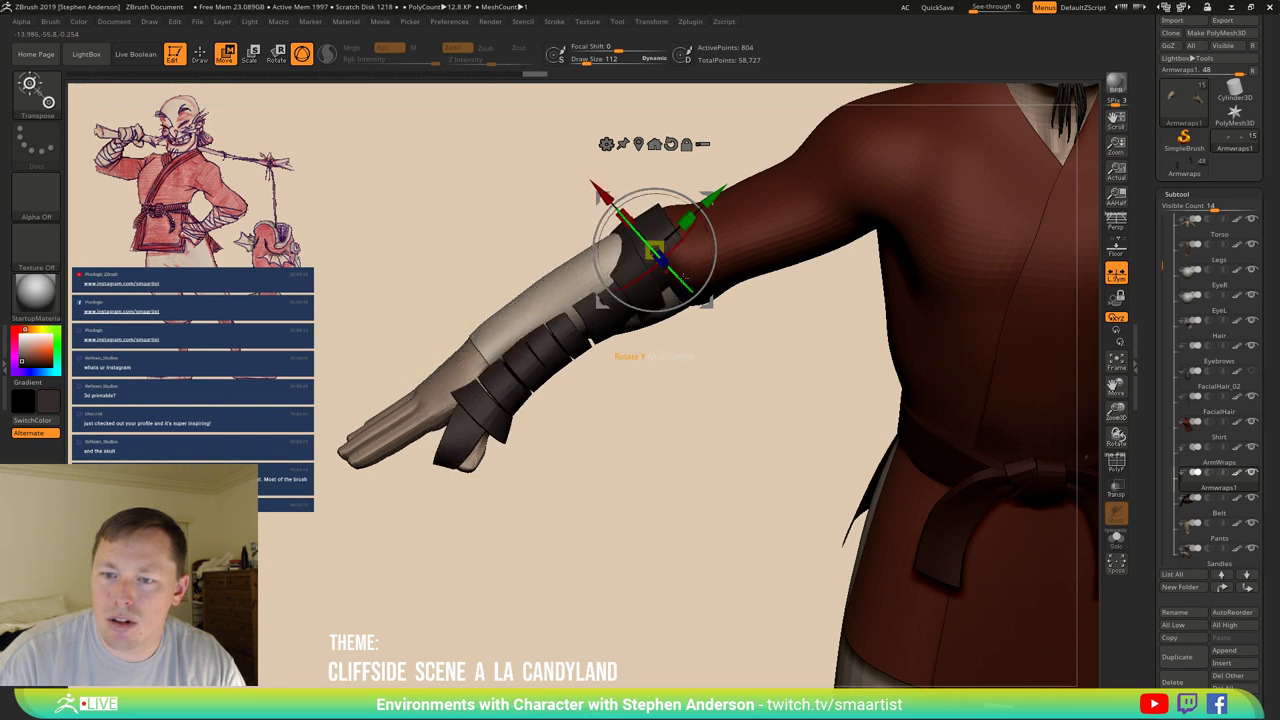
drag(649, 312, 643, 288)
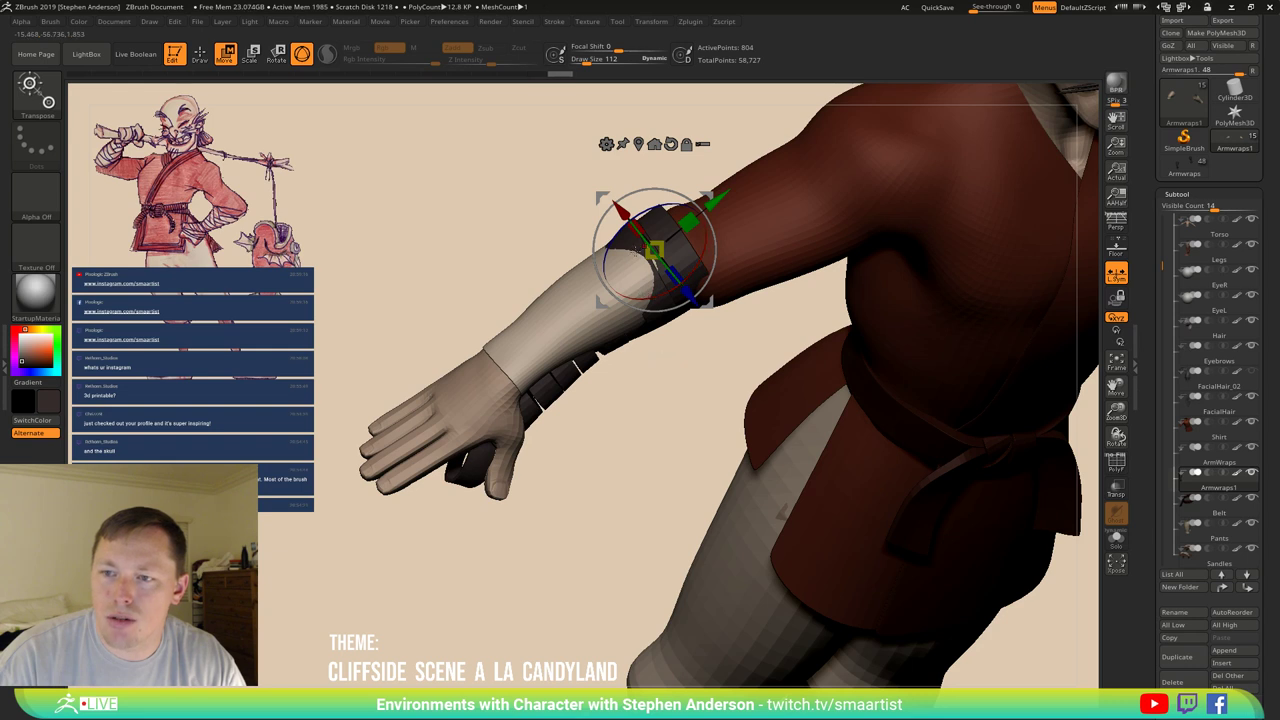
mouse_move(620, 238)
mouse_down()
mouse_move(598, 342)
mouse_move(550, 228)
mouse_up()
Select the Move brush, then lift the wrap off the forearm with the gizmo.
key(b)
key(m)
key(v)
key(w)
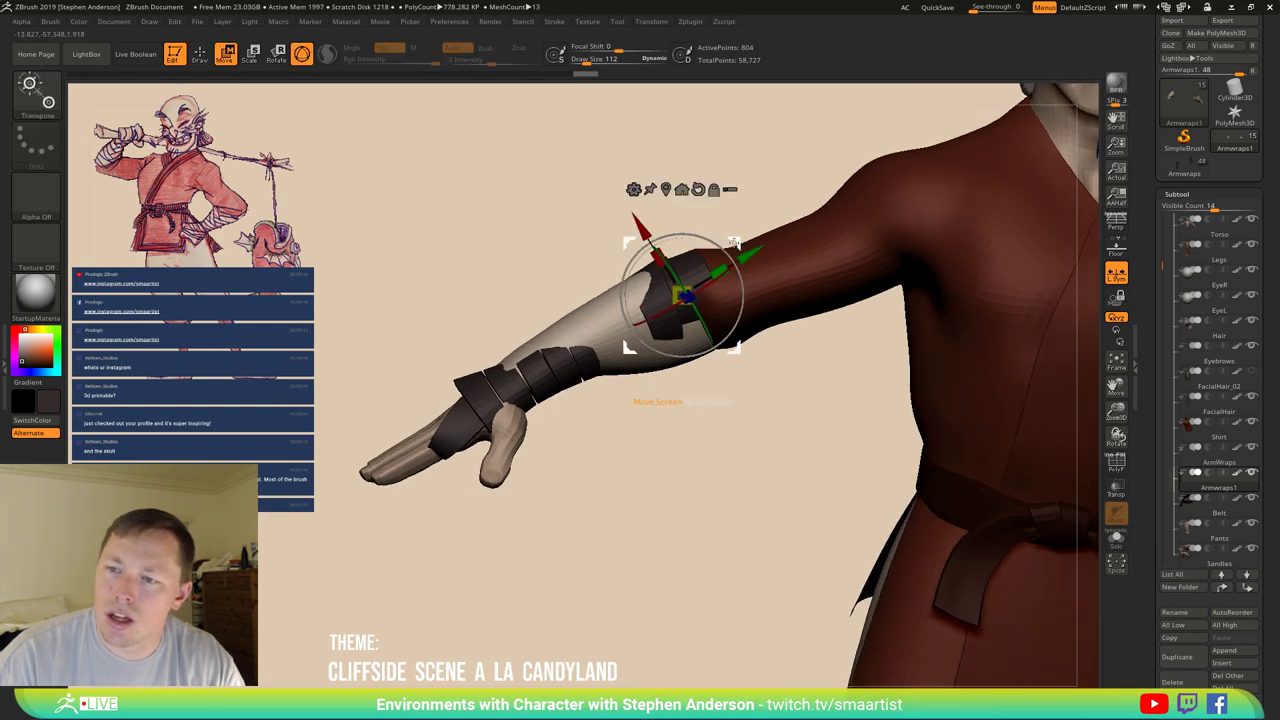
drag(734, 244, 742, 235)
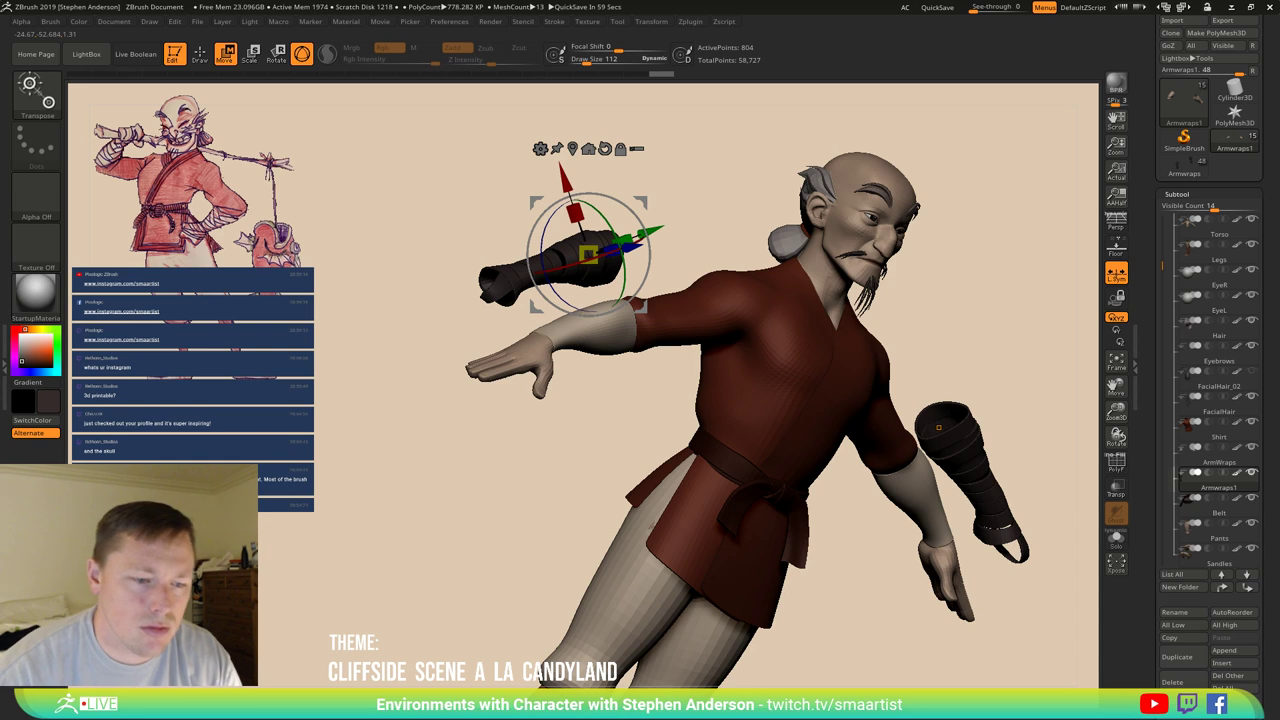
drag(727, 408, 657, 290)
Inspect the floating wrap alone with PolyF and Solo, then restore the full character.
key(q)
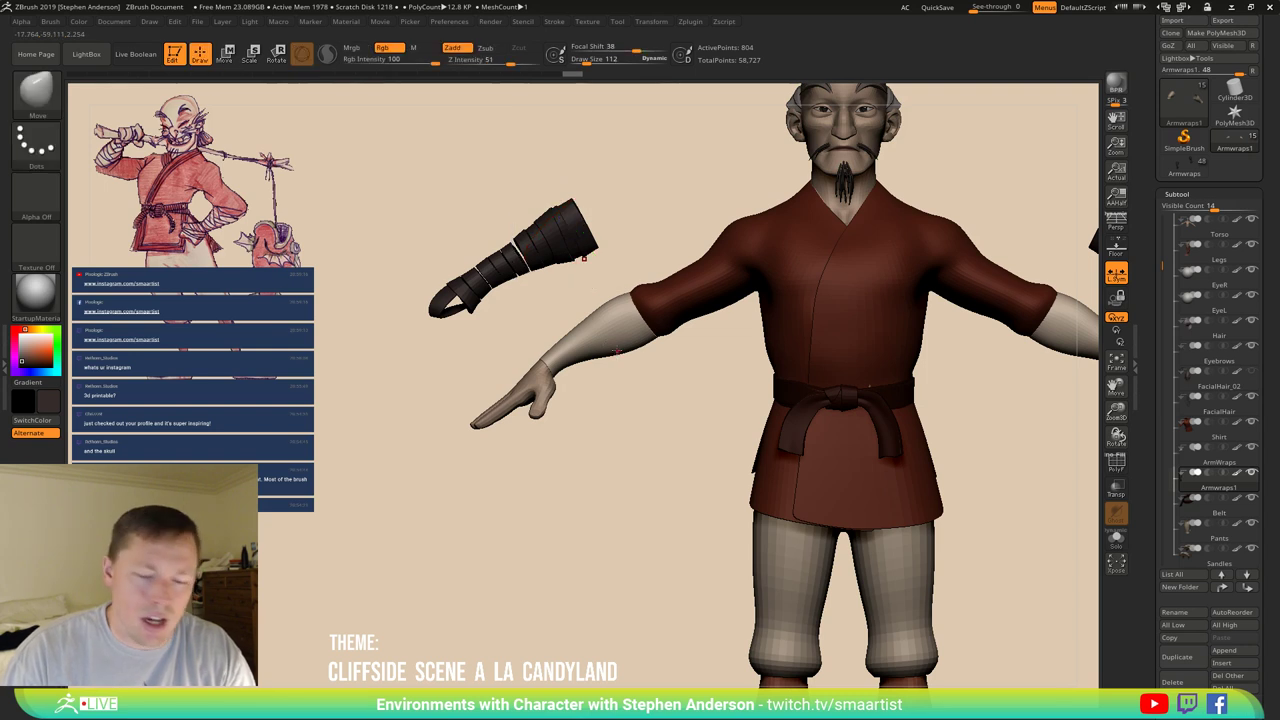
key(shift+f)
ctrl+right_drag(549, 265, 1098, 540)
click(1116, 540)
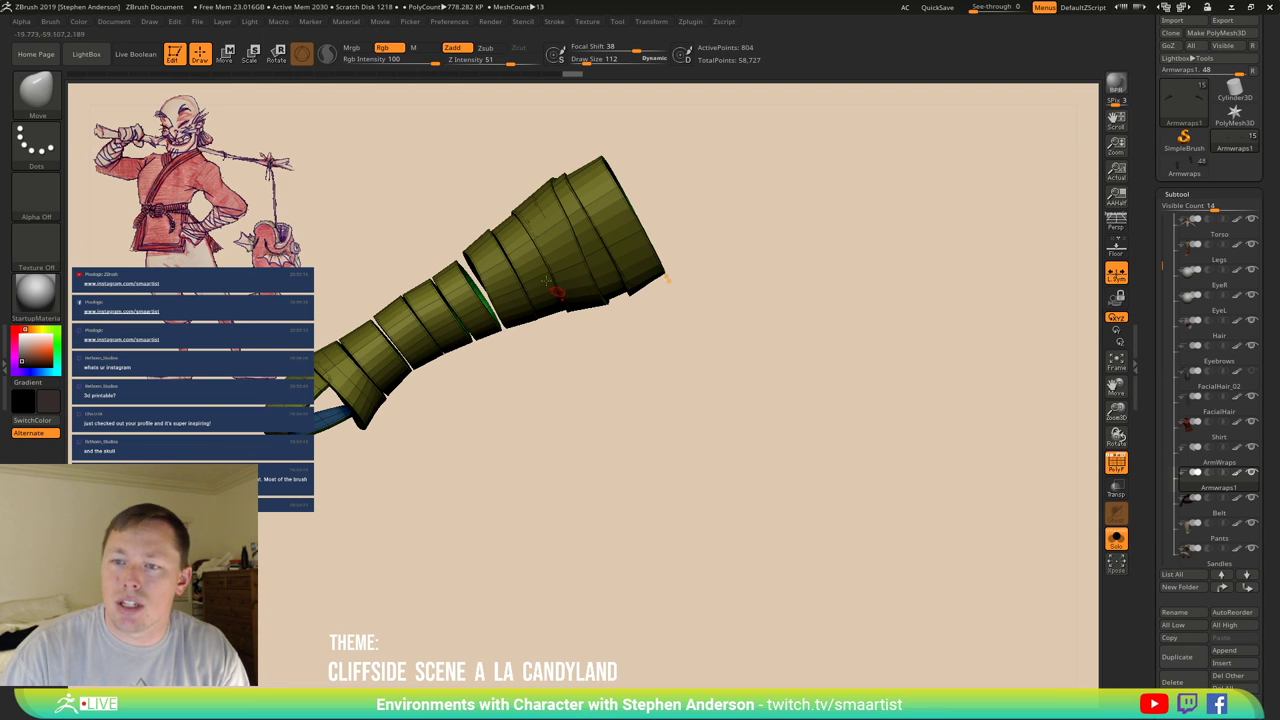
right_drag(920, 457, 540, 227)
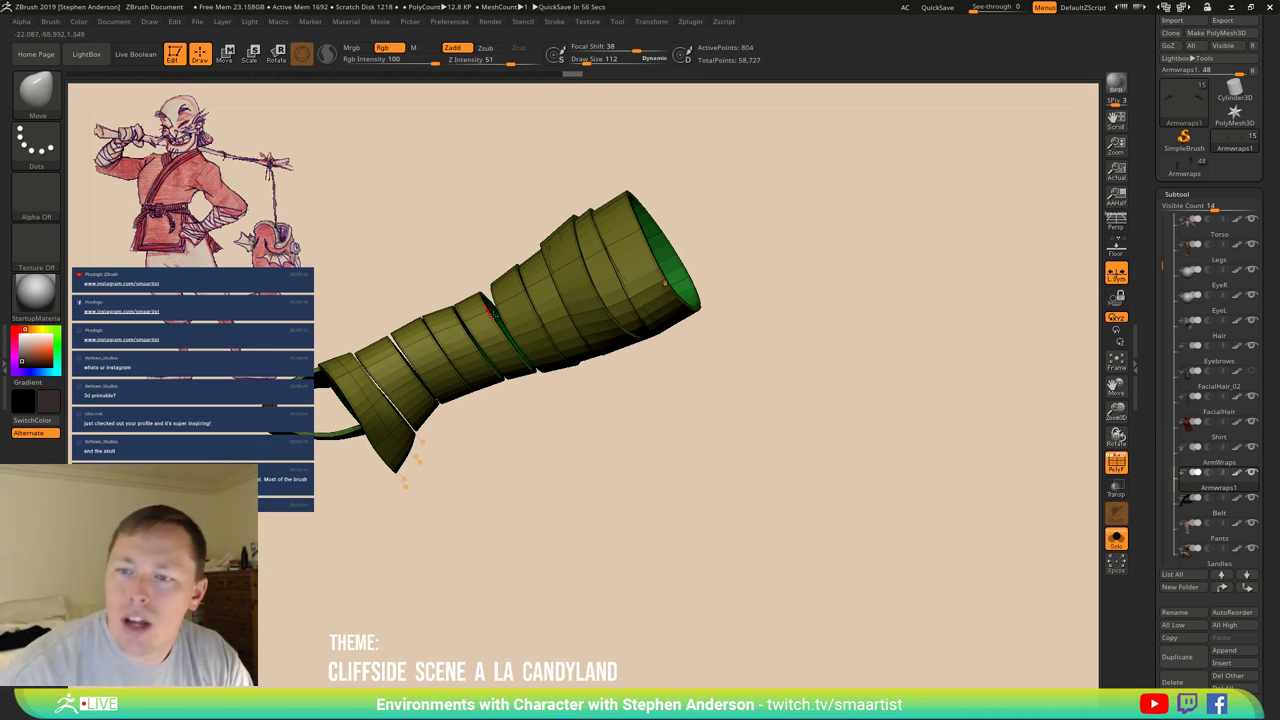
mouse_move(607, 344)
right_down()
mouse_move(680, 371)
mouse_move(697, 360)
mouse_move(603, 360)
mouse_move(592, 378)
right_up()
key(shift+f)
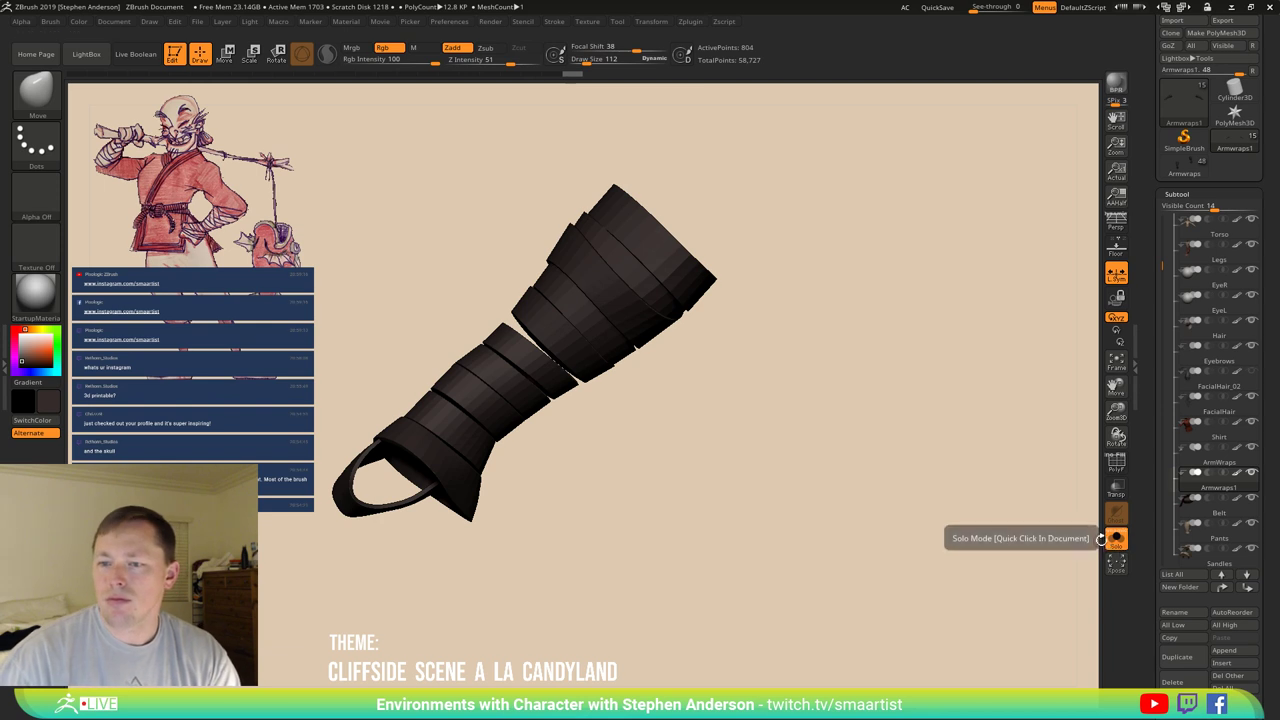
click(1113, 545)
Select the plain ArmWraps sleeve and show its polygon wireframe on the forearm.
alt+right_drag(1016, 543, 960, 430)
right_drag(502, 409, 560, 423)
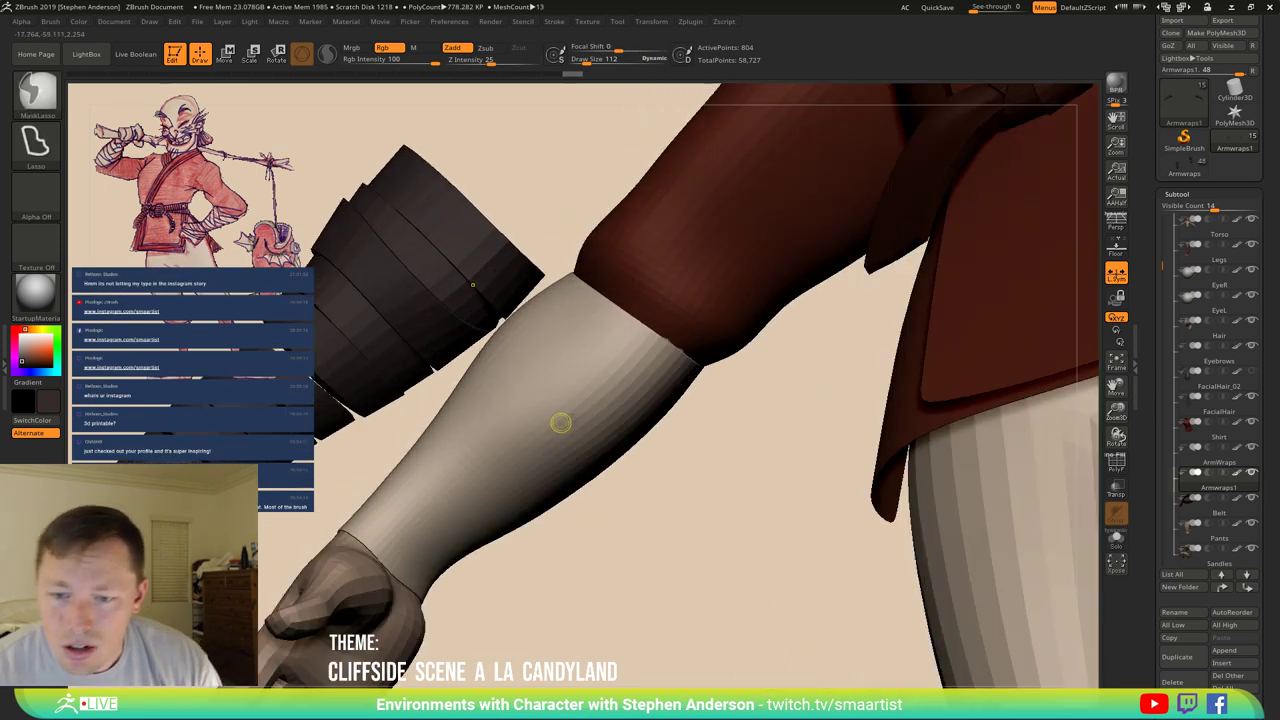
click(1205, 463)
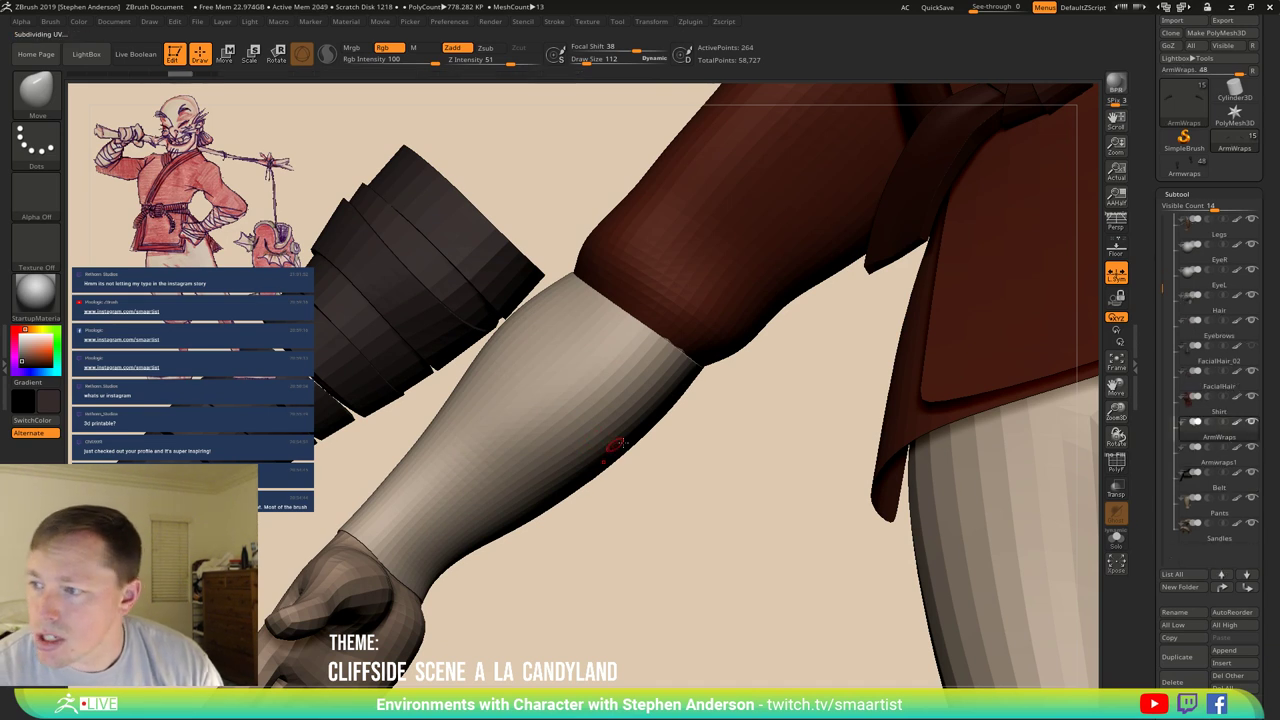
mouse_move(1191, 464)
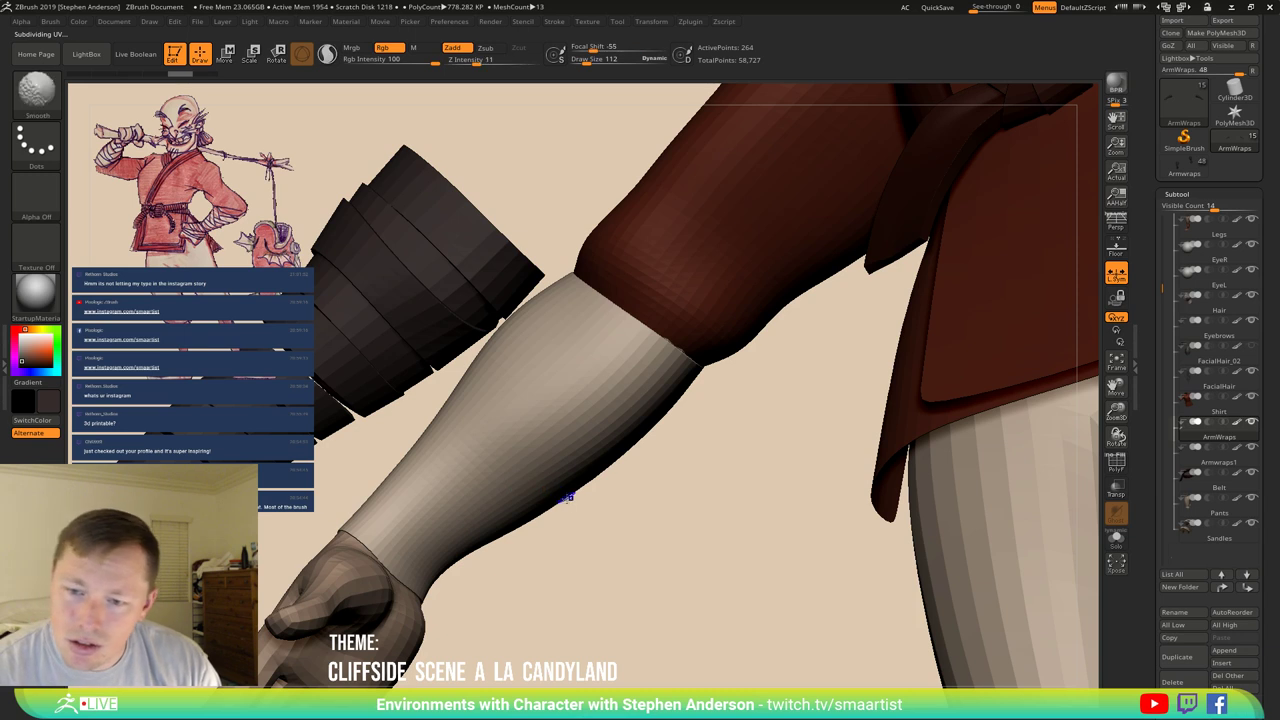
key(shift+f)
key(shift+f)
key(shift+f)
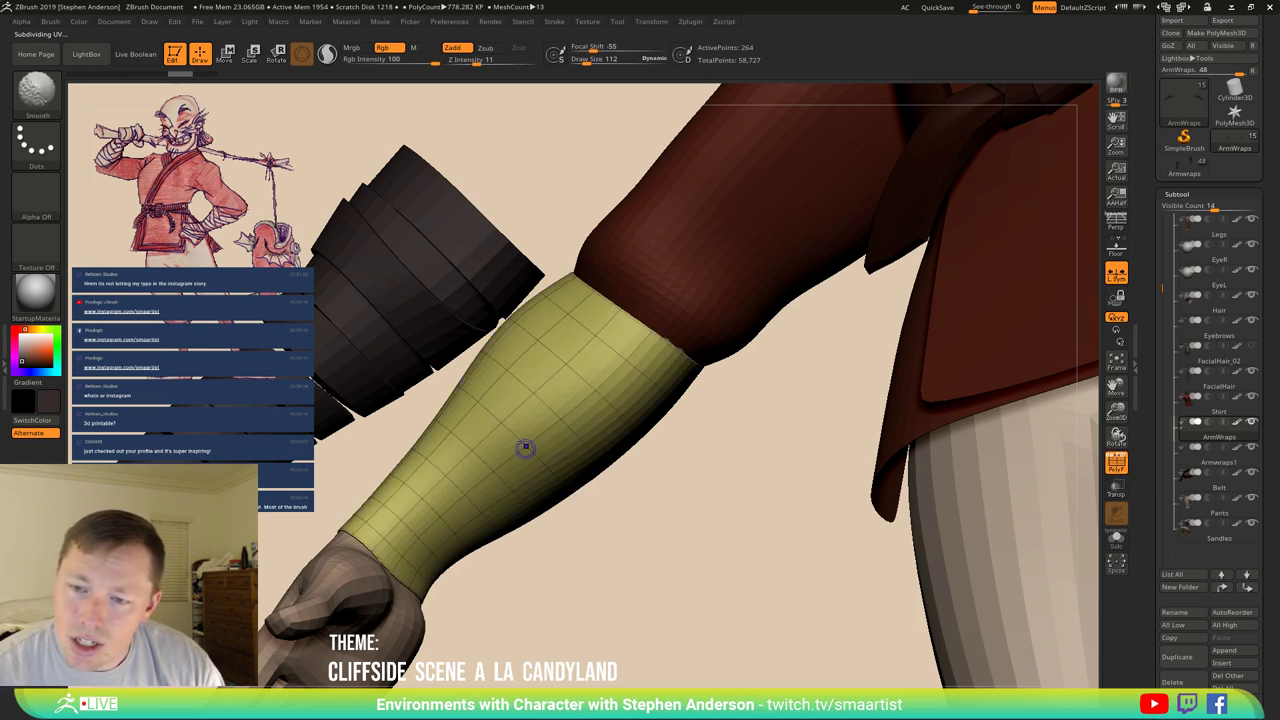
right_drag(512, 449, 440, 566)
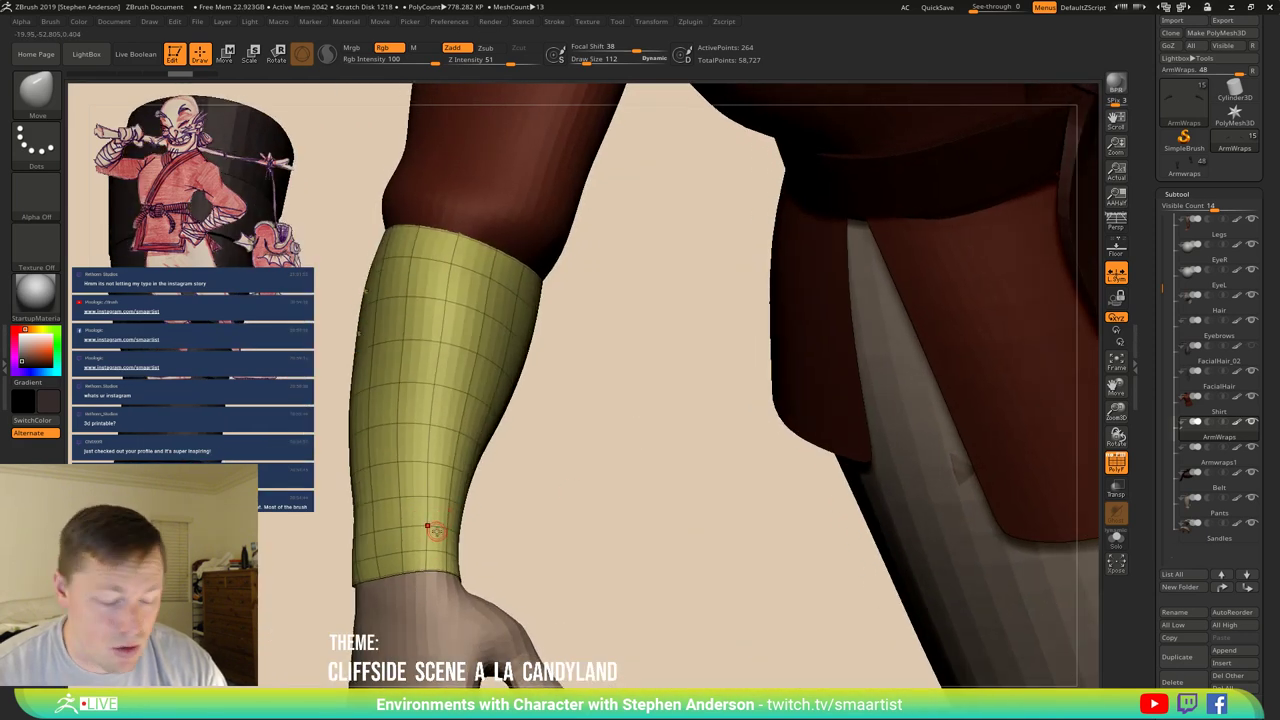
Turn off Dynamic Subdiv and view the sleeve alone in Solo mode.
key(shift+f)
key(shift+f)
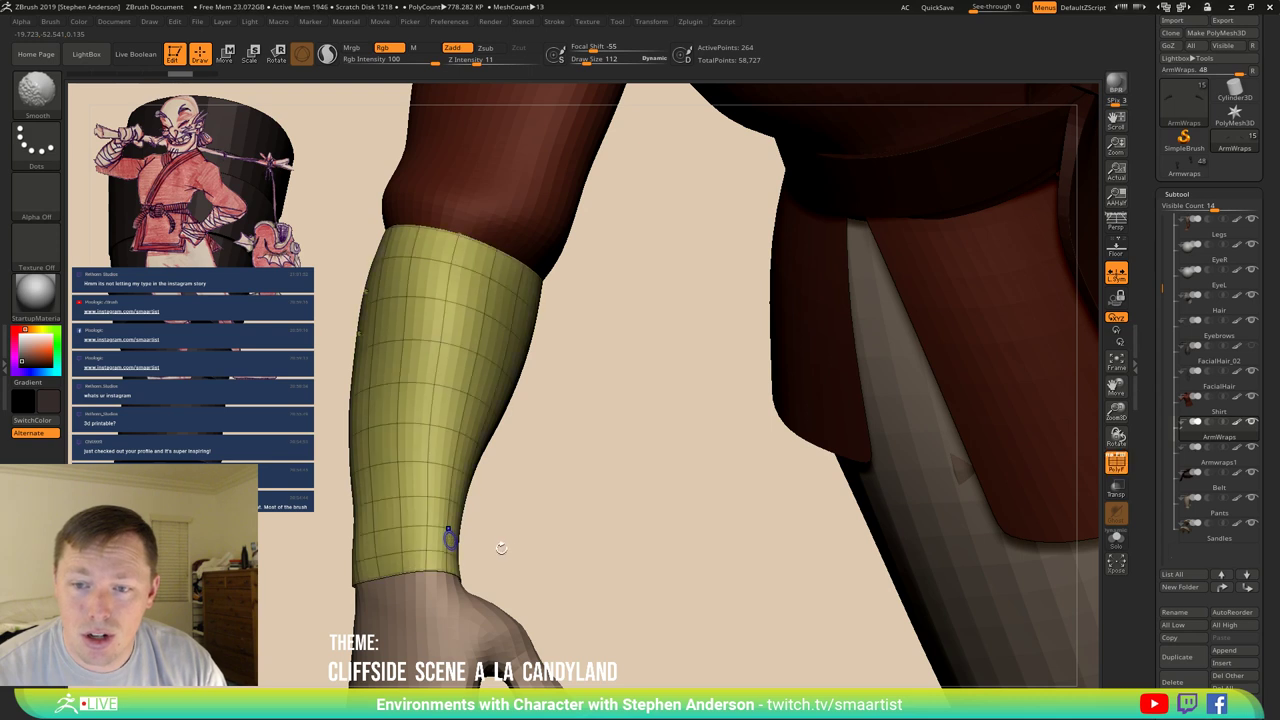
key(shift+d)
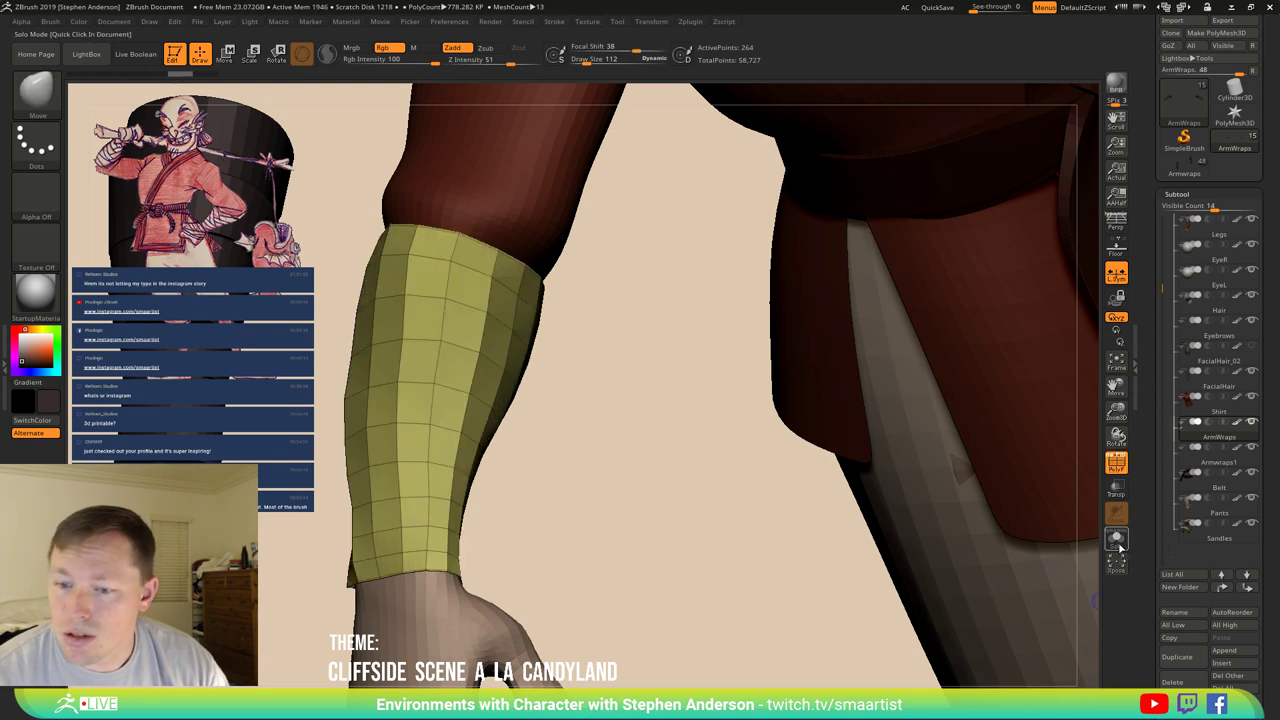
click(1116, 538)
mouse_move(416, 477)
right_down()
mouse_move(371, 500)
mouse_move(443, 429)
mouse_move(465, 447)
mouse_move(480, 371)
right_up()
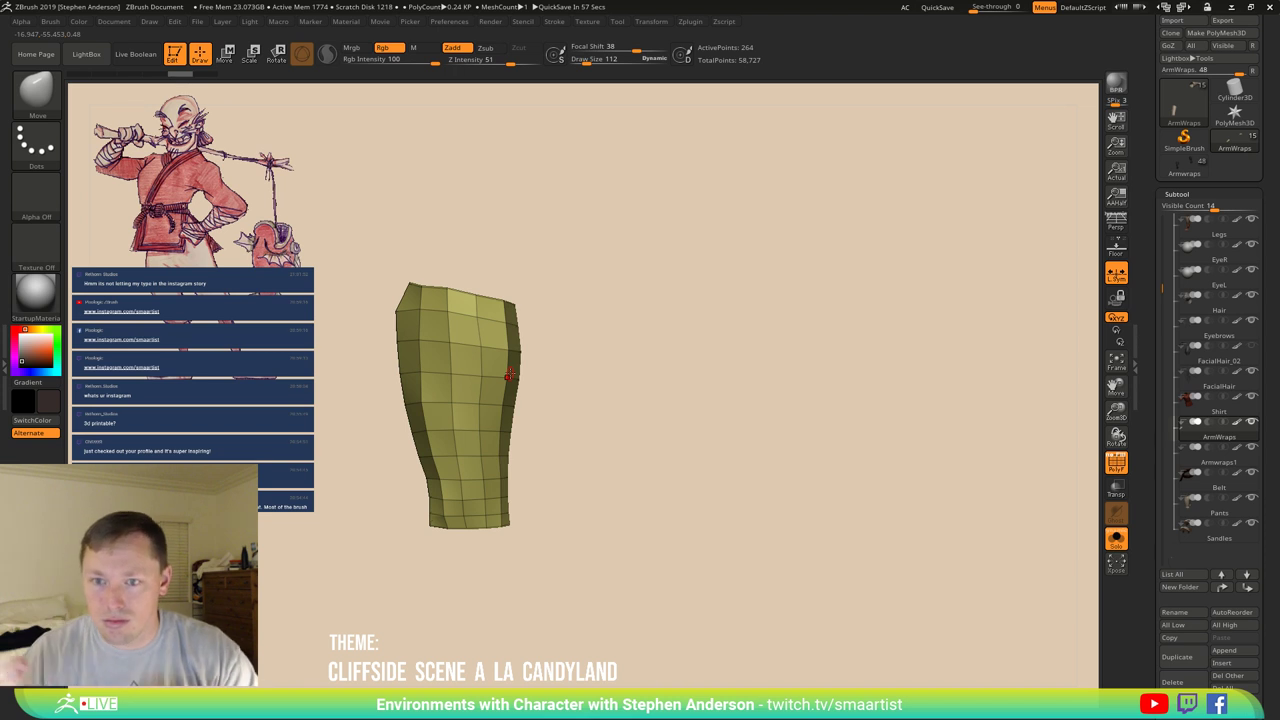
Set Draw Size to 446 and orbit the sleeve to its bottom end.
mouse_move(440, 324)
right_down()
mouse_move(494, 334)
mouse_move(439, 338)
mouse_move(454, 331)
right_up()
key(b)
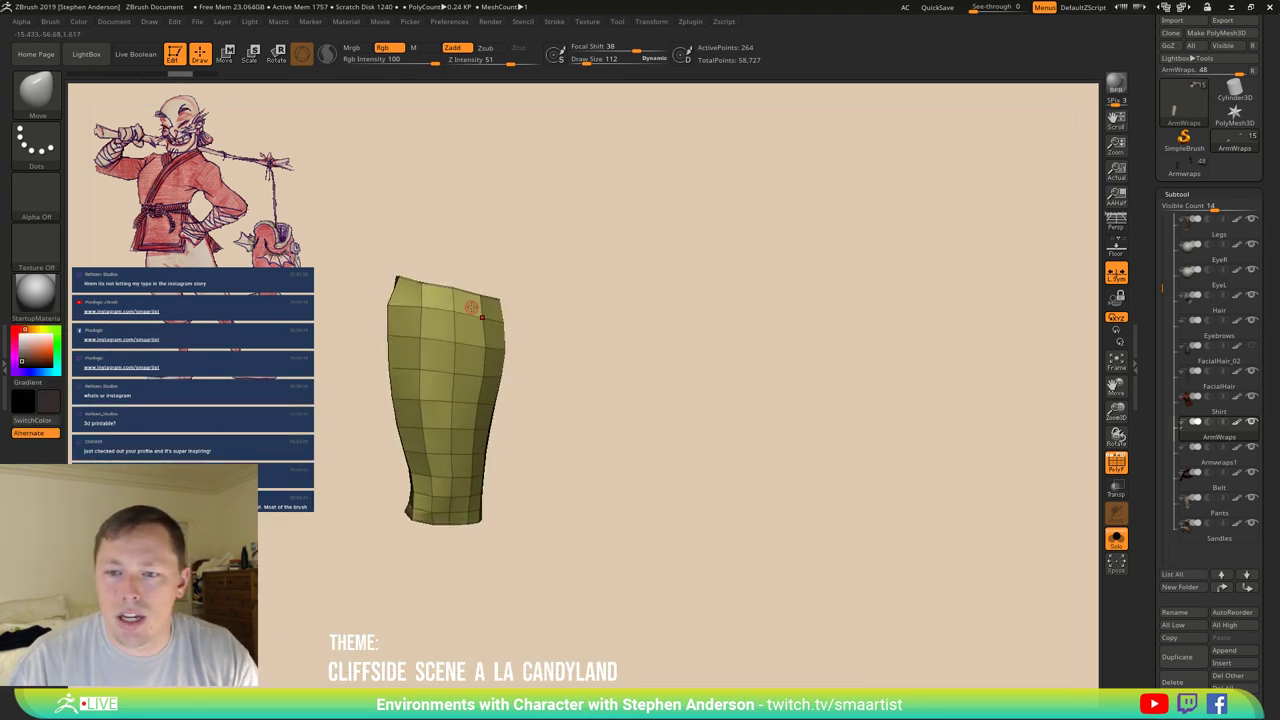
key(s)
mouse_move(451, 288)
mouse_down()
mouse_move(429, 277)
mouse_move(434, 286)
mouse_up()
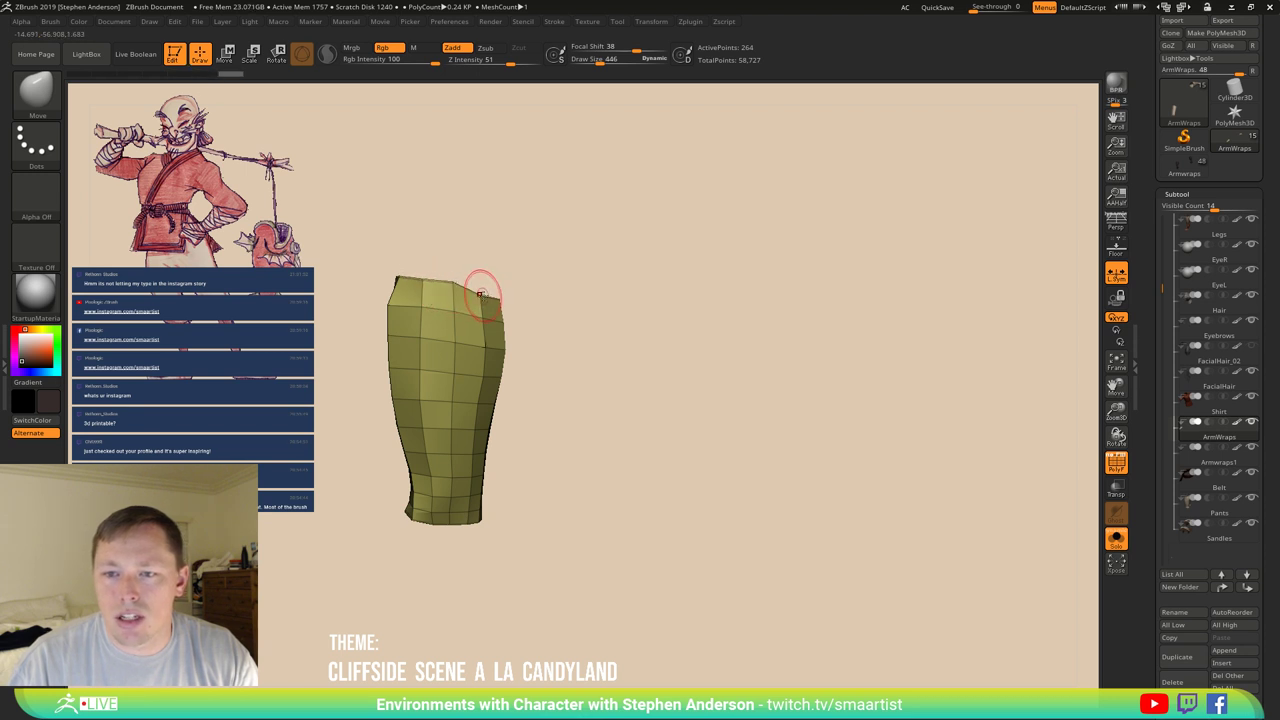
mouse_move(492, 283)
right_down()
mouse_move(508, 297)
mouse_move(590, 300)
right_up()
mouse_move(525, 505)
right_down()
mouse_move(517, 531)
mouse_move(600, 523)
mouse_move(463, 477)
mouse_move(470, 404)
mouse_move(480, 414)
mouse_move(469, 424)
mouse_move(409, 423)
mouse_move(471, 423)
right_up()
key(ctrl)
Delete the doubled edge loop near the sleeve's bottom with ZModeler and check the result.
key(b)
key(m)
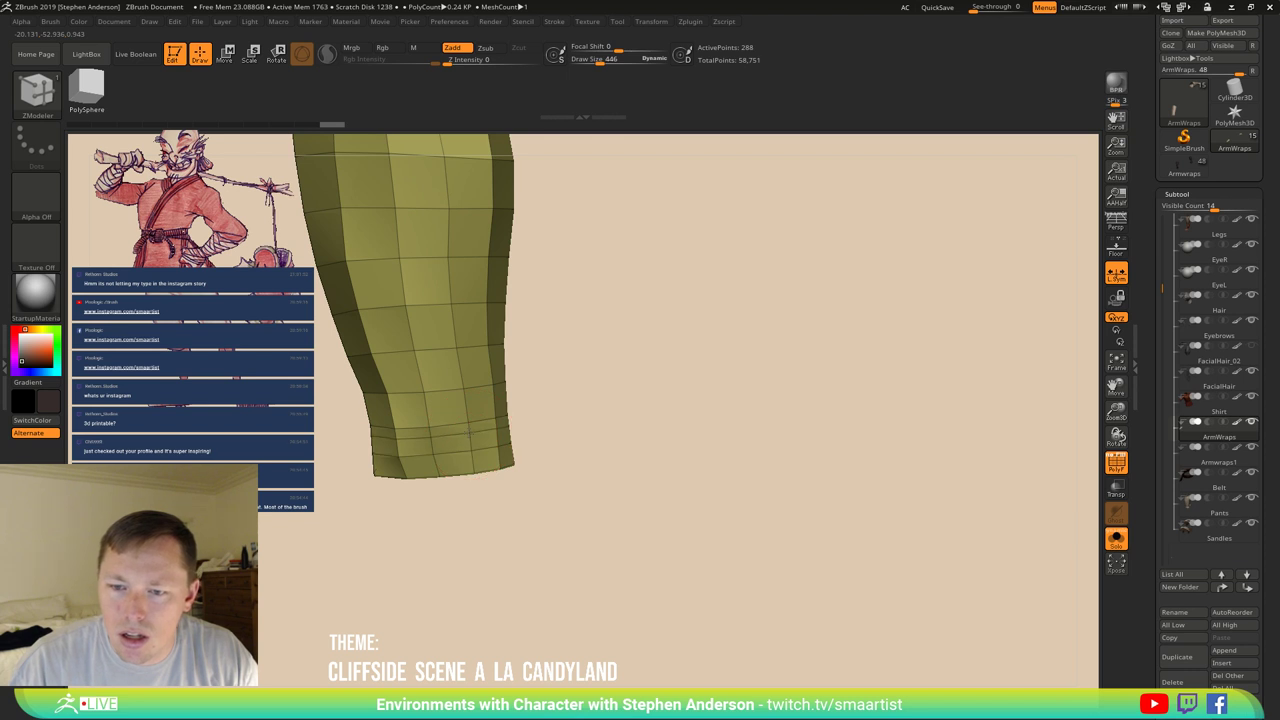
alt+click(472, 434)
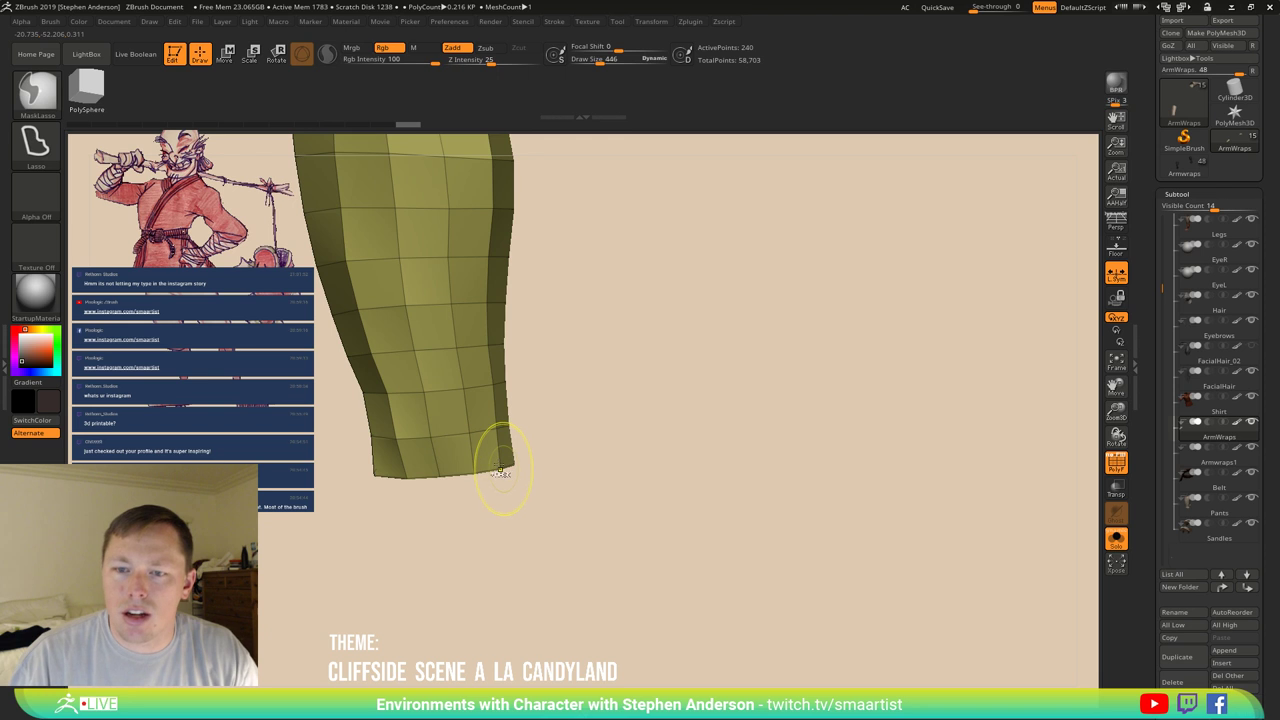
ctrl+right_drag(500, 457, 415, 470)
right_drag(422, 530, 387, 499)
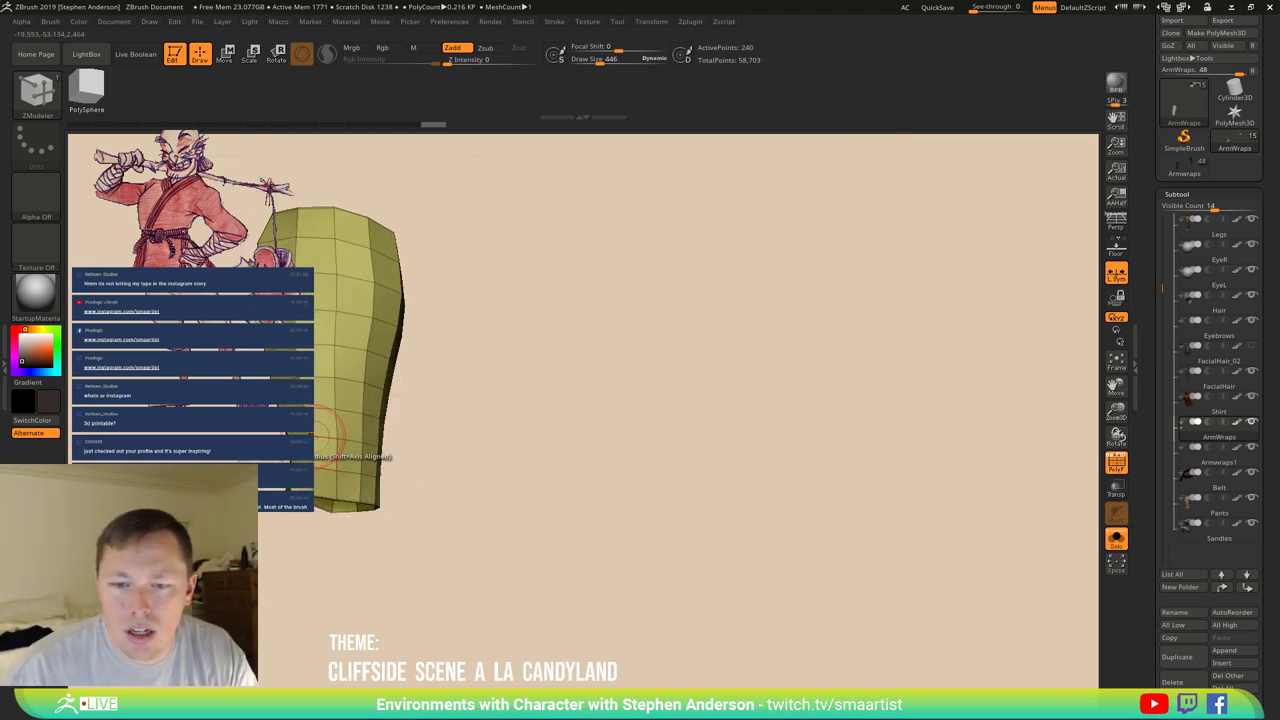
right_drag(449, 420, 460, 404)
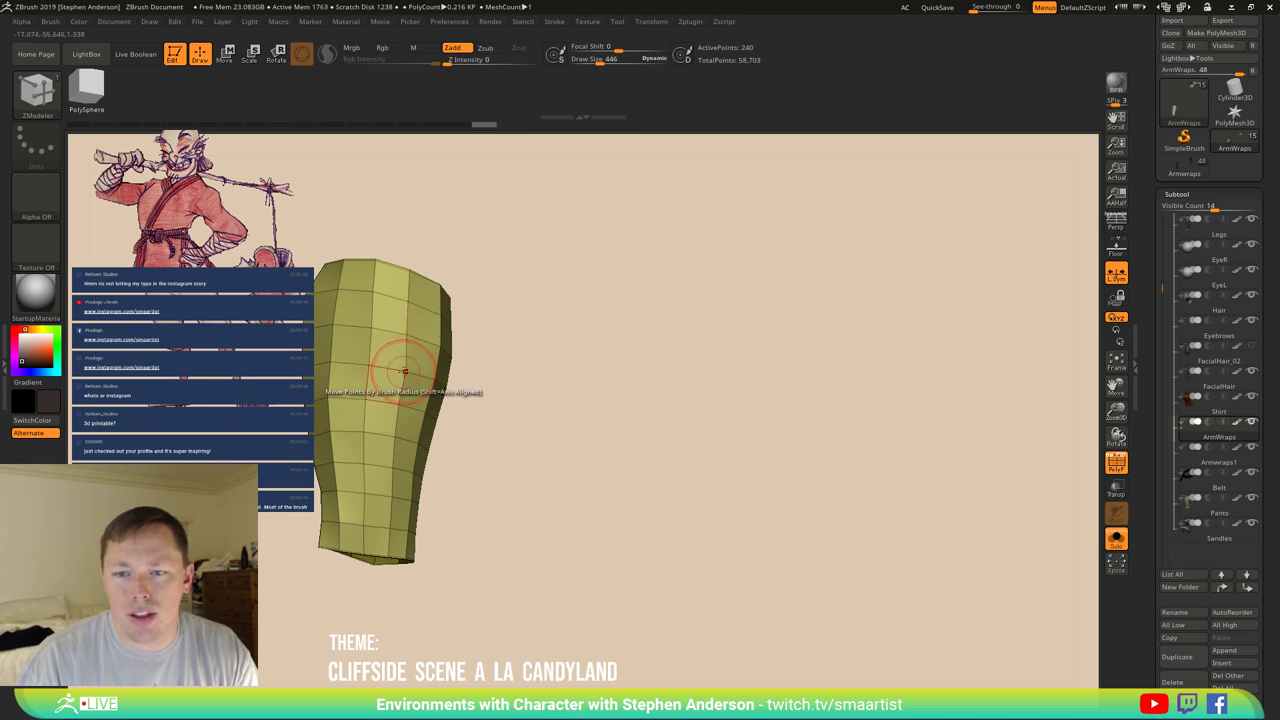
right_drag(491, 366, 498, 345)
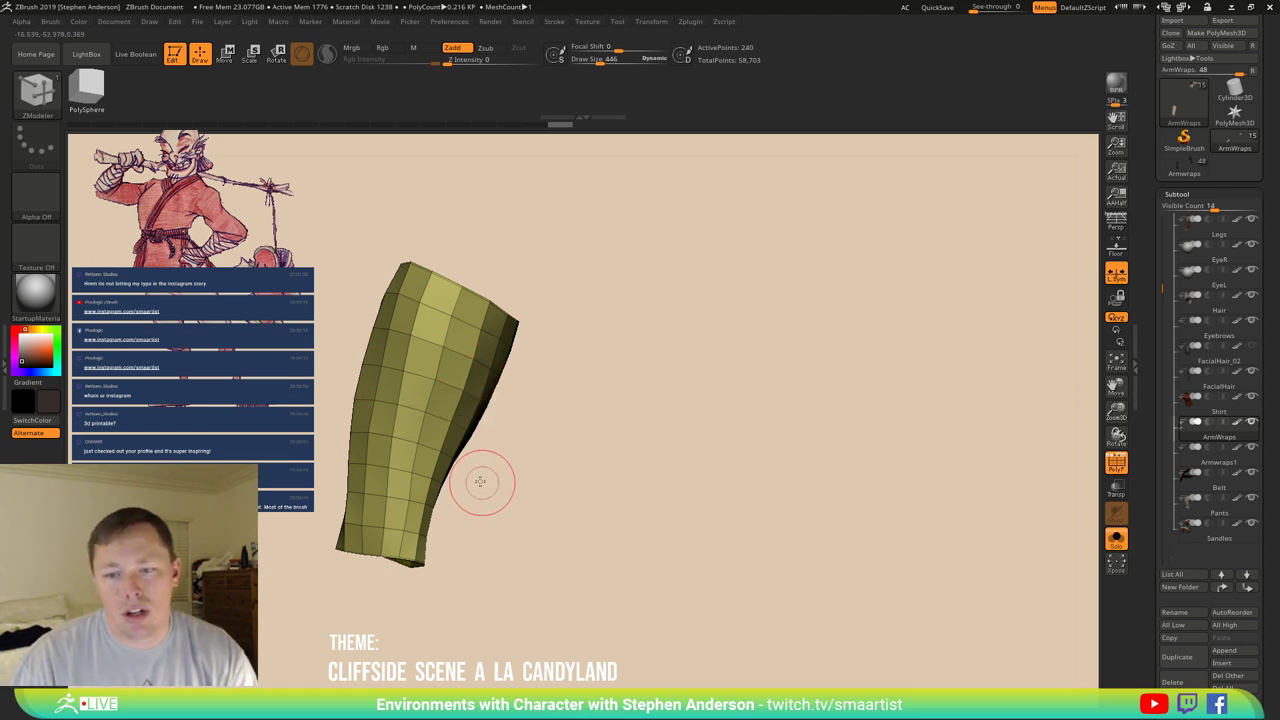
right_drag(480, 480, 474, 479)
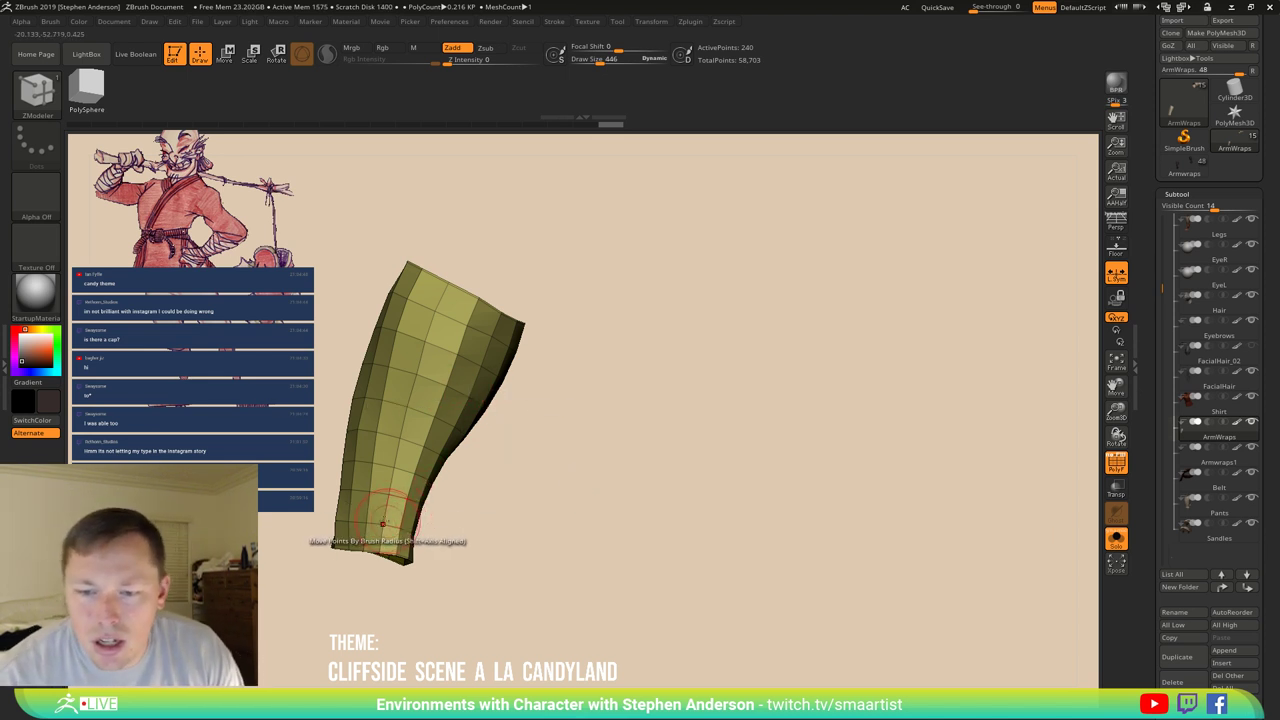
Set the ZModeler polygon action to Polygroup with a Polyloop target.
key(ctrl)
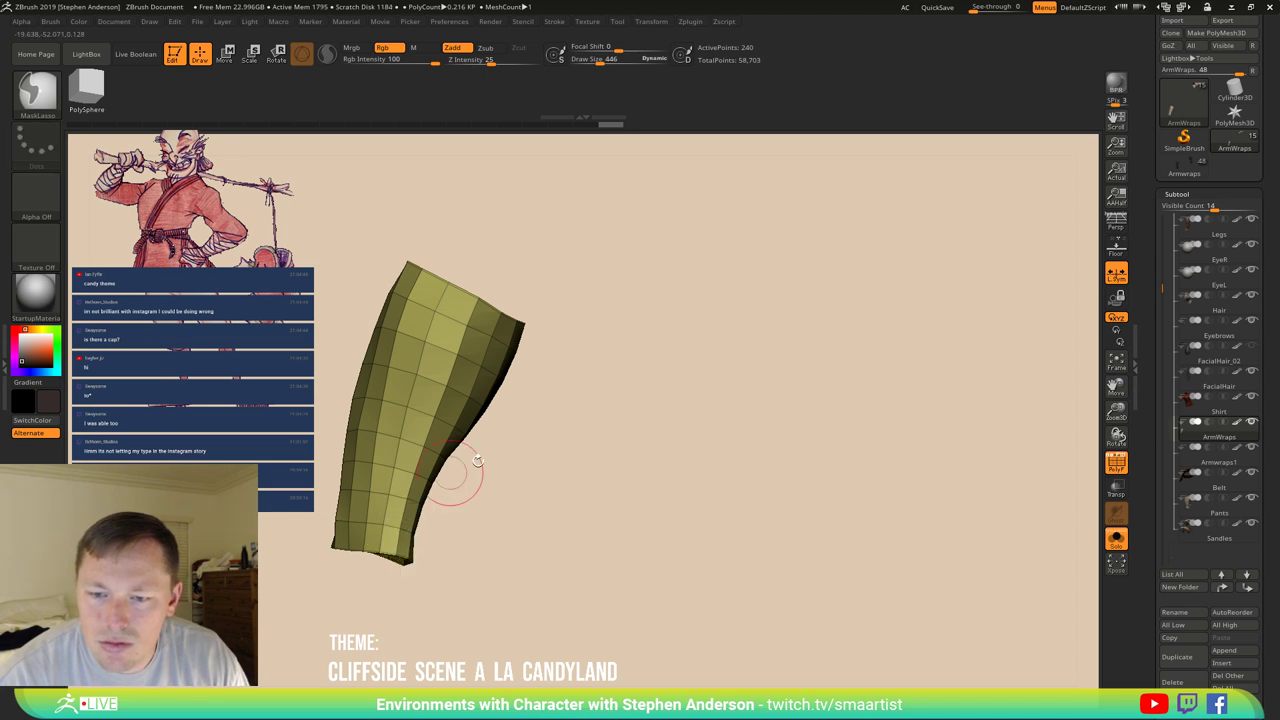
mouse_move(443, 529)
ctrl+right_down()
mouse_move(388, 547)
mouse_move(428, 530)
ctrl+right_up()
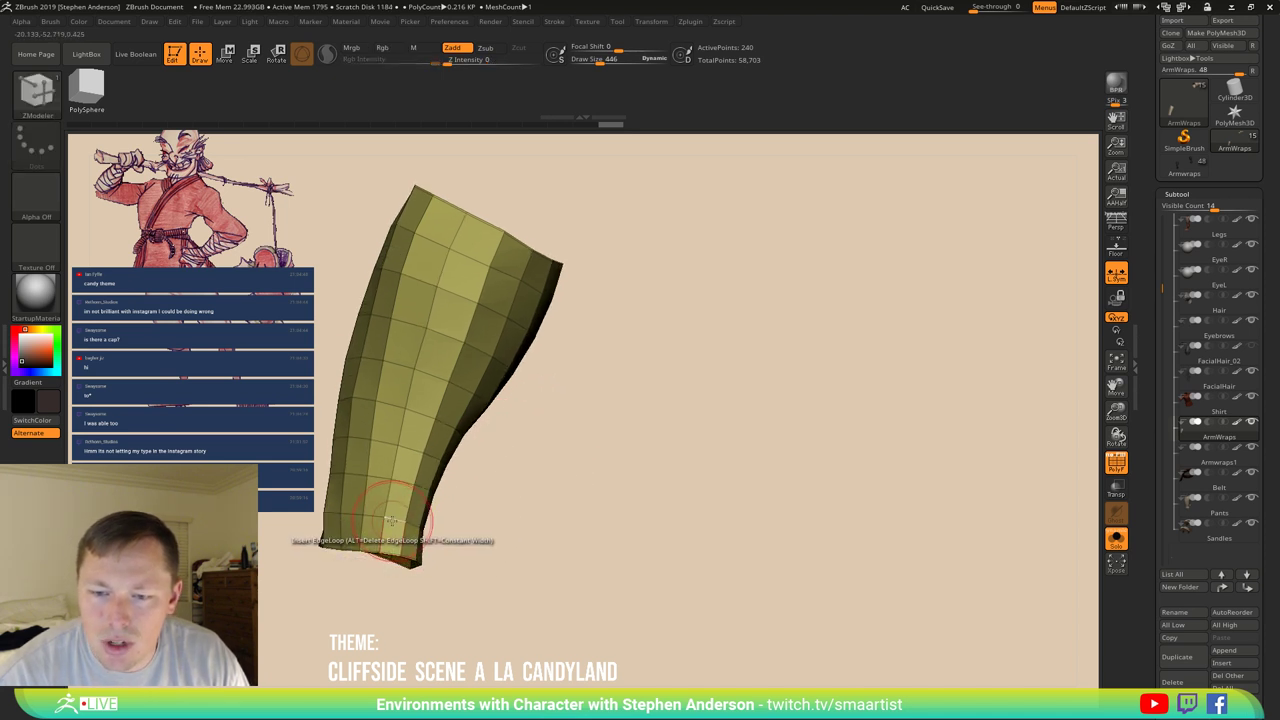
key(space)
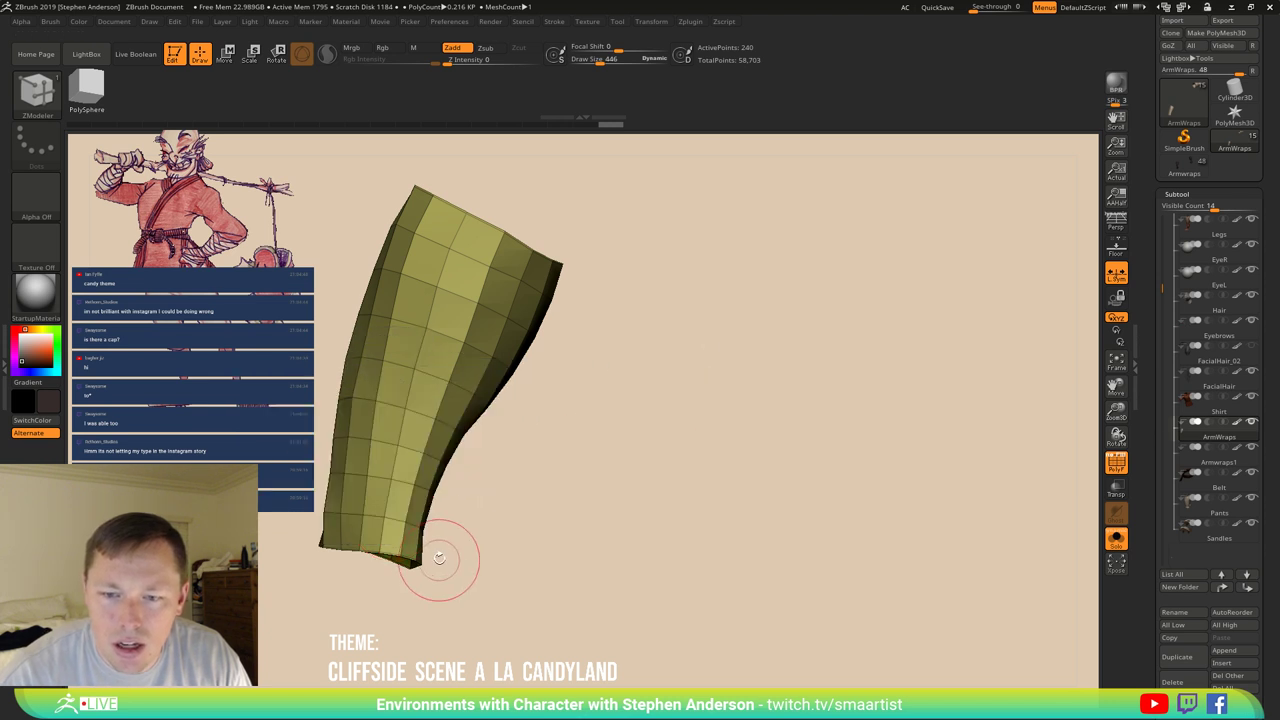
key(space)
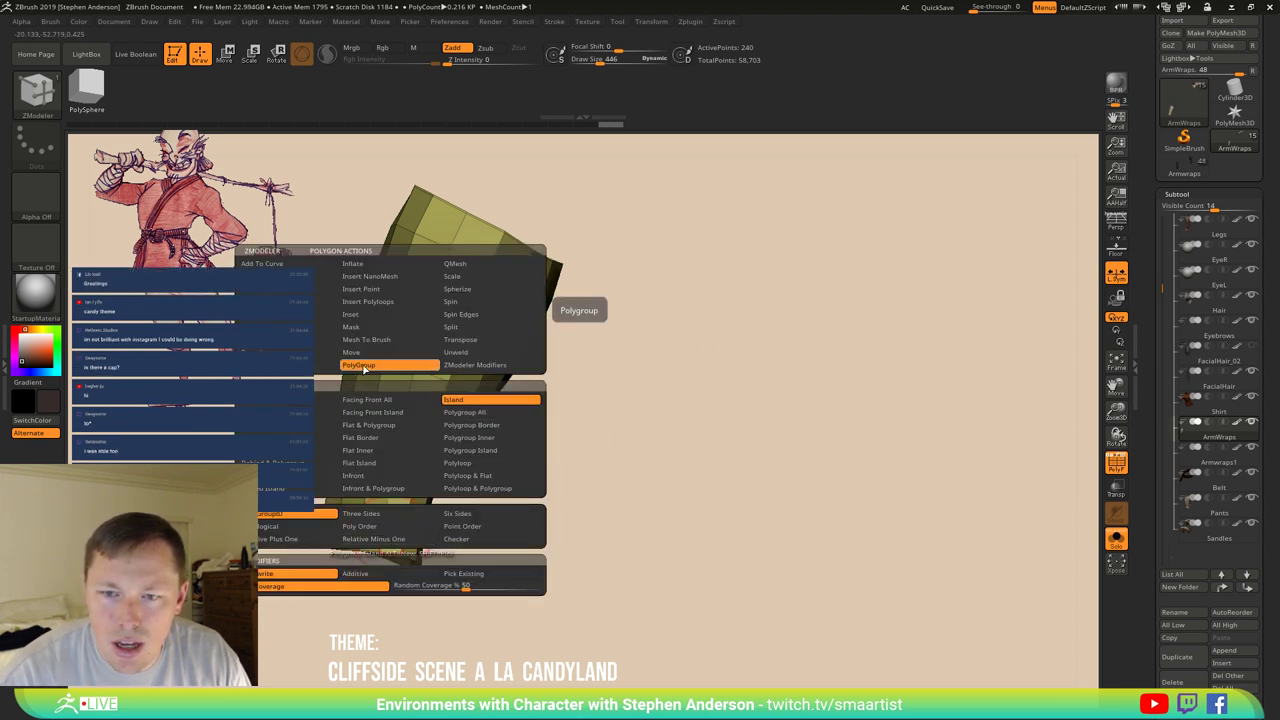
click(468, 463)
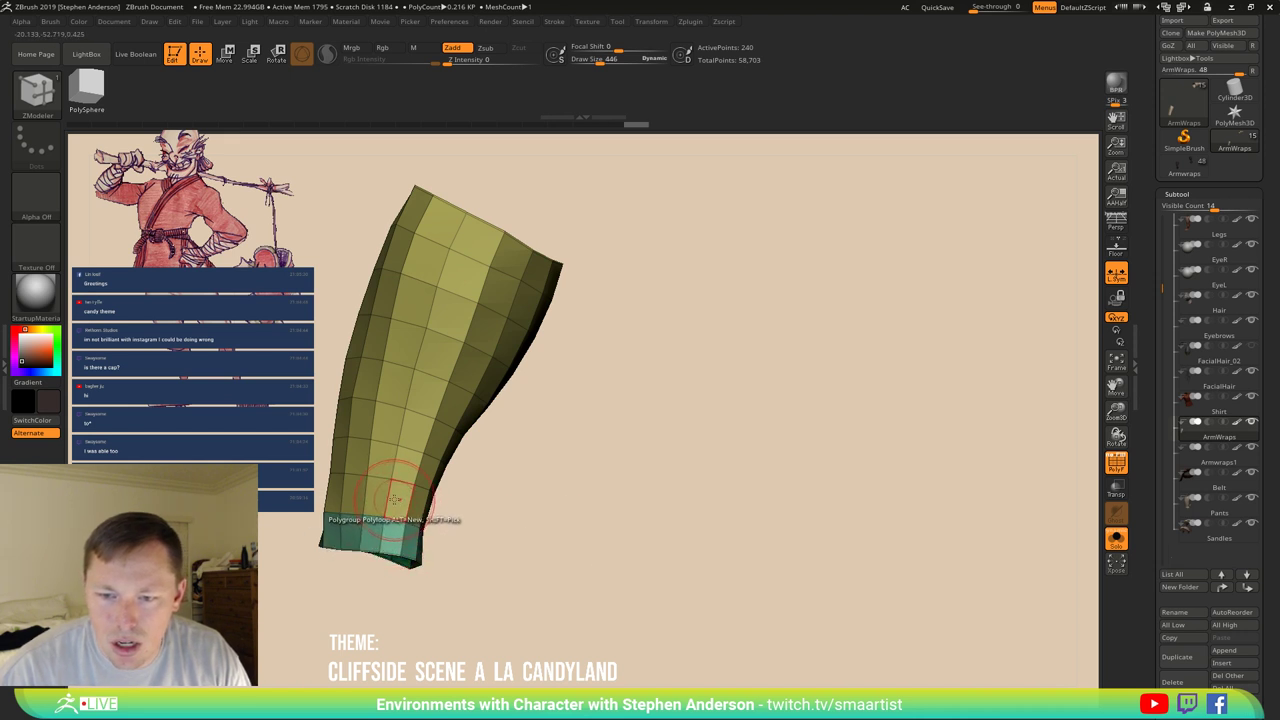
Give seven rings, from the bottom up, their own polygroups and view the wrap upright.
click(394, 499)
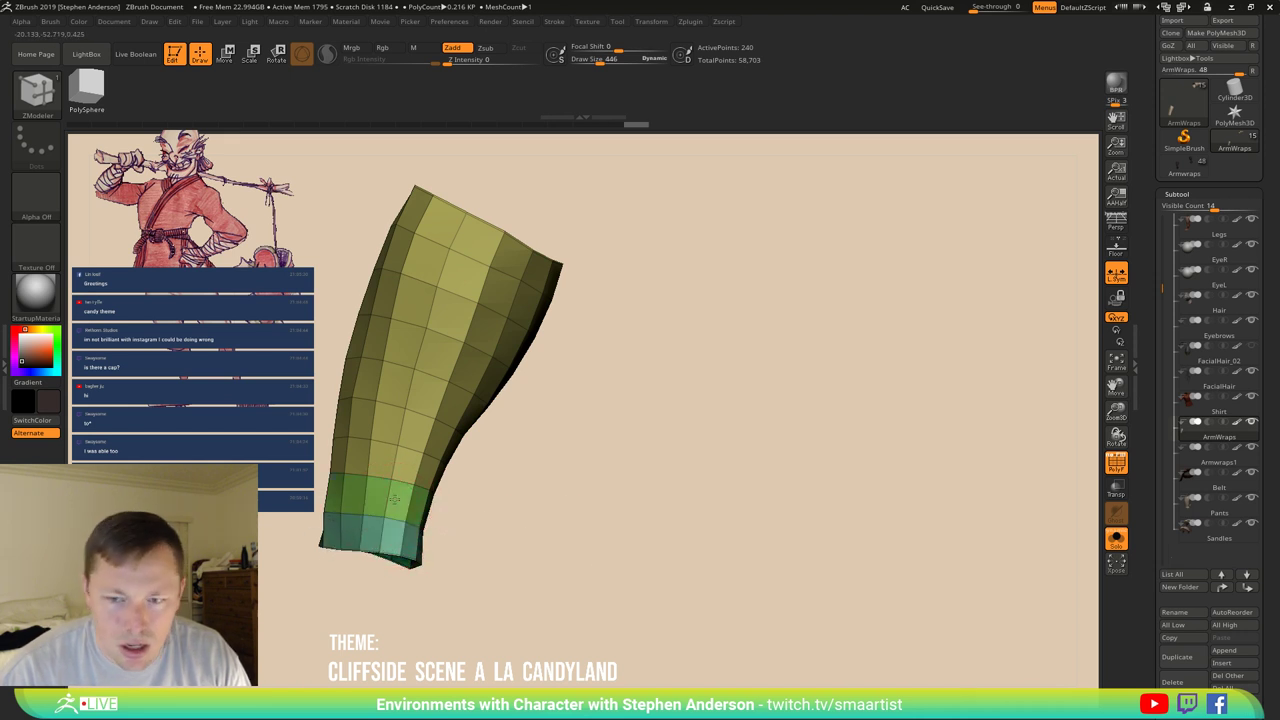
click(410, 430)
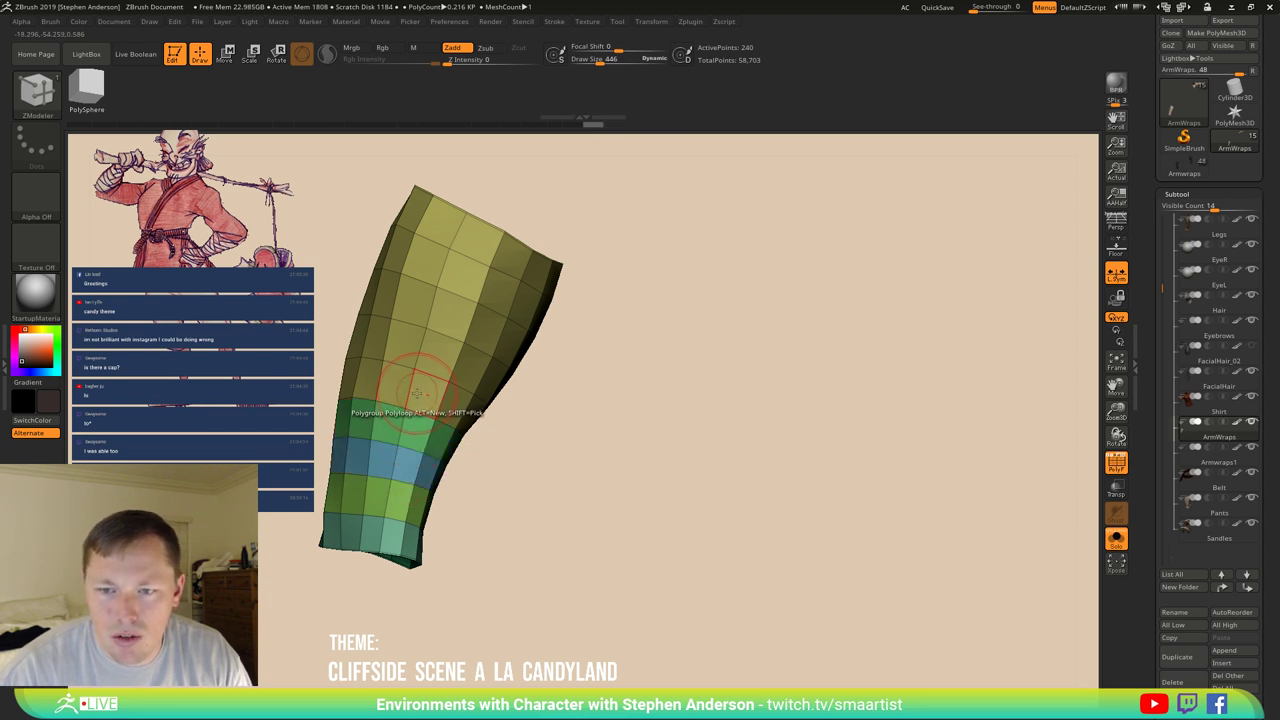
click(416, 393)
click(432, 337)
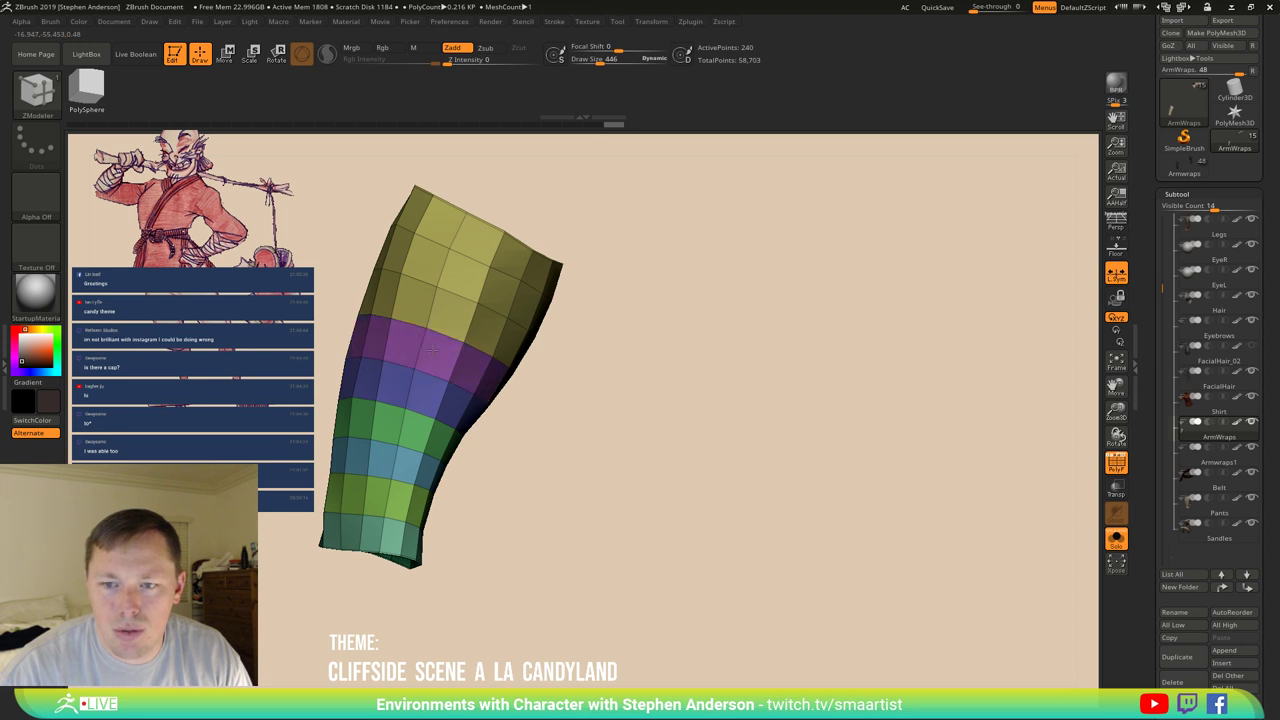
click(443, 318)
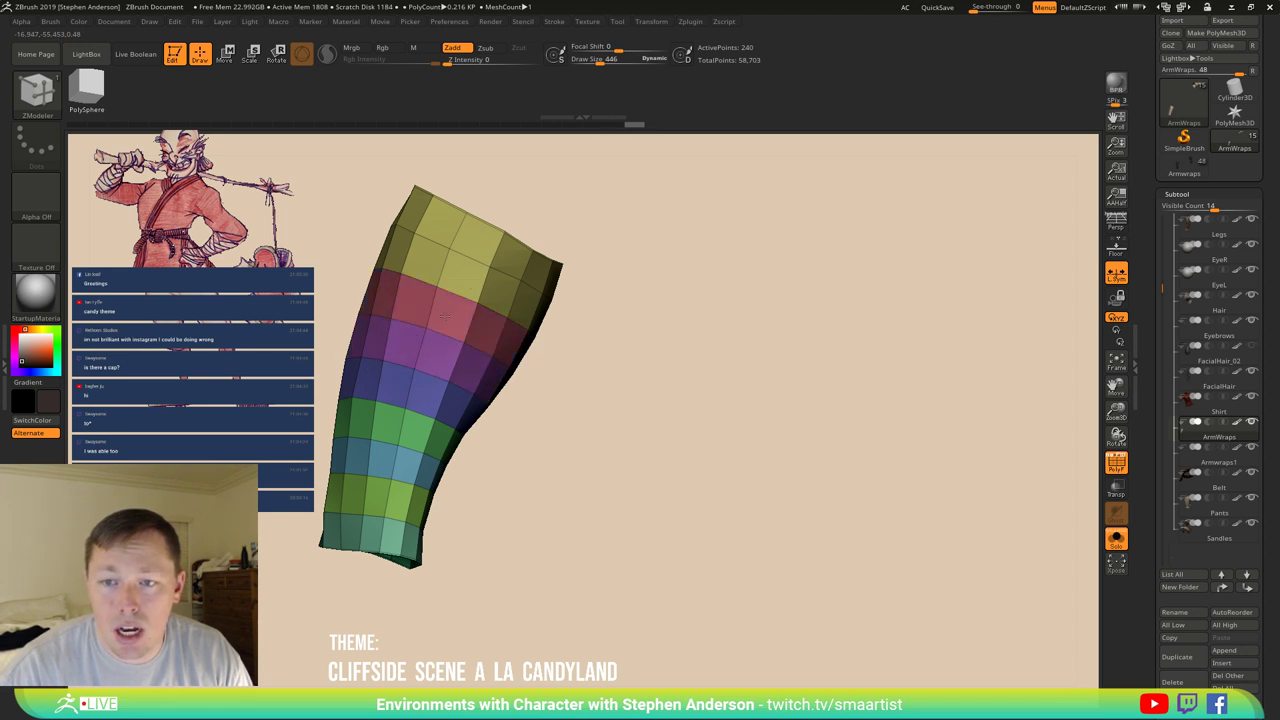
click(458, 273)
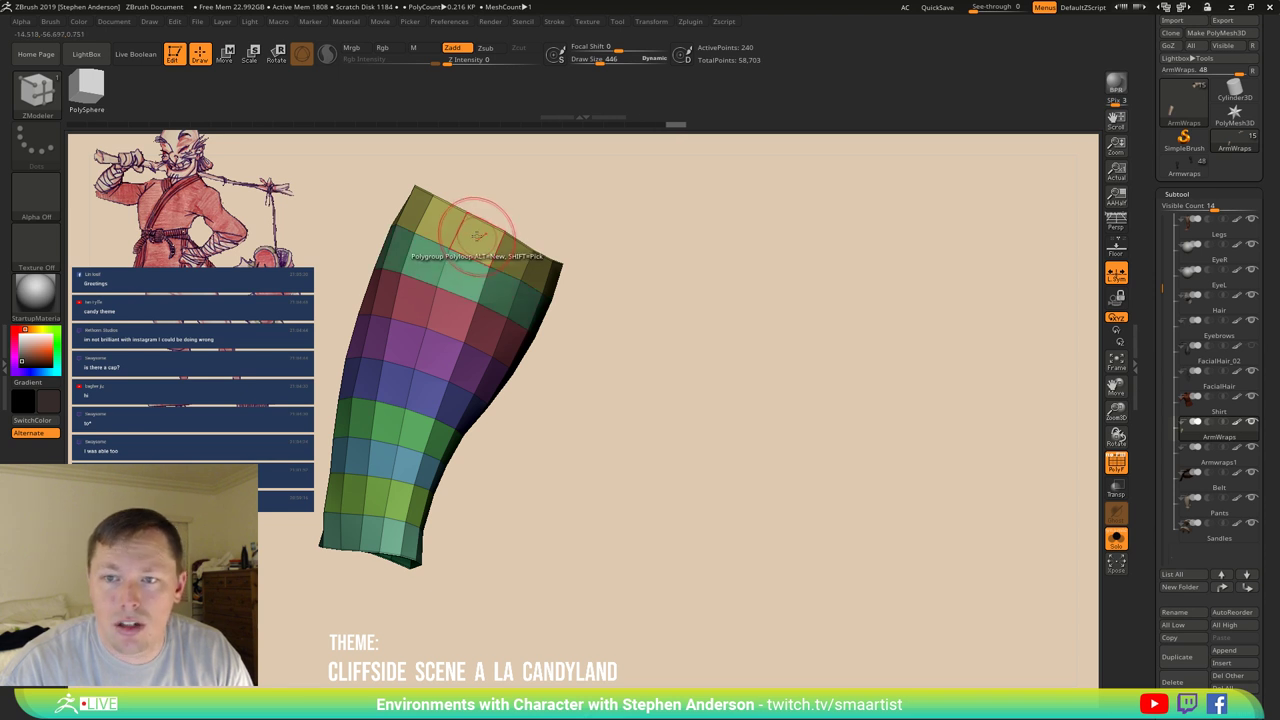
click(463, 255)
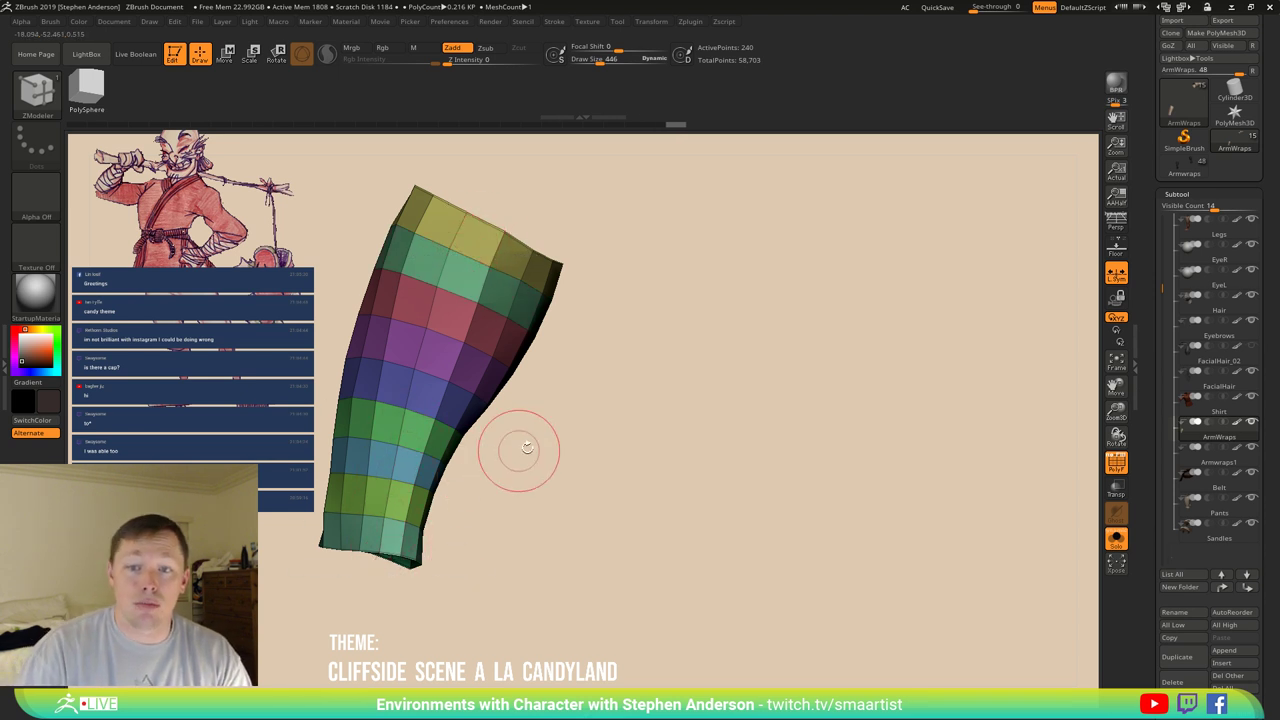
drag(514, 448, 533, 433)
Open Geometry > Crease settings and enable Dynamic Subdiv on the wrap.
key(f)
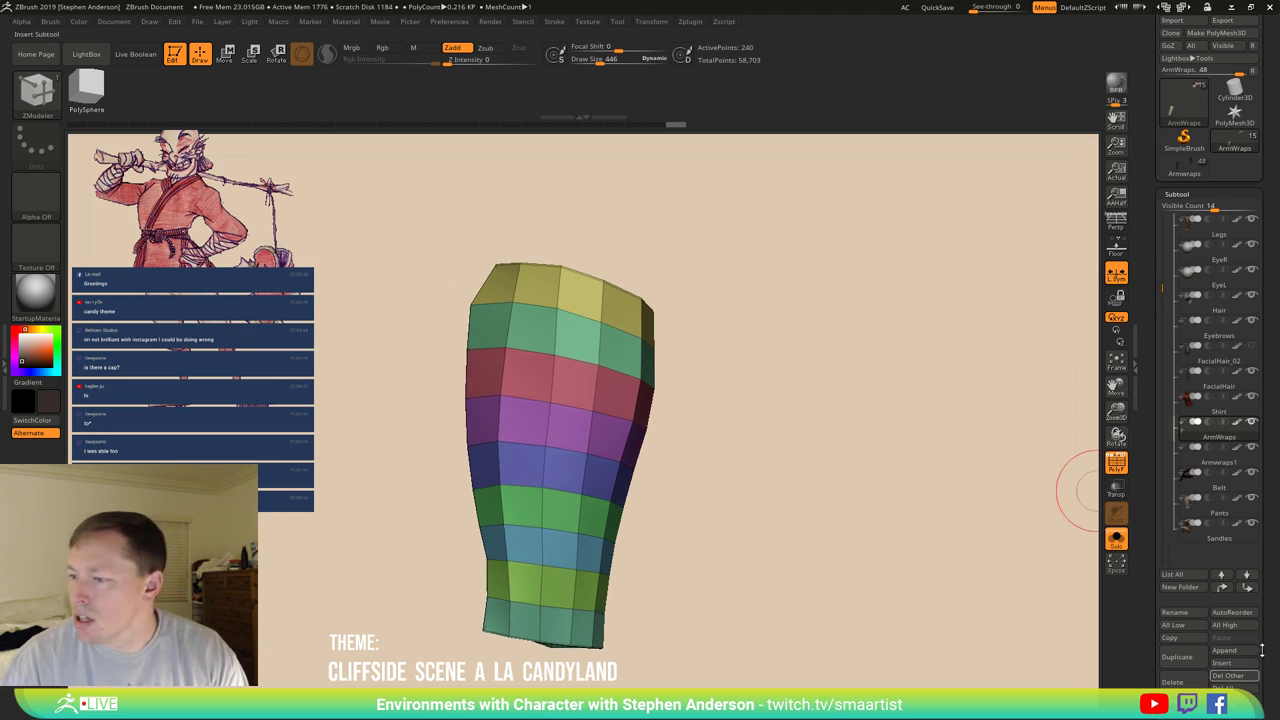
scroll(1272, 532, down, 5)
click(1180, 555)
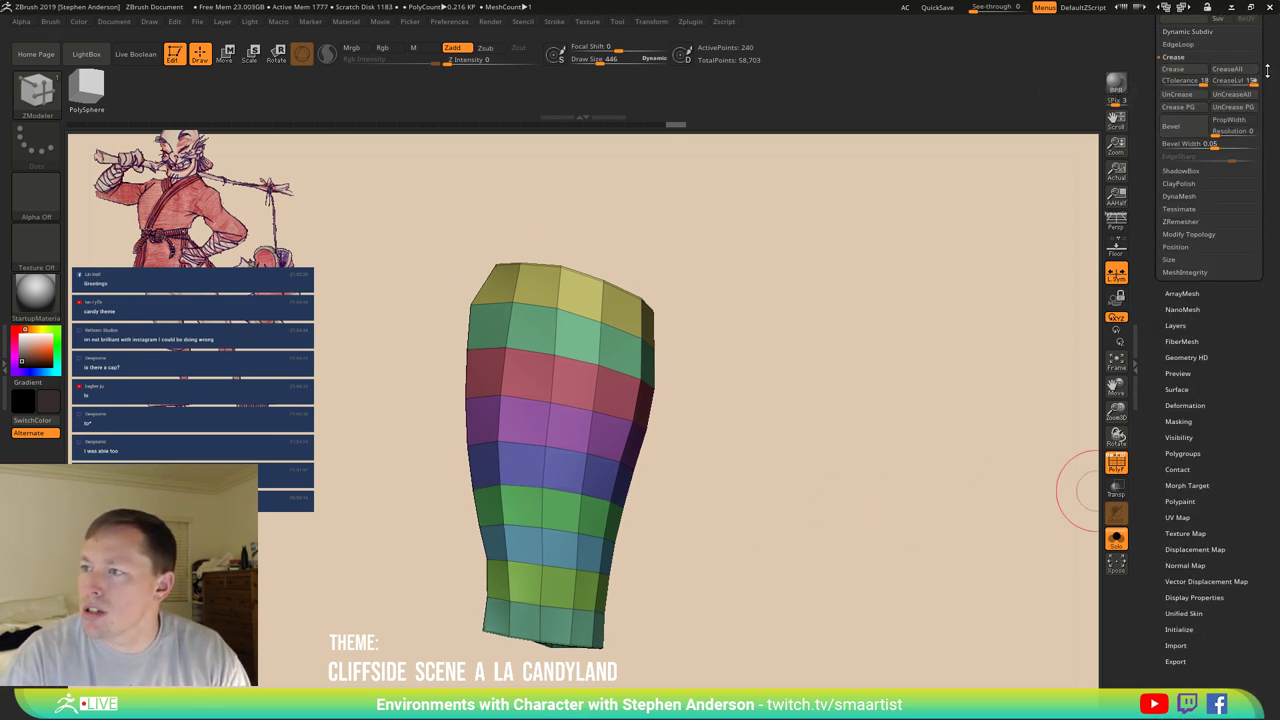
click(1178, 107)
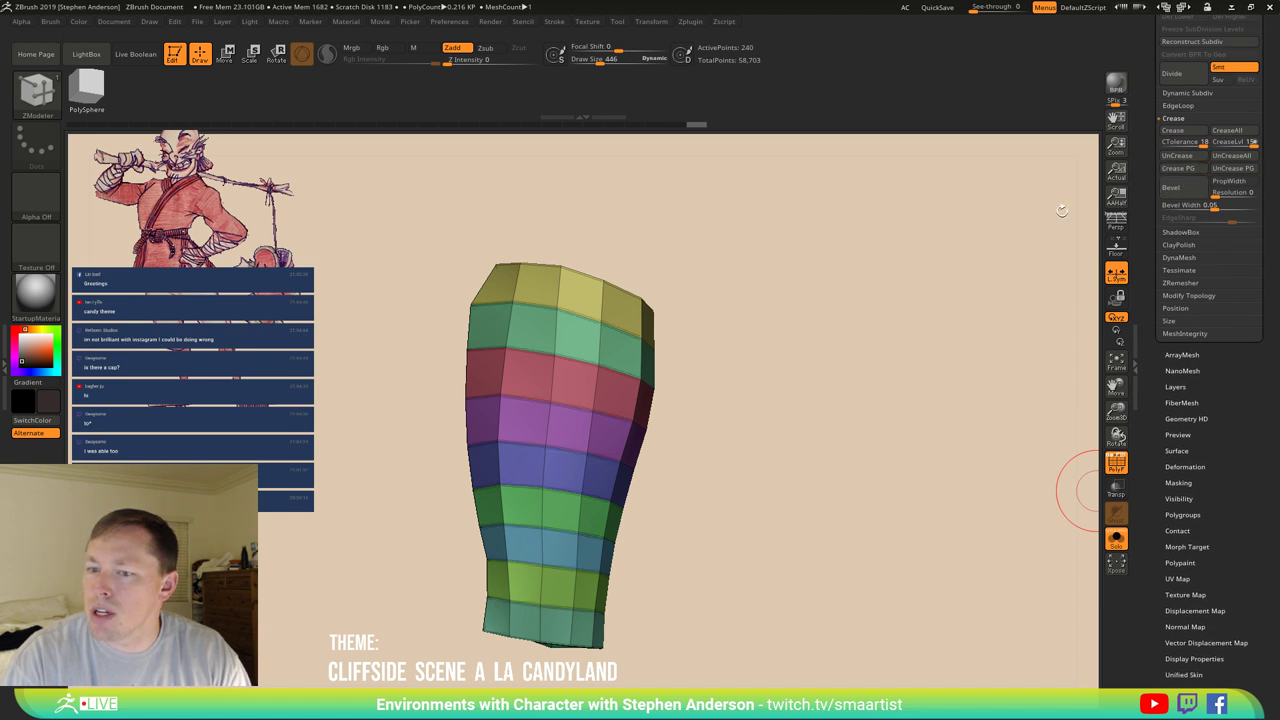
drag(830, 306, 820, 303)
key(d)
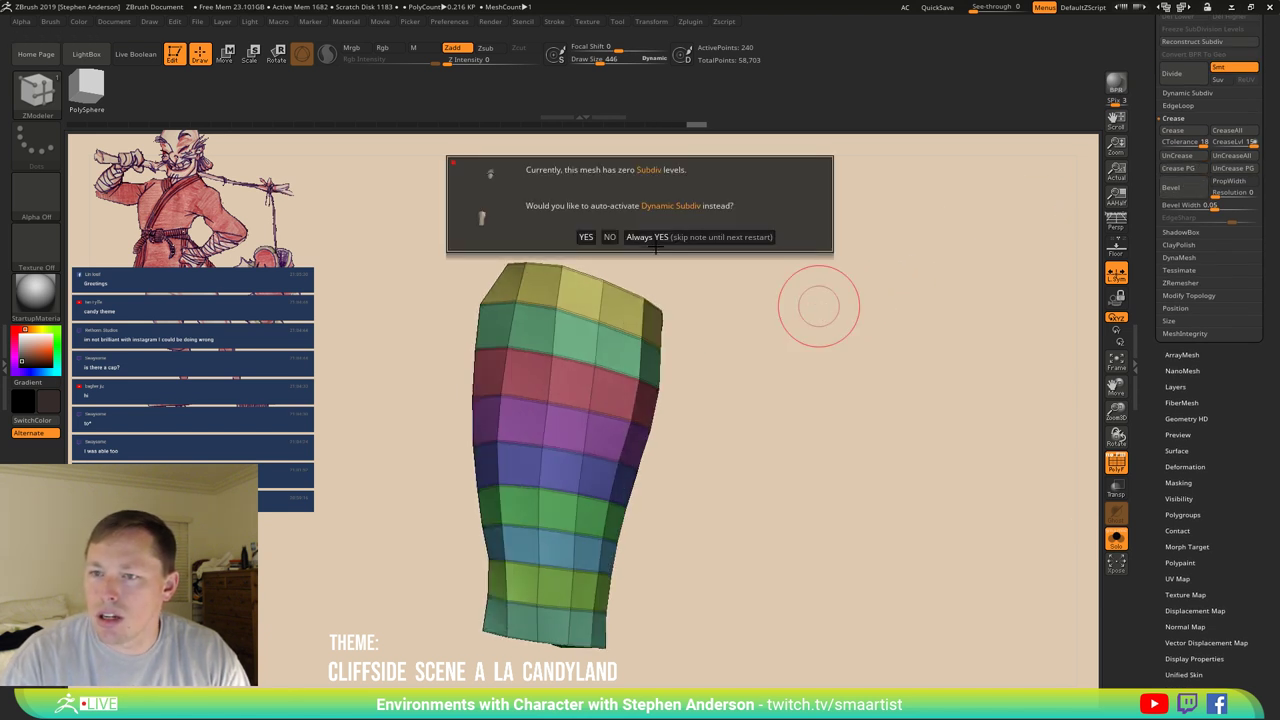
click(655, 237)
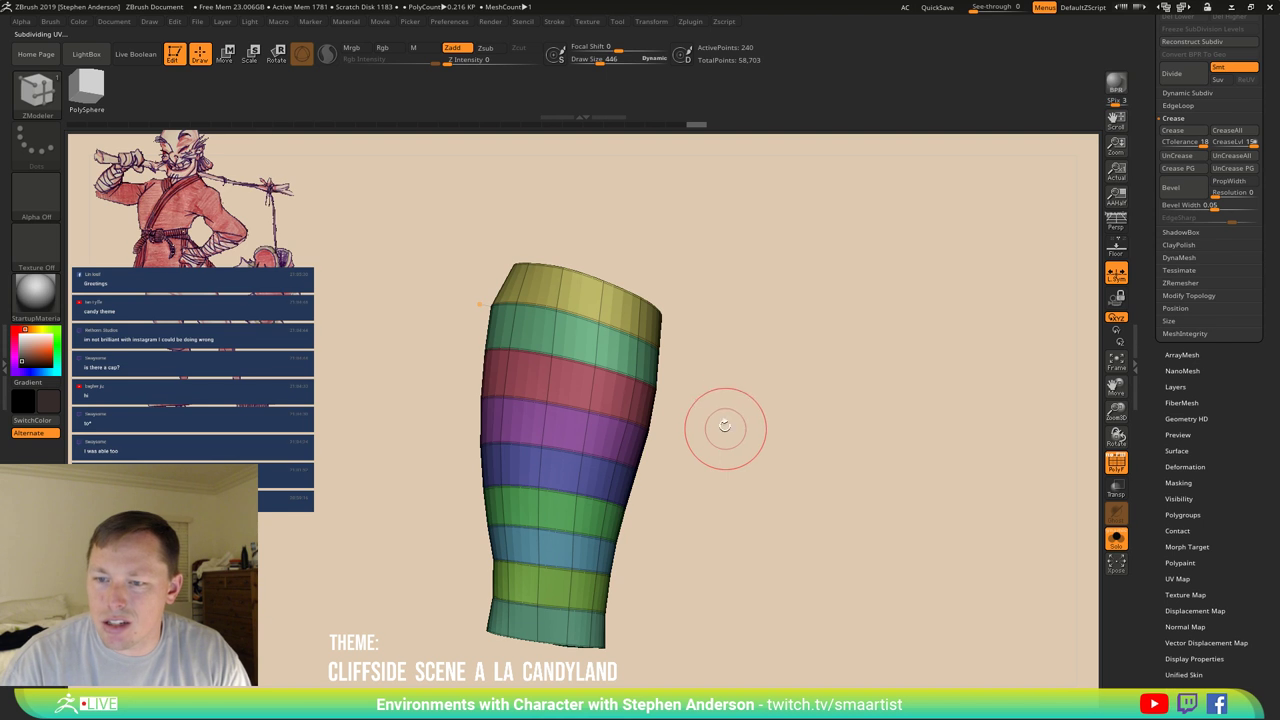
Inspect the smoothed wrap with polygroup colours and wireframe toggled on and off.
key(shift+f)
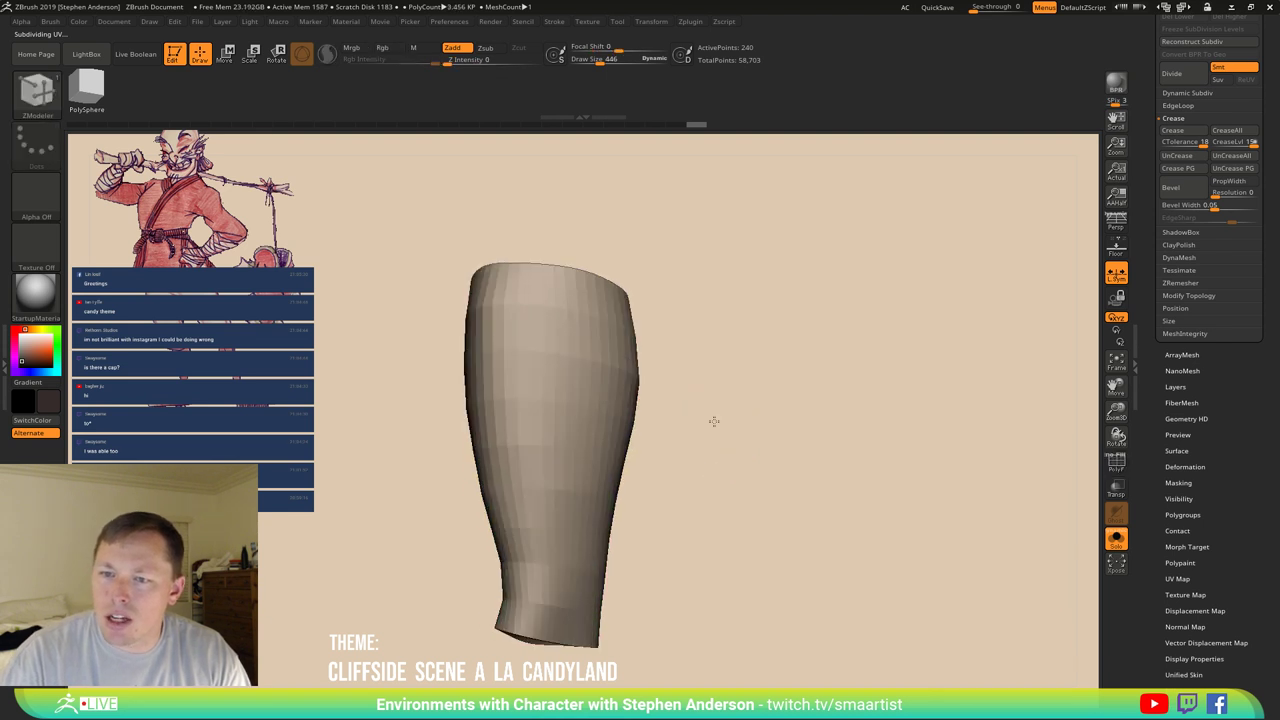
mouse_move(711, 420)
mouse_down()
mouse_move(737, 423)
mouse_move(662, 426)
mouse_move(674, 429)
mouse_up()
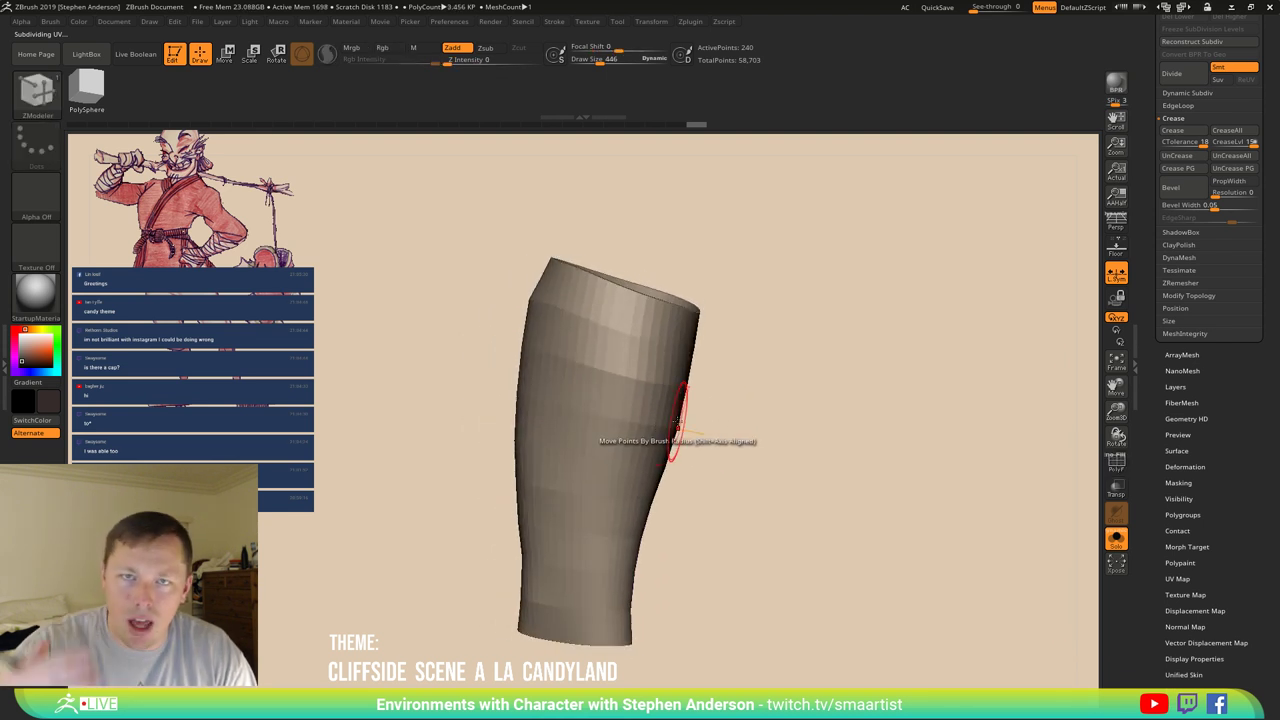
key(shift+f)
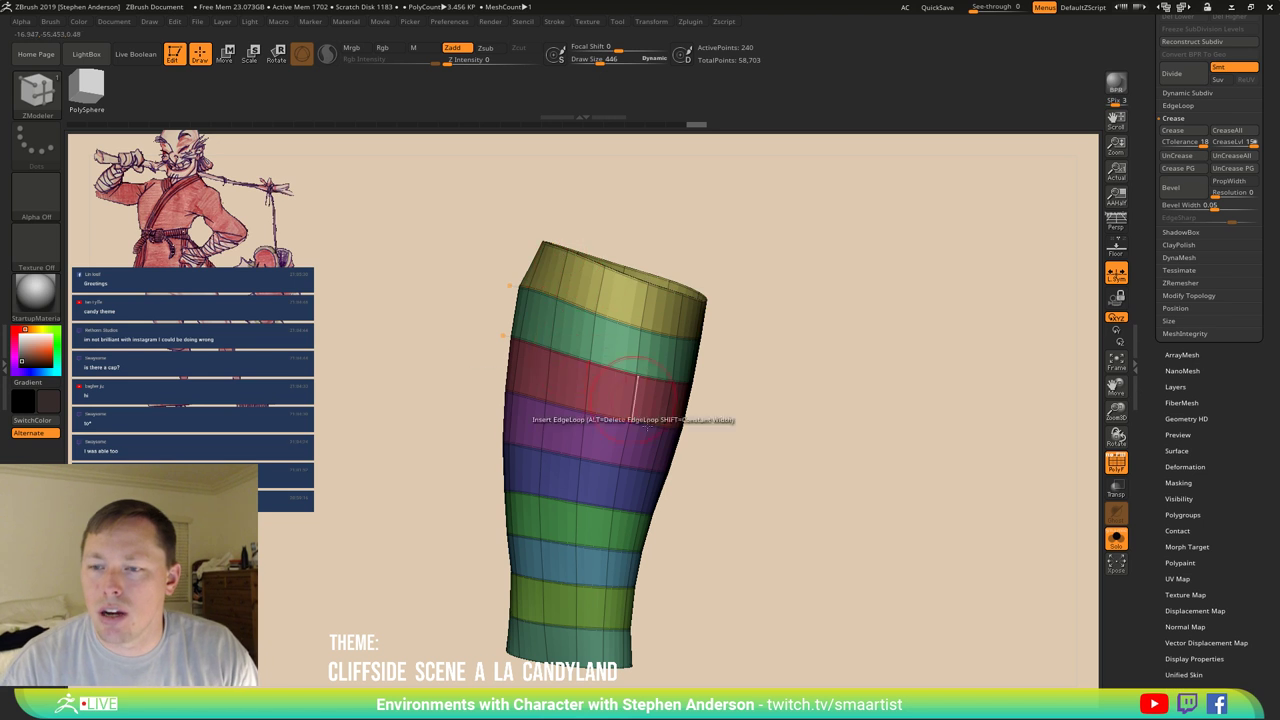
key(ctrl+d)
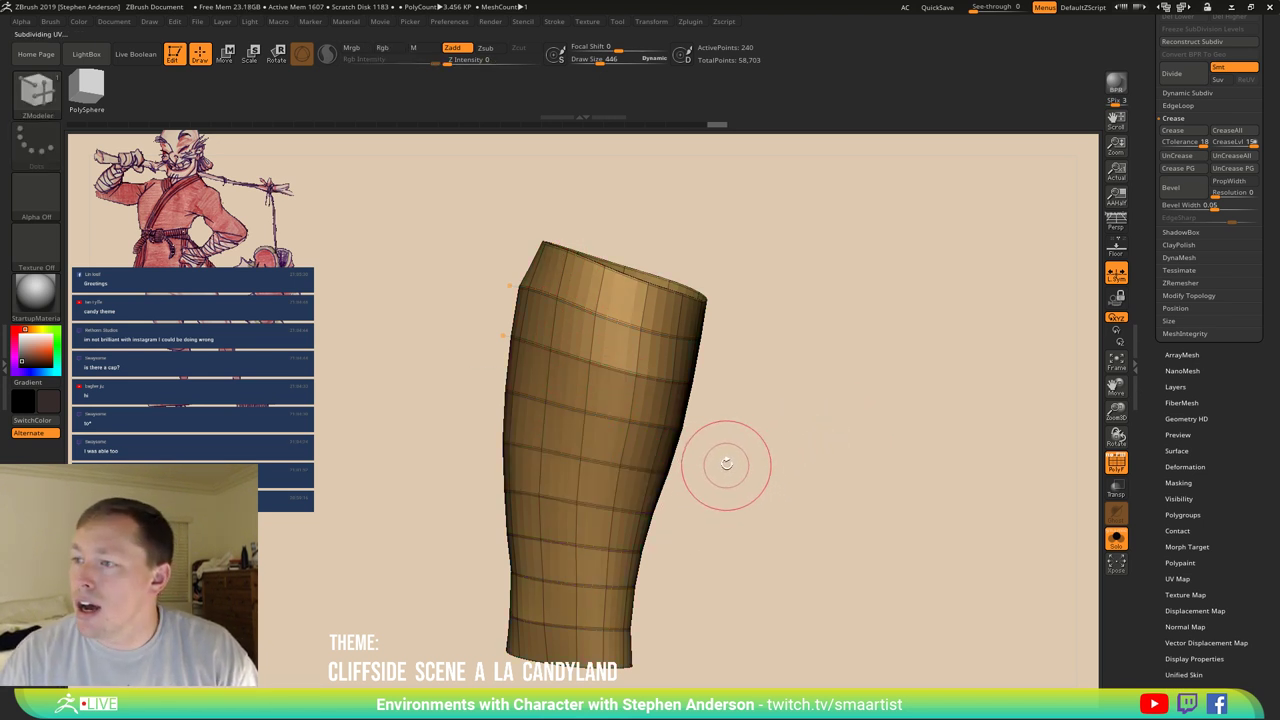
drag(728, 463, 690, 400)
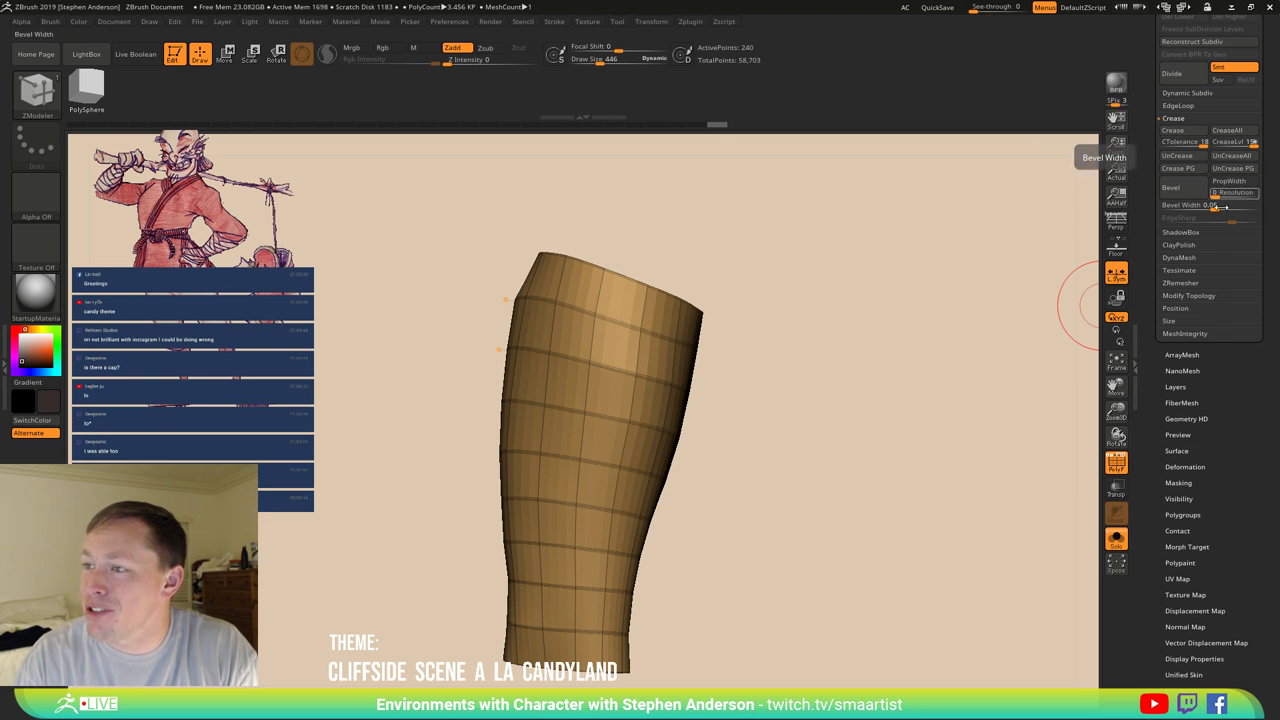
Bevel the polygroup borders with a much narrower Bevel Width and inspect the top.
click(1217, 206)
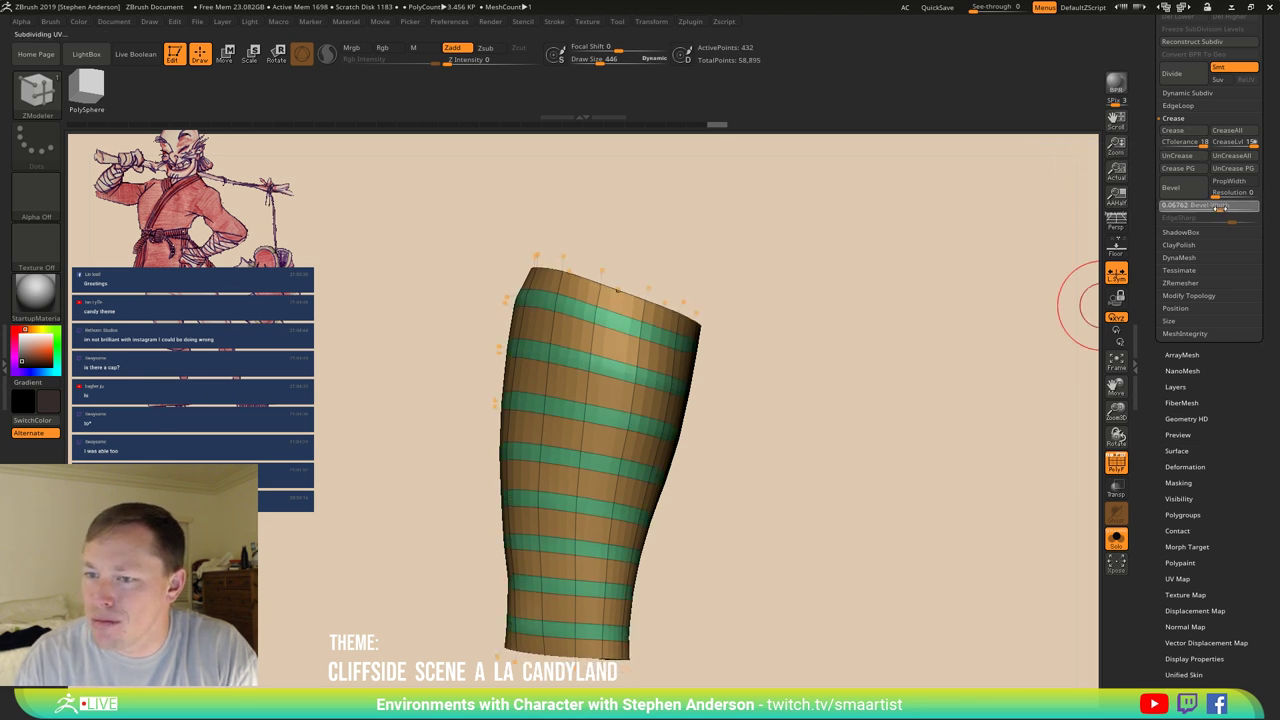
drag(1215, 207, 1203, 207)
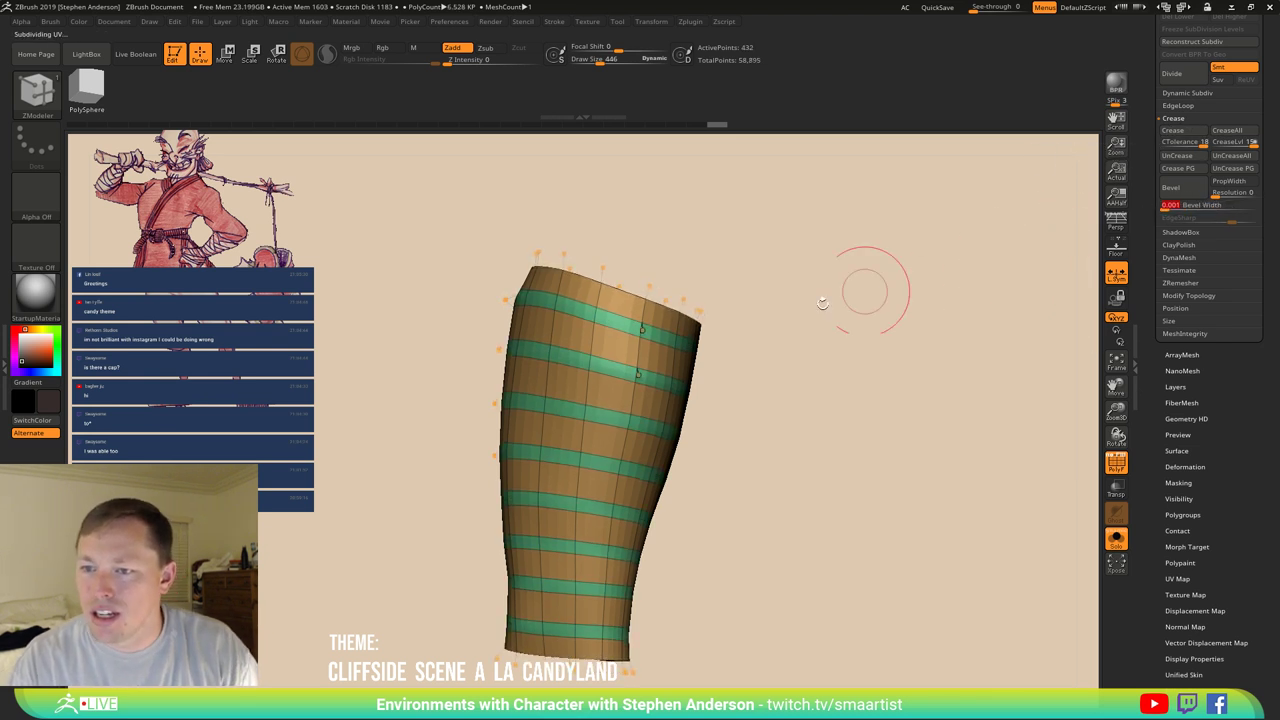
key(ctrl+z)
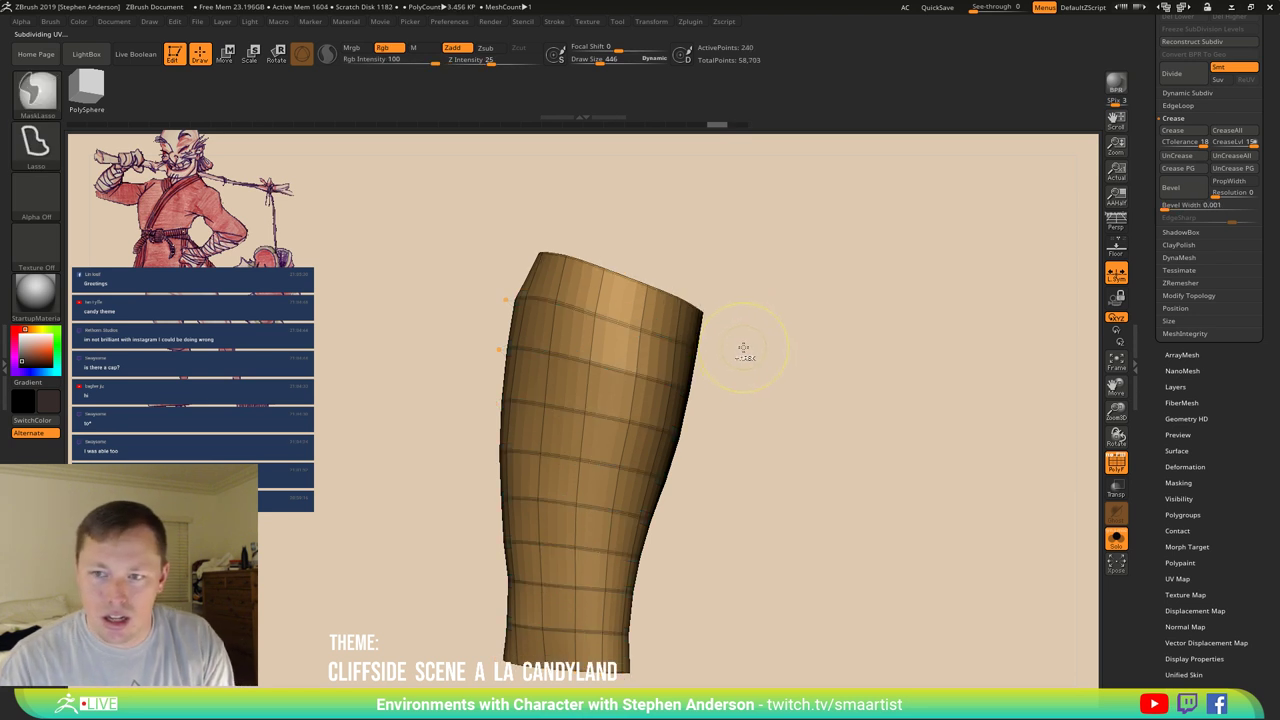
key(ctrl+shift+z)
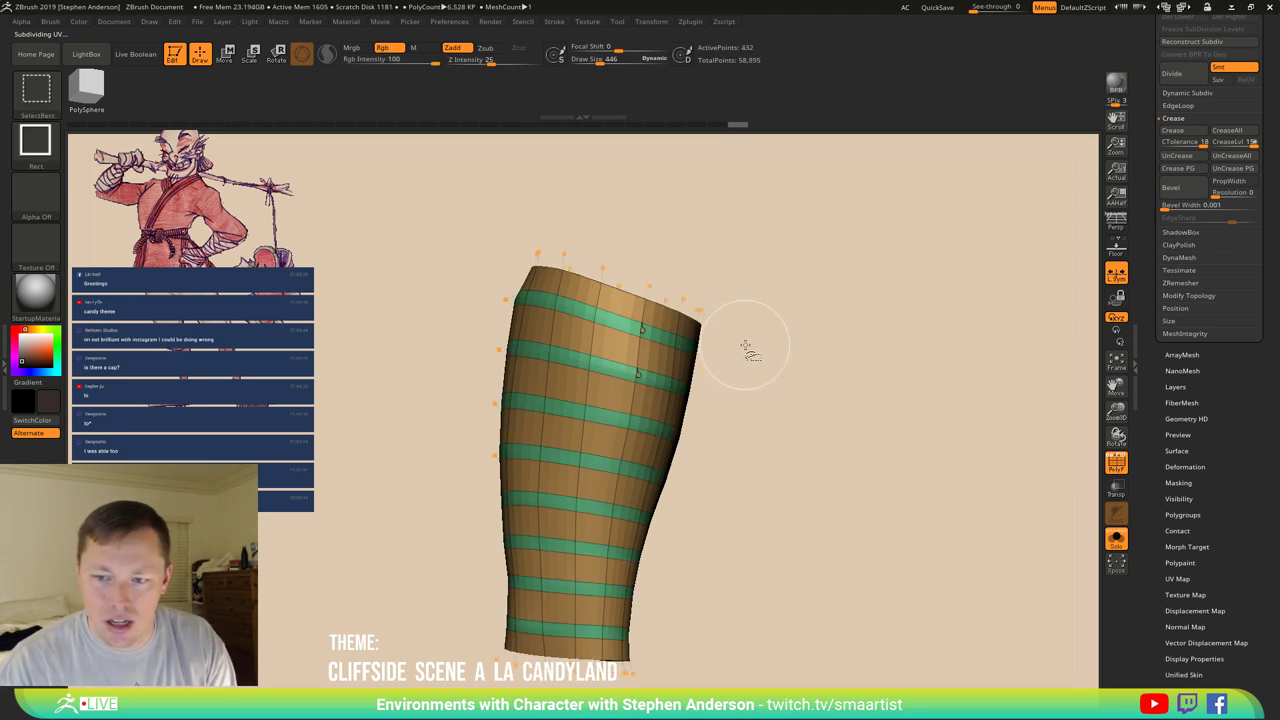
key(shift+f)
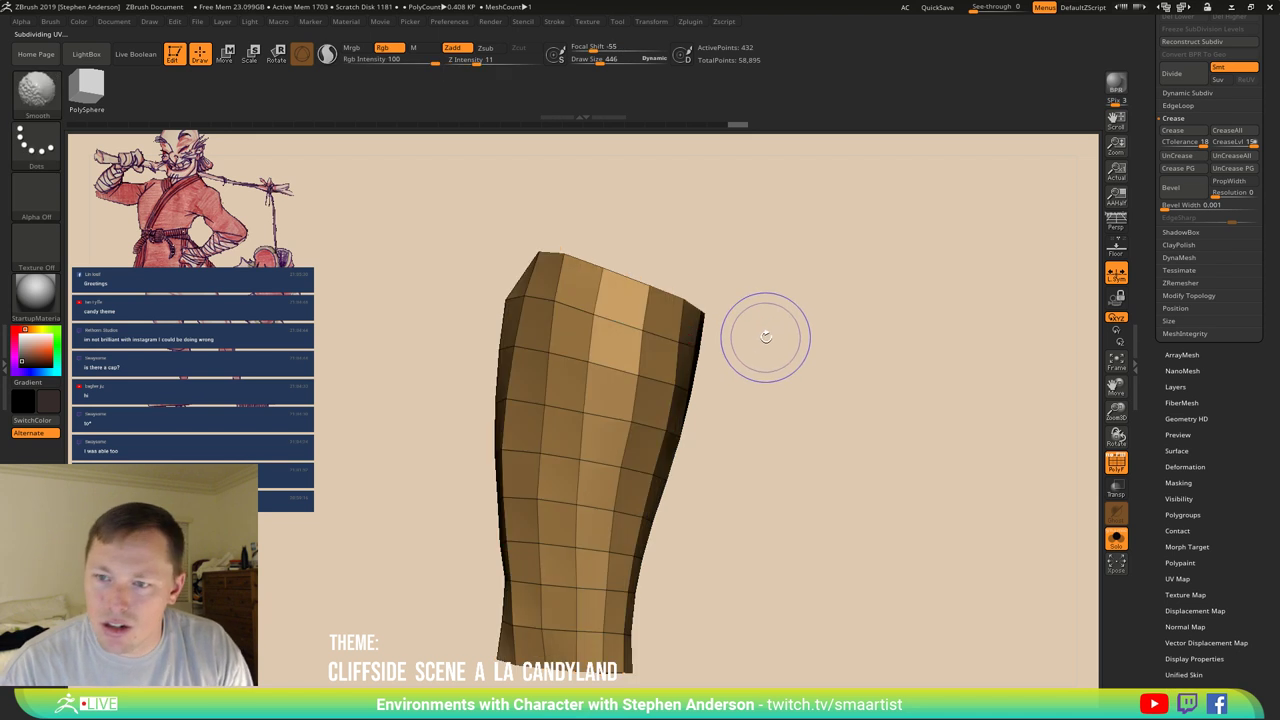
key(f)
drag(718, 303, 651, 243)
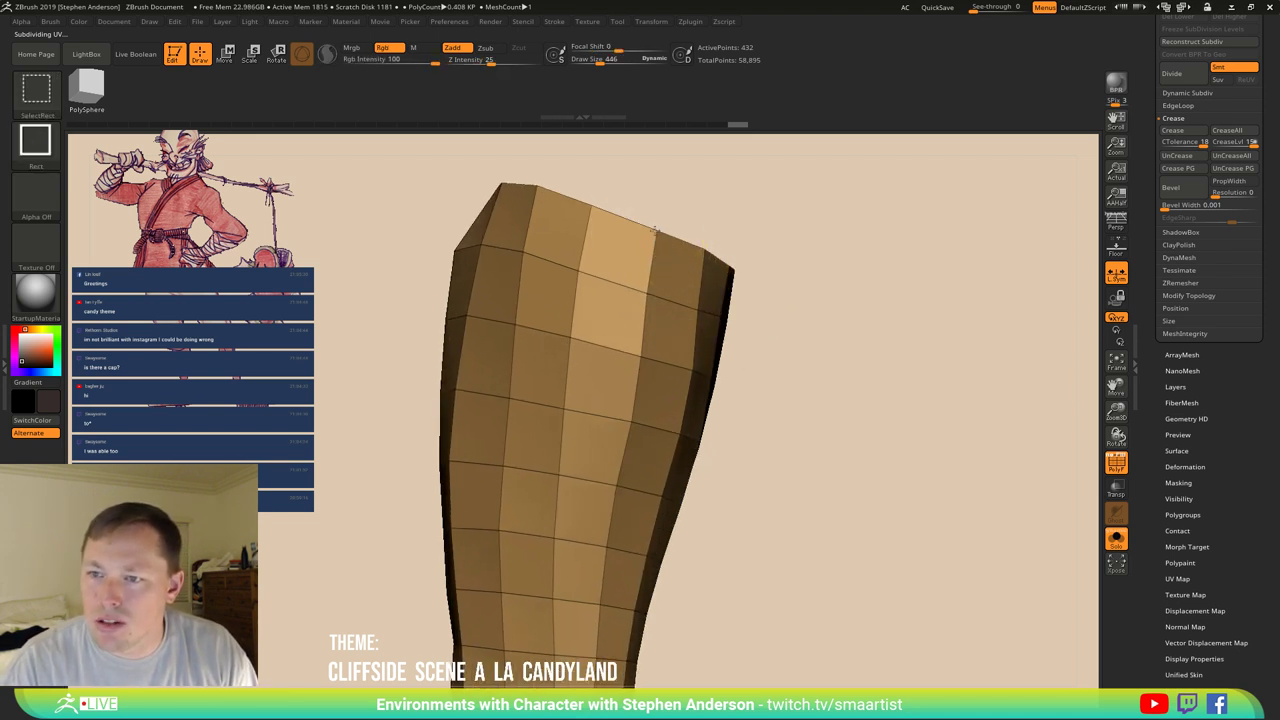
drag(796, 277, 618, 265)
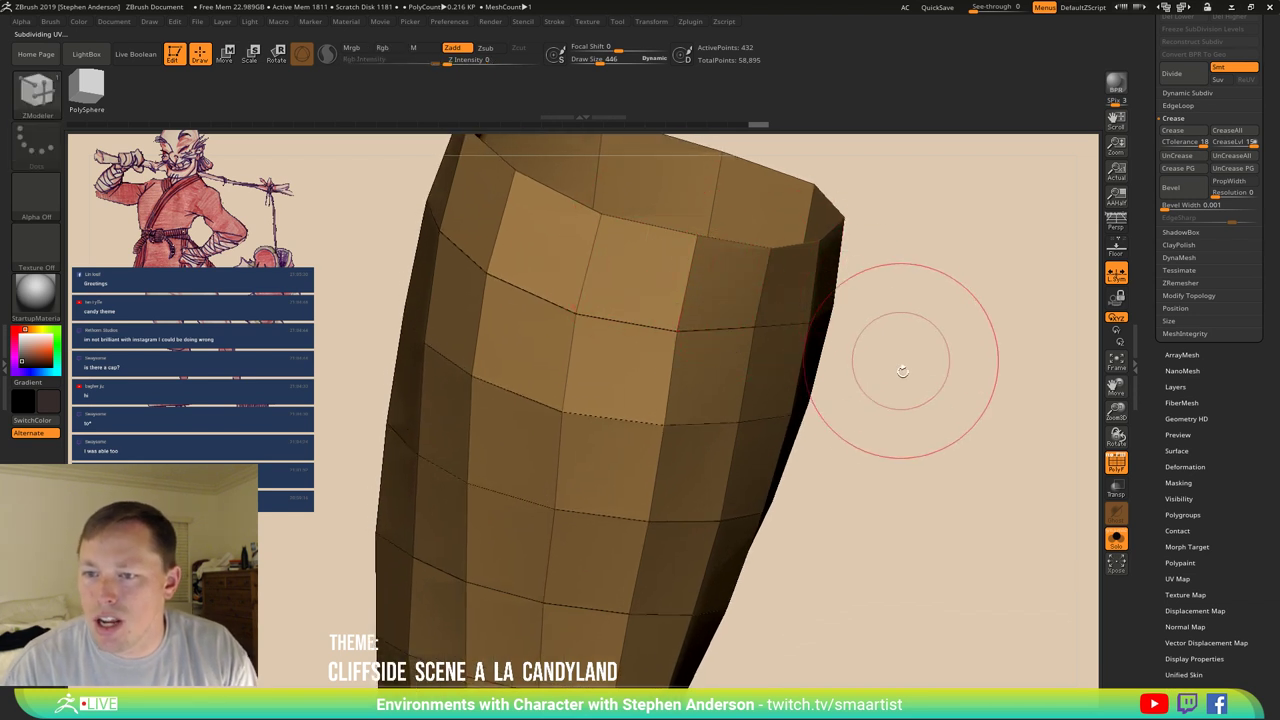
Apply Unweld Groups Border from Modify Topology, then turn off Dynamic Subdiv.
click(1188, 295)
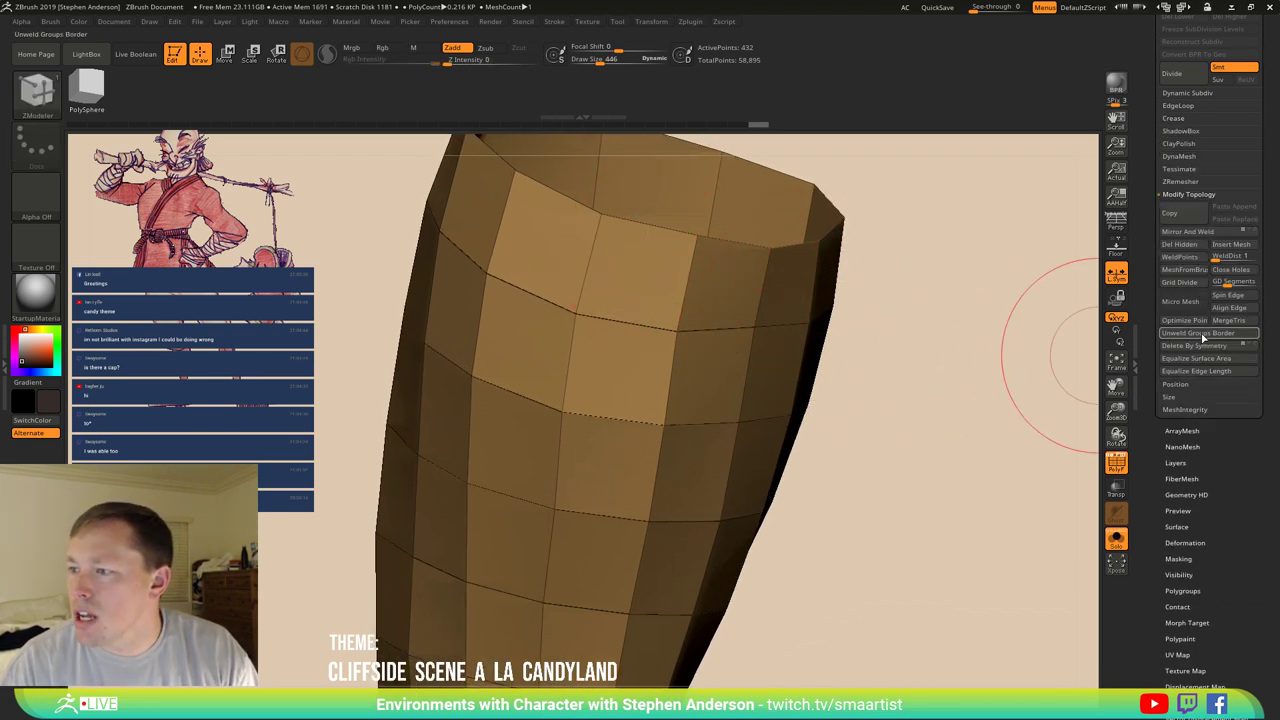
click(1185, 250)
mouse_move(941, 322)
mouse_down()
mouse_move(863, 320)
mouse_move(829, 340)
mouse_move(831, 309)
mouse_move(708, 387)
mouse_move(763, 394)
mouse_move(749, 400)
mouse_move(761, 406)
mouse_move(749, 403)
mouse_move(777, 394)
mouse_up()
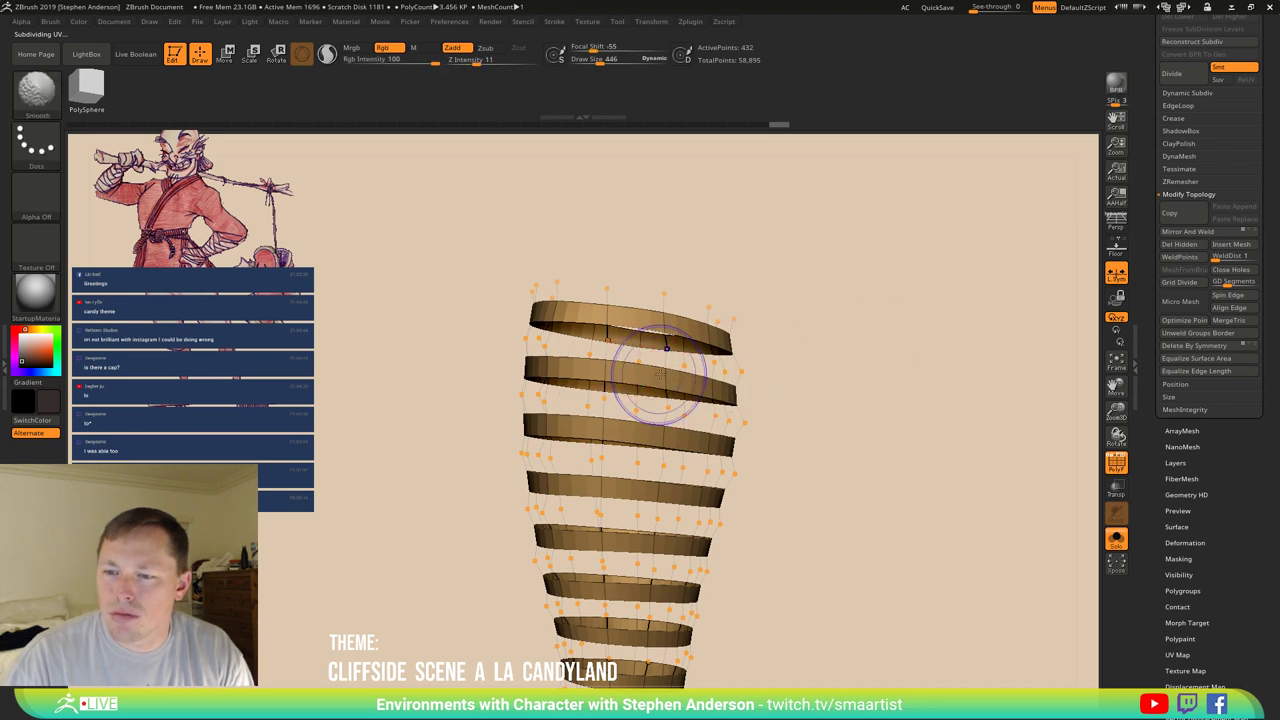
key(shift+d)
key(space)
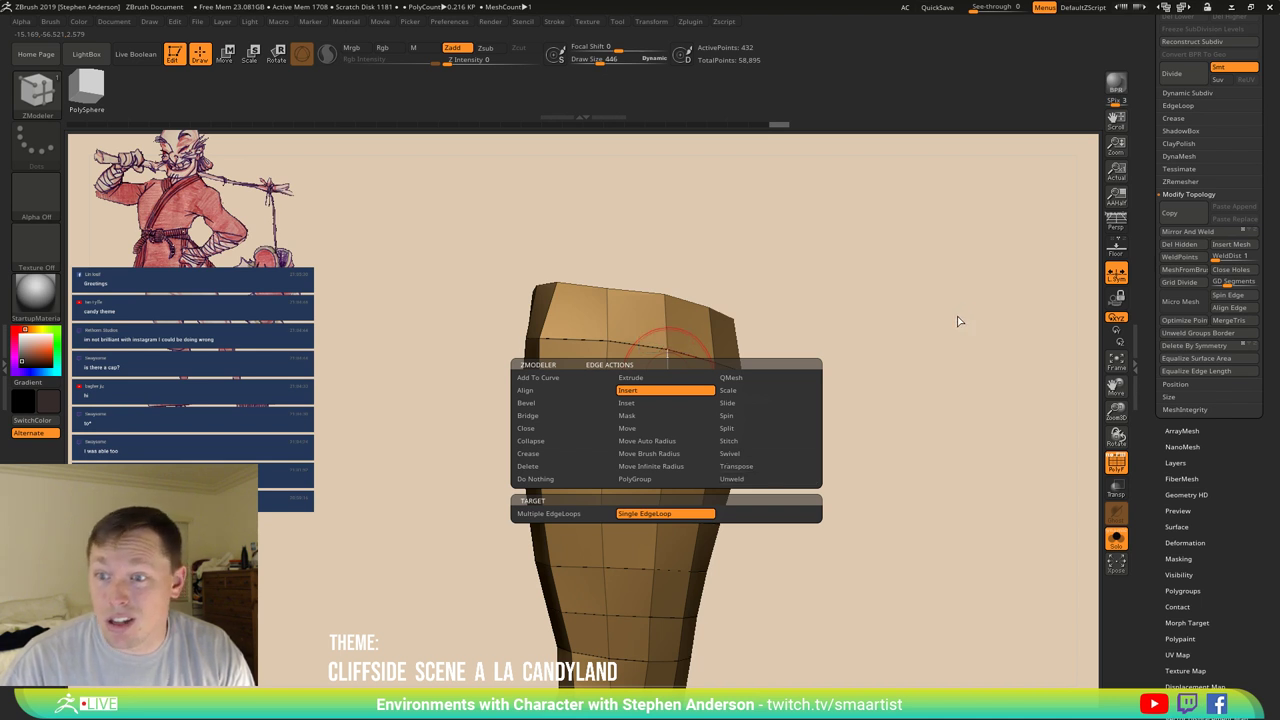
Drop the wrap to its low-poly cage and set ZModeler to Unweld with EdgeLoop Partial target, showing polygroups.
key(ctrl)
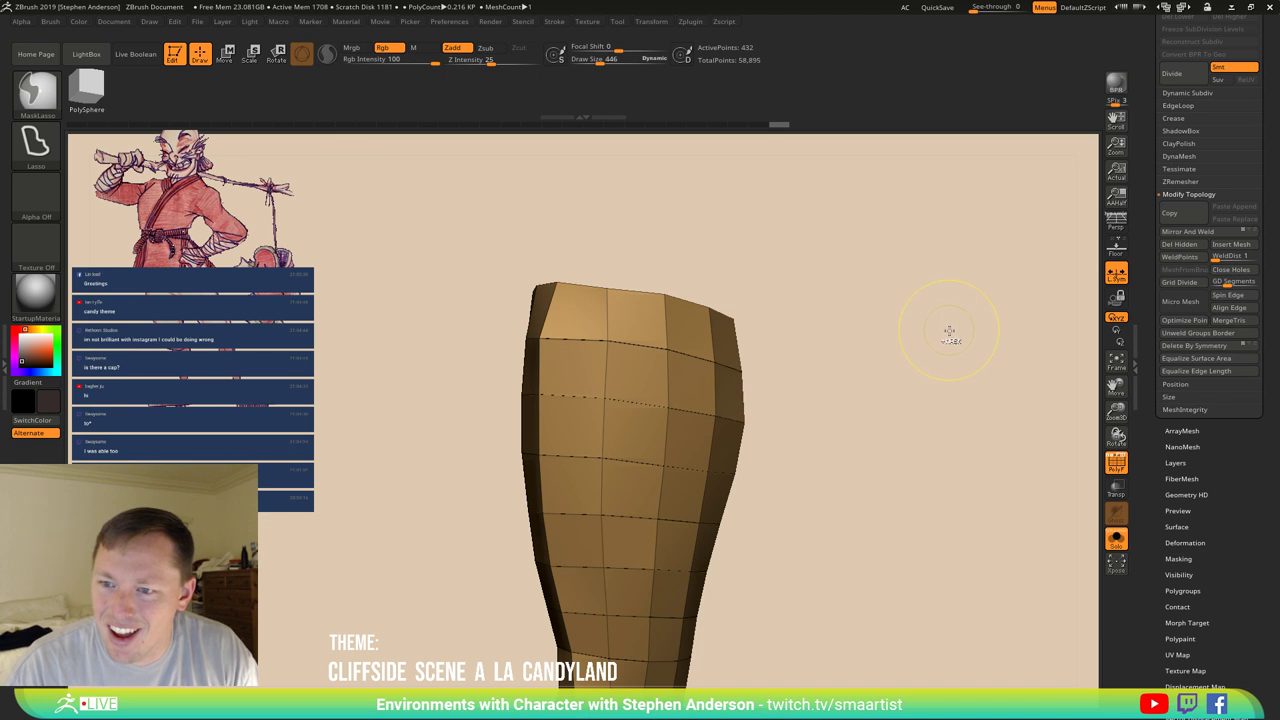
key(d)
key(shift+d)
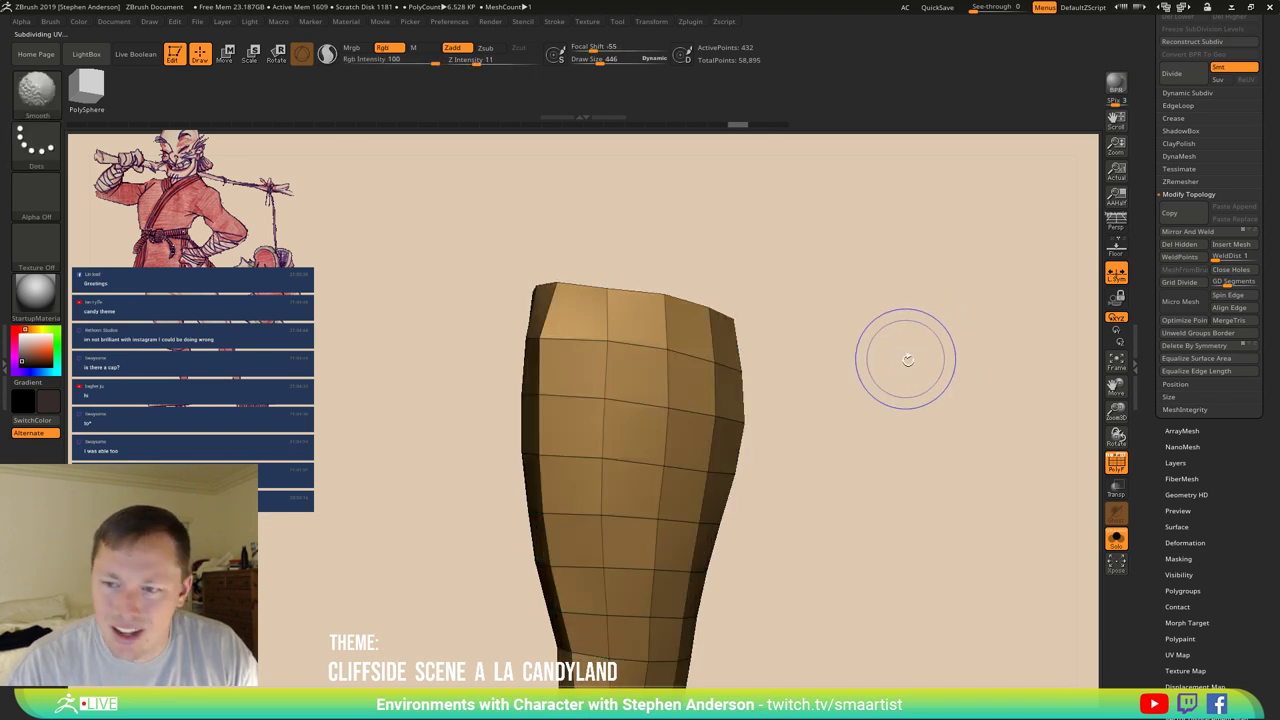
key(space)
click(720, 479)
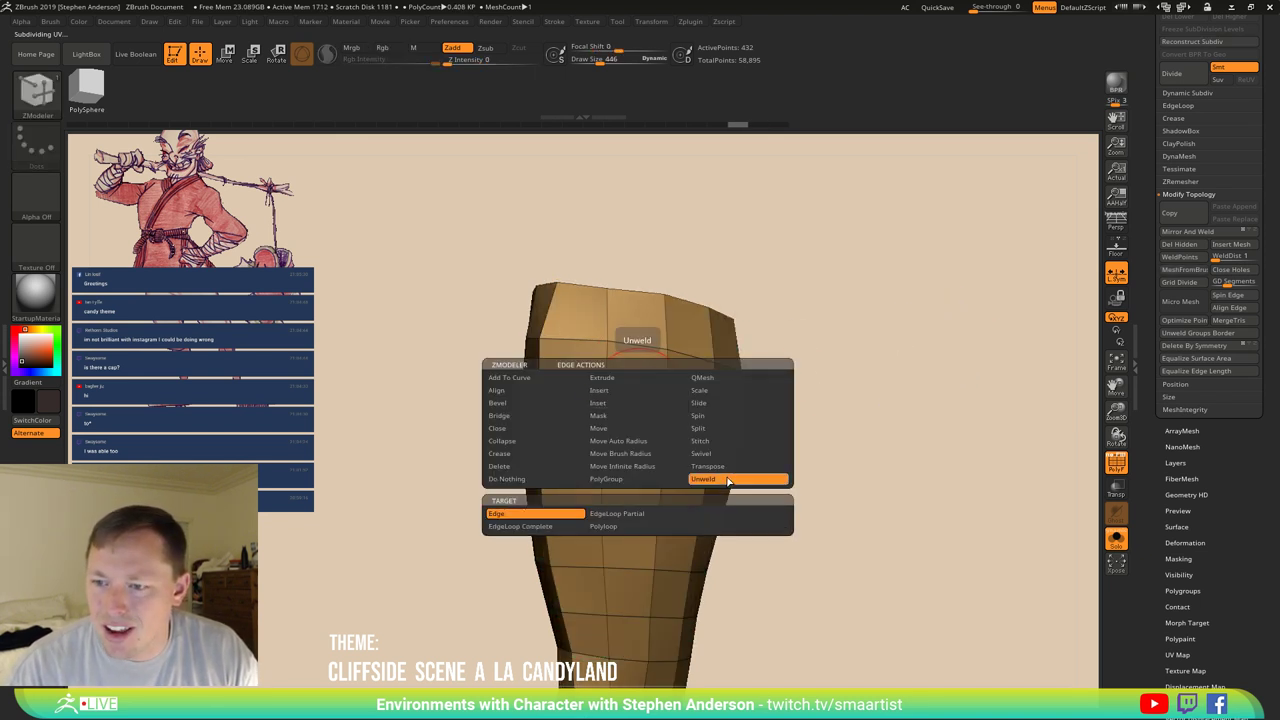
click(630, 514)
key(ctrl)
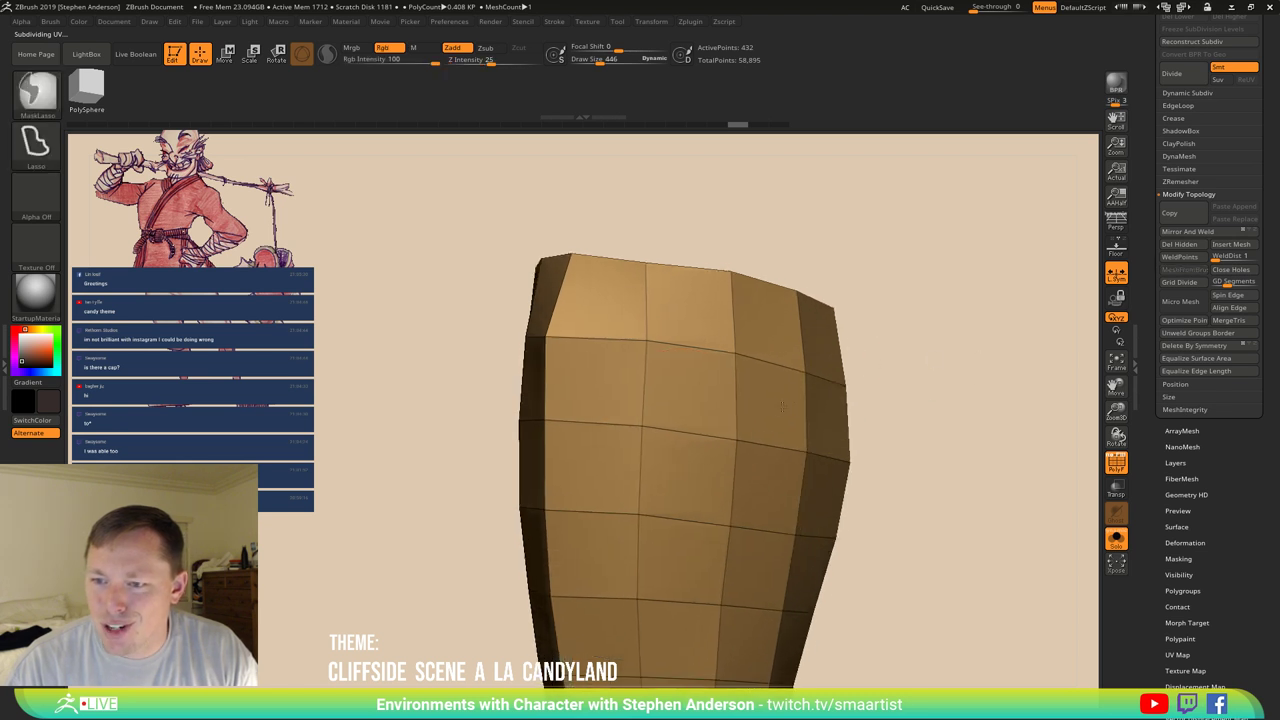
key(shift+f)
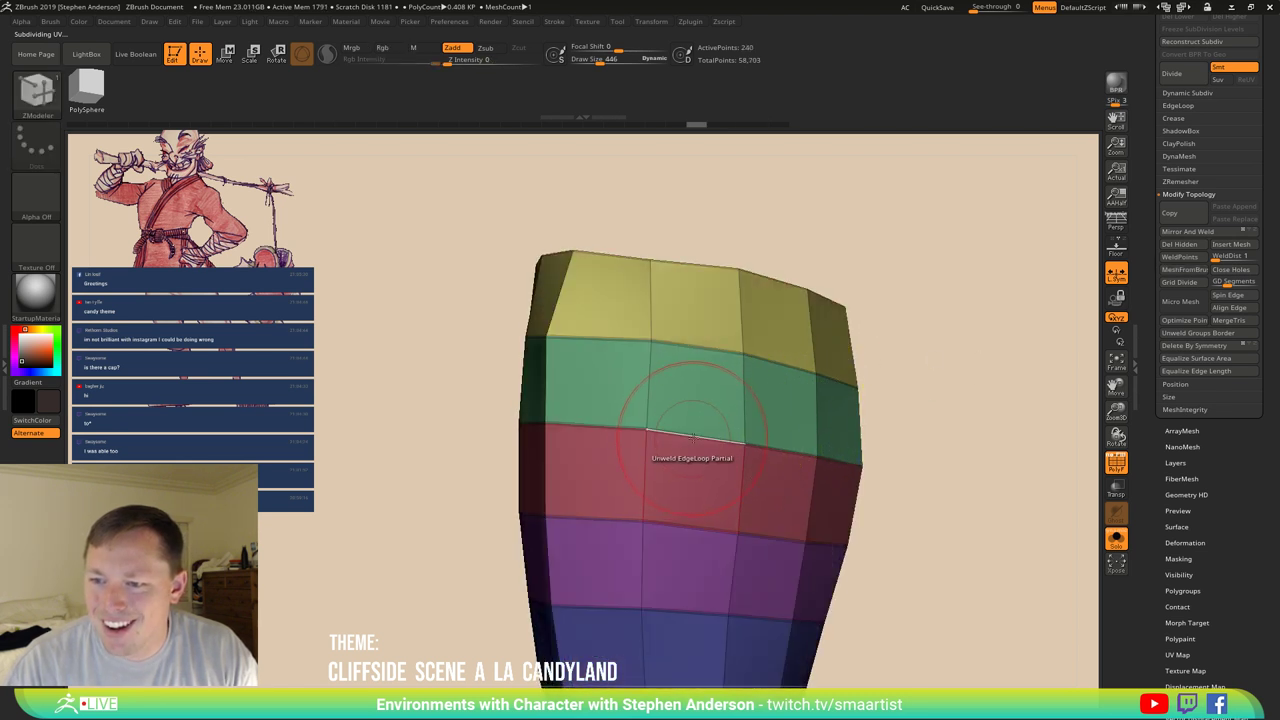
Unweld the top band border and borders lower down and above the blue band, then UnCreaseAll.
click(714, 340)
click(690, 540)
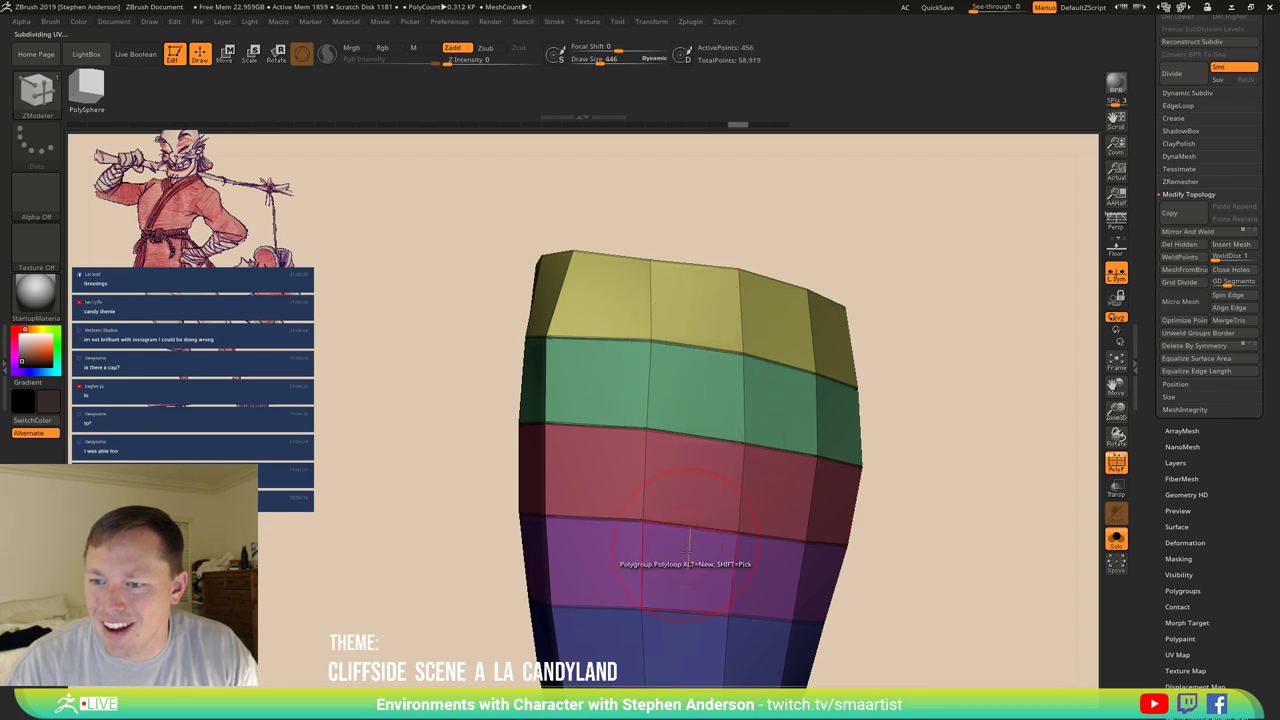
key(d)
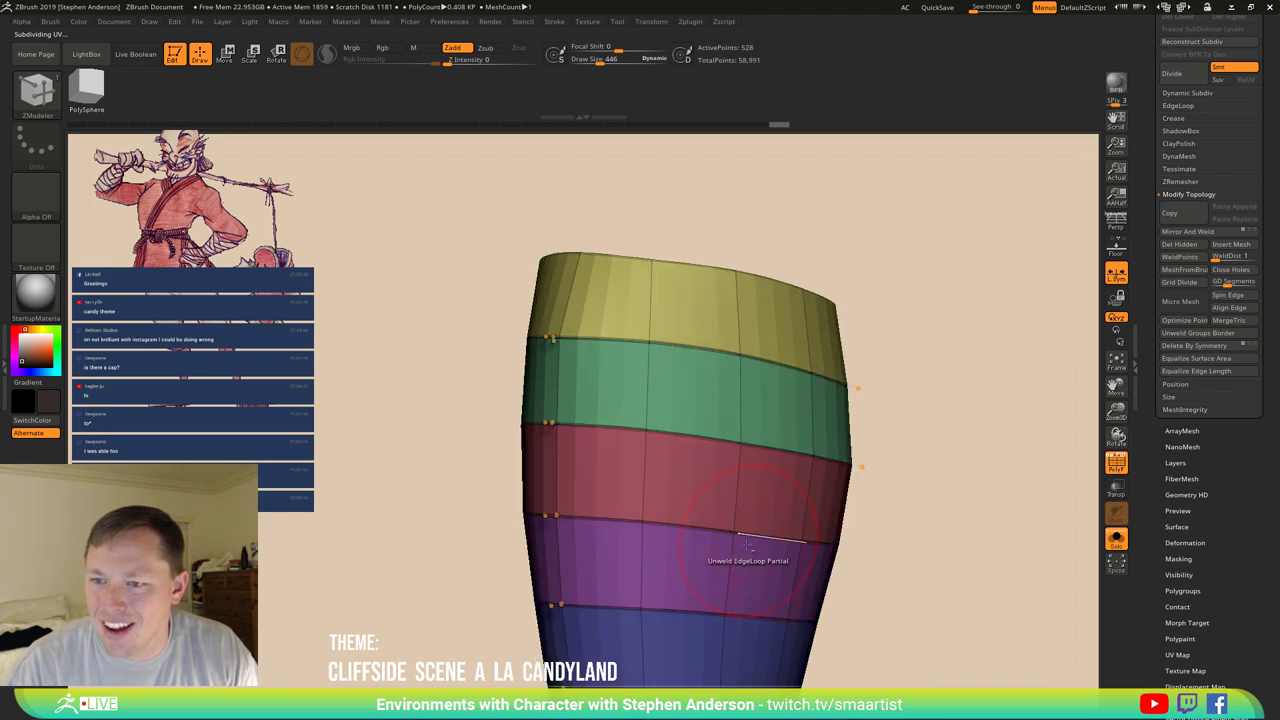
right_drag(750, 545, 630, 512)
click(630, 500)
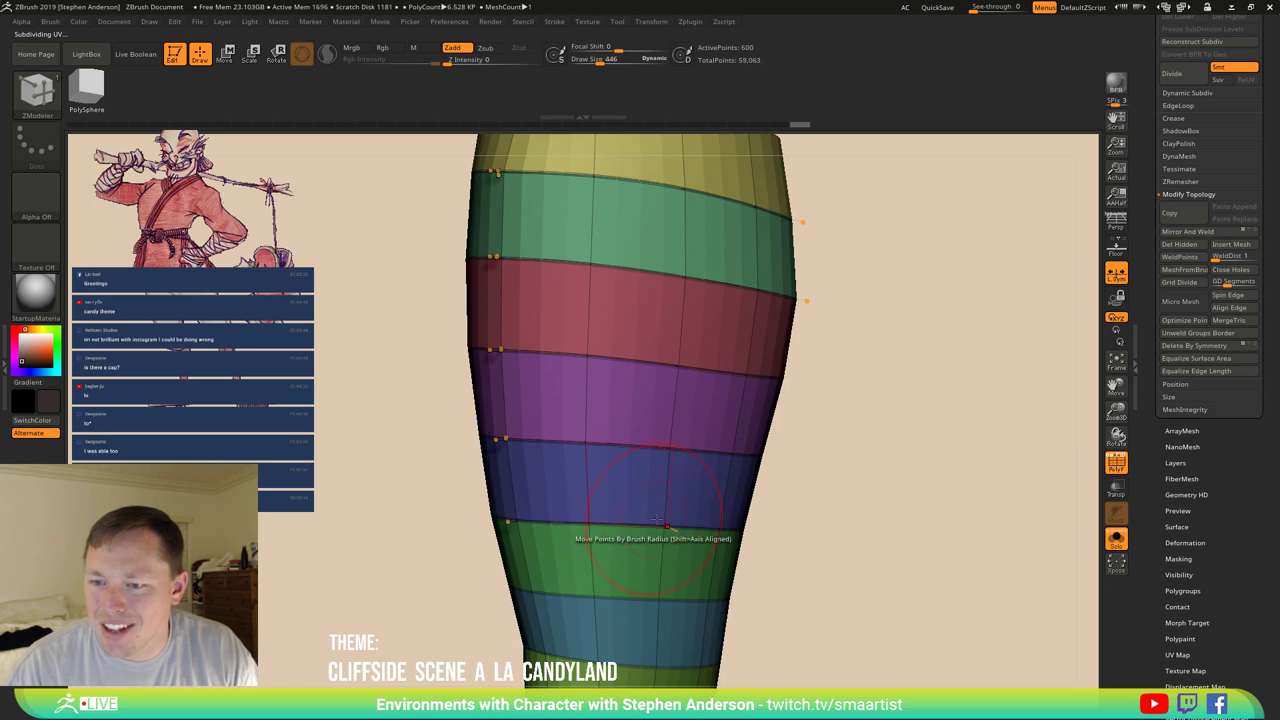
click(1180, 118)
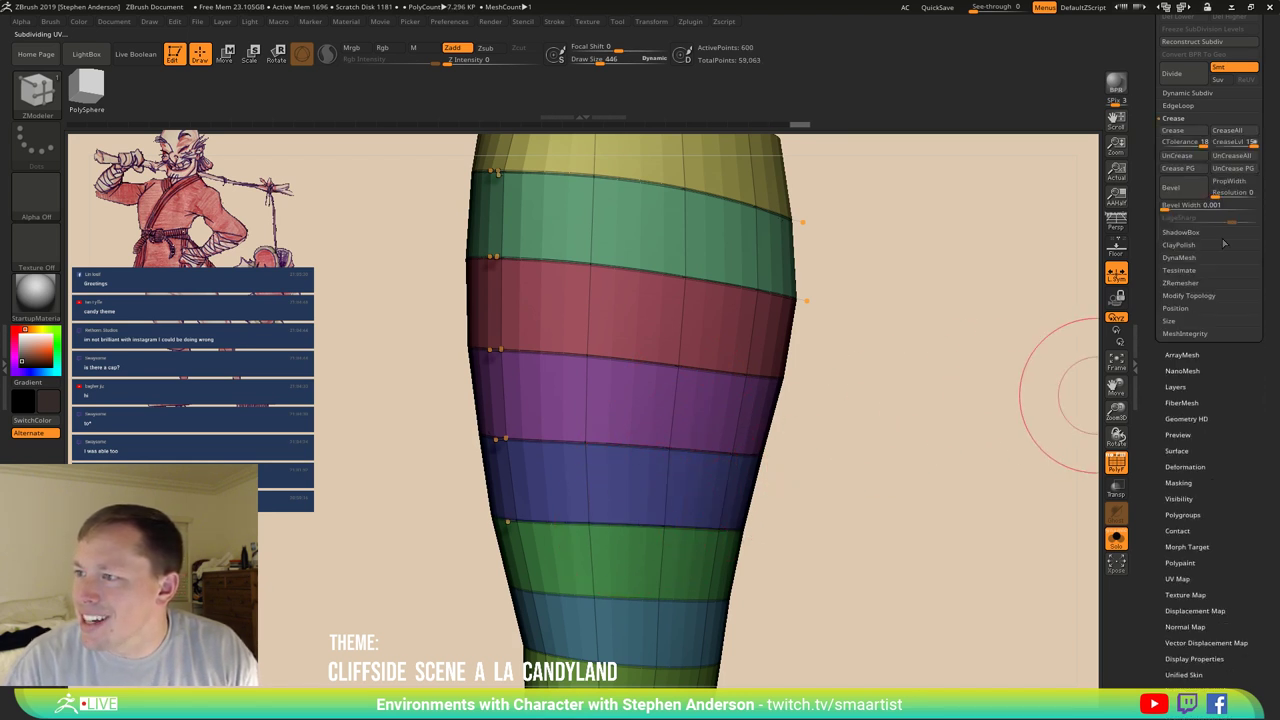
click(1233, 156)
Turn the wrap side-on and try unwelding another band border, then undo it.
drag(960, 250, 771, 371)
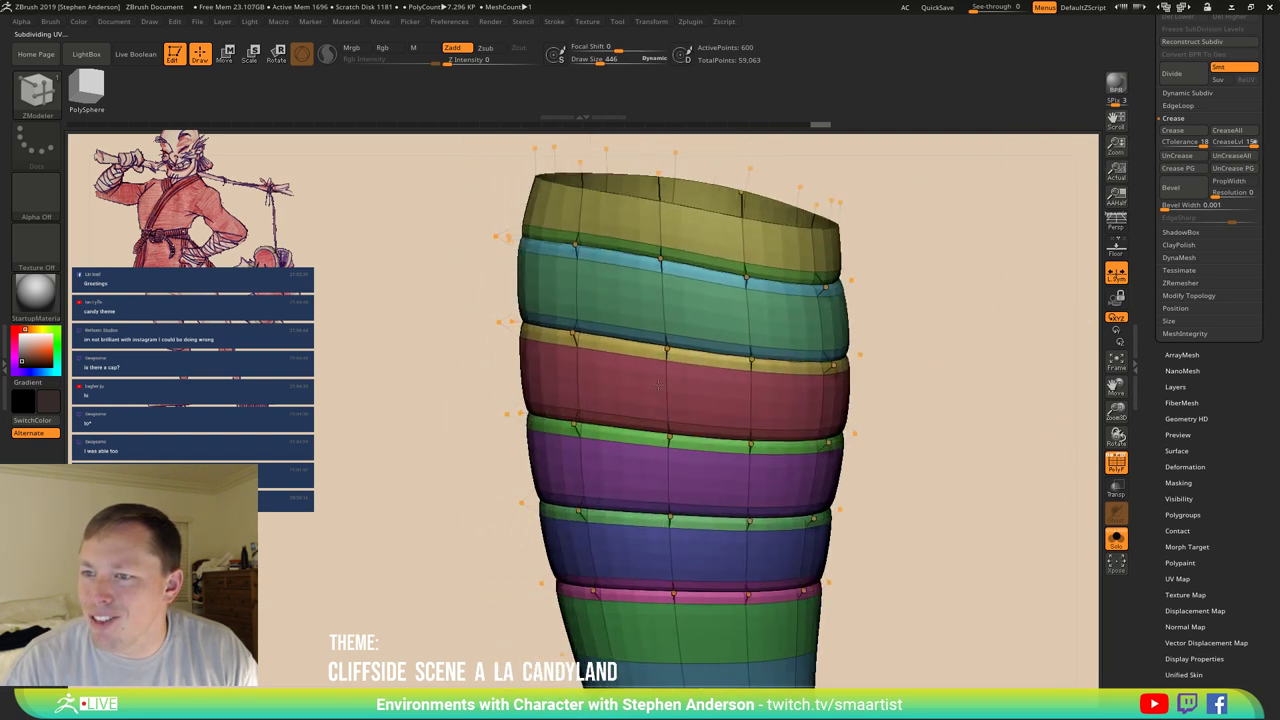
right_drag(659, 385, 648, 398)
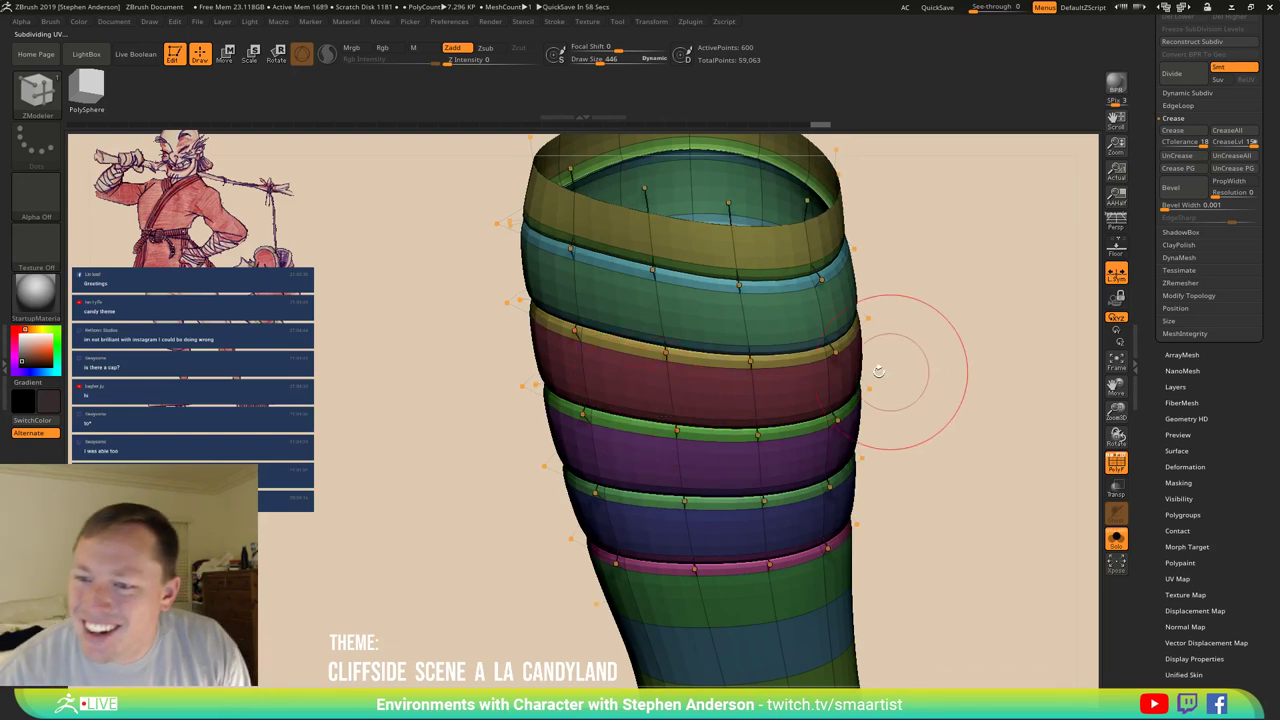
mouse_move(614, 382)
right_down()
mouse_move(636, 352)
mouse_move(670, 492)
right_up()
click(655, 462)
key(ctrl)
key(ctrl+z)
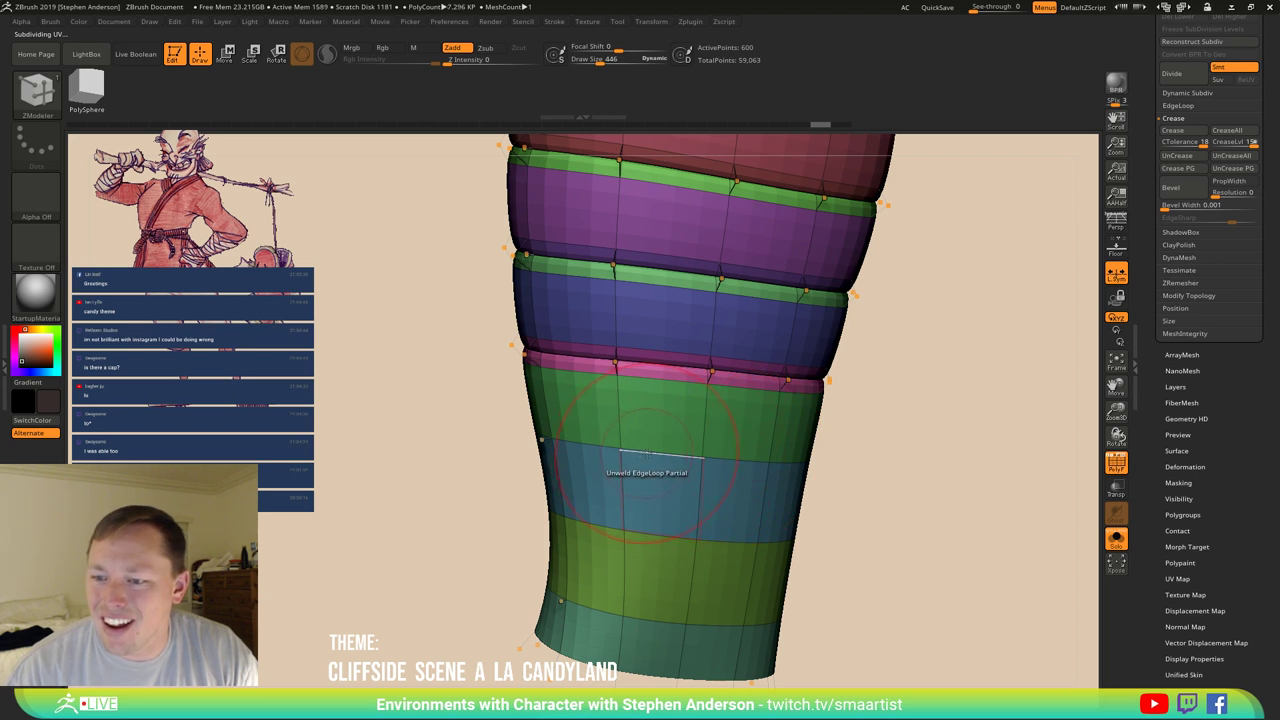
Unweld the green band border and two lower borders, clear all creases, and hide the polyframe.
click(651, 456)
click(656, 552)
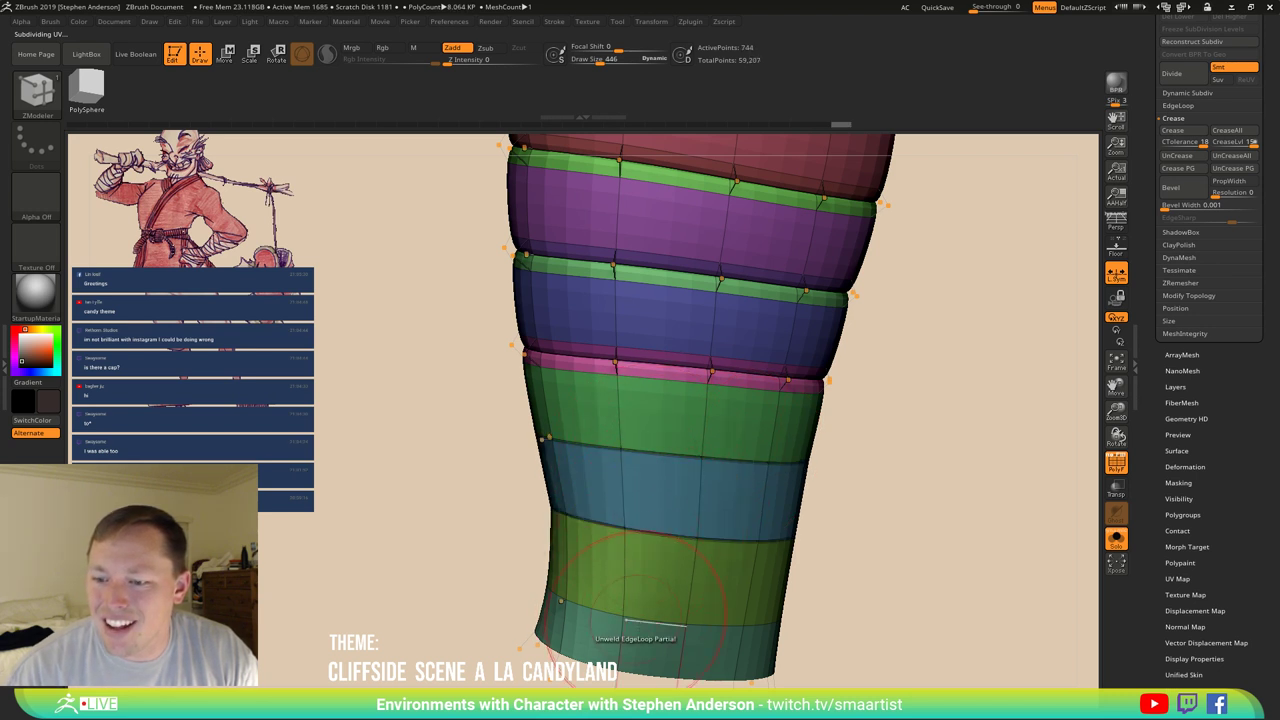
click(645, 620)
right_drag(686, 586, 720, 560)
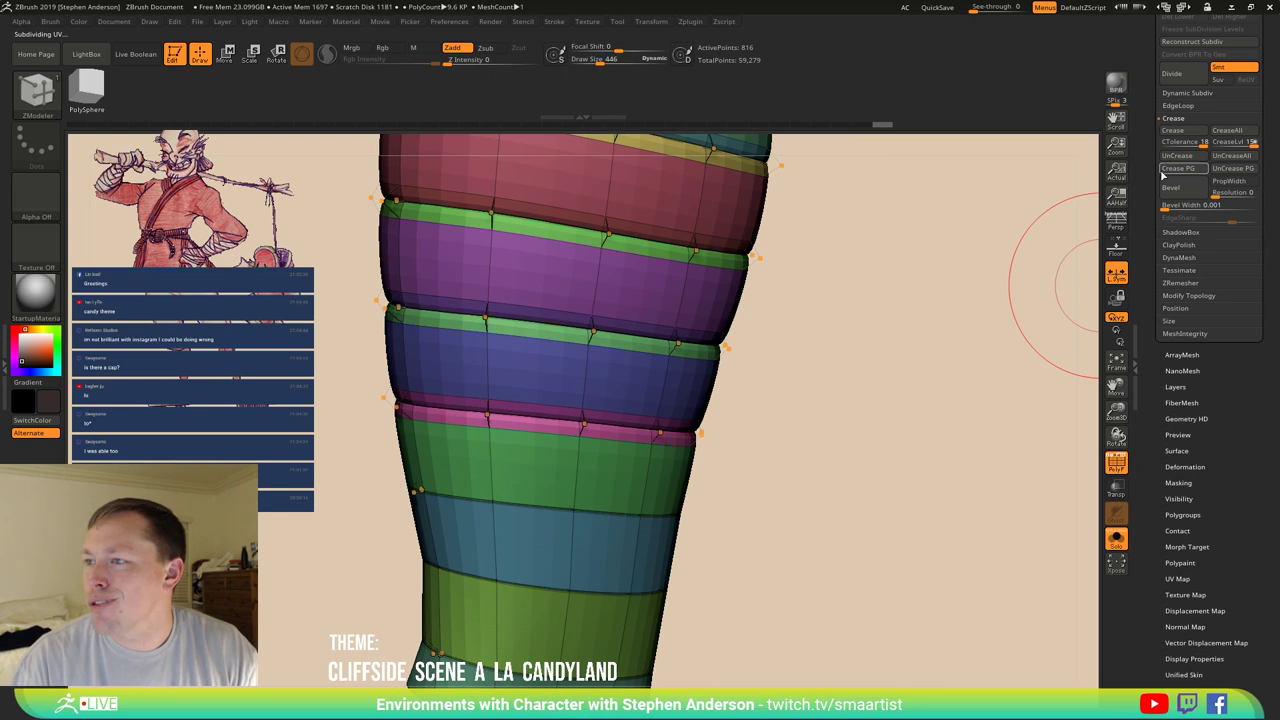
click(1245, 162)
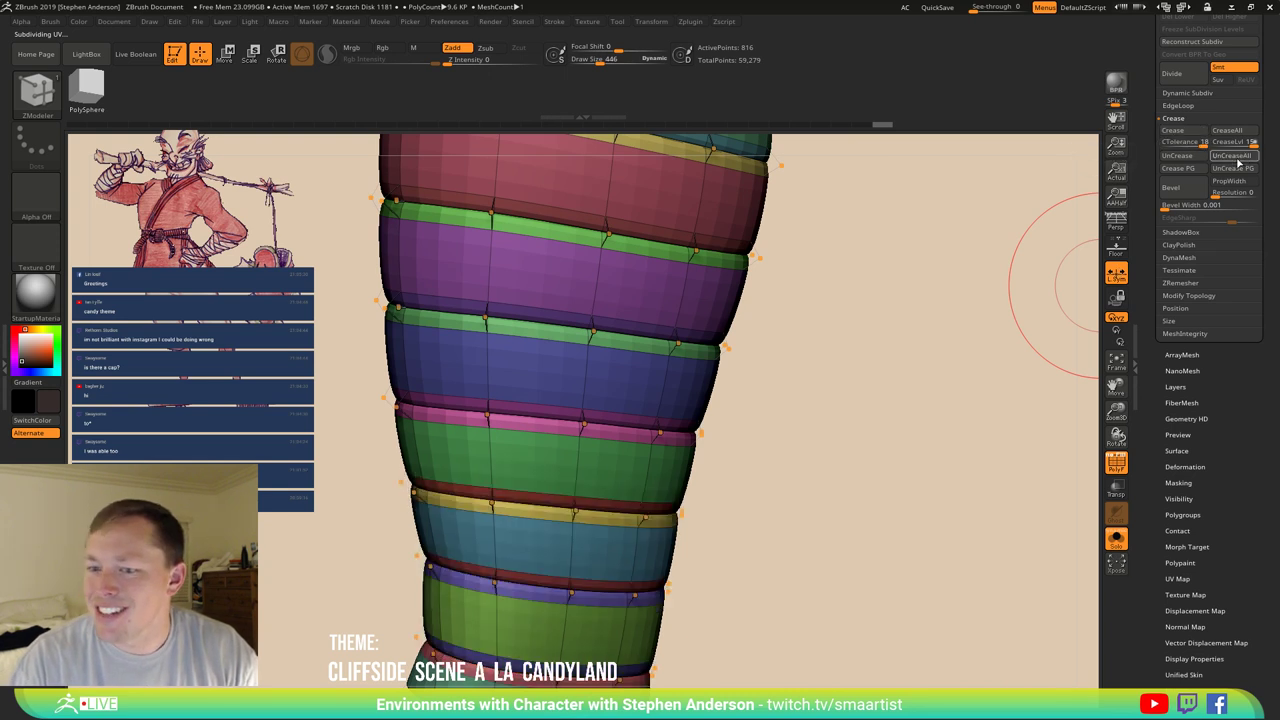
mouse_move(803, 451)
mouse_down()
mouse_move(774, 386)
mouse_move(758, 448)
mouse_move(820, 457)
mouse_move(794, 466)
mouse_move(731, 409)
mouse_move(704, 487)
mouse_move(697, 423)
mouse_move(720, 397)
mouse_move(727, 437)
mouse_move(817, 446)
mouse_move(774, 420)
mouse_move(800, 424)
mouse_up()
key(shift+f)
key(shift+f)
key(shift+f)
Turn Solo off, frame the arm, select ArmWraps and hide Armwraps1 in the Subtool palette.
click(1116, 540)
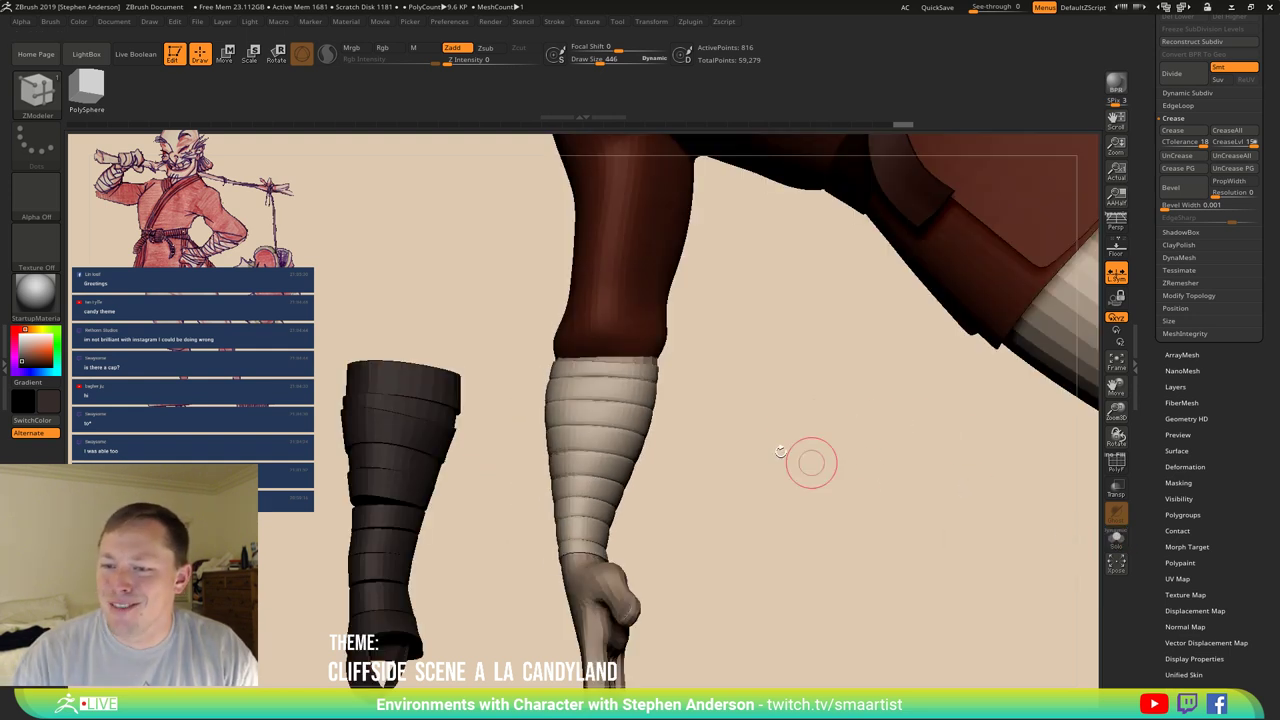
drag(631, 390, 686, 414)
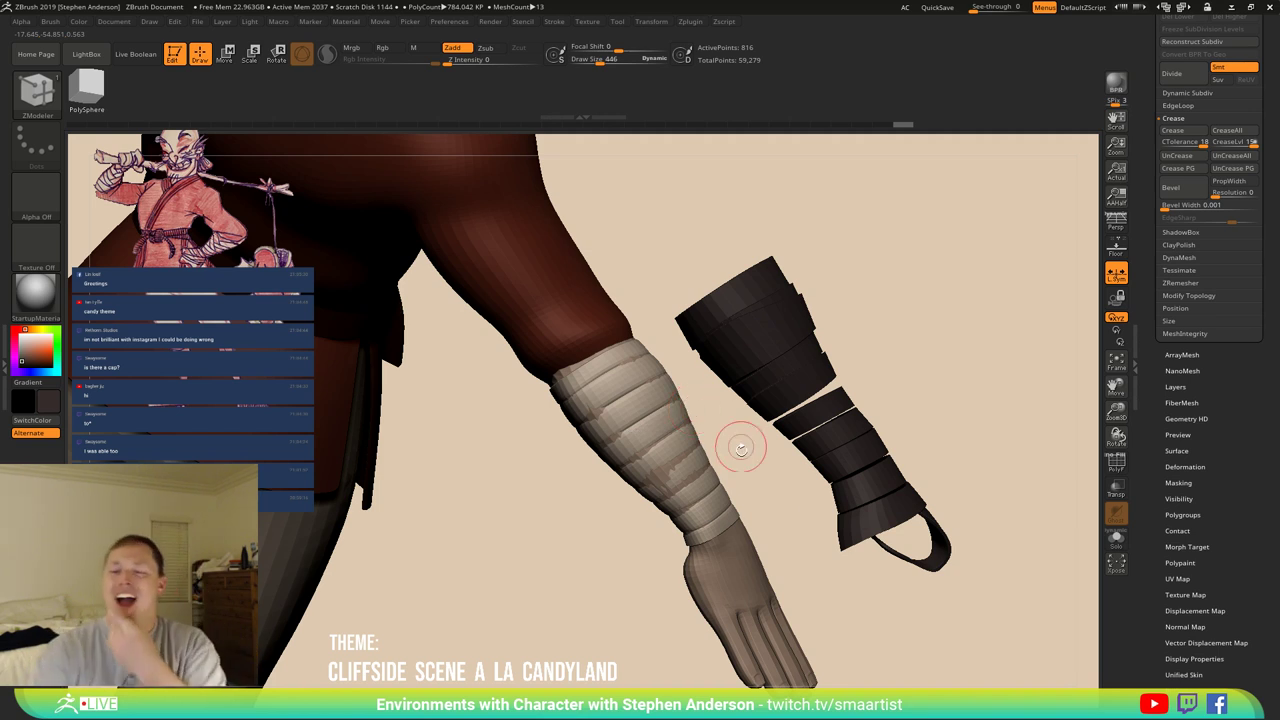
drag(737, 457, 1080, 417)
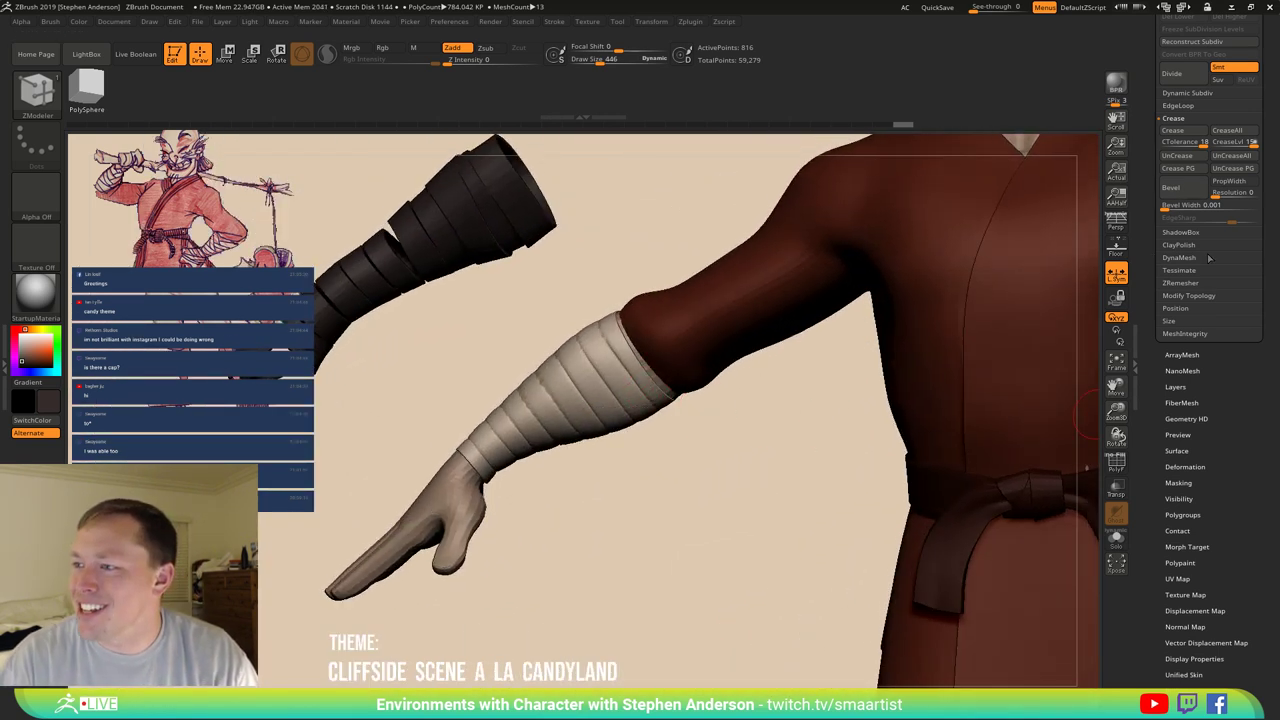
scroll(1209, 258, up, 10)
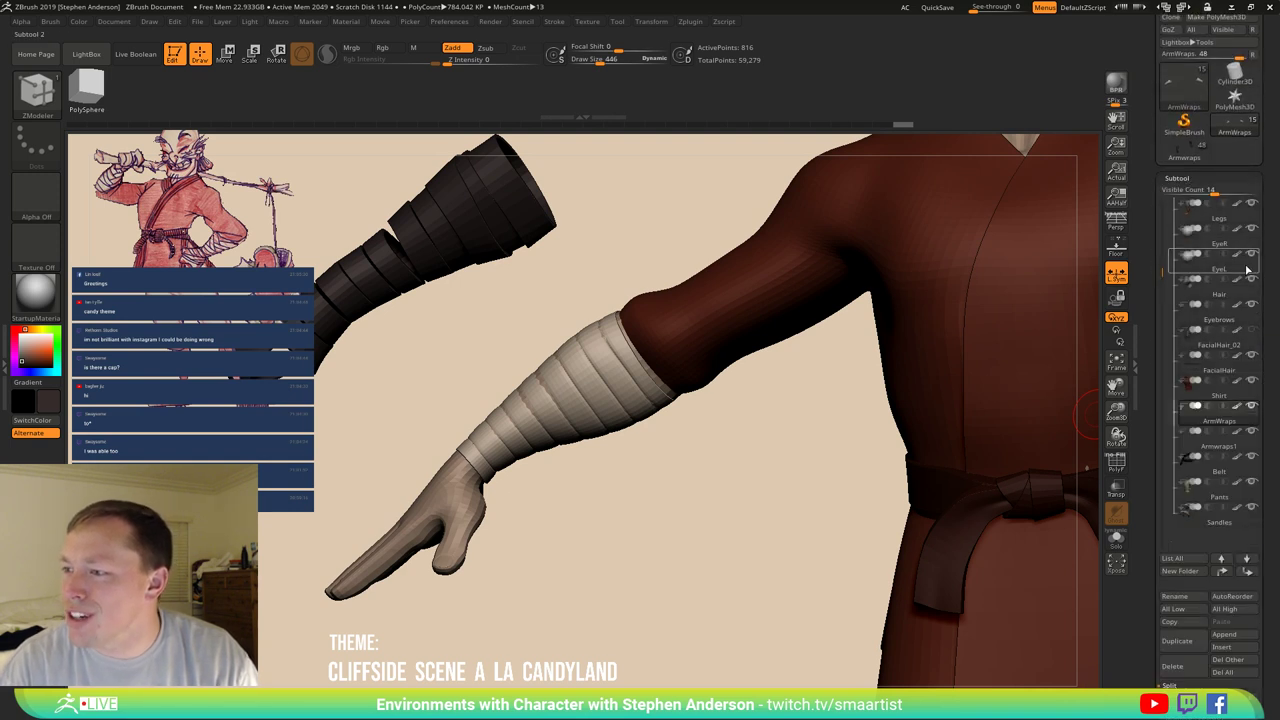
click(1213, 420)
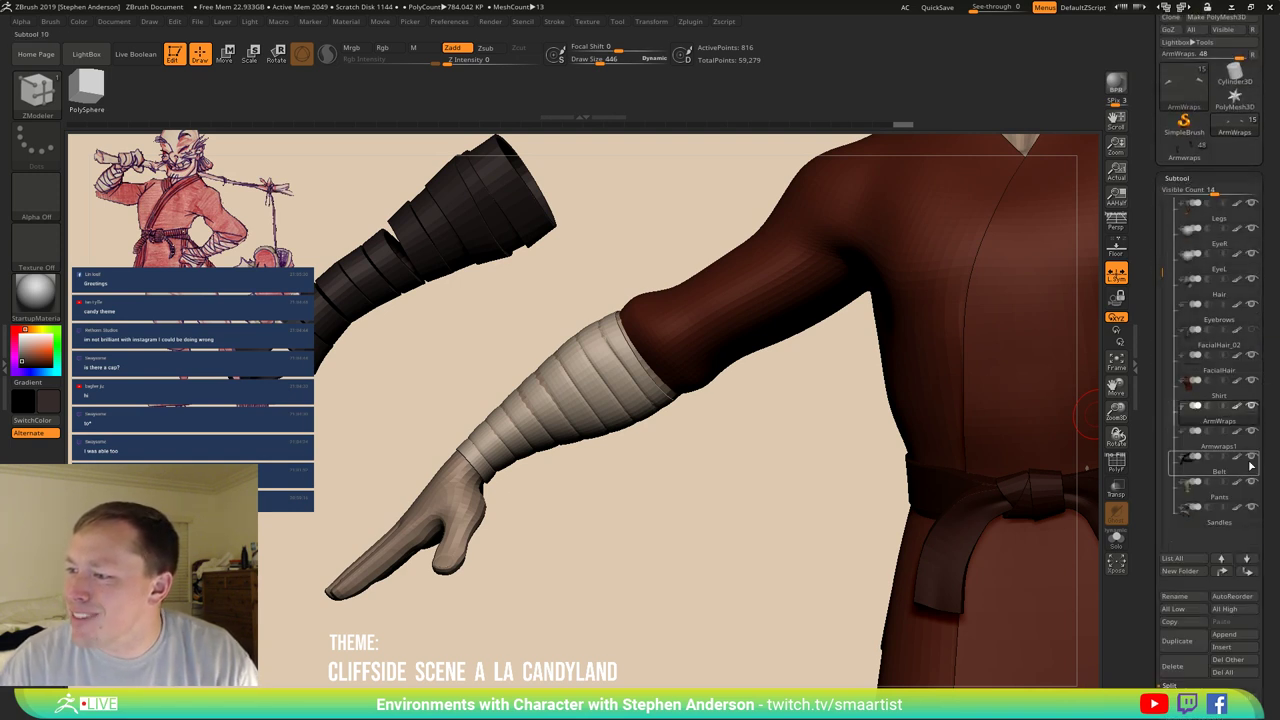
click(1252, 431)
drag(757, 391, 660, 390)
Solo the ArmWraps subtool and flare the tube's open end with the Move Topological brush.
key(shift+f)
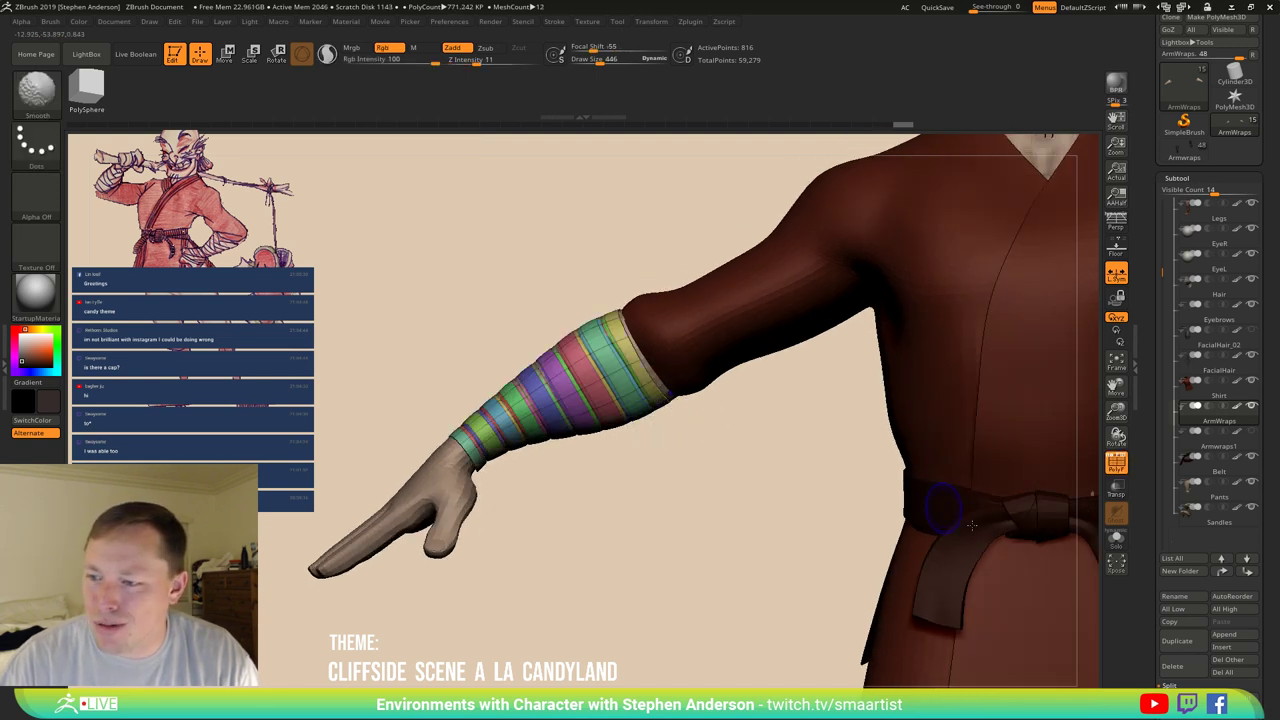
click(1116, 540)
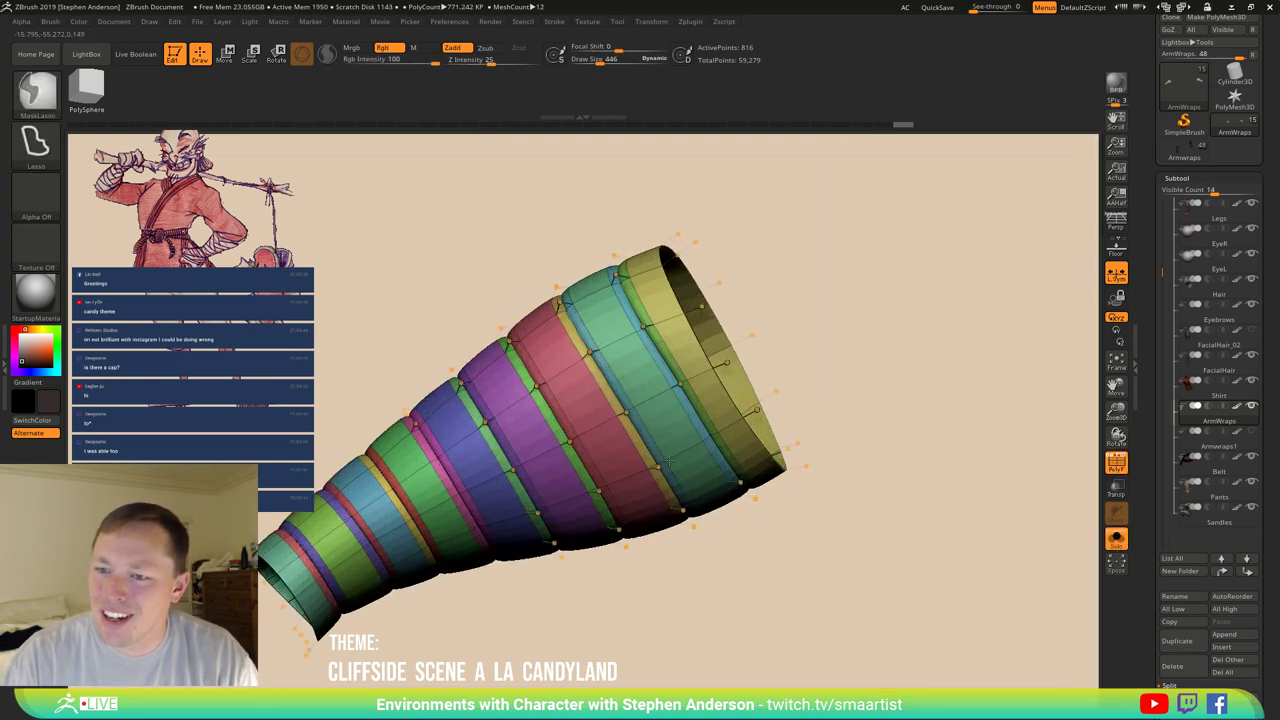
mouse_move(669, 459)
right_down()
mouse_move(671, 443)
mouse_move(656, 468)
right_up()
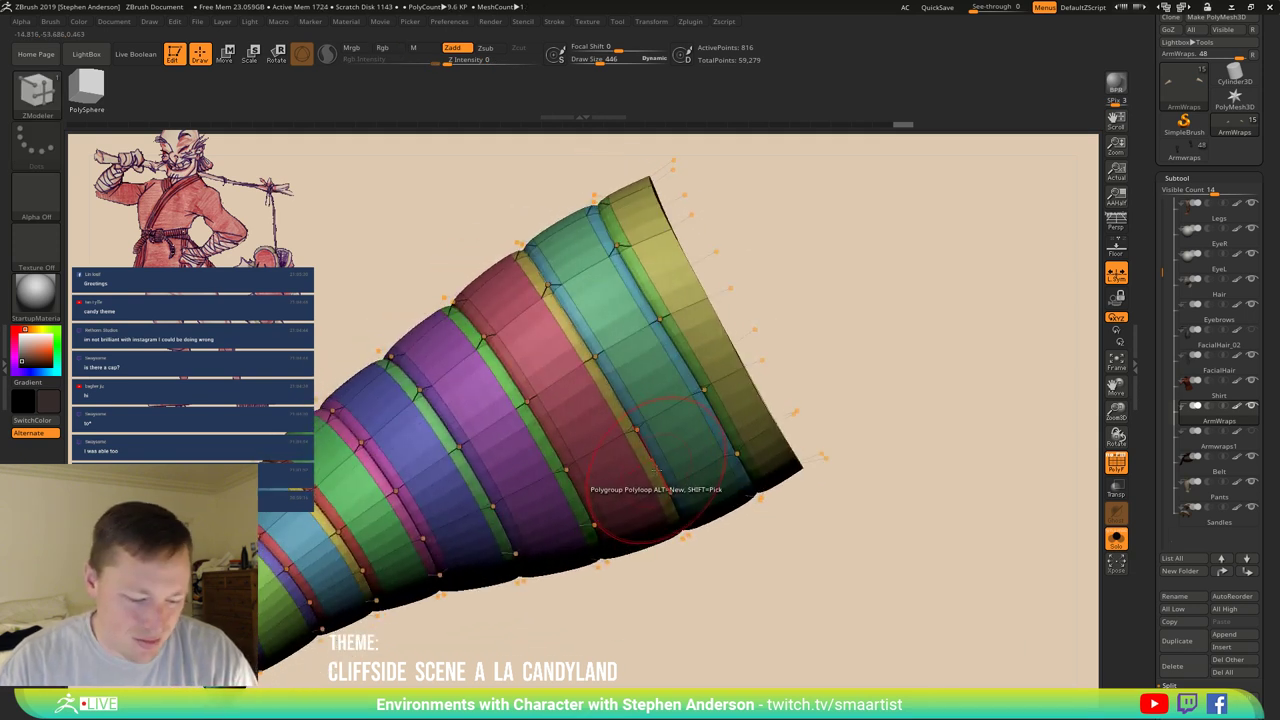
key(b)
key(m)
key(t)
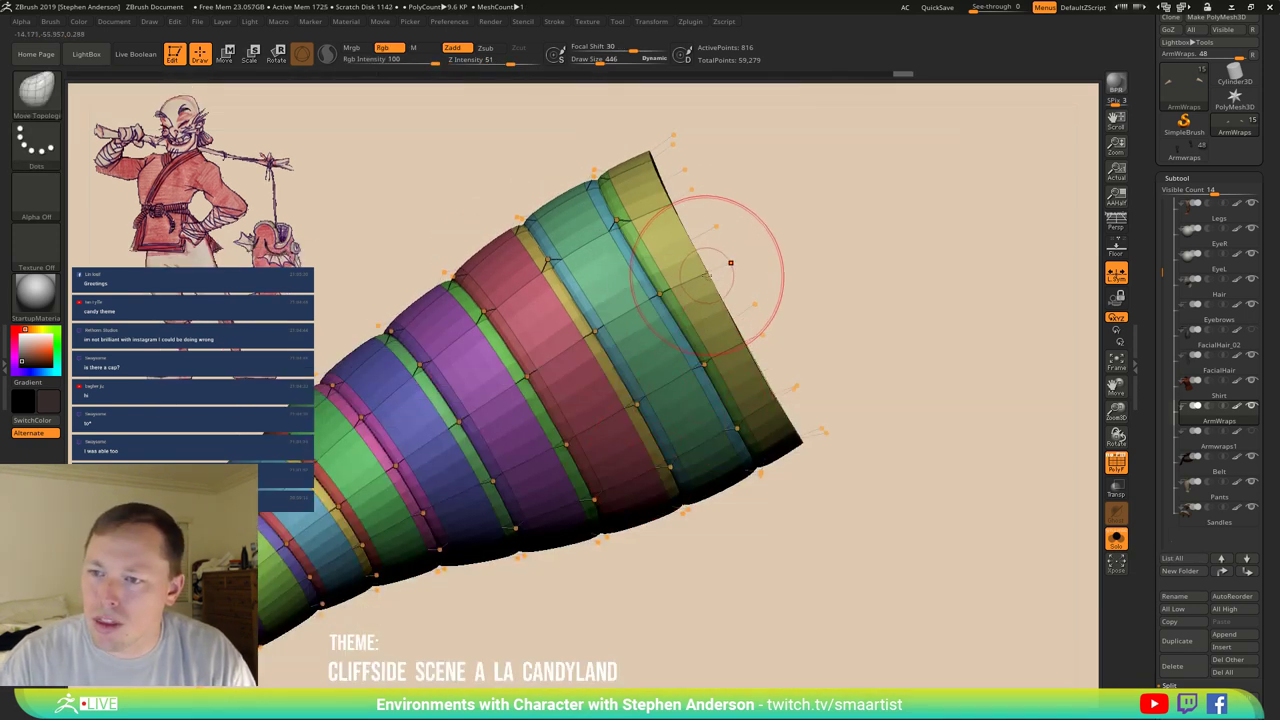
drag(706, 273, 886, 243)
mouse_move(886, 243)
right_down()
mouse_move(714, 326)
mouse_move(754, 330)
mouse_move(726, 285)
mouse_move(702, 304)
right_up()
Isolate and hide individual band strips, including the outer light-blue ring, then show all bands again.
key(ctrl)
key(ctrl+shift)
ctrl+shift+click(700, 303)
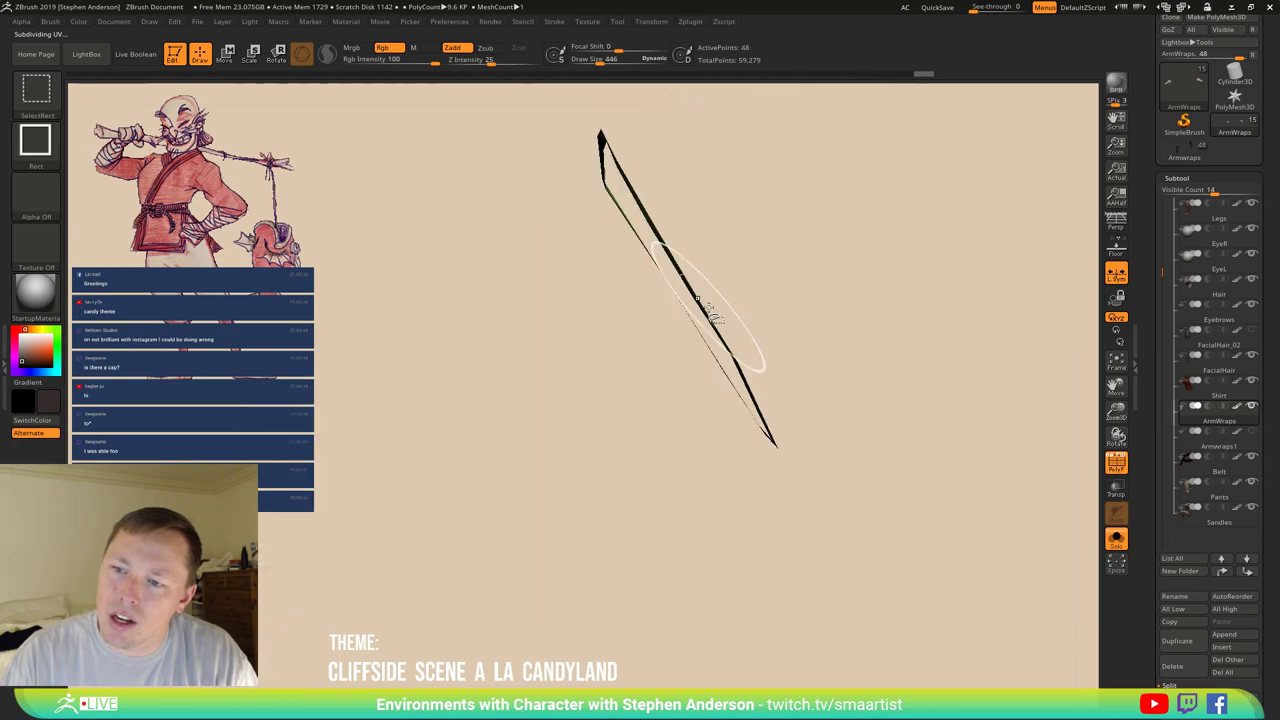
ctrl+shift+drag(852, 308, 906, 346)
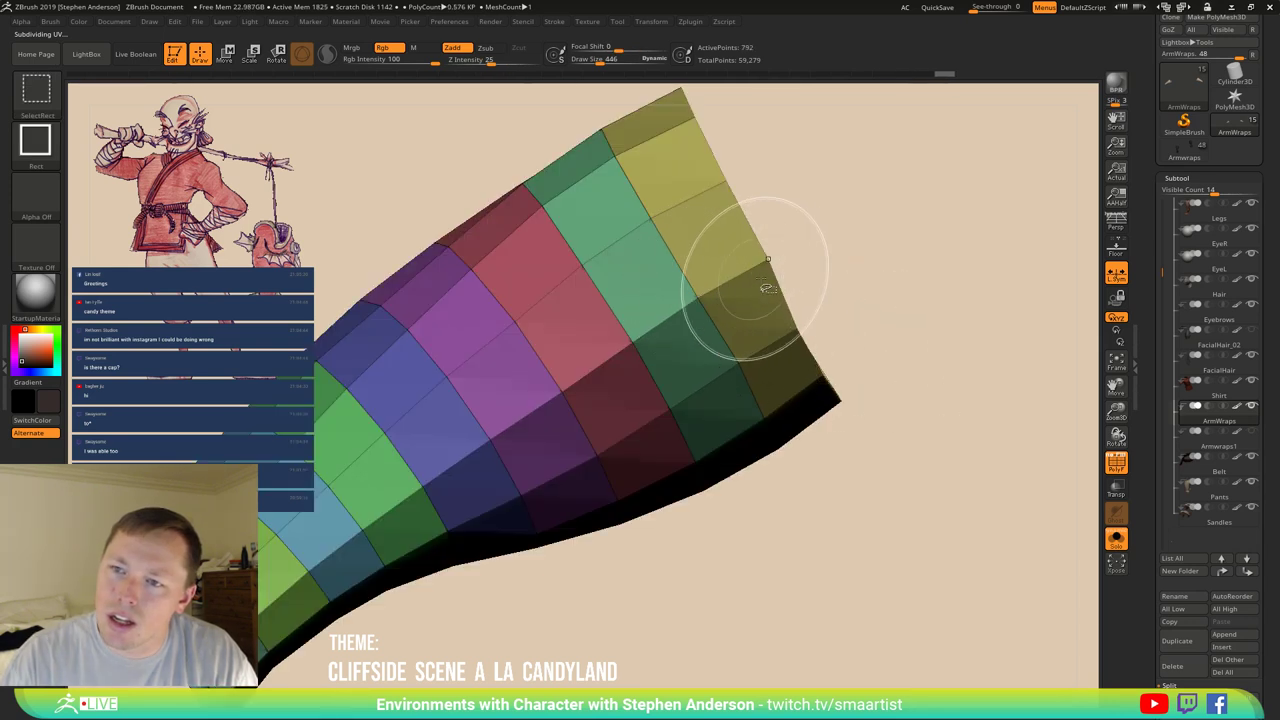
right_drag(786, 271, 680, 397)
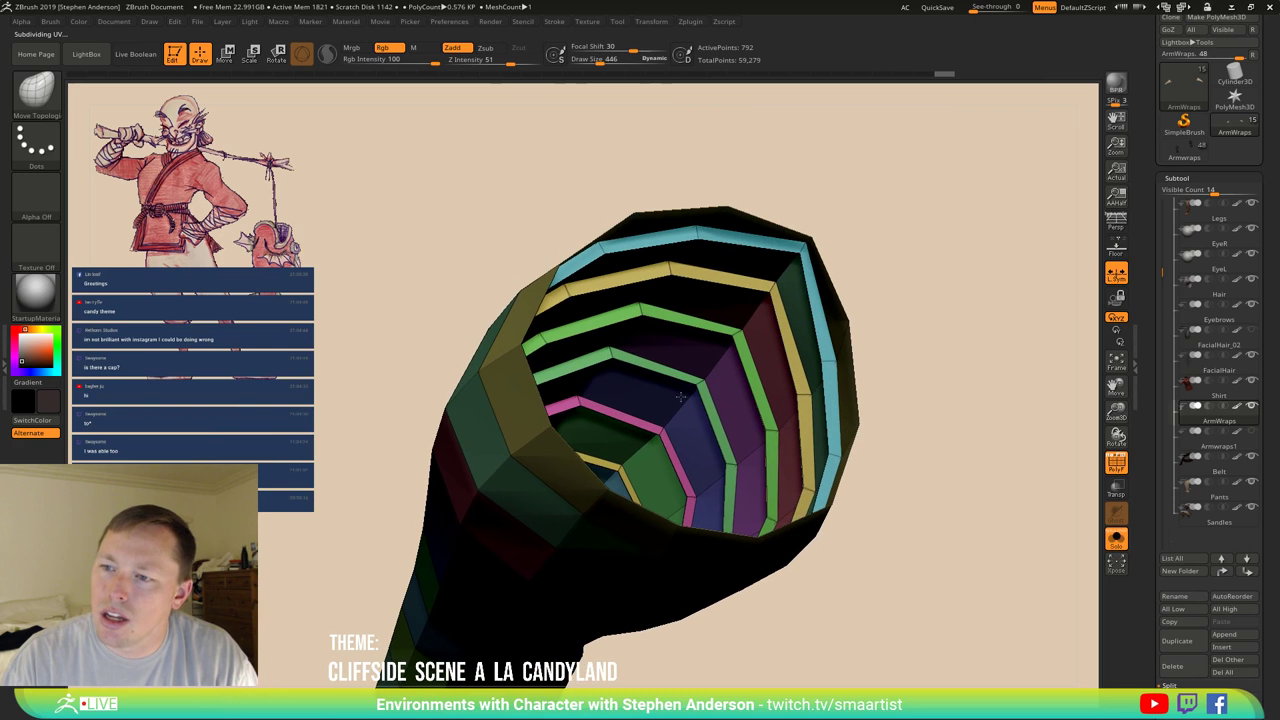
ctrl+alt+shift+click(800, 257)
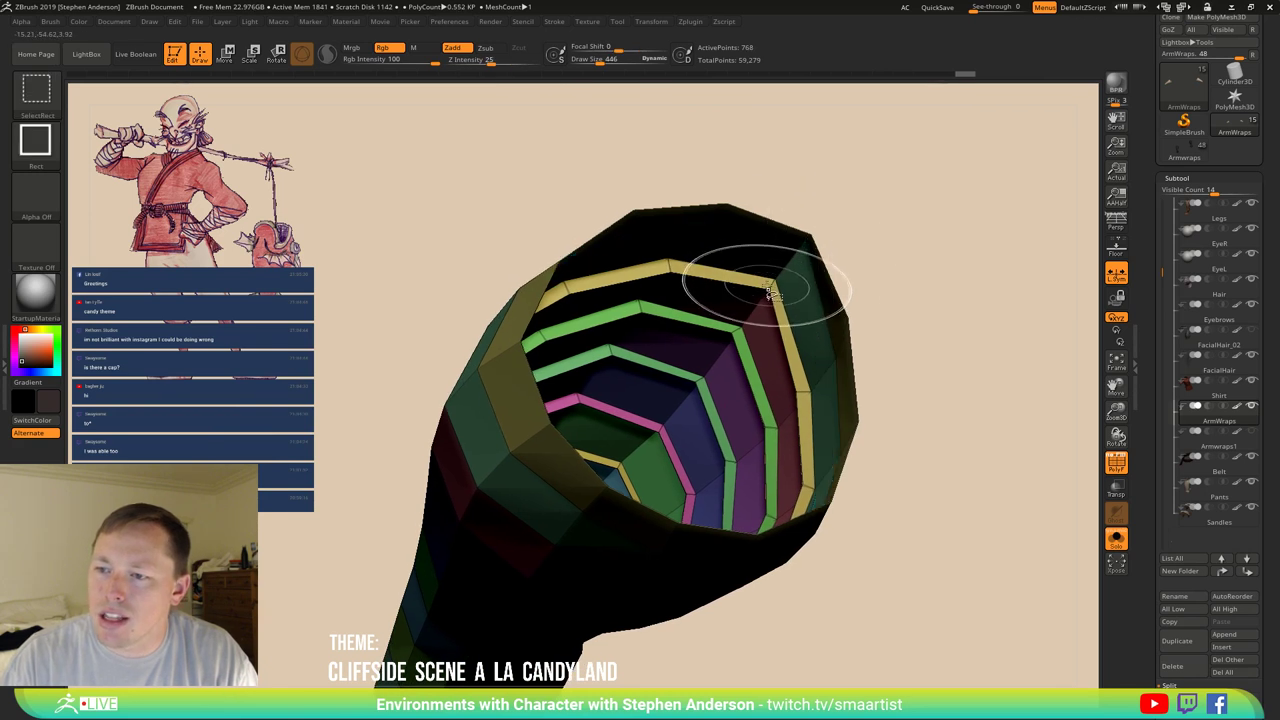
ctrl+shift+click(877, 300)
mouse_move(877, 300)
right_down()
mouse_move(686, 371)
mouse_move(760, 300)
mouse_move(786, 371)
mouse_move(849, 340)
mouse_move(629, 371)
right_up()
Undo back to the 240-point low-poly tube with fewer loops and expand the Crease and Bevel settings.
key(ctrl+z)
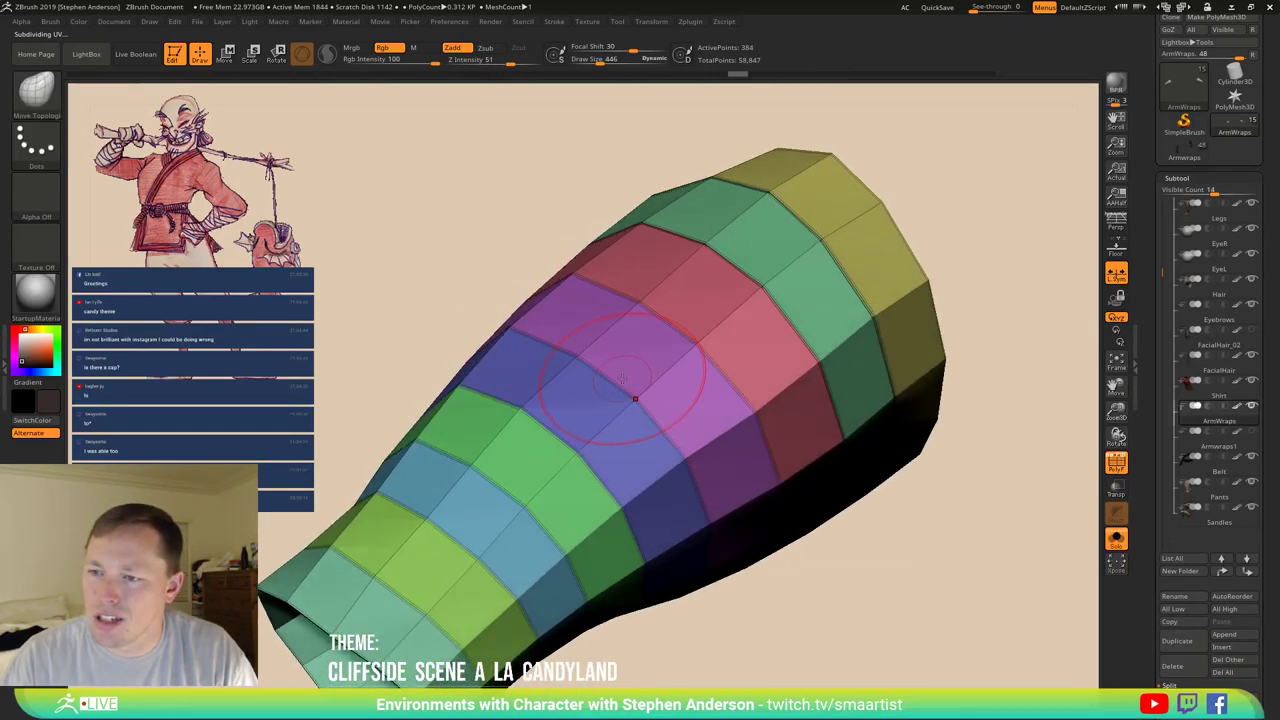
key(d)
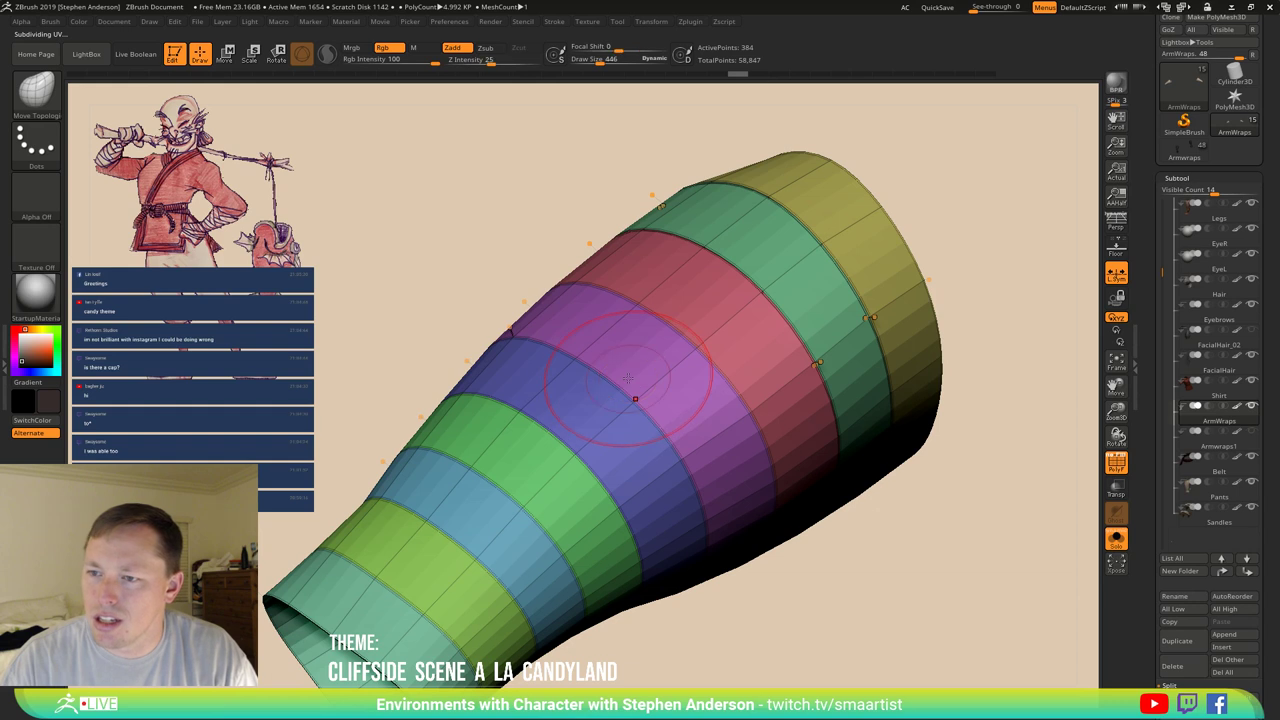
key(ctrl+z)
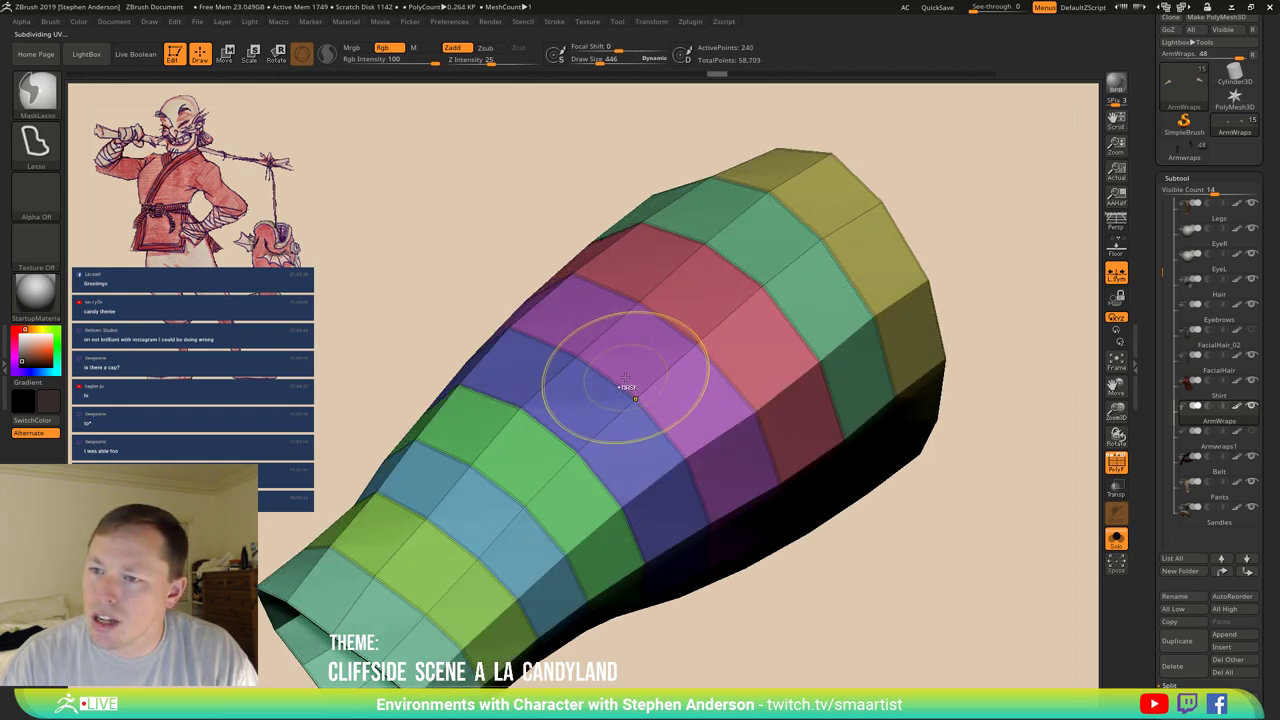
right_drag(720, 330, 785, 300)
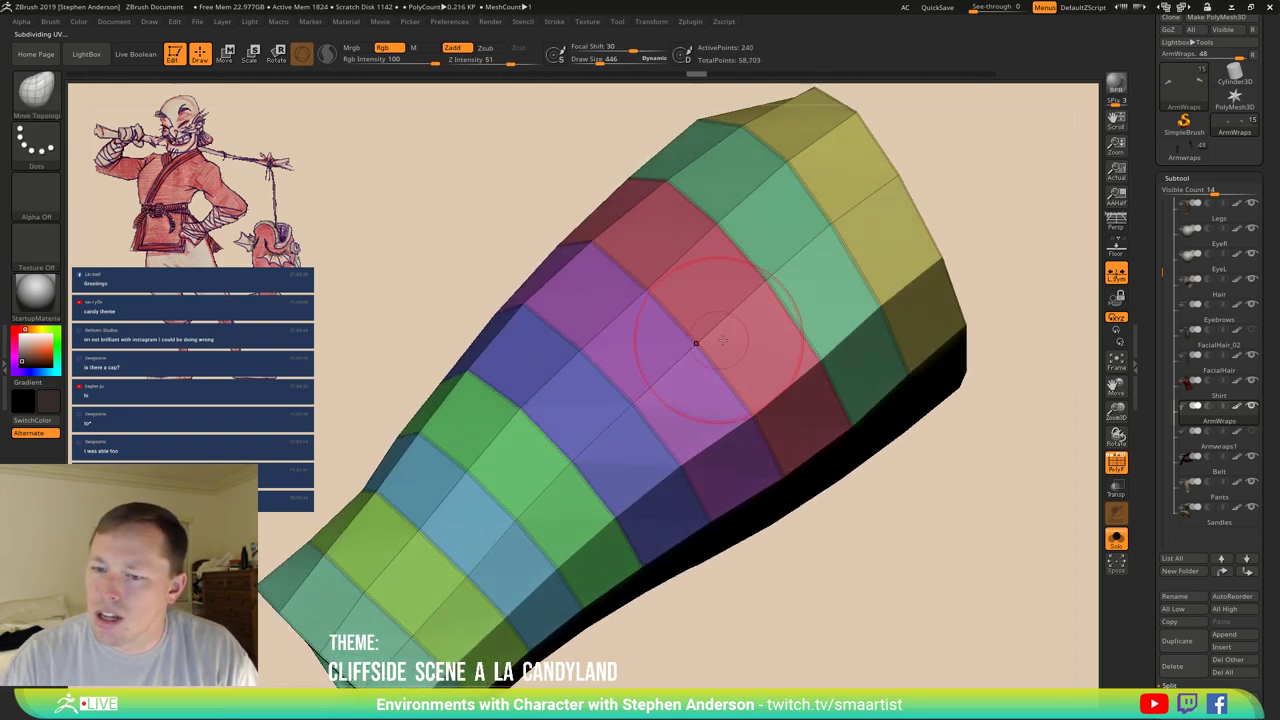
click(1250, 684)
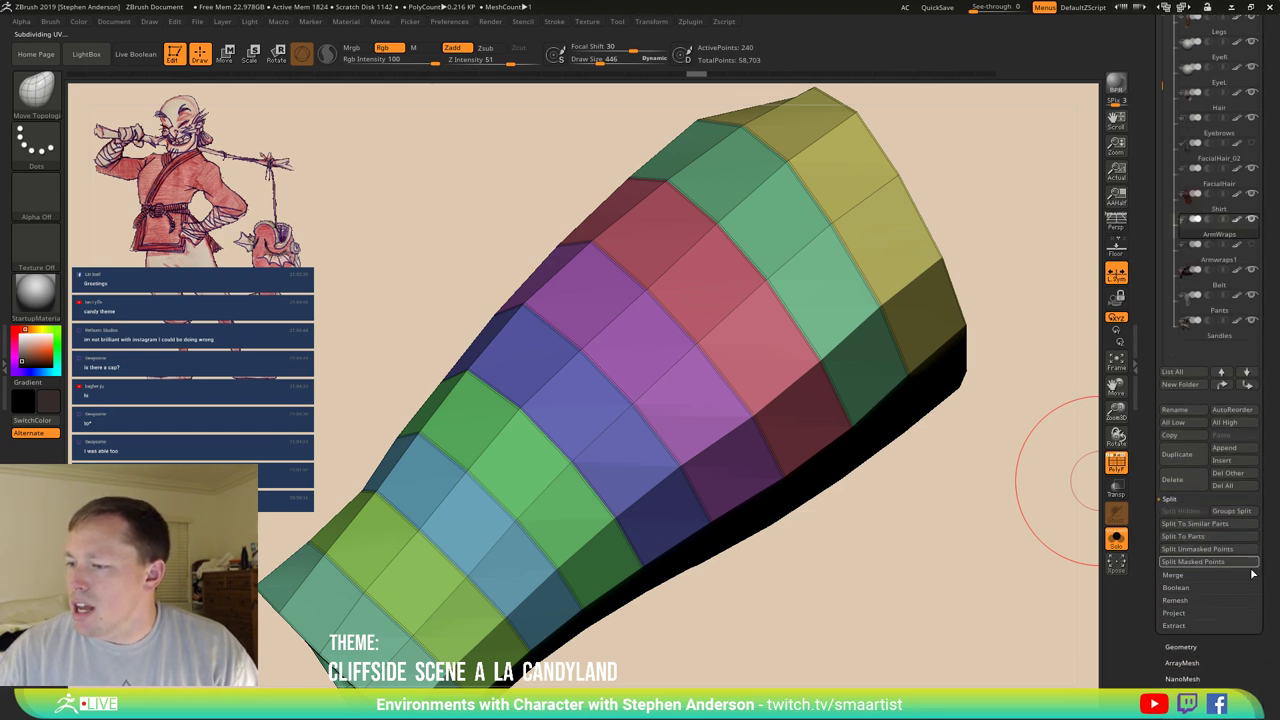
click(1180, 647)
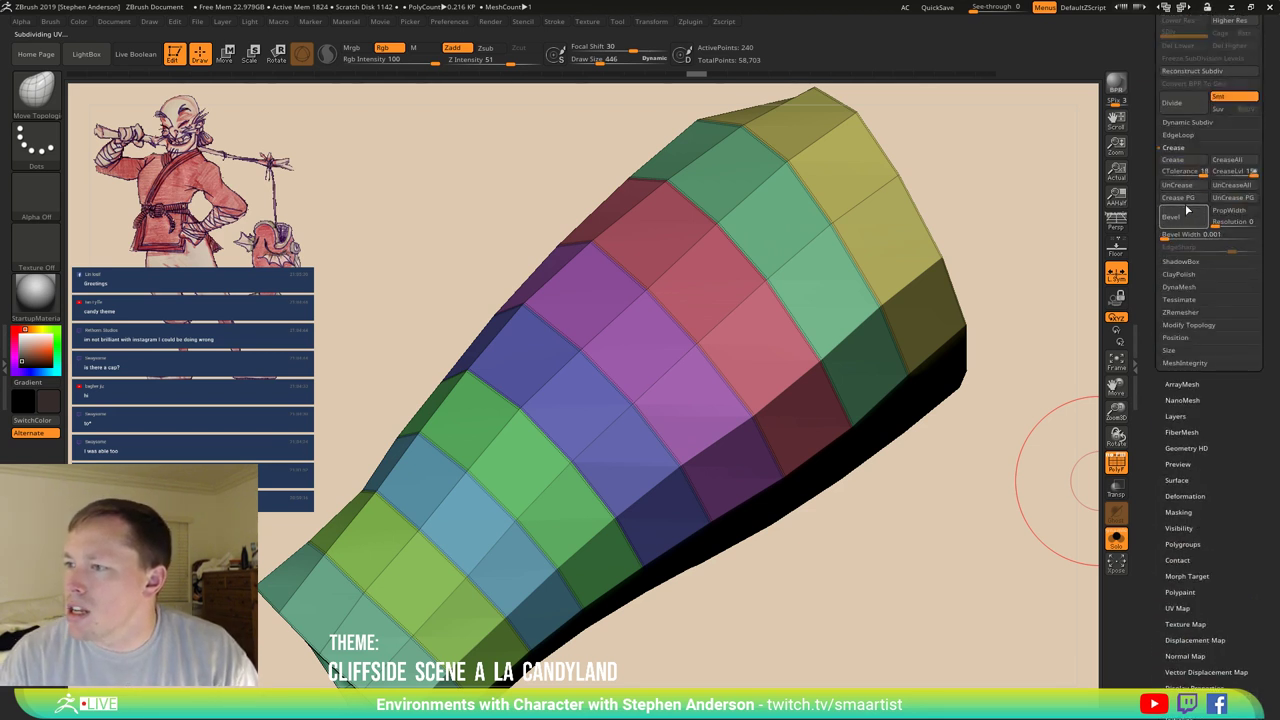
Group the tube into one polygroup, bevel its band edge loops at 0.001 width, and crease them.
key(ctrl)
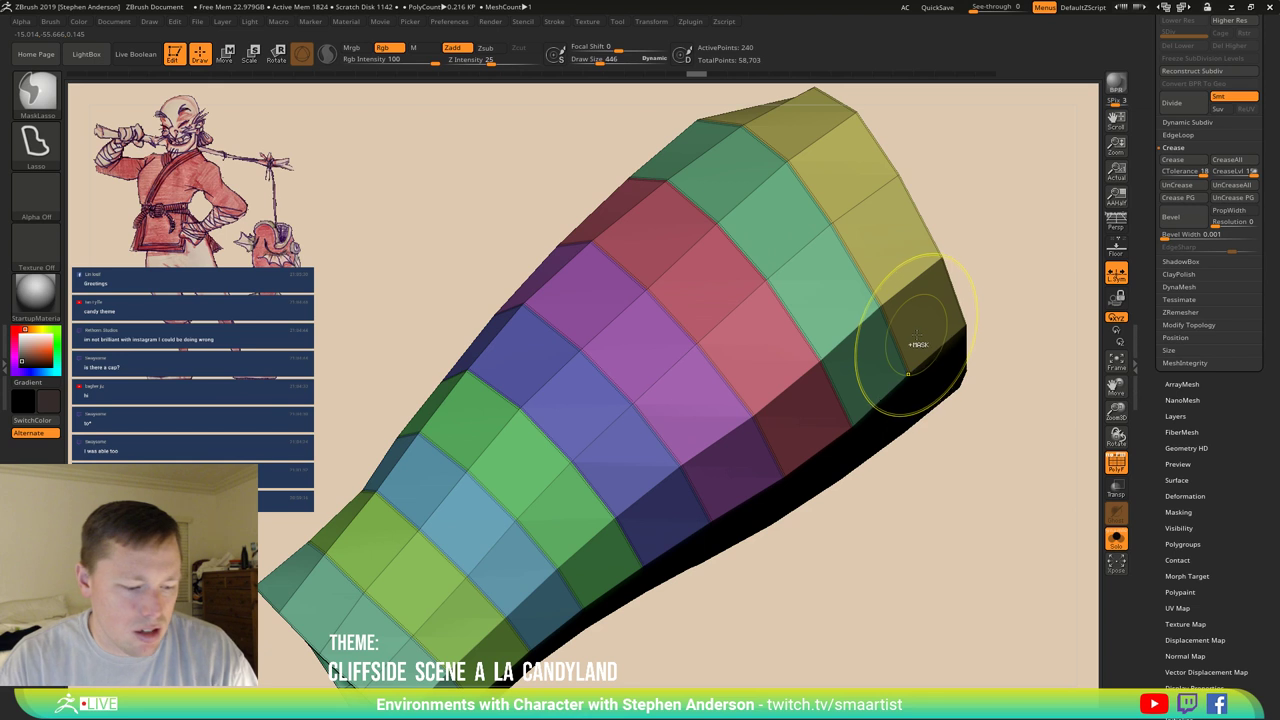
key(ctrl+w)
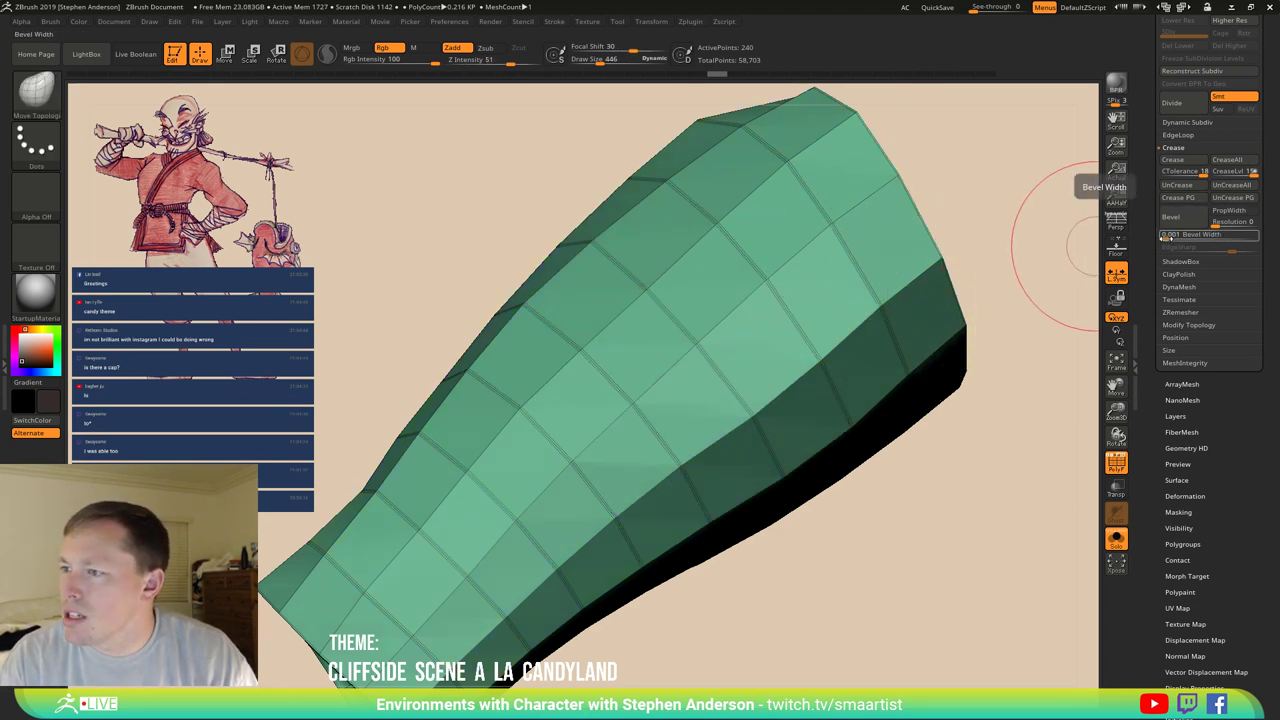
mouse_move(1166, 236)
mouse_down()
mouse_move(1265, 224)
mouse_move(1148, 235)
mouse_up()
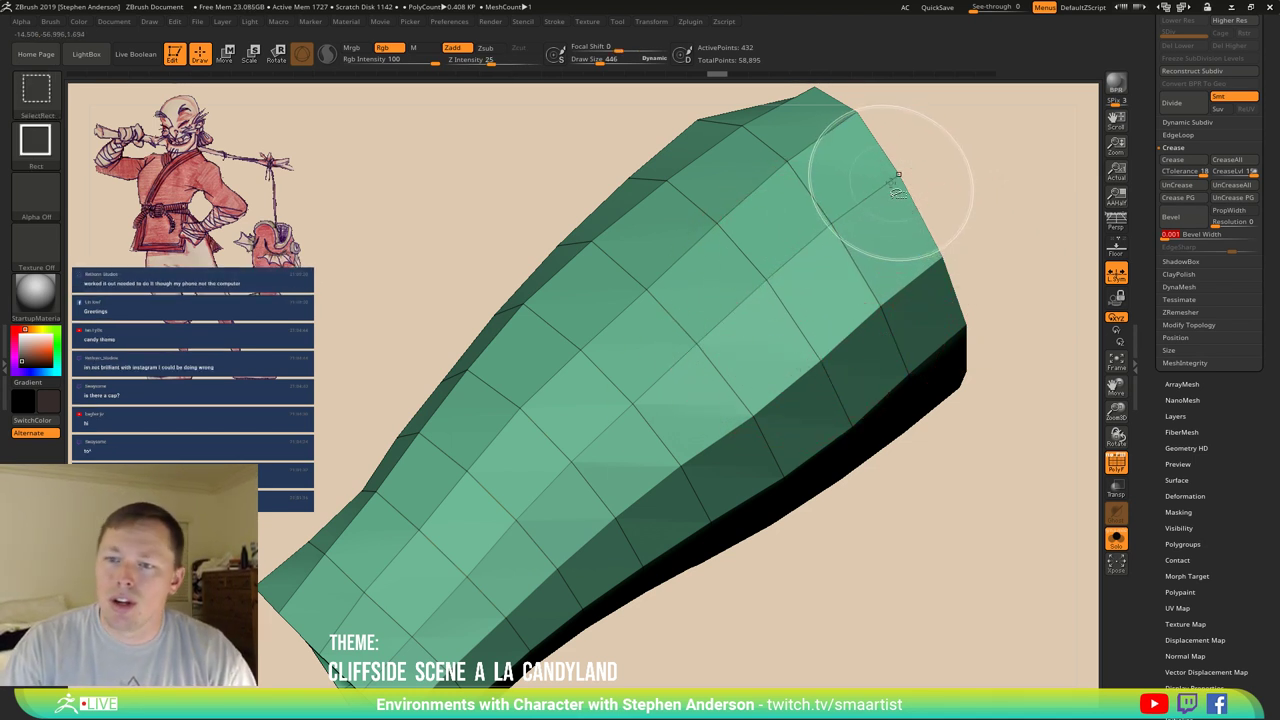
ctrl+shift+click(851, 427)
key(f)
right_drag(854, 449, 790, 545)
click(1188, 327)
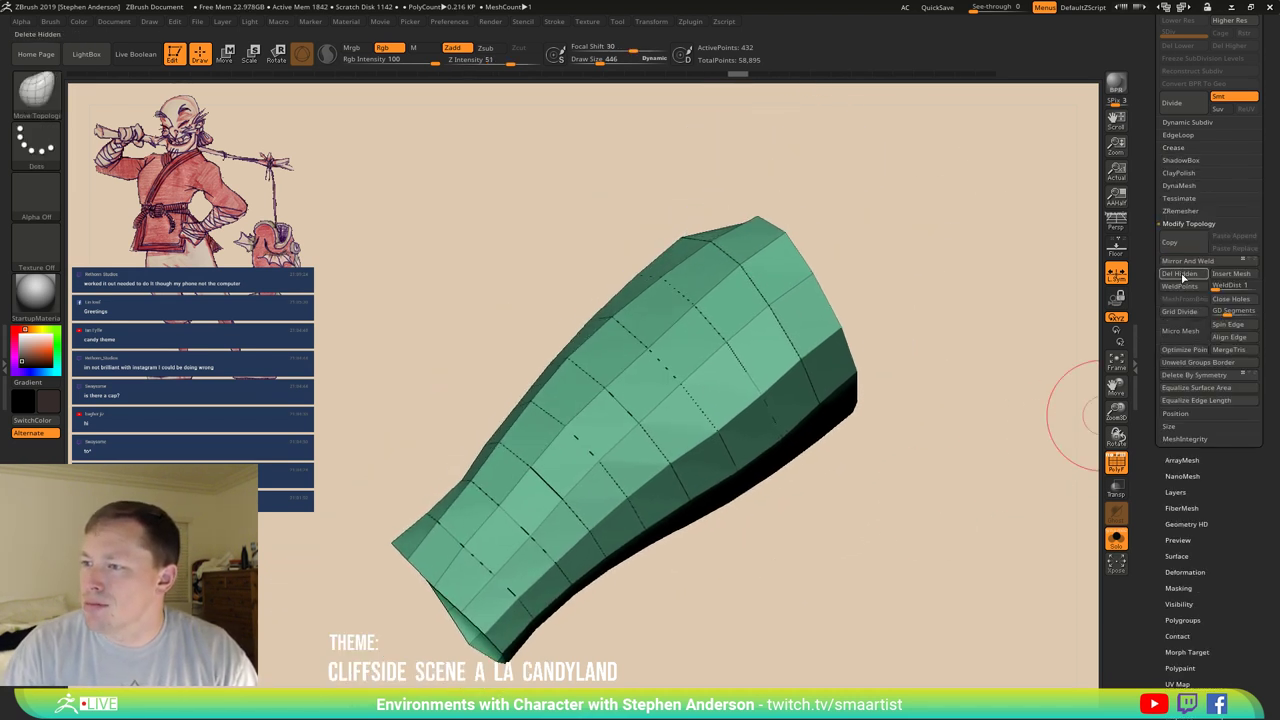
Turn on dynamic subdivision and apply Crease PG along the tube's polygroup borders.
ctrl+shift+click(866, 335)
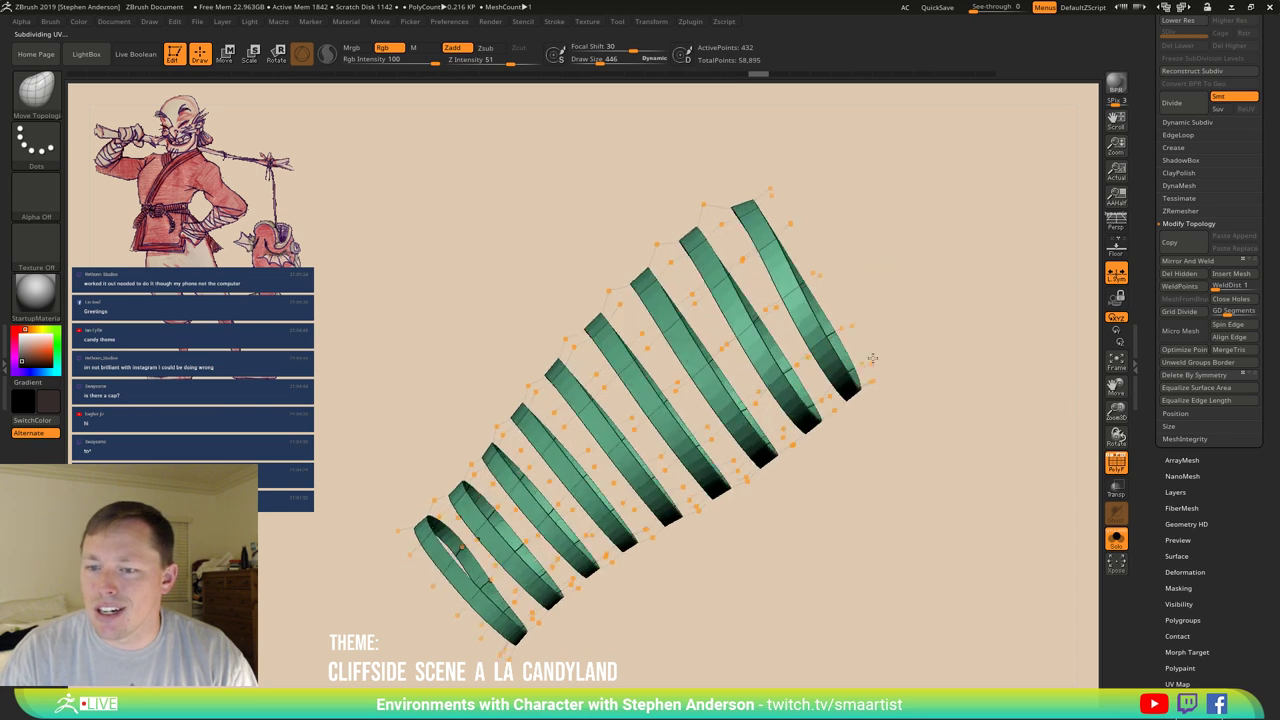
key(d)
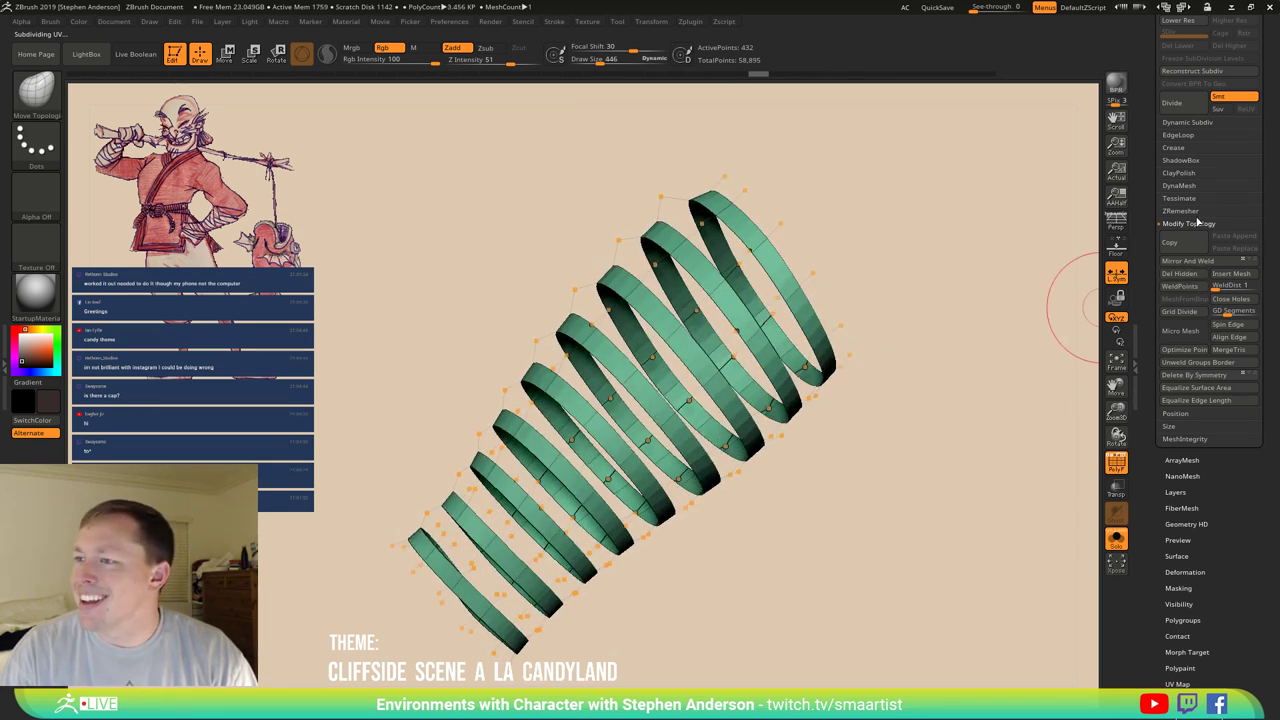
click(1174, 148)
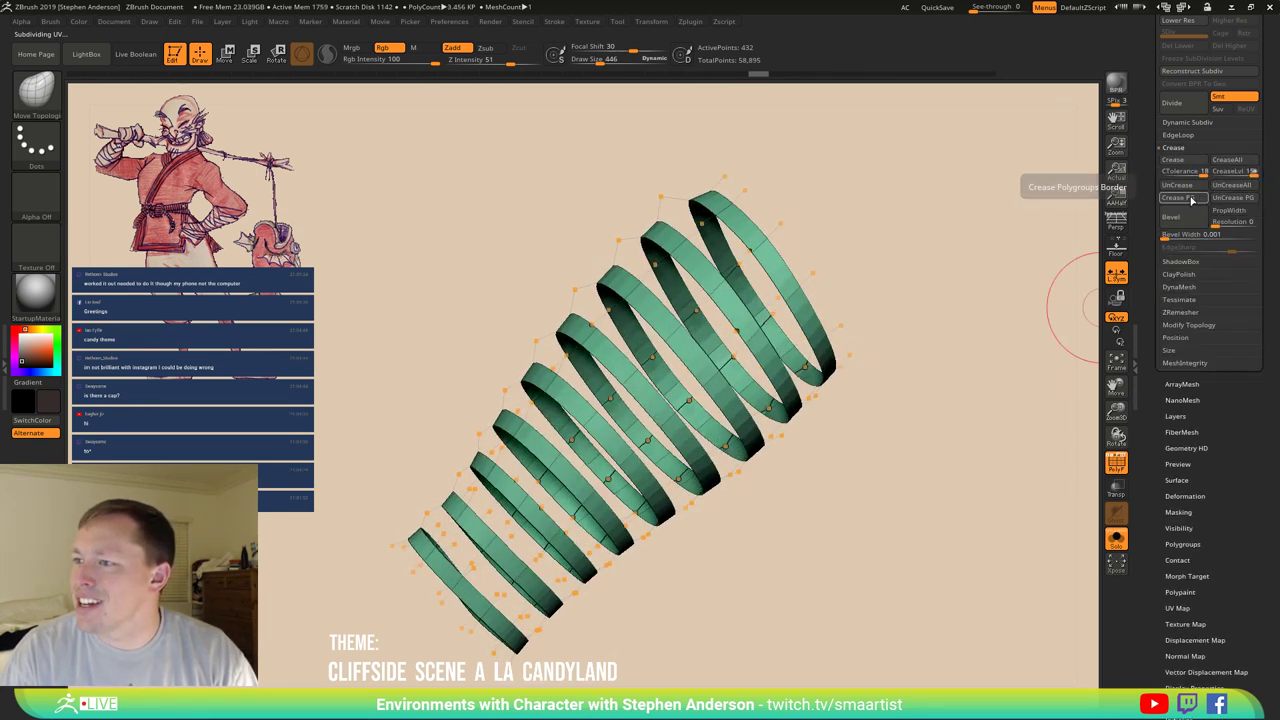
click(1186, 204)
drag(770, 285, 651, 337)
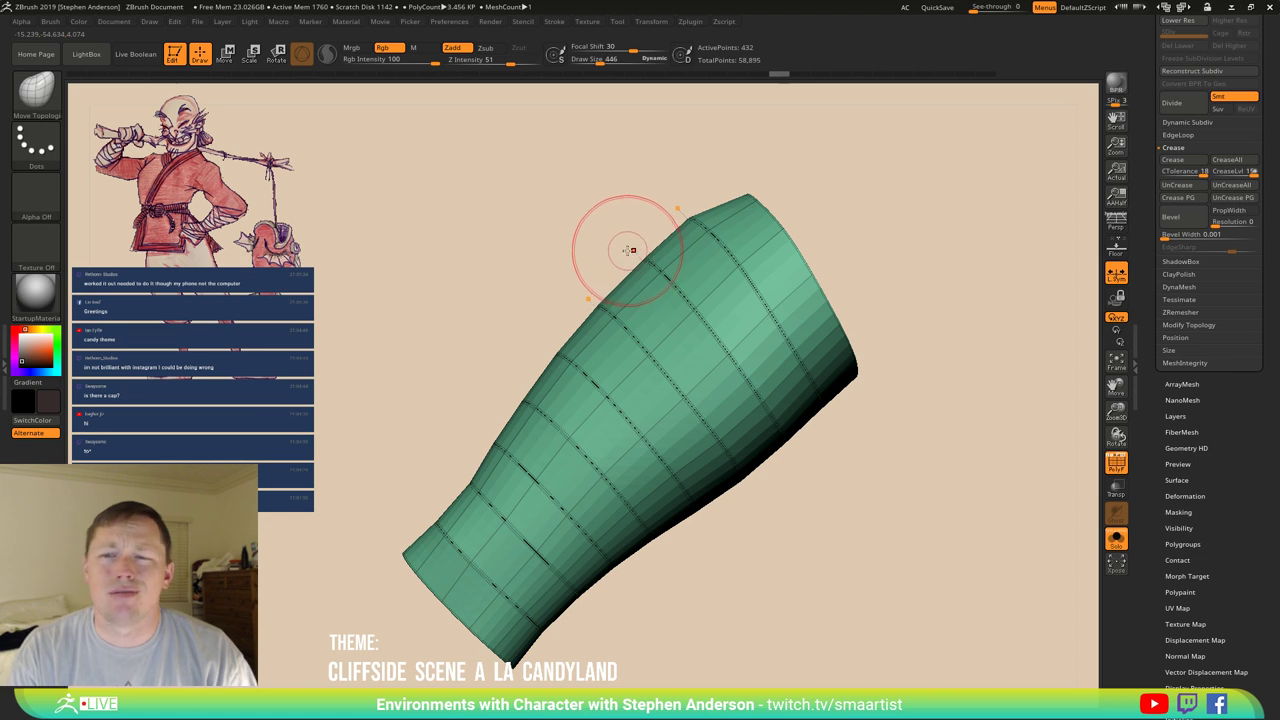
Enlarge the Draw Size, inspect the smoothed sleeve from several sides, and turn Solo off.
key(s)
drag(633, 251, 740, 251)
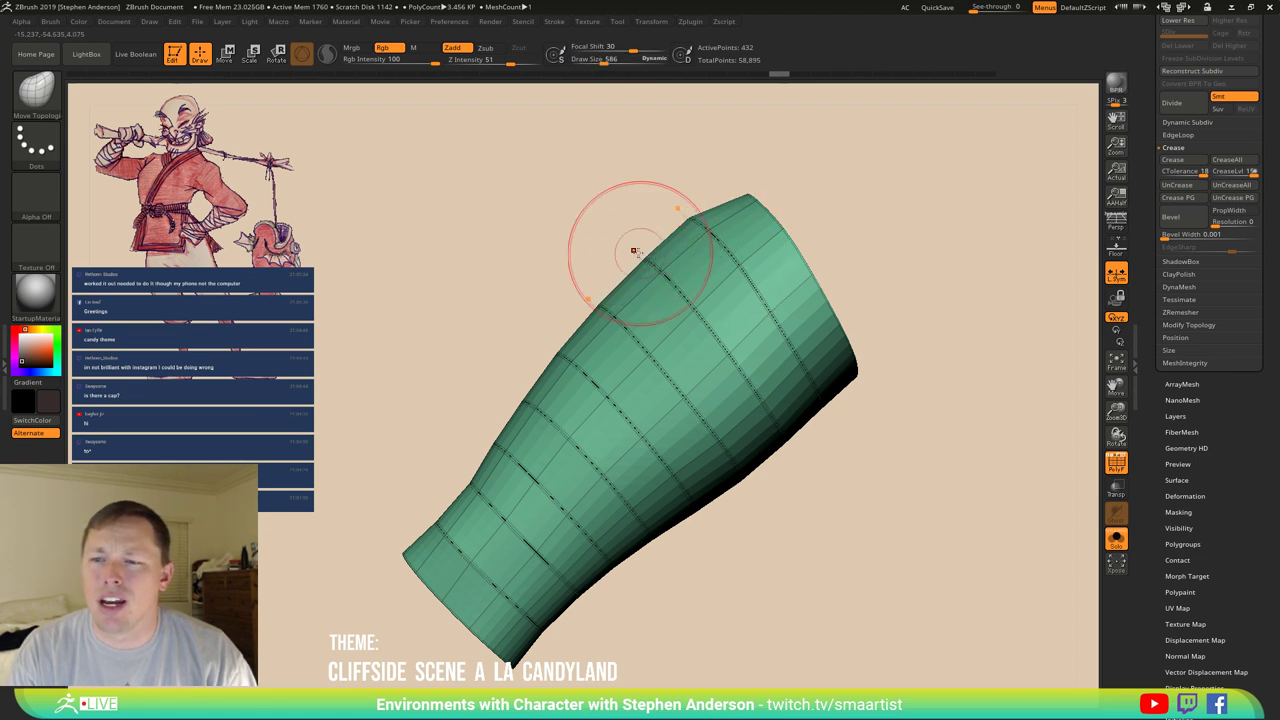
drag(652, 244, 671, 277)
mouse_move(688, 228)
mouse_down()
mouse_move(700, 240)
mouse_move(665, 319)
mouse_move(594, 277)
mouse_move(671, 306)
mouse_move(602, 273)
mouse_move(643, 309)
mouse_move(640, 269)
mouse_move(612, 296)
mouse_move(606, 277)
mouse_up()
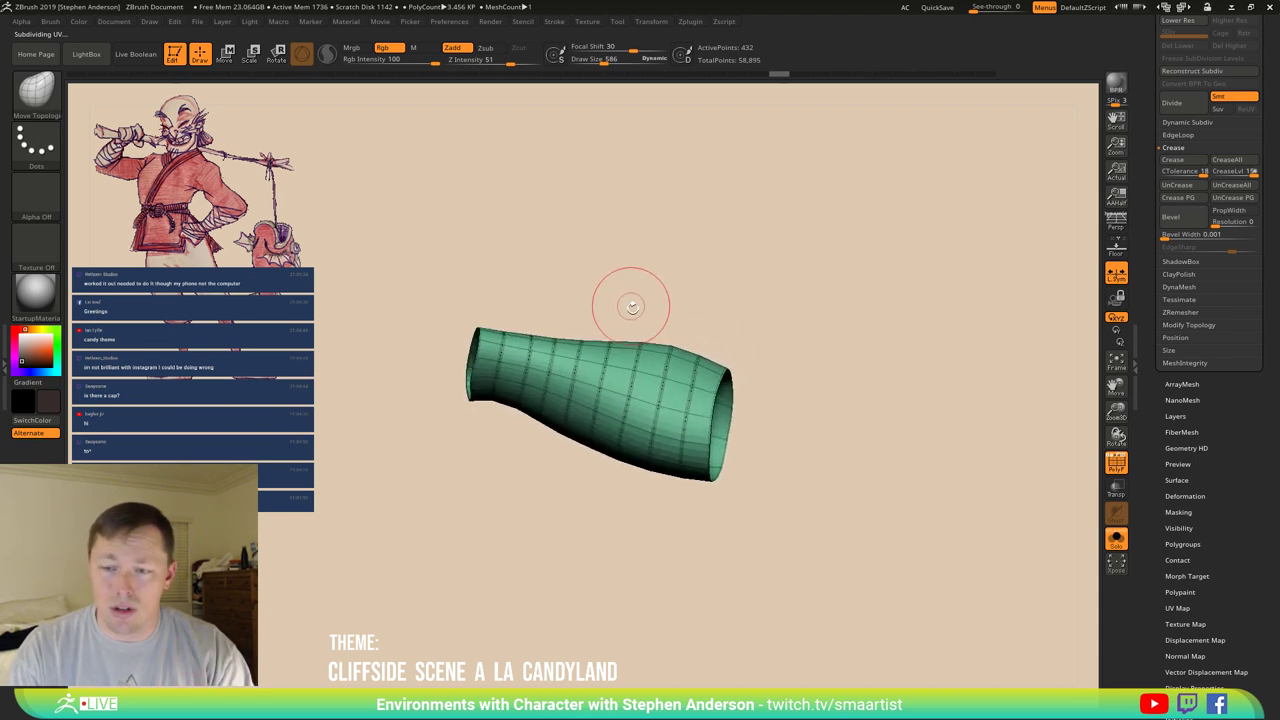
drag(640, 340, 608, 440)
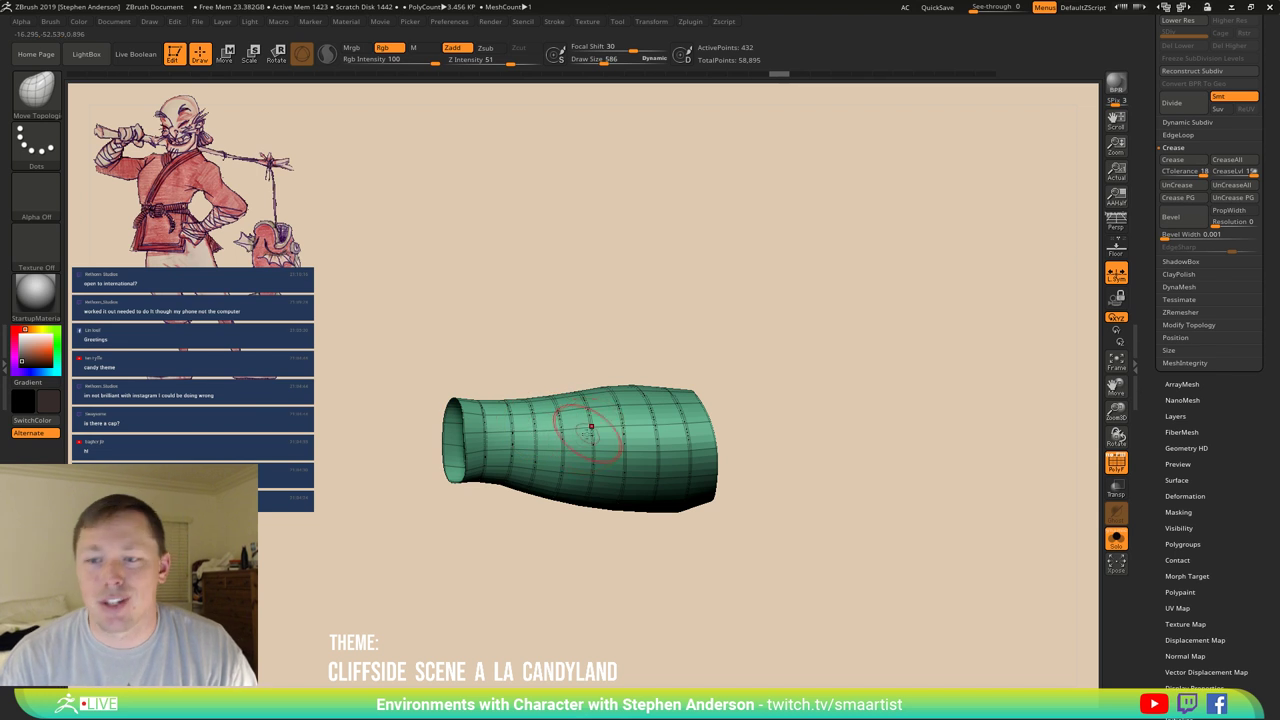
right_drag(605, 430, 639, 441)
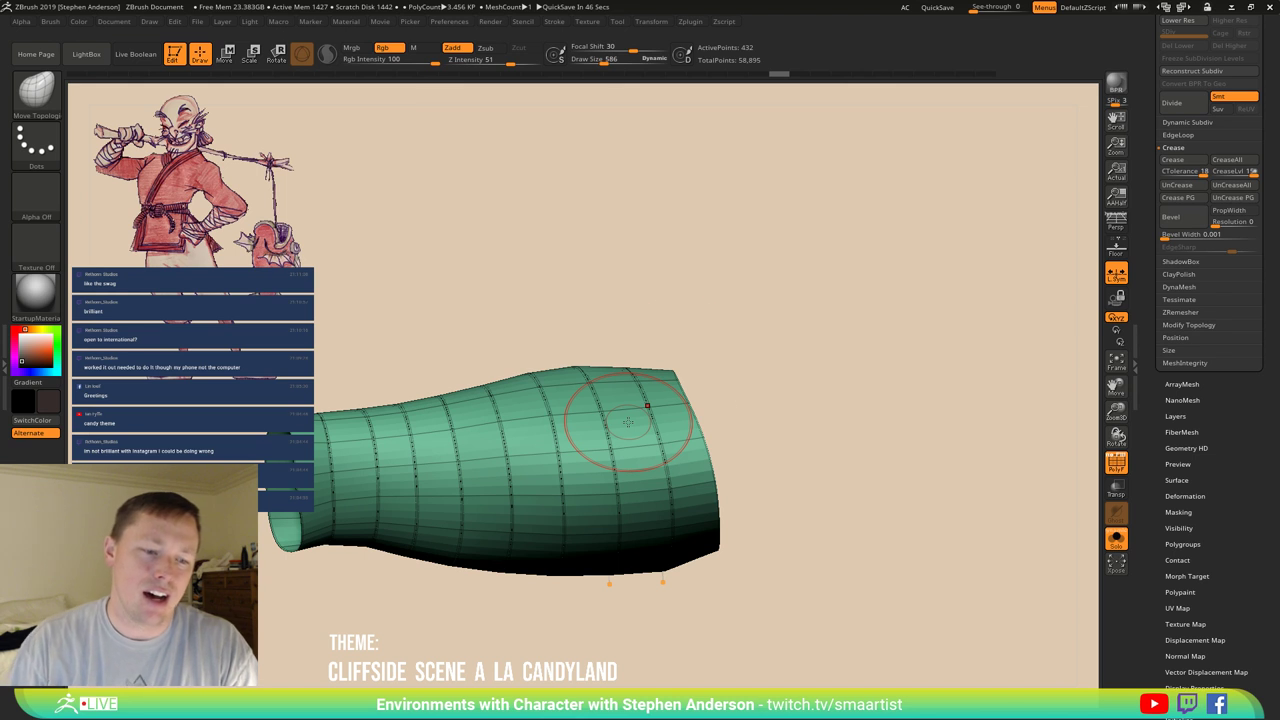
mouse_move(557, 452)
right_down()
mouse_move(600, 440)
mouse_move(541, 478)
mouse_move(609, 447)
mouse_move(541, 452)
mouse_move(610, 440)
mouse_move(677, 490)
mouse_move(633, 437)
right_up()
click(1115, 538)
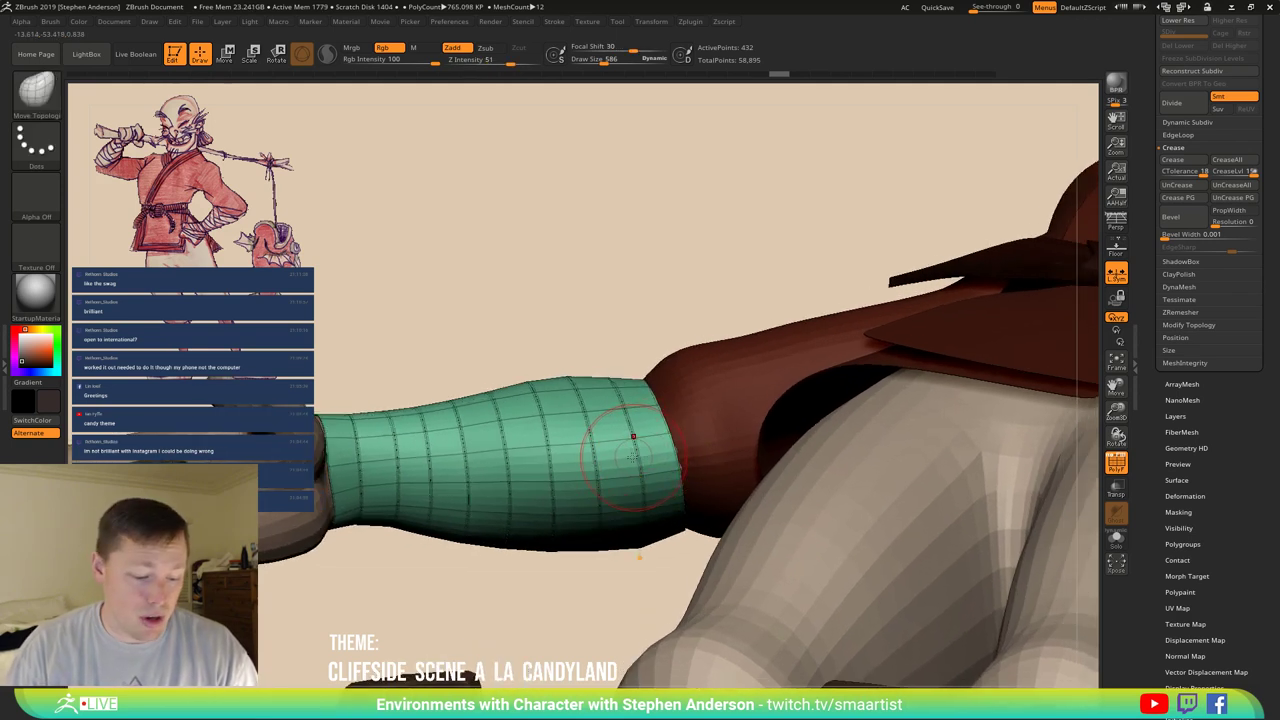
With ZModeler, regroup alternating sleeve band loops into a white group and hide it.
key(b)
key(z)
key(m)
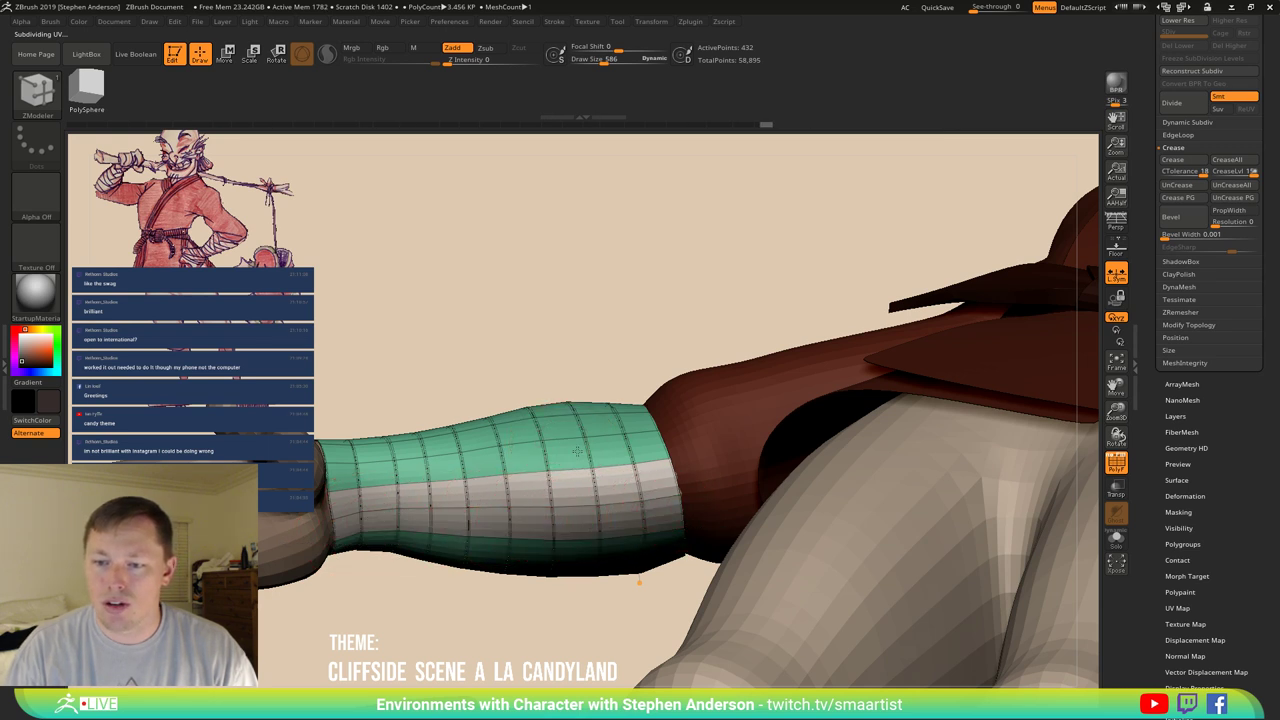
right_drag(577, 452, 440, 440)
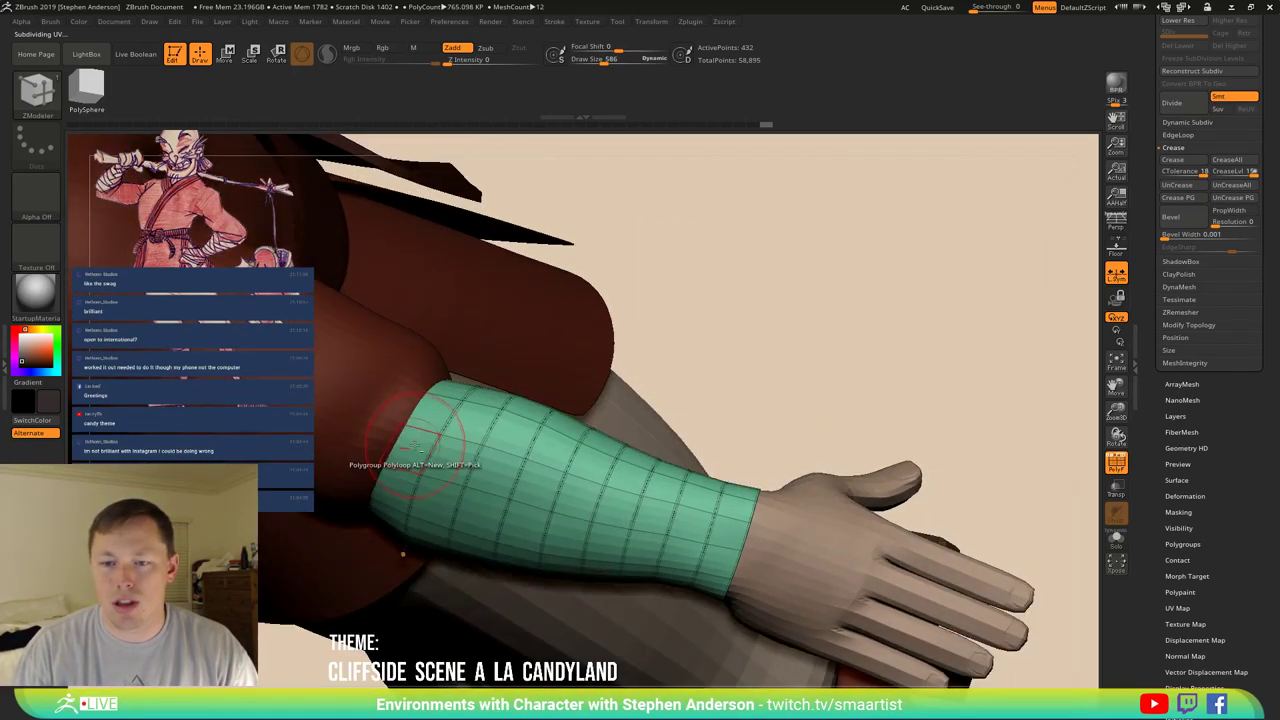
click(471, 428)
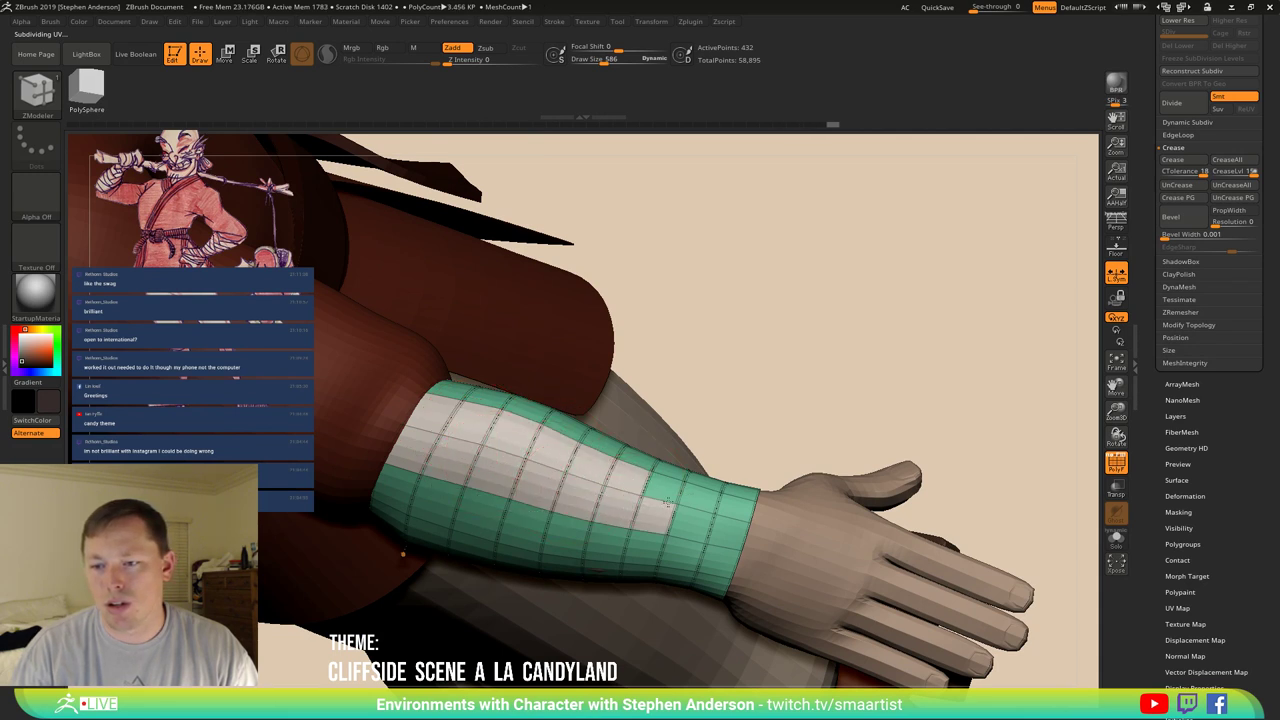
click(731, 507)
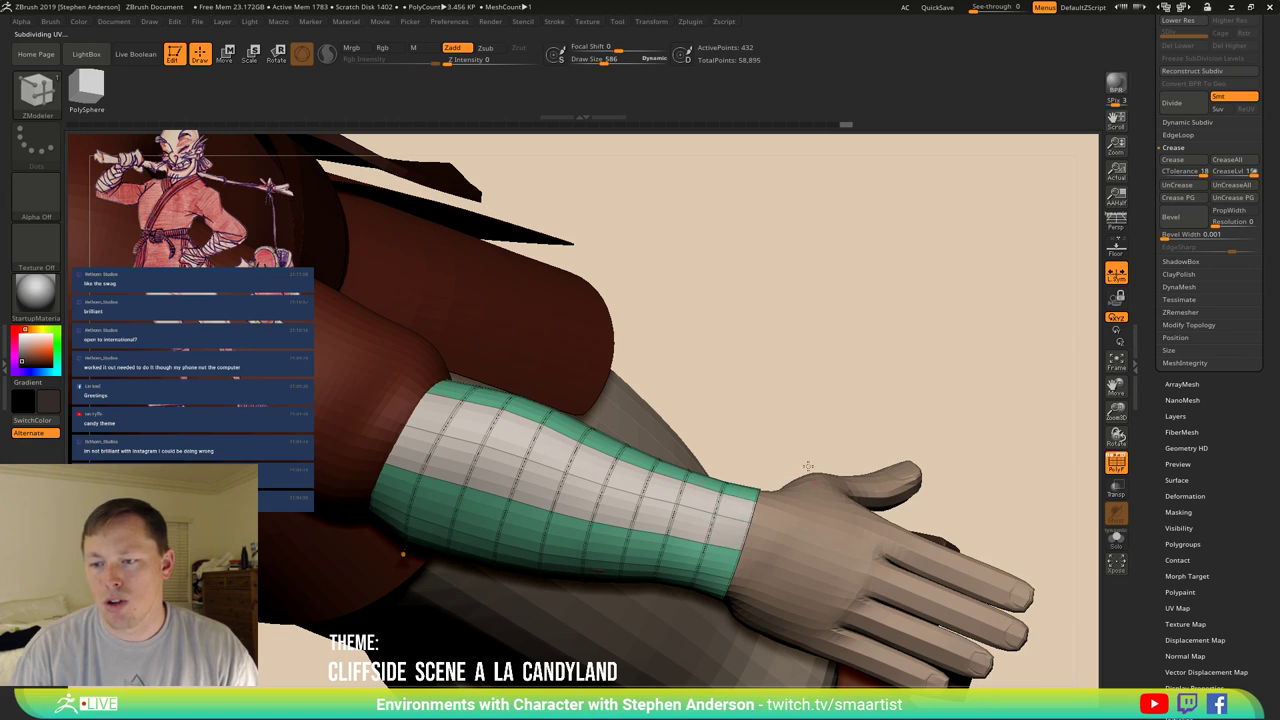
mouse_move(807, 466)
mouse_down()
mouse_move(800, 502)
mouse_move(563, 395)
mouse_up()
key(ctrl+shift)
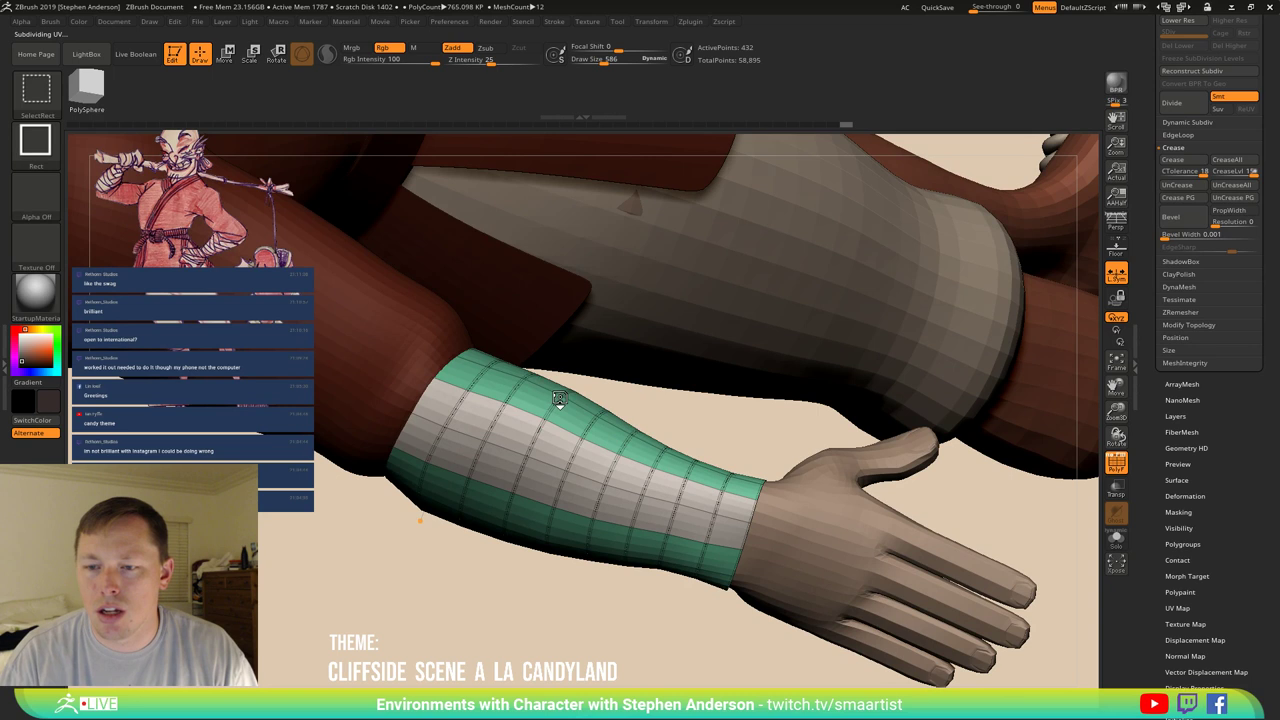
ctrl+shift+click(560, 398)
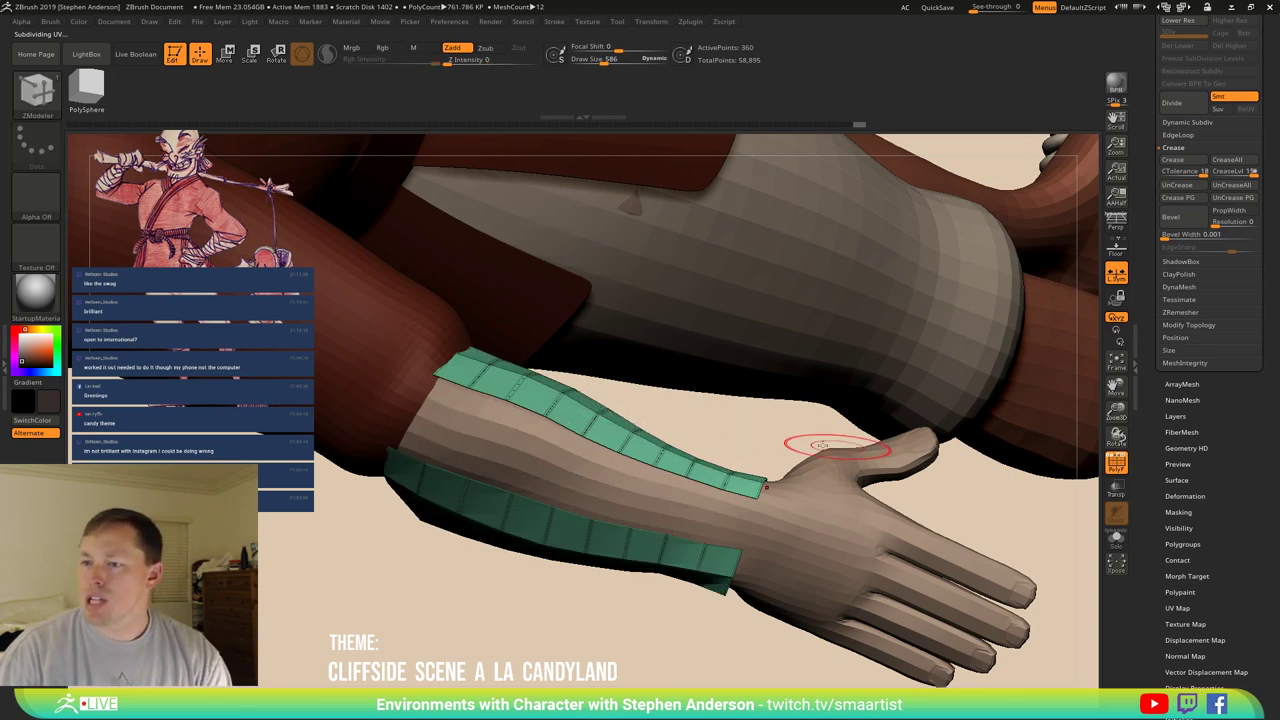
Delete the hidden sleeve polygons with Del Hidden and remove all creases with UnCreaseAll.
drag(834, 366, 1040, 365)
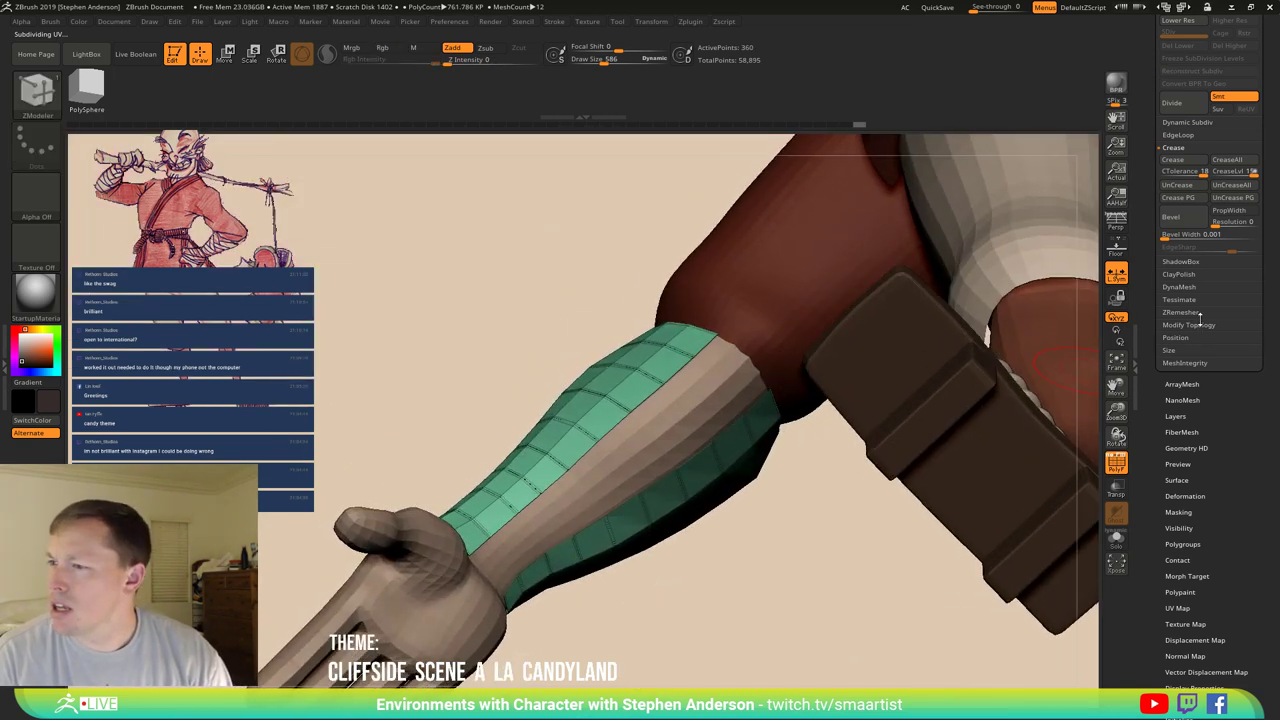
click(1190, 324)
click(1180, 276)
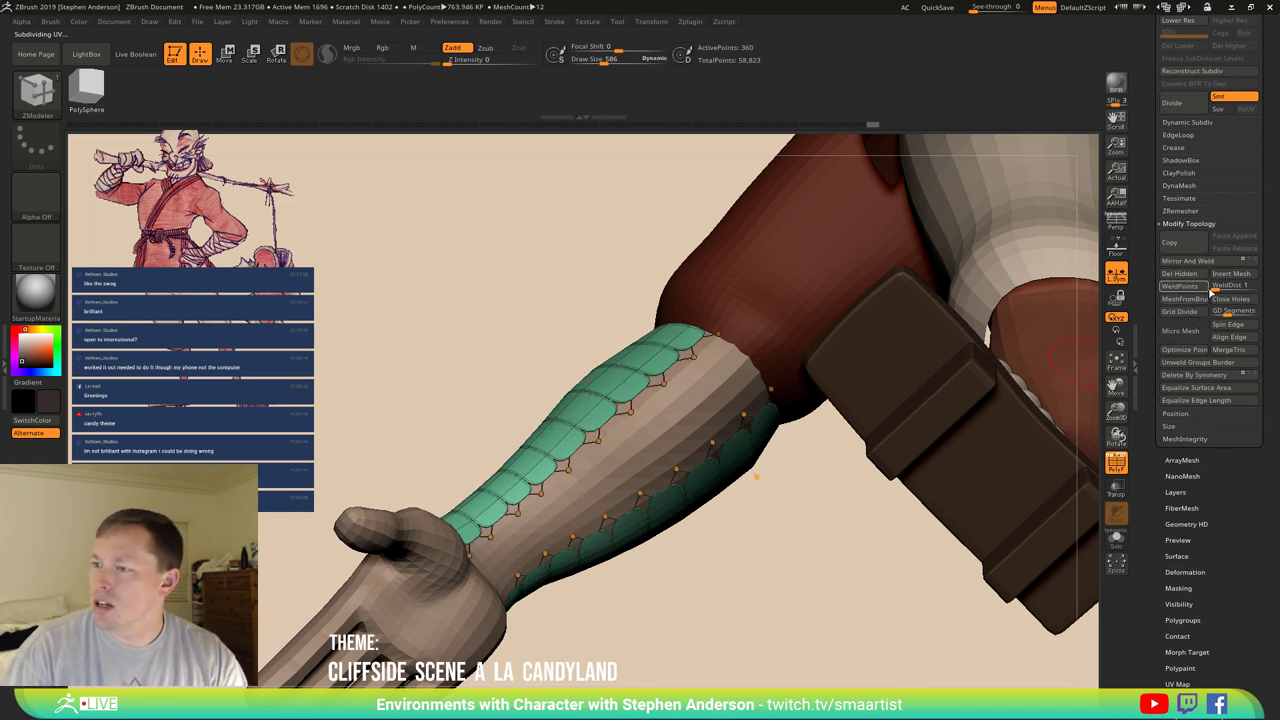
shift+click(1172, 150)
click(1178, 197)
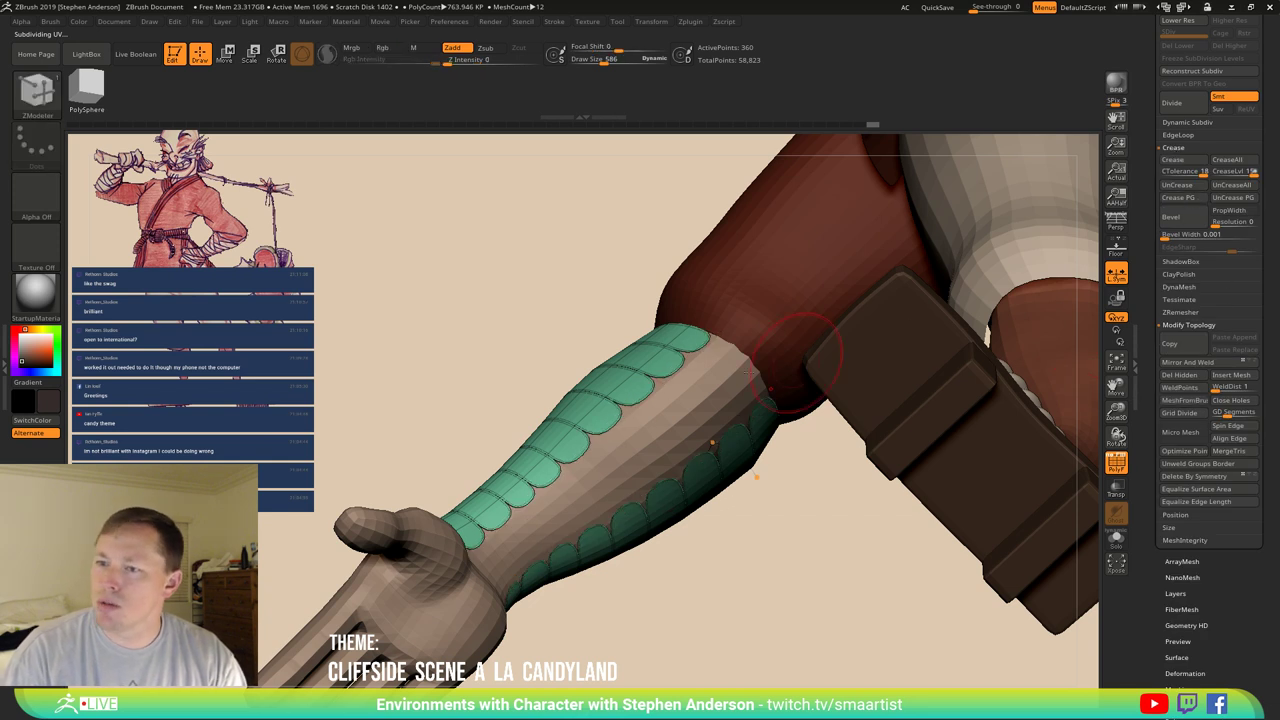
Turn off dynamic subdivision and solo the two teal strips.
drag(544, 387, 957, 549)
key(shift+d)
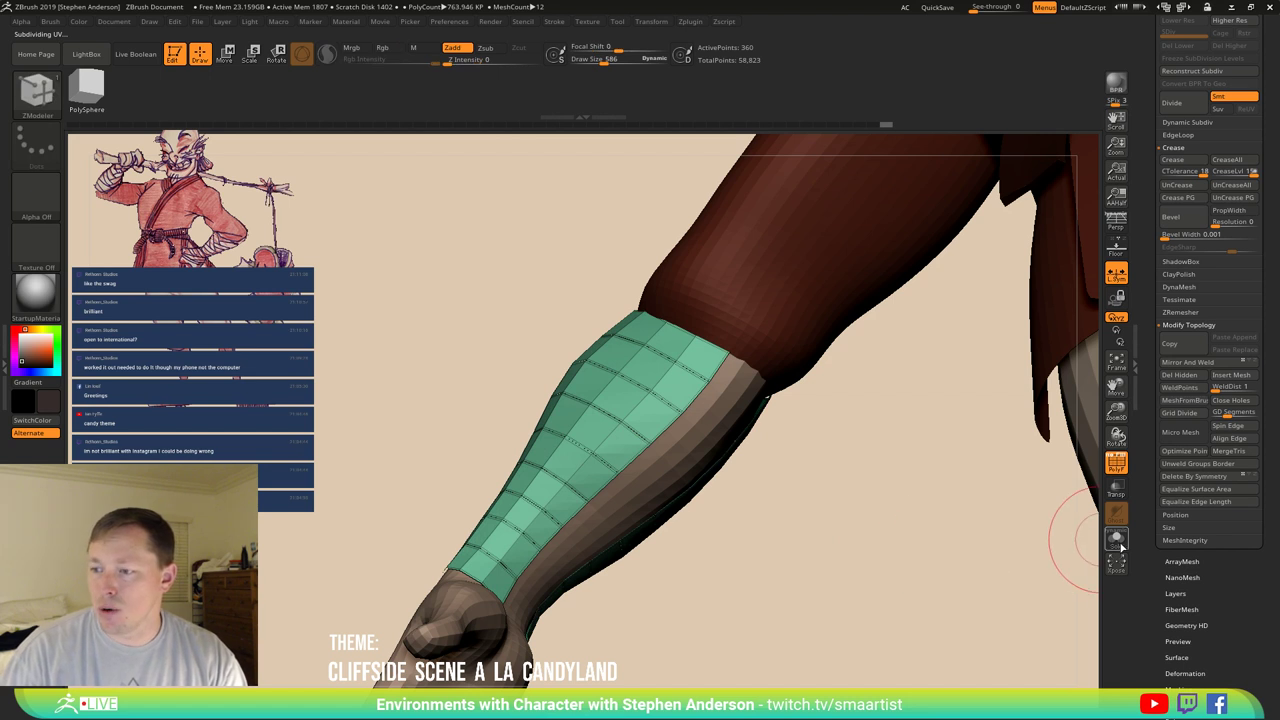
click(1116, 539)
drag(850, 450, 593, 418)
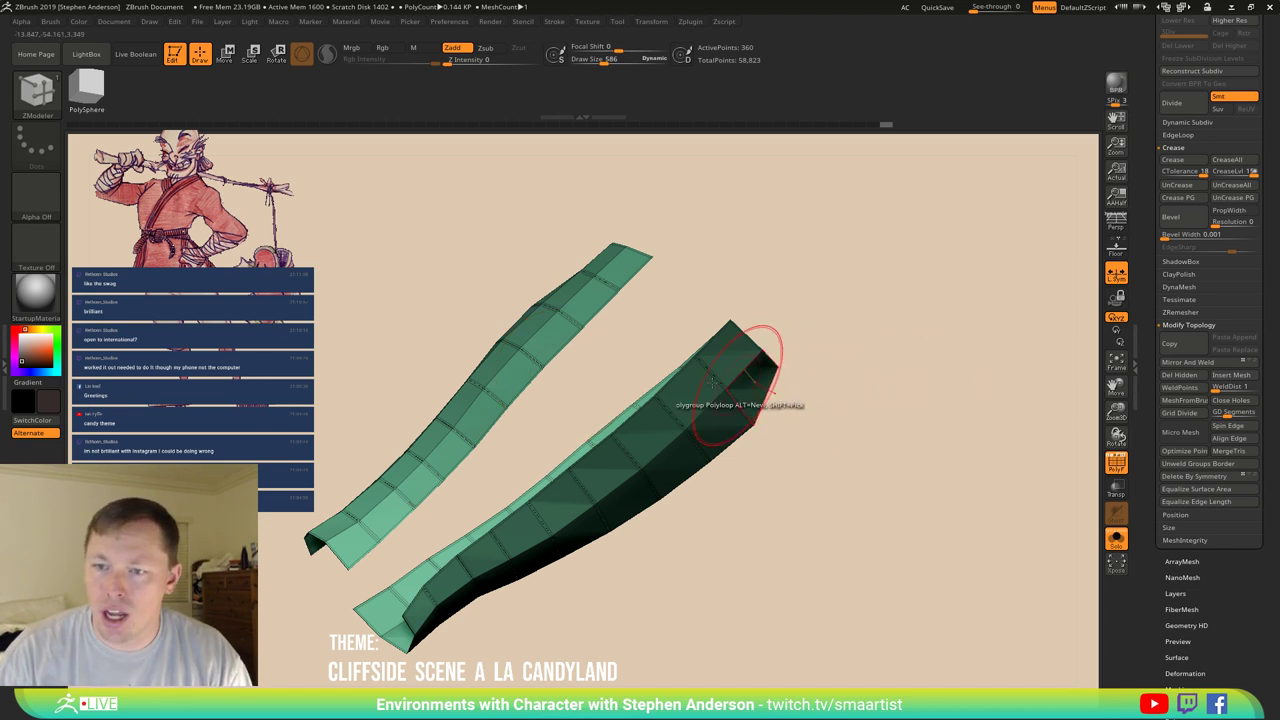
Use ZModeler Bridge Two Edges to bridge the light strip to the dark strip, previewing it smoothed.
drag(557, 371, 563, 347)
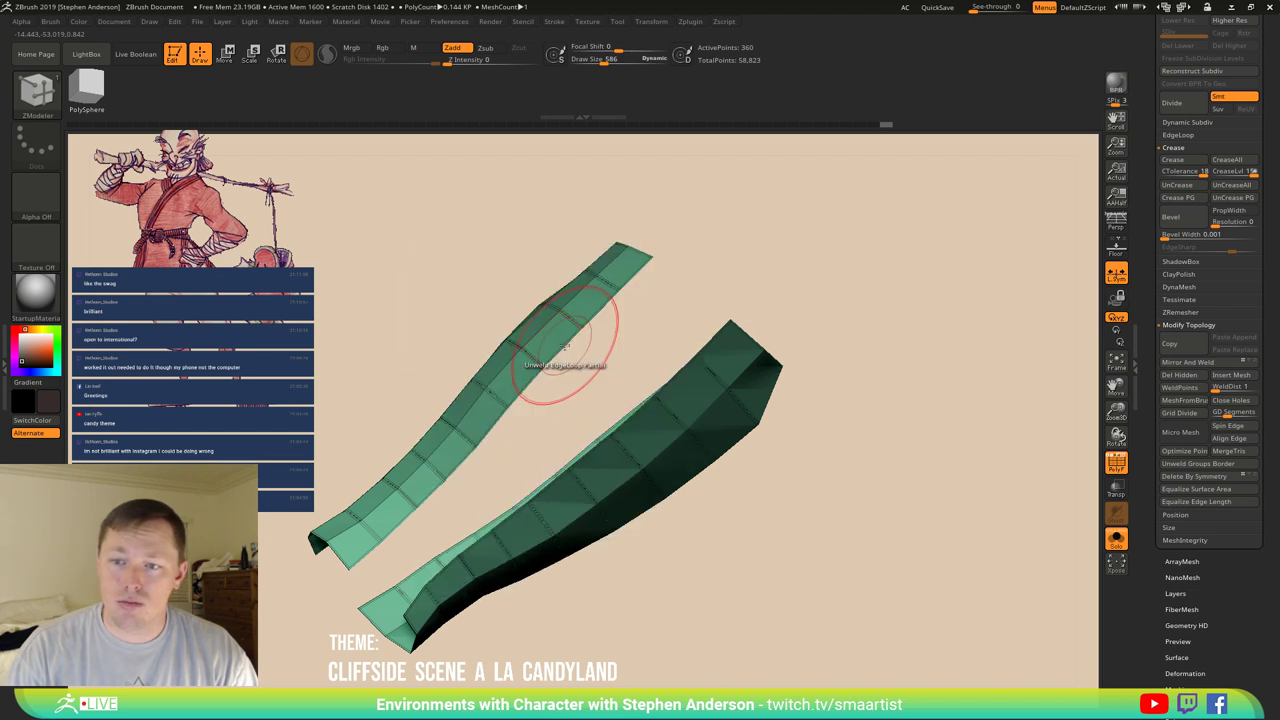
key(space)
click(441, 386)
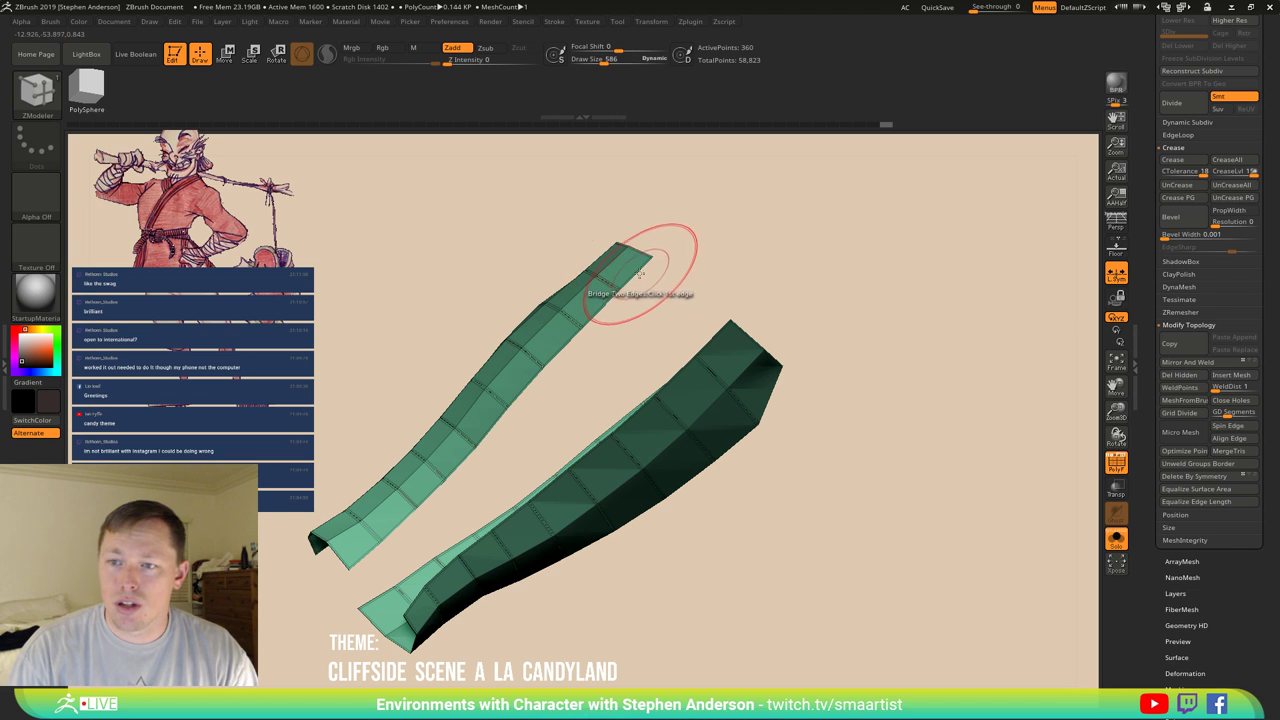
click(686, 372)
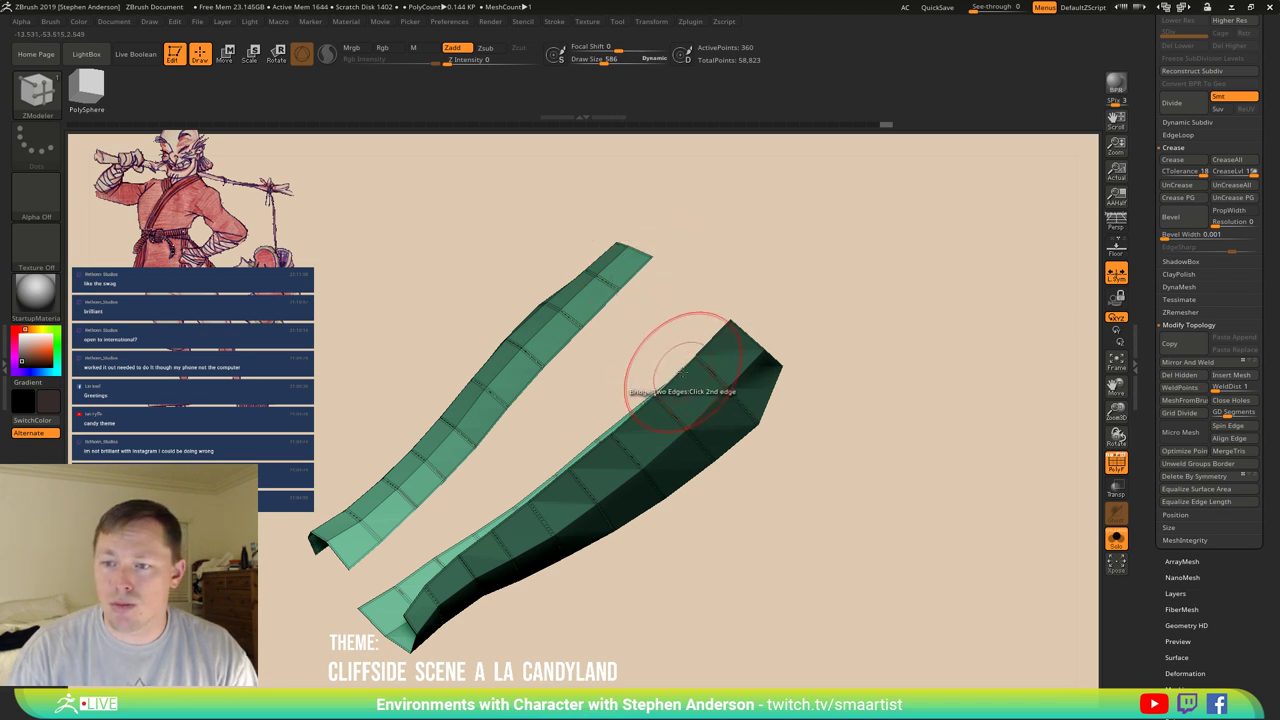
click(615, 333)
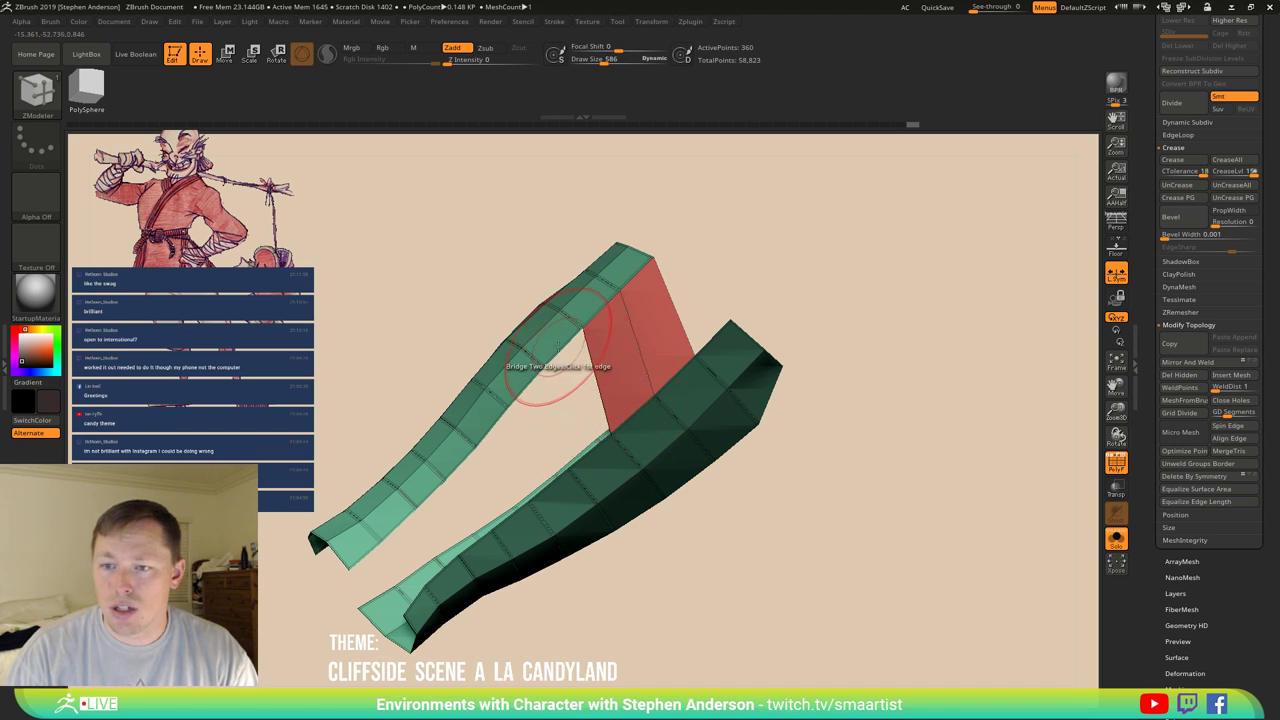
click(582, 440)
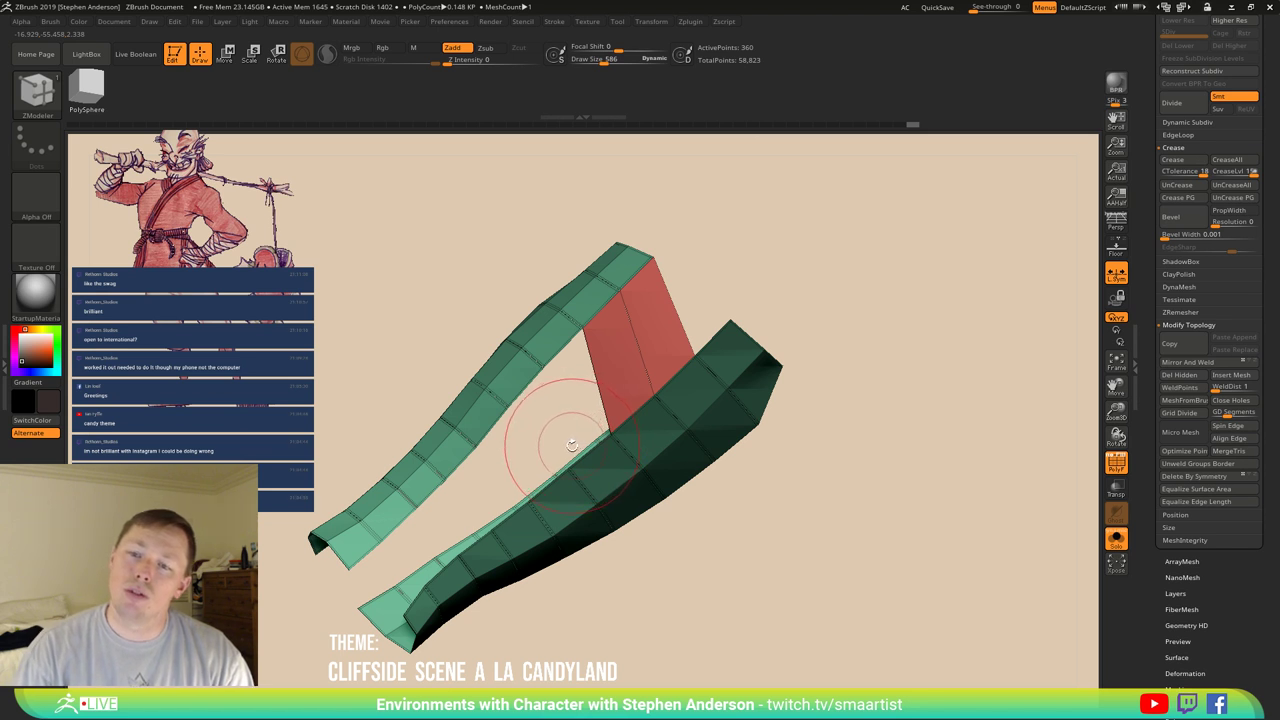
key(ctrl+d)
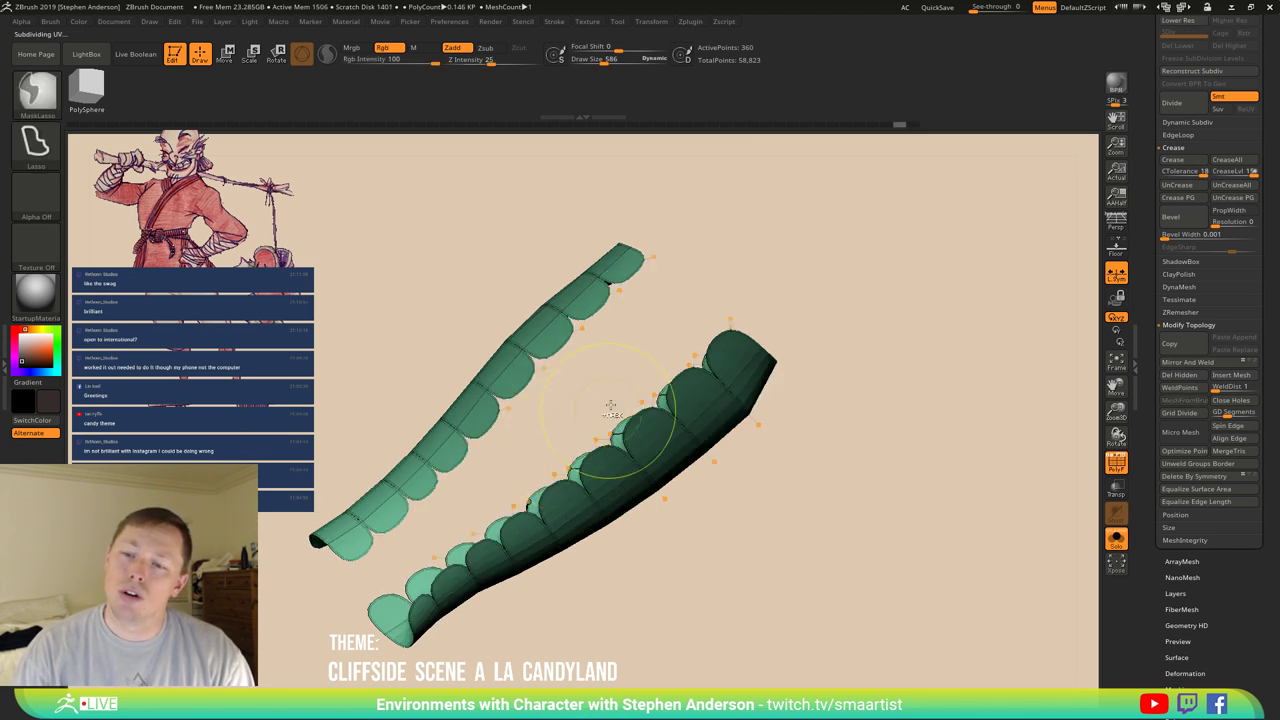
key(shift+d)
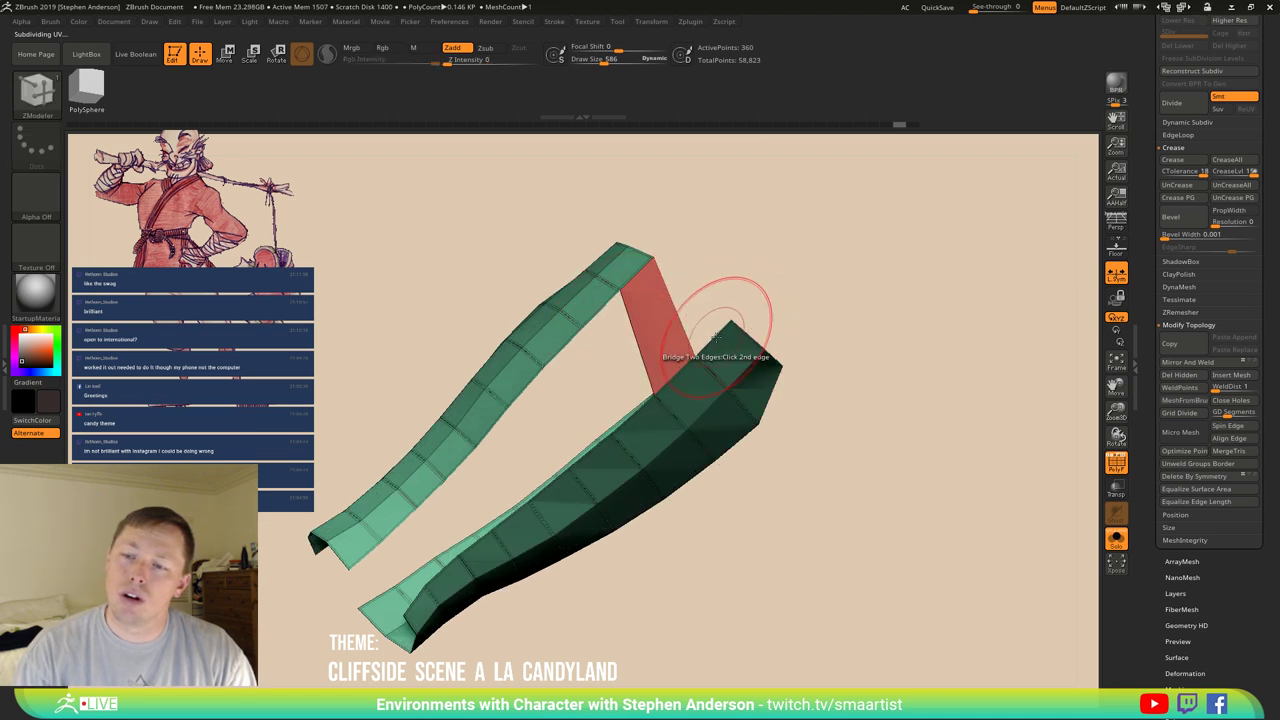
Bridge the two strip ends together and orbit around to inspect the twisted bridge.
mouse_move(749, 337)
mouse_down()
mouse_move(700, 360)
mouse_move(622, 338)
mouse_up()
click(665, 372)
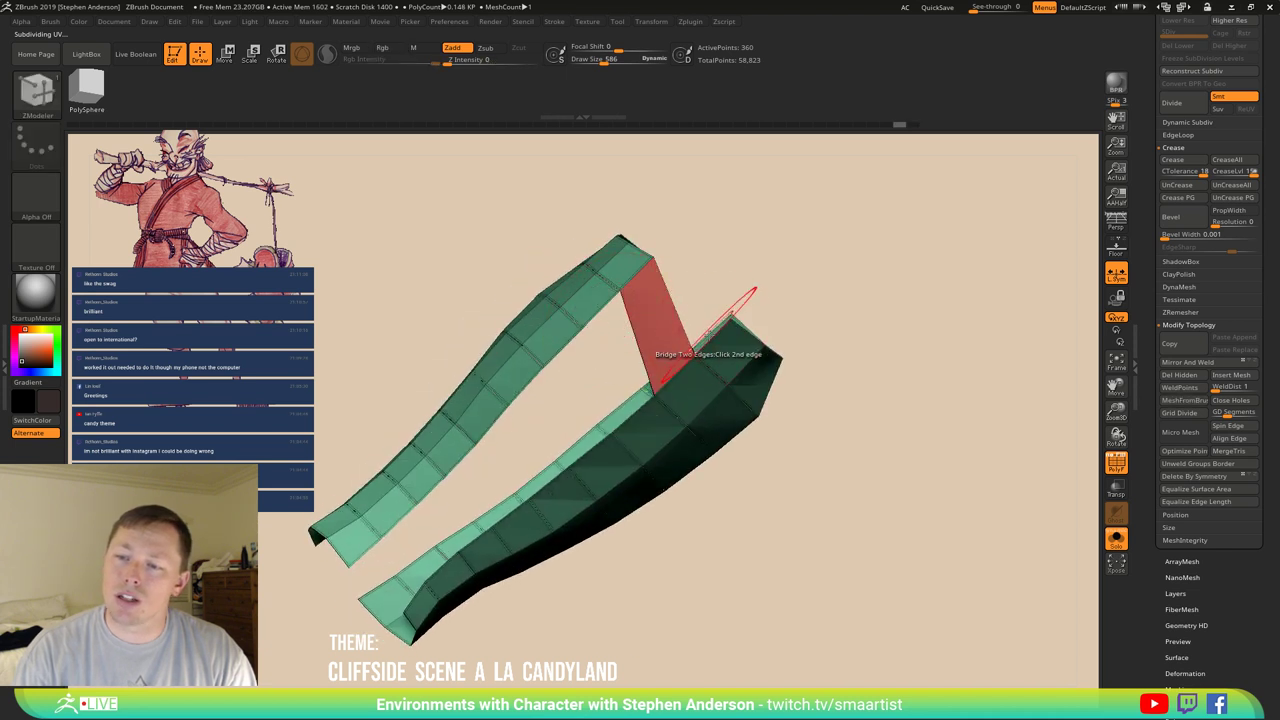
click(749, 292)
drag(668, 325, 636, 356)
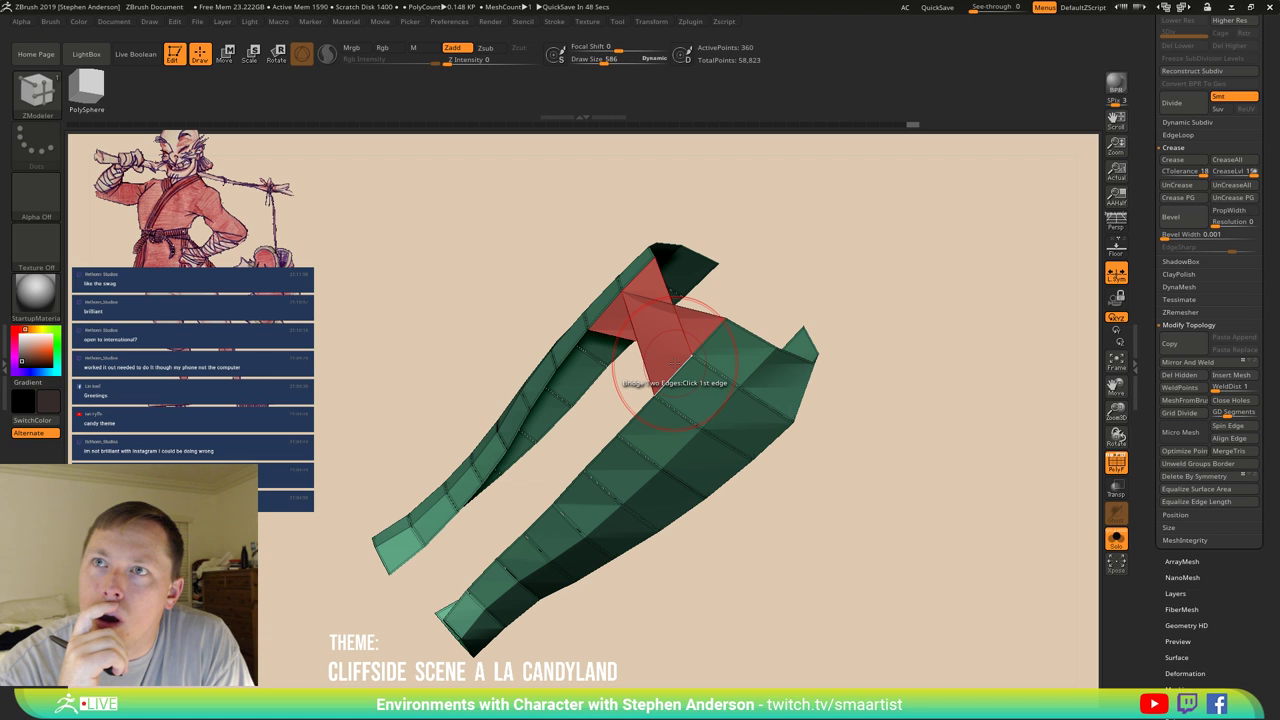
key(ctrl)
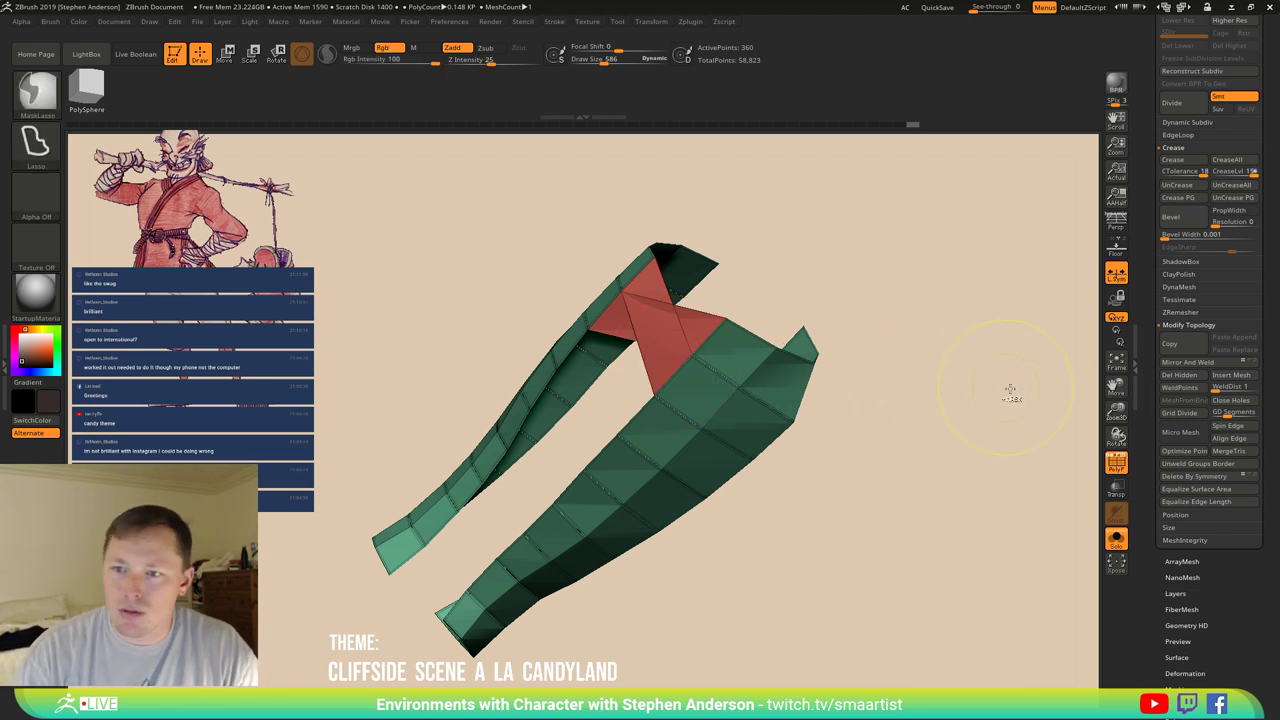
mouse_move(857, 420)
mouse_down()
mouse_move(894, 420)
mouse_move(872, 418)
mouse_up()
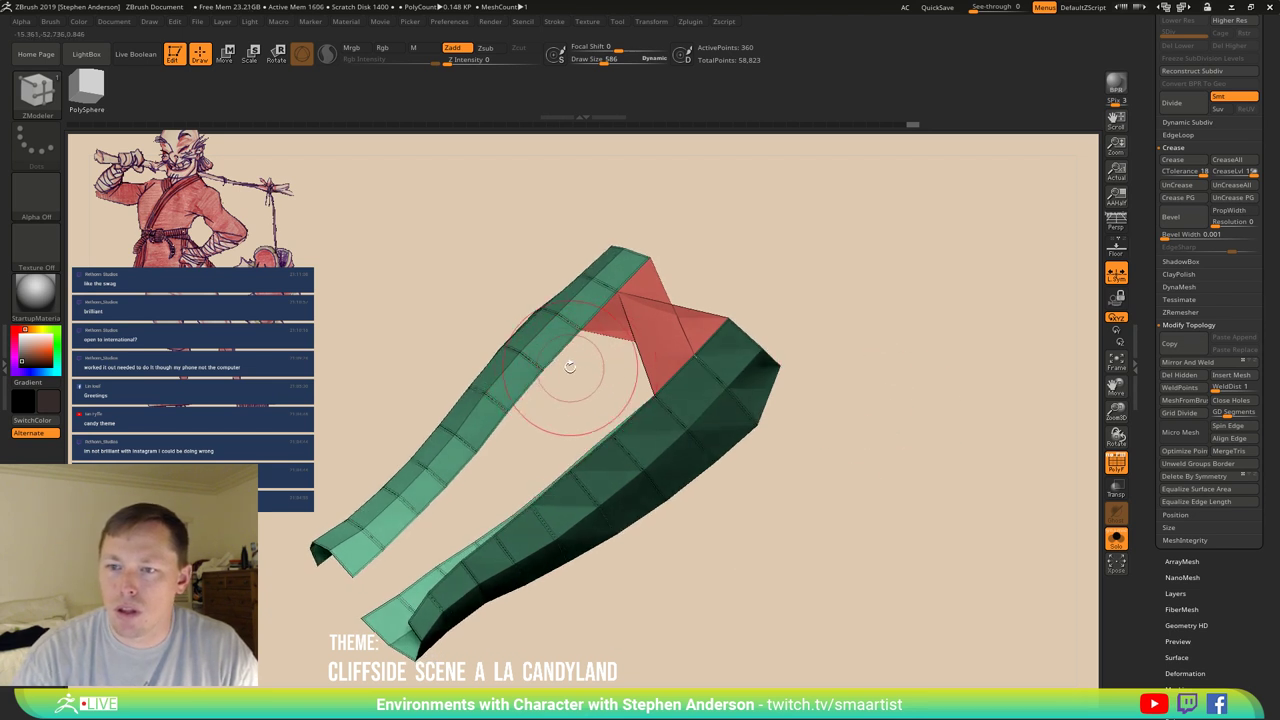
mouse_move(600, 373)
mouse_down()
mouse_move(636, 370)
mouse_move(608, 371)
mouse_up()
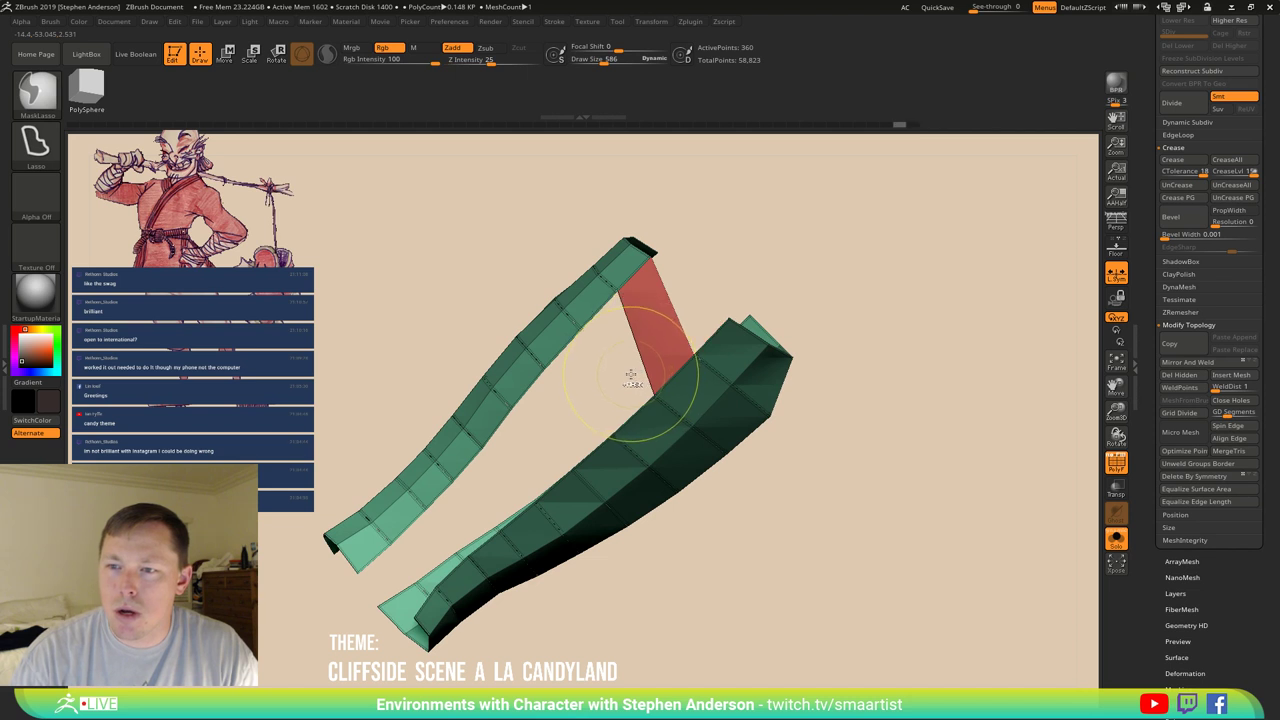
Undo the twisted bridge so the two strips stay separate, and check them smoothed.
ctrl+alt+shift+click(631, 375)
key(d)
key(shift+d)
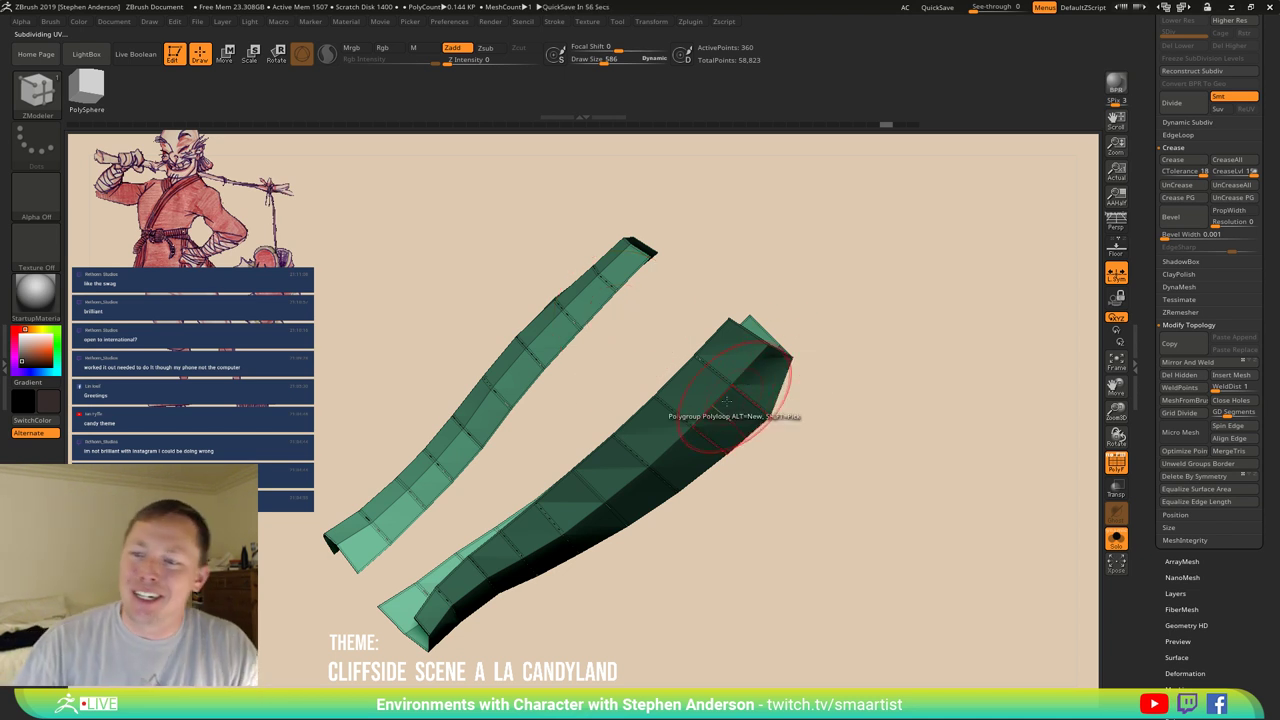
mouse_move(714, 314)
mouse_down()
mouse_move(731, 327)
mouse_move(712, 378)
mouse_up()
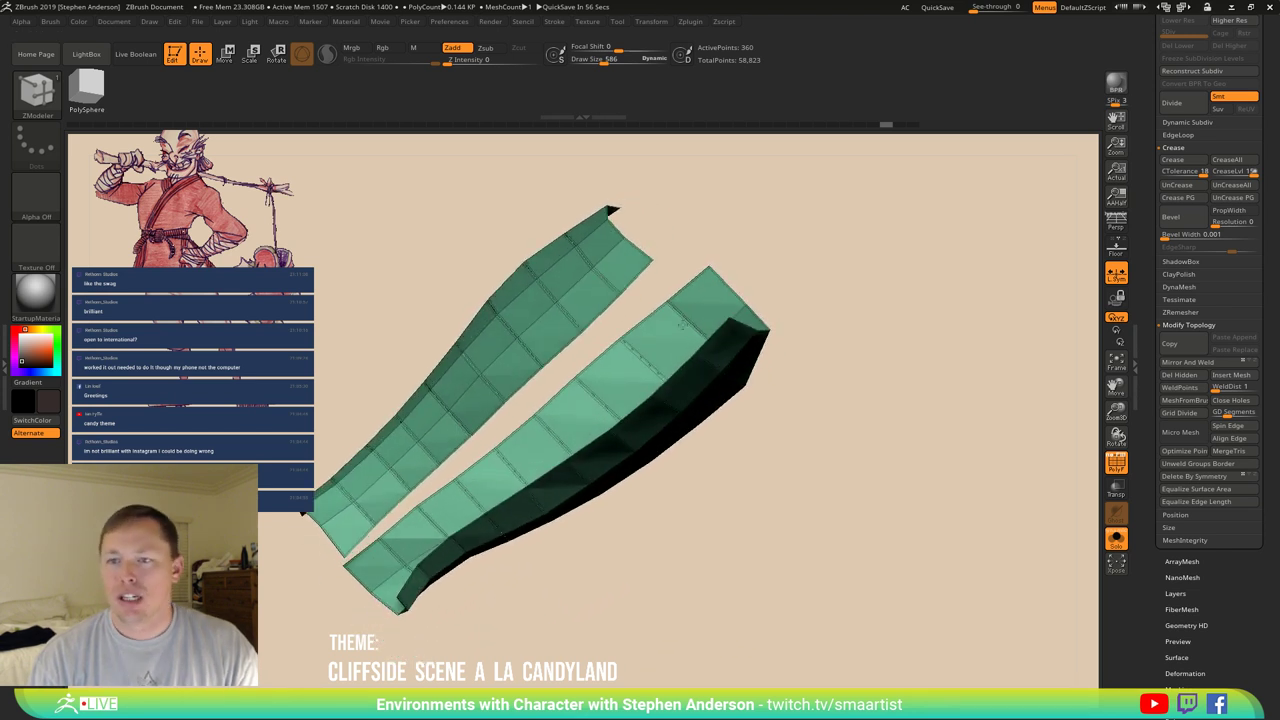
key(space)
Set the ZModeler edge action to Insert with Multiple EdgeLoops and add loops near the left strip's top.
click(580, 269)
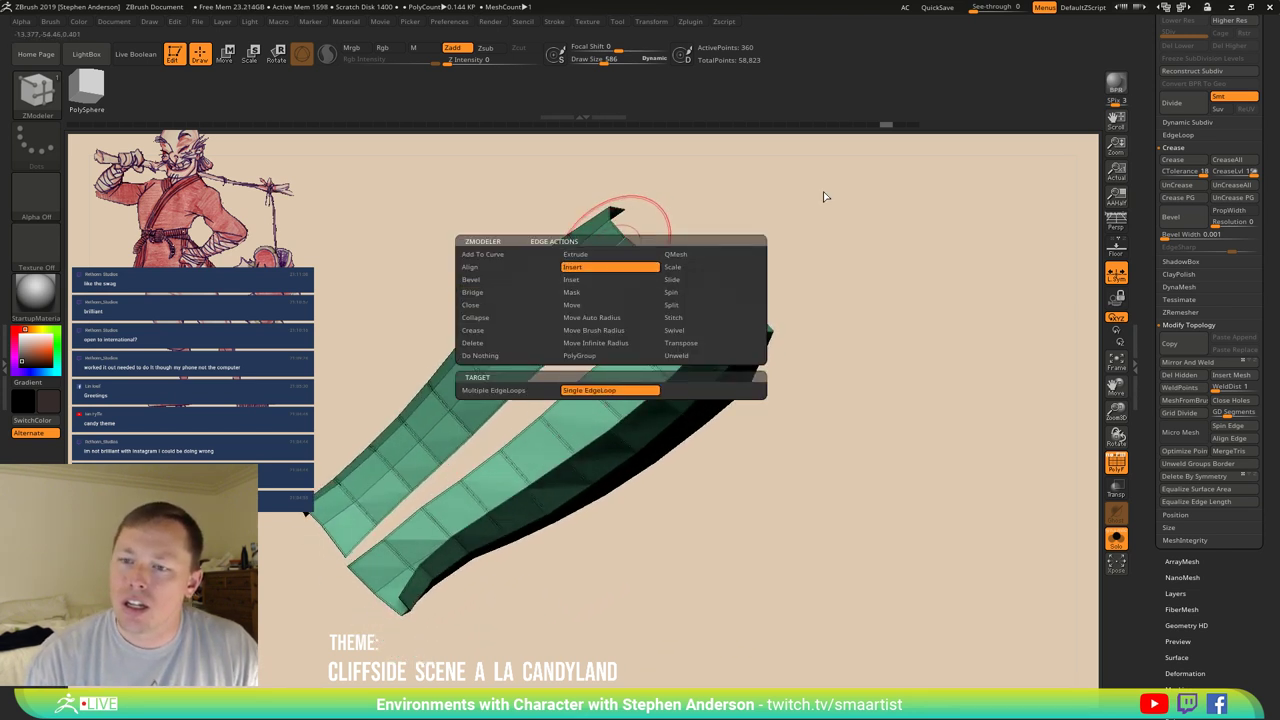
key(space)
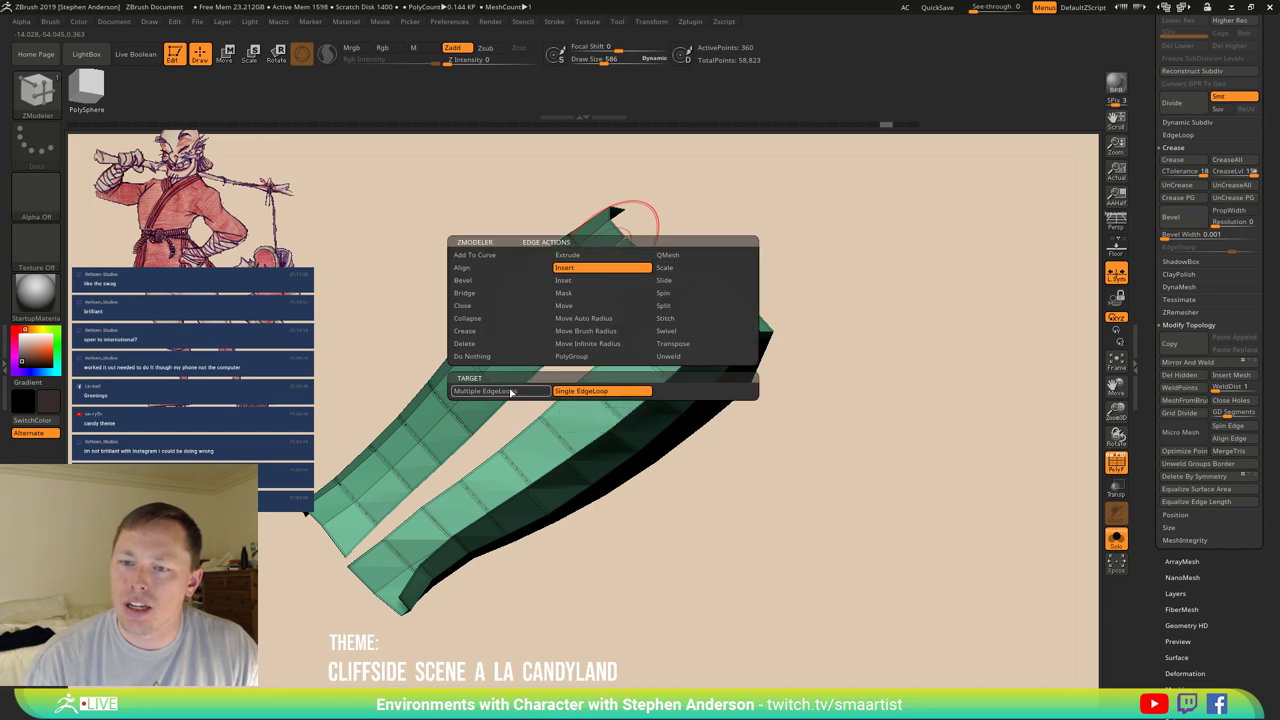
click(495, 390)
drag(638, 270, 552, 338)
click(555, 346)
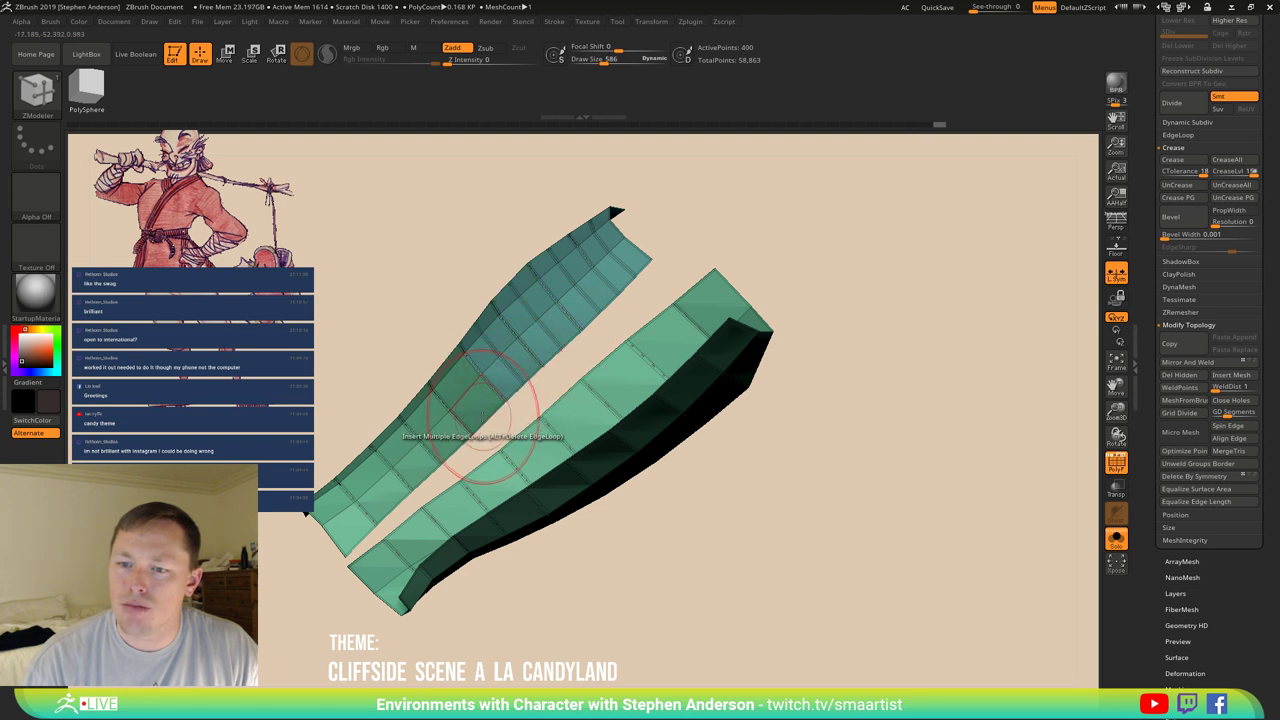
click(430, 430)
Insert edge loops along the left strip's lower end and near both strip bottoms.
key(space)
click(432, 430)
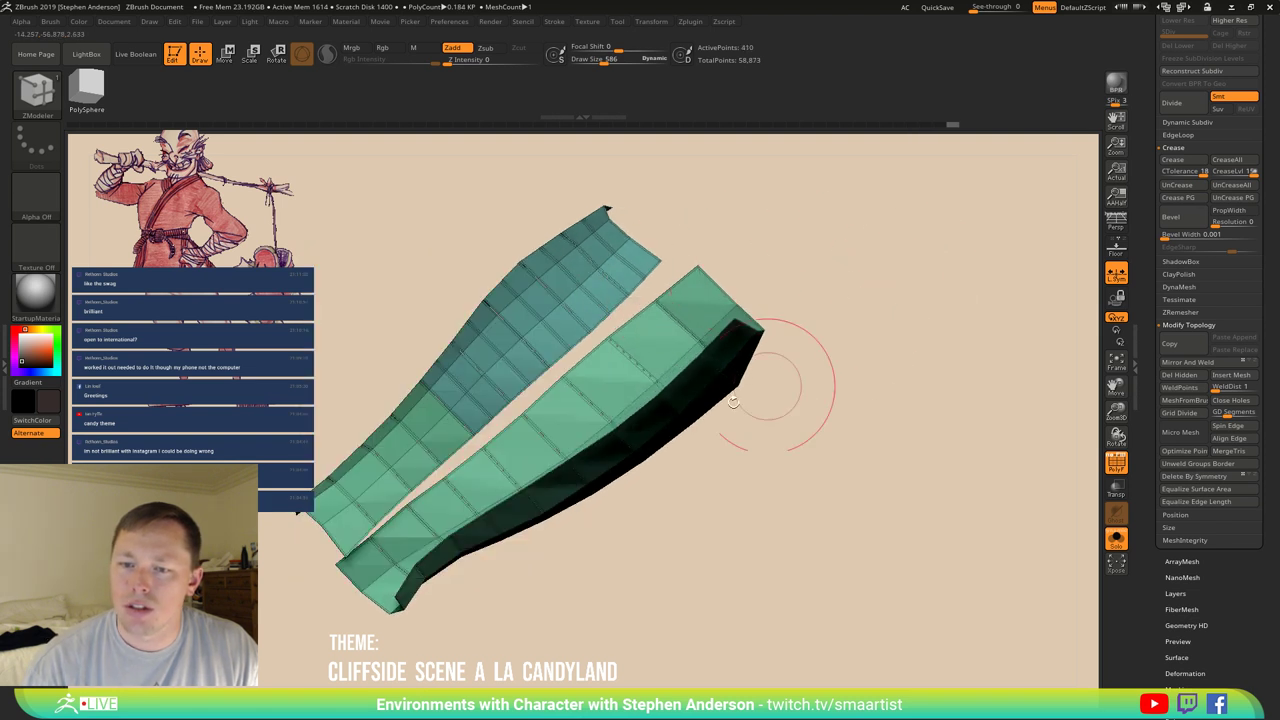
click(407, 455)
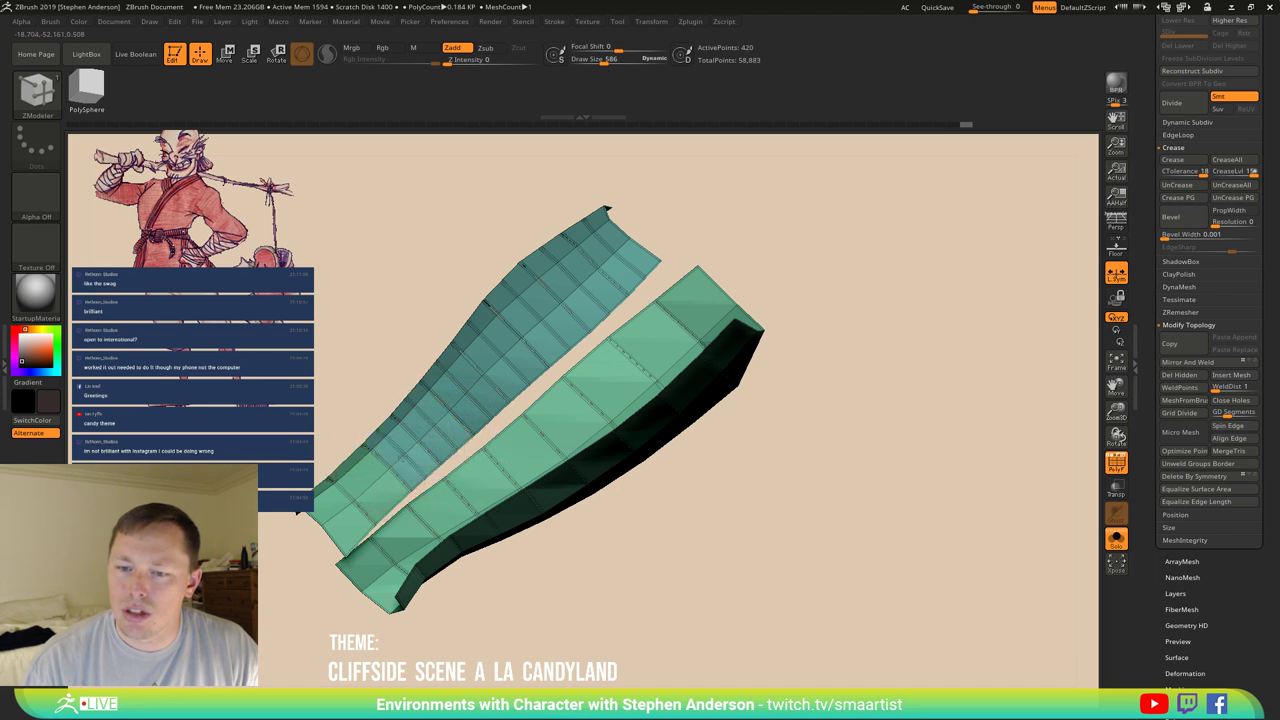
click(362, 458)
click(342, 512)
click(400, 580)
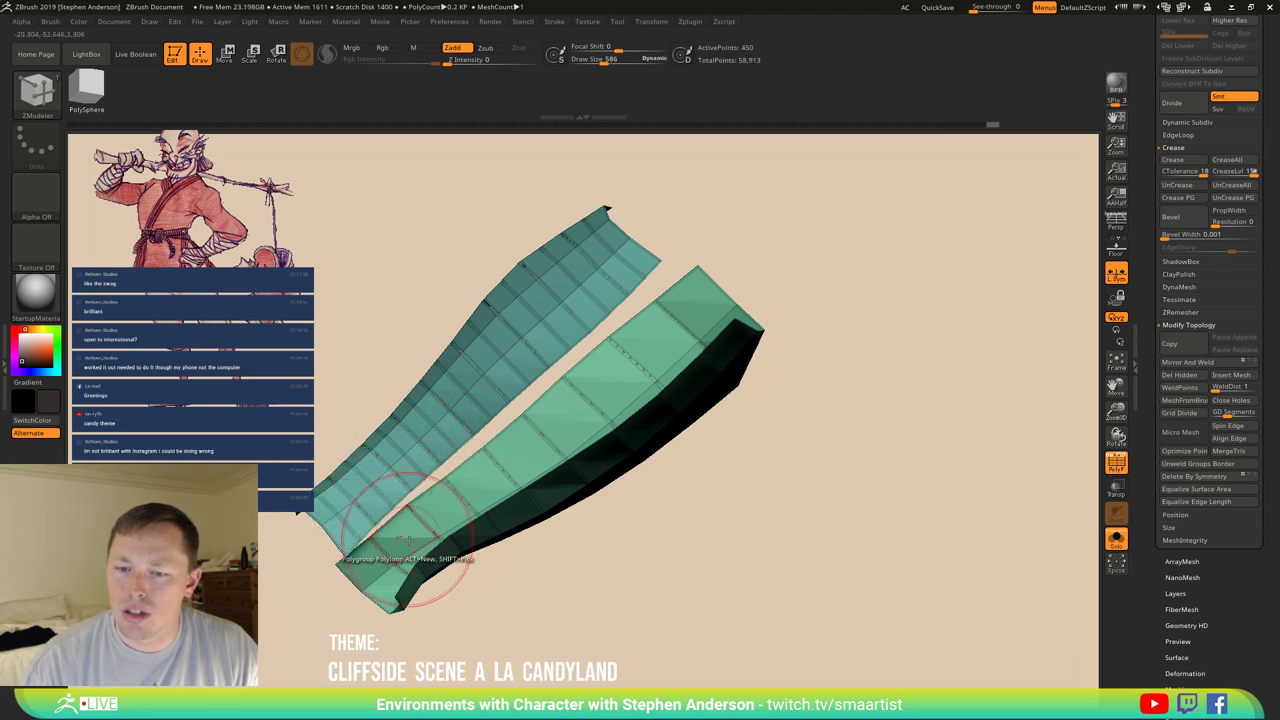
click(380, 600)
click(455, 552)
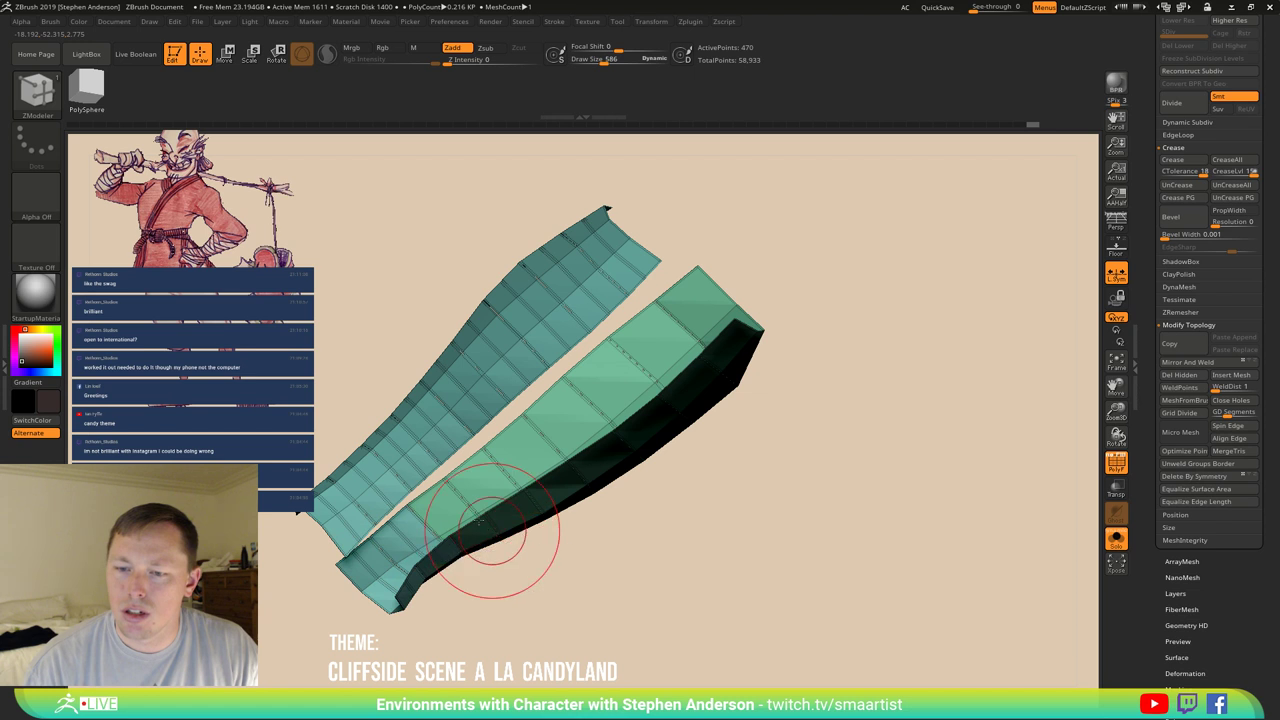
Add more edge loops across the strips' lower part and up toward the top.
right_drag(486, 530, 500, 529)
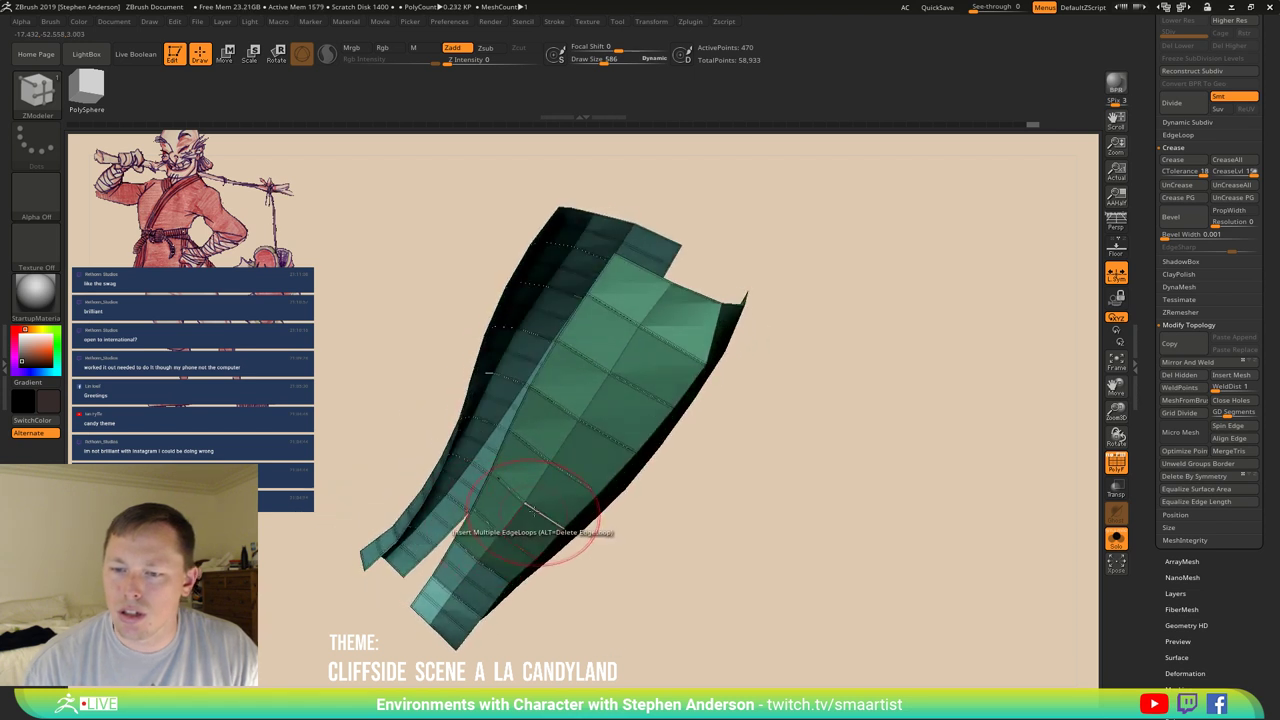
click(475, 585)
click(573, 430)
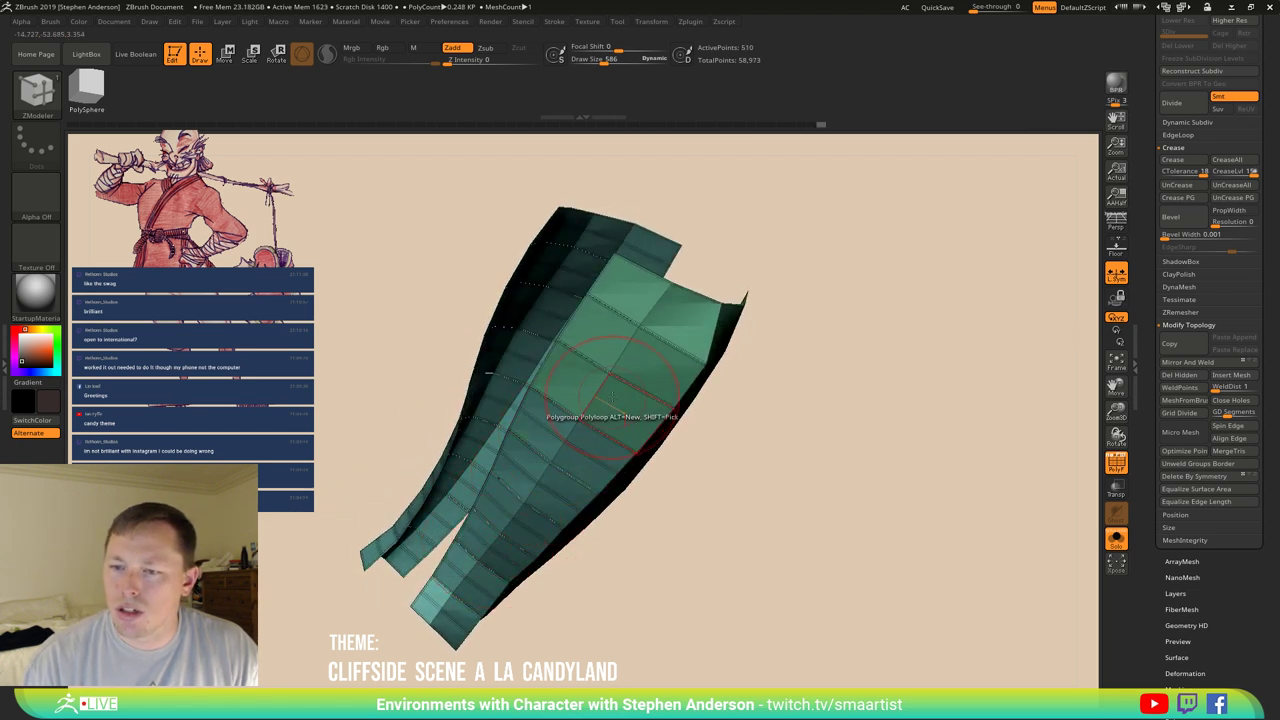
click(618, 345)
click(650, 312)
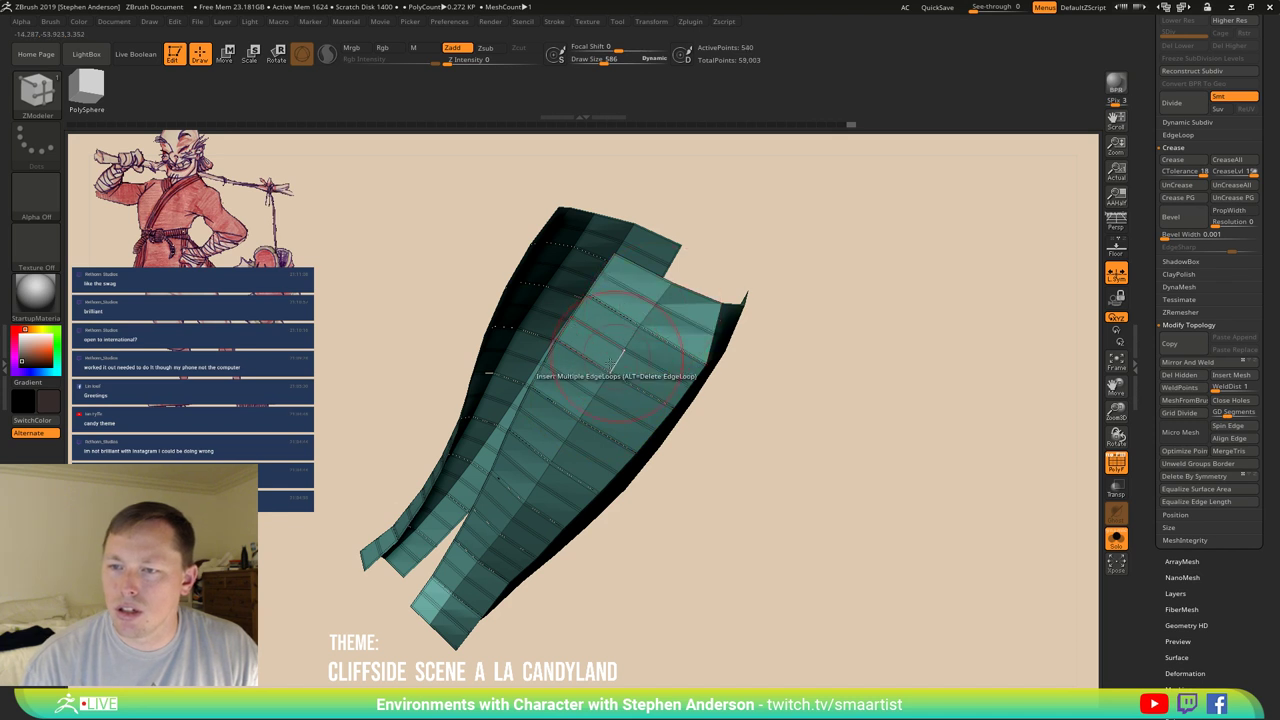
Inspect the looped strips from the front and top, then undo the last few edge loops.
drag(700, 360, 665, 395)
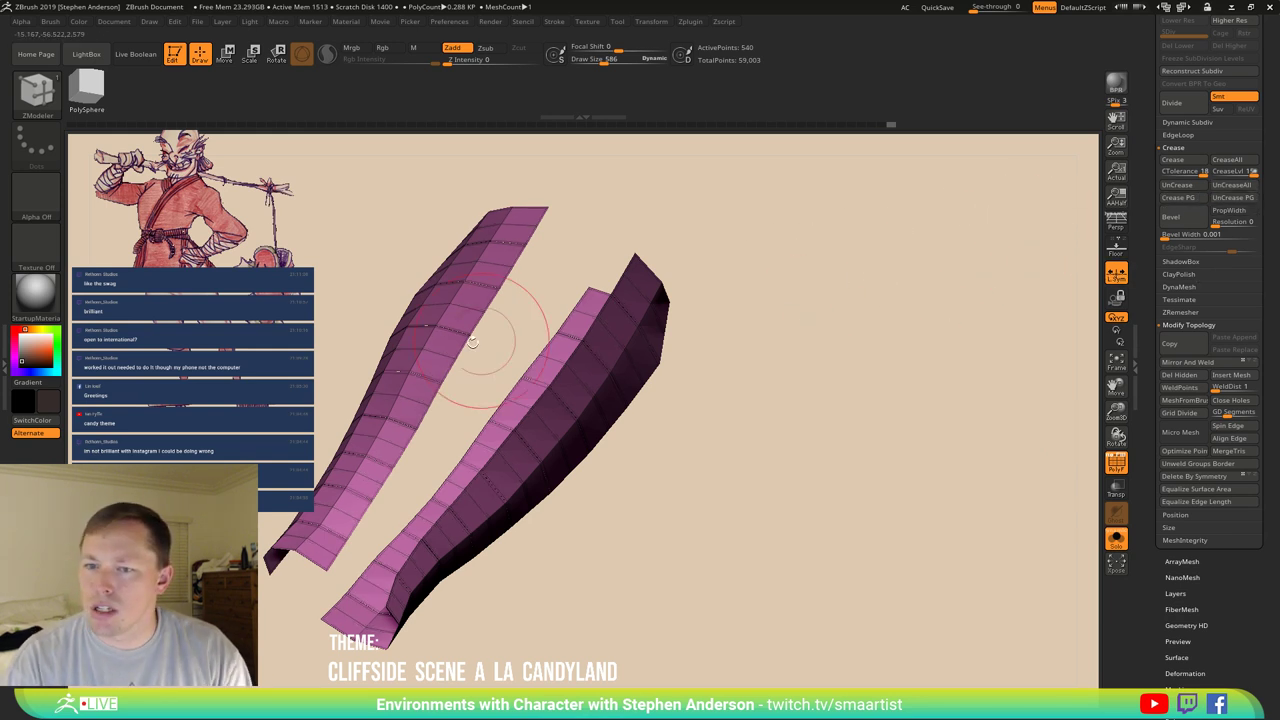
drag(486, 329, 510, 300)
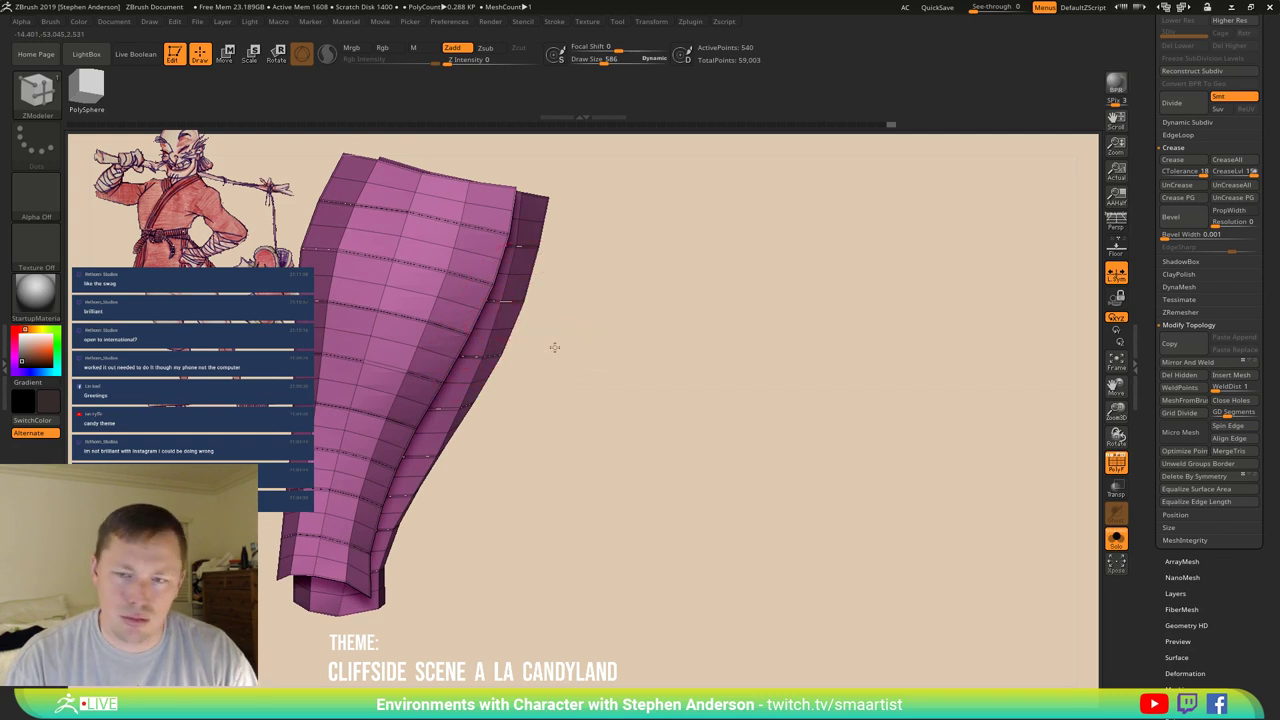
drag(554, 346, 505, 345)
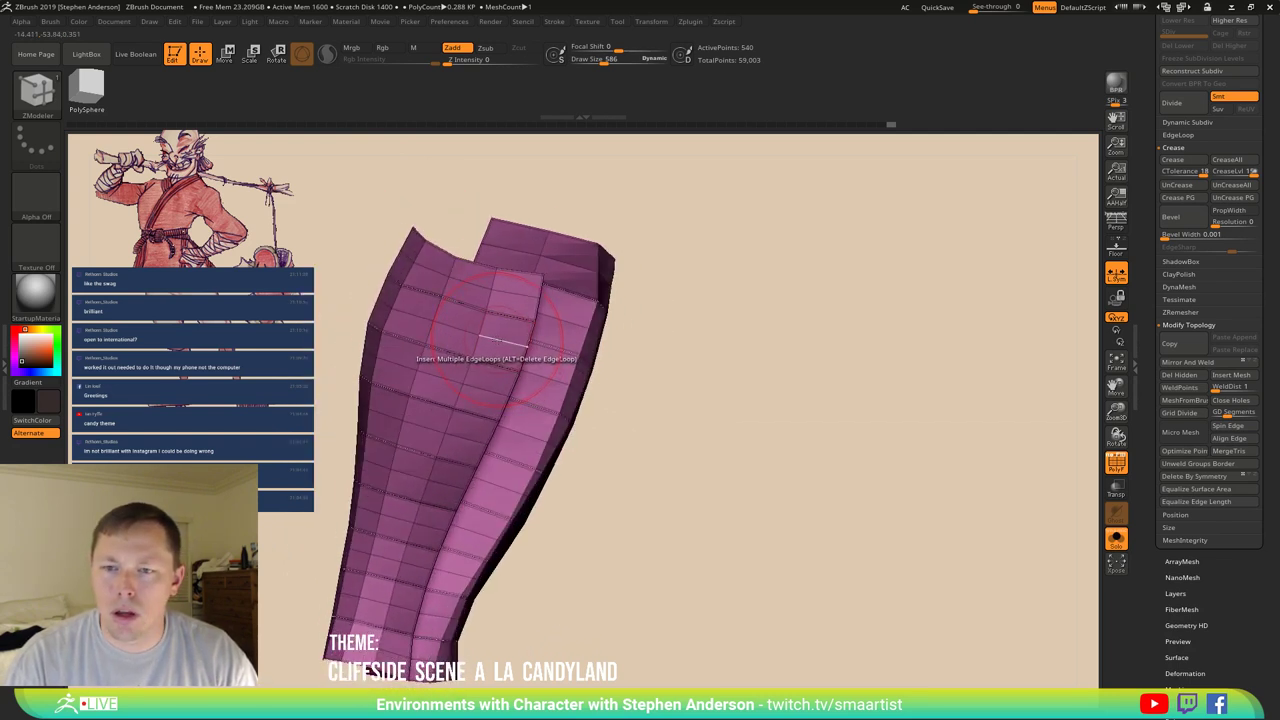
key(ctrl)
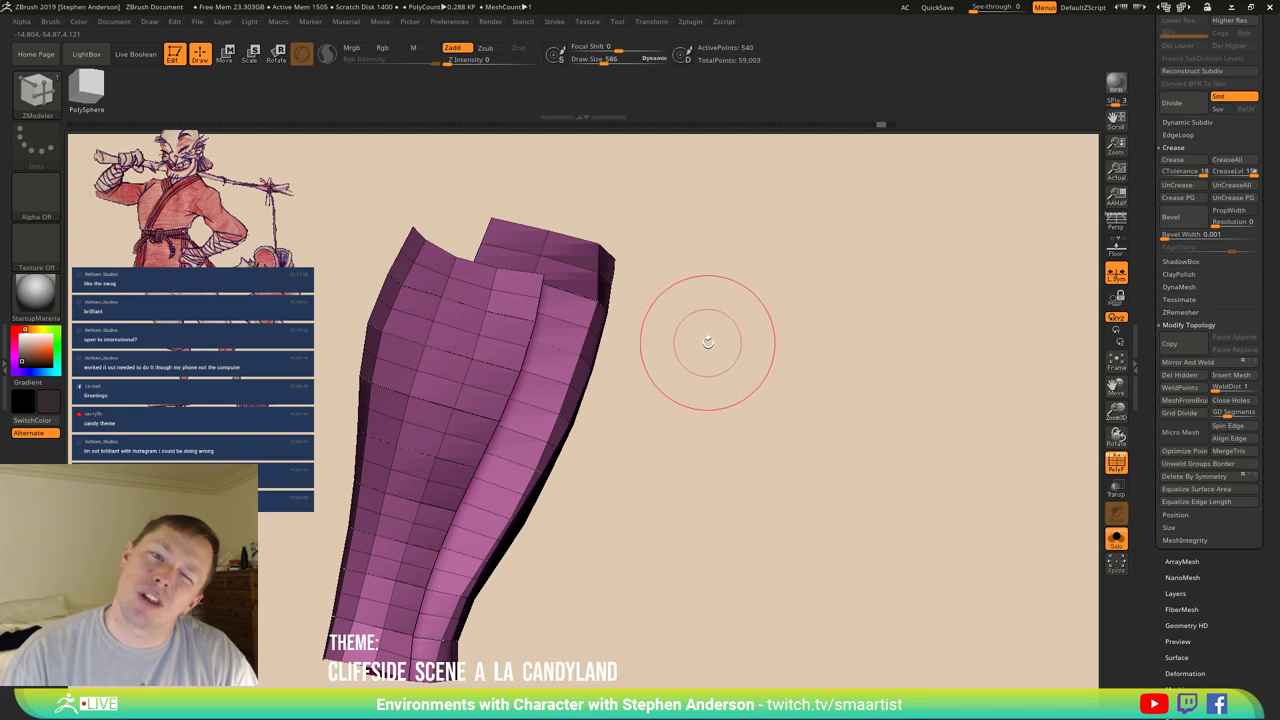
key(ctrl+z)
key(ctrl+z)
key(ctrl+z)
key(ctrl+z)
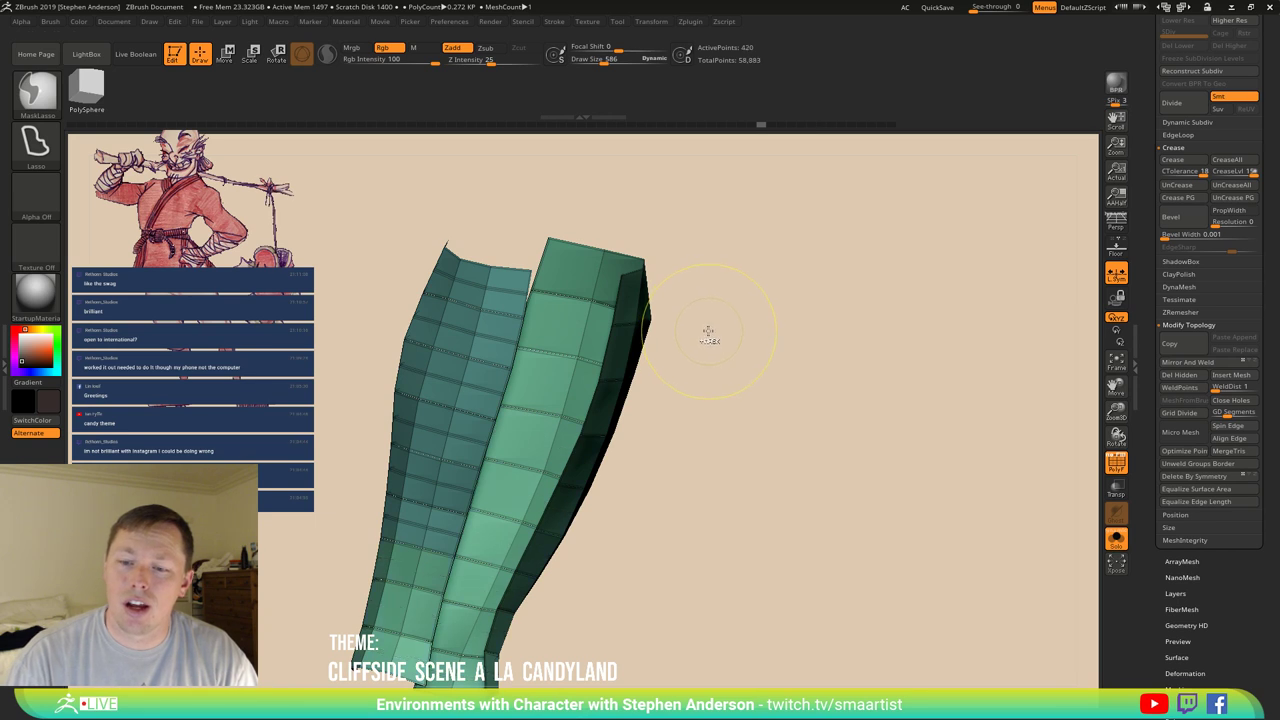
Preview the wrap strips smoothed, then return to the low-poly strips and orbit them.
key(d)
key(b)
key(z)
key(m)
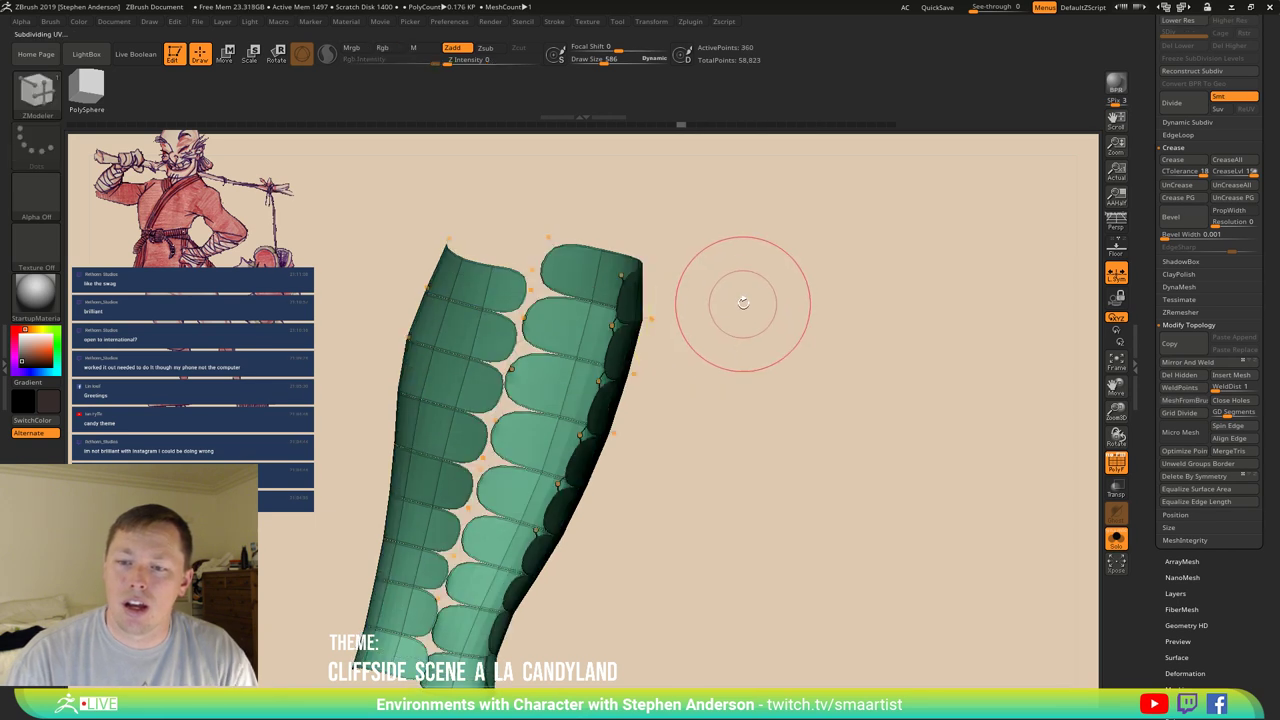
key(shift+d)
mouse_move(780, 294)
mouse_down()
mouse_move(788, 328)
mouse_move(757, 314)
mouse_up()
drag(517, 337, 520, 337)
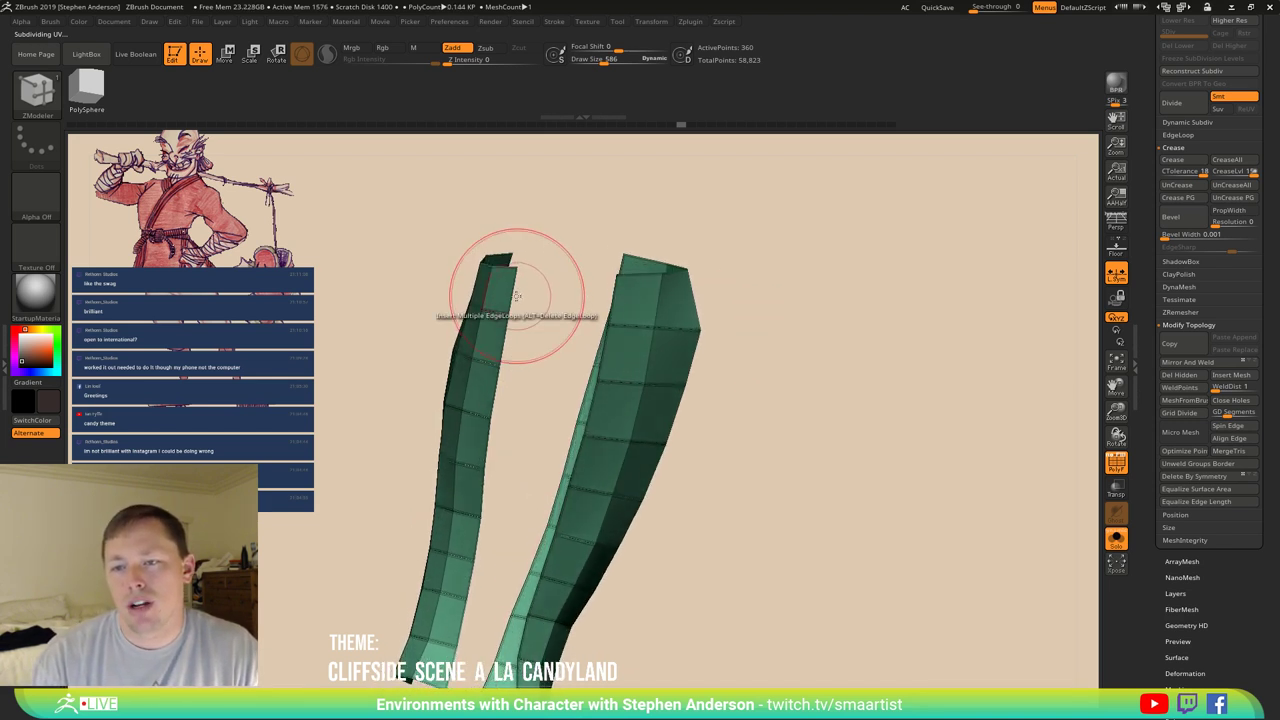
Switch ZModeler's edge action to Bridge and bridge the strip tops, extending downward.
key(space)
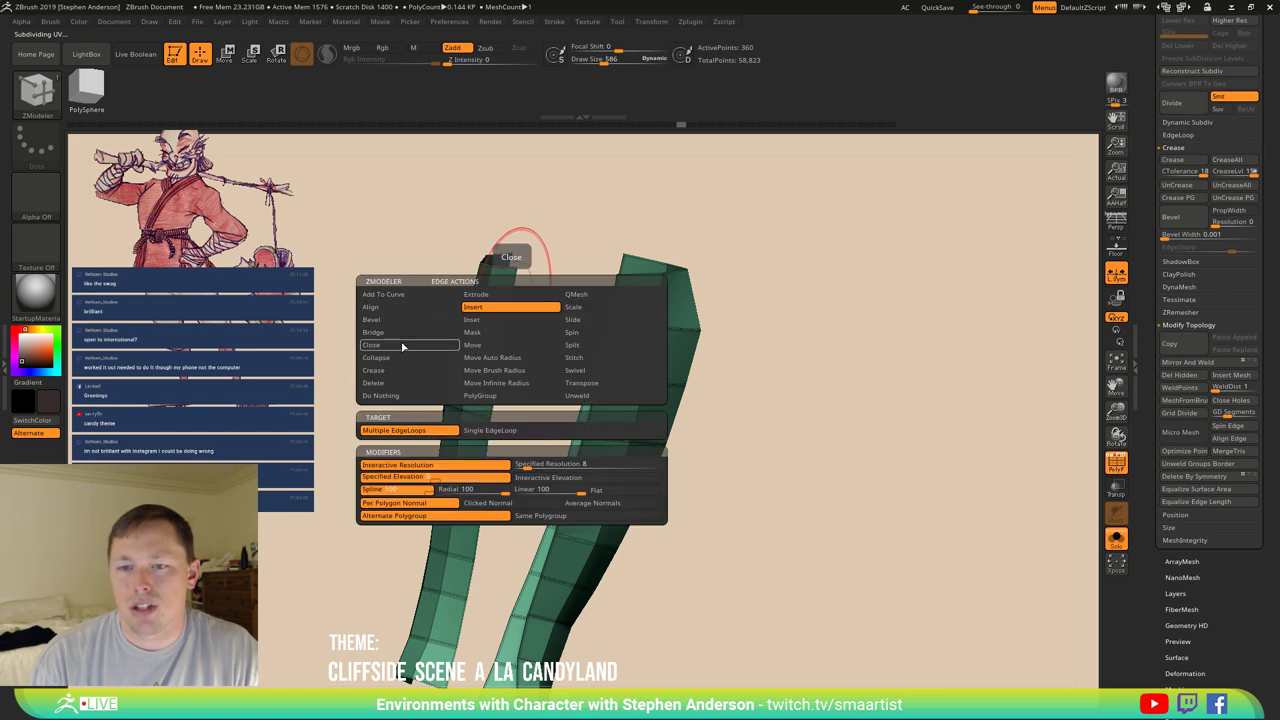
click(416, 332)
click(523, 286)
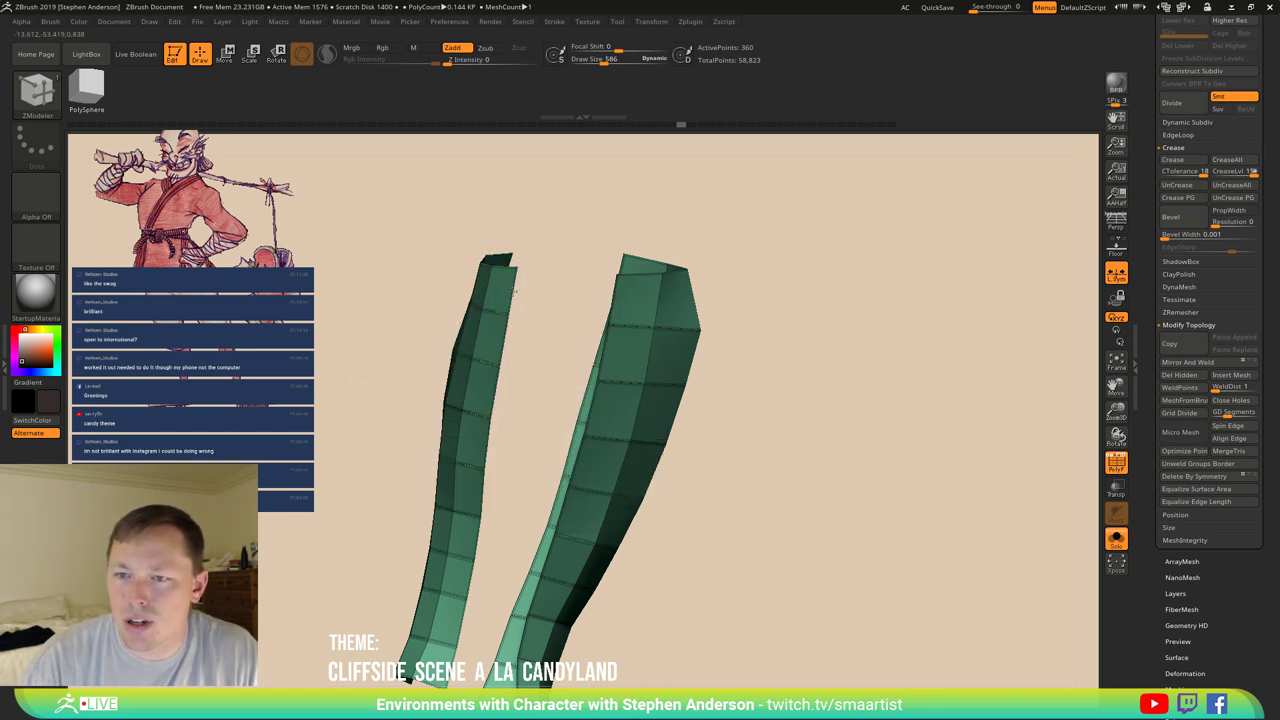
click(603, 372)
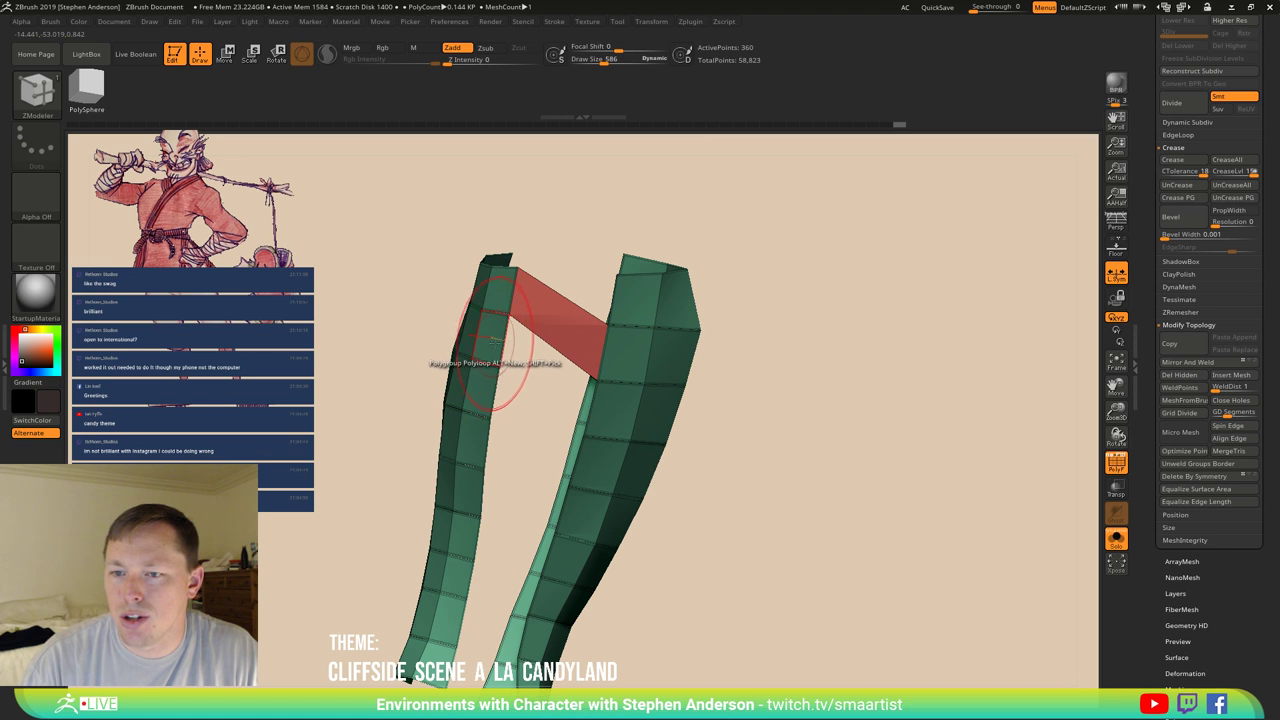
click(500, 342)
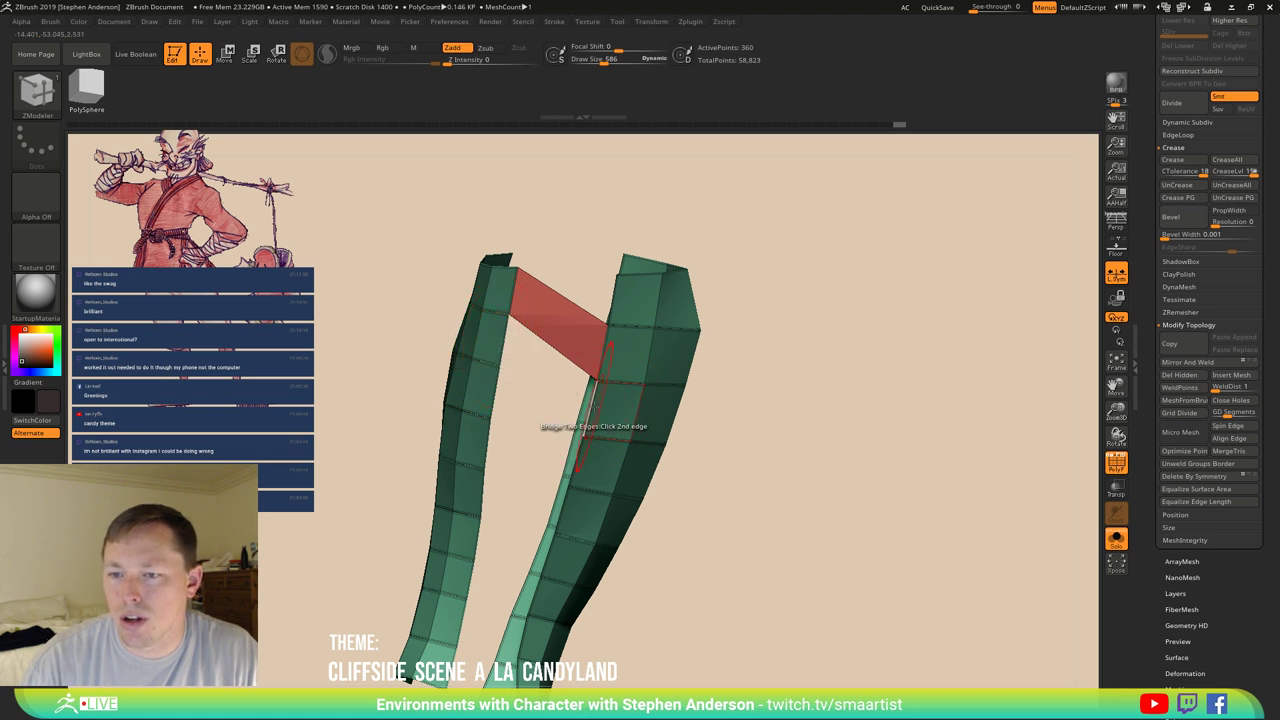
click(592, 424)
Inspect the bridged mesh from several angles and zoom in on the top of the sleeve gap.
mouse_move(497, 395)
mouse_down()
mouse_move(523, 423)
mouse_move(567, 428)
mouse_move(545, 460)
mouse_up()
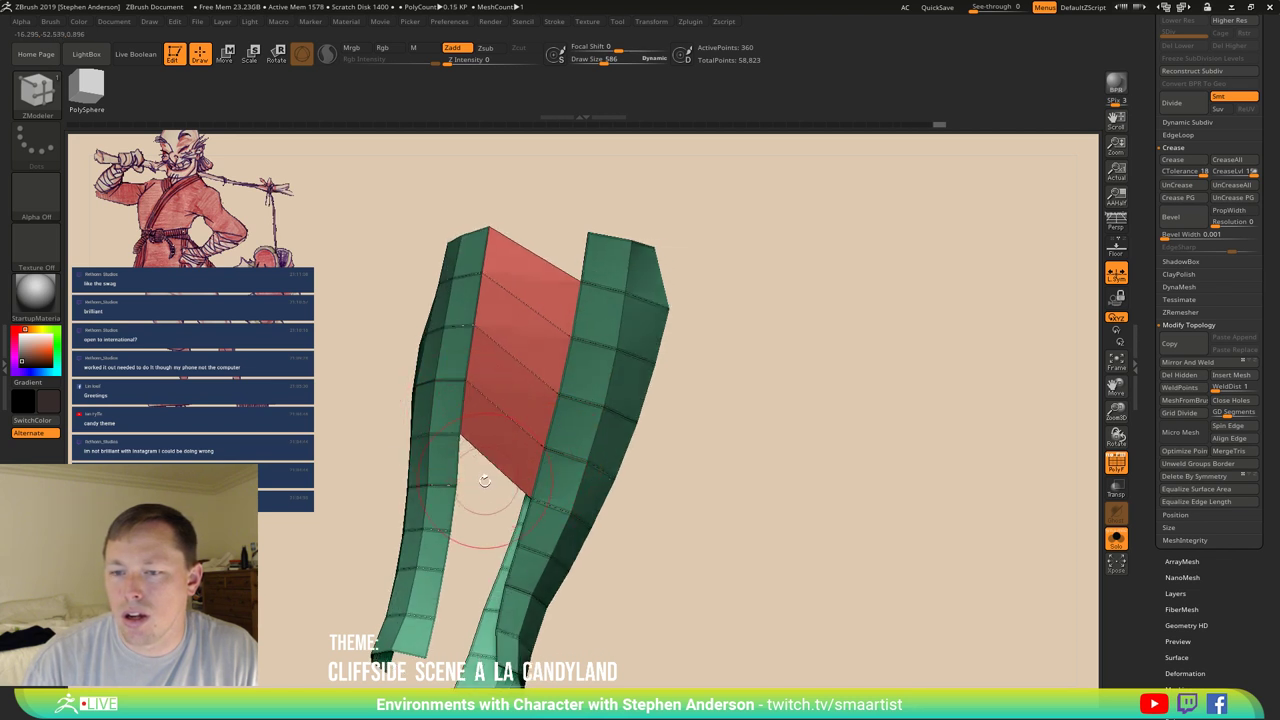
drag(463, 413, 505, 508)
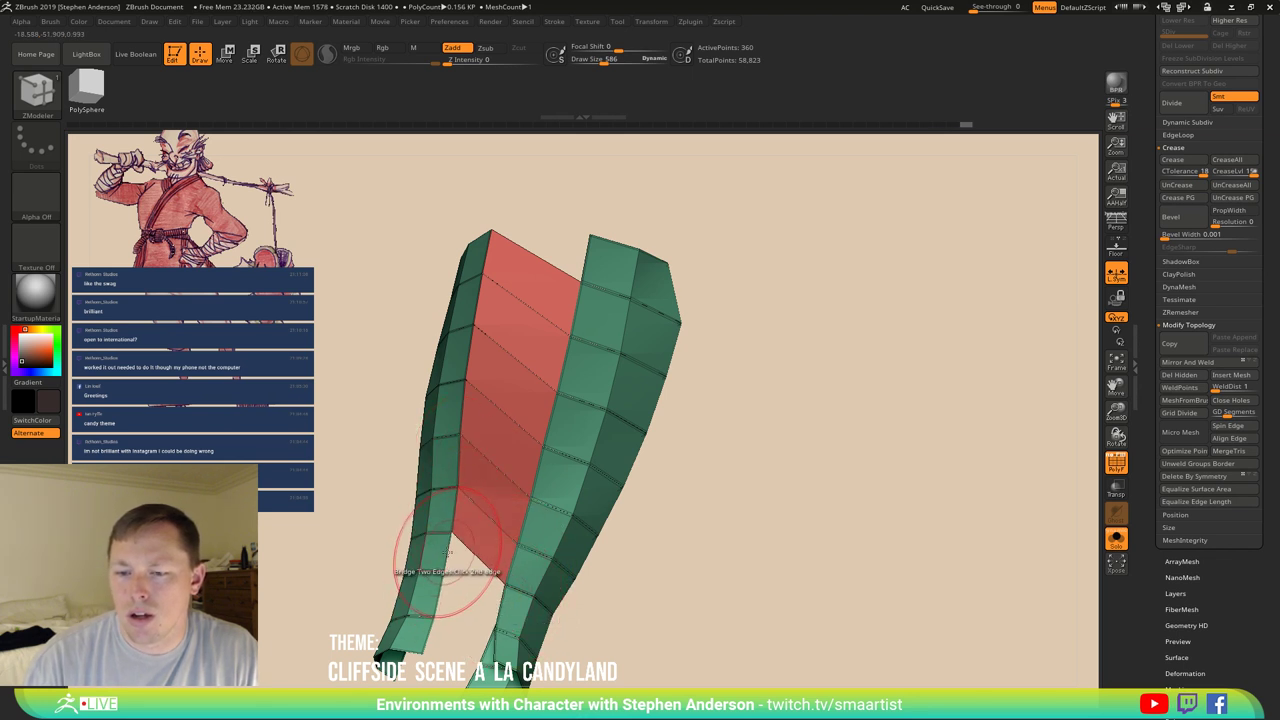
right_drag(423, 543, 485, 449)
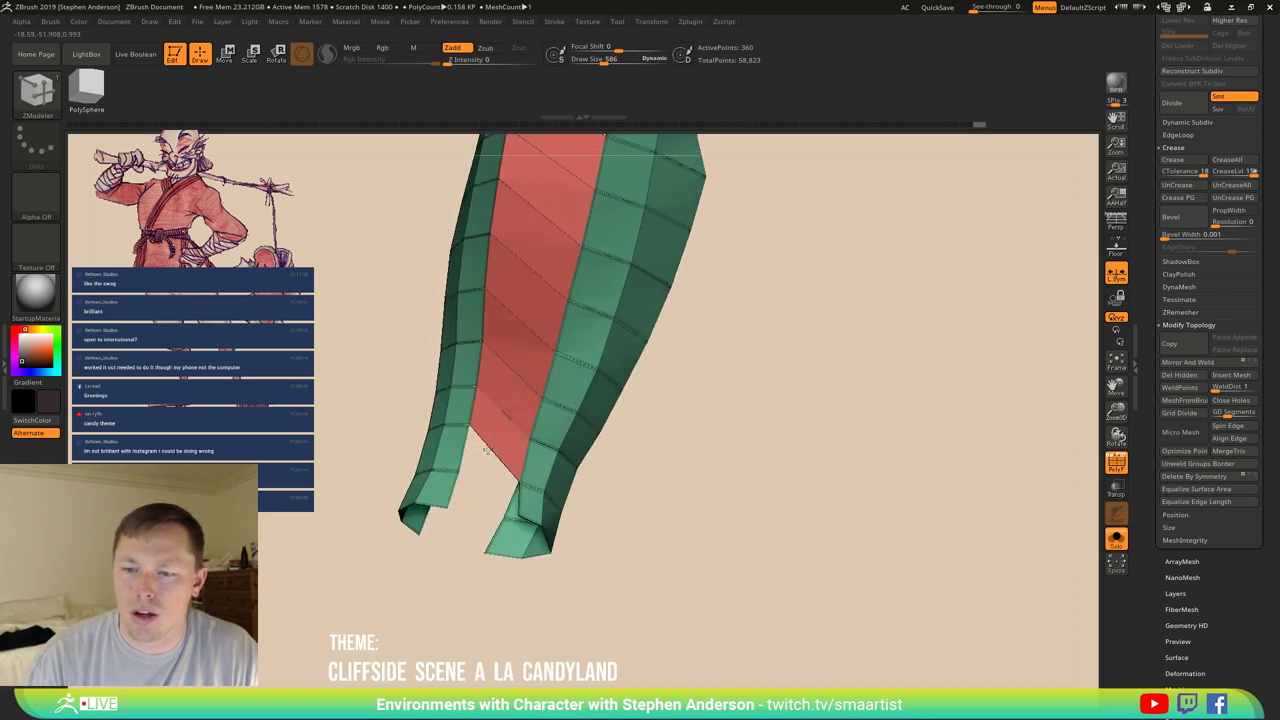
key(space)
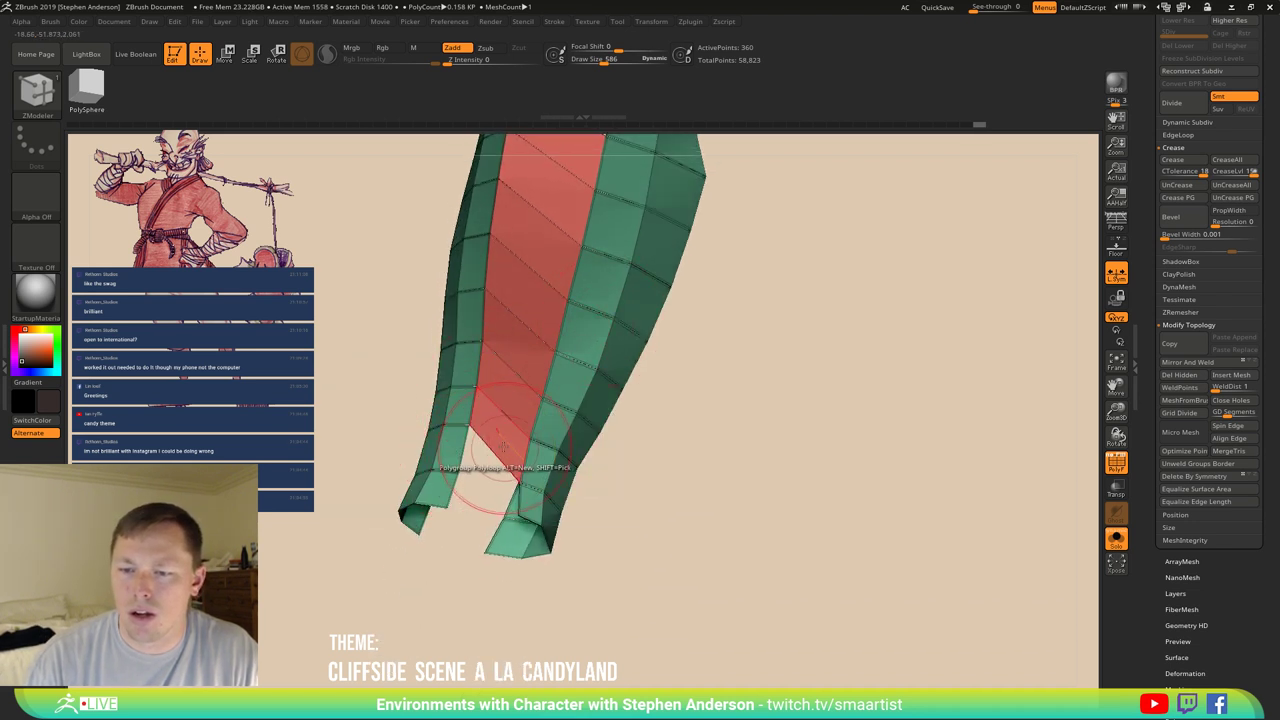
right_drag(503, 447, 485, 393)
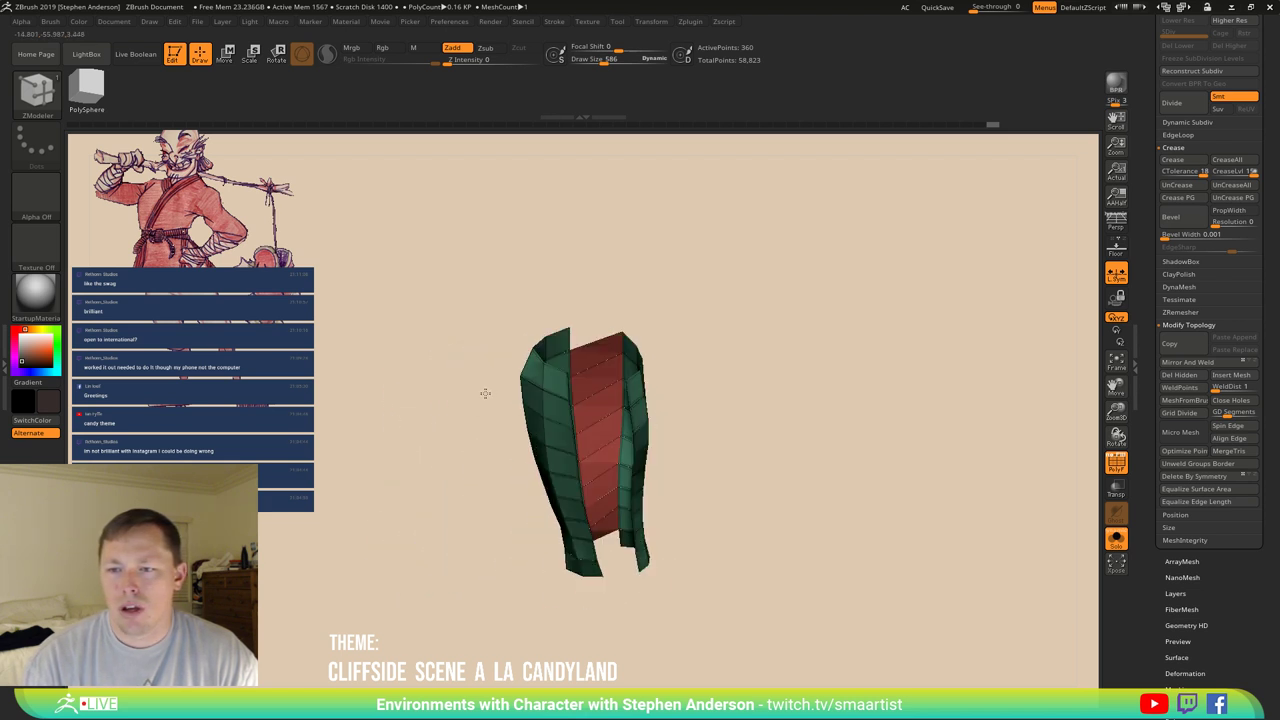
mouse_move(570, 428)
right_down()
mouse_move(490, 436)
mouse_move(548, 430)
mouse_move(520, 440)
mouse_move(534, 440)
right_up()
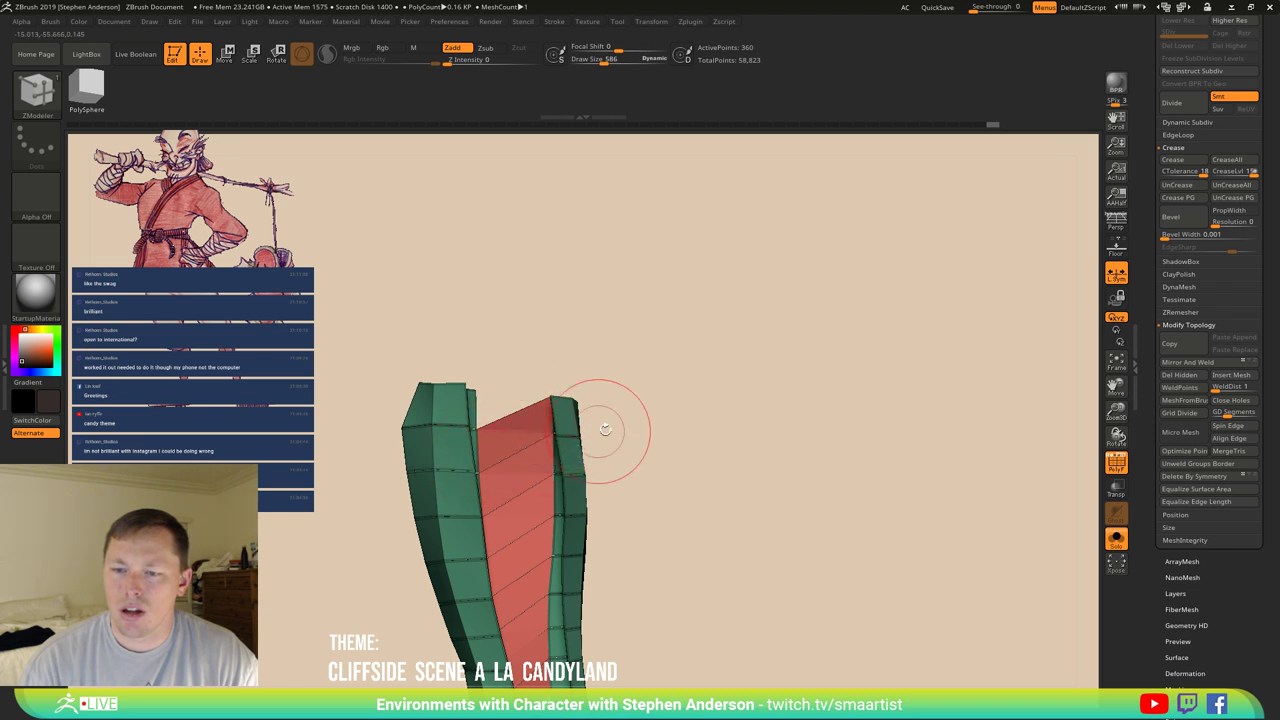
Bridge across the top of the gap, check it, then undo the long inner bridge strip.
click(468, 458)
right_drag(468, 458, 526, 441)
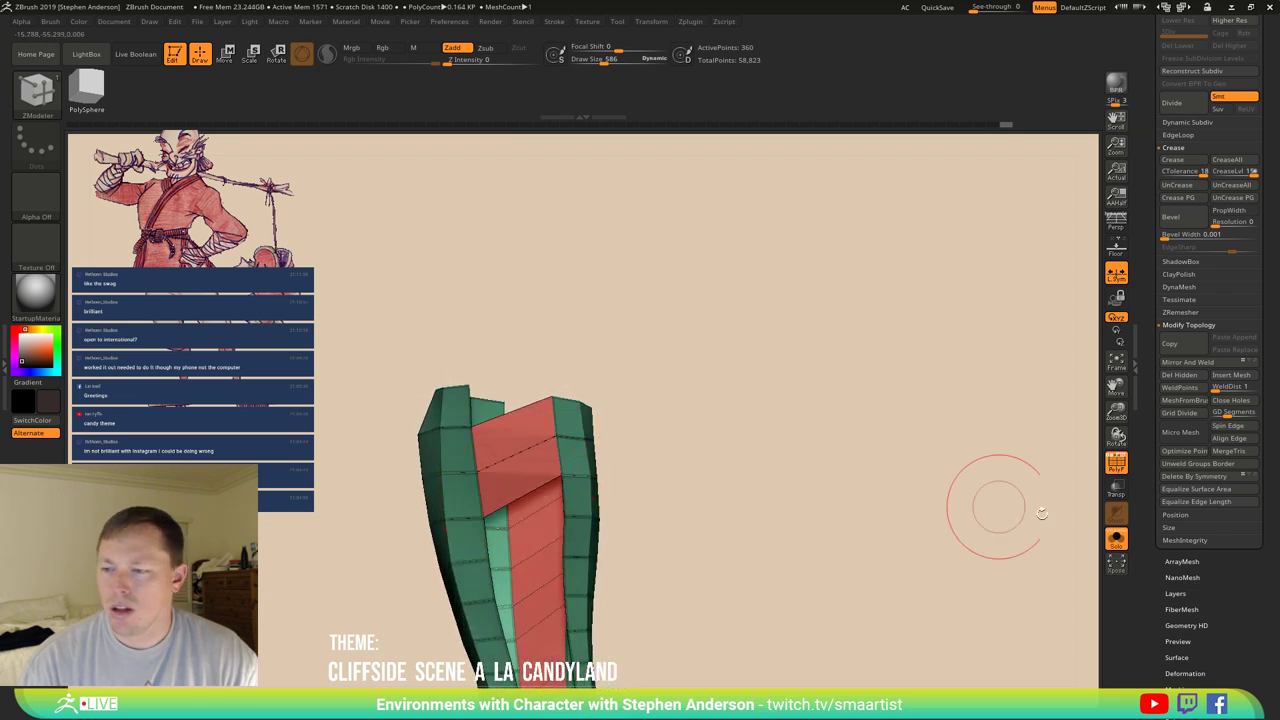
scroll(1245, 550, down, 5)
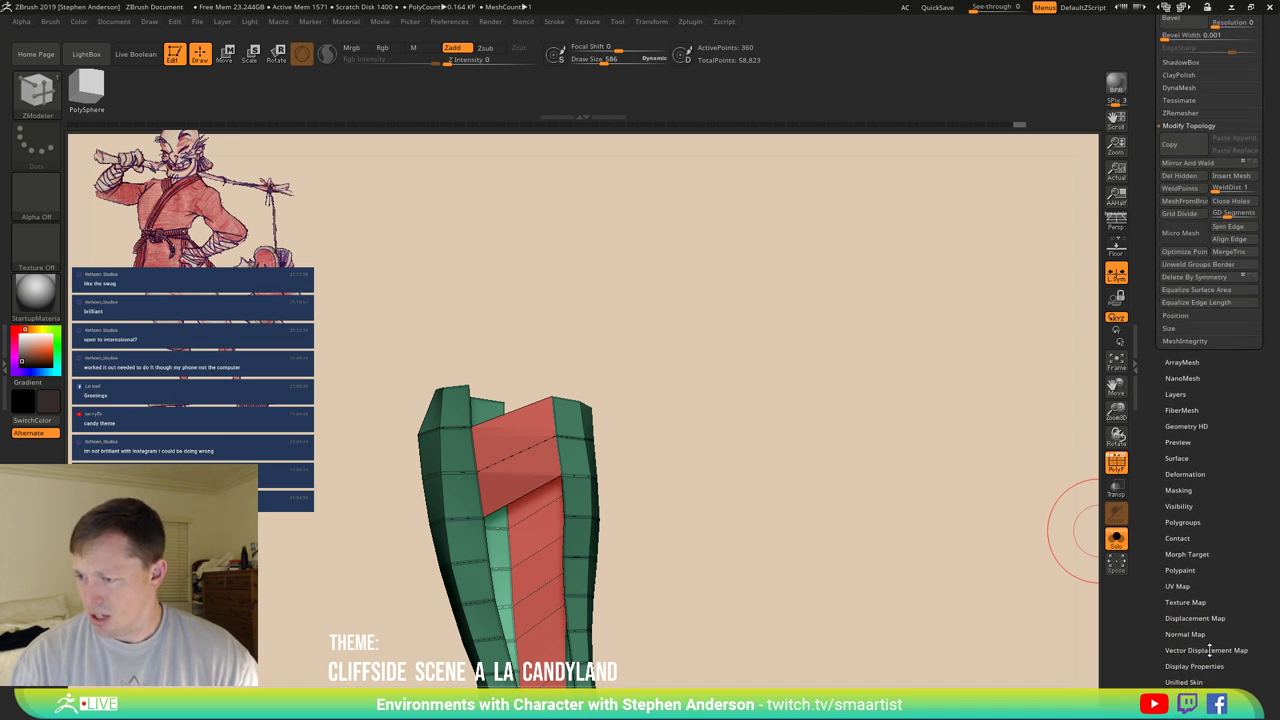
click(1200, 667)
key(ctrl+z)
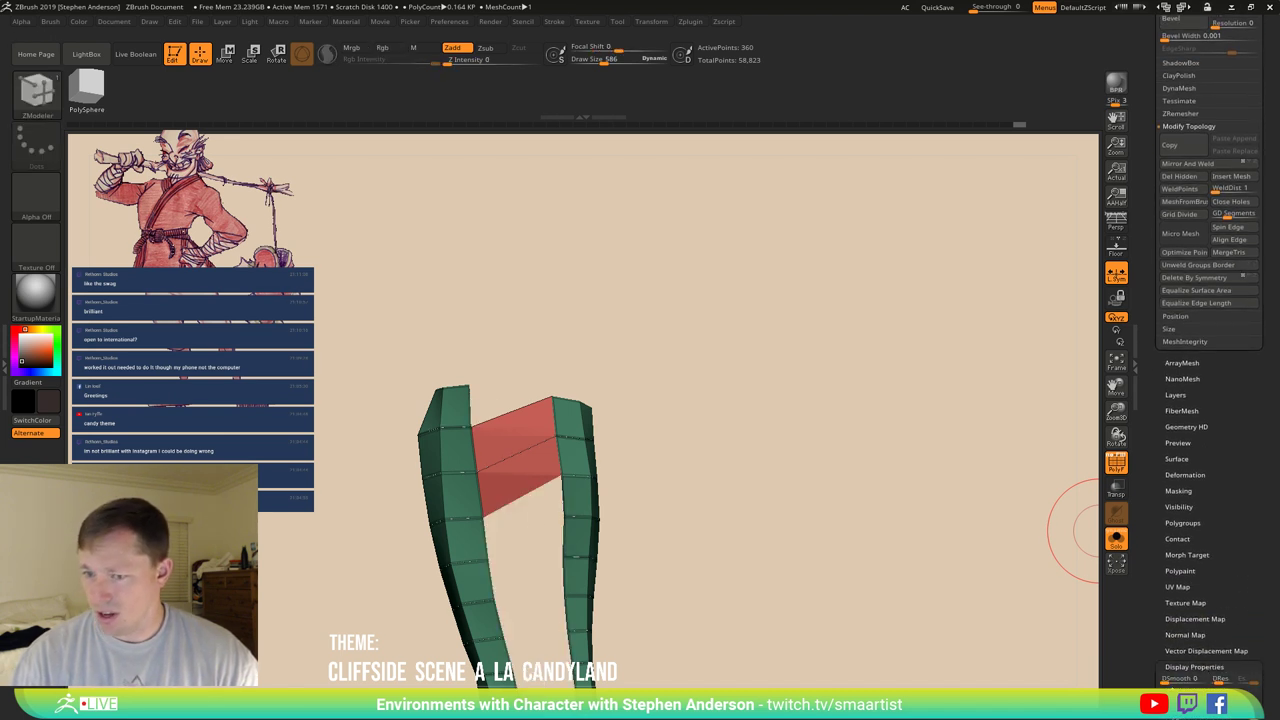
Bridge row after row down the gap between the strips, then hide the red bridge polygroup.
click(499, 561)
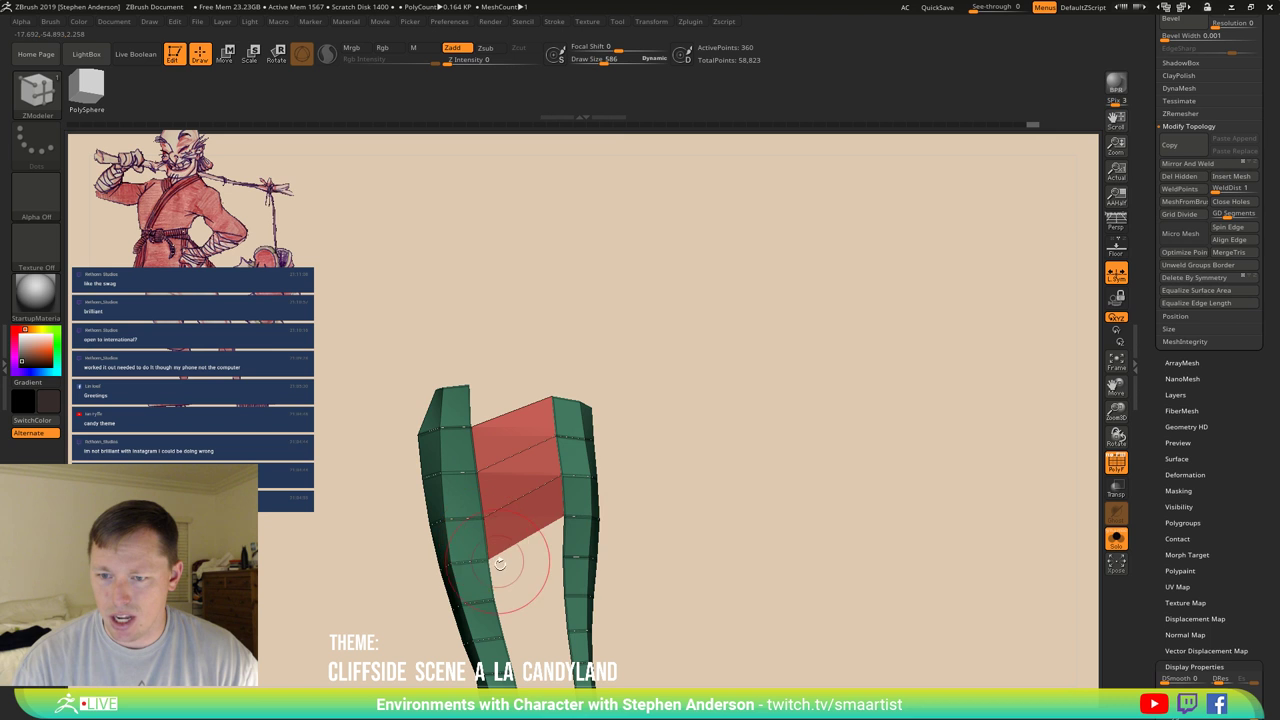
click(580, 545)
alt+drag(586, 606, 586, 471)
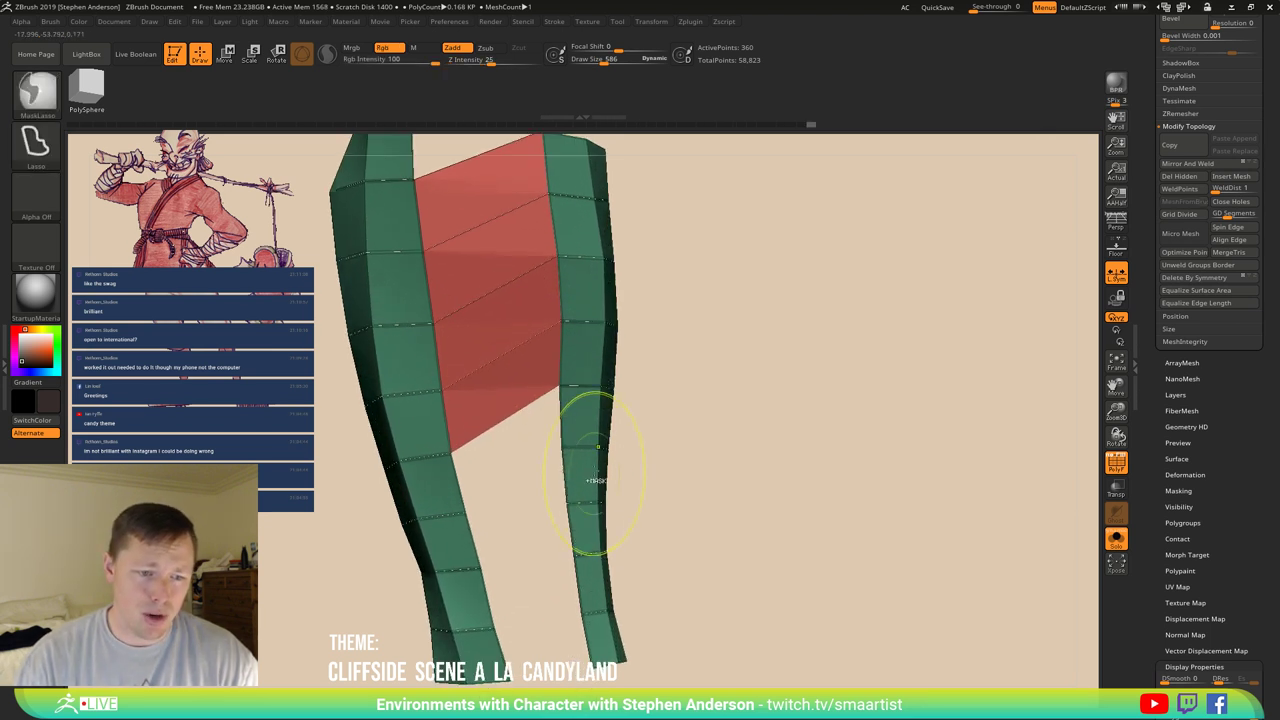
click(456, 484)
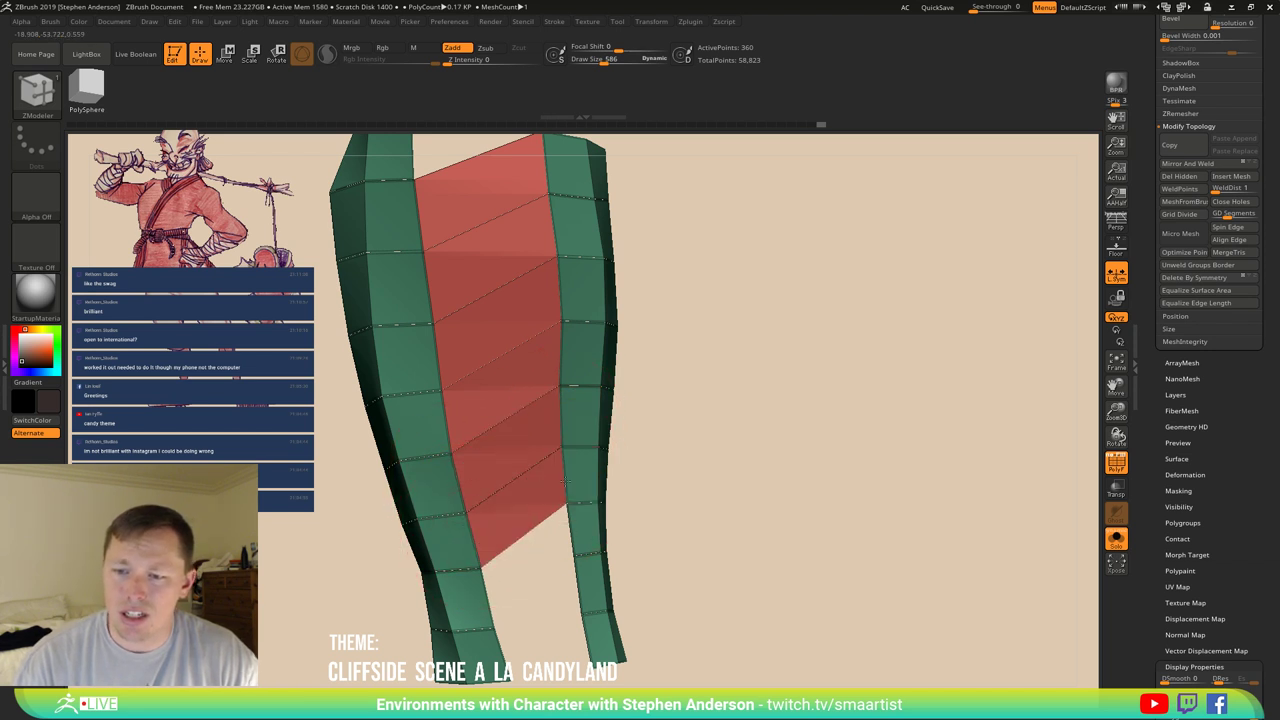
click(487, 604)
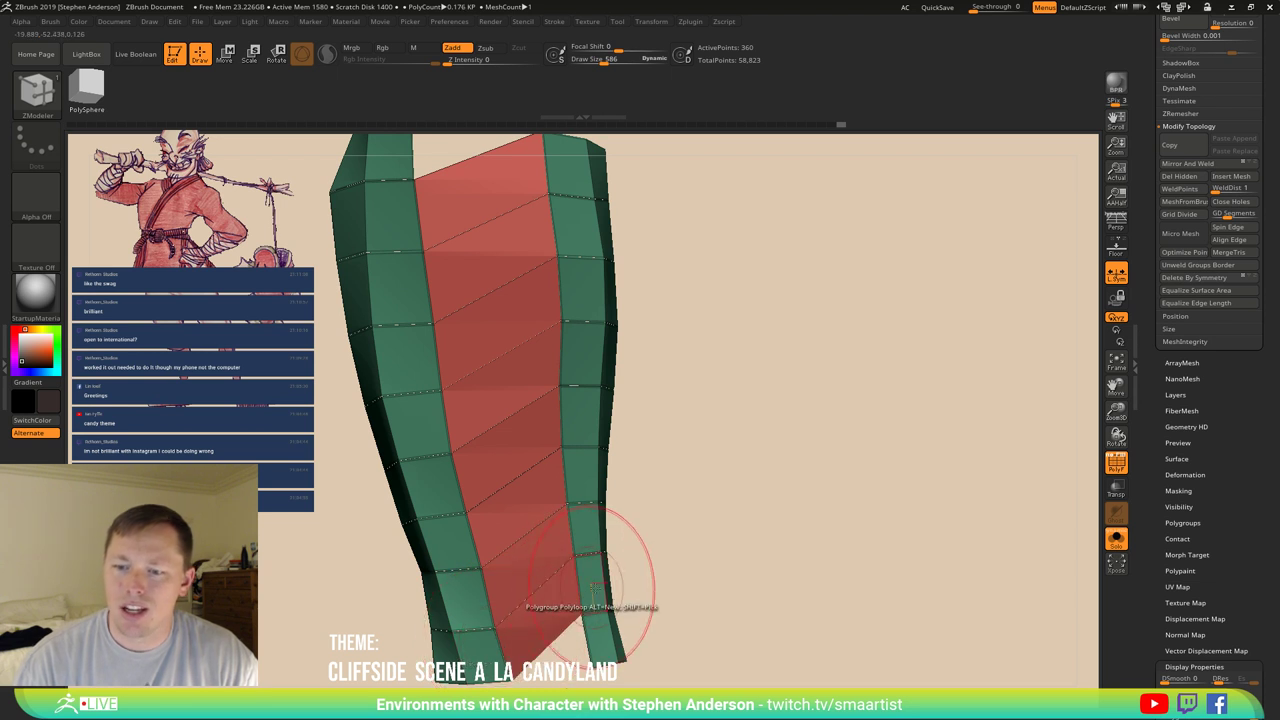
ctrl+right_drag(595, 585, 557, 455)
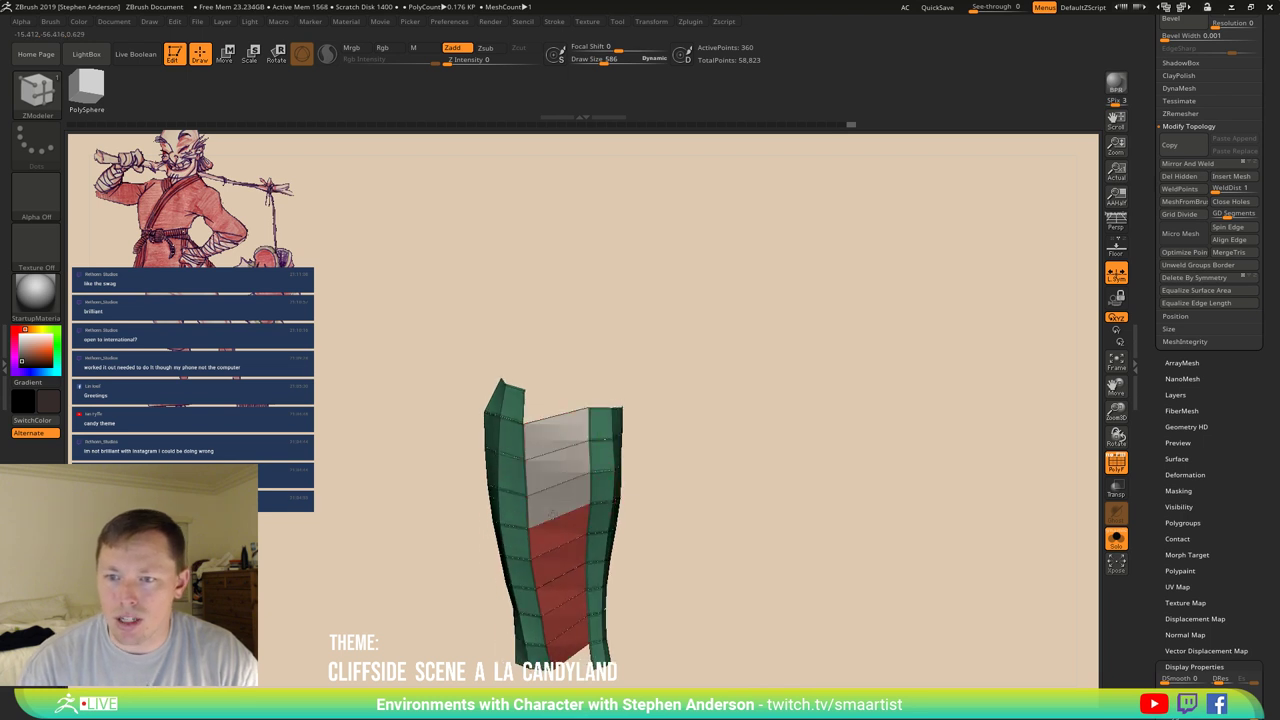
mouse_move(556, 535)
right_down()
mouse_move(691, 529)
mouse_move(596, 487)
mouse_move(430, 455)
right_up()
key(ctrl+shift)
ctrl+shift+click(520, 450)
Delete the hidden red polygons with Del Hidden, then hide and re-show the red bridge strip.
right_drag(634, 420, 600, 420)
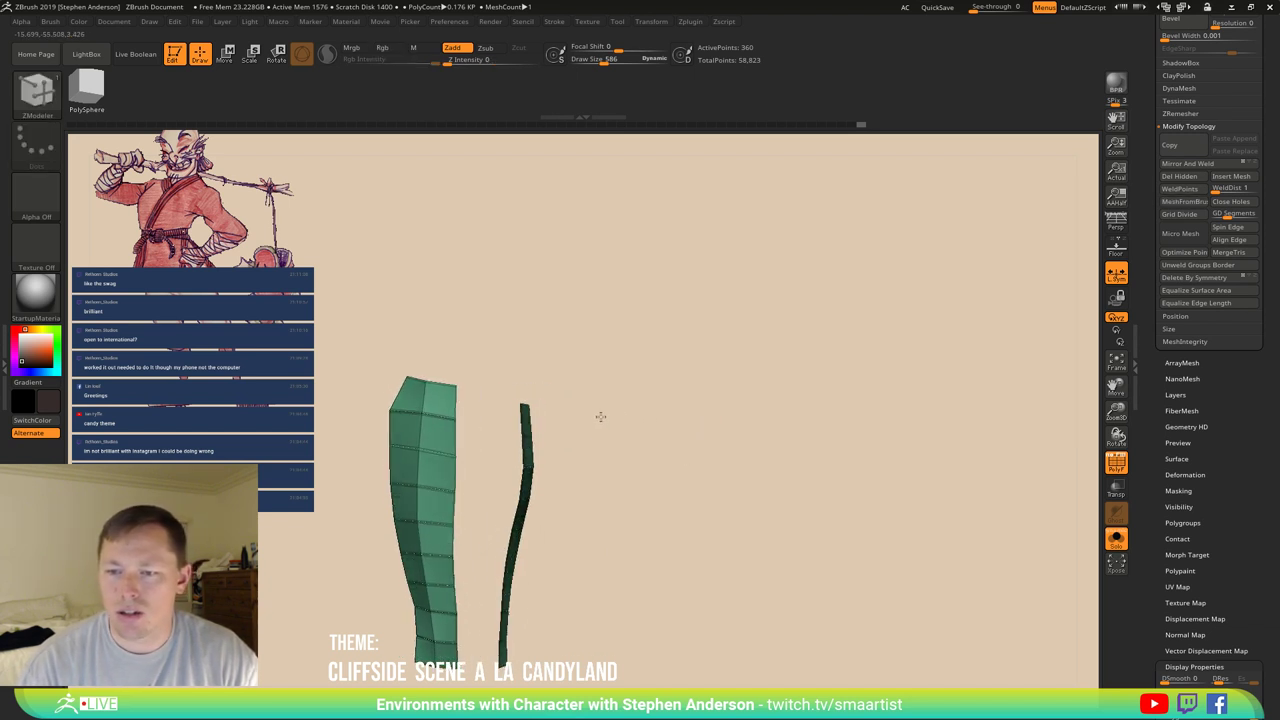
click(1192, 177)
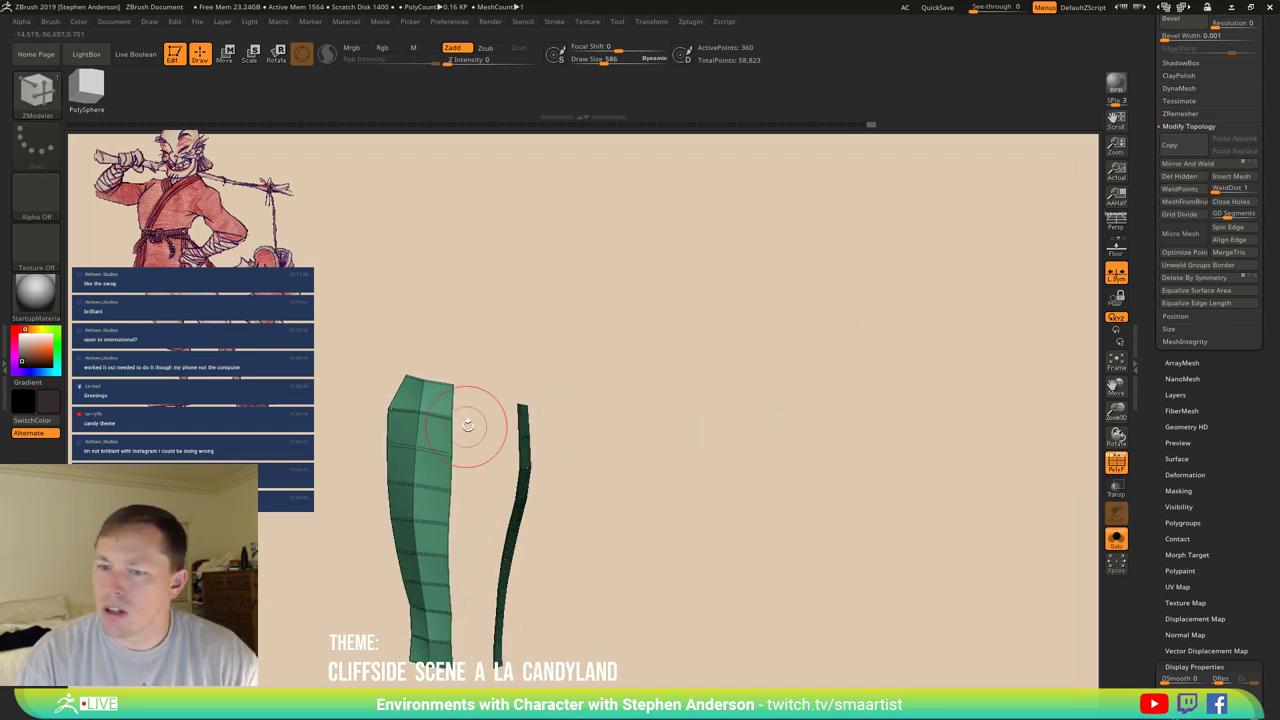
right_drag(471, 423, 419, 400)
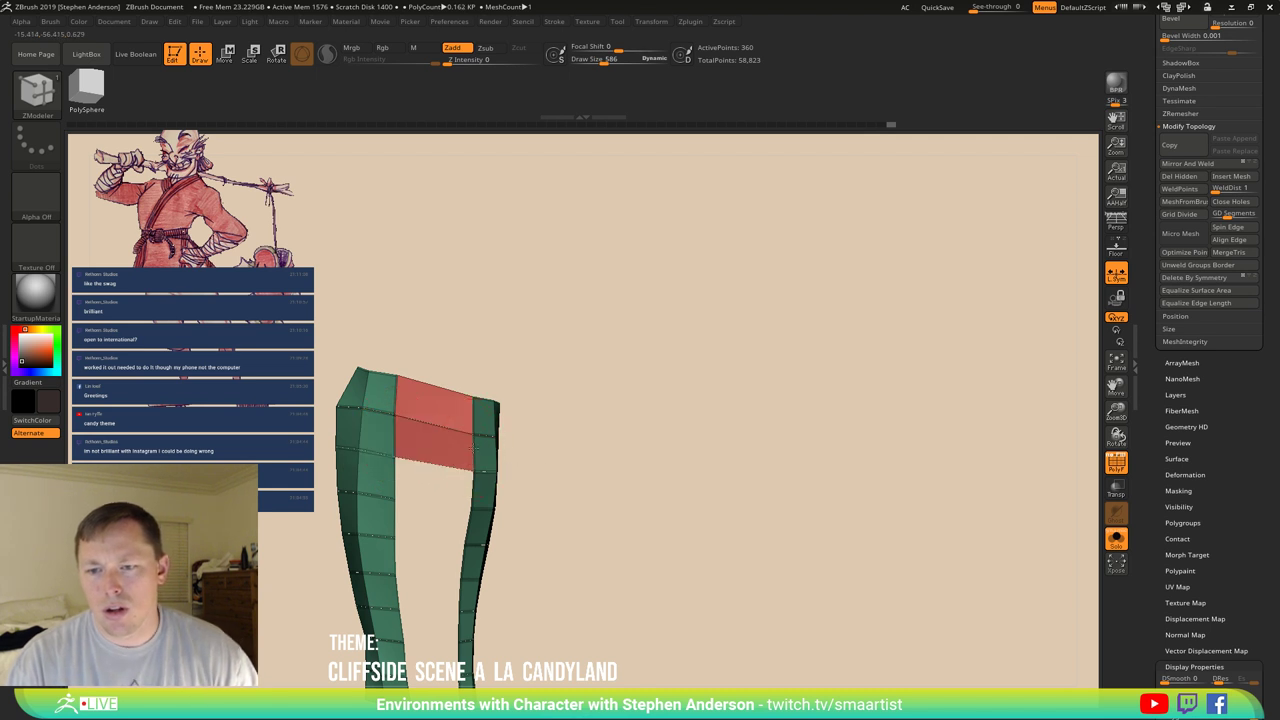
right_drag(476, 449, 533, 449)
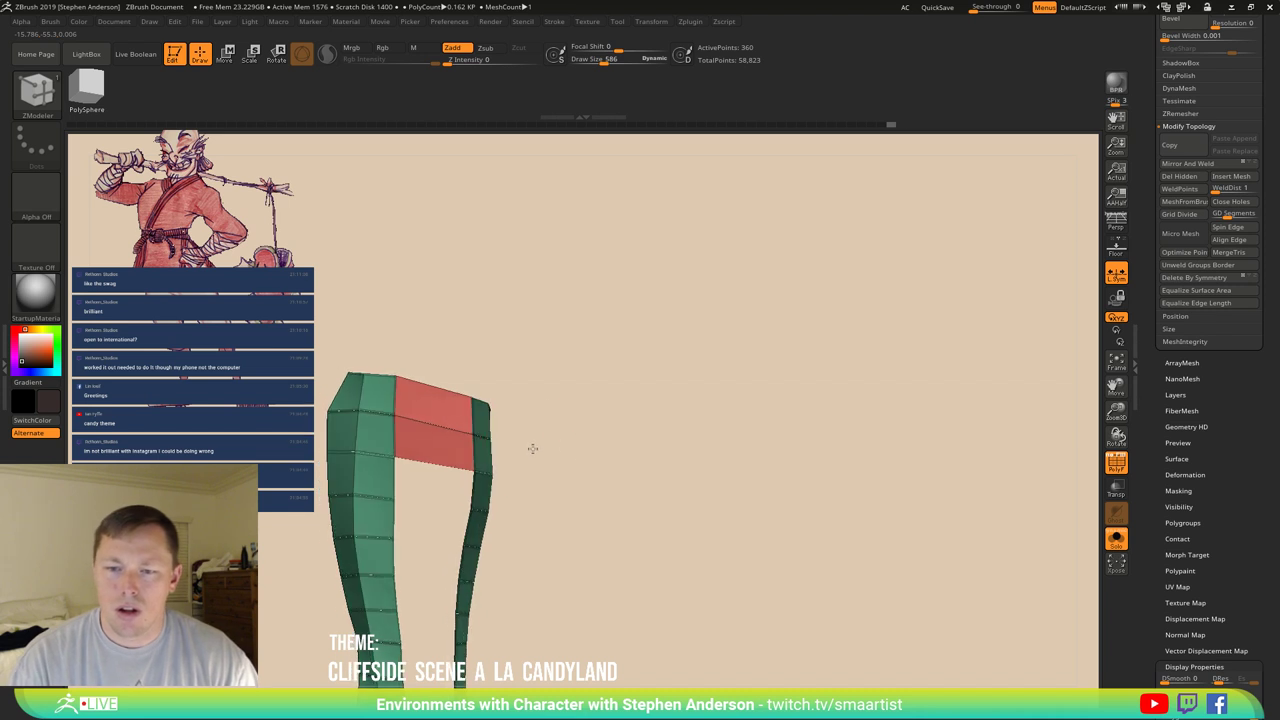
ctrl+shift+click(563, 451)
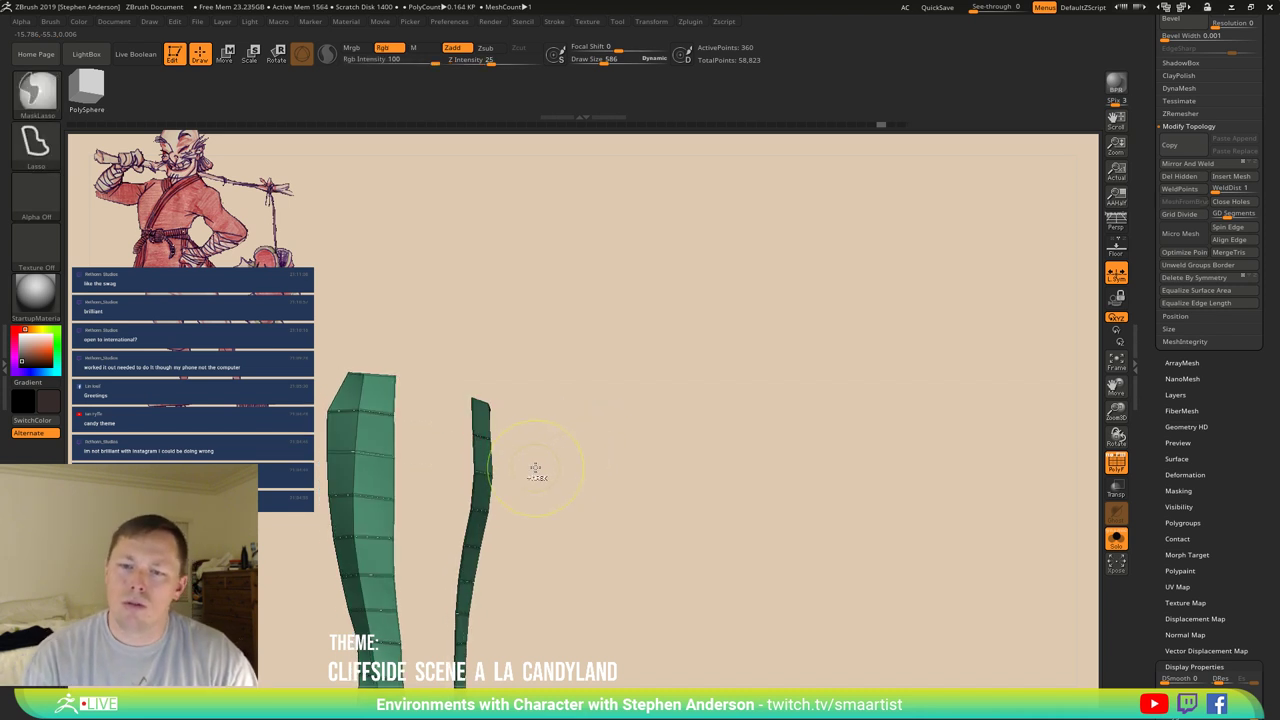
mouse_move(471, 463)
right_down()
mouse_move(409, 428)
mouse_move(561, 408)
mouse_move(529, 400)
mouse_move(597, 429)
right_up()
ctrl+shift+click(400, 429)
Assign the red bridge side to the green polygroup and turn off the polygroup display.
key(ctrl)
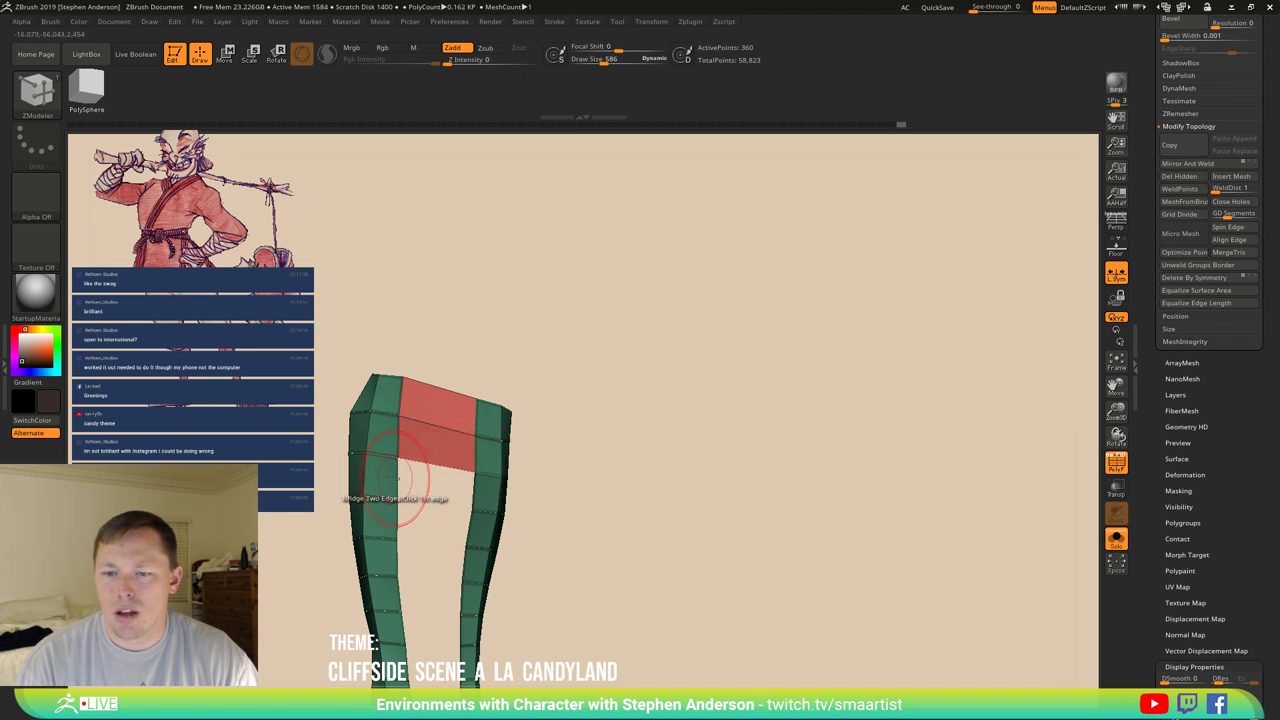
alt+right_drag(482, 505, 488, 448)
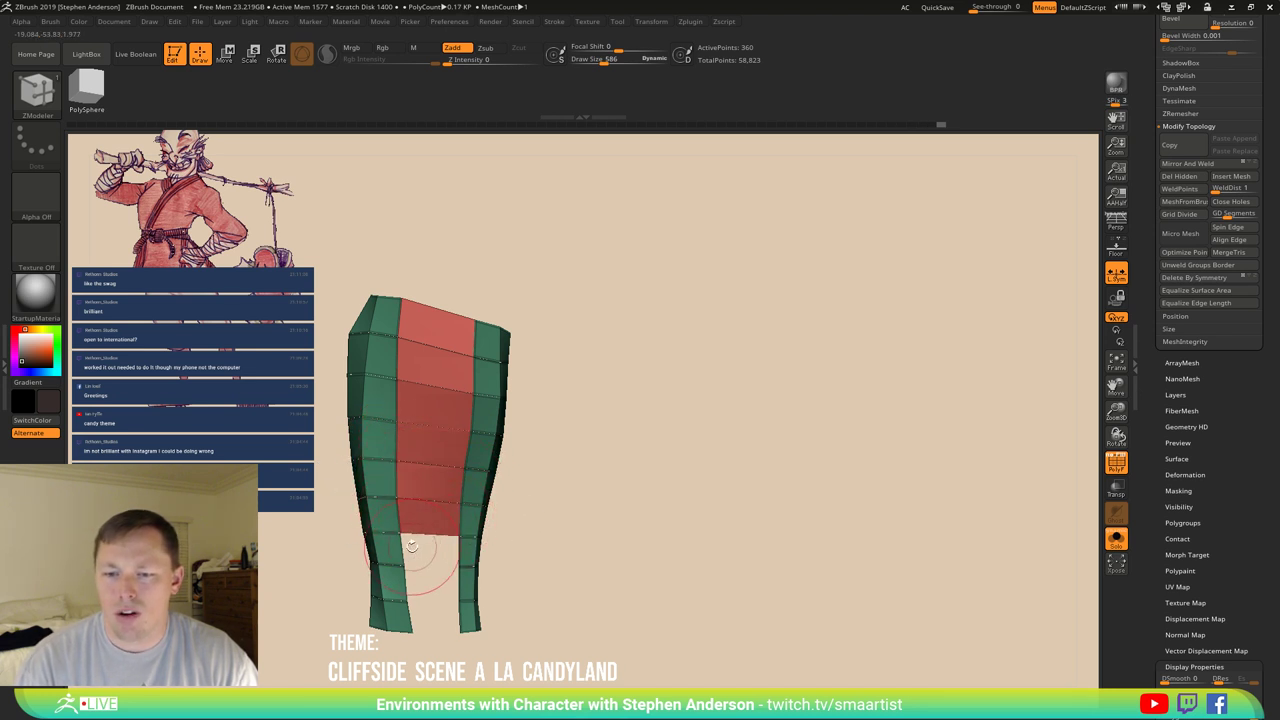
alt+right_drag(461, 555, 470, 493)
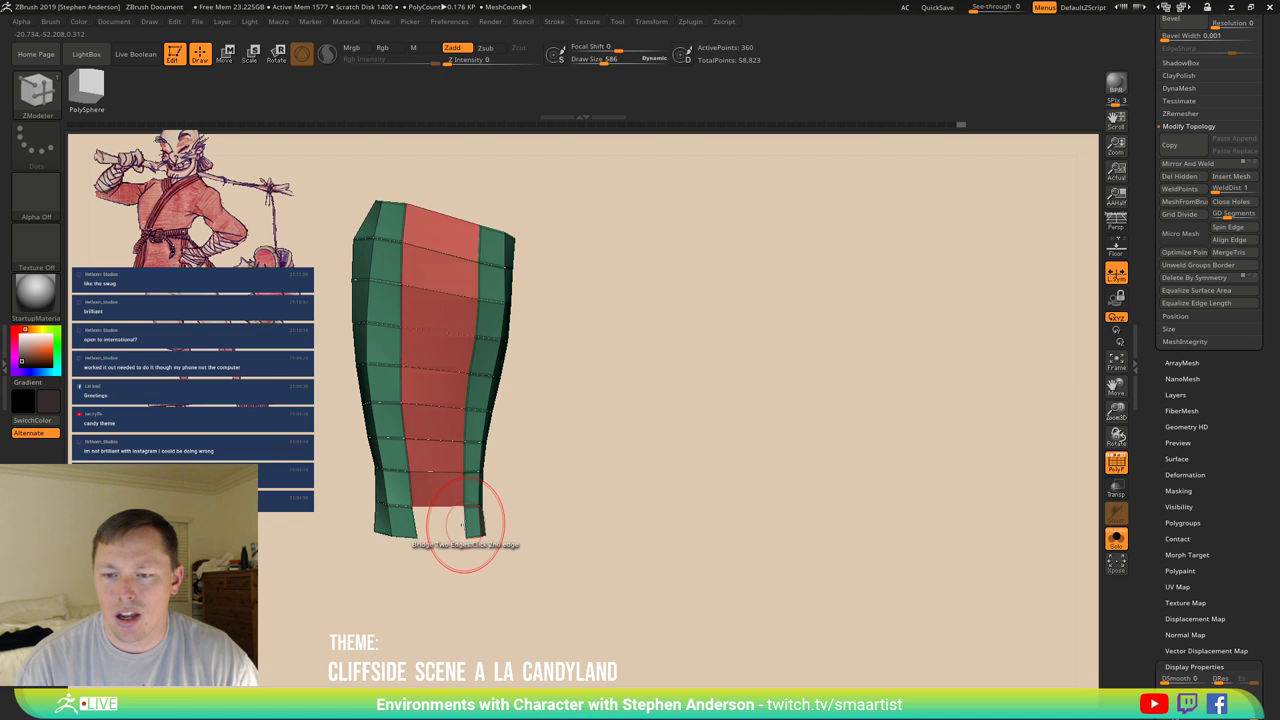
right_drag(461, 524, 574, 436)
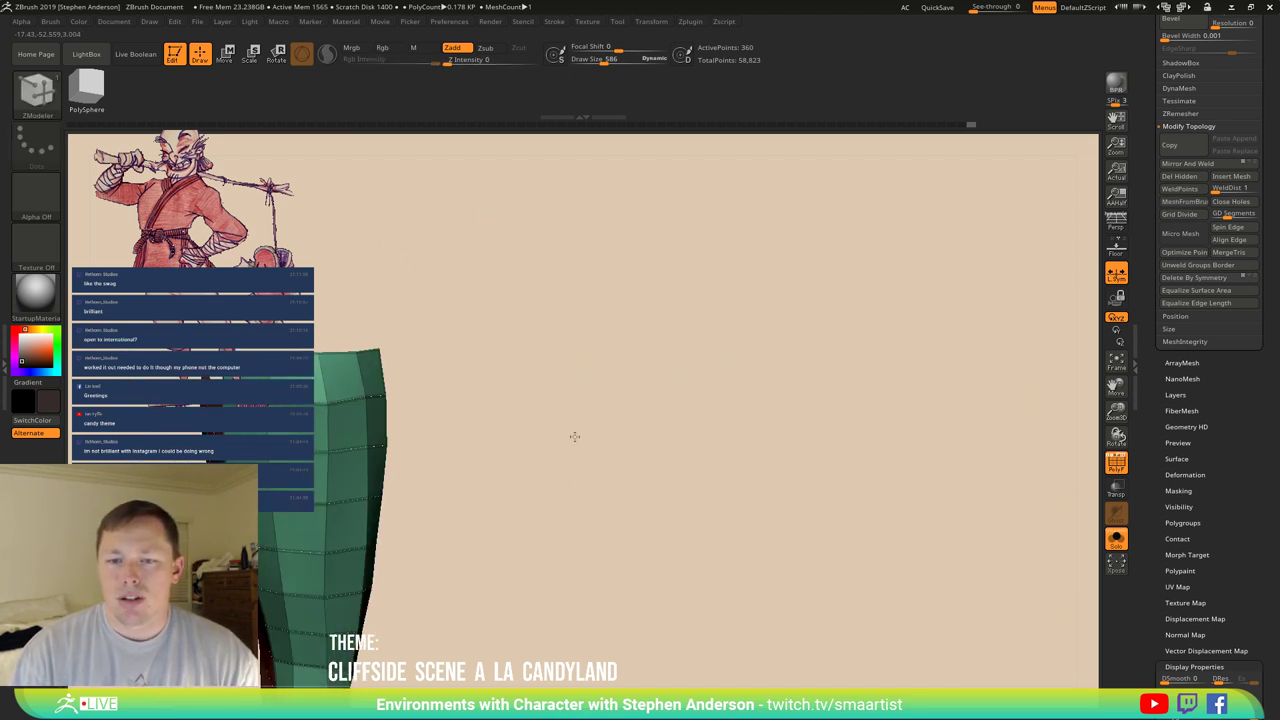
alt+right_drag(491, 400, 500, 385)
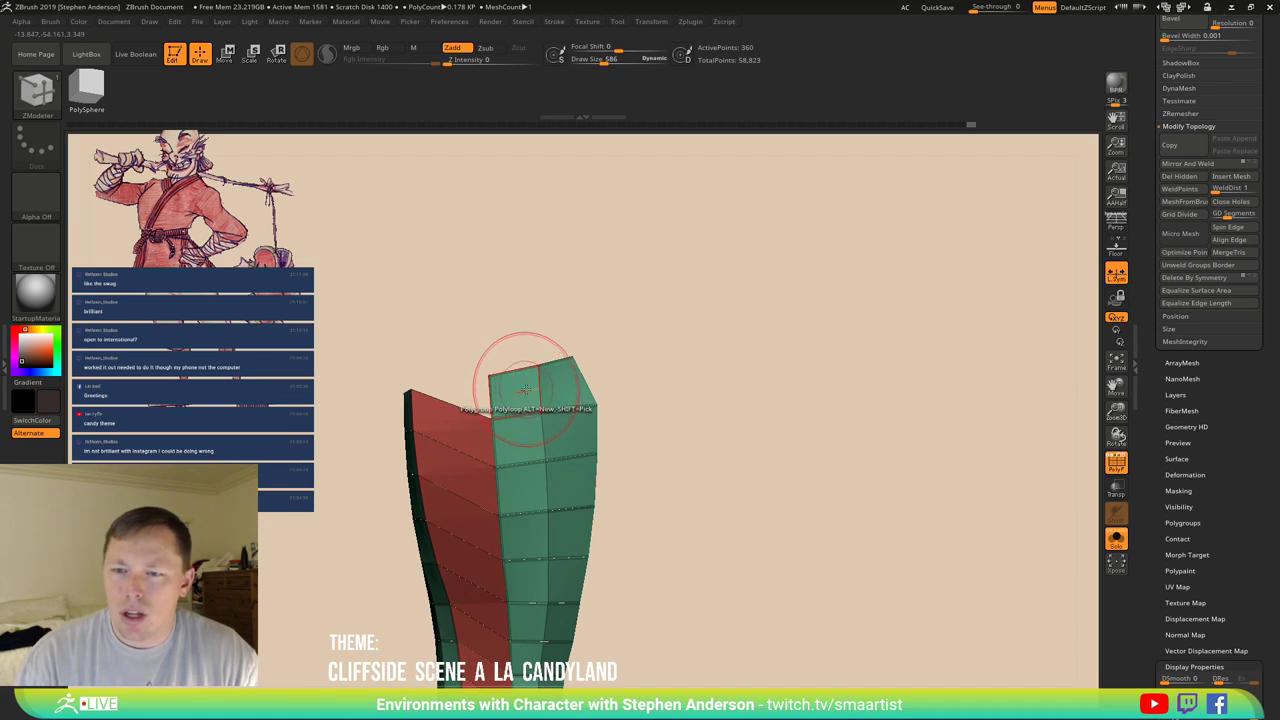
click(524, 388)
key(ctrl)
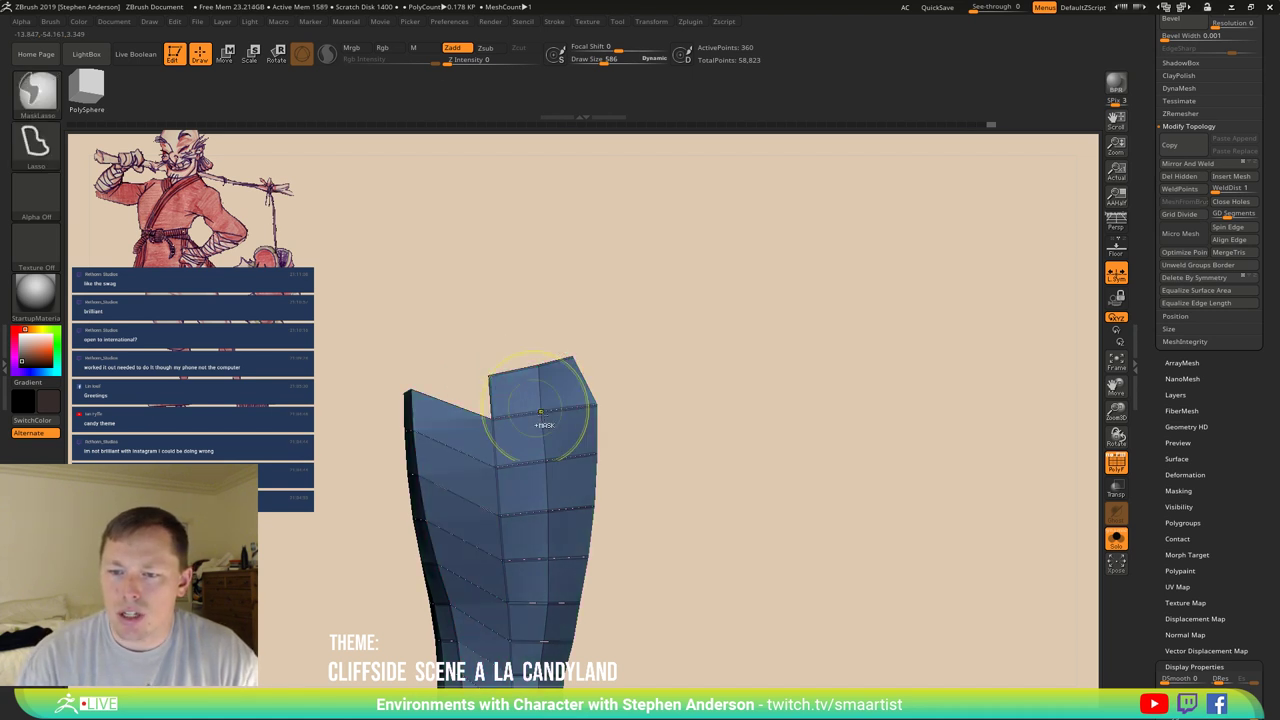
right_drag(540, 425, 611, 366)
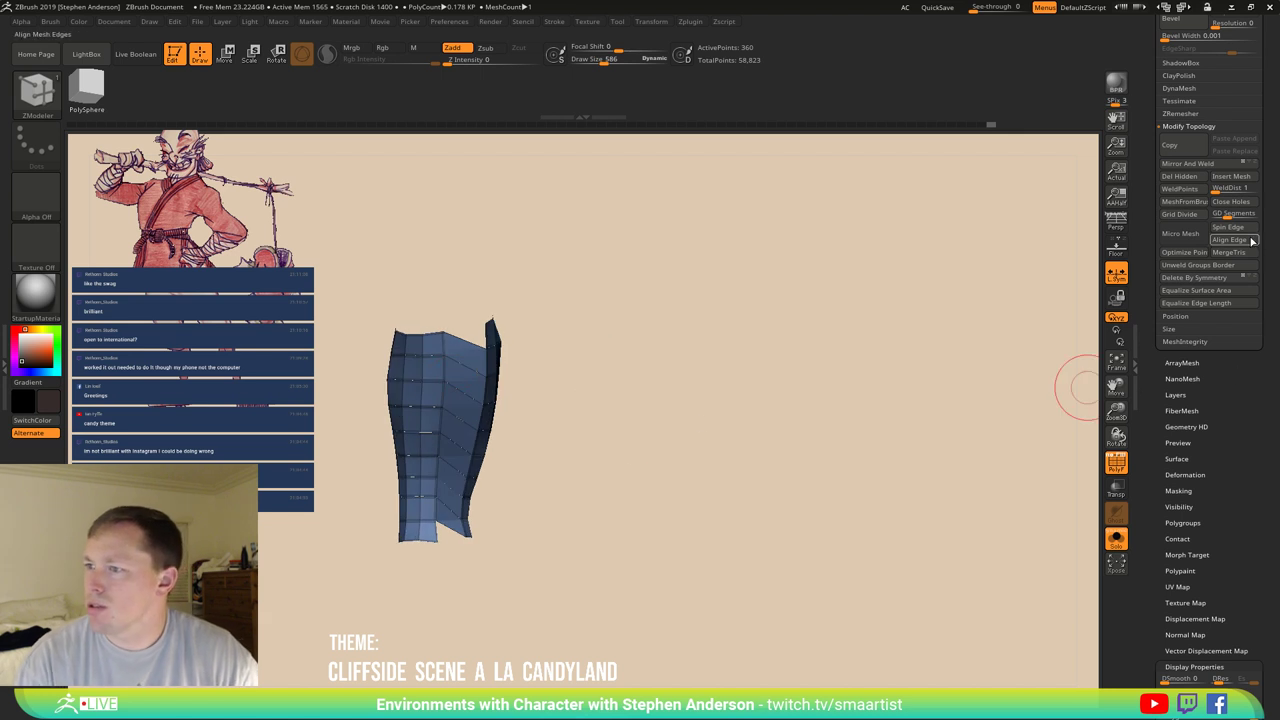
scroll(1260, 76, up, 5)
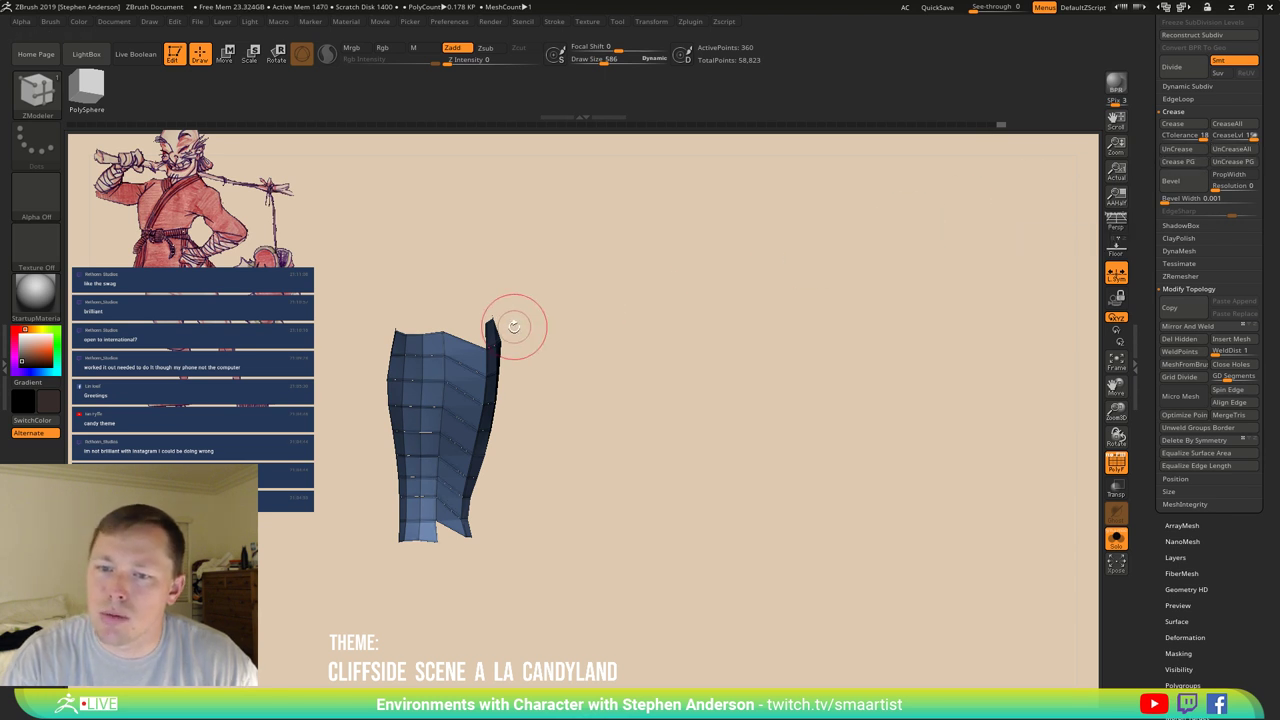
right_drag(513, 325, 620, 350)
Subdivide the sleeve with Ctrl+D, drop back a level, and apply Deformation > Polish By Groups.
key(ctrl+d)
key(shift+d)
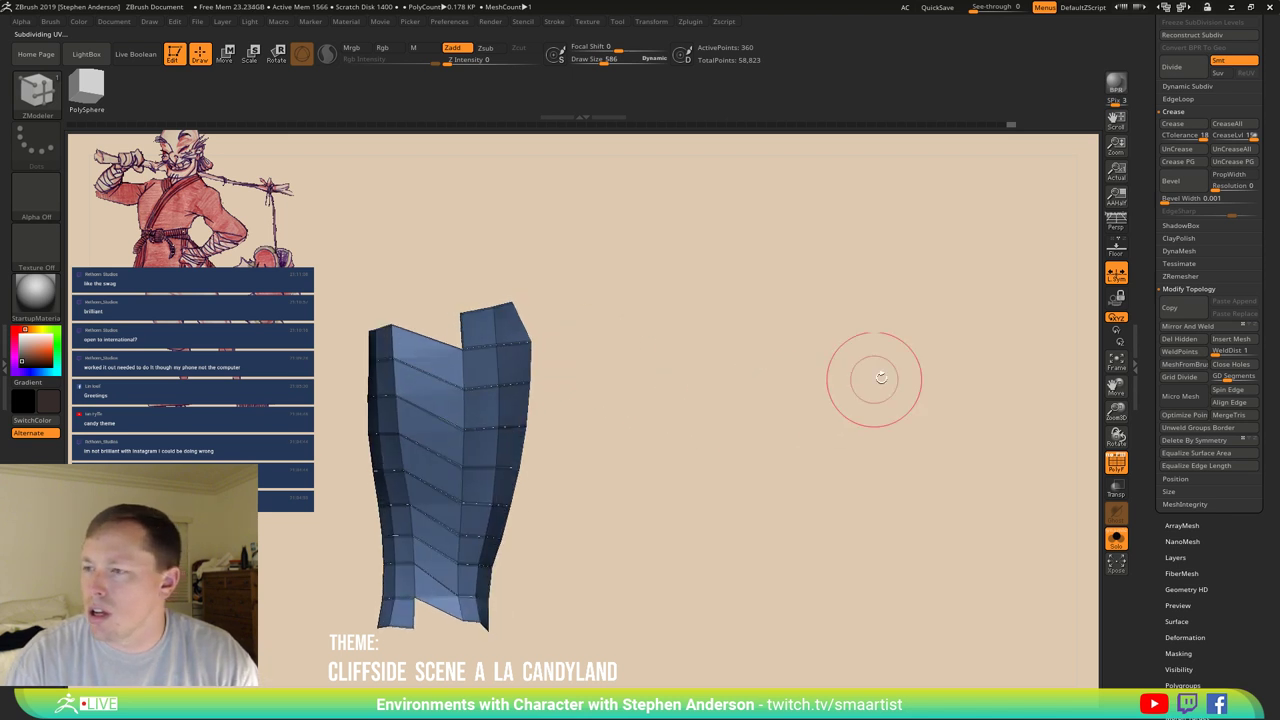
scroll(1224, 578, down, 2)
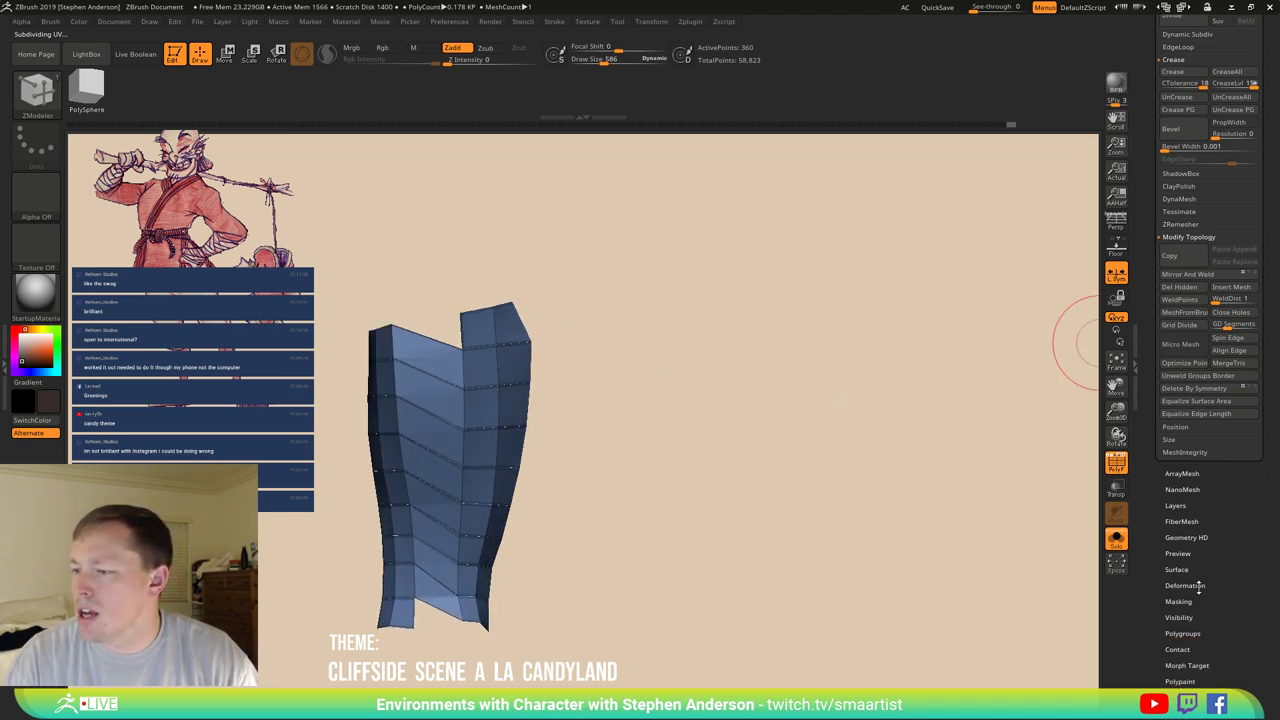
click(1195, 586)
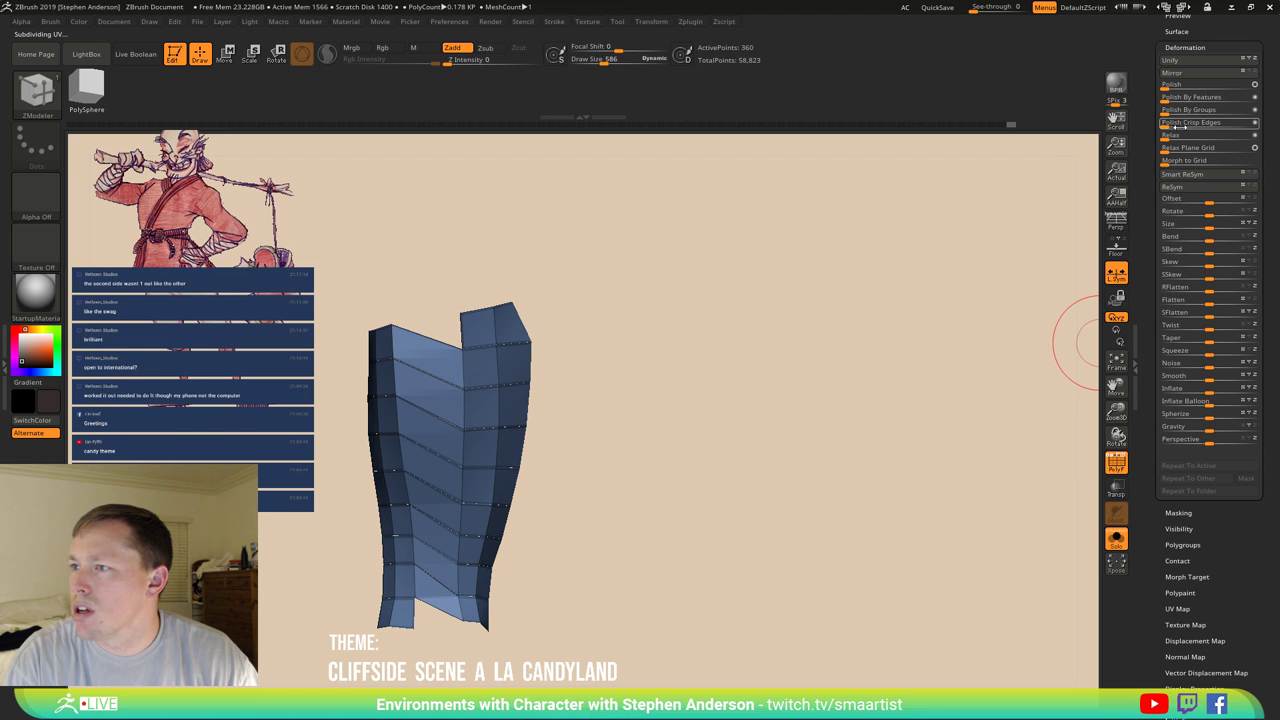
click(1165, 110)
drag(620, 418, 880, 336)
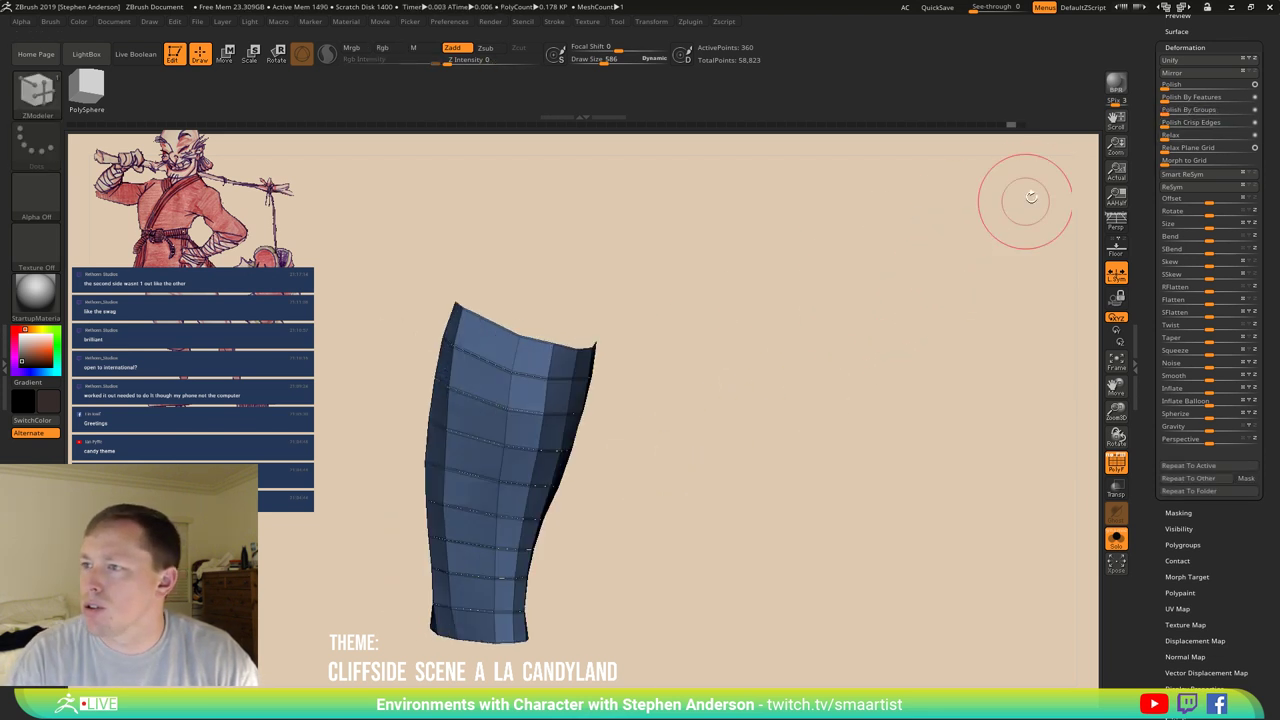
click(1167, 112)
drag(720, 320, 728, 354)
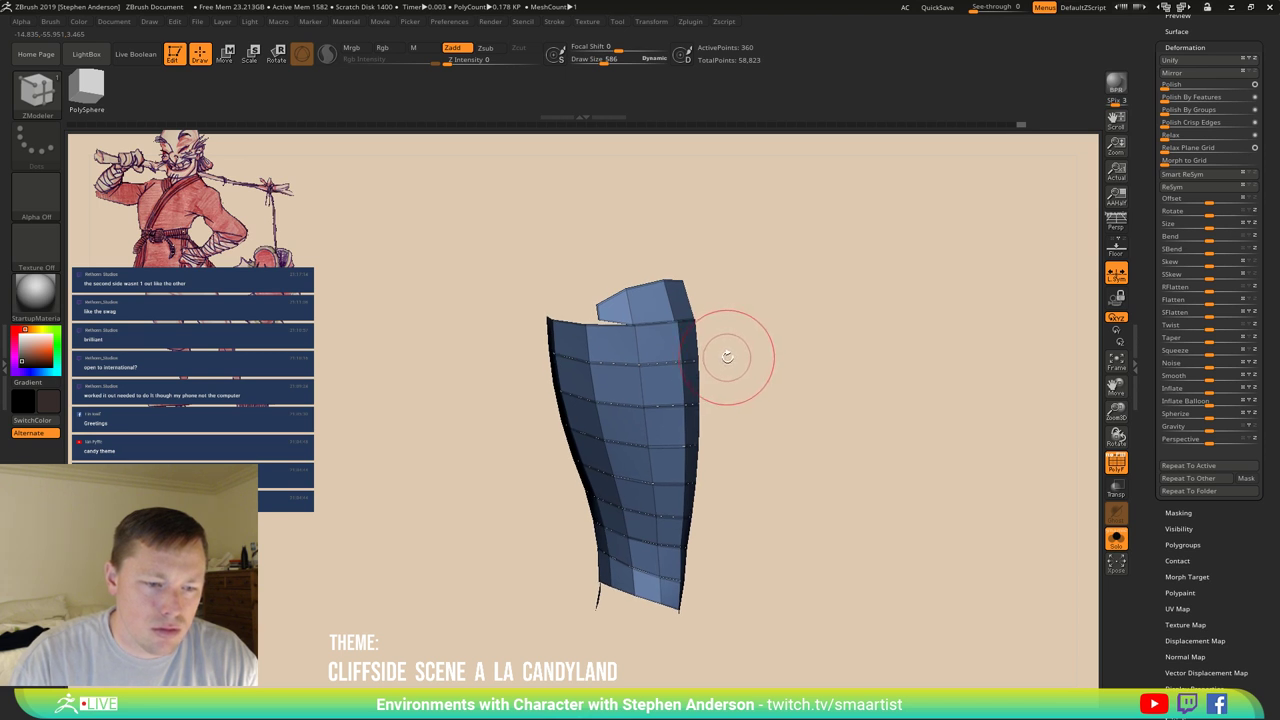
mouse_move(713, 360)
mouse_down()
mouse_move(745, 345)
mouse_move(697, 335)
mouse_move(709, 351)
mouse_move(777, 349)
mouse_move(743, 346)
mouse_move(746, 281)
mouse_move(754, 306)
mouse_move(734, 312)
mouse_up()
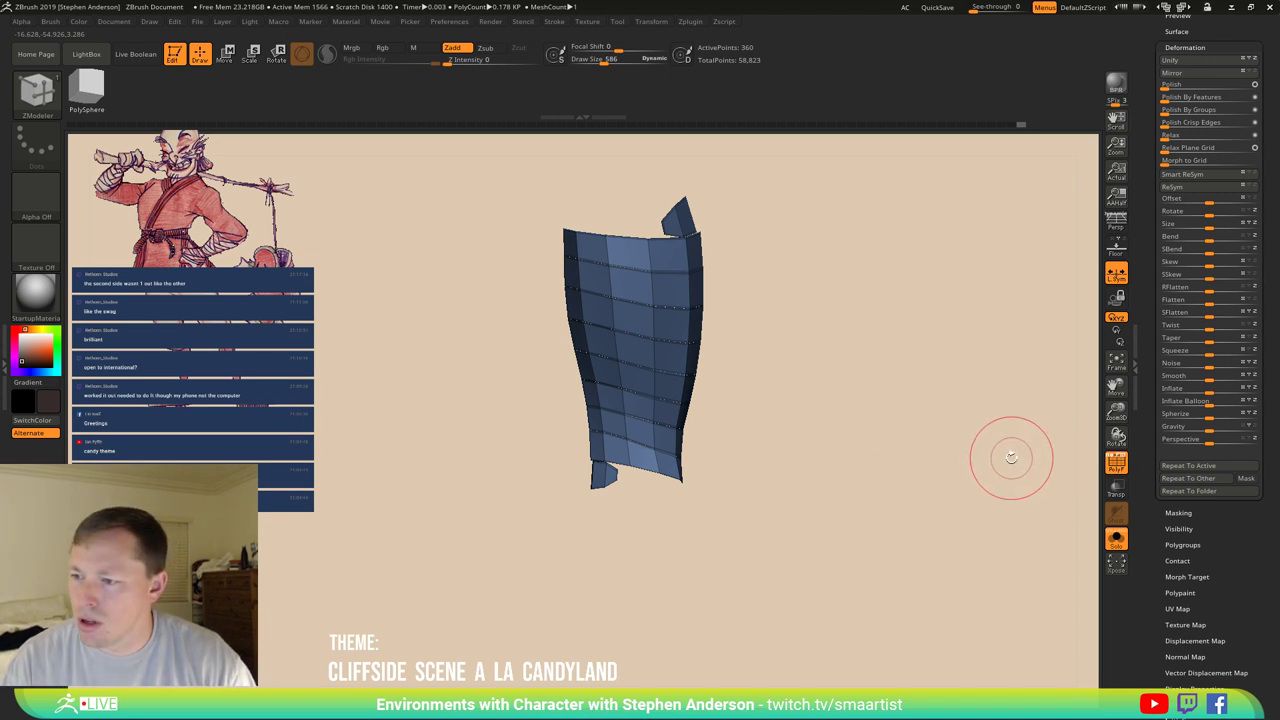
key(ctrl)
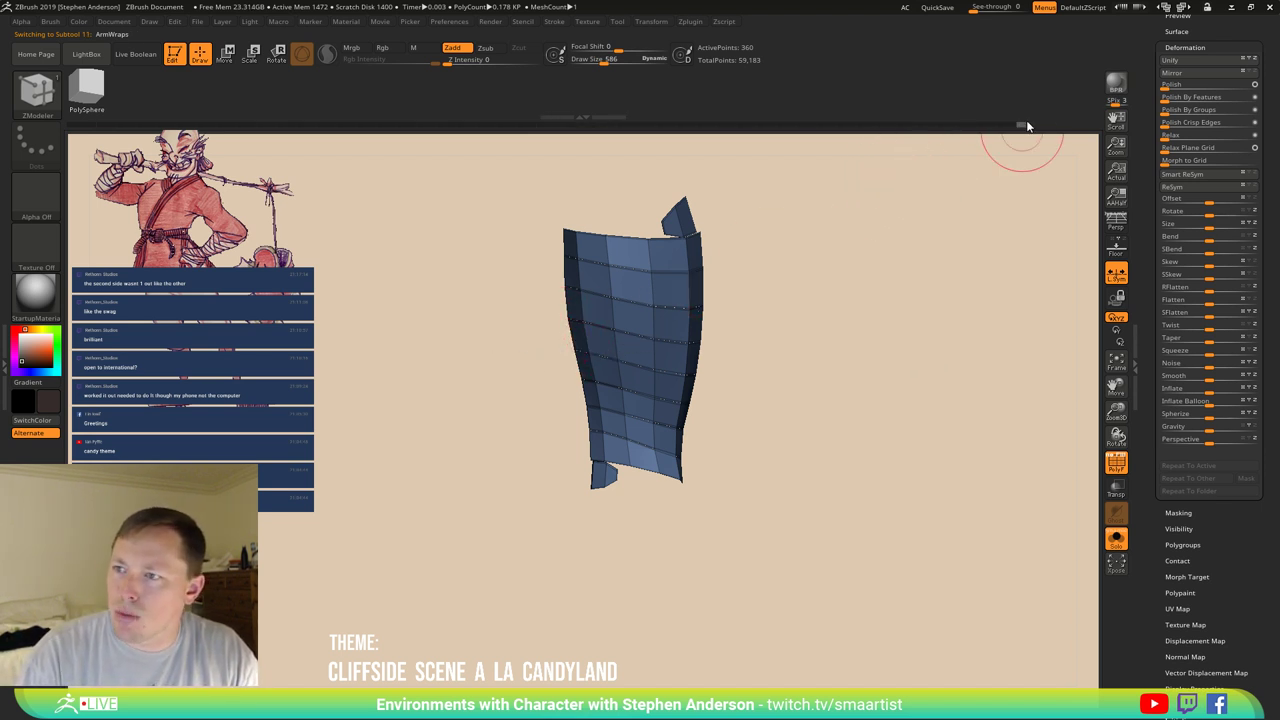
Show polygroup colours on the other arm wrap, hiding and then revealing the red polygroup.
key(ctrl+z)
key(ctrl+z)
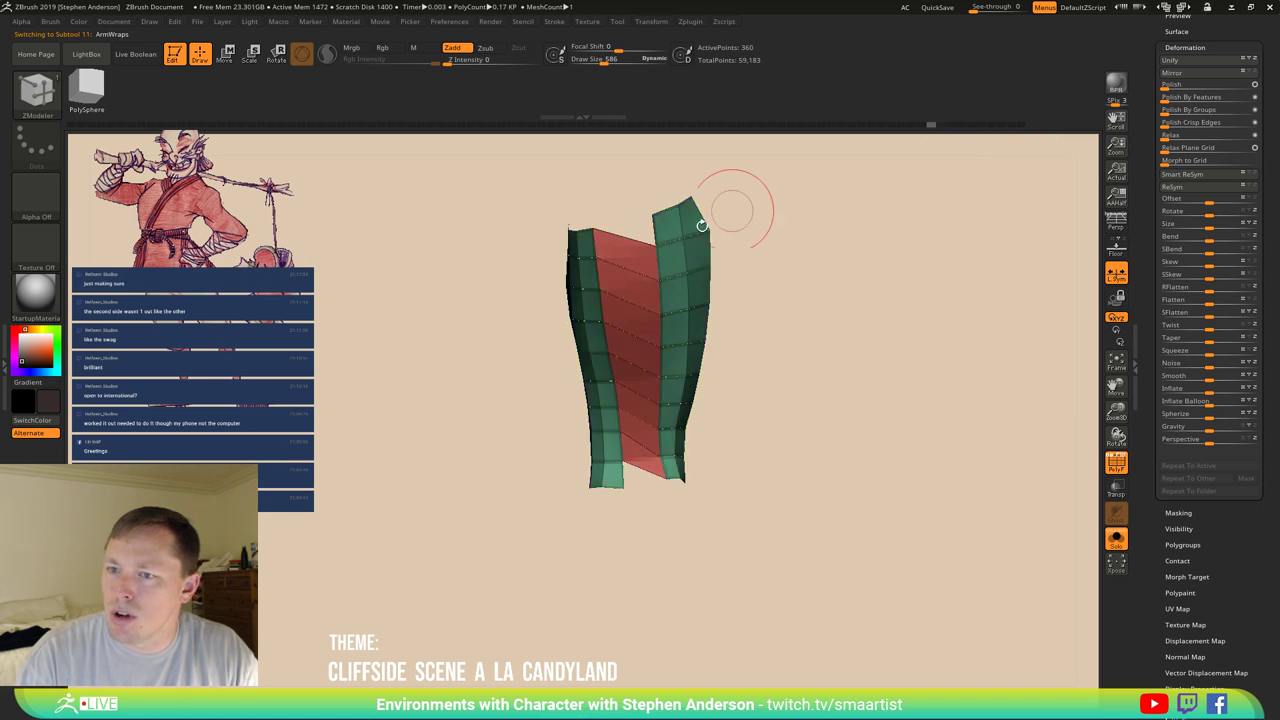
mouse_move(702, 225)
mouse_down()
mouse_move(671, 297)
mouse_move(734, 289)
mouse_move(565, 325)
mouse_up()
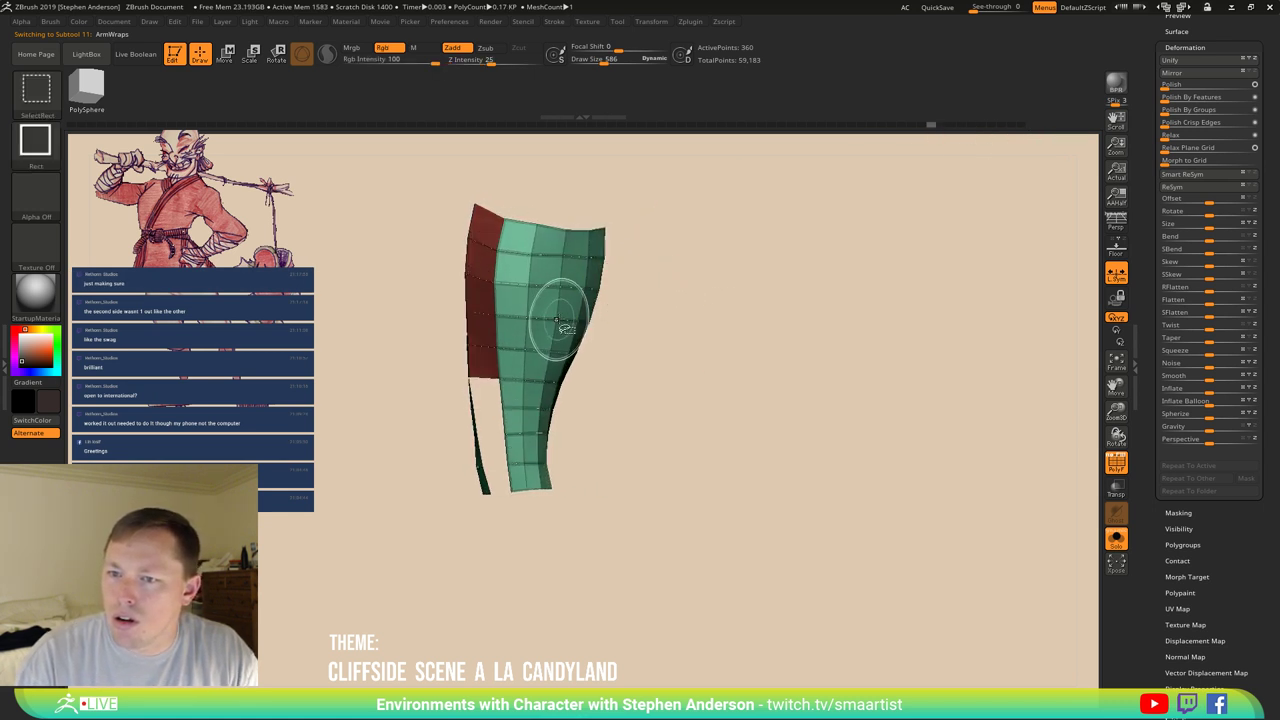
ctrl+shift+click(565, 325)
key(b)
key(z)
key(m)
mouse_move(803, 269)
mouse_down()
mouse_move(822, 272)
mouse_move(703, 286)
mouse_move(760, 289)
mouse_move(648, 280)
mouse_move(751, 280)
mouse_move(720, 280)
mouse_move(654, 237)
mouse_up()
key(ctrl)
ctrl+shift+click(703, 286)
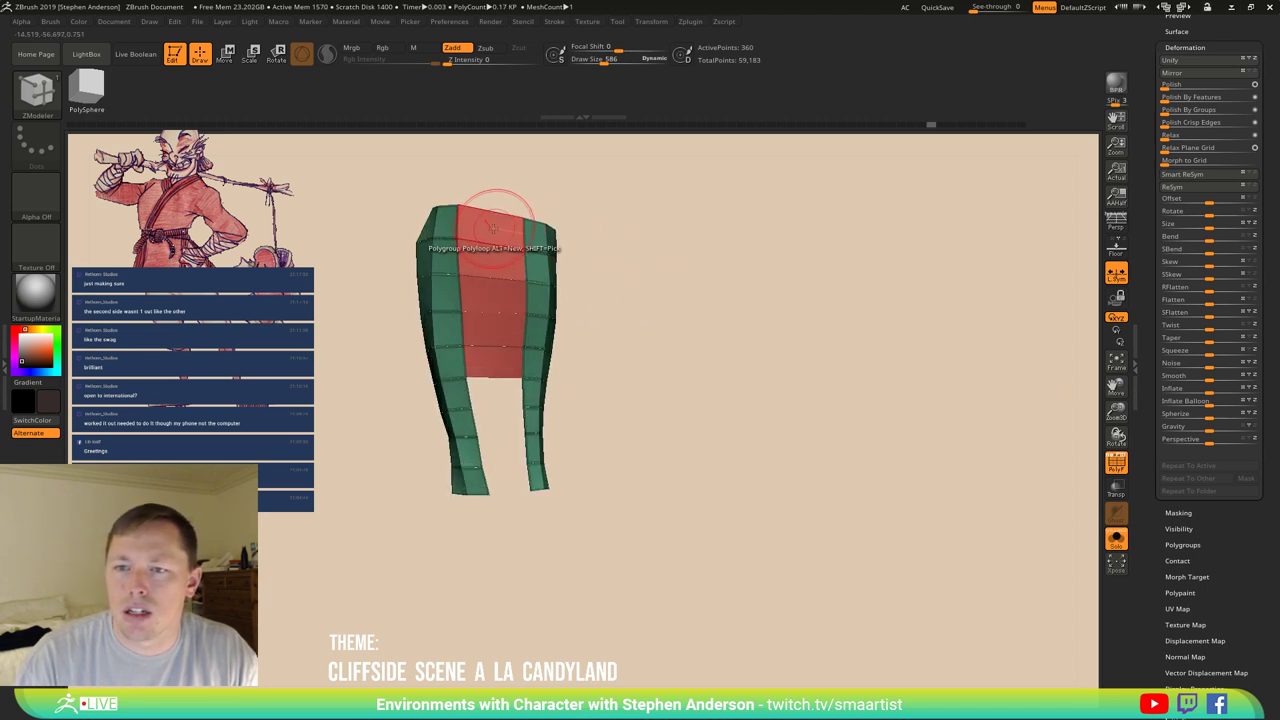
Delete the red connecting polygon with ZModeler's Delete polygon action.
key(space)
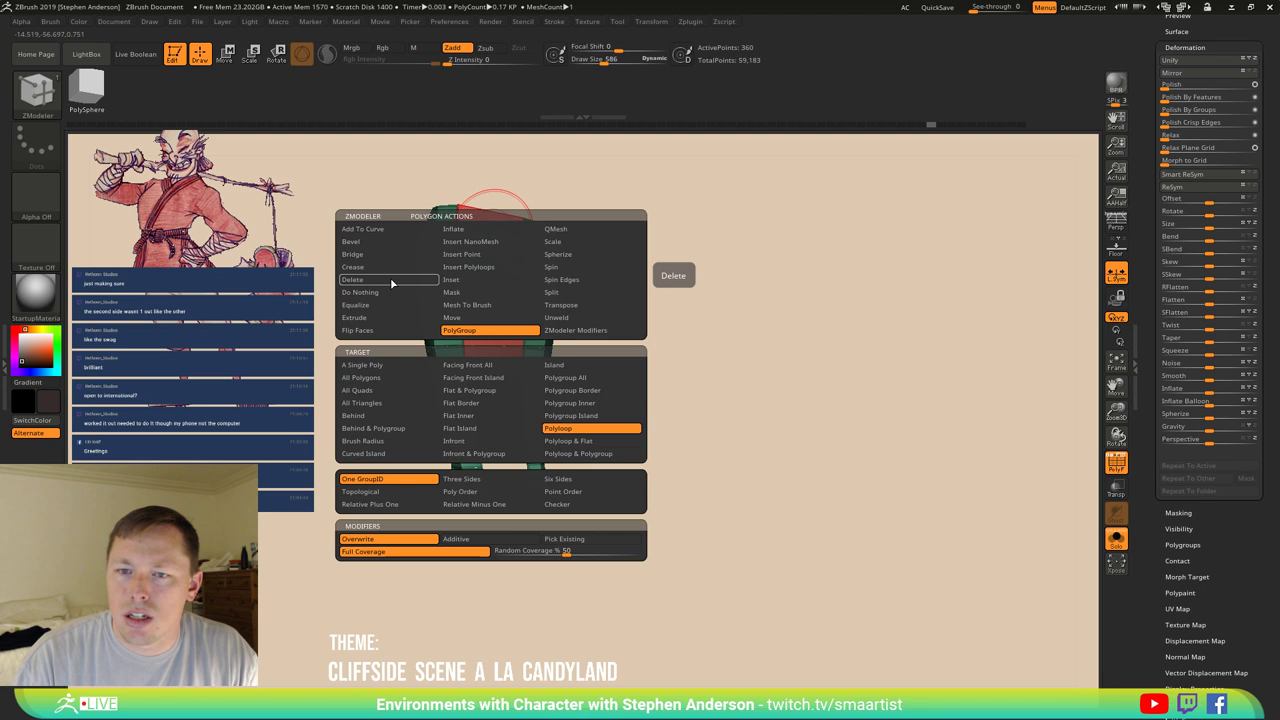
click(390, 279)
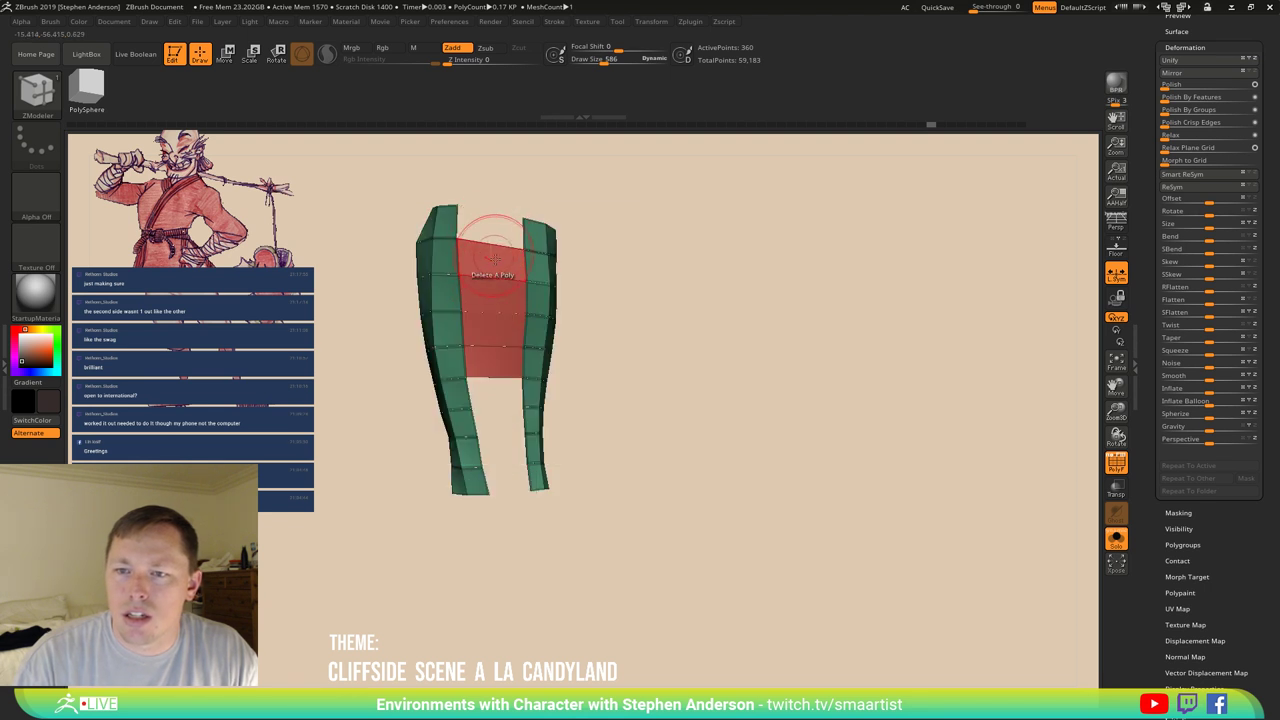
click(494, 332)
mouse_move(500, 343)
mouse_down()
mouse_move(660, 295)
mouse_move(563, 268)
mouse_move(586, 243)
mouse_move(648, 277)
mouse_move(490, 285)
mouse_up()
Bridge the two green strips with new polygons, filling the top gap between them.
key(space)
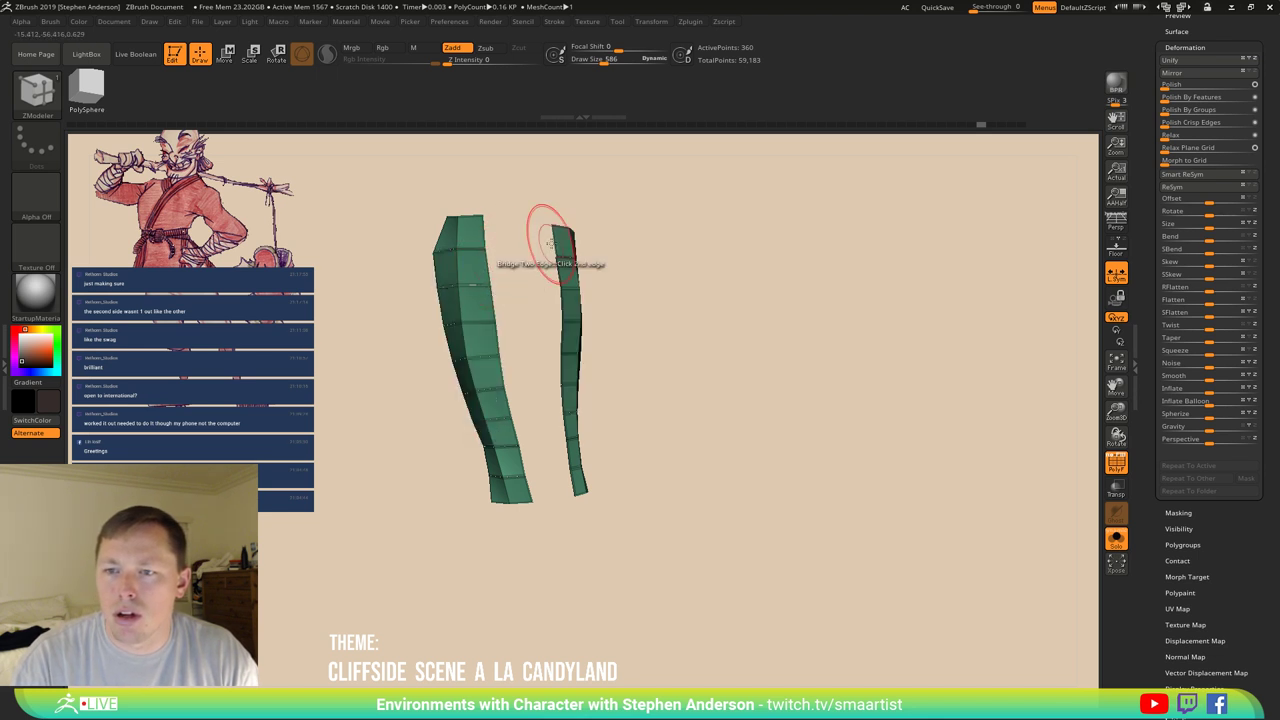
click(549, 243)
click(488, 292)
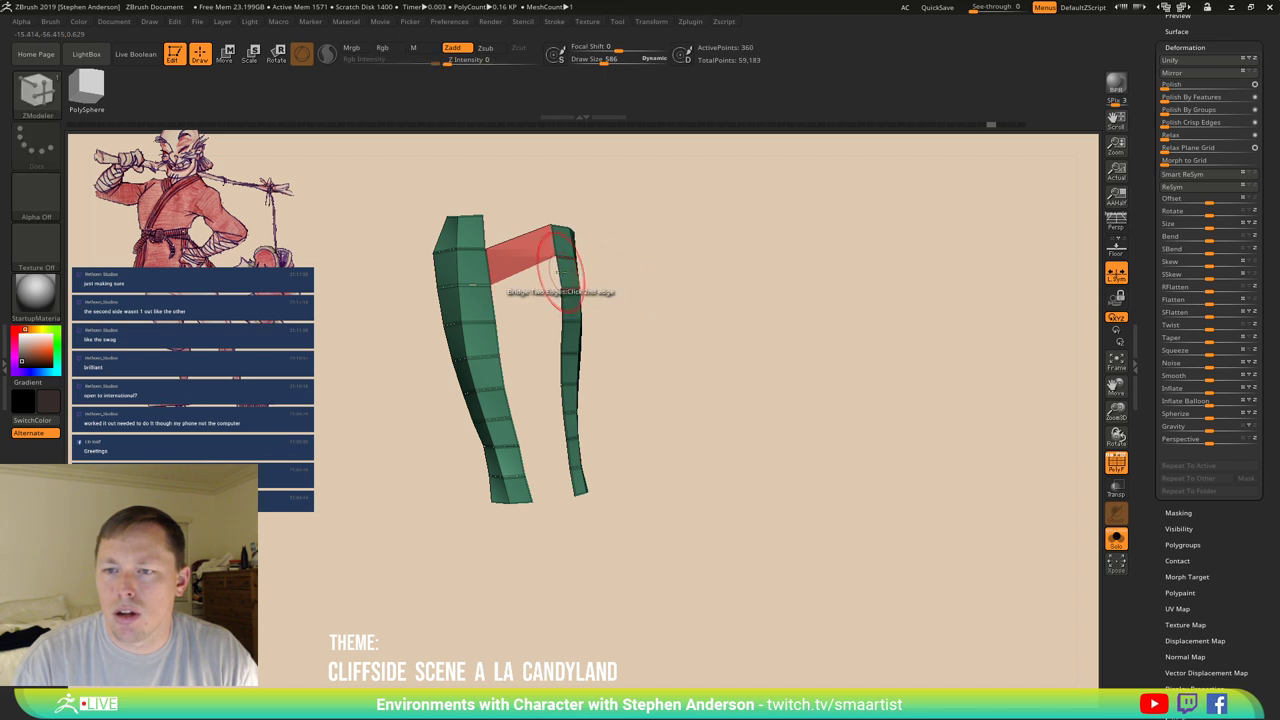
drag(600, 271, 657, 229)
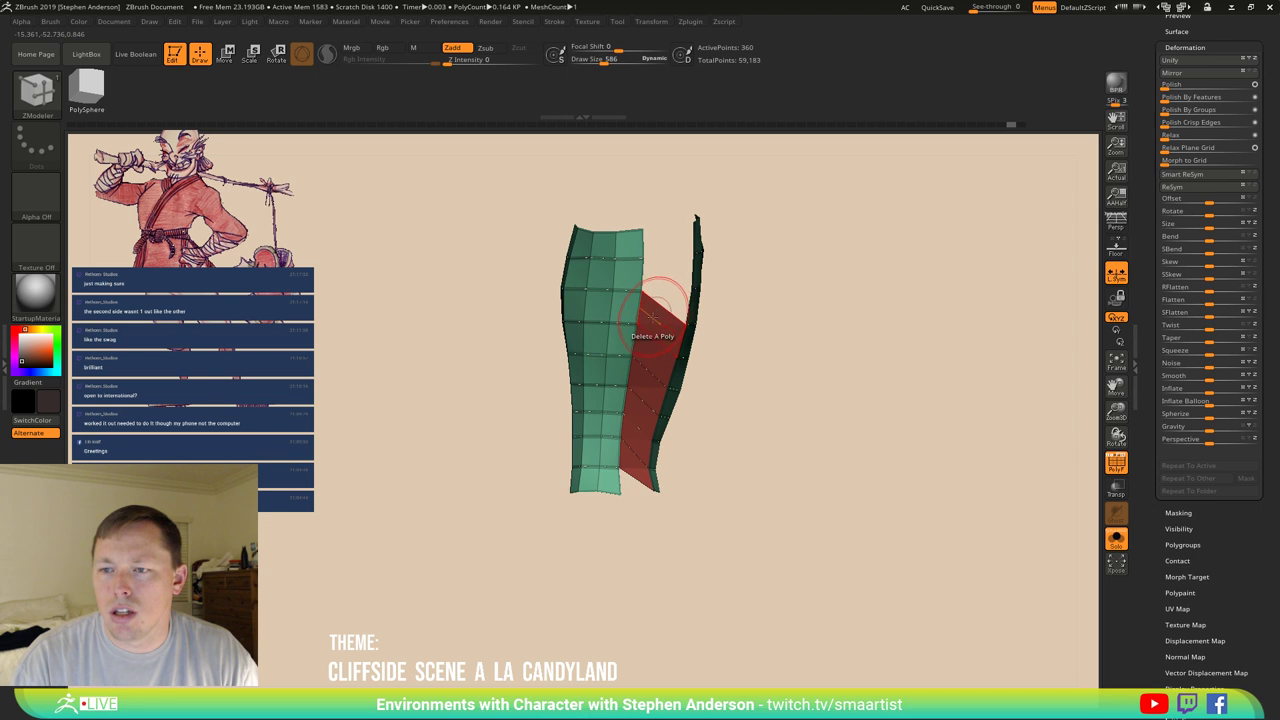
drag(648, 347, 608, 314)
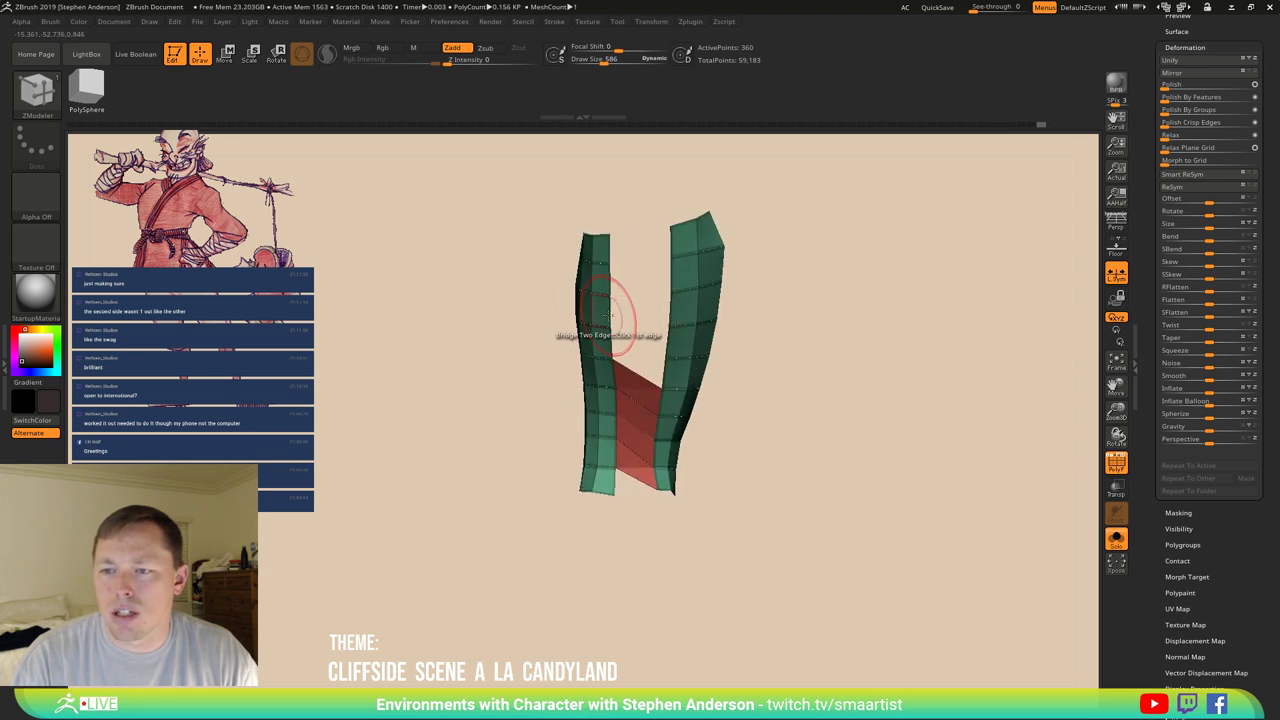
click(672, 308)
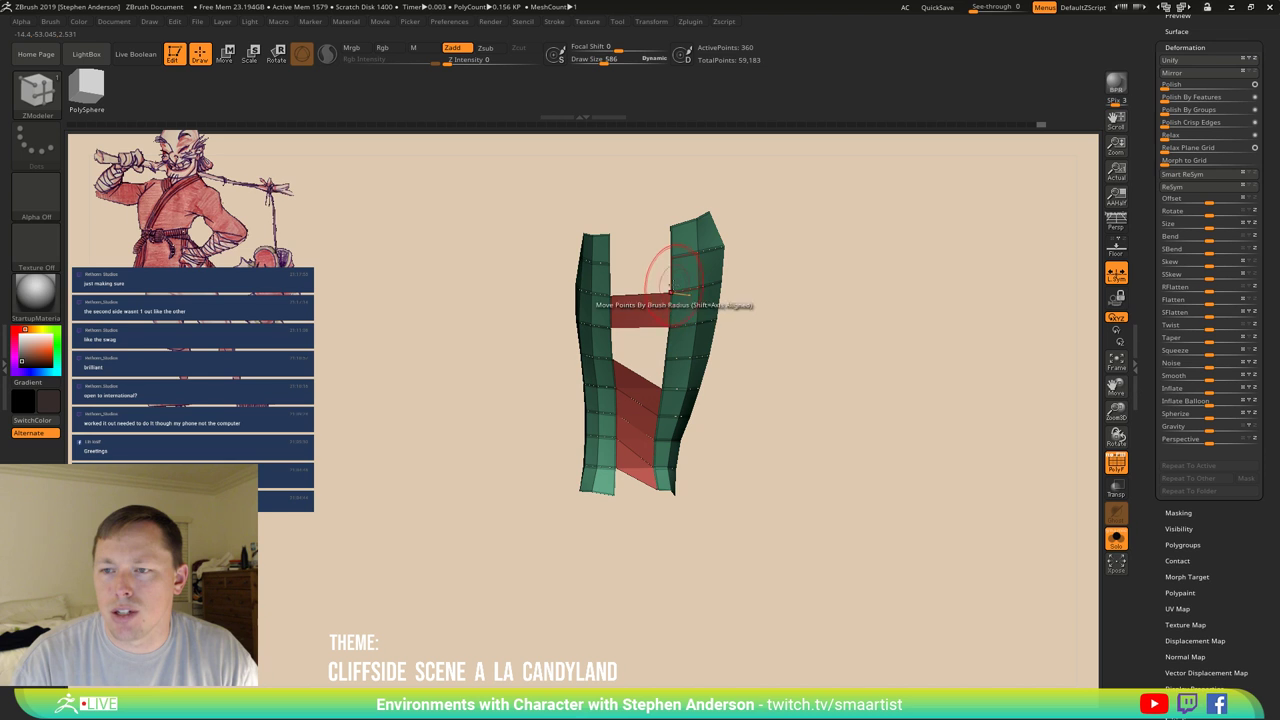
click(614, 283)
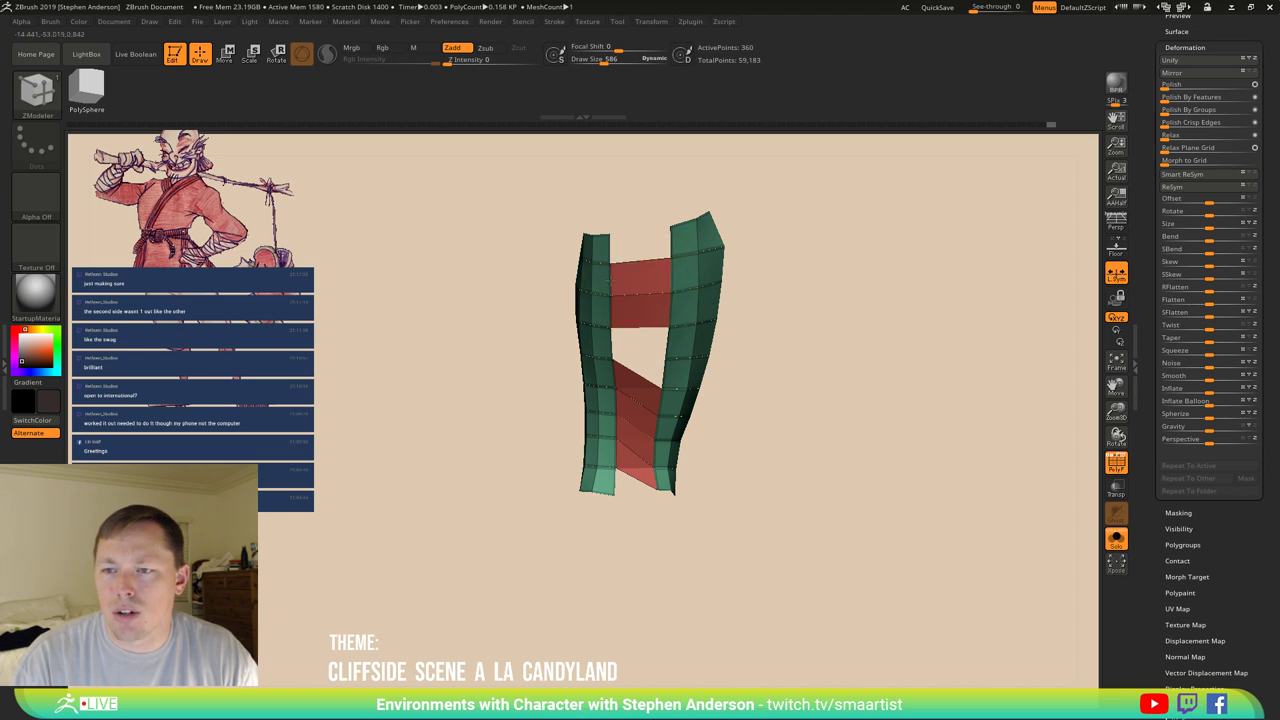
click(672, 240)
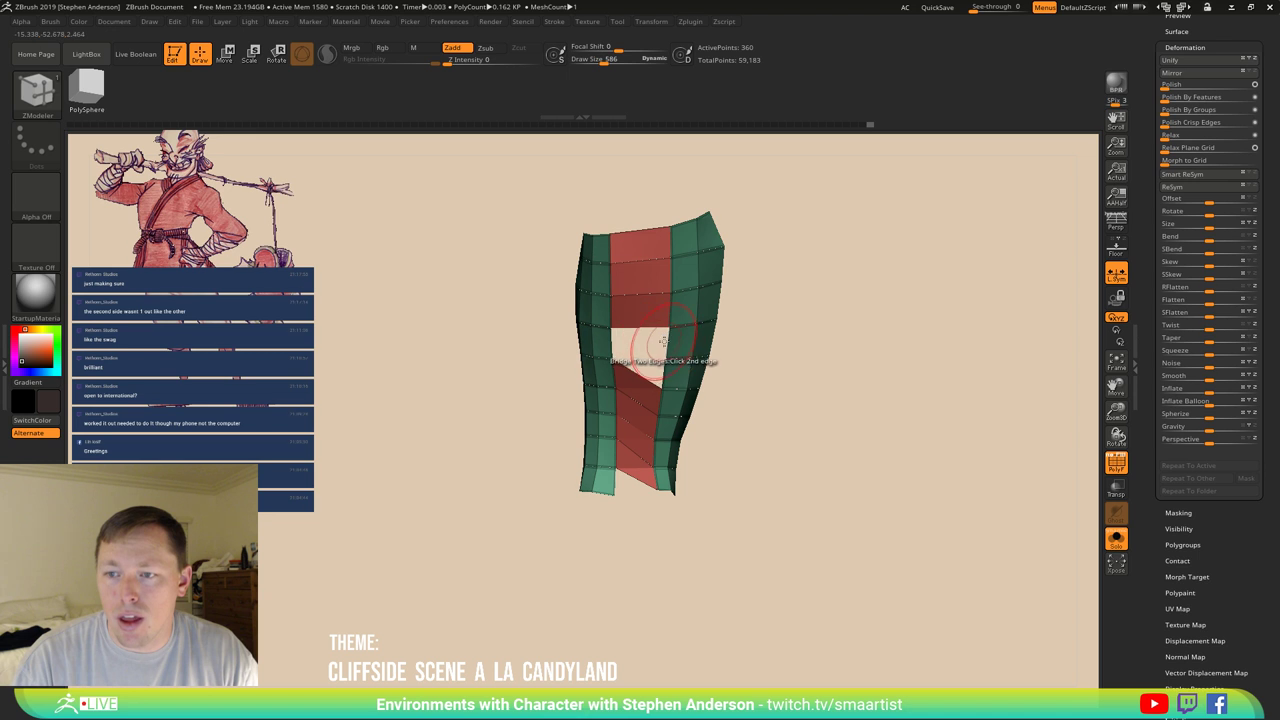
click(660, 352)
Remove the diagonal bridge polygon and bridge the gaps below the red panel toward the bottom.
click(633, 413)
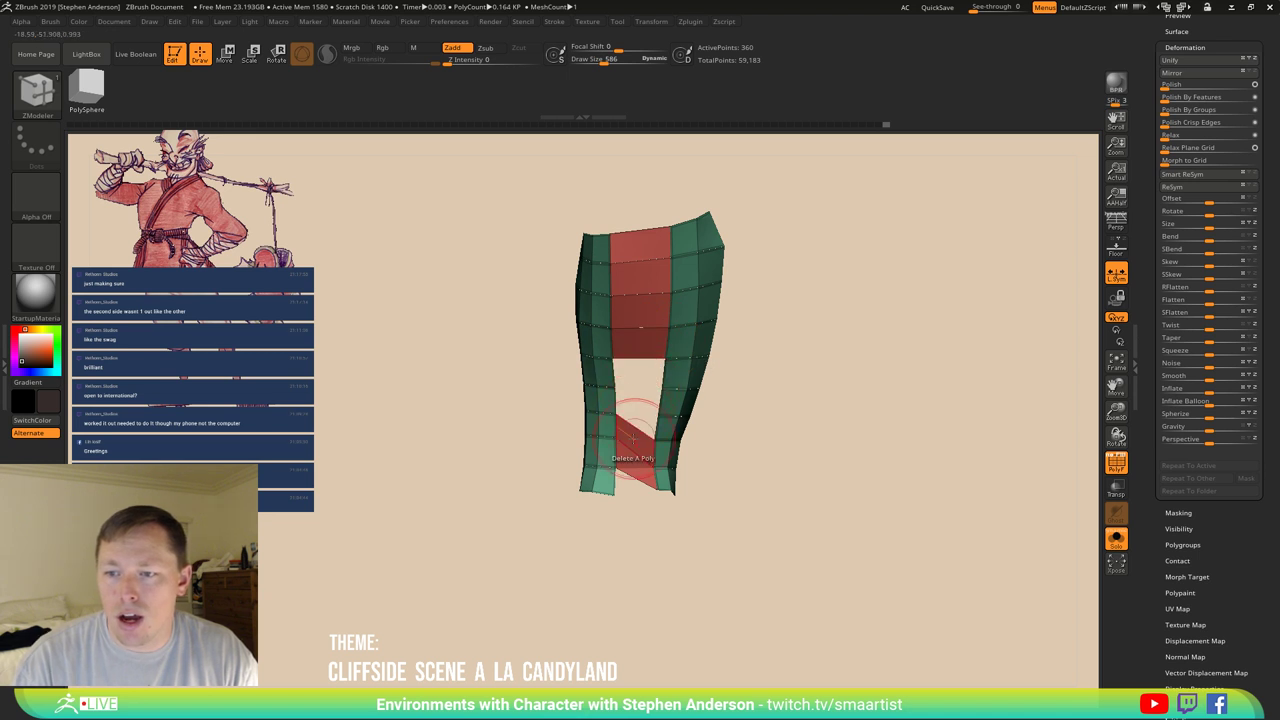
click(614, 387)
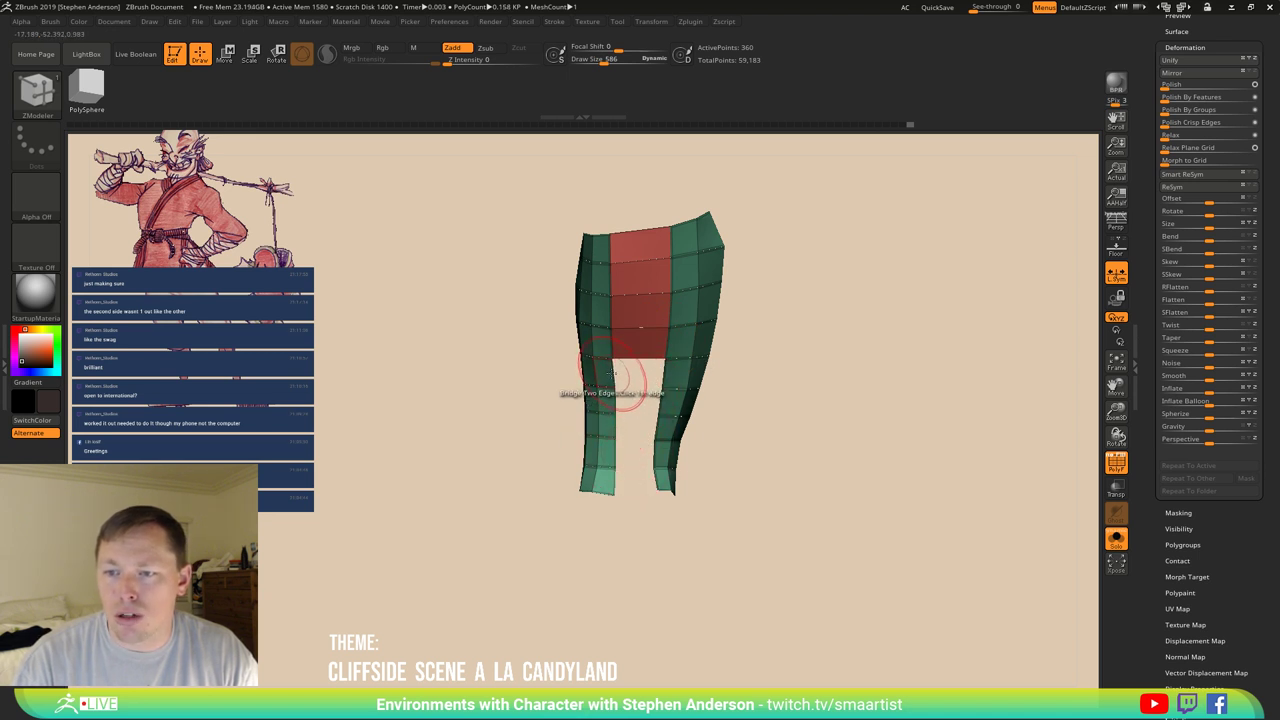
click(661, 374)
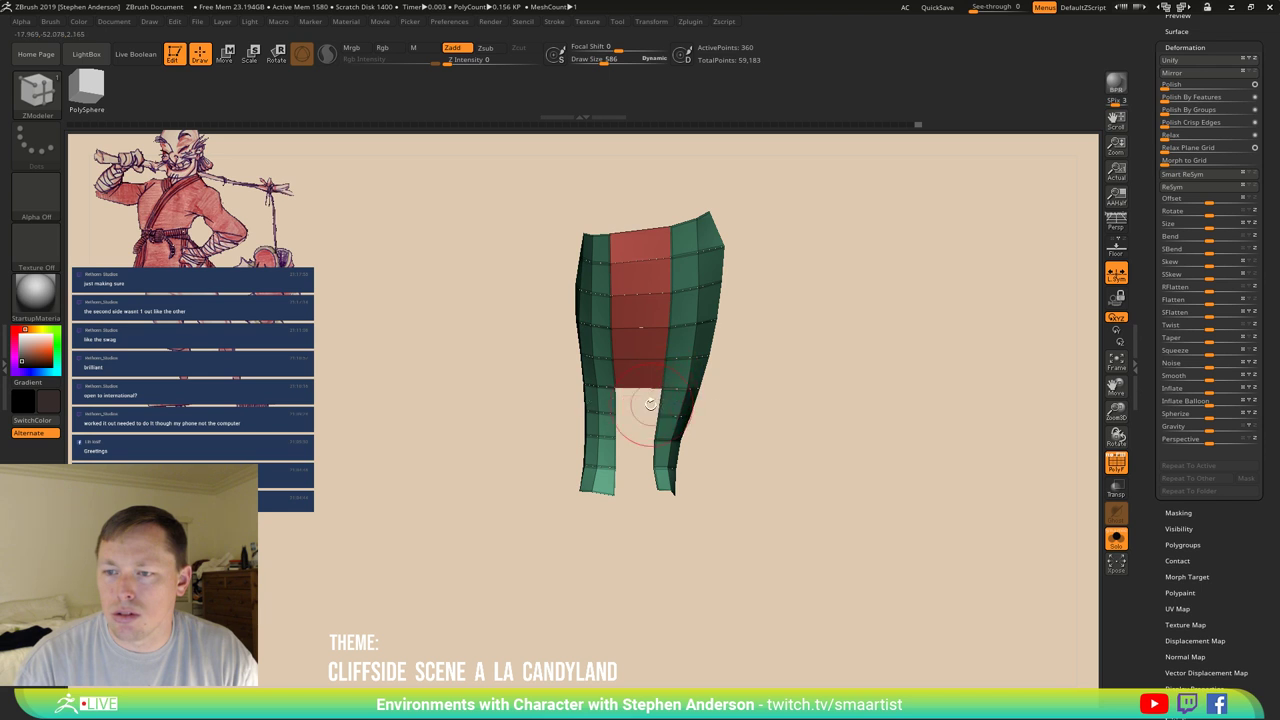
click(618, 414)
click(618, 438)
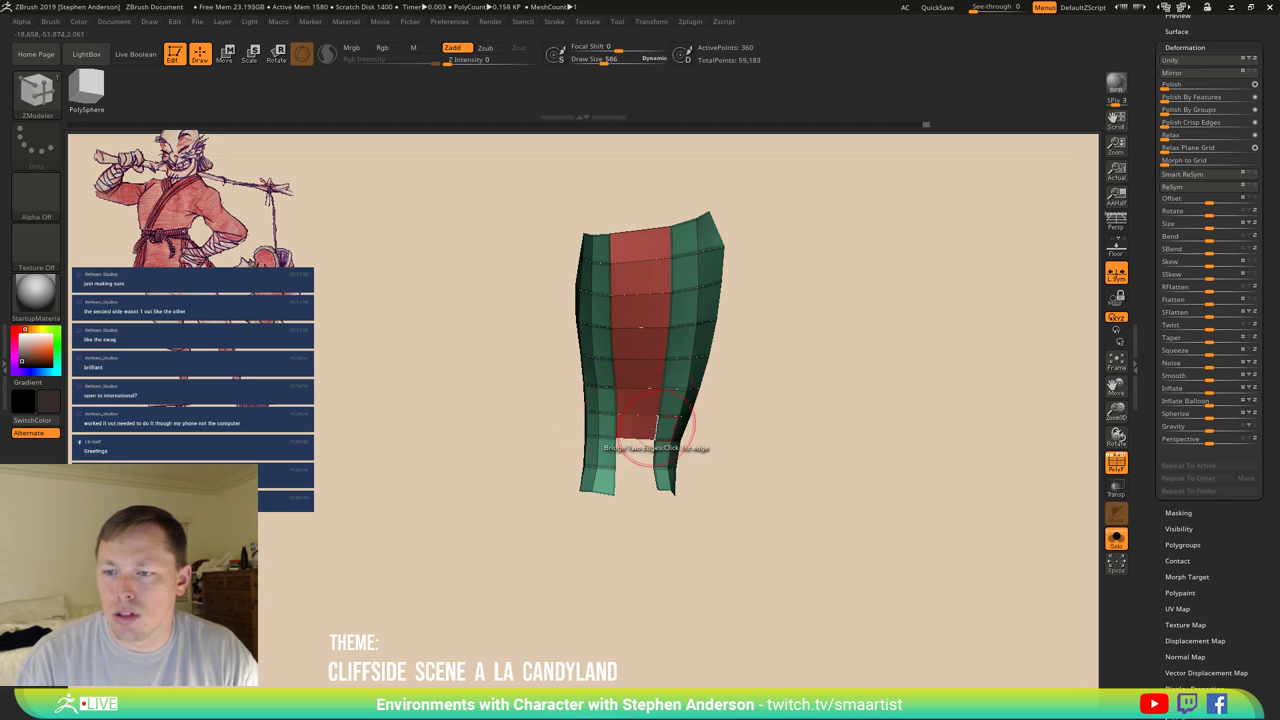
click(652, 451)
alt+click(607, 455)
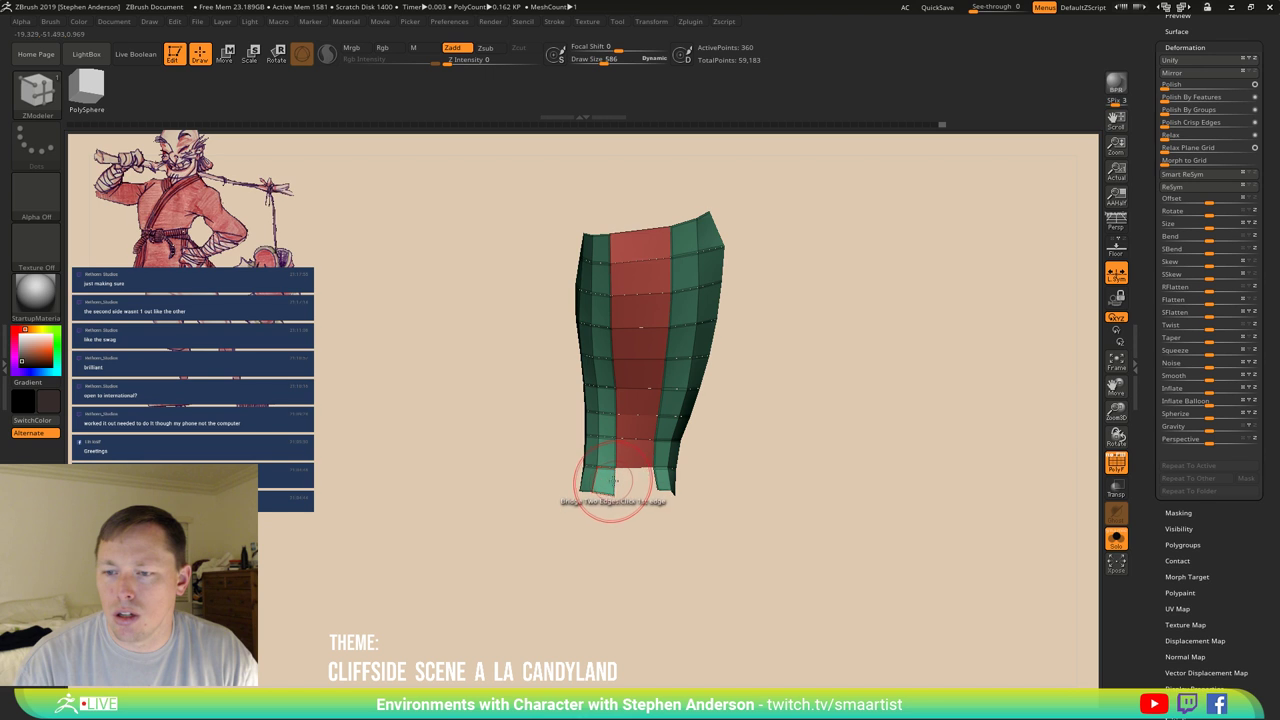
click(652, 478)
mouse_move(680, 430)
mouse_down()
mouse_move(694, 406)
mouse_move(734, 417)
mouse_move(549, 328)
mouse_move(586, 323)
mouse_move(566, 365)
mouse_up()
From the other side, bridge four more rows down to the bottom of the strips.
click(560, 362)
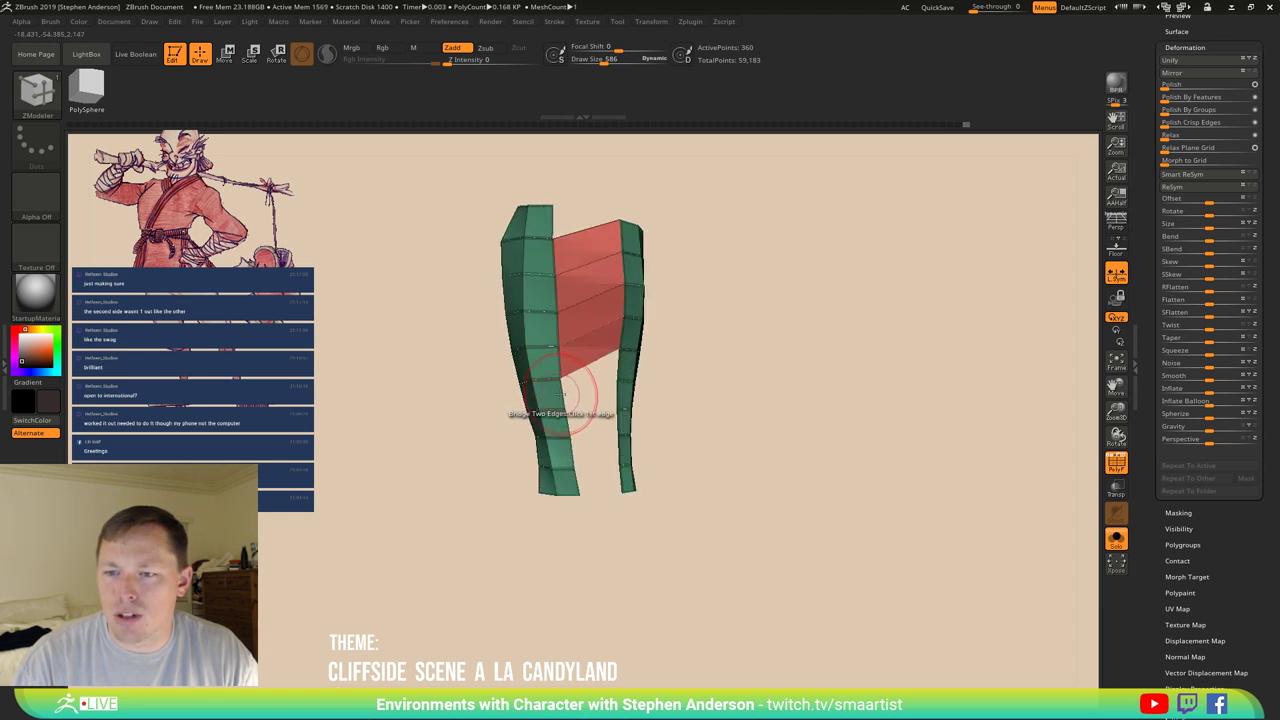
click(613, 391)
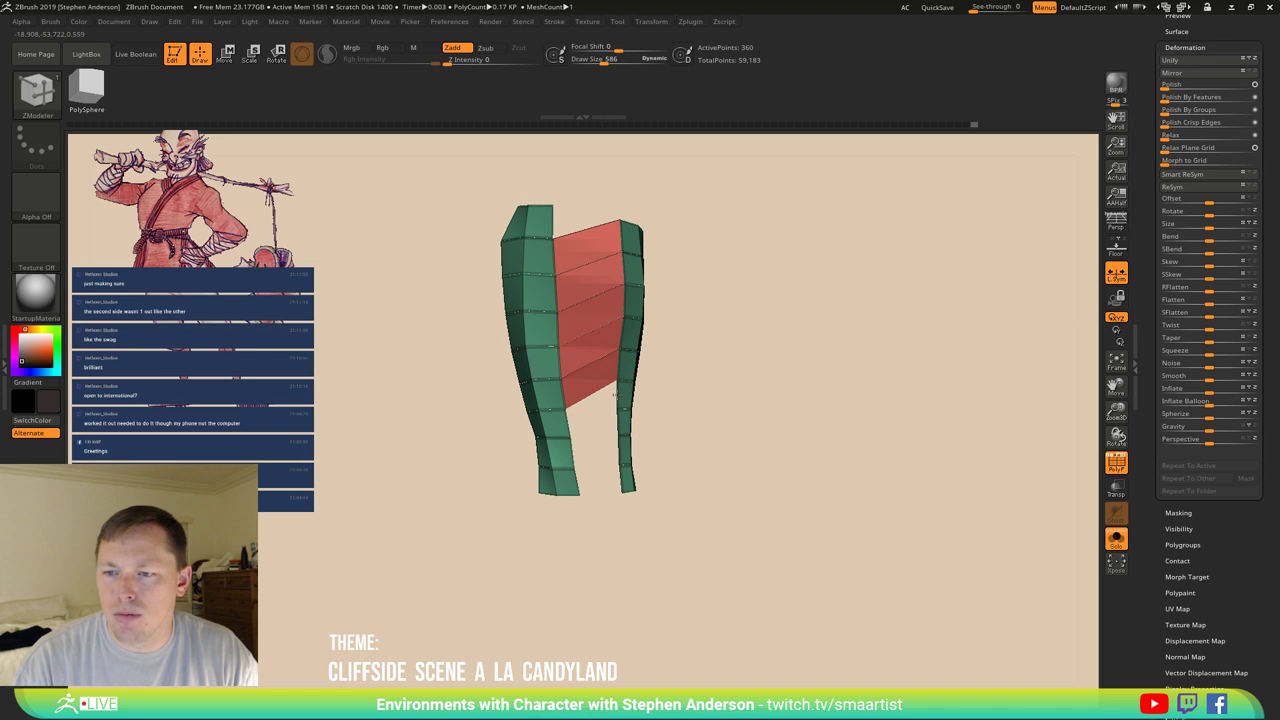
click(572, 428)
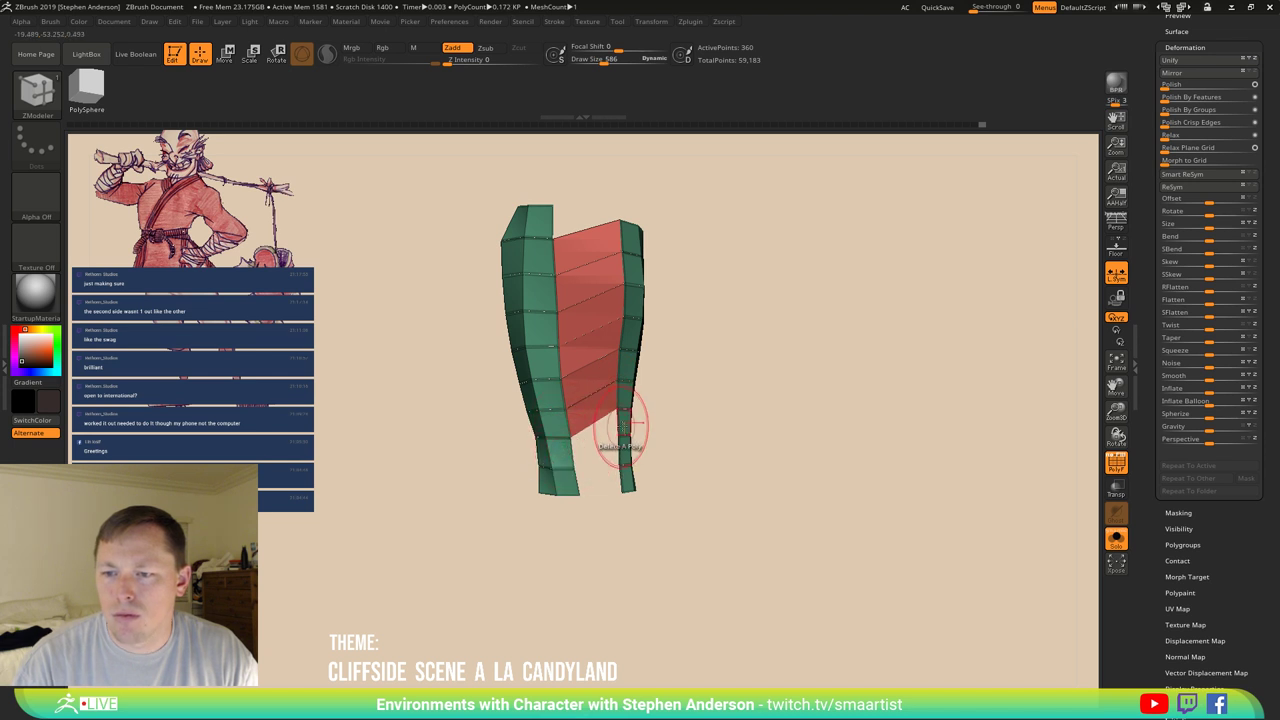
click(575, 490)
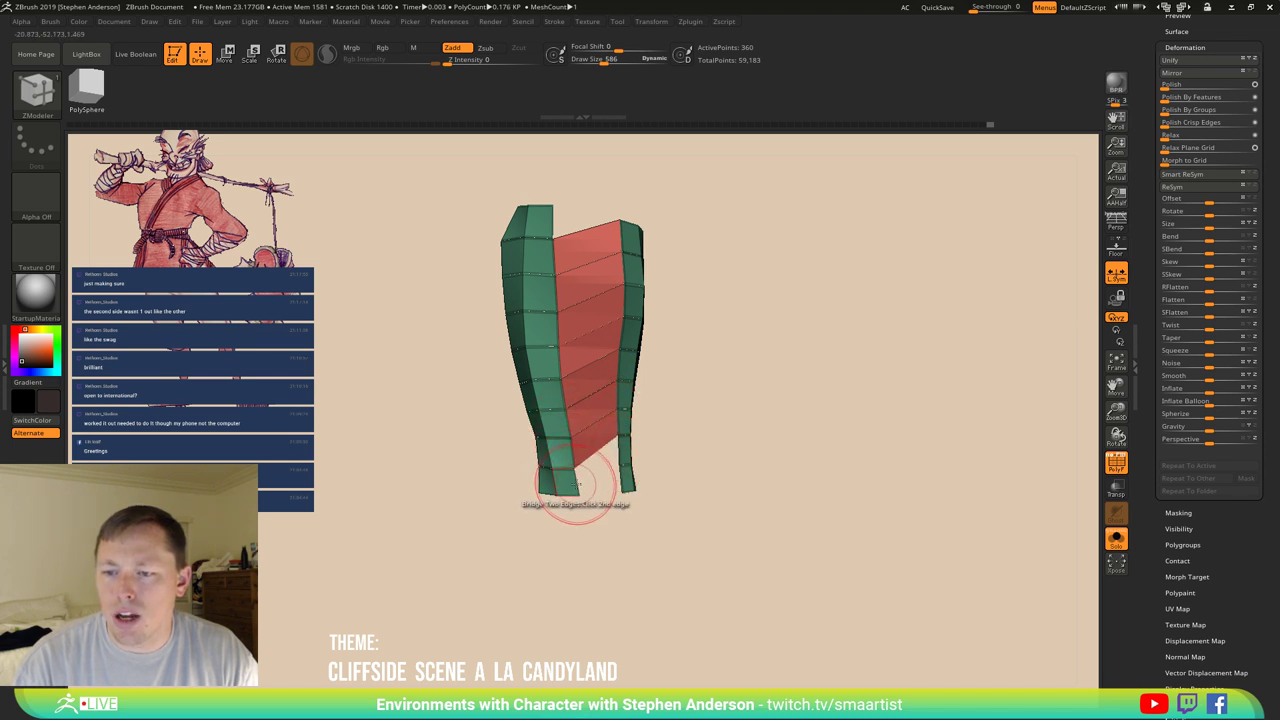
drag(630, 455, 654, 431)
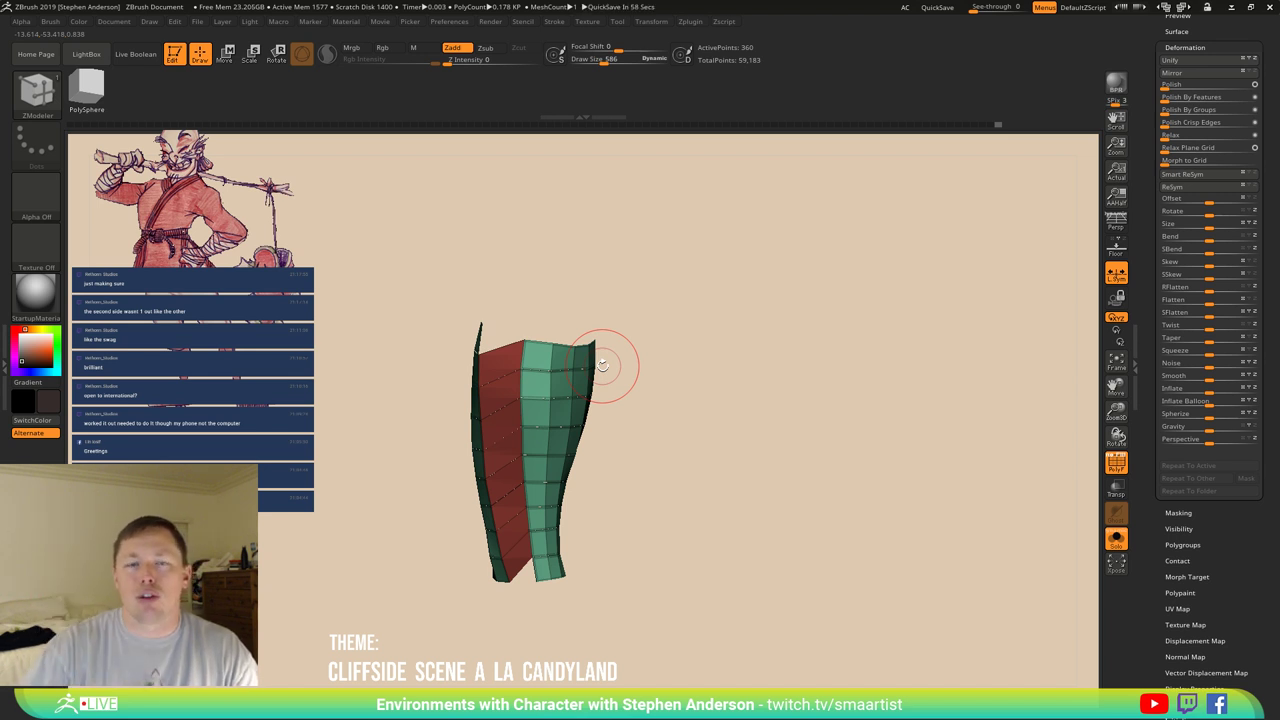
drag(491, 406, 520, 387)
Use ZModeler Polygroup PolyLoop to turn the whole wrap into a single polygroup.
key(space)
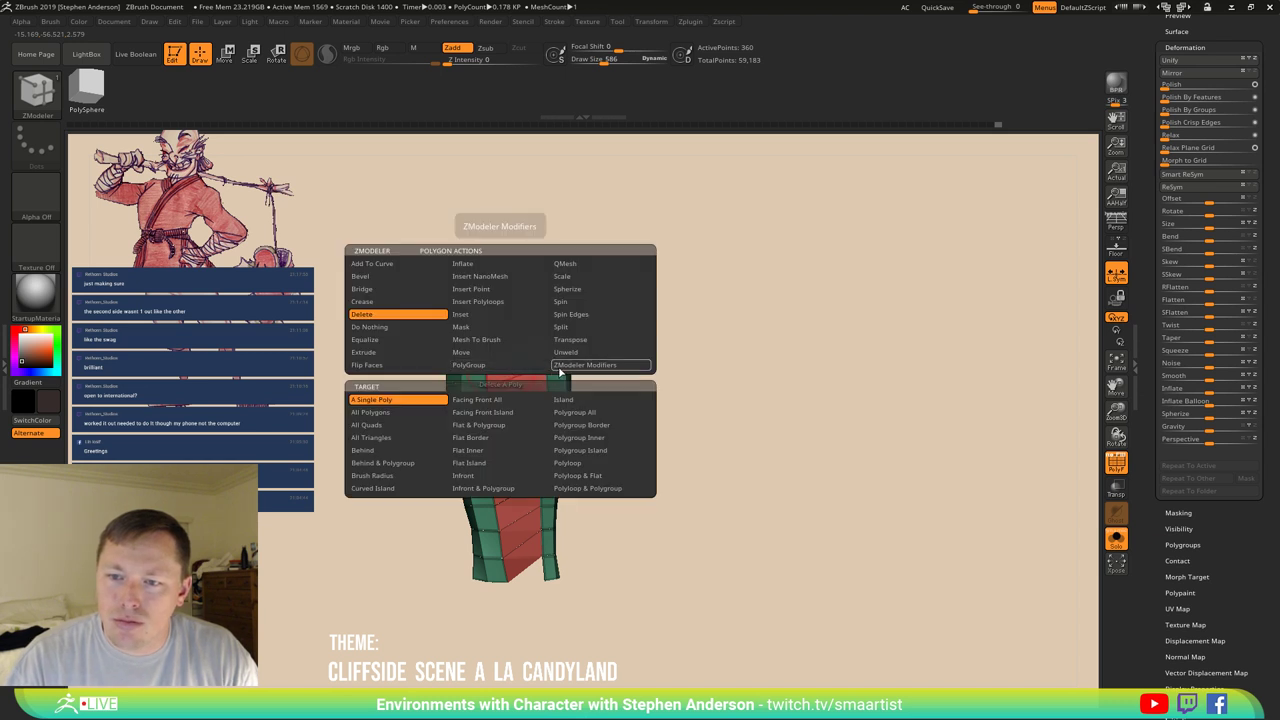
click(490, 368)
click(505, 368)
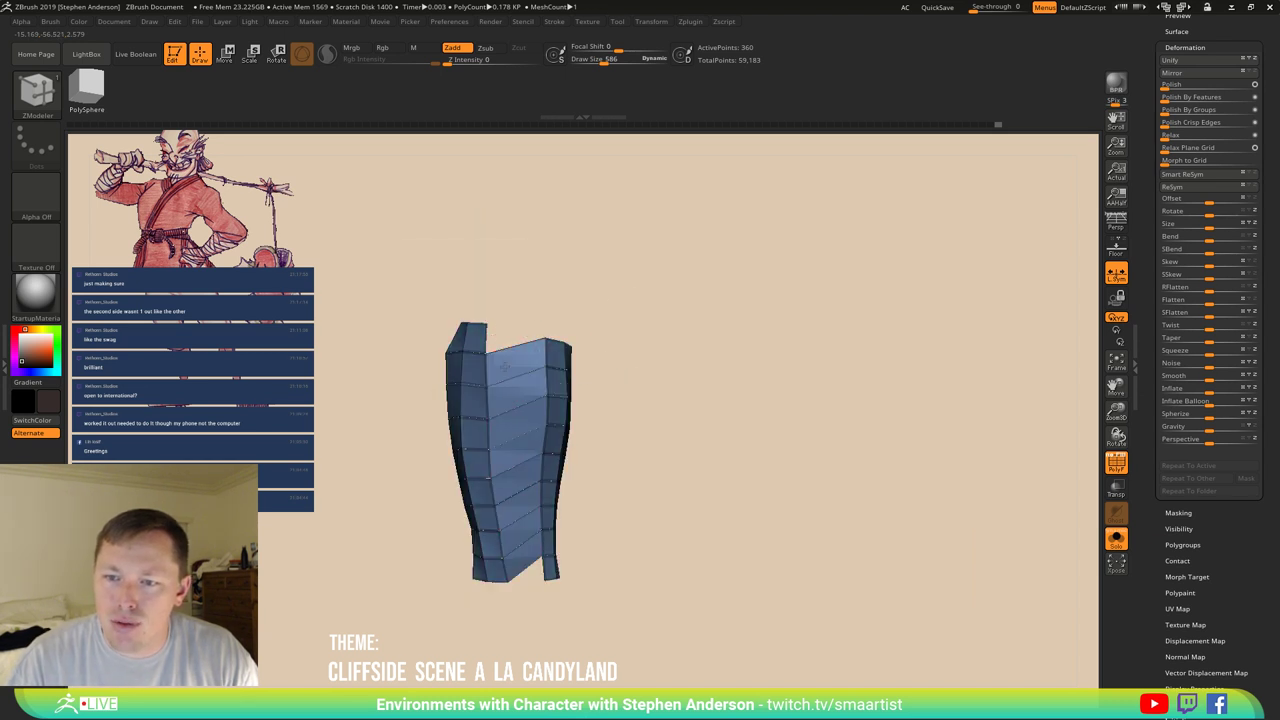
drag(640, 350, 740, 351)
key(space)
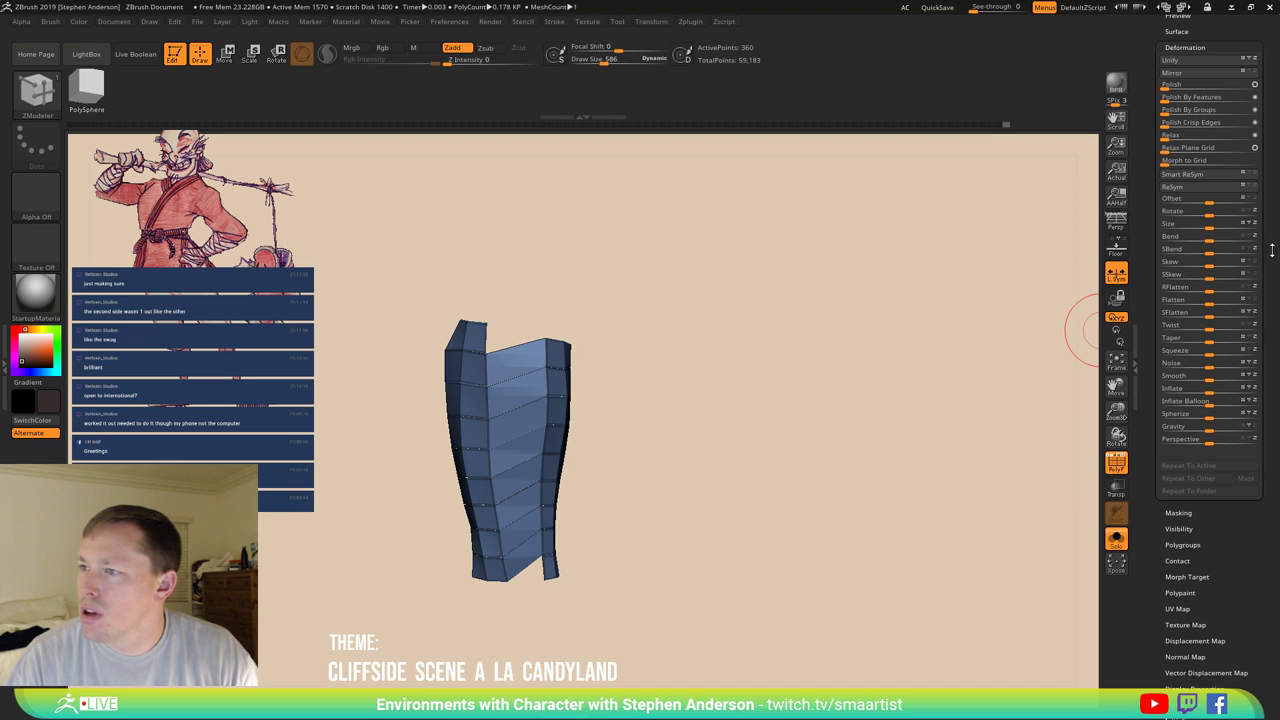
scroll(1263, 84, up, 10)
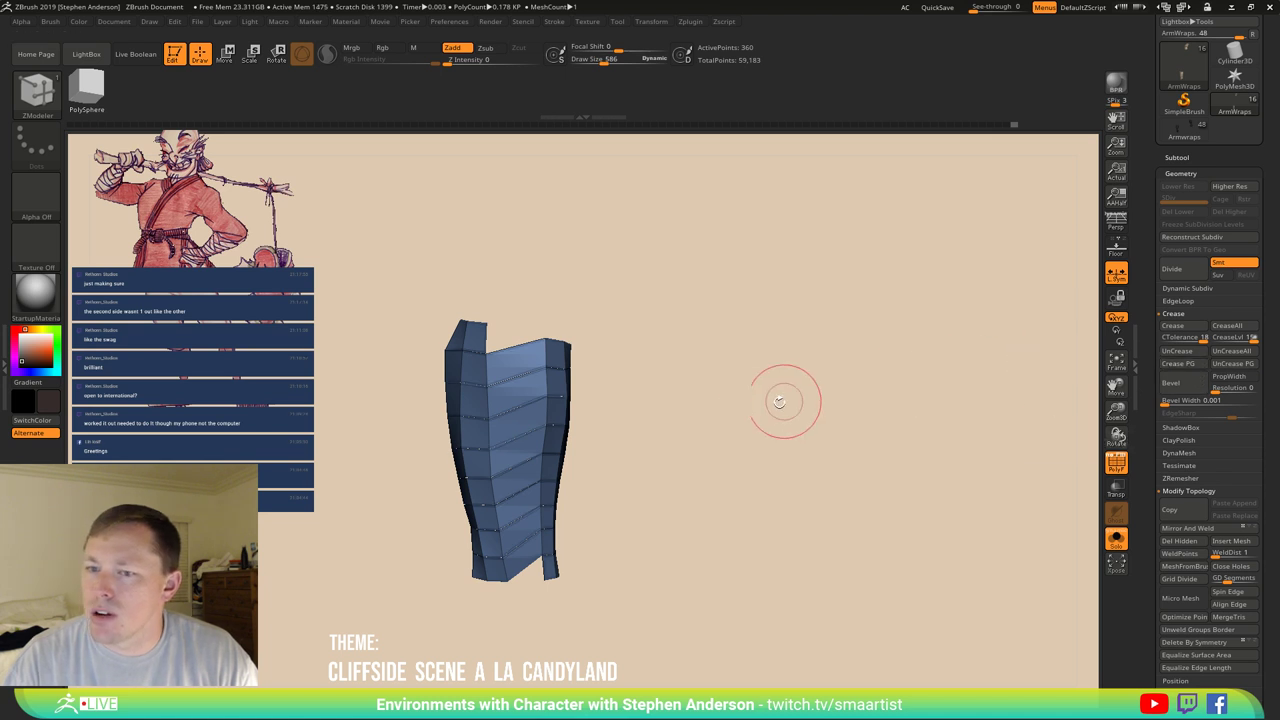
drag(785, 400, 745, 412)
scroll(1268, 671, down, 5)
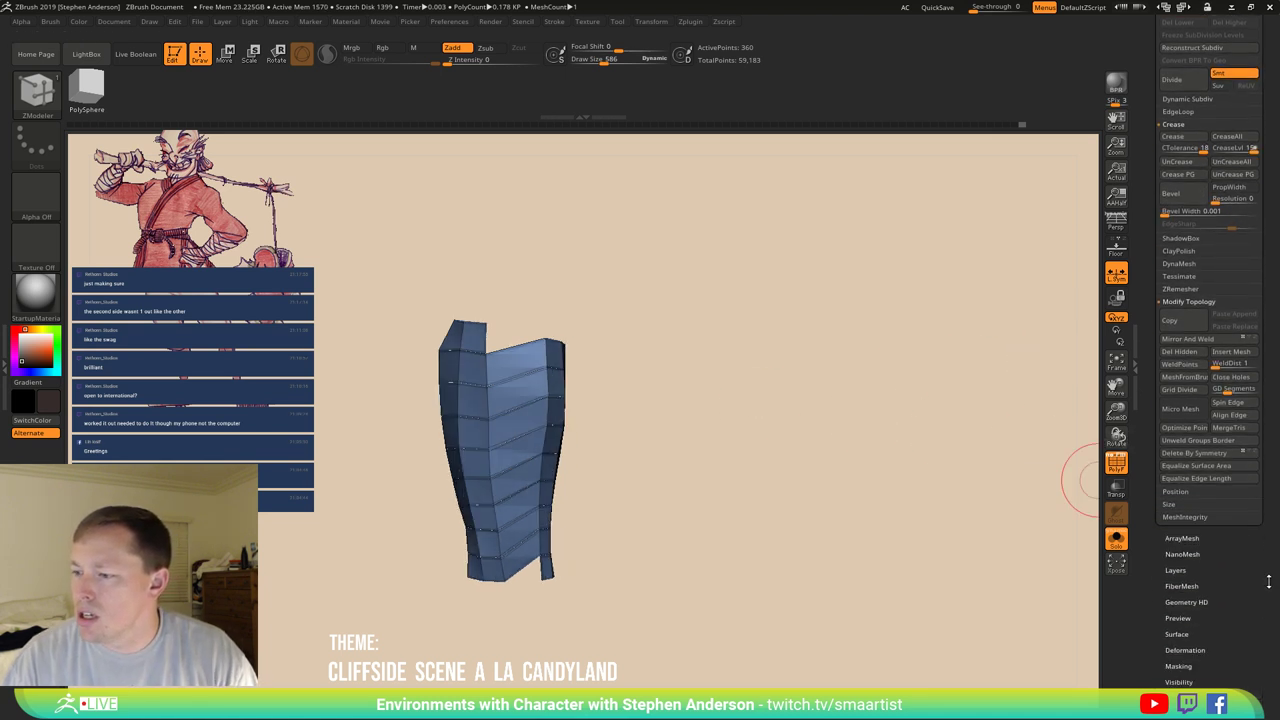
Turn on Polish By Groups and switch off Solo to see the wrap on the forearm.
key(shift)
scroll(1251, 592, down, 5)
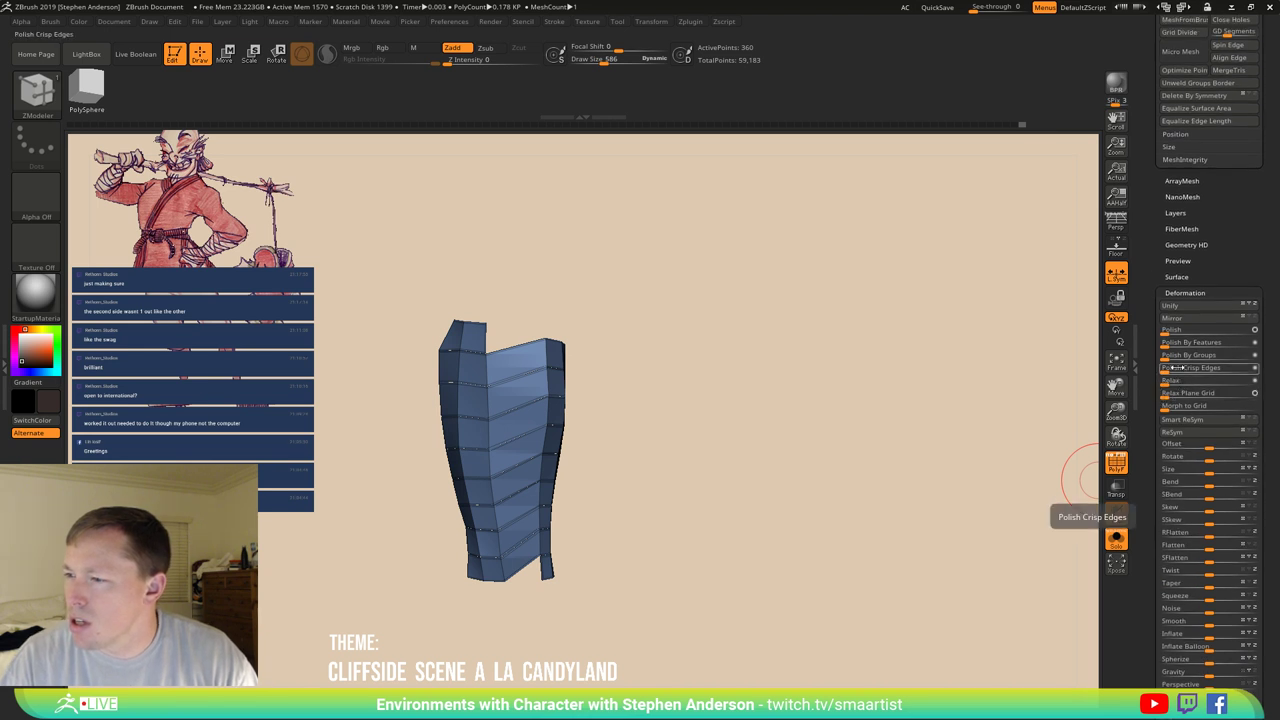
click(1166, 358)
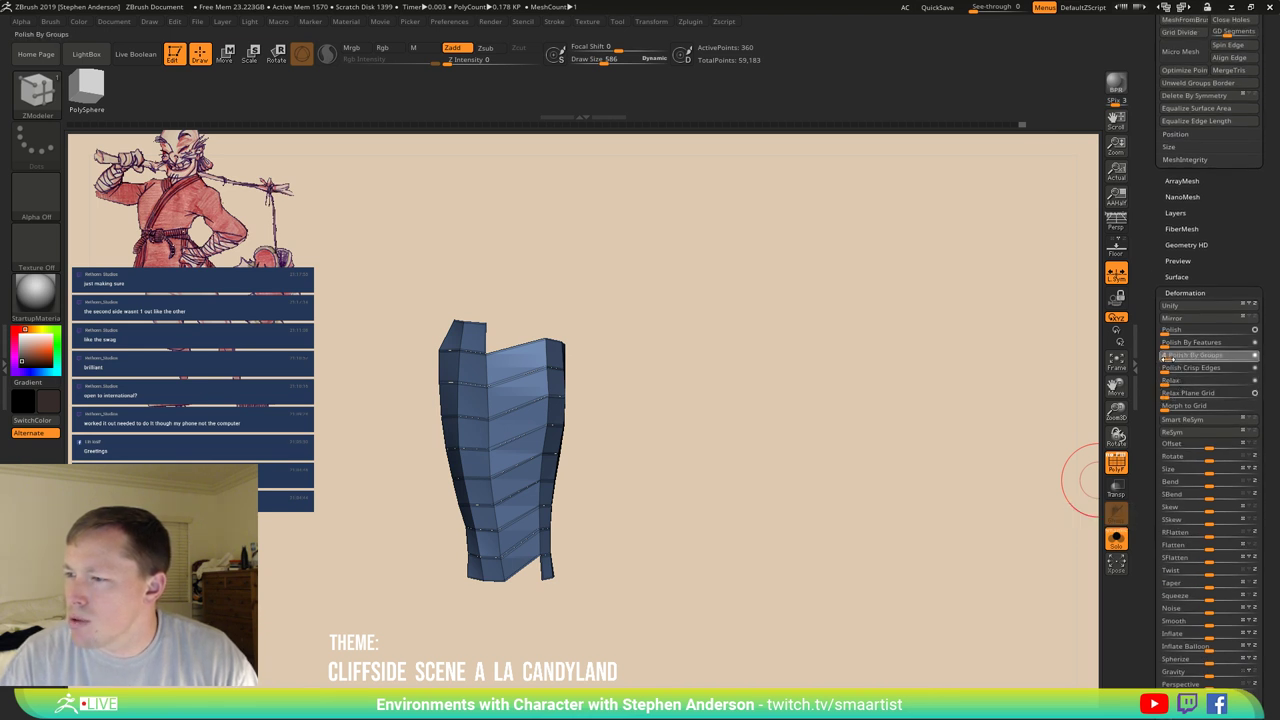
drag(652, 442, 1023, 514)
click(1116, 538)
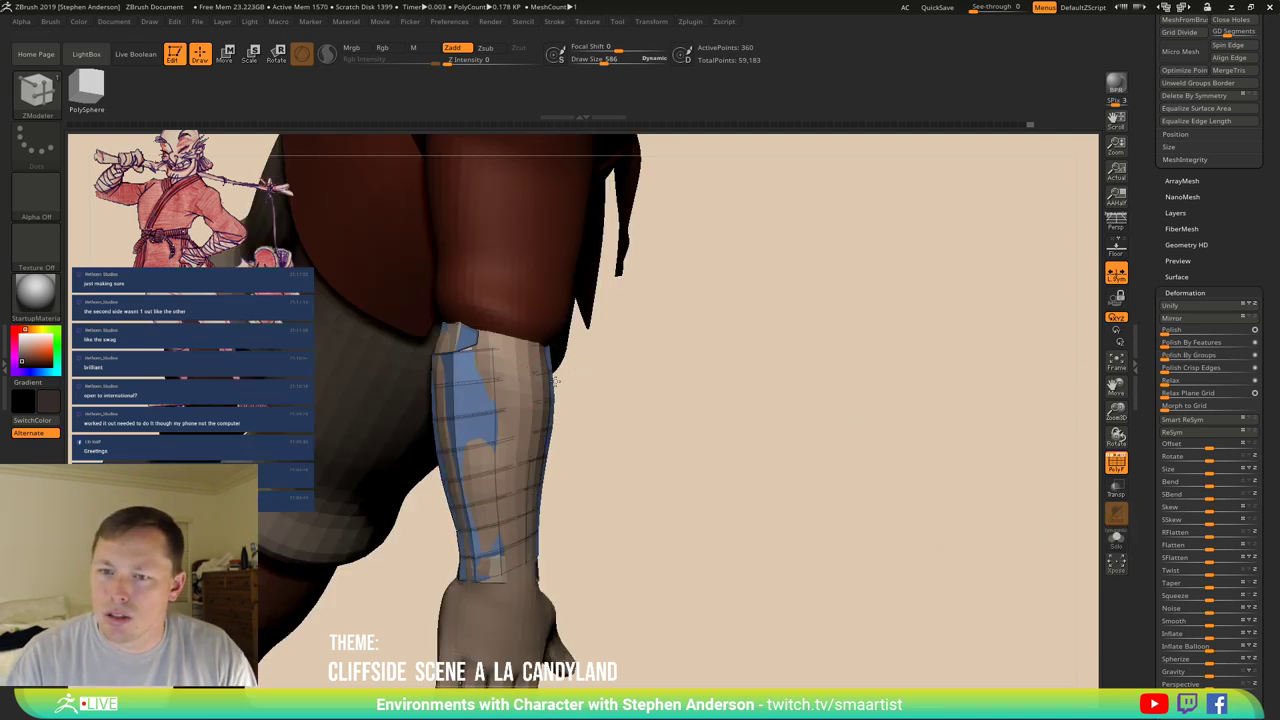
drag(555, 381, 610, 378)
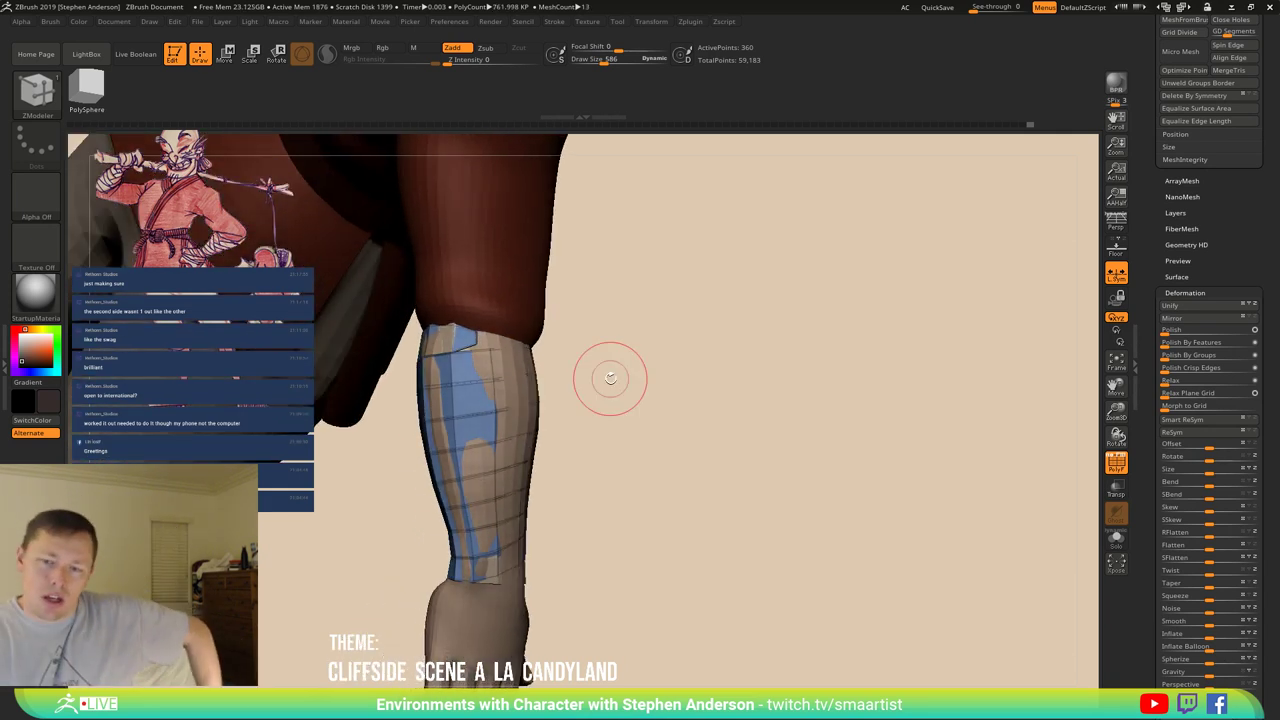
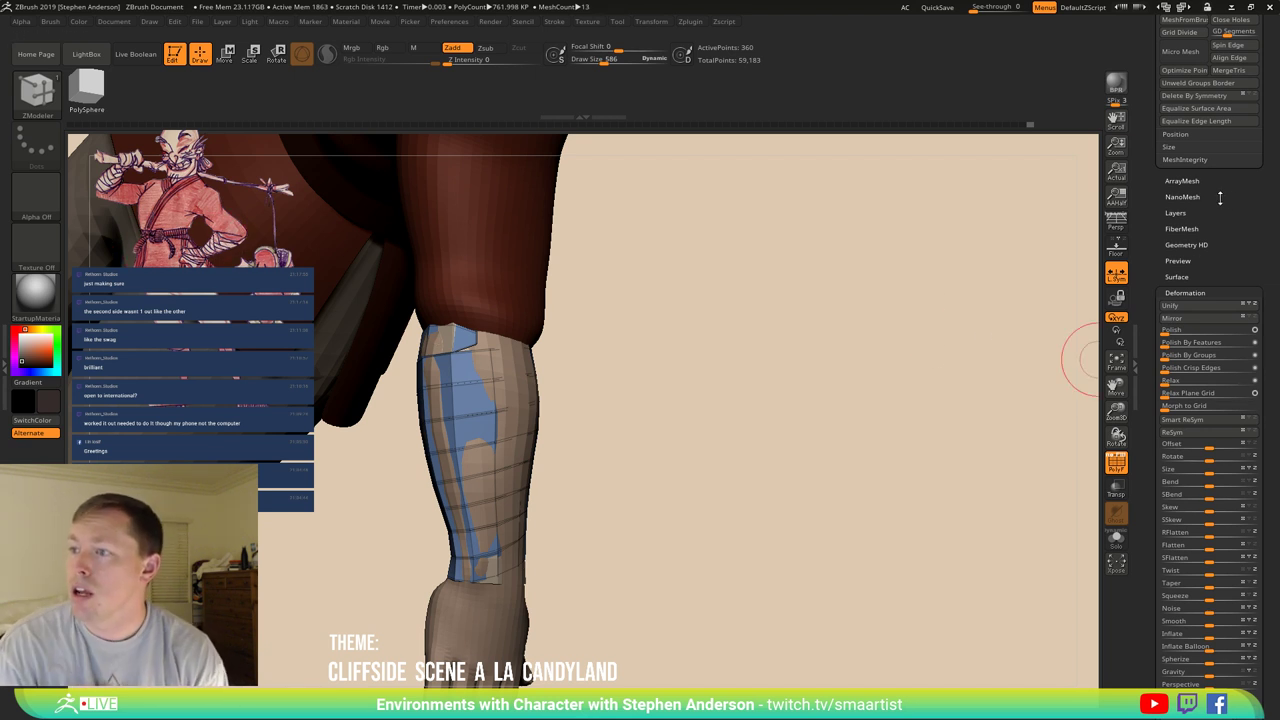
Merge ArmWraps down into ArmWraps1_1 with MergeDown, accepting the no-undo warning.
scroll(1220, 197, up, 6)
scroll(1219, 447, up, 10)
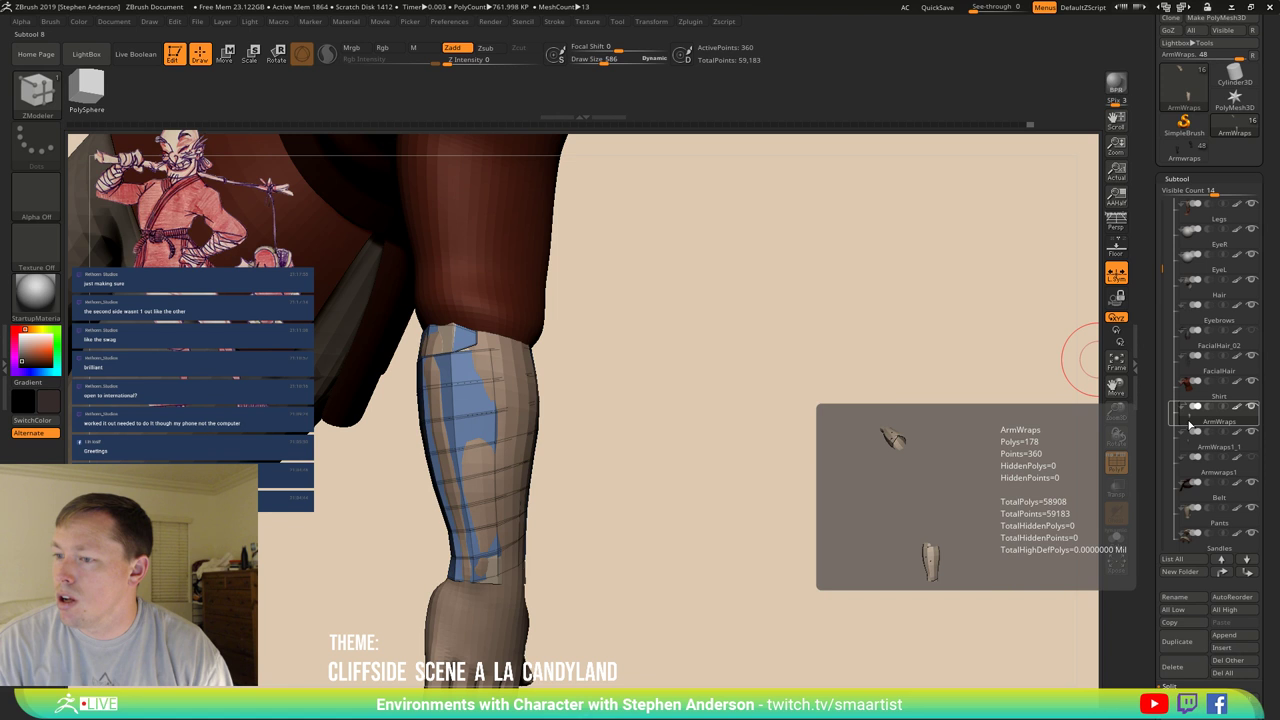
mouse_move(1200, 530)
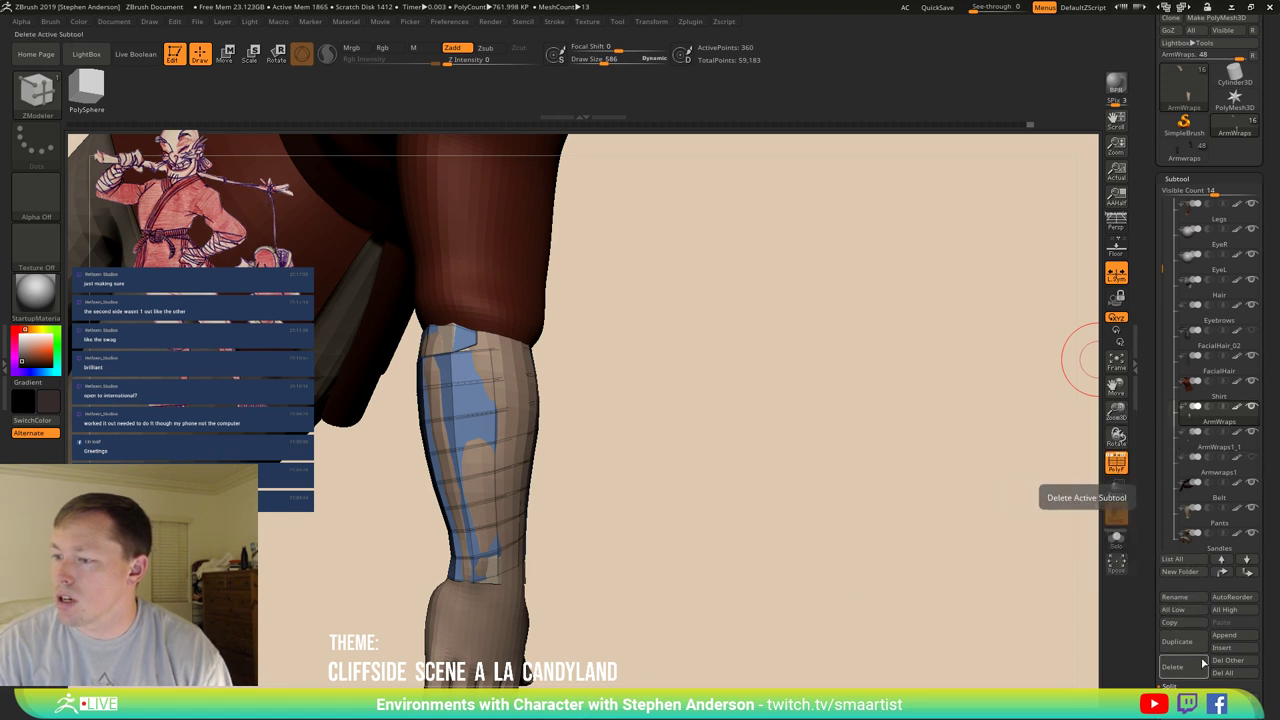
scroll(1275, 606, down, 3)
scroll(1275, 606, down, 1)
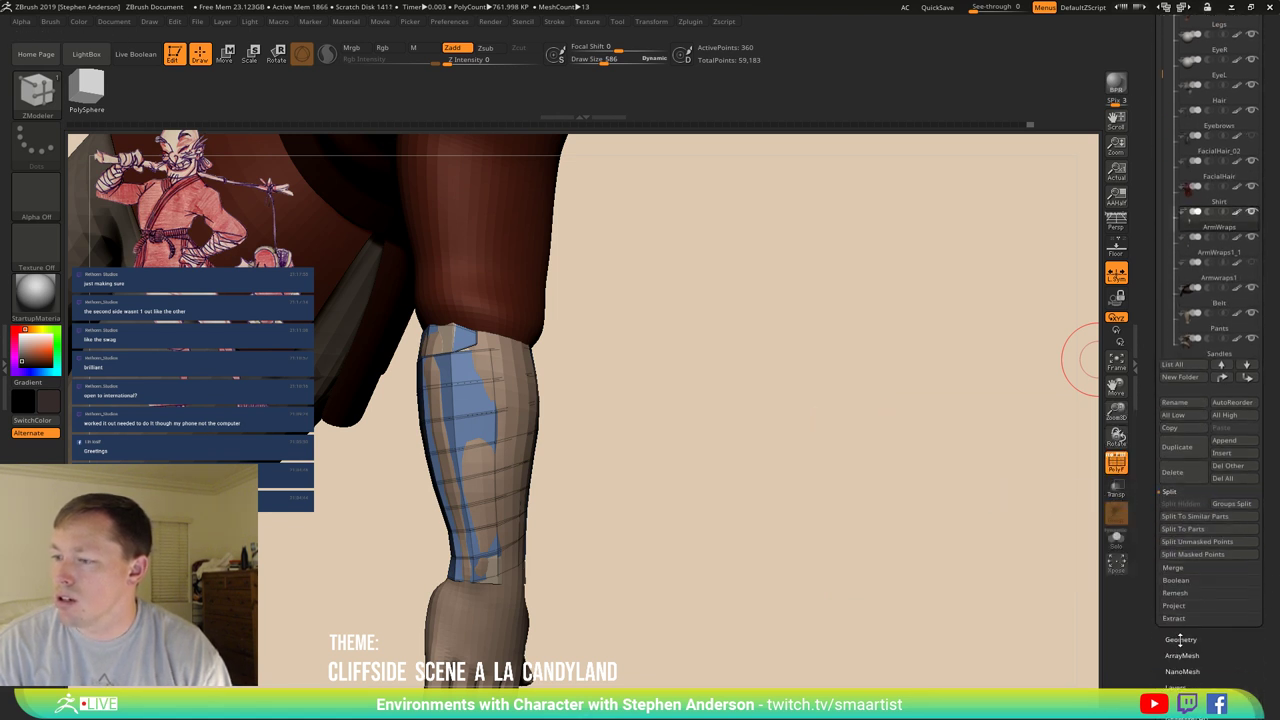
click(1180, 639)
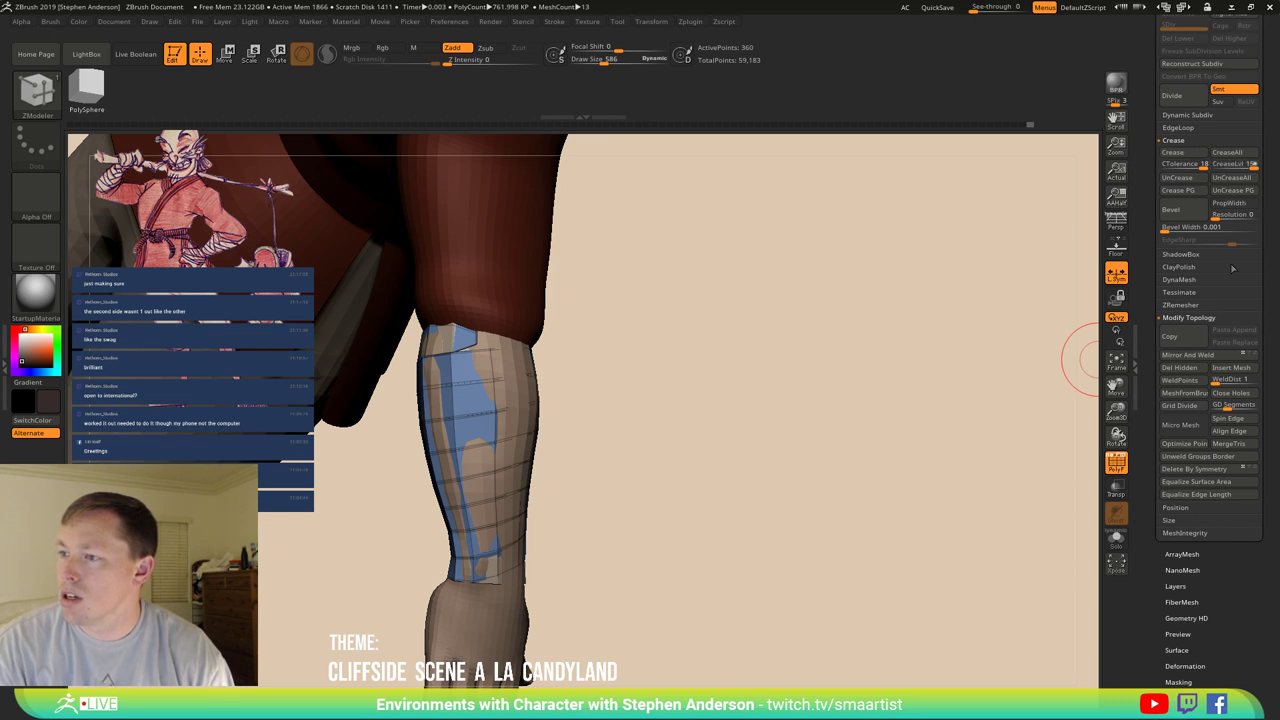
scroll(1232, 268, up, 15)
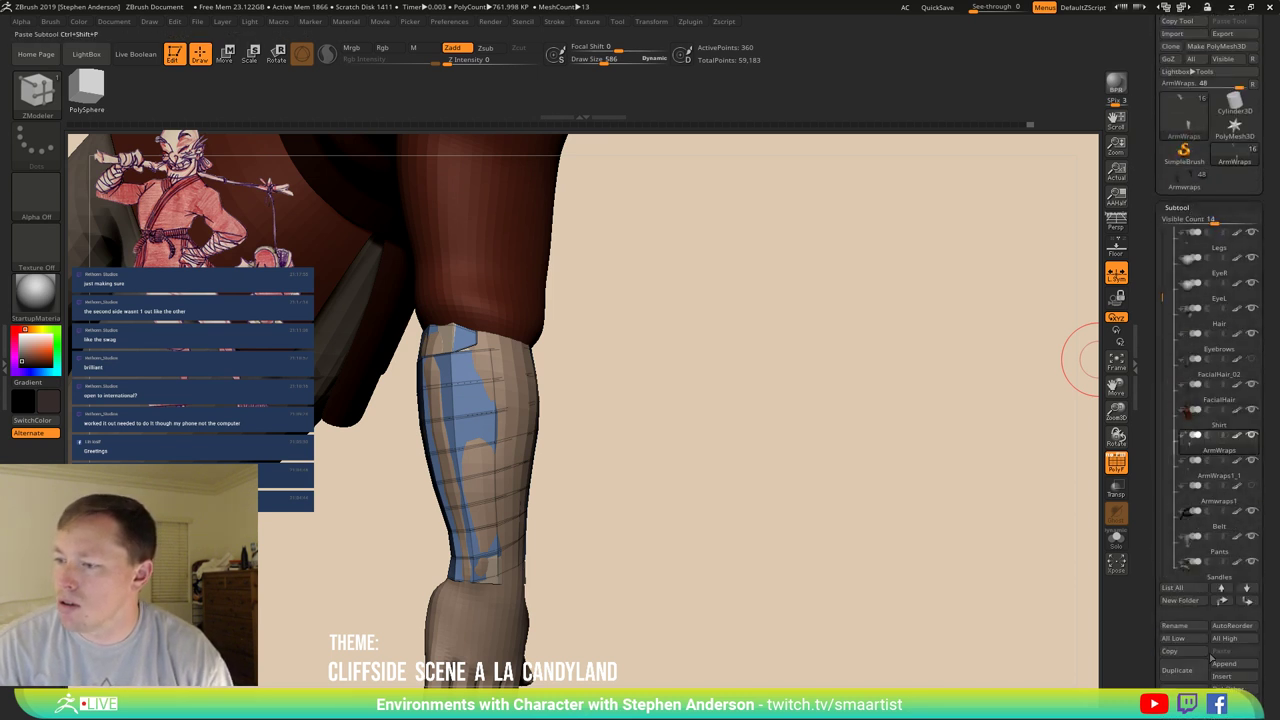
scroll(1270, 648, down, 2)
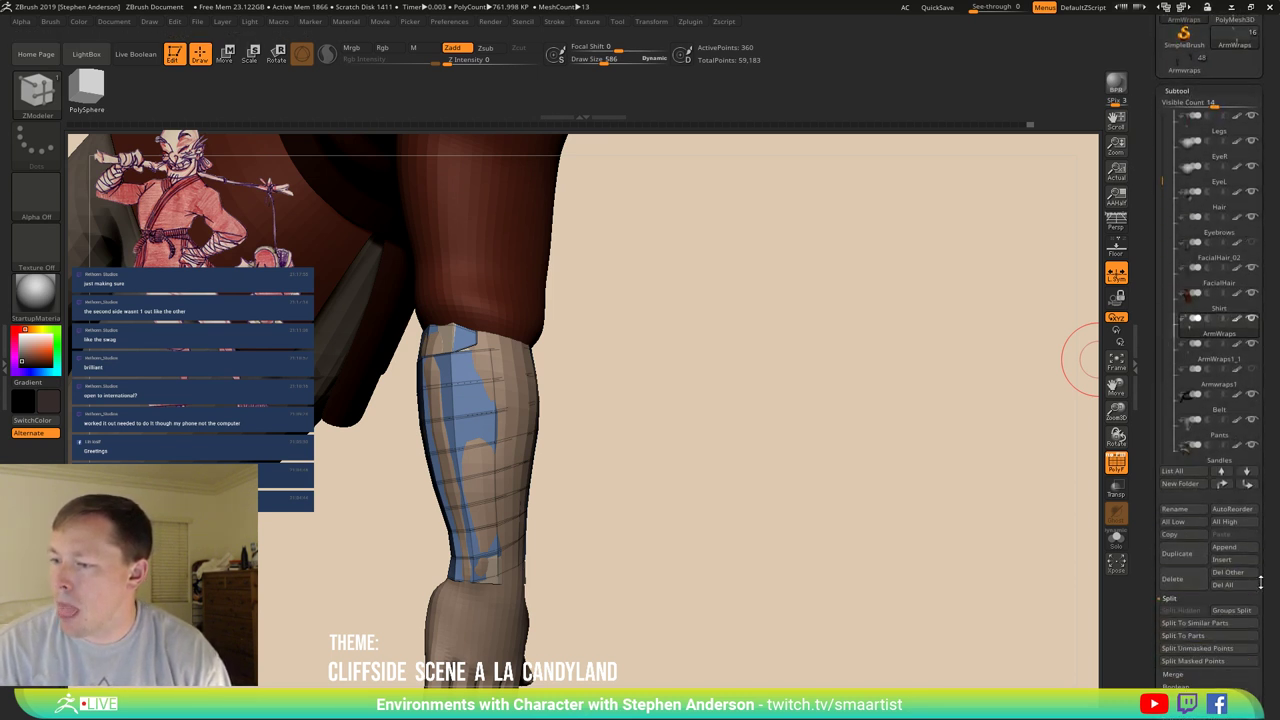
click(1186, 676)
click(1204, 623)
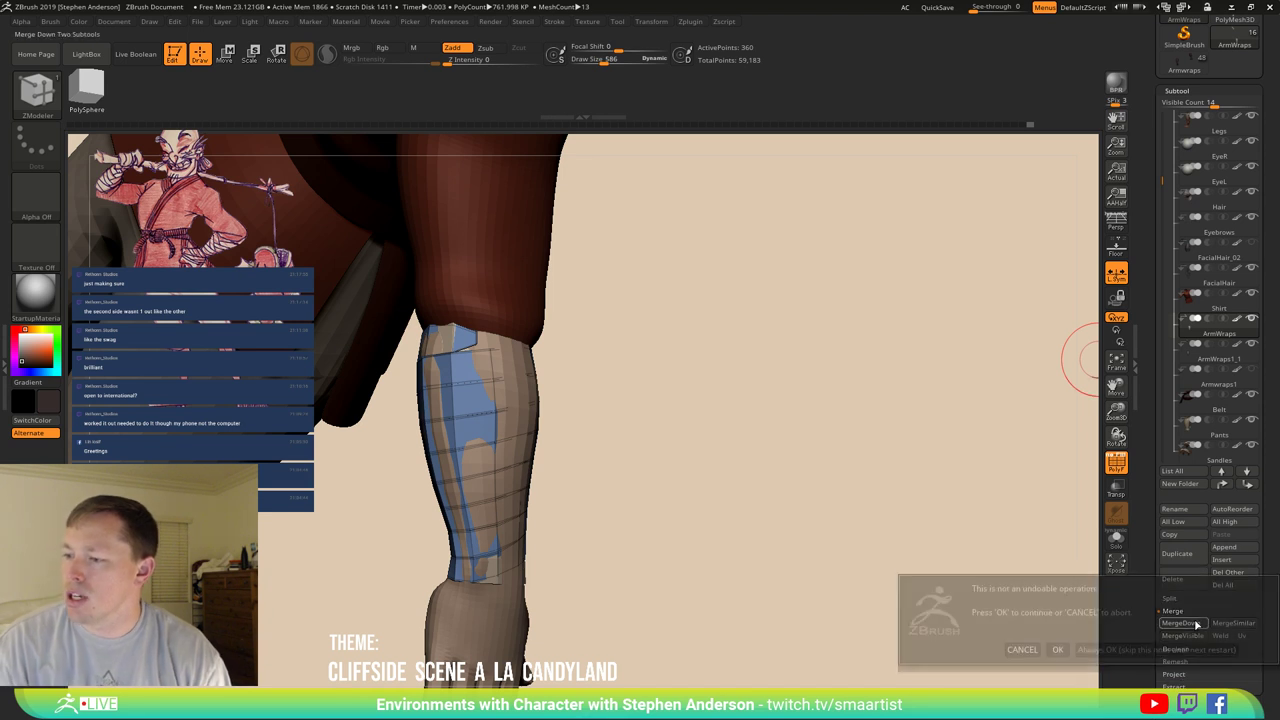
click(1057, 649)
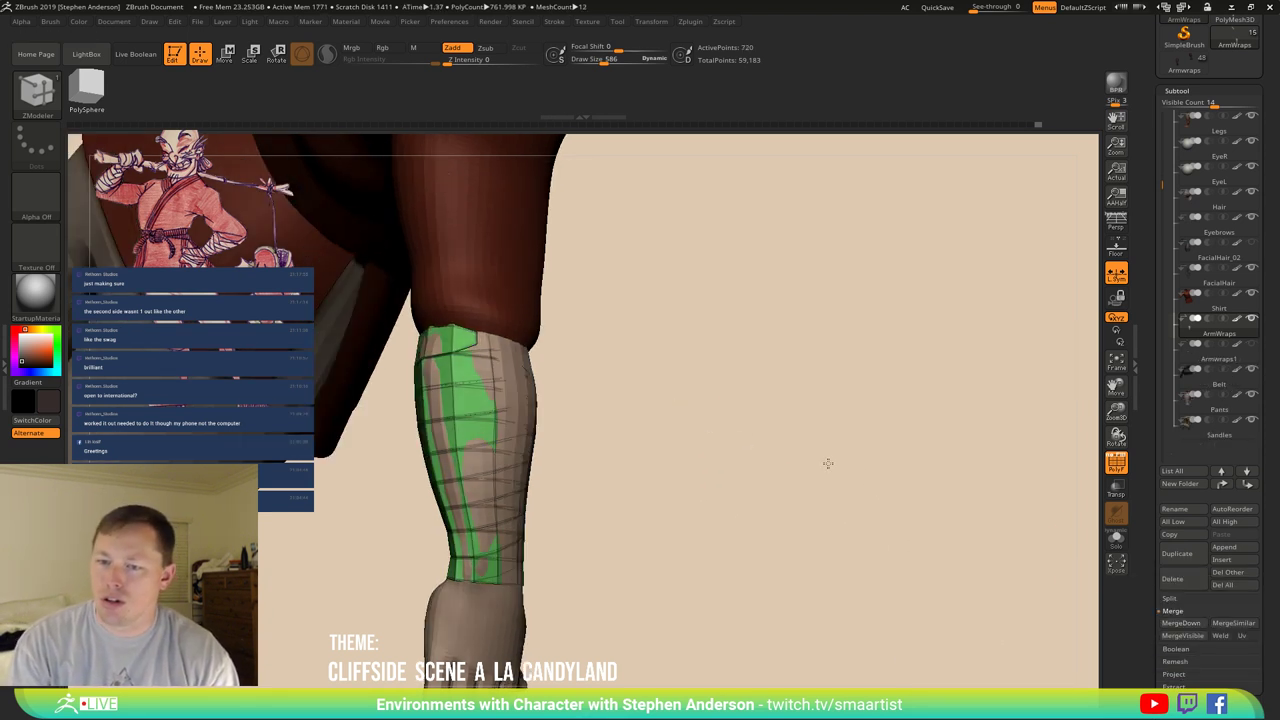
Solo the merged wrap and give its top polyloop its own polygroup with ZModeler.
click(1116, 538)
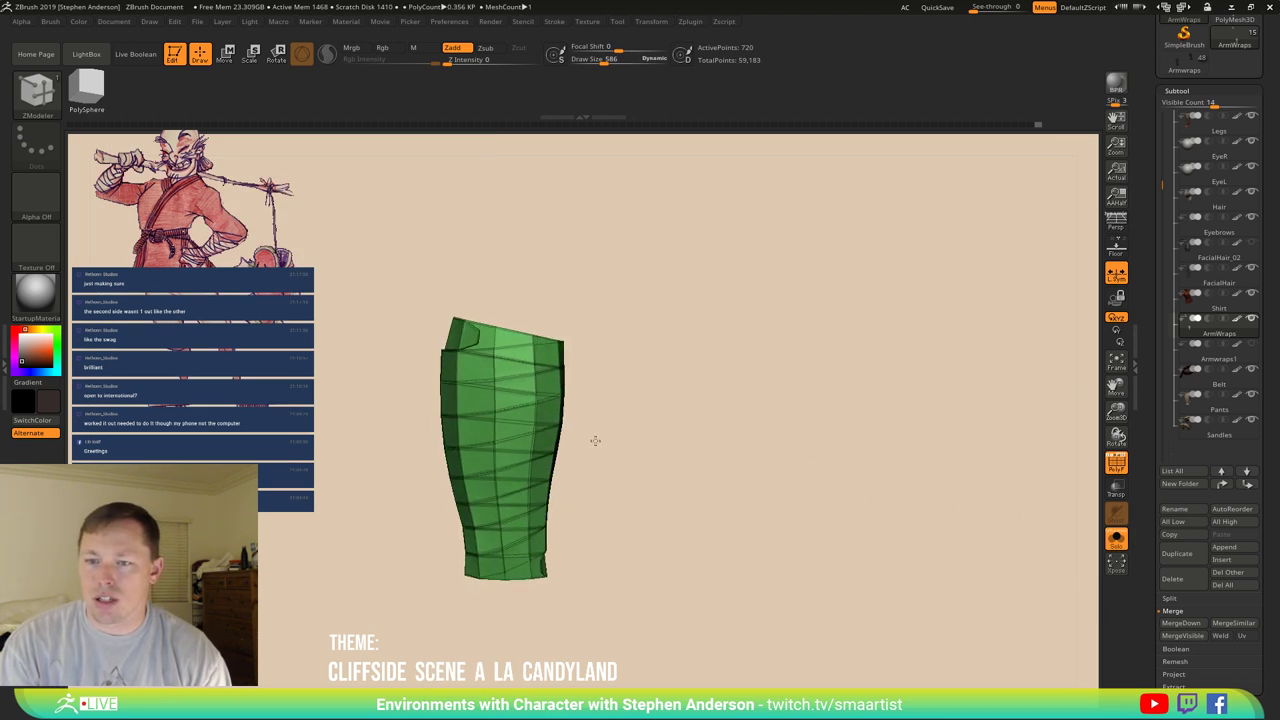
key(b)
key(z)
key(m)
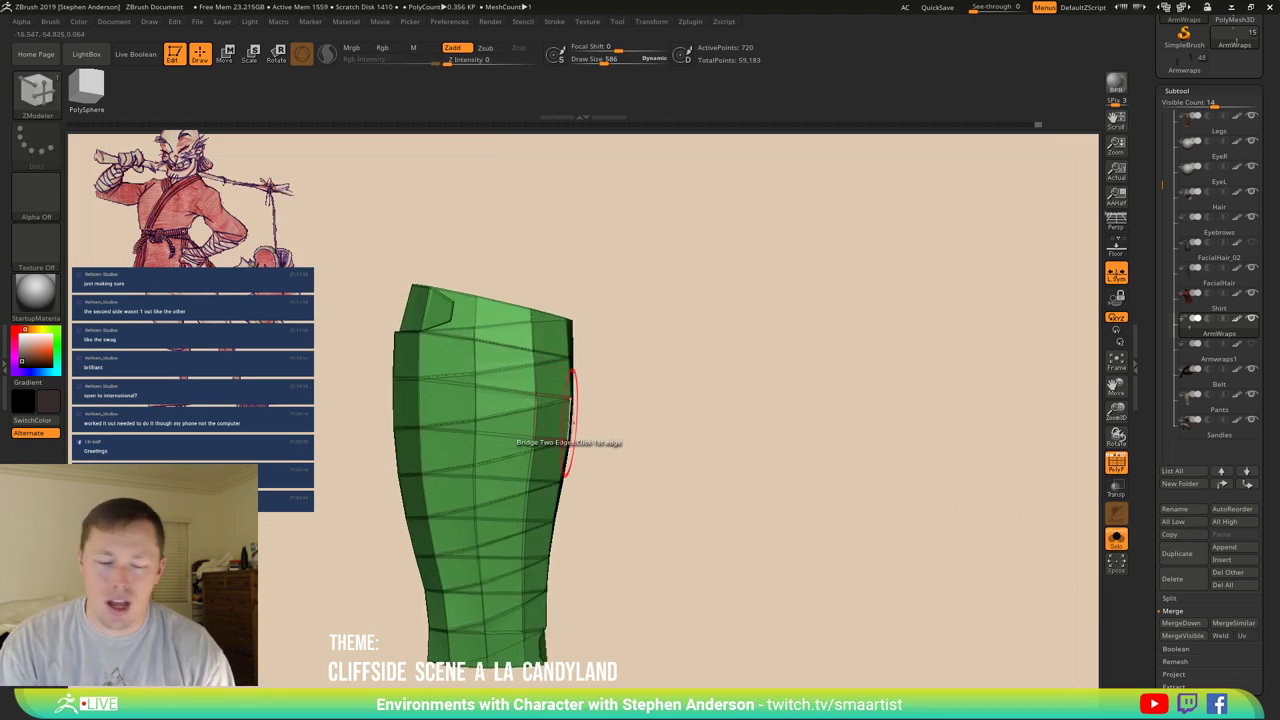
key(w)
right_drag(453, 301, 453, 301)
key(y)
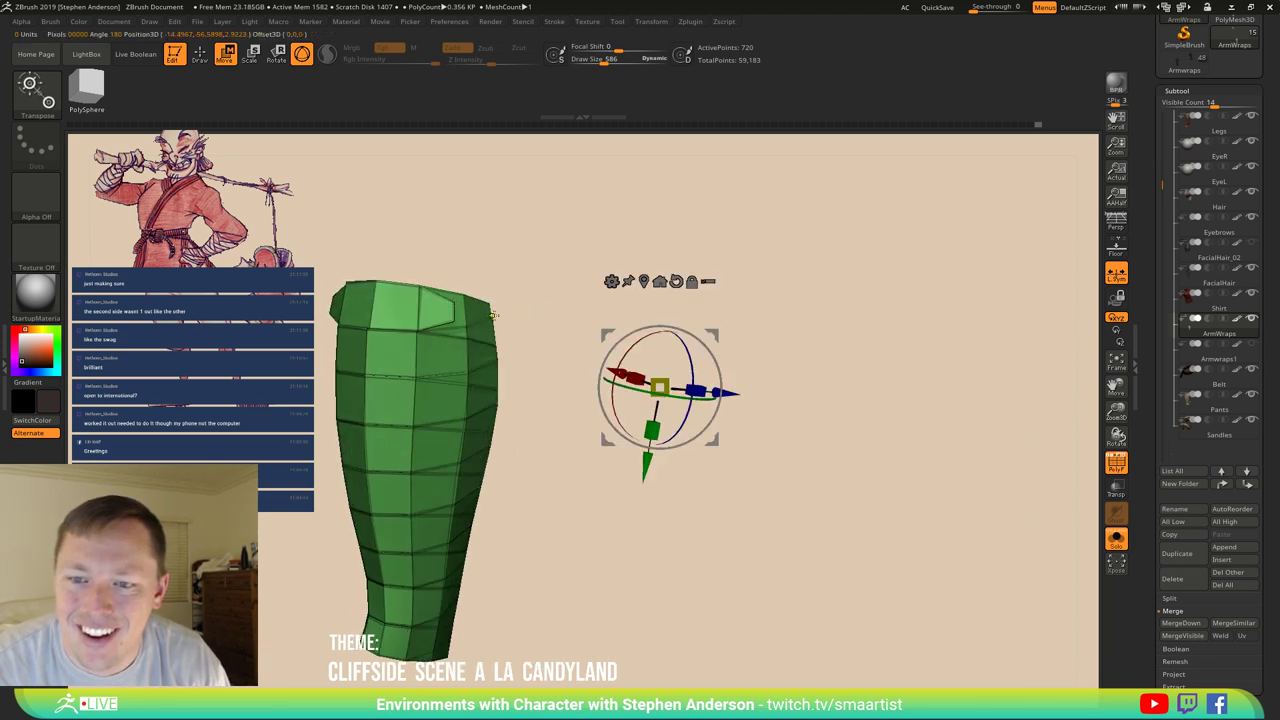
key(q)
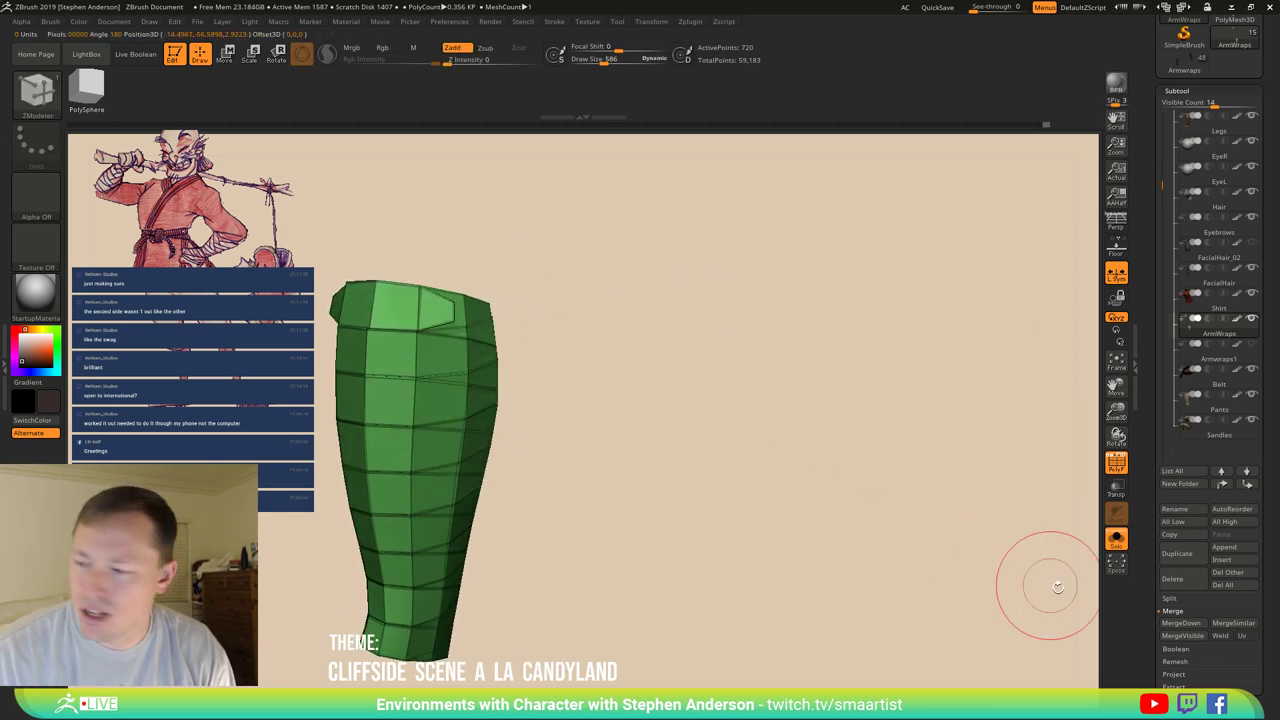
scroll(1235, 600, down, 5)
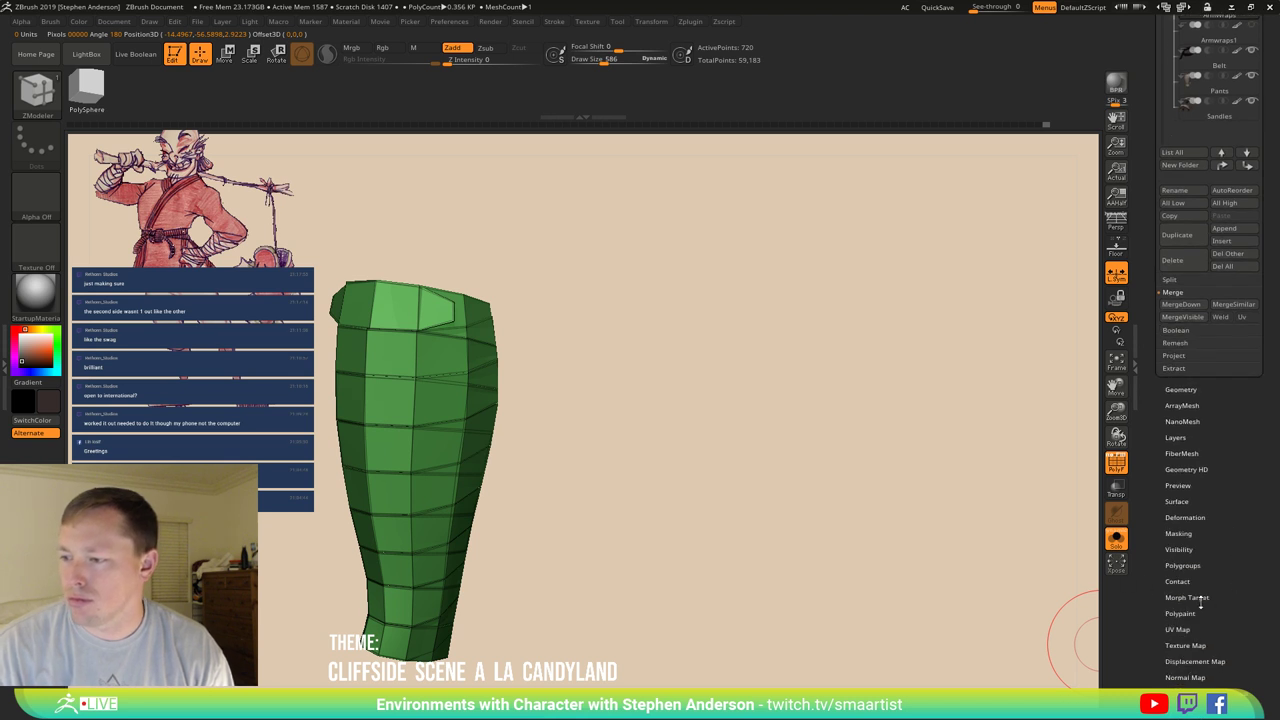
alt+drag(900, 450, 787, 499)
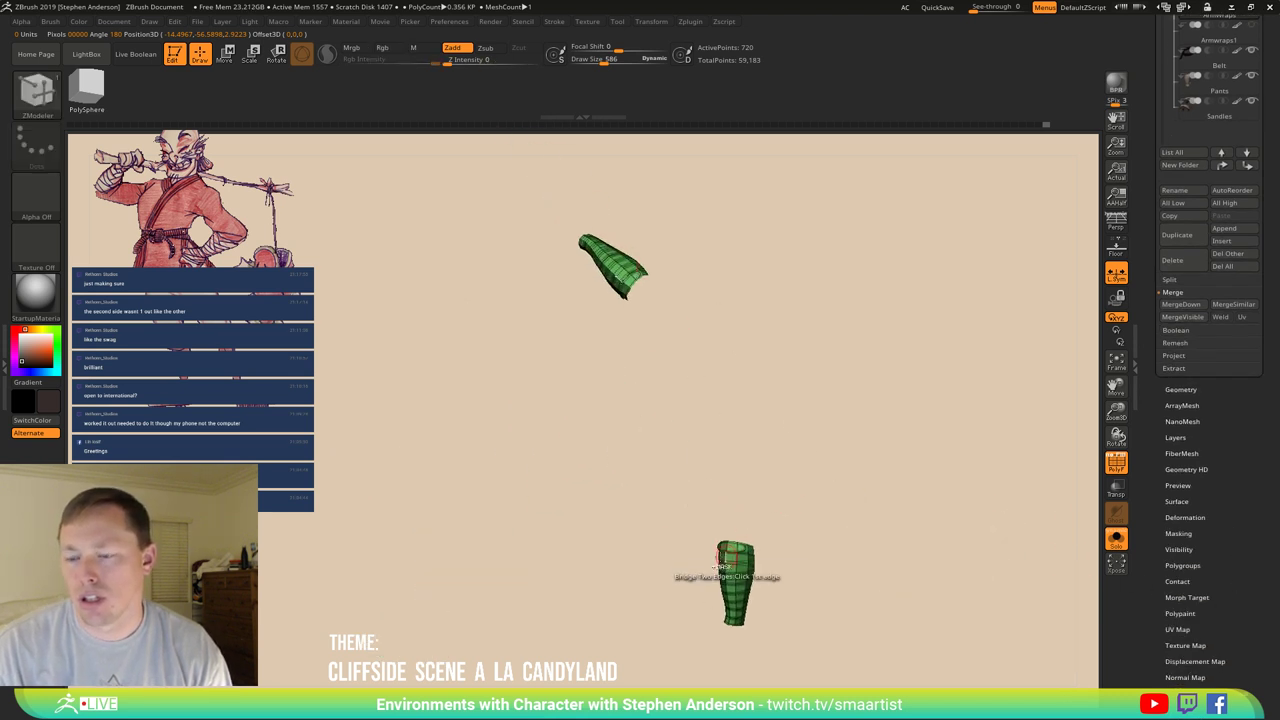
alt+drag(720, 567, 703, 446)
click(741, 400)
Push the front faces over the green top ring with the Move brush at Draw Size 906.
key(w)
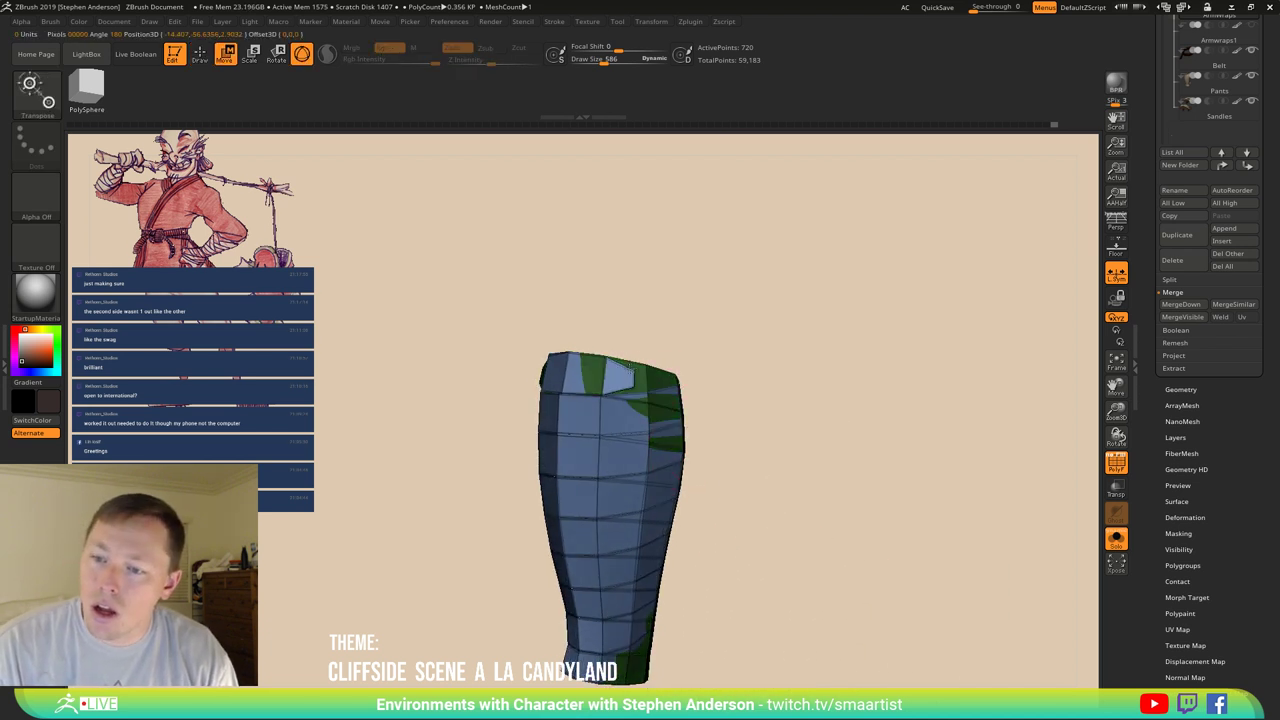
alt+click(629, 362)
mouse_move(816, 371)
mouse_down()
mouse_move(791, 363)
mouse_move(668, 418)
mouse_up()
key(b)
key(m)
key(v)
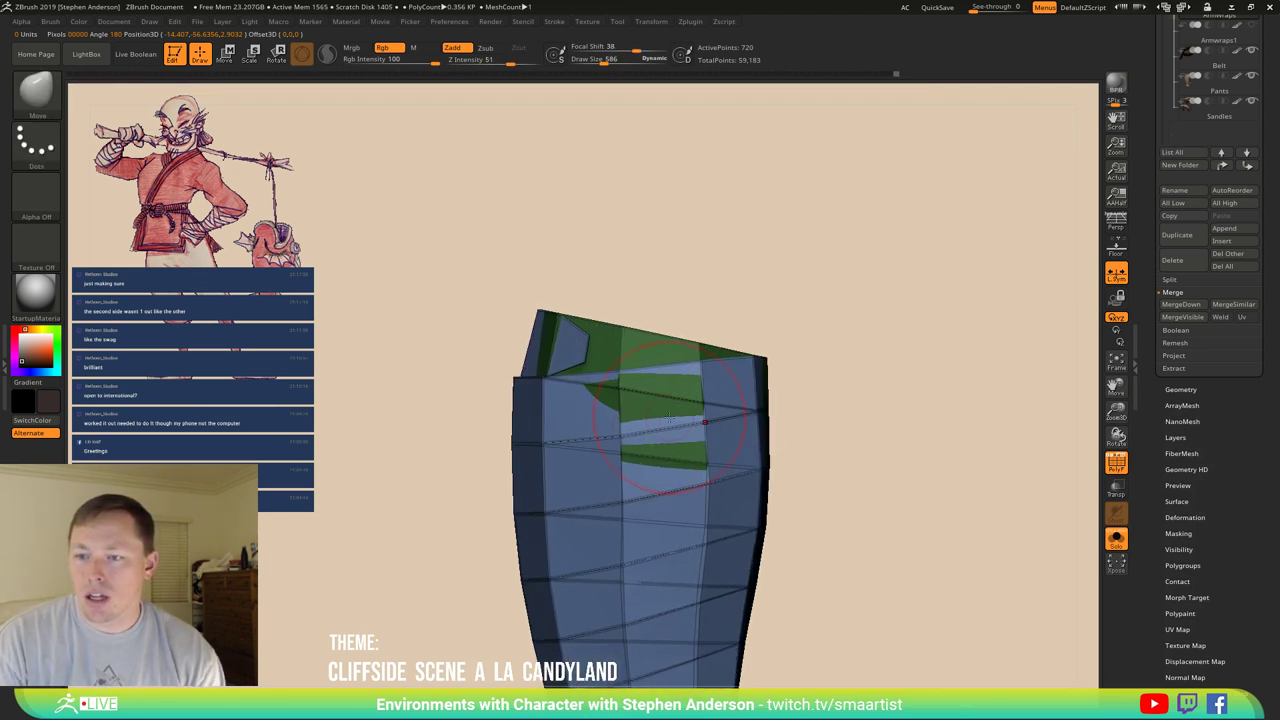
key(bracketright)
key(bracketright)
key(bracketright)
key(bracketright)
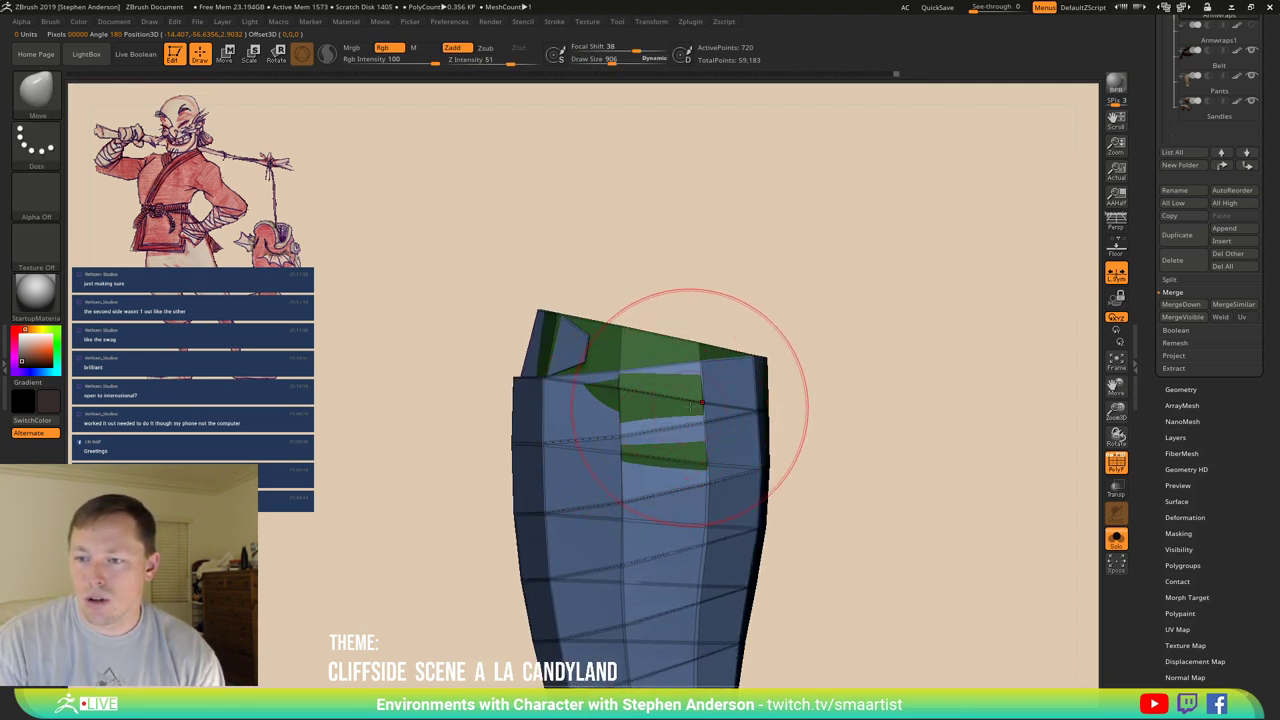
drag(669, 383, 692, 378)
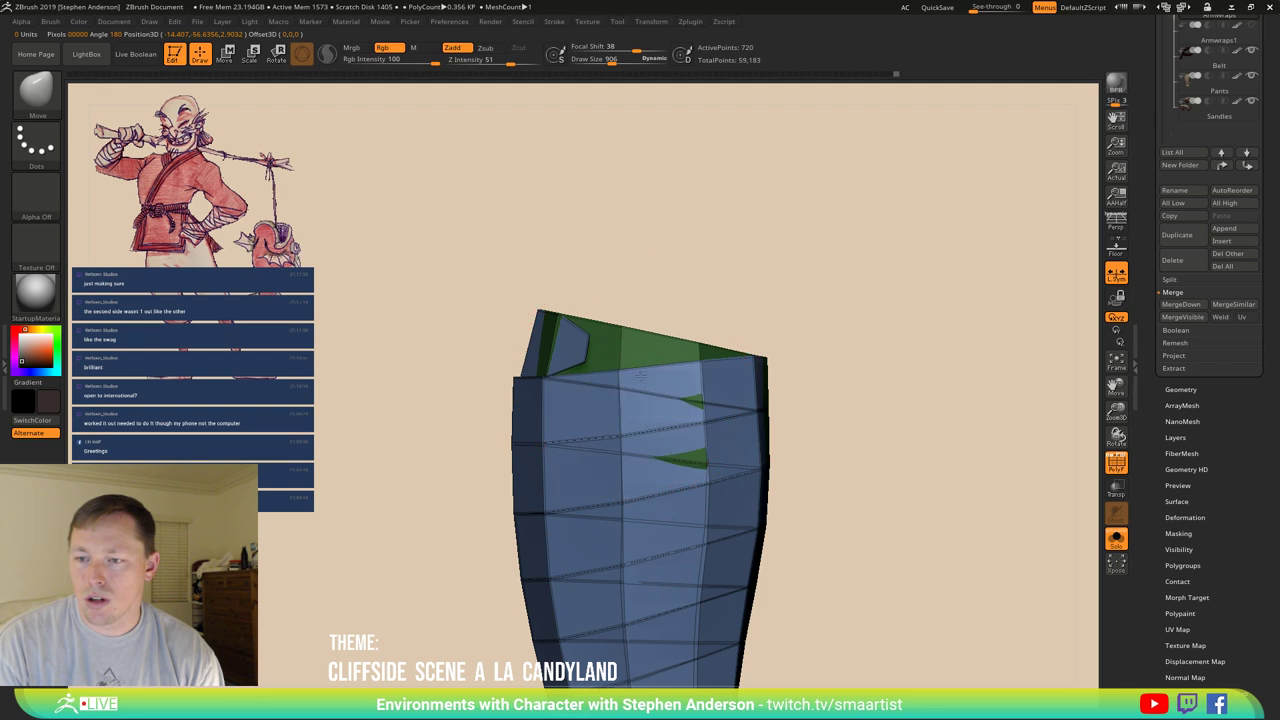
key(b)
key(z)
key(m)
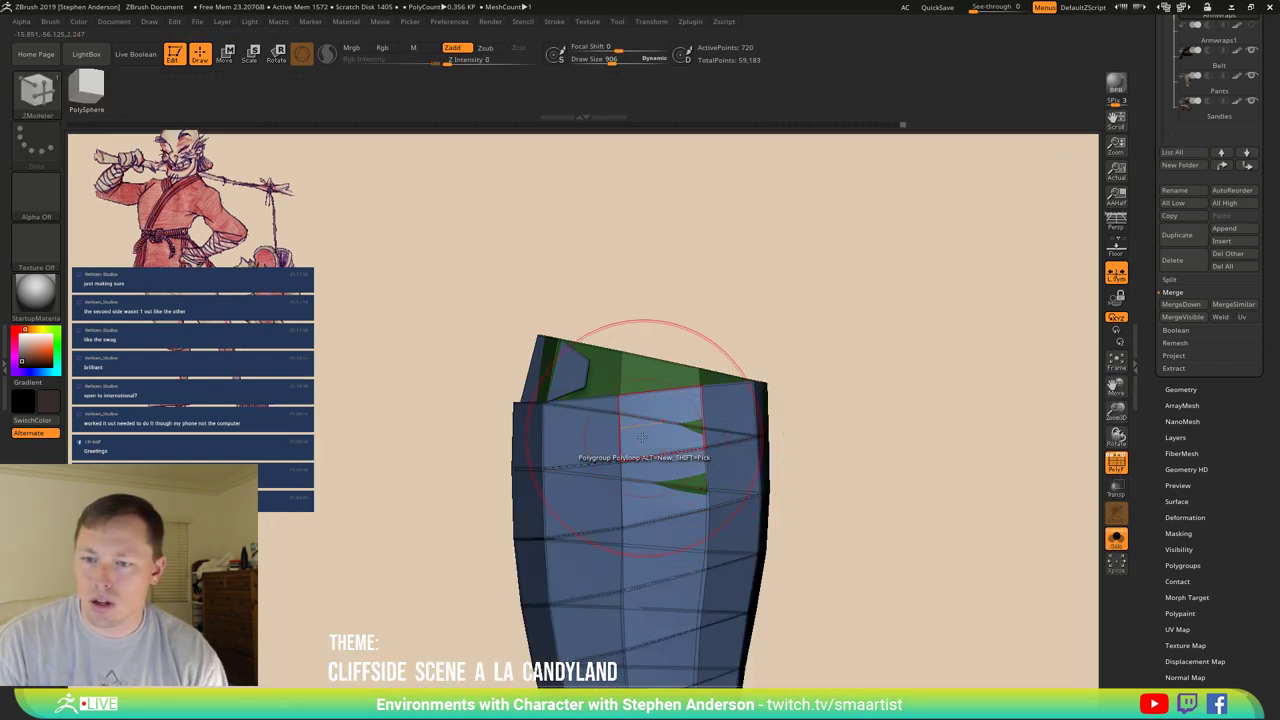
Mask a partial edge loop on the wrap using ZModeler's Mask edge action.
mouse_move(660, 375)
right_down()
mouse_move(655, 430)
mouse_move(582, 393)
right_up()
key(space)
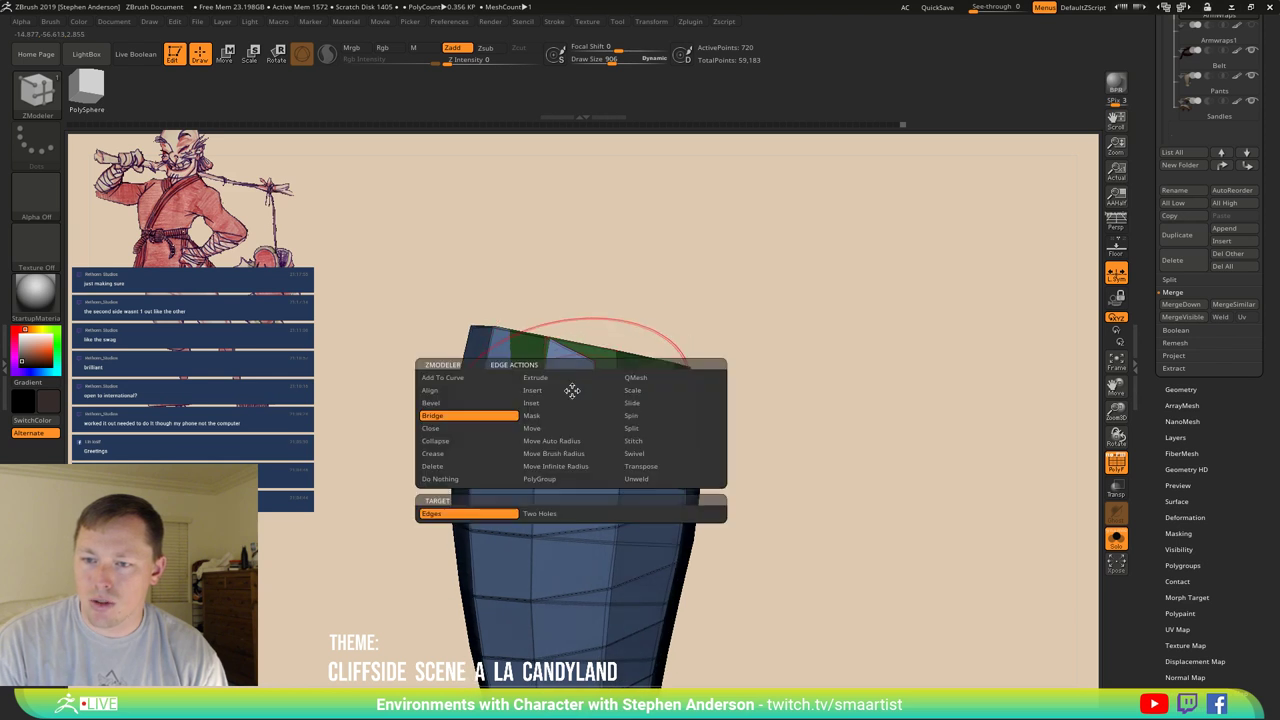
click(541, 416)
click(572, 514)
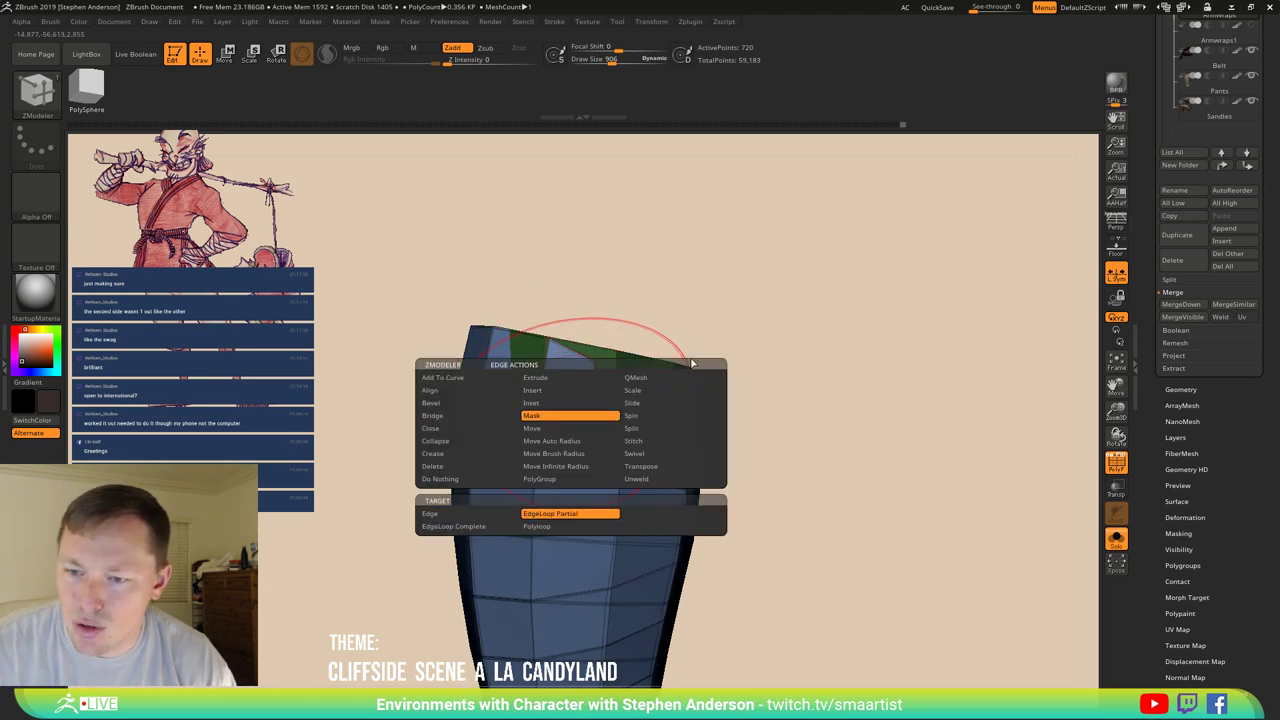
click(575, 392)
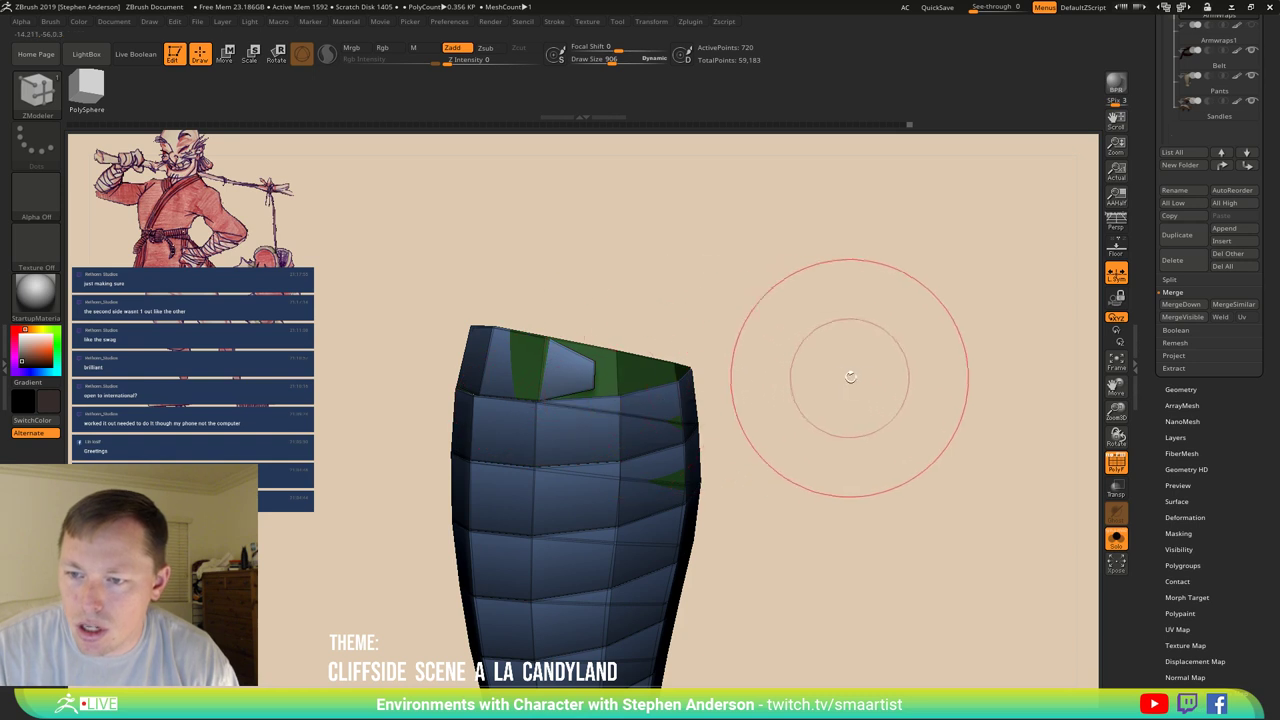
Select the Move brush and orbit the wrap to a more frontal view.
drag(851, 377, 686, 443)
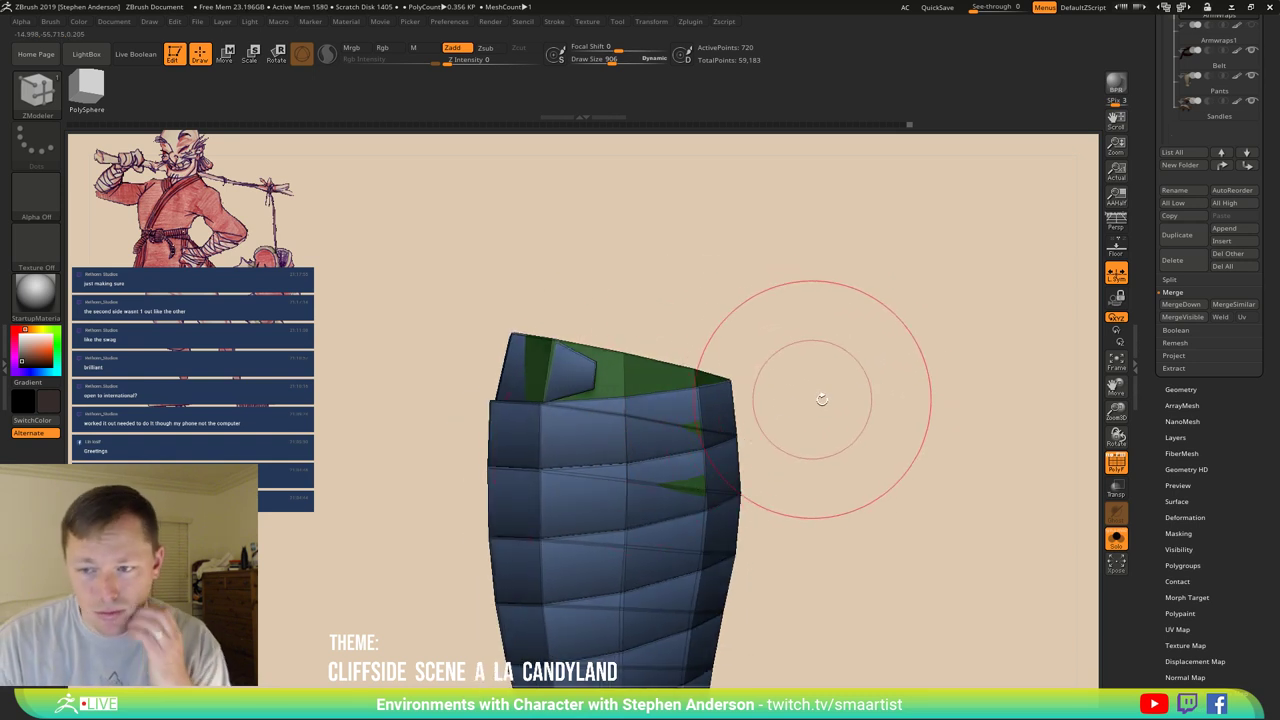
key(b)
key(m)
key(v)
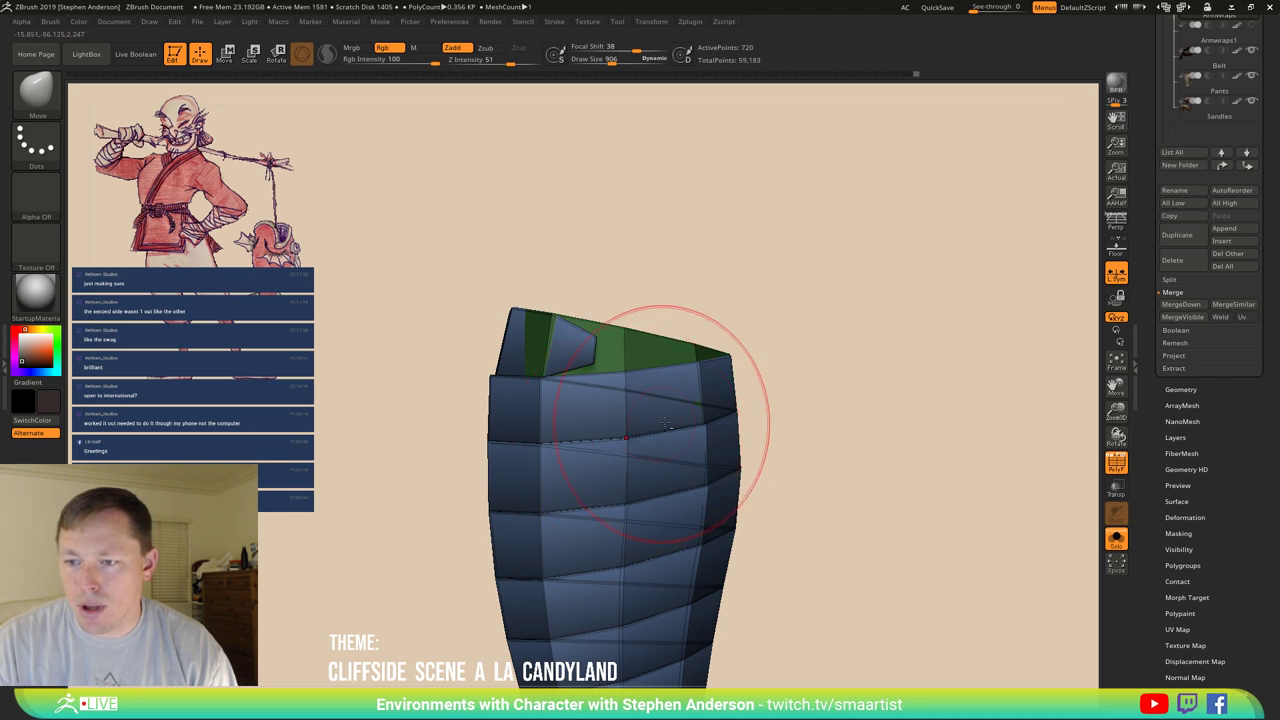
alt+drag(831, 403, 806, 308)
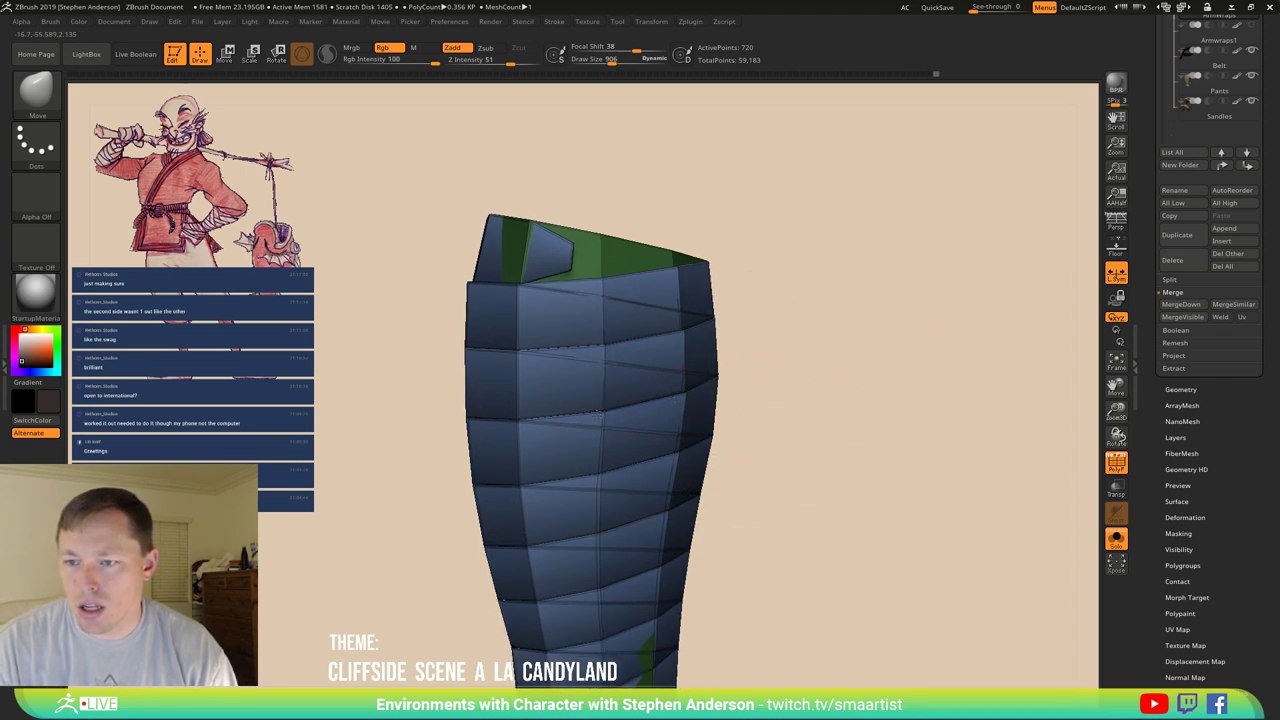
right_drag(708, 437, 434, 549)
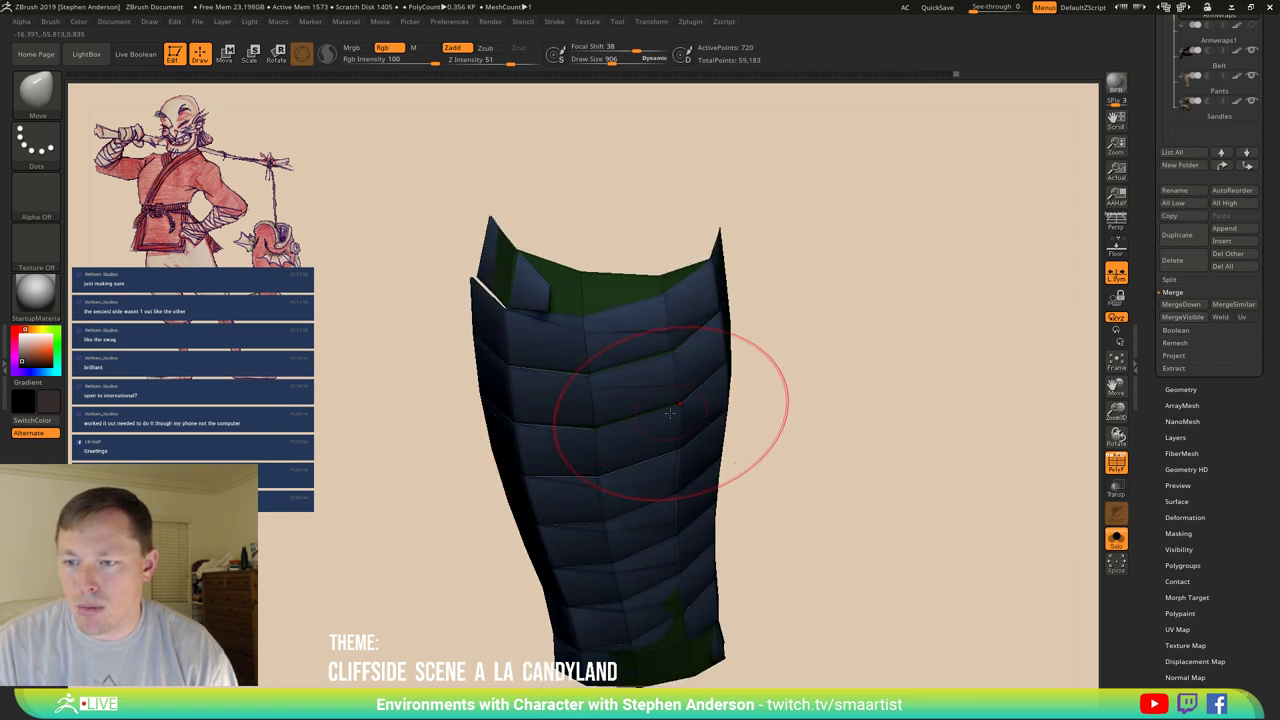
mouse_move(686, 486)
right_down()
mouse_move(657, 400)
mouse_move(614, 428)
mouse_move(648, 421)
mouse_move(645, 432)
mouse_move(598, 447)
right_up()
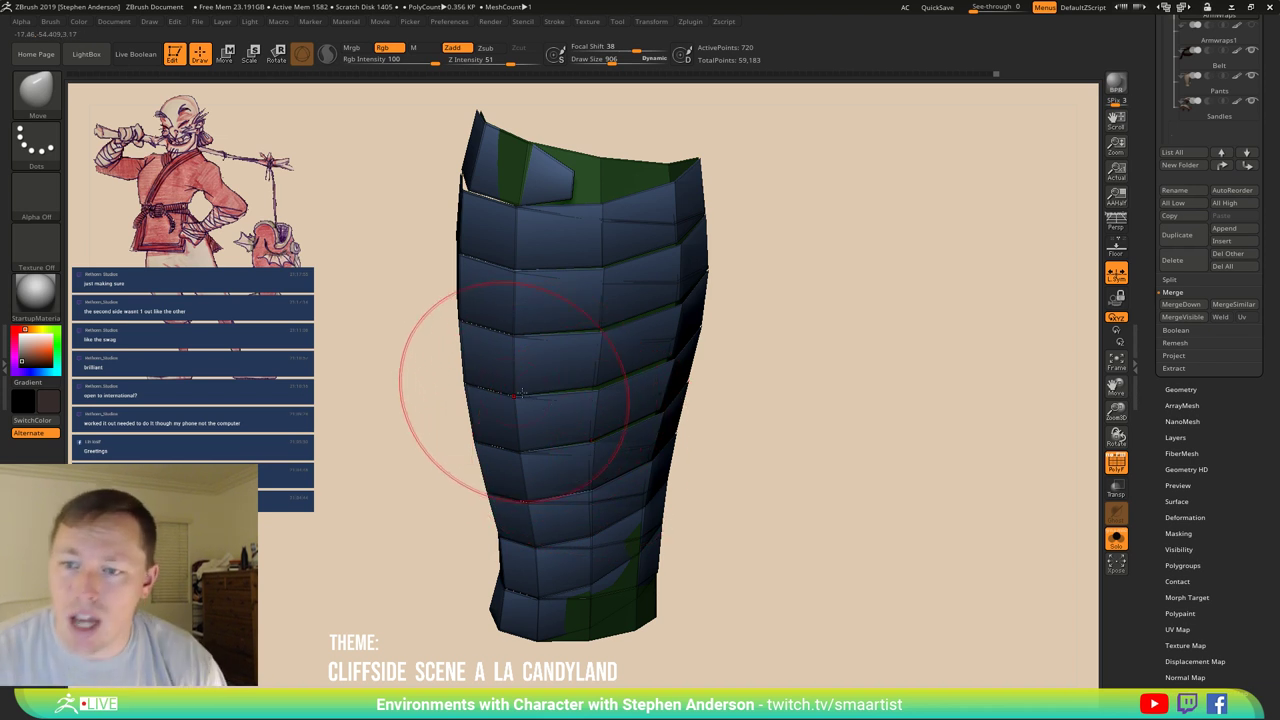
mouse_move(700, 271)
right_down()
mouse_move(709, 314)
mouse_move(701, 278)
mouse_move(771, 337)
mouse_move(571, 429)
right_up()
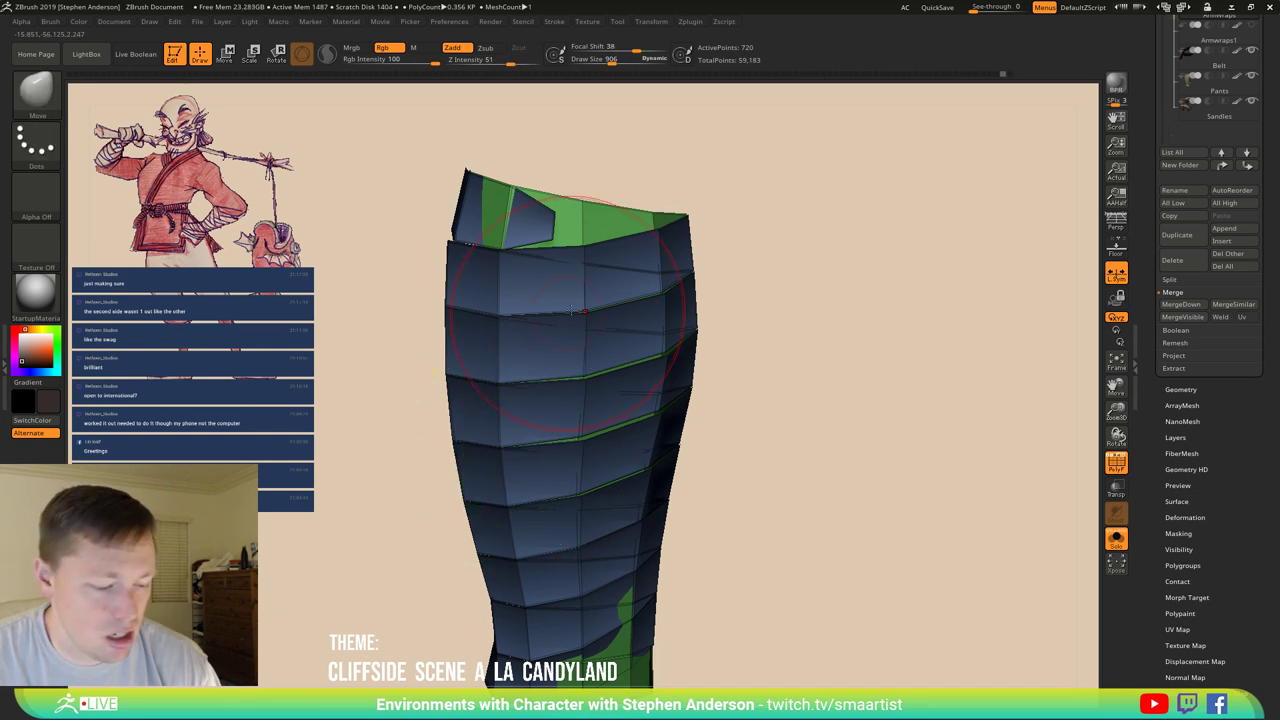
Isolate the green top faces and pull the left green patch upward with Move.
key(w)
ctrl+click(645, 215)
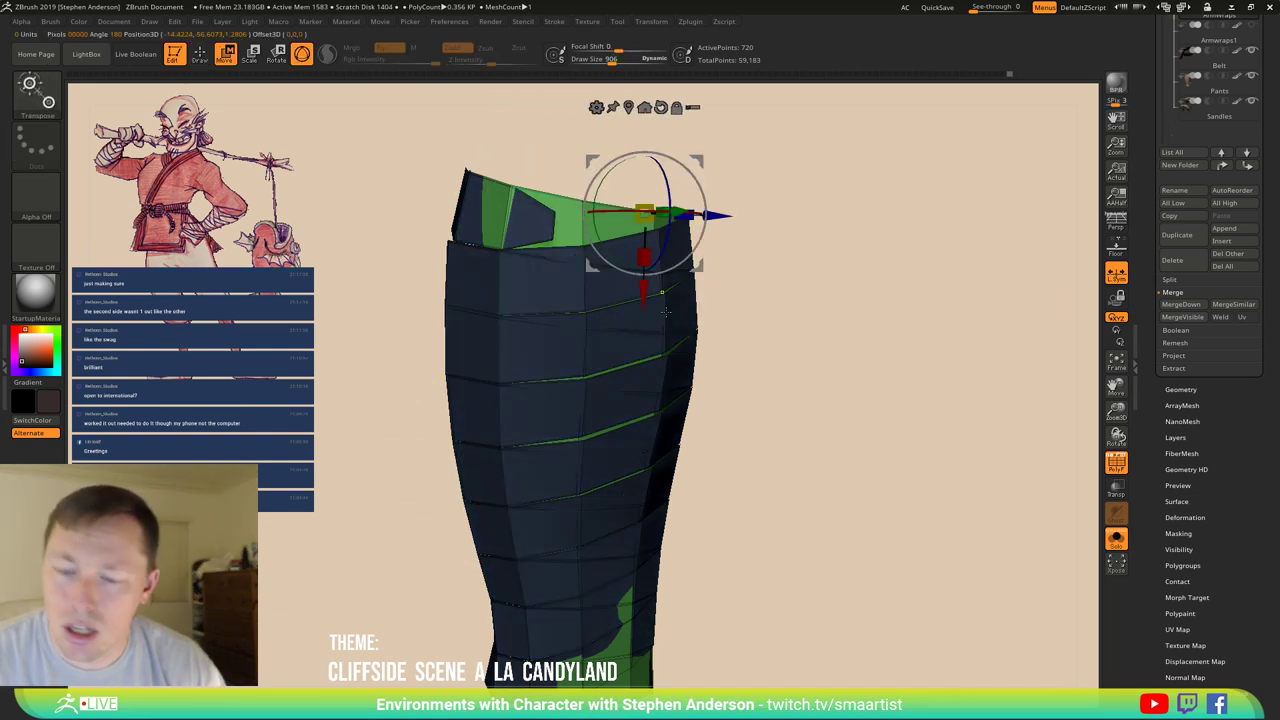
key(b)
key(m)
key(v)
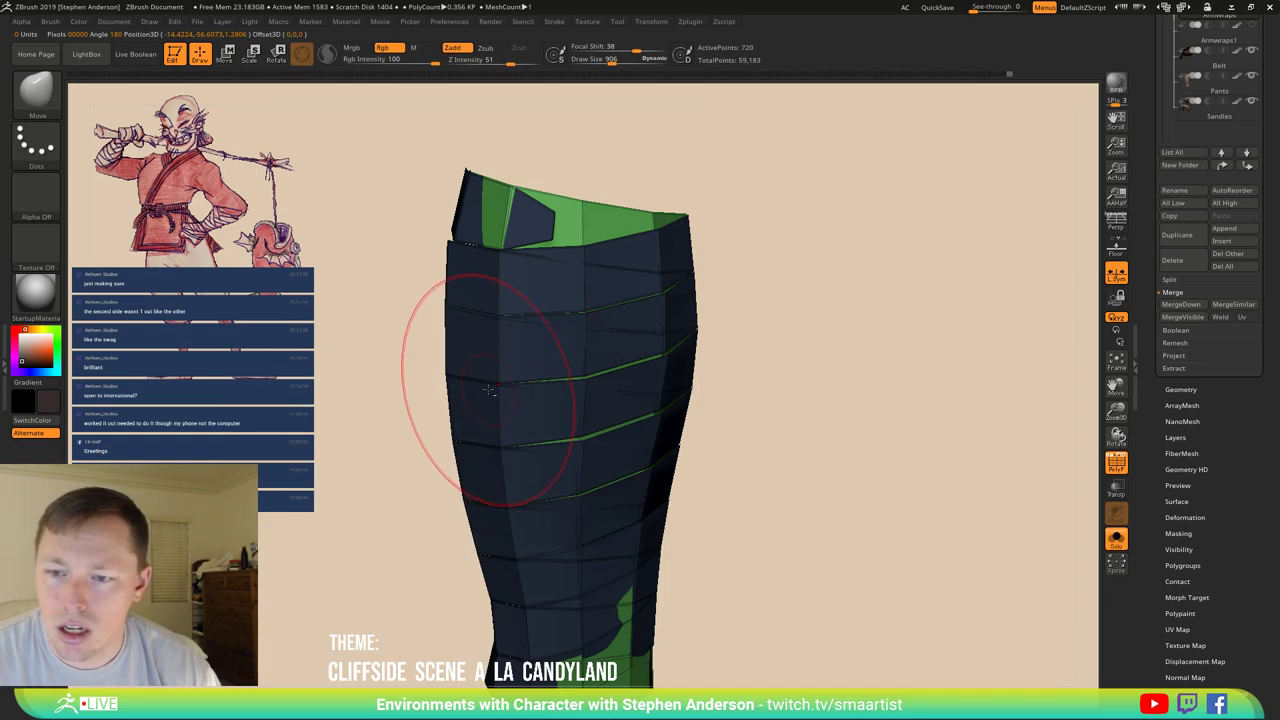
mouse_move(478, 350)
mouse_down()
mouse_move(495, 315)
mouse_move(551, 328)
mouse_move(580, 295)
mouse_move(618, 296)
mouse_move(619, 325)
mouse_up()
key(b)
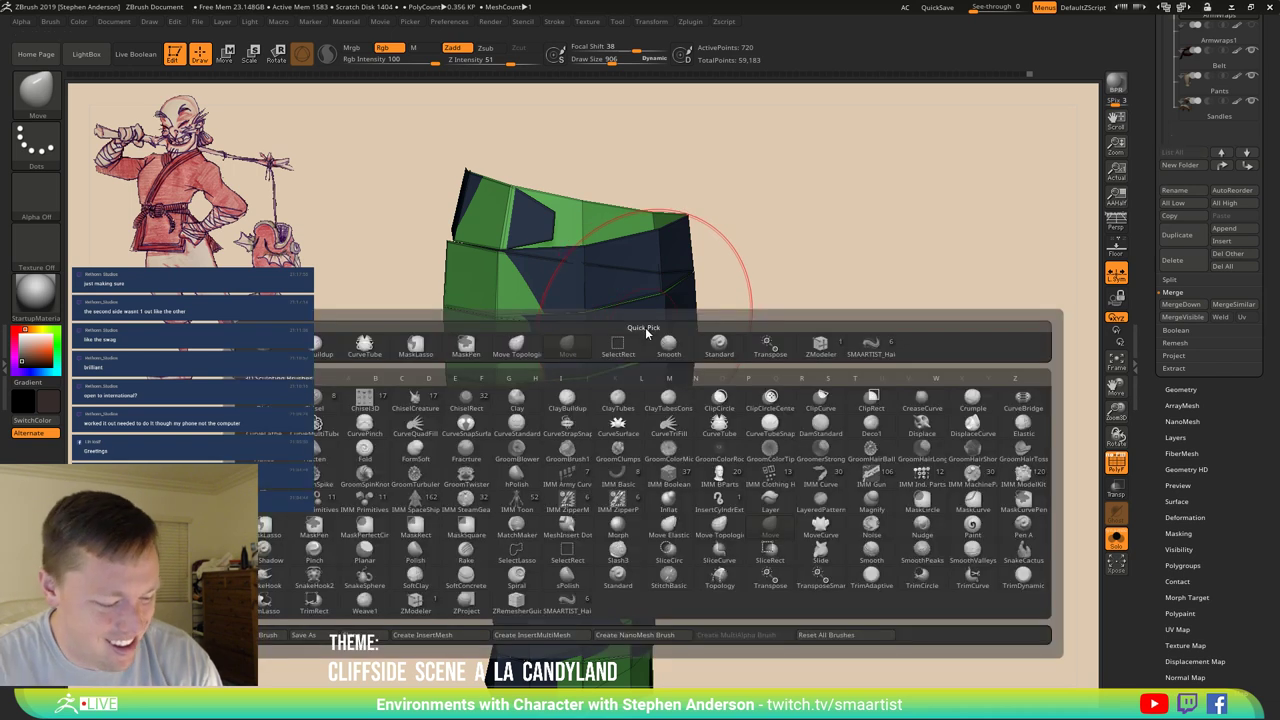
key(m)
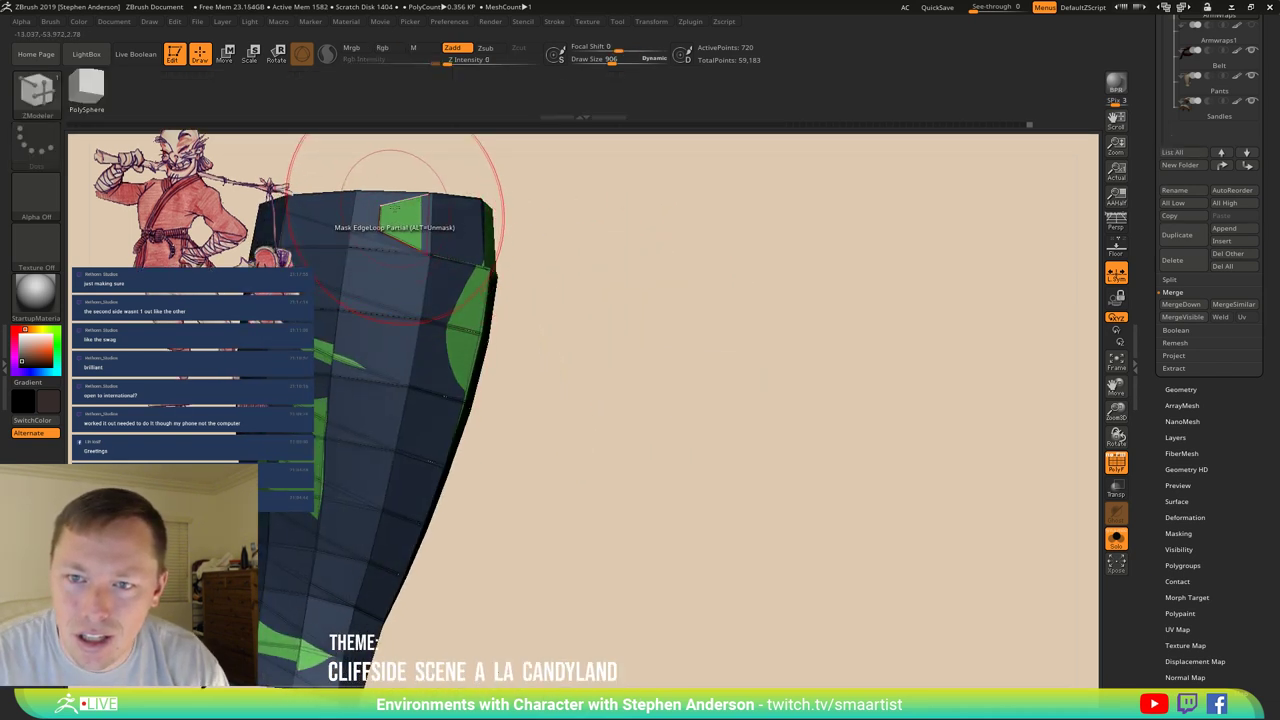
Select the Move brush and stretch the green wedge toward the right.
mouse_move(443, 257)
mouse_down()
mouse_move(330, 226)
mouse_move(409, 229)
mouse_move(490, 262)
mouse_move(509, 310)
mouse_move(419, 324)
mouse_up()
key(b)
key(m)
key(v)
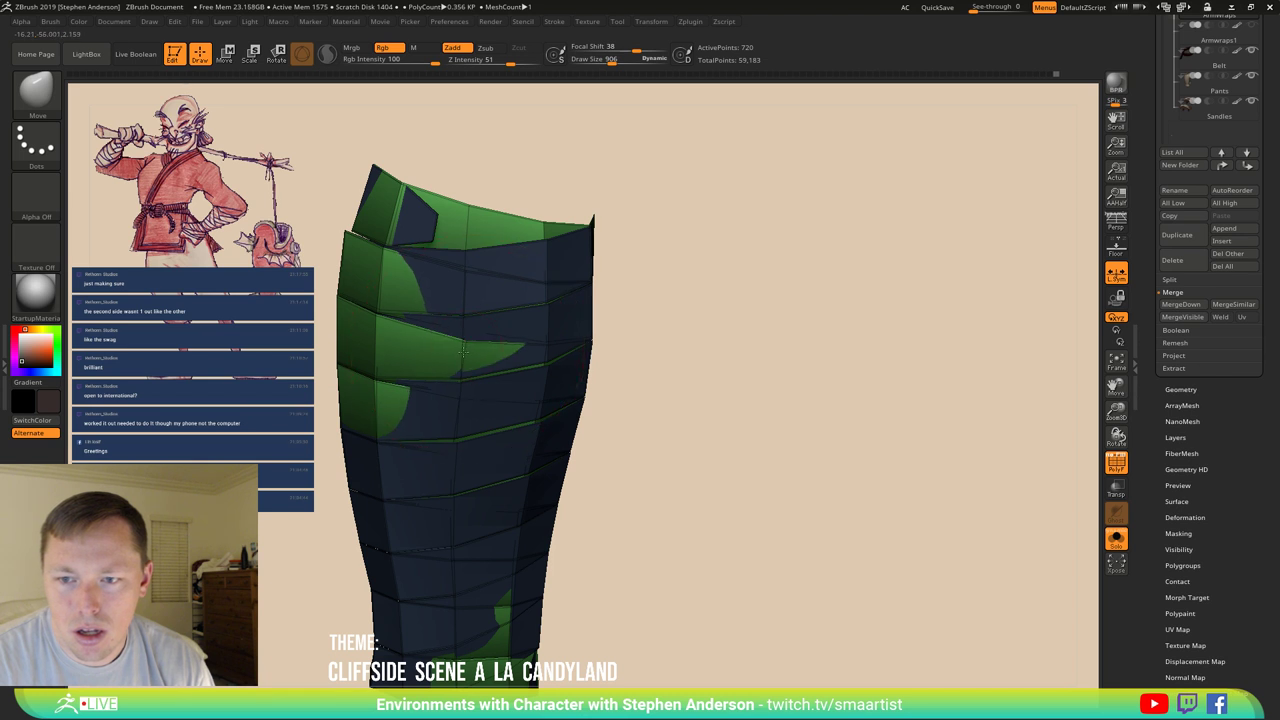
drag(457, 351, 543, 348)
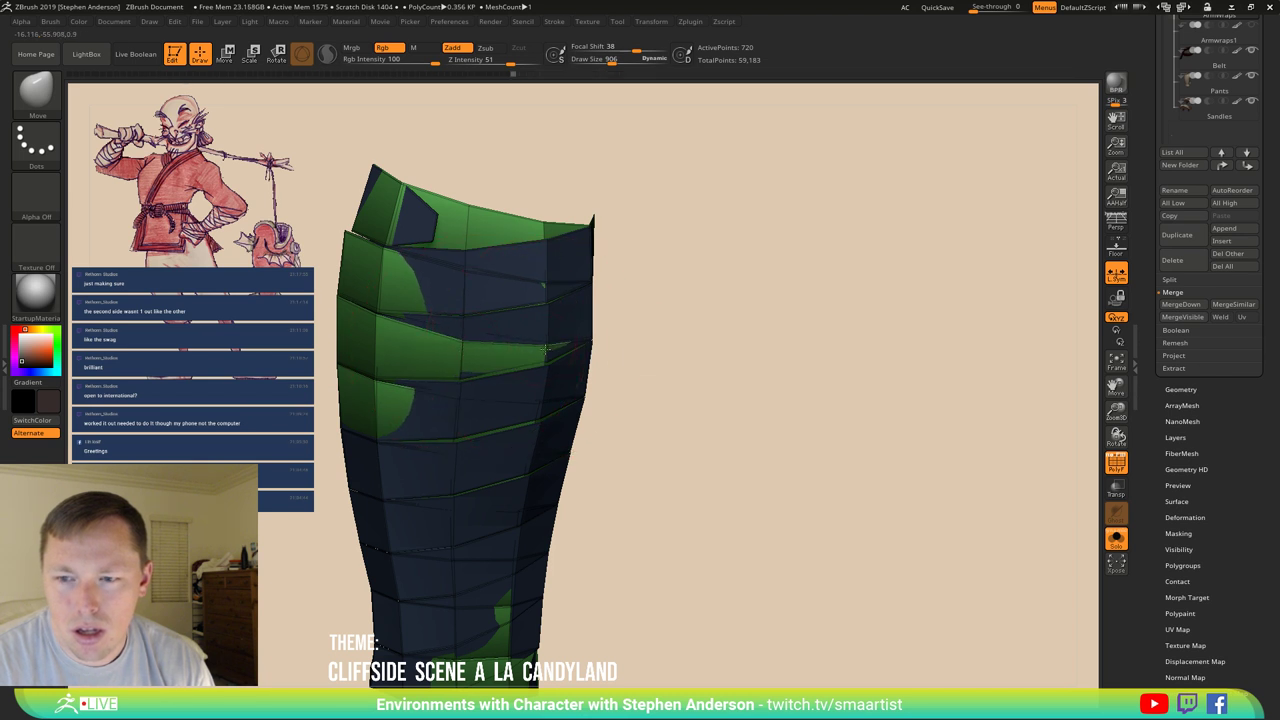
right_drag(546, 348, 660, 325)
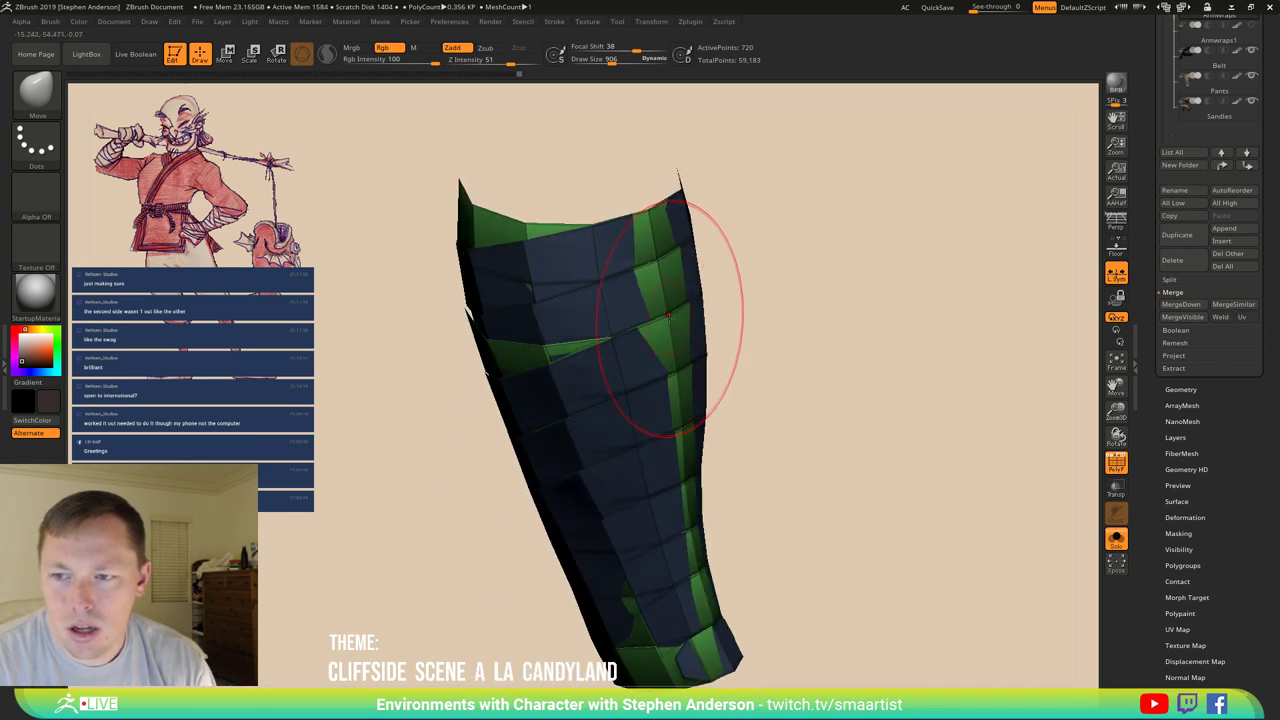
At Draw Size 540, reshape the green strips along the right edge, lower and upper bands.
key(s)
mouse_move(666, 318)
mouse_down()
mouse_move(655, 318)
mouse_move(669, 316)
mouse_move(650, 274)
mouse_move(663, 307)
mouse_up()
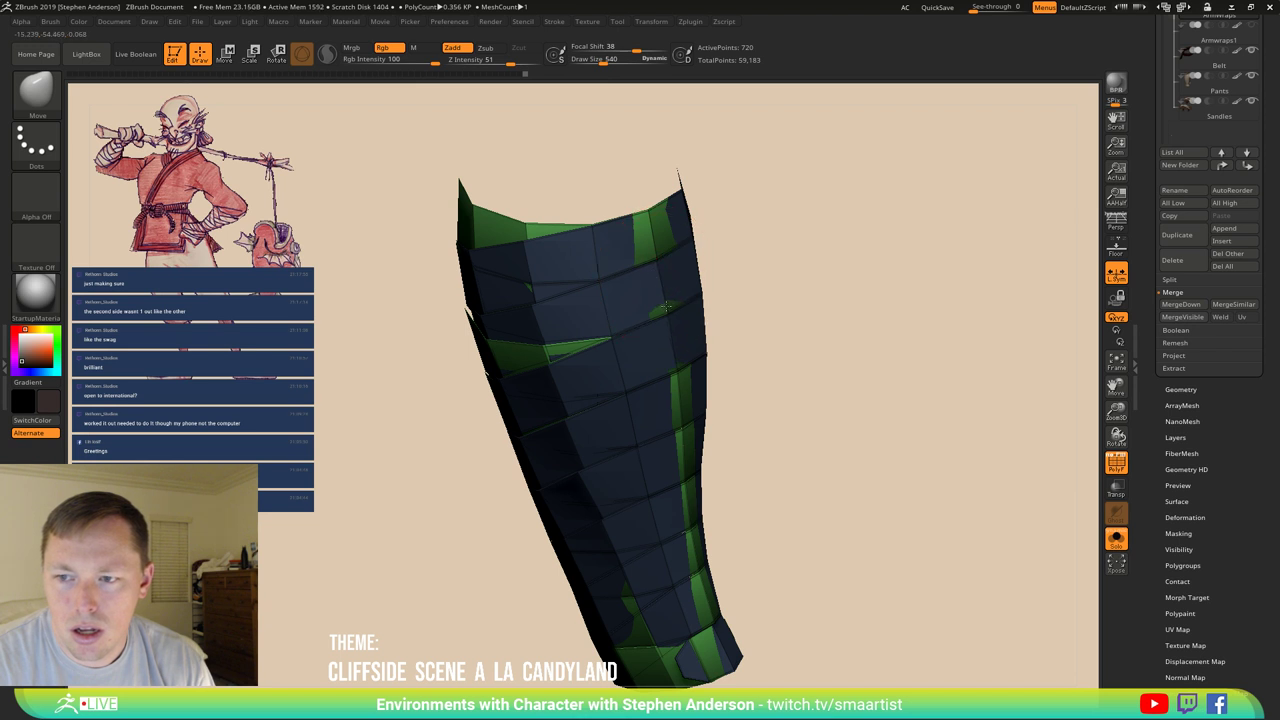
mouse_move(673, 405)
mouse_down()
mouse_move(677, 433)
mouse_move(586, 371)
mouse_move(558, 375)
mouse_up()
mouse_move(555, 437)
mouse_down()
mouse_move(525, 420)
mouse_move(600, 491)
mouse_move(594, 545)
mouse_up()
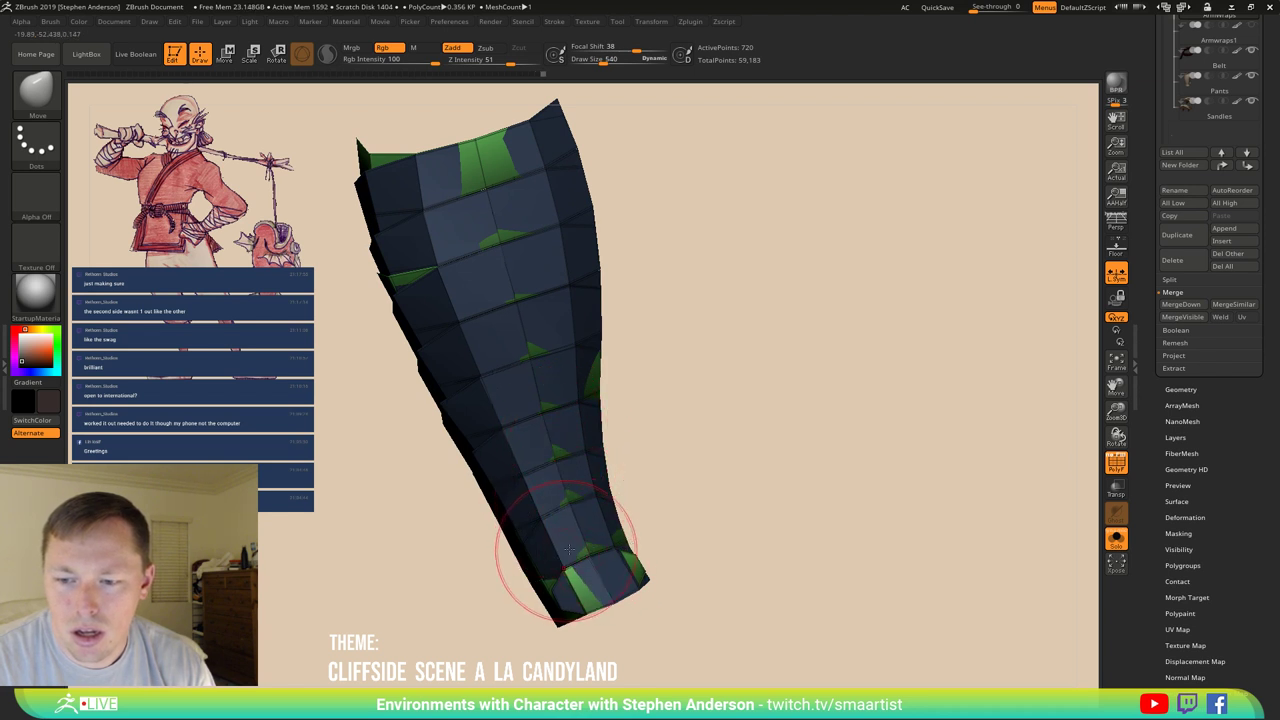
drag(531, 571, 560, 572)
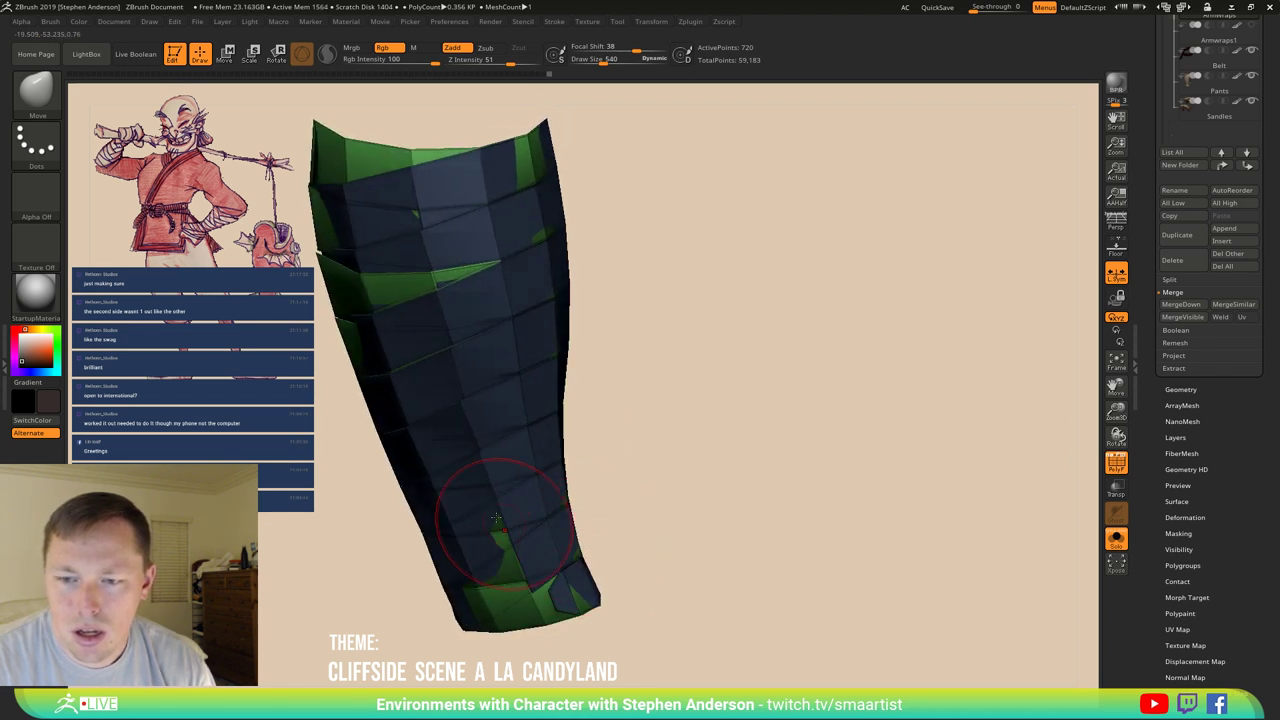
drag(496, 518, 505, 453)
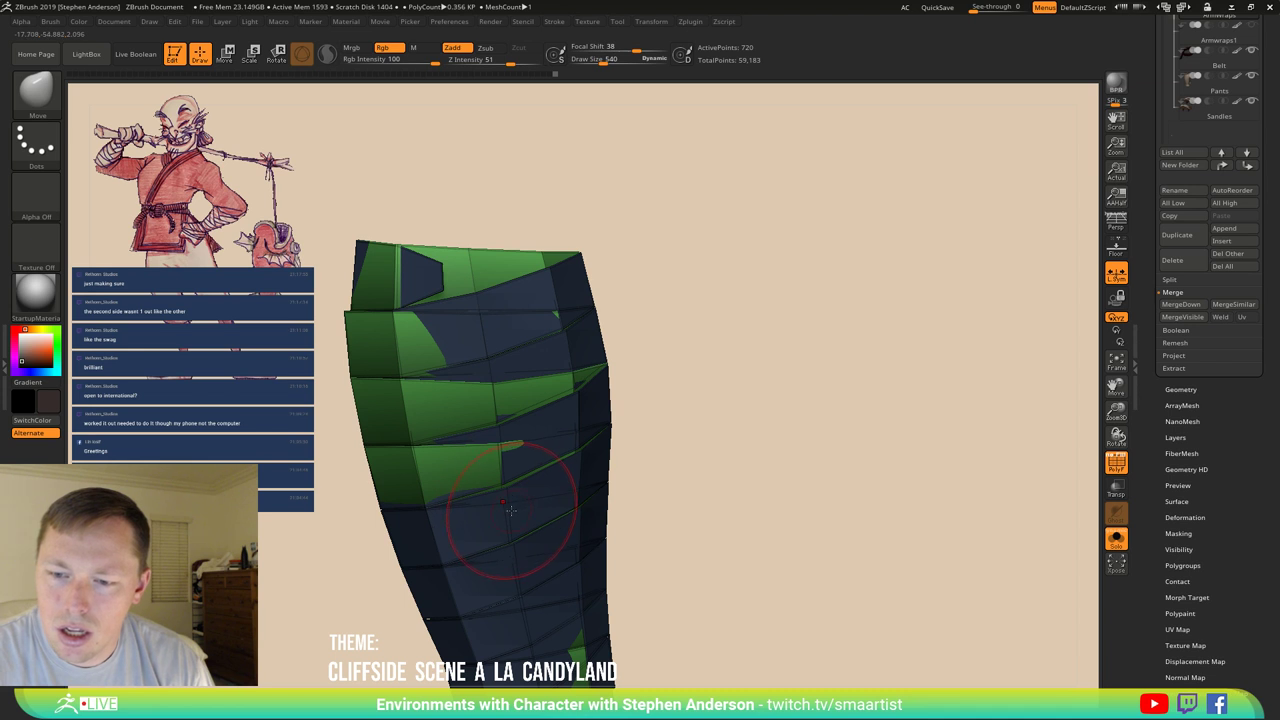
drag(510, 510, 522, 514)
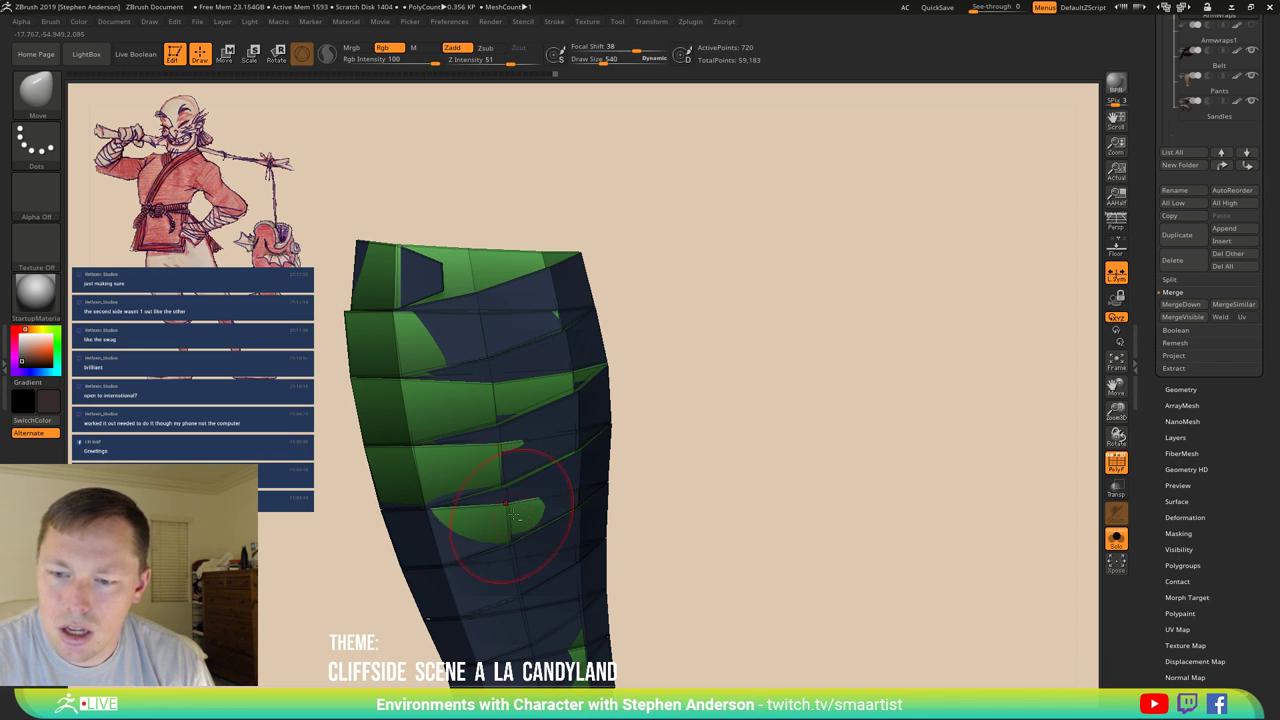
right_drag(513, 514, 512, 398)
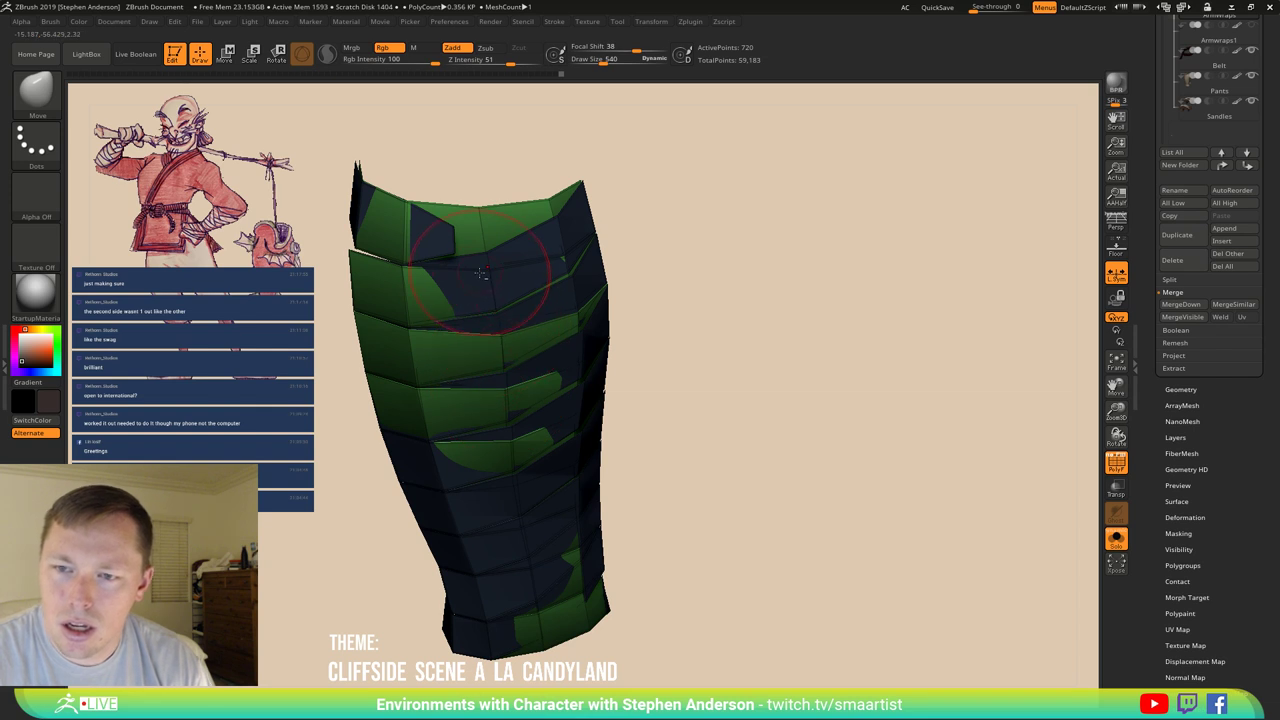
drag(480, 272, 486, 276)
mouse_move(487, 276)
right_down()
mouse_move(555, 278)
mouse_move(598, 258)
mouse_move(587, 229)
mouse_move(567, 414)
mouse_move(537, 371)
mouse_move(543, 400)
mouse_move(570, 380)
mouse_move(585, 400)
mouse_move(515, 410)
right_up()
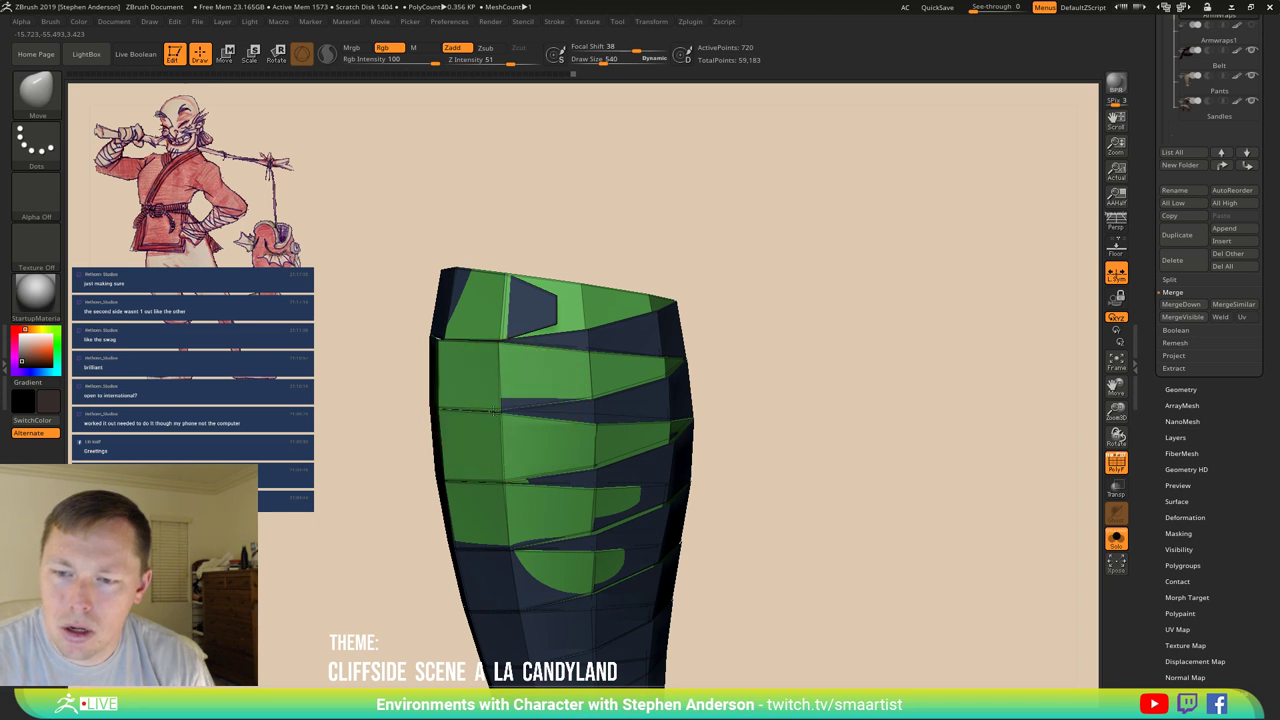
Toggle PolyFrame off and on while rotating to inspect the wrap's bands.
ctrl+right_drag(591, 402, 558, 345)
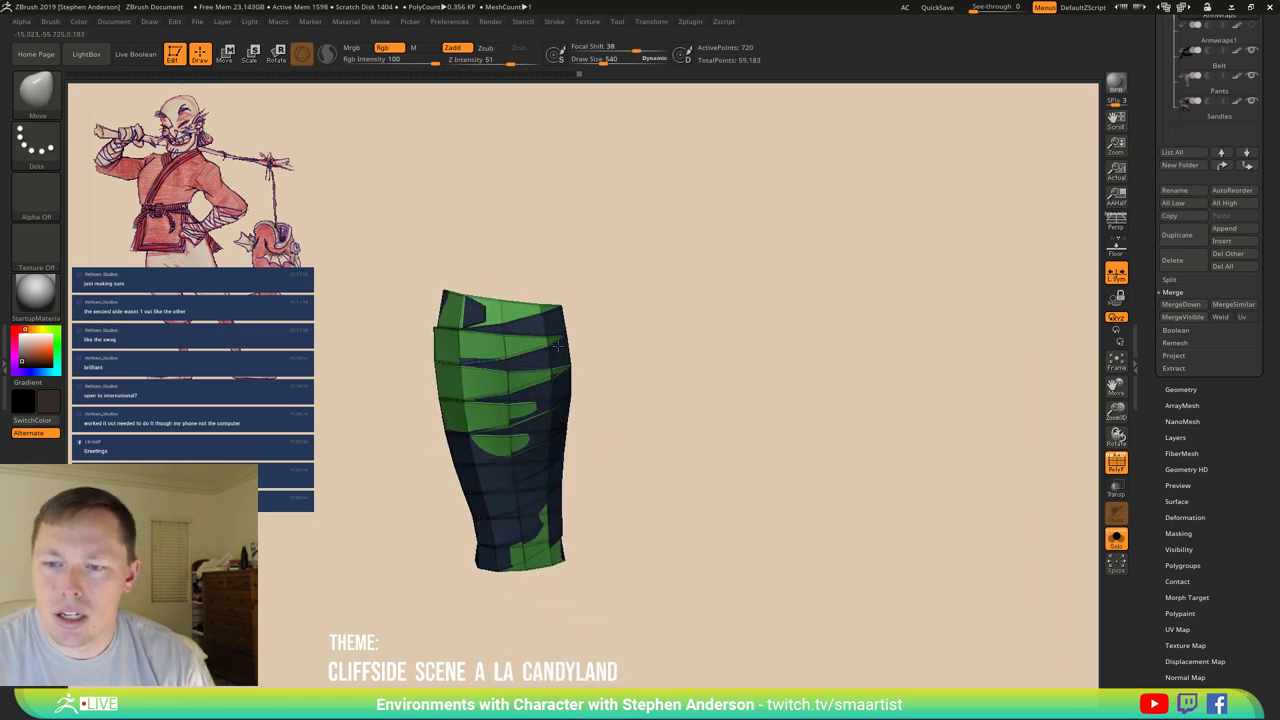
key(shift+f)
mouse_move(618, 396)
right_down()
mouse_move(660, 380)
mouse_move(643, 437)
mouse_move(580, 377)
mouse_move(714, 475)
mouse_move(560, 449)
mouse_move(565, 370)
mouse_move(549, 361)
mouse_move(592, 385)
mouse_move(570, 340)
mouse_move(547, 352)
mouse_move(586, 357)
mouse_move(531, 373)
mouse_move(513, 322)
mouse_move(520, 360)
right_up()
key(shift+f)
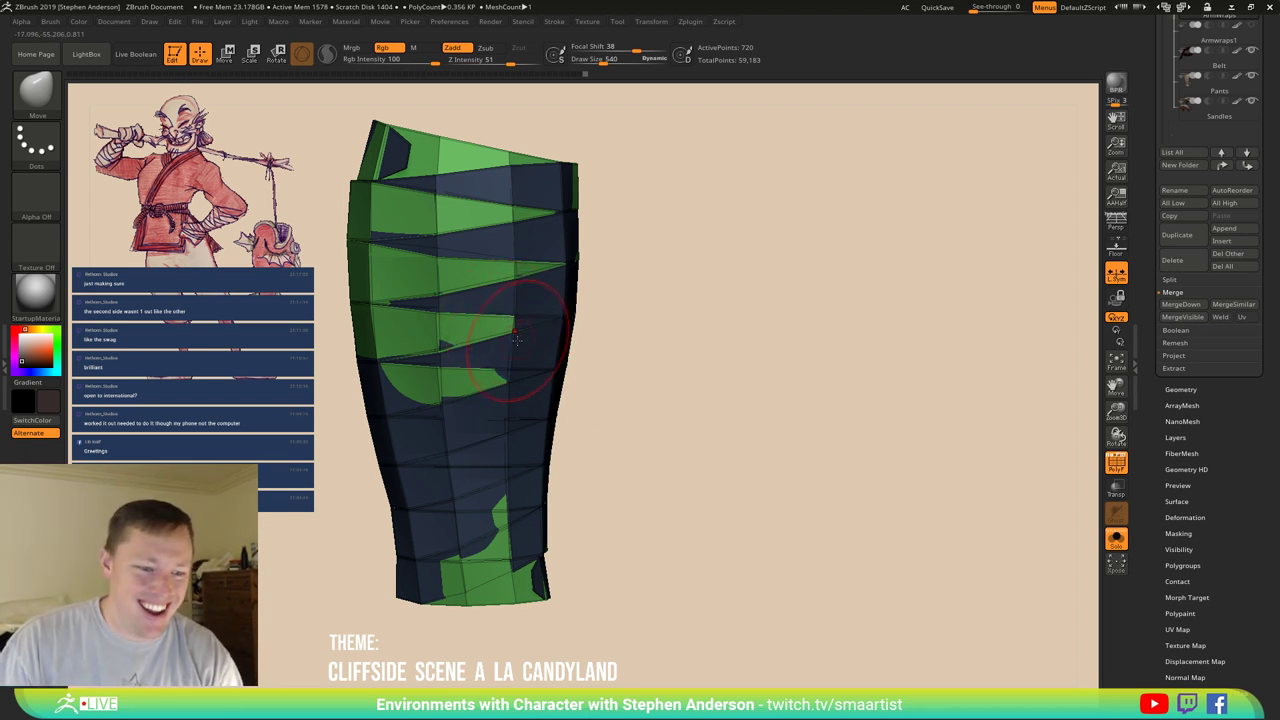
mouse_move(533, 352)
right_down()
mouse_move(543, 343)
mouse_move(510, 335)
right_up()
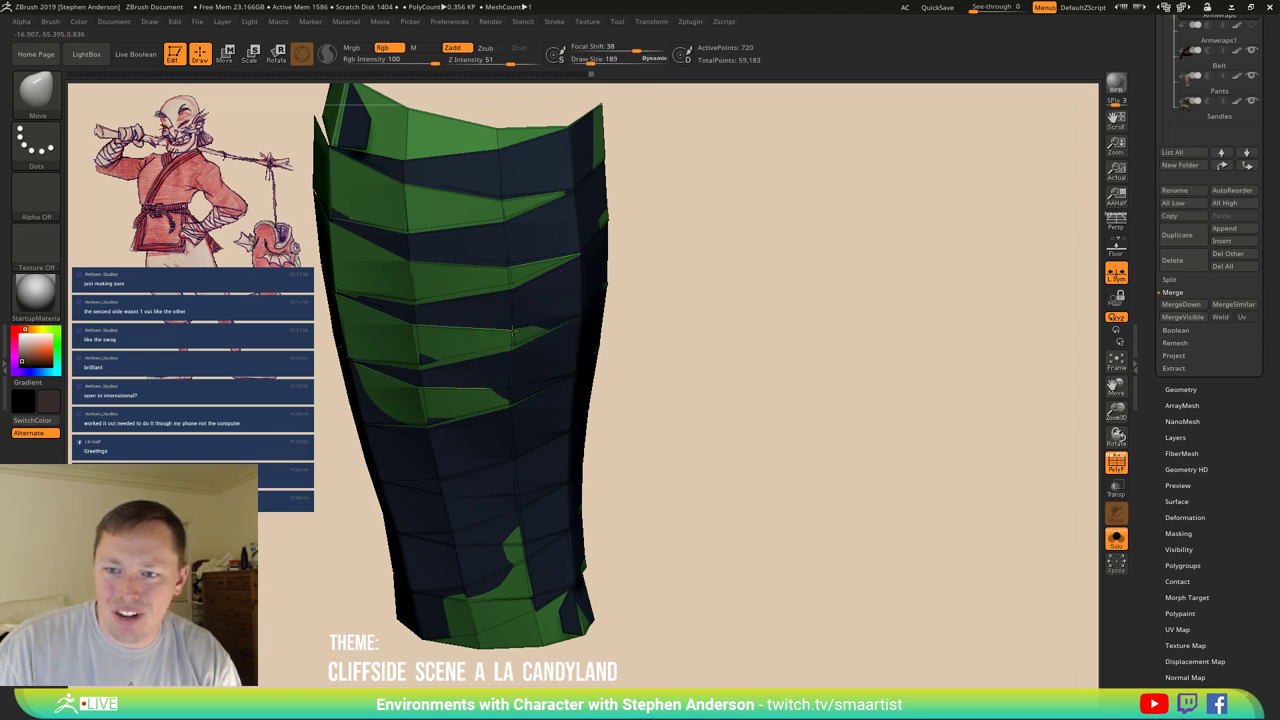
right_drag(521, 308, 422, 258)
Recentre the wrap upright and stretch the green patches right and left with Move.
key(b)
key(z)
key(m)
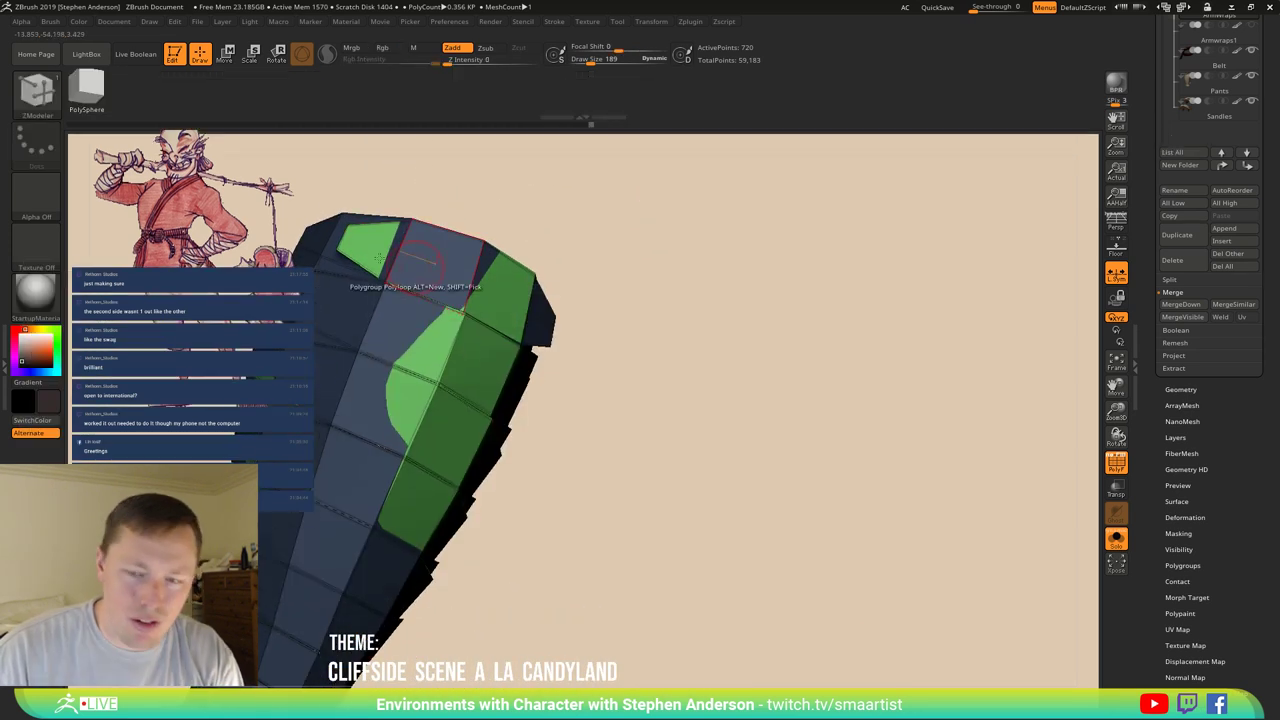
mouse_move(355, 260)
right_down()
mouse_move(430, 458)
mouse_move(818, 408)
mouse_move(766, 486)
mouse_move(714, 388)
right_up()
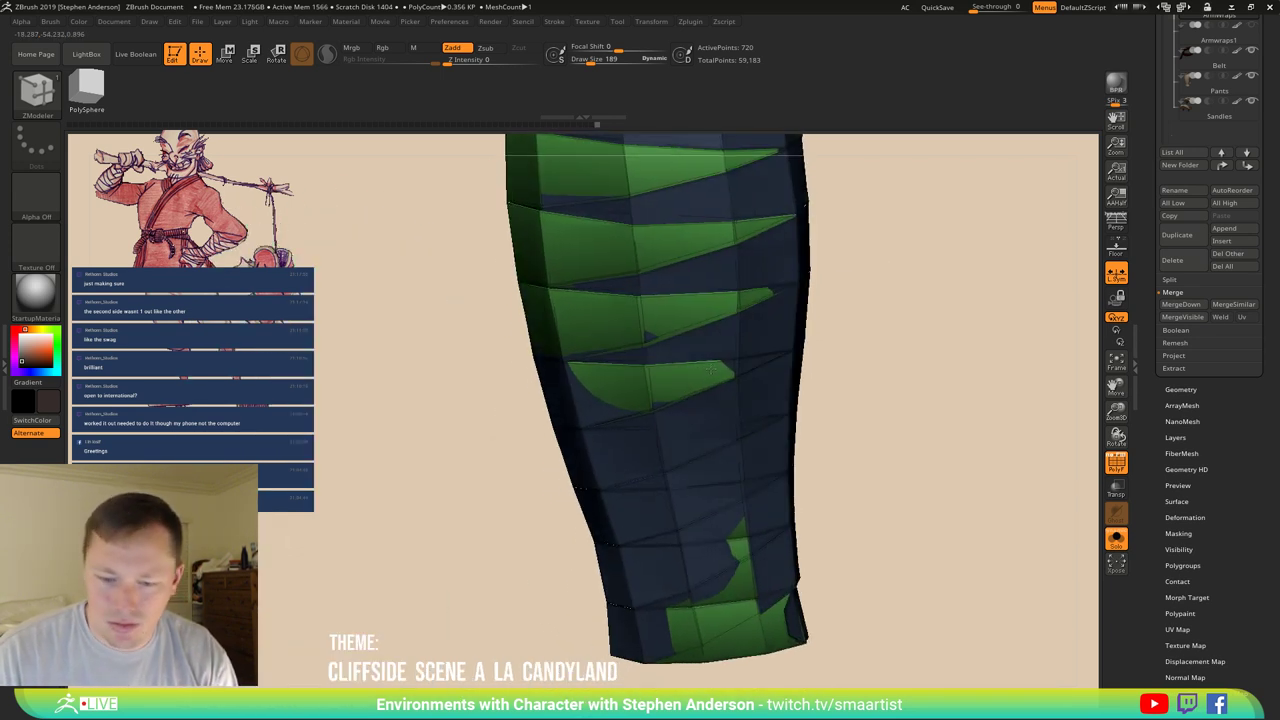
key(b)
key(m)
key(v)
key(s)
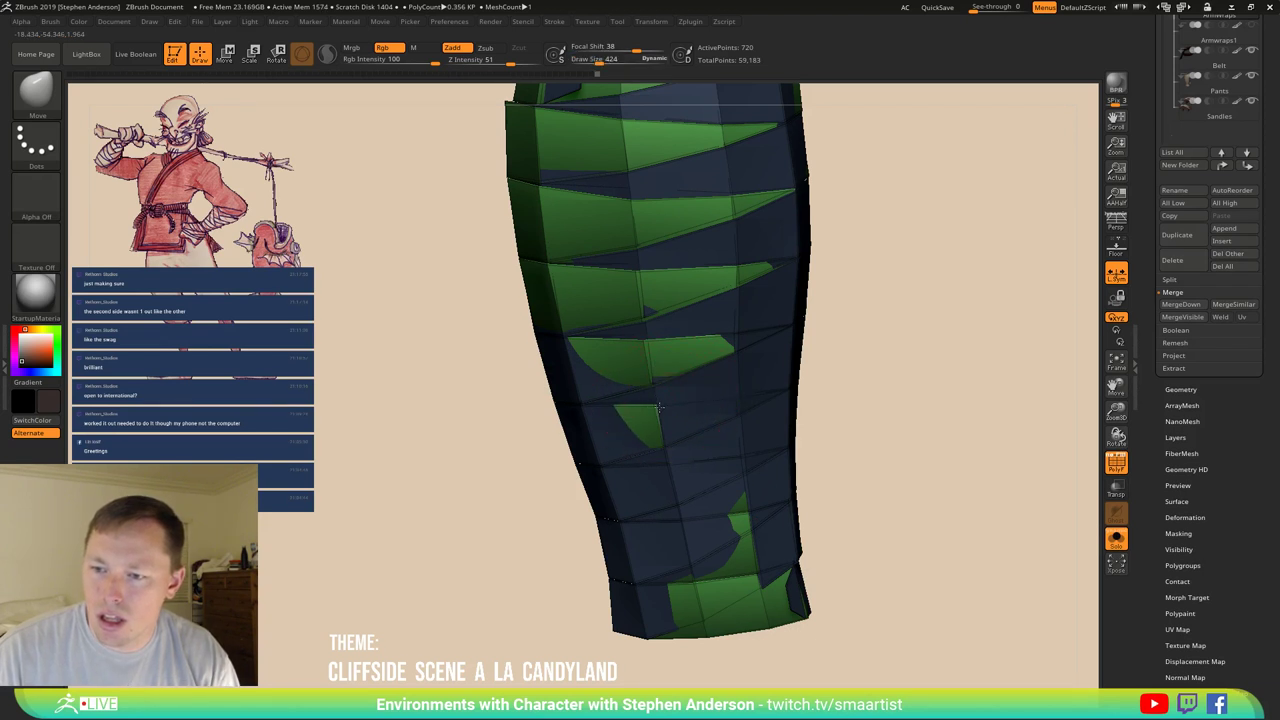
drag(659, 407, 673, 413)
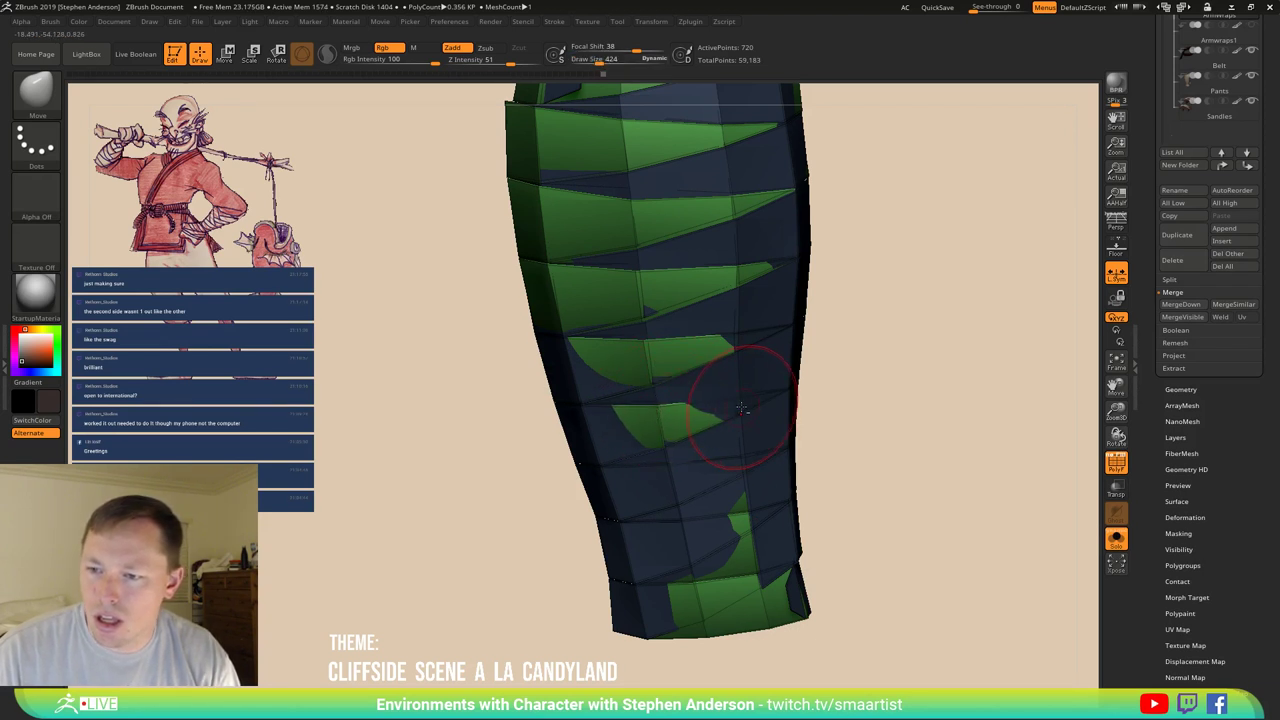
mouse_move(754, 410)
right_down()
mouse_move(640, 416)
mouse_move(620, 391)
mouse_move(648, 358)
right_up()
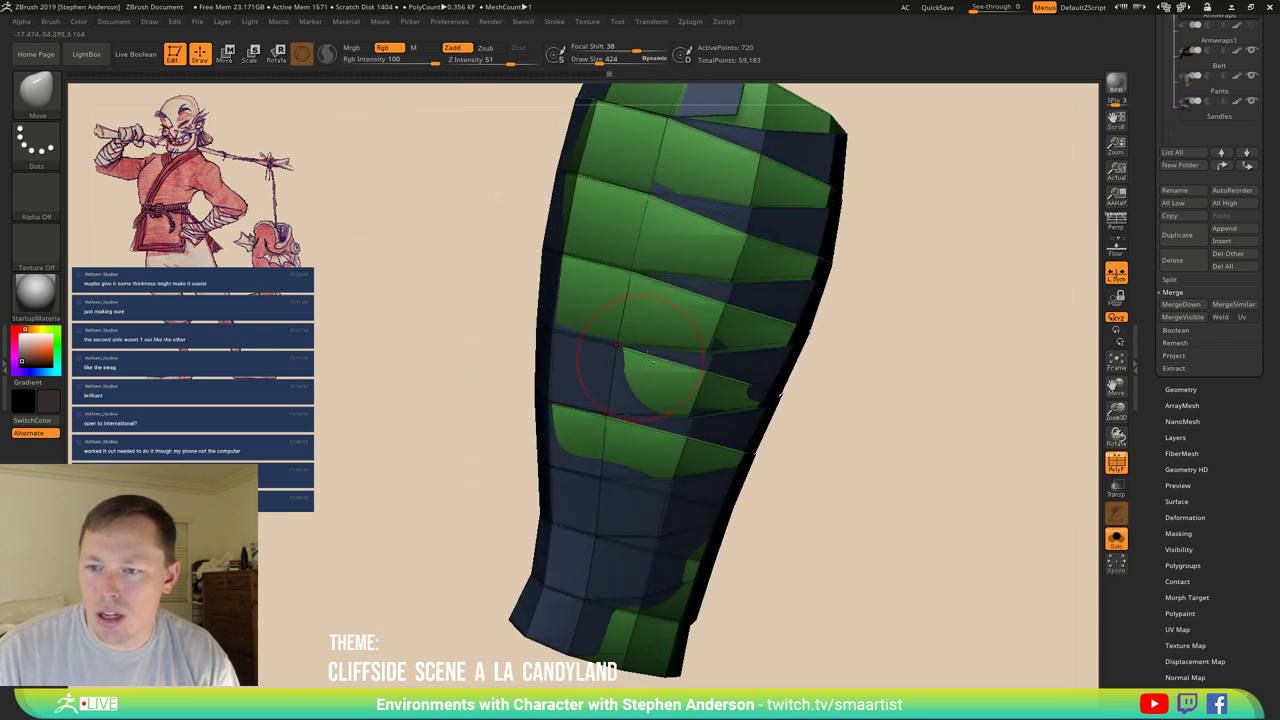
drag(648, 358, 630, 354)
Rotate the wrap around to check the reshaped bands from several sides.
right_drag(652, 357, 768, 383)
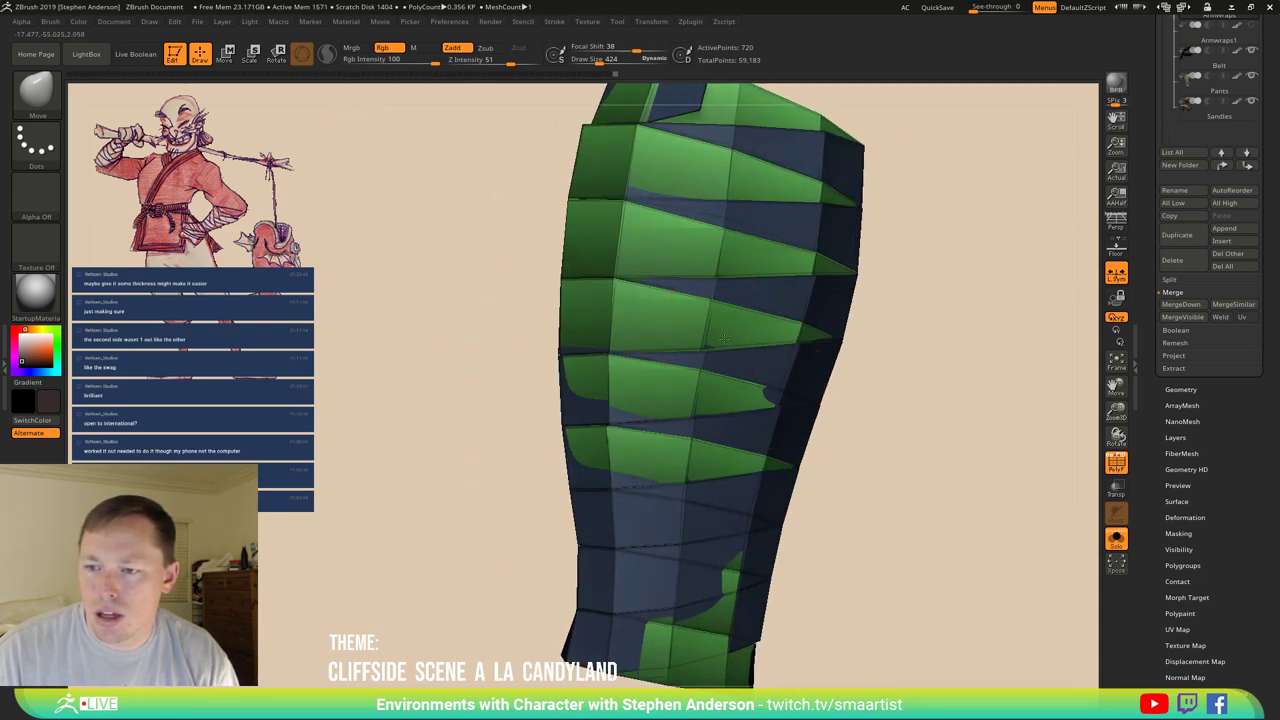
right_drag(768, 378, 776, 394)
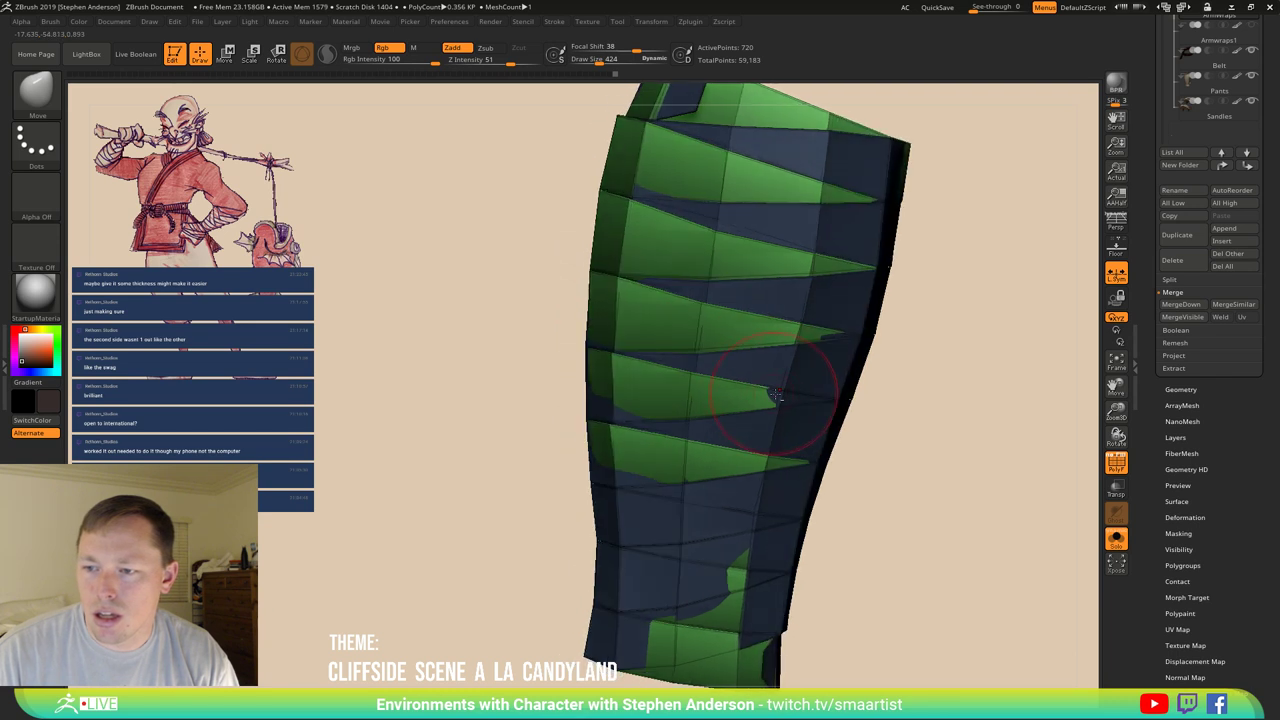
mouse_move(768, 447)
right_down()
mouse_move(762, 462)
mouse_move(885, 398)
right_up()
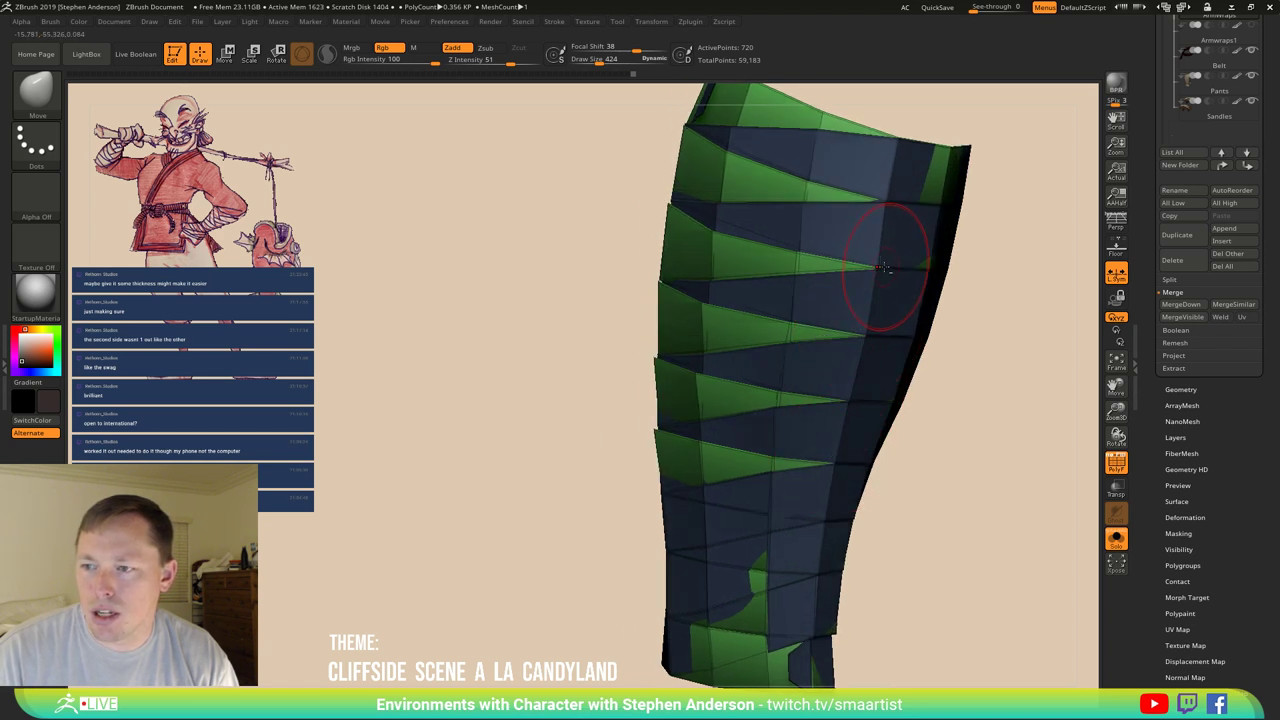
right_drag(884, 268, 597, 286)
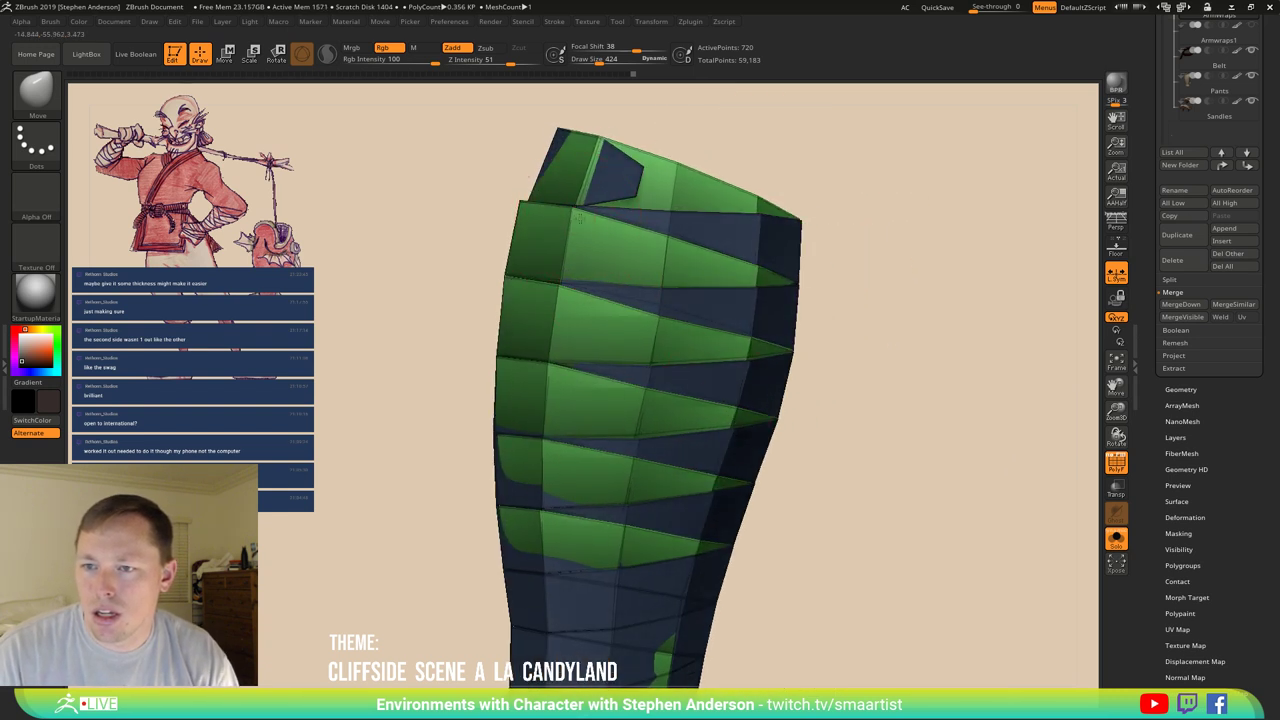
mouse_move(578, 219)
right_down()
mouse_move(625, 217)
mouse_move(592, 215)
right_up()
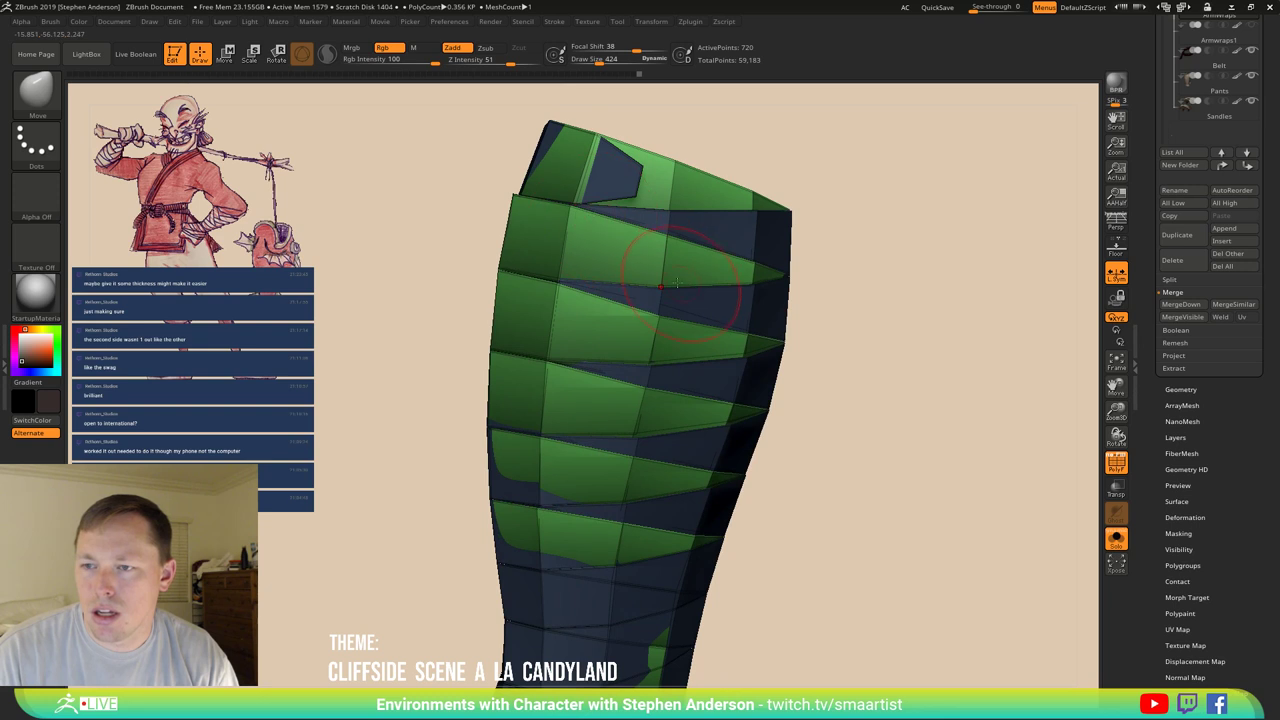
right_drag(660, 287, 510, 295)
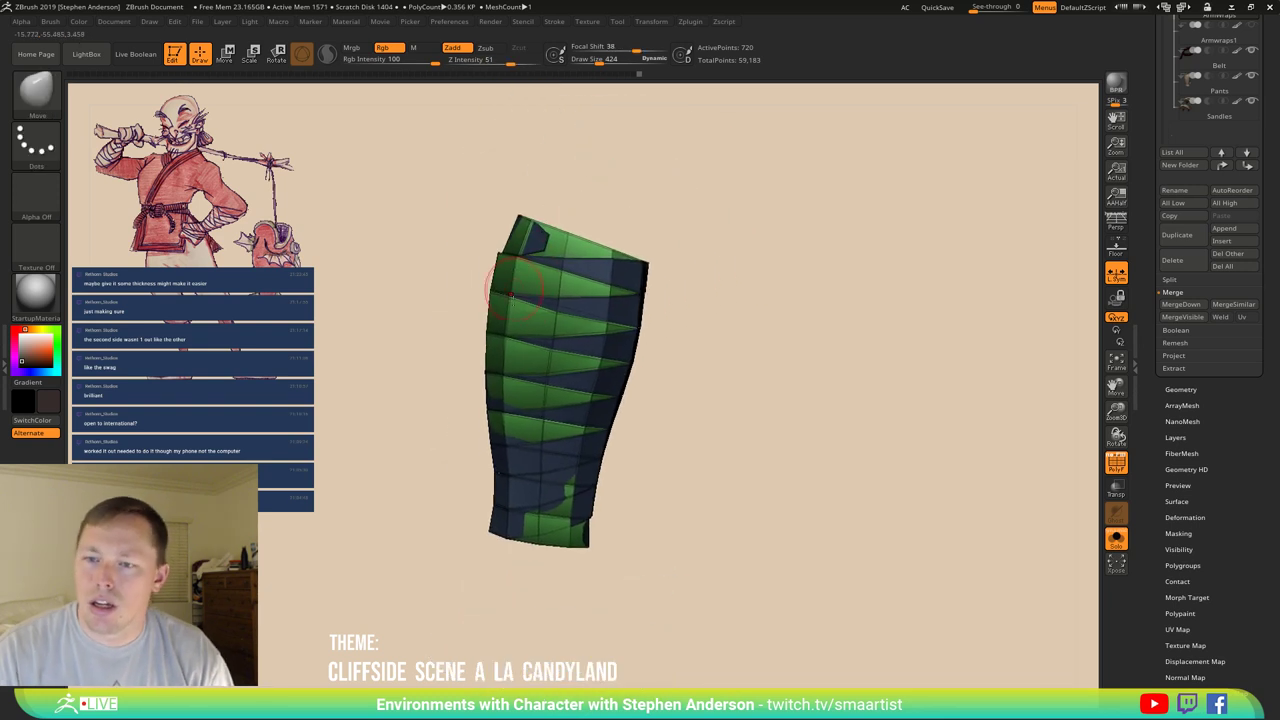
Clear the mask and mask everything except the blue band with Transpose.
ctrl+click(766, 258)
mouse_move(766, 258)
right_down()
mouse_move(717, 240)
mouse_move(694, 209)
mouse_move(560, 235)
right_up()
key(w)
ctrl+click(567, 215)
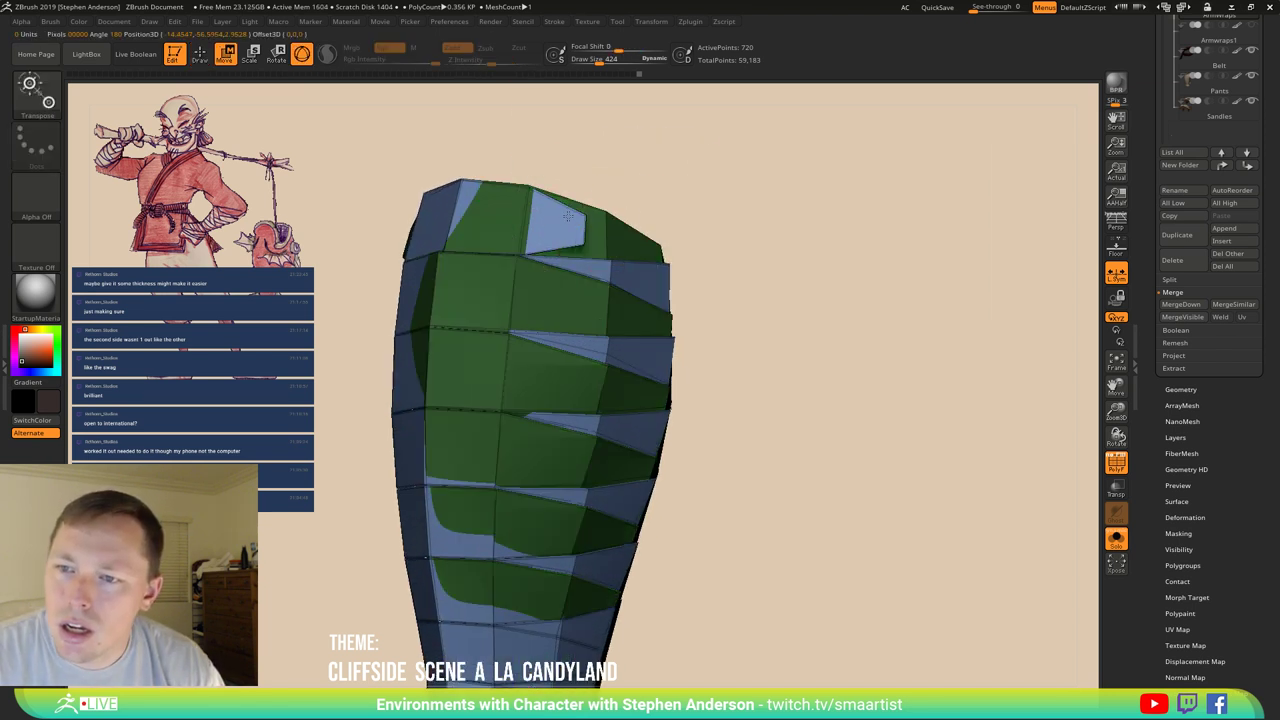
key(q)
right_drag(655, 270, 574, 245)
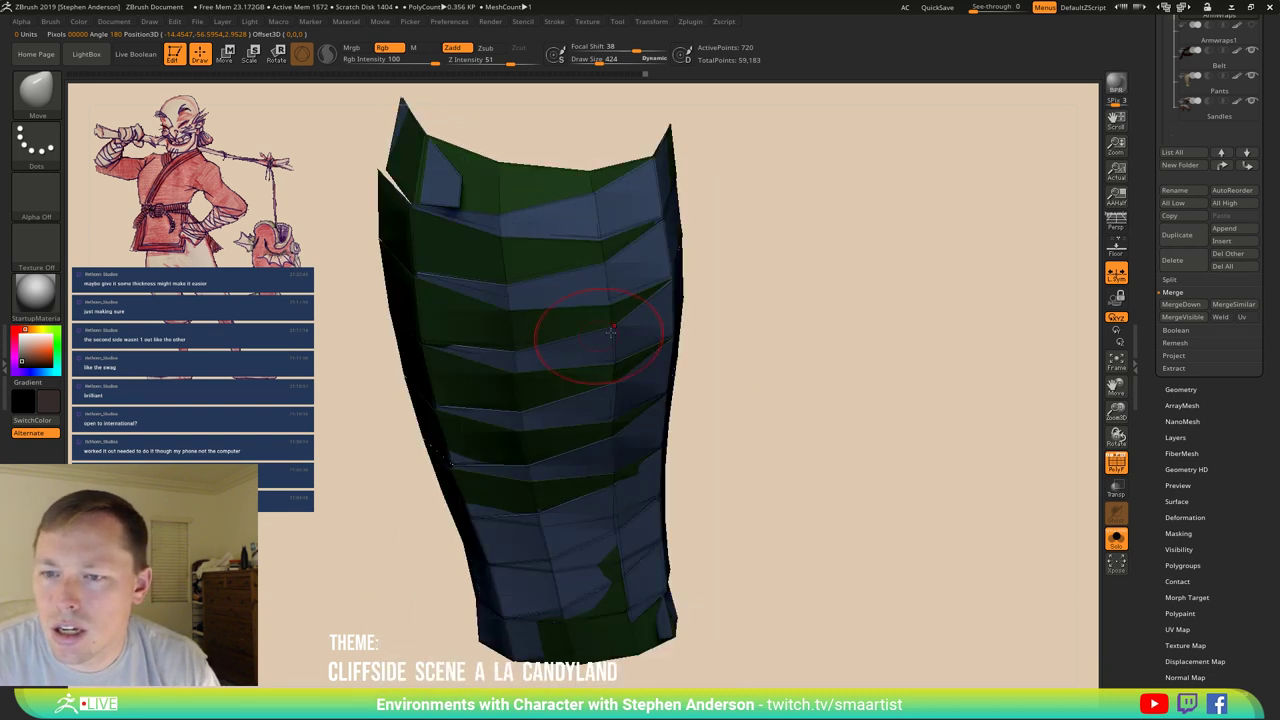
right_drag(610, 330, 522, 283)
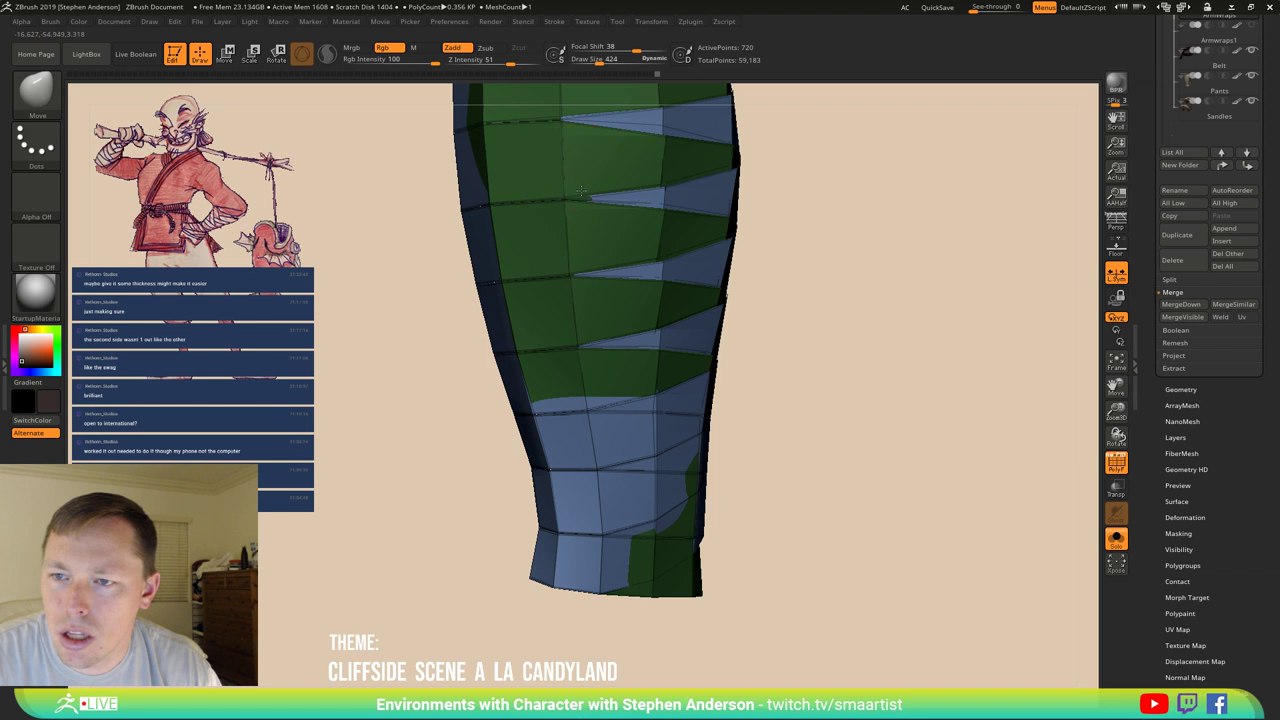
mouse_move(565, 199)
right_down()
mouse_move(608, 318)
mouse_move(598, 270)
mouse_move(650, 320)
right_up()
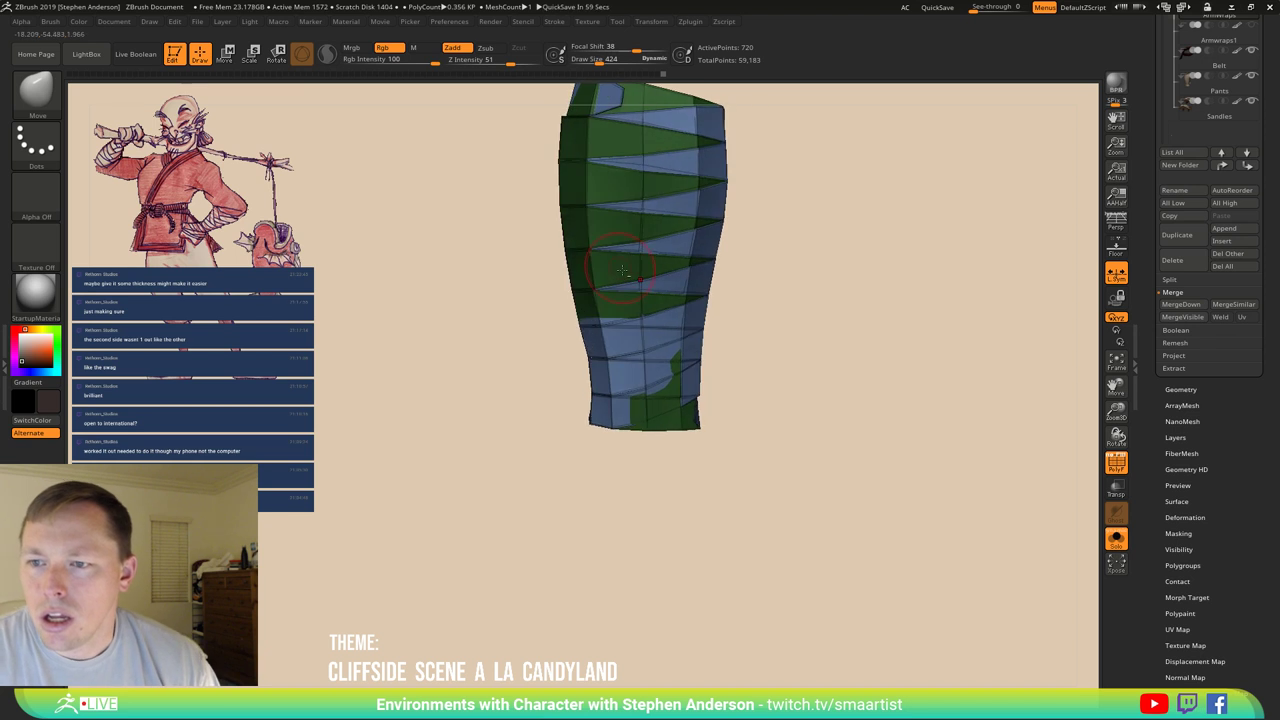
Preview the wrap with dynamic subdivision and crease the lower band edge.
key(shift+f)
mouse_move(714, 380)
alt+right_down()
mouse_move(727, 316)
mouse_move(726, 357)
mouse_move(684, 438)
mouse_move(690, 366)
mouse_move(730, 331)
mouse_move(744, 345)
mouse_move(694, 343)
mouse_move(749, 363)
mouse_move(740, 383)
mouse_move(694, 357)
mouse_move(703, 338)
mouse_move(757, 449)
mouse_move(749, 366)
mouse_move(632, 408)
alt+right_up()
key(ctrl+d)
key(ctrl+d)
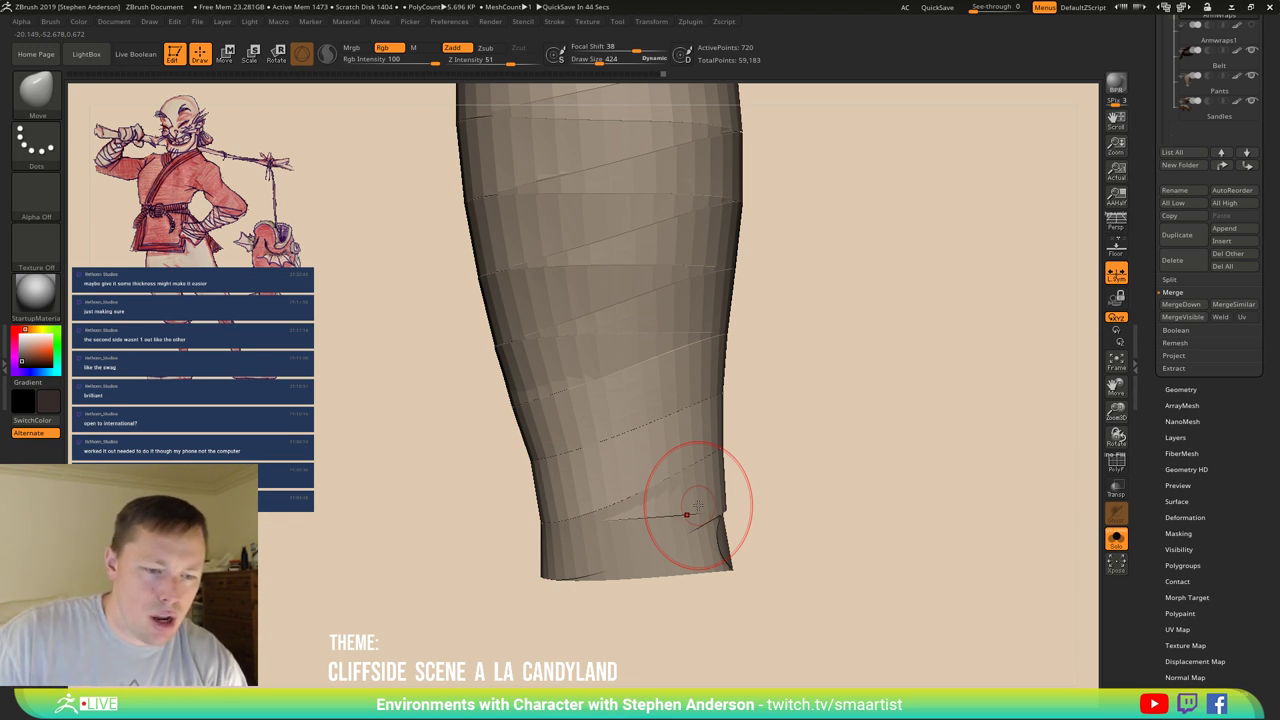
drag(686, 514, 700, 505)
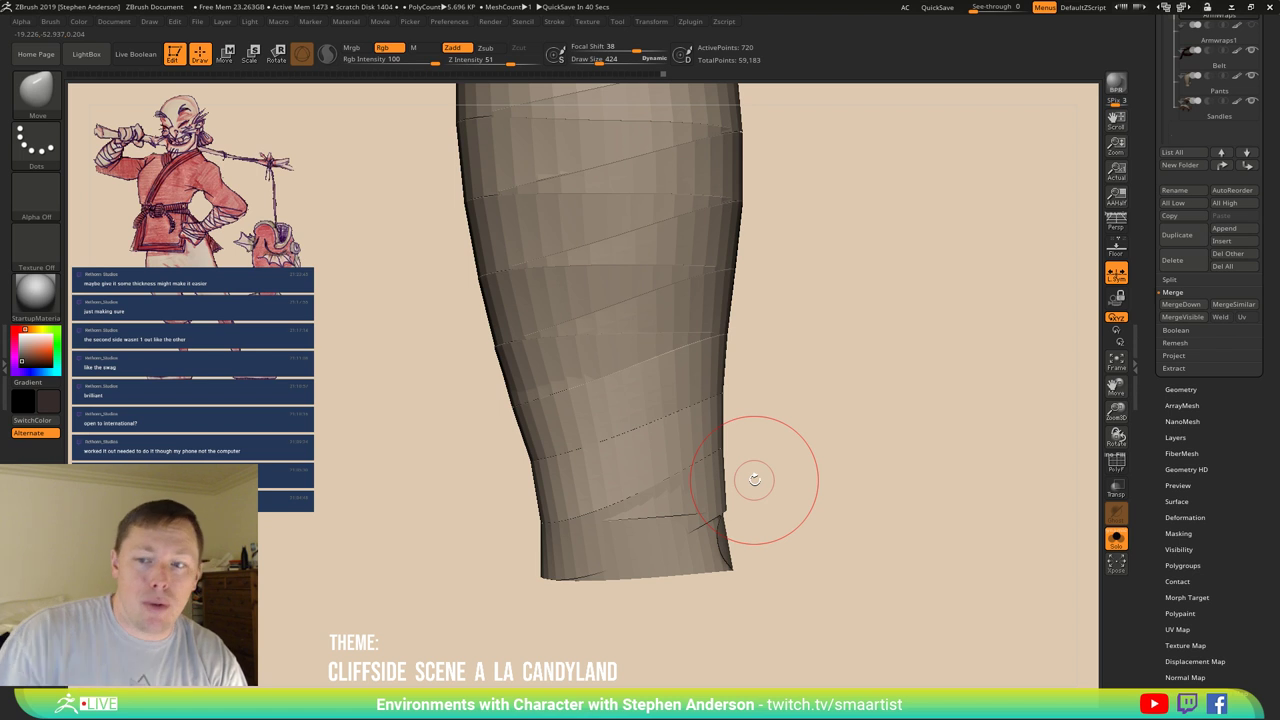
mouse_move(677, 486)
mouse_down()
mouse_move(620, 410)
mouse_move(630, 392)
mouse_move(586, 443)
mouse_move(577, 426)
mouse_move(565, 436)
mouse_up()
key(shift+f)
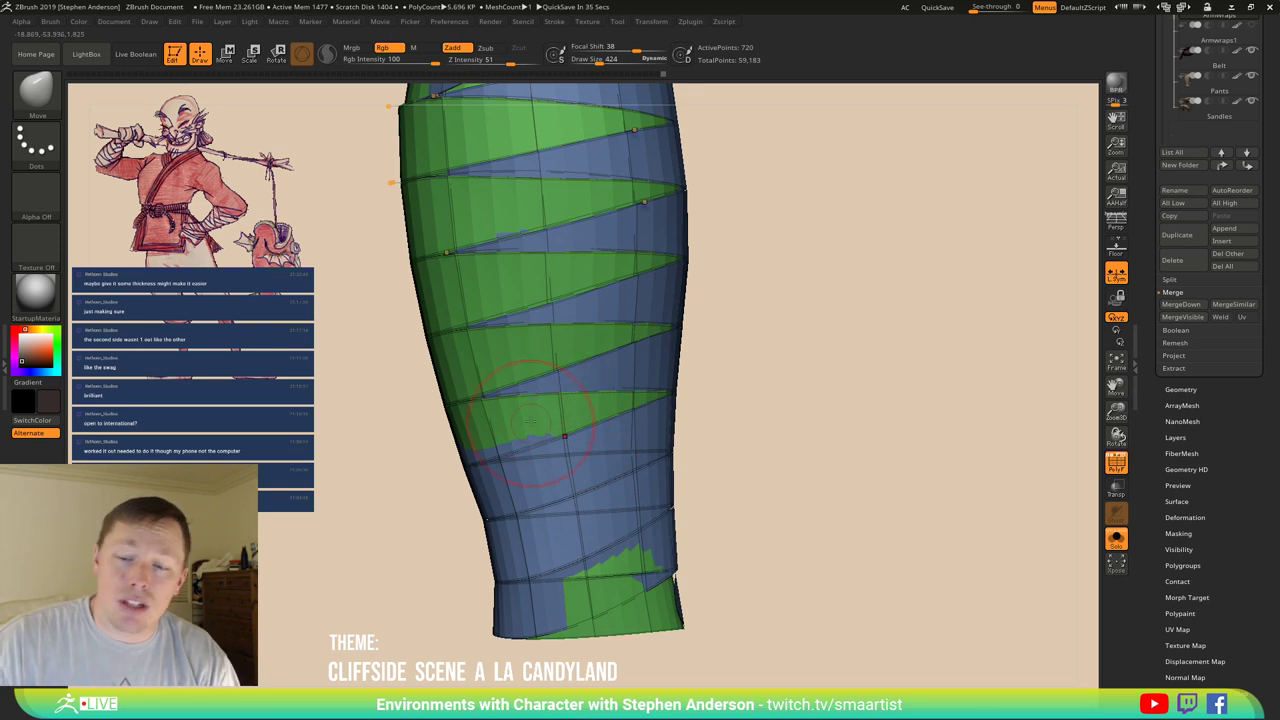
Place the transpose gizmo on the wrap and orbit to view its top cap.
key(w)
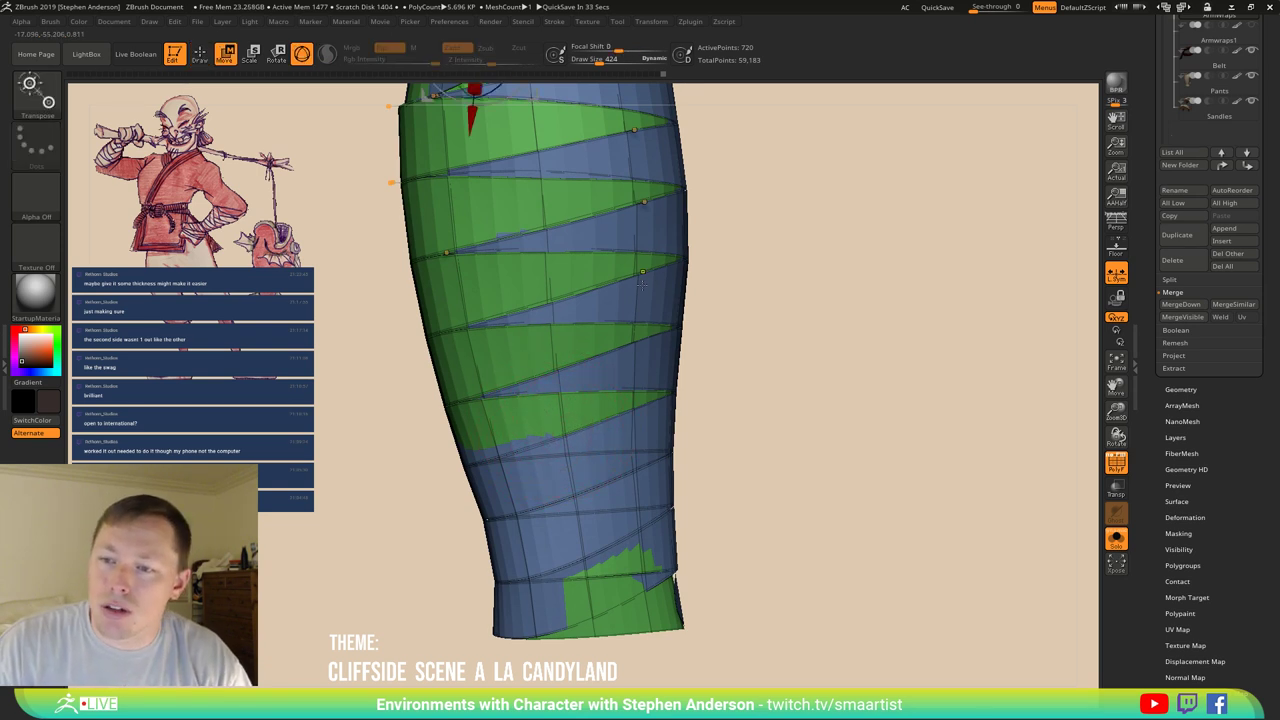
click(641, 283)
key(b)
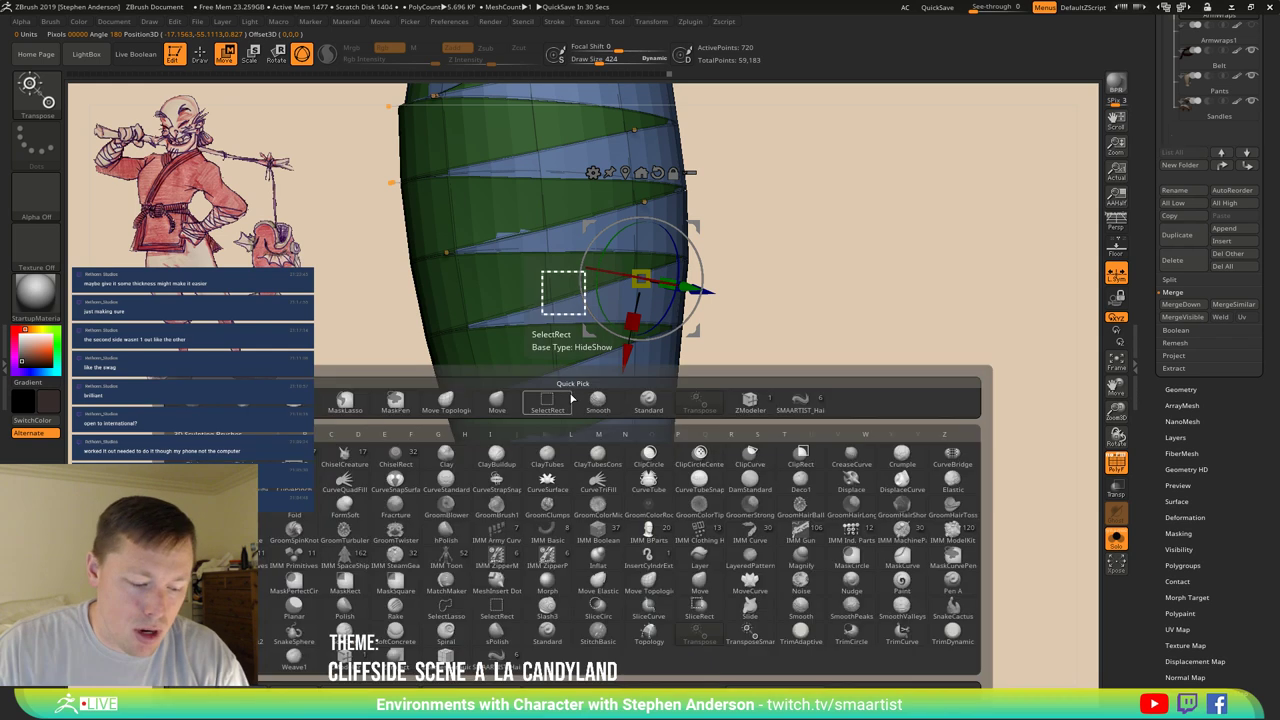
key(m)
key(v)
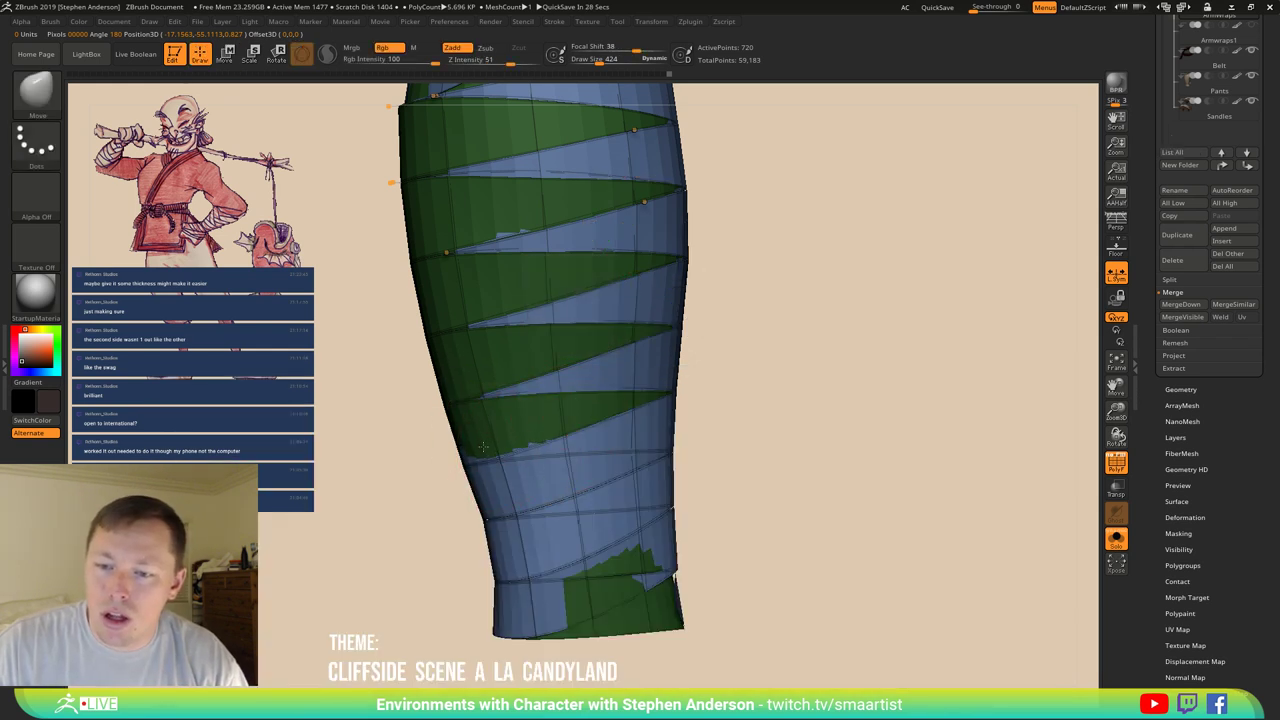
mouse_move(584, 337)
right_down()
mouse_move(471, 290)
mouse_move(500, 362)
mouse_move(478, 340)
mouse_move(503, 300)
right_up()
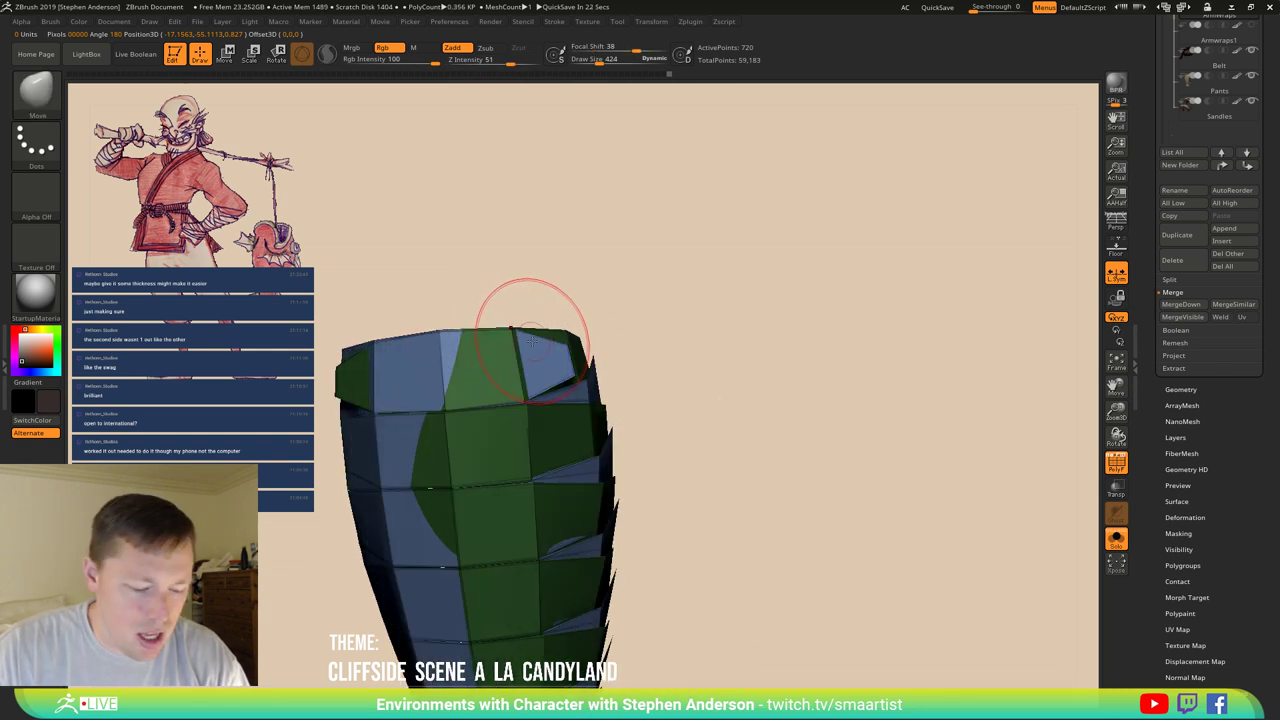
key(b)
key(z)
key(m)
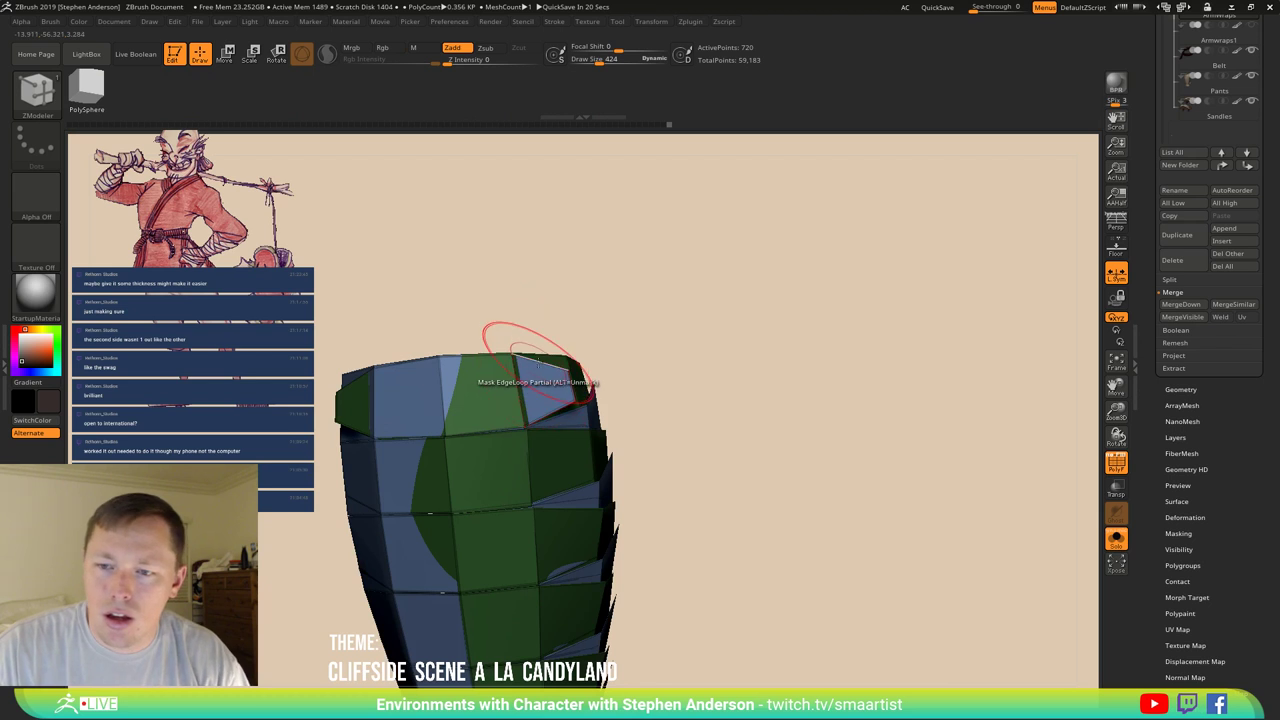
mouse_move(544, 360)
right_down()
mouse_move(586, 491)
mouse_move(532, 397)
mouse_move(520, 460)
mouse_move(500, 427)
right_up()
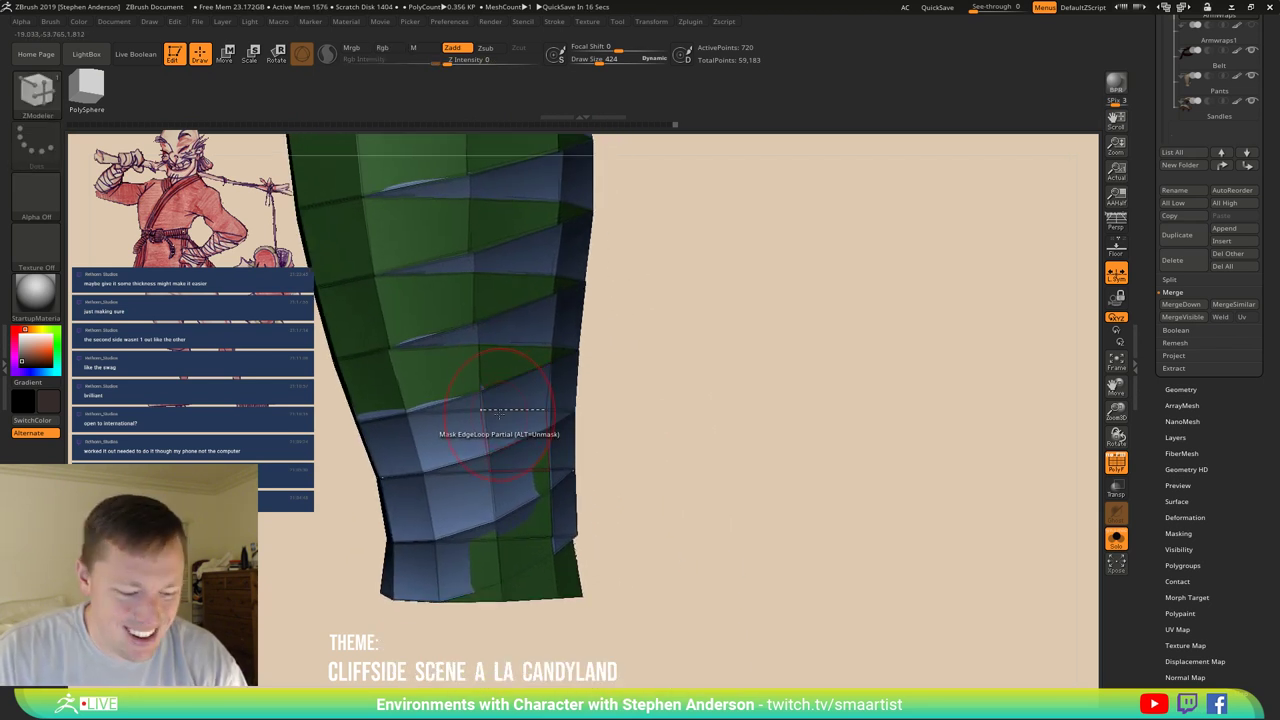
With the Move brush, push the top wrap band inward against the arm.
key(b)
key(m)
key(v)
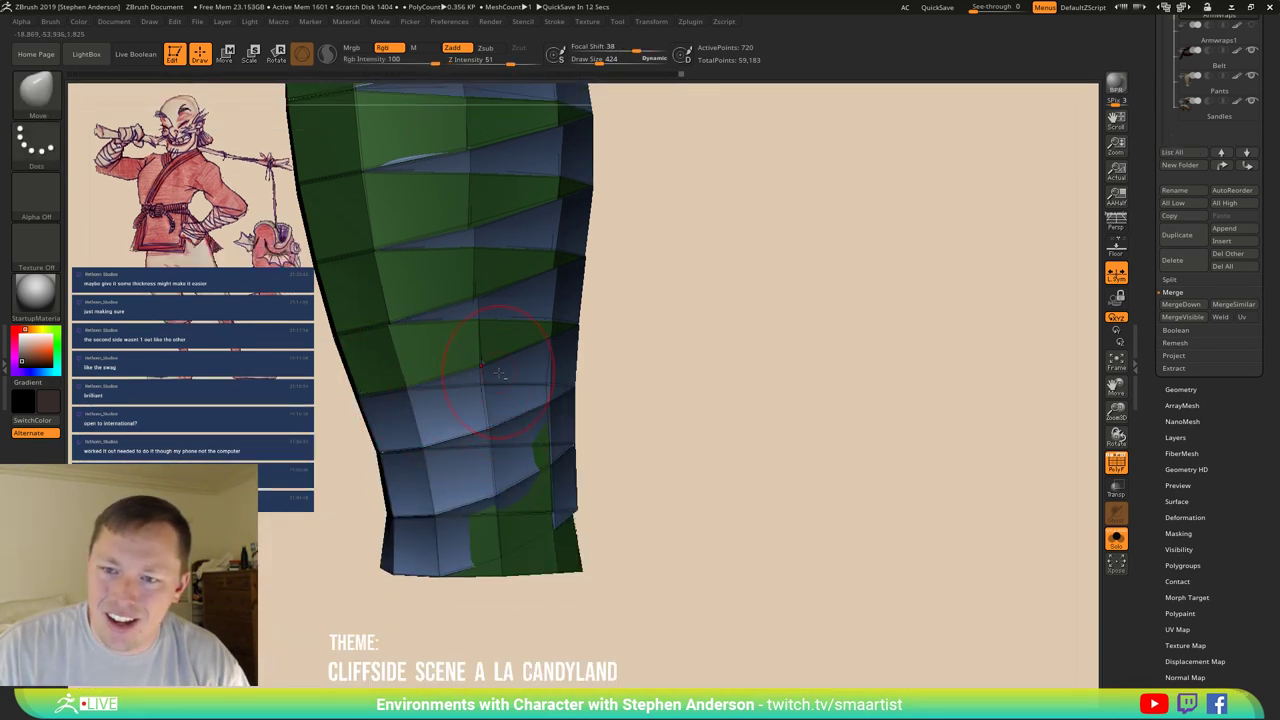
right_drag(485, 357, 418, 275)
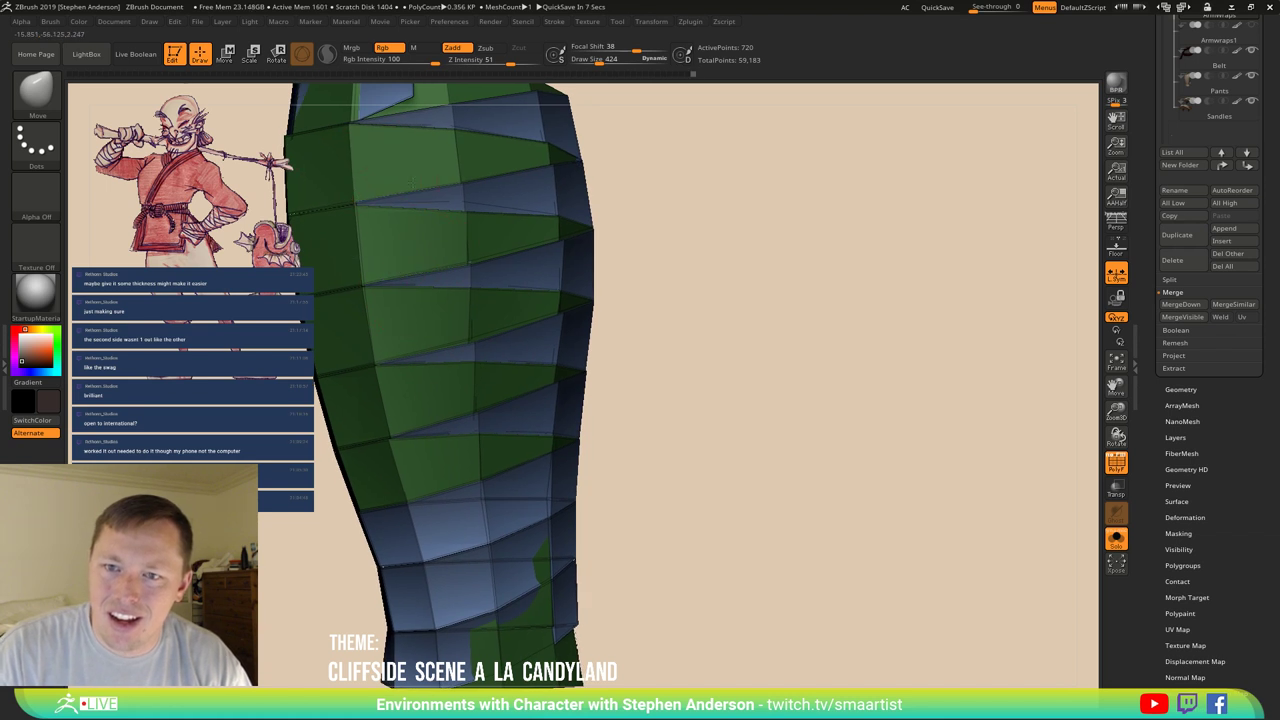
right_drag(461, 178, 452, 323)
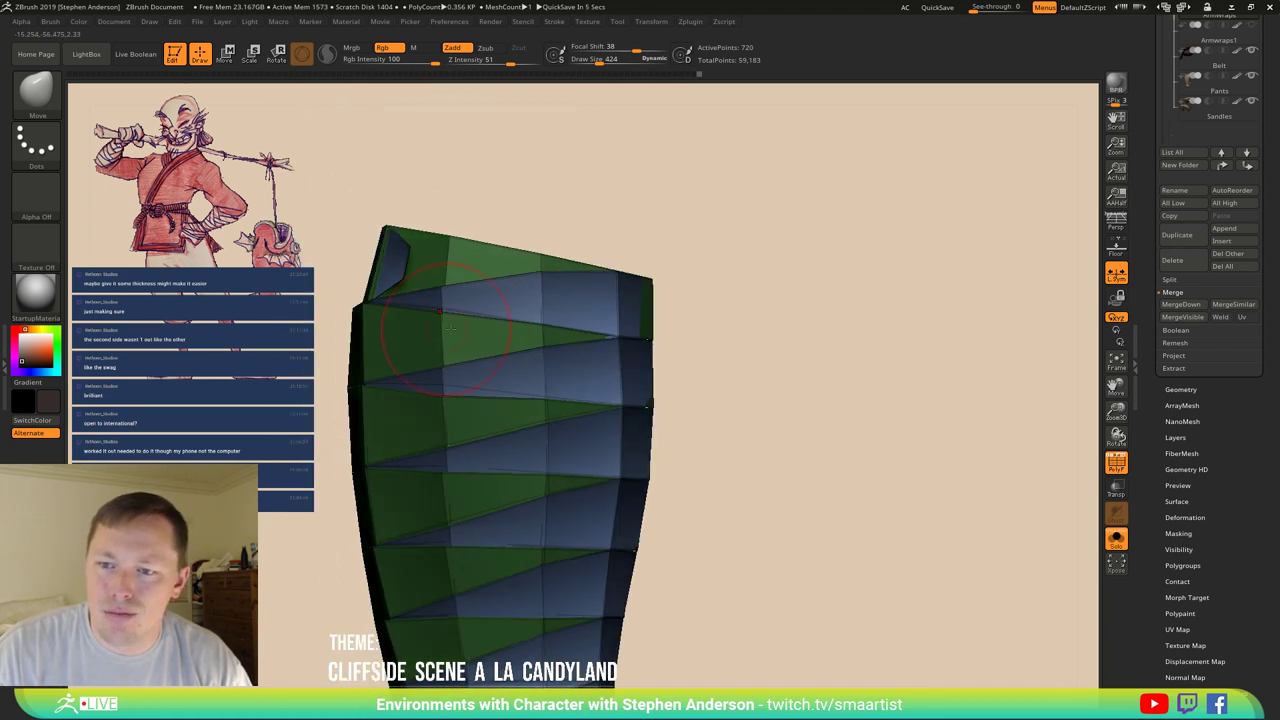
right_drag(605, 325, 531, 325)
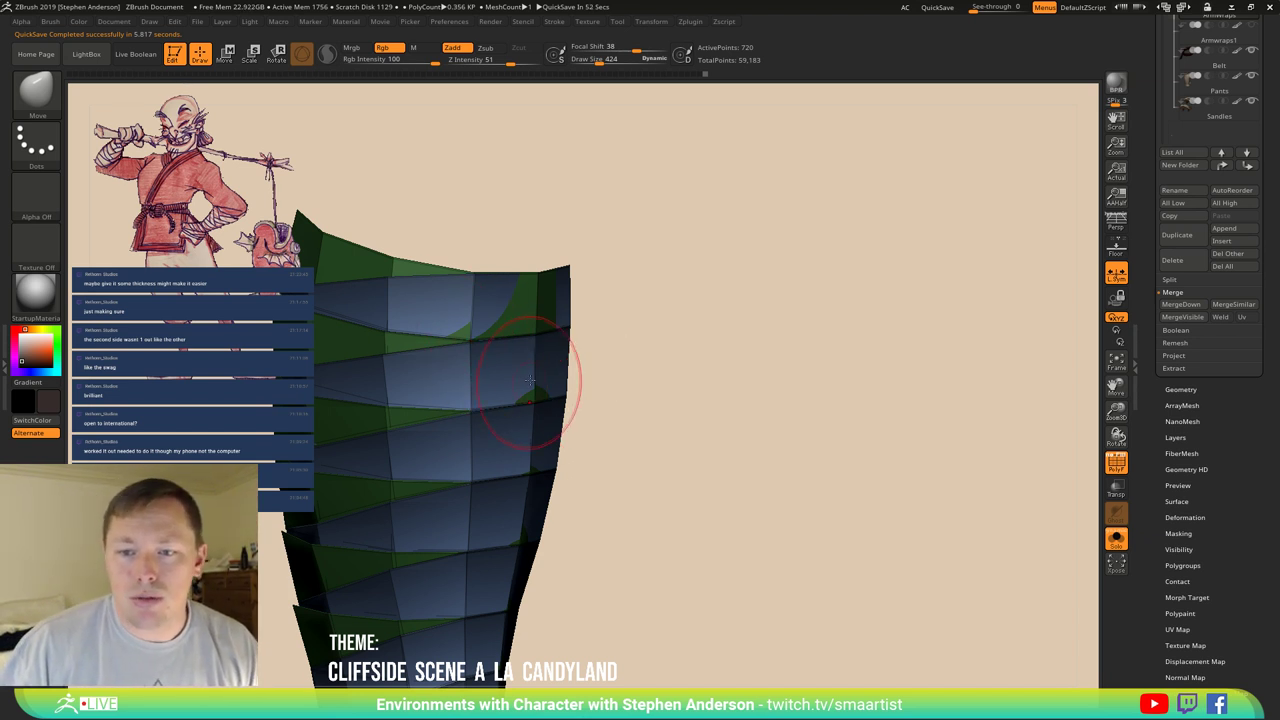
drag(492, 352, 540, 337)
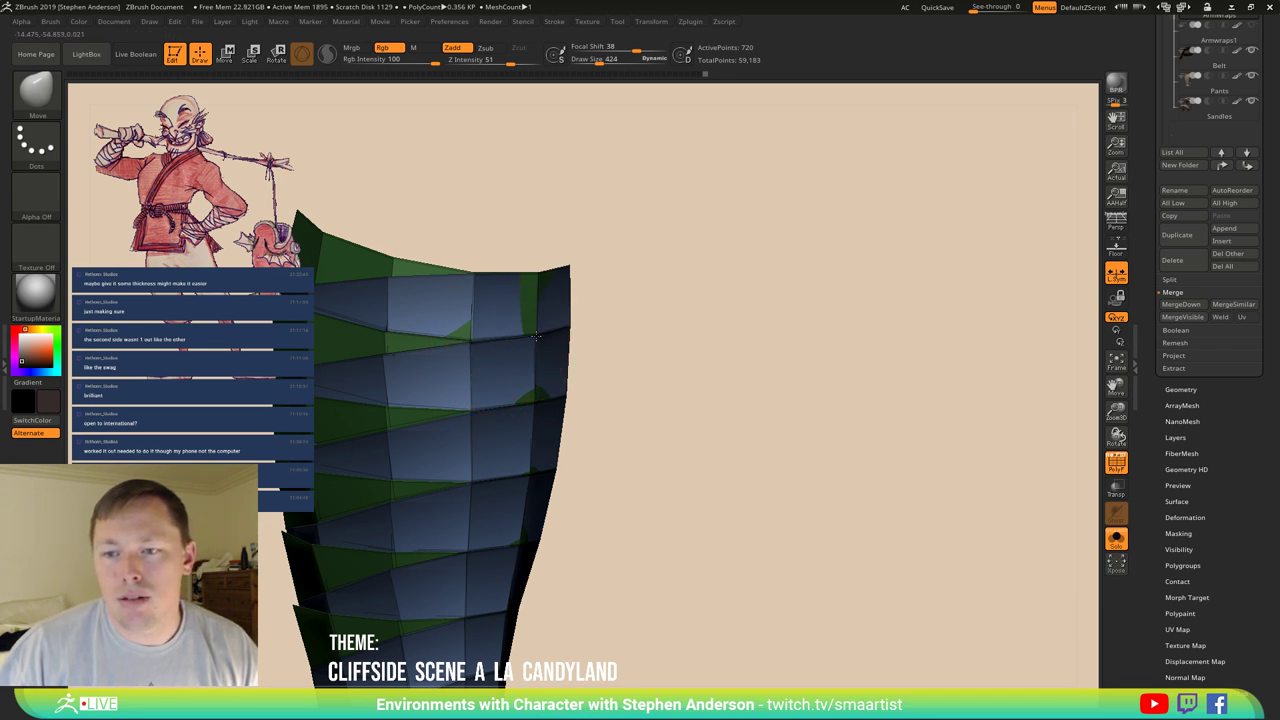
mouse_move(535, 330)
right_down()
mouse_move(417, 334)
mouse_move(430, 335)
right_up()
ctrl+drag(695, 230, 676, 280)
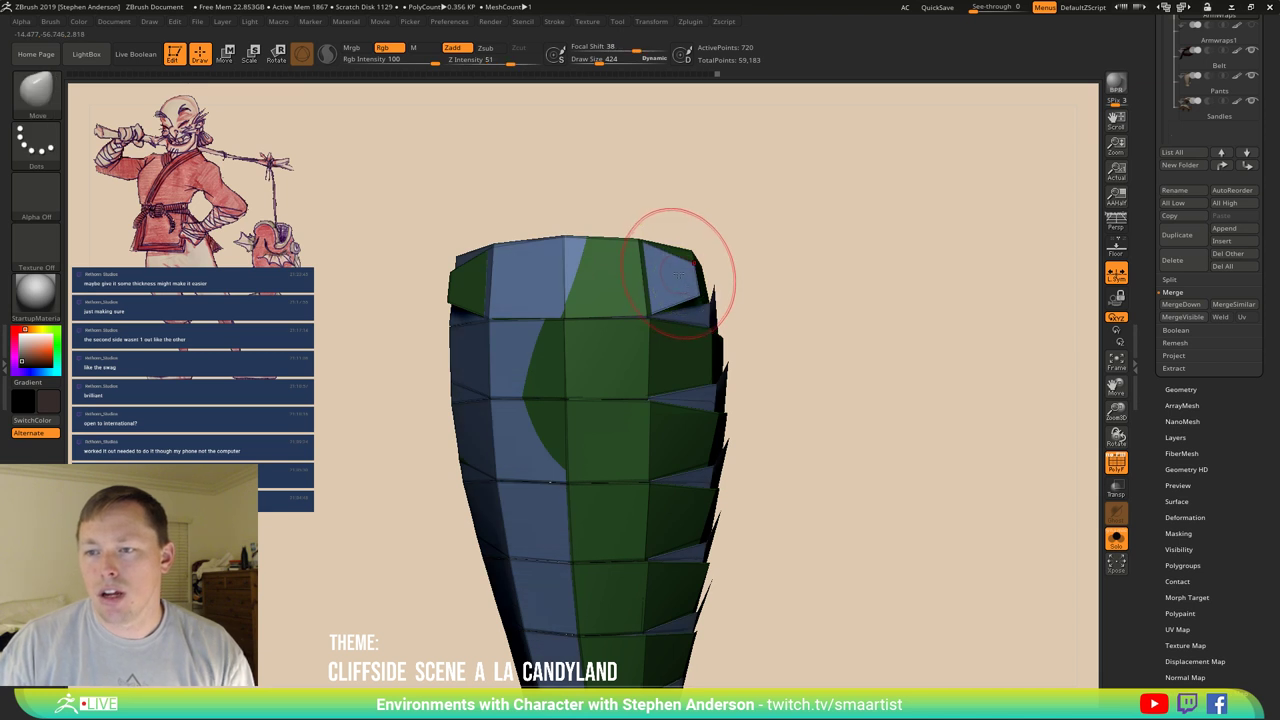
Switch to the Move Topological brush and enlarge its size.
key(b)
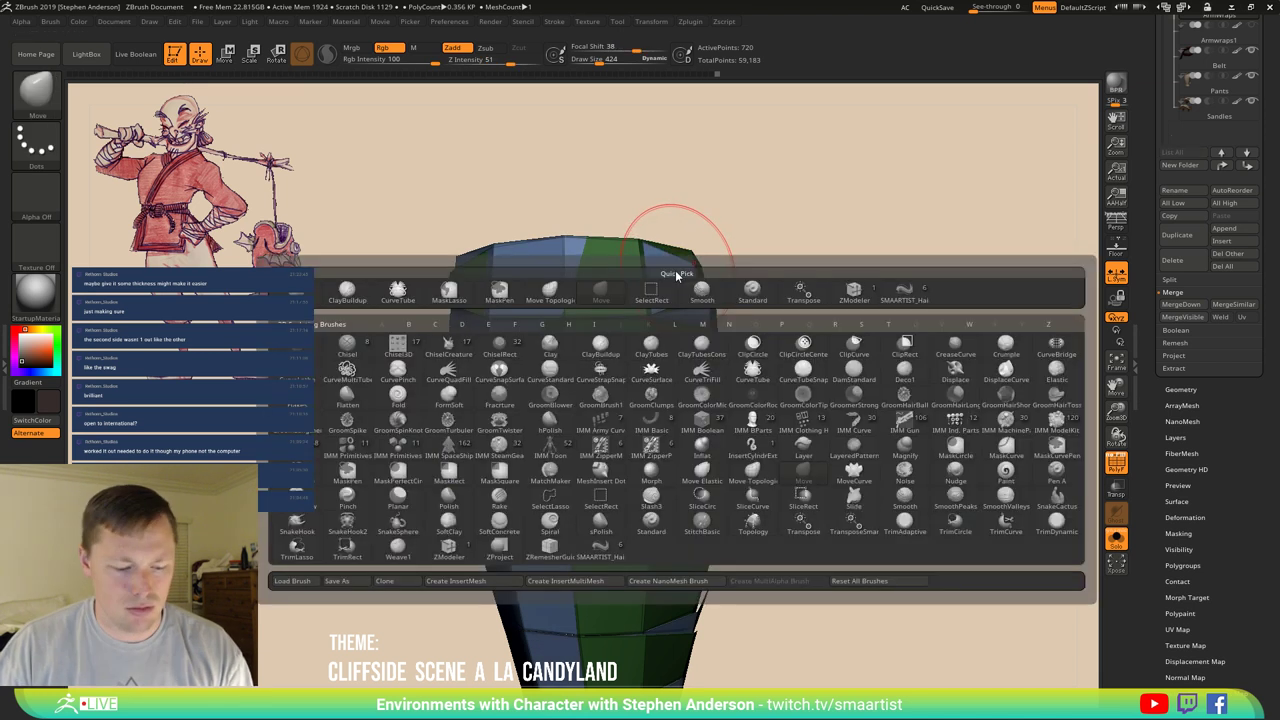
key(m)
key(t)
key(s)
drag(676, 268, 689, 271)
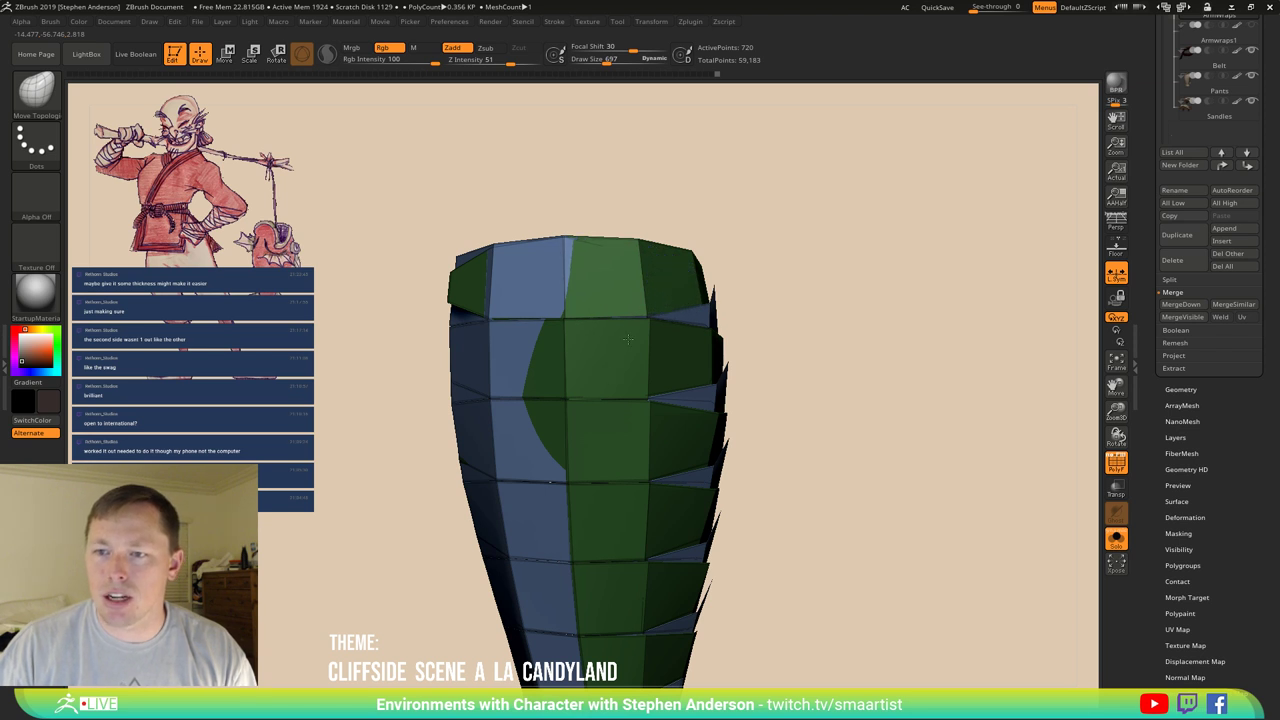
Mask the upper right of the wrap mesh and place the Transpose gizmo on the upper-left green panel.
drag(629, 243, 660, 251)
mouse_move(755, 223)
ctrl+mouse_down()
mouse_move(775, 271)
mouse_move(740, 215)
ctrl+mouse_up()
key(w)
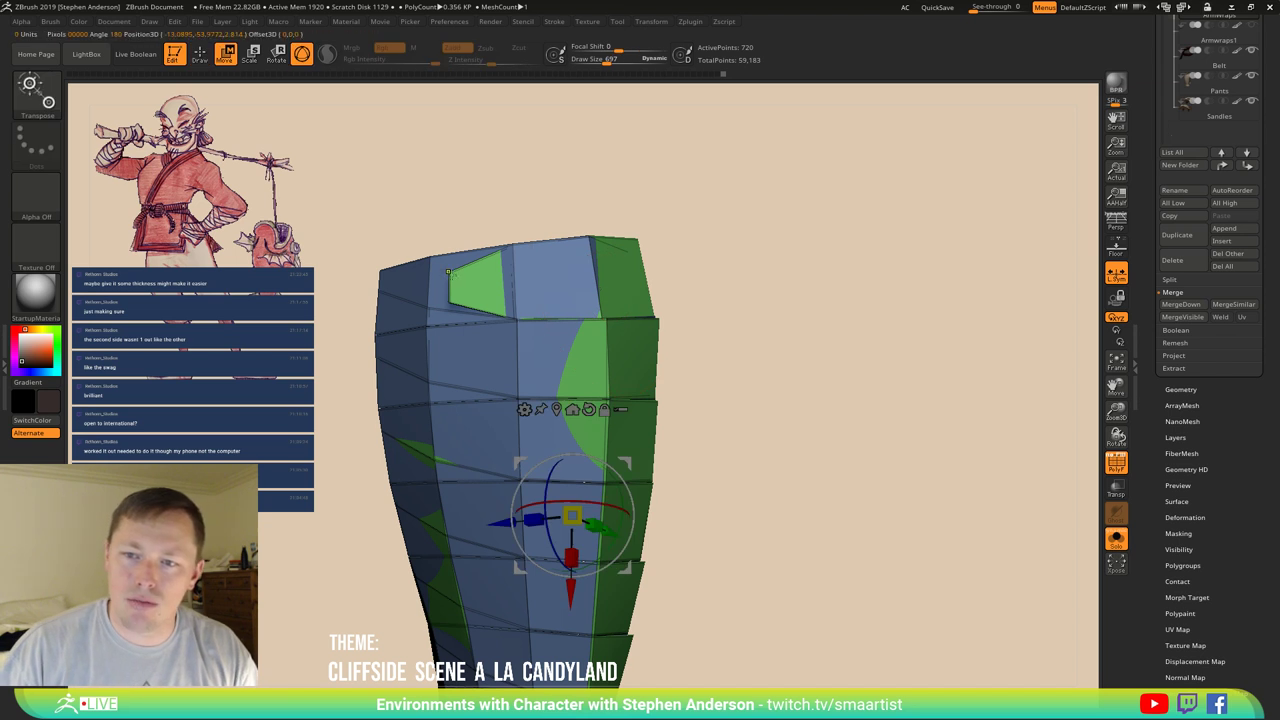
click(450, 278)
Return to Move Topological and inspect the wraps' top opening, green panel and blue back side.
key(q)
mouse_move(700, 275)
mouse_down()
mouse_move(526, 278)
mouse_move(624, 352)
mouse_move(572, 270)
mouse_up()
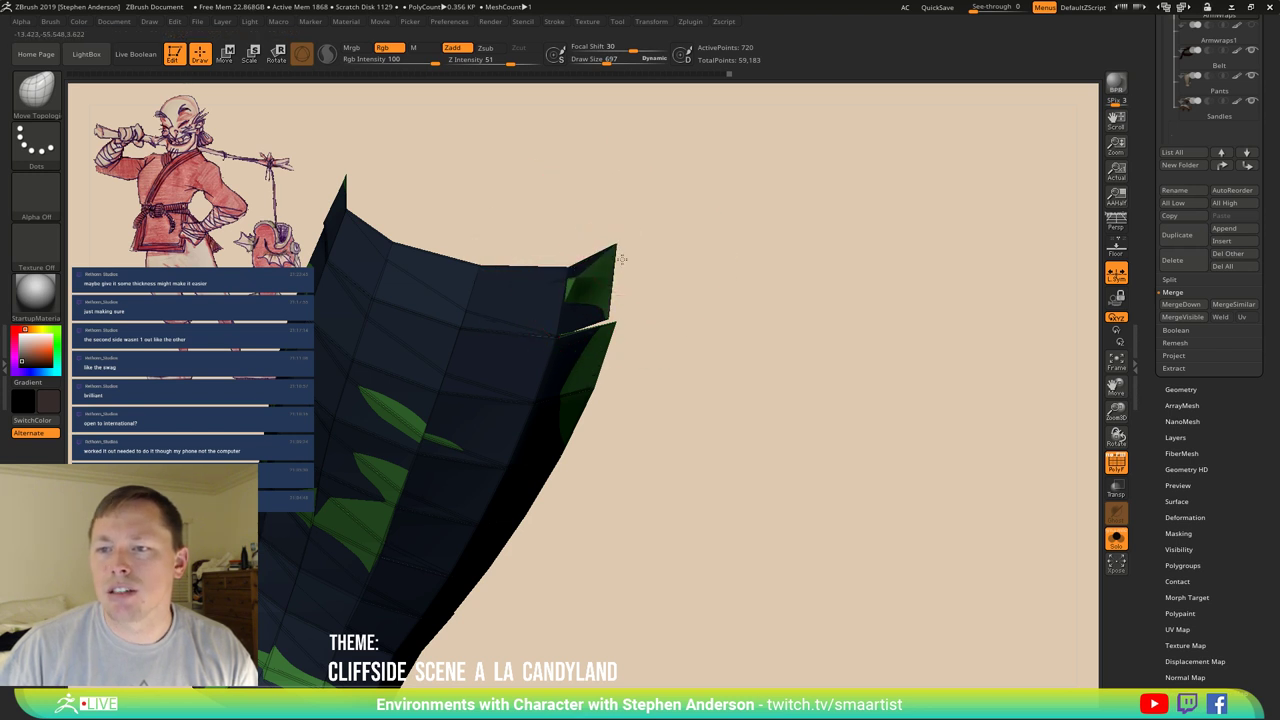
drag(640, 270, 648, 273)
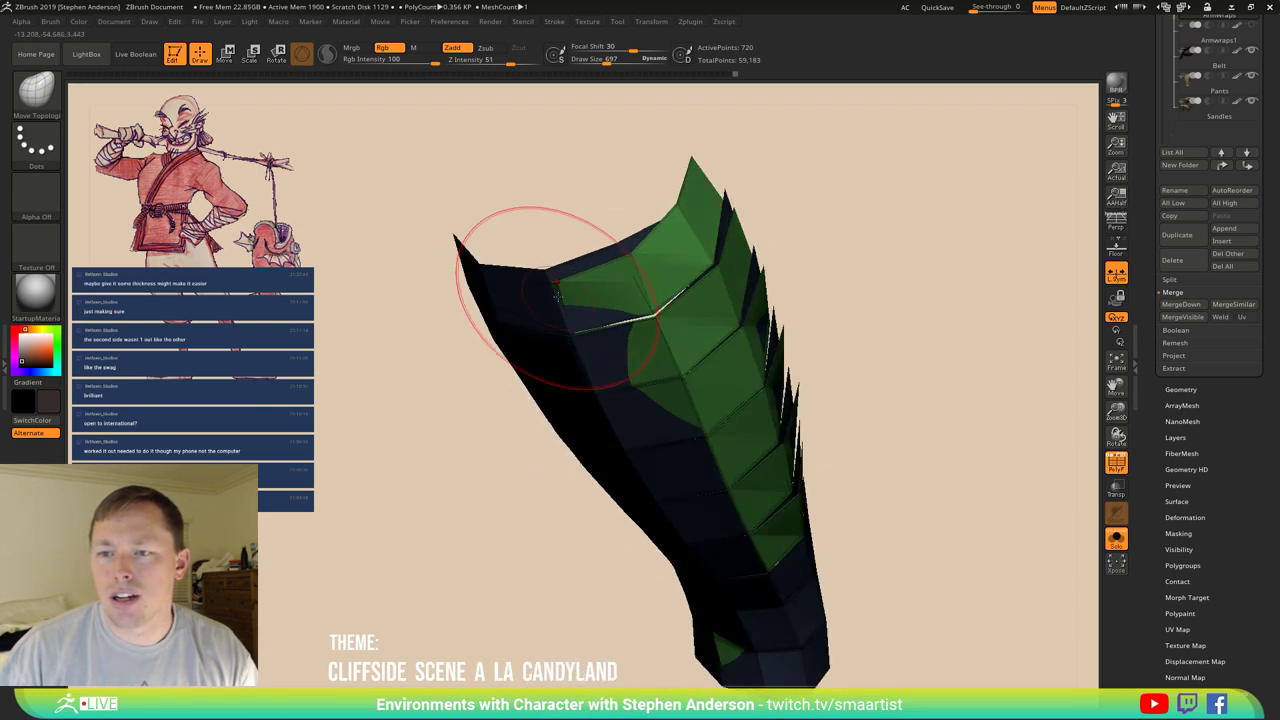
drag(545, 320, 504, 313)
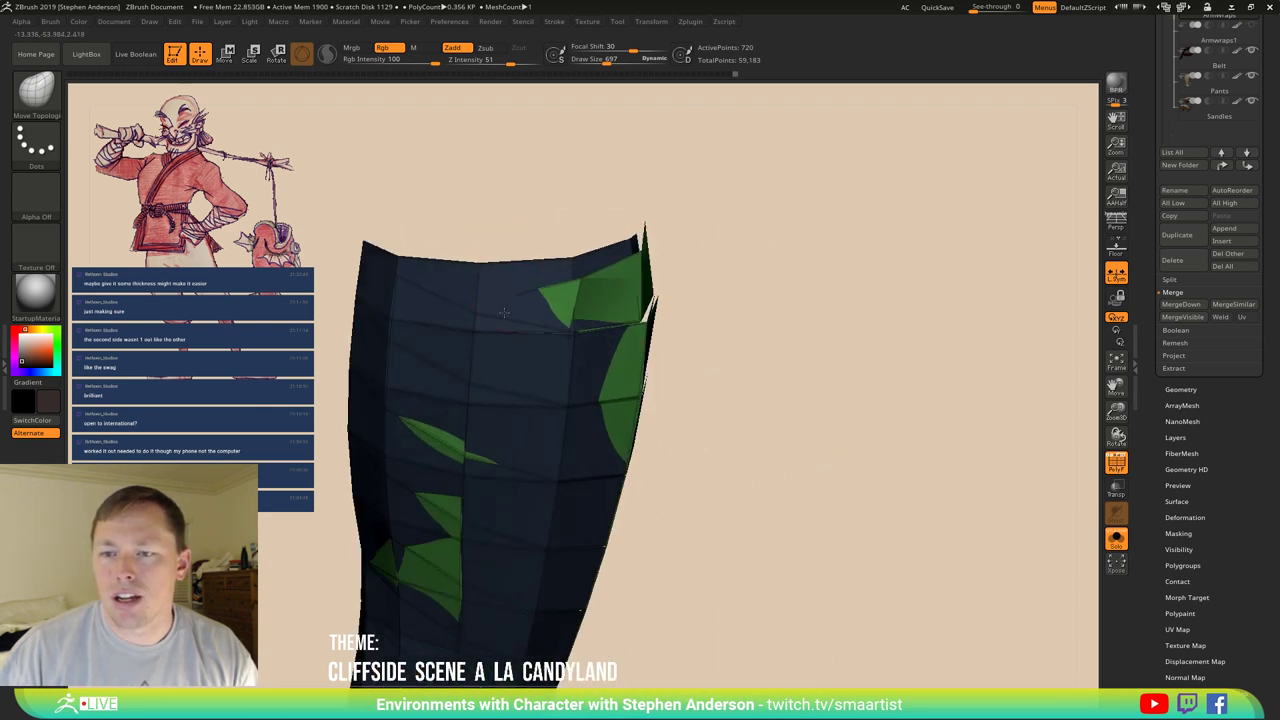
mouse_move(486, 367)
mouse_down()
mouse_move(493, 333)
mouse_move(545, 347)
mouse_up()
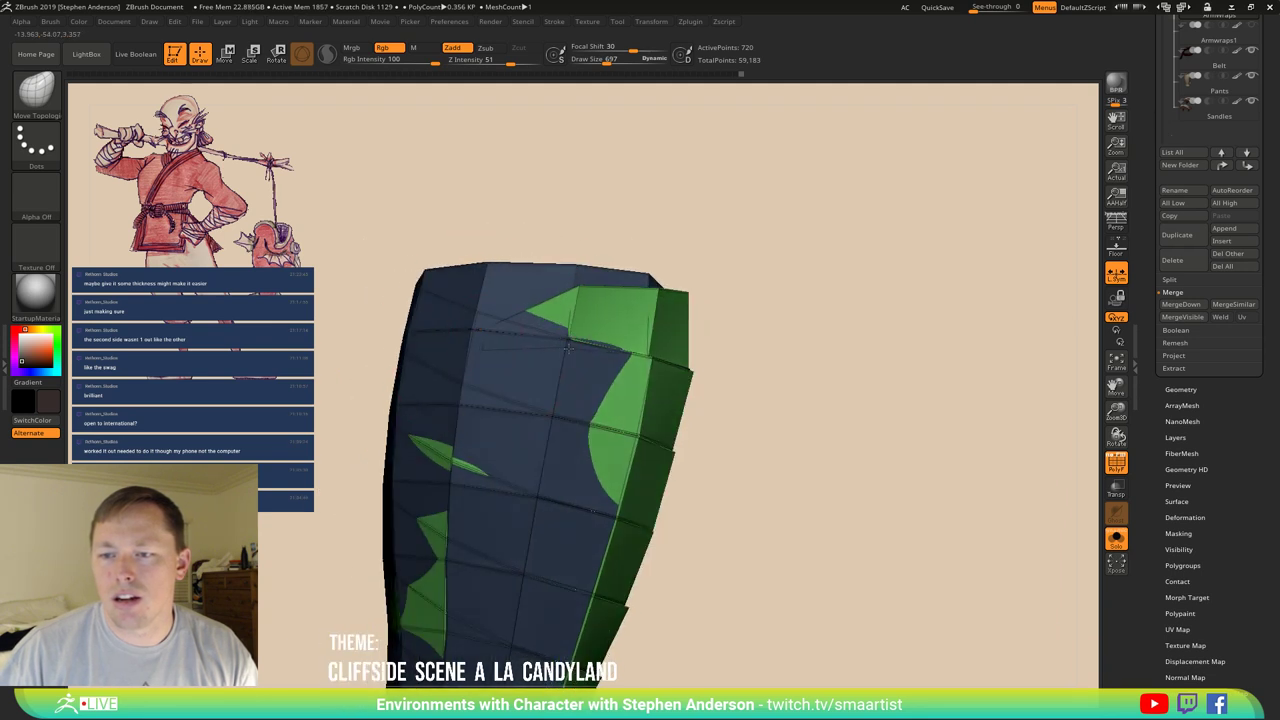
key(s)
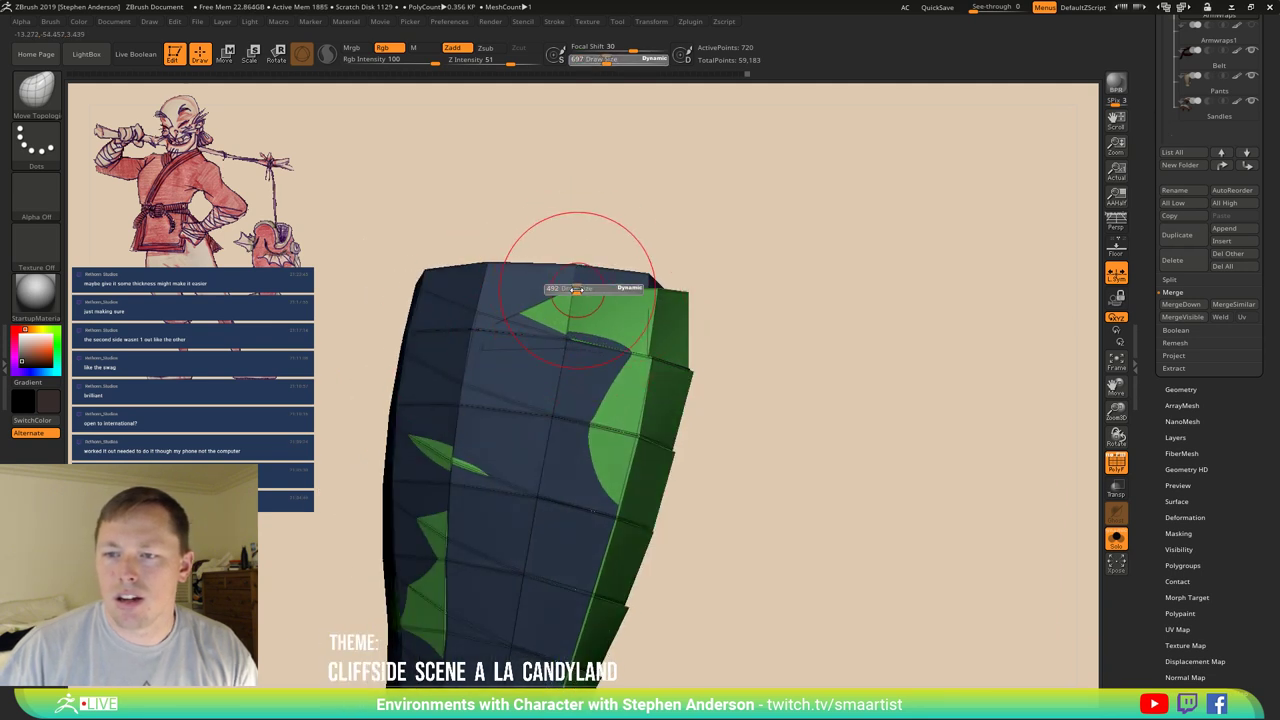
drag(720, 300, 476, 308)
mouse_move(573, 298)
mouse_down()
mouse_move(476, 292)
mouse_move(465, 313)
mouse_move(505, 310)
mouse_move(537, 250)
mouse_move(471, 229)
mouse_move(545, 235)
mouse_move(623, 266)
mouse_move(716, 384)
mouse_move(495, 302)
mouse_move(468, 253)
mouse_up()
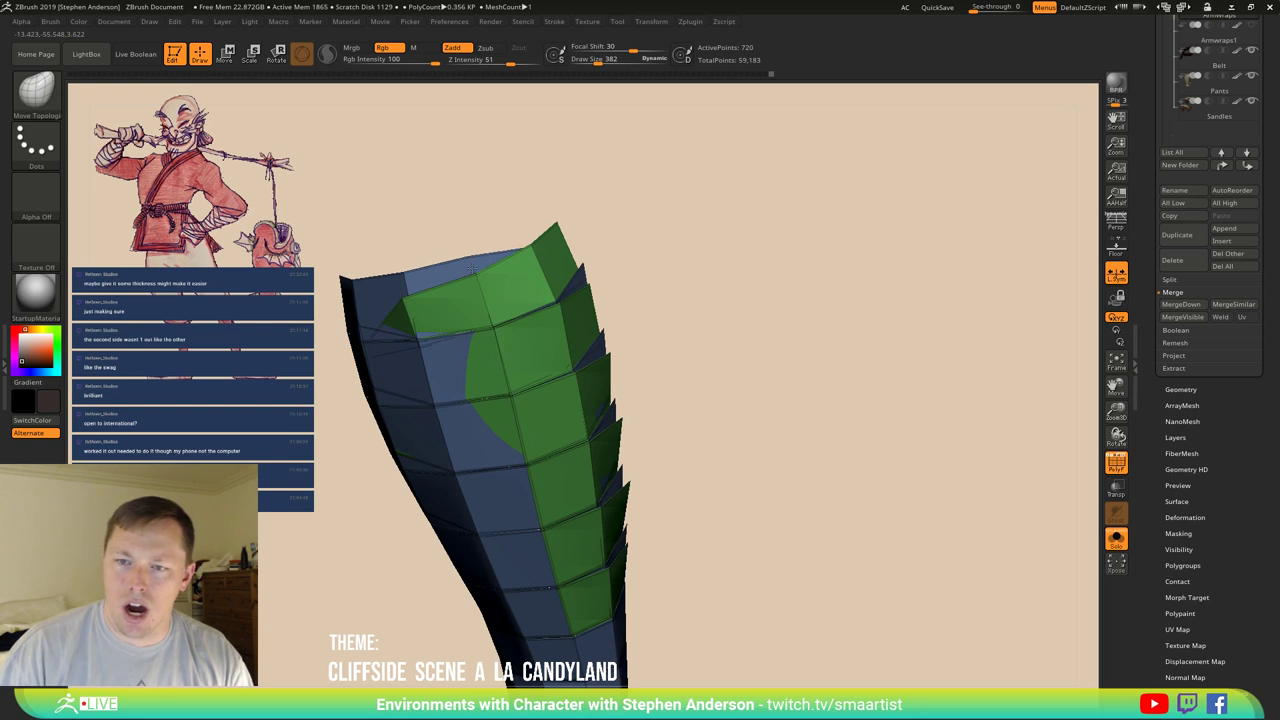
drag(390, 278, 655, 295)
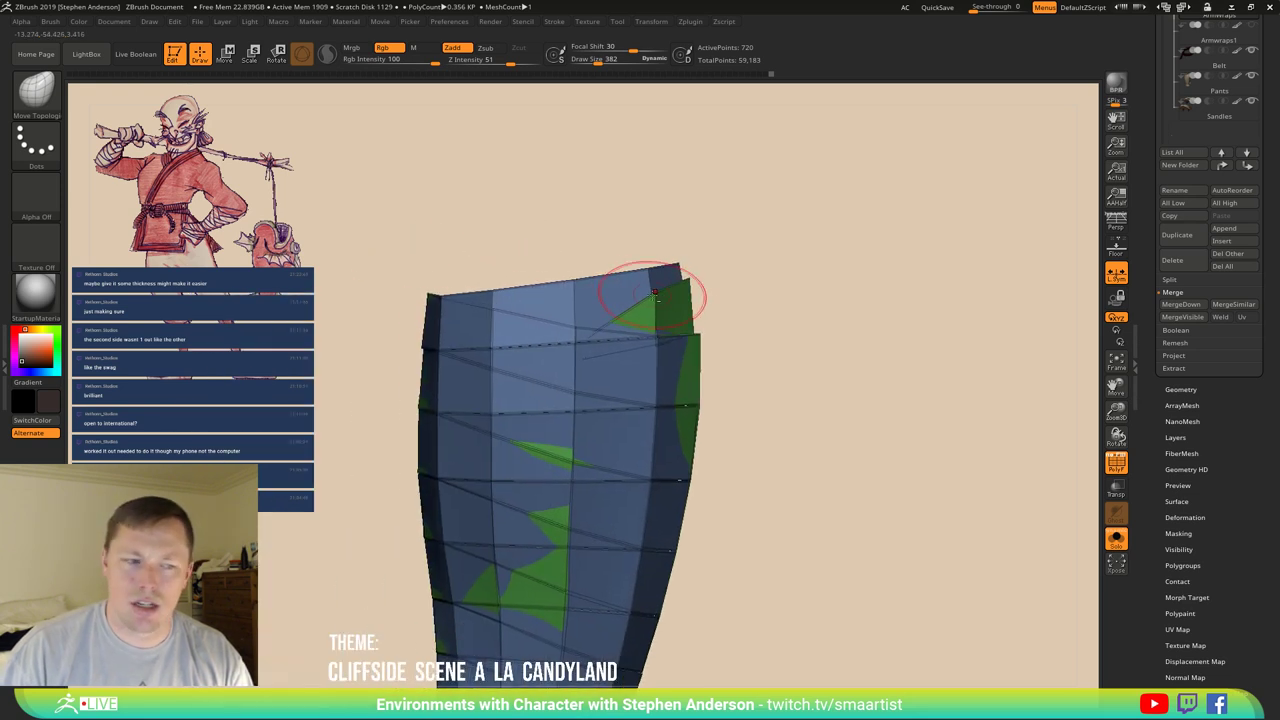
mouse_move(489, 413)
mouse_down()
mouse_move(517, 258)
mouse_move(608, 294)
mouse_move(491, 283)
mouse_move(600, 300)
mouse_move(630, 258)
mouse_up()
drag(581, 306, 482, 360)
Mask the lower green patch and the upper-left green patch on the wraps.
key(w)
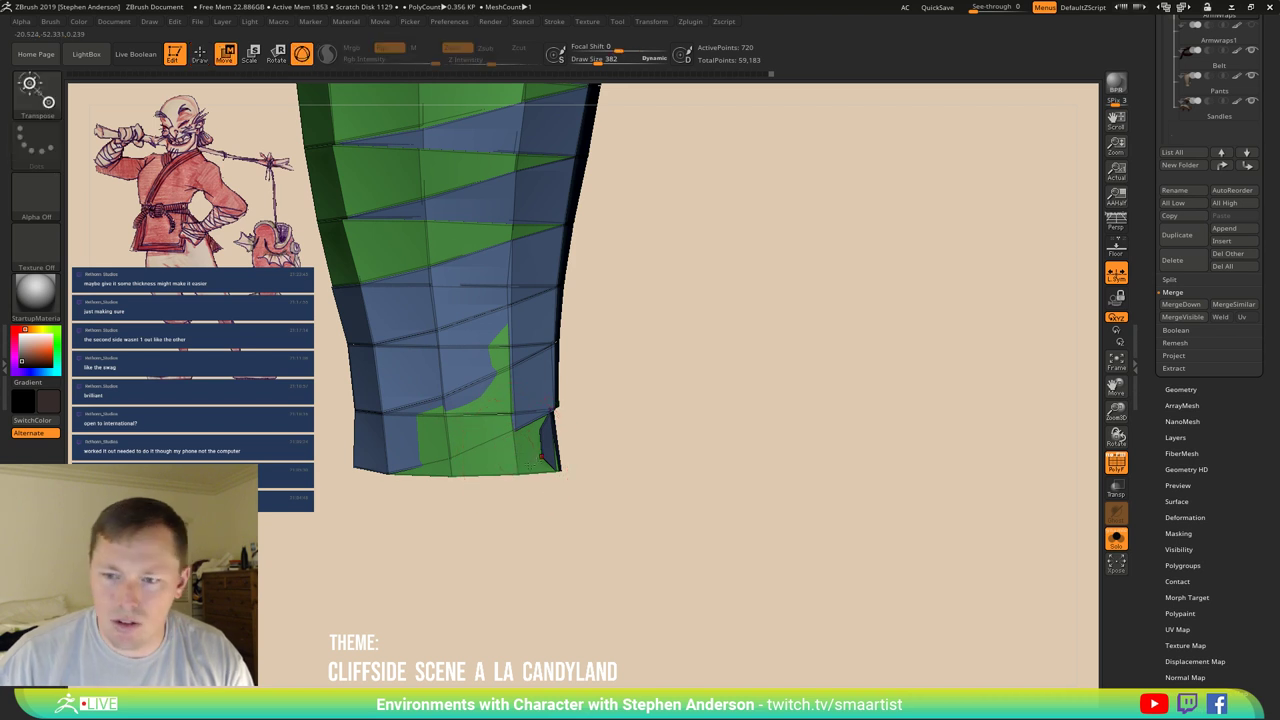
key(y)
key(q)
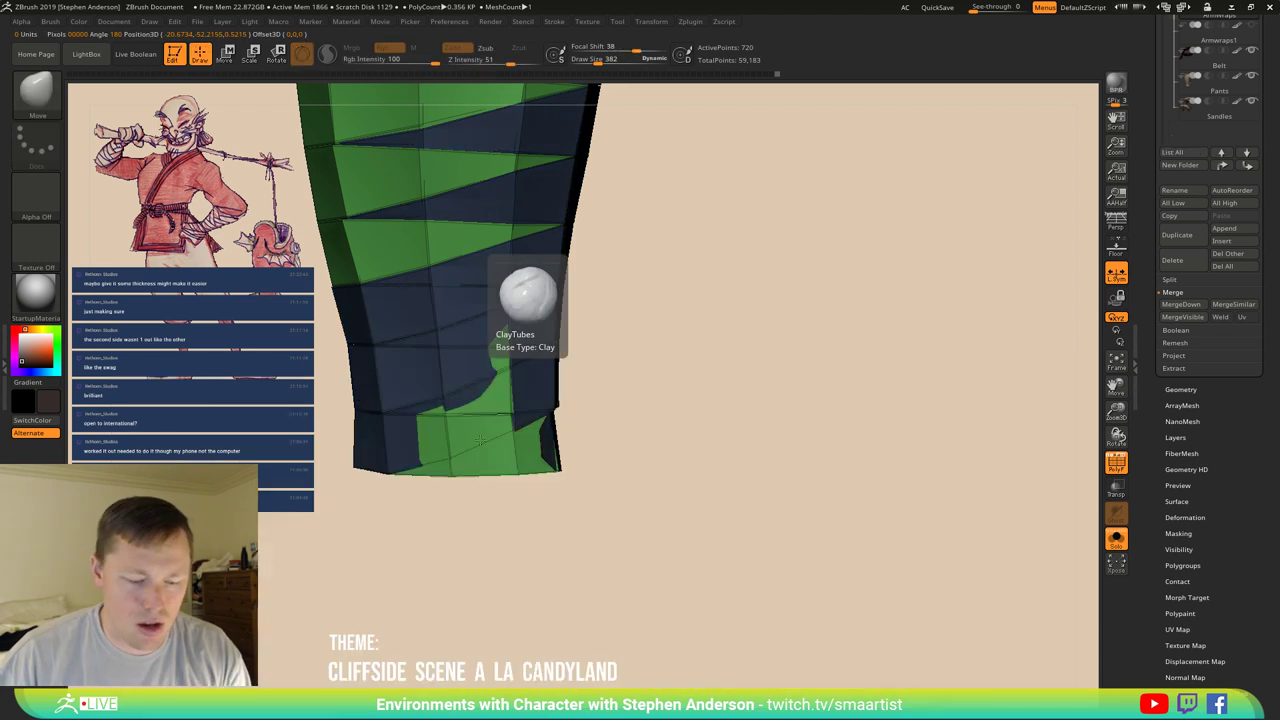
mouse_move(510, 366)
ctrl+mouse_down()
mouse_move(496, 419)
mouse_move(414, 437)
mouse_move(452, 456)
ctrl+mouse_up()
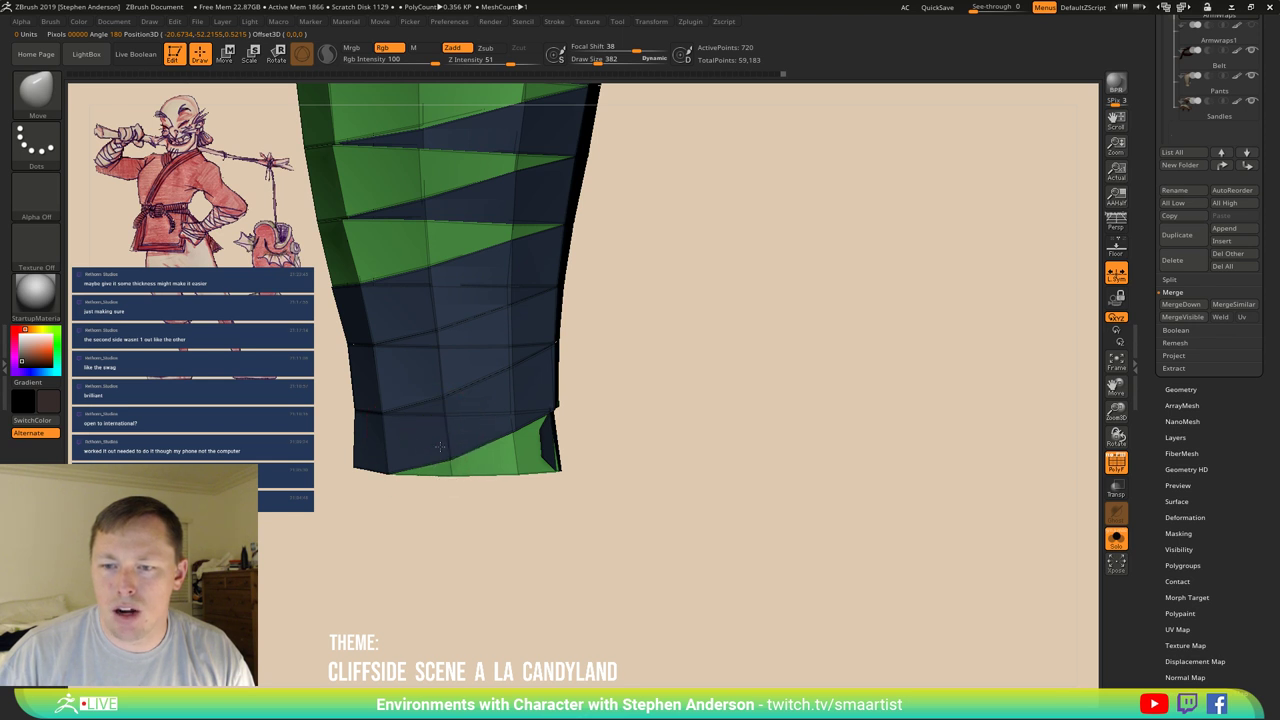
drag(543, 457, 445, 385)
key(f)
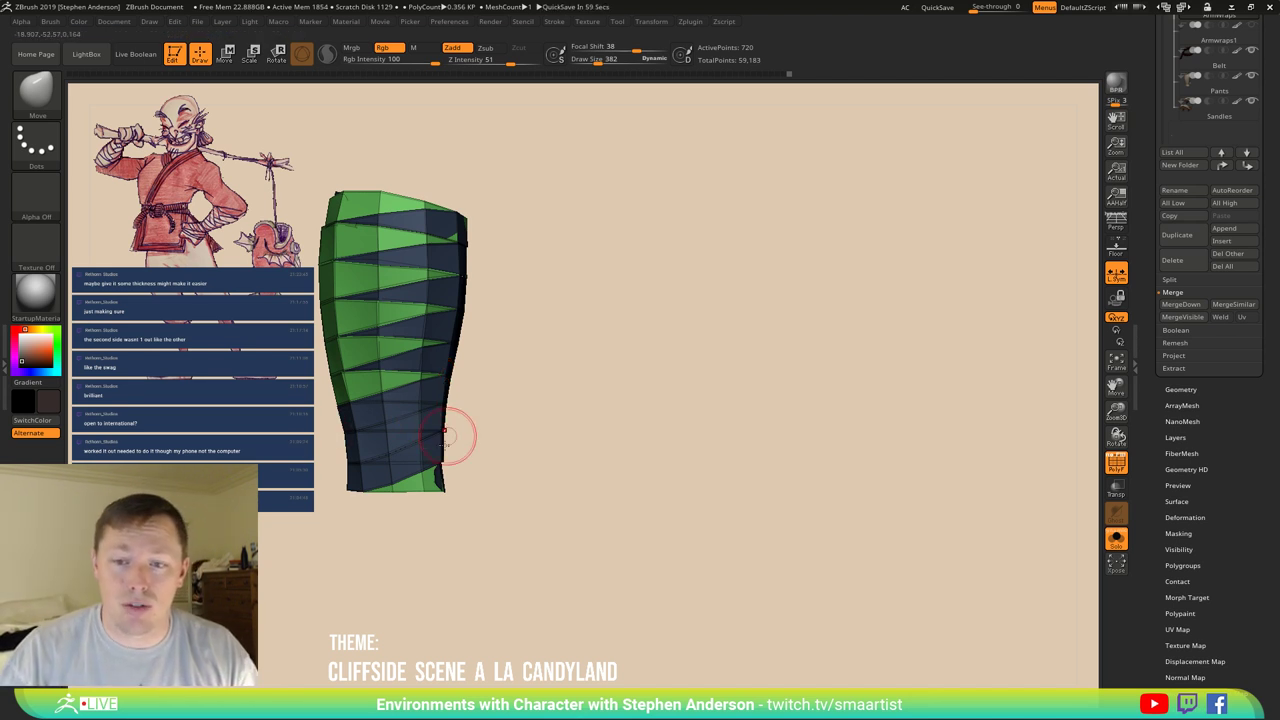
drag(445, 432, 441, 427)
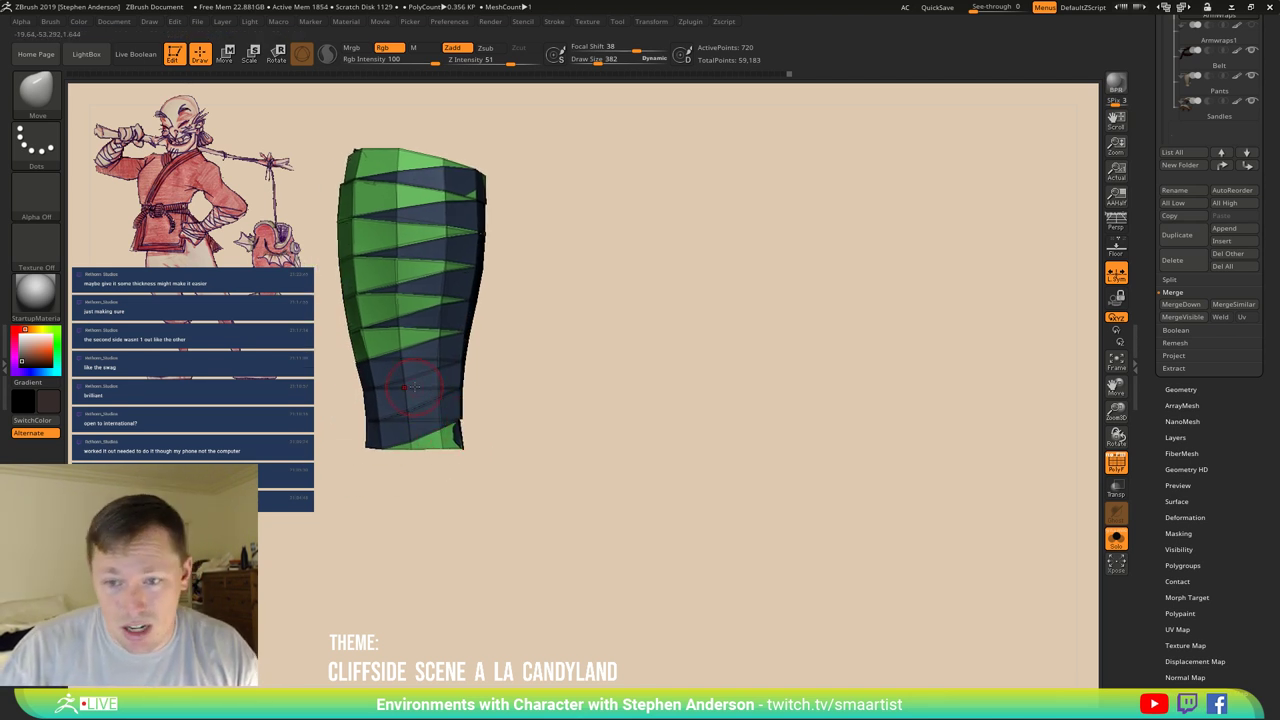
drag(413, 385, 418, 365)
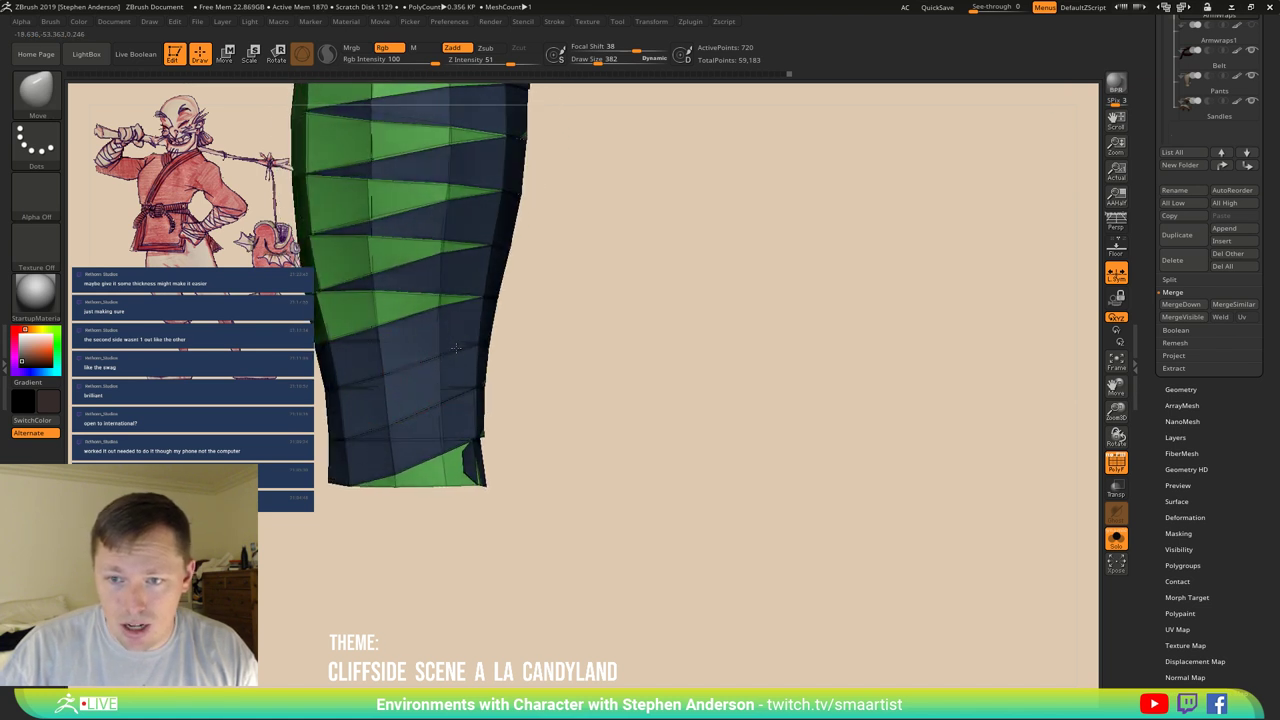
mouse_move(377, 348)
ctrl+mouse_down()
mouse_move(405, 376)
mouse_move(375, 370)
ctrl+mouse_up()
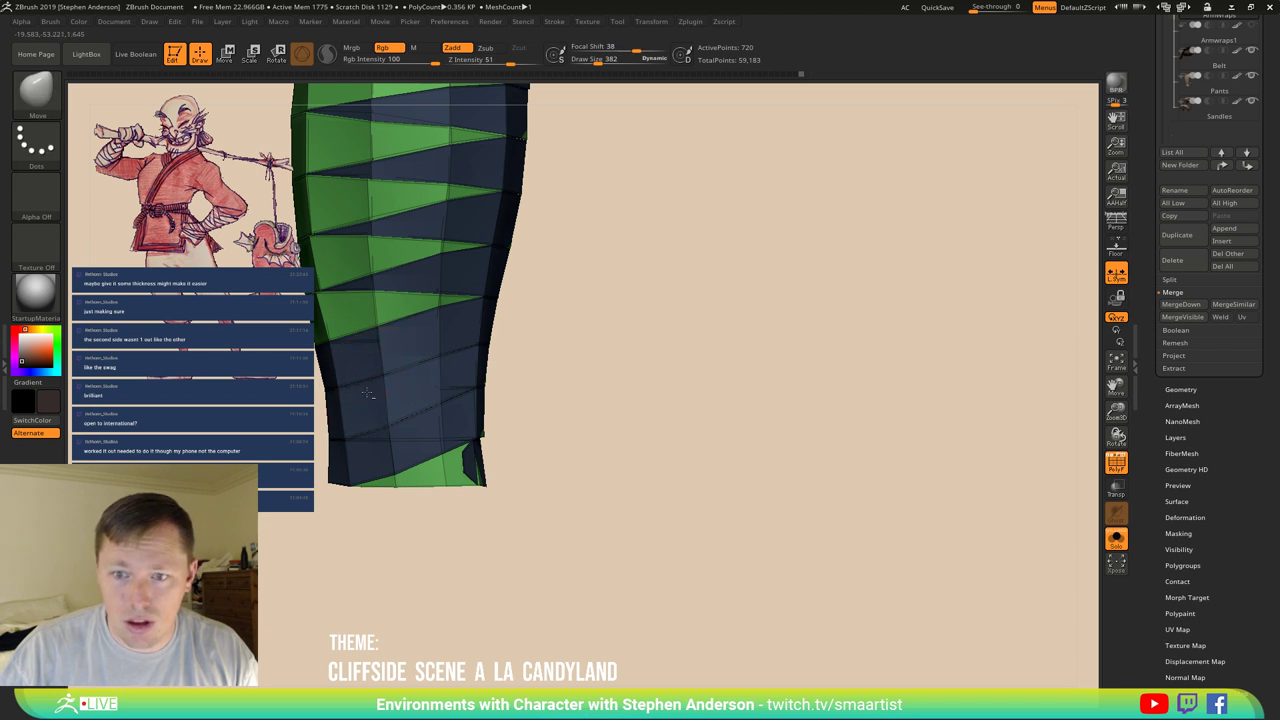
Shrink the brush to about 5 and orbit around the wraps to check every side.
right_drag(430, 428, 455, 218)
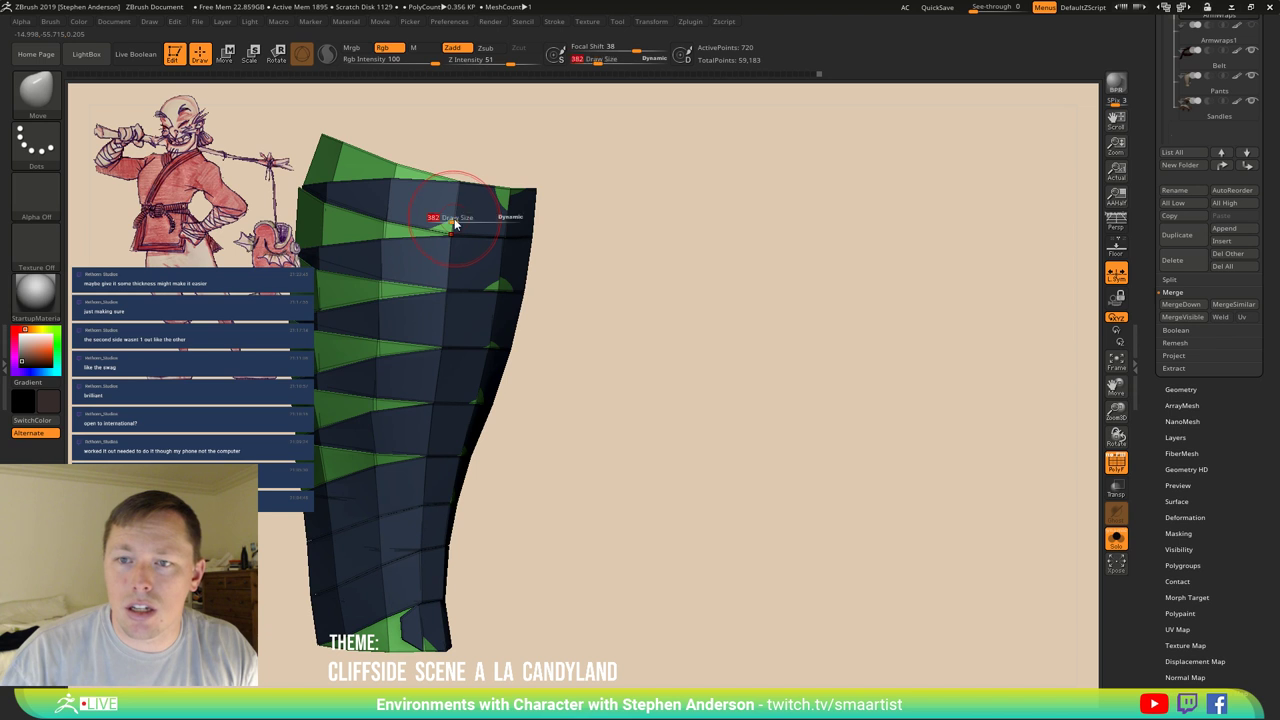
mouse_move(454, 218)
mouse_down()
mouse_move(429, 218)
mouse_move(452, 224)
mouse_up()
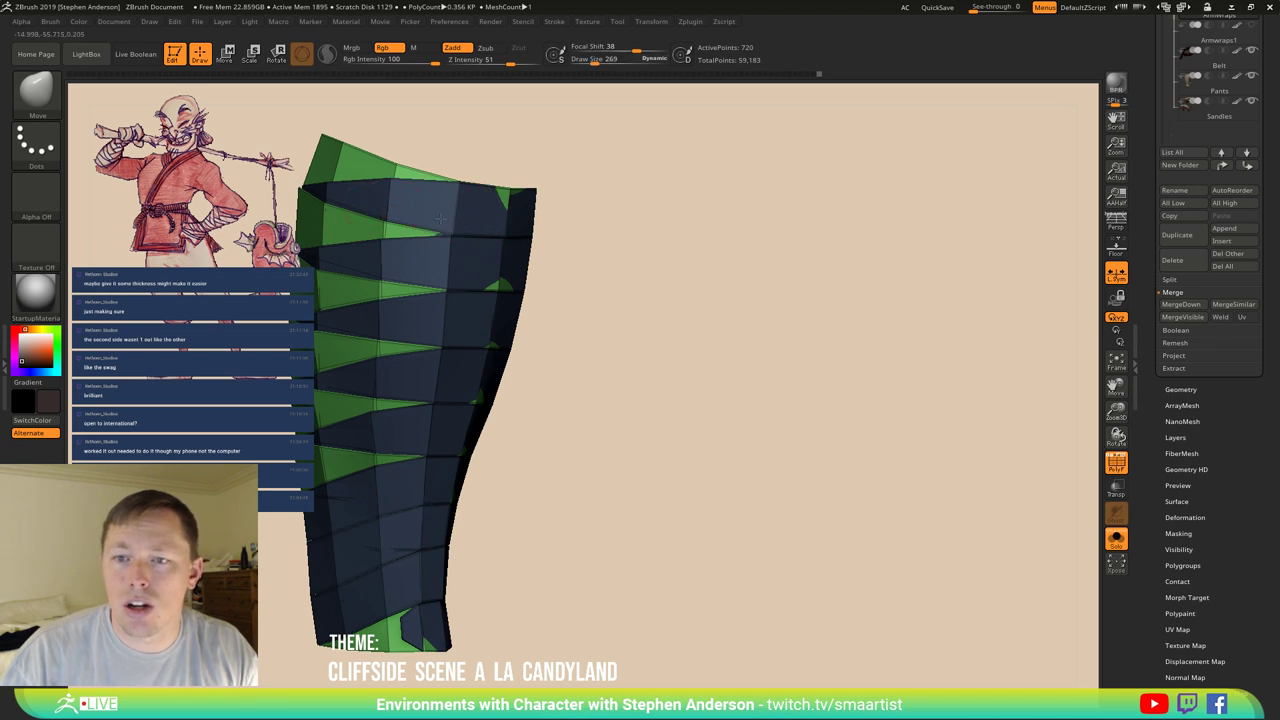
right_drag(524, 207, 373, 265)
key(f)
right_drag(480, 290, 669, 356)
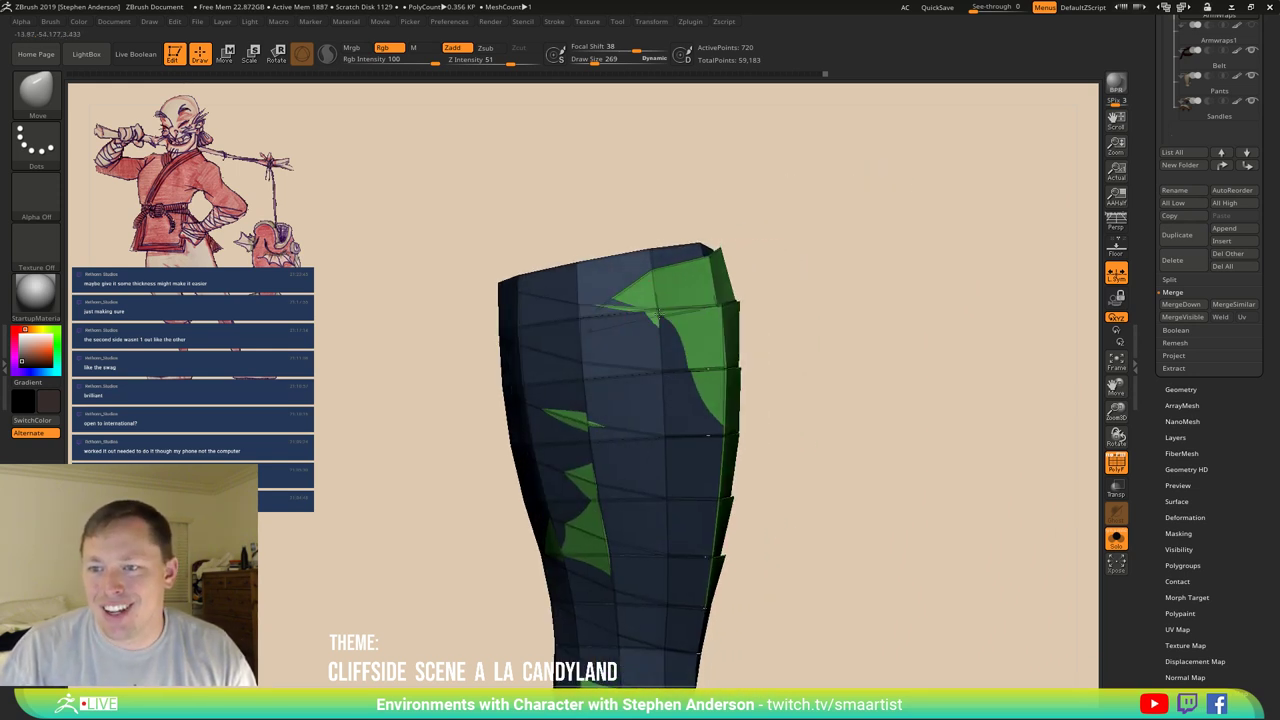
drag(655, 318, 651, 334)
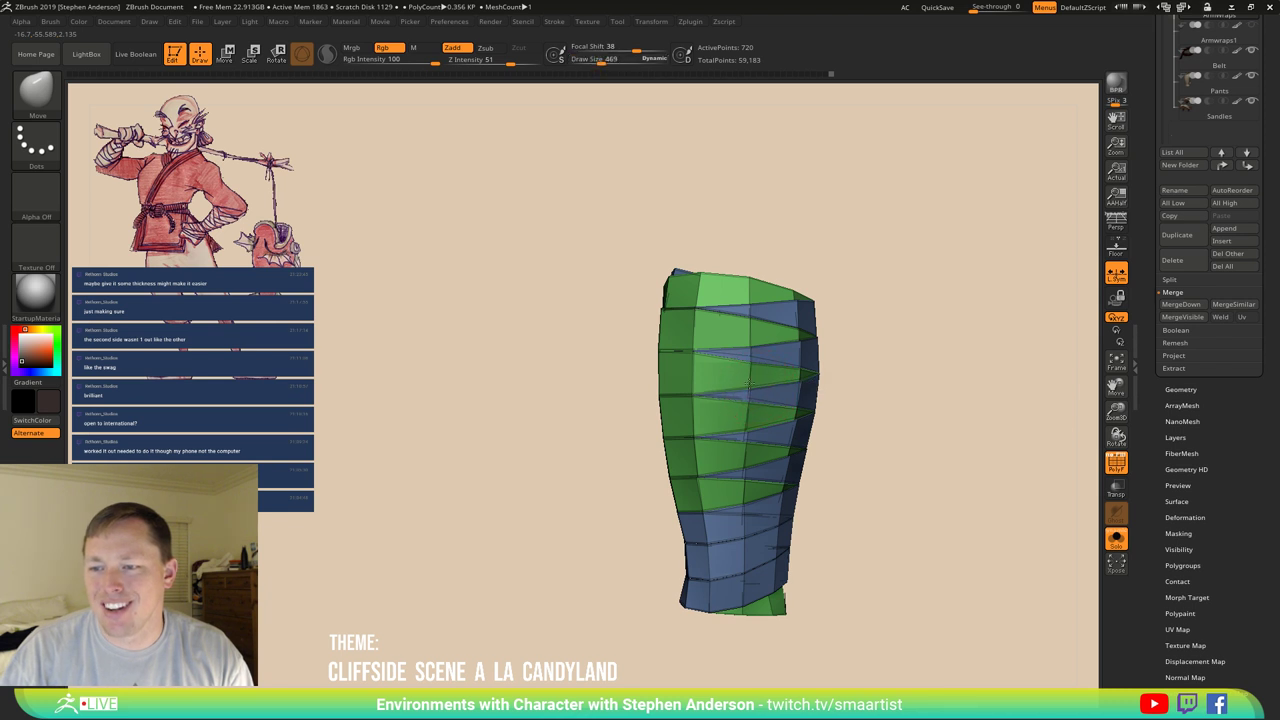
drag(750, 360, 743, 358)
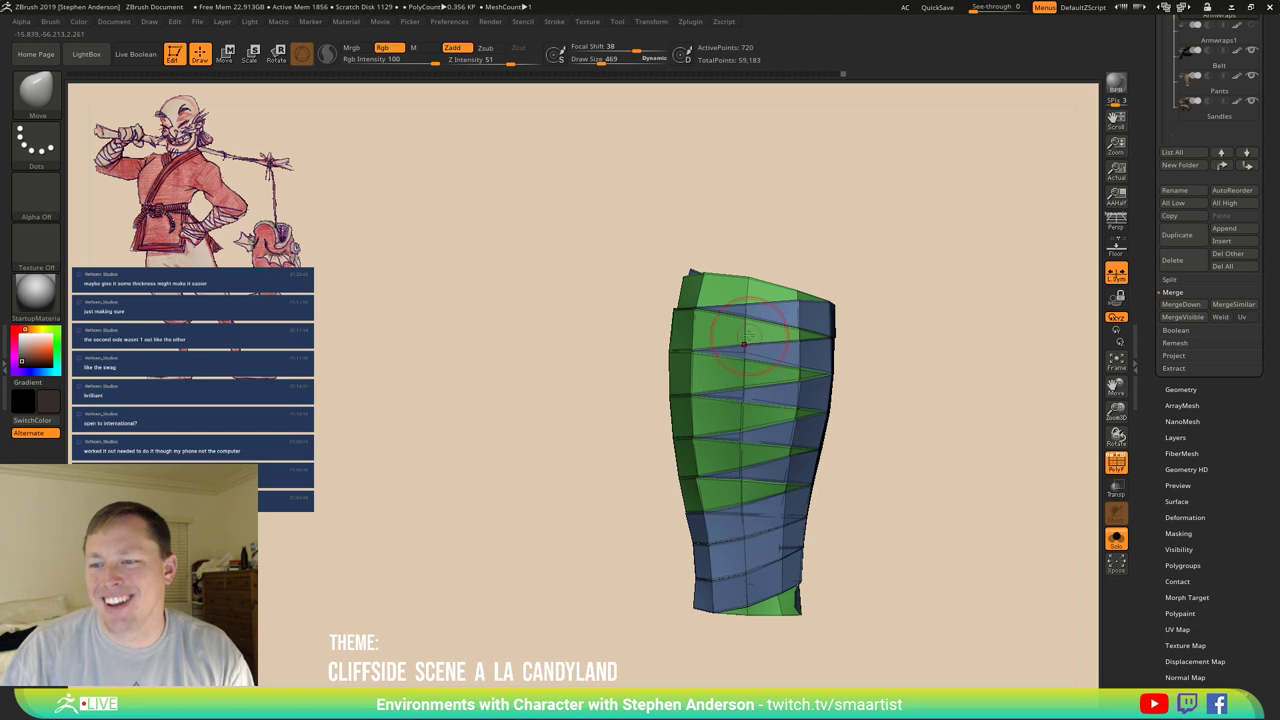
mouse_move(743, 386)
mouse_down()
mouse_move(811, 380)
mouse_move(745, 416)
mouse_up()
ctrl+right_drag(745, 416, 676, 404)
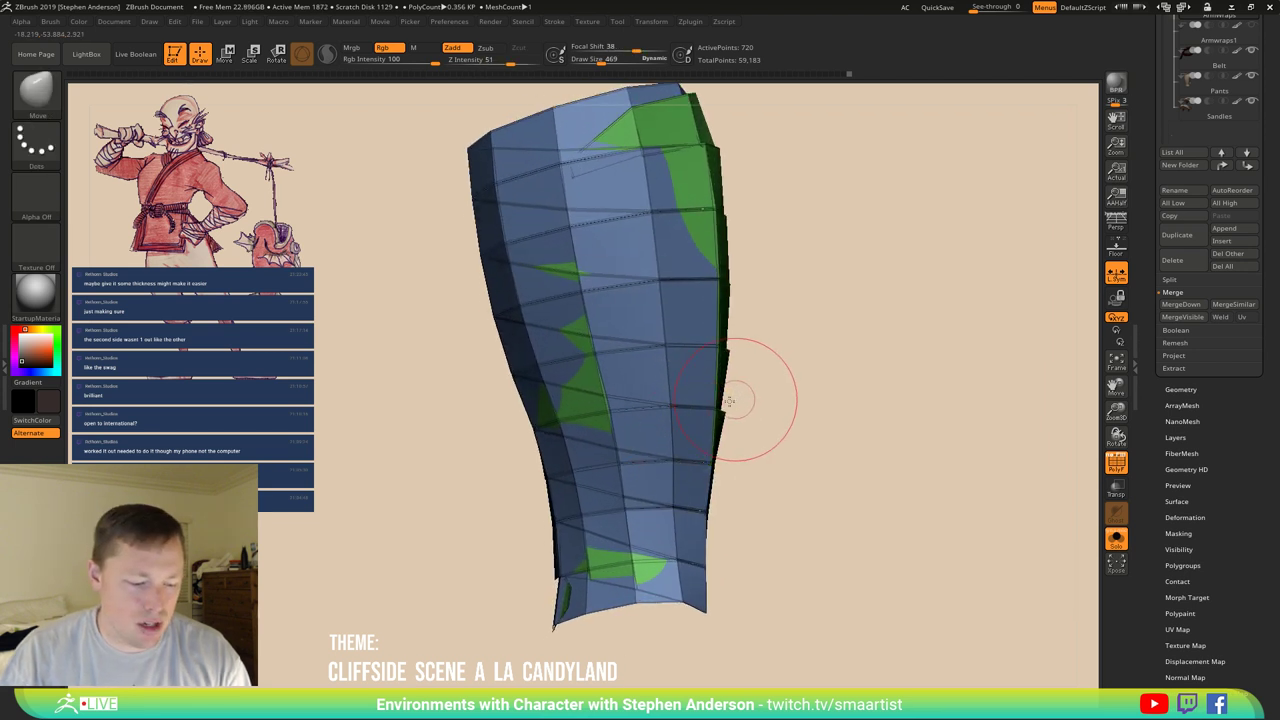
drag(749, 400, 746, 298)
Place the transform gizmo on the wraps and push a band in against the forearm with the Move brush.
key(w)
alt+click(780, 283)
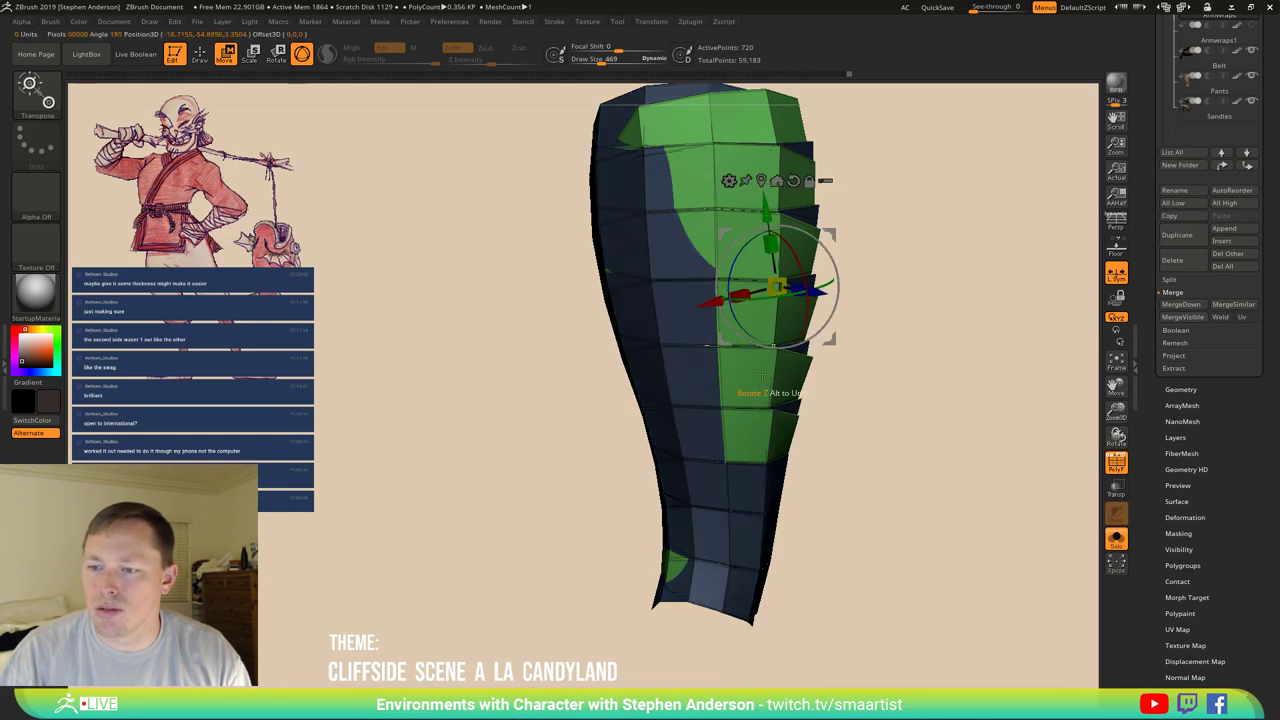
drag(800, 420, 760, 433)
key(b)
key(v)
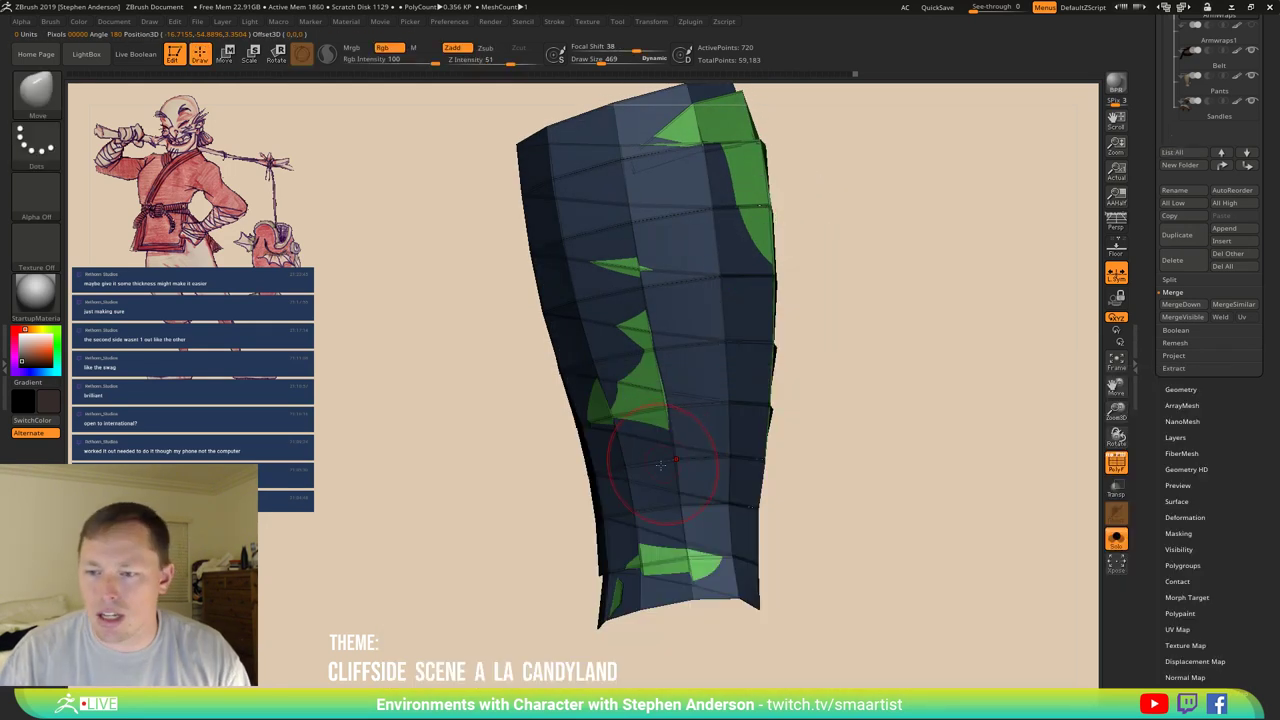
mouse_move(661, 465)
mouse_down()
mouse_move(625, 467)
mouse_move(662, 484)
mouse_up()
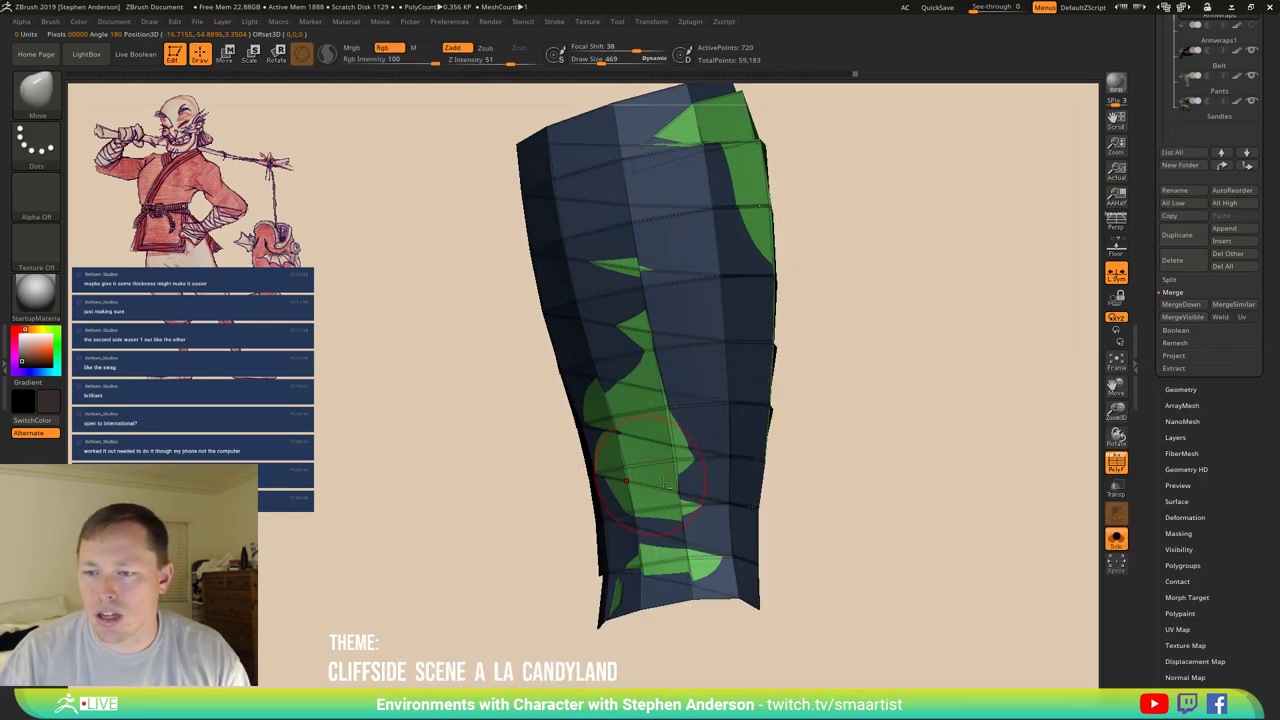
mouse_move(660, 530)
right_down()
mouse_move(651, 486)
mouse_move(629, 490)
mouse_move(705, 500)
right_up()
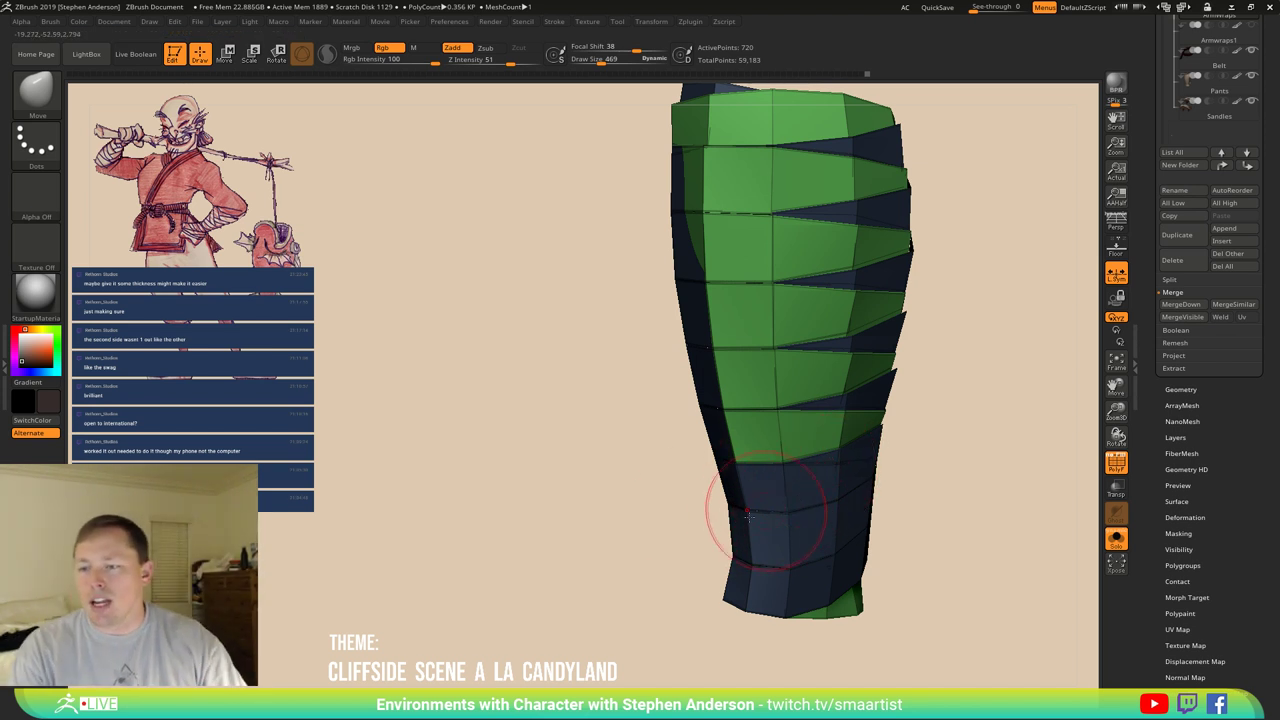
mouse_move(775, 524)
right_down()
mouse_move(814, 503)
mouse_move(543, 491)
right_up()
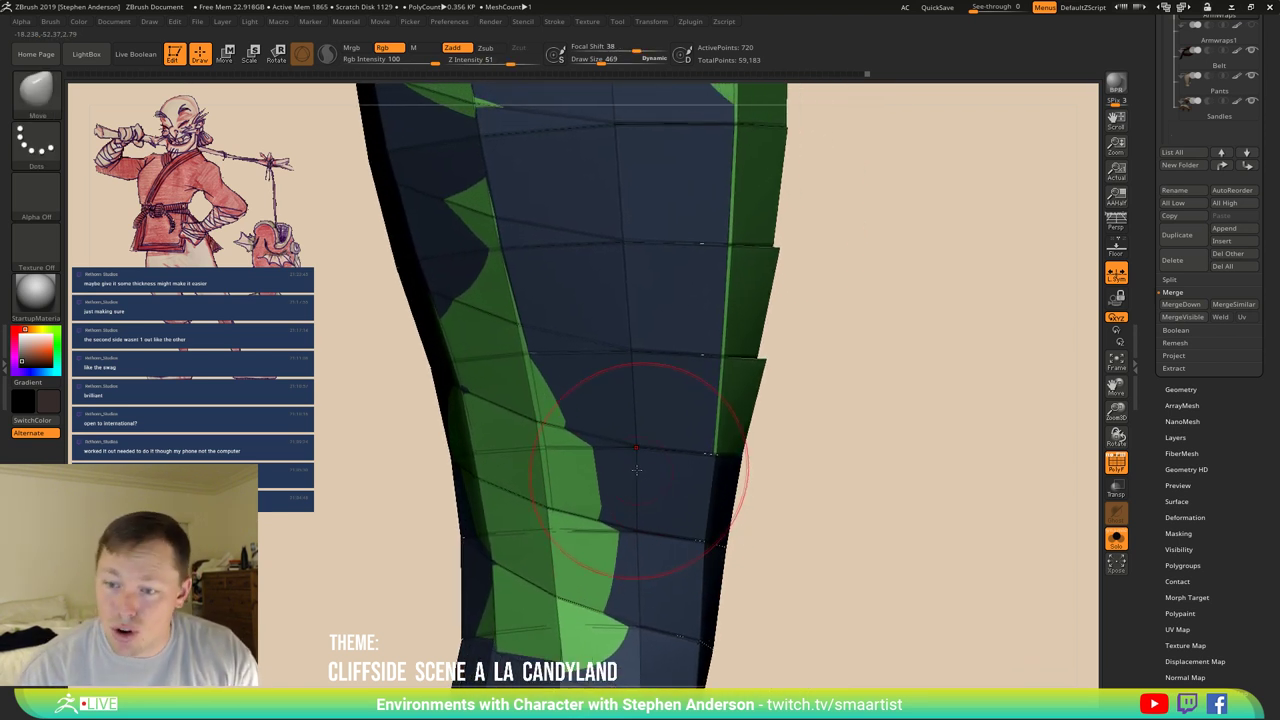
Pull more wrap surface toward the forearm, then hide the polygroup colours and wireframe.
key(s)
drag(626, 467, 637, 461)
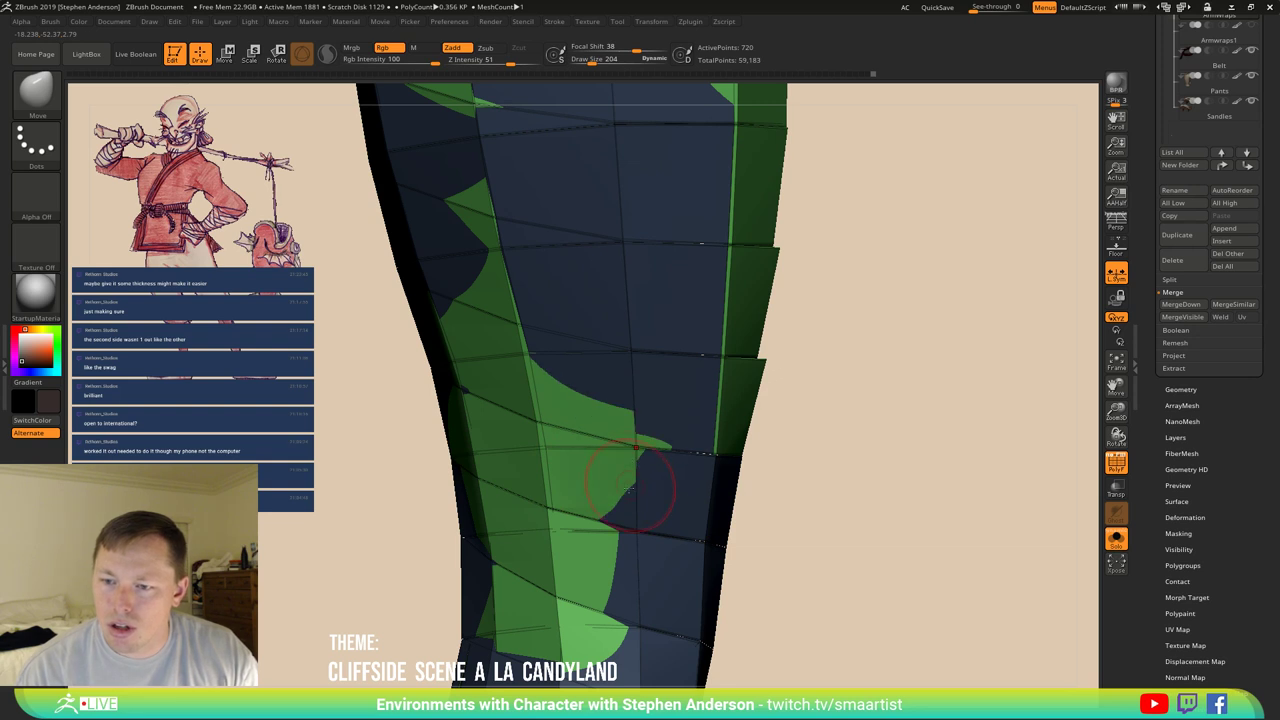
mouse_move(630, 485)
right_down()
mouse_move(600, 470)
mouse_move(630, 485)
right_up()
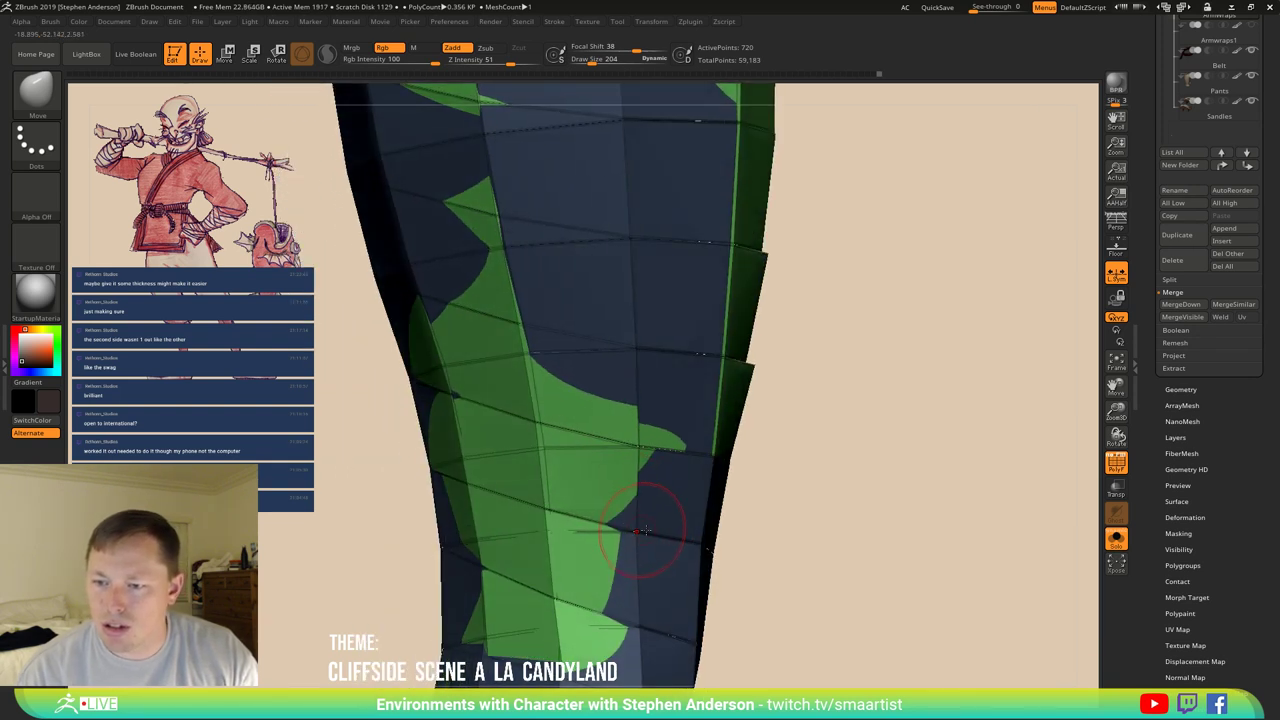
mouse_move(640, 530)
right_down()
mouse_move(586, 514)
mouse_move(690, 488)
mouse_move(668, 492)
right_up()
mouse_move(771, 488)
ctrl+right_down()
mouse_move(840, 466)
mouse_move(843, 434)
mouse_move(789, 449)
mouse_move(783, 413)
mouse_move(820, 494)
mouse_move(773, 481)
mouse_move(877, 389)
mouse_move(717, 446)
mouse_move(774, 472)
mouse_move(737, 434)
mouse_move(760, 440)
mouse_move(750, 473)
mouse_move(803, 508)
mouse_move(734, 491)
mouse_move(751, 509)
mouse_move(767, 487)
ctrl+right_up()
key(shift+f)
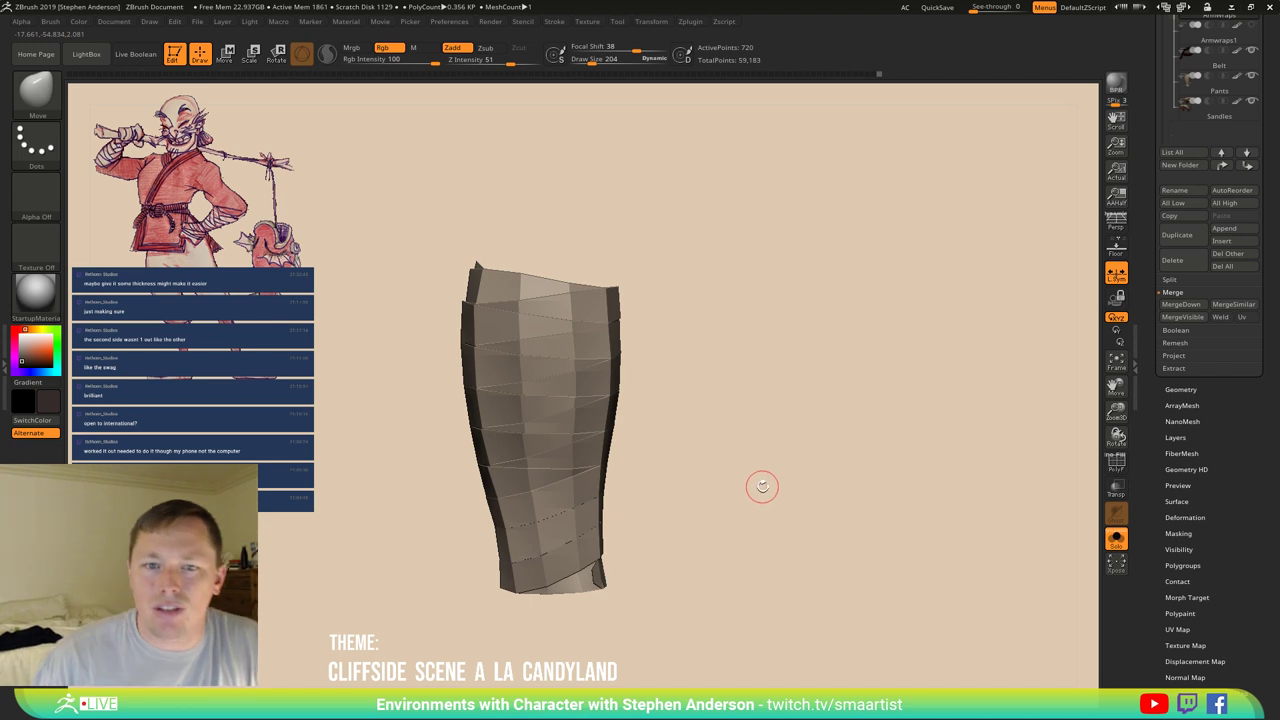
Duplicate the ArmWraps subtool, creating ArmWraps1_1.
ctrl+right_drag(1010, 430, 917, 394)
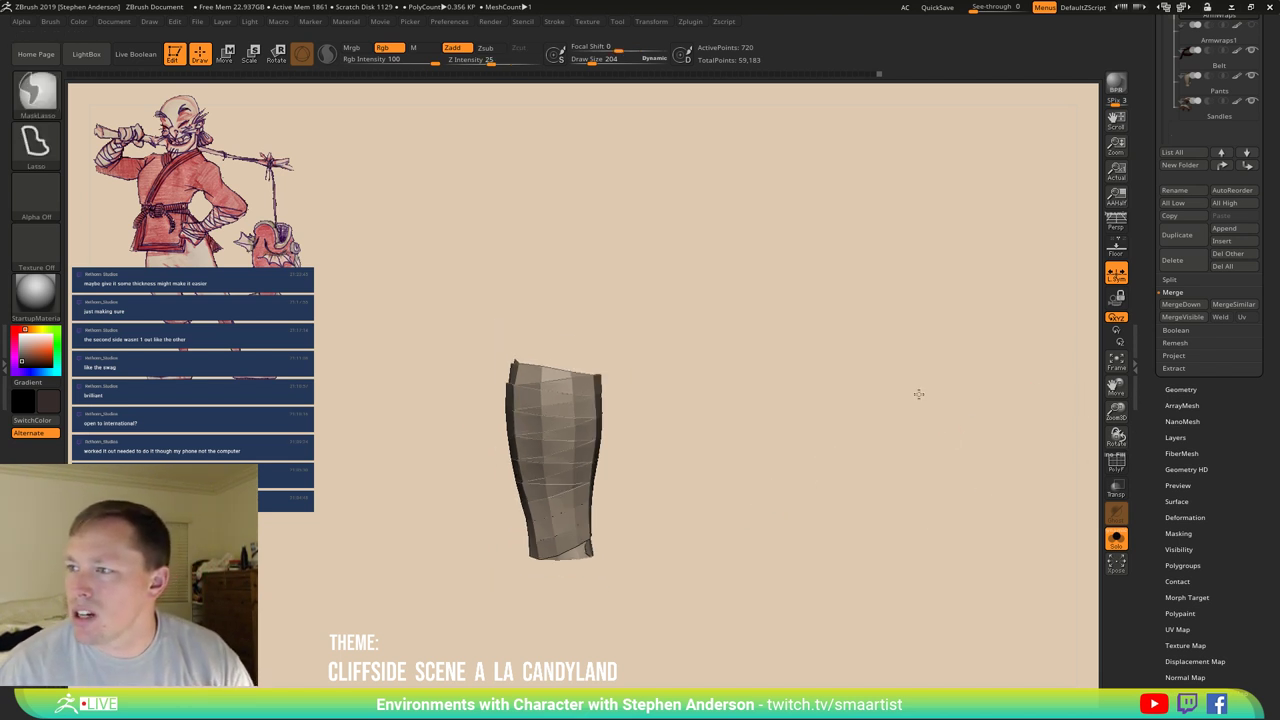
scroll(1219, 535, up, 5)
scroll(1215, 515, down, 1)
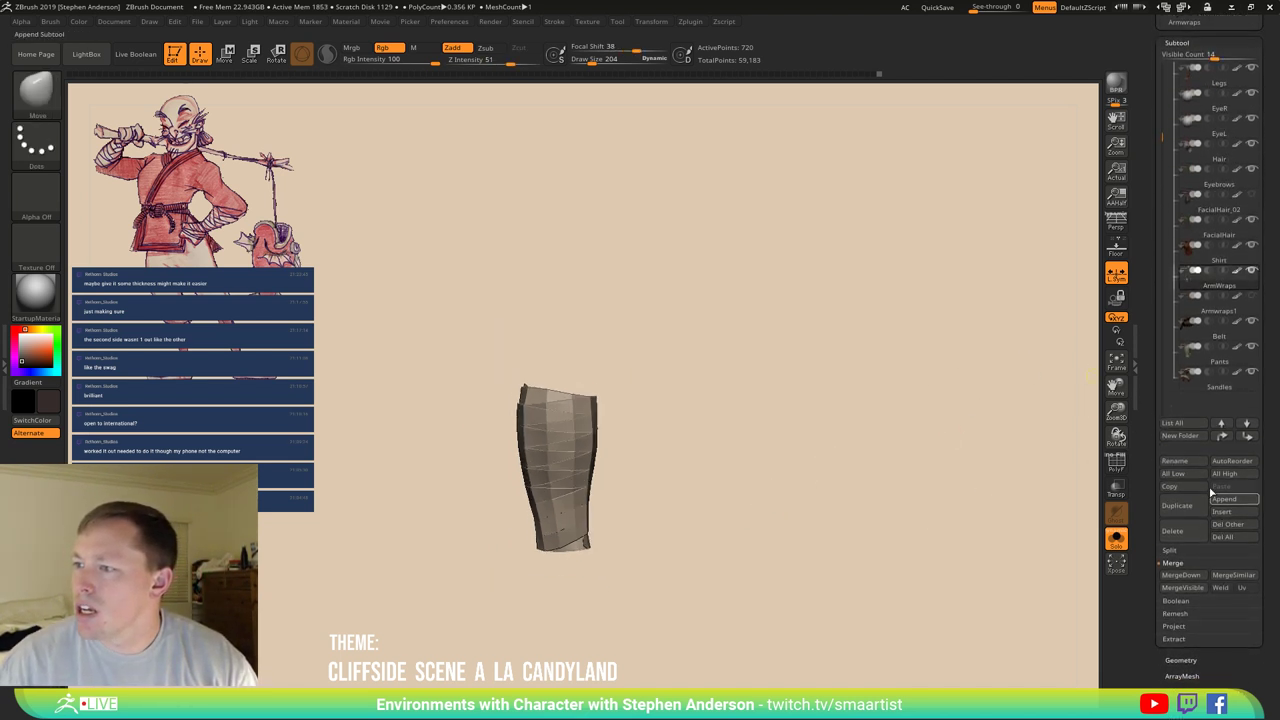
mouse_move(1191, 313)
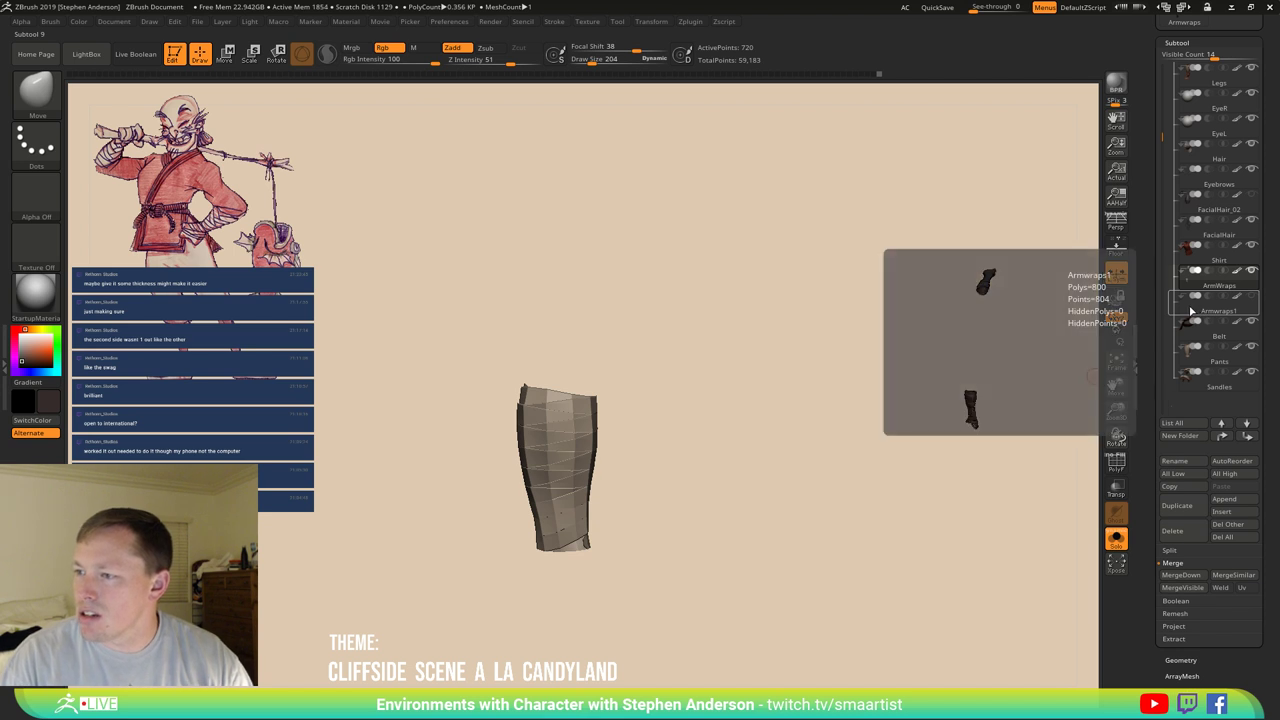
mouse_move(1188, 287)
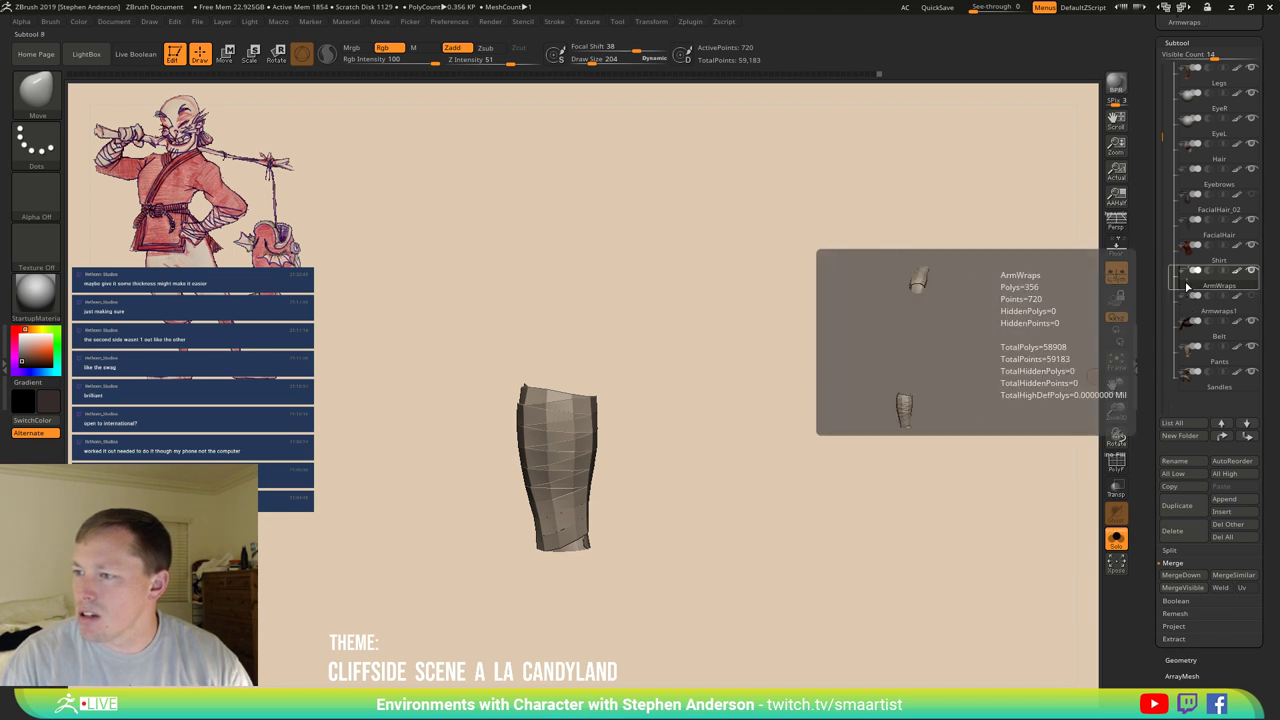
drag(869, 397, 856, 420)
key(ctrl+shift+d)
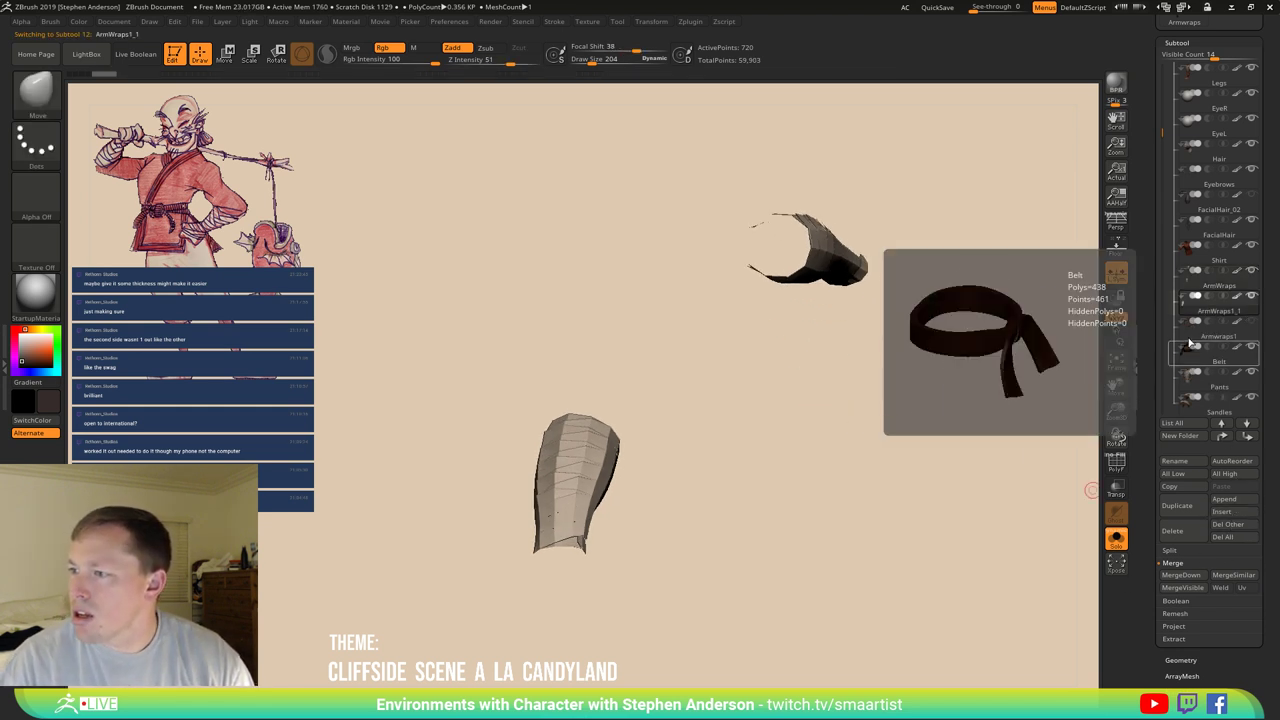
Expand the Tool > Geometry palette.
mouse_move(1192, 340)
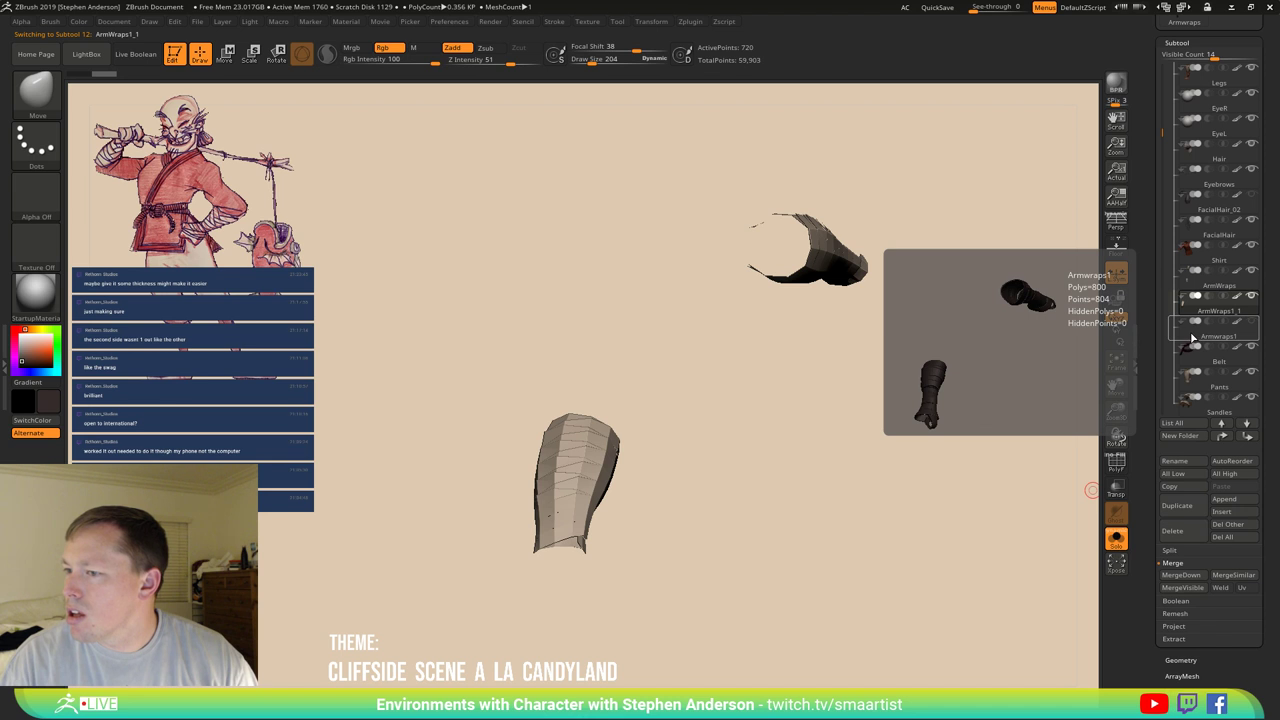
mouse_move(1190, 281)
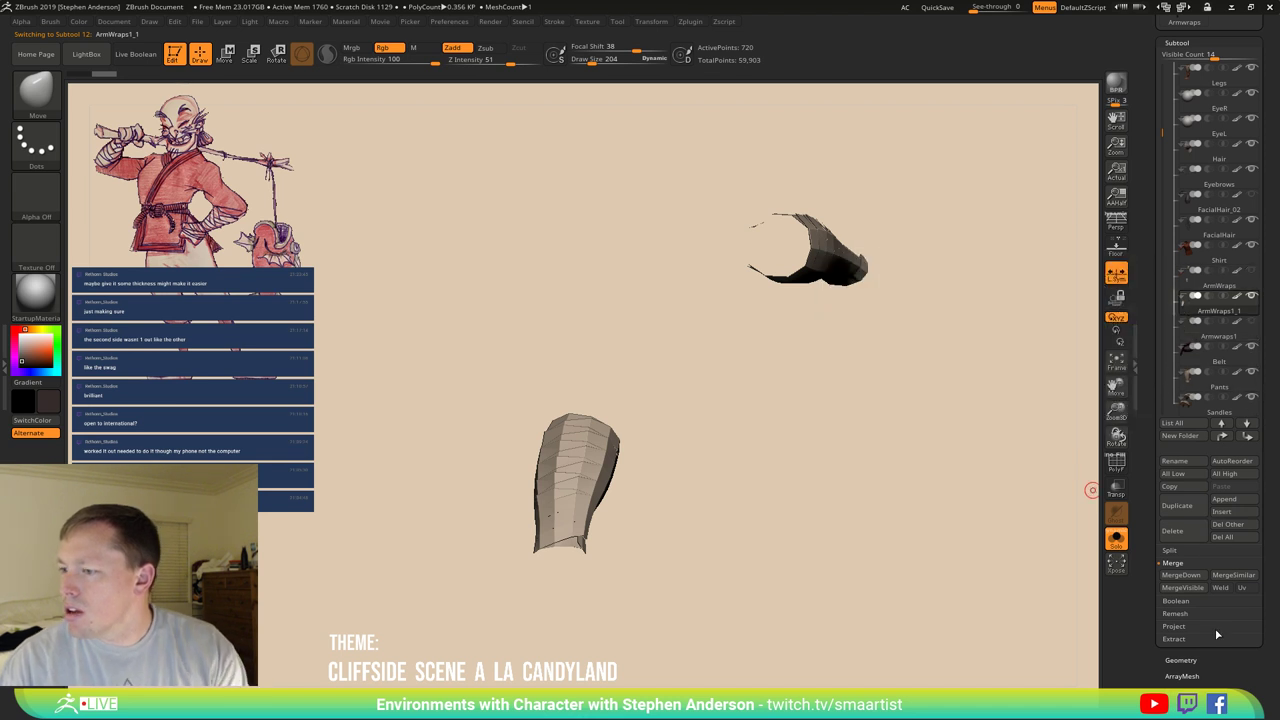
click(1190, 661)
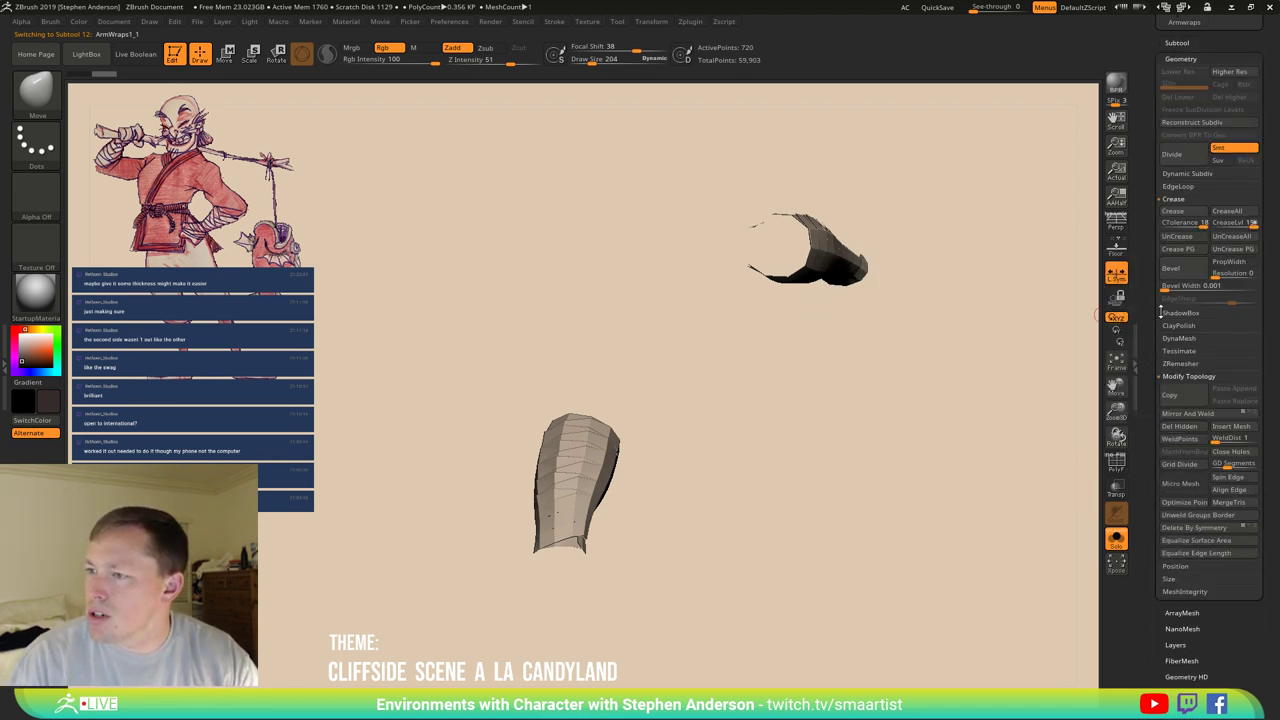
Close the wrap copy's holes and DynaMesh it at resolution 128.
click(1232, 454)
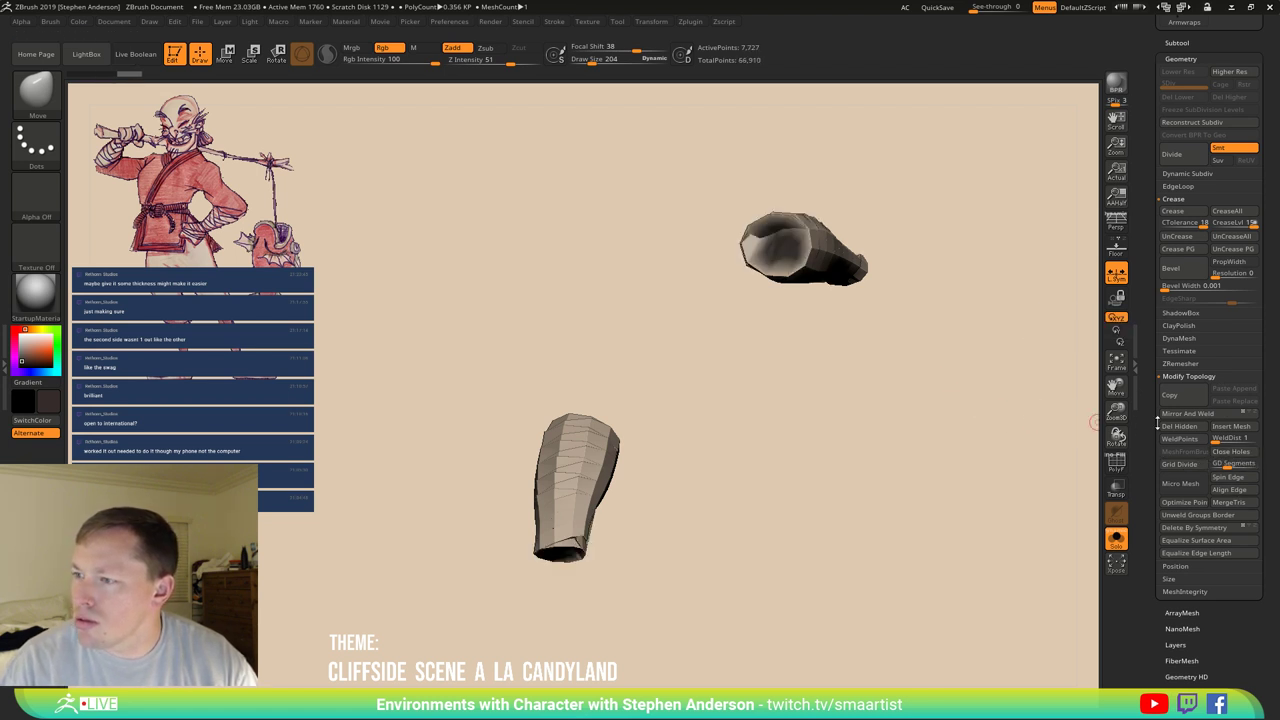
click(1189, 341)
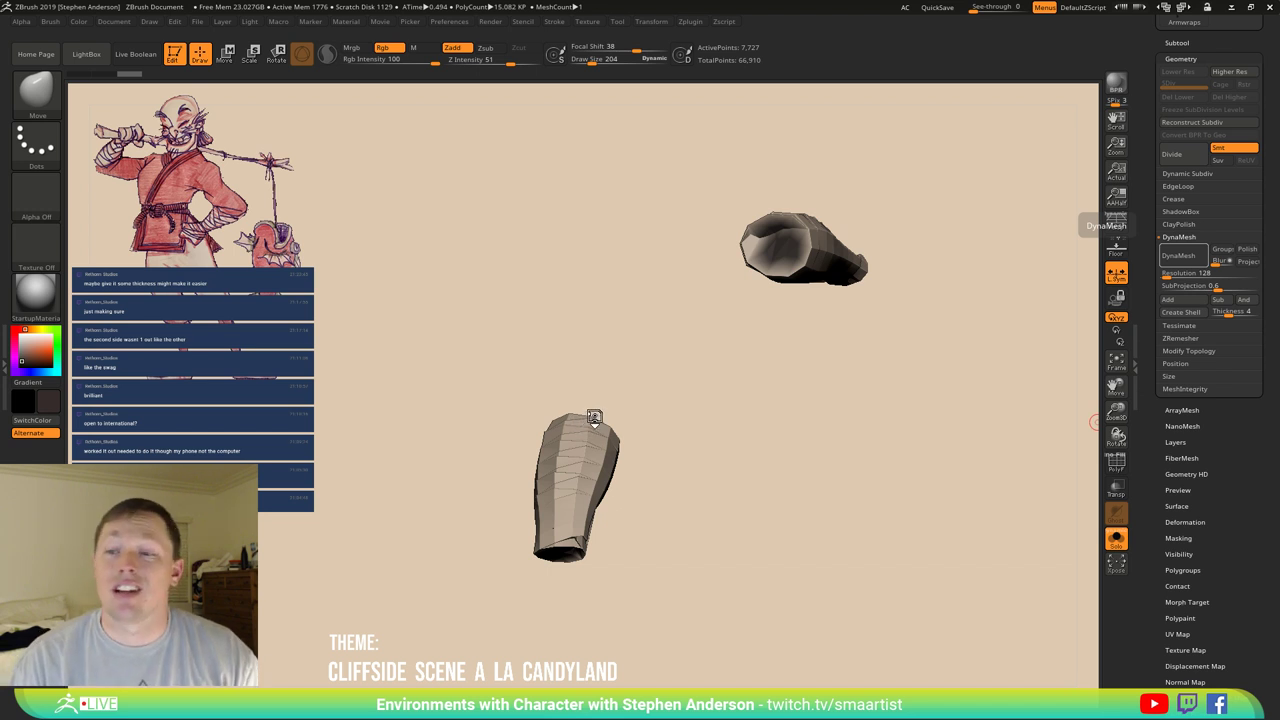
click(1178, 255)
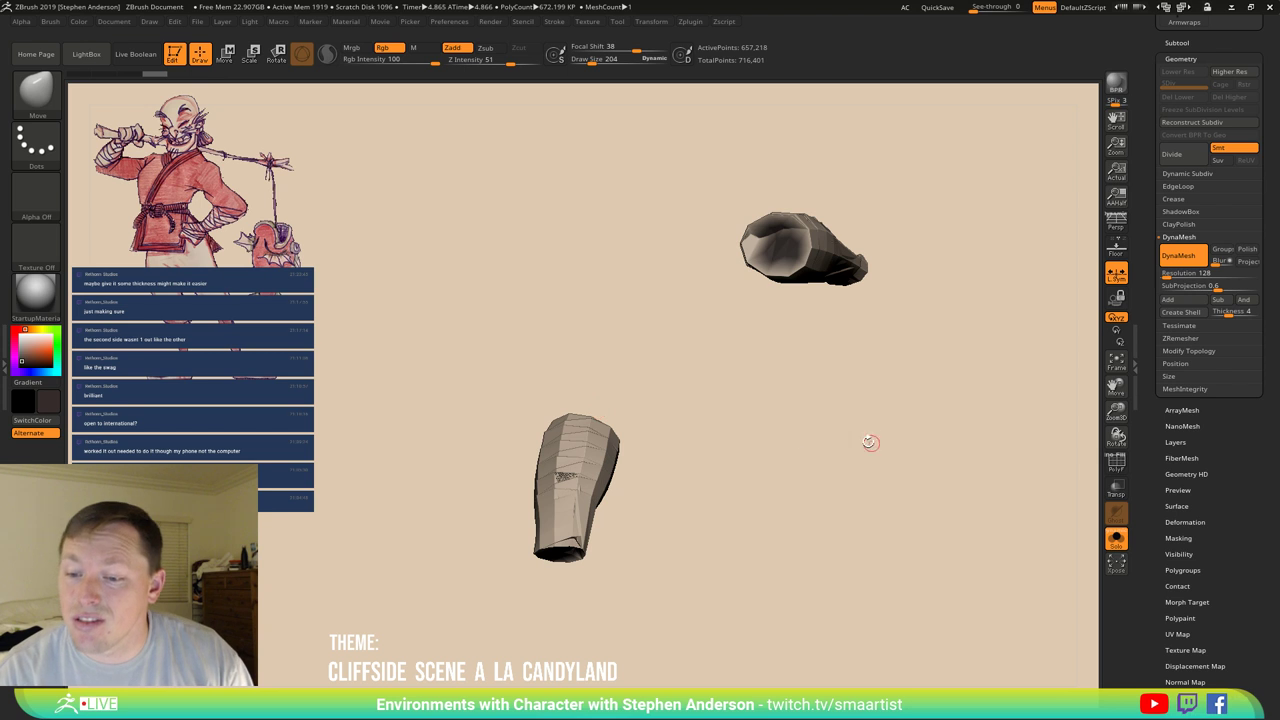
Bring up the Save ZTool dialog with Ctrl+S.
mouse_move(870, 442)
mouse_down()
mouse_move(629, 423)
mouse_move(646, 354)
mouse_move(615, 495)
mouse_up()
key(ctrl)
key(ctrl+s)
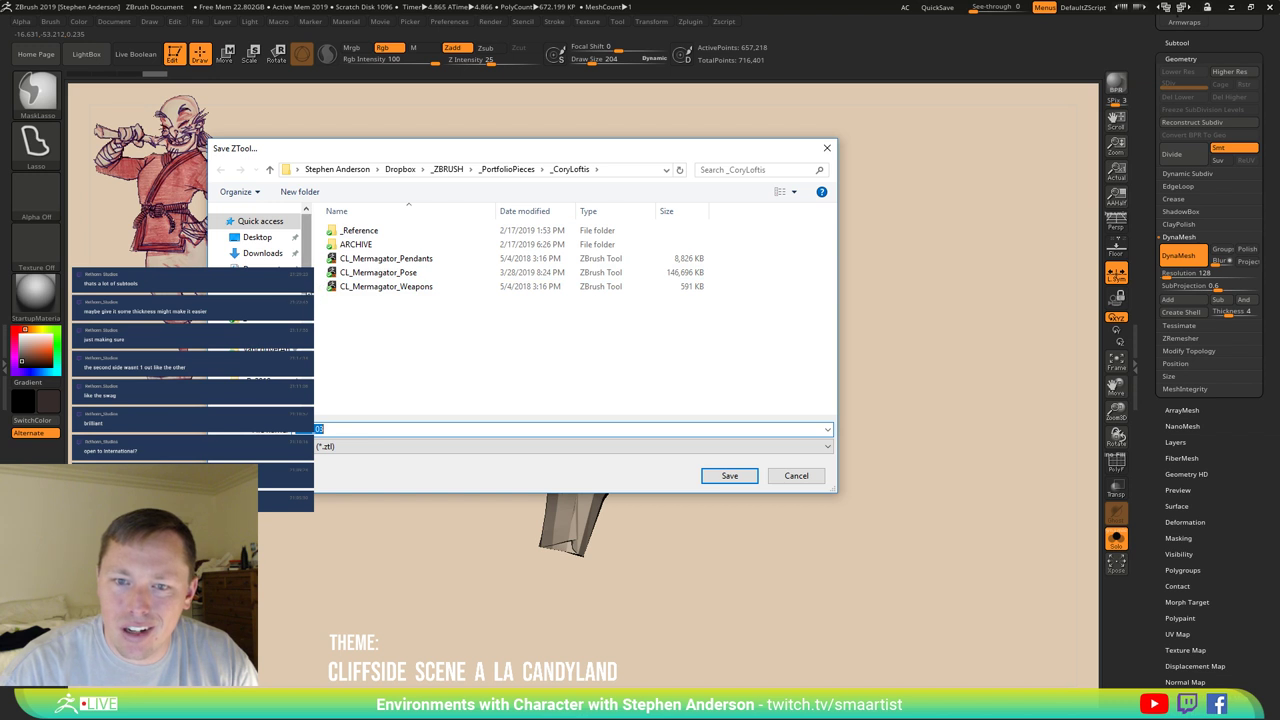
Save the tool as Char_03.ZTL in _LIVE\_PROJECTS\_CandyLand, overwriting the existing file.
scroll(258, 235, down, 1)
click(260, 274)
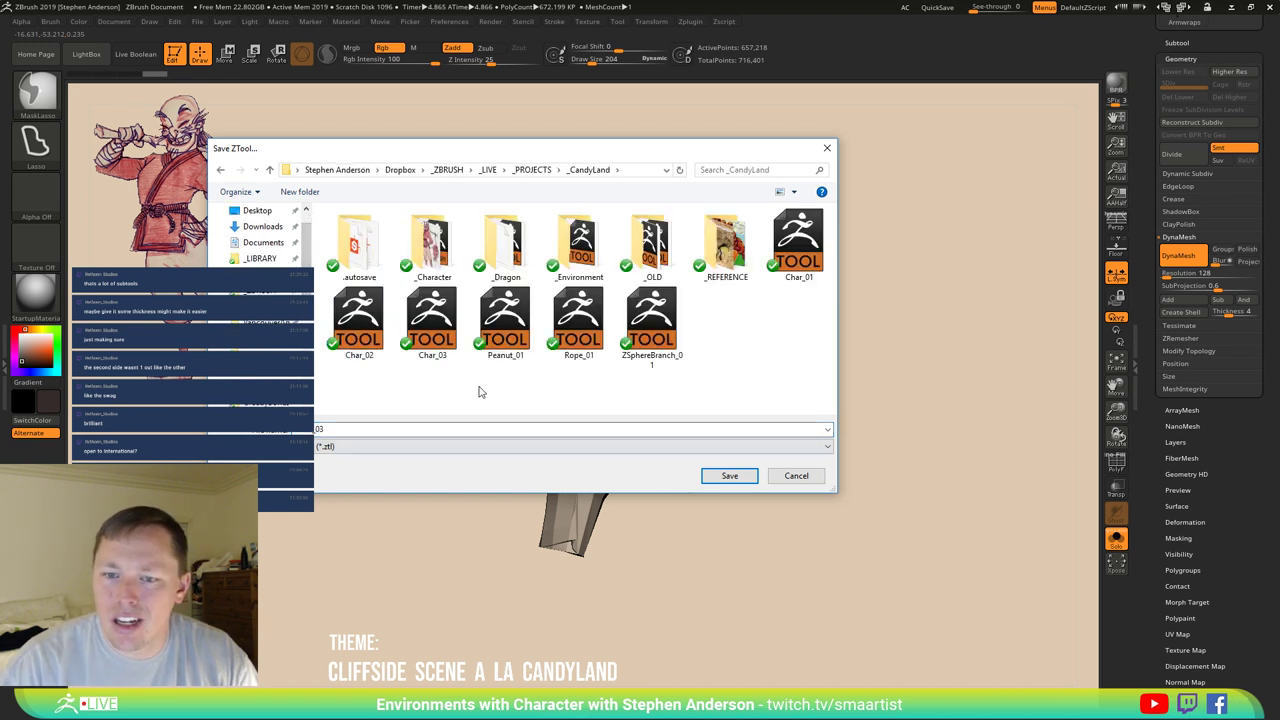
click(745, 476)
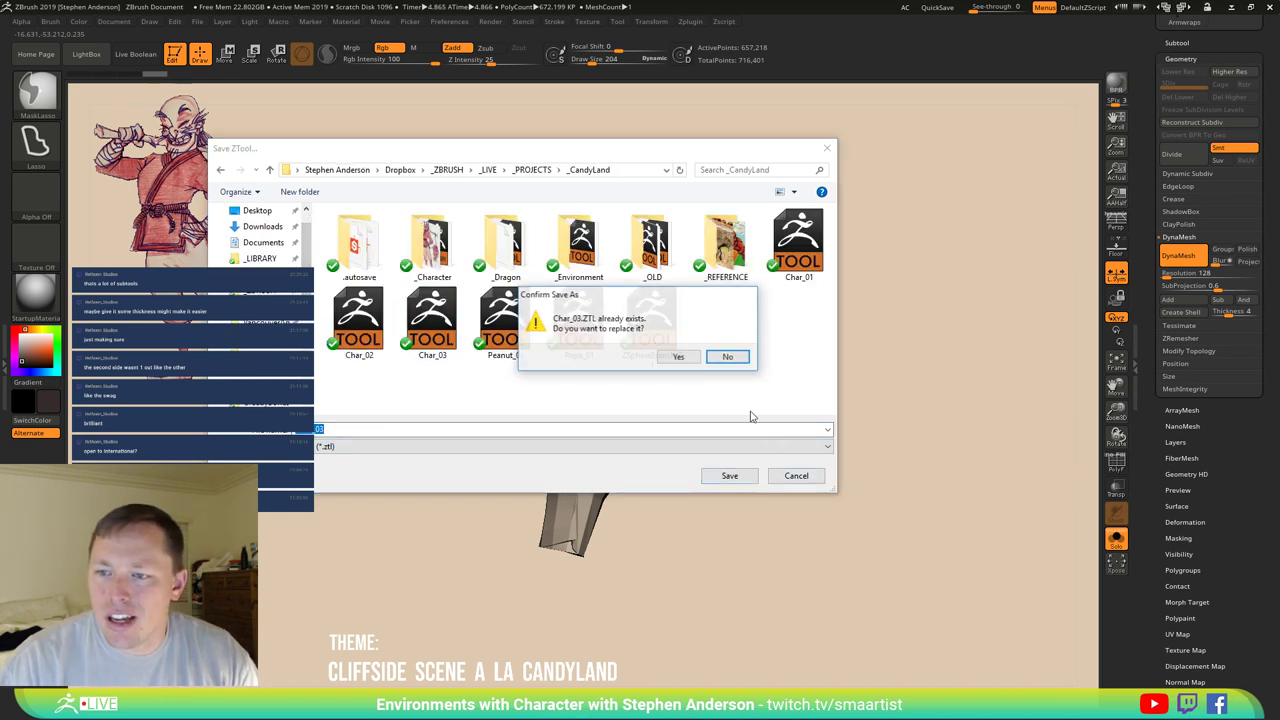
click(679, 358)
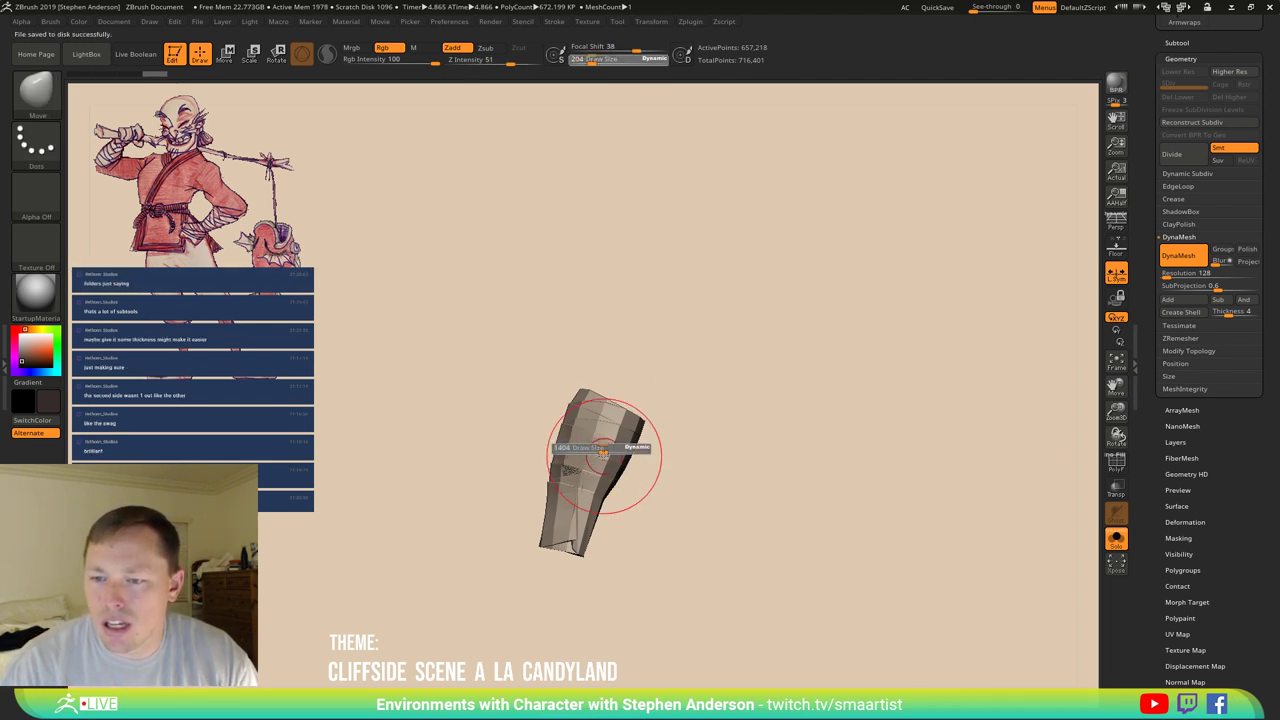
ctrl+shift+click(603, 452)
Turn on Sculptris Pro, show the wireframe, and set the brush size to 754.
key(shift)
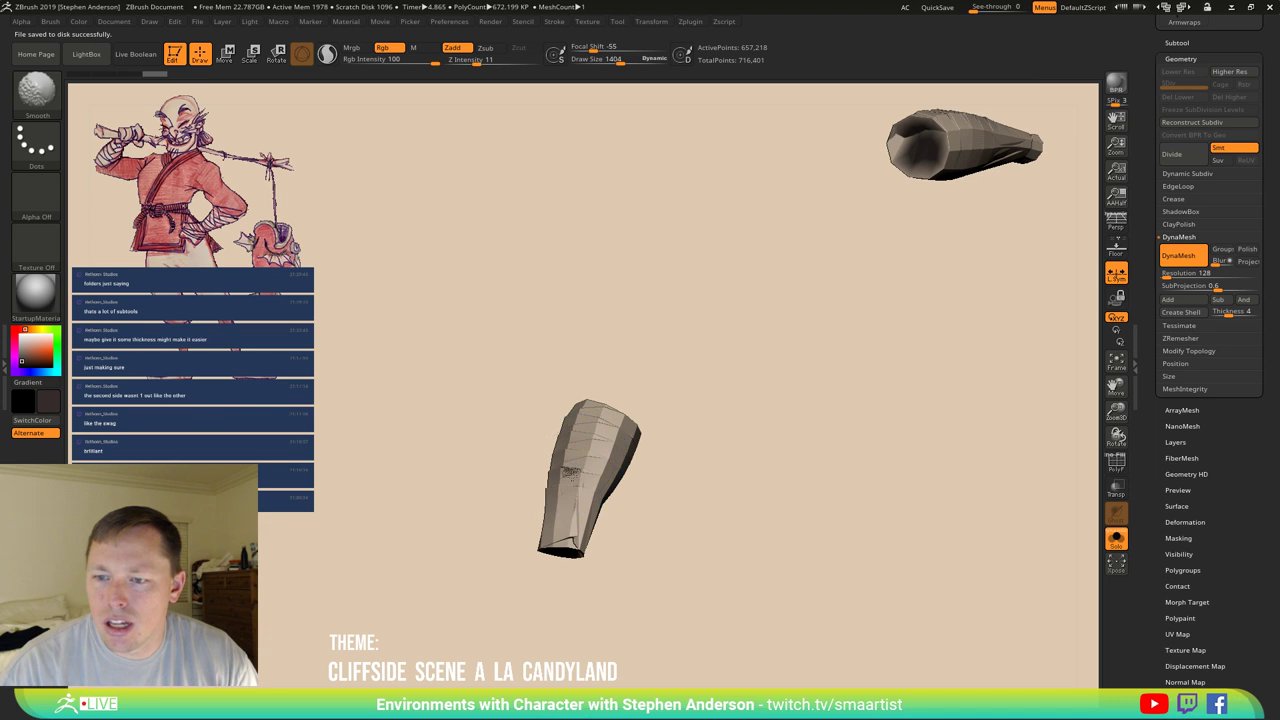
click(327, 53)
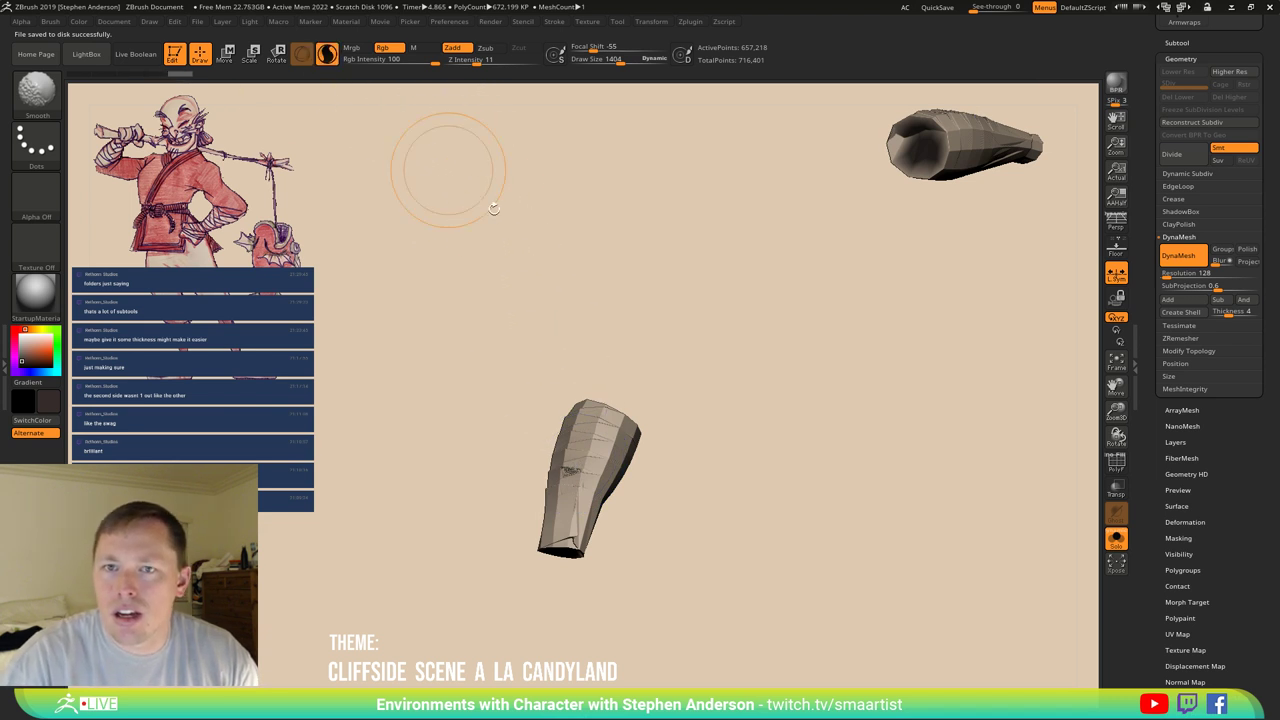
key(shift+f)
mouse_move(745, 443)
alt+mouse_down()
mouse_move(714, 558)
mouse_move(706, 546)
alt+mouse_up()
key(s)
drag(520, 467, 490, 468)
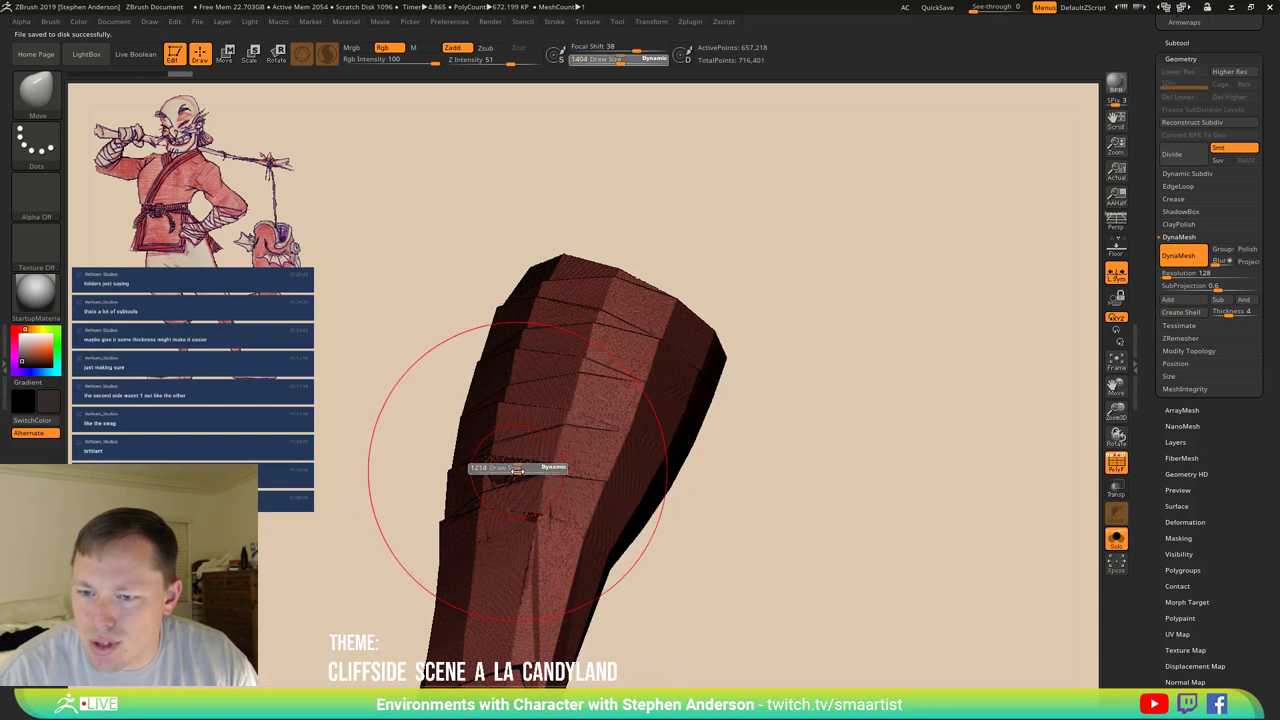
scroll(1225, 468, up, 3)
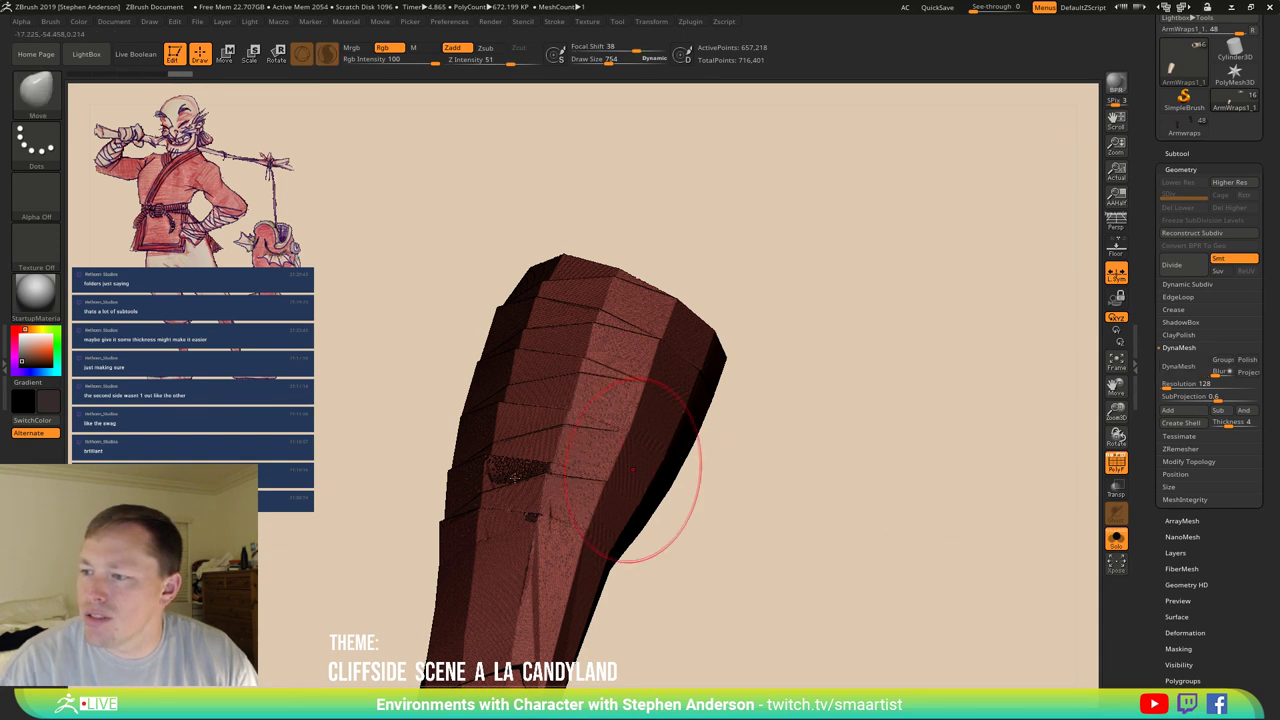
Smooth the wrap band with Sculptris Pro from its lower end up to the top.
mouse_move(586, 471)
shift+mouse_down()
mouse_move(471, 457)
mouse_move(520, 490)
mouse_move(530, 470)
mouse_move(520, 480)
shift+mouse_up()
mouse_move(540, 480)
right_down()
mouse_move(620, 487)
mouse_move(663, 520)
mouse_move(586, 500)
right_up()
shift+drag(586, 500, 589, 497)
mouse_move(589, 497)
right_down()
mouse_move(557, 366)
mouse_move(590, 420)
mouse_move(529, 457)
right_up()
key(s)
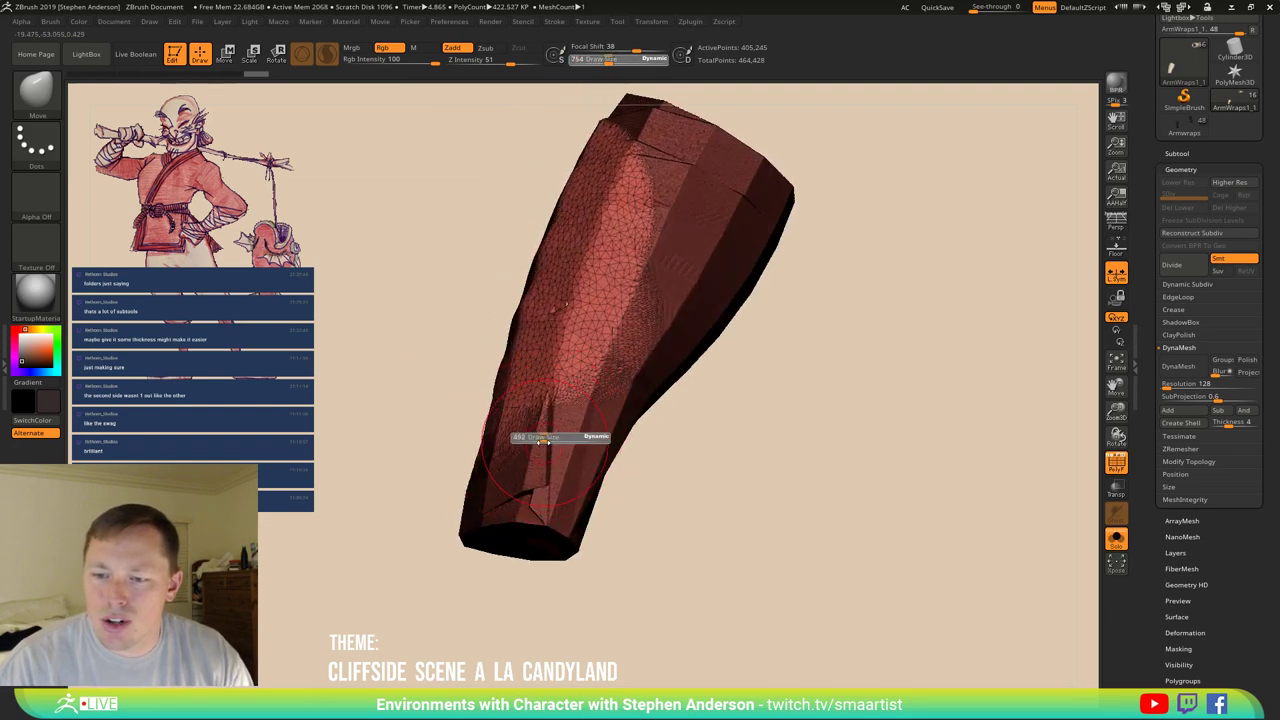
shift+drag(549, 440, 520, 500)
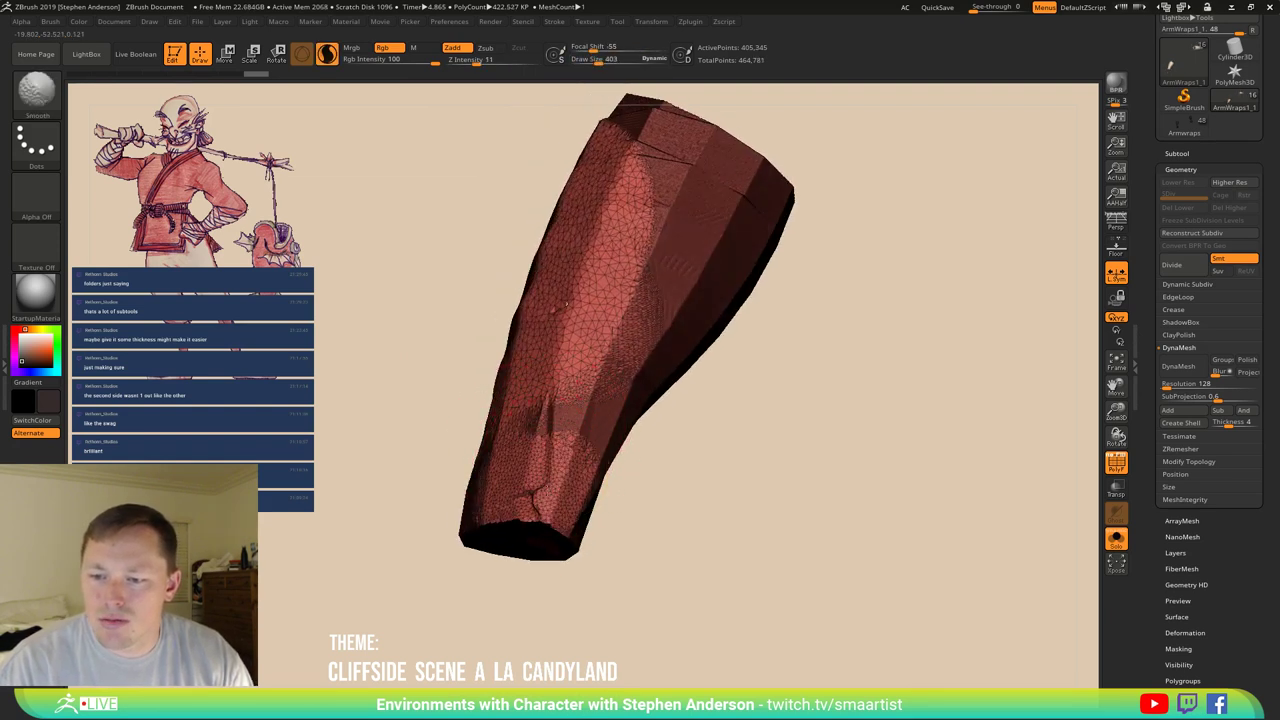
mouse_move(630, 399)
shift+mouse_down()
mouse_move(667, 352)
mouse_move(701, 260)
mouse_move(678, 190)
mouse_move(773, 197)
shift+mouse_up()
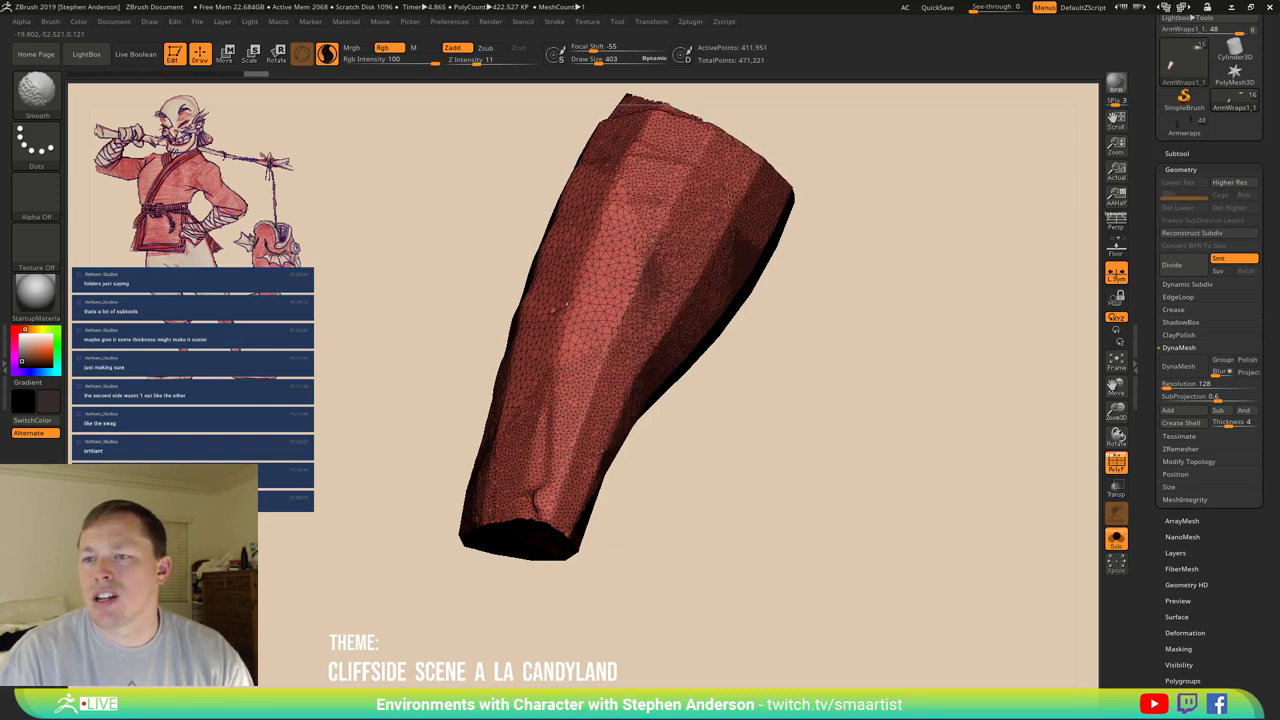
Smooth the band's top and darker lower part, evening out its triangles.
key(b)
key(m)
key(v)
right_drag(700, 300, 605, 590)
key(shift)
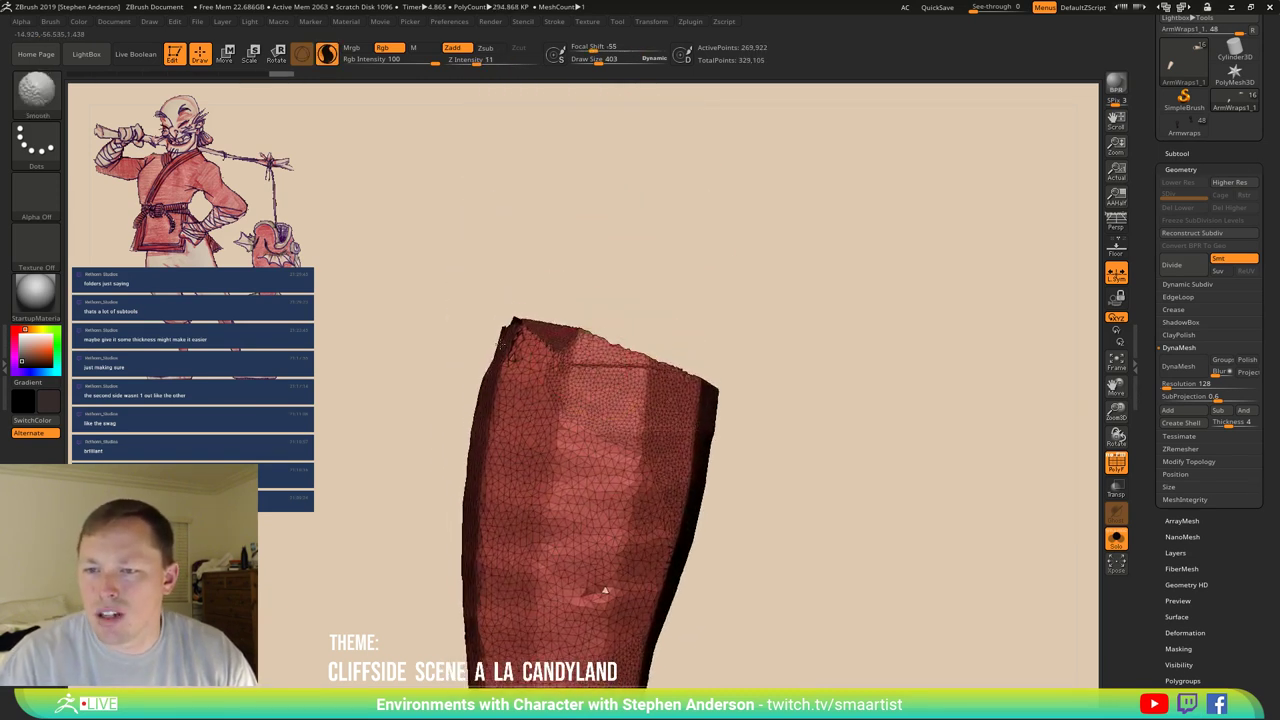
mouse_move(491, 341)
right_down()
mouse_move(516, 560)
mouse_move(558, 463)
right_up()
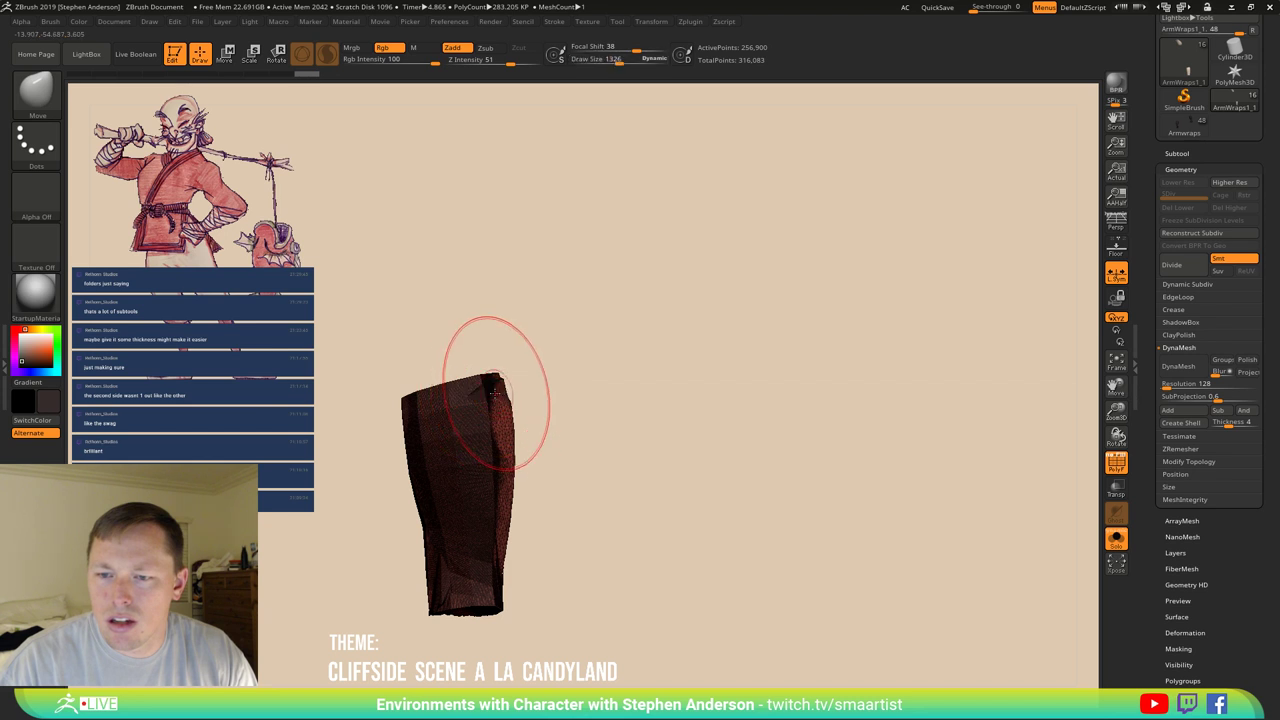
shift+drag(491, 371, 465, 420)
shift+drag(432, 493, 500, 586)
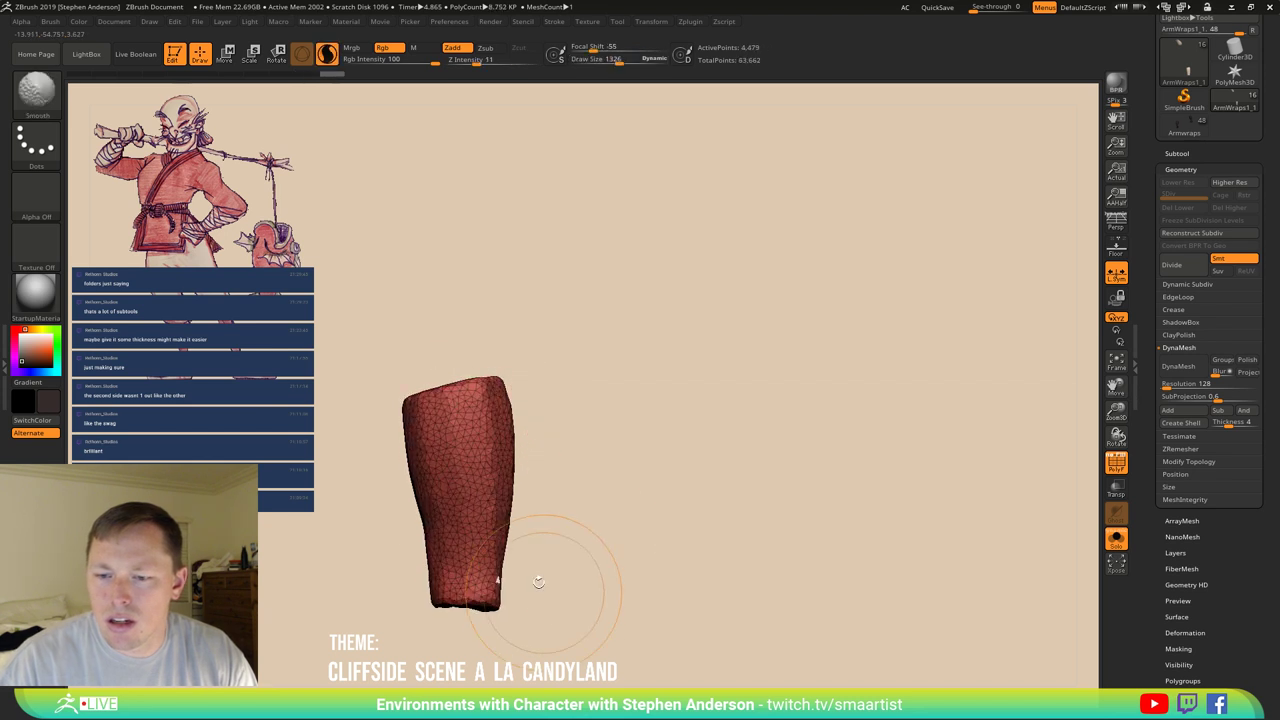
mouse_move(500, 586)
right_down()
mouse_move(448, 472)
mouse_move(486, 443)
right_up()
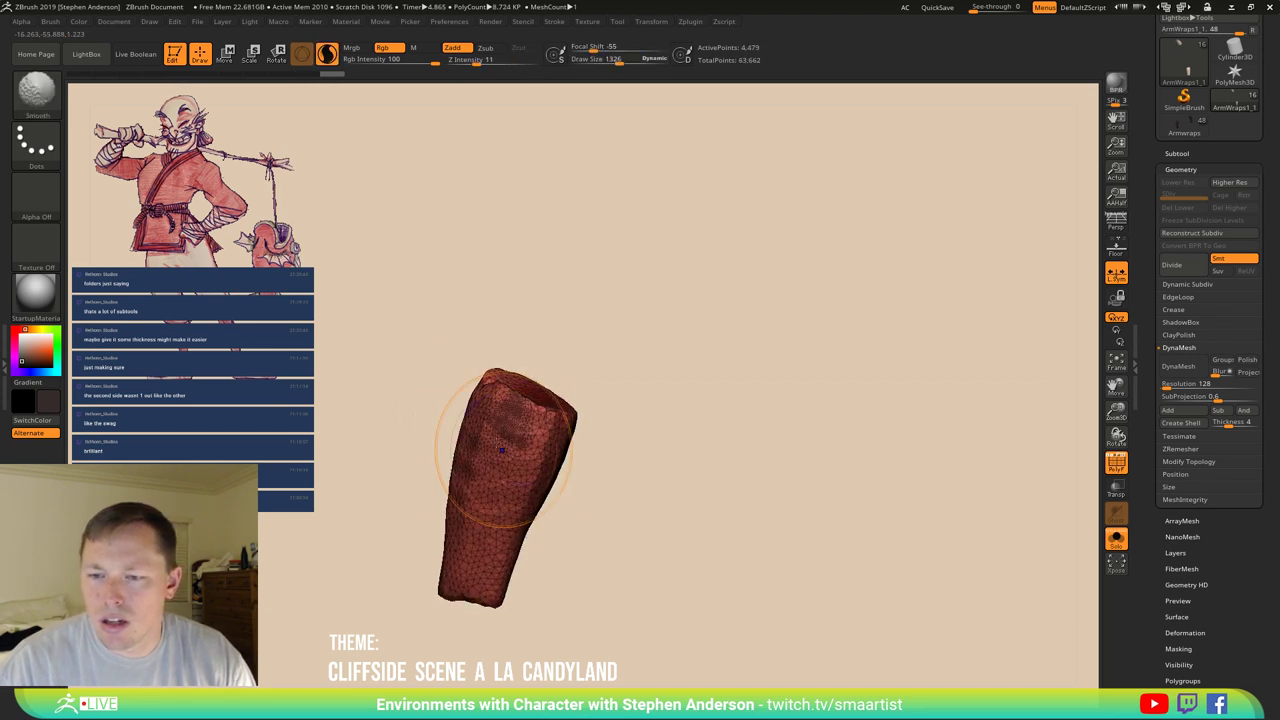
ctrl+drag(486, 443, 680, 457)
right_drag(680, 457, 628, 420)
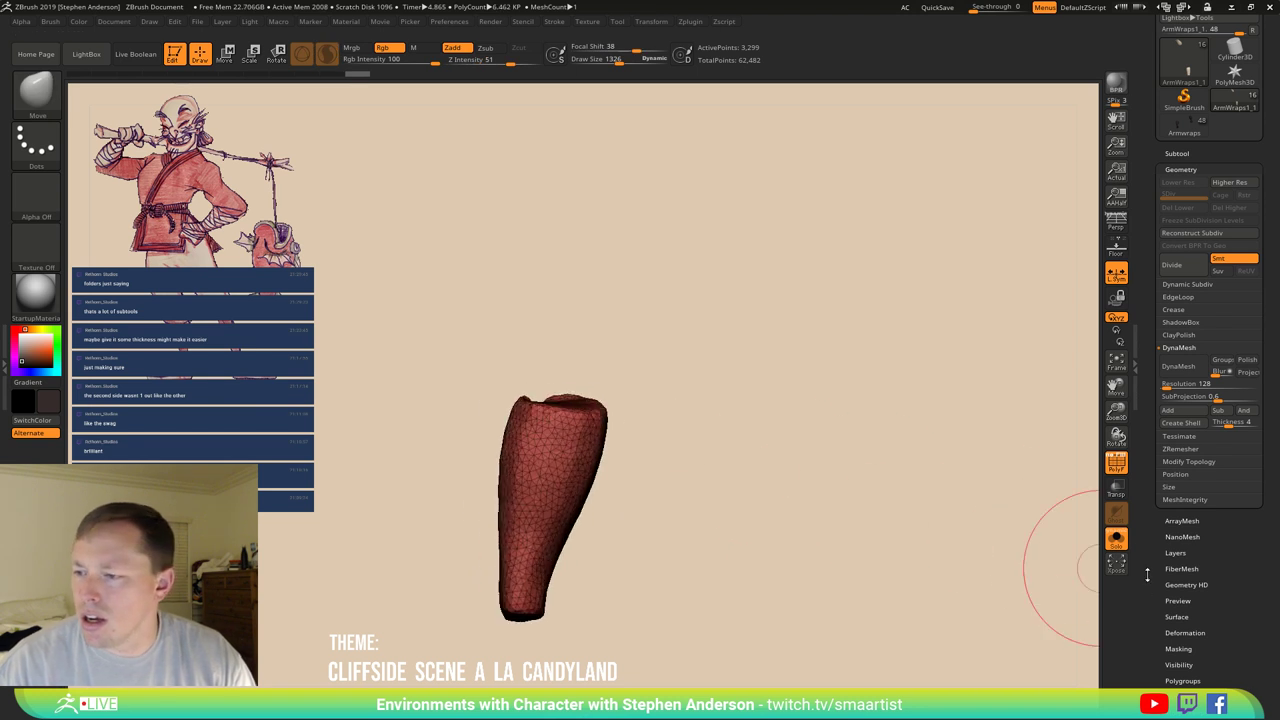
Turn off Solo and push the band's edges down onto the forearm.
click(1116, 541)
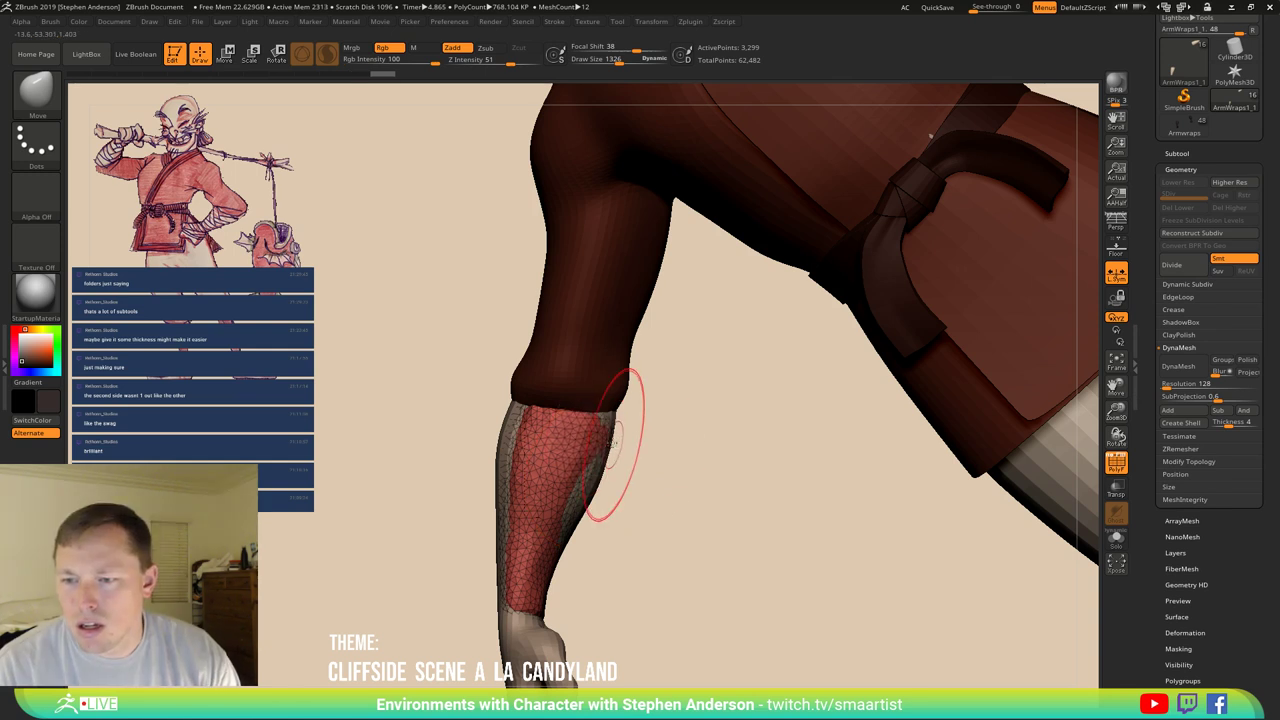
drag(605, 420, 592, 515)
drag(508, 420, 508, 510)
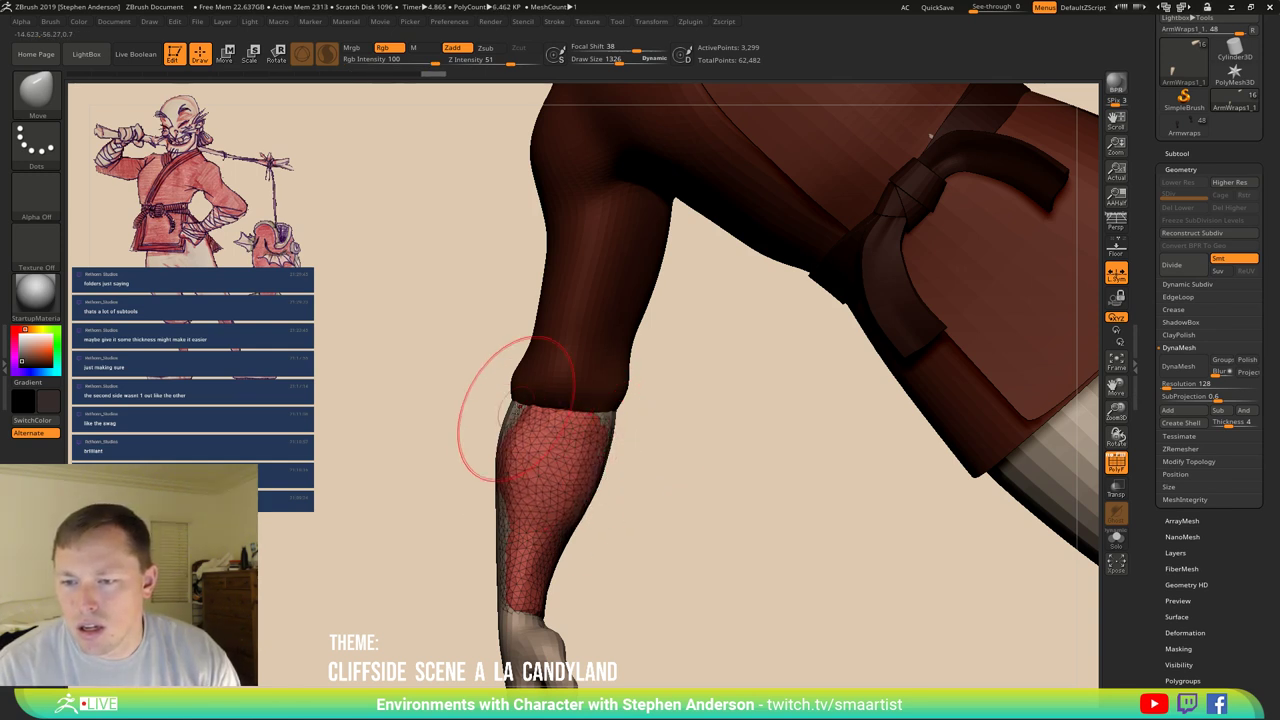
mouse_move(560, 420)
mouse_down()
mouse_move(607, 424)
mouse_move(450, 440)
mouse_move(431, 401)
mouse_up()
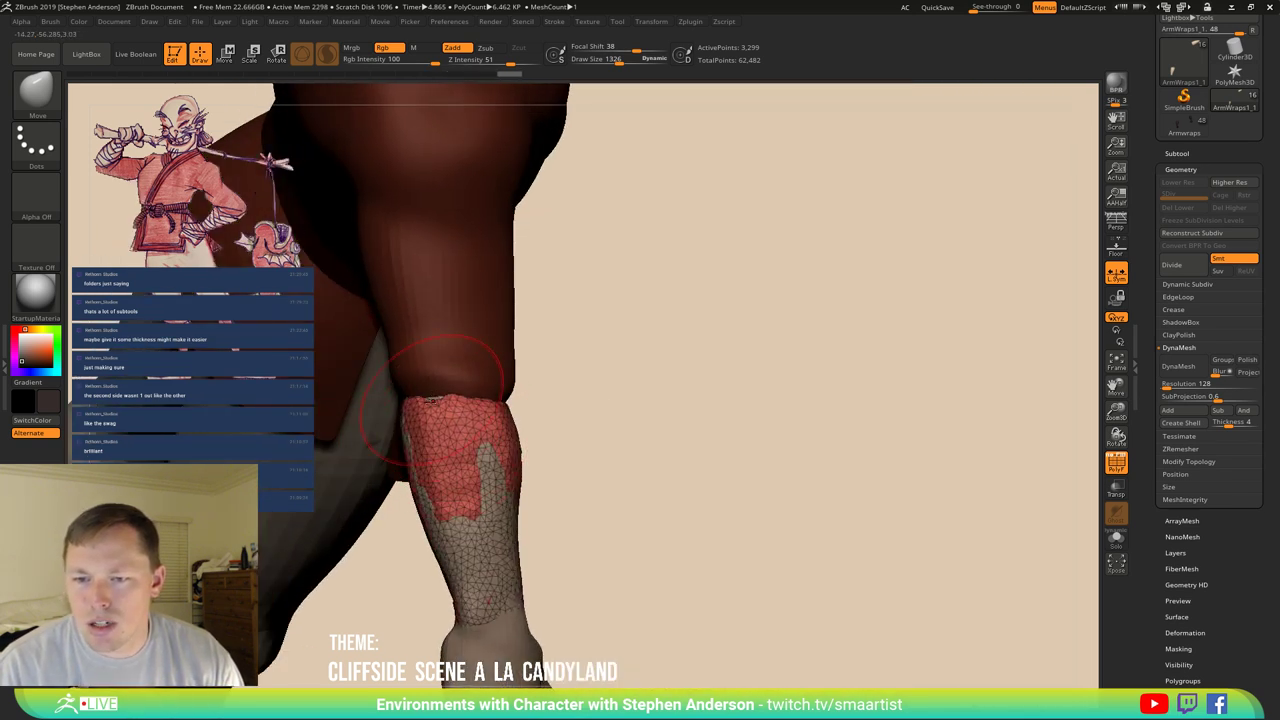
drag(560, 420, 506, 423)
Push the band's top and sides out to cover the remaining exposed patches of arm.
drag(414, 429, 420, 410)
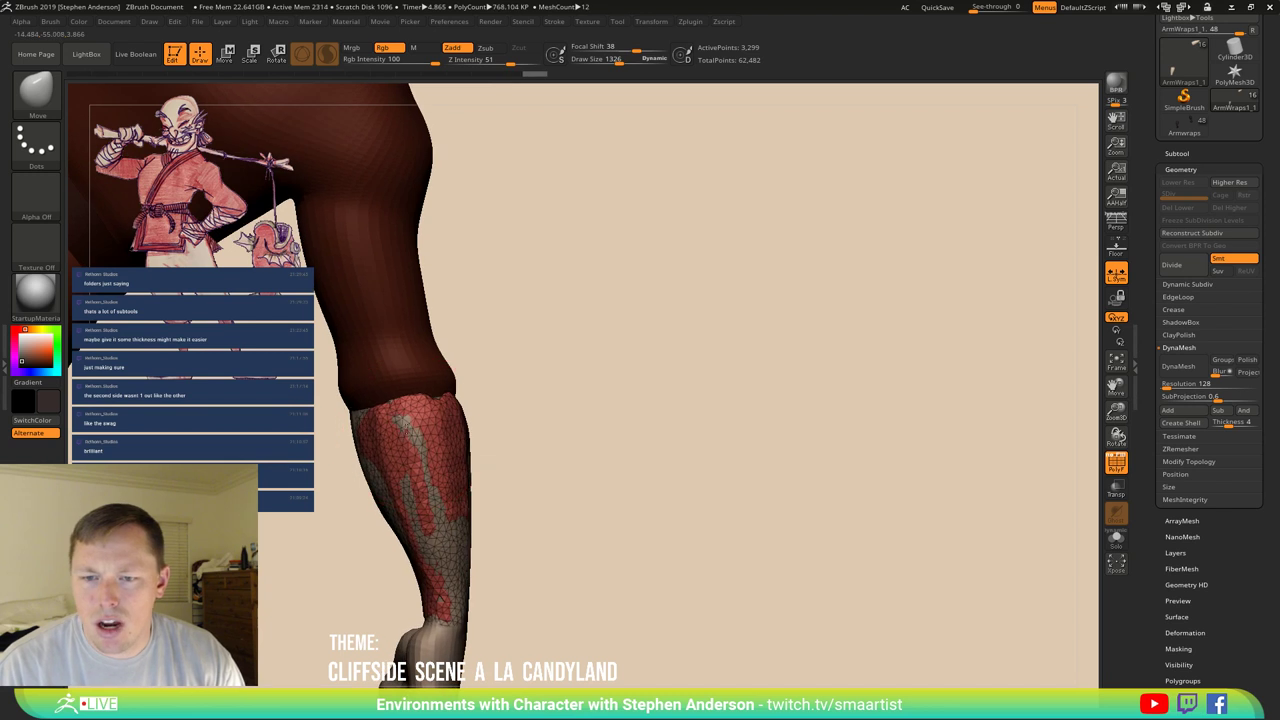
drag(540, 420, 430, 428)
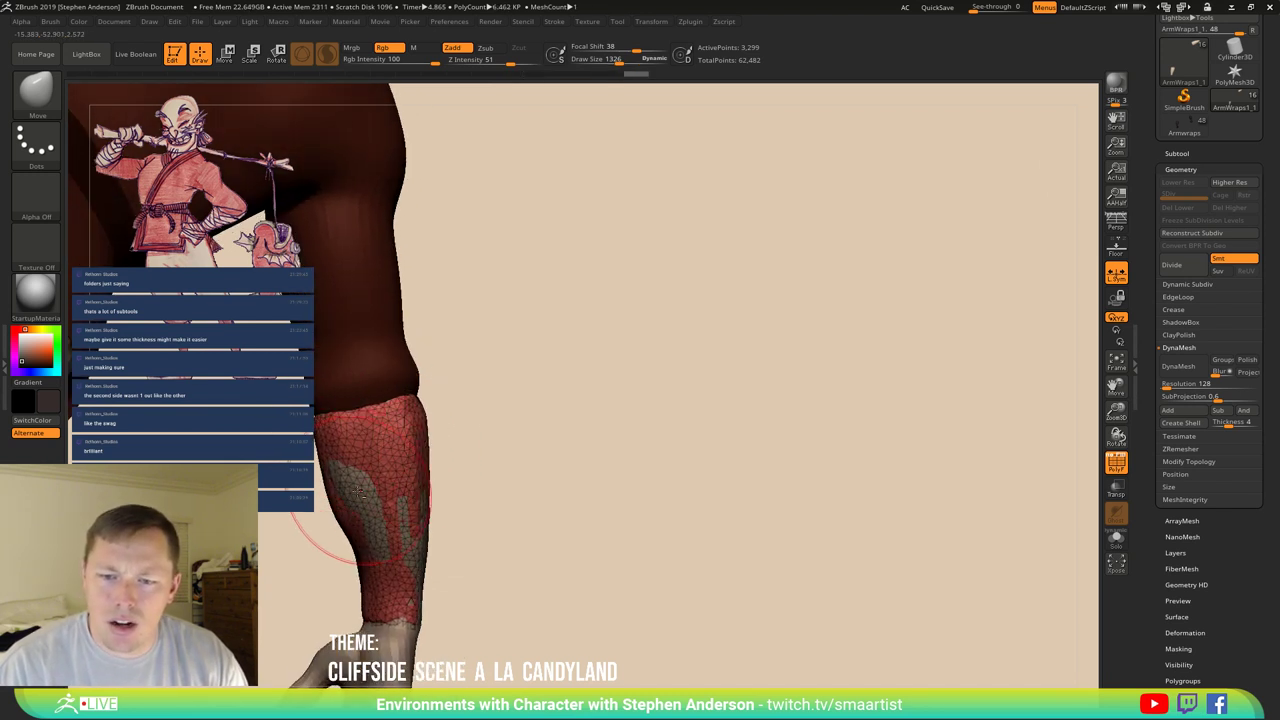
drag(360, 495, 362, 497)
mouse_move(520, 540)
mouse_down()
mouse_move(560, 530)
mouse_move(500, 560)
mouse_up()
mouse_move(468, 610)
mouse_down()
mouse_move(500, 586)
mouse_move(450, 495)
mouse_move(325, 466)
mouse_move(430, 380)
mouse_up()
key(f)
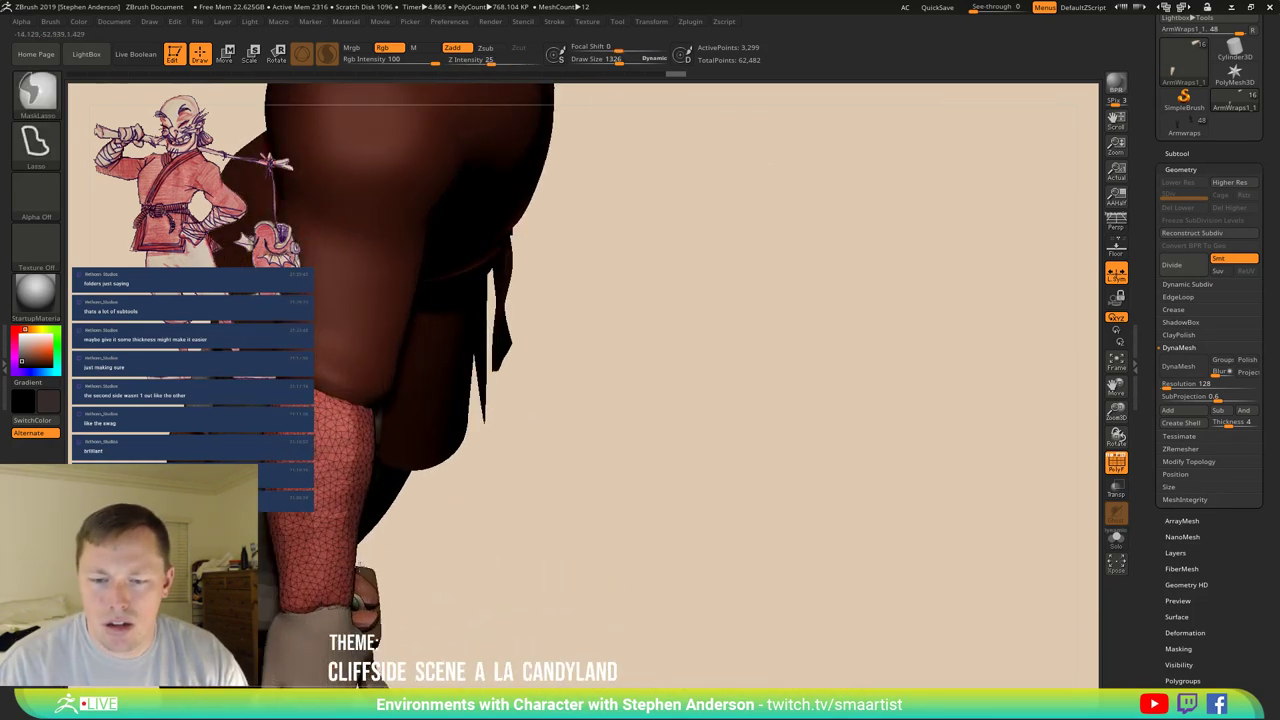
drag(580, 466, 757, 437)
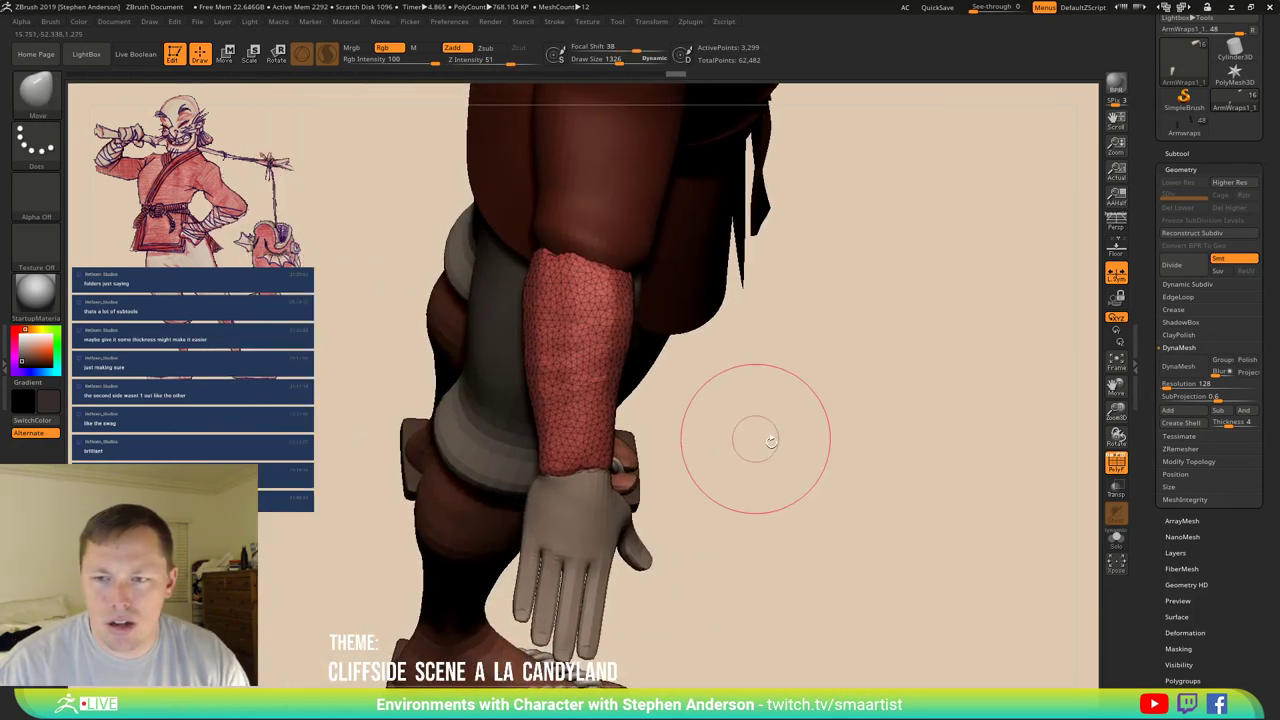
Solo the wrap and clip off its bottom and top ends with ClipCurve.
click(41, 97)
click(207, 163)
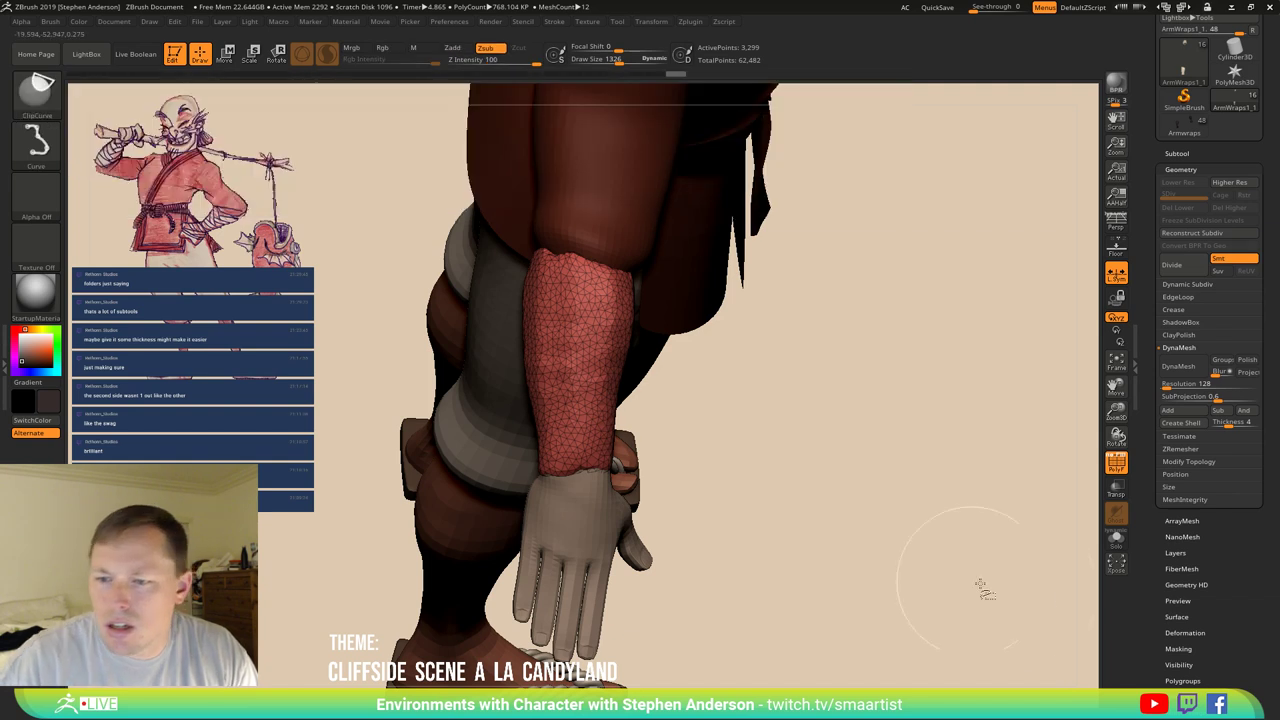
click(1116, 539)
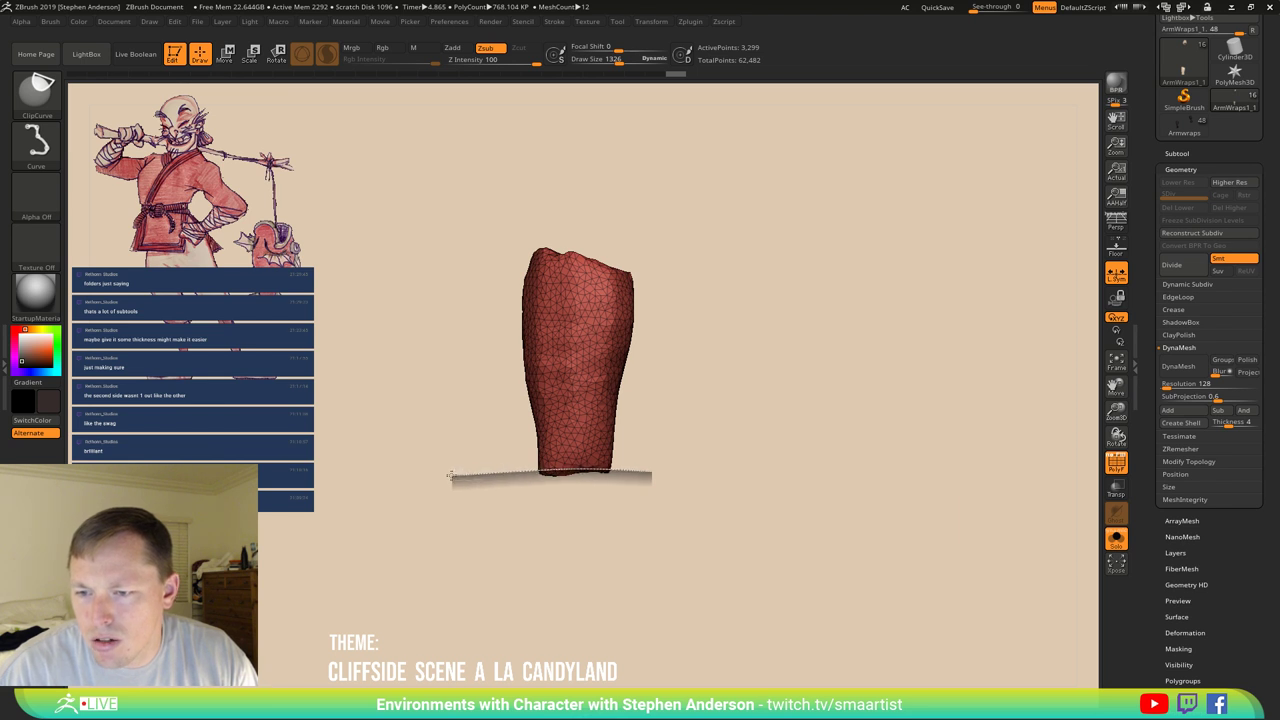
ctrl+shift+drag(449, 476, 452, 478)
drag(666, 260, 567, 265)
key(ctrl+shift)
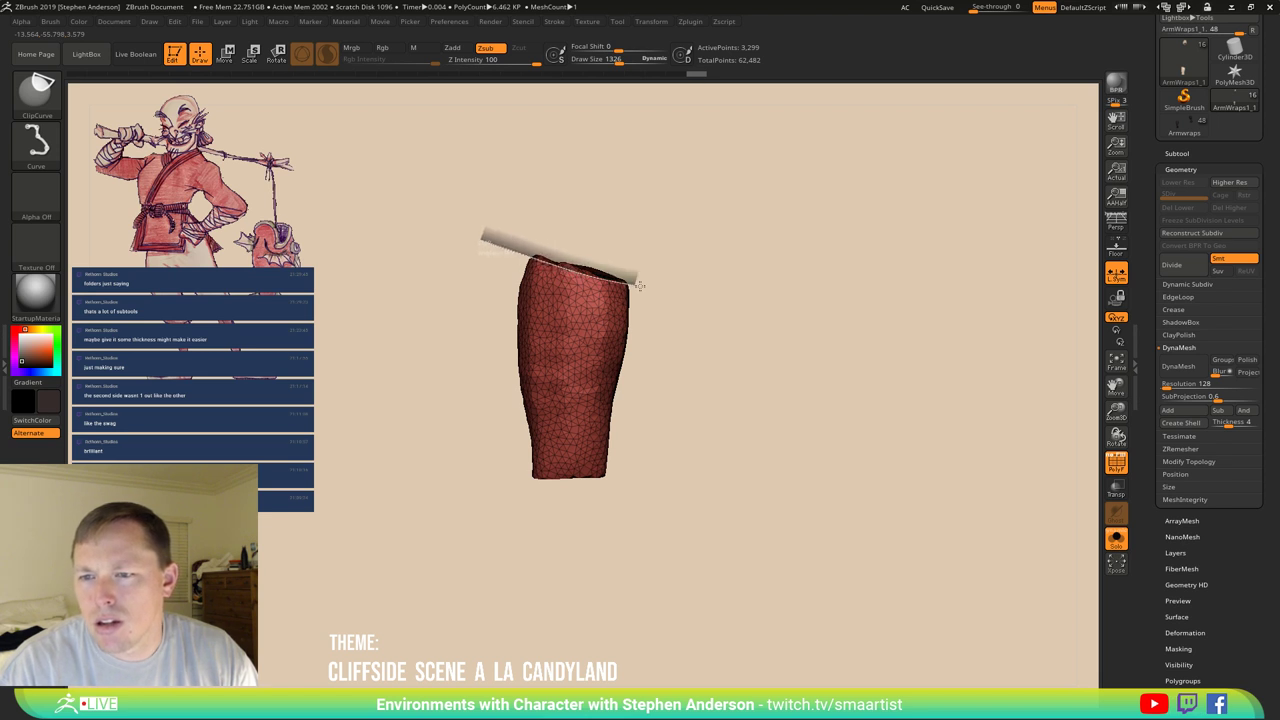
ctrl+shift+drag(683, 291, 690, 294)
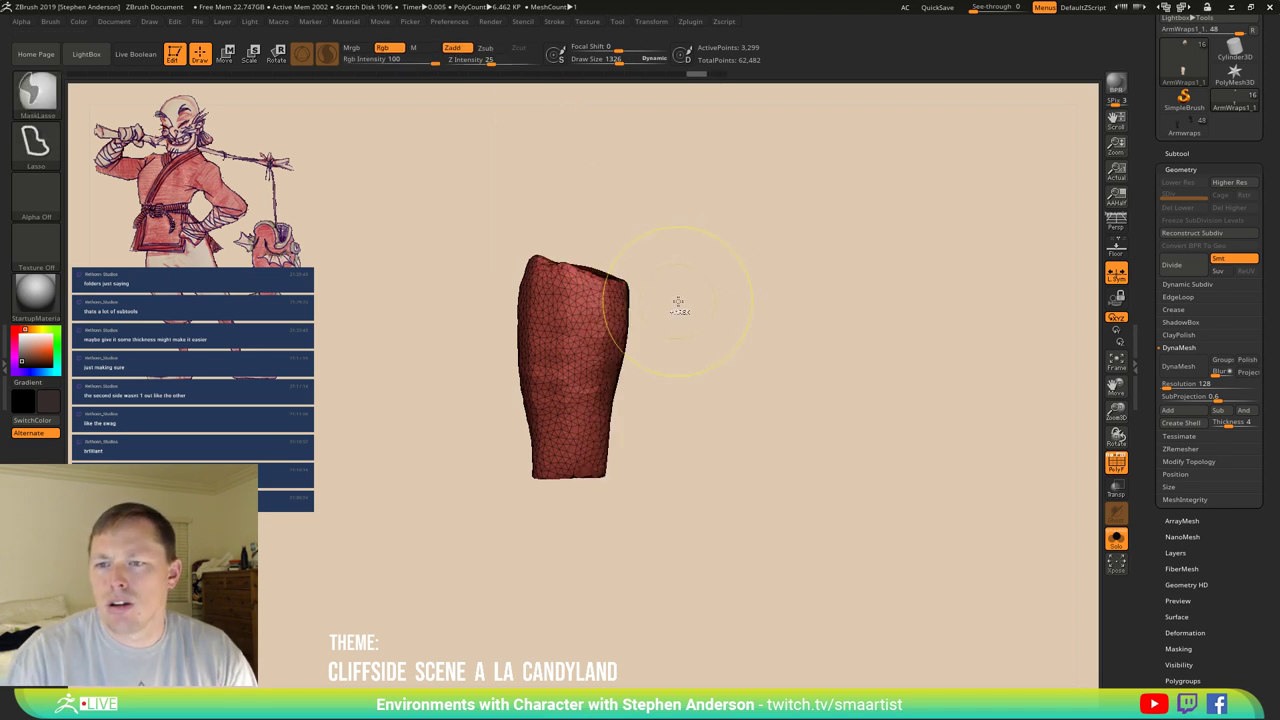
mouse_move(670, 272)
mouse_down()
mouse_move(654, 263)
mouse_move(654, 186)
mouse_move(706, 222)
mouse_move(622, 248)
mouse_up()
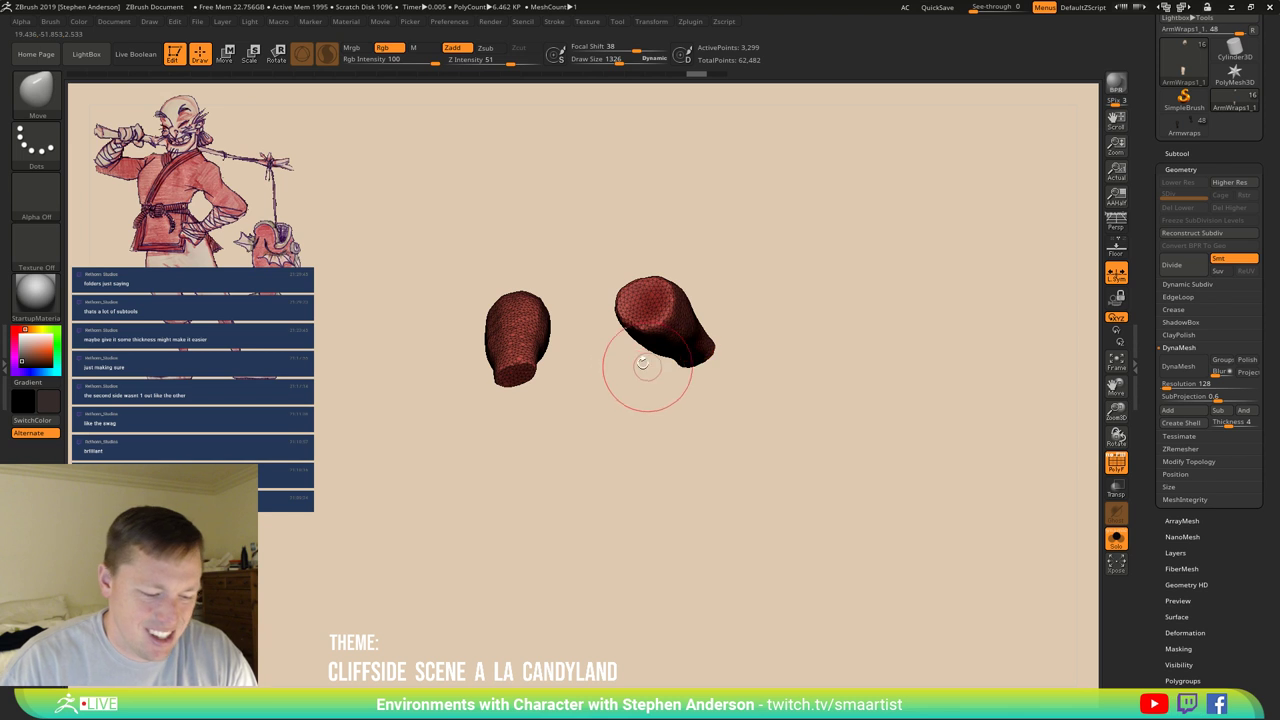
Hide the second wrap piece with SelectRect and remove it with Del Hidden.
click(38, 95)
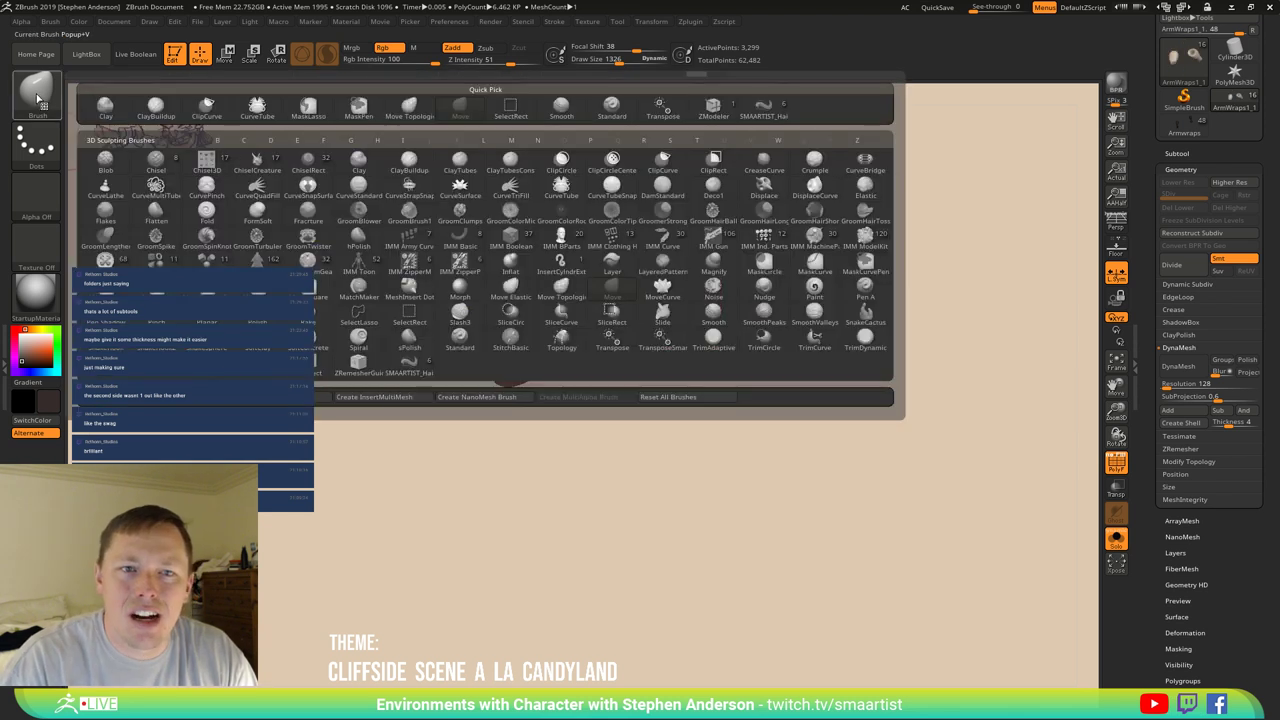
key(c)
key(c)
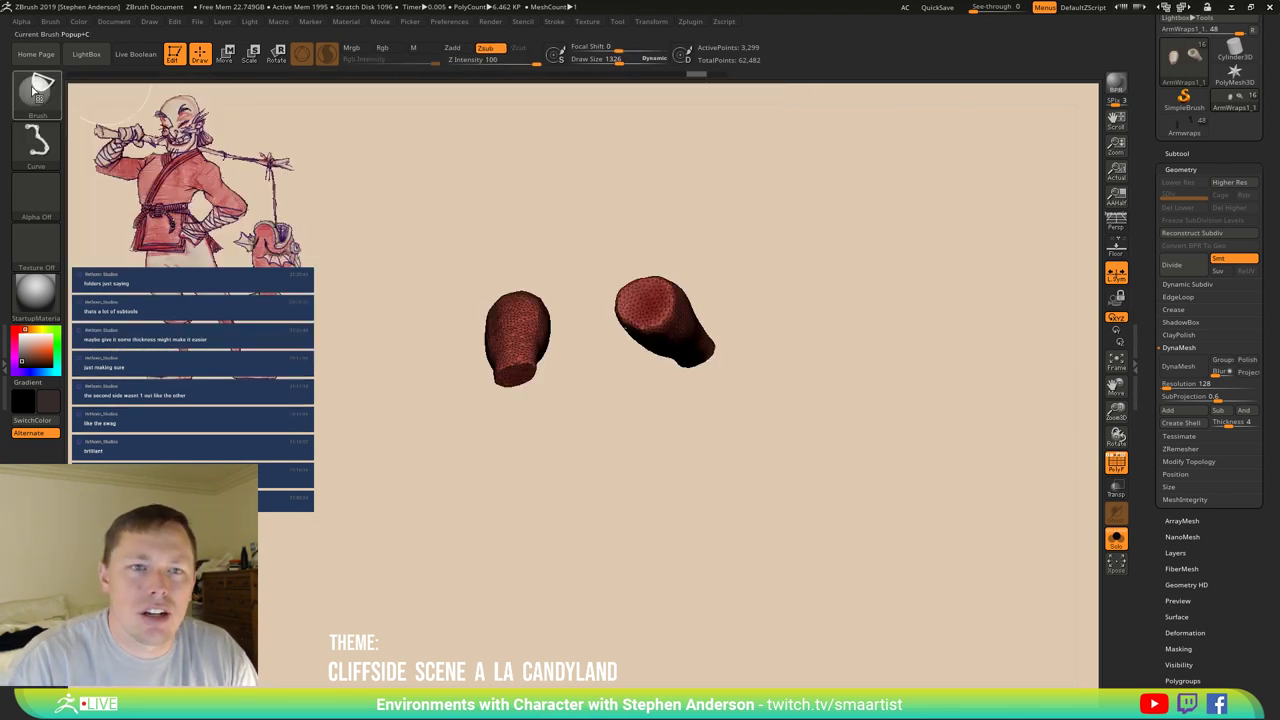
click(38, 92)
click(152, 108)
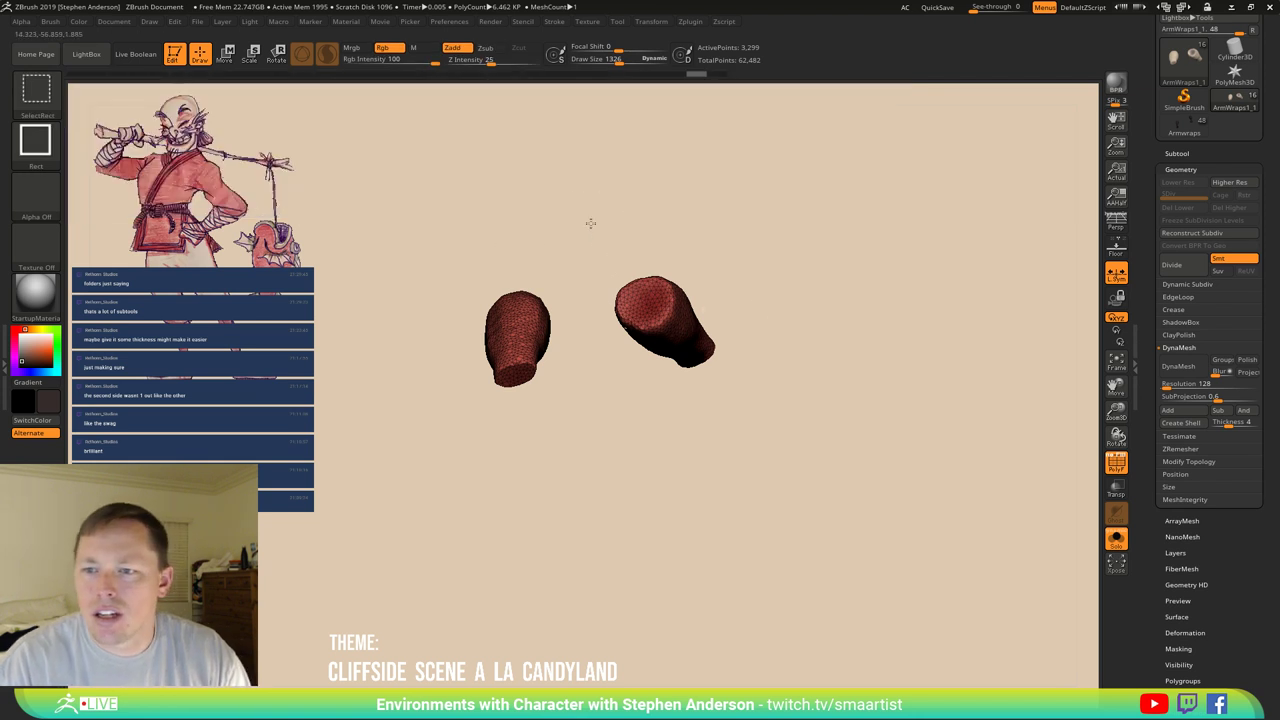
ctrl+alt+shift+drag(590, 222, 800, 498)
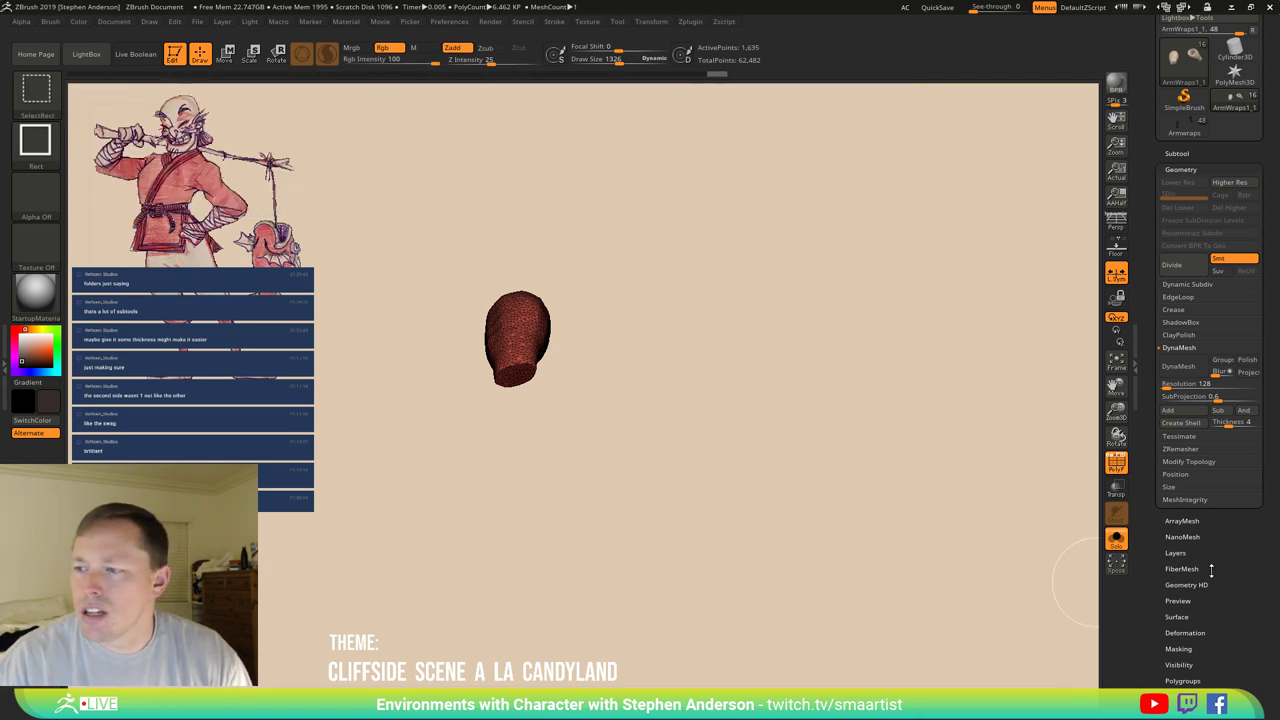
click(1206, 463)
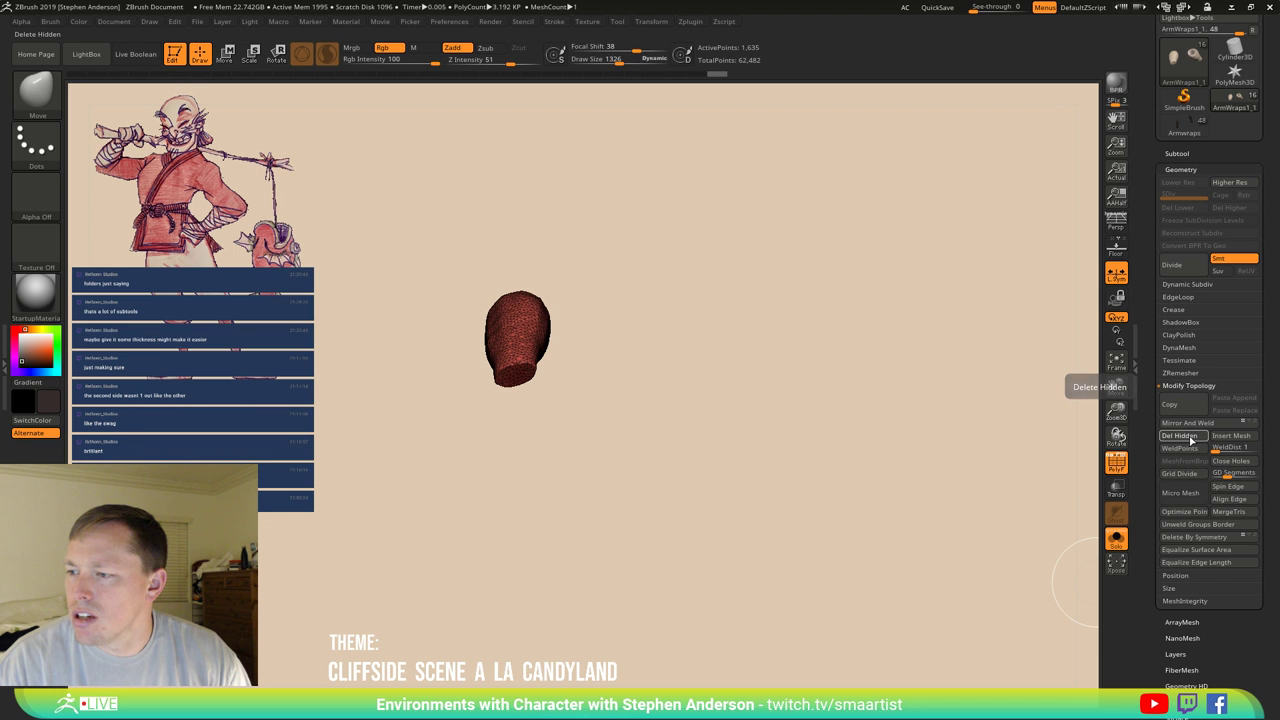
click(1188, 437)
mouse_move(789, 390)
mouse_down()
mouse_move(480, 430)
mouse_move(547, 443)
mouse_move(580, 330)
mouse_up()
ctrl+right_drag(580, 330, 528, 328)
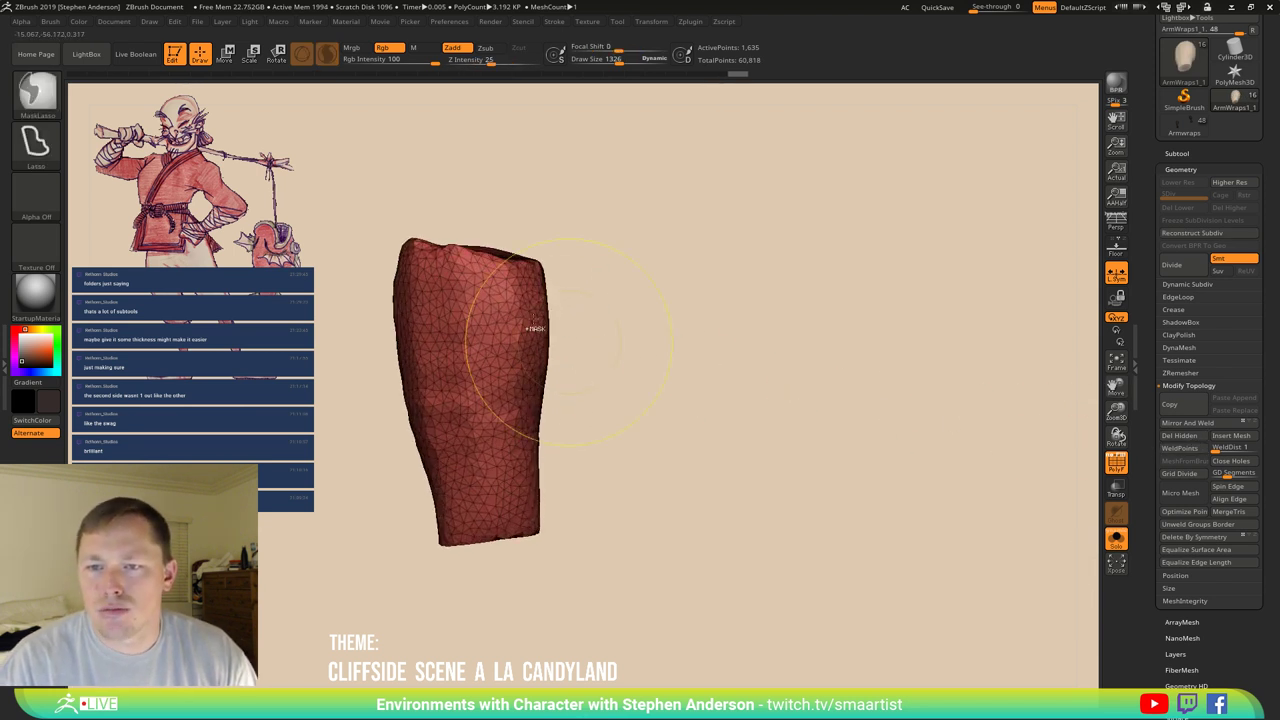
ctrl+shift+drag(337, 229, 610, 258)
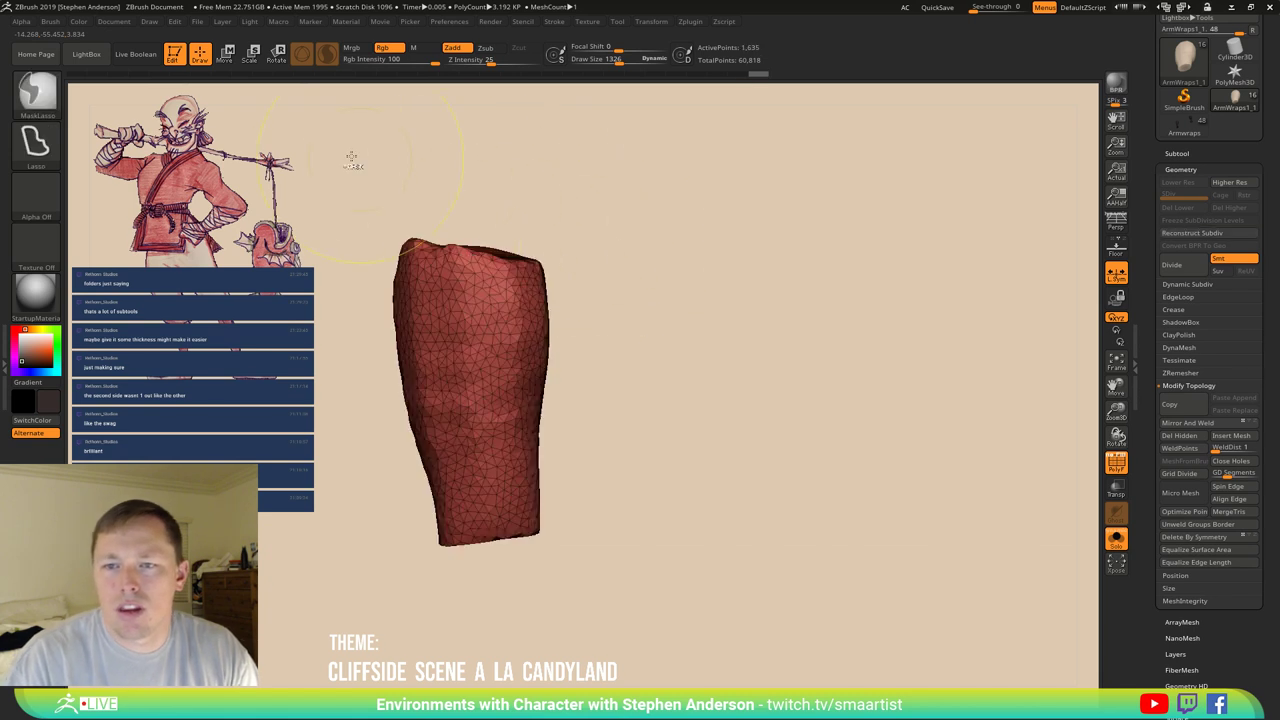
ctrl+shift+click(50, 100)
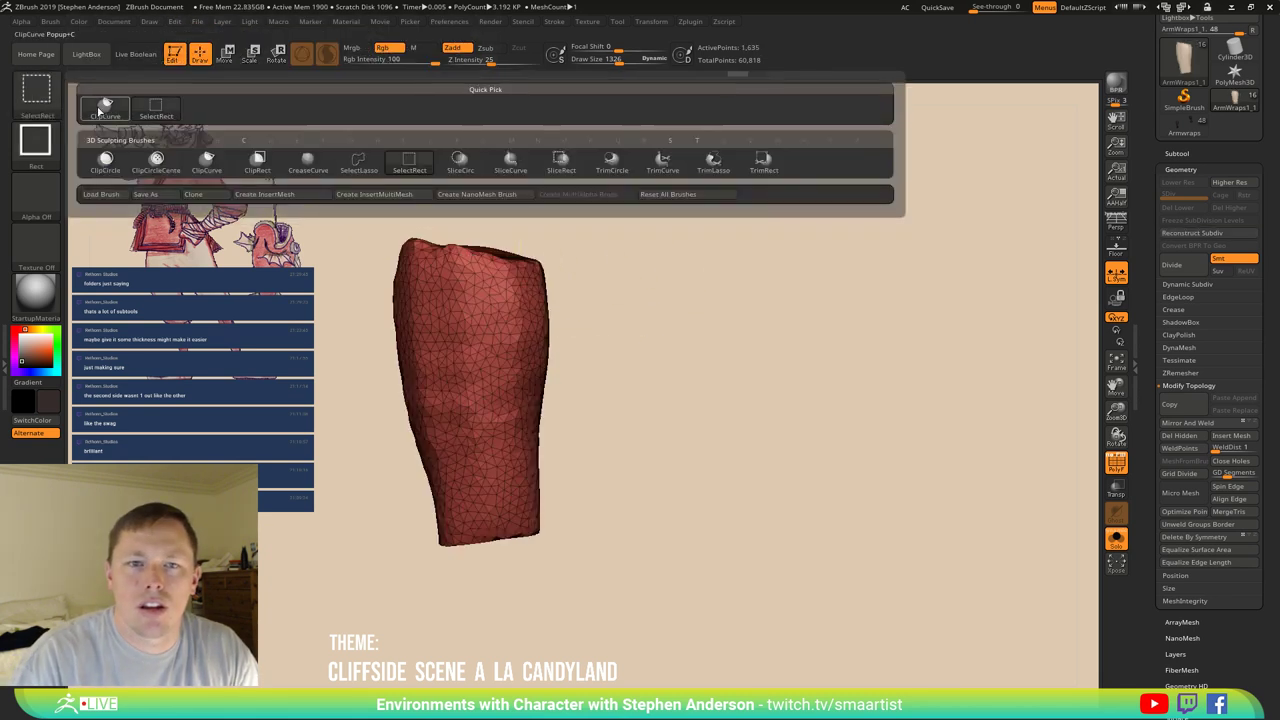
click(105, 108)
mouse_move(354, 226)
ctrl+shift+mouse_down()
mouse_move(471, 218)
mouse_move(580, 276)
ctrl+shift+mouse_up()
mouse_move(610, 320)
mouse_down()
mouse_move(623, 320)
mouse_move(592, 293)
mouse_move(531, 274)
mouse_move(485, 285)
mouse_move(495, 288)
mouse_up()
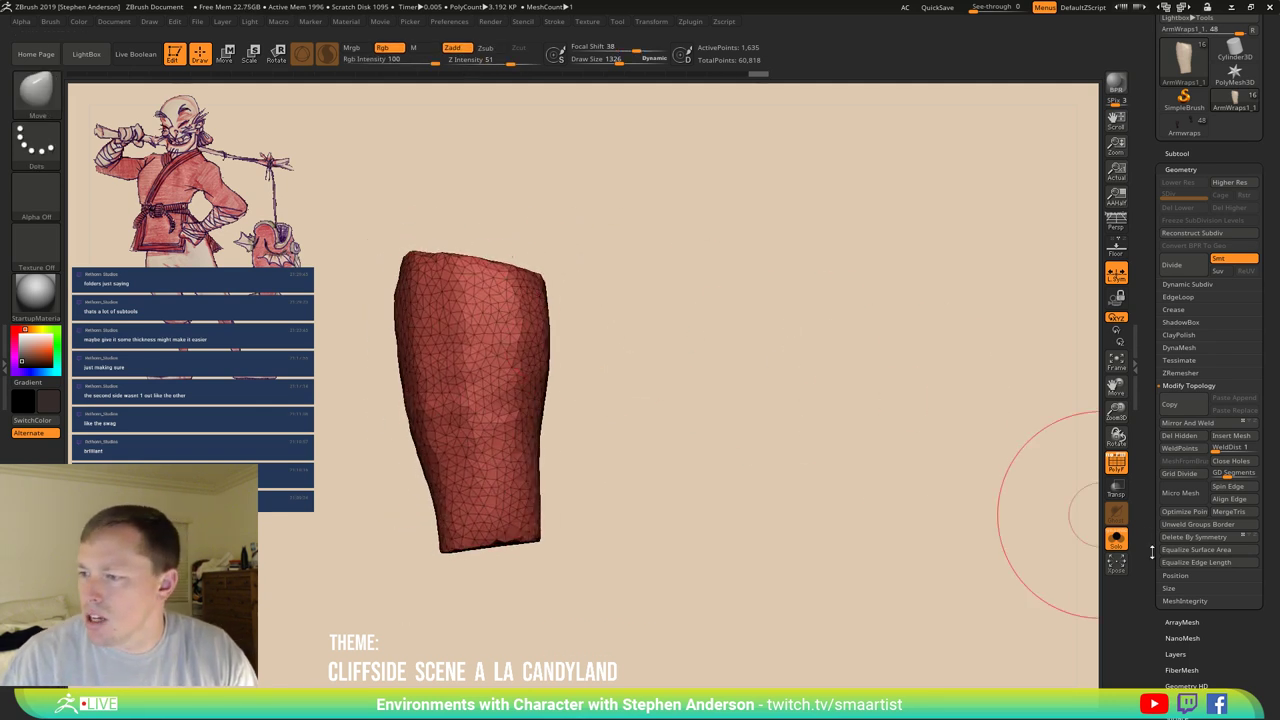
click(1182, 347)
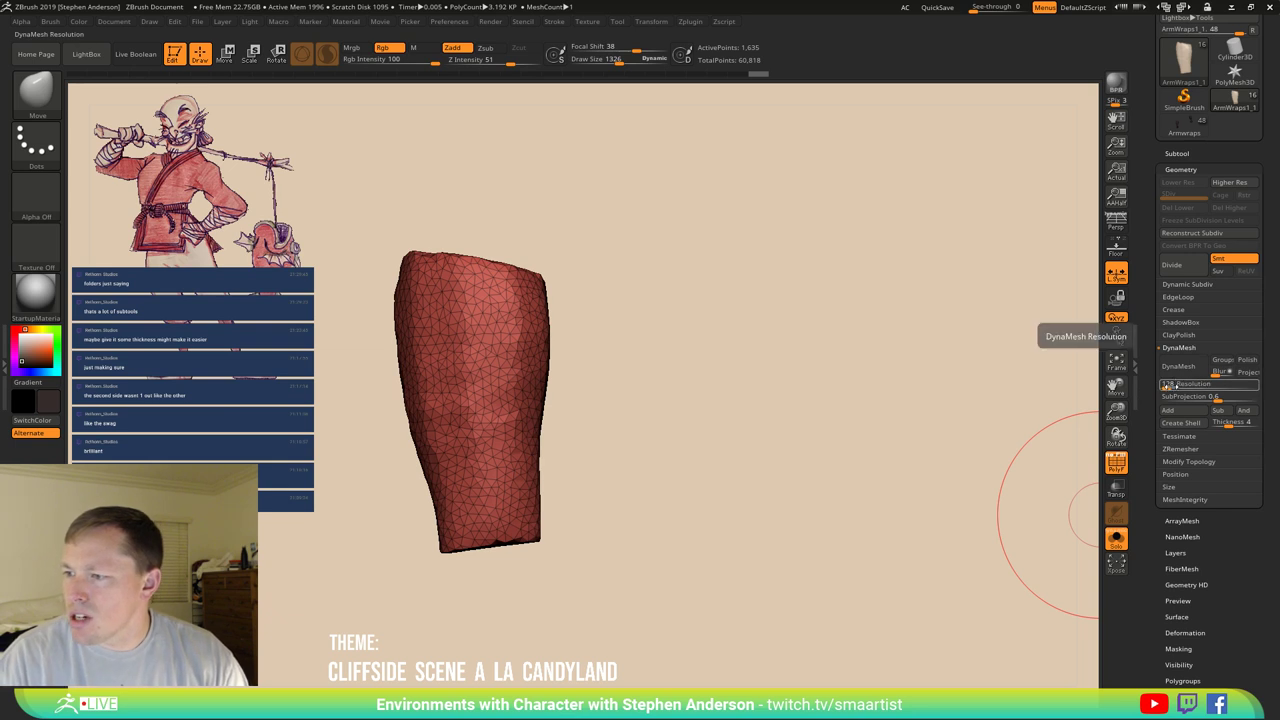
drag(1168, 385, 1143, 390)
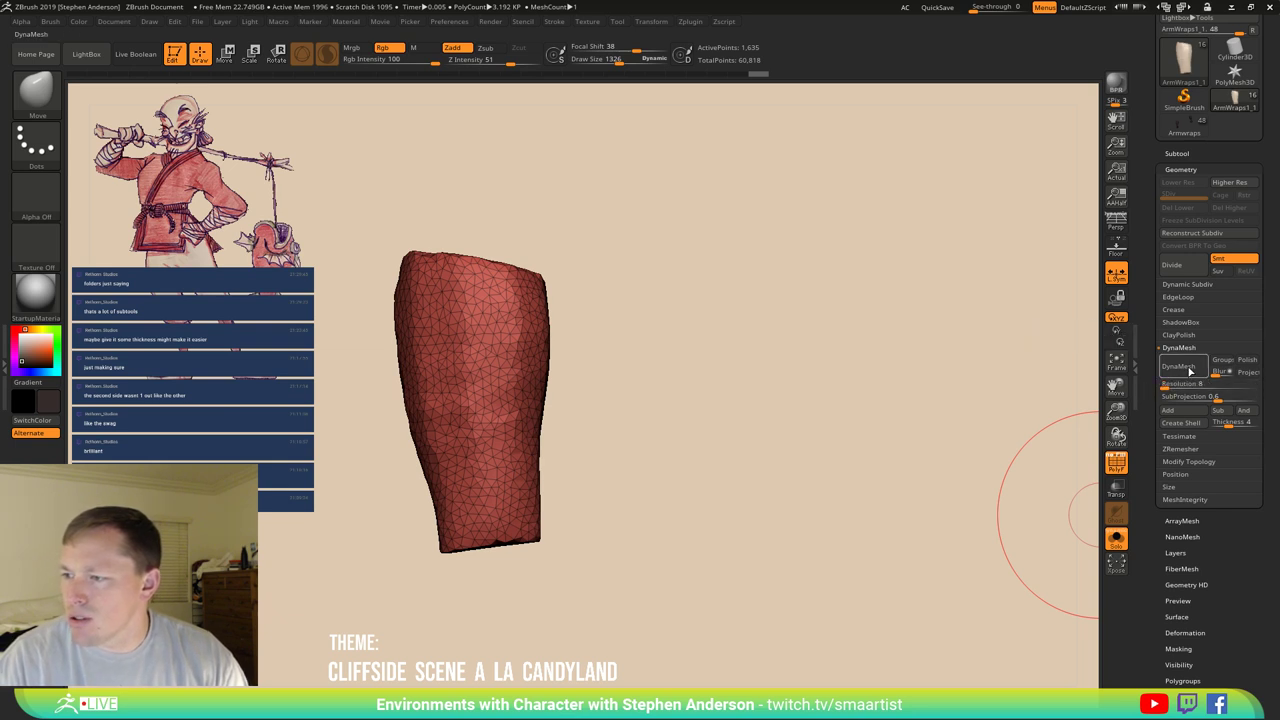
click(1178, 366)
drag(600, 390, 476, 340)
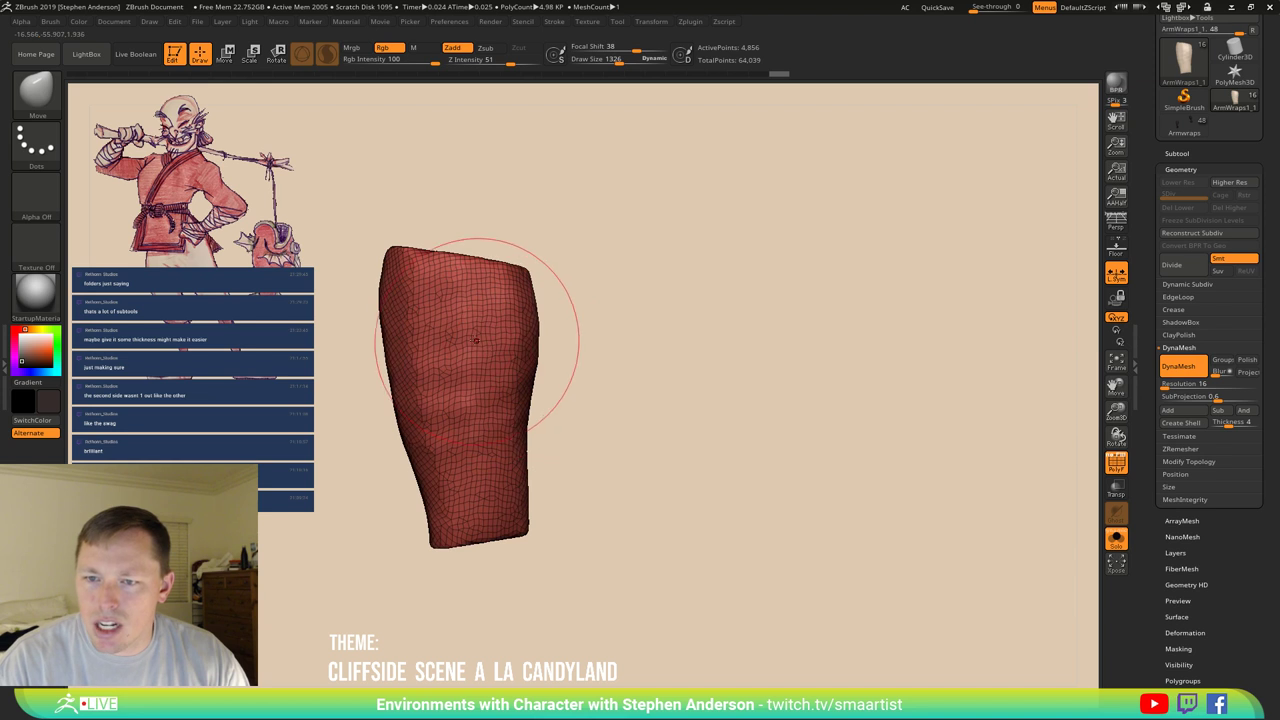
key(s)
key(shift)
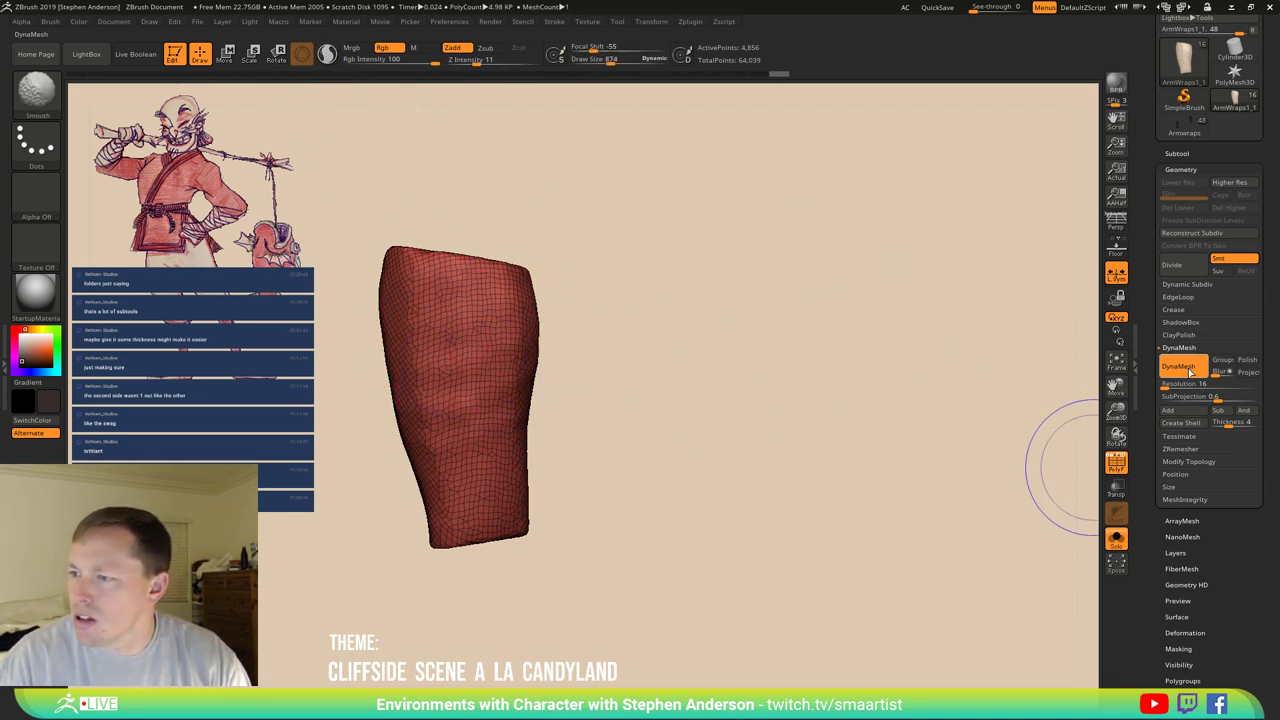
click(1178, 366)
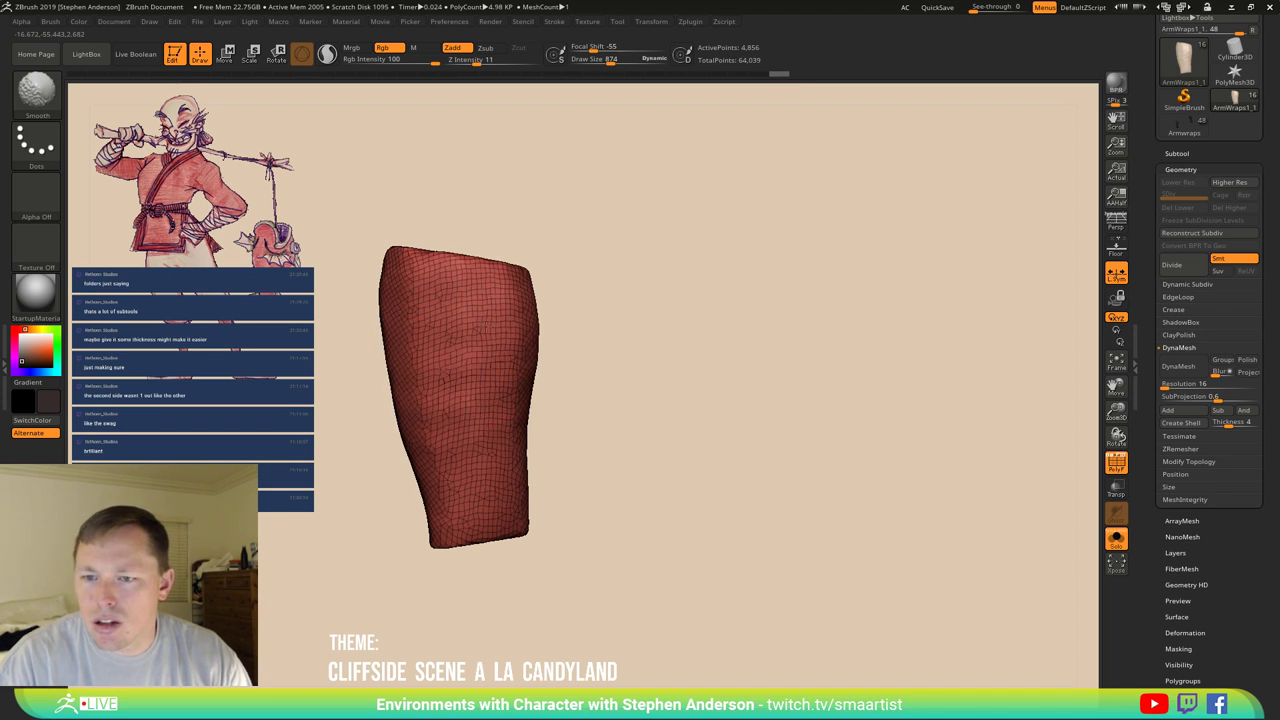
mouse_move(512, 380)
mouse_down()
mouse_move(646, 349)
mouse_move(363, 373)
mouse_up()
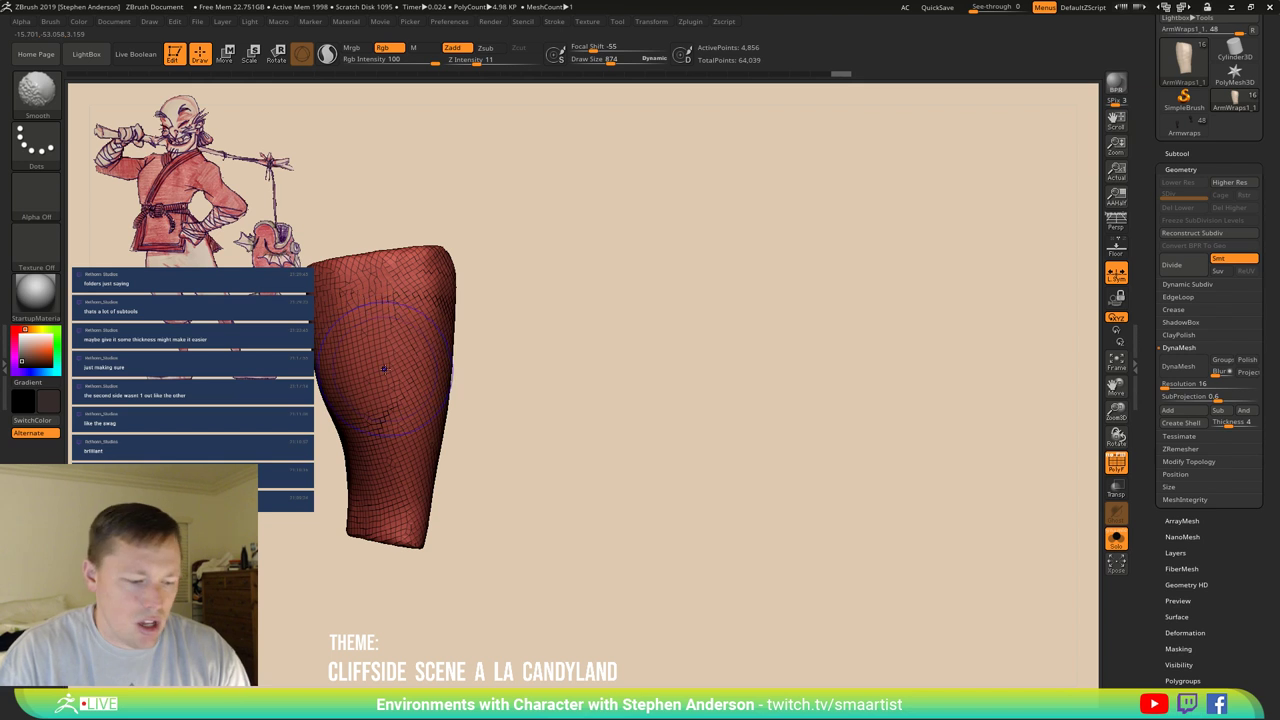
mouse_move(348, 318)
alt+mouse_down()
mouse_move(650, 380)
mouse_move(720, 370)
mouse_move(701, 366)
alt+mouse_up()
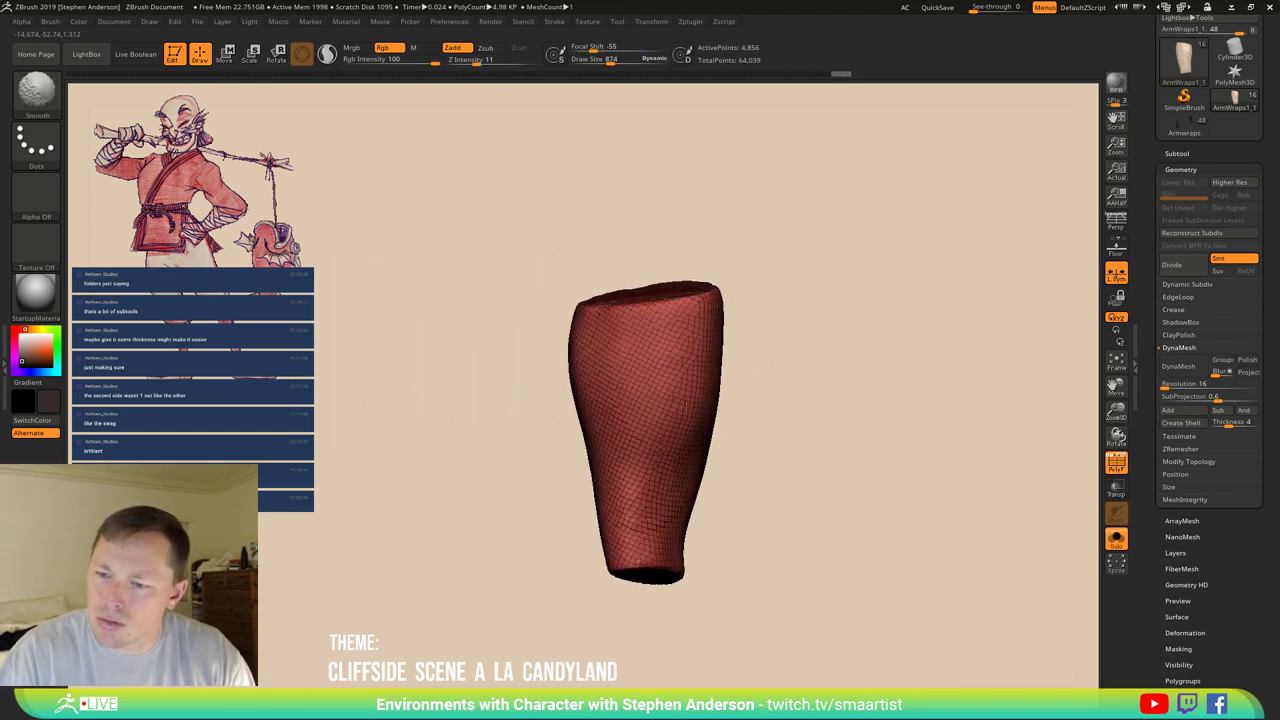
drag(751, 277, 640, 340)
key(shift+f)
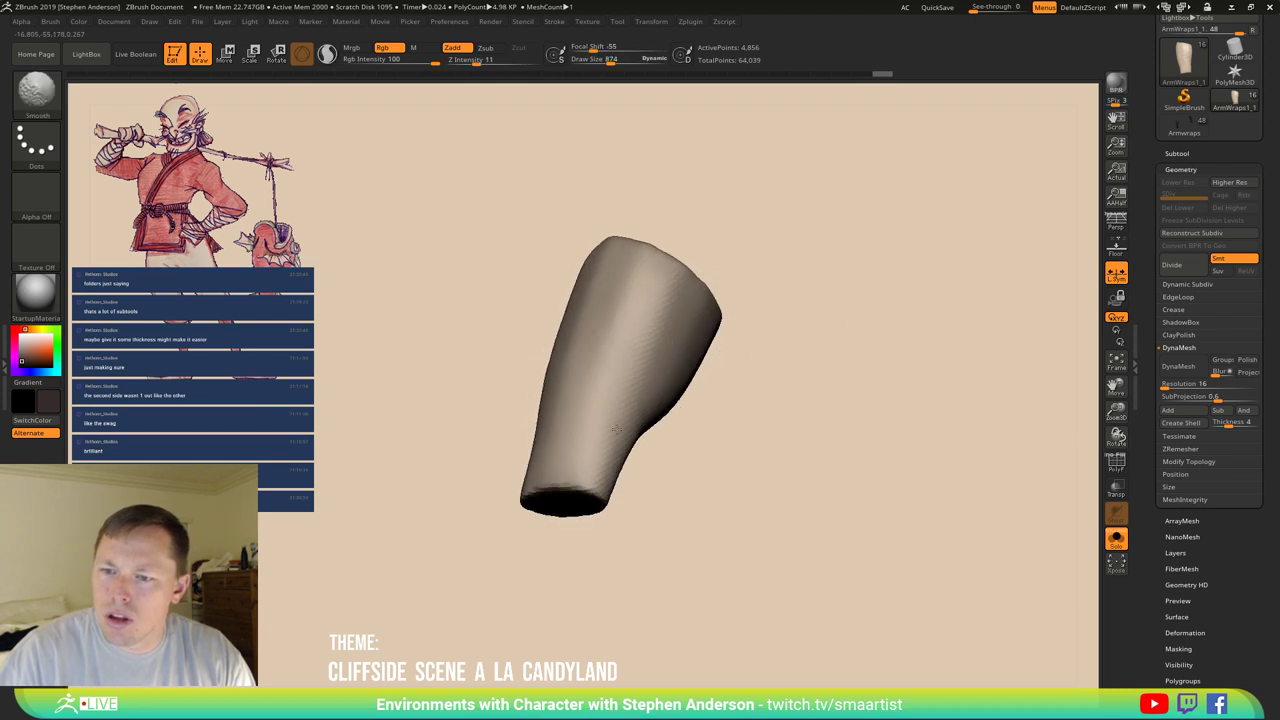
mouse_move(590, 395)
mouse_down()
mouse_move(751, 371)
mouse_move(737, 326)
mouse_move(651, 286)
mouse_move(675, 387)
mouse_move(620, 334)
mouse_move(686, 434)
mouse_move(560, 440)
mouse_move(605, 385)
mouse_move(689, 451)
mouse_move(692, 486)
mouse_move(677, 466)
mouse_up()
Show the polygroup wireframe and give the whole tube one fresh polygroup.
key(b)
key(c)
key(t)
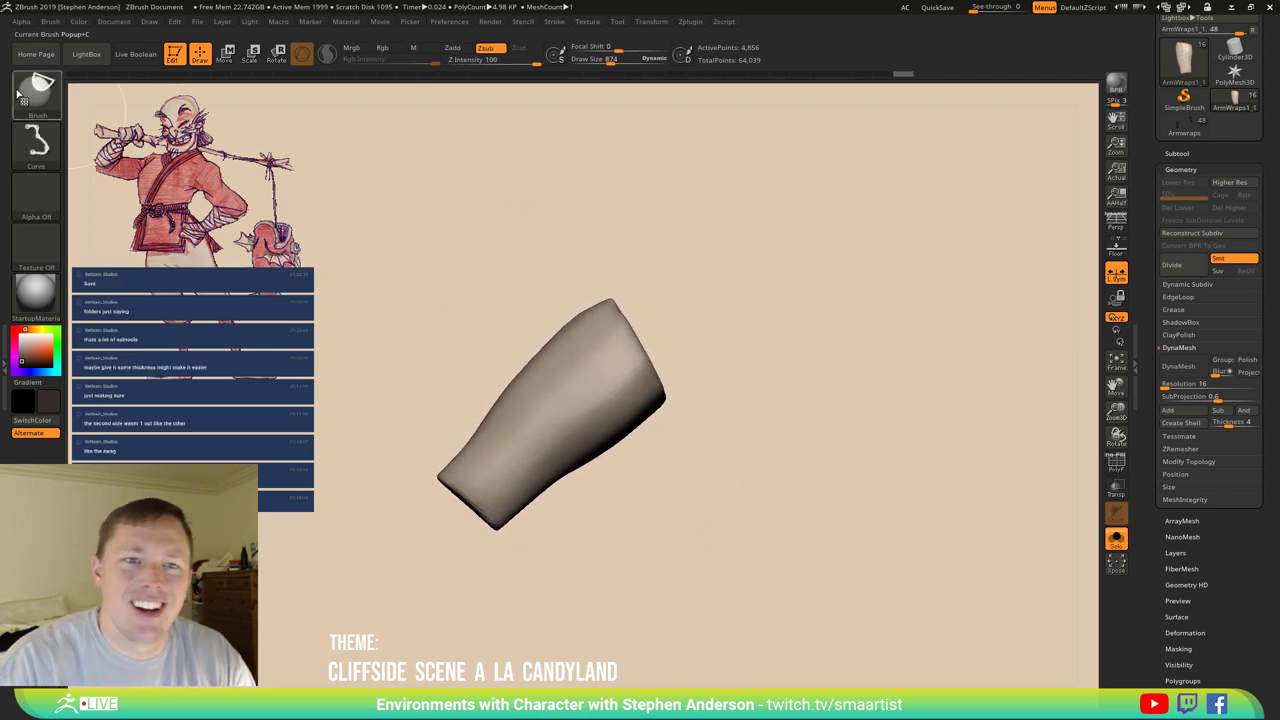
key(b)
key(m)
key(v)
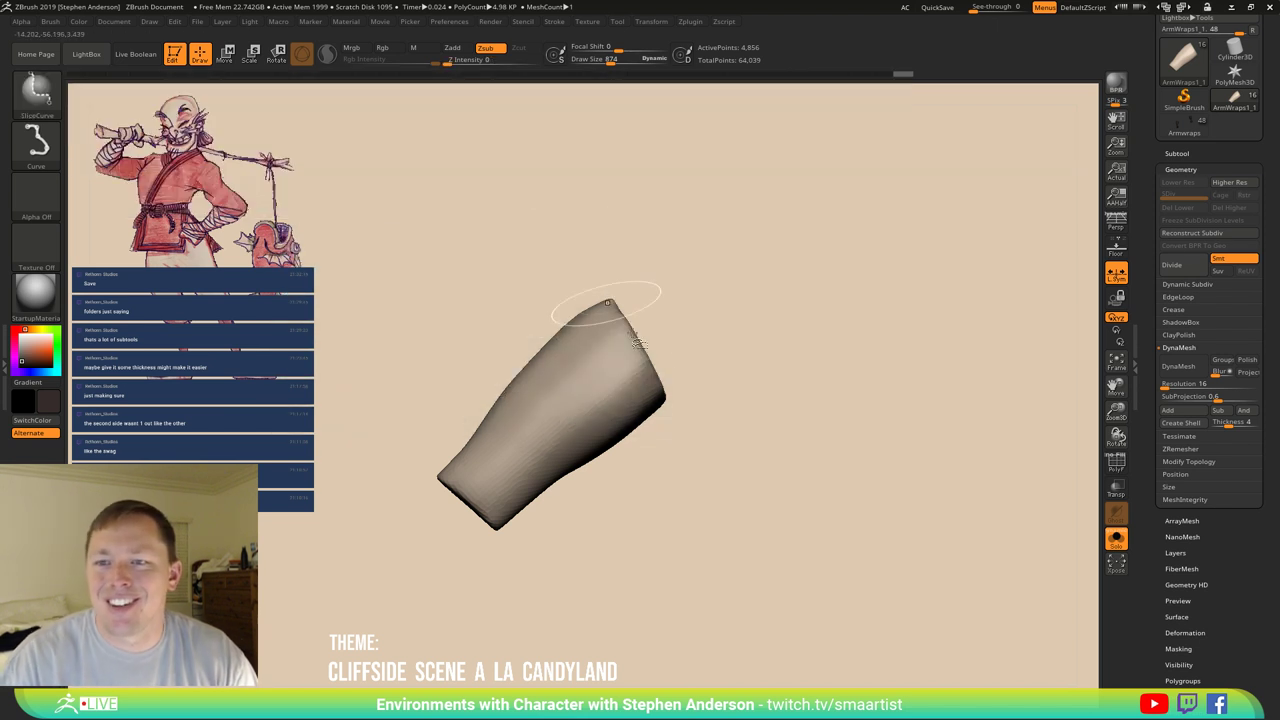
key(shift+f)
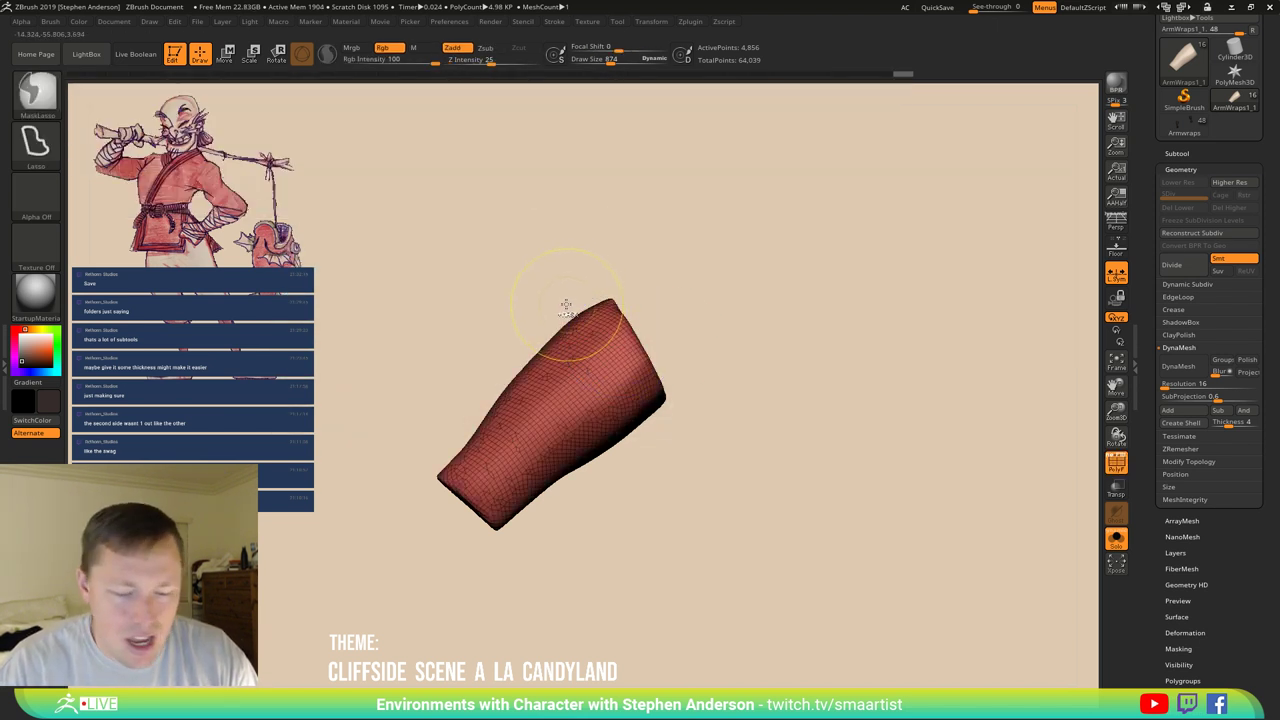
key(ctrl+w)
Slice coloured polygroup bands along the tube from its top down to both ends.
ctrl+shift+drag(564, 273, 703, 493)
ctrl+shift+drag(533, 298, 688, 492)
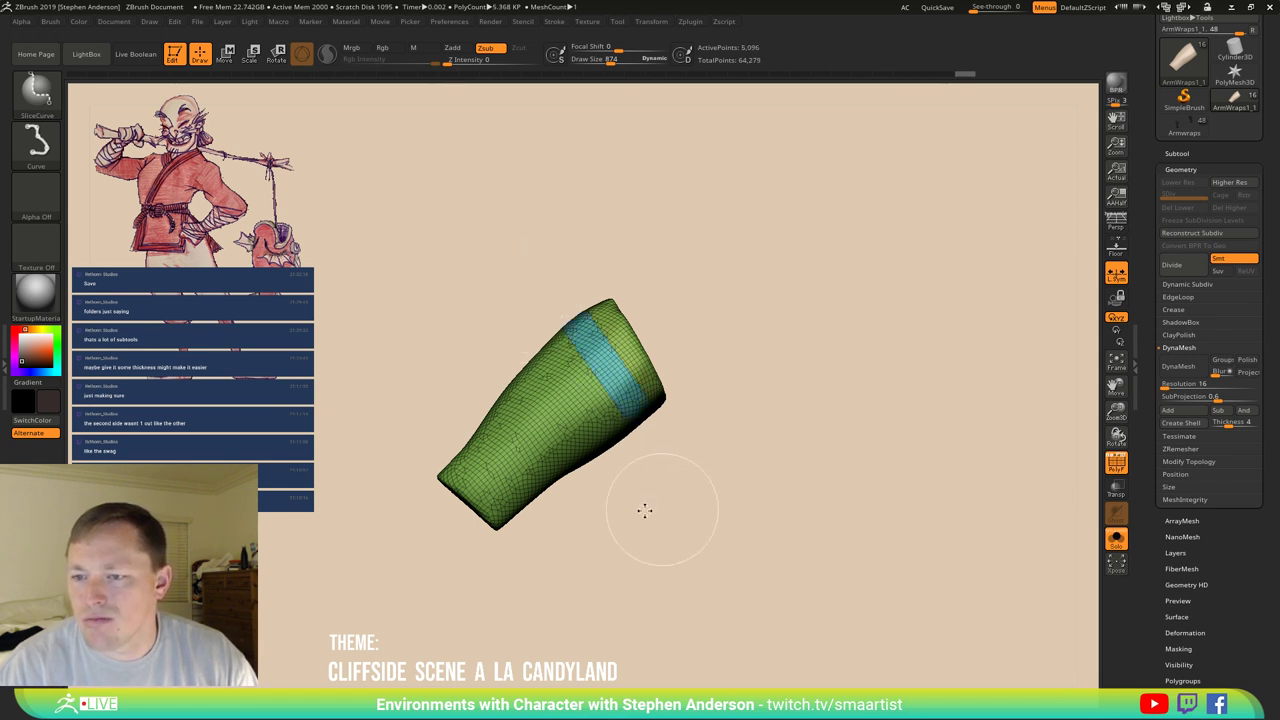
ctrl+shift+drag(511, 319, 552, 356)
mouse_move(653, 488)
ctrl+shift+mouse_down()
mouse_move(652, 476)
mouse_move(636, 492)
ctrl+shift+mouse_up()
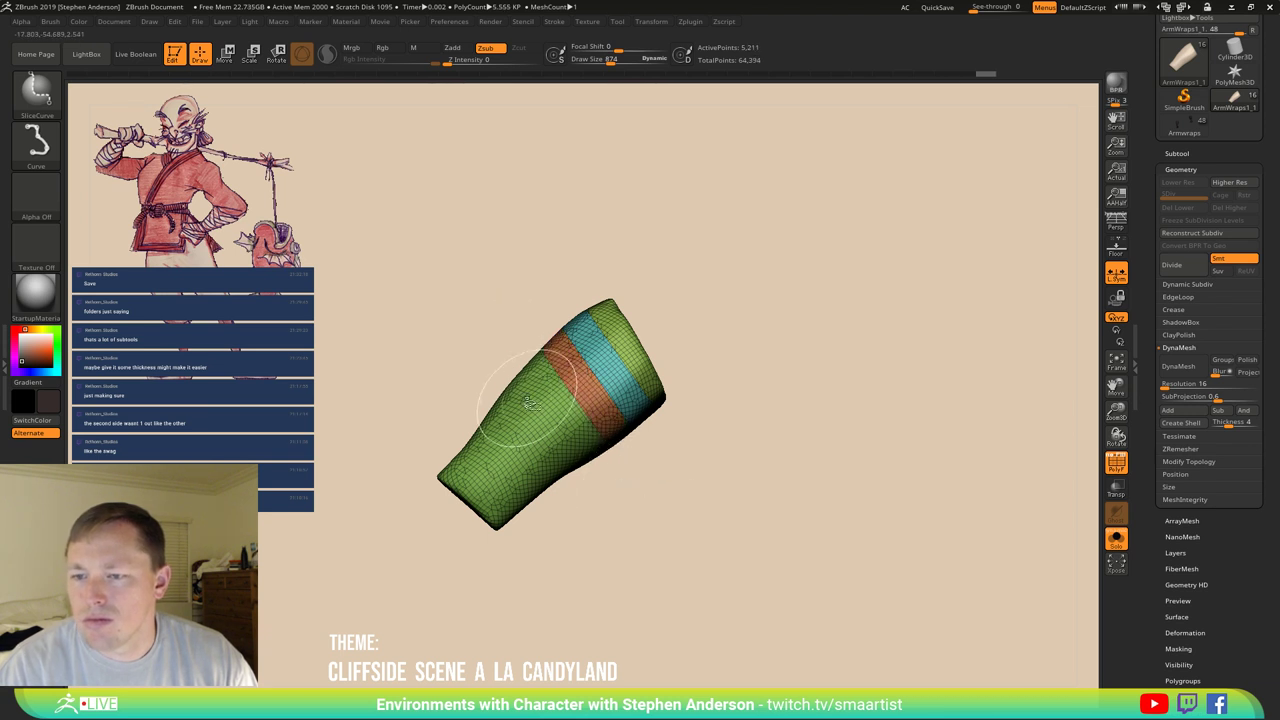
ctrl+shift+drag(505, 351, 623, 496)
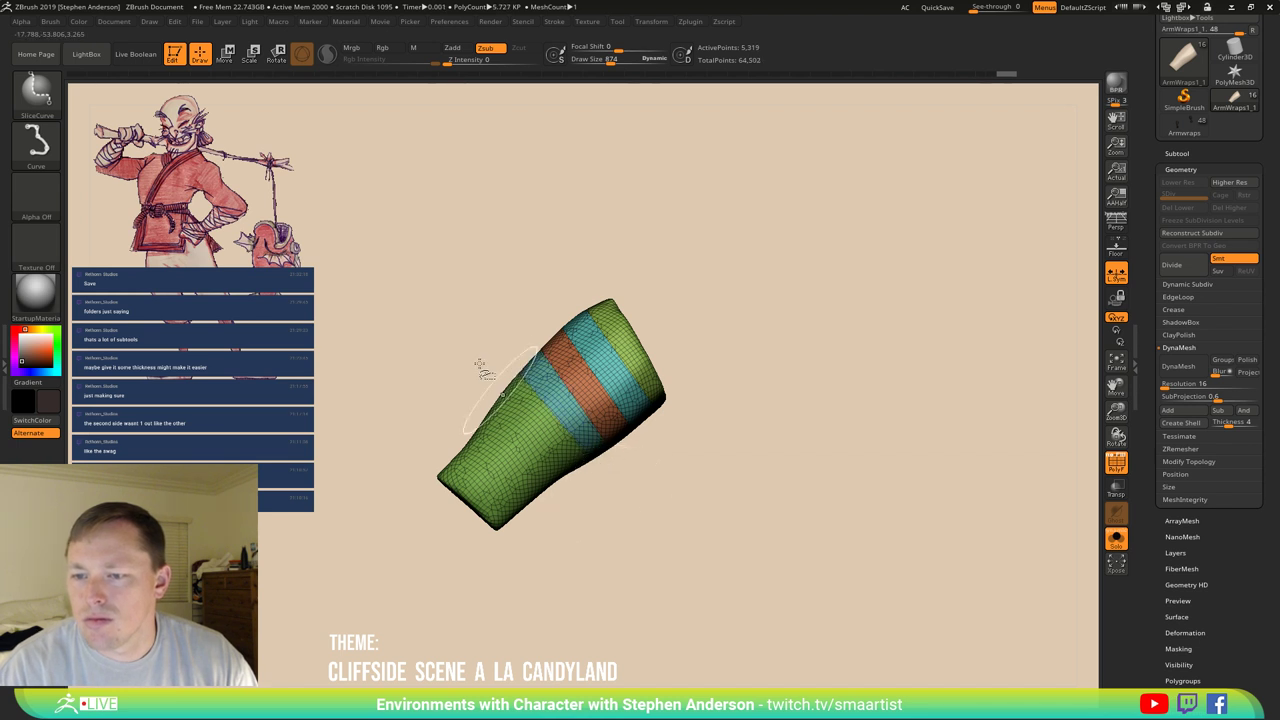
ctrl+shift+drag(520, 400, 592, 466)
ctrl+shift+drag(459, 383, 572, 516)
ctrl+shift+drag(446, 405, 552, 542)
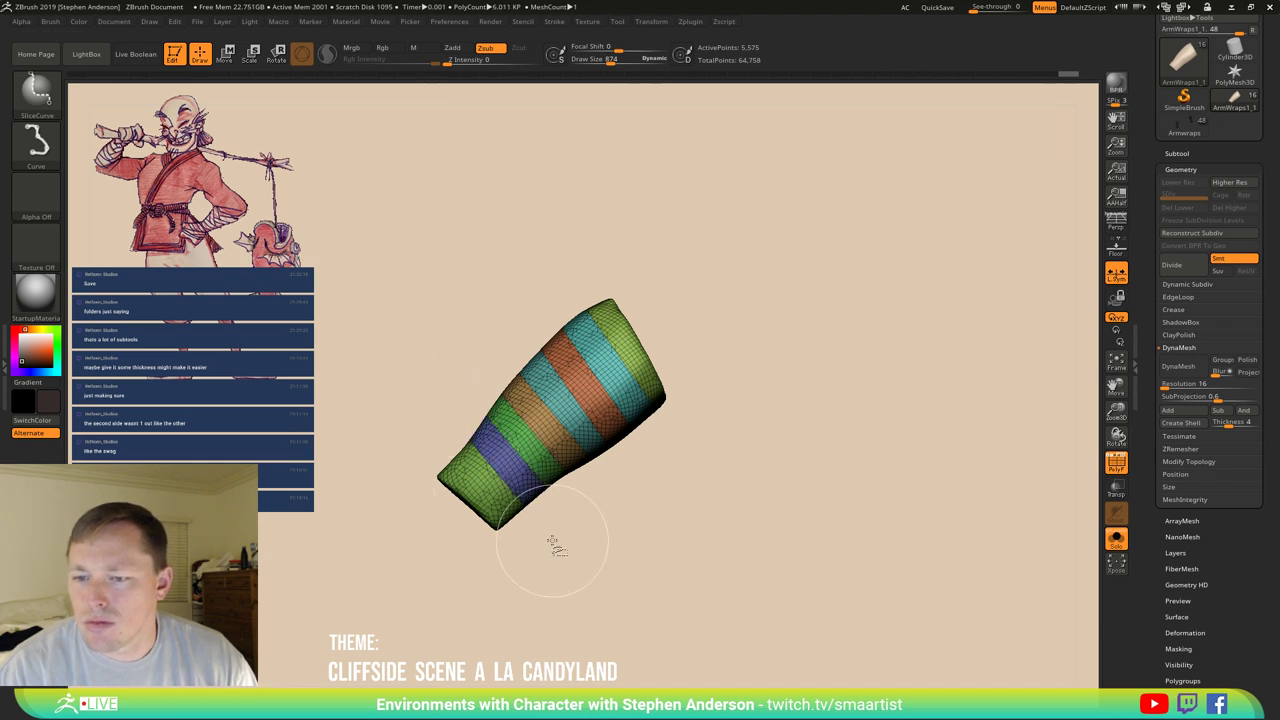
mouse_move(418, 430)
ctrl+shift+mouse_down()
mouse_move(552, 578)
mouse_move(533, 326)
mouse_move(537, 394)
mouse_move(450, 400)
mouse_move(509, 514)
mouse_move(480, 509)
ctrl+shift+mouse_up()
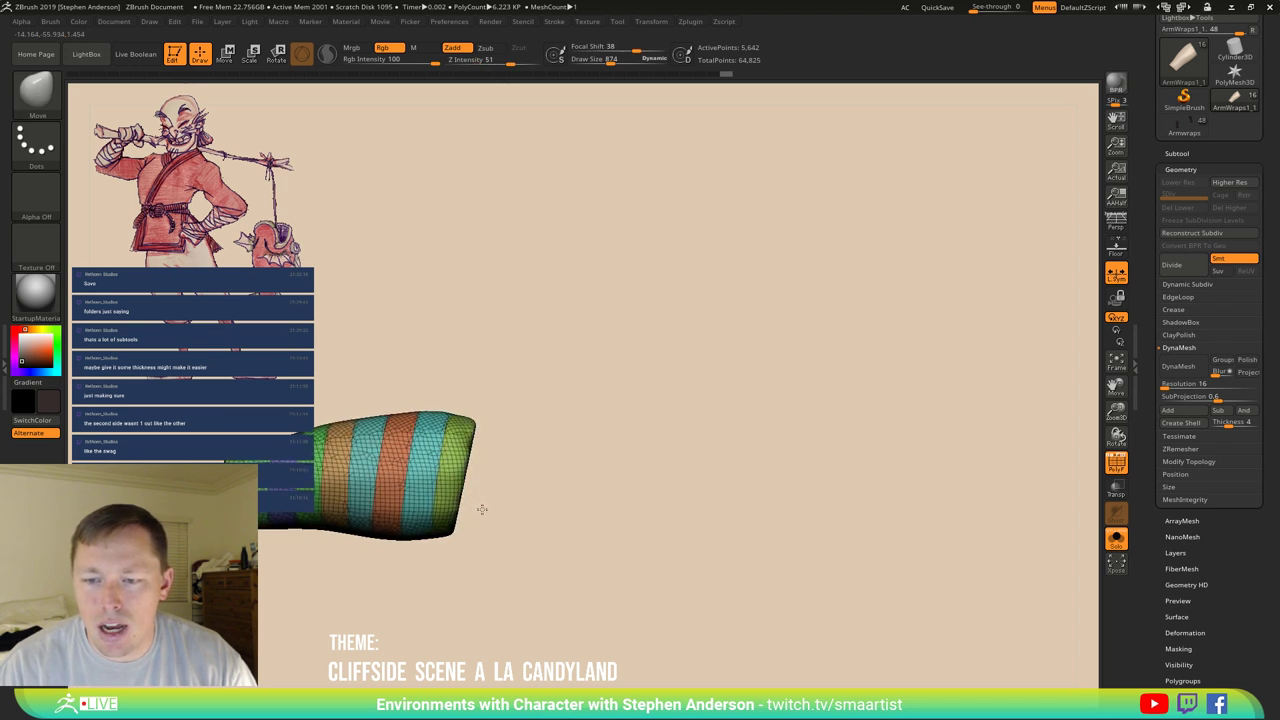
key(ctrl+shift)
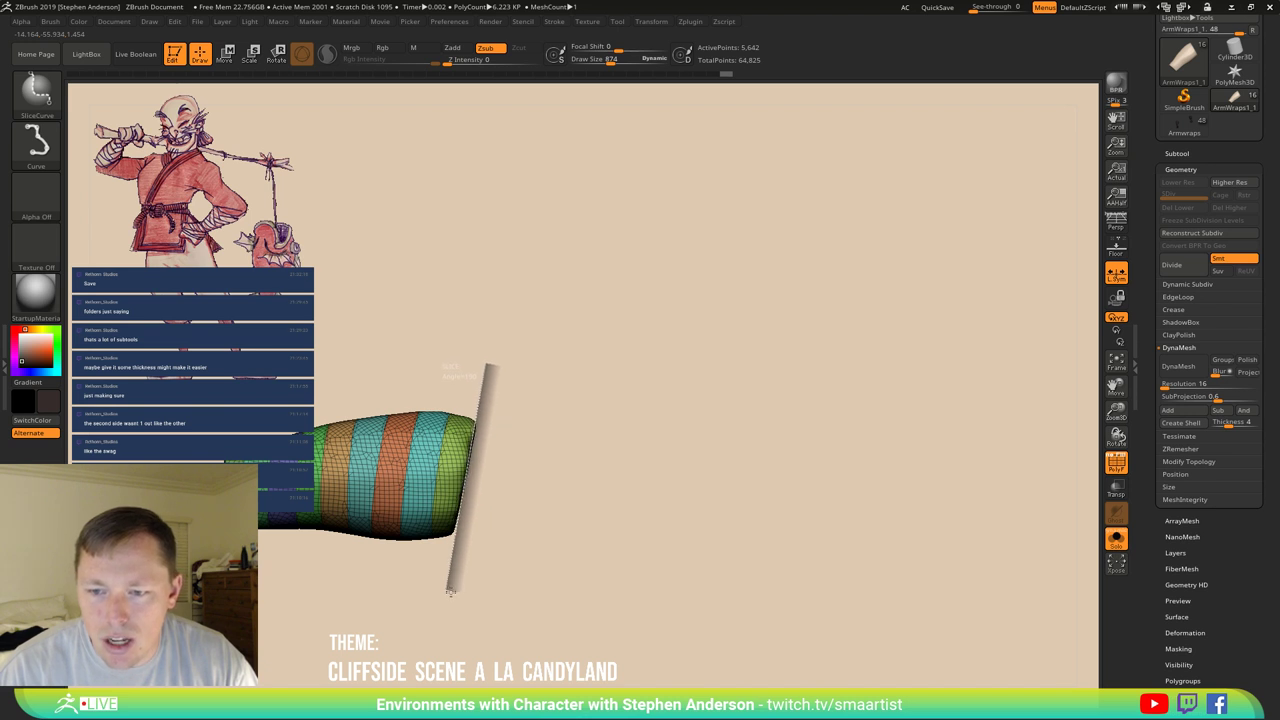
mouse_move(437, 588)
mouse_down()
mouse_move(470, 570)
mouse_move(501, 520)
mouse_move(509, 534)
mouse_move(489, 536)
mouse_move(637, 563)
mouse_move(622, 565)
mouse_up()
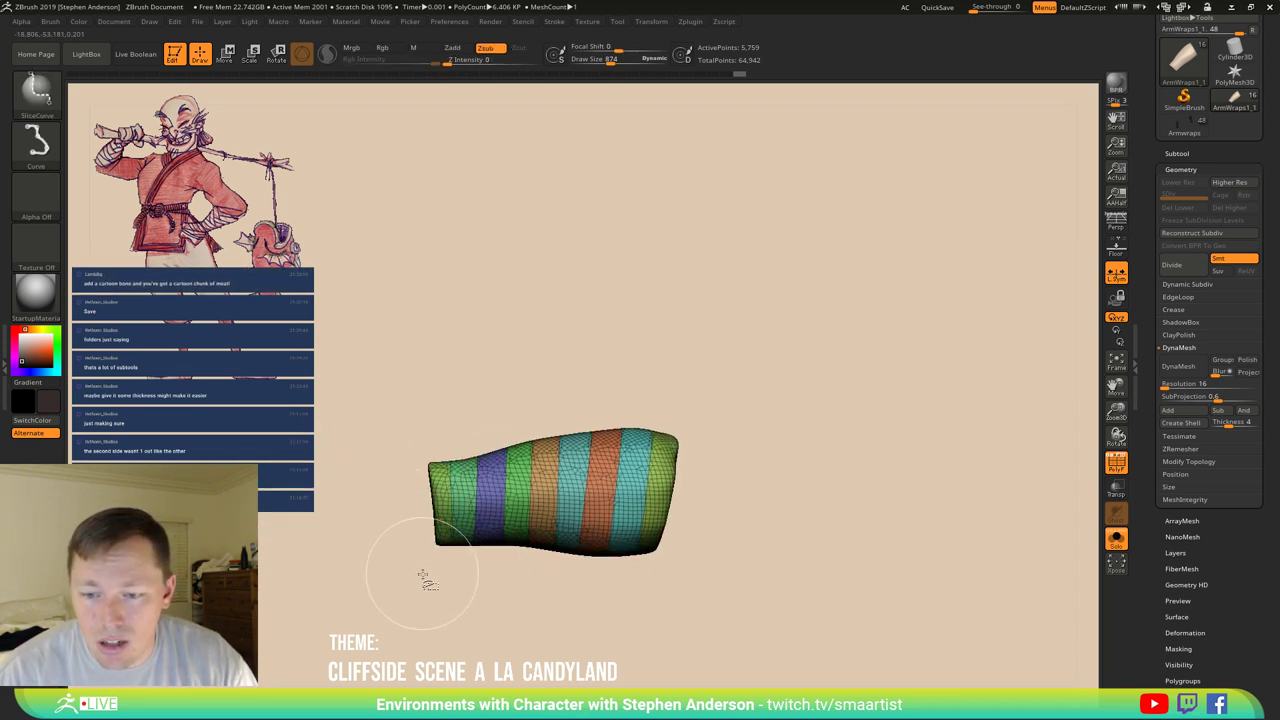
mouse_move(424, 578)
mouse_down()
mouse_move(440, 450)
mouse_move(402, 394)
mouse_move(425, 403)
mouse_up()
Isolate the tube's flat end cap and hide it.
mouse_move(458, 540)
mouse_down()
mouse_move(535, 474)
mouse_move(460, 434)
mouse_move(533, 455)
mouse_up()
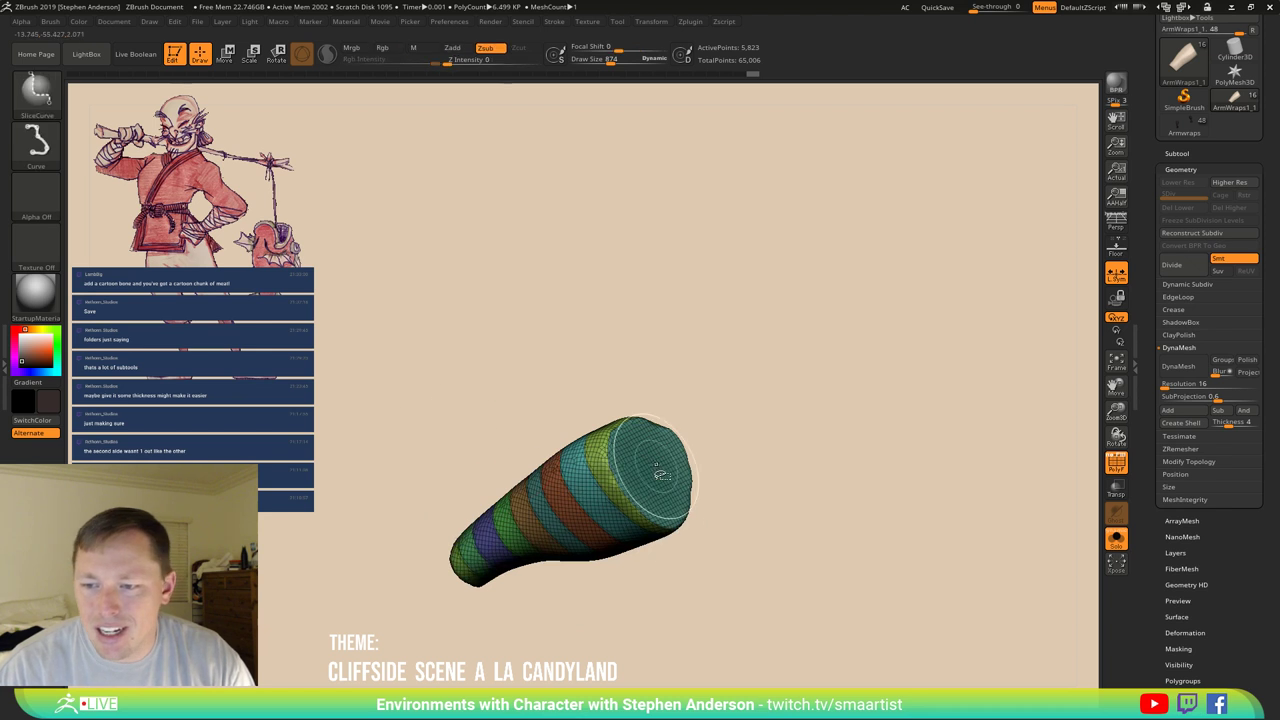
ctrl+shift+click(640, 466)
ctrl+shift+click(743, 451)
Hide the other end cap and delete all hidden end-cap polygons.
drag(811, 413, 552, 557)
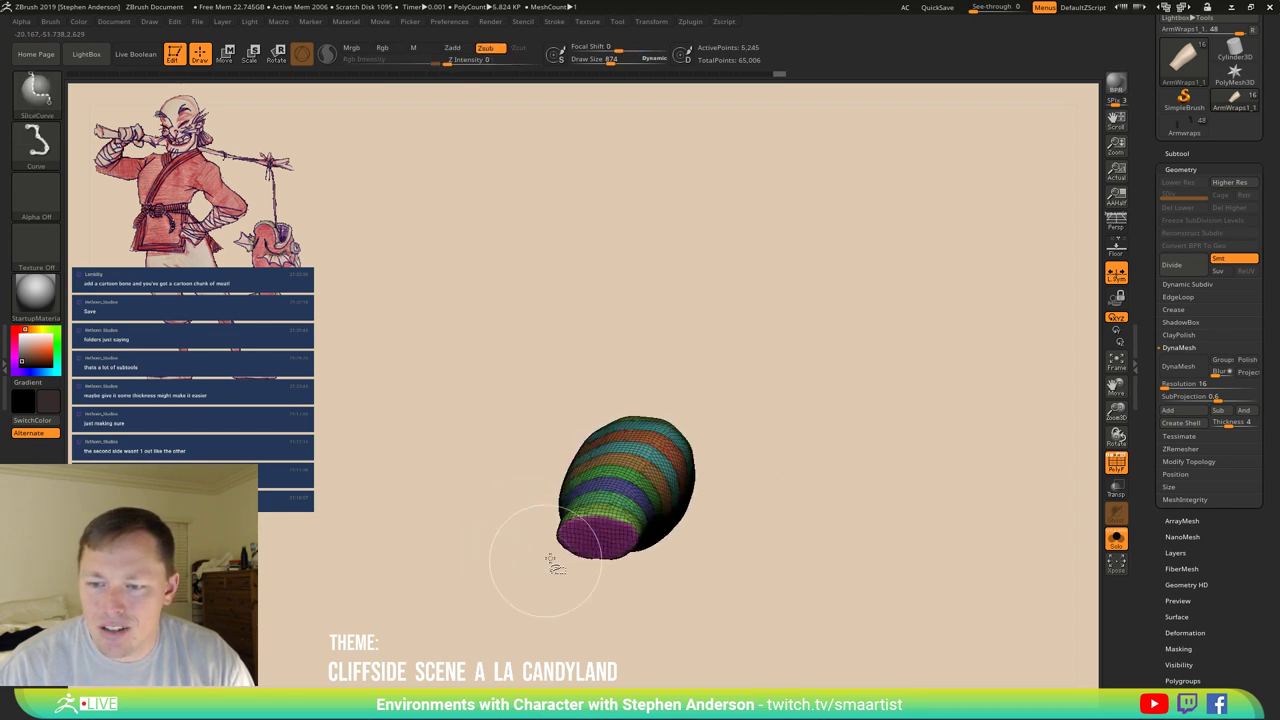
ctrl+alt+shift+click(676, 543)
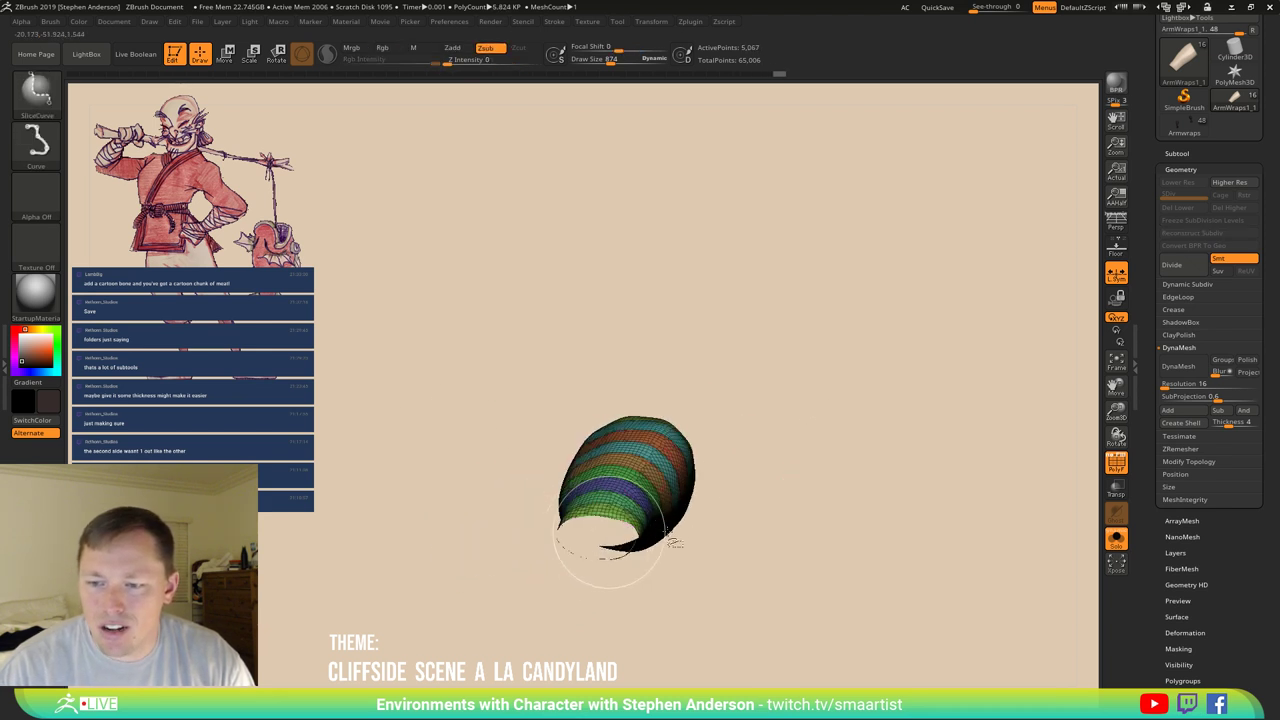
click(1196, 460)
click(1180, 436)
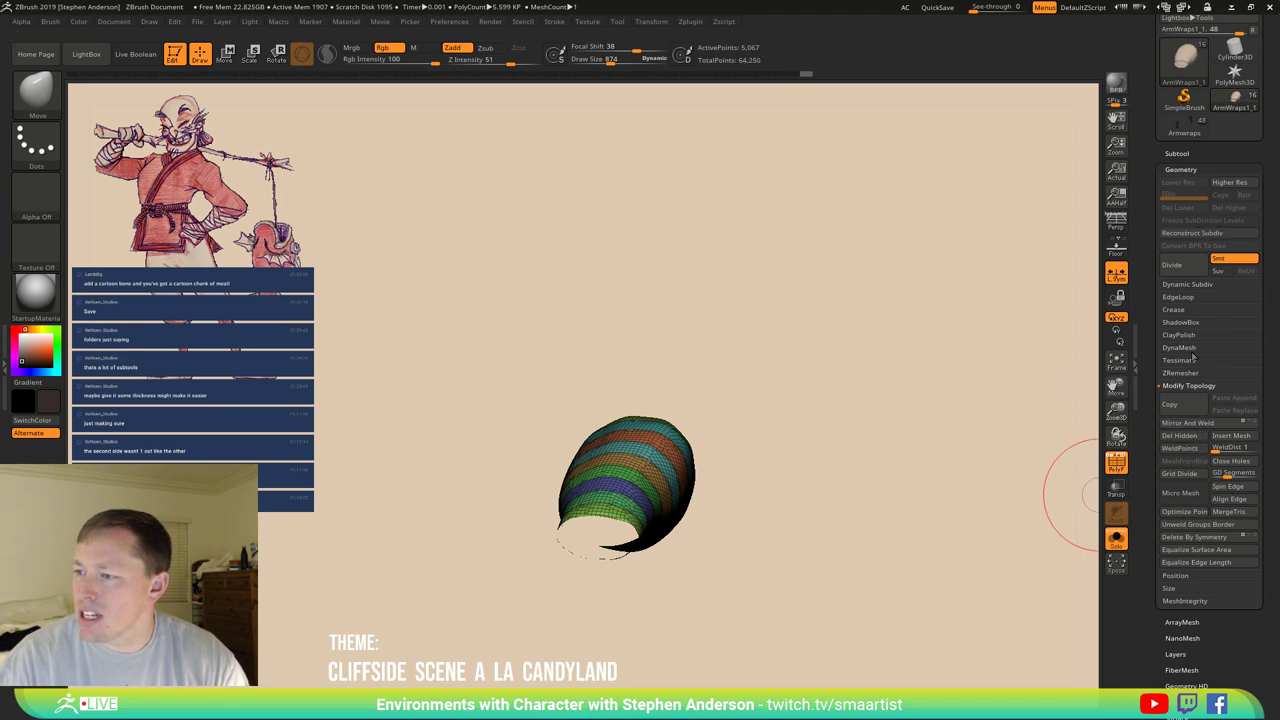
ZRemesh the tube with KeepGroups into a 468-point banded quad mesh and save with Ctrl+S.
click(1185, 373)
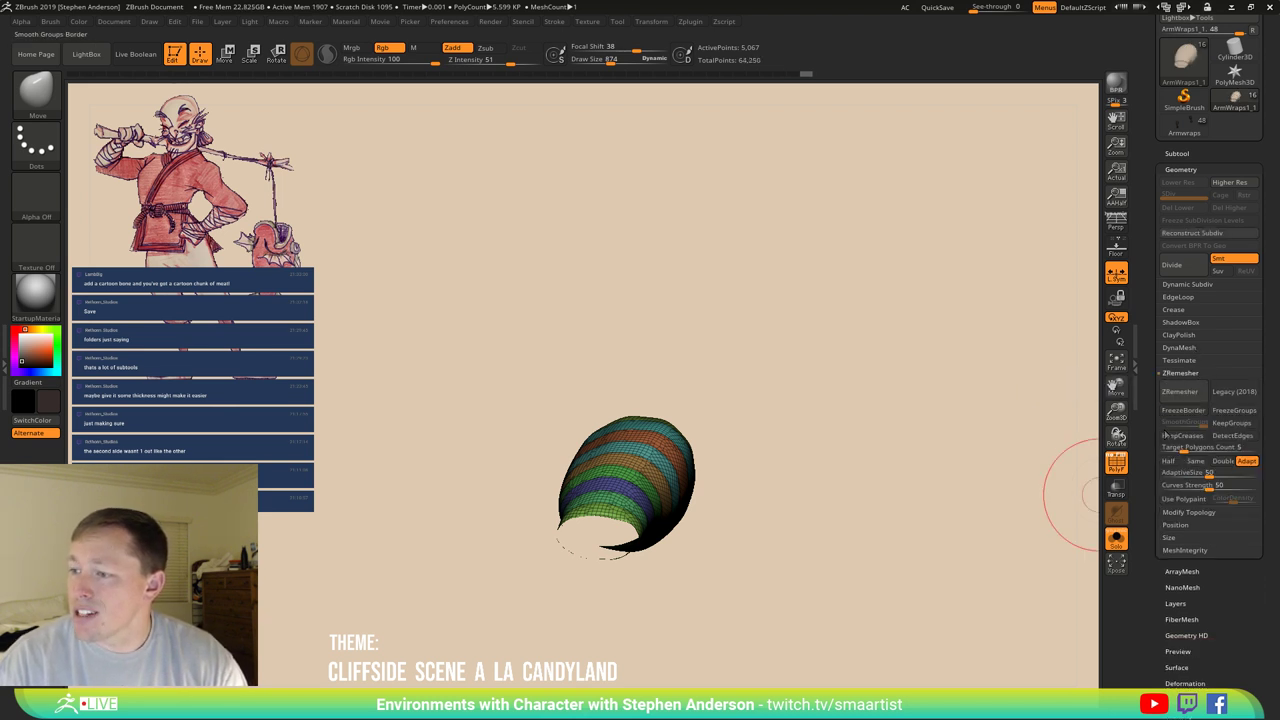
click(1247, 424)
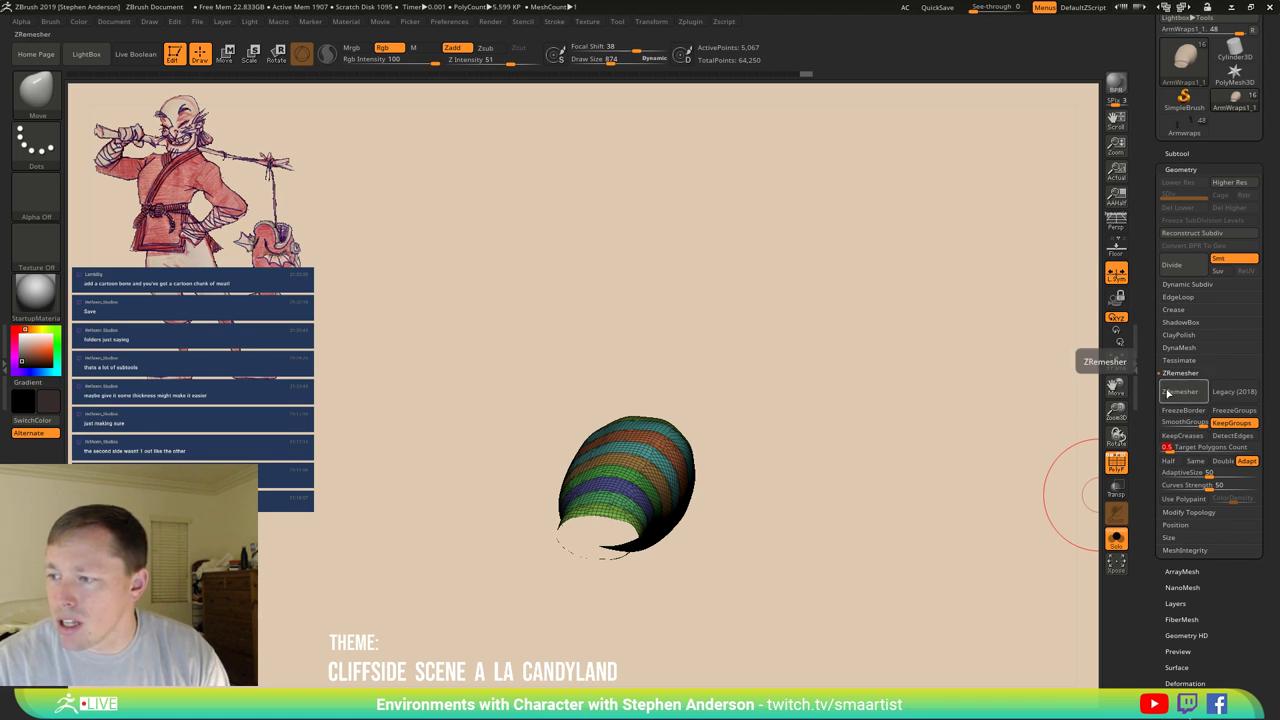
click(1179, 392)
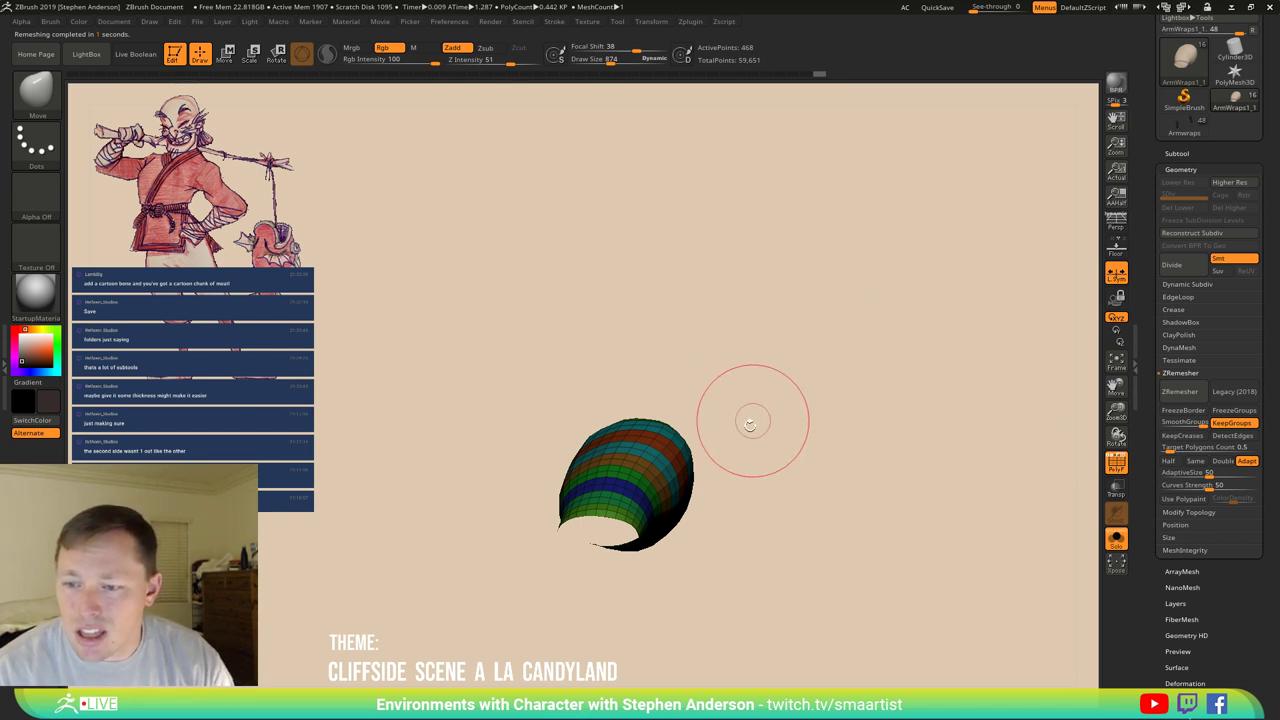
mouse_move(751, 420)
mouse_down()
mouse_move(809, 500)
mouse_move(723, 500)
mouse_move(753, 452)
mouse_move(771, 475)
mouse_move(846, 463)
mouse_up()
drag(805, 530, 711, 534)
key(shift+f)
key(f)
mouse_move(696, 466)
mouse_down()
mouse_move(734, 486)
mouse_move(754, 486)
mouse_move(751, 470)
mouse_up()
key(shift+f)
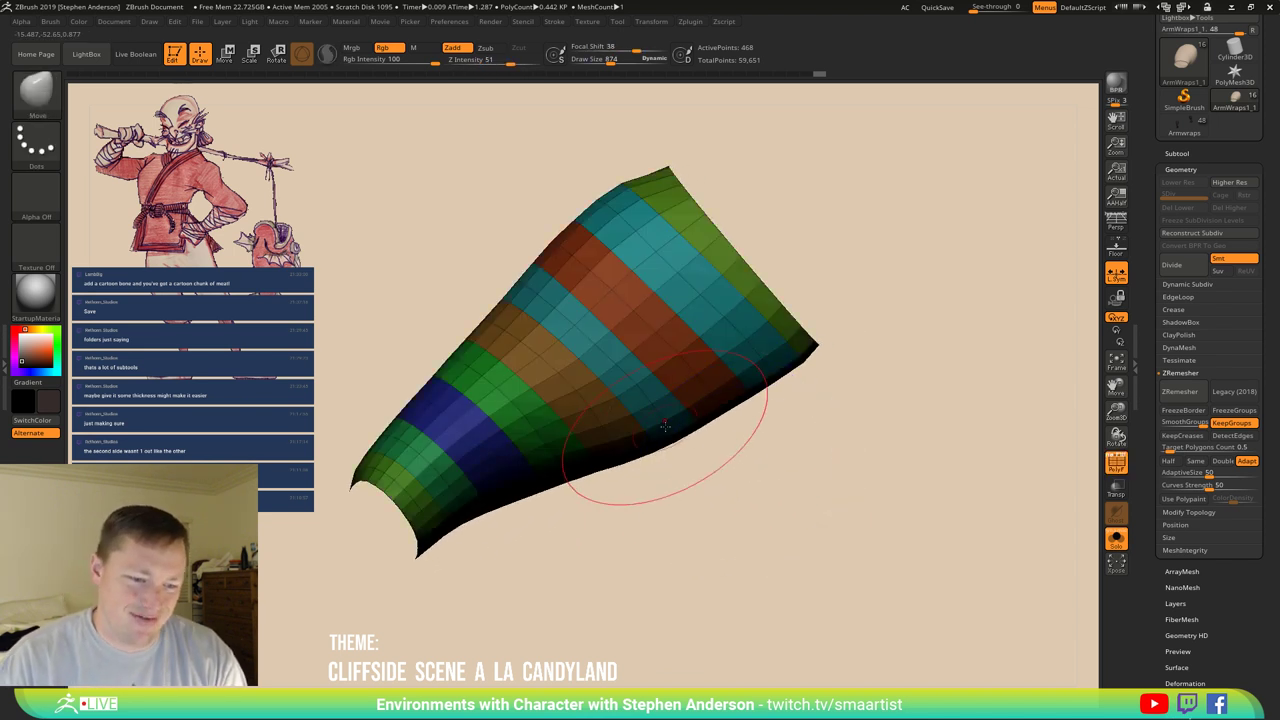
alt+drag(671, 414, 673, 453)
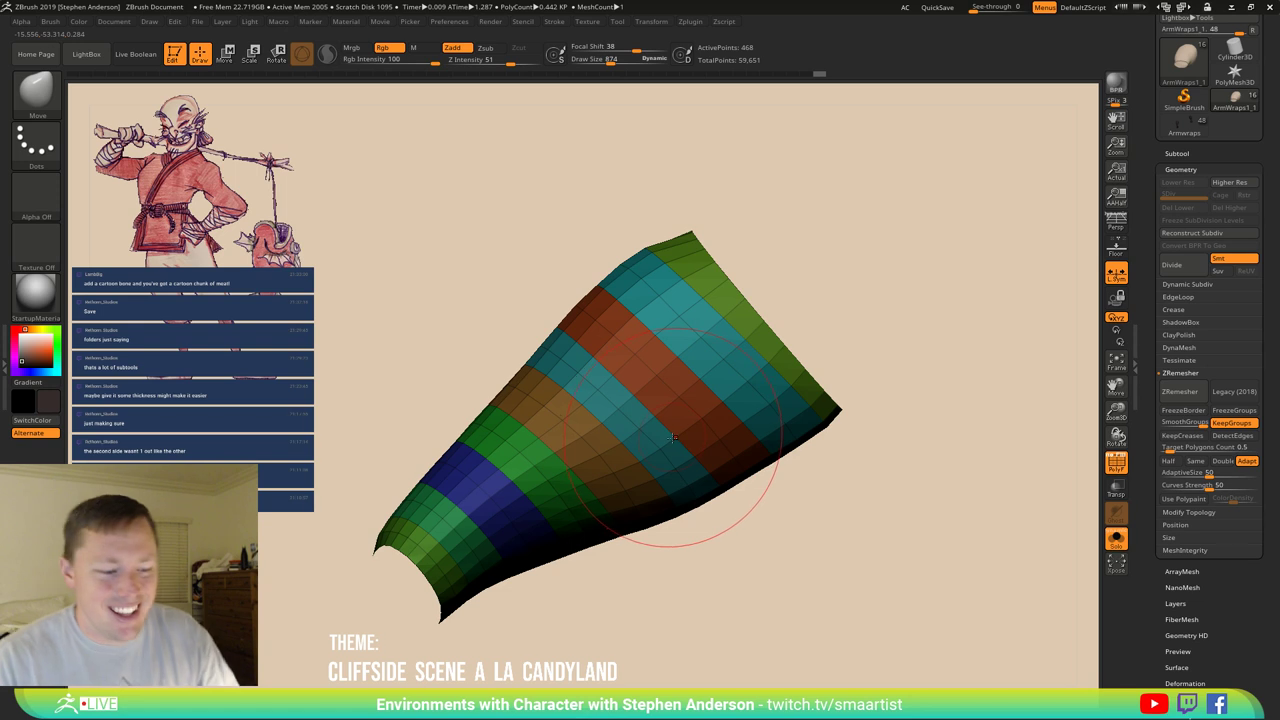
key(ctrl+s)
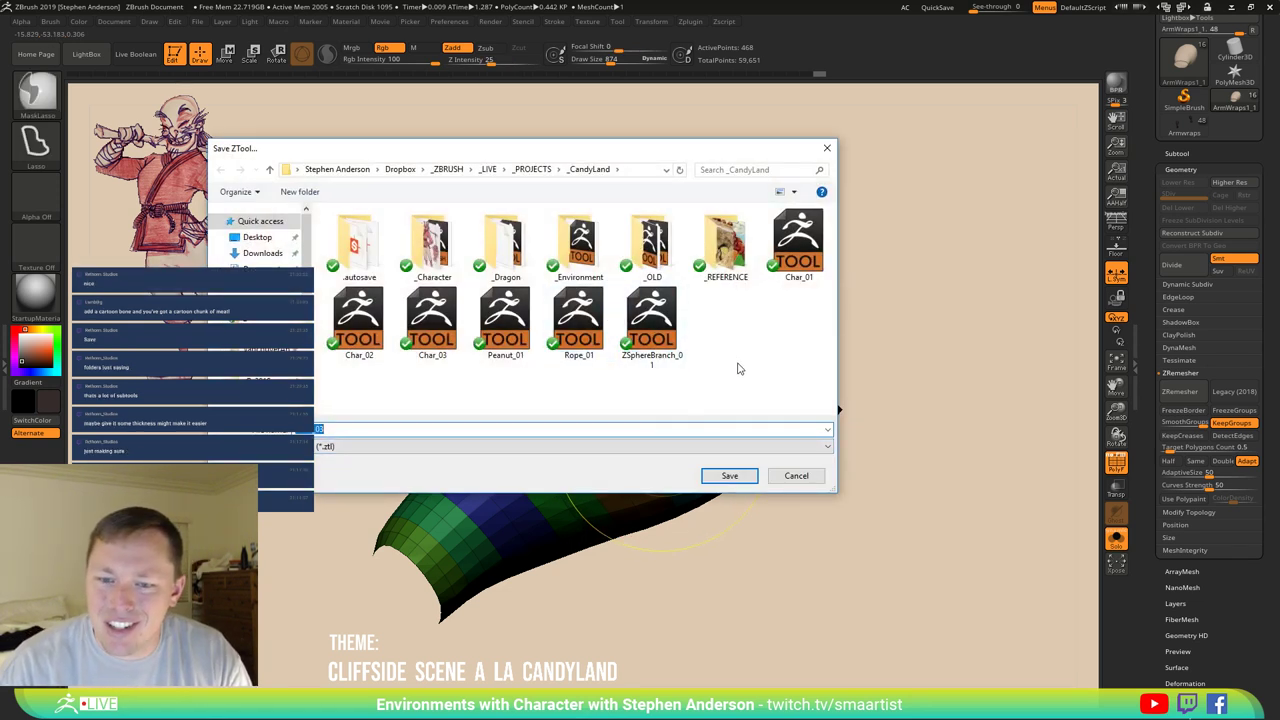
Overwrite Char_03.ZTL with the current tool, confirming the replacement.
click(730, 476)
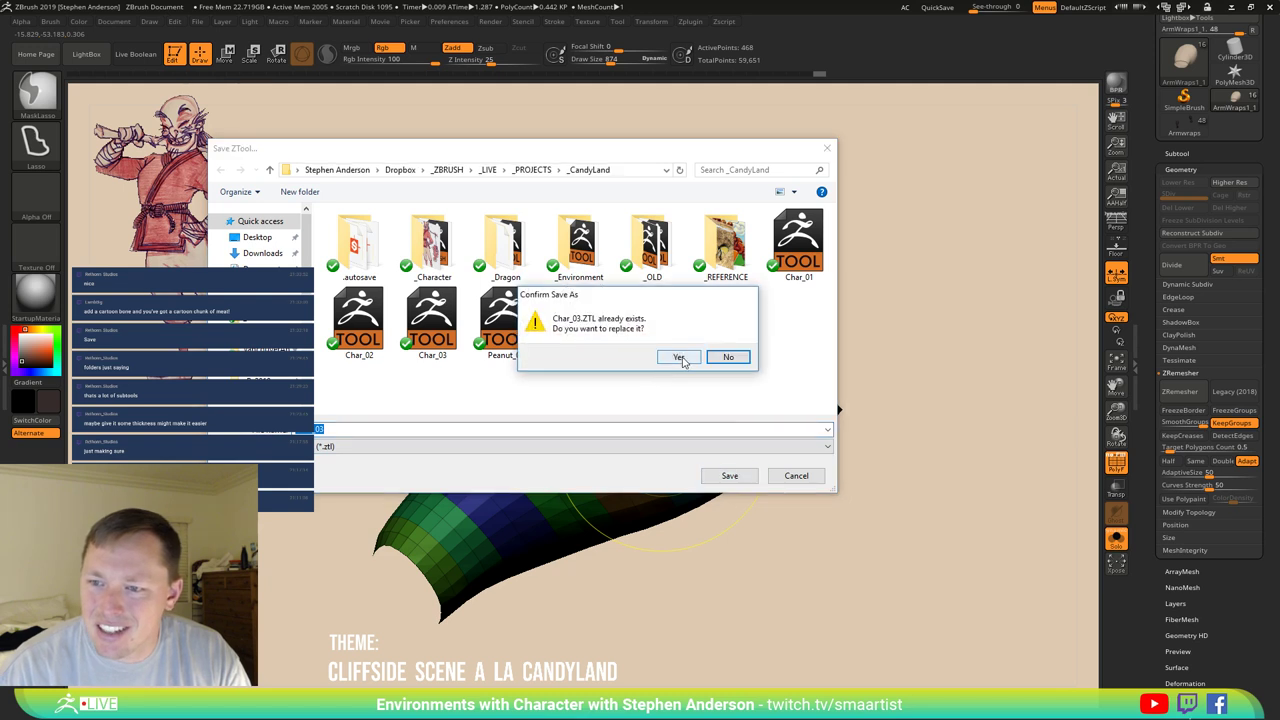
click(679, 358)
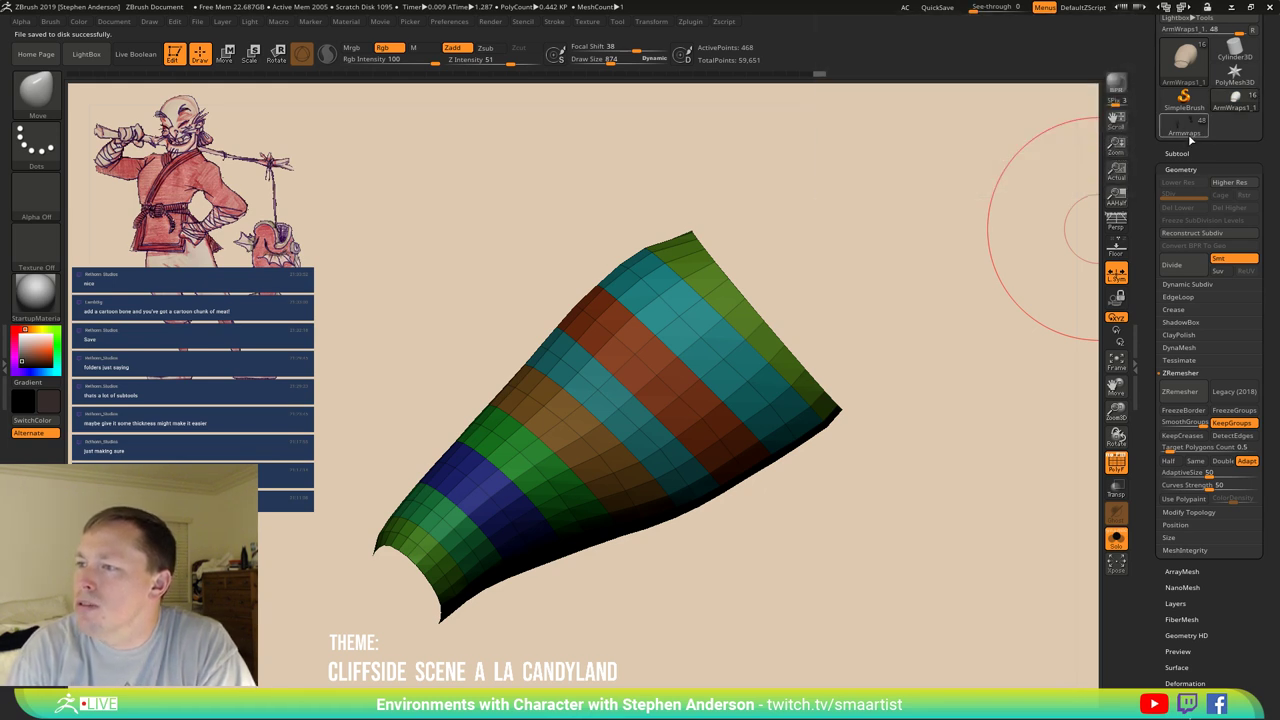
Restore the Tool palette's default layout and reselect the Move brush.
mouse_move(1193, 140)
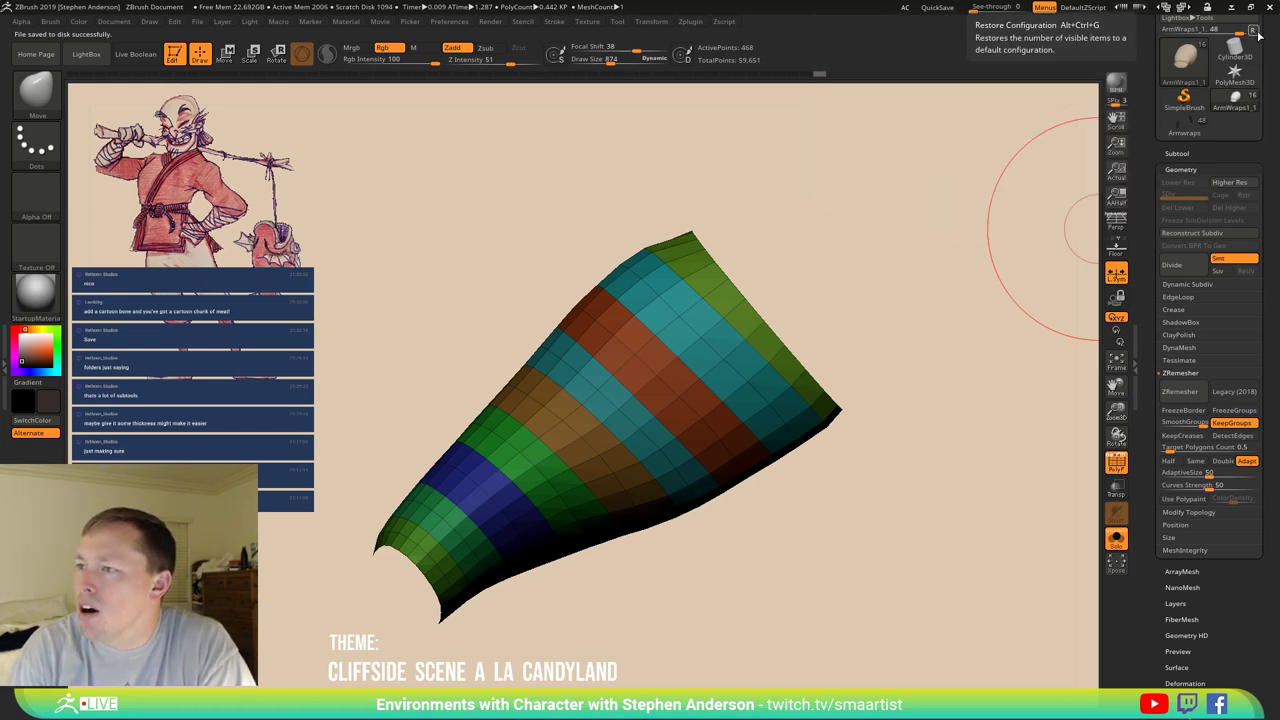
click(1237, 66)
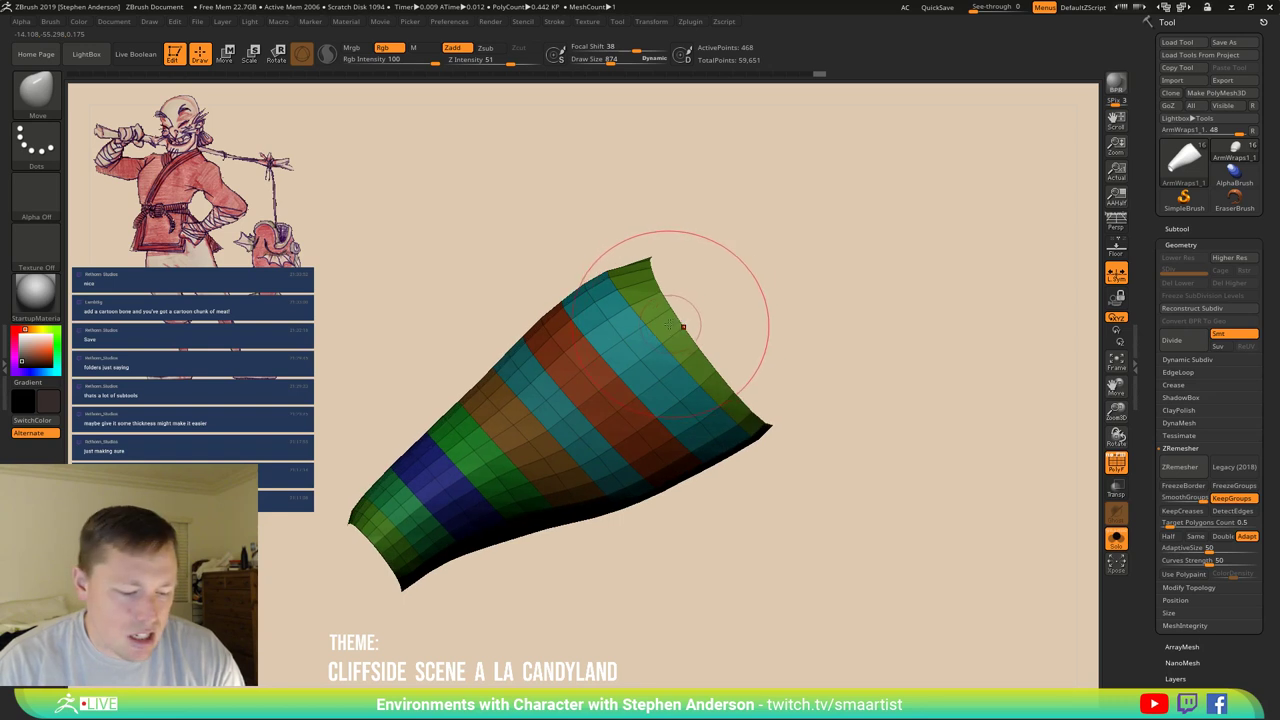
key(b)
key(m)
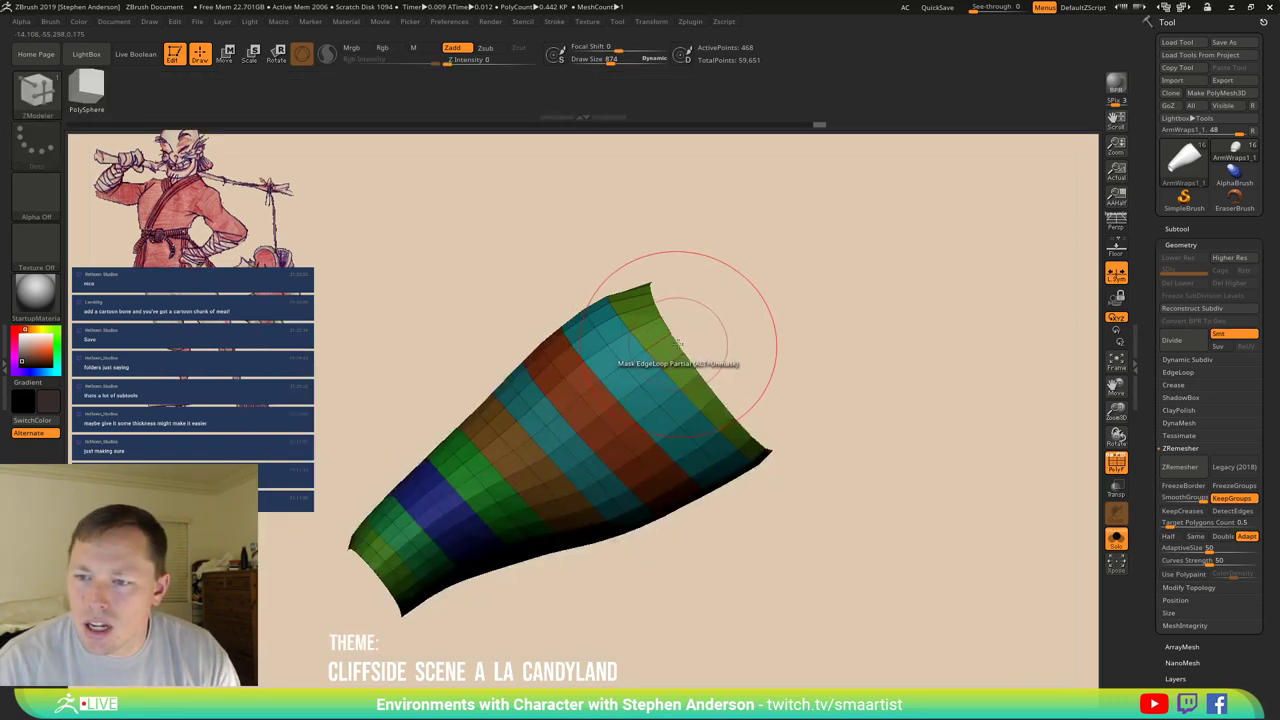
key(b)
key(m)
key(v)
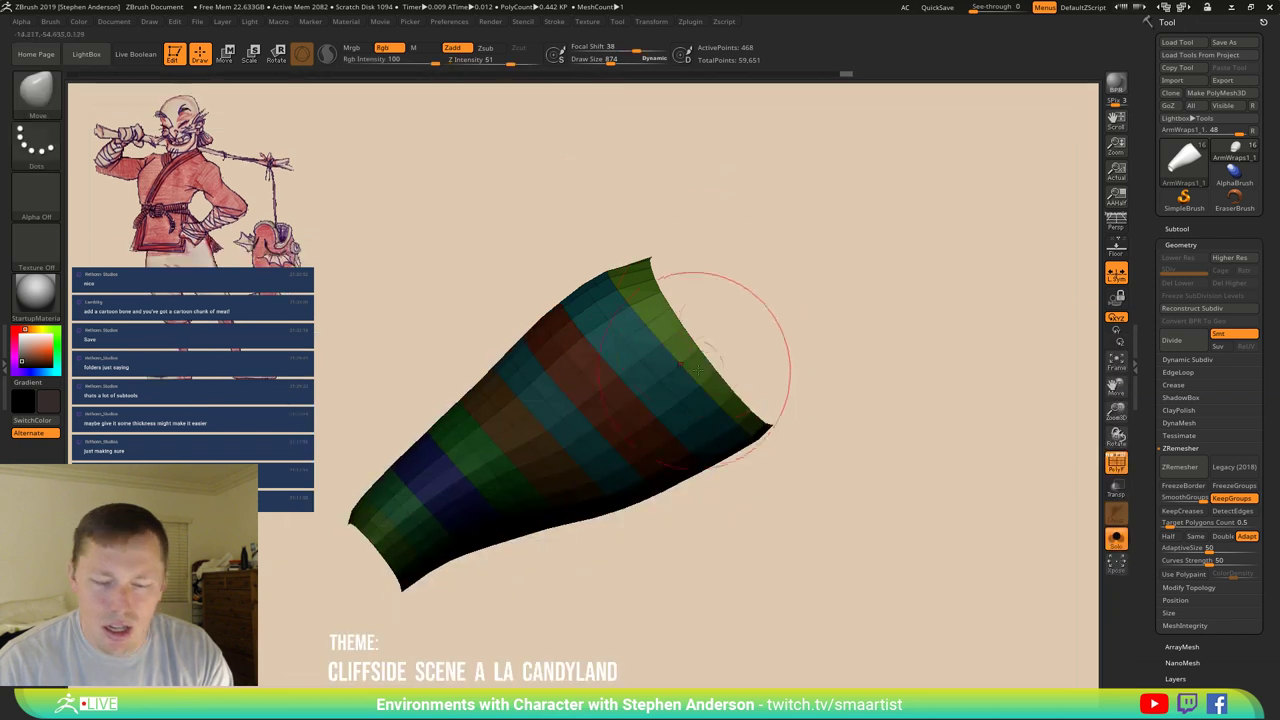
Enlarge the Move brush to 1695, test and undo a pull, then filter brushes to M.
key(s)
drag(672, 351, 735, 347)
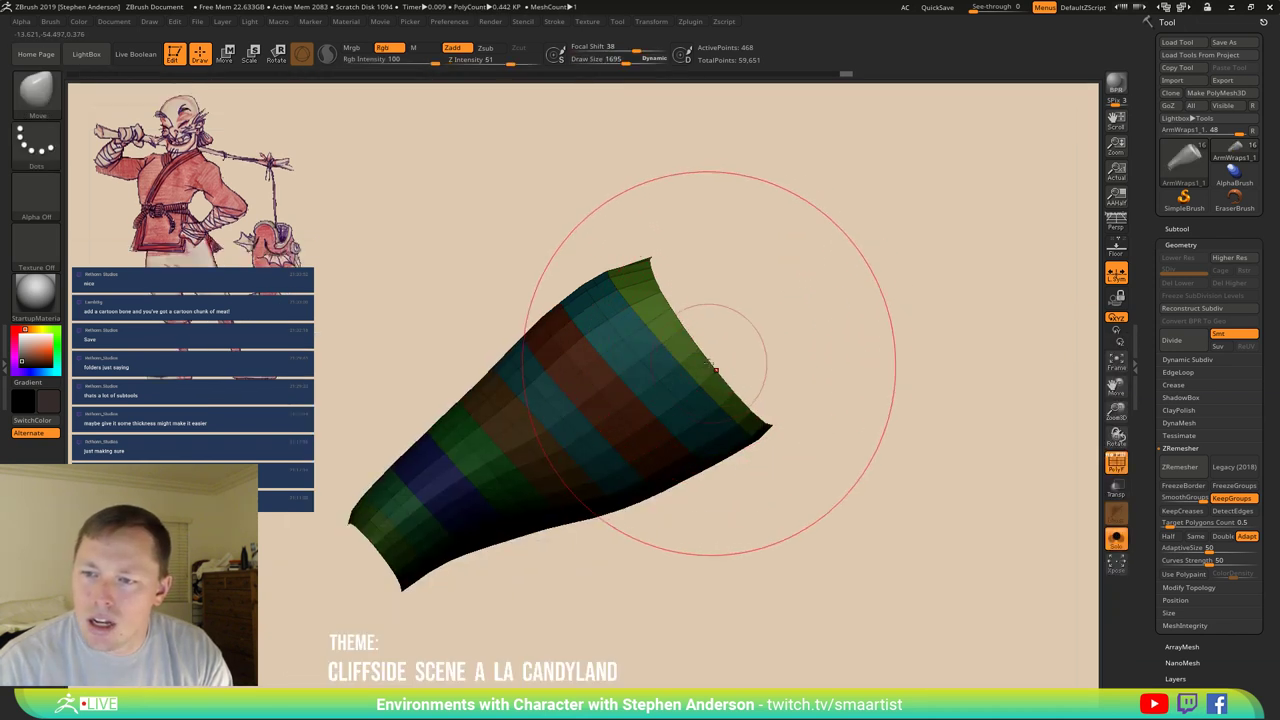
drag(700, 300, 686, 277)
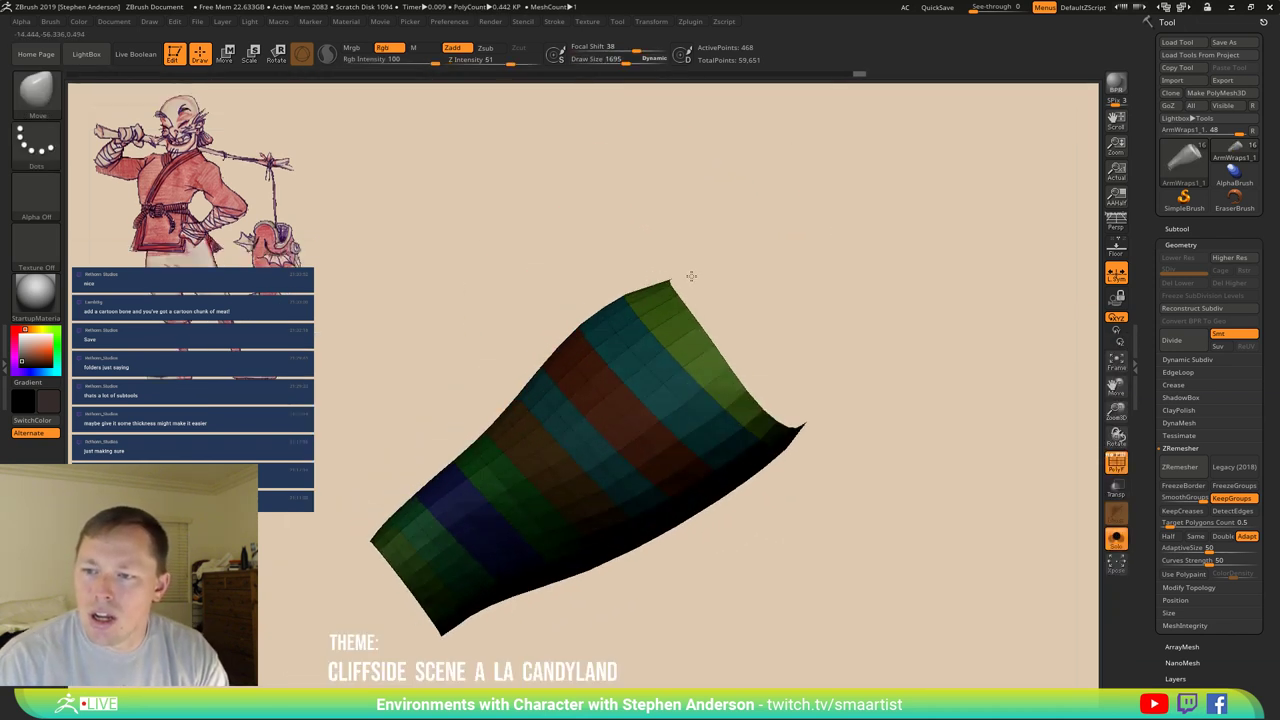
key(ctrl+z)
drag(850, 396, 872, 388)
key(b)
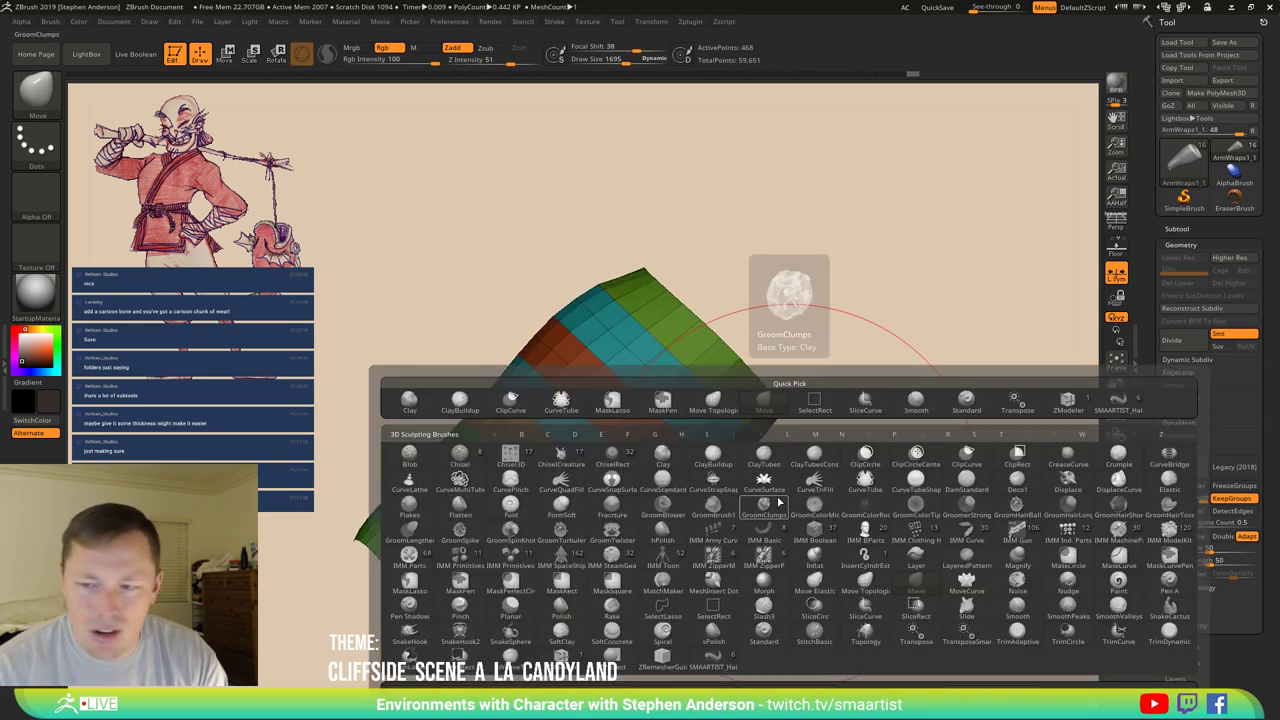
key(m)
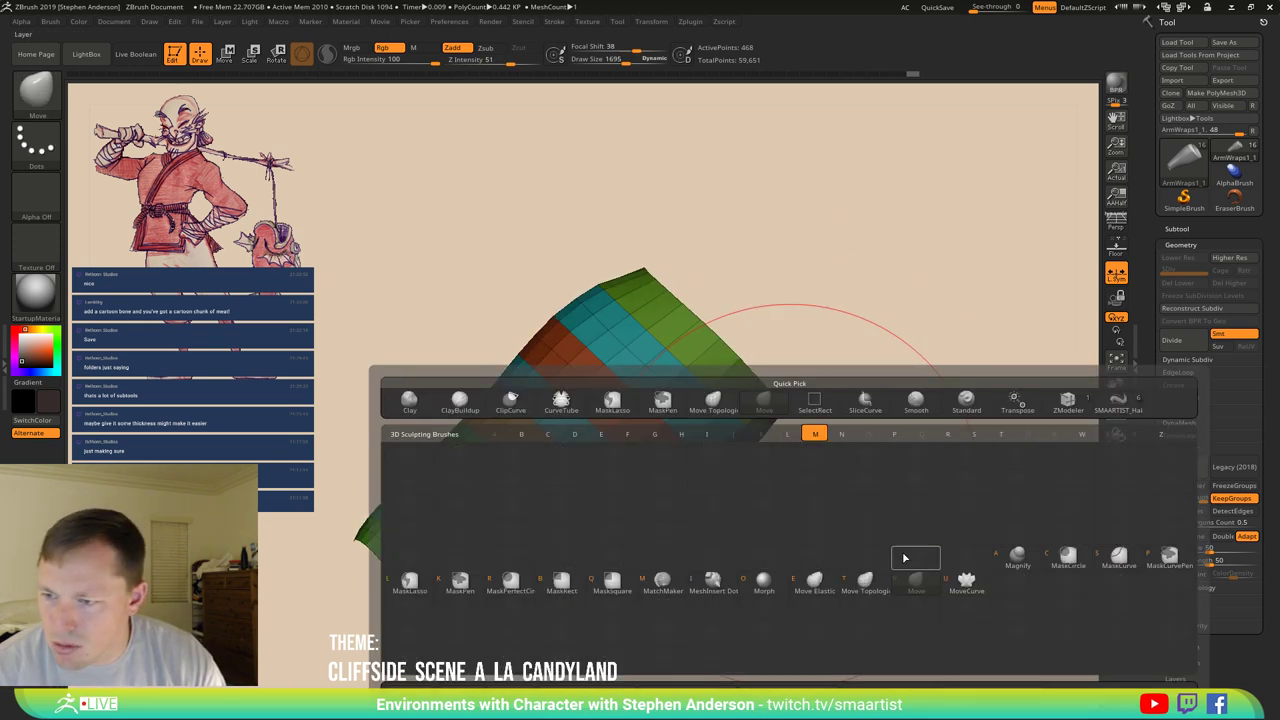
Select the ZModeler brush with the EdgeLoop delete action for edges.
key(z)
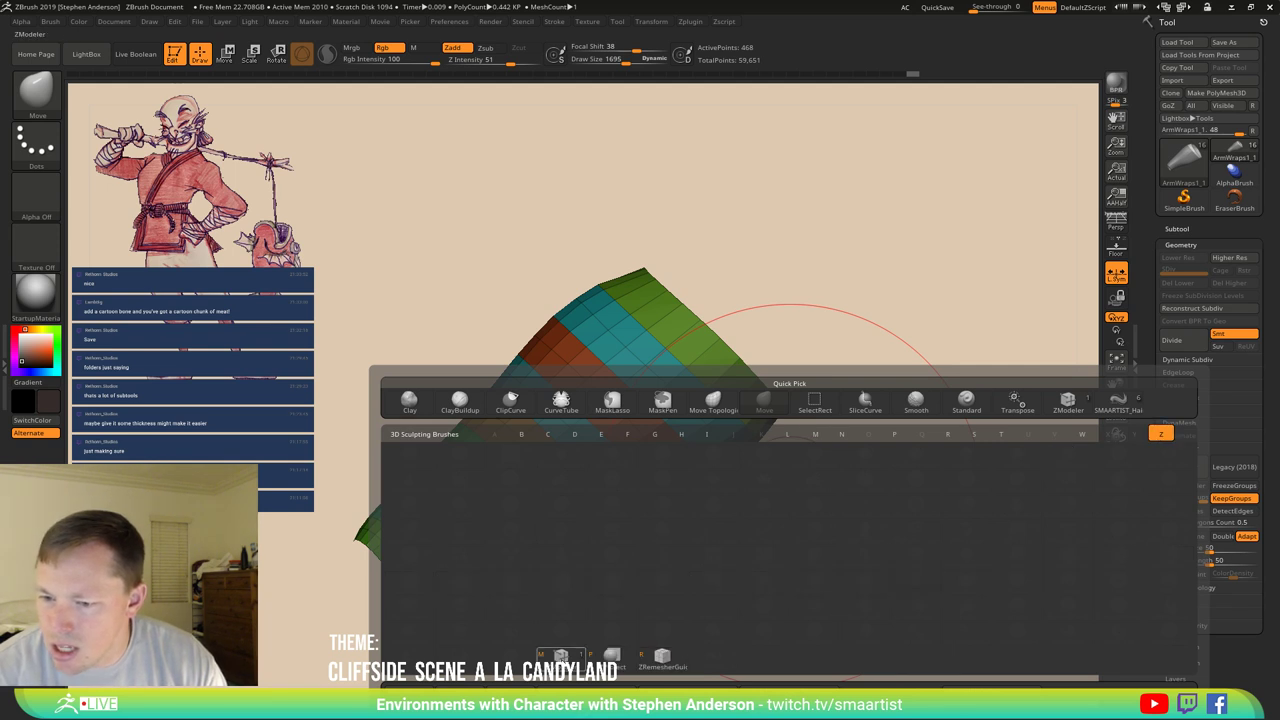
key(m)
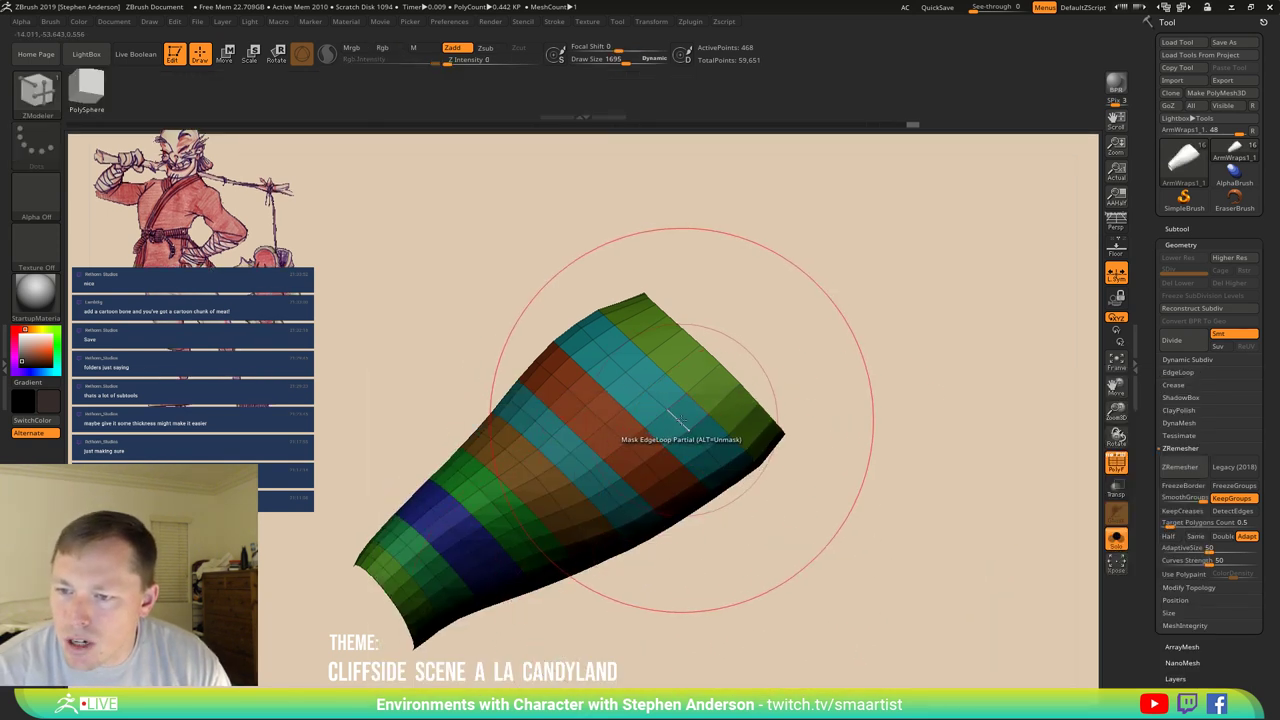
key(space)
click(679, 402)
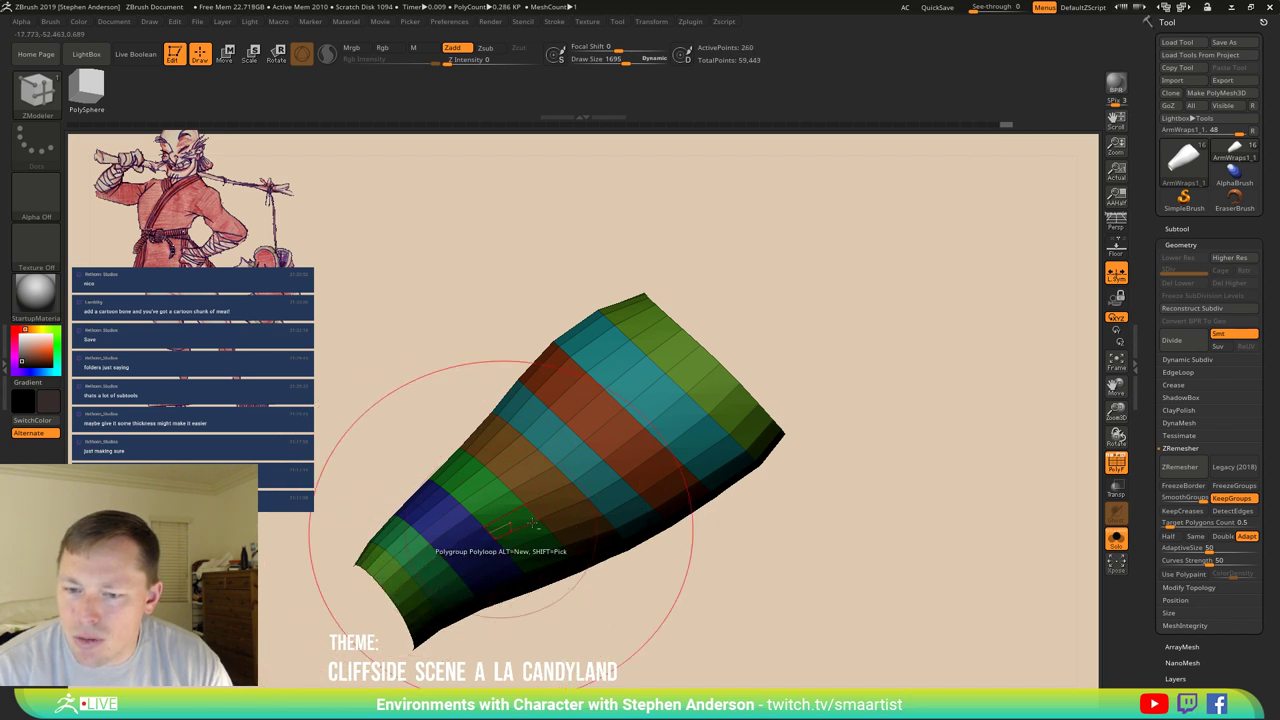
Delete surplus edge loops around the band, leaving a 130-point low-poly band.
mouse_move(440, 520)
mouse_down()
mouse_move(514, 443)
mouse_move(628, 540)
mouse_move(540, 480)
mouse_move(515, 410)
mouse_move(540, 382)
mouse_move(510, 355)
mouse_move(500, 320)
mouse_up()
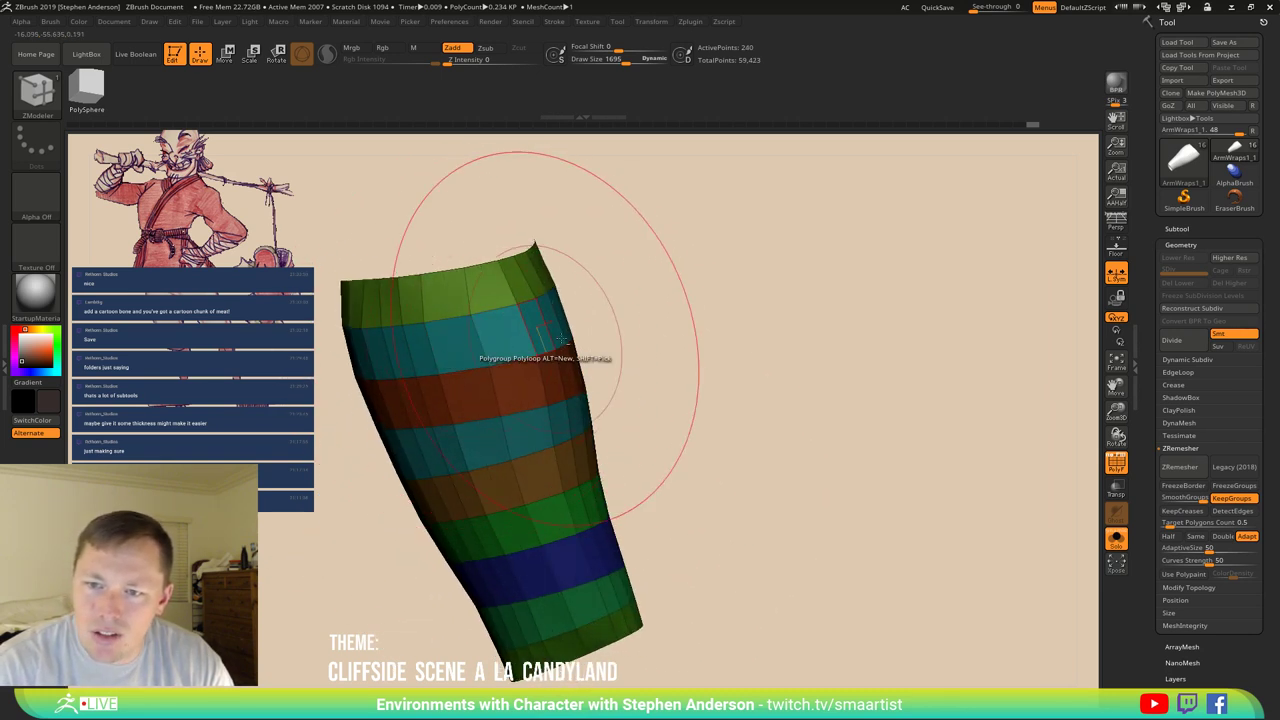
mouse_move(548, 335)
mouse_down()
mouse_move(436, 430)
mouse_move(380, 410)
mouse_move(345, 426)
mouse_up()
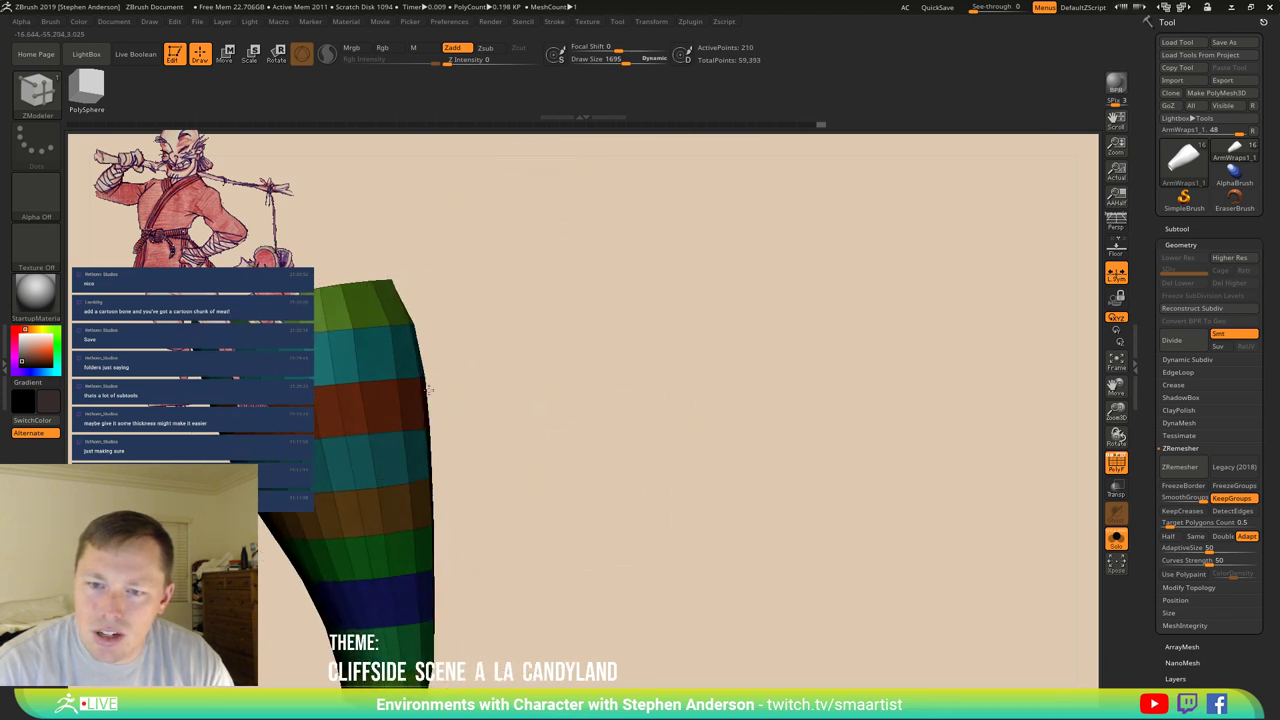
drag(470, 432, 586, 408)
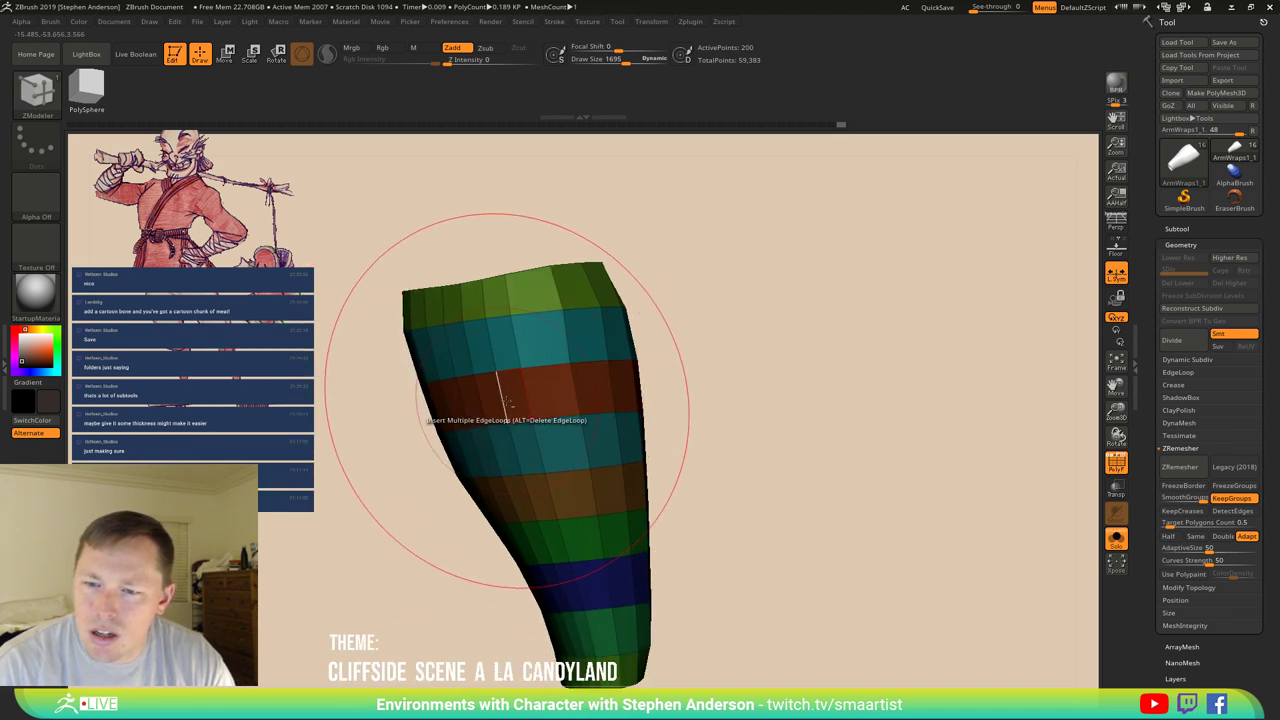
alt+drag(487, 428, 380, 430)
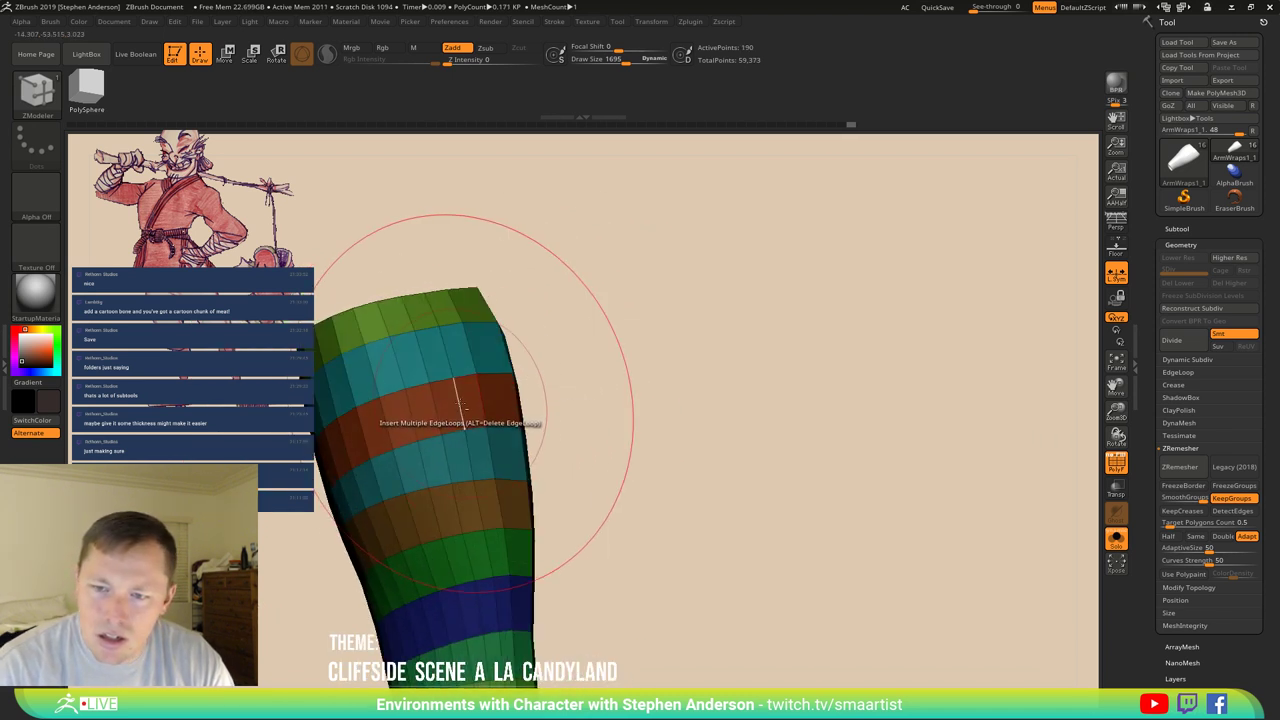
drag(150, 330, 428, 377)
mouse_move(487, 427)
mouse_down()
mouse_move(471, 414)
mouse_move(420, 422)
mouse_move(605, 367)
mouse_move(500, 414)
mouse_move(550, 420)
mouse_move(529, 314)
mouse_move(488, 436)
mouse_move(684, 373)
mouse_up()
key(ctrl+z)
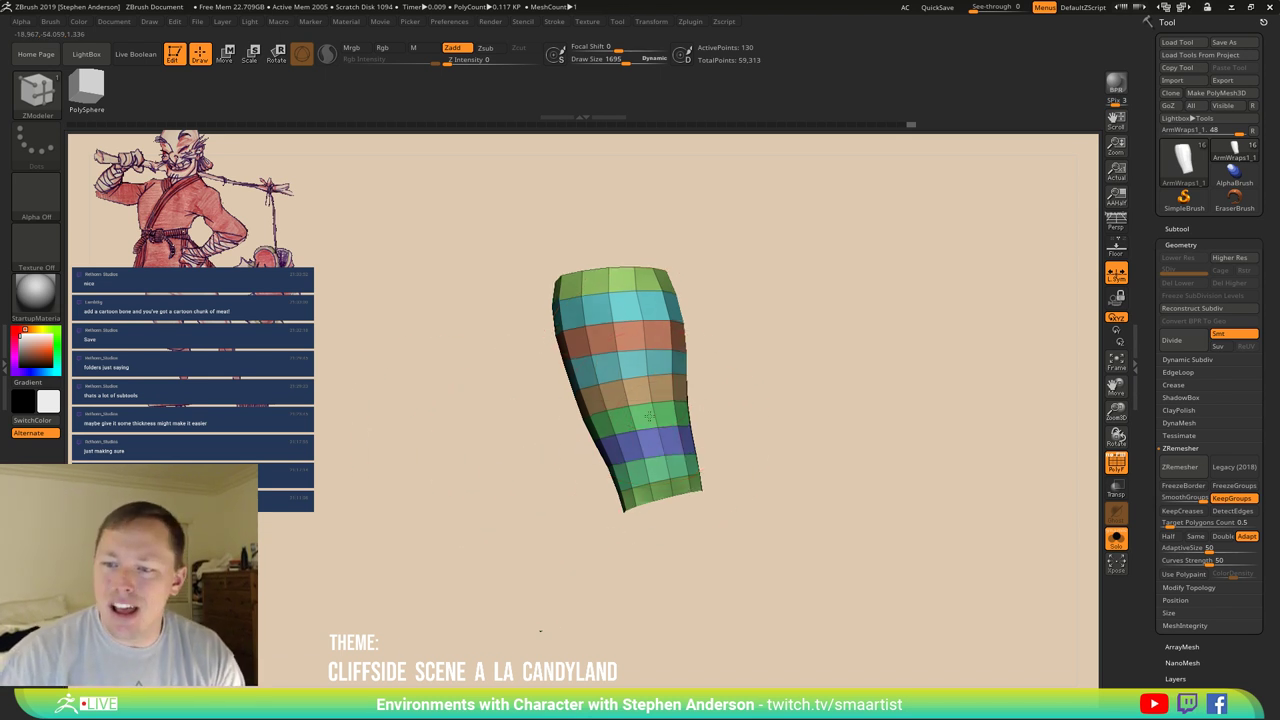
Expand the Crease settings and apply a first bevel to the band's creased edges.
mouse_move(620, 260)
mouse_down()
mouse_move(709, 409)
mouse_move(707, 397)
mouse_move(671, 471)
mouse_move(571, 443)
mouse_move(528, 491)
mouse_move(537, 344)
mouse_move(540, 368)
mouse_move(571, 371)
mouse_up()
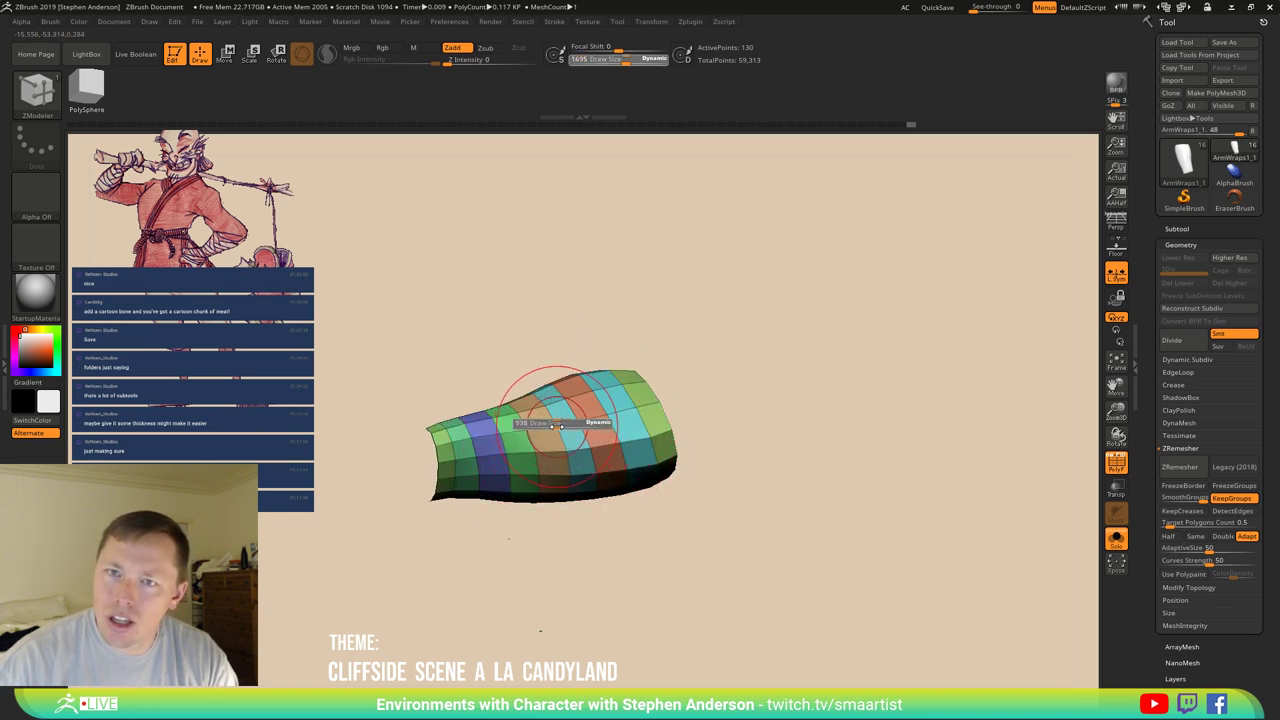
key(shift)
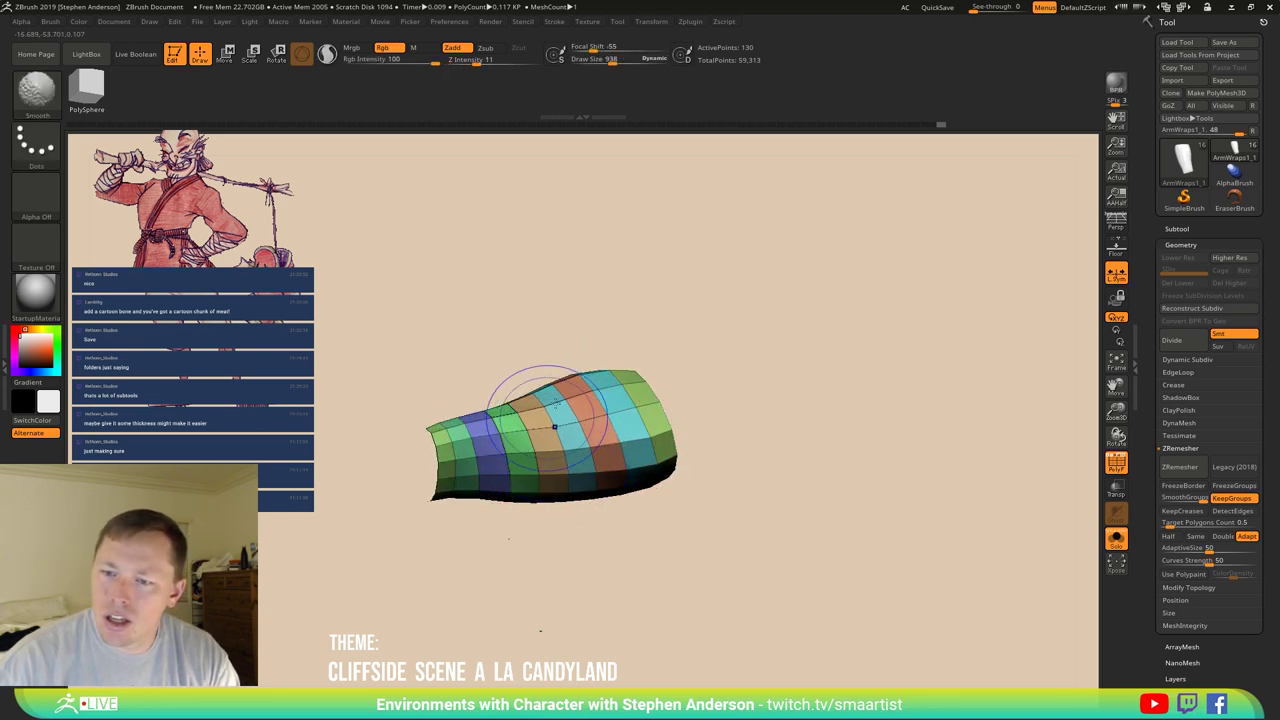
mouse_move(597, 470)
mouse_down()
mouse_move(560, 440)
mouse_move(586, 371)
mouse_move(606, 480)
mouse_move(606, 457)
mouse_move(660, 512)
mouse_move(857, 509)
mouse_move(829, 517)
mouse_move(851, 486)
mouse_up()
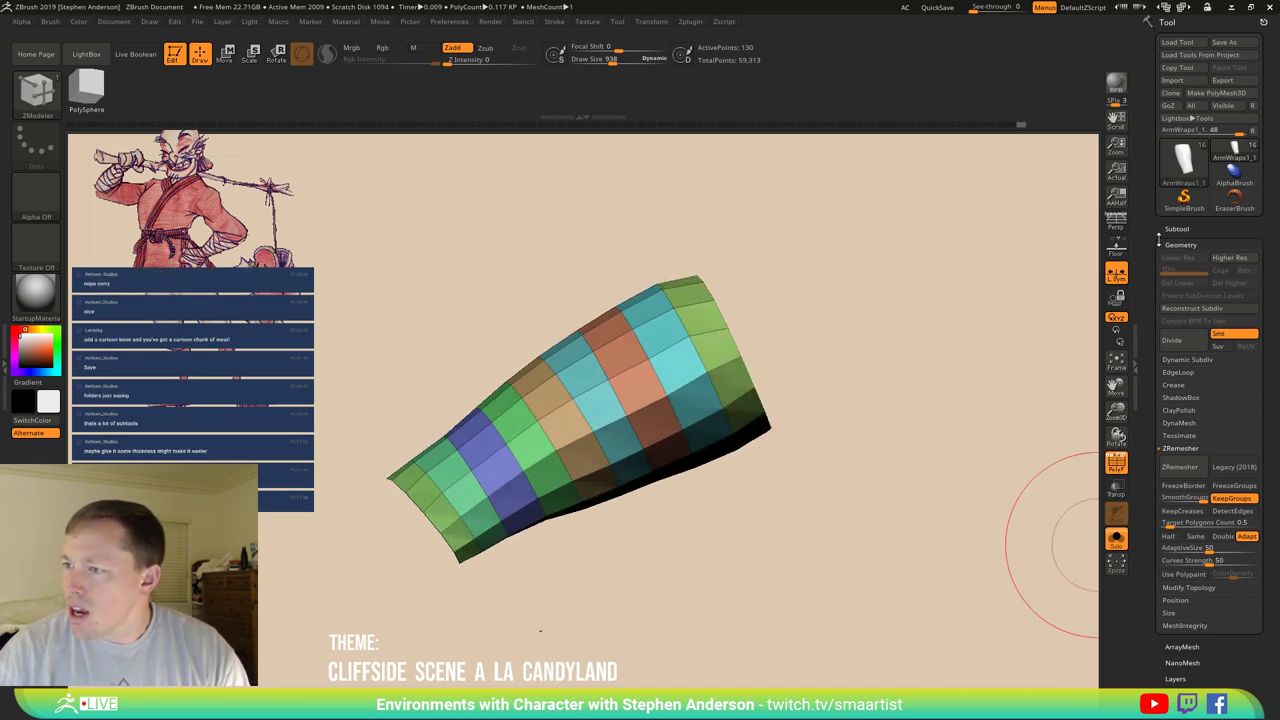
click(1175, 385)
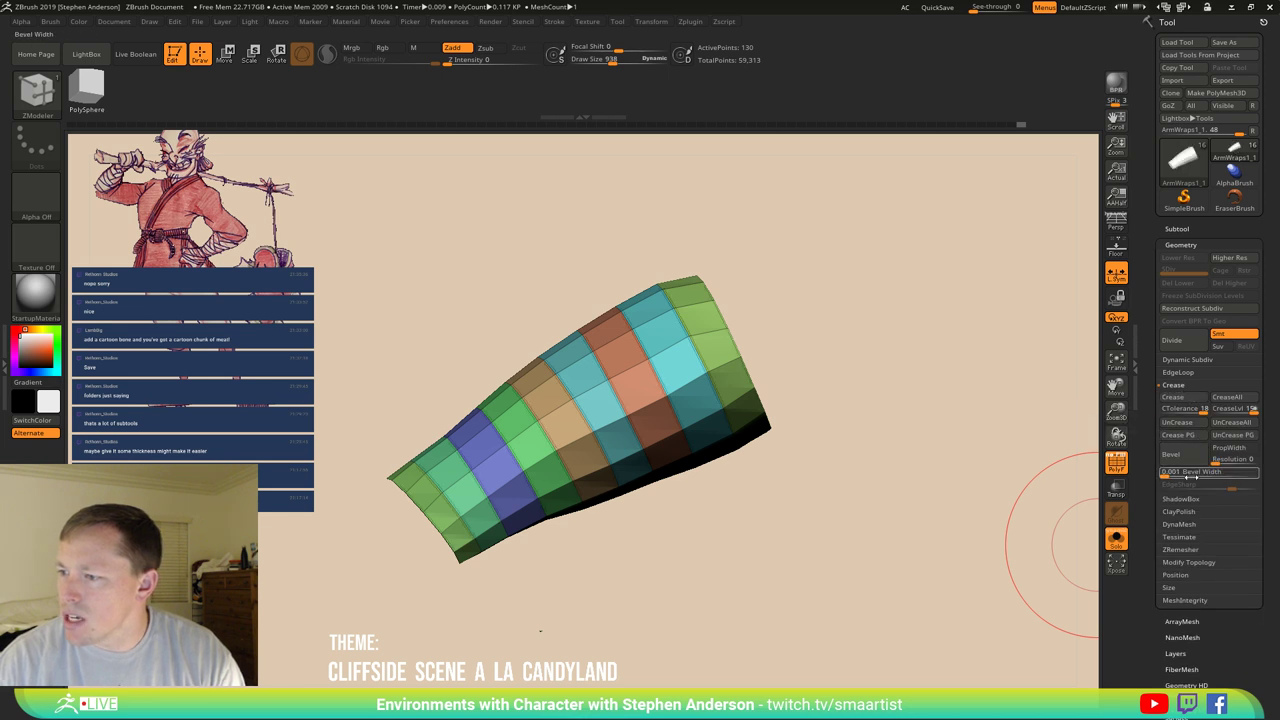
drag(1166, 476, 1173, 476)
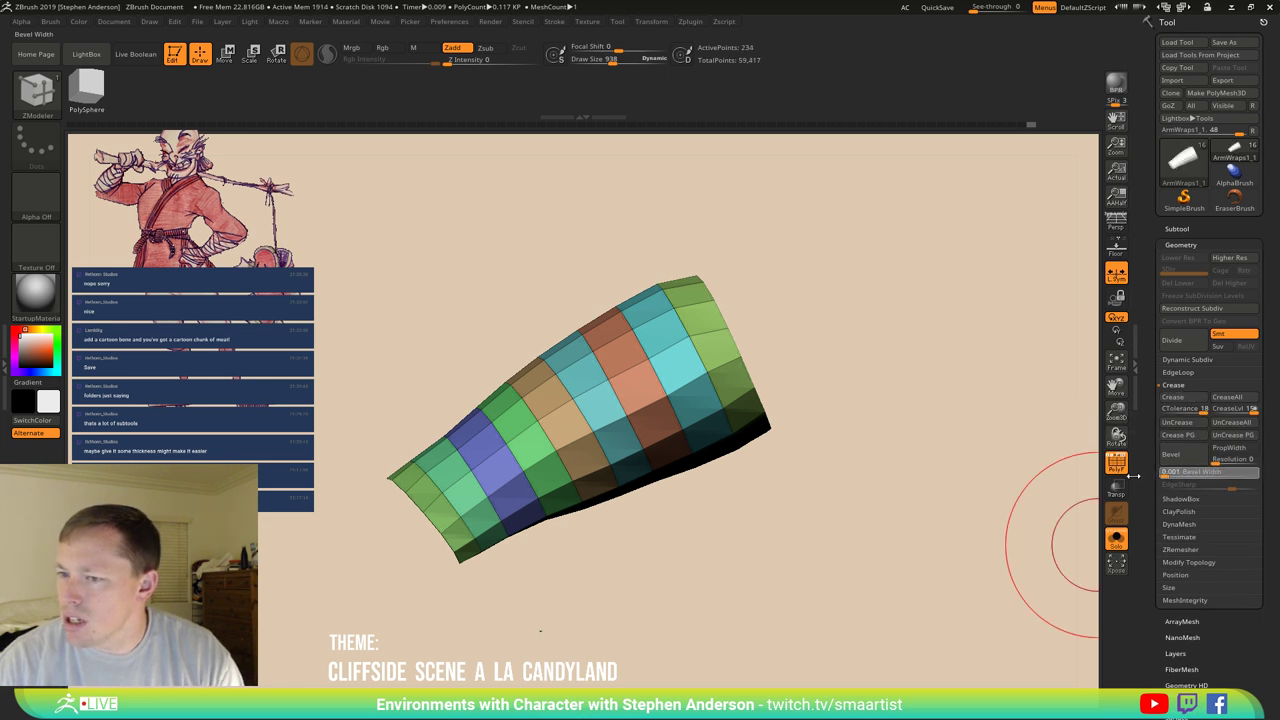
Isolate the green polygroup strip, inspect it, then show the whole band again.
drag(775, 405, 789, 437)
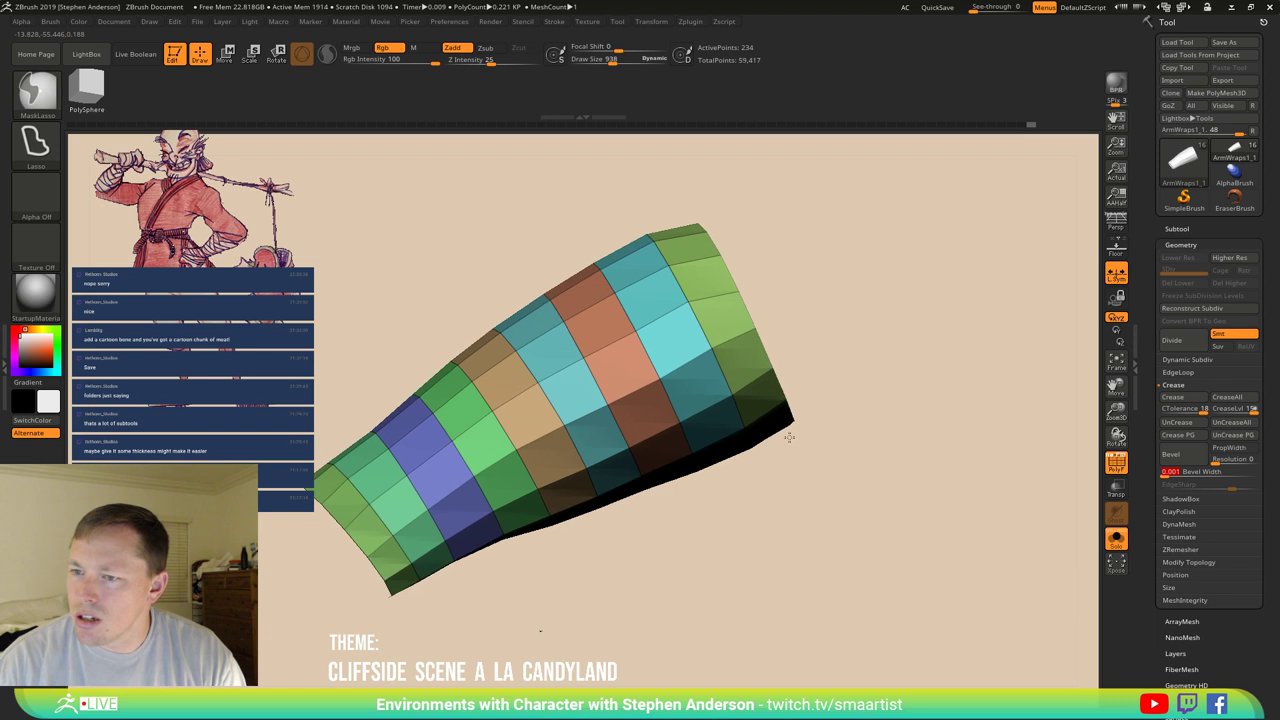
ctrl+shift+click(772, 341)
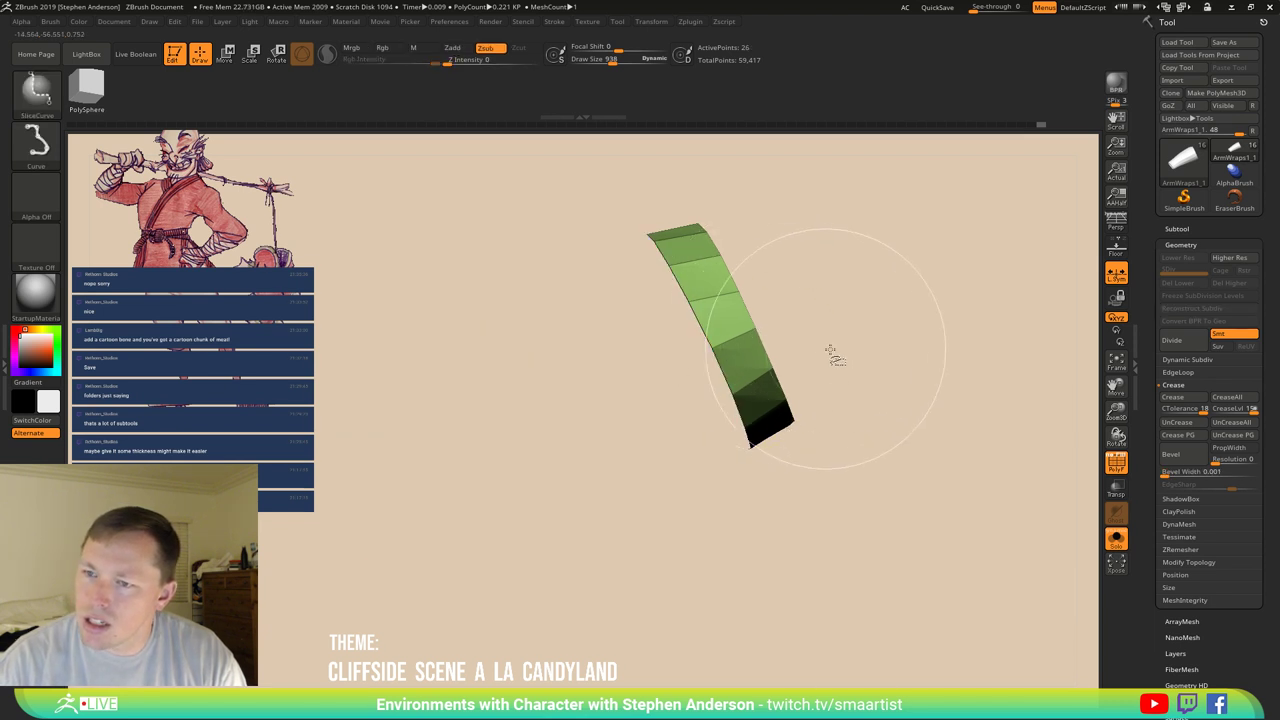
ctrl+shift+click(875, 362)
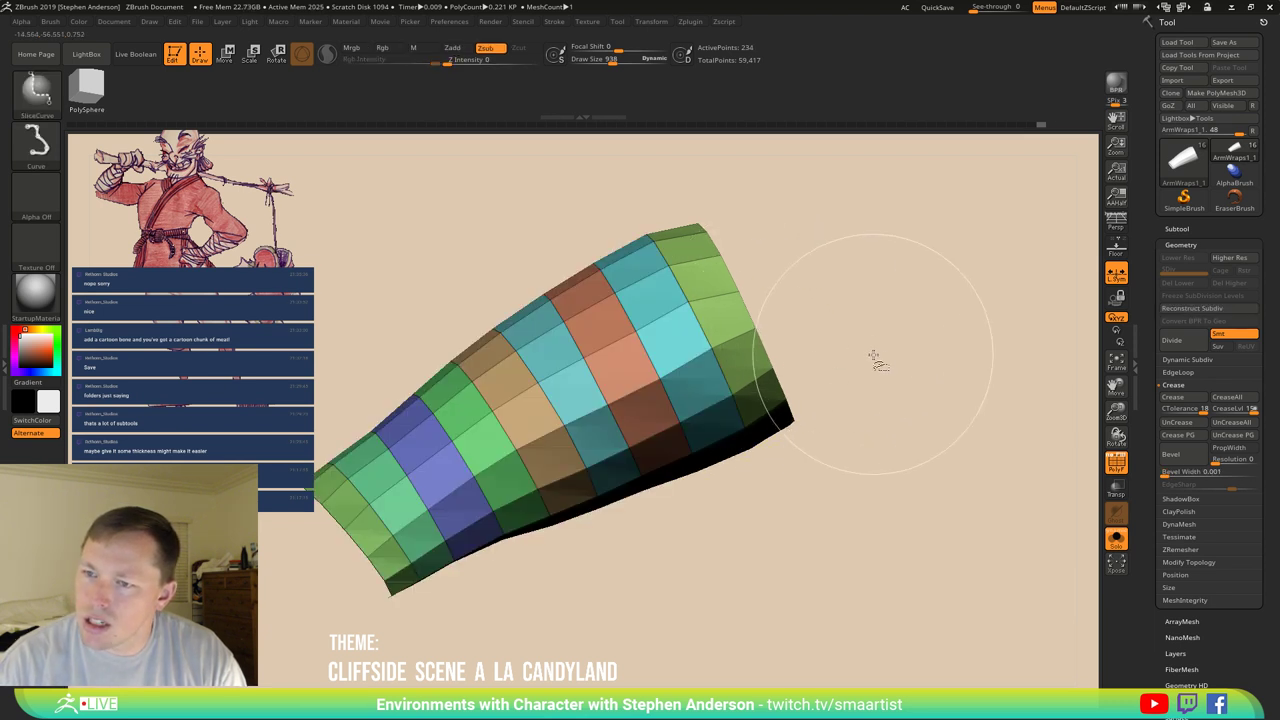
ctrl+shift+click(752, 347)
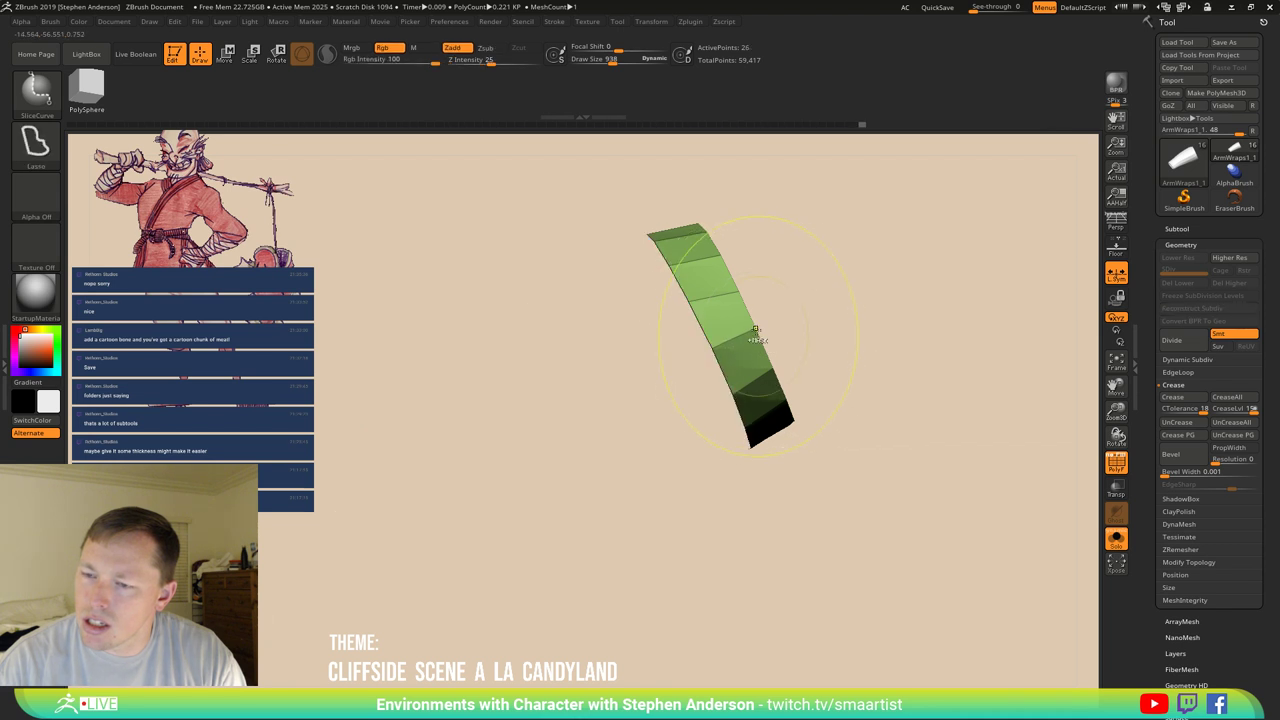
key(f)
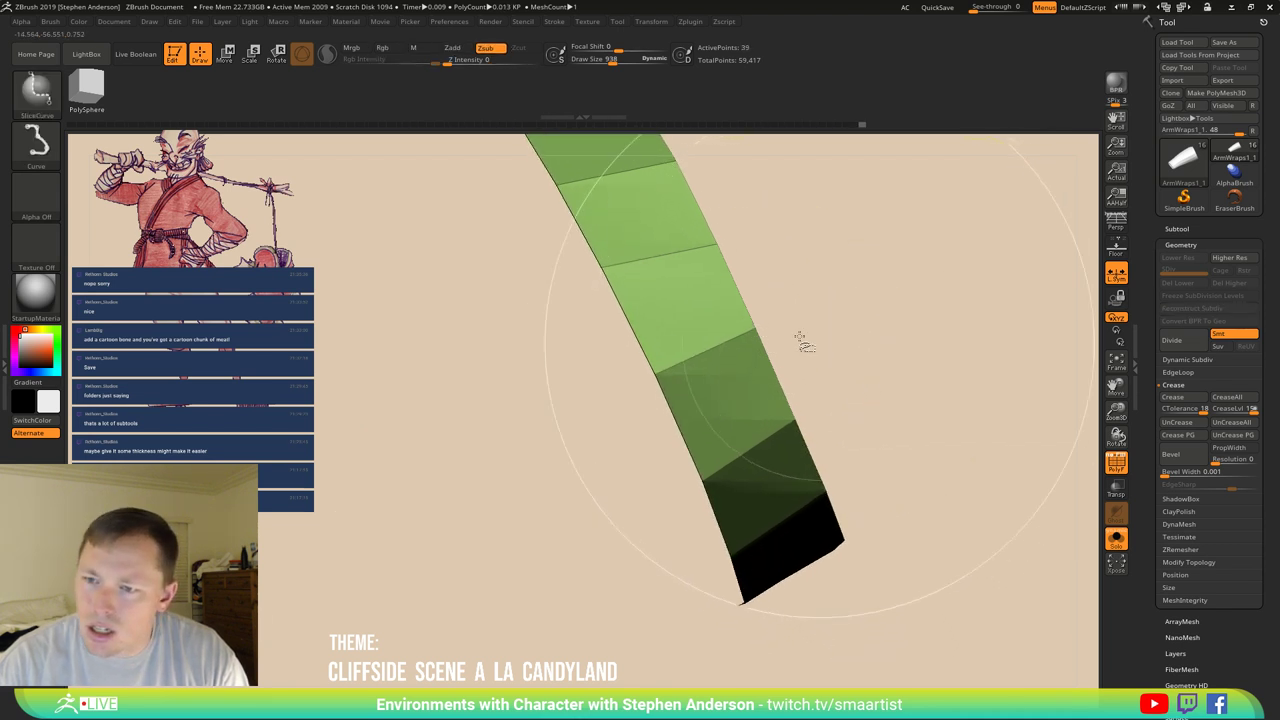
ctrl+alt+shift+click(755, 335)
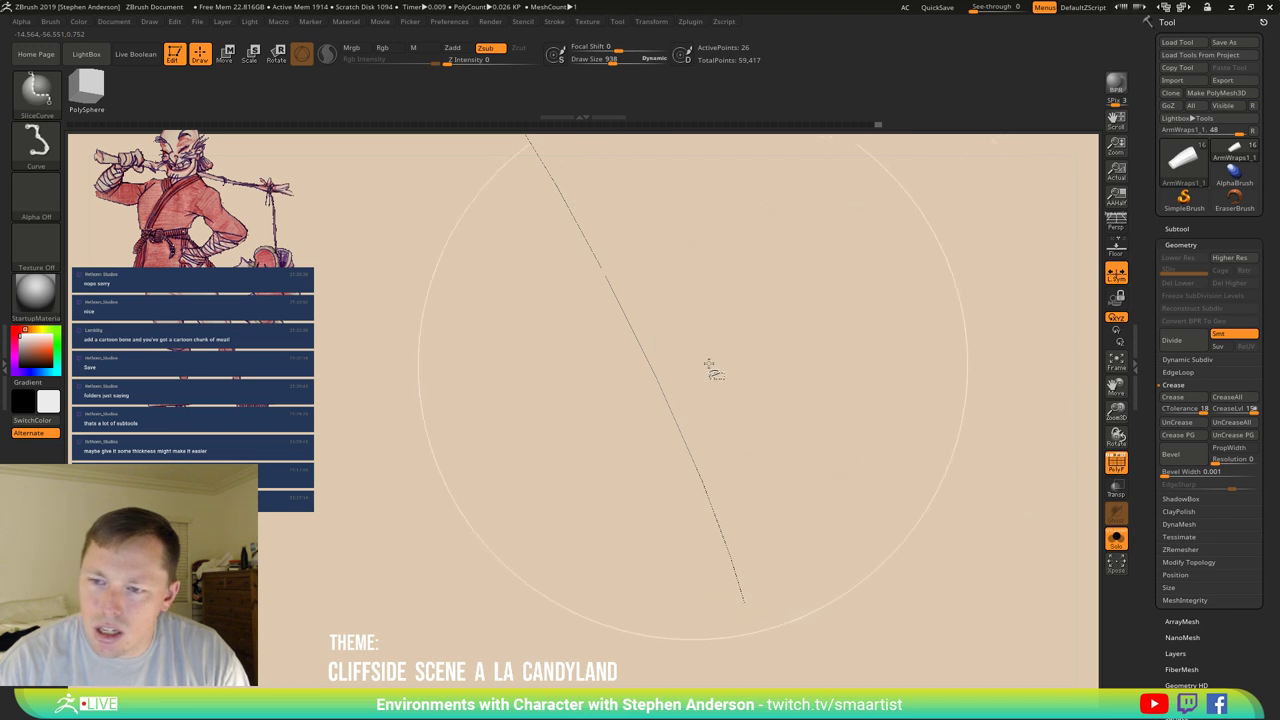
drag(866, 310, 853, 322)
ctrl+shift+click(855, 324)
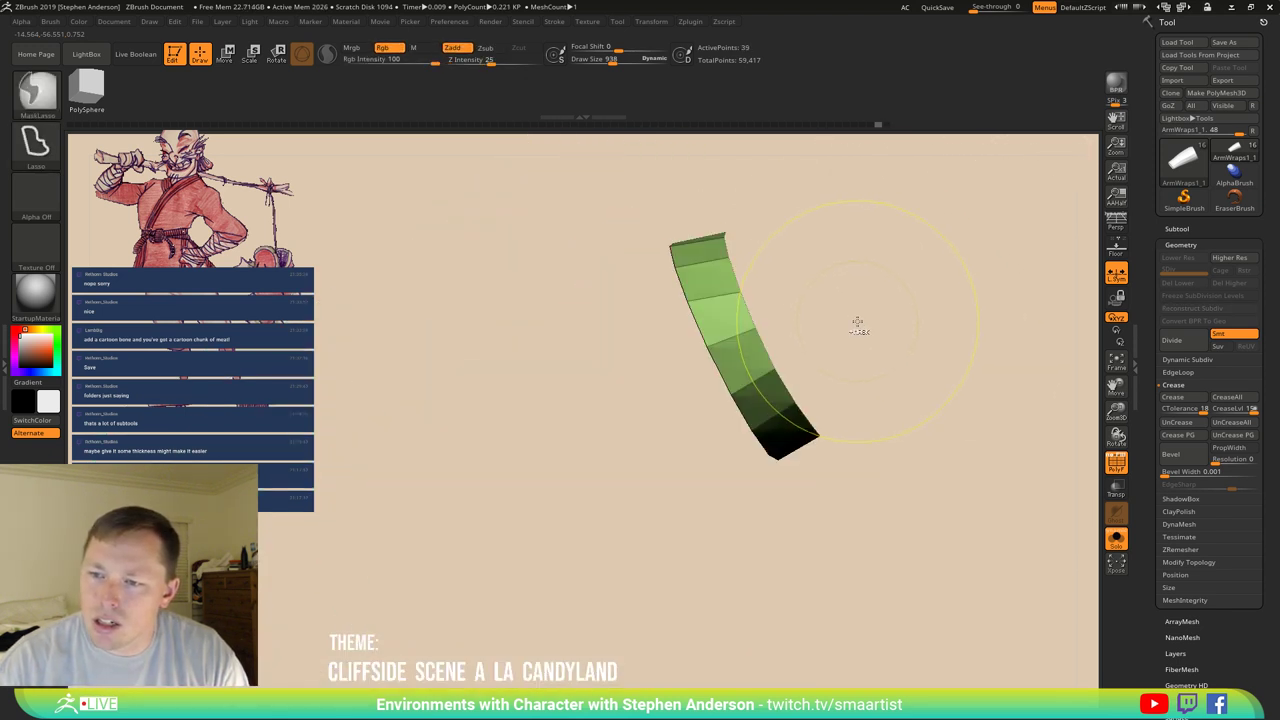
ctrl+shift+click(858, 324)
key(ctrl+z)
key(ctrl+shift+z)
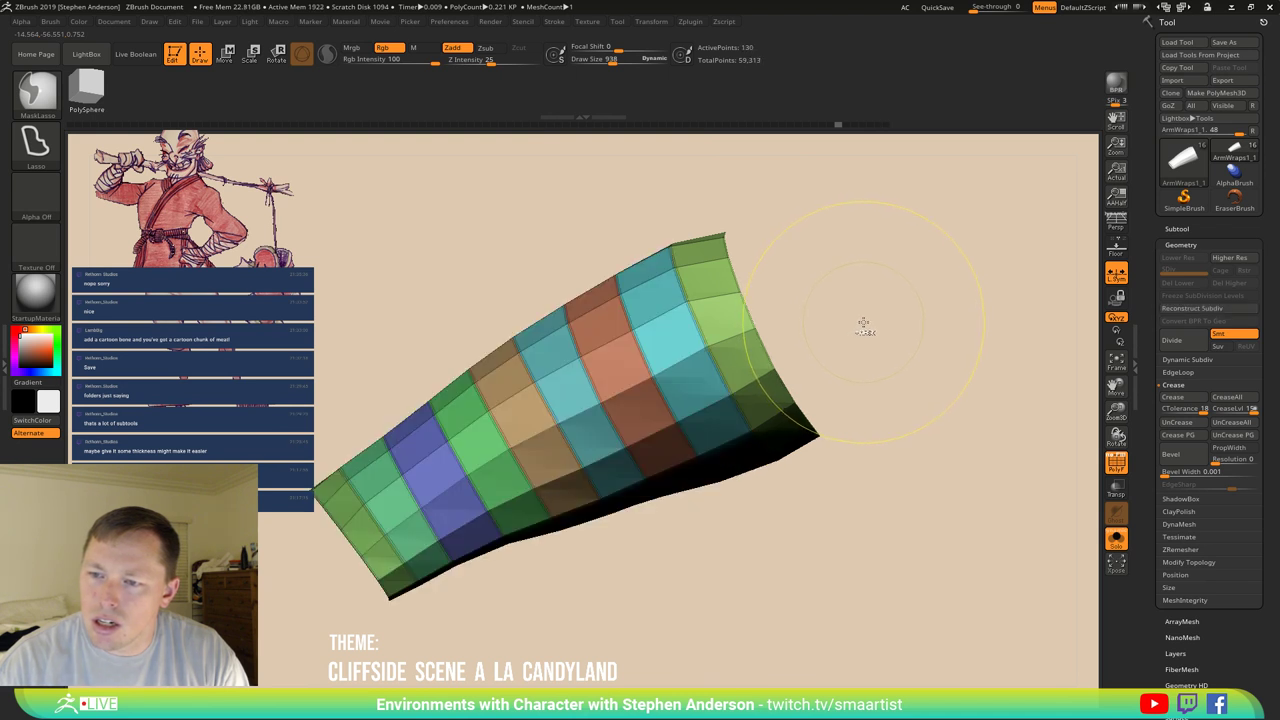
Turn off polygroup colours and bevel the band's creased edges, reaching 234 points.
key(b)
key(z)
key(m)
key(shift+f)
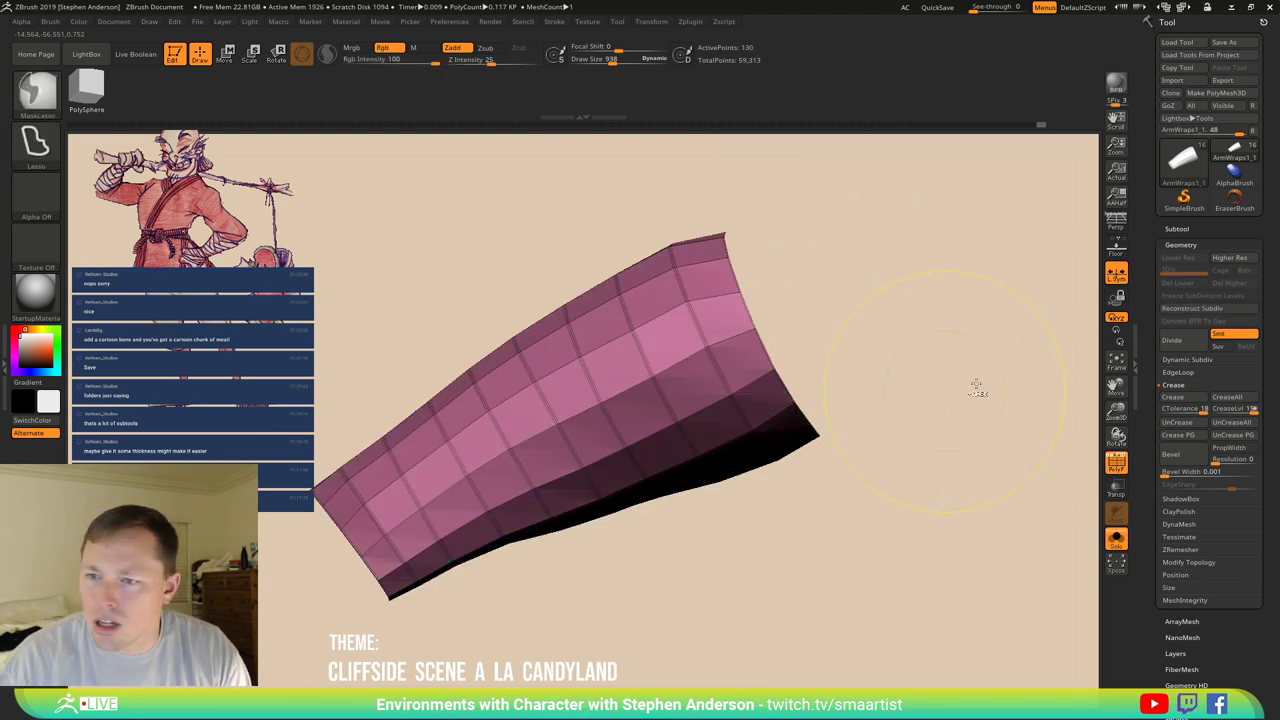
click(1169, 473)
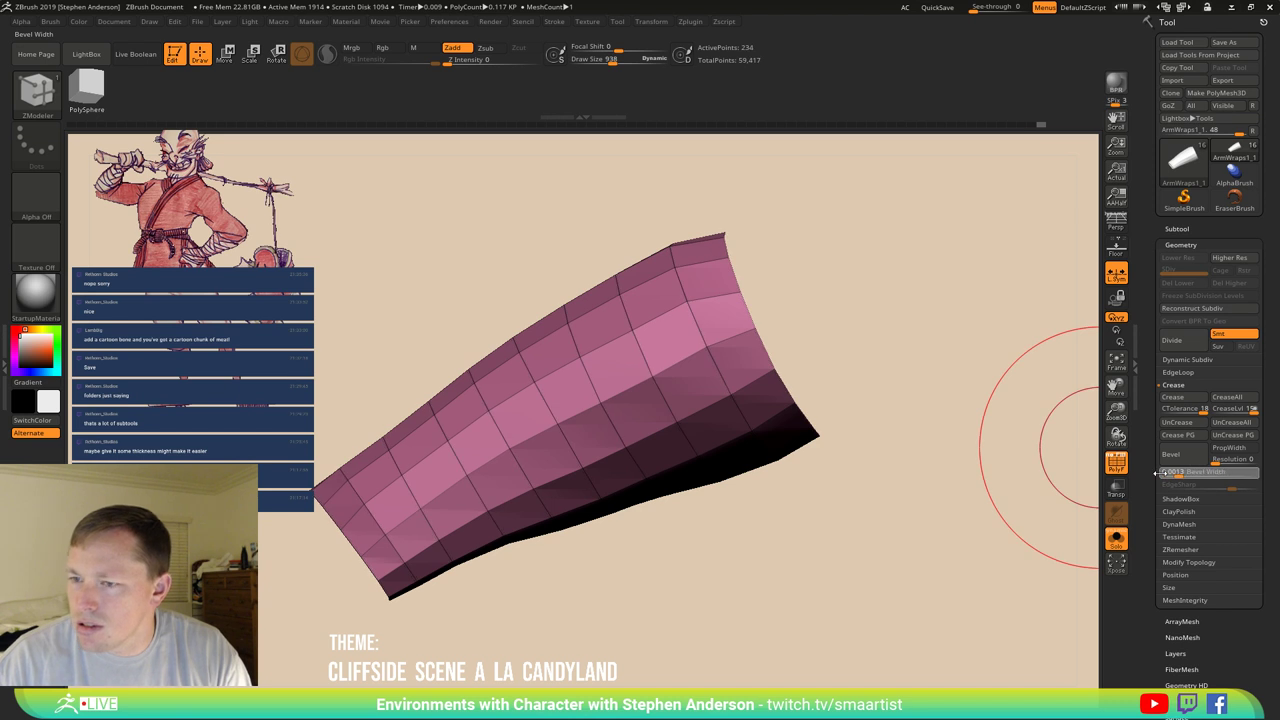
Duplicate the bevelled band as the new 234-point ArmWraps1_2 subtool.
mouse_move(900, 406)
mouse_down()
mouse_move(877, 371)
mouse_move(800, 350)
mouse_up()
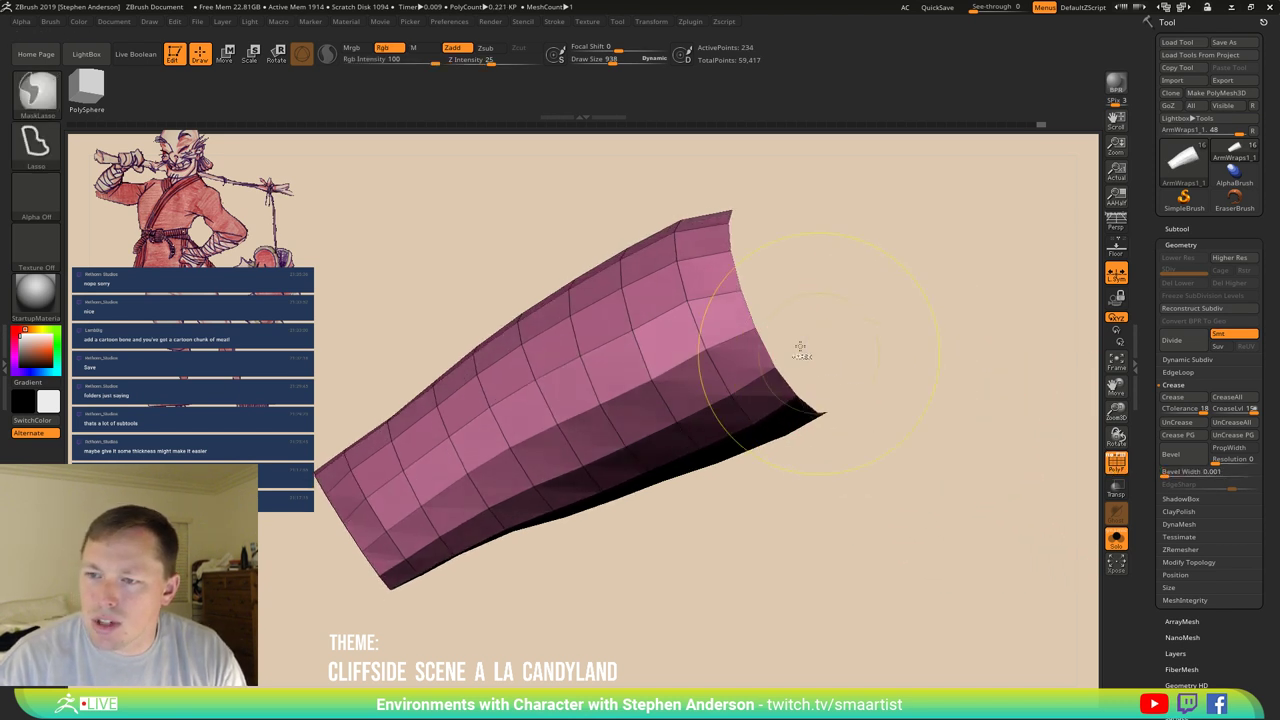
key(ctrl+shift)
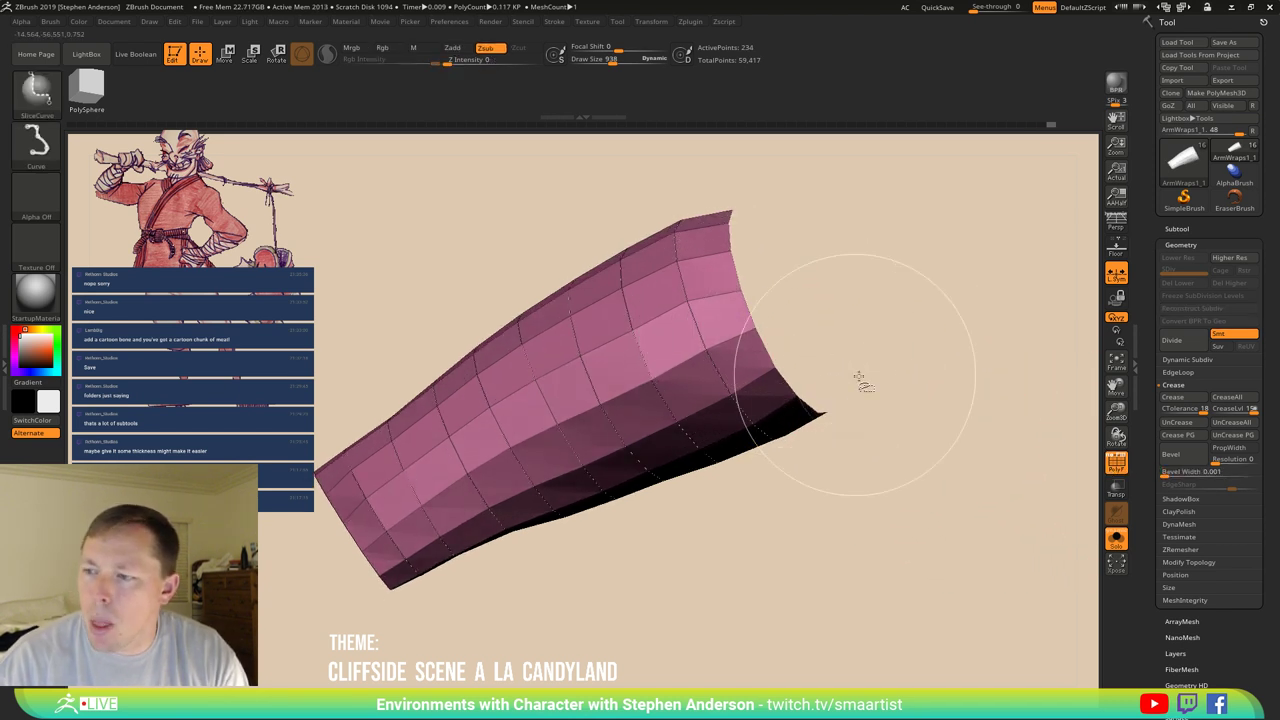
click(1185, 563)
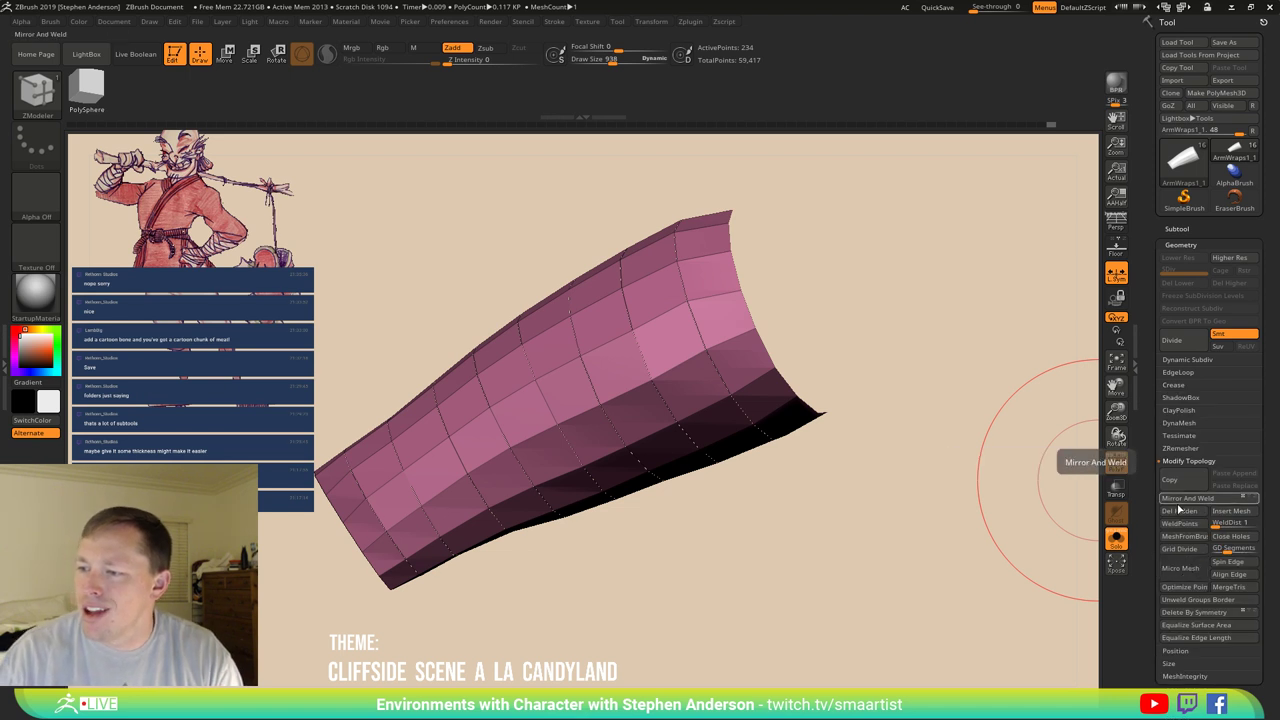
mouse_move(821, 428)
mouse_down()
mouse_move(622, 401)
mouse_move(665, 322)
mouse_move(608, 408)
mouse_move(614, 363)
mouse_move(597, 404)
mouse_move(590, 320)
mouse_move(612, 470)
mouse_move(740, 381)
mouse_up()
key(ctrl+shift+d)
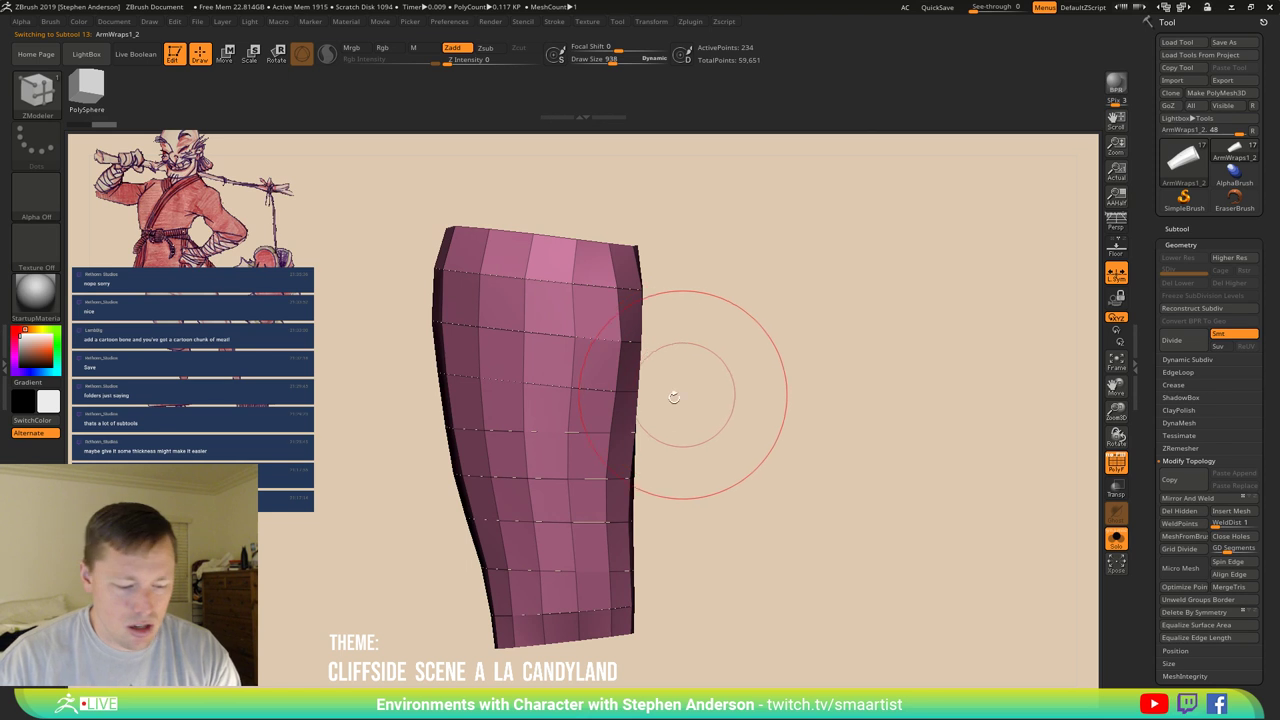
Show the surrounding subtools and stretch the band with the transform gizmo to fit the forearm.
key(w)
key(y)
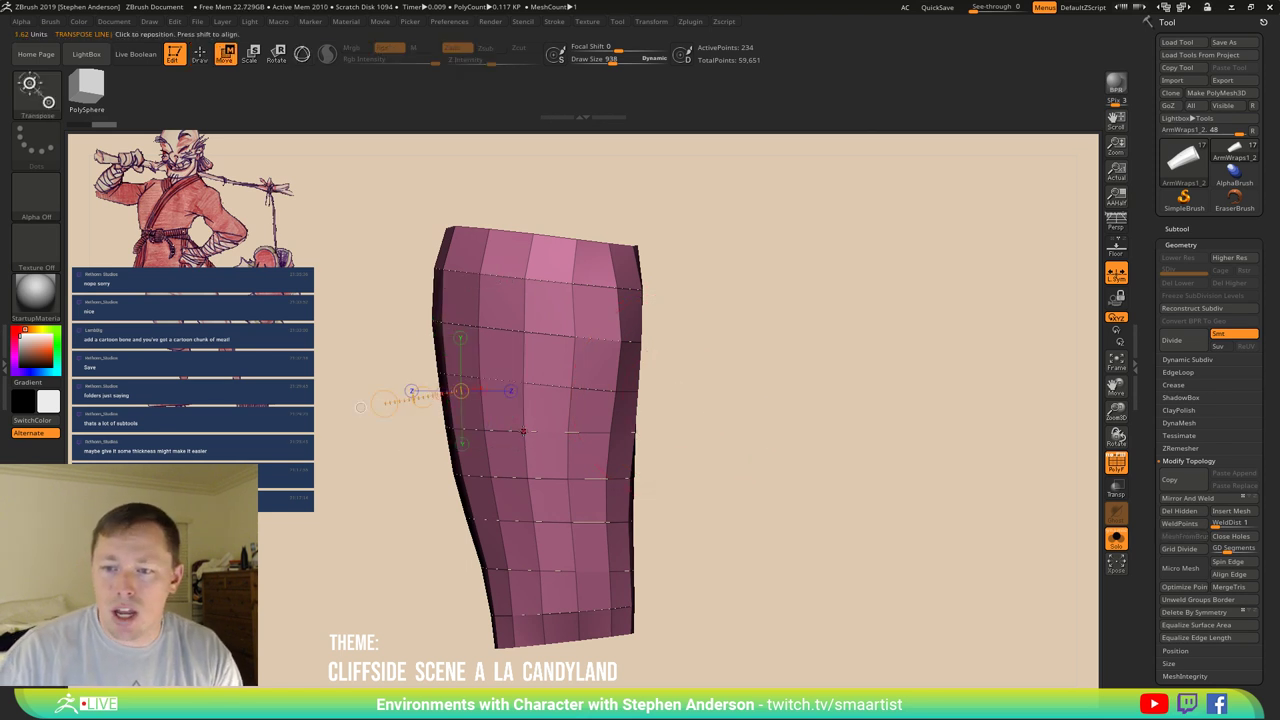
drag(760, 470, 871, 501)
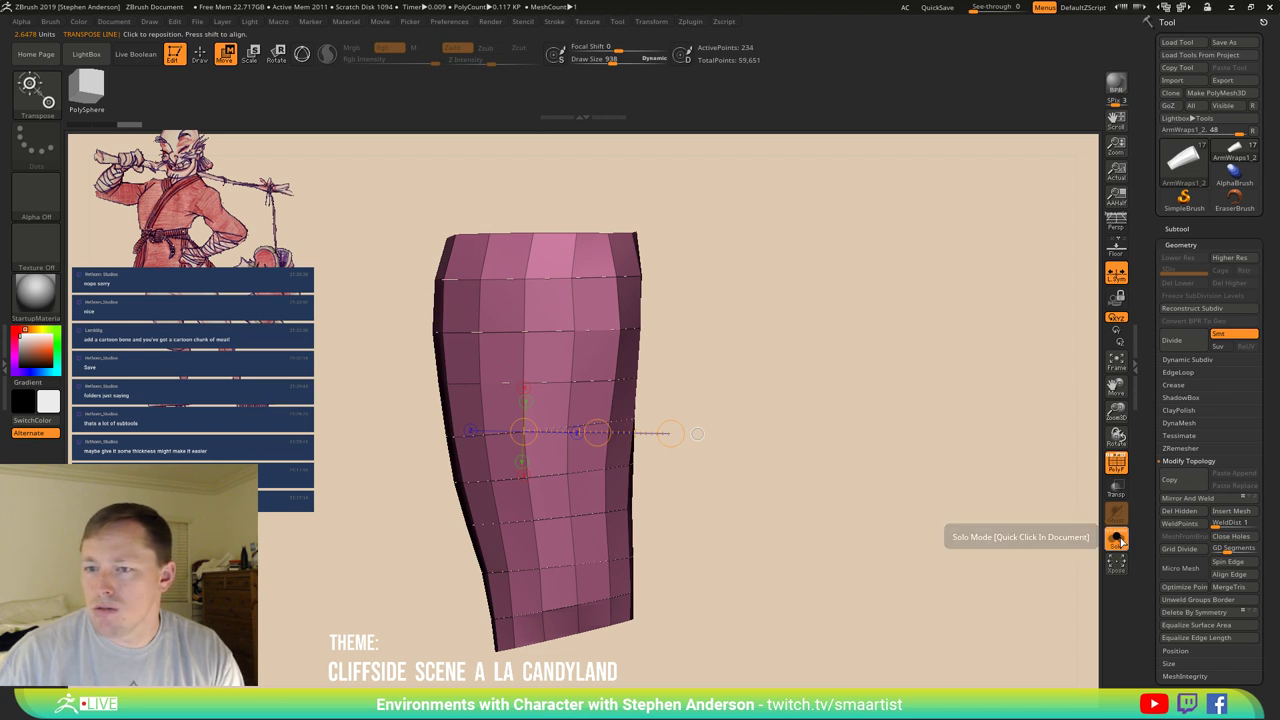
click(1118, 539)
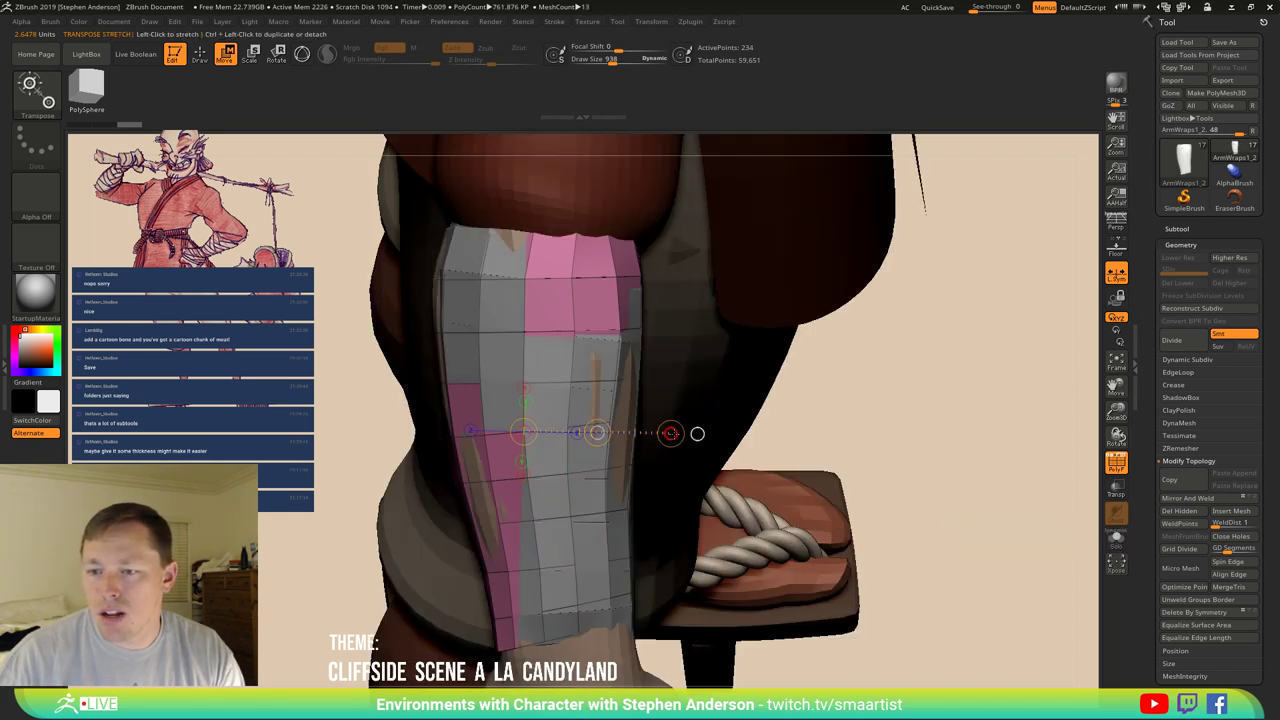
drag(670, 433, 672, 424)
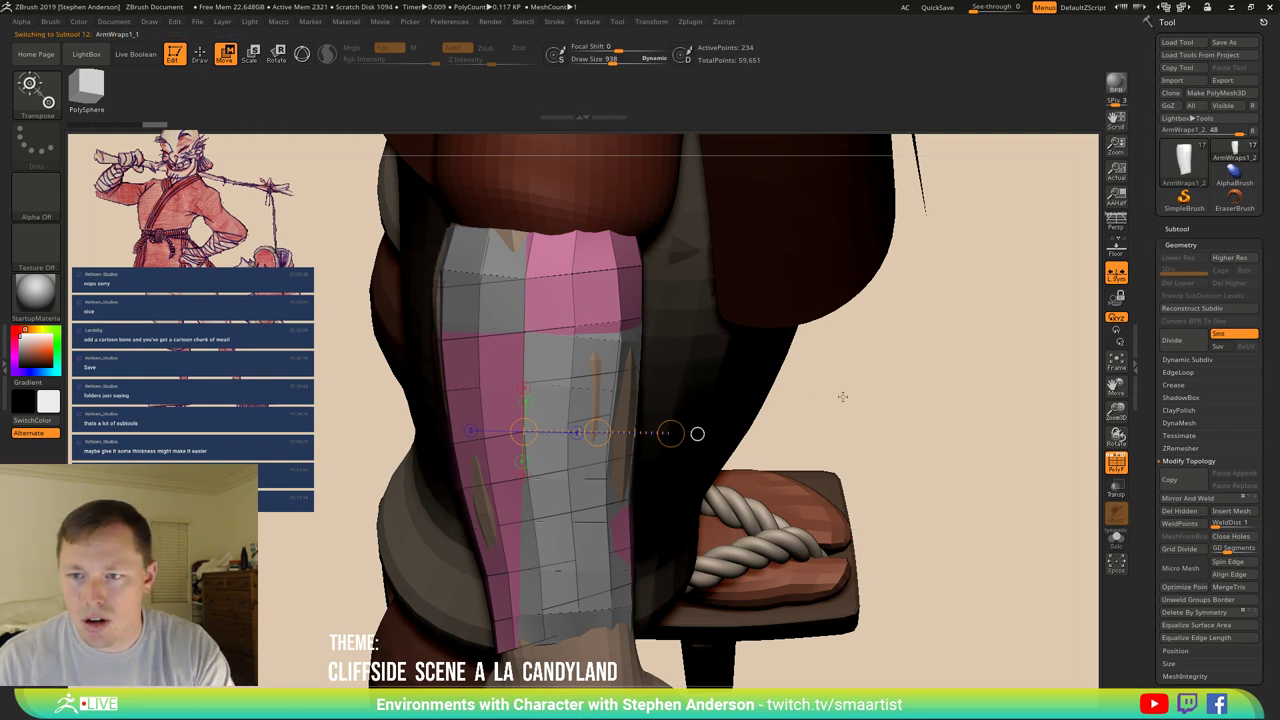
drag(670, 433, 670, 446)
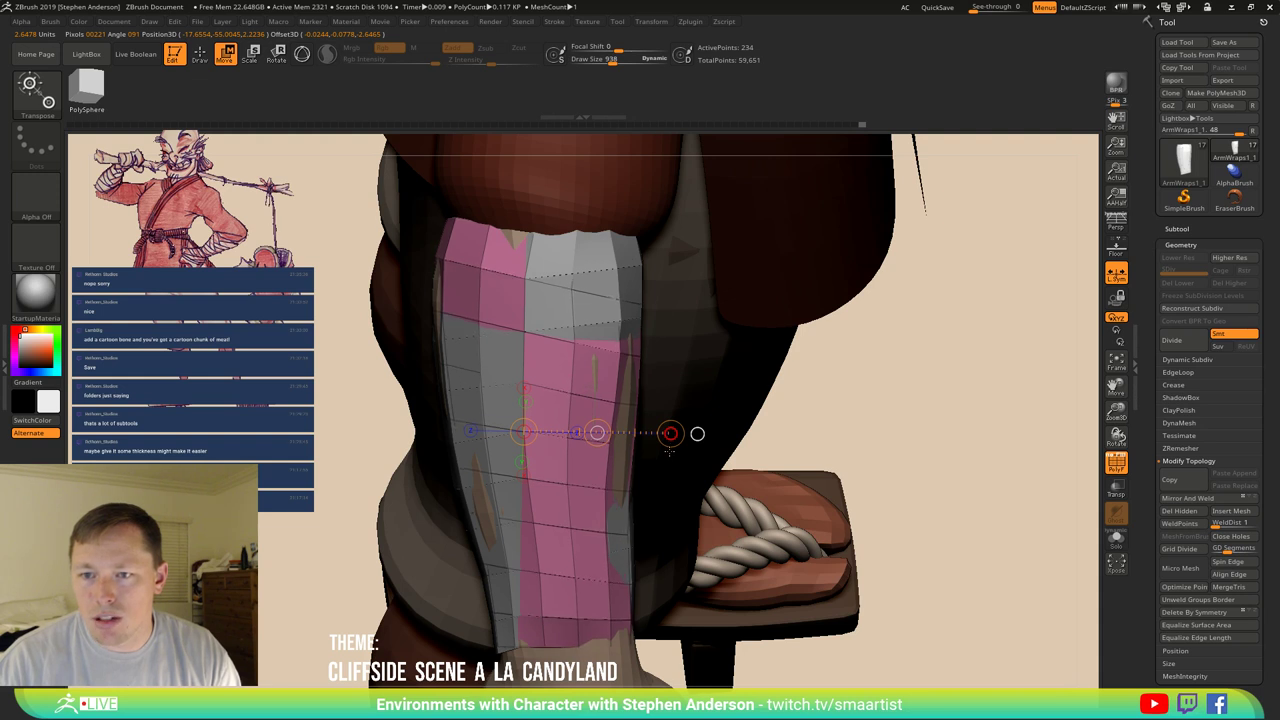
Pull the wrap band's left edge outward with the Move brush.
key(b)
key(m)
key(v)
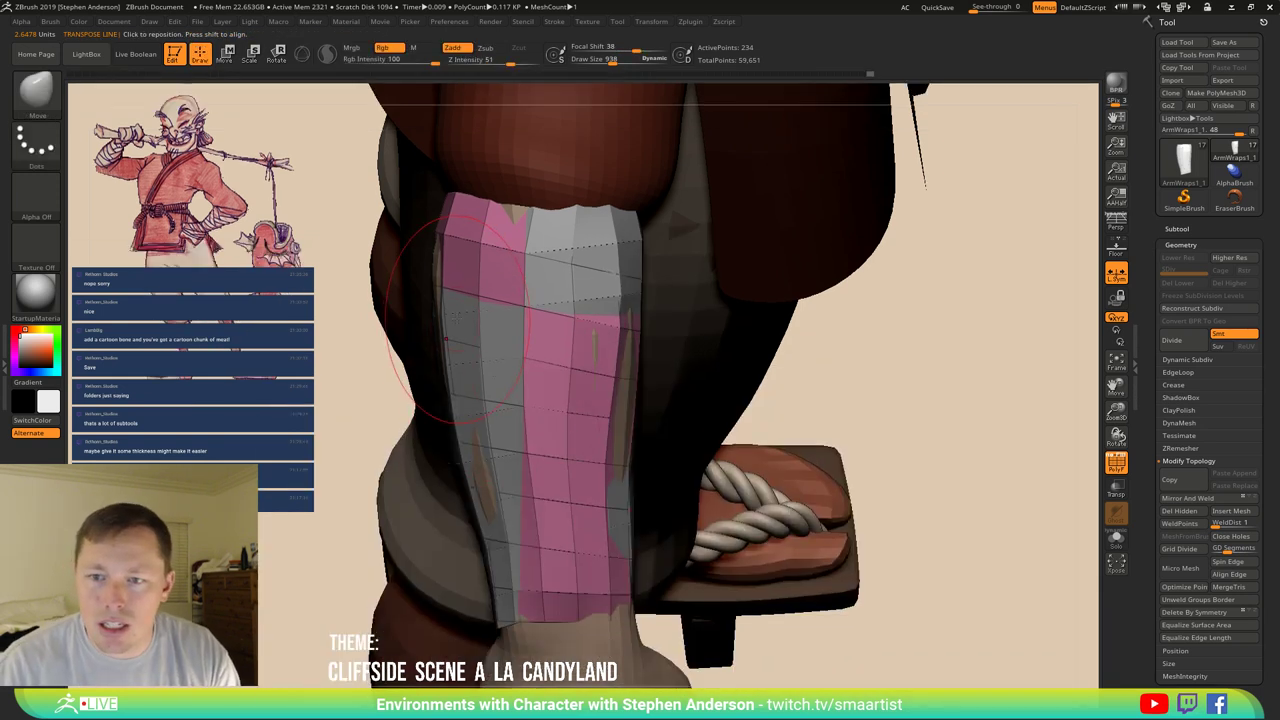
drag(442, 288, 429, 301)
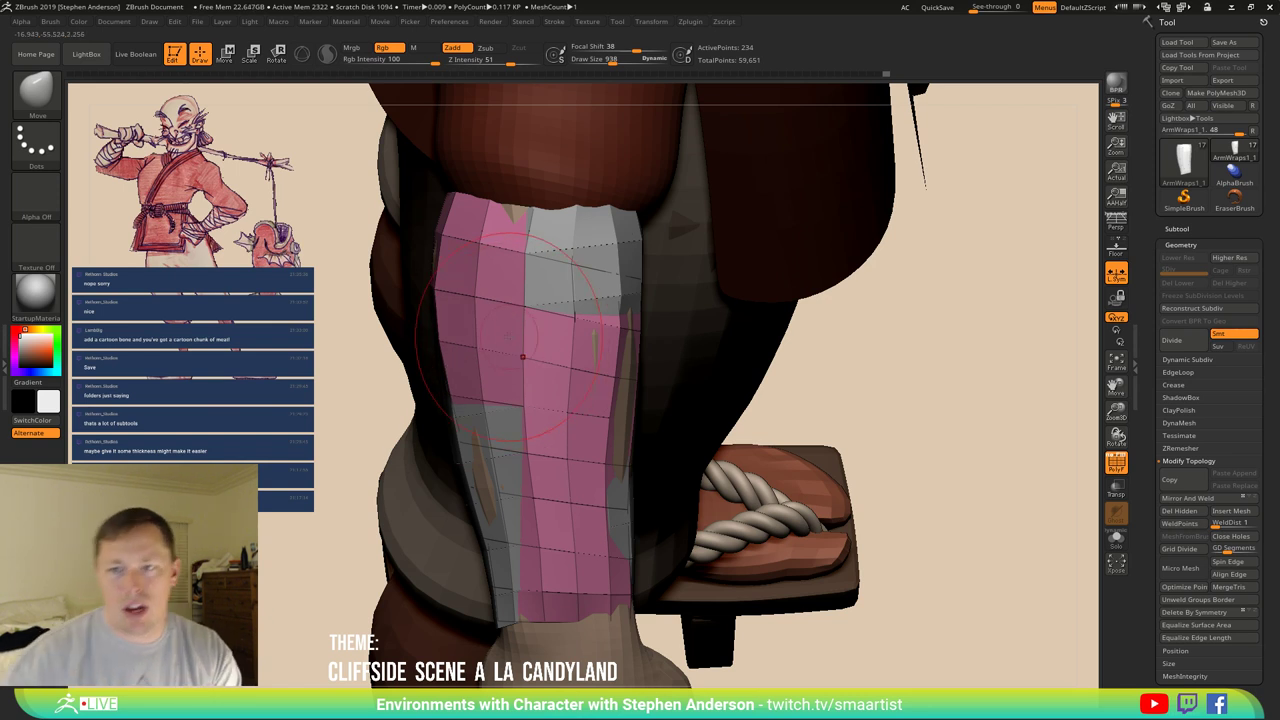
mouse_move(522, 305)
right_down()
mouse_move(561, 370)
mouse_move(552, 362)
right_up()
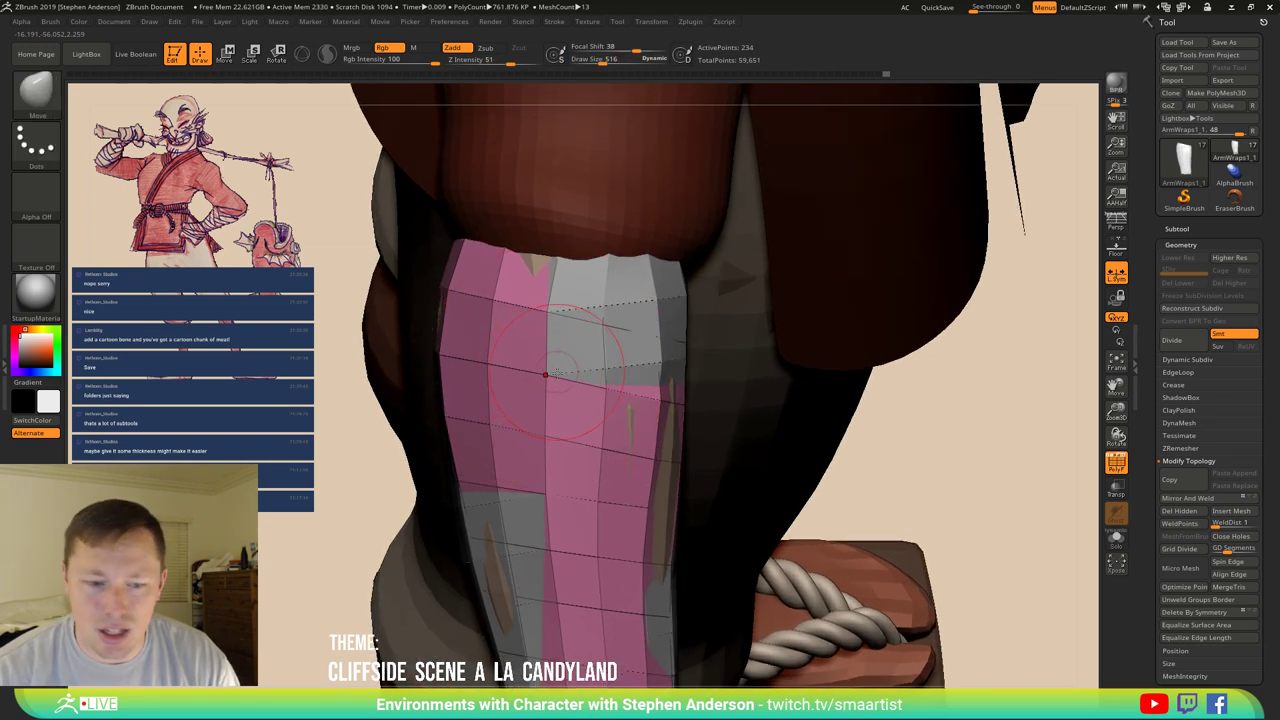
Apply Auto Groups to ArmWraps1_1 so each wrap strip gets its own polygroup.
scroll(1244, 483, down, 5)
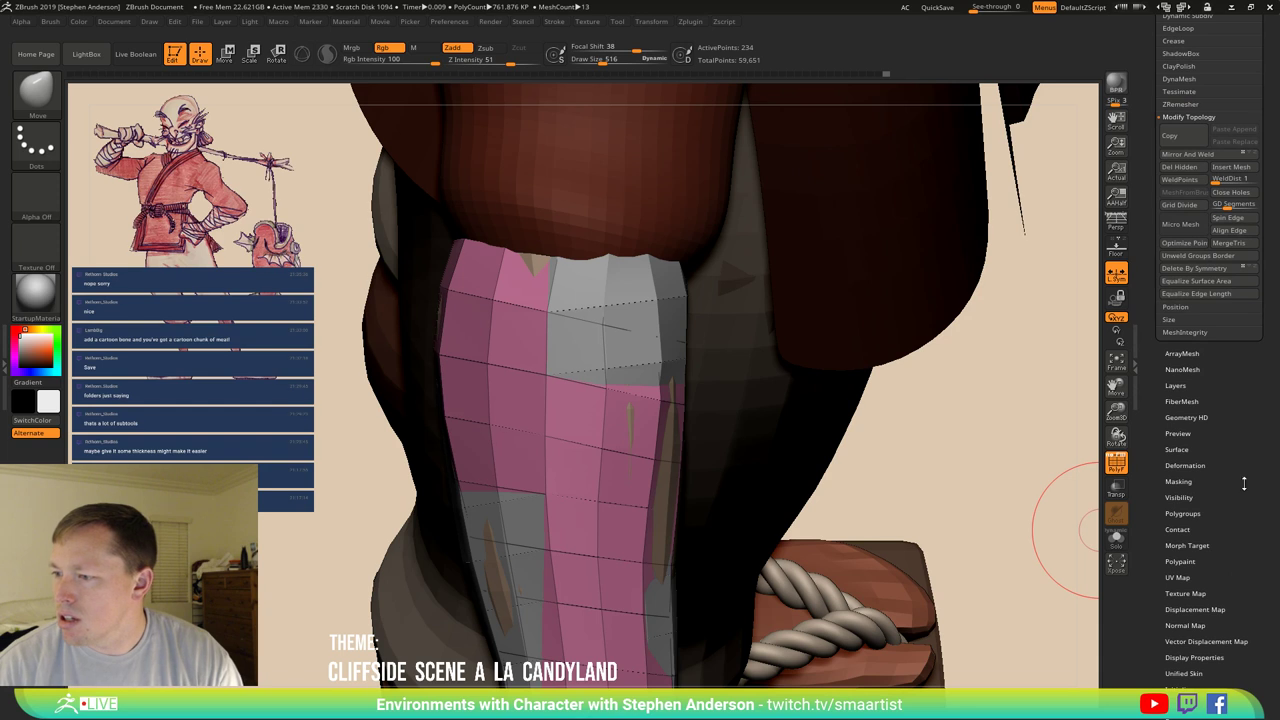
click(1184, 513)
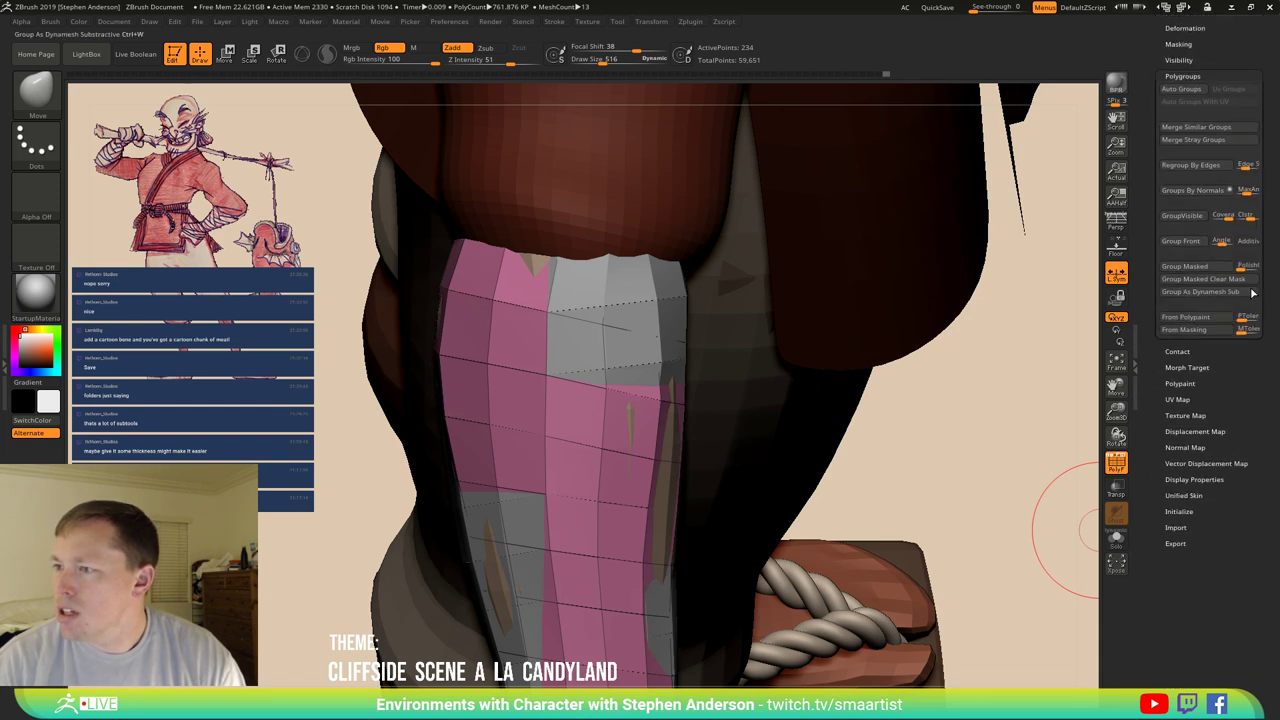
click(1182, 89)
key(ctrl+z)
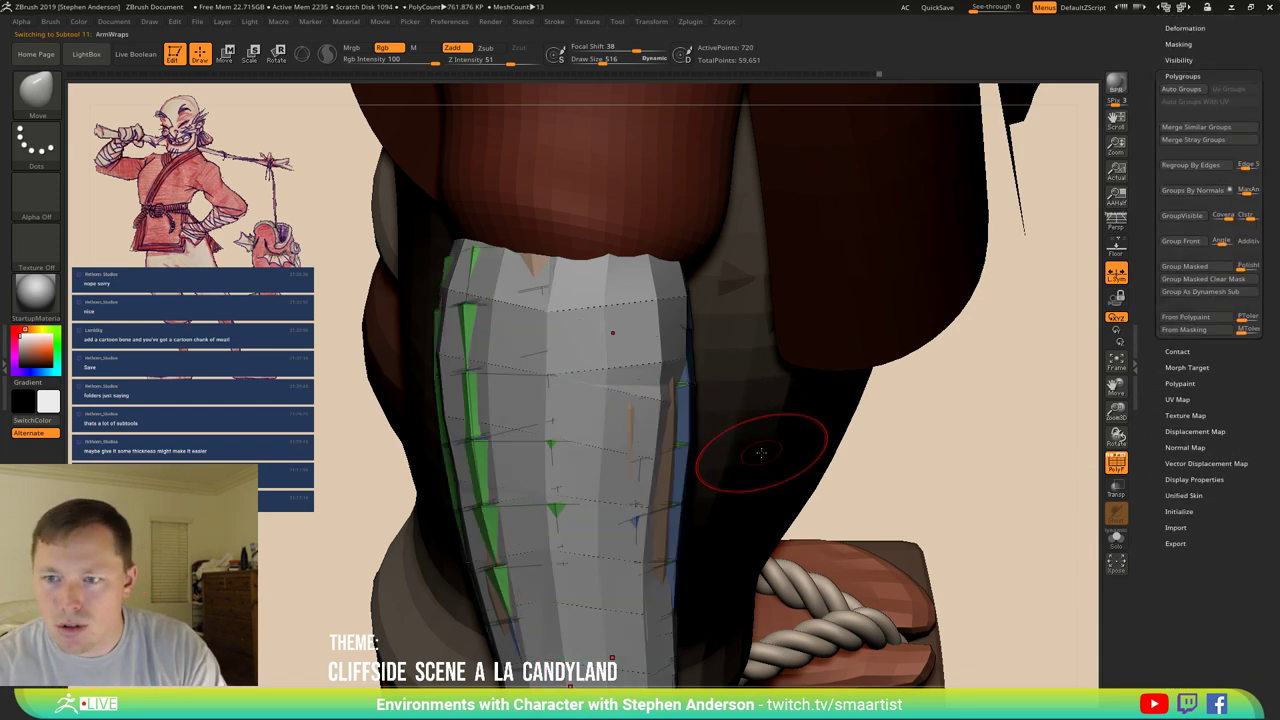
alt+click(570, 313)
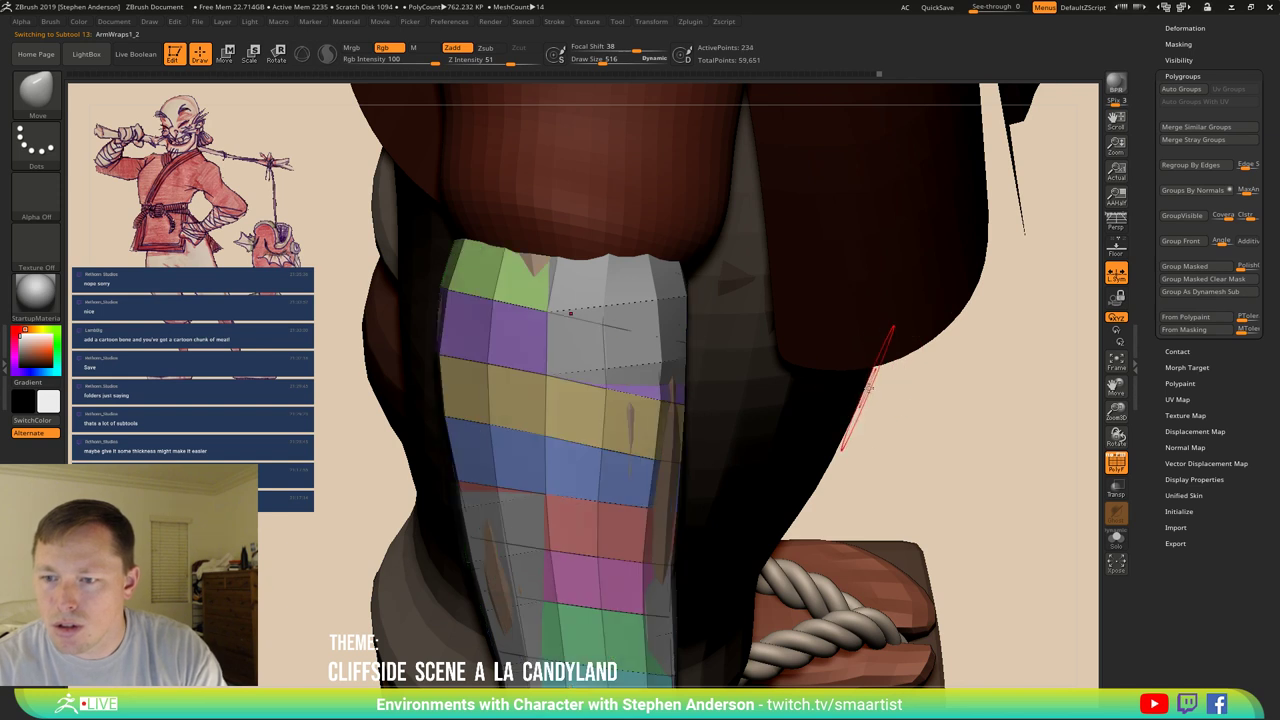
key(ctrl+z)
click(1183, 89)
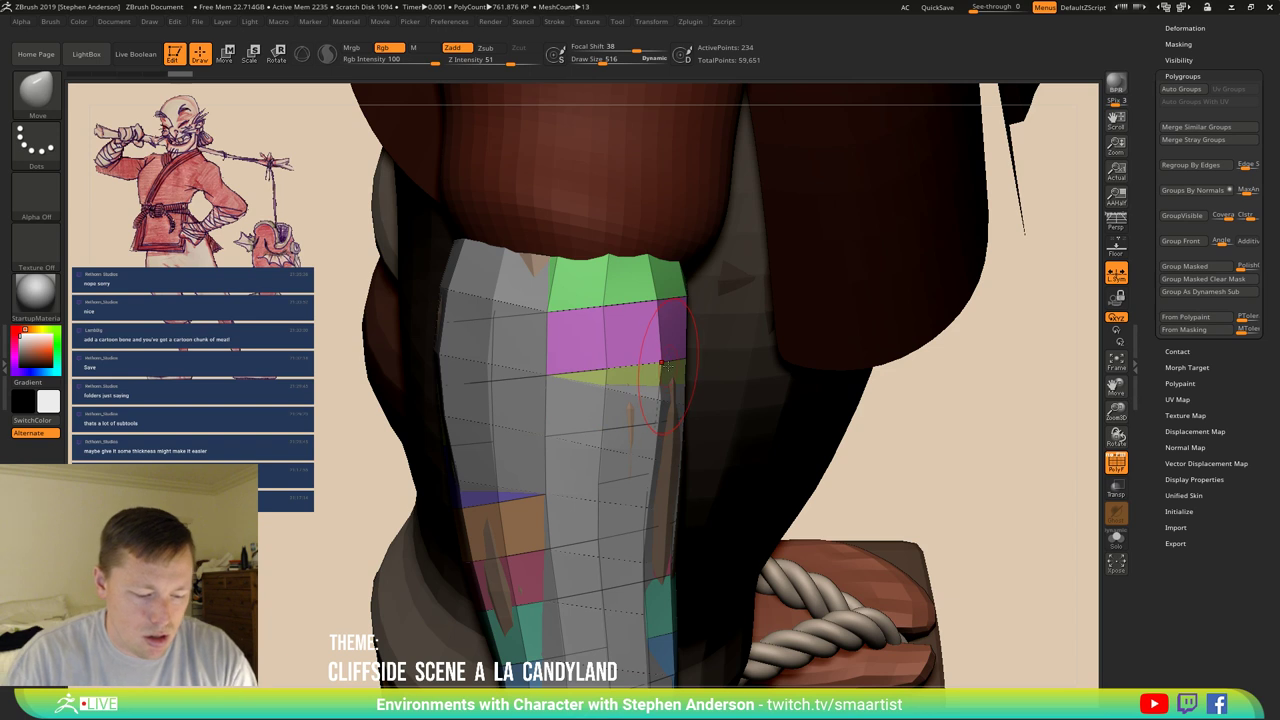
Reselect the Move brush and frame the whole wrap band.
key(b)
key(m)
key(v)
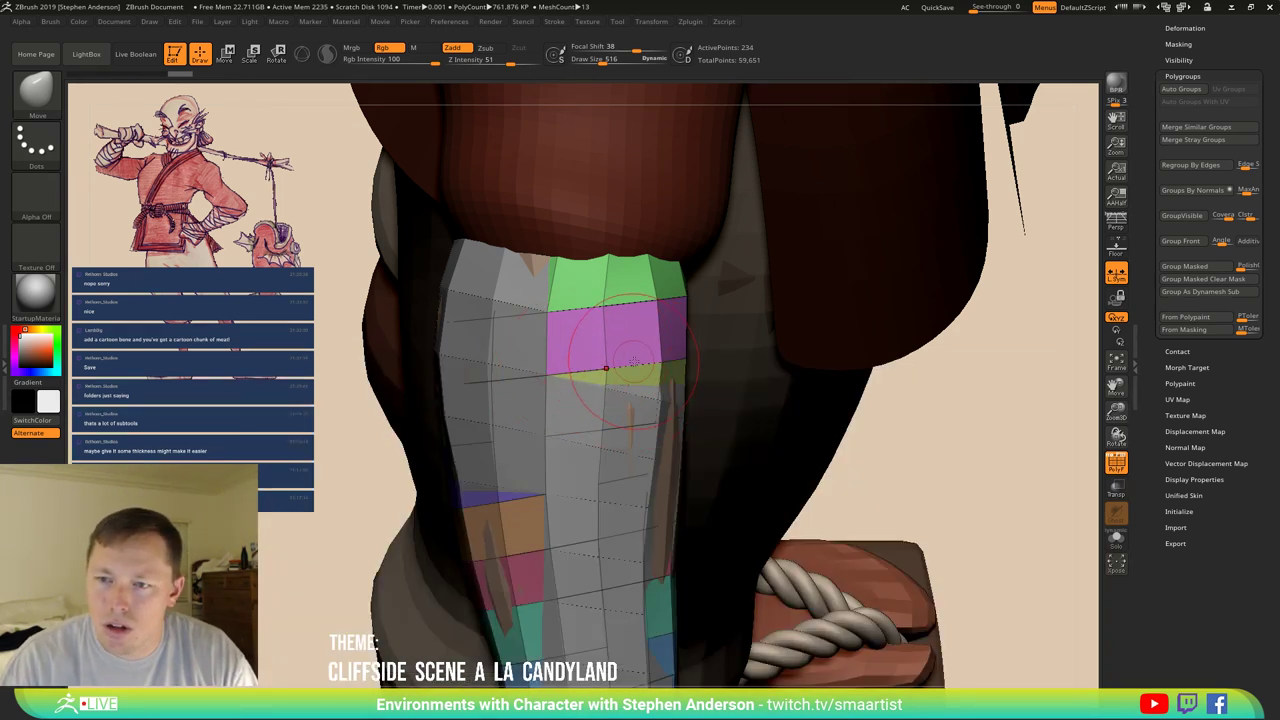
key(f)
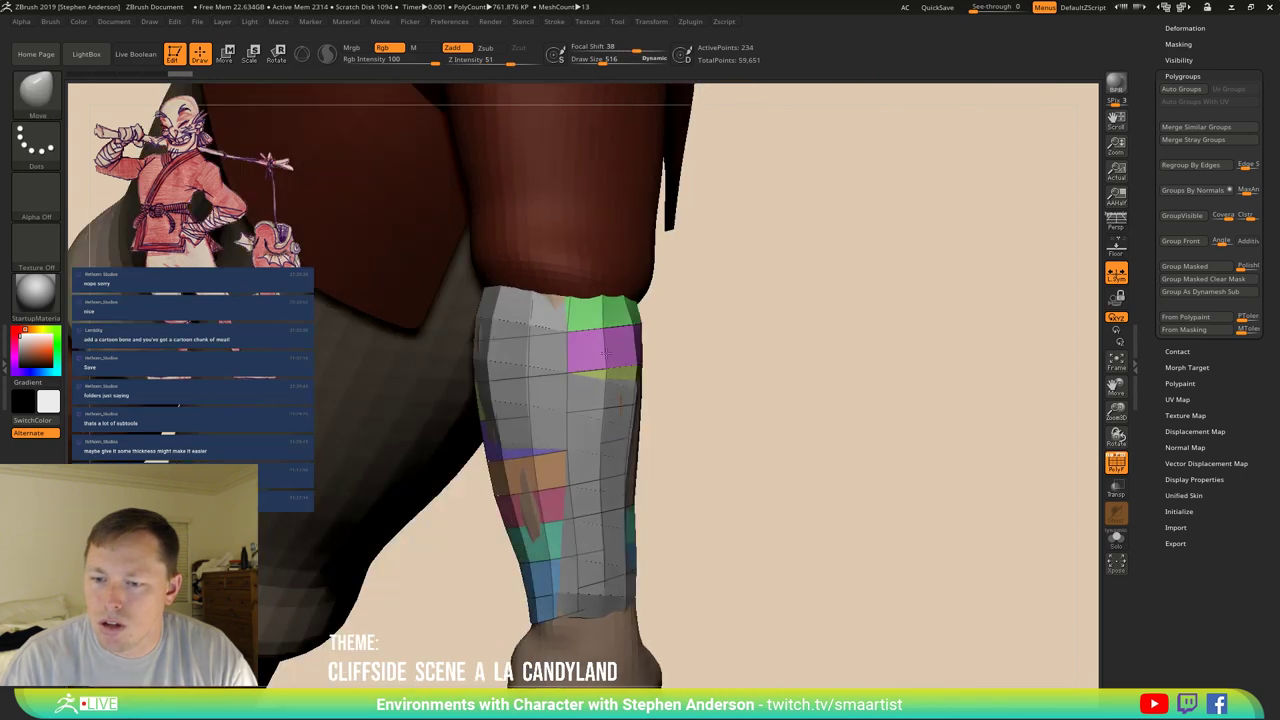
right_drag(603, 353, 560, 345)
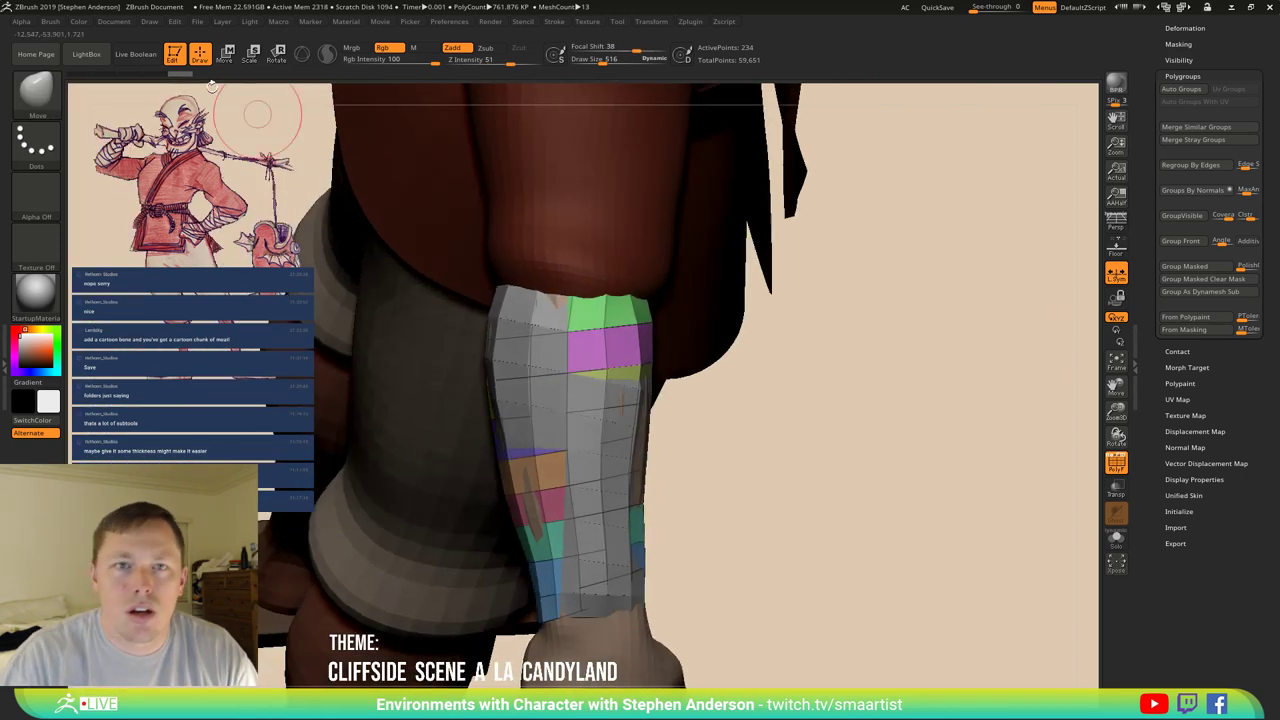
click(50, 22)
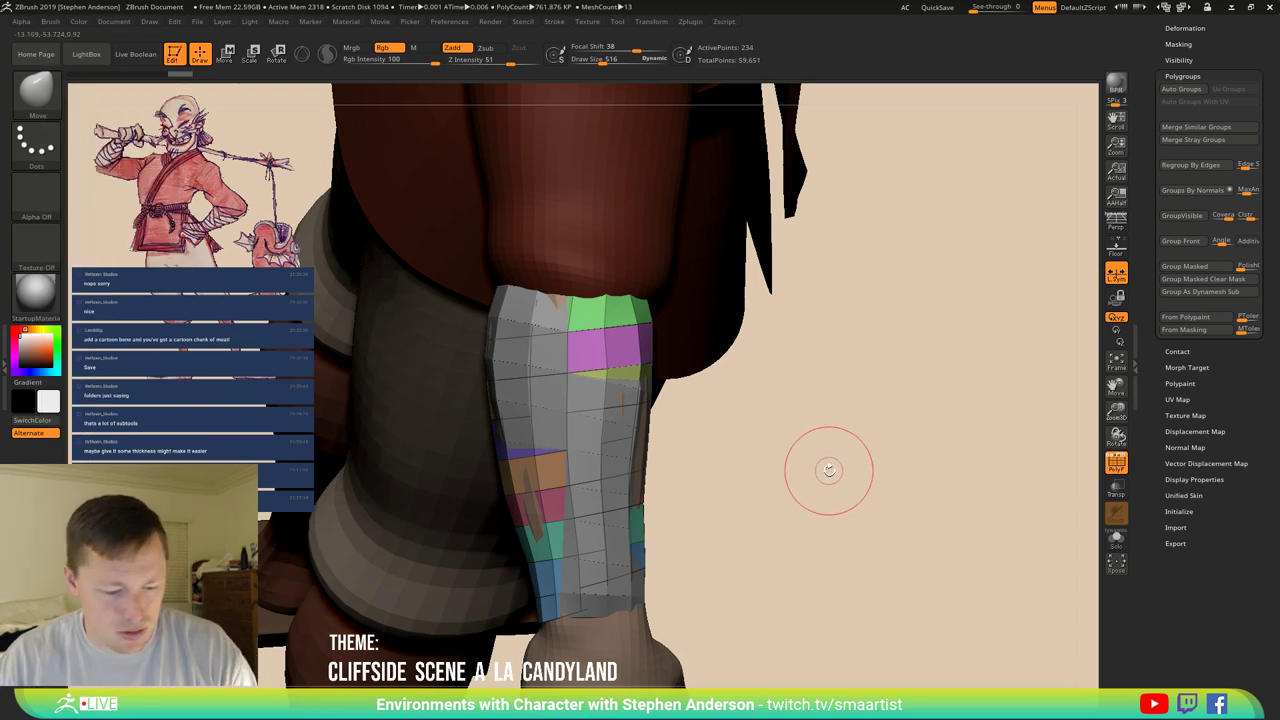
Switch to the MaskLasso brush and orbit around the leg's wrap.
key(b)
key(m)
key(l)
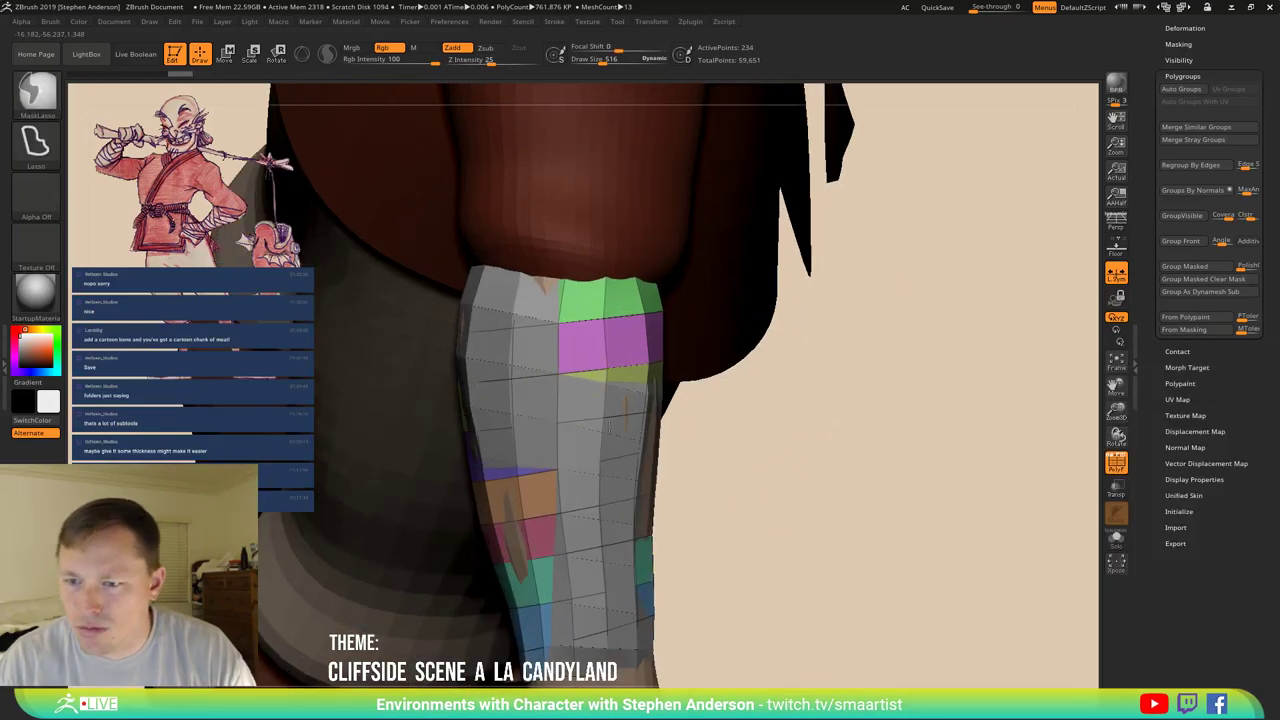
mouse_move(609, 425)
right_down()
mouse_move(587, 374)
mouse_move(541, 376)
right_up()
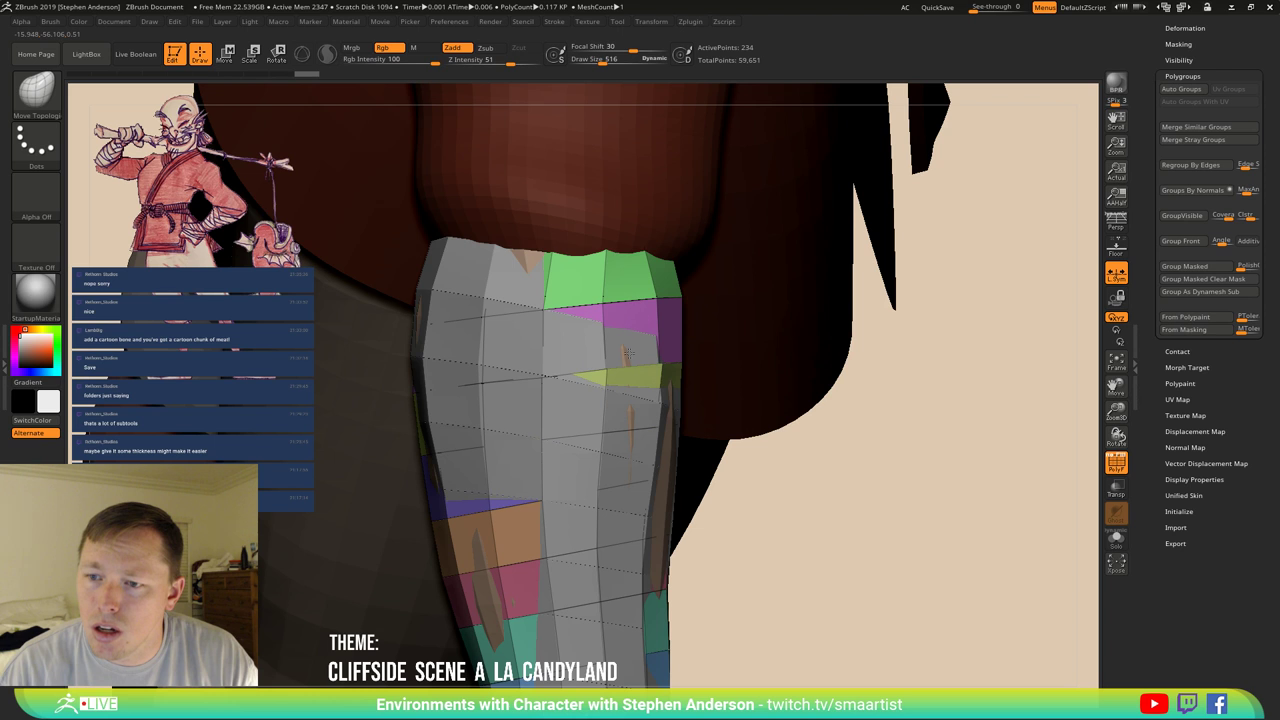
right_drag(622, 349, 668, 362)
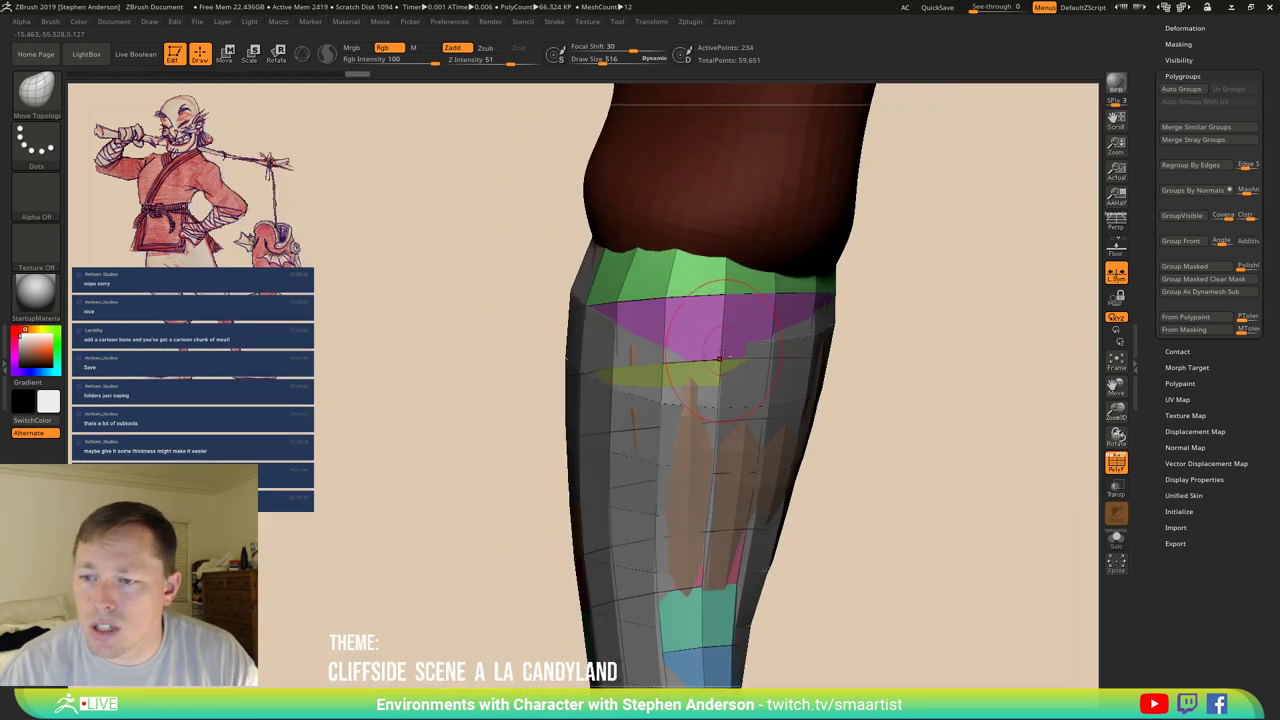
right_drag(718, 358, 742, 330)
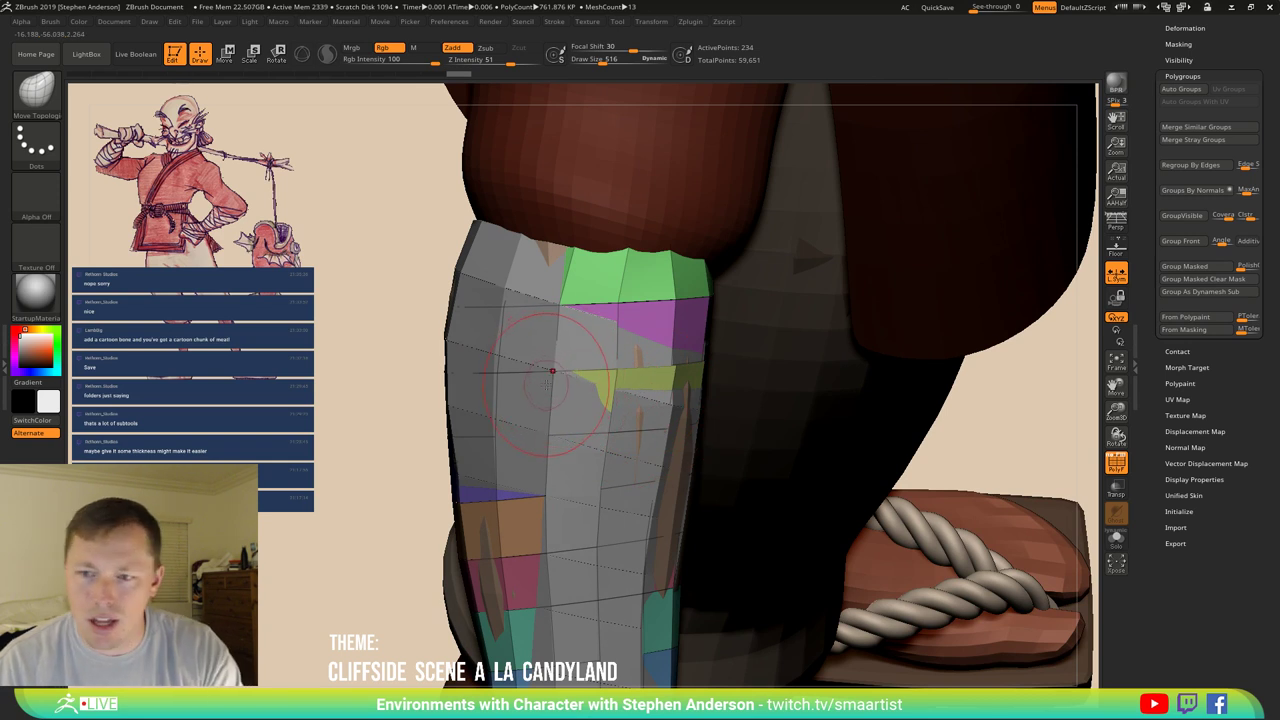
Tuck ArmWraps1_1's right edge against the forearm, then make the ArmWraps subtool active.
alt+click(811, 403)
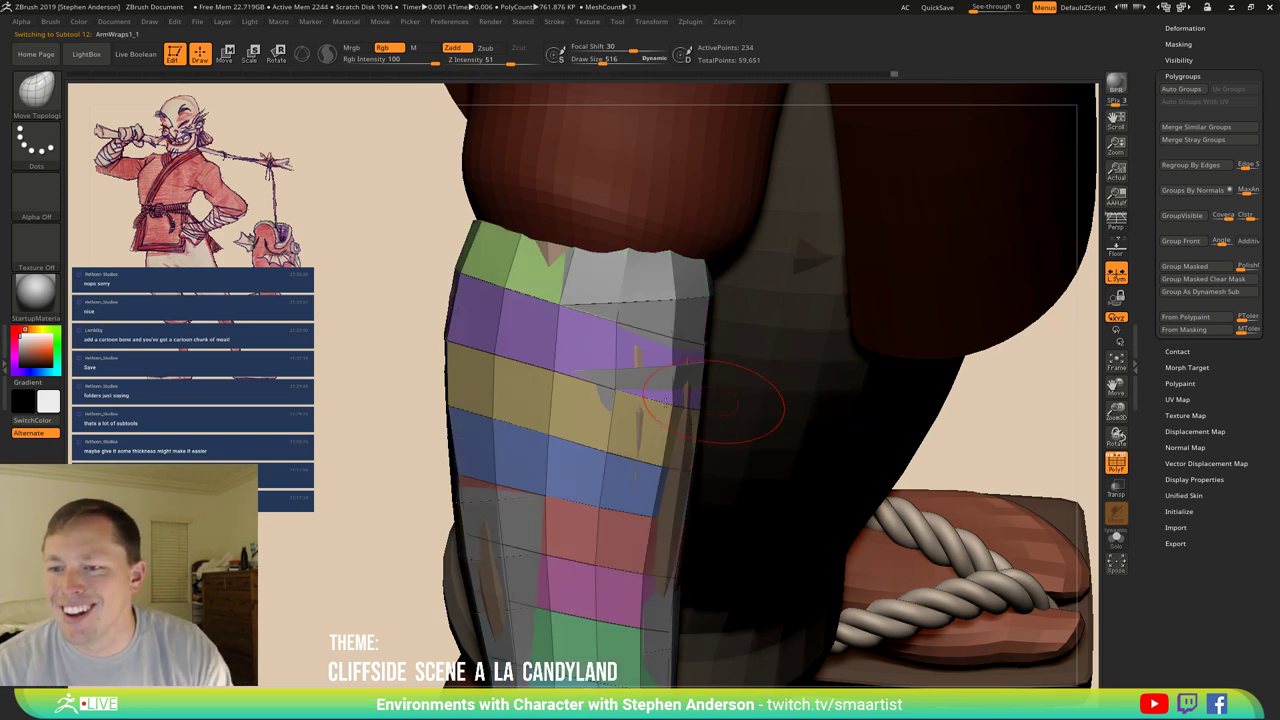
right_drag(627, 400, 614, 391)
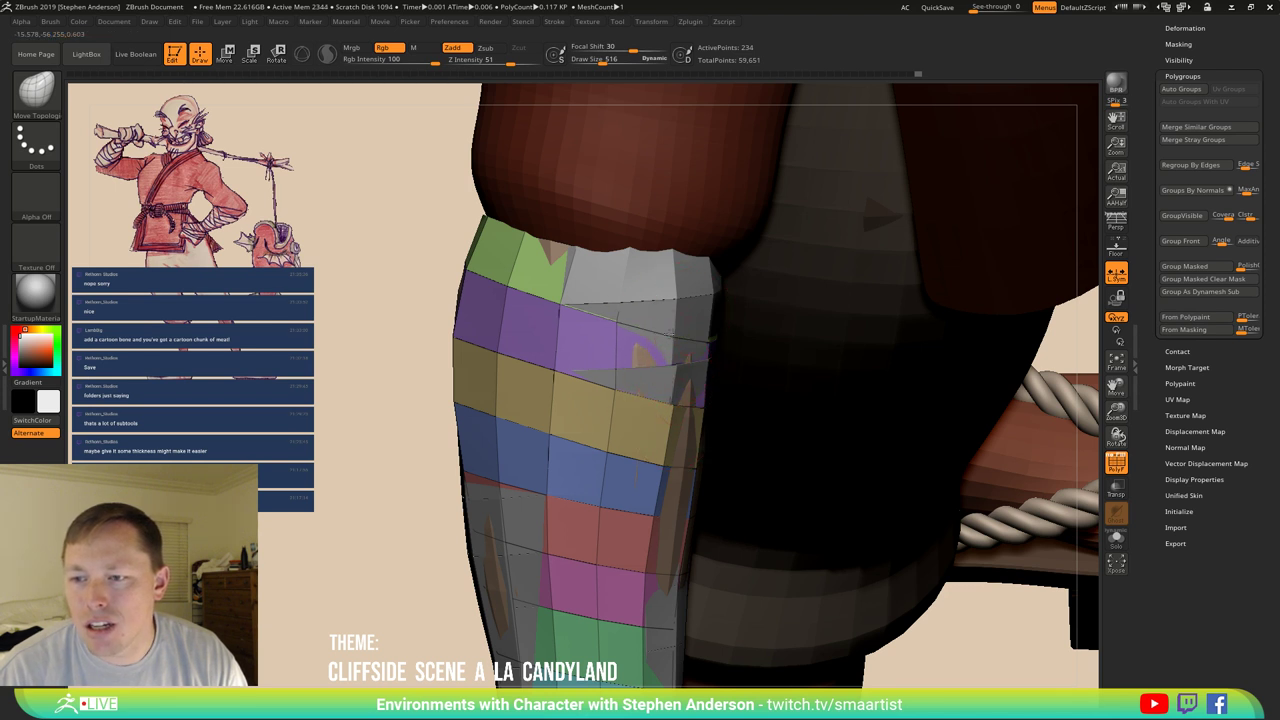
drag(645, 348, 676, 352)
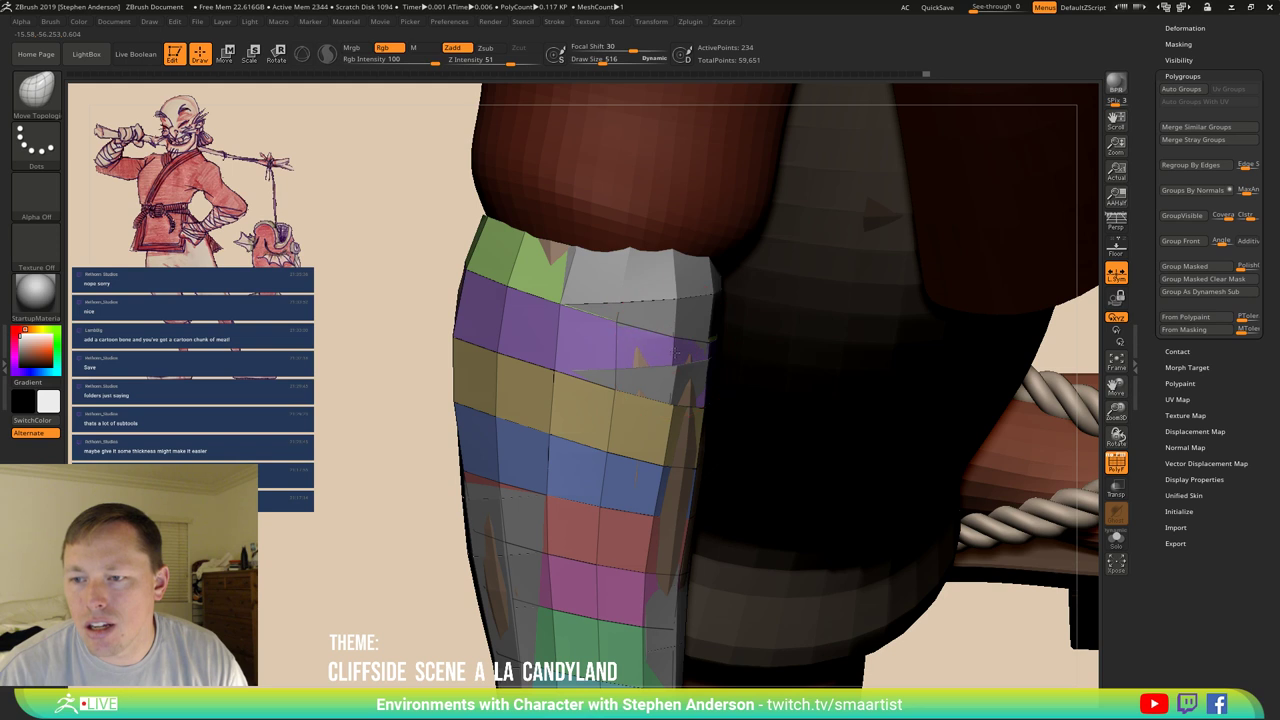
right_drag(676, 352, 671, 273)
key(shift+f)
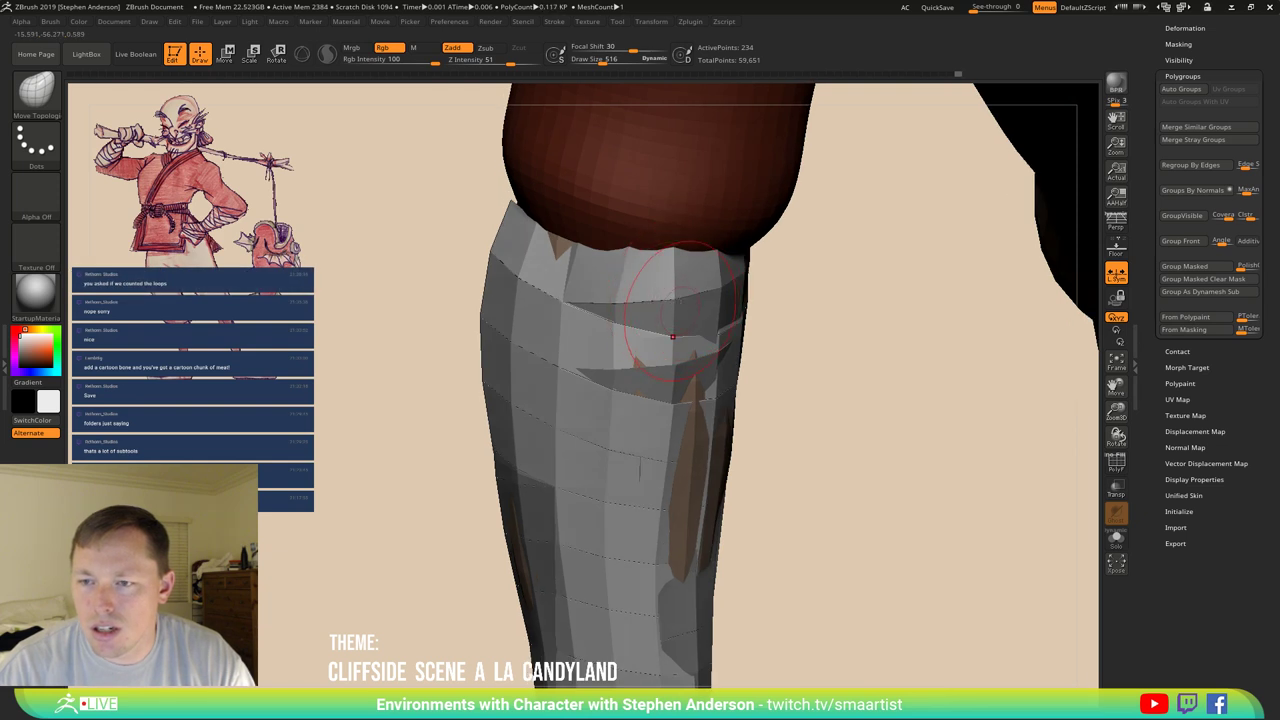
mouse_move(672, 337)
right_down()
mouse_move(667, 279)
mouse_move(641, 437)
mouse_move(694, 446)
mouse_move(681, 445)
mouse_move(684, 410)
right_up()
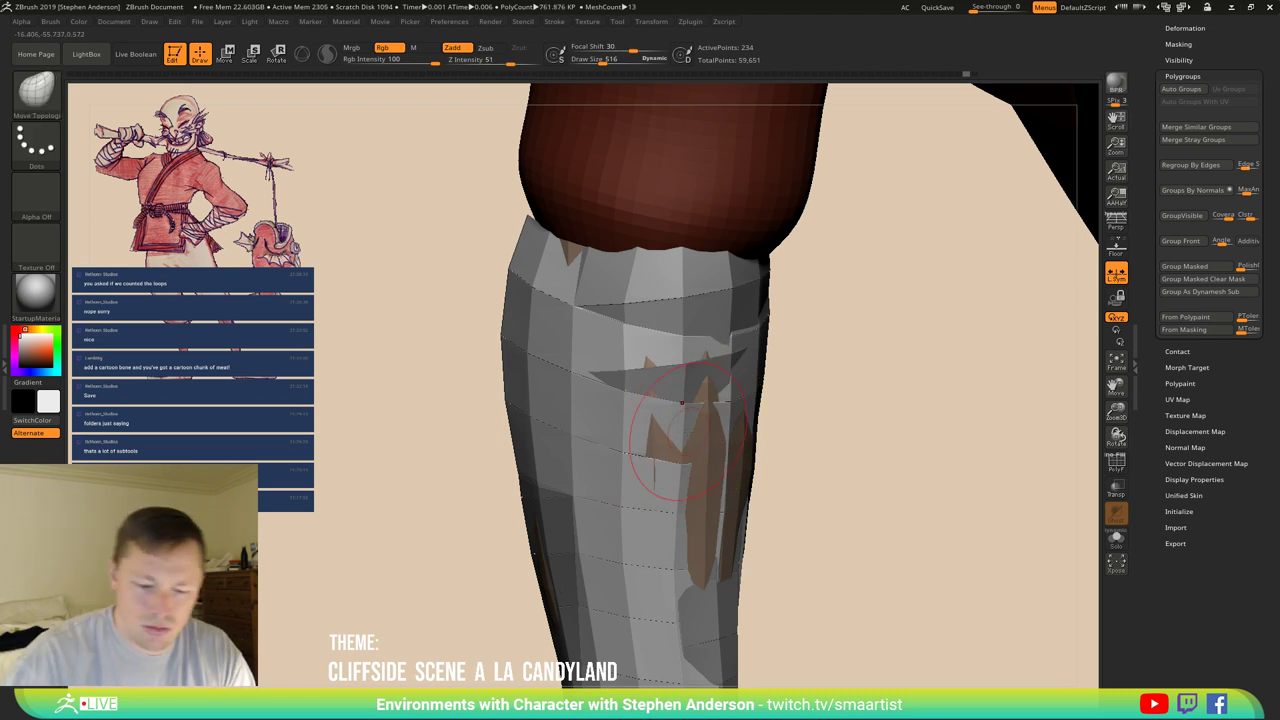
alt+click(675, 430)
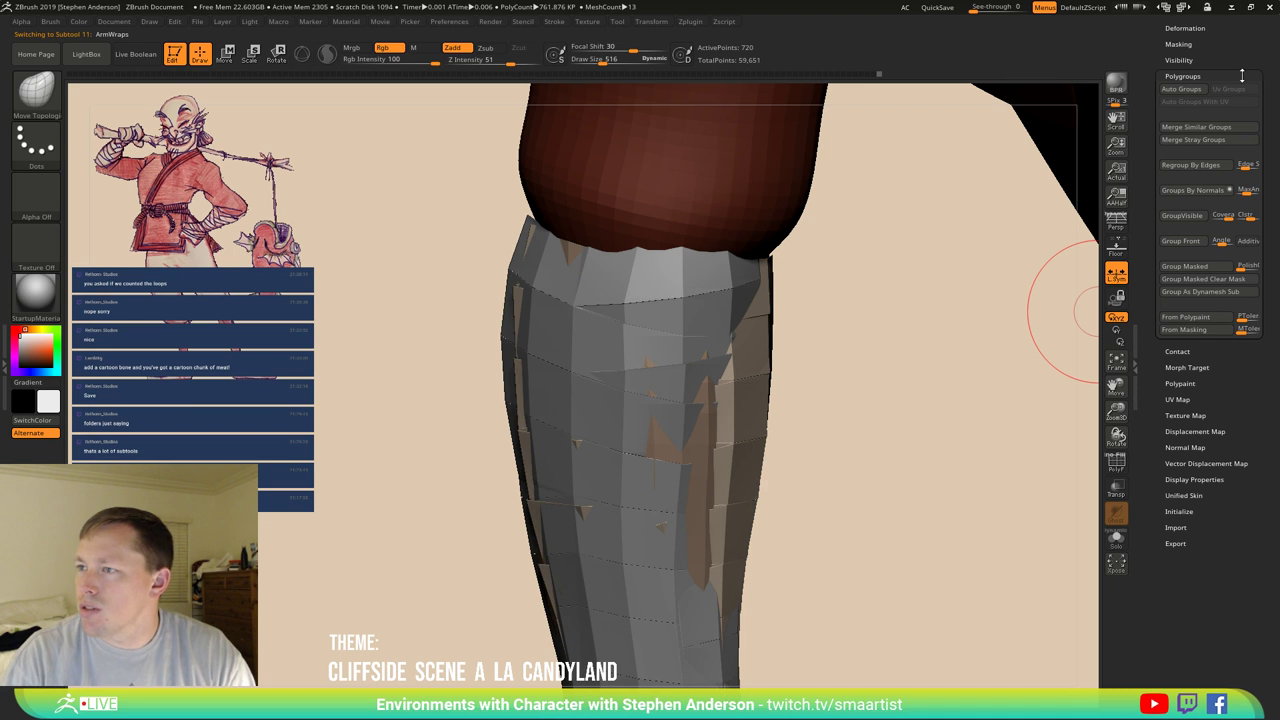
Delete the 720-point ArmWraps subtool, leaving ArmWraps1_1 as the active sleeve.
click(1241, 76)
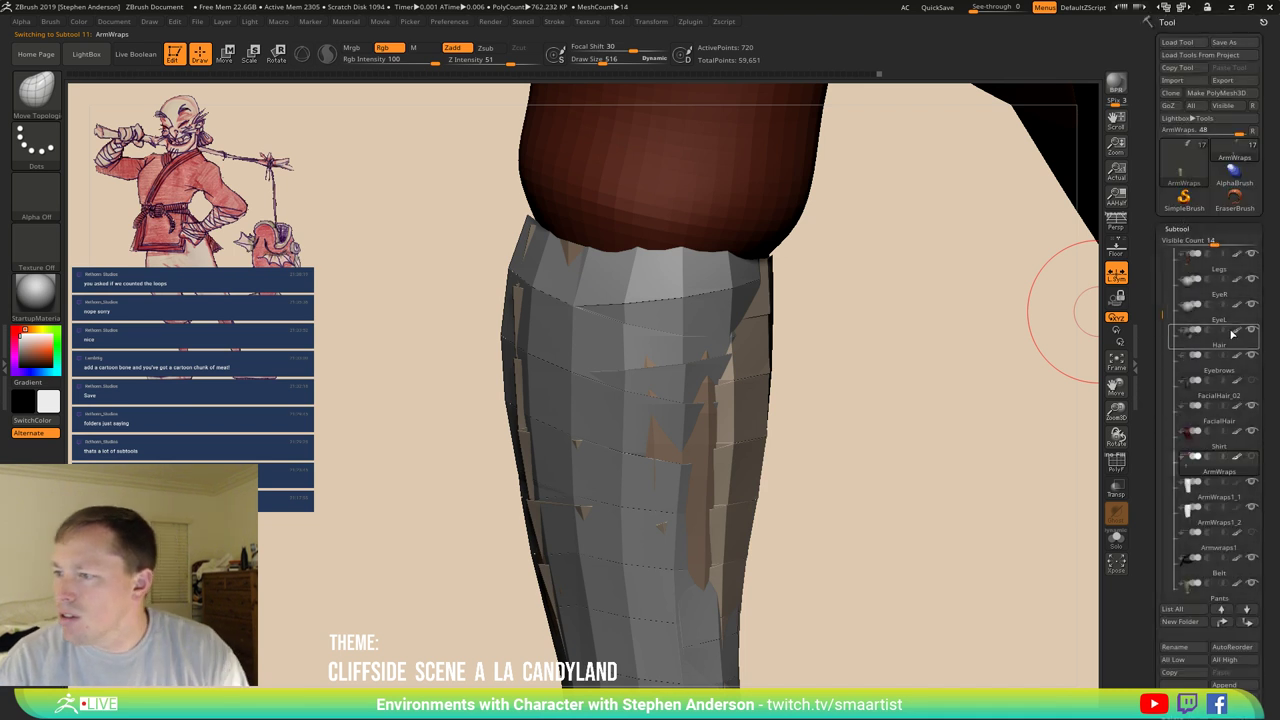
drag(1164, 314, 1164, 293)
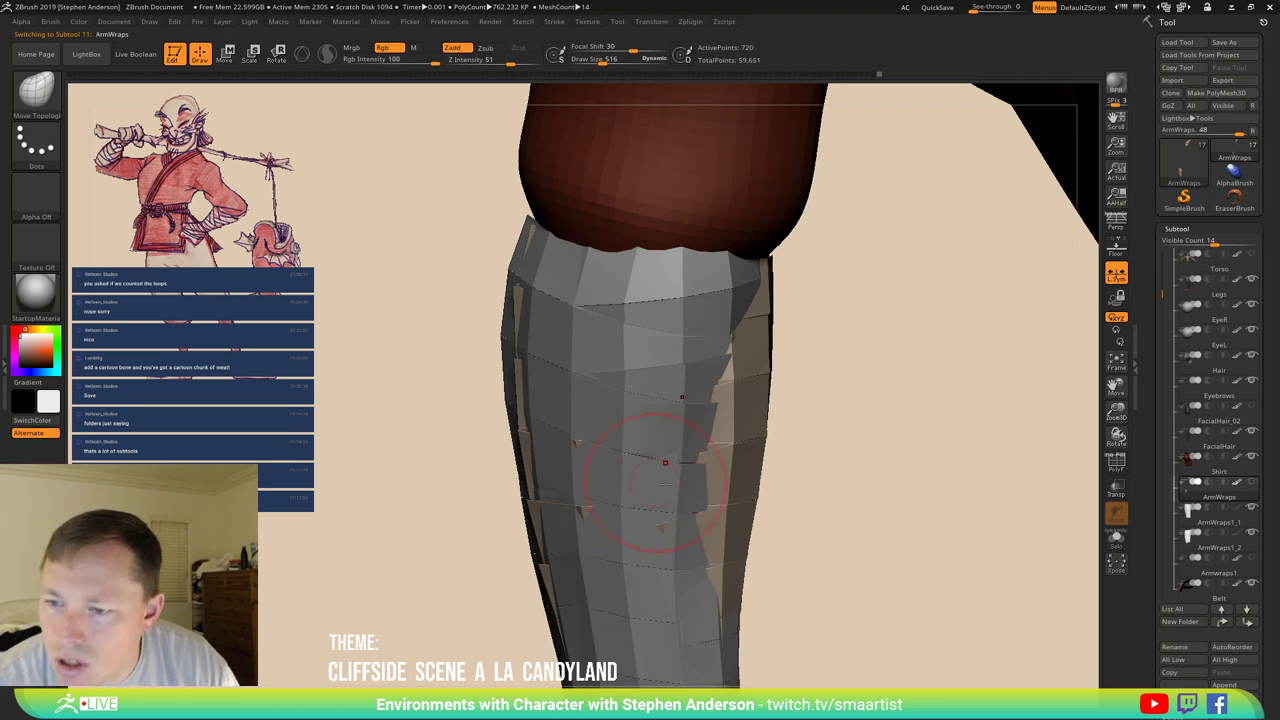
right_drag(743, 457, 800, 450)
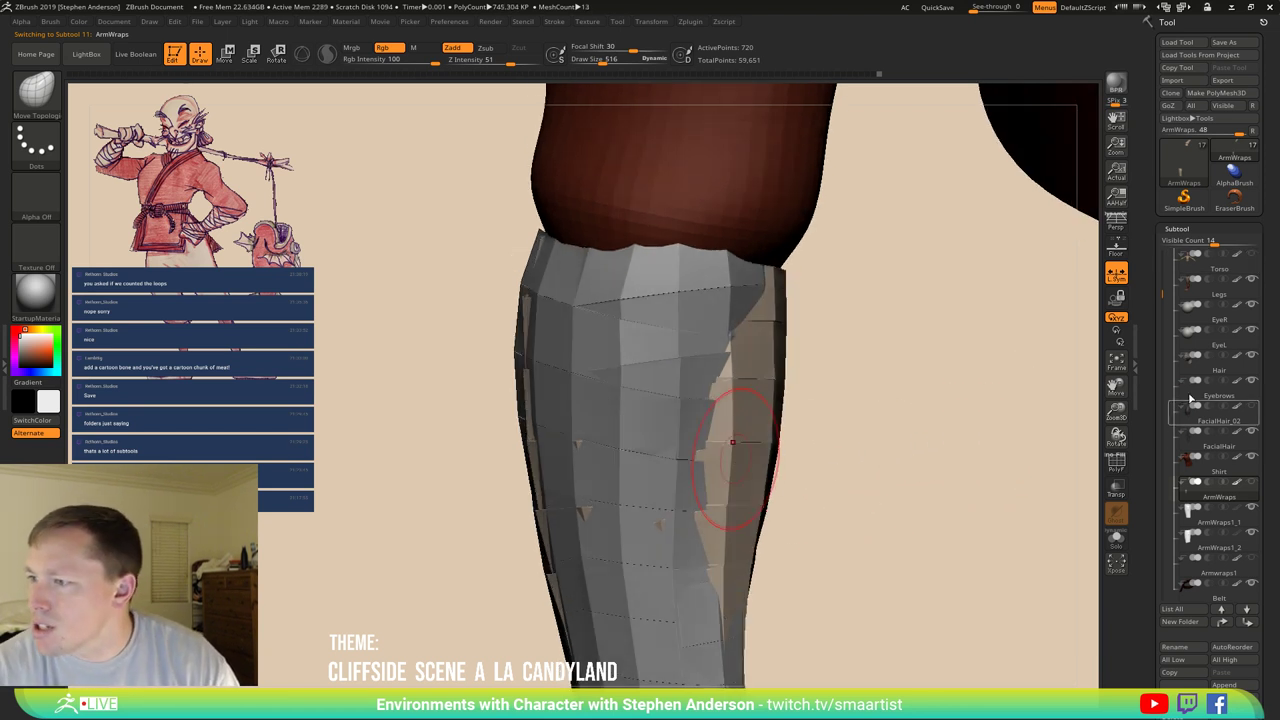
drag(1164, 296, 1164, 337)
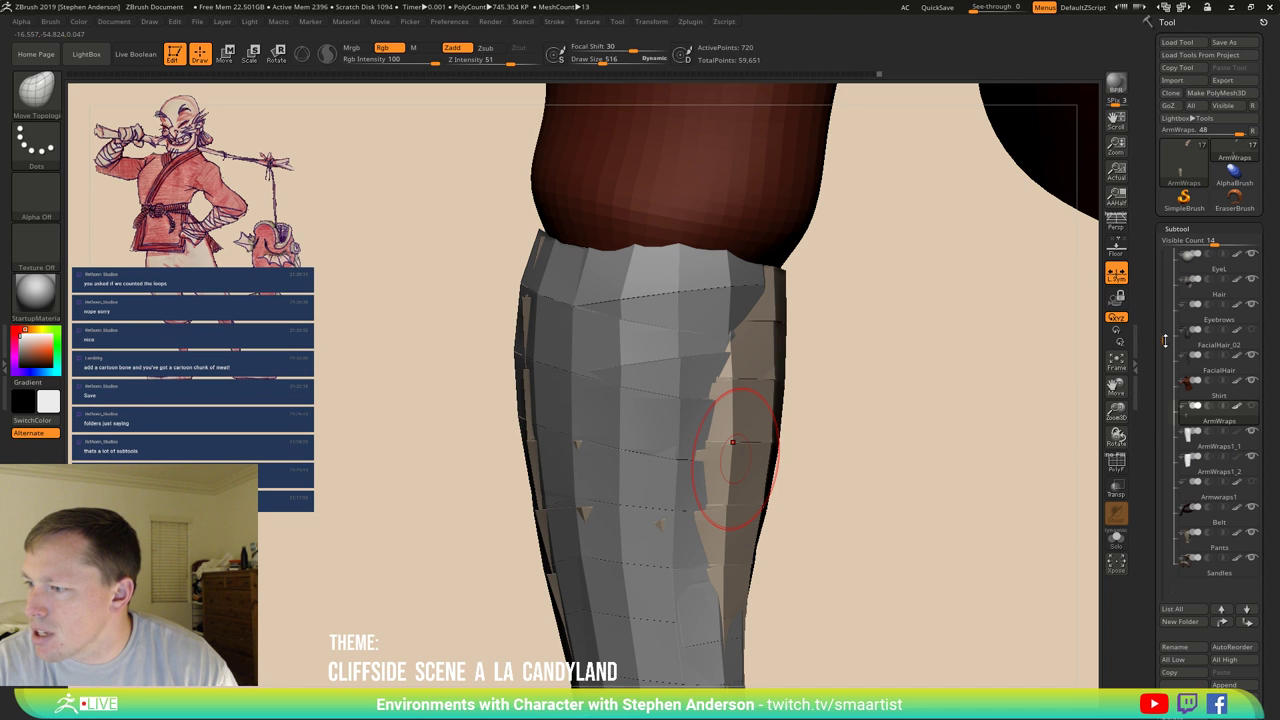
mouse_move(1197, 447)
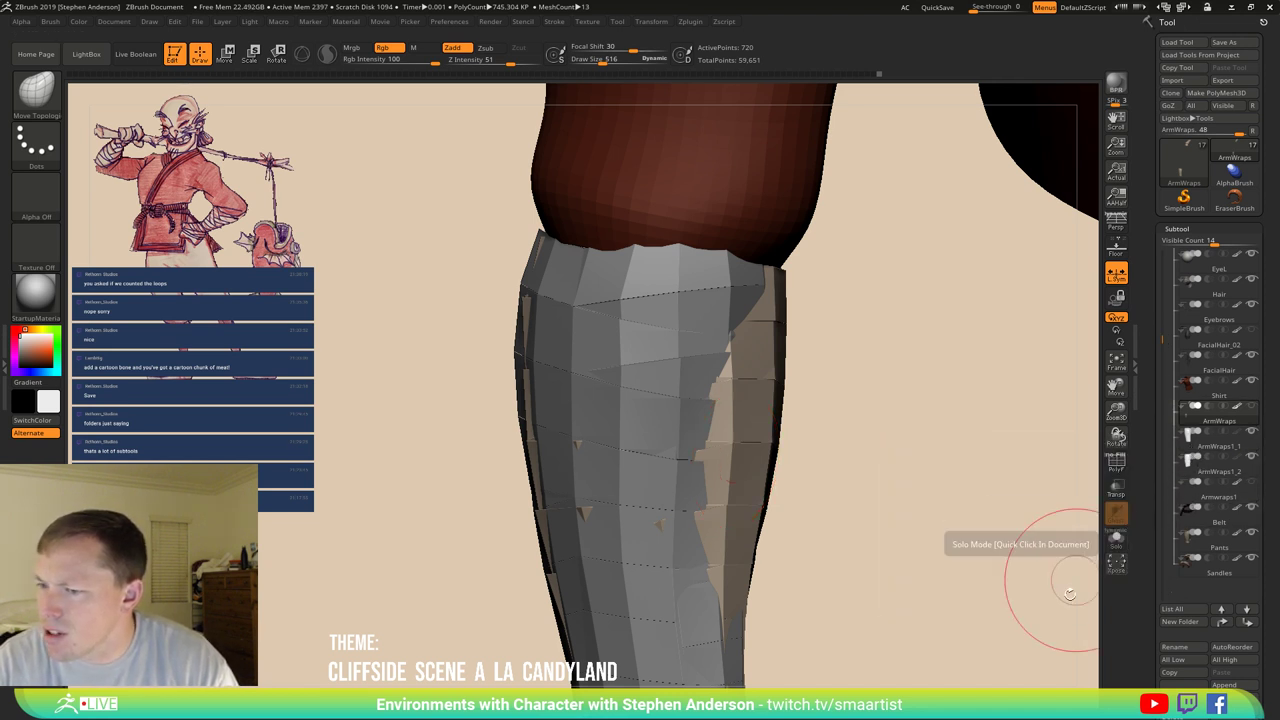
scroll(1266, 686, down, 2)
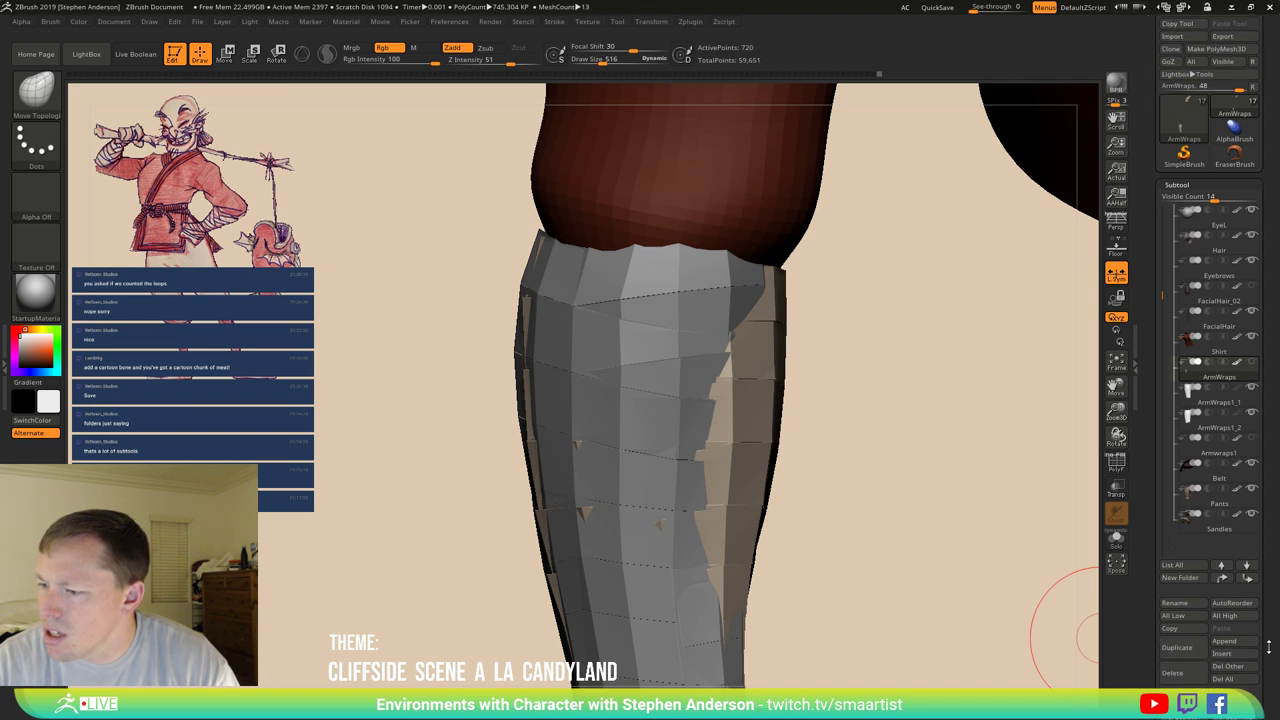
click(1176, 674)
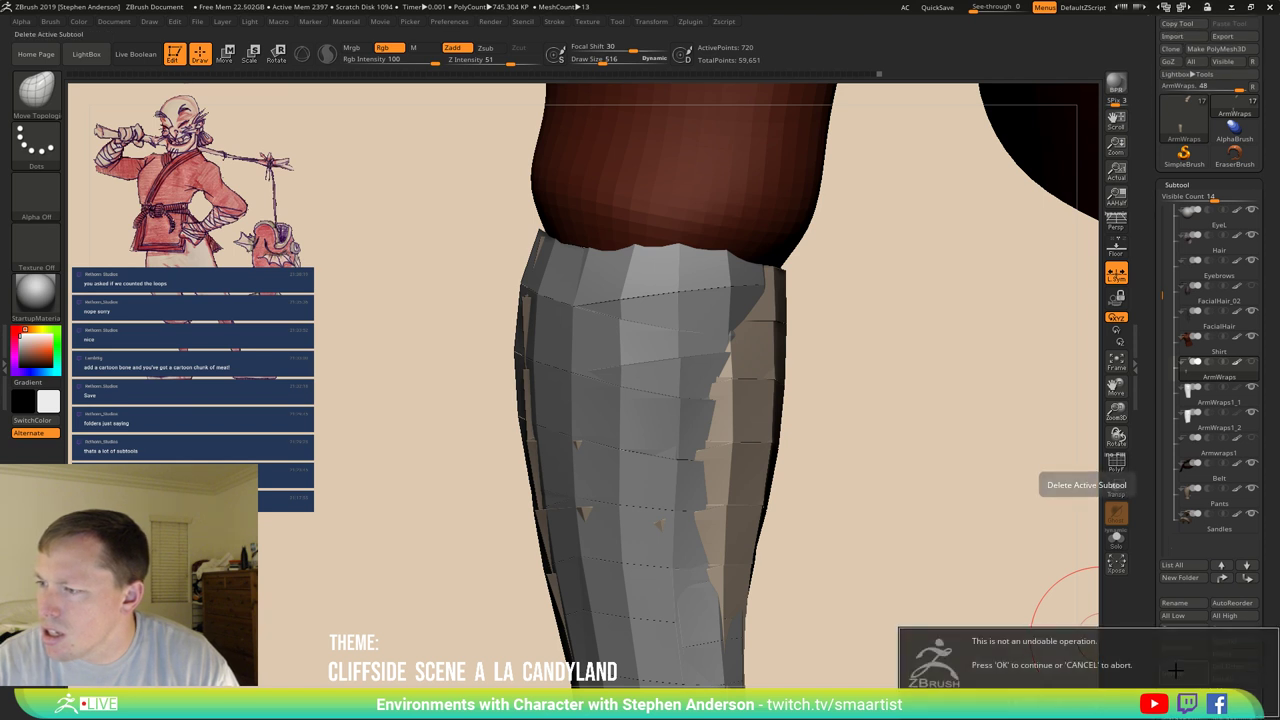
key(Return)
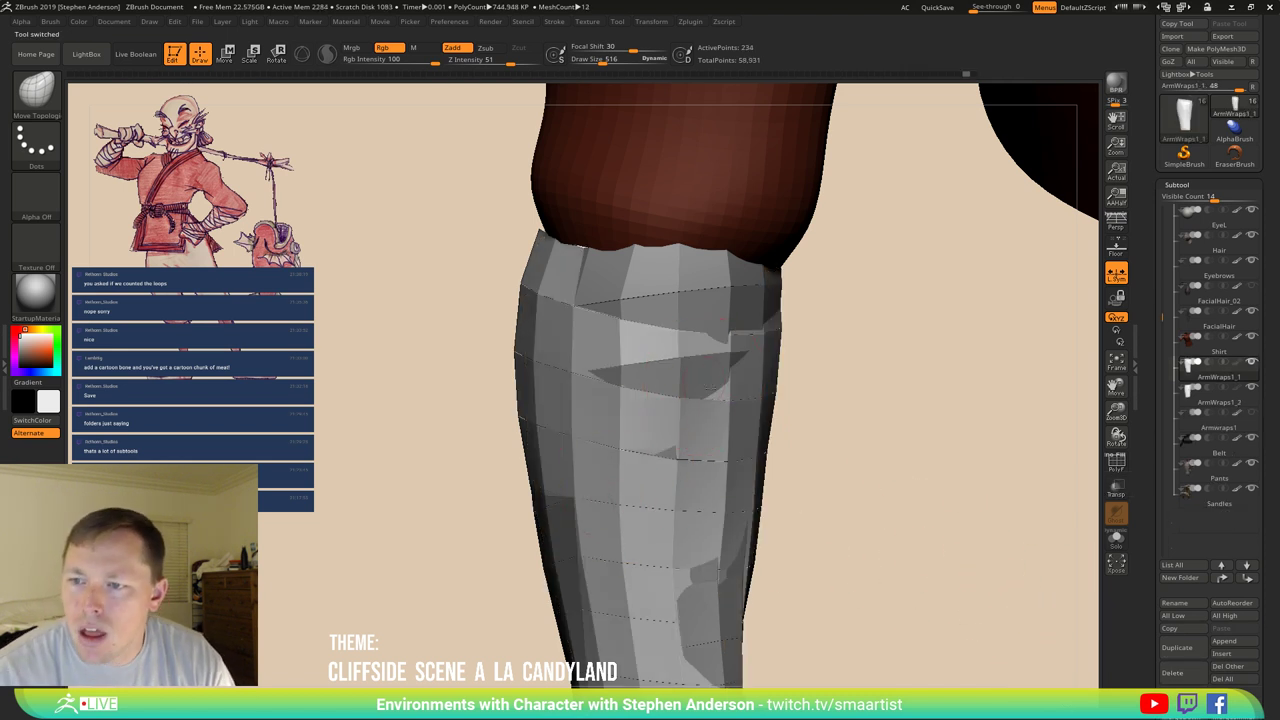
Pull the wrap's right edge and upper band onto the forearm.
right_drag(704, 382, 708, 390)
right_drag(741, 347, 745, 350)
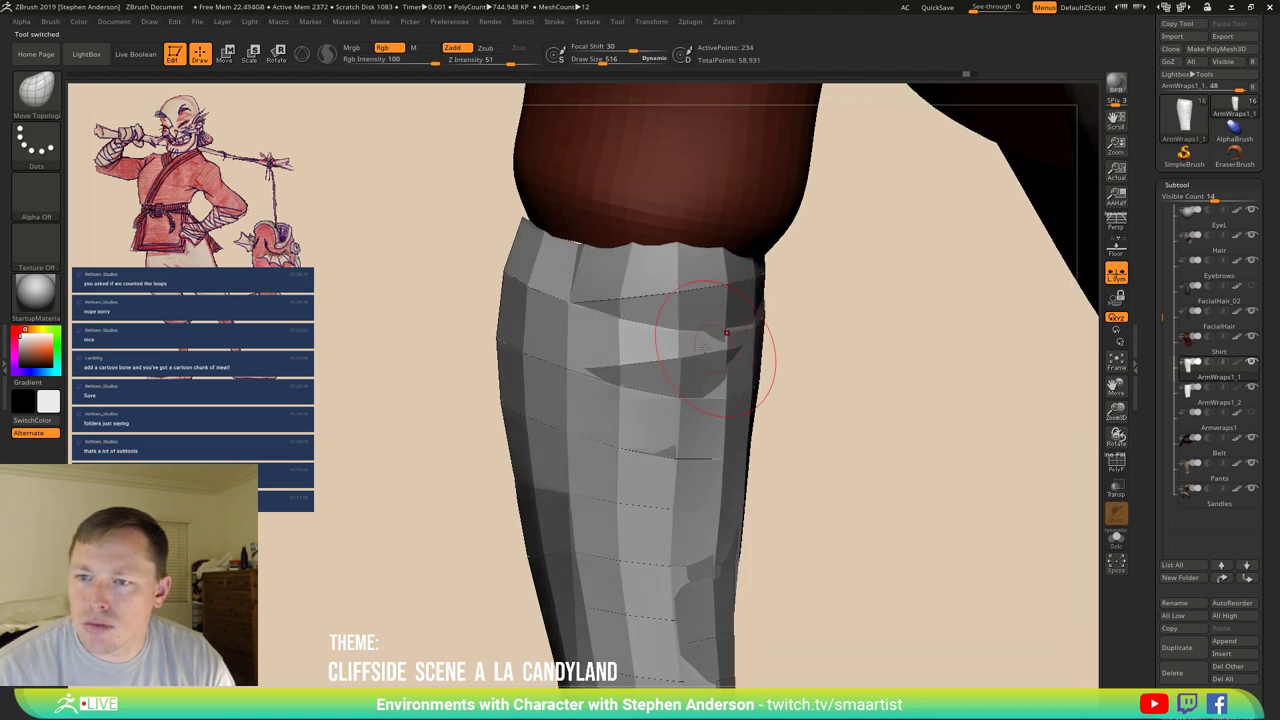
key(shift)
key(shift+f)
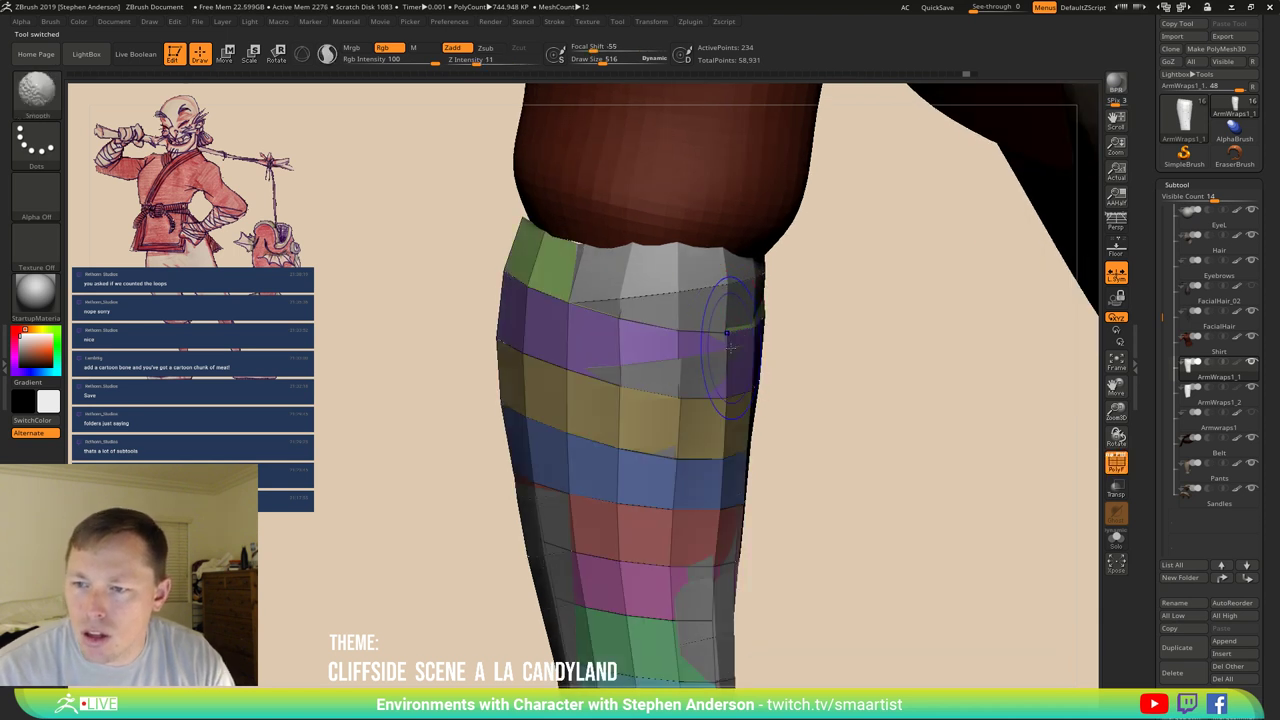
key(shift+f)
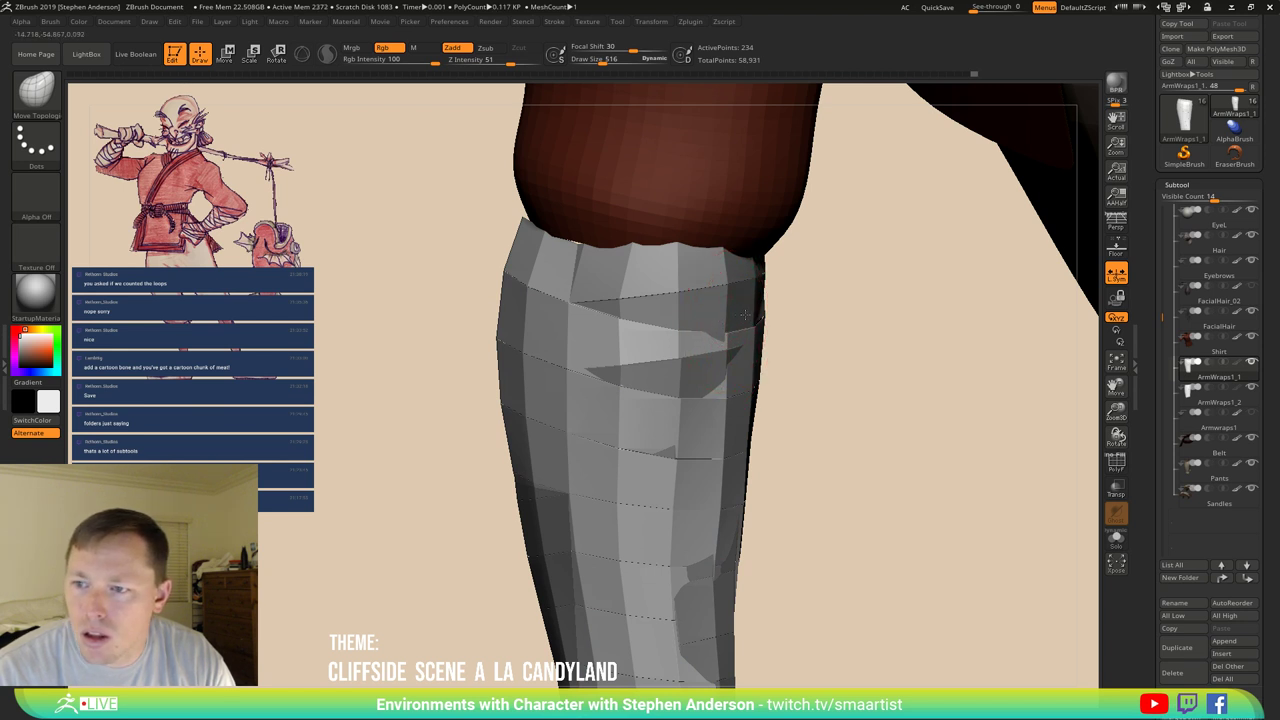
mouse_move(745, 315)
mouse_down()
mouse_move(762, 325)
mouse_move(756, 314)
mouse_up()
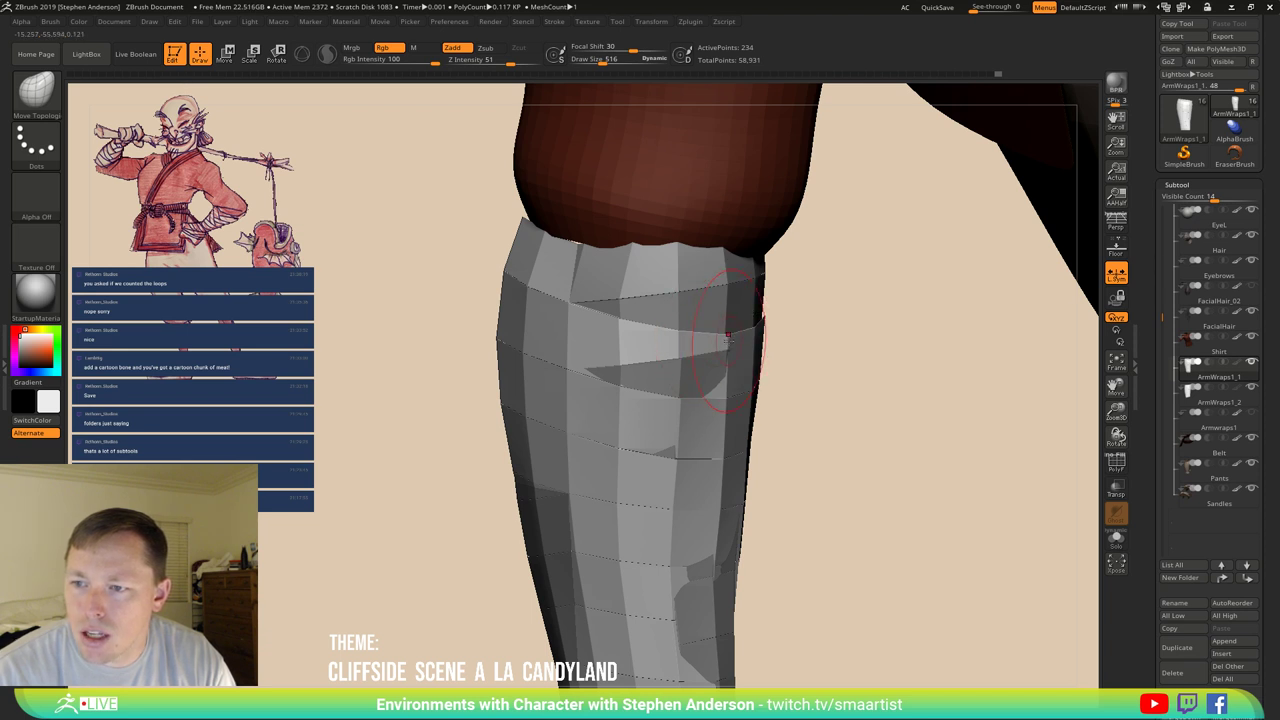
mouse_move(729, 355)
mouse_down()
mouse_move(682, 349)
mouse_move(675, 332)
mouse_move(678, 396)
mouse_move(717, 387)
mouse_up()
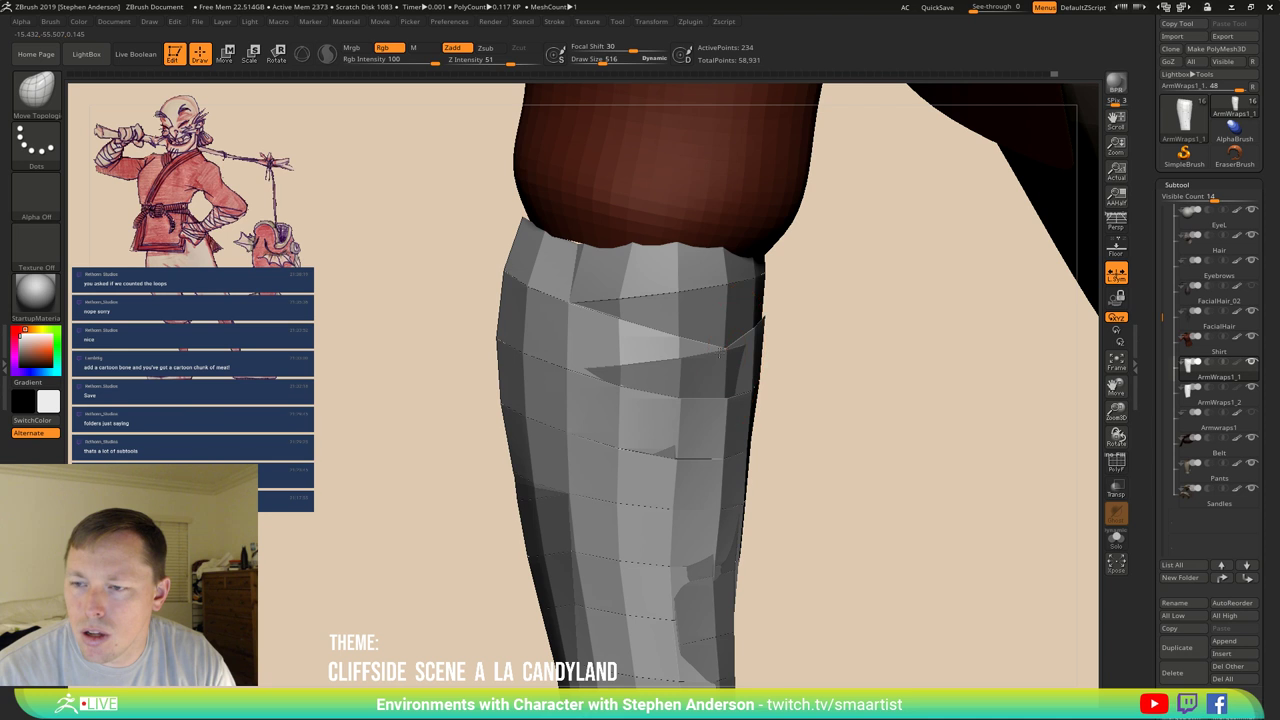
Reshape the wrap's fold and push the top band's edge against the arm.
right_drag(720, 350, 778, 340)
mouse_move(780, 338)
mouse_down()
mouse_move(768, 355)
mouse_move(780, 346)
mouse_up()
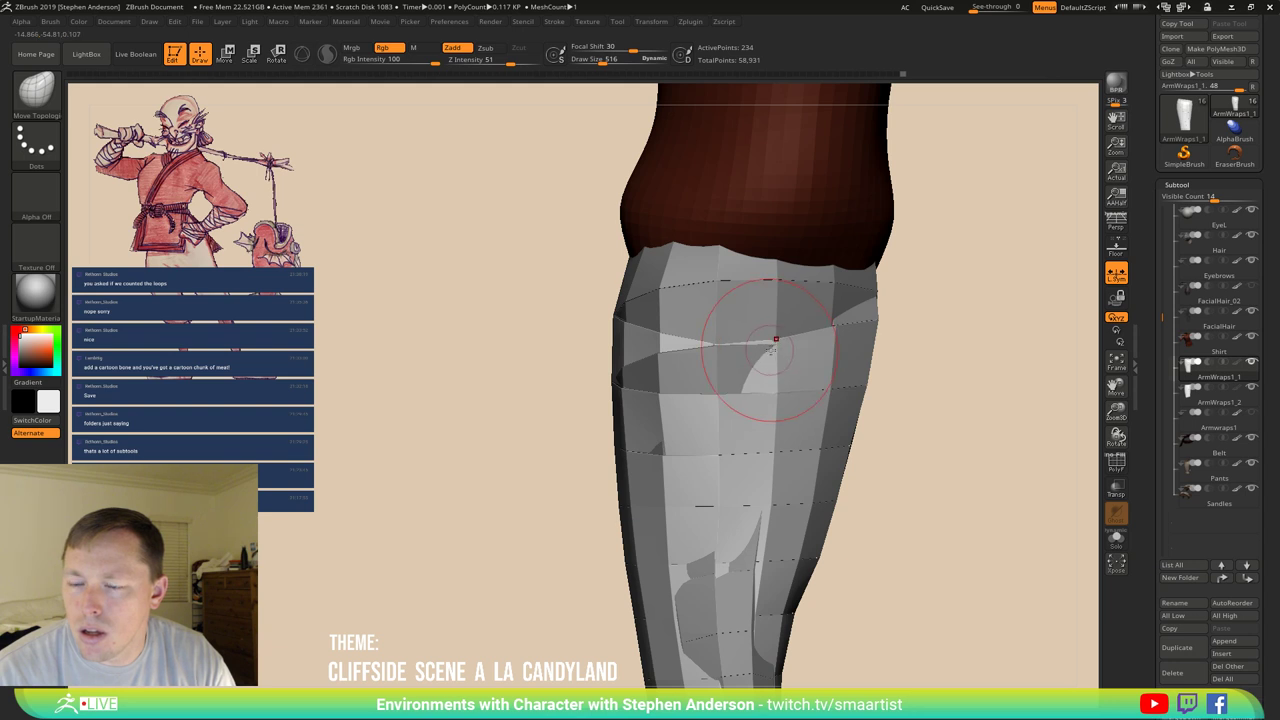
mouse_move(781, 348)
right_down()
mouse_move(804, 362)
mouse_move(662, 357)
mouse_move(586, 374)
mouse_move(583, 313)
right_up()
mouse_move(582, 313)
mouse_down()
mouse_move(572, 296)
mouse_move(543, 316)
mouse_move(528, 280)
mouse_move(543, 298)
mouse_up()
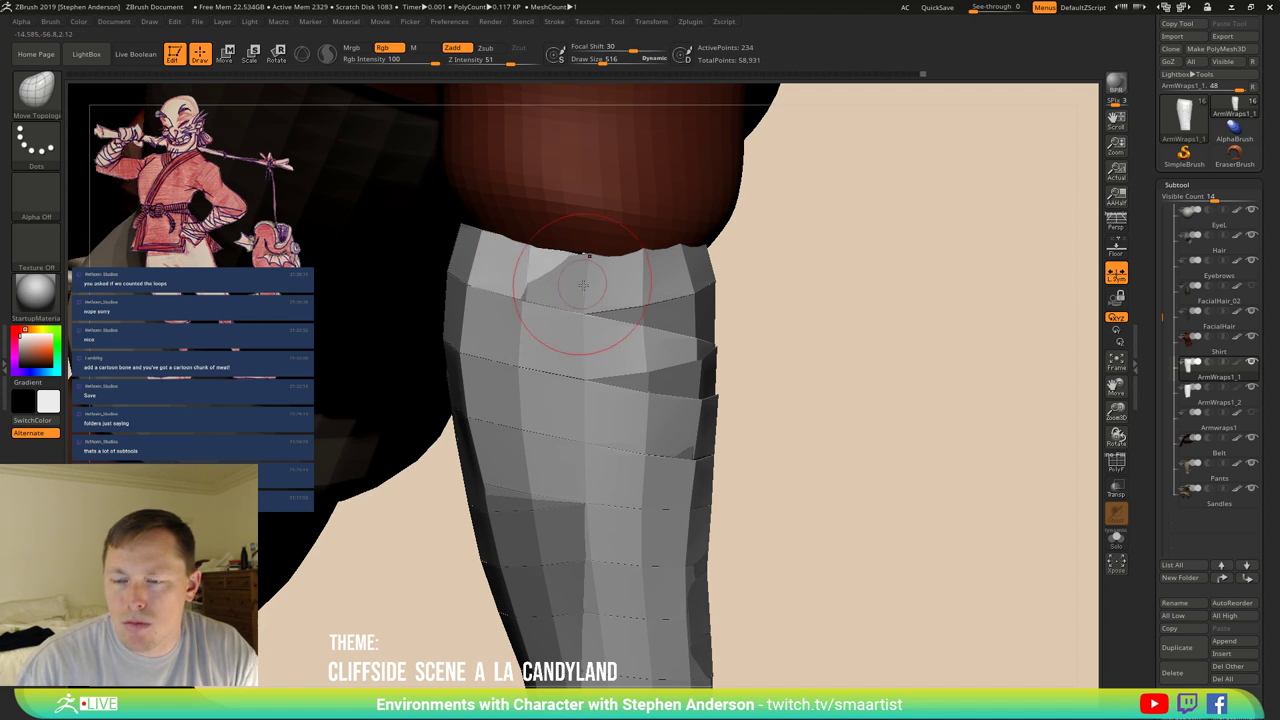
mouse_move(543, 298)
right_down()
mouse_move(597, 296)
mouse_move(514, 257)
right_up()
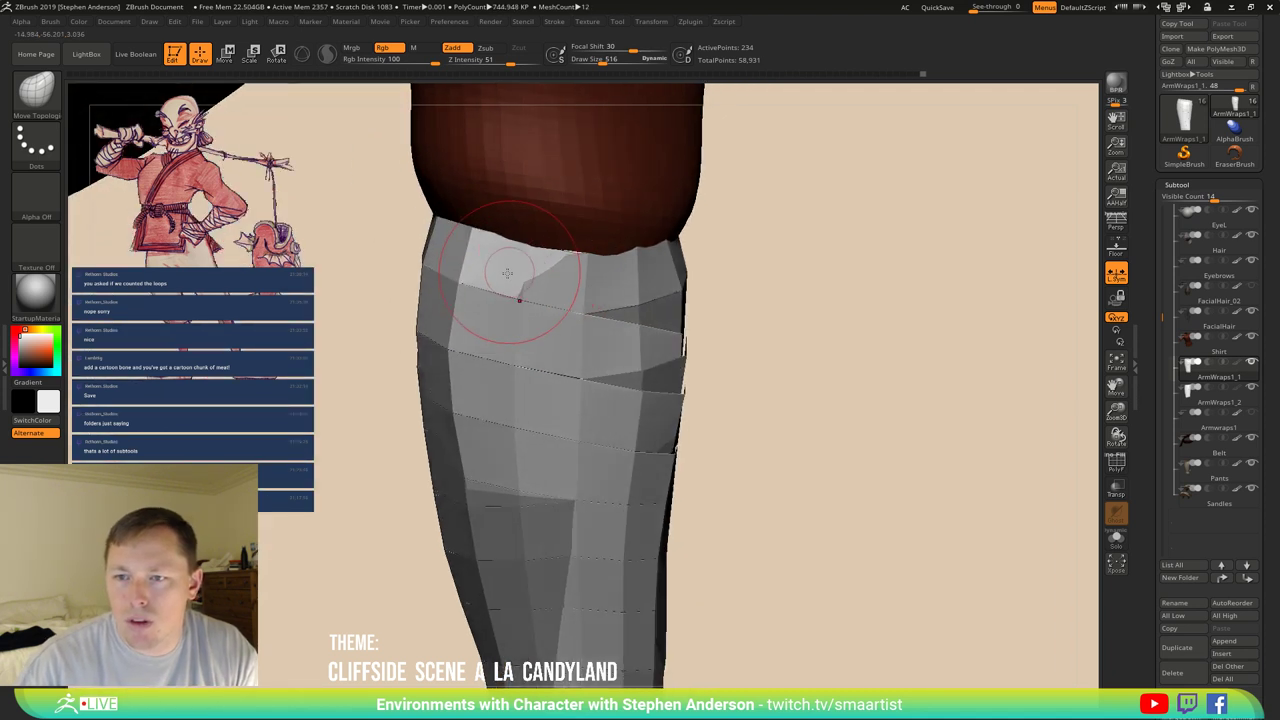
Show polygroup colours and make ArmWraps1_2 the active wrap piece.
key(shift)
key(shift+f)
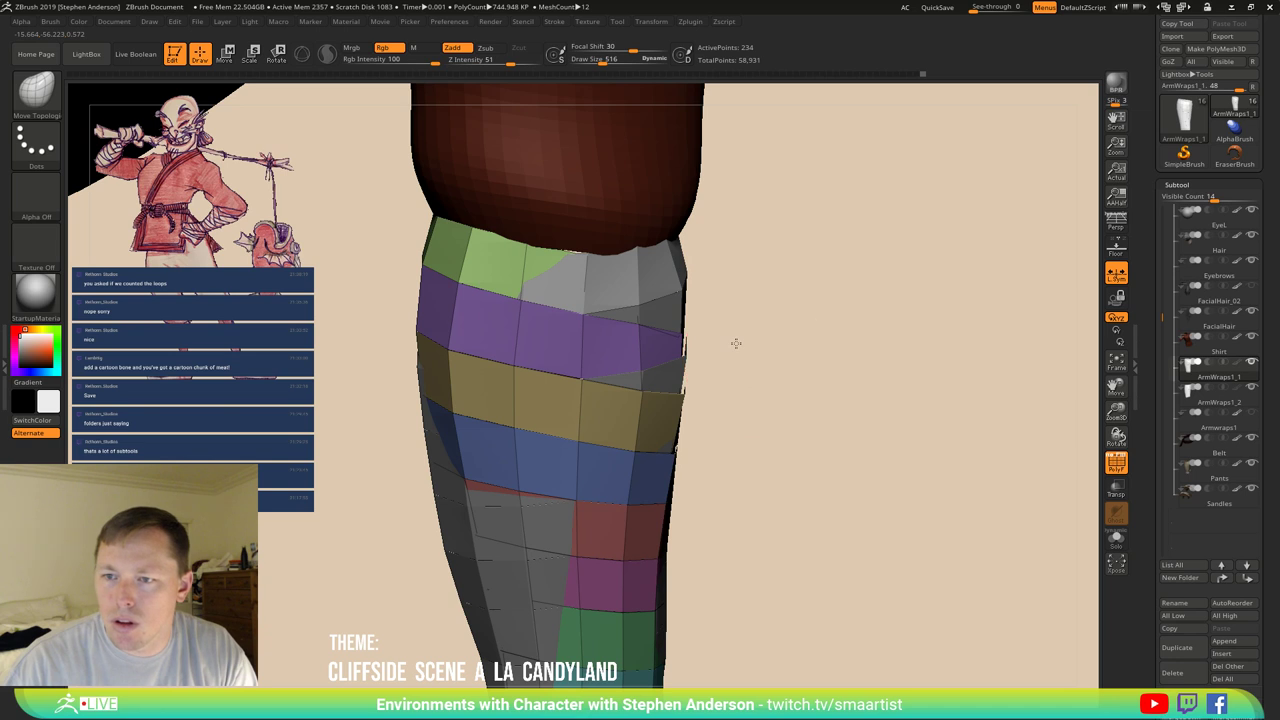
right_drag(734, 343, 745, 341)
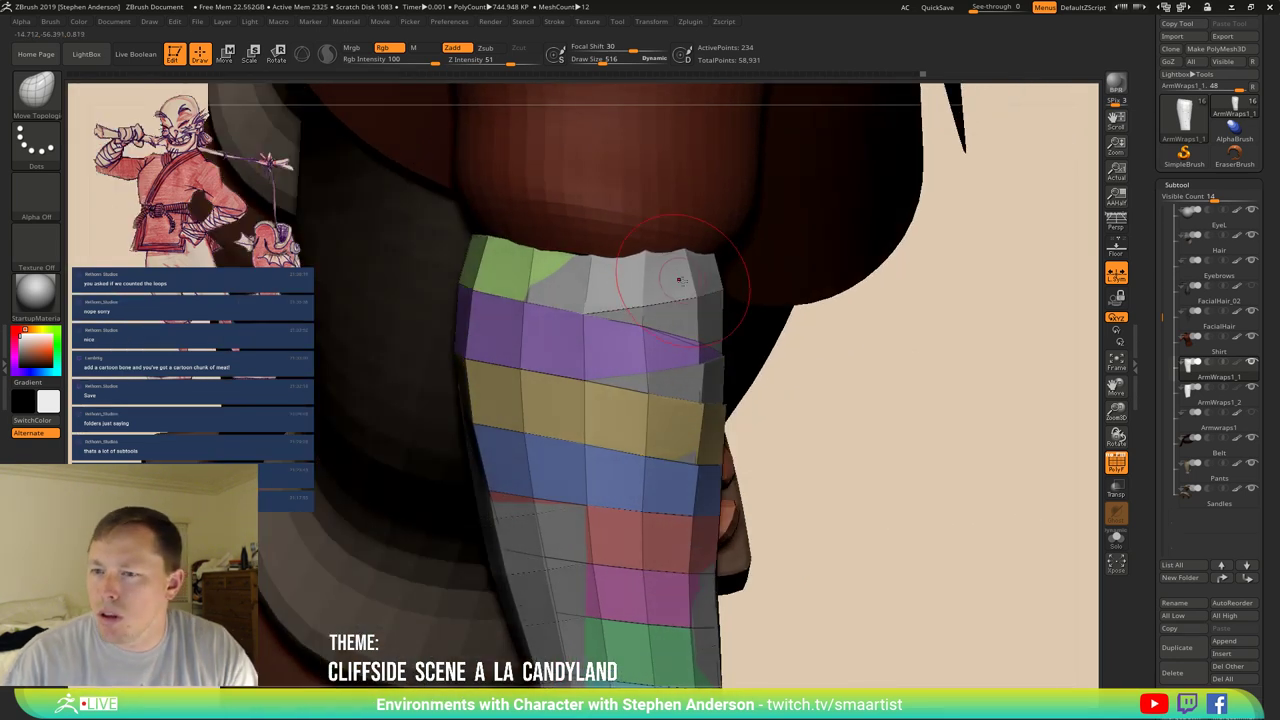
alt+click(763, 341)
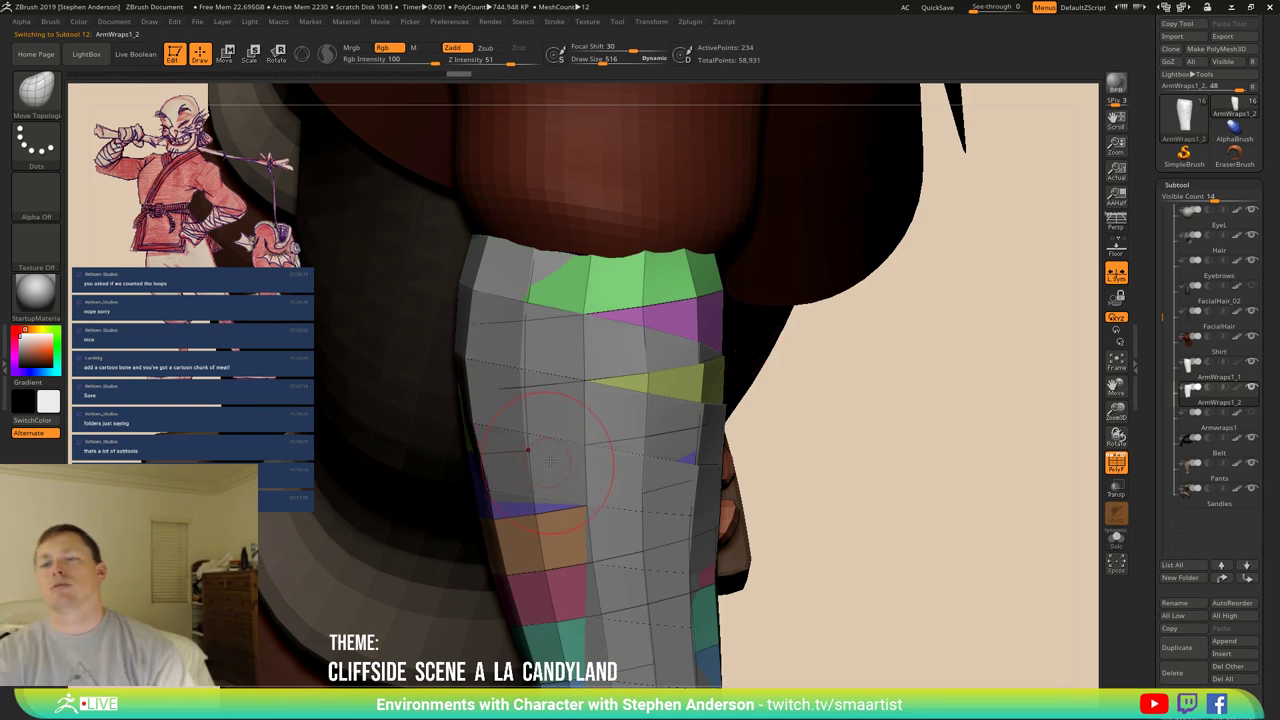
right_drag(549, 462, 585, 462)
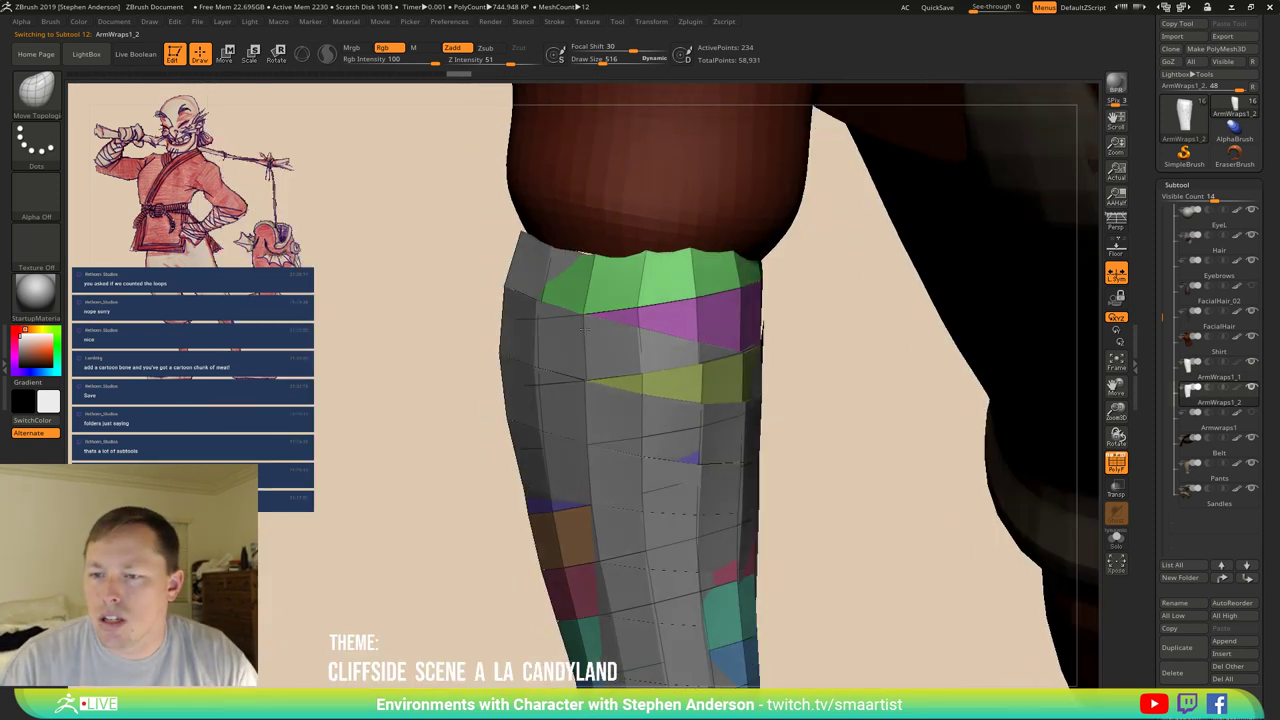
right_drag(583, 330, 582, 313)
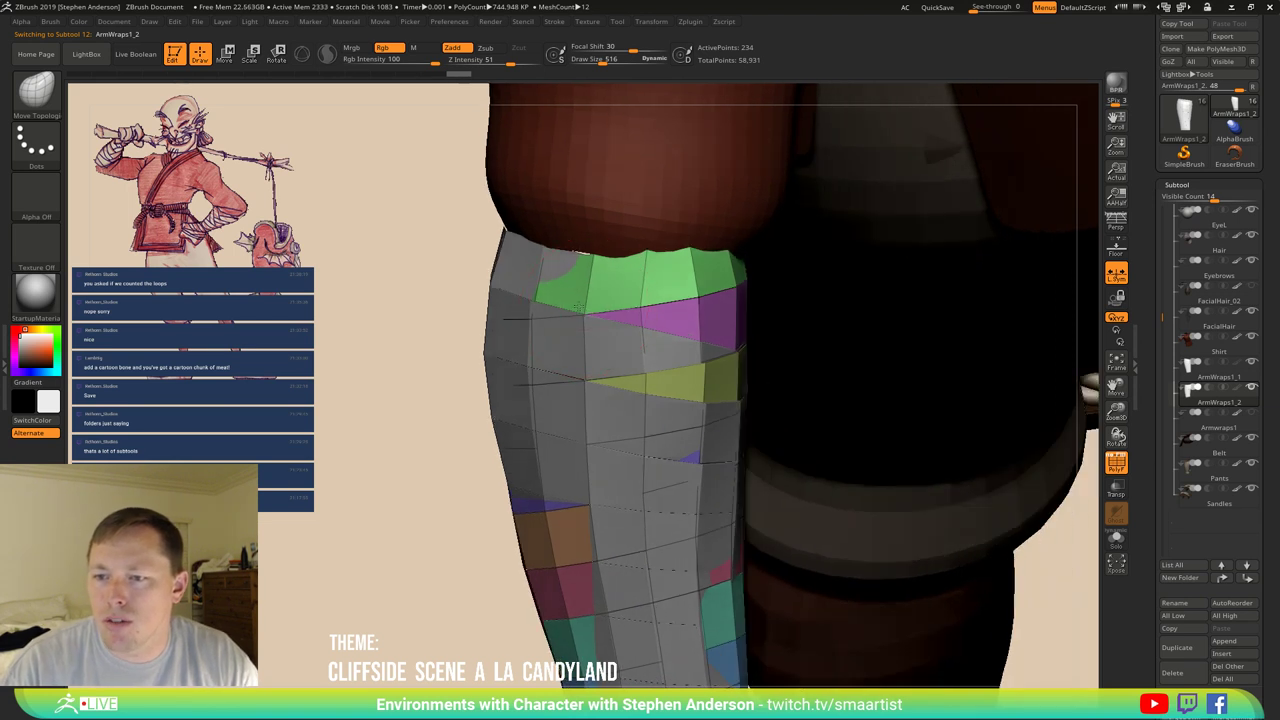
Regroup the top-row wrap faces so the row shares one polygroup, then hide polygroups.
click(566, 303)
click(638, 294)
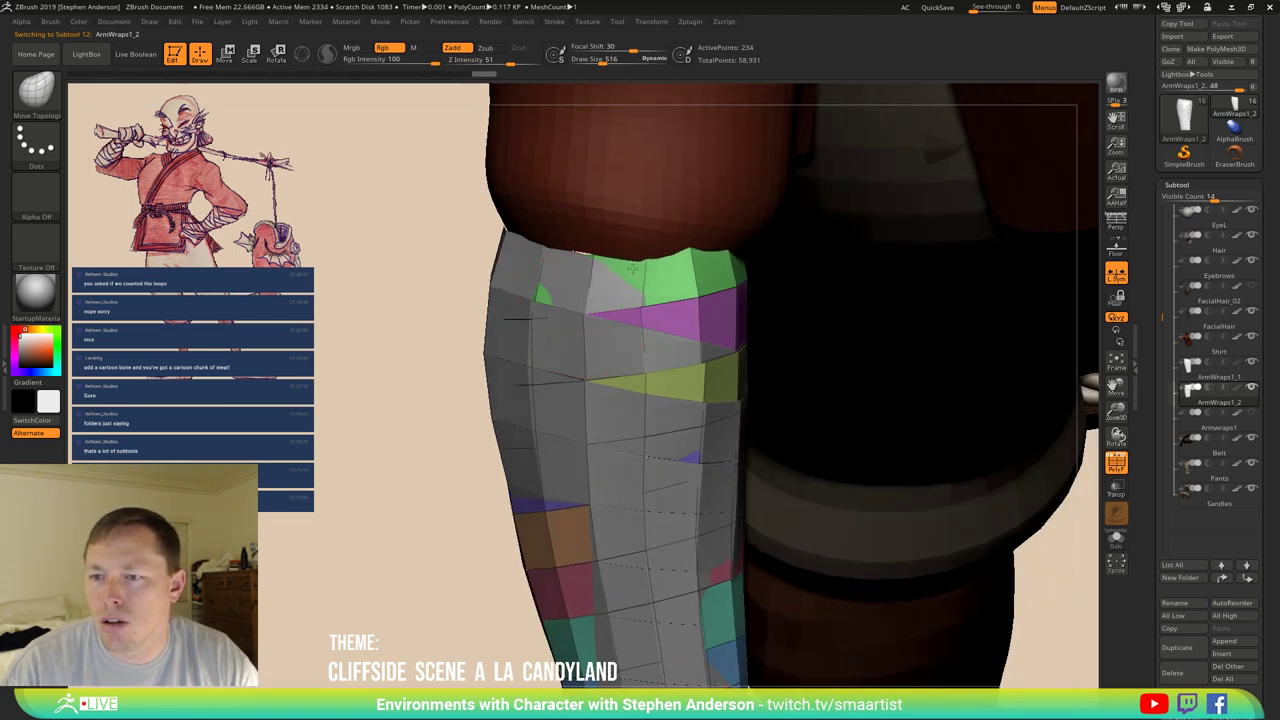
click(656, 283)
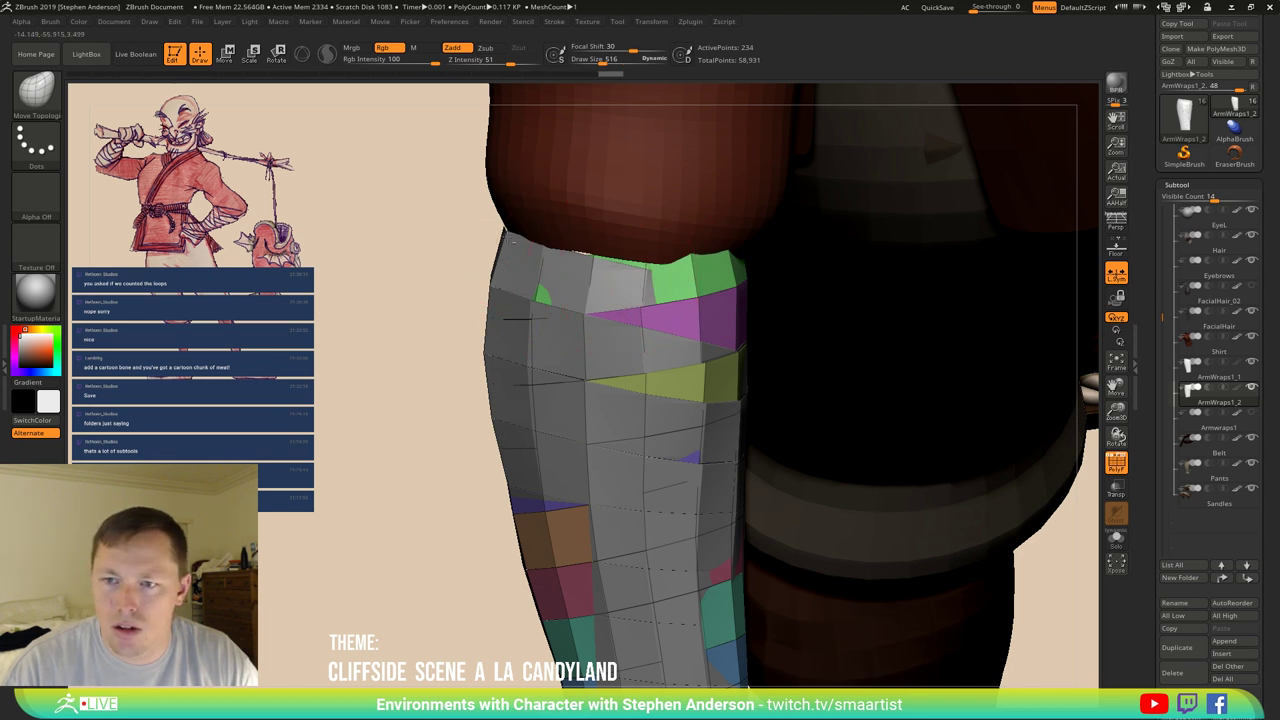
click(620, 280)
key(ctrl+z)
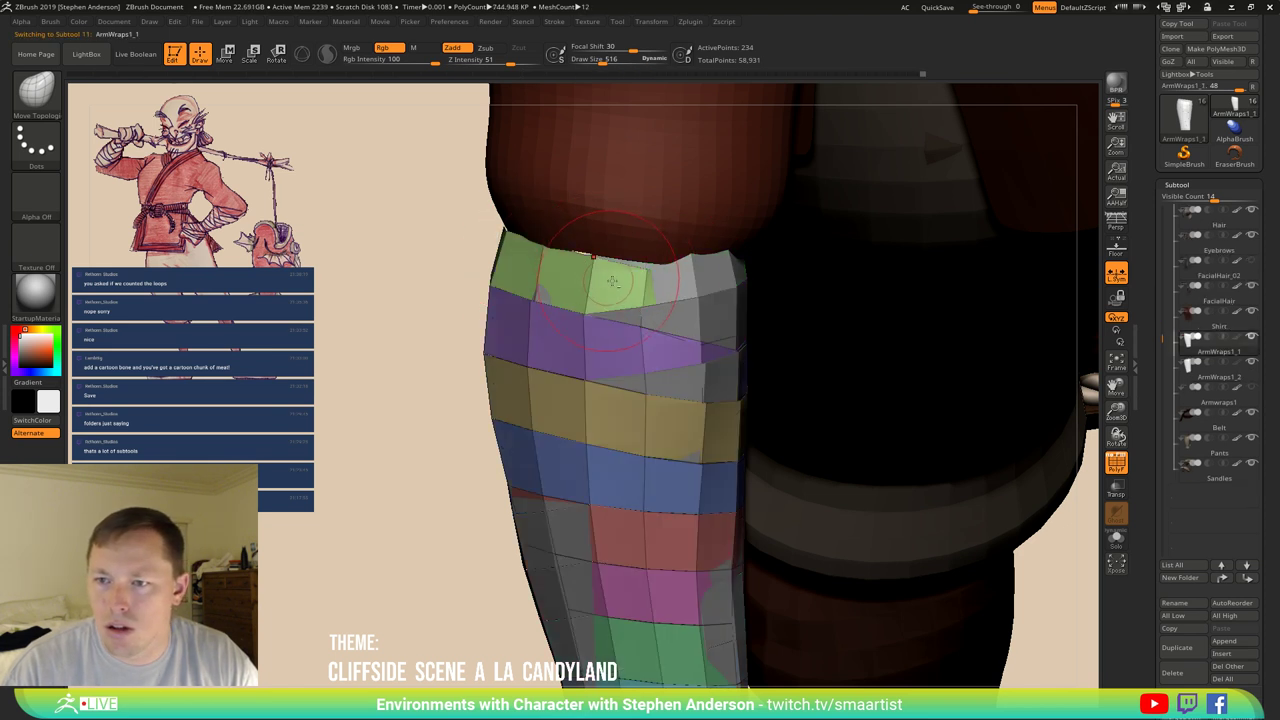
click(680, 284)
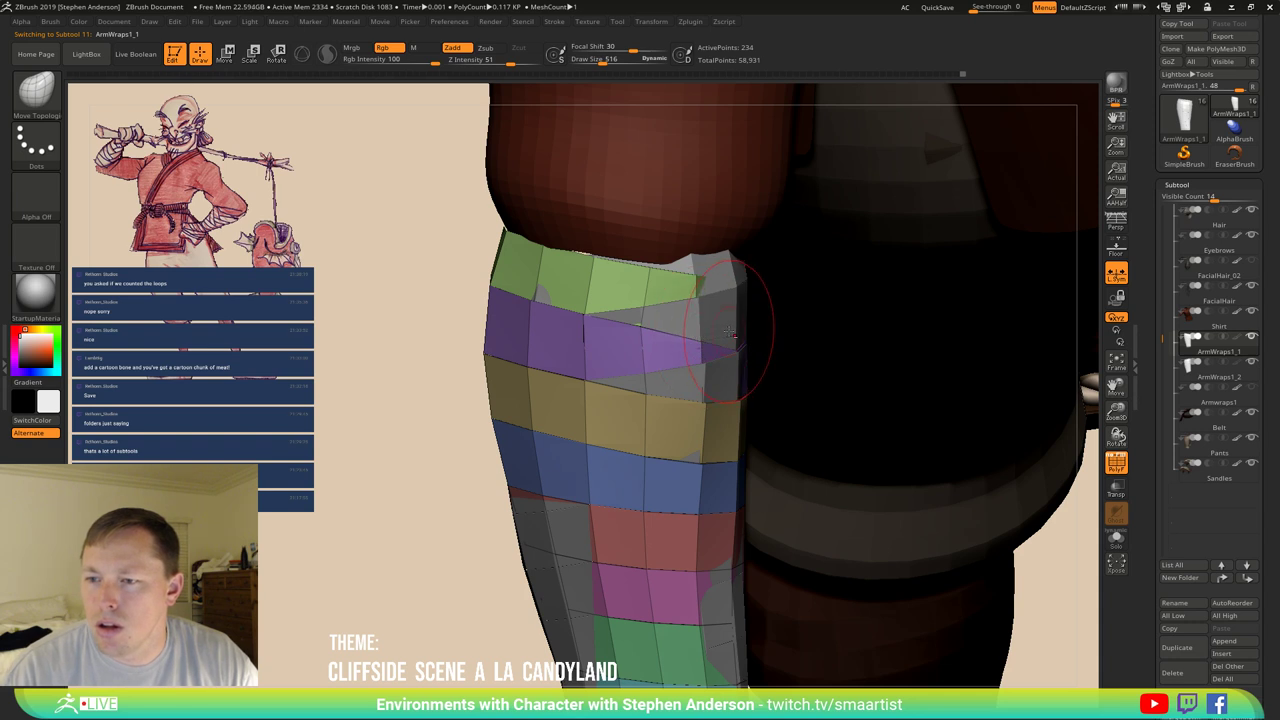
right_drag(670, 355, 535, 430)
right_drag(586, 366, 655, 405)
key(shift+f)
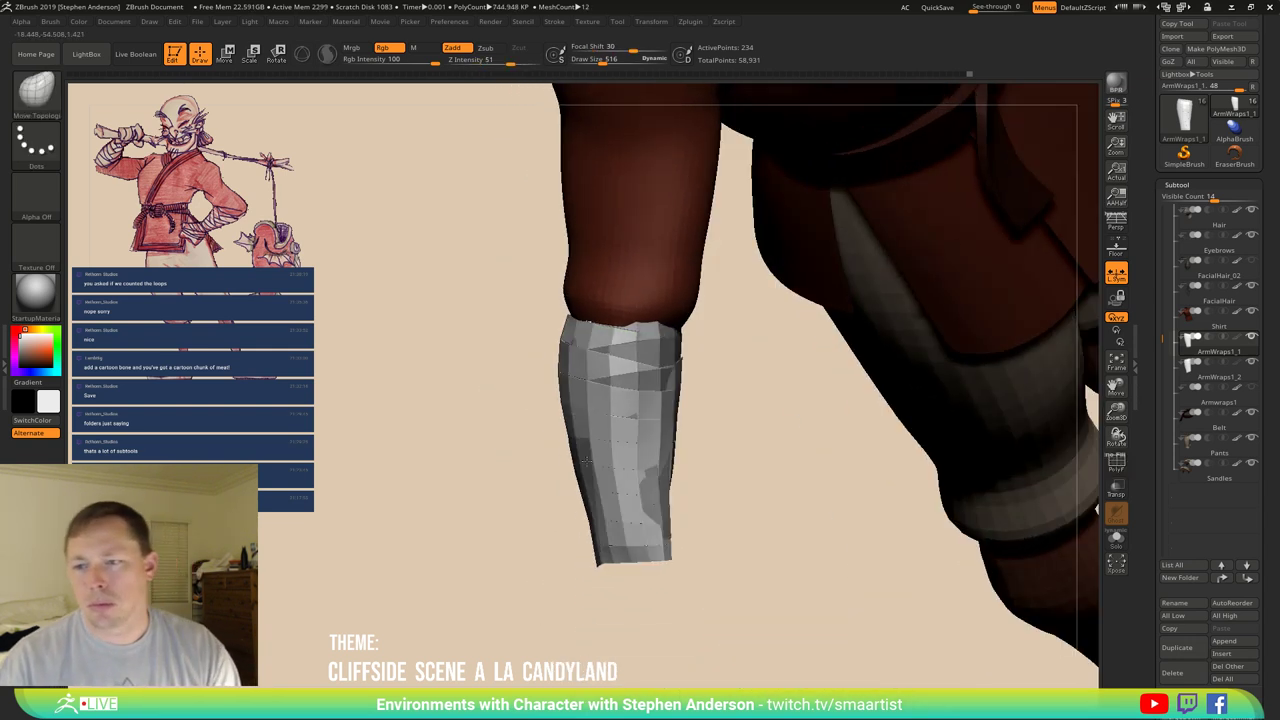
ctrl+right_drag(612, 385, 760, 410)
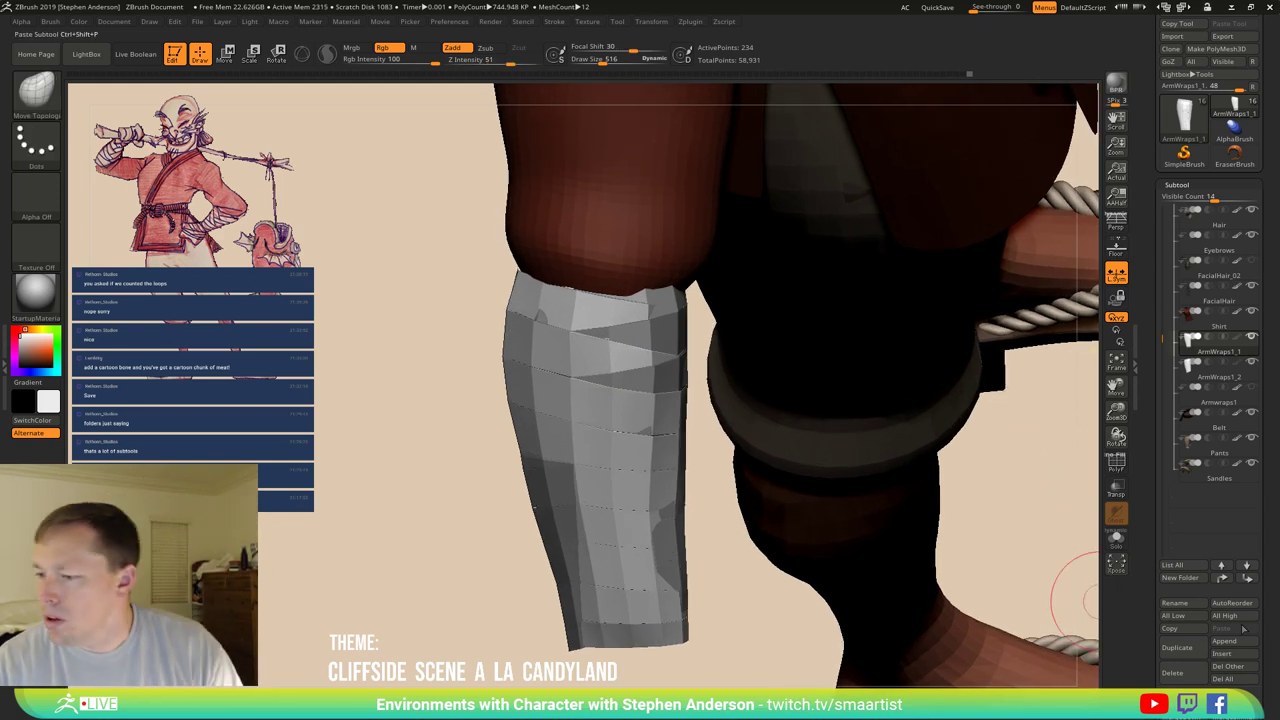
Merge ArmWraps1_2 down into ArmWraps1_1 and show the merged polygroups.
scroll(1271, 640, down, 1)
click(1184, 672)
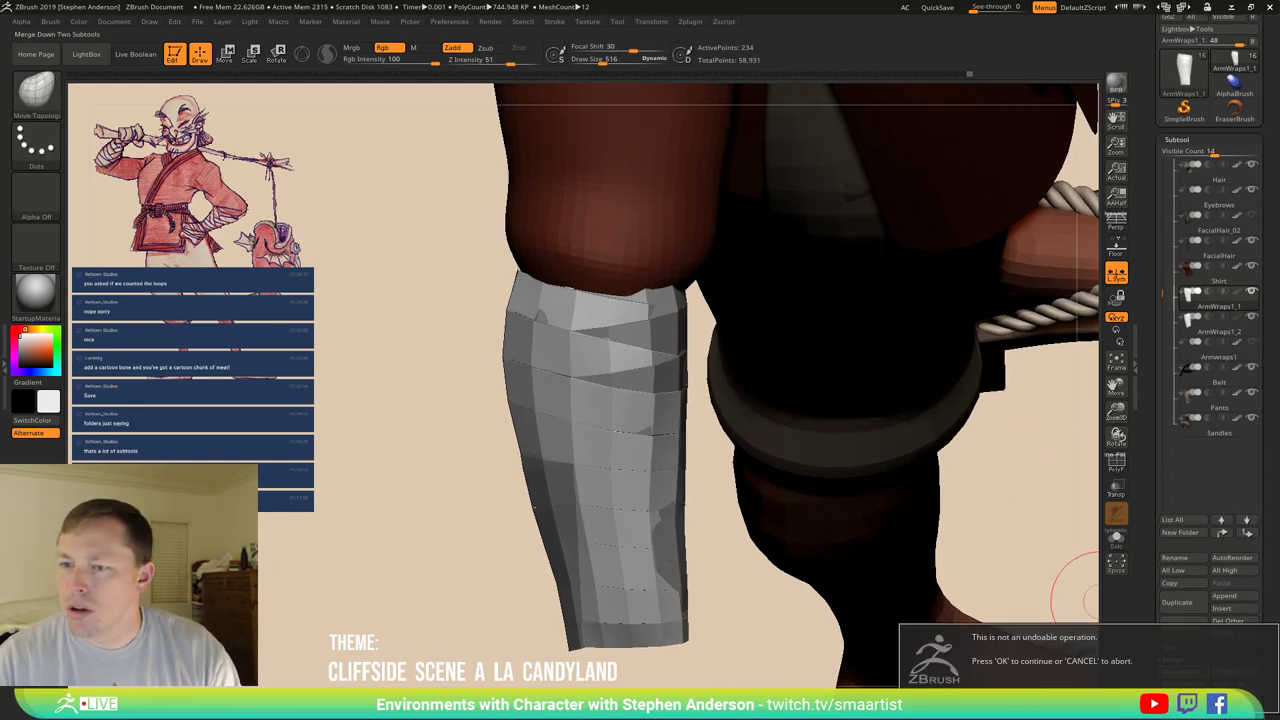
key(Return)
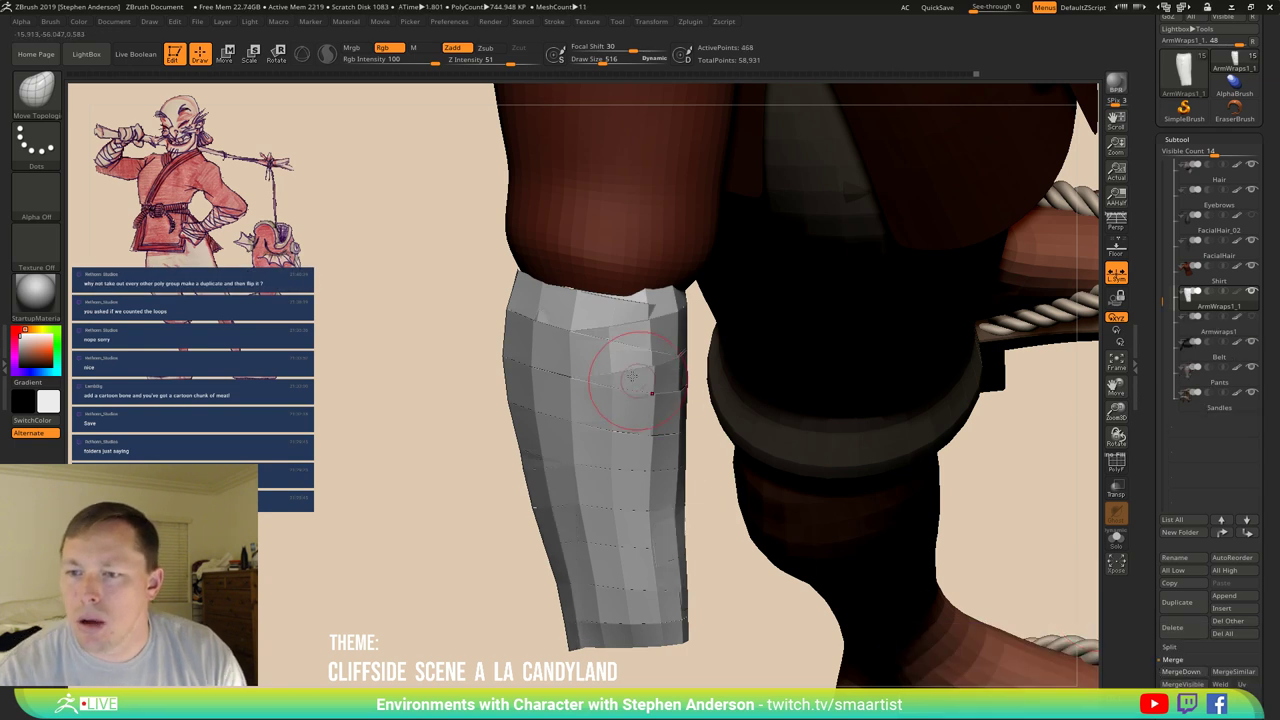
key(shift+f)
With Move Topological, pull the upper band edges tighter against the shin.
key(b)
key(m)
key(t)
mouse_move(1000, 560)
mouse_down()
mouse_move(935, 552)
mouse_move(643, 433)
mouse_move(702, 418)
mouse_up()
key(ctrl)
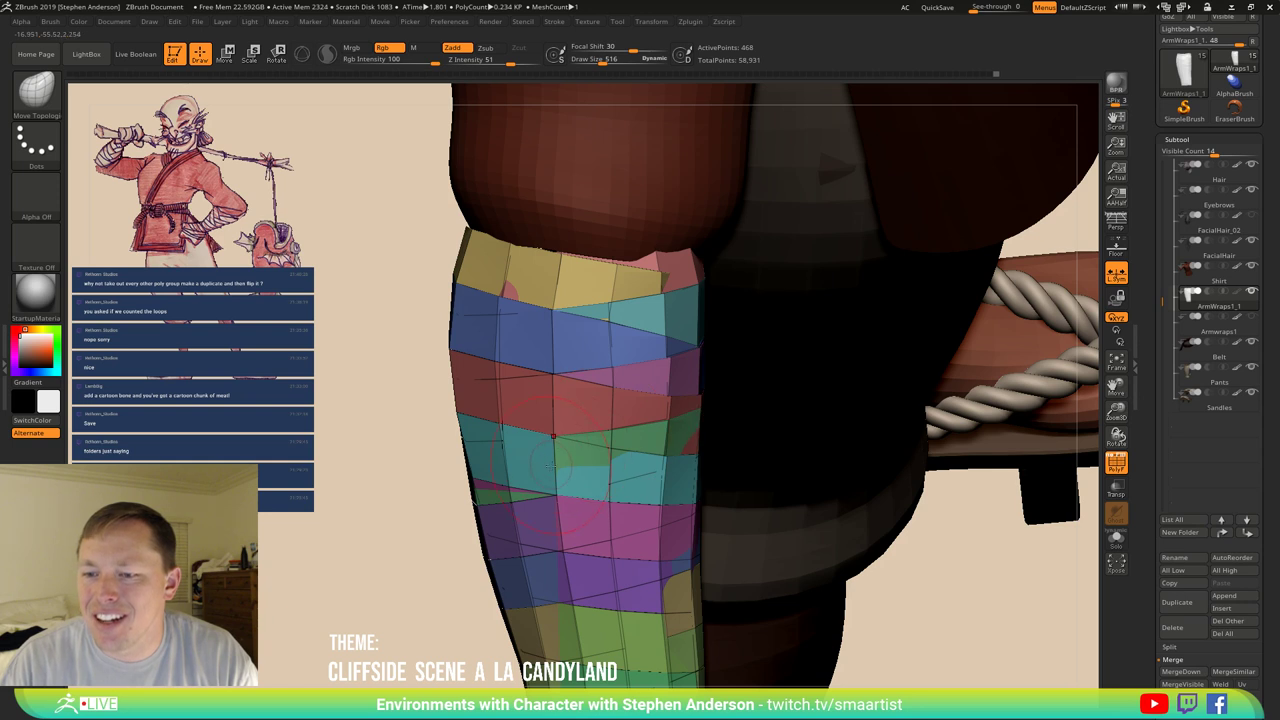
drag(553, 437, 556, 452)
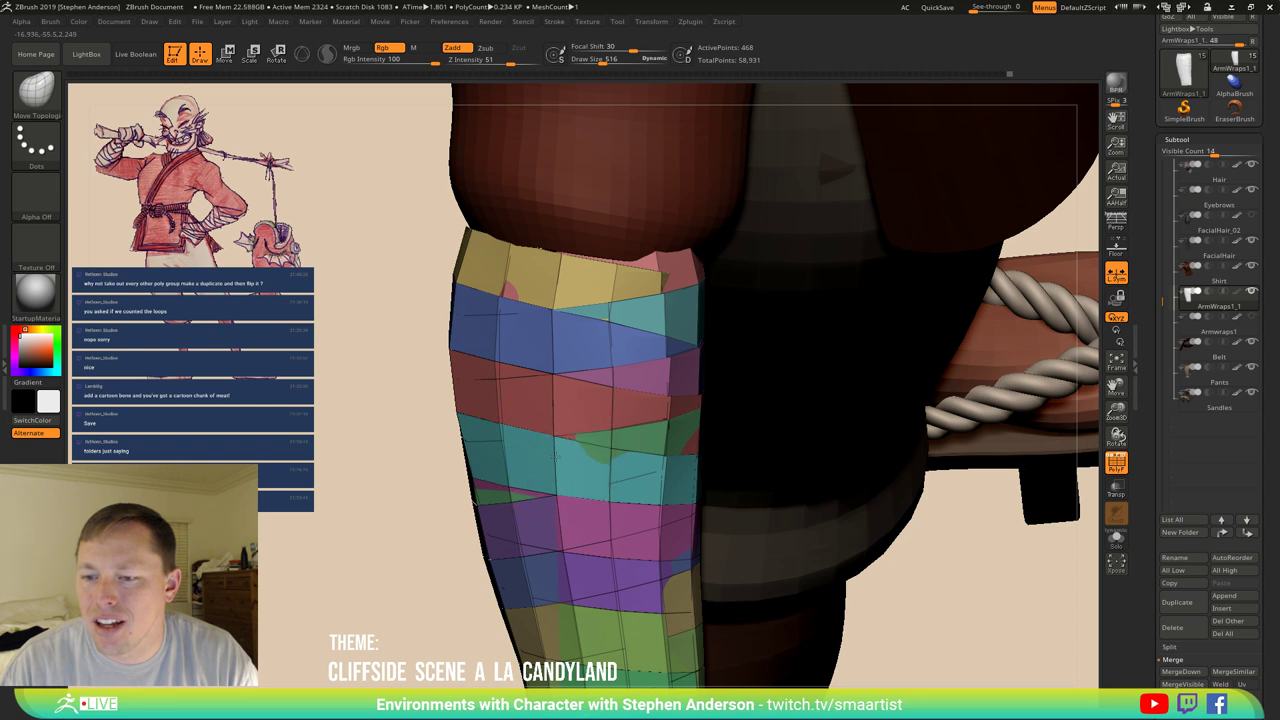
right_drag(556, 455, 585, 463)
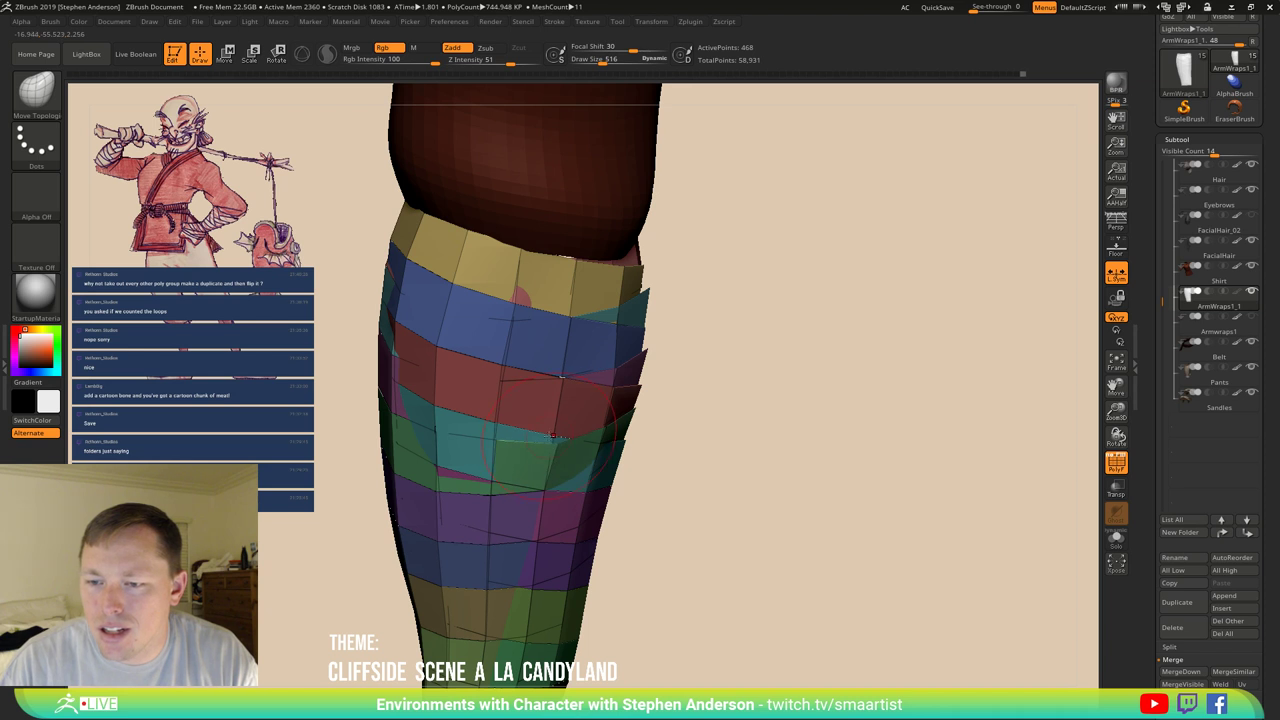
drag(555, 450, 549, 442)
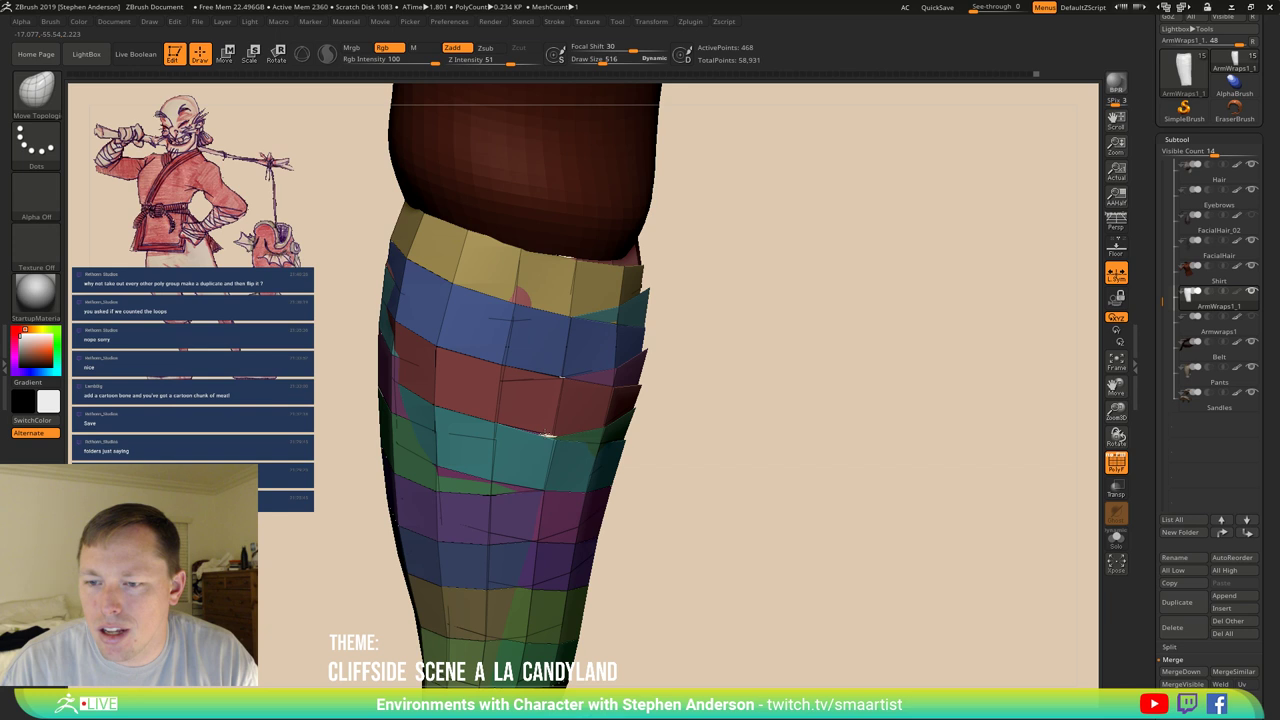
right_drag(557, 438, 612, 450)
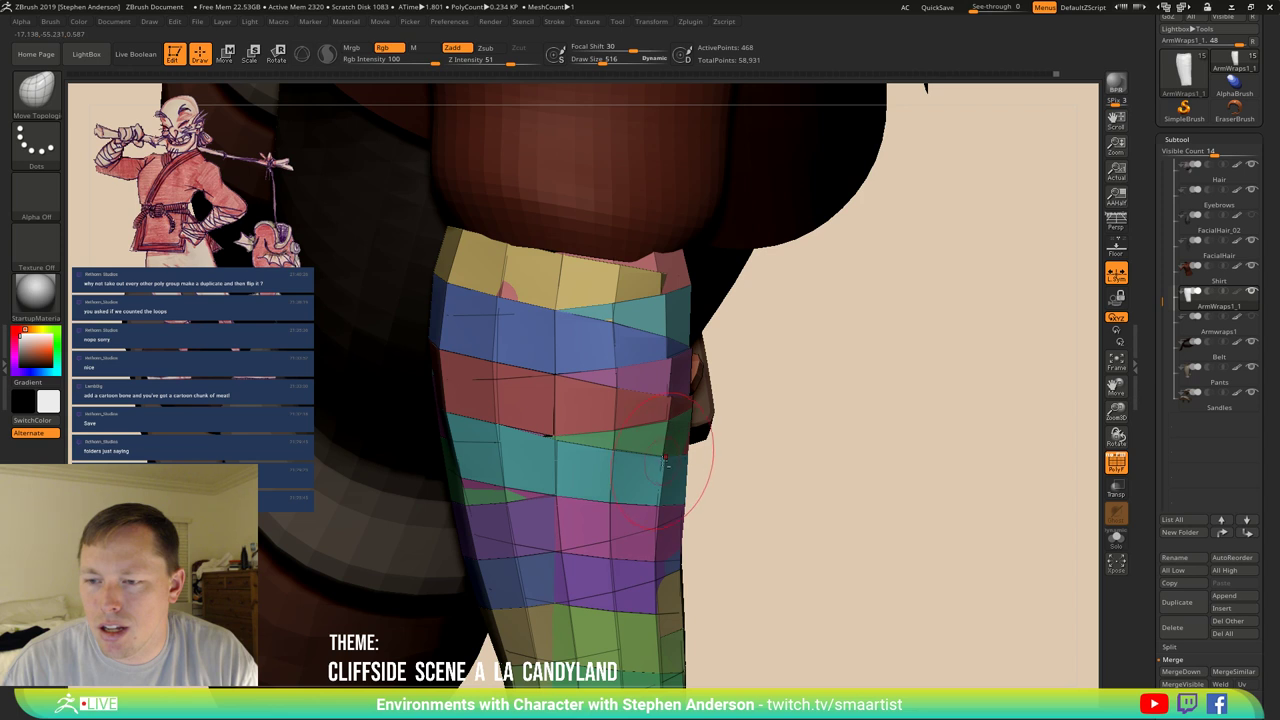
drag(648, 464, 714, 462)
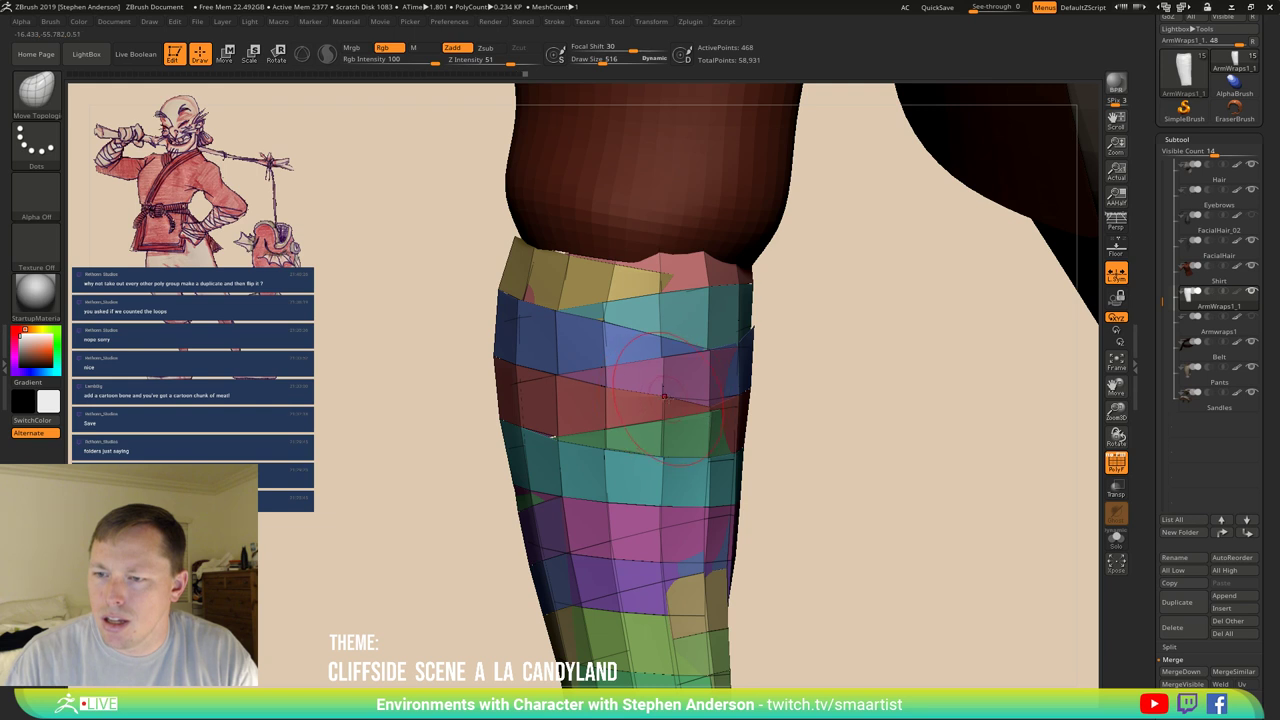
mouse_move(552, 436)
mouse_down()
mouse_move(590, 438)
mouse_move(548, 440)
mouse_move(615, 460)
mouse_up()
key(shift+f)
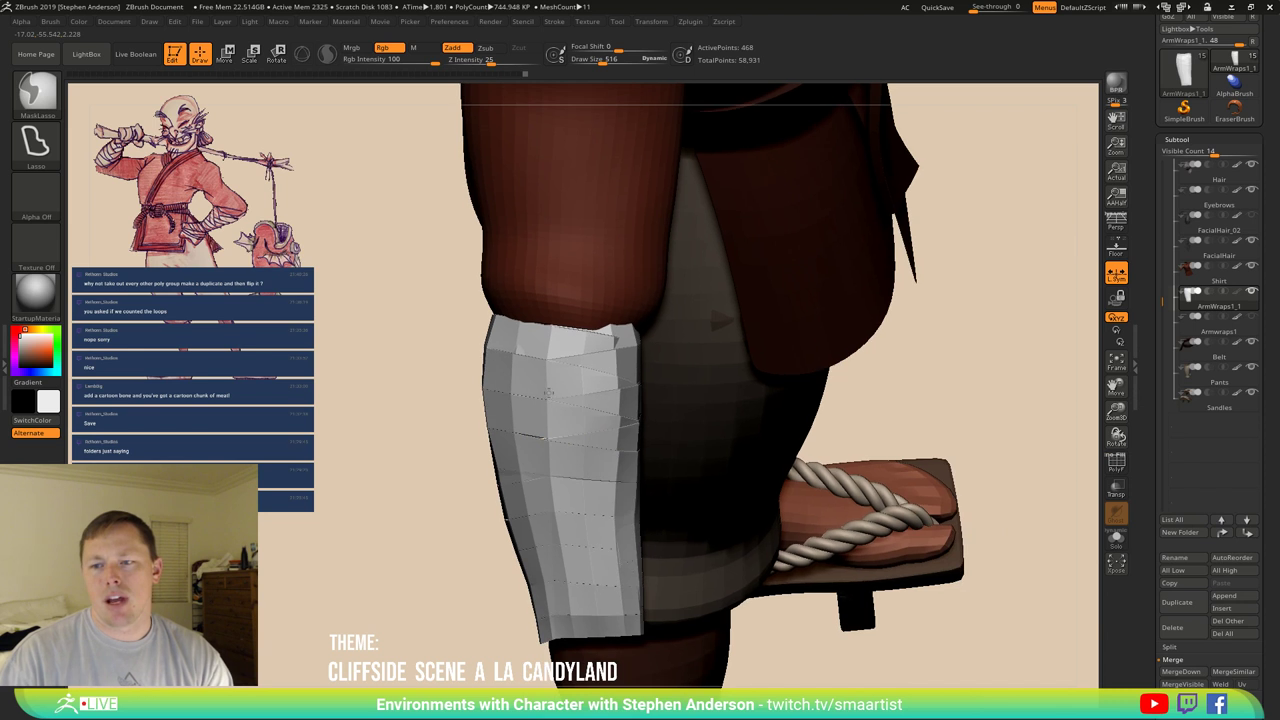
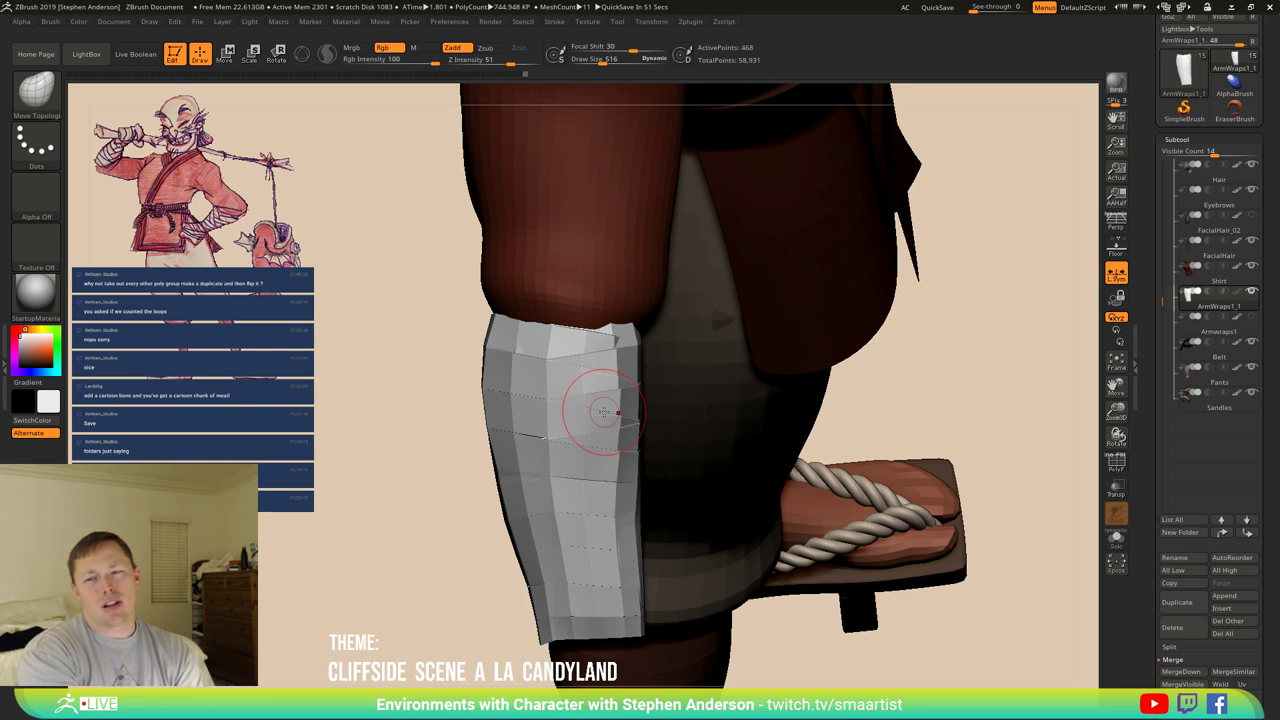
Check the leg wrap's polygroup colours, then zoom out to the whole character.
key(shift+f)
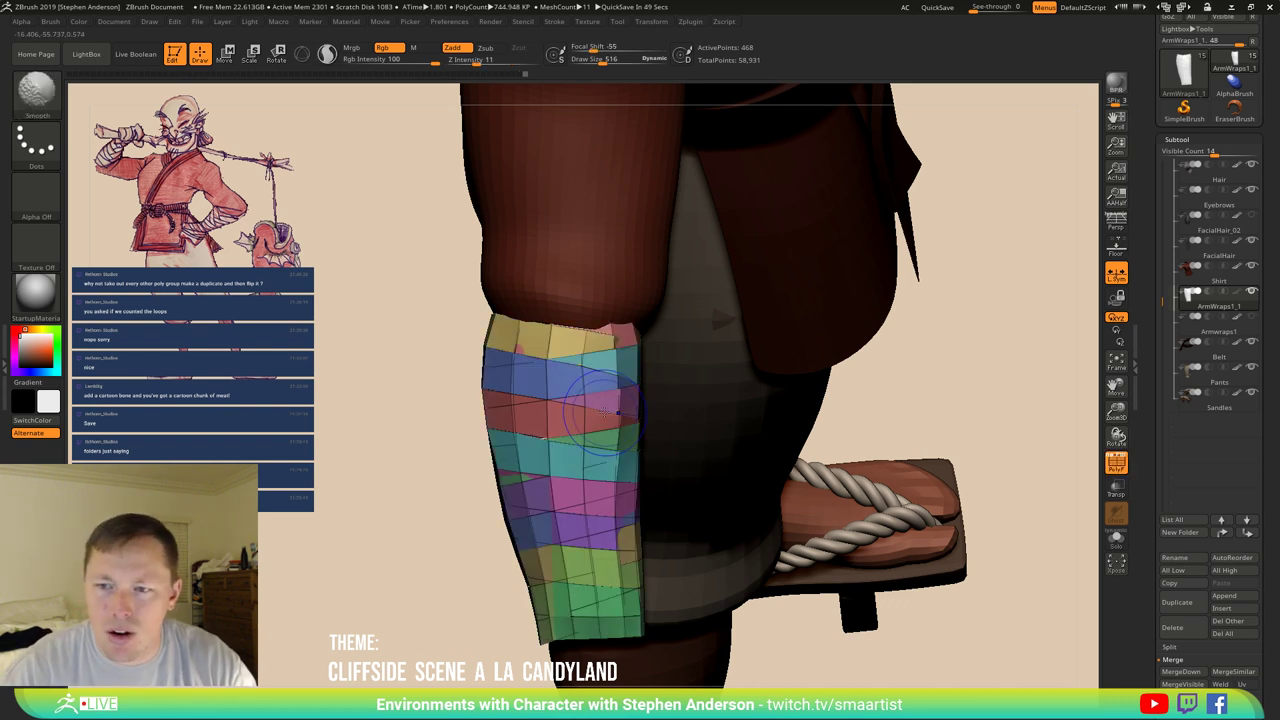
mouse_move(440, 420)
mouse_down()
mouse_move(380, 390)
mouse_move(673, 343)
mouse_up()
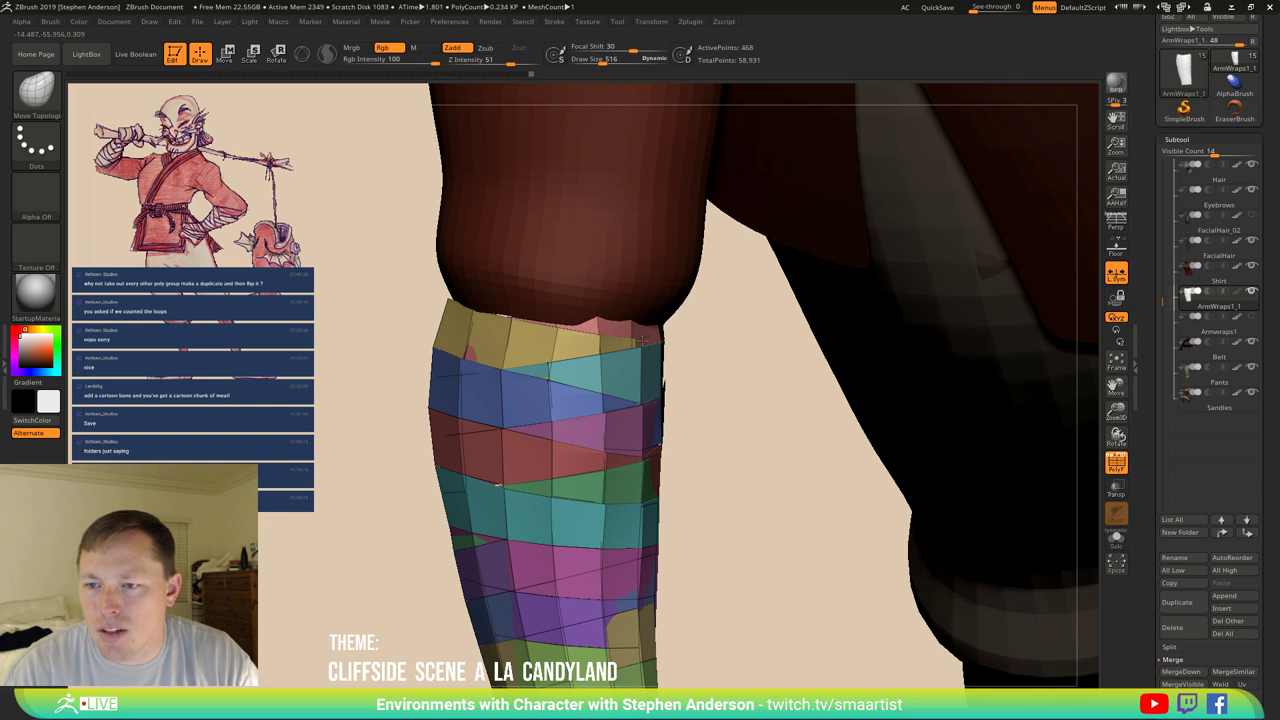
drag(673, 343, 635, 340)
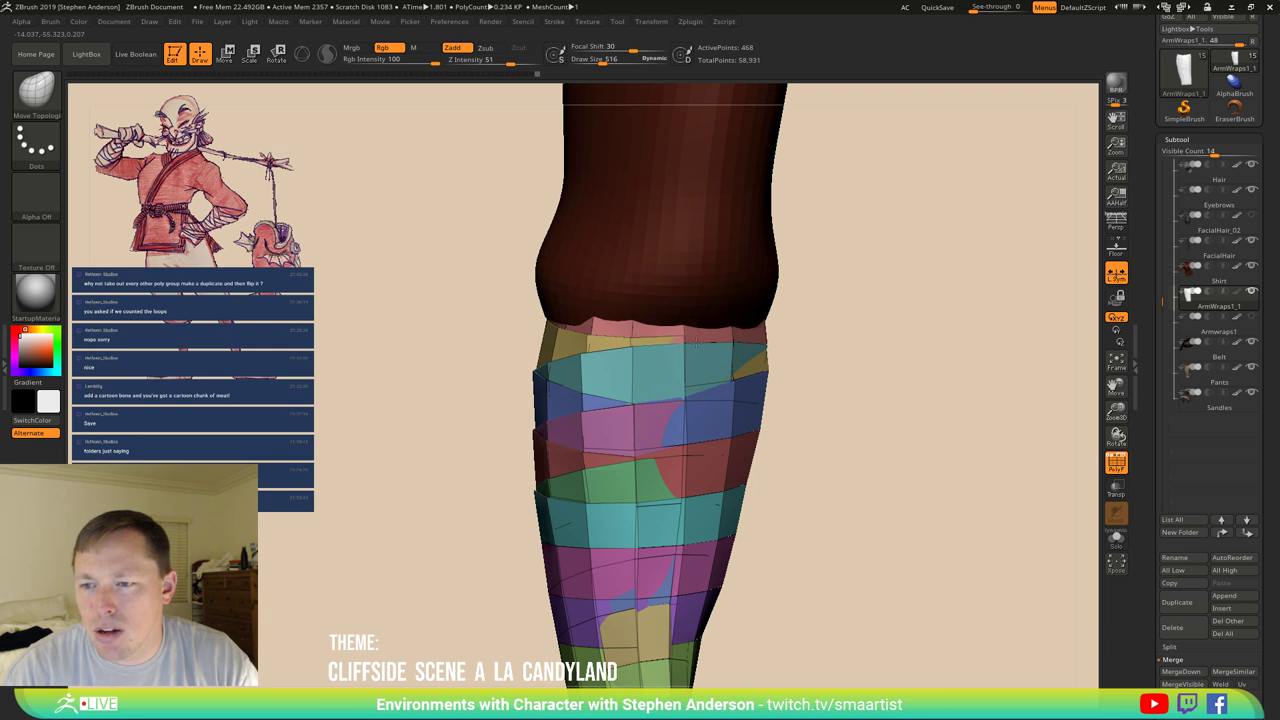
mouse_move(699, 383)
mouse_down()
mouse_move(740, 382)
mouse_move(673, 375)
mouse_move(683, 400)
mouse_up()
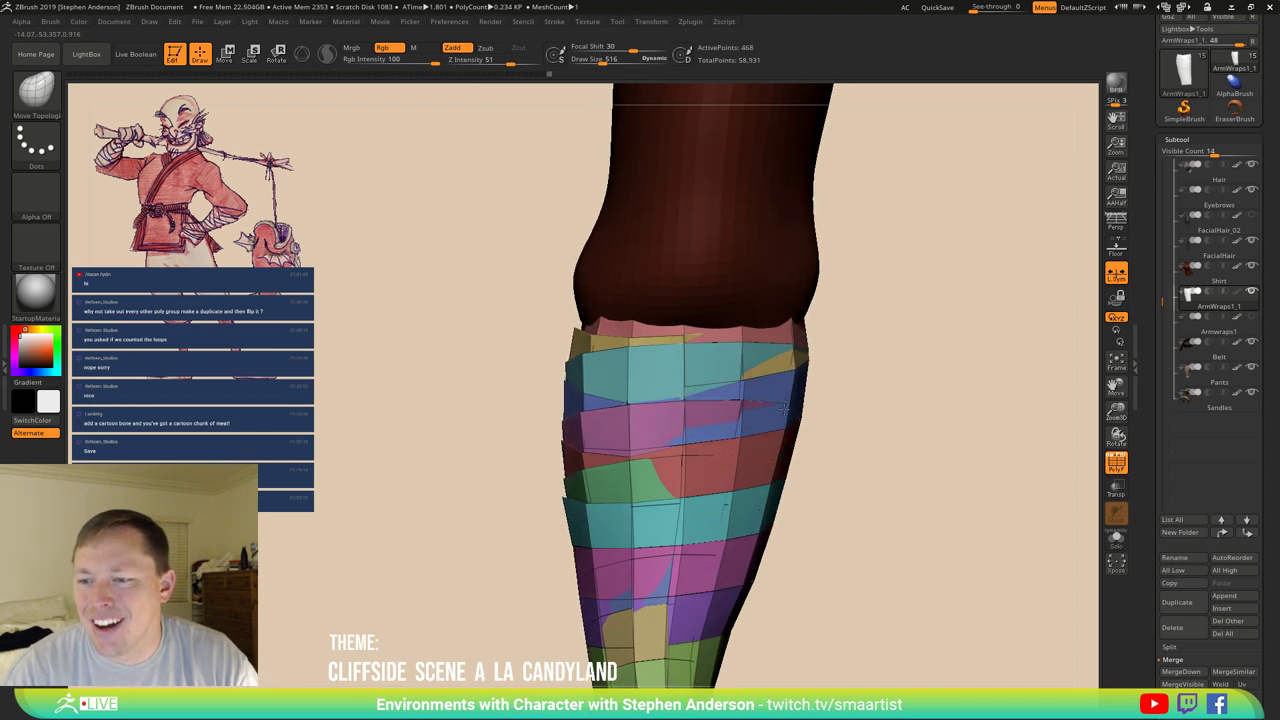
drag(743, 415, 782, 374)
key(shift+f)
drag(829, 494, 1090, 350)
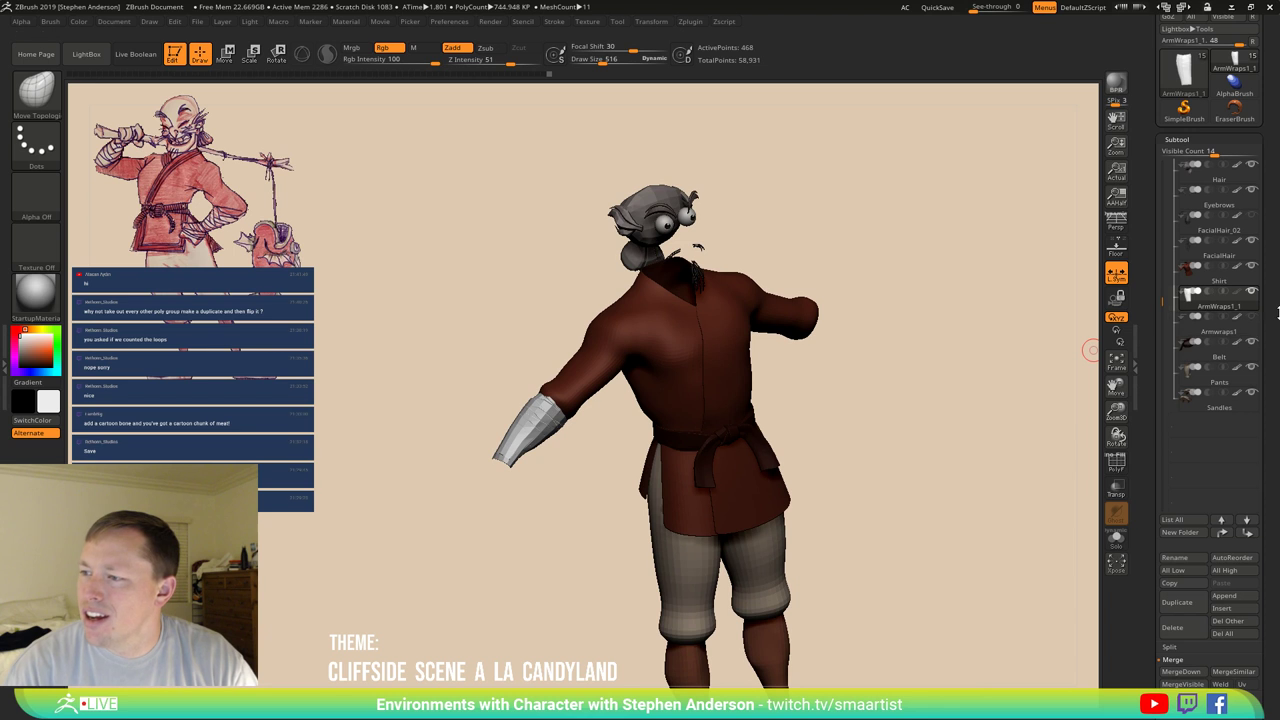
Show ArmWraps1_1, select Armwraps1 and unhide the Character body subtool.
click(1248, 304)
click(1250, 317)
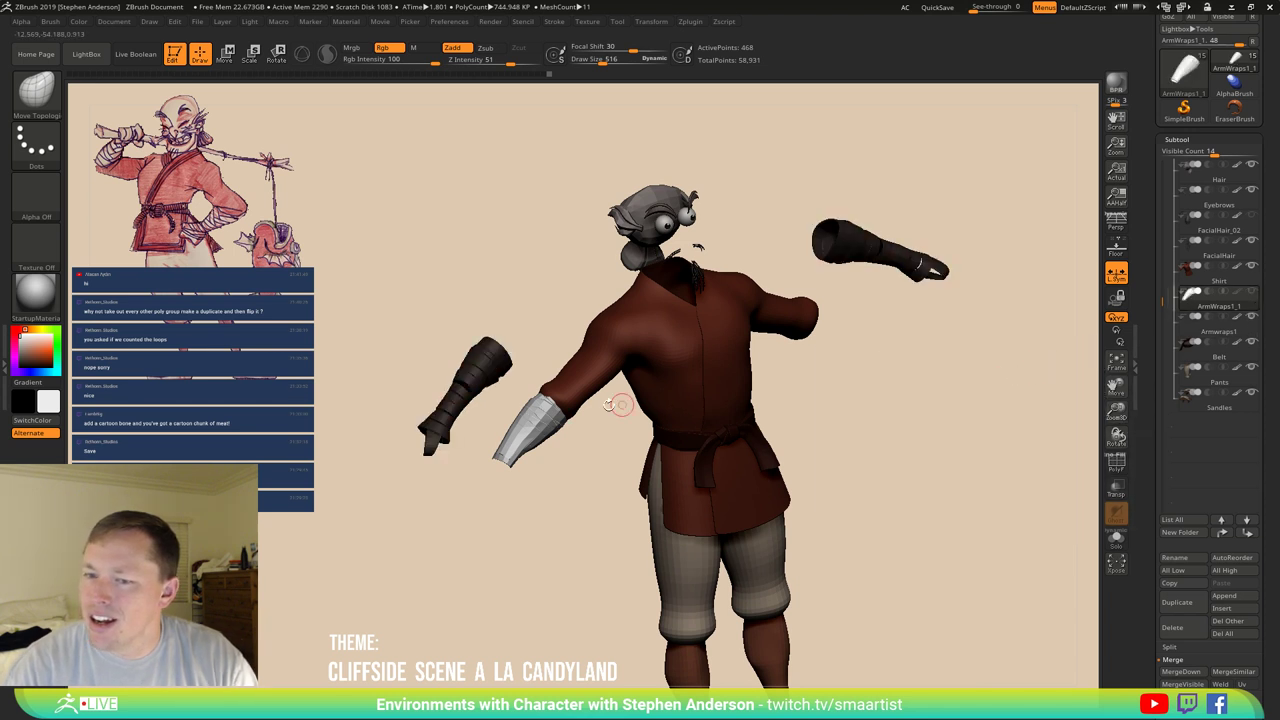
shift+drag(617, 404, 597, 397)
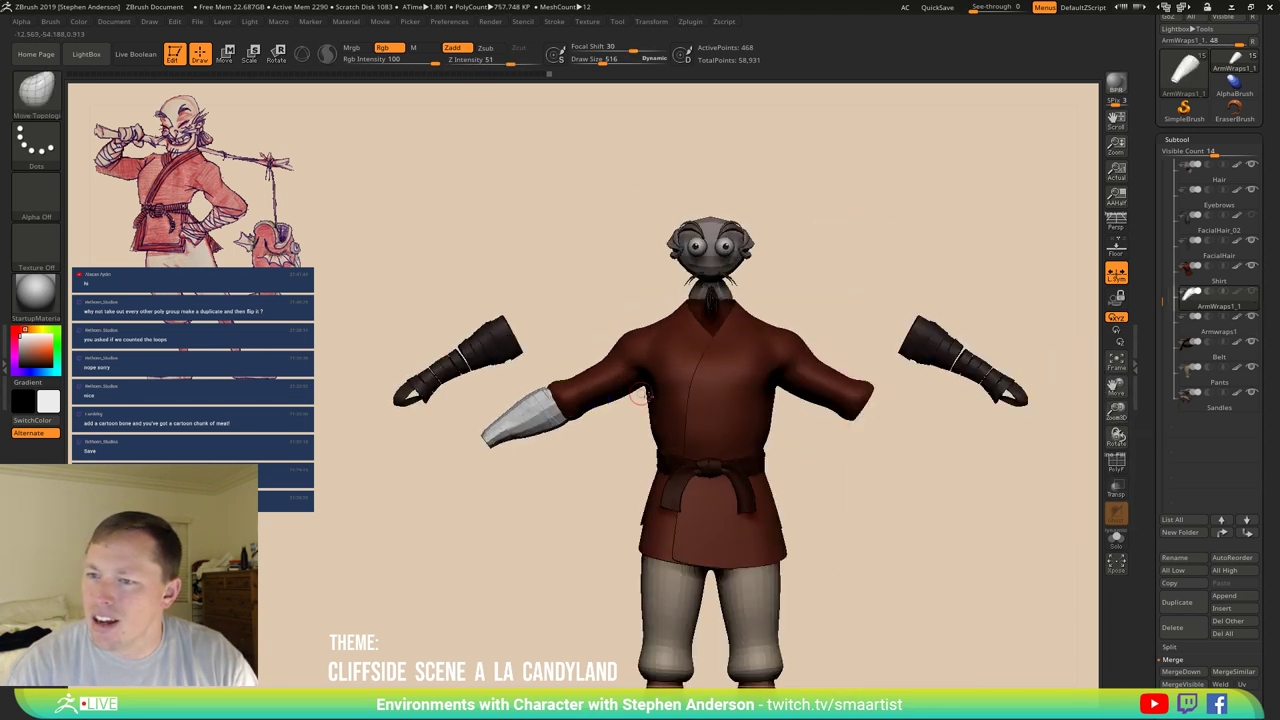
drag(866, 461, 905, 465)
click(1190, 337)
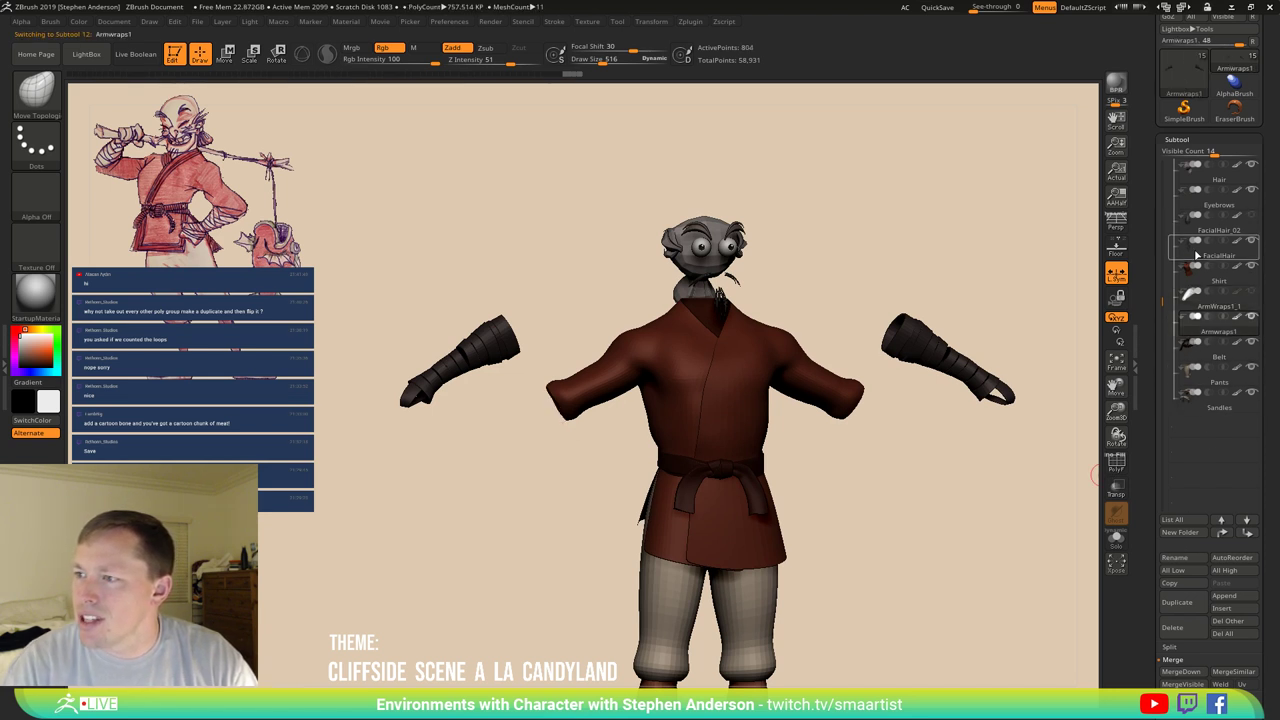
scroll(1258, 229, up, 6)
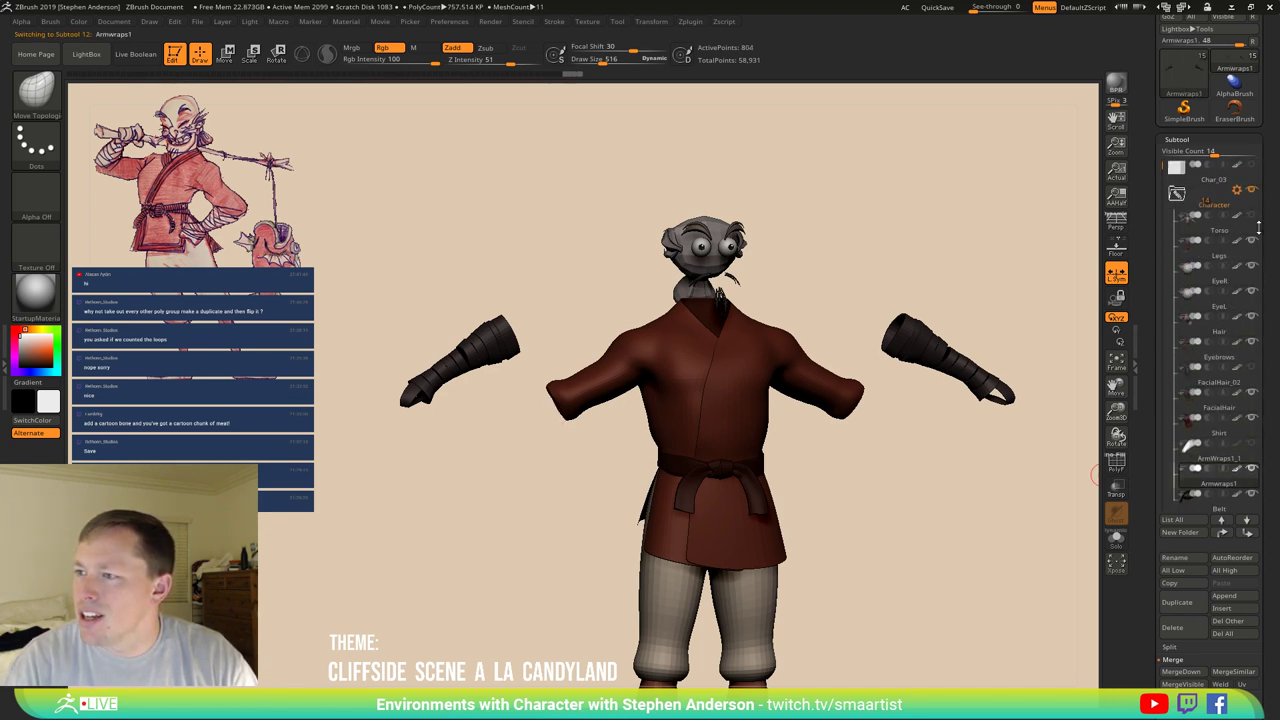
click(1251, 216)
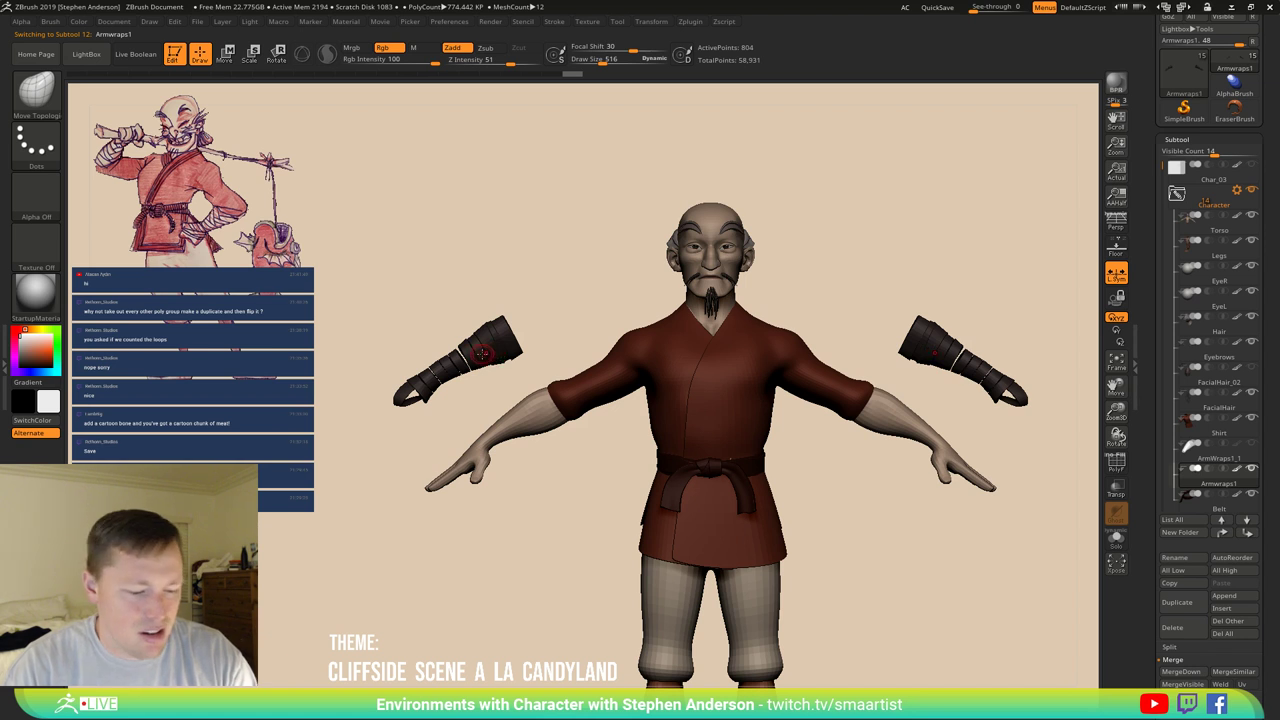
key(w)
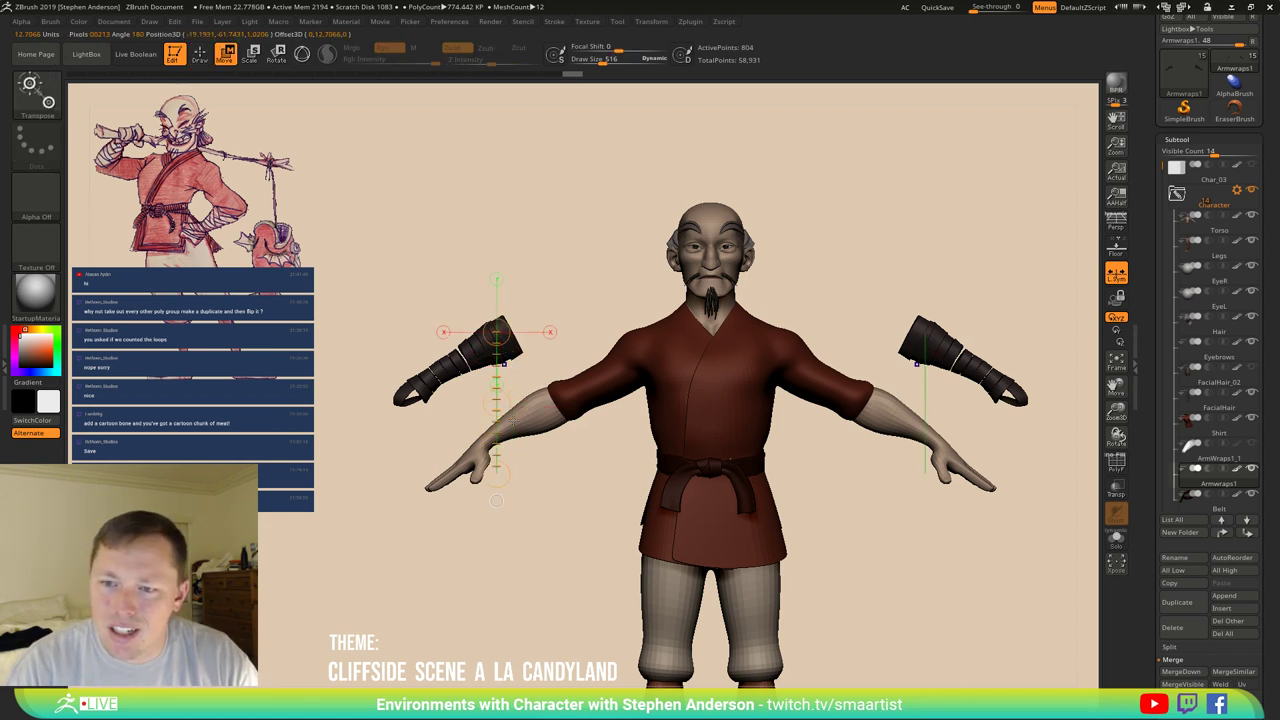
Drag both arm wraps down onto the forearms with symmetry, then pick the Move brush.
drag(500, 405, 538, 474)
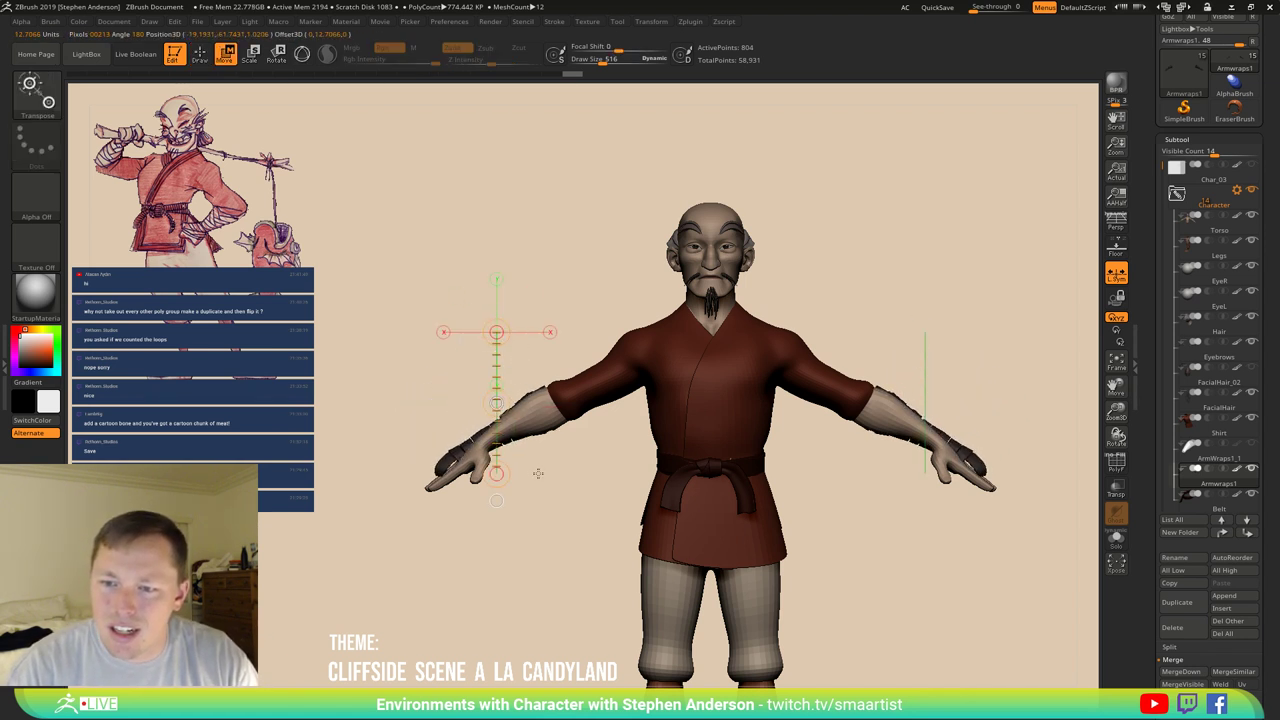
drag(581, 425, 643, 434)
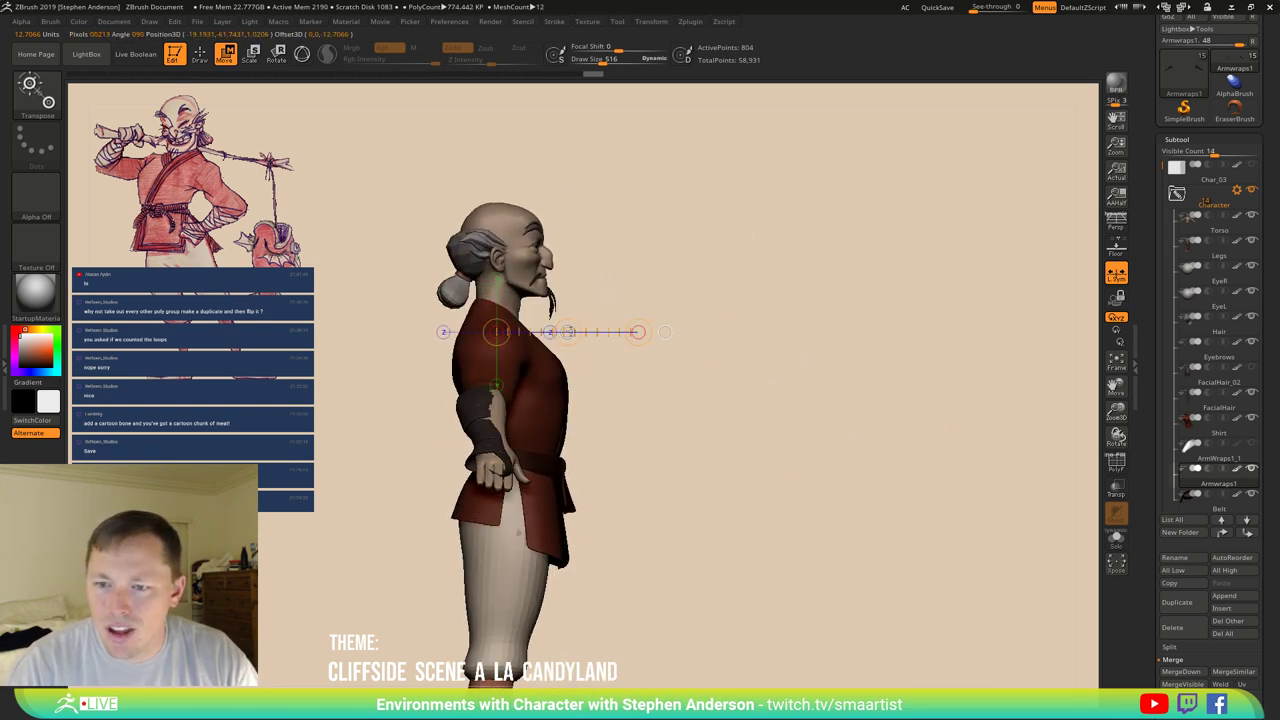
mouse_move(578, 330)
mouse_down()
mouse_move(434, 329)
mouse_move(480, 400)
mouse_move(463, 460)
mouse_move(447, 443)
mouse_move(465, 451)
mouse_up()
key(b)
key(v)
key(f)
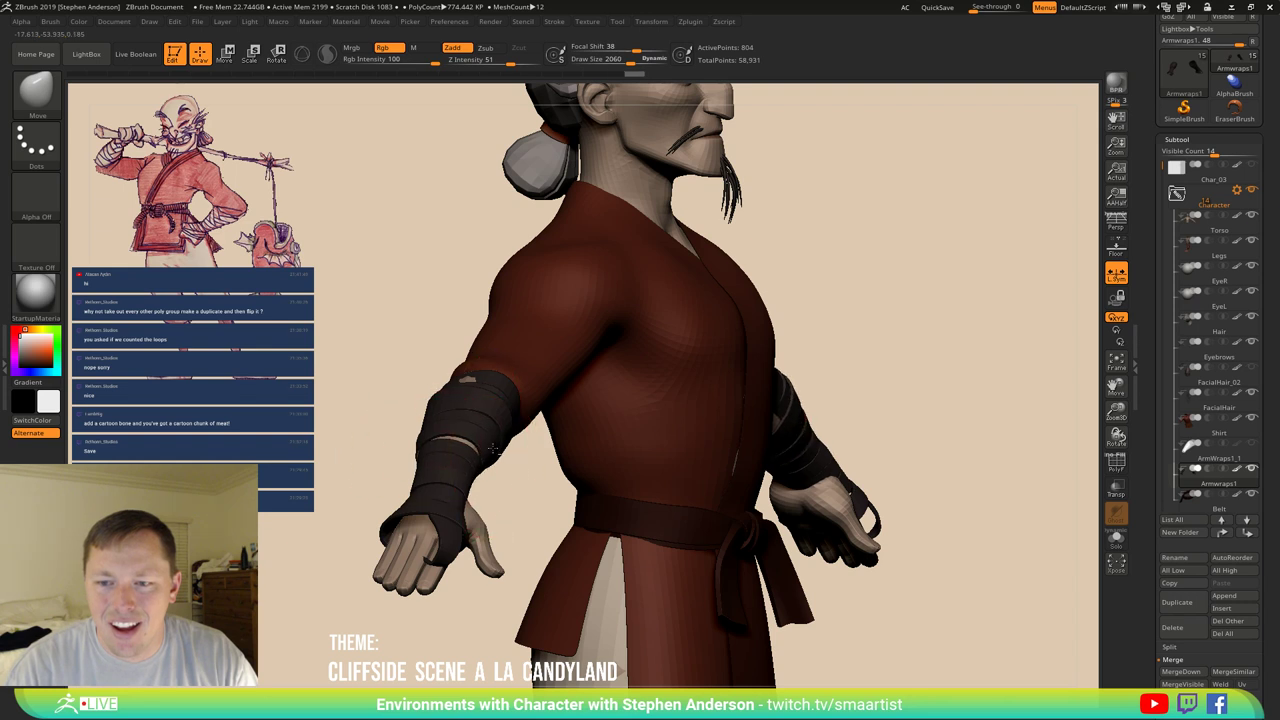
mouse_move(467, 380)
mouse_down()
mouse_move(560, 392)
mouse_move(486, 414)
mouse_move(465, 395)
mouse_move(457, 414)
mouse_up()
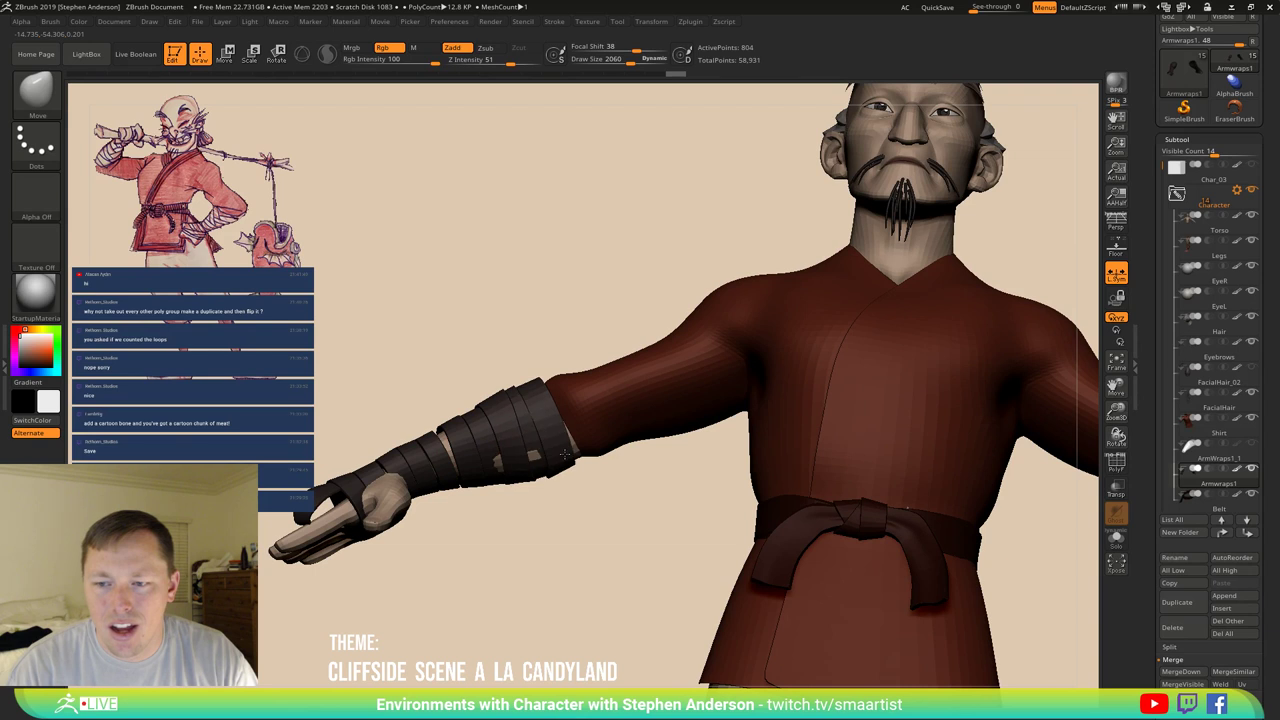
mouse_move(521, 440)
mouse_down()
mouse_move(476, 463)
mouse_move(423, 436)
mouse_move(350, 506)
mouse_up()
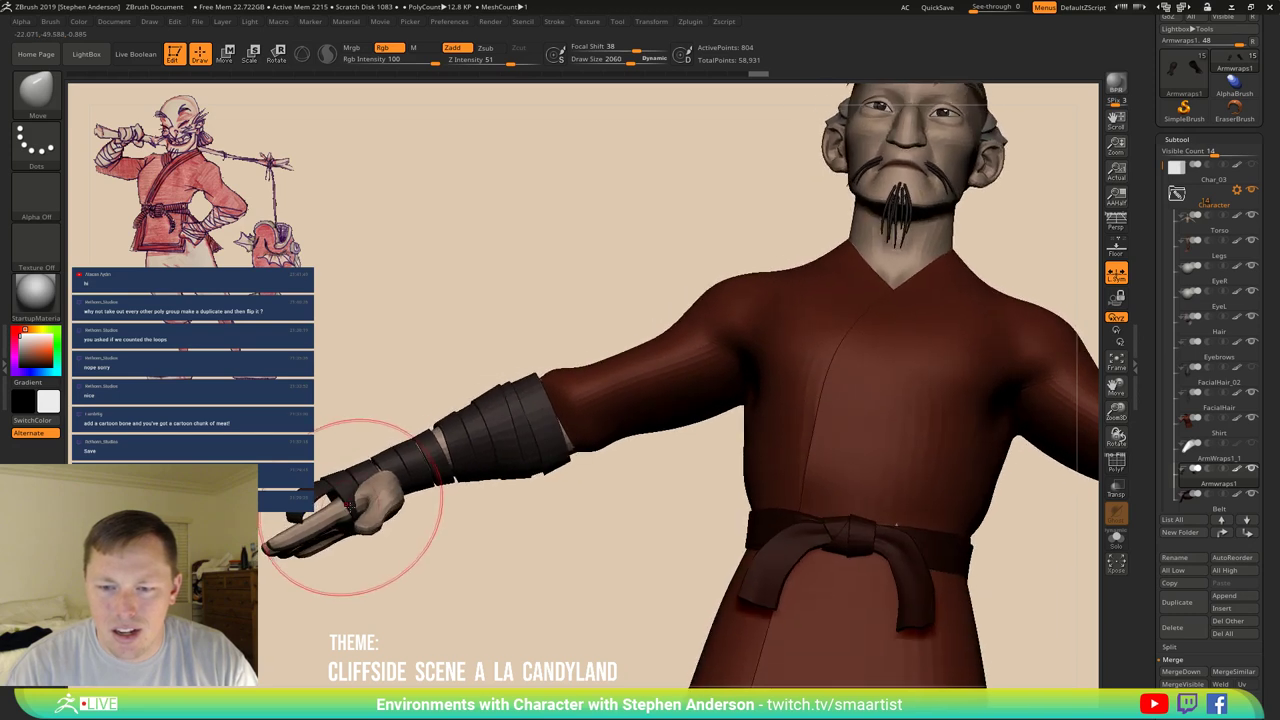
mouse_move(430, 492)
mouse_down()
mouse_move(385, 497)
mouse_move(441, 522)
mouse_move(412, 510)
mouse_up()
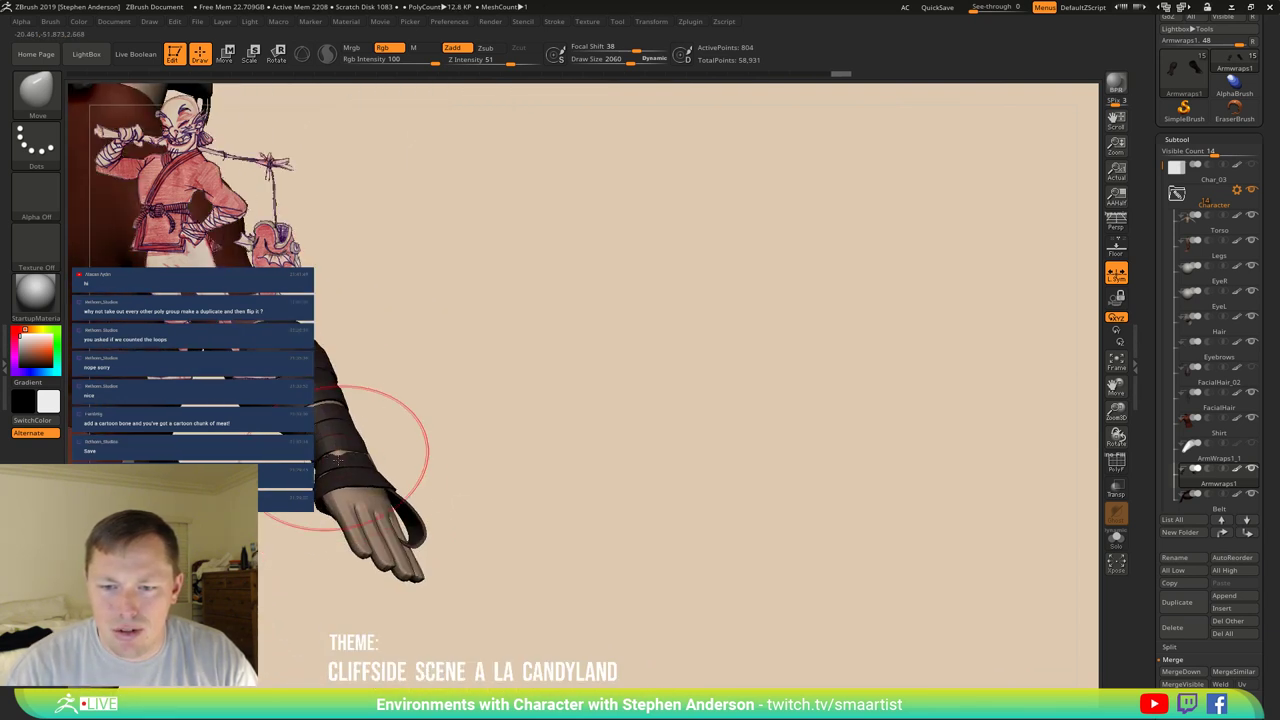
mouse_move(370, 457)
mouse_down()
mouse_move(340, 410)
mouse_move(375, 470)
mouse_move(440, 525)
mouse_move(491, 510)
mouse_move(490, 483)
mouse_up()
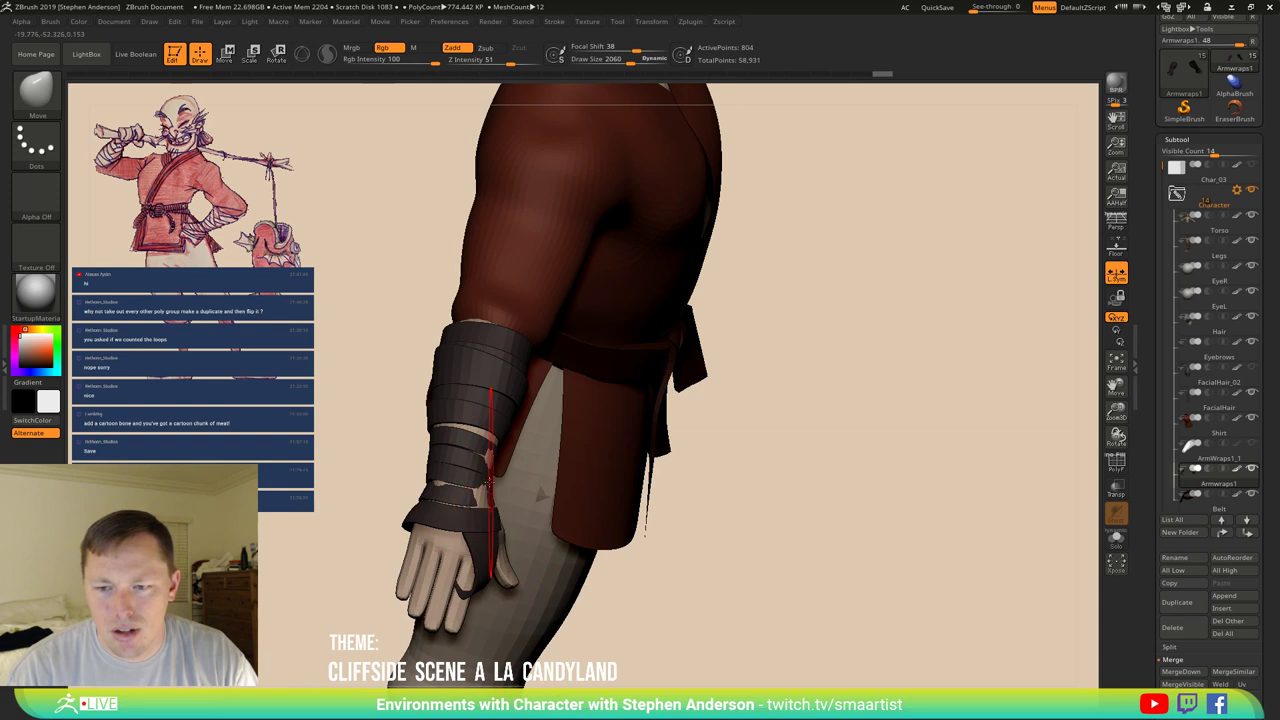
key([)
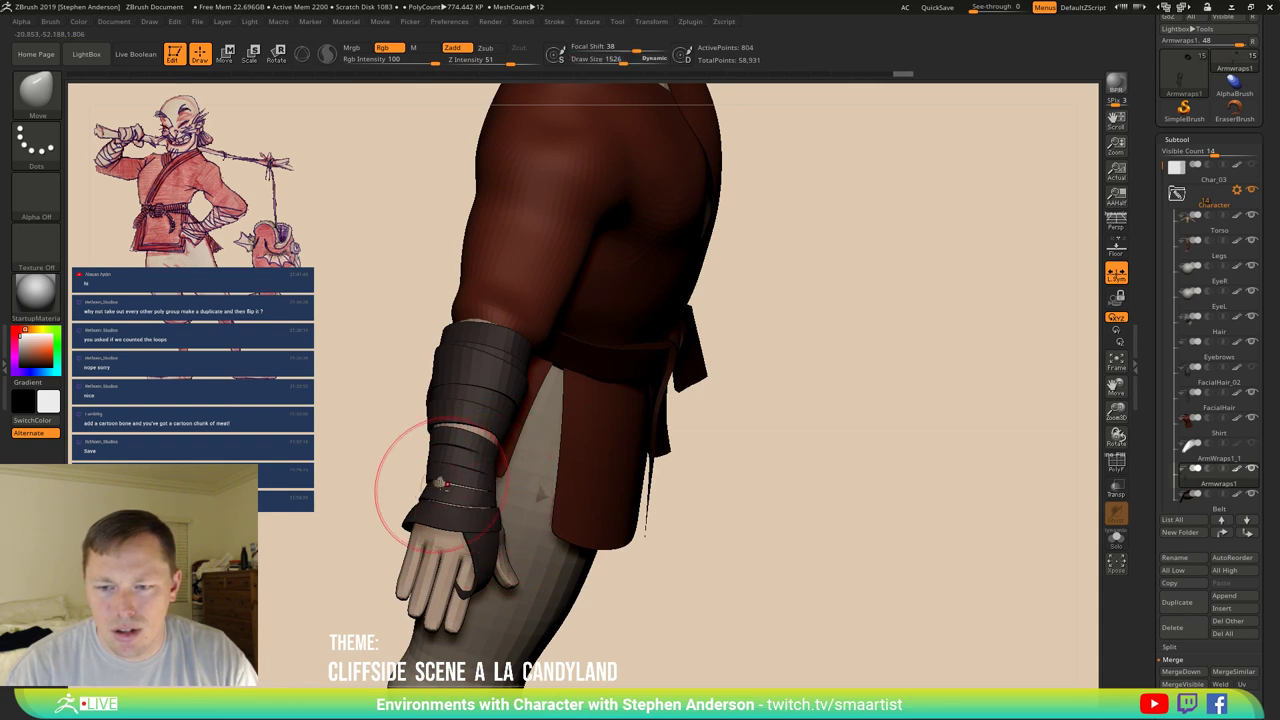
mouse_move(438, 484)
mouse_down()
mouse_move(486, 420)
mouse_move(466, 522)
mouse_move(580, 548)
mouse_move(522, 553)
mouse_move(516, 579)
mouse_move(500, 560)
mouse_move(554, 523)
mouse_move(575, 578)
mouse_move(588, 500)
mouse_up()
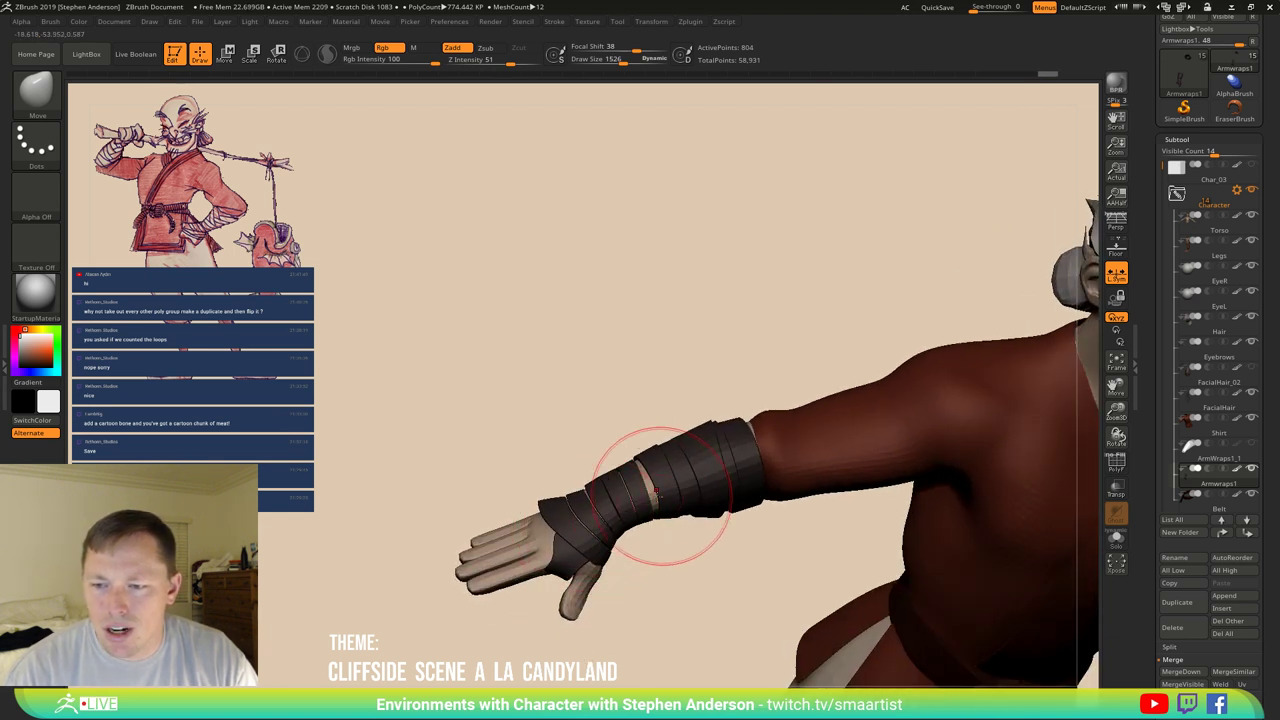
With MaskLasso and Move Topological, push the forearm wrap bands tighter toward the wrist.
mouse_move(654, 469)
mouse_down()
mouse_move(625, 490)
mouse_move(668, 510)
mouse_up()
key(b)
key(m)
key(l)
key(b)
key(m)
key(t)
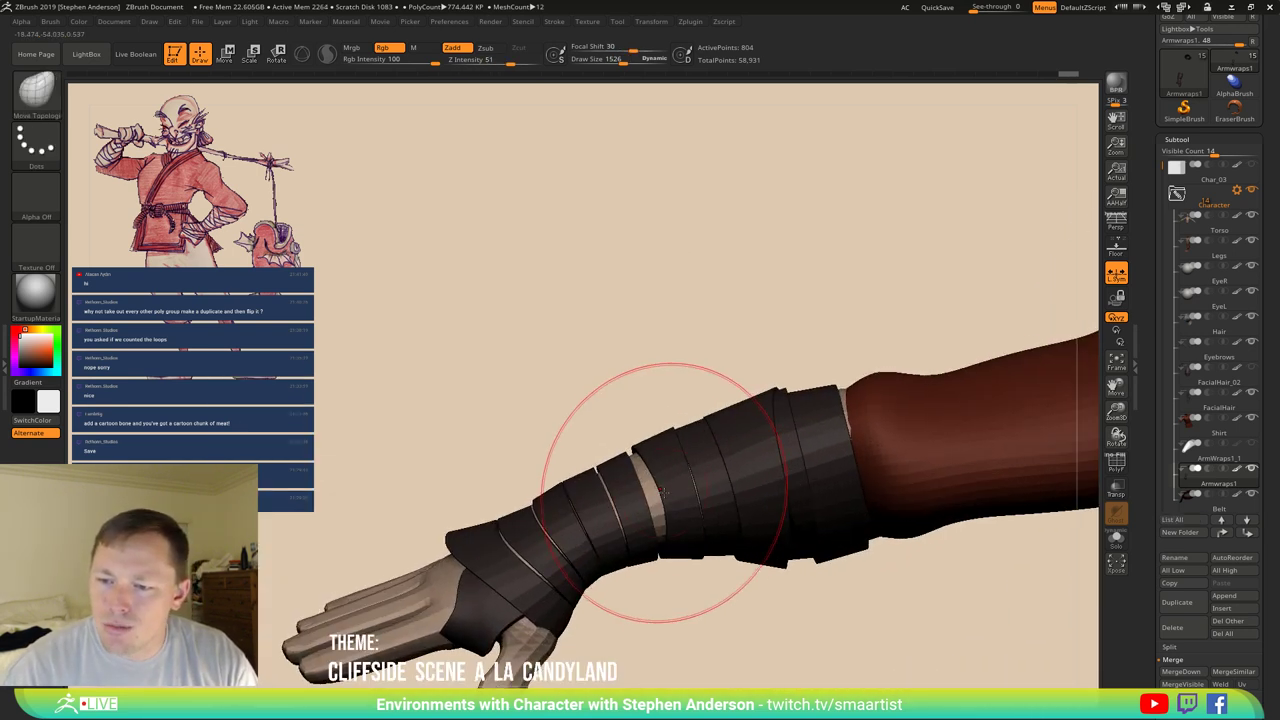
mouse_move(600, 470)
mouse_down()
mouse_move(625, 510)
mouse_move(645, 485)
mouse_move(667, 500)
mouse_up()
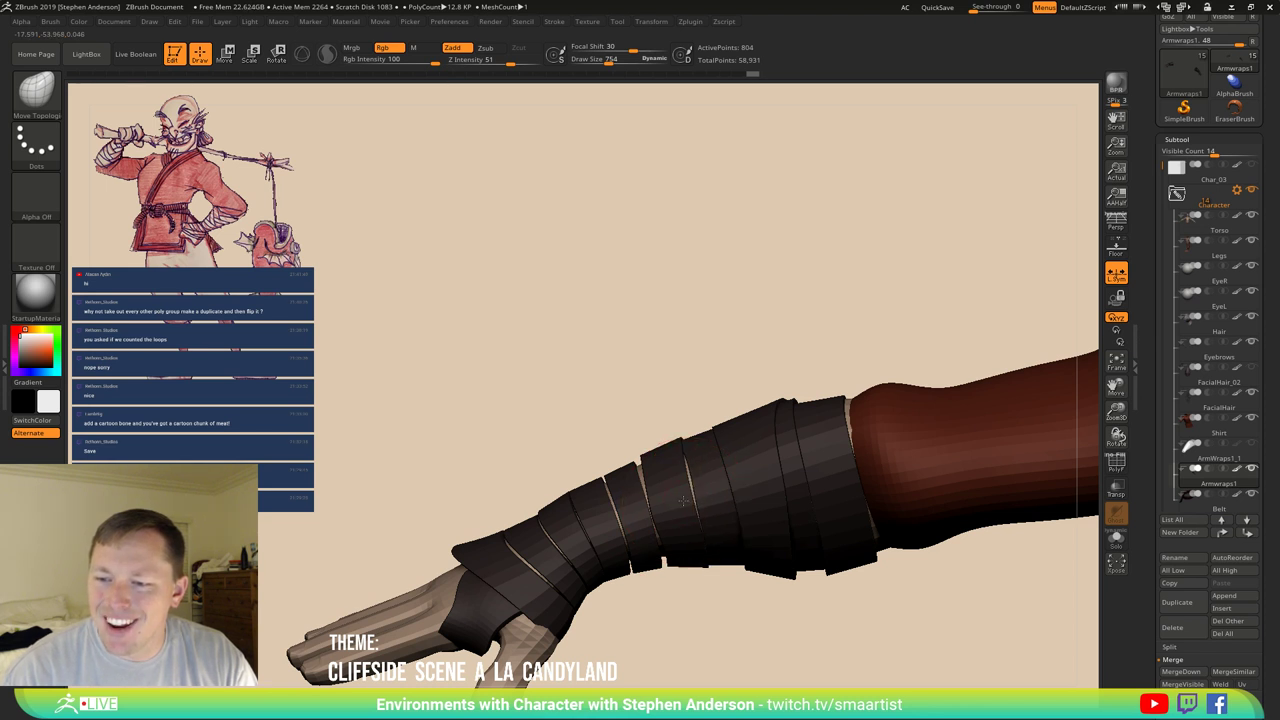
drag(683, 500, 687, 492)
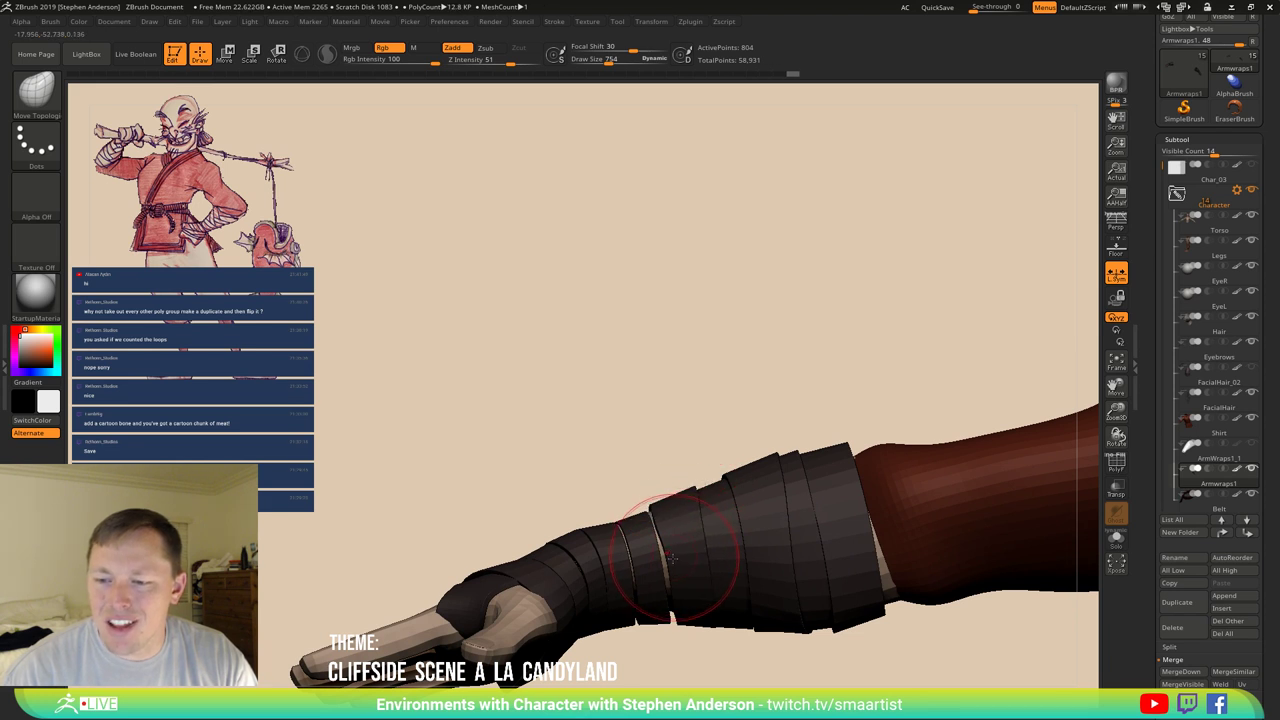
drag(680, 586, 683, 471)
right_drag(683, 471, 530, 466)
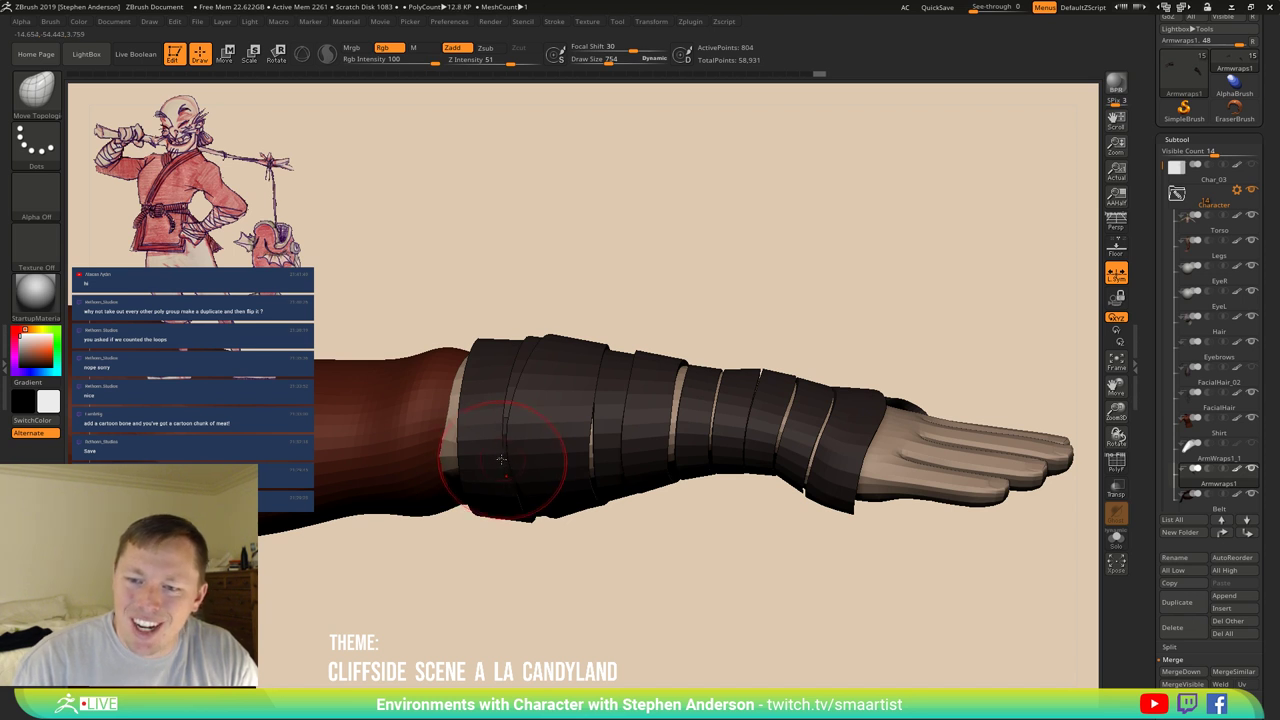
mouse_move(490, 460)
right_down()
mouse_move(501, 407)
mouse_move(510, 462)
right_up()
Switch to the ClayTubes brush and inspect the hand, torso and shoulder.
key(b)
key(m)
key(v)
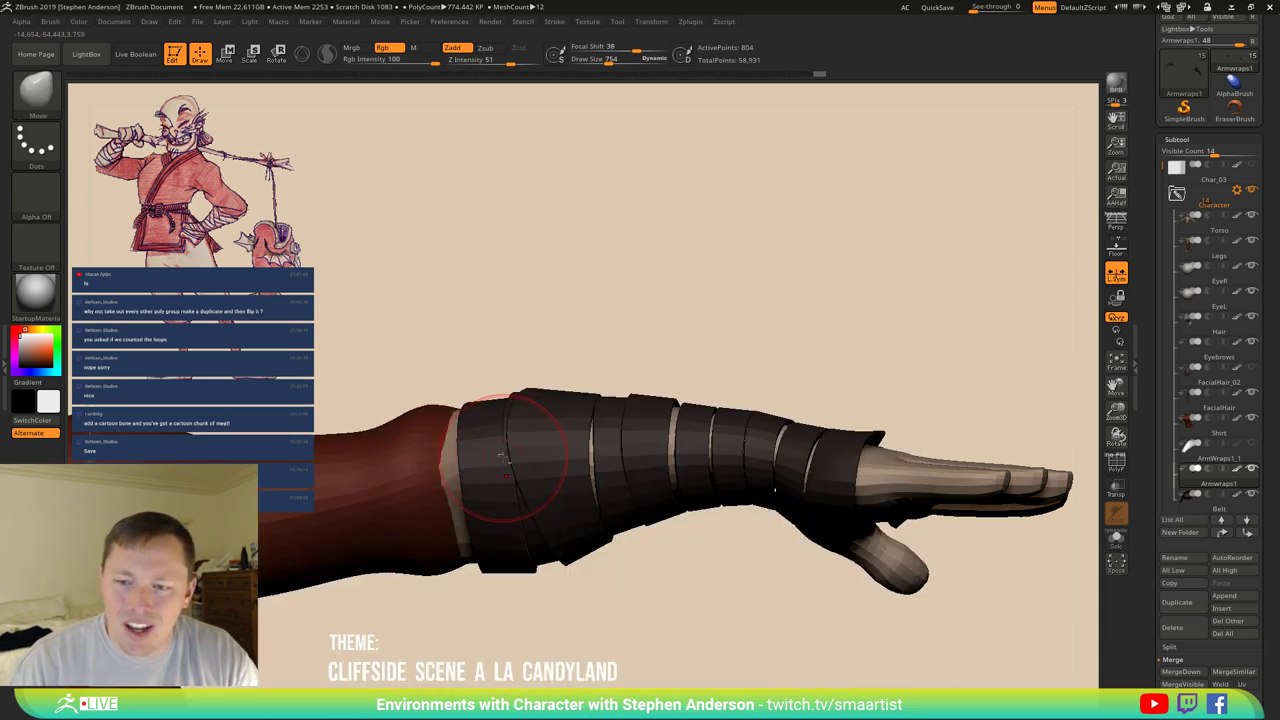
mouse_move(518, 462)
right_down()
mouse_move(509, 371)
mouse_move(524, 339)
mouse_move(757, 400)
right_up()
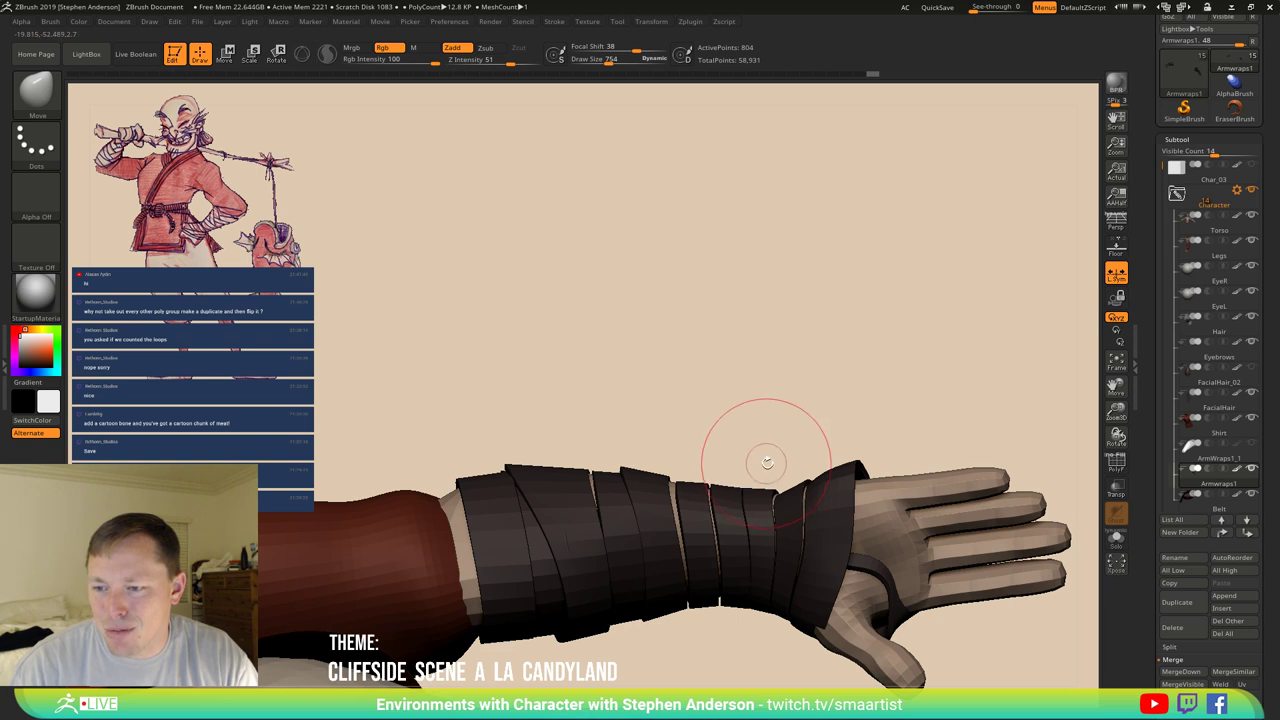
right_drag(767, 462, 783, 530)
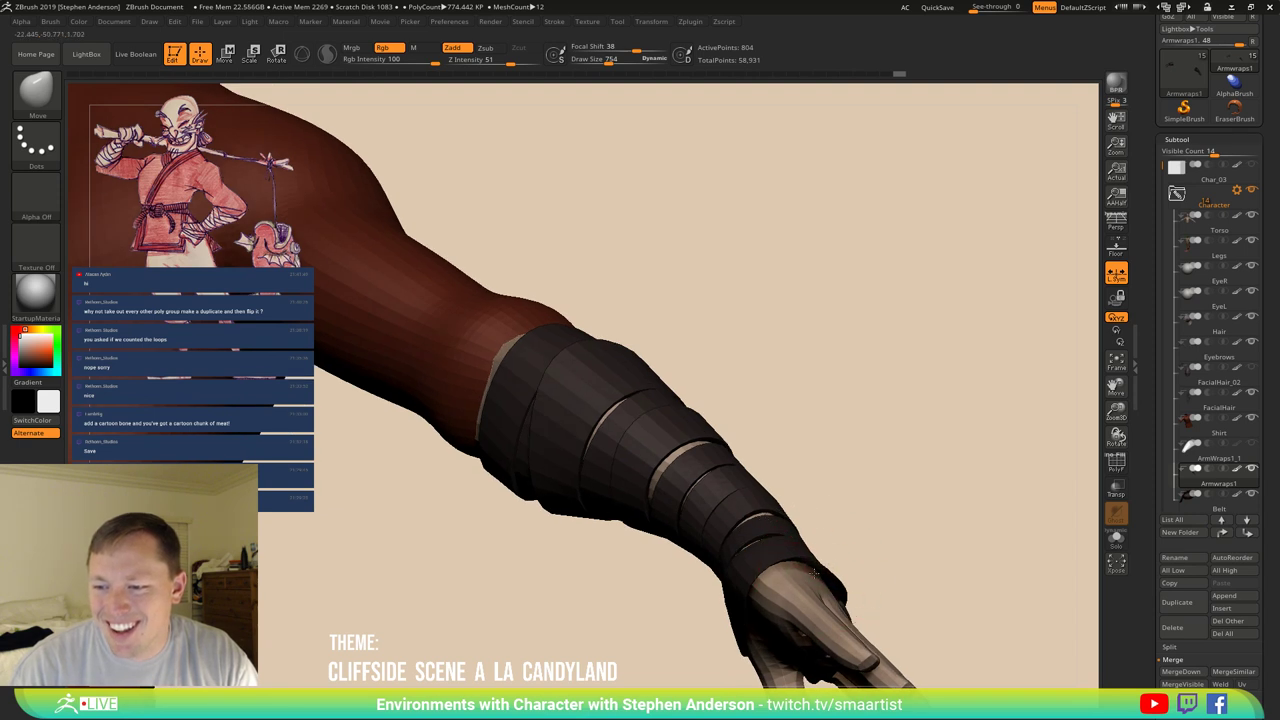
mouse_move(797, 586)
right_down()
mouse_move(781, 560)
mouse_move(793, 585)
mouse_move(766, 580)
mouse_move(784, 578)
mouse_move(765, 535)
mouse_move(800, 497)
mouse_move(791, 488)
right_up()
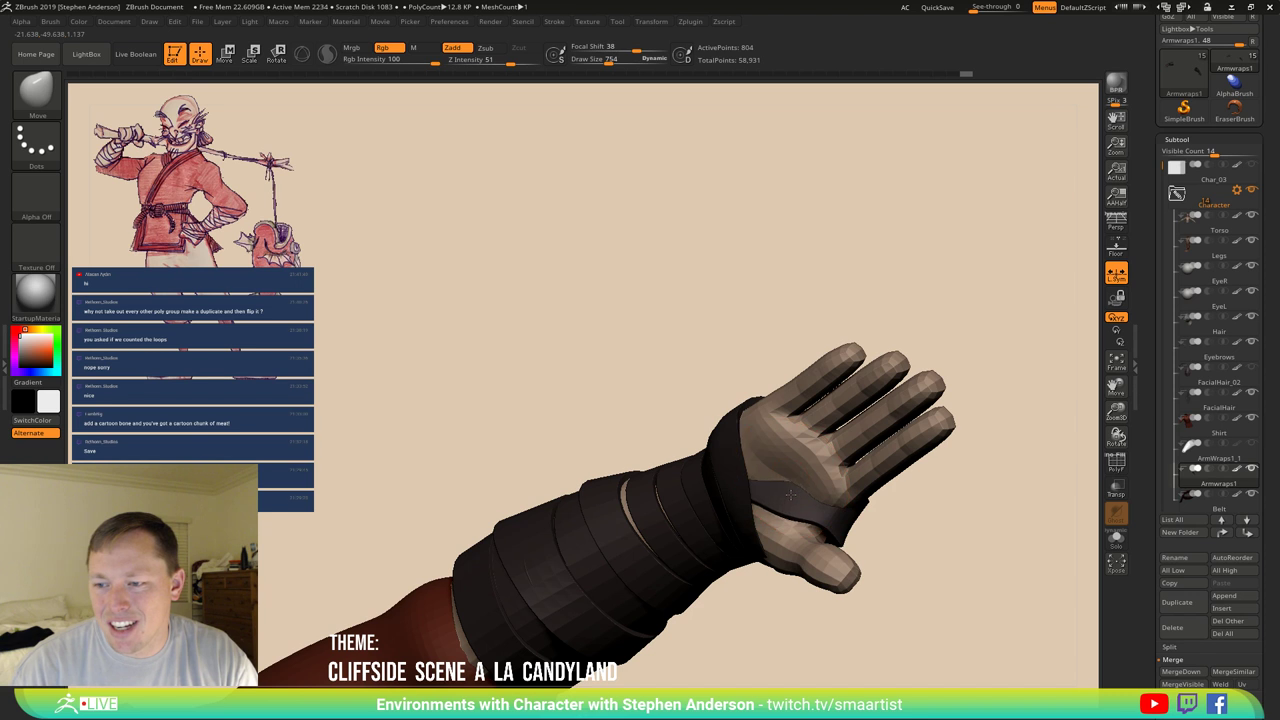
Solo the arm wraps with polygroups shown, set Draw Size to 304 and inspect them.
key(shift+f)
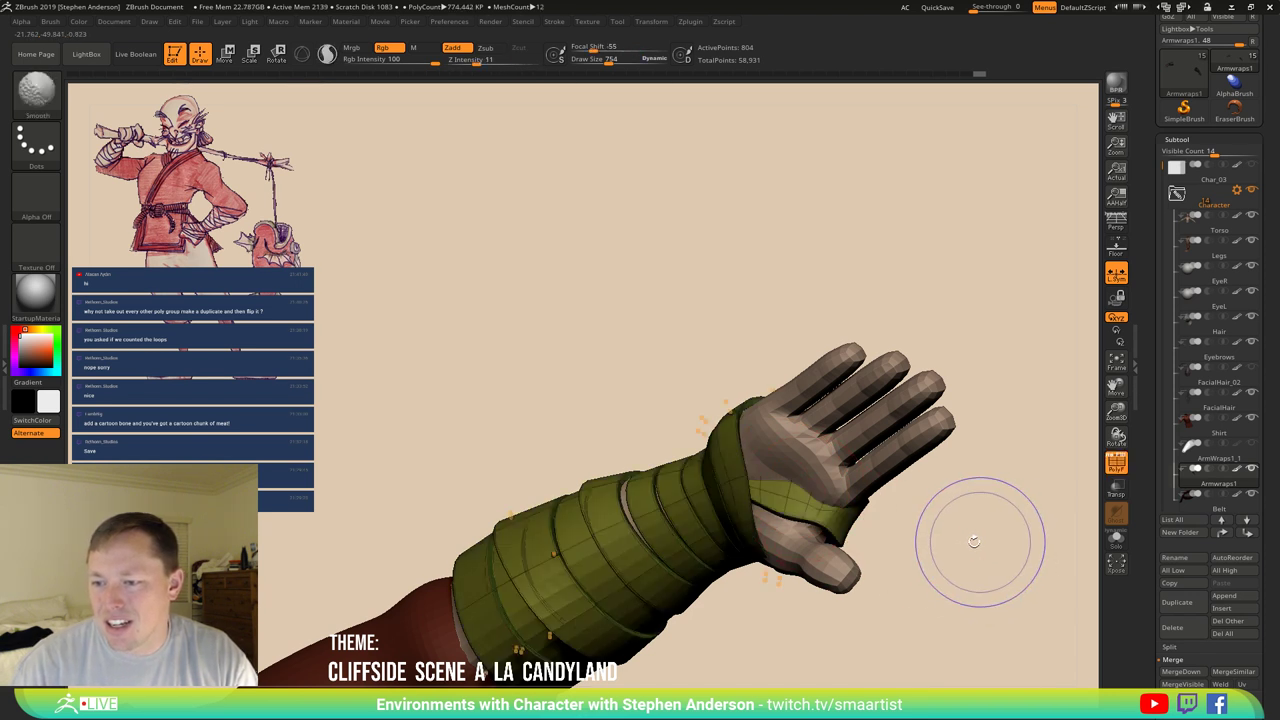
click(1116, 540)
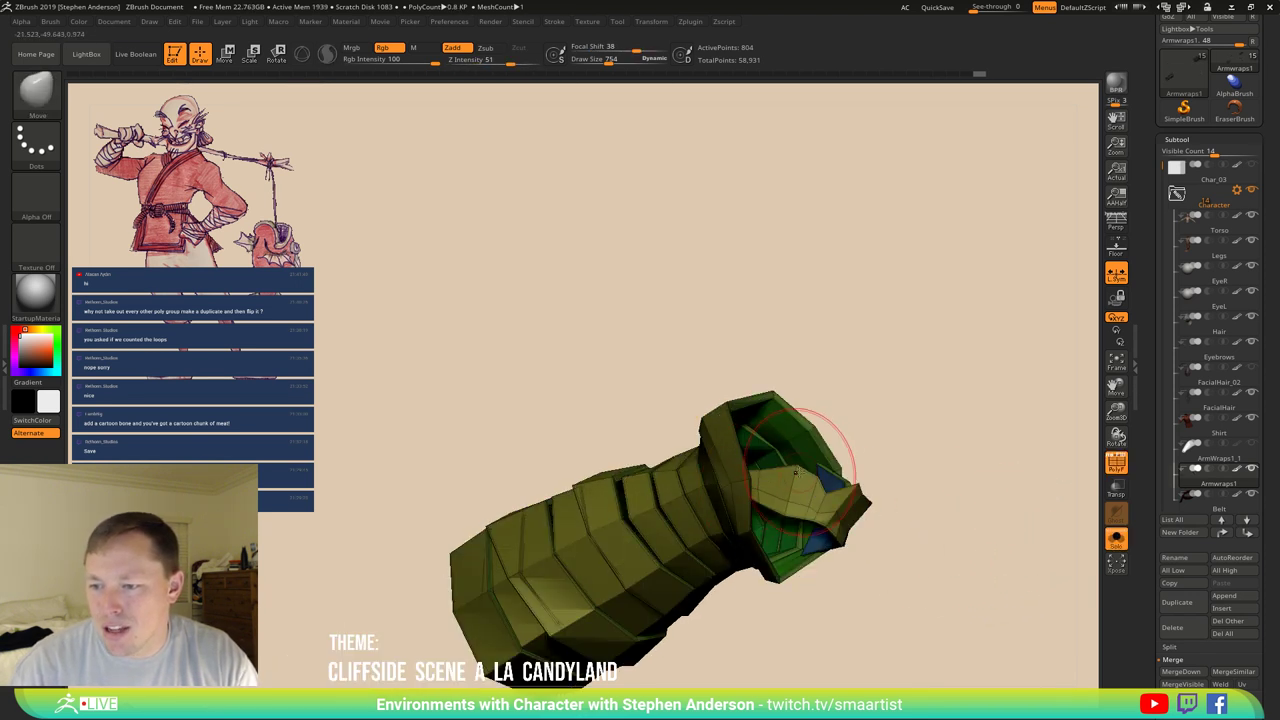
key(s)
drag(800, 457, 795, 479)
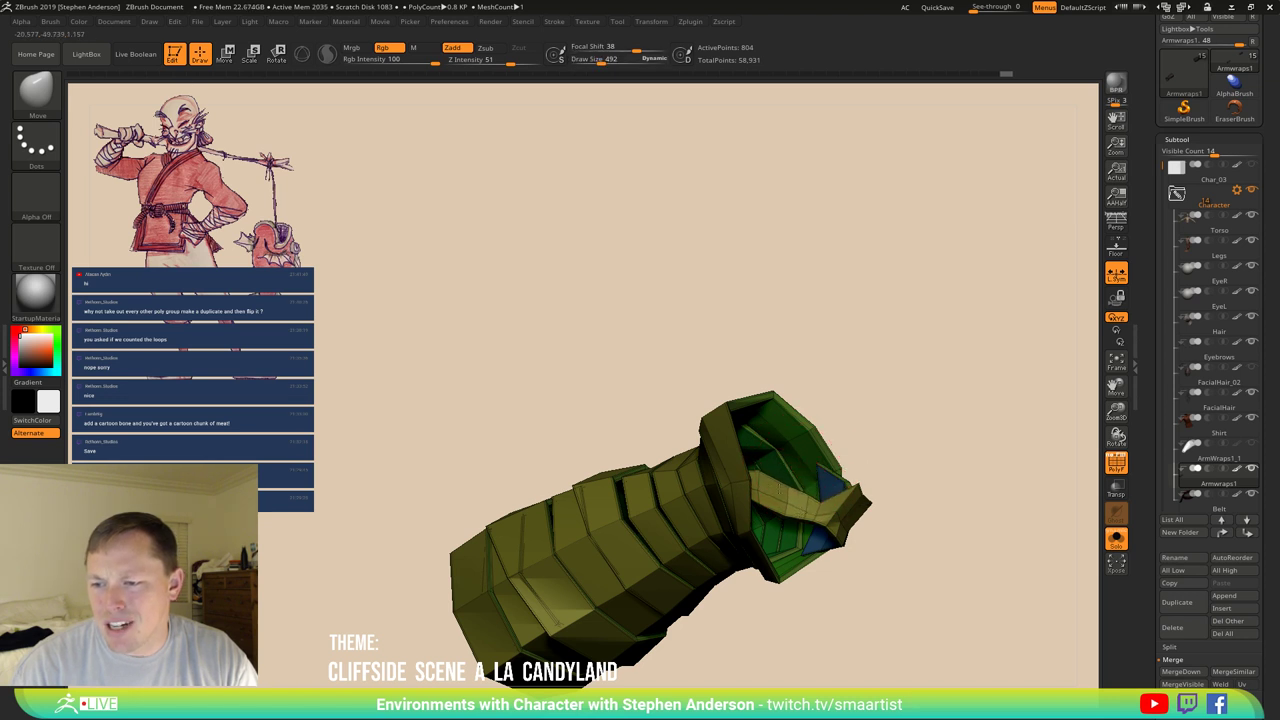
mouse_move(900, 470)
mouse_down()
mouse_move(880, 520)
mouse_move(857, 481)
mouse_move(797, 510)
mouse_up()
key(s)
click(800, 510)
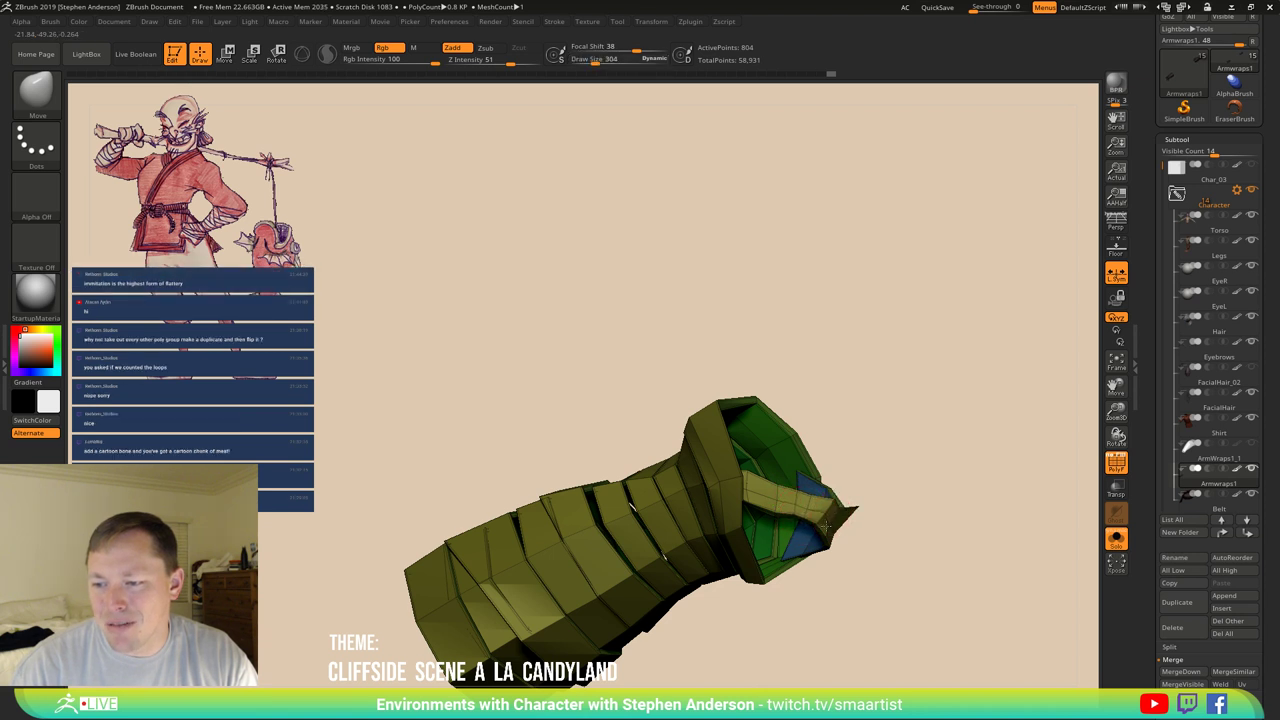
drag(828, 505, 905, 525)
Turn Solo off to show the hand, then mask part of the forearm wrap.
click(1116, 538)
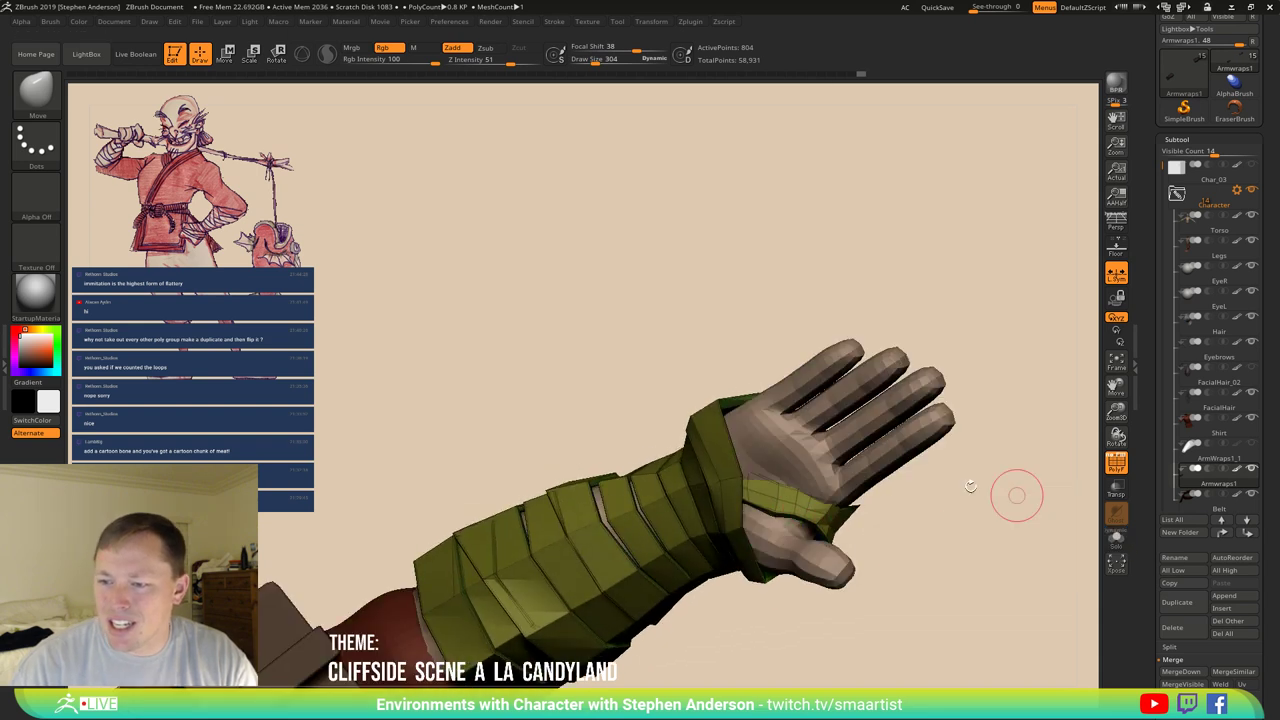
drag(1014, 491, 731, 478)
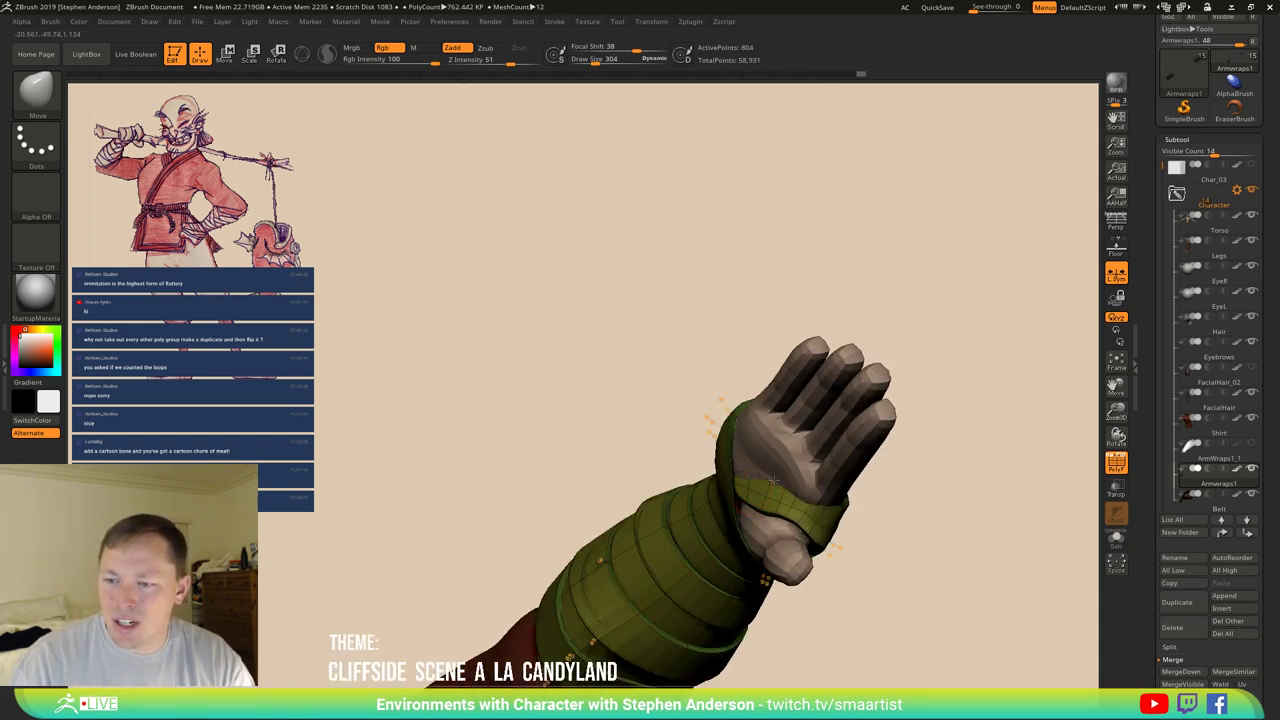
mouse_move(773, 481)
mouse_down()
mouse_move(738, 470)
mouse_move(769, 551)
mouse_move(737, 522)
mouse_move(733, 541)
mouse_move(866, 486)
mouse_up()
key(w)
key(q)
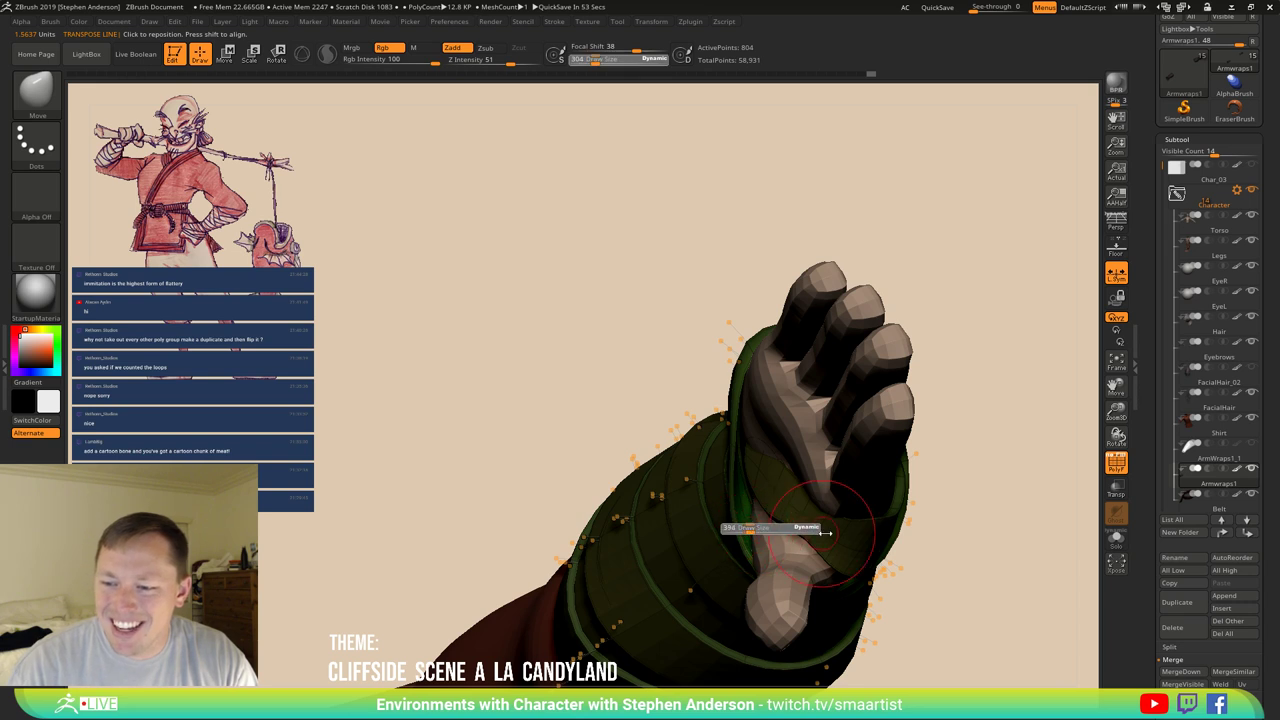
drag(826, 533, 737, 527)
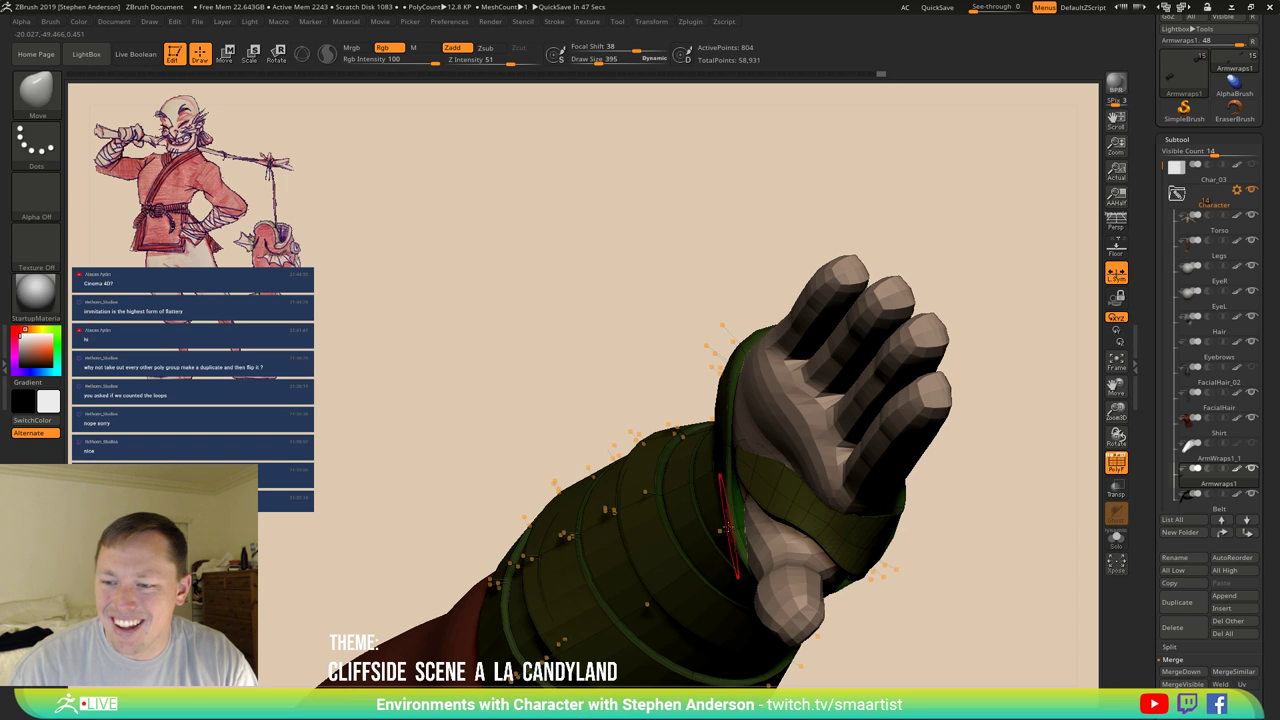
ctrl+drag(737, 529, 735, 541)
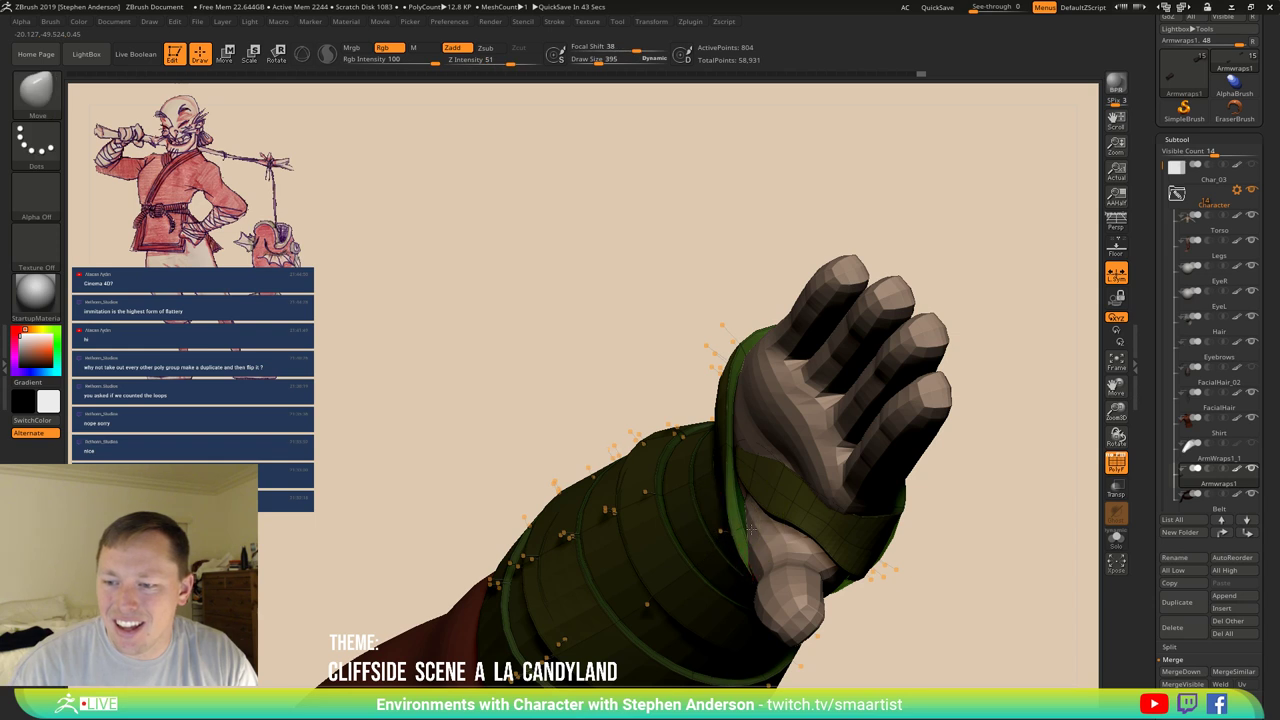
mouse_move(745, 508)
mouse_down()
mouse_move(772, 416)
mouse_move(778, 600)
mouse_move(818, 611)
mouse_move(814, 588)
mouse_move(800, 632)
mouse_move(900, 540)
mouse_move(800, 600)
mouse_move(808, 557)
mouse_move(808, 578)
mouse_move(742, 559)
mouse_up()
Hide the wooden prop and enlarge the Draw Size to 843.
key(ctrl)
key(s)
drag(720, 517, 770, 517)
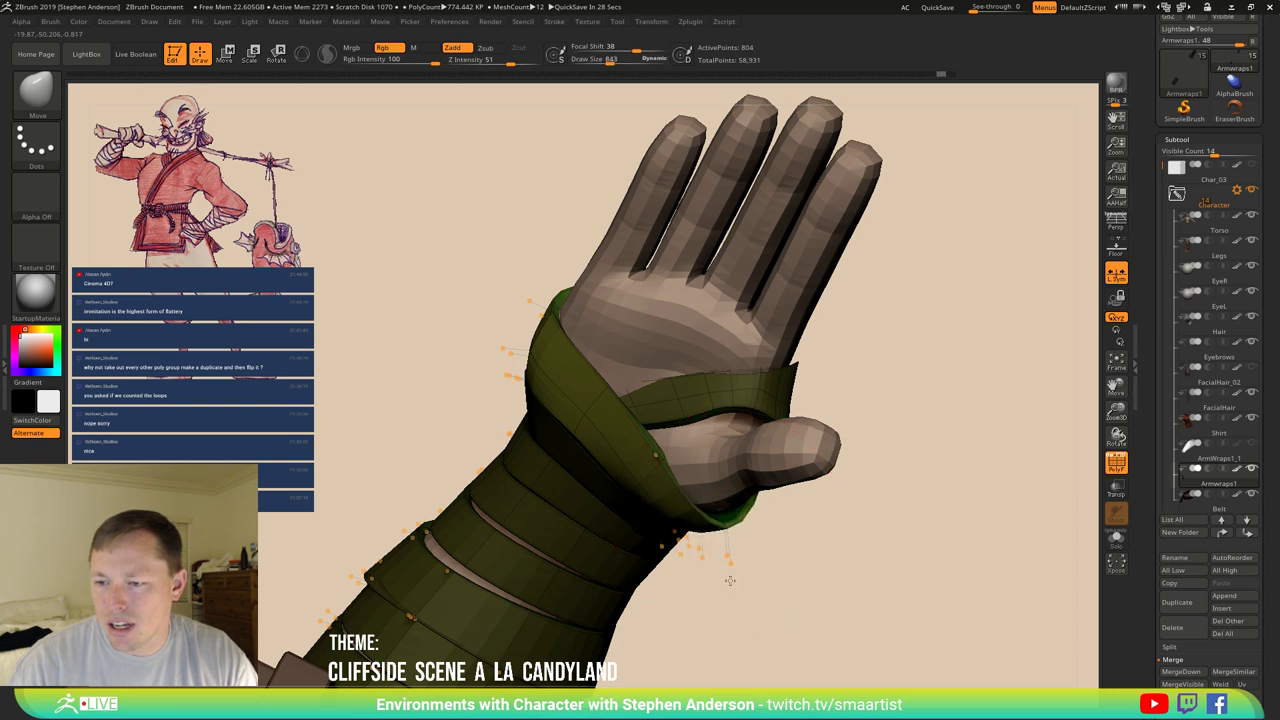
drag(745, 567, 725, 522)
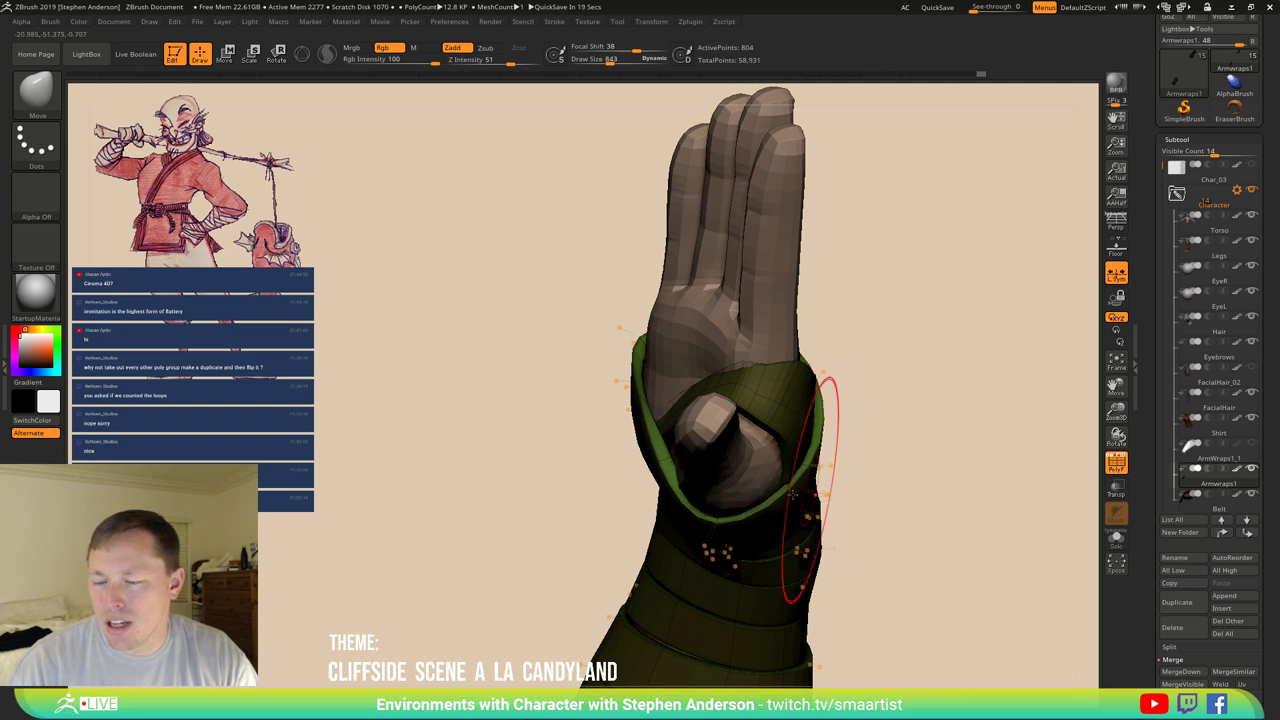
drag(812, 490, 798, 478)
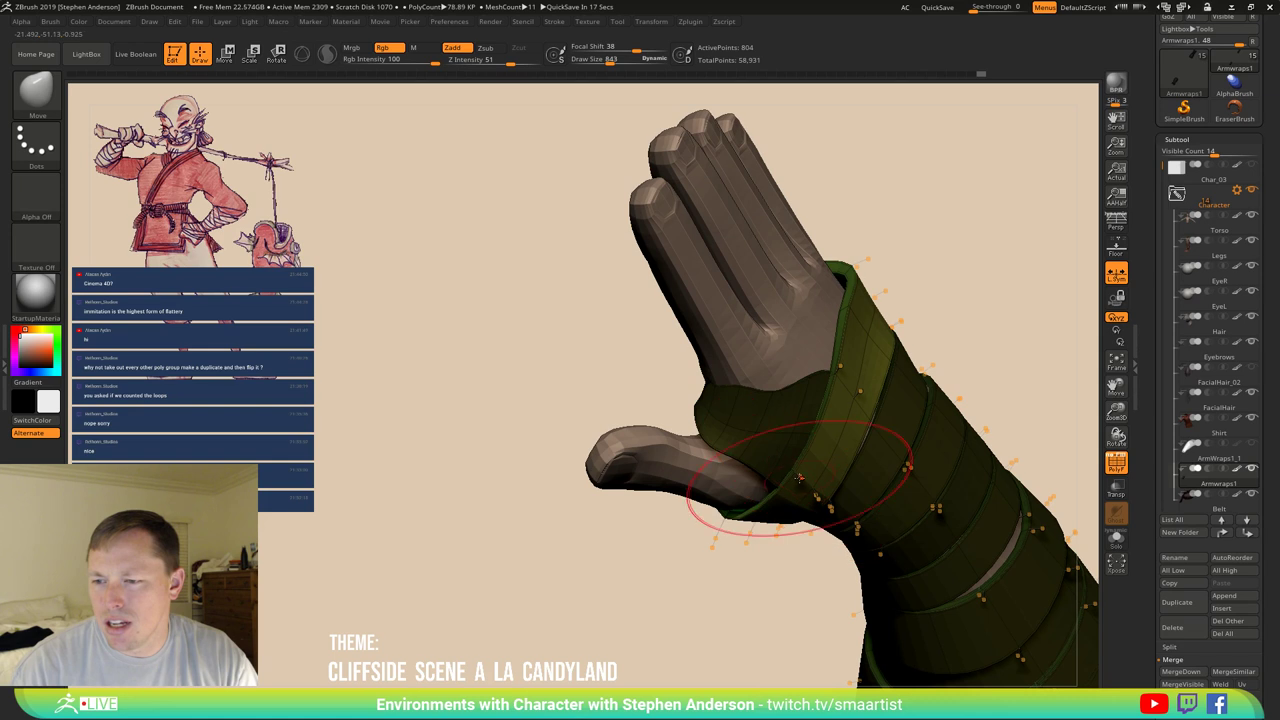
mouse_move(857, 371)
ctrl+right_down()
mouse_move(877, 300)
mouse_move(848, 325)
mouse_move(874, 353)
mouse_move(776, 393)
mouse_move(800, 405)
mouse_move(762, 404)
mouse_move(733, 444)
mouse_move(751, 517)
mouse_move(737, 520)
mouse_move(711, 509)
mouse_move(693, 374)
ctrl+right_up()
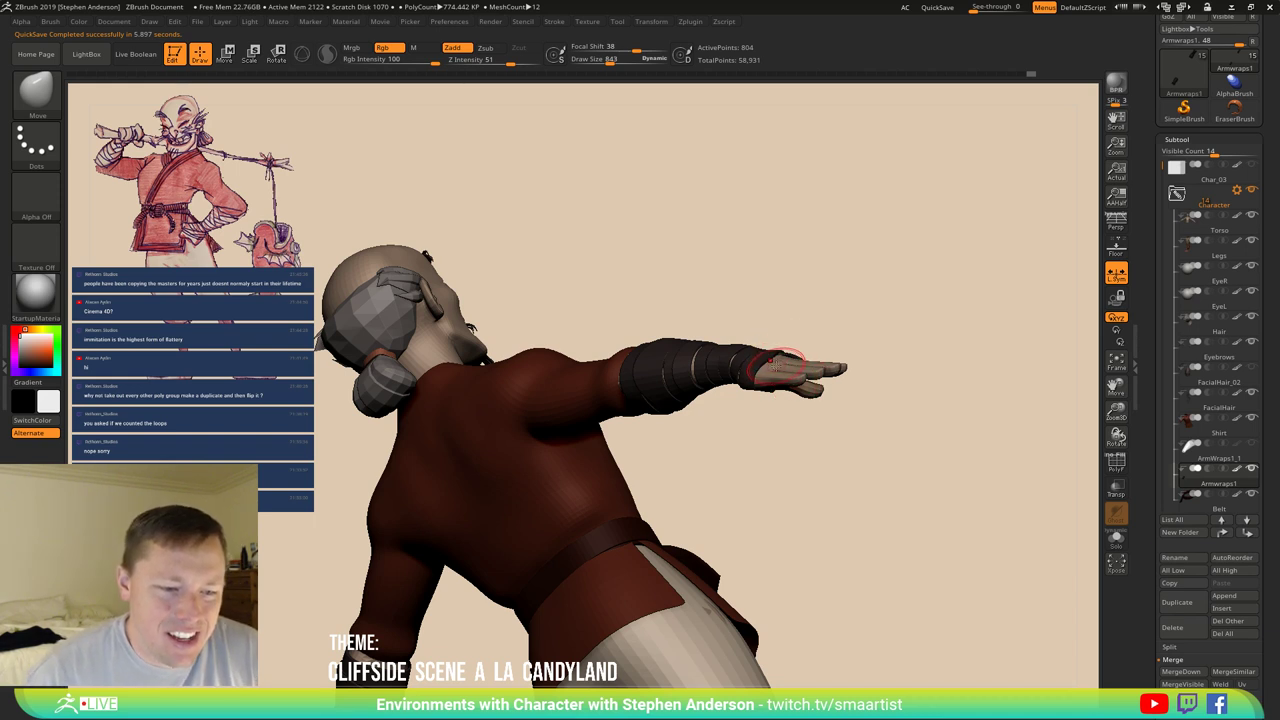
mouse_move(770, 370)
right_down()
mouse_move(669, 423)
mouse_move(857, 391)
mouse_move(693, 351)
mouse_move(680, 371)
mouse_move(745, 440)
mouse_move(787, 340)
mouse_move(661, 333)
mouse_move(686, 289)
mouse_move(703, 357)
right_up()
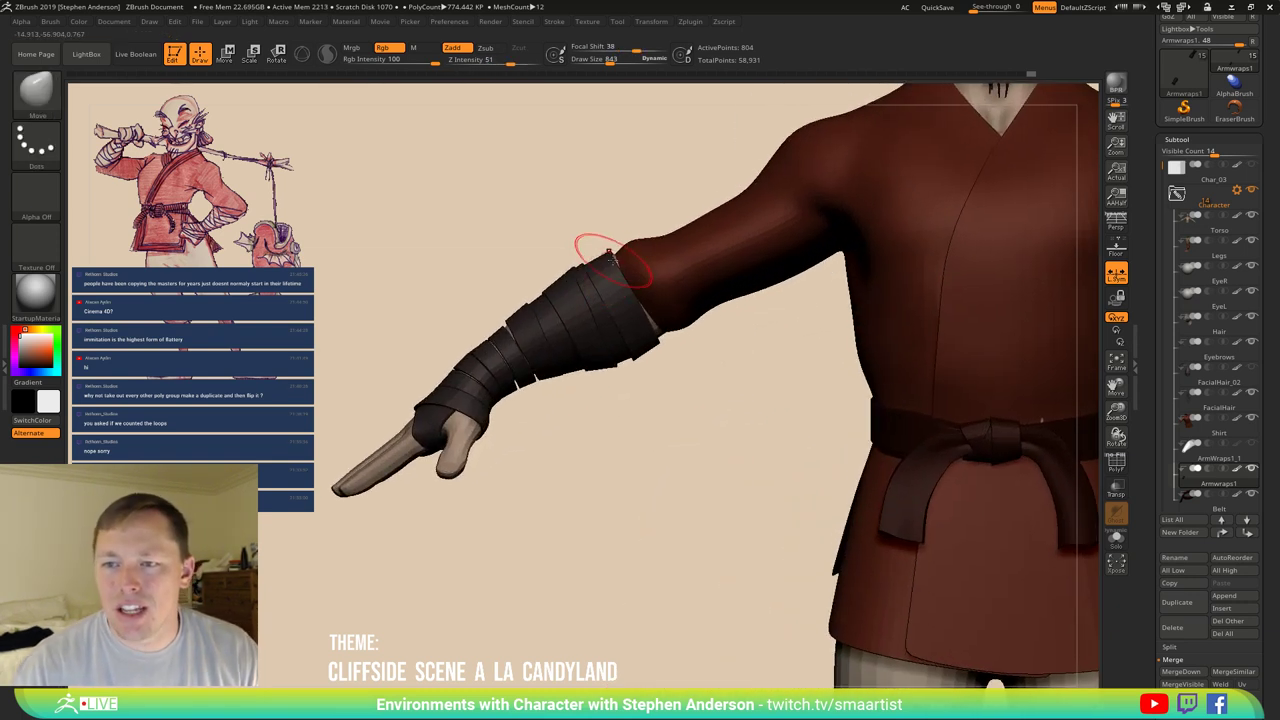
Pull the wrap around the wrist with the Move brush at Draw Size 1609, then 938.
key(s)
mouse_move(613, 253)
mouse_down()
mouse_move(632, 254)
mouse_move(620, 256)
mouse_up()
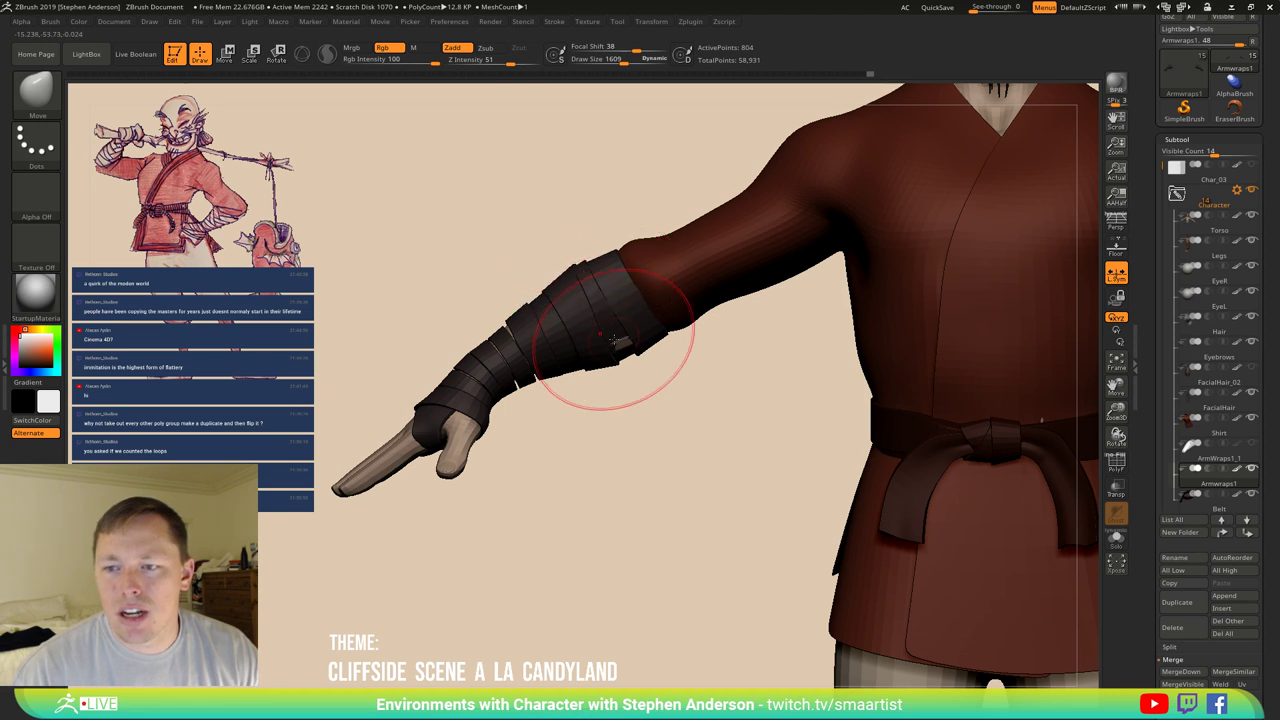
key(bracketleft)
key(bracketleft)
key(bracketleft)
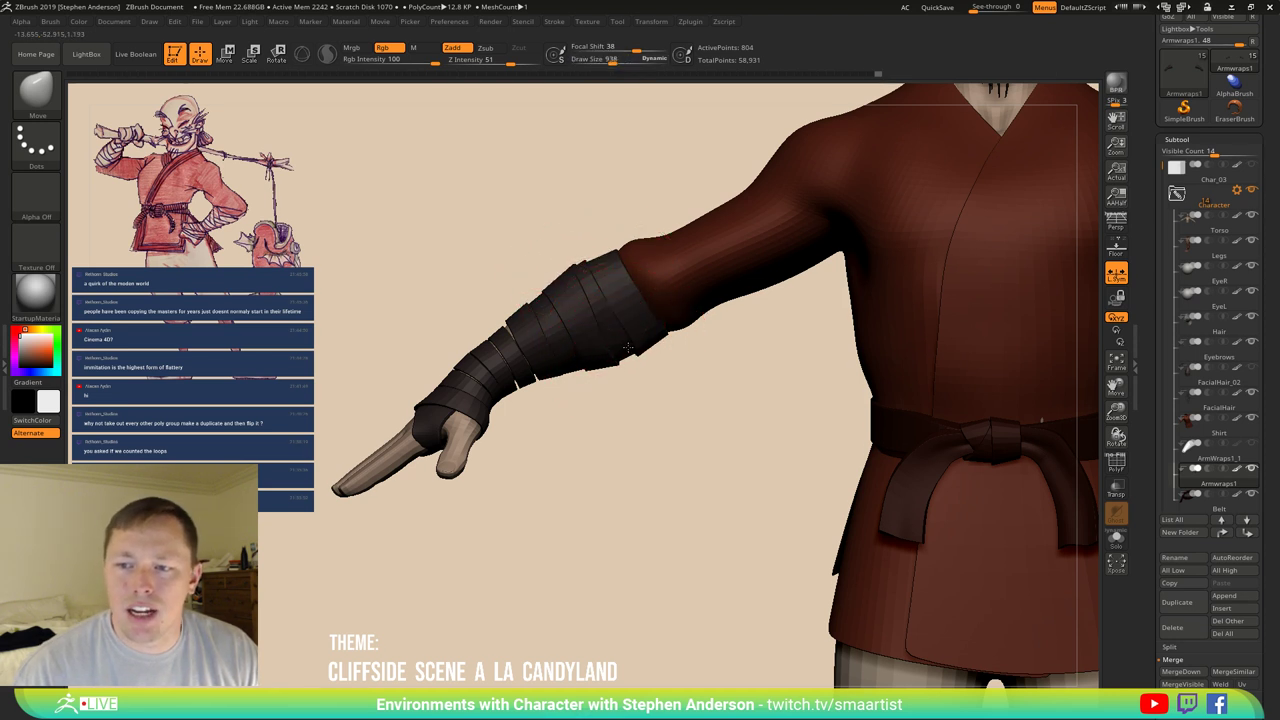
right_drag(590, 340, 655, 352)
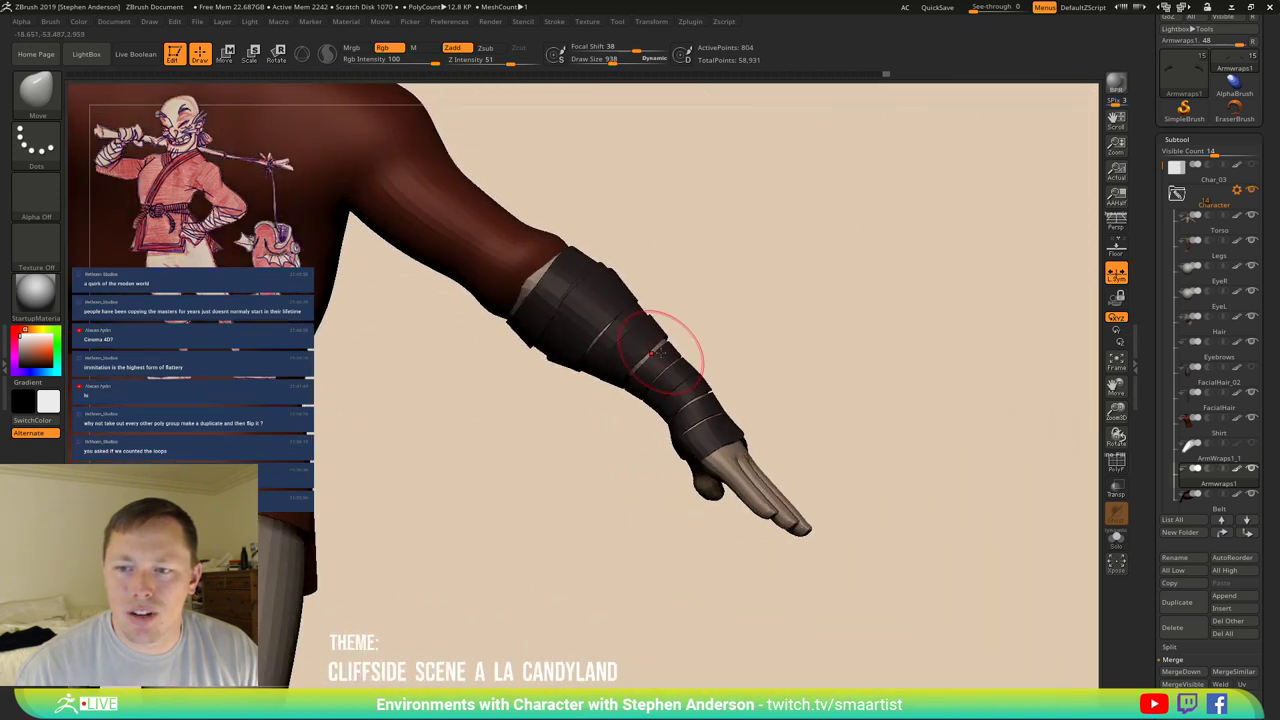
right_drag(543, 297, 542, 272)
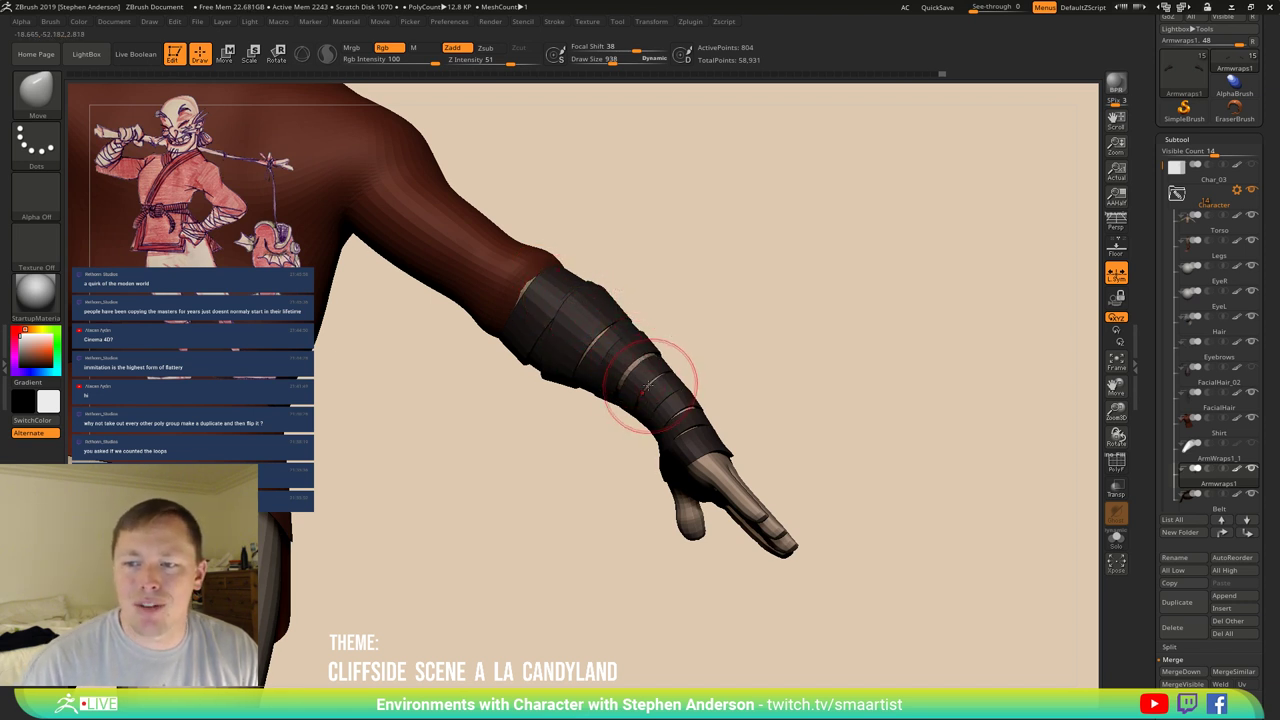
mouse_move(648, 383)
right_down()
mouse_move(685, 368)
mouse_move(622, 410)
right_up()
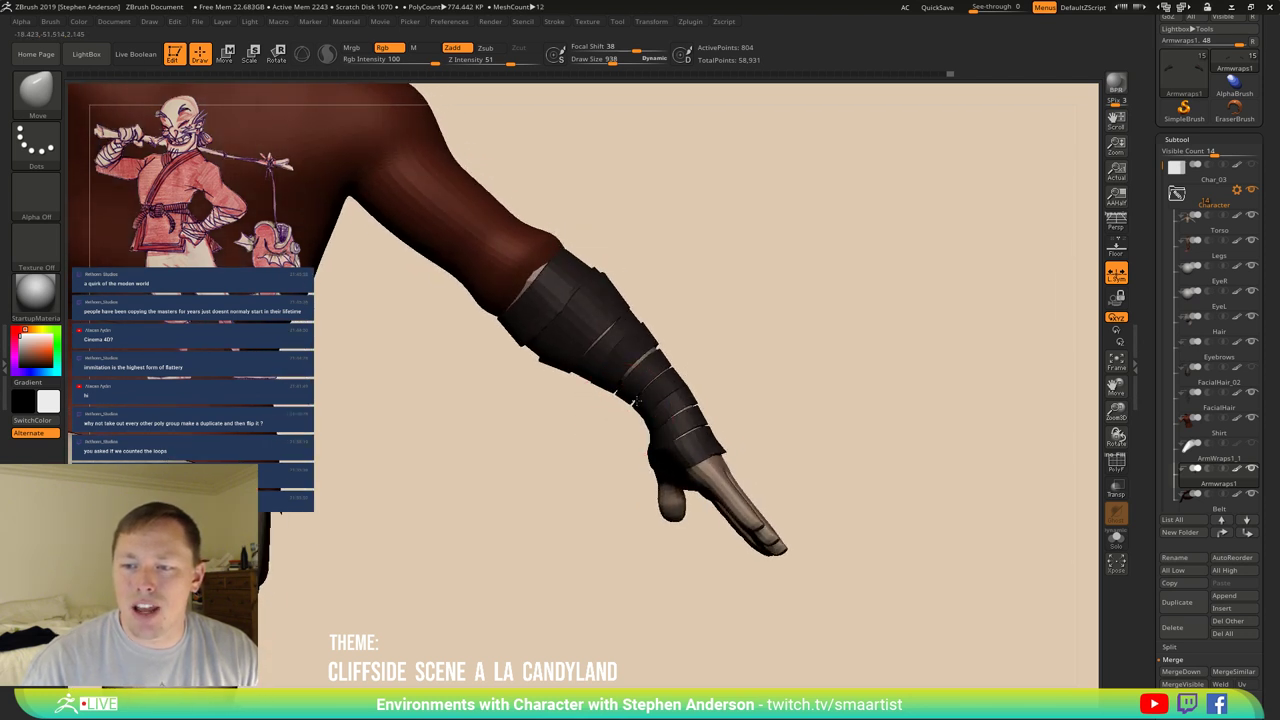
mouse_move(651, 376)
right_down()
mouse_move(651, 391)
mouse_move(700, 388)
mouse_move(750, 430)
mouse_move(758, 473)
mouse_move(740, 462)
right_up()
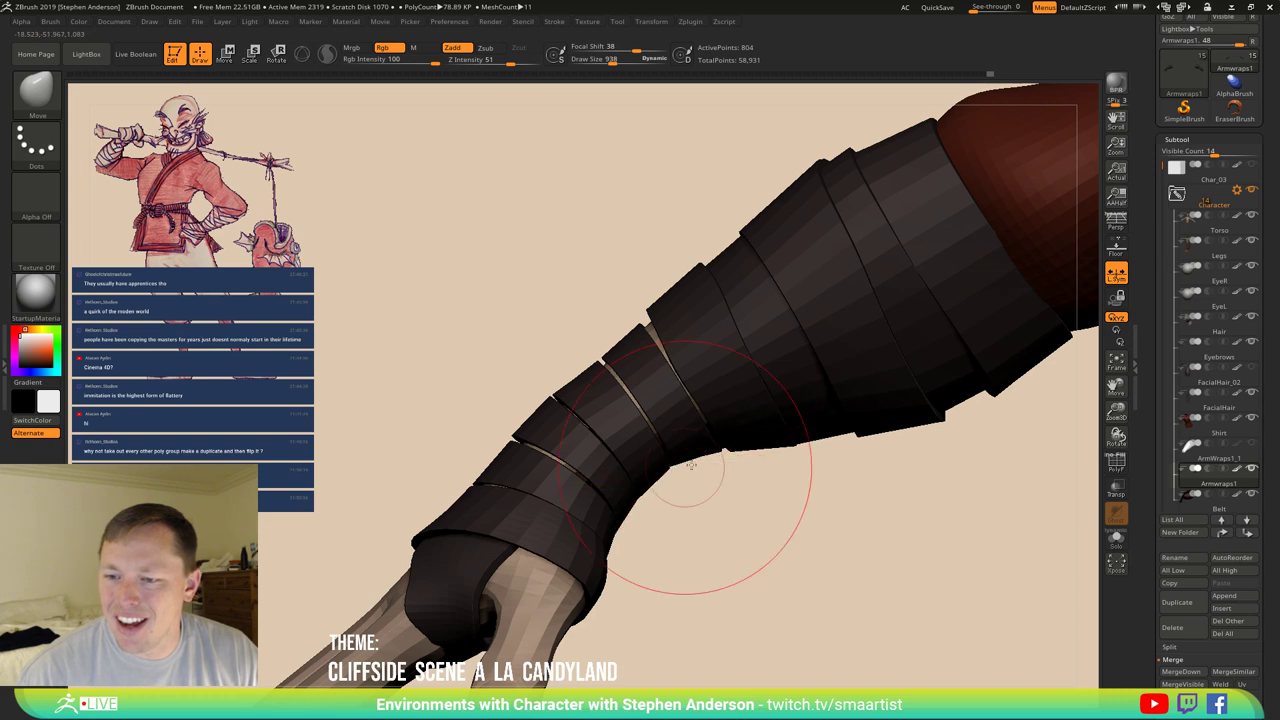
Adjust the wrap bands around the hand at Draw Size 469, then 754.
mouse_move(686, 486)
right_down()
mouse_move(680, 382)
mouse_move(760, 400)
right_up()
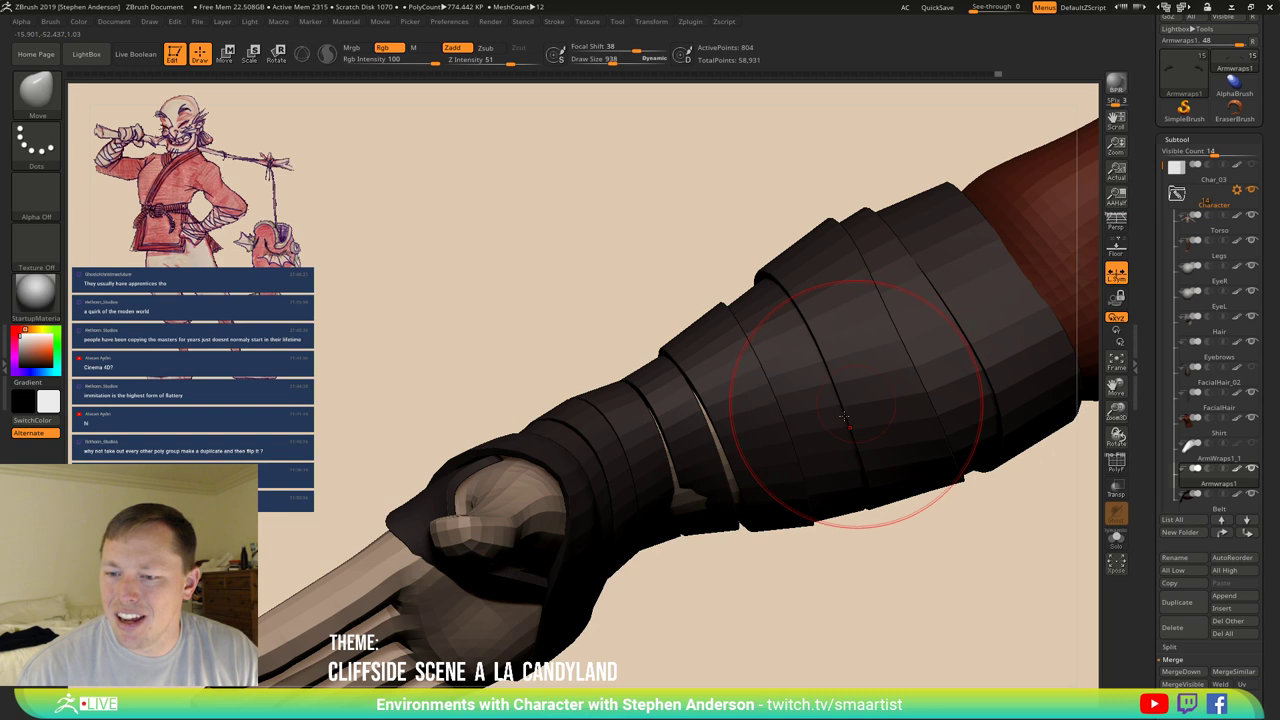
right_drag(854, 411, 820, 467)
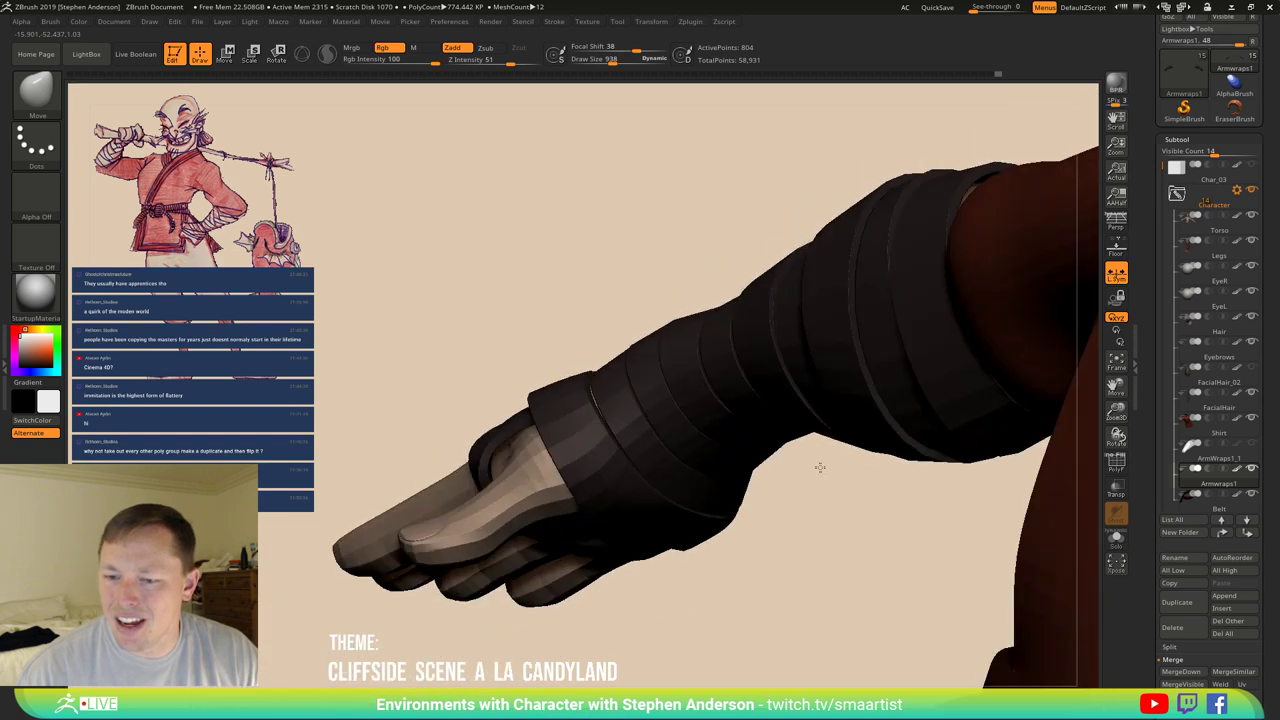
right_drag(551, 432, 400, 371)
key(s)
drag(455, 449, 440, 449)
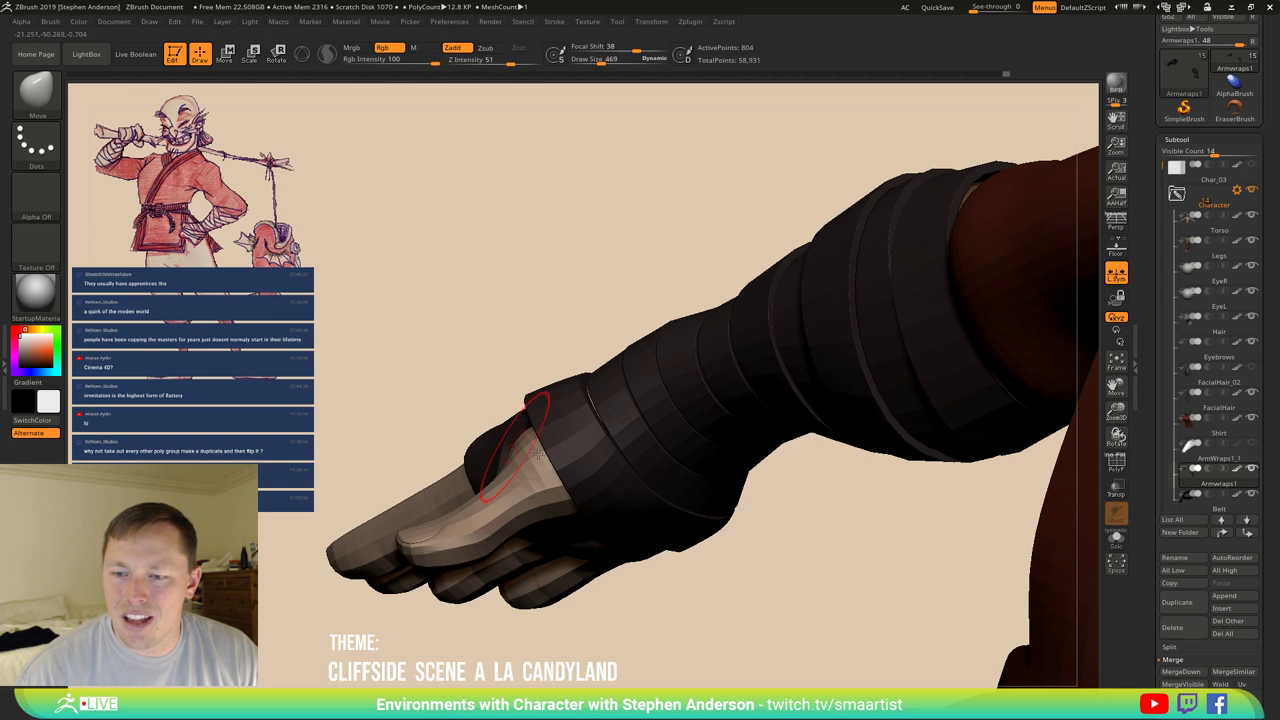
mouse_move(537, 452)
right_down()
mouse_move(470, 488)
mouse_move(435, 455)
right_up()
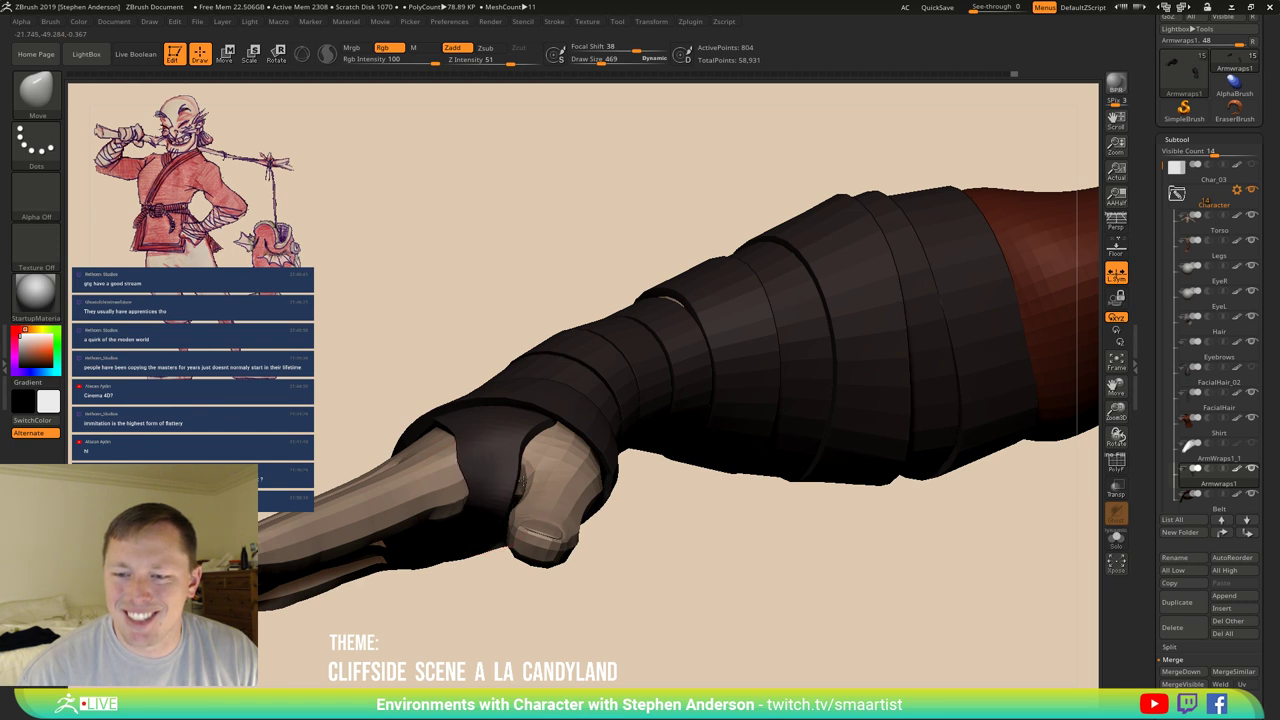
mouse_move(468, 487)
right_down()
mouse_move(480, 450)
mouse_move(486, 486)
right_up()
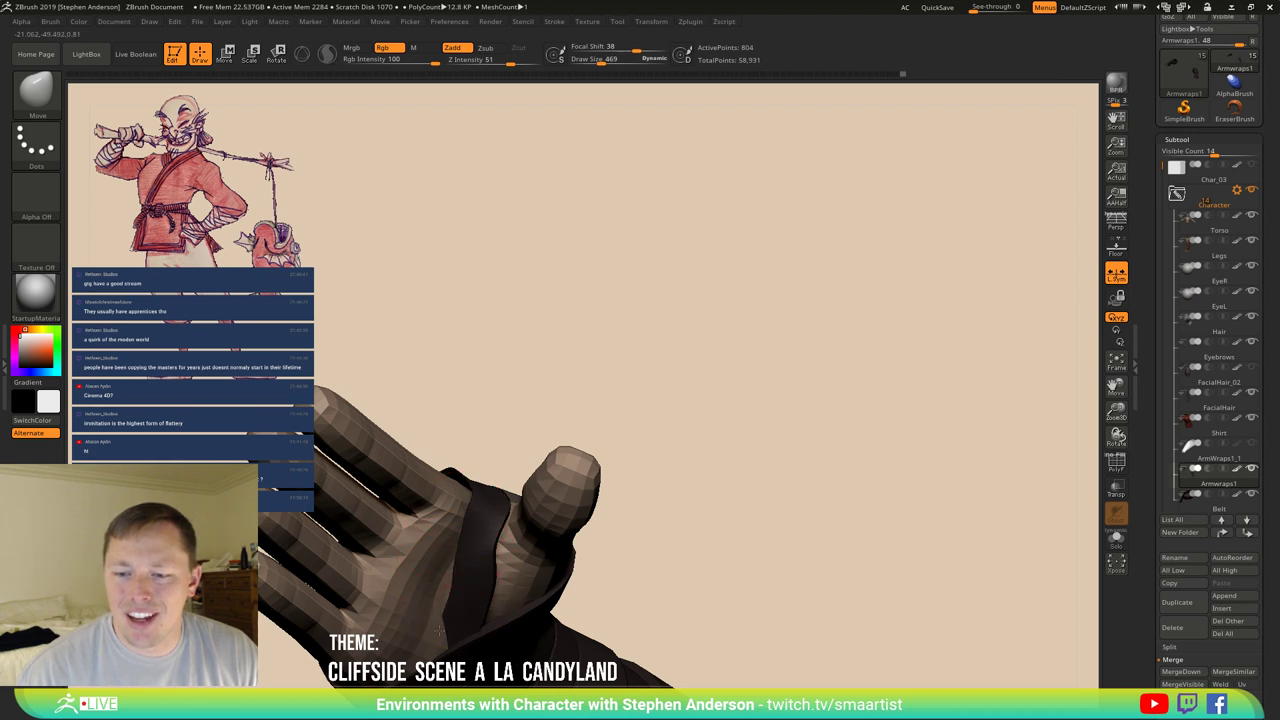
right_drag(472, 573, 482, 535)
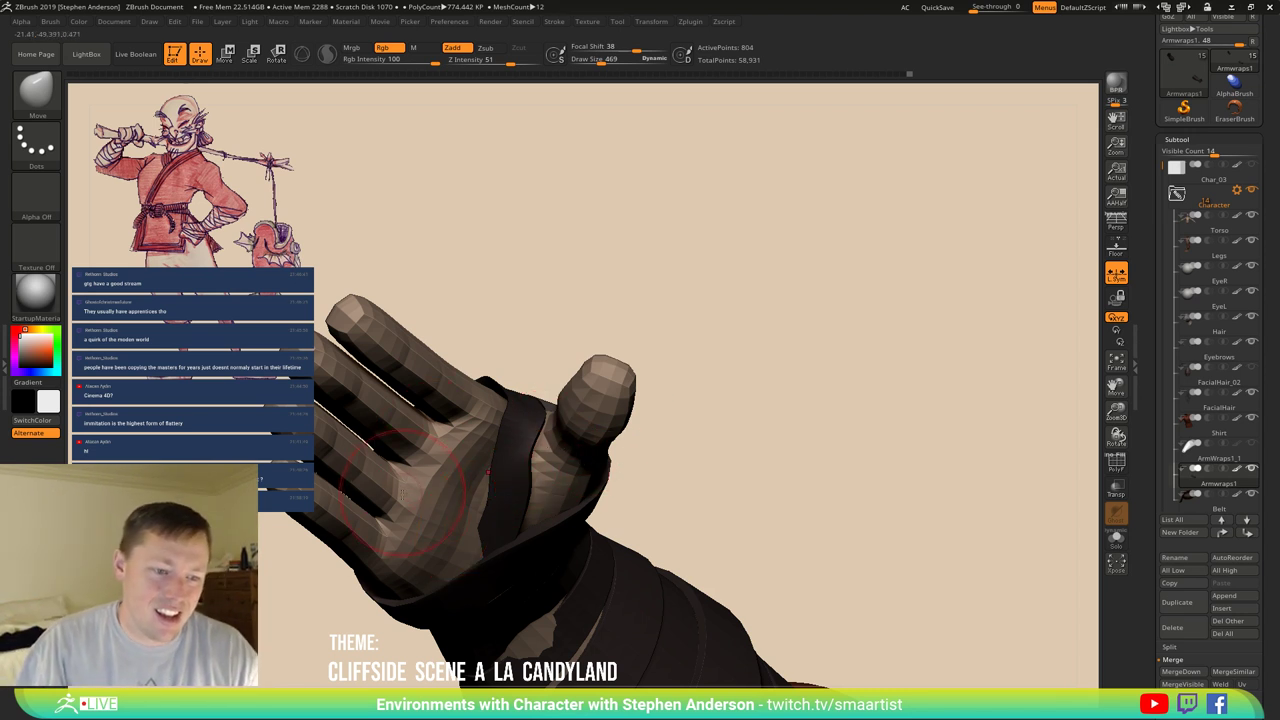
mouse_move(423, 514)
right_down()
mouse_move(560, 515)
mouse_move(487, 450)
right_up()
key(s)
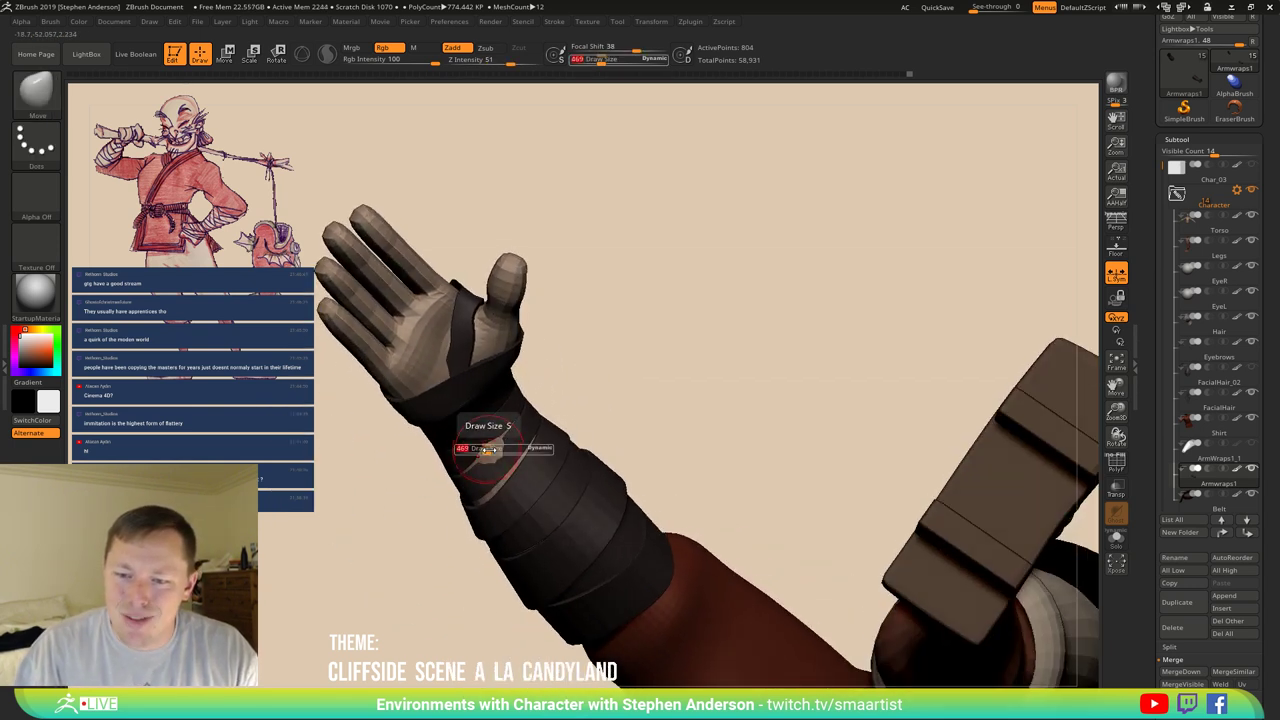
drag(487, 450, 515, 450)
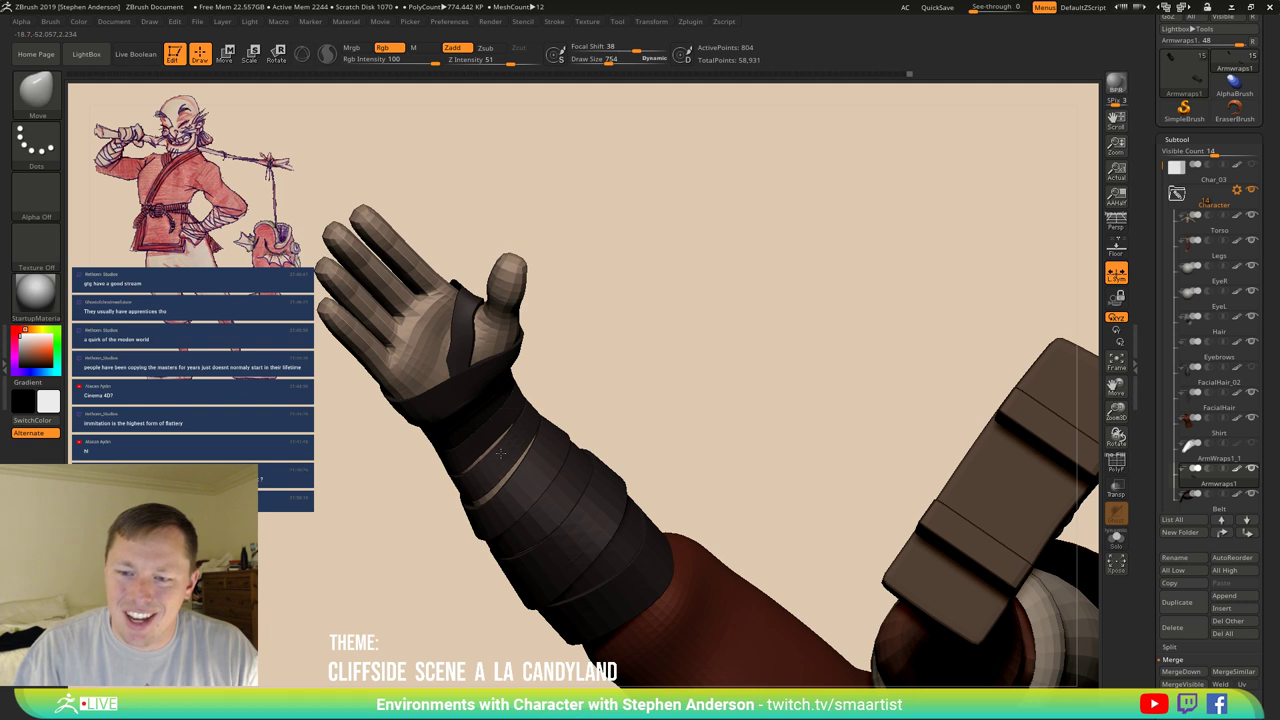
mouse_move(540, 492)
right_down()
mouse_move(591, 434)
mouse_move(486, 630)
mouse_move(520, 375)
mouse_move(440, 600)
right_up()
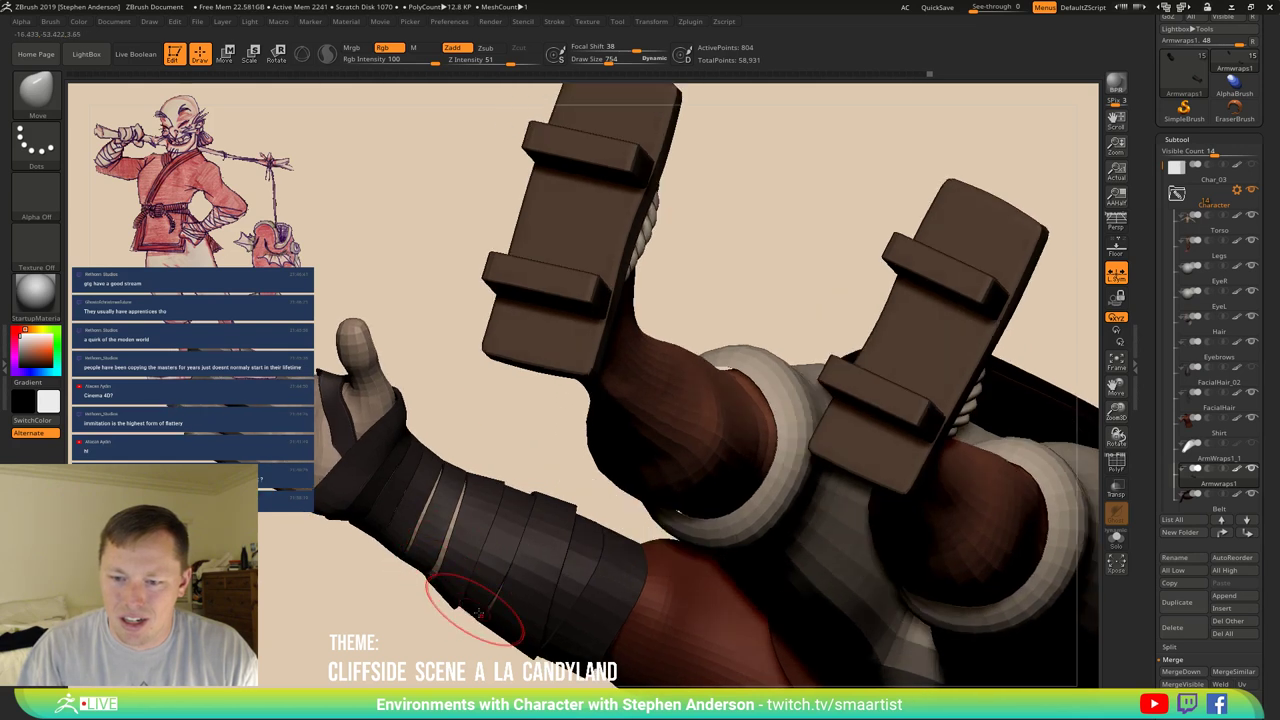
Solo the wrapped arm, switch to Move Topological and orbit out to the full character.
ctrl+shift+click(450, 550)
mouse_move(450, 550)
right_down()
mouse_move(499, 529)
mouse_move(420, 575)
right_up()
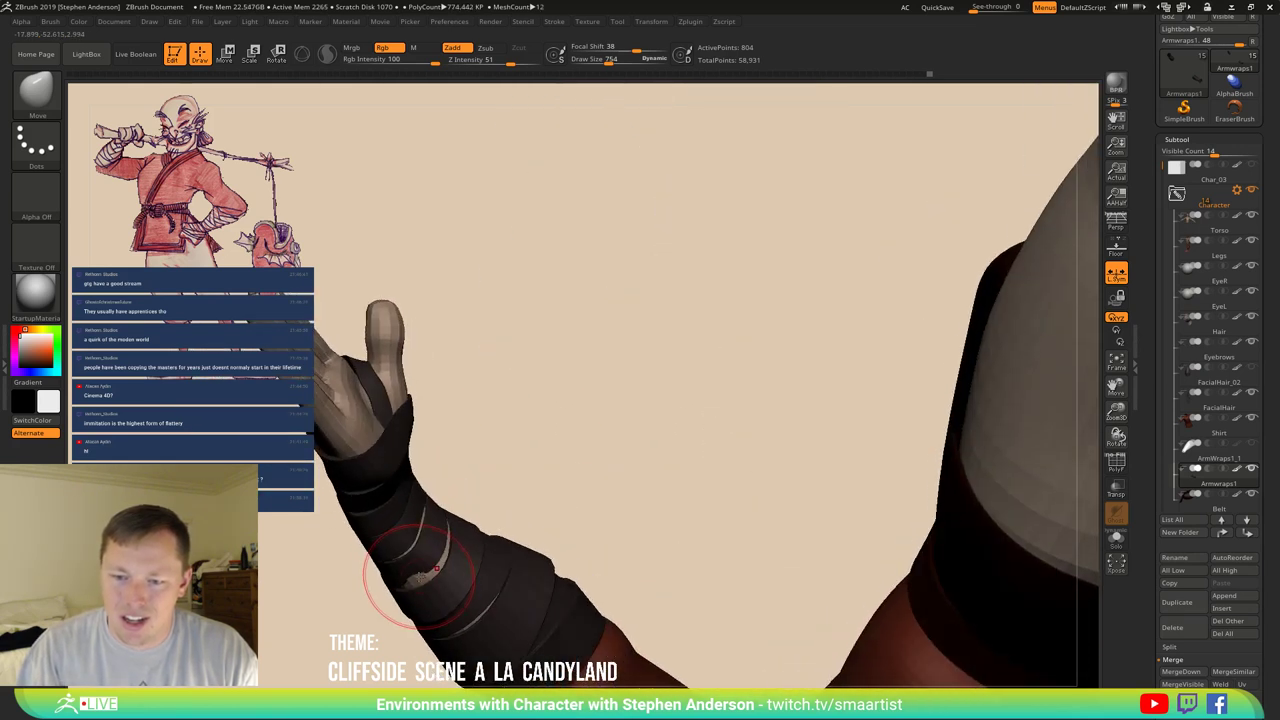
key(b)
key(m)
key(t)
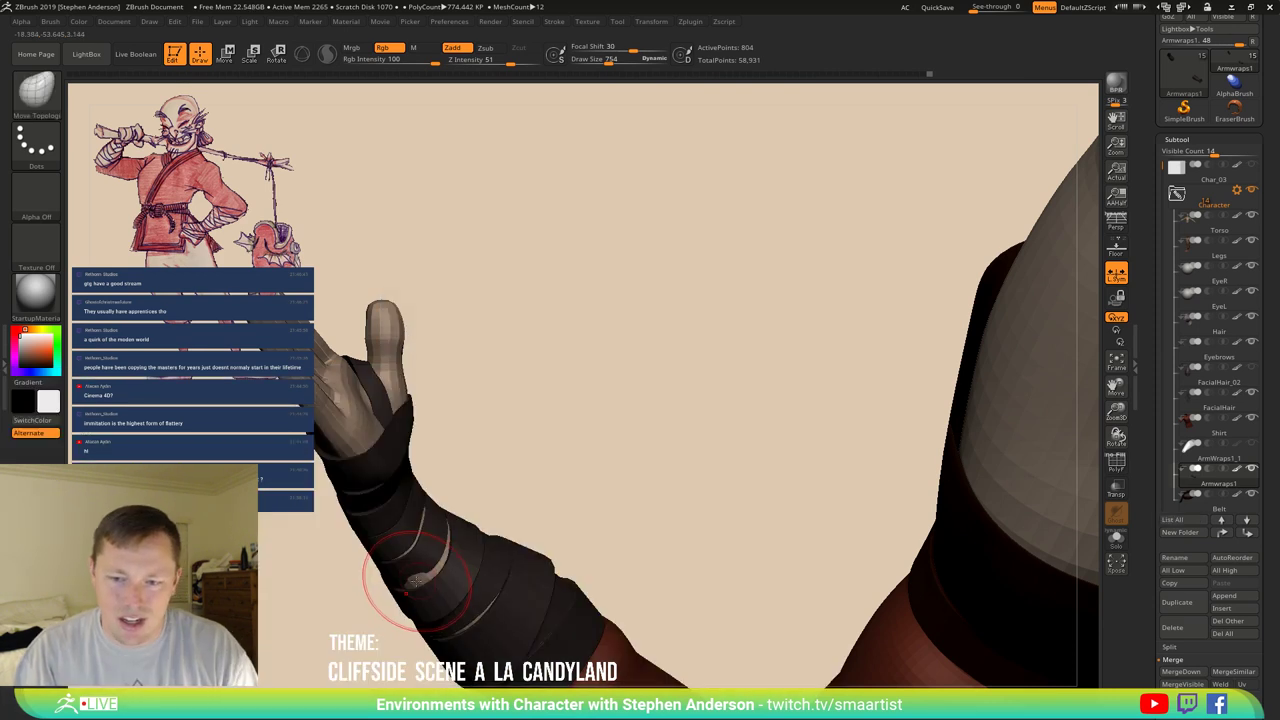
right_drag(418, 572, 477, 489)
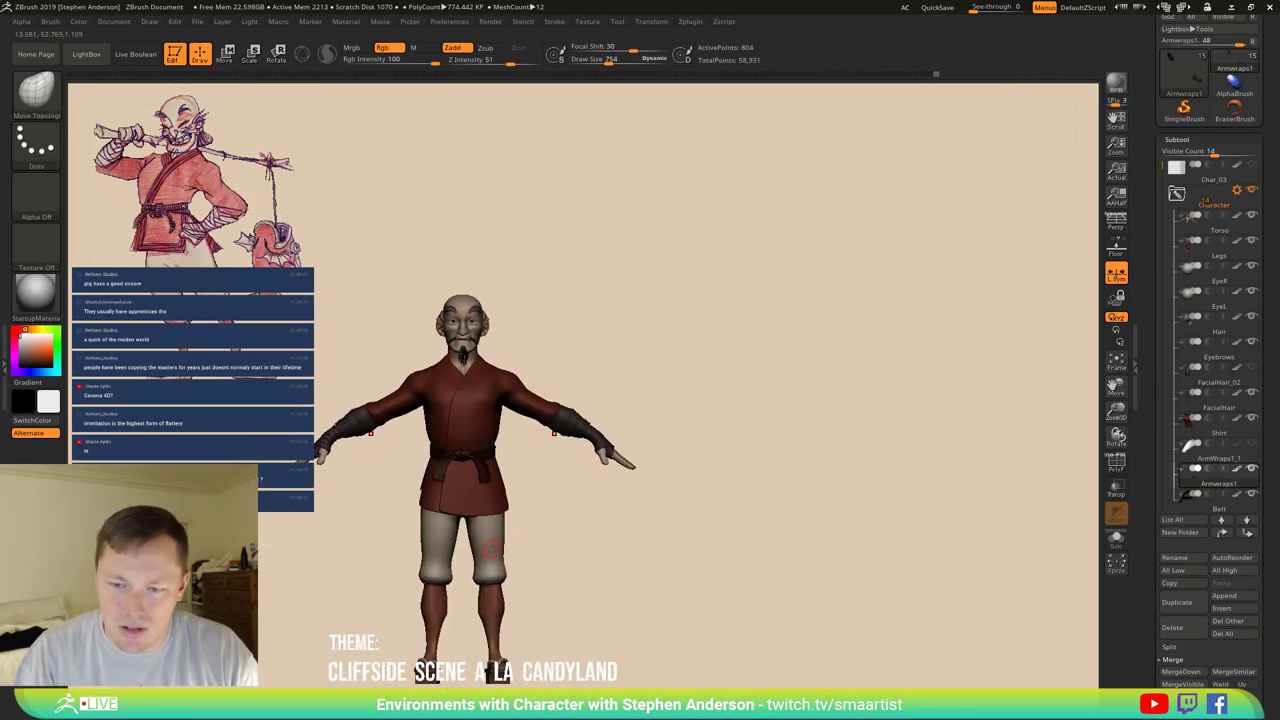
click(78, 21)
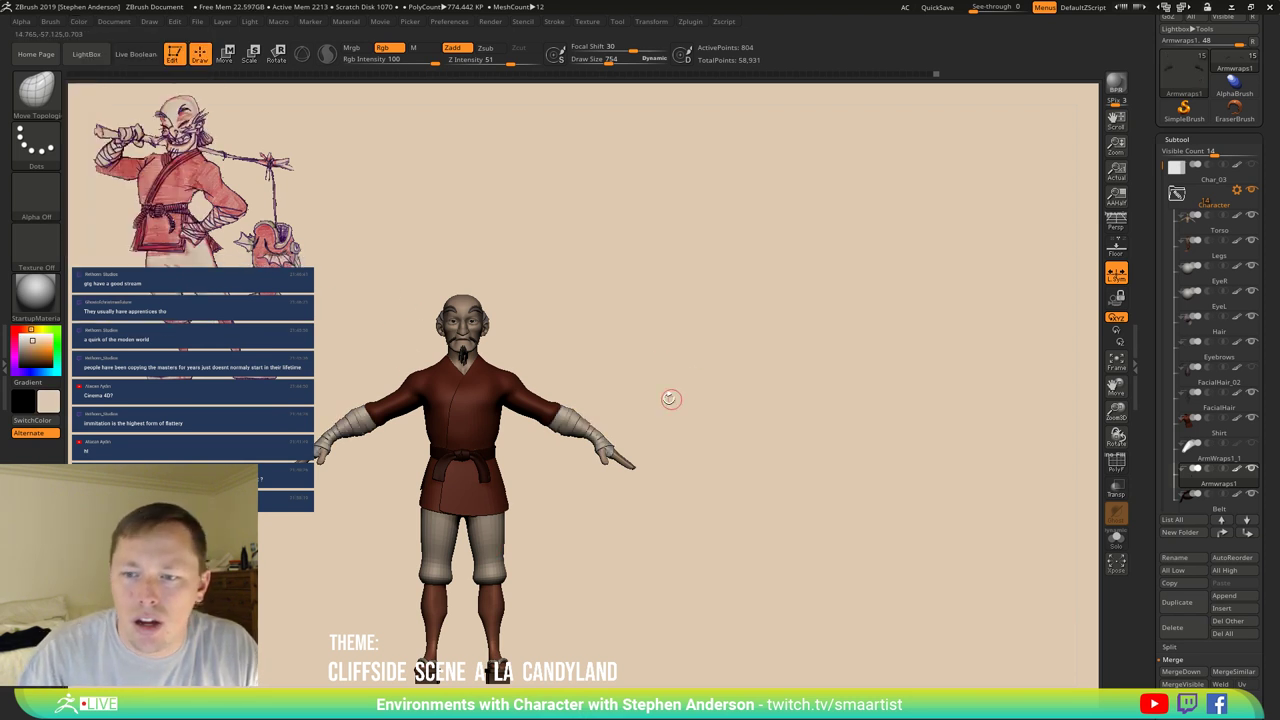
right_drag(669, 400, 822, 354)
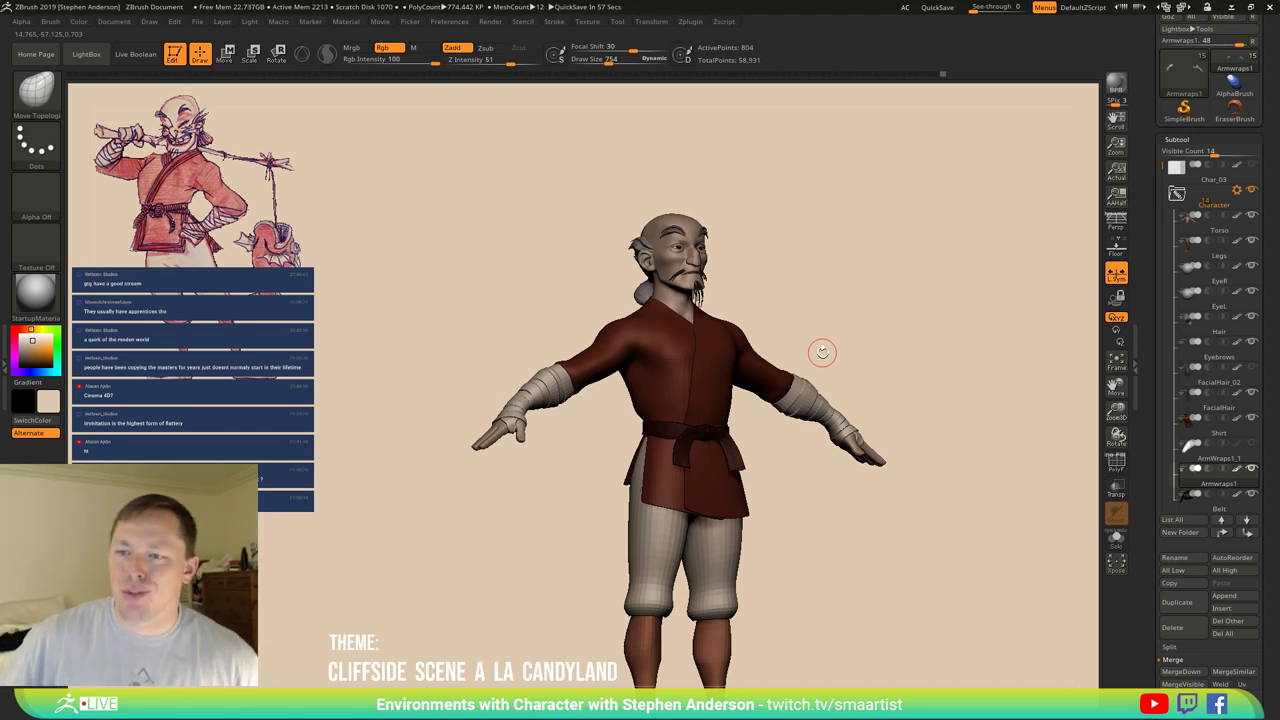
right_drag(780, 294, 807, 296)
mouse_move(705, 323)
right_down()
mouse_move(659, 447)
mouse_move(365, 195)
mouse_move(372, 214)
right_up()
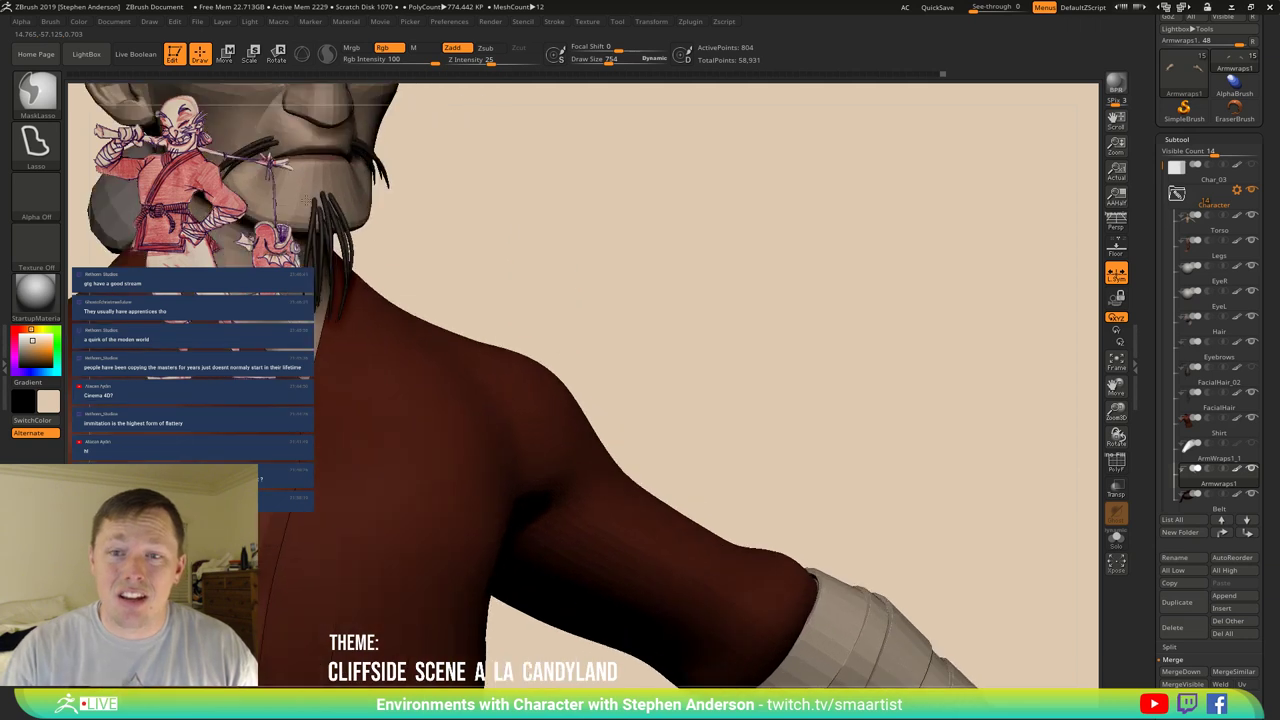
key(b)
key(m)
key(t)
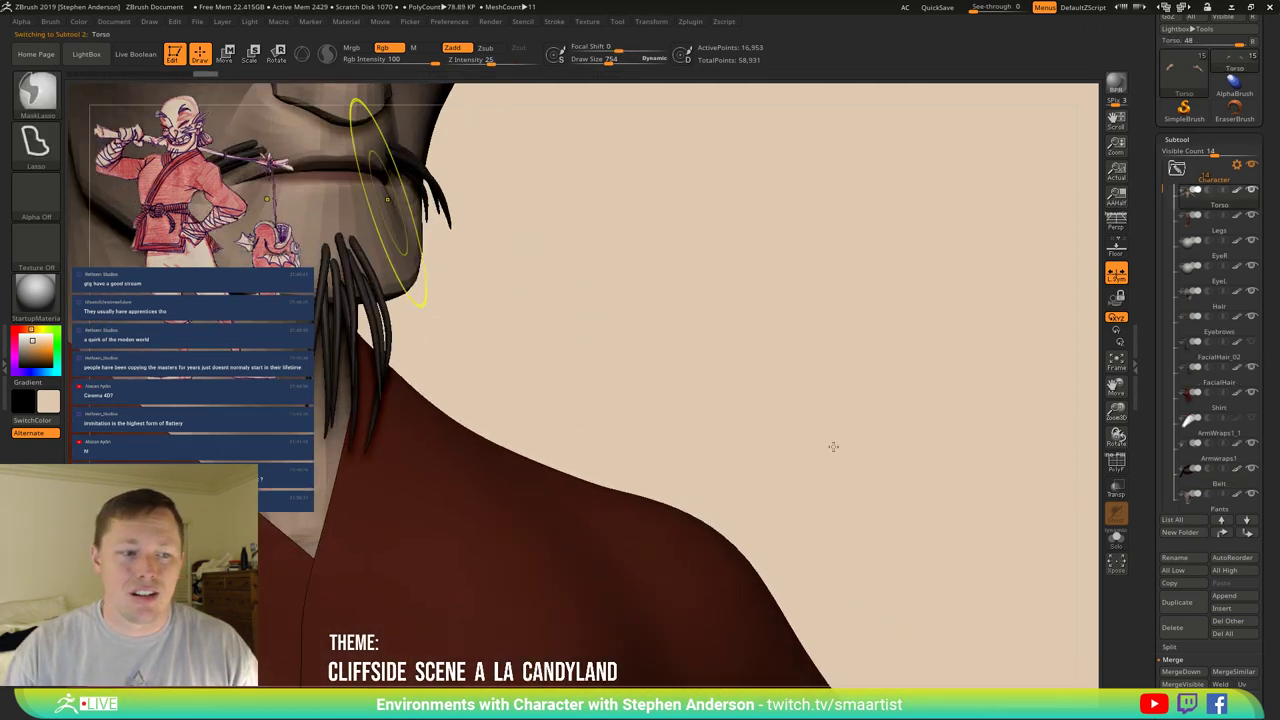
Select the EyeL subtool and duplicate it.
key(f)
mouse_move(849, 451)
right_down()
mouse_move(833, 420)
mouse_move(875, 445)
mouse_move(856, 454)
right_up()
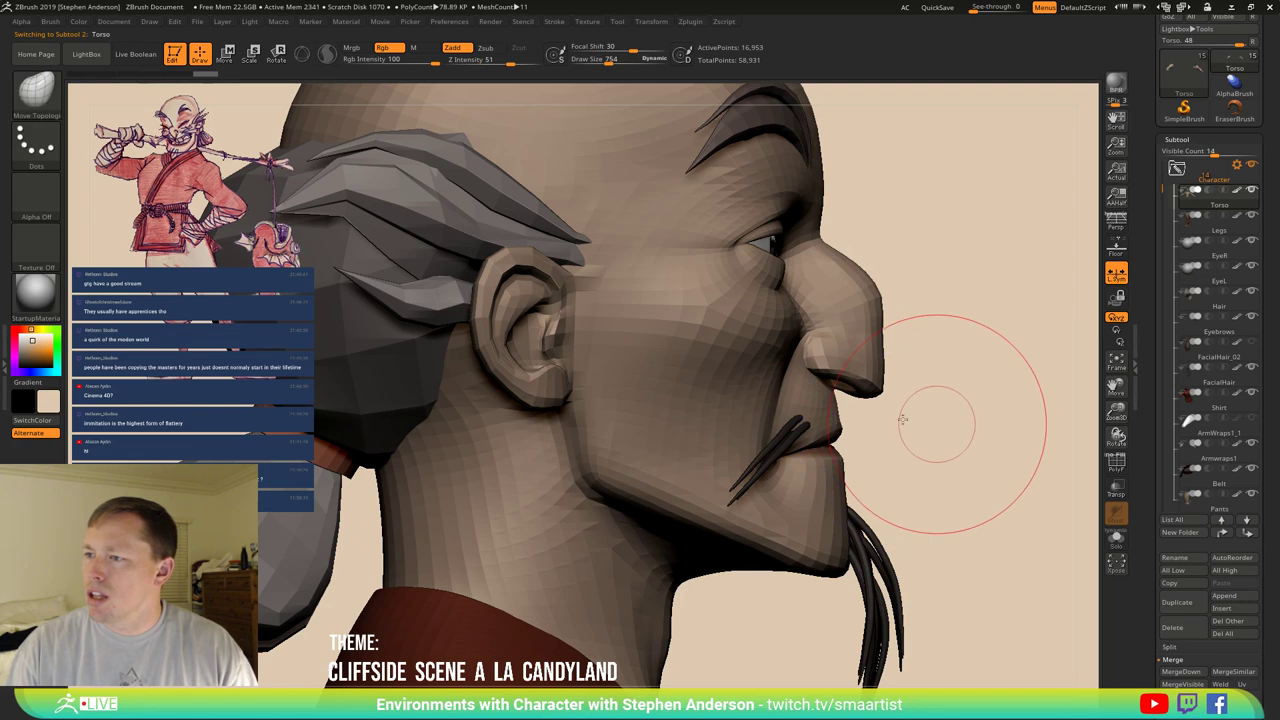
right_drag(966, 423, 863, 414)
right_drag(978, 369, 1098, 296)
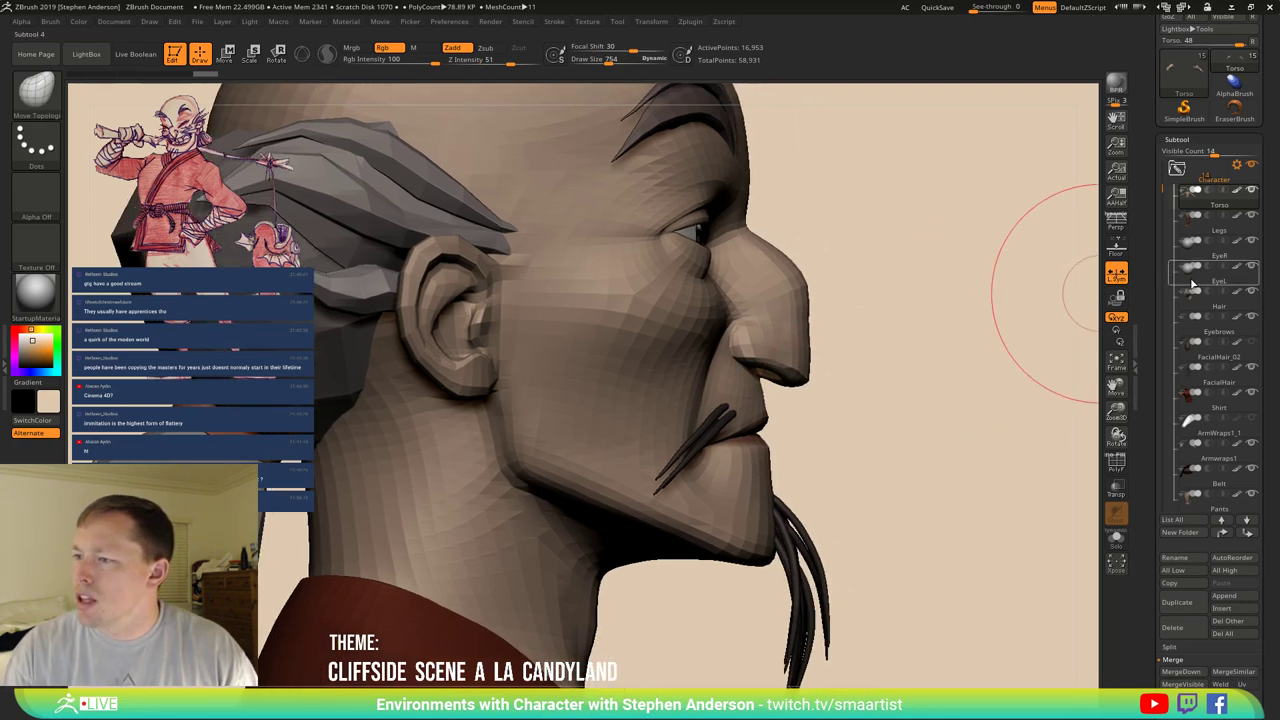
click(1192, 285)
key(ctrl+shift)
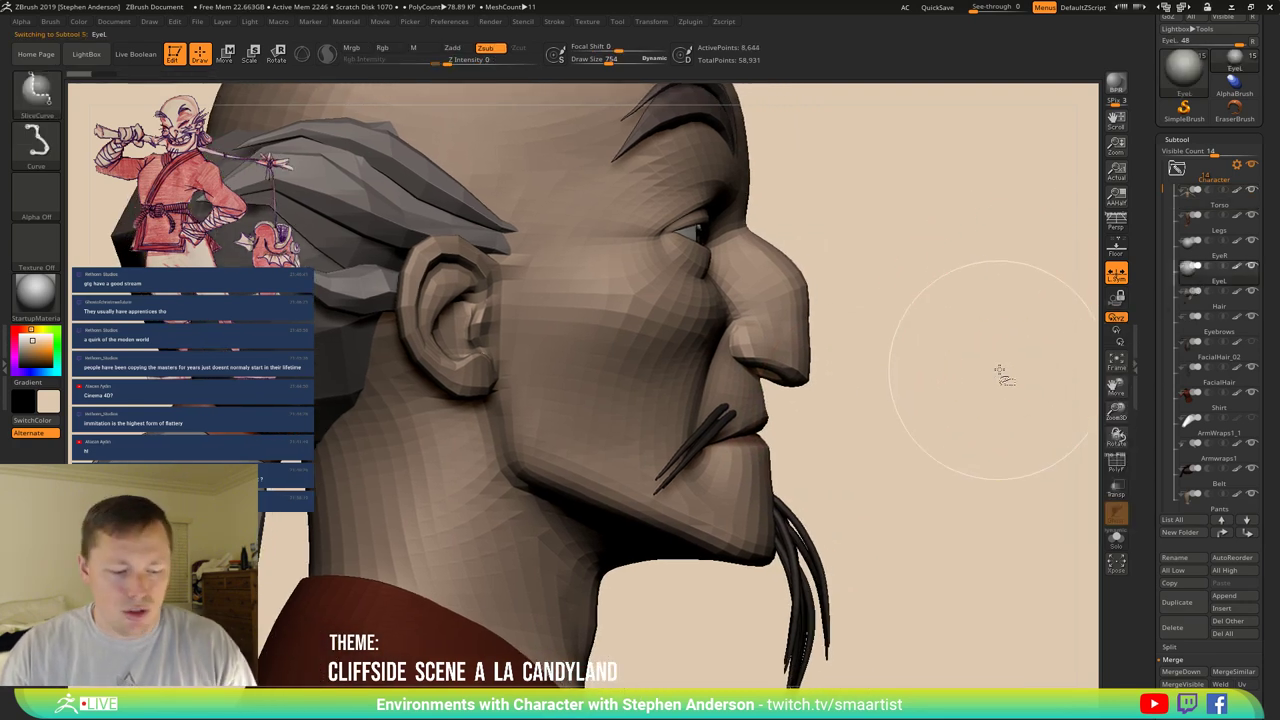
key(ctrl+shift+d)
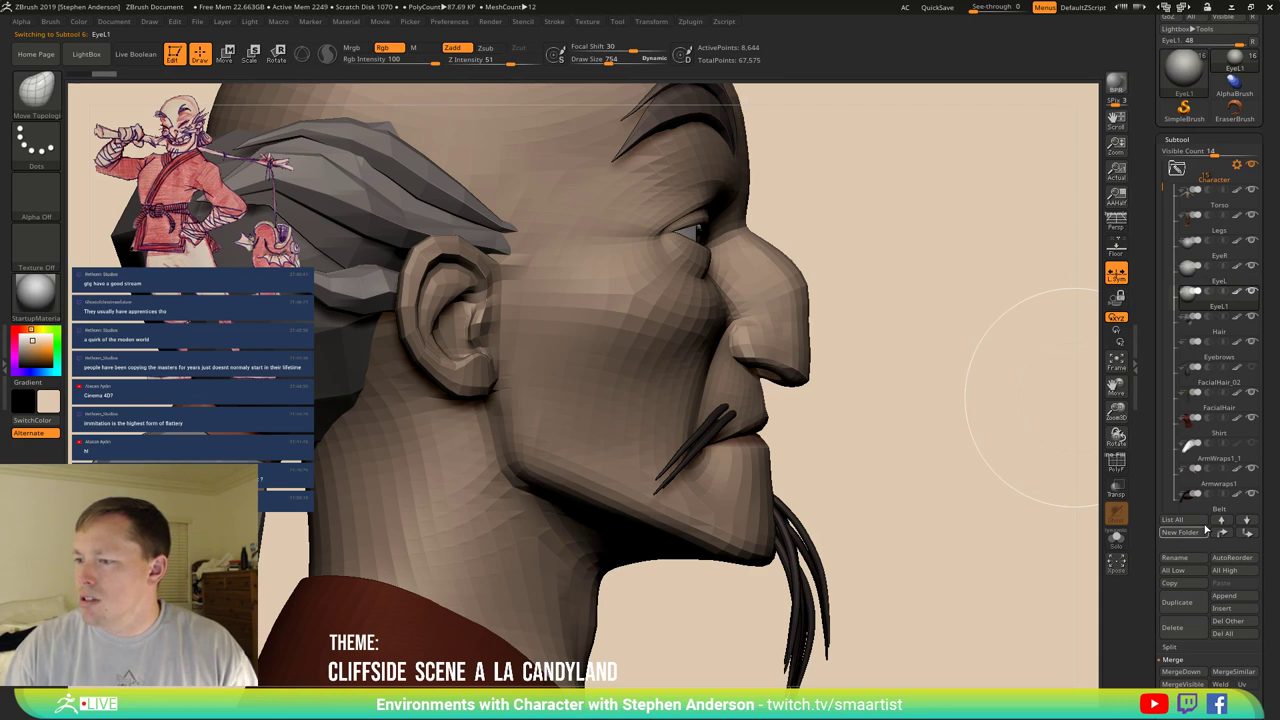
Rename the copy to Teeth, then to MouthParts, and bring up Save ZTool.
click(1197, 560)
text(Teeth)
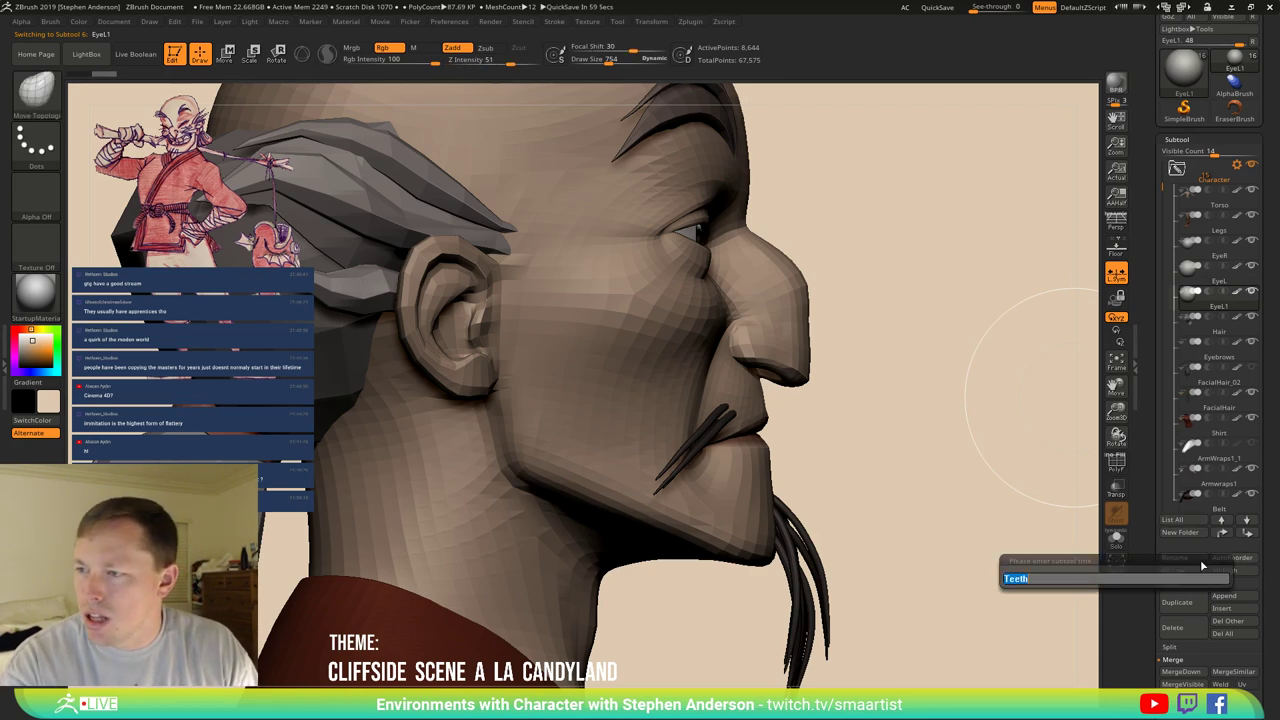
key(Return)
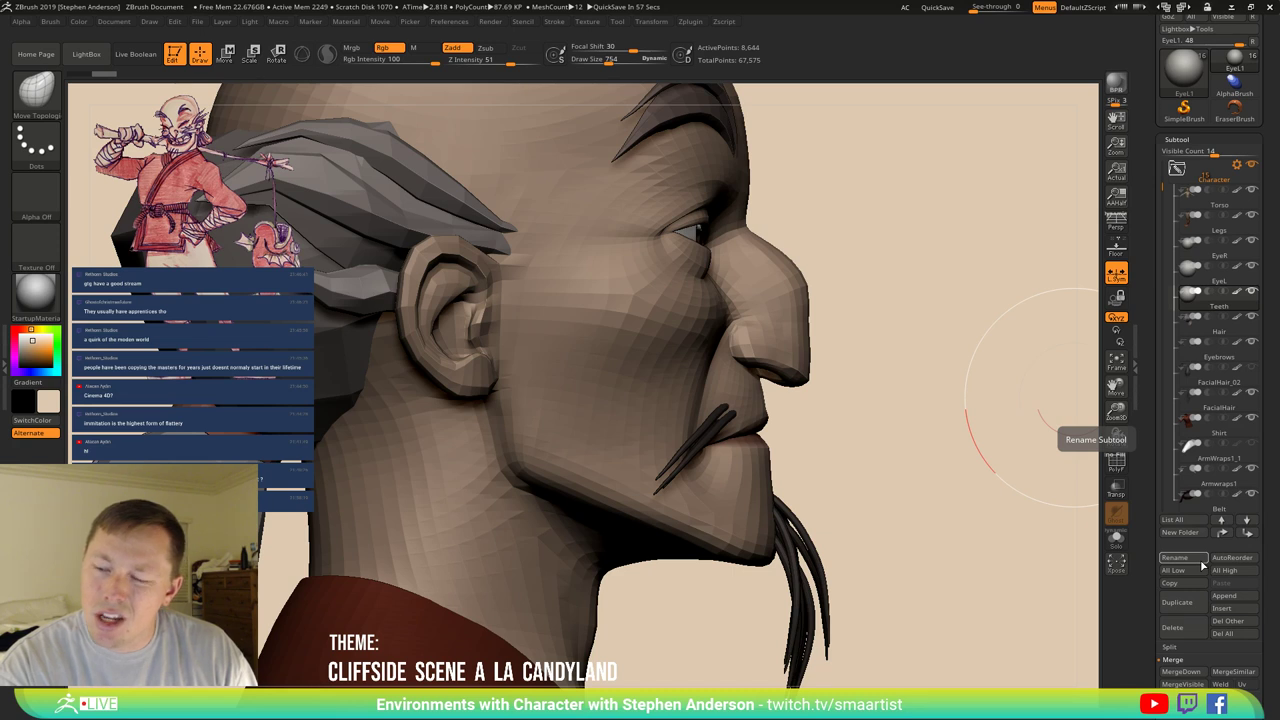
click(1172, 557)
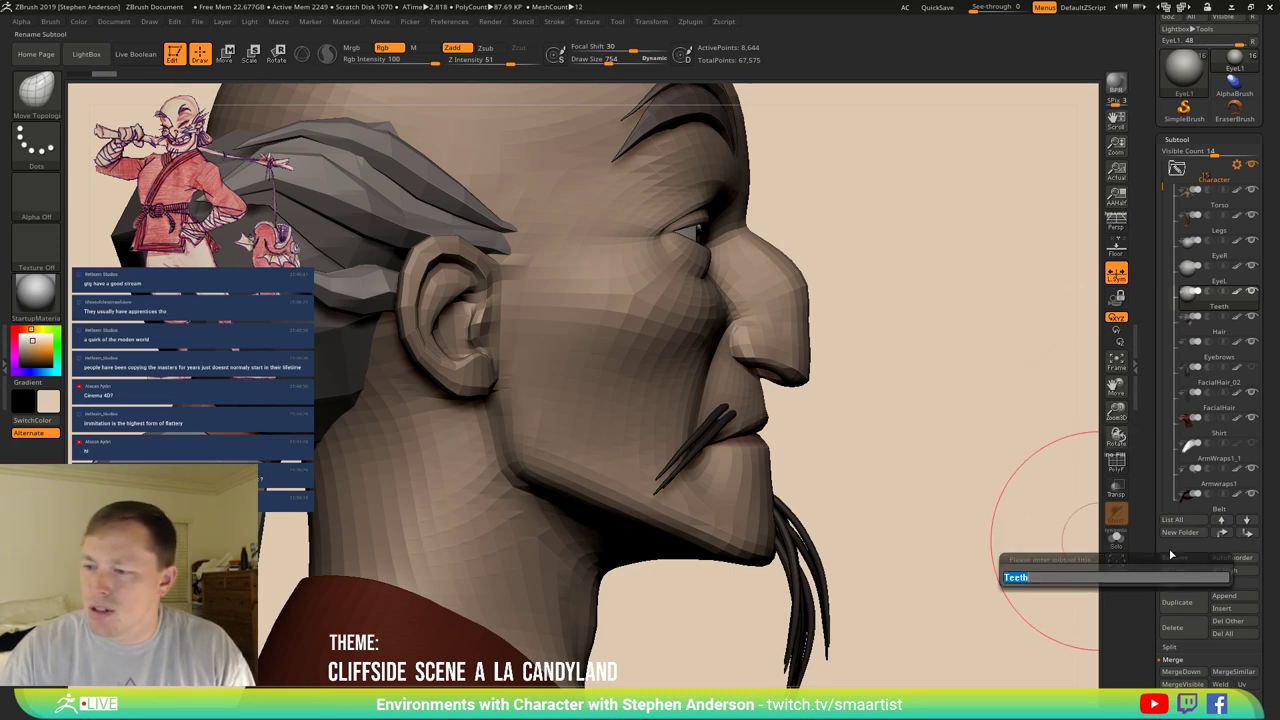
text(MouthParts)
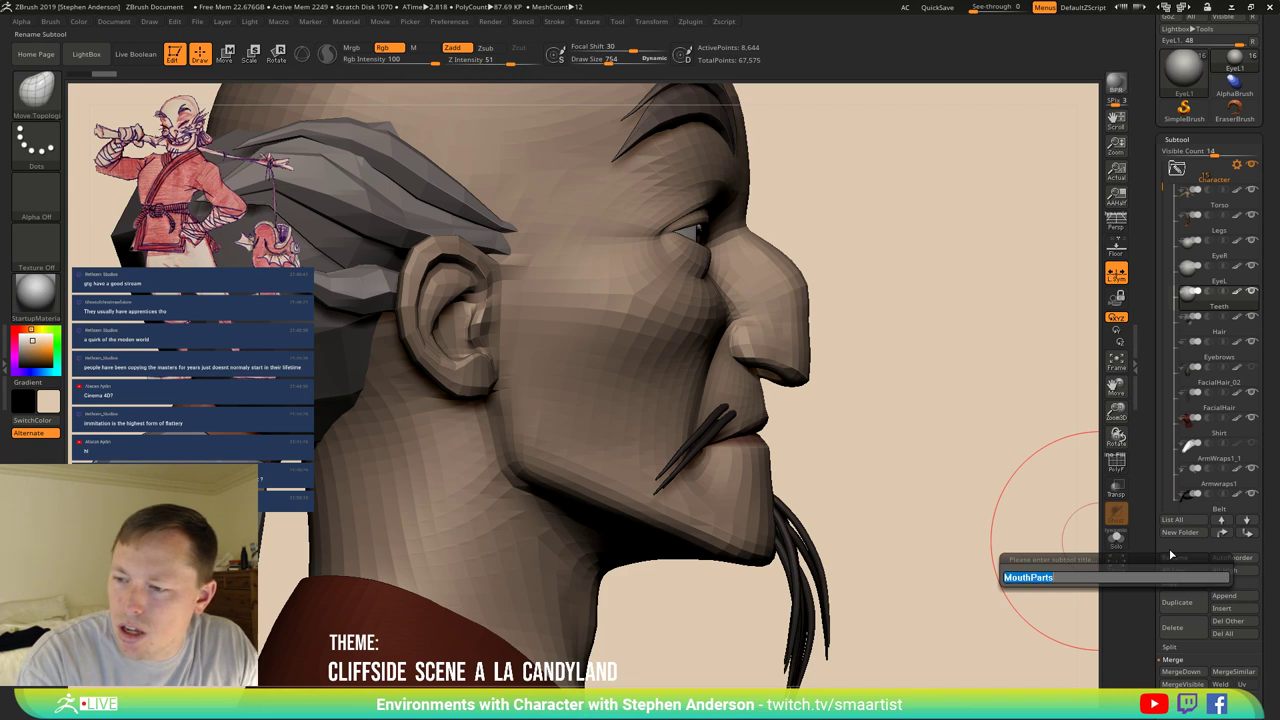
key(Return)
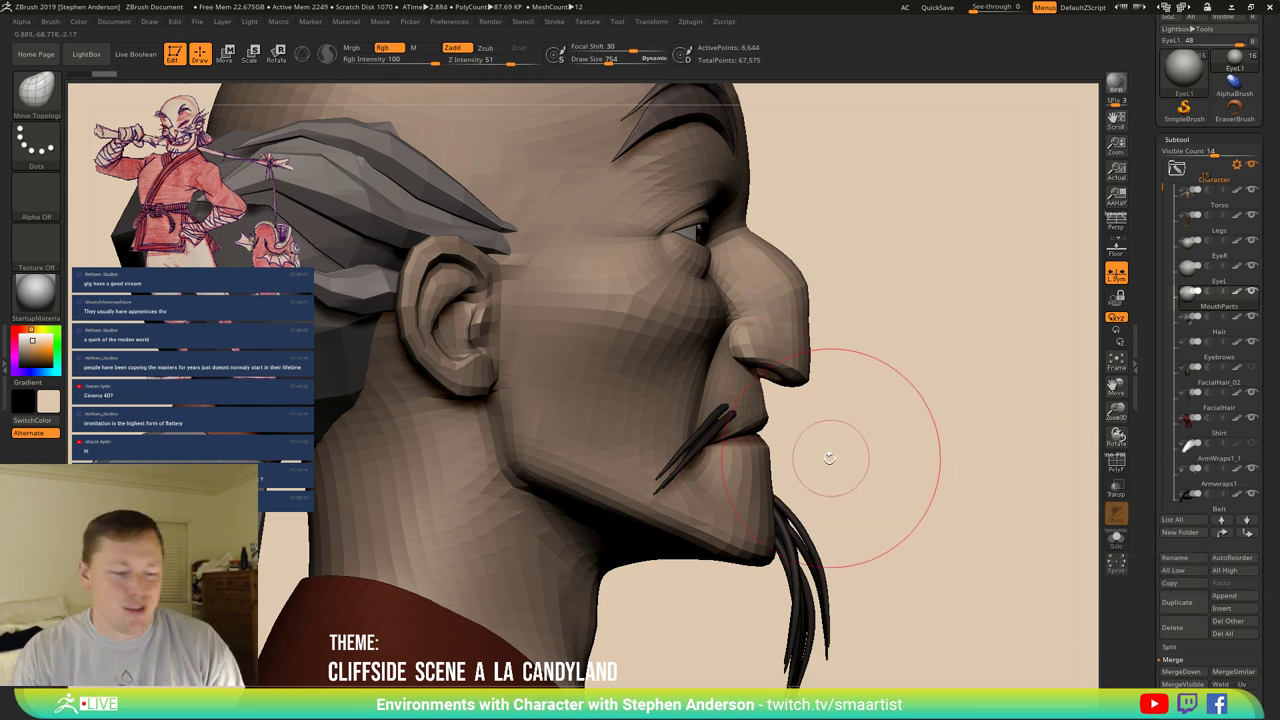
key(ctrl+s)
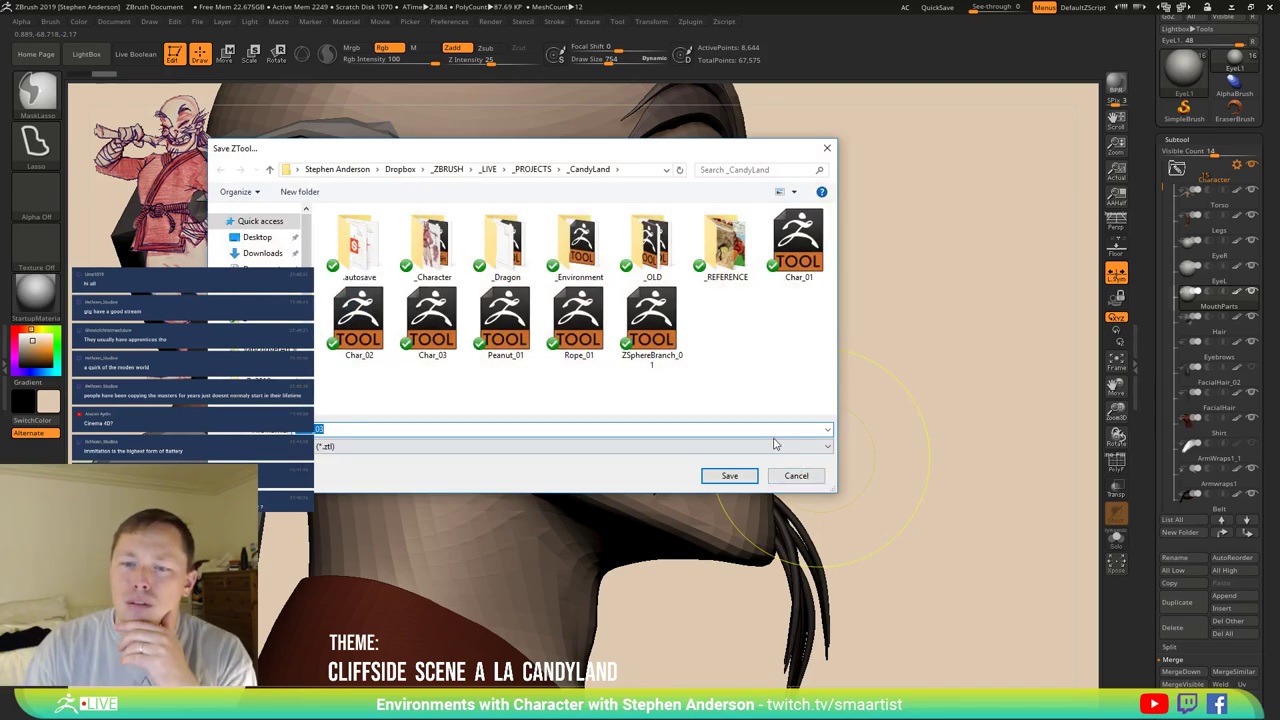
Save the tool and confirm overwriting Char_03.ZTL.
click(731, 475)
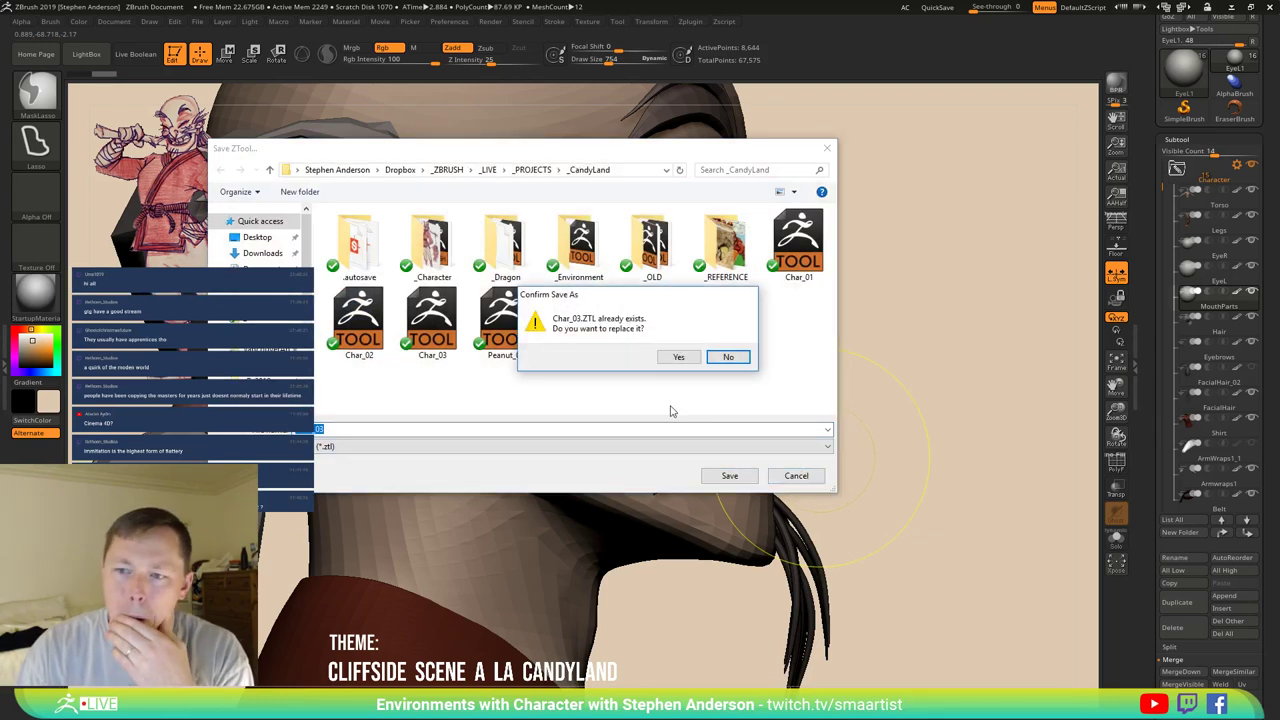
click(685, 355)
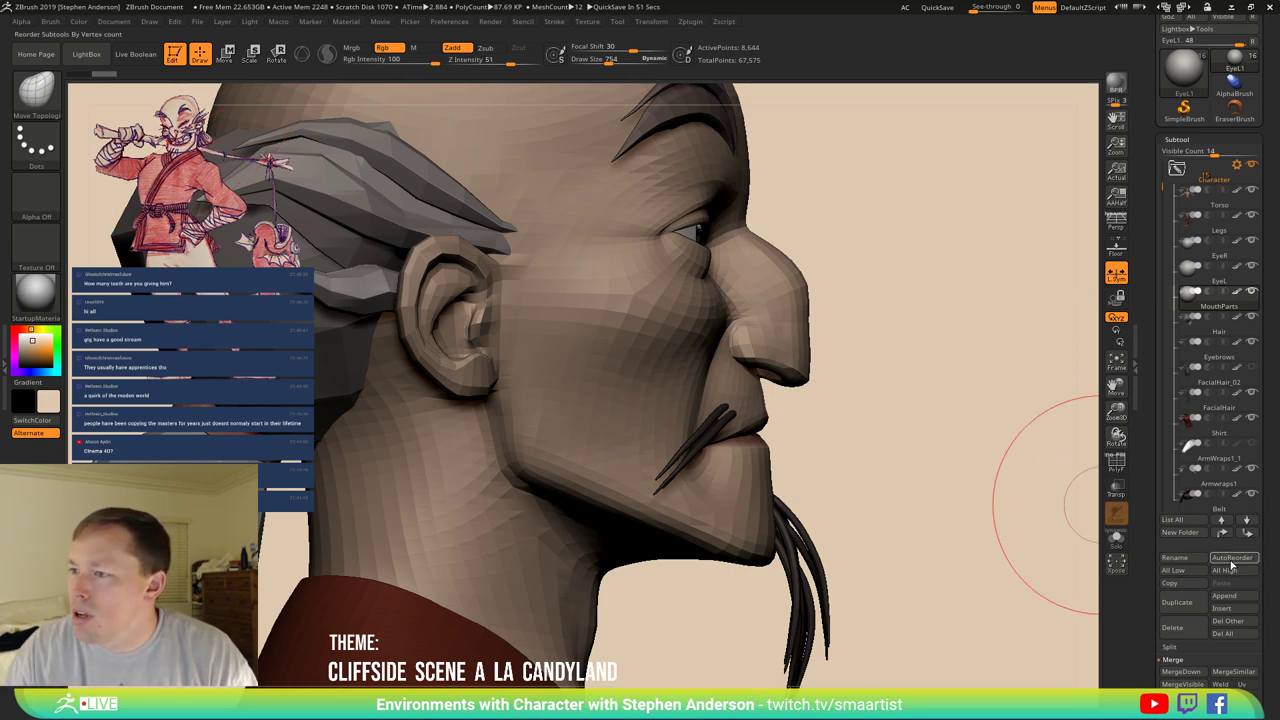
Initialize MouthParts as a QCube with X, Y and Z Res set to 1.
scroll(1261, 518, down, 8)
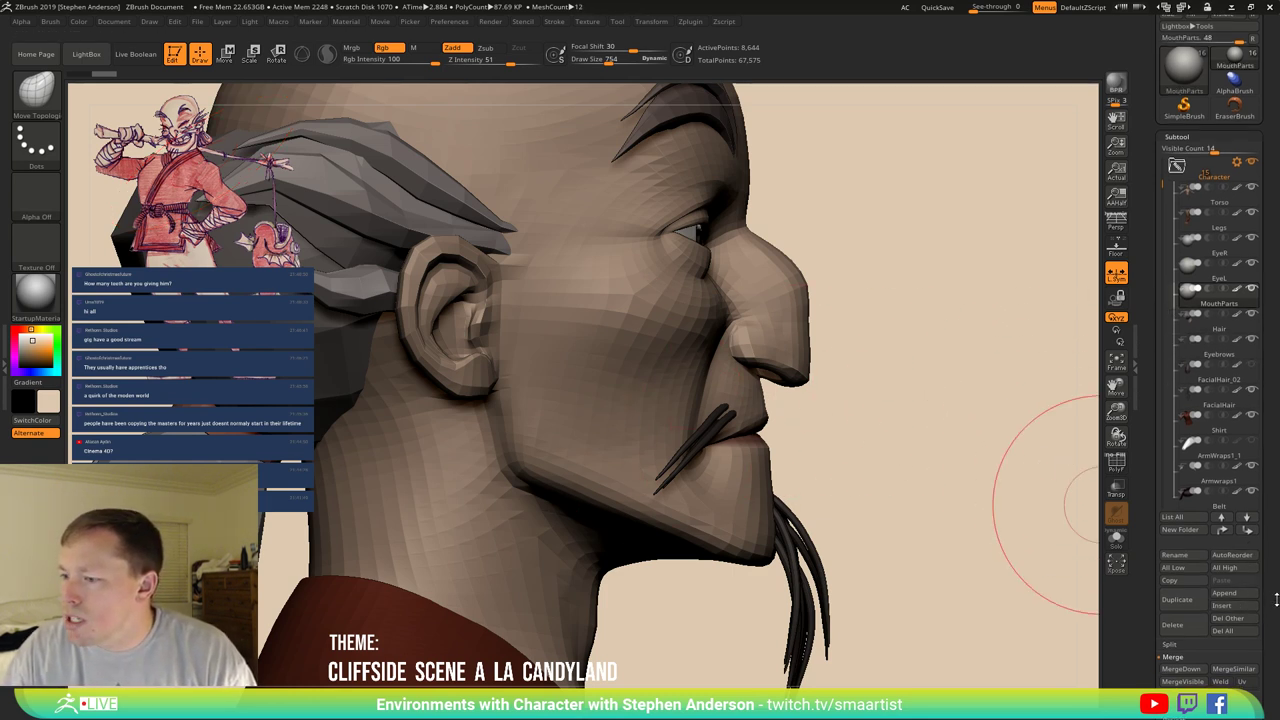
scroll(1261, 518, down, 1)
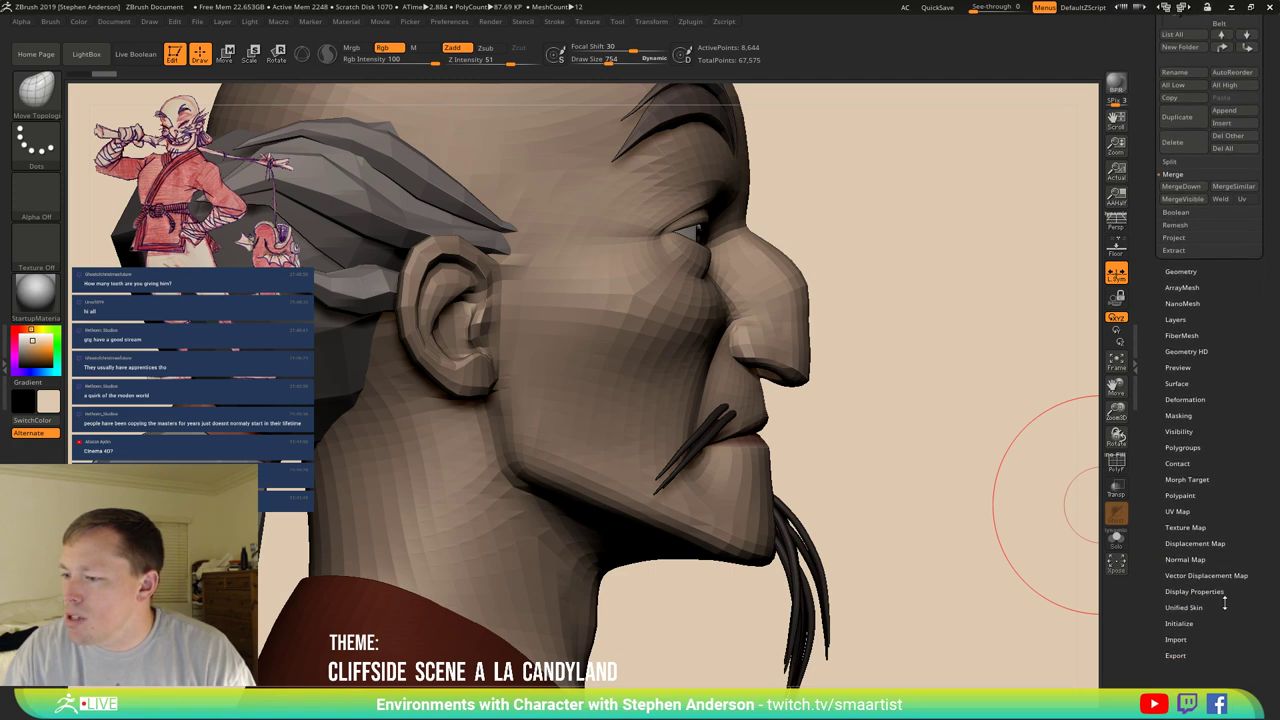
click(1179, 625)
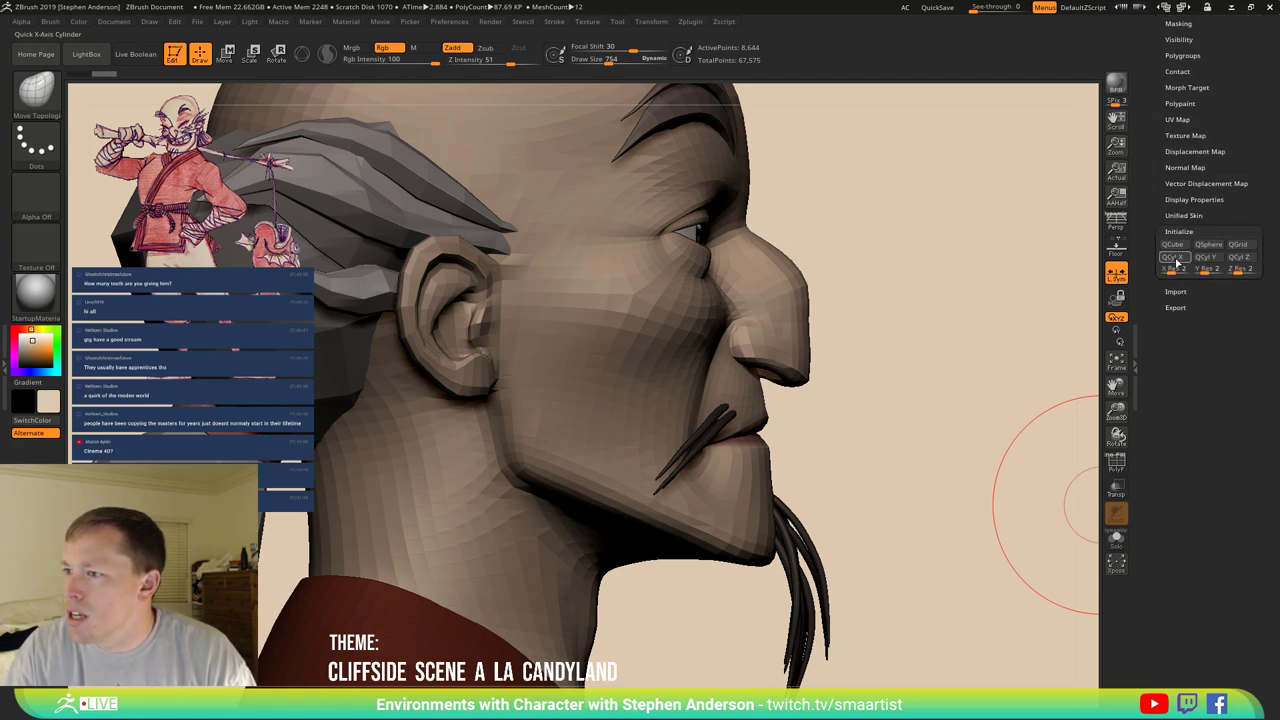
click(1167, 270)
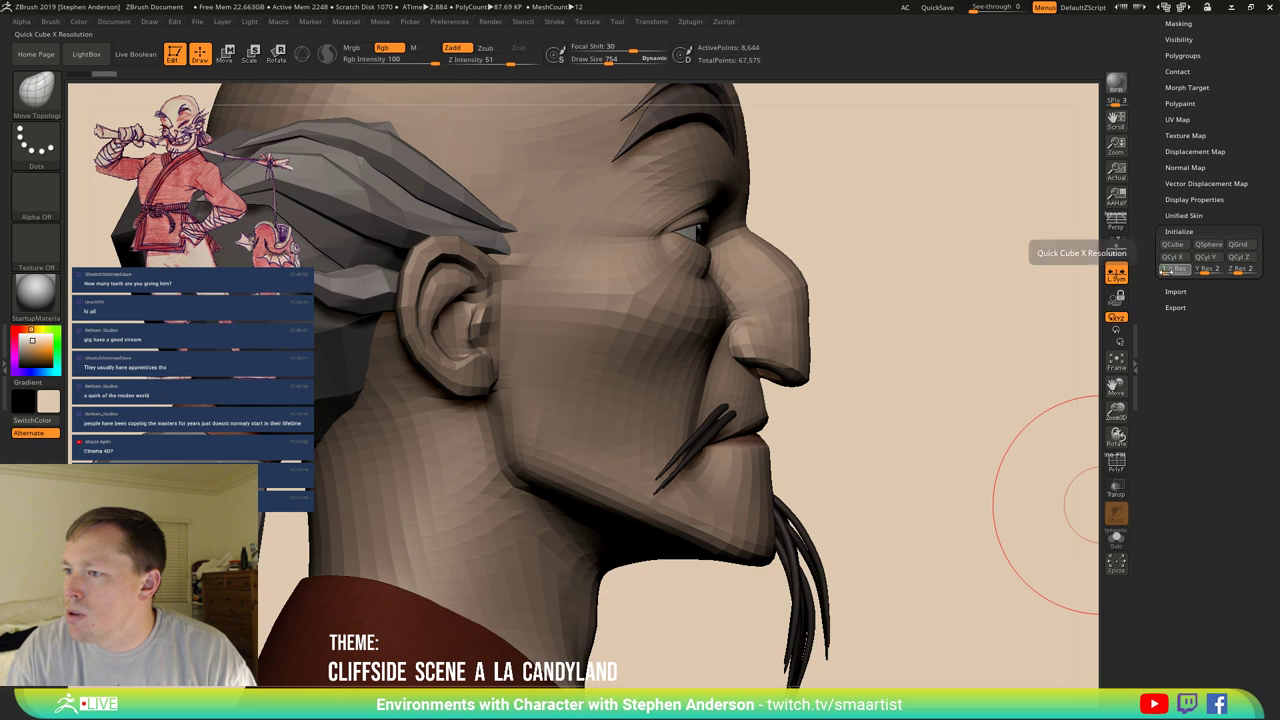
drag(1200, 271, 1188, 272)
click(1238, 270)
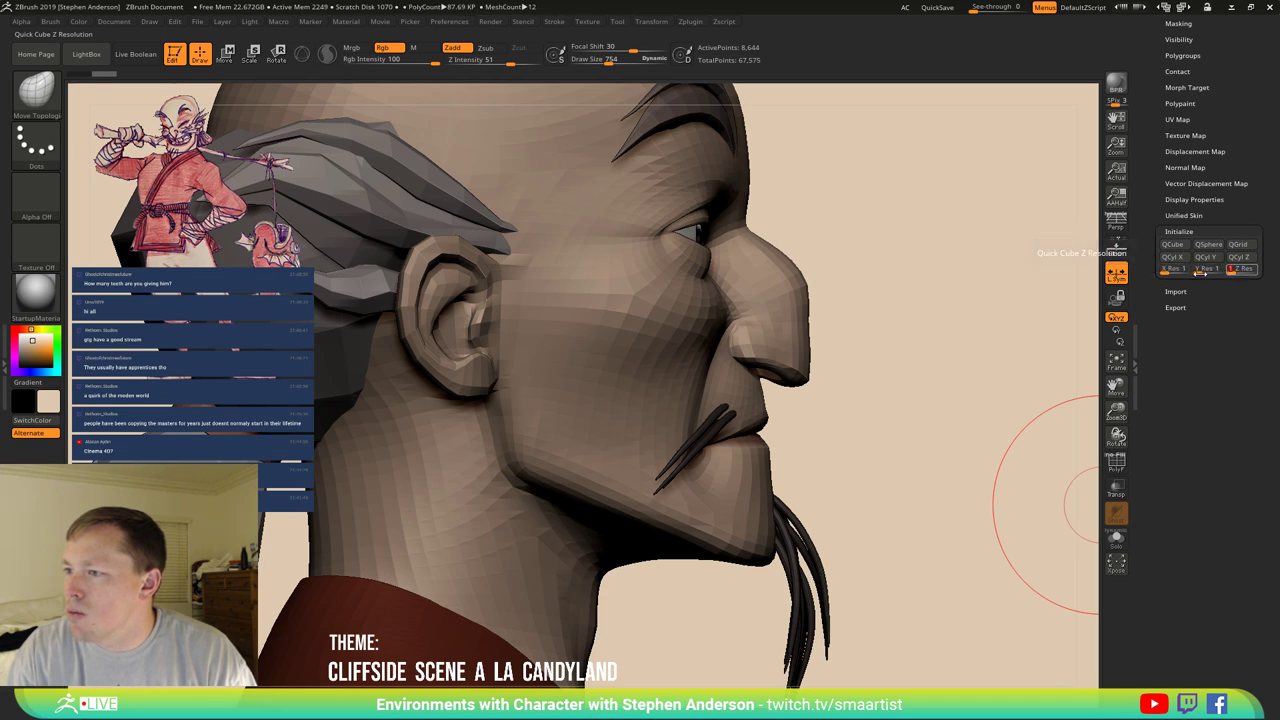
click(1172, 244)
Turn on Transp and view the whole character in side profile.
drag(914, 371, 826, 180)
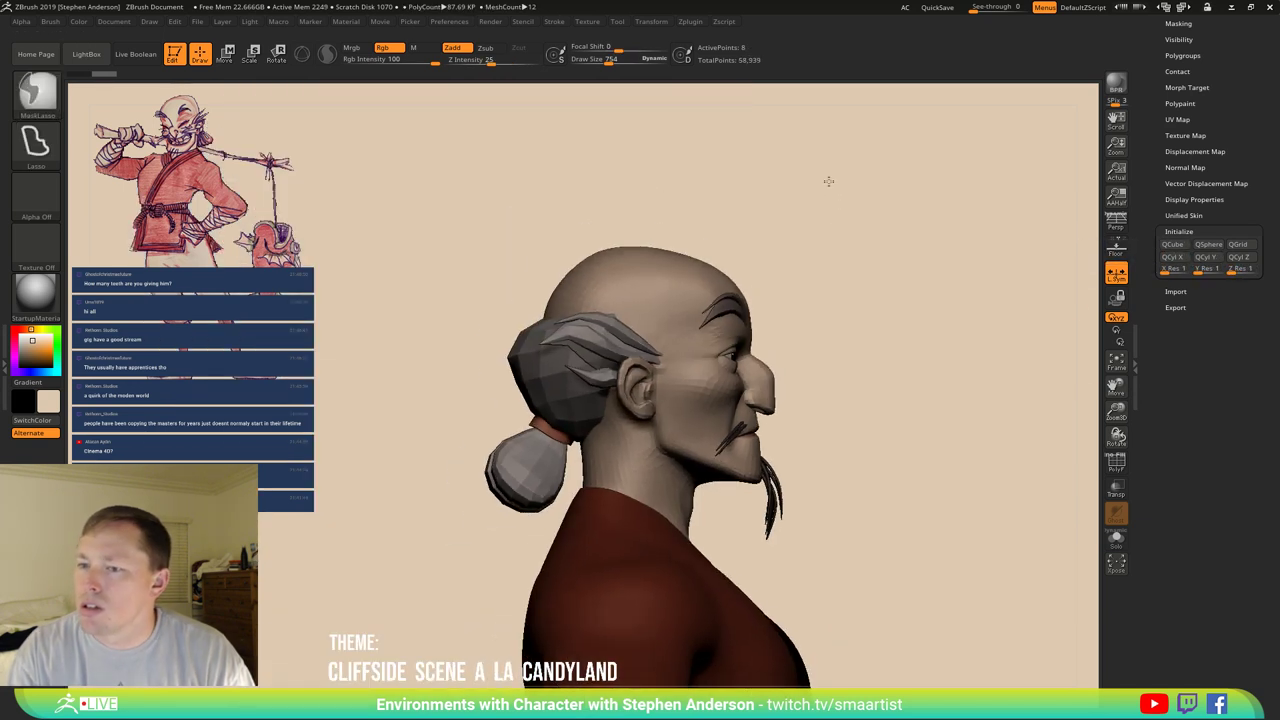
click(1116, 489)
drag(850, 472, 654, 380)
Turn off L.Sym and use Gizmo 3D to move the cube from below the feet into the head.
key(w)
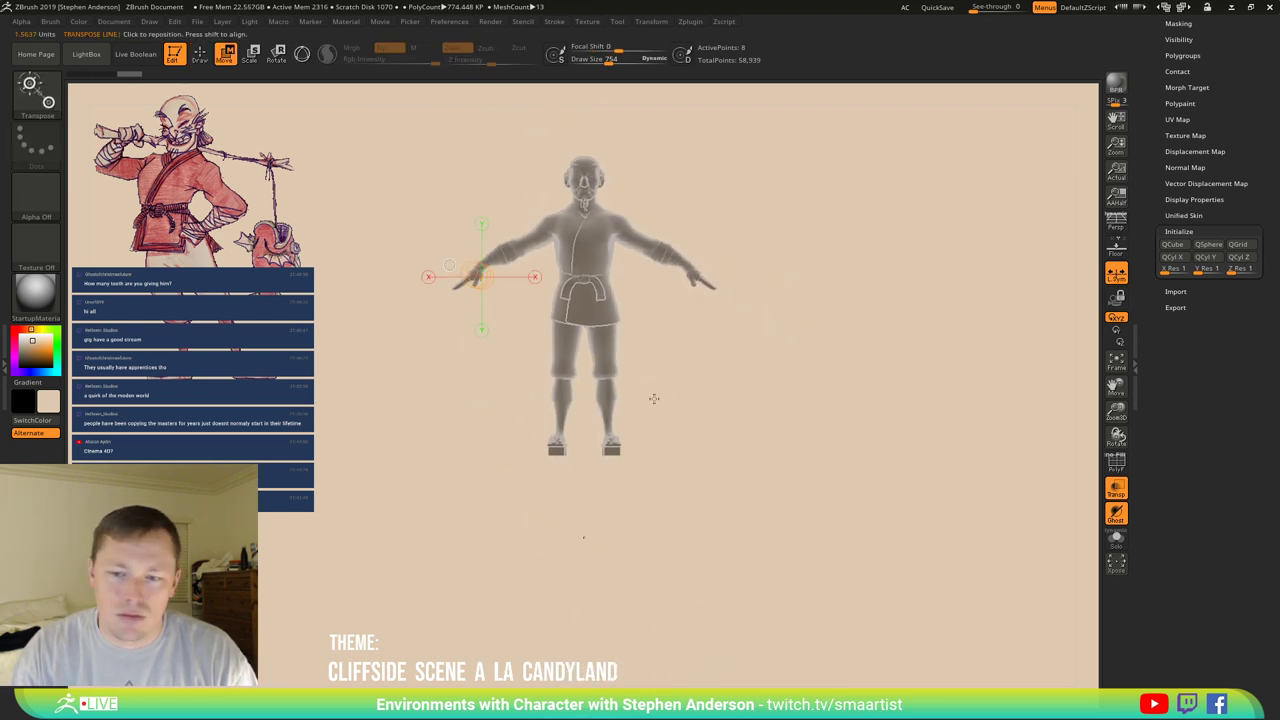
drag(578, 535, 603, 395)
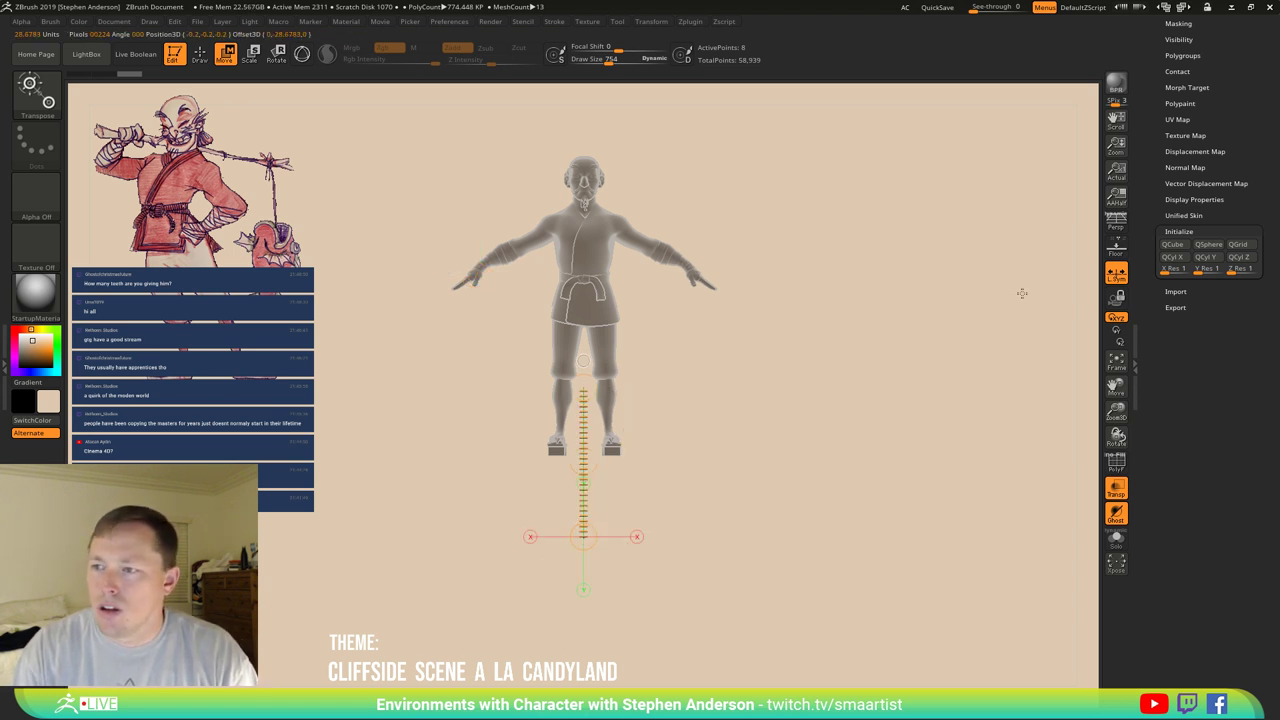
click(1119, 278)
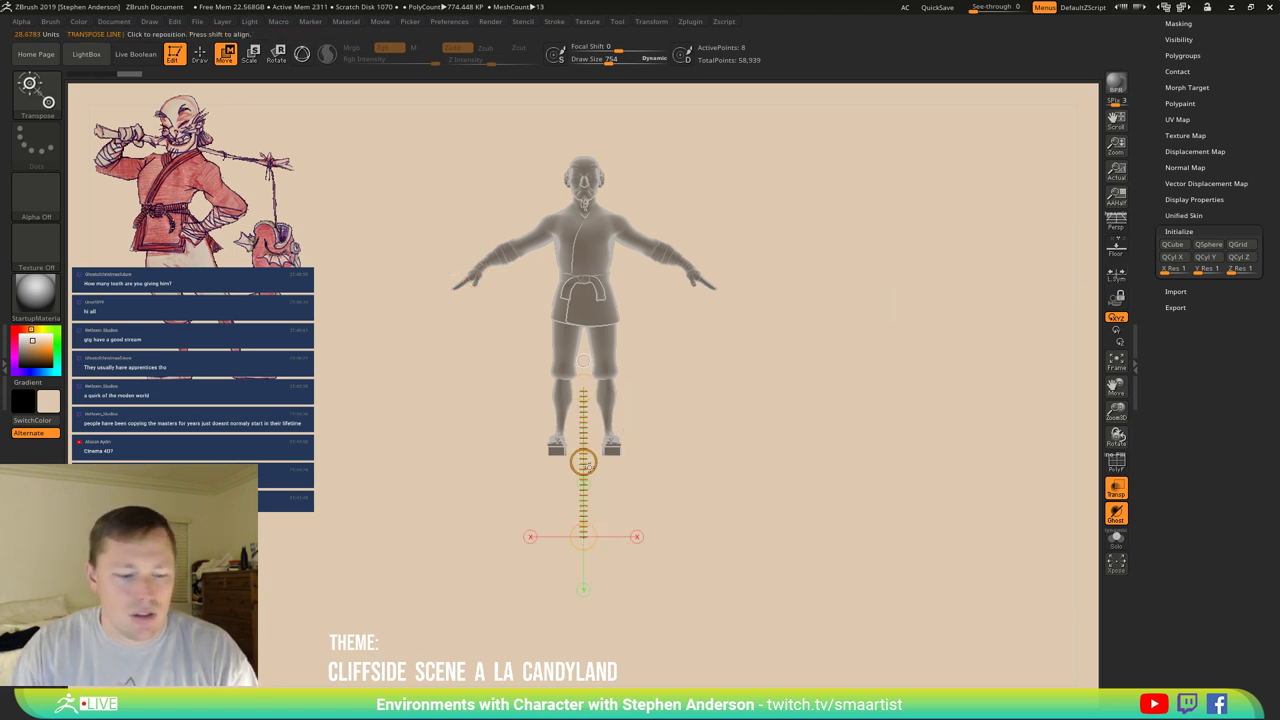
key(y)
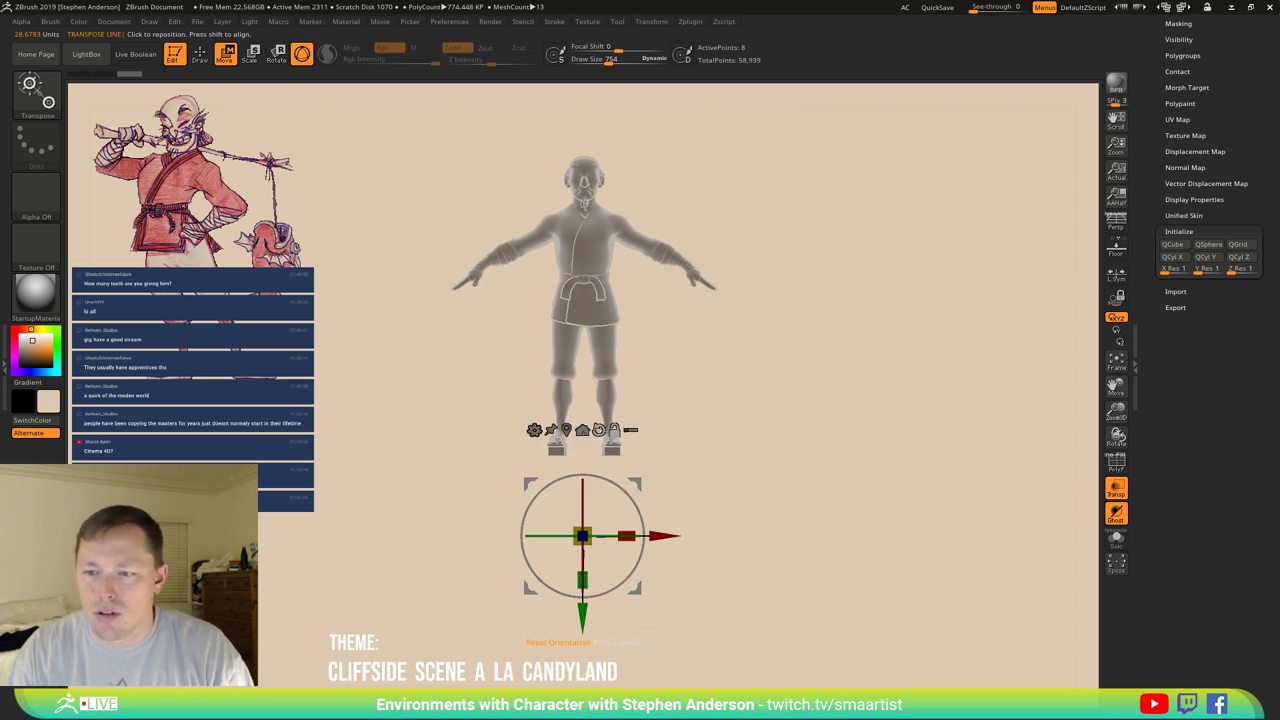
click(598, 430)
alt+drag(660, 492, 660, 140)
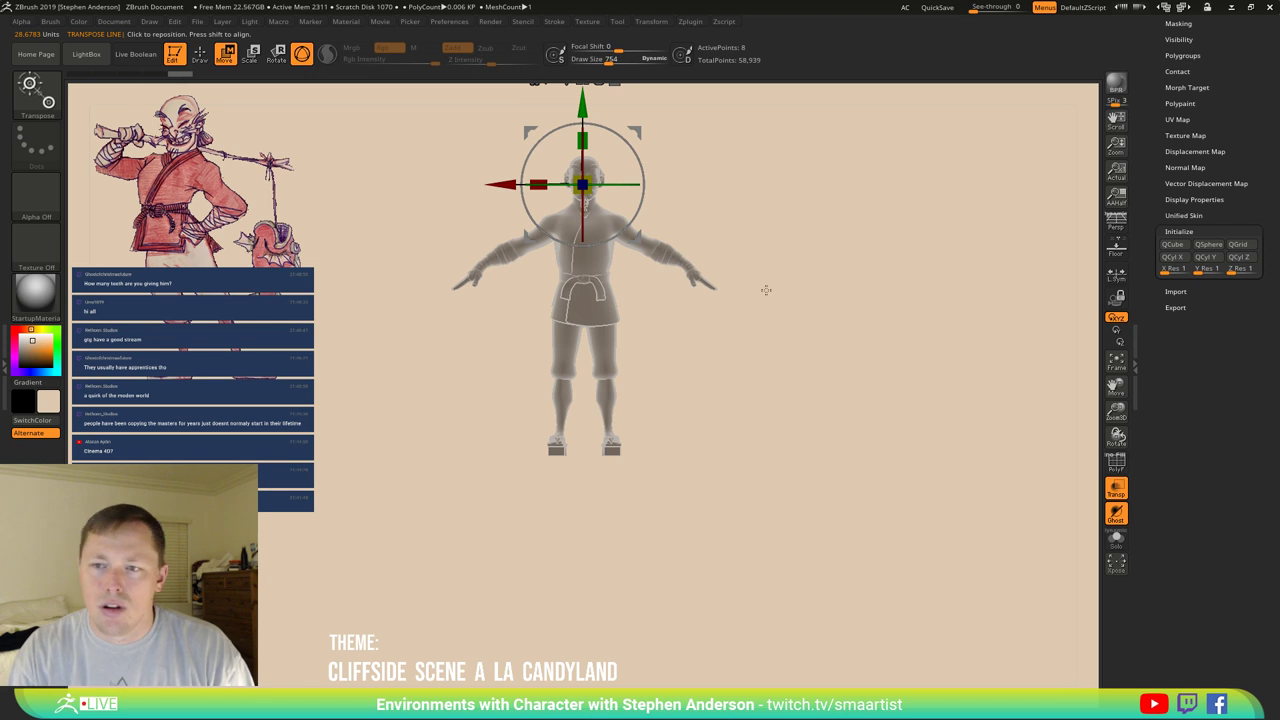
key(ctrl+z)
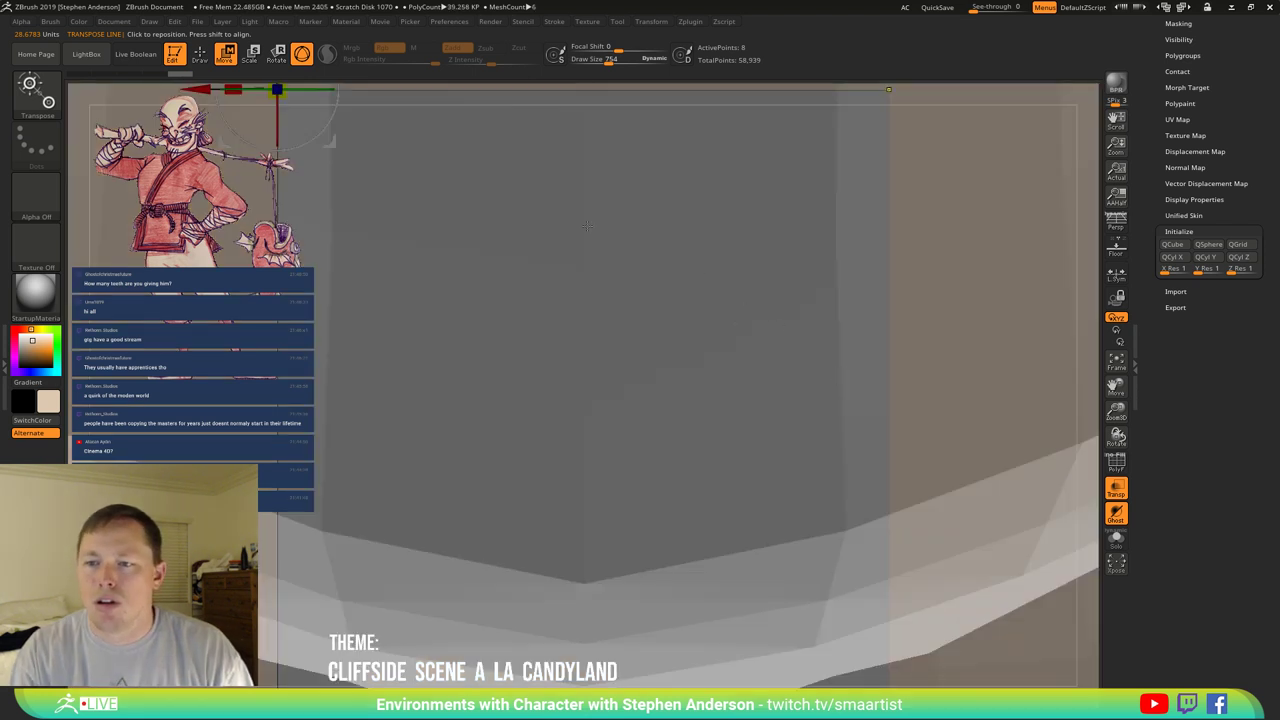
drag(587, 226, 704, 317)
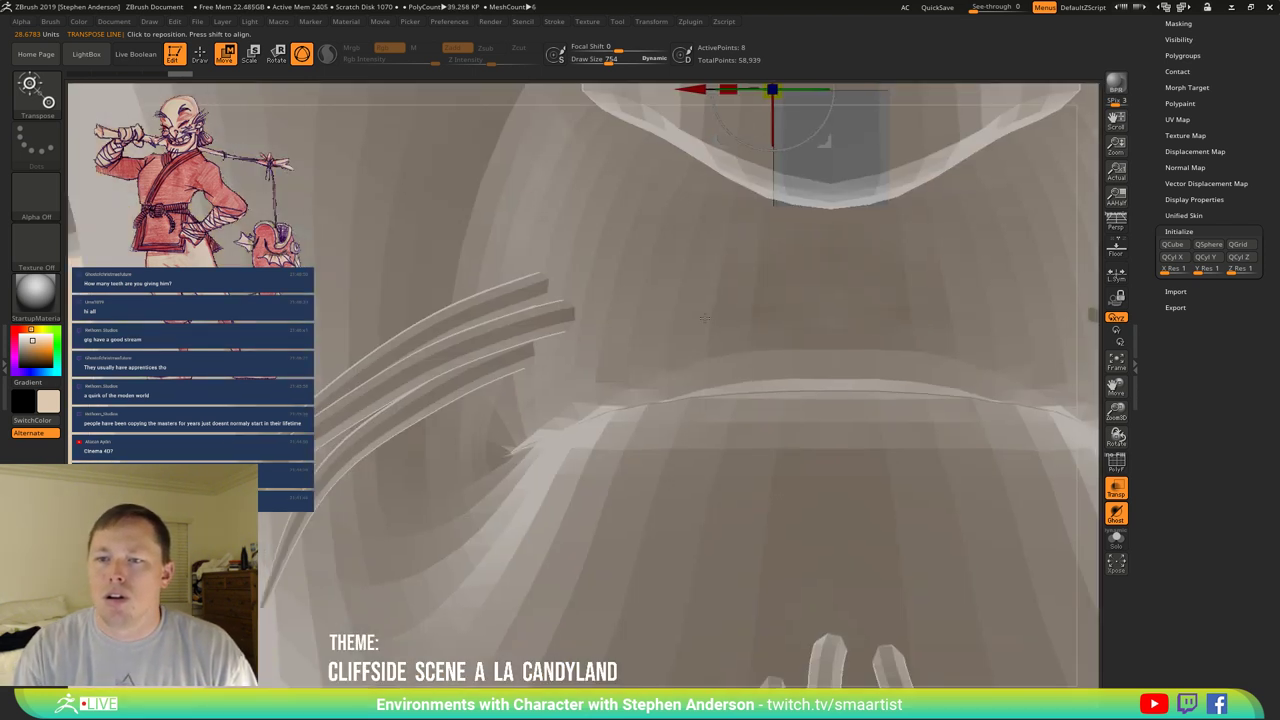
drag(1022, 313, 1034, 305)
Frame the mouth area and place the Move gizmo on the MouthParts block.
drag(1230, 101, 1207, 243)
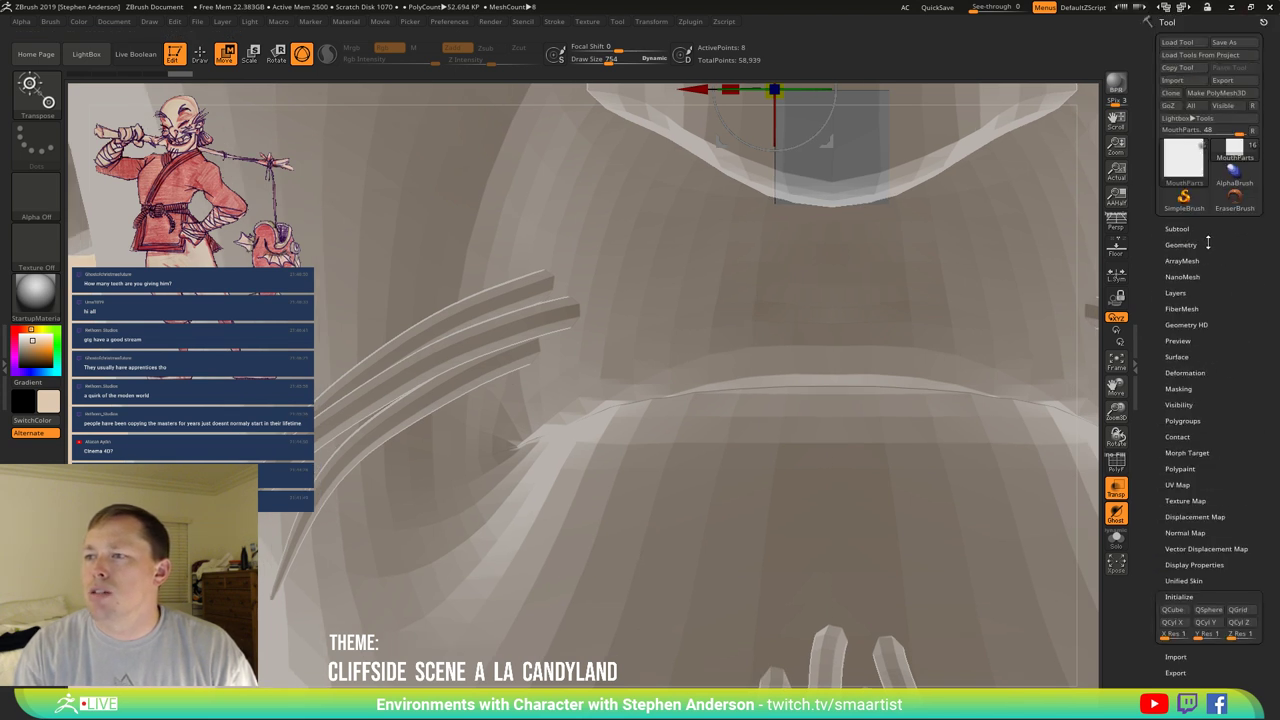
click(1176, 229)
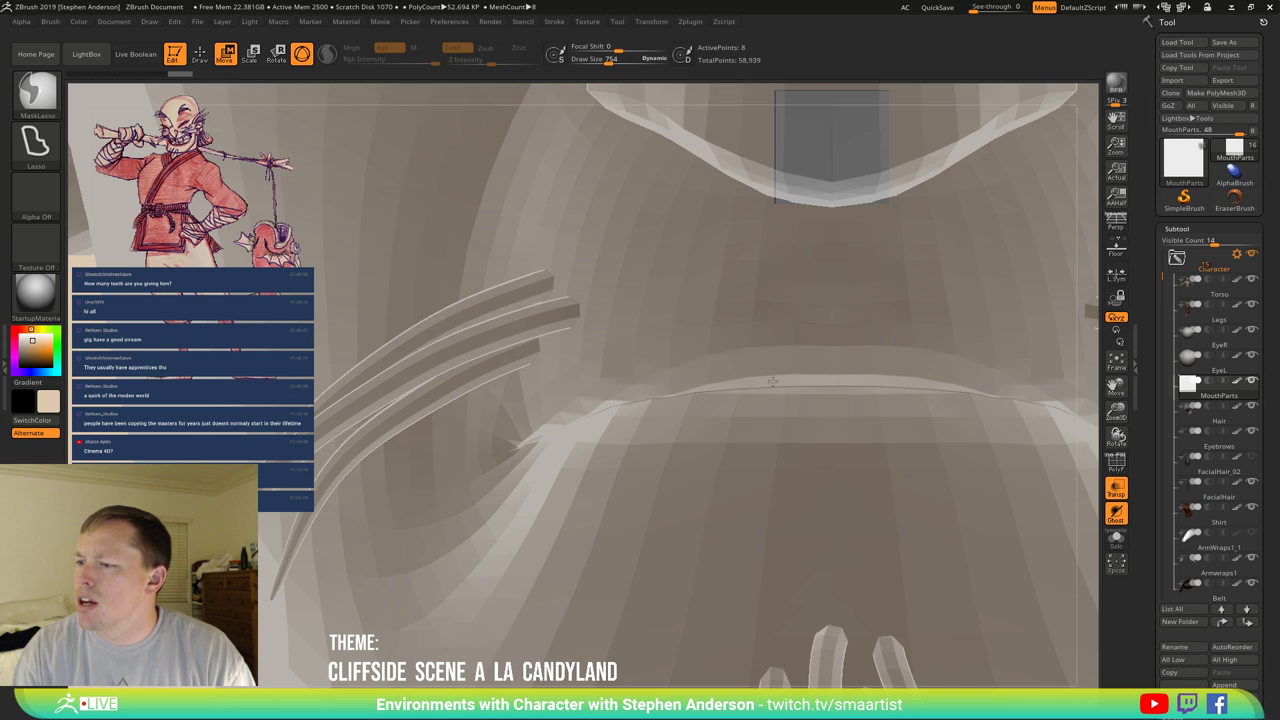
mouse_move(773, 382)
ctrl+right_down()
mouse_move(764, 360)
mouse_move(798, 262)
ctrl+right_up()
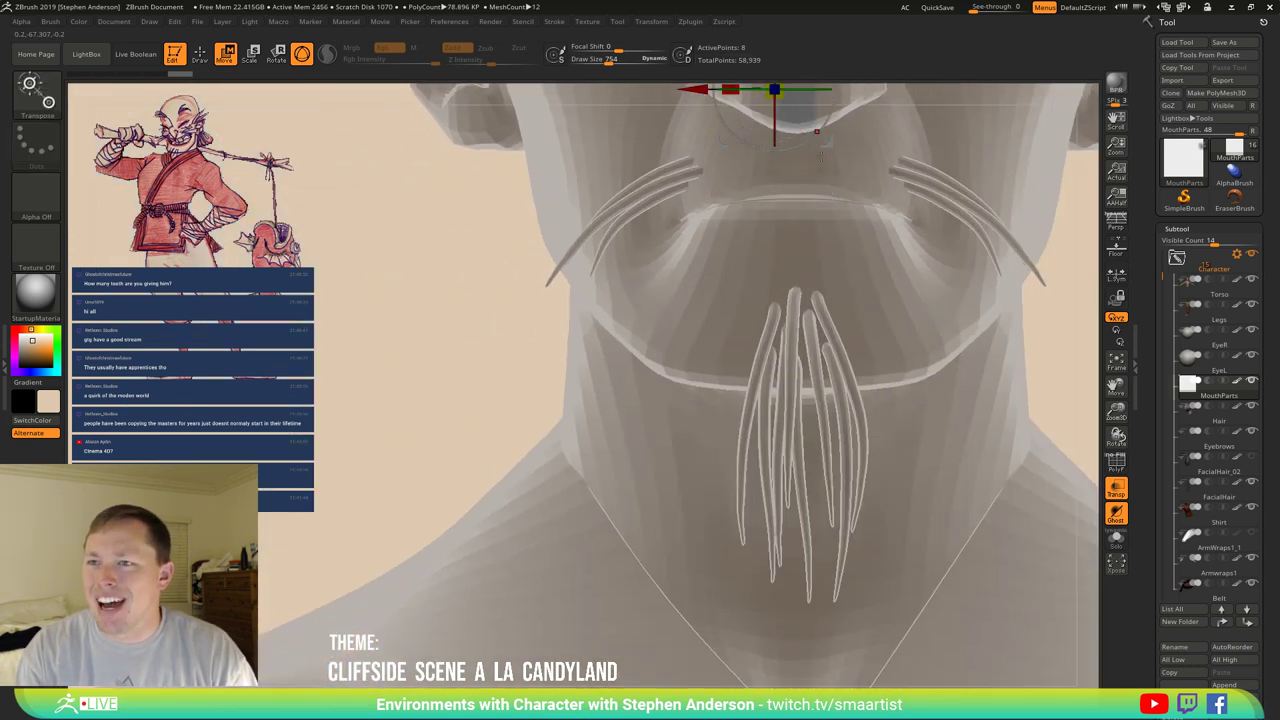
mouse_move(867, 333)
alt+right_down()
mouse_move(767, 403)
mouse_move(733, 481)
mouse_move(739, 457)
mouse_move(681, 368)
alt+right_up()
mouse_move(708, 319)
alt+right_down()
mouse_move(710, 386)
mouse_move(715, 356)
mouse_move(737, 358)
mouse_move(705, 358)
mouse_move(757, 365)
alt+right_up()
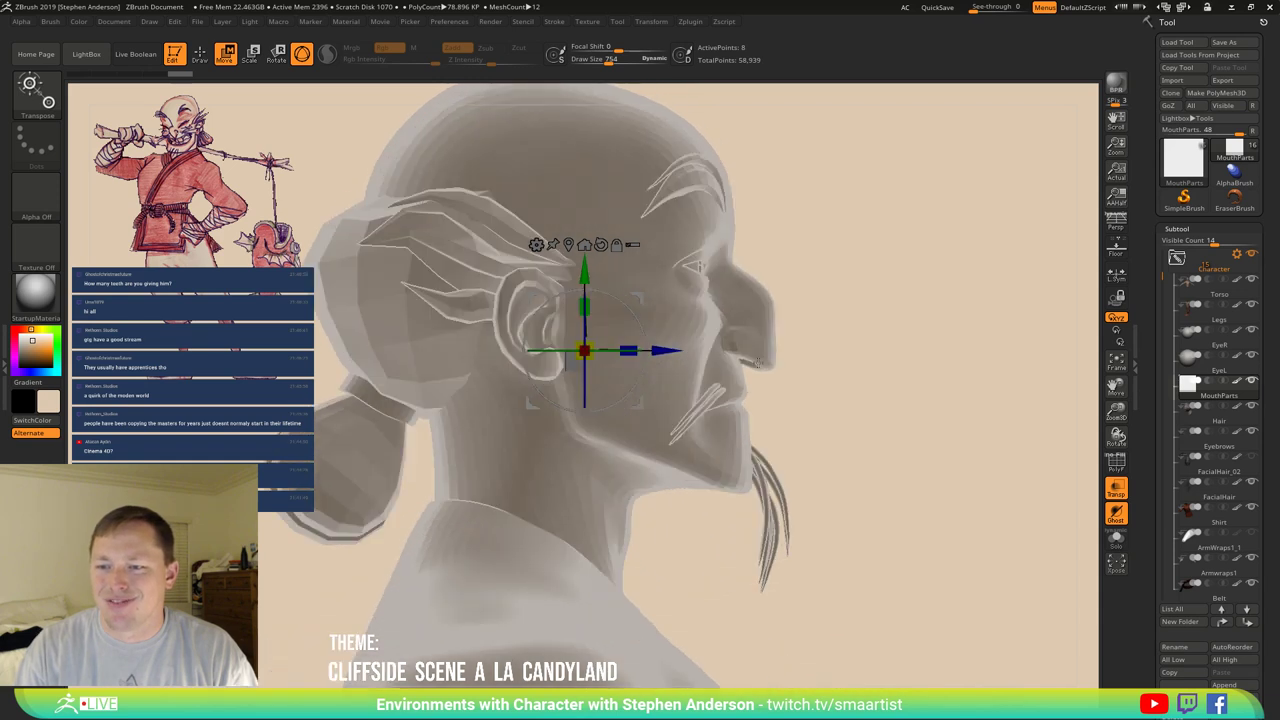
alt+drag(584, 350, 685, 387)
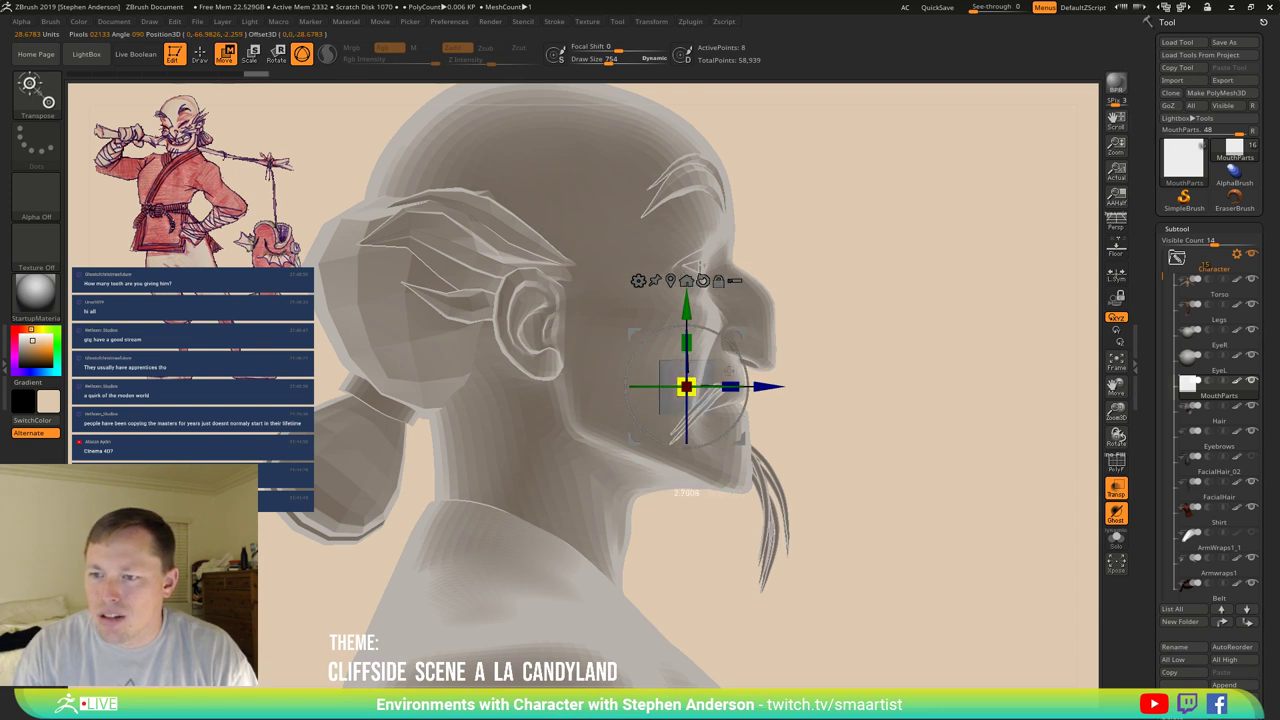
Check front and side views and slide the MouthParts block back into the mouth.
drag(869, 357, 840, 357)
alt+drag(708, 331, 698, 331)
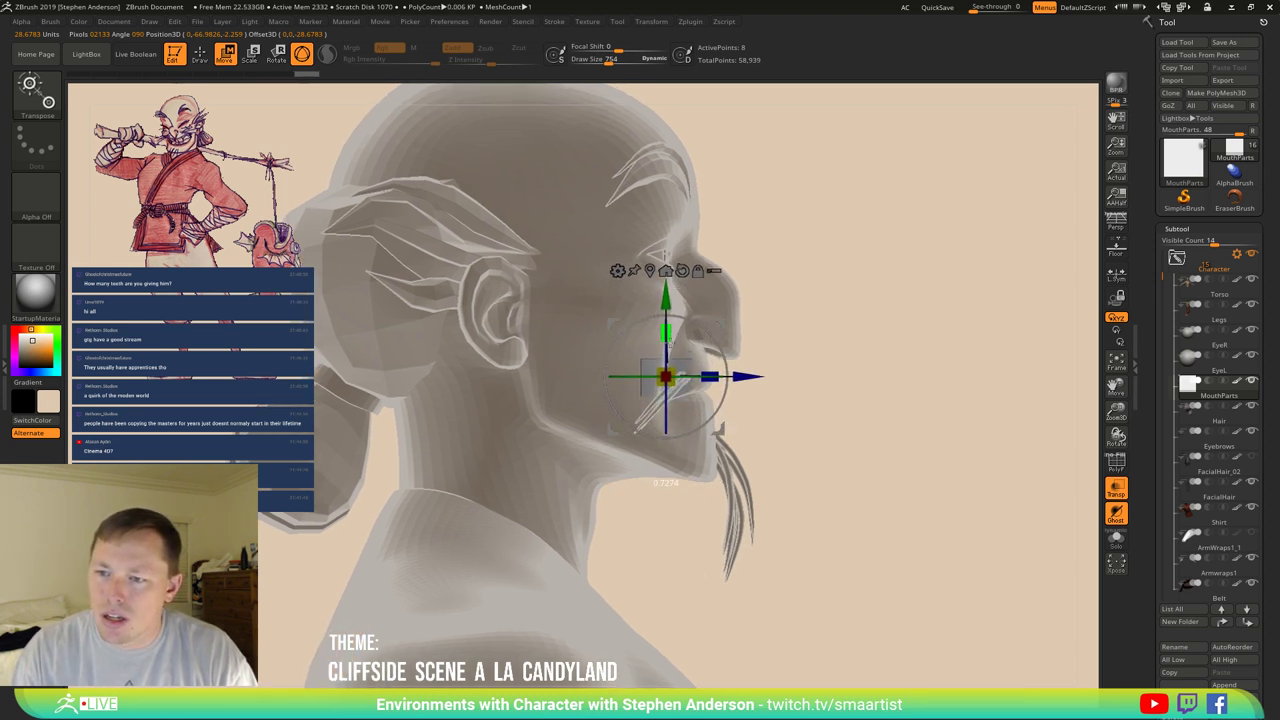
drag(700, 332, 727, 330)
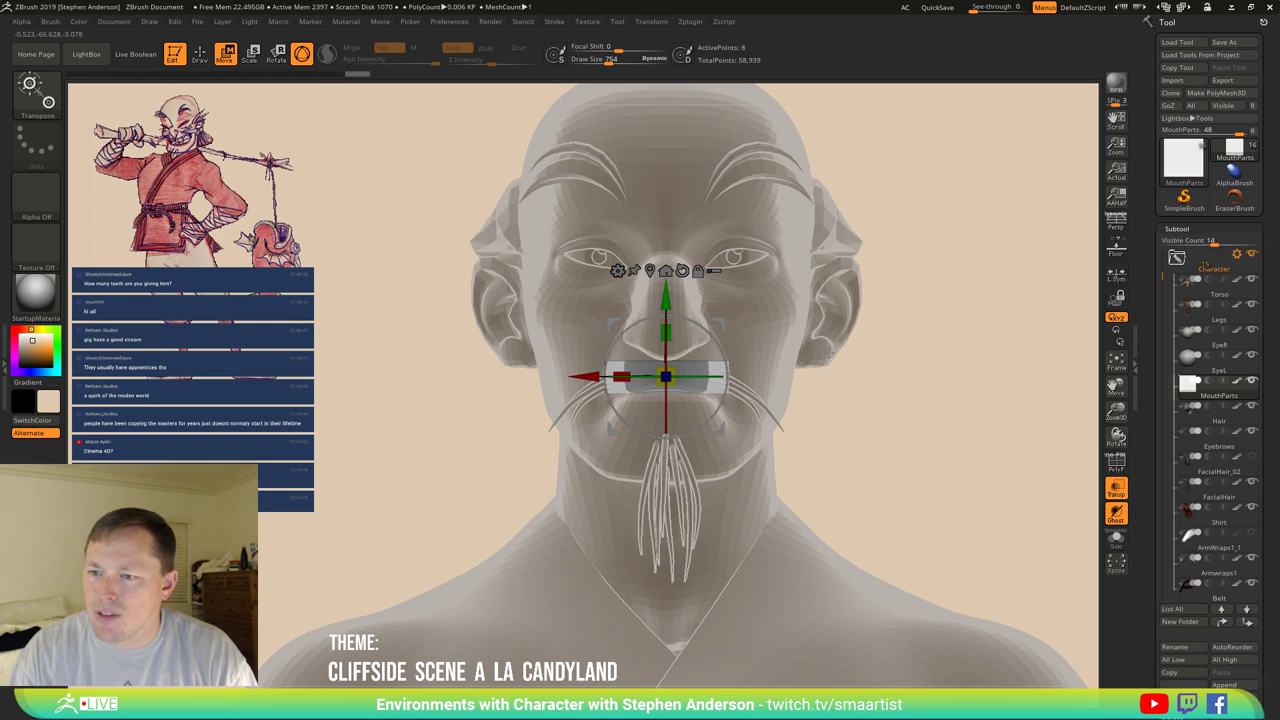
drag(858, 351, 863, 354)
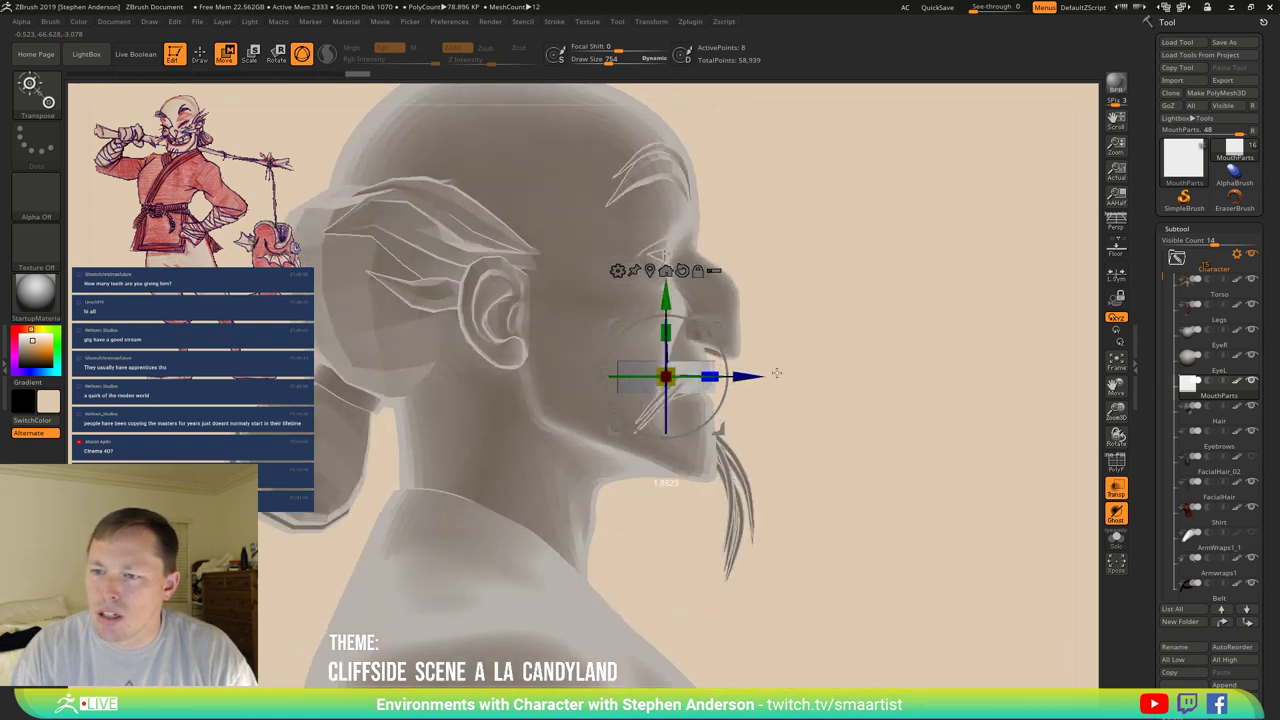
drag(776, 373, 773, 378)
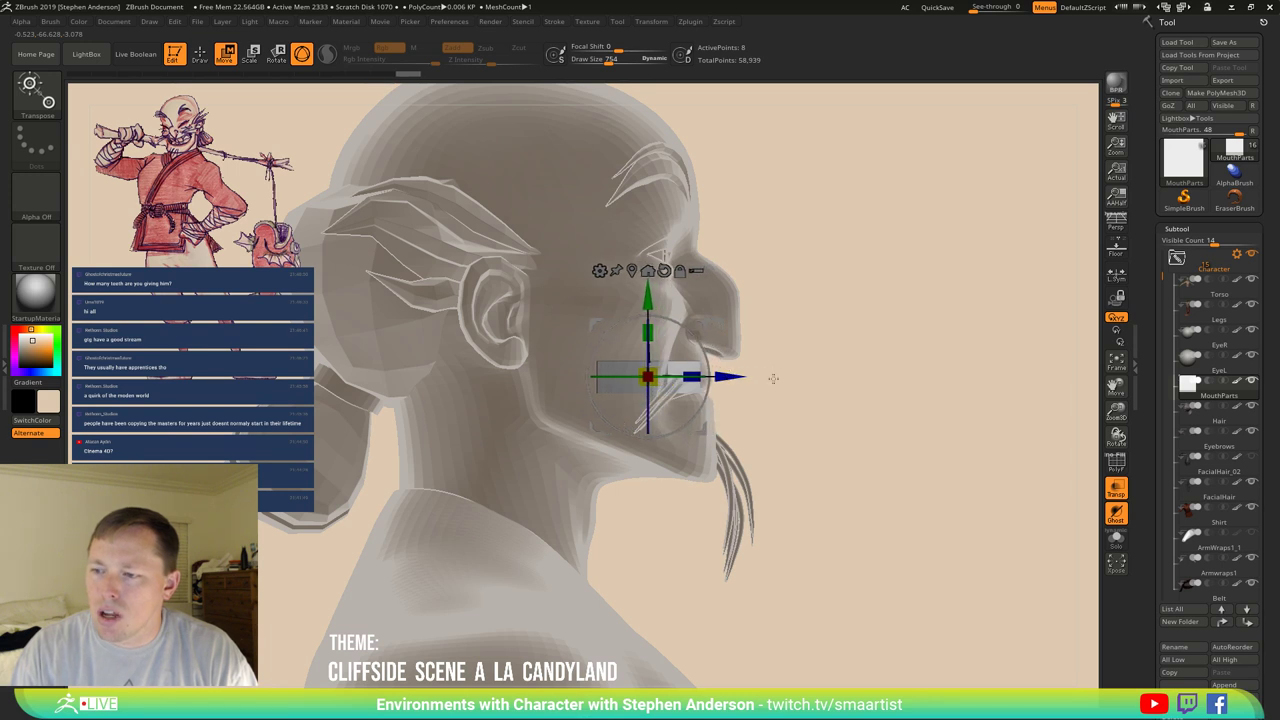
Solo the MouthParts block and orbit around it.
key(q)
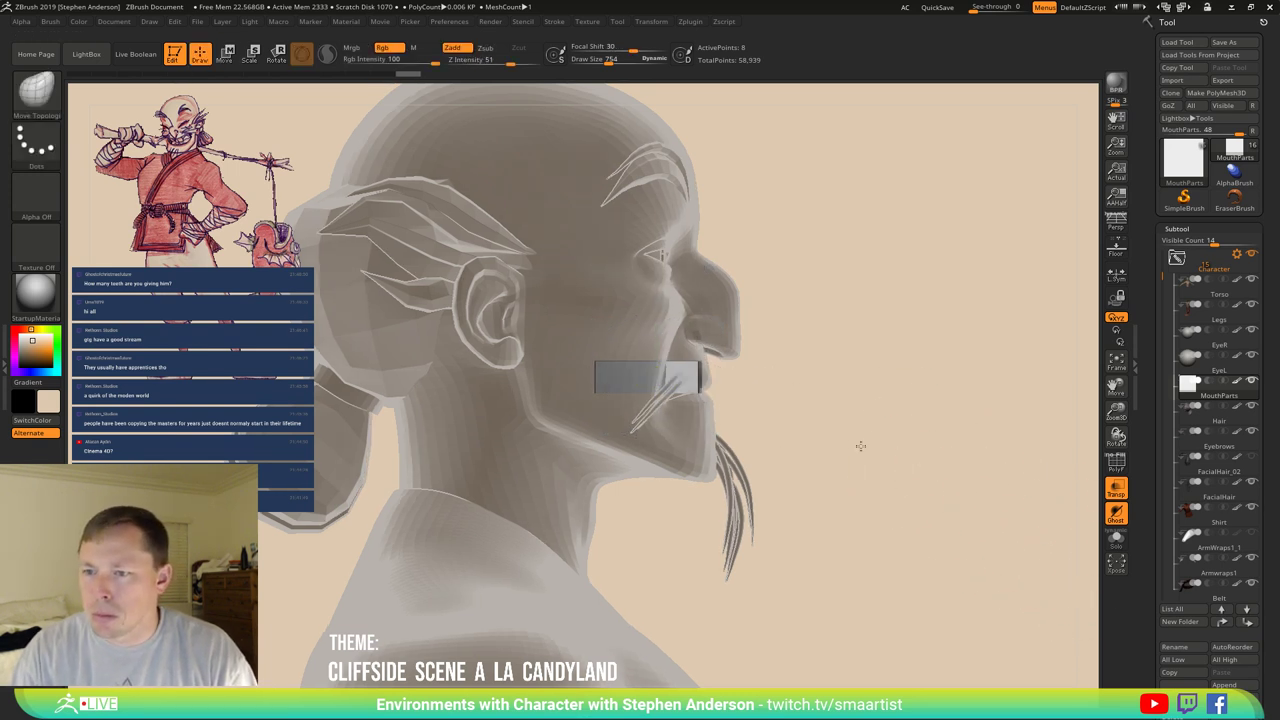
drag(860, 446, 1095, 548)
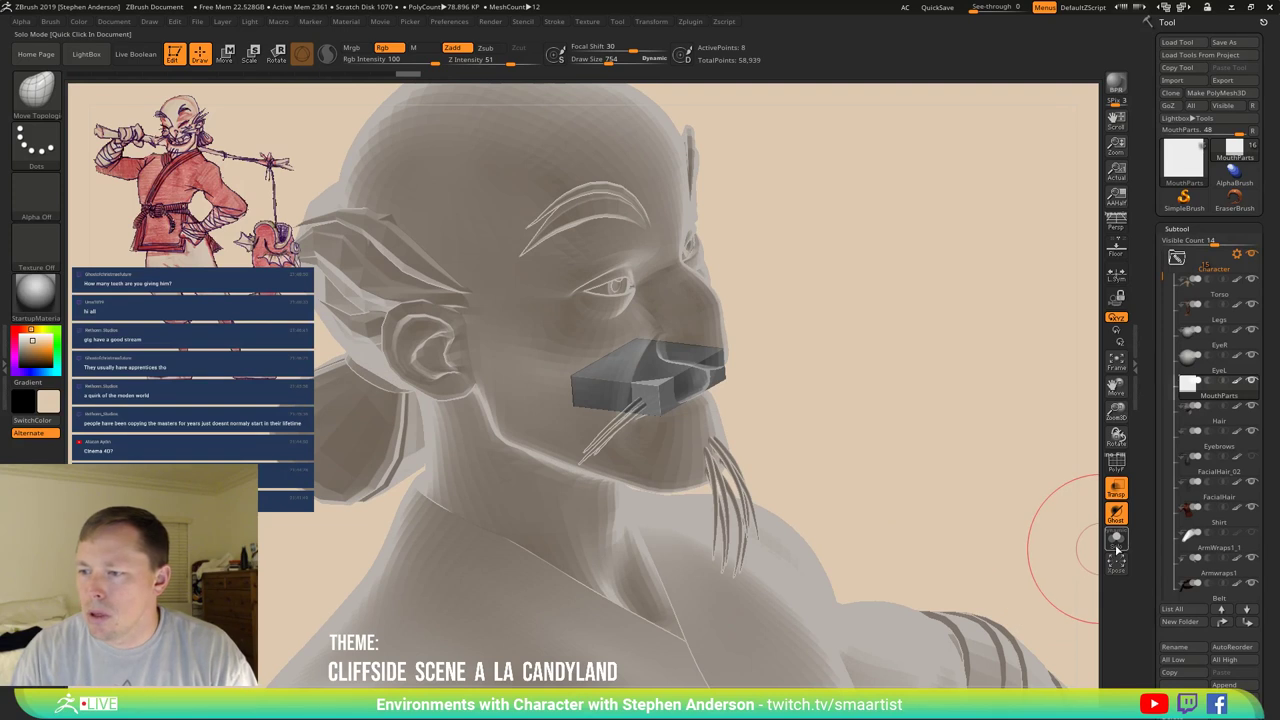
click(1116, 542)
mouse_move(700, 434)
mouse_down()
mouse_move(608, 449)
mouse_move(600, 371)
mouse_move(636, 398)
mouse_move(623, 343)
mouse_up()
Switch to the ZModeler brush and inspect the block's plank shape and end face.
key(b)
key(z)
key(m)
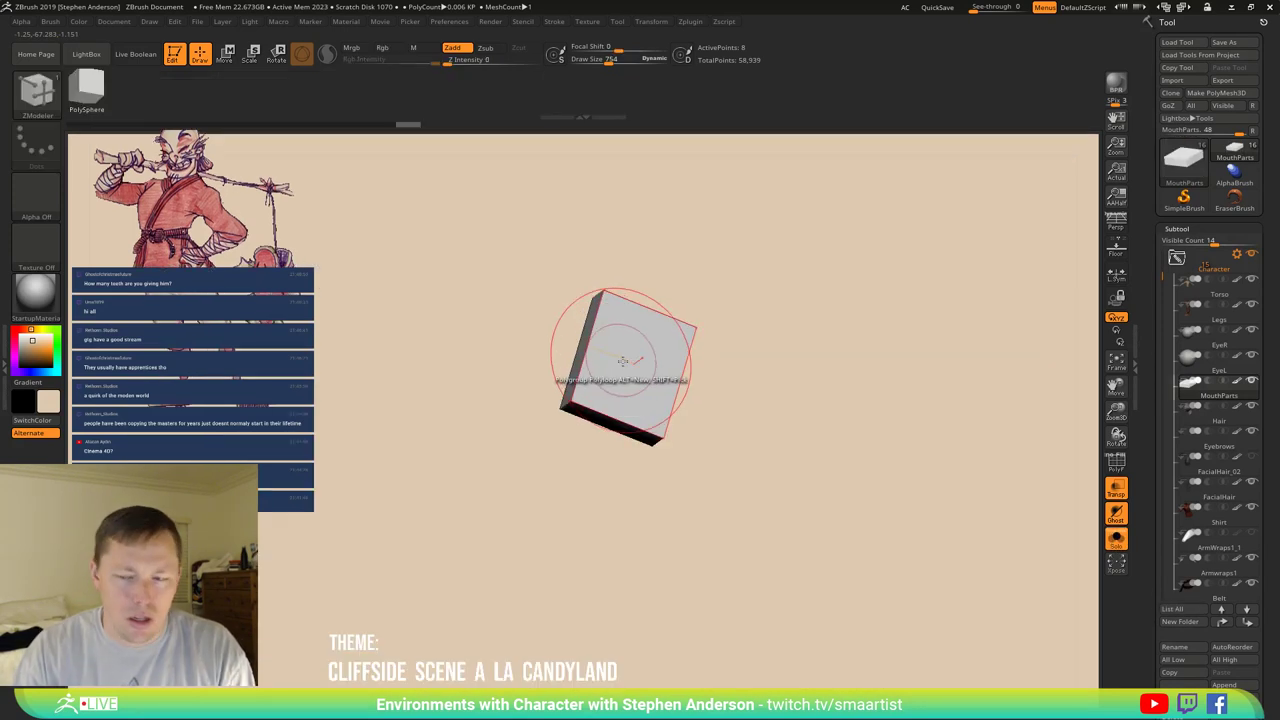
key(space)
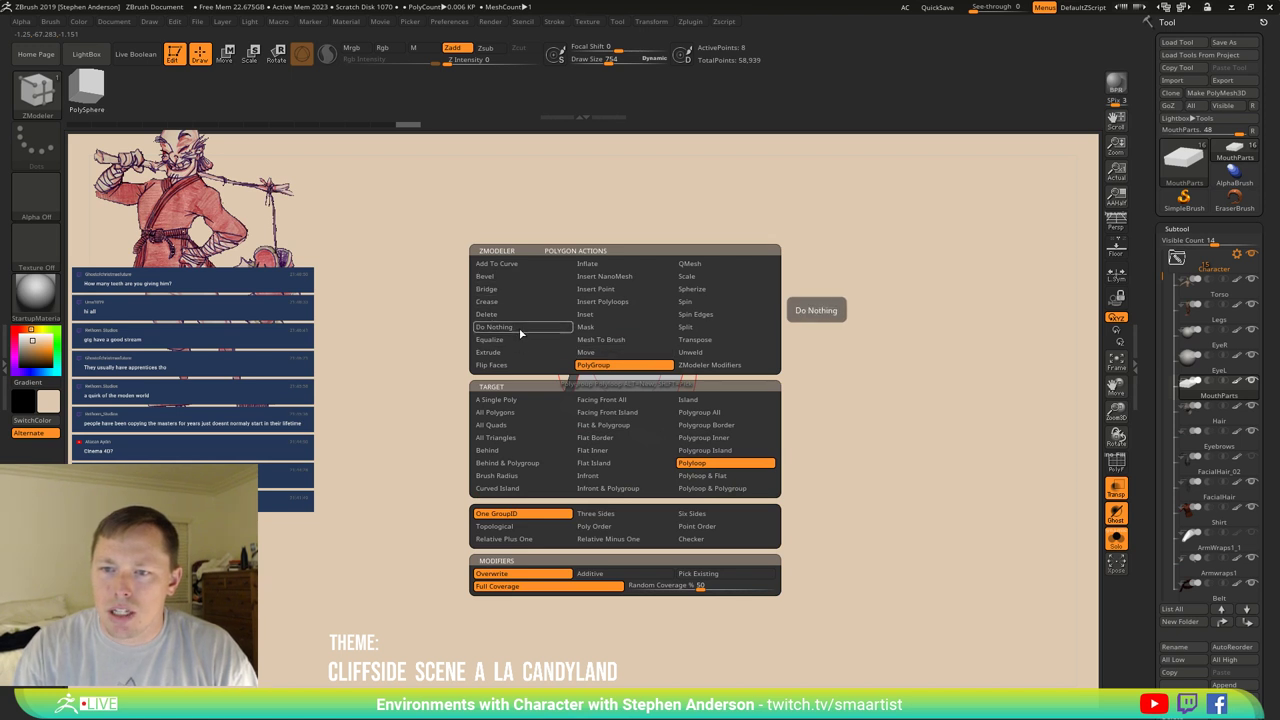
drag(600, 380, 706, 289)
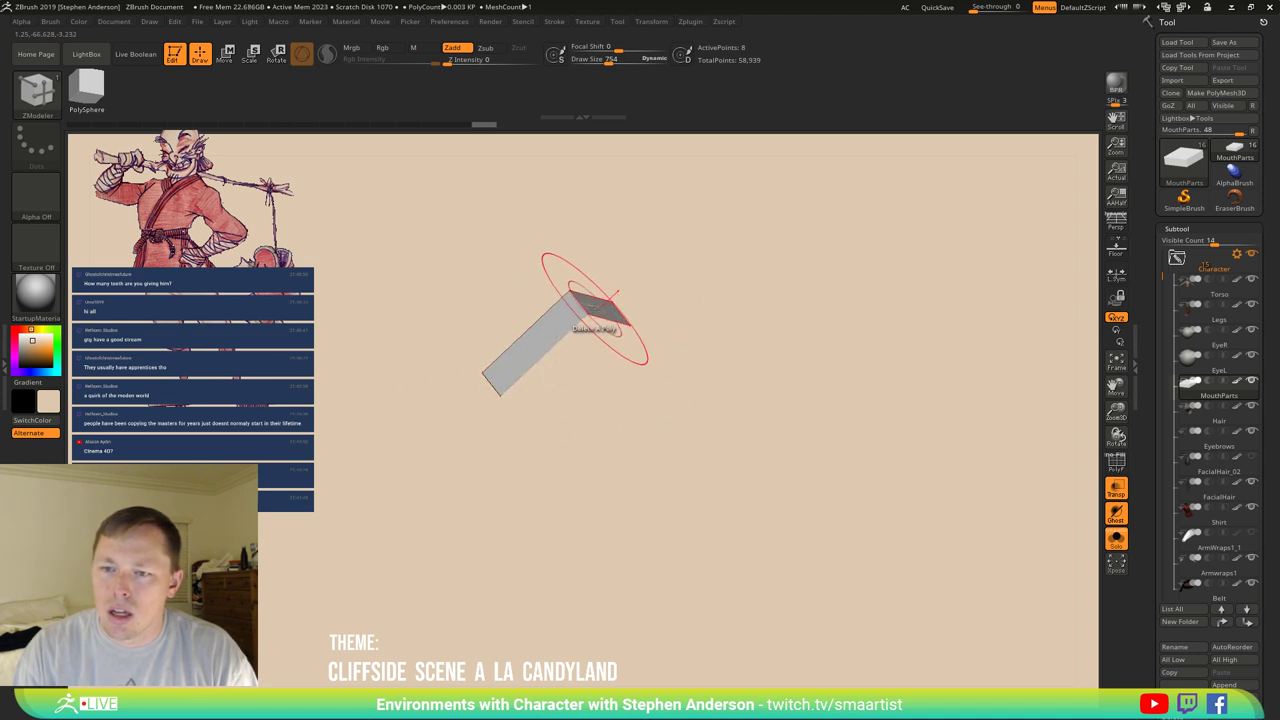
drag(645, 335, 686, 429)
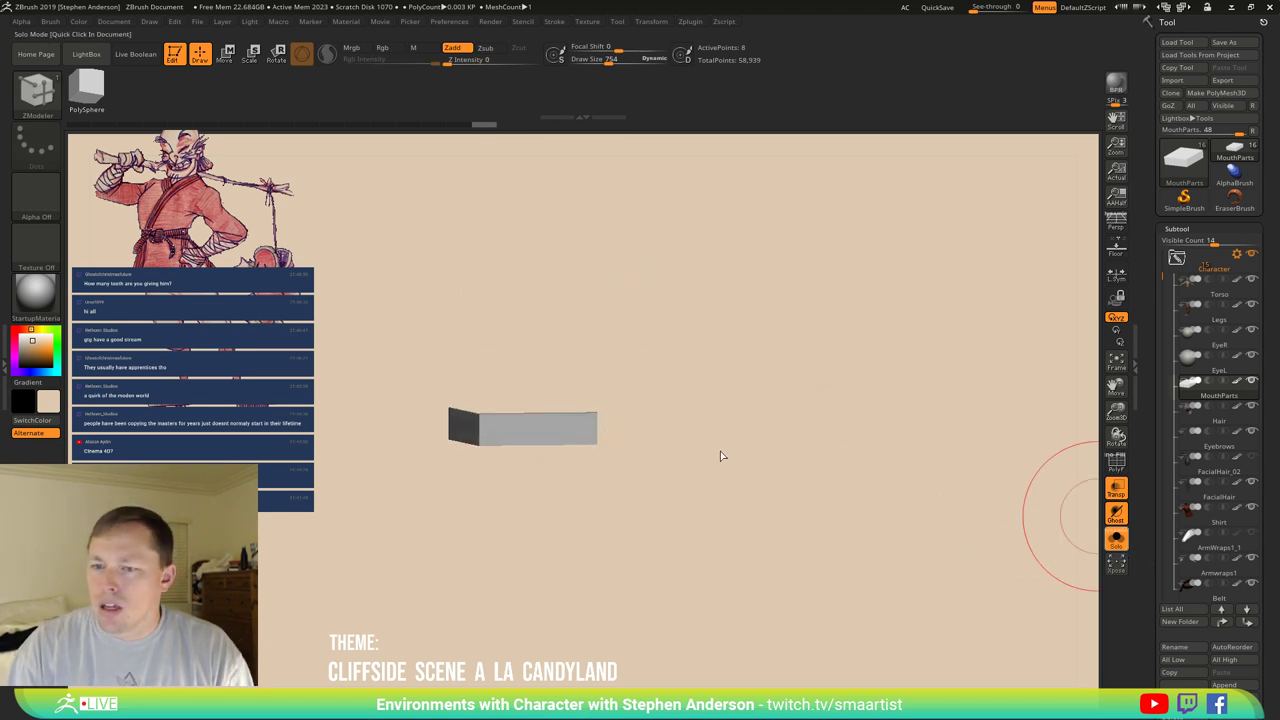
key(ctrl+shift+s)
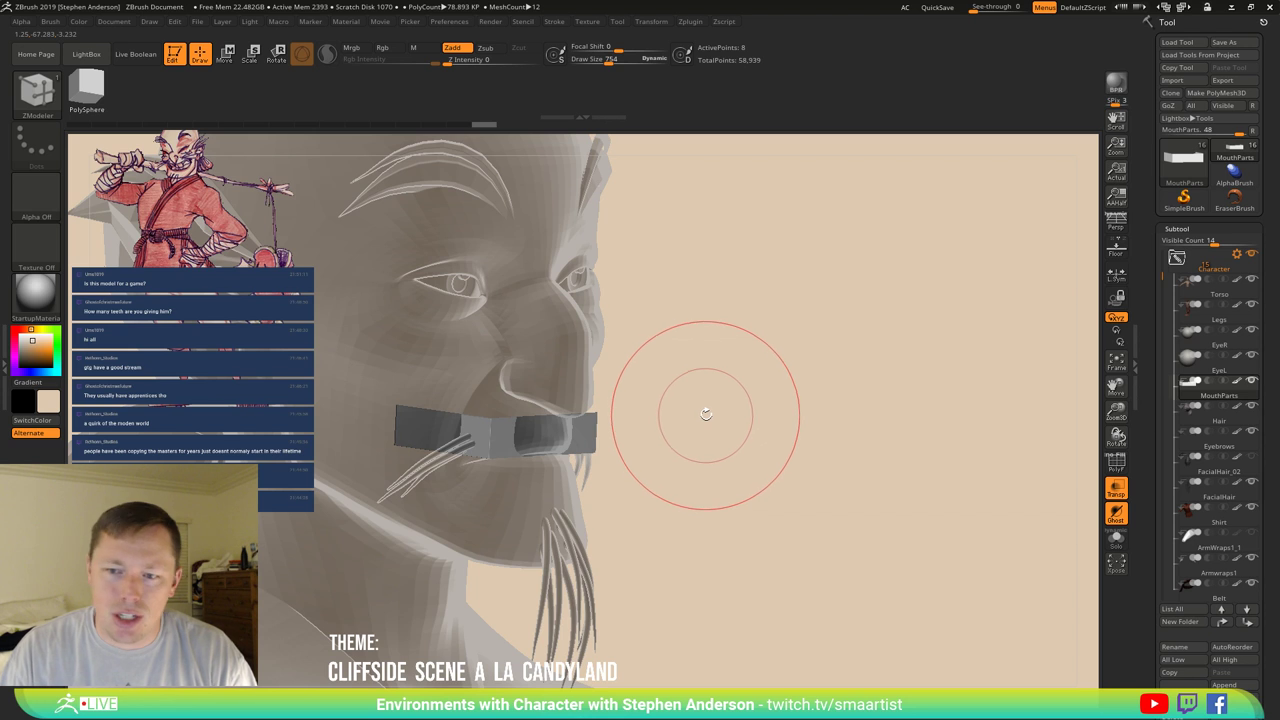
Undo back to the thin bar, turn on PolyF, re-solo it, and try inserting edge loops.
key(ctrl+z)
key(shift)
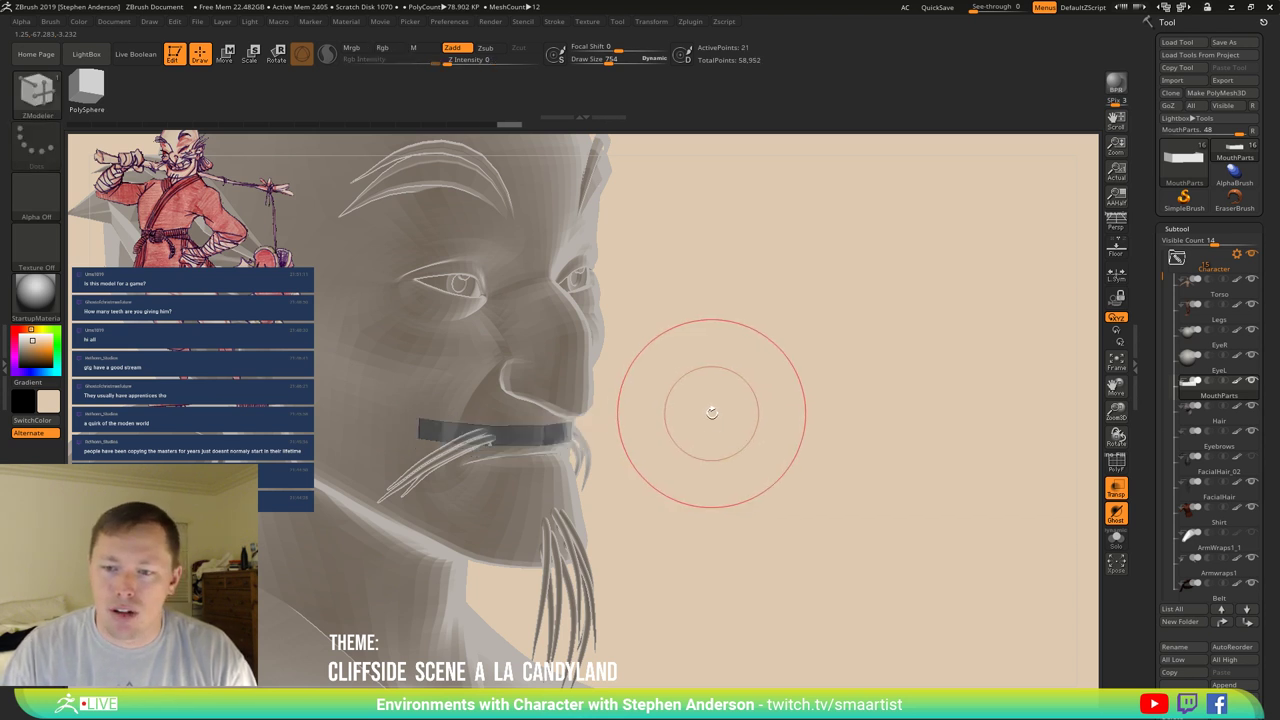
key(shift+f)
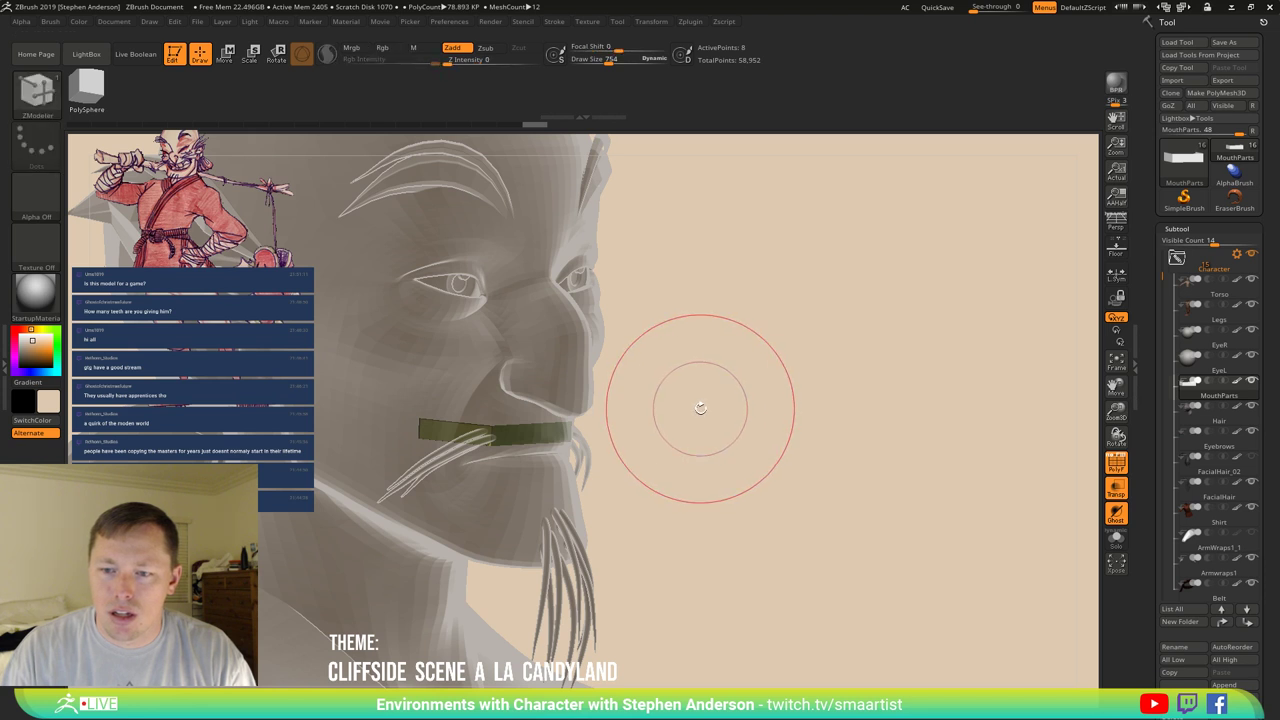
drag(711, 405, 745, 420)
click(1117, 545)
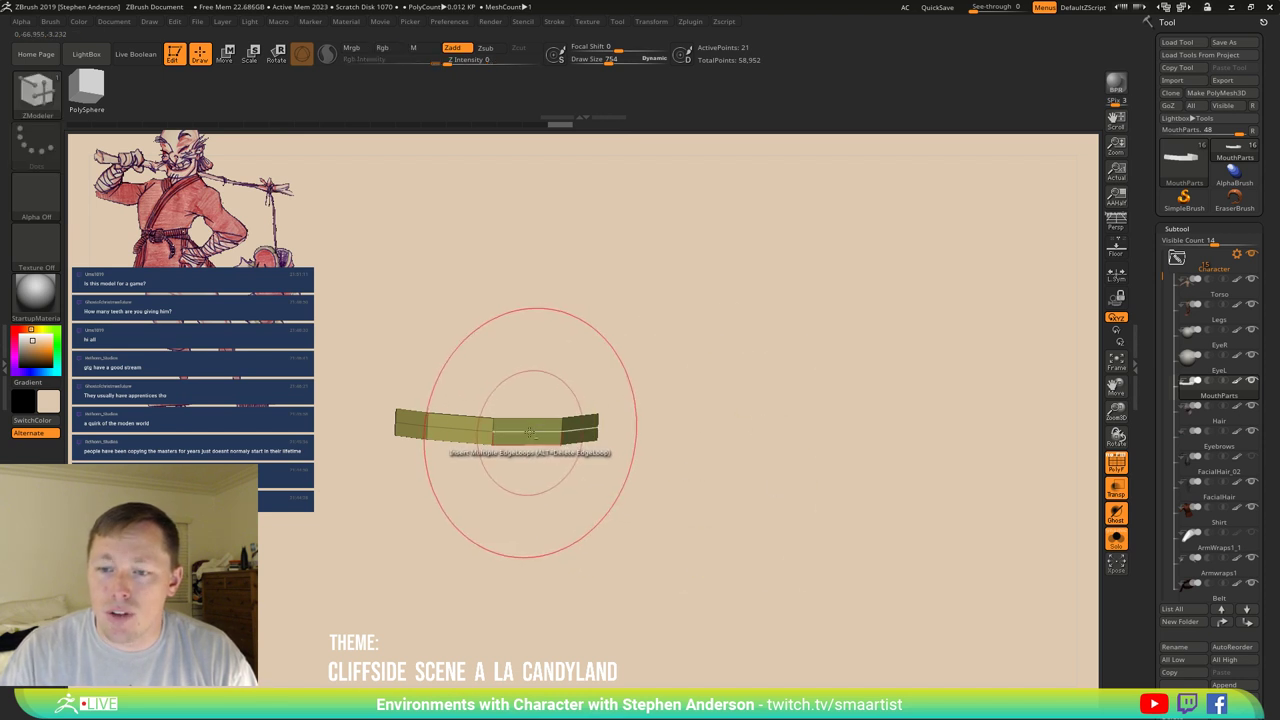
click(529, 432)
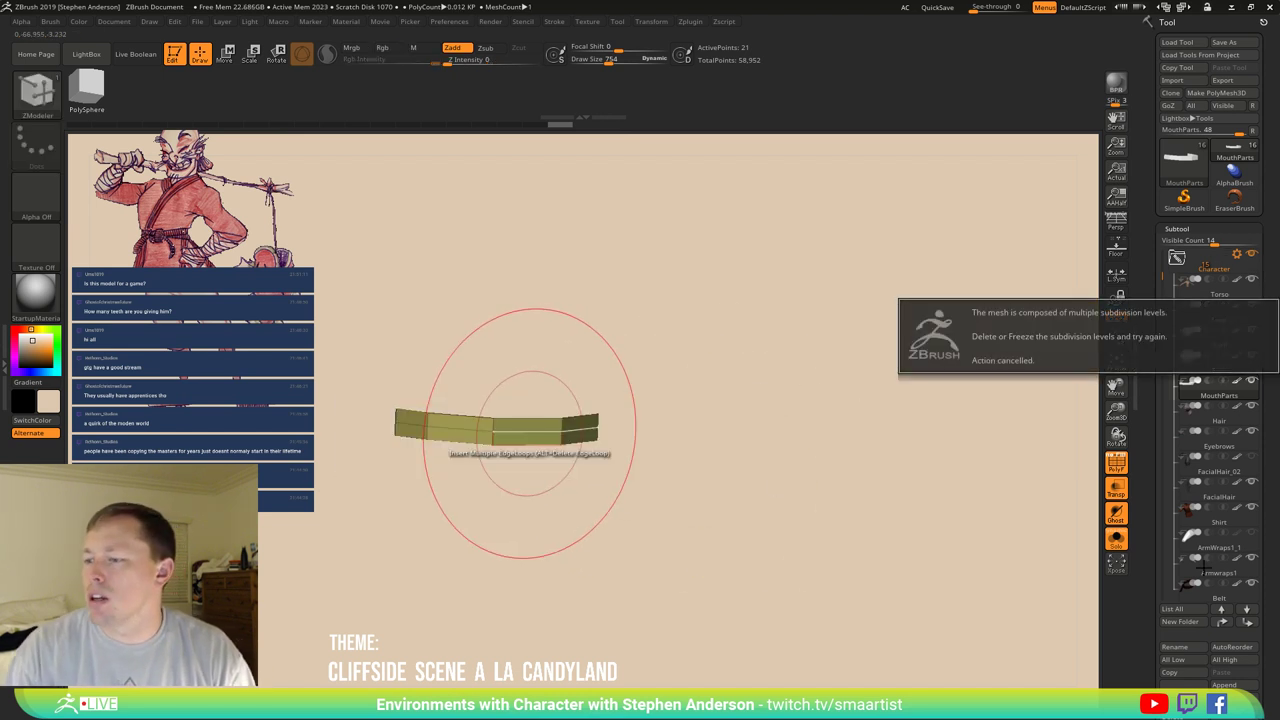
Delete the bar's lower subdivision levels with Tool > Geometry > Del Lower.
drag(1268, 609, 1268, 567)
scroll(1226, 556, down, 5)
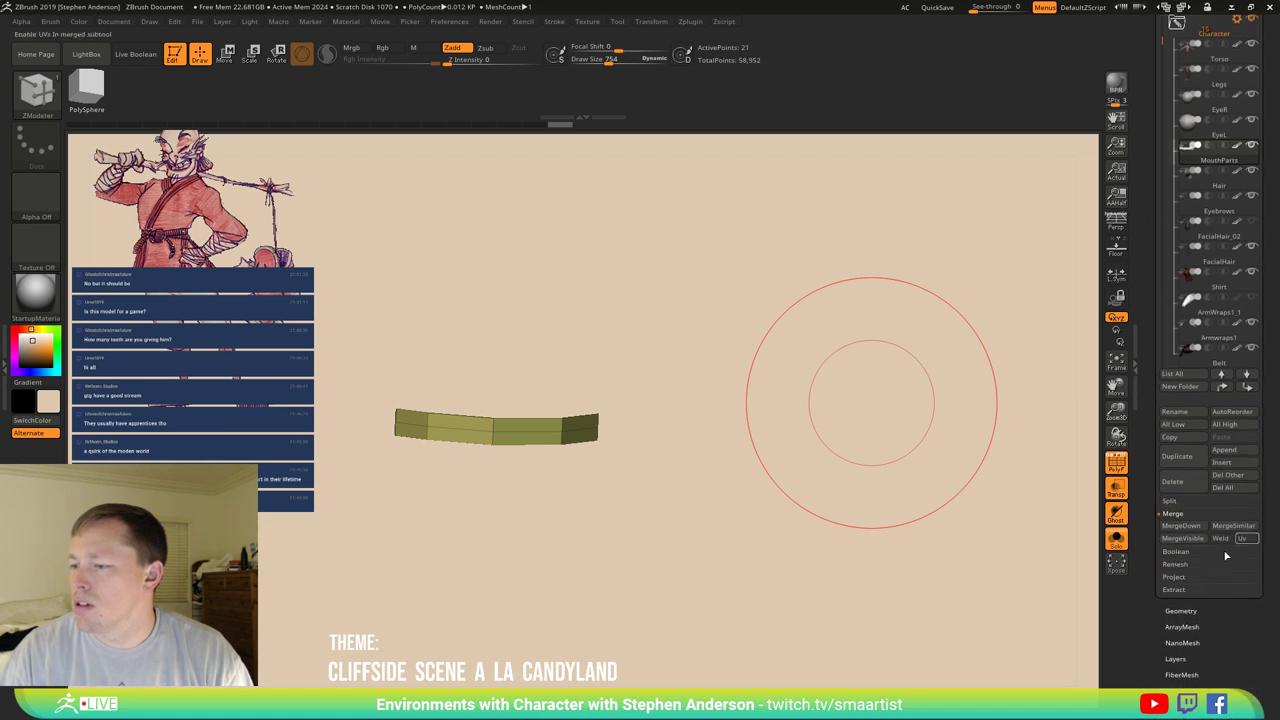
click(1182, 610)
click(1212, 50)
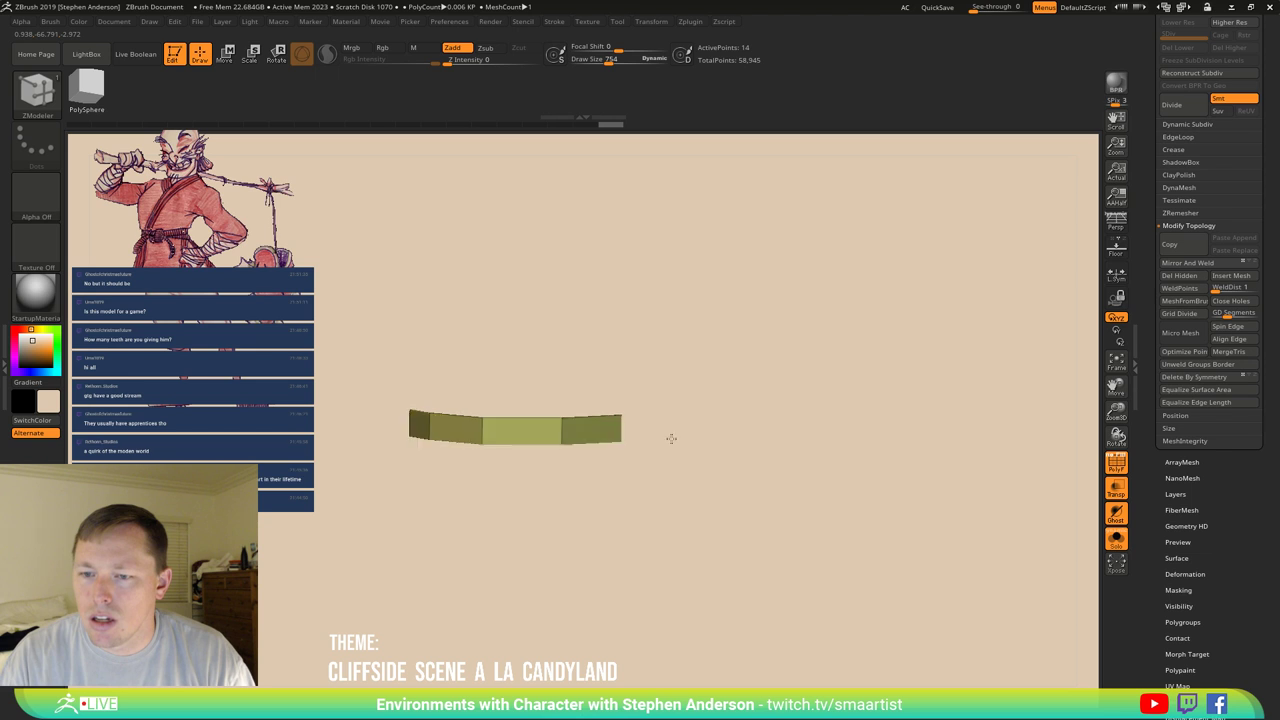
Lasso-mask part of the bar and stretch its unmasked end outward along Z.
key(ctrl)
drag(690, 460, 694, 451)
key(w)
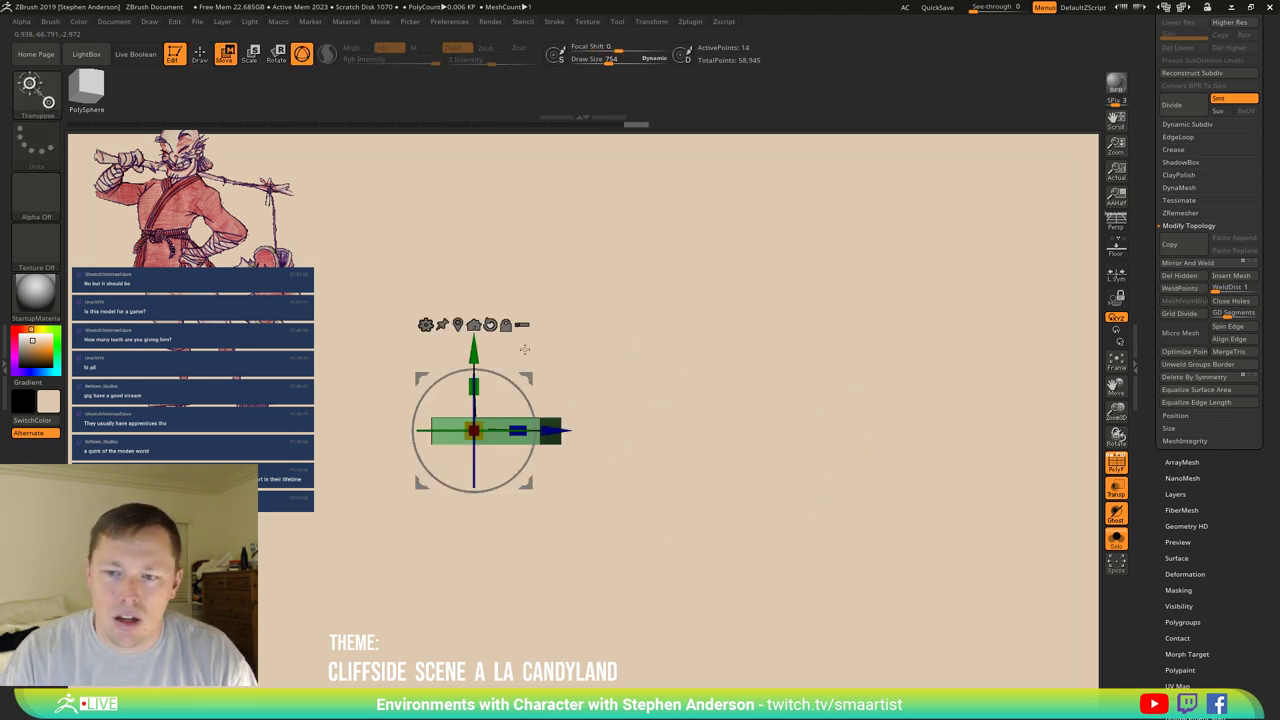
key(ctrl)
ctrl+drag(443, 503, 430, 370)
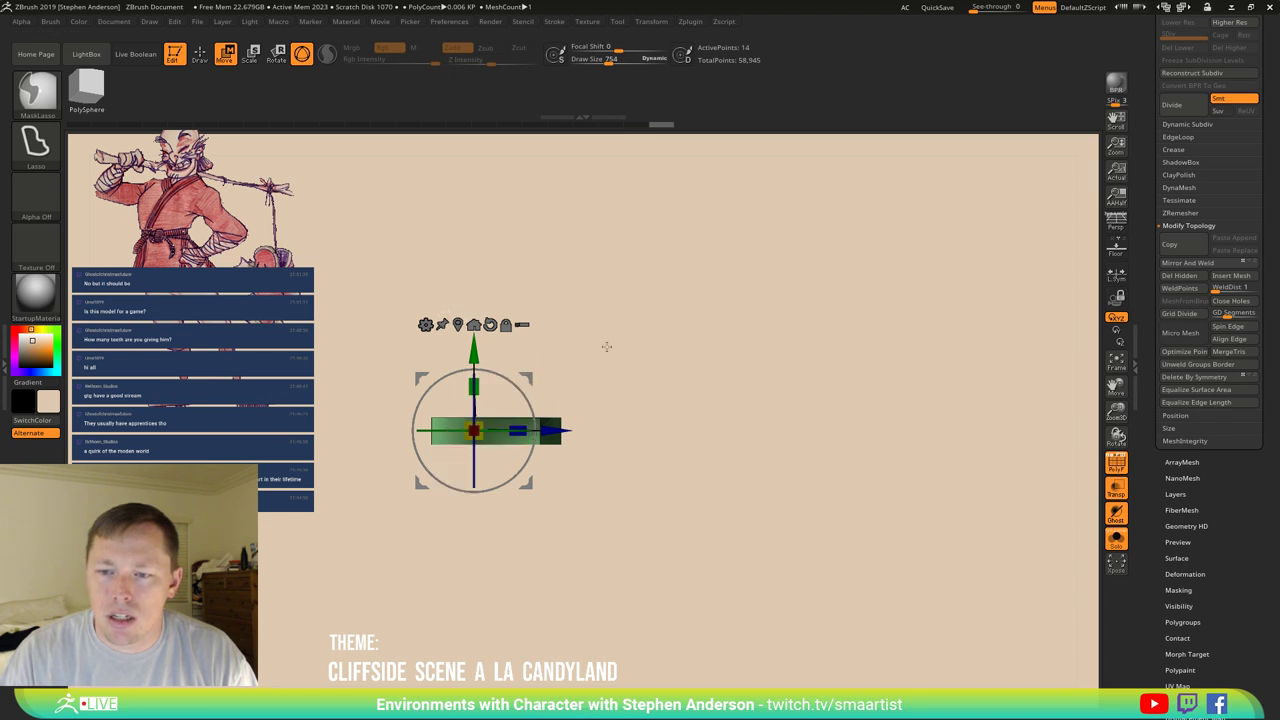
mouse_move(490, 287)
ctrl+mouse_down()
mouse_move(653, 372)
mouse_move(597, 548)
mouse_move(508, 546)
ctrl+mouse_up()
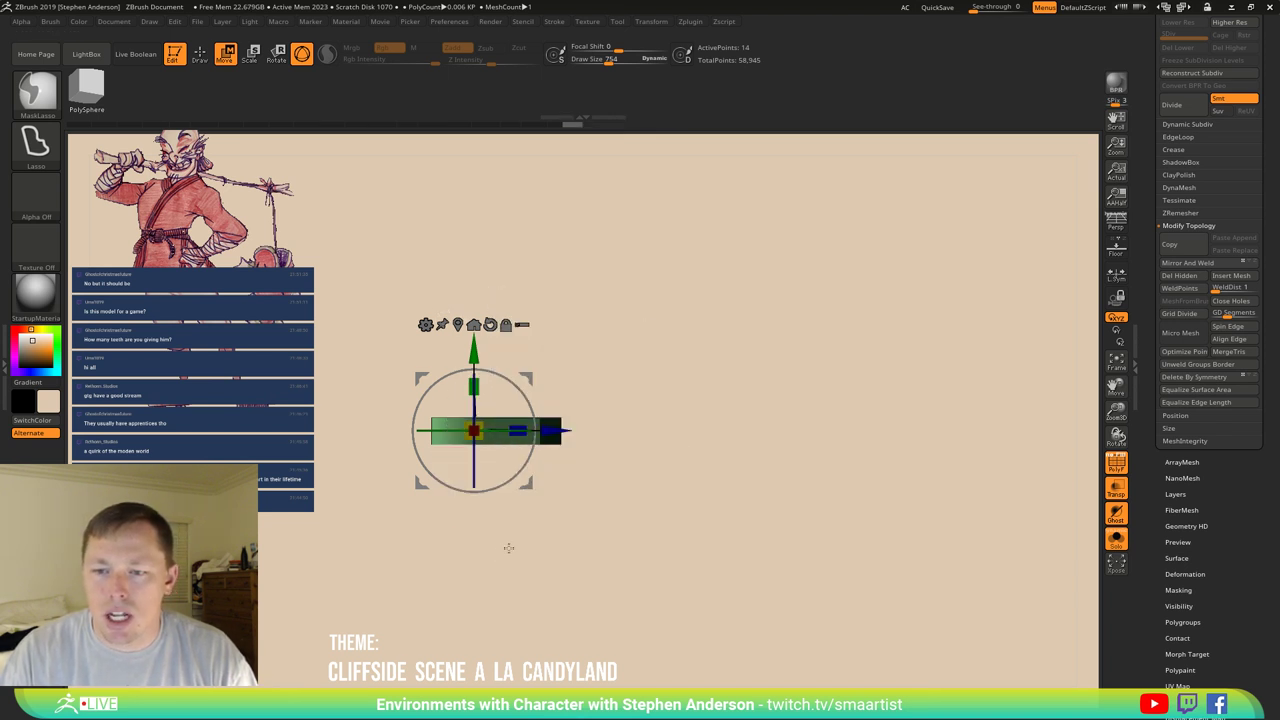
mouse_move(555, 431)
mouse_down()
mouse_move(507, 431)
mouse_move(574, 394)
mouse_move(536, 408)
mouse_move(551, 389)
mouse_move(586, 431)
mouse_move(592, 513)
mouse_move(523, 466)
mouse_move(560, 510)
mouse_move(602, 480)
mouse_up()
key(q)
Scale the band taller along Y and view its curve.
key(w)
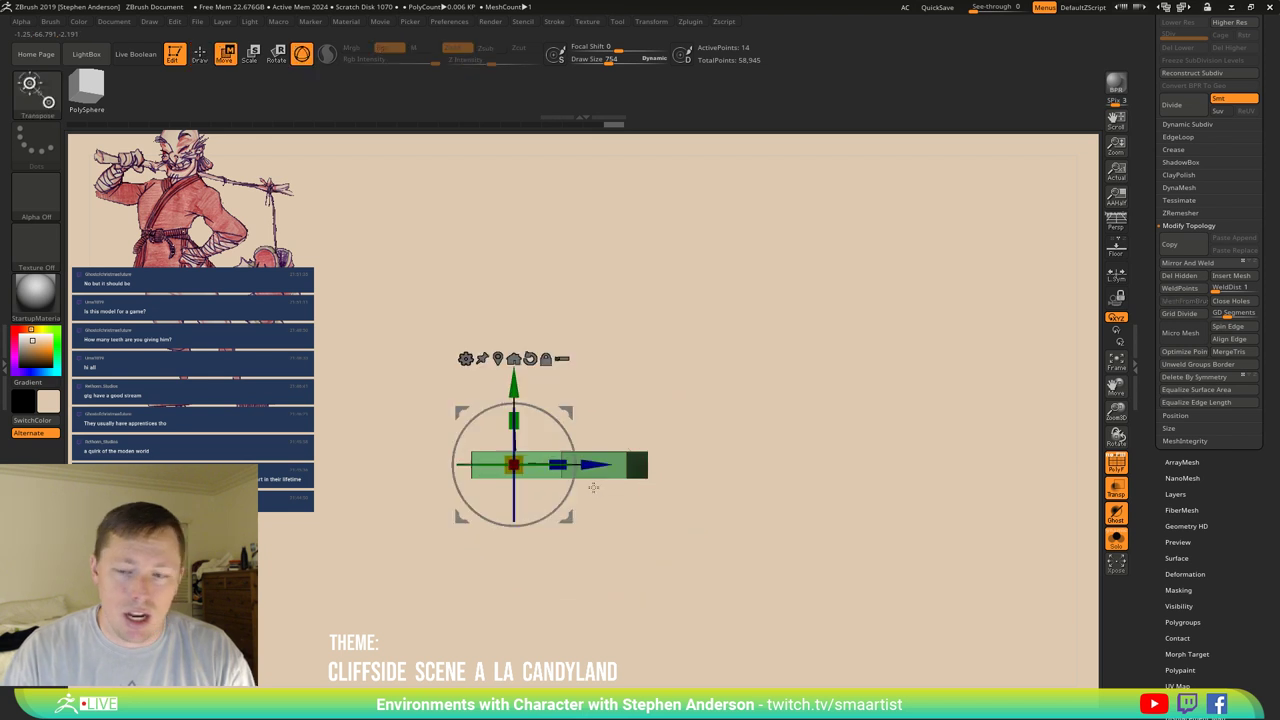
drag(720, 467, 663, 463)
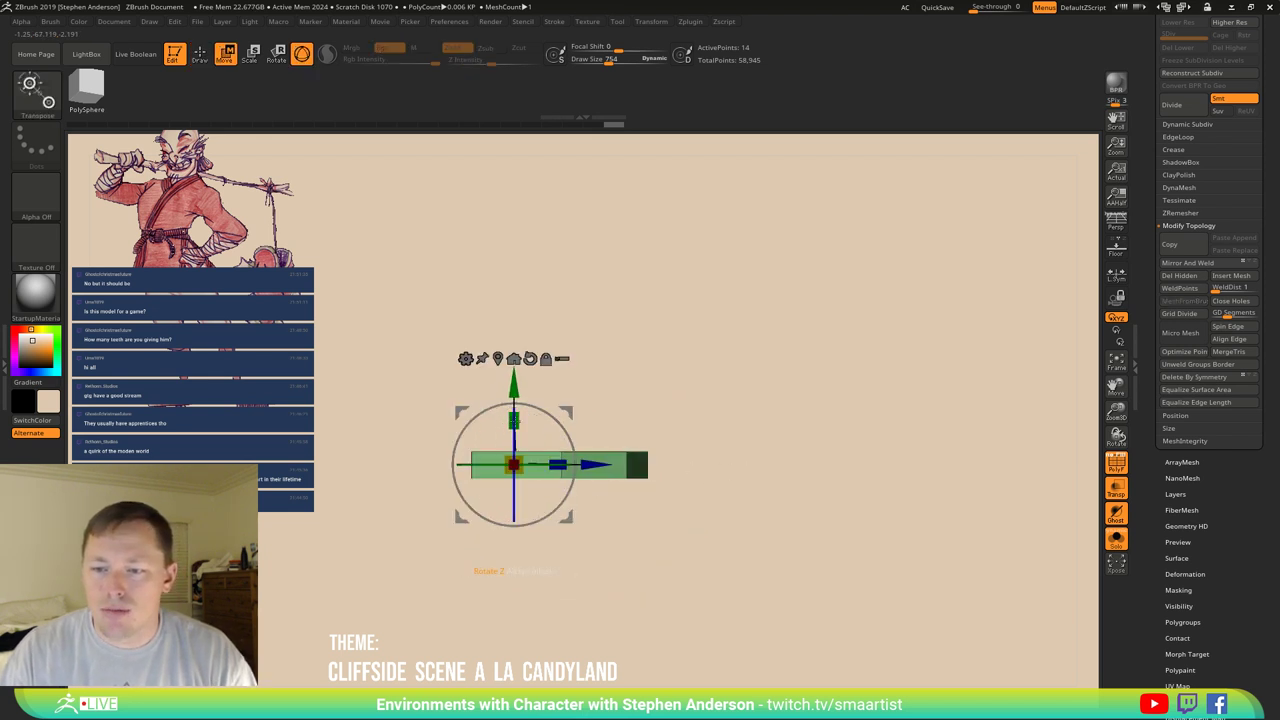
drag(514, 405, 520, 312)
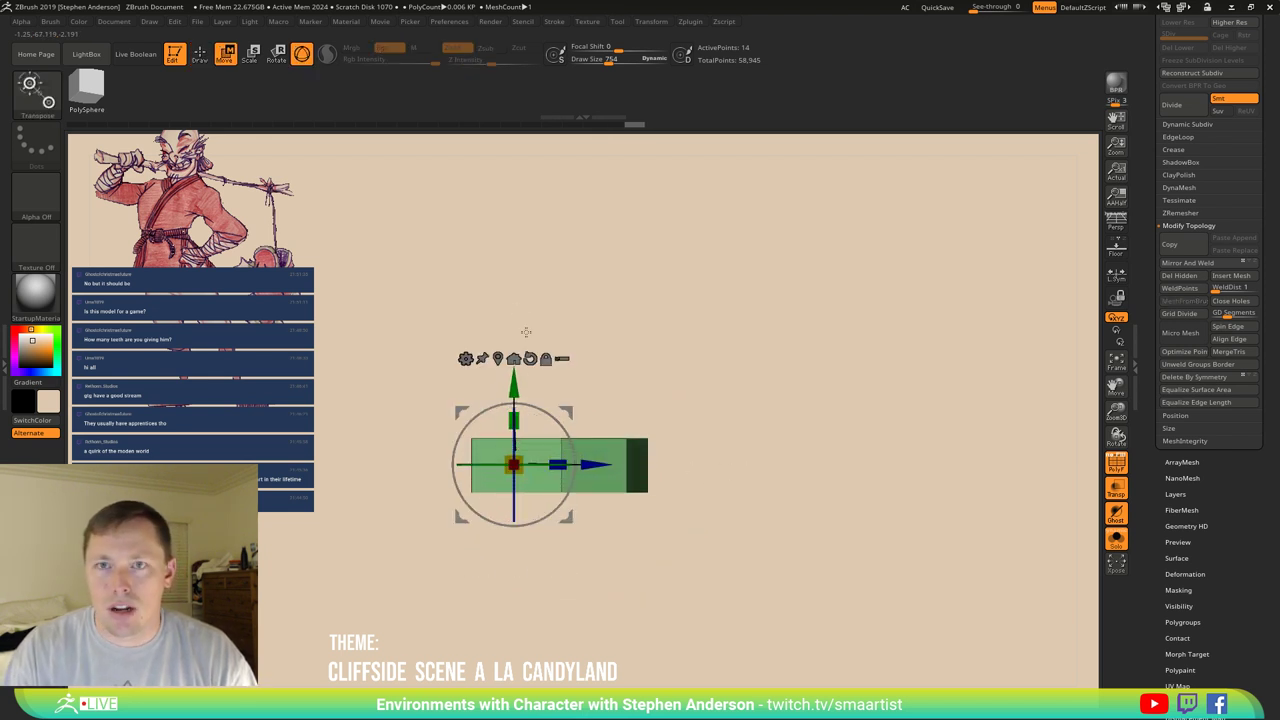
mouse_move(784, 428)
mouse_down()
mouse_move(723, 431)
mouse_move(731, 471)
mouse_up()
Choose Extrude as the ZModeler polygon action and orbit around the bent band.
key(q)
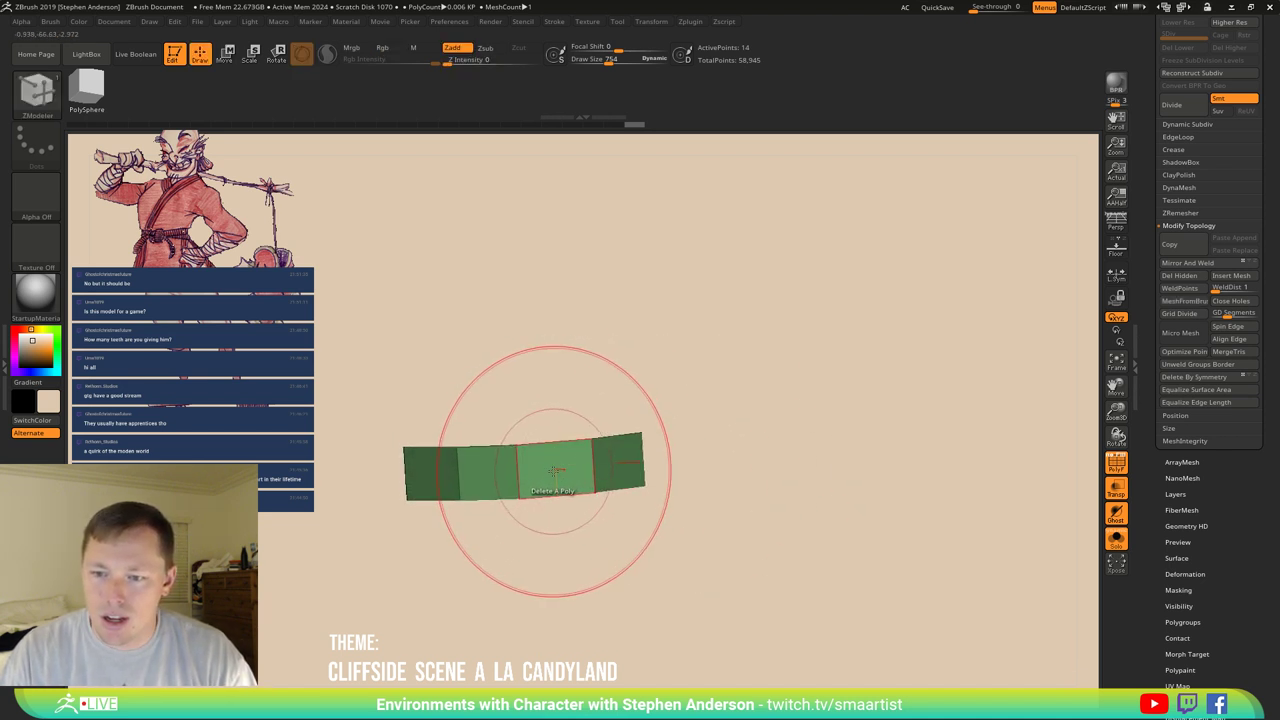
key(space)
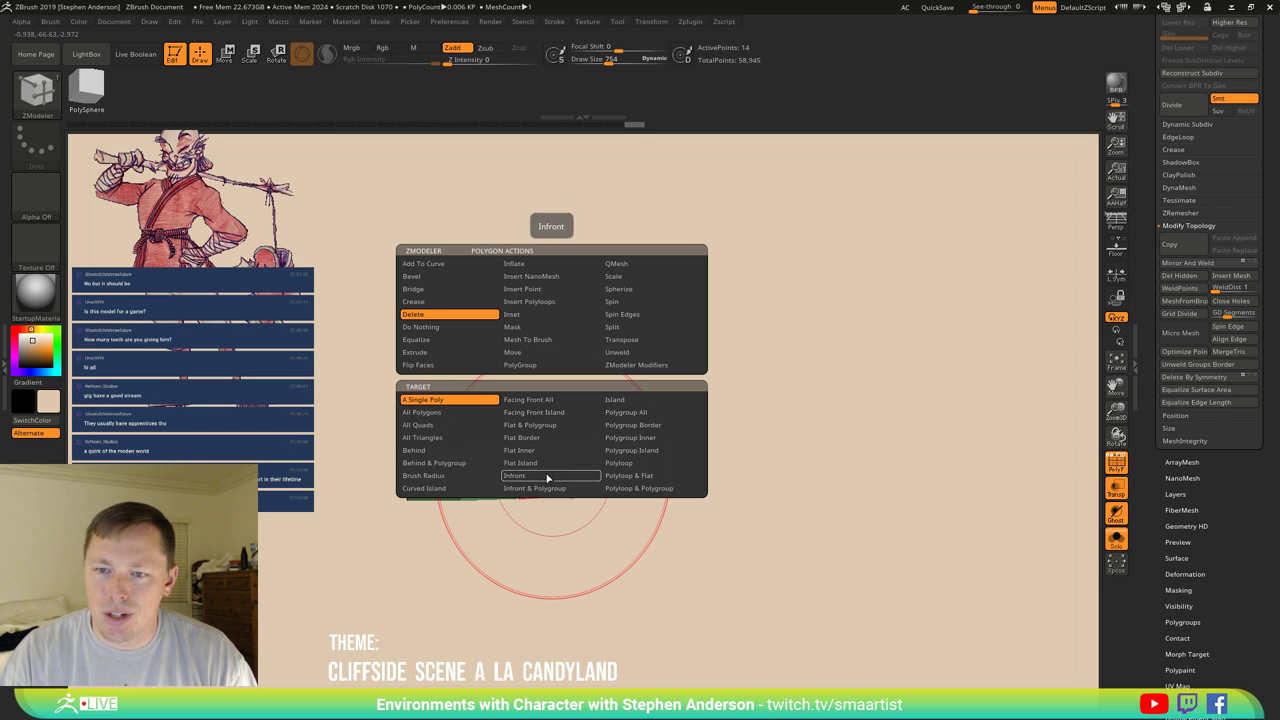
click(419, 355)
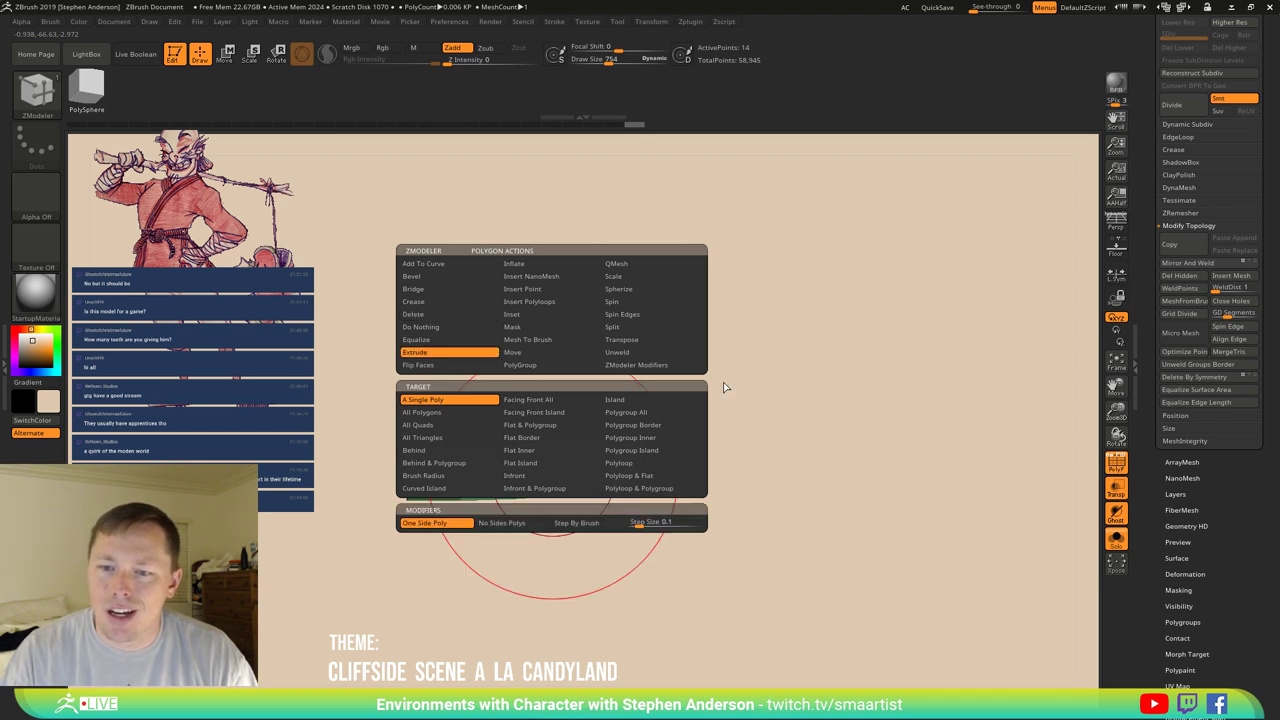
key(space)
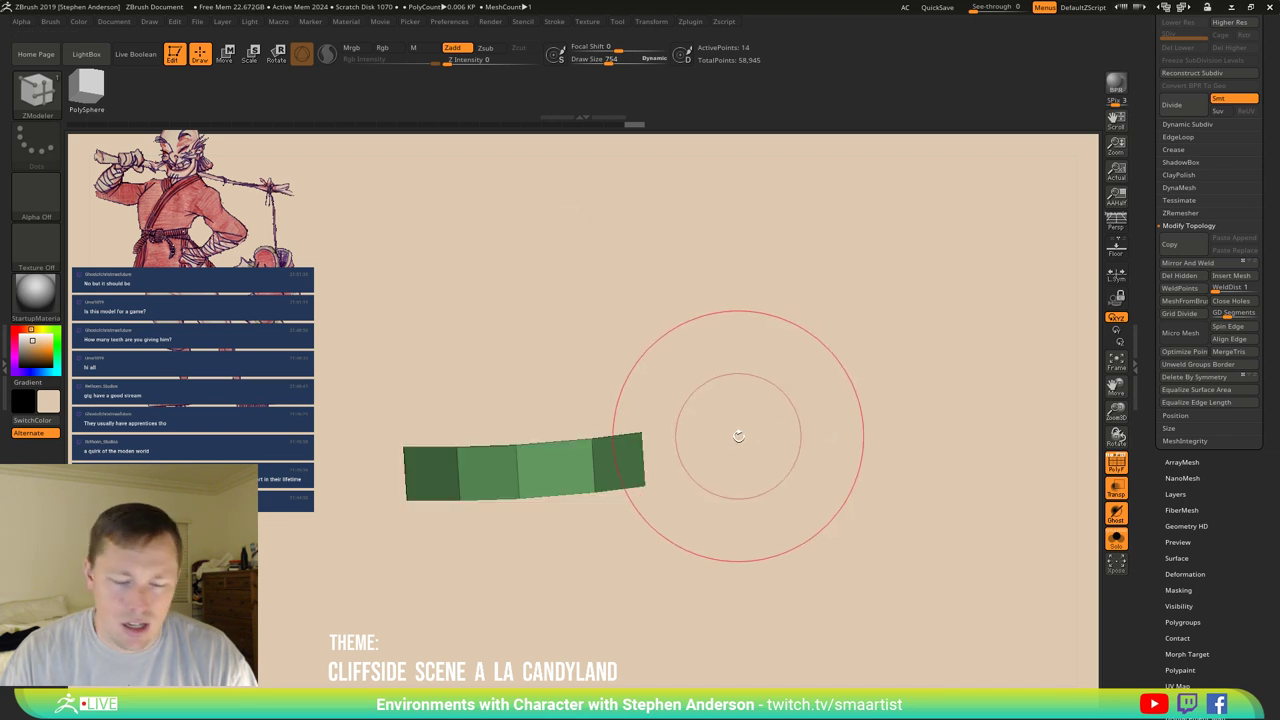
mouse_move(575, 467)
right_down()
mouse_move(514, 454)
mouse_move(566, 478)
mouse_move(554, 470)
right_up()
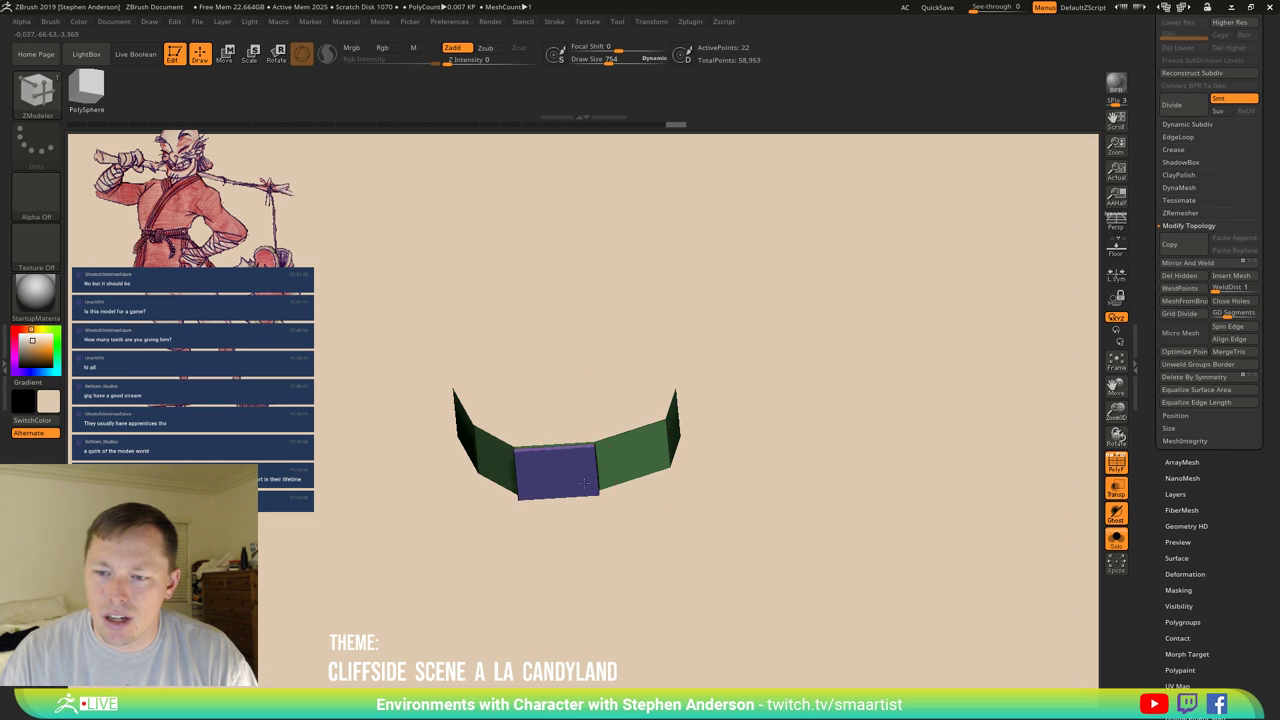
mouse_move(585, 483)
right_down()
mouse_move(583, 517)
mouse_move(423, 397)
mouse_move(651, 471)
right_up()
Set the ZModeler polygon action to Delete, targeting whole polygroup islands.
key(space)
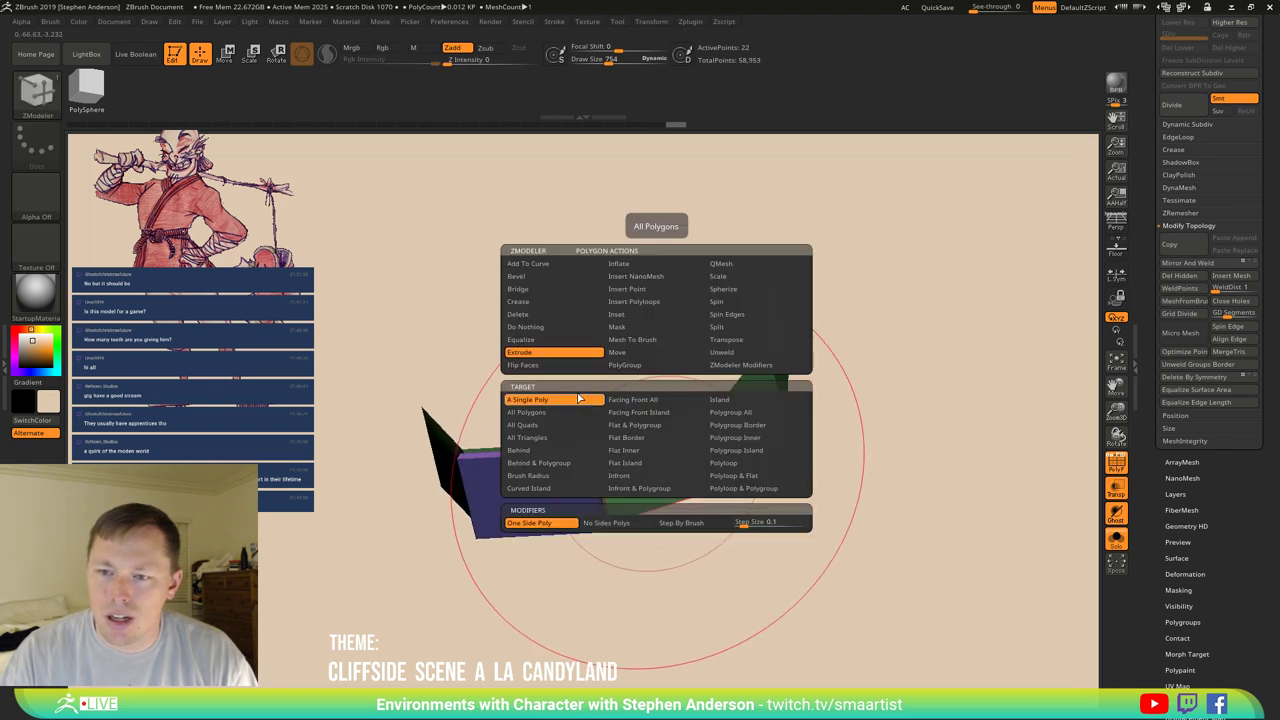
click(541, 316)
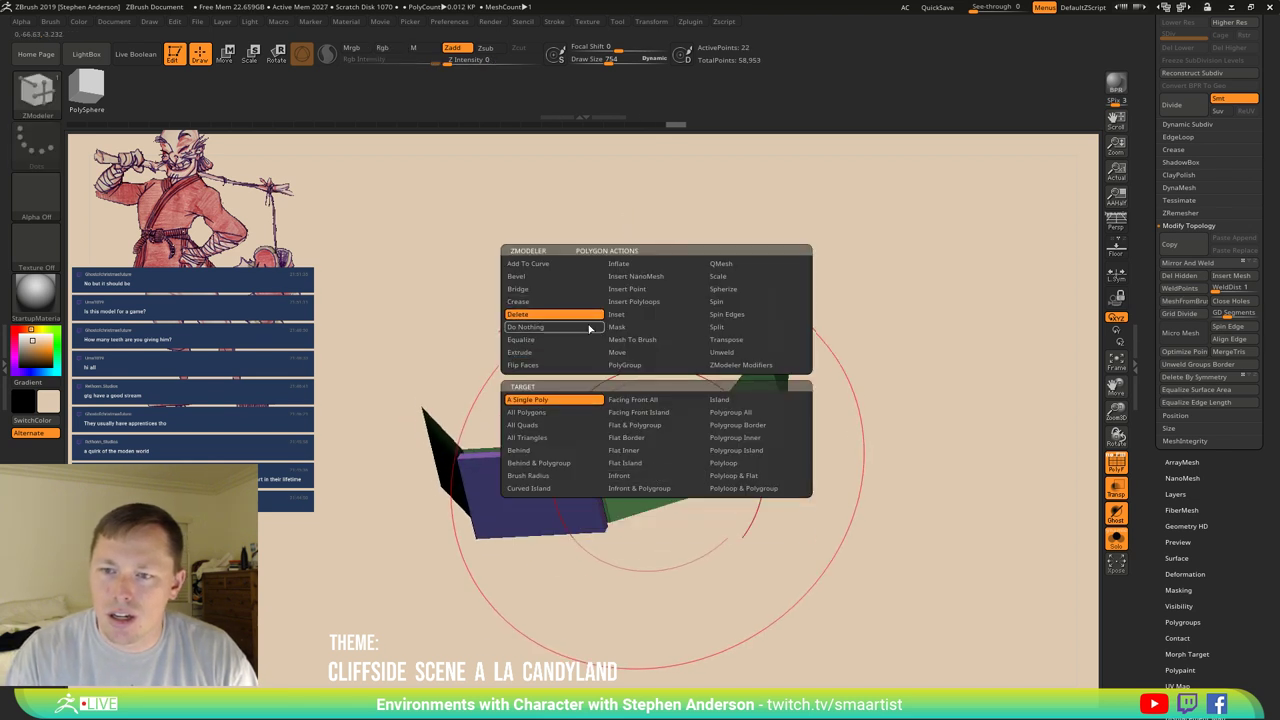
click(774, 451)
right_drag(700, 470, 529, 430)
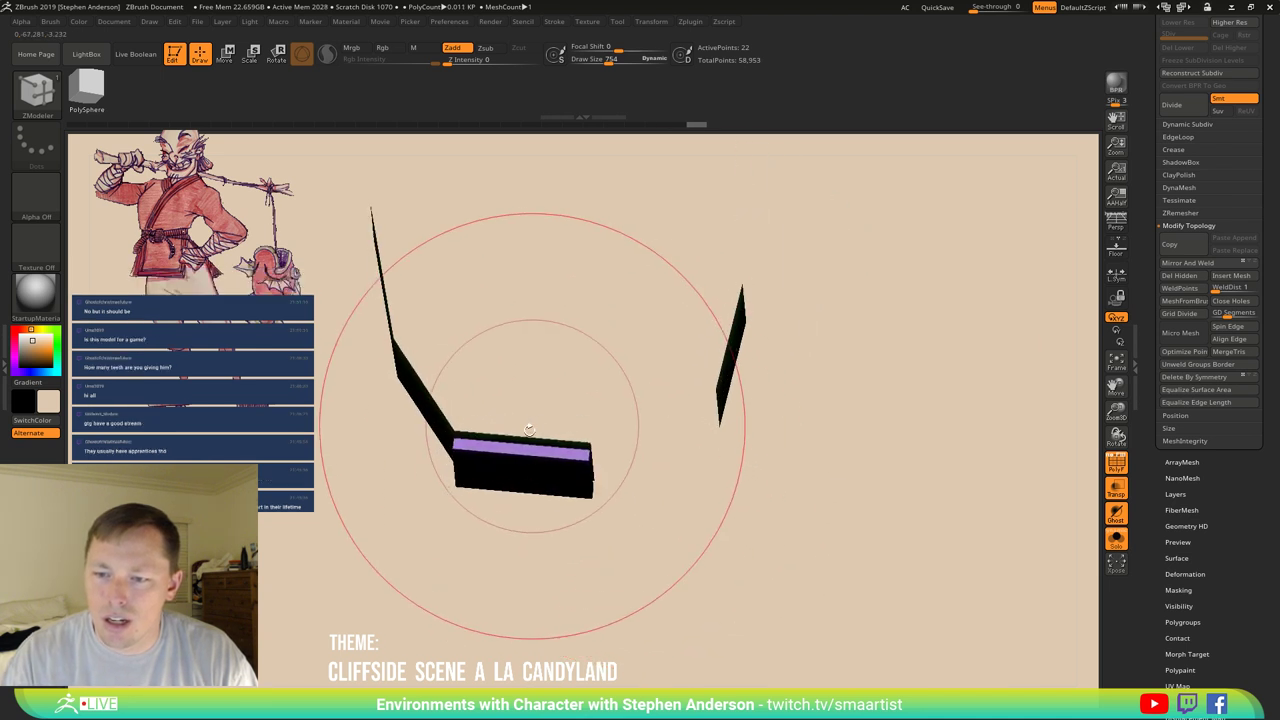
Turn on Double display to show back faces, then delete a polygon to split the strip.
scroll(1222, 531, down, 5)
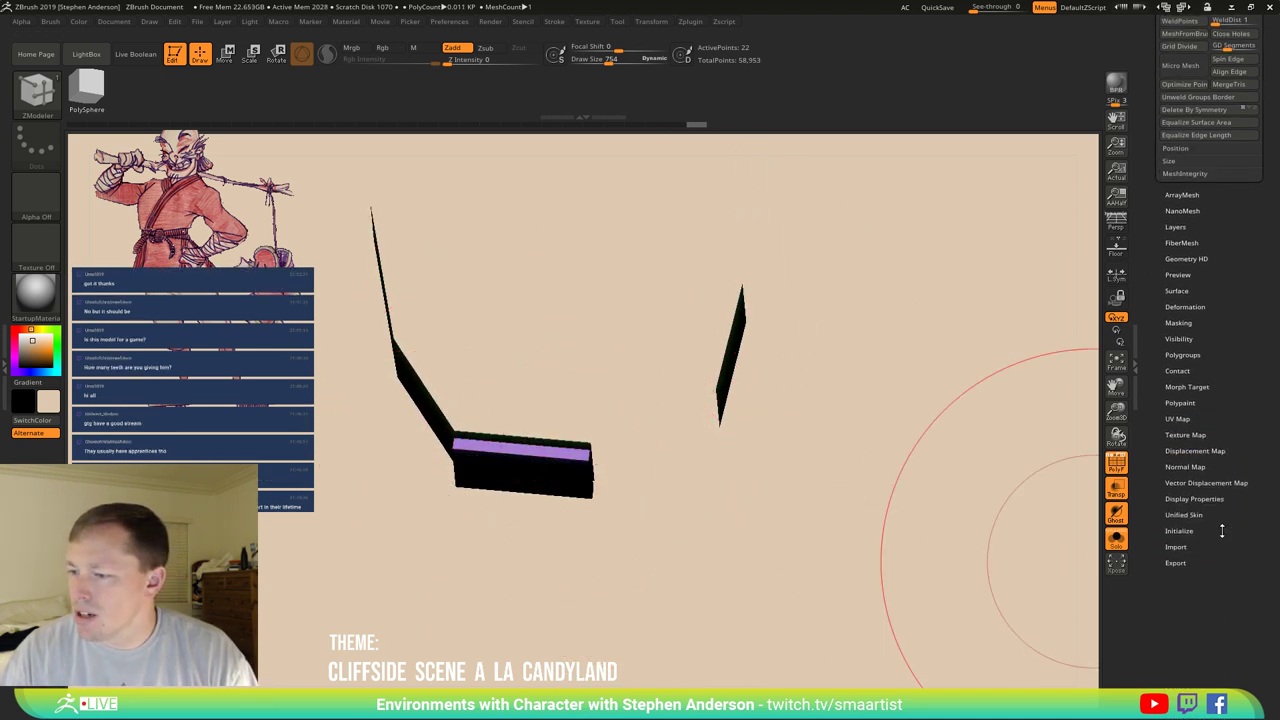
click(1199, 499)
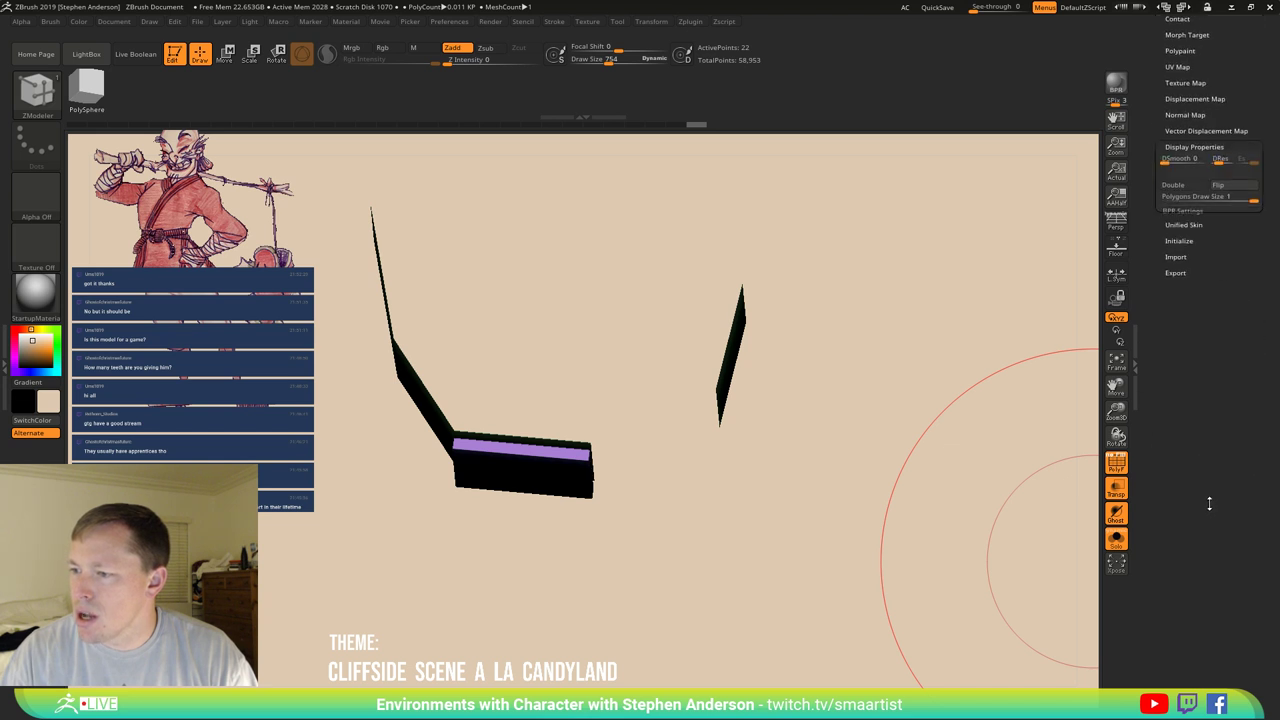
click(1178, 355)
right_drag(1034, 366, 576, 502)
click(467, 563)
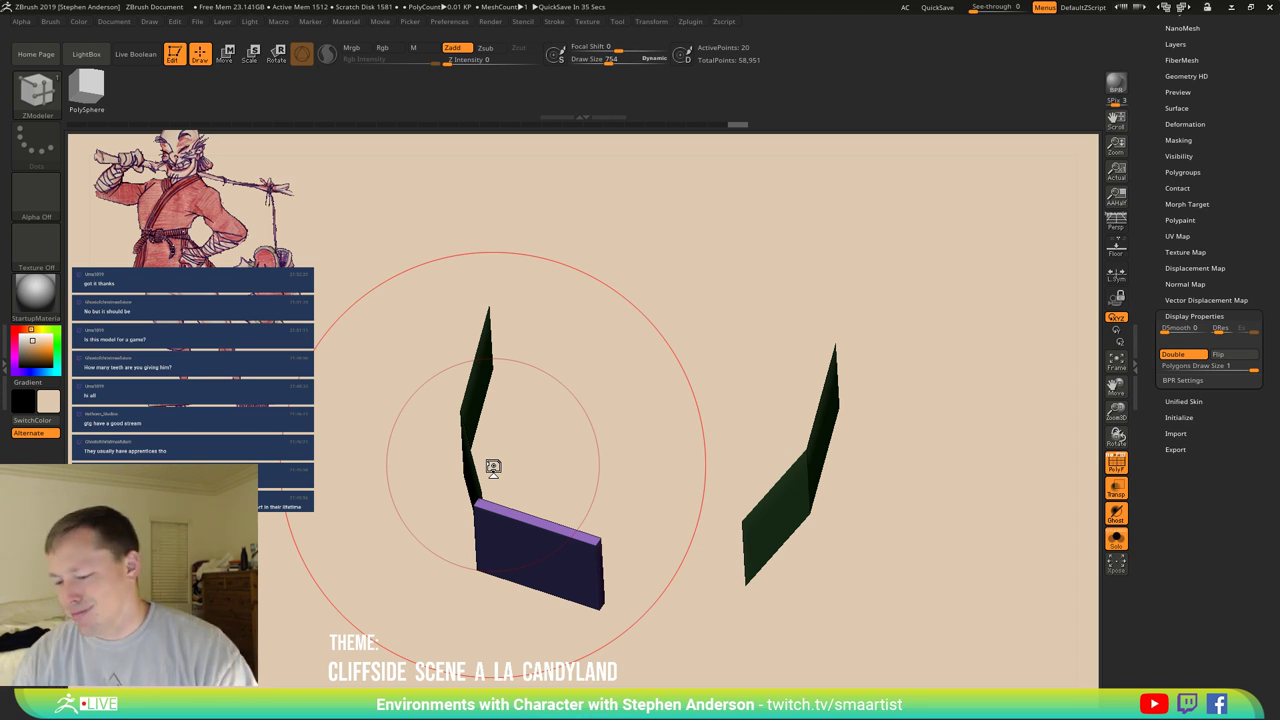
Snap MouthParts to a front view and expand the Tool > Geometry options.
mouse_move(493, 468)
mouse_down()
mouse_move(674, 488)
mouse_move(529, 437)
mouse_move(503, 538)
mouse_move(543, 543)
mouse_move(538, 510)
mouse_up()
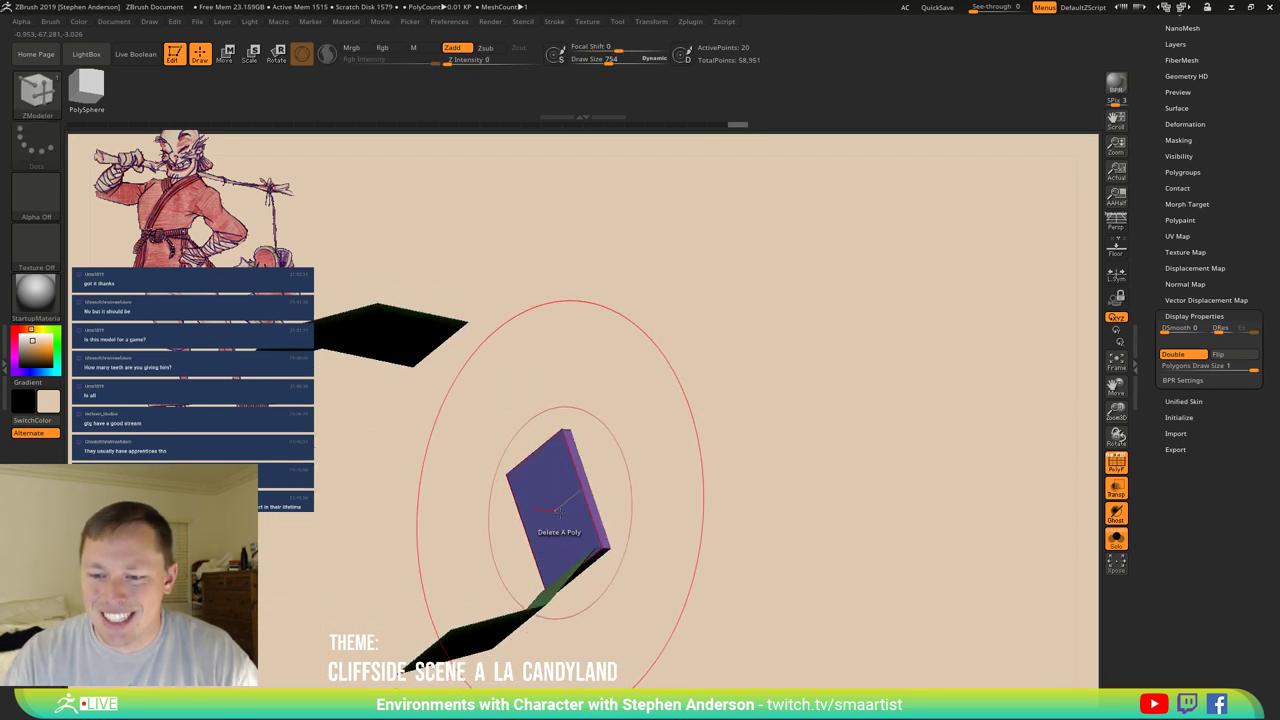
key(space)
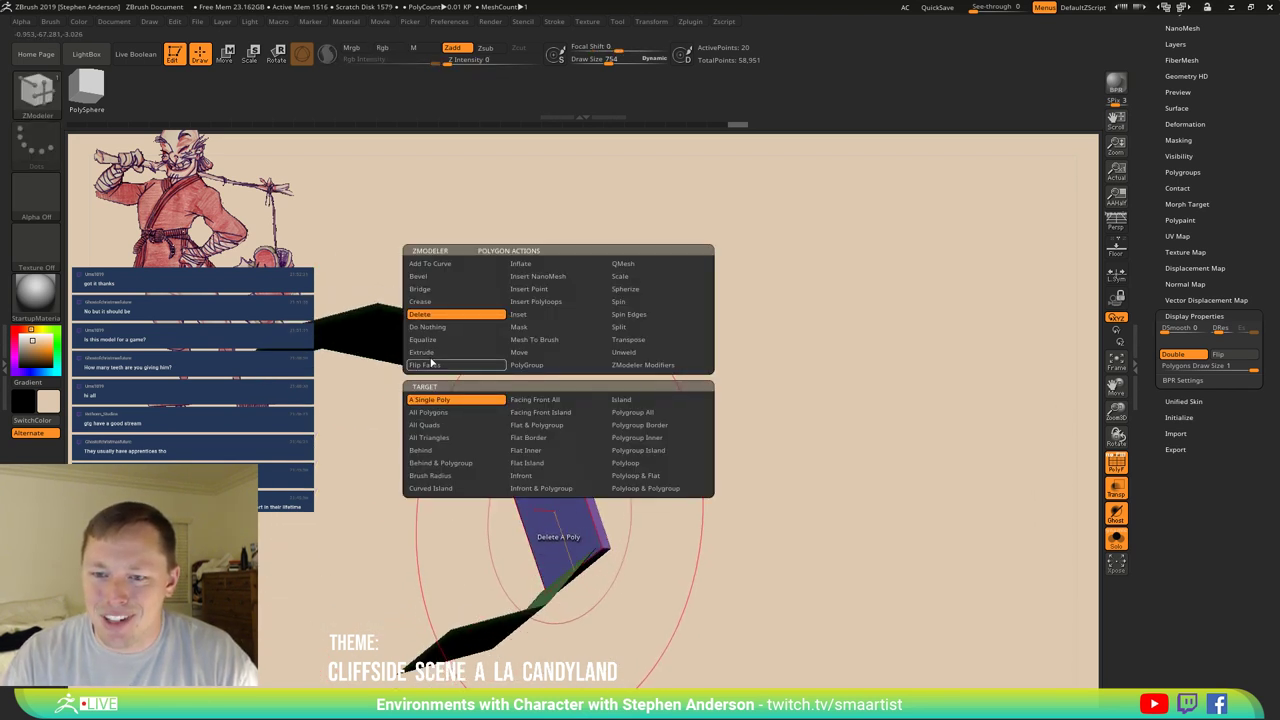
click(548, 520)
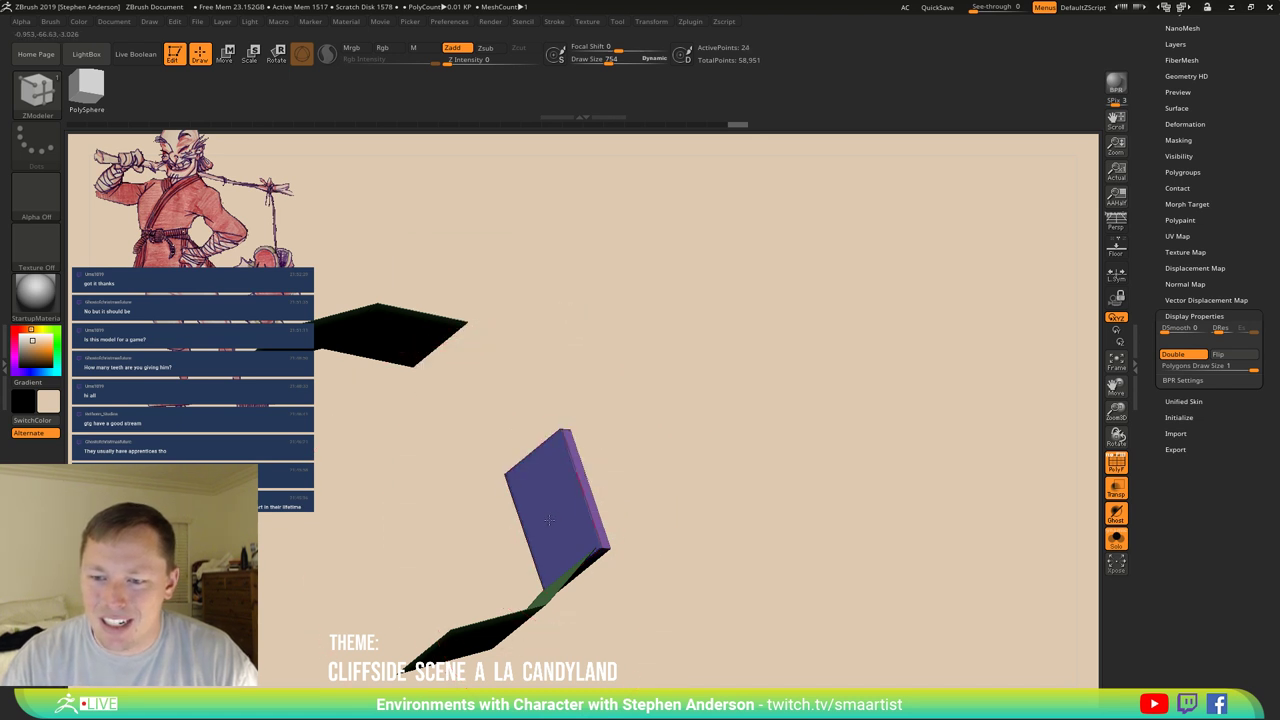
mouse_move(671, 500)
mouse_down()
mouse_move(617, 449)
mouse_move(780, 449)
mouse_up()
scroll(1197, 152, up, 5)
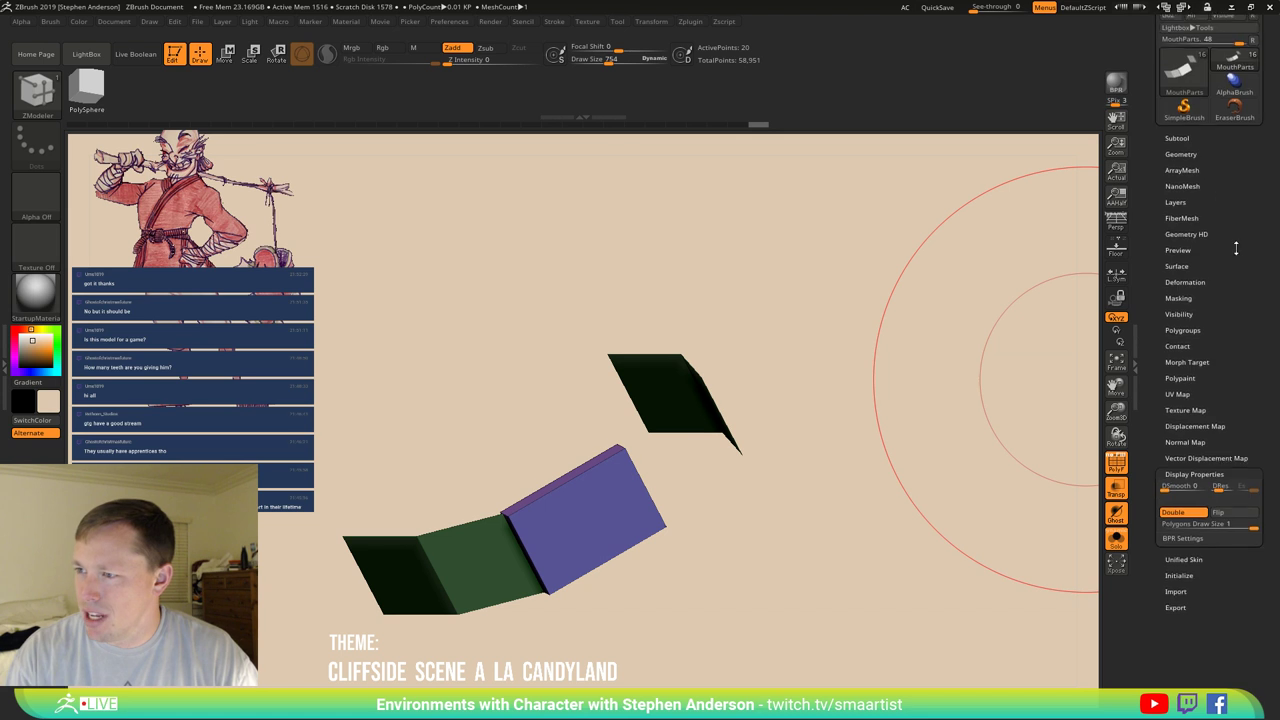
click(1196, 152)
drag(814, 506, 680, 449)
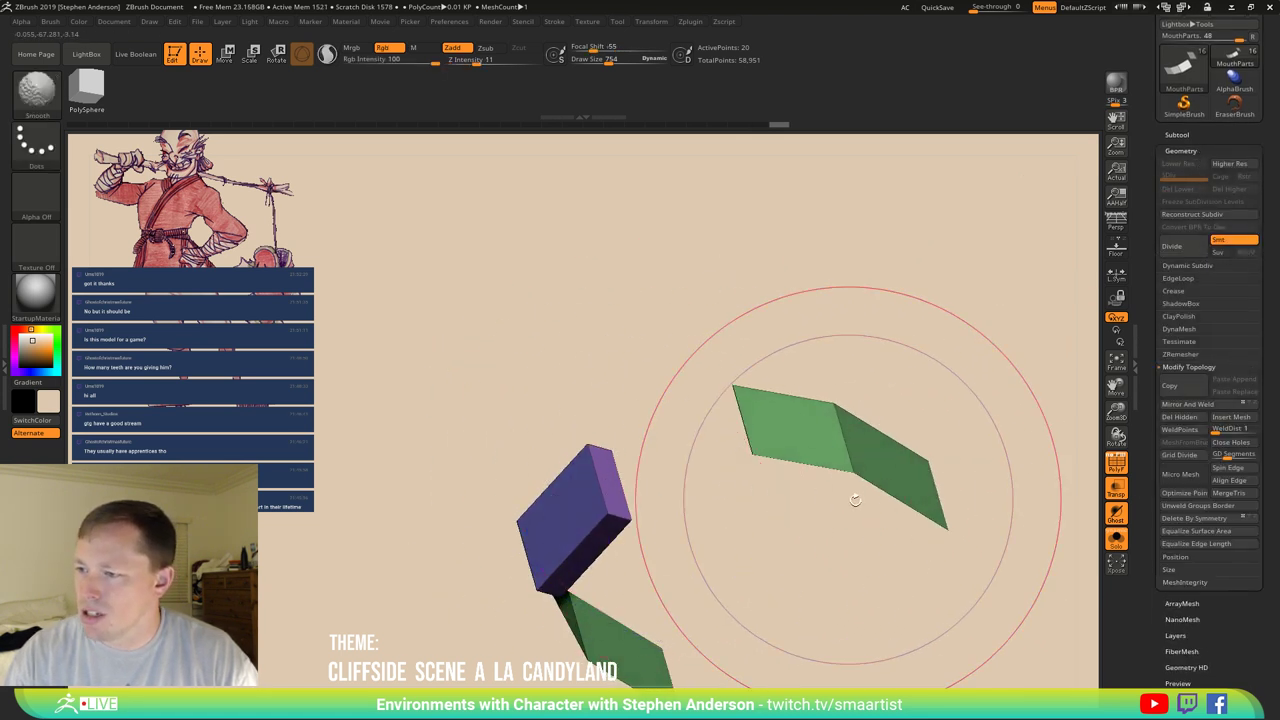
mouse_move(854, 503)
shift+mouse_down()
mouse_move(700, 525)
mouse_move(690, 495)
mouse_move(916, 500)
shift+mouse_up()
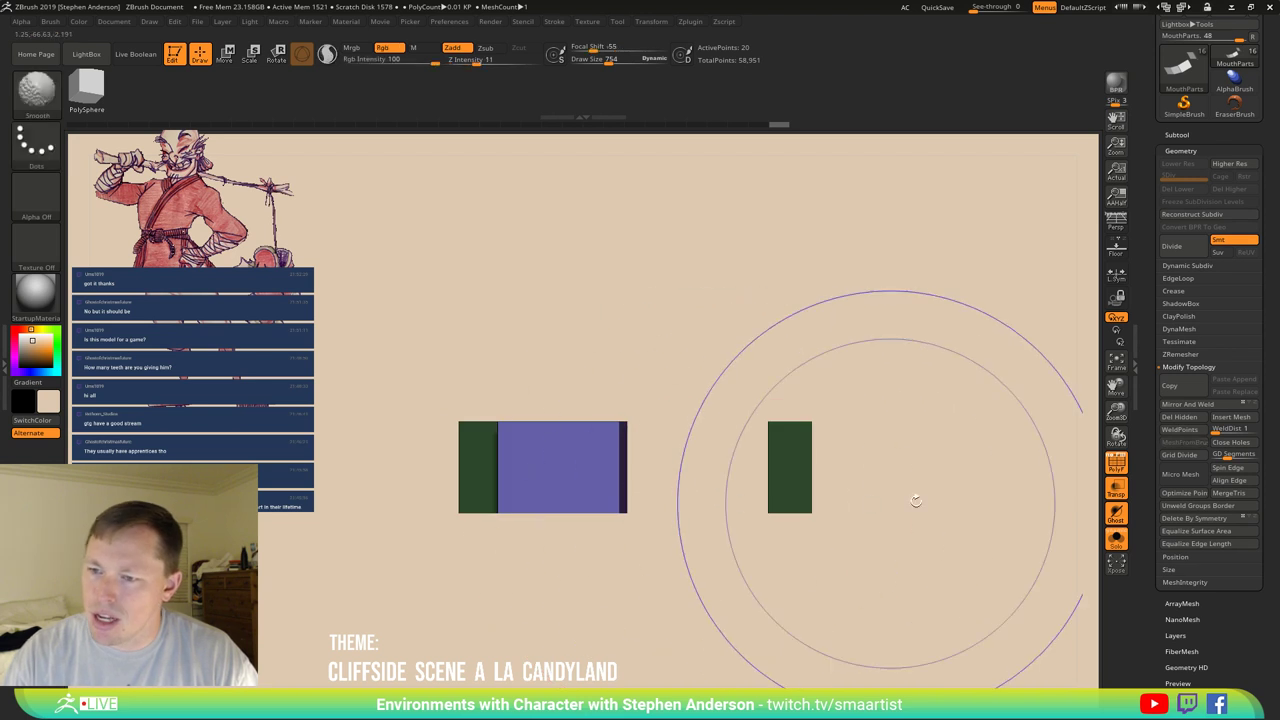
Mirror And Weld the half strip into a full arch, then mask and rotate the centre boxes.
click(1204, 404)
mouse_move(809, 429)
mouse_down()
mouse_move(760, 520)
mouse_move(709, 571)
mouse_move(714, 597)
mouse_move(734, 531)
mouse_move(643, 471)
mouse_move(681, 474)
mouse_move(643, 471)
mouse_move(660, 480)
mouse_move(657, 537)
mouse_move(663, 502)
mouse_move(380, 448)
mouse_up()
mouse_move(398, 384)
ctrl+shift+mouse_down()
mouse_move(944, 410)
mouse_move(480, 468)
mouse_move(395, 420)
ctrl+shift+mouse_up()
key(r)
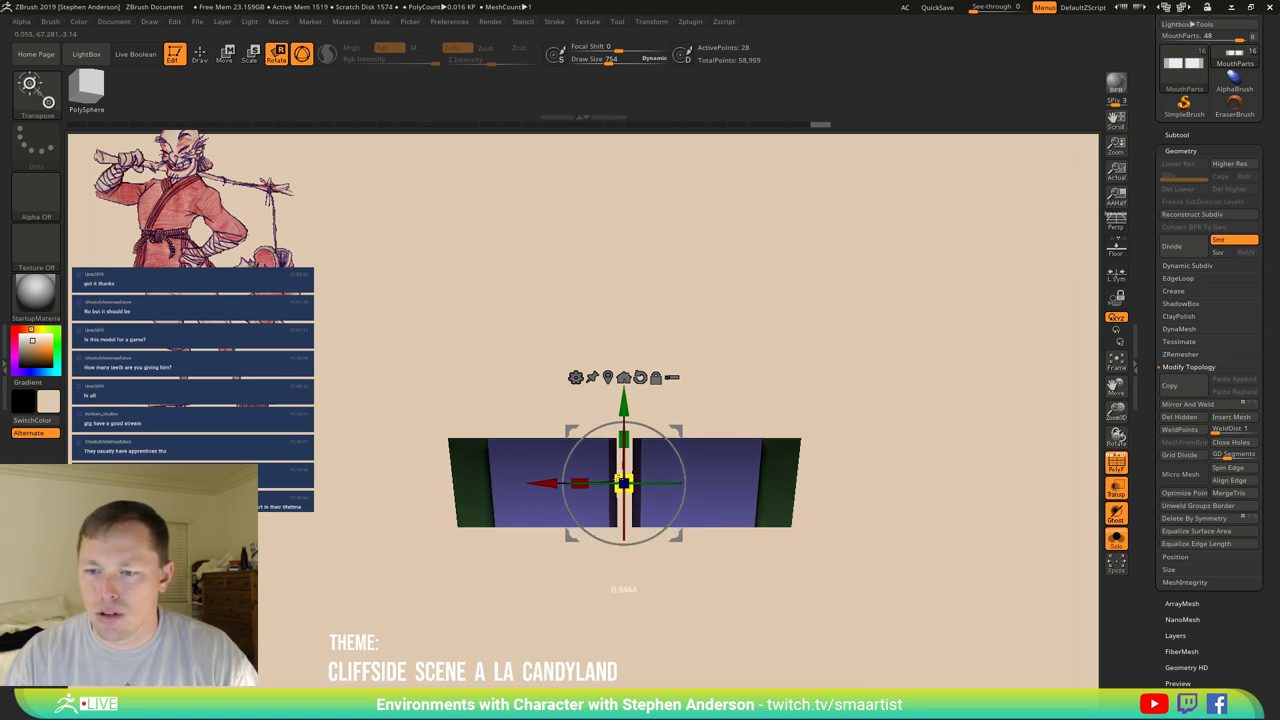
drag(656, 469, 611, 375)
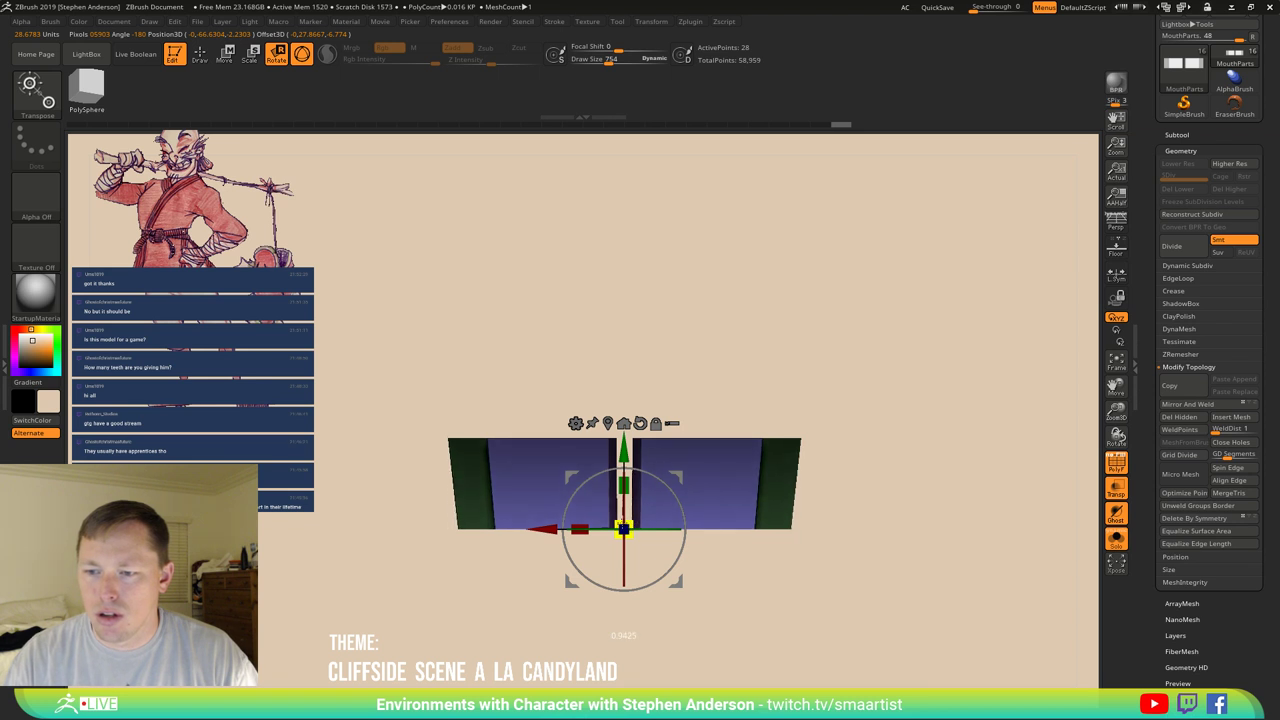
drag(720, 472, 817, 479)
Clear the mask, re-mask the boxes from the seam downward, and bring up the Move gizmo.
key(b)
key(m)
key(v)
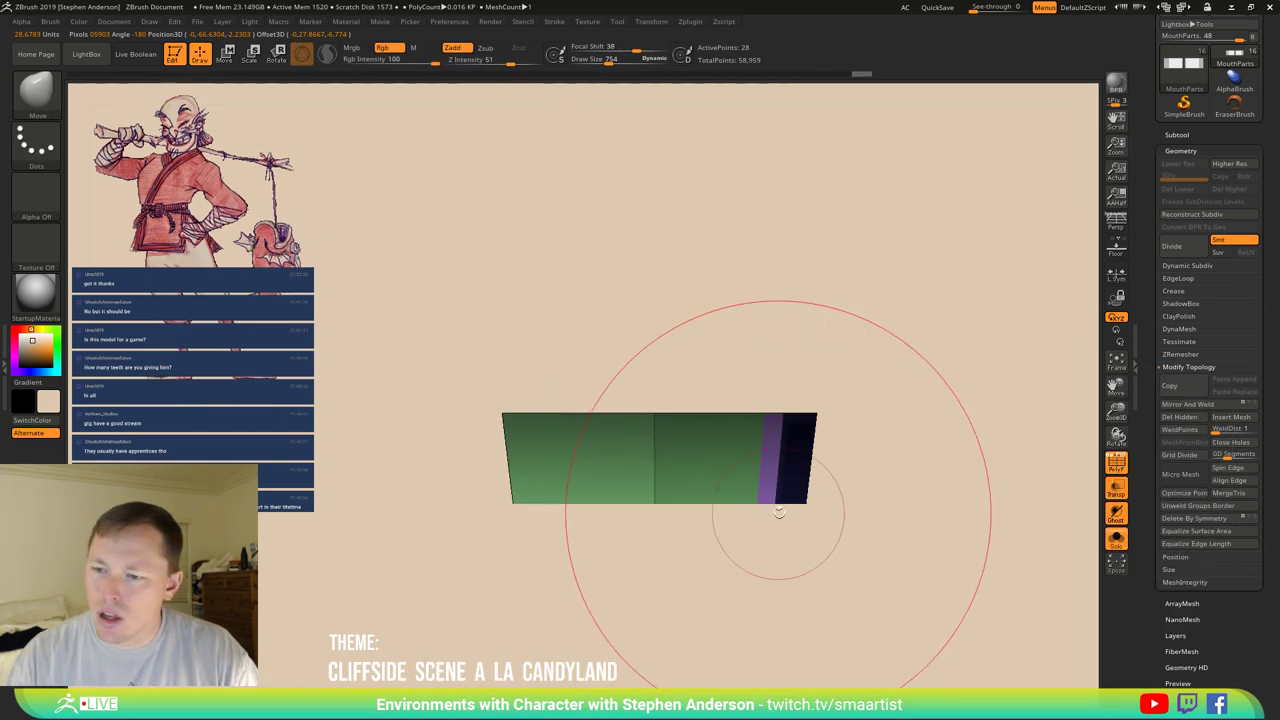
mouse_move(788, 503)
mouse_down()
mouse_move(829, 471)
mouse_move(874, 543)
mouse_up()
drag(975, 487, 935, 455)
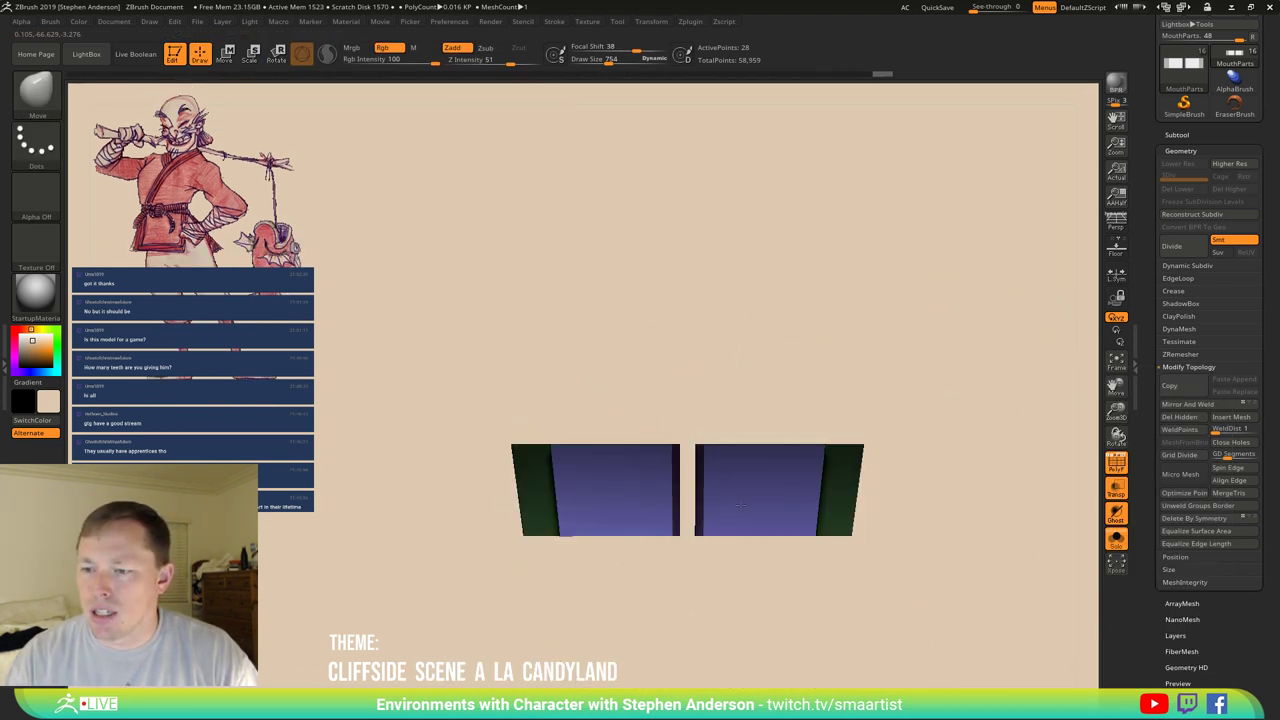
ctrl+click(934, 451)
mouse_move(688, 432)
ctrl+mouse_down()
mouse_move(722, 417)
mouse_move(756, 478)
mouse_move(720, 568)
mouse_move(685, 587)
mouse_move(725, 588)
mouse_move(733, 438)
mouse_move(631, 428)
mouse_move(704, 610)
ctrl+mouse_up()
key(w)
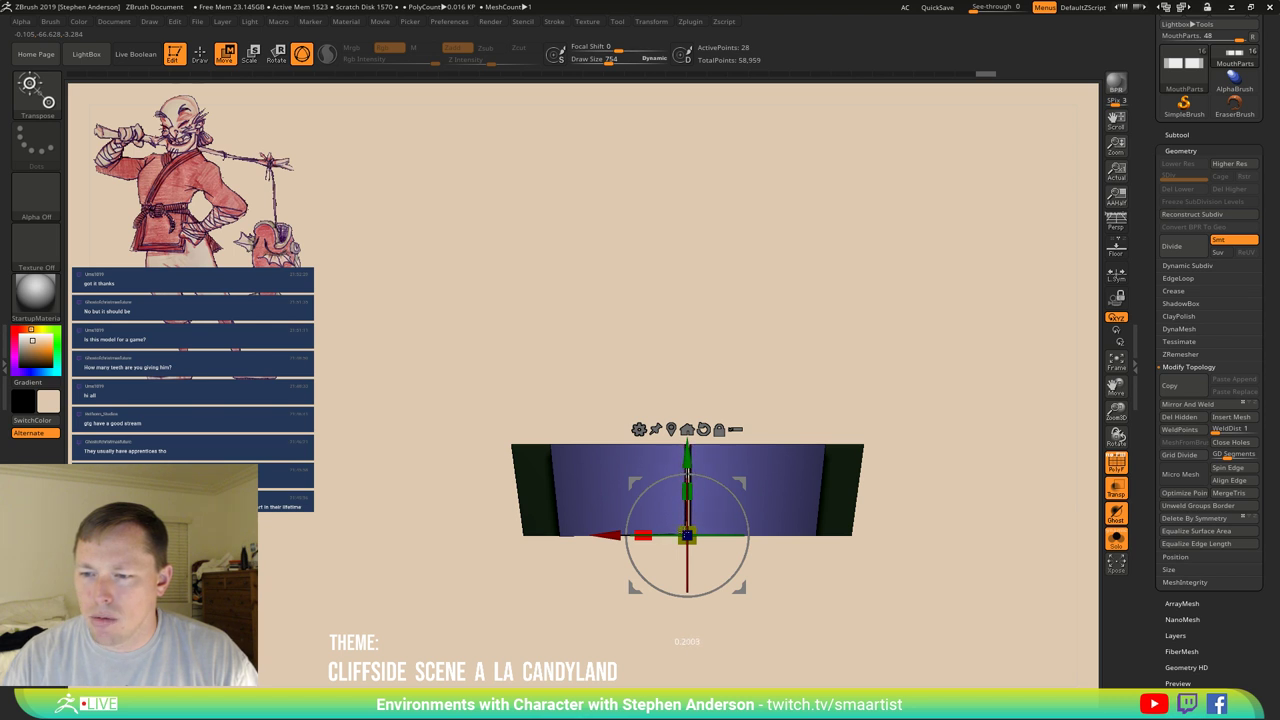
key(q)
Orbit to face the boxes and lasso-mask the top of the arch.
mouse_move(689, 494)
right_down()
mouse_move(643, 503)
mouse_move(700, 495)
mouse_move(694, 408)
right_up()
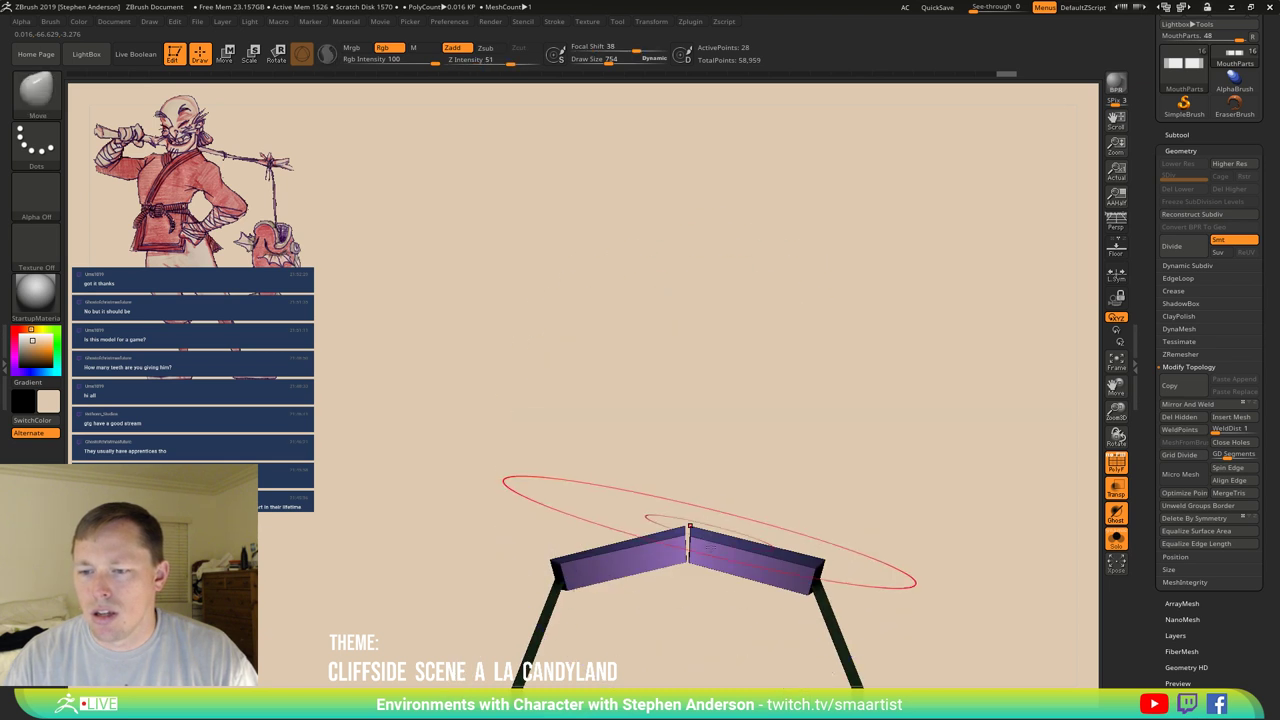
right_drag(689, 527, 722, 316)
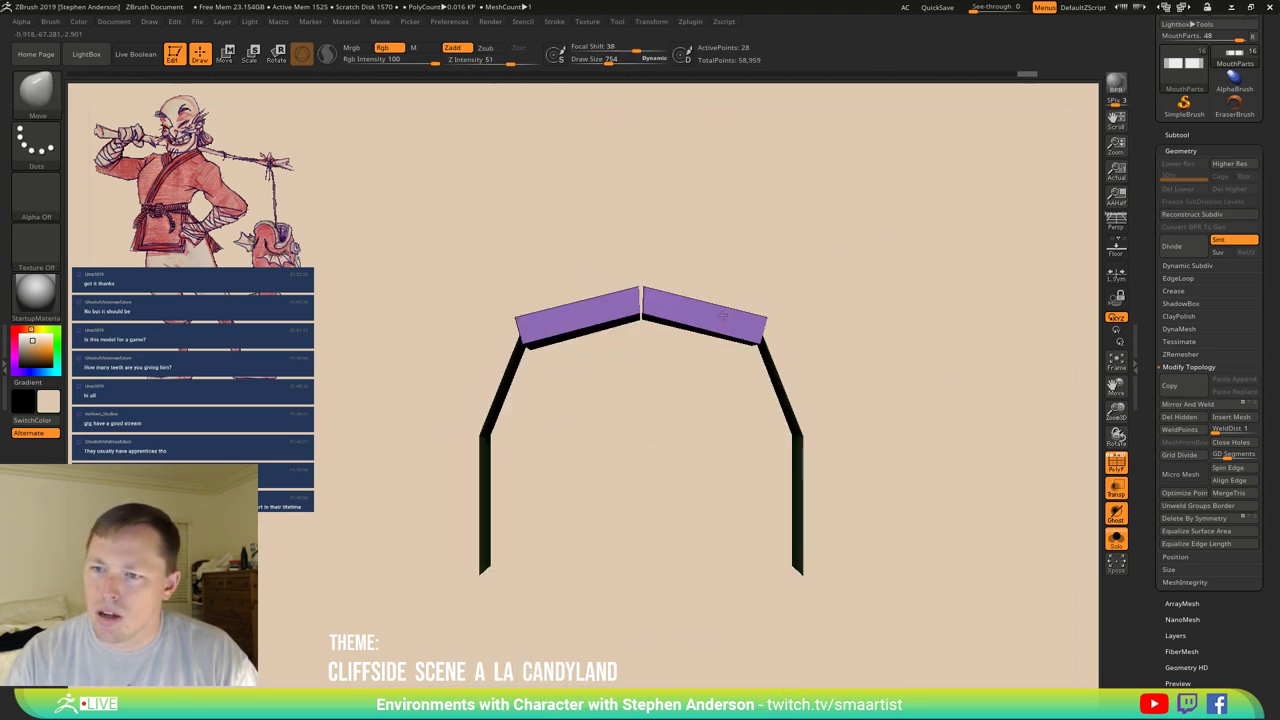
key(ctrl)
mouse_move(824, 331)
ctrl+mouse_down()
mouse_move(570, 300)
mouse_move(580, 330)
mouse_move(600, 335)
ctrl+mouse_up()
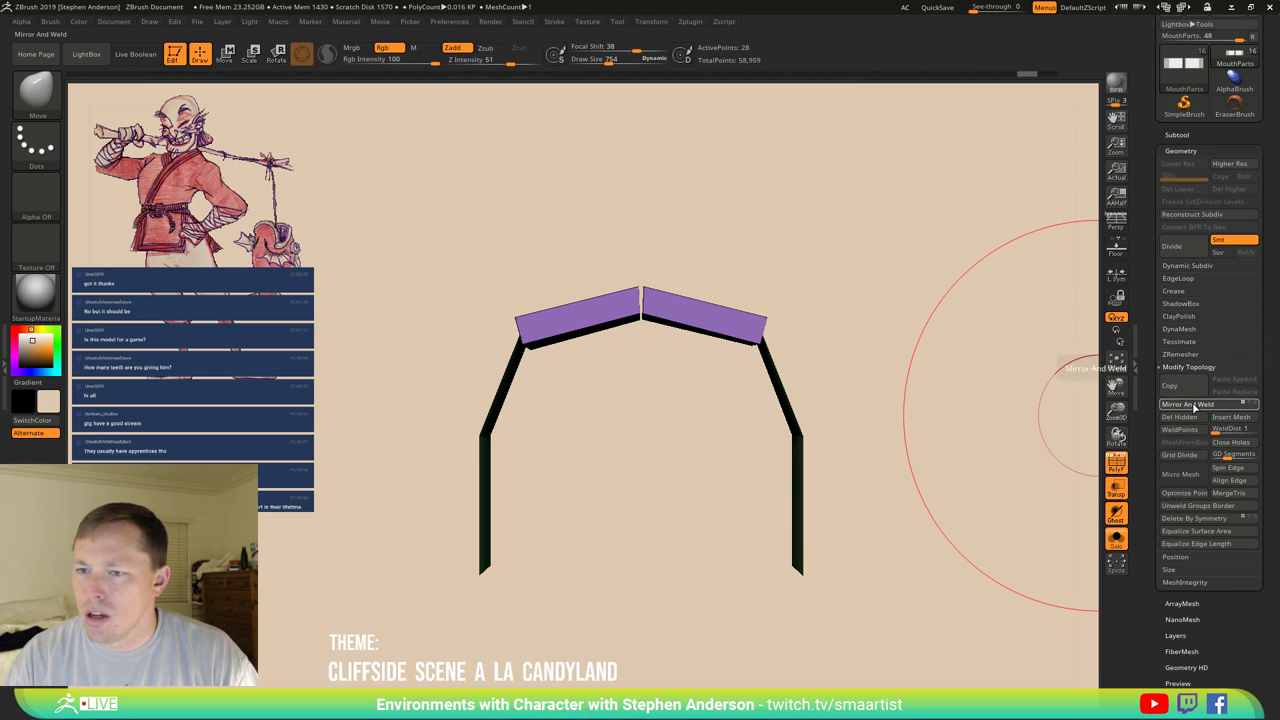
key(ctrl)
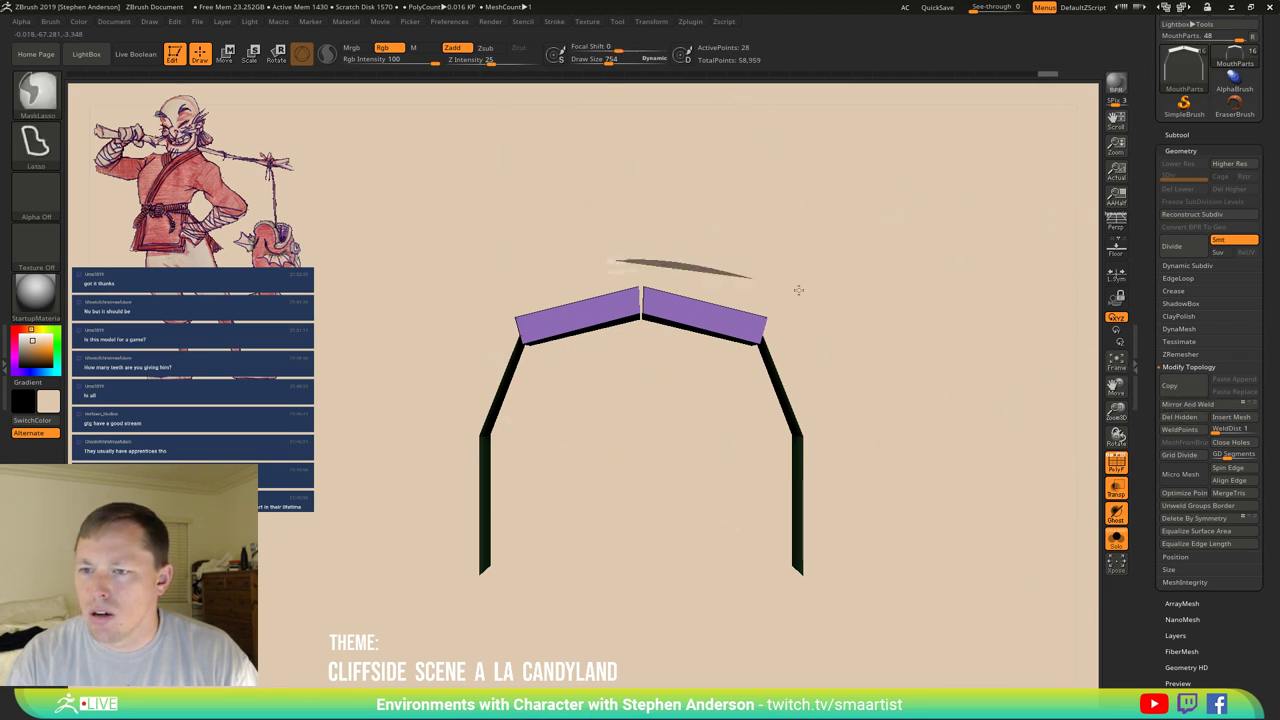
Finish masking the arch's right box and shrink the brush size to 219.
mouse_move(798, 290)
ctrl+mouse_down()
mouse_move(865, 358)
mouse_move(826, 358)
ctrl+mouse_up()
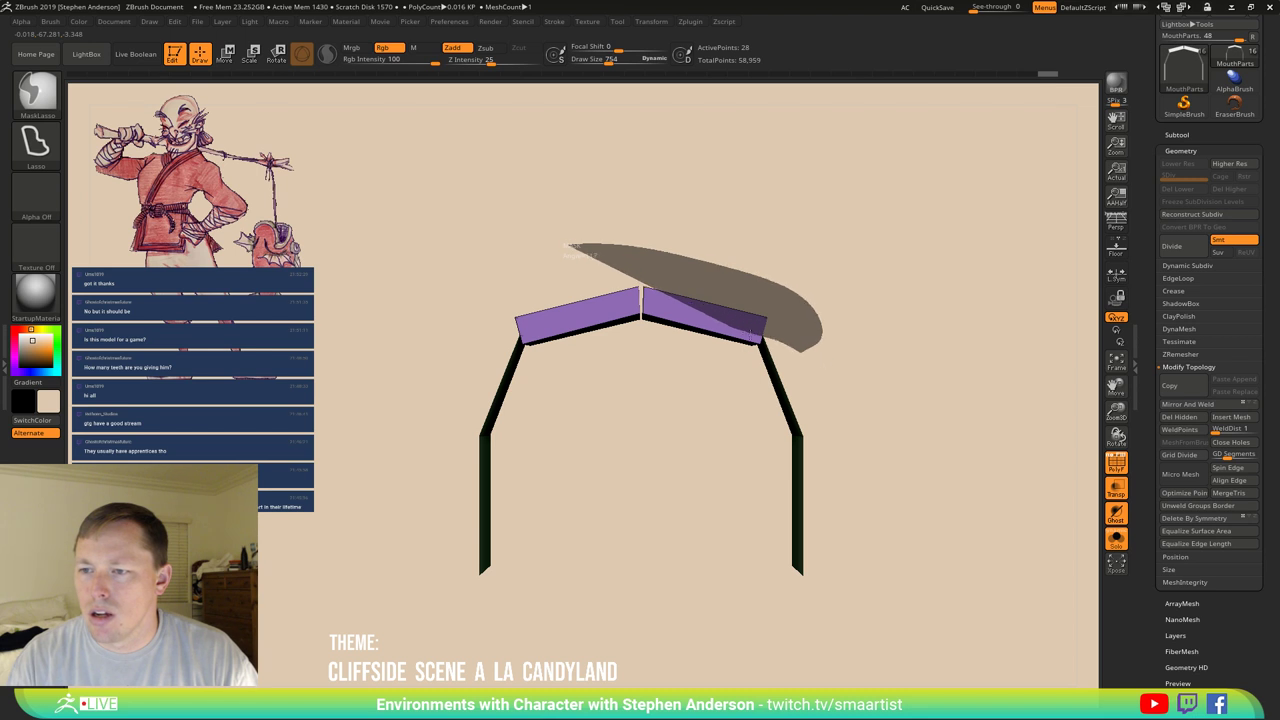
ctrl+drag(568, 246, 480, 258)
mouse_move(789, 297)
mouse_down()
mouse_move(766, 288)
mouse_move(802, 311)
mouse_up()
key(s)
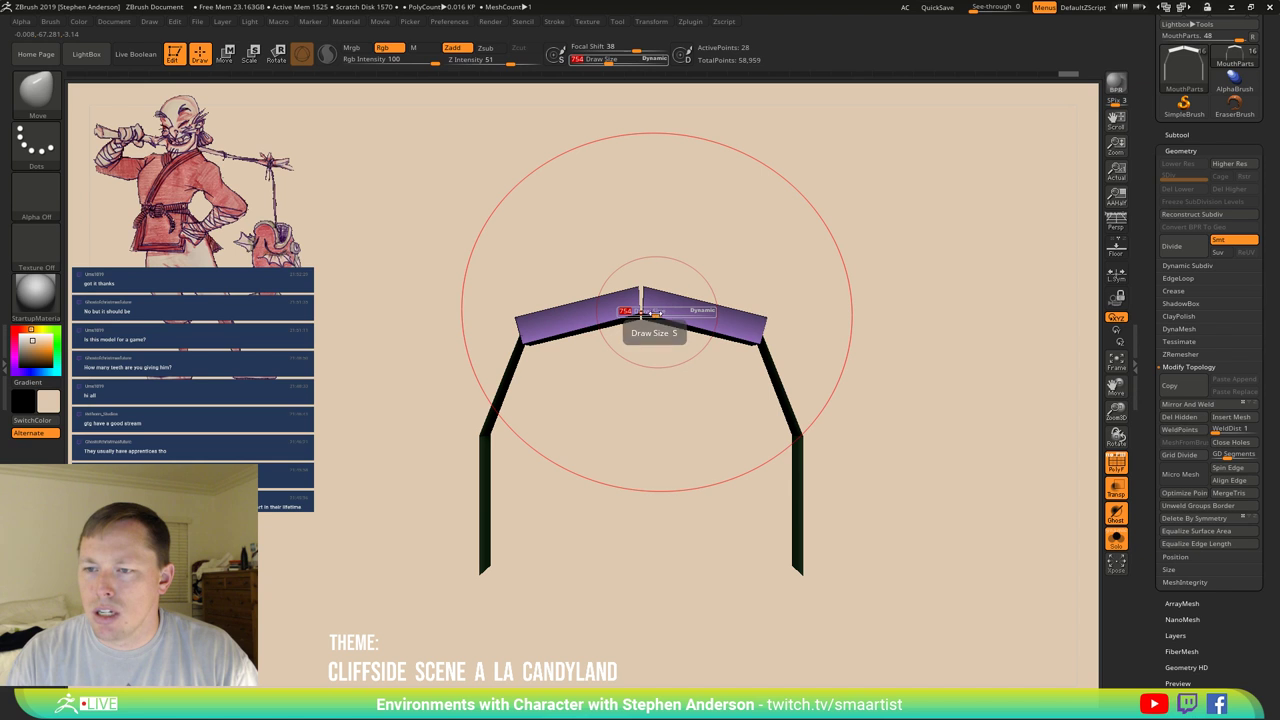
drag(649, 313, 636, 312)
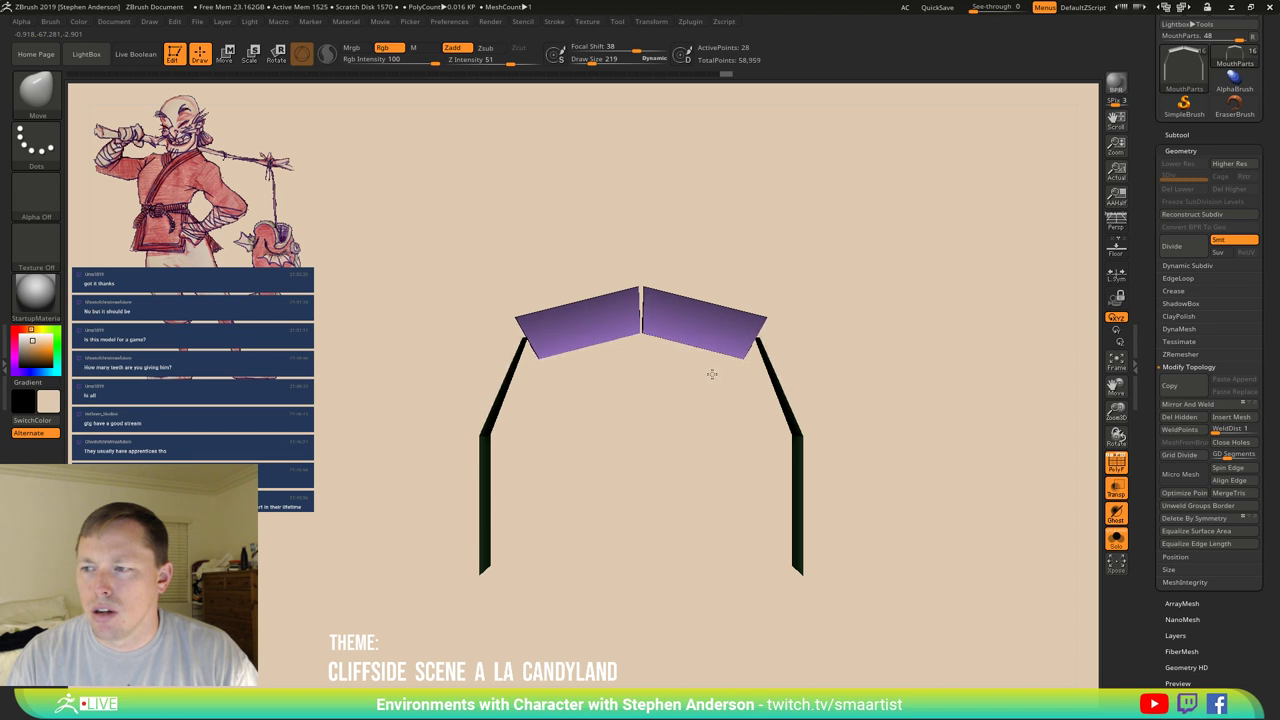
mouse_move(740, 355)
mouse_down()
mouse_move(751, 289)
mouse_move(769, 271)
mouse_move(746, 340)
mouse_move(666, 306)
mouse_move(661, 367)
mouse_move(737, 294)
mouse_up()
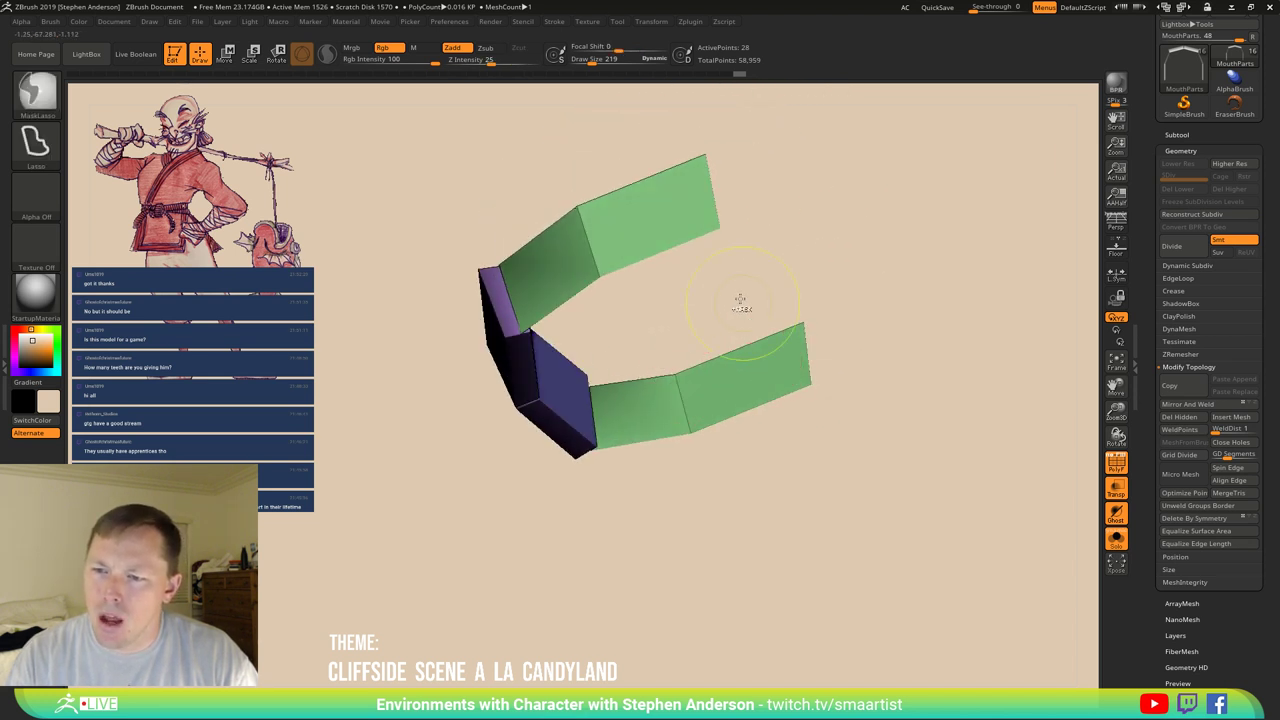
Switch to the ZModeler brush and bring up its polygon actions.
key(b)
key(z)
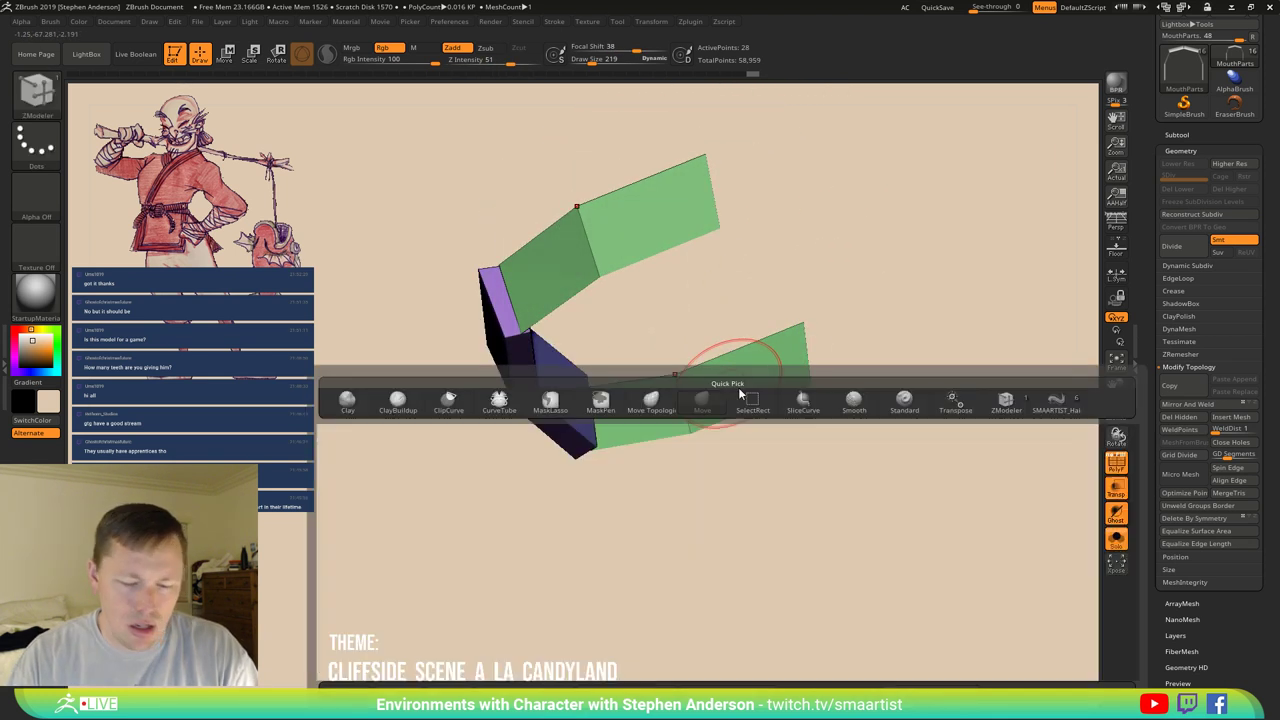
key(m)
drag(722, 420, 742, 575)
key(space)
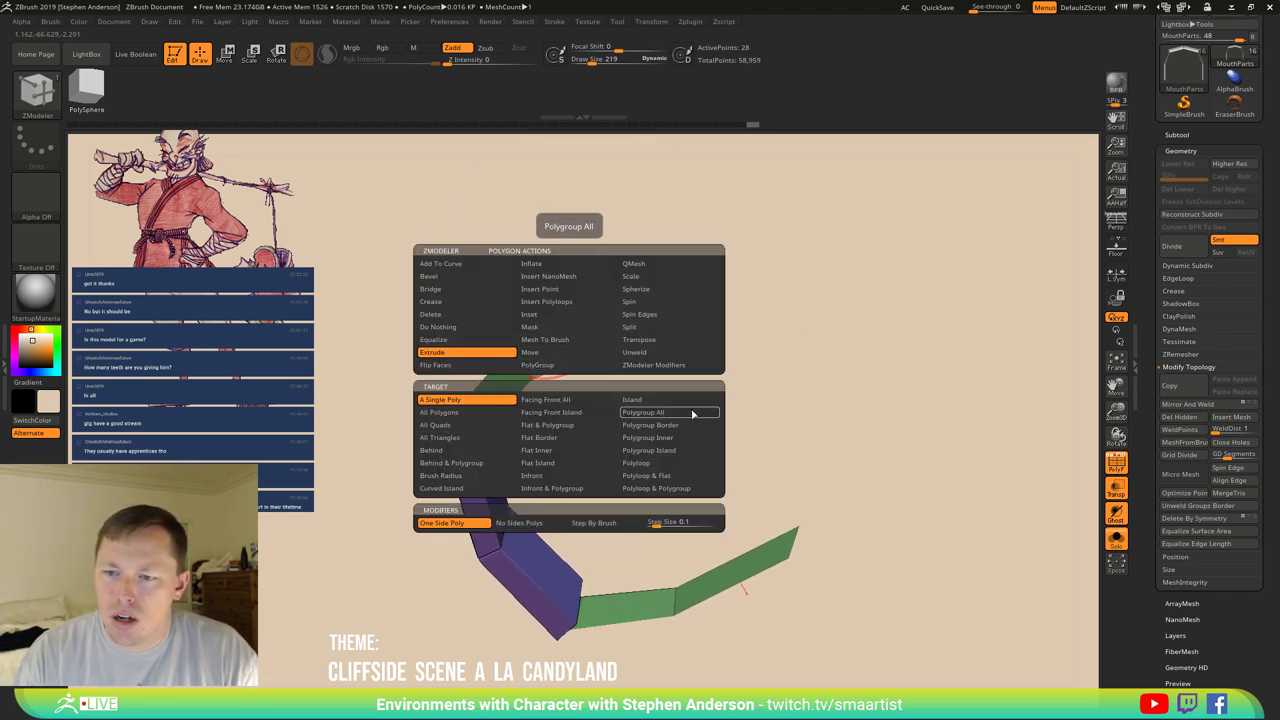
Extrude the flat strips as whole polygroups to give them thickness.
click(694, 409)
drag(556, 355, 574, 332)
drag(600, 400, 464, 488)
Mask and invert, then rotate the left section around its lower-left joint into a C-shape.
key(ctrl)
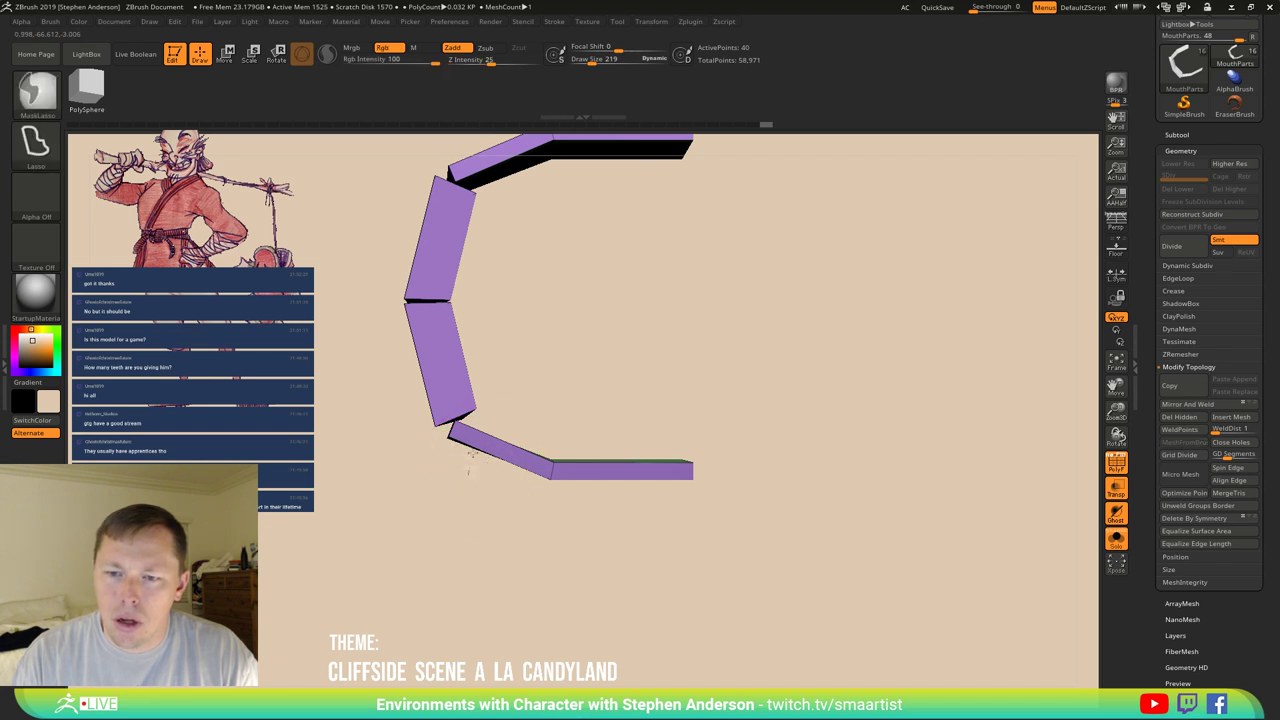
ctrl+drag(432, 452, 436, 458)
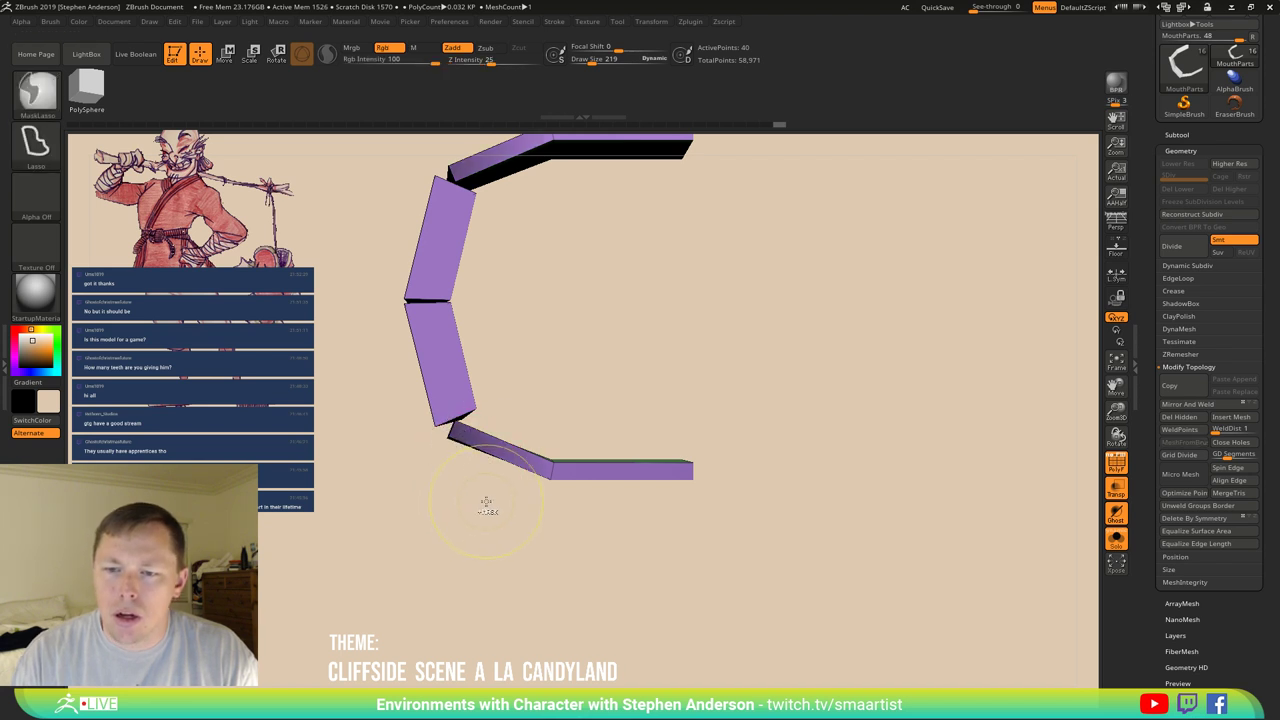
ctrl+click(486, 530)
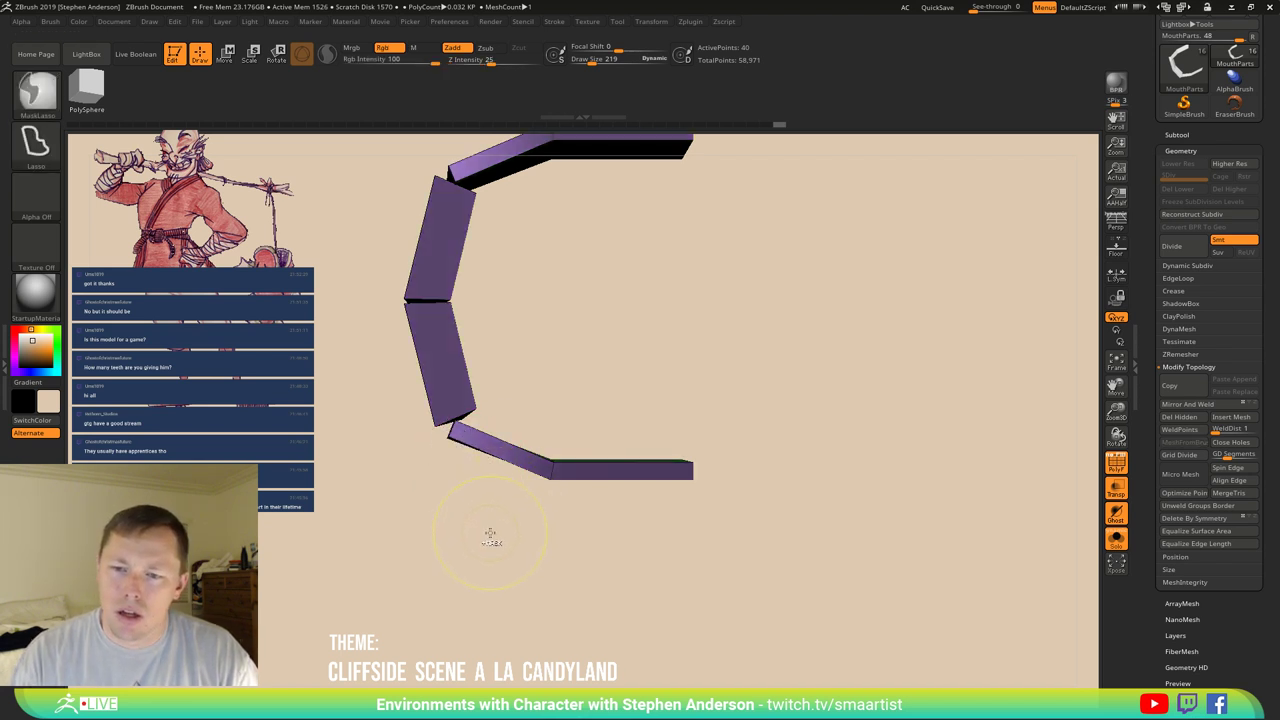
drag(486, 529, 474, 534)
key(shift)
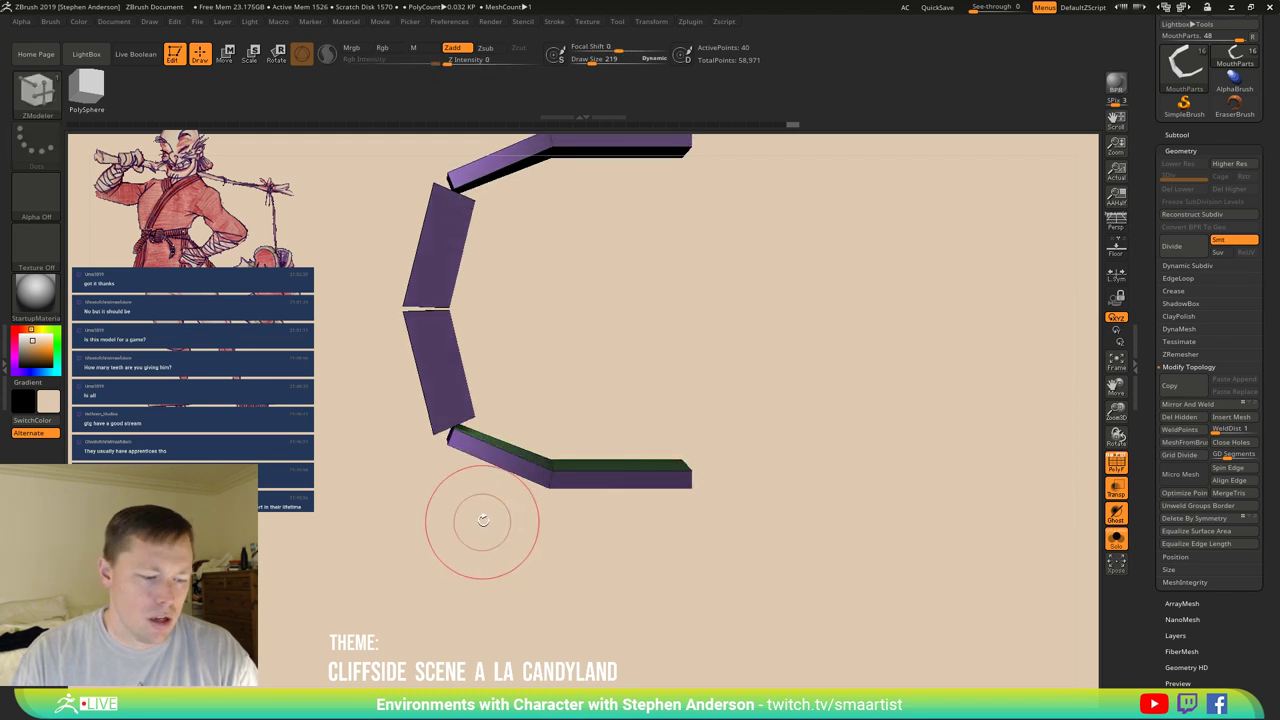
key(w)
drag(602, 364, 467, 428)
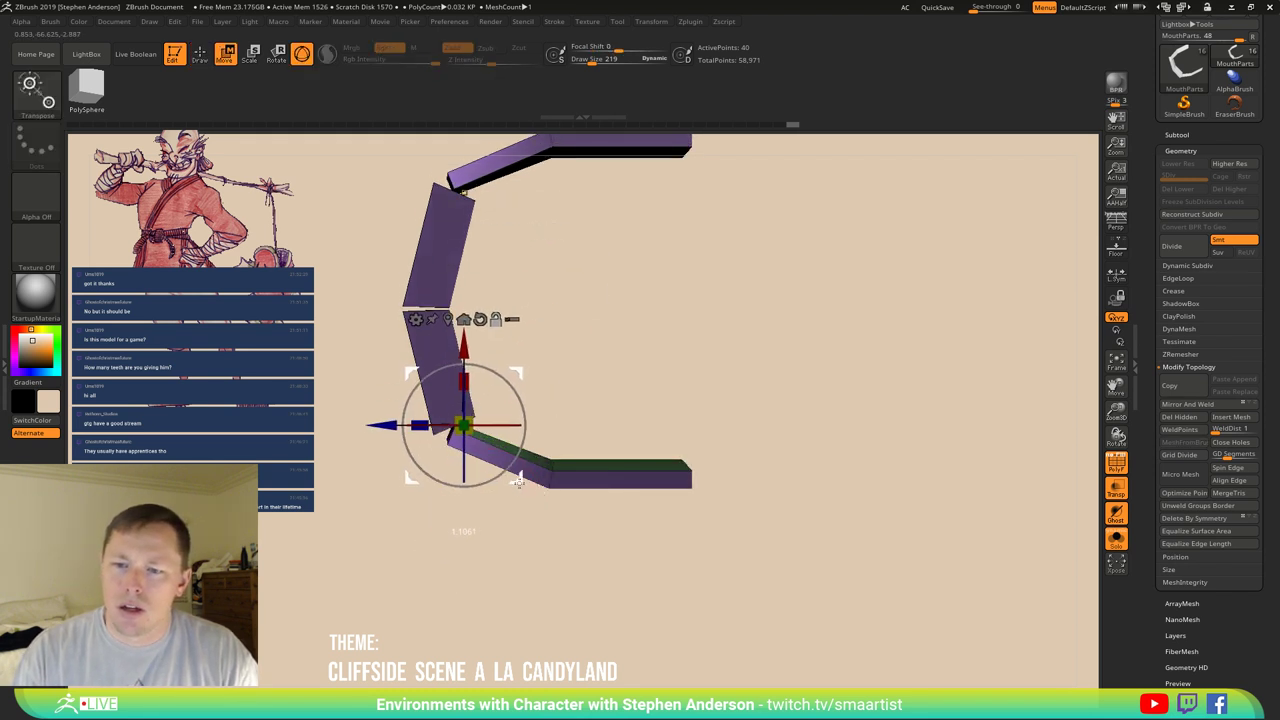
drag(520, 372, 531, 395)
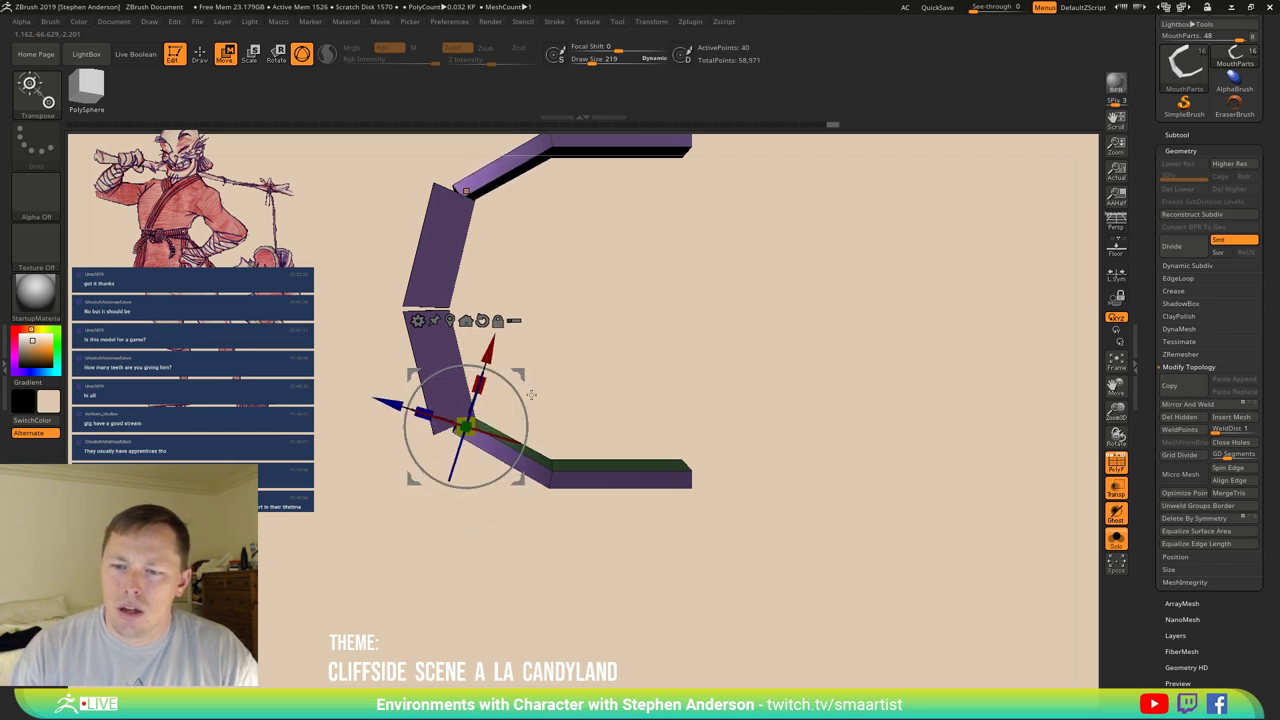
mouse_move(589, 436)
mouse_down()
mouse_move(586, 367)
mouse_move(540, 428)
mouse_move(554, 416)
mouse_move(557, 278)
mouse_move(610, 400)
mouse_move(606, 543)
mouse_up()
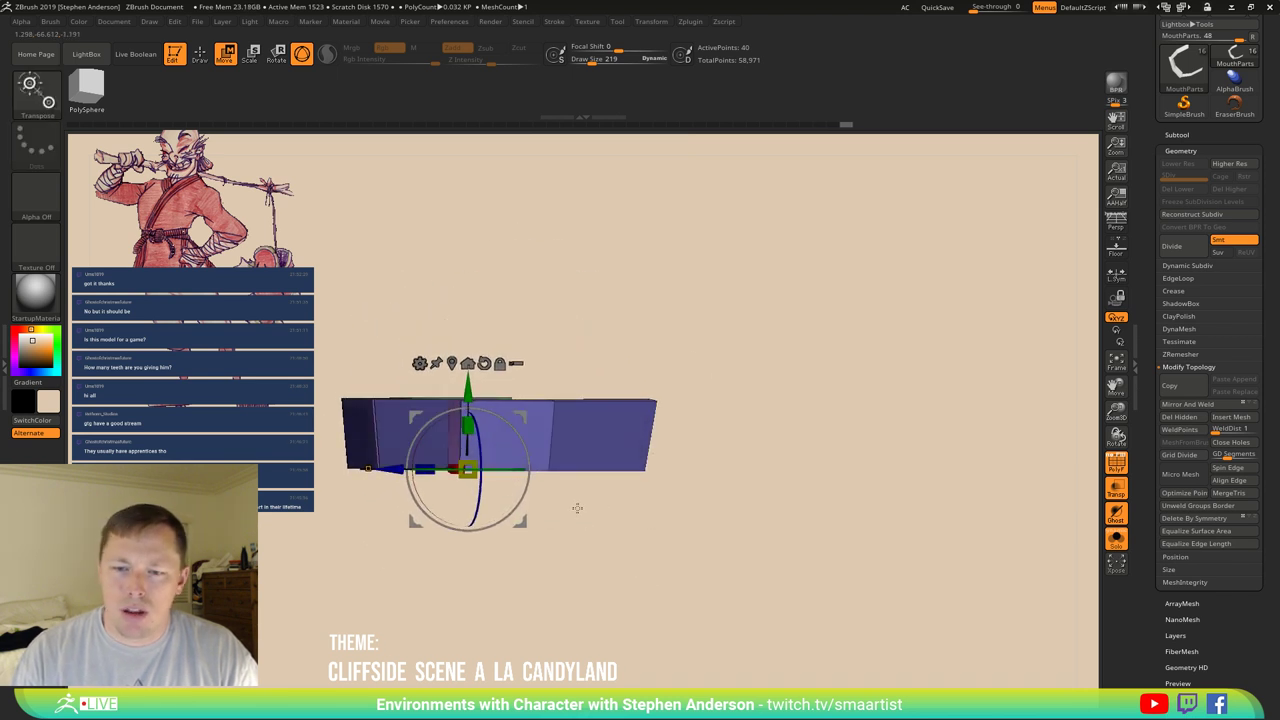
Slice the bar with SliceCurve and give the right half's polyloop a new polygroup.
key(q)
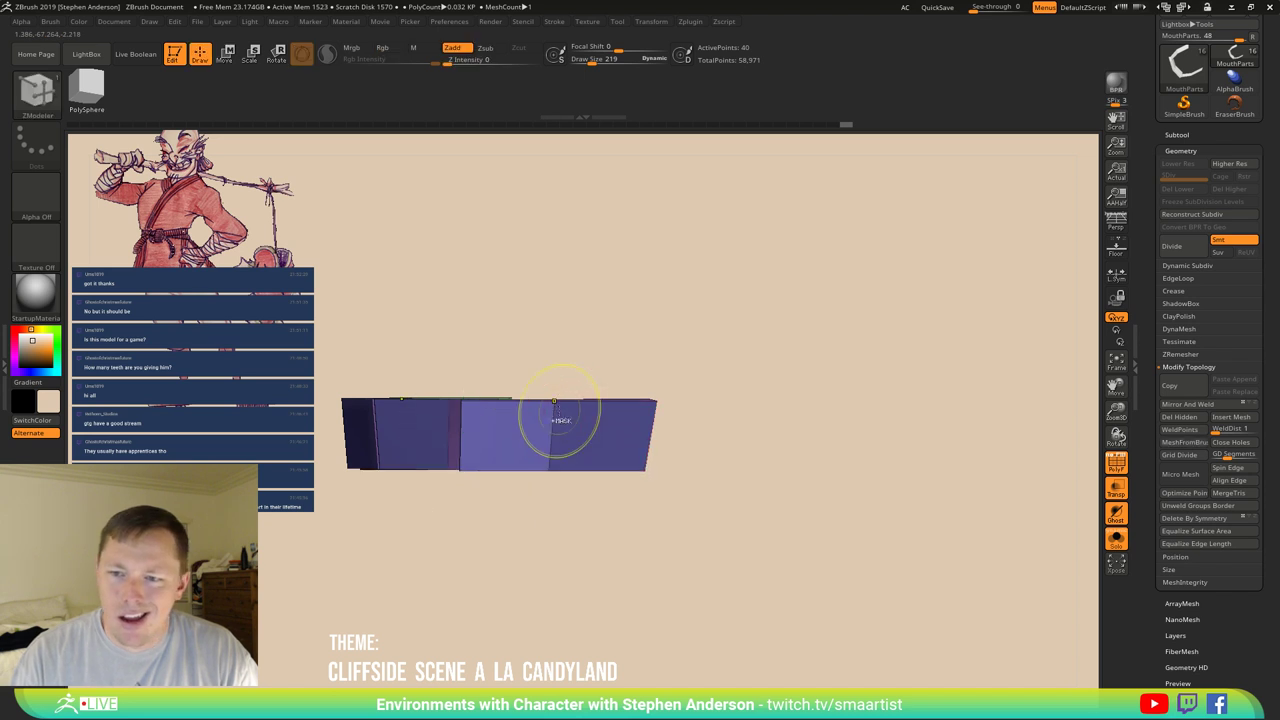
key(ctrl)
ctrl+shift+drag(733, 365, 614, 442)
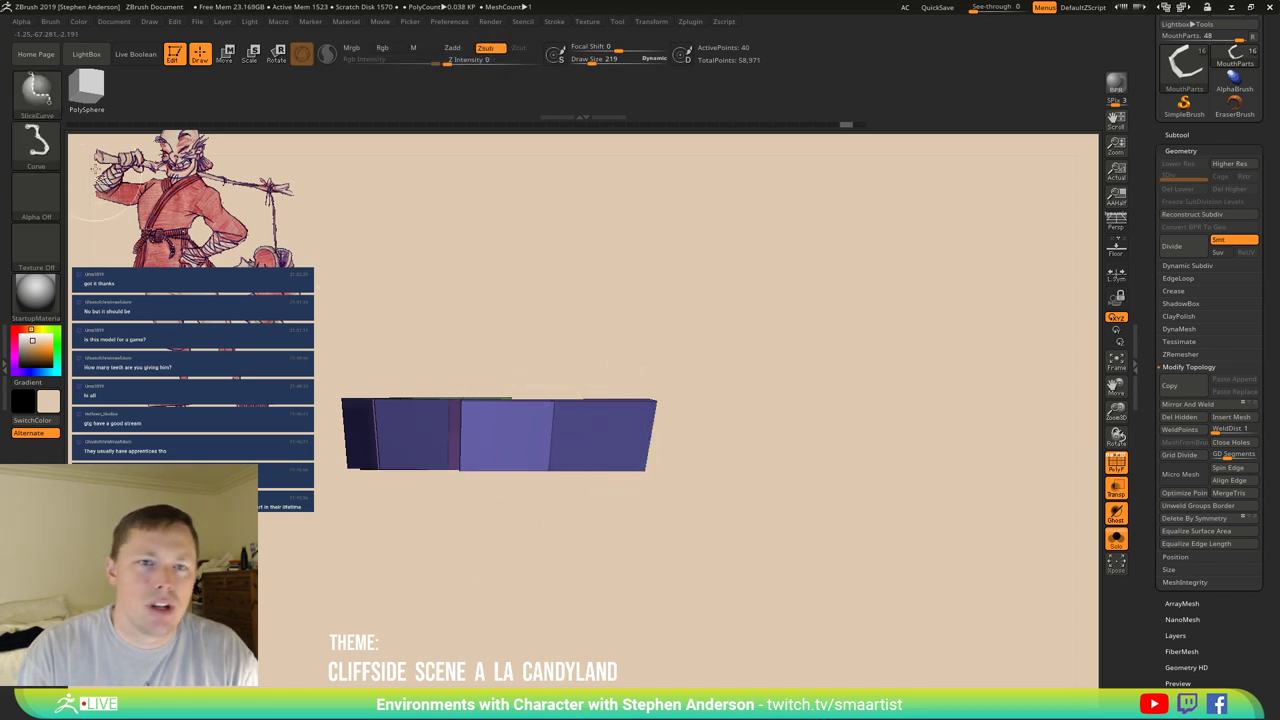
click(37, 90)
key(z)
key(m)
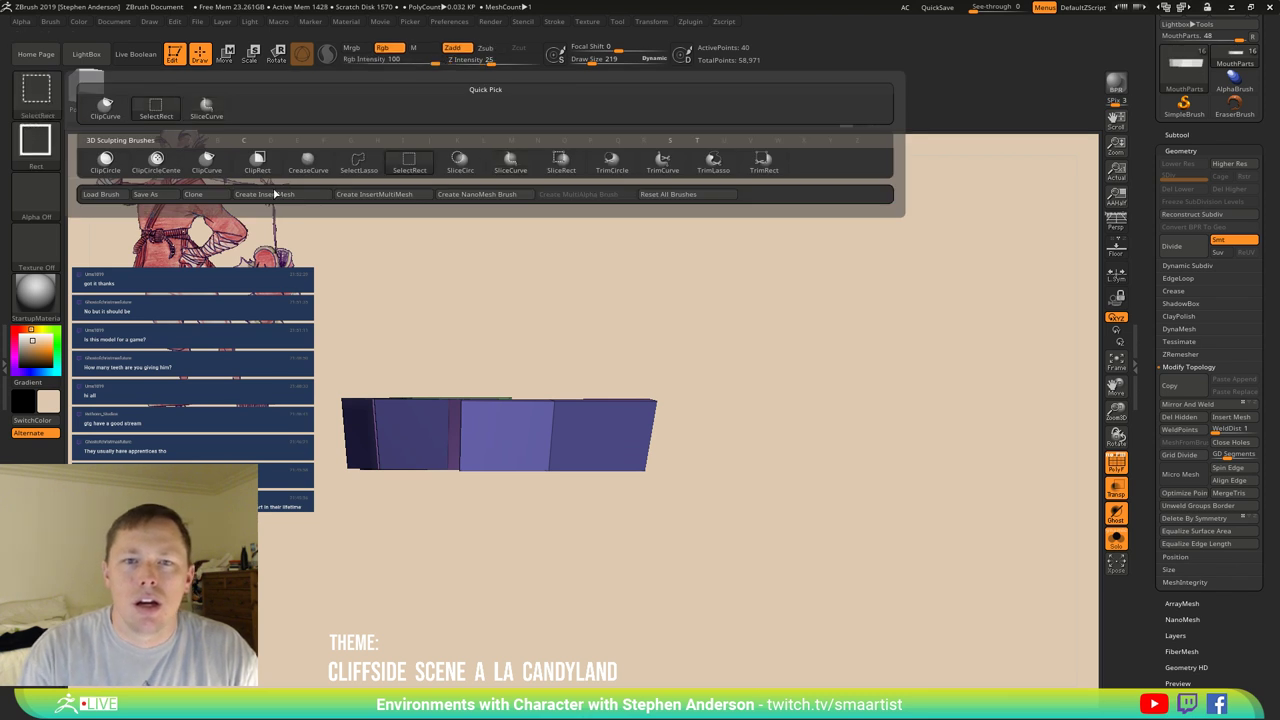
key(space)
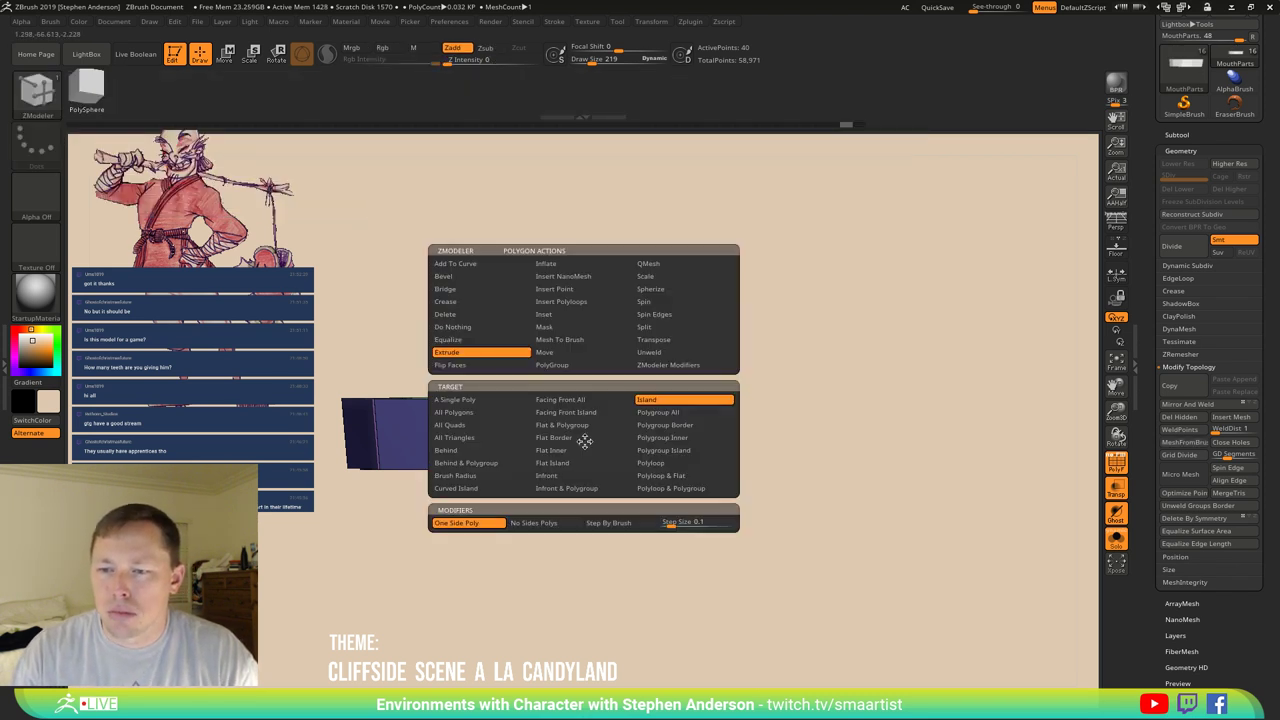
click(565, 365)
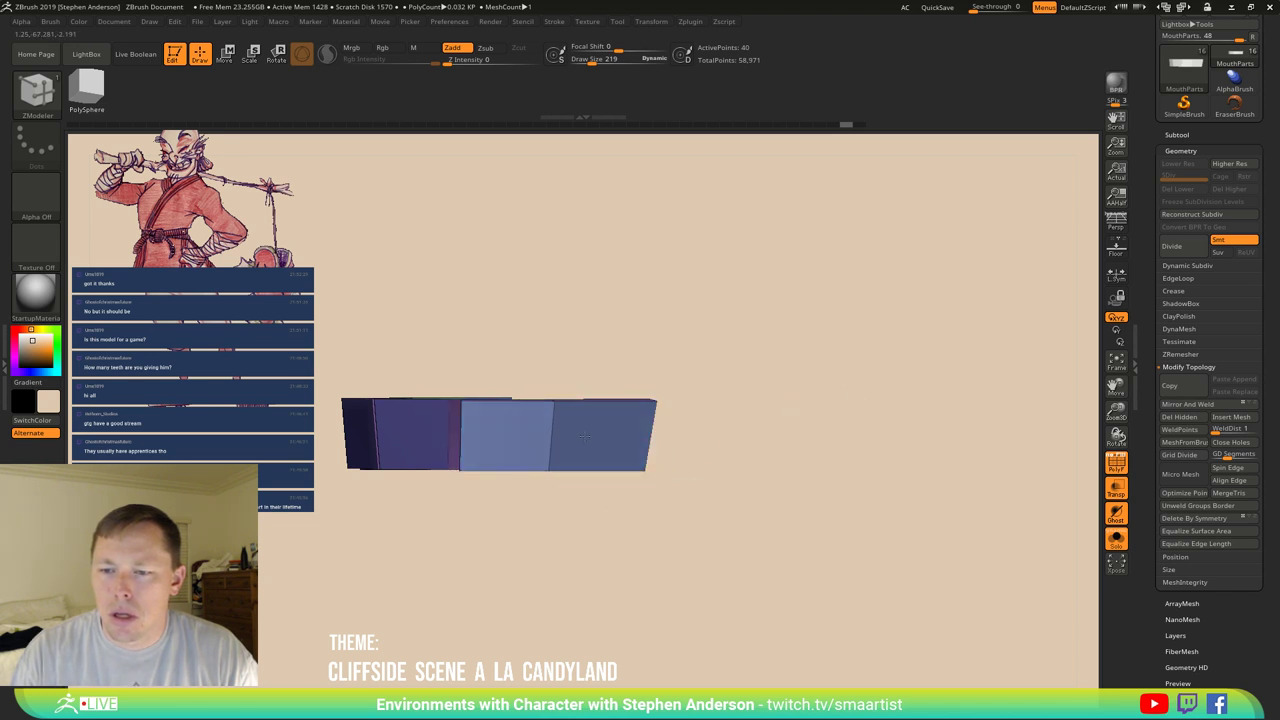
click(585, 436)
Nudge the new polygroup section slightly upward with the Transpose move.
drag(588, 482, 500, 457)
key(ctrl)
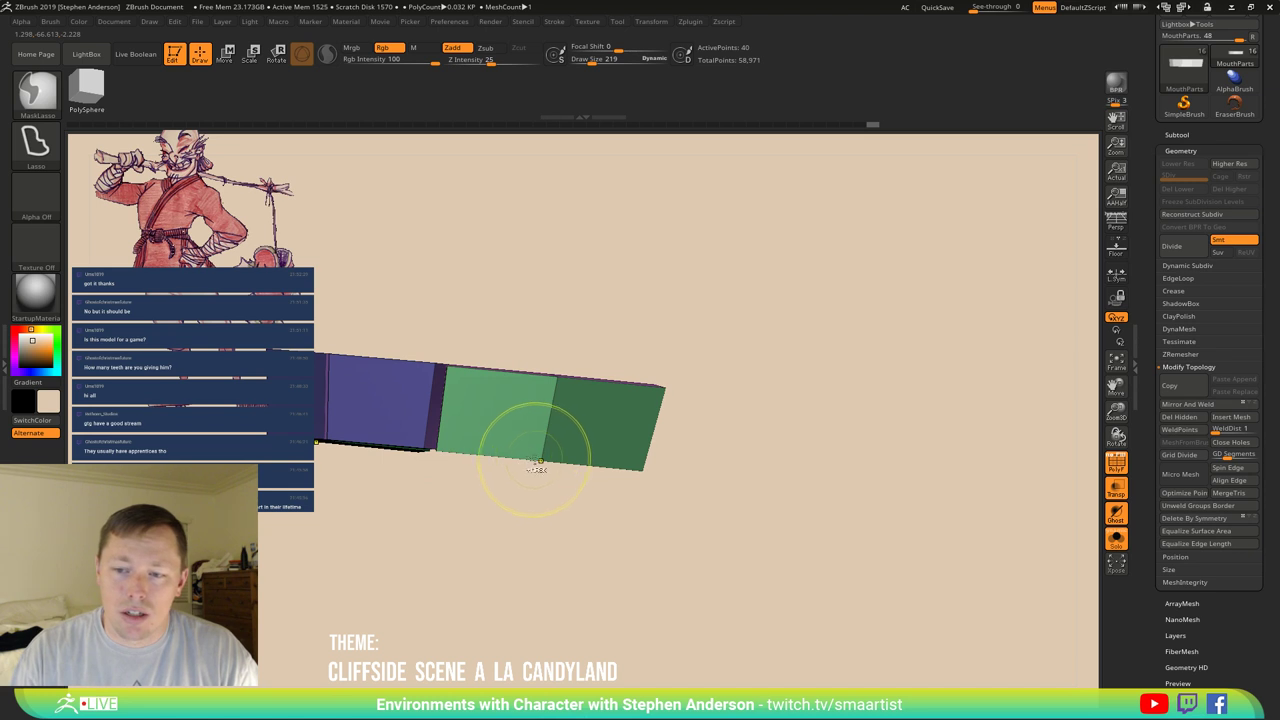
key(w)
drag(548, 468, 562, 450)
click(557, 351)
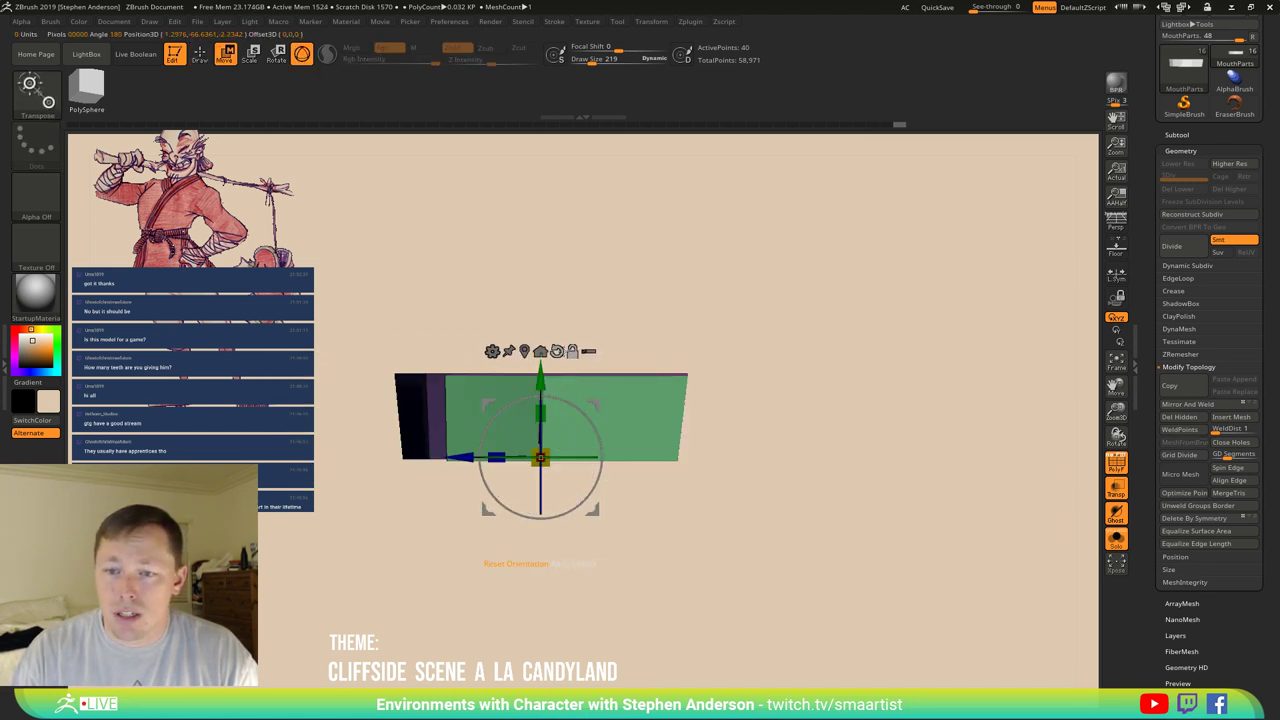
drag(540, 378, 540, 375)
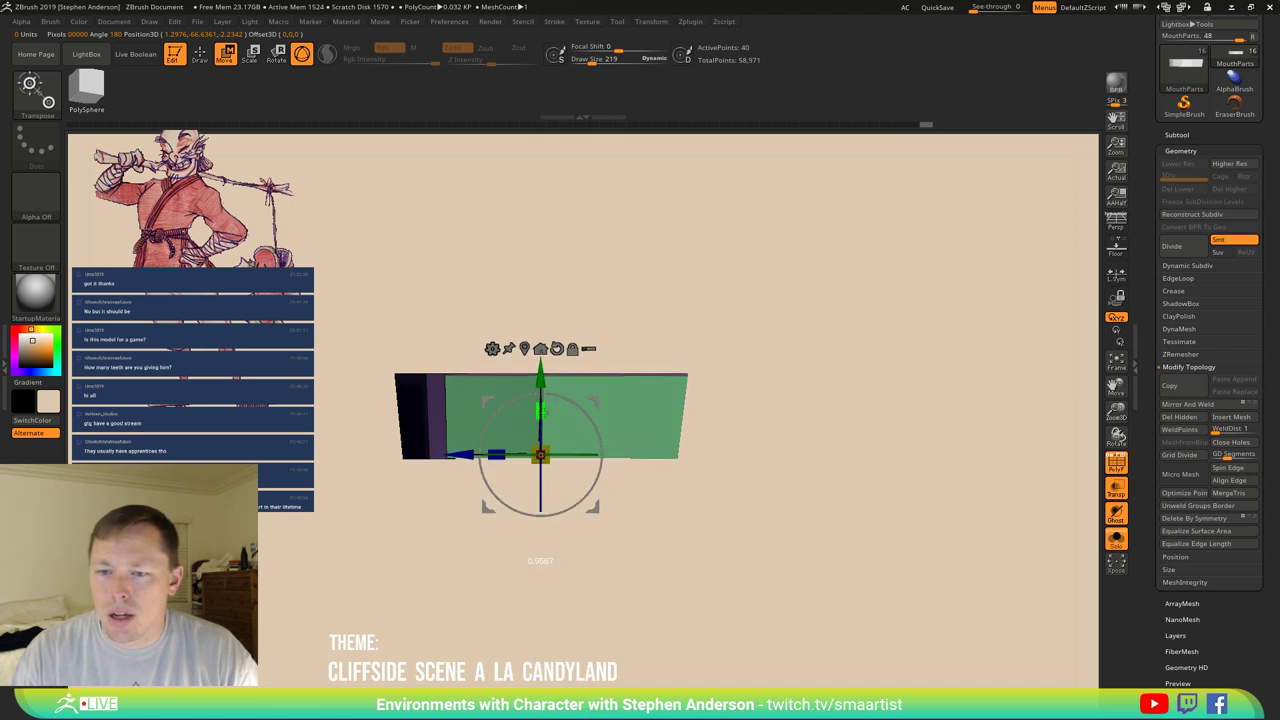
drag(540, 378, 541, 375)
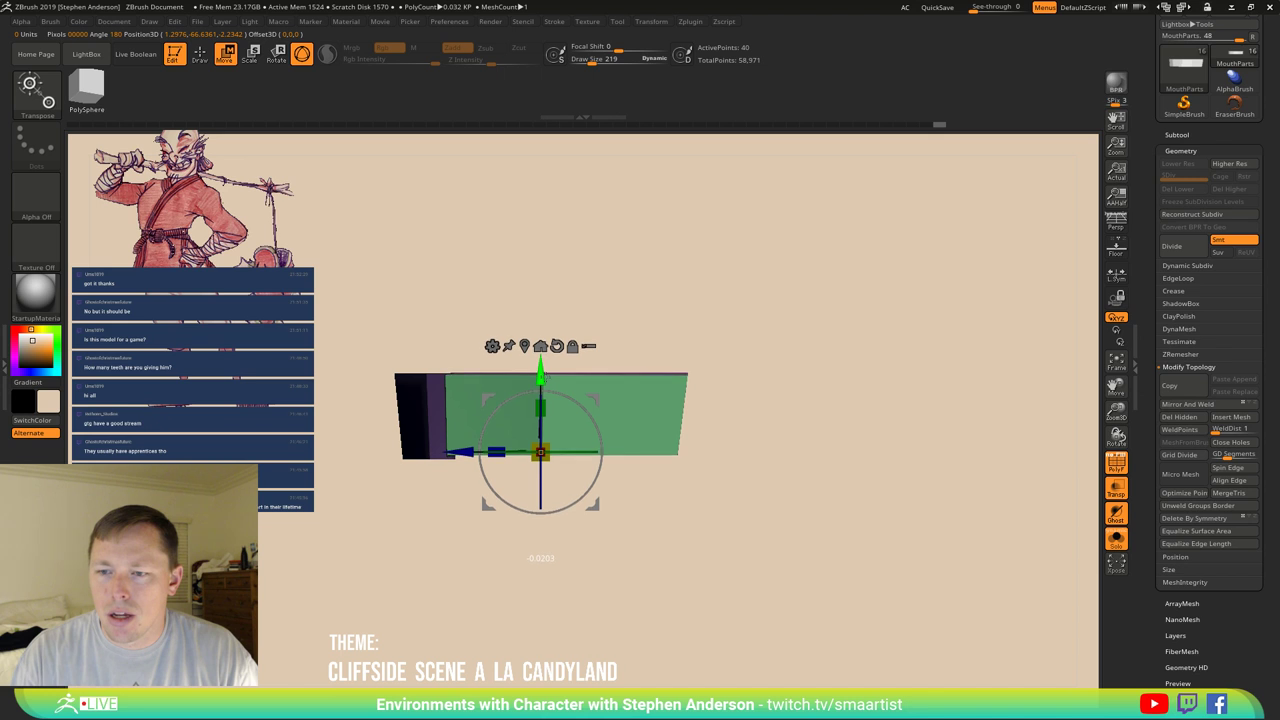
Switch to the Move brush at size 403 and inspect the strip's bent ends.
key(b)
key(m)
key(v)
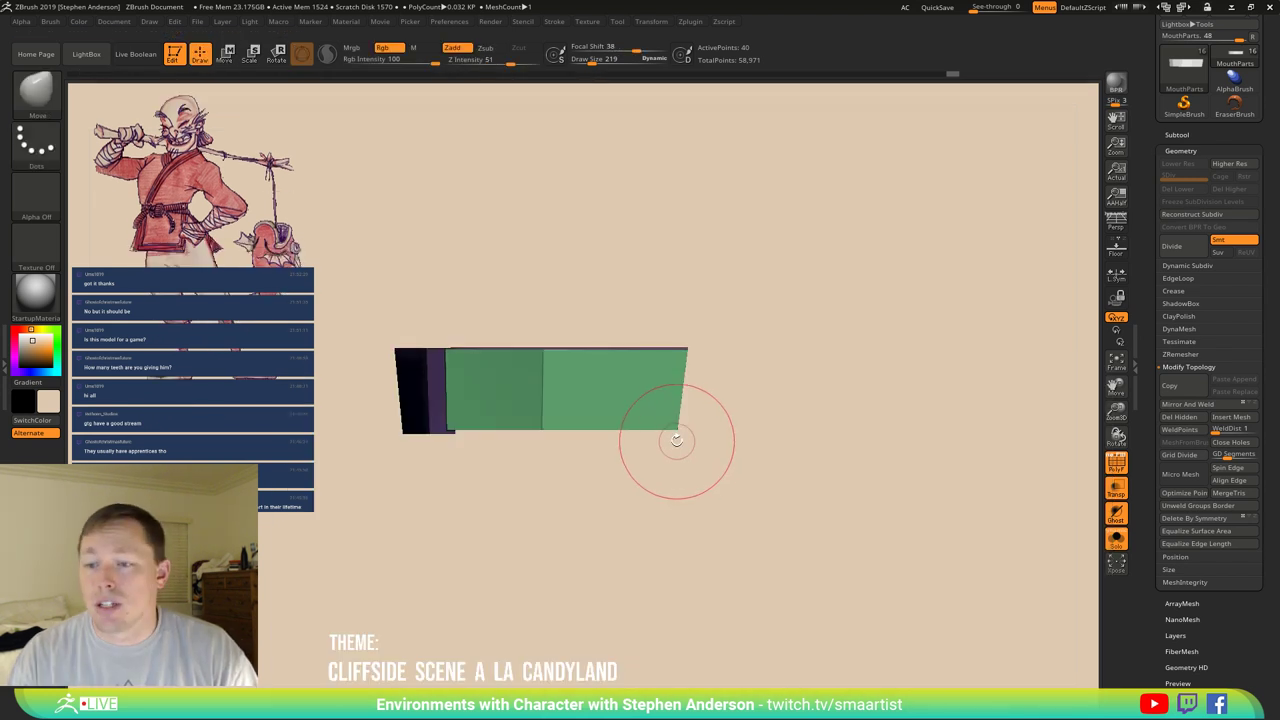
key(bracketright)
key(bracketright)
key(bracketright)
key(bracketright)
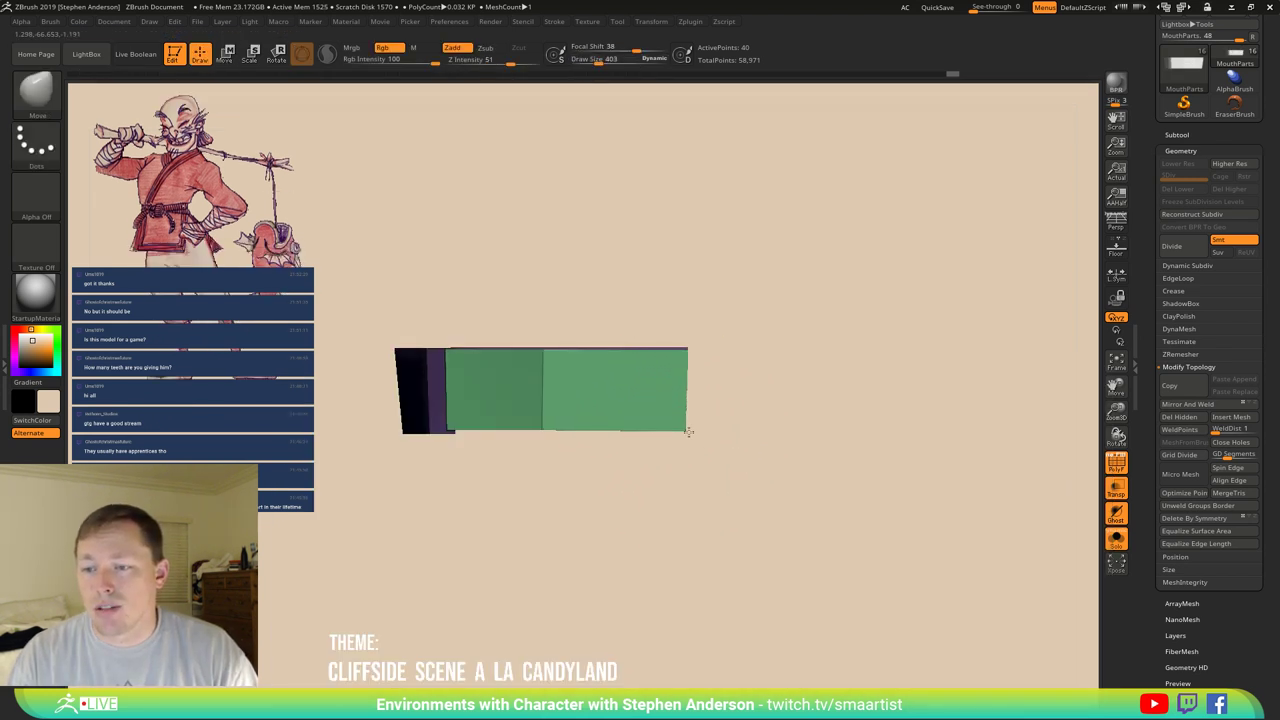
mouse_move(486, 449)
mouse_down()
mouse_move(529, 437)
mouse_move(490, 430)
mouse_up()
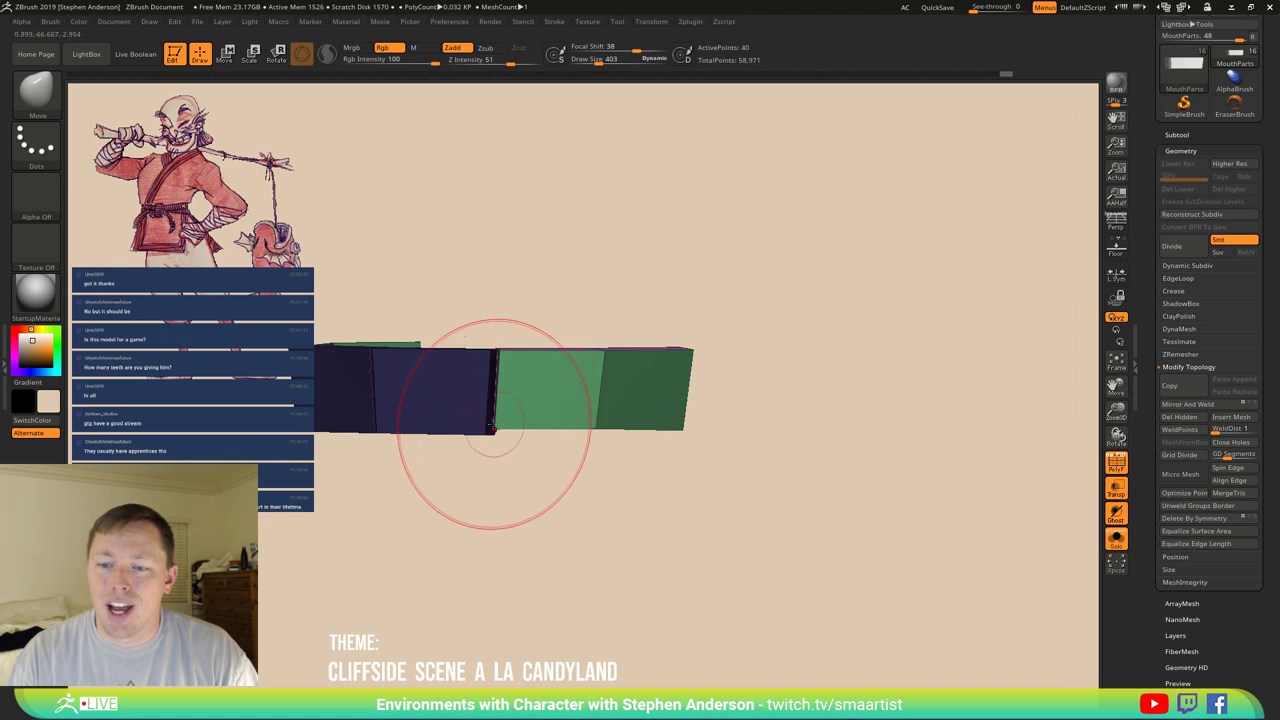
mouse_move(491, 430)
mouse_down()
mouse_move(523, 451)
mouse_move(529, 501)
mouse_move(543, 423)
mouse_move(586, 471)
mouse_up()
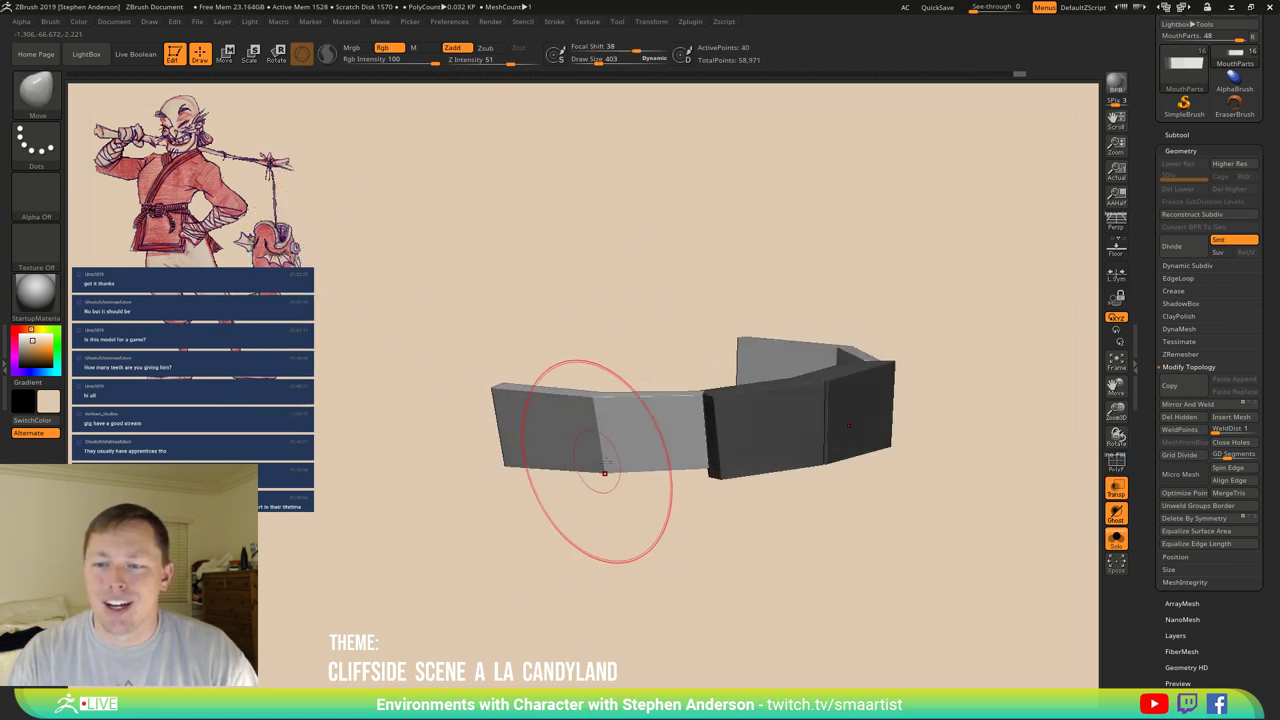
mouse_move(789, 480)
mouse_down()
mouse_move(657, 510)
mouse_move(571, 423)
mouse_move(523, 449)
mouse_move(569, 494)
mouse_move(569, 483)
mouse_move(654, 463)
mouse_move(657, 449)
mouse_move(665, 477)
mouse_move(666, 457)
mouse_move(637, 479)
mouse_move(523, 420)
mouse_up()
Insert two sets of ZModeler edge loops through the strip's middle section.
key(shift+f)
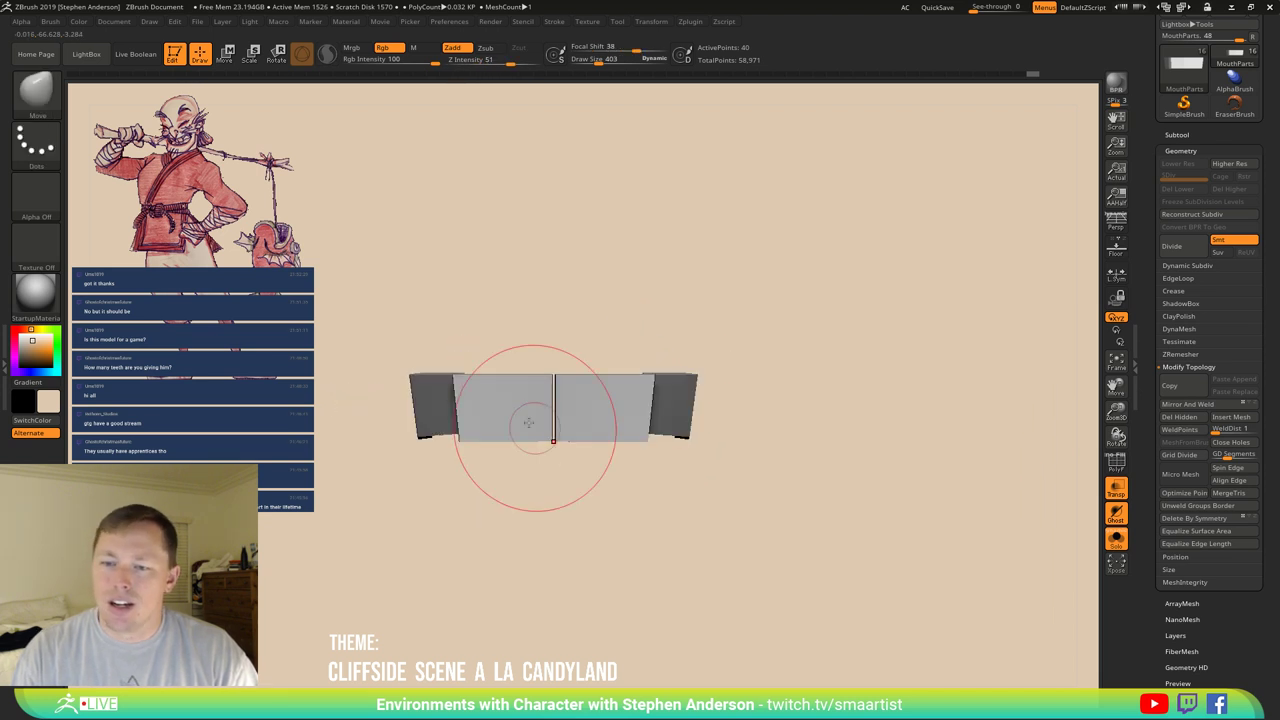
key(b)
key(m)
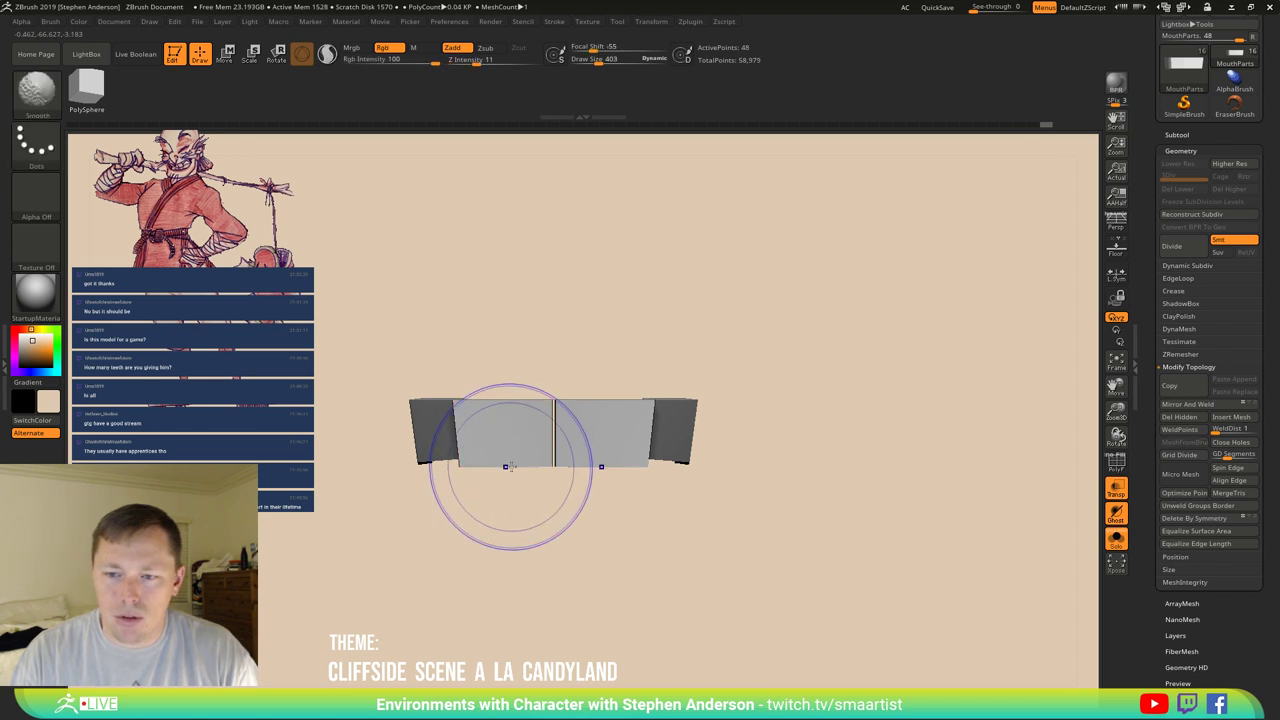
key(shift+f)
drag(566, 463, 565, 455)
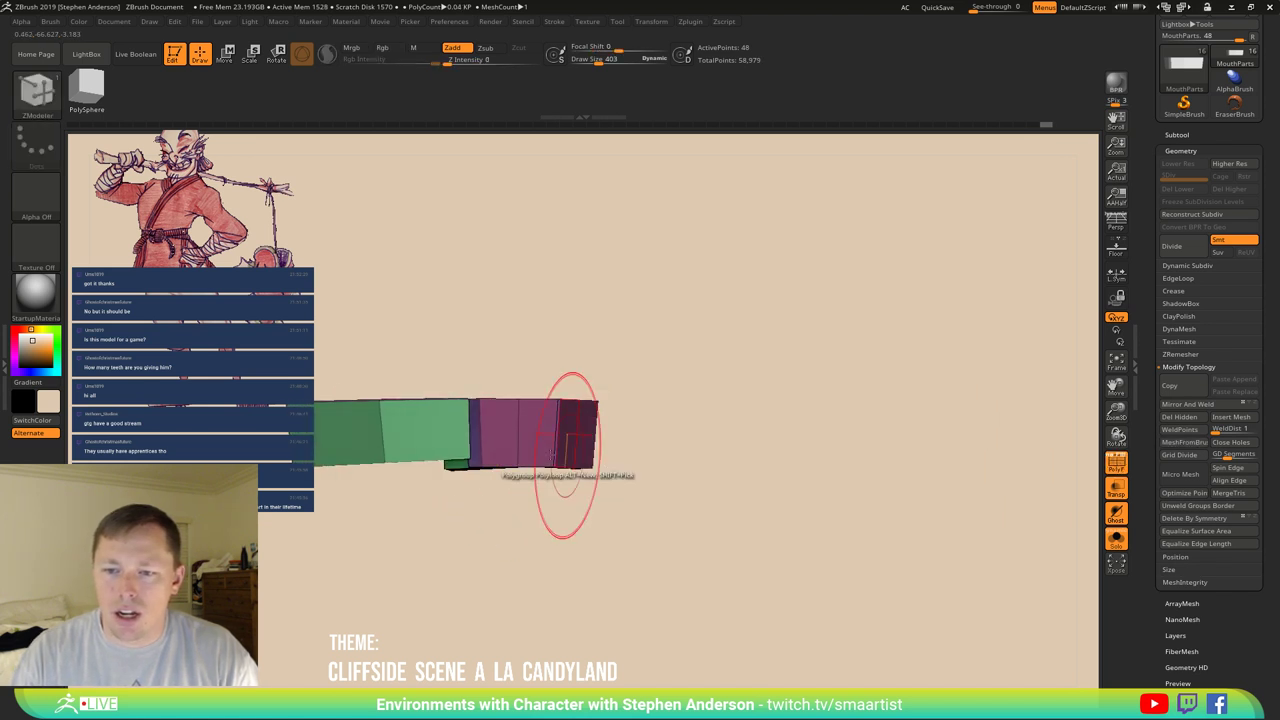
click(420, 445)
click(425, 452)
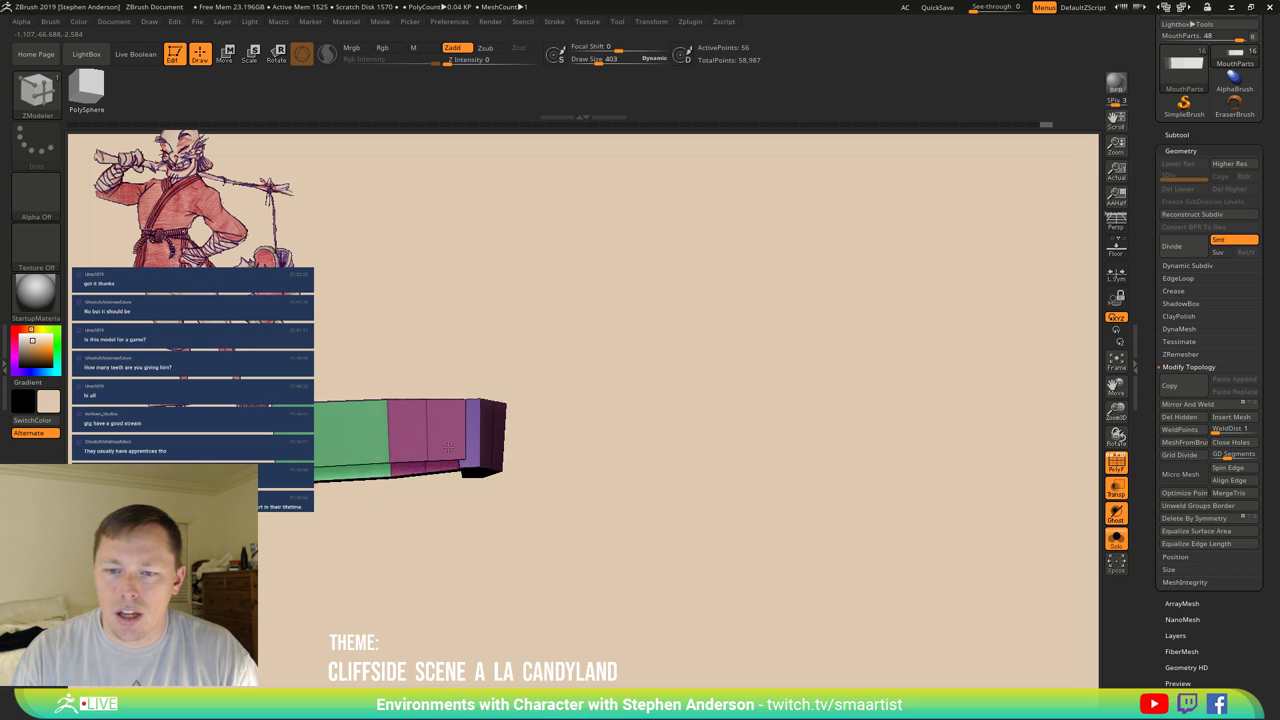
key(shift+f)
From top view, pull the strip's segments into a C curve with Move at sizes 403, then 204.
mouse_move(333, 456)
shift+mouse_down()
mouse_move(480, 457)
mouse_move(466, 571)
mouse_move(418, 481)
shift+mouse_up()
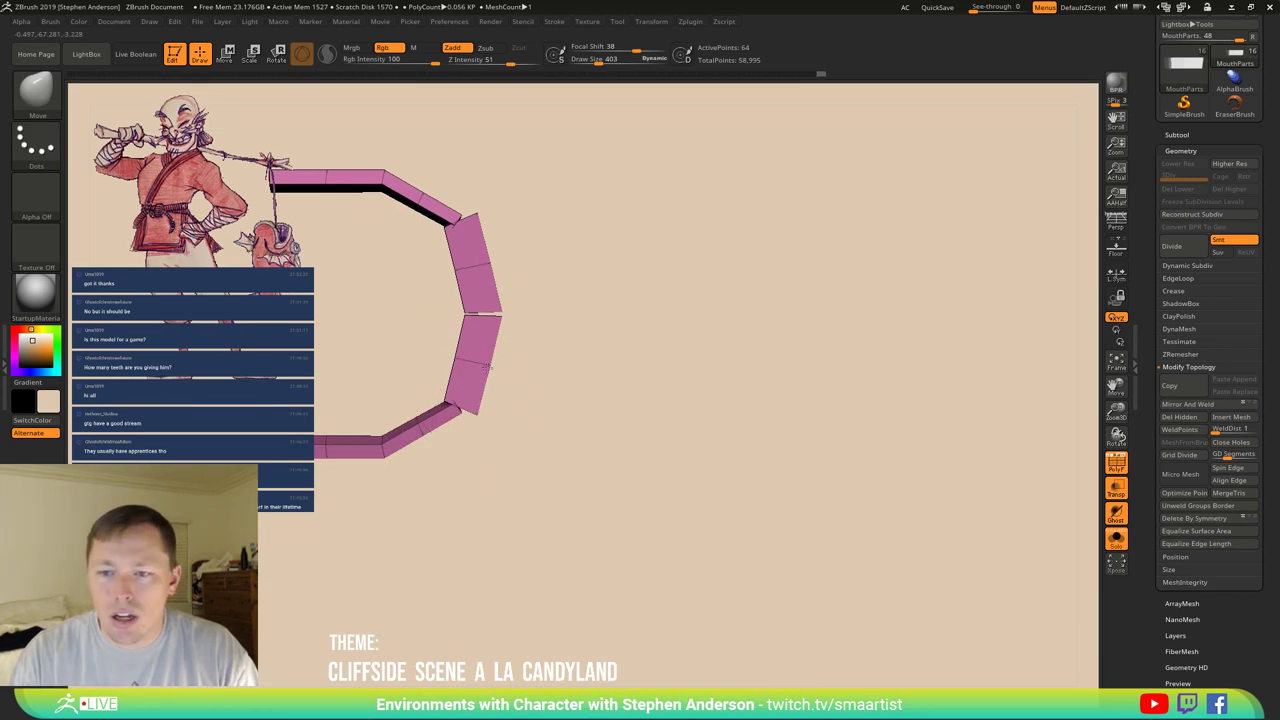
mouse_move(523, 337)
mouse_down()
mouse_move(477, 257)
mouse_move(451, 254)
mouse_up()
key(s)
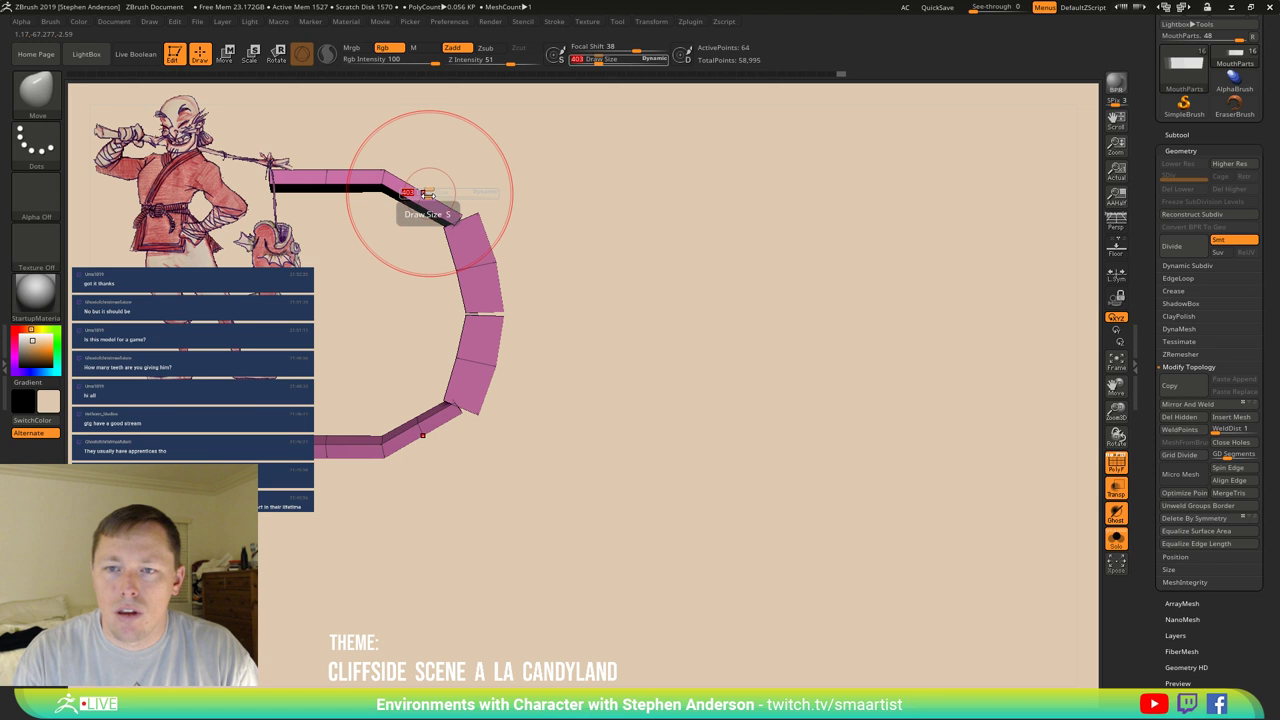
drag(440, 205, 425, 190)
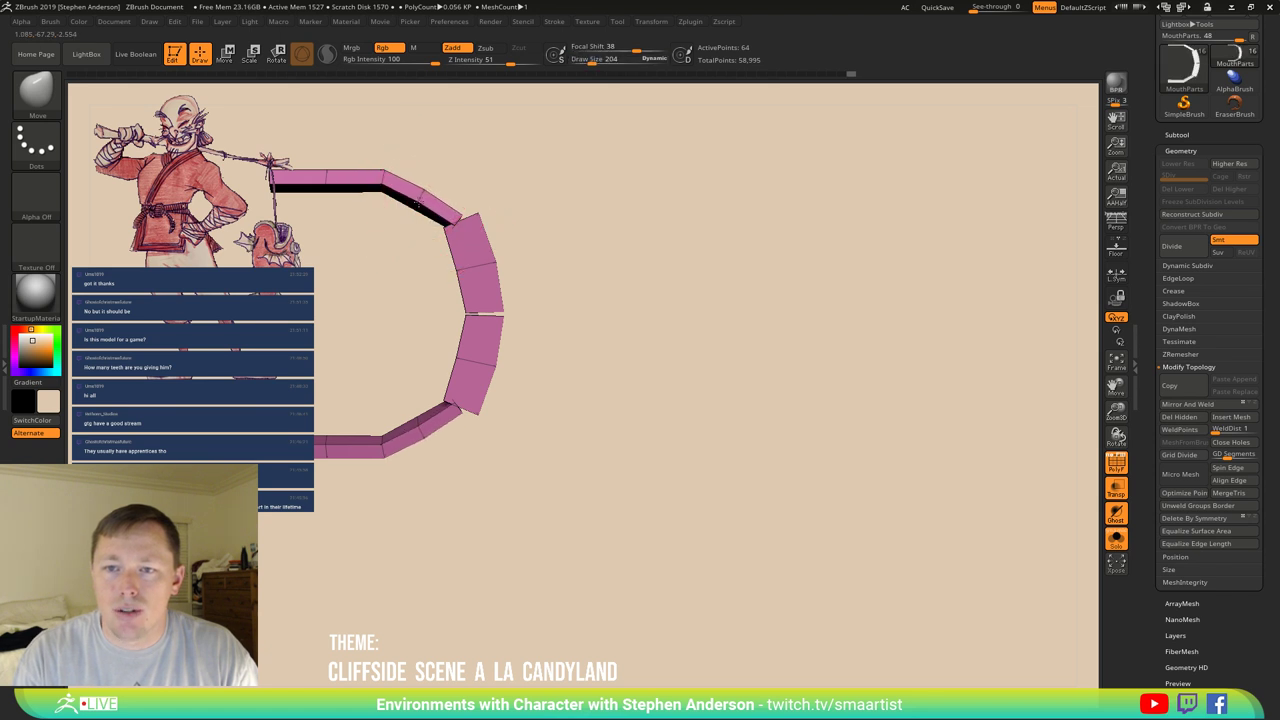
drag(378, 189, 340, 169)
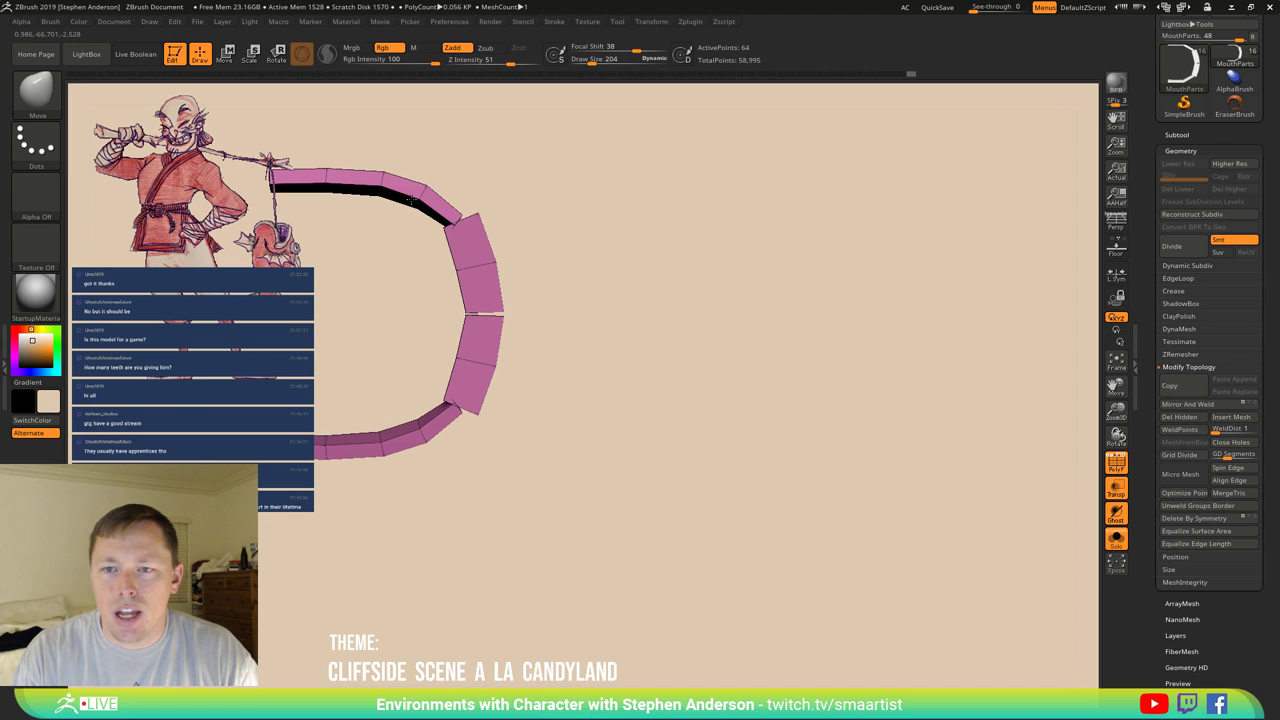
drag(357, 423, 466, 408)
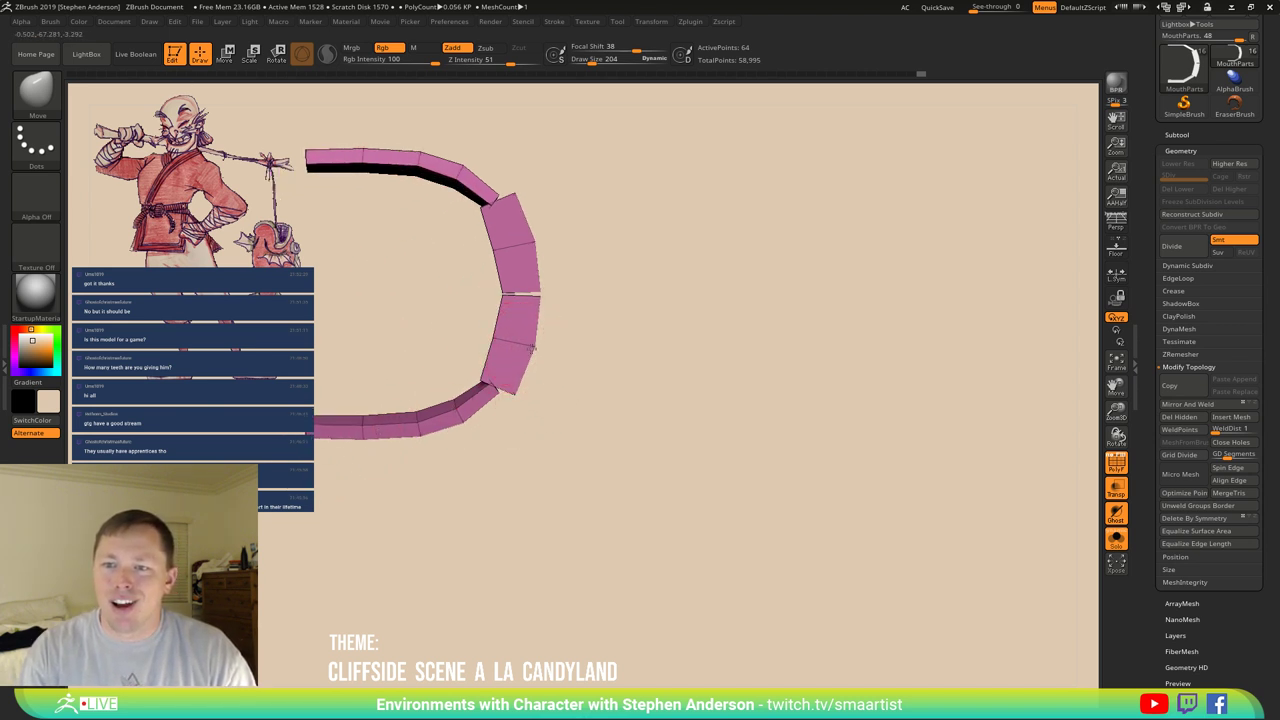
mouse_move(532, 348)
mouse_down()
mouse_move(650, 330)
mouse_move(534, 323)
mouse_move(622, 255)
mouse_up()
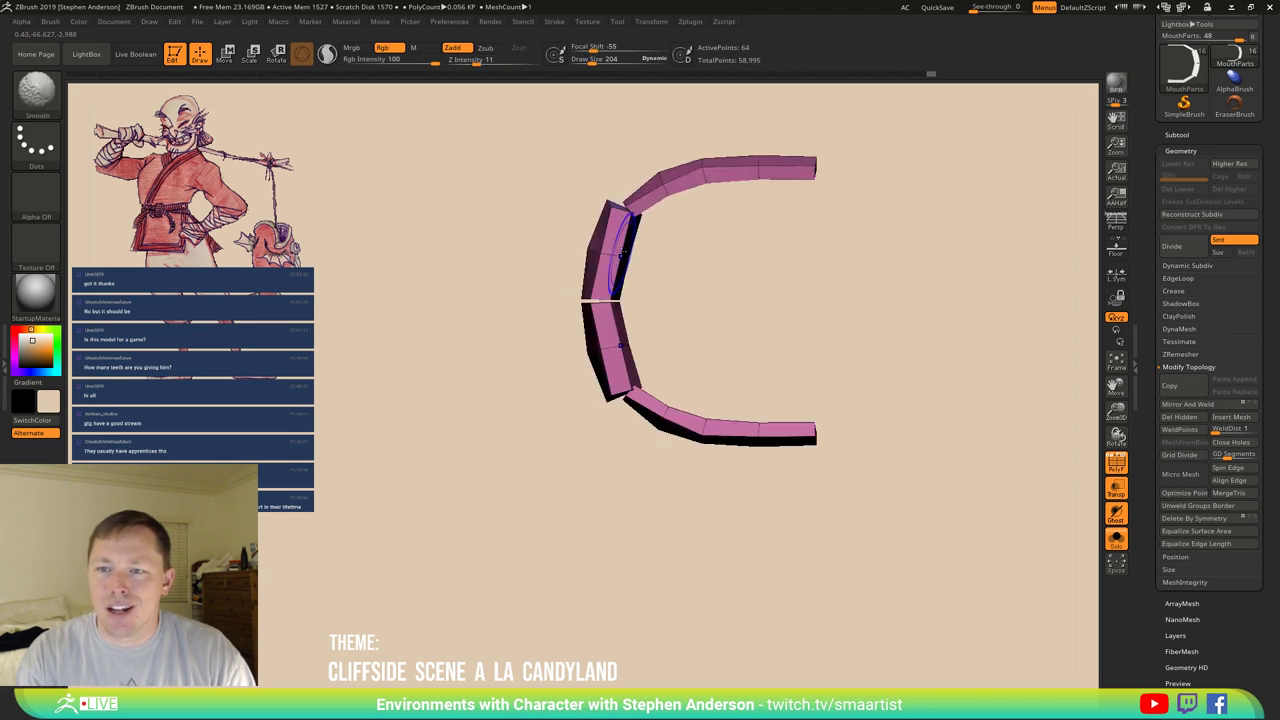
key(shift)
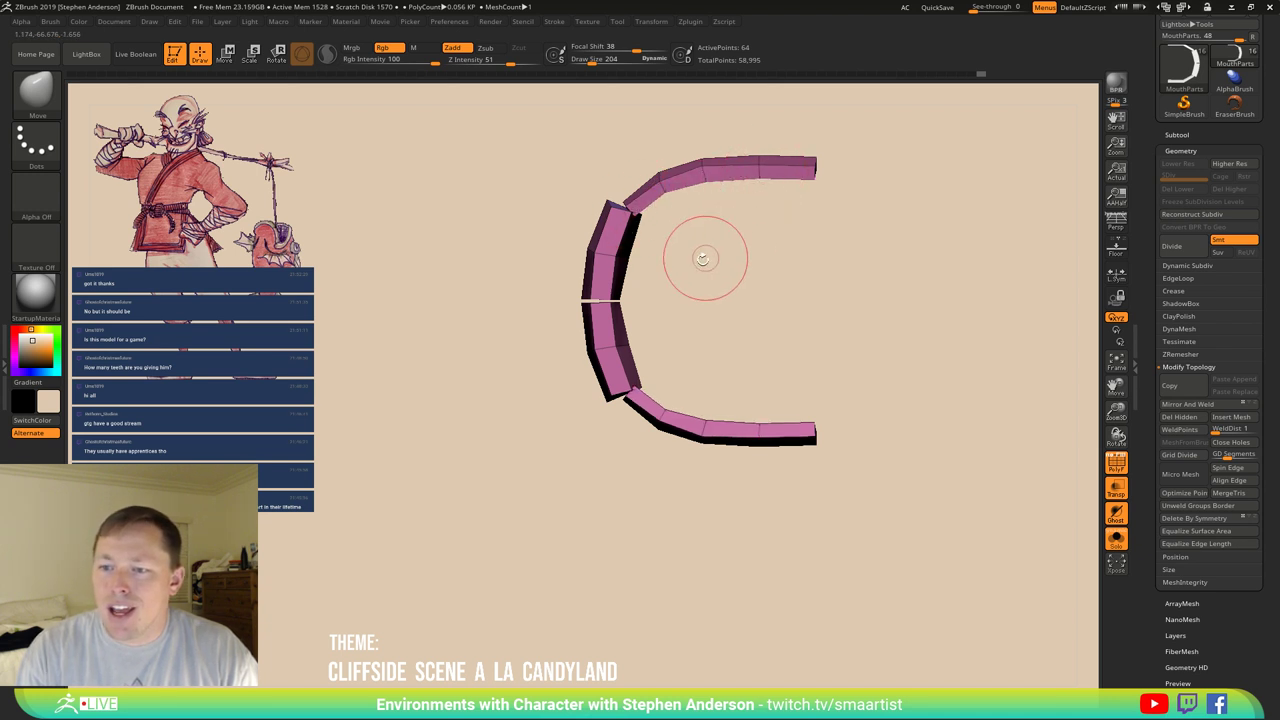
mouse_move(757, 438)
mouse_down()
mouse_move(751, 457)
mouse_move(712, 436)
mouse_move(706, 466)
mouse_move(749, 420)
mouse_move(674, 409)
mouse_move(723, 457)
mouse_move(710, 430)
mouse_up()
Mask edge loops with ZModeler and spread the arch legs sideways symmetrically.
key(b)
key(z)
key(m)
key(space)
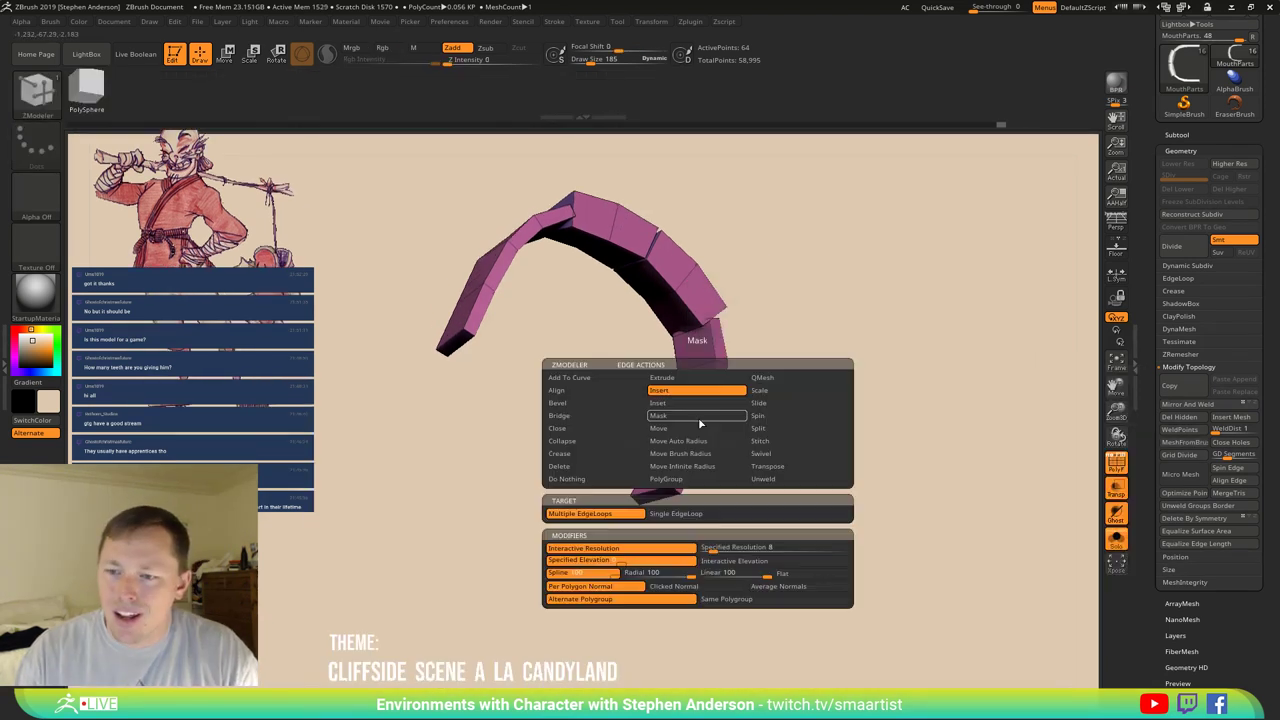
click(662, 416)
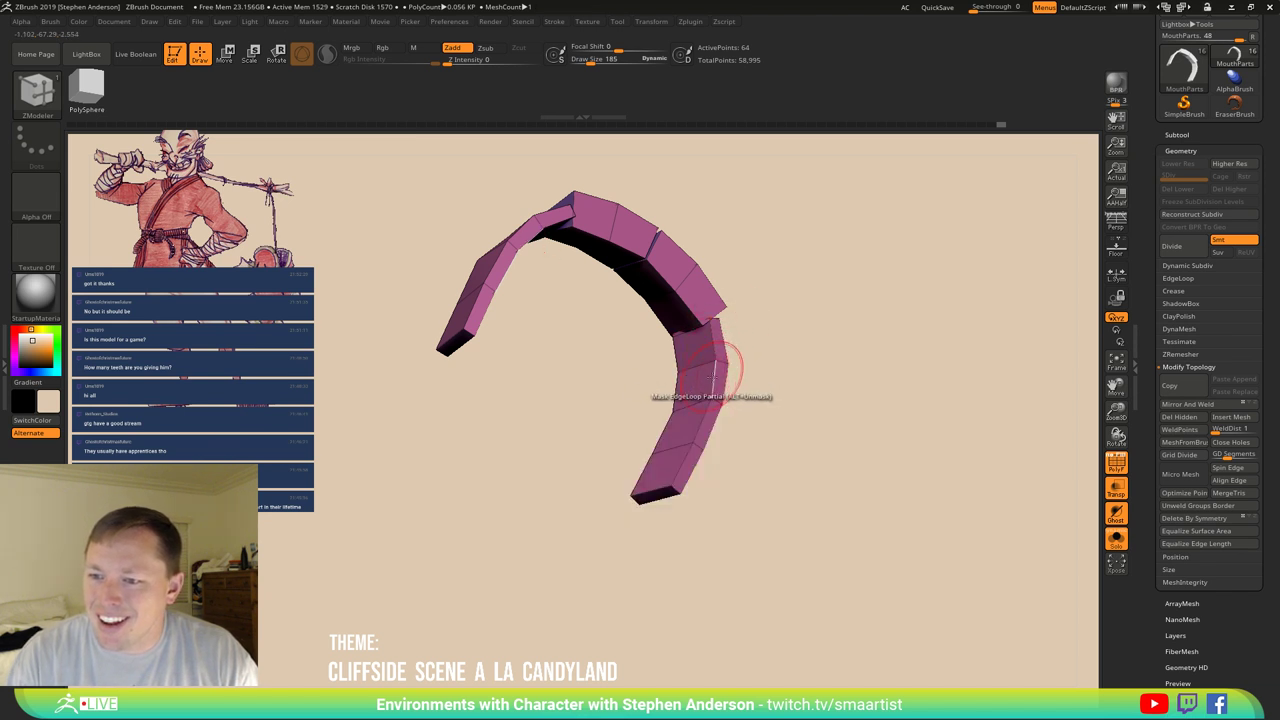
key(ctrl)
ctrl+right_drag(767, 342, 763, 357)
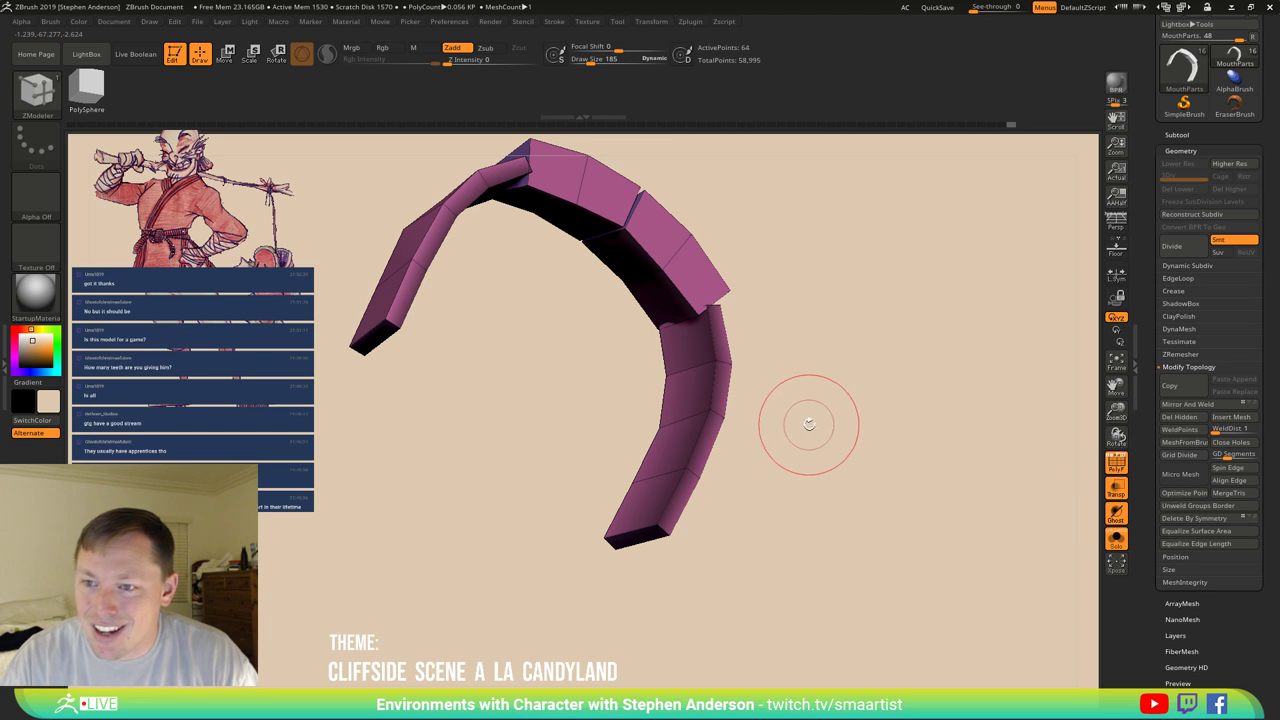
mouse_move(823, 443)
shift+mouse_down()
mouse_move(794, 434)
mouse_move(772, 479)
shift+mouse_up()
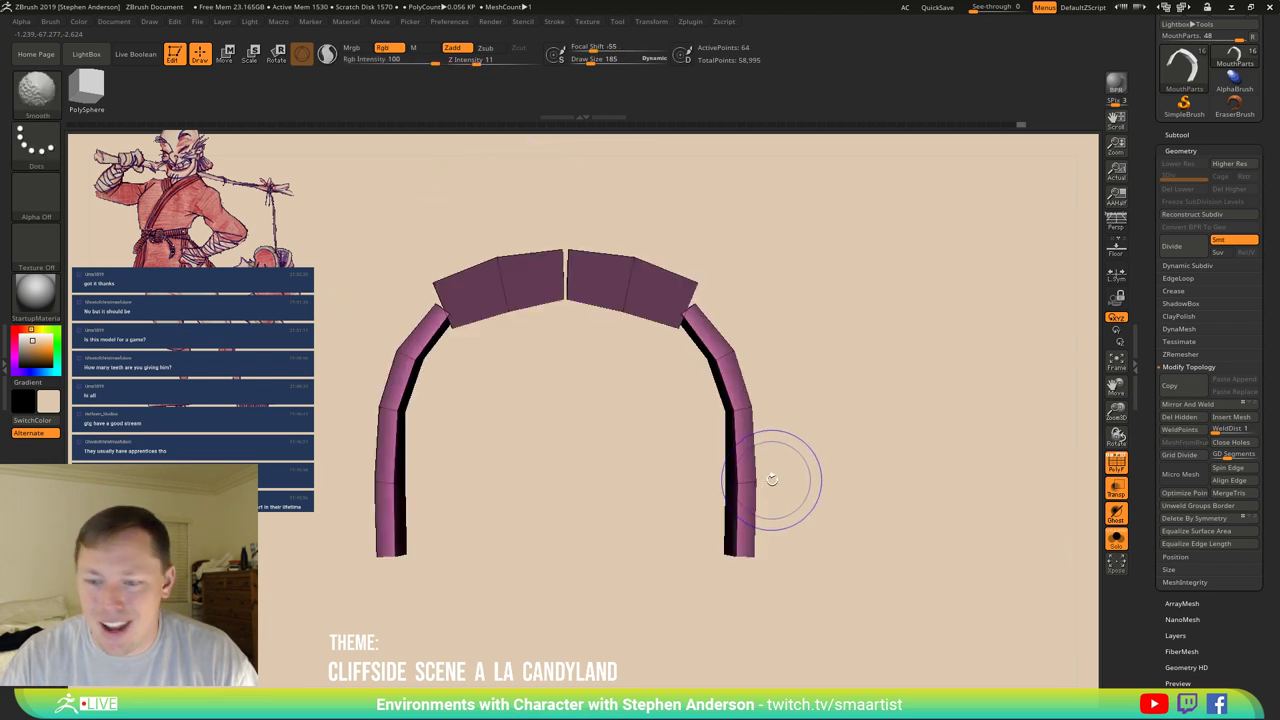
key(w)
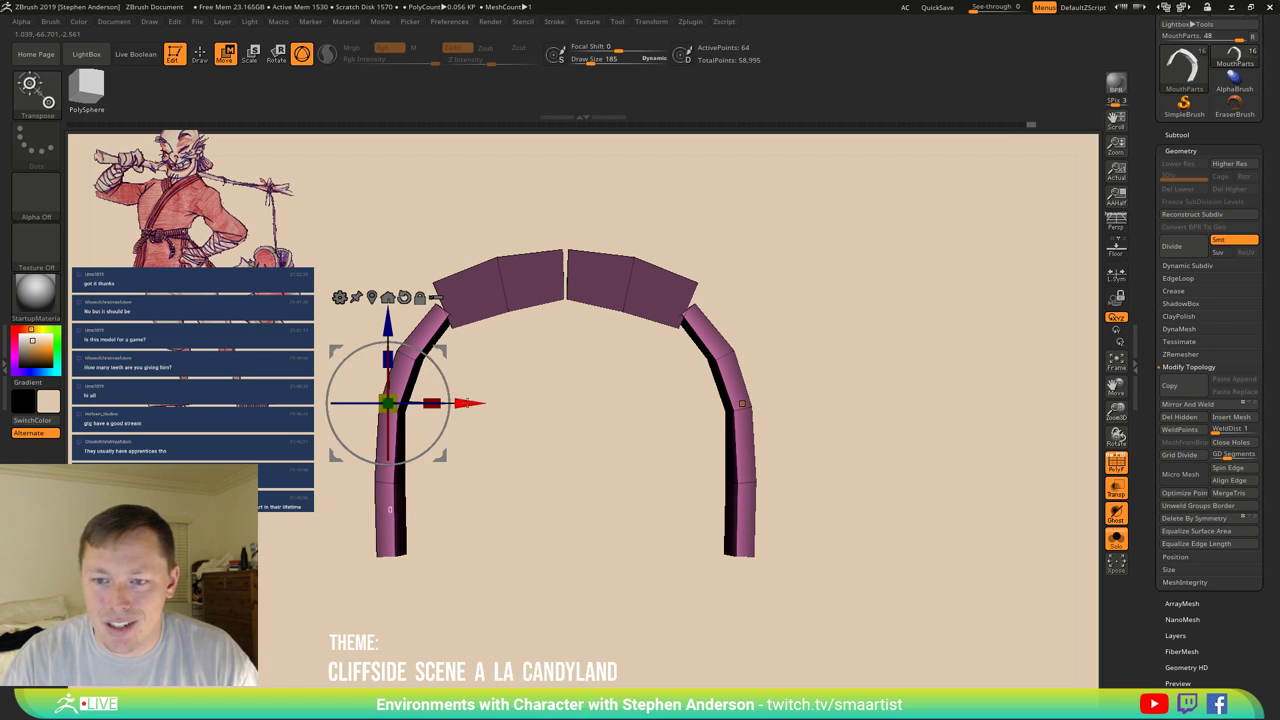
drag(466, 404, 614, 388)
key(q)
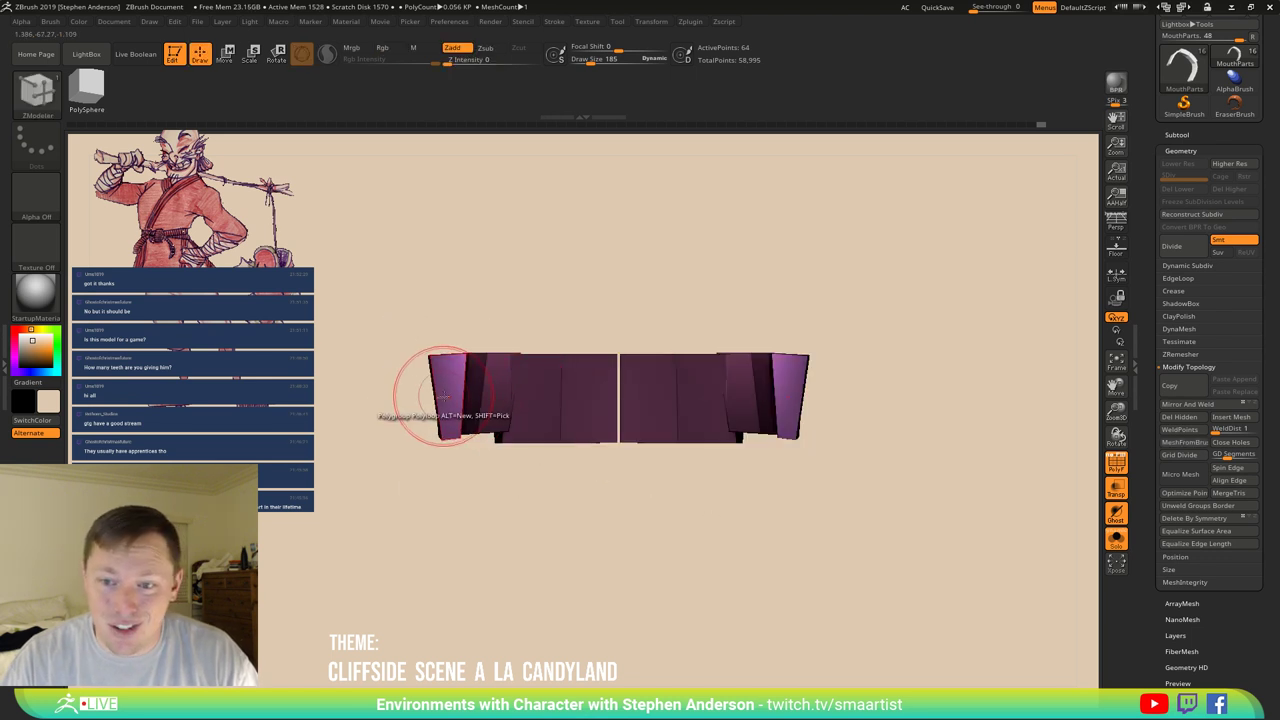
Insert a new edge loop across the strip, then mask part of it with Mask EdgeLoop Partial.
ctrl+click(457, 283)
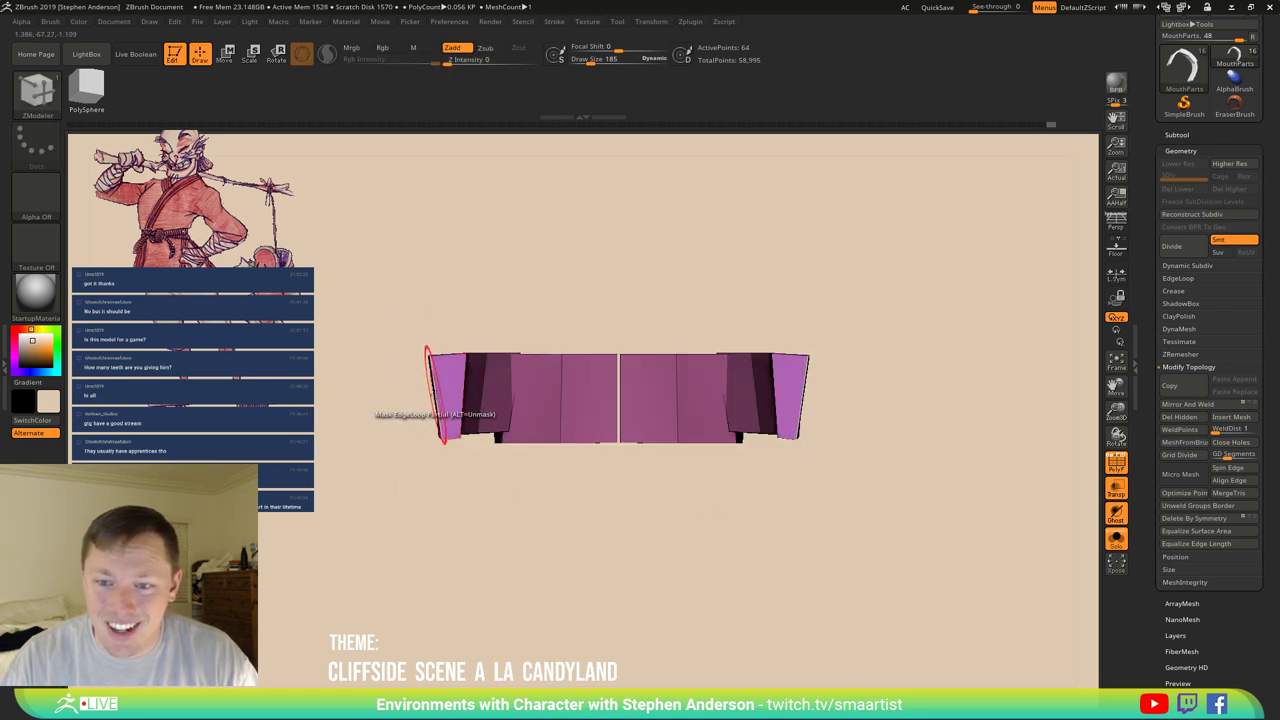
key(space)
click(413, 391)
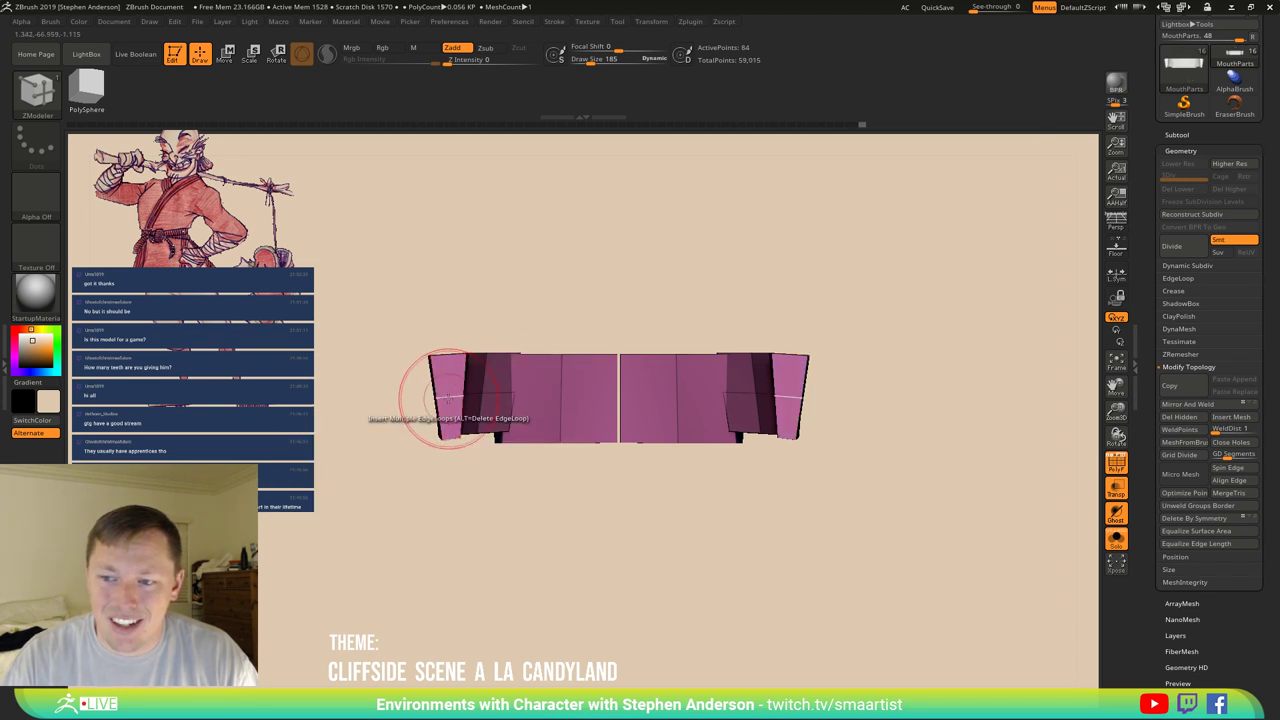
drag(443, 423, 605, 387)
key(space)
click(570, 418)
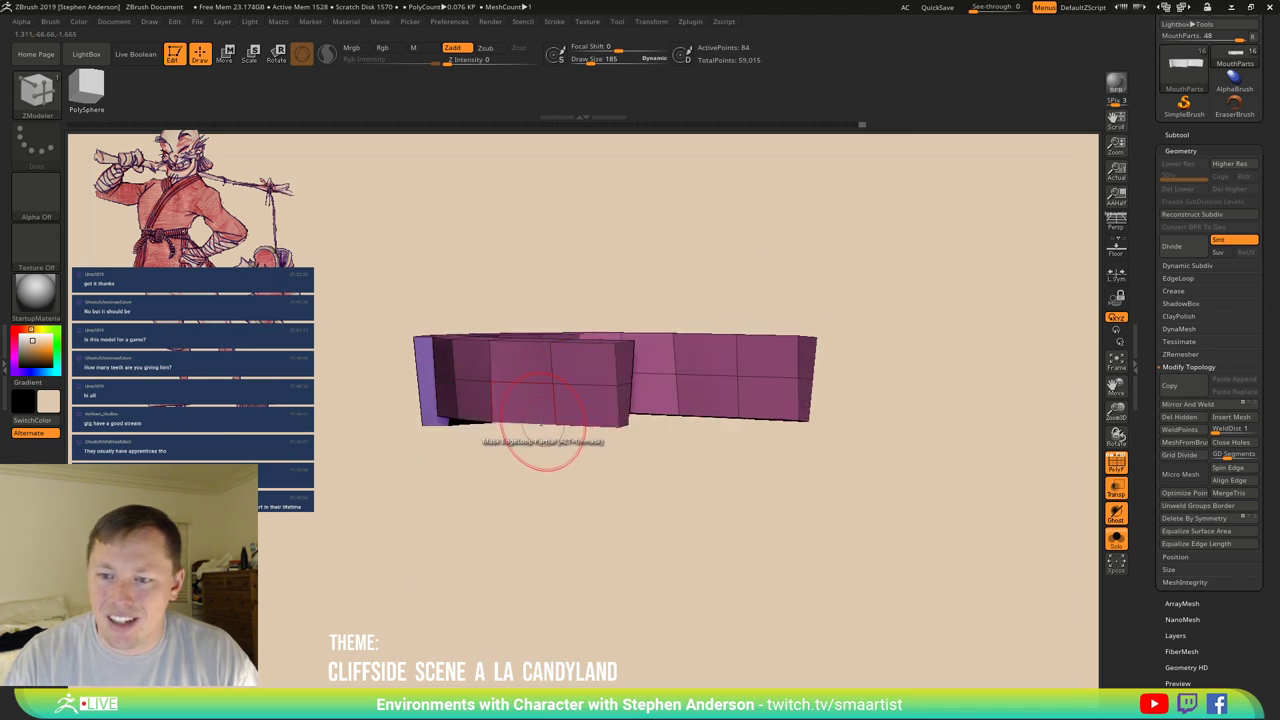
shift+drag(576, 385, 557, 400)
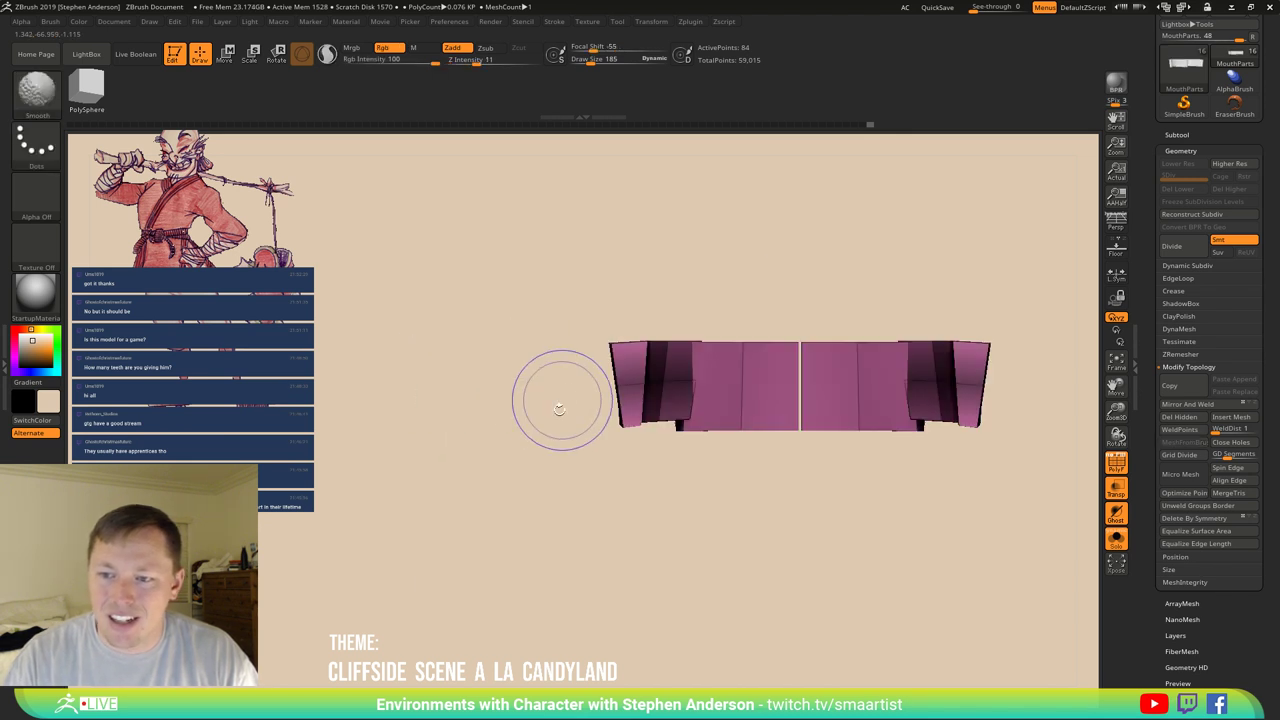
Mask part of the strip and slide the unmasked section along X with Move transpose.
ctrl+click(623, 517)
key(w)
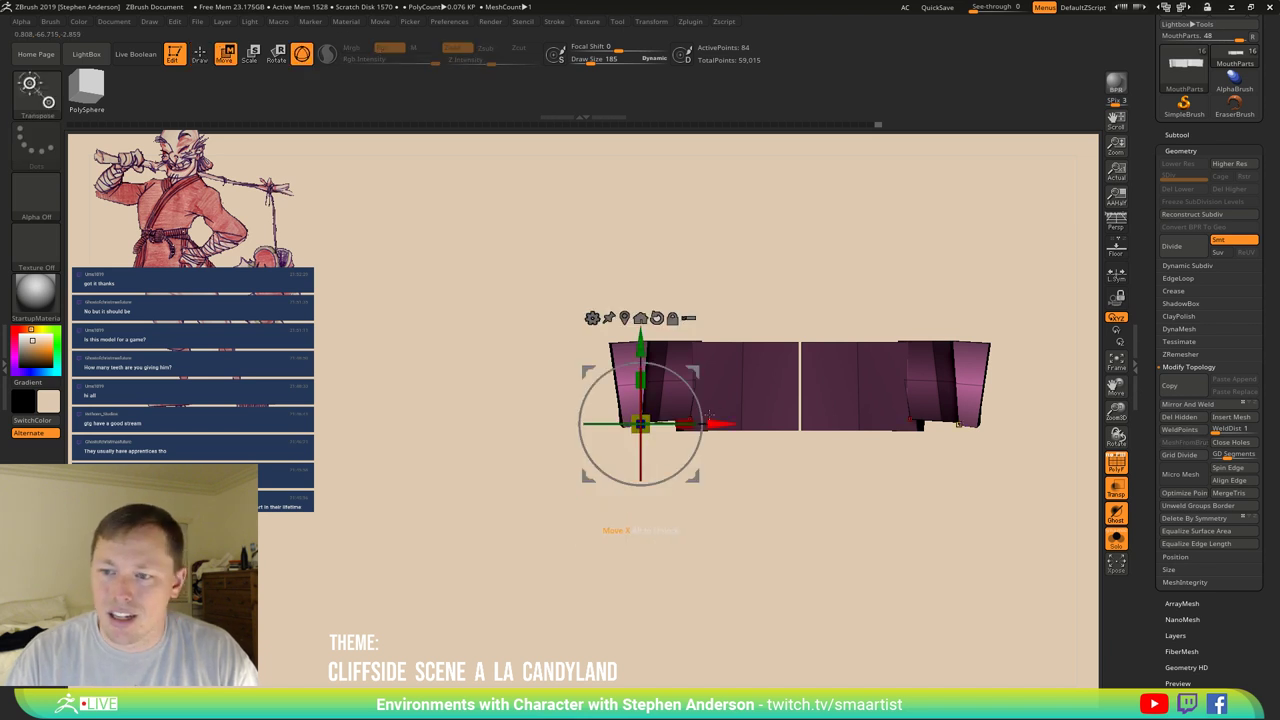
drag(708, 415, 811, 412)
drag(886, 430, 885, 430)
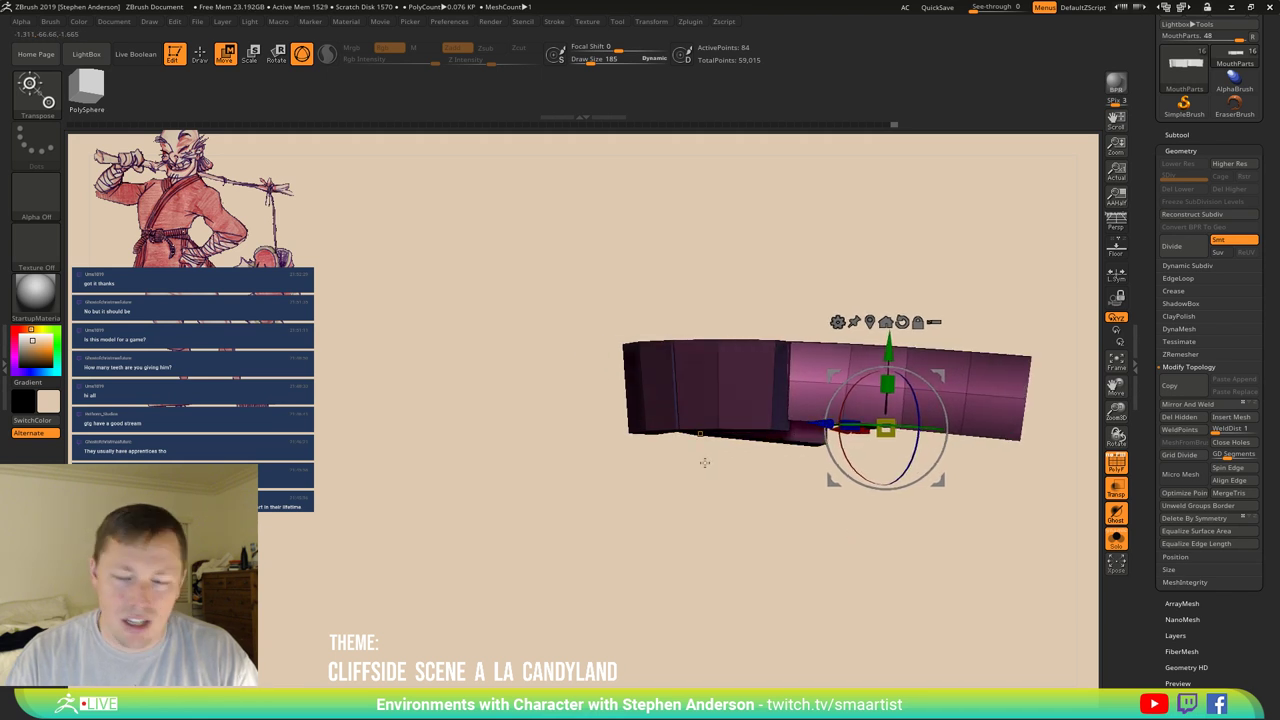
key(q)
Orbit to a flatter front view and turn PolyF off to see the strip plainly.
drag(723, 460, 680, 463)
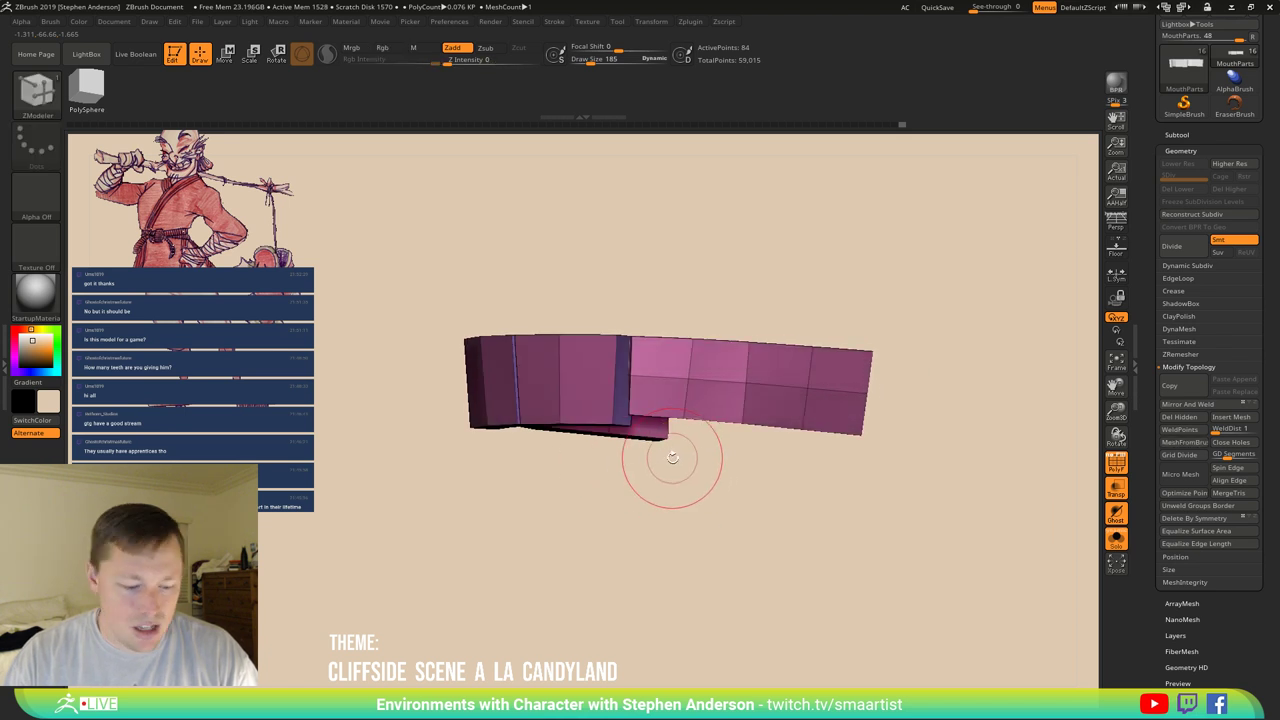
key(v)
key(v)
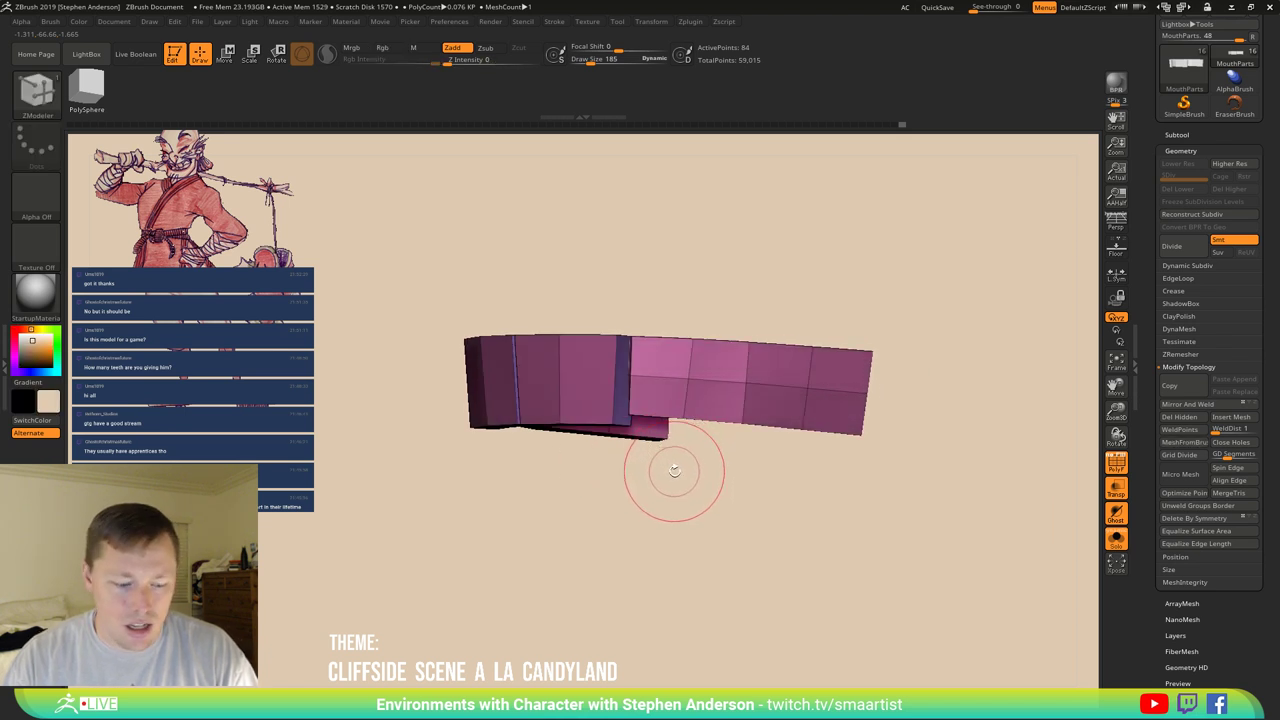
key(b)
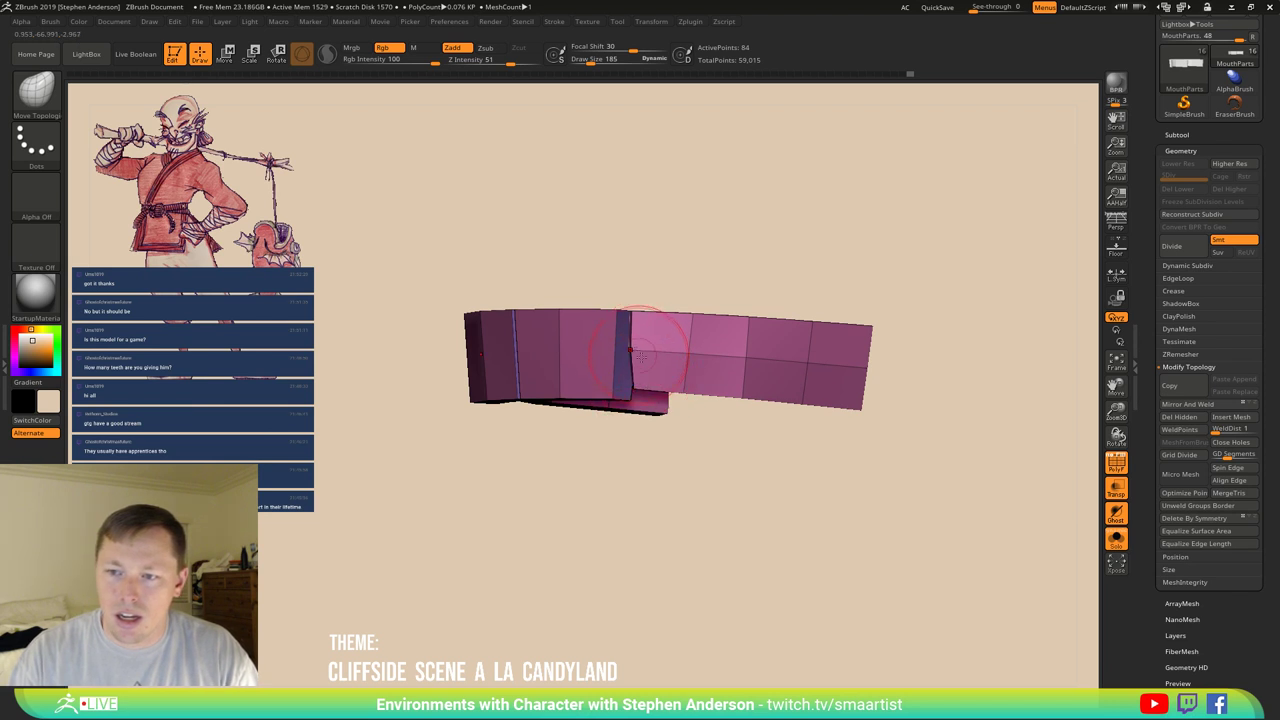
mouse_move(632, 356)
right_down()
mouse_move(674, 392)
mouse_move(605, 421)
mouse_move(613, 397)
mouse_move(622, 424)
mouse_move(590, 402)
mouse_move(555, 422)
mouse_move(614, 412)
mouse_move(684, 425)
right_up()
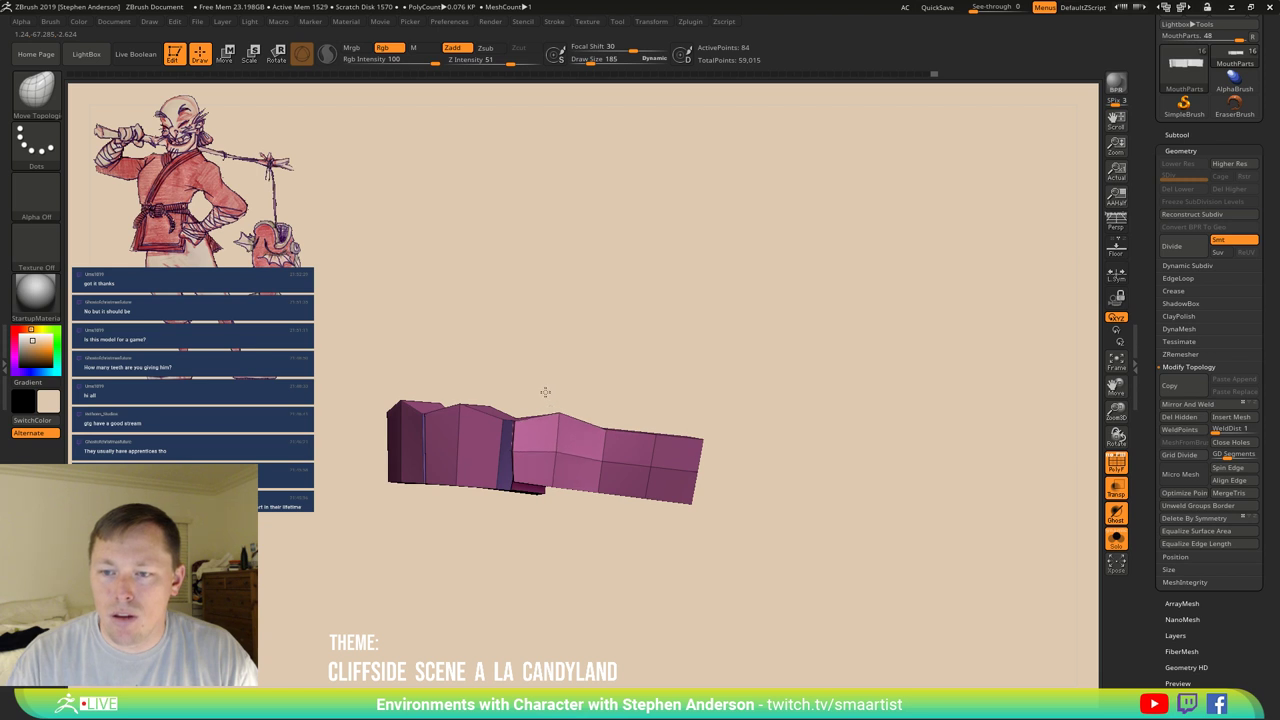
right_drag(652, 426, 641, 477)
key(shift+f)
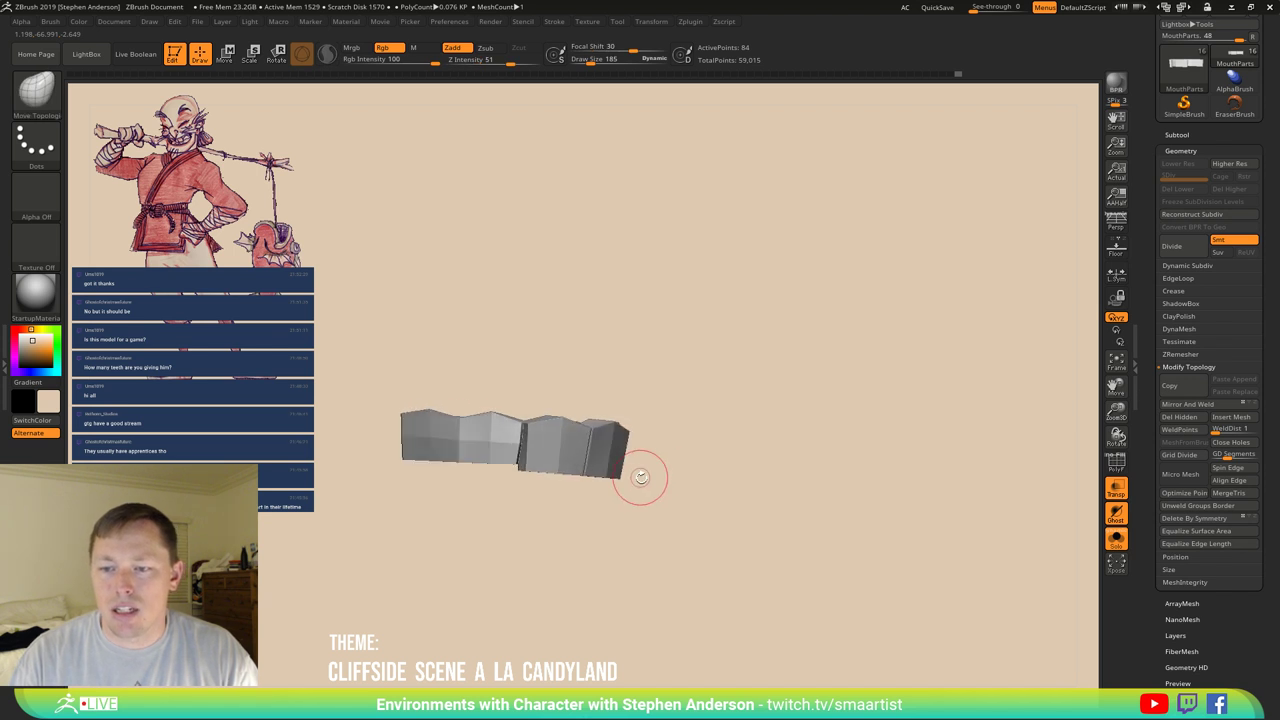
right_drag(708, 440, 1080, 343)
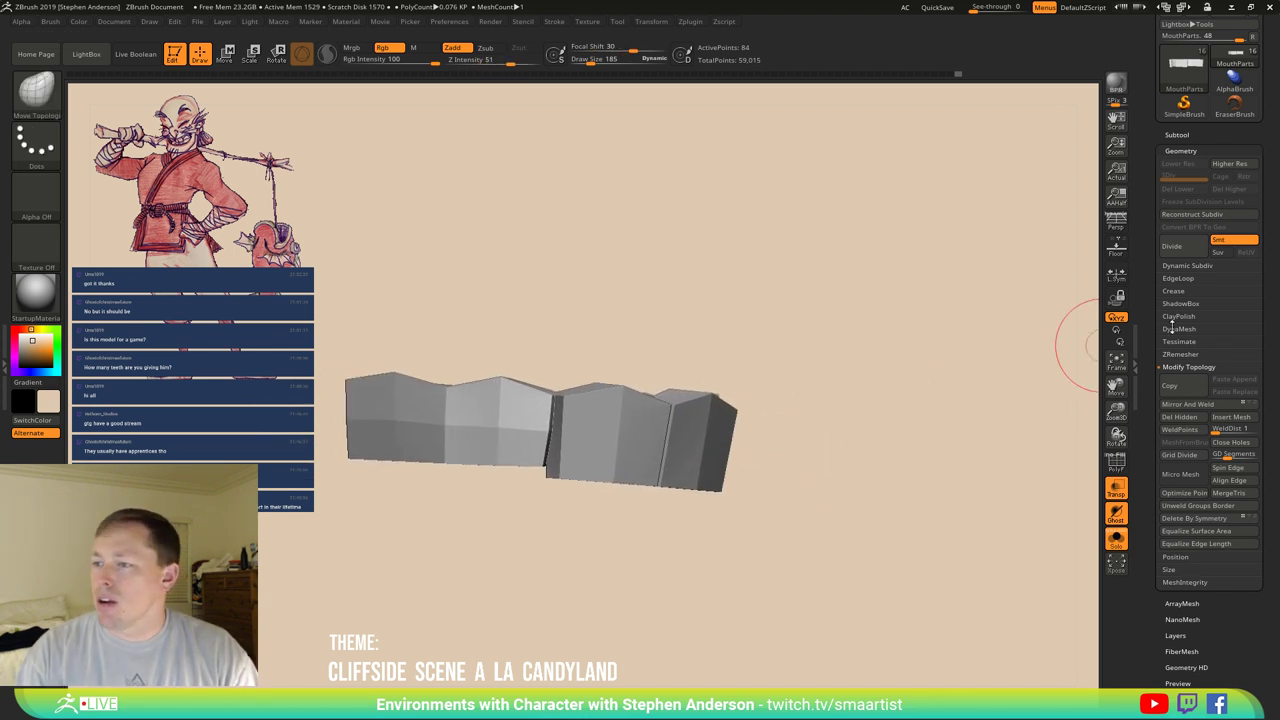
Lower Crease Levels from 15 to 4 in Geometry > Crease.
click(1175, 291)
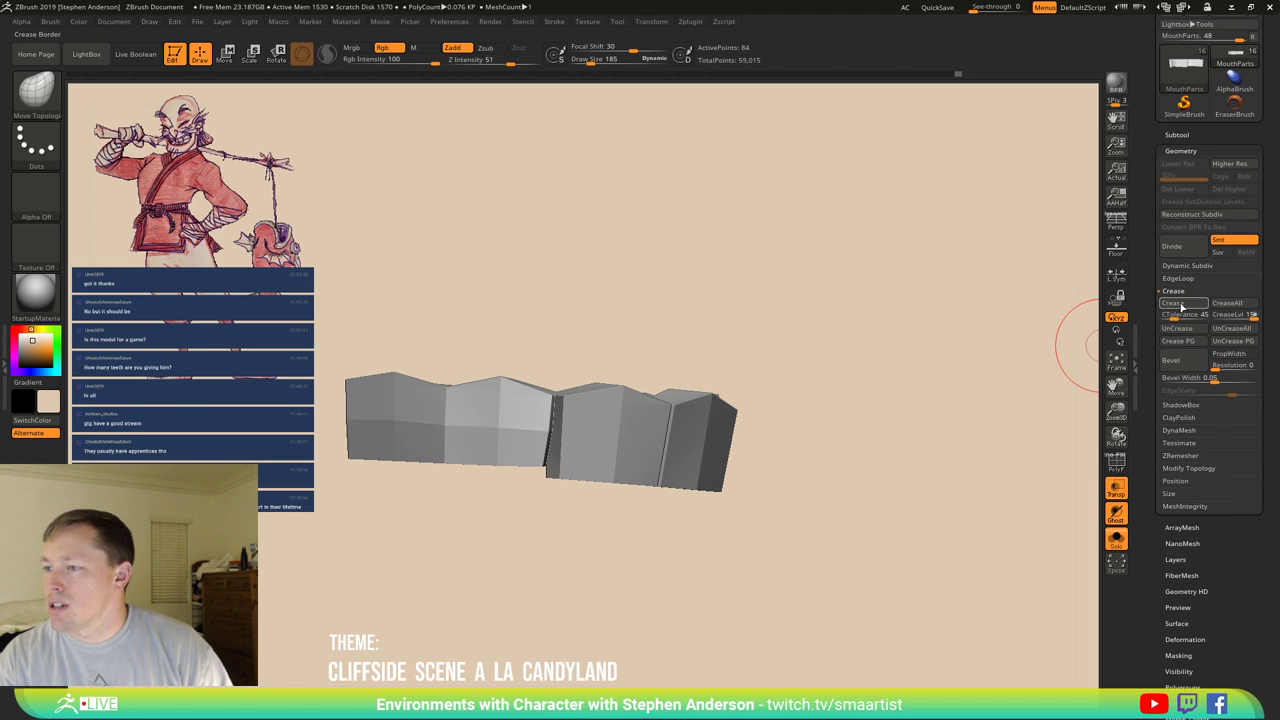
key(shift+f)
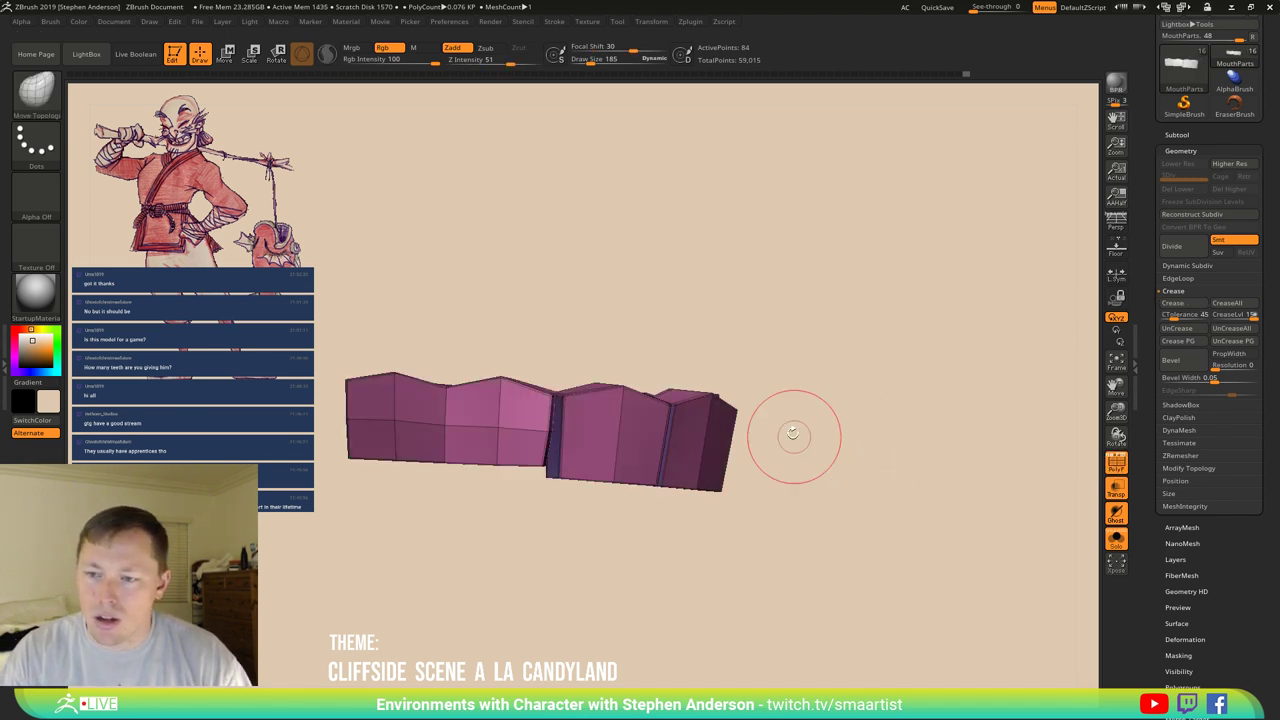
mouse_move(791, 434)
right_down()
mouse_move(763, 500)
mouse_move(764, 422)
mouse_move(768, 467)
mouse_move(757, 461)
mouse_move(770, 448)
right_up()
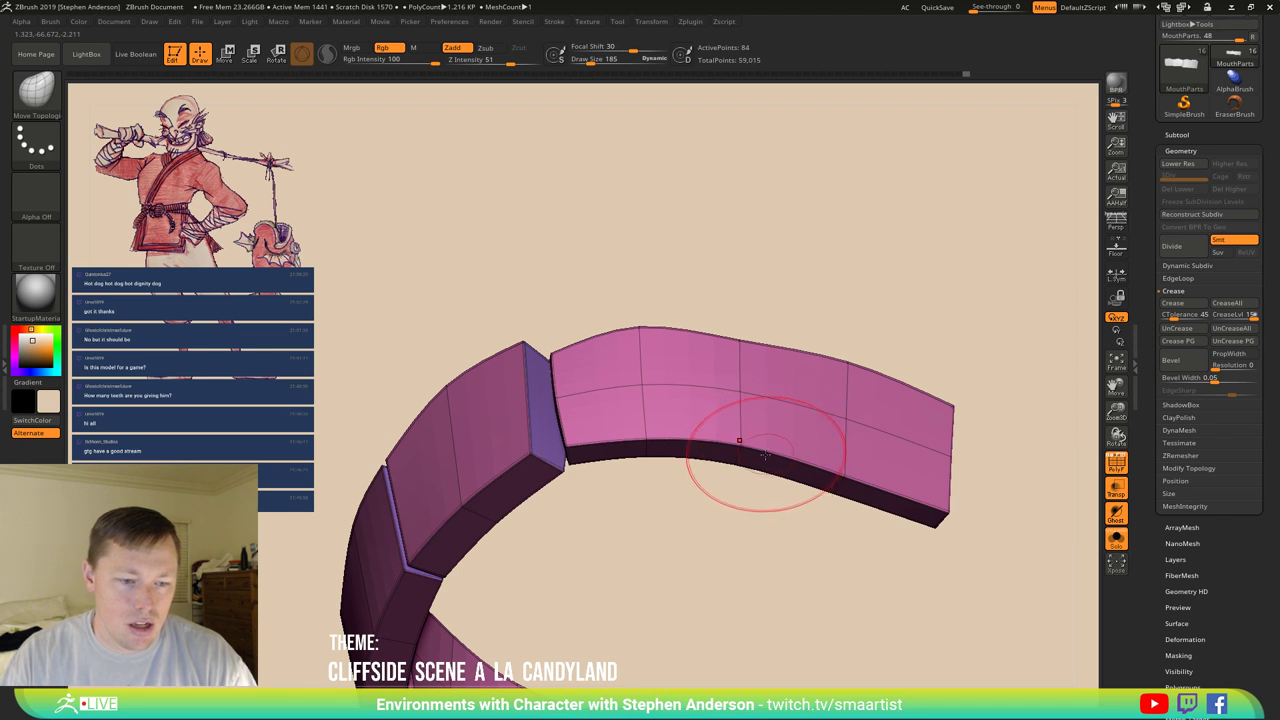
mouse_move(771, 457)
right_down()
mouse_move(751, 399)
mouse_move(757, 463)
mouse_move(726, 454)
mouse_move(771, 428)
mouse_move(749, 480)
right_up()
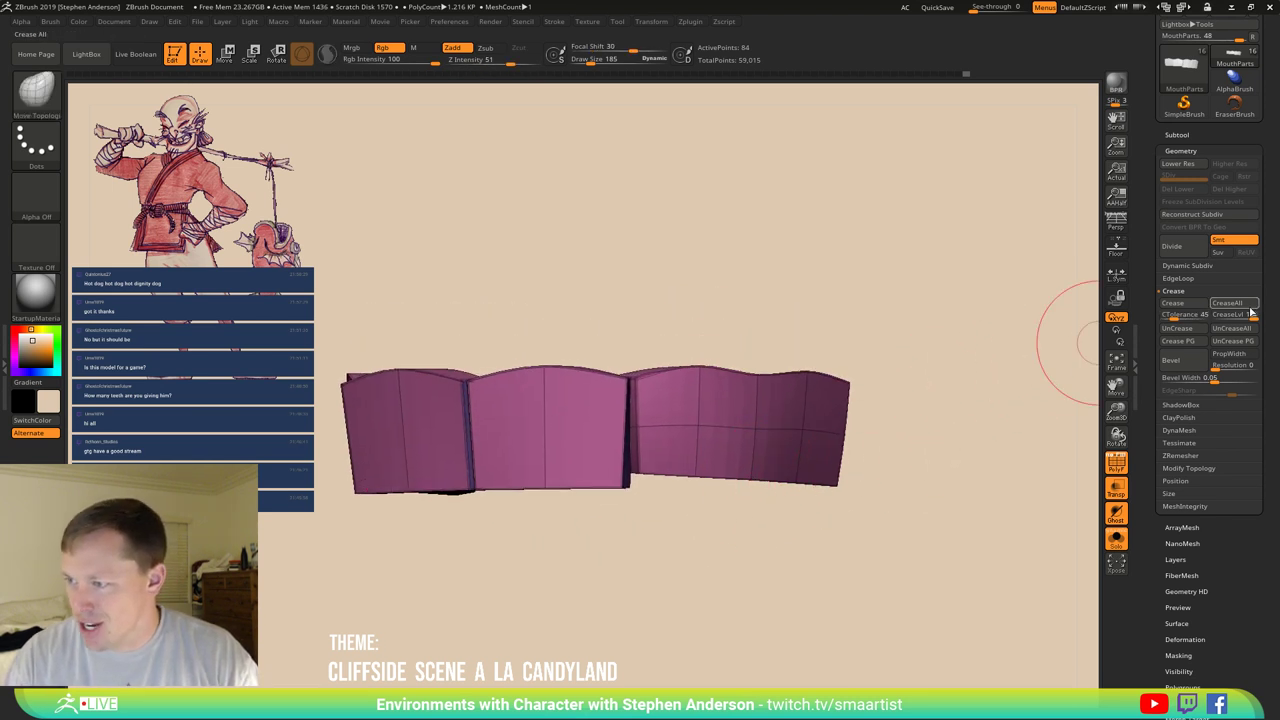
drag(1255, 318, 1226, 318)
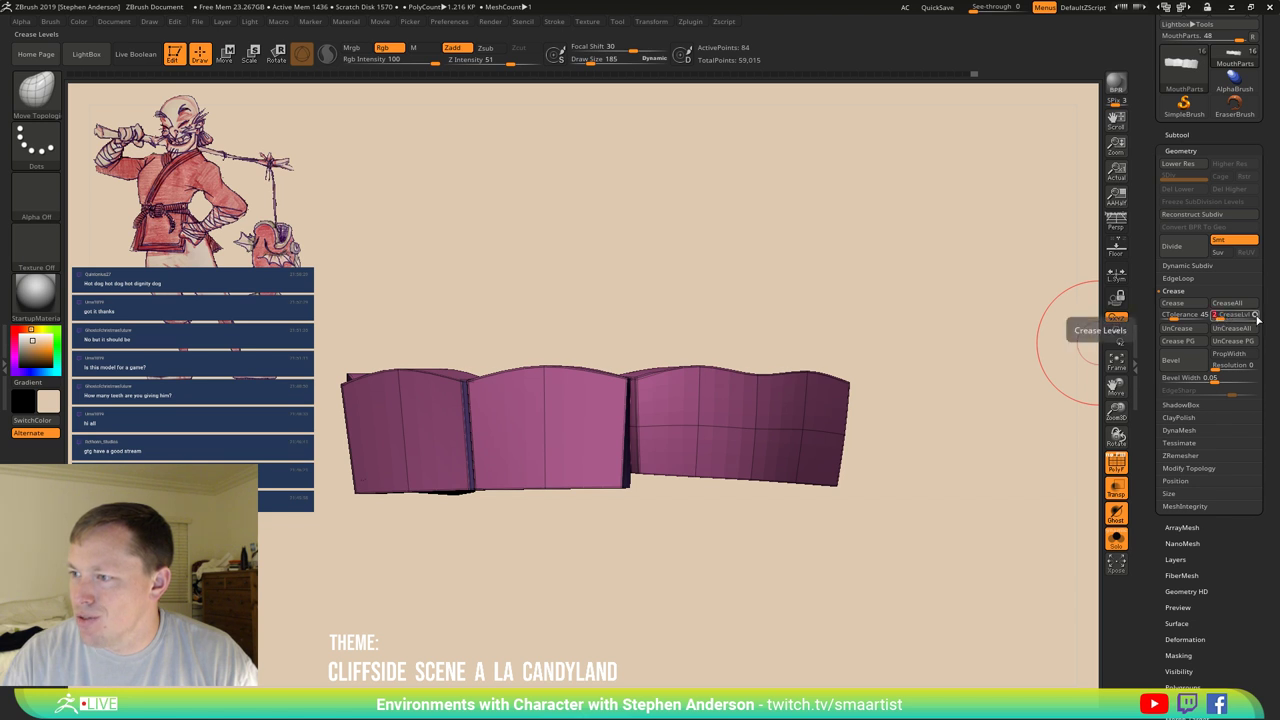
Turn Dynamic Subdiv off to inspect the faceted base mesh.
click(1198, 265)
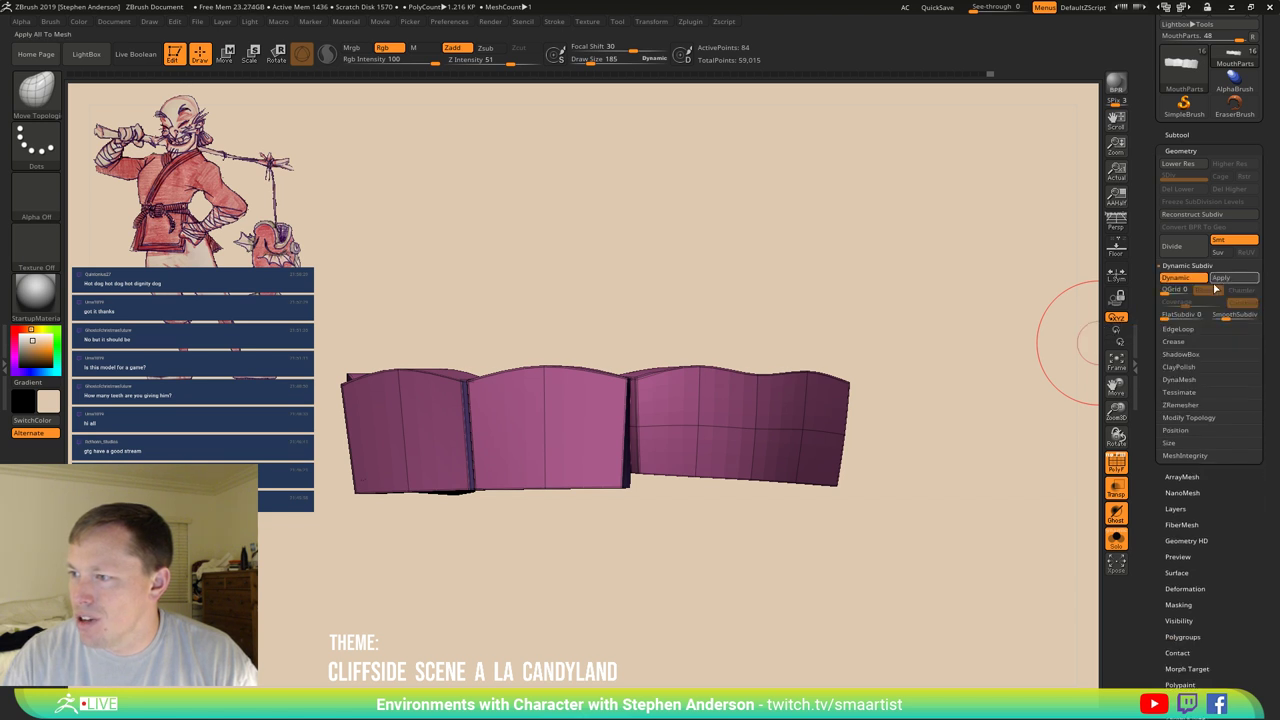
click(1190, 281)
drag(886, 357, 885, 375)
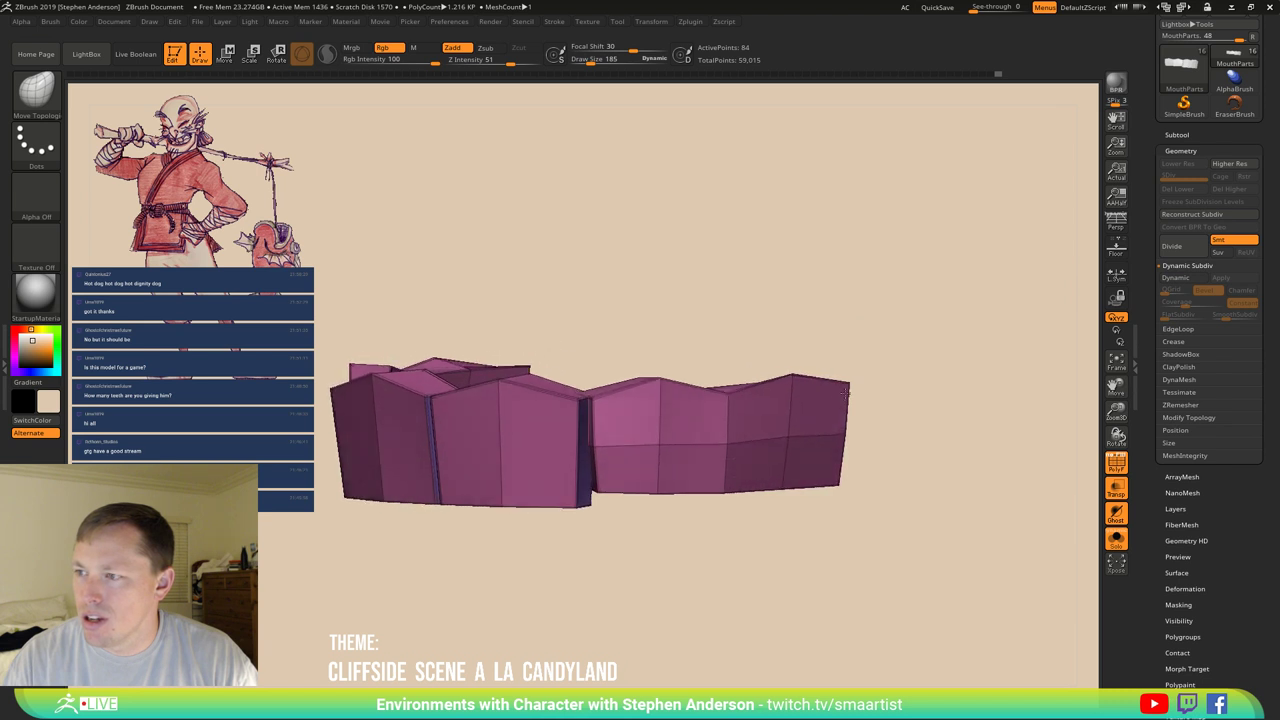
Re-enable Dynamic Subdiv with SmoothSubdiv 3 and view the arch from the front.
click(1186, 278)
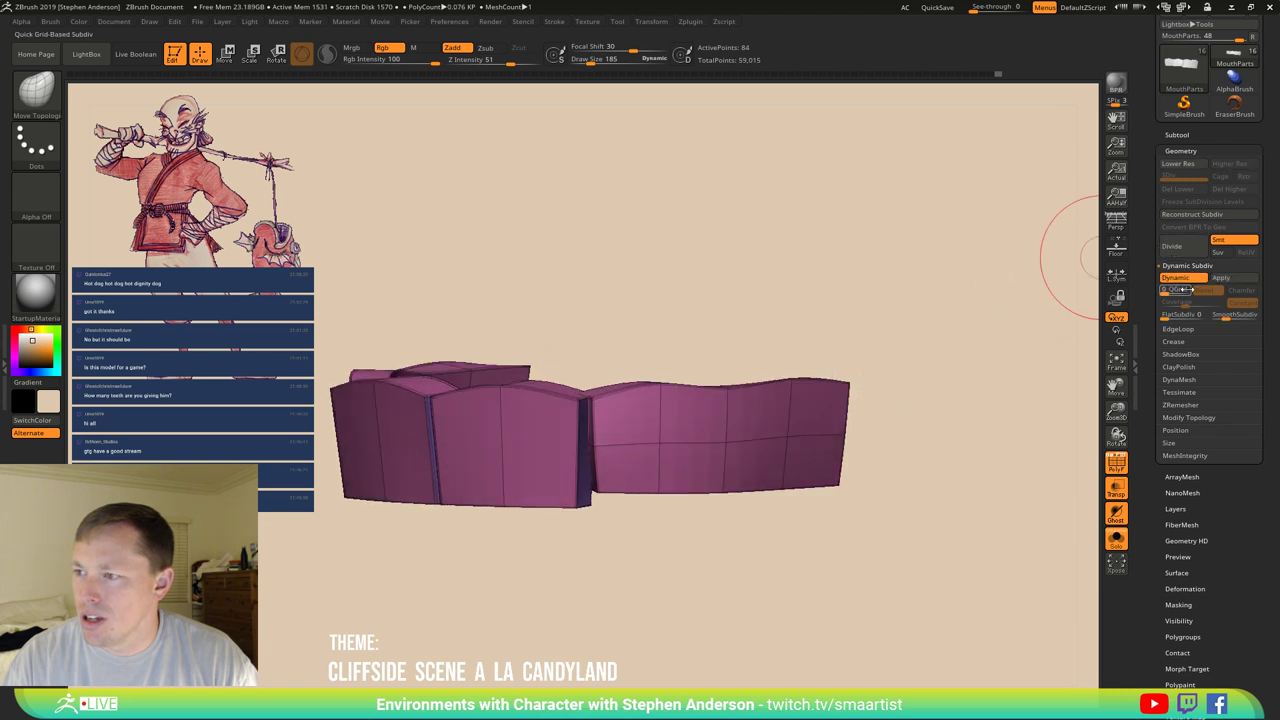
click(1237, 315)
drag(920, 365, 751, 319)
ctrl+right_drag(751, 319, 563, 190)
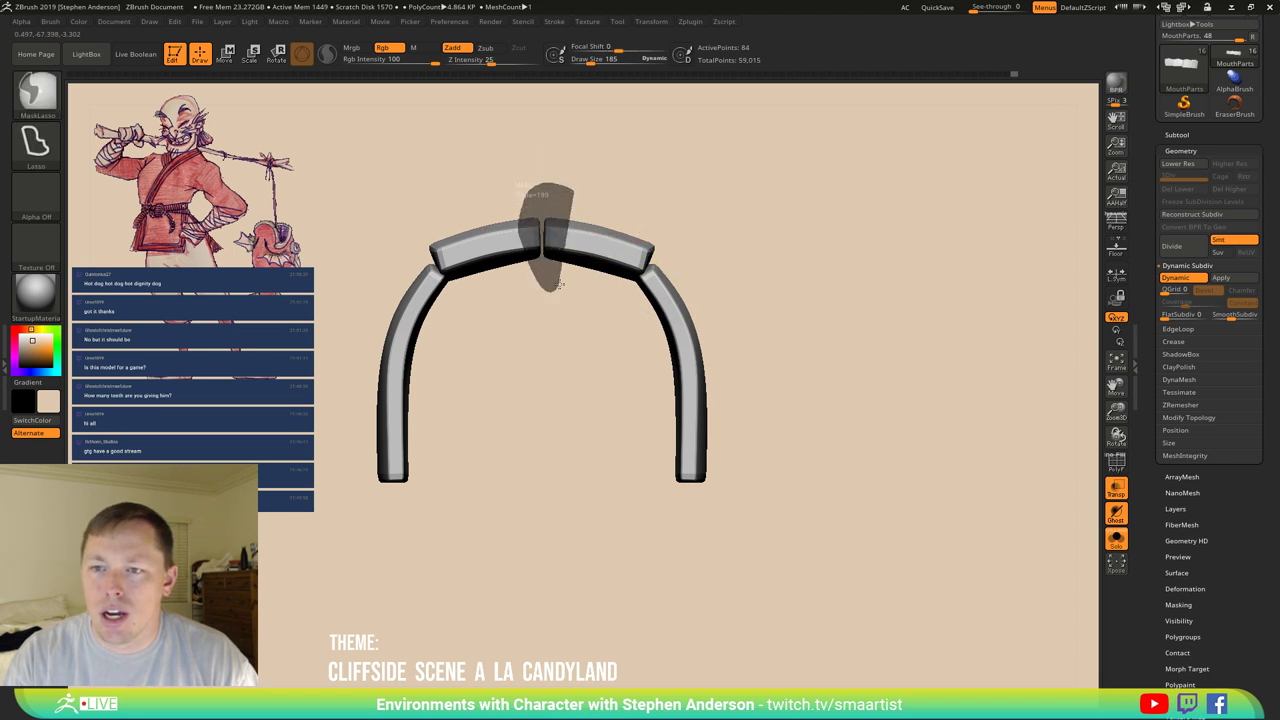
Mask sections of the arch, including its right top segment, with the brush enlarged to 424.
ctrl+drag(558, 285, 560, 288)
mouse_move(580, 265)
ctrl+mouse_down()
mouse_move(634, 286)
mouse_move(749, 557)
mouse_move(726, 208)
ctrl+mouse_up()
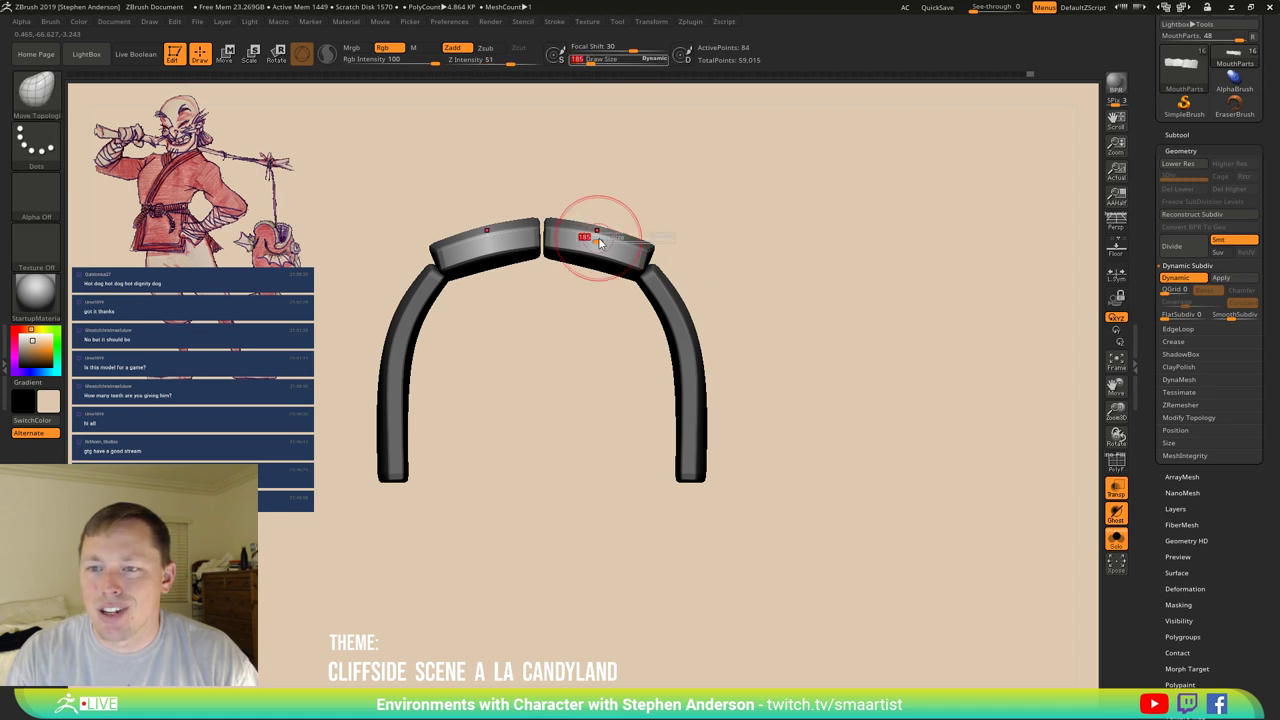
drag(598, 230, 614, 224)
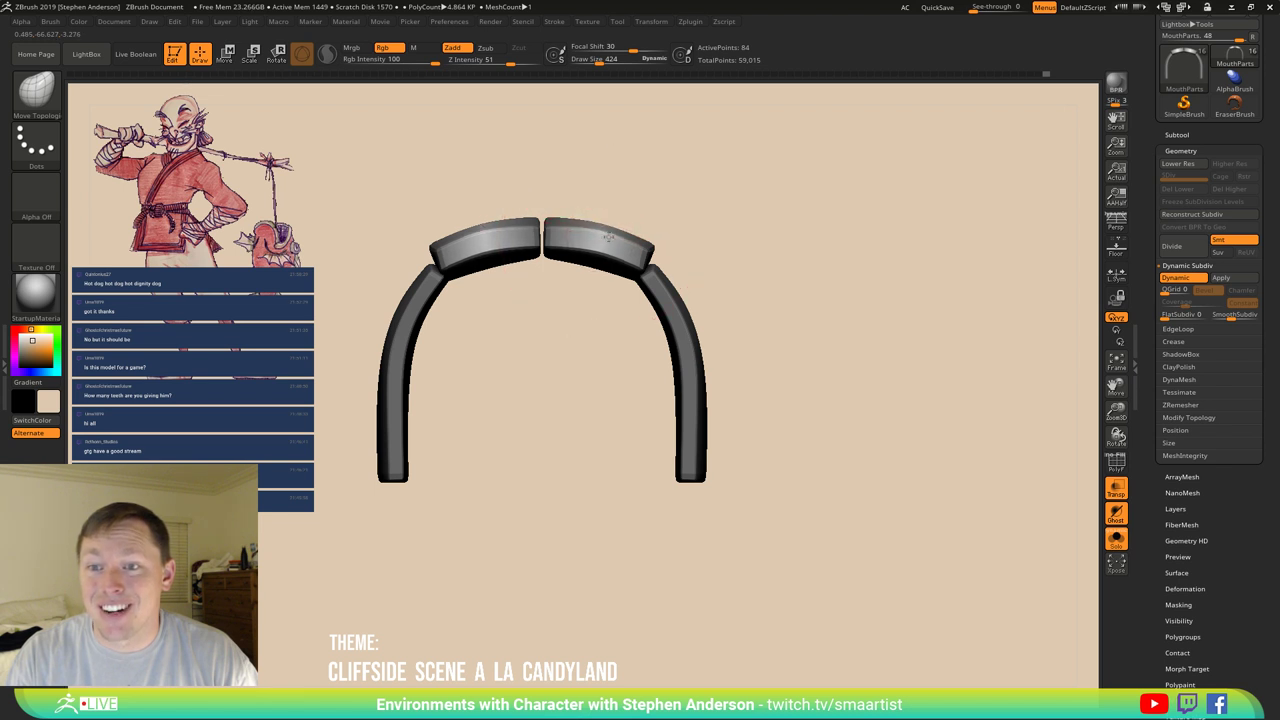
drag(662, 218, 651, 323)
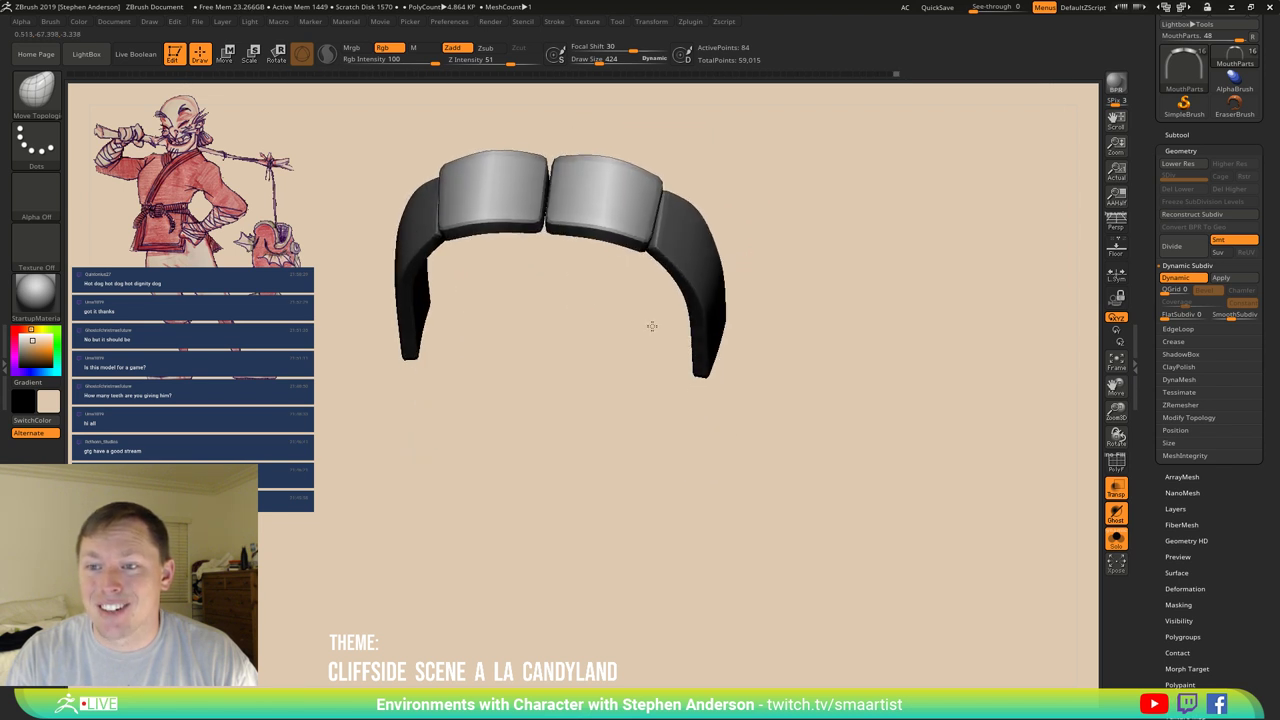
mouse_move(623, 263)
mouse_down()
mouse_move(653, 242)
mouse_move(688, 267)
mouse_move(847, 313)
mouse_up()
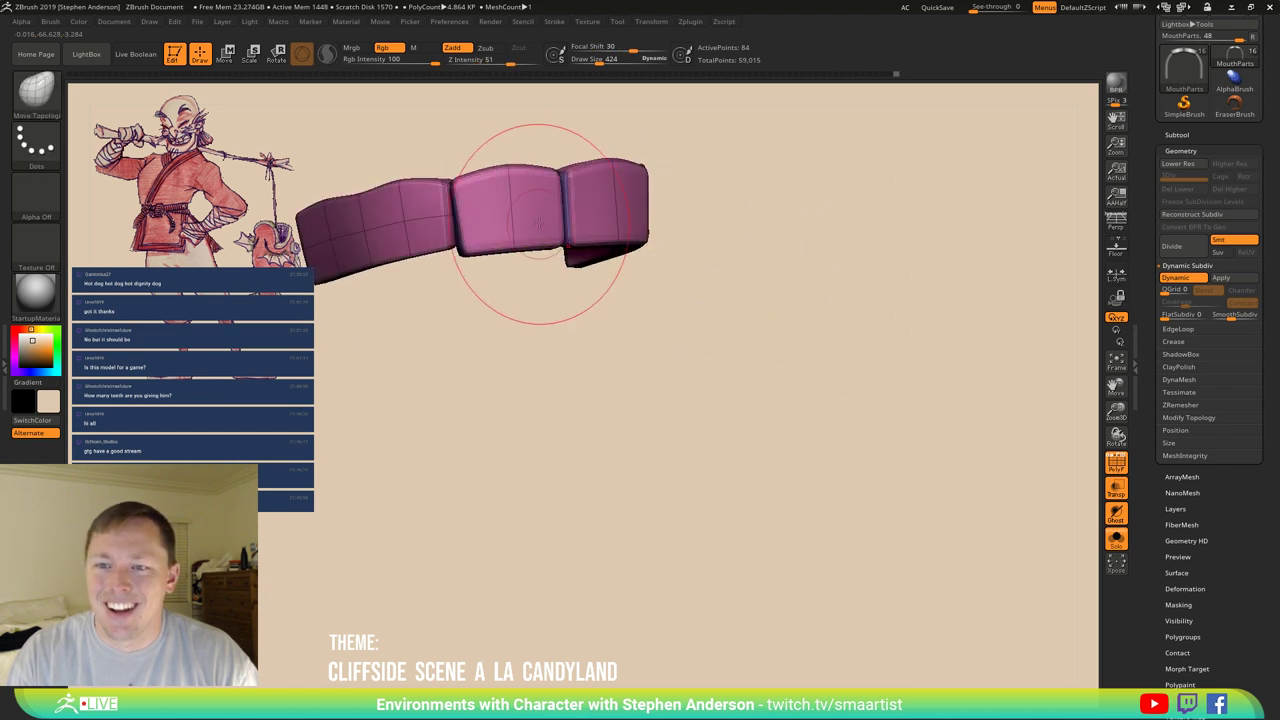
Choose the ZModeler inset edge action and apply it to the strip.
key(b)
key(z)
key(m)
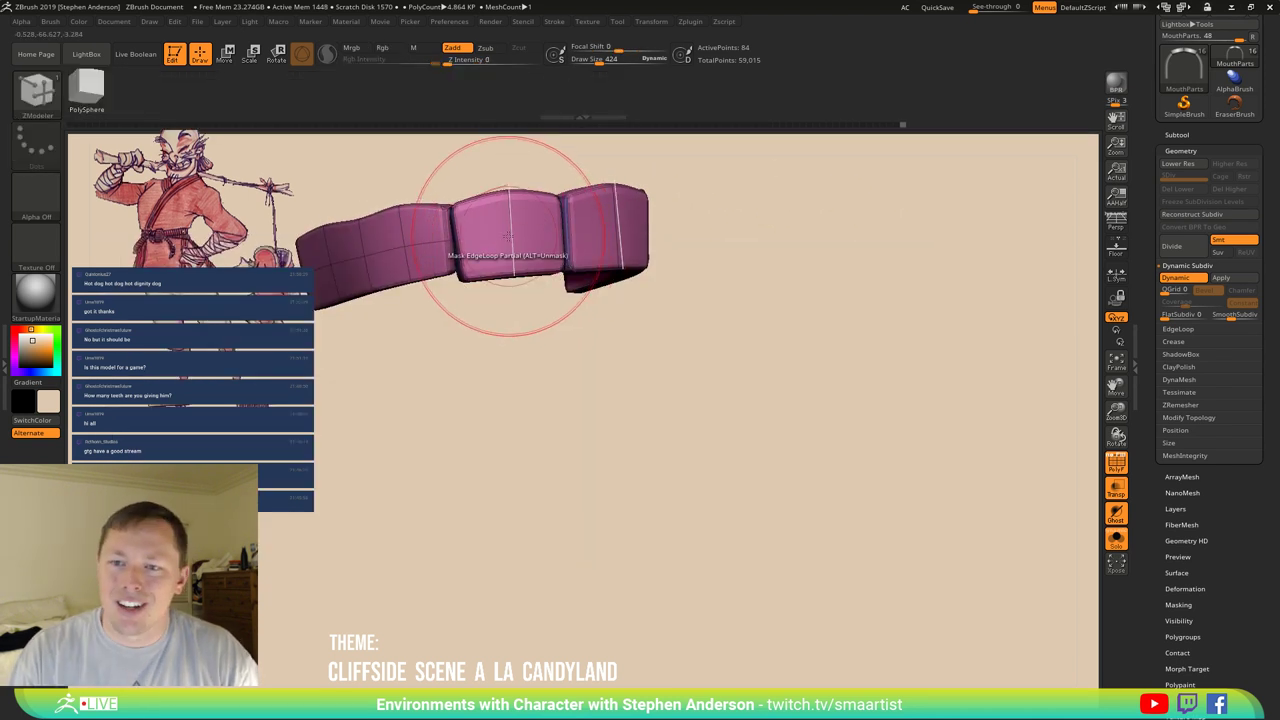
key(space)
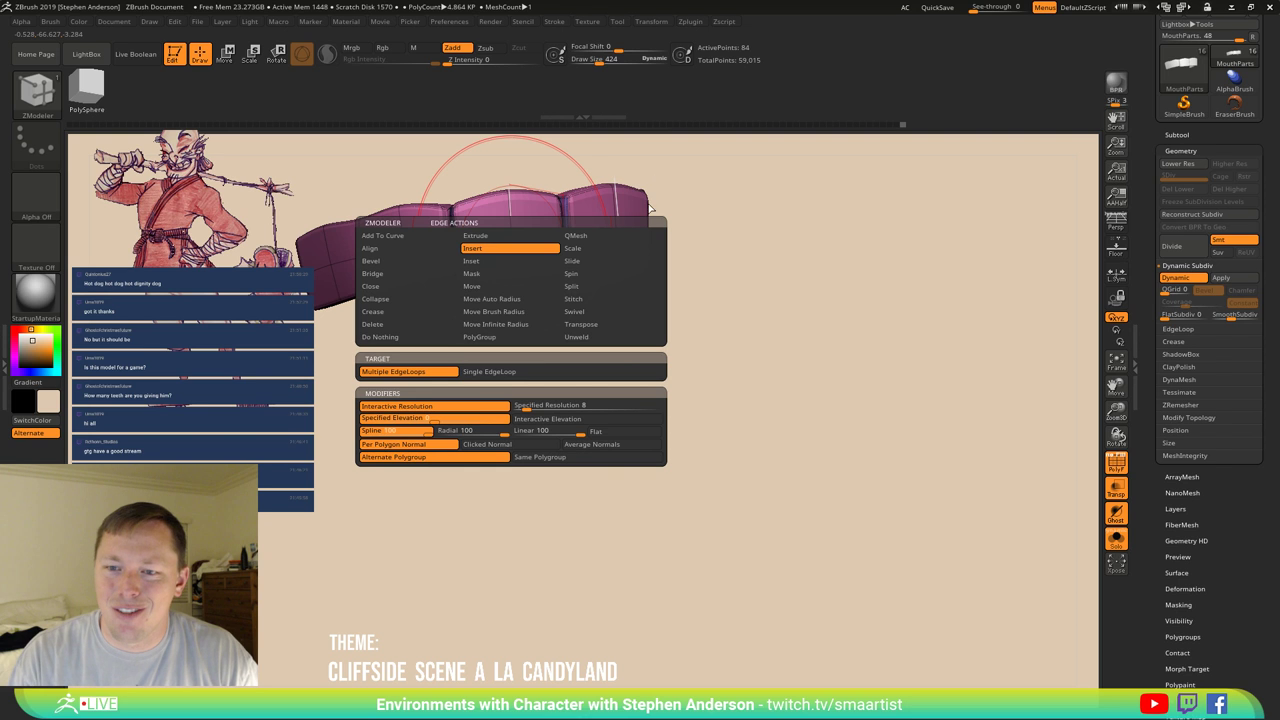
key(space)
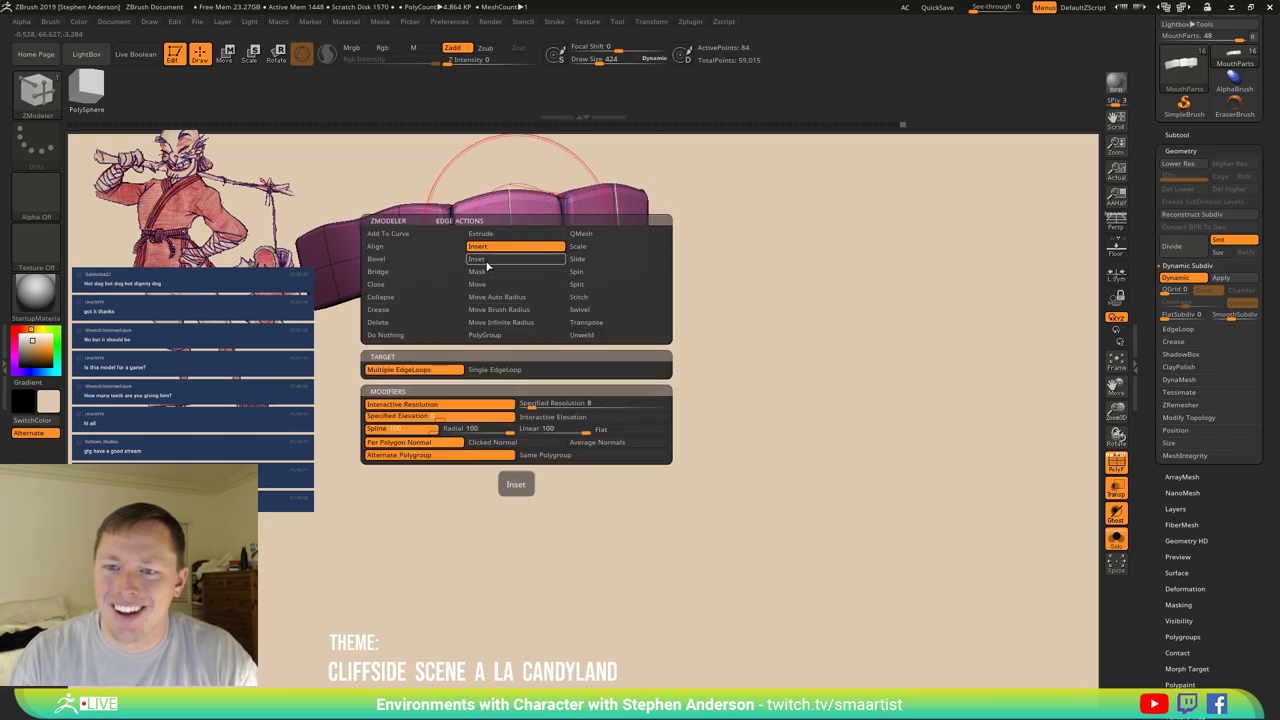
click(478, 259)
click(514, 370)
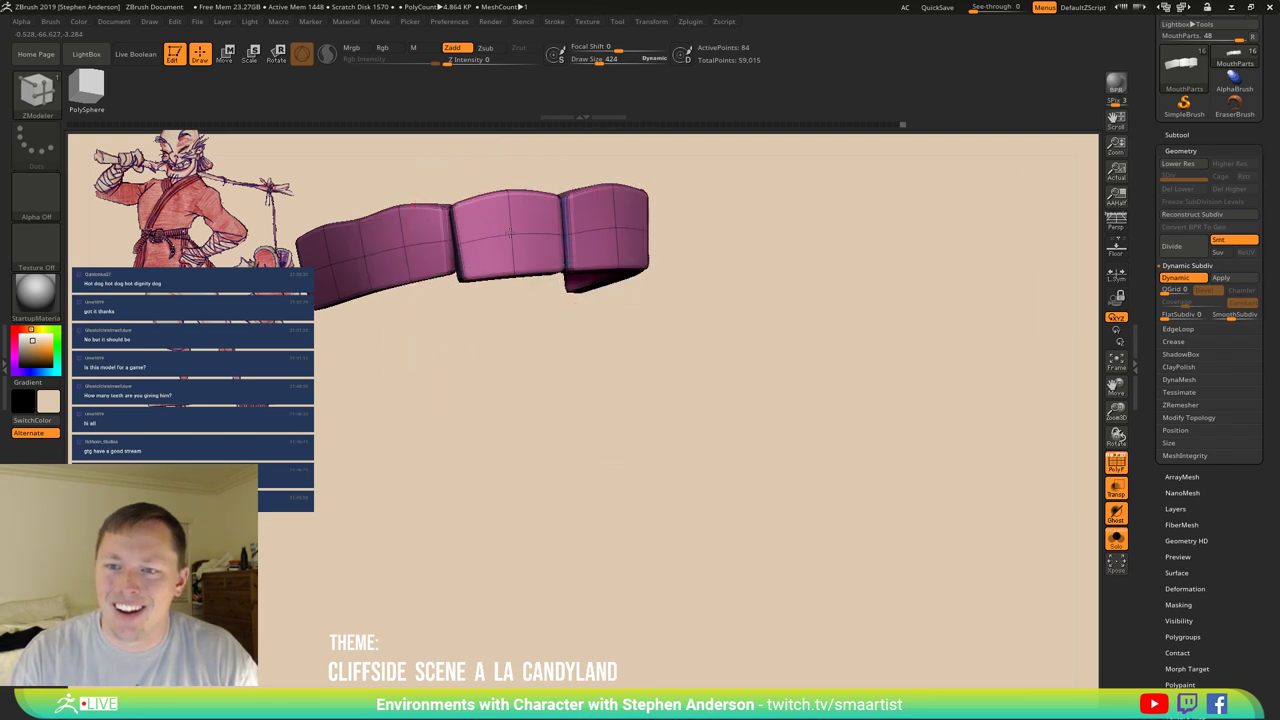
Bend the strip's right end into a curve with the Move brush, then shrink it to 124.
key(b)
key(m)
key(v)
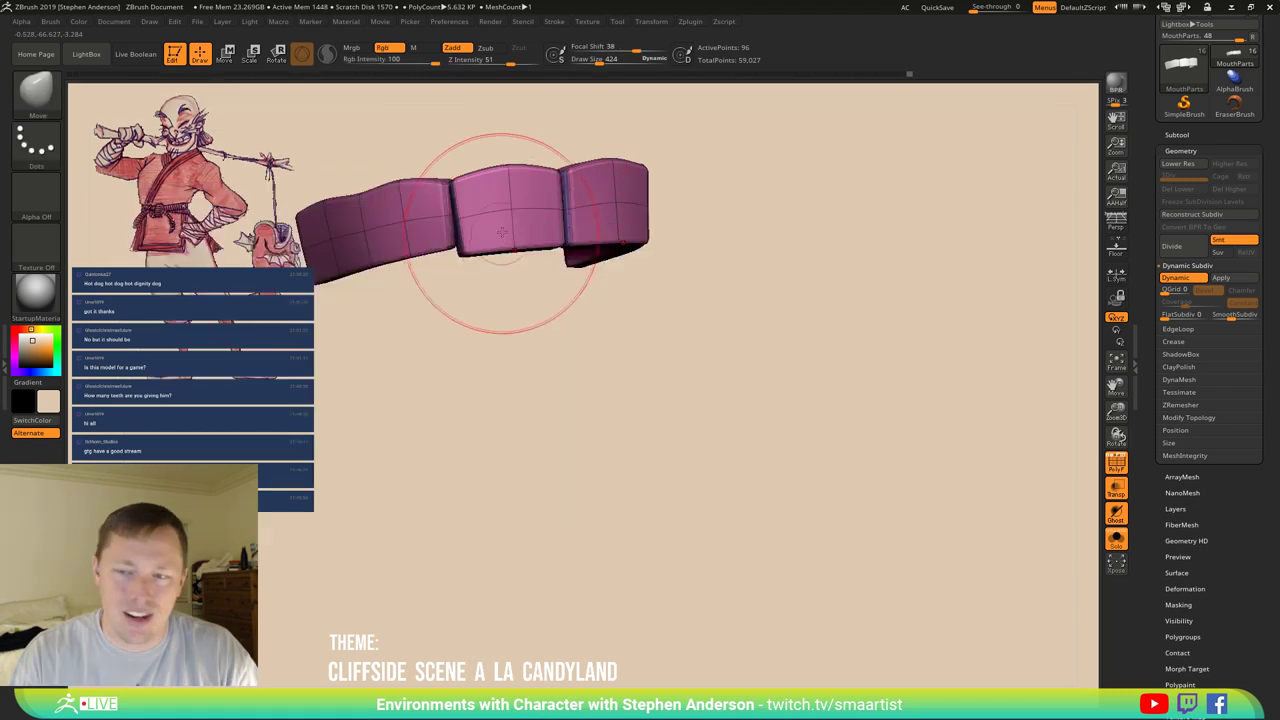
mouse_move(502, 232)
mouse_down()
mouse_move(480, 225)
mouse_move(510, 207)
mouse_up()
key(s)
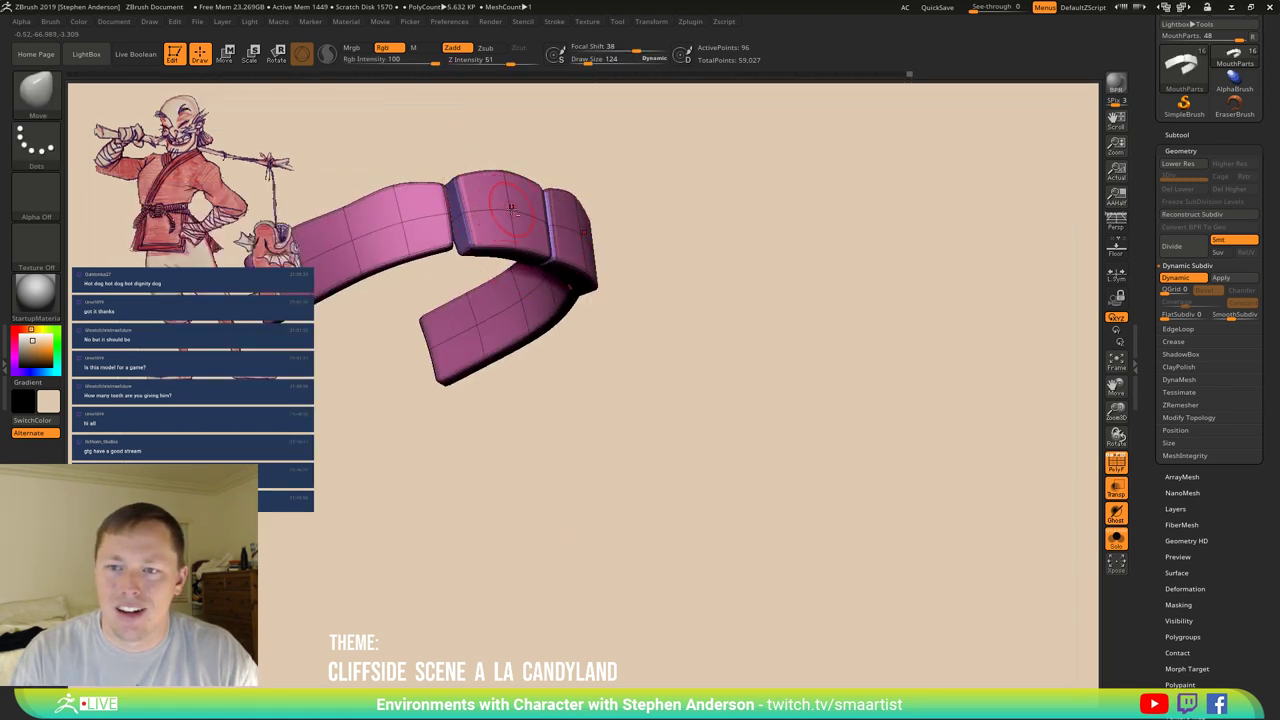
mouse_move(600, 420)
mouse_down()
mouse_move(569, 323)
mouse_move(511, 403)
mouse_move(478, 322)
mouse_move(466, 351)
mouse_move(457, 343)
mouse_move(471, 260)
mouse_move(448, 255)
mouse_move(462, 326)
mouse_up()
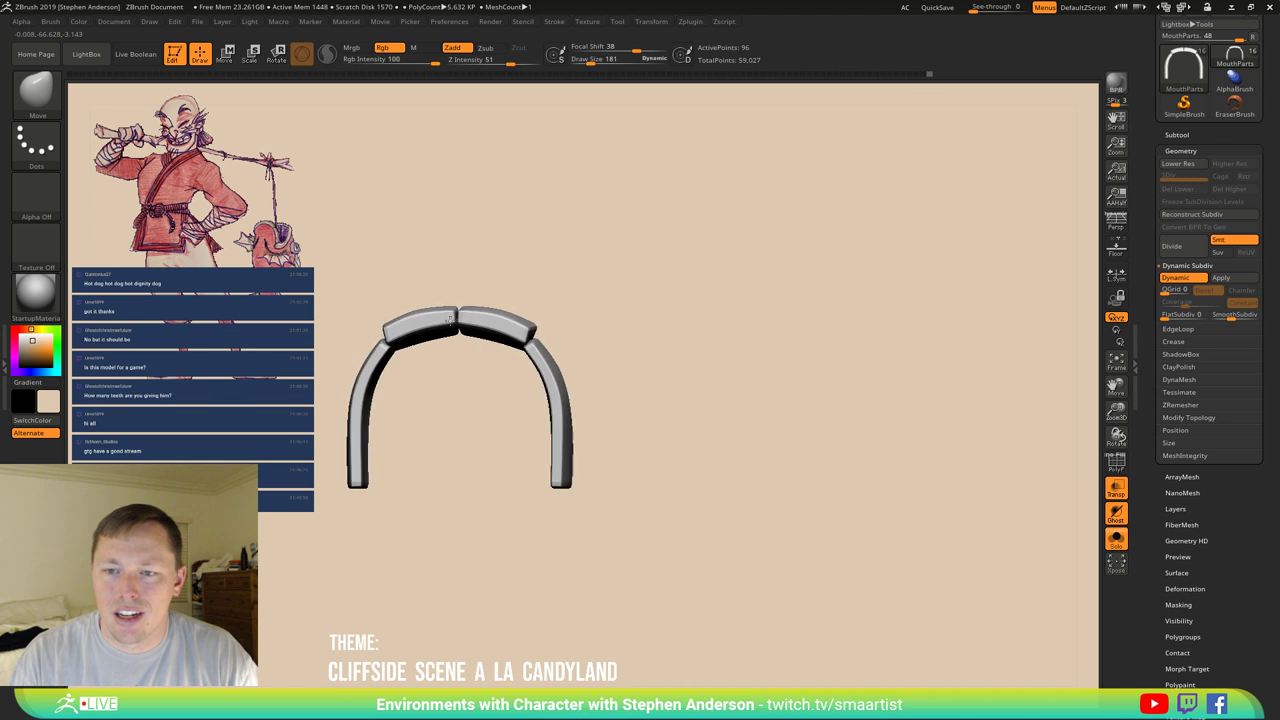
Smooth the arch and enlarge the brush to 285, viewing it from the top.
key(shift)
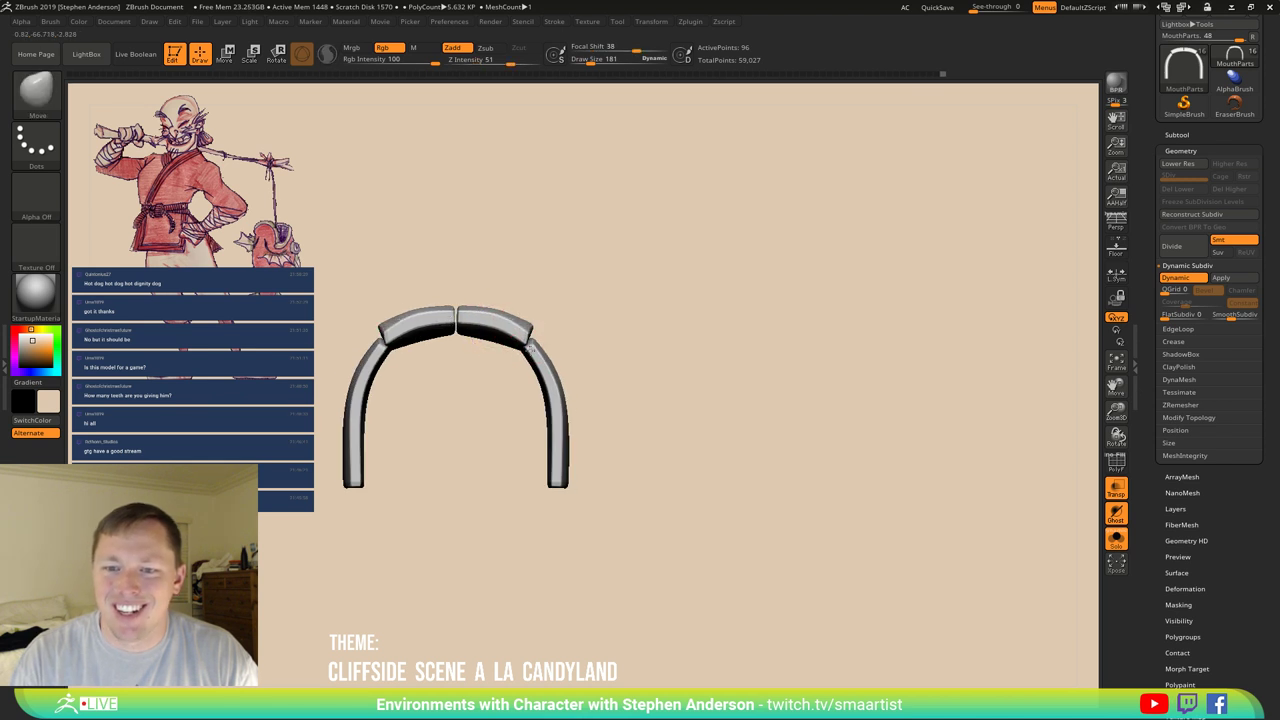
key(s)
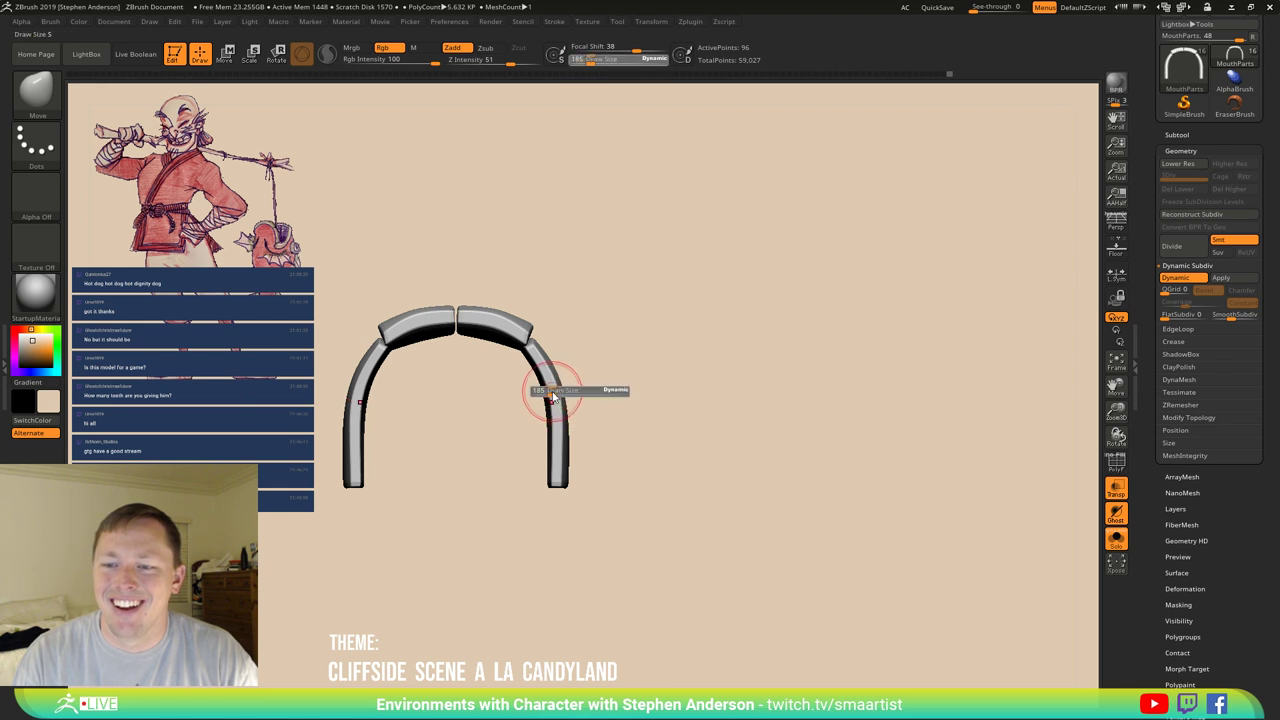
drag(660, 393, 650, 393)
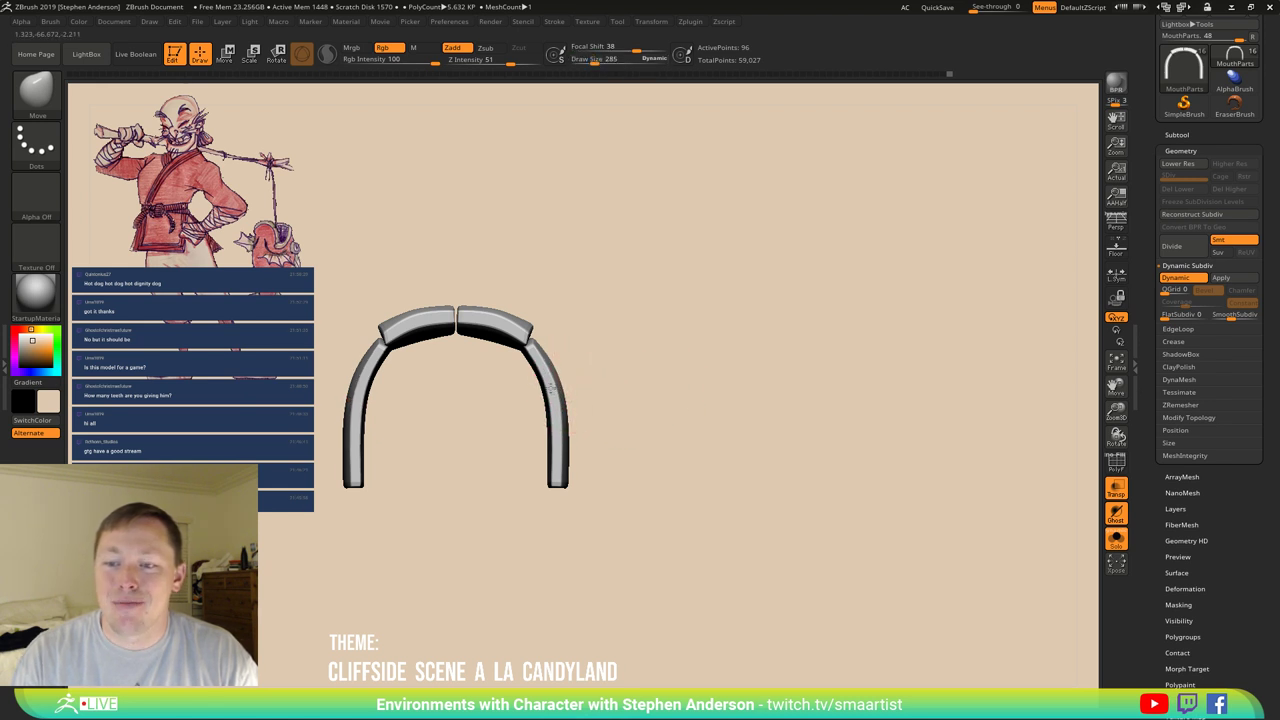
mouse_move(553, 362)
right_down()
mouse_move(509, 380)
mouse_move(523, 457)
mouse_move(503, 380)
mouse_move(510, 335)
mouse_move(528, 380)
mouse_move(502, 373)
mouse_move(508, 393)
mouse_move(480, 413)
mouse_move(591, 420)
mouse_move(591, 406)
right_up()
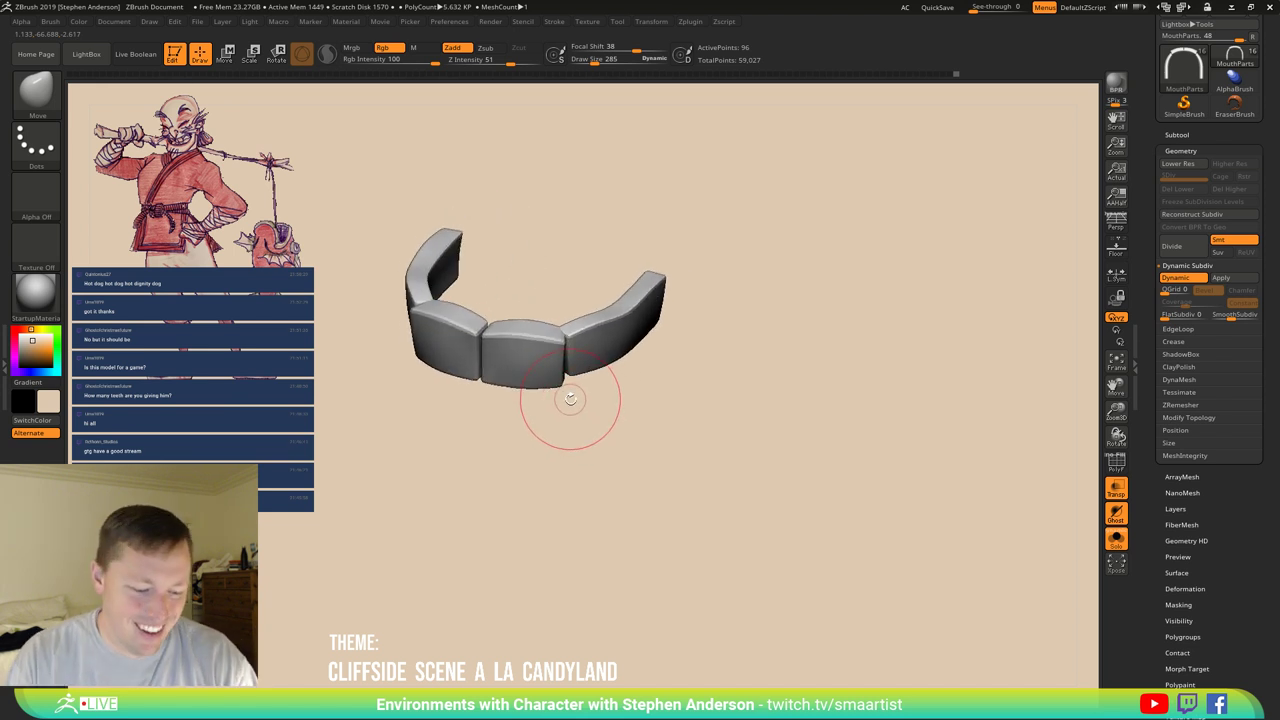
Select the ZModeler brush and show the arch's wireframe and polygroup colours.
key(b)
key(z)
key(m)
right_drag(572, 355, 590, 372)
key(shift+f)
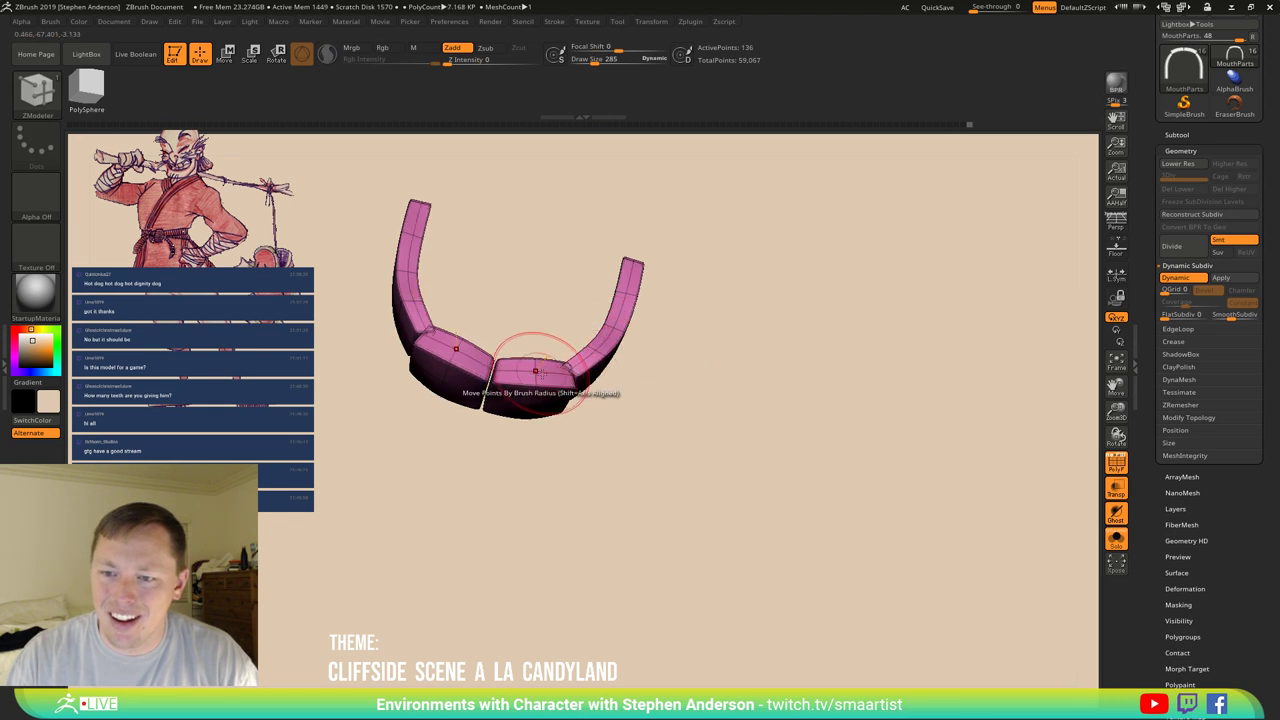
Set the ZModeler edge action to moving points by radius.
key(space)
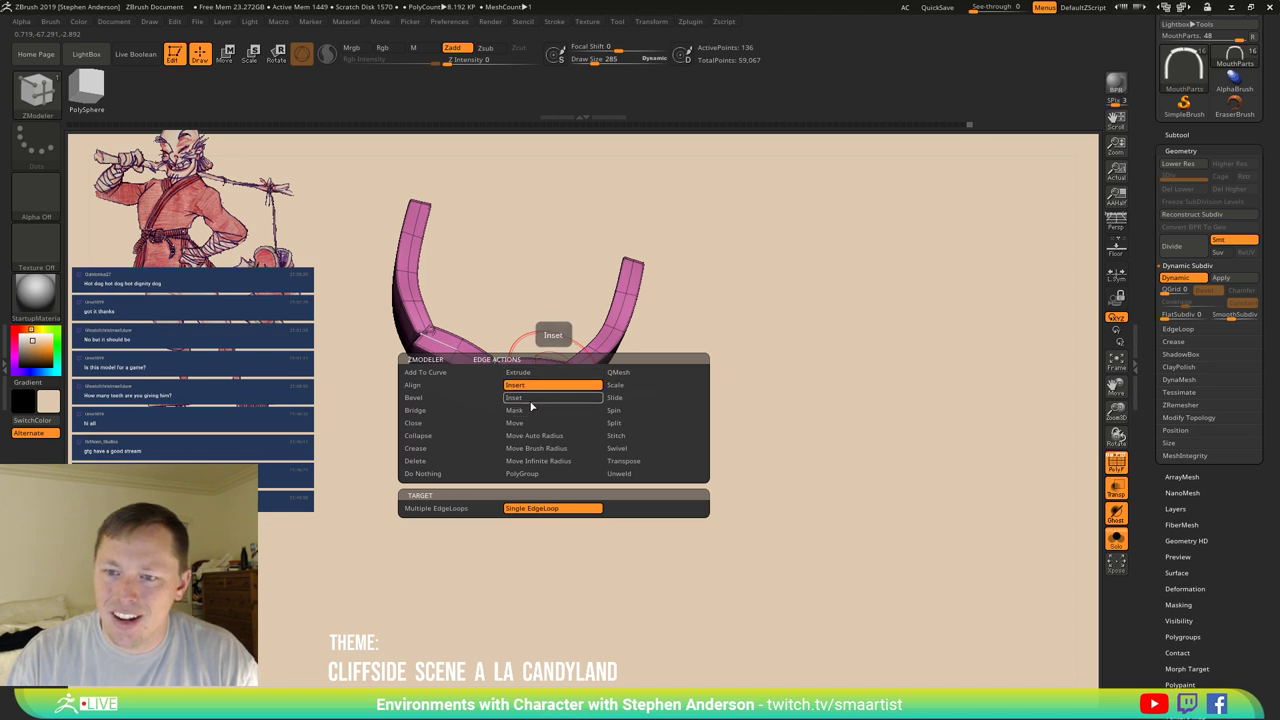
click(530, 410)
click(536, 448)
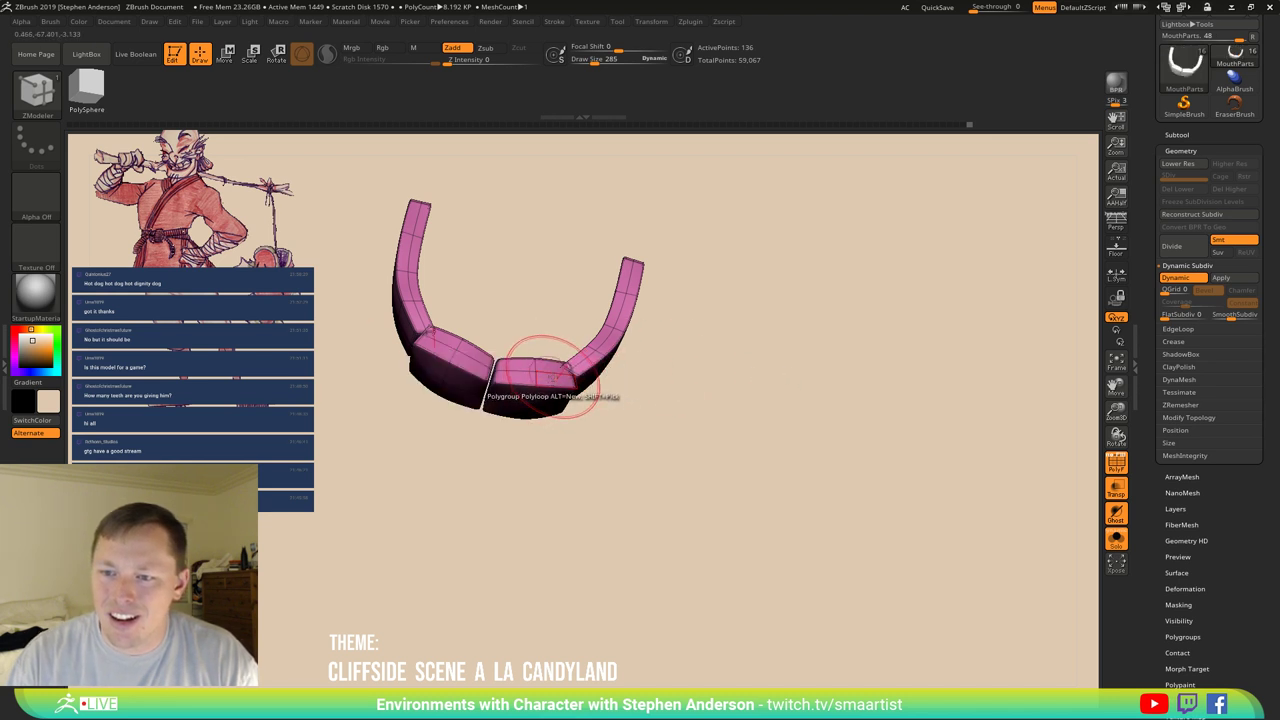
drag(620, 362, 740, 344)
scroll(1255, 541, down, 3)
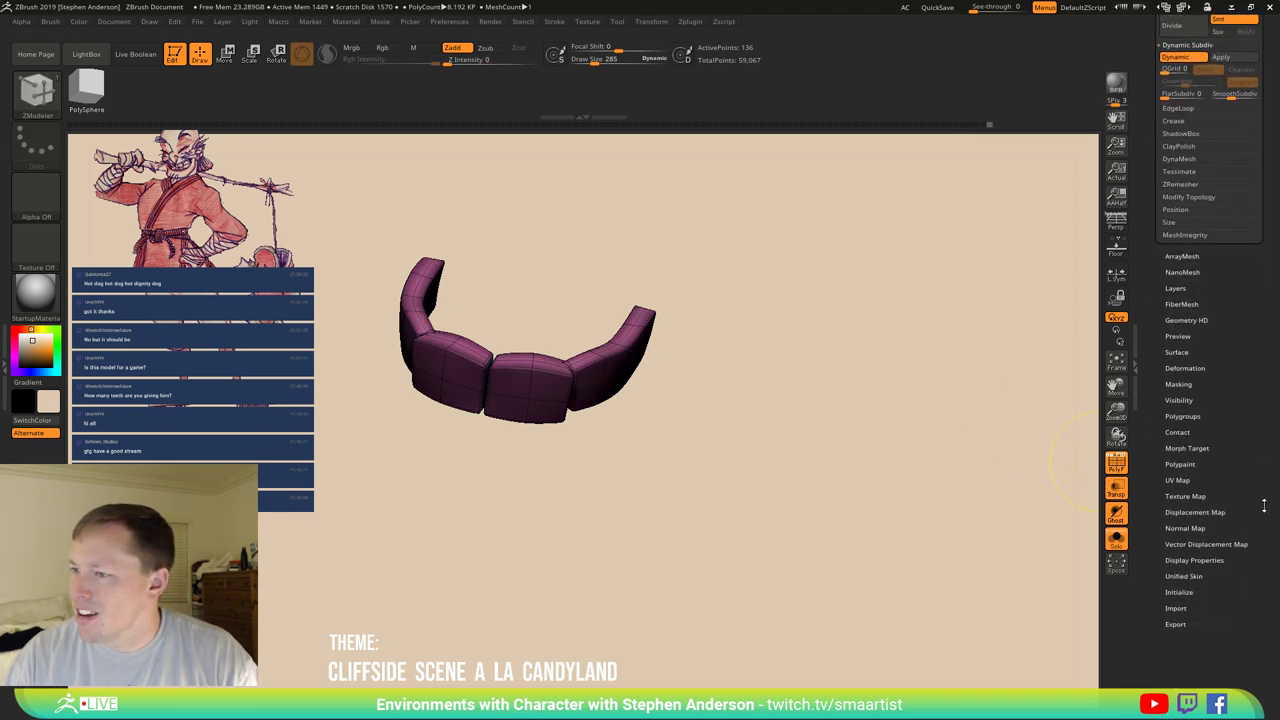
Try Polish in Tool > Deformation and undo it twice because it splits the strip.
click(1200, 507)
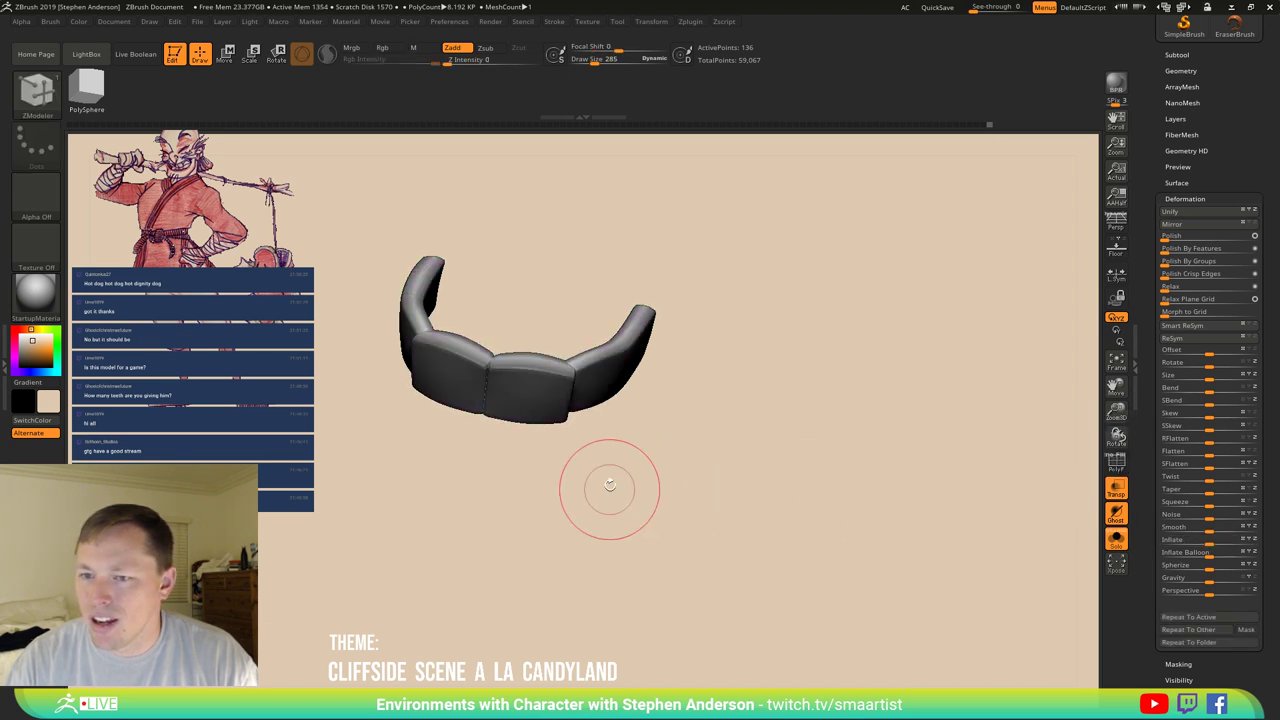
mouse_move(606, 491)
mouse_down()
mouse_move(628, 426)
mouse_move(678, 510)
mouse_move(628, 370)
mouse_move(600, 330)
mouse_move(562, 335)
mouse_move(563, 309)
mouse_move(580, 403)
mouse_up()
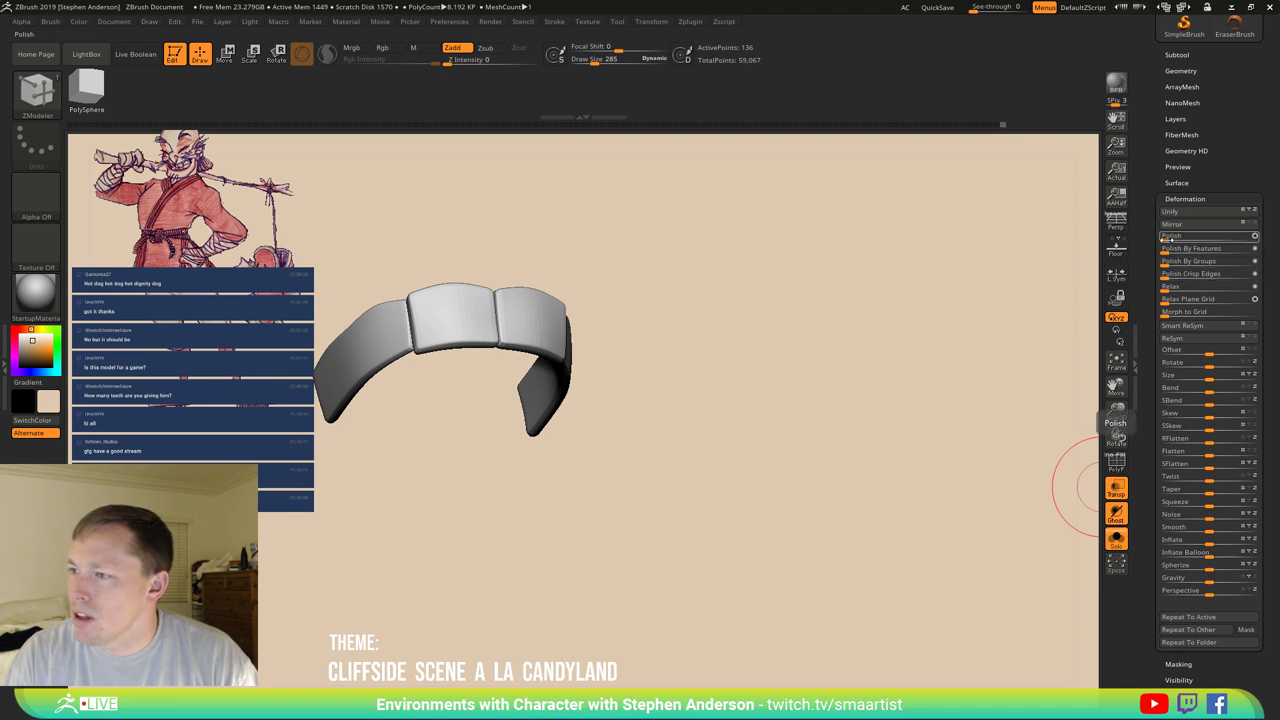
drag(1172, 236, 1230, 236)
key(ctrl+z)
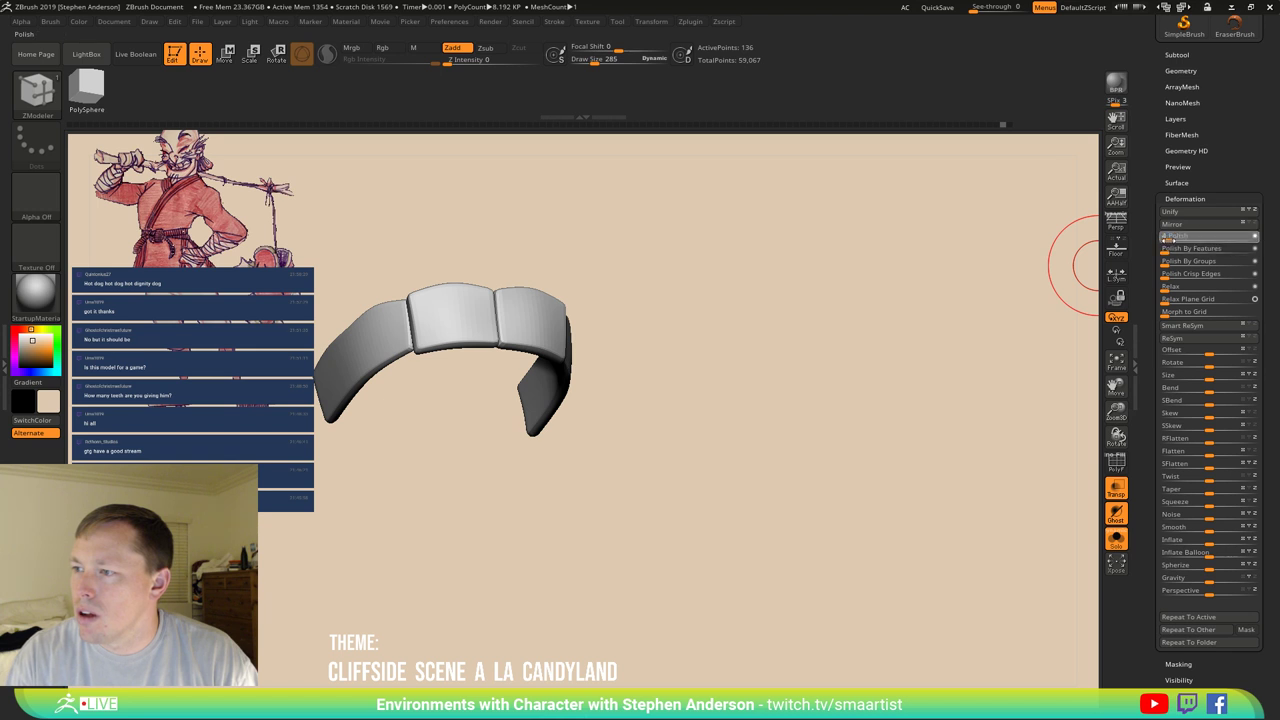
click(1167, 236)
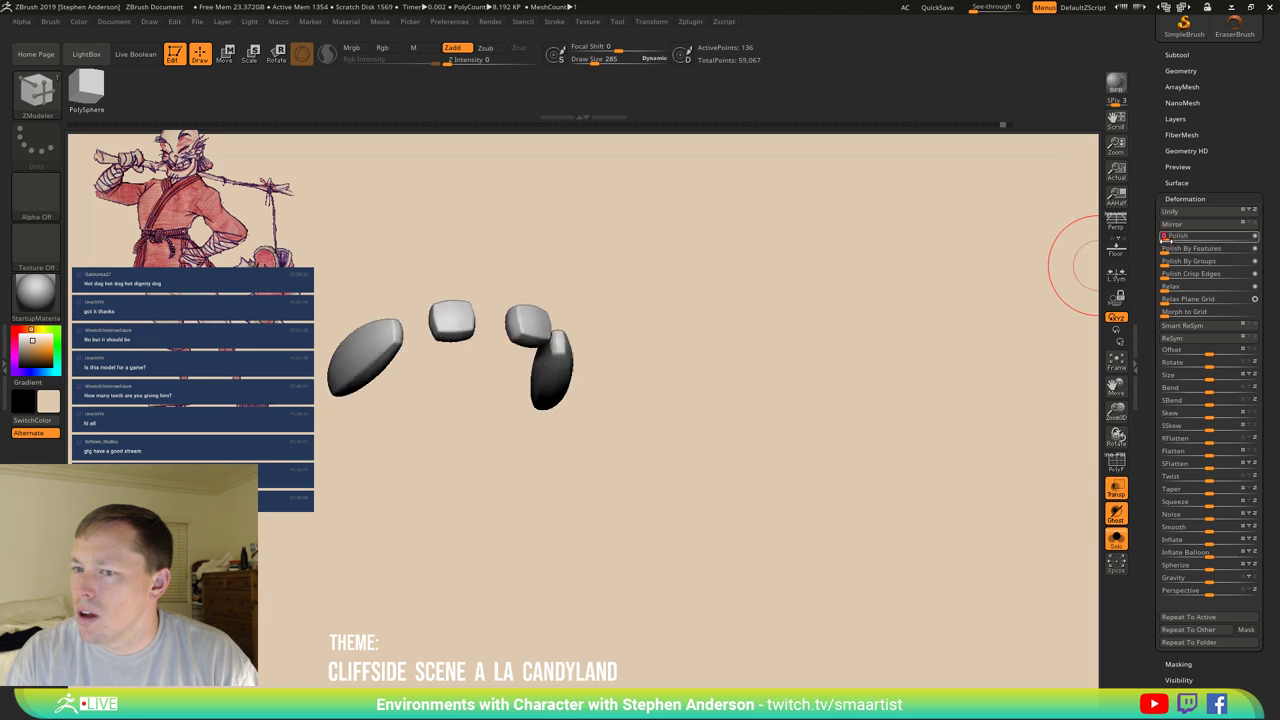
key(ctrl+z)
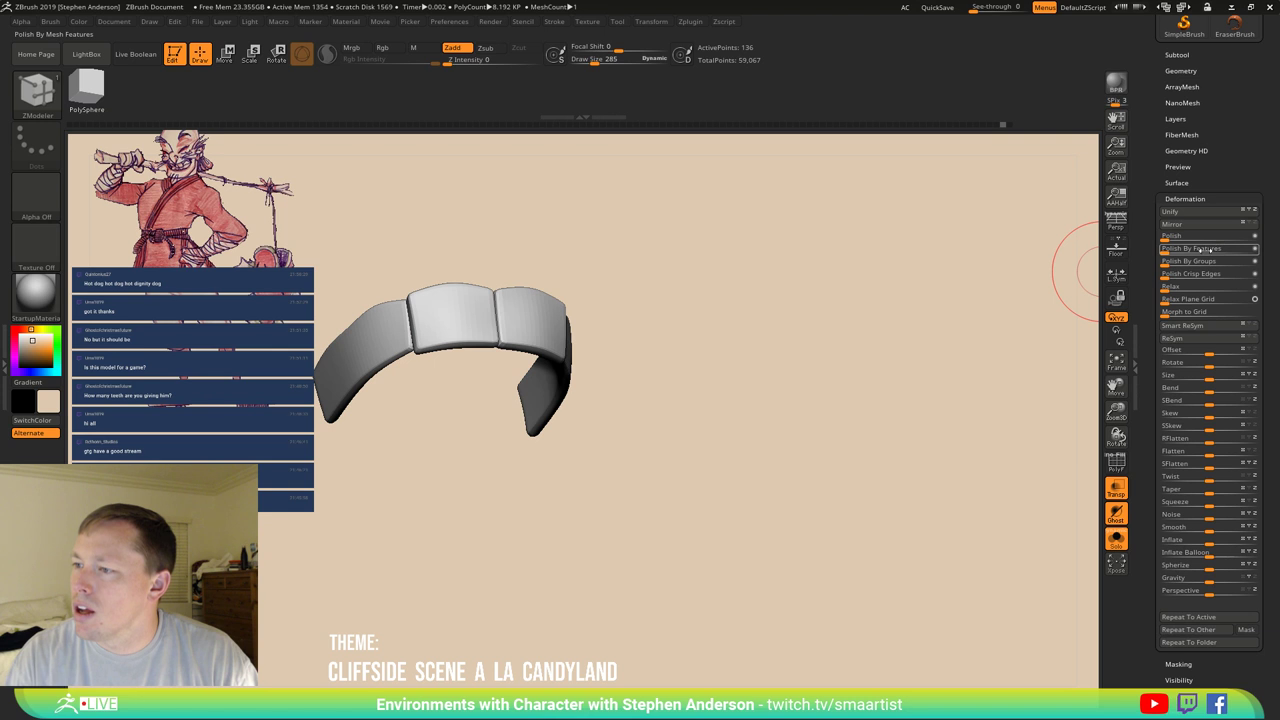
drag(837, 337, 923, 337)
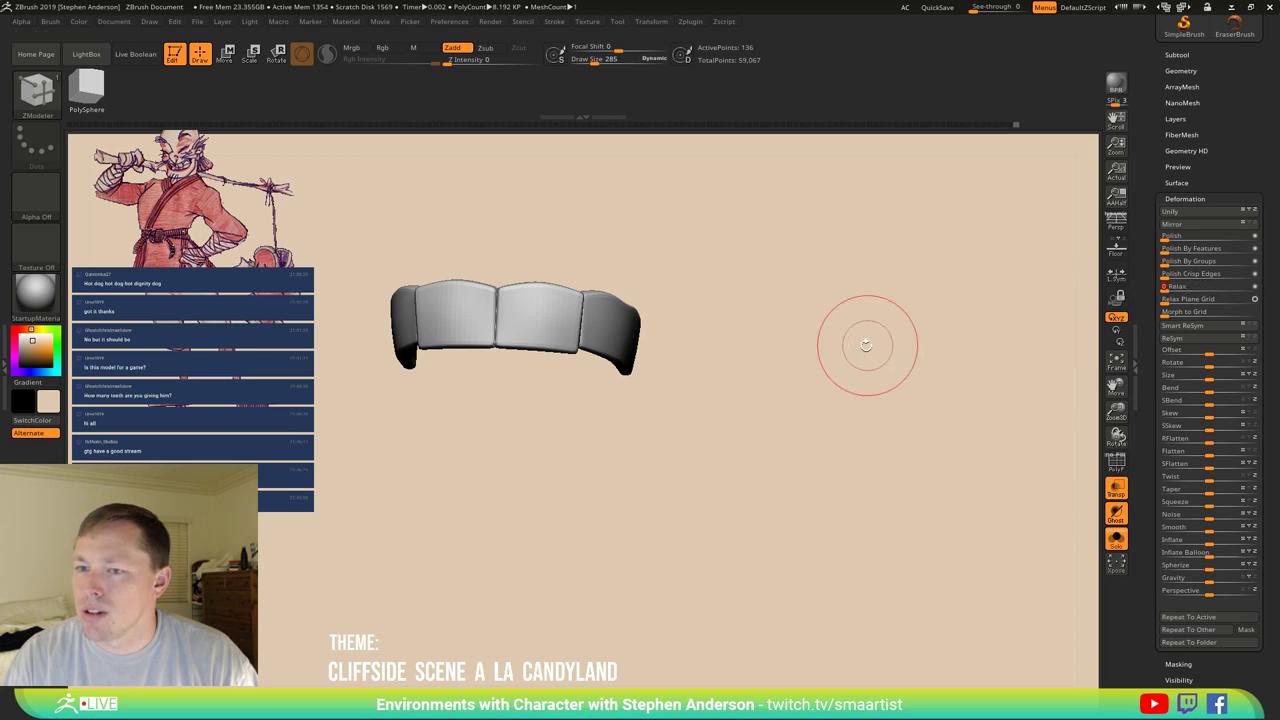
drag(866, 345, 709, 446)
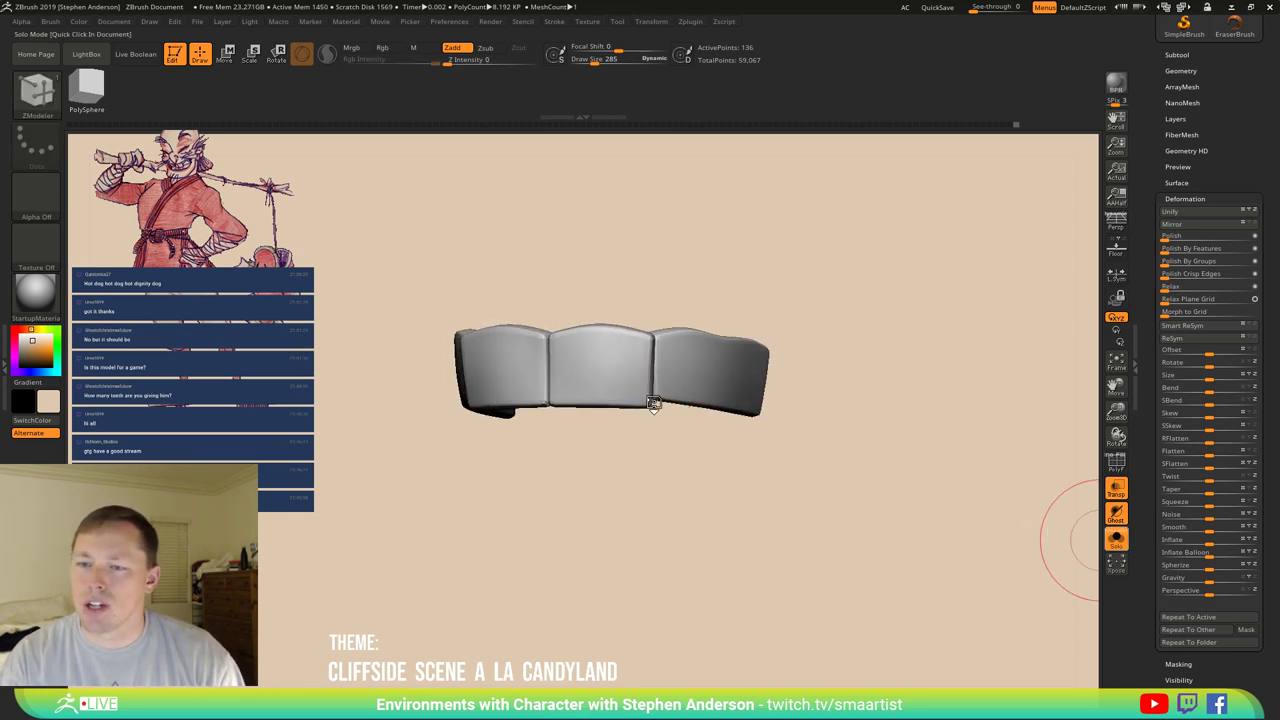
Turn Solo off to show the head and draw a Transpose Line through the strip.
click(1113, 543)
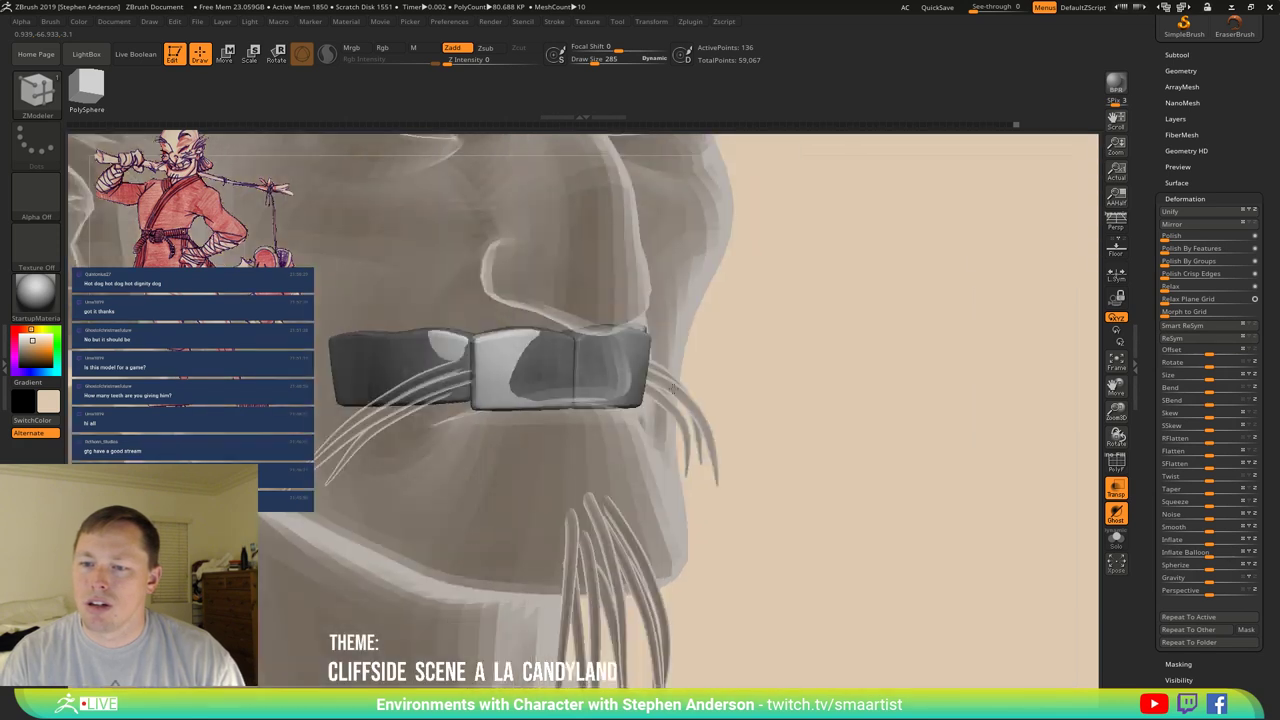
drag(673, 389, 691, 392)
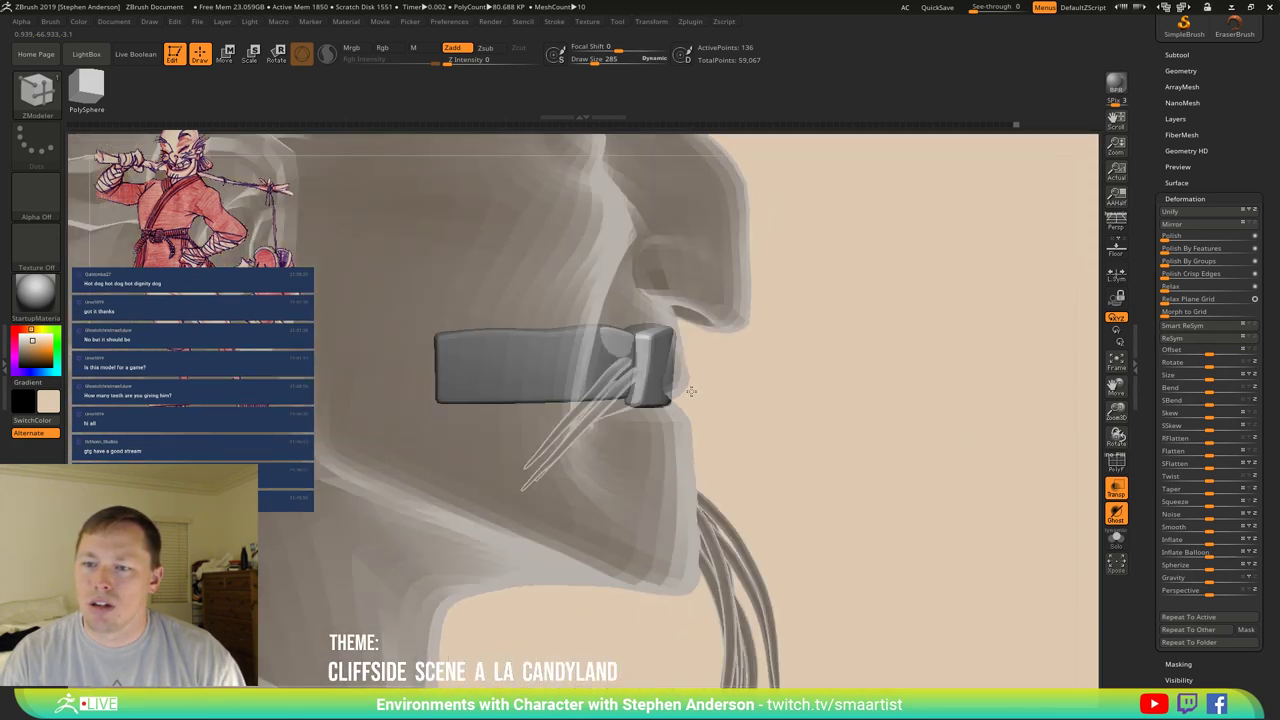
key(b)
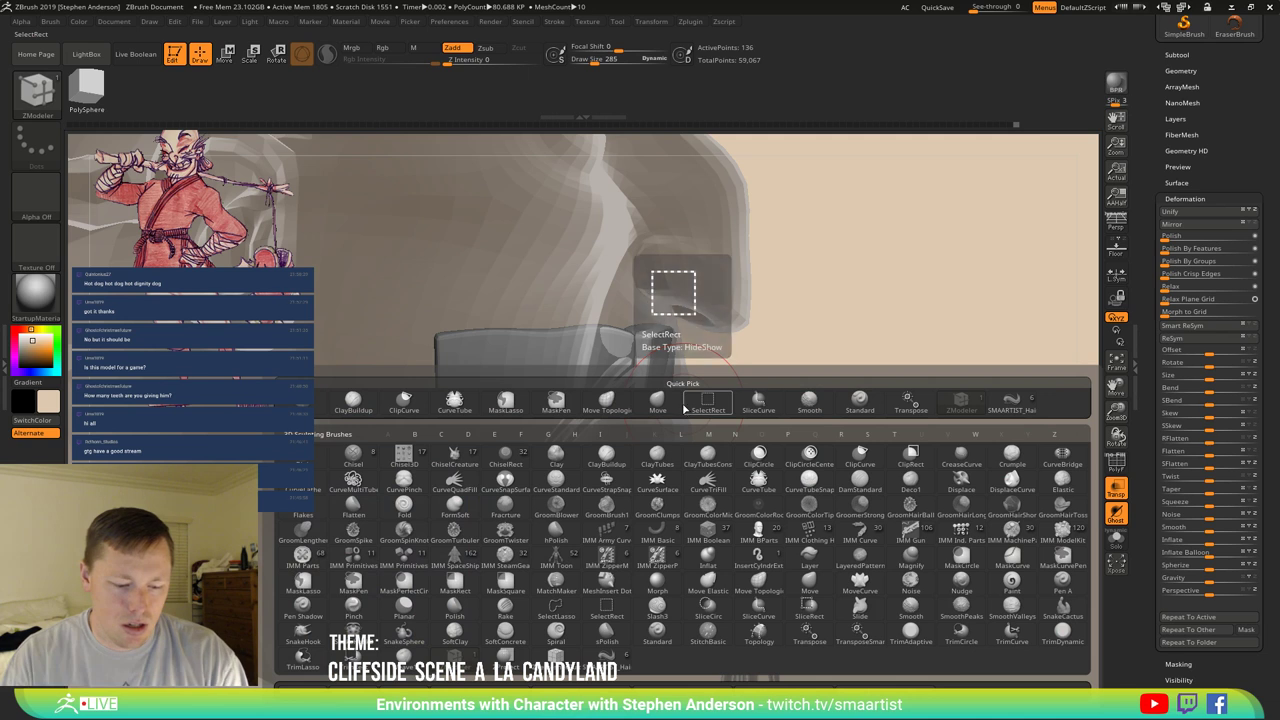
key(w)
key(y)
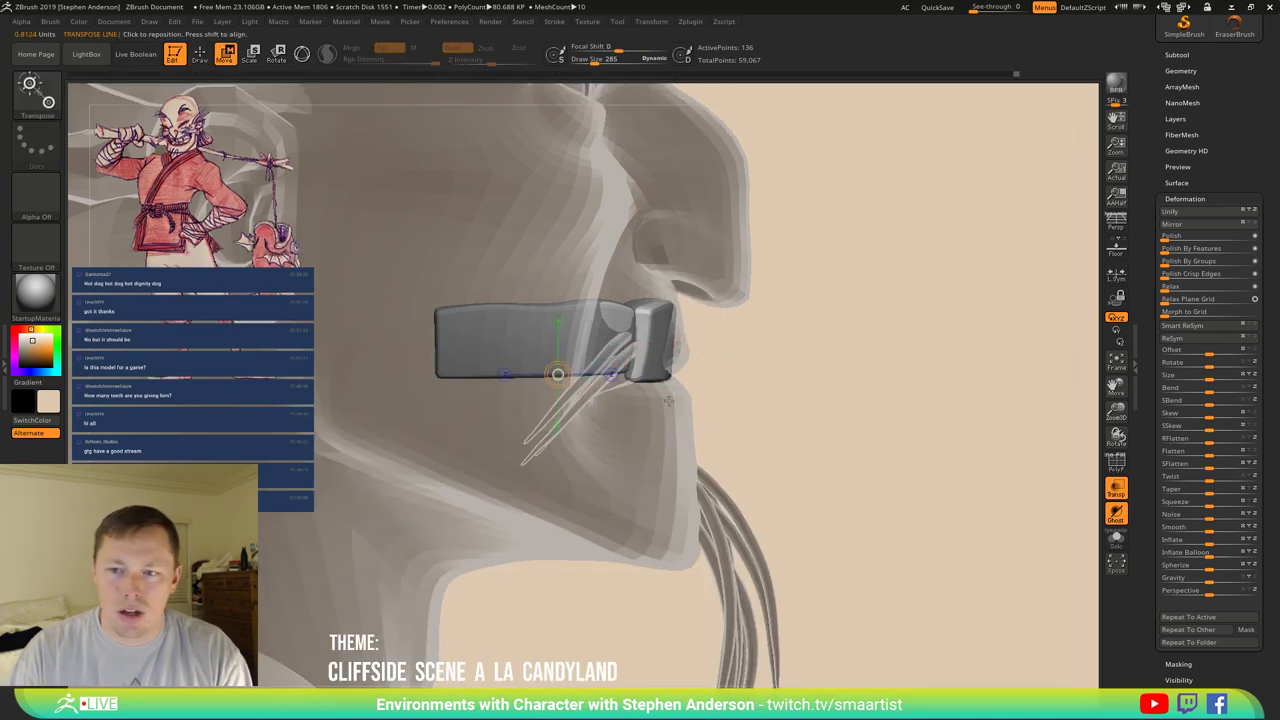
drag(633, 304, 633, 424)
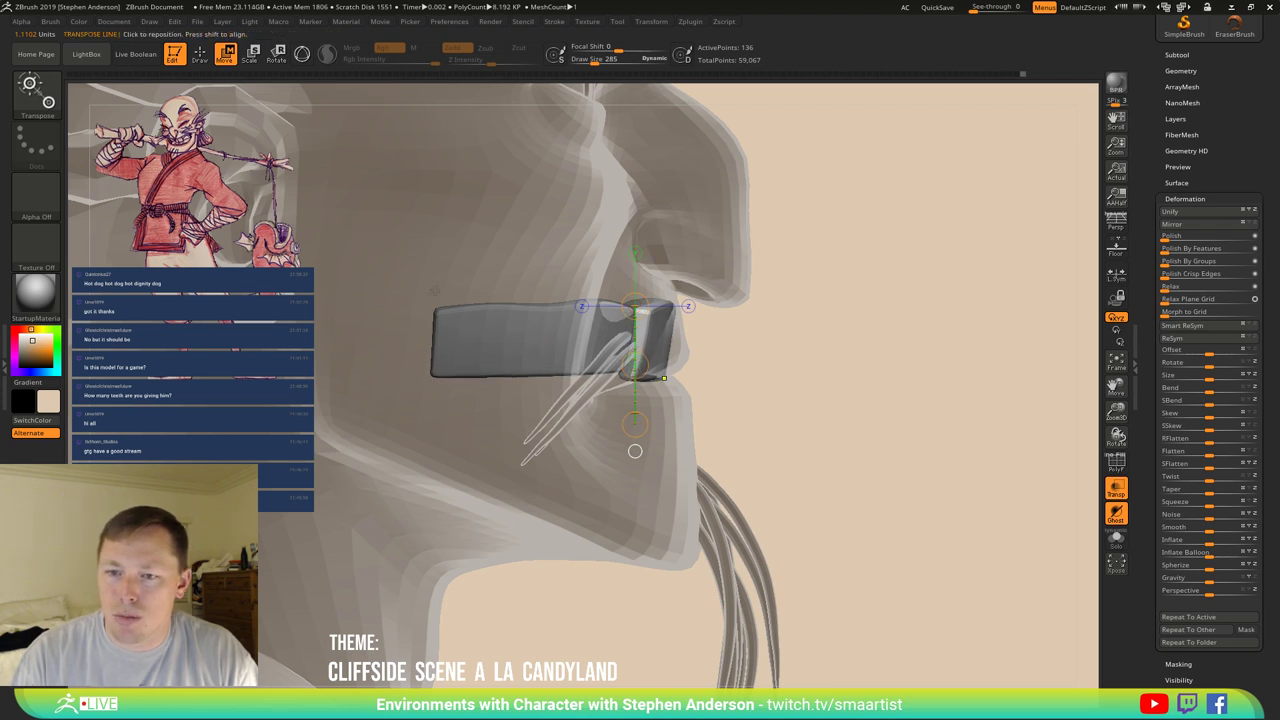
Mask and invert to free the strip's right end, then bend it back into the mouth.
mouse_move(450, 280)
ctrl+mouse_down()
mouse_move(380, 350)
mouse_move(455, 430)
mouse_move(458, 300)
ctrl+mouse_up()
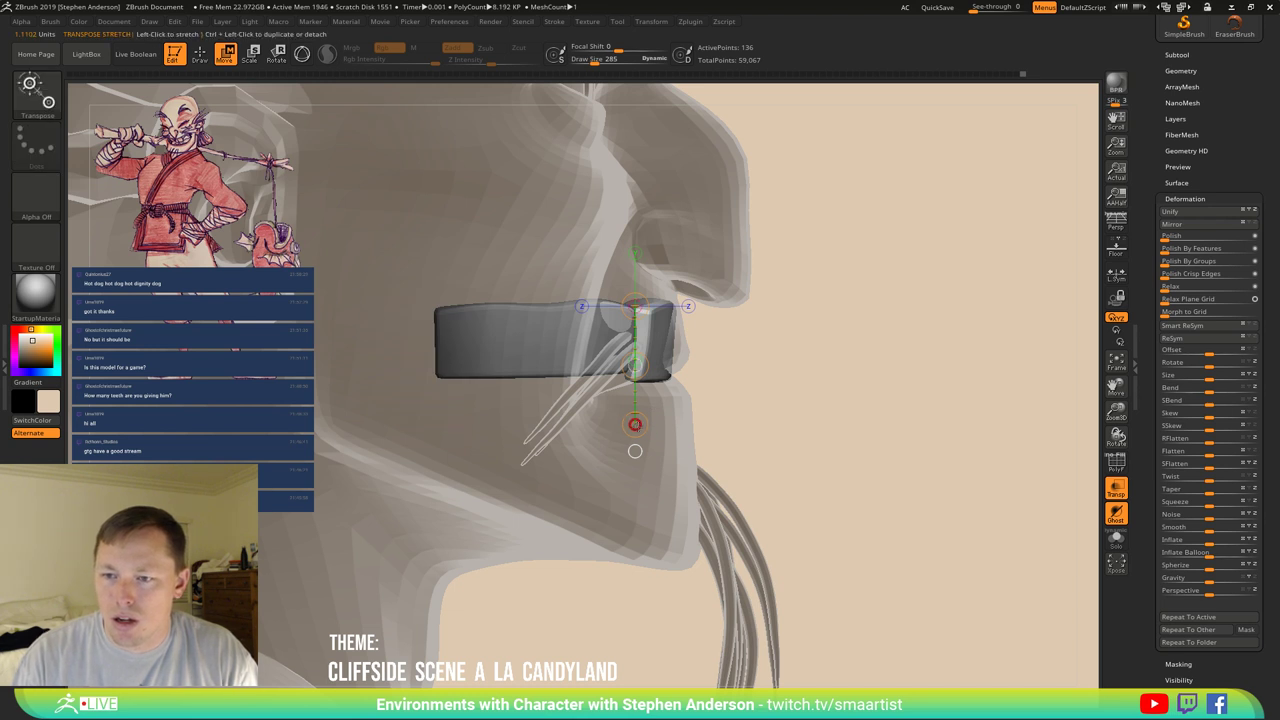
ctrl+click(635, 451)
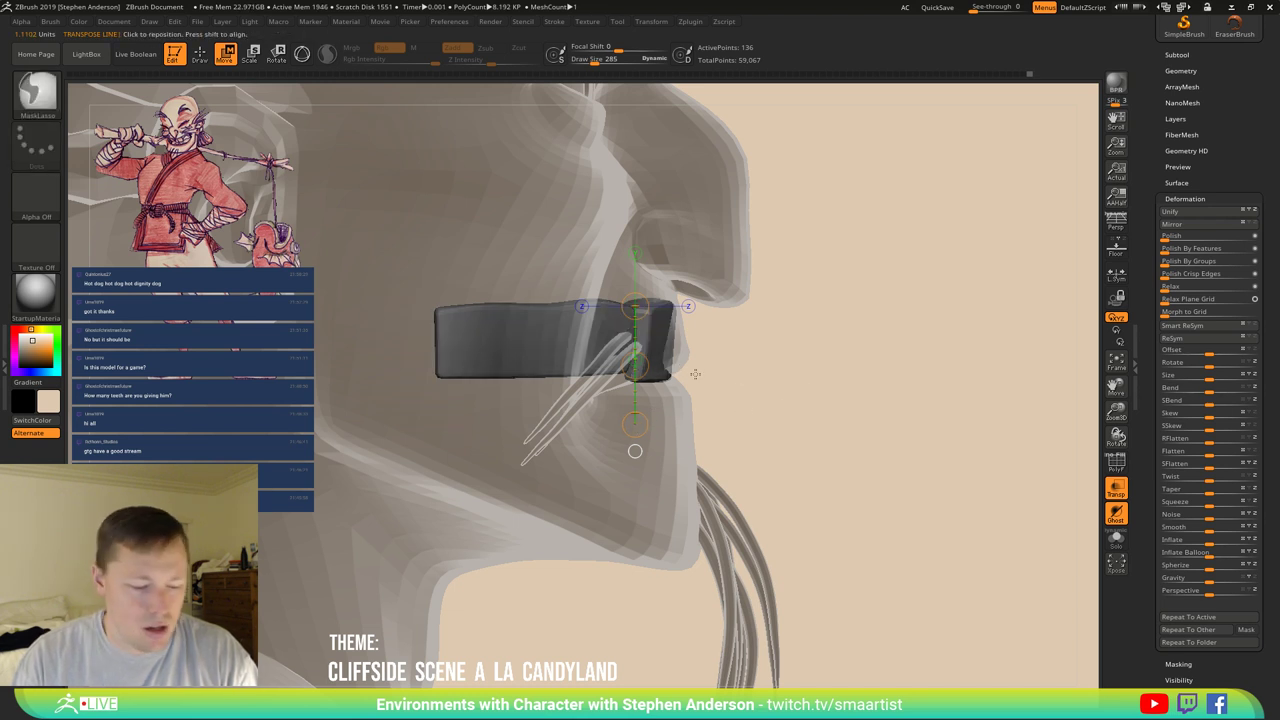
key(q)
ctrl+drag(641, 377, 701, 376)
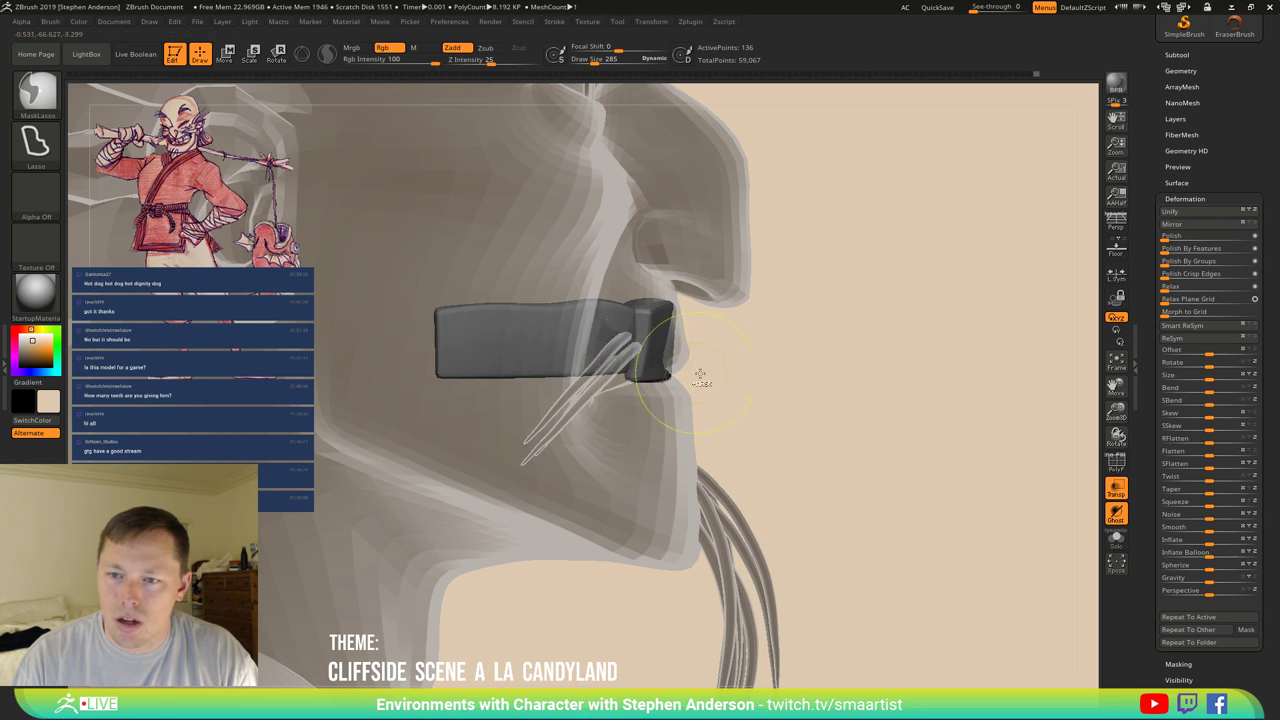
ctrl+click(824, 398)
key(w)
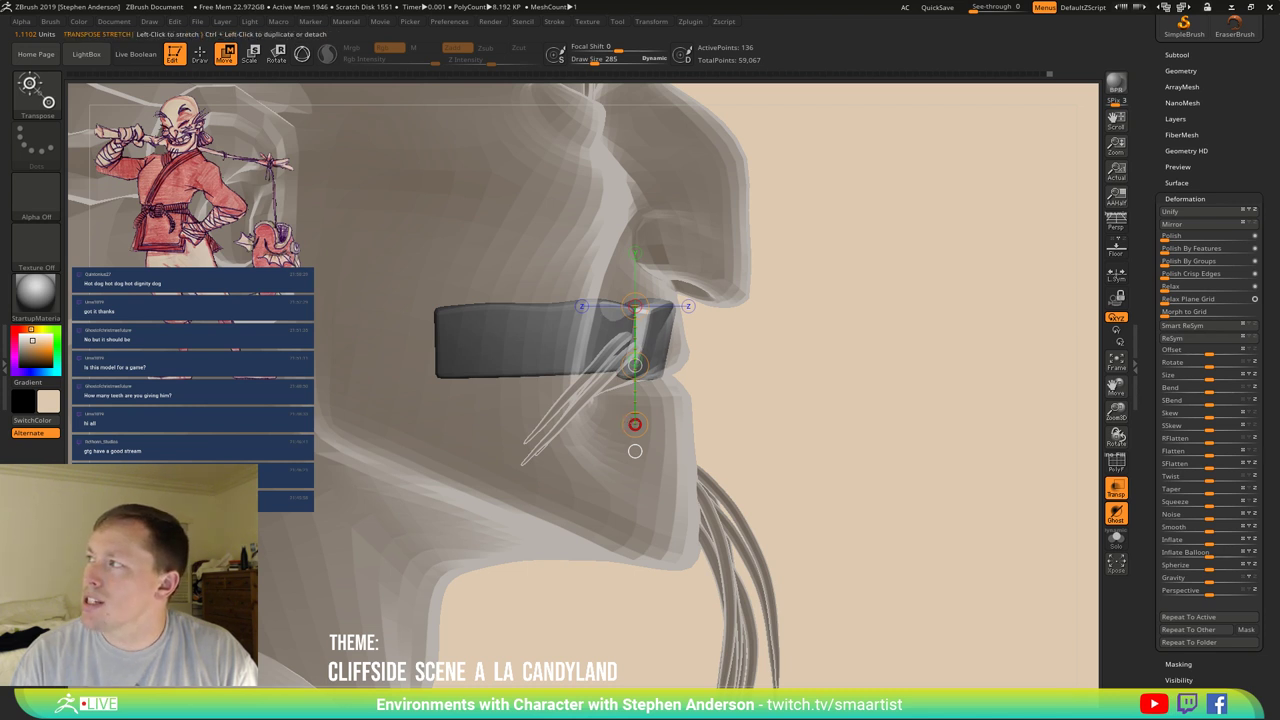
drag(634, 365, 634, 365)
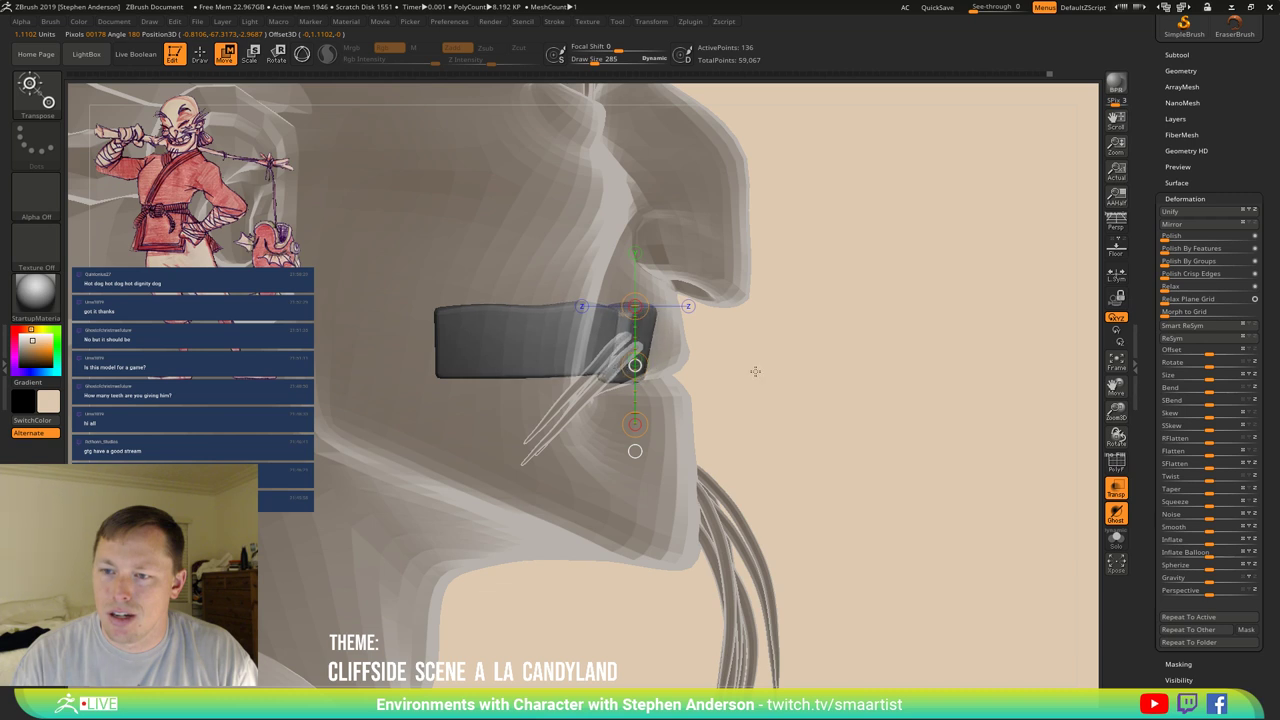
drag(733, 360, 760, 390)
drag(880, 400, 974, 409)
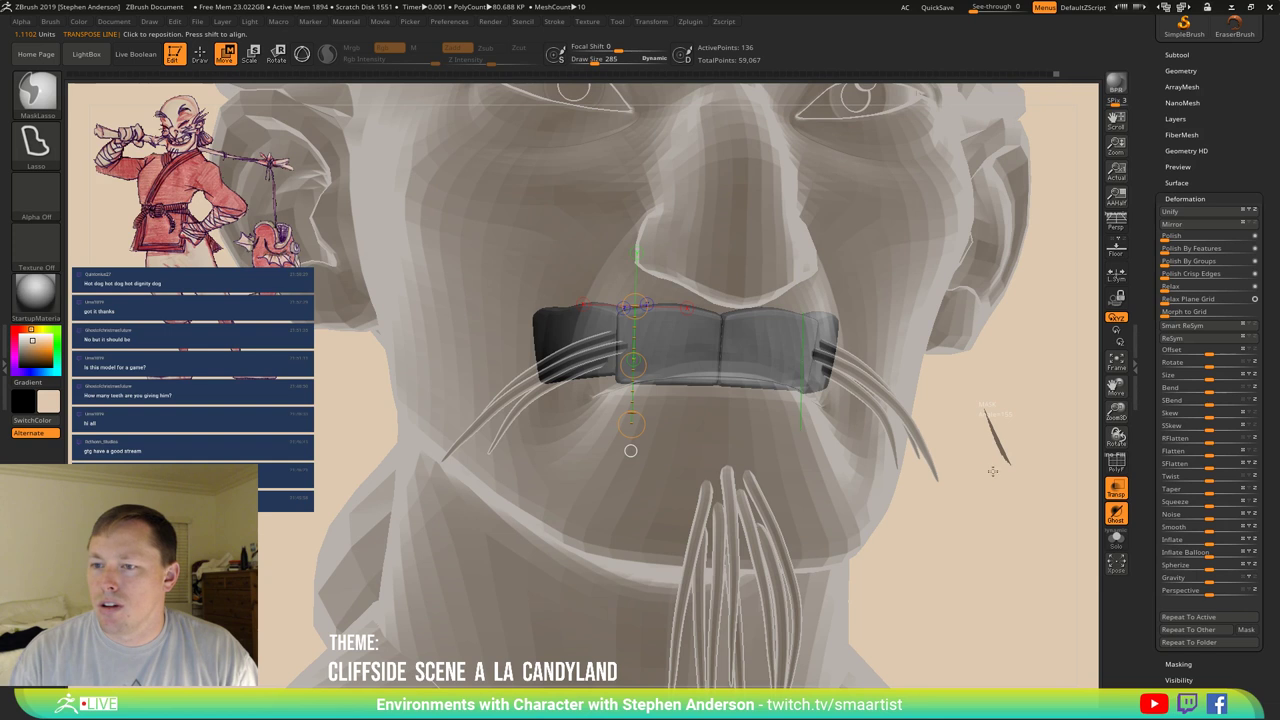
drag(992, 470, 975, 477)
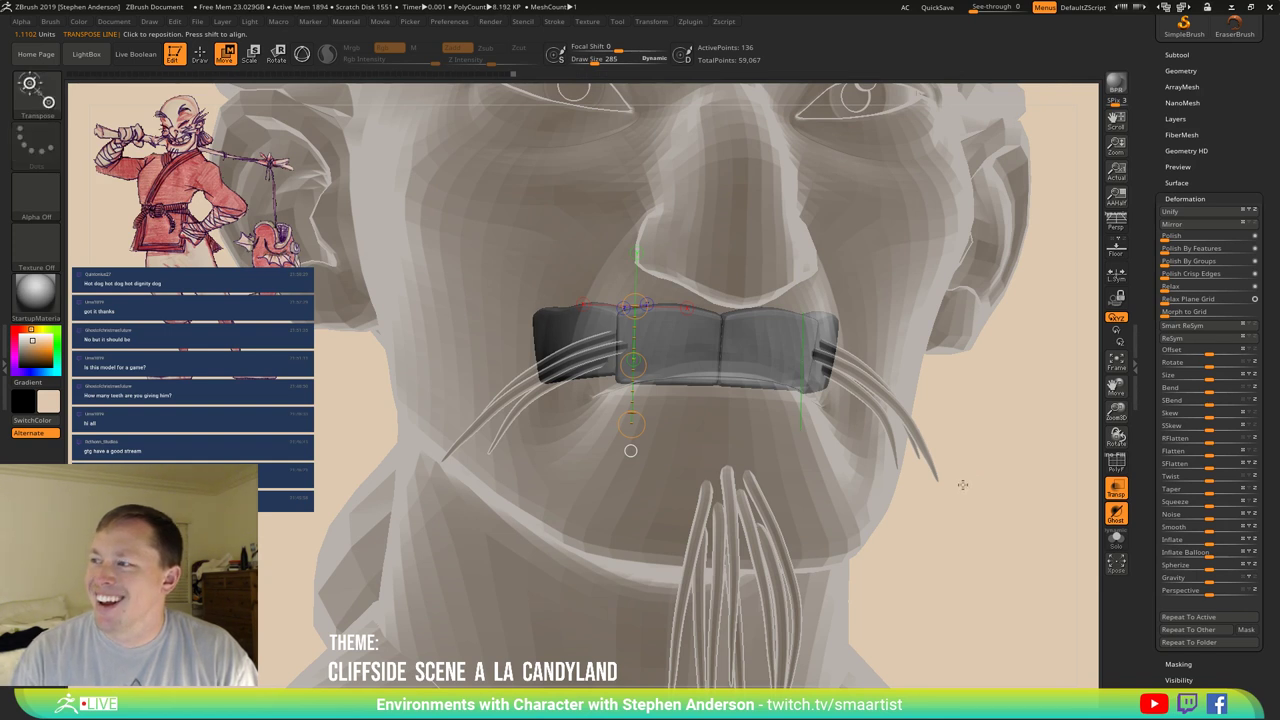
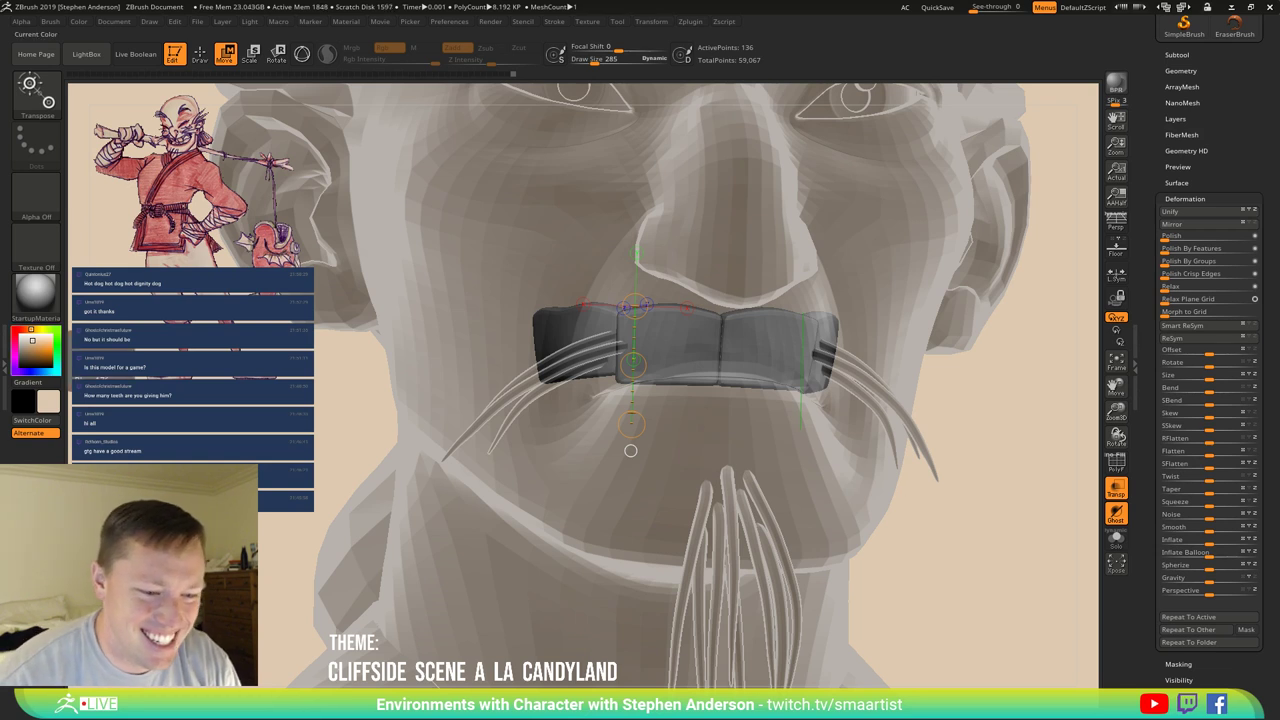
Switch to the Move brush in Draw mode and size it to fit the teeth block.
drag(630, 420, 795, 398)
ctrl+scroll(795, 398, down, 3)
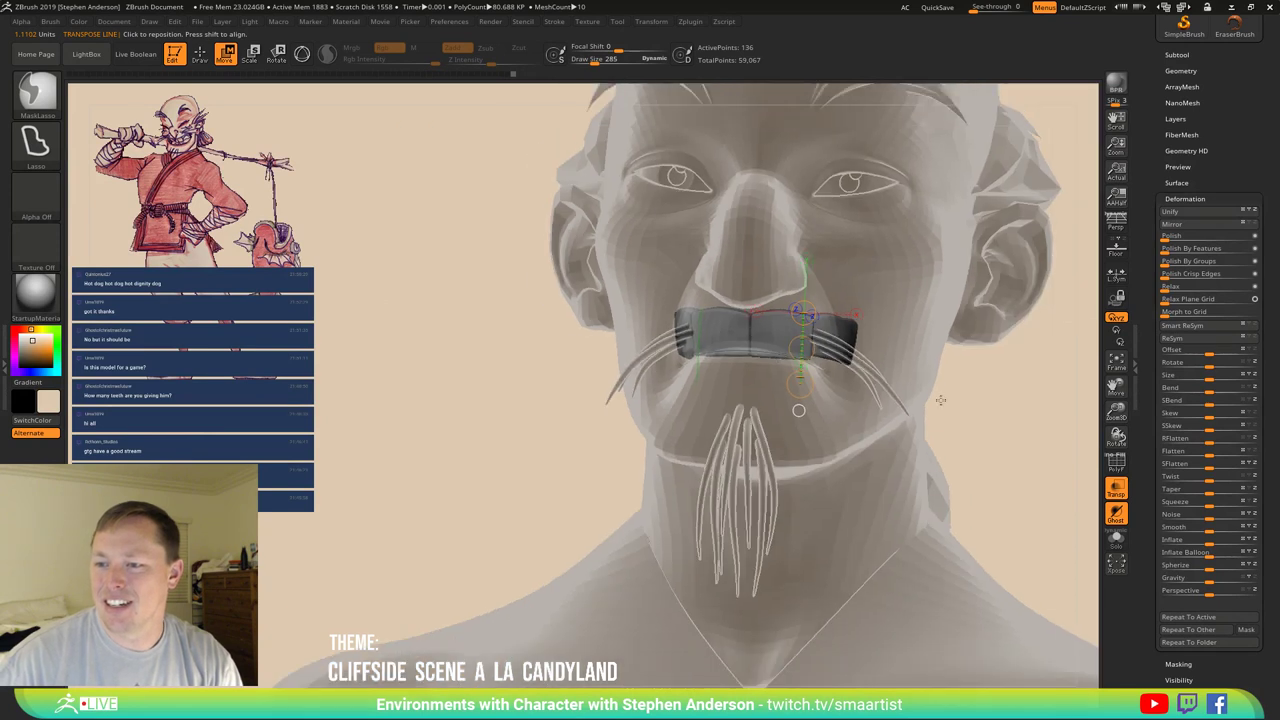
drag(940, 400, 966, 401)
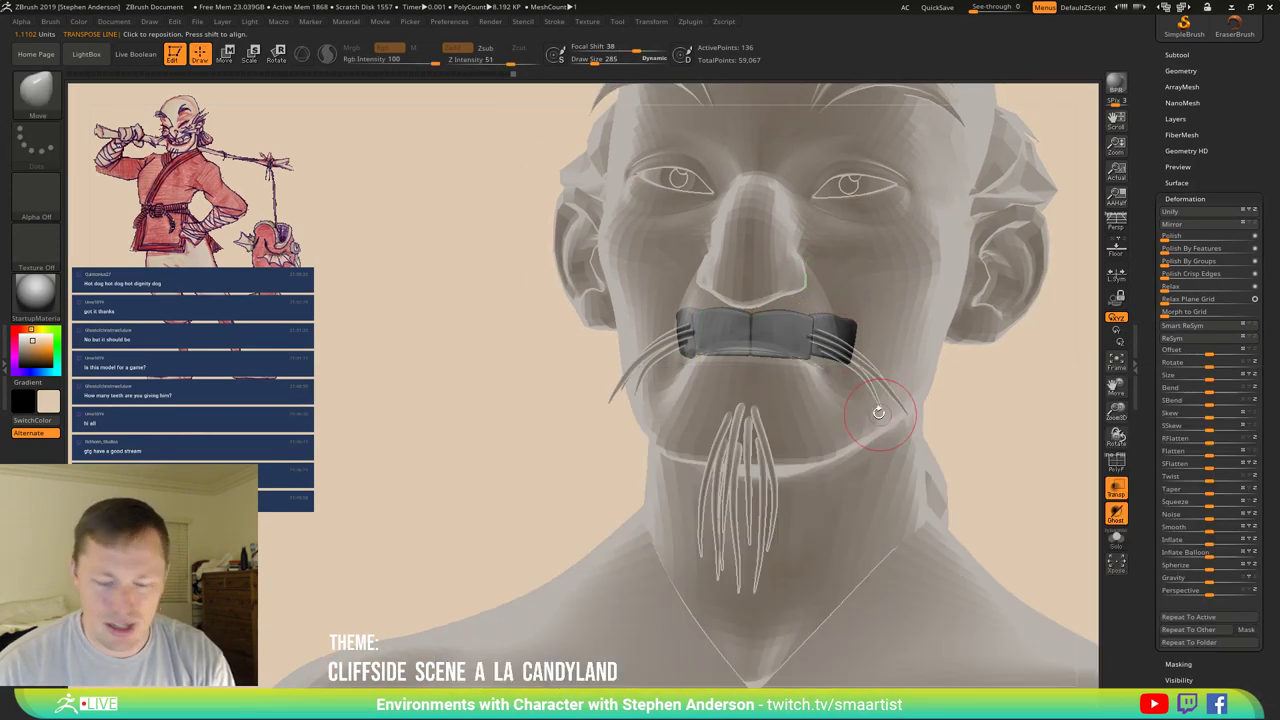
key(q)
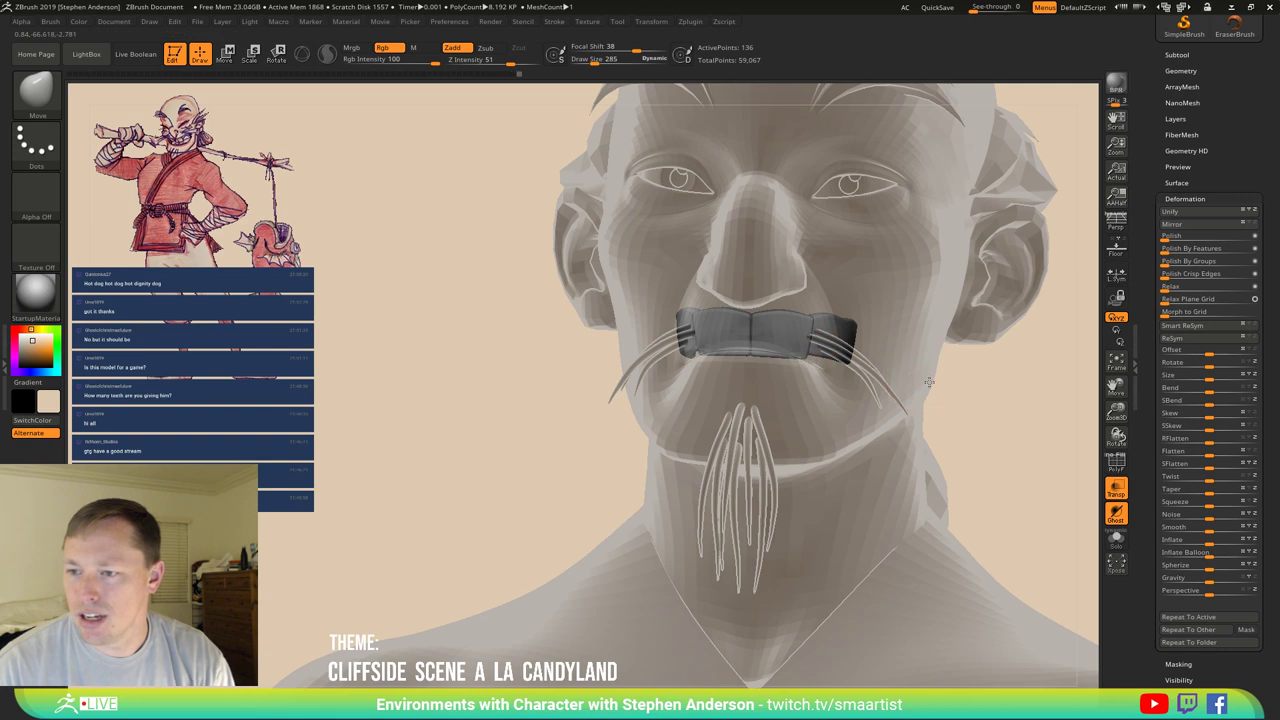
drag(917, 386, 913, 377)
key(bracketright)
key(bracketright)
key(bracketright)
key(bracketright)
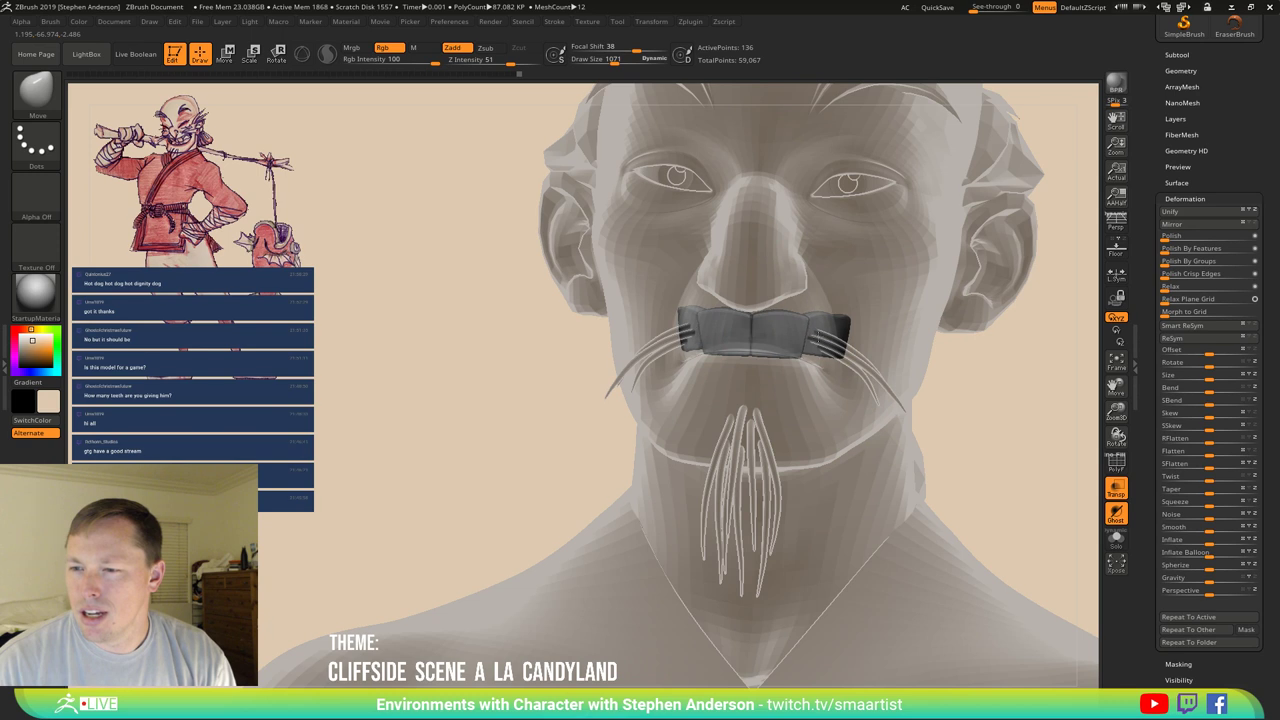
key(bracketleft)
key(bracketleft)
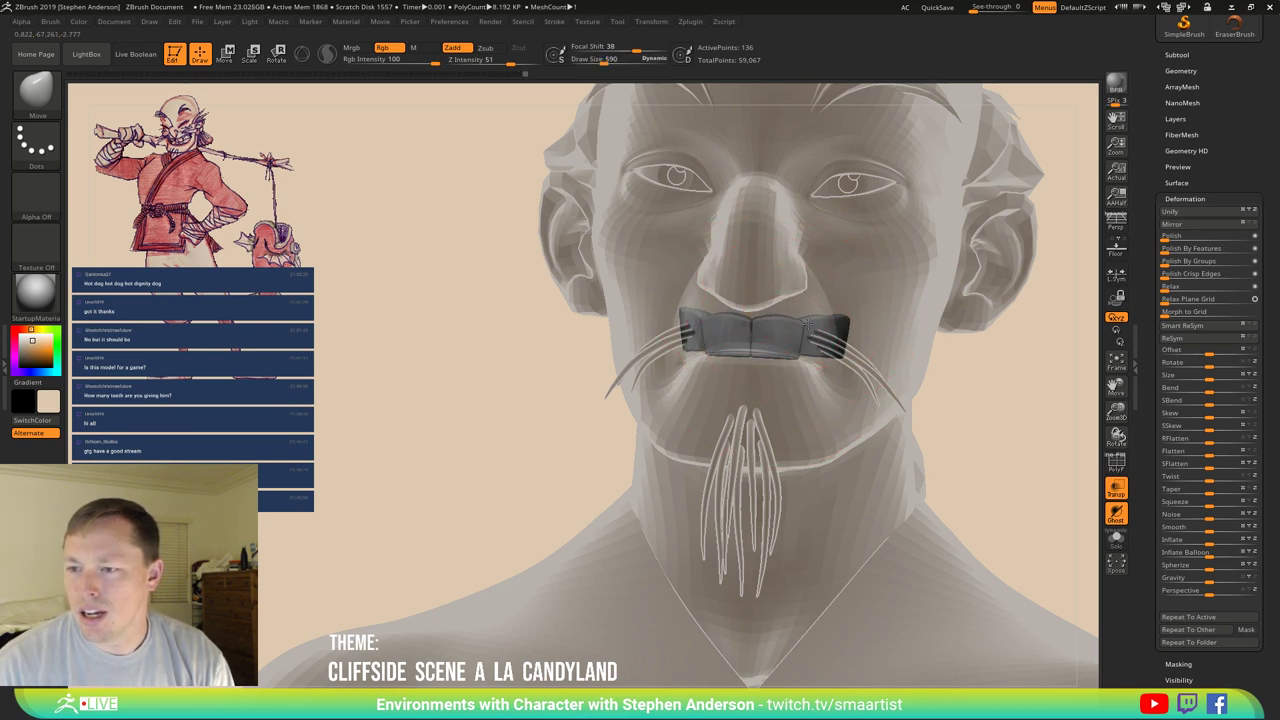
Pull the ends of the upper teeth block inward to follow the mouth's curve.
drag(845, 308, 848, 326)
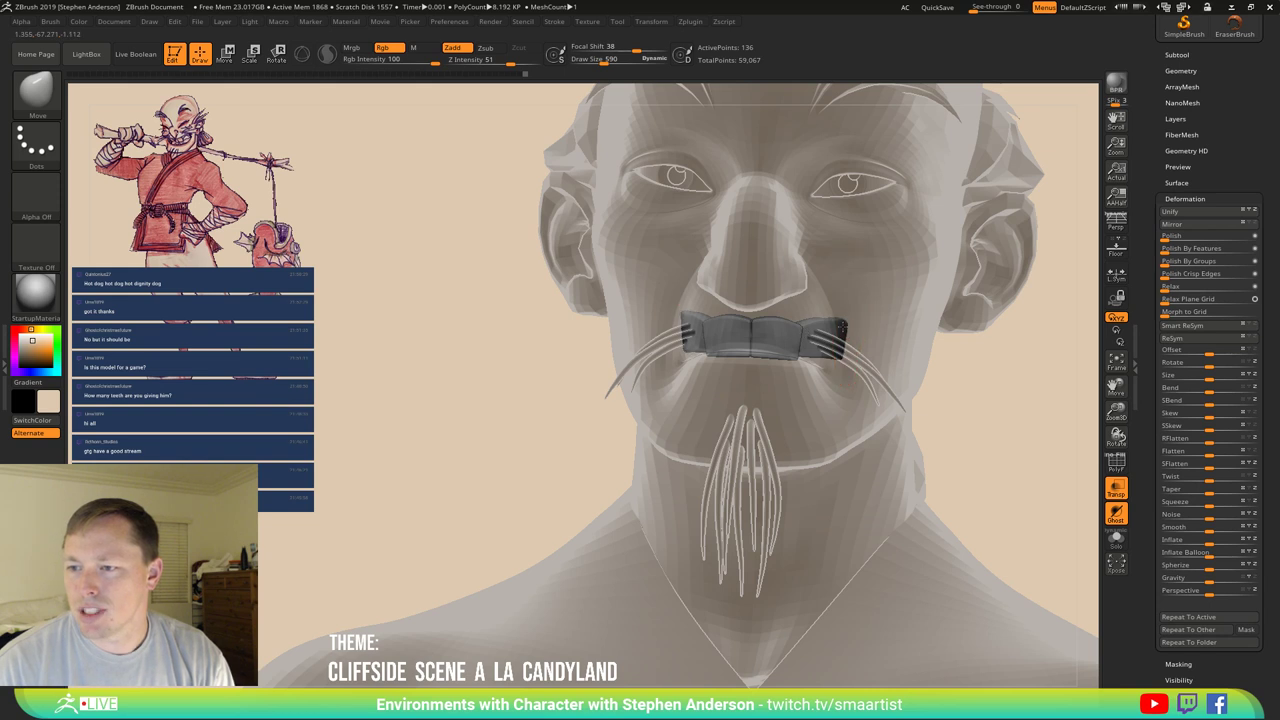
drag(1050, 330, 820, 325)
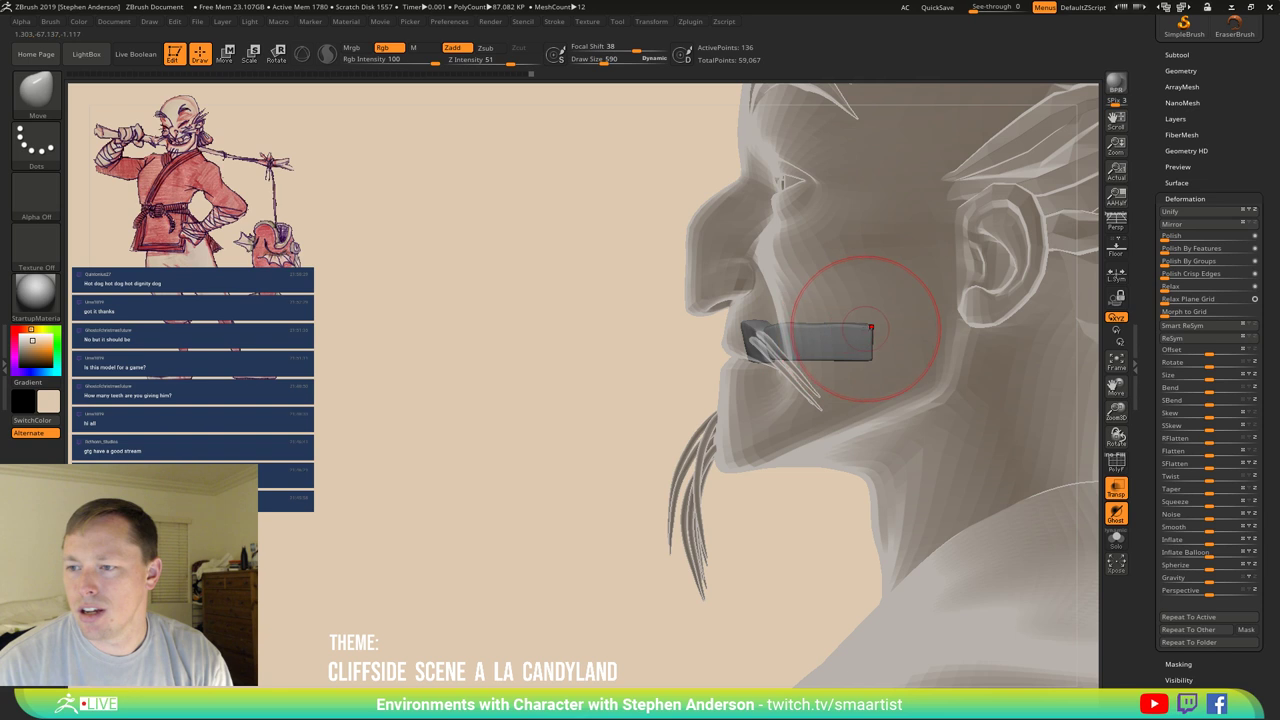
drag(868, 337, 868, 361)
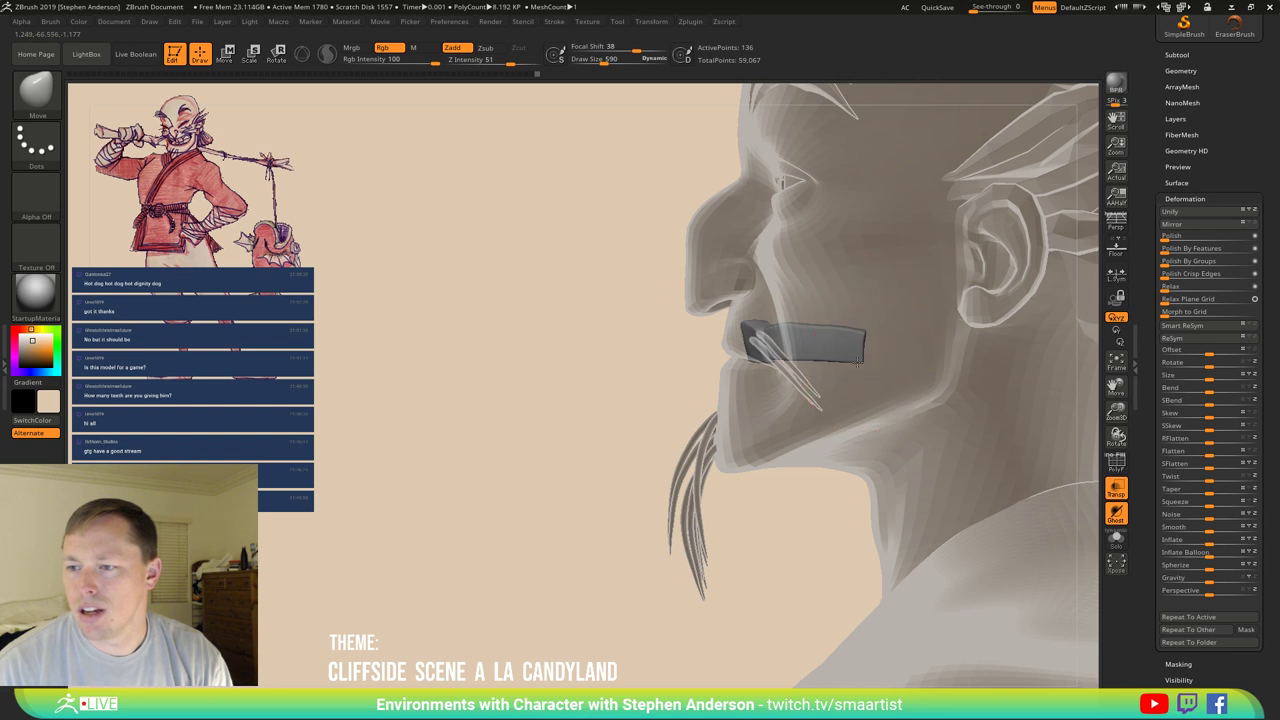
right_drag(866, 360, 770, 360)
drag(770, 360, 633, 345)
ctrl+right_drag(829, 343, 835, 408)
Select the Move Topological brush (B, M, T) and reduce its Draw Size to 235.
key(b)
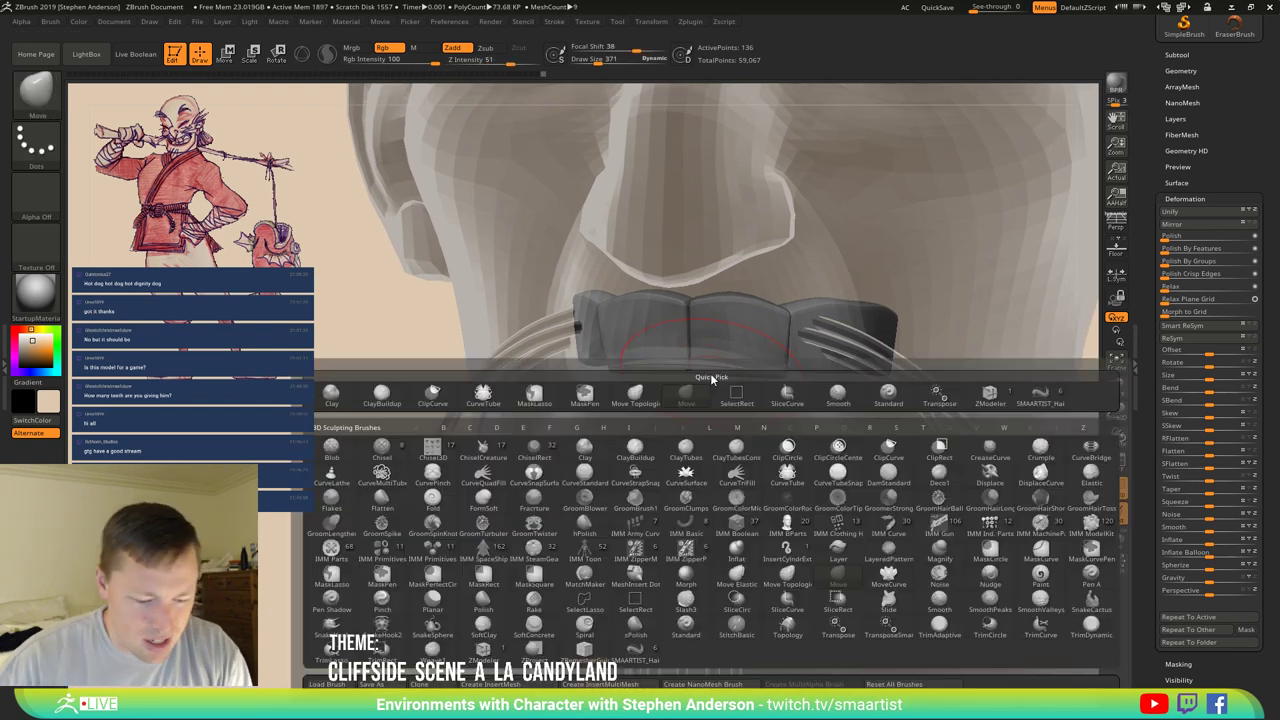
key(m)
key(t)
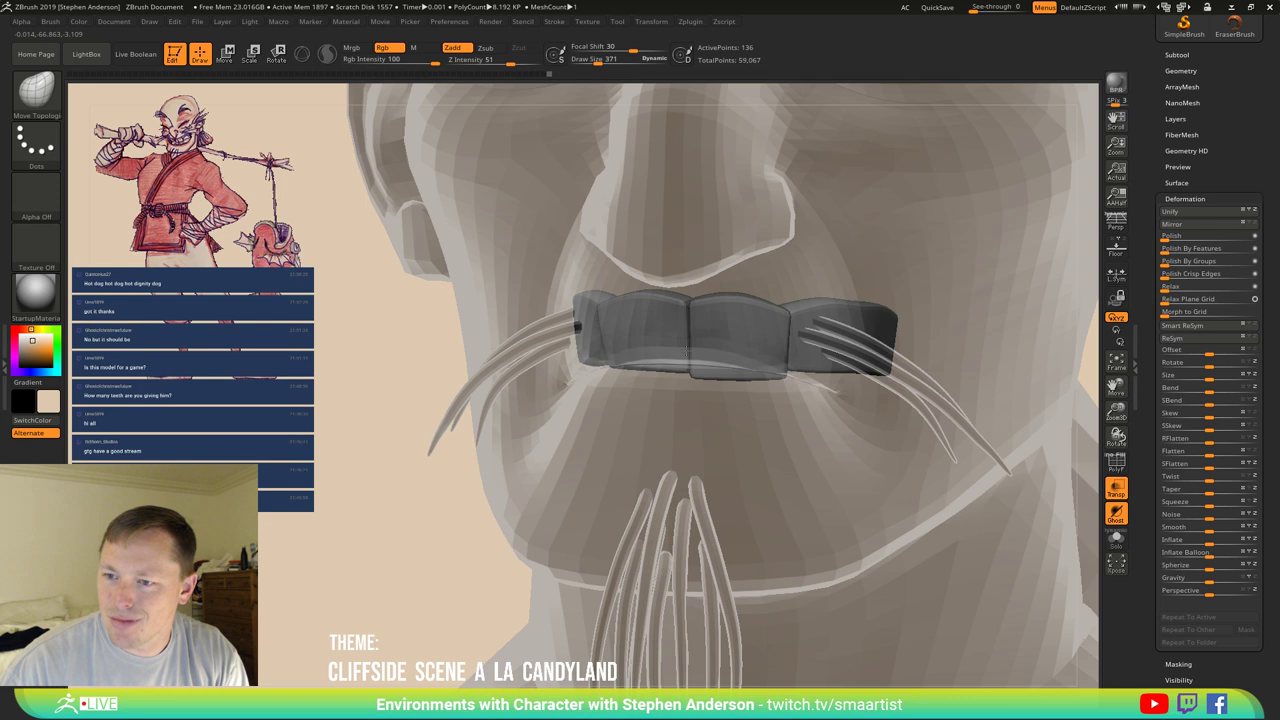
mouse_move(577, 326)
right_down()
mouse_move(685, 340)
mouse_move(650, 368)
right_up()
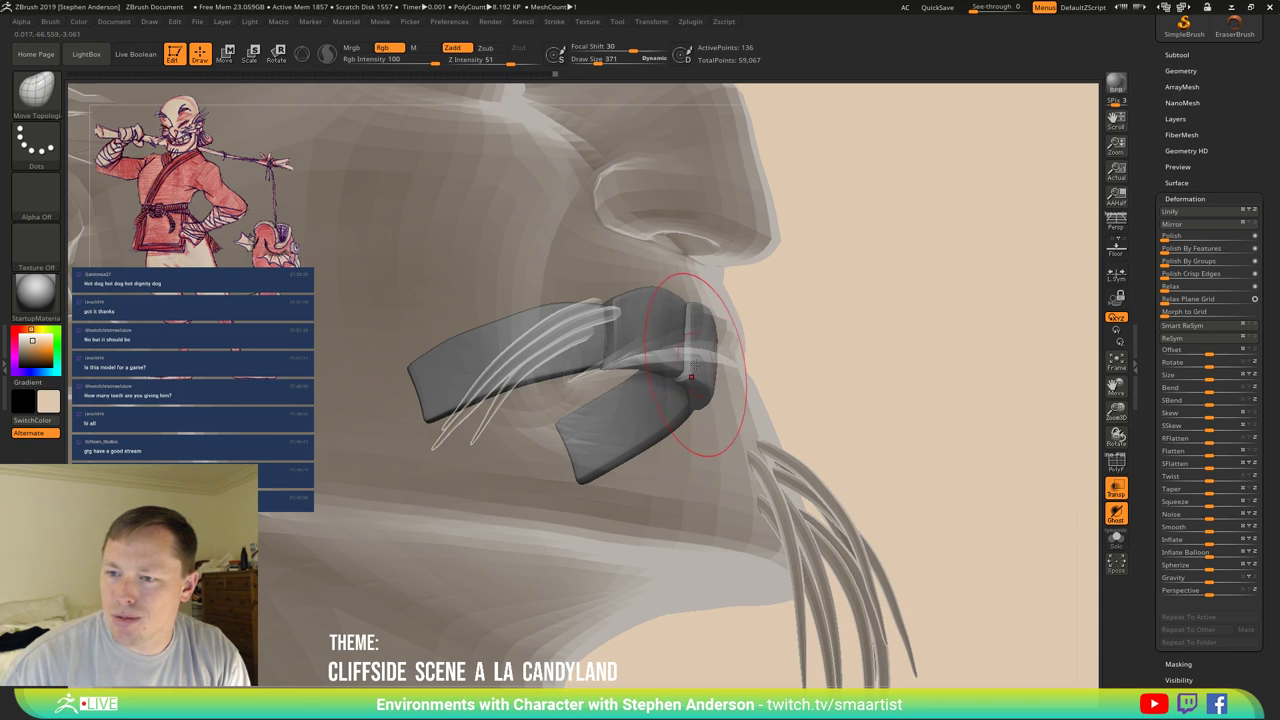
mouse_move(703, 350)
right_down()
mouse_move(684, 335)
mouse_move(668, 365)
right_up()
key(bracketleft)
key(bracketleft)
key(bracketleft)
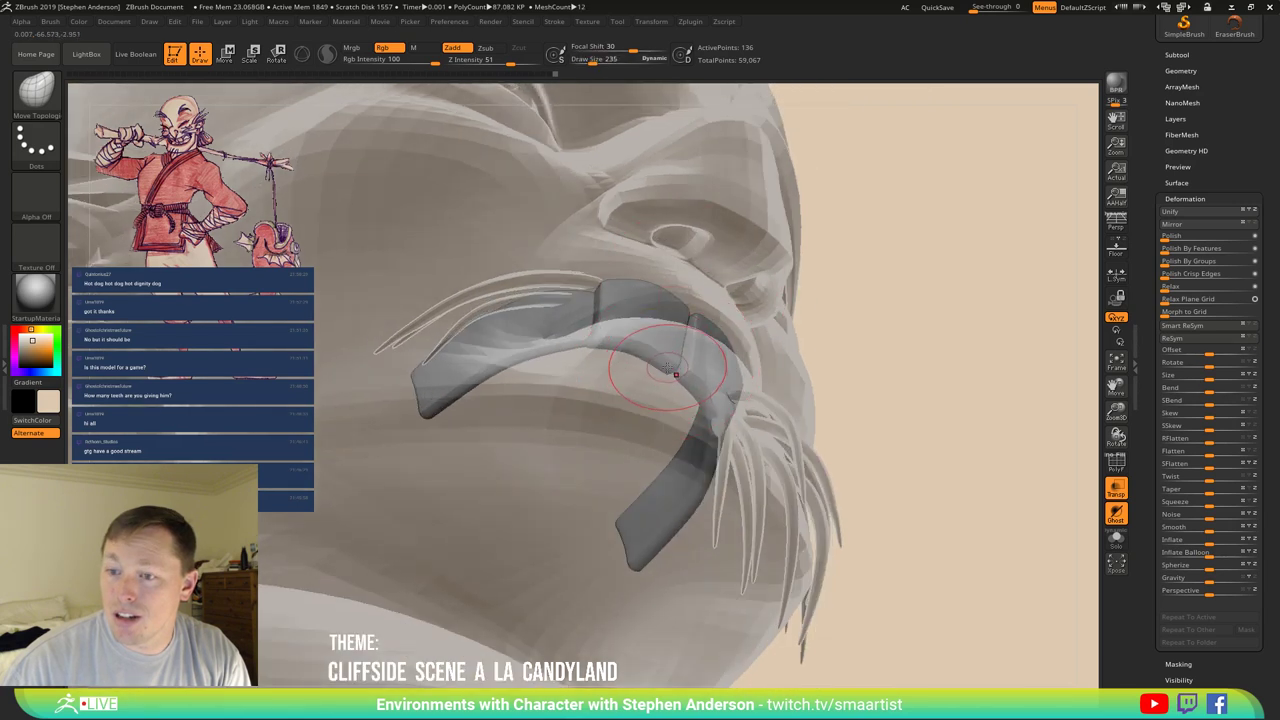
mouse_move(639, 349)
right_down()
mouse_move(667, 421)
mouse_move(730, 392)
mouse_move(762, 398)
right_up()
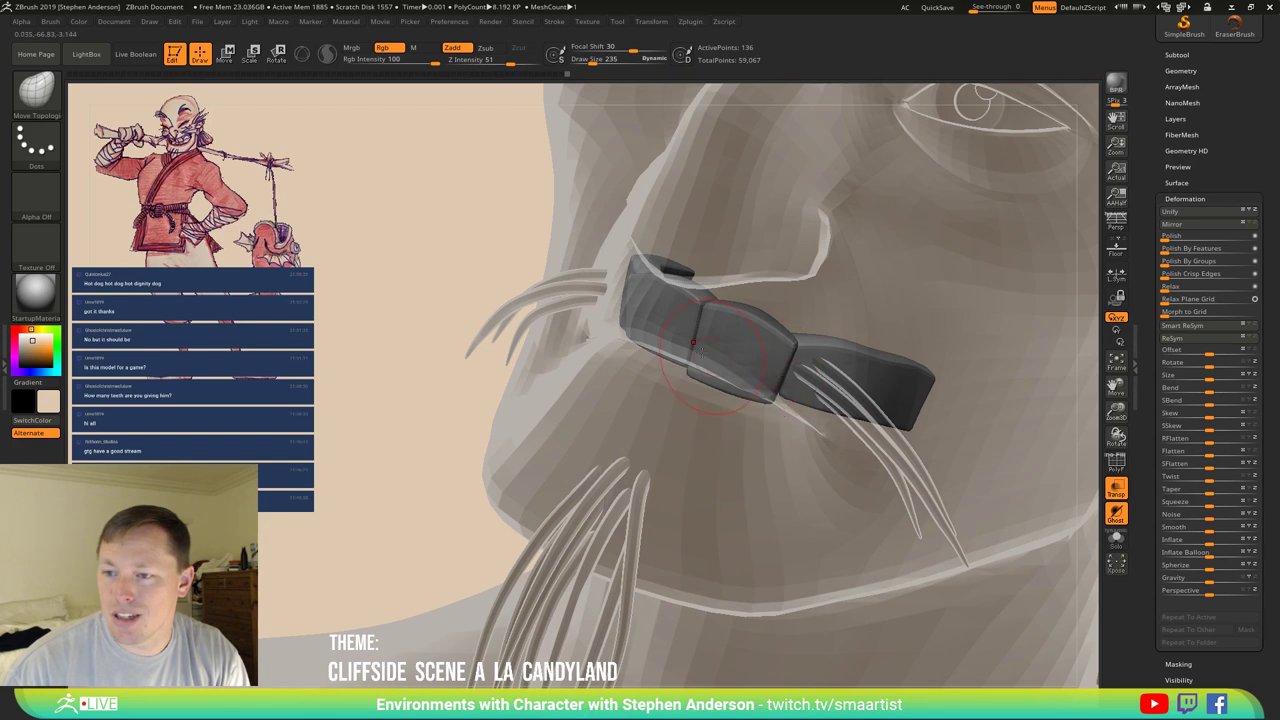
right_drag(689, 343, 766, 375)
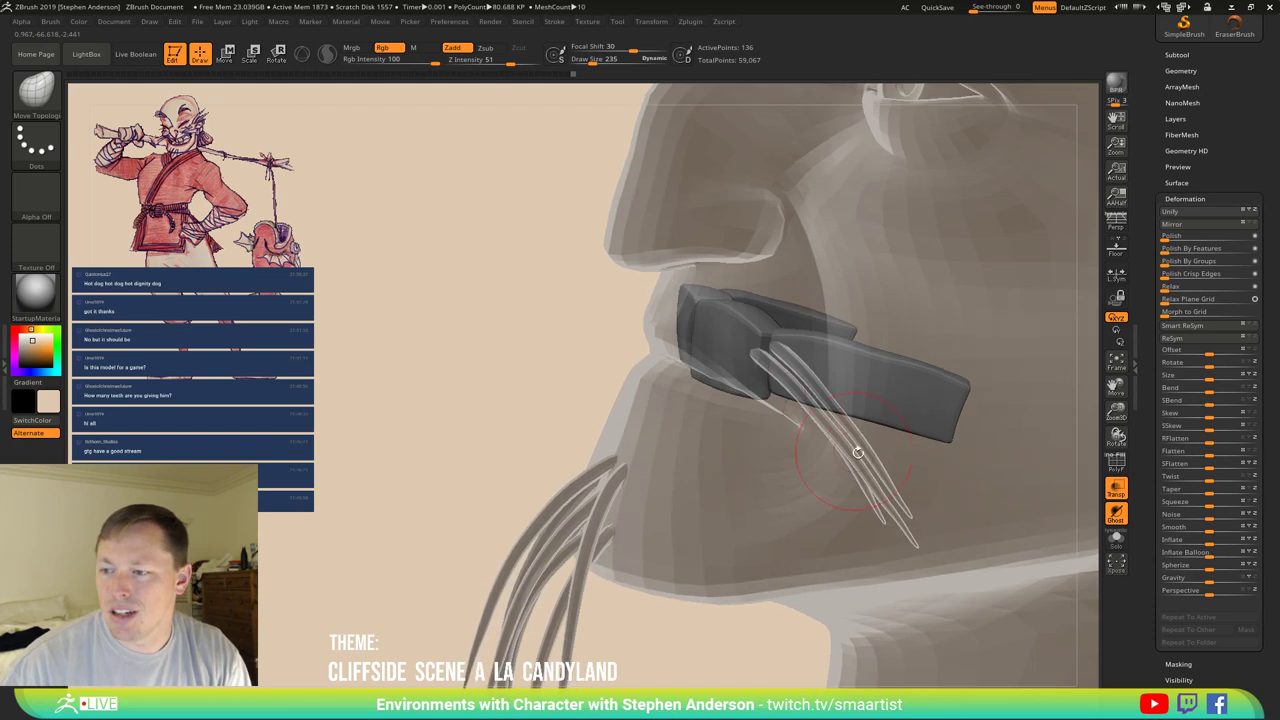
Solo the teeth, set brush size 136, and blend the seams between tooth segments.
click(1116, 540)
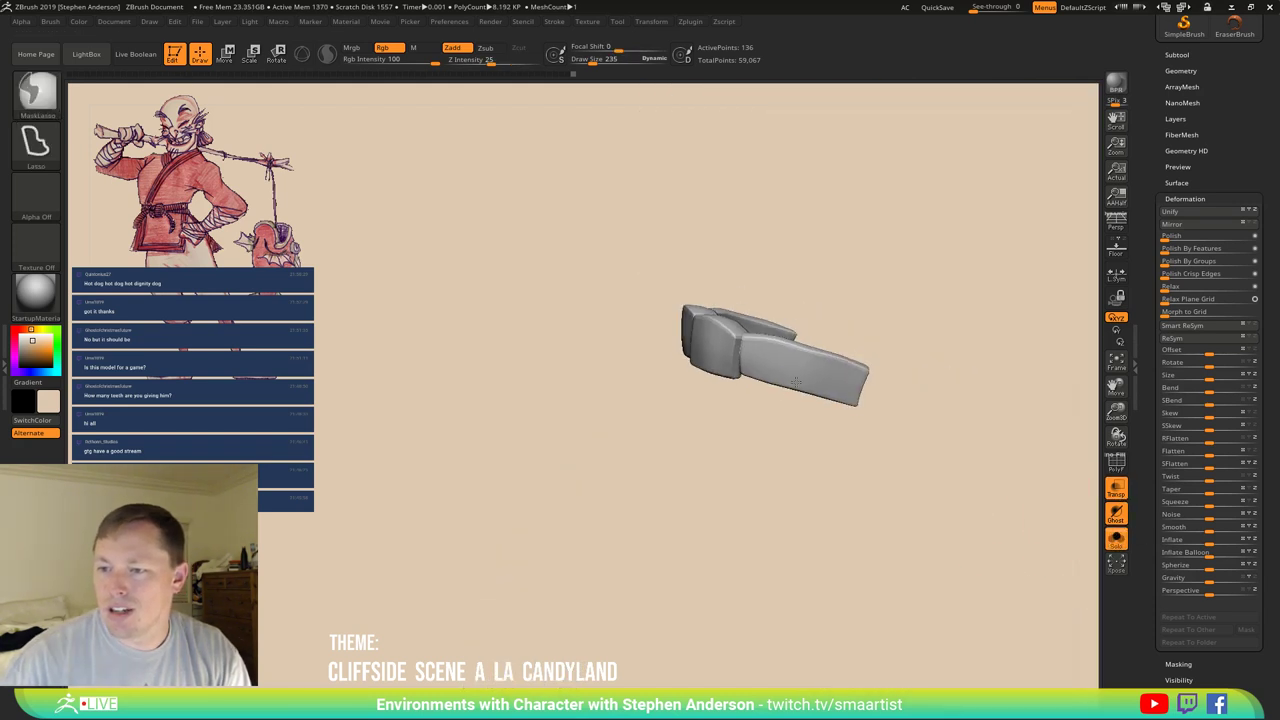
right_drag(680, 345, 730, 375)
key(s)
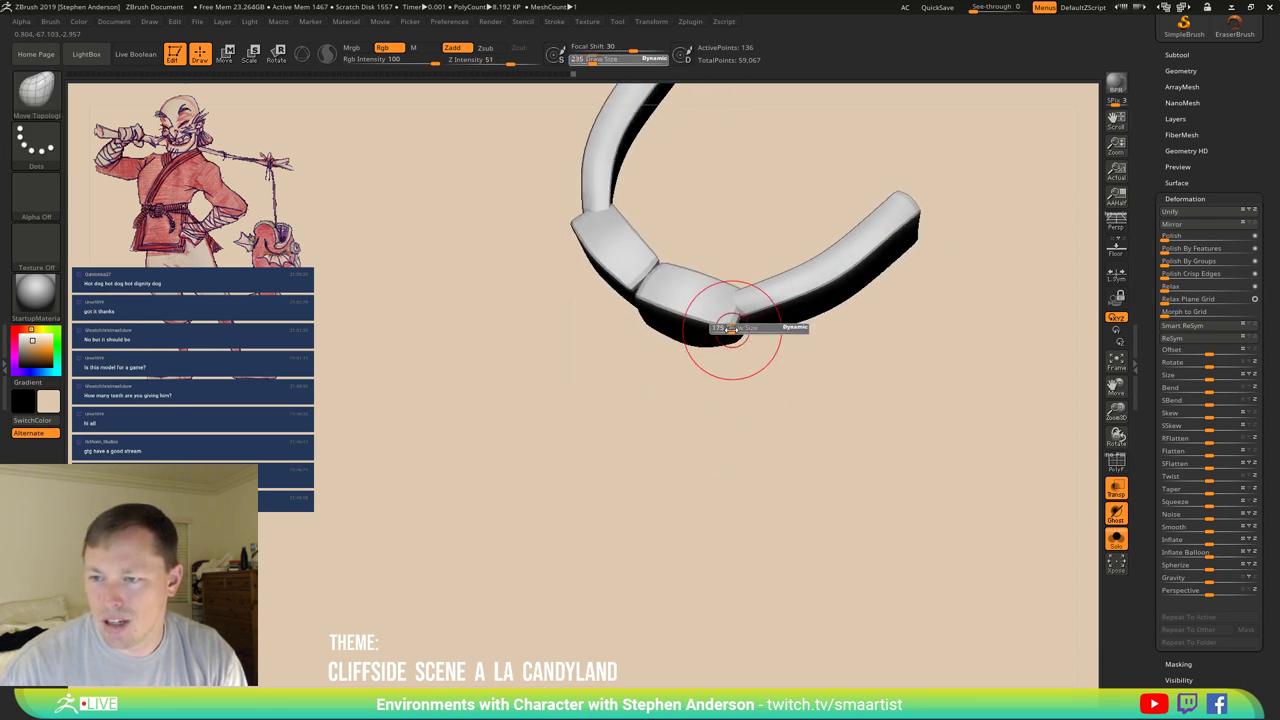
click(727, 318)
right_drag(727, 314, 634, 294)
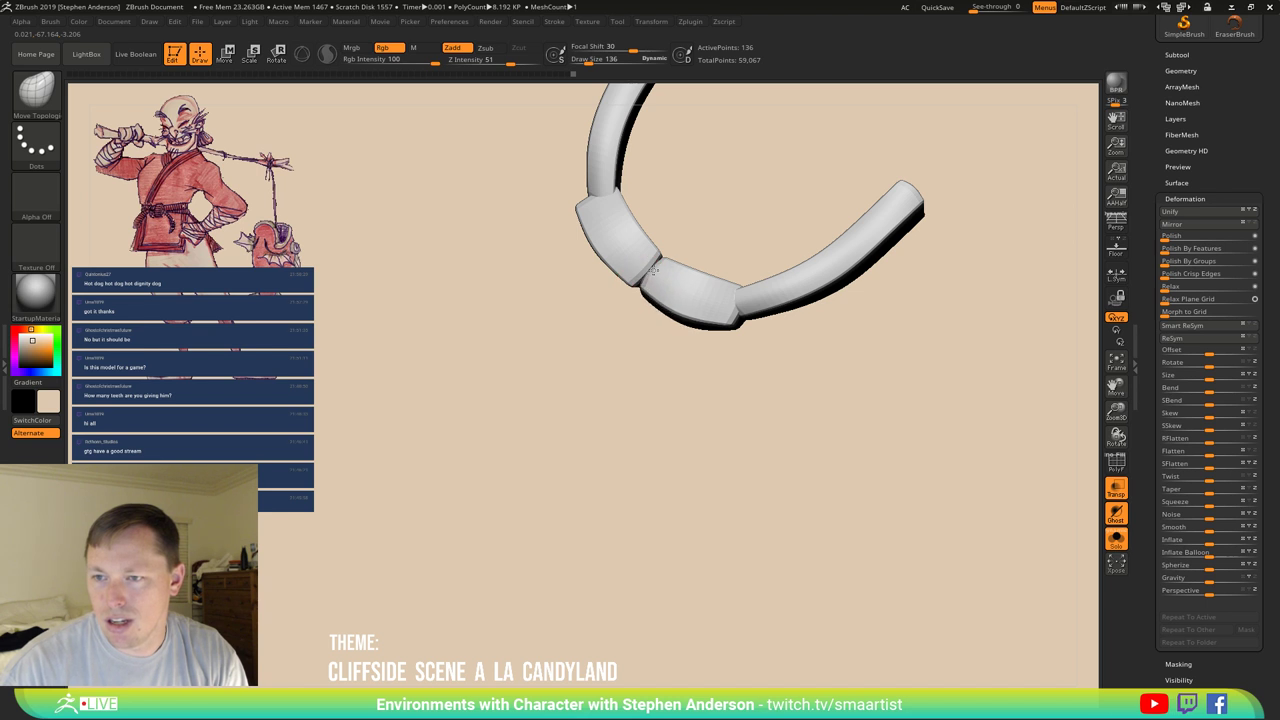
mouse_move(645, 281)
mouse_down()
mouse_move(657, 294)
mouse_move(632, 284)
mouse_up()
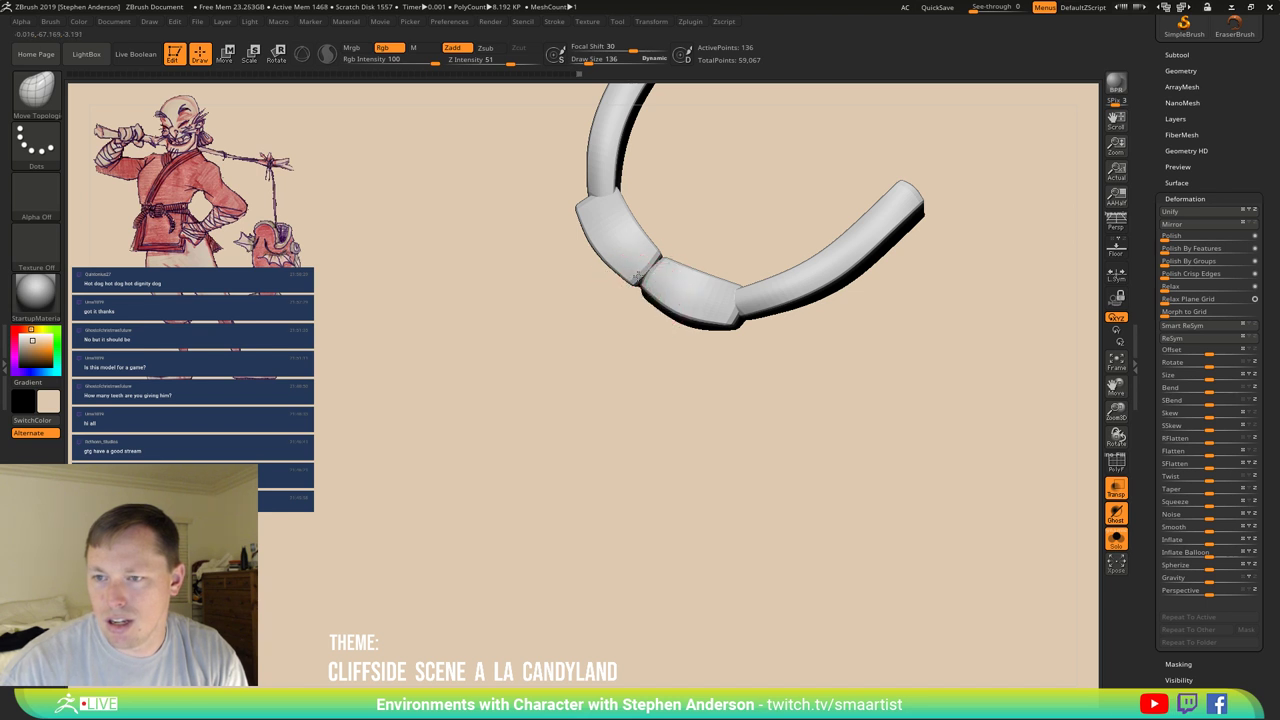
mouse_move(640, 270)
right_down()
mouse_move(595, 205)
mouse_move(632, 233)
mouse_move(729, 243)
mouse_move(649, 206)
right_up()
mouse_move(603, 240)
mouse_down()
mouse_move(560, 272)
mouse_move(556, 295)
mouse_move(552, 275)
mouse_move(466, 298)
mouse_up()
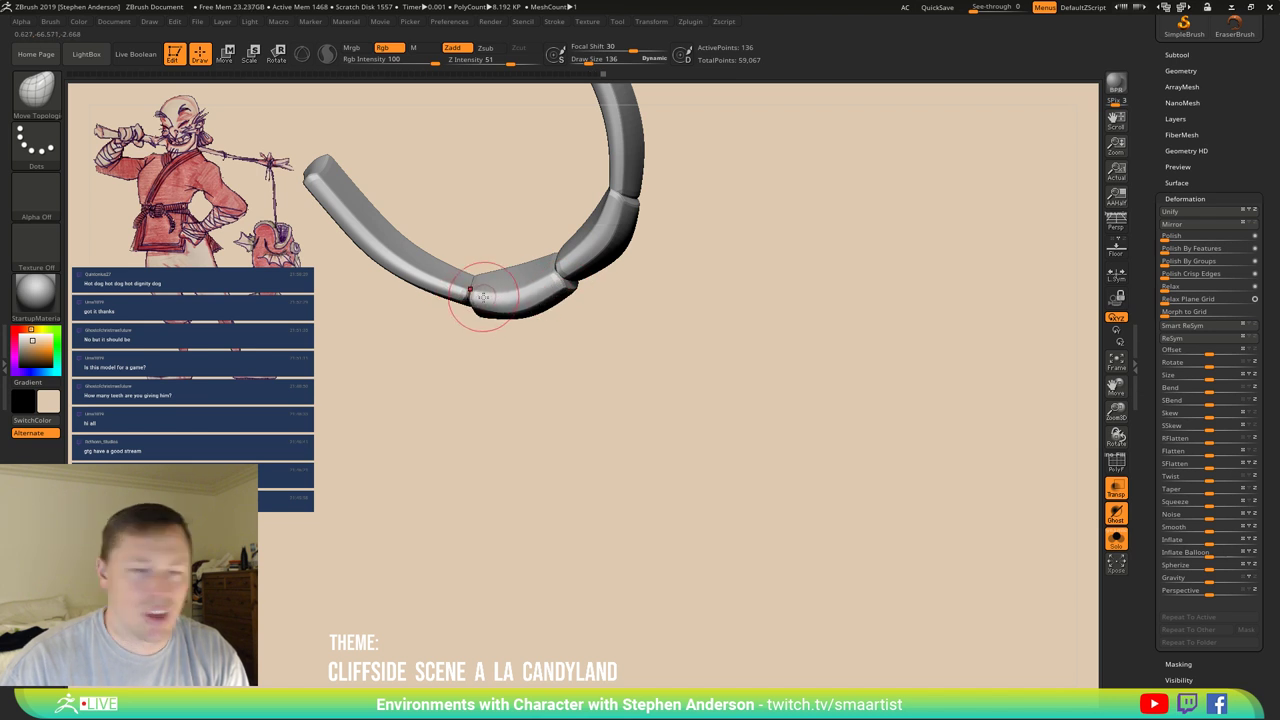
drag(472, 308, 476, 310)
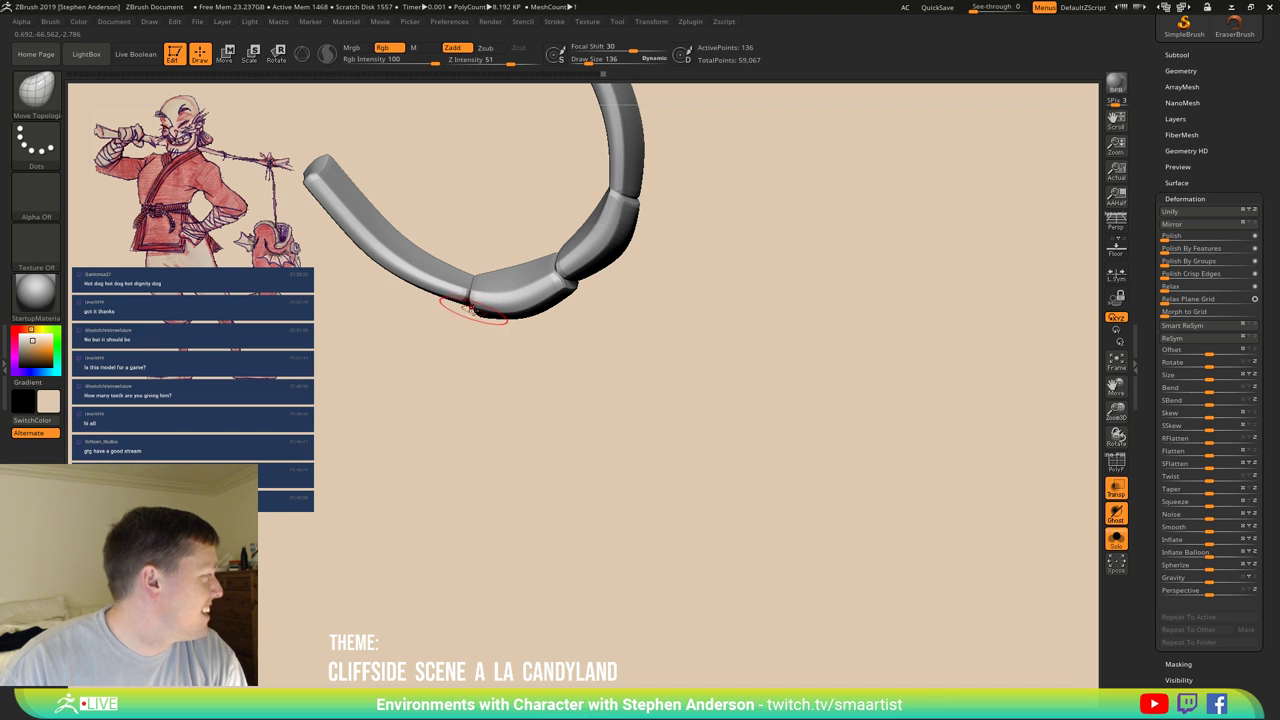
right_drag(472, 310, 495, 312)
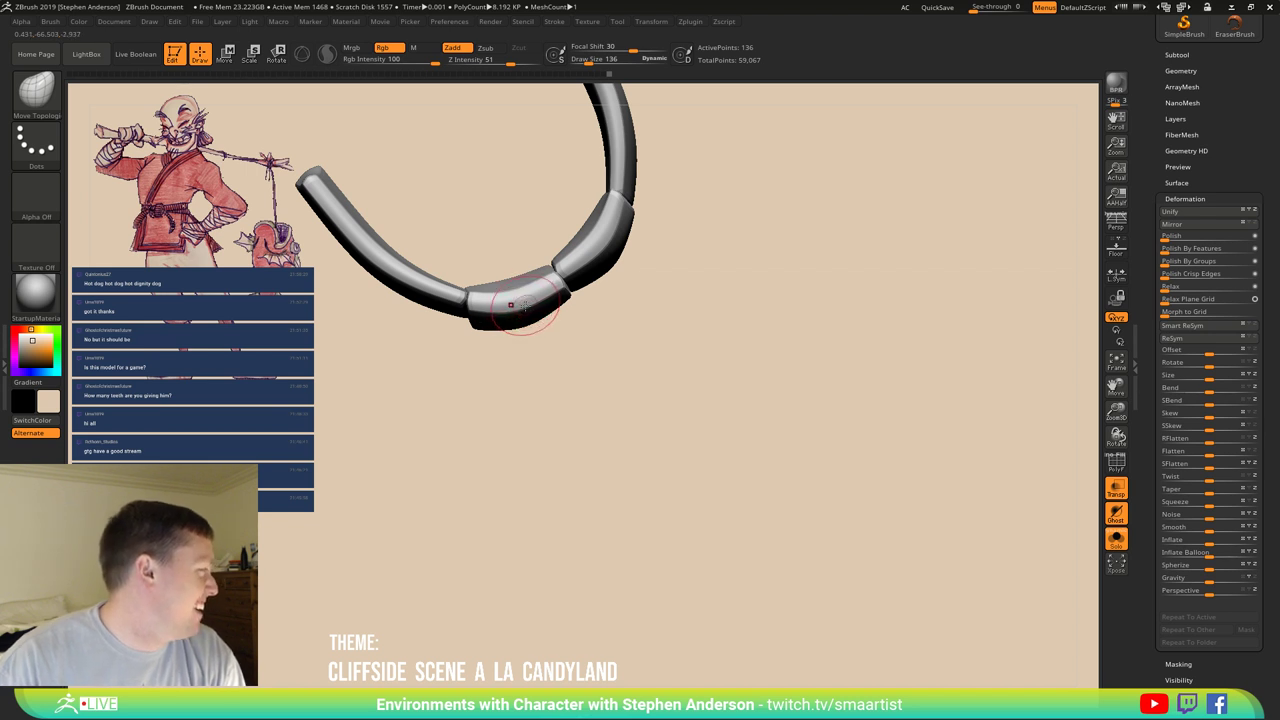
Enlarge the brush to 189, smooth the segment joints, and turn Solo off.
key(bracketright)
key(bracketright)
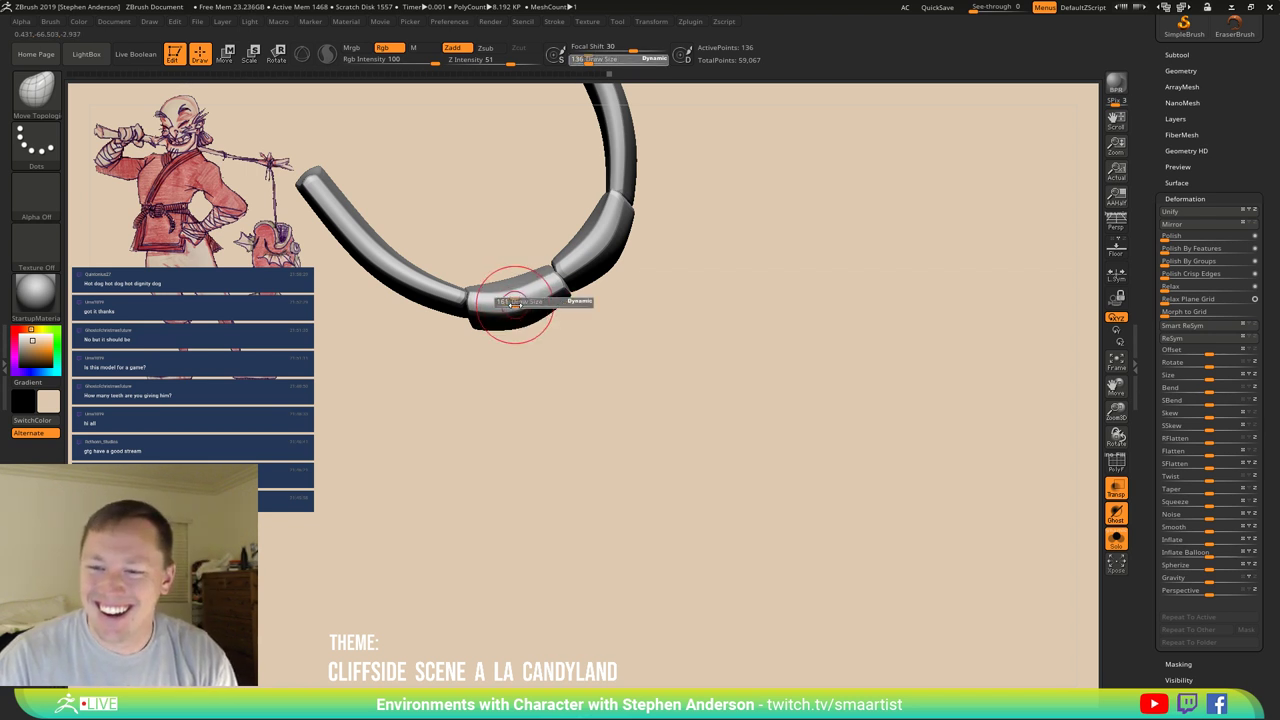
key(shift)
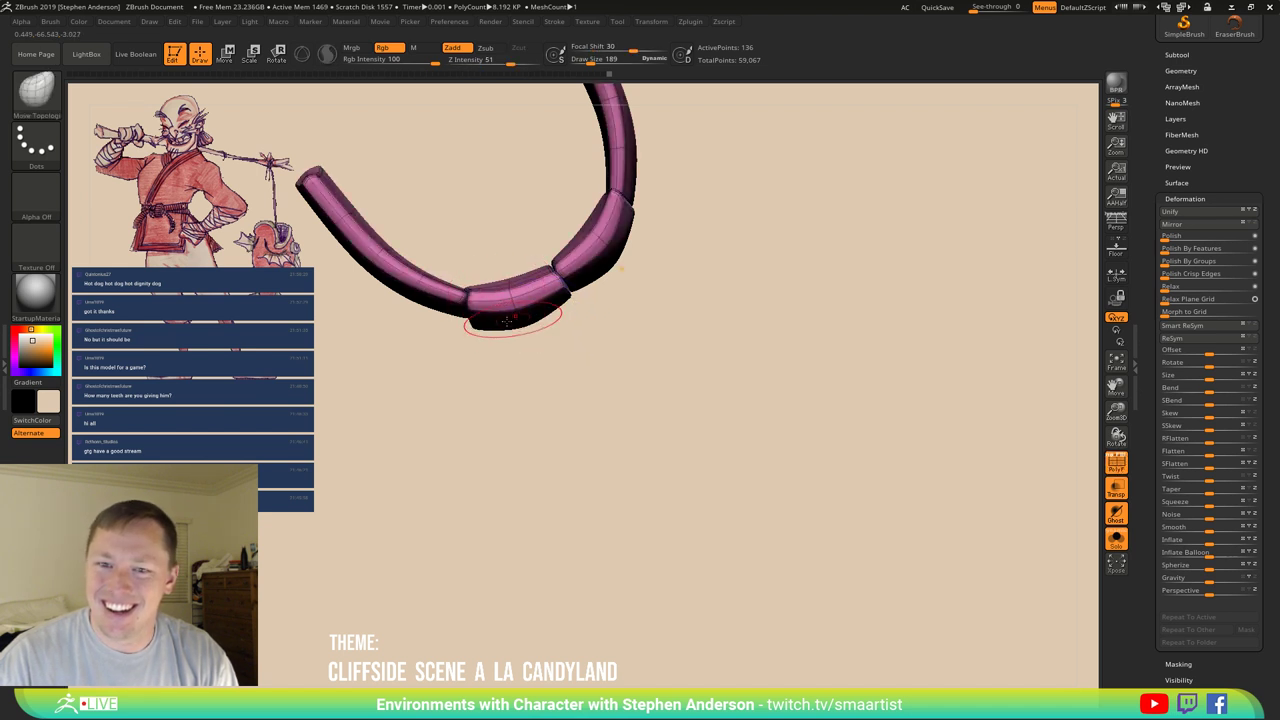
right_drag(503, 300, 486, 268)
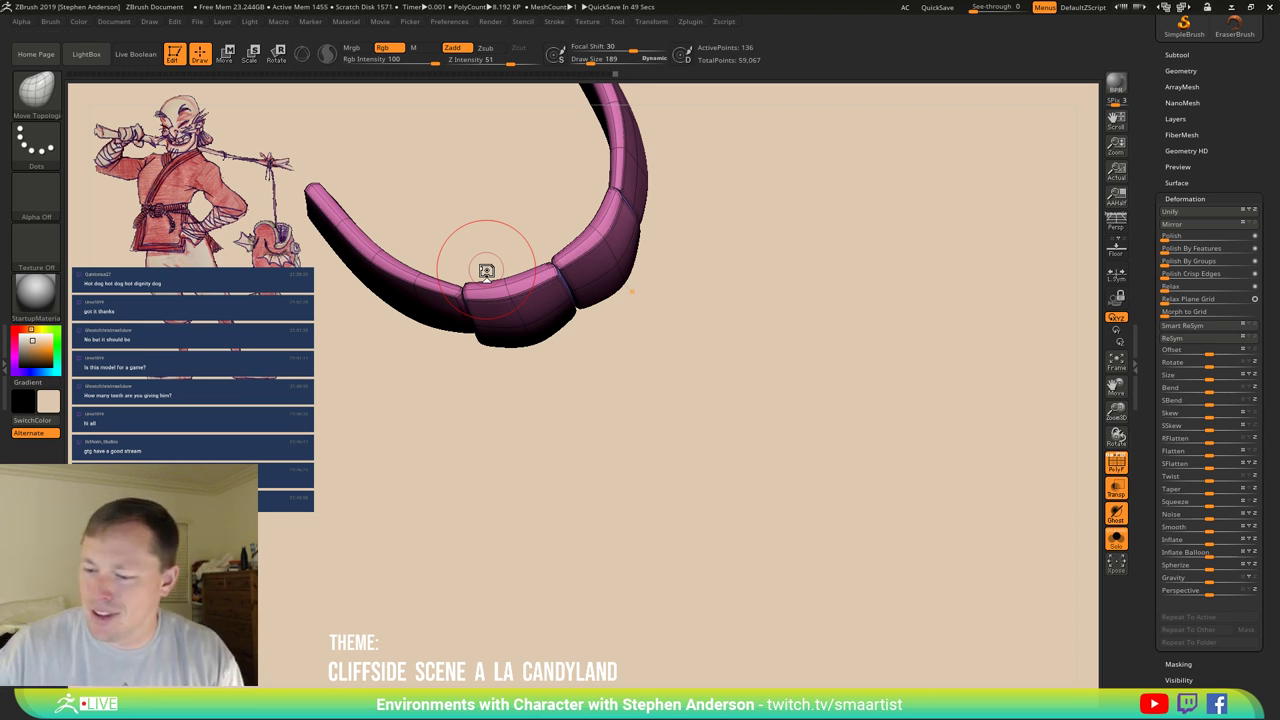
drag(486, 403, 640, 363)
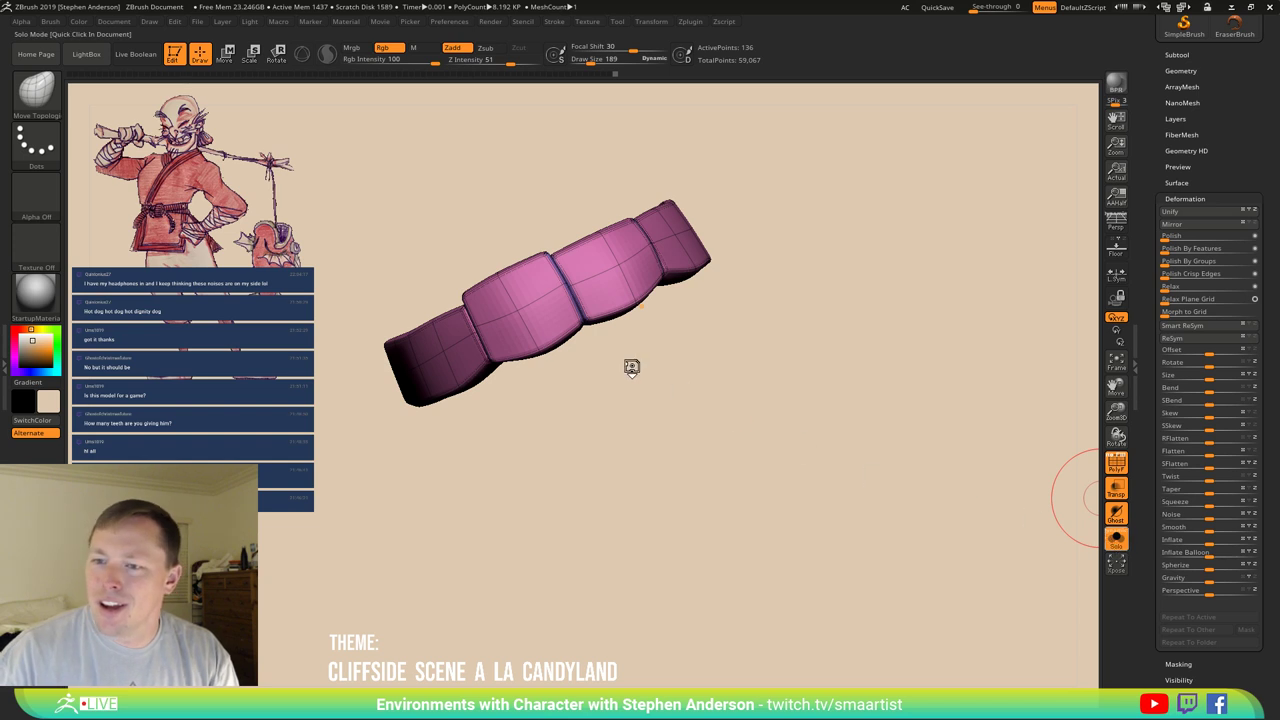
click(1116, 538)
drag(638, 318, 658, 389)
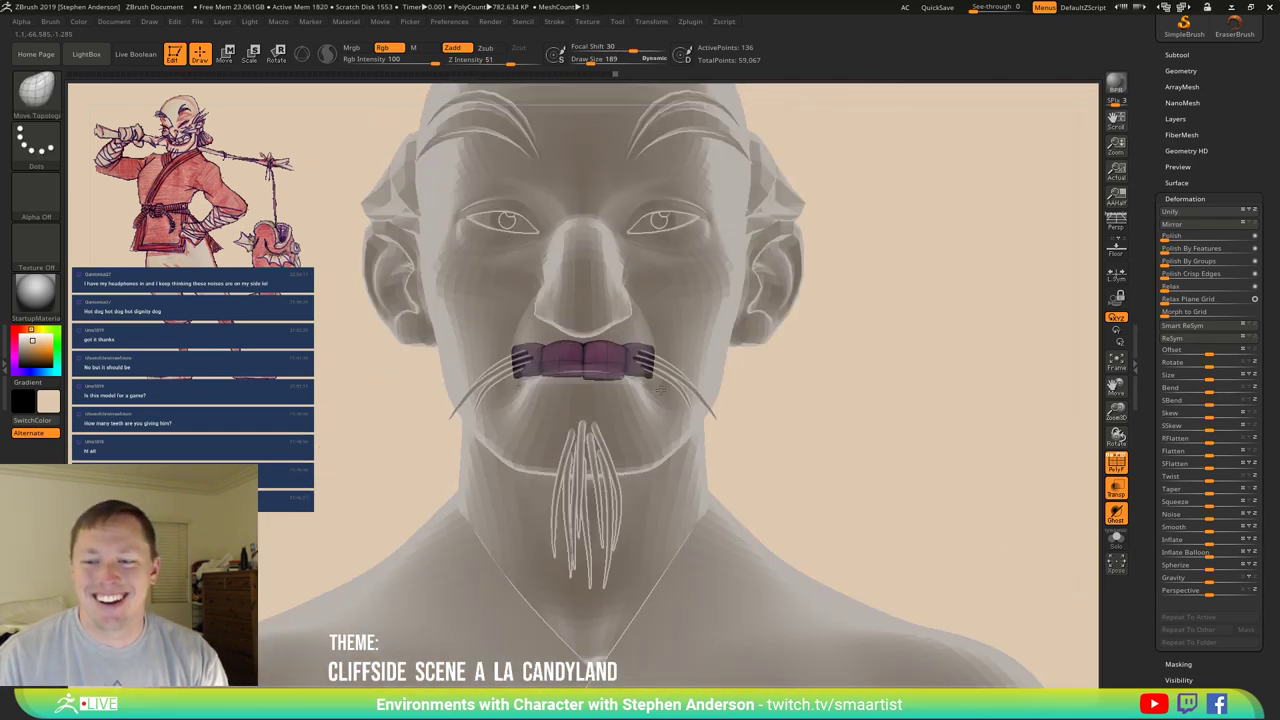
Turn off the polygroup wireframe display with Shift+F.
scroll(608, 360, up, 3)
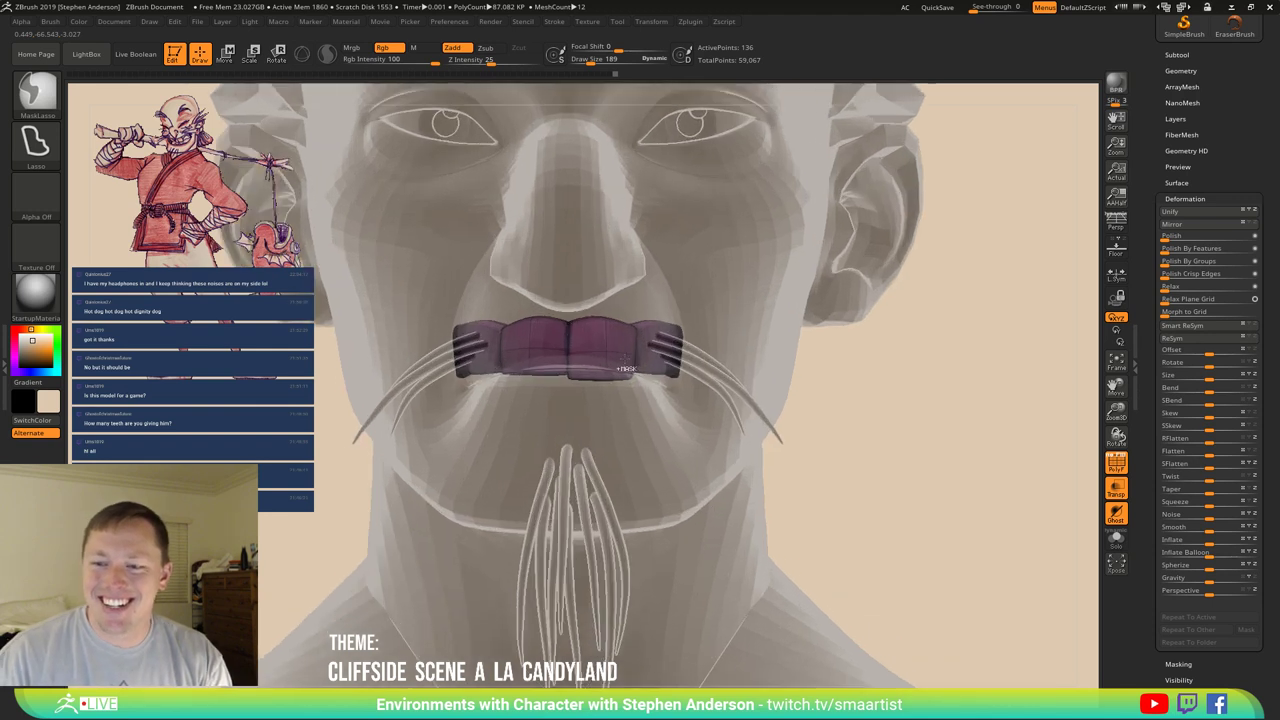
drag(608, 353, 537, 370)
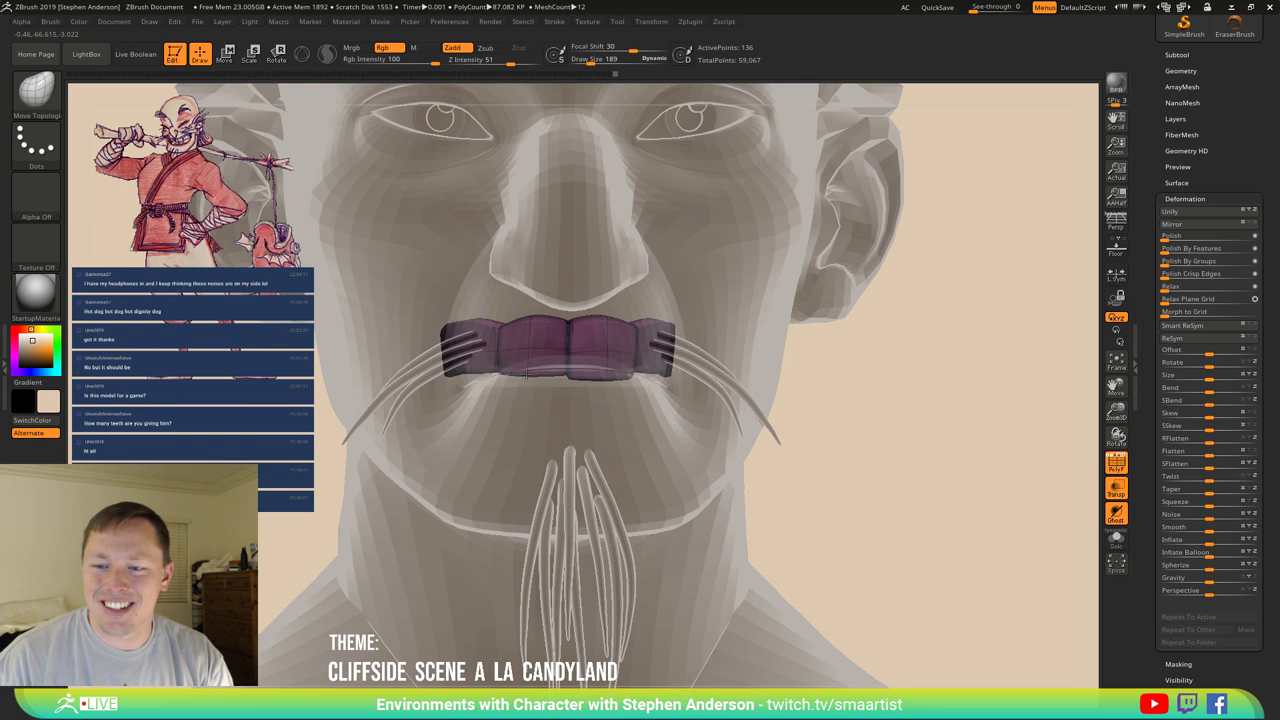
mouse_move(604, 382)
mouse_down()
mouse_move(660, 380)
mouse_move(589, 348)
mouse_move(971, 457)
mouse_move(868, 458)
mouse_move(889, 460)
mouse_move(905, 347)
mouse_up()
key(ctrl)
key(shift+f)
key(ctrl)
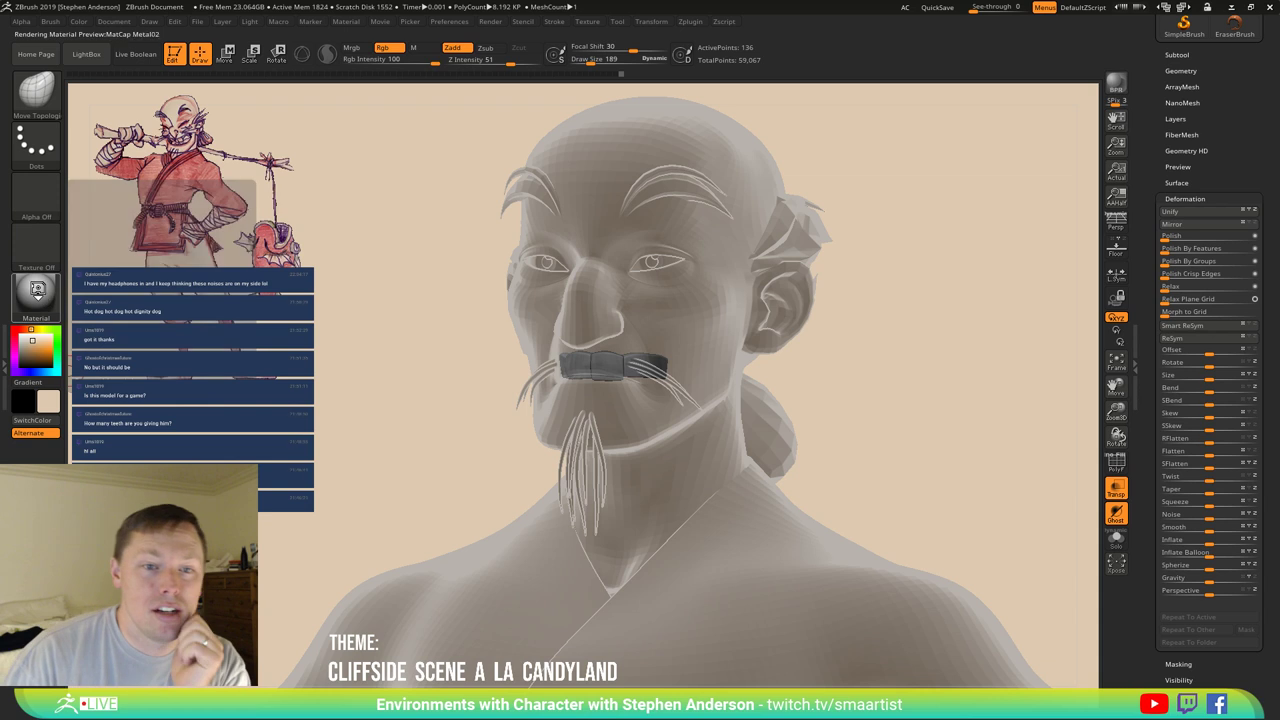
Apply the SkinShade4 material and isolate the teeth with Solo again.
click(36, 292)
click(310, 314)
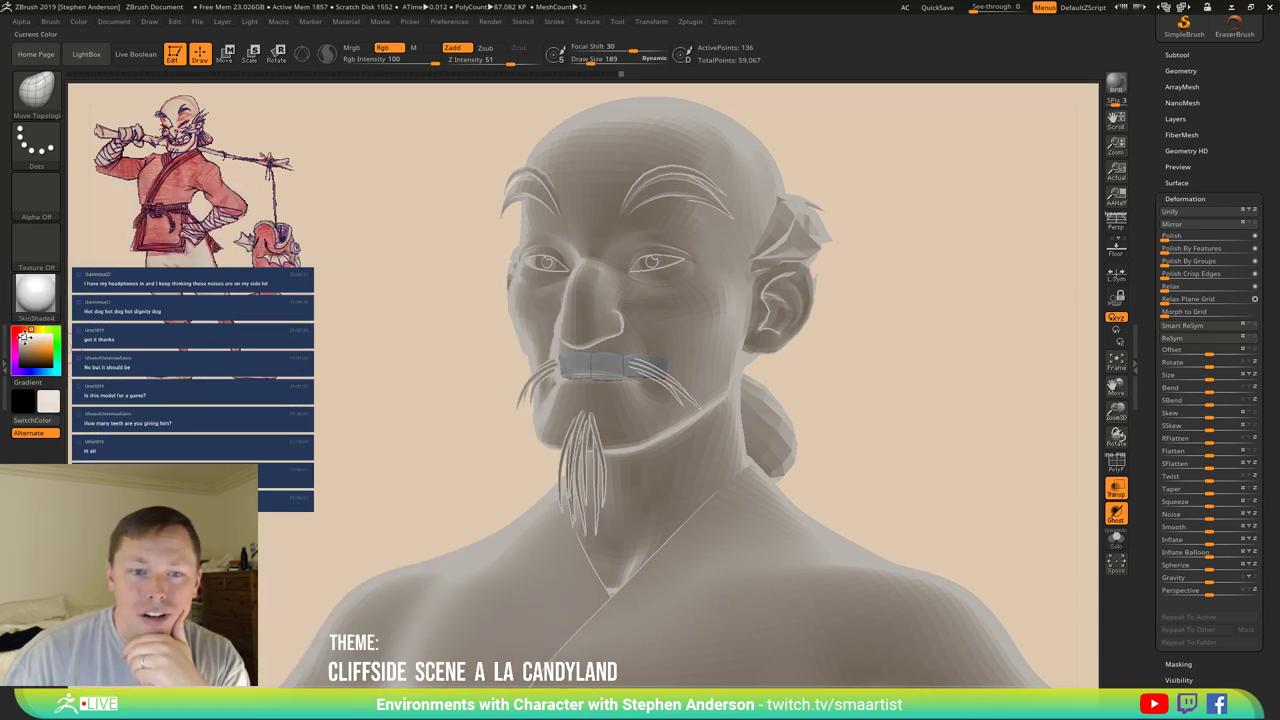
click(1120, 542)
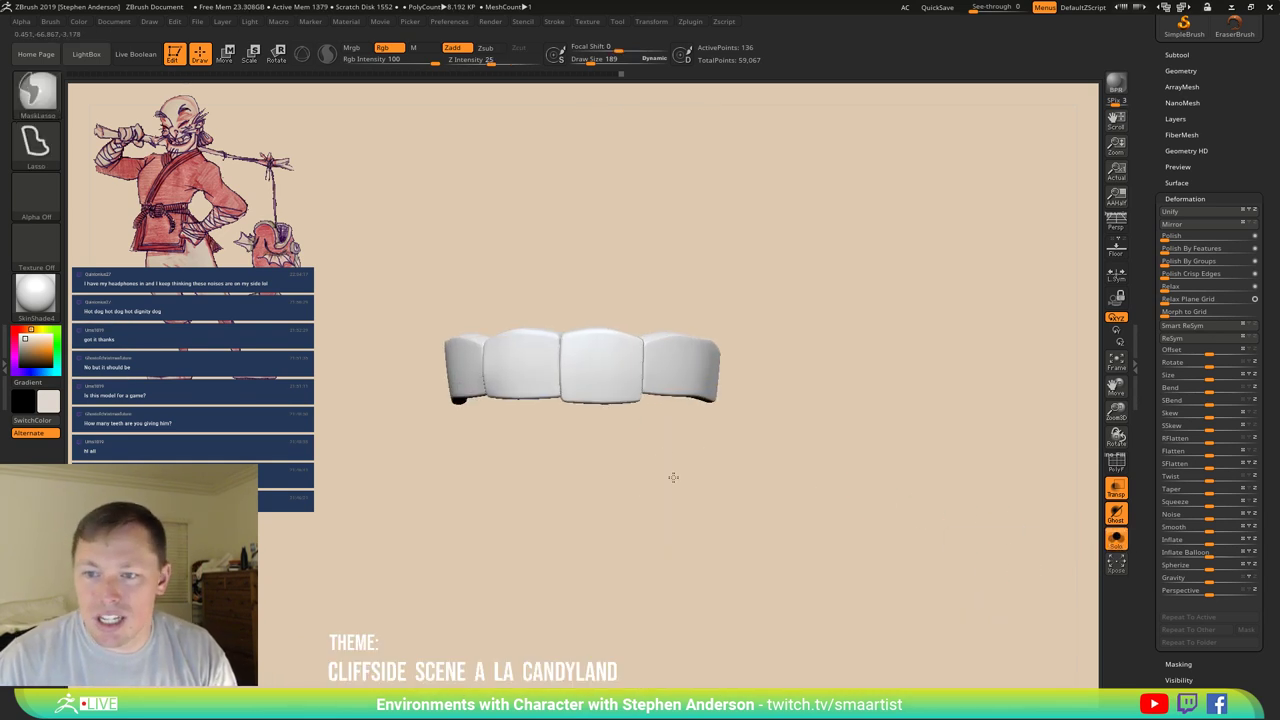
Open the Subtool list, set the colour to pale cream (R 221, G 213, B 199), and open the Color menu.
click(28, 344)
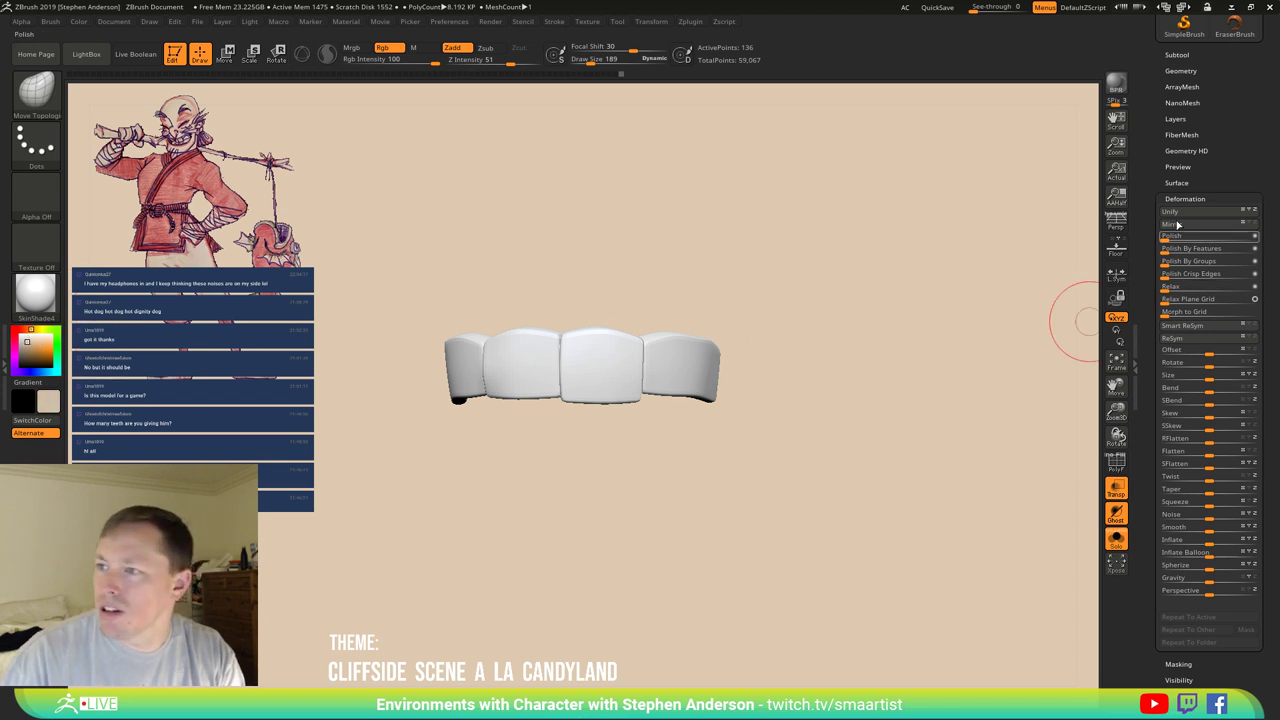
click(1180, 56)
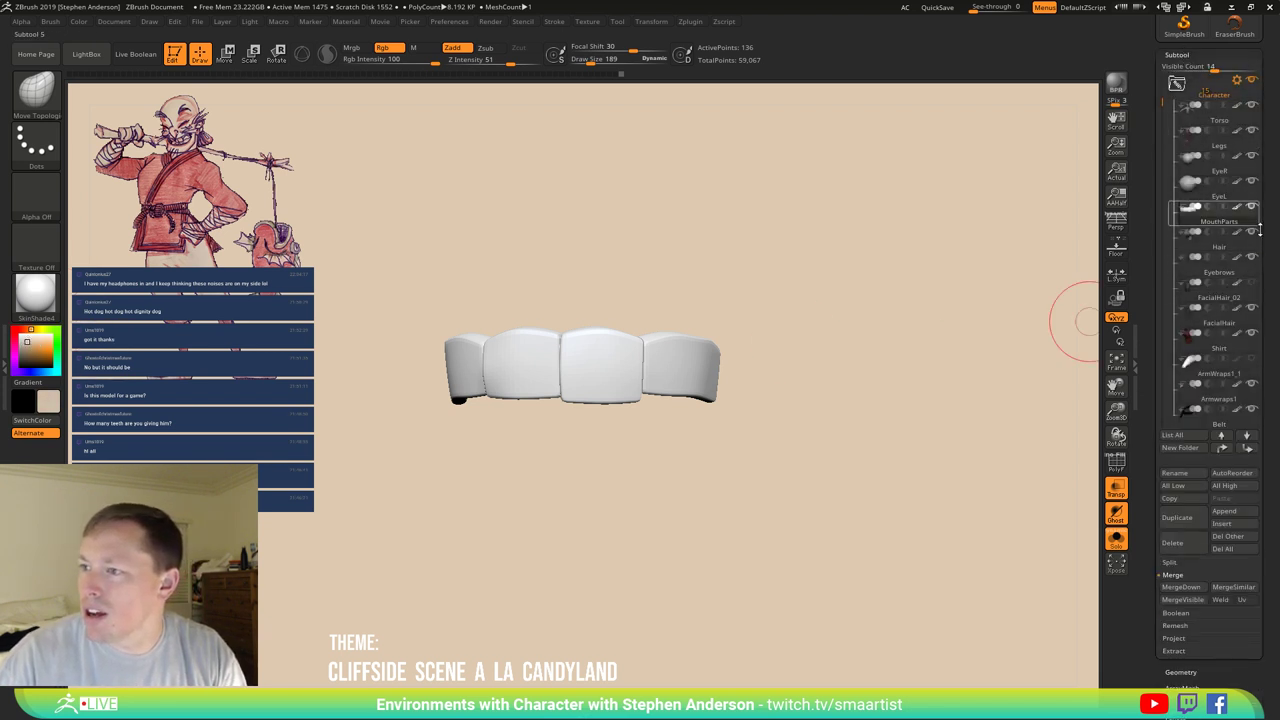
right_drag(608, 349, 540, 337)
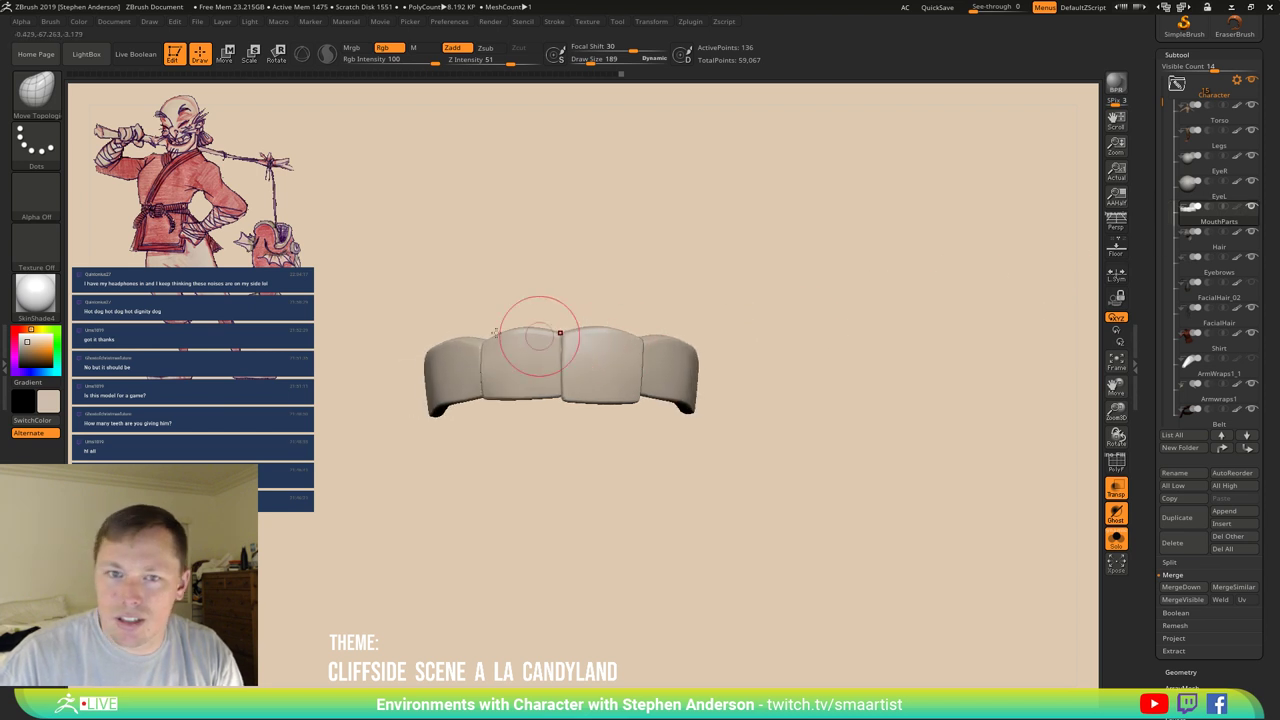
click(24, 337)
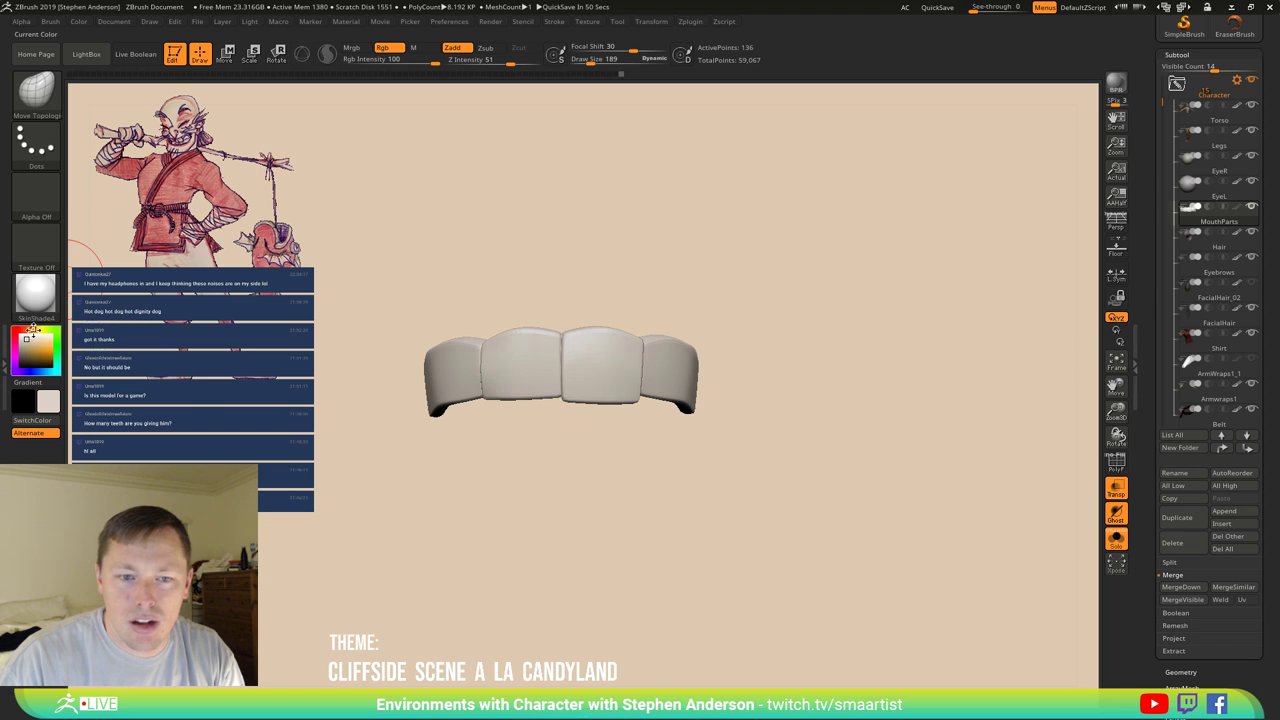
drag(817, 417, 820, 400)
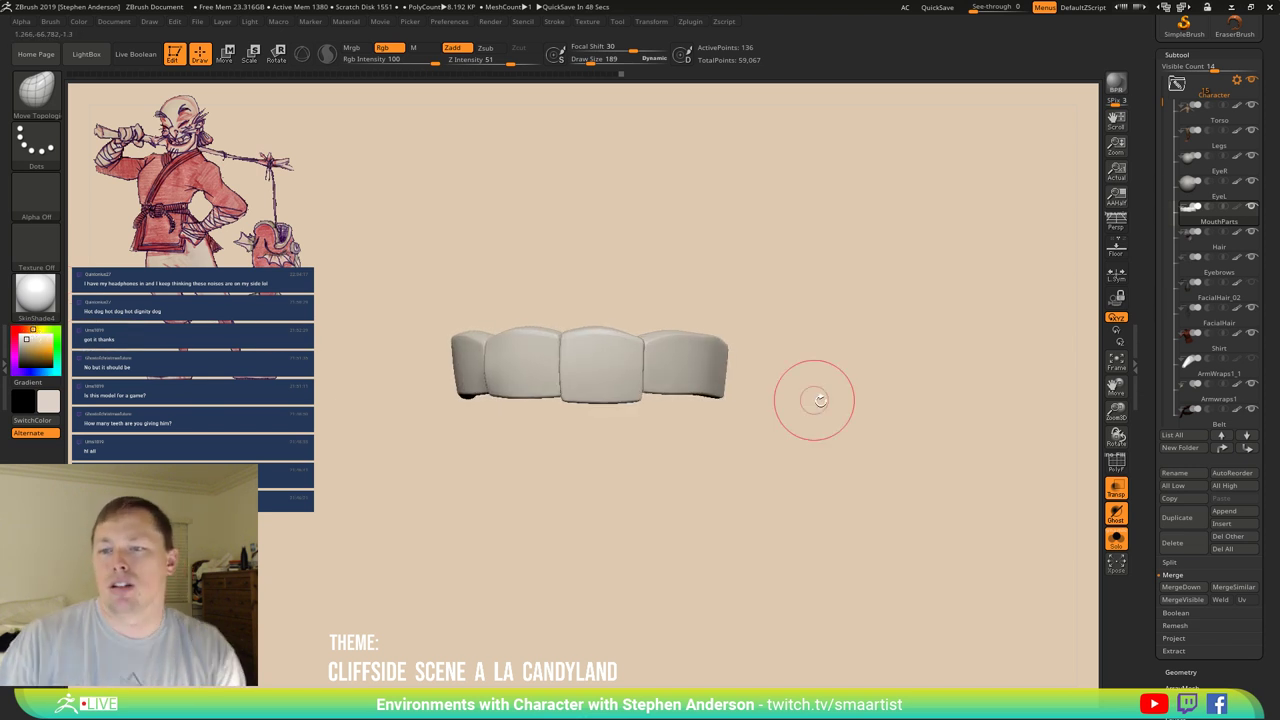
drag(837, 323, 809, 289)
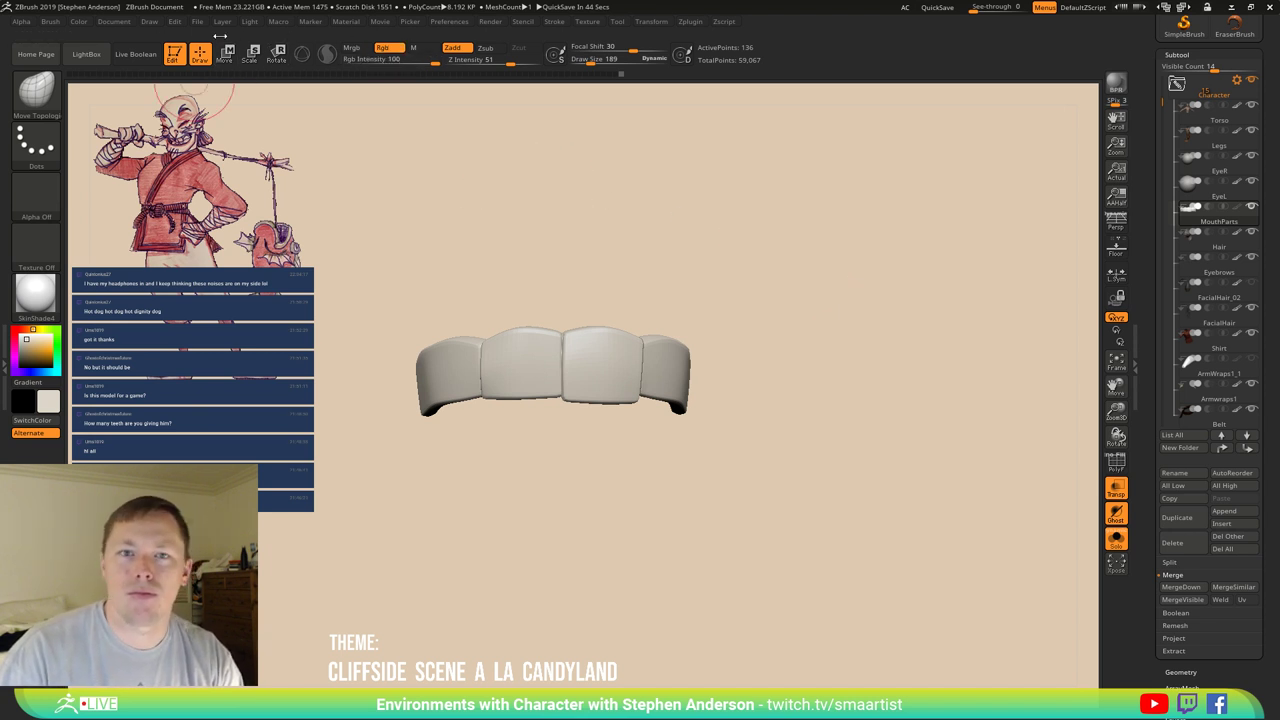
click(79, 22)
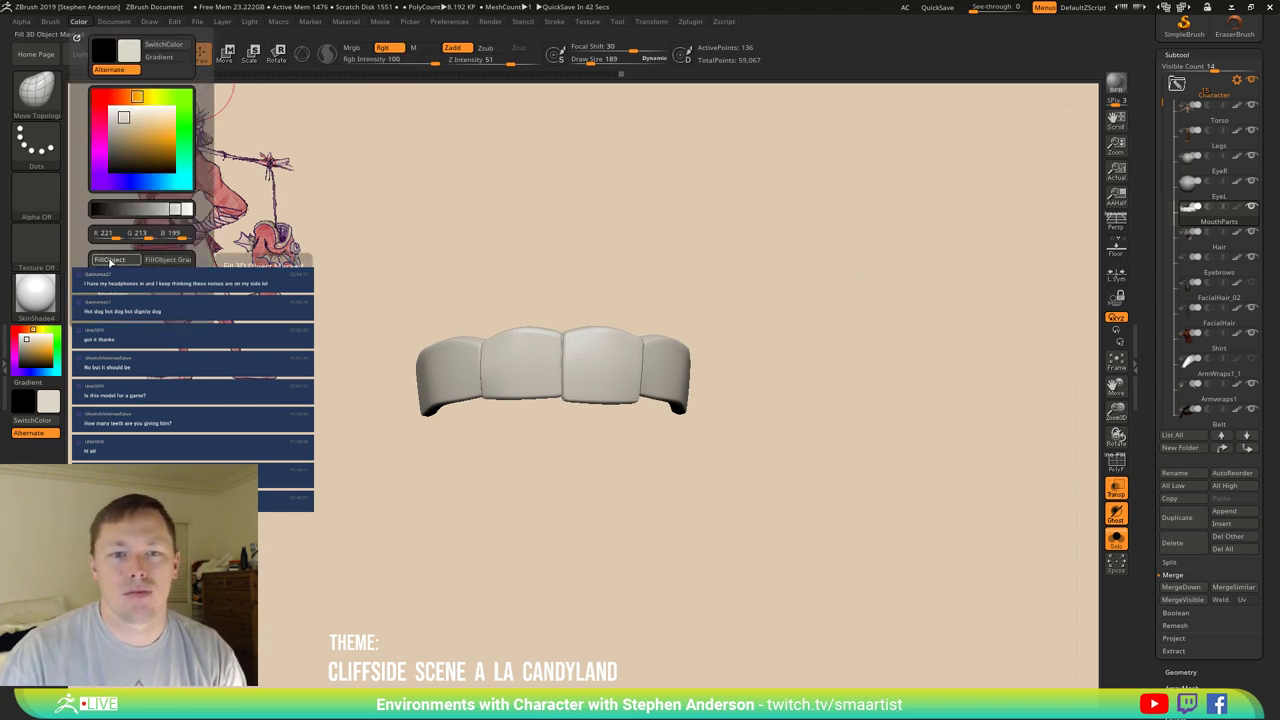
Enable Mrgb so colour and material are applied together.
drag(845, 464, 816, 408)
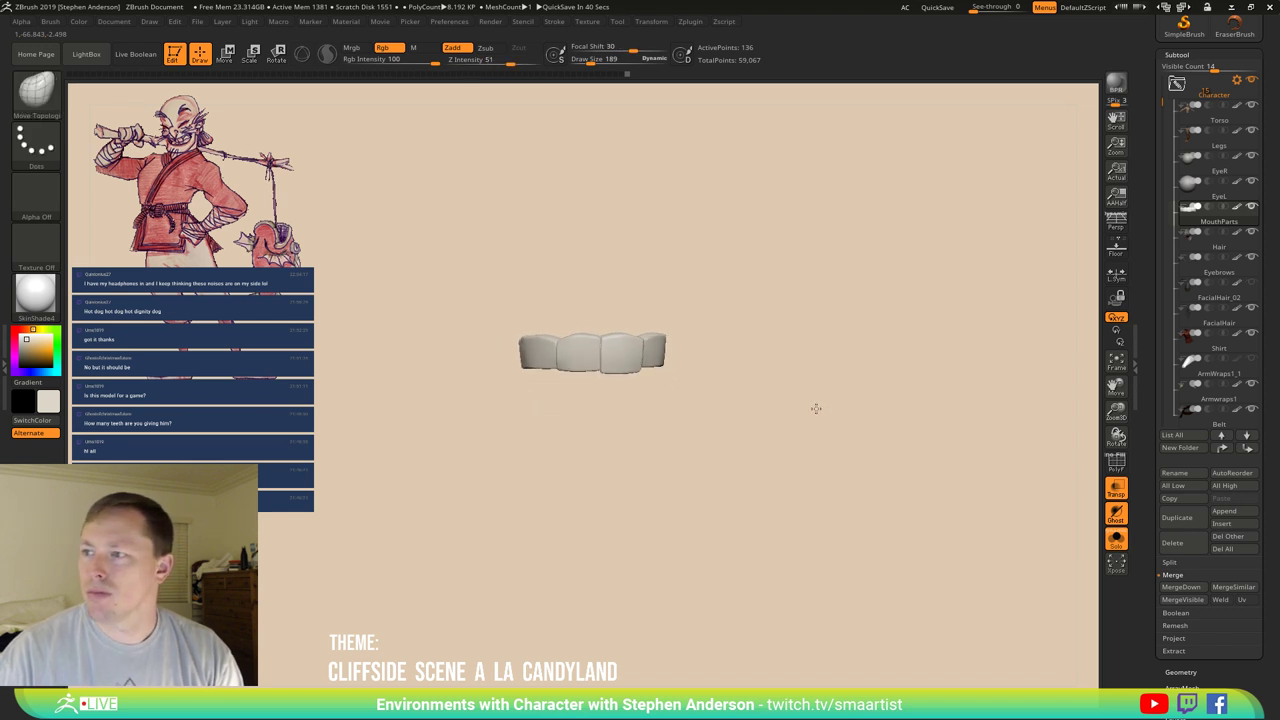
click(351, 47)
click(86, 23)
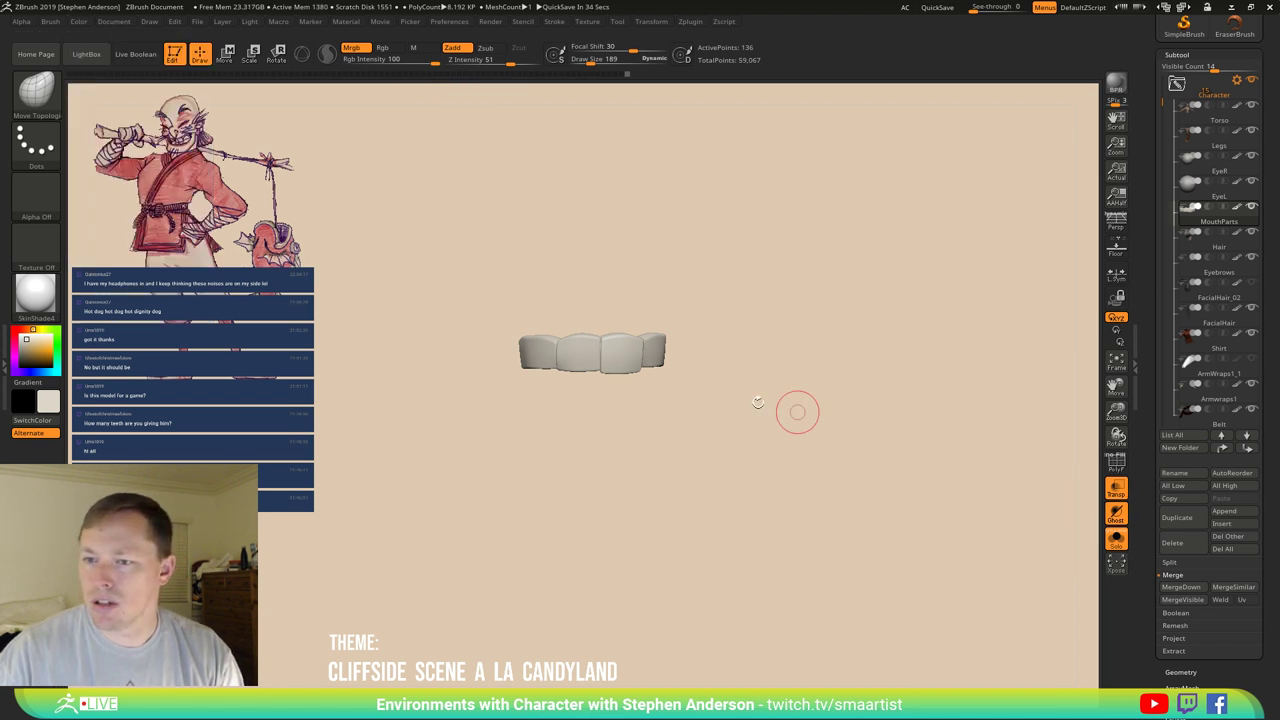
mouse_move(758, 402)
mouse_down()
mouse_move(771, 400)
mouse_move(766, 431)
mouse_move(743, 460)
mouse_move(729, 429)
mouse_up()
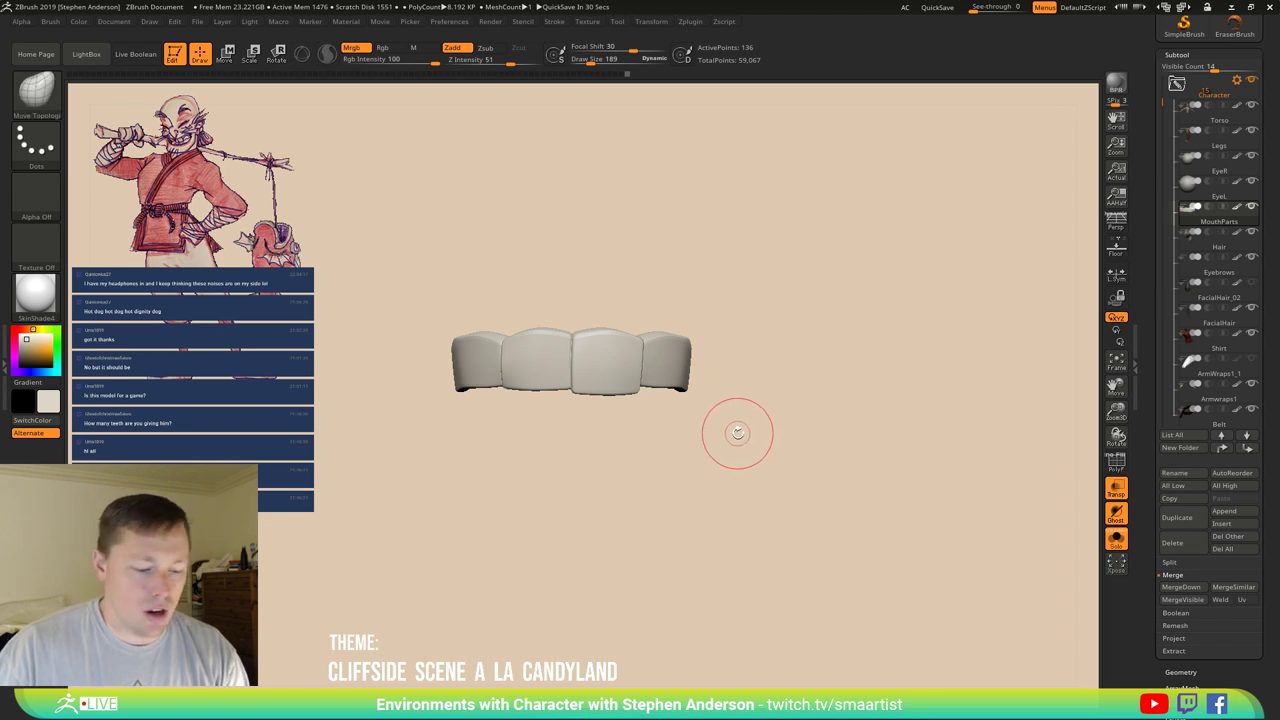
Duplicate the teeth row downward with Transpose to form a lower row.
key(w)
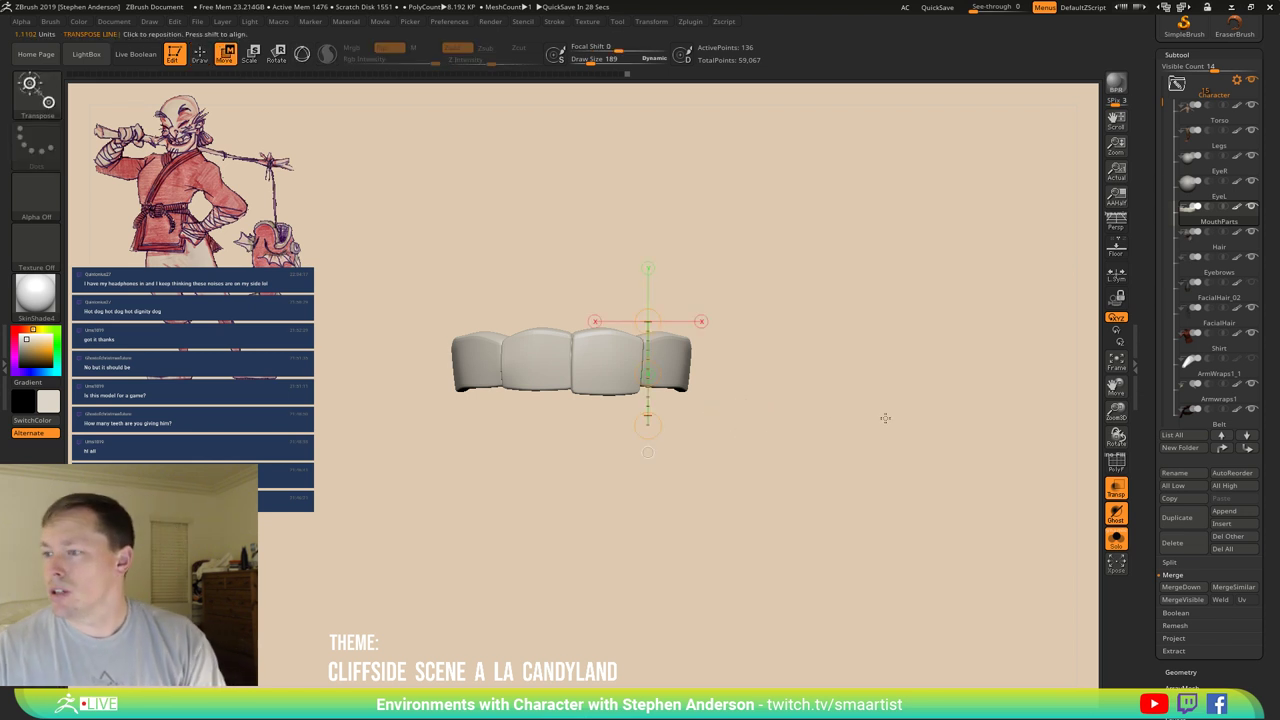
drag(685, 338, 685, 467)
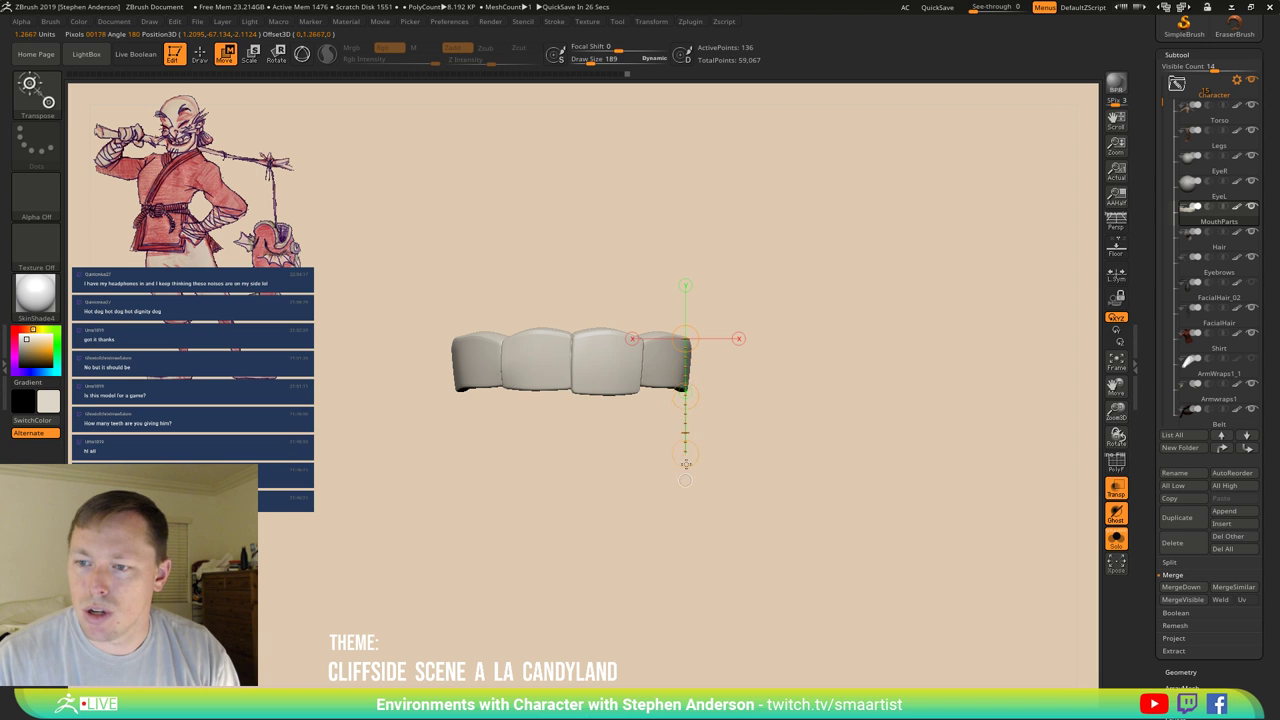
ctrl+drag(685, 338, 685, 431)
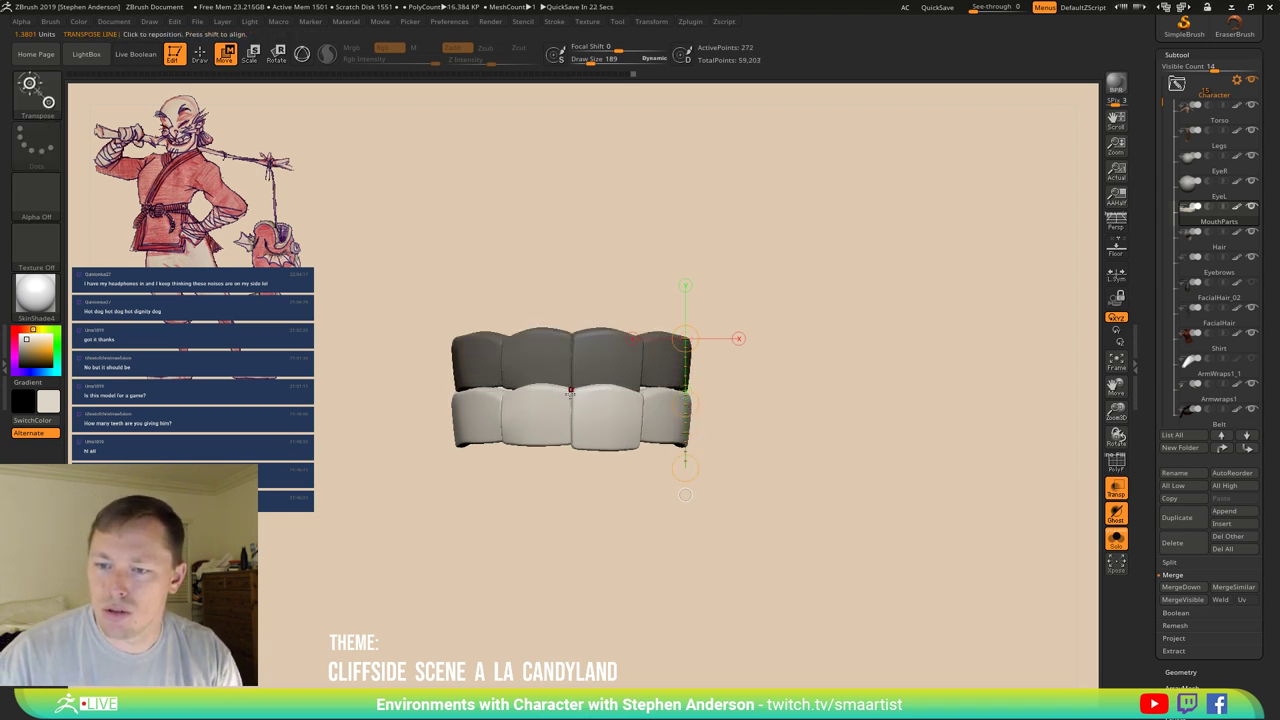
drag(570, 390, 570, 242)
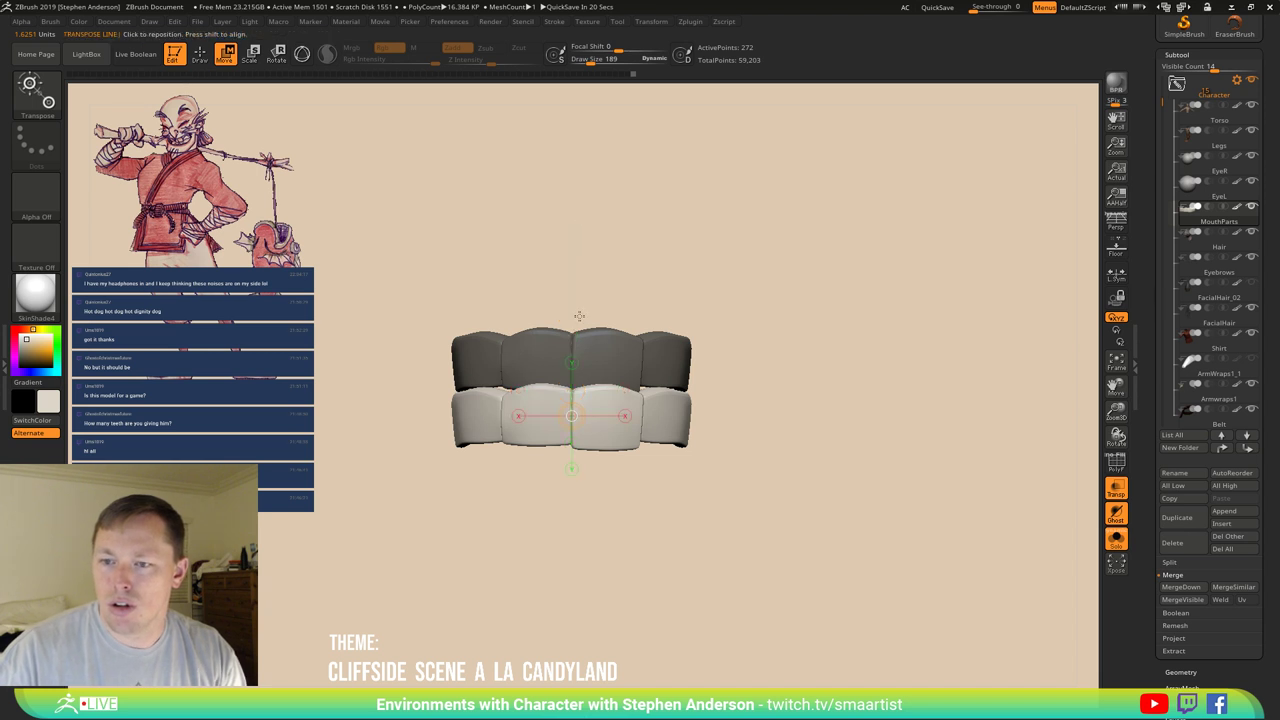
drag(577, 378, 594, 340)
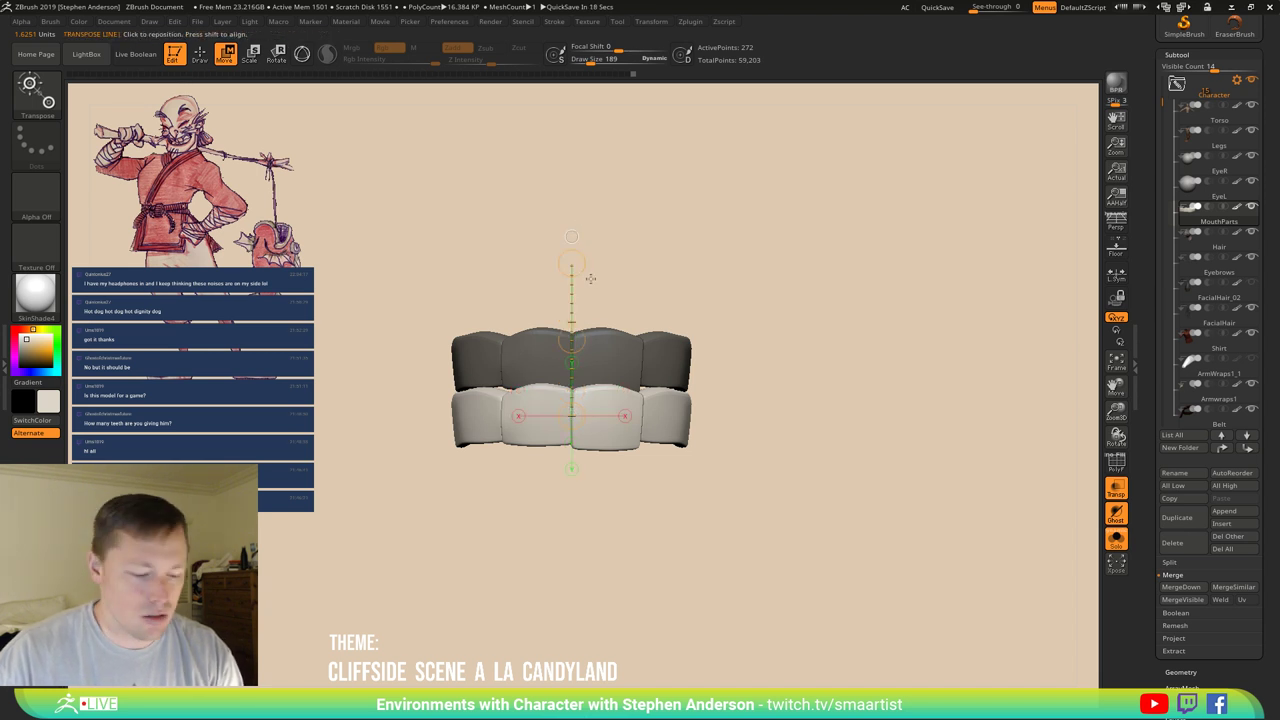
drag(571, 467, 571, 452)
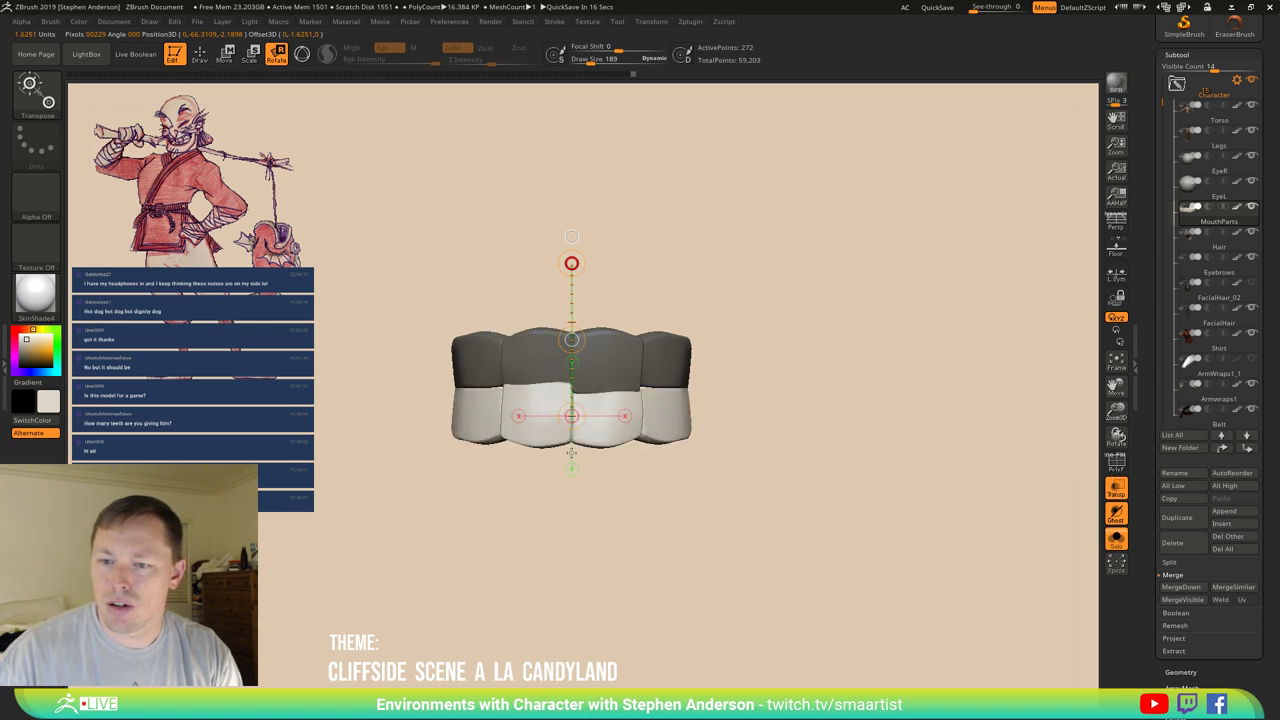
drag(698, 390, 835, 368)
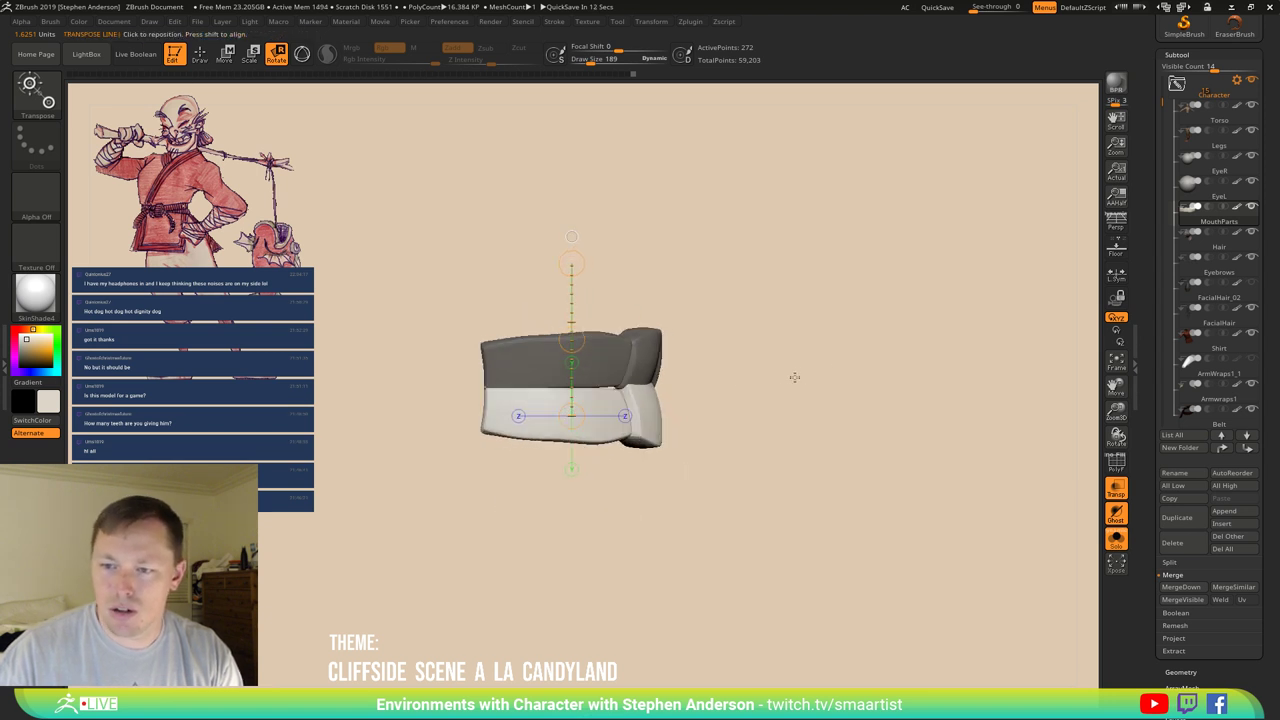
Make ZModeler the active brush and bring up its Polygon Actions.
key(b)
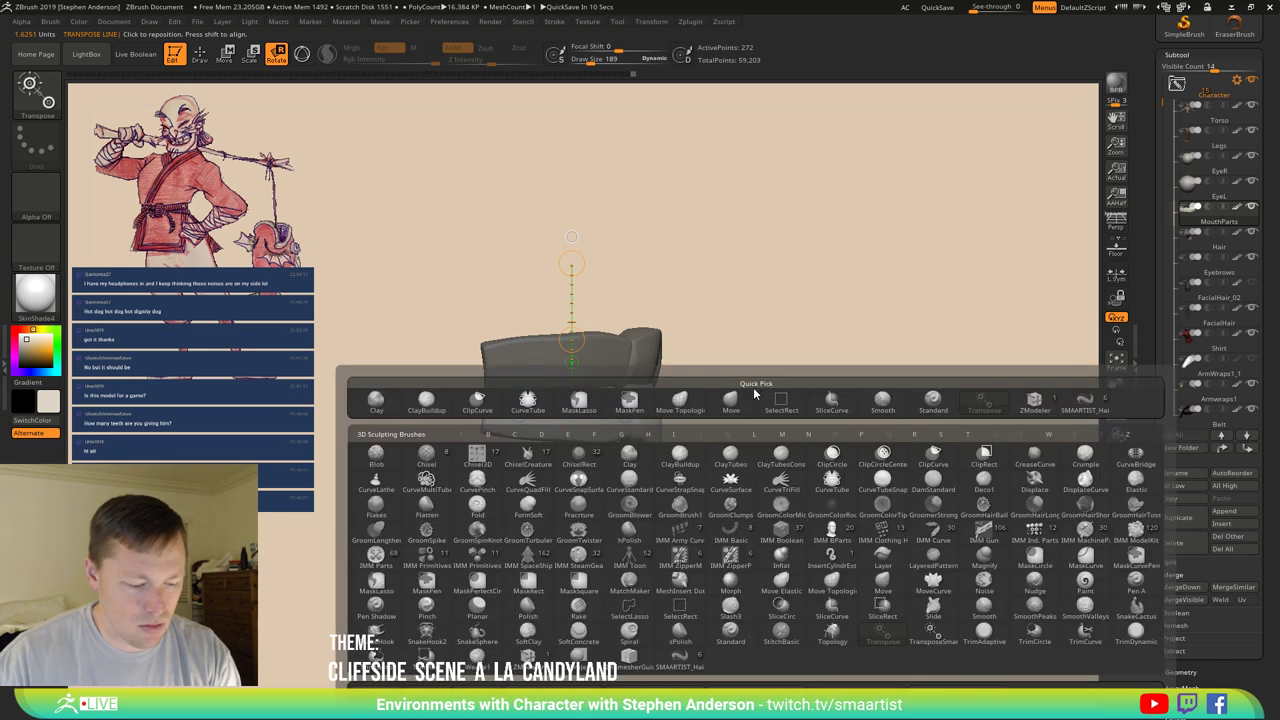
key(z)
key(m)
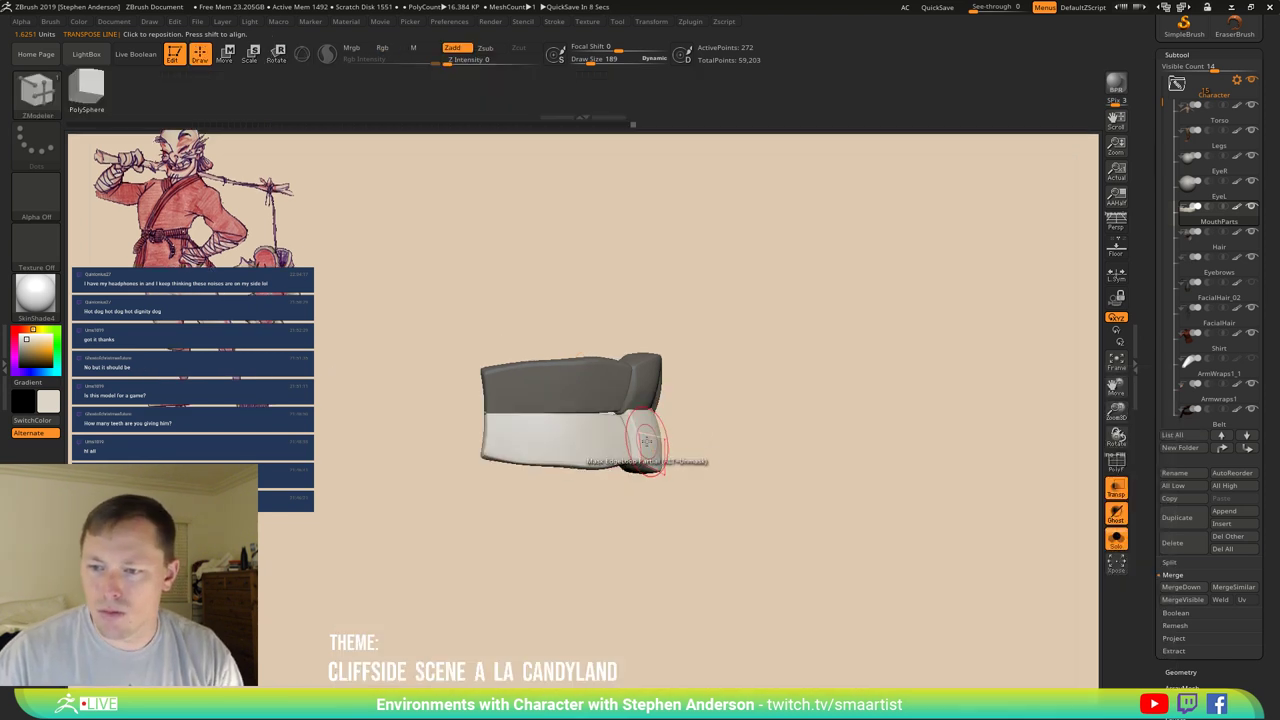
key(space)
Delete the middle polygon islands of the lower teeth row with ZModeler.
click(515, 316)
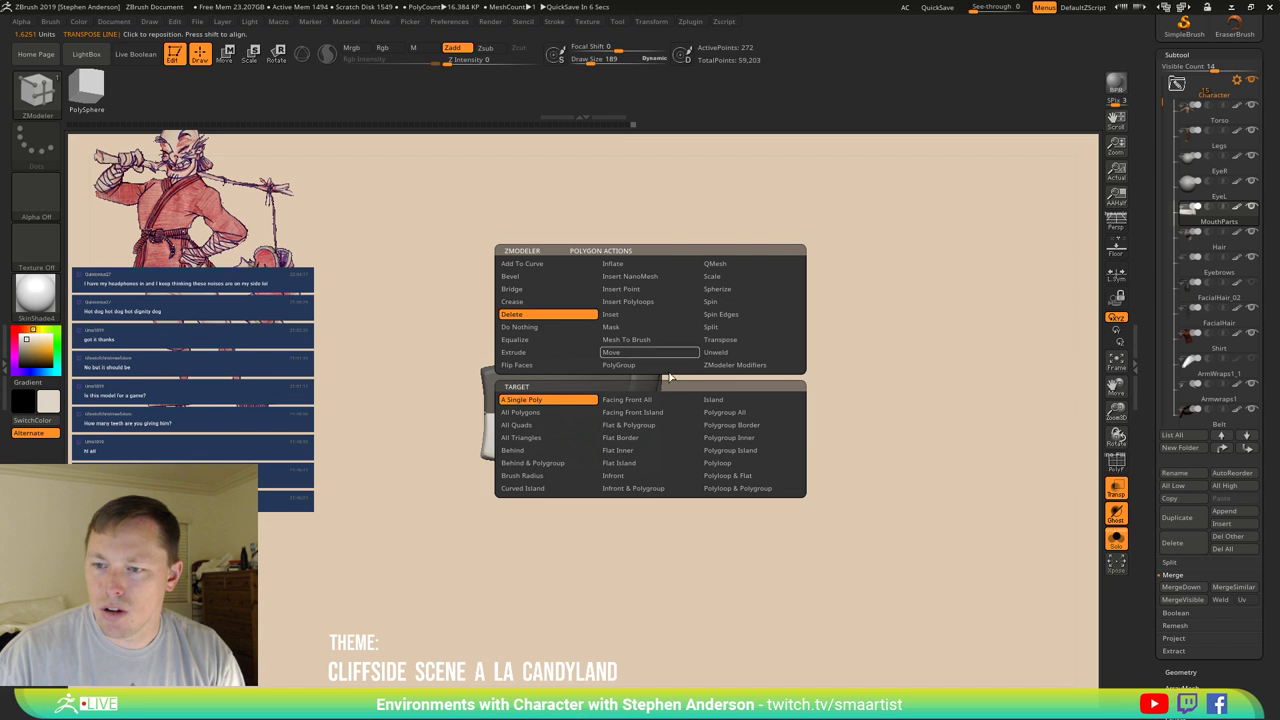
click(715, 400)
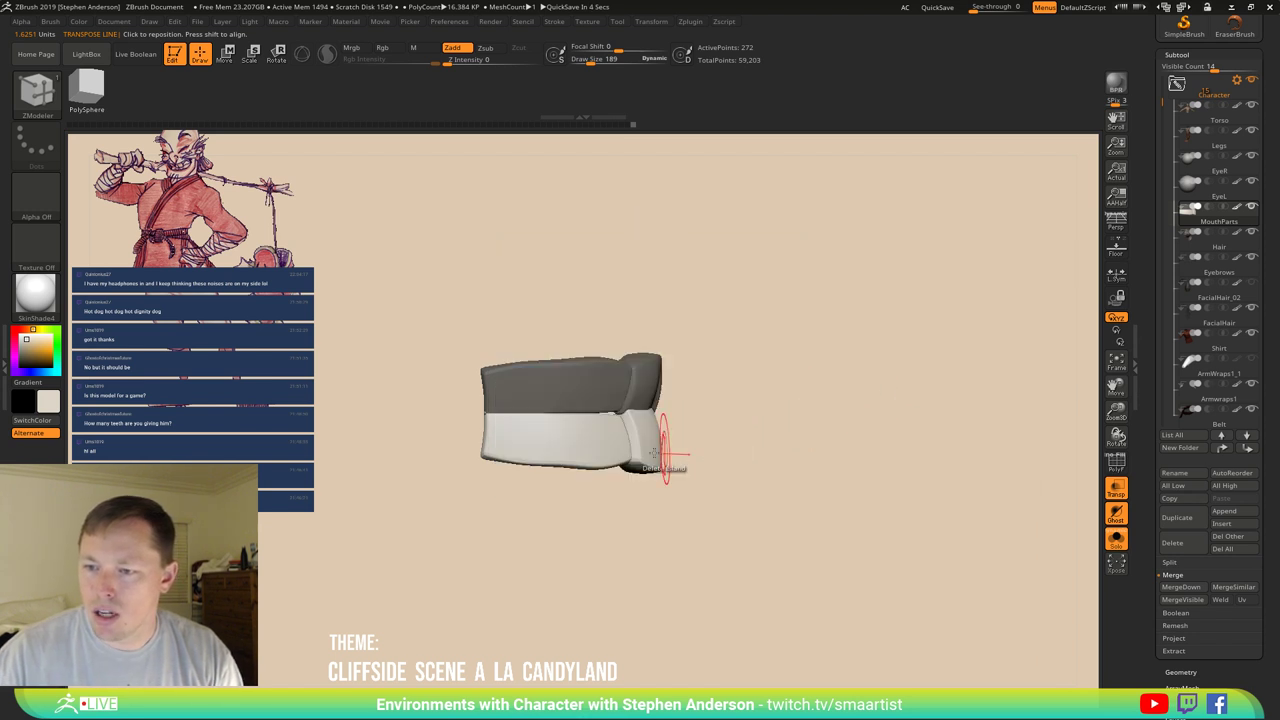
click(655, 445)
drag(770, 435, 729, 443)
click(725, 447)
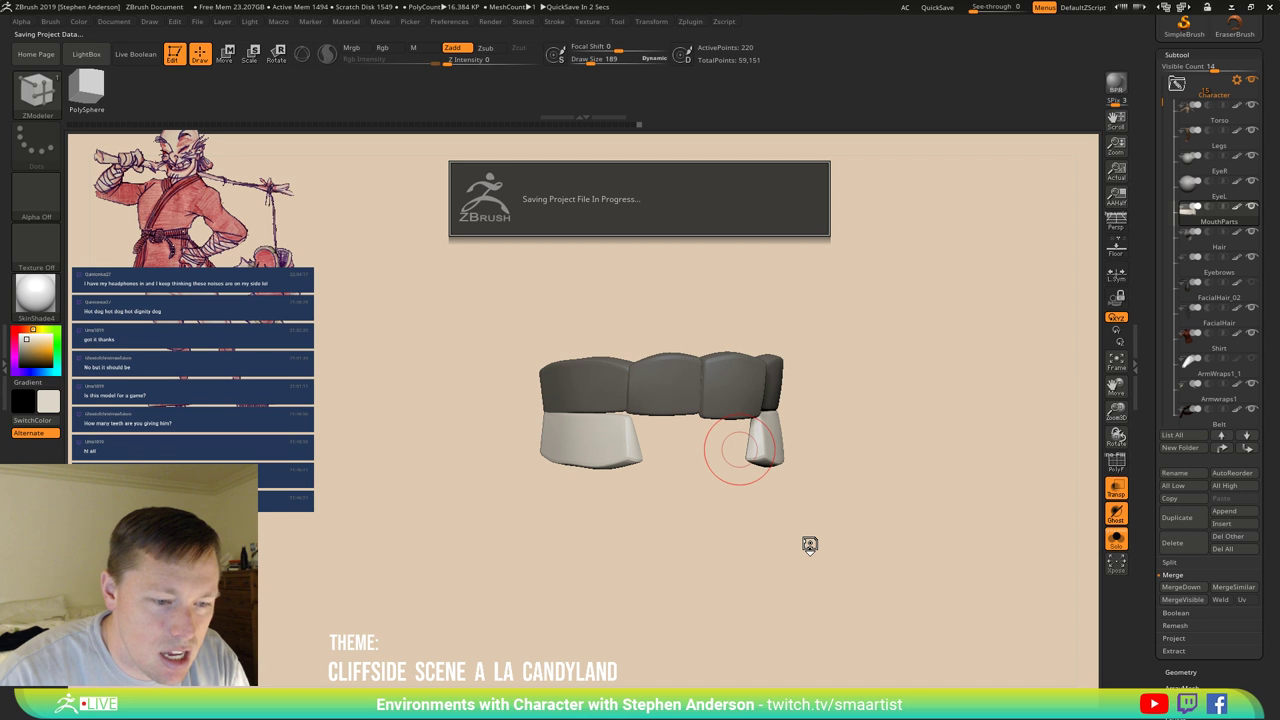
drag(809, 544, 809, 541)
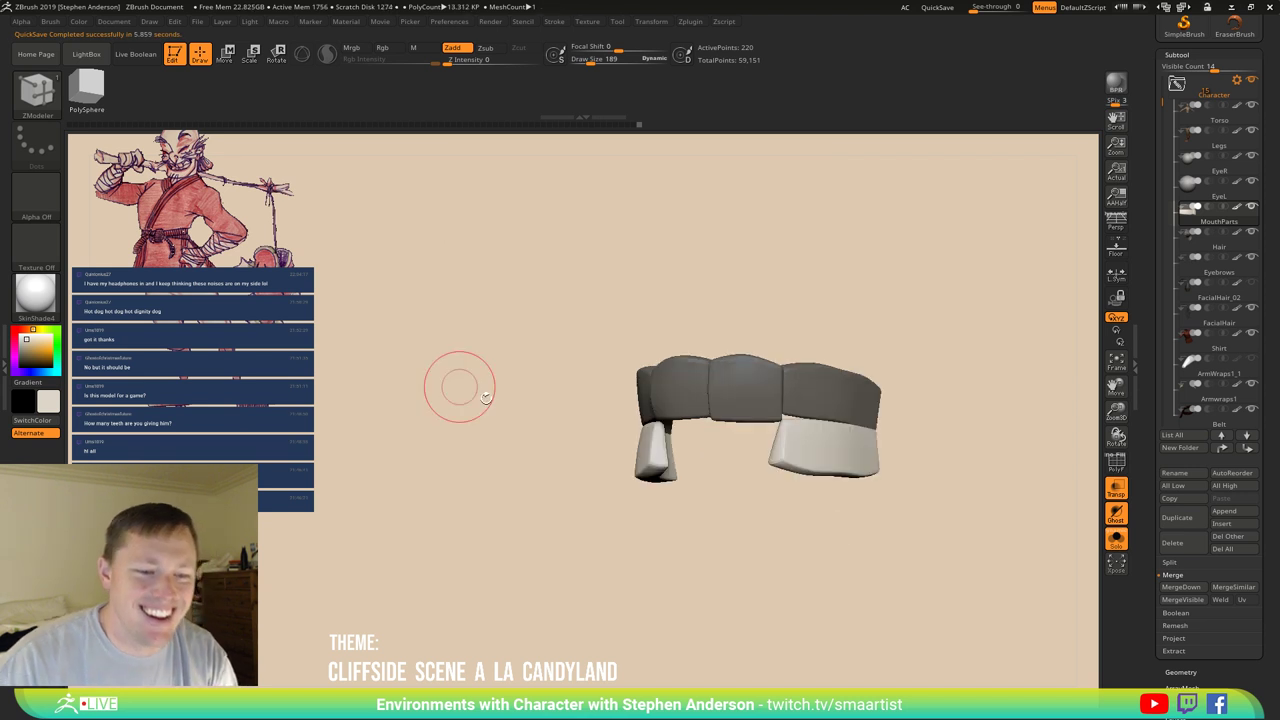
drag(757, 443, 681, 413)
Set the ZModeler point action to curve mode, moving points by brush radius.
key(space)
click(681, 413)
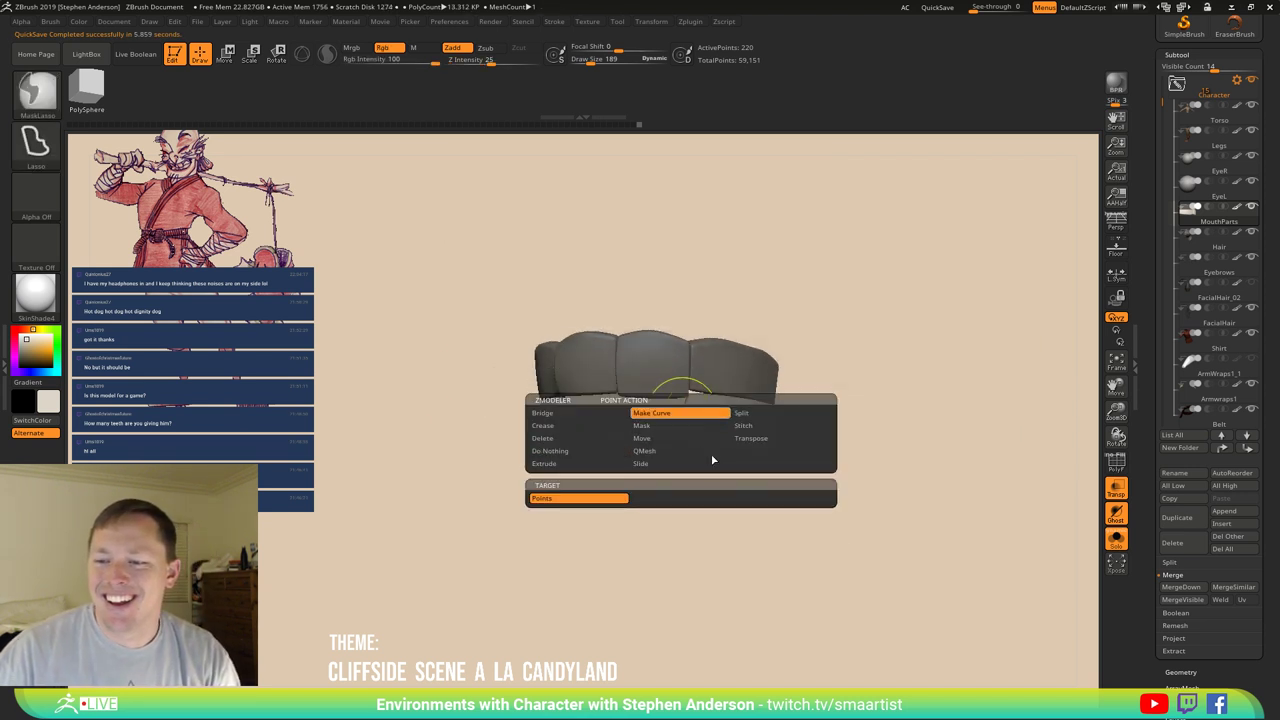
click(698, 434)
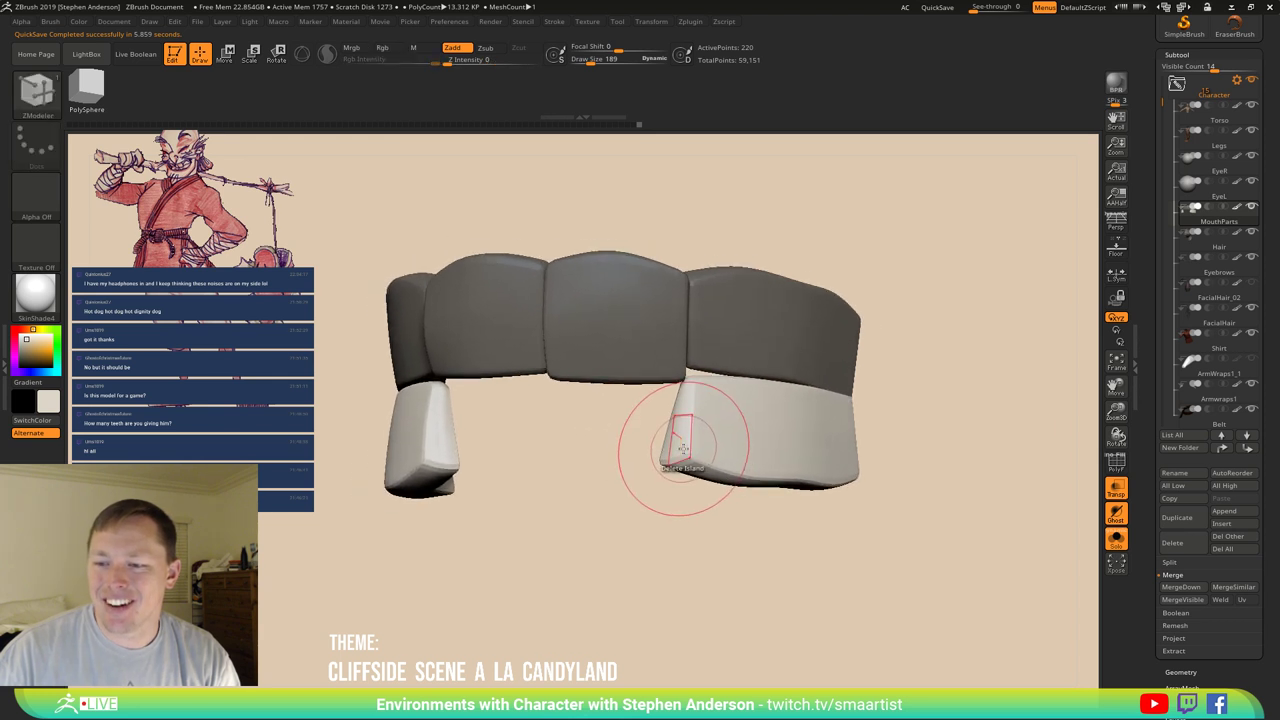
key(space)
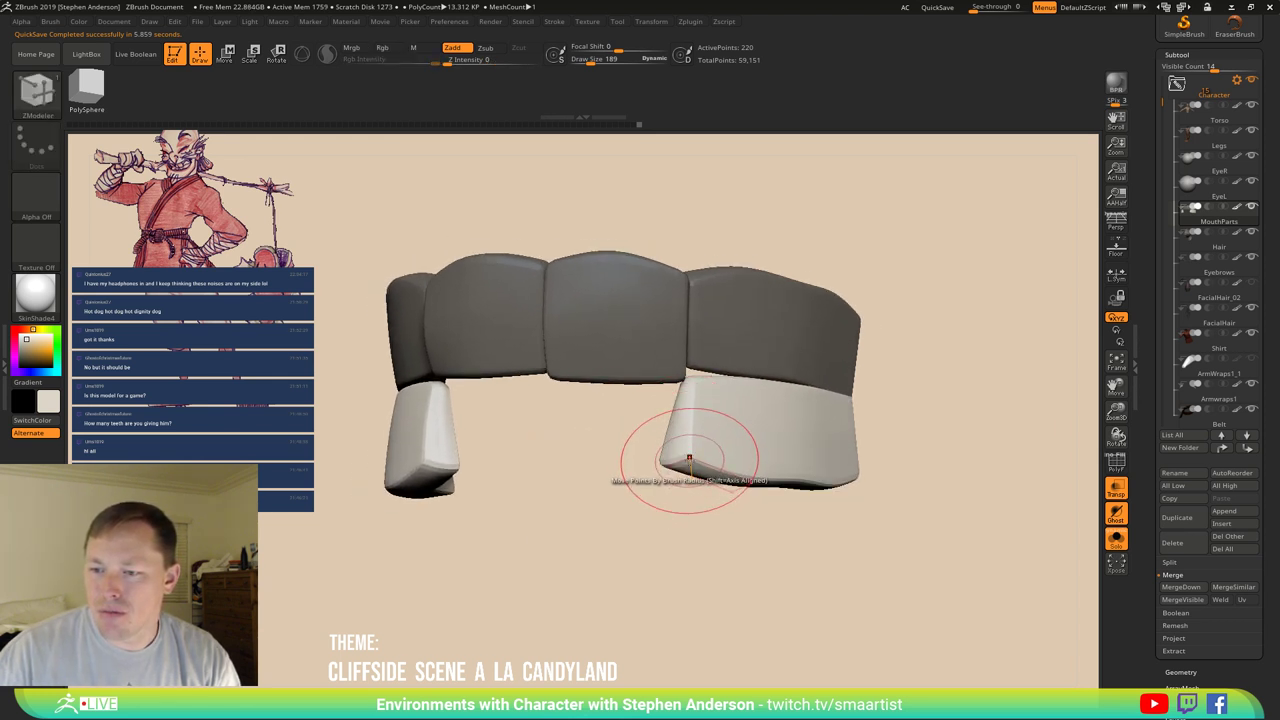
key(ctrl)
mouse_move(687, 457)
right_down()
mouse_move(672, 450)
mouse_move(686, 440)
right_up()
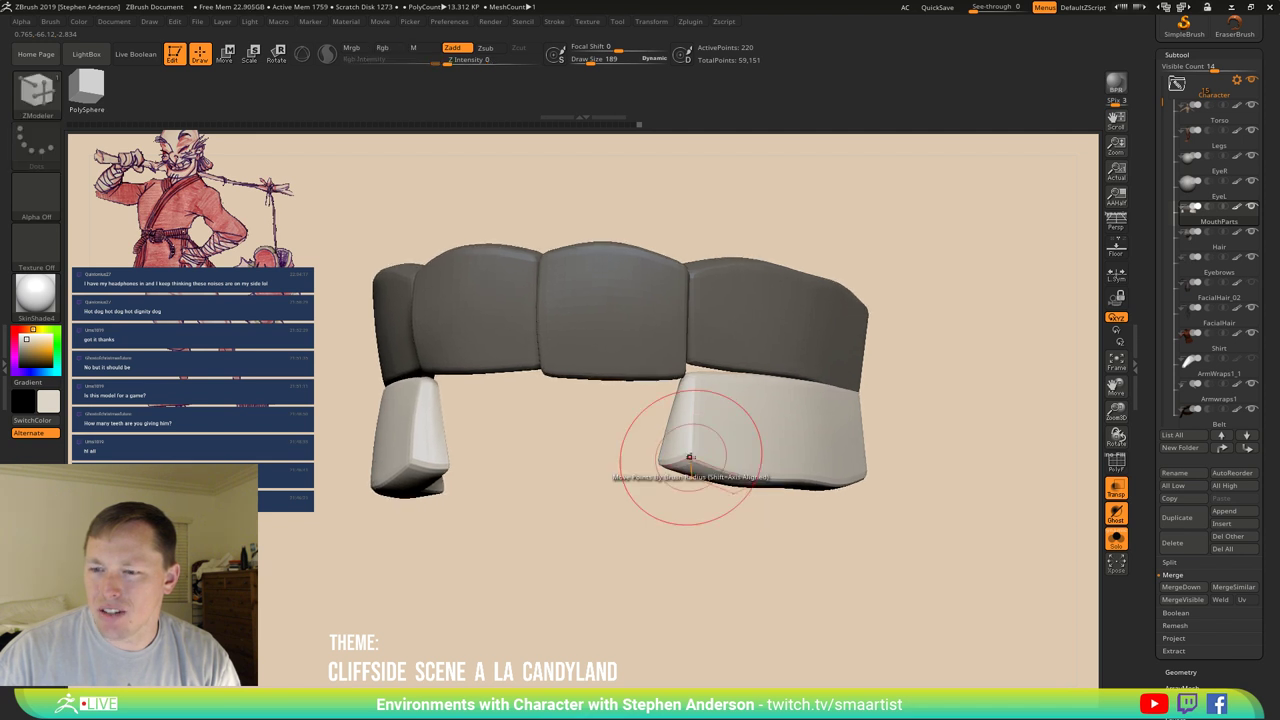
key(space)
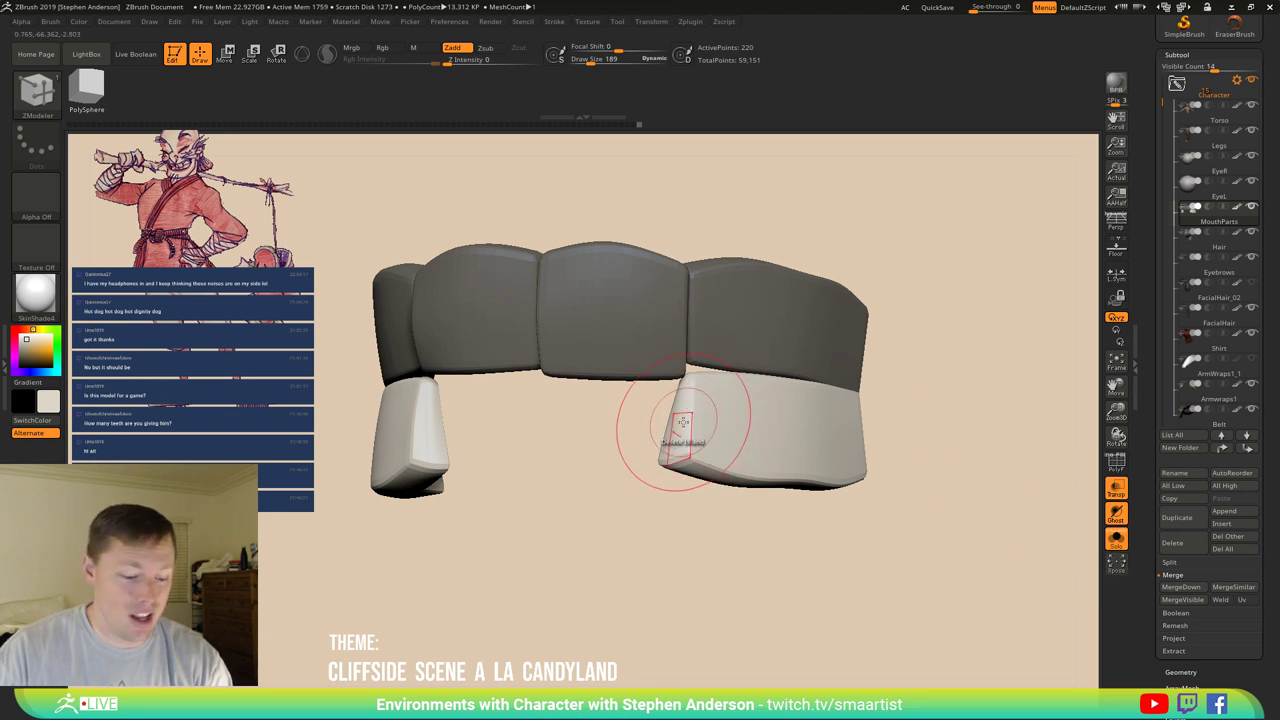
mouse_move(712, 470)
mouse_down()
mouse_move(748, 508)
mouse_move(1005, 278)
mouse_move(712, 262)
mouse_up()
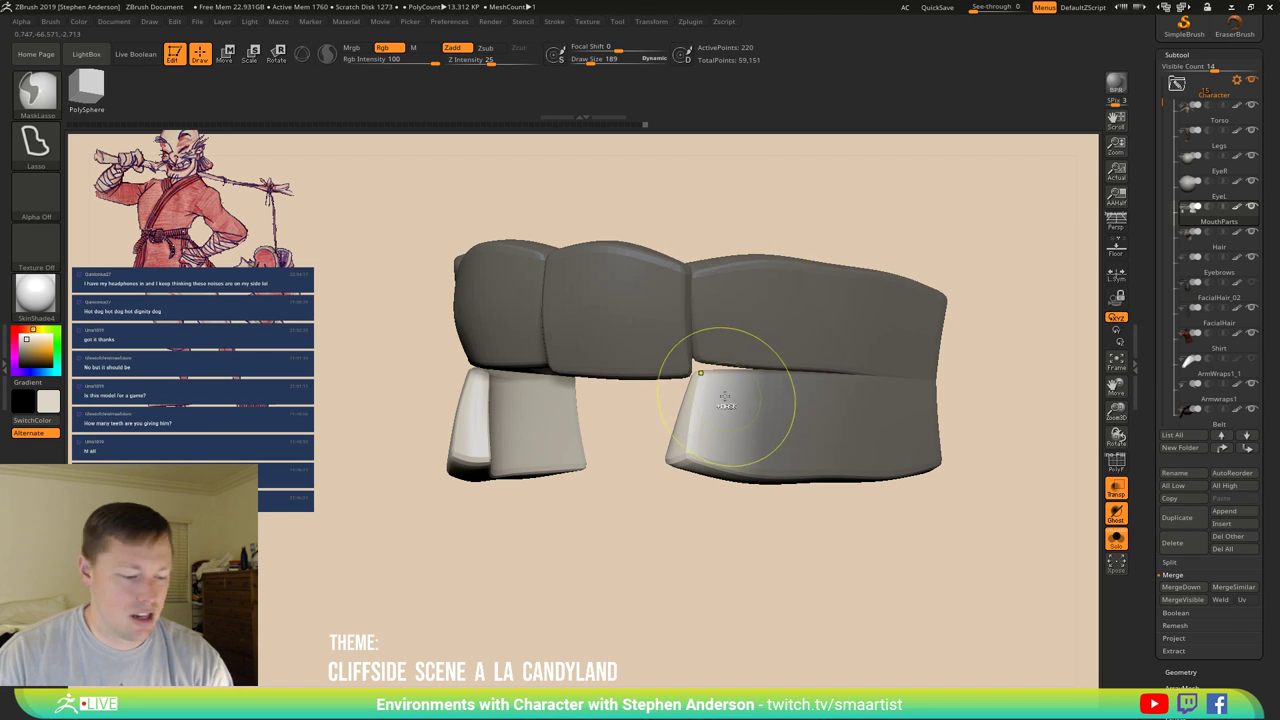
Mask the lower-right block and rotate it with the Transpose Rotate gizmo.
ctrl+click(749, 414)
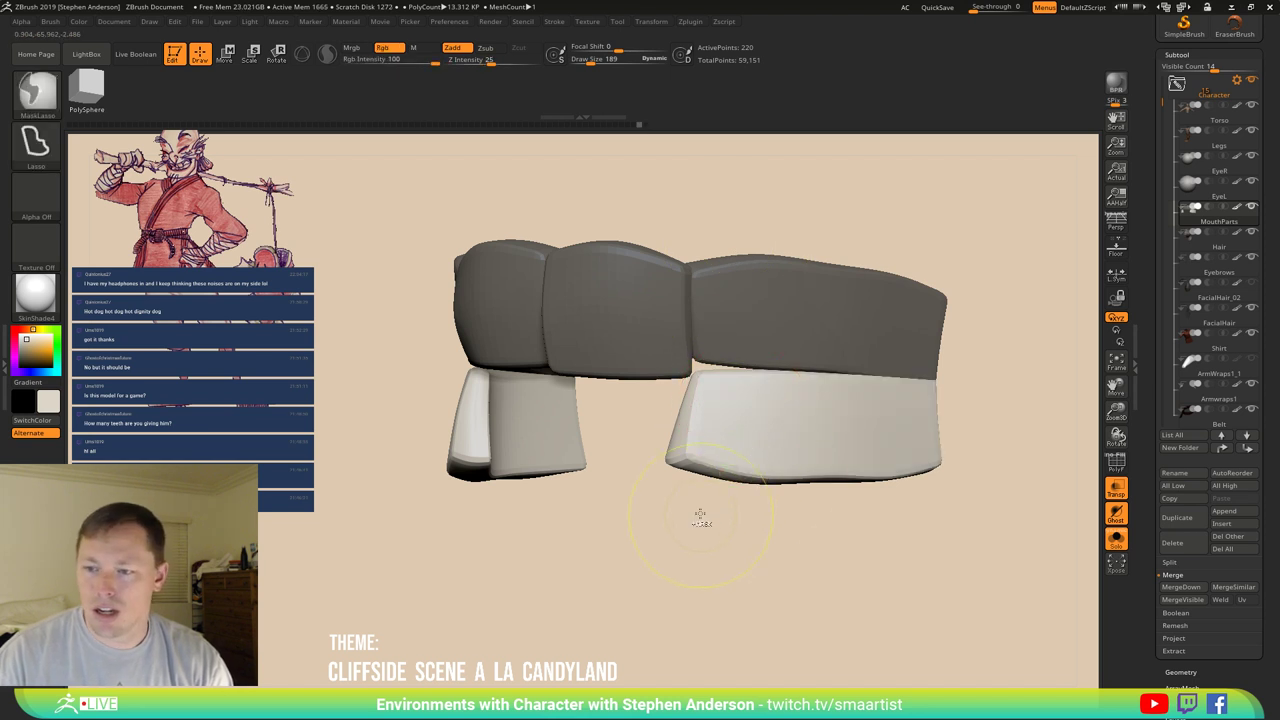
mouse_move(700, 517)
ctrl+mouse_down()
mouse_move(1020, 555)
mouse_move(735, 250)
mouse_move(705, 480)
ctrl+mouse_up()
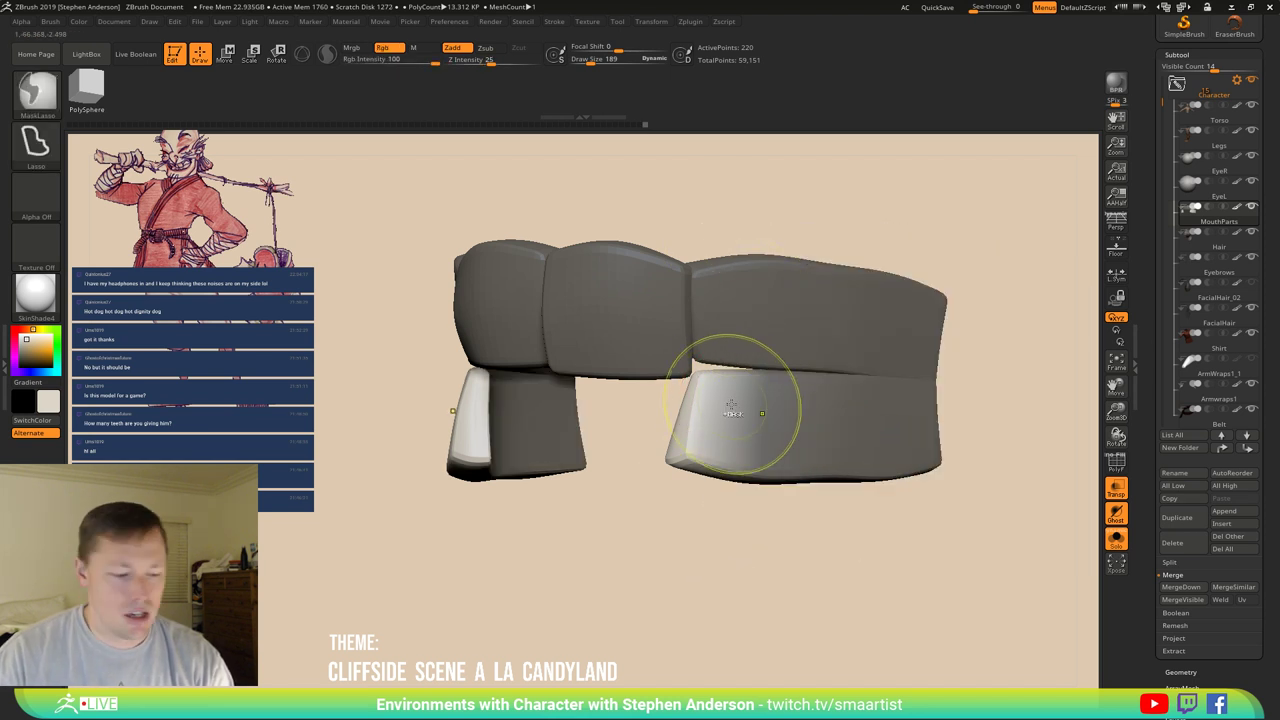
key(w)
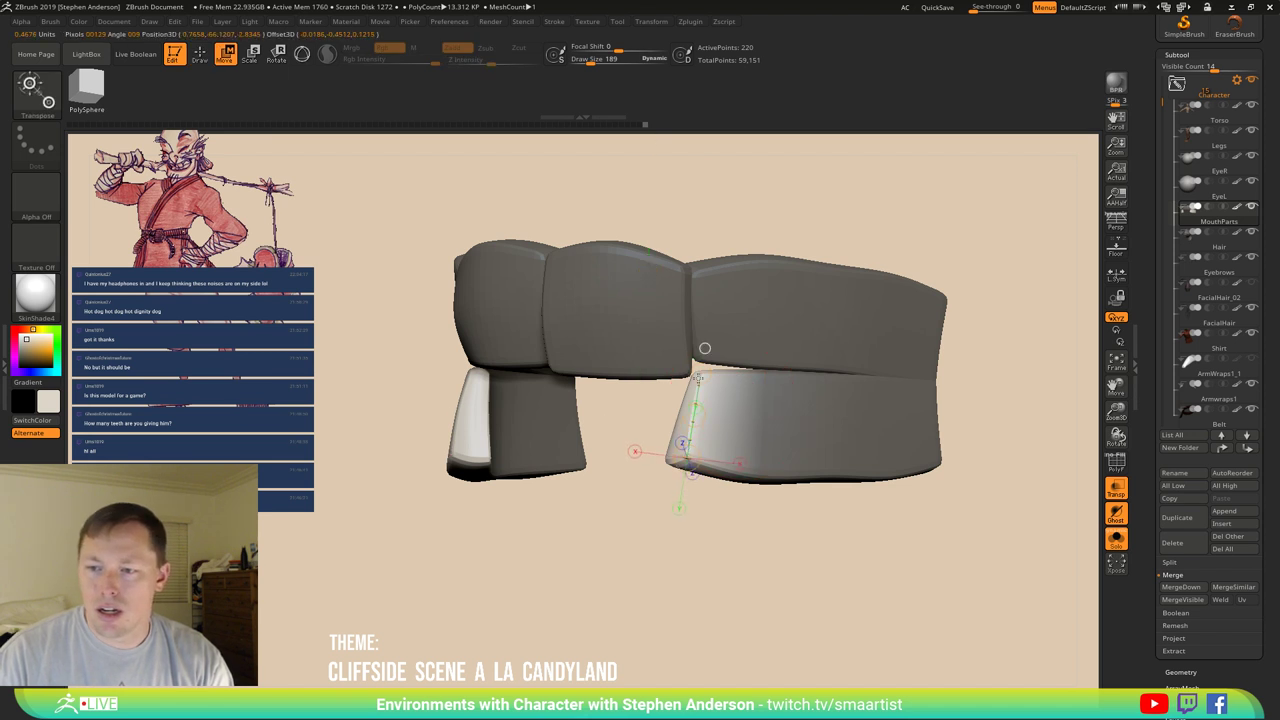
key(r)
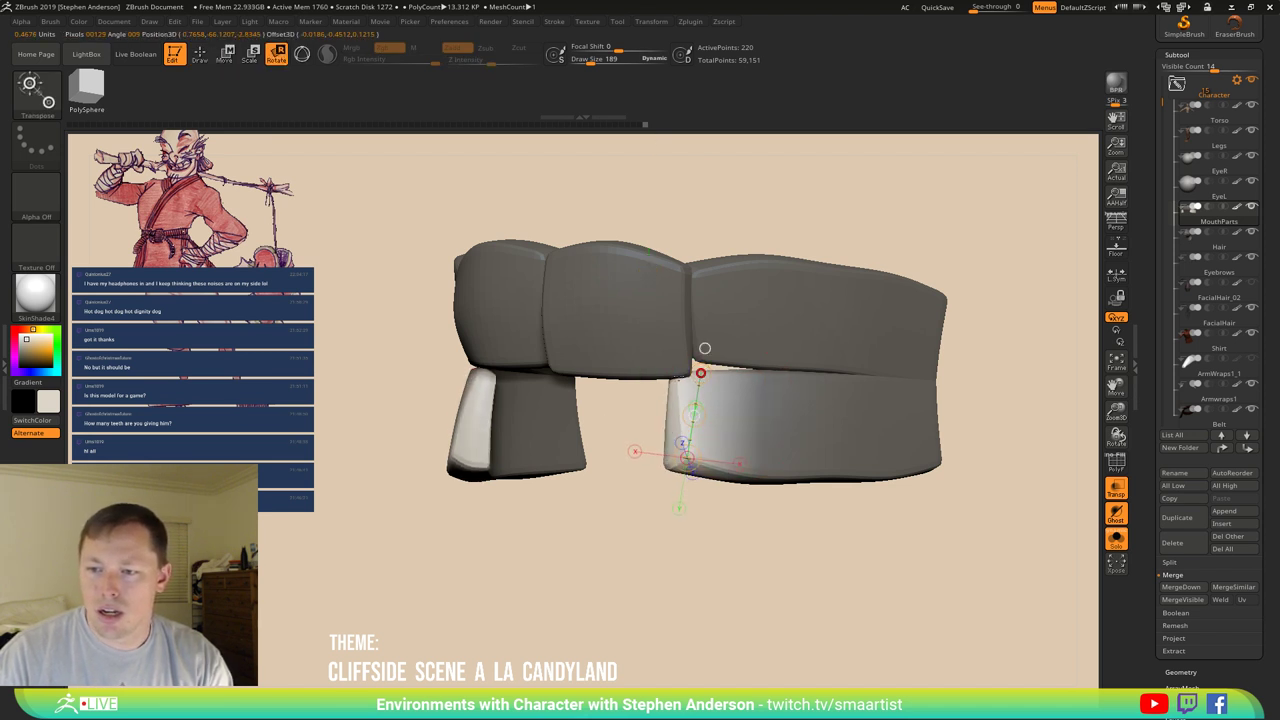
drag(704, 348, 734, 346)
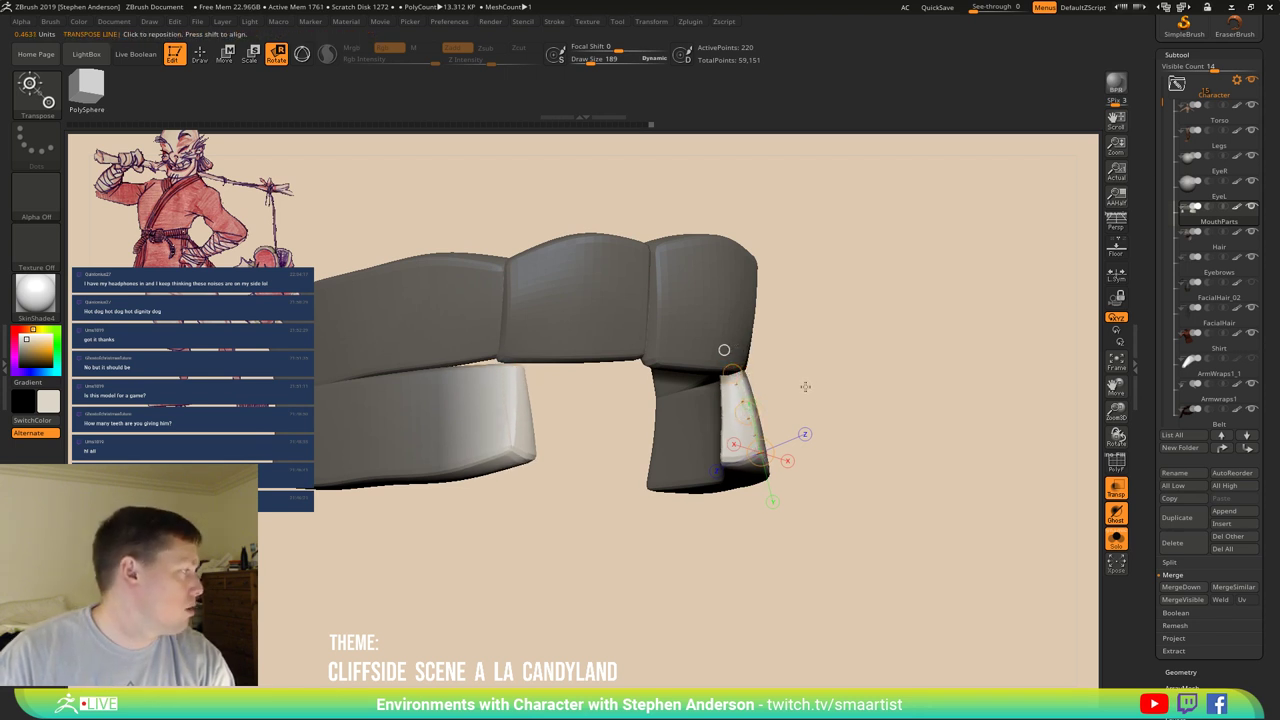
right_drag(724, 349, 780, 345)
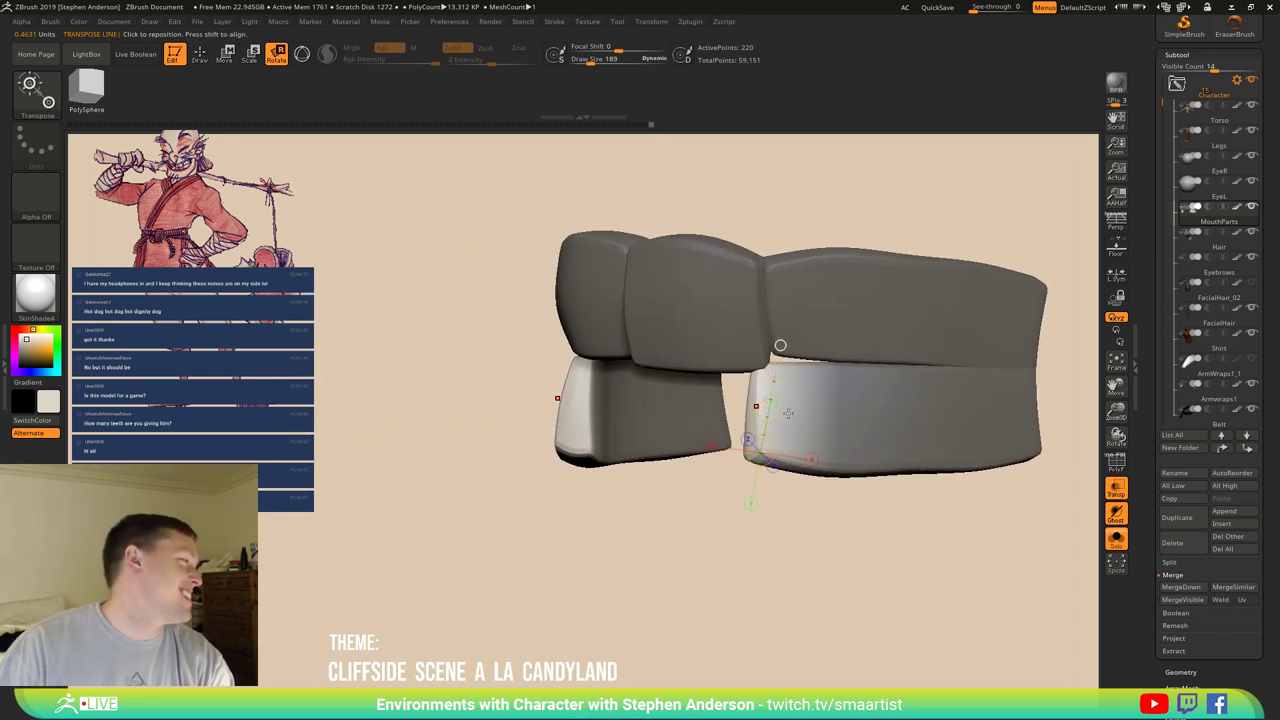
key(q)
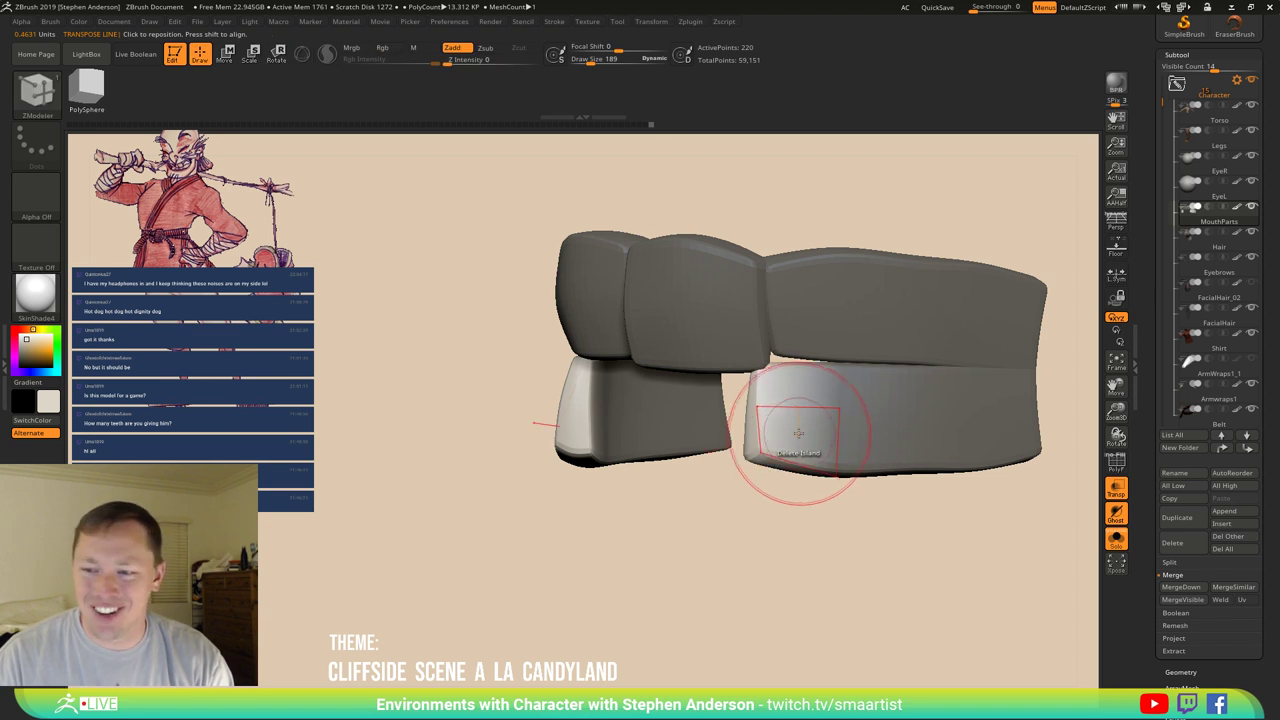
right_drag(808, 449, 777, 437)
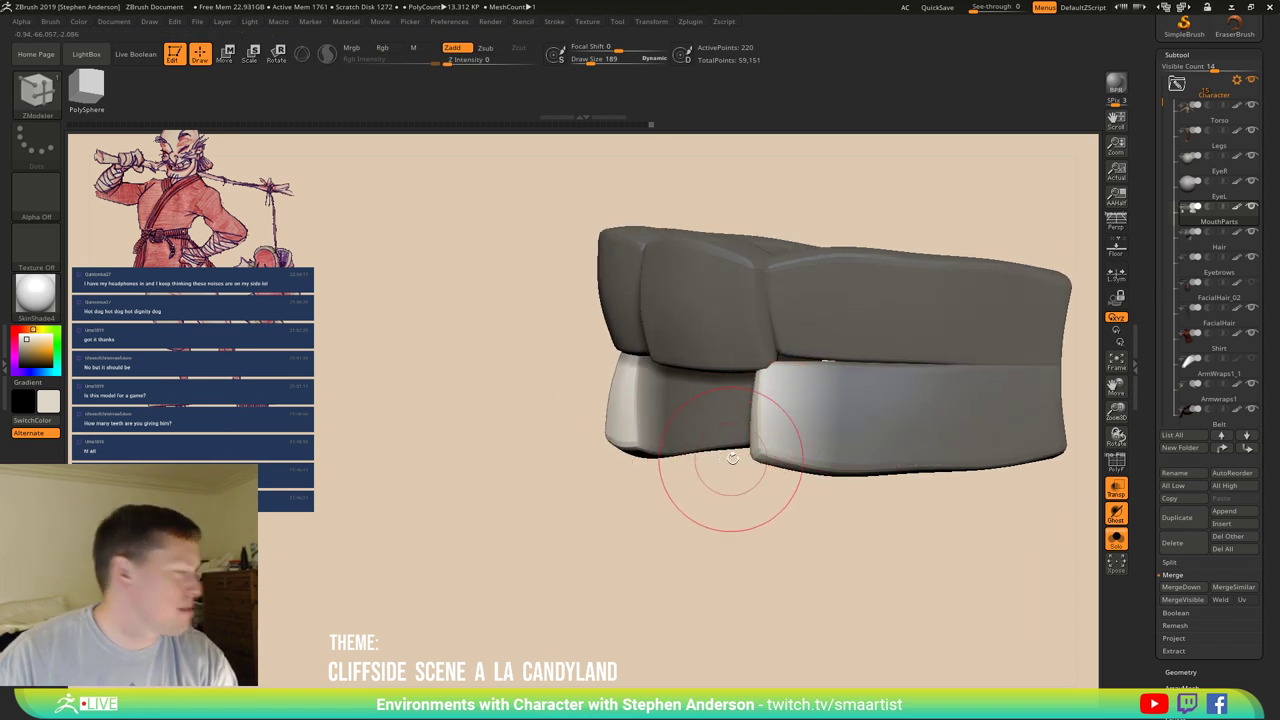
right_drag(732, 457, 790, 448)
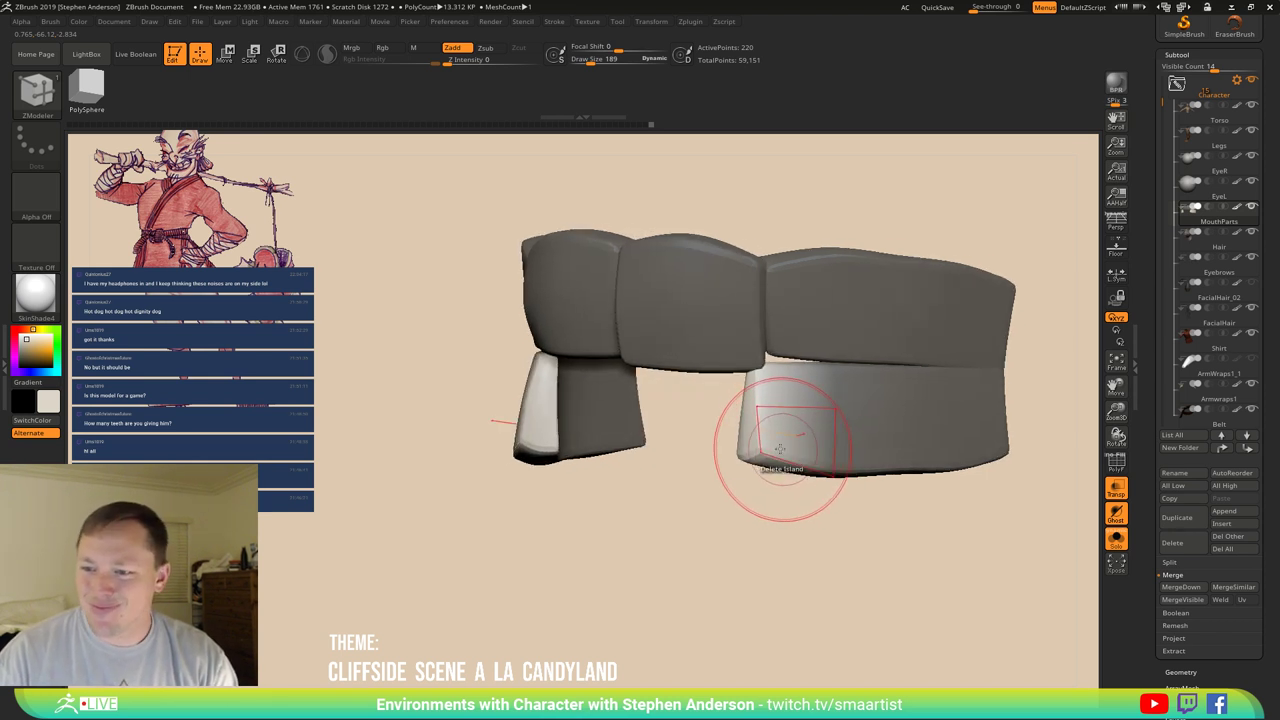
right_drag(759, 451, 771, 457)
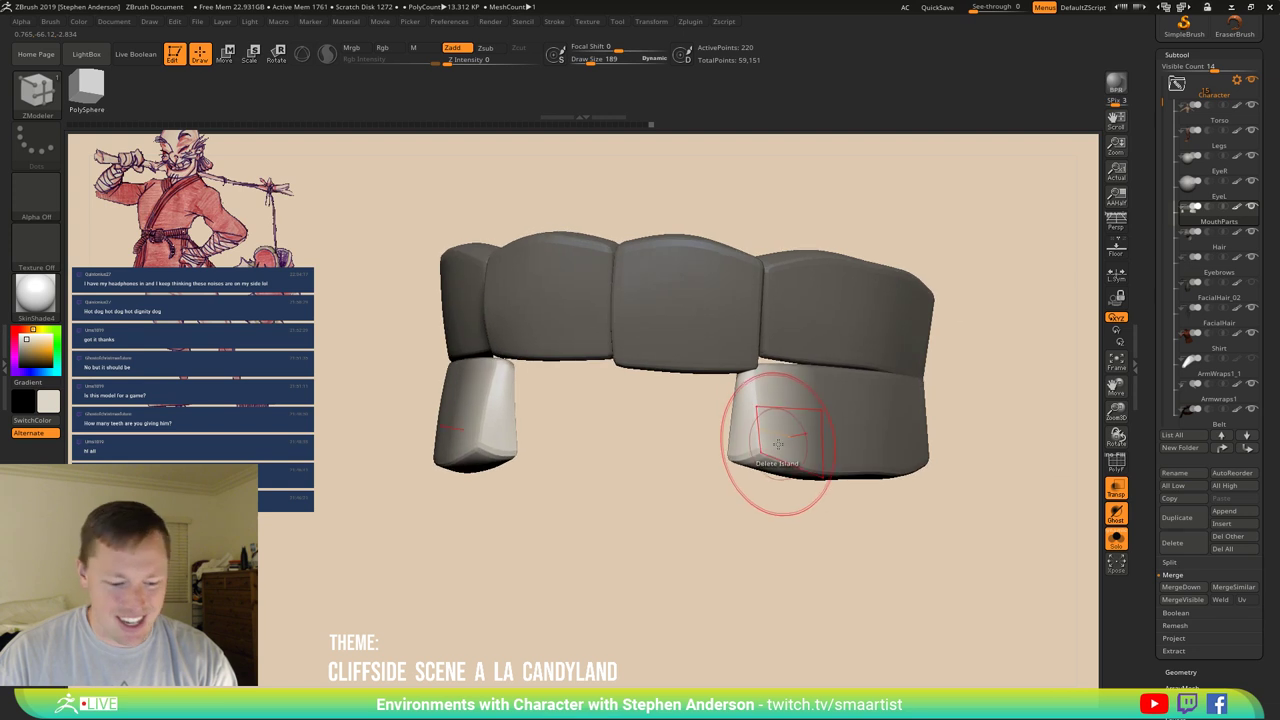
Try the Move and Smooth brushes, enable PolyFrame, and return to ZModeler.
key(b)
key(m)
key(v)
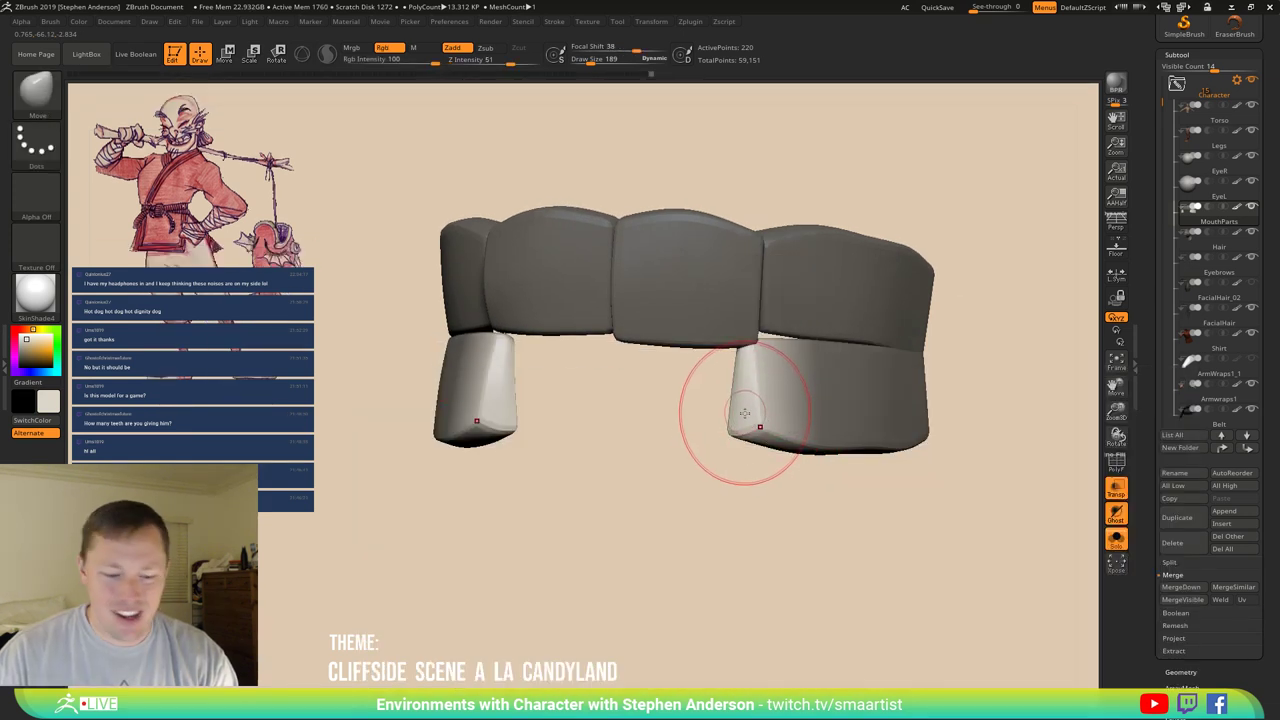
key(b)
key(s)
key(m)
right_drag(771, 429, 766, 440)
key(shift+f)
key(b)
key(z)
key(m)
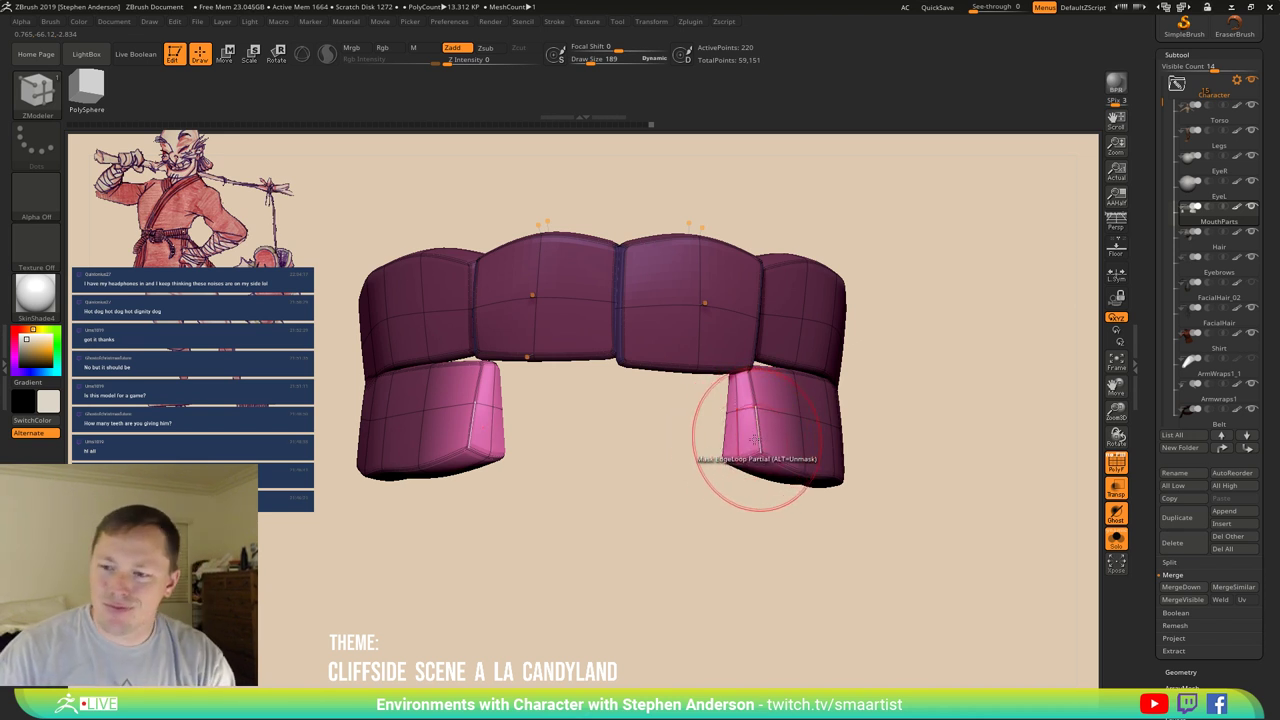
Delete the inner face of the lower right tooth block with Delete A Poly.
key(space)
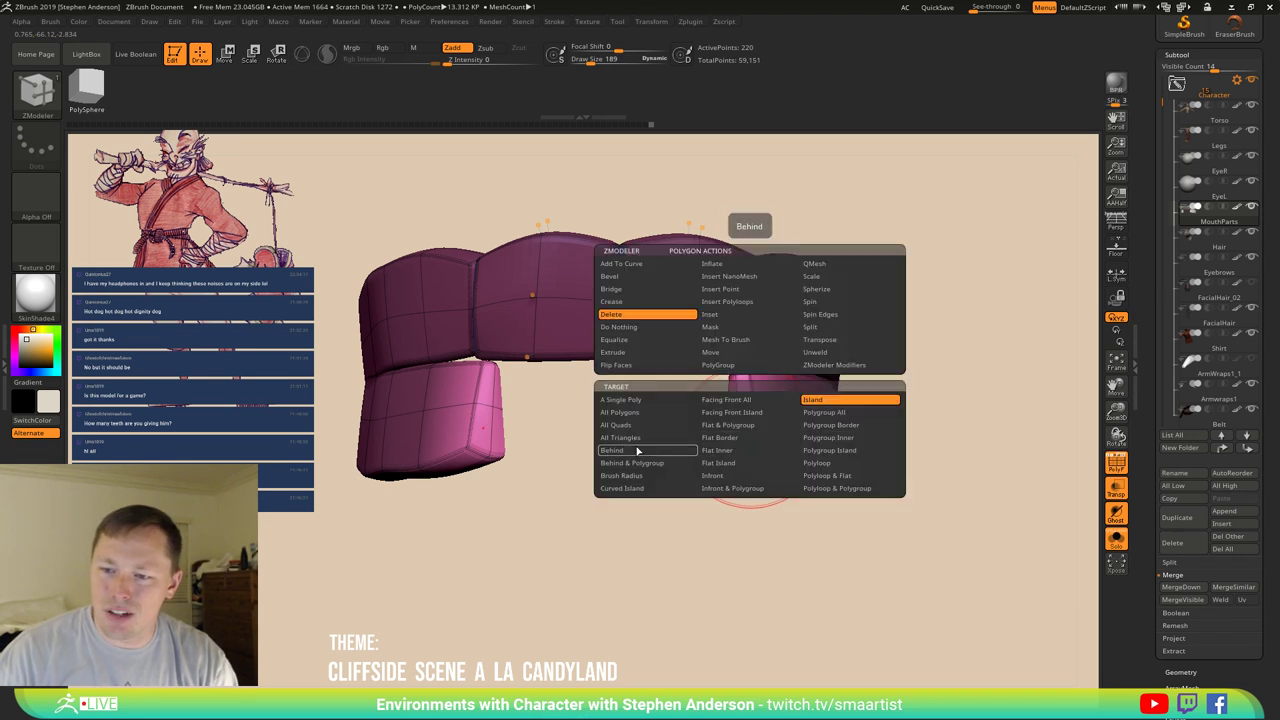
click(648, 400)
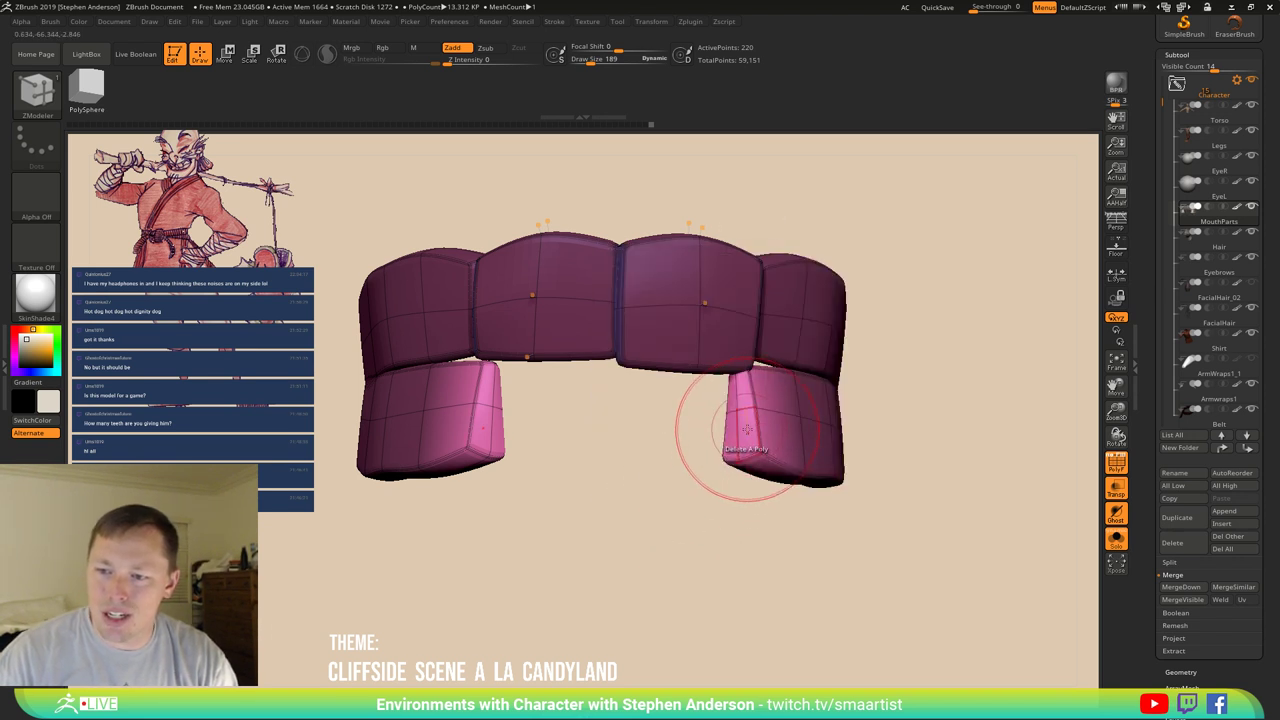
click(735, 443)
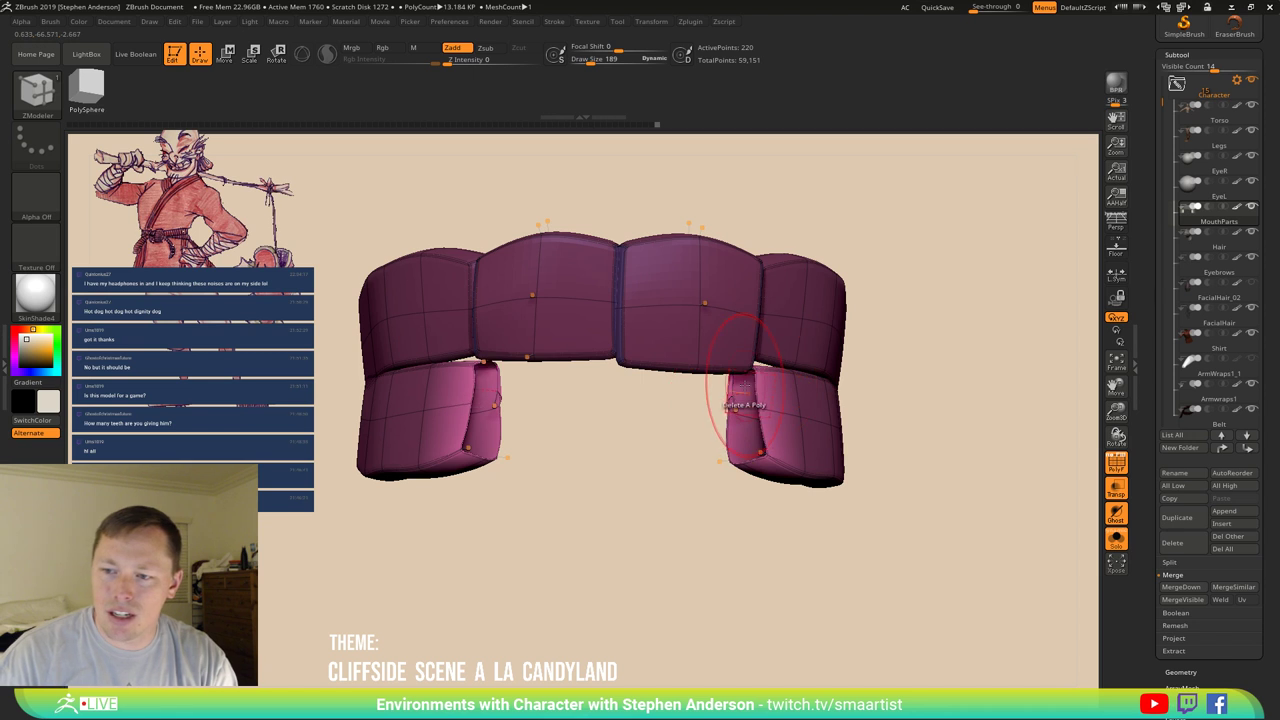
mouse_move(743, 400)
mouse_down()
mouse_move(771, 371)
mouse_move(741, 403)
mouse_up()
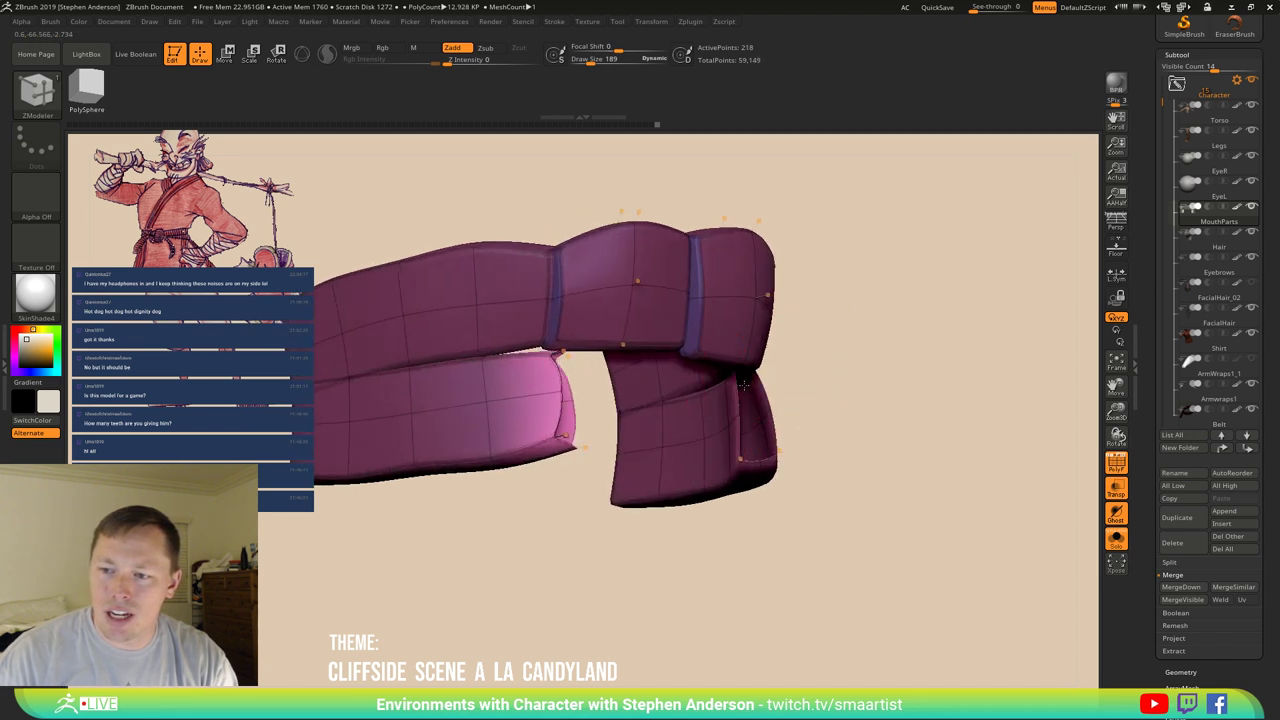
drag(817, 386, 765, 425)
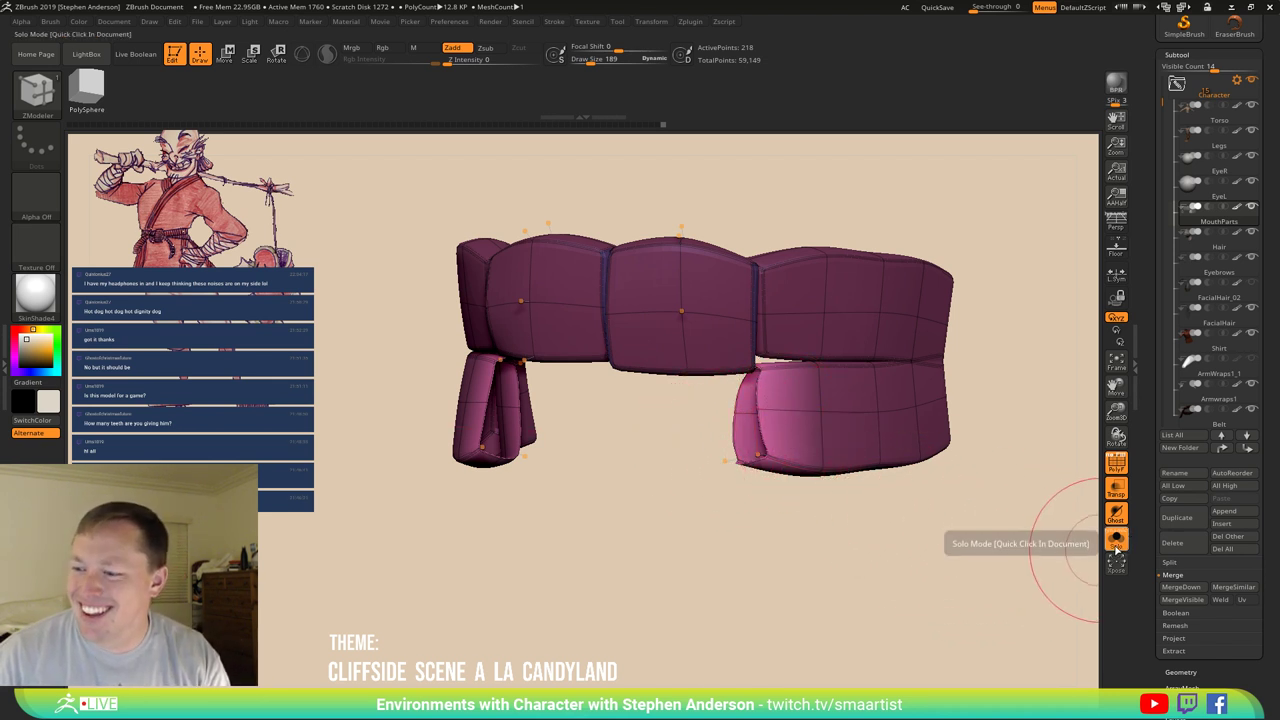
Keep the teeth soloed and turn off Transp and the dynamic subdivision preview.
click(1118, 543)
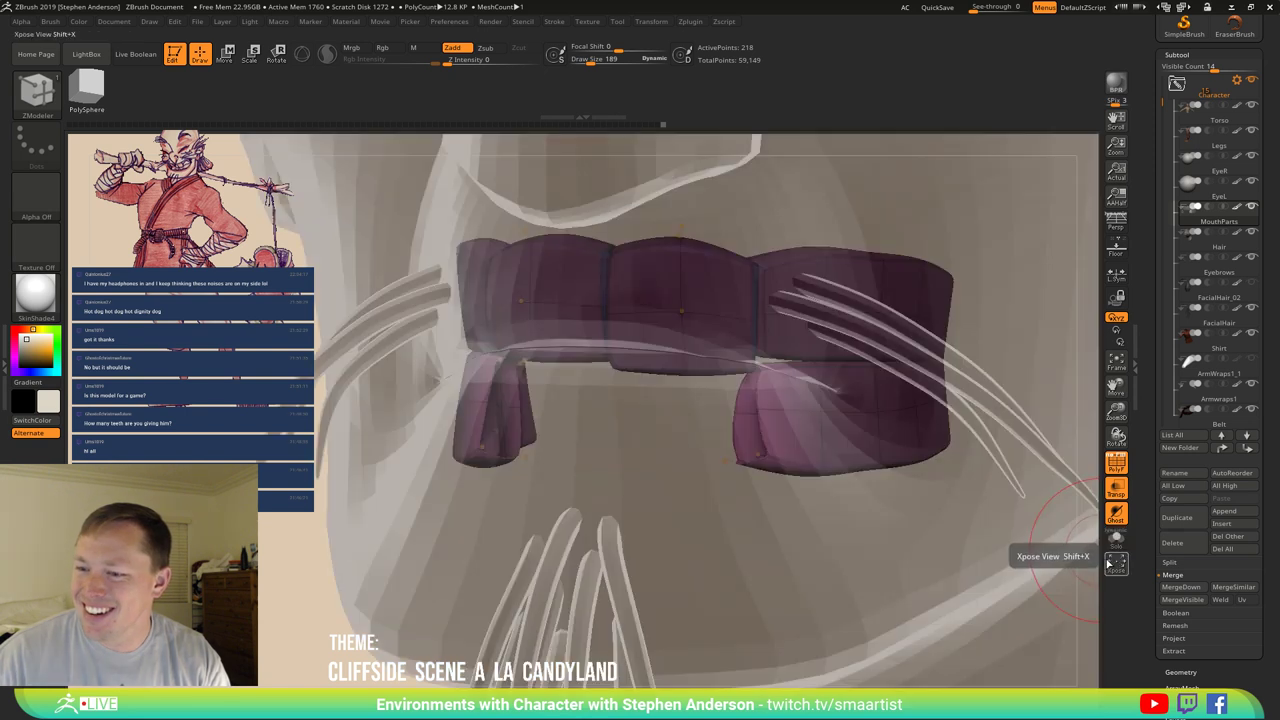
click(1120, 541)
click(1116, 488)
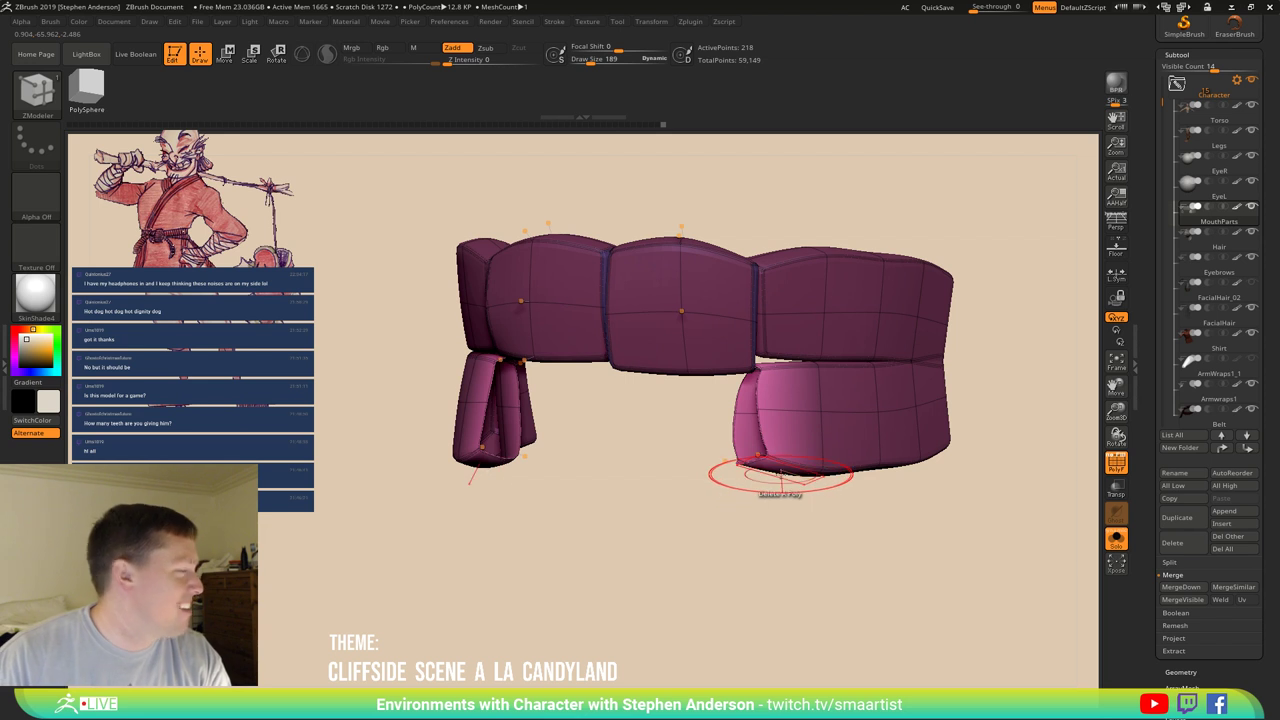
key(shift)
key(shift+d)
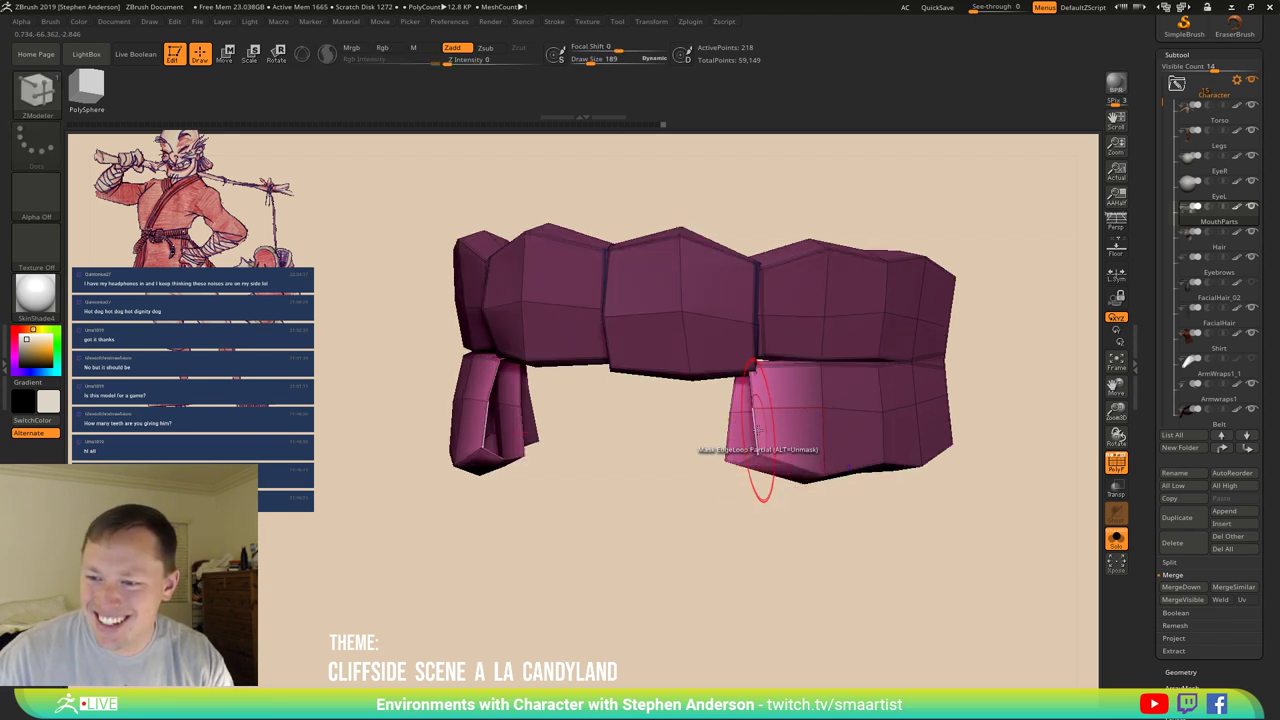
Set Edge Bridge to Two Holes, Polygroup Flat, Minimum Resolution, and pick the right hole.
key(space)
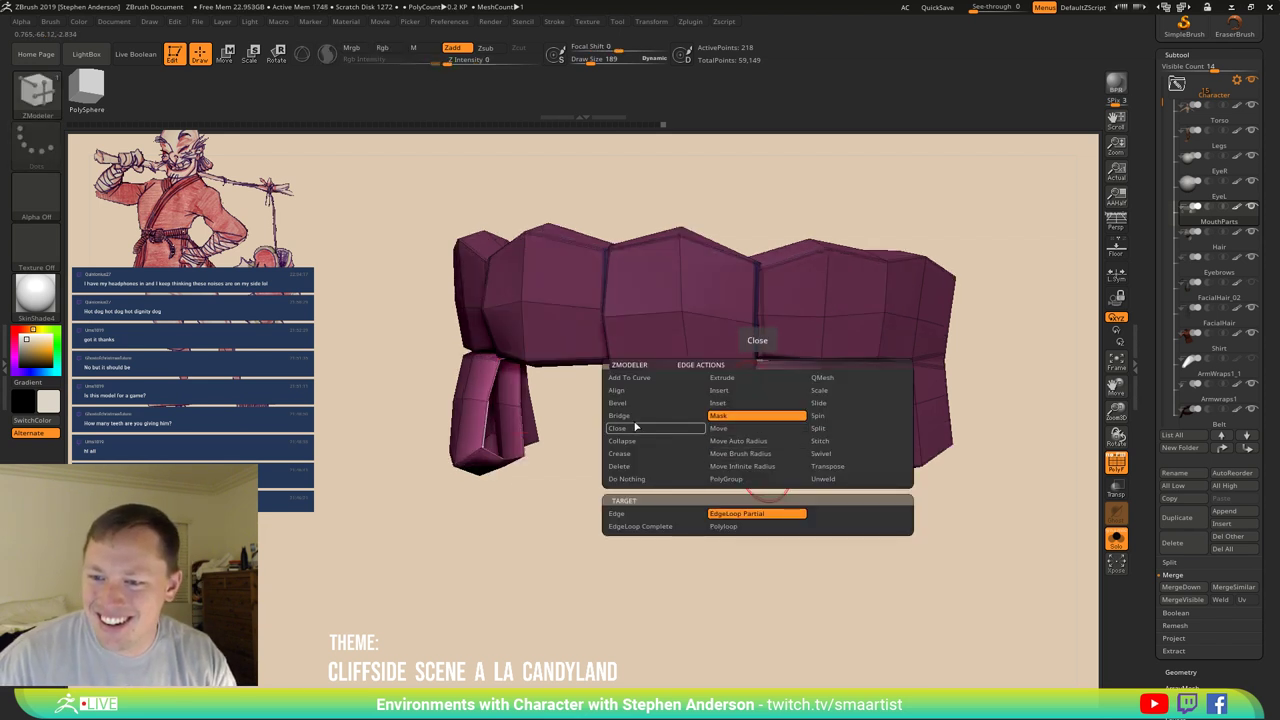
click(740, 513)
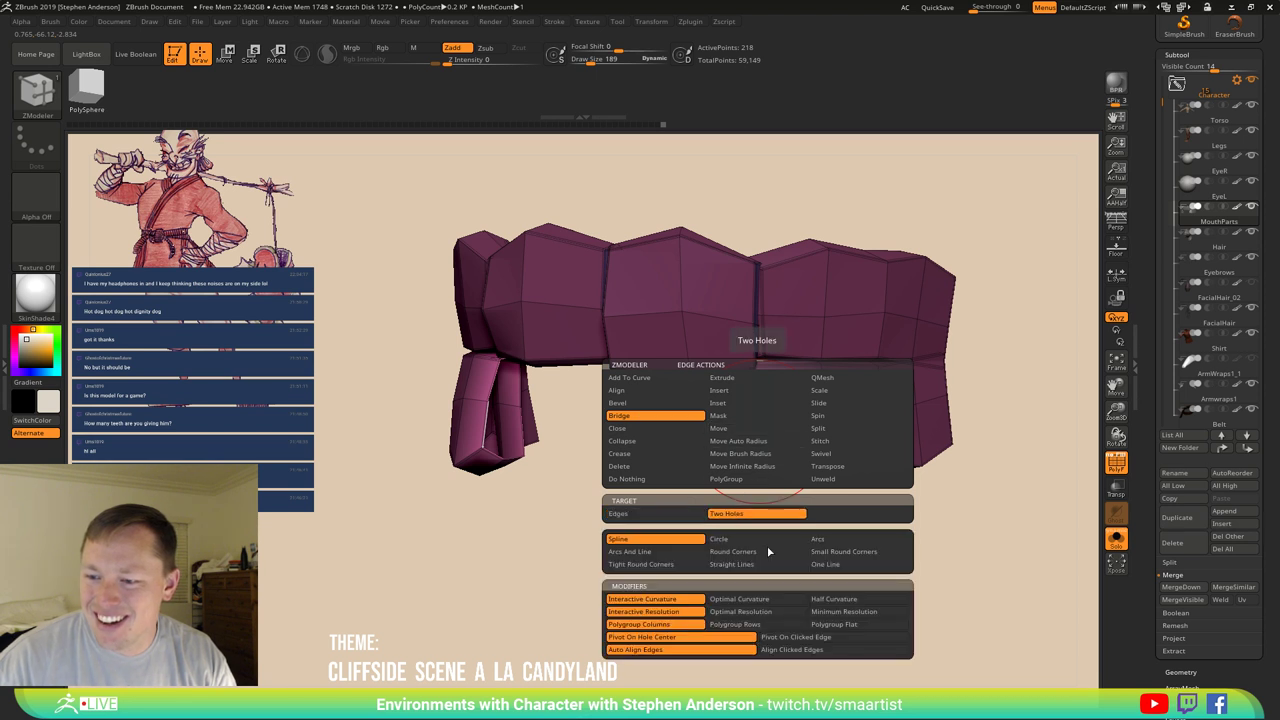
click(848, 624)
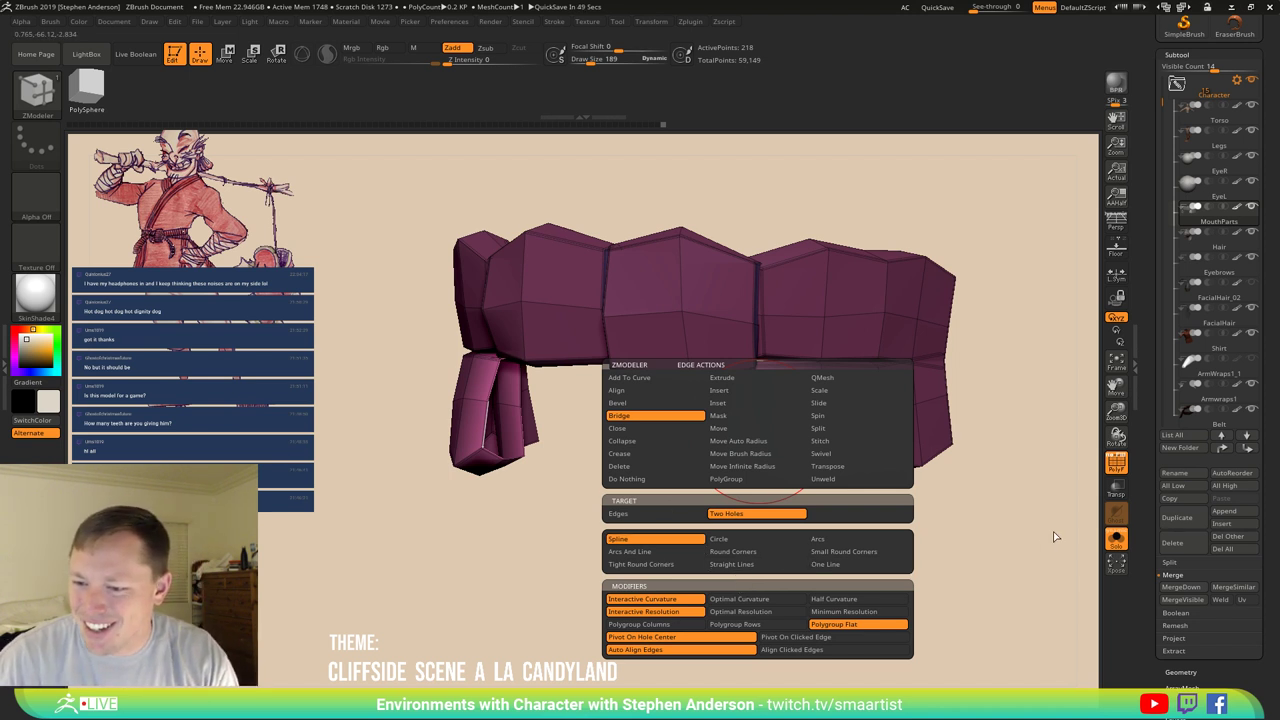
click(853, 613)
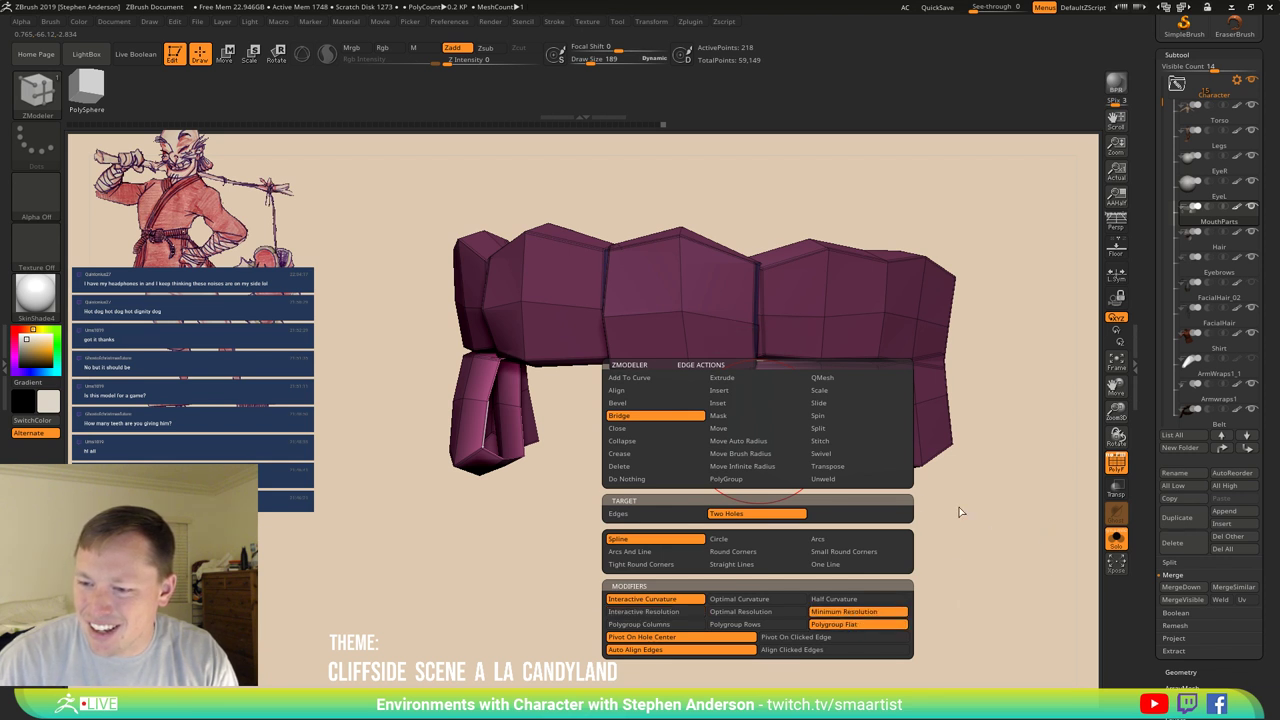
click(760, 432)
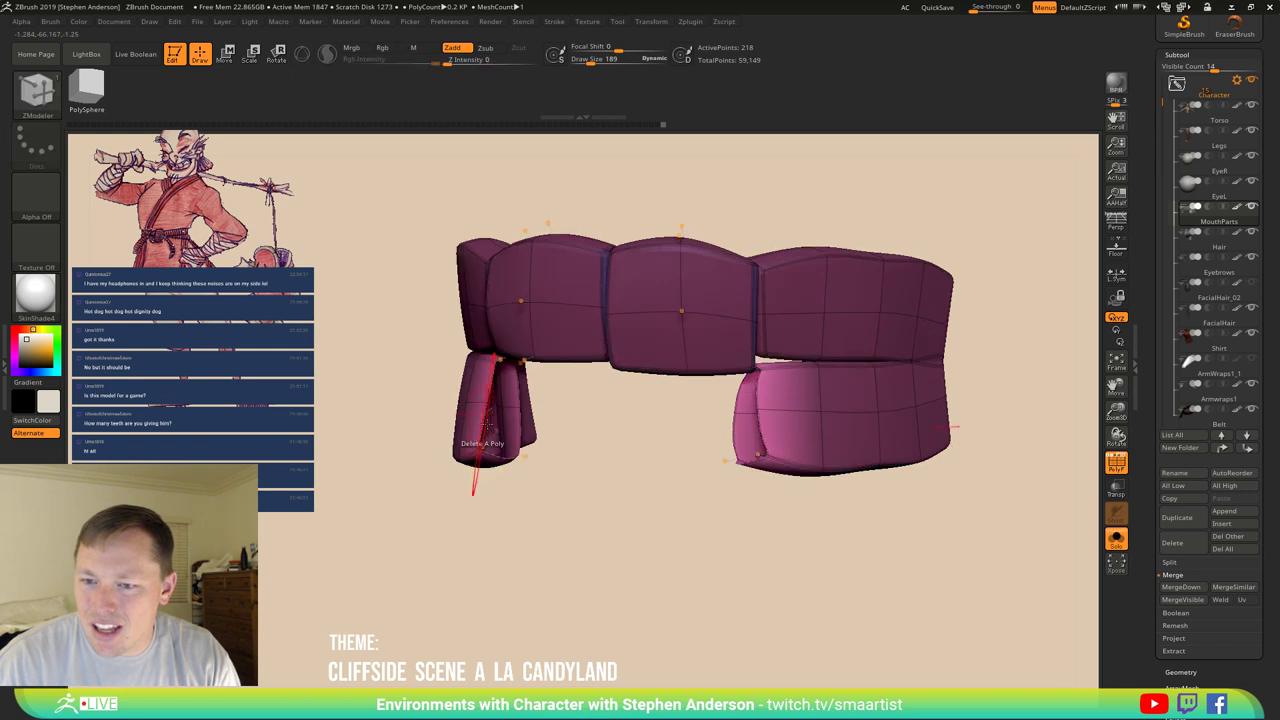
Bridge the left hole to the right one, mask the left side, and raise then lower the centre bridge.
mouse_move(486, 443)
mouse_down()
mouse_move(643, 457)
mouse_move(657, 443)
mouse_move(645, 478)
mouse_up()
mouse_move(760, 474)
mouse_down()
mouse_move(828, 357)
mouse_move(741, 395)
mouse_up()
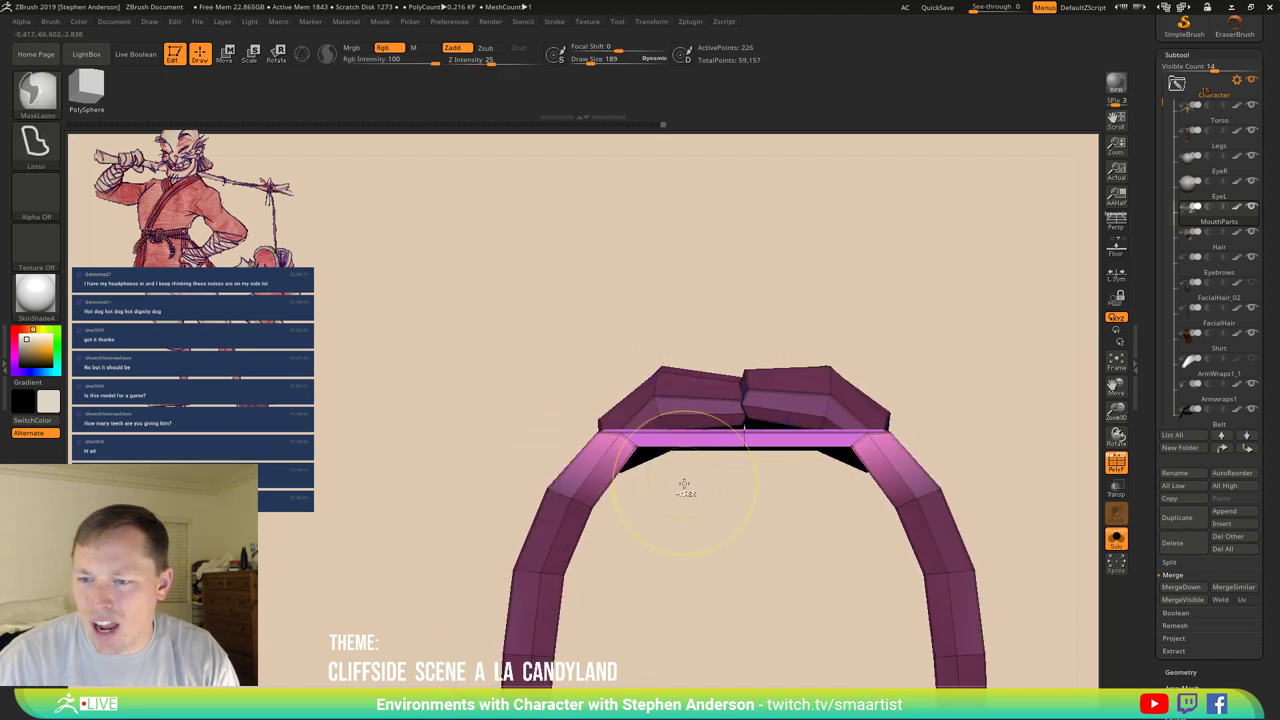
mouse_move(686, 486)
ctrl+mouse_down()
mouse_move(517, 476)
mouse_move(620, 326)
mouse_move(748, 378)
mouse_move(660, 366)
ctrl+mouse_up()
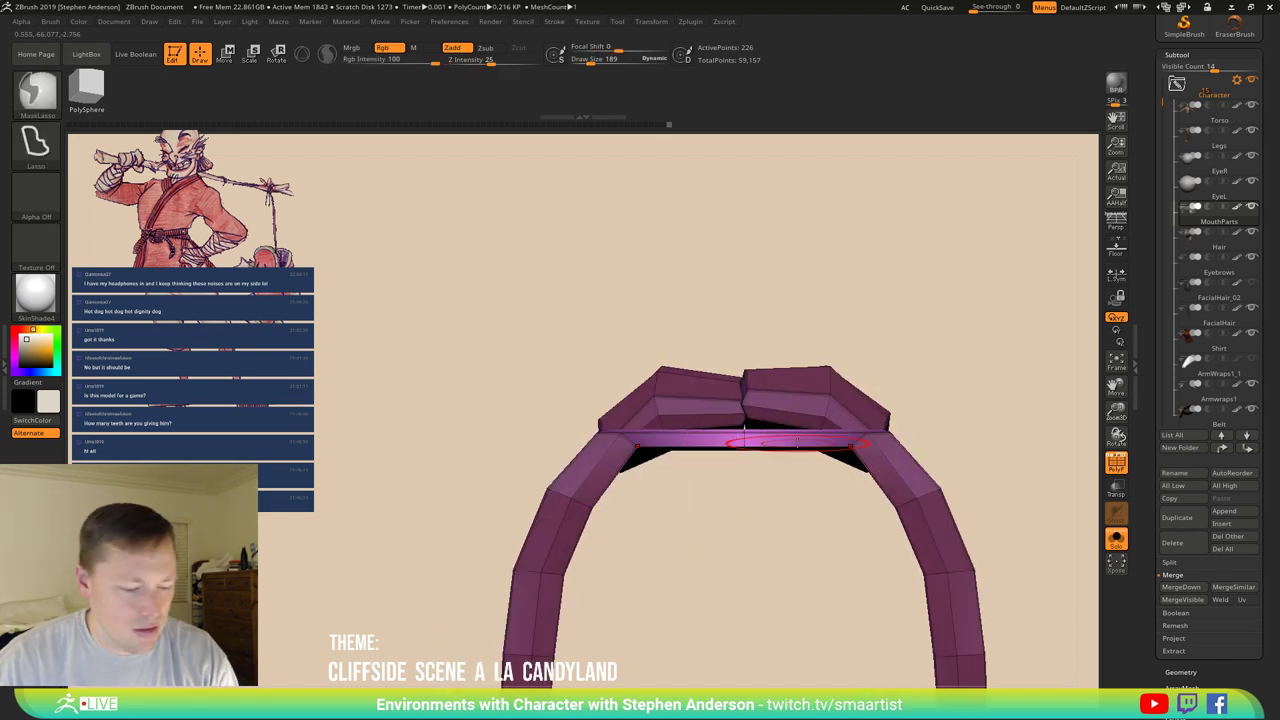
key(w)
shift+drag(743, 432, 741, 328)
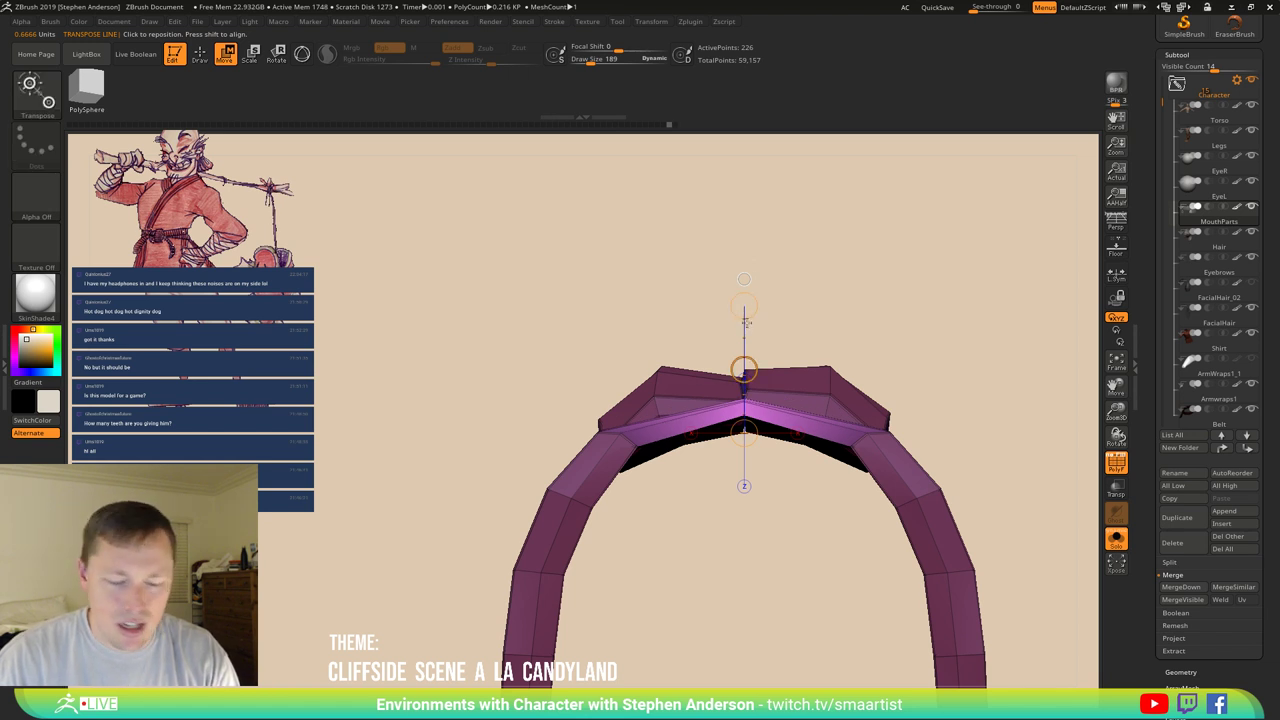
drag(745, 318, 745, 220)
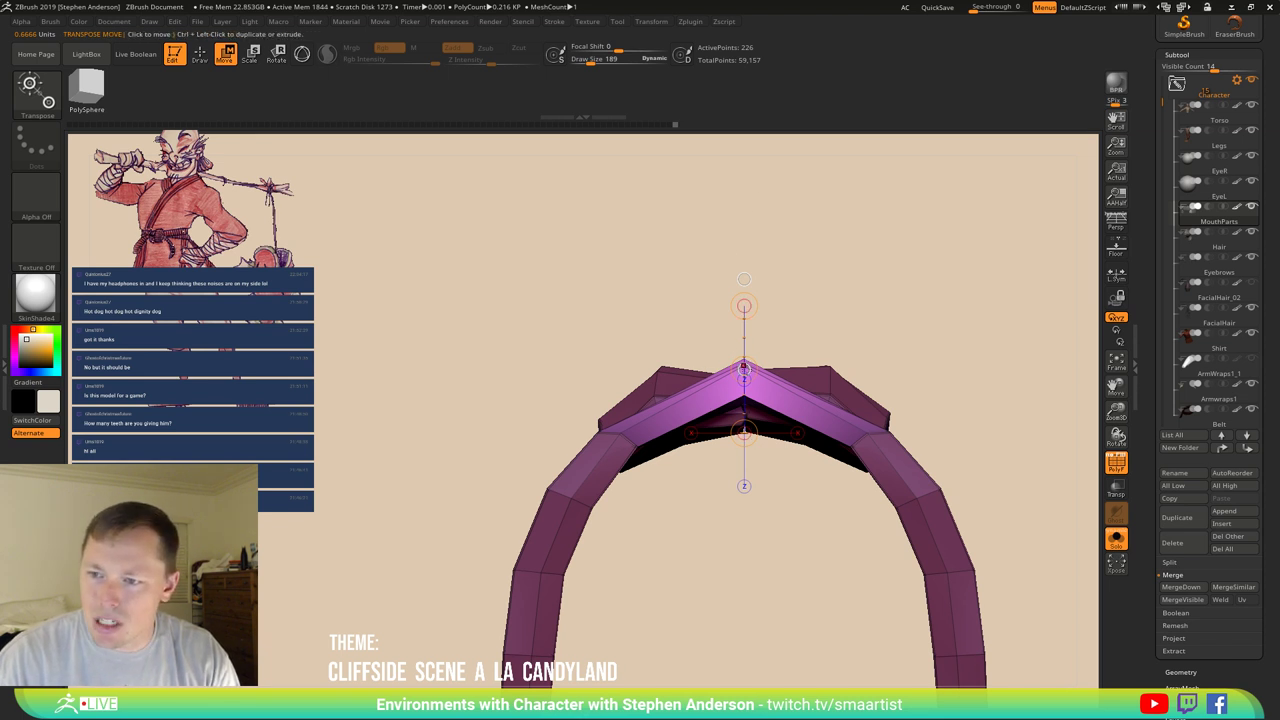
drag(744, 369, 744, 402)
Clear the mask from the arch and set the Move brush size to 102, then 235.
ctrl+drag(942, 345, 976, 392)
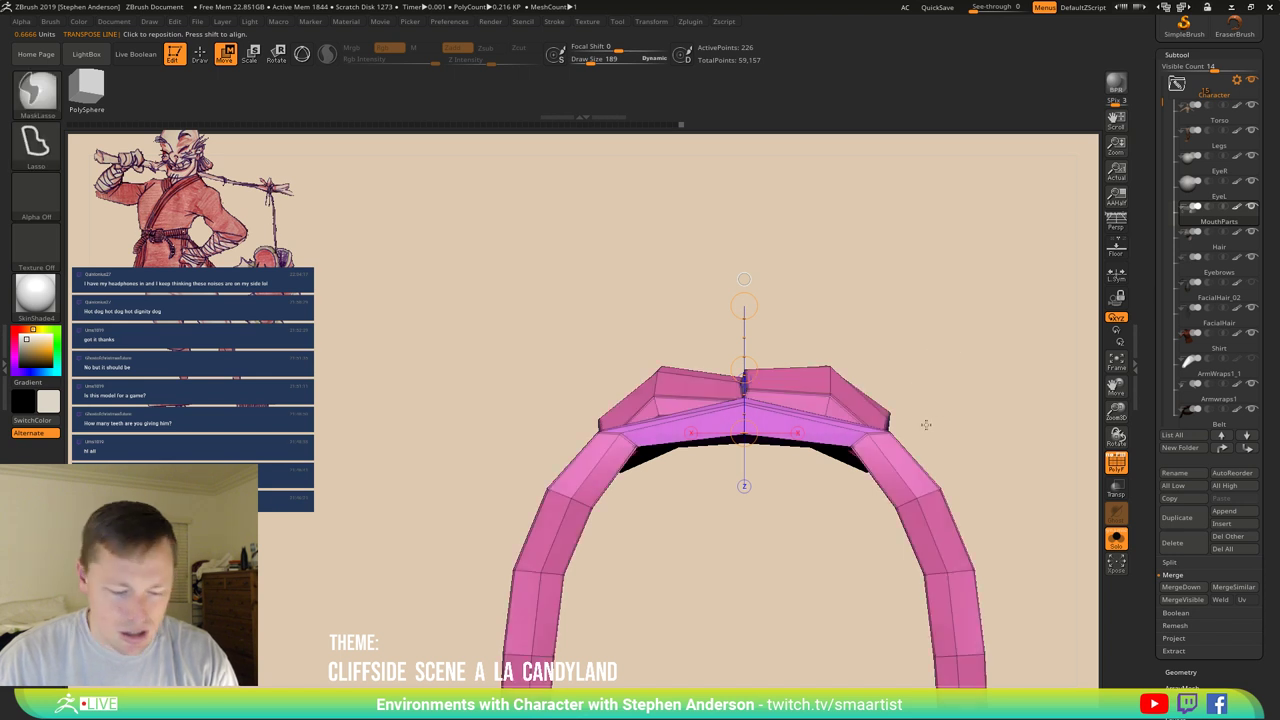
ctrl+click(848, 440)
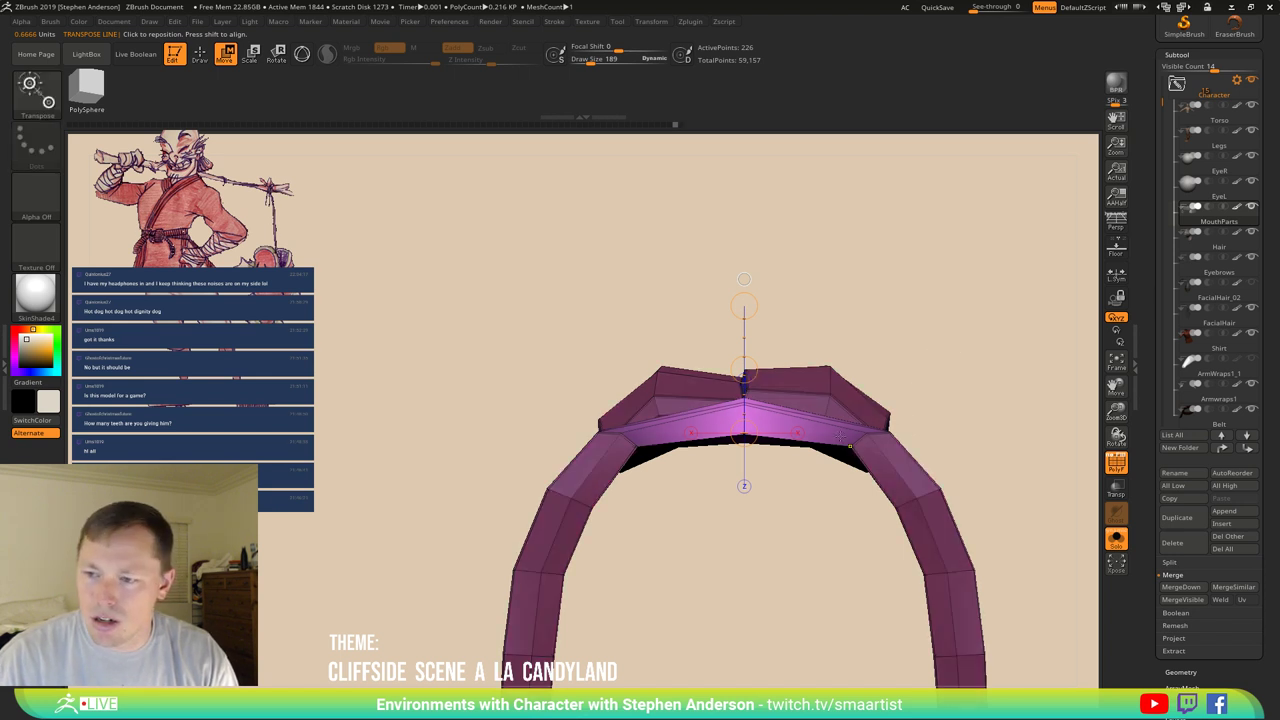
key(q)
ctrl+drag(850, 450, 857, 425)
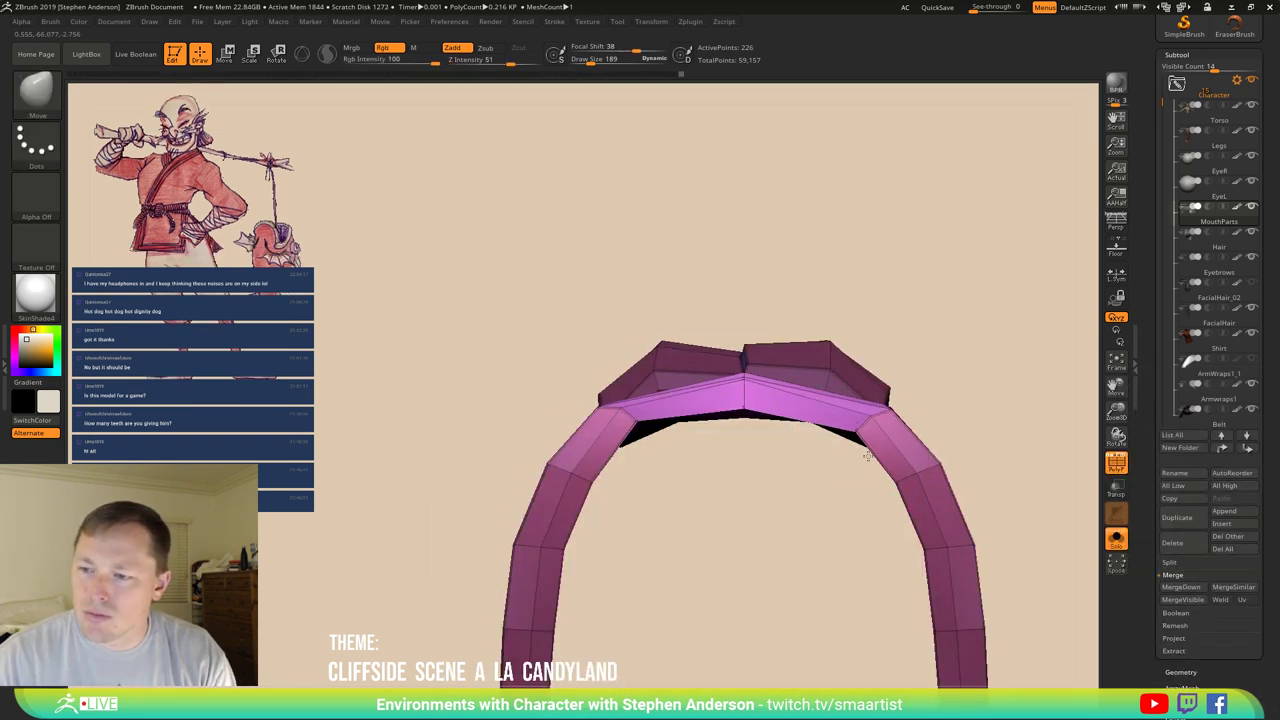
mouse_move(780, 410)
mouse_down()
mouse_move(845, 438)
mouse_move(866, 424)
mouse_move(857, 449)
mouse_move(871, 471)
mouse_up()
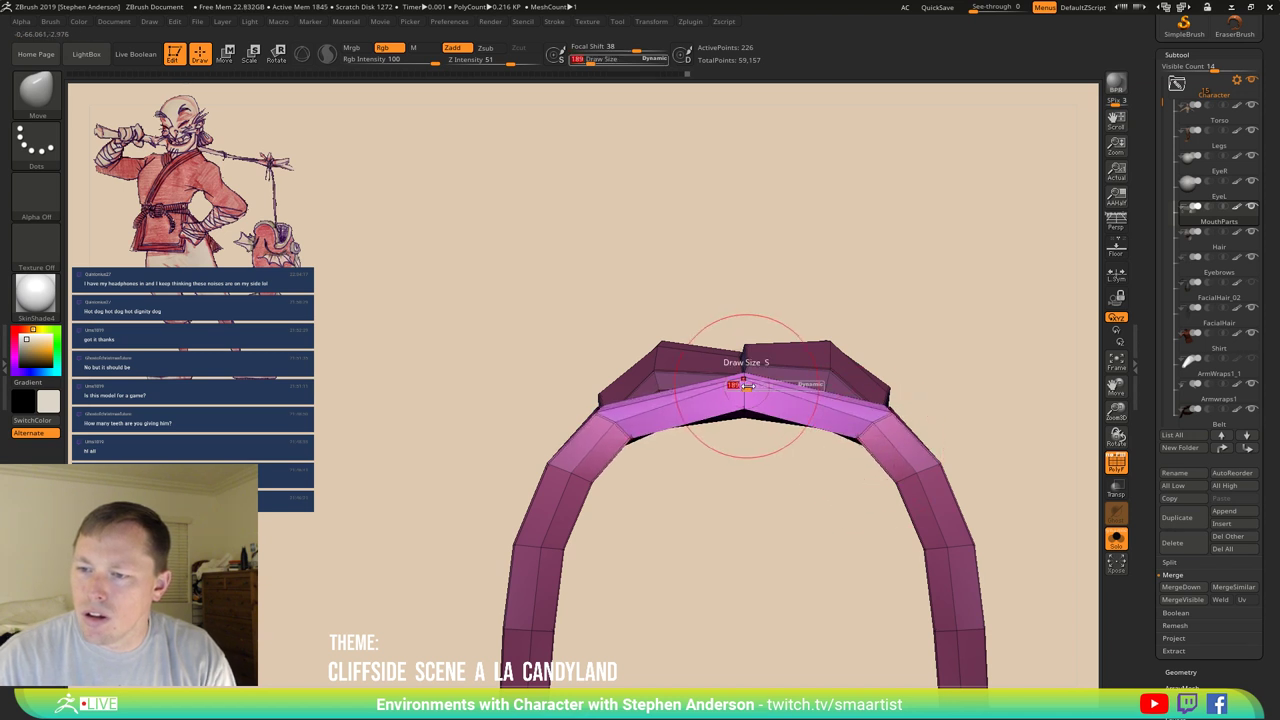
drag(747, 385, 738, 386)
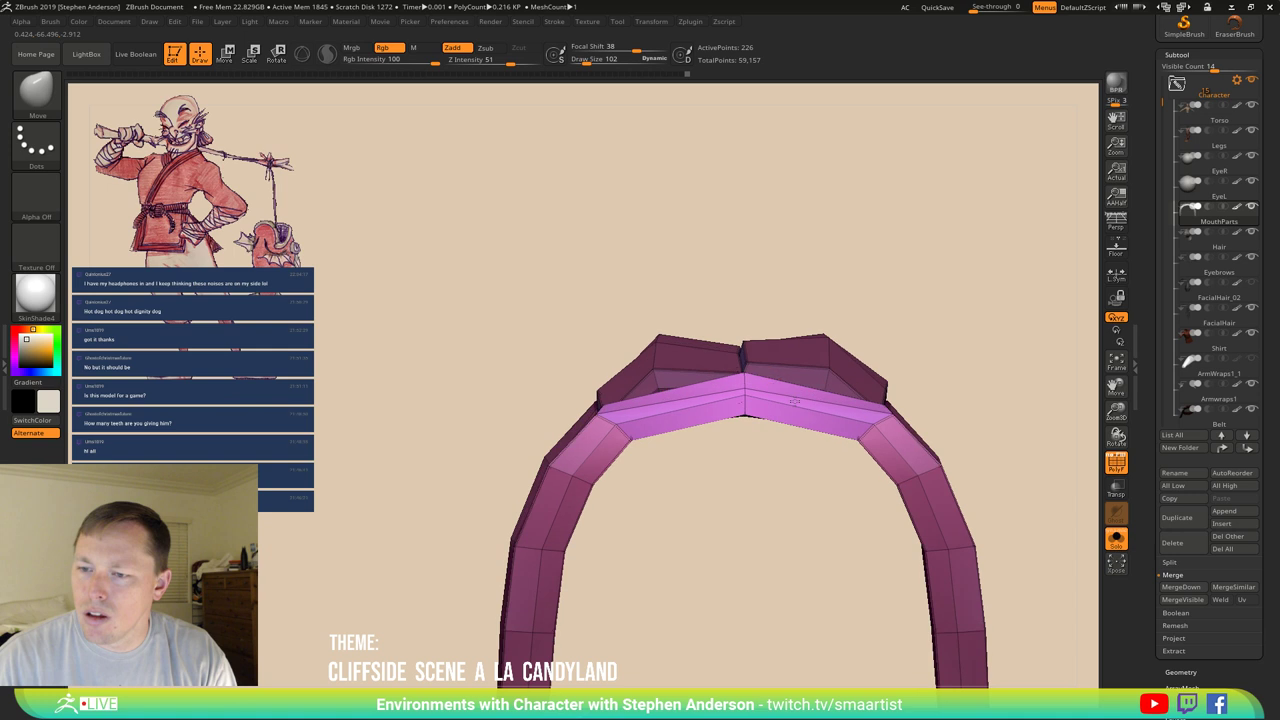
right_drag(793, 402, 838, 370)
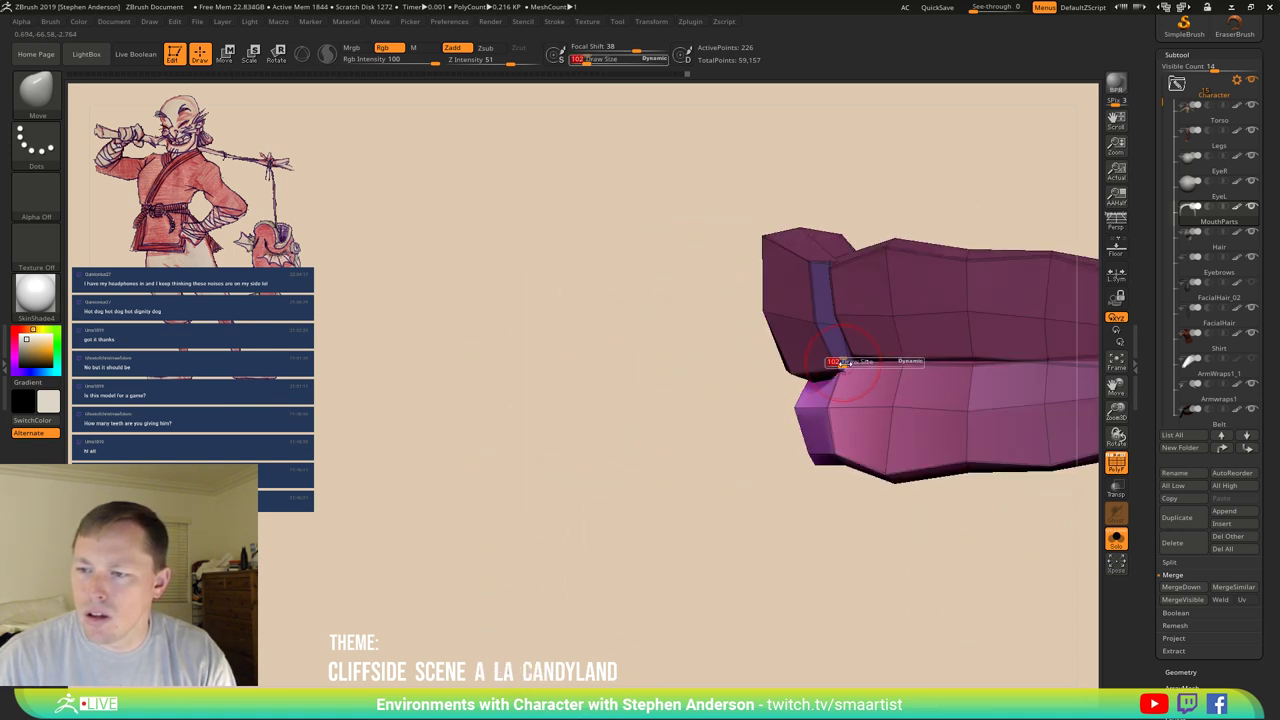
mouse_move(843, 362)
mouse_down()
mouse_move(860, 362)
mouse_move(848, 364)
mouse_up()
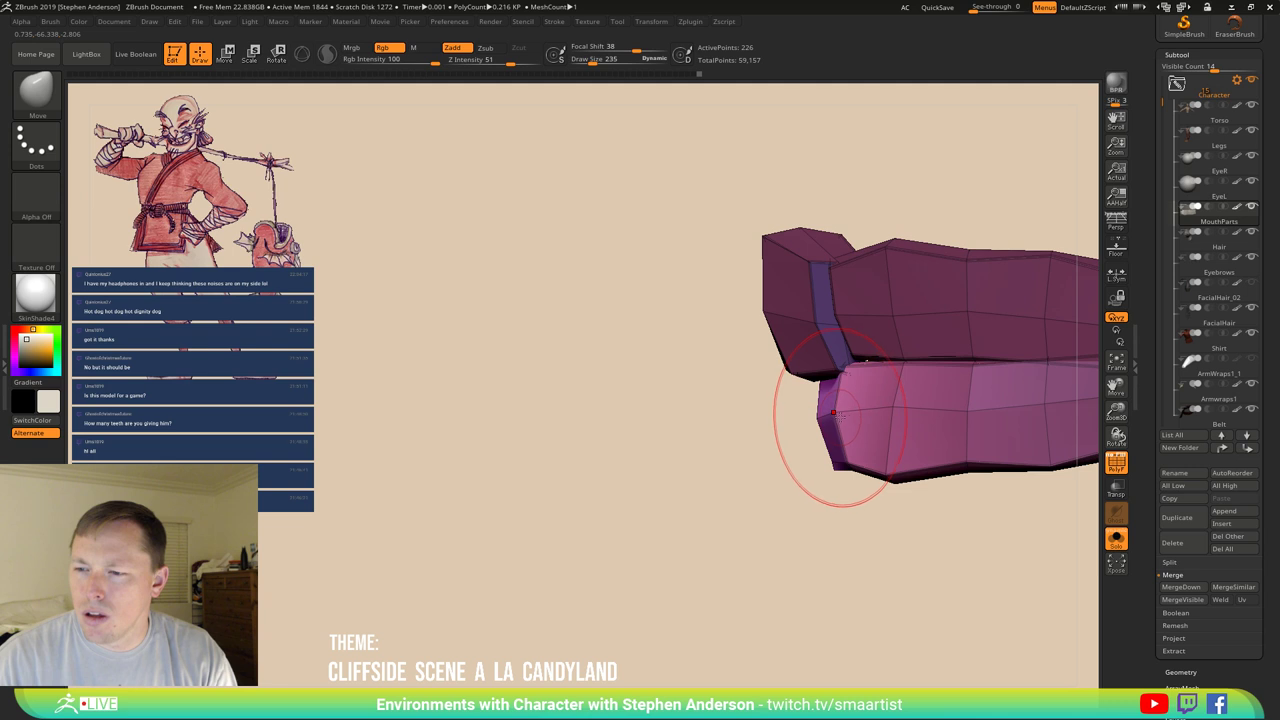
Resize the brush to 112, then 35, while viewing the arch from above and the side.
mouse_move(870, 418)
right_down()
mouse_move(830, 366)
mouse_move(843, 427)
right_up()
key(s)
drag(847, 428, 843, 427)
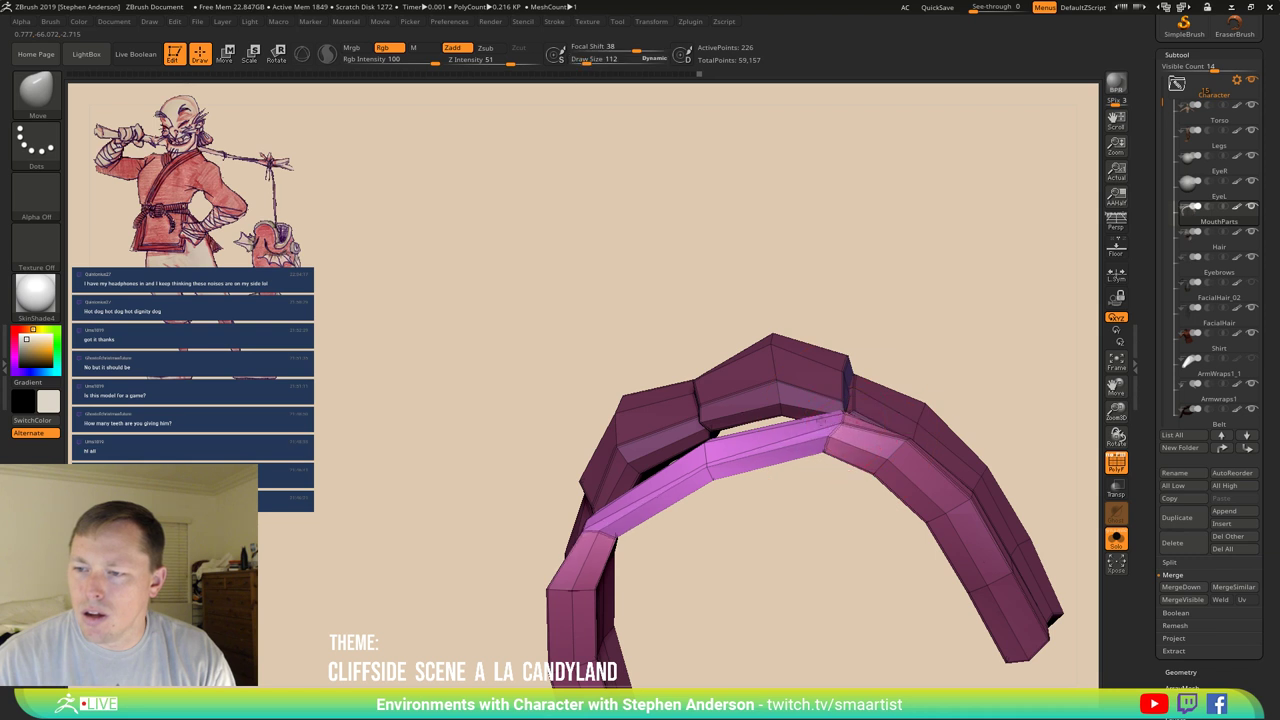
key(s)
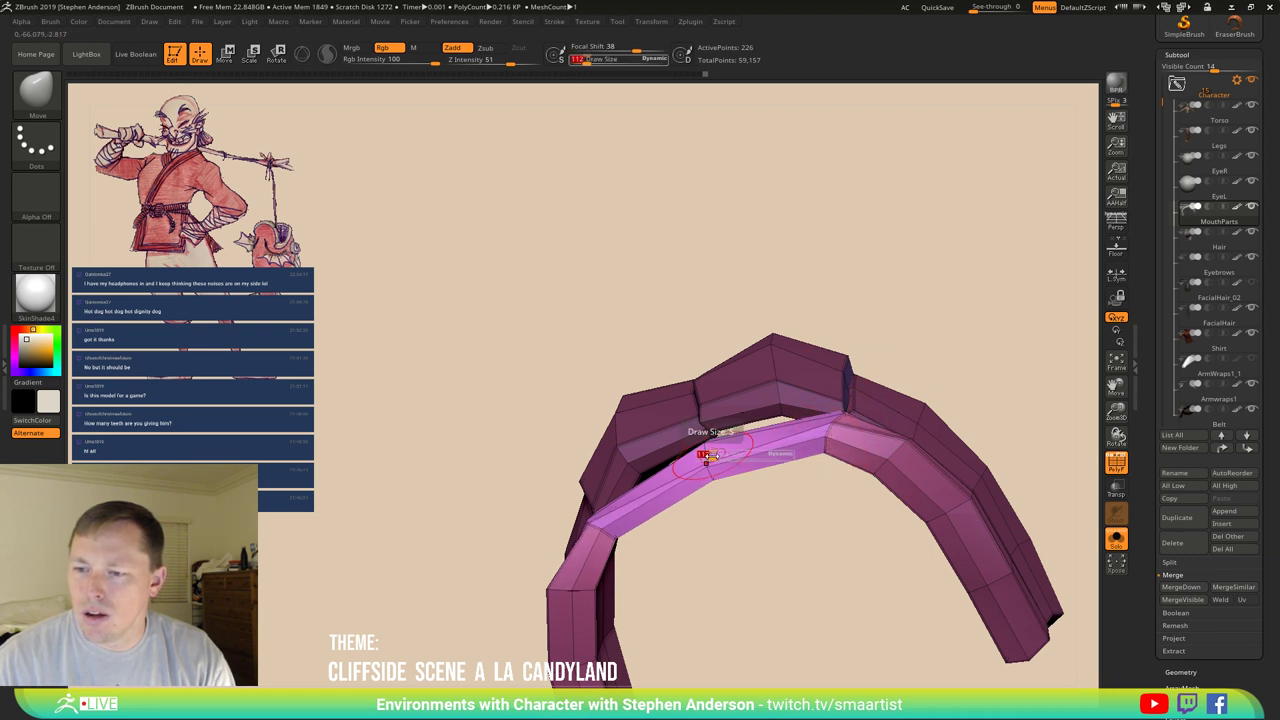
drag(706, 456, 704, 456)
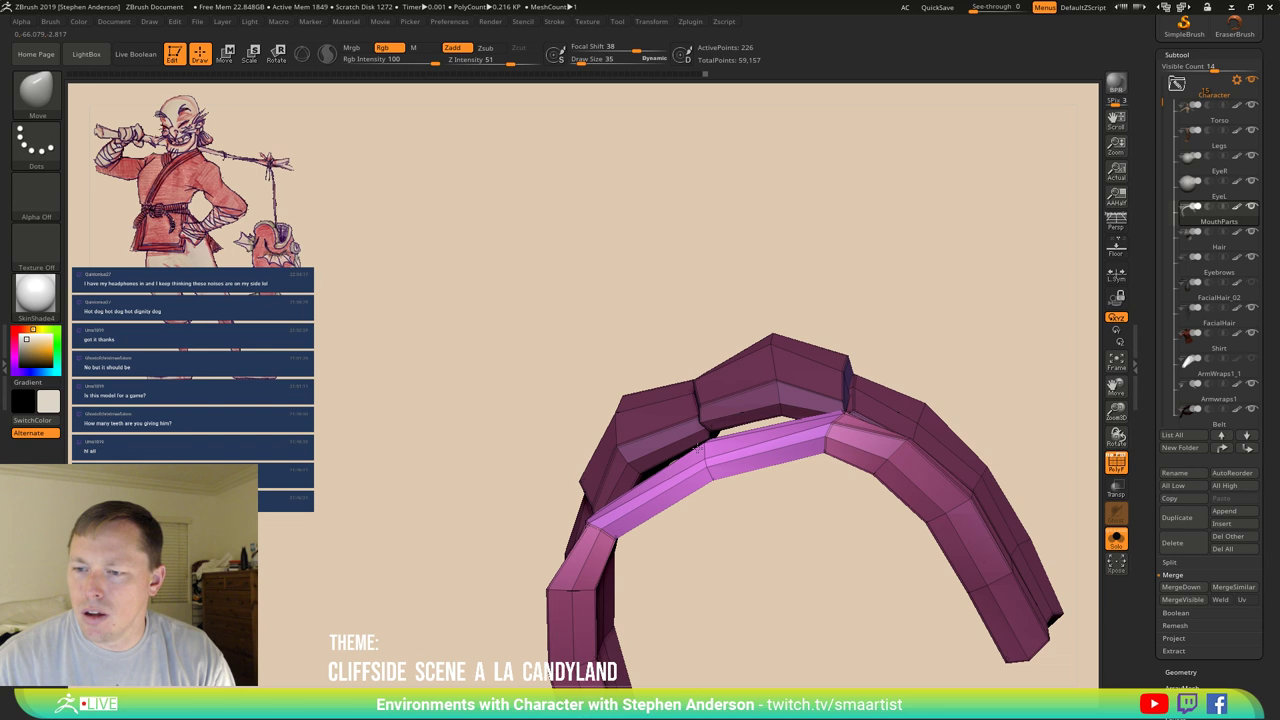
right_drag(706, 447, 726, 462)
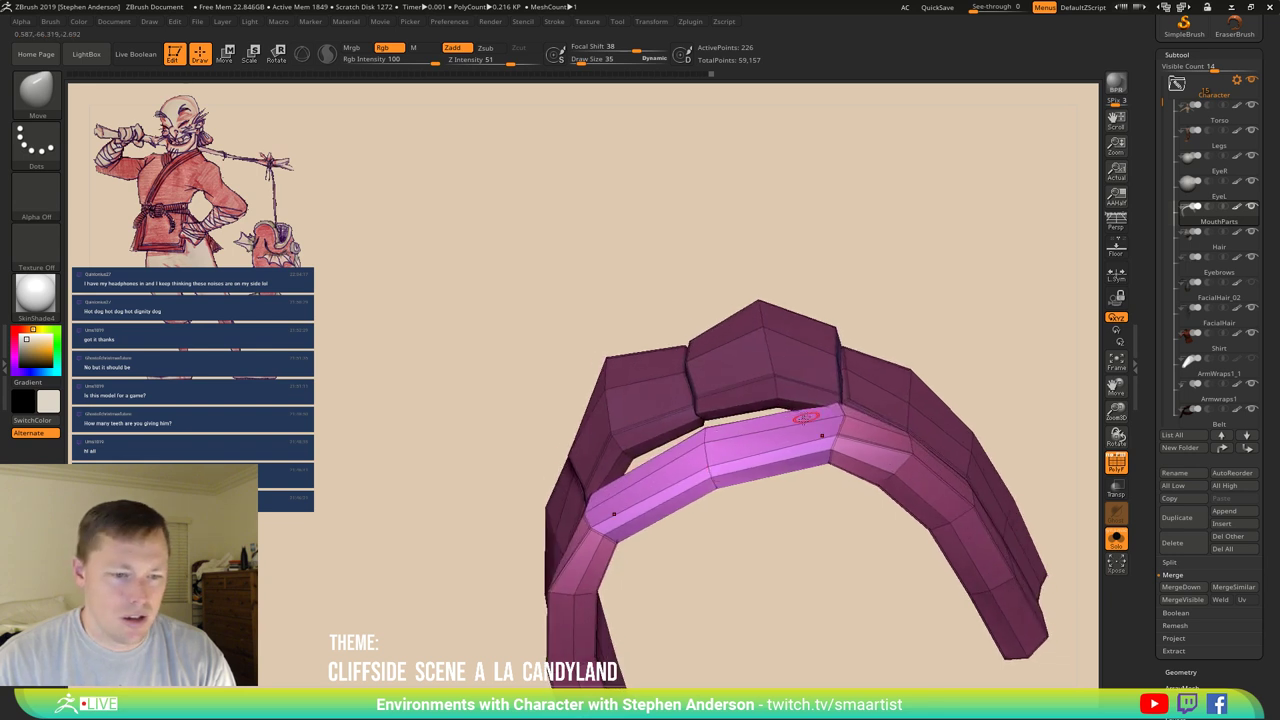
right_drag(806, 418, 731, 485)
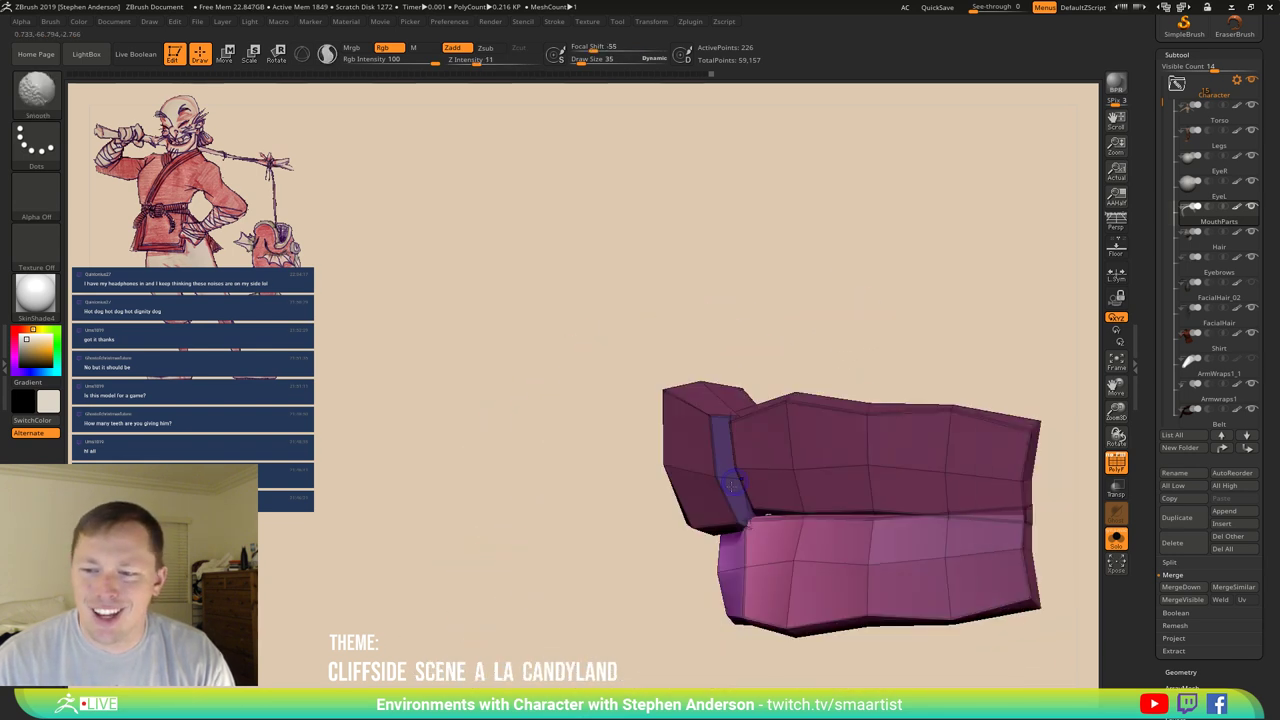
Change the brush size to 304, then 148, then 409 while orbiting around the arch.
key(s)
drag(743, 563, 744, 566)
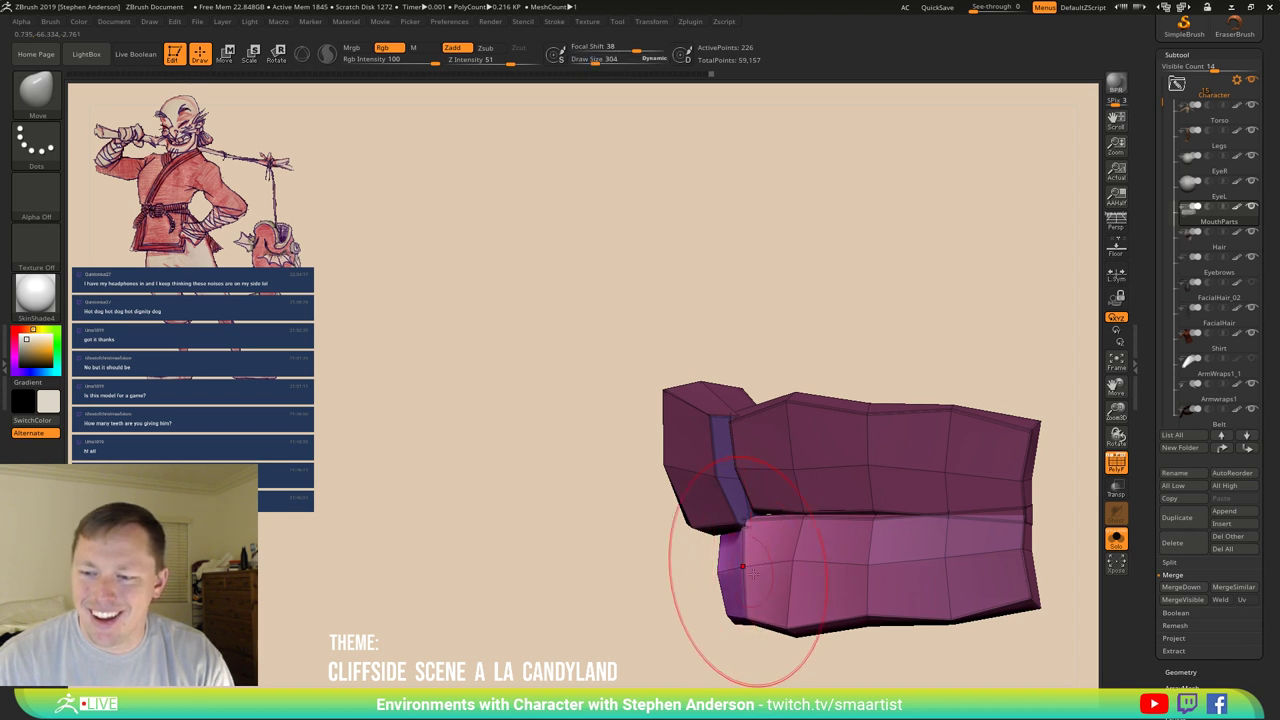
right_drag(743, 566, 700, 426)
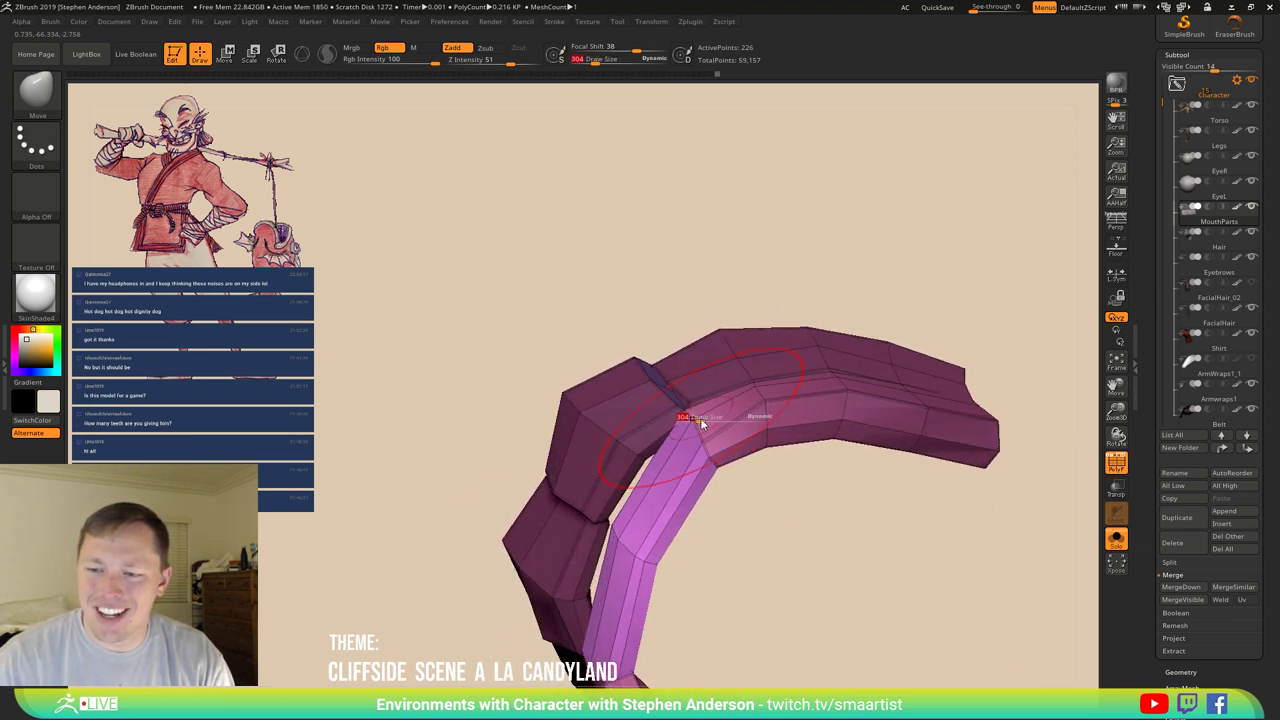
key(s)
drag(700, 414, 692, 424)
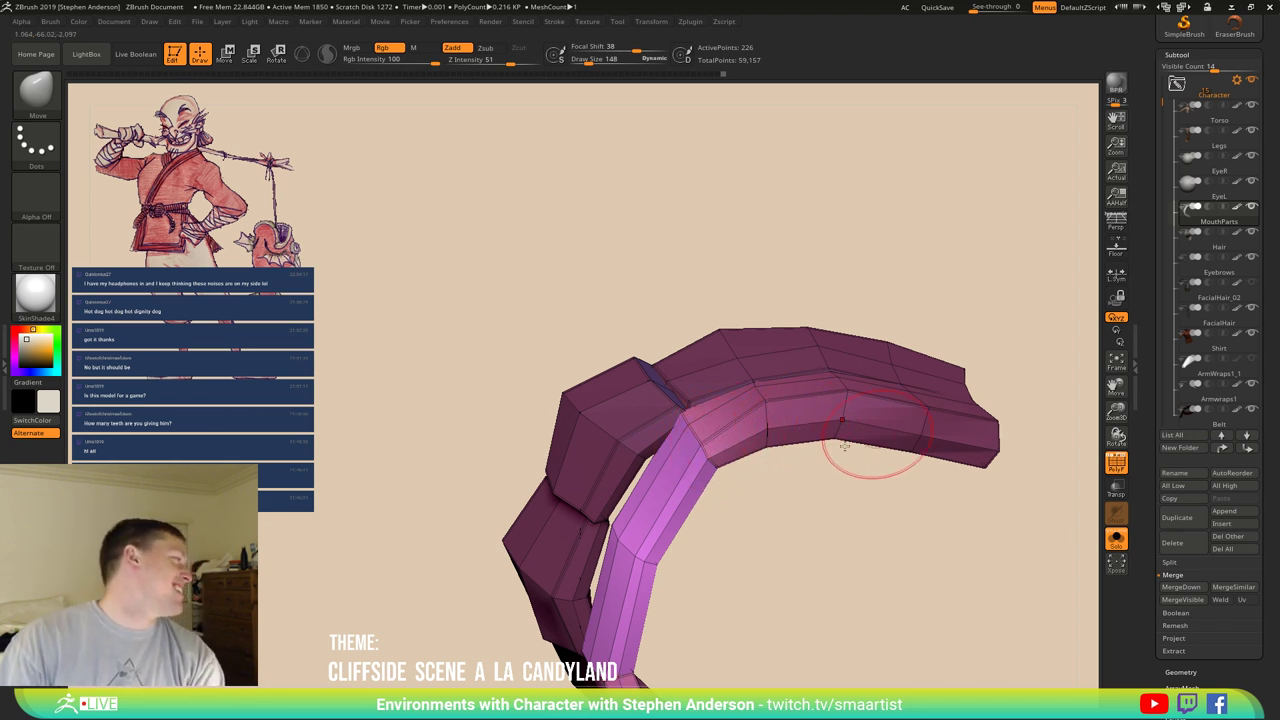
mouse_move(765, 510)
right_down()
mouse_move(757, 480)
mouse_move(697, 425)
mouse_move(734, 477)
mouse_move(666, 442)
mouse_move(648, 463)
mouse_move(580, 486)
right_up()
key(s)
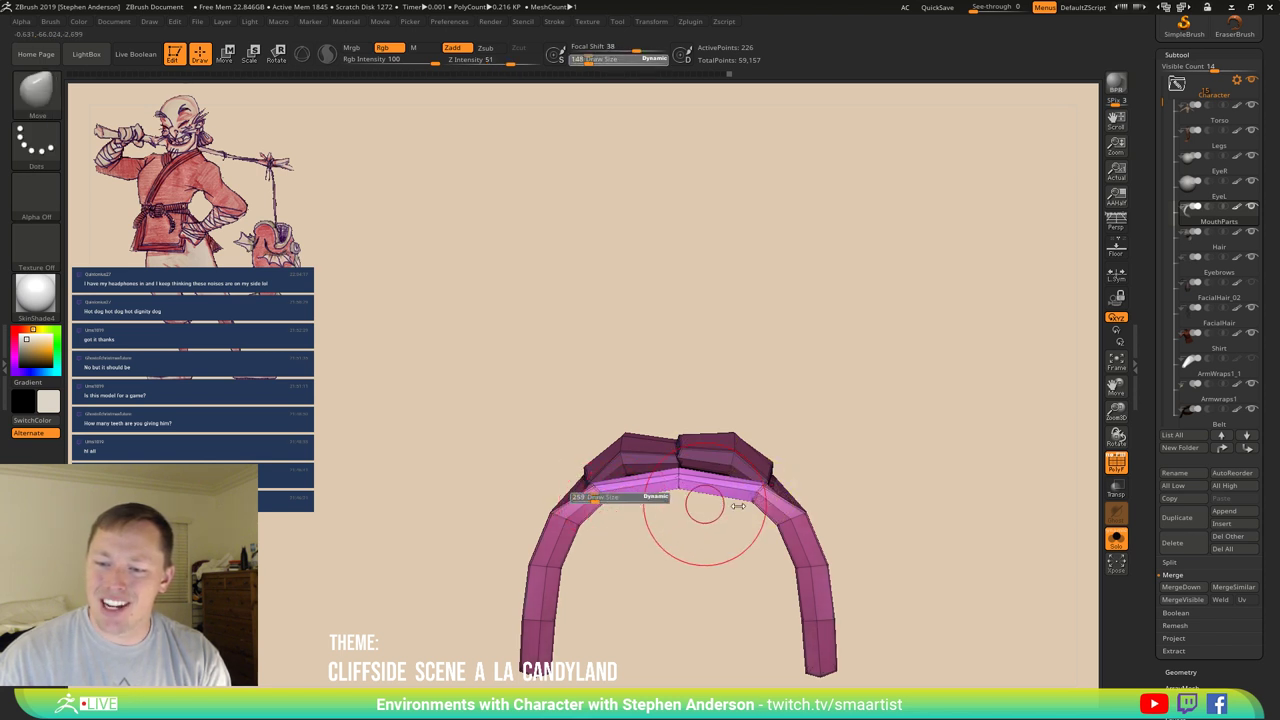
drag(737, 506, 880, 517)
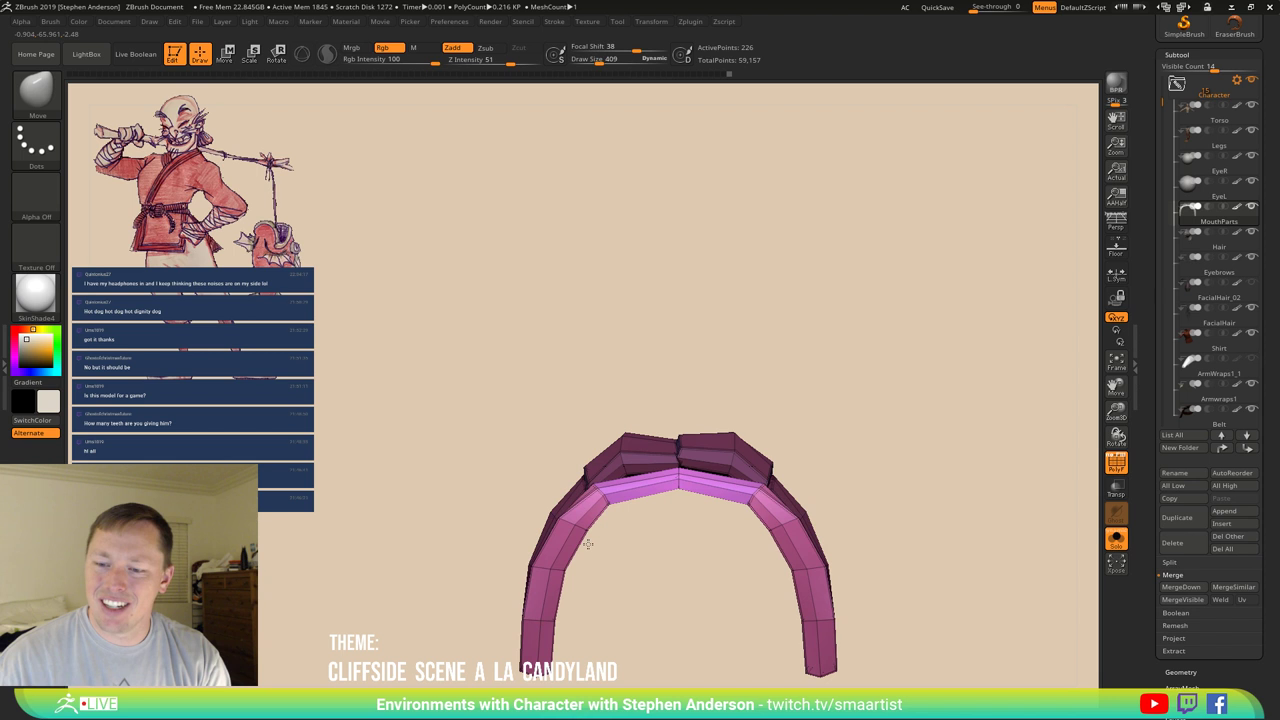
mouse_move(588, 544)
right_down()
mouse_move(678, 487)
mouse_move(591, 506)
mouse_move(617, 543)
mouse_move(530, 611)
mouse_move(530, 530)
mouse_move(571, 454)
right_up()
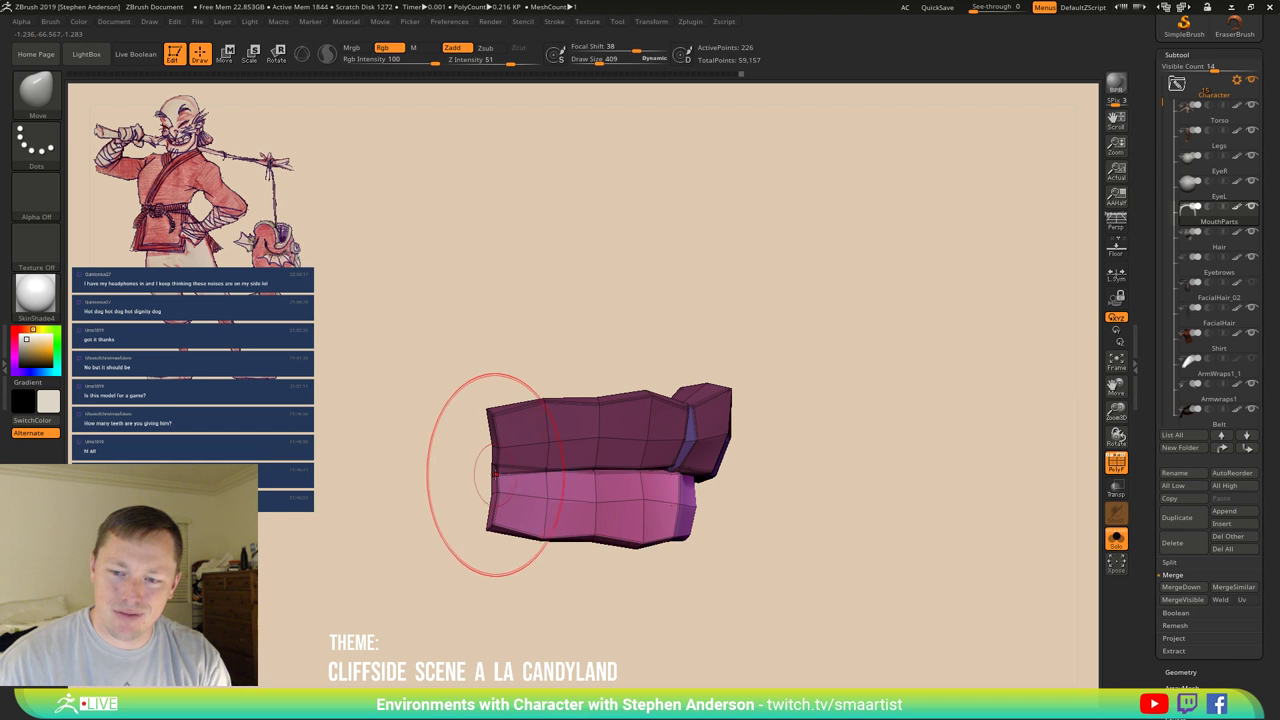
key(s)
drag(486, 486, 498, 486)
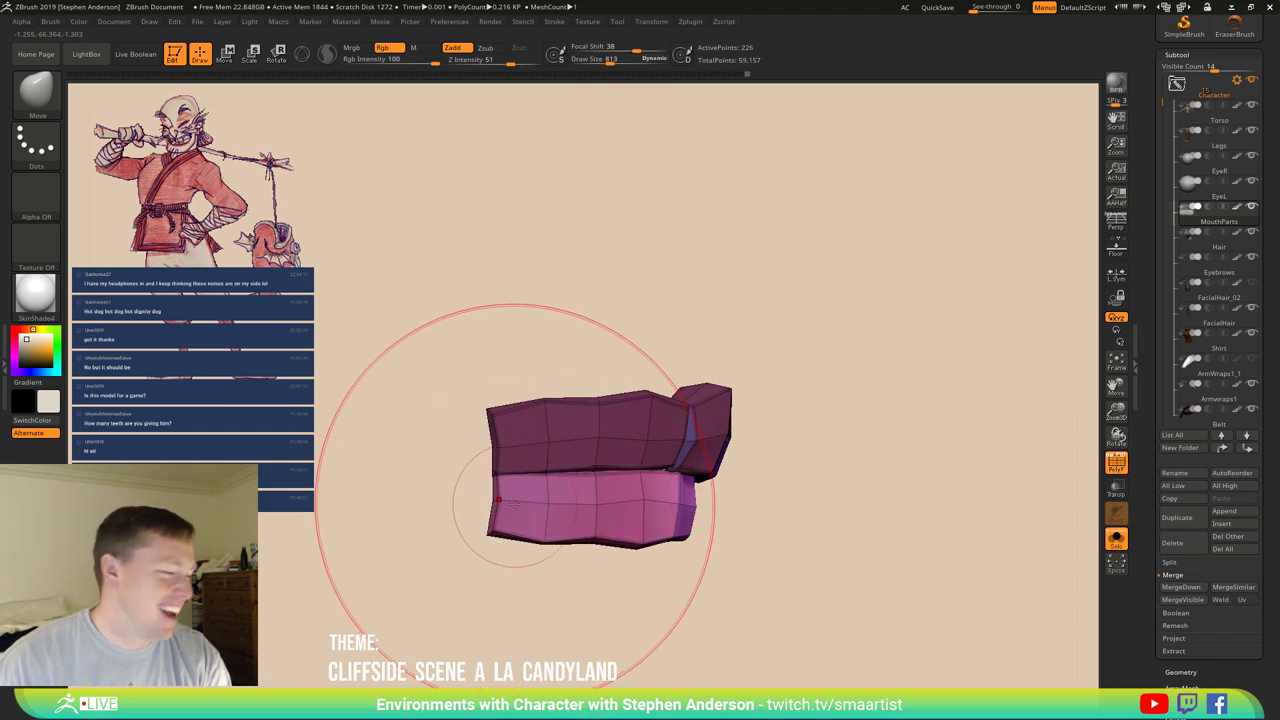
right_drag(500, 505, 609, 486)
key(s)
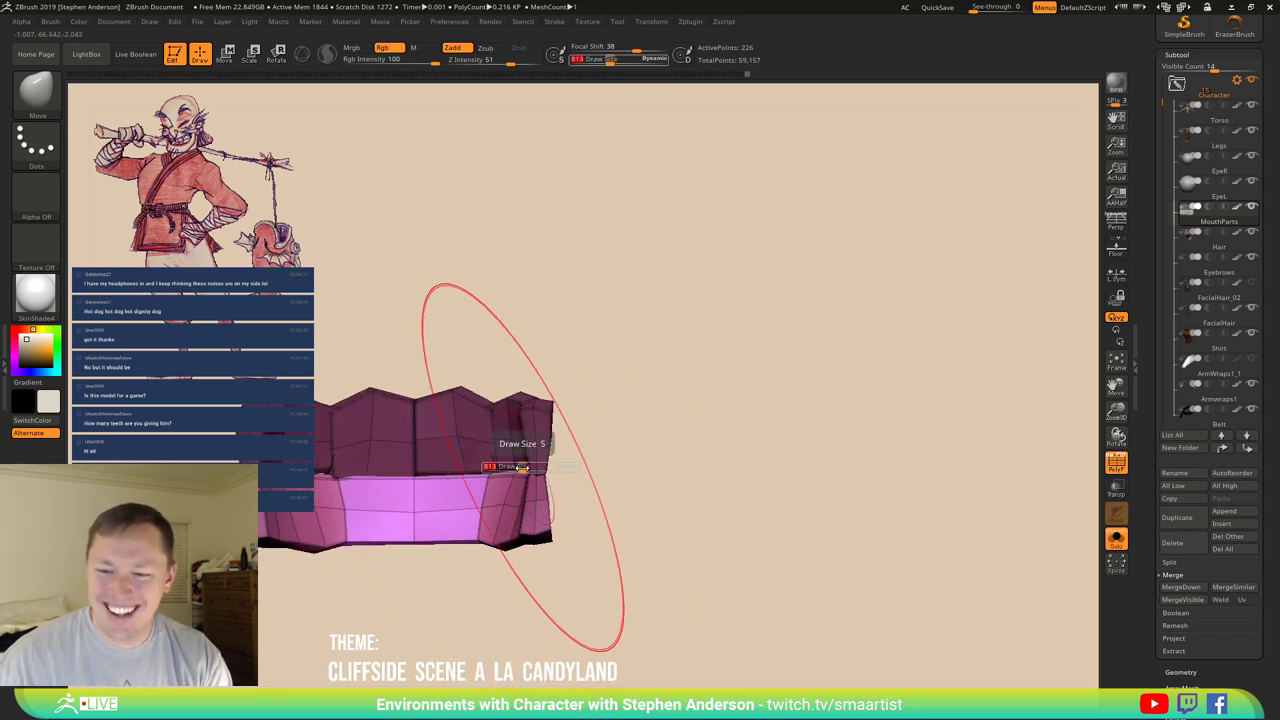
drag(521, 467, 512, 467)
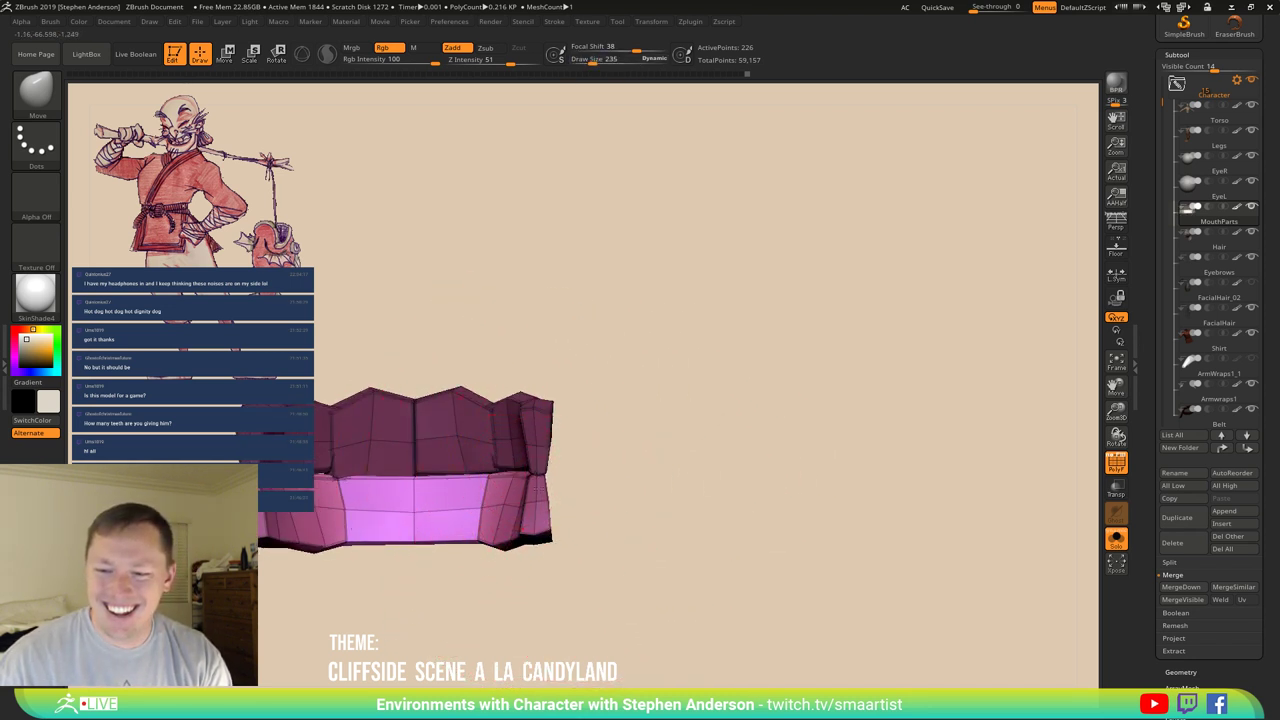
right_drag(512, 467, 655, 482)
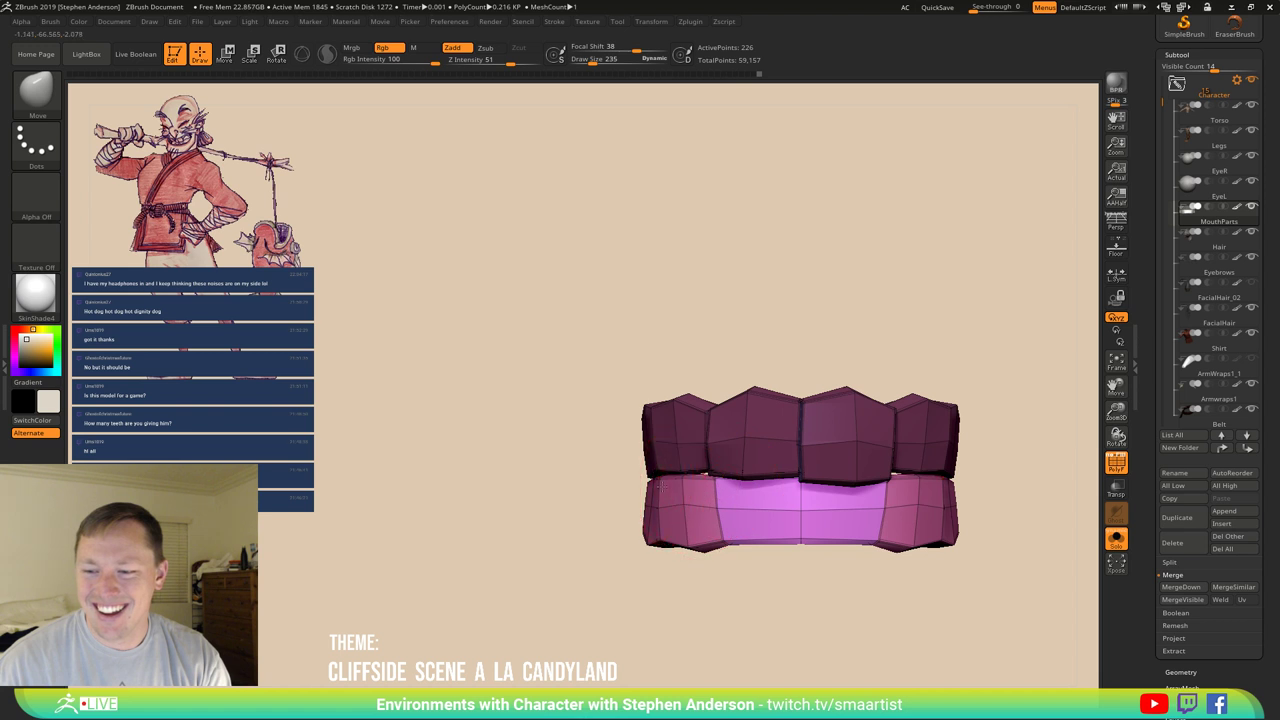
right_drag(660, 487, 692, 535)
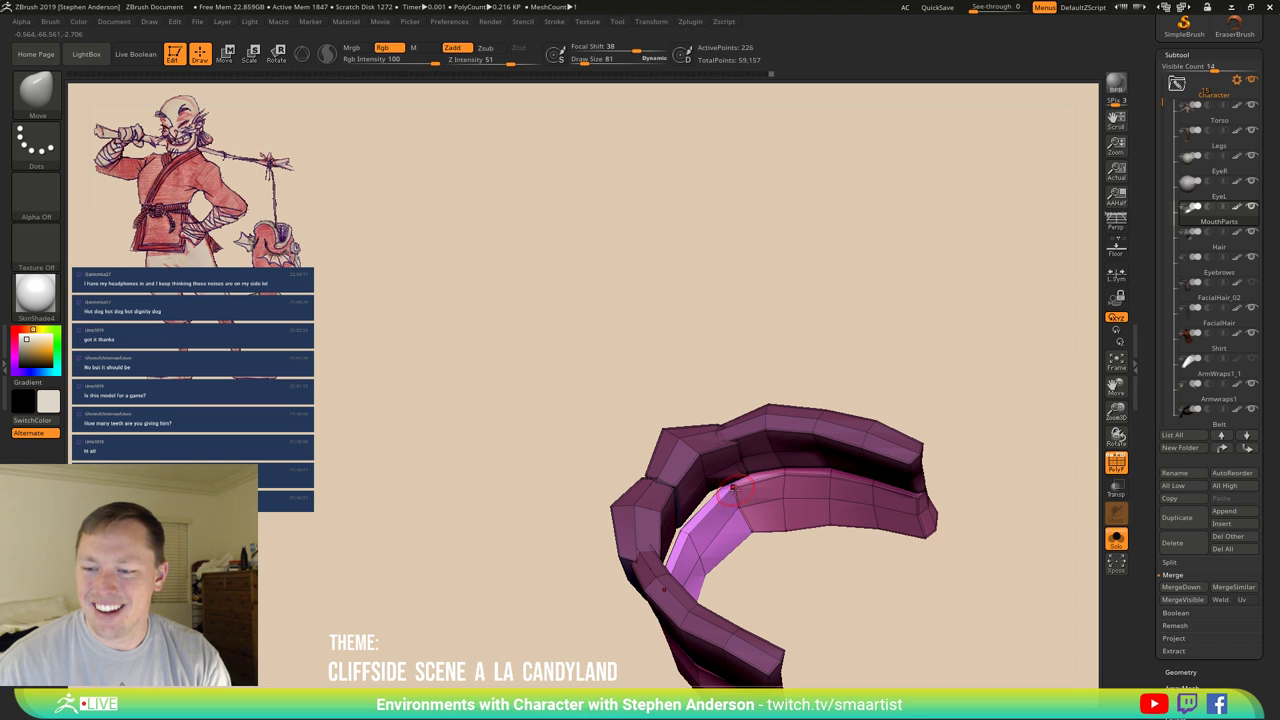
right_drag(733, 486, 684, 498)
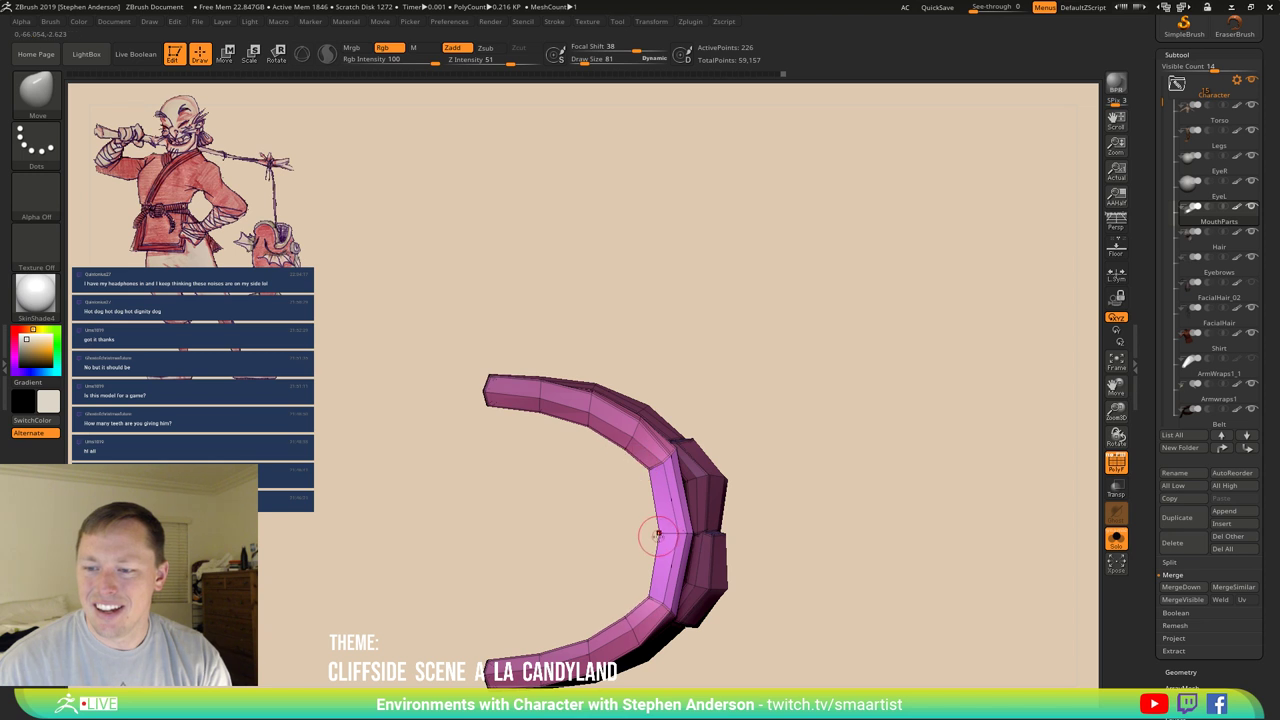
mouse_move(670, 487)
mouse_down()
mouse_move(666, 569)
mouse_move(666, 511)
mouse_move(726, 486)
mouse_move(628, 465)
mouse_move(614, 529)
mouse_up()
Insert a single edge loop around the lower gum band with ZModeler.
key(b)
key(z)
key(m)
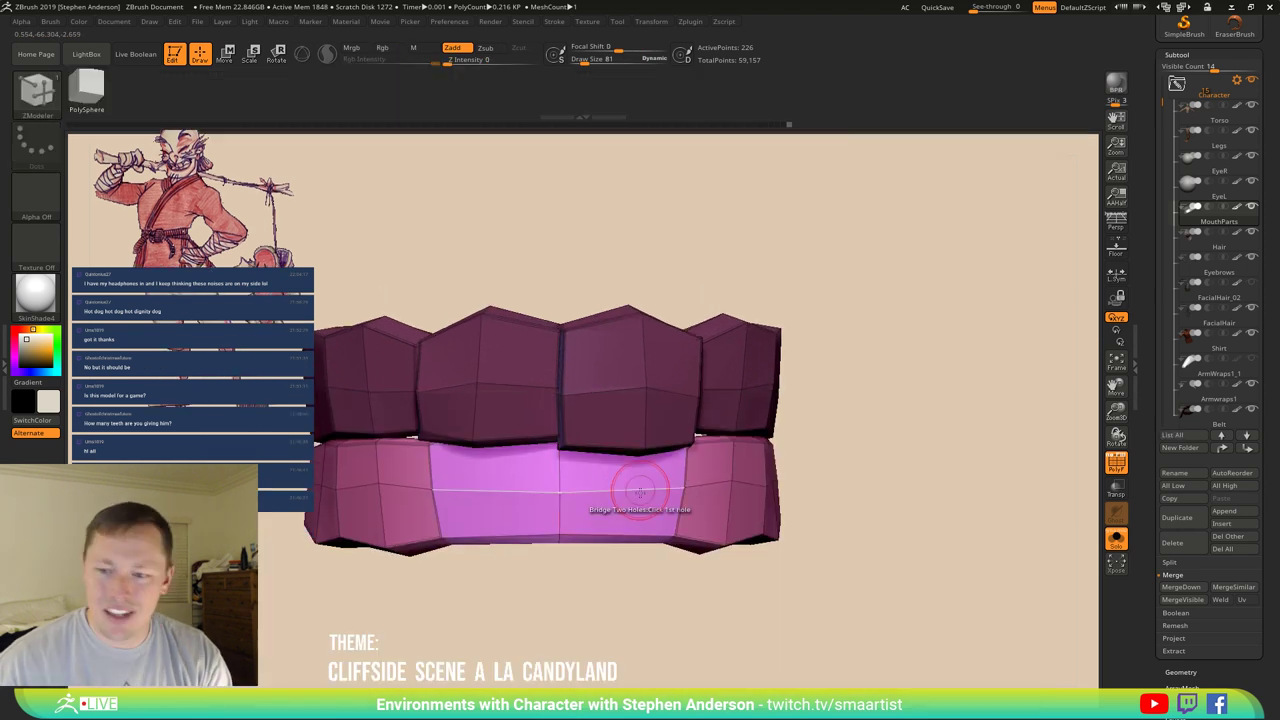
key(space)
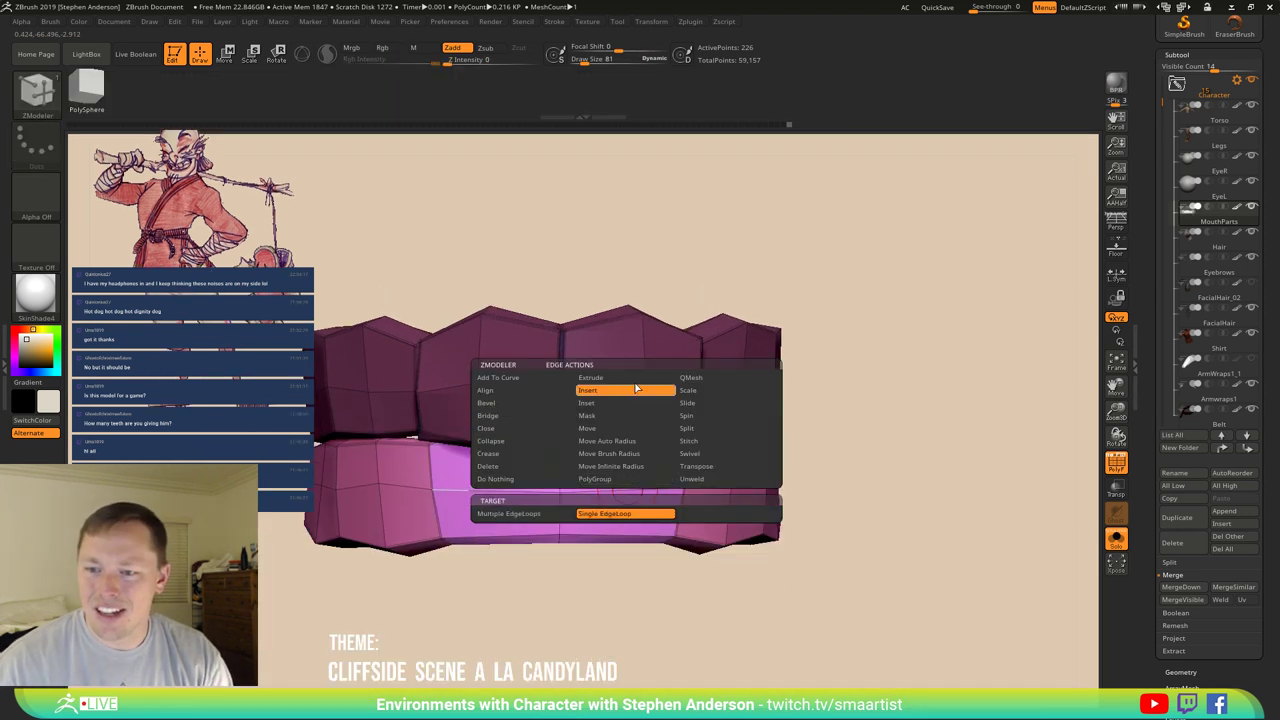
click(627, 490)
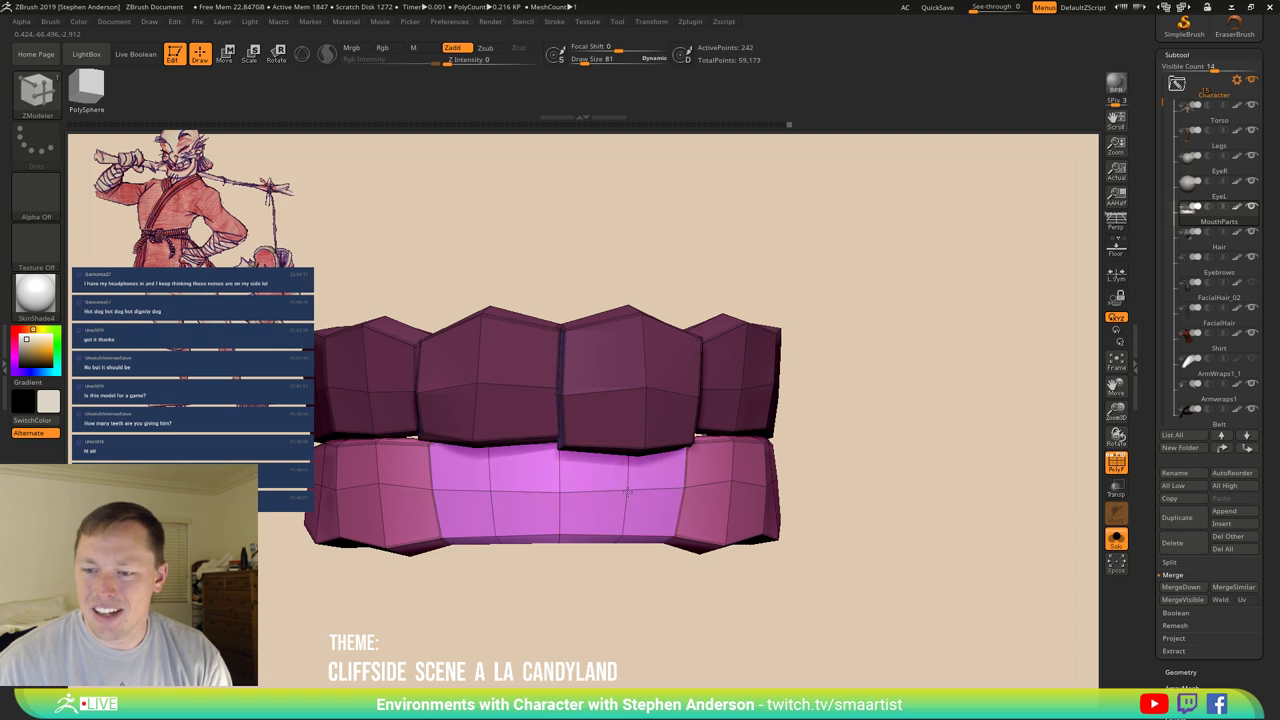
Switch to the Move brush, sizing it to 175 then 112 while orbiting the teeth.
key(b)
key(m)
key(v)
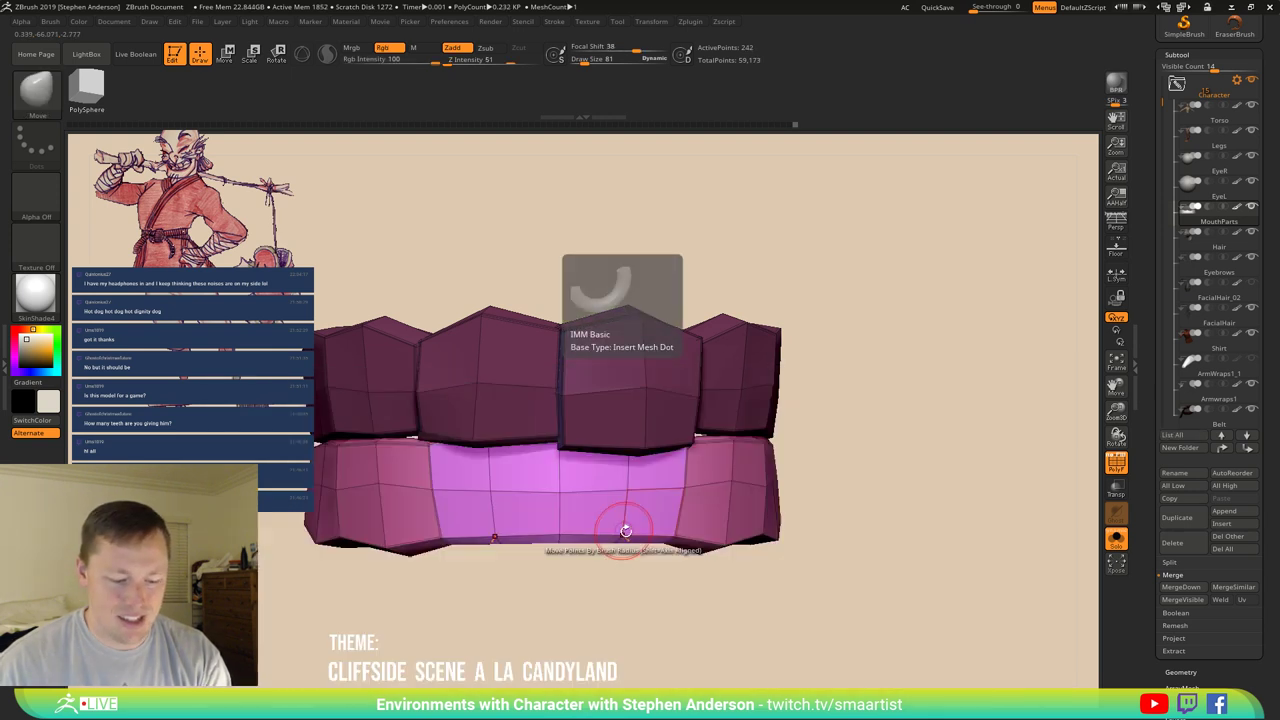
key(s)
mouse_move(614, 514)
mouse_down()
mouse_move(619, 536)
mouse_move(646, 517)
mouse_move(500, 372)
mouse_move(479, 404)
mouse_up()
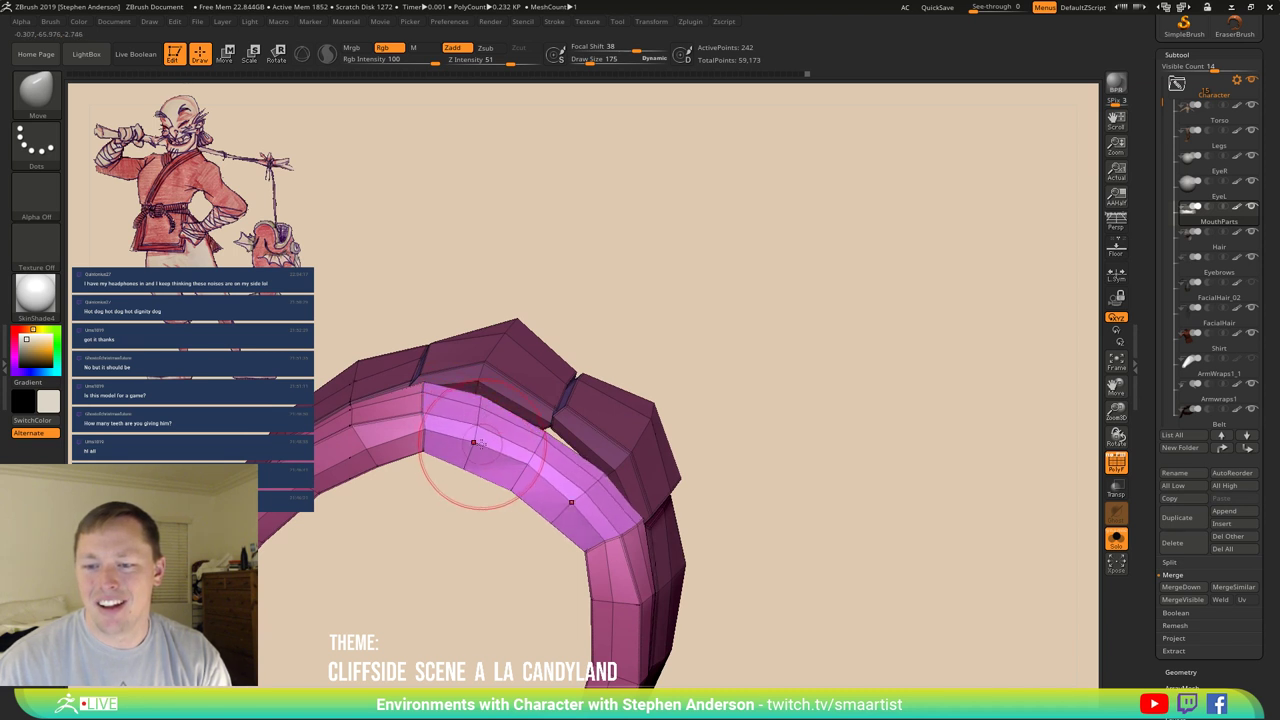
drag(473, 440, 436, 352)
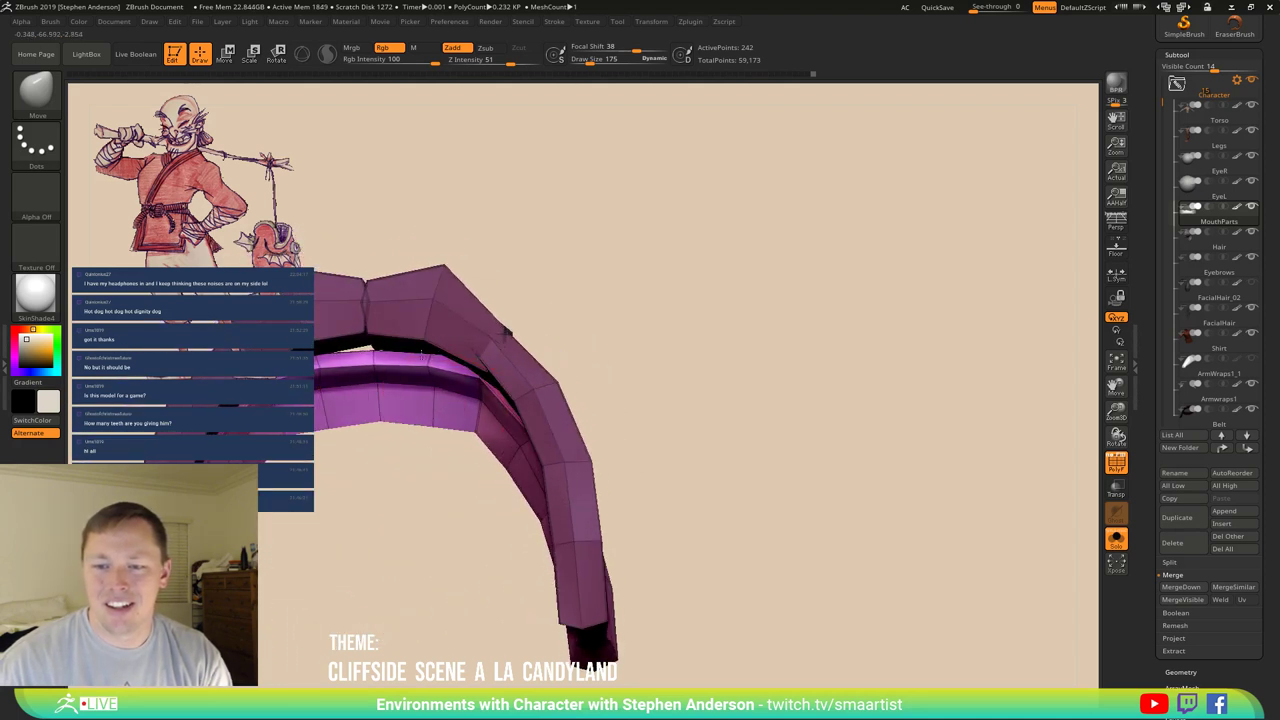
drag(428, 367, 442, 356)
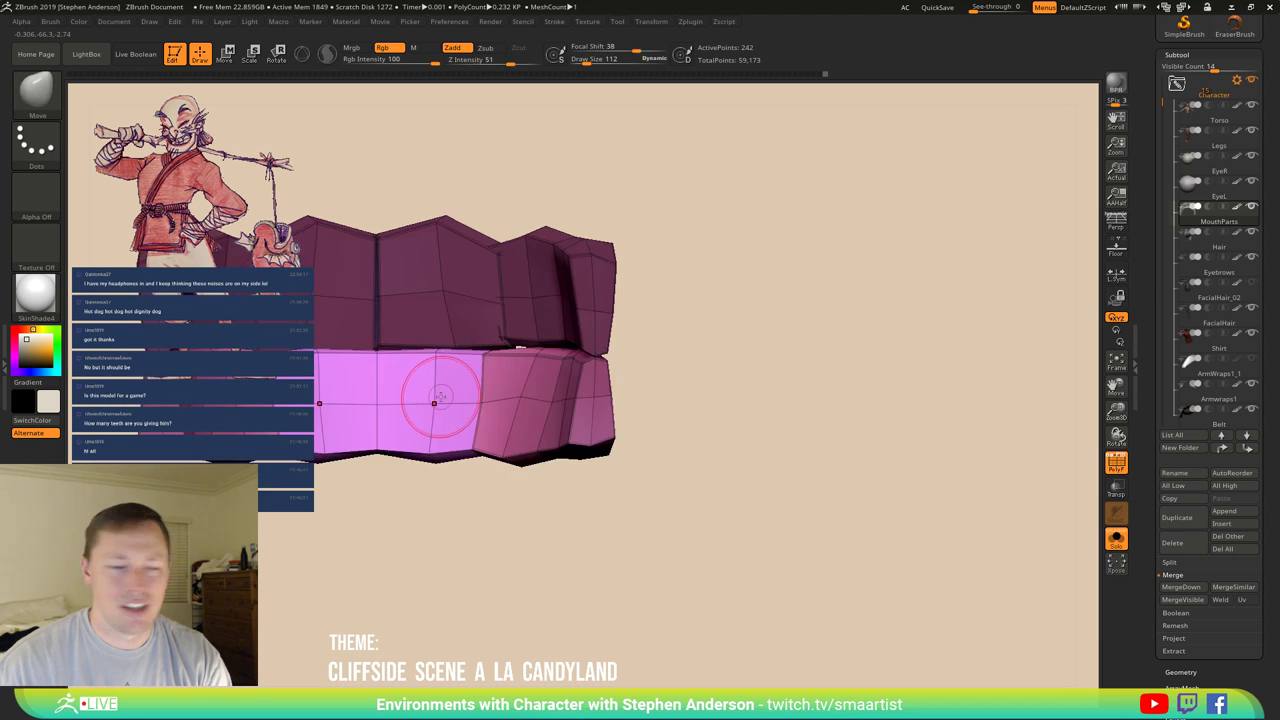
mouse_move(462, 405)
mouse_down()
mouse_move(414, 380)
mouse_move(535, 430)
mouse_move(499, 430)
mouse_up()
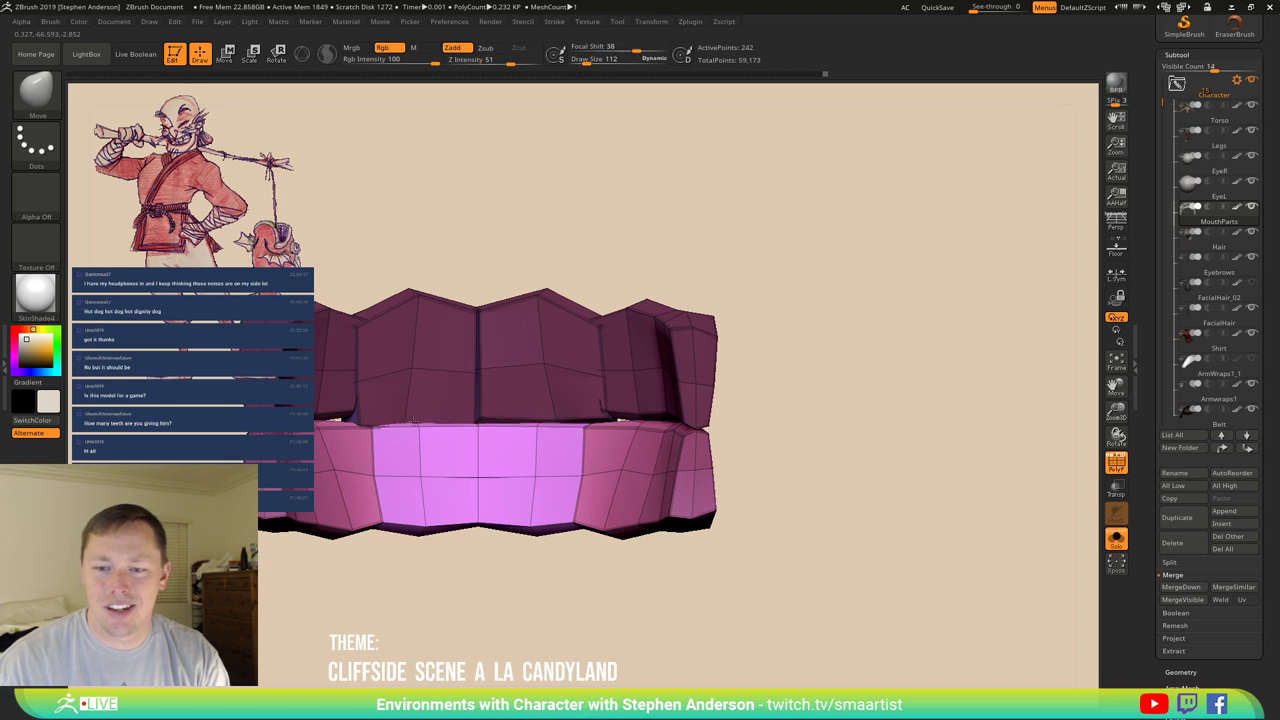
mouse_move(415, 421)
mouse_down()
mouse_move(466, 425)
mouse_move(514, 528)
mouse_move(480, 557)
mouse_move(590, 500)
mouse_move(549, 503)
mouse_move(586, 486)
mouse_move(567, 453)
mouse_up()
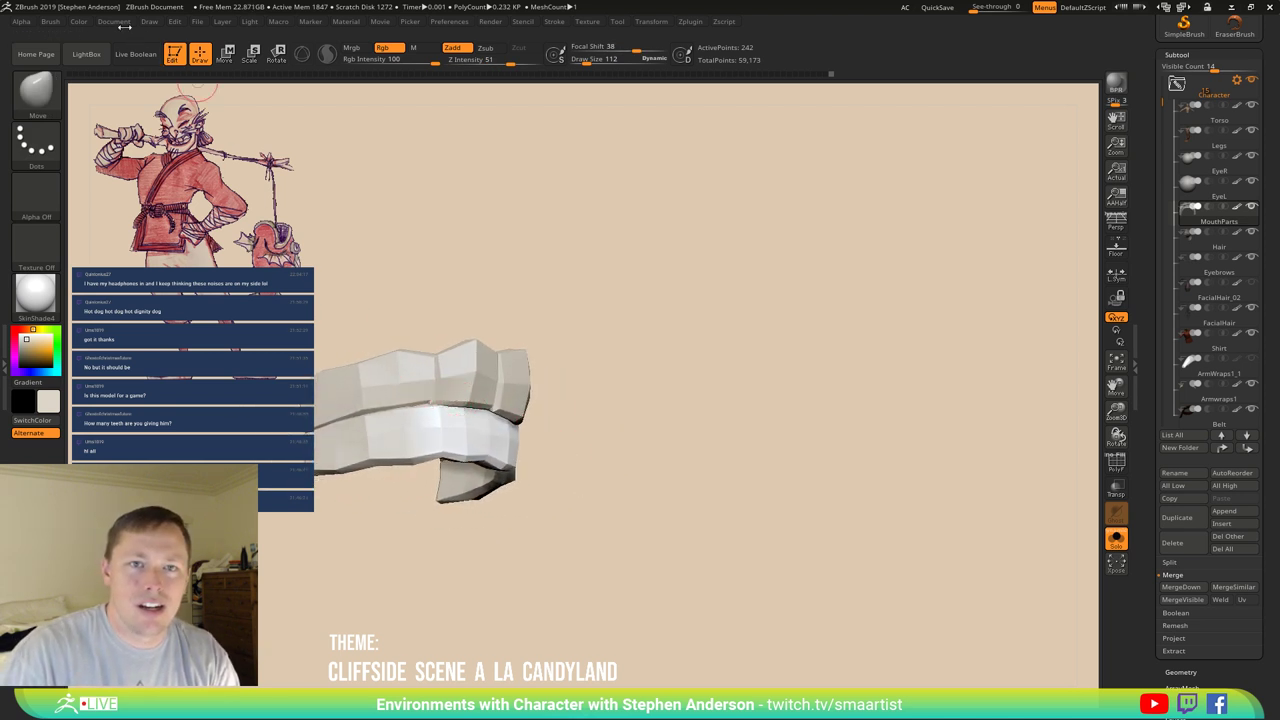
Show polygroups and wireframe on the zoomed-in teeth and pick the Move Topological brush.
click(79, 22)
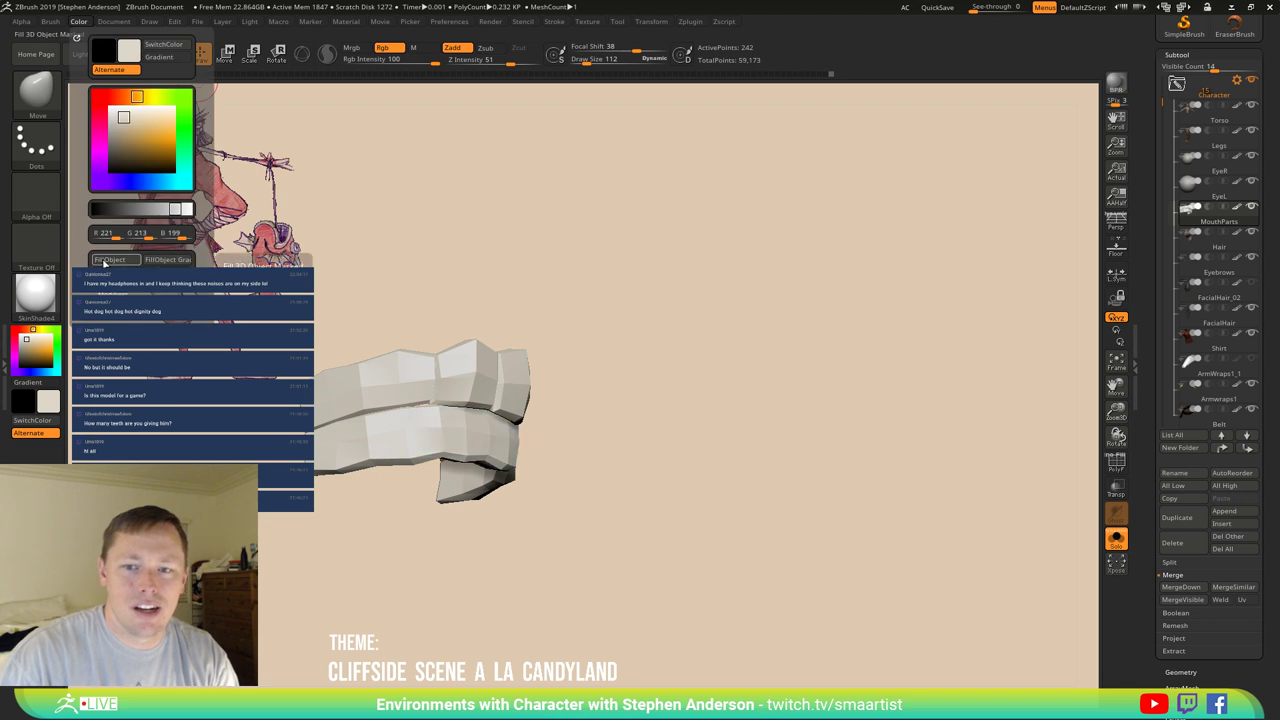
drag(620, 480, 560, 435)
ctrl+right_drag(567, 399, 567, 360)
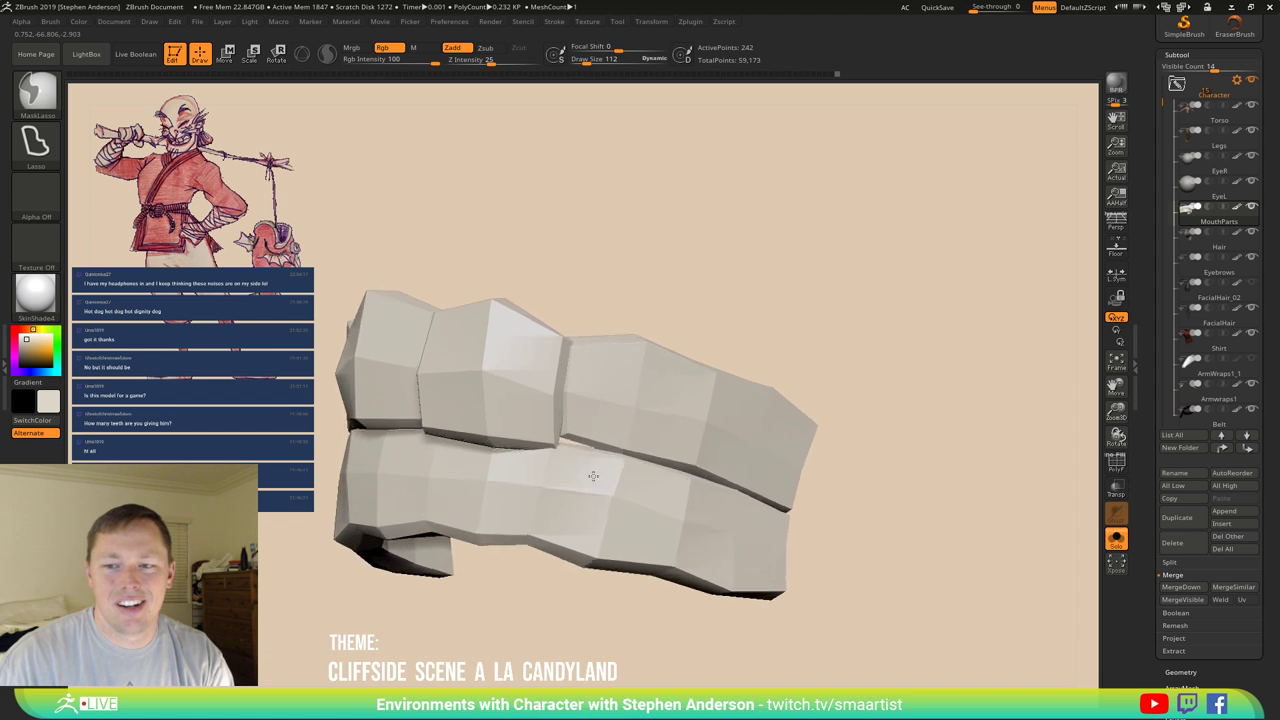
key(shift+f)
key(b)
key(m)
key(t)
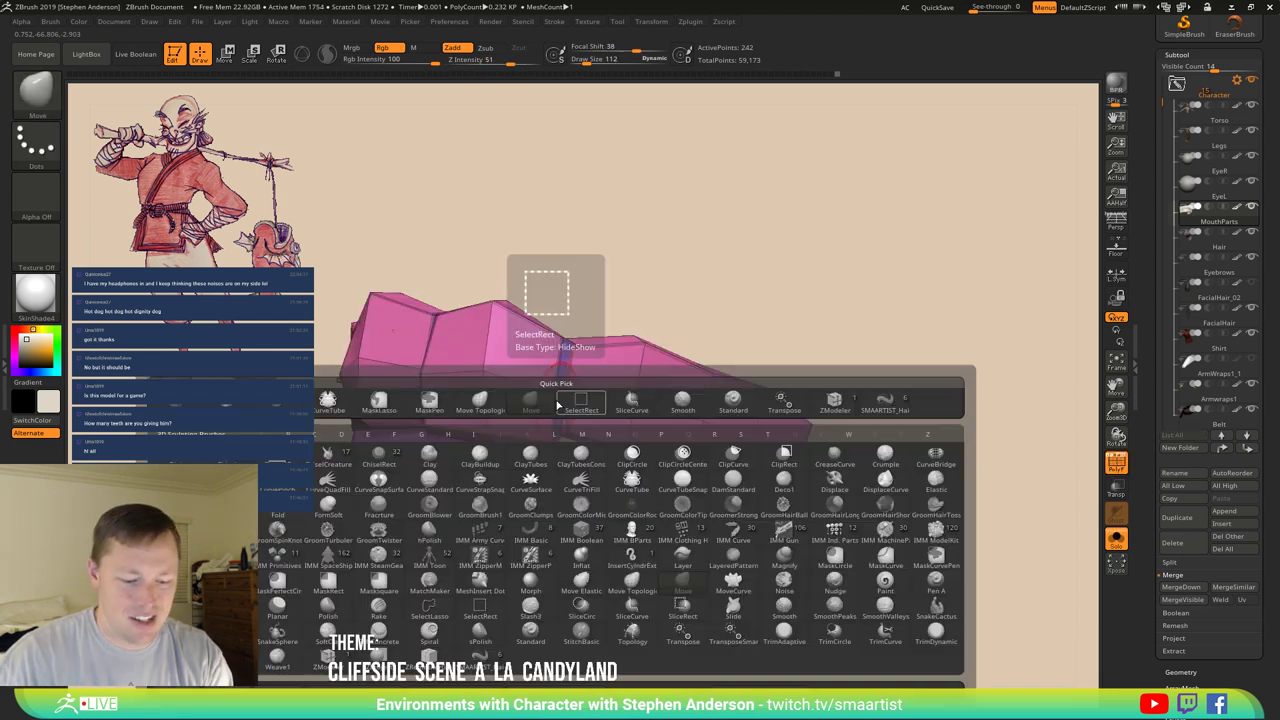
Orbit around the arch, toggling PolyF and dynamic subdivision to inspect the mesh.
right_drag(556, 400, 498, 400)
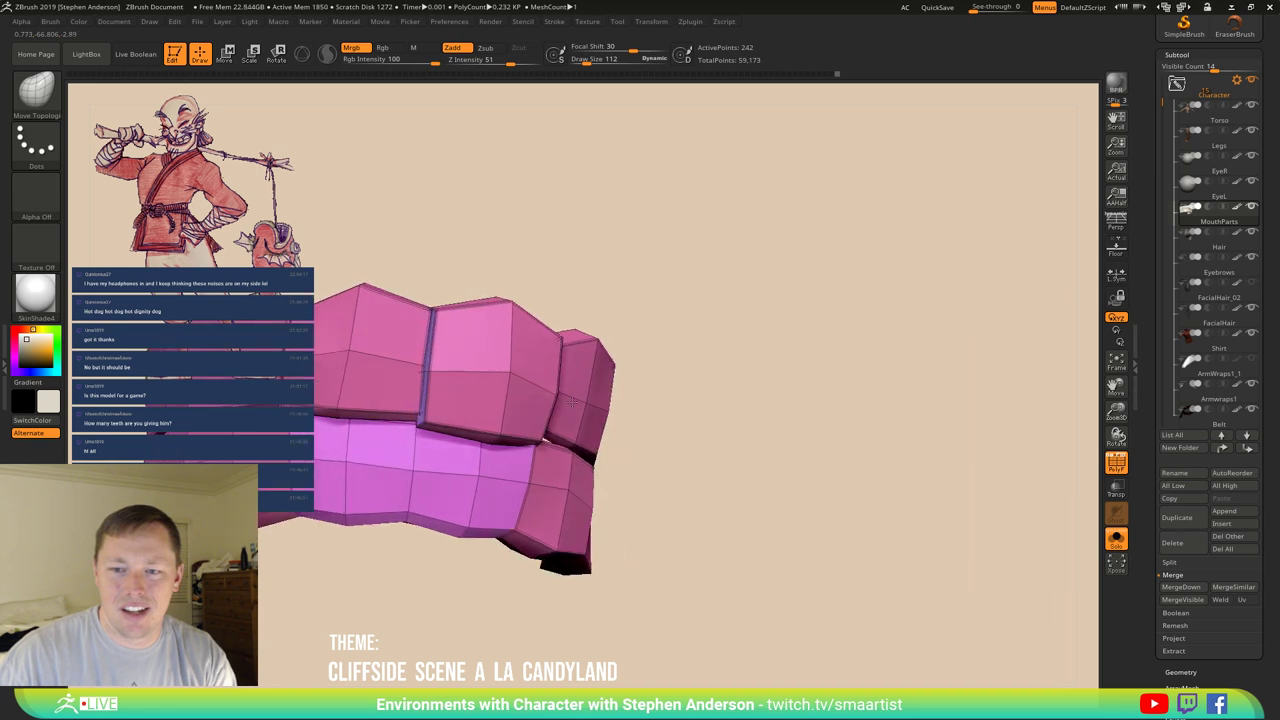
right_drag(418, 424, 442, 302)
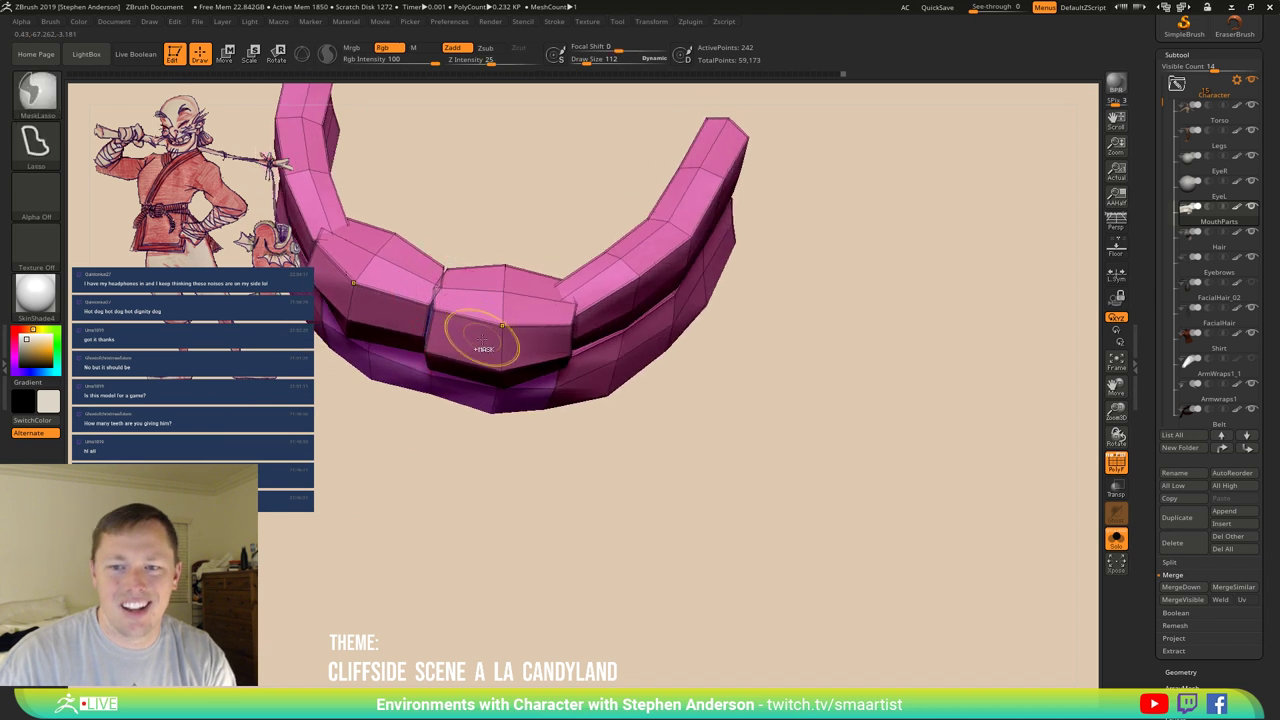
mouse_move(477, 343)
right_down()
mouse_move(530, 430)
mouse_move(508, 414)
mouse_move(526, 531)
right_up()
key(shift+f)
key(ctrl)
key(shift+d)
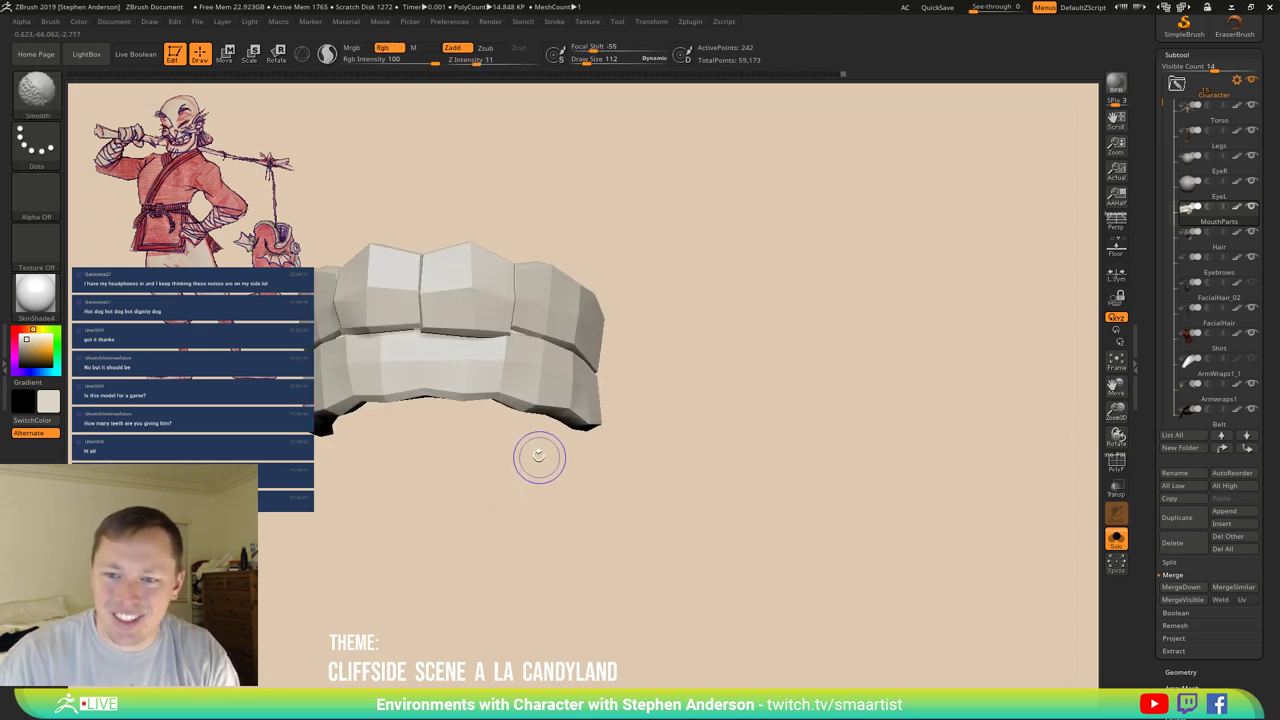
key(shift+f)
mouse_move(520, 410)
ctrl+right_down()
mouse_move(514, 457)
mouse_move(530, 405)
ctrl+right_up()
Set ZModeler's edge action to Crease with EdgeLoop Partial target, then preview the teeth with dynamic subdivision.
key(b)
key(z)
key(m)
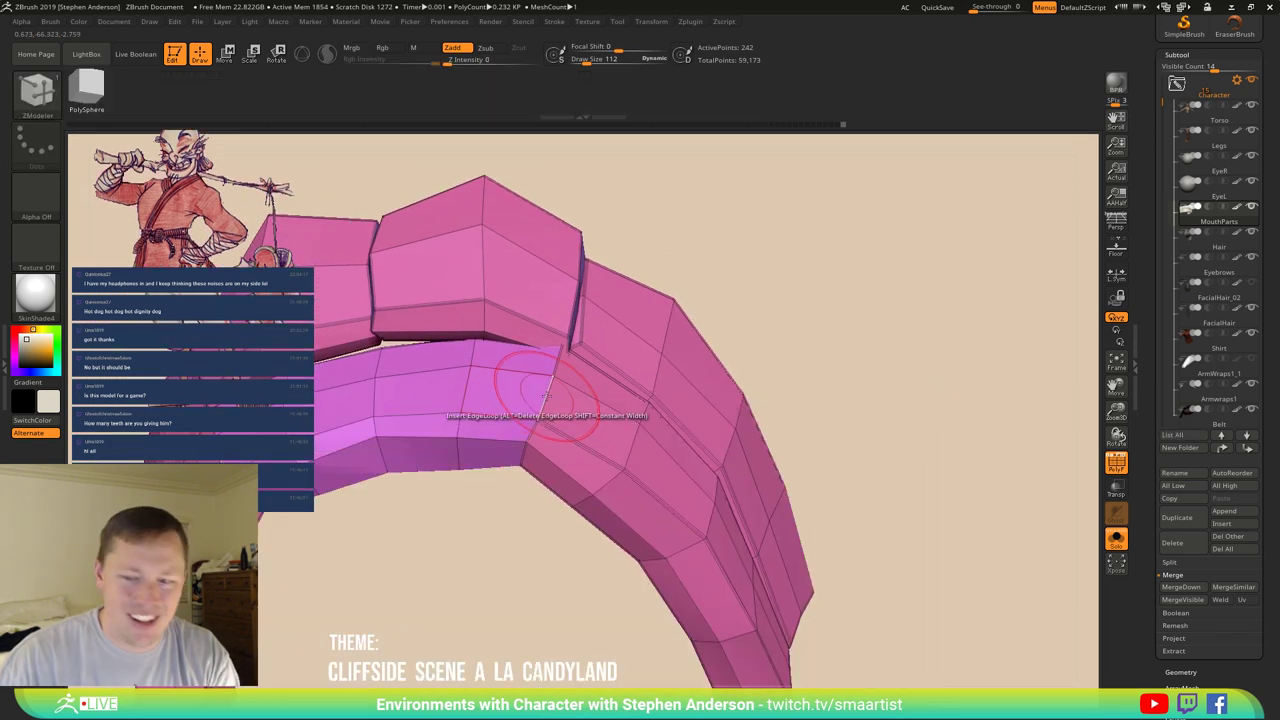
key(space)
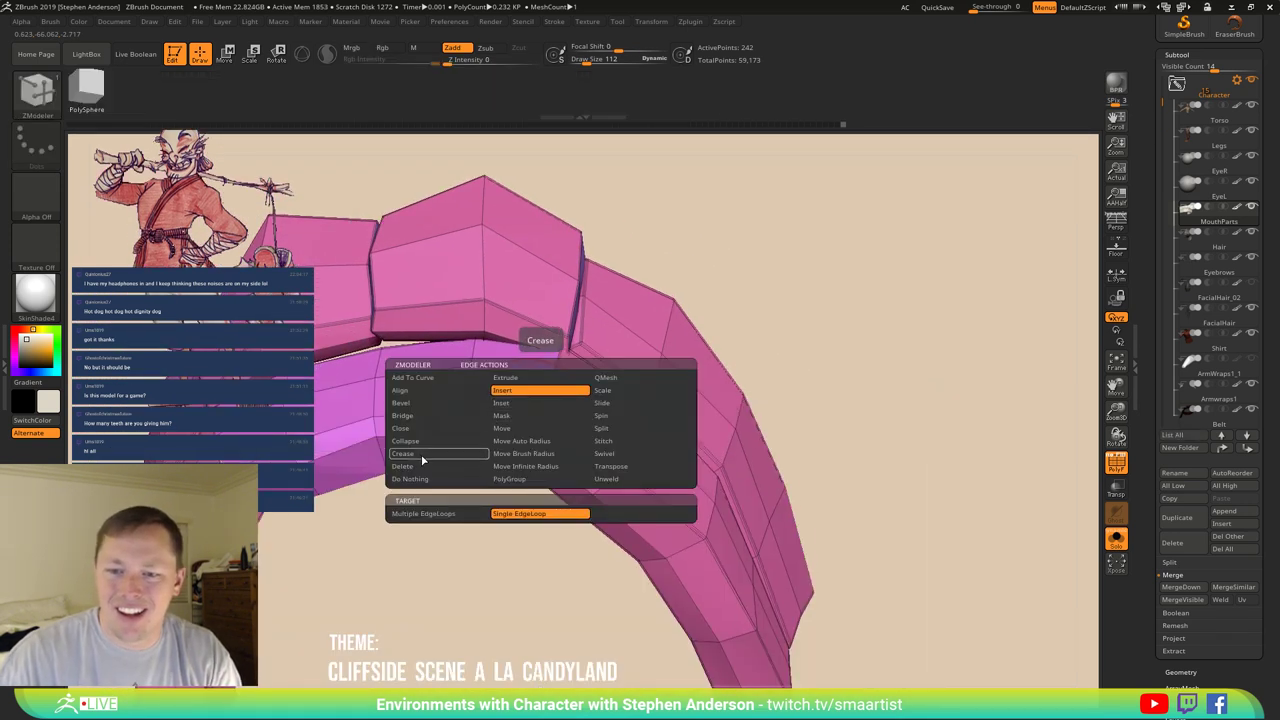
click(422, 457)
click(532, 515)
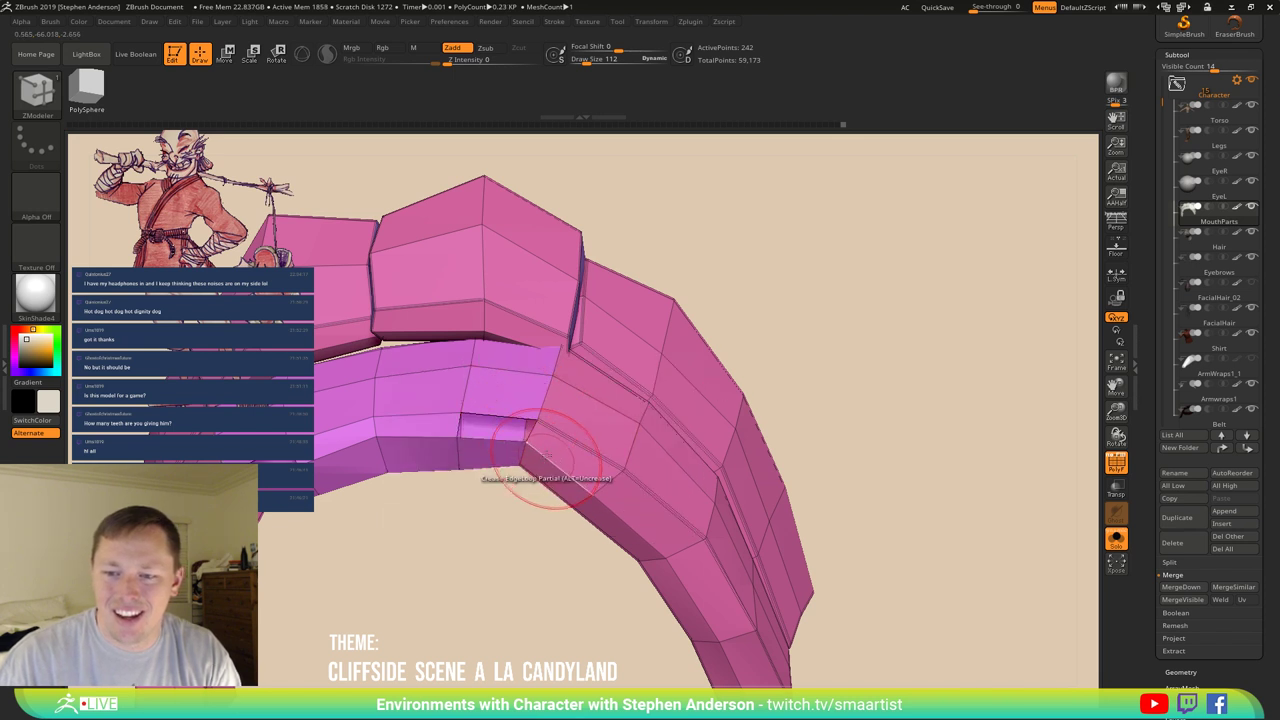
mouse_move(497, 457)
mouse_down()
mouse_move(500, 349)
mouse_move(477, 383)
mouse_move(505, 628)
mouse_move(563, 366)
mouse_move(491, 451)
mouse_move(513, 440)
mouse_move(495, 370)
mouse_move(560, 380)
mouse_move(719, 342)
mouse_move(663, 363)
mouse_move(675, 335)
mouse_up()
key(d)
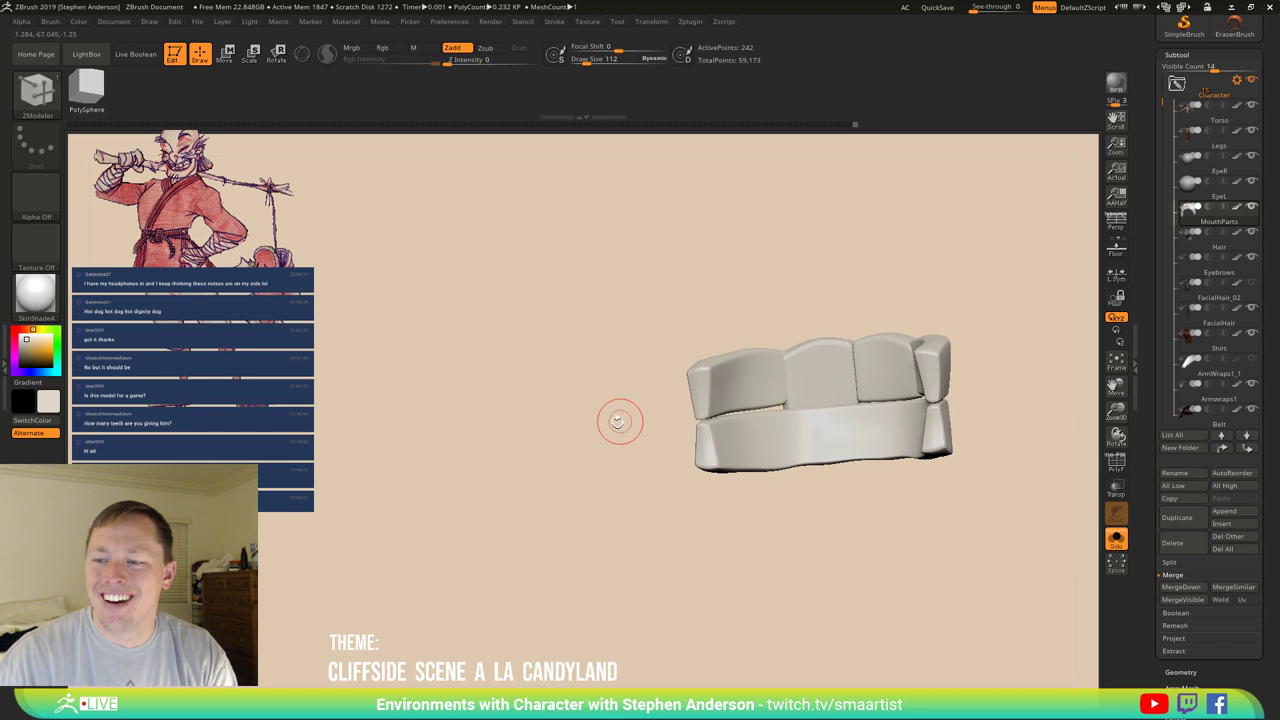
mouse_move(617, 420)
mouse_down()
mouse_move(643, 449)
mouse_move(741, 427)
mouse_move(692, 414)
mouse_move(784, 403)
mouse_move(786, 374)
mouse_move(650, 437)
mouse_move(615, 352)
mouse_up()
Pick Move Topological with polygroups showing and set its Draw Size to 116.
key(b)
key(m)
key(t)
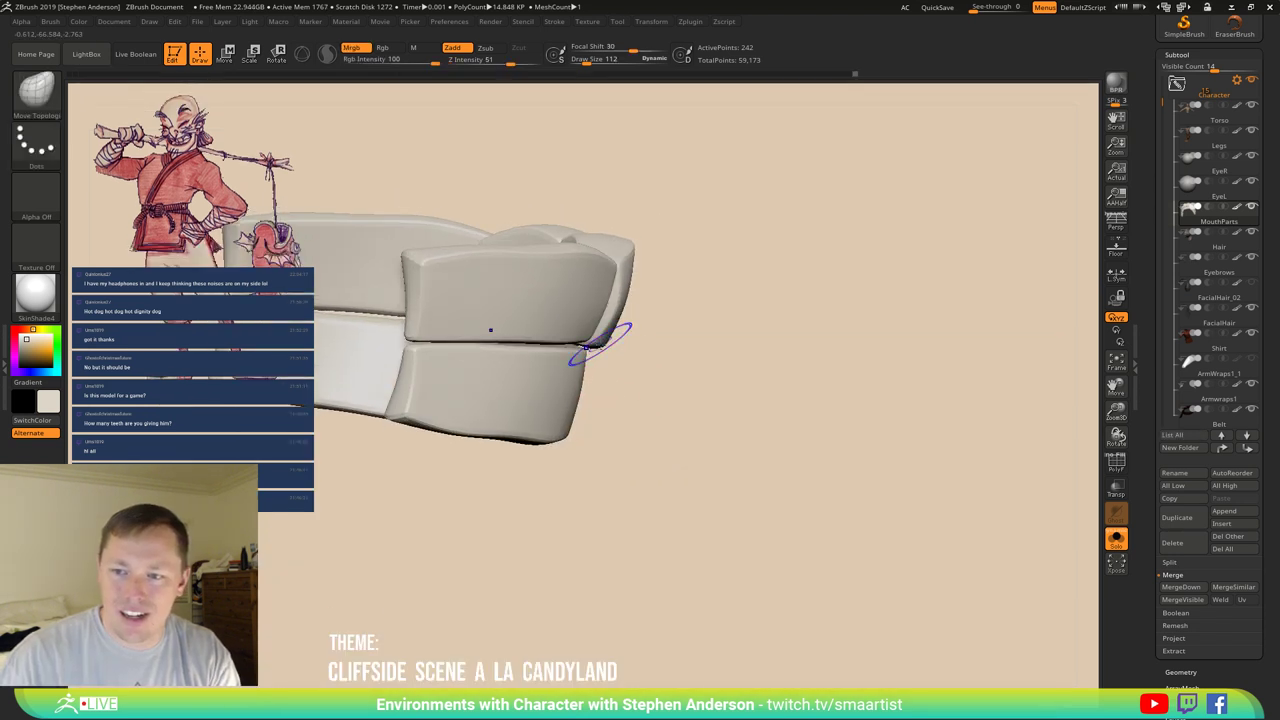
key(shift+f)
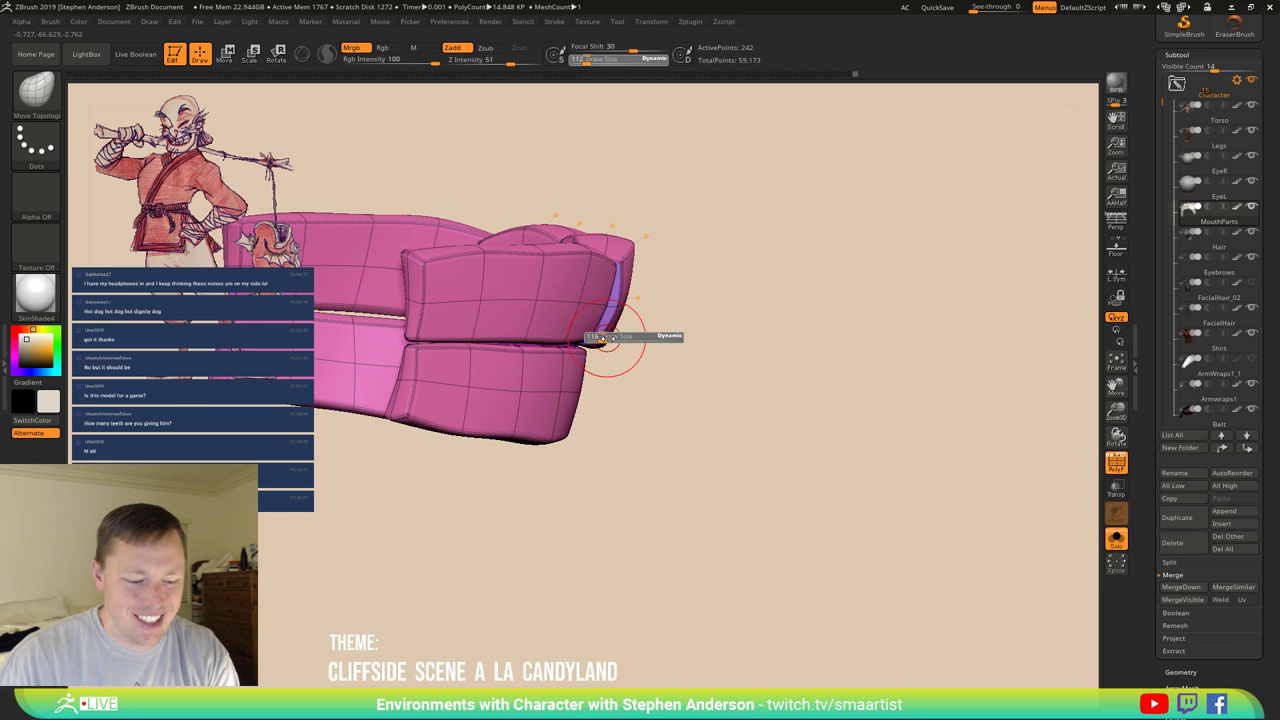
drag(600, 337, 604, 337)
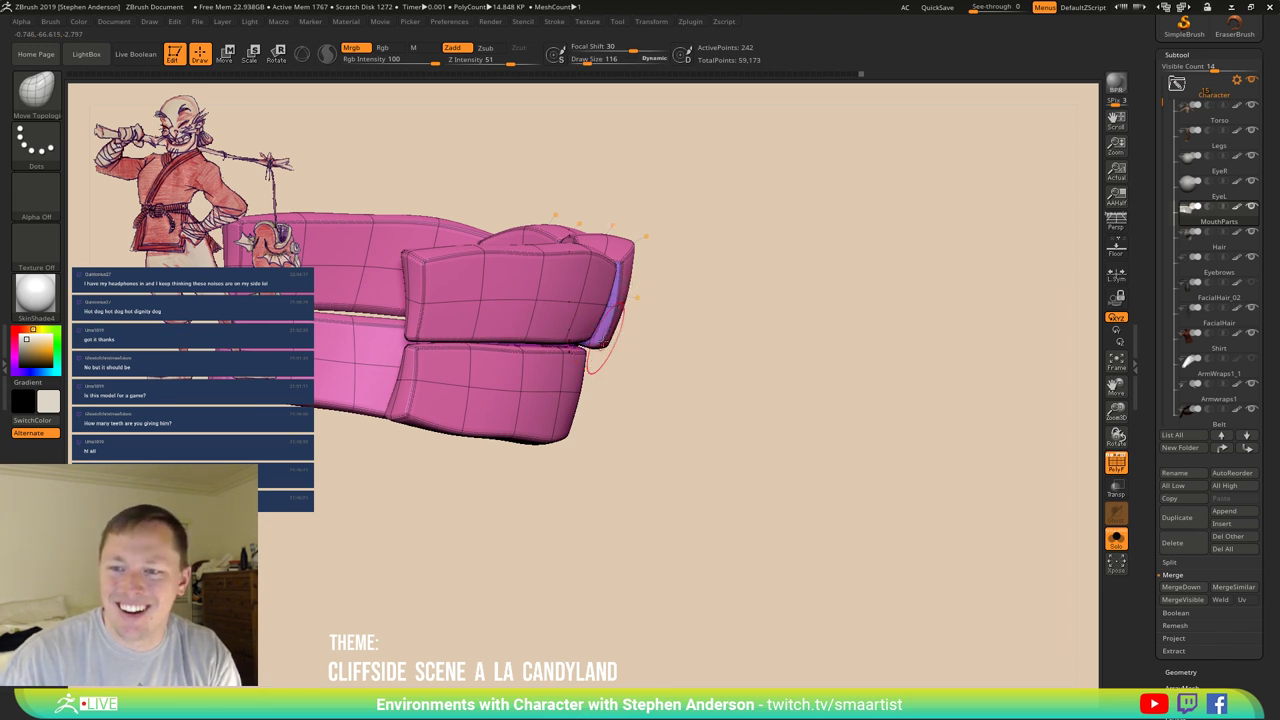
drag(637, 333, 527, 477)
Turn the teeth front-on and expand Tool > Deformation and Tool > Polygroups.
key(shift+f)
drag(617, 476, 983, 590)
scroll(1200, 672, down, 4)
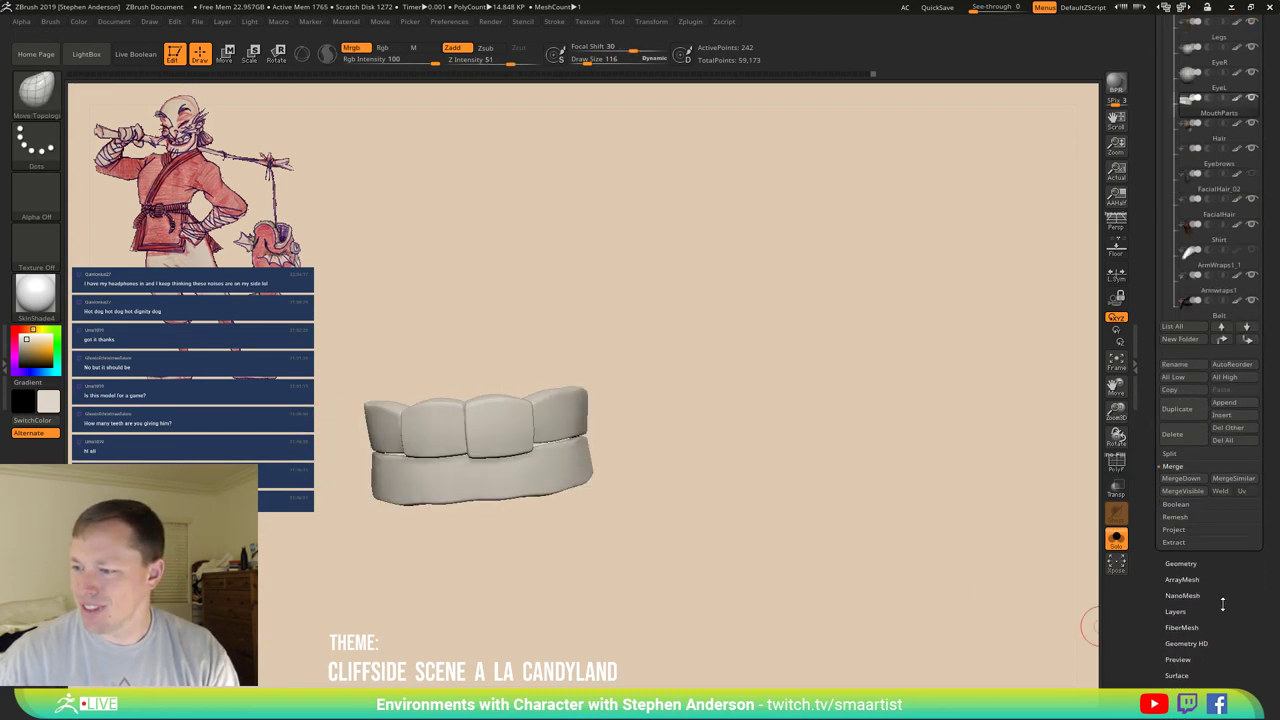
click(1186, 616)
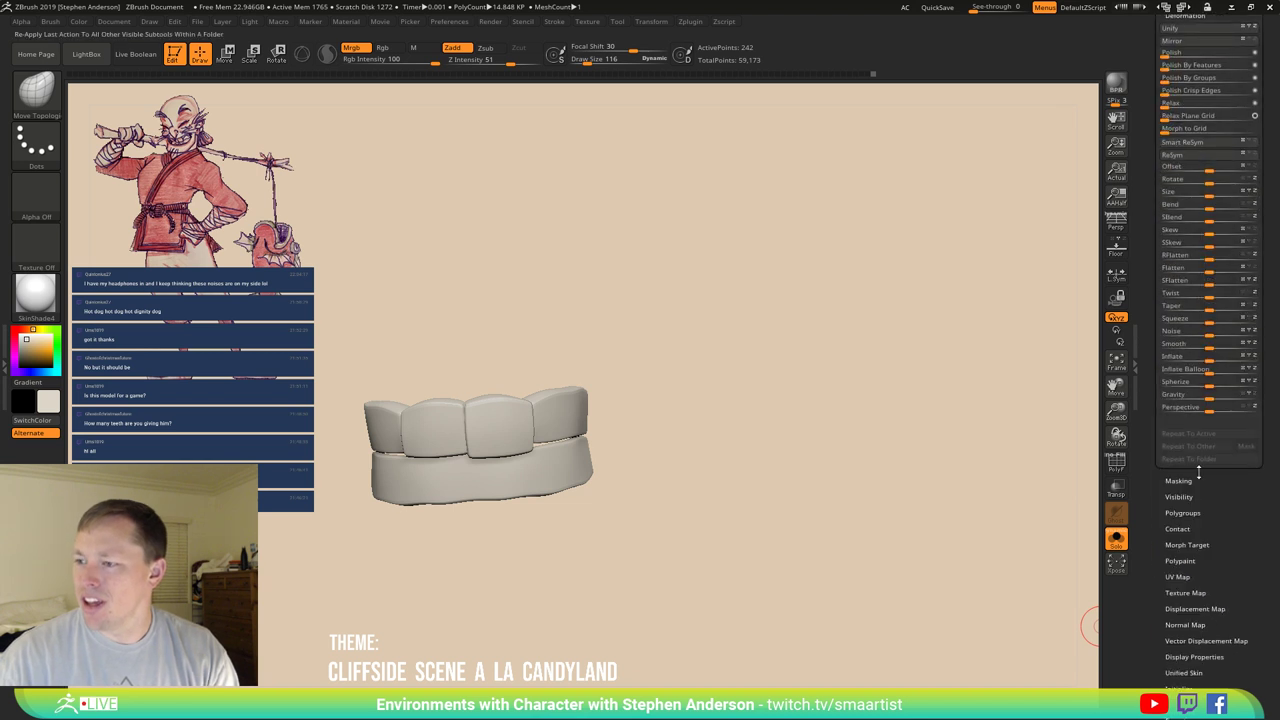
click(1190, 514)
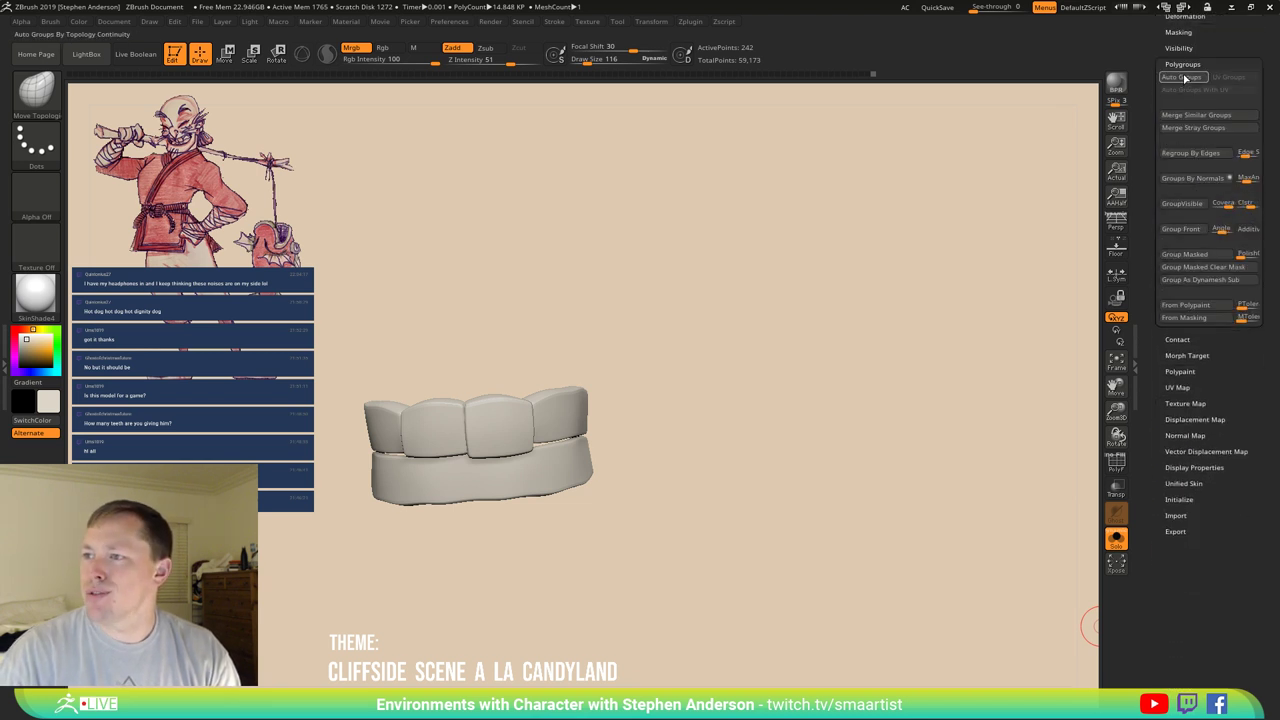
Orbit the teeth while toggling PolyF, then set Move Topological's Draw Size to 168.
key(shift+f)
drag(657, 386, 666, 337)
key(shift+f)
drag(737, 354, 768, 369)
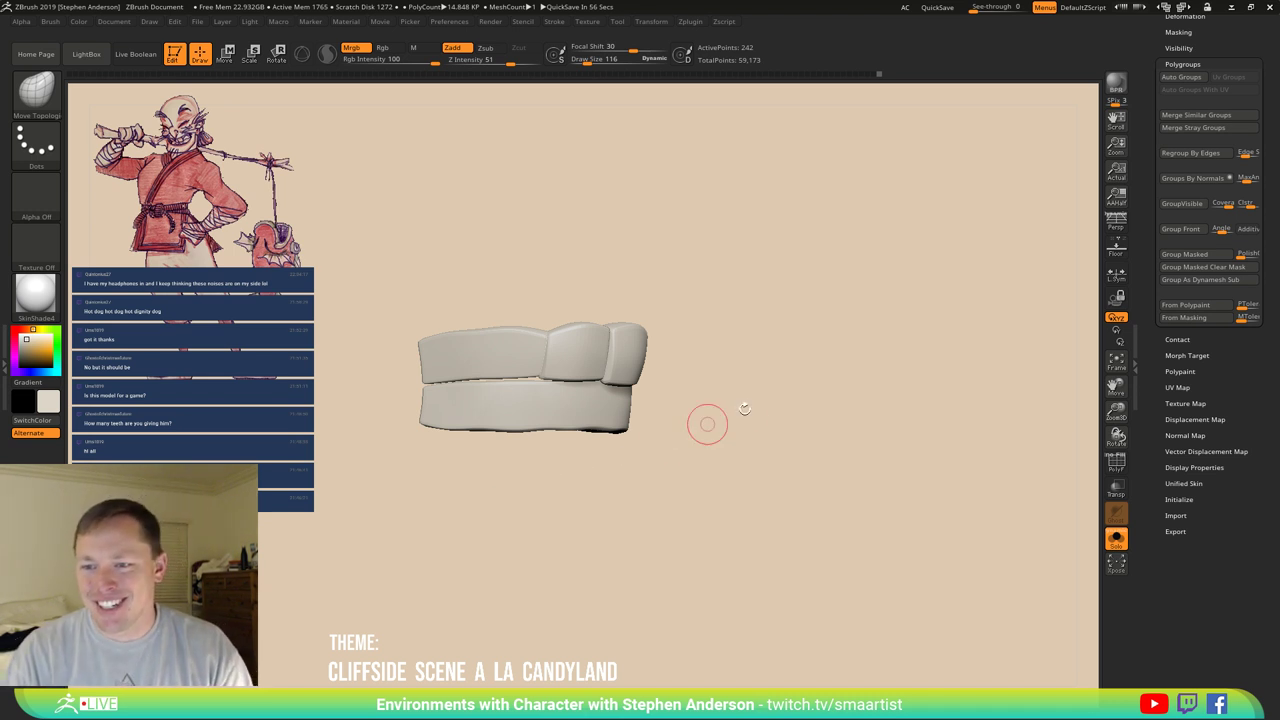
mouse_move(707, 424)
mouse_down()
mouse_move(690, 418)
mouse_move(715, 410)
mouse_move(670, 383)
mouse_move(740, 366)
mouse_move(692, 356)
mouse_move(674, 376)
mouse_move(668, 337)
mouse_move(688, 380)
mouse_up()
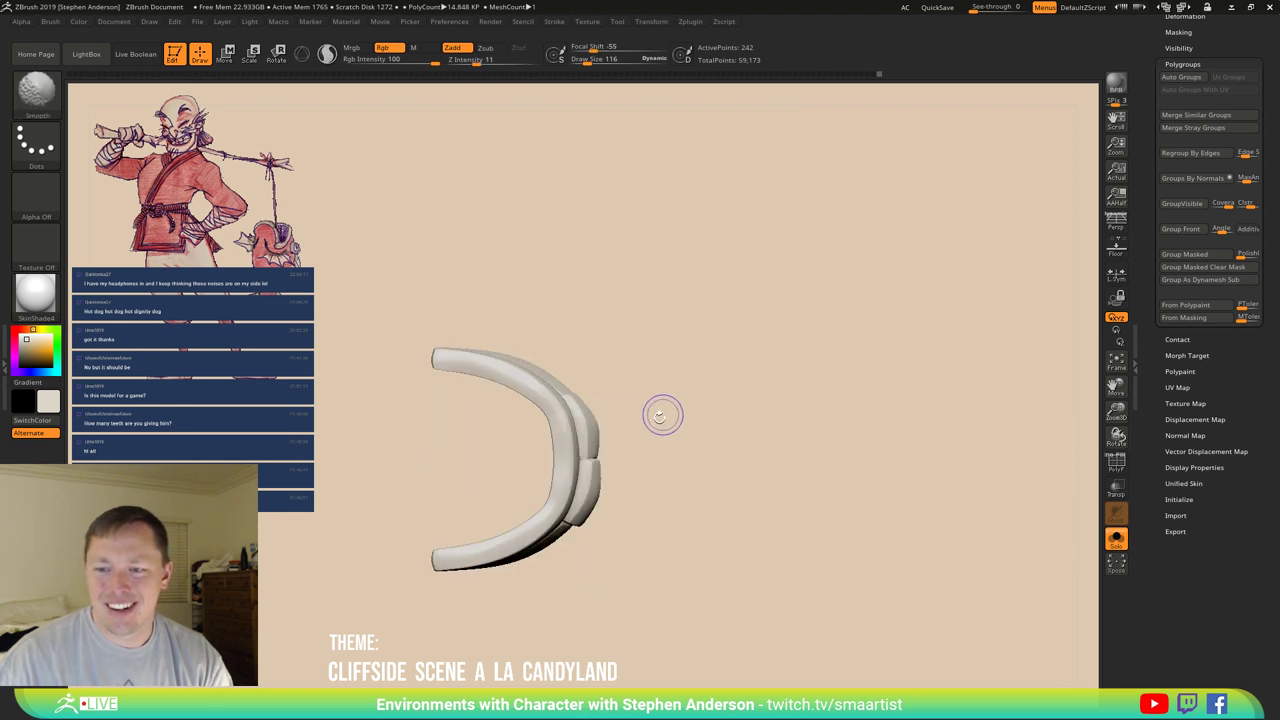
key(s)
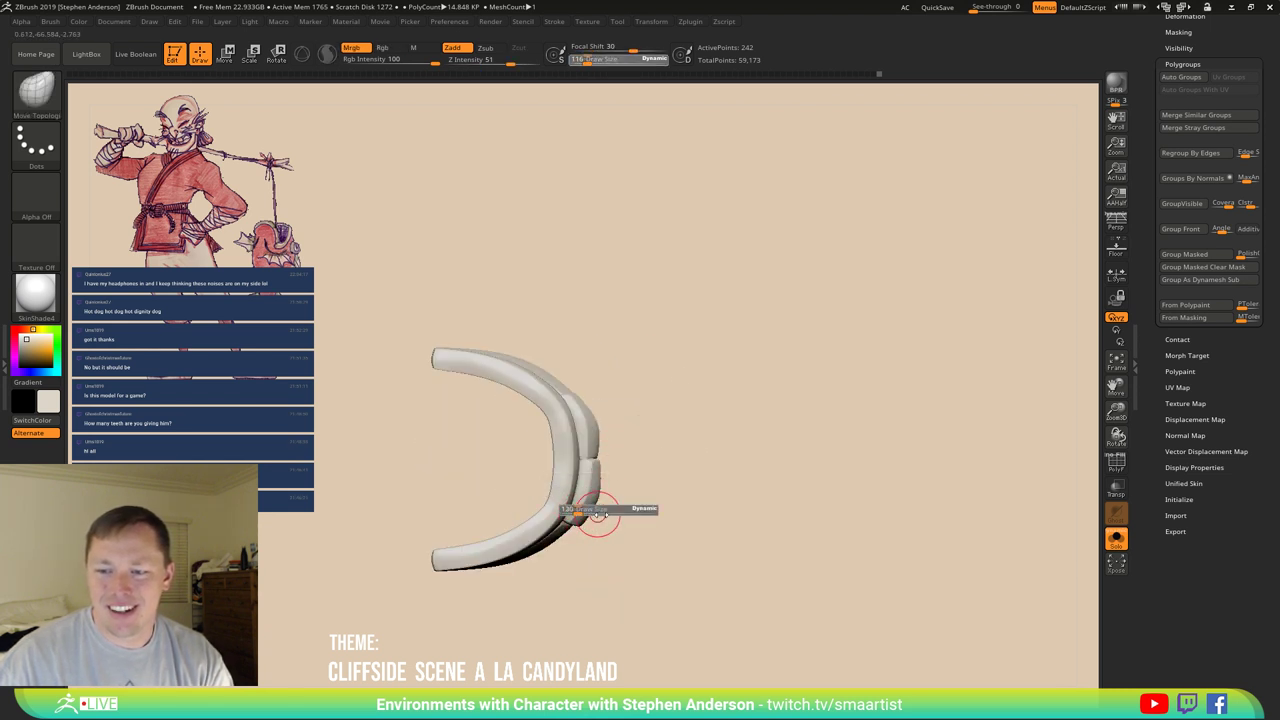
click(644, 516)
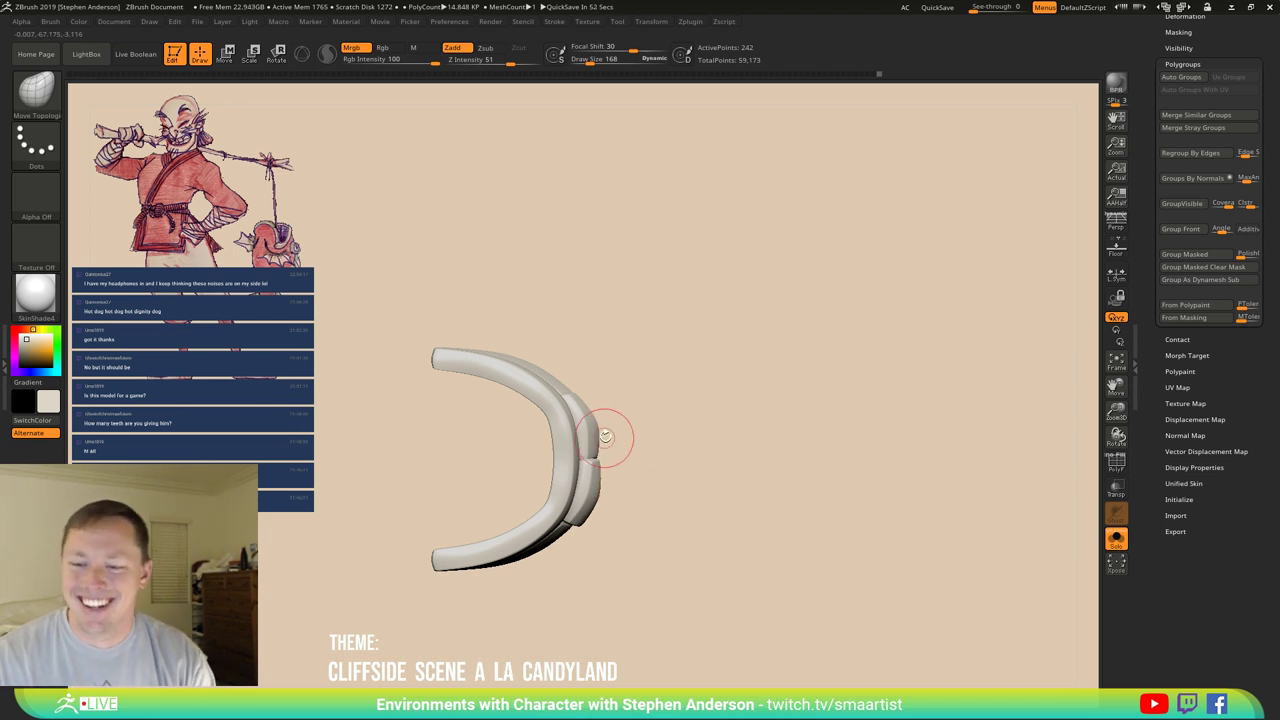
drag(606, 436, 670, 360)
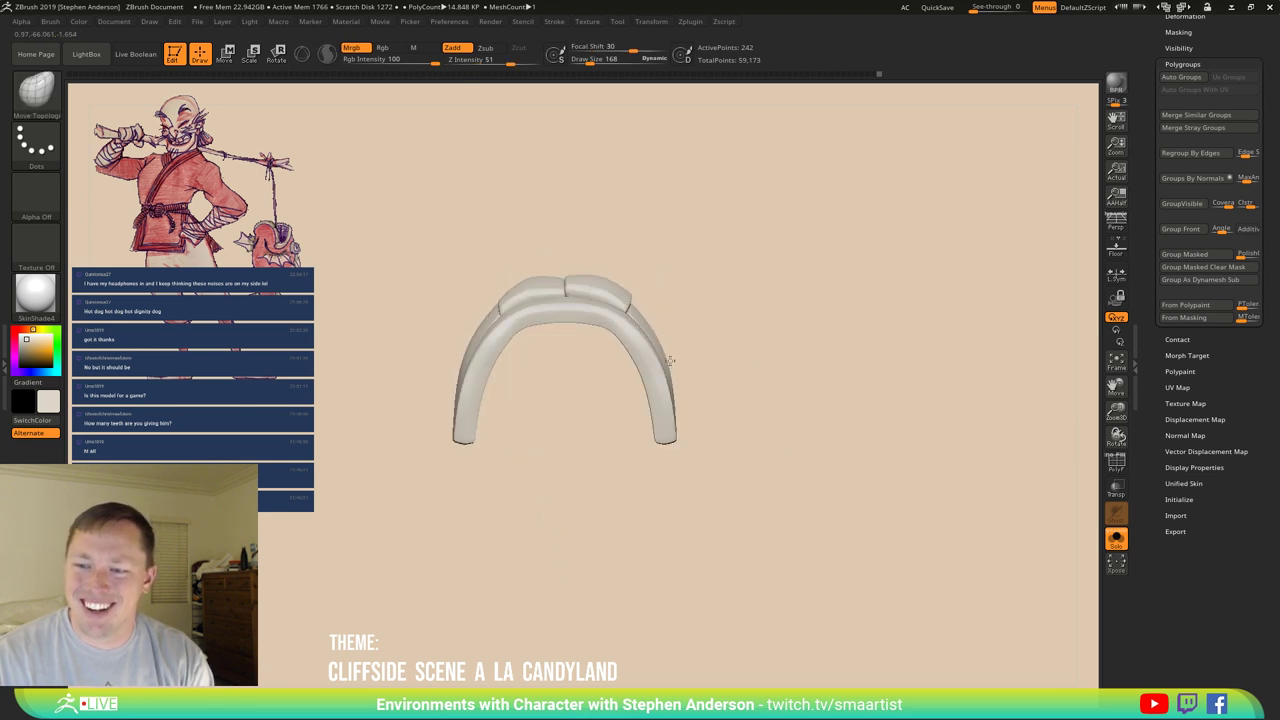
Lasso-mask the teeth from a front view, then clear that mask.
mouse_move(613, 416)
mouse_down()
mouse_move(746, 371)
mouse_move(751, 389)
mouse_move(730, 391)
mouse_up()
key(ctrl+shift)
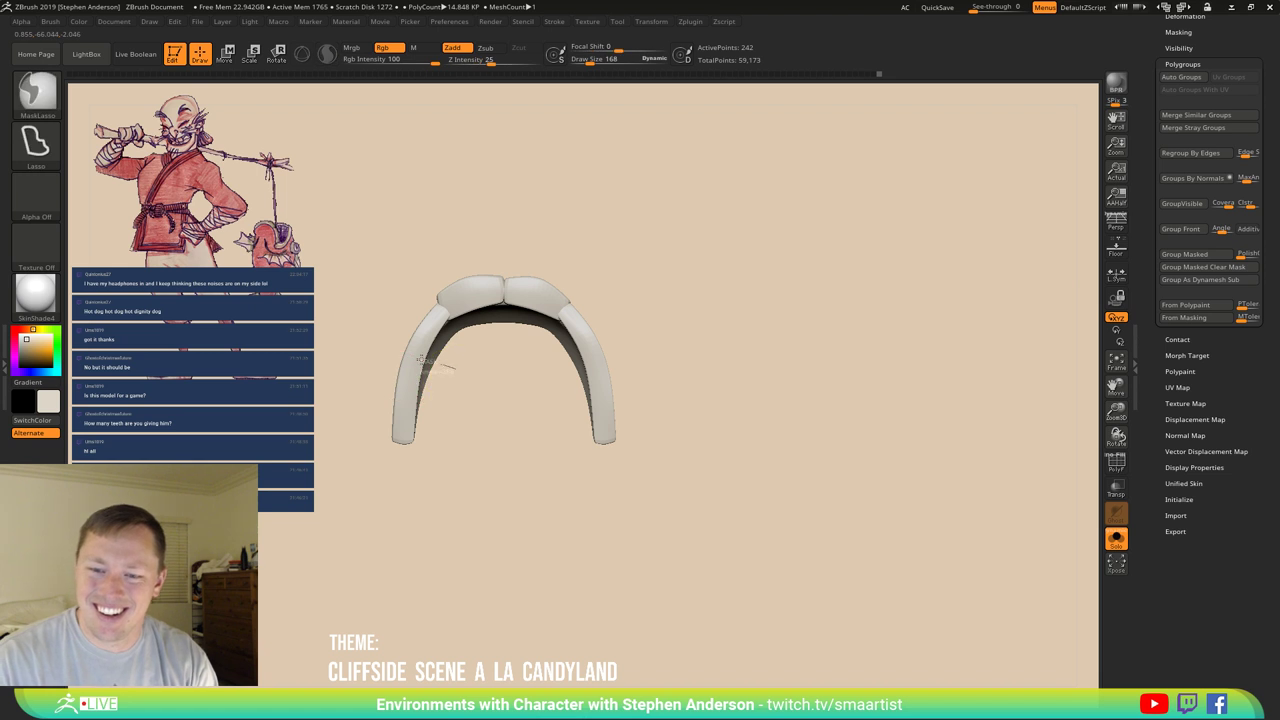
mouse_move(400, 440)
ctrl+mouse_down()
mouse_move(427, 484)
mouse_move(483, 478)
ctrl+mouse_up()
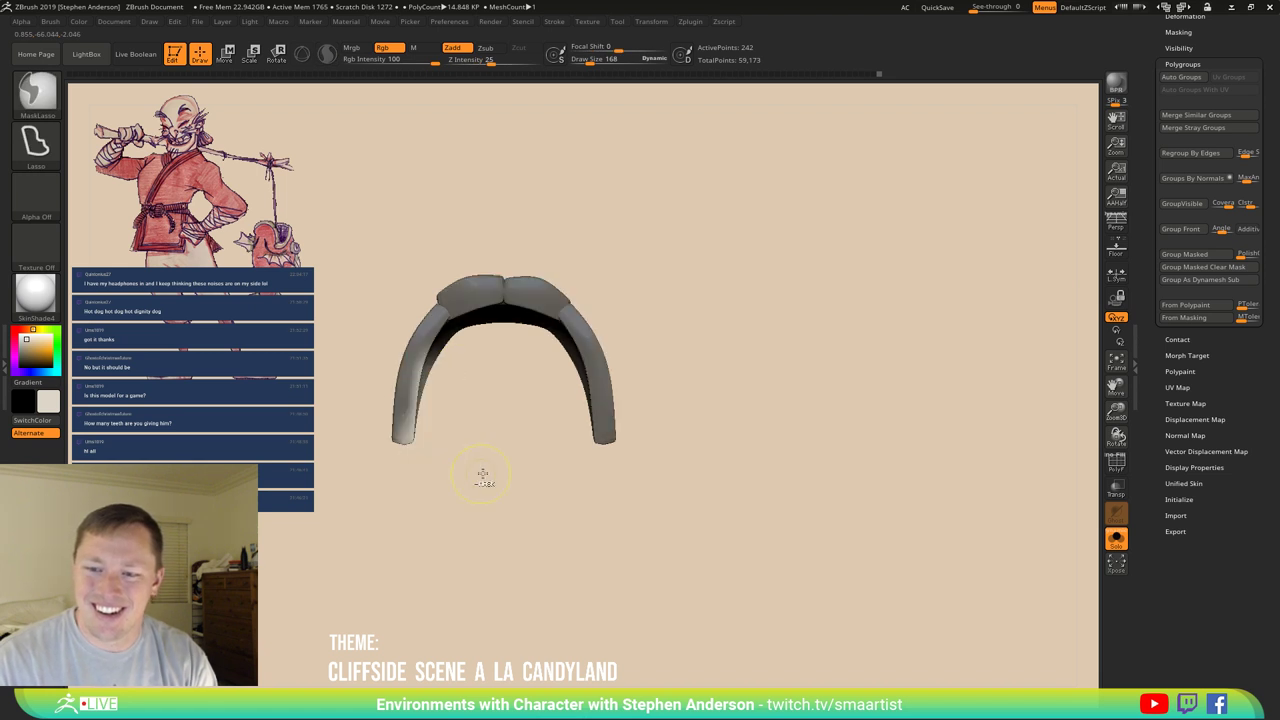
ctrl+click(472, 471)
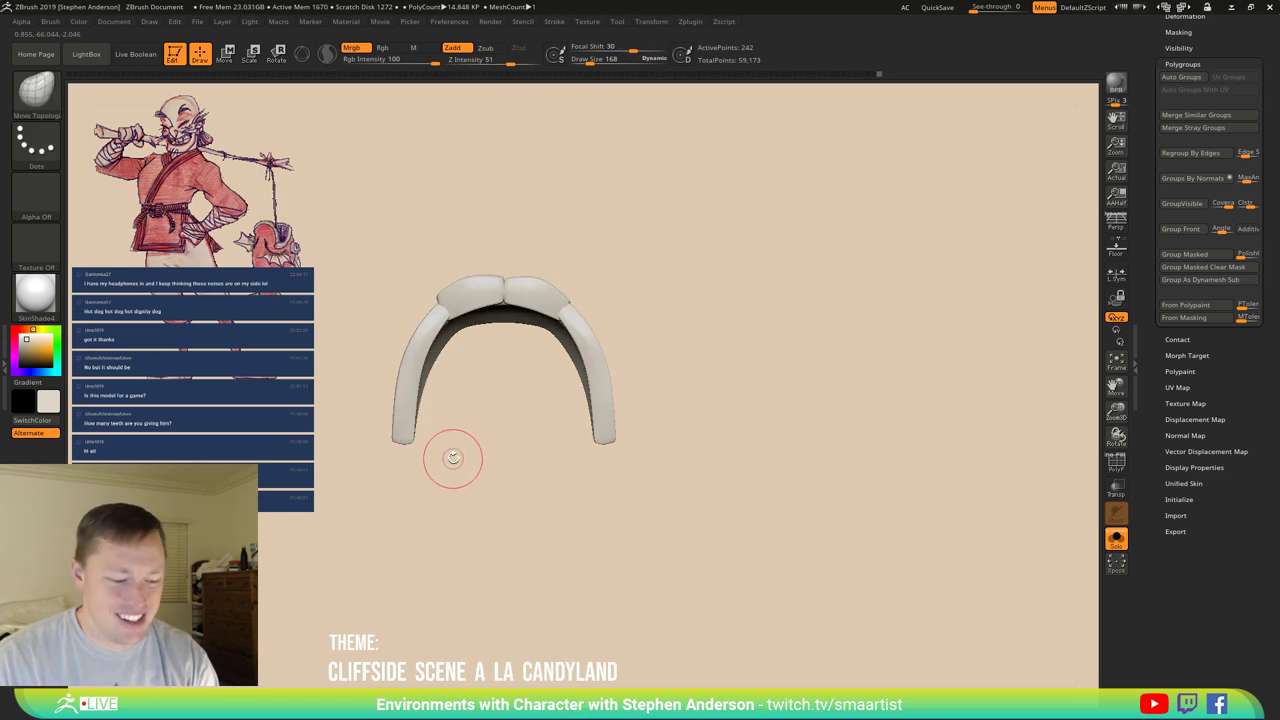
Mask part of the arch and stretch its right end wider with a transpose line.
key(ctrl+shift)
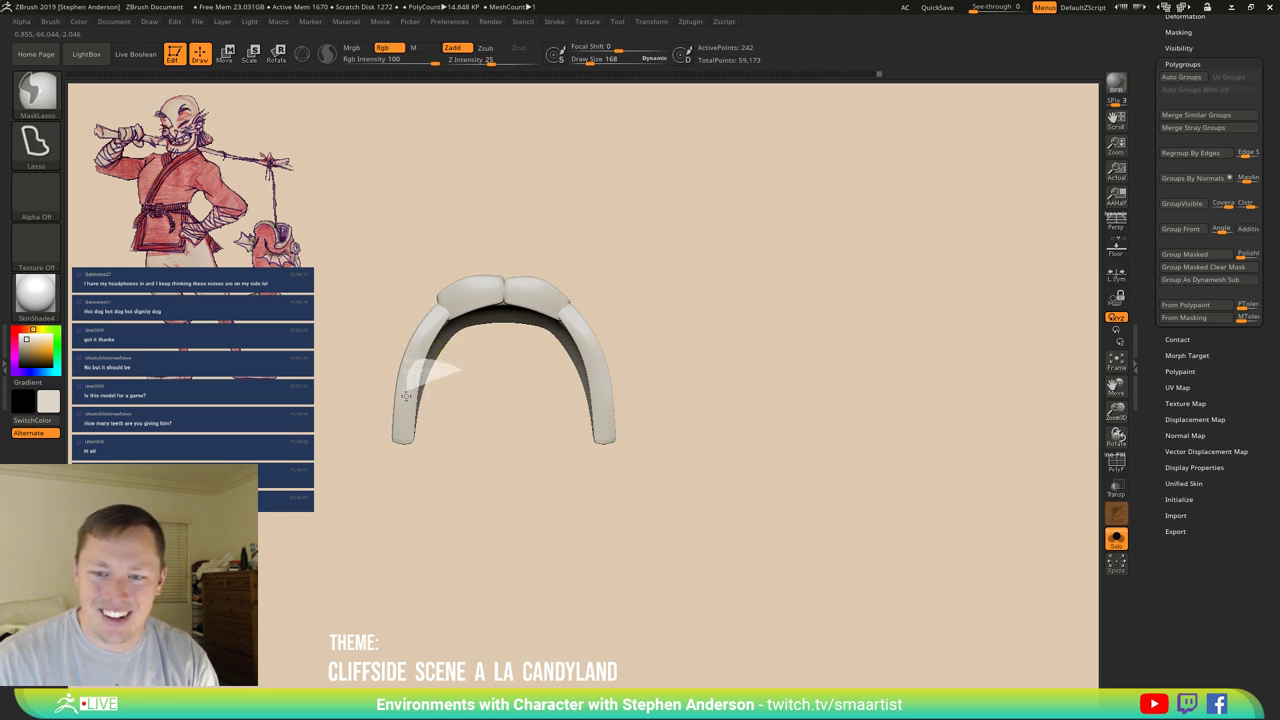
mouse_move(460, 370)
ctrl+mouse_down()
mouse_move(540, 495)
mouse_move(480, 480)
mouse_move(449, 448)
mouse_move(444, 405)
ctrl+mouse_up()
key(w)
mouse_move(366, 328)
mouse_down()
mouse_move(461, 328)
mouse_move(447, 328)
mouse_up()
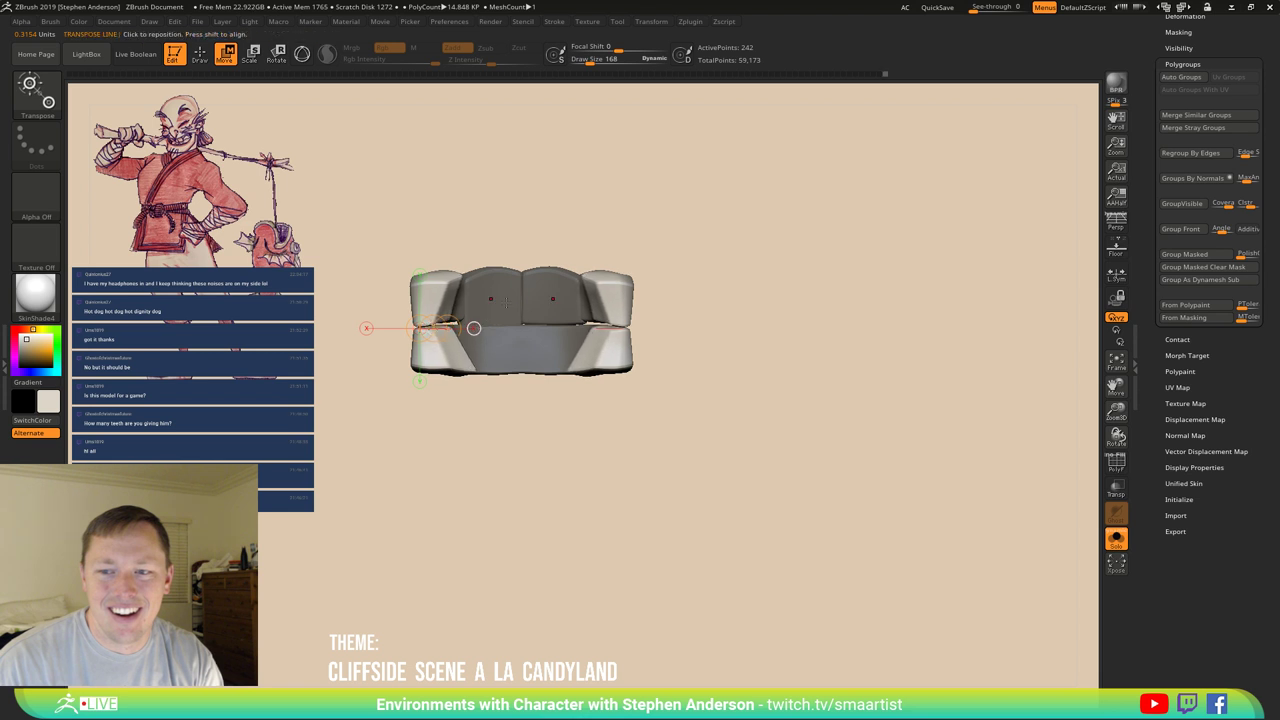
right_drag(506, 302, 511, 285)
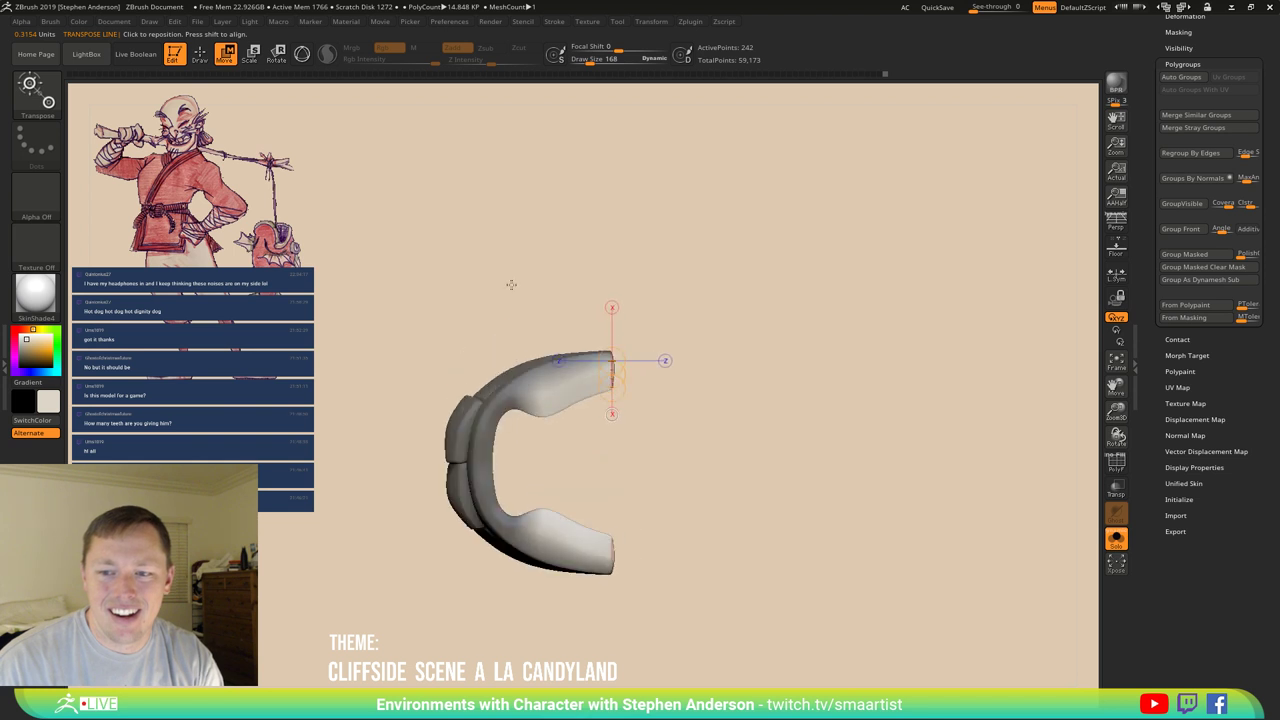
click(540, 400)
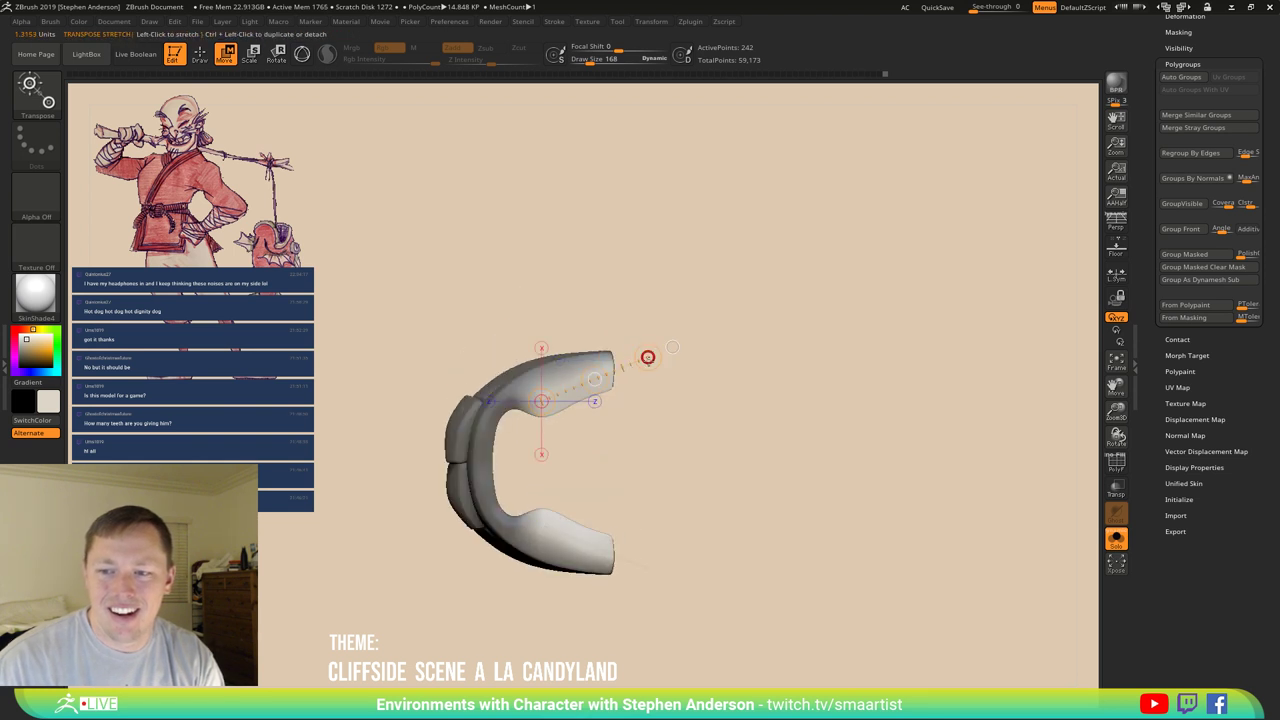
drag(648, 357, 591, 362)
mouse_move(593, 357)
right_down()
mouse_move(541, 382)
mouse_move(500, 360)
mouse_move(460, 425)
mouse_move(480, 400)
right_up()
Set the brush size to 516 and push in the left front tooth block.
key(q)
mouse_move(771, 377)
right_down()
mouse_move(580, 474)
mouse_move(691, 463)
mouse_move(604, 425)
right_up()
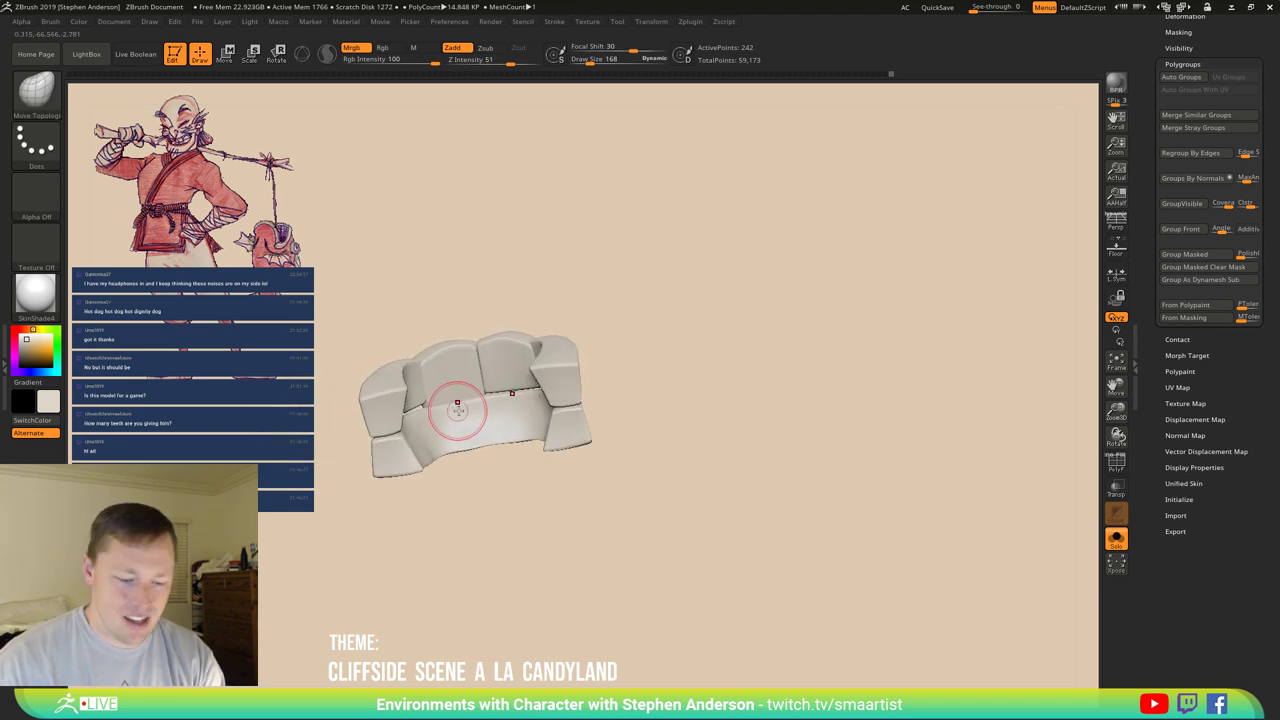
key(b)
key(m)
key(Escape)
right_drag(457, 409, 463, 388)
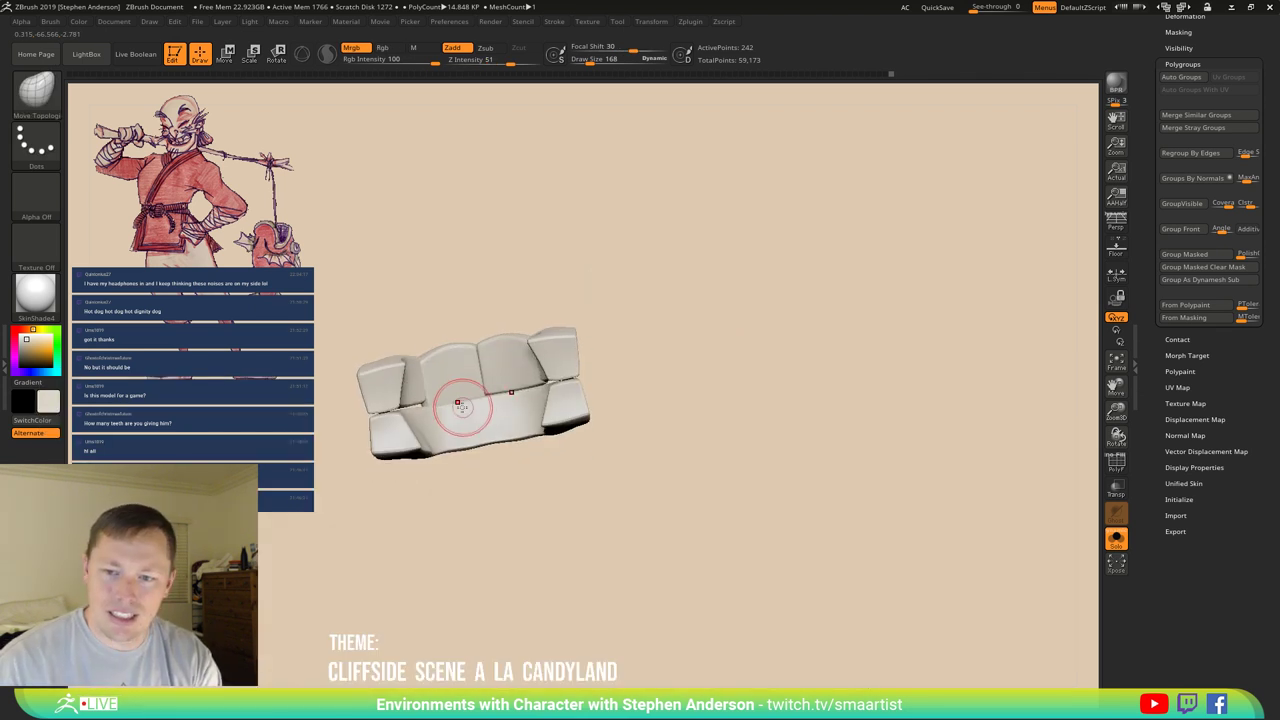
key(s)
drag(457, 403, 450, 417)
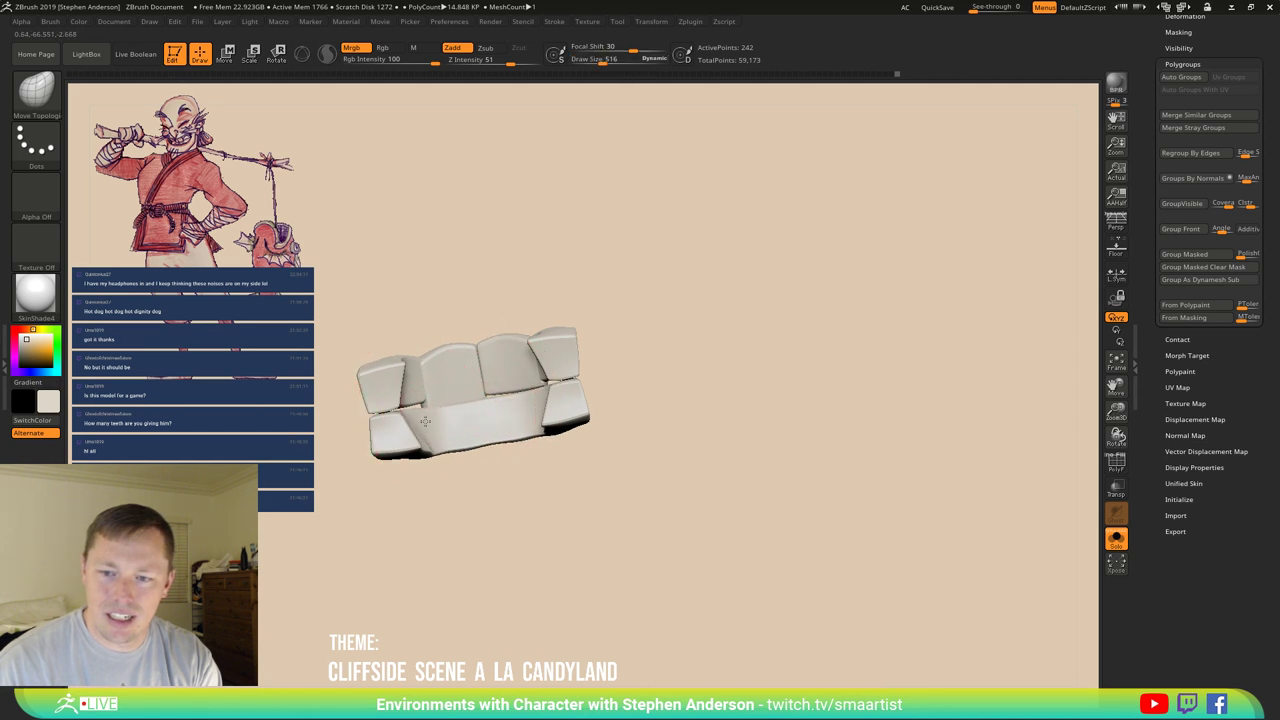
right_drag(425, 421, 430, 440)
drag(430, 440, 420, 413)
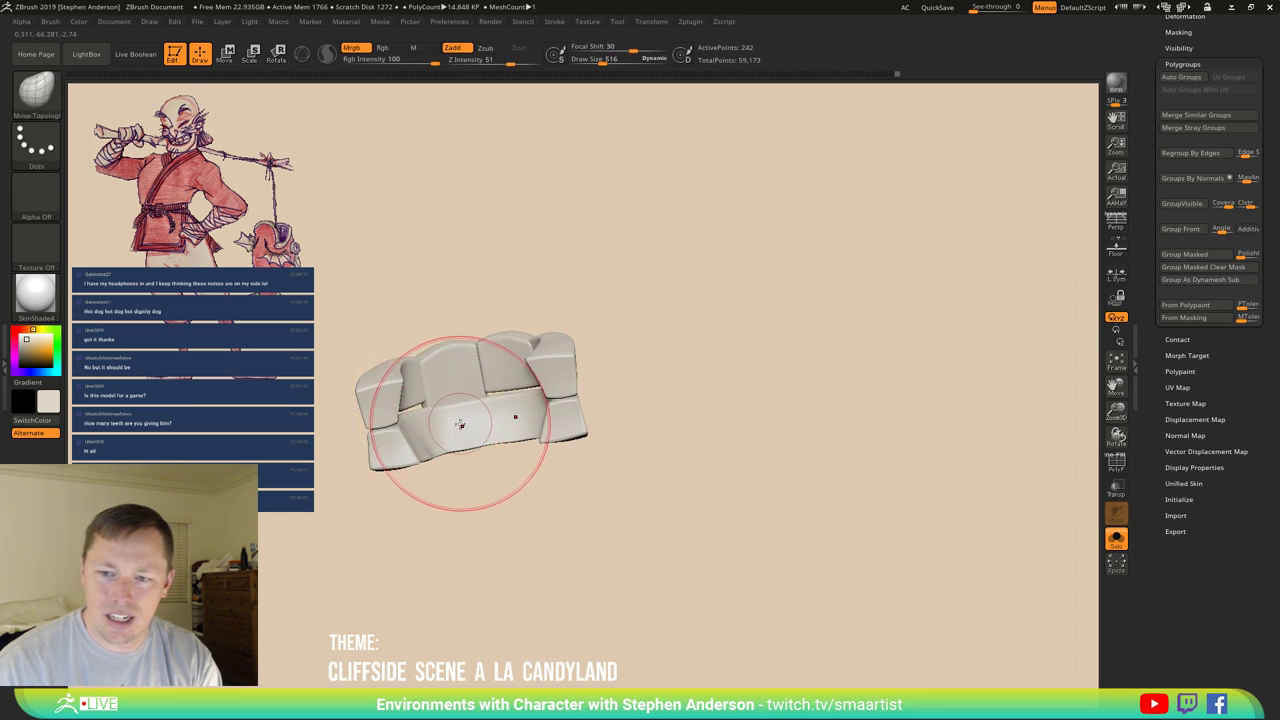
Mask the upper tooth blocks and stretch the gum band rightward with the Move brush at 269.
key(w)
ctrl+click(547, 428)
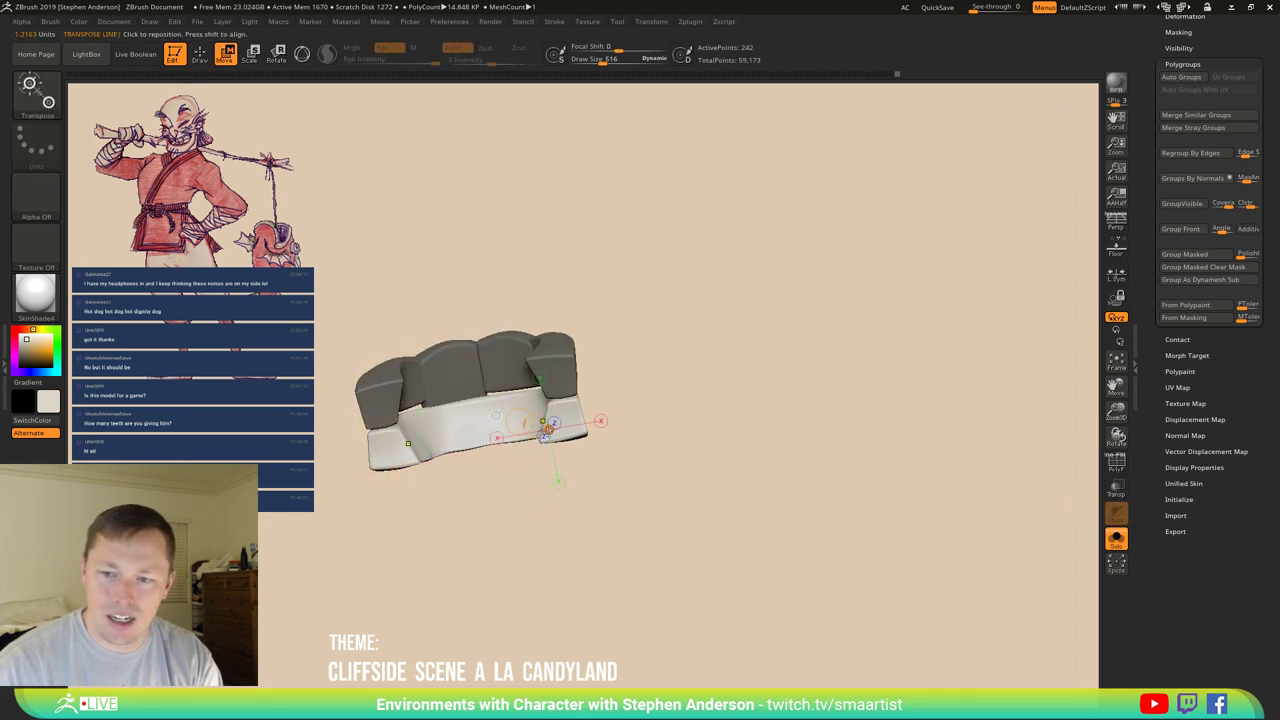
key(b)
key(m)
key(v)
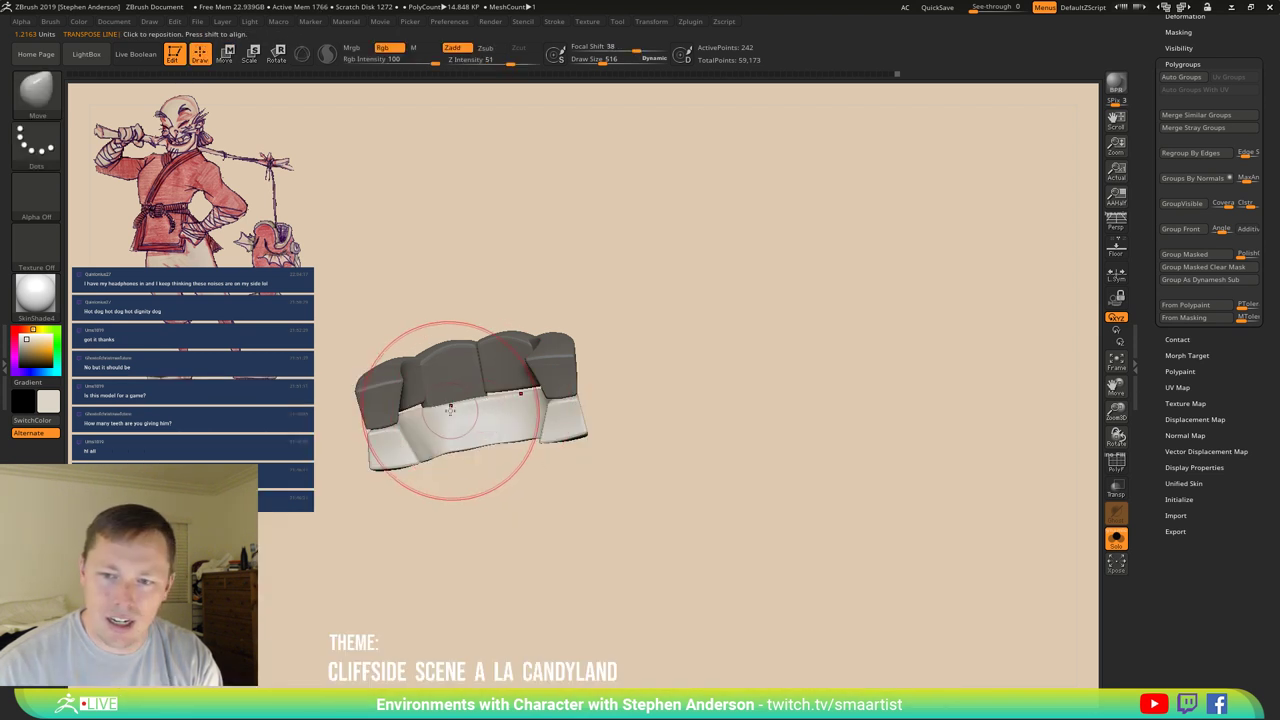
drag(620, 420, 560, 389)
click(408, 422)
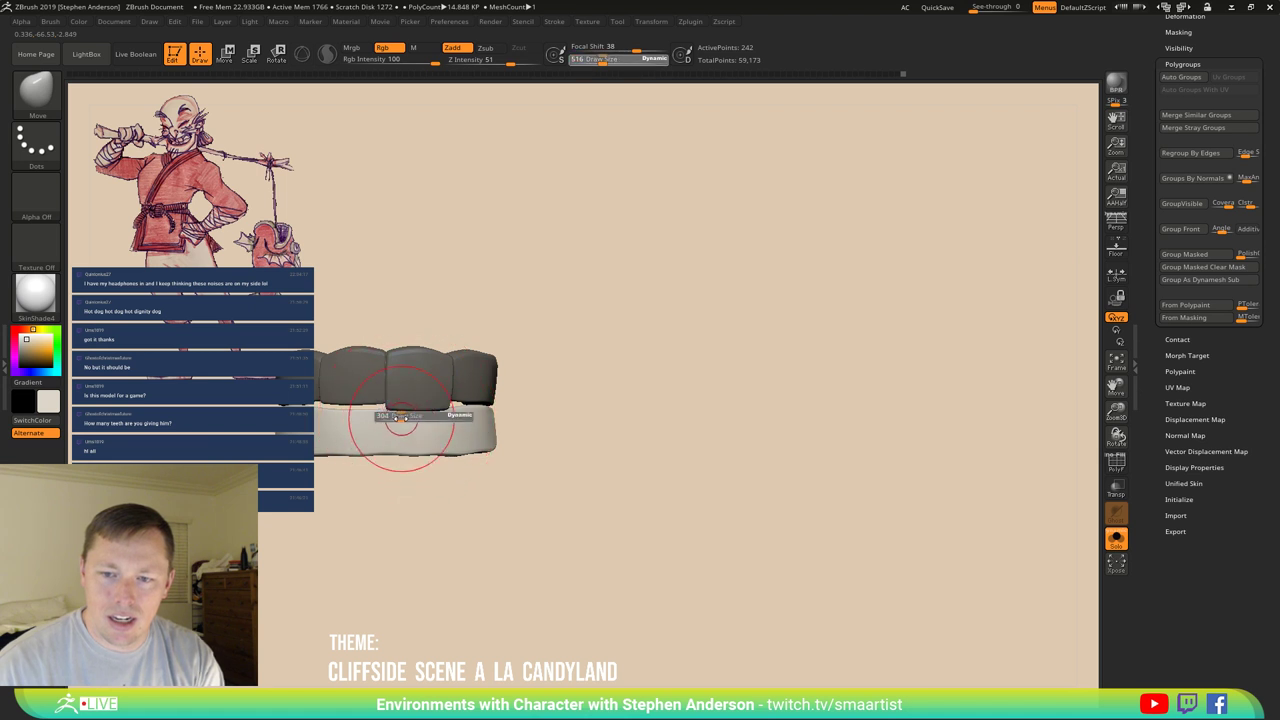
mouse_move(400, 414)
mouse_down()
mouse_move(457, 414)
mouse_move(420, 420)
mouse_move(600, 350)
mouse_move(557, 387)
mouse_up()
mouse_move(575, 390)
mouse_down()
mouse_move(614, 466)
mouse_move(623, 403)
mouse_move(651, 400)
mouse_up()
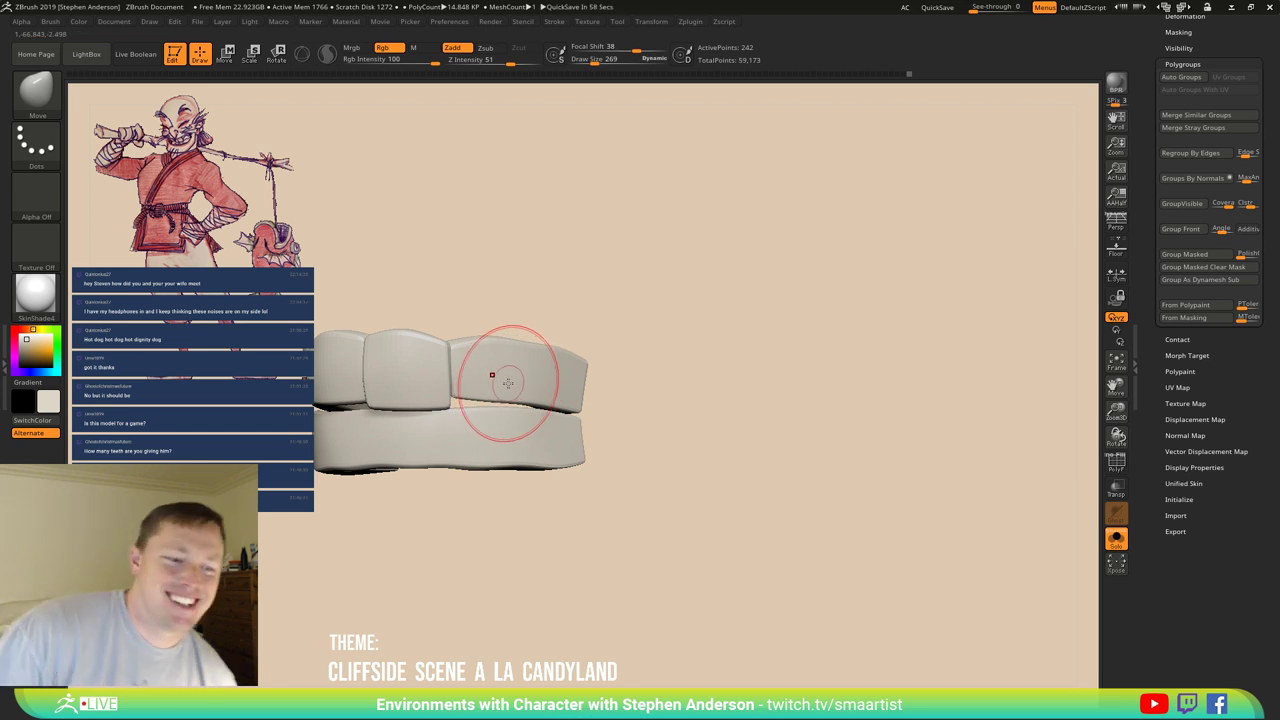
mouse_move(609, 303)
mouse_down()
mouse_move(634, 309)
mouse_move(443, 380)
mouse_up()
Close the gap between the teeth and gum with the Move Topological brush.
key(b)
key(m)
key(t)
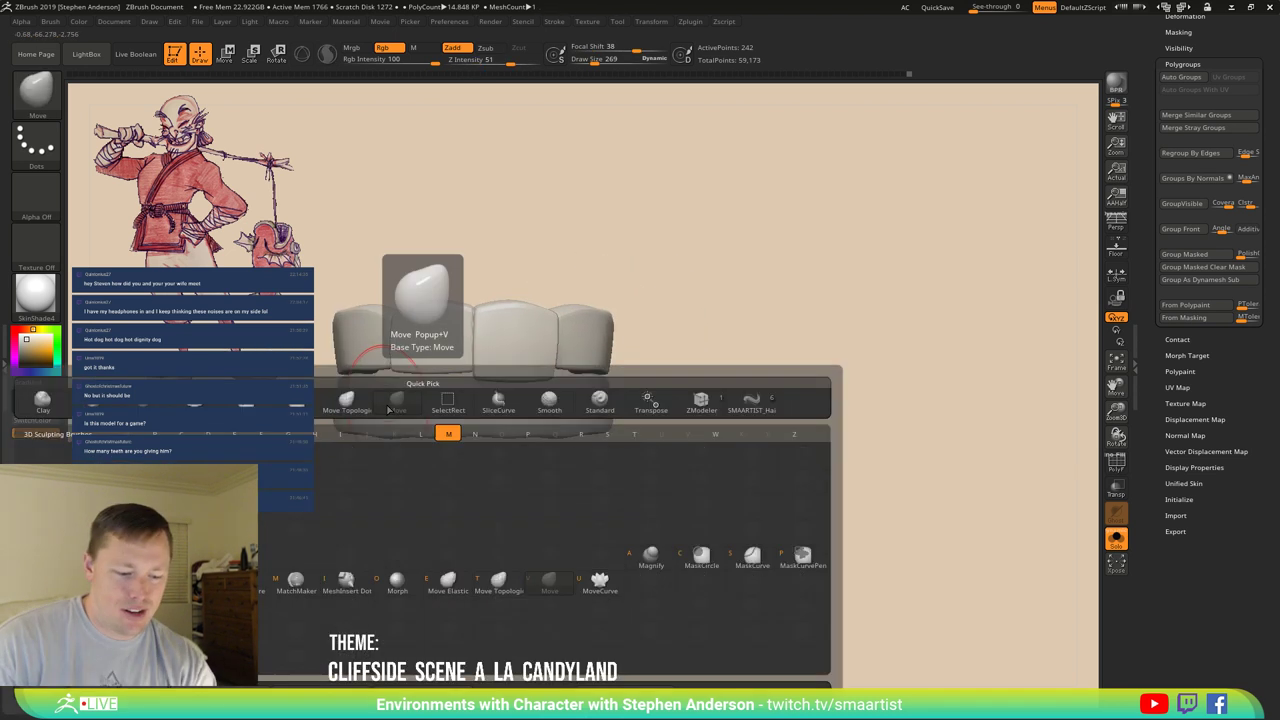
drag(430, 381, 429, 385)
Mask the upper teeth, curve the gum with Move and a transpose line, then clear the mask.
key(ctrl)
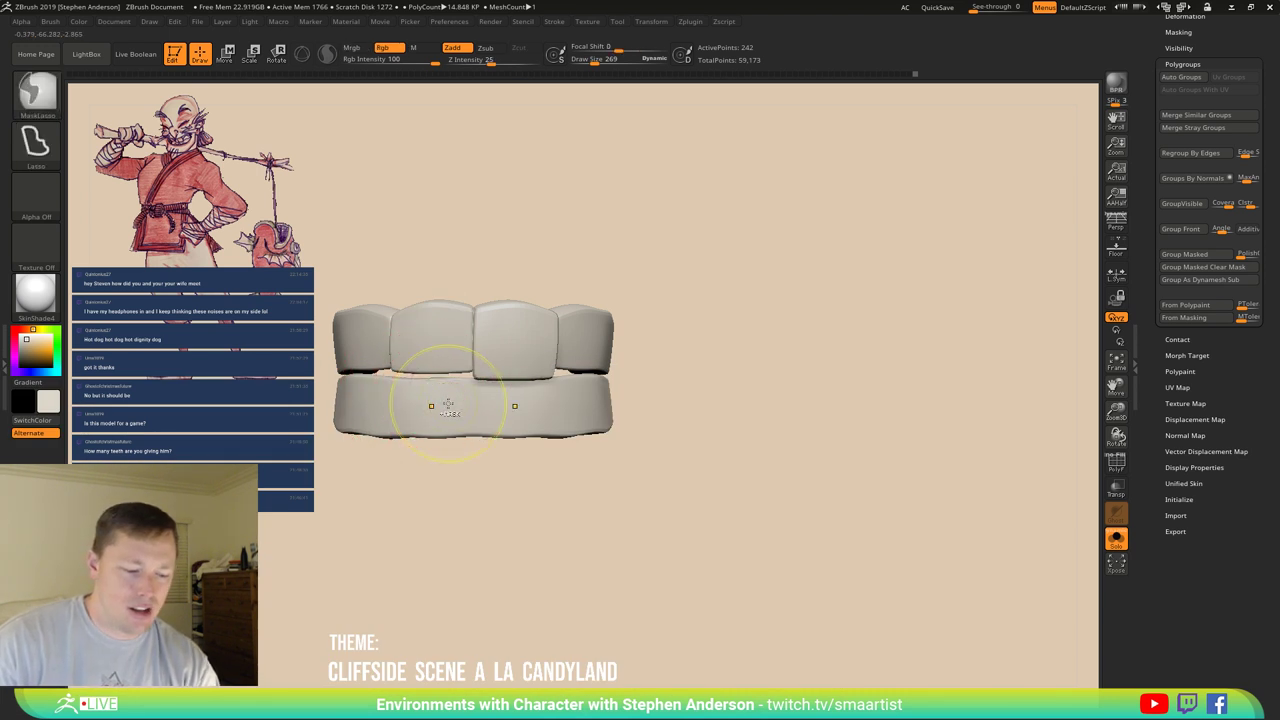
key(w)
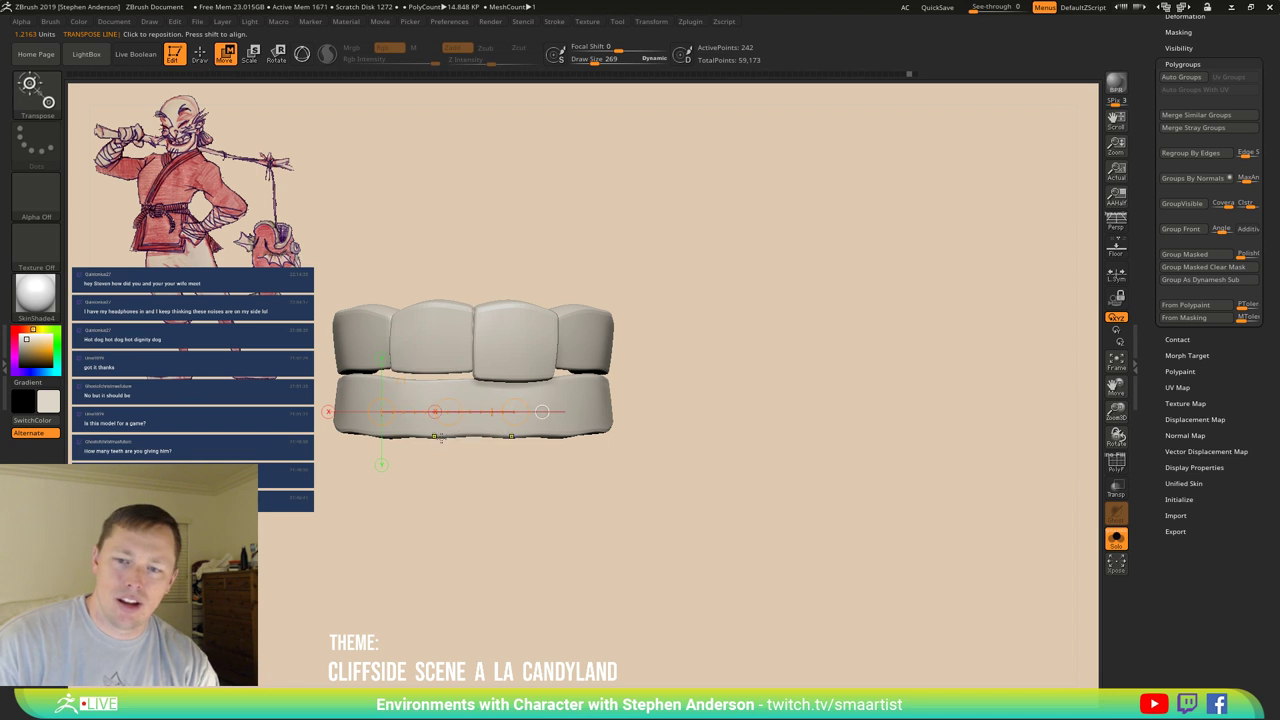
ctrl+drag(437, 440, 415, 545)
key(b)
key(m)
key(v)
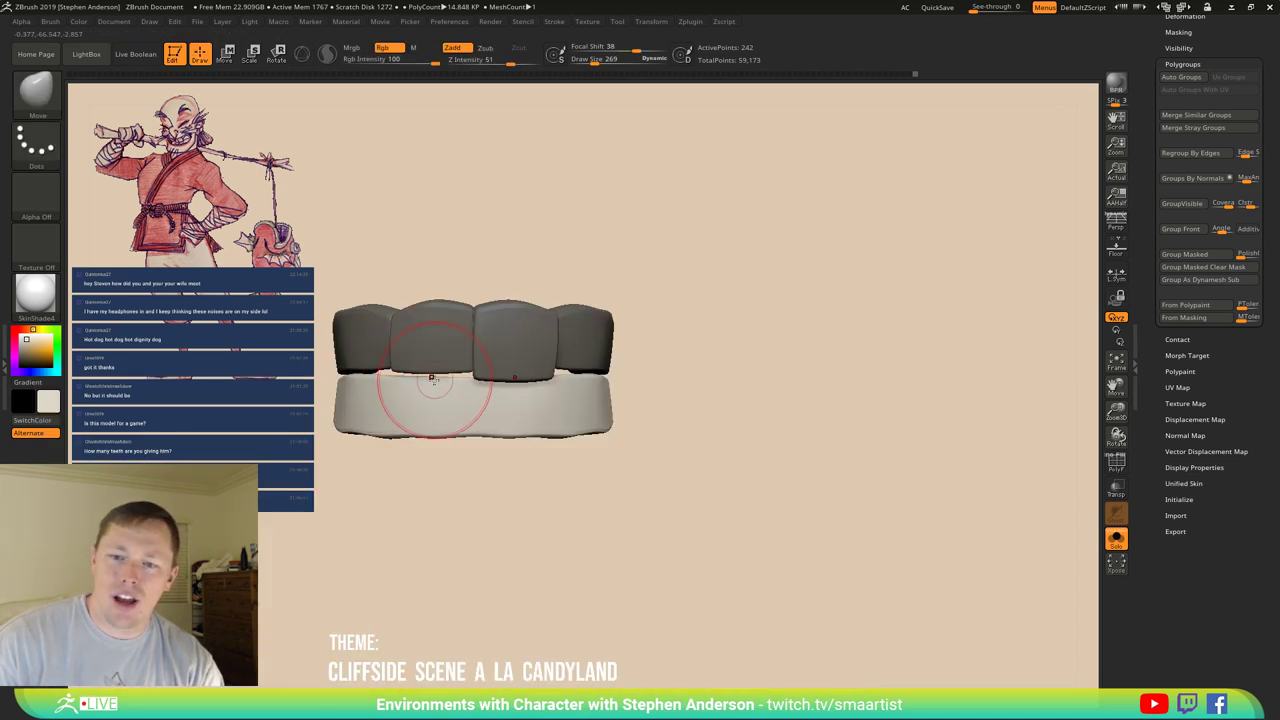
mouse_move(428, 372)
right_down()
mouse_move(497, 388)
mouse_move(480, 400)
mouse_move(494, 410)
mouse_move(395, 418)
mouse_move(428, 436)
mouse_move(423, 488)
mouse_move(409, 402)
mouse_move(419, 434)
right_up()
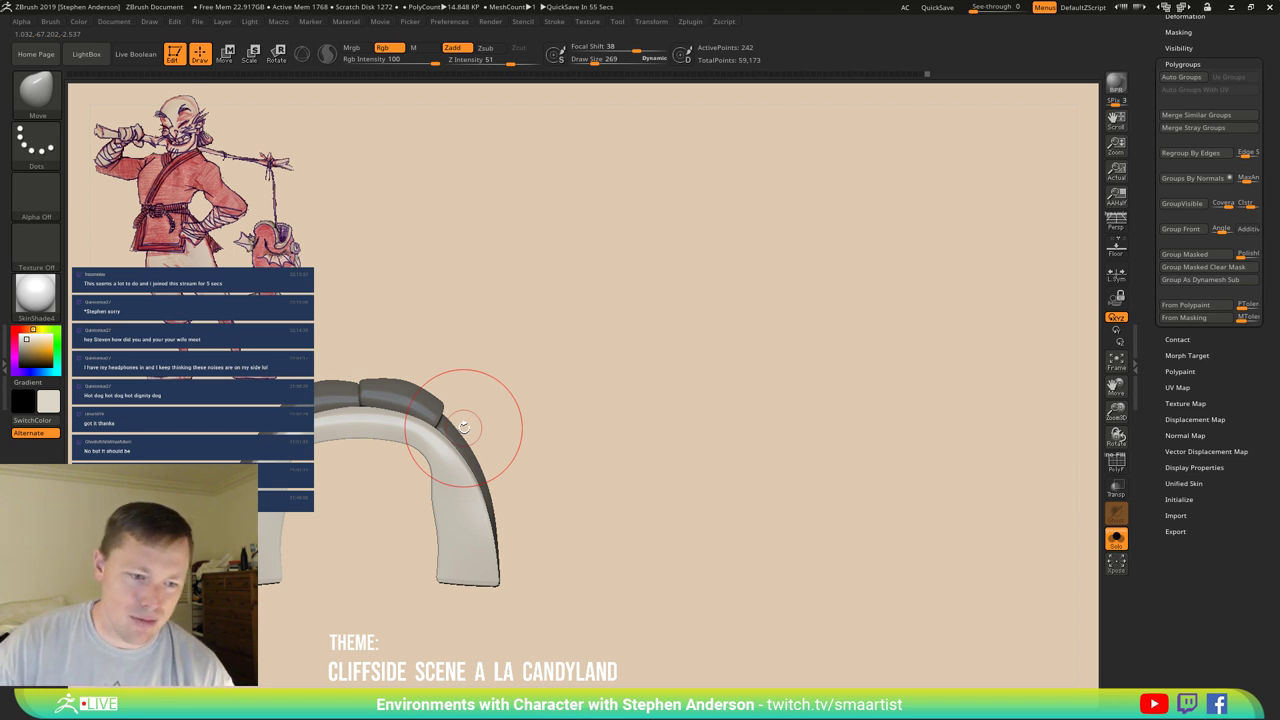
mouse_move(464, 427)
mouse_down()
mouse_move(295, 430)
mouse_move(388, 473)
mouse_move(529, 414)
mouse_move(651, 457)
mouse_up()
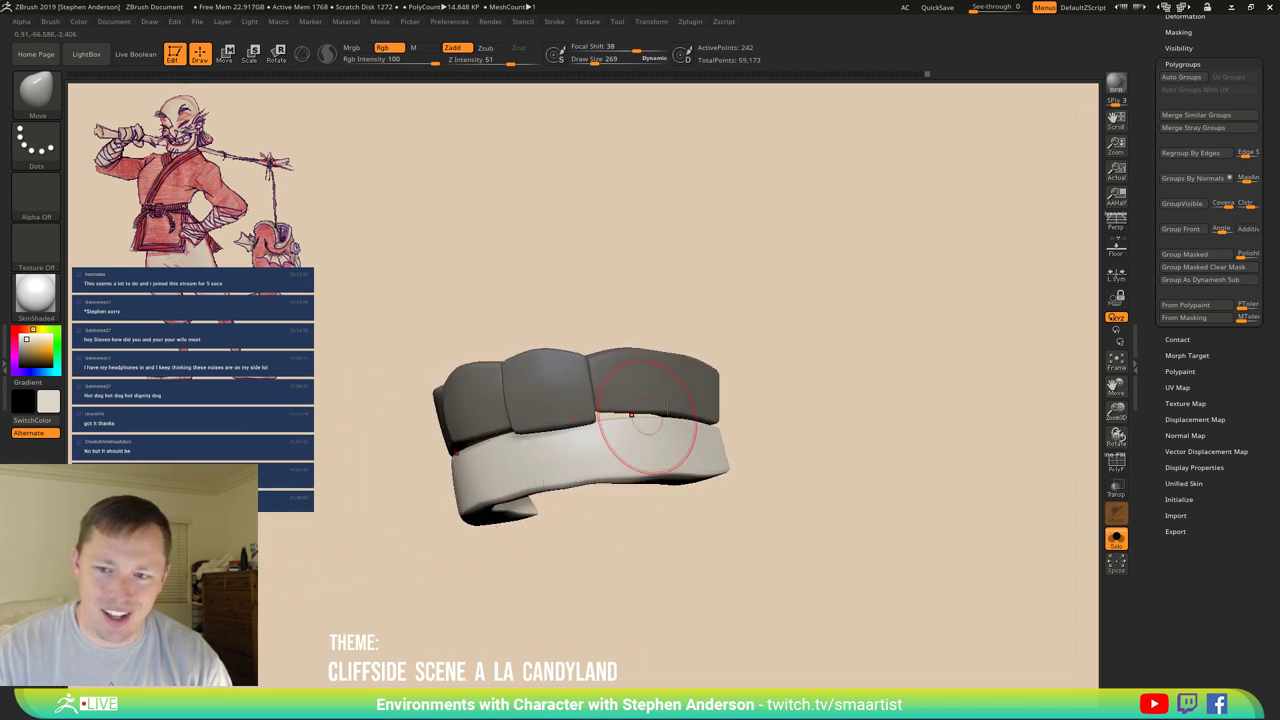
mouse_move(800, 400)
ctrl+mouse_down()
mouse_move(832, 395)
mouse_move(848, 423)
mouse_move(837, 434)
mouse_move(822, 408)
mouse_move(806, 409)
ctrl+mouse_up()
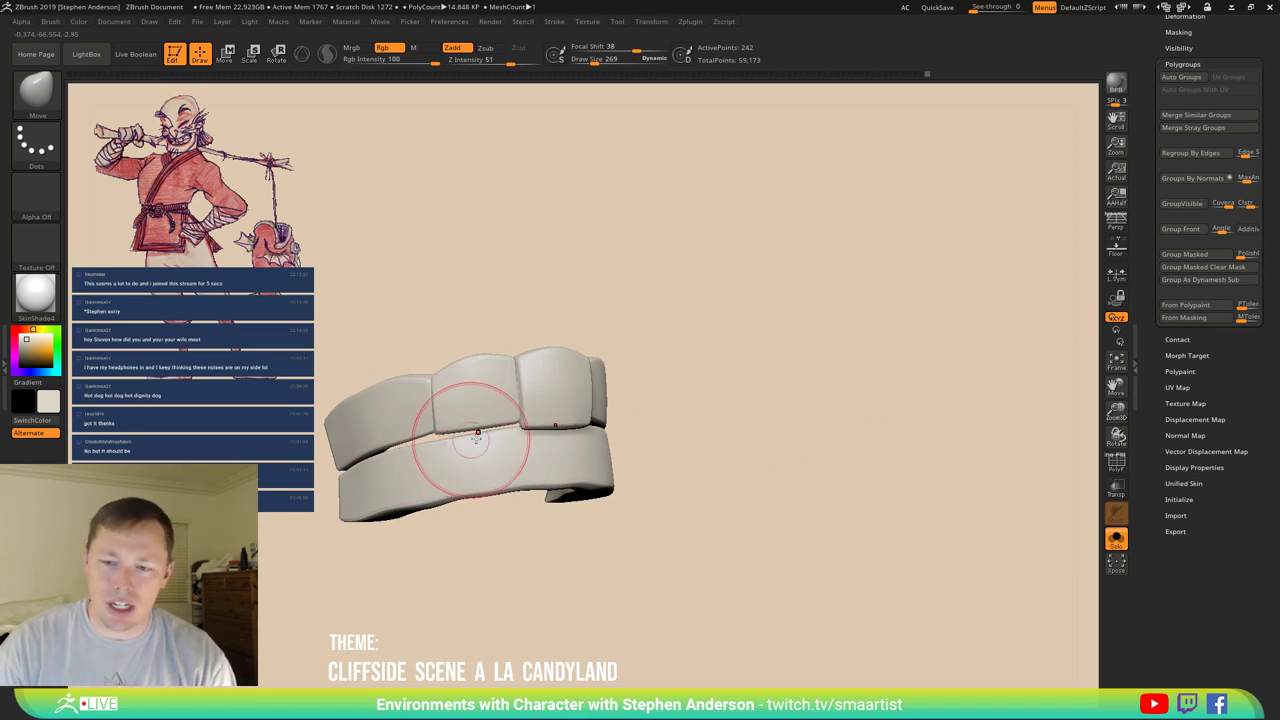
mouse_move(451, 443)
right_down()
mouse_move(548, 430)
mouse_move(557, 414)
right_up()
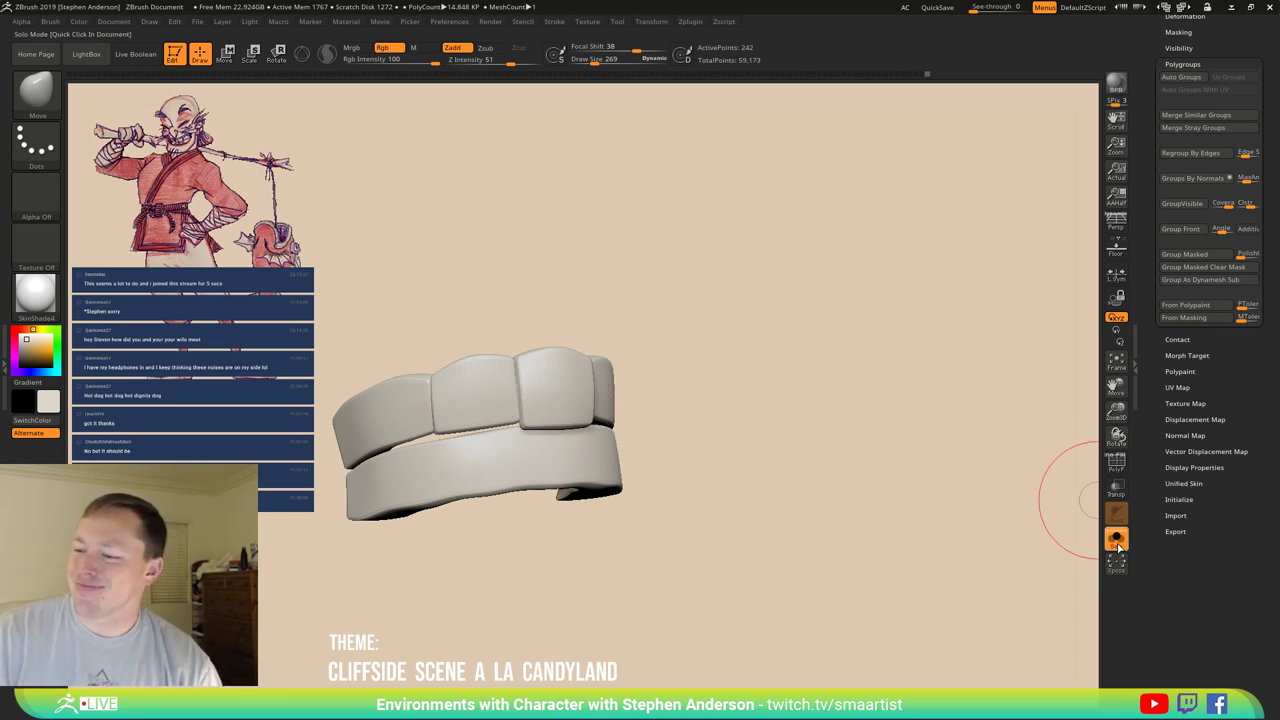
Turn off Solo, frame the head, enable Transp and Ghost, and snap to a front view.
click(735, 478)
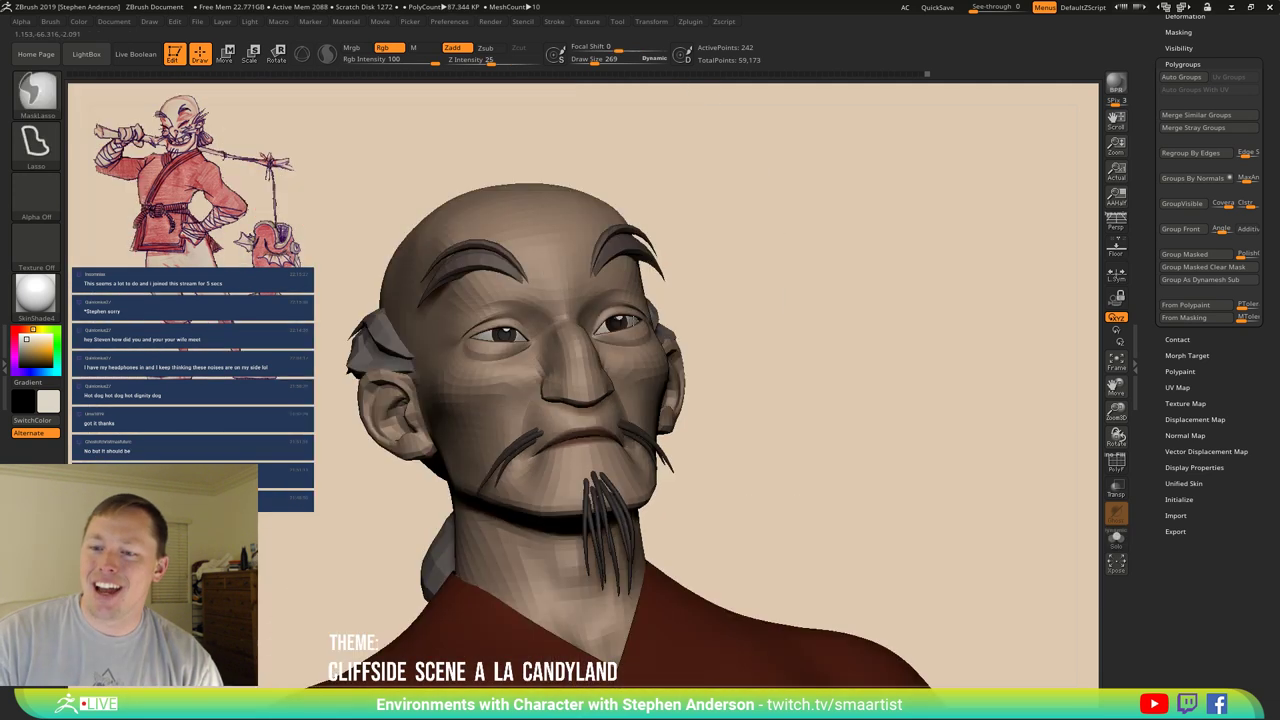
key(f)
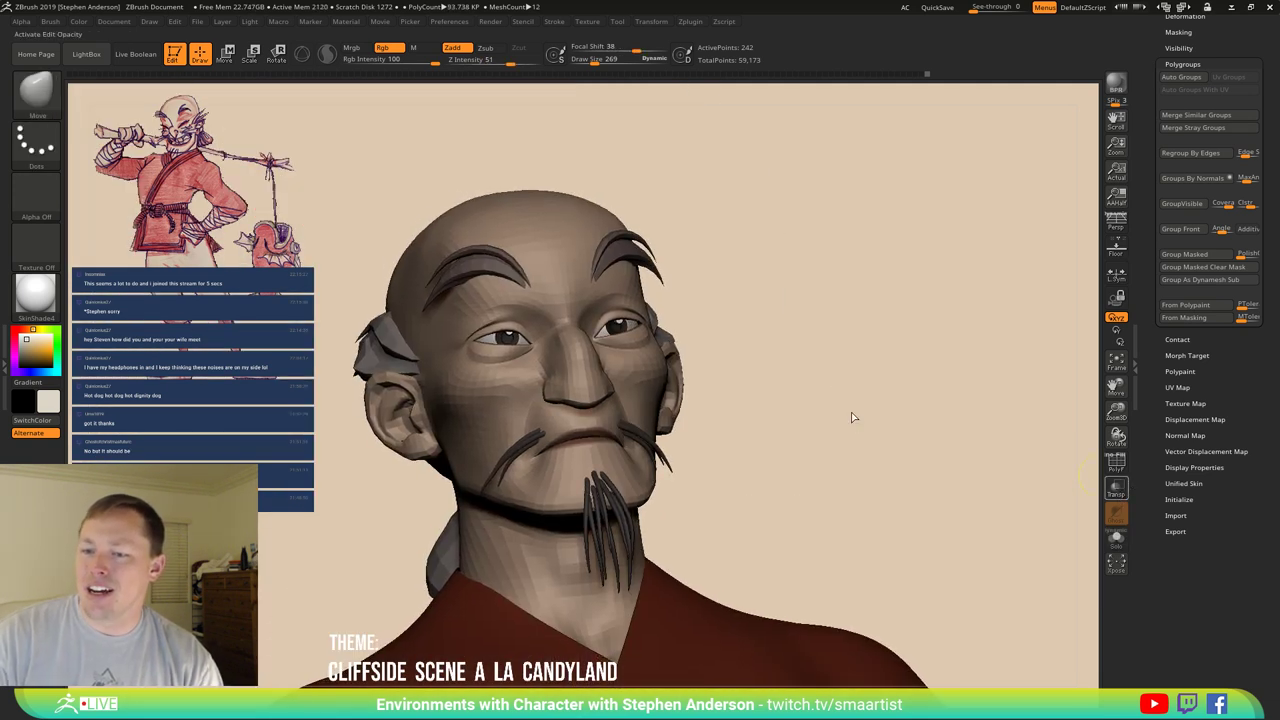
key(ctrl+shift+t)
shift+drag(851, 417, 851, 419)
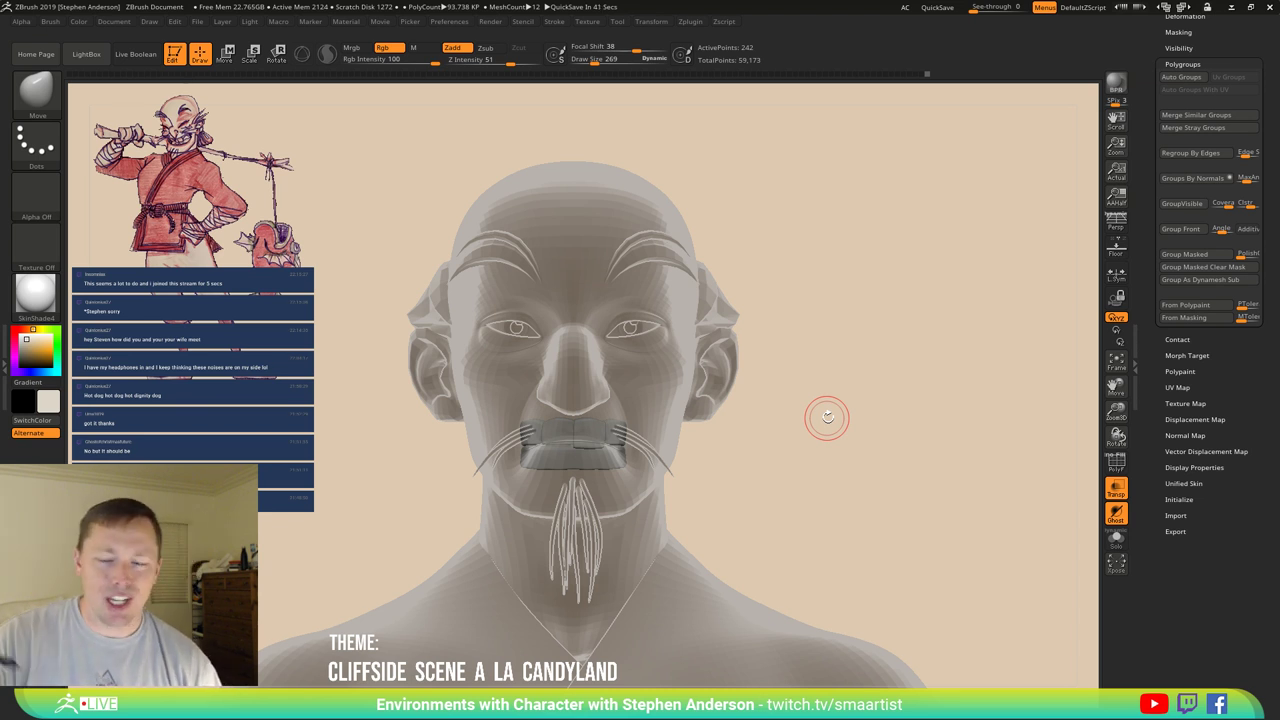
Move the teeth lower with a vertical Move transpose line so they sit behind the lips.
key(w)
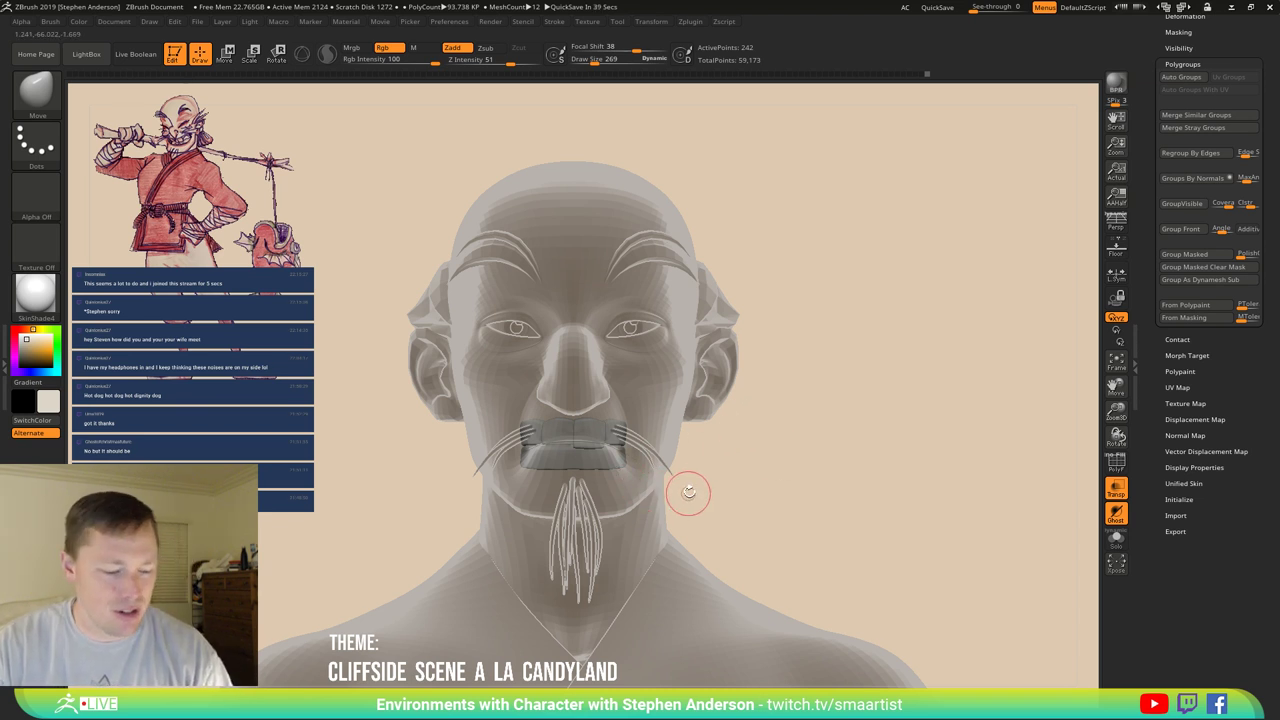
key(ctrl)
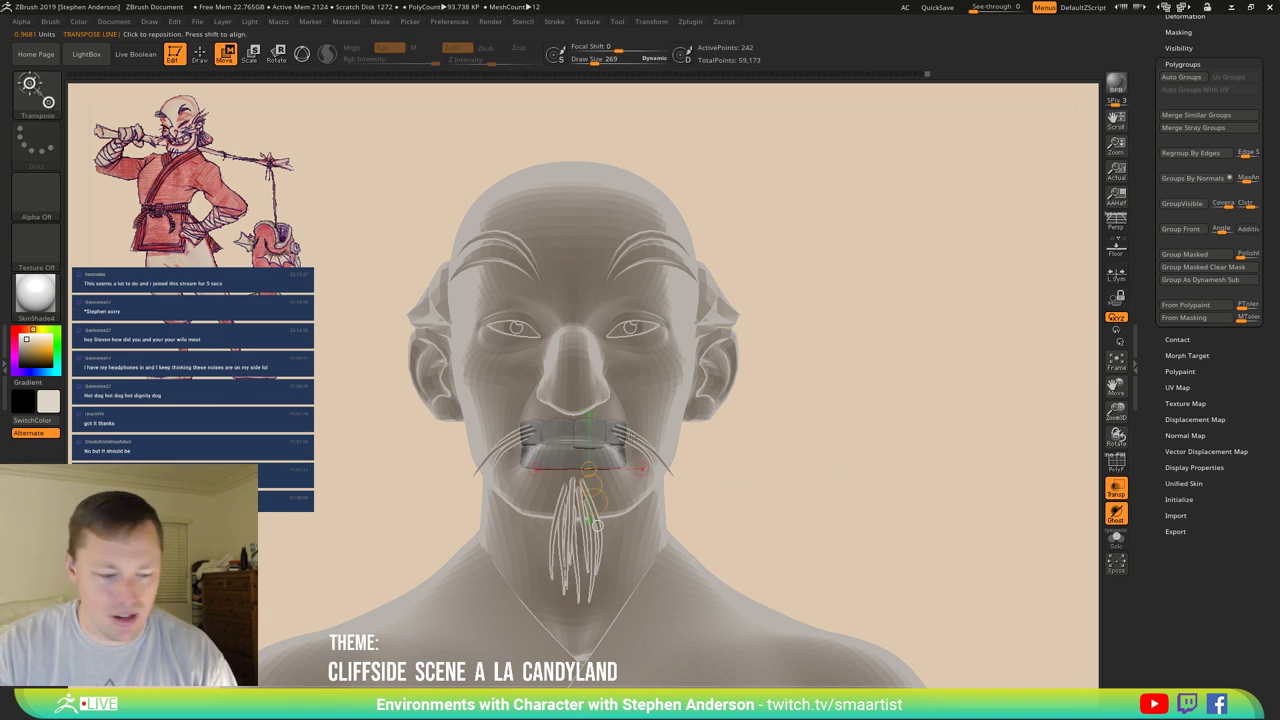
drag(612, 440, 615, 335)
drag(615, 399, 615, 402)
drag(751, 443, 818, 450)
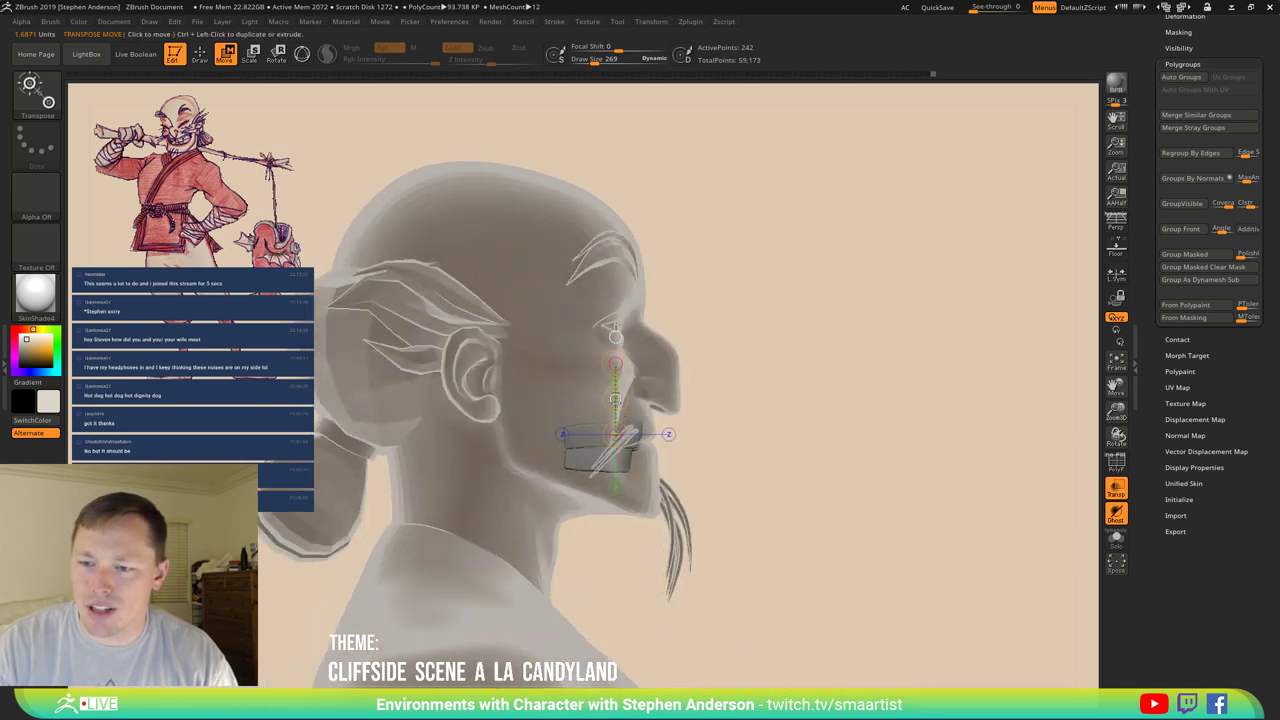
drag(615, 399, 615, 401)
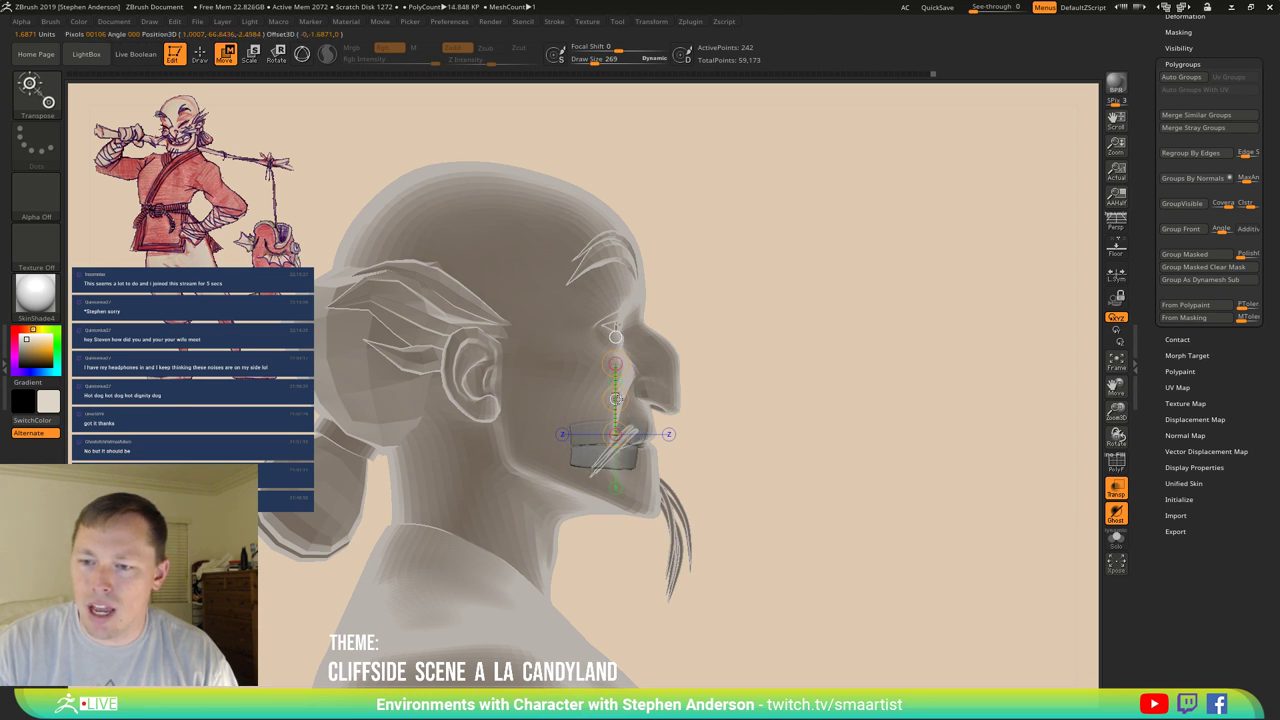
drag(616, 398, 616, 400)
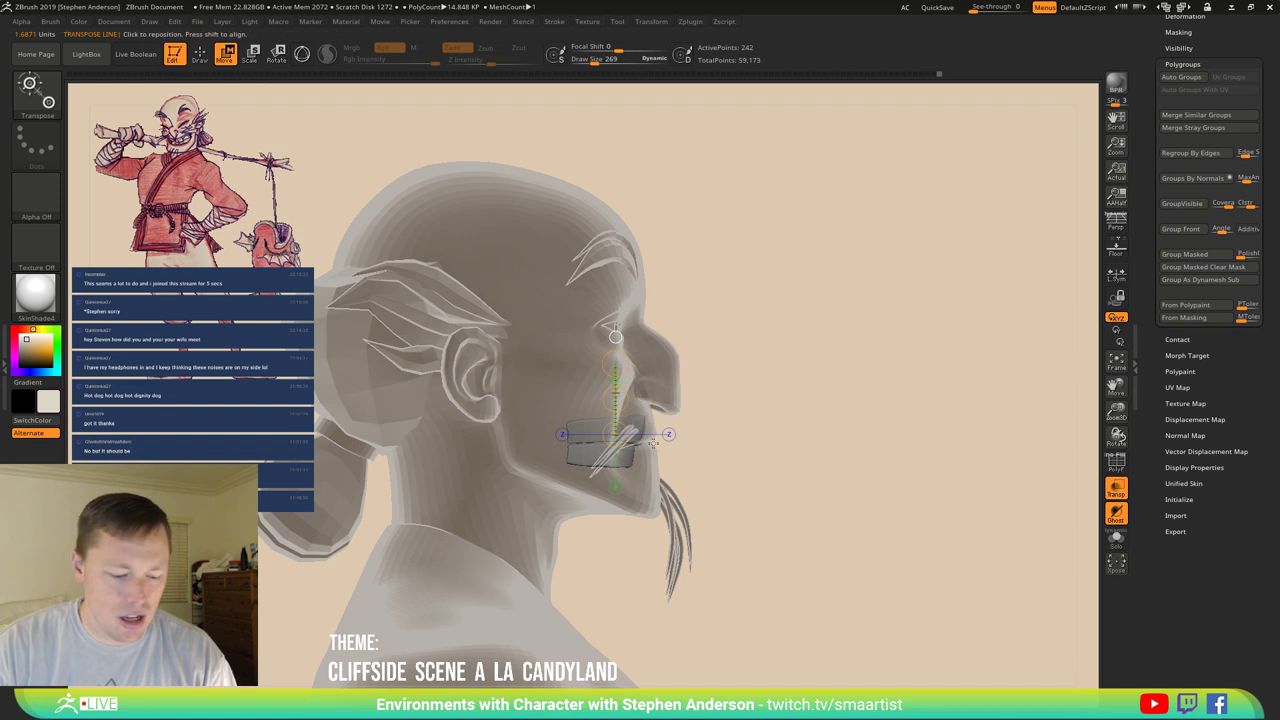
Switch back to the Move brush, return to a front view, and reduce brush size to 323.
key(b)
key(m)
key(v)
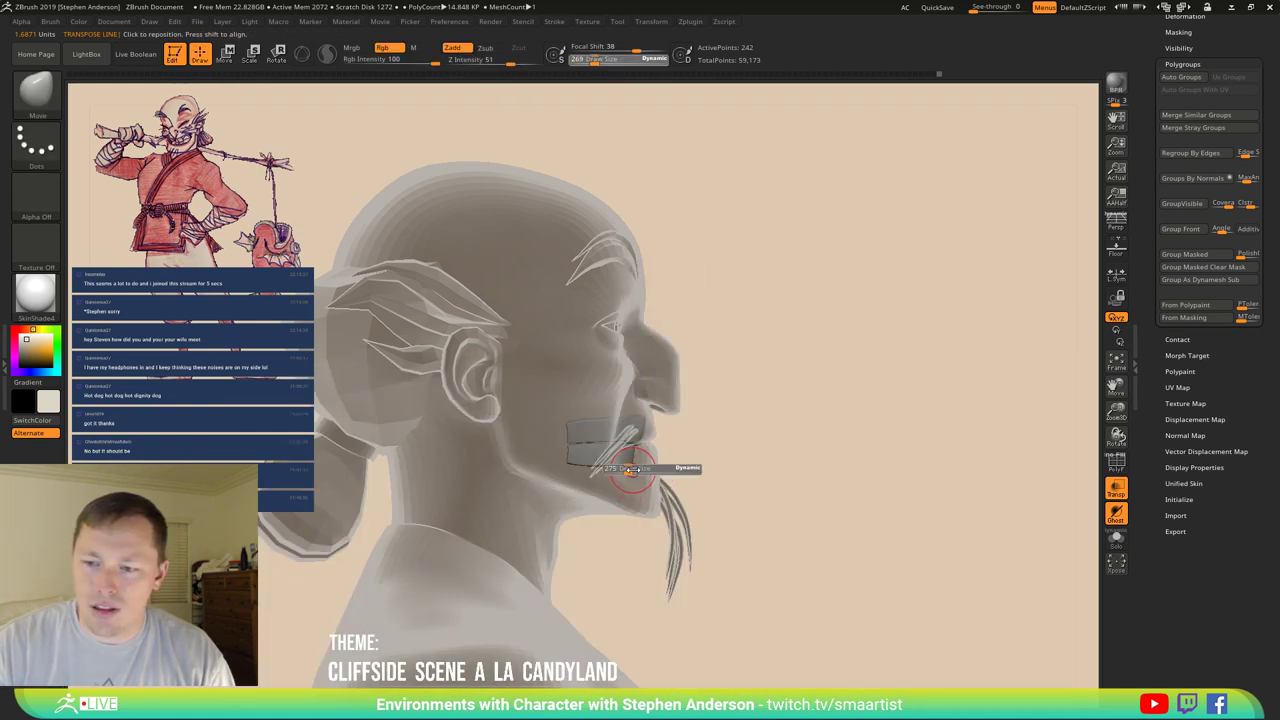
mouse_move(709, 477)
alt+mouse_down()
mouse_move(685, 560)
mouse_move(618, 462)
mouse_move(673, 471)
alt+mouse_up()
key(b)
key(m)
key(v)
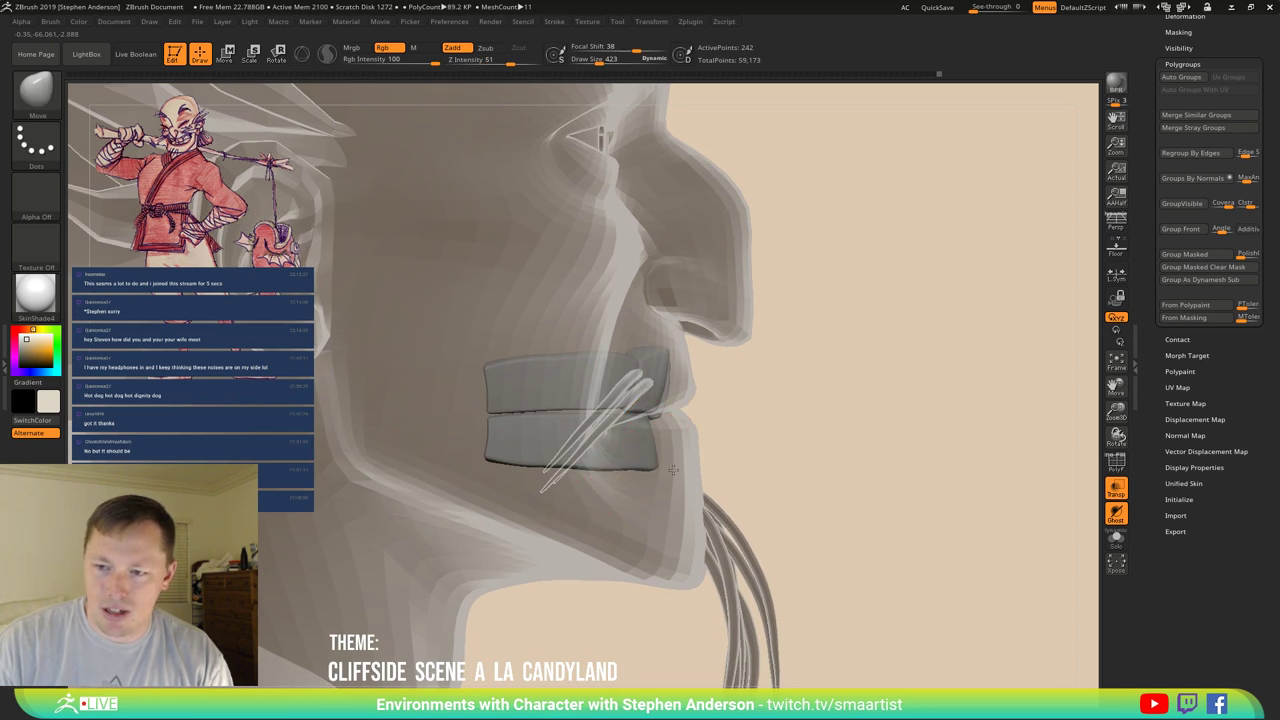
drag(714, 414, 620, 450)
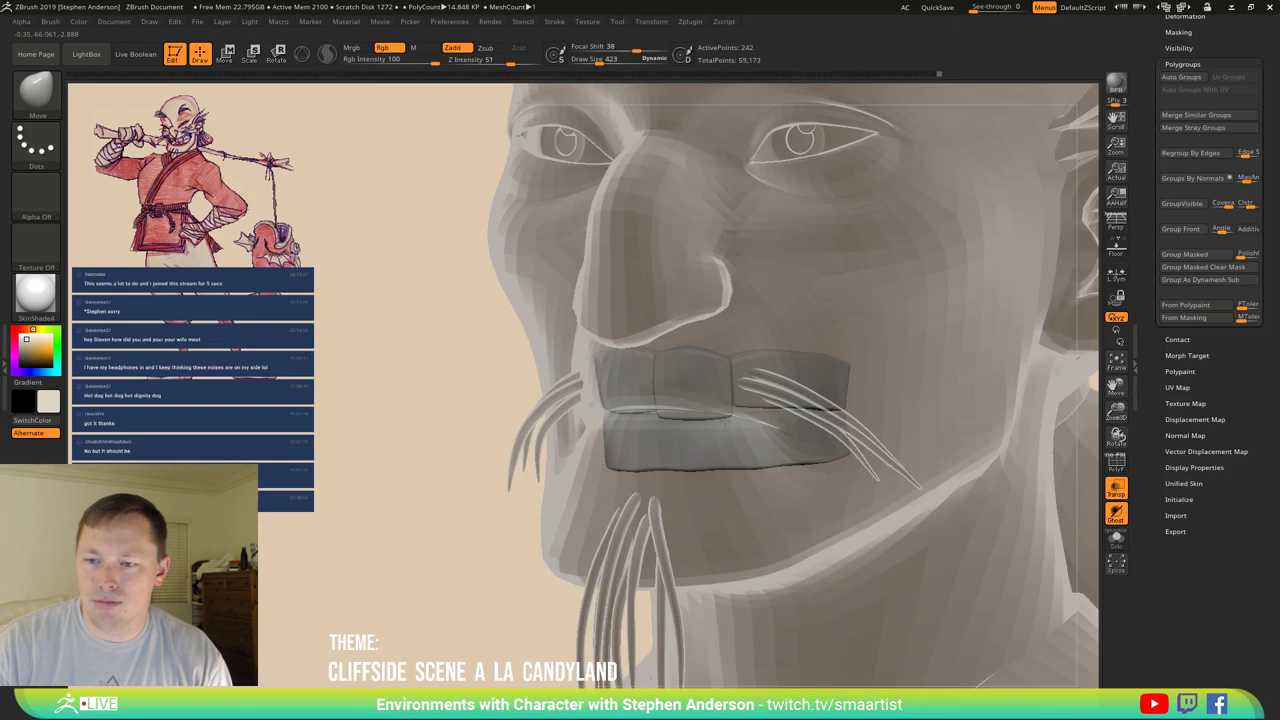
key(bracketleft)
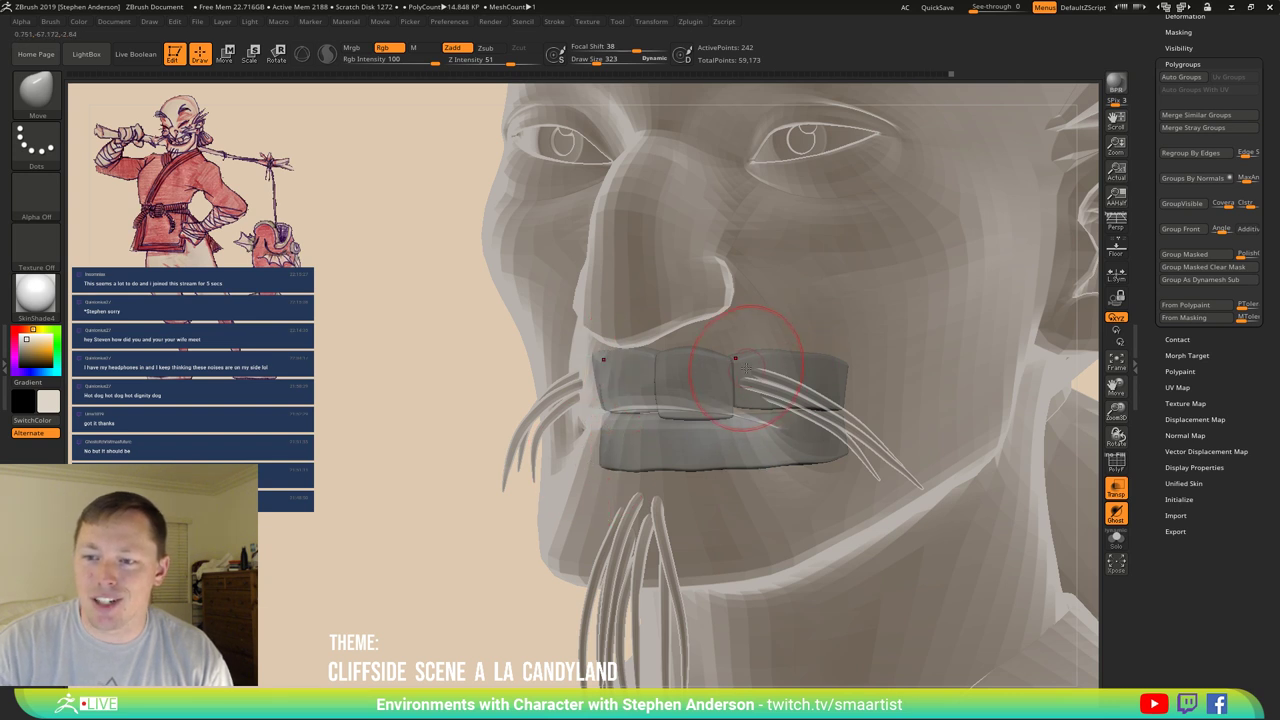
Orbit the head to check the teeth's fit from front, left side and three-quarter angles.
mouse_move(769, 385)
right_down()
mouse_move(730, 390)
mouse_move(760, 411)
right_up()
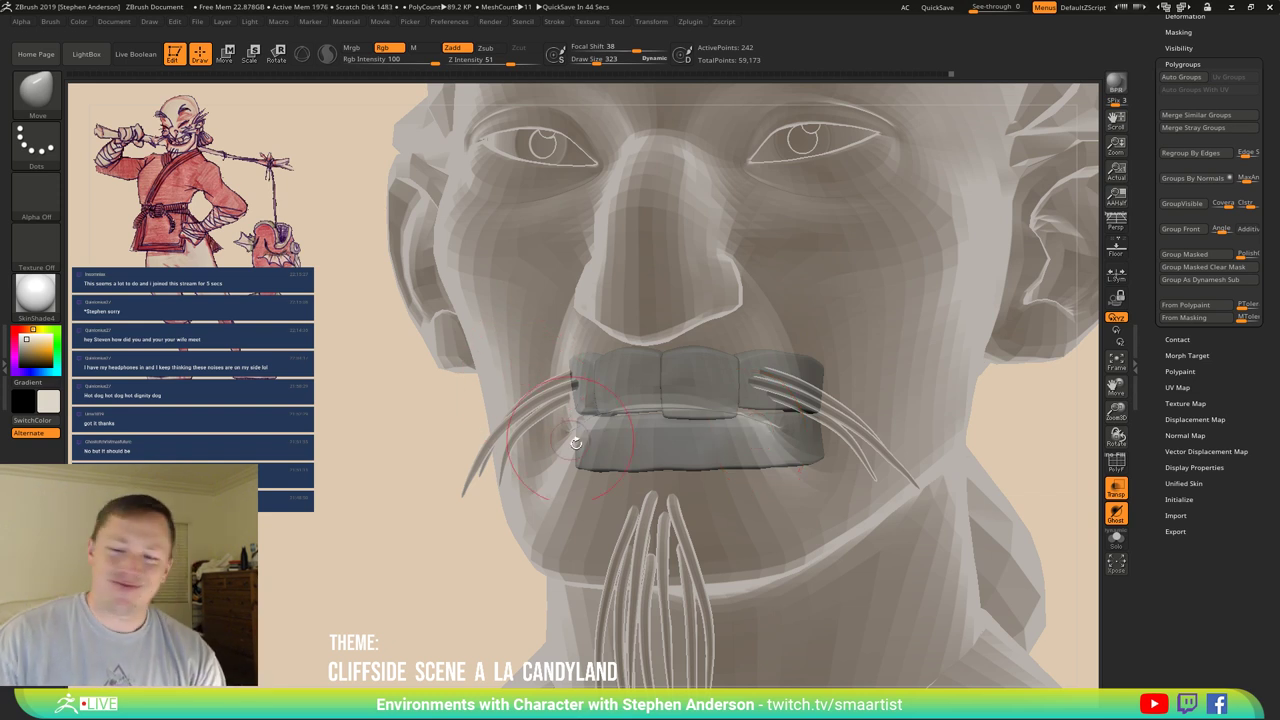
mouse_move(703, 412)
right_down()
mouse_move(680, 410)
mouse_move(720, 412)
mouse_move(690, 412)
mouse_move(705, 416)
right_up()
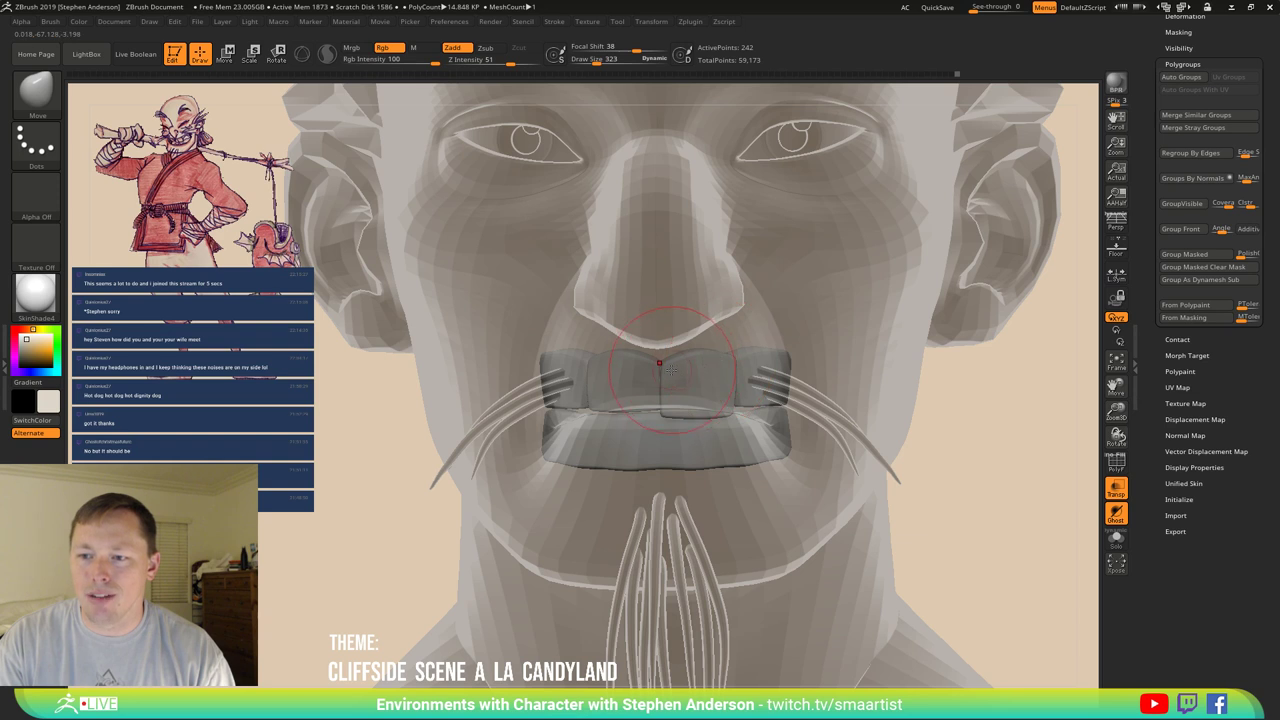
right_drag(659, 362, 658, 360)
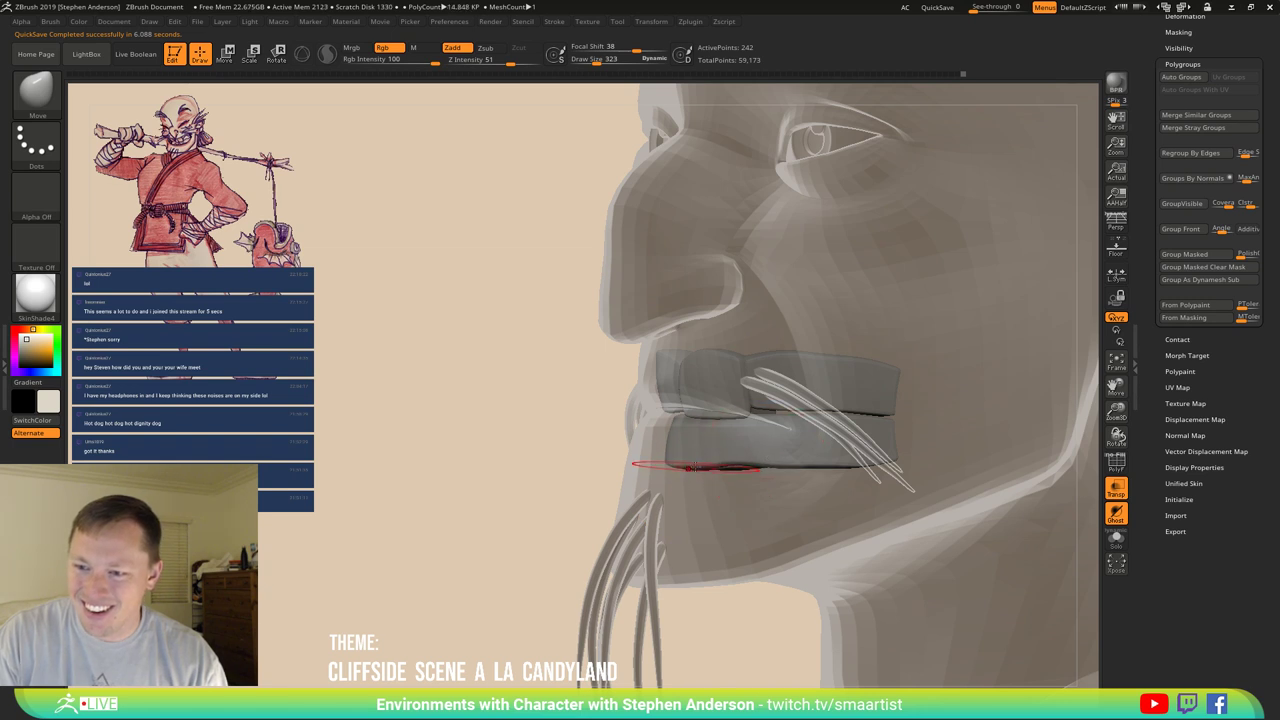
right_drag(743, 488, 670, 472)
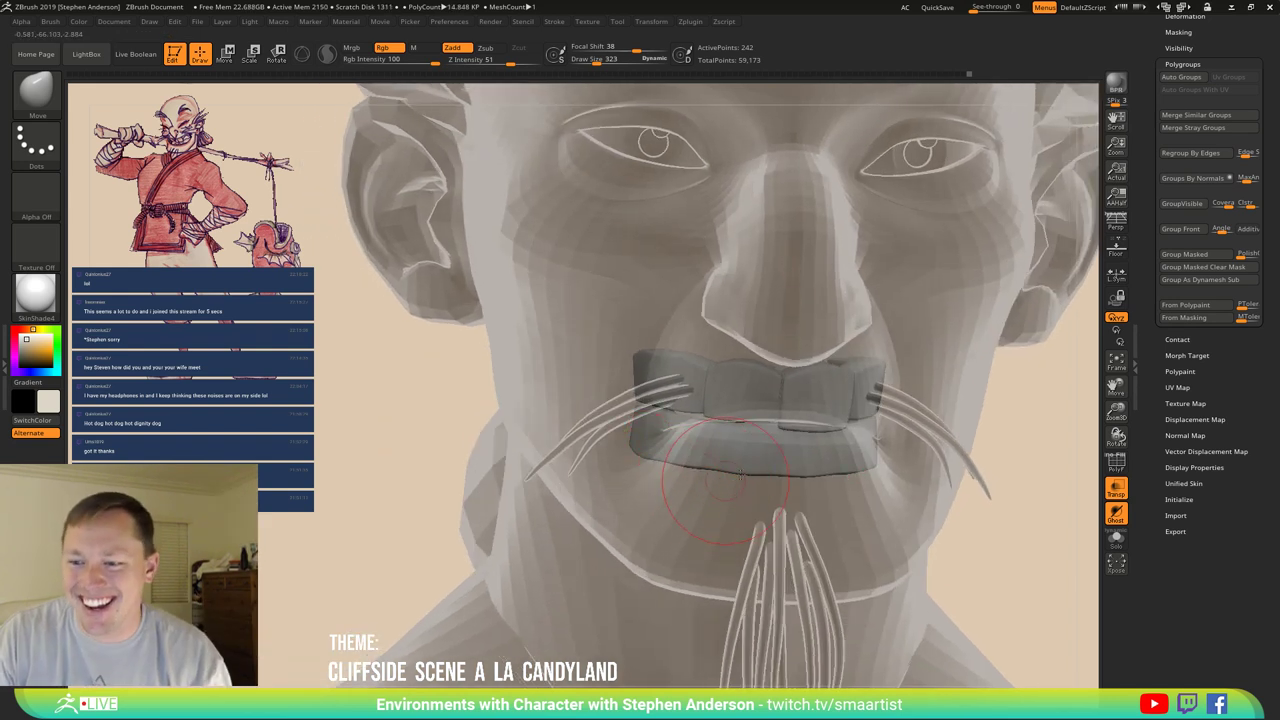
right_drag(740, 477, 657, 466)
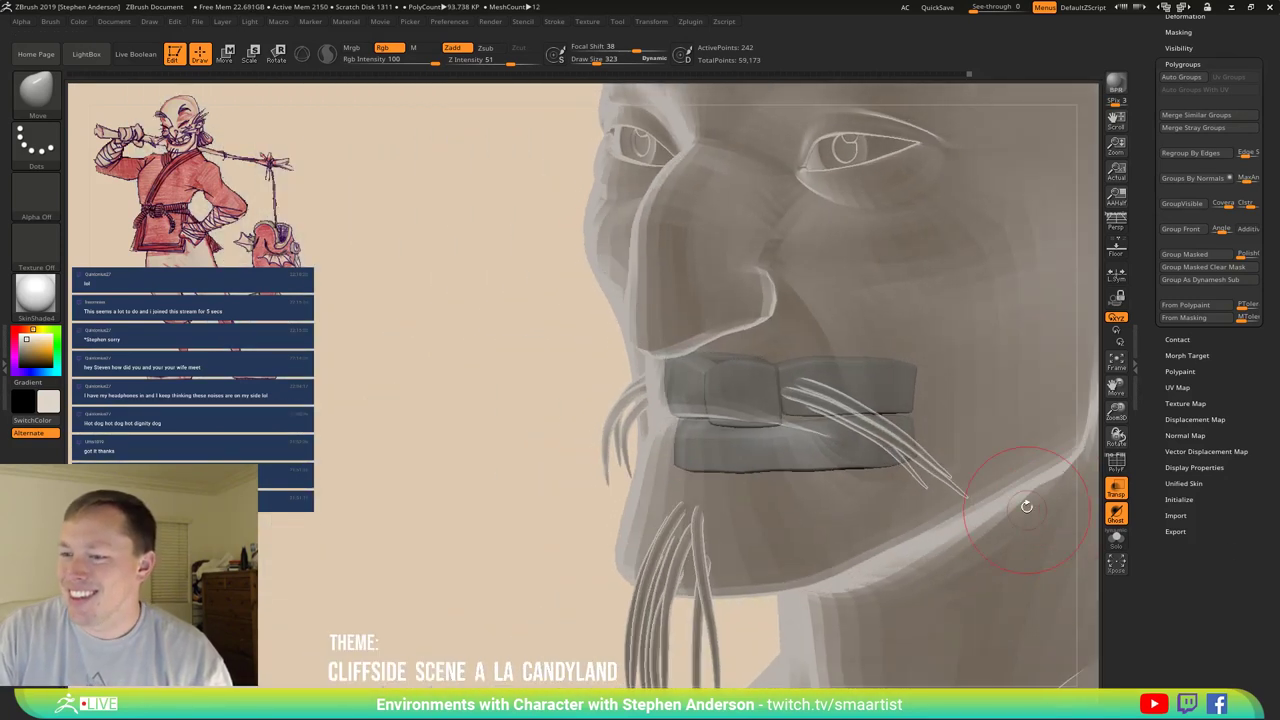
Solo the teeth subtool and save the tool, overwriting Char_03.ZTL.
click(1117, 546)
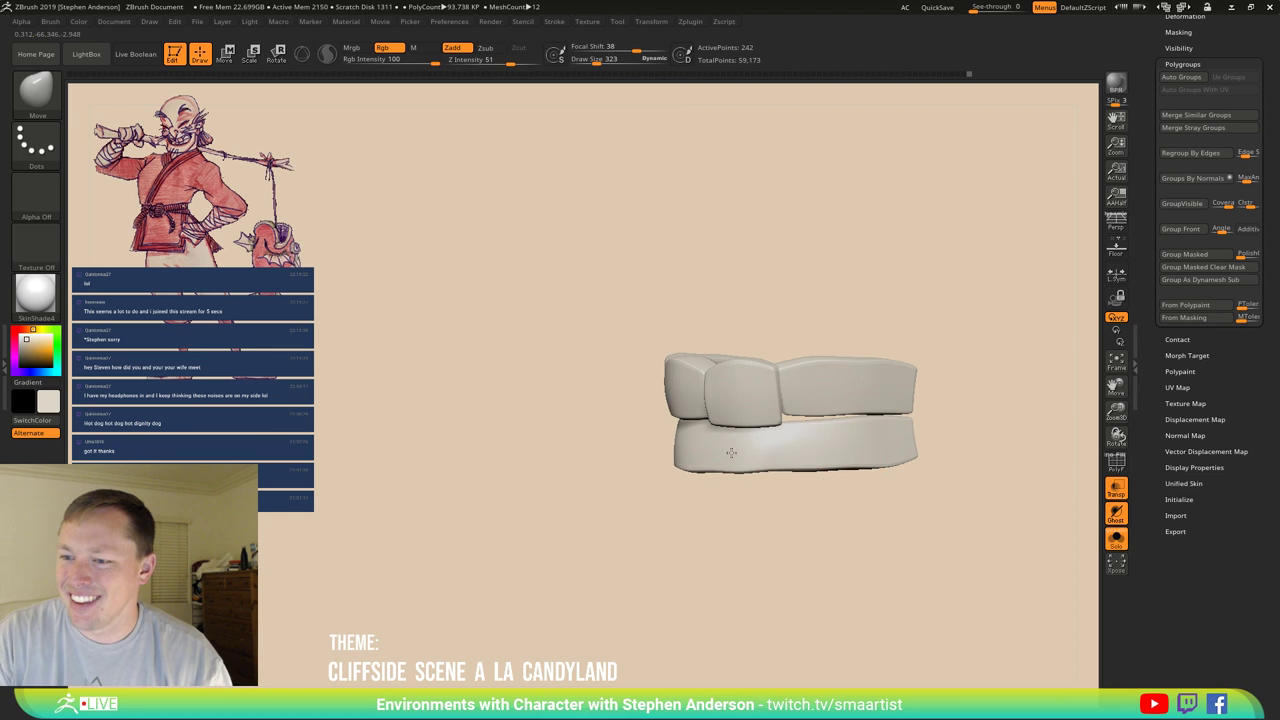
key(ctrl+s)
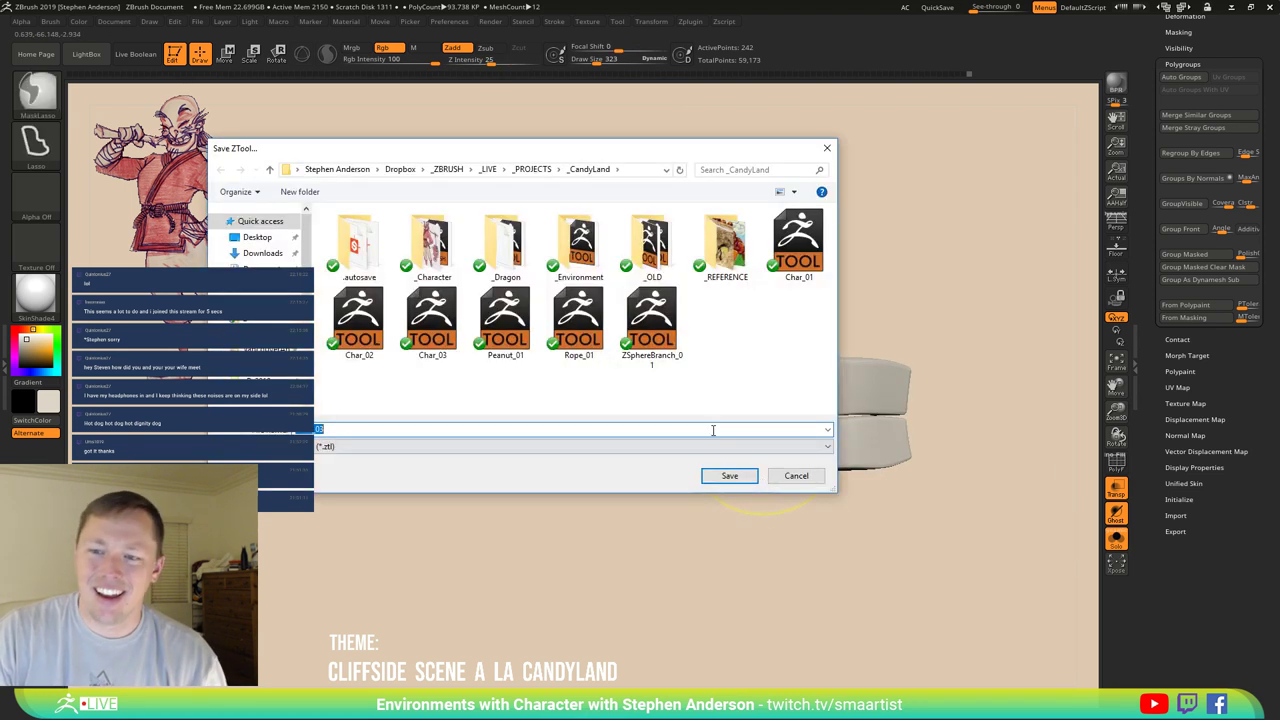
click(730, 473)
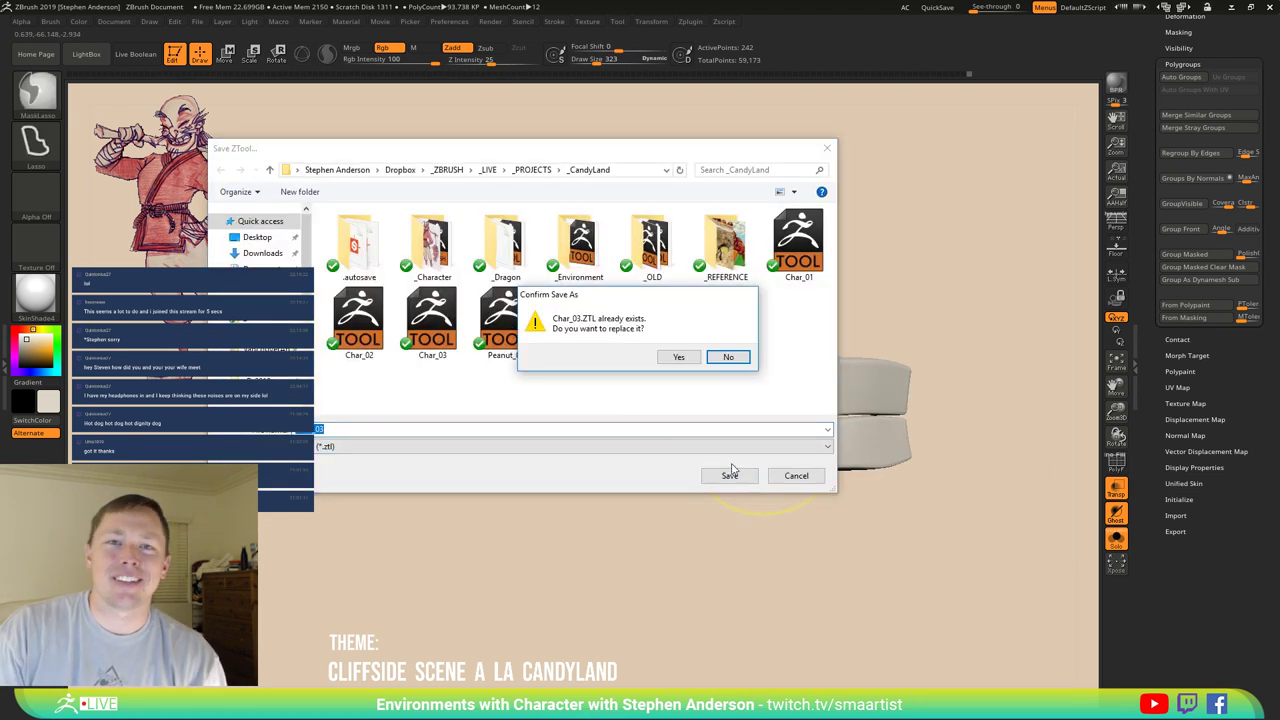
click(679, 357)
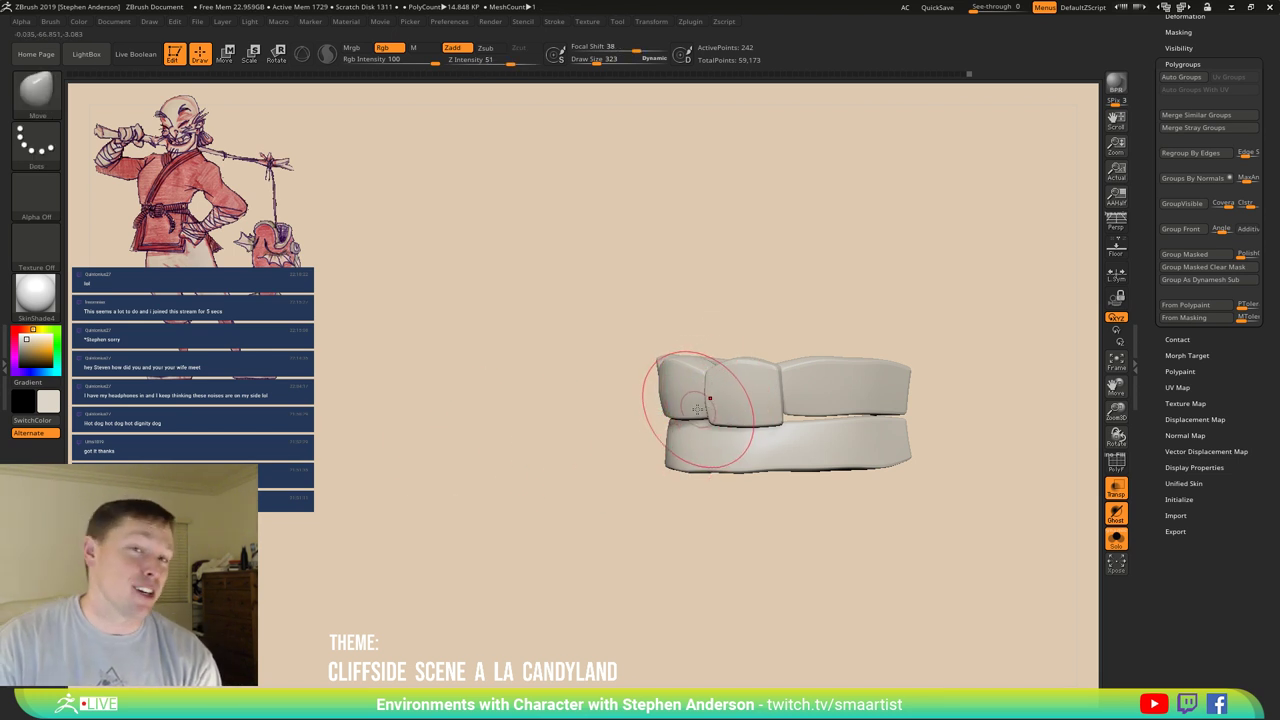
Orbit the teeth rows to a front view and show polygroup colours with wireframe.
drag(668, 414, 634, 423)
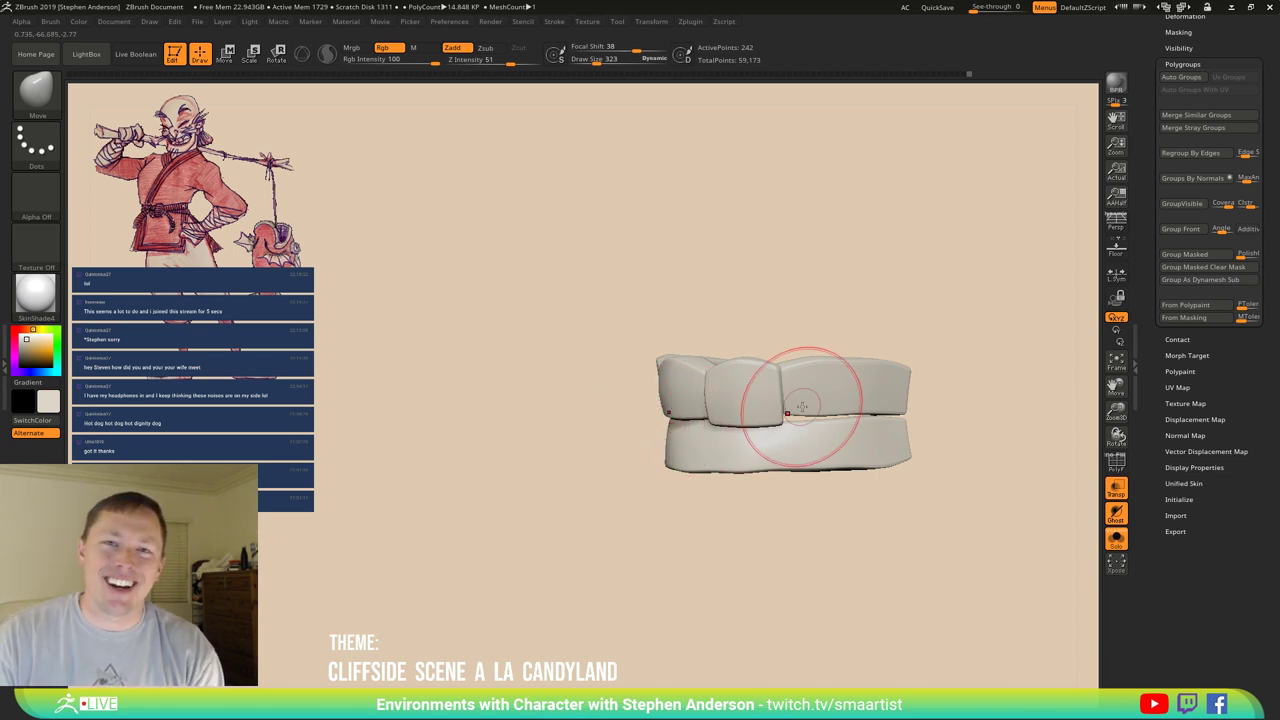
mouse_move(754, 414)
mouse_down()
mouse_move(721, 410)
mouse_move(700, 380)
mouse_move(692, 395)
mouse_move(796, 414)
mouse_move(696, 437)
mouse_move(808, 449)
mouse_move(742, 449)
mouse_move(754, 453)
mouse_up()
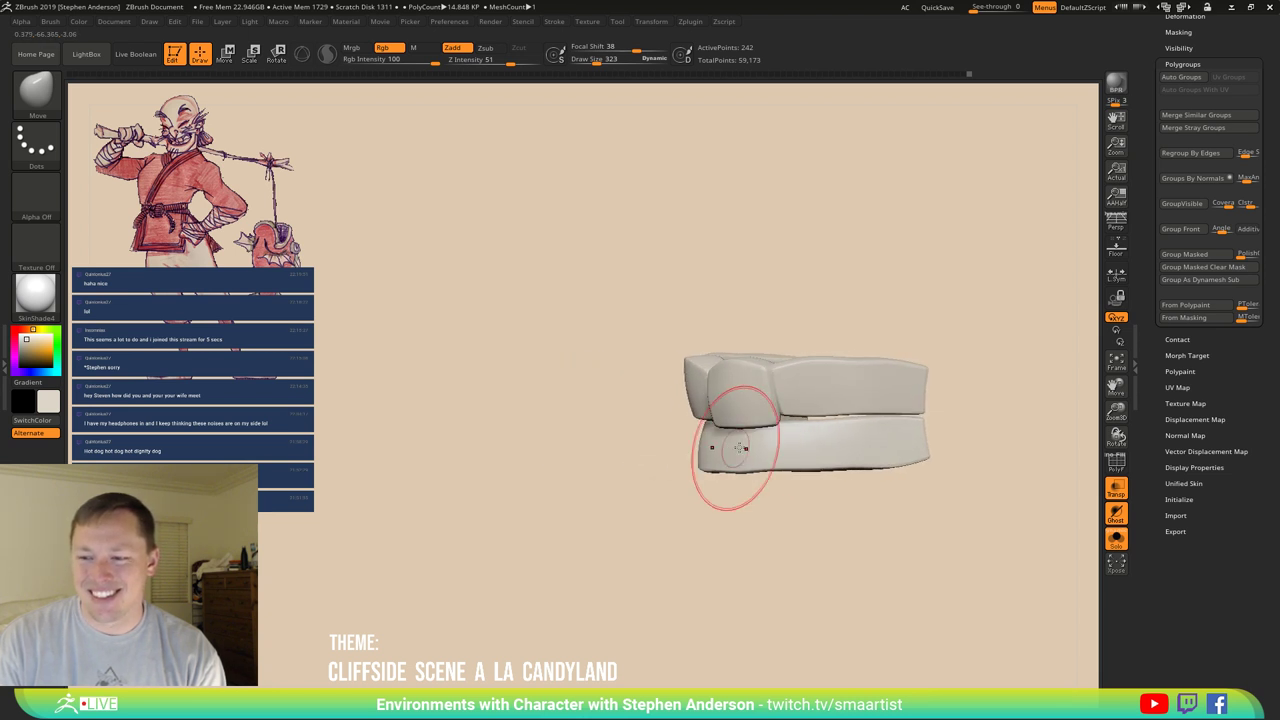
mouse_move(729, 457)
shift+right_down()
mouse_move(829, 414)
mouse_move(822, 470)
mouse_move(823, 380)
shift+right_up()
key(shift+f)
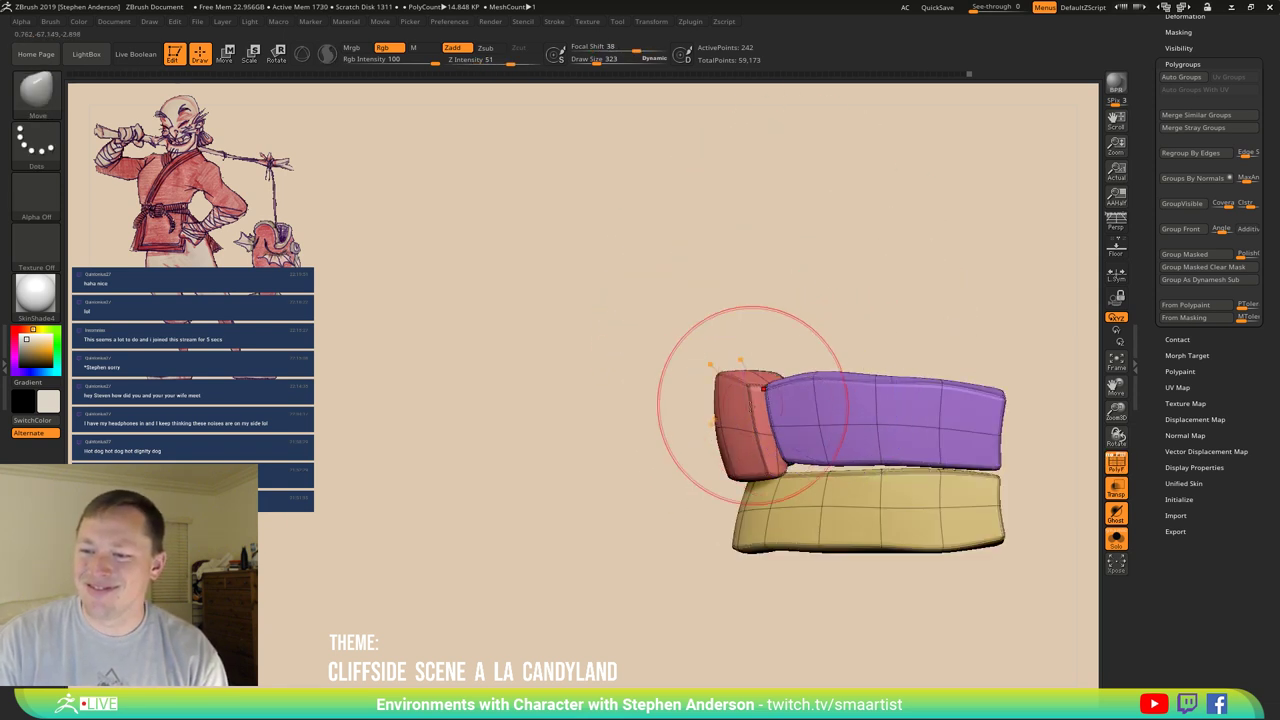
Lasso-mask the top of the model and the underside of the yellow gum block.
key(ctrl)
mouse_move(650, 395)
ctrl+mouse_down()
mouse_move(1043, 320)
mouse_move(870, 370)
mouse_move(870, 400)
mouse_move(786, 400)
ctrl+mouse_up()
mouse_move(786, 400)
right_down()
mouse_move(860, 443)
mouse_move(829, 429)
mouse_move(857, 430)
mouse_move(869, 397)
mouse_move(840, 420)
mouse_move(771, 380)
right_up()
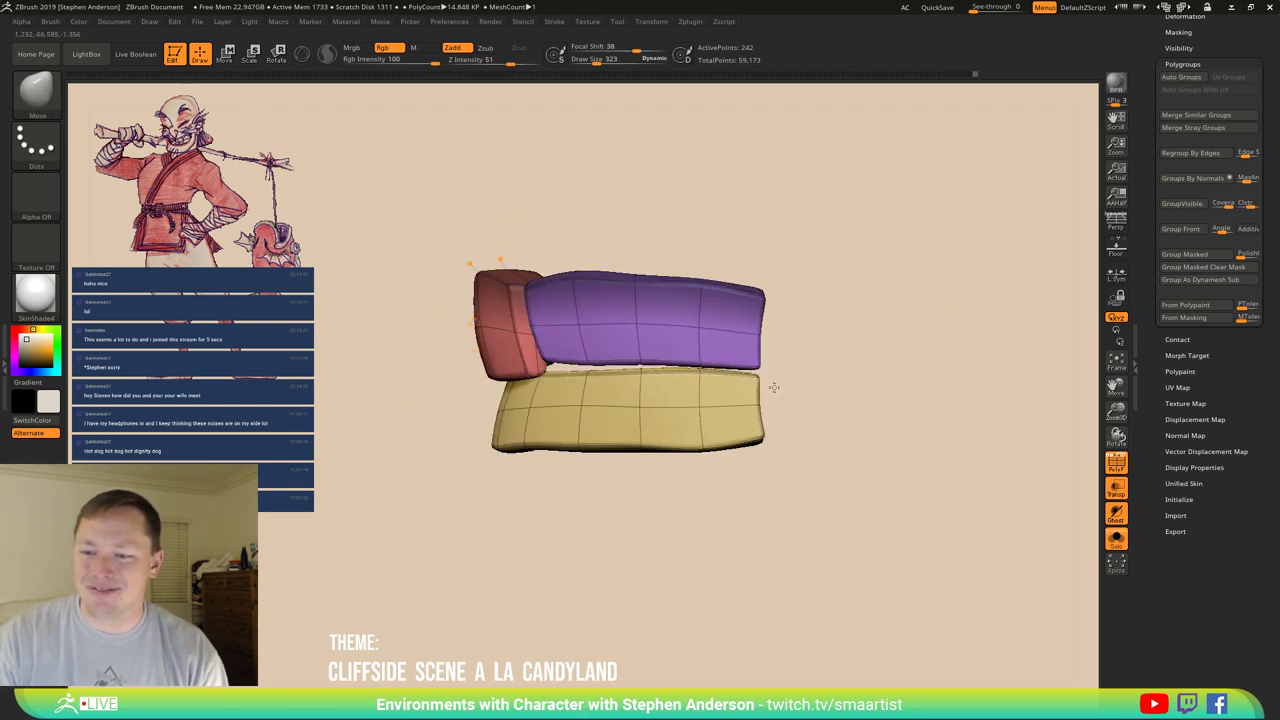
key(ctrl)
mouse_move(830, 437)
ctrl+mouse_down()
mouse_move(446, 528)
mouse_move(345, 432)
mouse_move(672, 442)
mouse_move(665, 458)
ctrl+mouse_up()
mouse_move(665, 458)
right_down()
mouse_move(700, 400)
mouse_move(560, 320)
right_up()
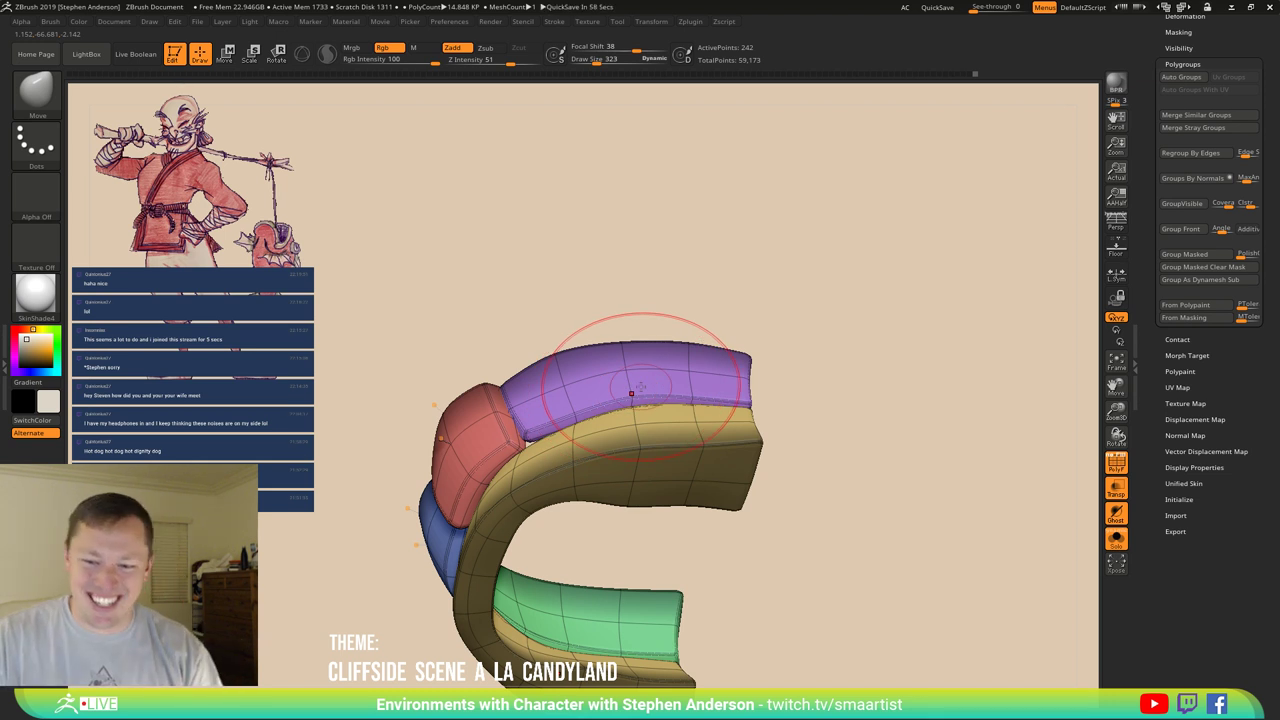
mouse_move(631, 393)
right_down()
mouse_move(711, 543)
mouse_move(709, 528)
right_up()
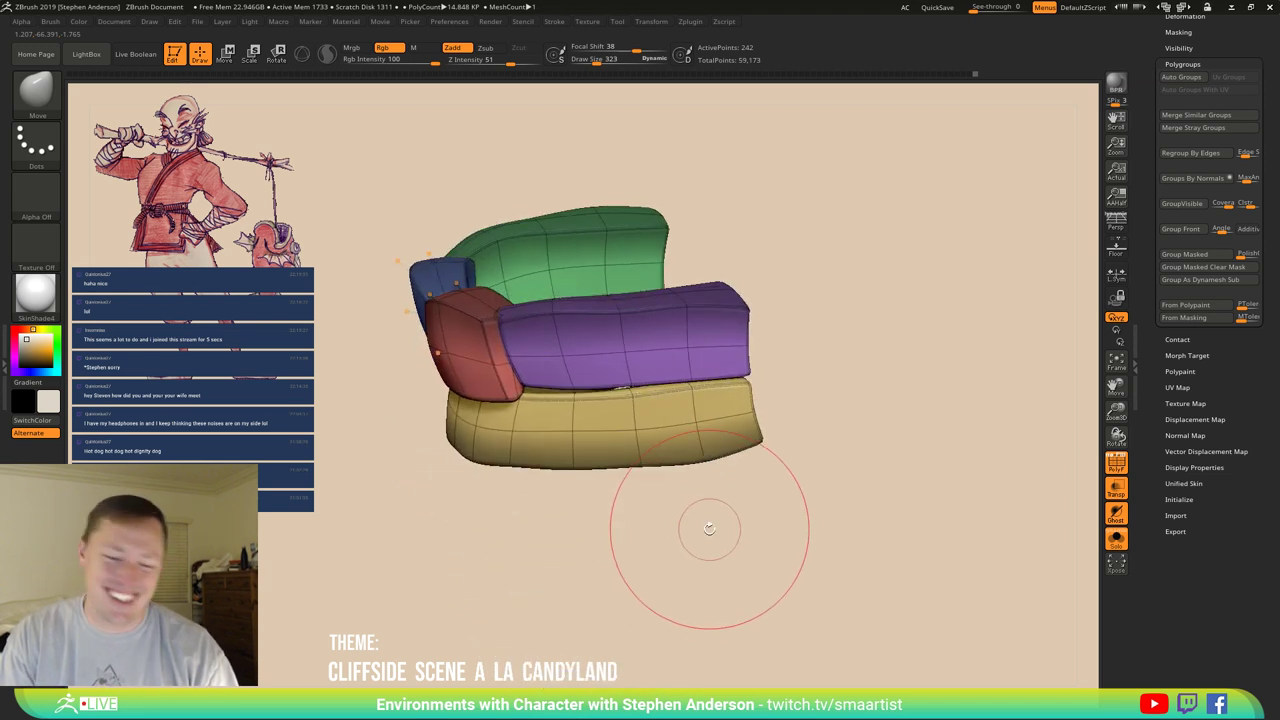
key(ctrl)
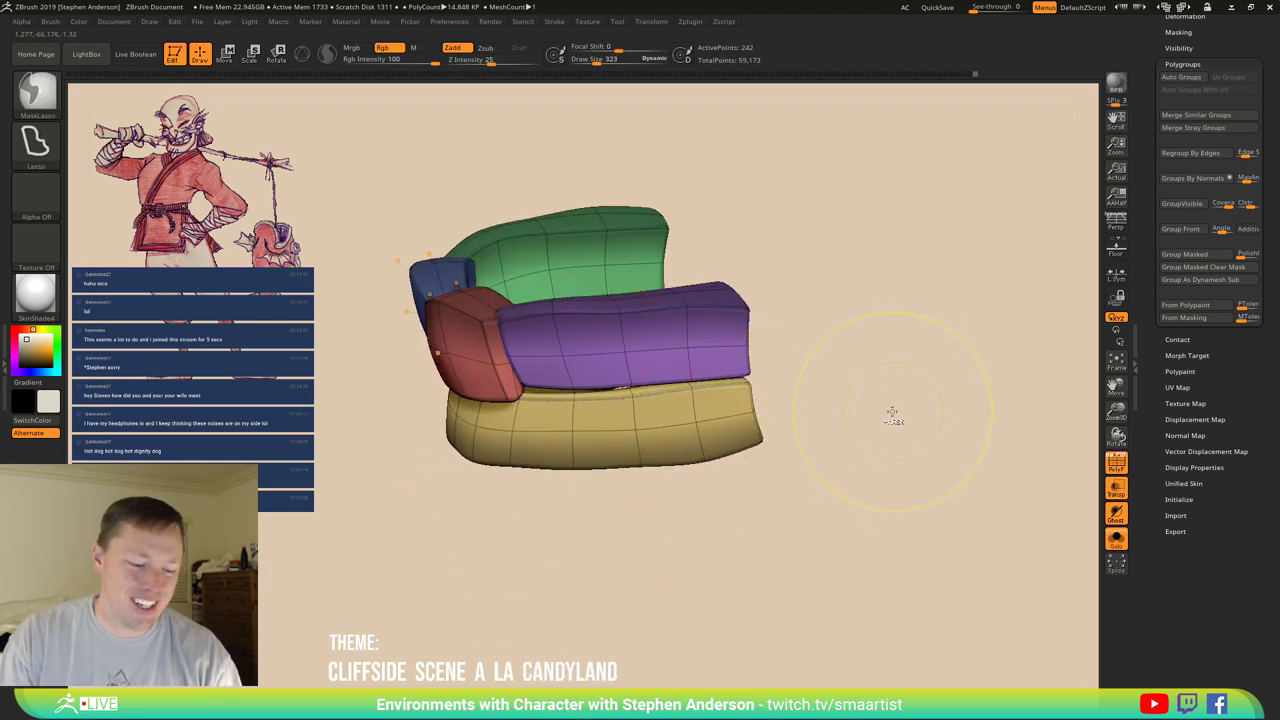
mouse_move(892, 415)
right_down()
mouse_move(871, 371)
mouse_move(891, 417)
mouse_move(884, 440)
right_up()
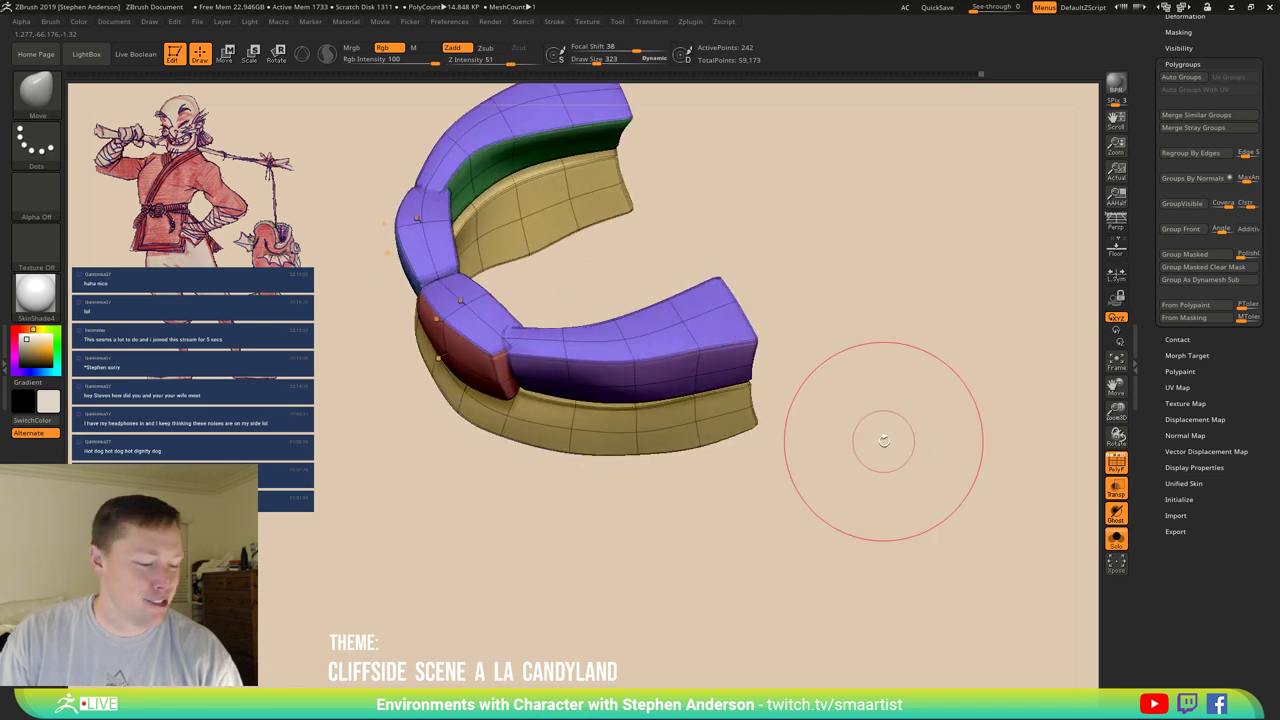
Extrude the purple upper-row band using ZModeler Extrude with the Polygroup All target.
key(w)
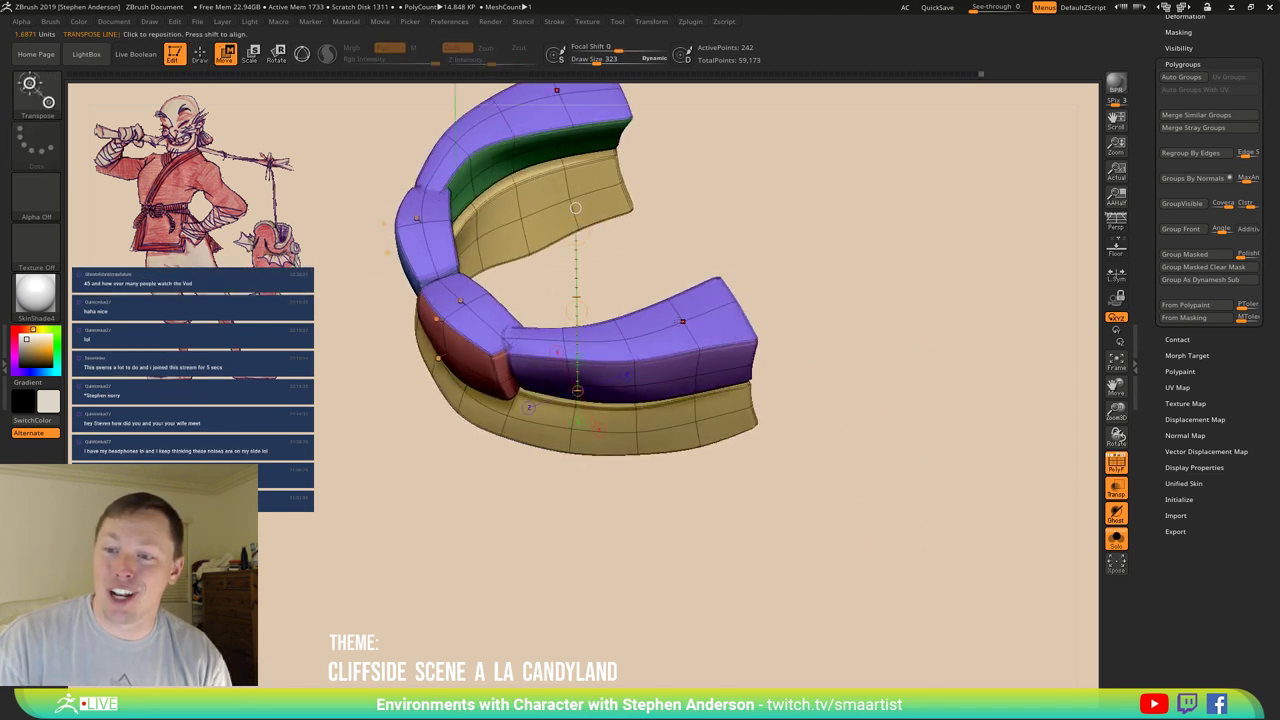
key(b)
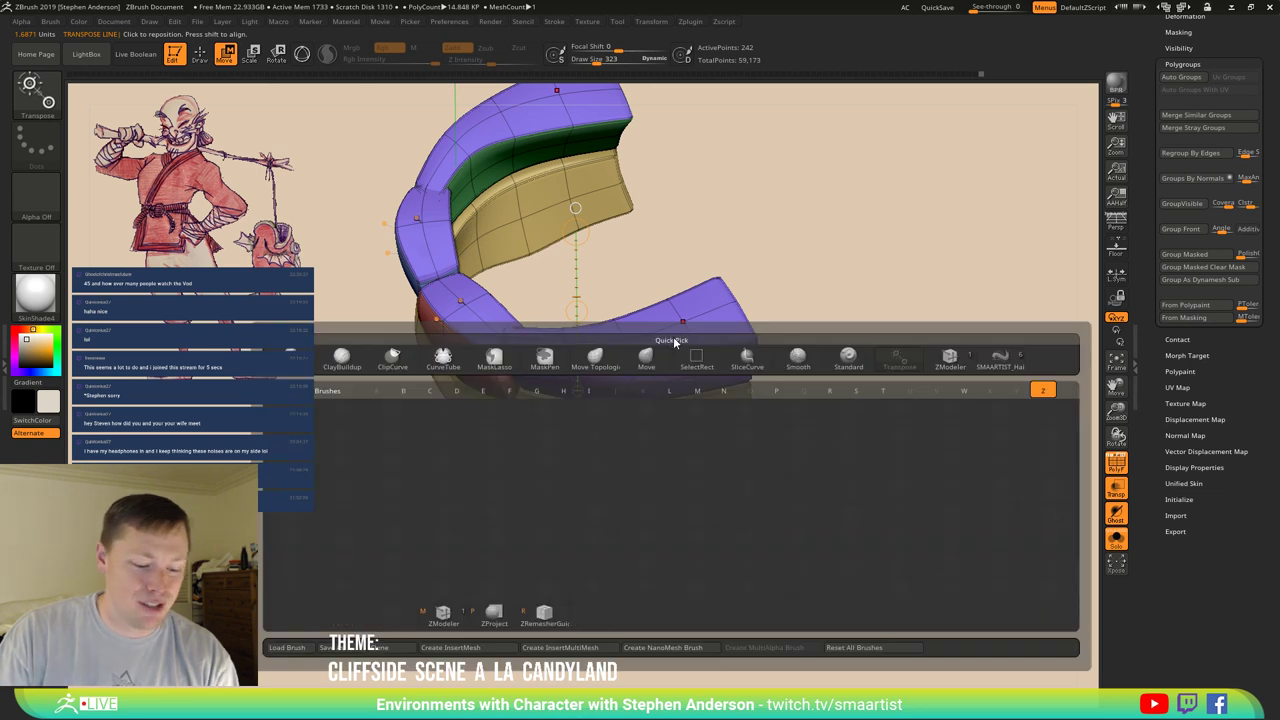
key(z)
key(m)
key(space)
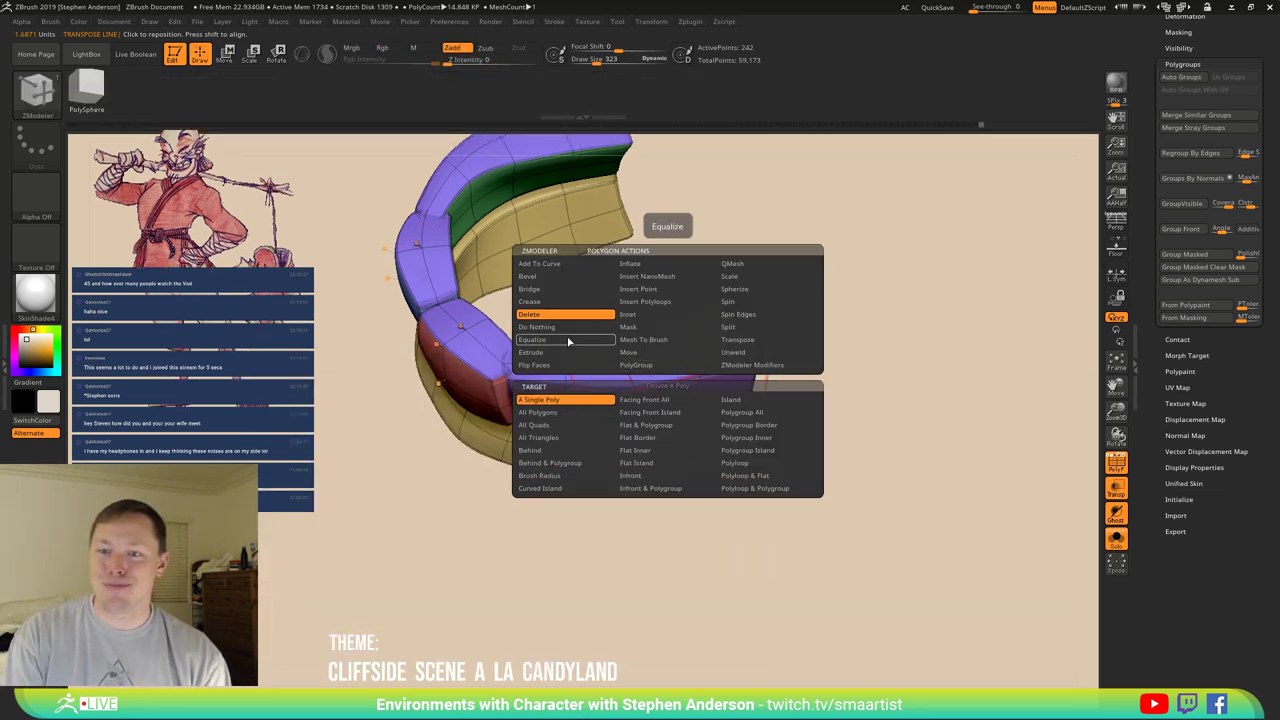
click(598, 352)
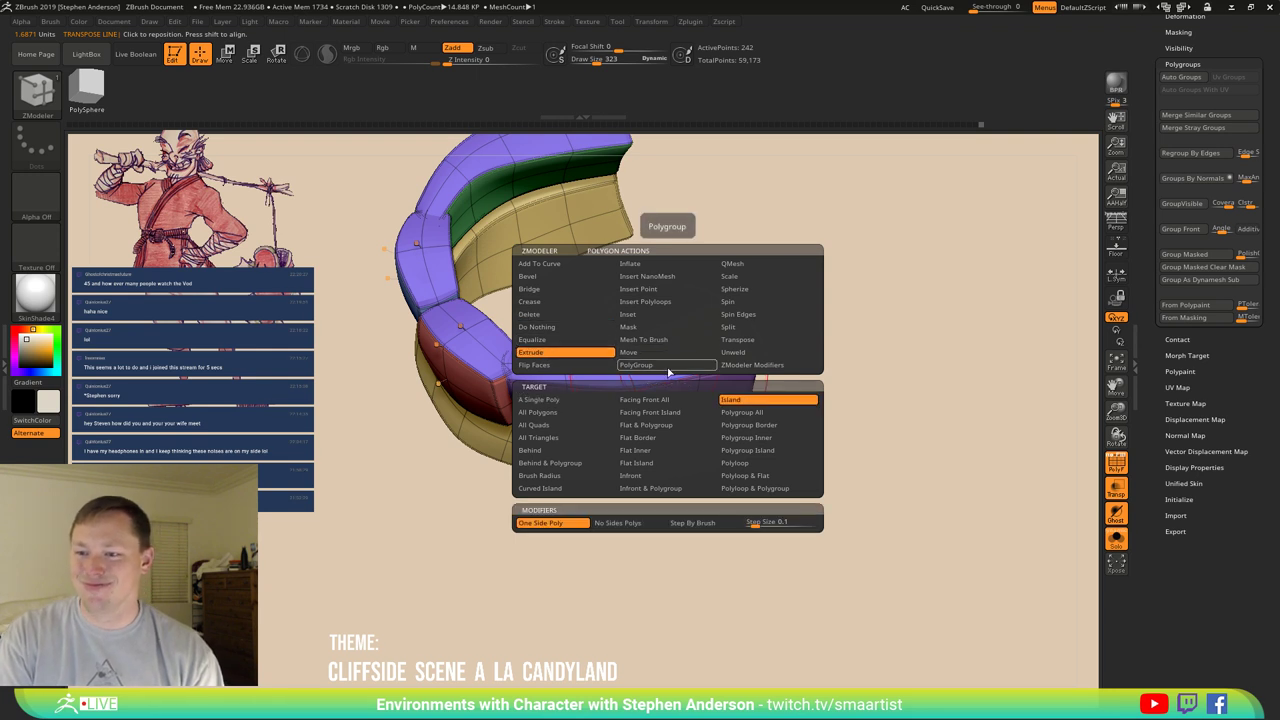
click(745, 412)
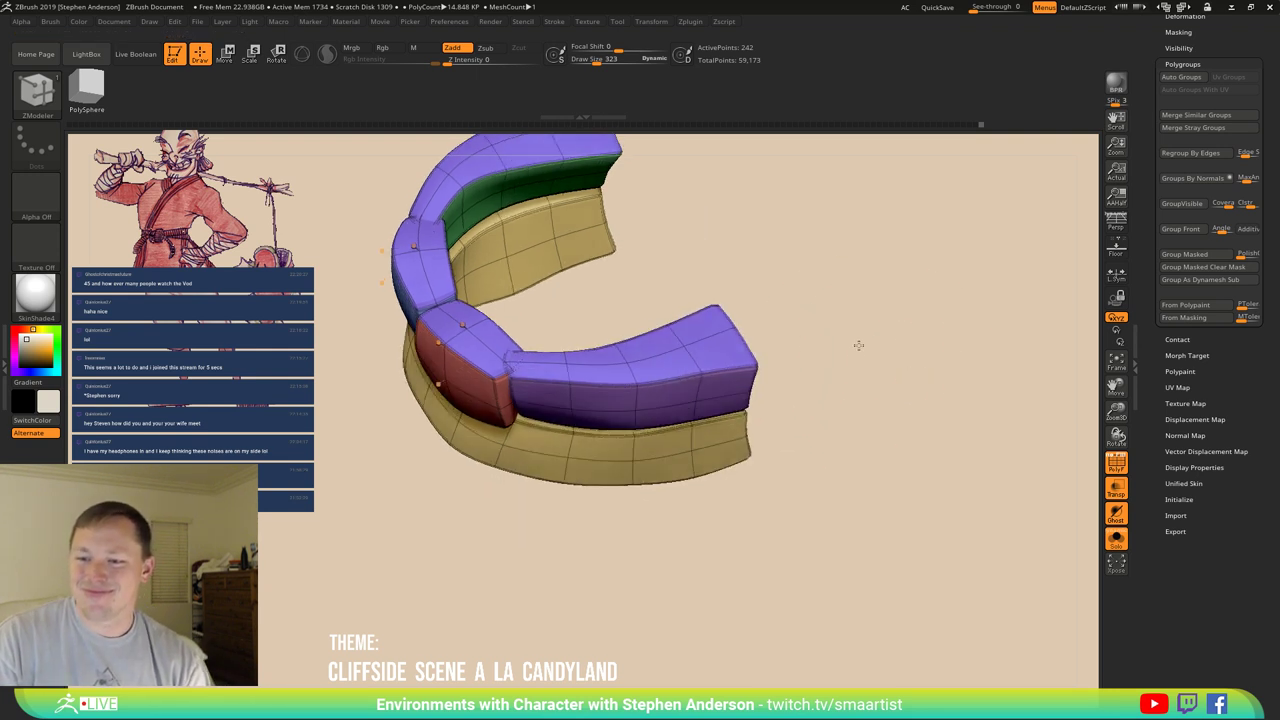
drag(857, 346, 671, 366)
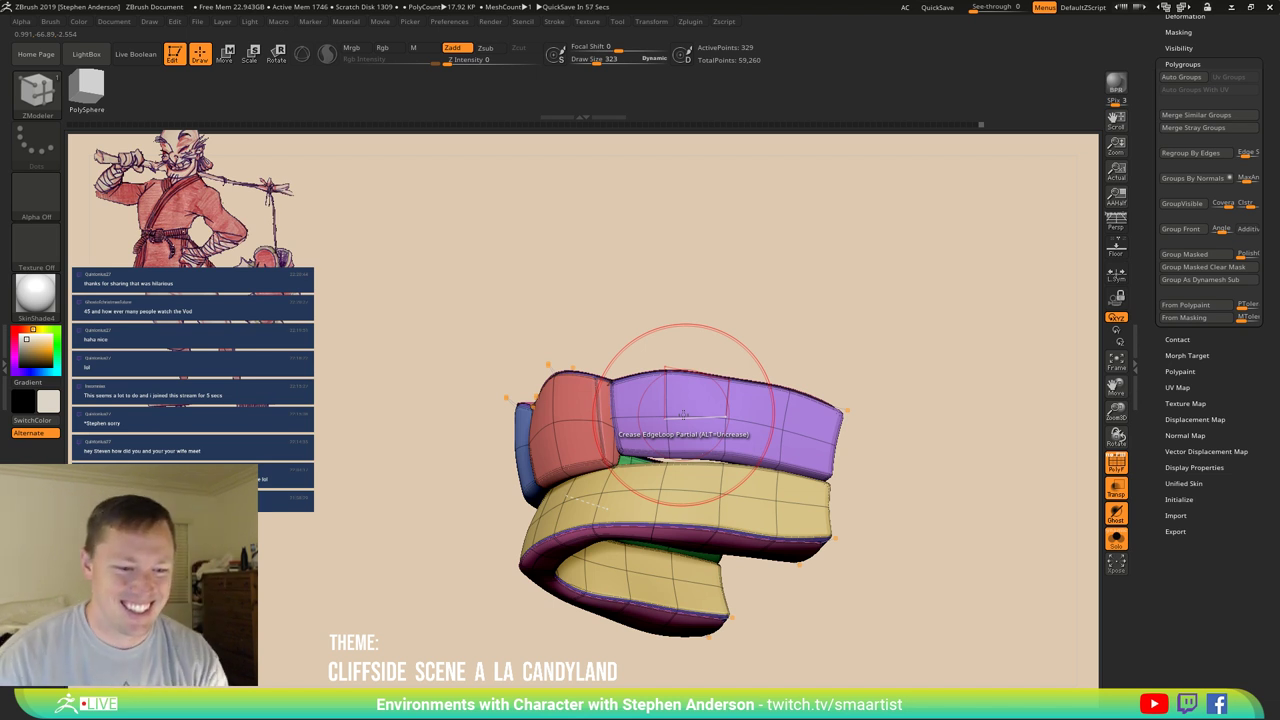
mouse_move(666, 423)
right_down()
mouse_move(640, 440)
mouse_move(672, 437)
mouse_move(560, 260)
mouse_move(700, 420)
mouse_move(943, 514)
right_up()
key(ctrl)
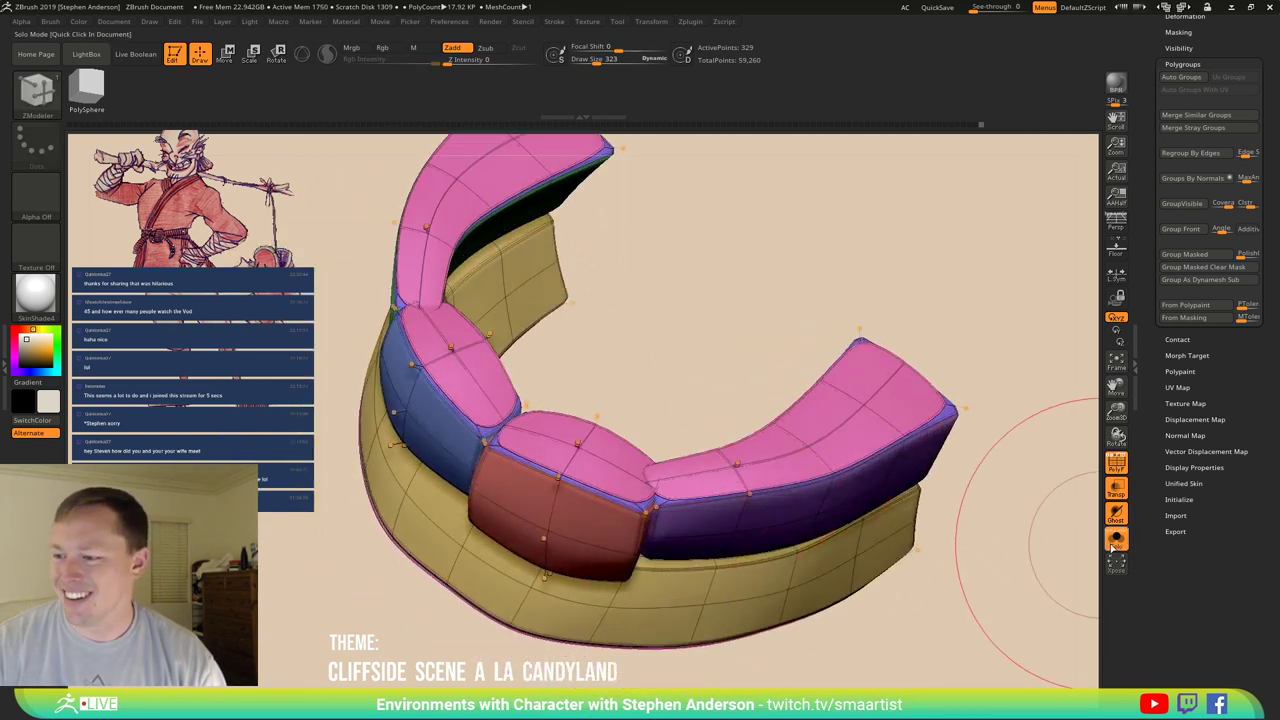
mouse_move(815, 450)
right_down()
mouse_move(560, 470)
mouse_move(528, 486)
mouse_move(690, 497)
mouse_move(714, 514)
mouse_move(674, 506)
mouse_move(797, 495)
mouse_move(744, 394)
right_up()
Show only one polygroup of the strip mesh and shrink the brush size to 48.
ctrl+shift+click(797, 495)
drag(722, 455, 740, 385)
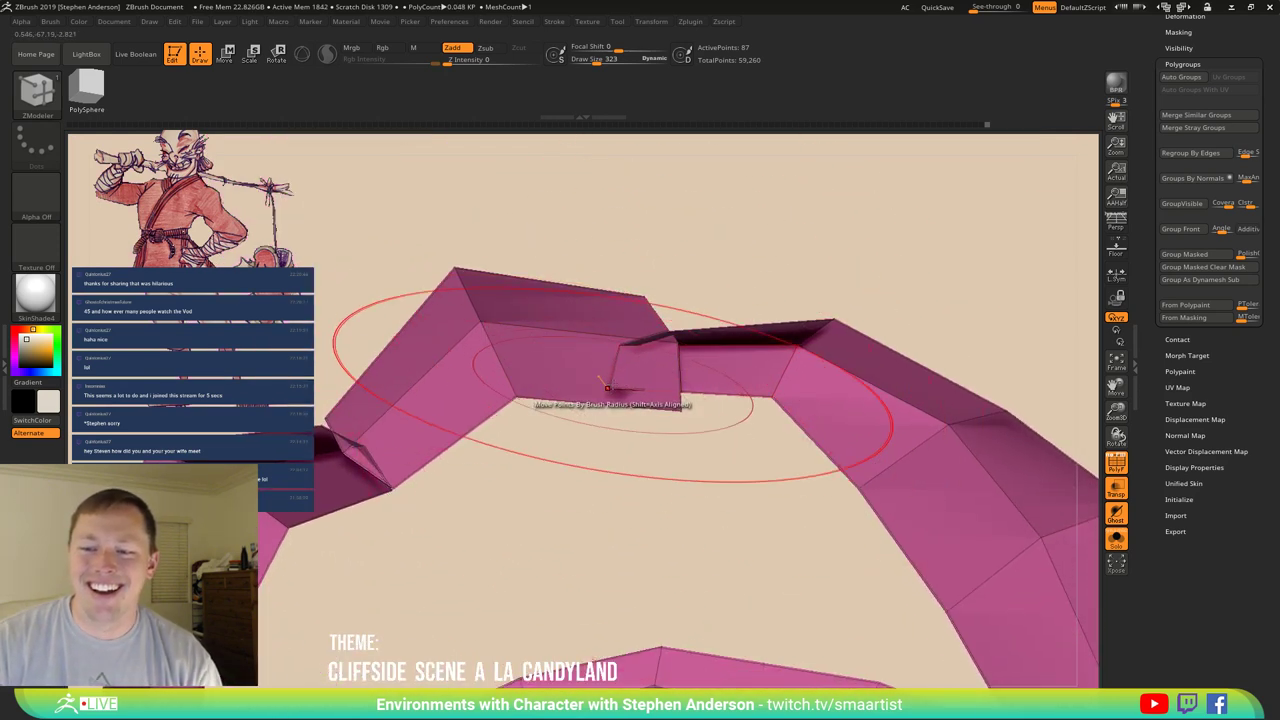
key(s)
drag(612, 386, 594, 384)
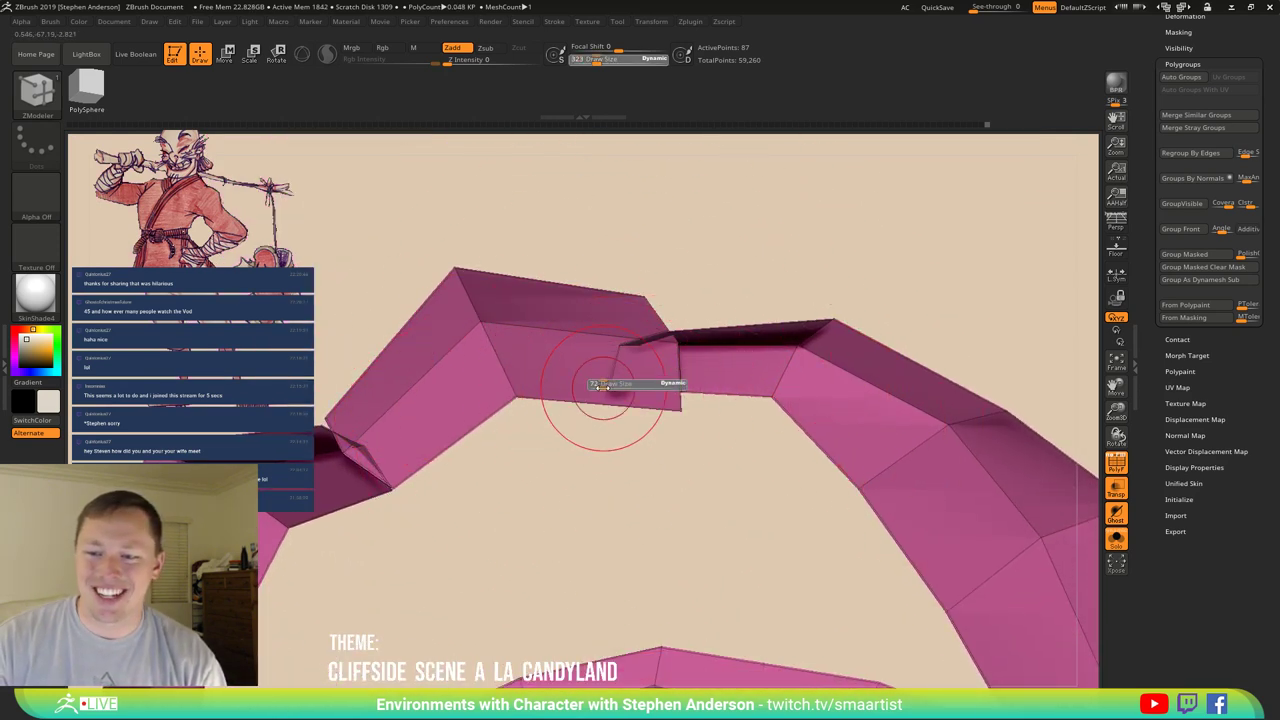
Weld pairs of corner points with ZModeler's Stitch action to flatten the notched fold.
key(space)
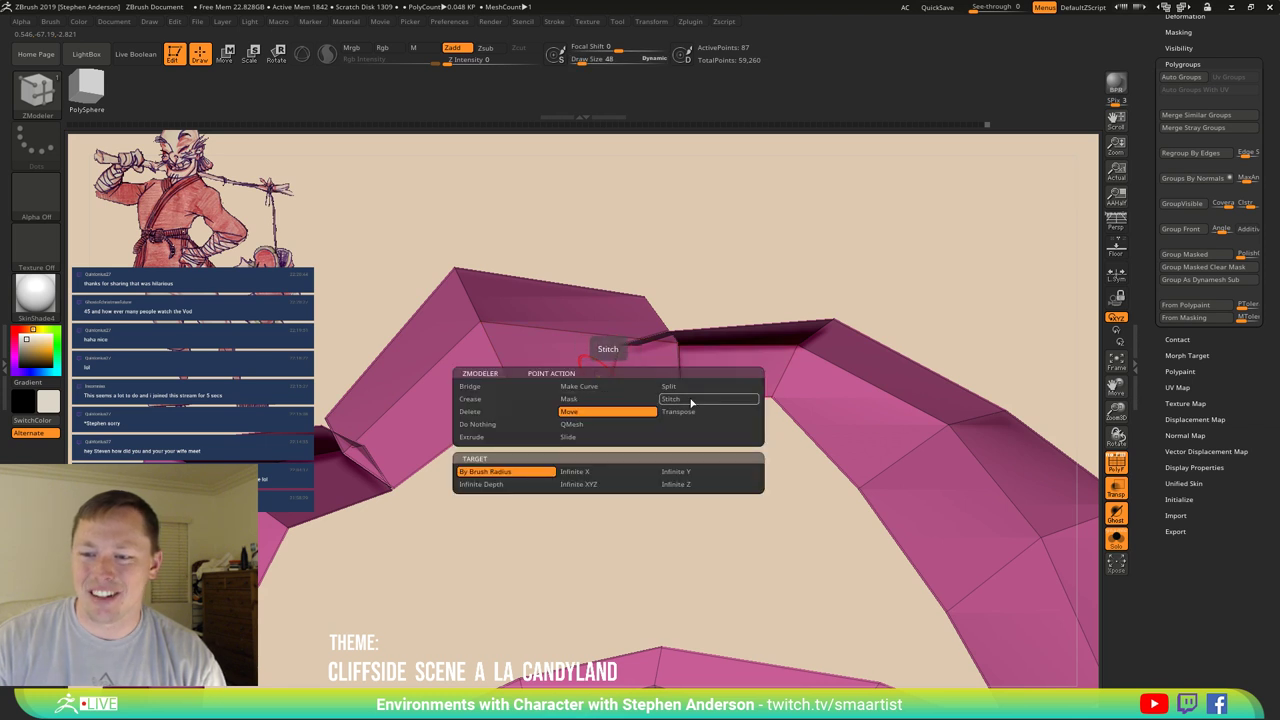
click(692, 400)
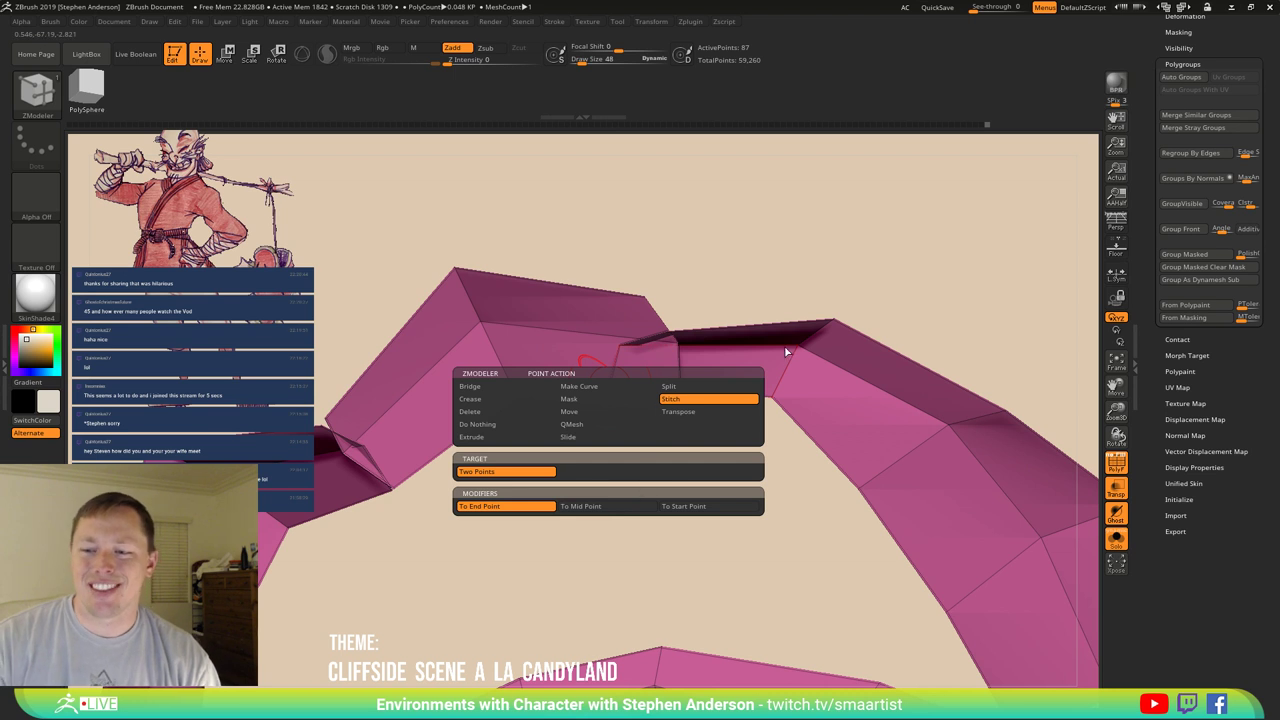
click(607, 387)
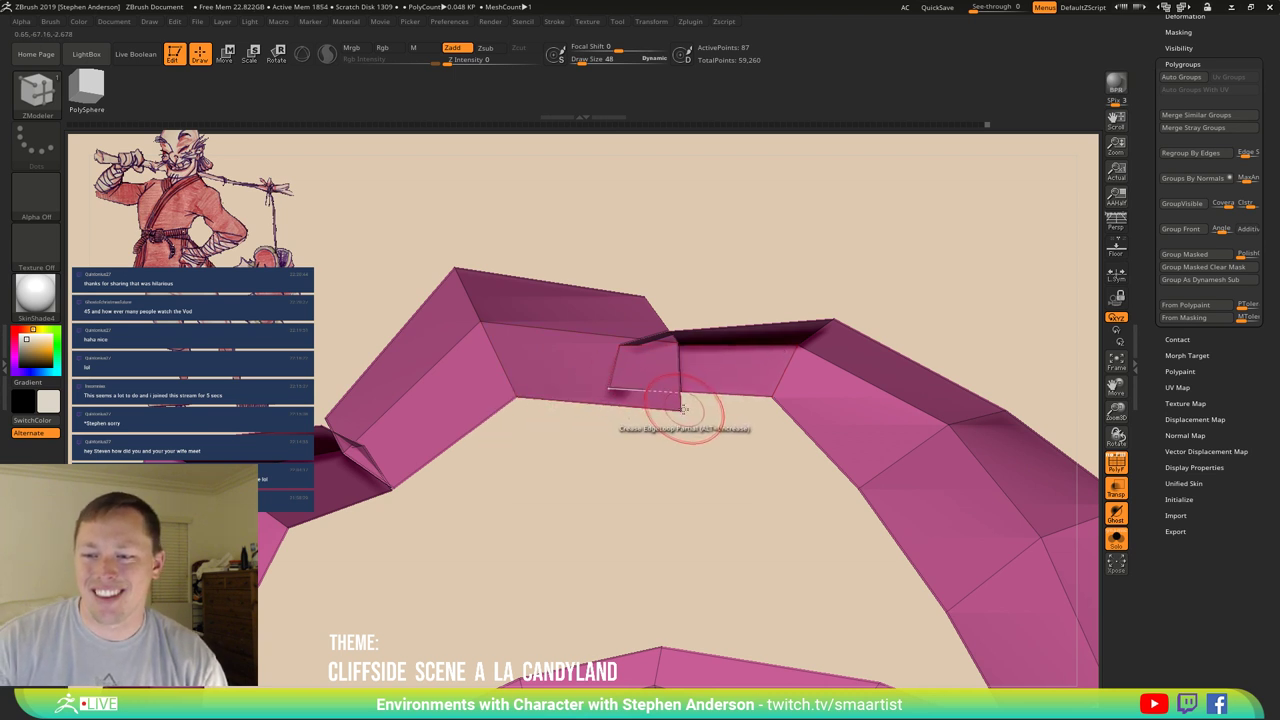
click(680, 408)
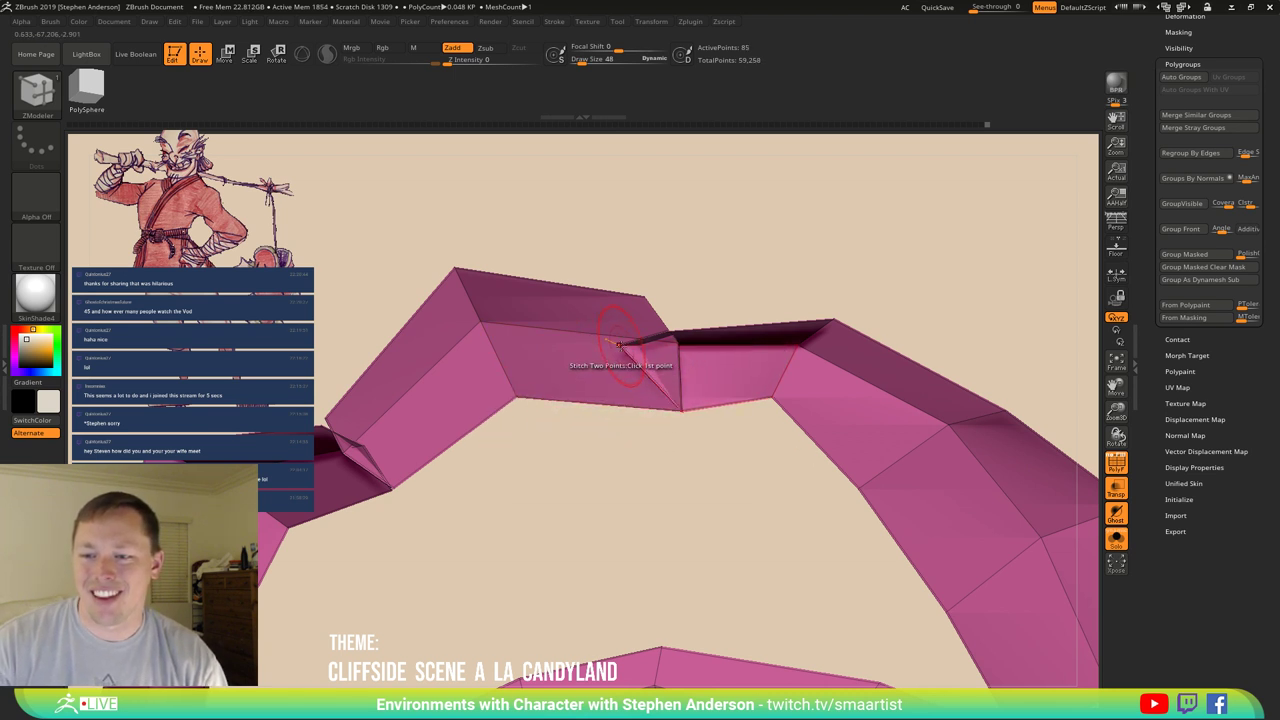
click(640, 342)
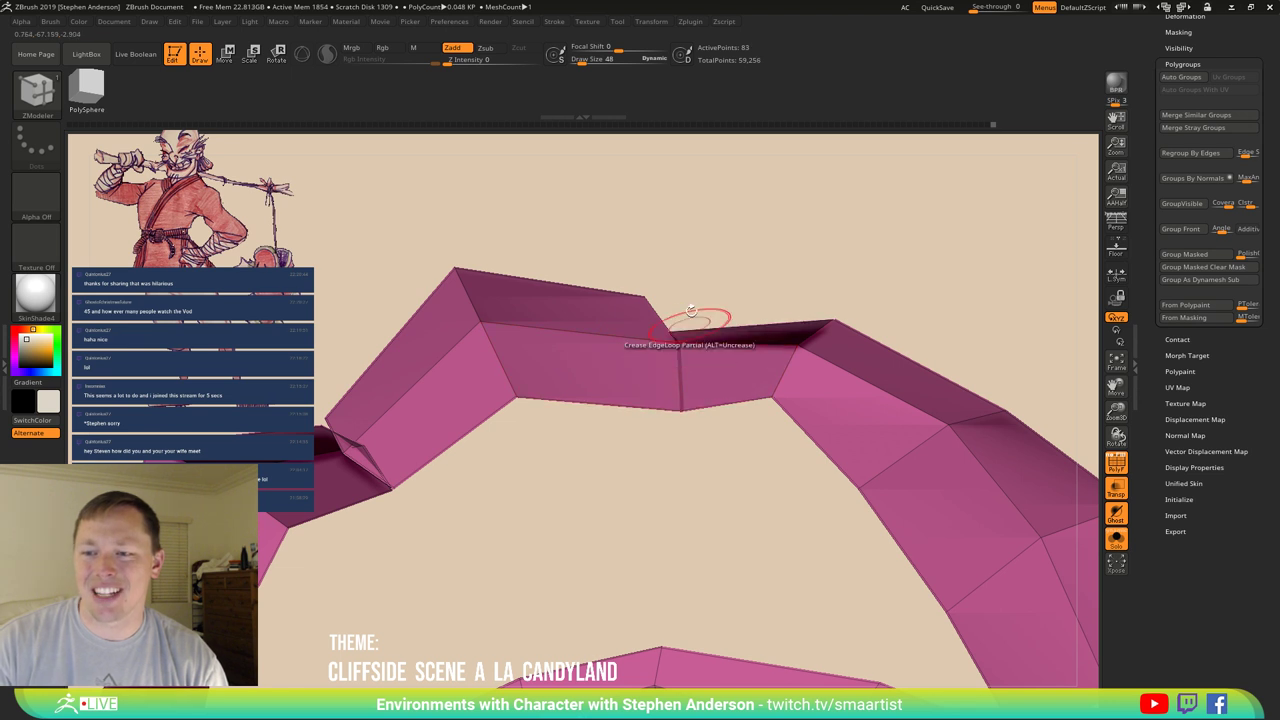
click(668, 325)
drag(684, 285, 670, 320)
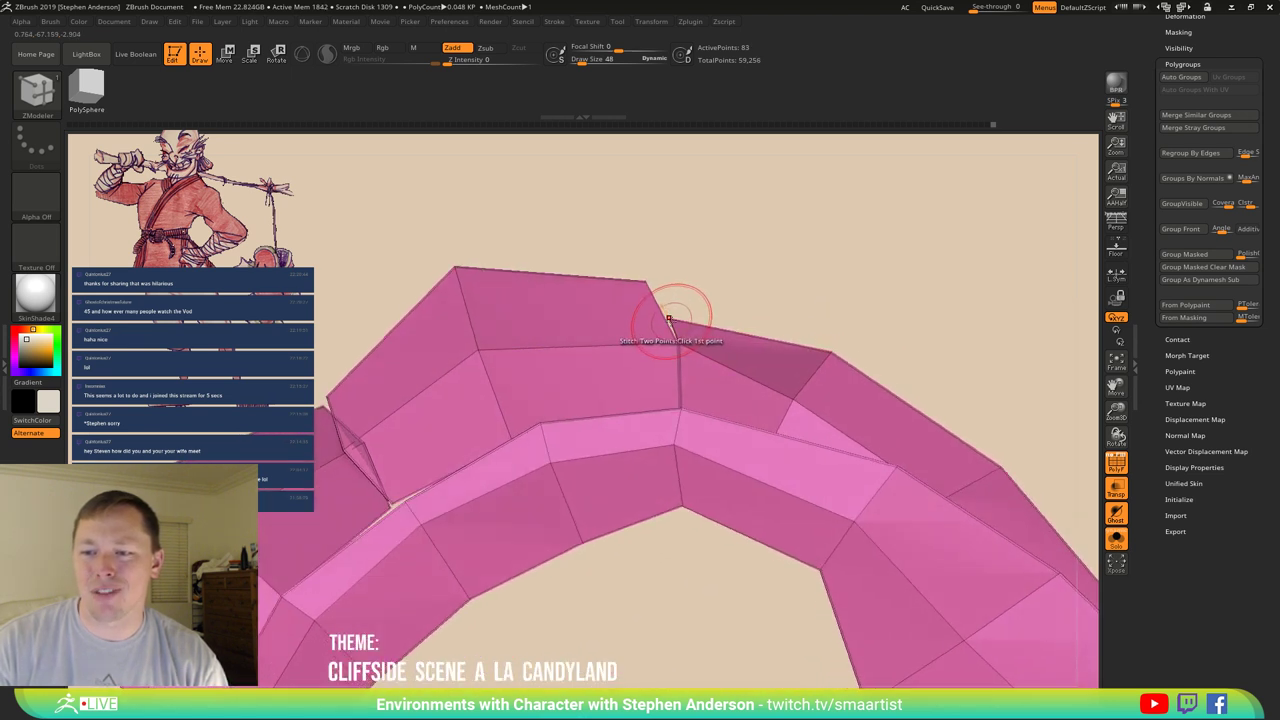
click(668, 320)
click(646, 284)
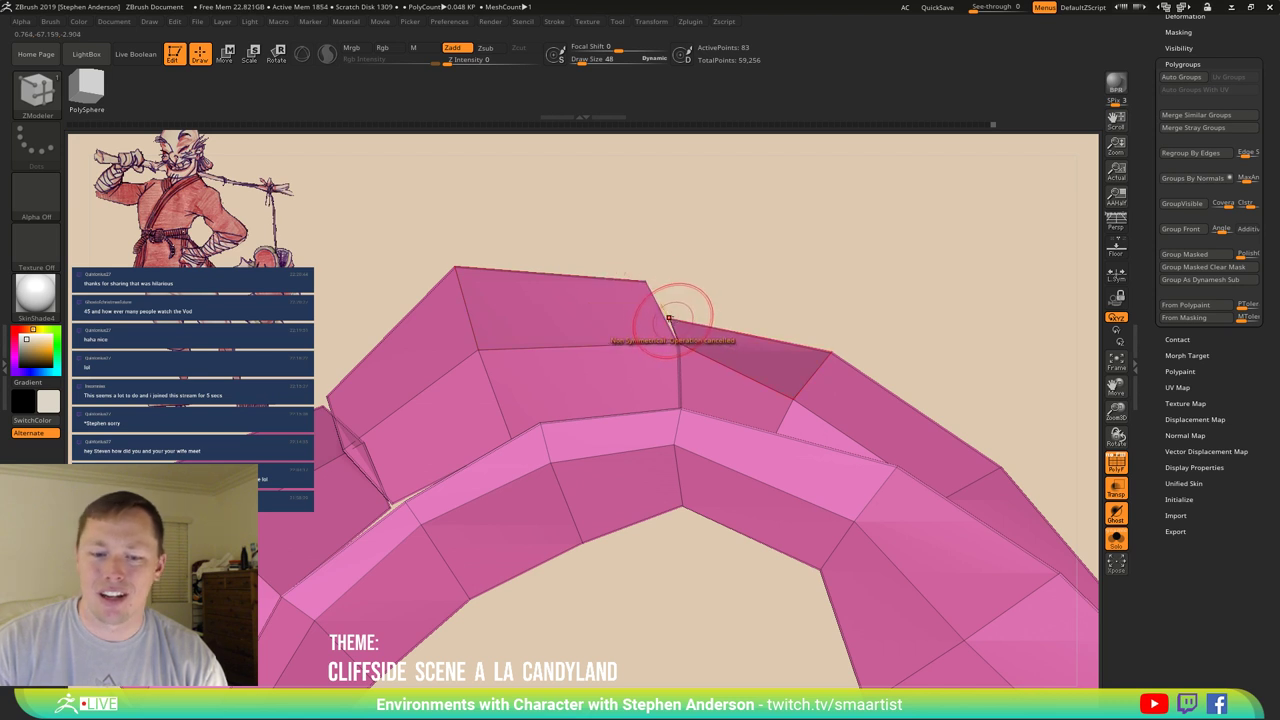
mouse_move(670, 320)
mouse_down()
mouse_move(636, 286)
mouse_move(671, 307)
mouse_move(547, 370)
mouse_up()
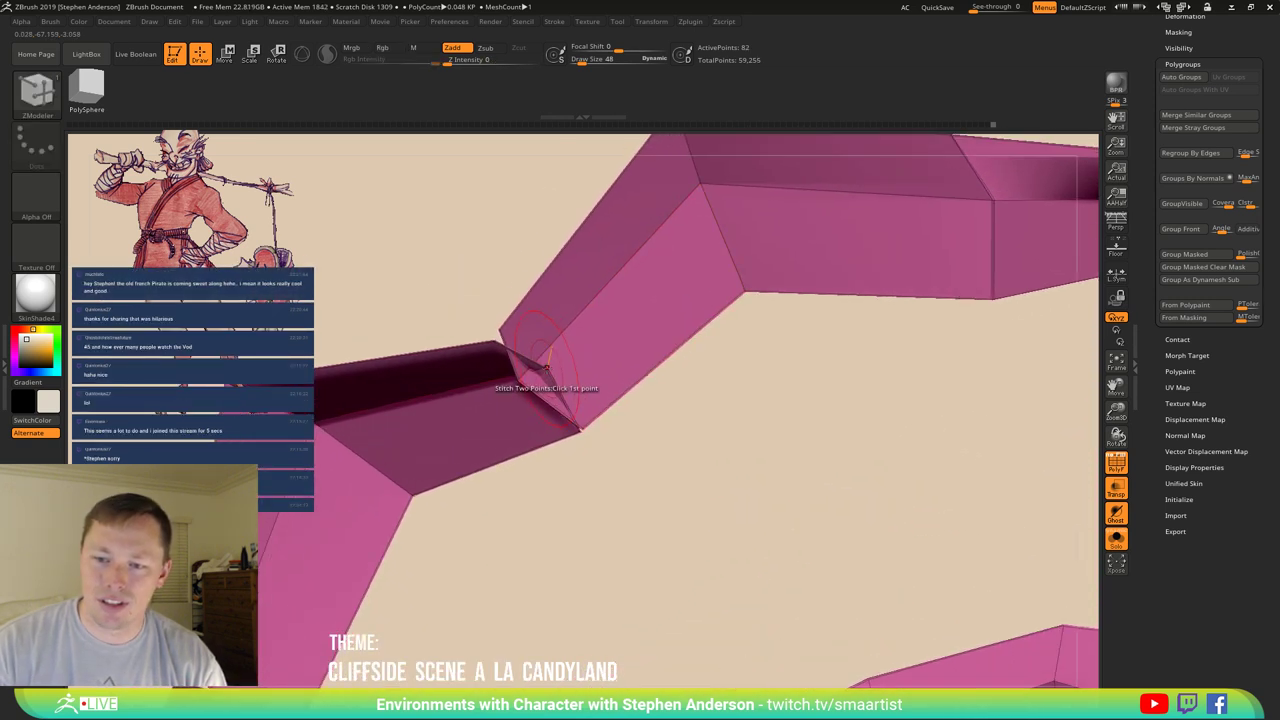
Make stitched points meet at their midpoint and weld more vertex pairs to close gaps.
key(space)
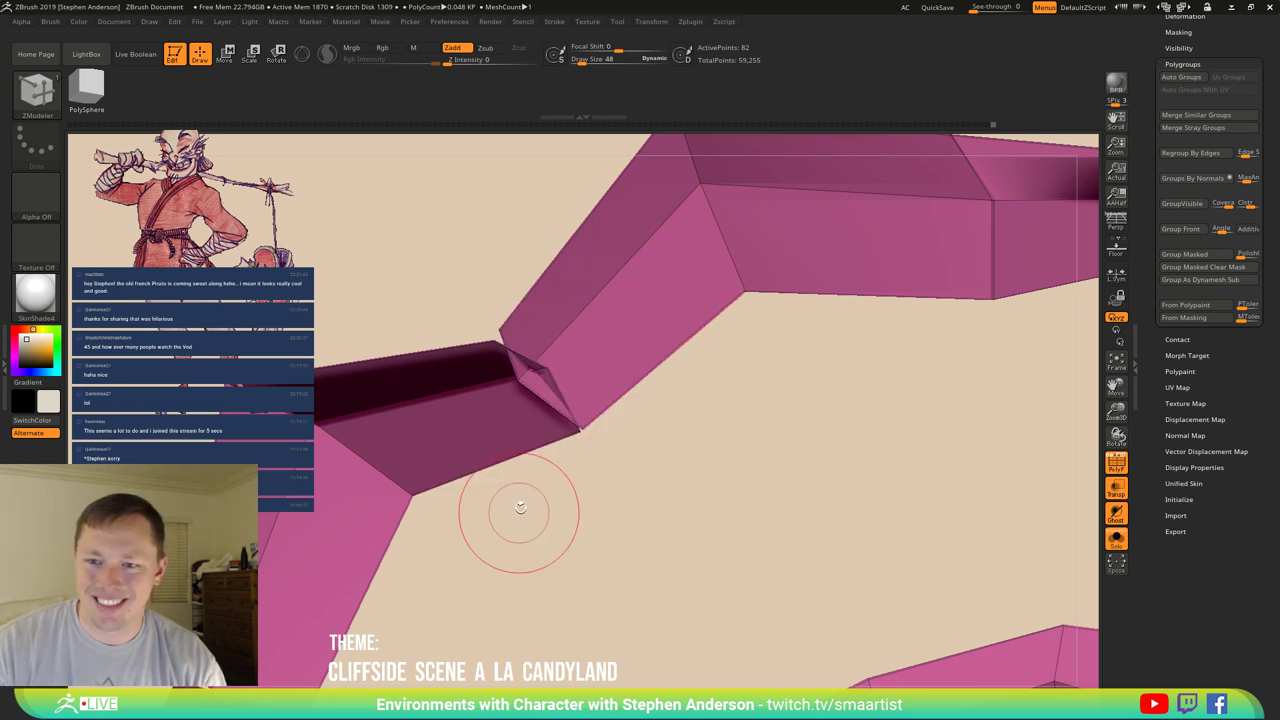
key(space)
click(625, 371)
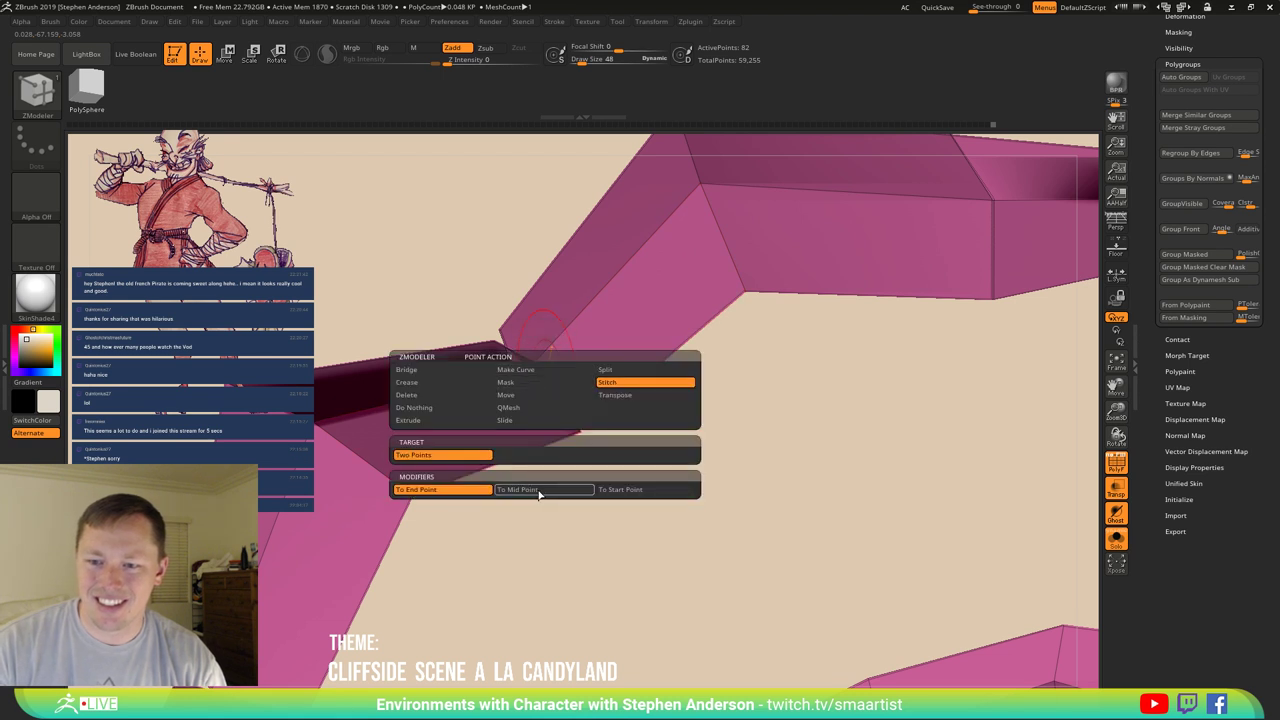
click(520, 490)
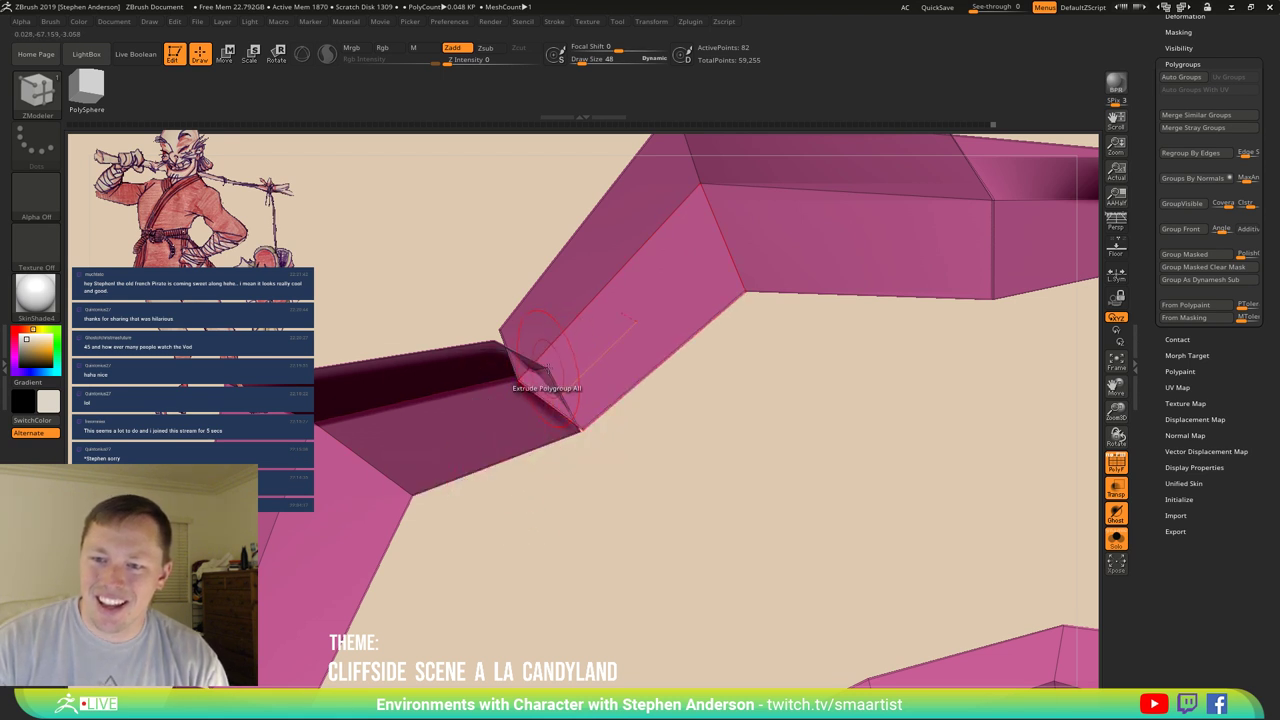
right_drag(545, 372, 528, 371)
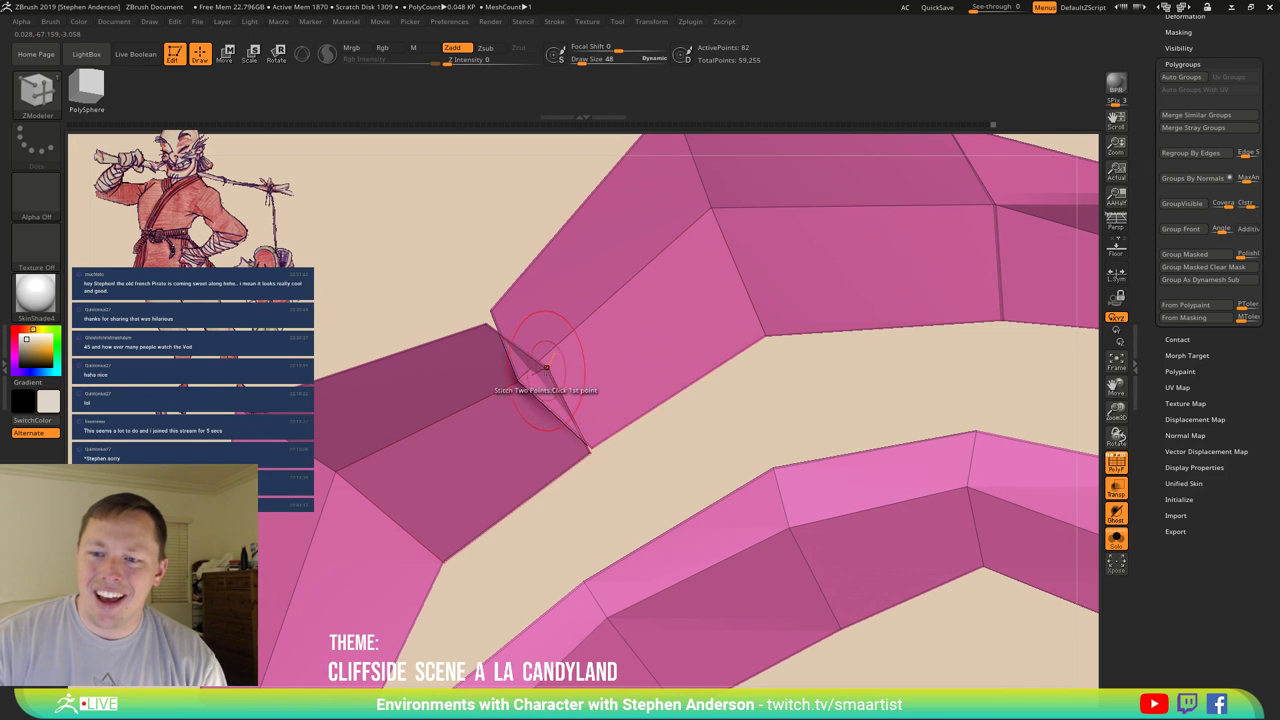
click(538, 369)
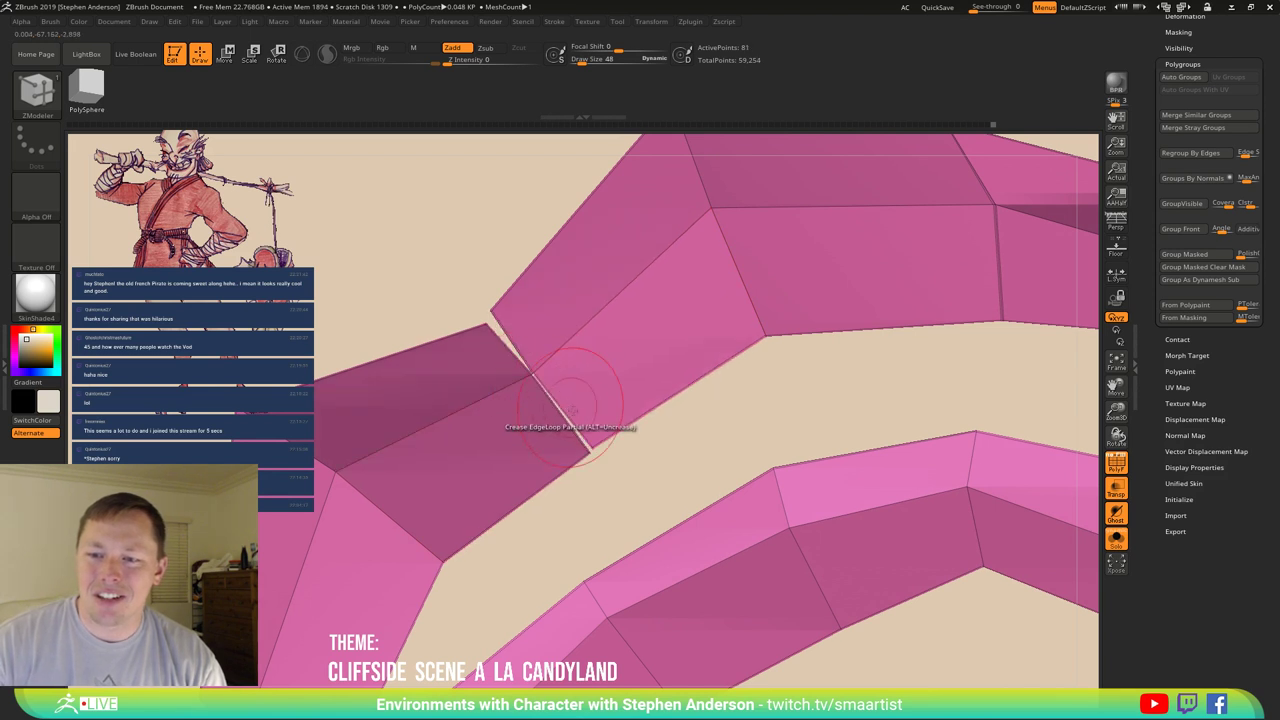
click(590, 452)
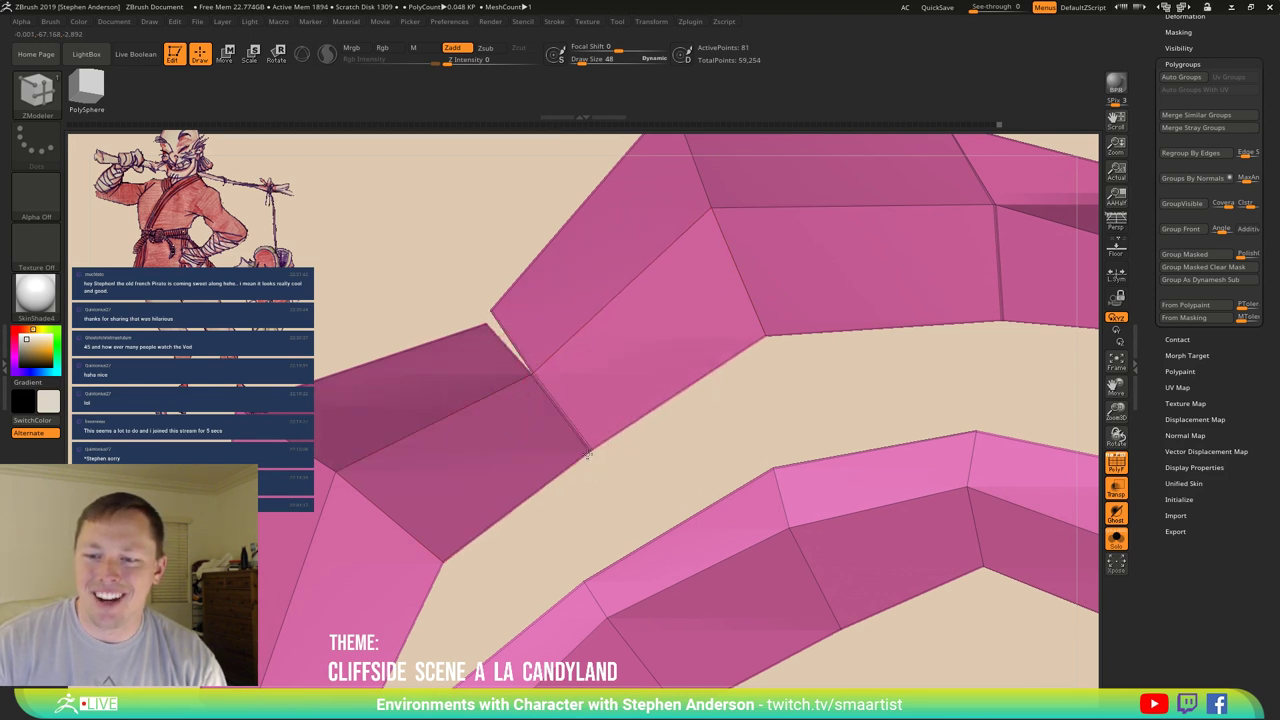
click(490, 311)
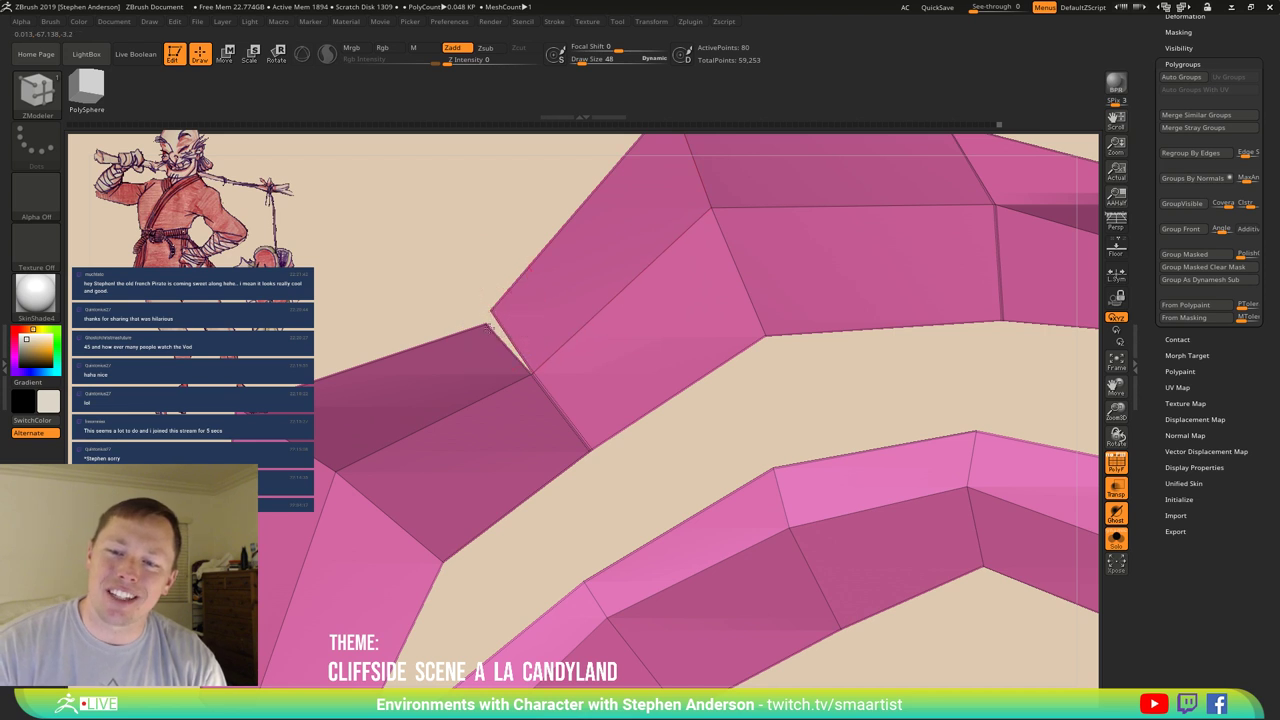
click(503, 377)
alt+right_drag(484, 381, 544, 224)
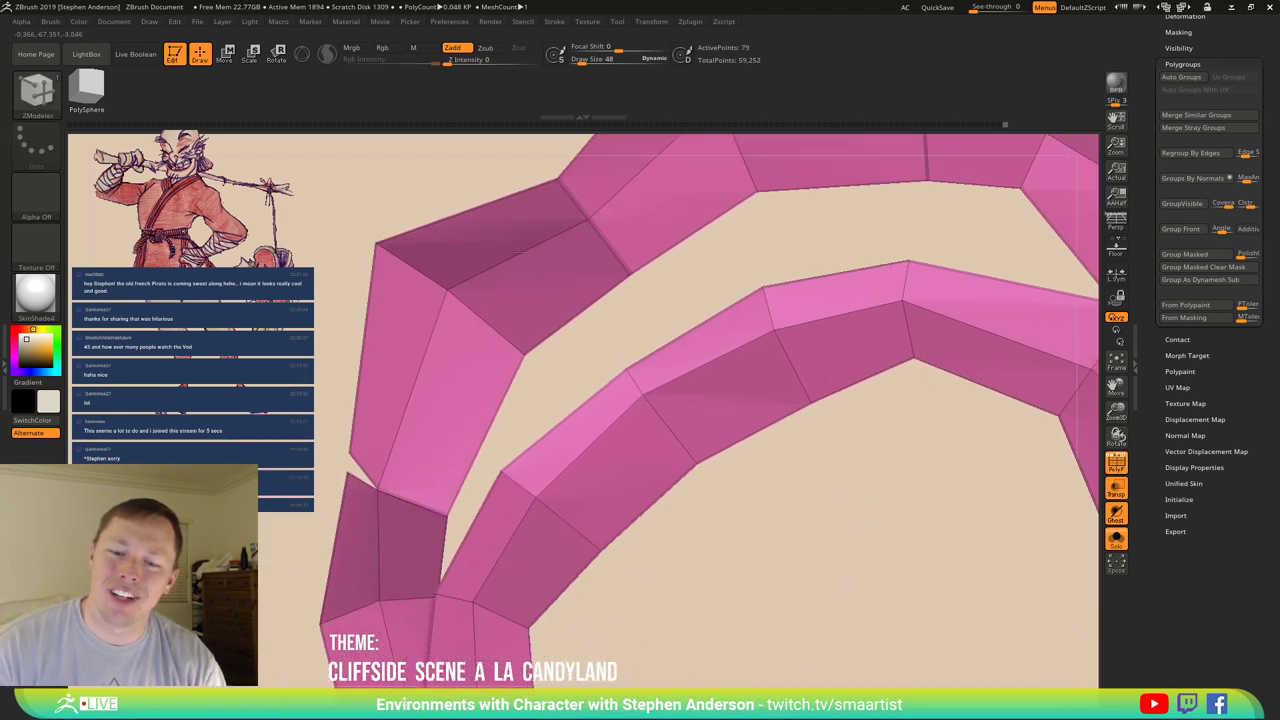
key(space)
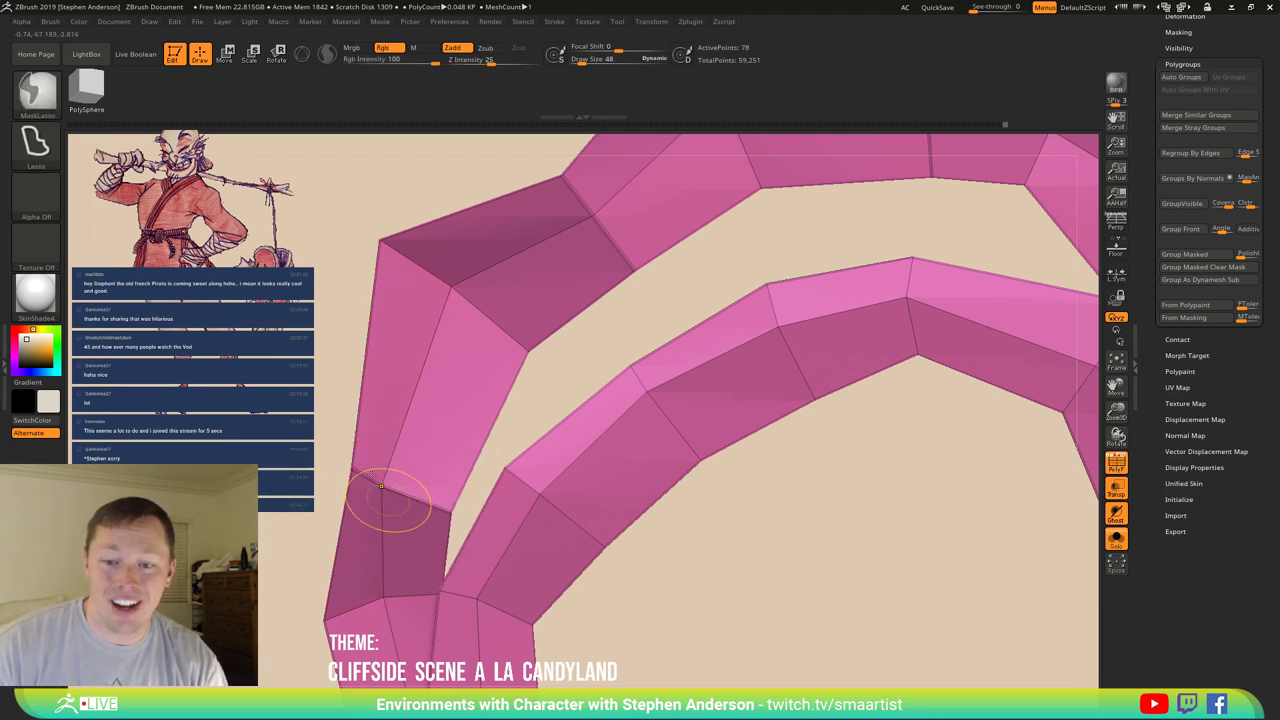
mouse_move(400, 508)
right_down()
mouse_move(430, 470)
mouse_move(455, 497)
mouse_move(592, 494)
mouse_move(611, 534)
mouse_move(592, 542)
mouse_move(536, 501)
right_up()
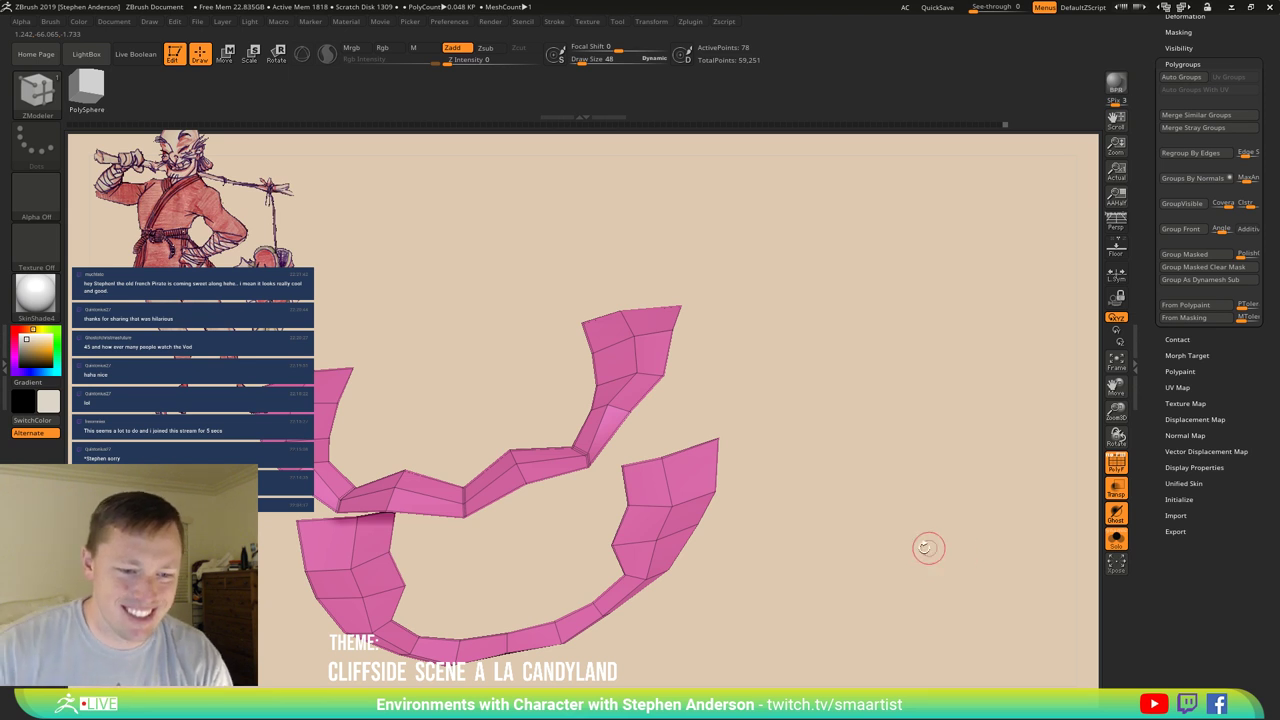
Undo back to the full teeth mesh and extrude the pink gum polygroups upward.
right_drag(928, 547, 612, 430)
key(ctrl+z)
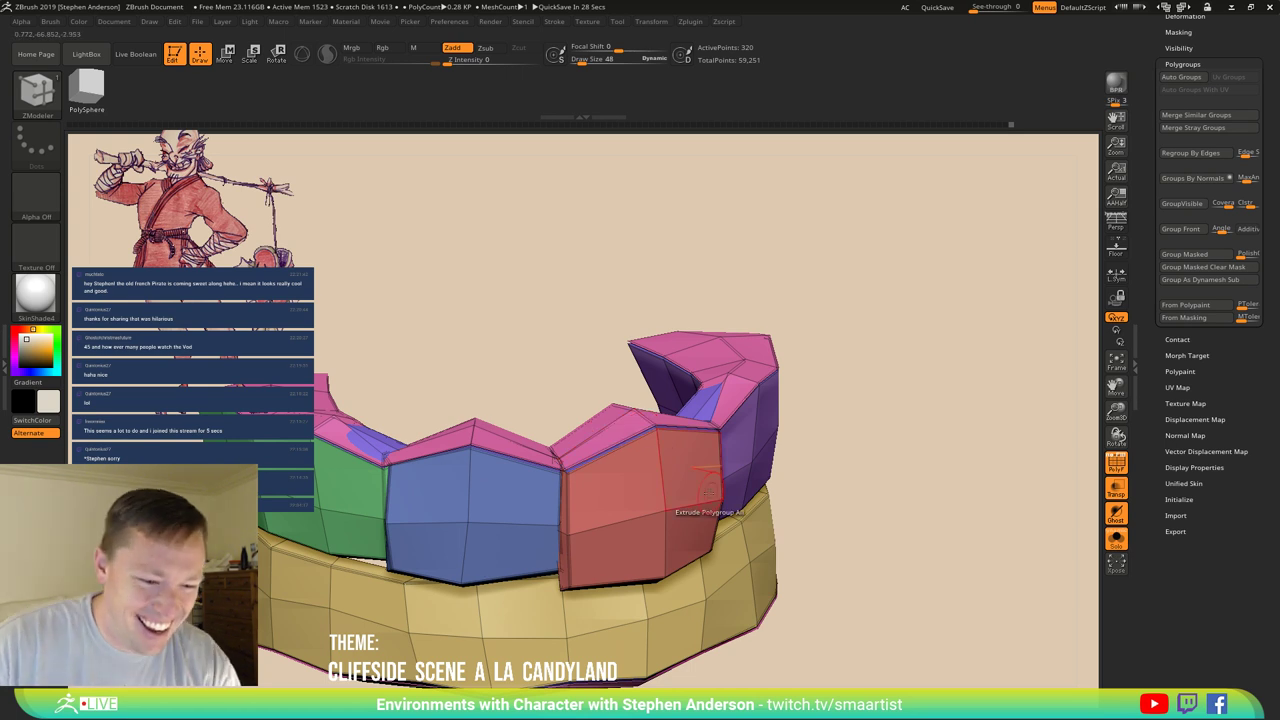
right_drag(668, 402, 714, 466)
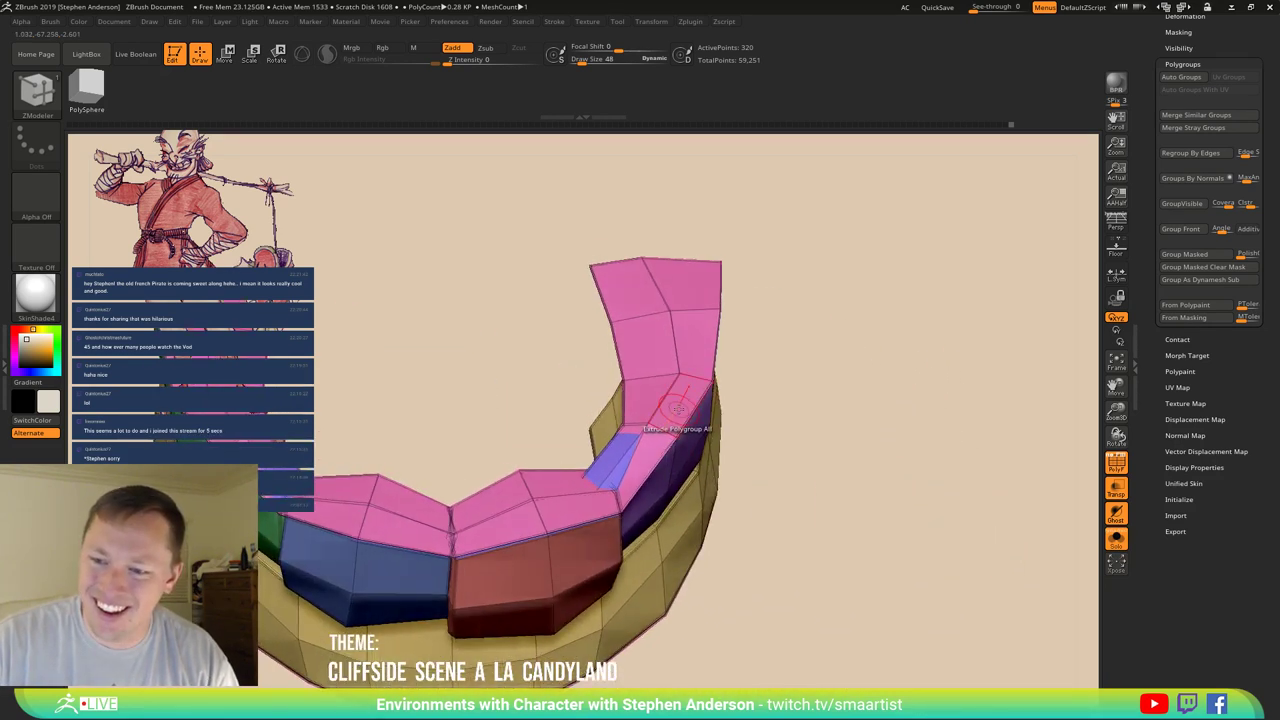
drag(678, 408, 654, 311)
right_drag(654, 311, 595, 435)
Mask everything except the top pink band and the lower band, placing a transpose line.
key(w)
ctrl+click(610, 362)
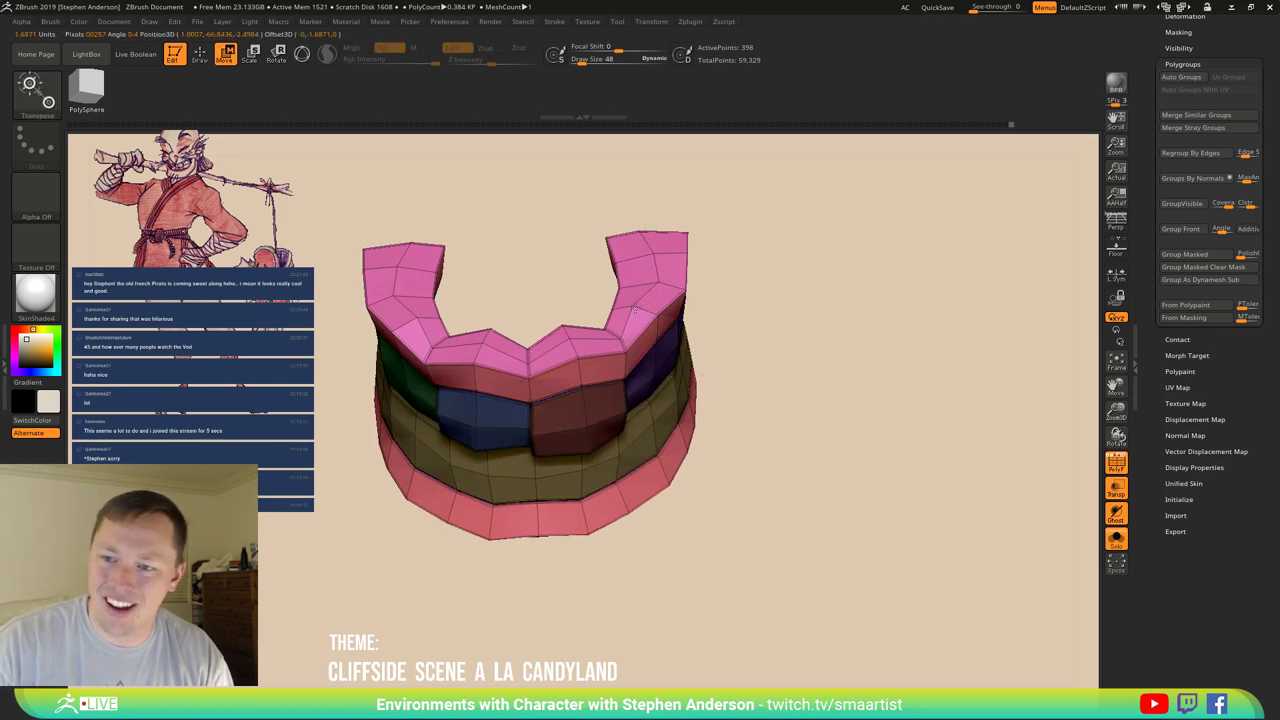
right_drag(620, 372, 607, 328)
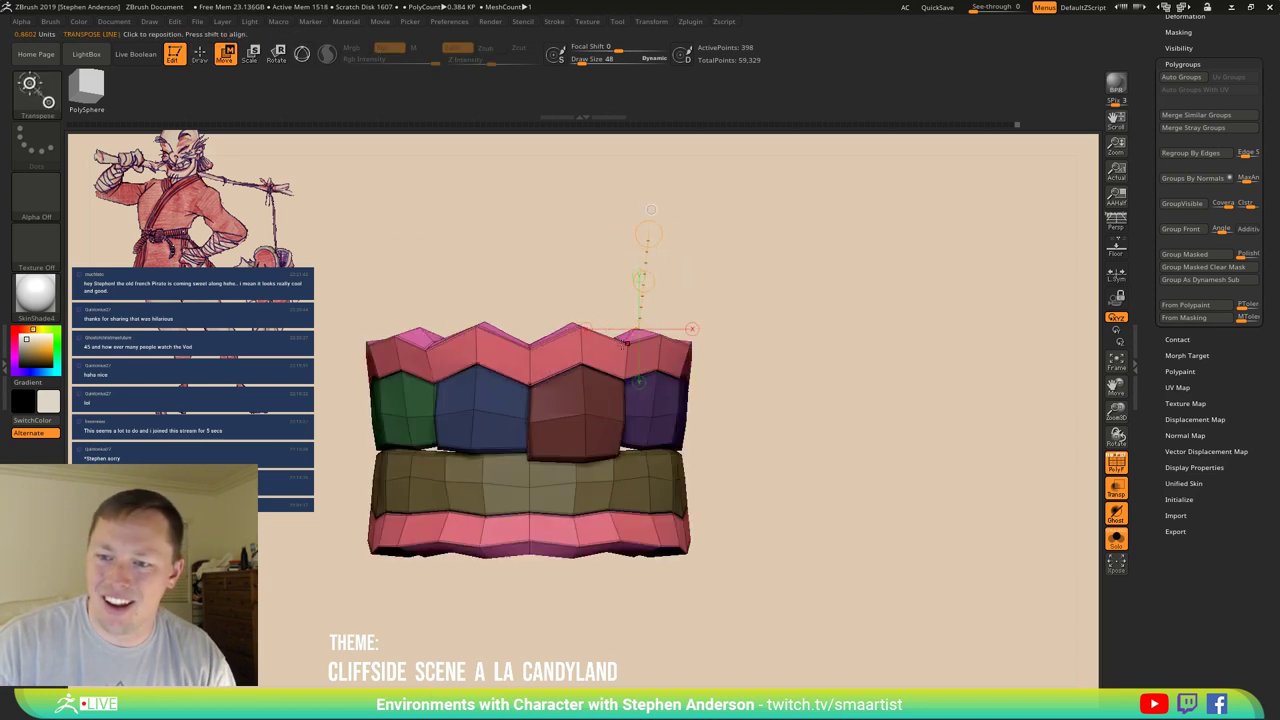
drag(625, 343, 580, 378)
drag(581, 240, 581, 241)
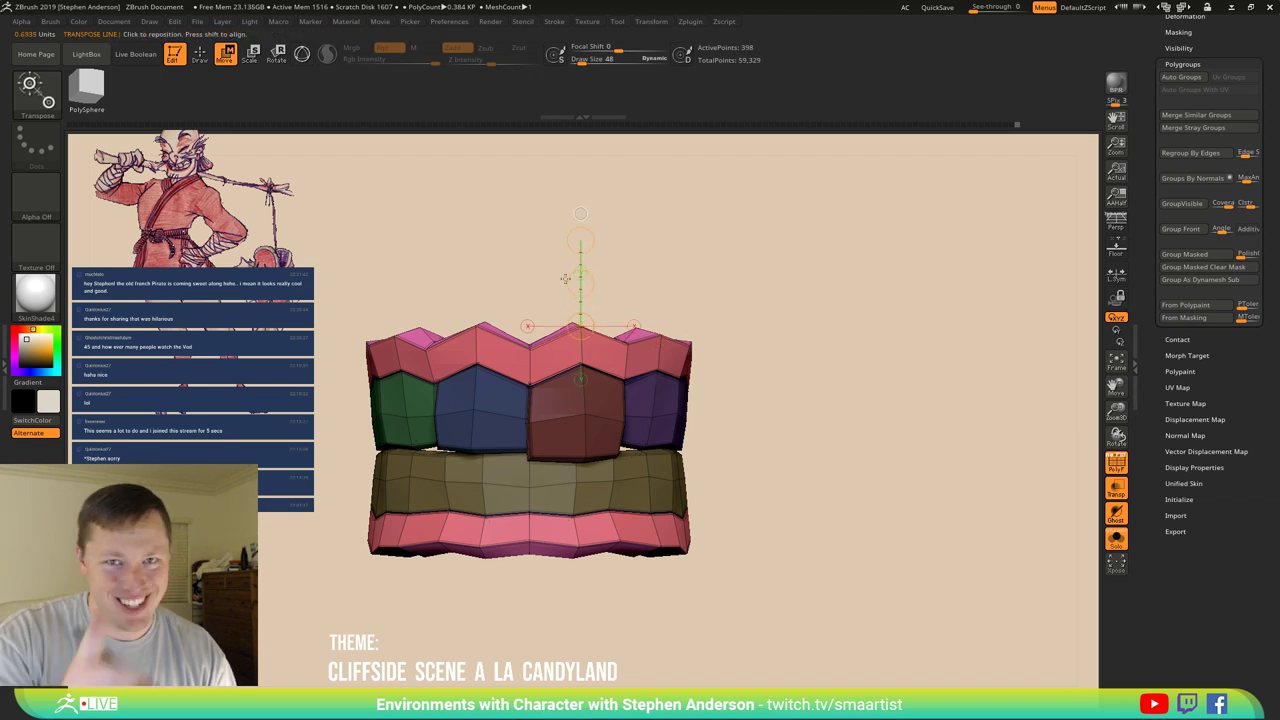
mouse_move(790, 445)
ctrl+mouse_down()
mouse_move(420, 650)
mouse_move(150, 450)
mouse_move(200, 440)
ctrl+mouse_up()
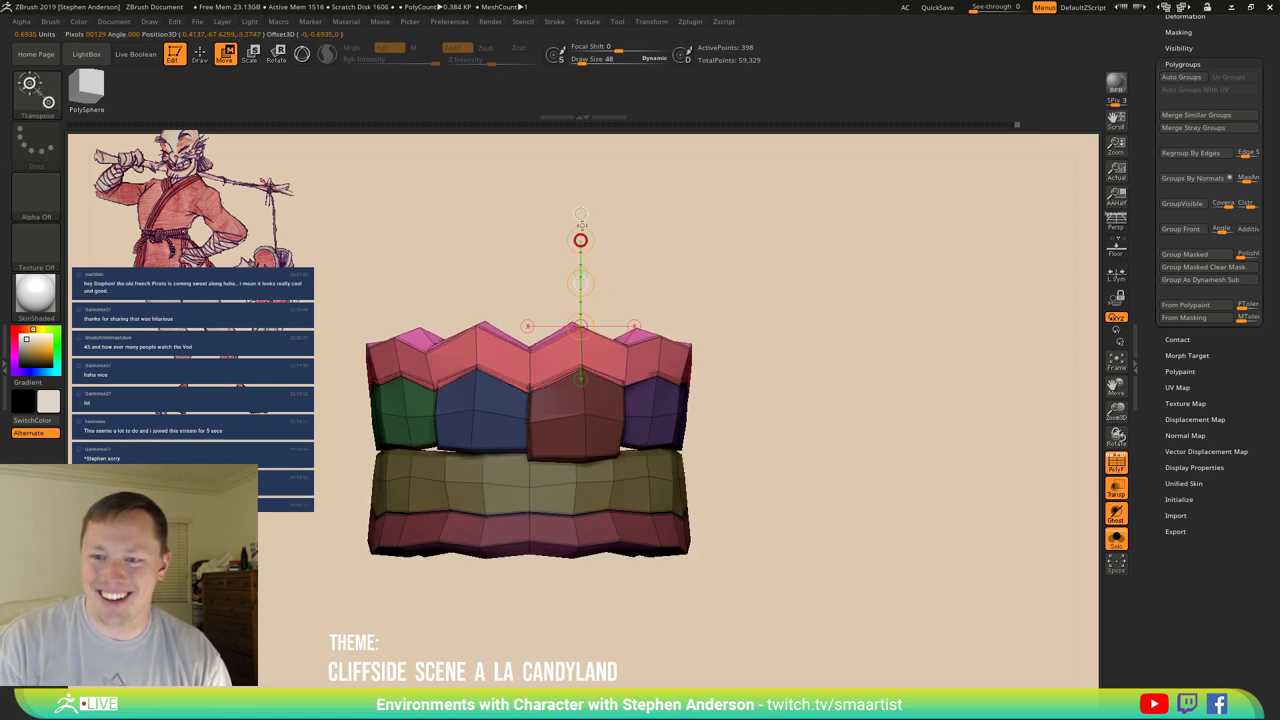
drag(704, 334, 708, 379)
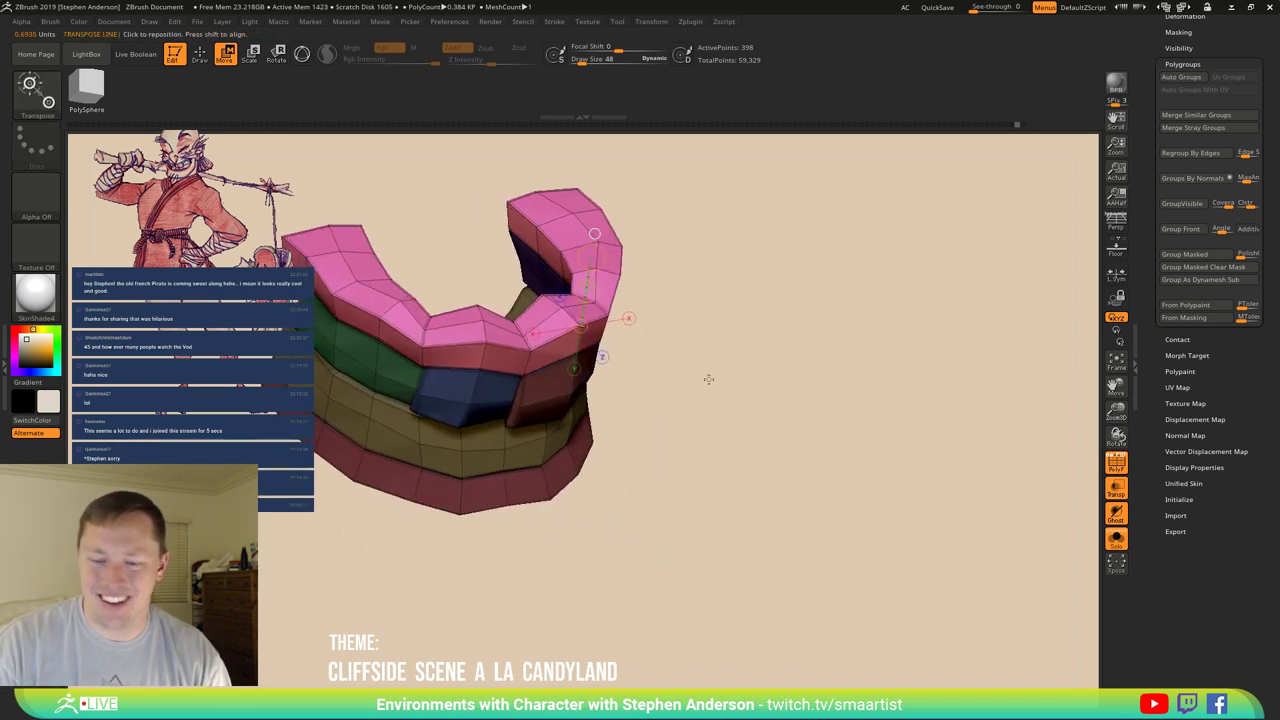
Isolate the pink gum group to inspect it, then unhide all polygroups.
key(q)
ctrl+shift+click(600, 248)
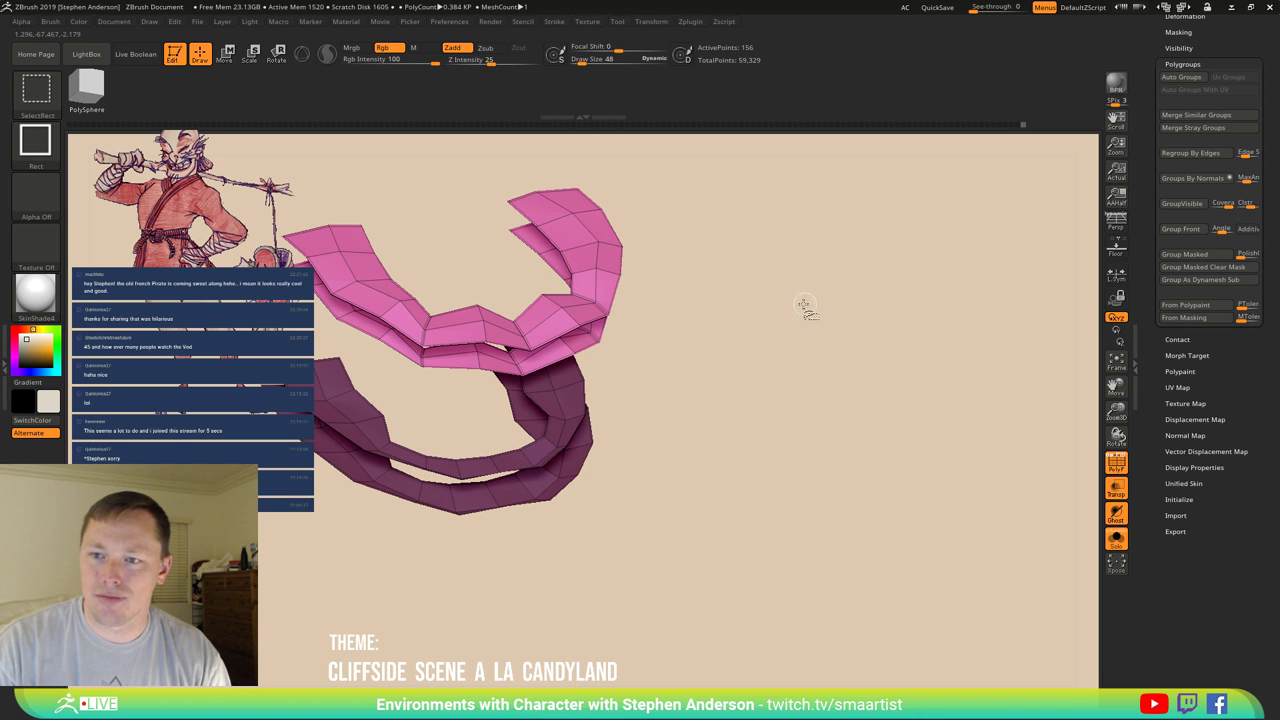
drag(782, 309, 850, 393)
scroll(1228, 397, up, 2)
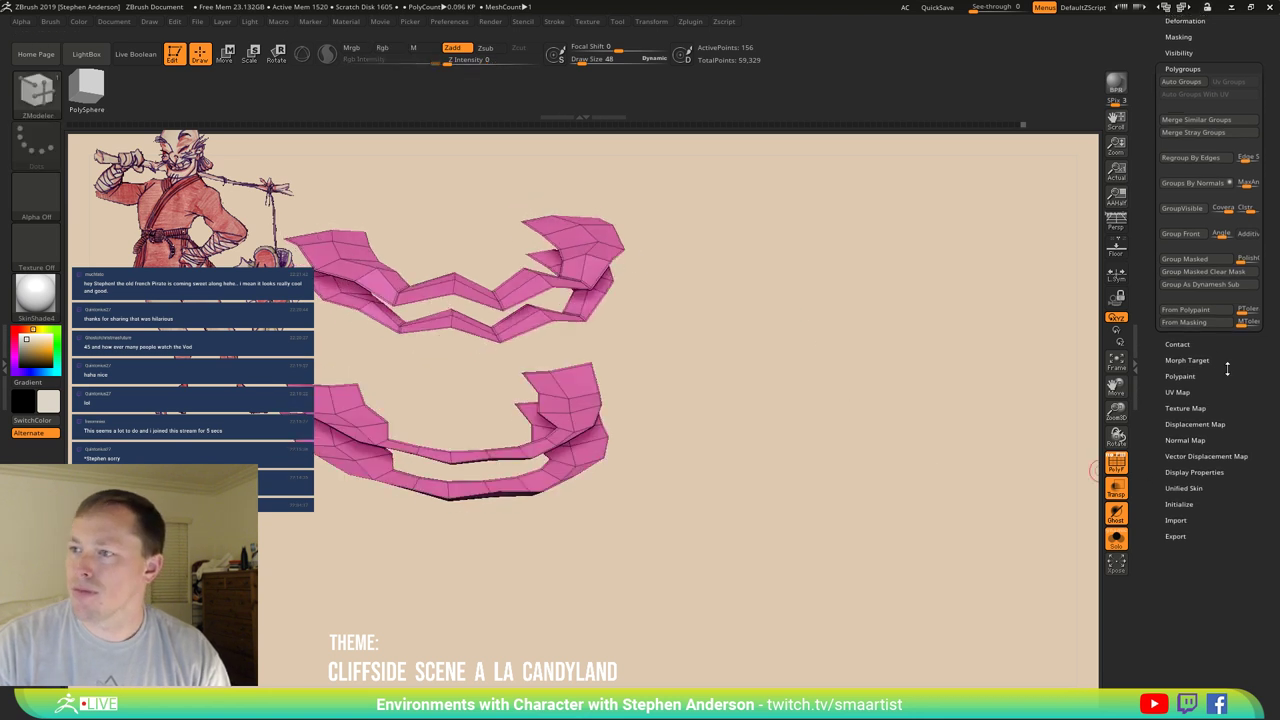
ctrl+shift+click(705, 315)
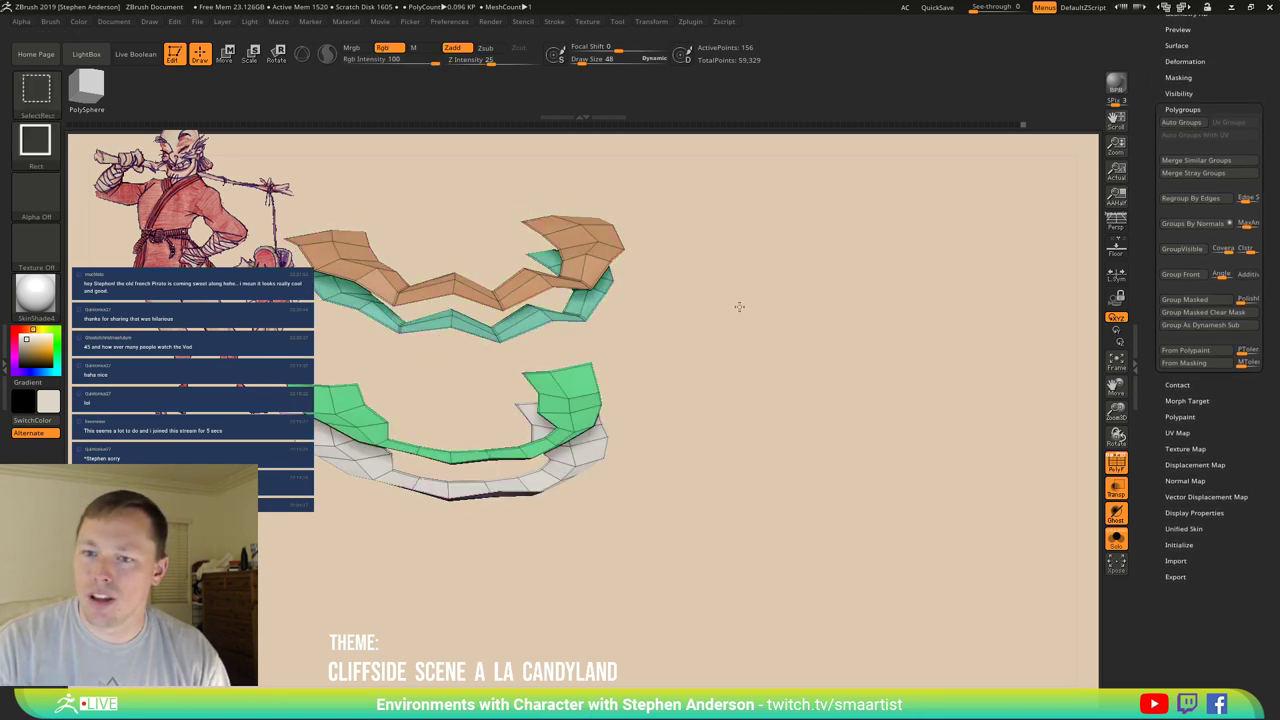
mouse_move(714, 320)
mouse_down()
mouse_move(694, 280)
mouse_move(686, 294)
mouse_move(748, 400)
mouse_move(725, 378)
mouse_up()
Flatten the zigzag top of the upper gums with a vertical transpose move.
key(w)
mouse_move(488, 411)
mouse_down()
mouse_move(469, 289)
mouse_move(496, 304)
mouse_move(492, 282)
mouse_move(501, 298)
mouse_up()
key(ctrl+z)
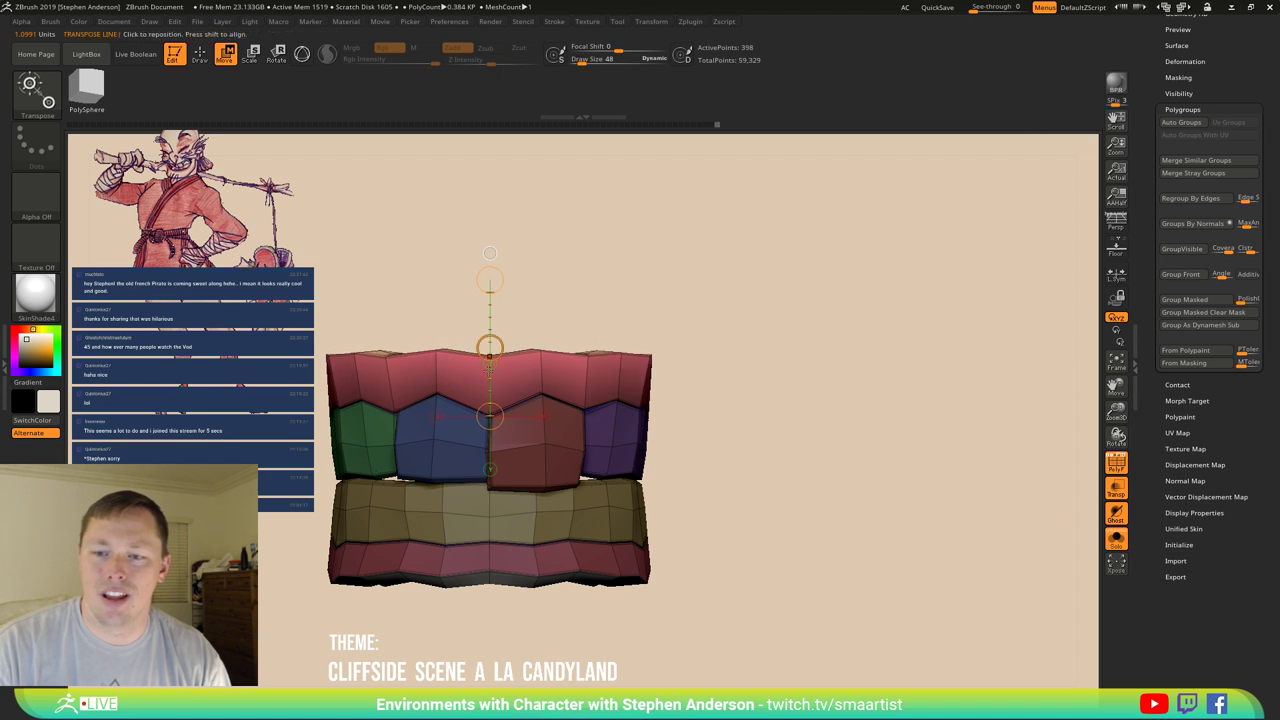
drag(490, 415, 489, 356)
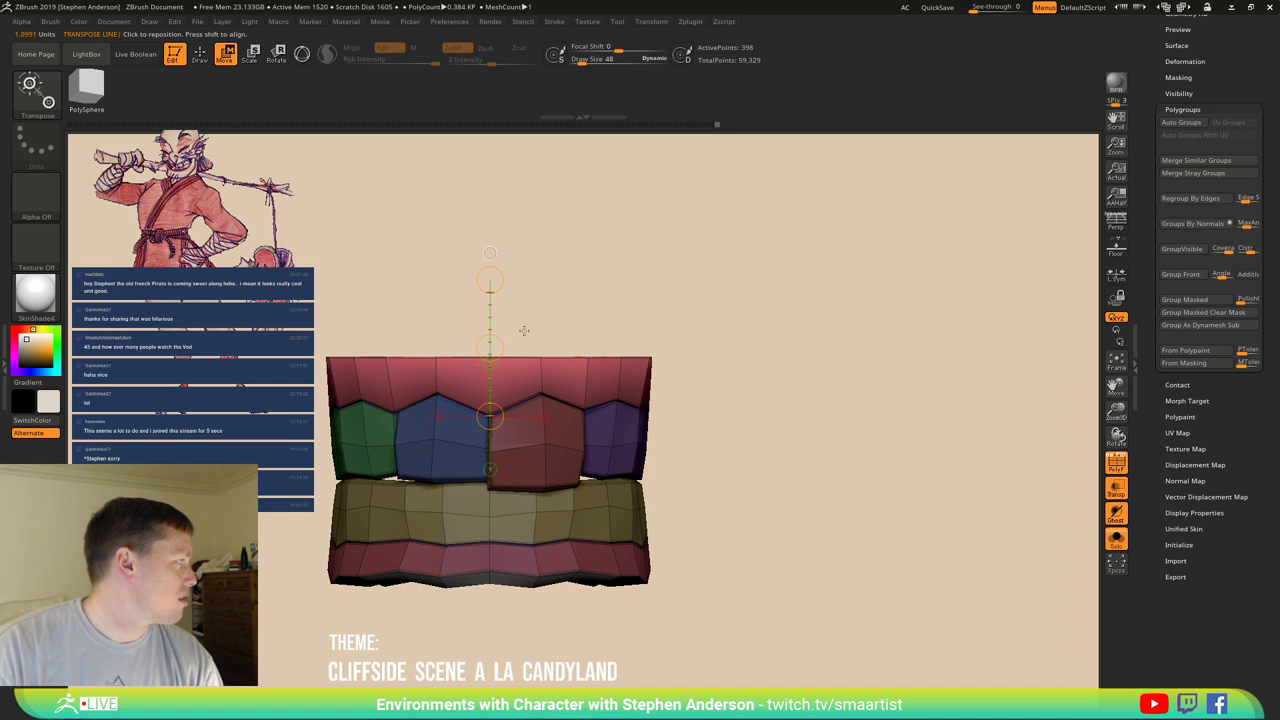
drag(544, 344, 639, 355)
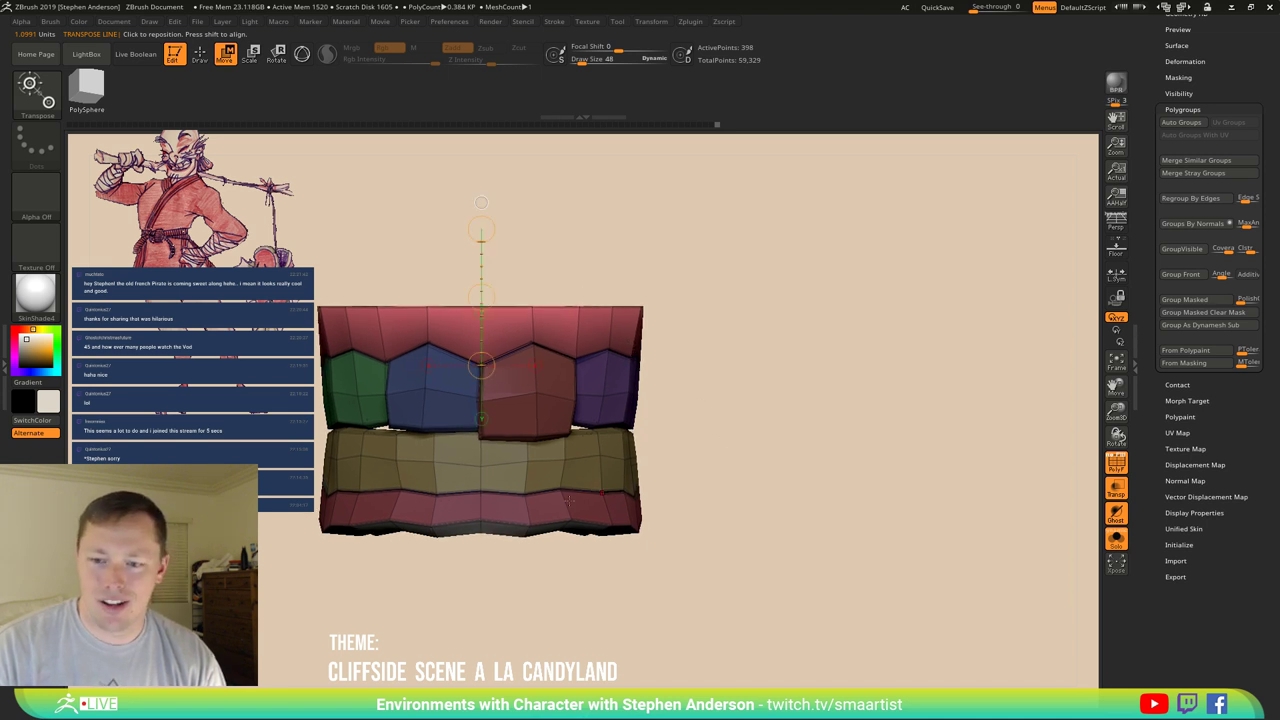
Flatten the lower gum edge and stretch the lower gum band downward.
drag(567, 501, 758, 470)
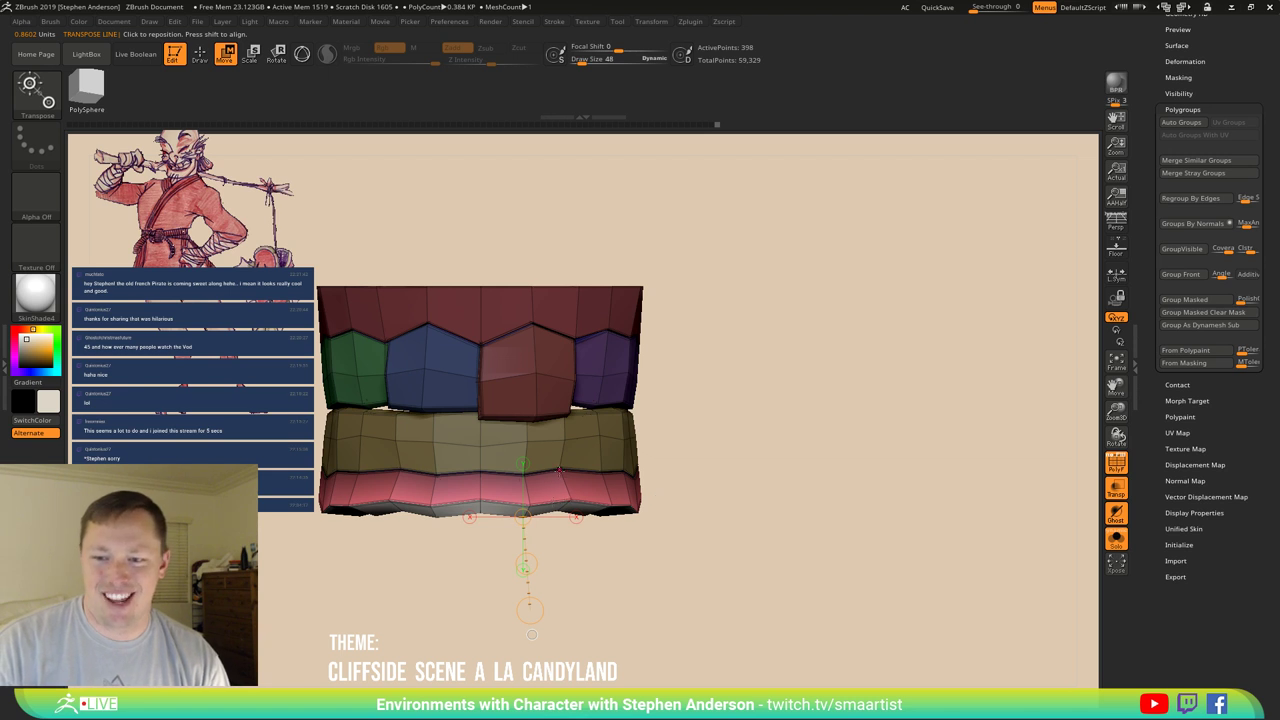
drag(560, 470, 560, 576)
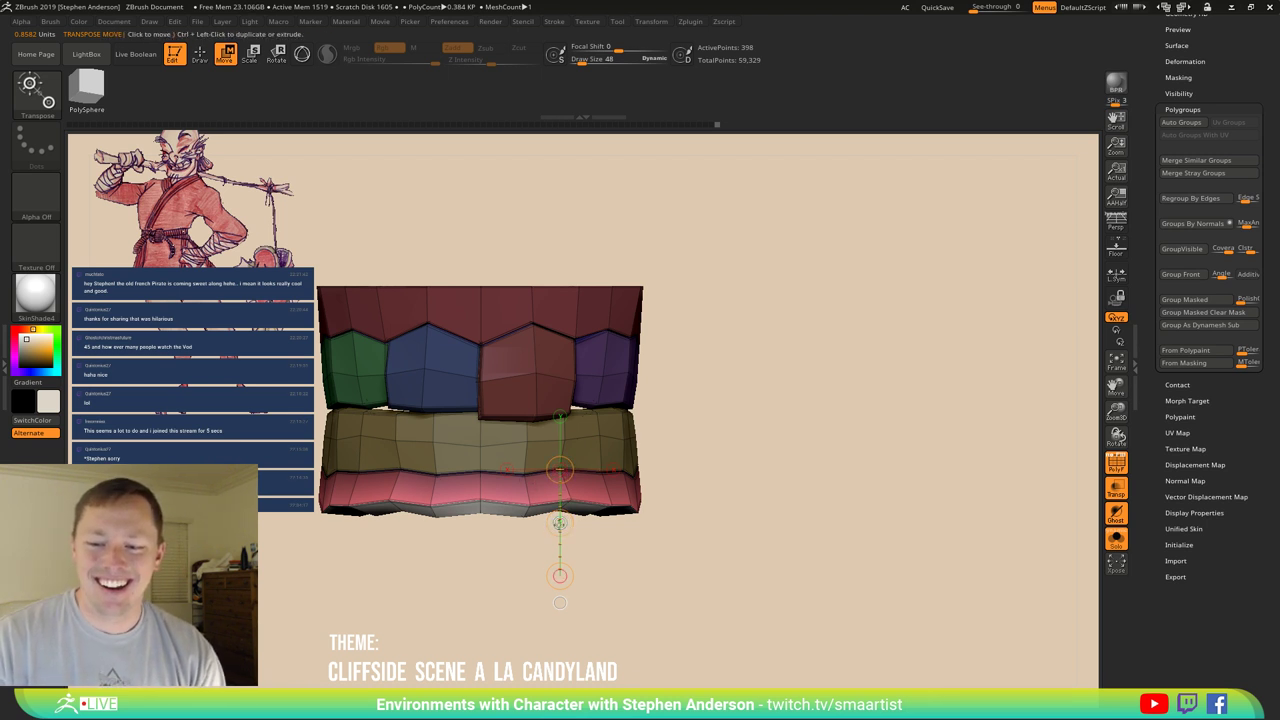
drag(560, 523, 560, 573)
drag(560, 470, 560, 522)
drag(440, 470, 507, 469)
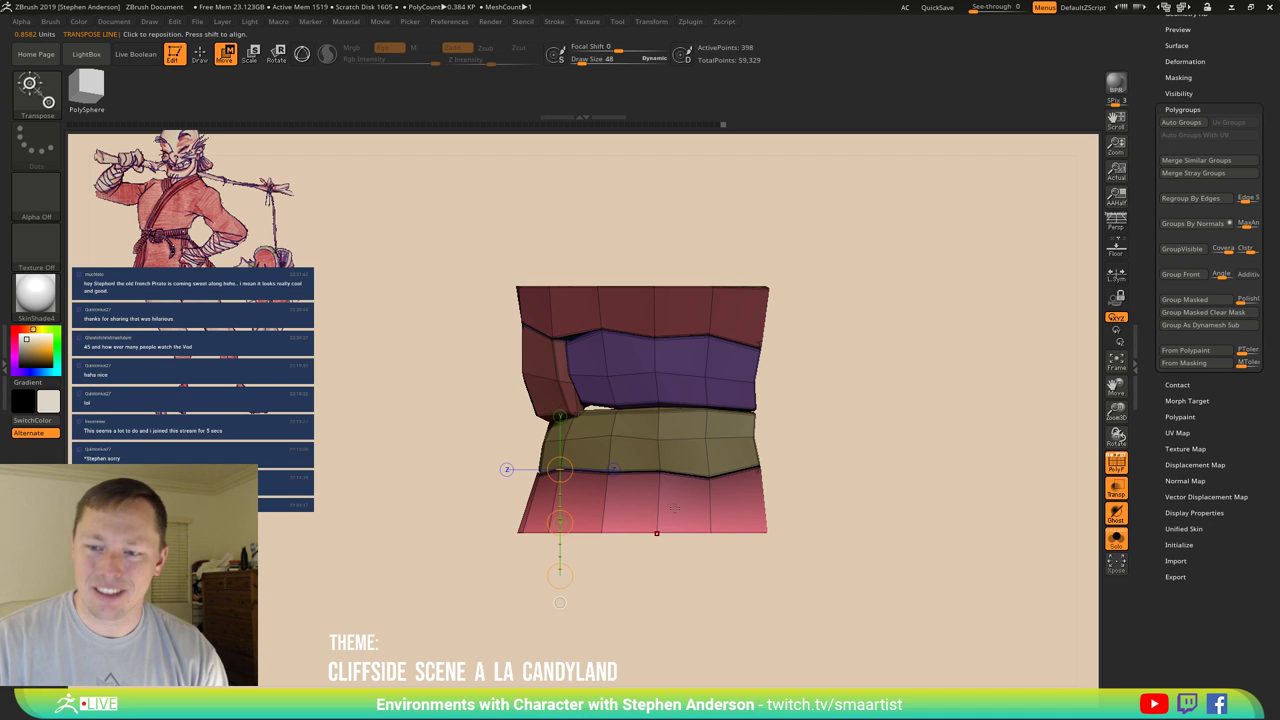
mouse_move(775, 480)
mouse_down()
mouse_move(692, 533)
mouse_move(769, 520)
mouse_move(692, 566)
mouse_move(744, 568)
mouse_move(837, 540)
mouse_move(780, 534)
mouse_move(808, 517)
mouse_move(842, 563)
mouse_move(857, 520)
mouse_move(831, 497)
mouse_move(833, 533)
mouse_move(837, 446)
mouse_move(846, 509)
mouse_move(849, 474)
mouse_move(770, 470)
mouse_up()
key(q)
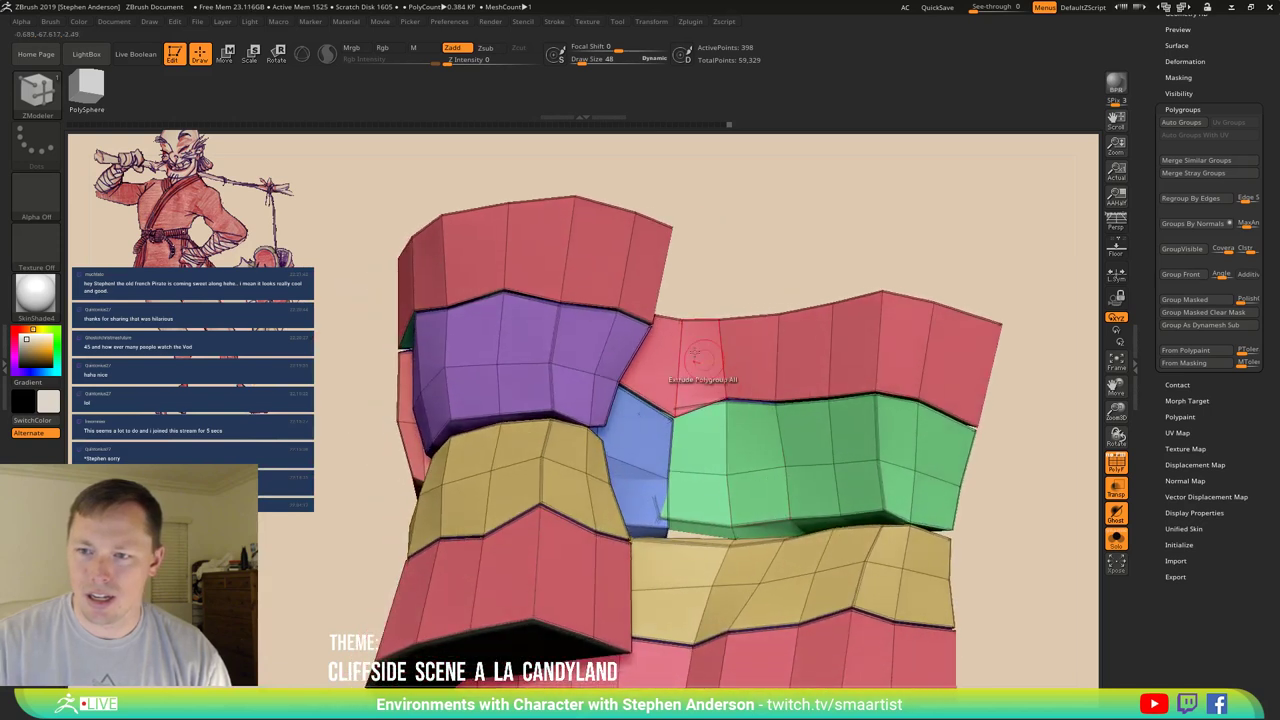
Mask all bands except the red gums, invert the mask, and fit the mesh in view.
key(ctrl)
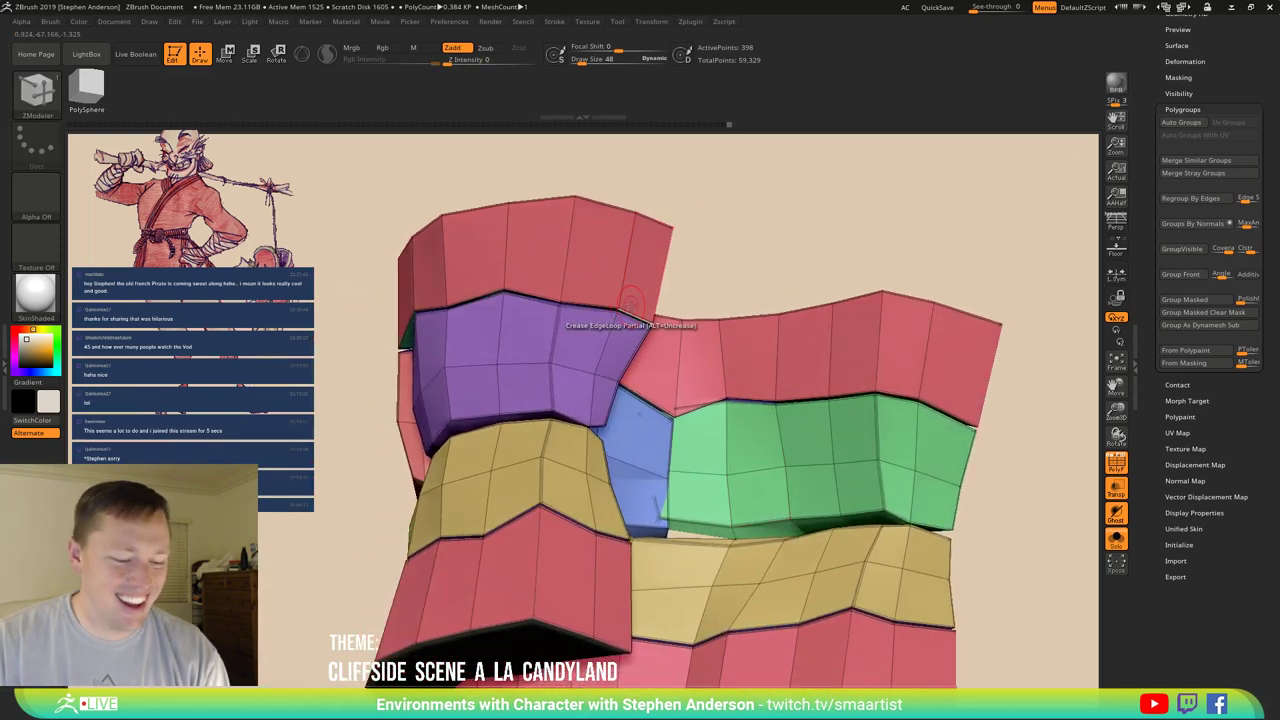
key(w)
ctrl+click(630, 300)
drag(652, 296, 686, 286)
ctrl+click(790, 337)
key(f)
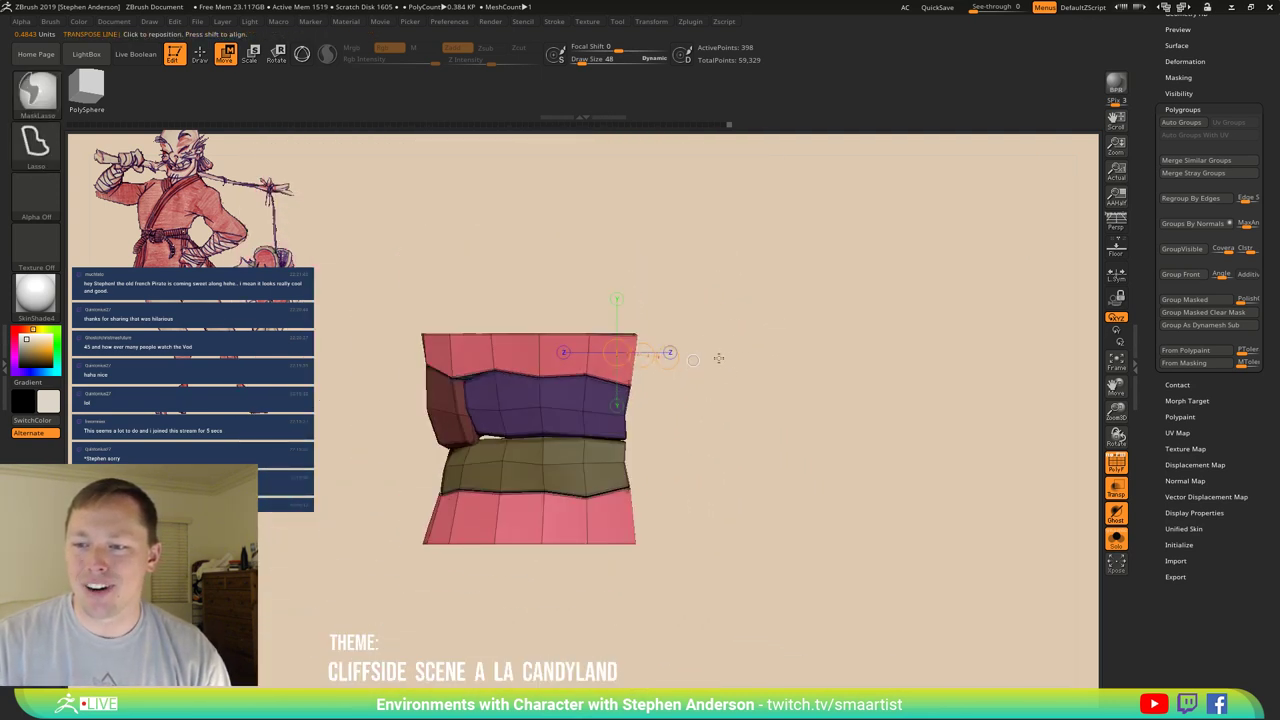
mouse_move(714, 358)
ctrl+mouse_down()
mouse_move(642, 240)
mouse_move(300, 290)
mouse_move(320, 345)
ctrl+mouse_up()
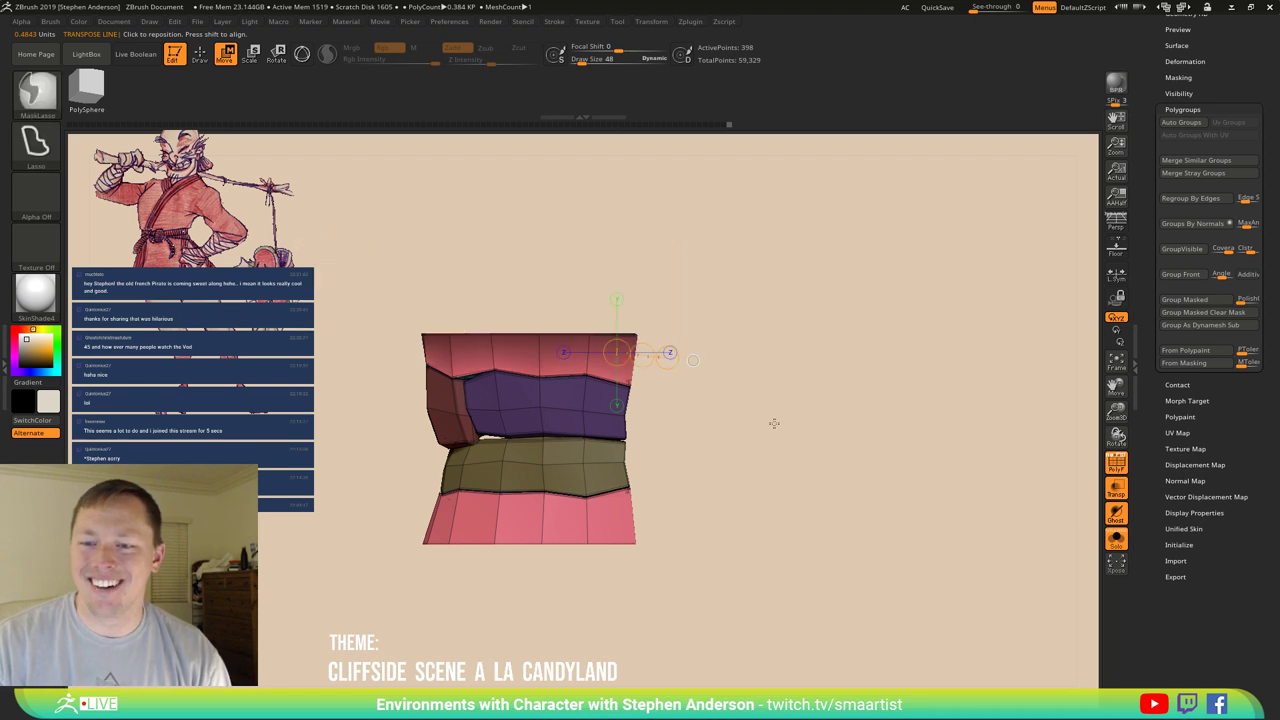
alt+drag(771, 423, 797, 357)
mouse_move(688, 398)
ctrl+mouse_down()
mouse_move(658, 610)
mouse_move(260, 568)
mouse_move(334, 404)
mouse_move(373, 377)
mouse_move(729, 510)
mouse_move(688, 547)
mouse_move(663, 506)
mouse_move(741, 507)
mouse_move(723, 528)
mouse_move(619, 520)
mouse_move(631, 522)
mouse_move(656, 480)
ctrl+mouse_up()
Switch to the Move brush and enlarge the draw size to 161.
key(b)
key(s)
key(m)
key(shift)
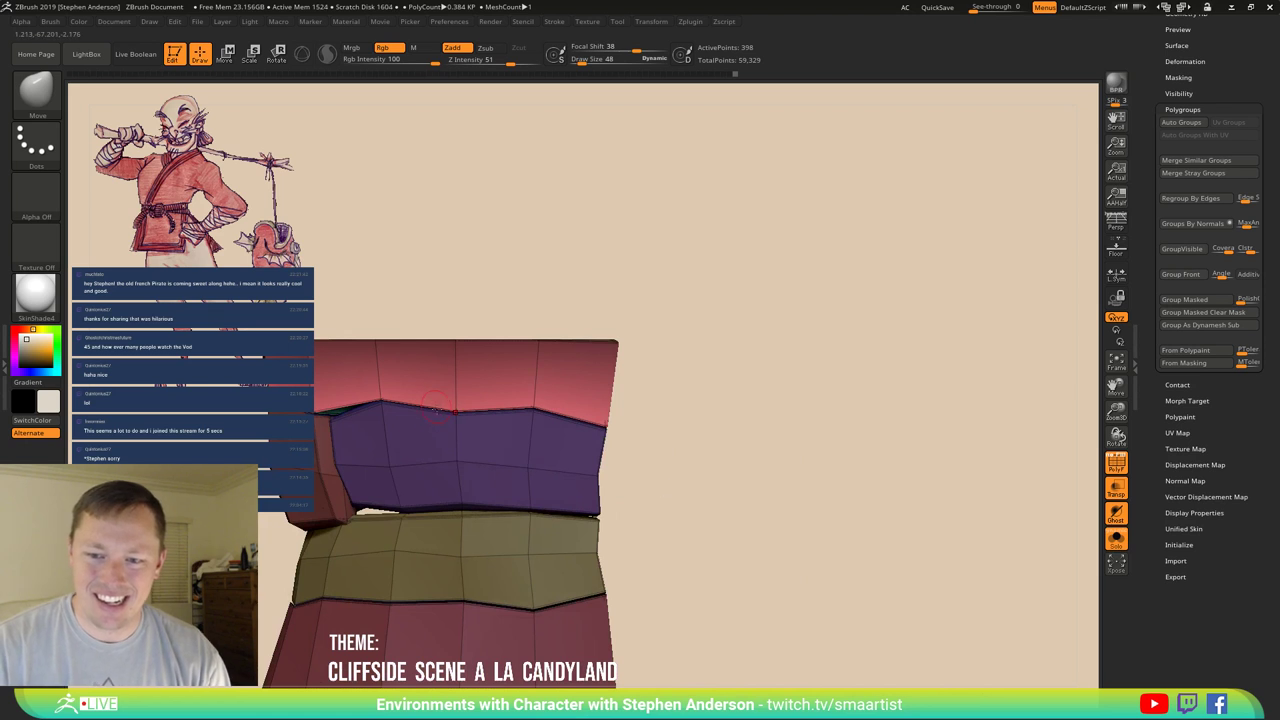
key(s)
drag(470, 408, 473, 421)
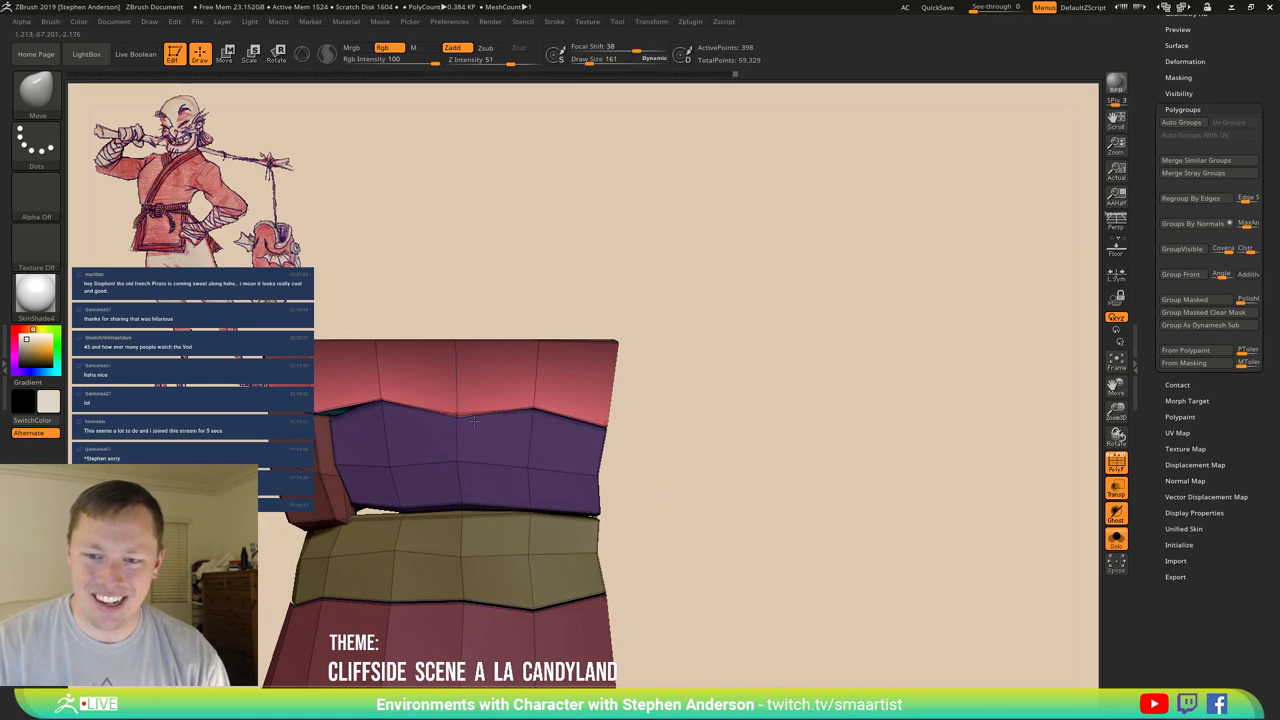
mouse_move(468, 424)
right_down()
mouse_move(511, 436)
mouse_move(470, 440)
mouse_move(490, 440)
right_up()
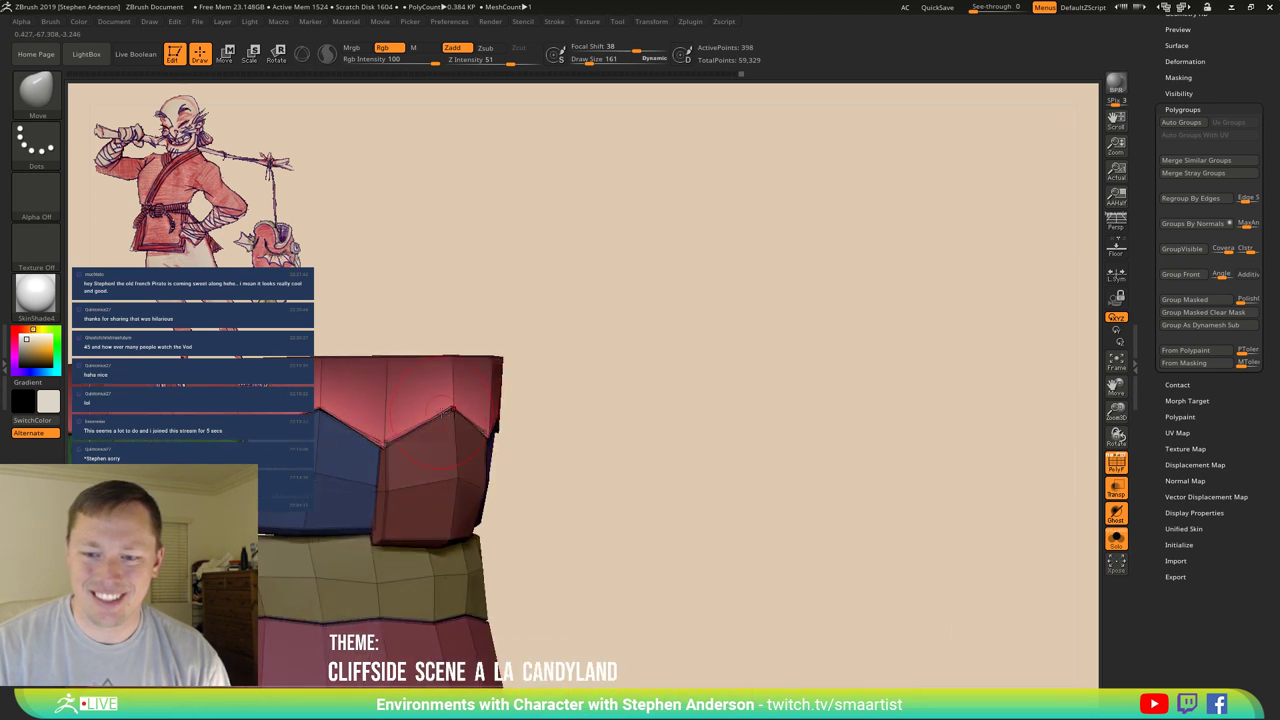
Orbit the teeth mesh and turn off polygroup colours for a plain white view.
right_drag(318, 413, 510, 405)
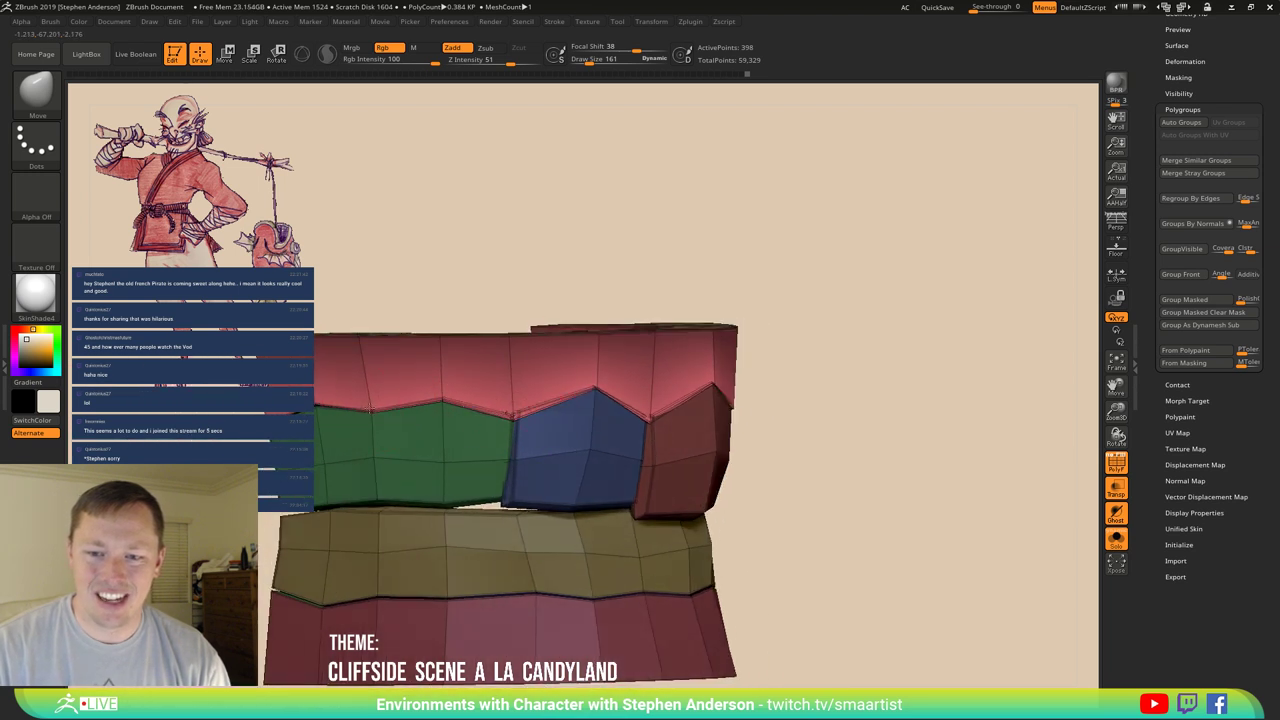
mouse_move(373, 455)
right_down()
mouse_move(909, 451)
mouse_move(906, 477)
mouse_move(813, 490)
mouse_move(829, 486)
mouse_move(789, 449)
mouse_move(669, 431)
mouse_move(632, 455)
mouse_move(737, 434)
mouse_move(706, 463)
mouse_move(757, 463)
mouse_move(694, 449)
mouse_move(626, 486)
right_up()
key(shift+f)
right_drag(512, 484, 486, 429)
Insert a single edge loop into the bottom gum band and show polygroups with wireframe.
key(b)
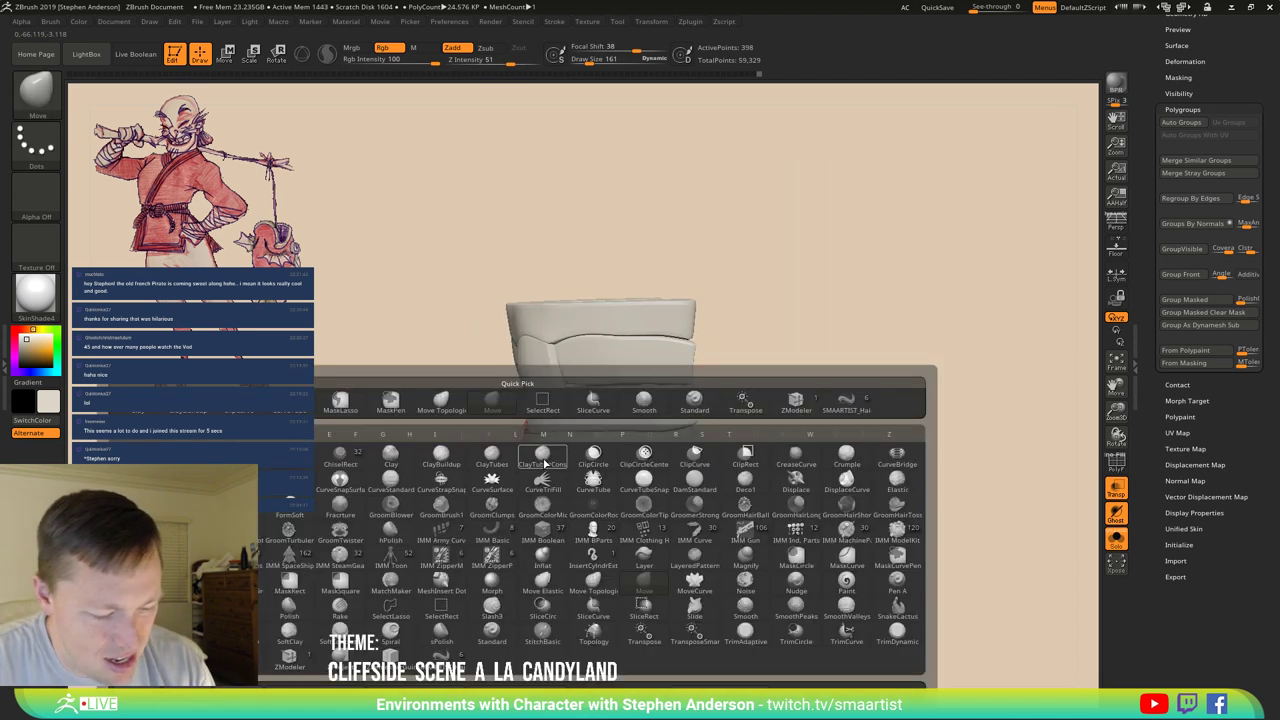
click(544, 462)
ctrl+right_drag(563, 480, 572, 487)
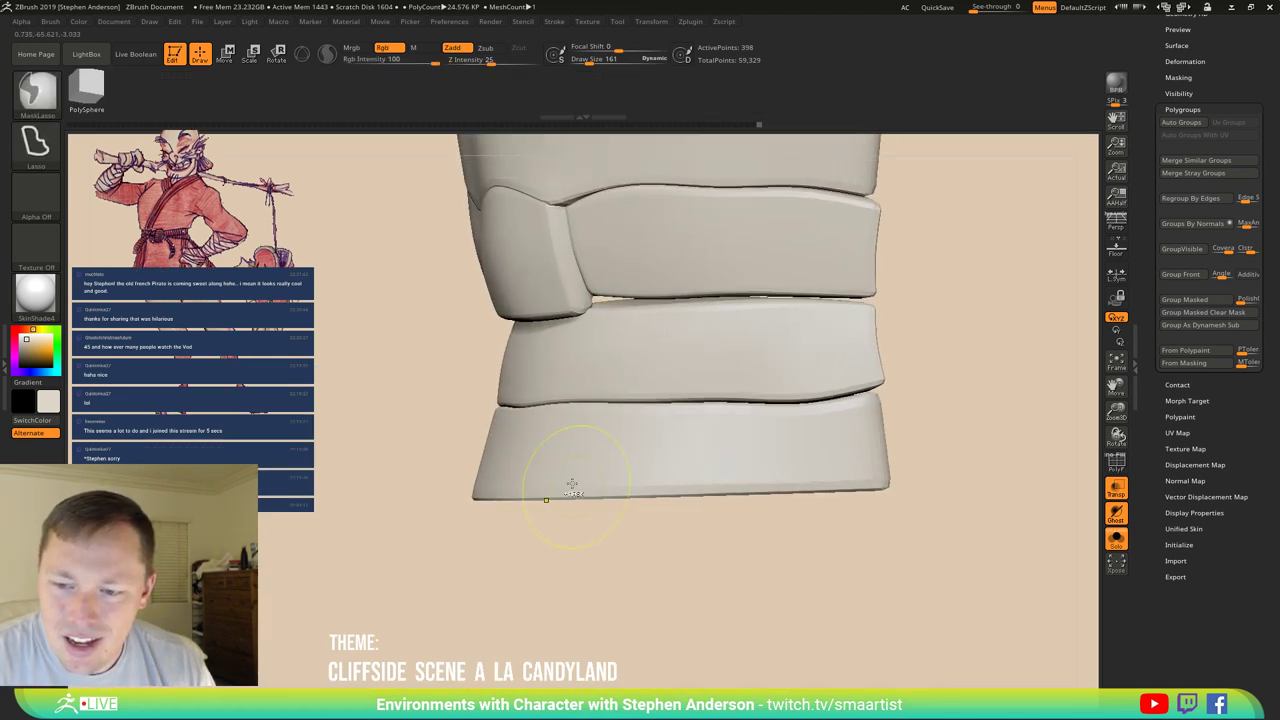
key(space)
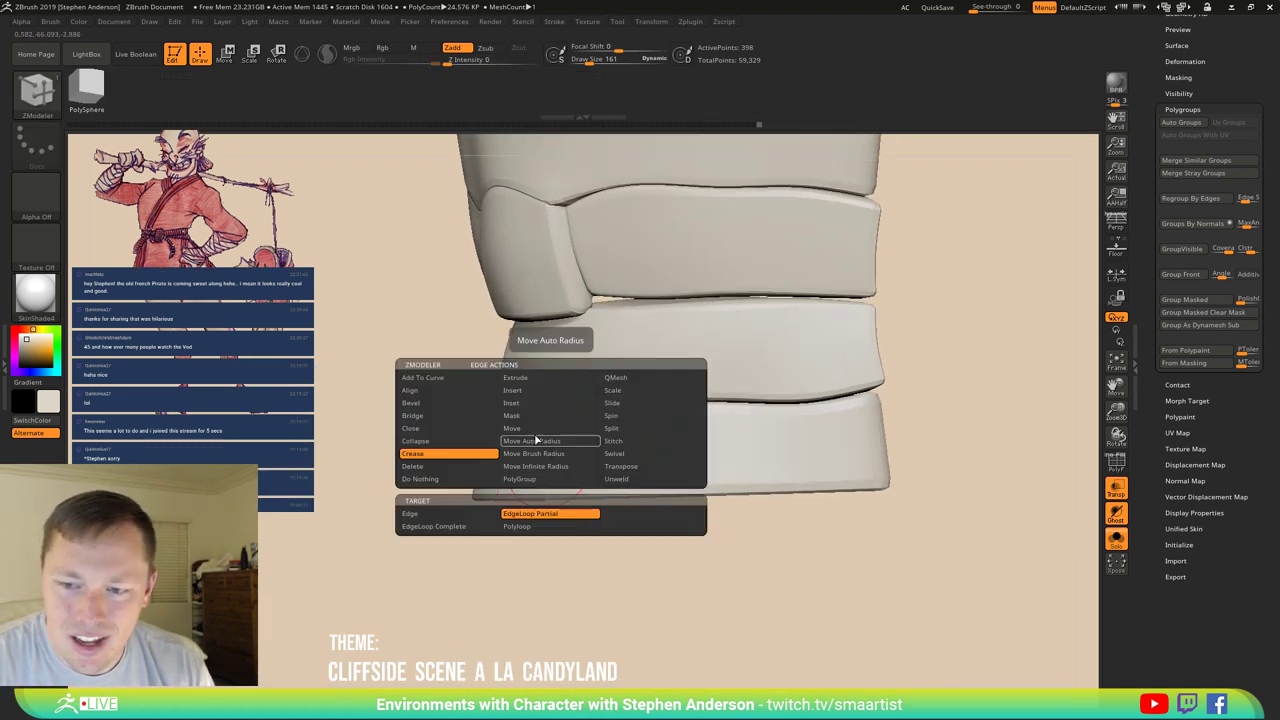
click(553, 380)
click(583, 450)
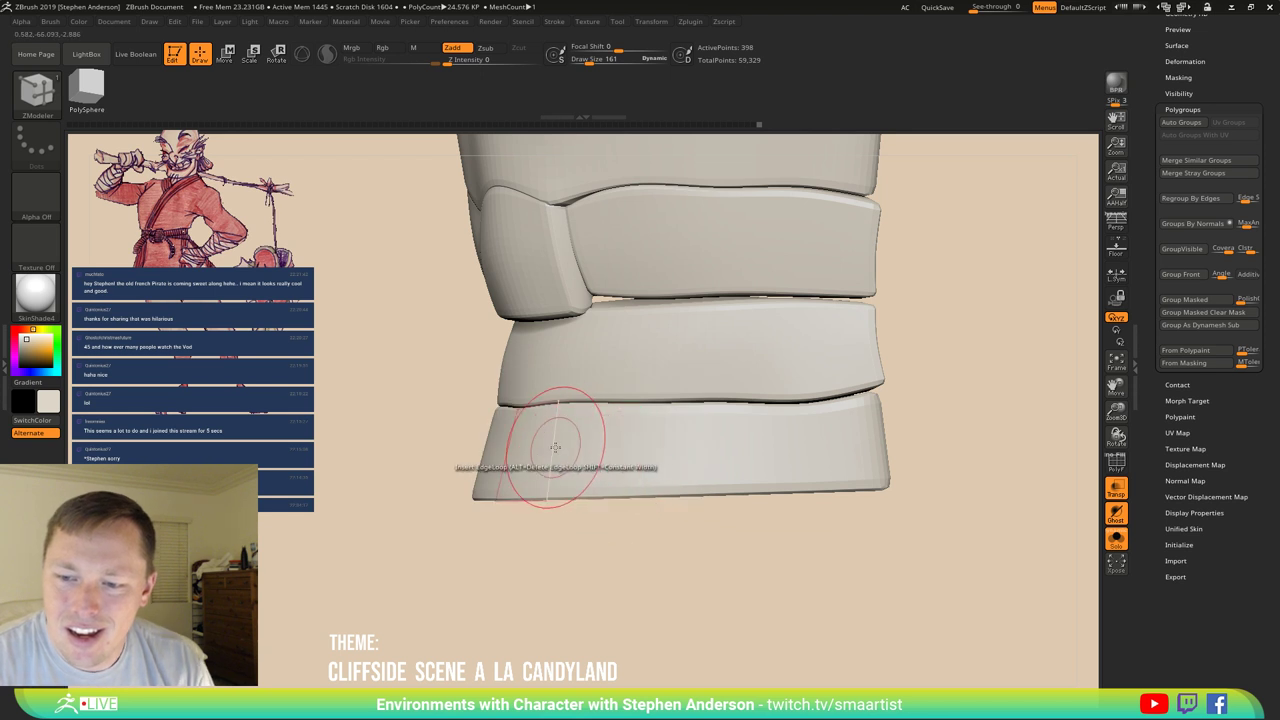
click(555, 447)
key(shift+f)
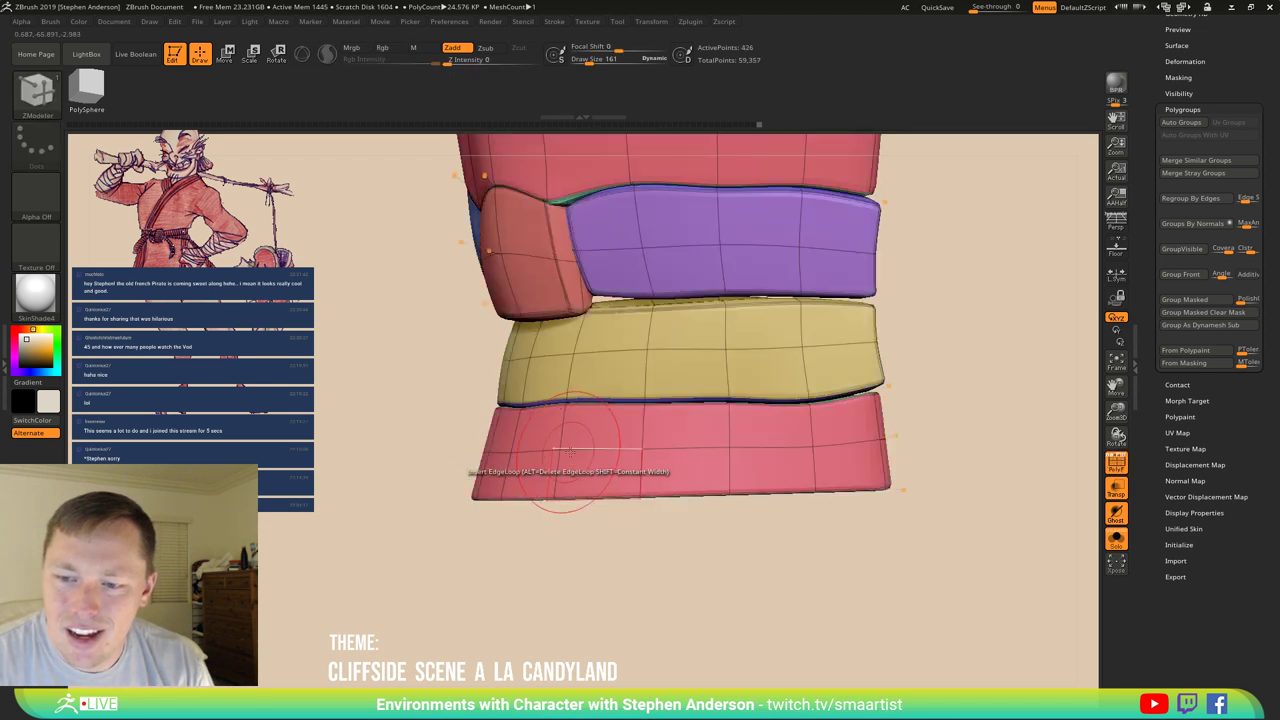
right_drag(563, 450, 588, 455)
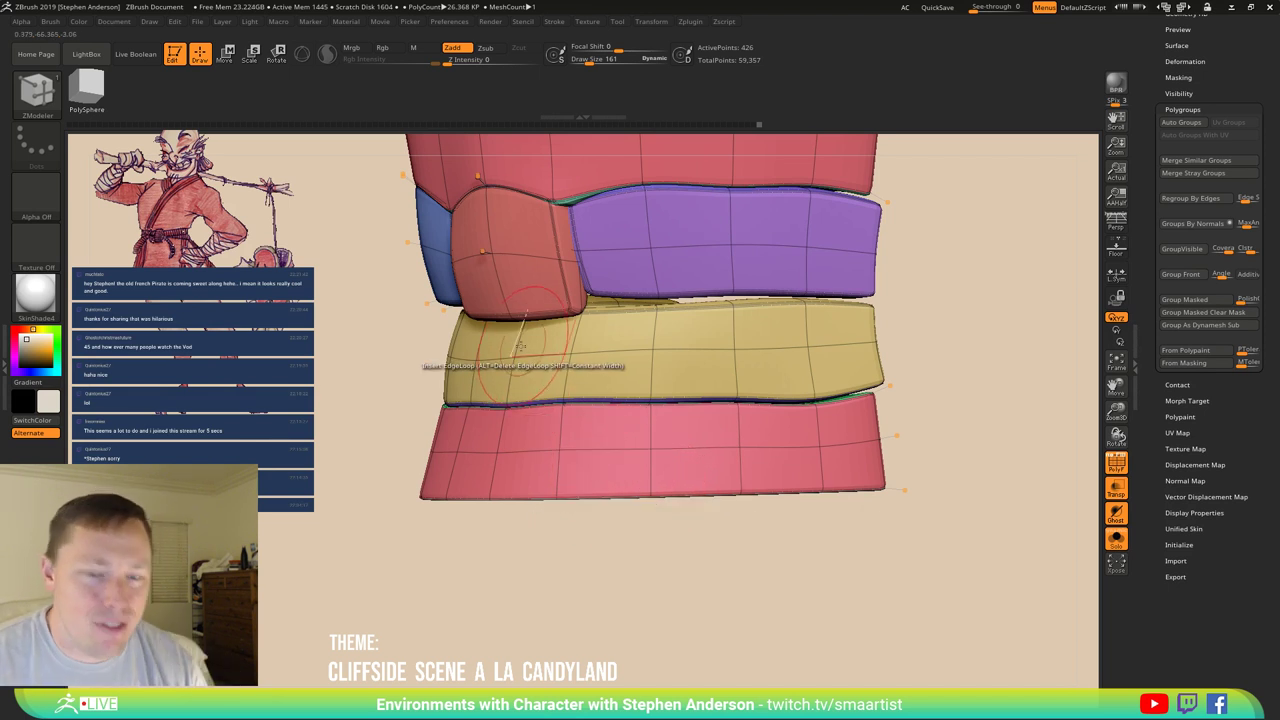
drag(530, 360, 545, 440)
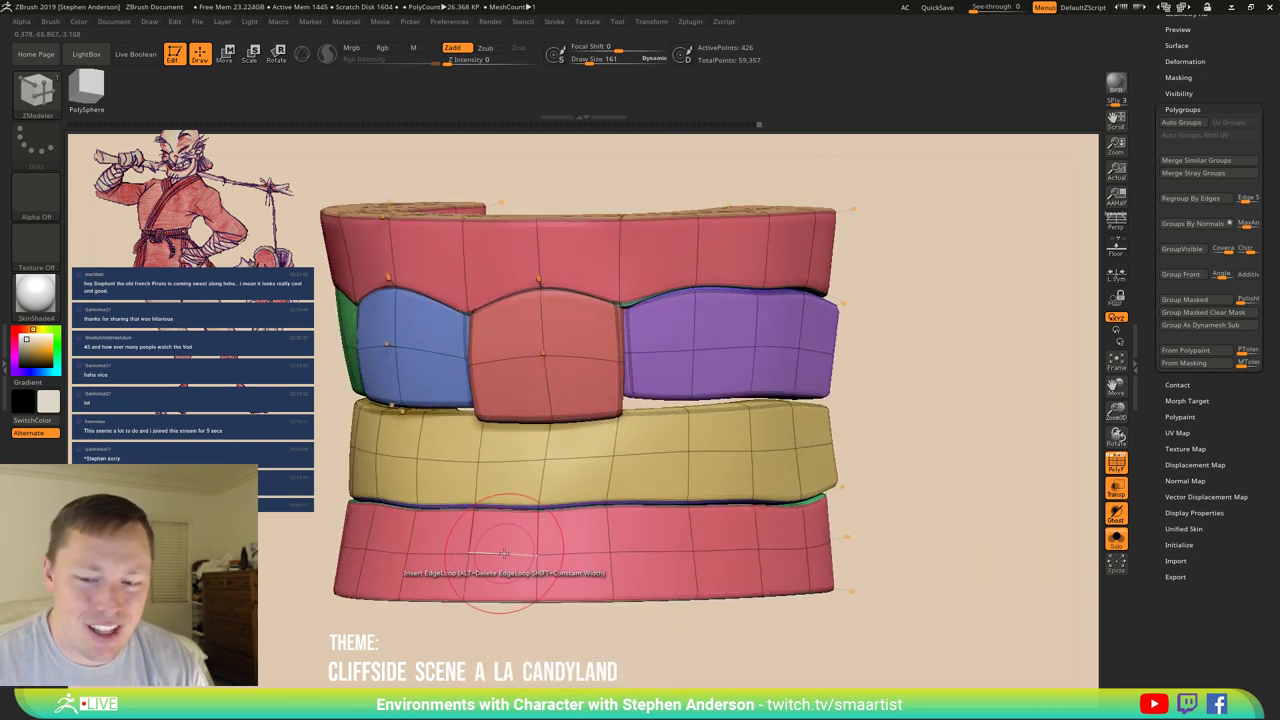
Mask the lower gum band's polyloop with ZModeler, then invert the mask to free it.
key(space)
click(490, 415)
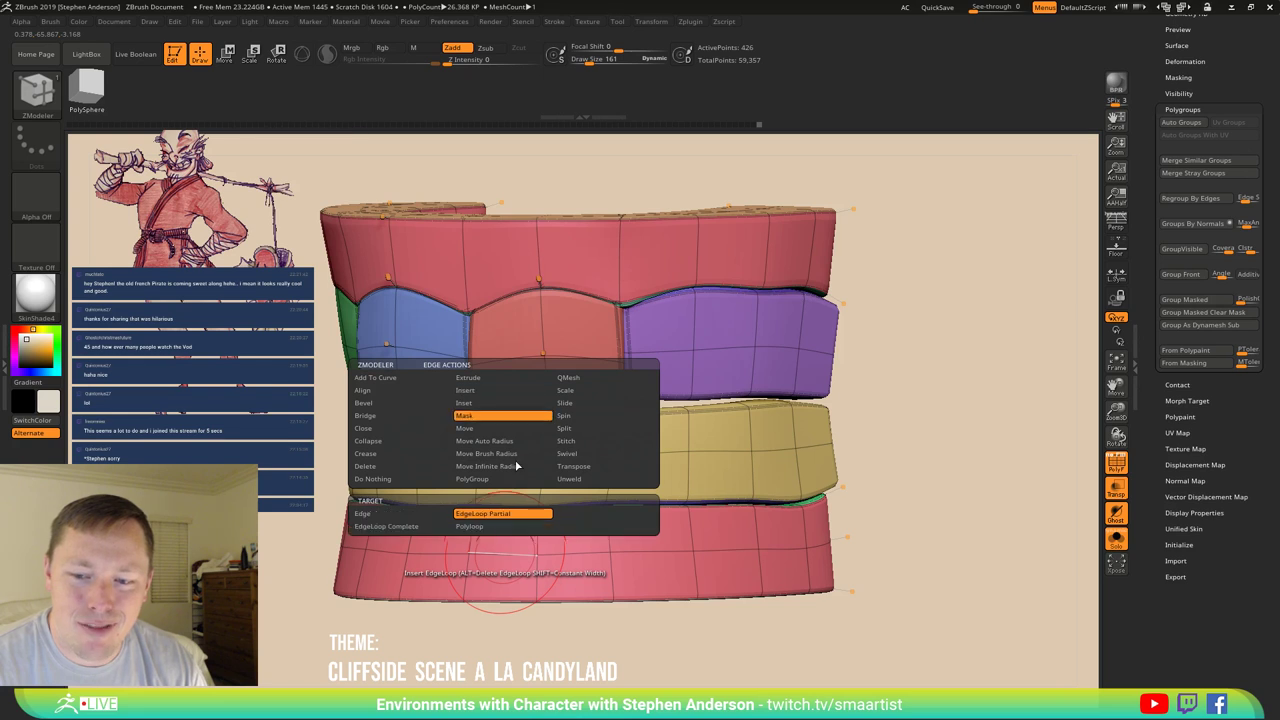
click(475, 528)
click(460, 586)
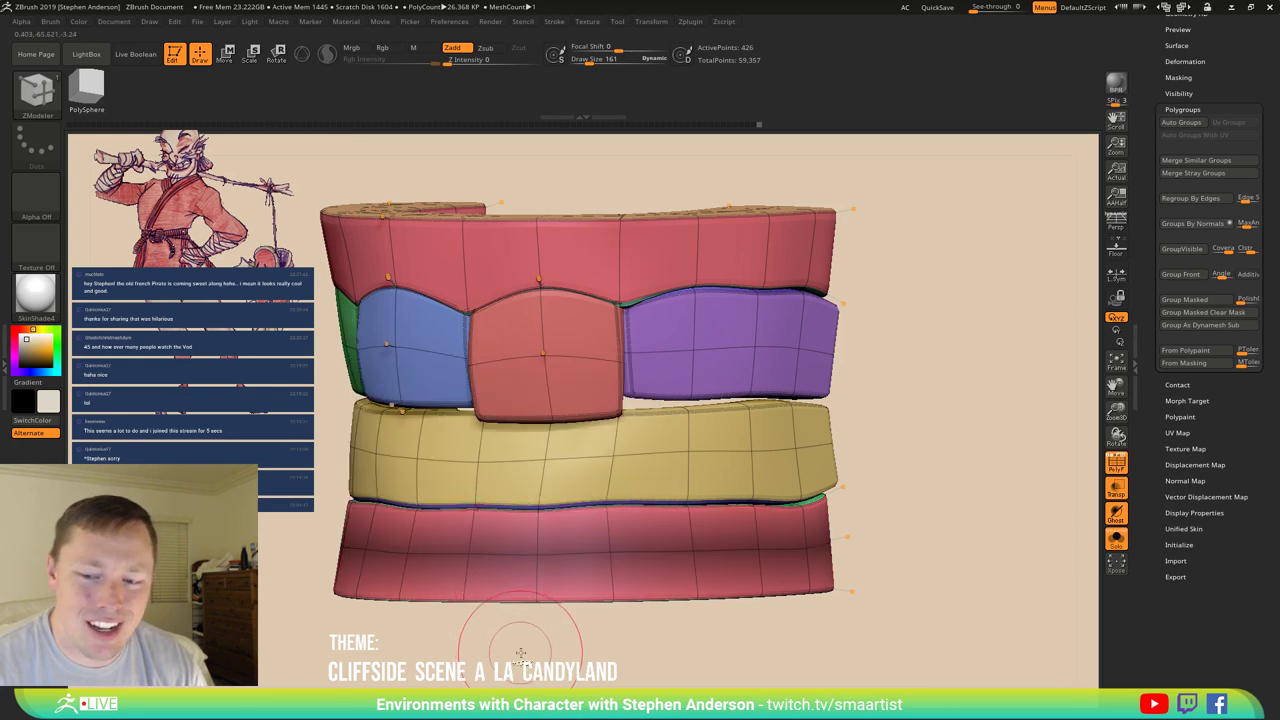
key(ctrl+i)
Switch to the Move brush and enlarge its draw size to 469.
key(b)
key(m)
key(v)
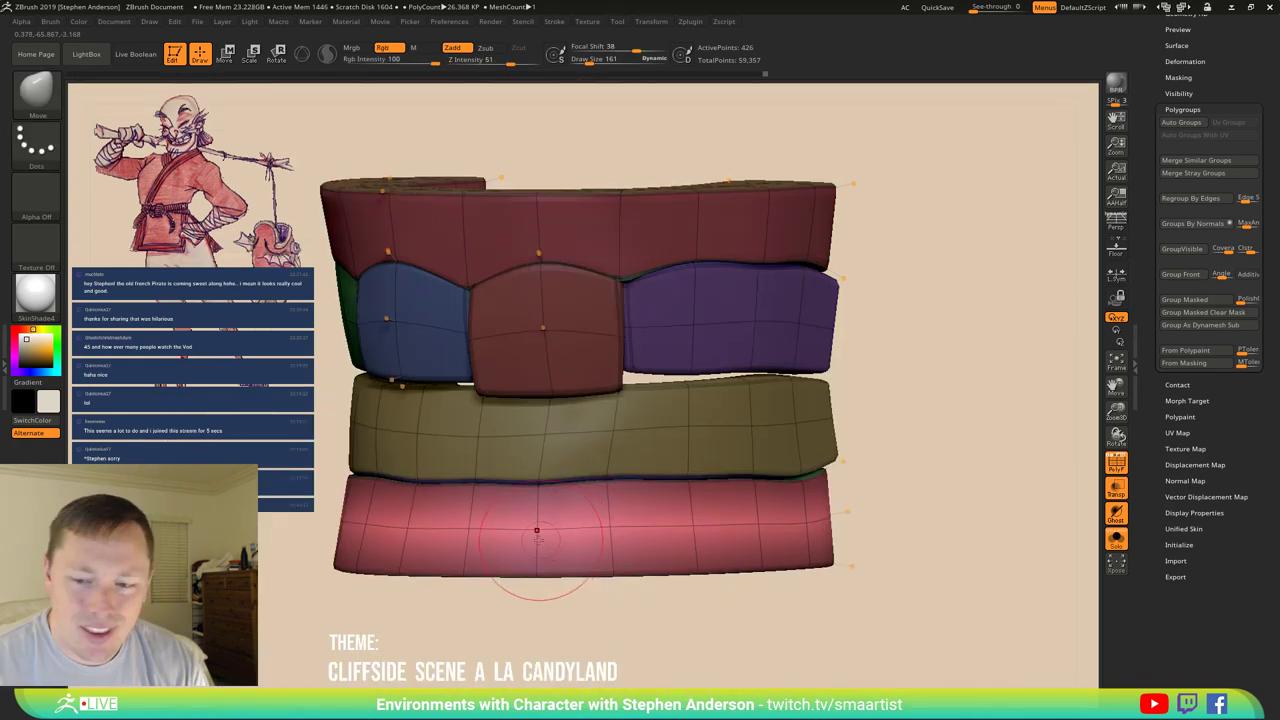
drag(570, 595, 505, 535)
key(s)
click(537, 530)
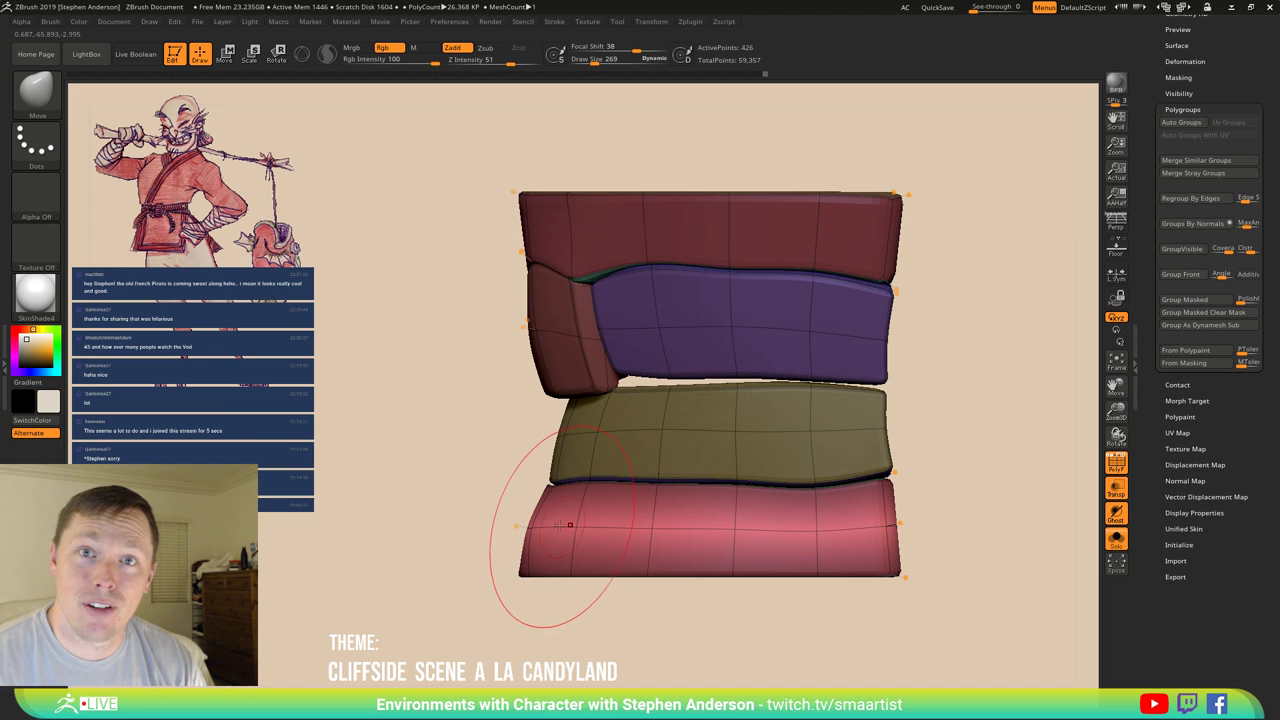
right_drag(565, 524, 488, 522)
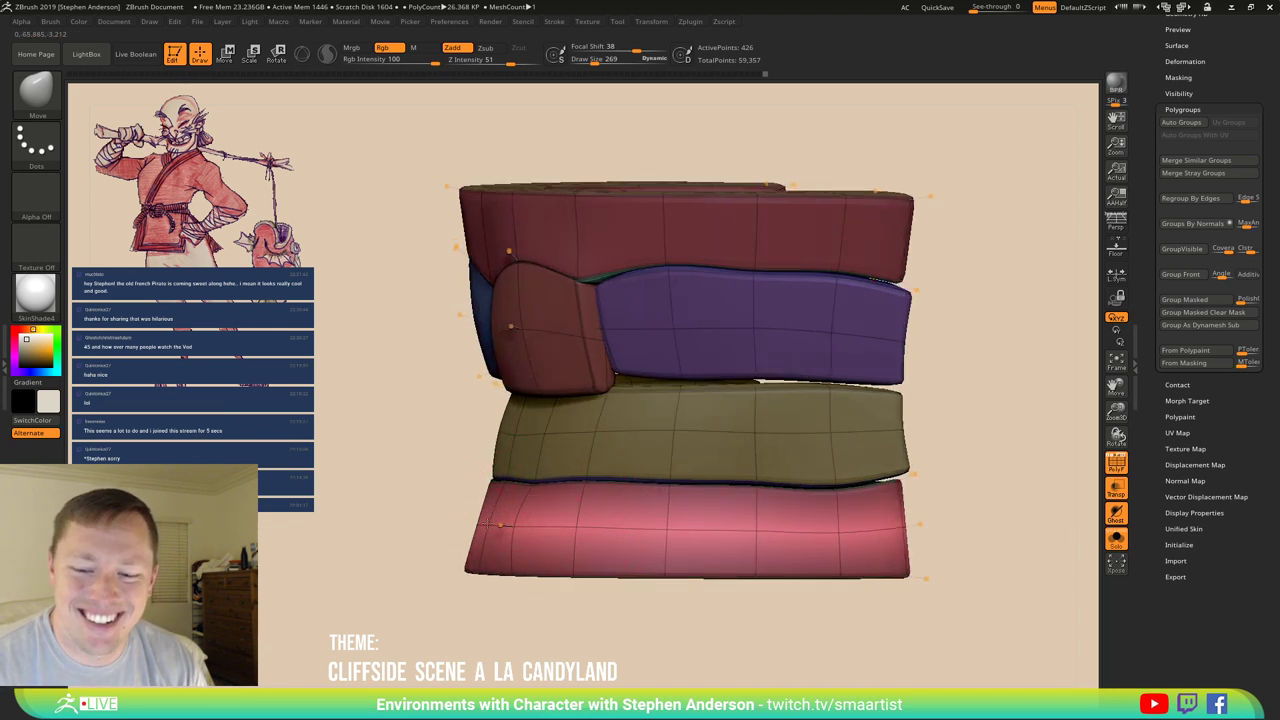
mouse_move(587, 532)
right_down()
mouse_move(515, 522)
mouse_move(606, 516)
mouse_move(472, 510)
right_up()
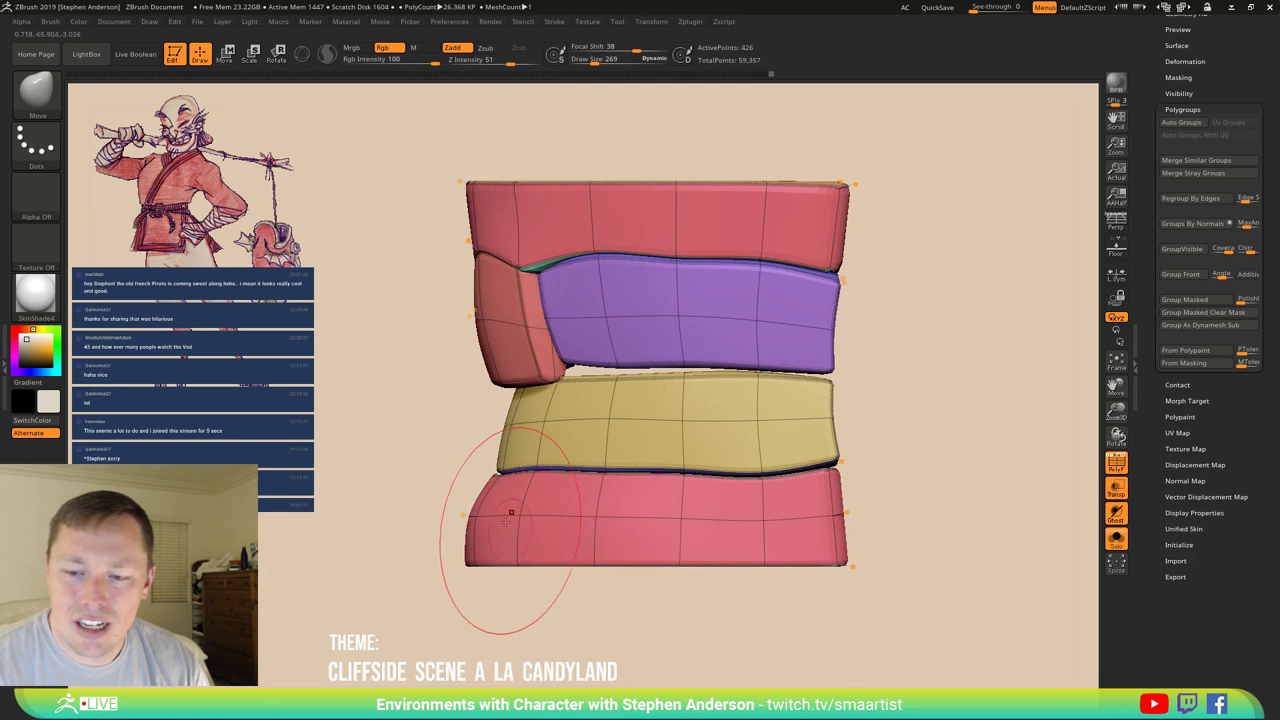
key(s)
mouse_move(472, 510)
mouse_down()
mouse_move(505, 530)
mouse_move(548, 528)
mouse_move(533, 538)
mouse_up()
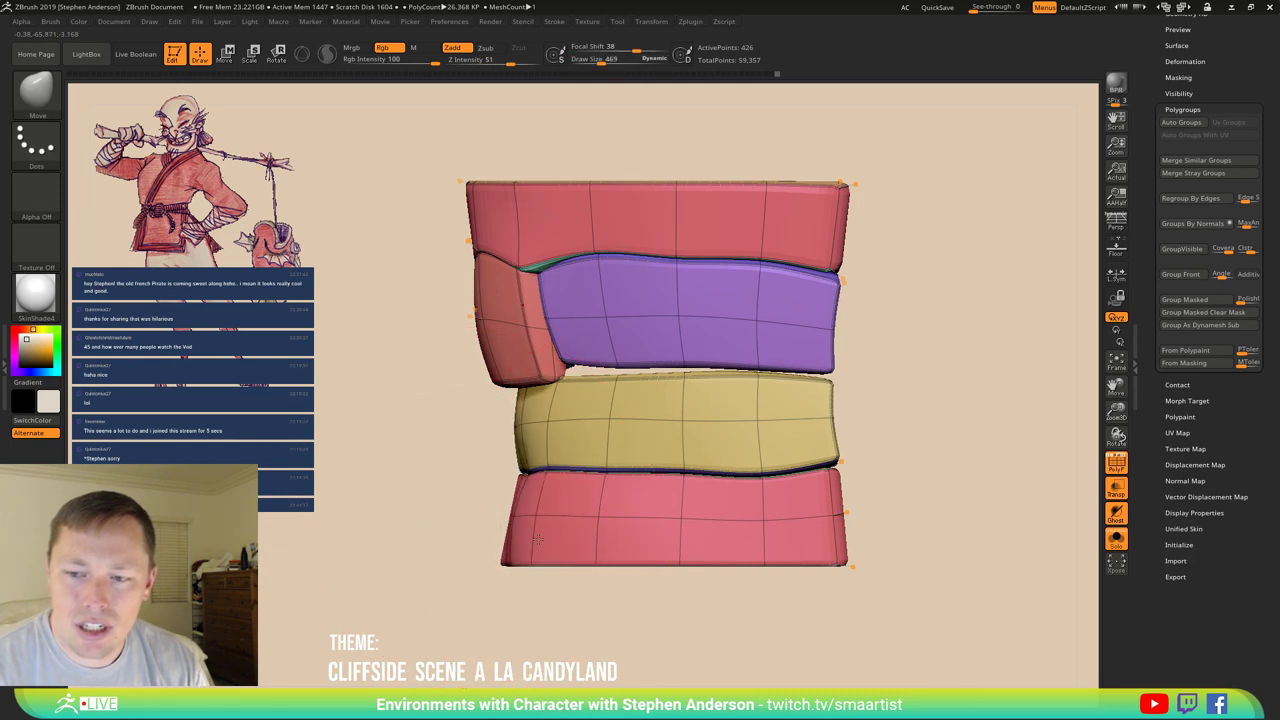
Reshape the inner curve of the lower gum arch with the Move brush.
right_drag(537, 538, 612, 537)
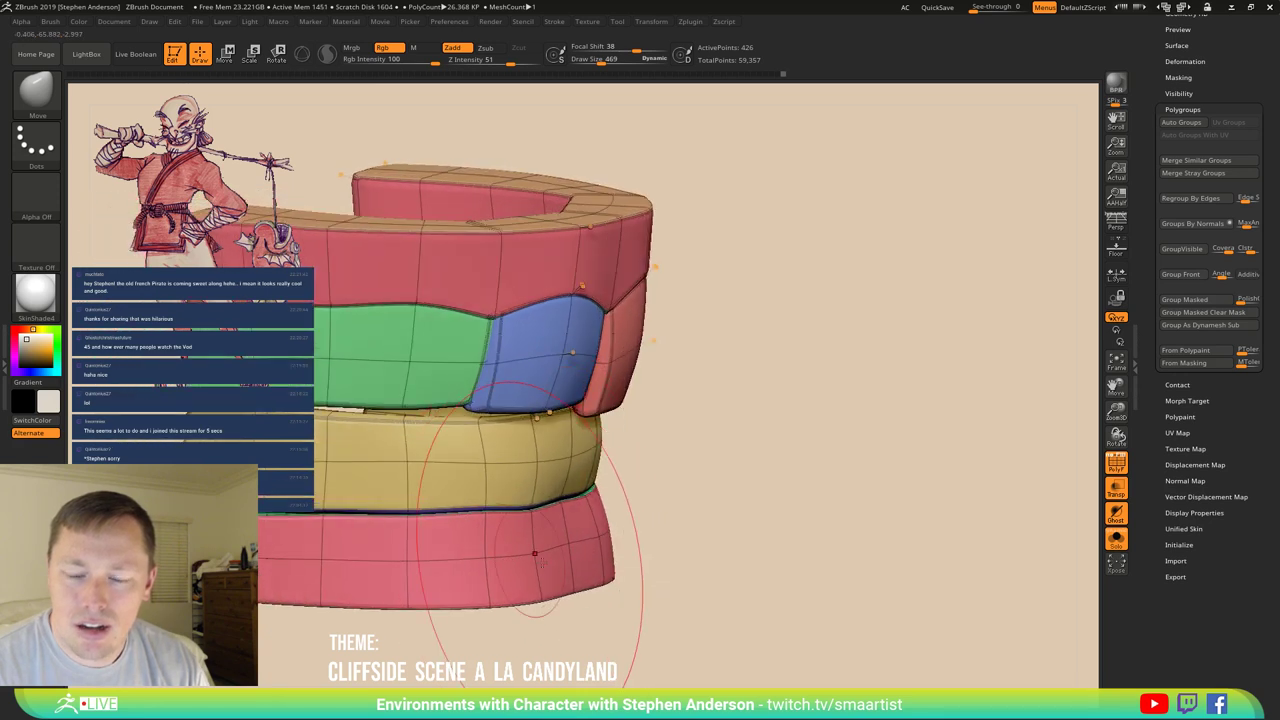
mouse_move(535, 553)
right_down()
mouse_move(463, 537)
mouse_move(535, 460)
mouse_move(553, 325)
right_up()
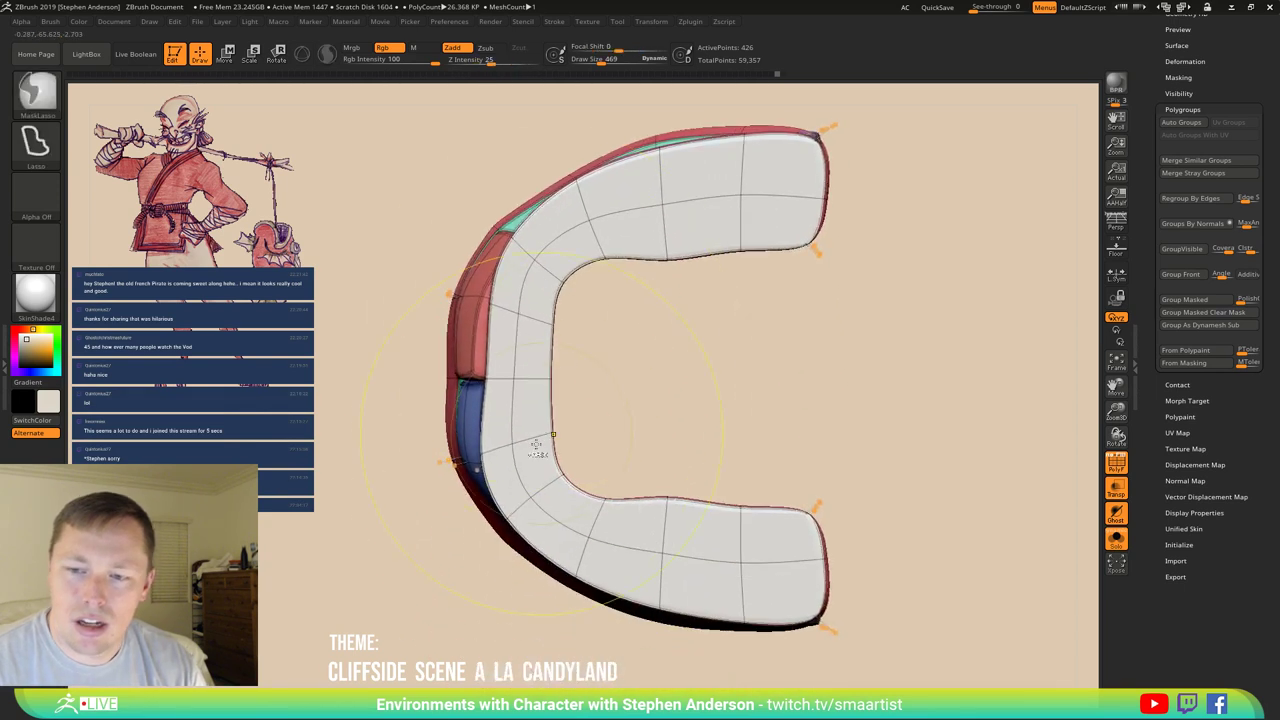
right_drag(537, 447, 471, 357)
key(b)
key(m)
key(v)
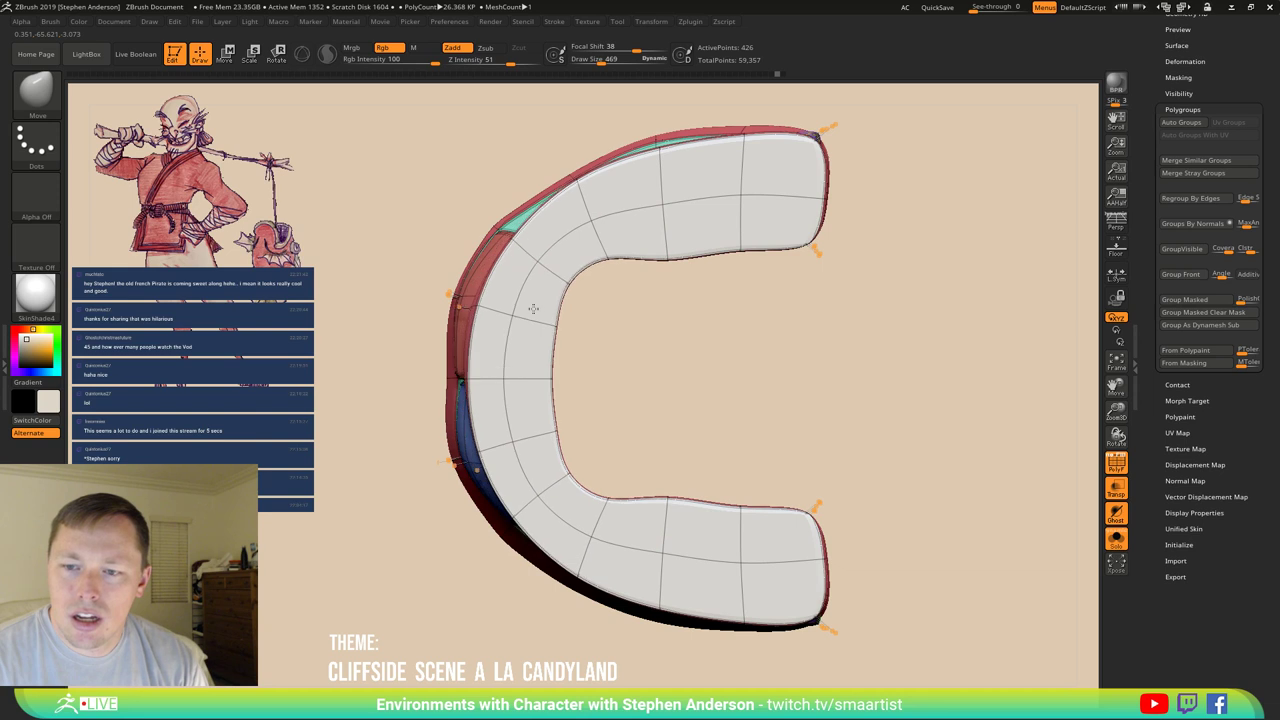
right_drag(533, 308, 570, 245)
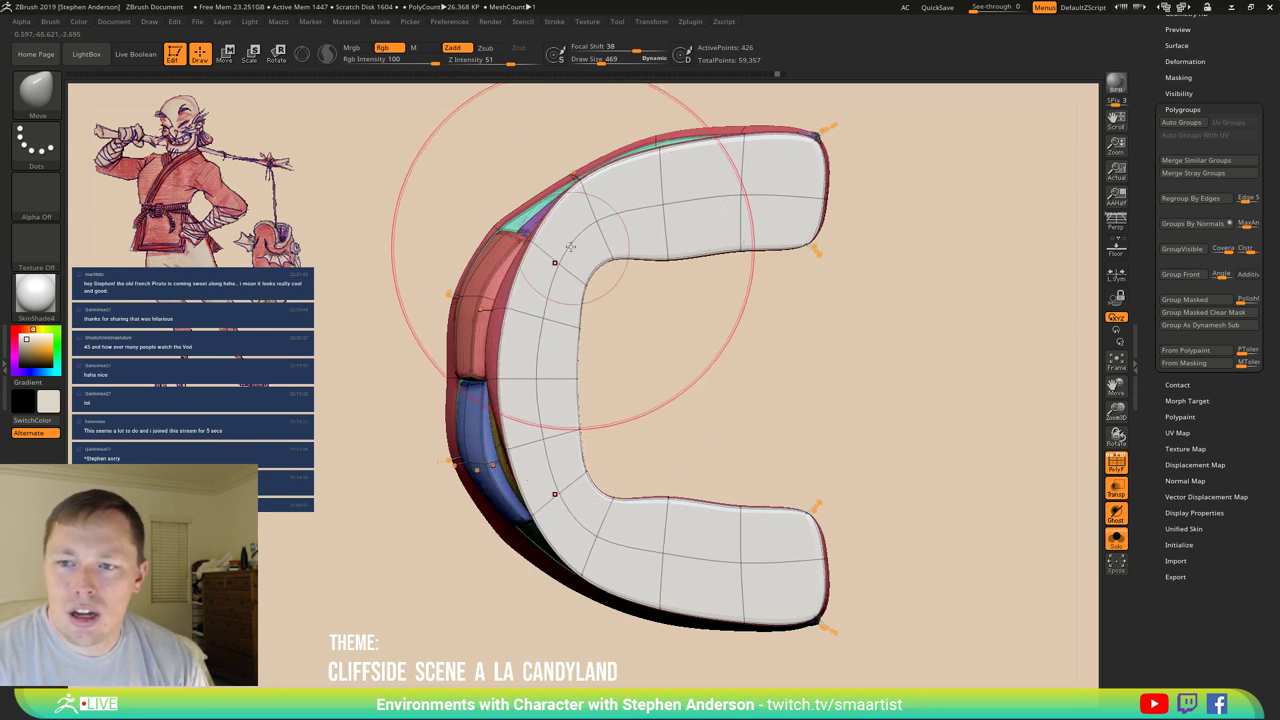
drag(569, 245, 624, 246)
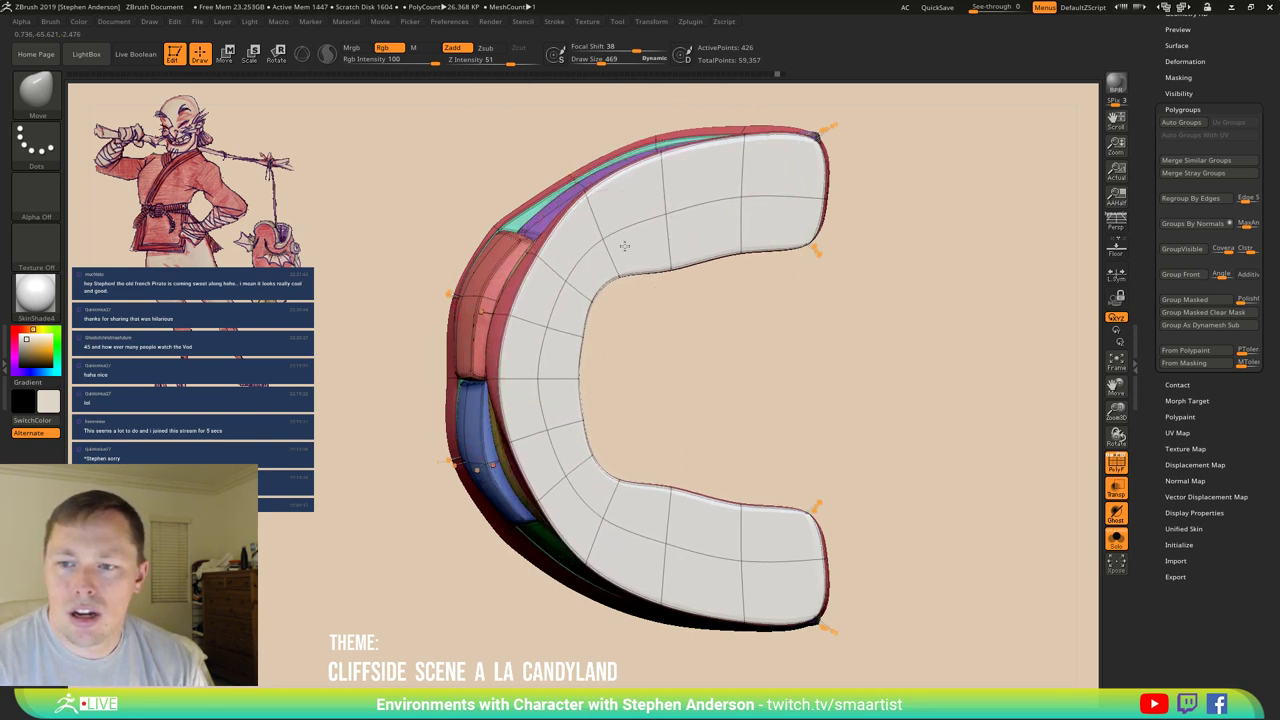
right_drag(624, 246, 641, 386)
Shift-smooth the lower gum's right edge using a brush size of 161.
key(f)
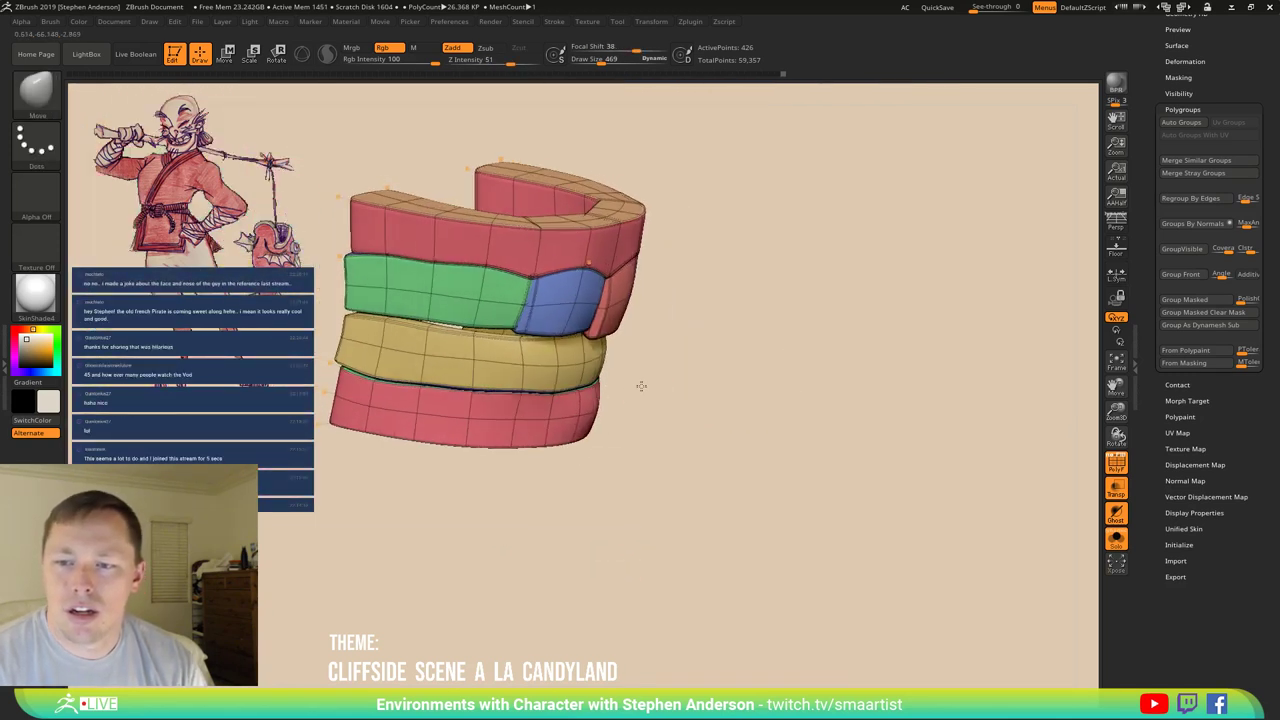
key(shift+f)
ctrl+right_drag(571, 429, 603, 410)
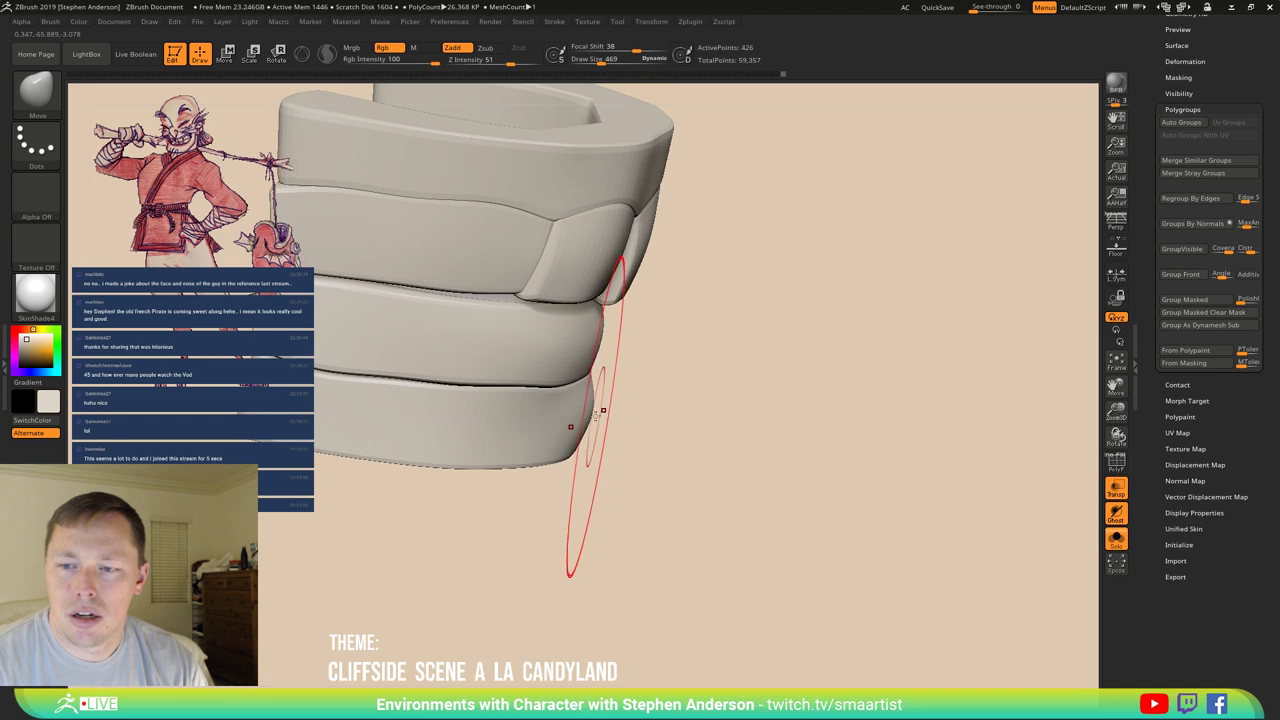
key(bracketleft)
key(bracketleft)
key(bracketleft)
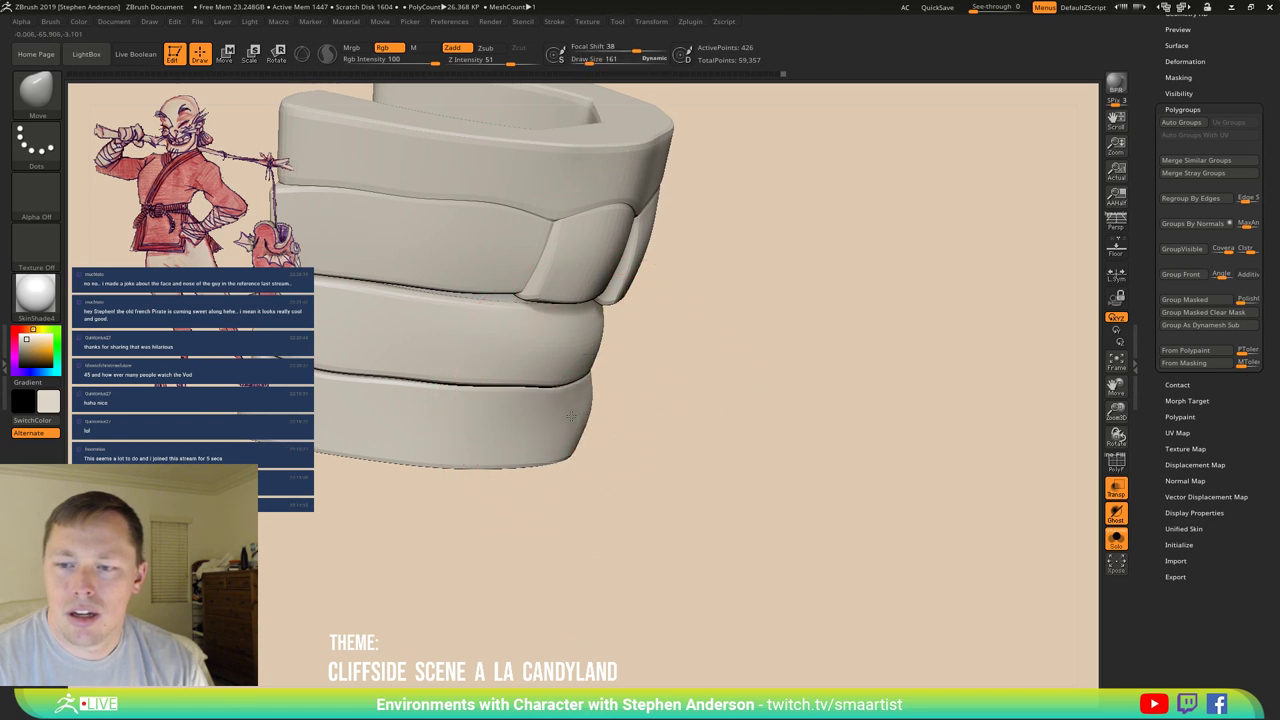
key(shift)
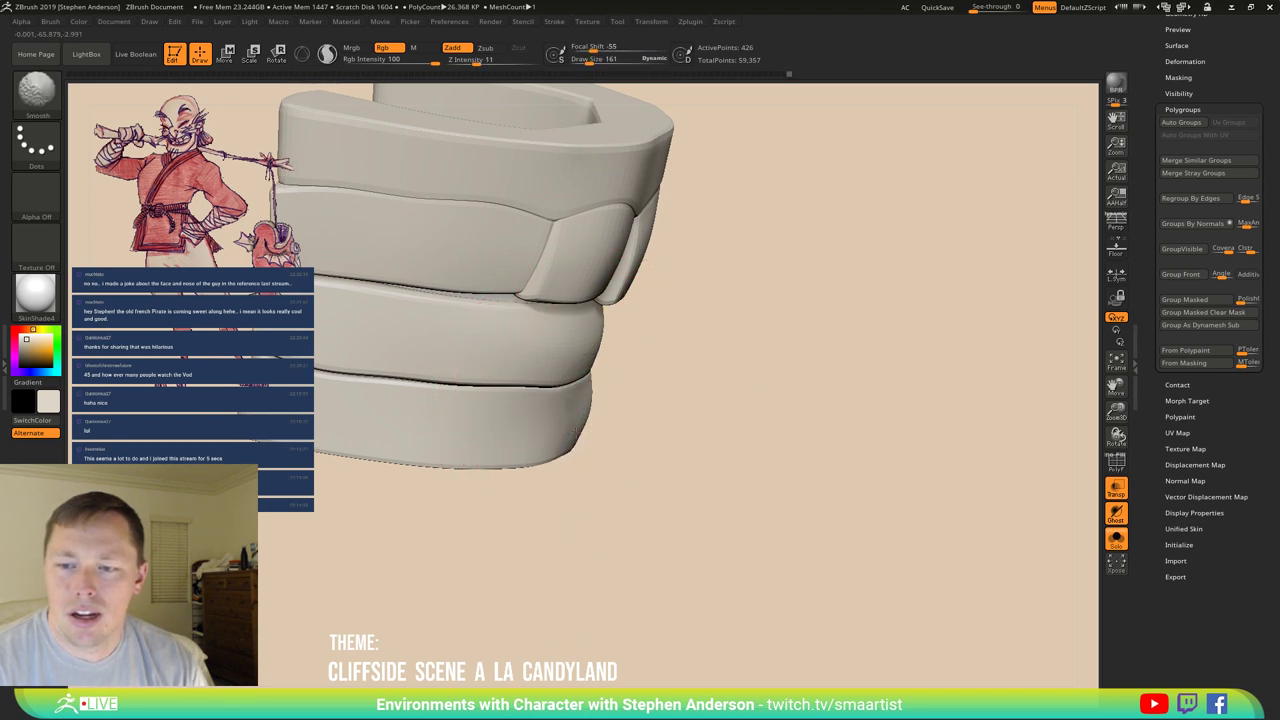
mouse_move(594, 449)
mouse_down()
mouse_move(565, 443)
mouse_move(607, 427)
mouse_move(571, 405)
mouse_move(586, 380)
mouse_move(538, 424)
mouse_move(552, 390)
mouse_up()
key(shift+f)
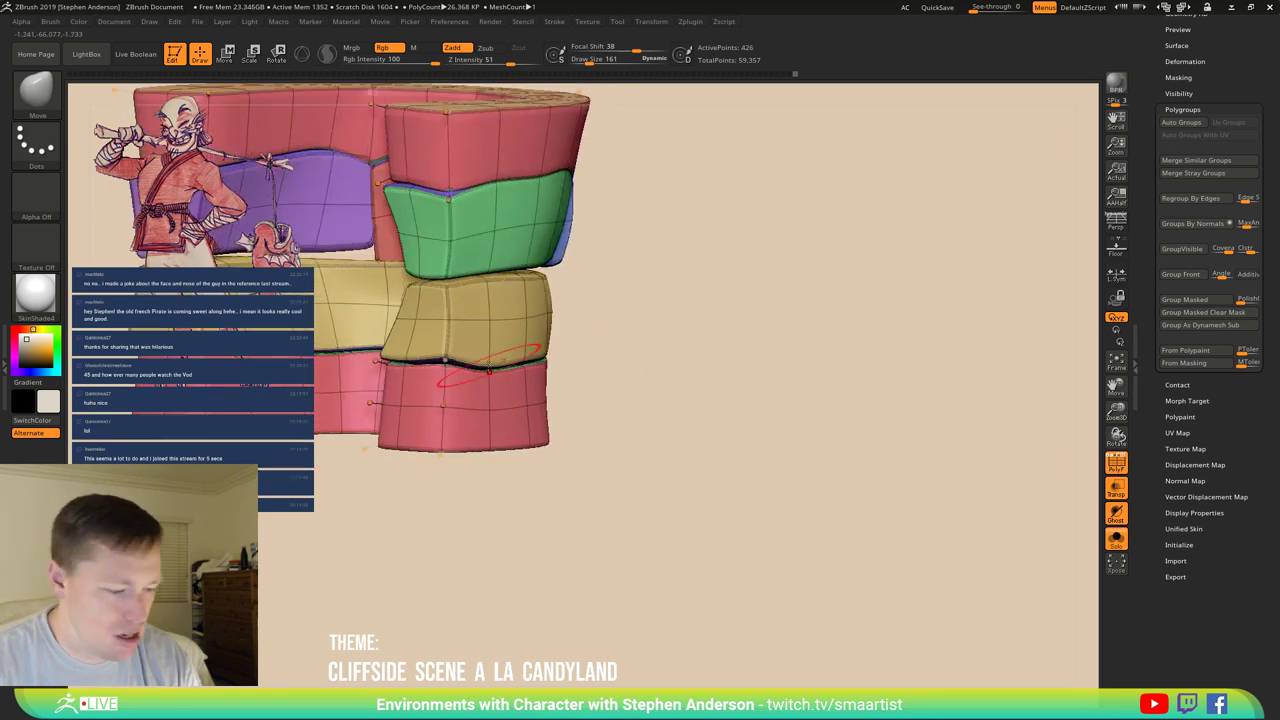
Mask all but the yellow lower teeth row and draw a transpose line across it.
key(w)
ctrl+click(446, 345)
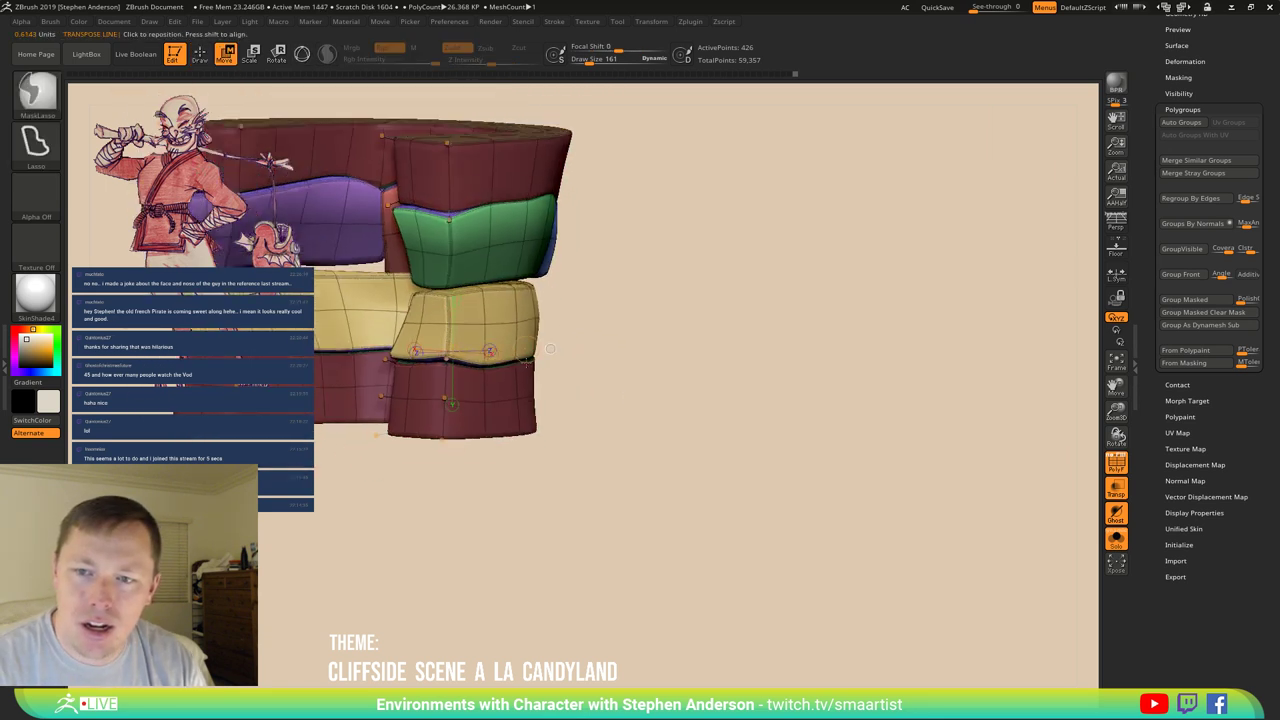
mouse_move(600, 300)
mouse_down()
mouse_move(727, 282)
mouse_move(428, 177)
mouse_move(357, 257)
mouse_move(368, 320)
mouse_up()
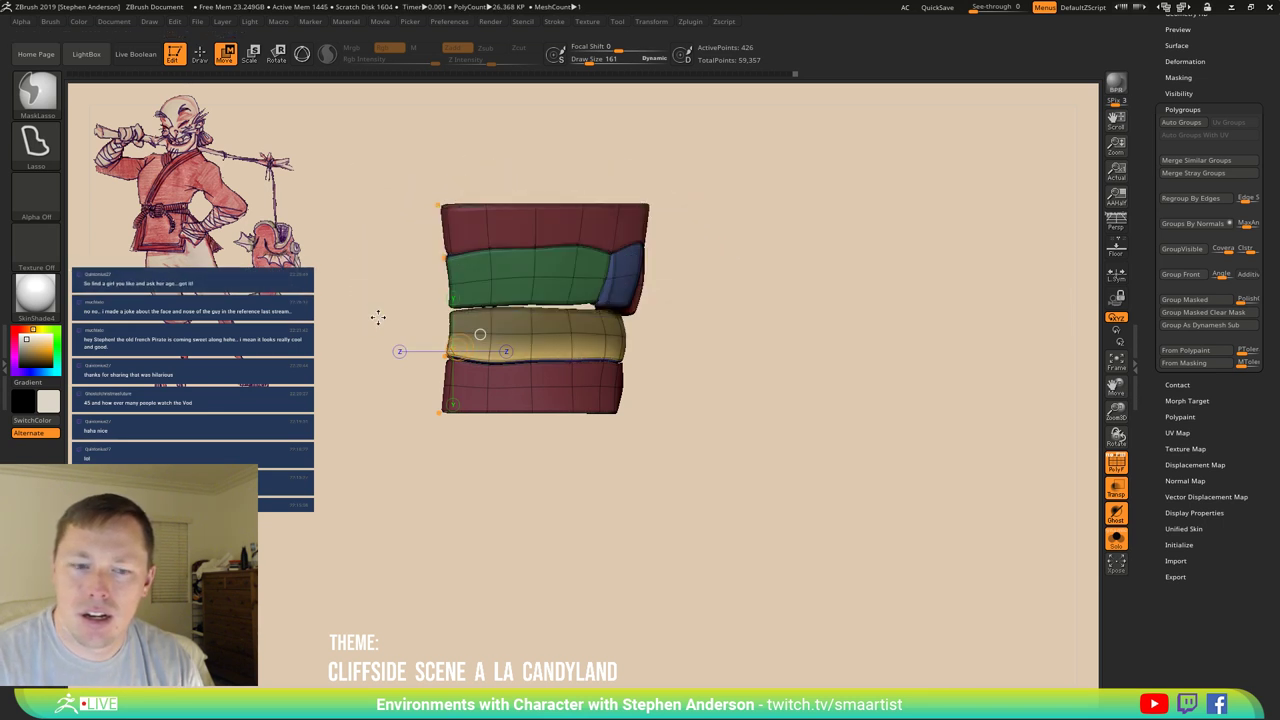
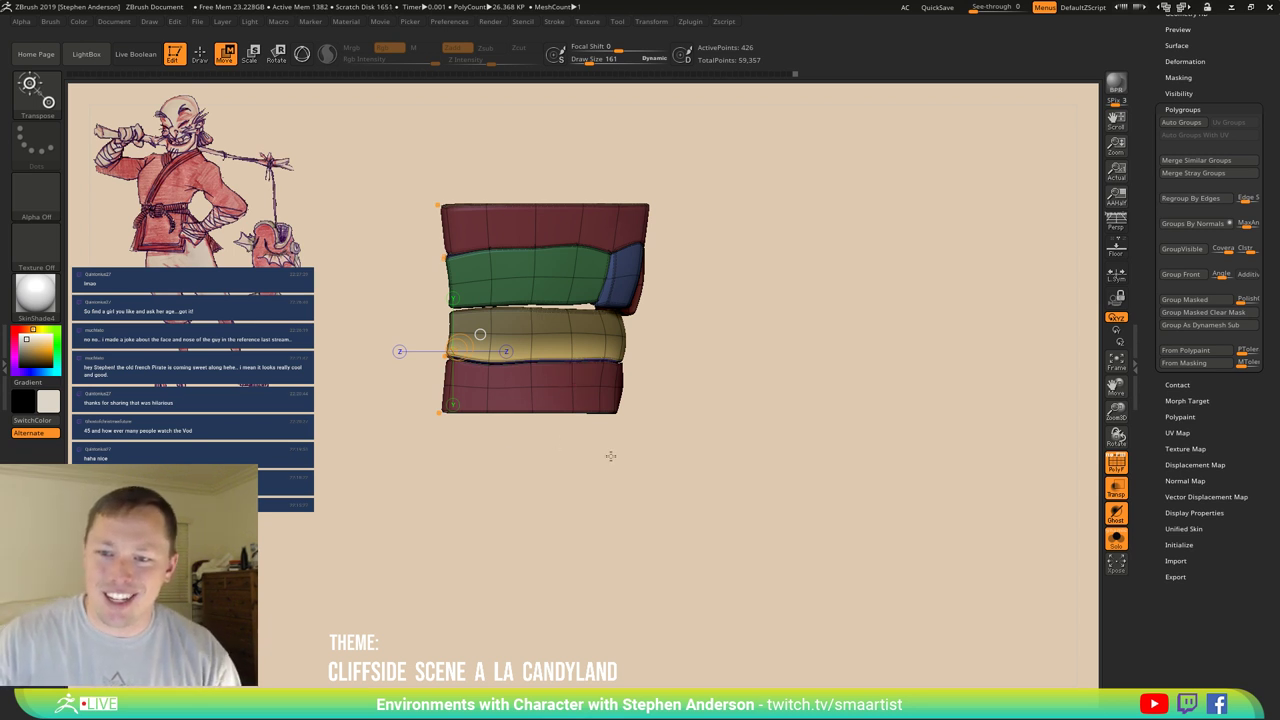
Push the yellow band slightly downward with the Transpose Move gizmo.
drag(667, 484, 666, 486)
alt+click(570, 348)
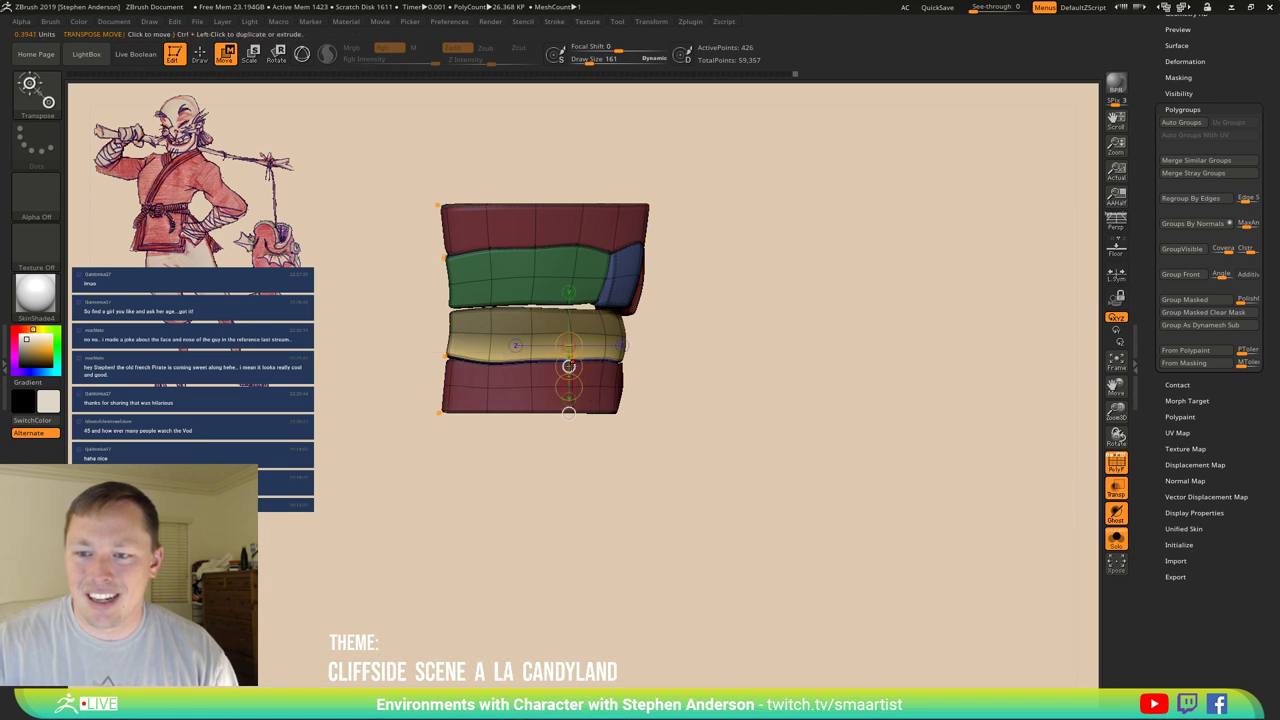
drag(570, 358, 568, 369)
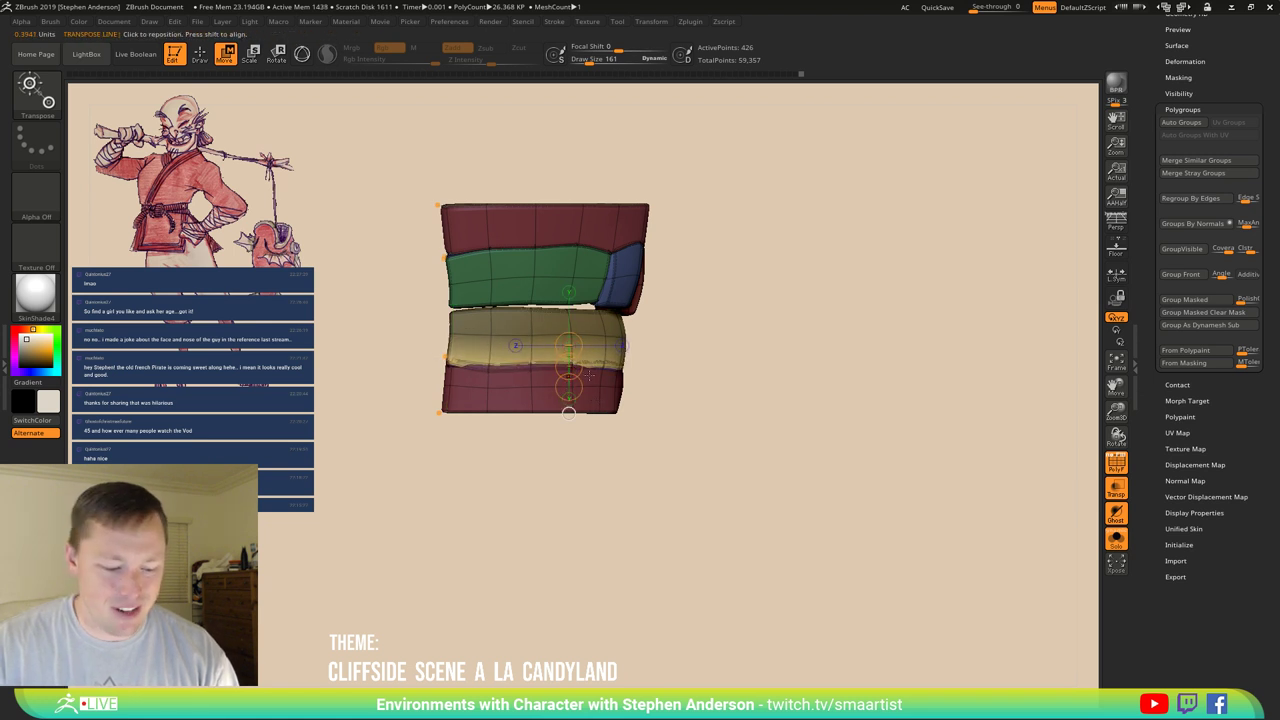
Switch to the Move brush with Draw Size 342.
key(b)
key(m)
key(v)
key(s)
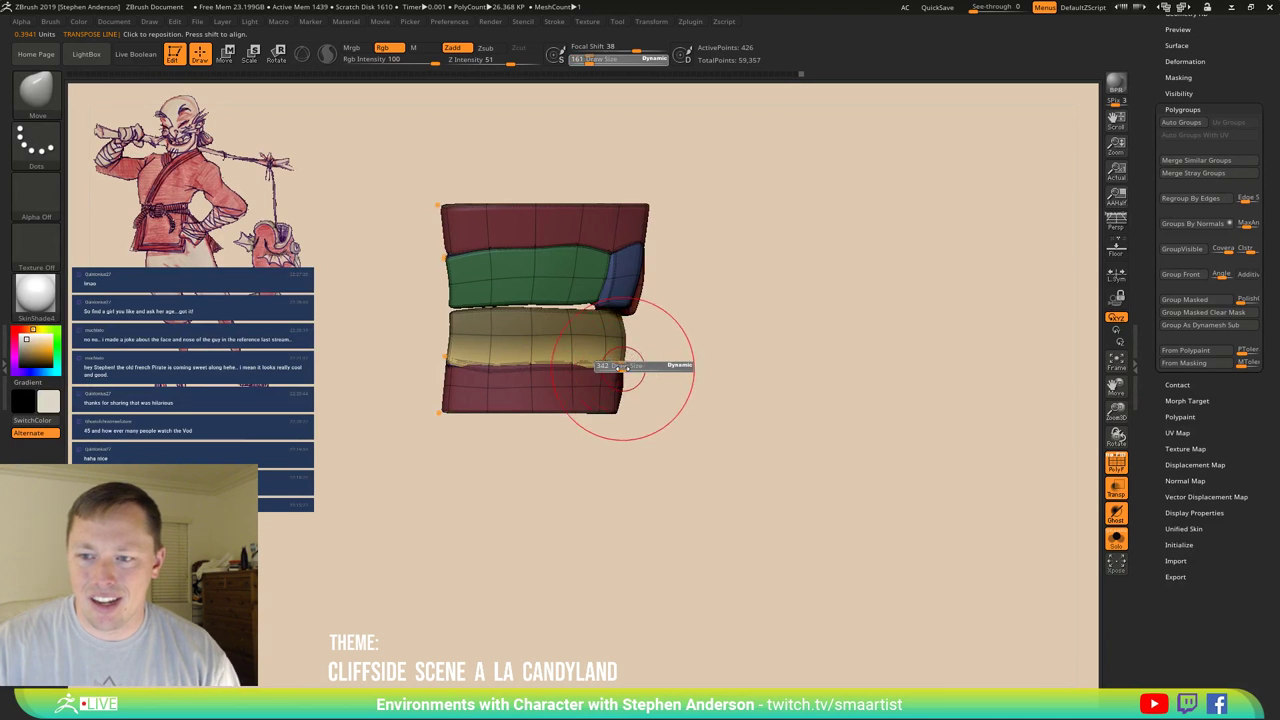
drag(626, 367, 620, 368)
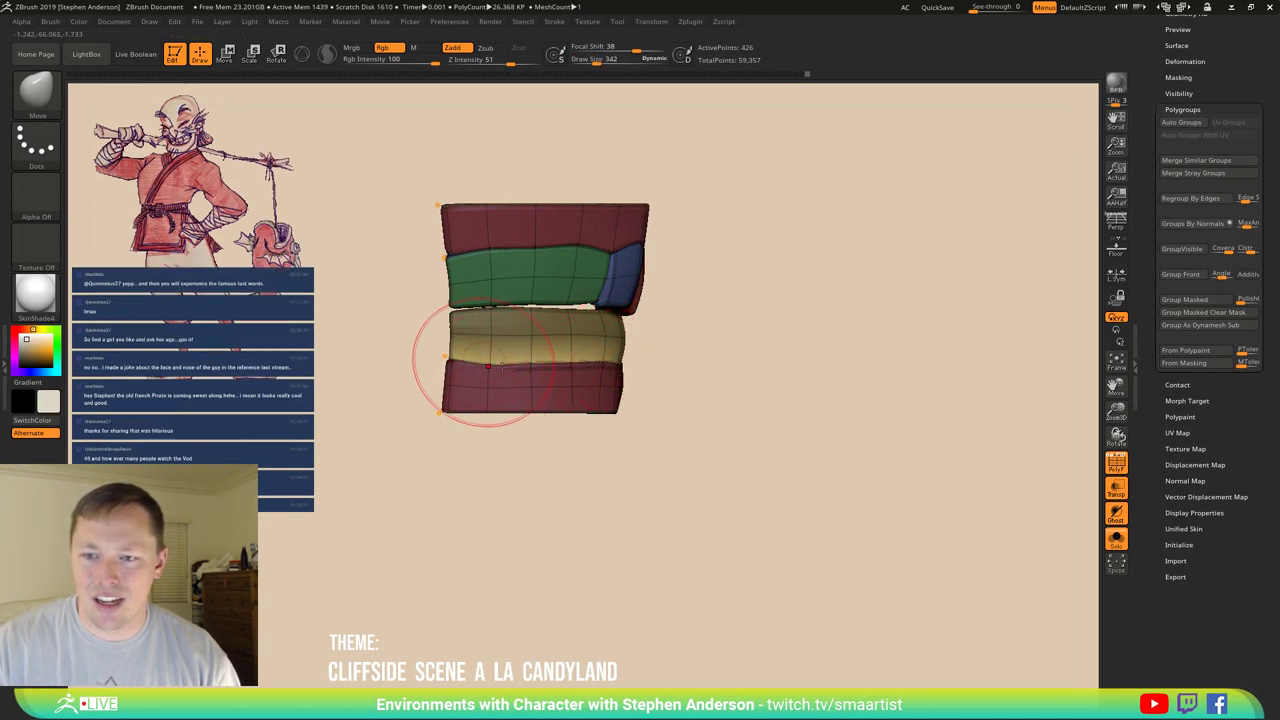
Orbit the ring to inspect its sides, with polygroup colours briefly hidden.
mouse_move(566, 386)
right_down()
mouse_move(587, 373)
mouse_move(600, 395)
mouse_move(590, 425)
mouse_move(646, 418)
mouse_move(600, 422)
right_up()
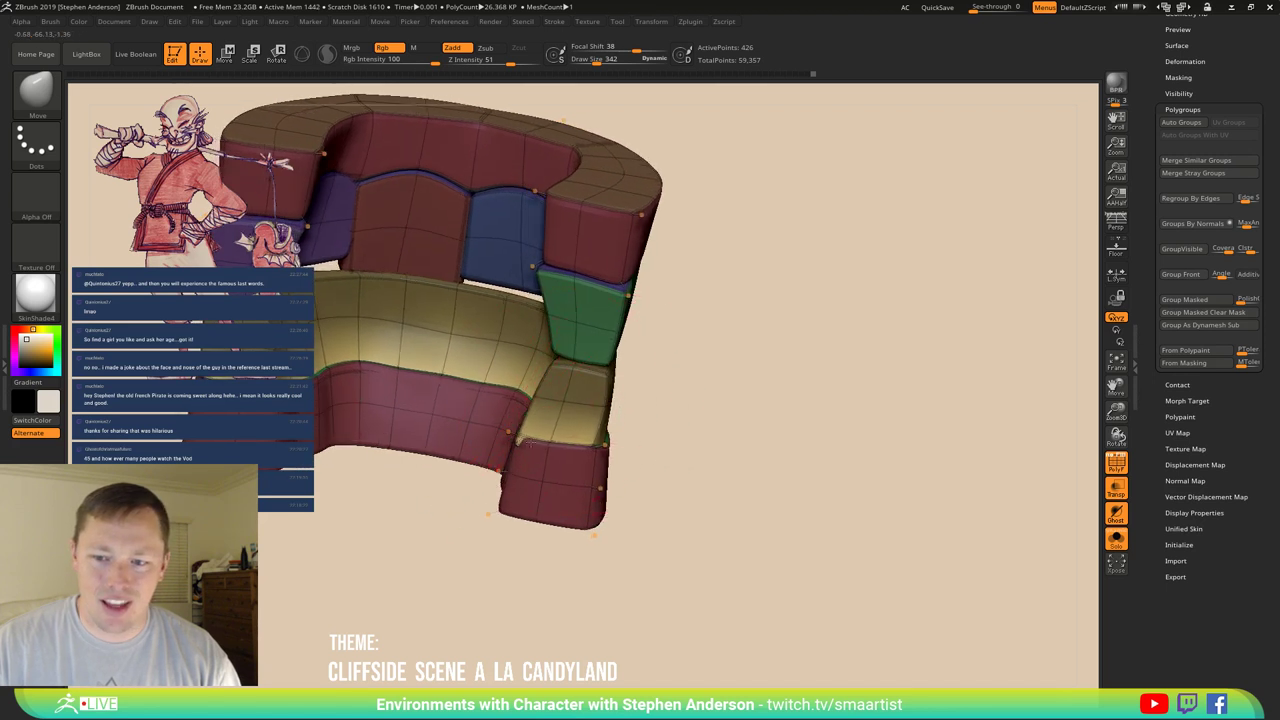
mouse_move(529, 455)
right_down()
mouse_move(534, 392)
mouse_move(560, 440)
right_up()
mouse_move(660, 452)
ctrl+right_down()
mouse_move(657, 386)
mouse_move(820, 429)
mouse_move(788, 415)
mouse_move(763, 428)
mouse_move(778, 455)
ctrl+right_up()
key(shift+f)
mouse_move(797, 399)
right_down()
mouse_move(814, 386)
mouse_move(960, 383)
mouse_move(929, 366)
mouse_move(791, 360)
mouse_move(829, 363)
mouse_move(873, 427)
mouse_move(854, 366)
mouse_move(712, 440)
mouse_move(695, 482)
mouse_move(631, 451)
mouse_move(751, 451)
right_up()
key(shift+f)
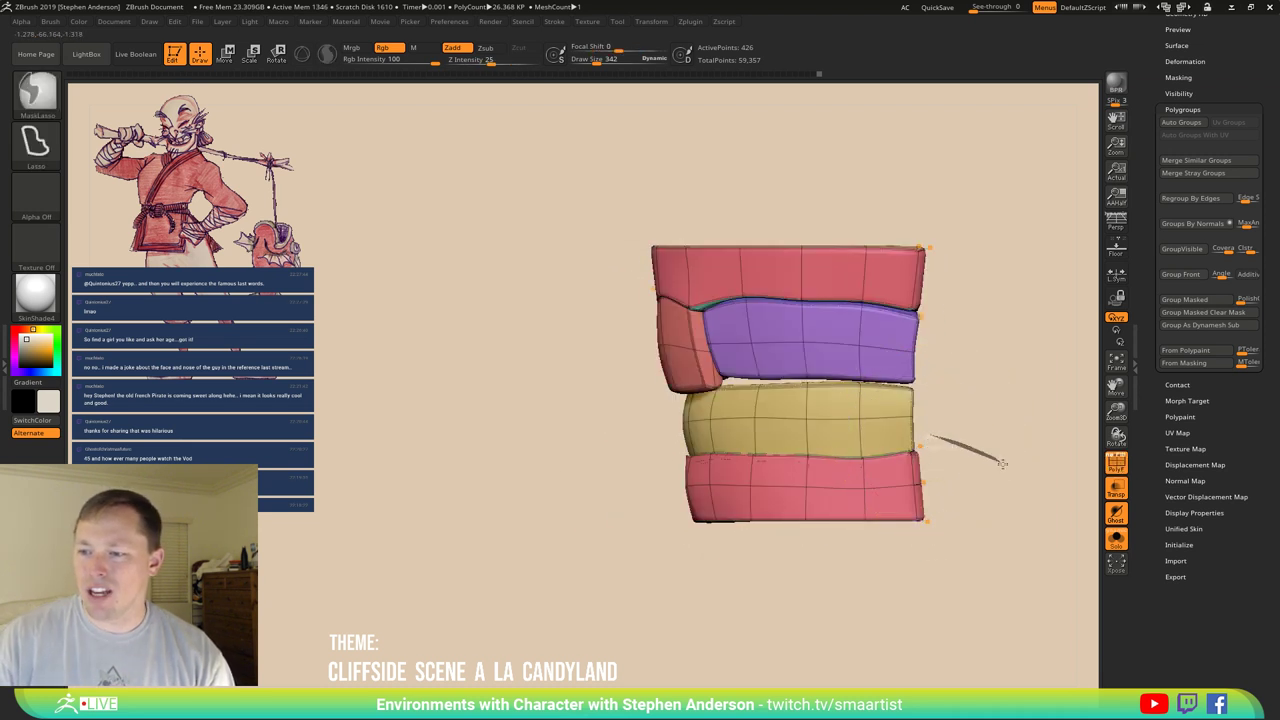
Mask a strip across the yellow and red bands, invert it, and raise the gum's top edge.
mouse_move(1002, 462)
ctrl+mouse_down()
mouse_move(870, 482)
mouse_move(720, 482)
mouse_move(628, 452)
mouse_move(633, 436)
mouse_move(977, 451)
ctrl+mouse_up()
ctrl+click(985, 462)
key(w)
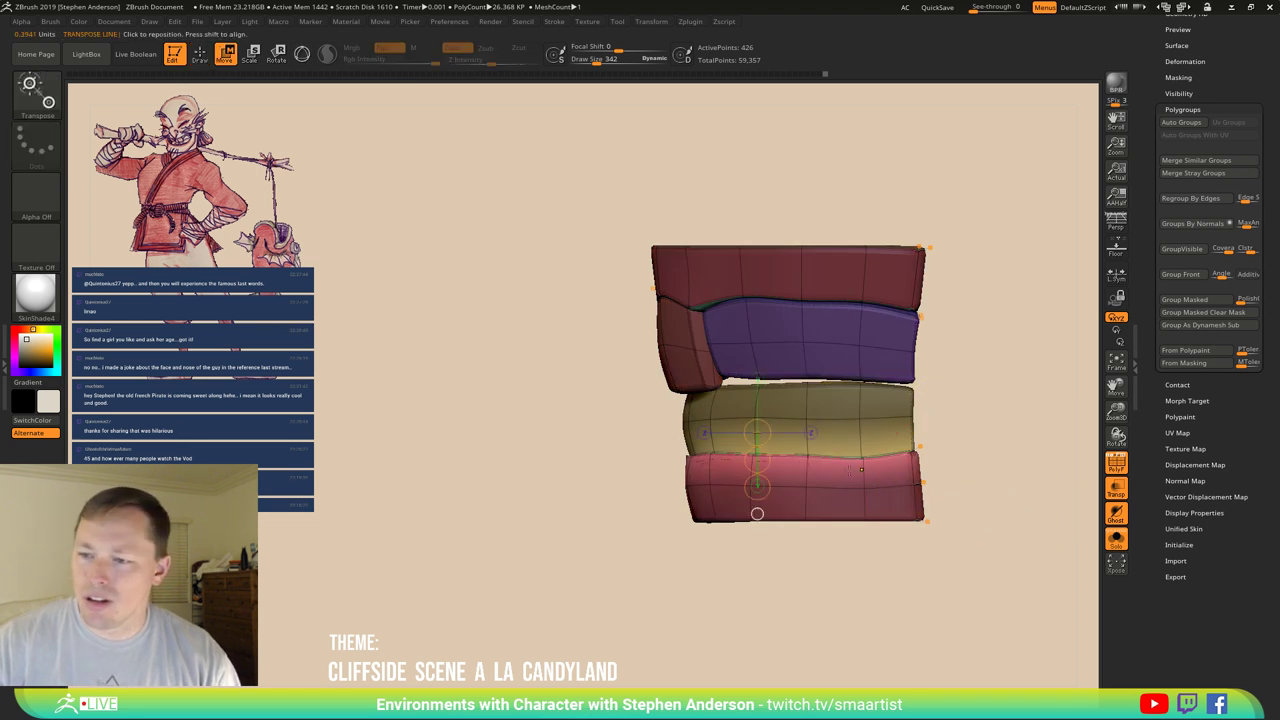
click(861, 468)
drag(862, 460, 861, 357)
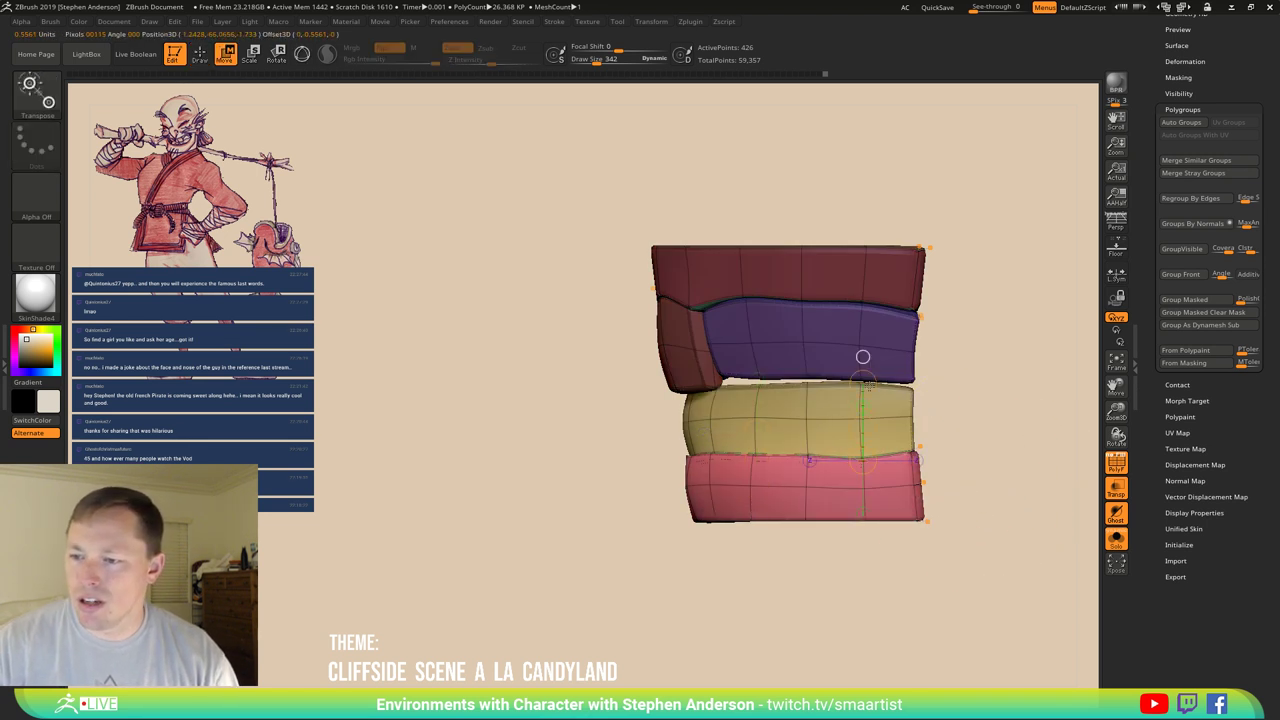
drag(859, 408, 862, 420)
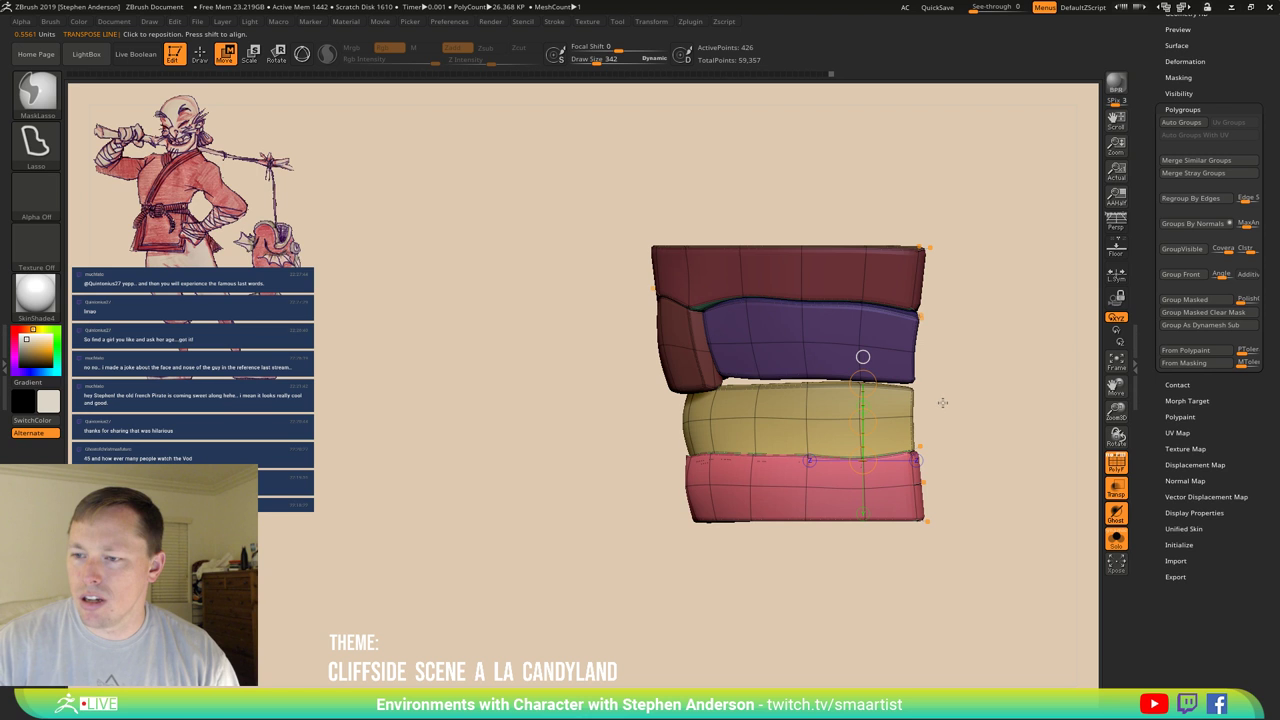
mouse_move(944, 405)
ctrl+mouse_down()
mouse_move(900, 308)
mouse_move(588, 359)
mouse_move(542, 407)
mouse_move(933, 556)
mouse_move(584, 589)
mouse_move(530, 505)
ctrl+mouse_up()
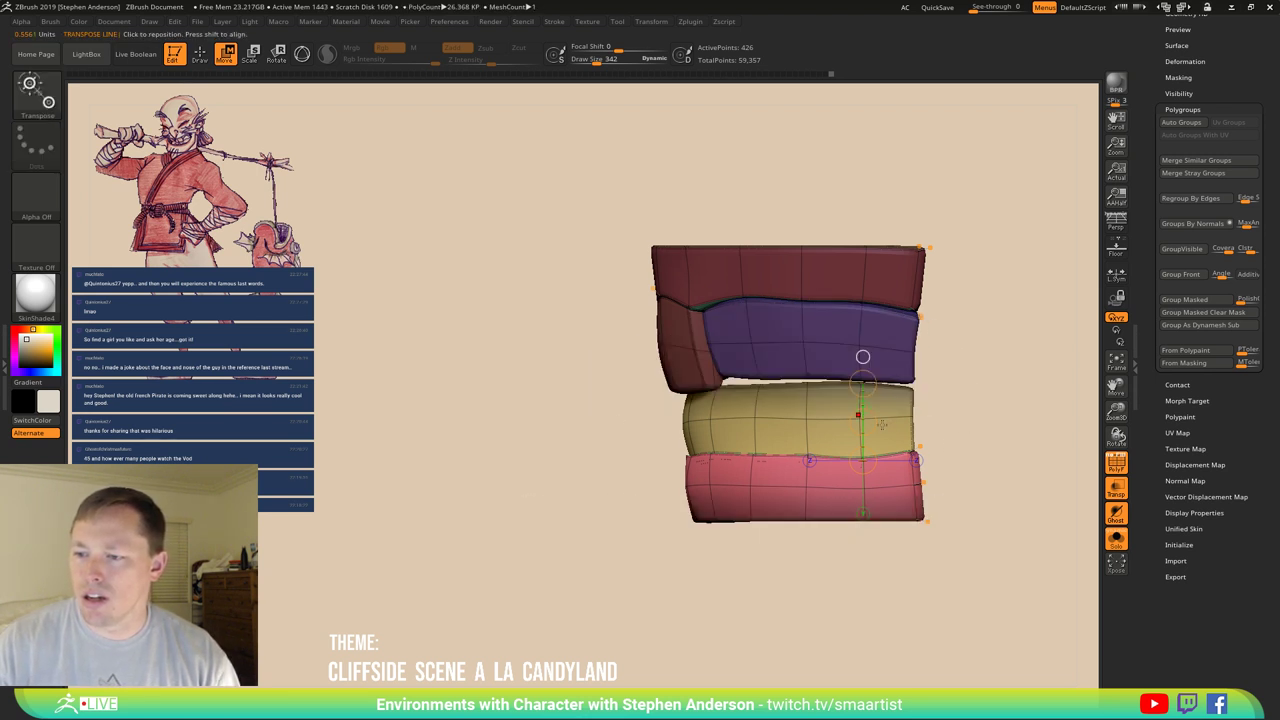
drag(862, 421, 862, 420)
Return to the Move brush, clear the mask, and turn to a front view.
drag(985, 416, 981, 414)
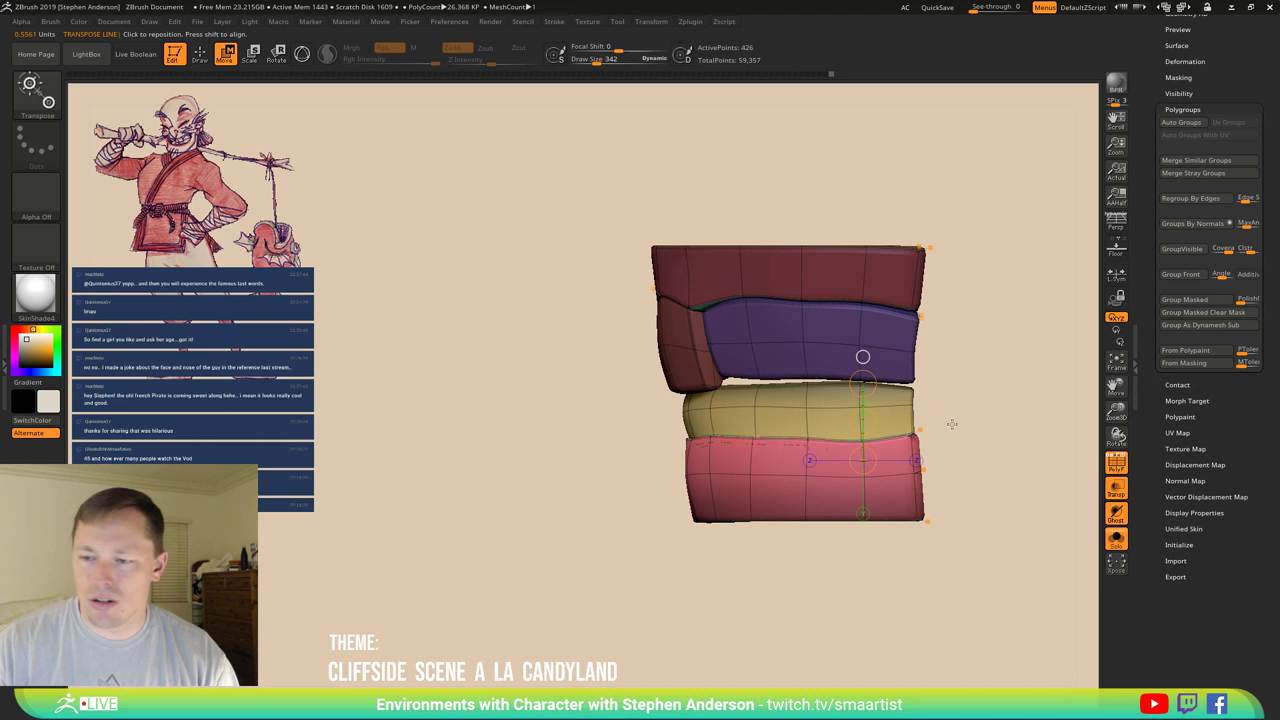
key(b)
key(m)
key(v)
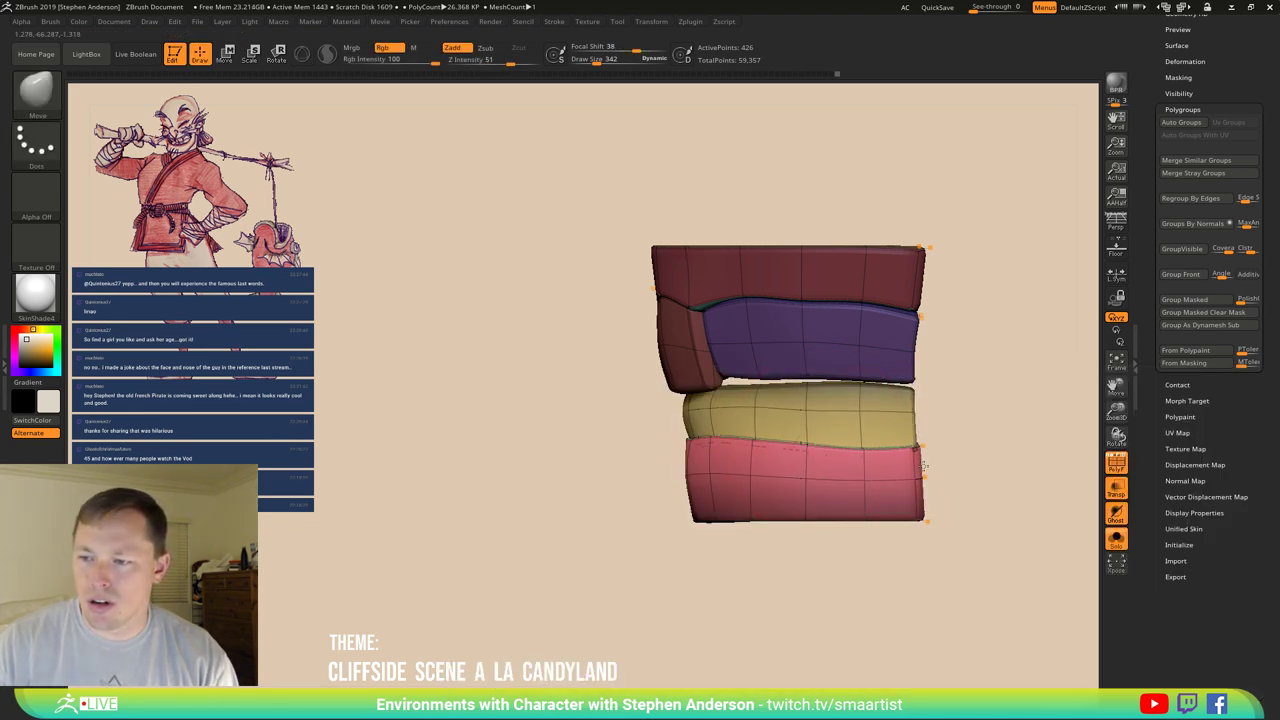
ctrl+click(965, 382)
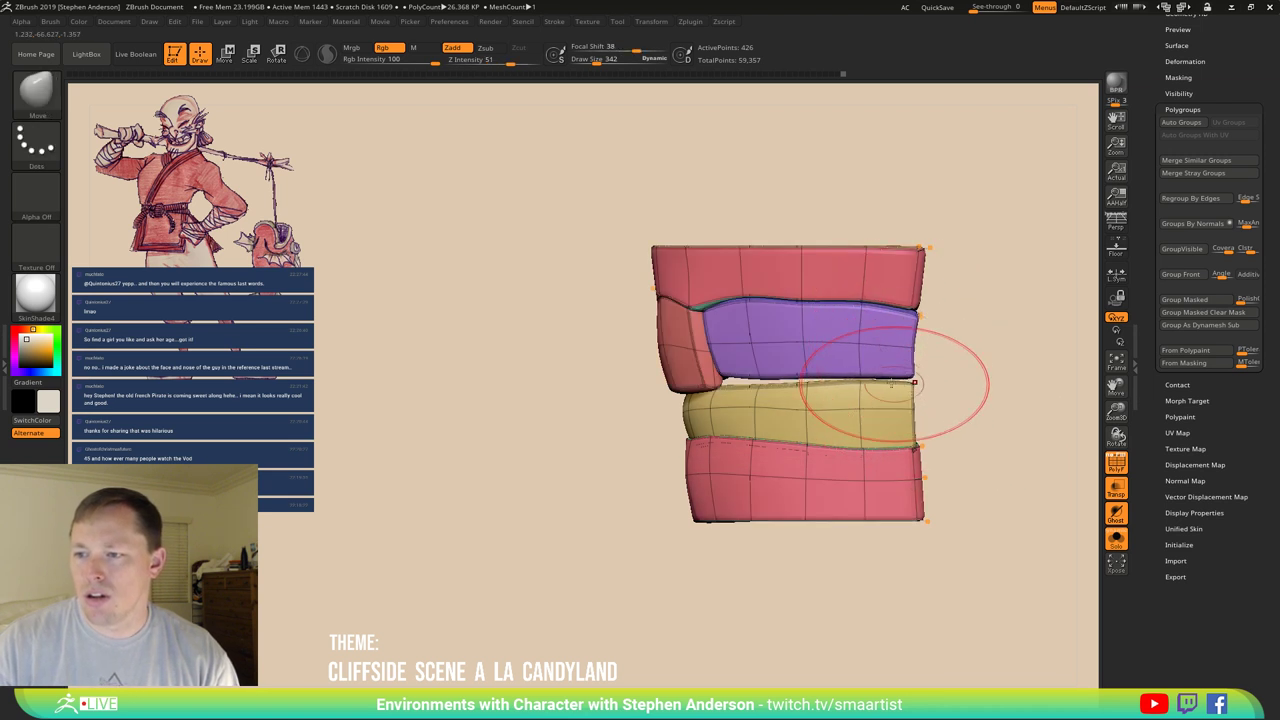
drag(857, 403, 829, 457)
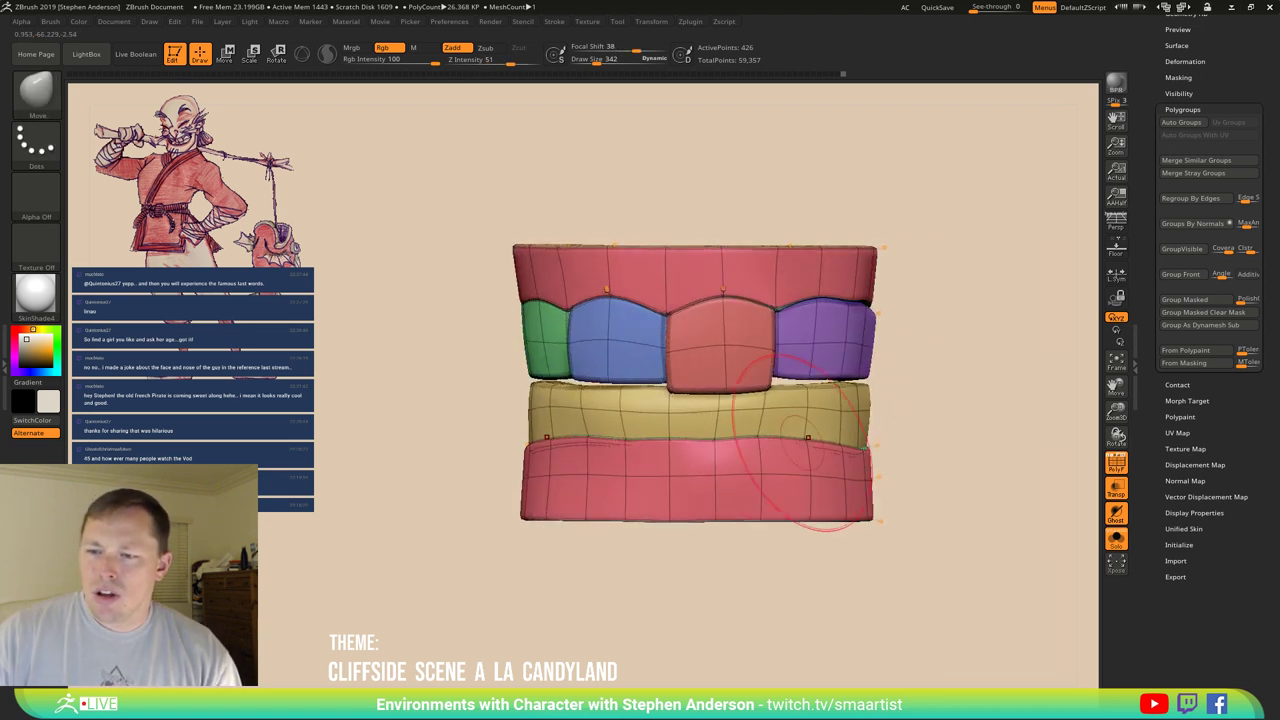
Shrink the brush to size 236 and orbit the arch to inspect teeth and bands.
drag(752, 442, 707, 443)
key(s)
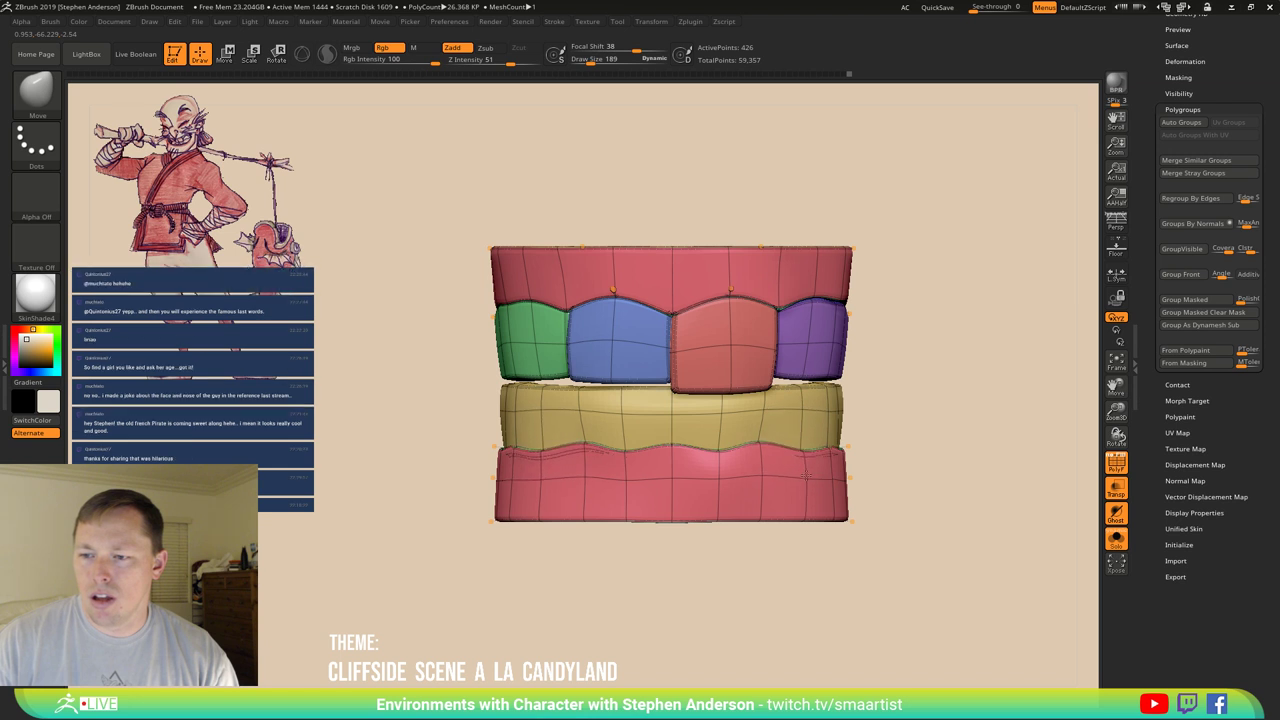
mouse_move(802, 437)
mouse_down()
mouse_move(862, 453)
mouse_move(897, 443)
mouse_up()
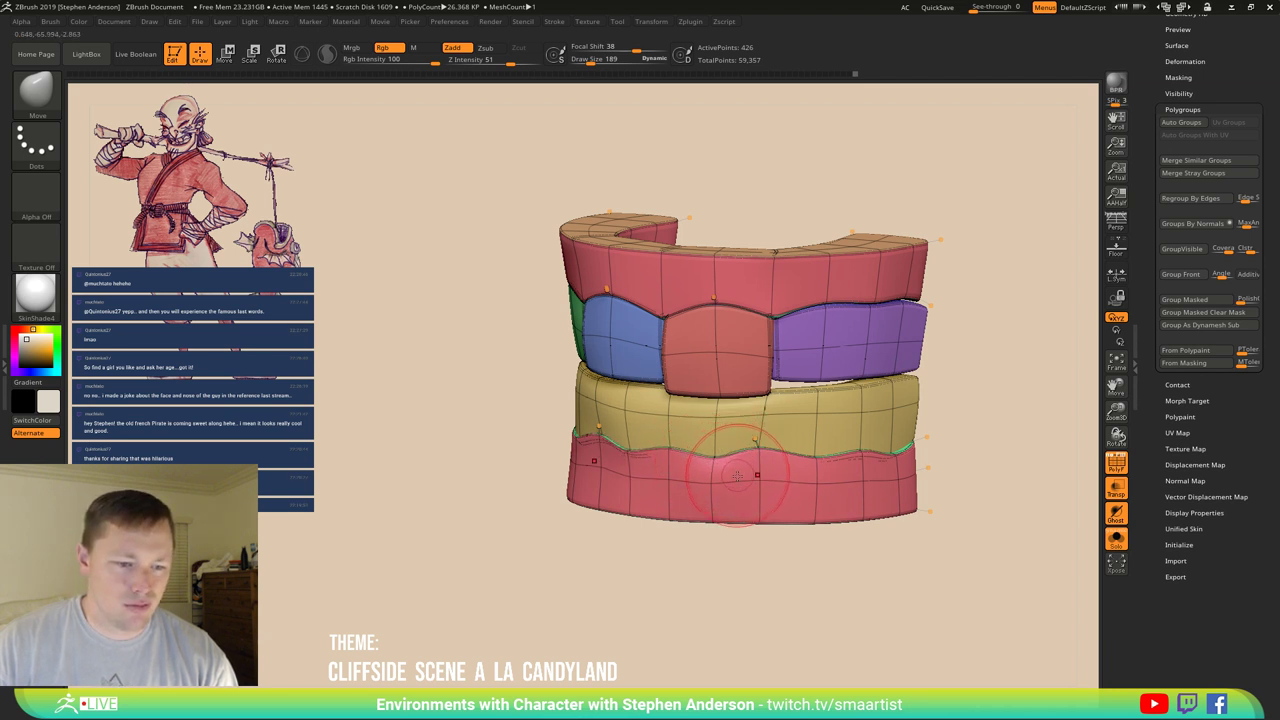
shift+drag(748, 480, 820, 460)
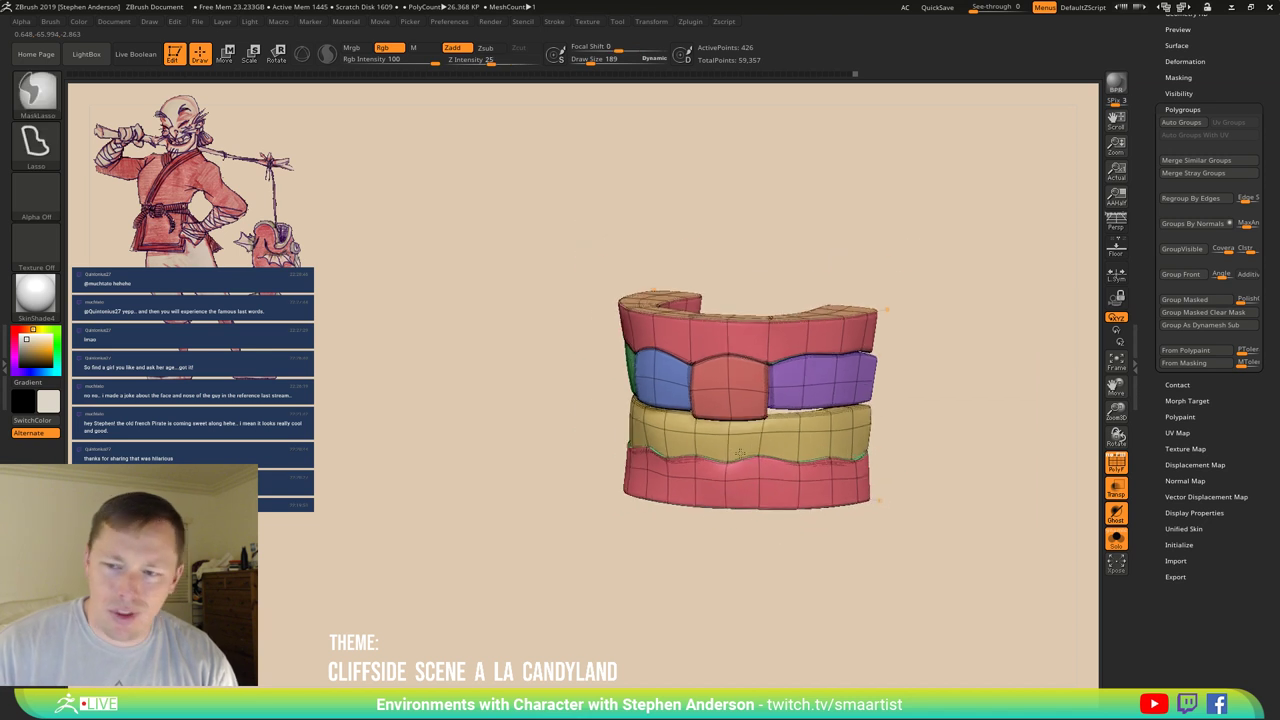
key(shift+f)
ctrl+right_drag(800, 455, 719, 484)
key(shift+f)
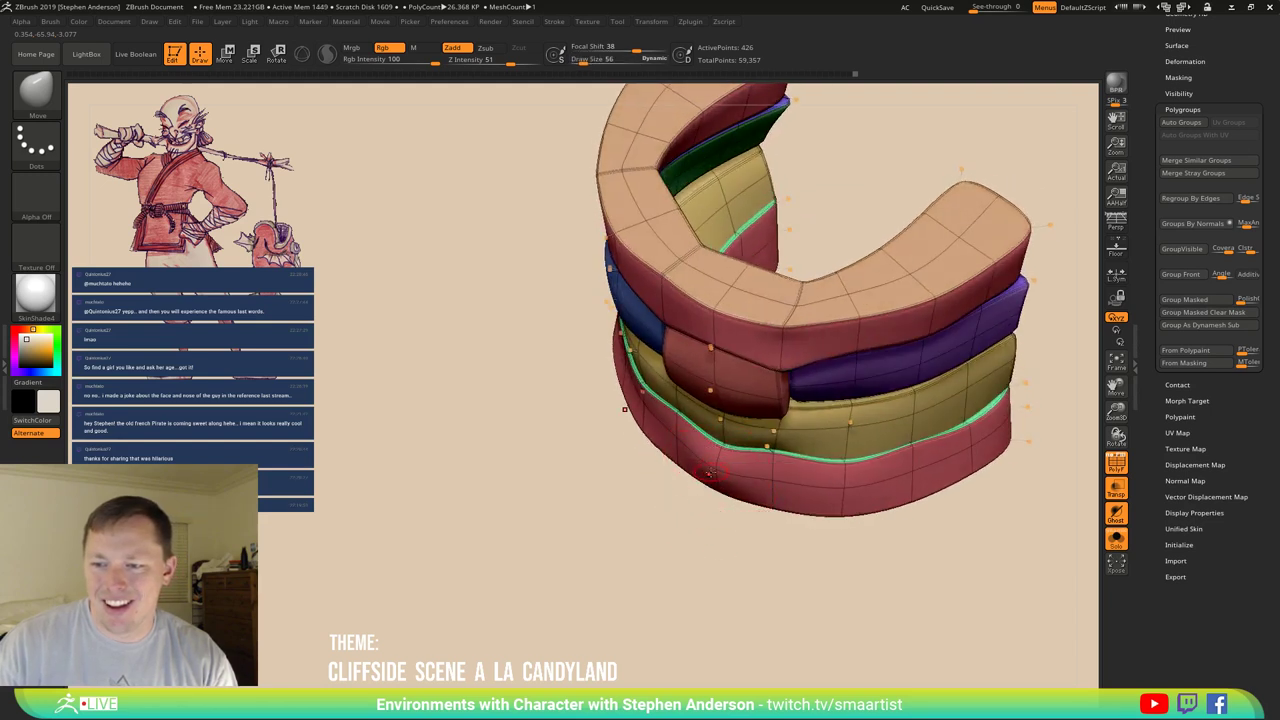
right_drag(710, 473, 770, 373)
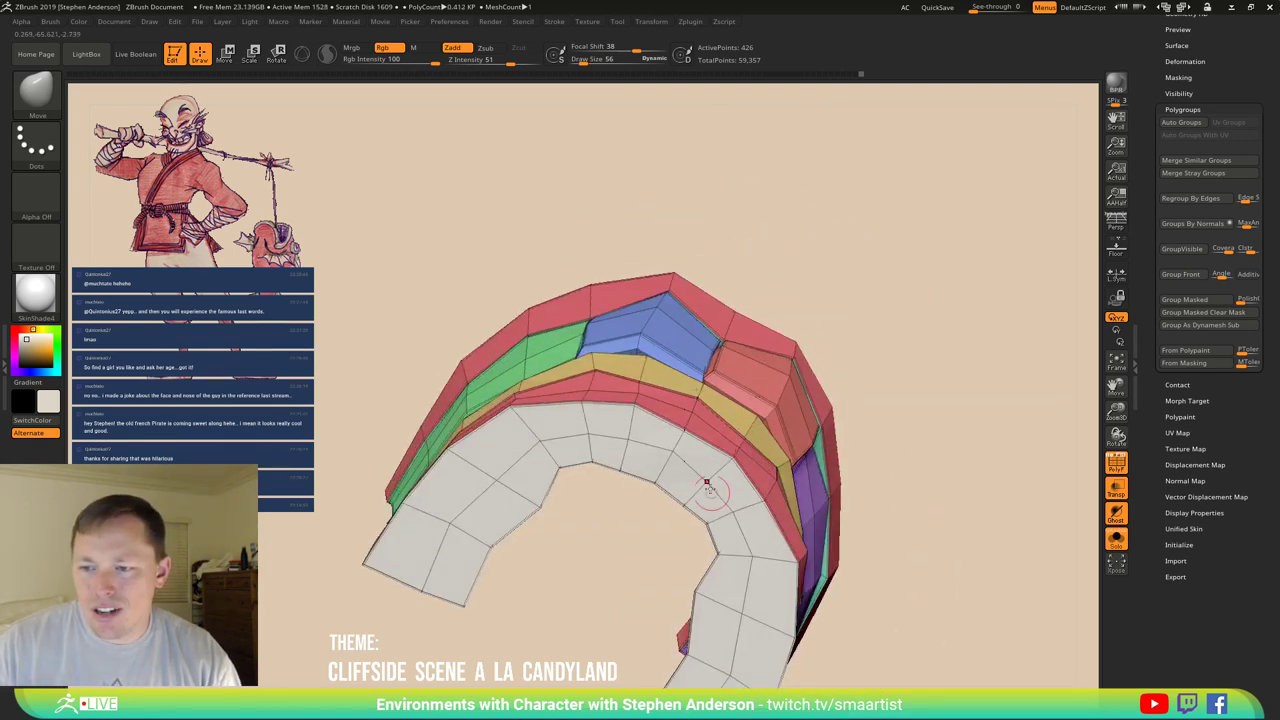
right_drag(706, 485, 612, 497)
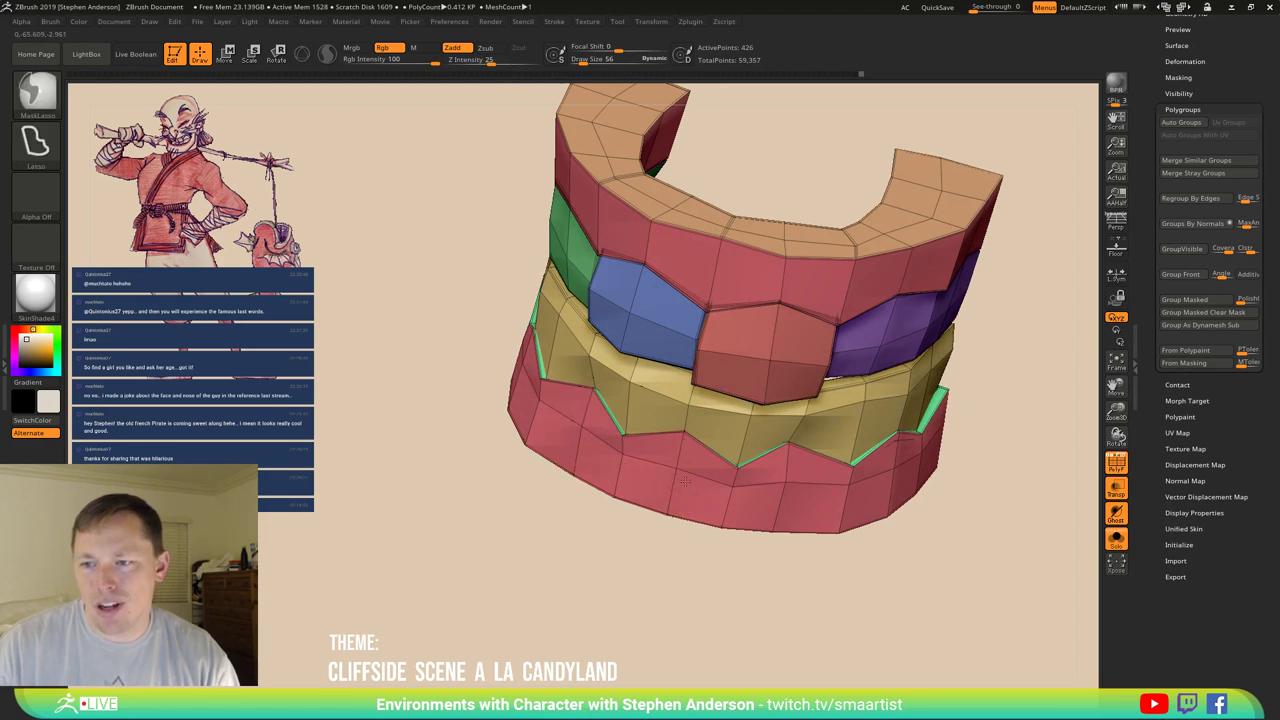
mouse_move(612, 497)
right_down()
mouse_move(760, 470)
mouse_move(850, 428)
mouse_move(913, 458)
mouse_move(906, 517)
mouse_move(811, 460)
mouse_move(780, 514)
mouse_move(717, 478)
mouse_move(700, 529)
mouse_move(651, 483)
right_up()
key(shift+f)
key(shift+f)
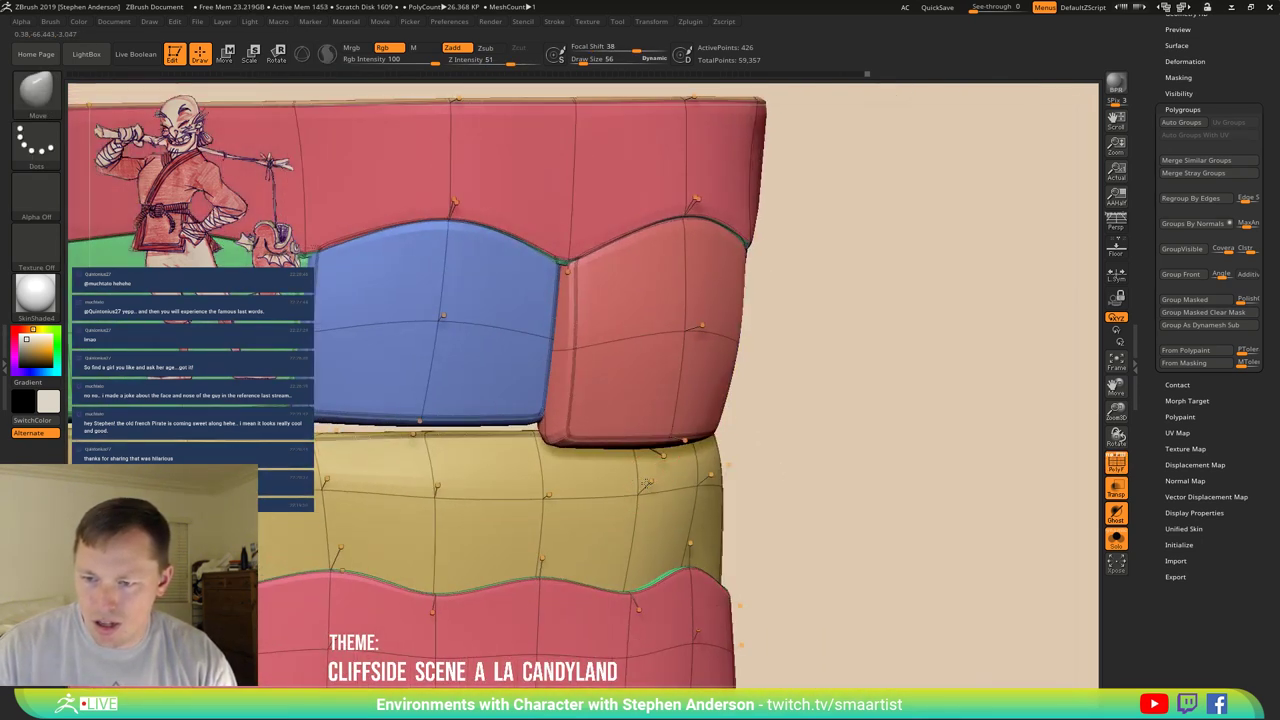
In the unsmoothed cage view, shift two yellow band vertices slightly left.
key(shift+d)
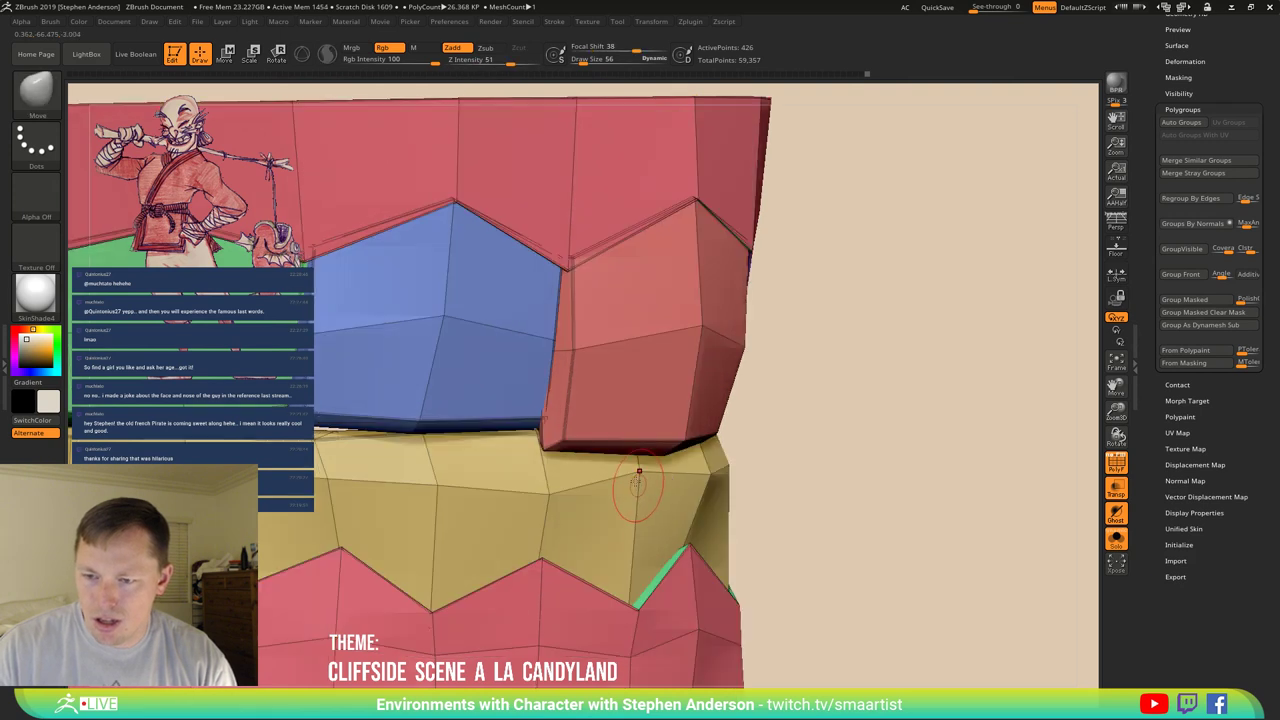
ctrl+right_drag(638, 481, 637, 487)
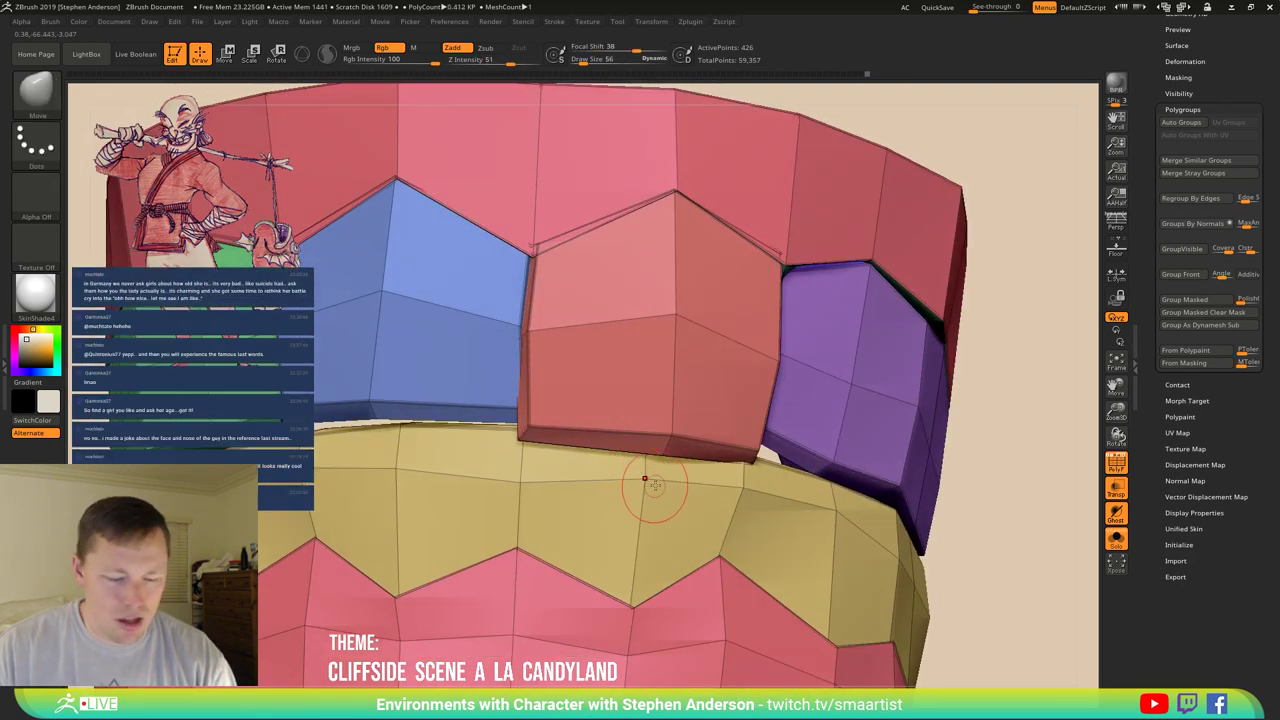
drag(631, 480, 541, 481)
drag(736, 487, 694, 489)
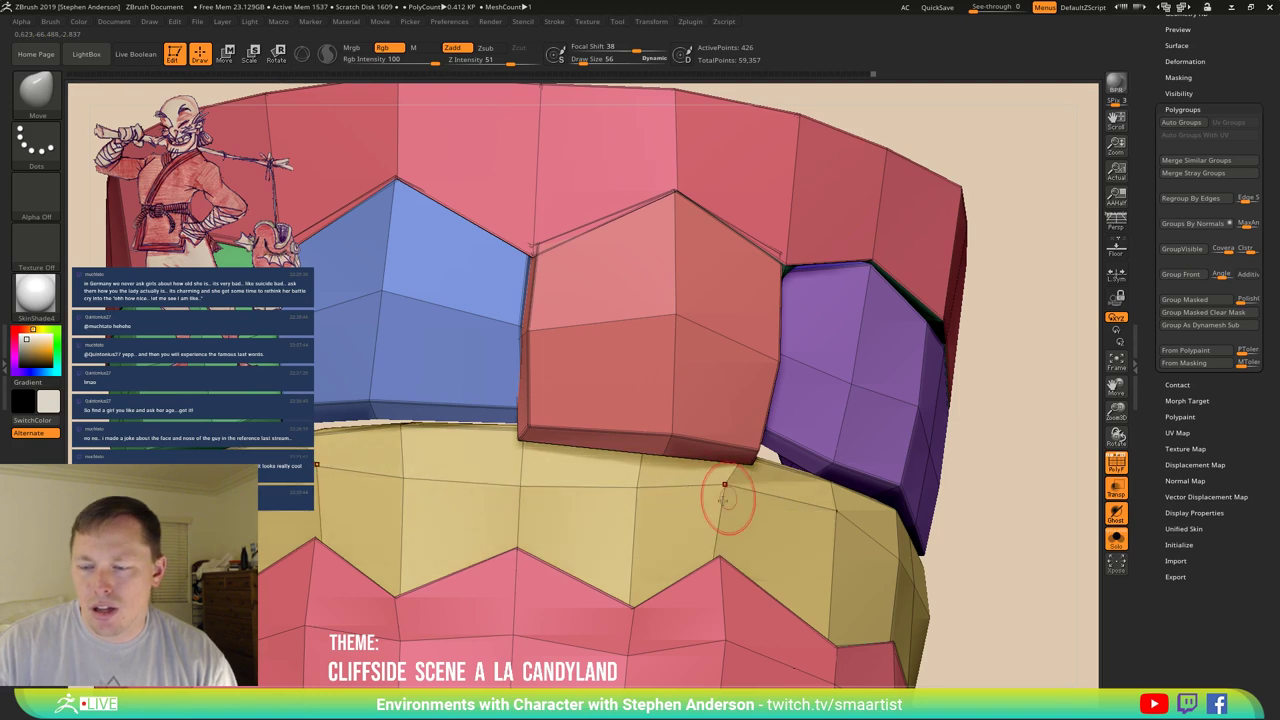
Isolate the yellow band polygroup, hiding all other groups.
mouse_move(725, 490)
right_down()
mouse_move(794, 503)
mouse_move(805, 485)
mouse_move(643, 443)
right_up()
key(ctrl+shift)
ctrl+shift+click(870, 510)
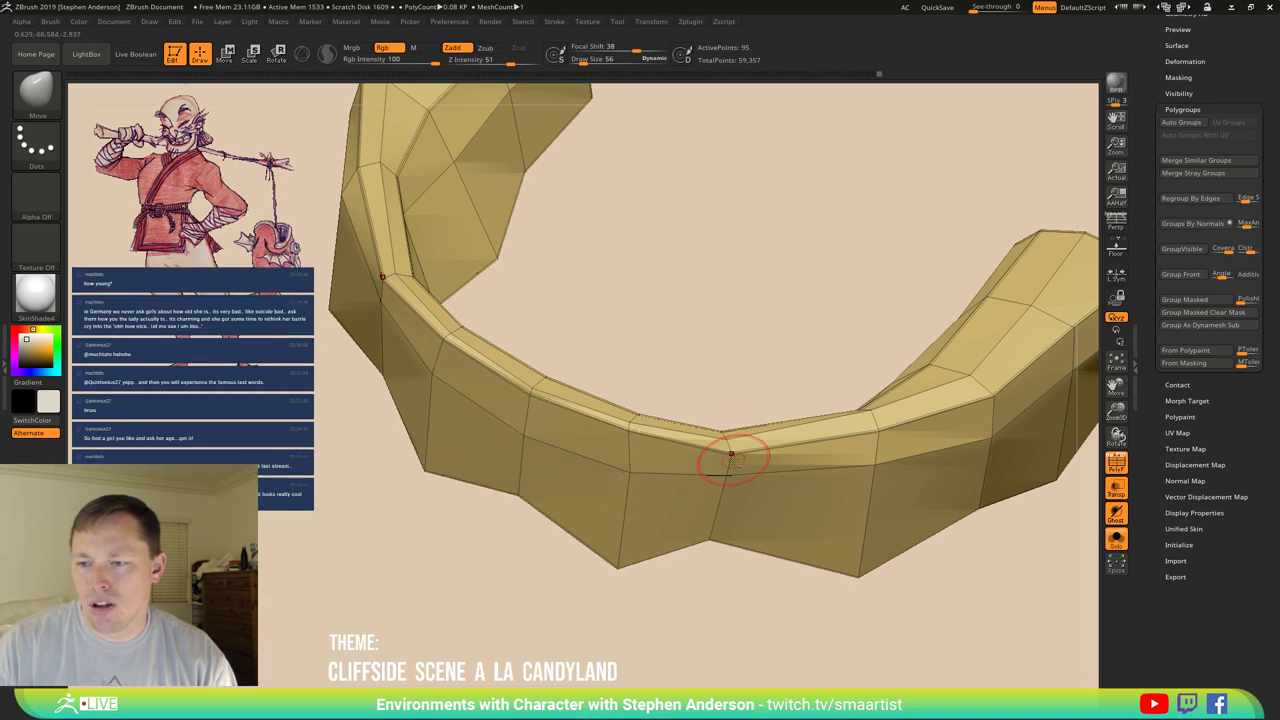
Orbit the isolated yellow band, including its underside, then unhide all polygroups.
right_drag(731, 458, 766, 457)
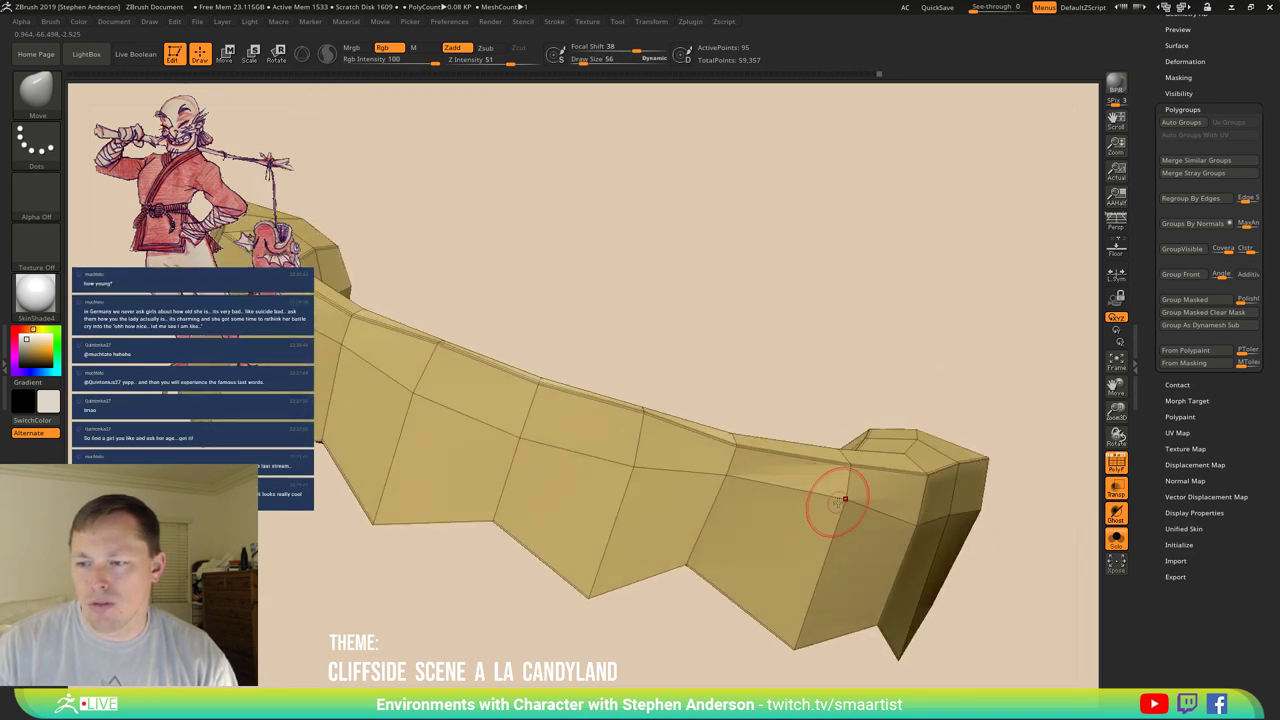
right_drag(811, 531, 780, 390)
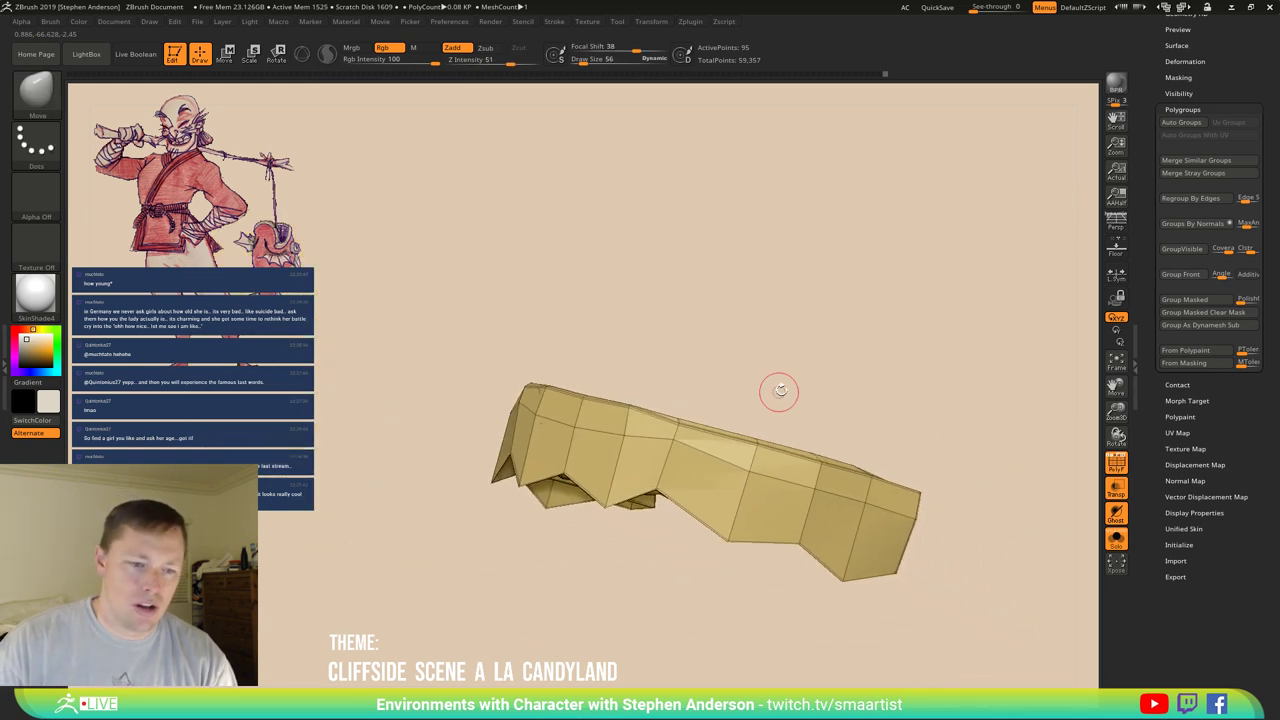
ctrl+shift+click(780, 390)
alt+right_drag(820, 343, 695, 446)
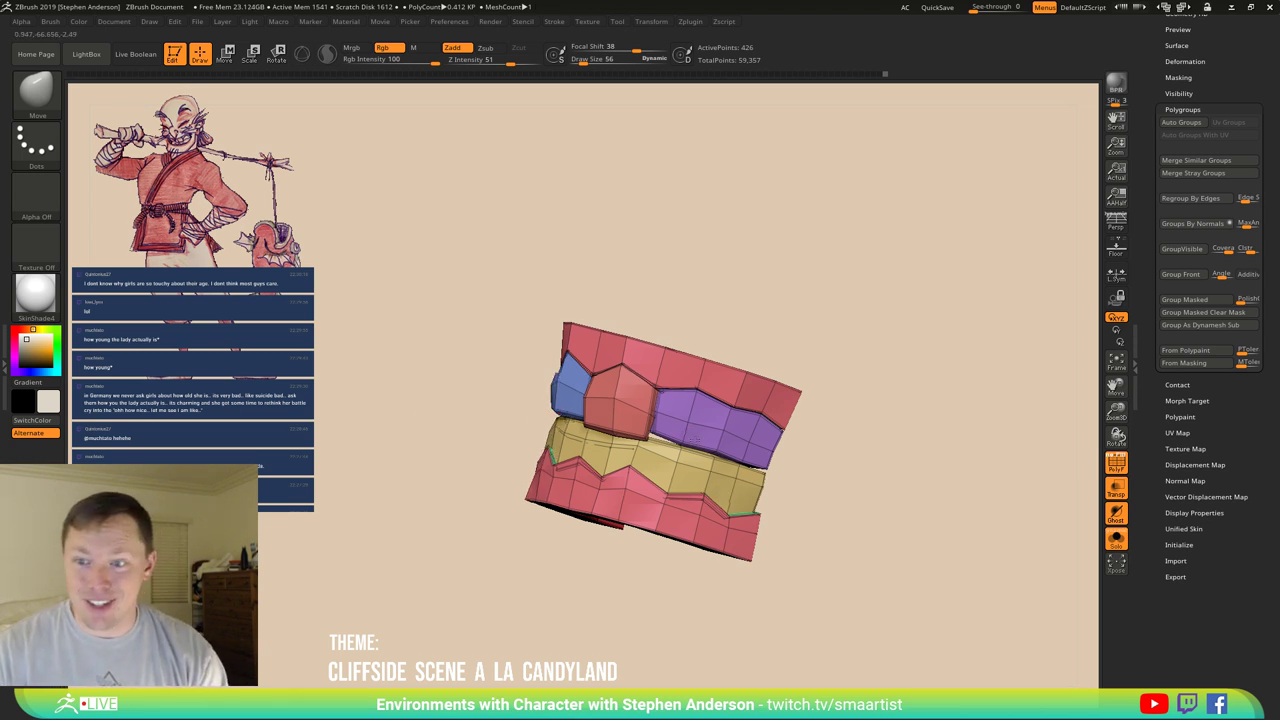
Zoom in on the teeth at a lower subdivision level, viewed from the side.
mouse_move(463, 423)
mouse_down()
mouse_move(737, 449)
mouse_move(724, 385)
mouse_move(713, 488)
mouse_move(697, 481)
mouse_move(735, 462)
mouse_up()
key(shift+f)
mouse_move(735, 462)
ctrl+right_down()
mouse_move(760, 585)
mouse_move(757, 434)
ctrl+right_up()
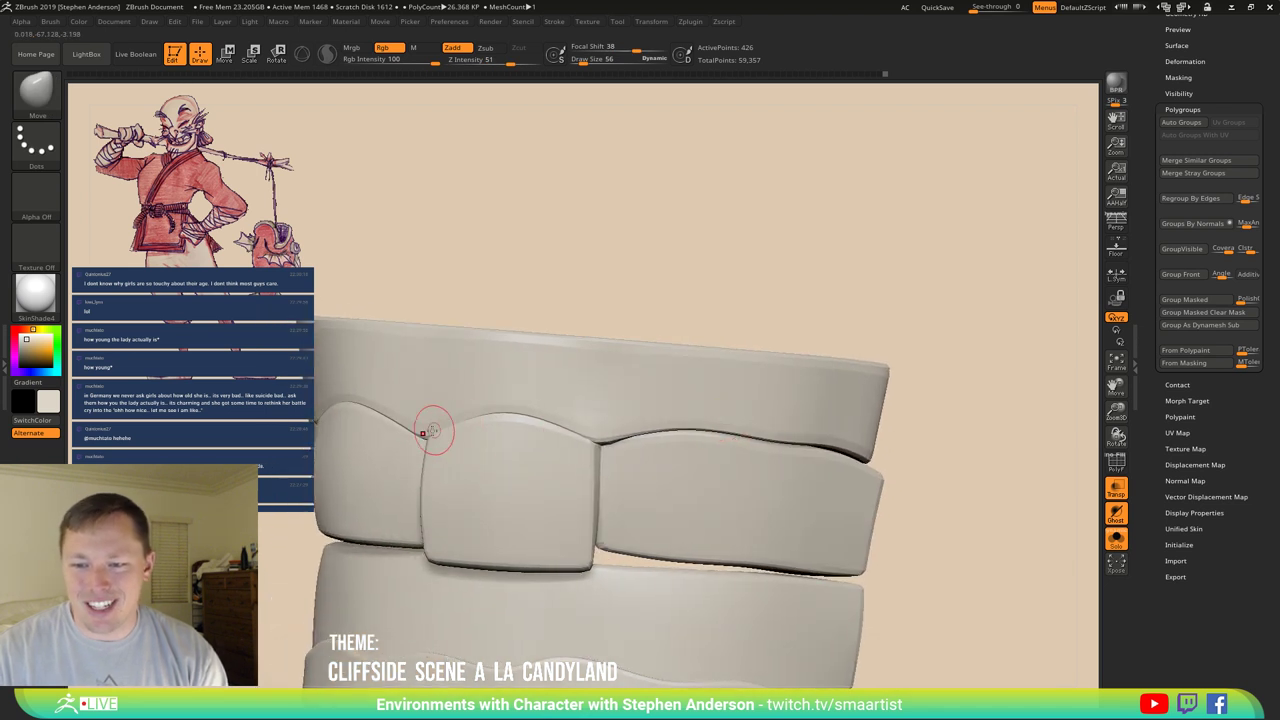
key(shift+d)
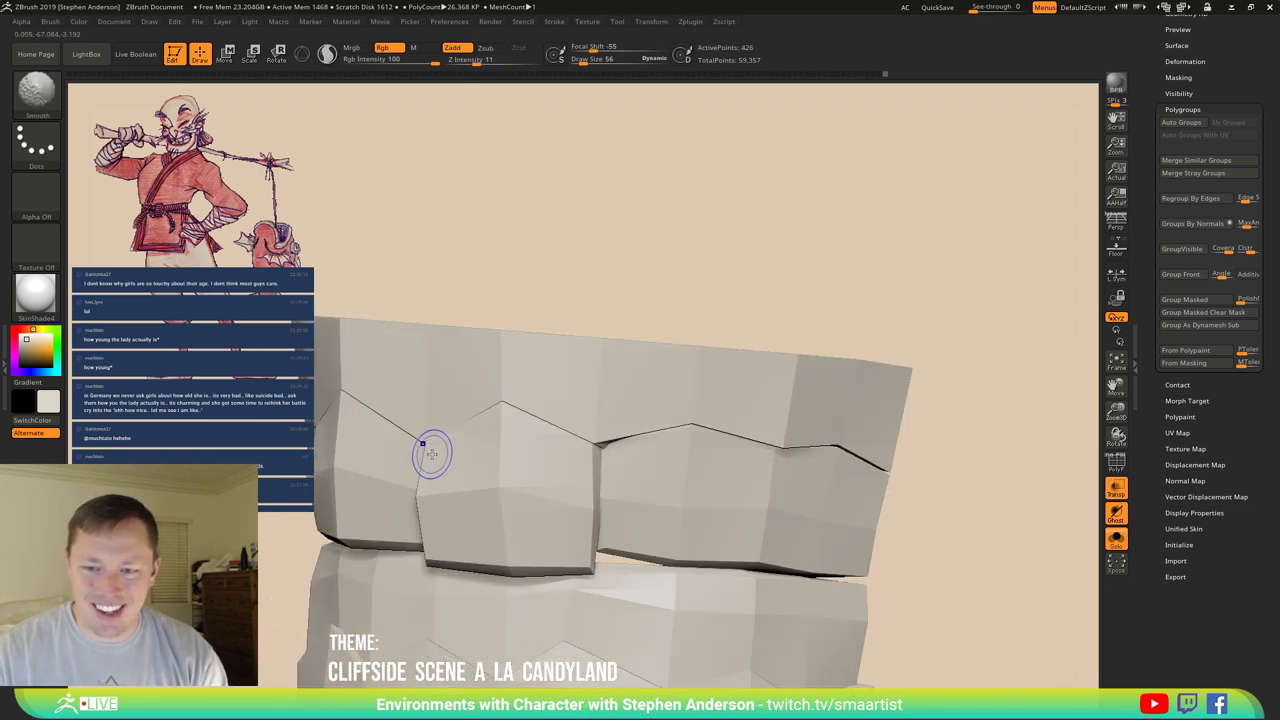
mouse_move(428, 448)
right_down()
mouse_move(484, 466)
mouse_move(447, 449)
right_up()
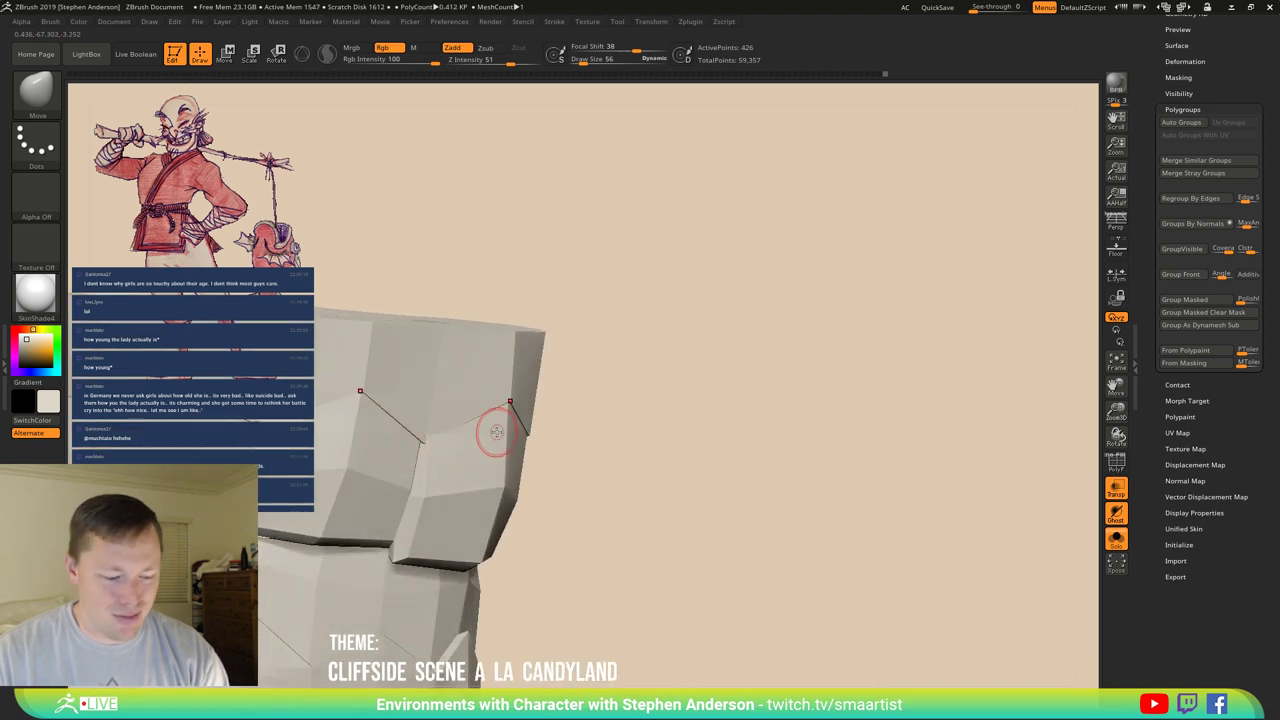
Push the tooth block's front face into a more angular shape with an enlarged Move brush.
key(w)
key(ctrl+a)
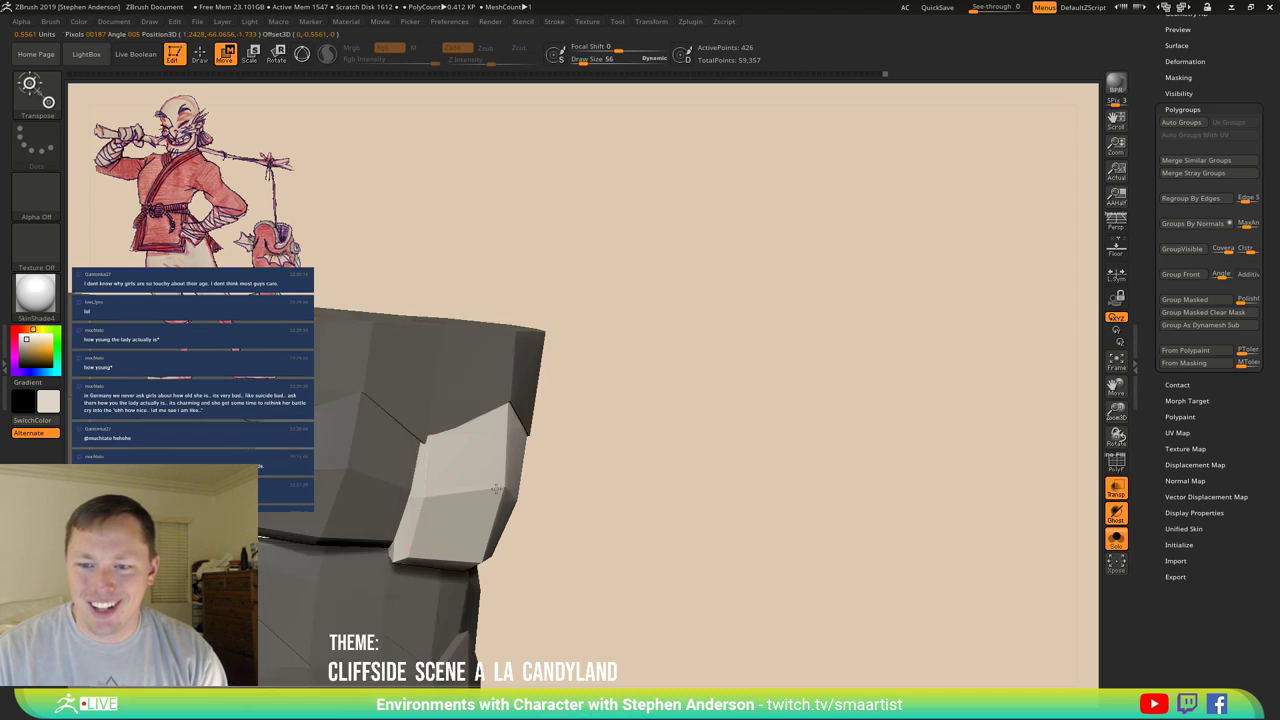
key(b)
key(m)
key(v)
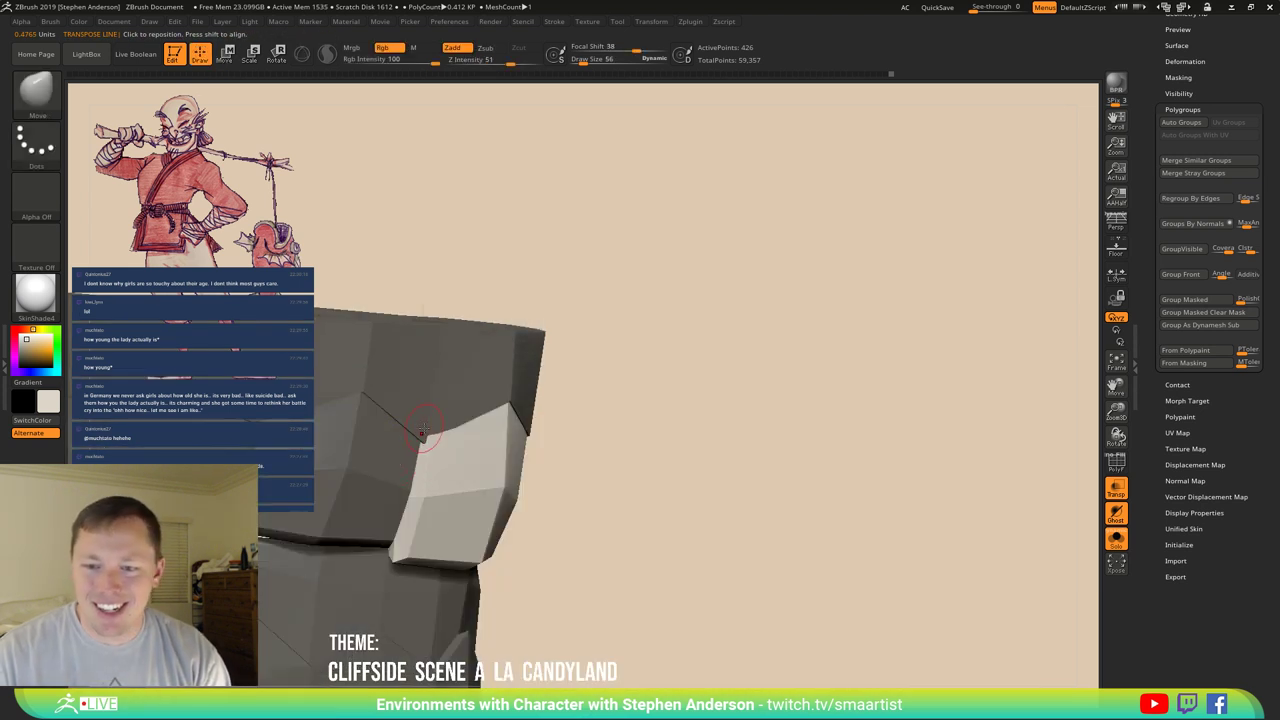
key(bracketright)
key(bracketright)
key(bracketright)
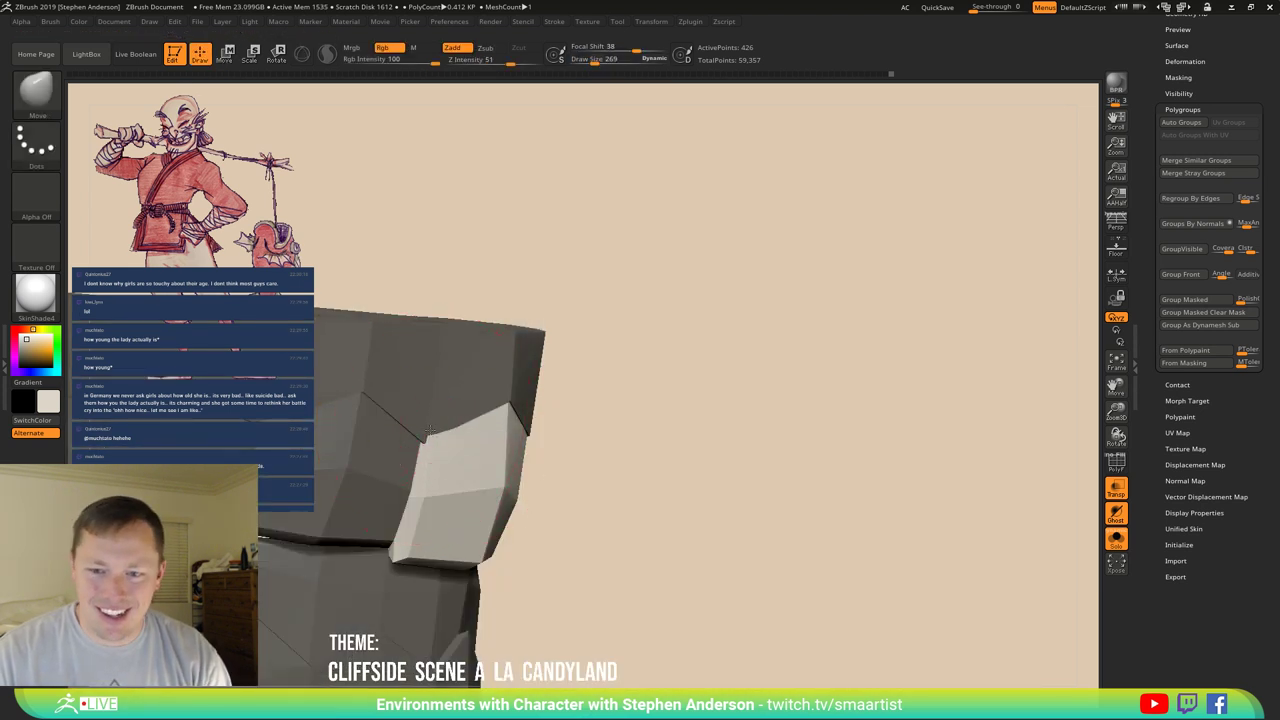
mouse_move(427, 430)
mouse_down()
mouse_move(437, 457)
mouse_move(480, 451)
mouse_up()
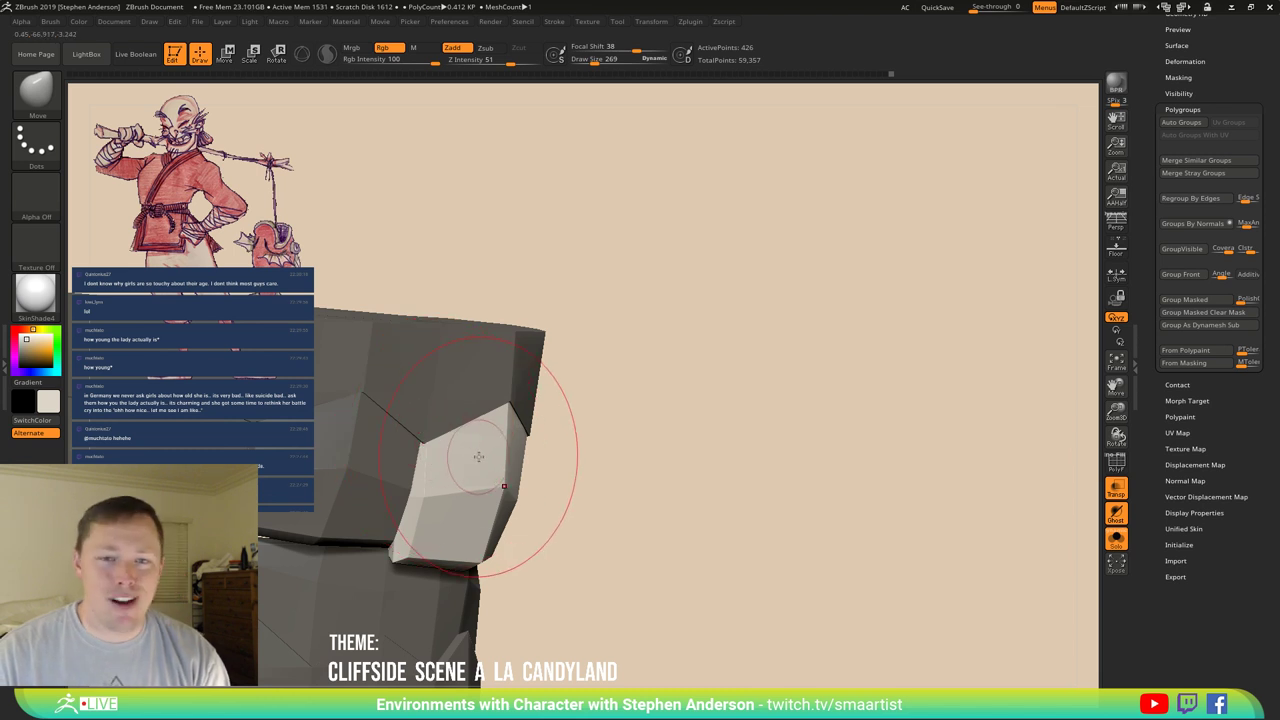
right_drag(476, 460, 503, 400)
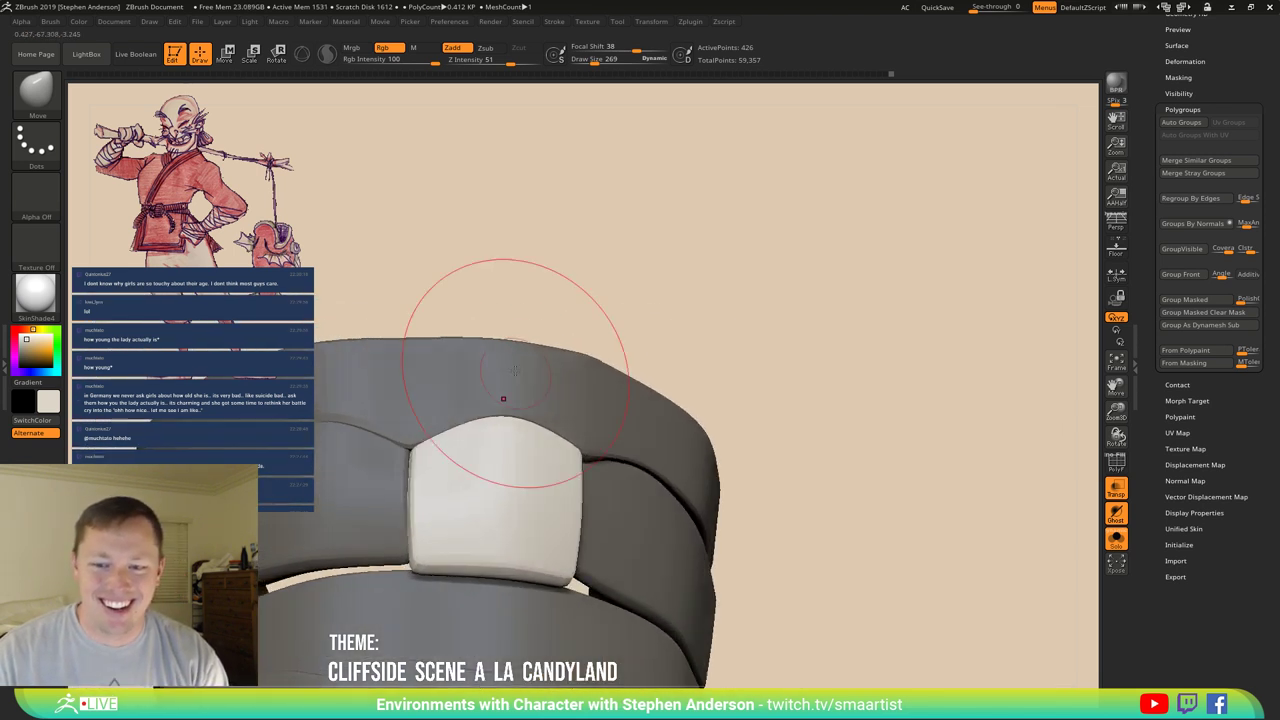
Mask everything except the upper band and reposition it with the Transpose gizmo.
ctrl+click(560, 249)
mouse_move(411, 419)
right_down()
mouse_move(420, 354)
mouse_move(445, 428)
mouse_move(500, 417)
right_up()
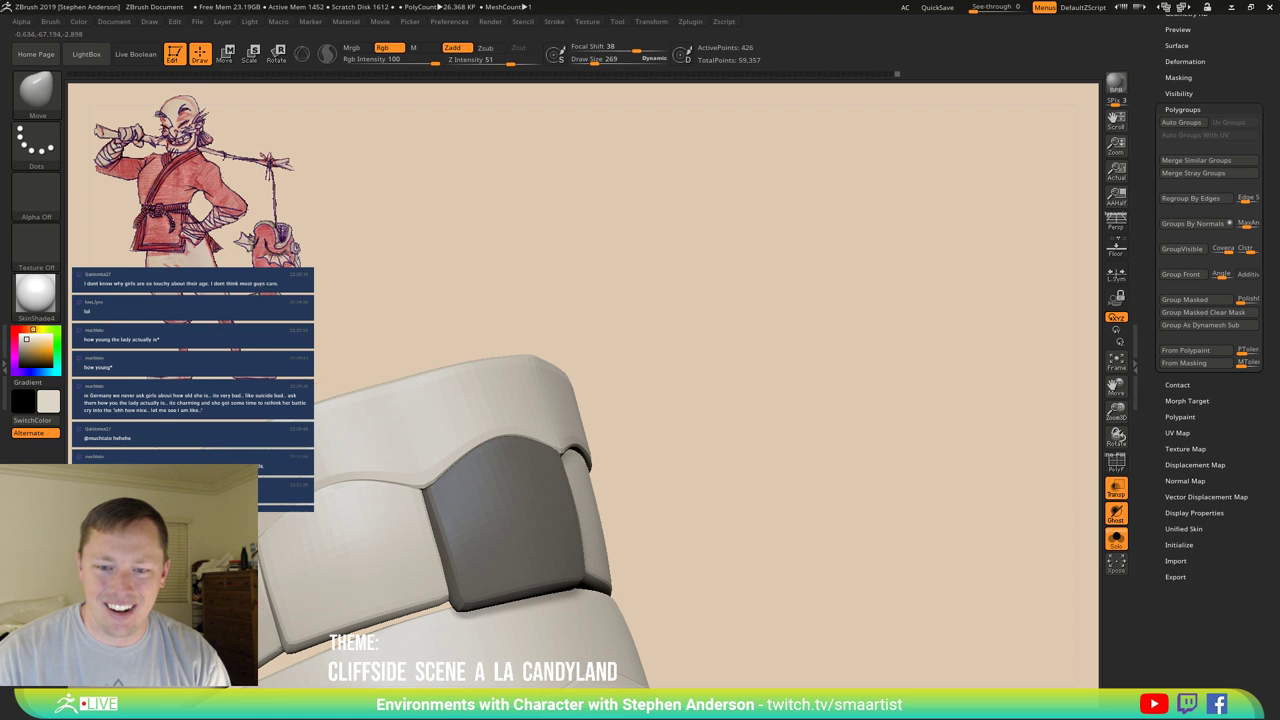
key(w)
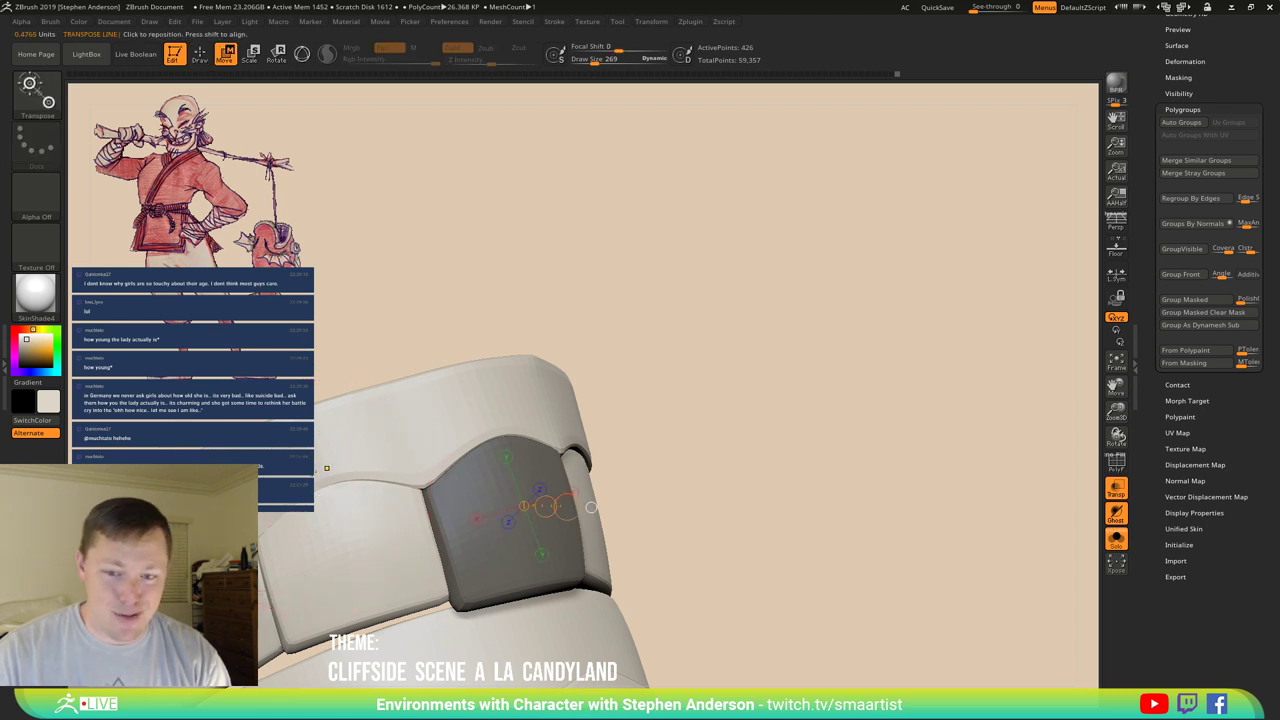
ctrl+click(451, 401)
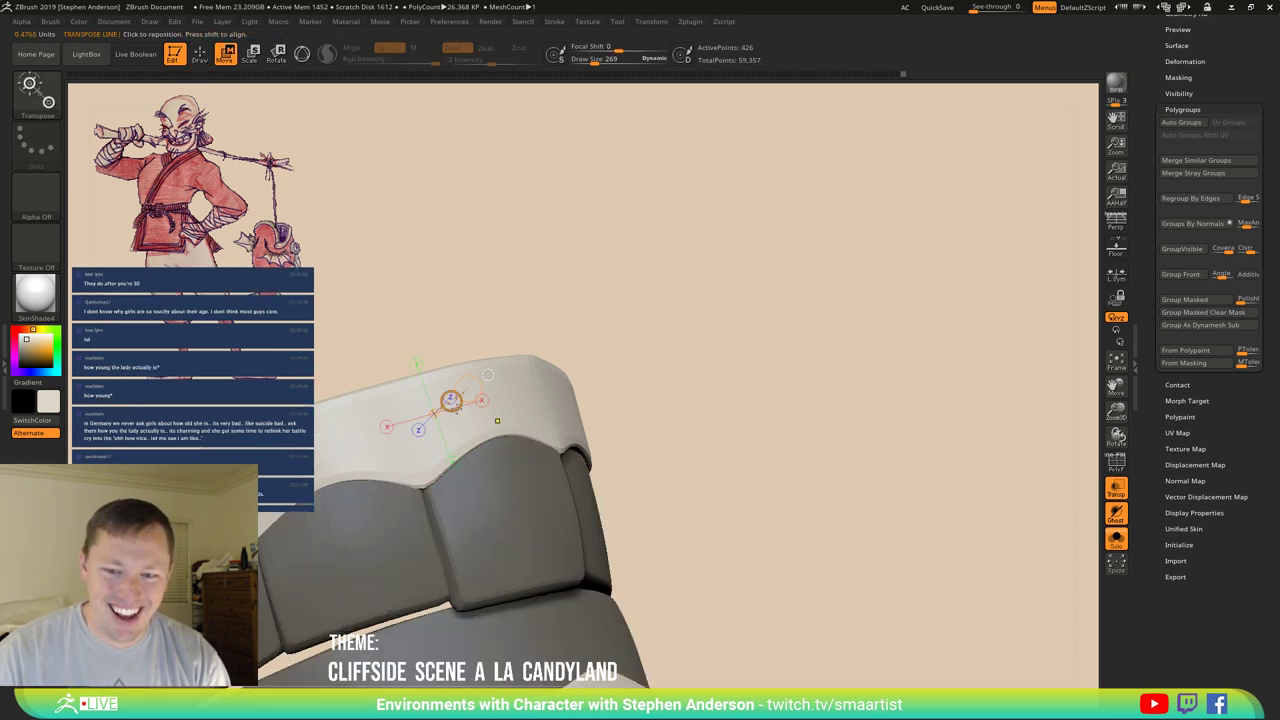
key(q)
mouse_move(363, 443)
mouse_down()
mouse_move(328, 535)
mouse_move(313, 506)
mouse_move(328, 467)
mouse_move(395, 428)
mouse_move(411, 497)
mouse_move(466, 505)
mouse_move(558, 580)
mouse_move(575, 560)
mouse_move(534, 331)
mouse_move(513, 482)
mouse_up()
key(space)
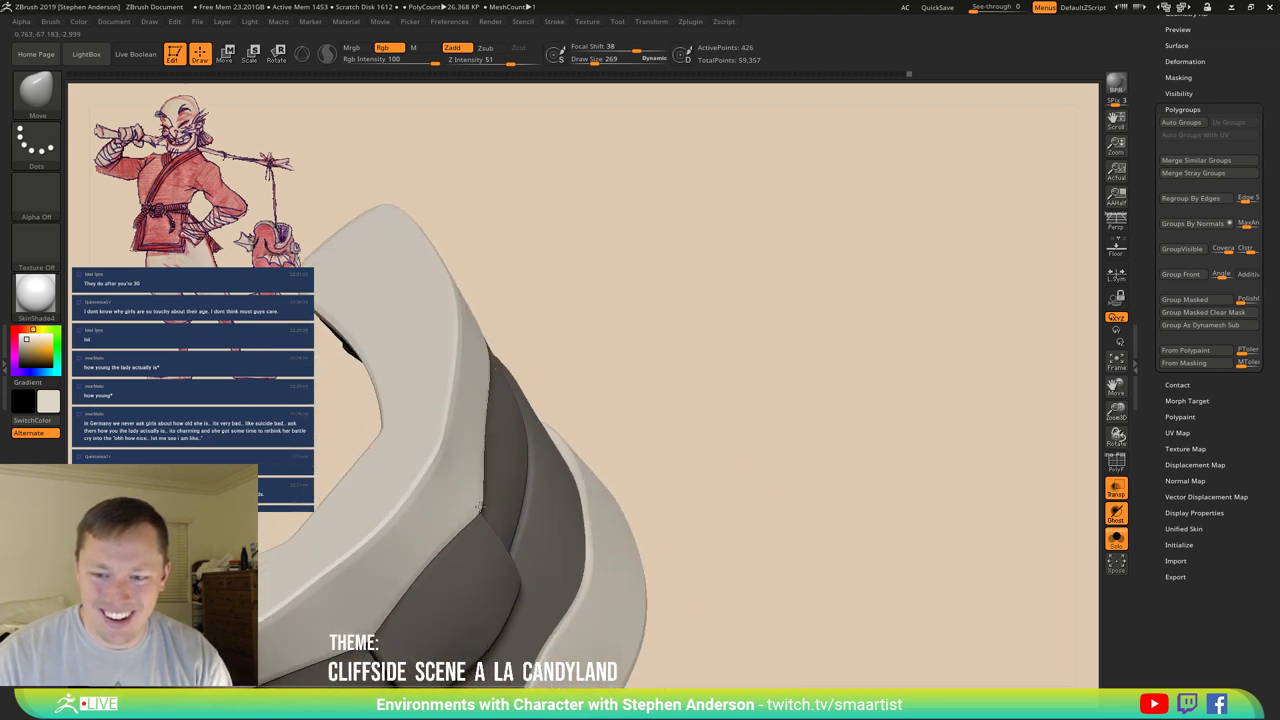
mouse_move(474, 476)
right_down()
mouse_move(486, 400)
mouse_move(440, 360)
mouse_move(320, 570)
mouse_move(340, 500)
mouse_move(430, 390)
mouse_move(252, 478)
right_up()
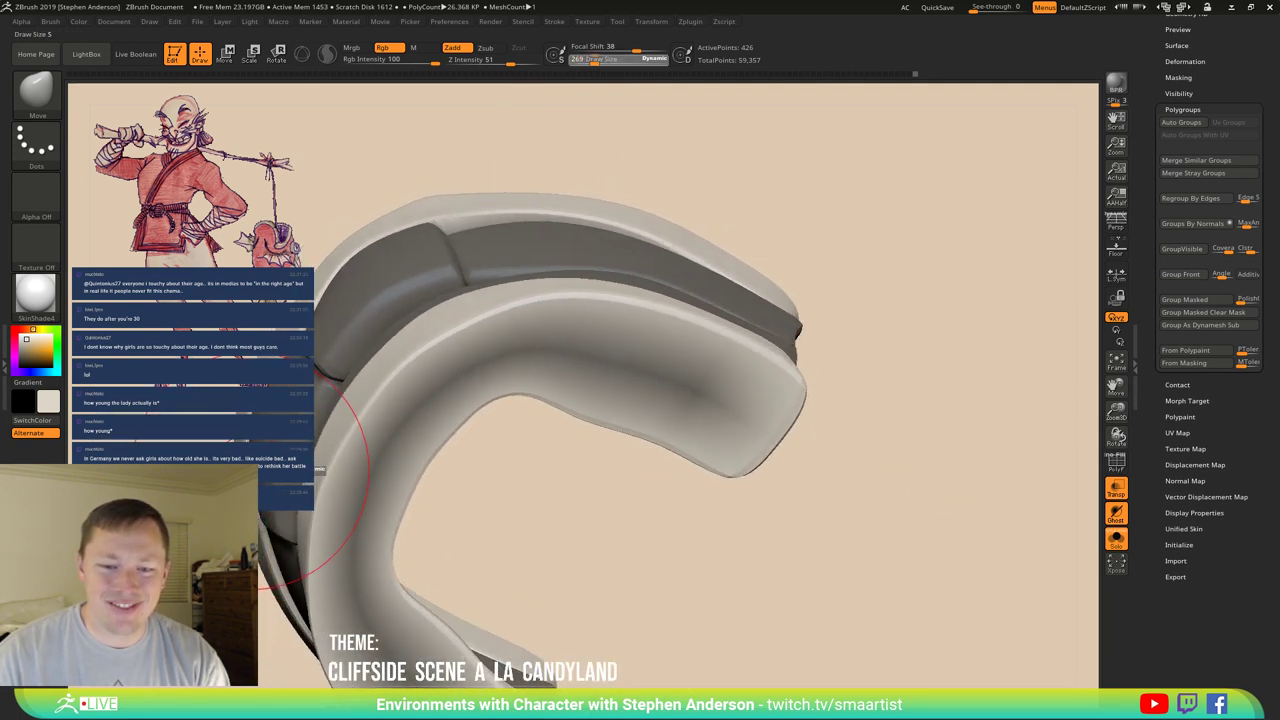
mouse_move(330, 375)
right_down()
mouse_move(383, 435)
mouse_move(486, 366)
mouse_move(471, 330)
mouse_move(441, 430)
mouse_move(808, 320)
mouse_move(543, 257)
right_up()
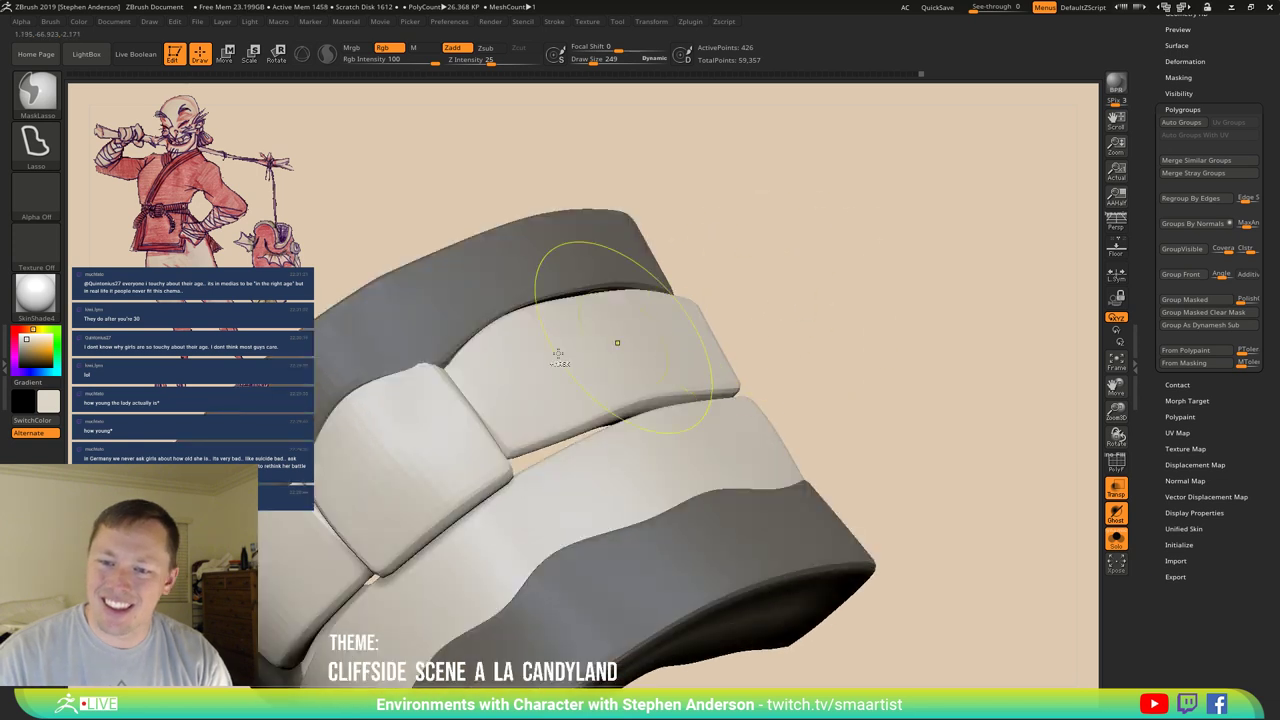
Switch to a small Move Topological brush and check the tooth edges on the base mesh.
key(b)
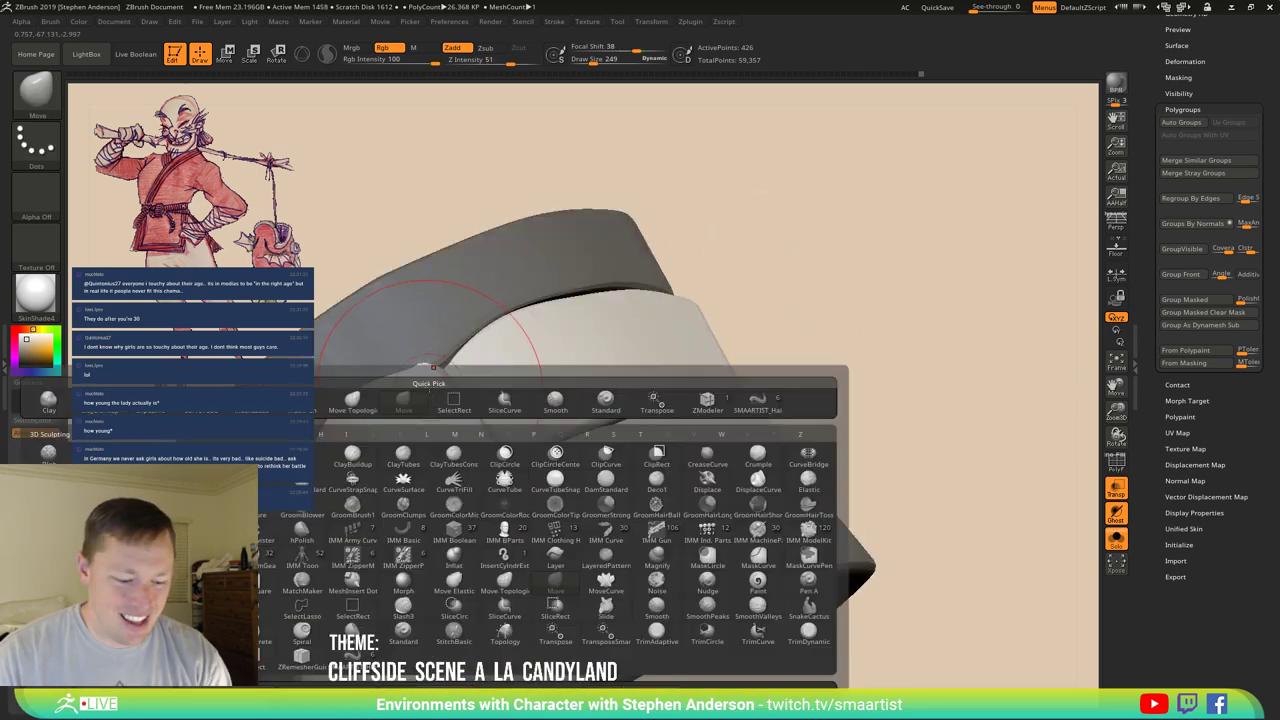
key(m)
key(t)
right_drag(433, 385, 418, 376)
key(s)
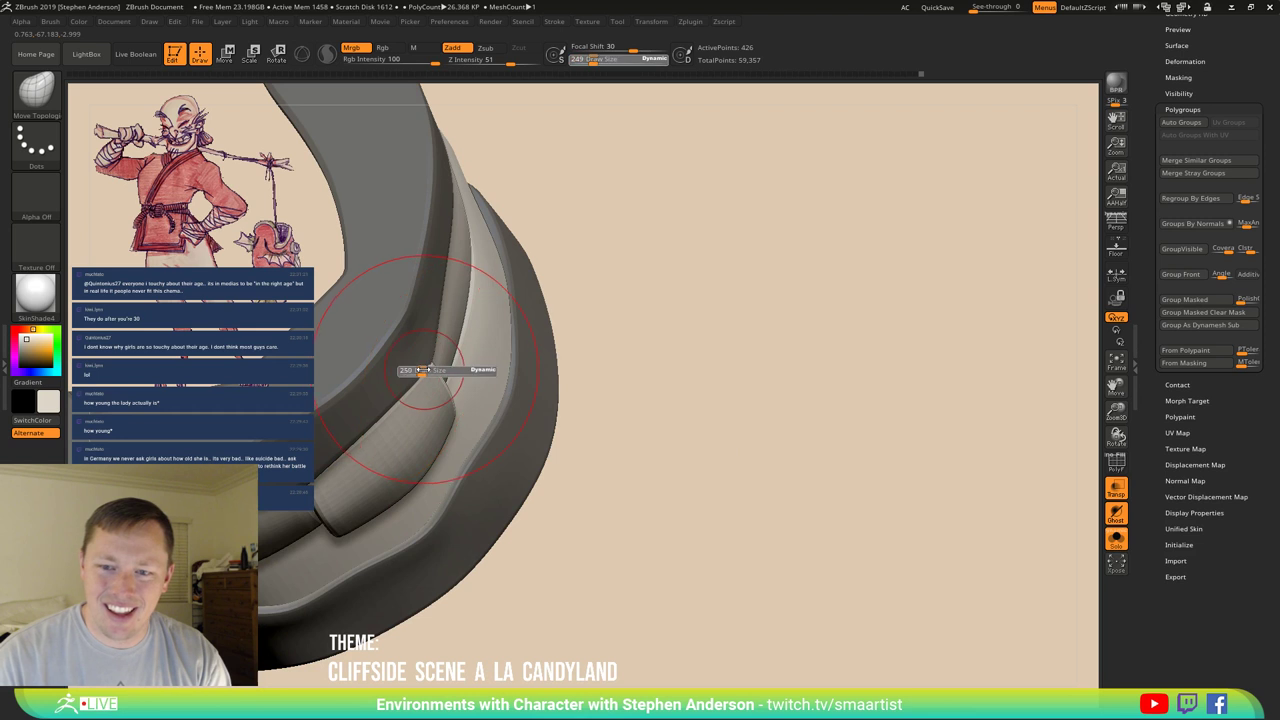
drag(429, 370, 332, 373)
drag(412, 374, 413, 374)
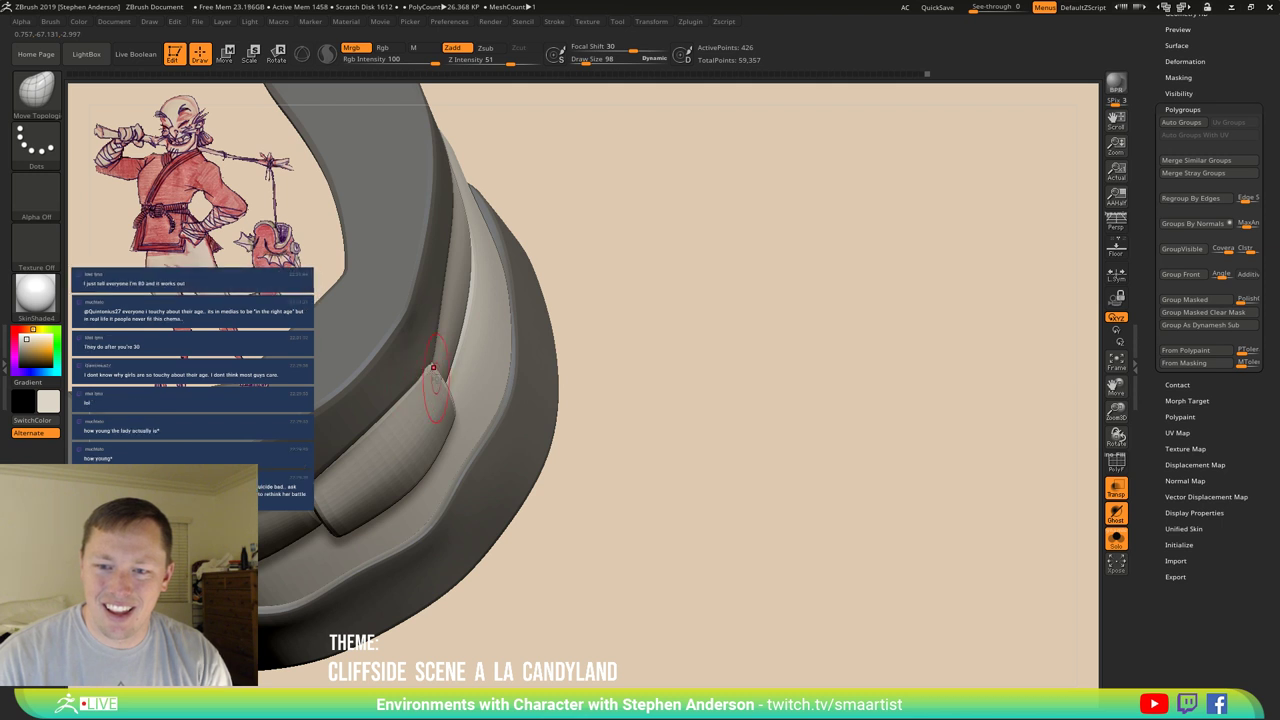
key(shift+d)
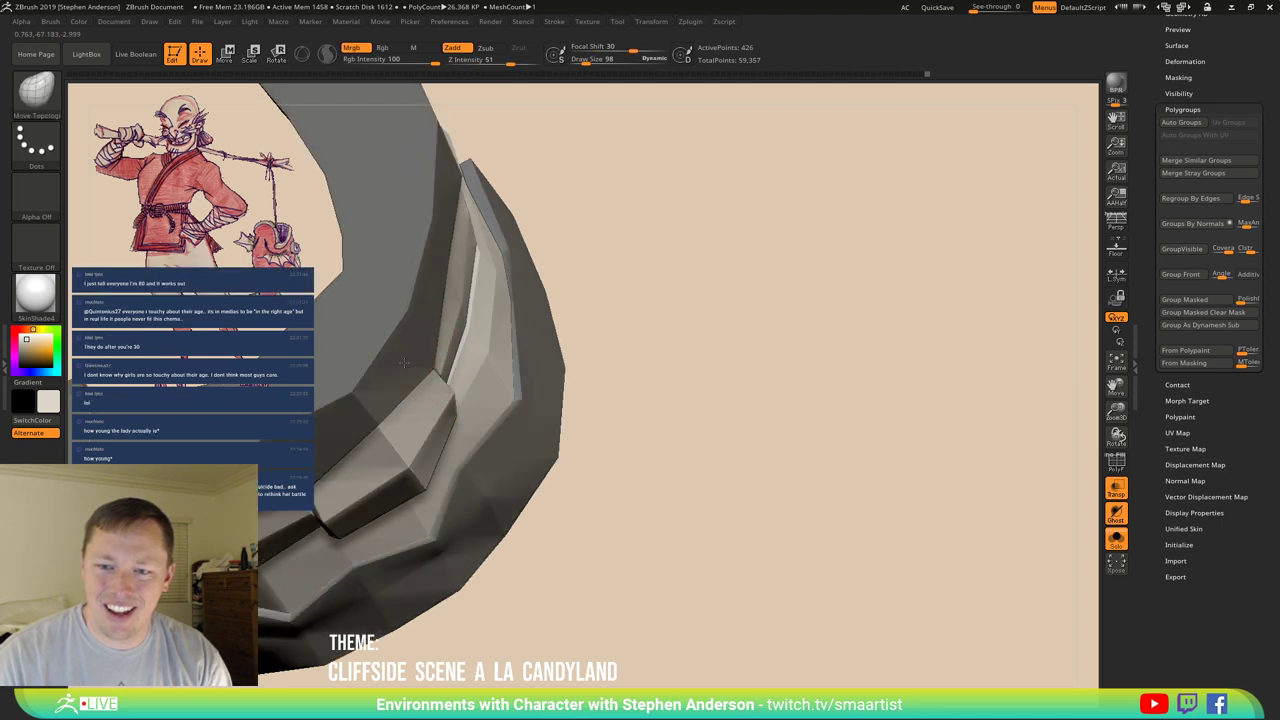
key(d)
mouse_move(395, 357)
right_down()
mouse_move(470, 385)
mouse_move(400, 357)
mouse_move(420, 365)
mouse_move(413, 350)
mouse_move(430, 375)
mouse_move(557, 417)
mouse_move(680, 383)
mouse_move(586, 392)
mouse_move(626, 420)
mouse_move(566, 489)
mouse_move(422, 322)
right_up()
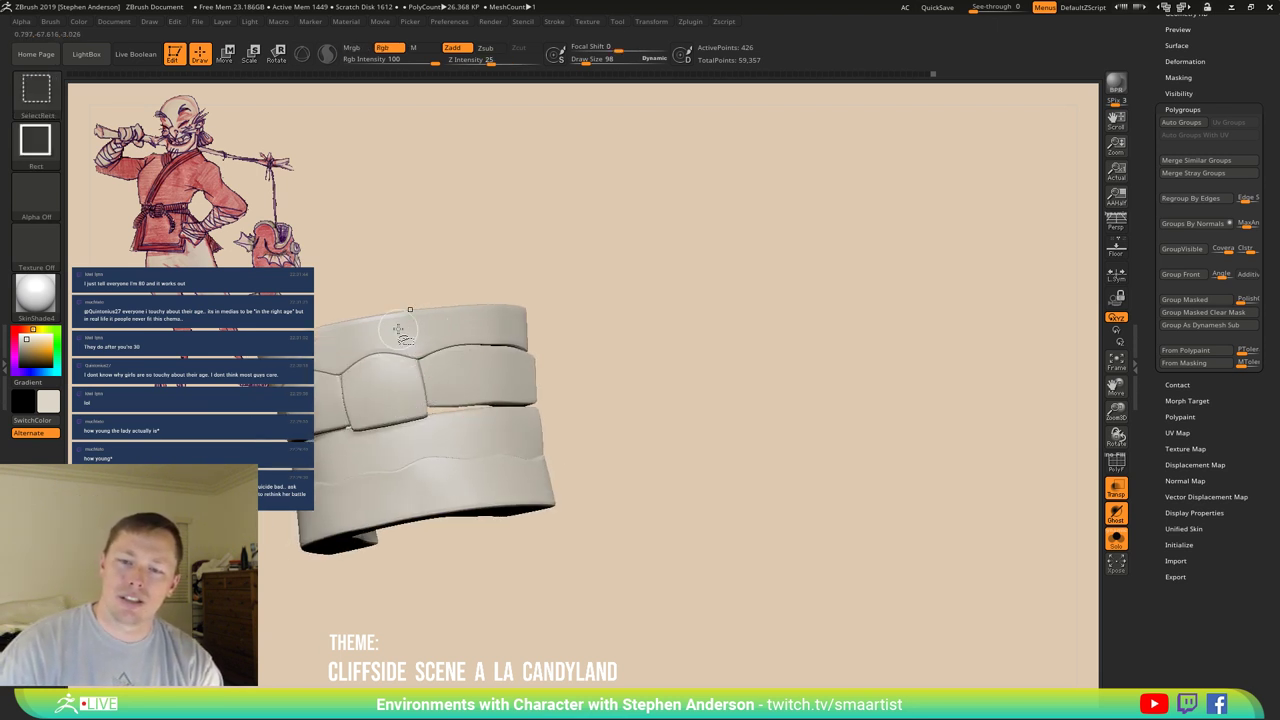
Hide the teeth and fill the gum bands red with Color > FillObject.
ctrl+shift+click(410, 326)
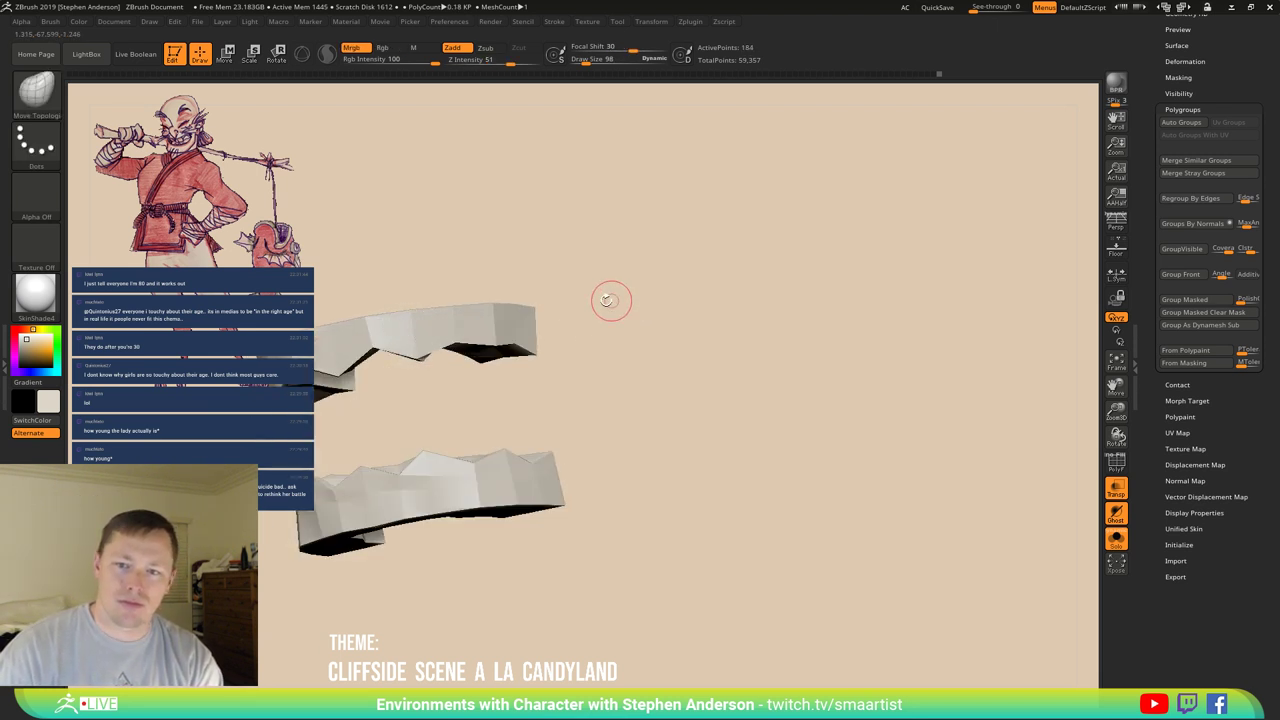
mouse_move(609, 297)
mouse_down()
mouse_move(734, 323)
mouse_move(740, 337)
mouse_up()
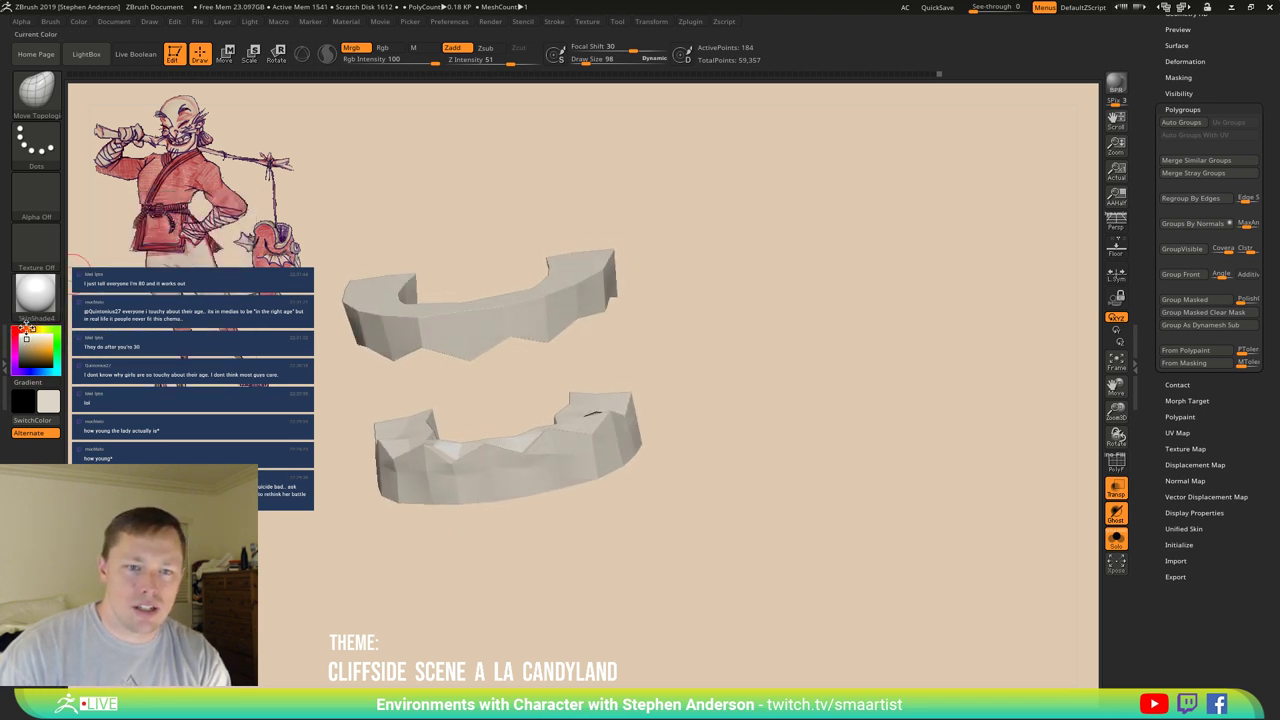
drag(26, 326, 33, 349)
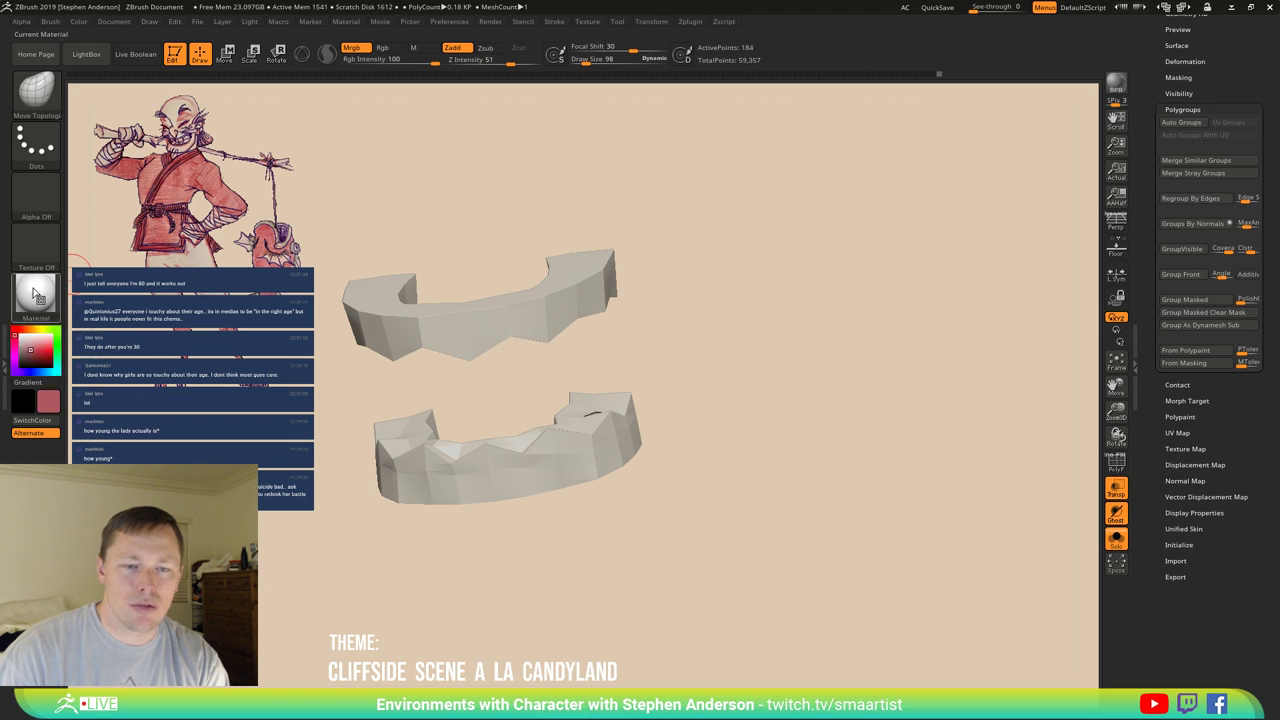
click(78, 21)
click(110, 259)
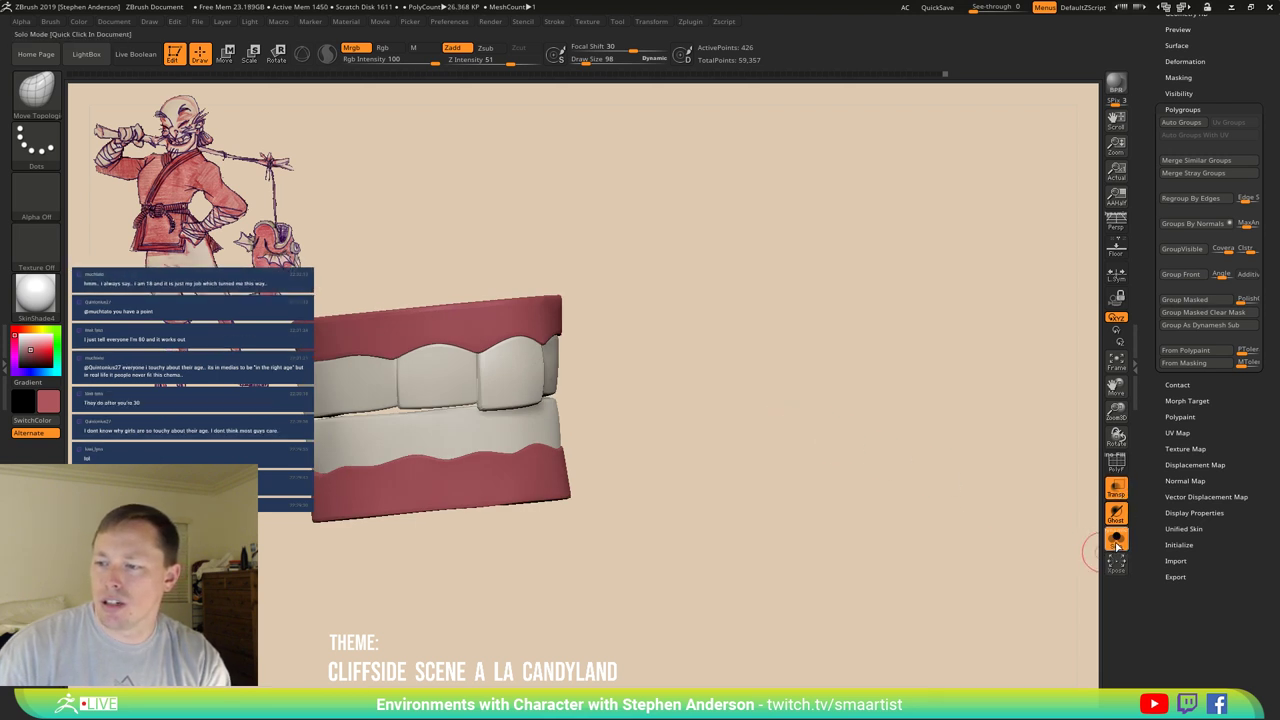
Turn off Solo and Transp, and set the colour mode to material only (M).
click(1120, 530)
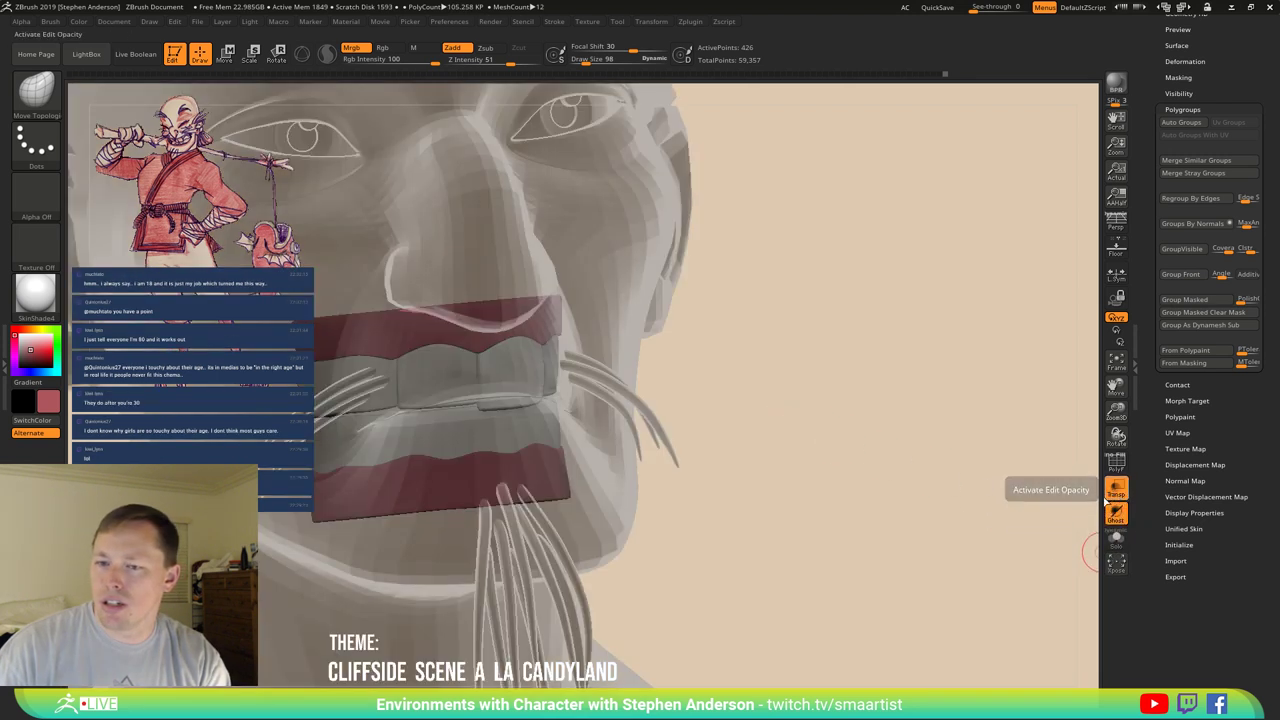
click(1114, 490)
mouse_move(717, 331)
mouse_down()
mouse_move(718, 313)
mouse_move(599, 278)
mouse_up()
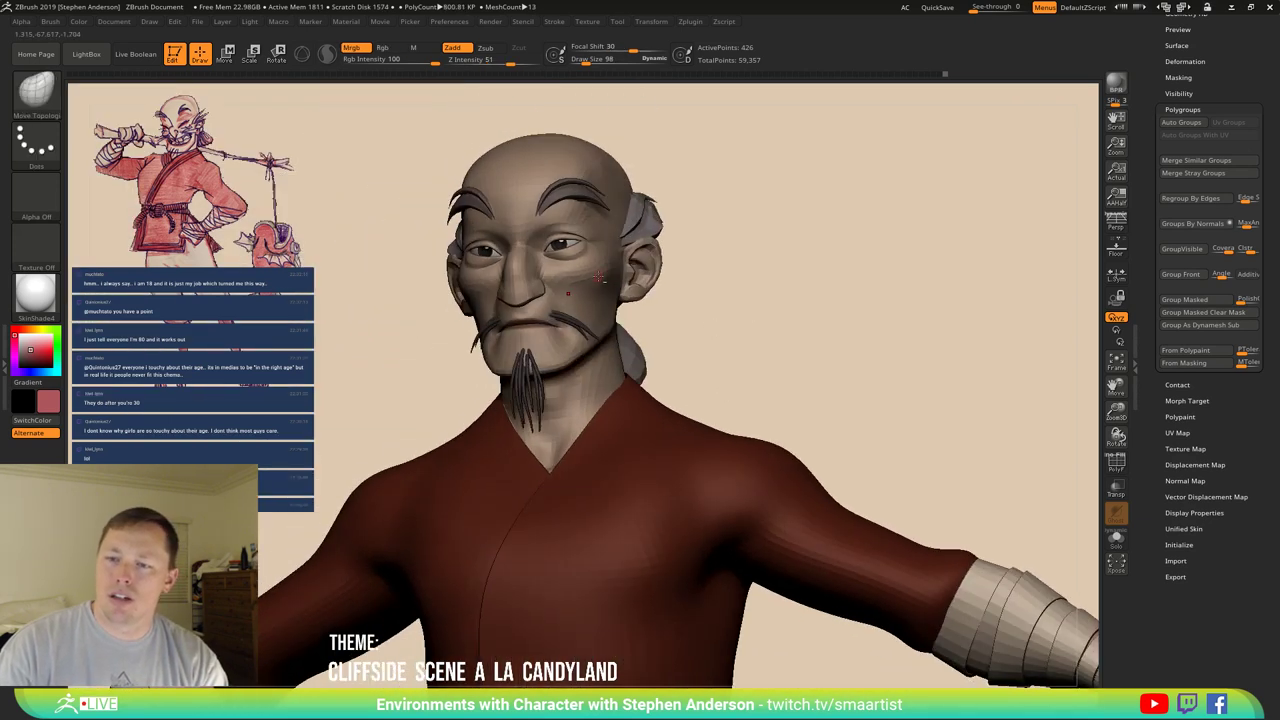
scroll(600, 285, up, 6)
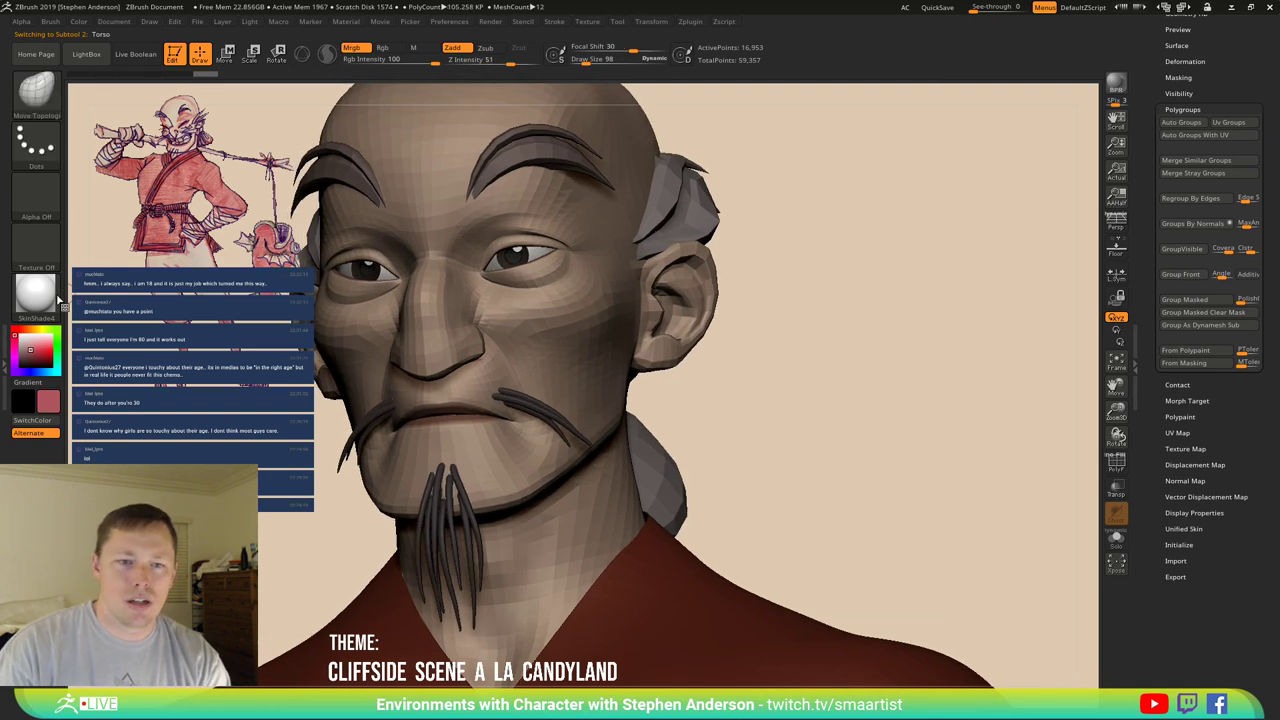
click(78, 21)
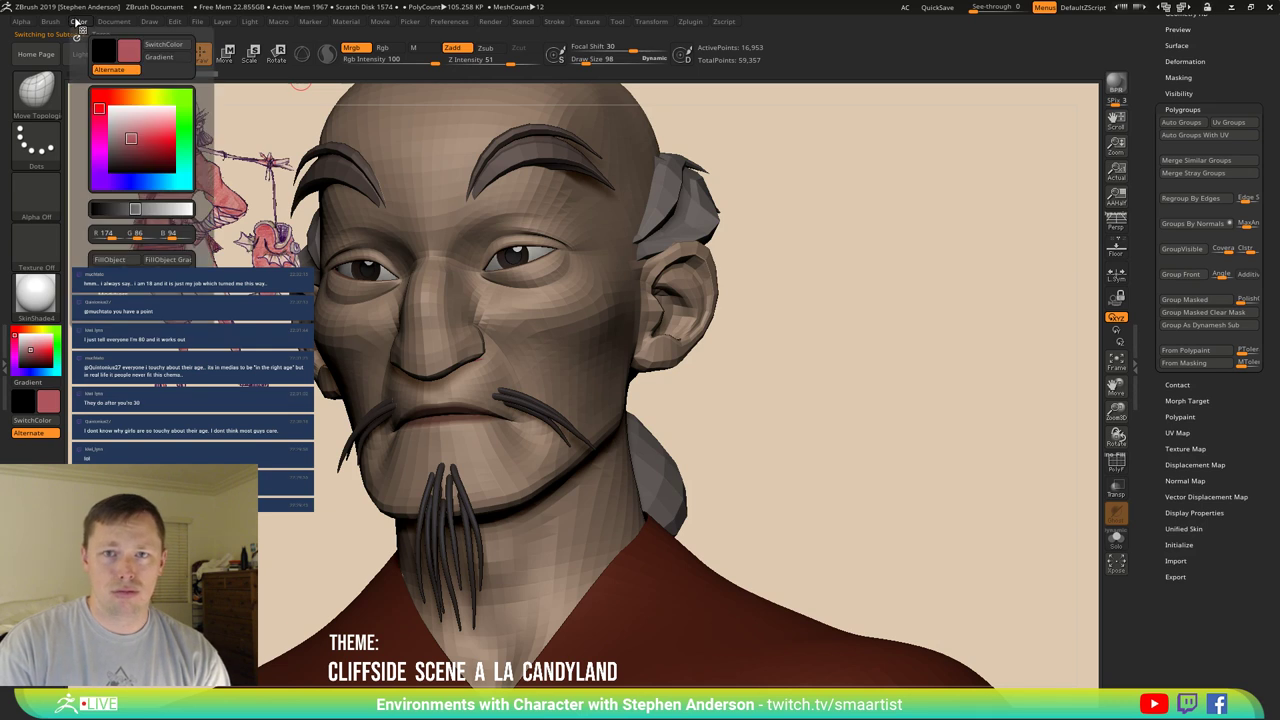
click(413, 47)
click(78, 21)
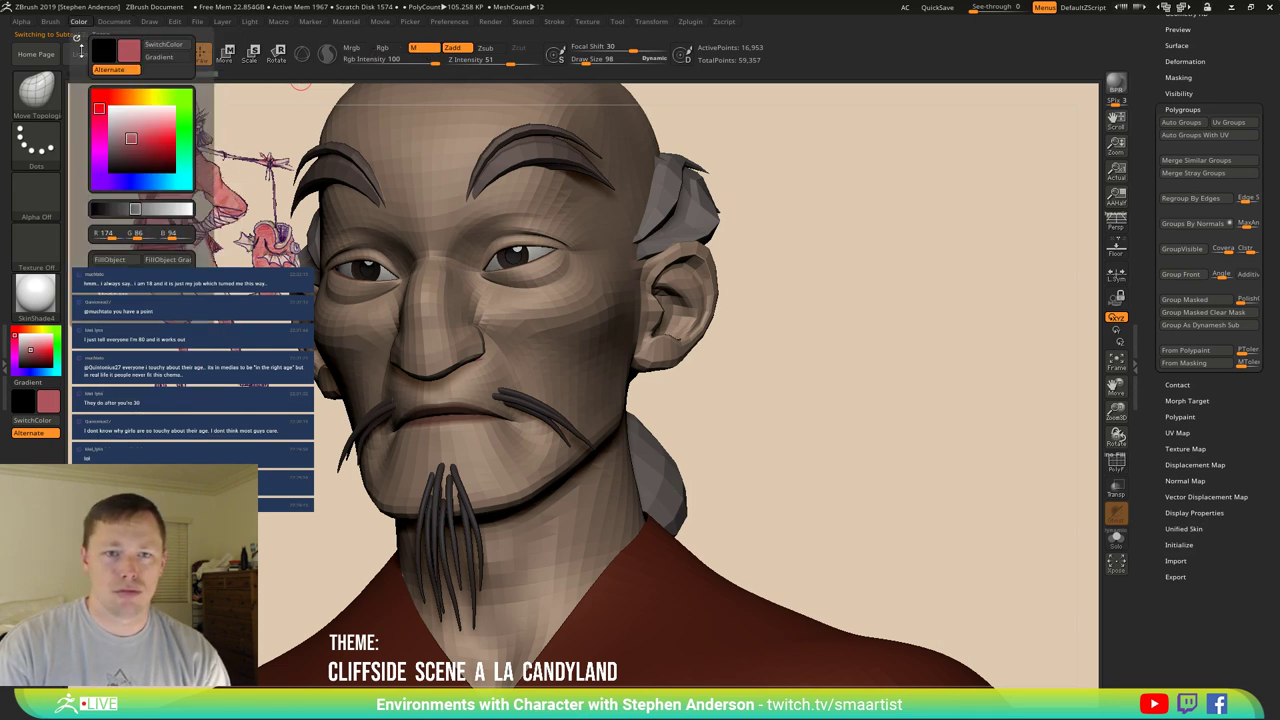
Zoom and orbit around the face to inspect the ear, nose and moustache.
ctrl+right_drag(760, 480, 681, 309)
mouse_move(681, 309)
mouse_down()
mouse_move(634, 286)
mouse_move(691, 289)
mouse_move(669, 323)
mouse_move(749, 309)
mouse_move(562, 300)
mouse_up()
ctrl+right_drag(562, 300, 783, 346)
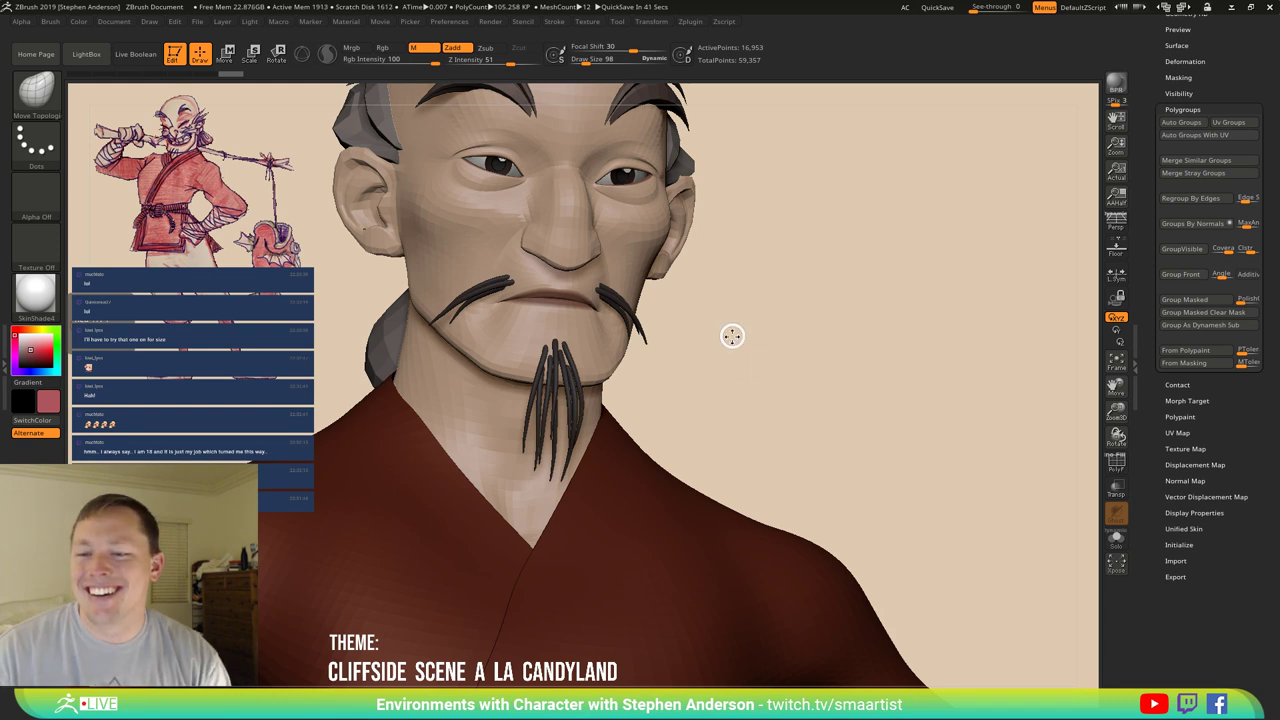
drag(714, 329, 709, 326)
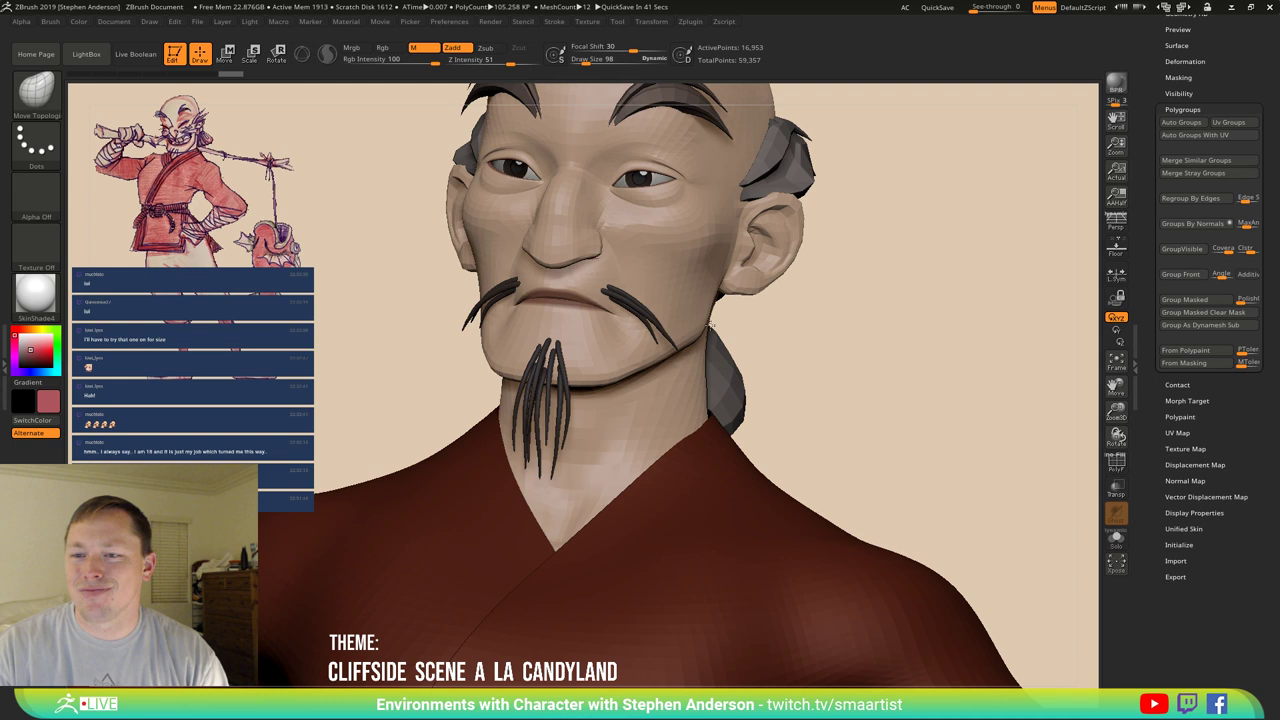
mouse_move(814, 349)
mouse_down()
mouse_move(830, 292)
mouse_move(859, 258)
mouse_move(820, 255)
mouse_move(900, 250)
mouse_up()
ctrl+right_drag(585, 255, 579, 265)
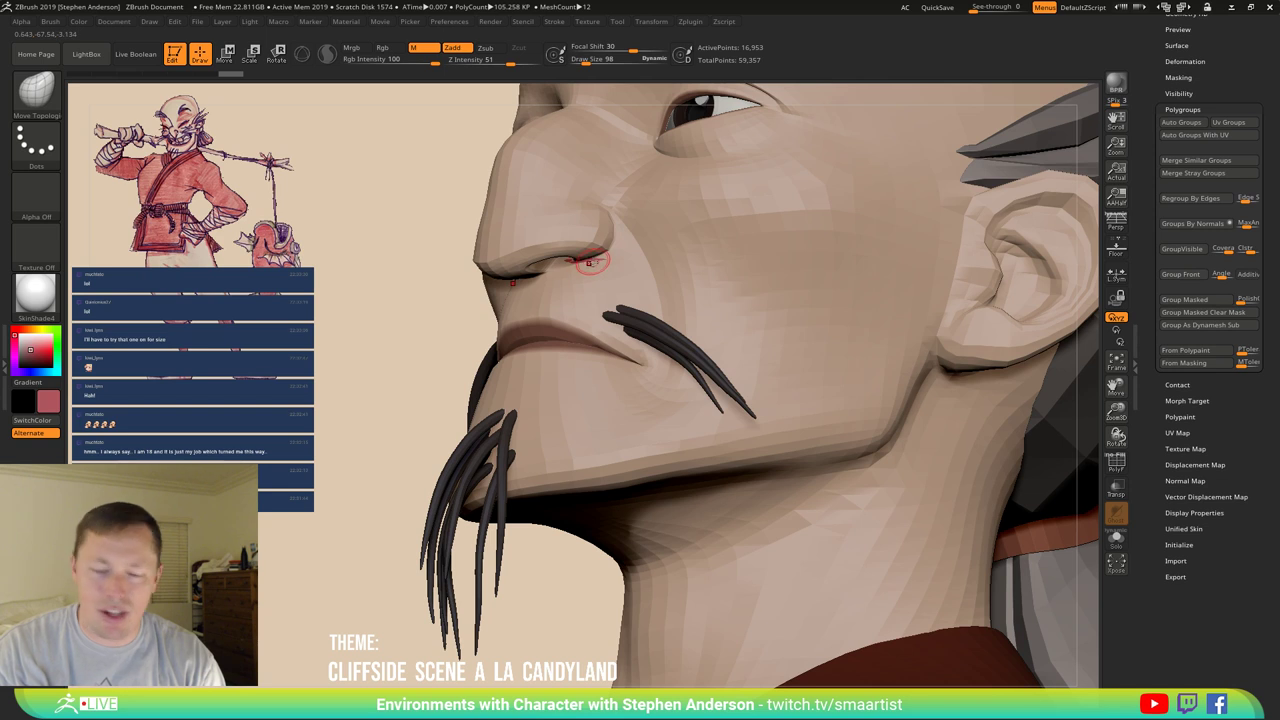
key(space)
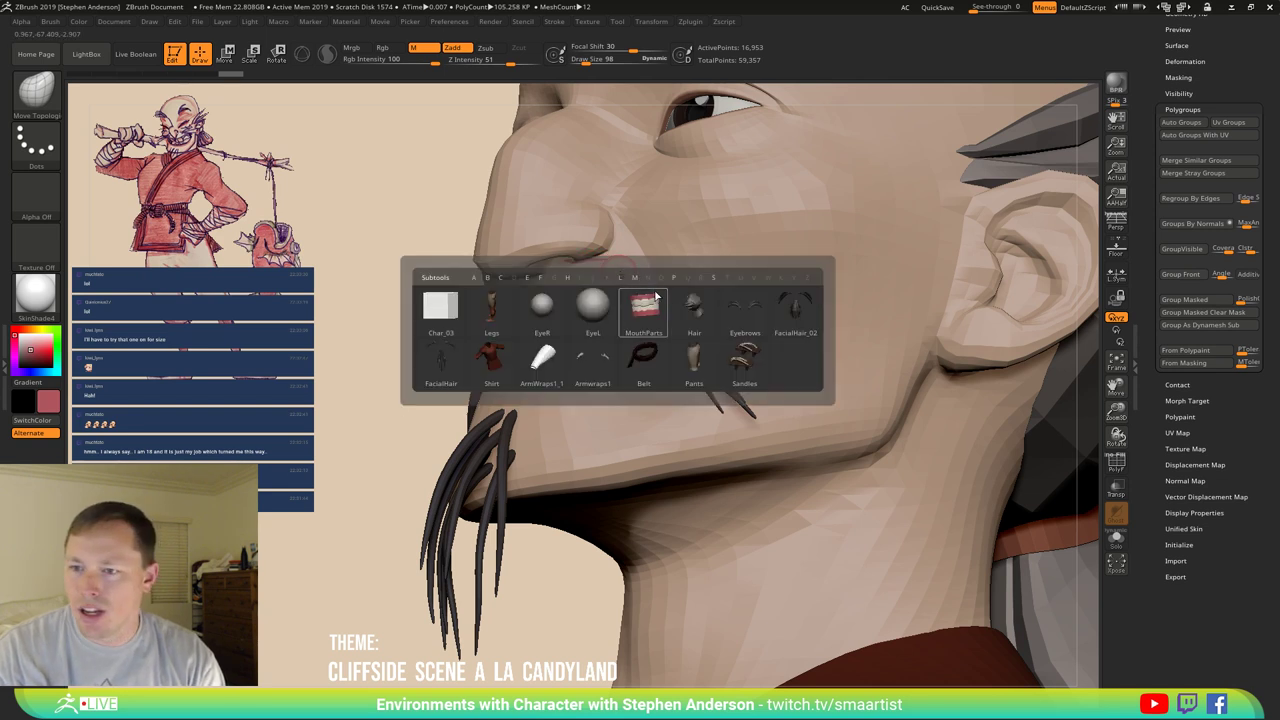
Select the MouthParts subtool and set the Move brush to Draw Size 469.
alt+click(650, 310)
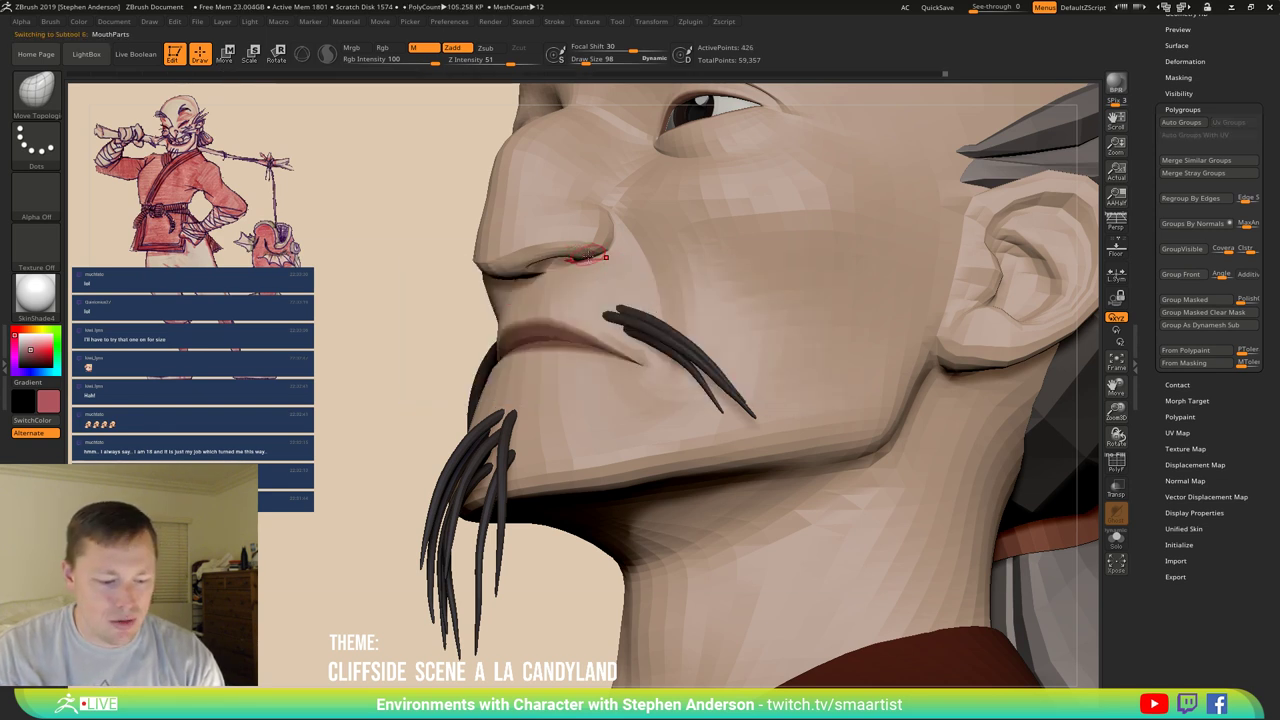
key(b)
key(m)
key(v)
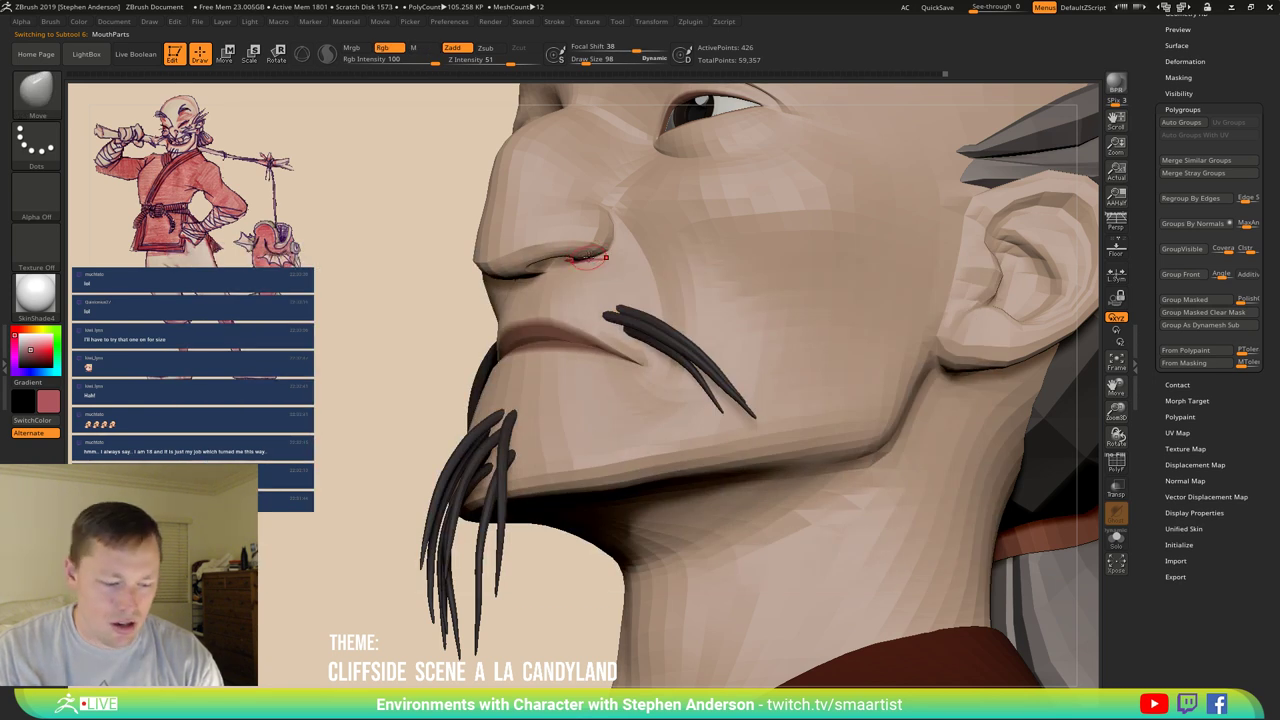
key(s)
mouse_move(580, 262)
mouse_down()
mouse_move(620, 258)
mouse_move(565, 258)
mouse_move(610, 255)
mouse_up()
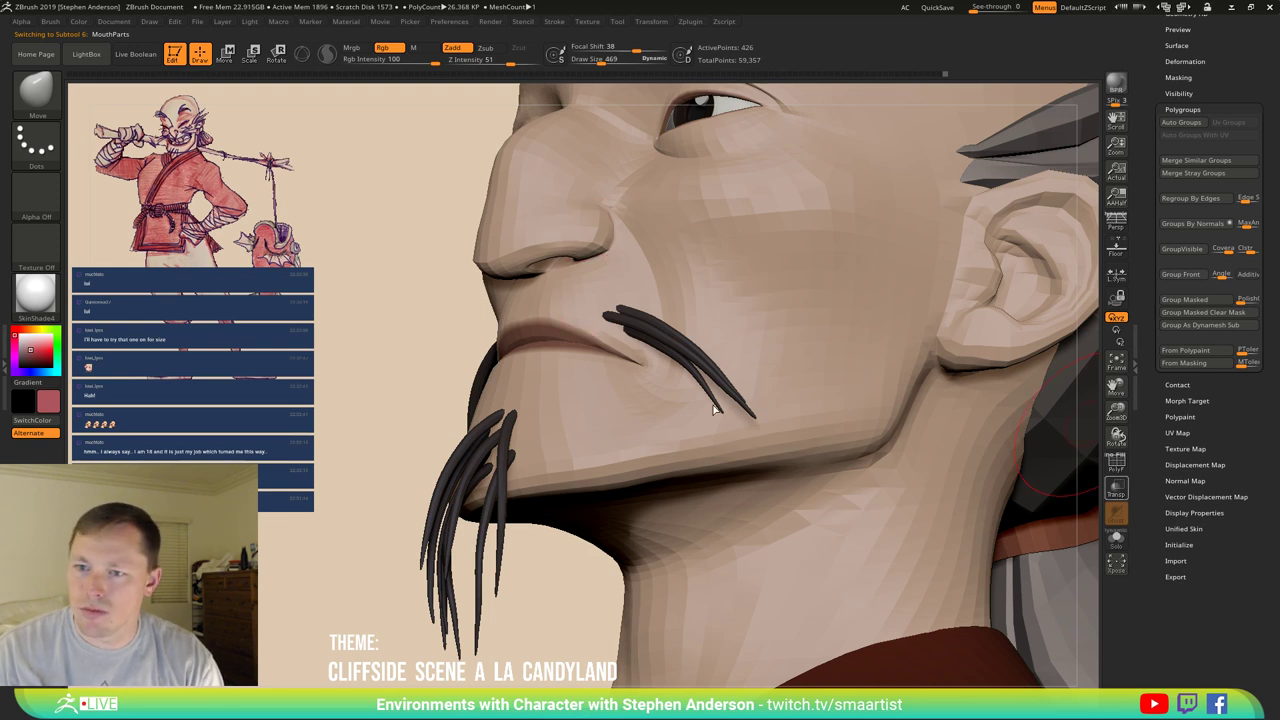
With the head transparent, nudge the lower teeth block left, then Solo the mouth parts.
key(ctrl+t)
right_drag(714, 408, 561, 321)
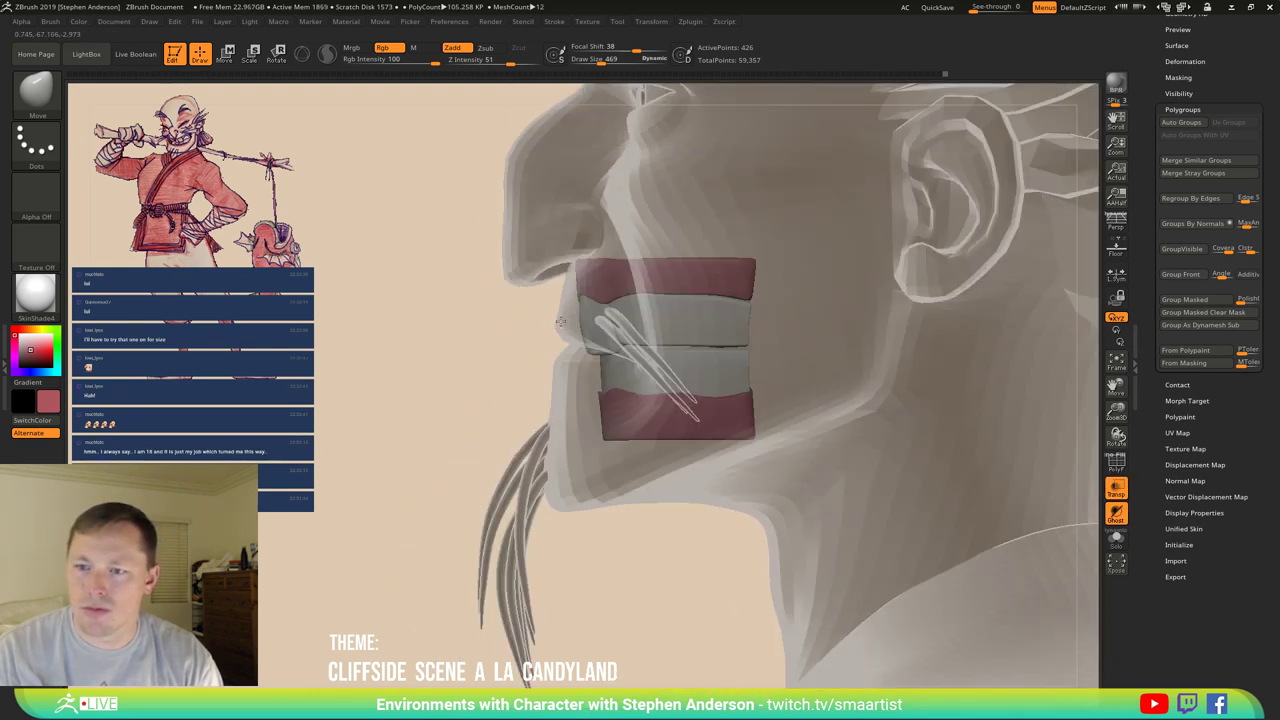
drag(641, 438, 635, 438)
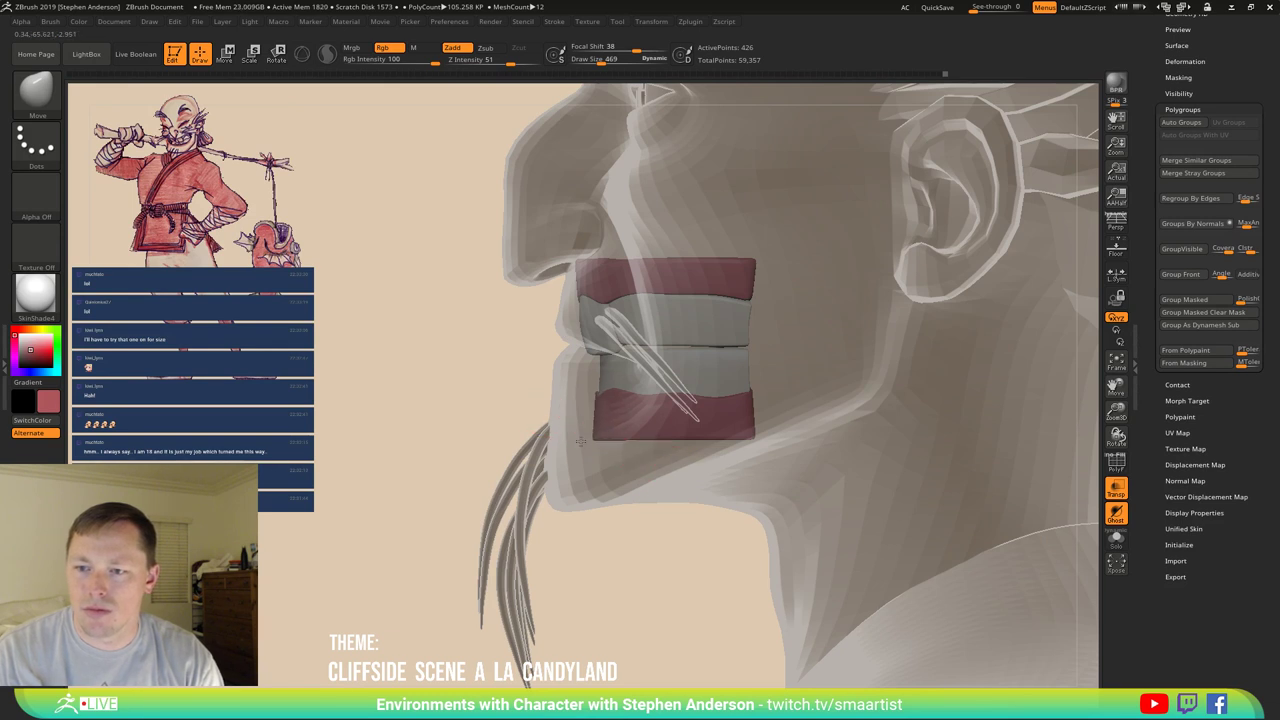
right_drag(635, 438, 594, 263)
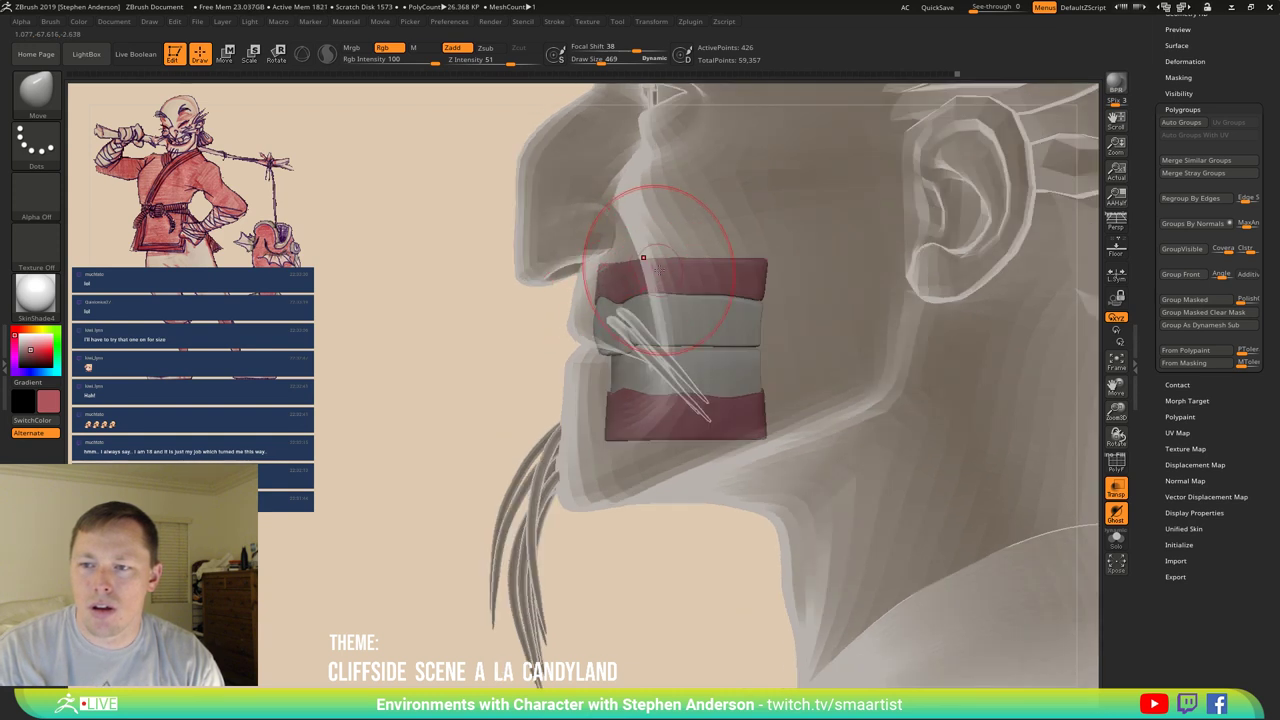
mouse_move(645, 289)
right_down()
mouse_move(700, 288)
mouse_move(652, 258)
right_up()
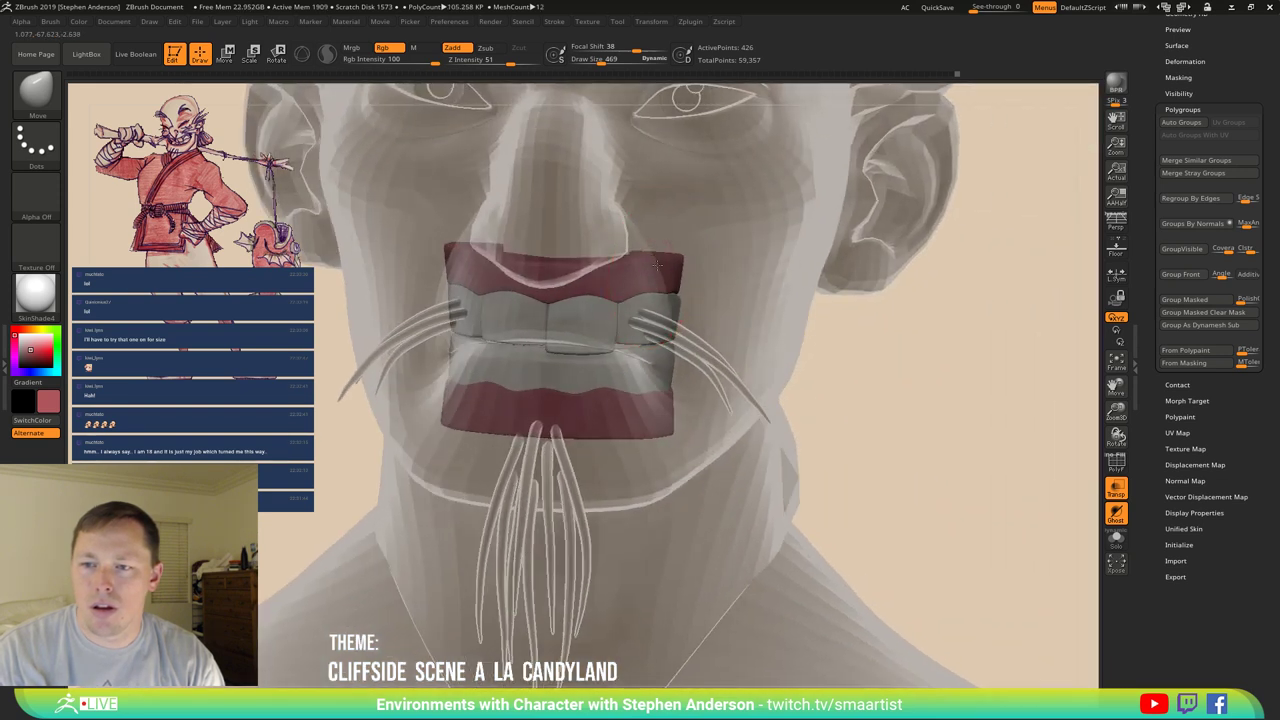
key(f)
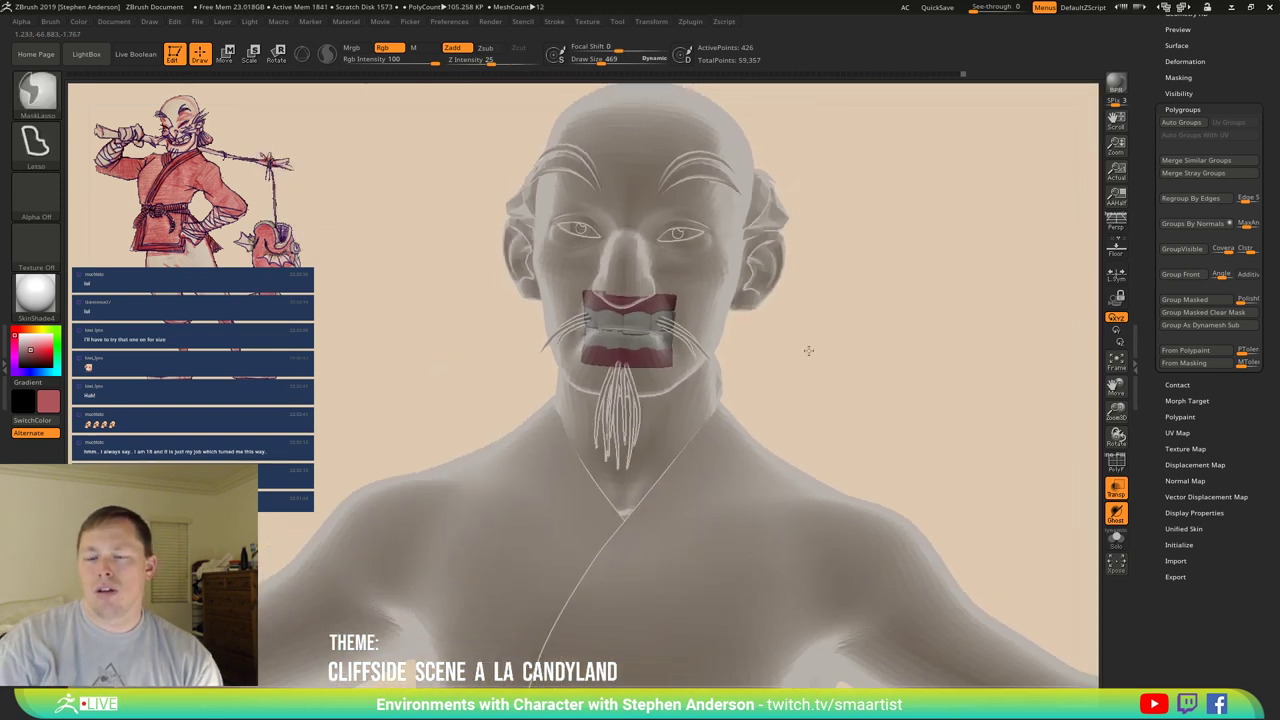
mouse_move(1035, 460)
right_down()
mouse_move(857, 409)
mouse_move(769, 400)
mouse_move(863, 403)
mouse_move(837, 391)
mouse_move(855, 477)
right_up()
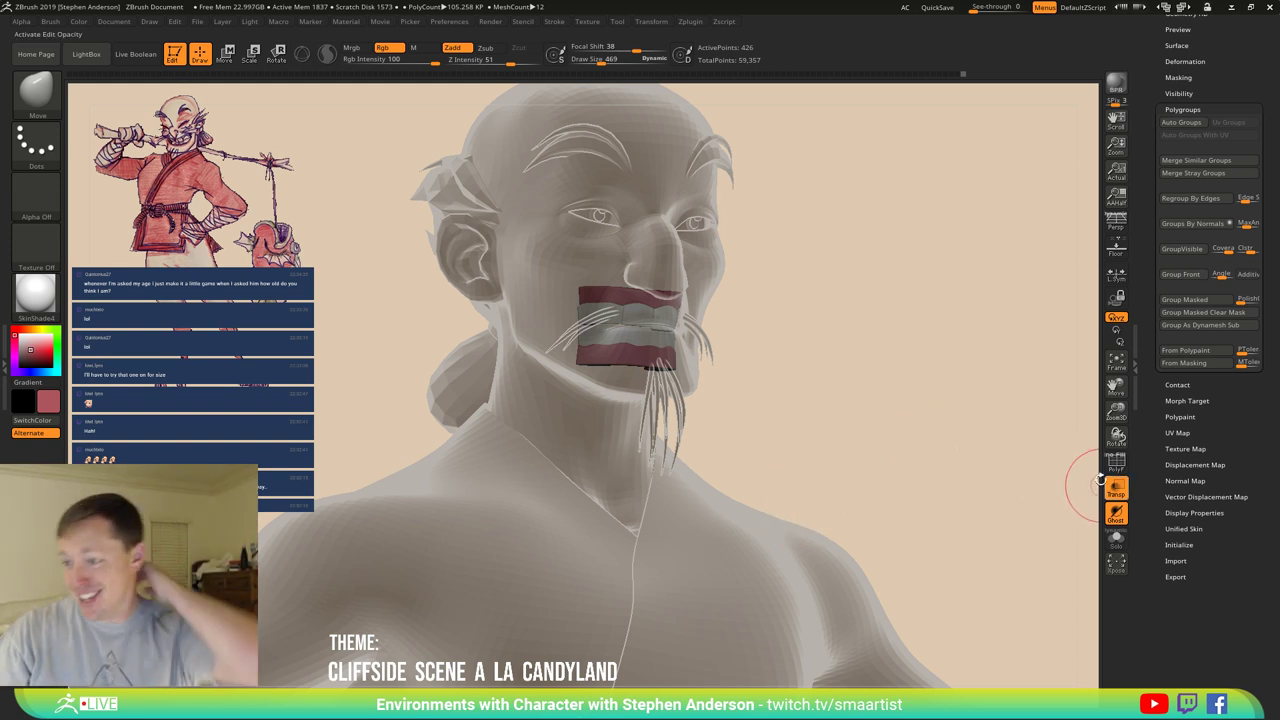
click(1116, 541)
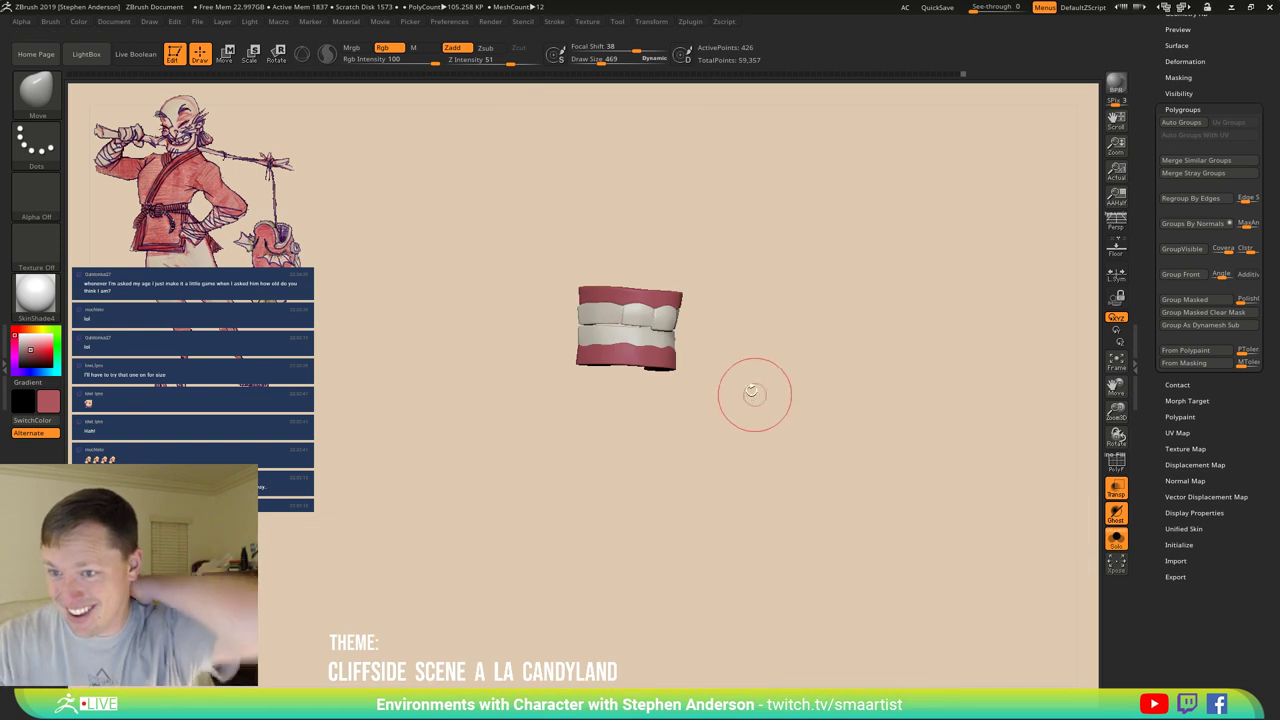
Rotate the teeth and snap them to a straight front view with the 3D gizmo.
drag(754, 393, 692, 480)
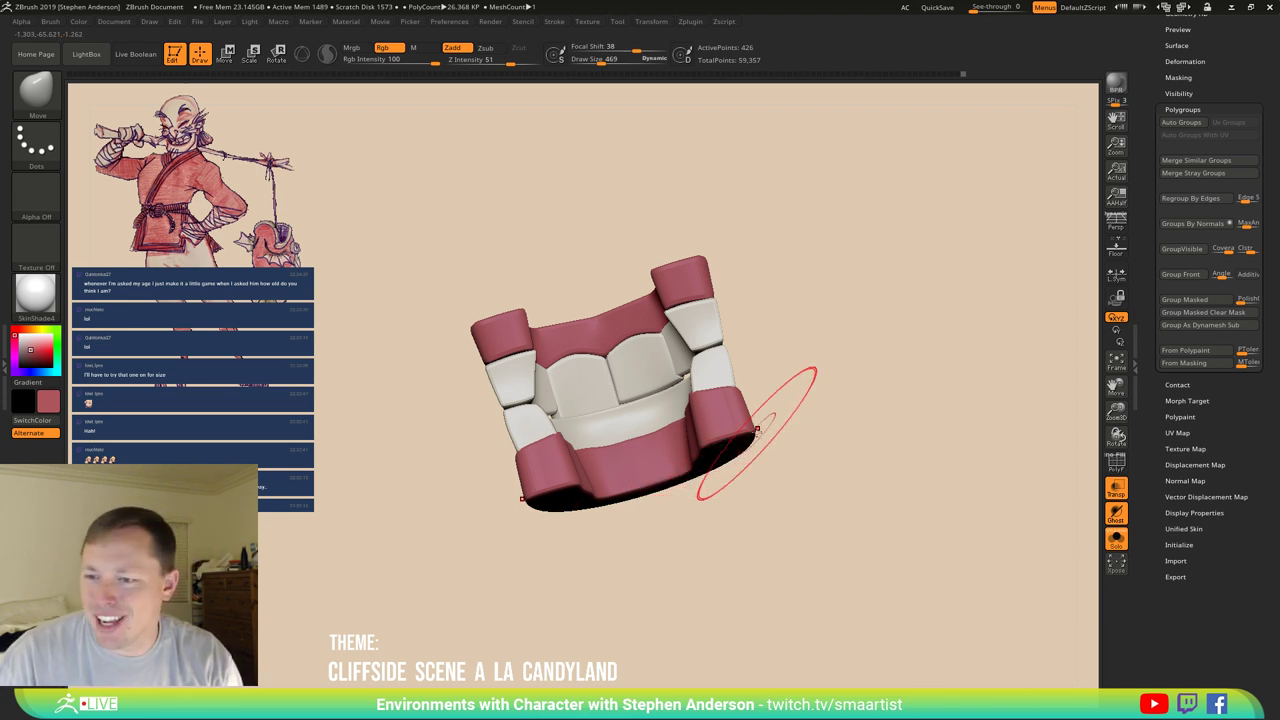
mouse_move(757, 430)
mouse_down()
mouse_move(745, 461)
mouse_move(766, 398)
mouse_move(749, 402)
mouse_move(757, 449)
mouse_move(671, 471)
mouse_up()
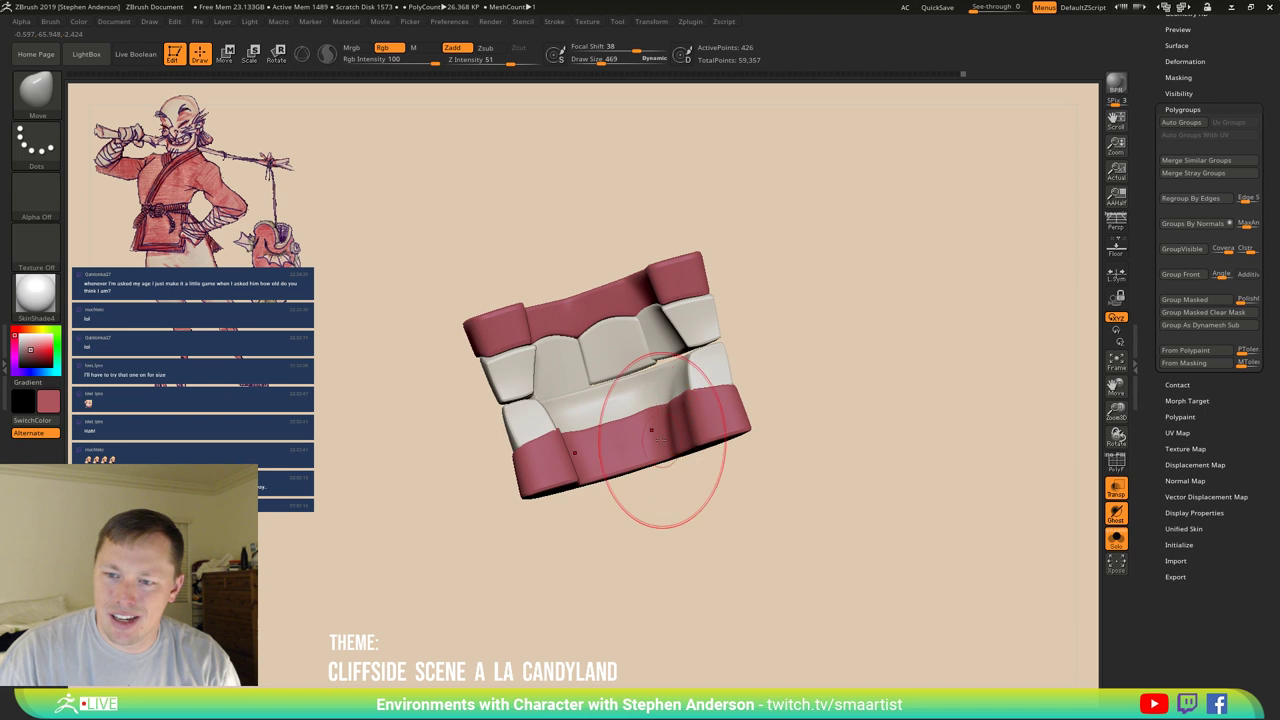
key(b)
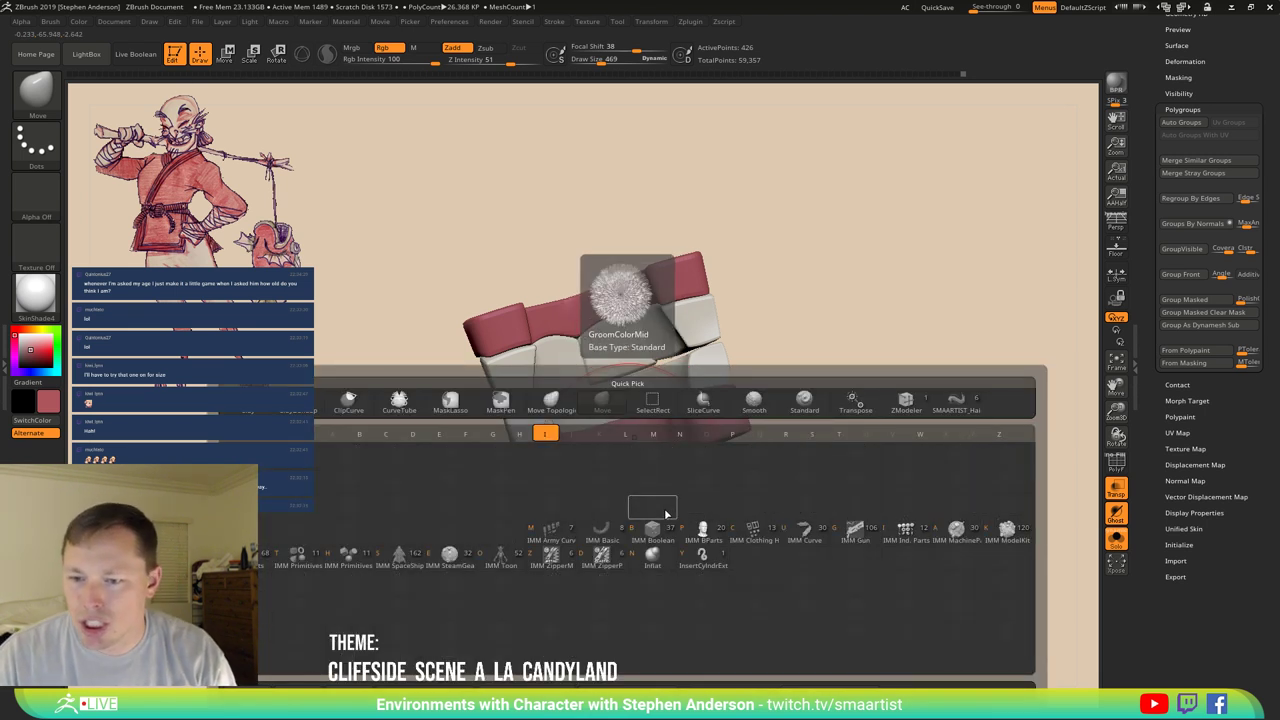
key(w)
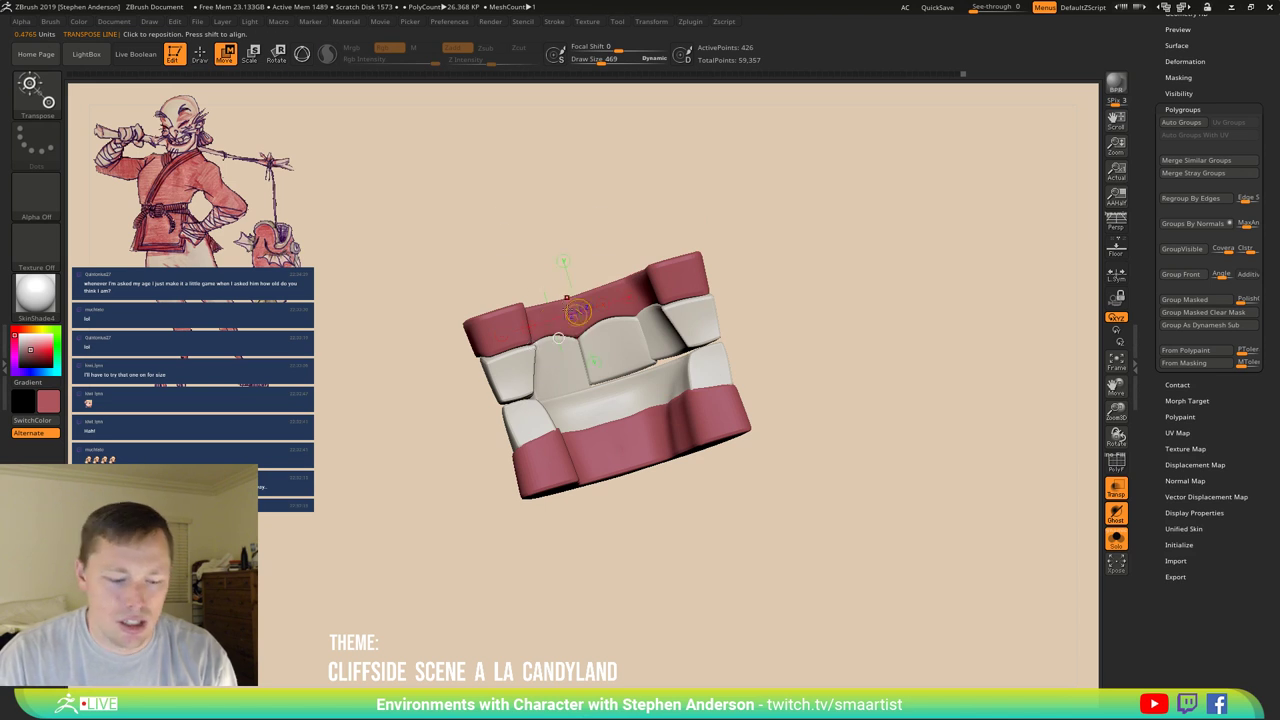
key(y)
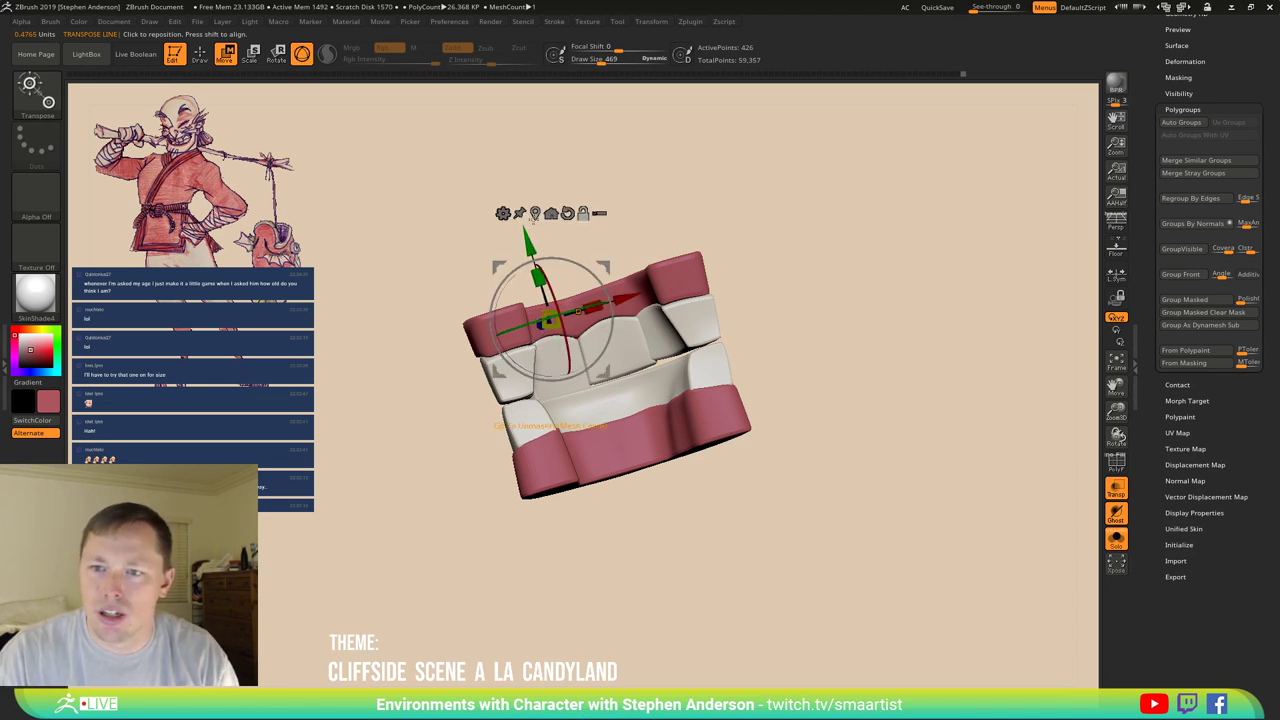
drag(537, 218, 653, 380)
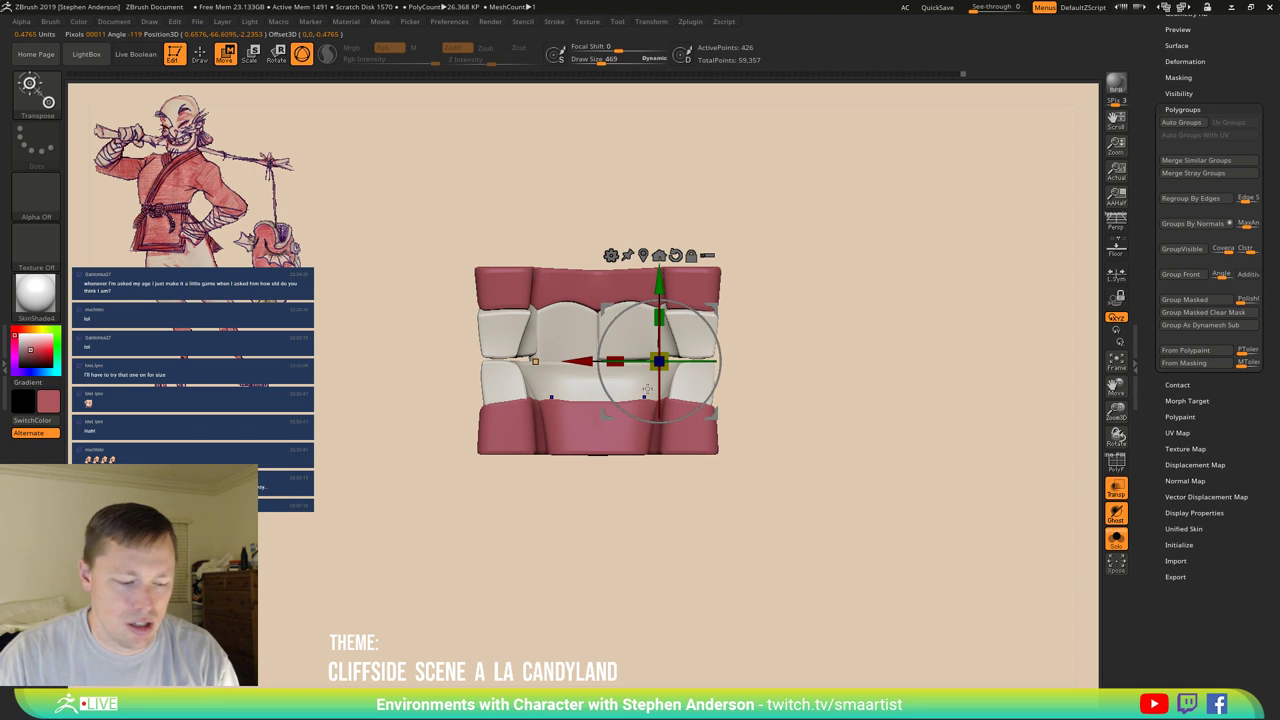
key(q)
Select the IMM Primitives brush from the brush palette.
key(space)
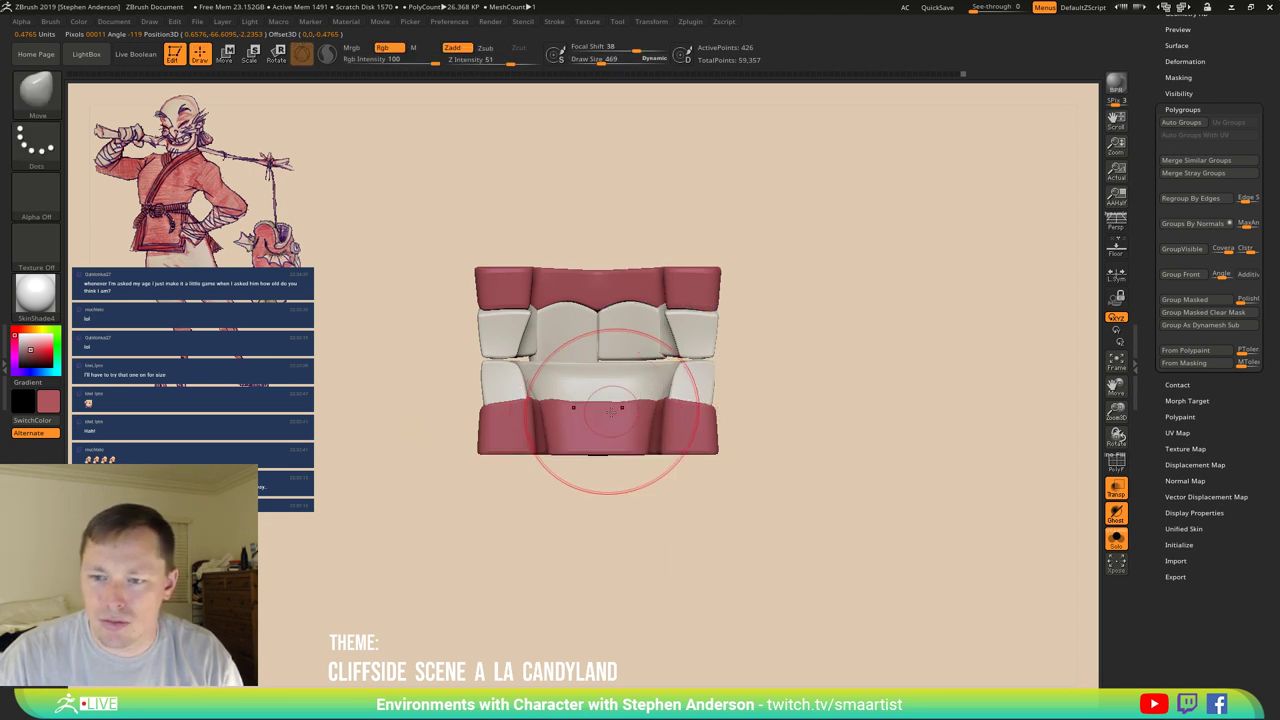
key(b)
click(615, 531)
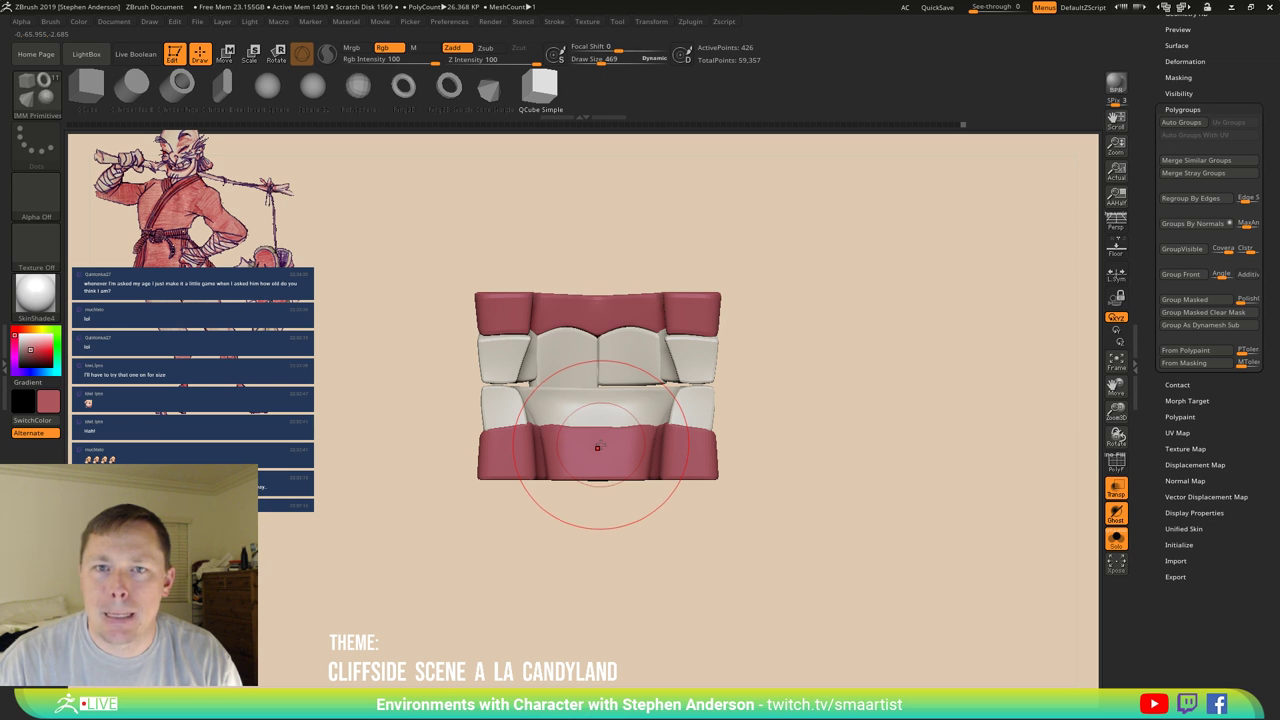
Insert a sphere into the lower gums and scale it along Z and X into a flat tongue.
drag(597, 447, 600, 486)
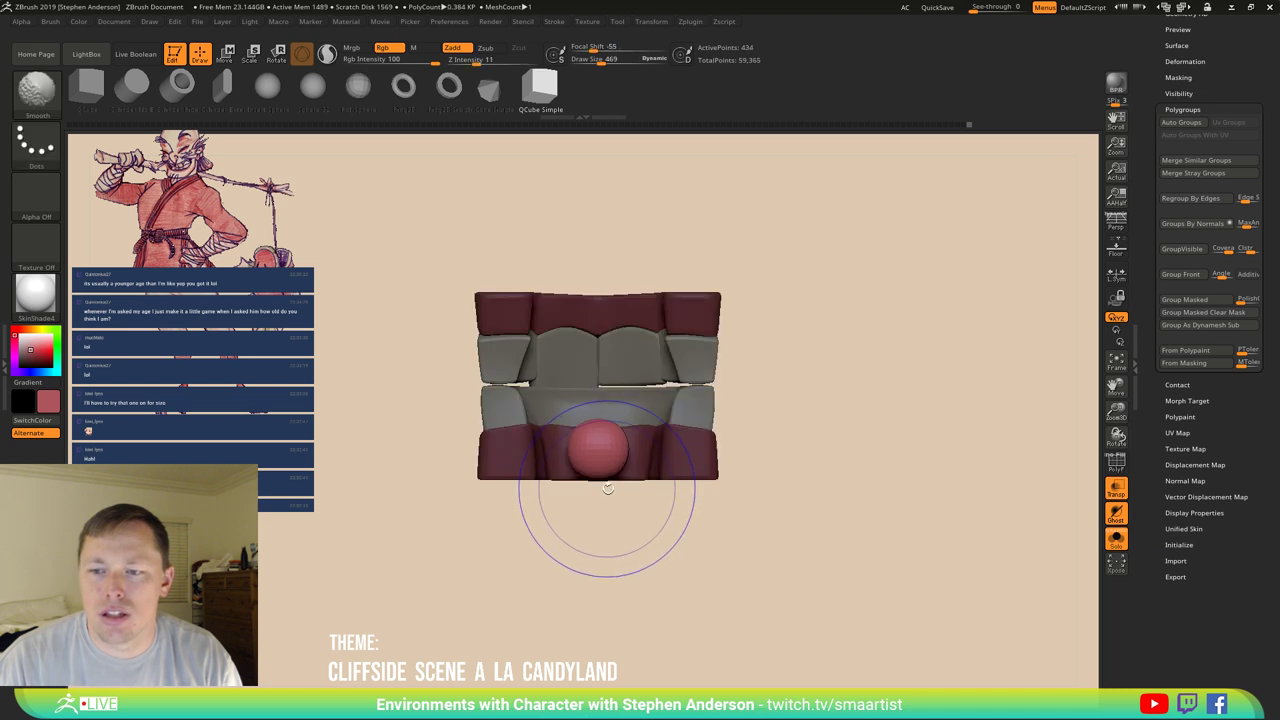
drag(740, 485, 795, 484)
key(w)
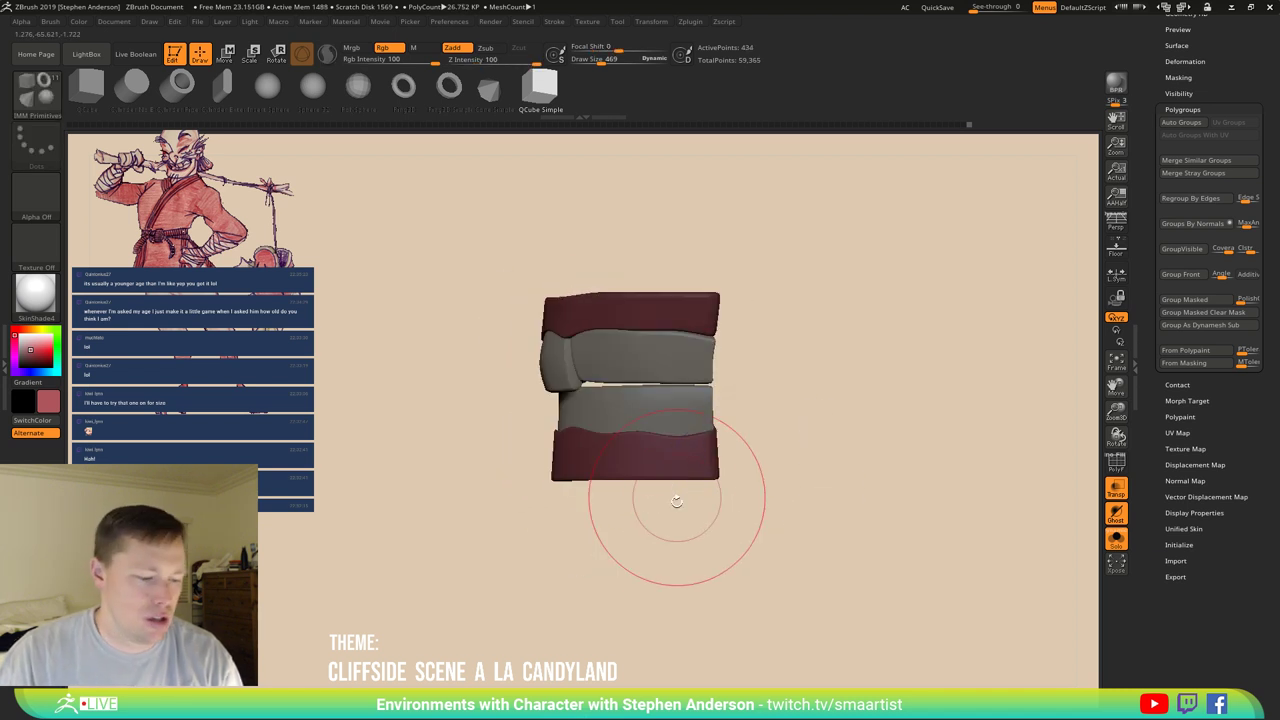
drag(674, 506, 680, 400)
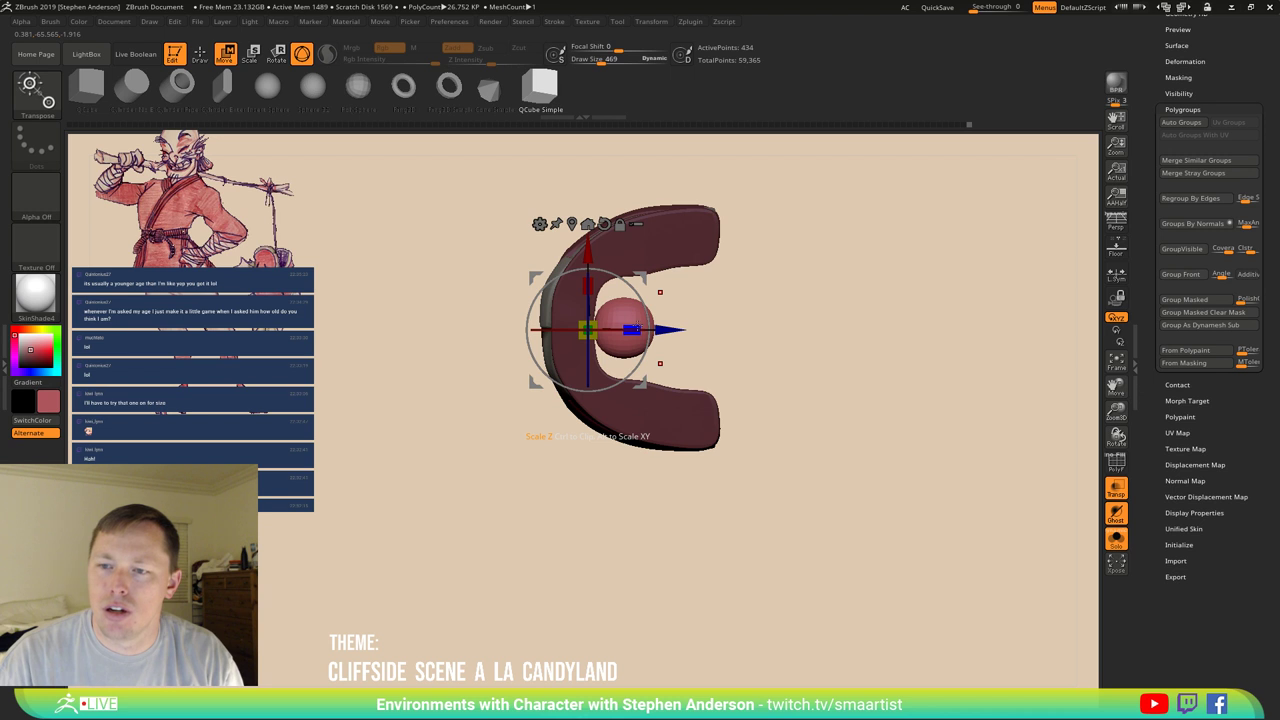
drag(634, 328, 755, 328)
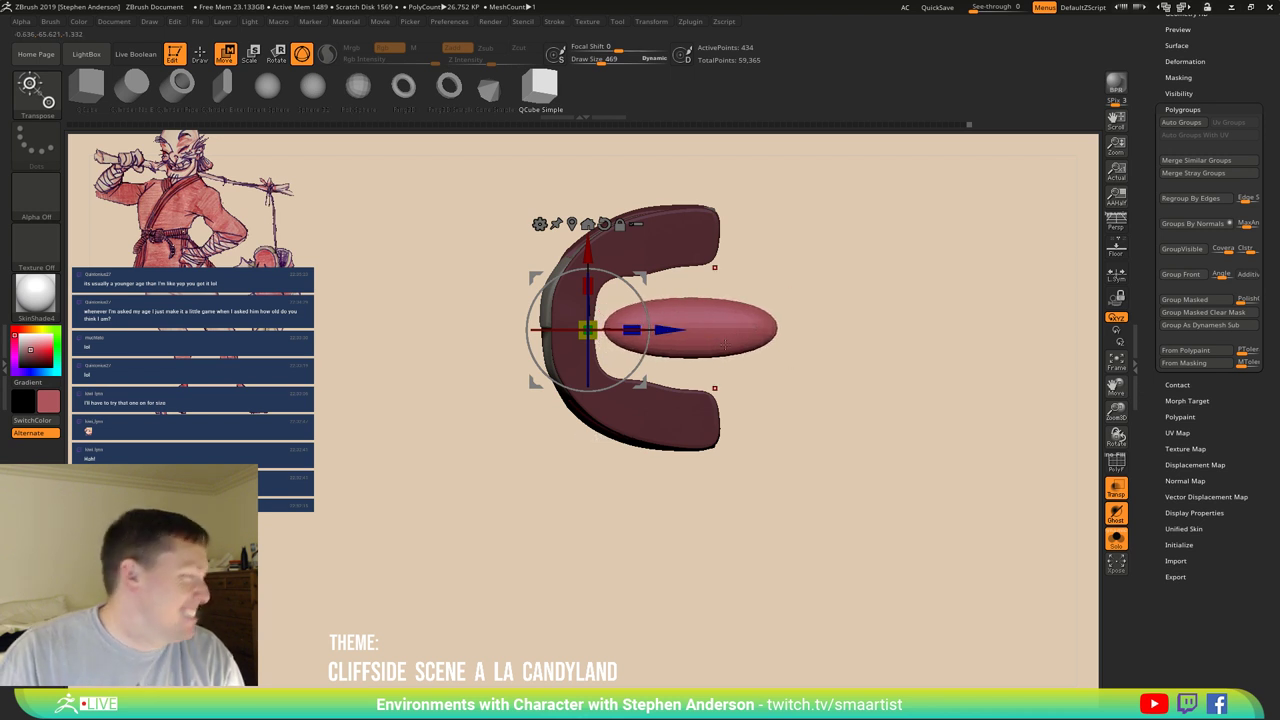
drag(588, 287, 603, 172)
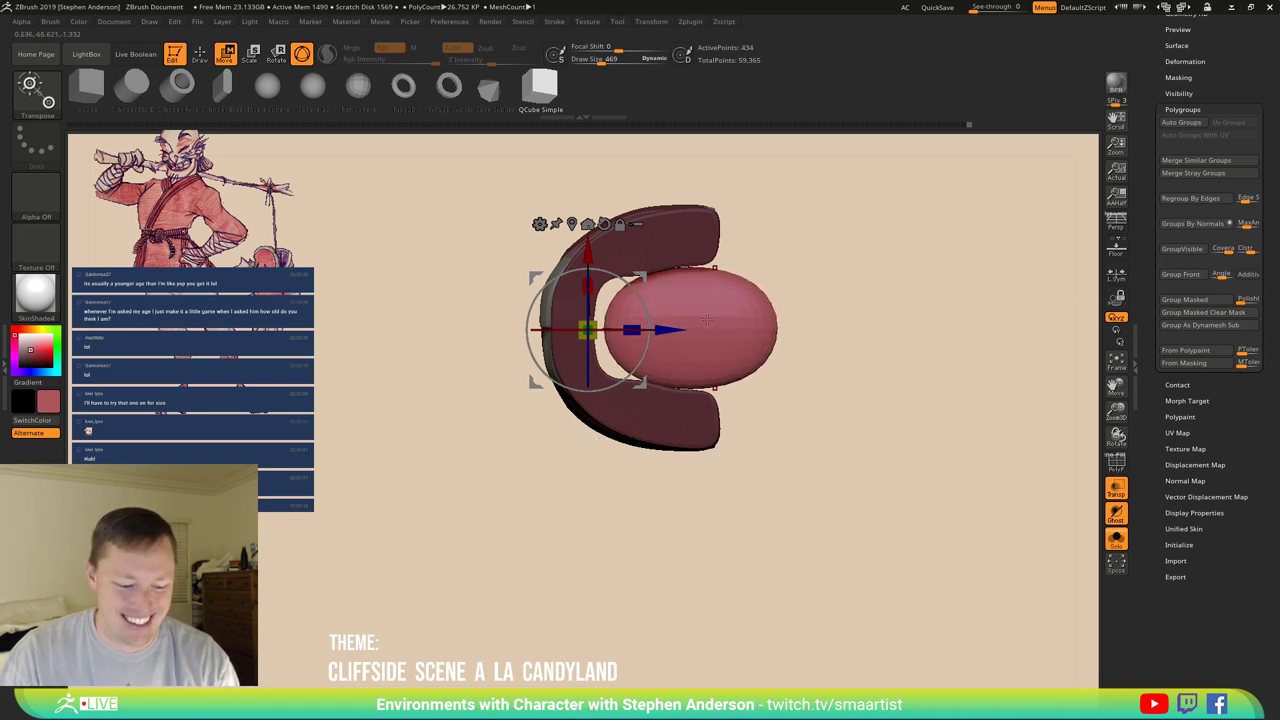
Switch to the Move brush and check the tongue from the front and slightly above.
key(b)
key(m)
key(v)
mouse_move(790, 450)
mouse_down()
mouse_move(663, 409)
mouse_move(688, 391)
mouse_move(669, 394)
mouse_up()
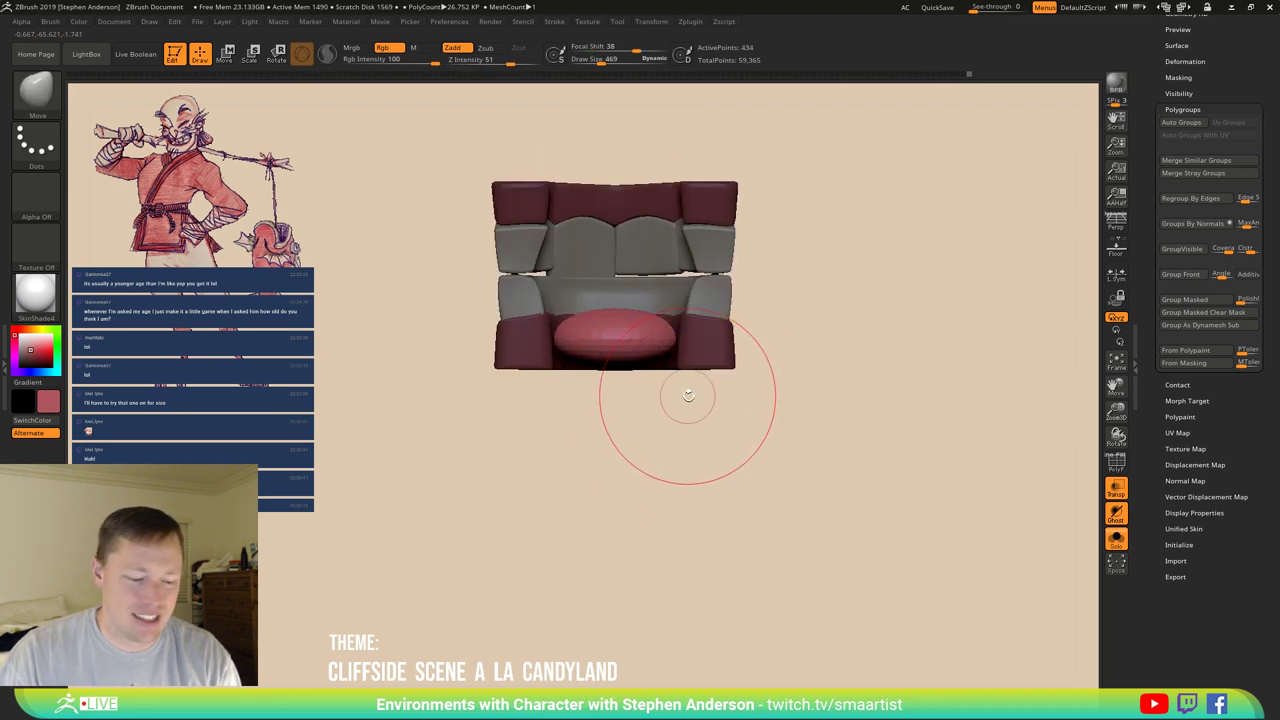
key(w)
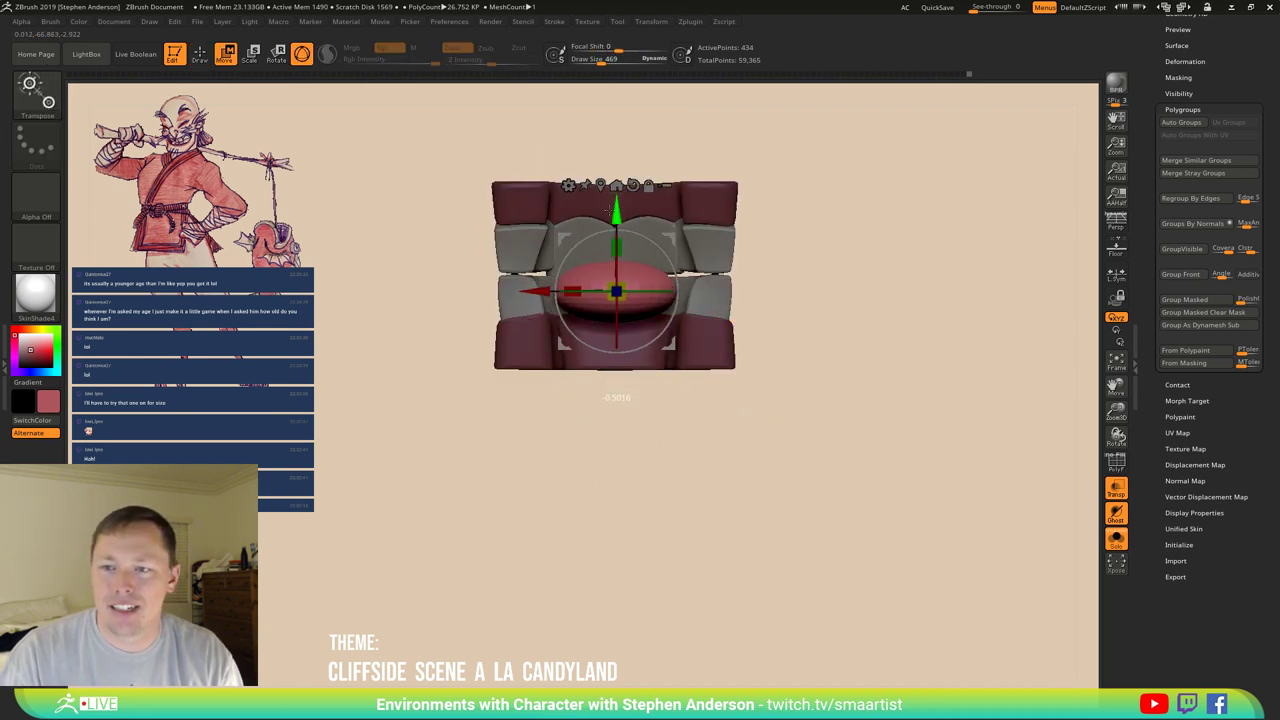
mouse_move(755, 268)
mouse_down()
mouse_move(760, 291)
mouse_move(723, 325)
mouse_move(735, 407)
mouse_up()
Clear the mask from the mouth parts and select the ZModeler brush.
key(q)
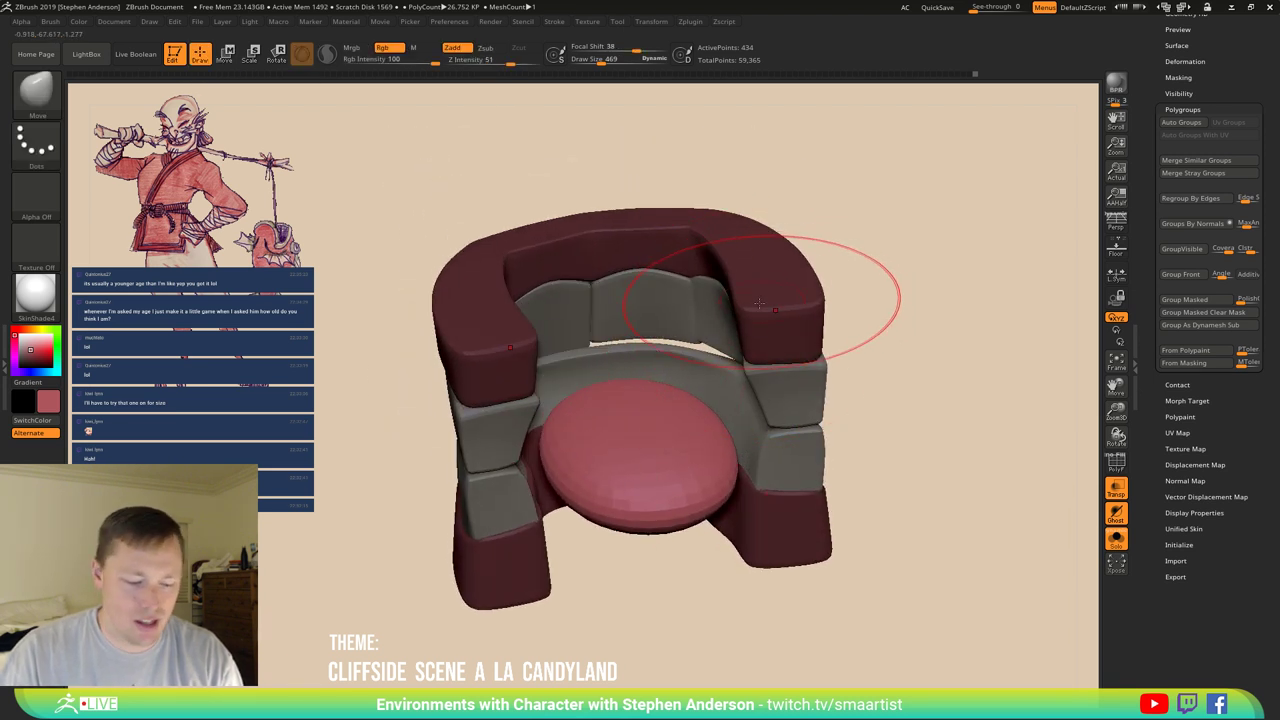
ctrl+click(979, 365)
mouse_move(979, 365)
mouse_down()
mouse_move(871, 346)
mouse_move(854, 374)
mouse_up()
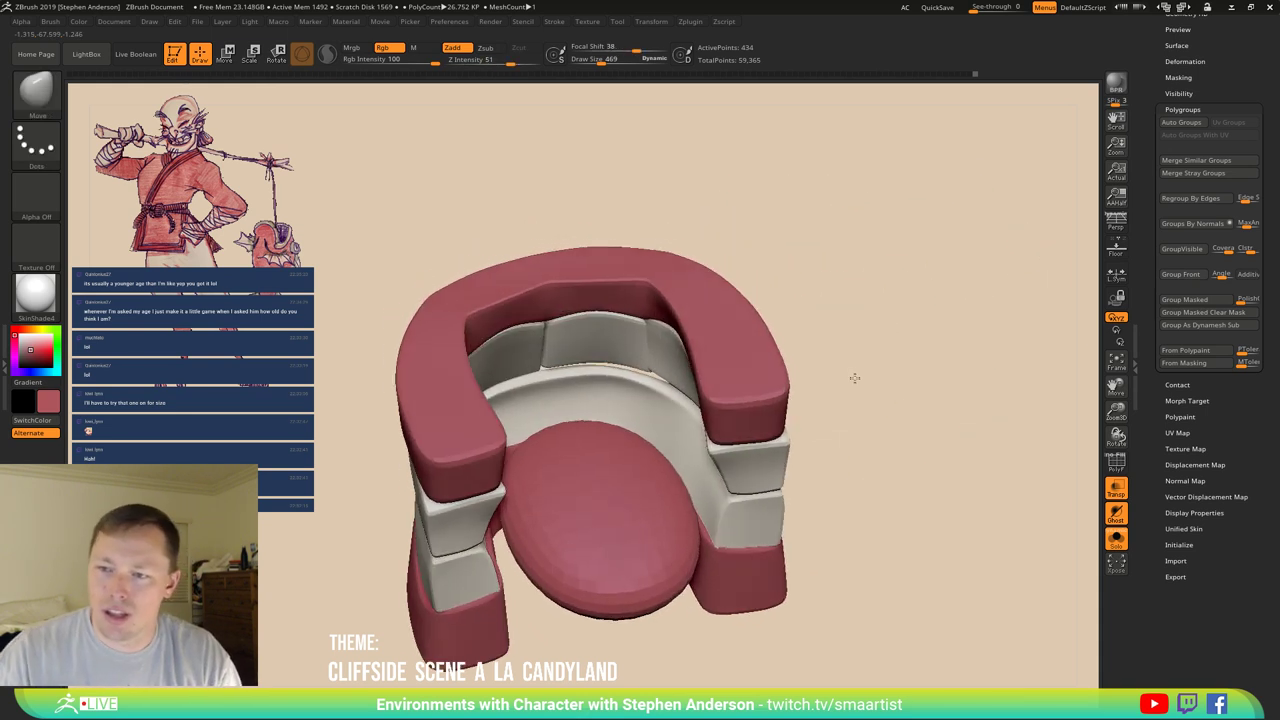
key(b)
key(m)
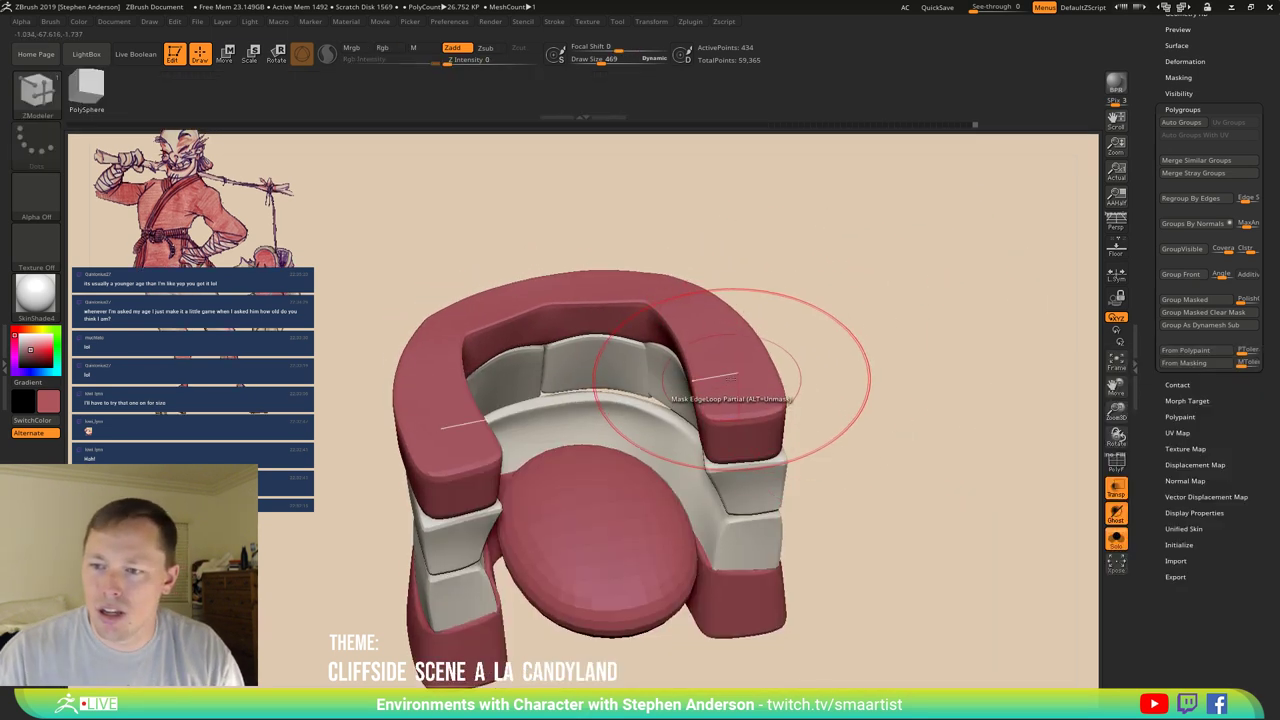
Turn on polygroup display and reveal all hidden polygroups around the U-shaped strip.
key(shift+f)
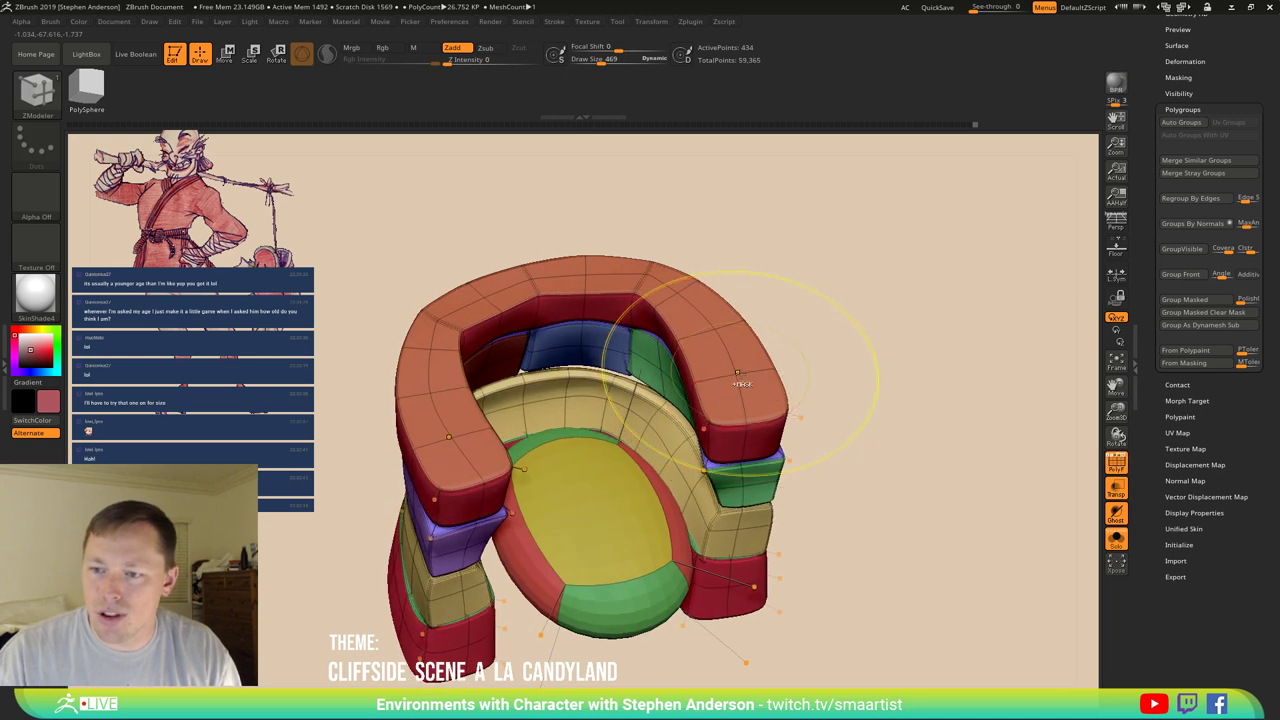
ctrl+shift+click(748, 402)
drag(770, 436, 815, 396)
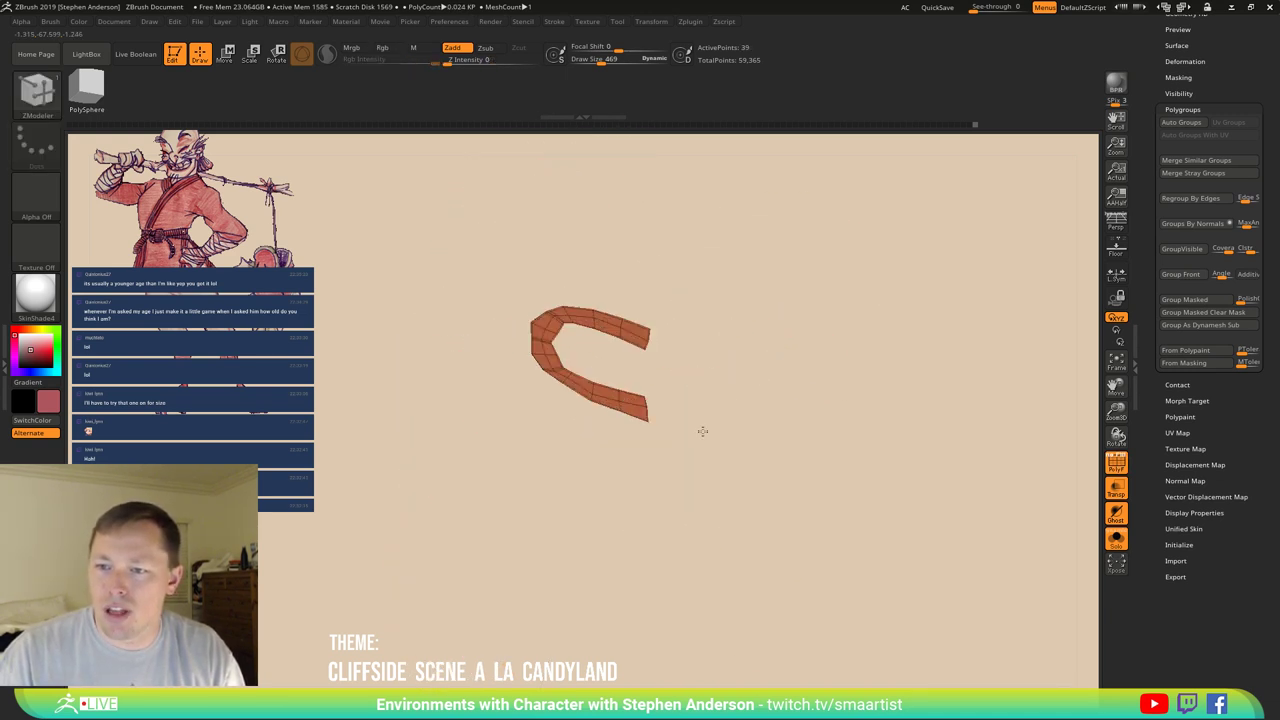
key(ctrl+shift)
mouse_move(703, 431)
mouse_down()
mouse_move(791, 303)
mouse_move(771, 343)
mouse_move(849, 317)
mouse_move(878, 326)
mouse_up()
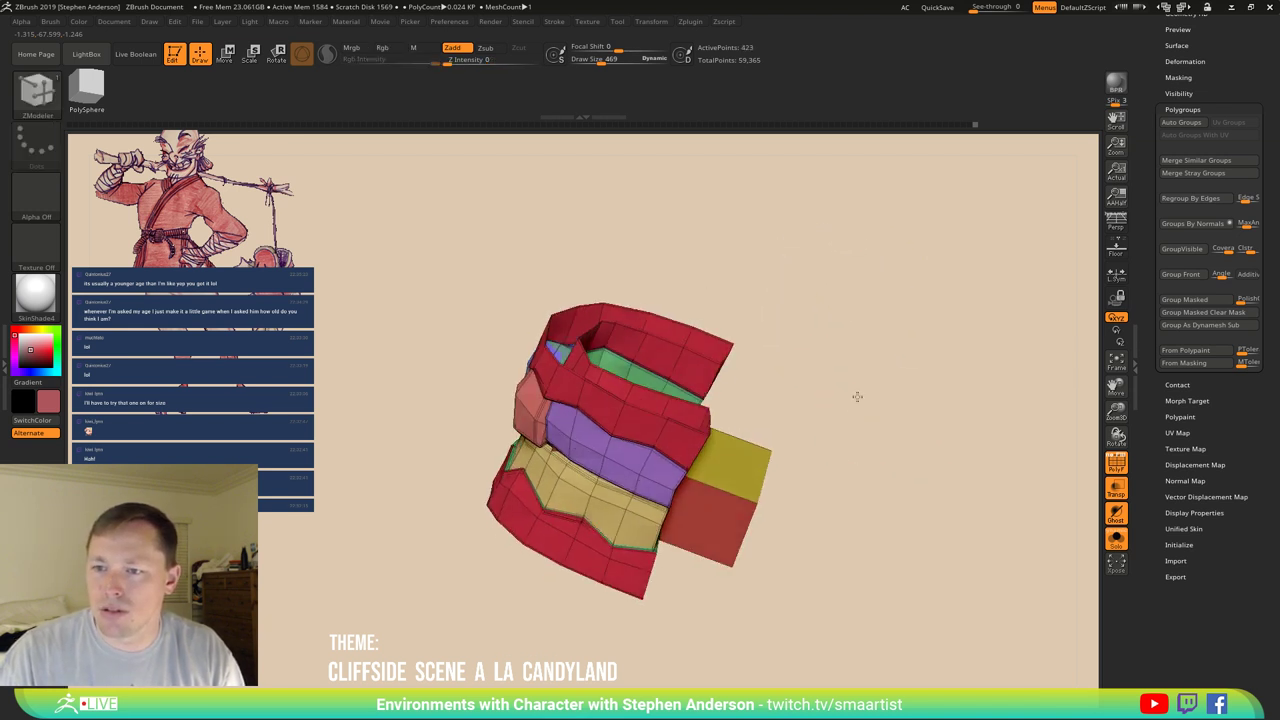
drag(854, 394, 886, 263)
mouse_move(705, 258)
mouse_down()
mouse_move(849, 251)
mouse_move(894, 314)
mouse_move(806, 457)
mouse_move(742, 476)
mouse_move(837, 446)
mouse_move(846, 486)
mouse_up()
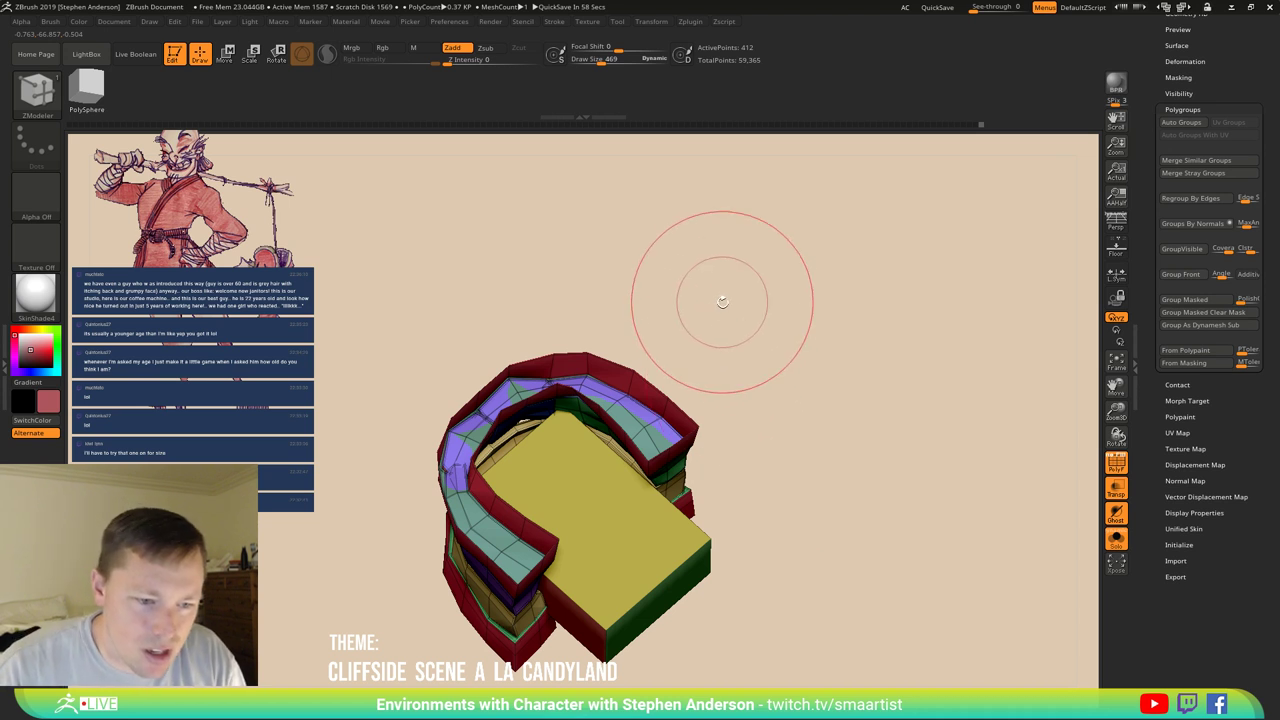
Open Geometry > Modify Topology, preview Dynamic Subdiv with D, then disable it with Shift+D.
scroll(1198, 152, up, 5)
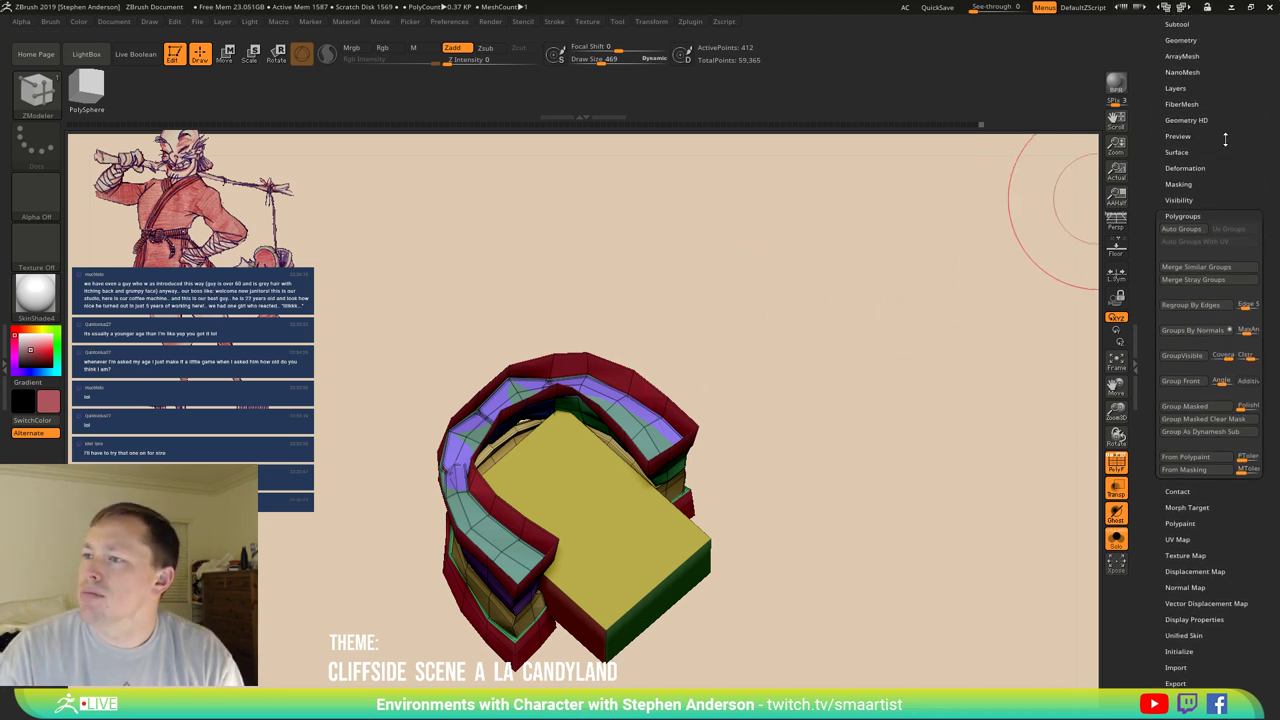
click(1197, 150)
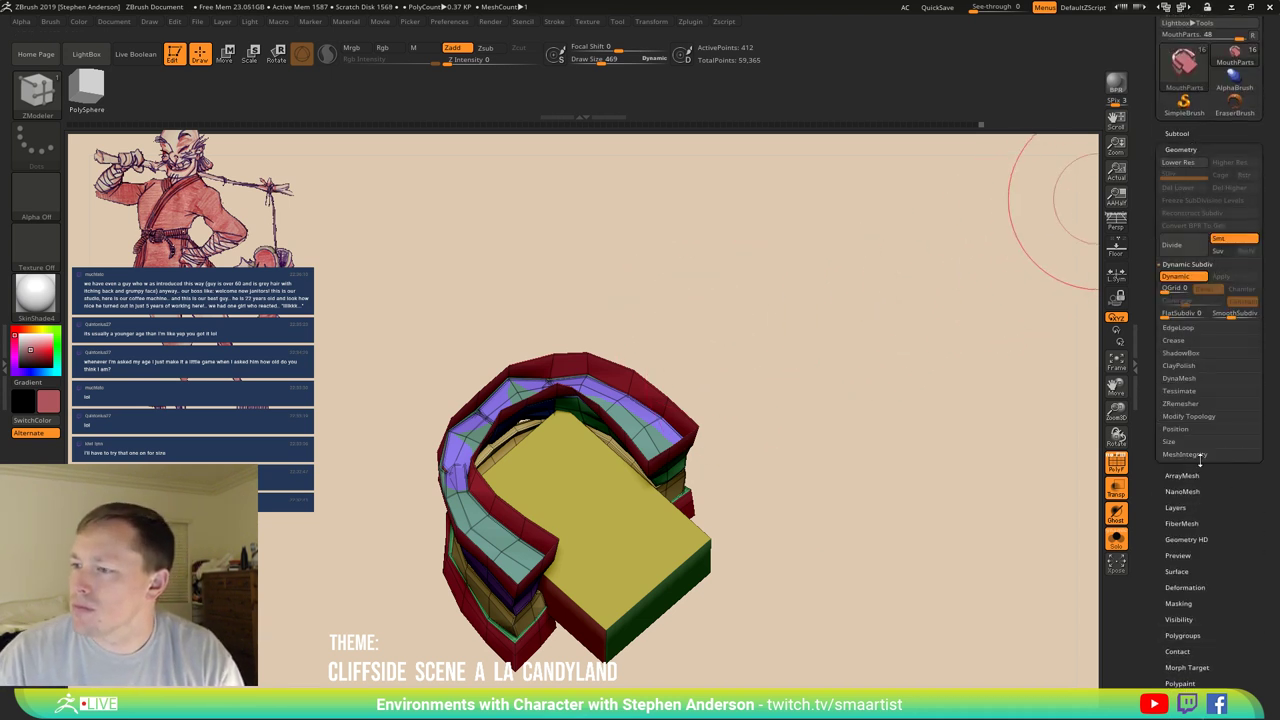
click(1200, 416)
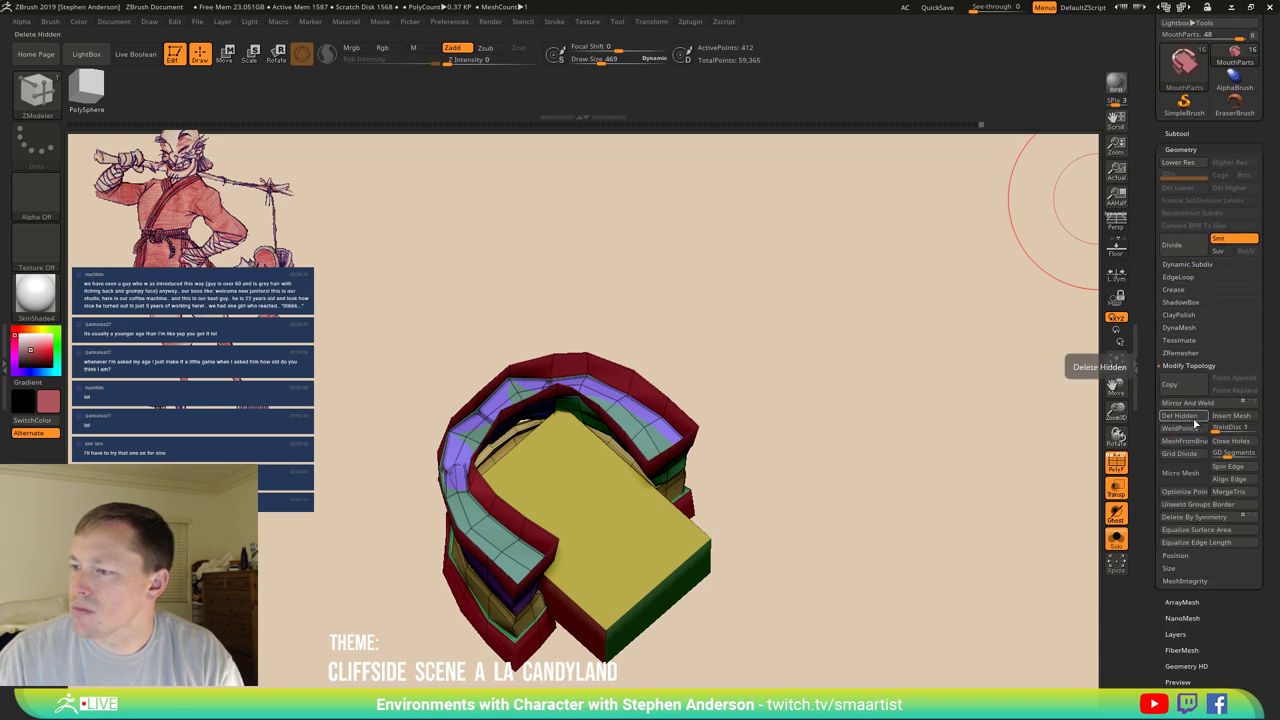
key(d)
drag(700, 486, 743, 543)
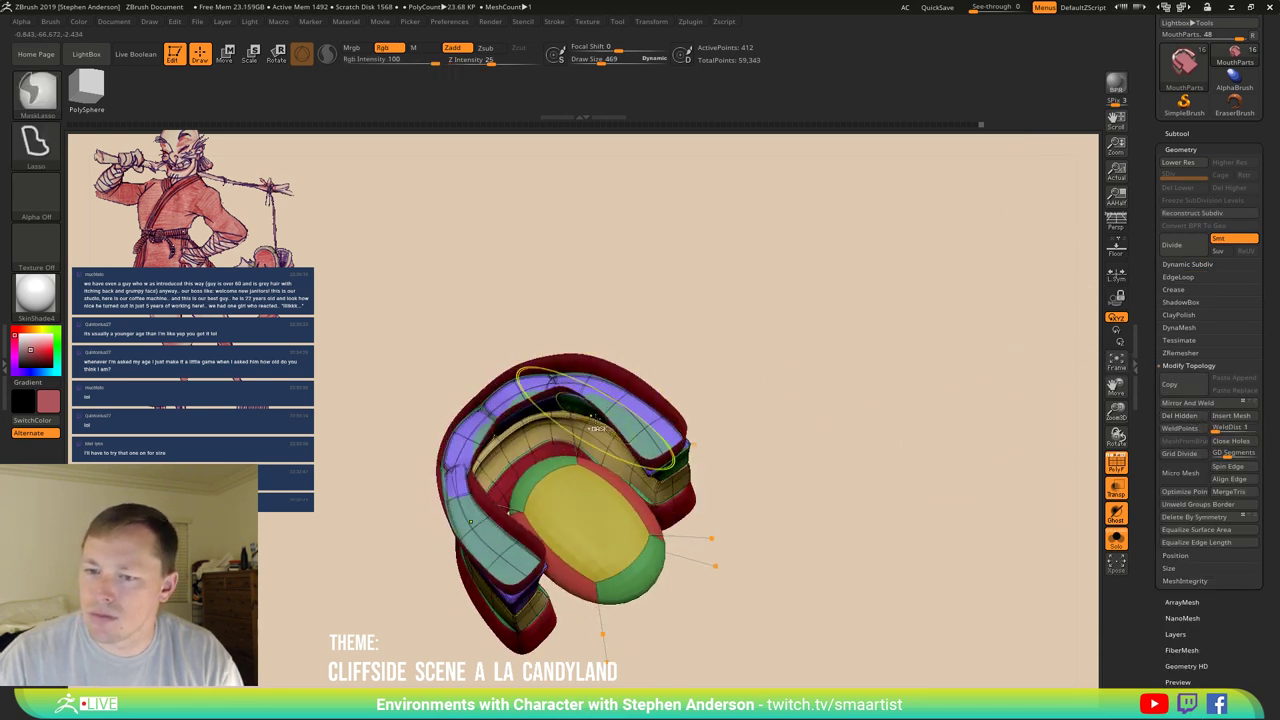
ctrl+right_drag(743, 543, 675, 418)
key(shift+d)
Bridge the edges across the front hole and extrude the patch into a thick block.
key(space)
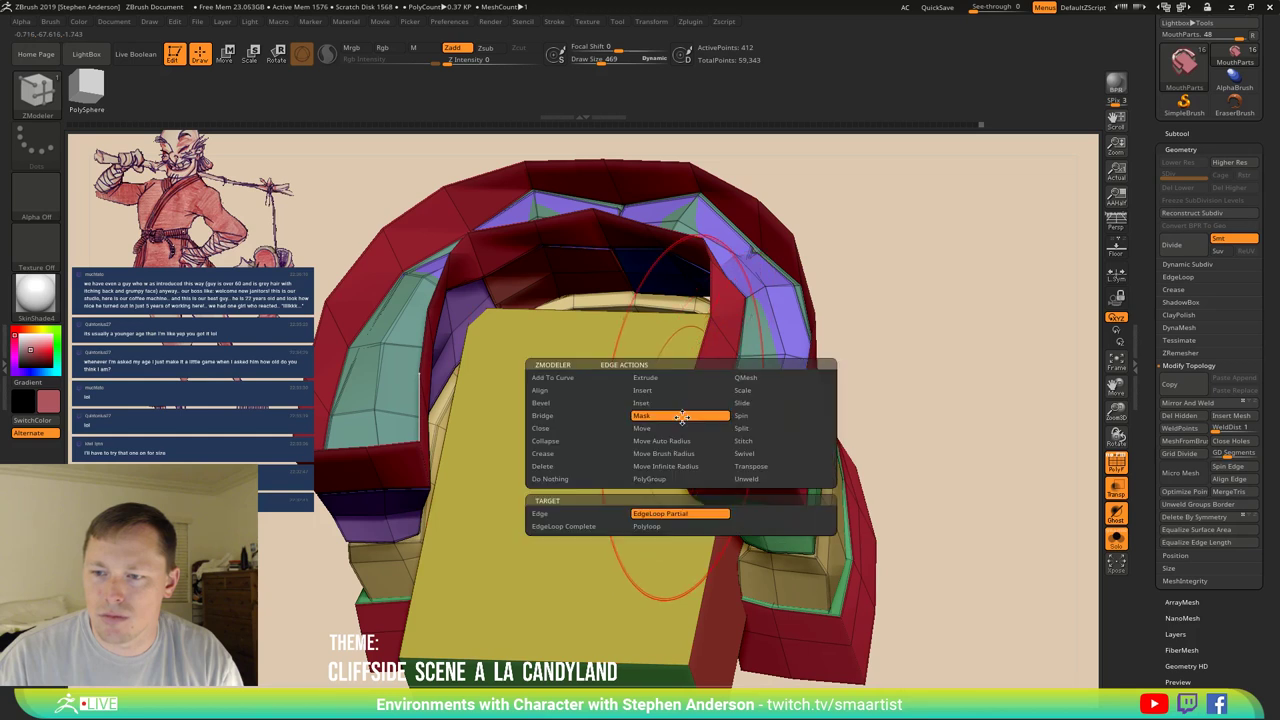
click(568, 416)
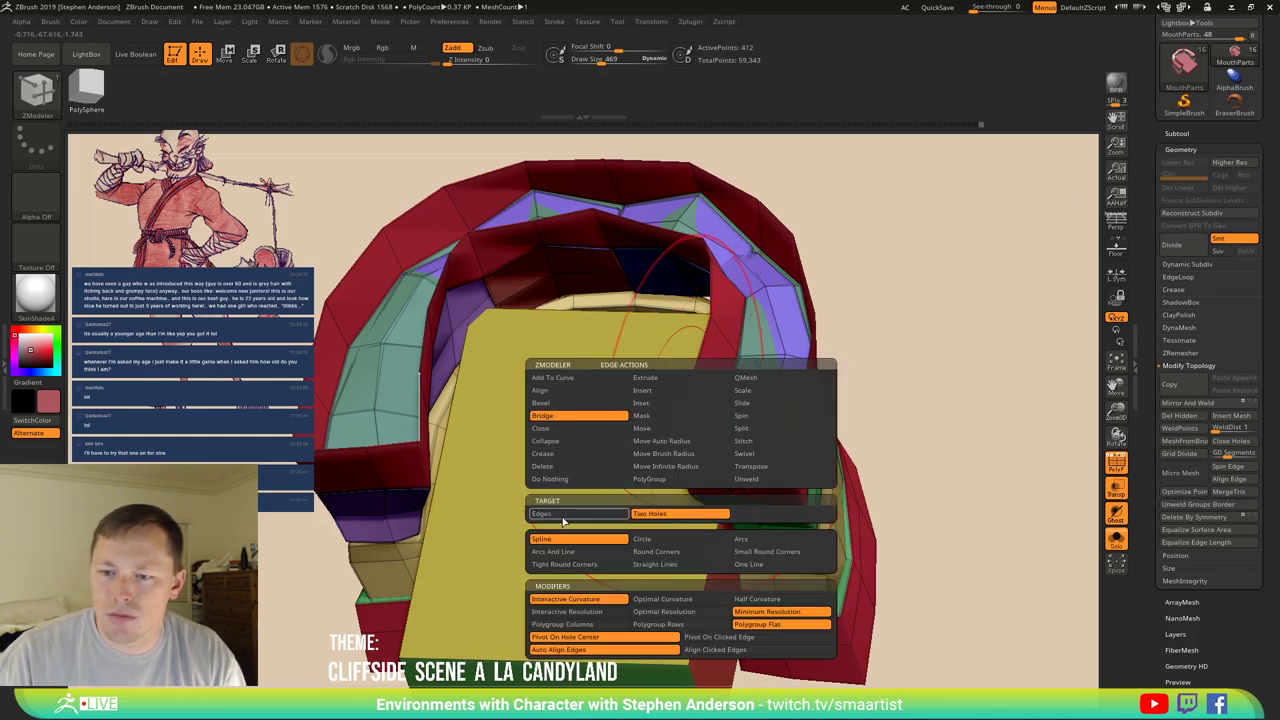
click(563, 514)
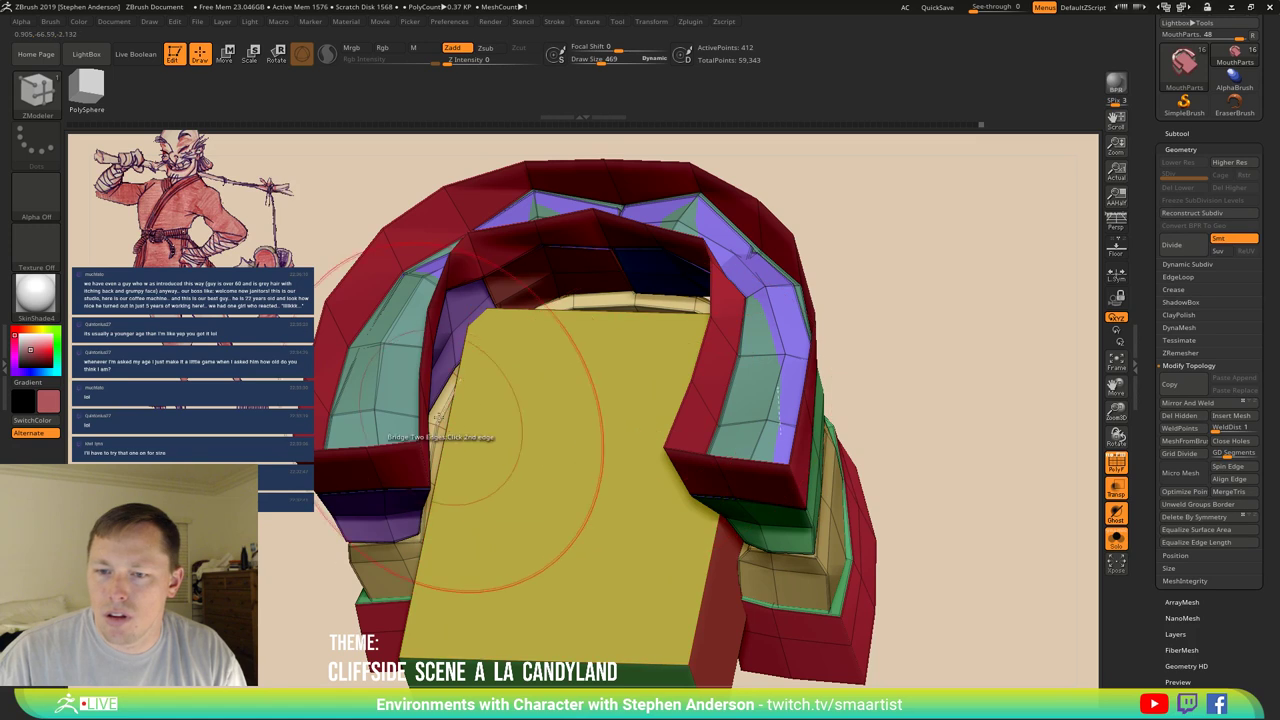
right_drag(440, 437, 486, 443)
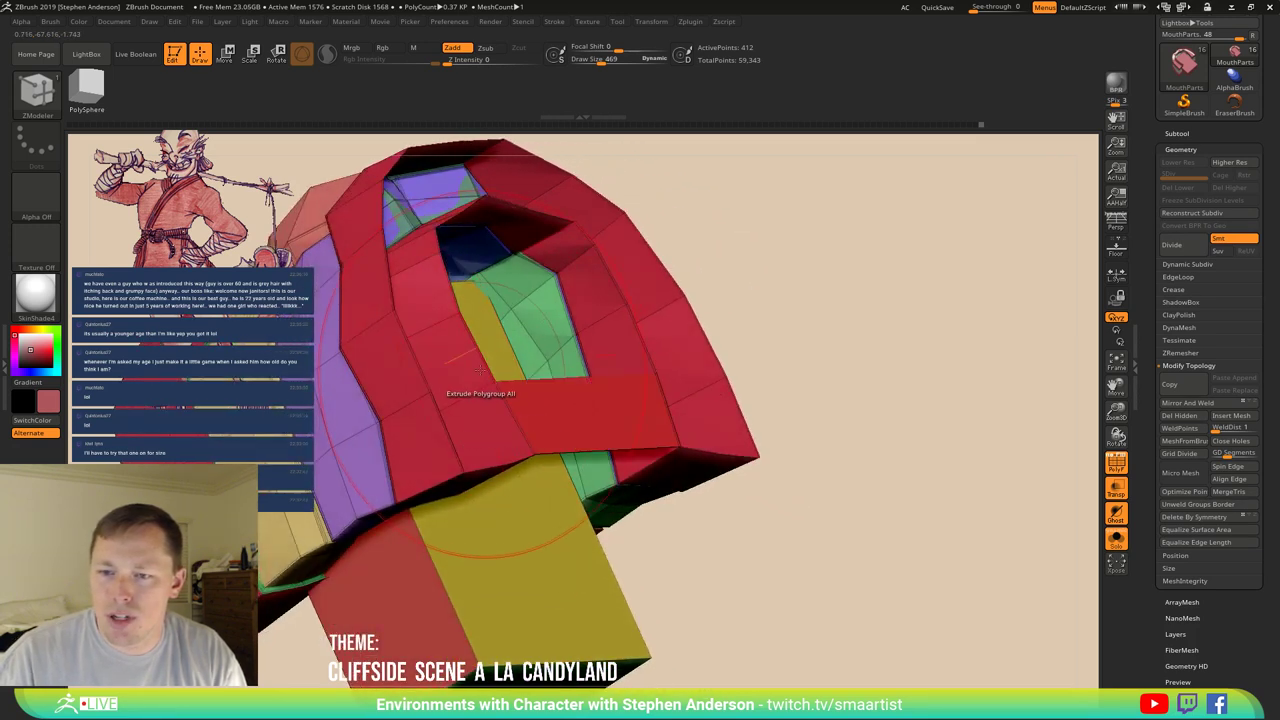
click(628, 324)
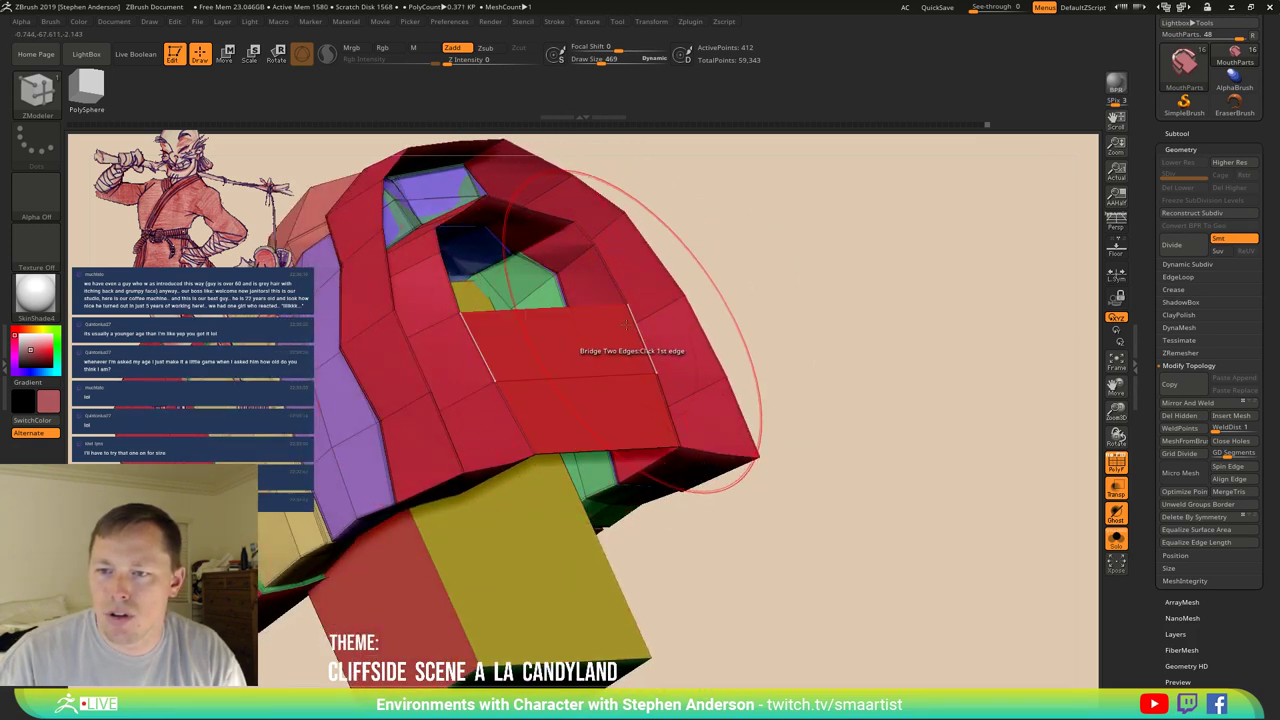
right_drag(628, 324, 484, 342)
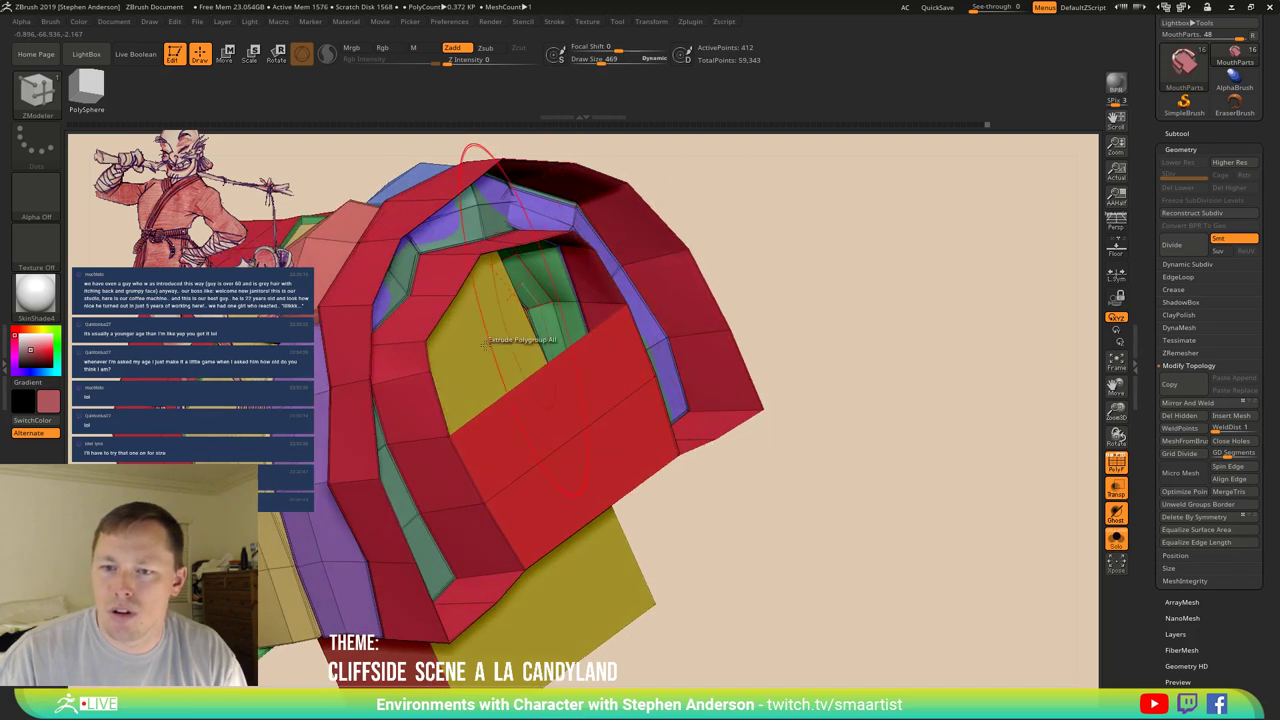
drag(484, 342, 443, 403)
right_drag(443, 403, 471, 453)
Stitch two points together to reshape the new patch.
key(space)
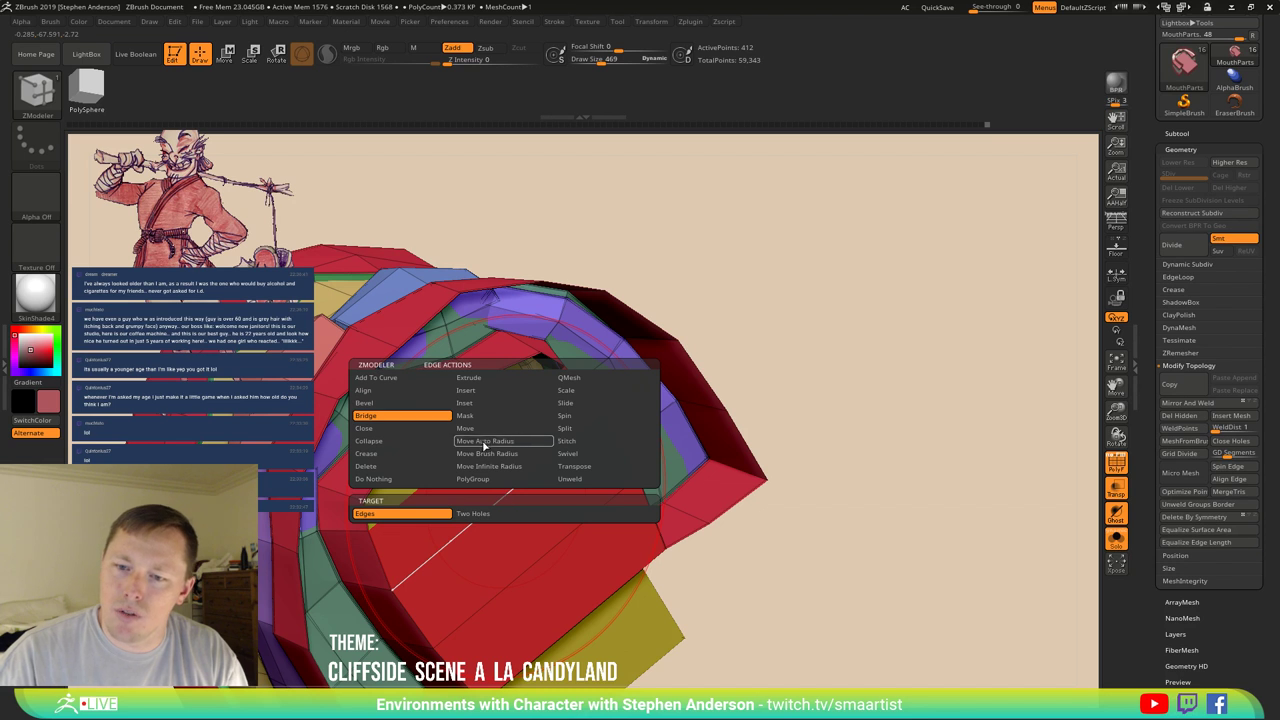
click(488, 390)
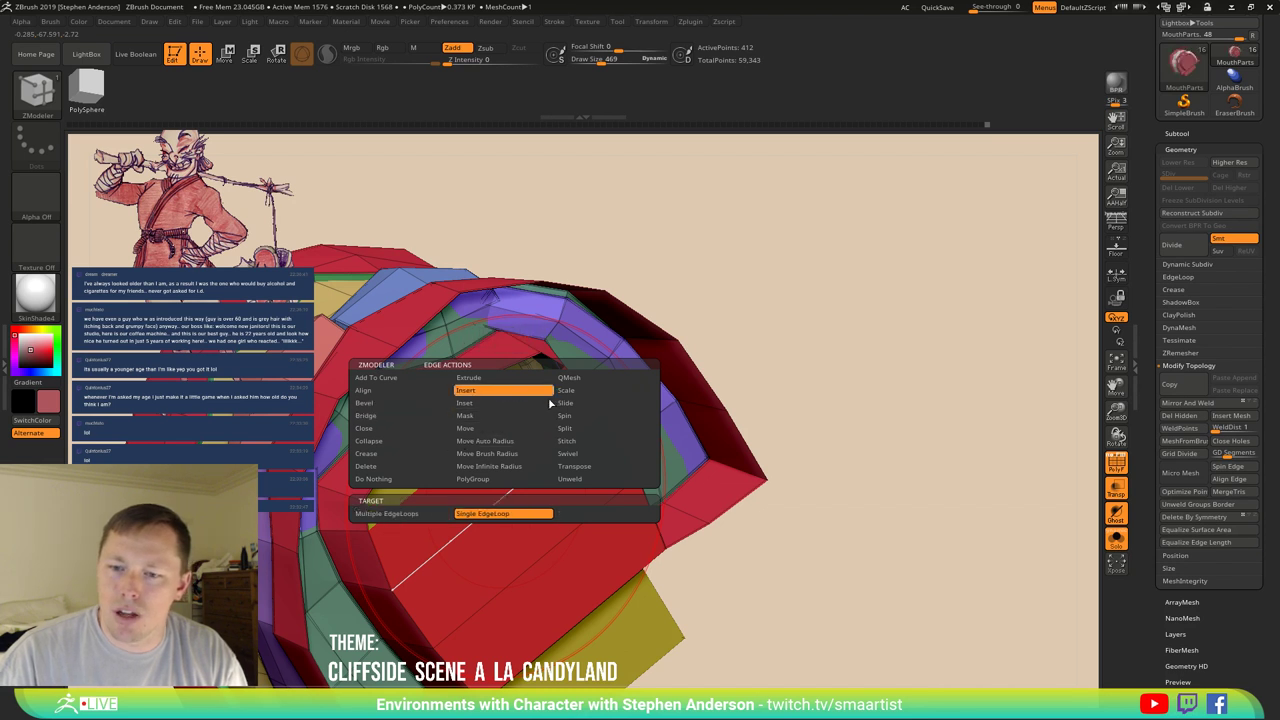
click(566, 440)
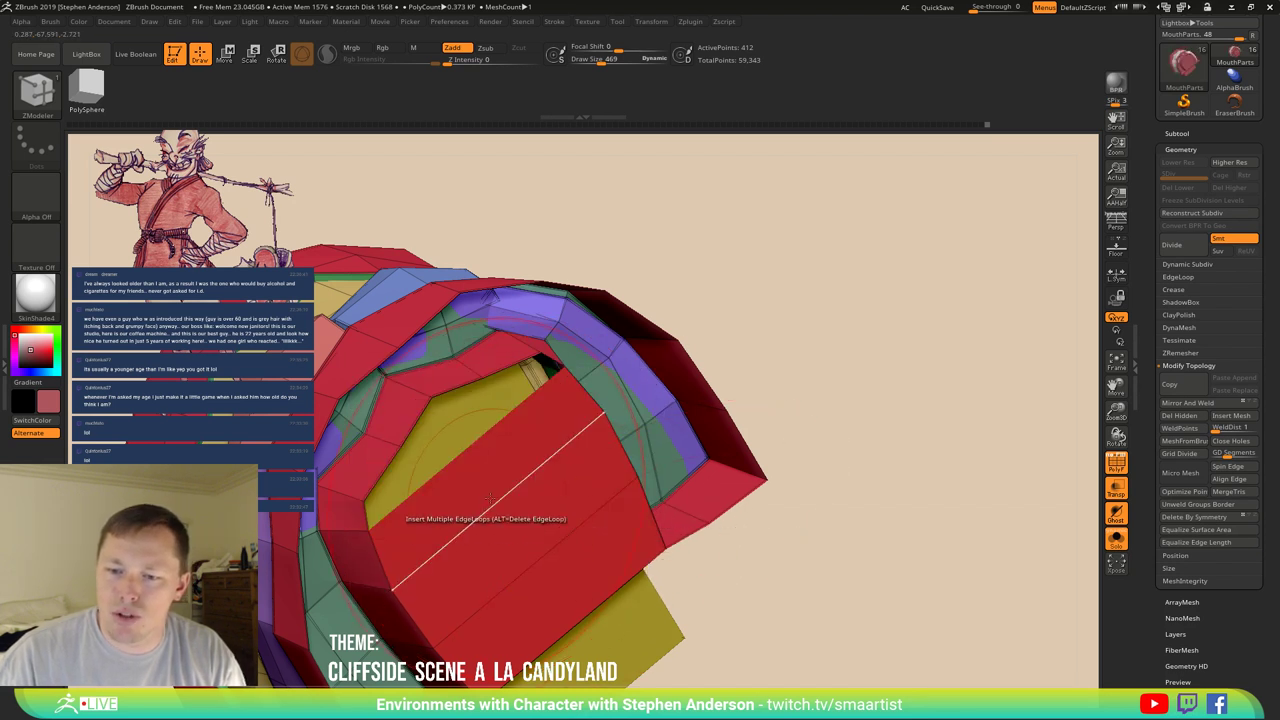
click(495, 500)
click(549, 588)
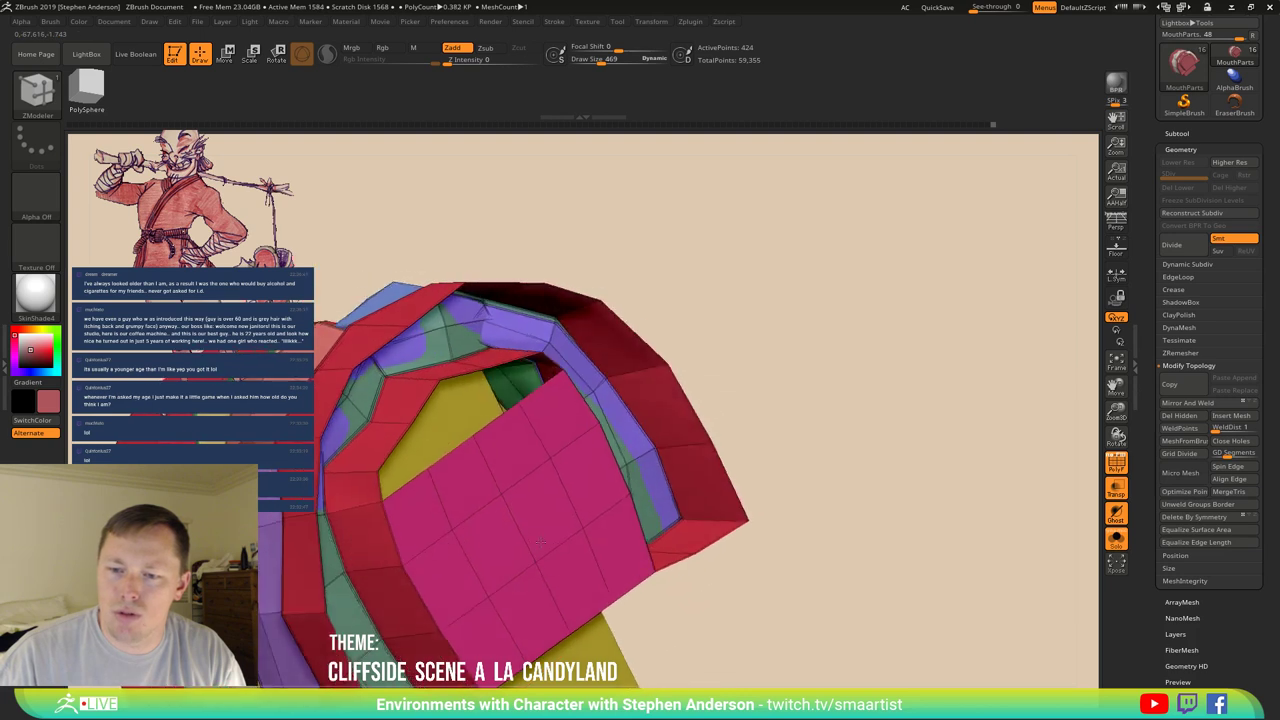
right_drag(549, 588, 443, 517)
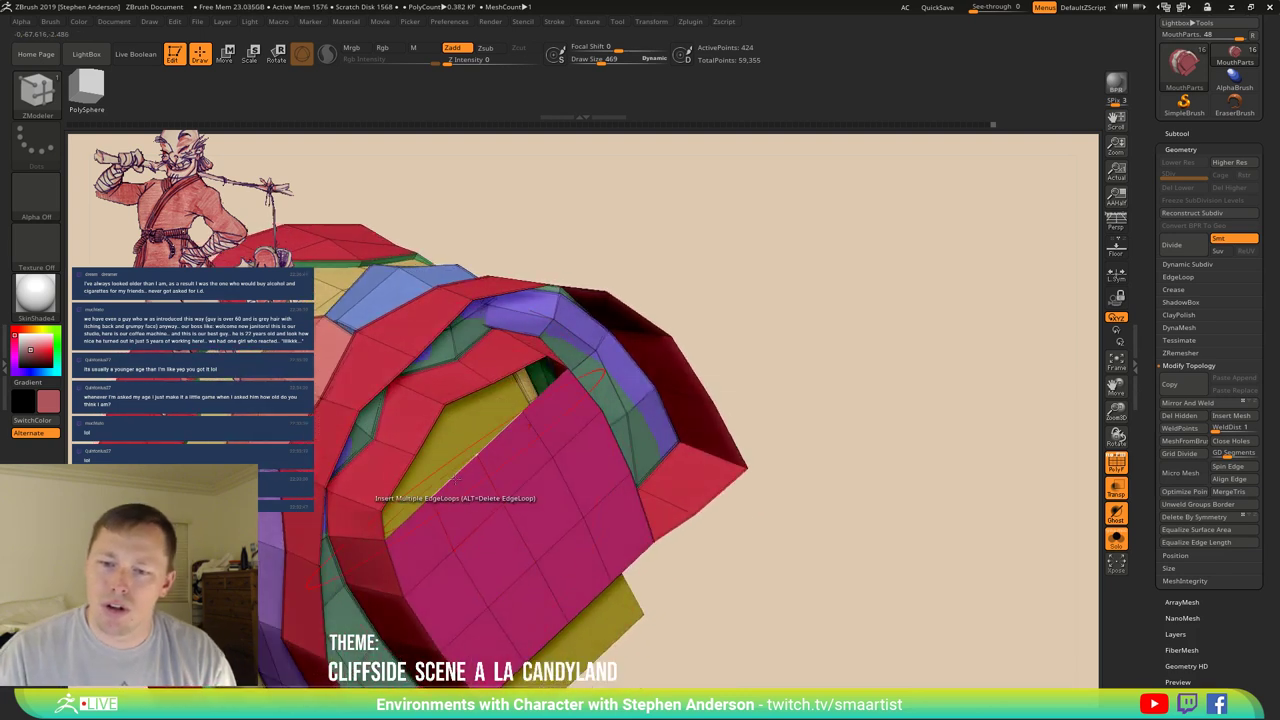
Bridge two more edges to fill the remaining gap, then orbit to check.
key(space)
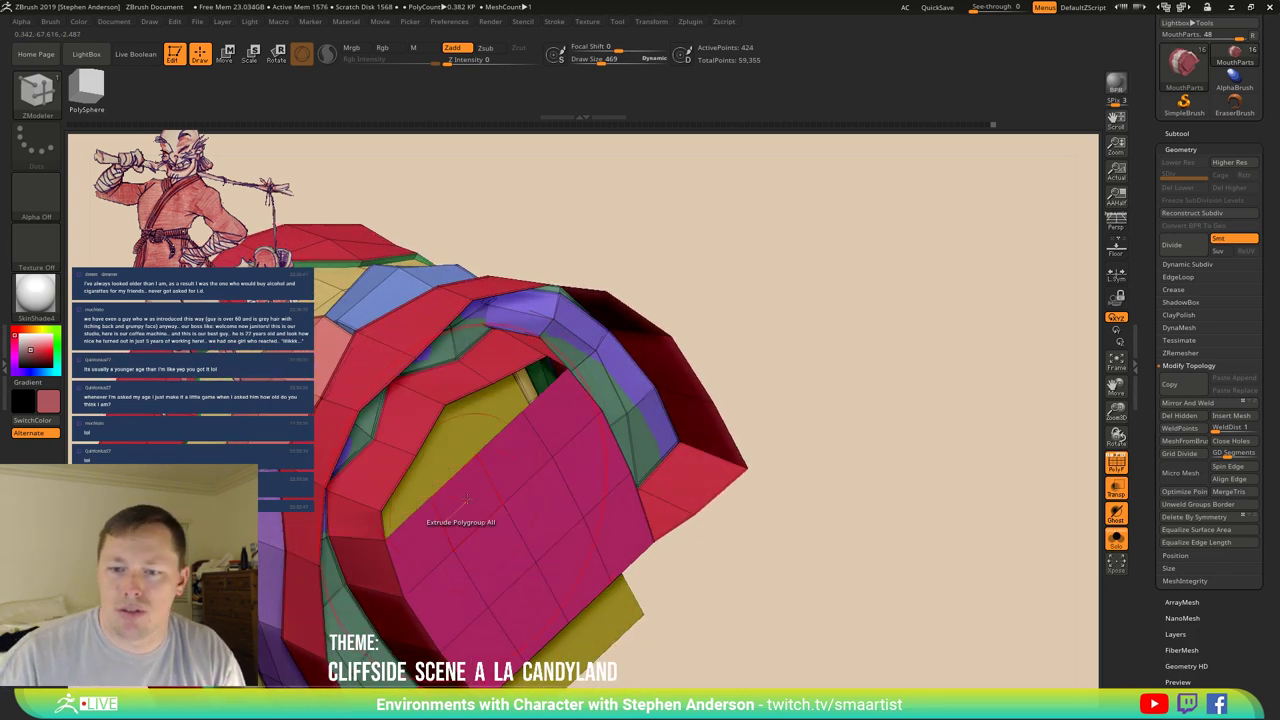
click(432, 428)
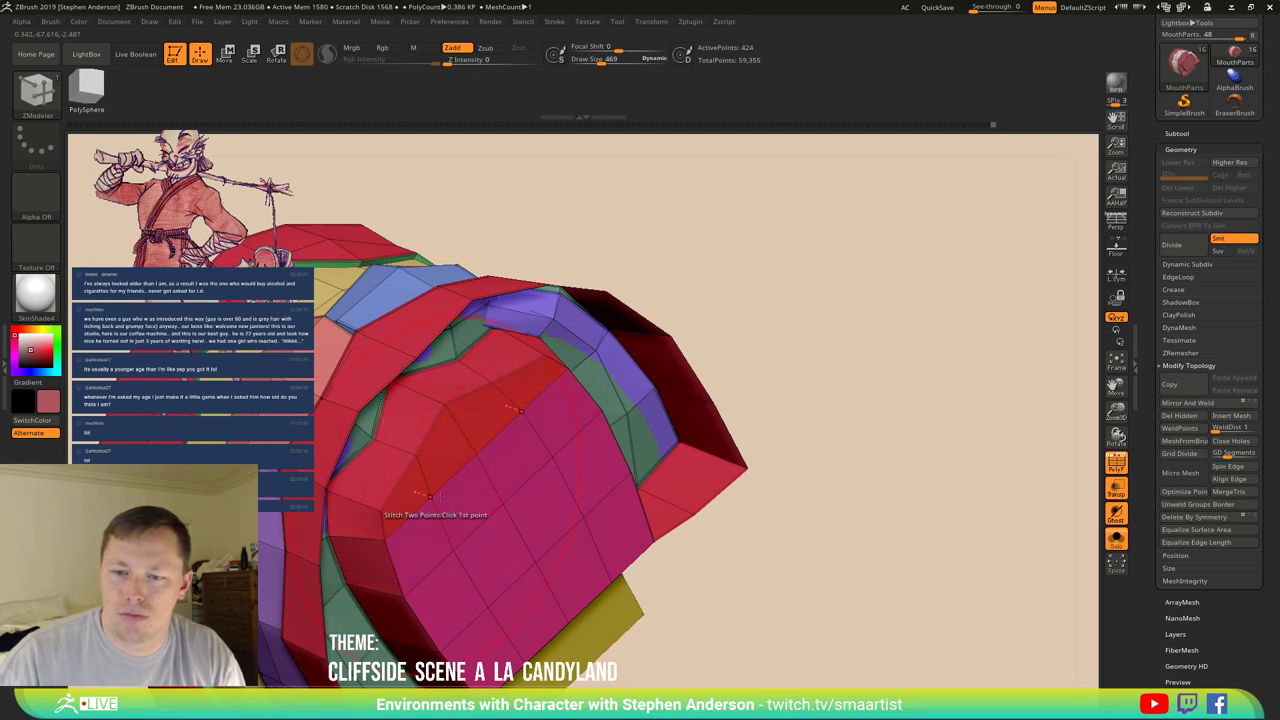
right_drag(395, 498, 462, 446)
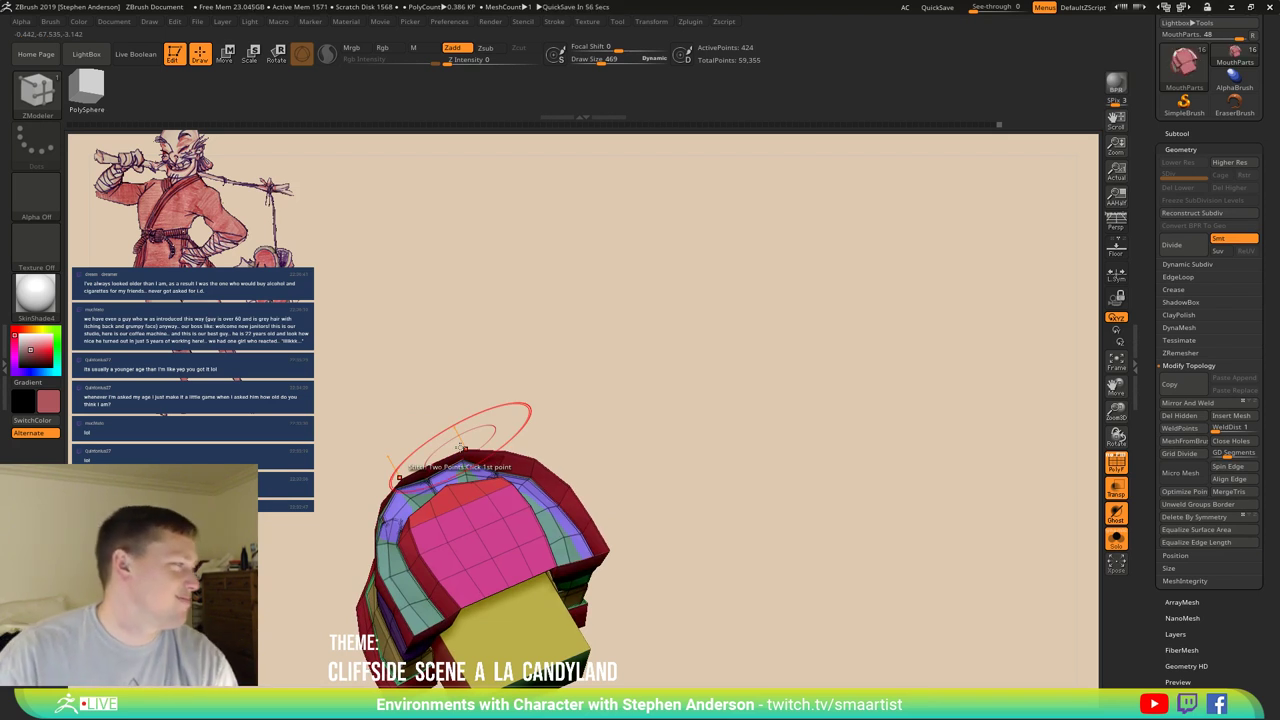
right_drag(400, 500, 425, 560)
key(space)
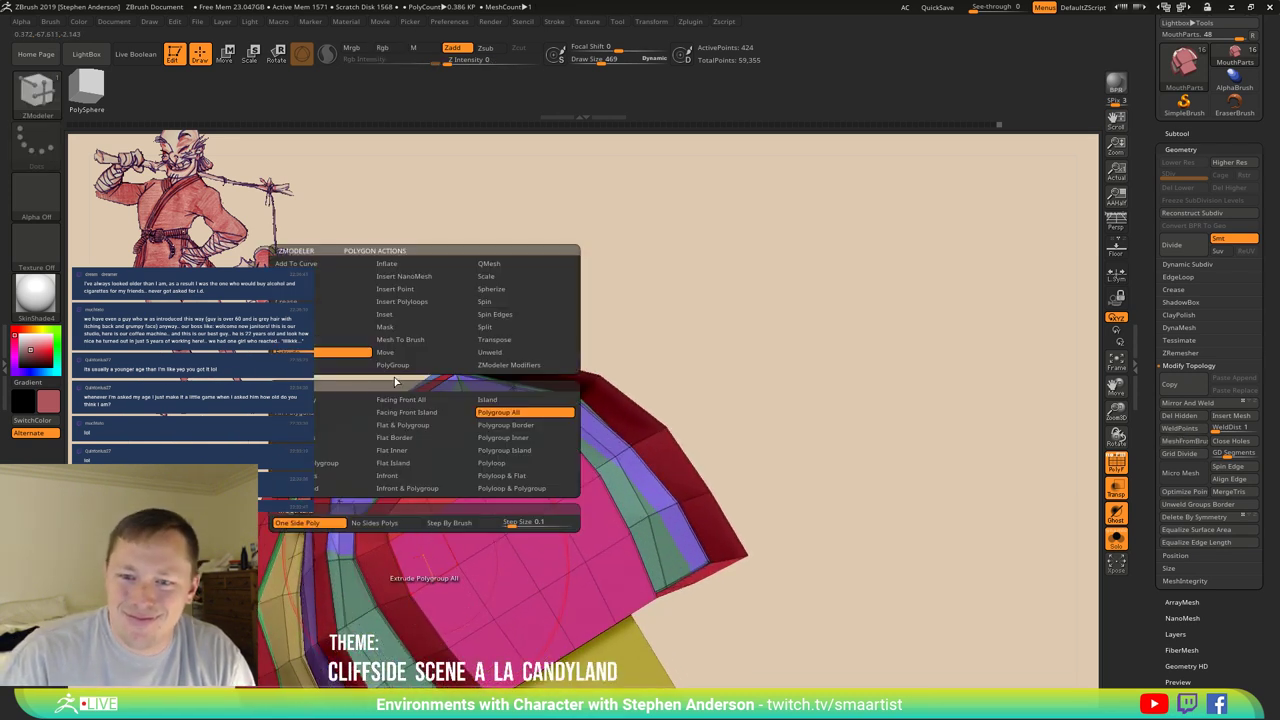
Assign a new polygroup to the front magenta patch.
click(393, 365)
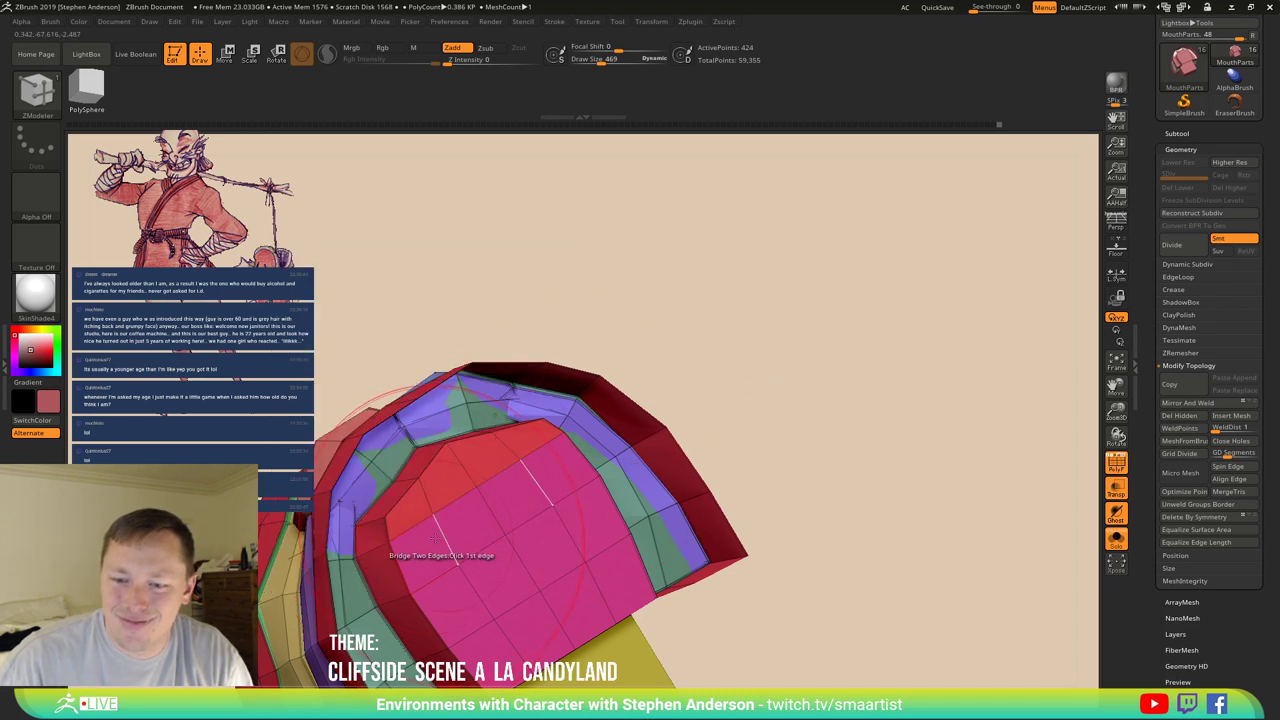
click(424, 545)
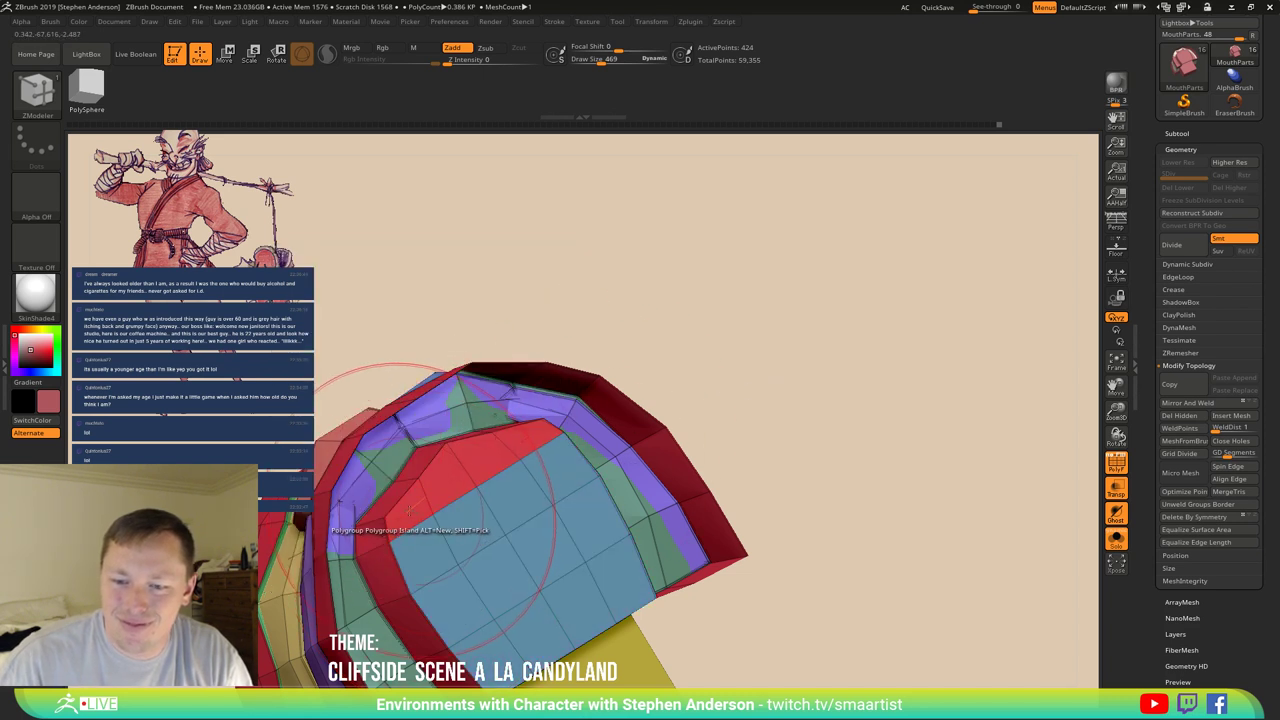
key(space)
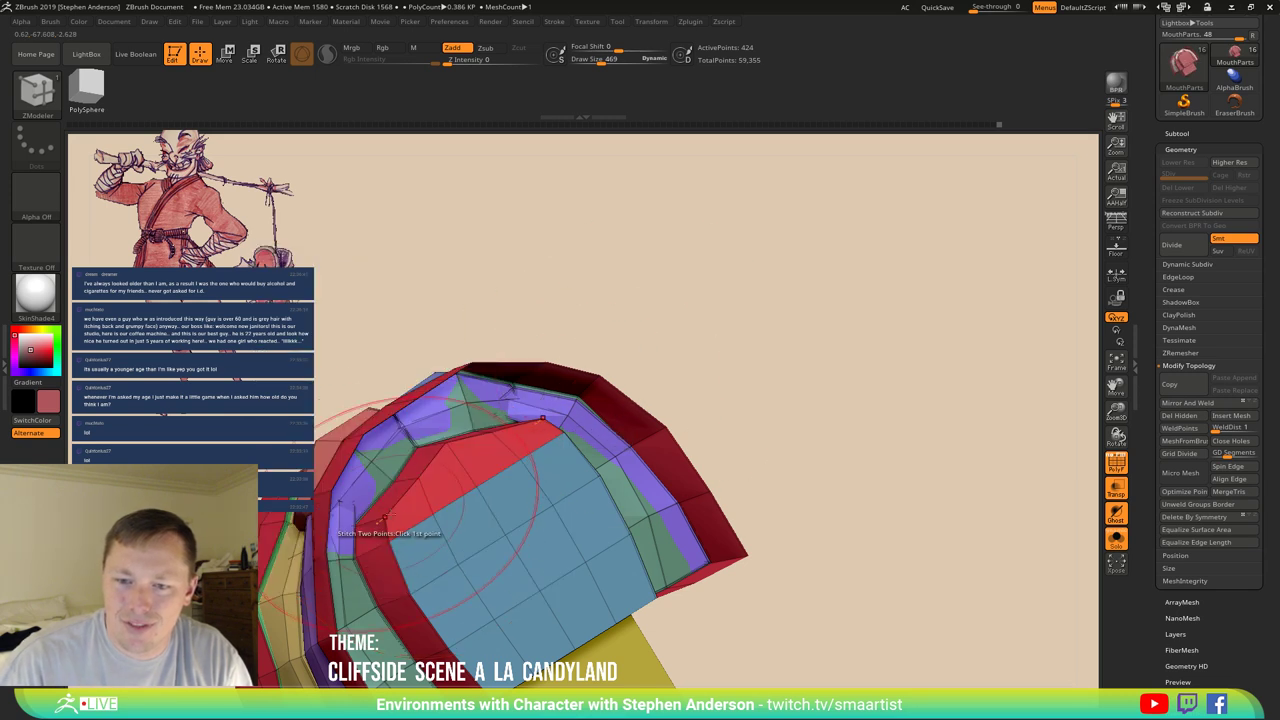
mouse_move(450, 478)
right_down()
mouse_move(468, 512)
mouse_move(434, 389)
mouse_move(470, 521)
mouse_move(359, 480)
mouse_move(346, 508)
mouse_move(377, 517)
right_up()
Scale the blue polygroup island inward into a bordered rim and smooth its inner polygons.
key(space)
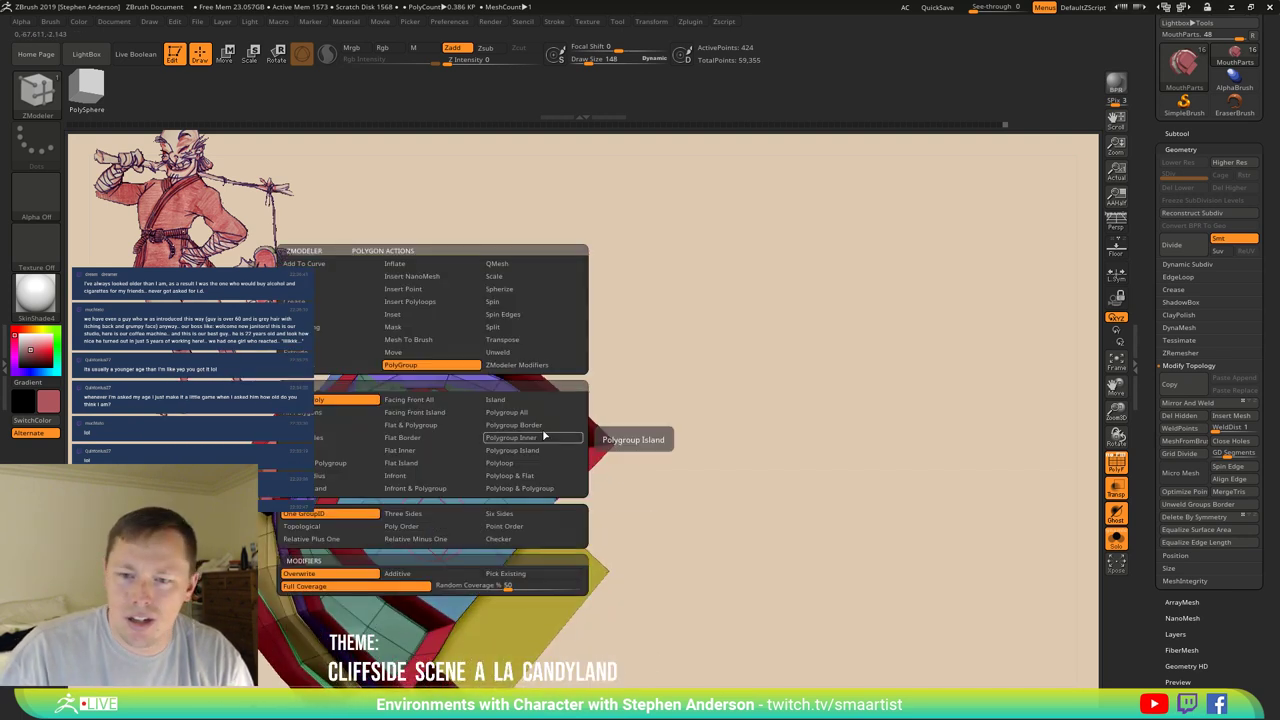
click(506, 277)
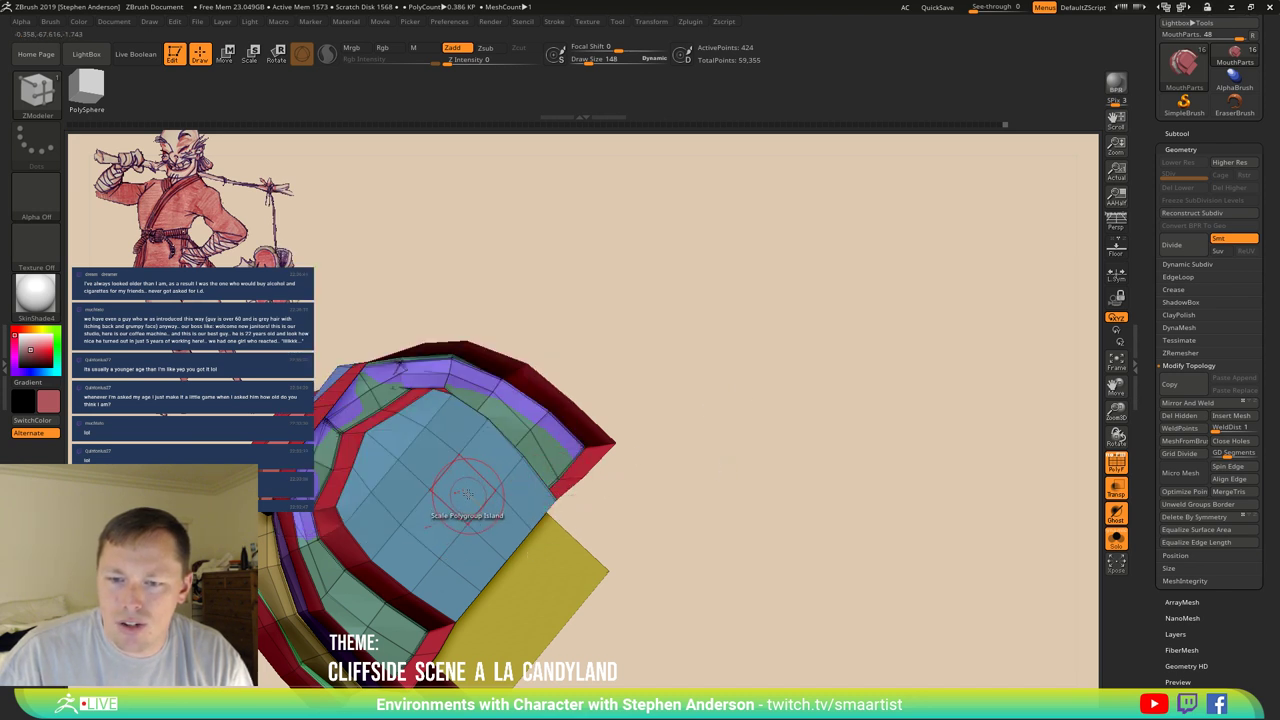
drag(465, 491, 355, 505)
key(shift)
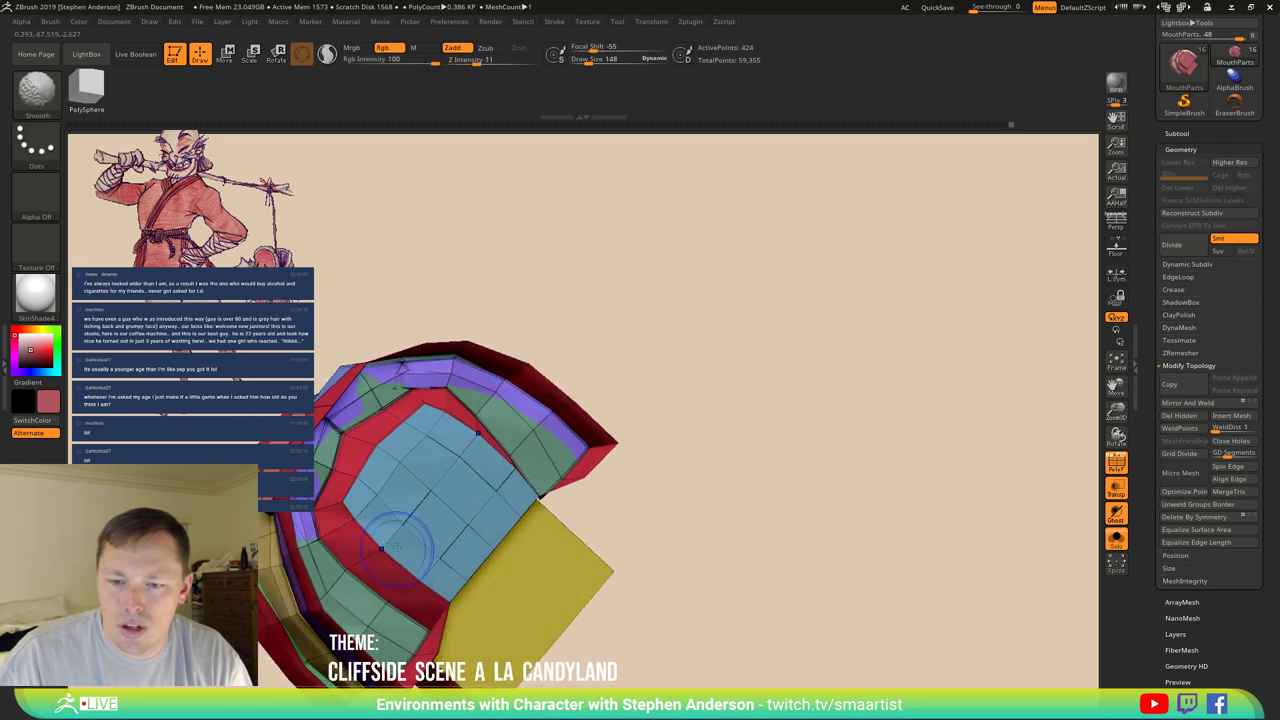
shift+drag(396, 546, 430, 578)
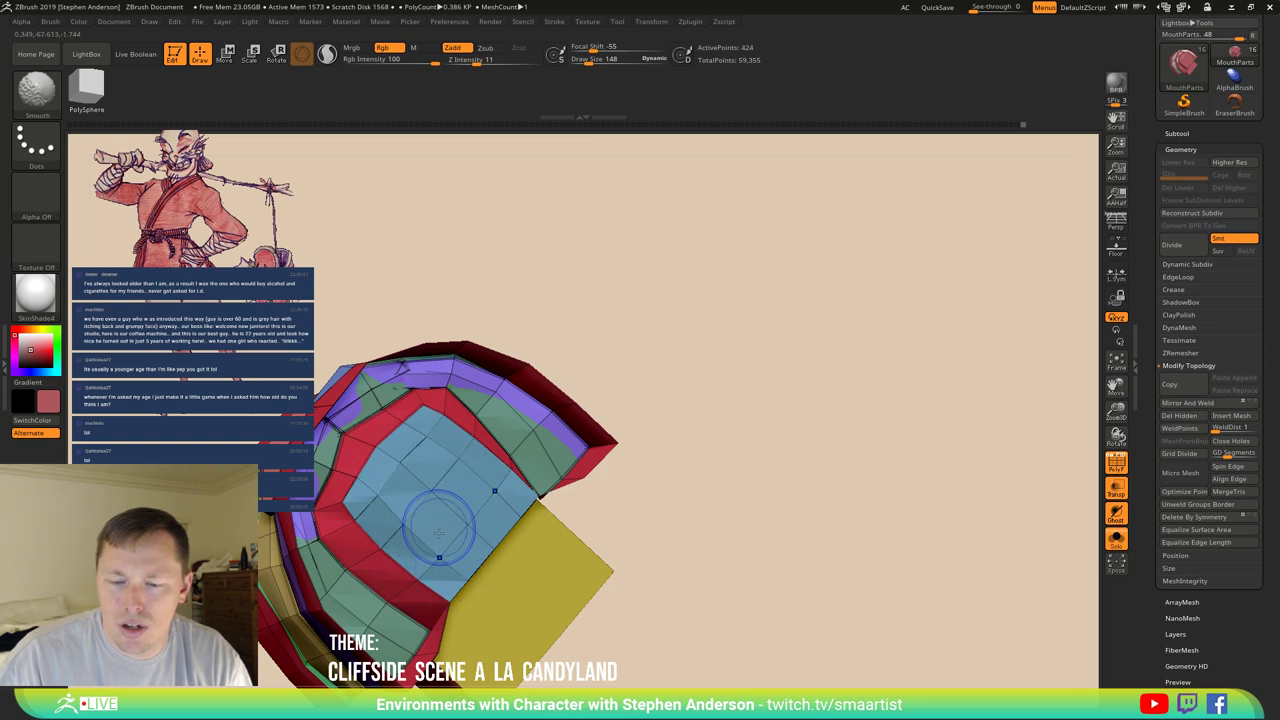
right_drag(438, 531, 479, 523)
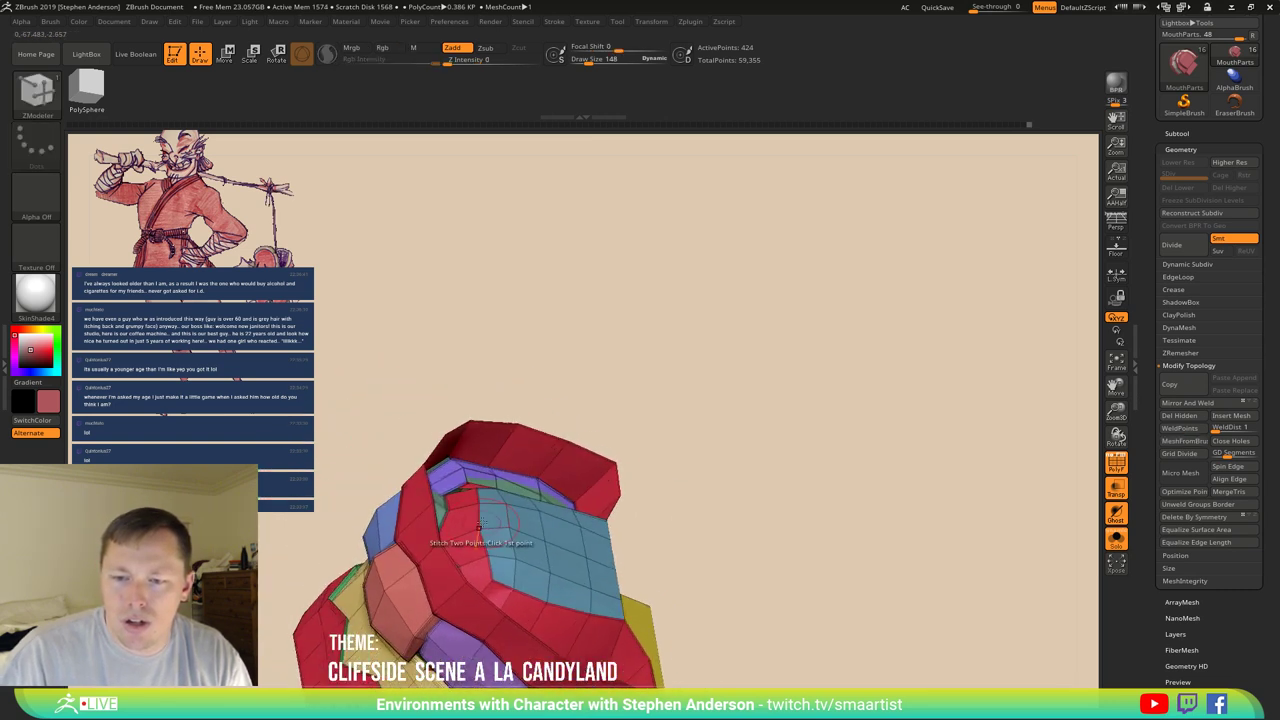
mouse_move(480, 522)
shift+mouse_down()
mouse_move(500, 545)
mouse_move(491, 556)
shift+mouse_up()
Select the Move brush, set Draw Size to 269, and inspect the mouth opening.
key(b)
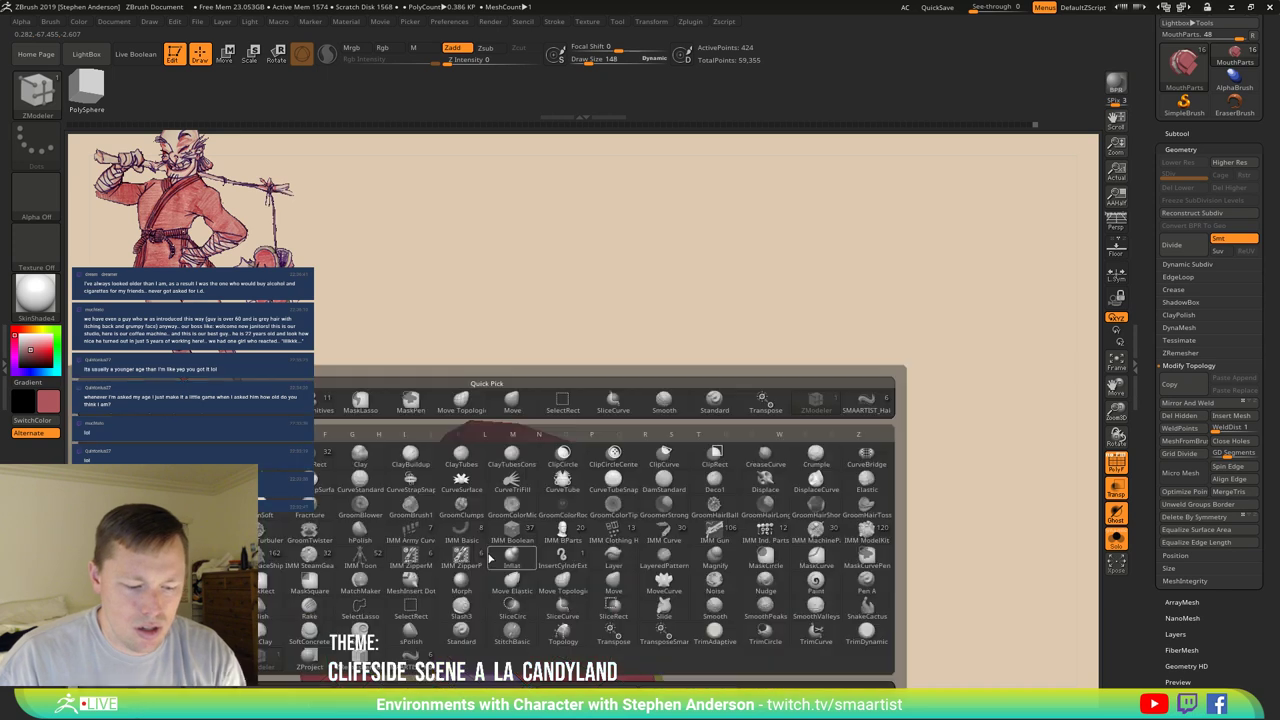
key(m)
key(v)
right_drag(480, 540, 556, 565)
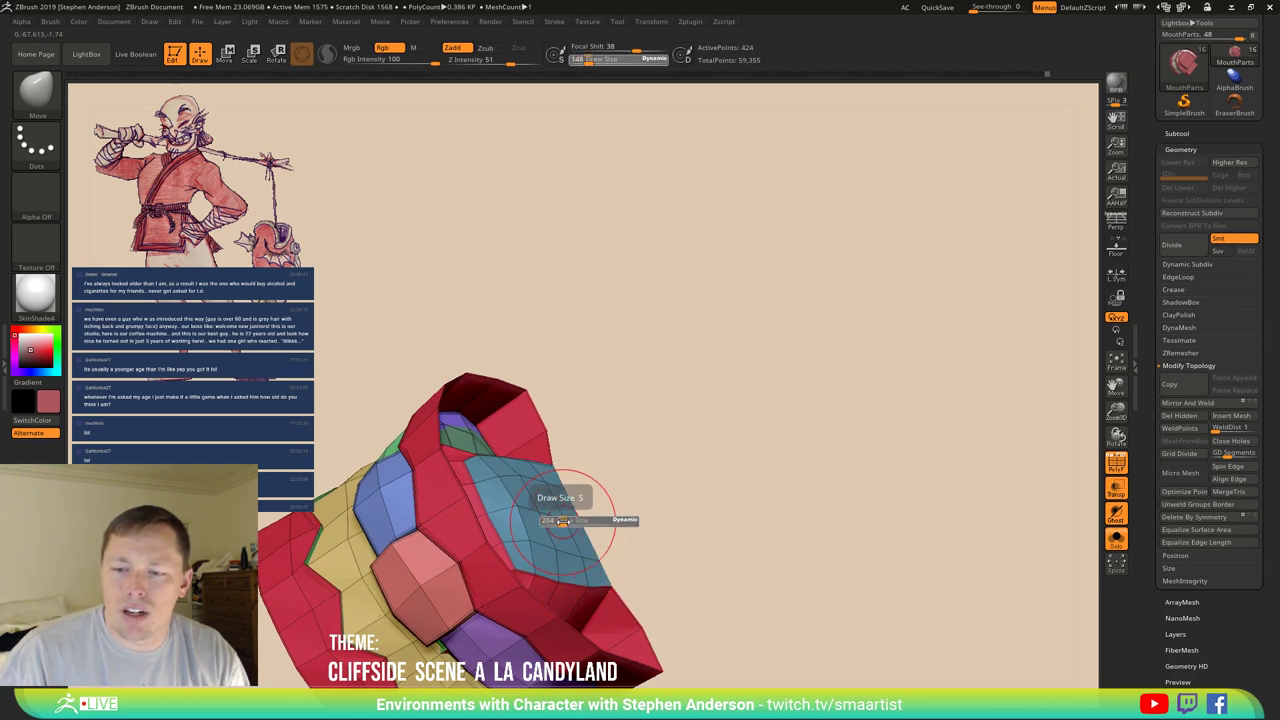
drag(563, 520, 564, 520)
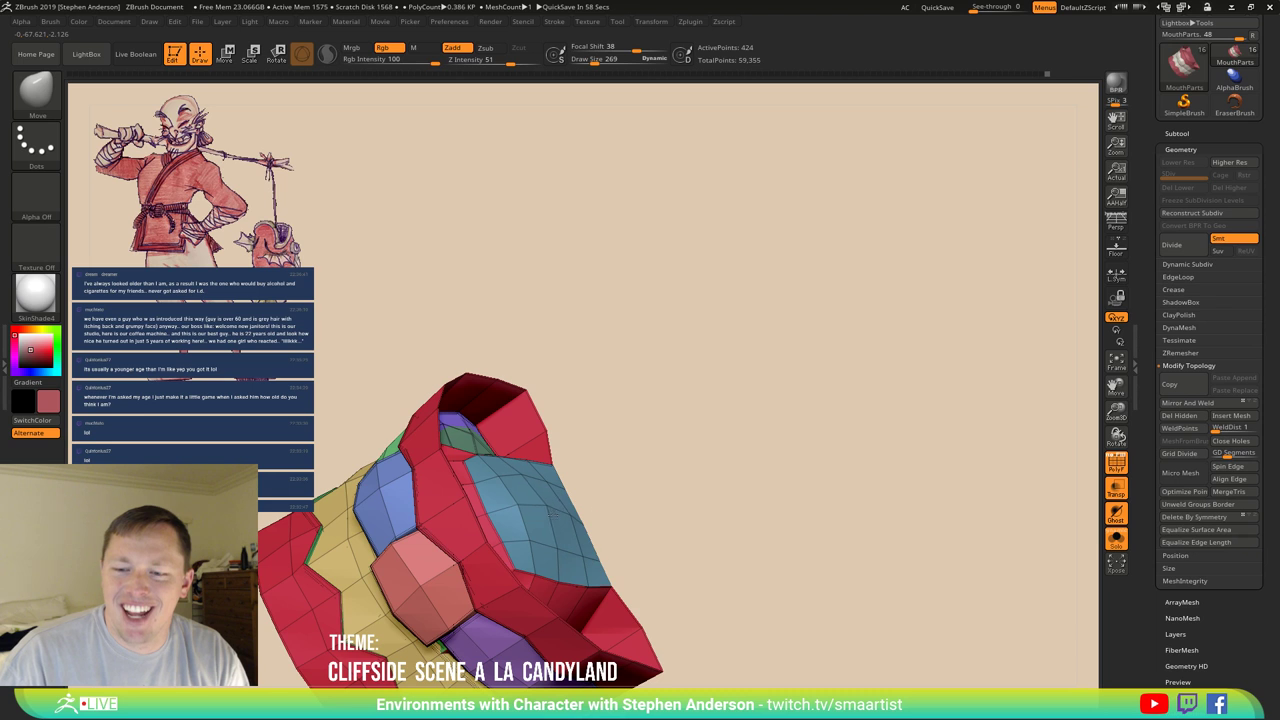
mouse_move(546, 504)
right_down()
mouse_move(556, 498)
mouse_move(530, 467)
mouse_move(566, 466)
mouse_move(552, 492)
mouse_move(560, 545)
mouse_move(590, 420)
right_up()
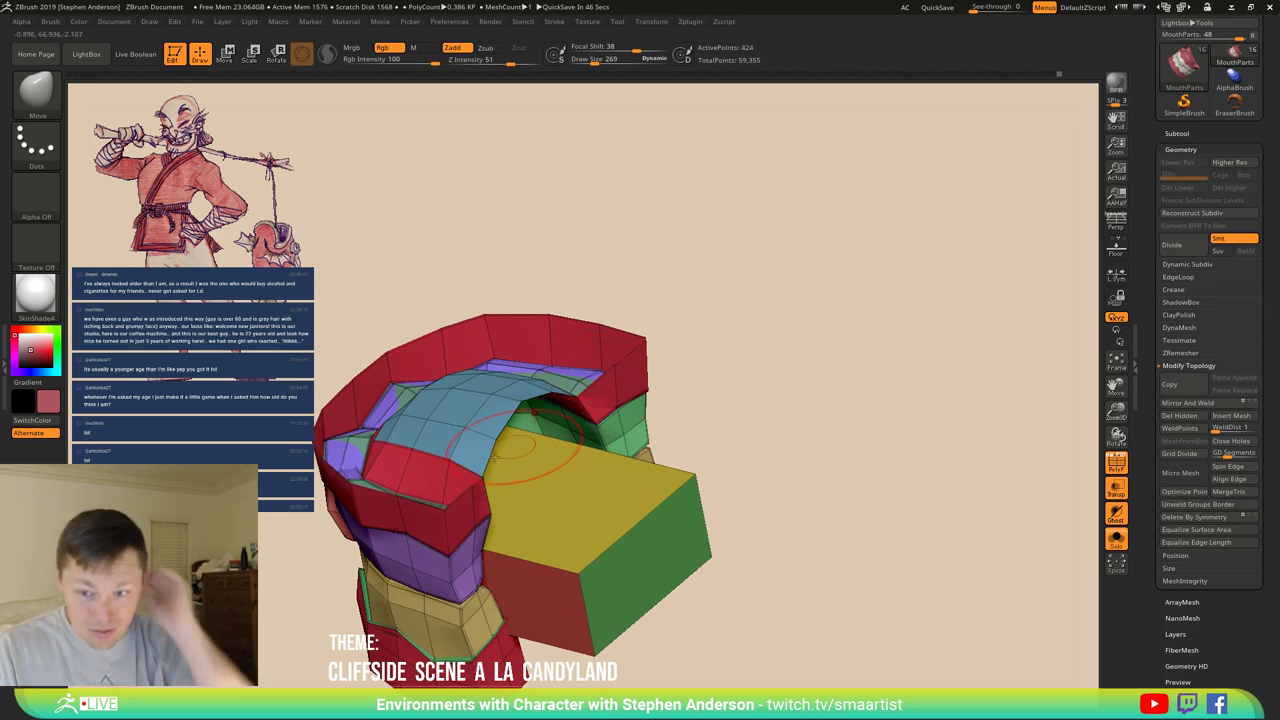
Switch to ZModeler and delete the stray polygon on the blue arch.
mouse_move(530, 480)
right_down()
mouse_move(500, 445)
mouse_move(448, 474)
mouse_move(474, 495)
right_up()
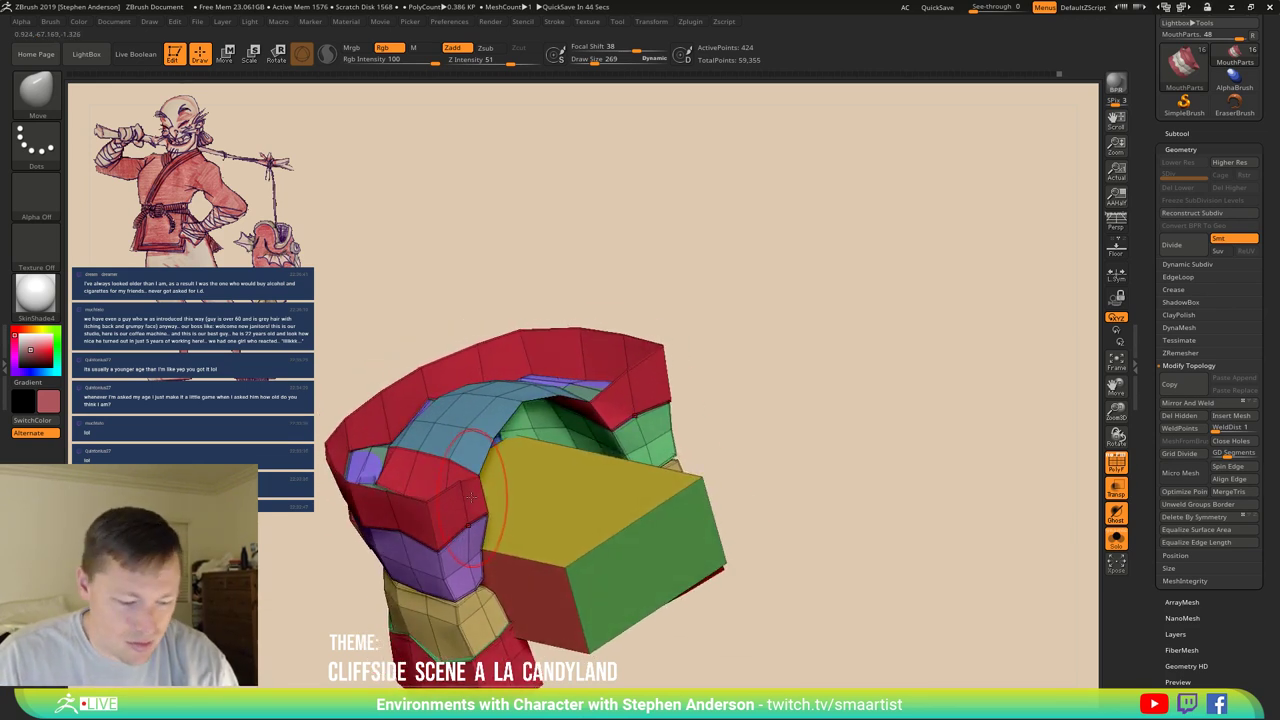
key(b)
key(z)
key(m)
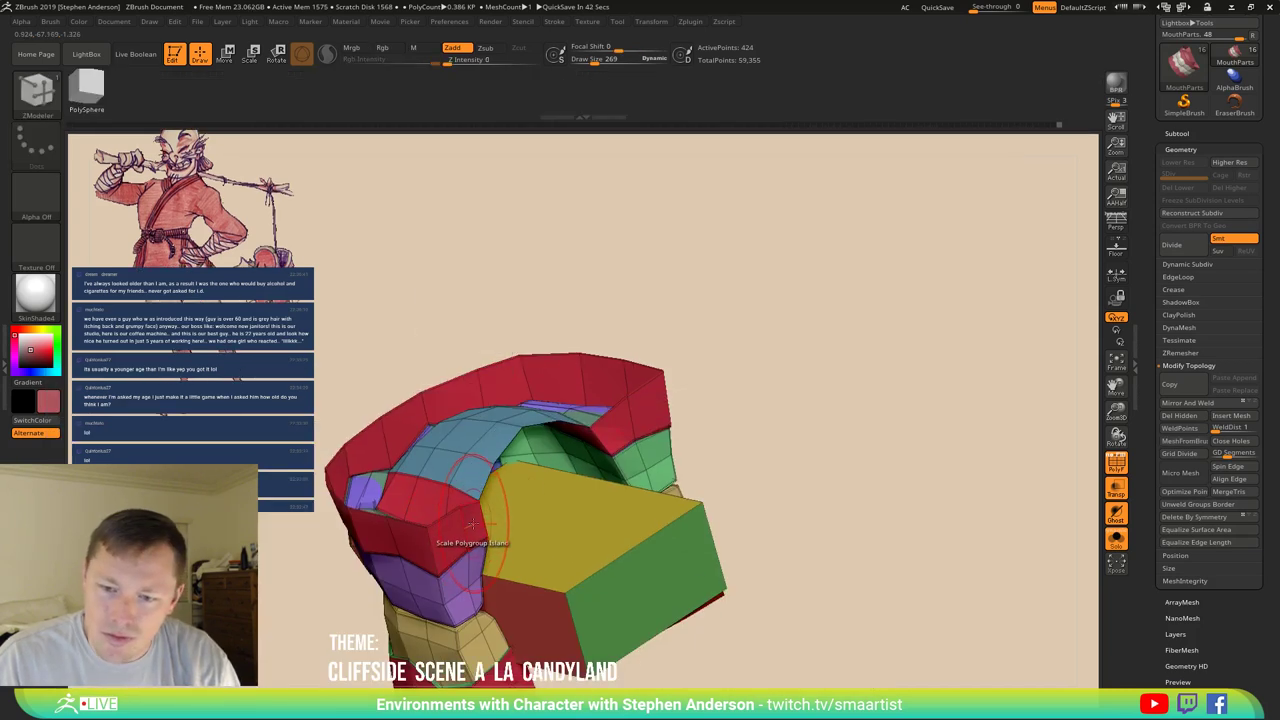
key(space)
click(562, 448)
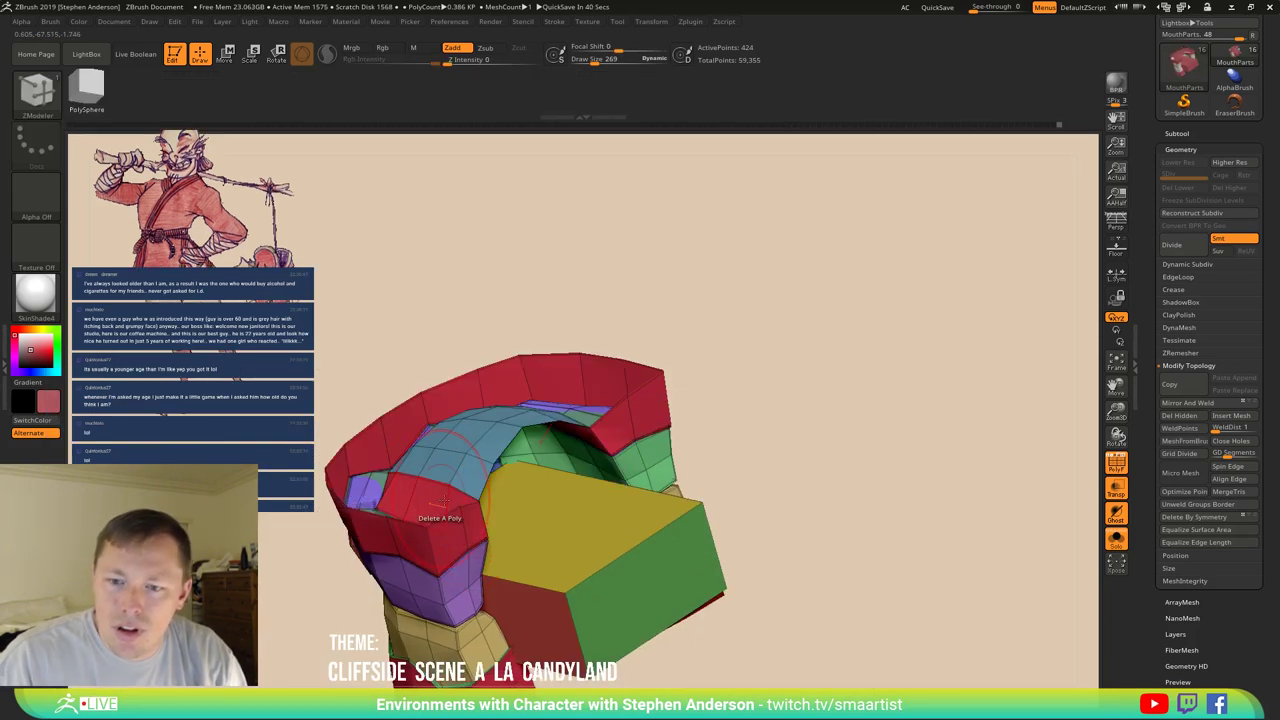
click(443, 500)
Bridge an edge of the blue arch to the top of the yellow block.
right_drag(443, 500, 472, 490)
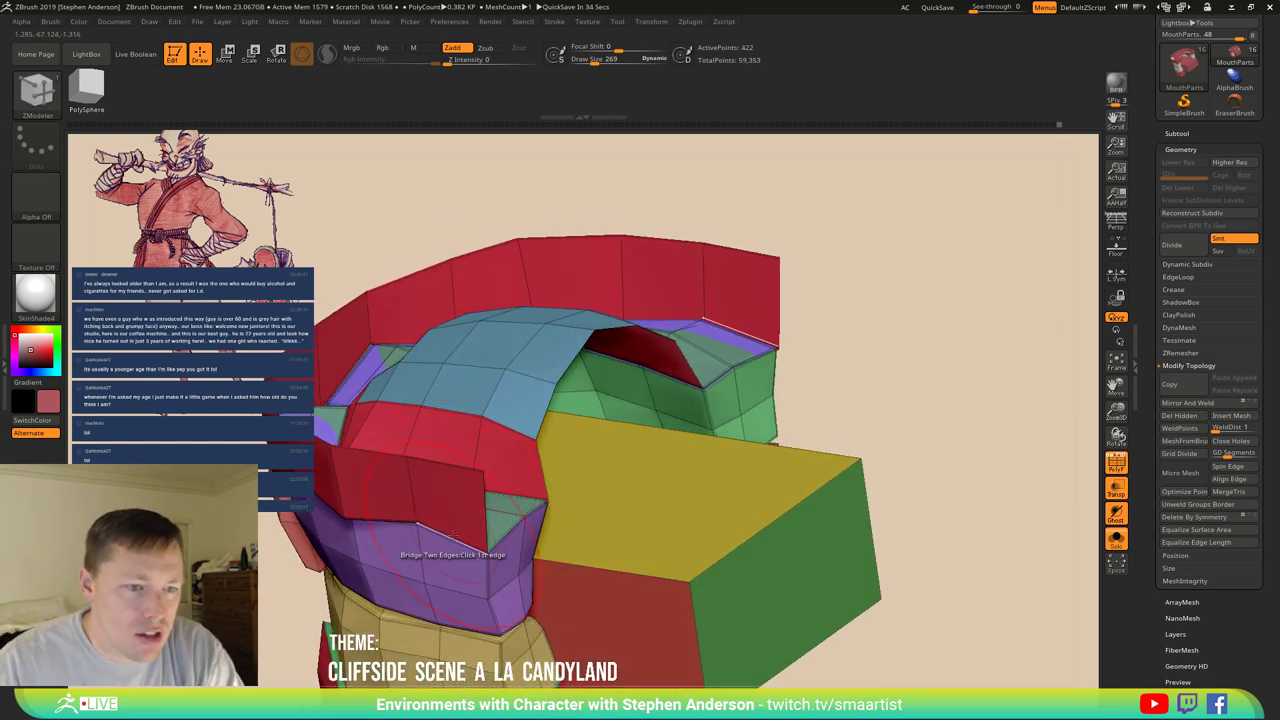
click(450, 527)
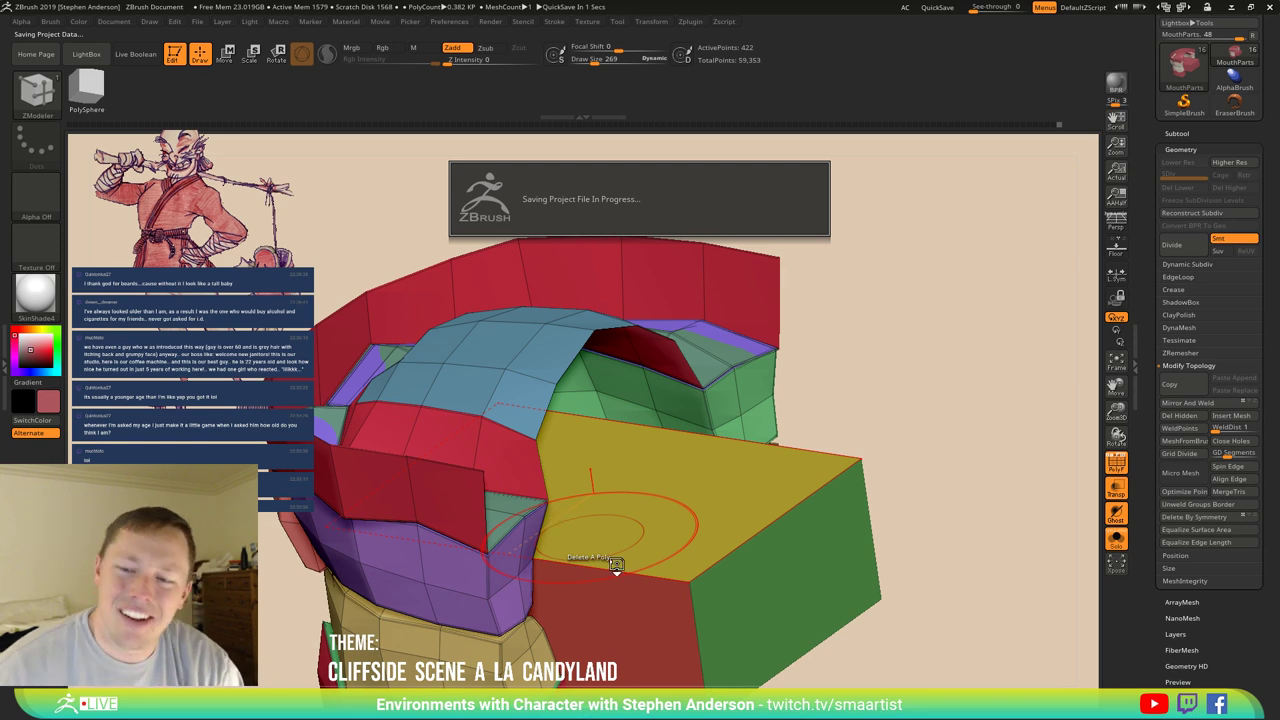
right_drag(615, 525, 552, 482)
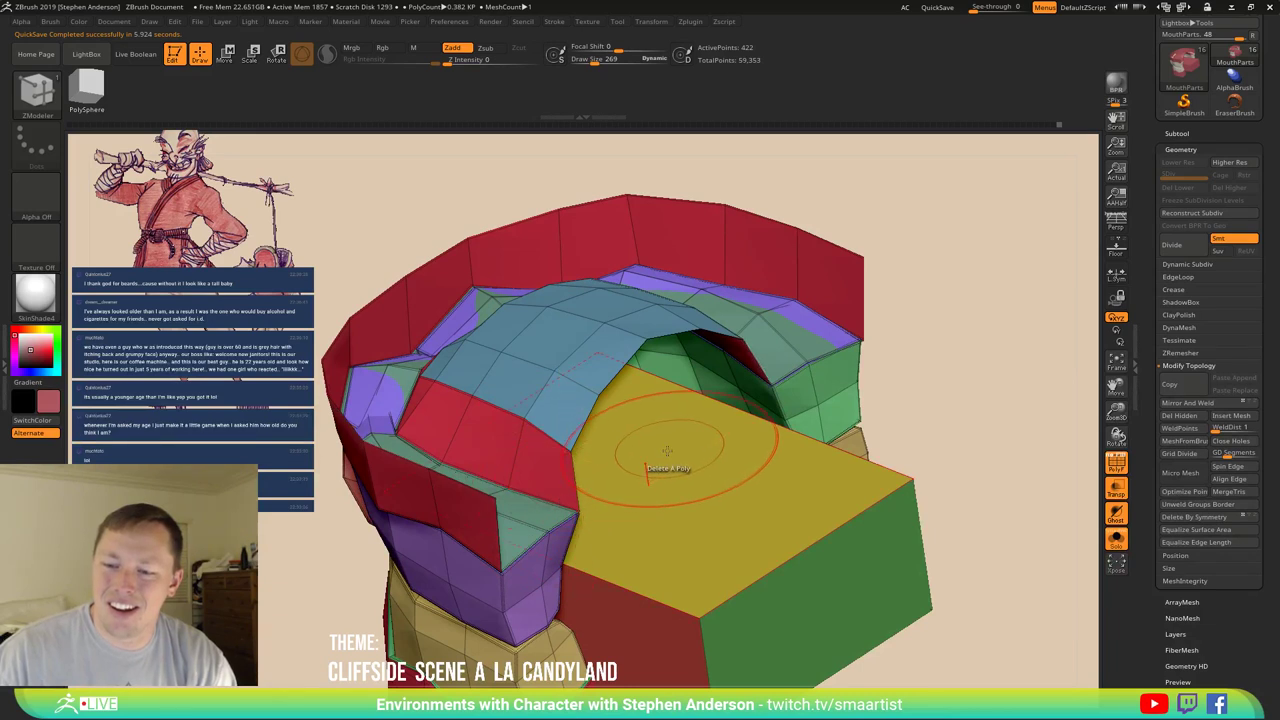
right_drag(666, 540, 585, 448)
click(694, 399)
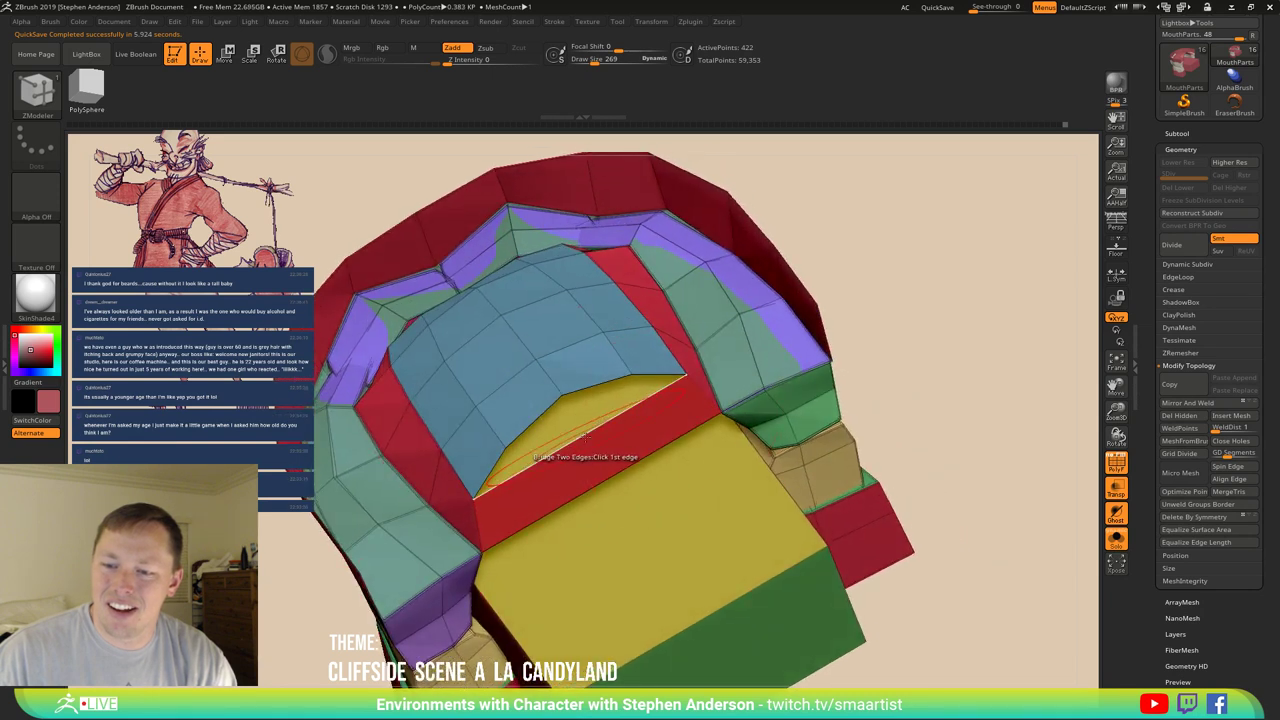
Stitch points on the yellow polygon to close the gap, then place the transform gizmo.
key(space)
click(544, 390)
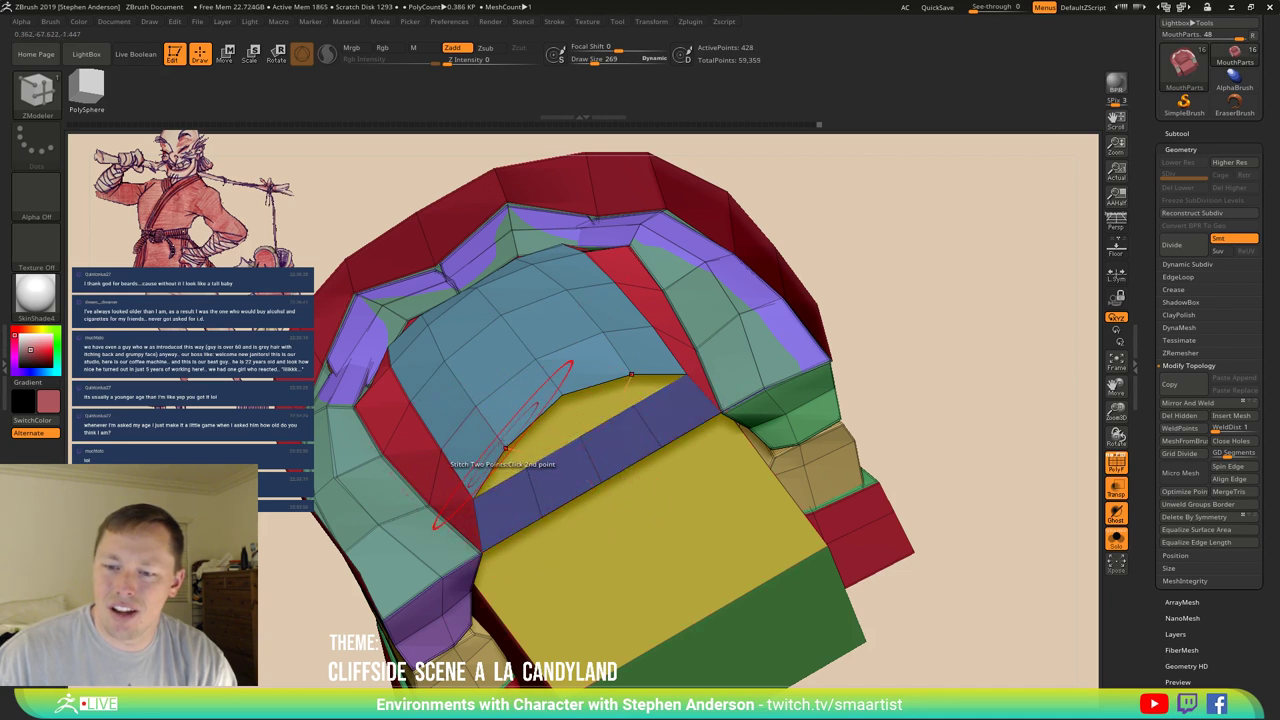
click(520, 465)
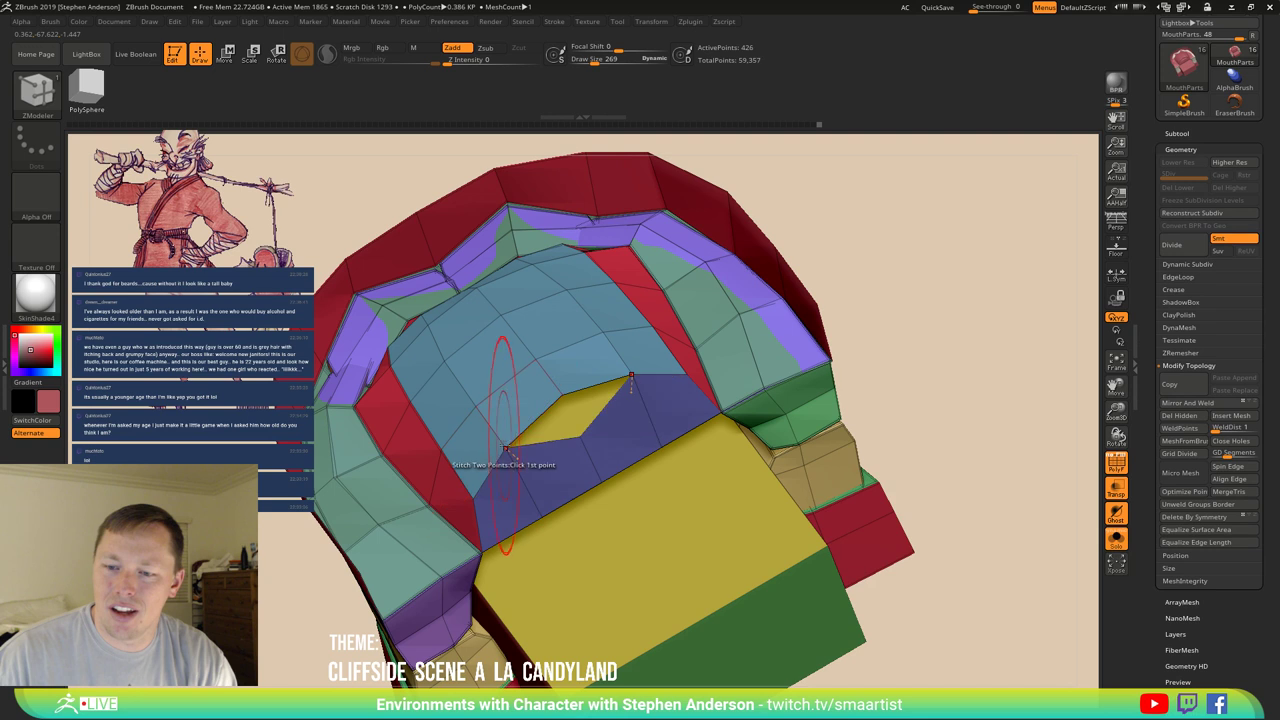
click(562, 413)
right_drag(562, 413, 630, 478)
key(w)
click(578, 470)
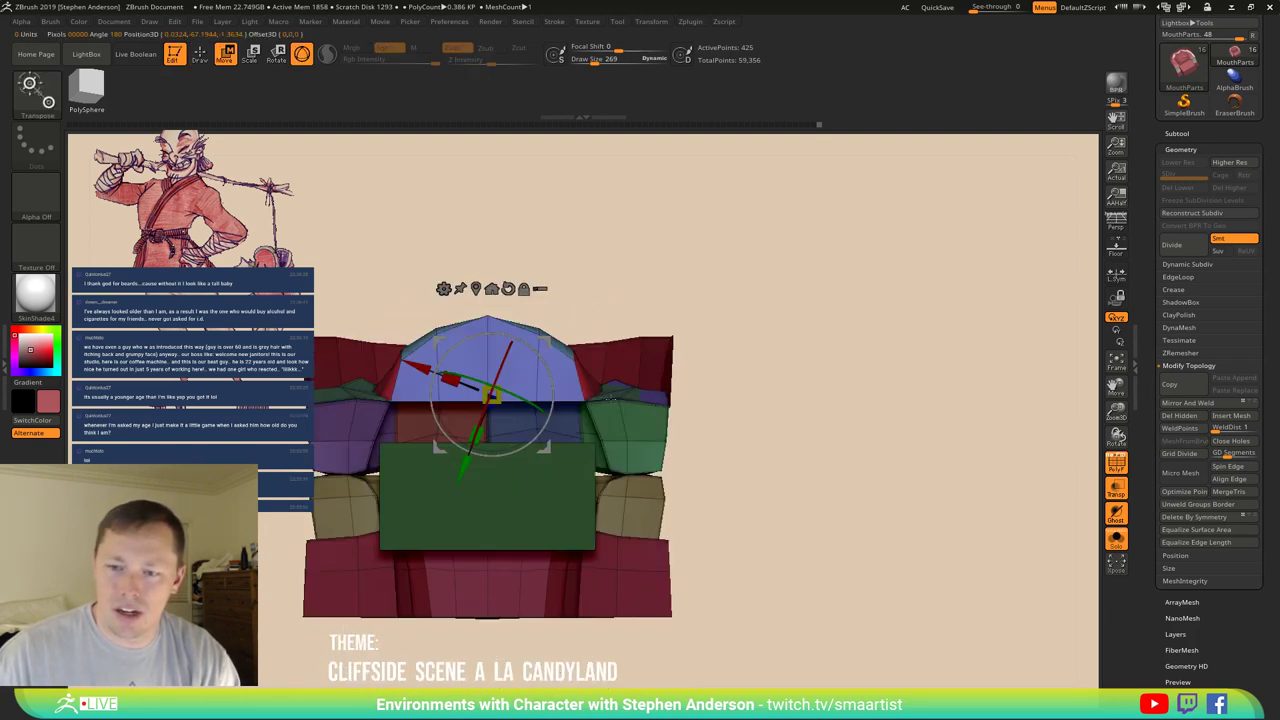
Mask the surrounding mesh and nudge the blue arch into place over the yellow block.
mouse_move(751, 306)
ctrl+mouse_down()
mouse_move(625, 369)
mouse_move(331, 382)
mouse_move(670, 277)
mouse_move(617, 375)
mouse_move(578, 386)
mouse_move(743, 394)
ctrl+mouse_up()
mouse_move(743, 394)
right_down()
mouse_move(774, 443)
mouse_move(823, 474)
mouse_move(800, 465)
right_up()
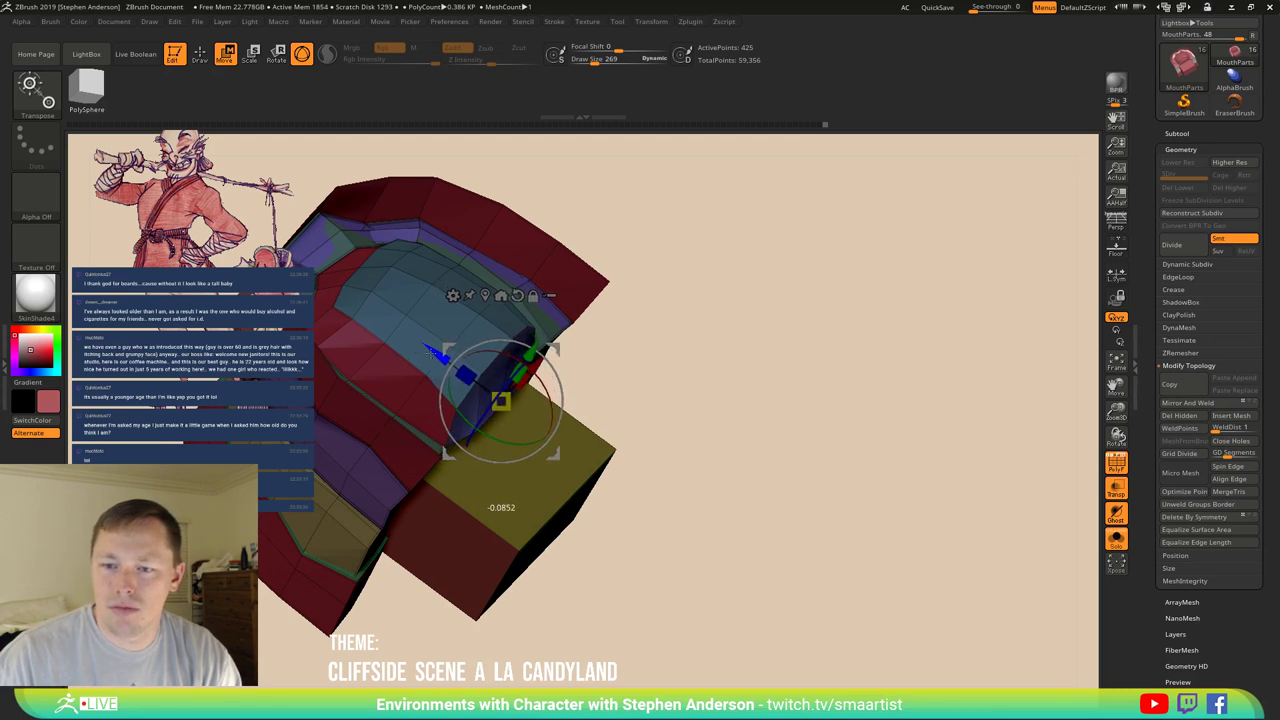
right_drag(437, 356, 796, 348)
mouse_move(796, 348)
ctrl+mouse_down()
mouse_move(666, 405)
mouse_move(608, 356)
ctrl+mouse_up()
ctrl+drag(558, 402, 580, 420)
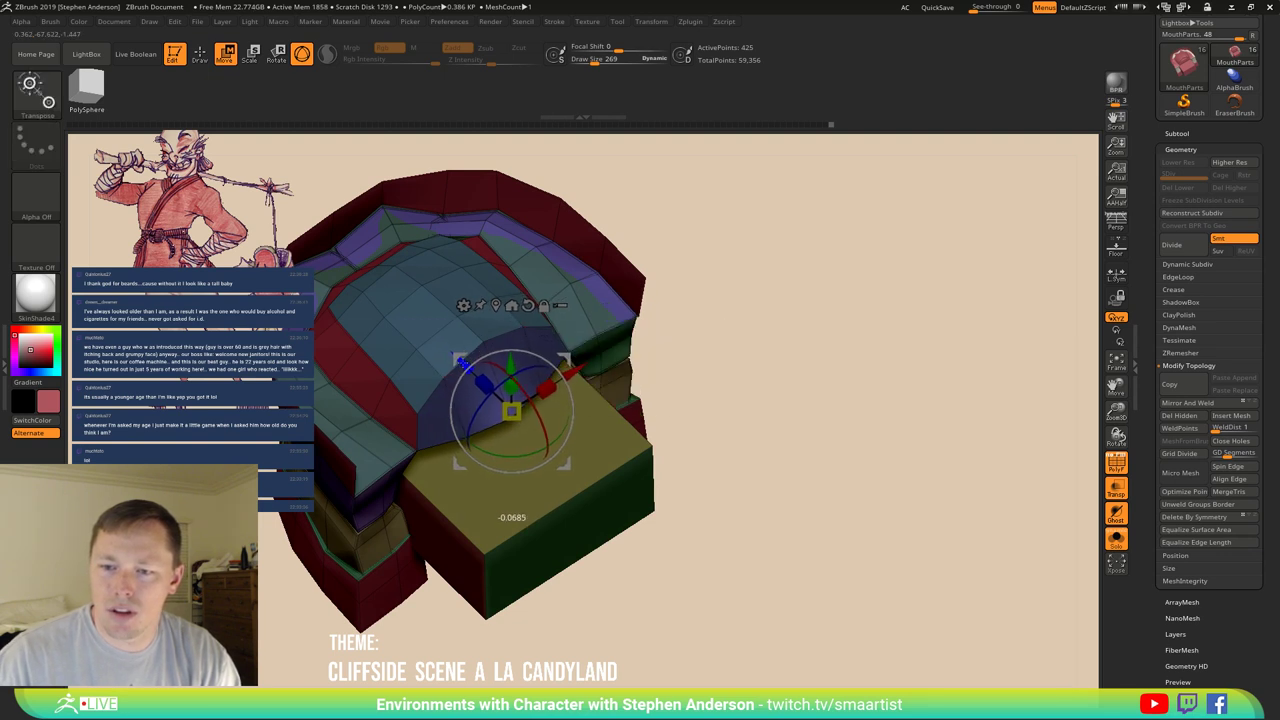
right_drag(600, 400, 681, 366)
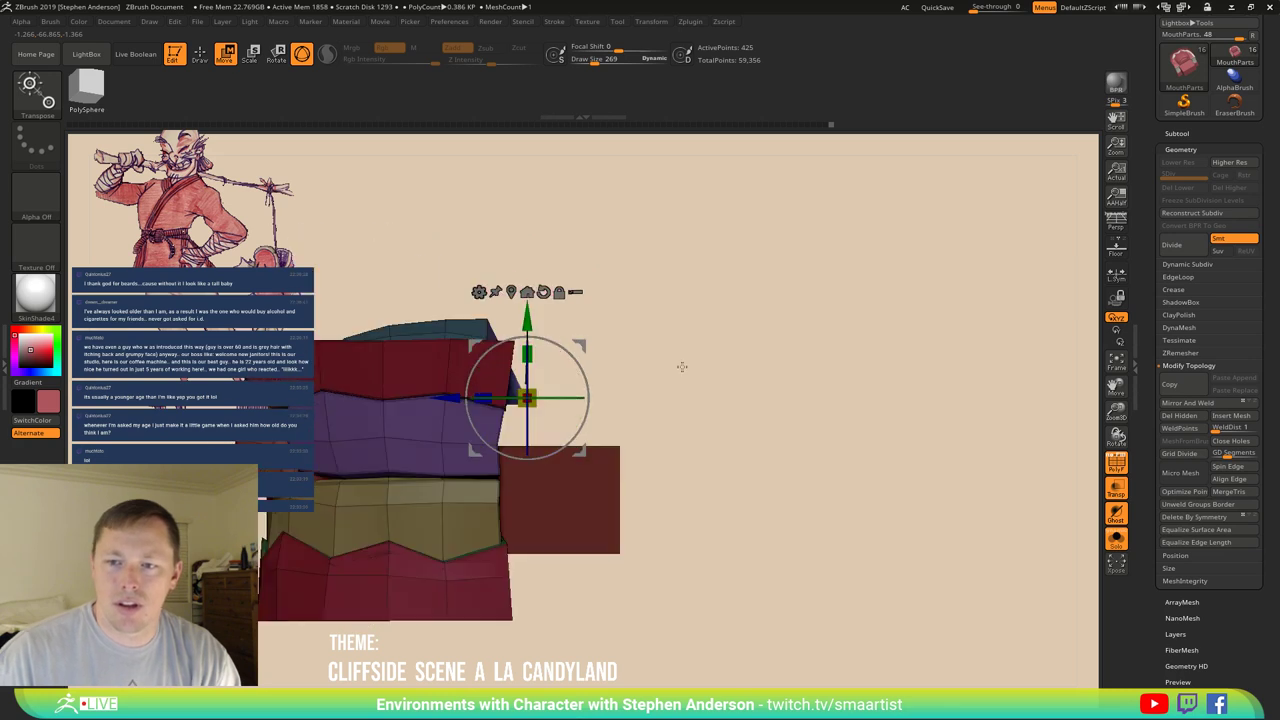
mouse_move(689, 314)
right_down()
mouse_move(689, 351)
mouse_move(686, 323)
mouse_move(735, 335)
right_up()
key(q)
key(shift)
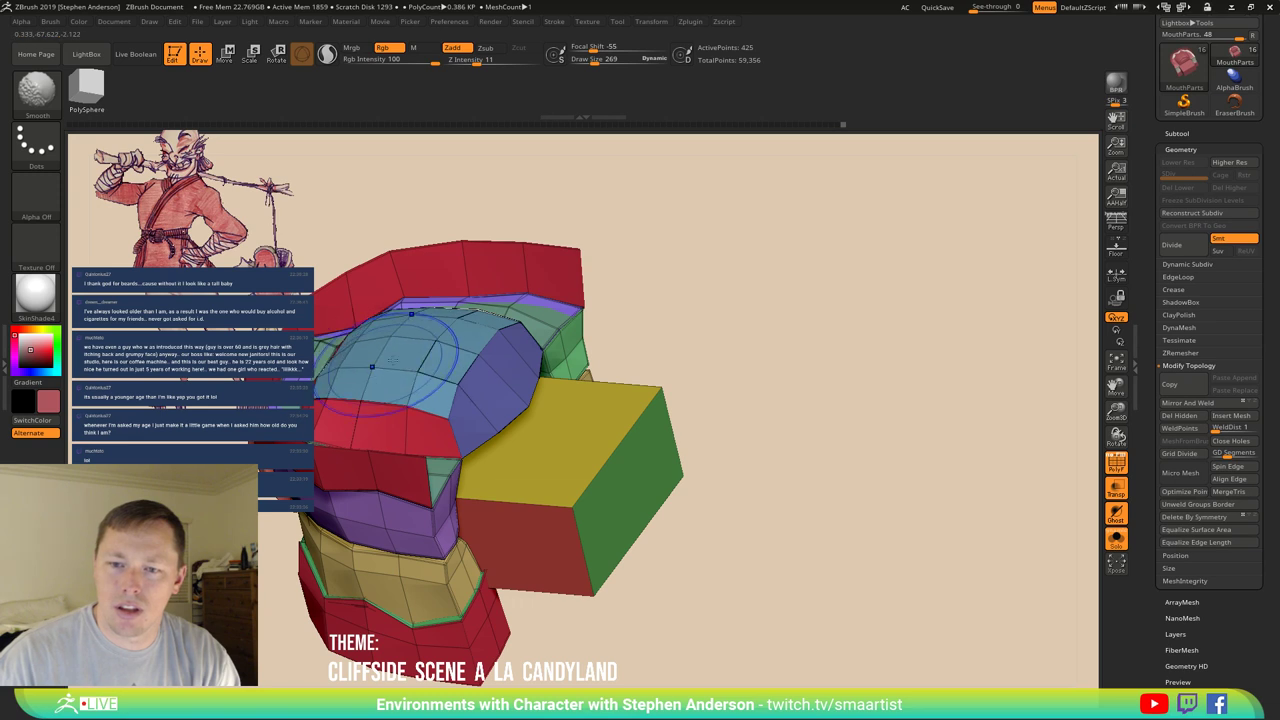
Bridge the red arch's two front edges into a new wall above the yellow block.
mouse_move(393, 361)
right_down()
mouse_move(345, 391)
mouse_move(480, 388)
mouse_move(466, 391)
mouse_move(458, 372)
mouse_move(473, 332)
mouse_move(443, 375)
mouse_move(503, 466)
mouse_move(557, 451)
mouse_move(600, 477)
mouse_move(650, 420)
mouse_move(640, 414)
mouse_move(666, 371)
mouse_move(565, 405)
mouse_move(533, 448)
right_up()
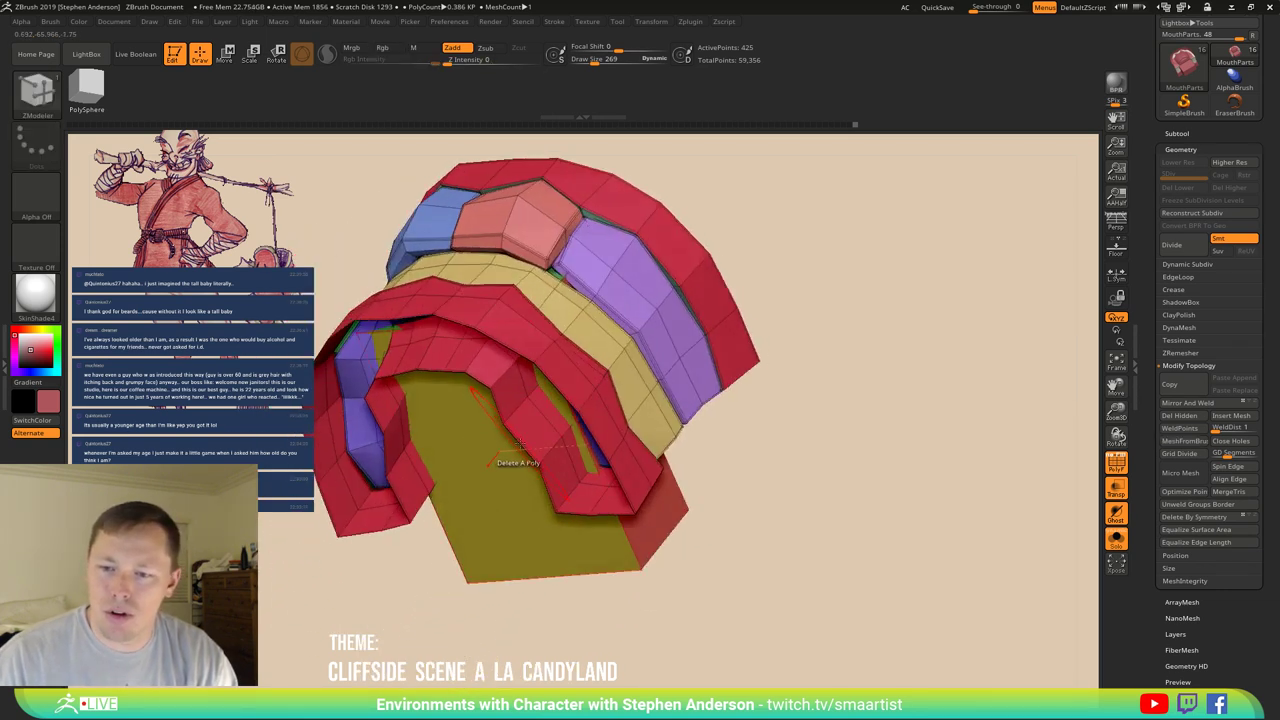
key(space)
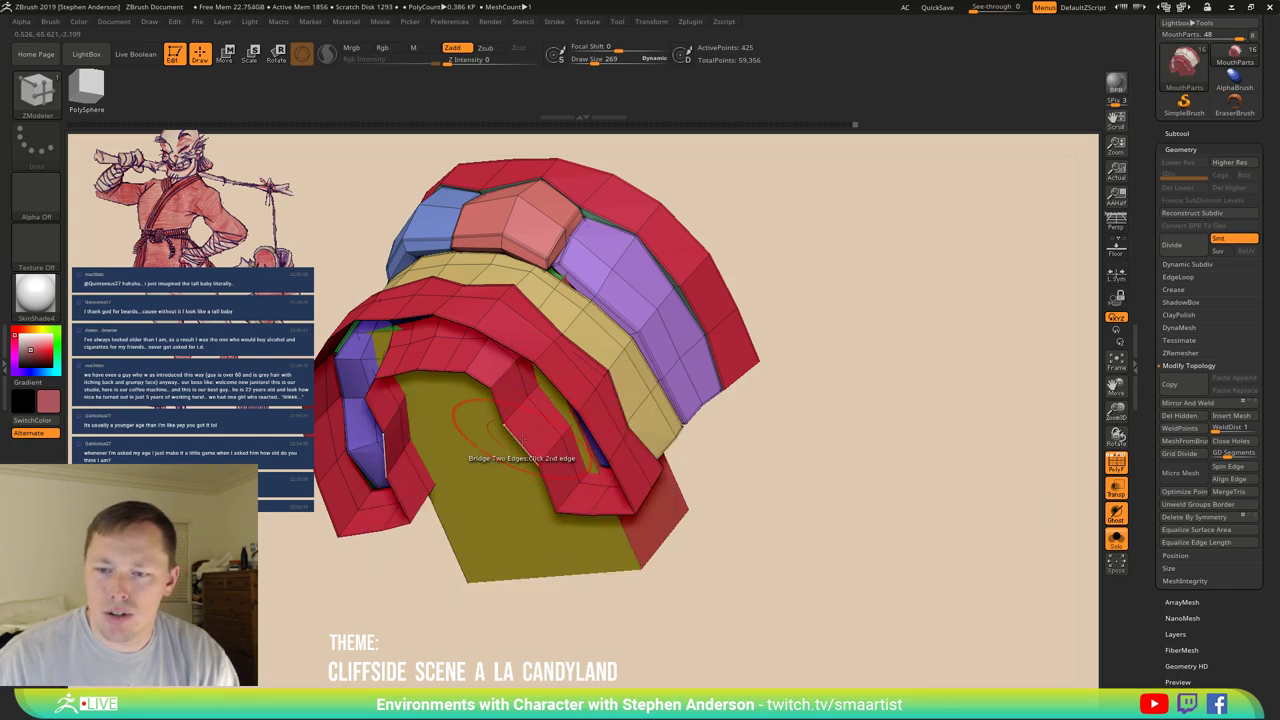
right_drag(505, 435, 482, 396)
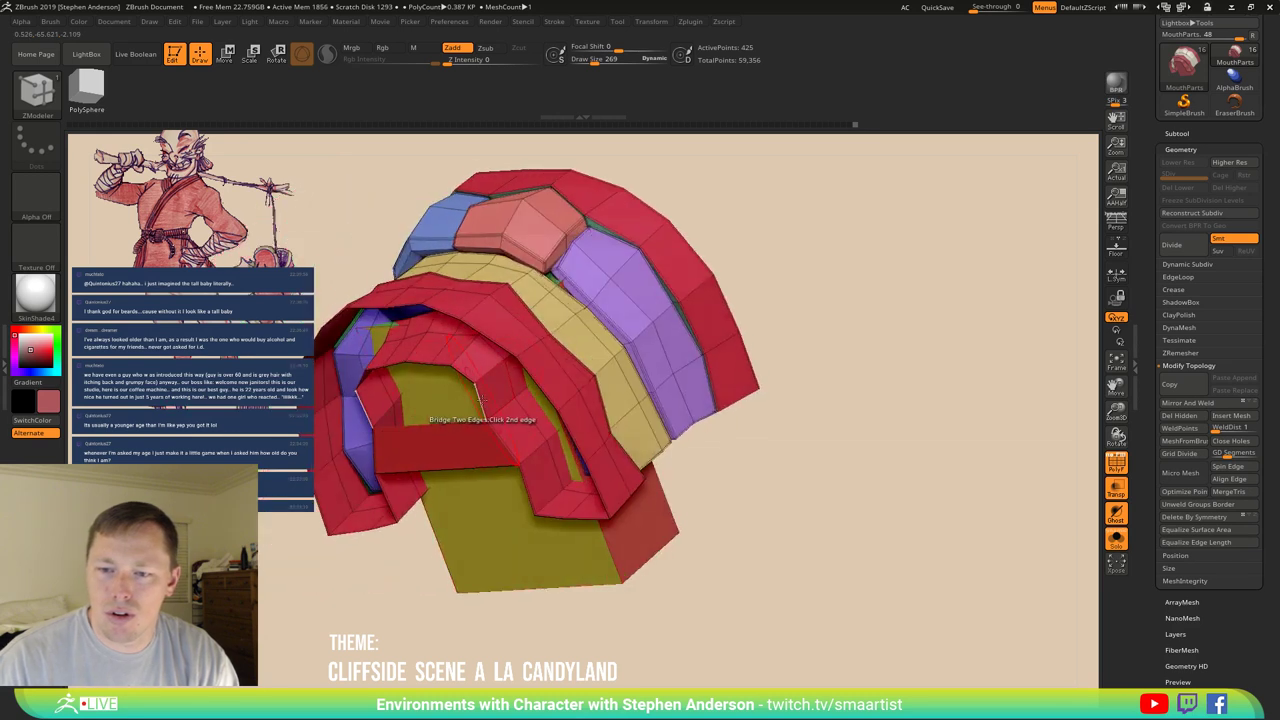
right_drag(535, 490, 525, 470)
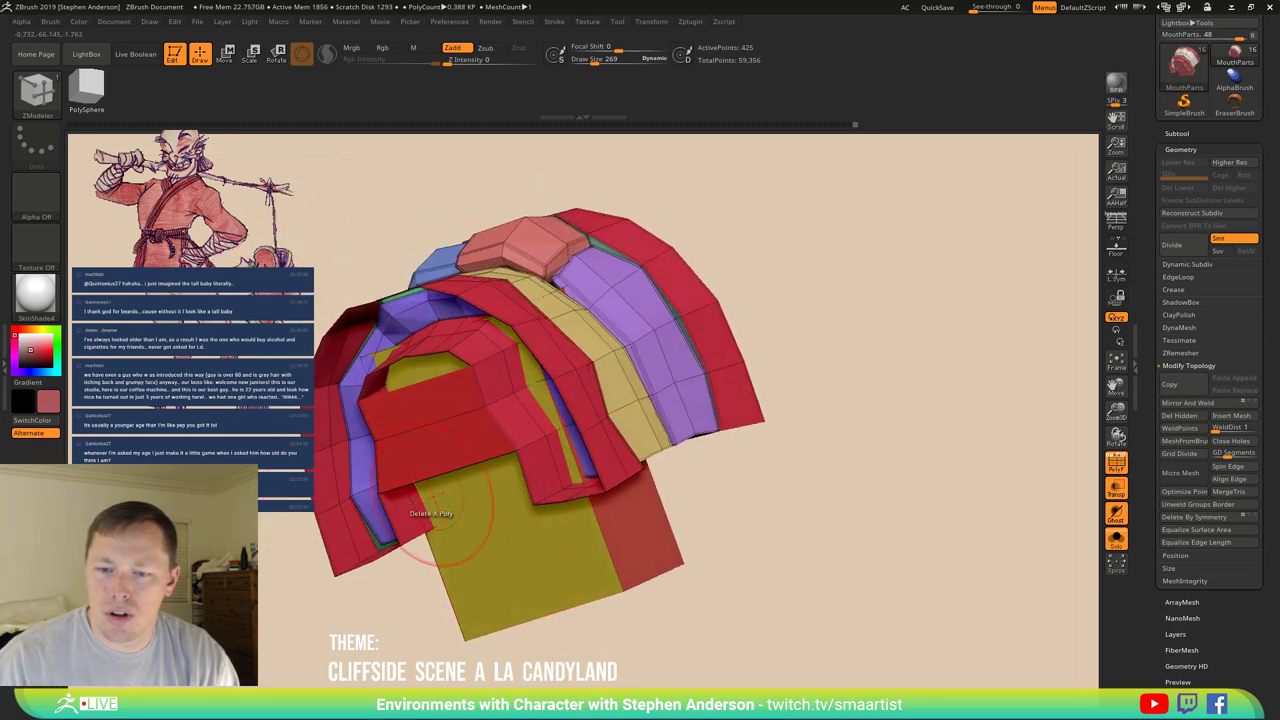
right_drag(428, 528, 450, 498)
Insert several edge loops across the red front face.
key(space)
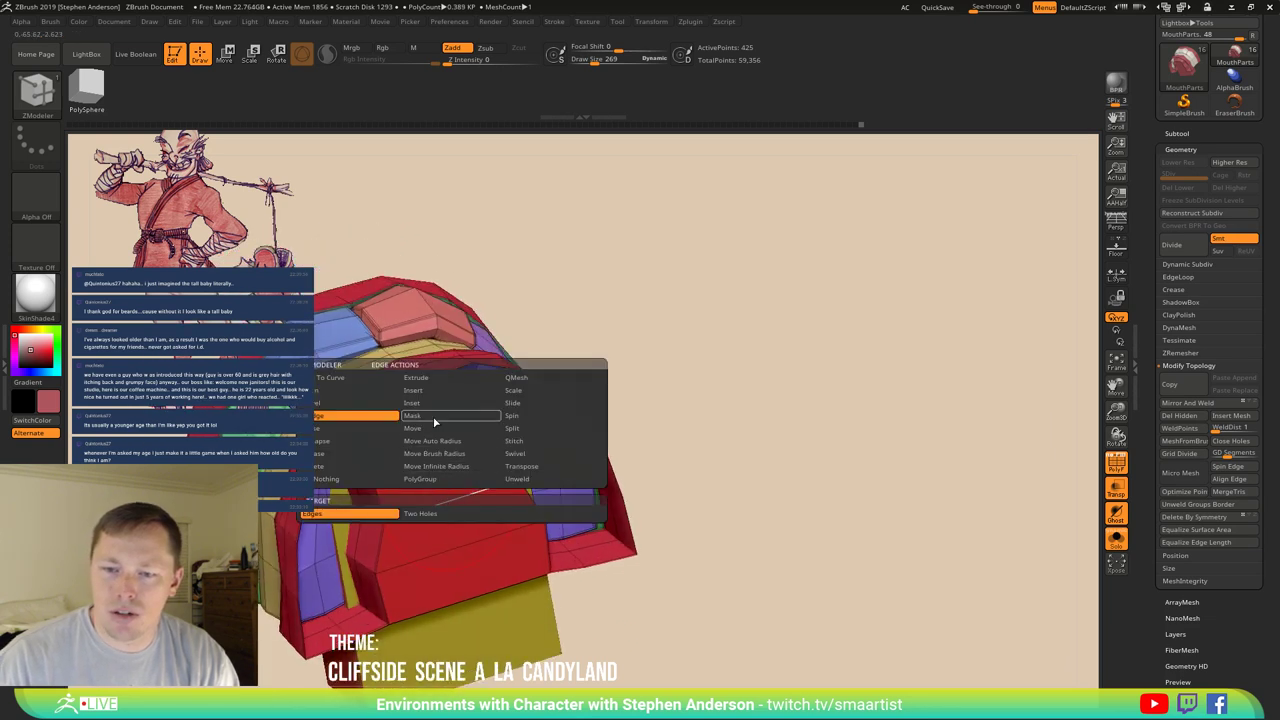
click(430, 393)
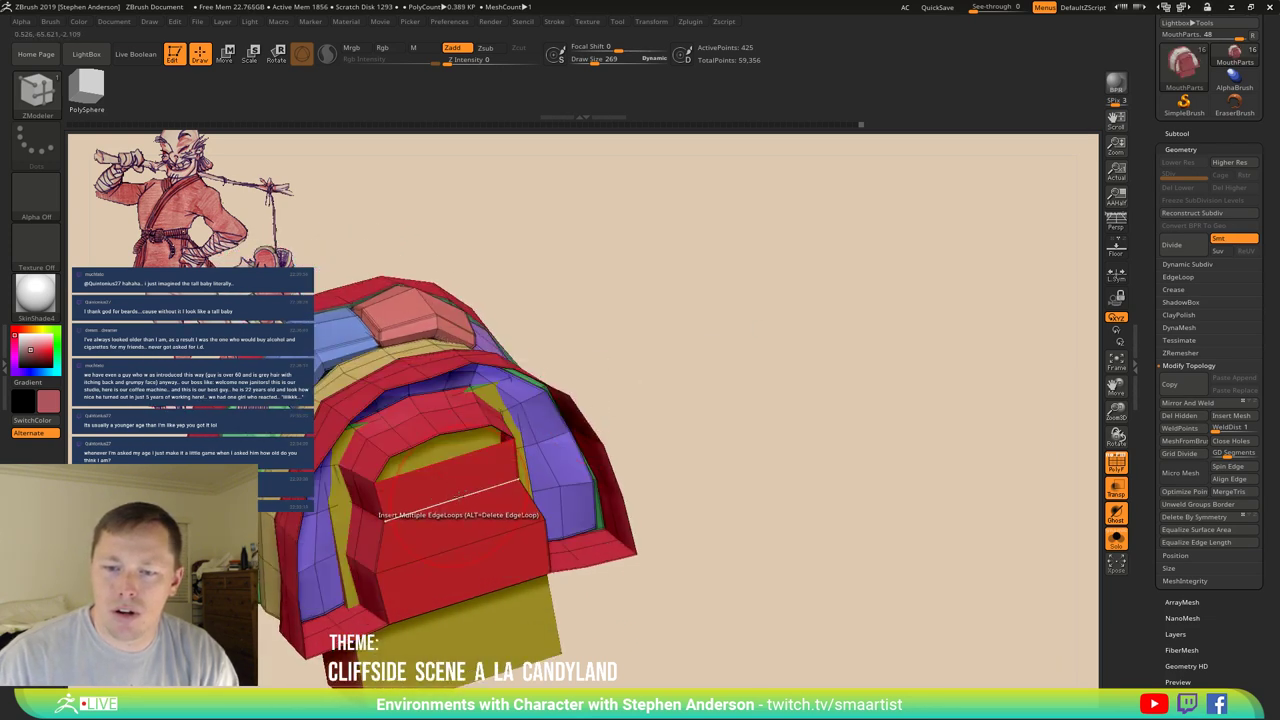
drag(460, 495, 450, 520)
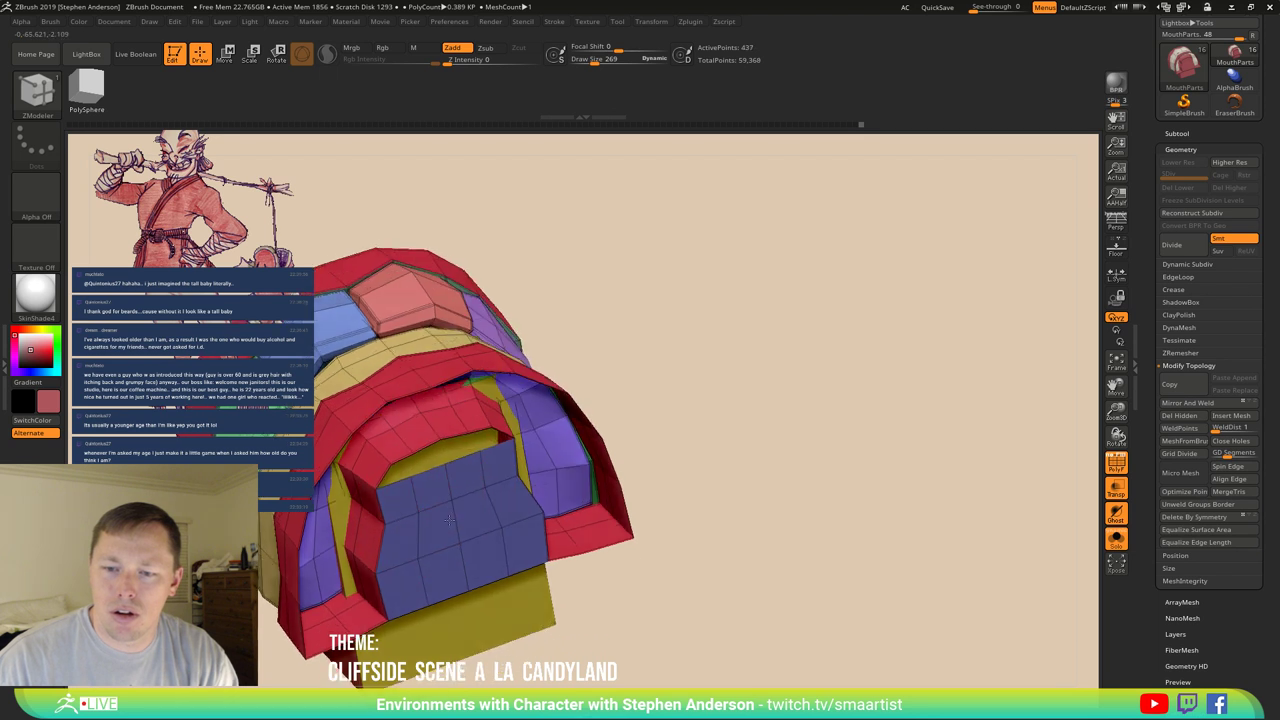
right_drag(450, 520, 432, 478)
Bridge the gap beside the blue front face and smooth the surface.
key(space)
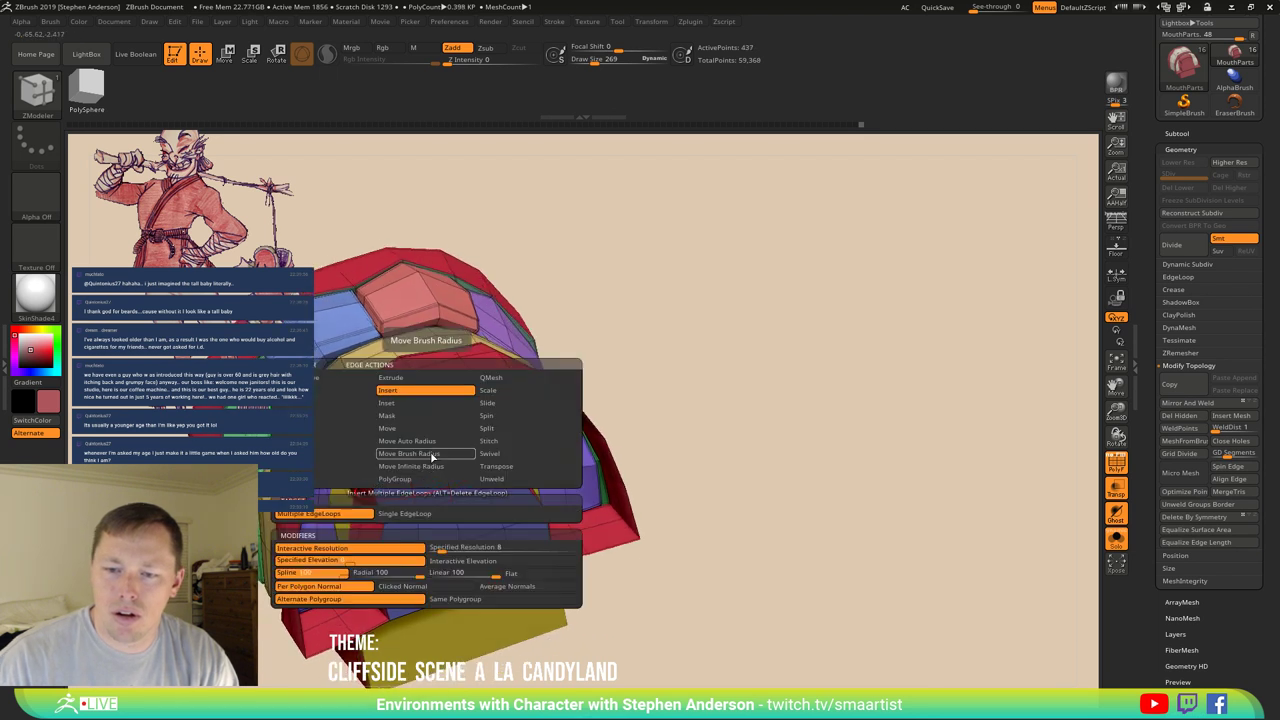
click(290, 390)
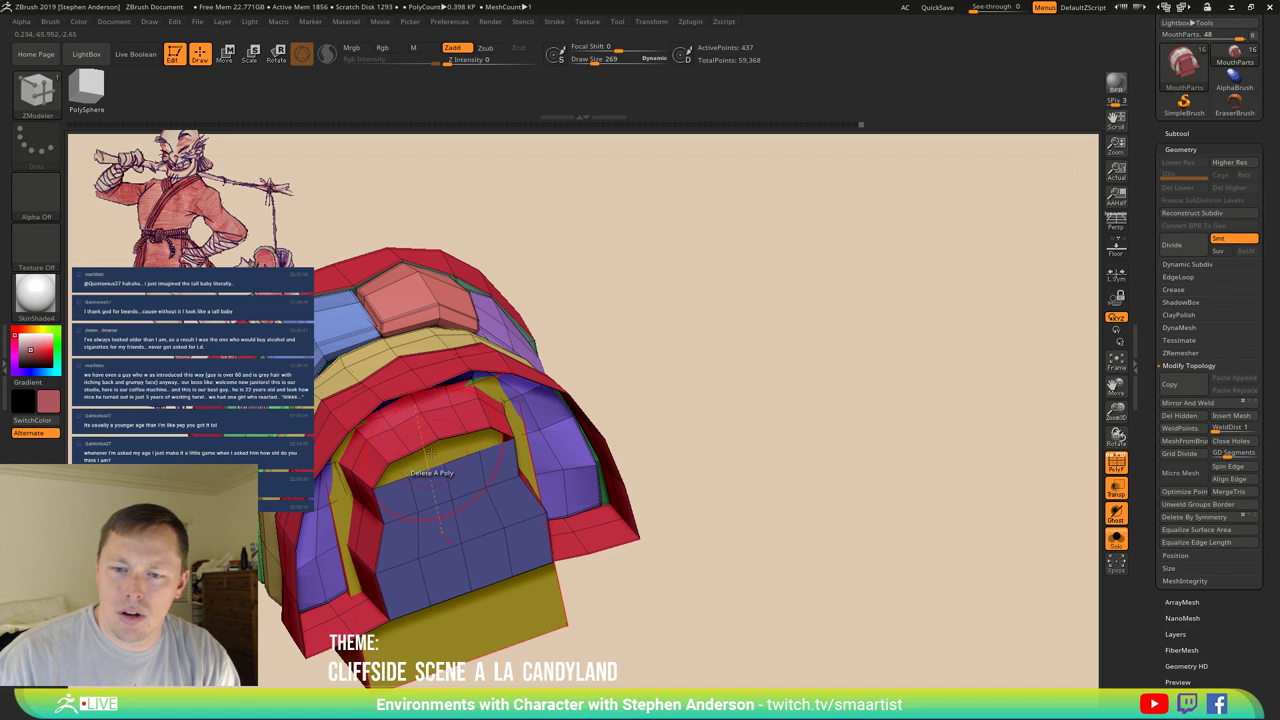
click(424, 440)
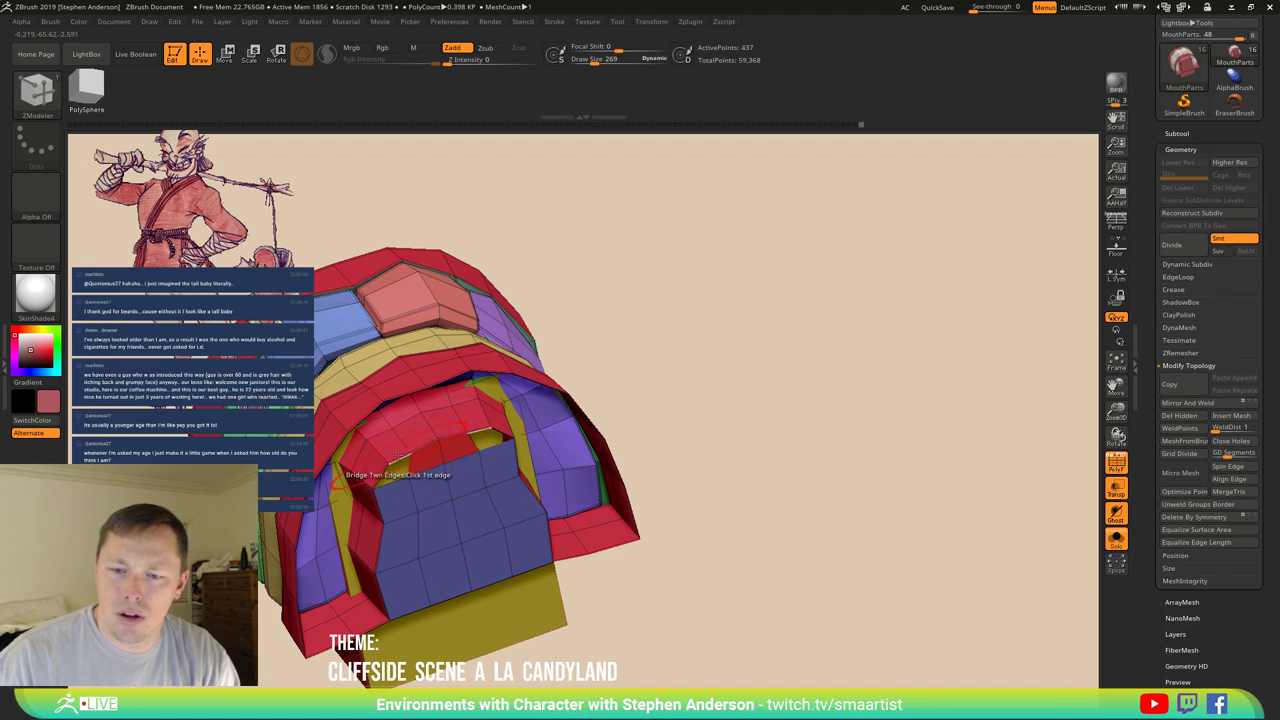
key(s)
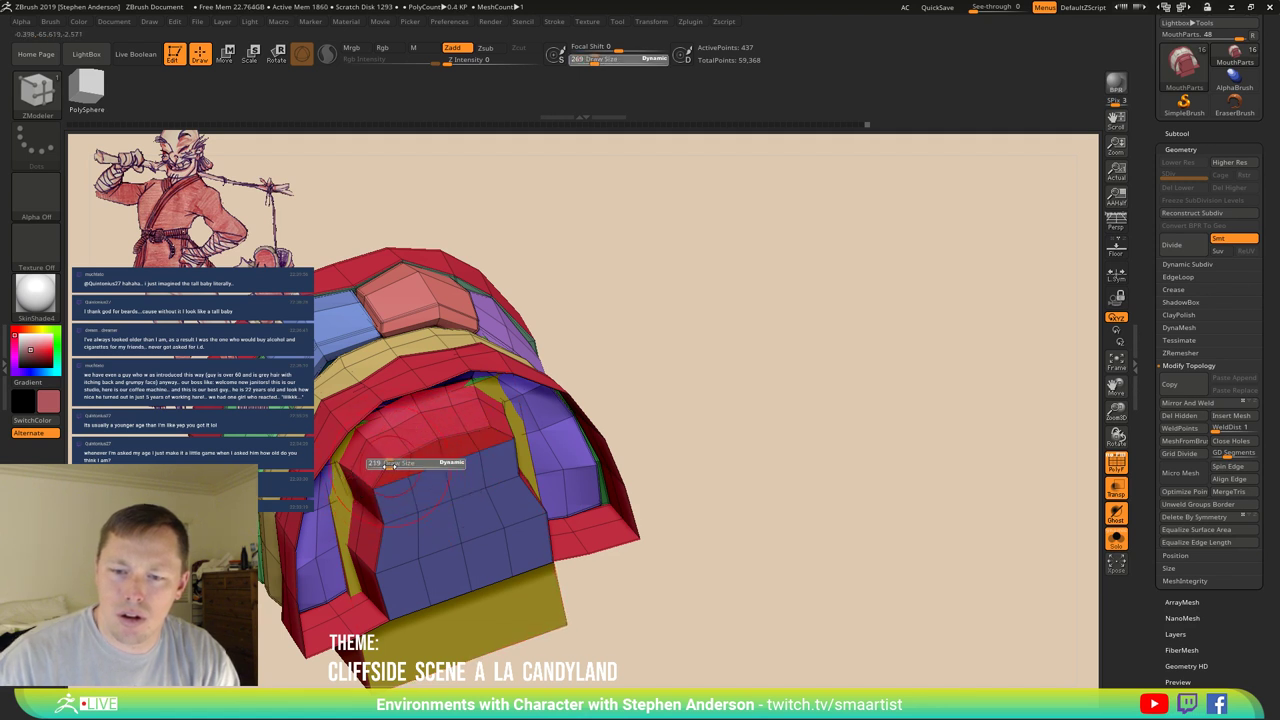
key(shift)
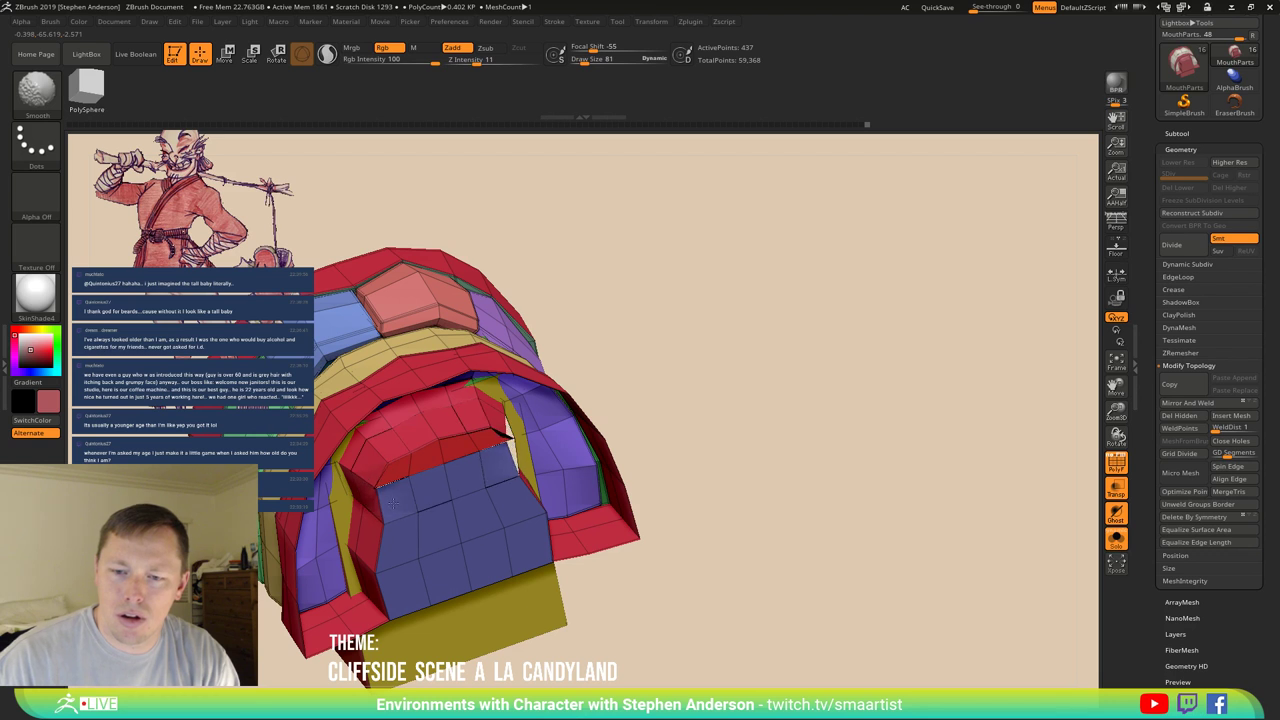
drag(686, 463, 691, 437)
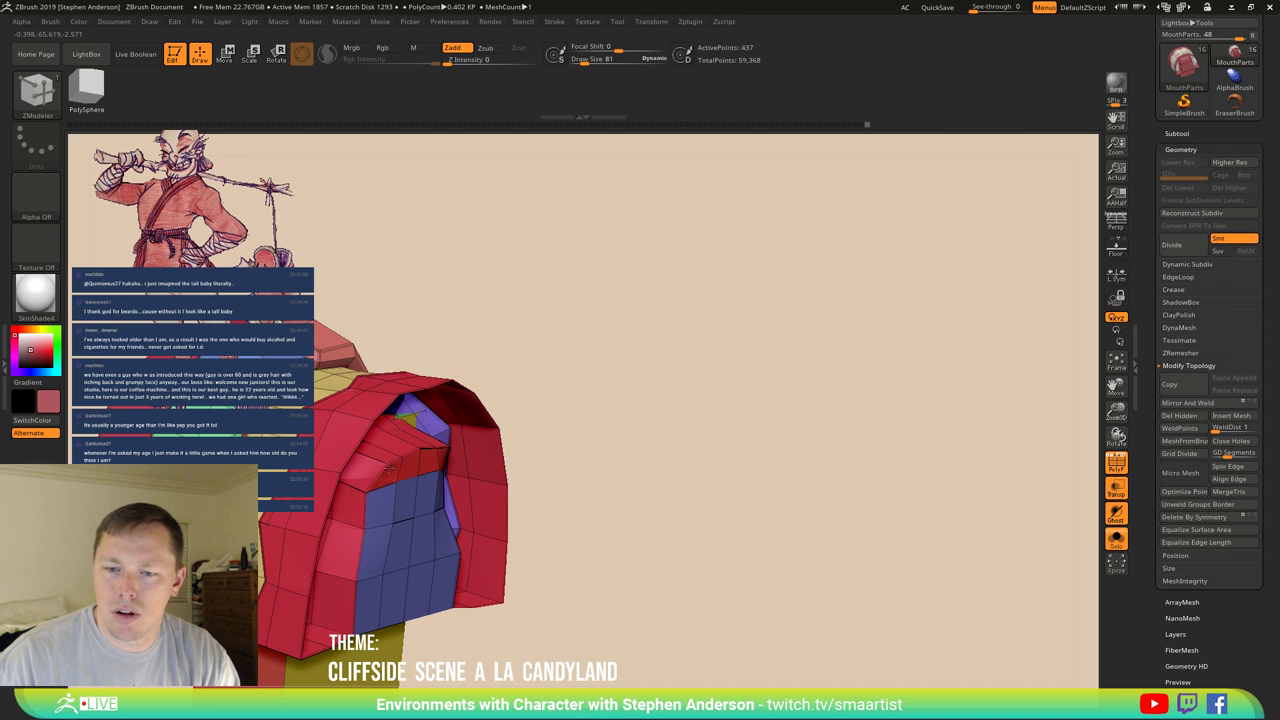
mouse_move(396, 463)
mouse_down()
mouse_move(420, 440)
mouse_move(390, 468)
mouse_up()
Slide edges and points along the arch's inner opening into an even, rounded edge.
key(space)
click(372, 404)
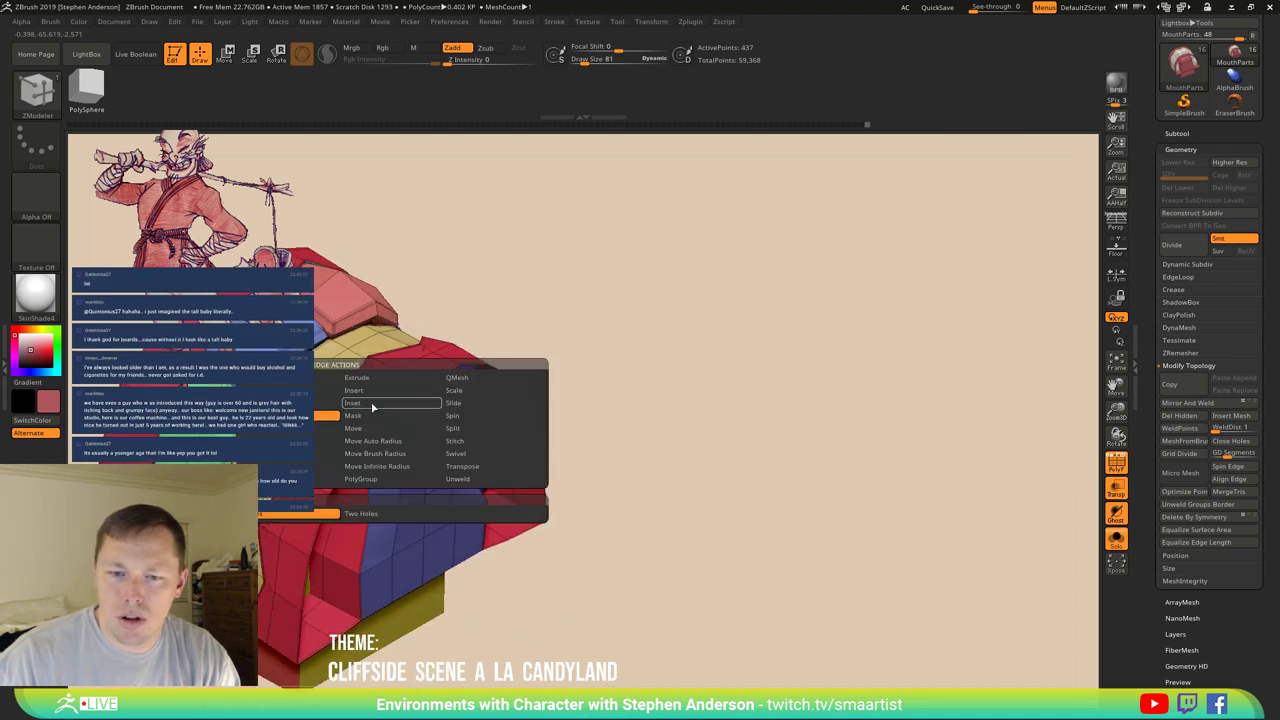
click(485, 403)
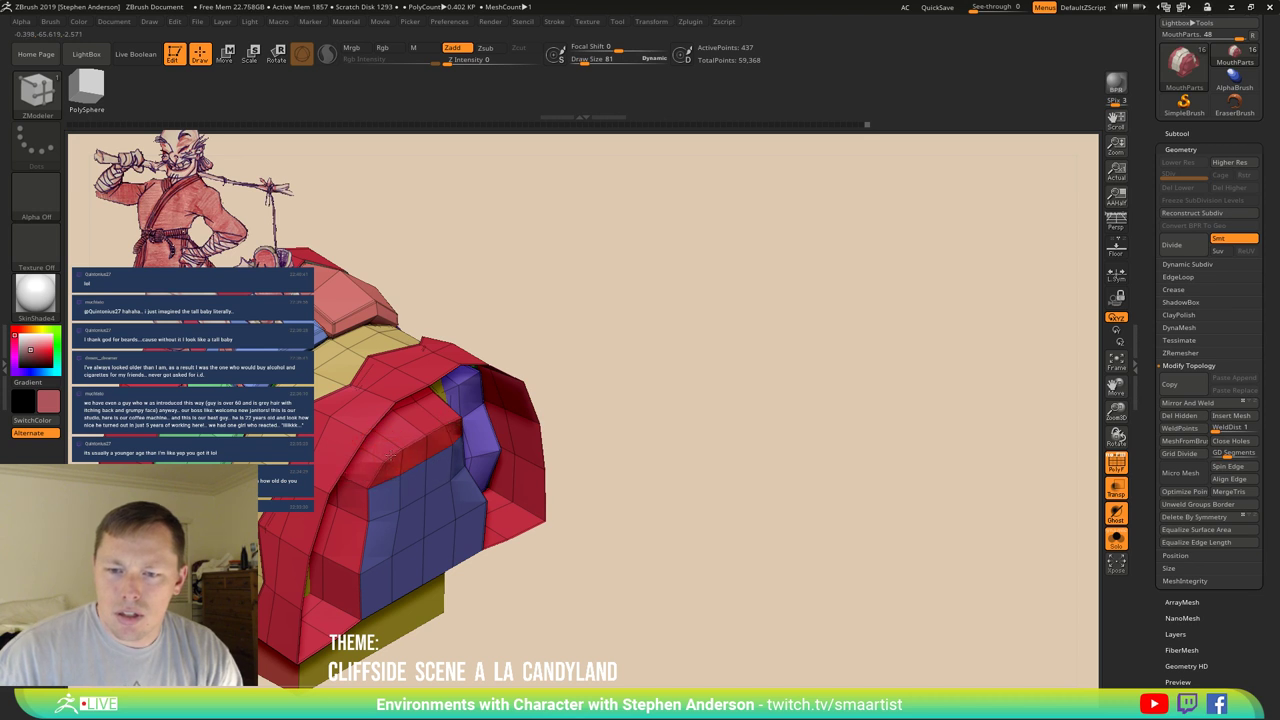
key(space)
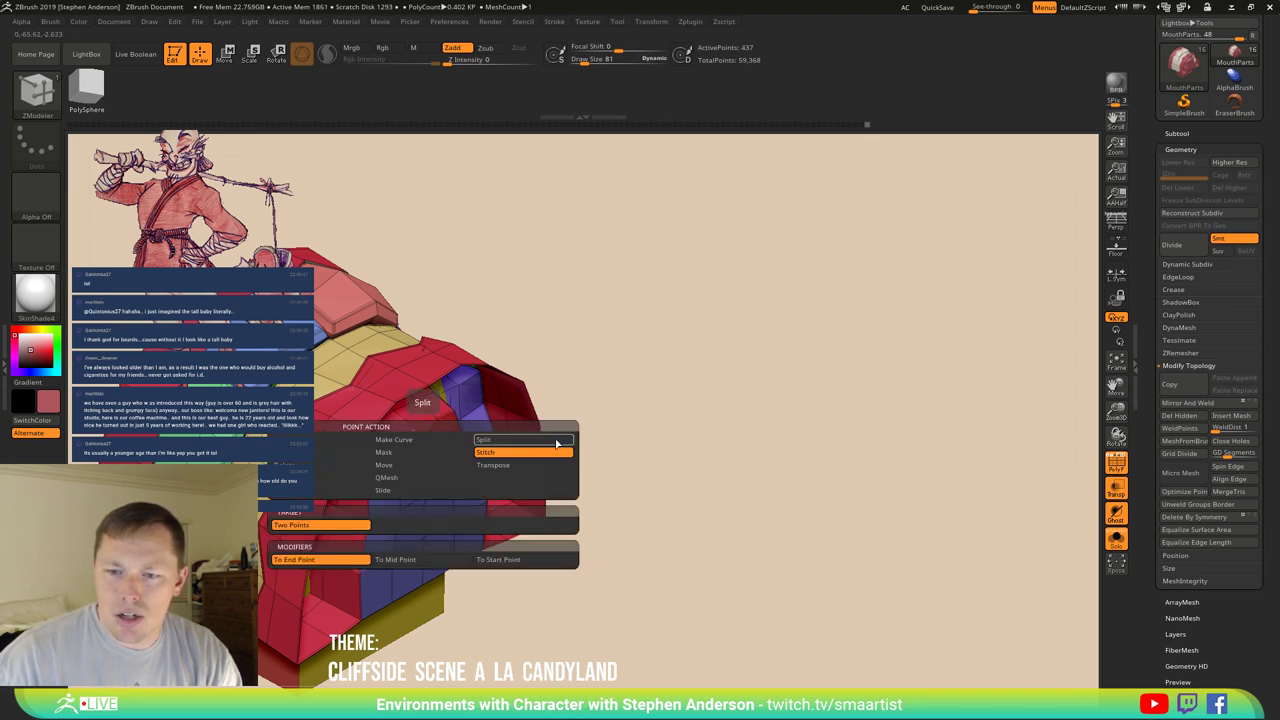
click(387, 437)
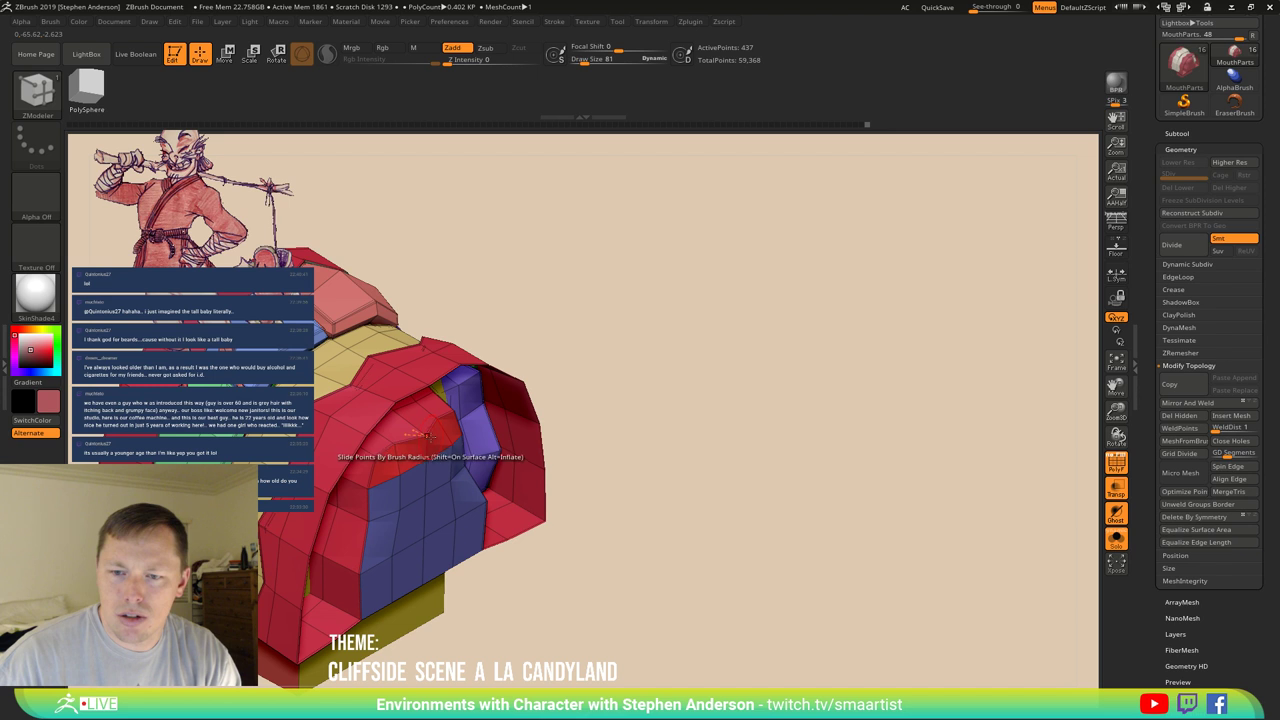
right_drag(420, 440, 383, 449)
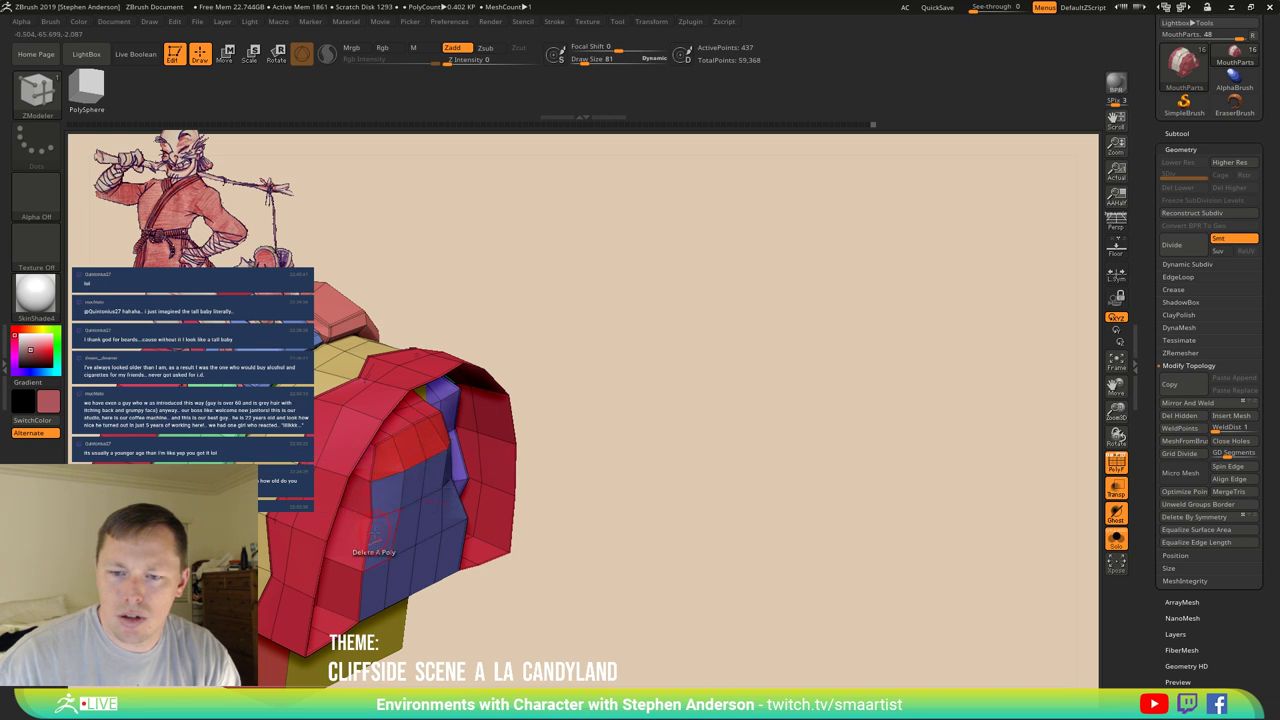
mouse_move(373, 535)
right_down()
mouse_move(340, 522)
mouse_move(381, 528)
right_up()
Switch to the Move brush at Draw Size 235 and rotate the arch mesh to shape its top and underside.
key(b)
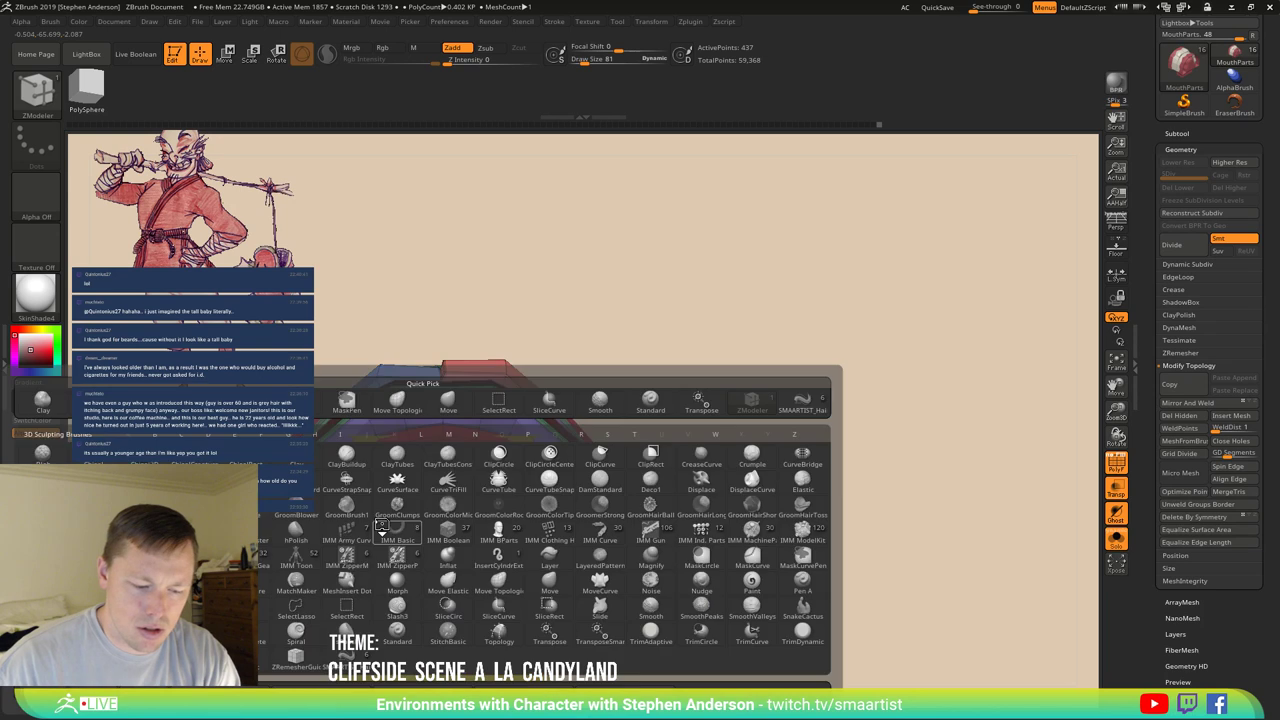
key(m)
key(v)
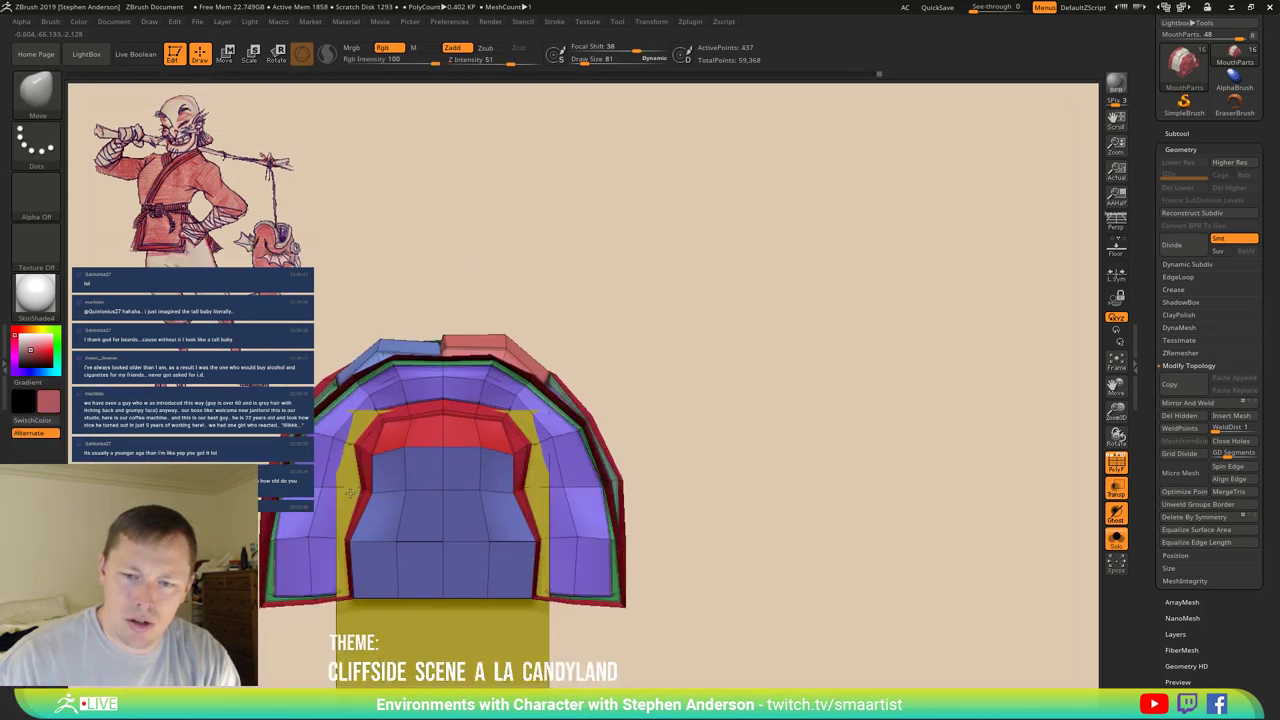
key(s)
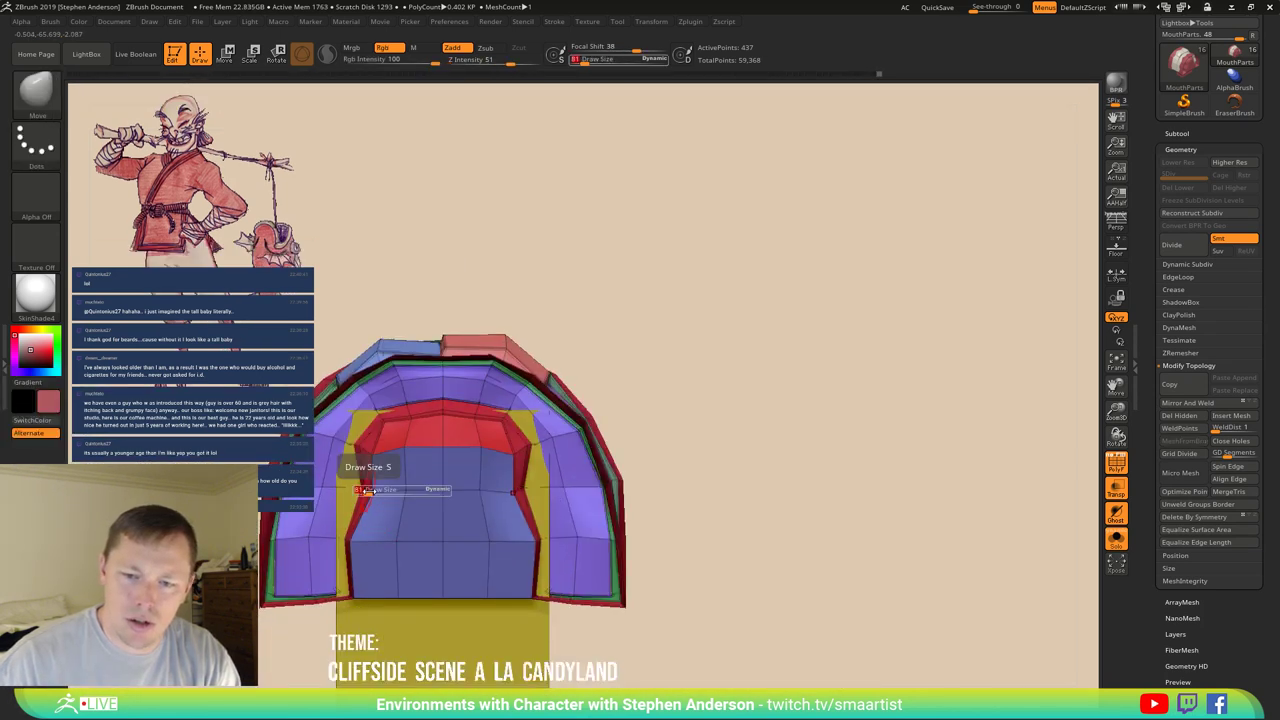
drag(372, 490, 445, 489)
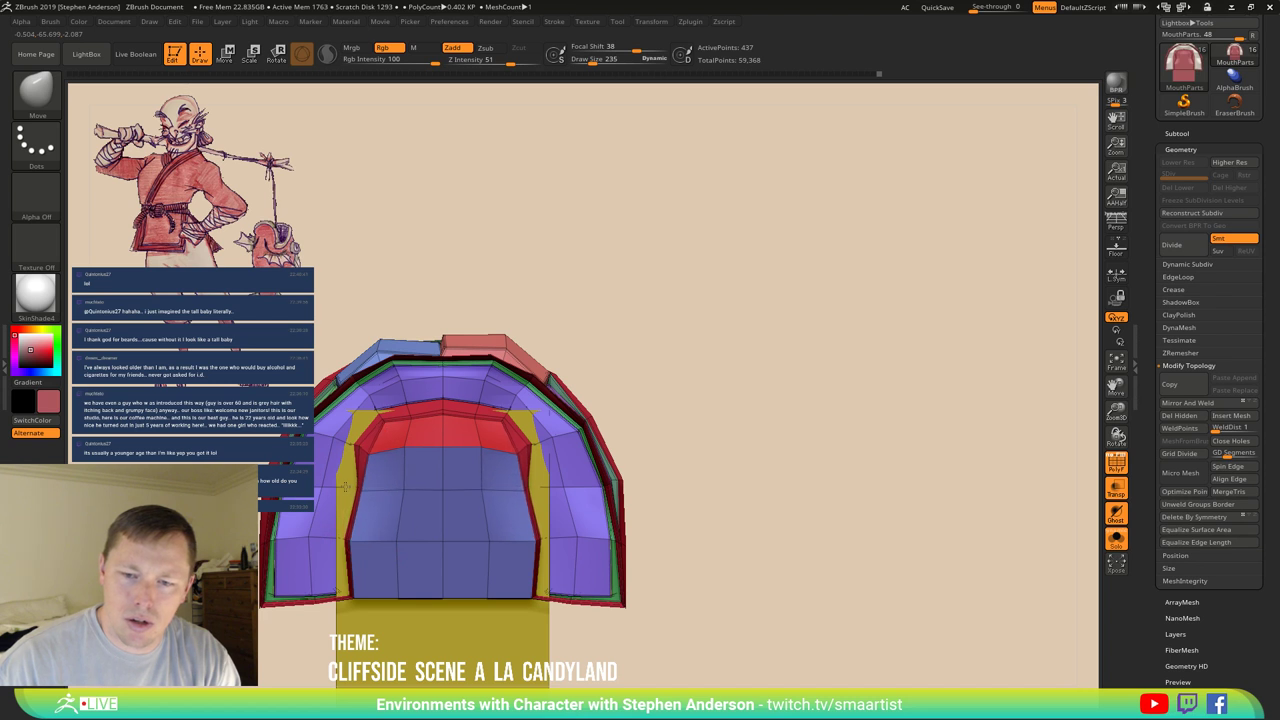
mouse_move(441, 489)
mouse_down()
mouse_move(450, 470)
mouse_move(470, 490)
mouse_up()
key(ctrl)
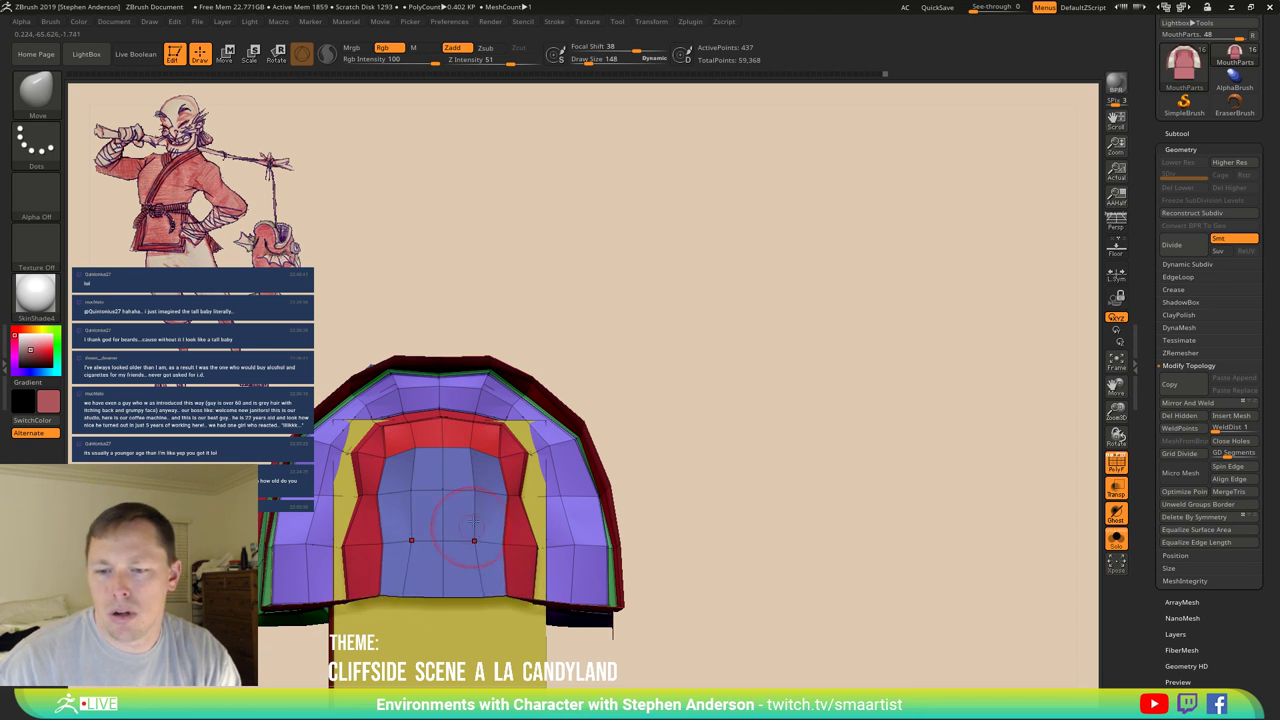
right_drag(428, 521, 361, 368)
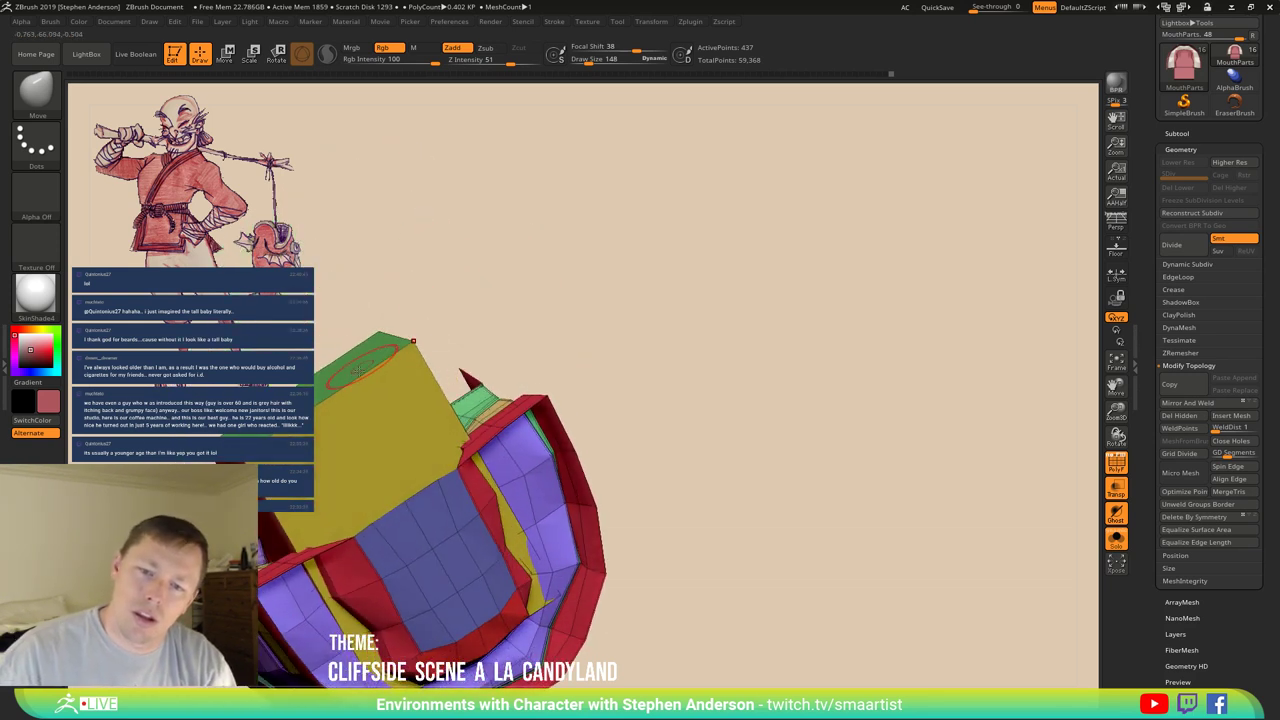
Inset the yellow face with ZModeler's Inset action, raising active points from 437 to 449.
key(b)
key(z)
key(m)
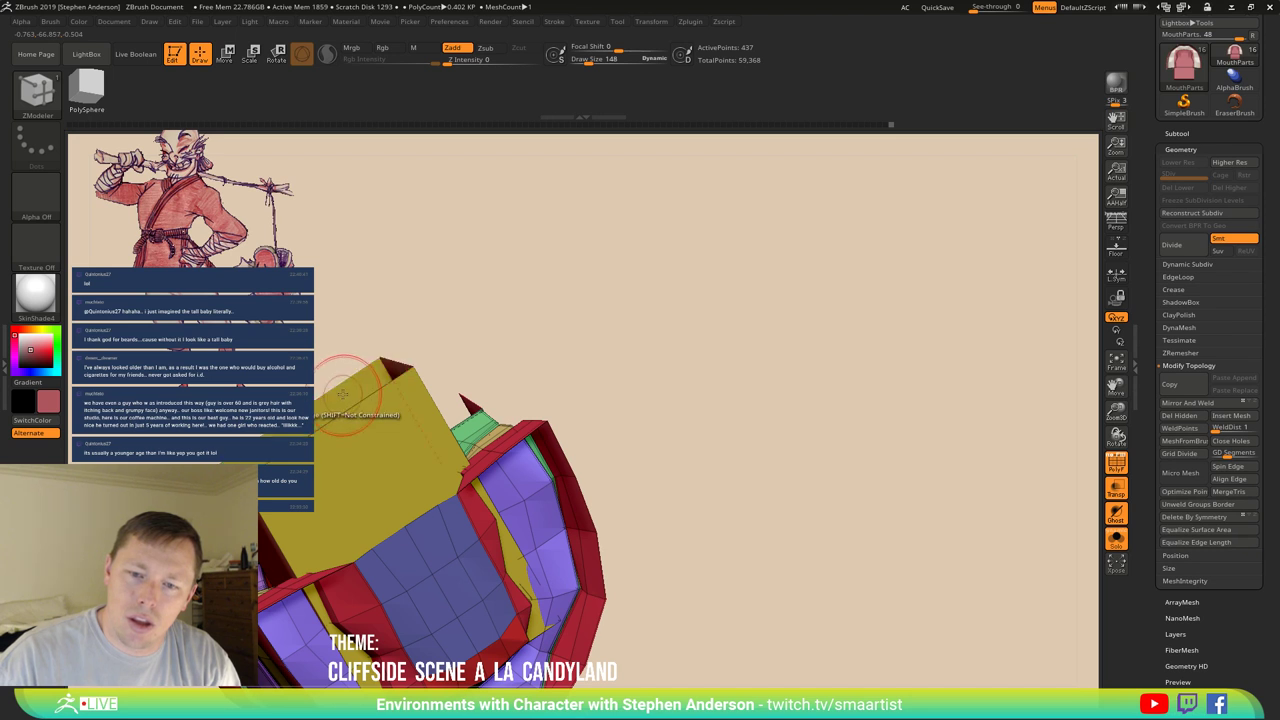
right_drag(350, 378, 385, 385)
key(space)
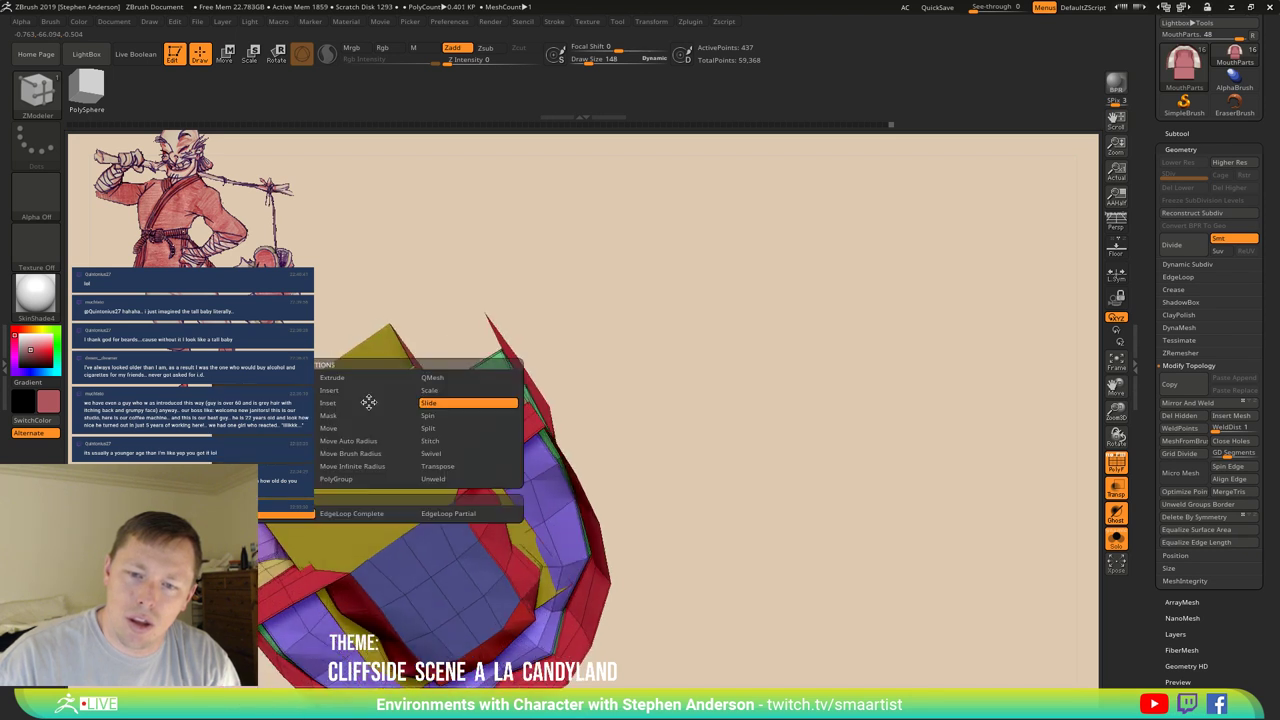
click(349, 403)
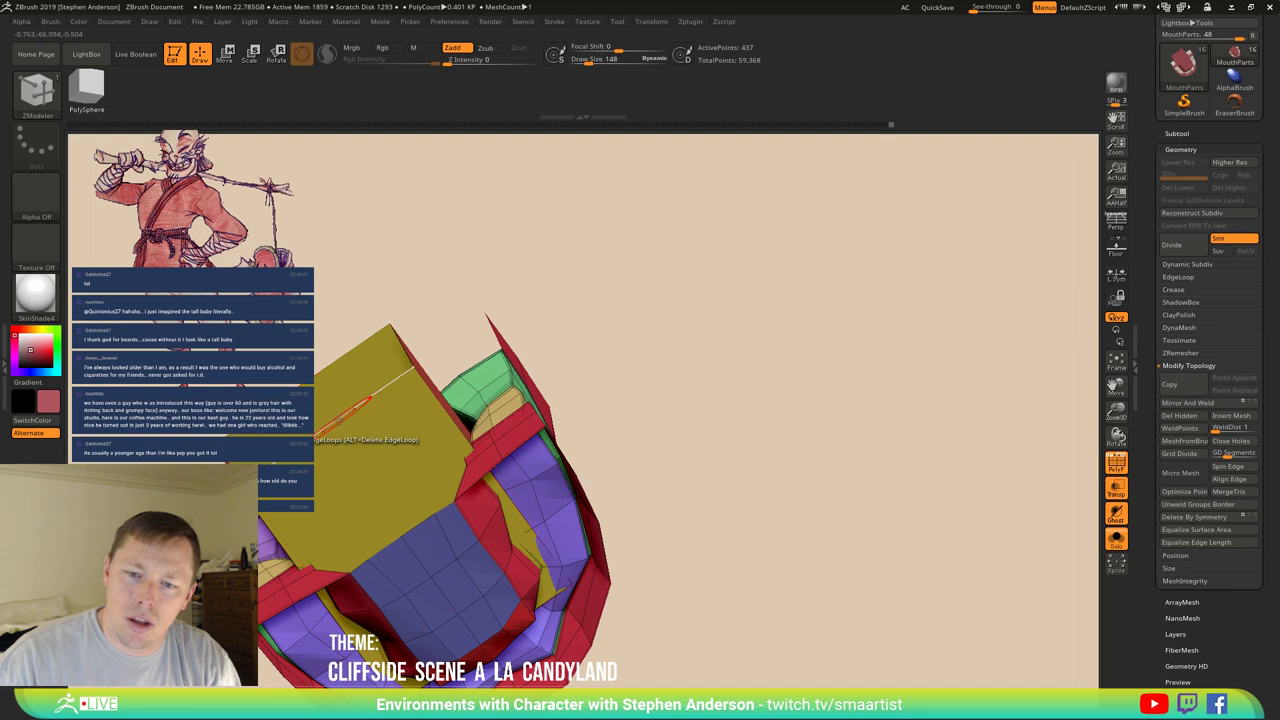
drag(345, 405, 339, 421)
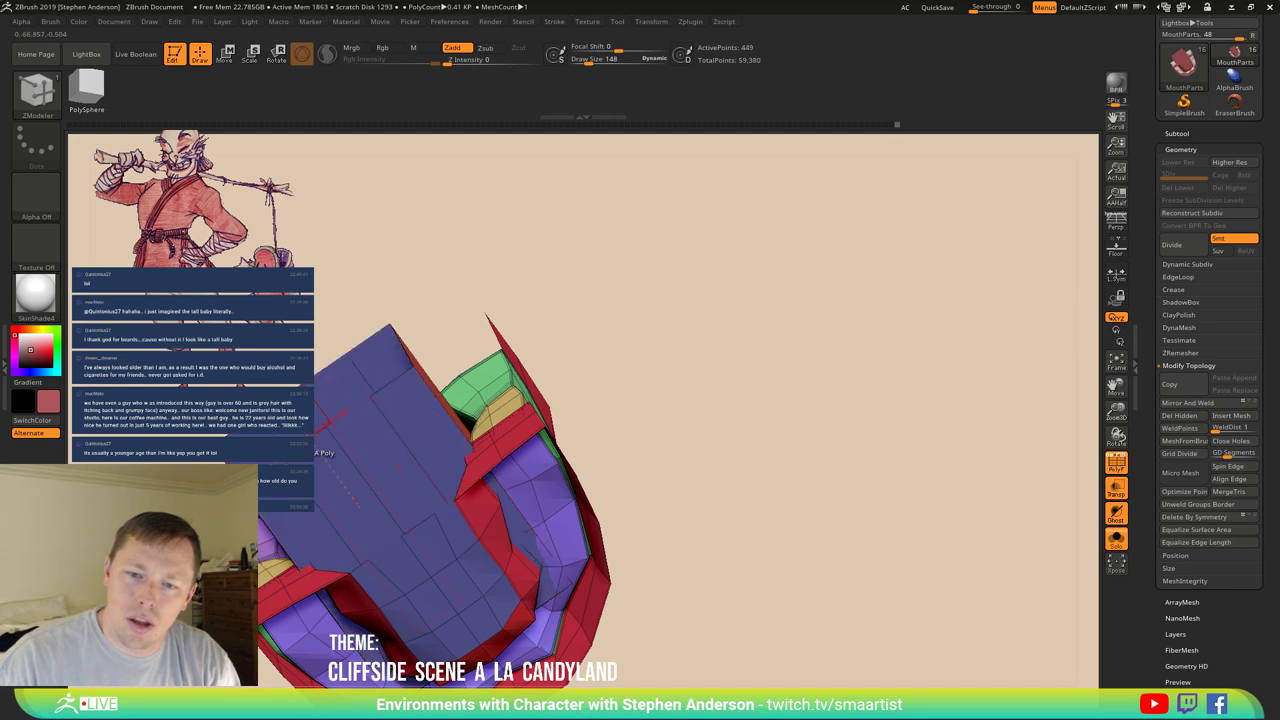
mouse_move(415, 405)
right_down()
mouse_move(389, 509)
mouse_move(356, 349)
mouse_move(524, 445)
mouse_move(560, 380)
right_up()
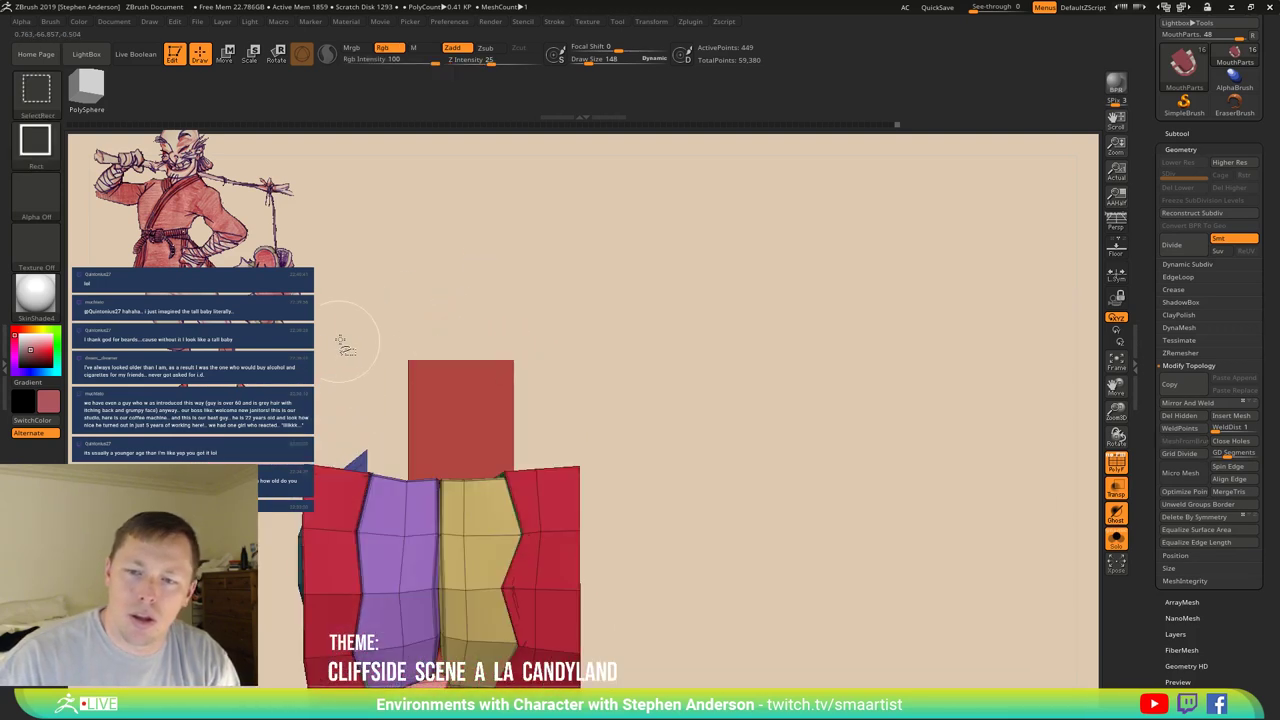
Hide the column's top so only the red box column is visible.
mouse_move(338, 342)
ctrl+shift+mouse_down()
mouse_move(540, 404)
mouse_move(590, 404)
ctrl+shift+mouse_up()
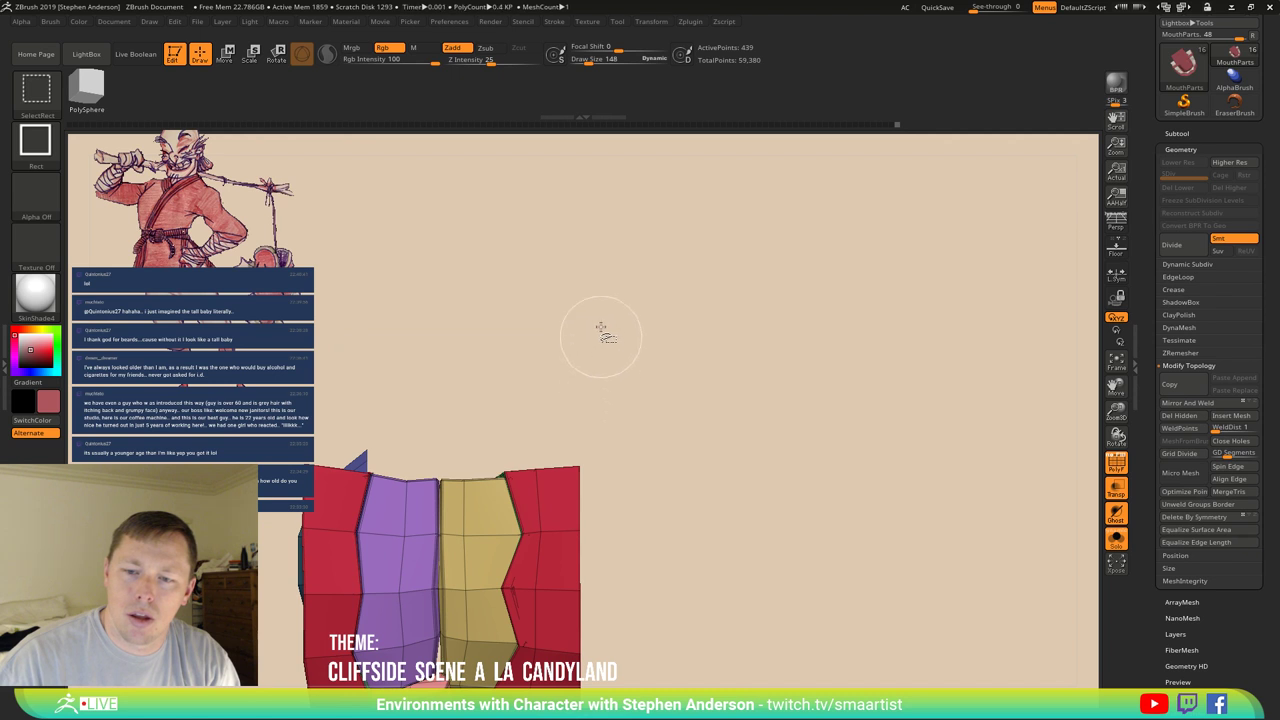
ctrl+shift+drag(600, 334, 618, 266)
right_drag(617, 303, 614, 414)
ctrl+shift+click(625, 440)
right_drag(687, 488, 570, 484)
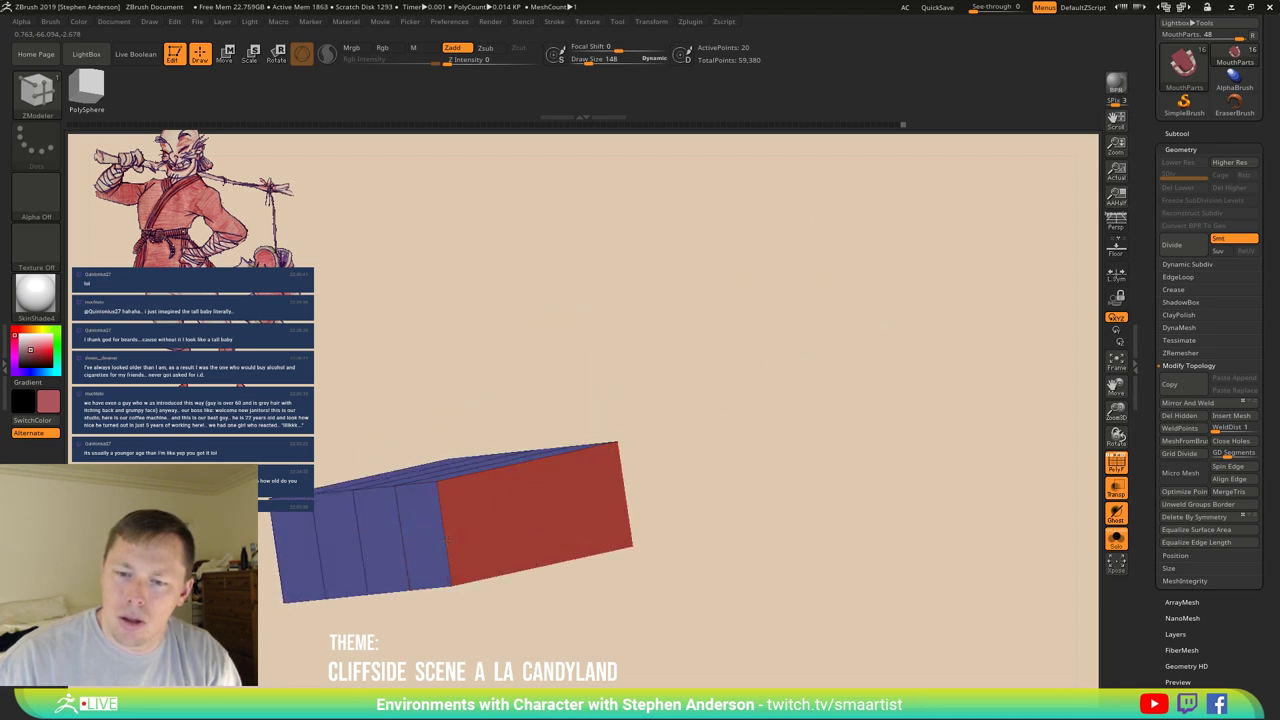
Insert several edge loops around the isolated box with ZModeler.
click(642, 497)
right_drag(743, 463, 701, 503)
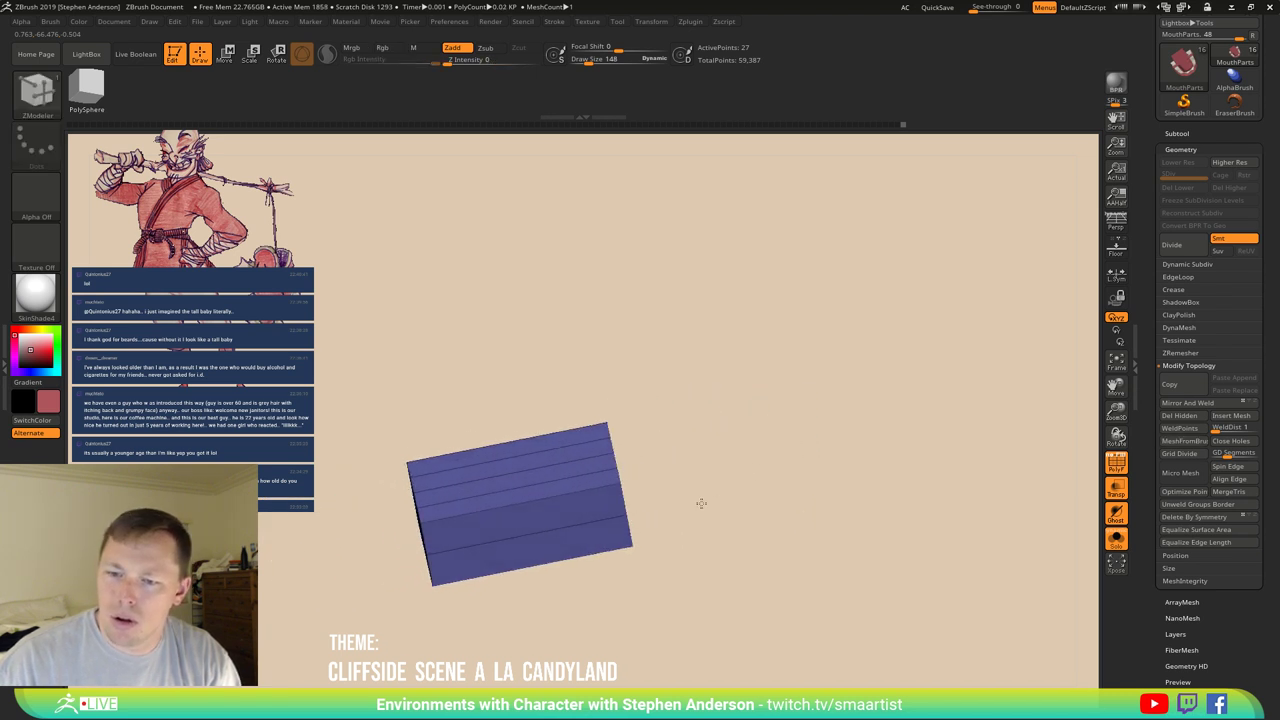
right_drag(531, 530, 809, 497)
click(670, 449)
click(686, 467)
Round off the box with Deformation > Polish By Features, then unhide the rest of the mesh.
scroll(1222, 647, down, 1)
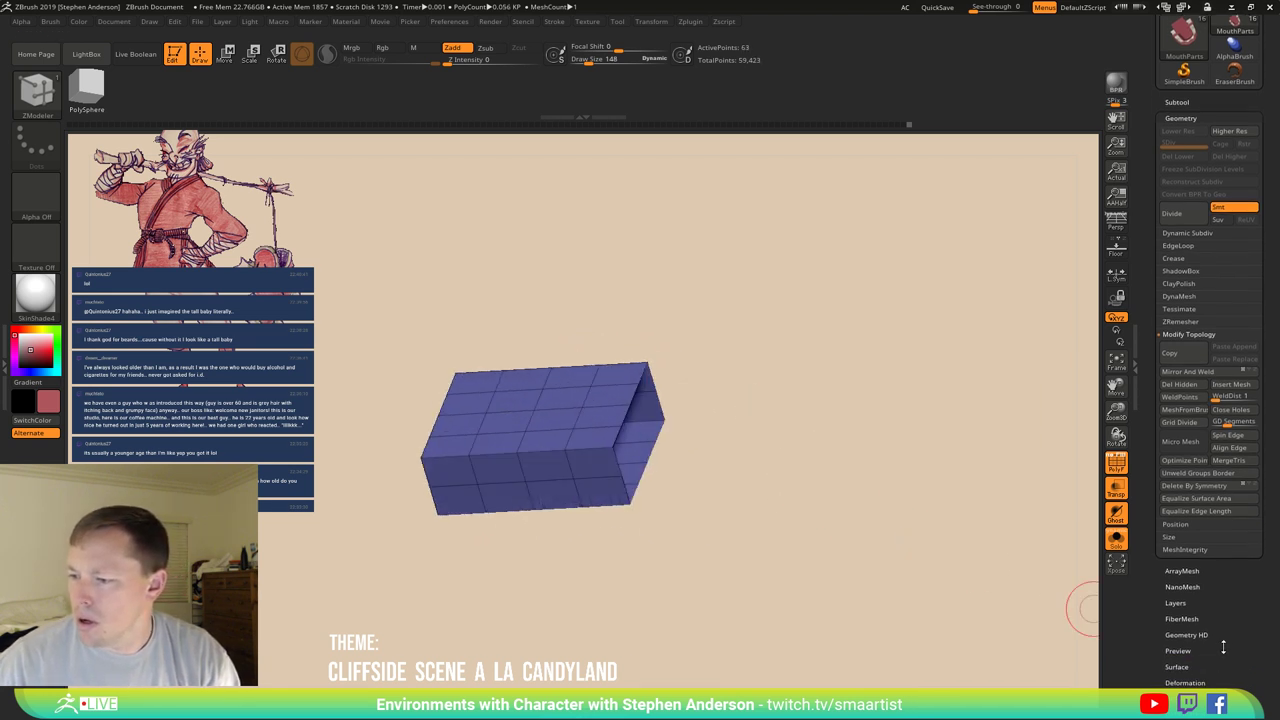
click(1194, 682)
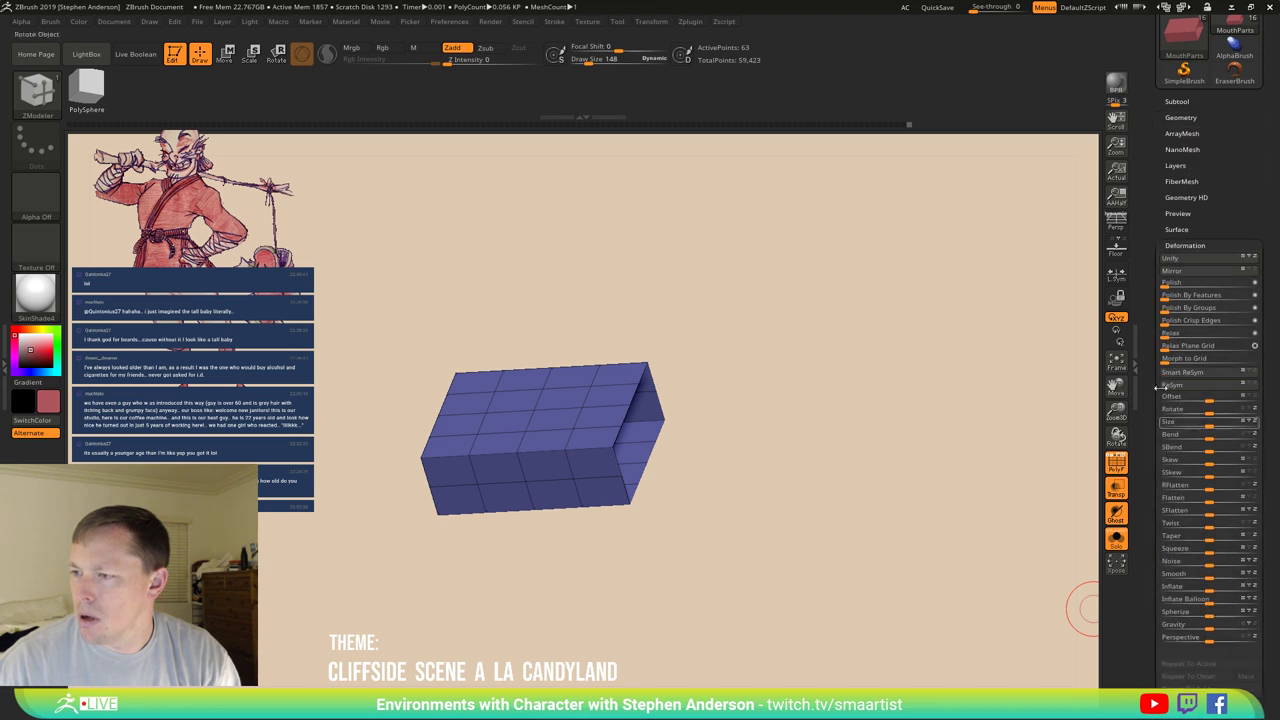
click(1170, 292)
ctrl+shift+click(831, 434)
right_drag(572, 425, 534, 405)
Lasso-mask the top of the mesh and mask the blue mouth polygroup.
key(w)
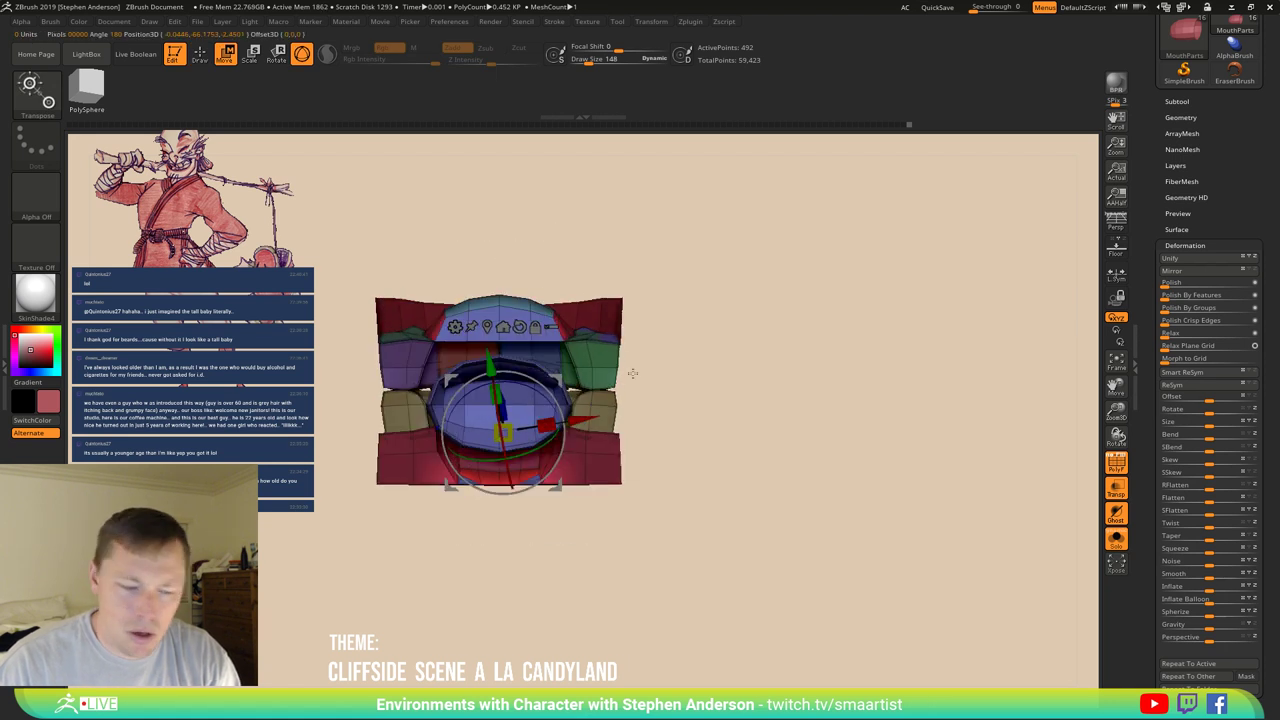
key(q)
mouse_move(666, 354)
ctrl+mouse_down()
mouse_move(386, 269)
mouse_move(298, 350)
ctrl+mouse_up()
ctrl+click(430, 350)
ctrl+shift+click(426, 380)
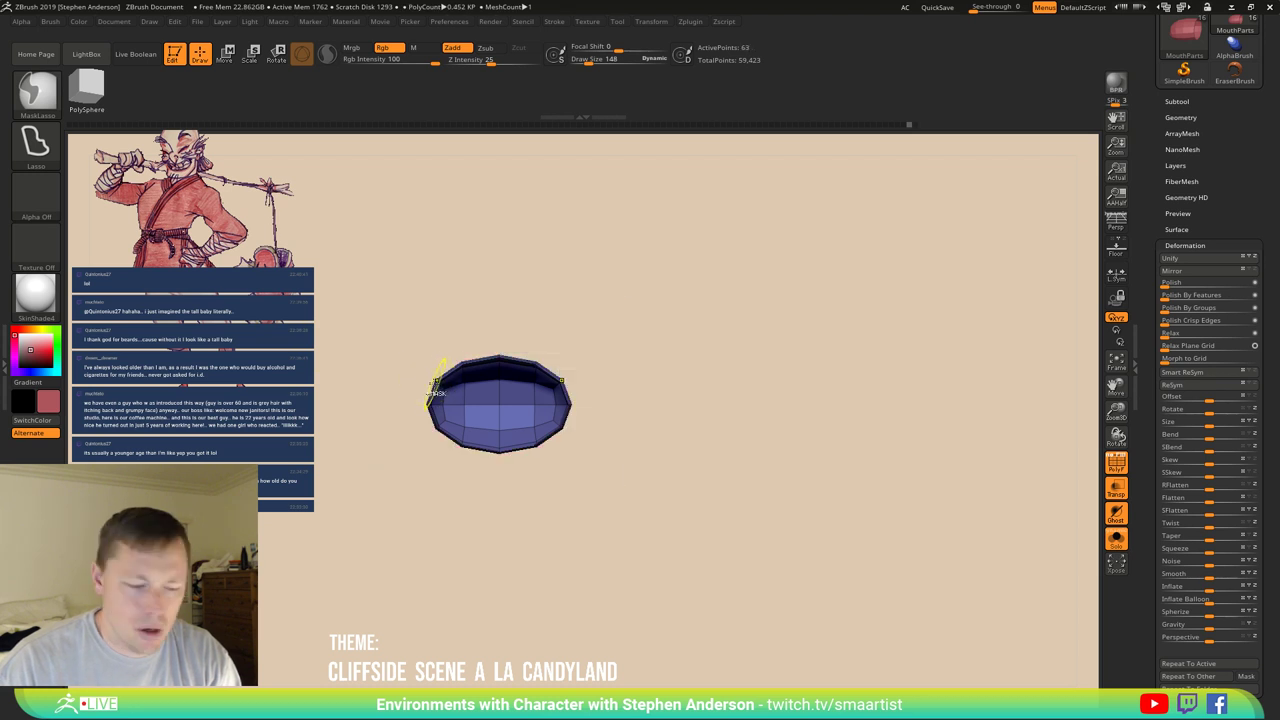
ctrl+click(543, 349)
ctrl+shift+click(723, 354)
Invert the mask and squash the mouth vertically with Transpose to a Y scale of 0.7446.
key(w)
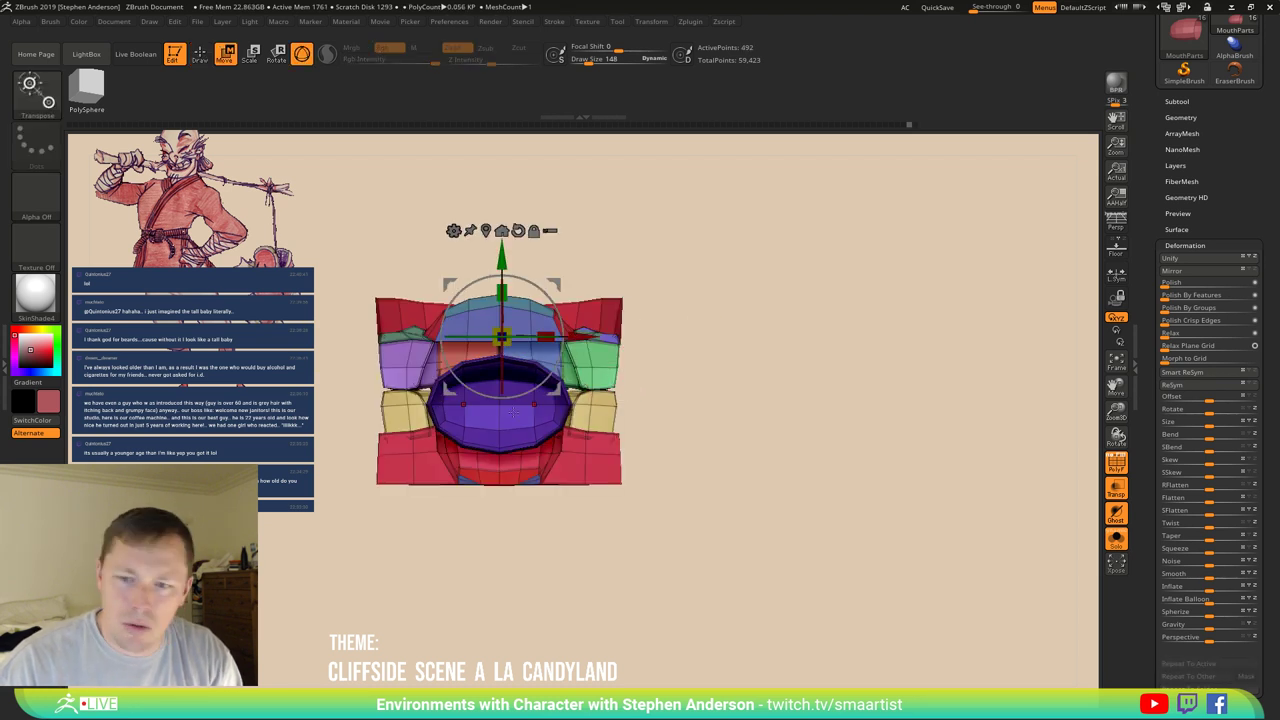
key(ctrl+i)
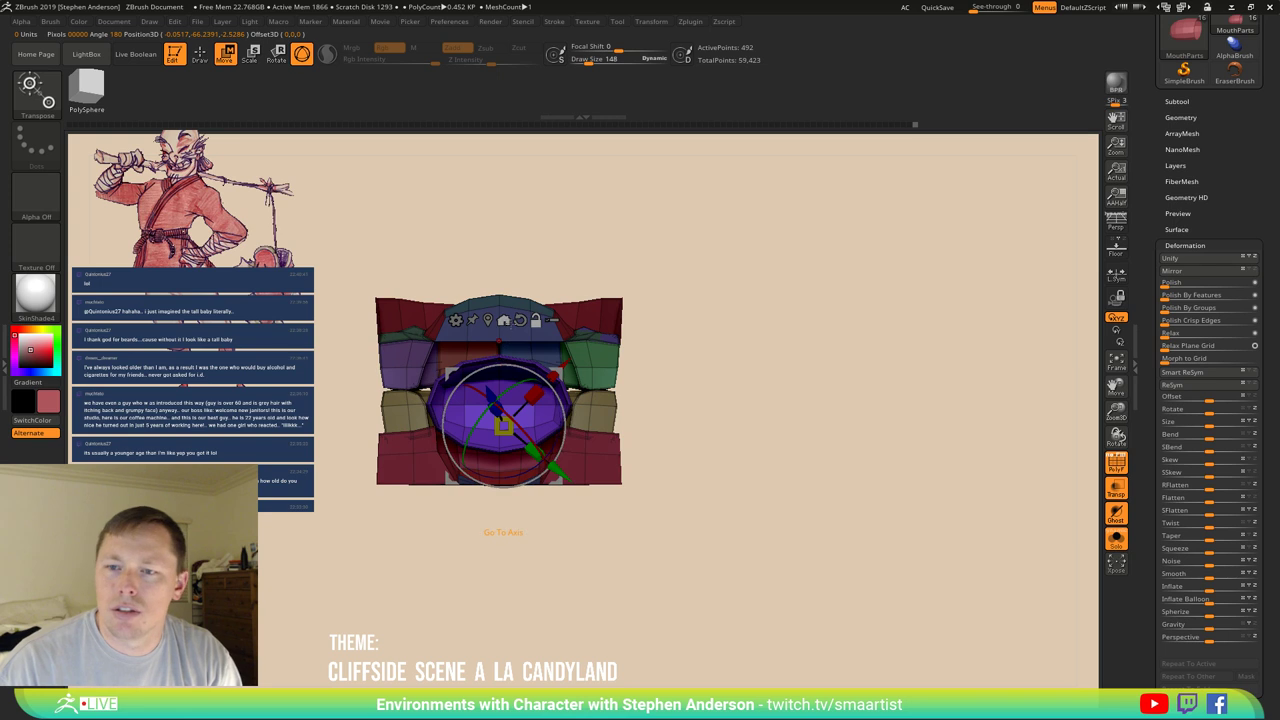
click(504, 320)
drag(504, 381, 504, 392)
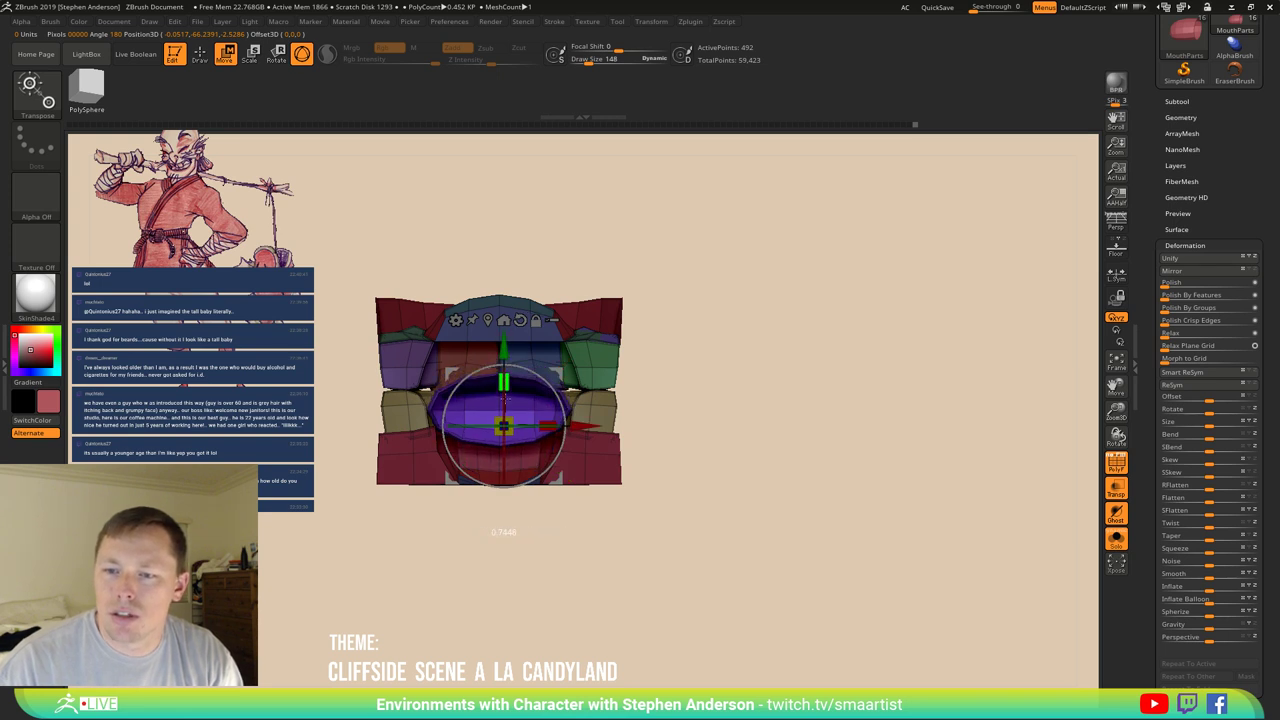
key(b)
key(m)
key(v)
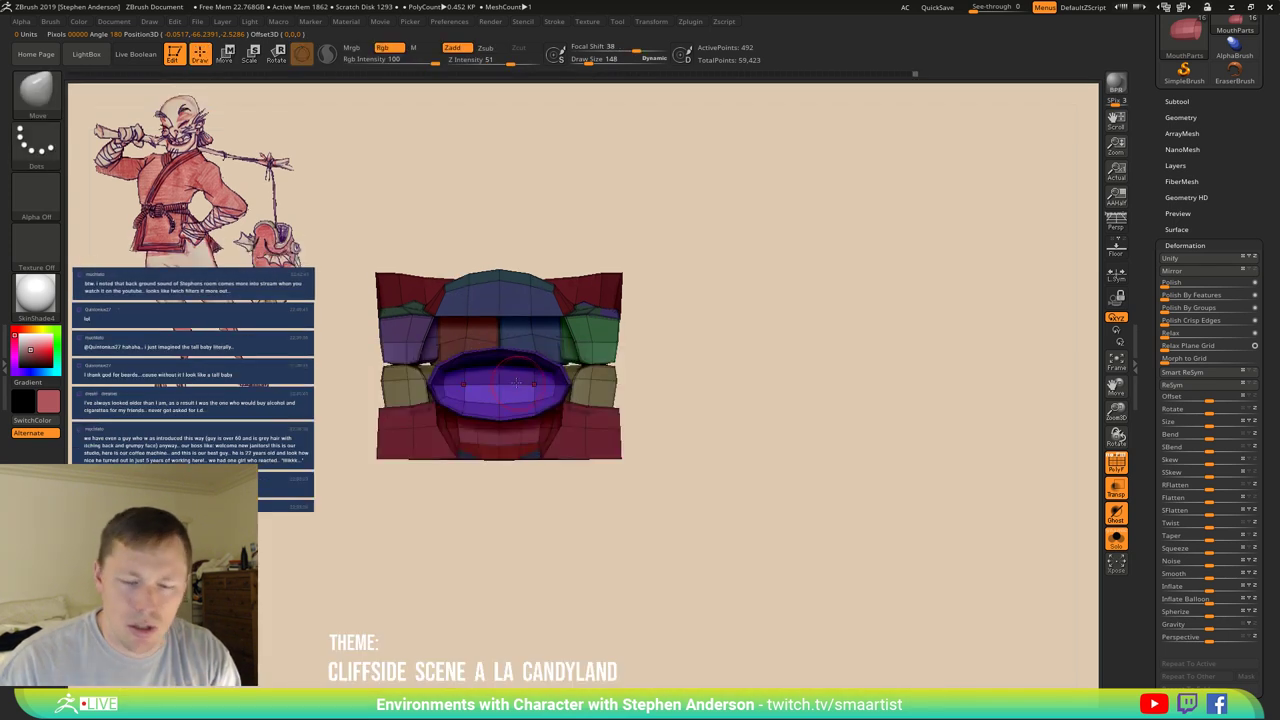
ctrl+right_drag(518, 385, 520, 397)
Lasso-mask around the mouth and shift the upper inner lip edge slightly with Transpose.
mouse_move(928, 275)
ctrl+mouse_down()
mouse_move(656, 265)
mouse_move(536, 336)
mouse_move(512, 418)
mouse_move(823, 509)
mouse_move(880, 363)
mouse_move(880, 320)
mouse_move(874, 360)
ctrl+mouse_up()
key(w)
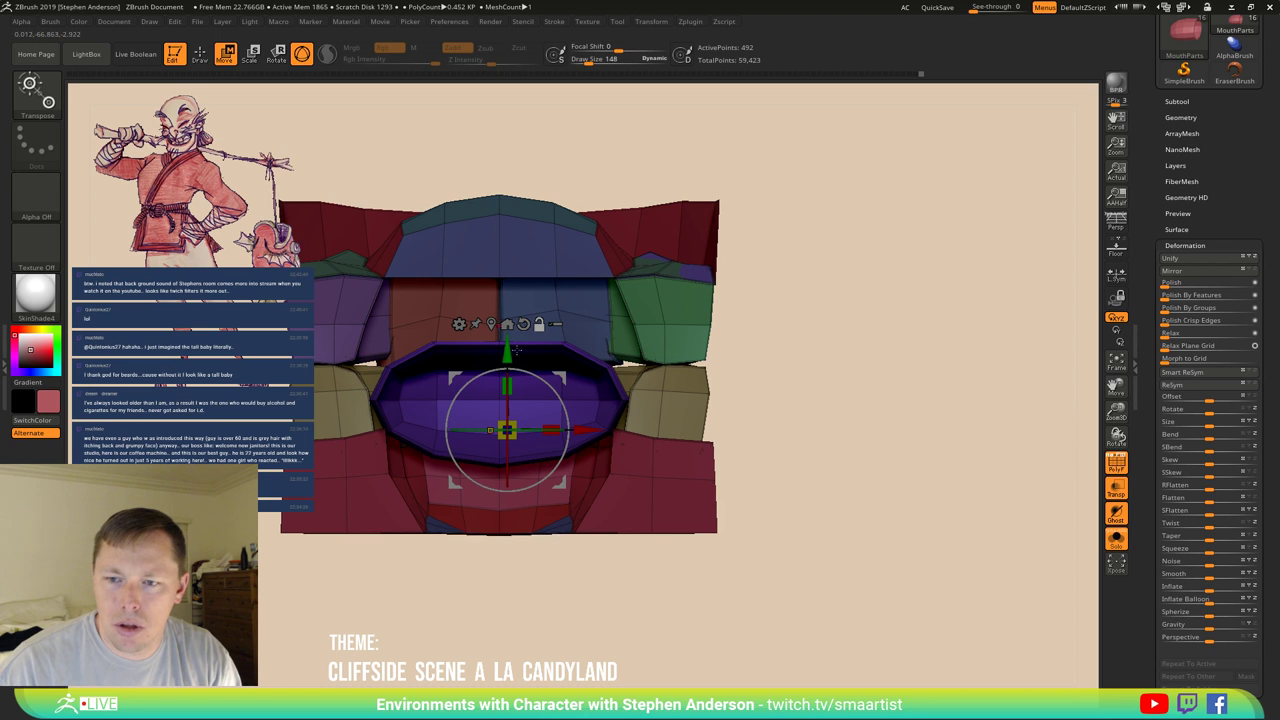
drag(510, 383, 512, 398)
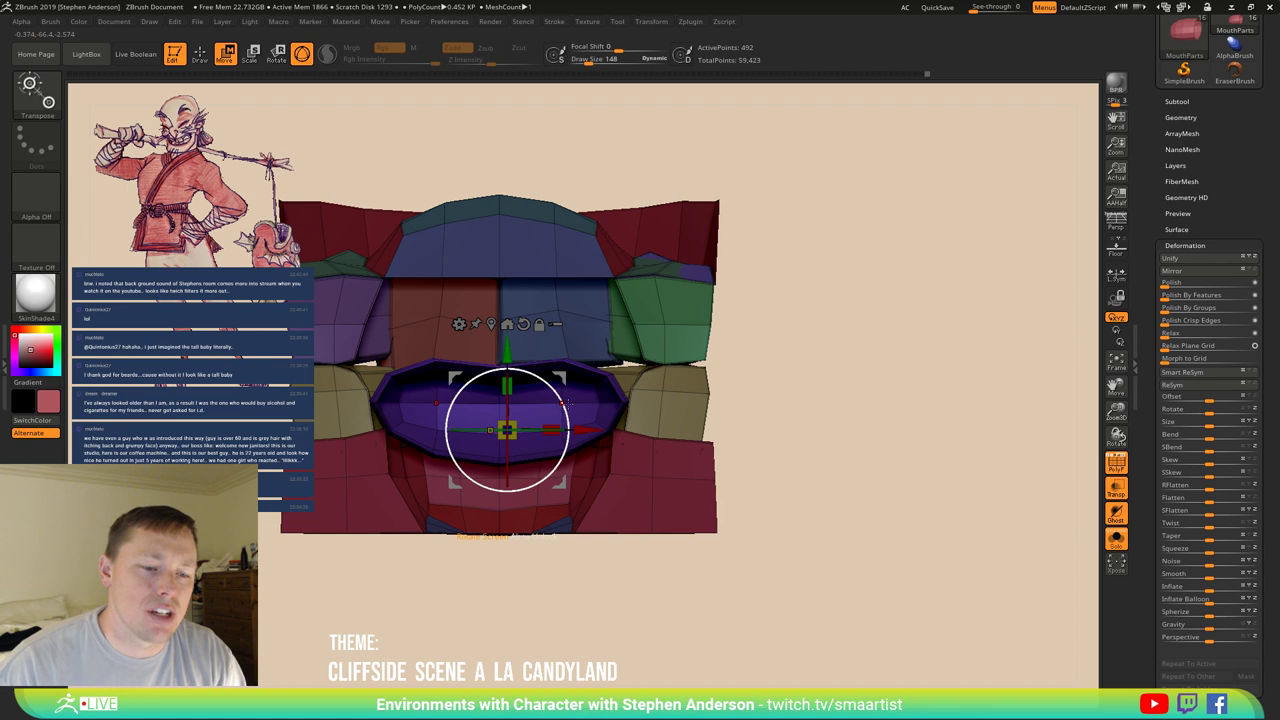
mouse_move(603, 404)
right_down()
mouse_move(721, 336)
mouse_move(678, 379)
mouse_move(903, 343)
mouse_move(395, 404)
mouse_move(554, 477)
mouse_move(565, 445)
mouse_move(540, 500)
mouse_move(551, 470)
right_up()
Clear the mask from the whole mouth model.
key(q)
key(w)
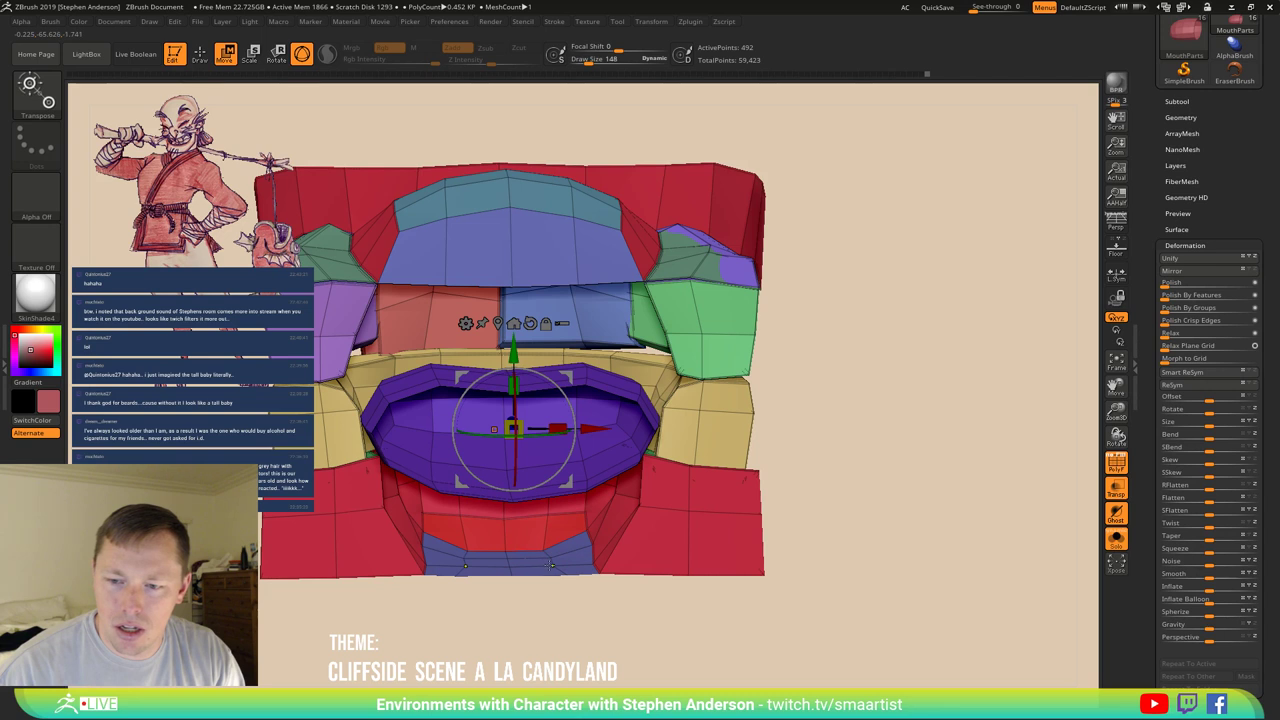
ctrl+click(550, 565)
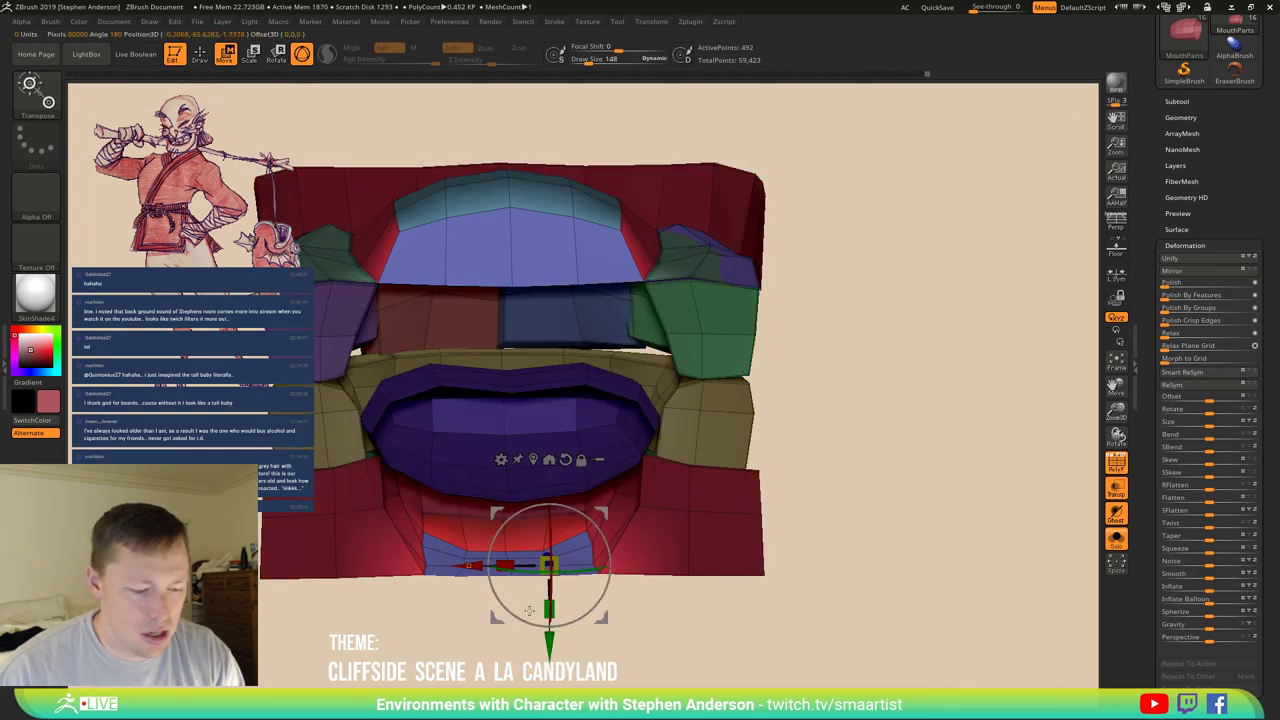
key(q)
mouse_move(505, 600)
ctrl+mouse_down()
mouse_move(614, 514)
mouse_move(823, 423)
mouse_move(857, 371)
mouse_move(843, 291)
mouse_move(666, 134)
mouse_move(66, 290)
mouse_move(70, 330)
ctrl+mouse_up()
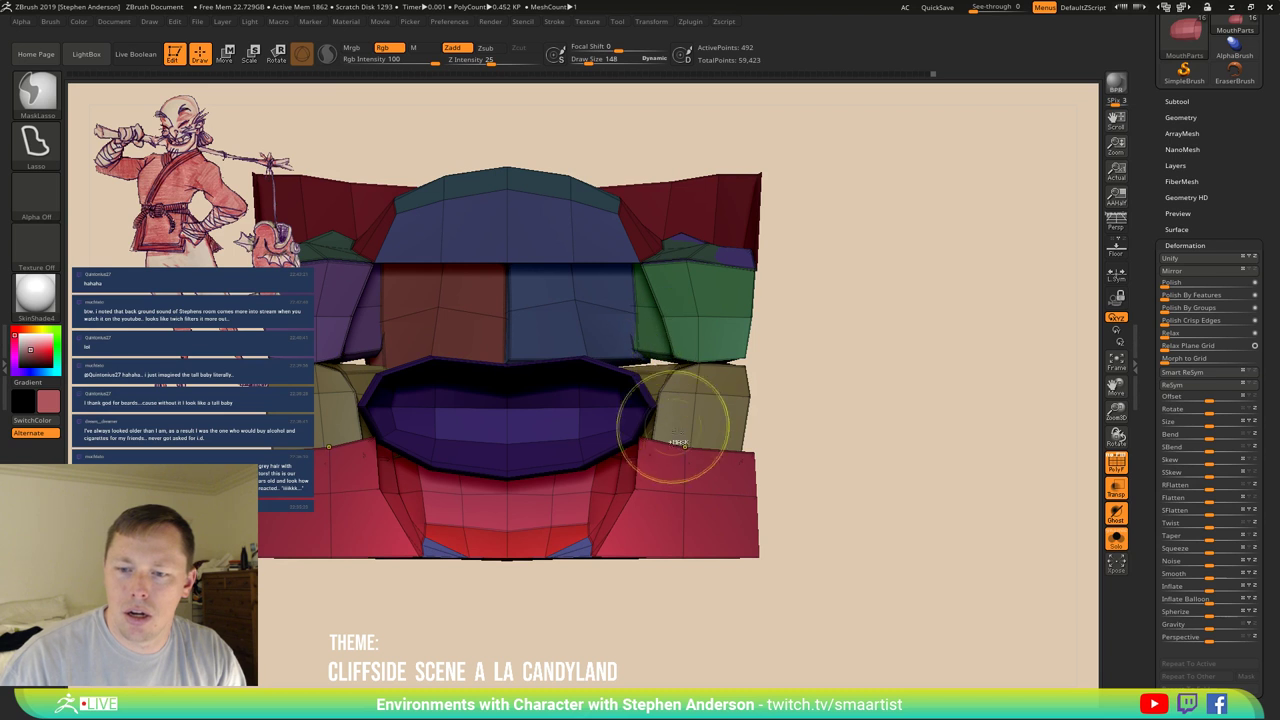
Mask the upper mouth and raise the unmasked lower mesh with the Transpose Y arrow.
key(w)
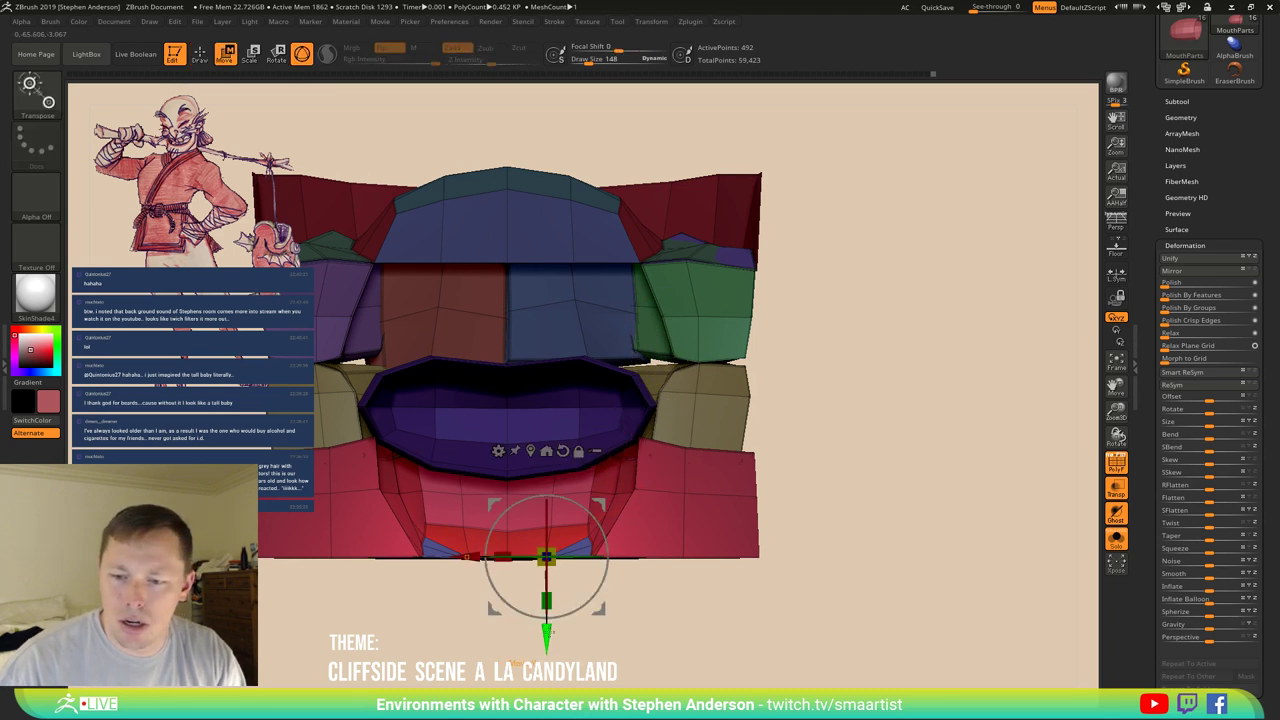
key(ctrl)
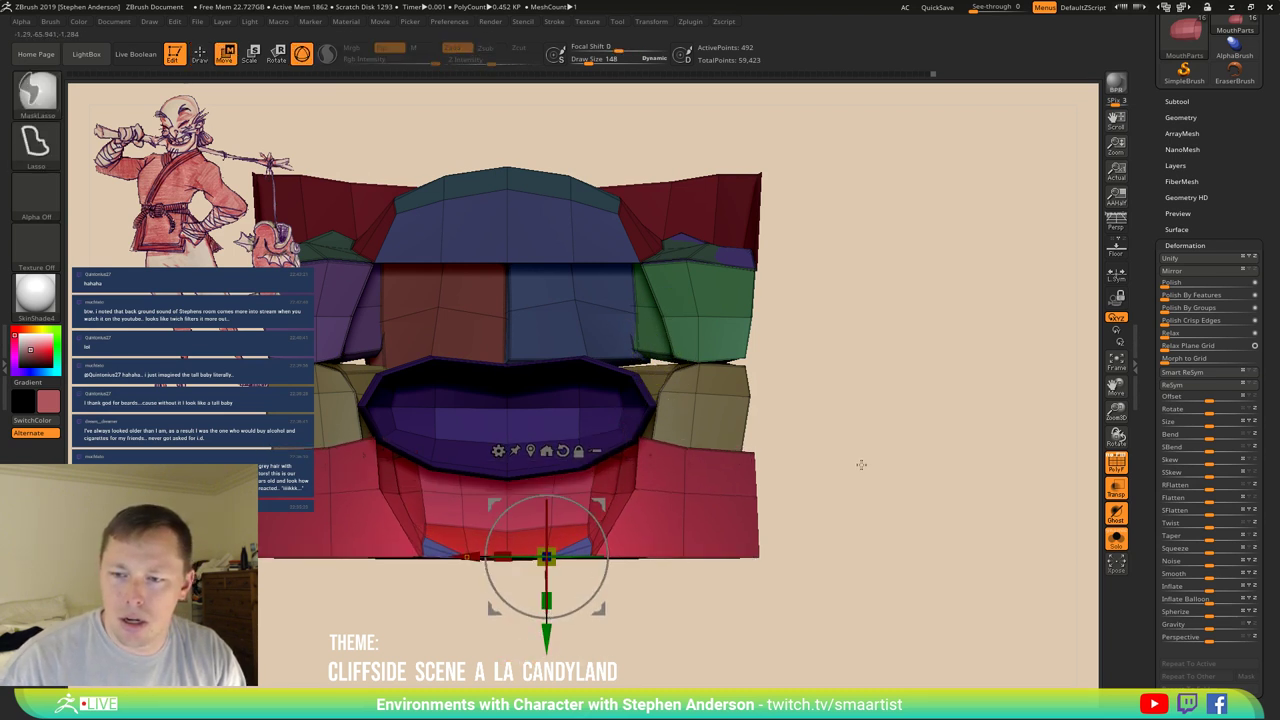
mouse_move(875, 423)
ctrl+mouse_down()
mouse_move(180, 420)
mouse_move(420, 345)
mouse_move(760, 380)
ctrl+mouse_up()
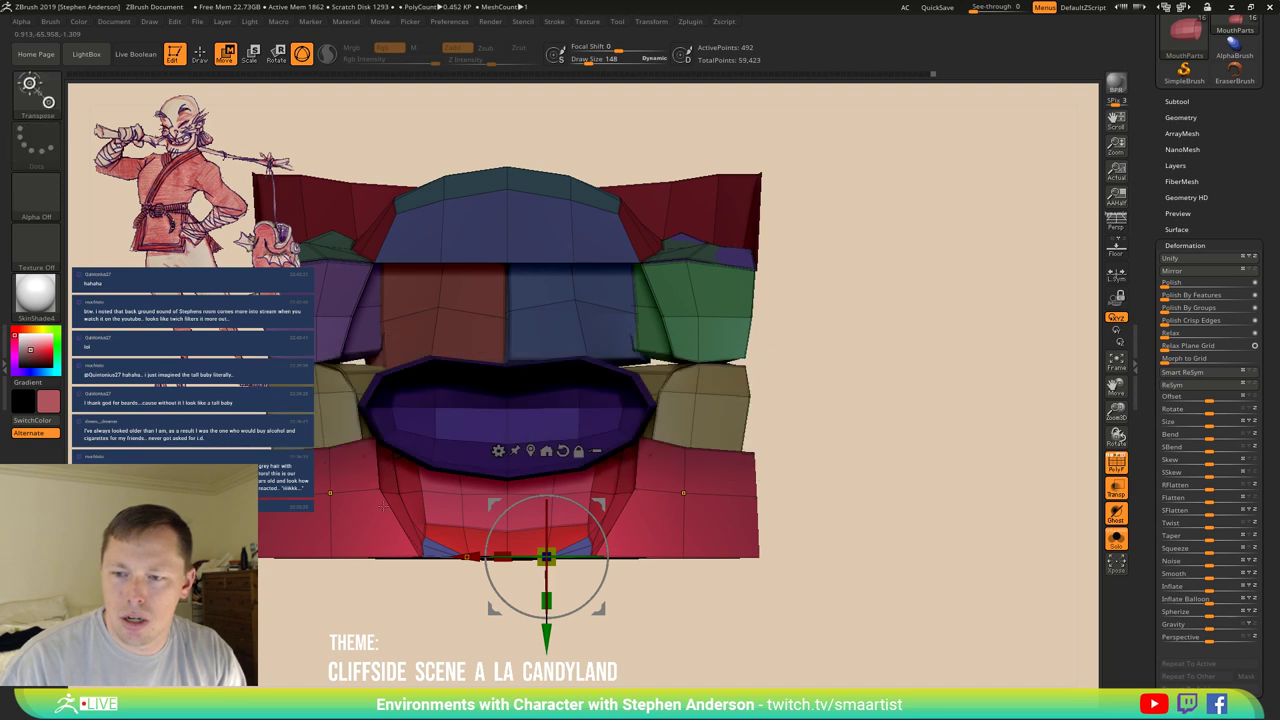
drag(542, 638, 438, 523)
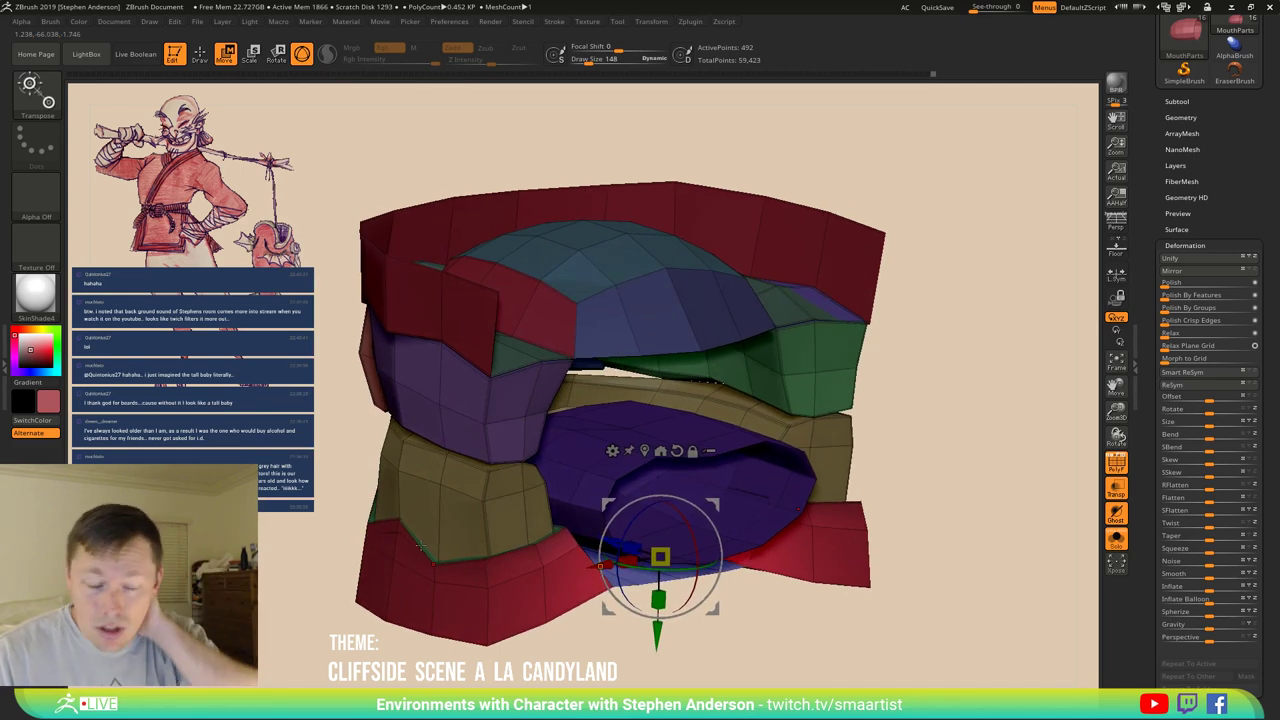
mouse_move(603, 517)
mouse_down()
mouse_move(602, 562)
mouse_move(586, 568)
mouse_move(561, 543)
mouse_up()
Mask all but the purple block and shift it slightly left with the Transpose gizmo.
key(q)
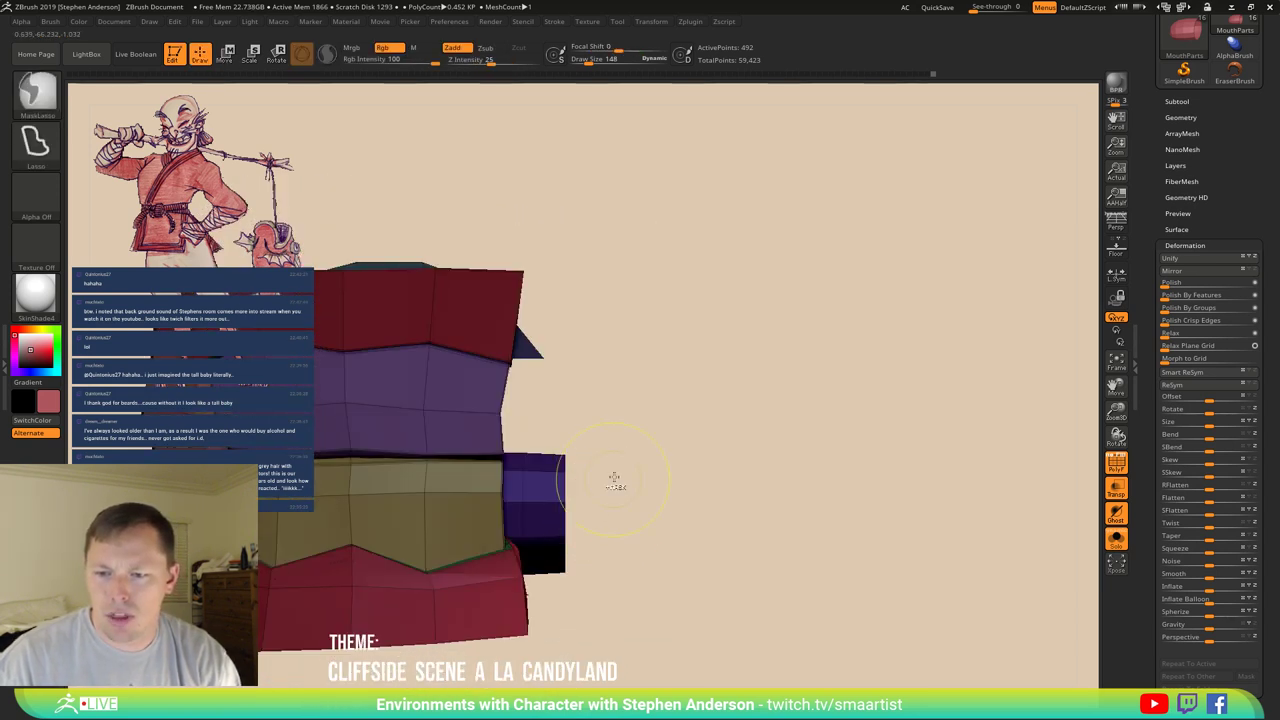
drag(614, 477, 646, 534)
drag(594, 474, 585, 496)
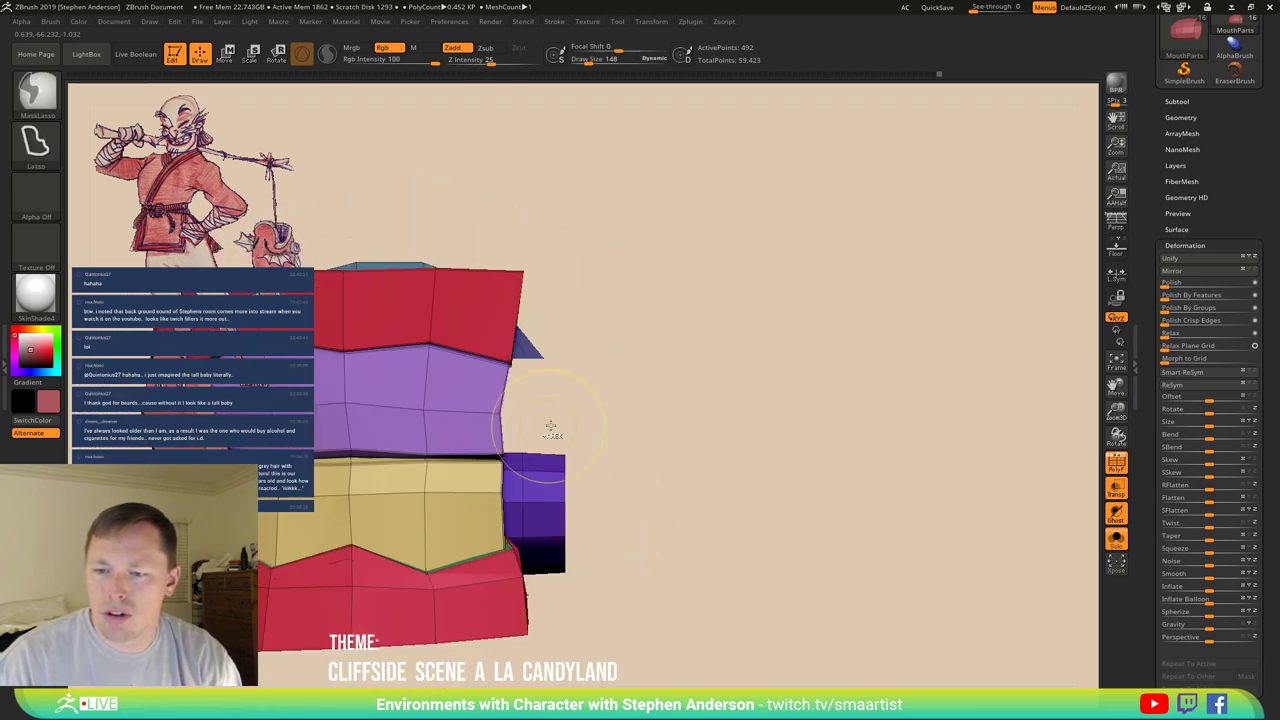
mouse_move(555, 428)
ctrl+mouse_down()
mouse_move(660, 491)
mouse_move(626, 611)
ctrl+mouse_up()
ctrl+drag(545, 613, 545, 607)
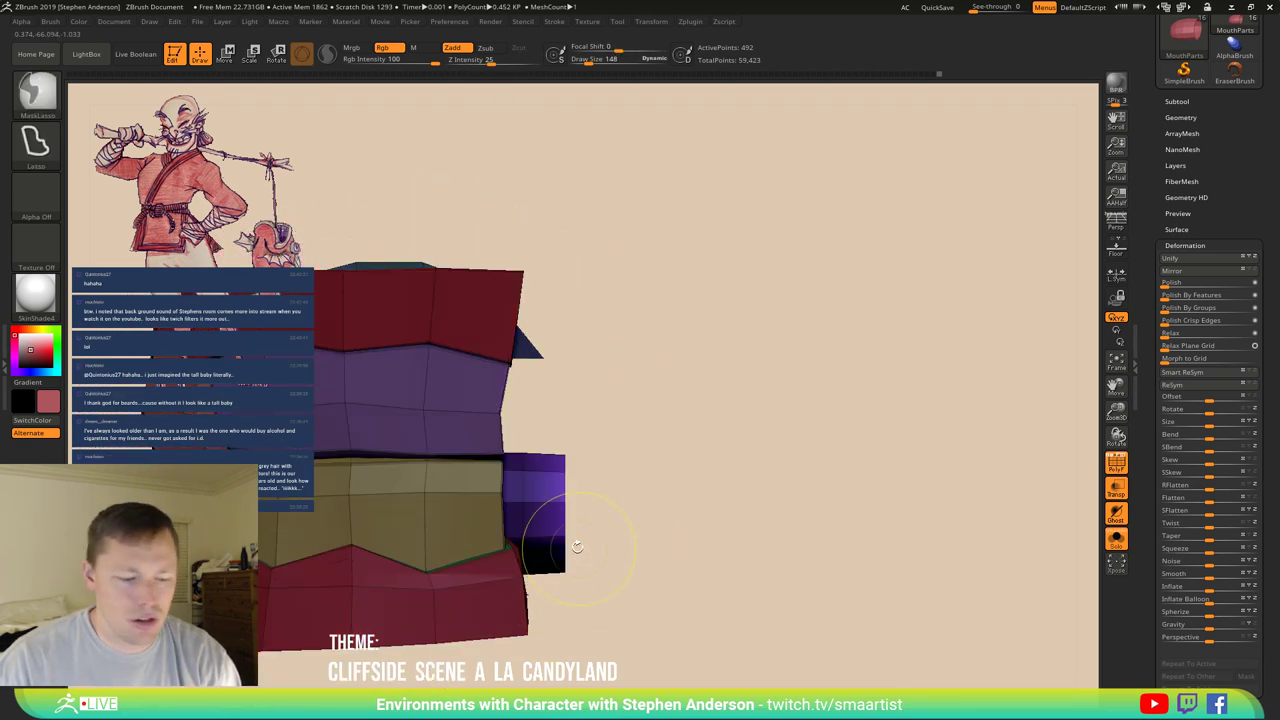
key(w)
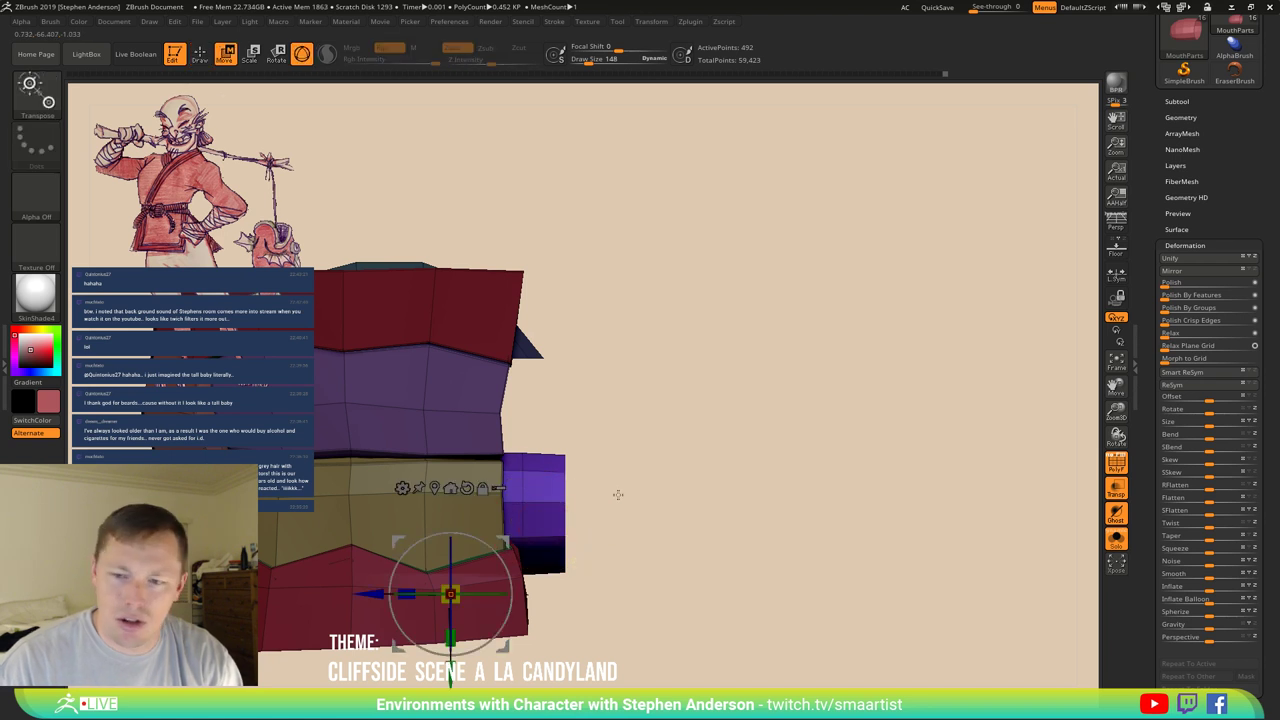
click(543, 505)
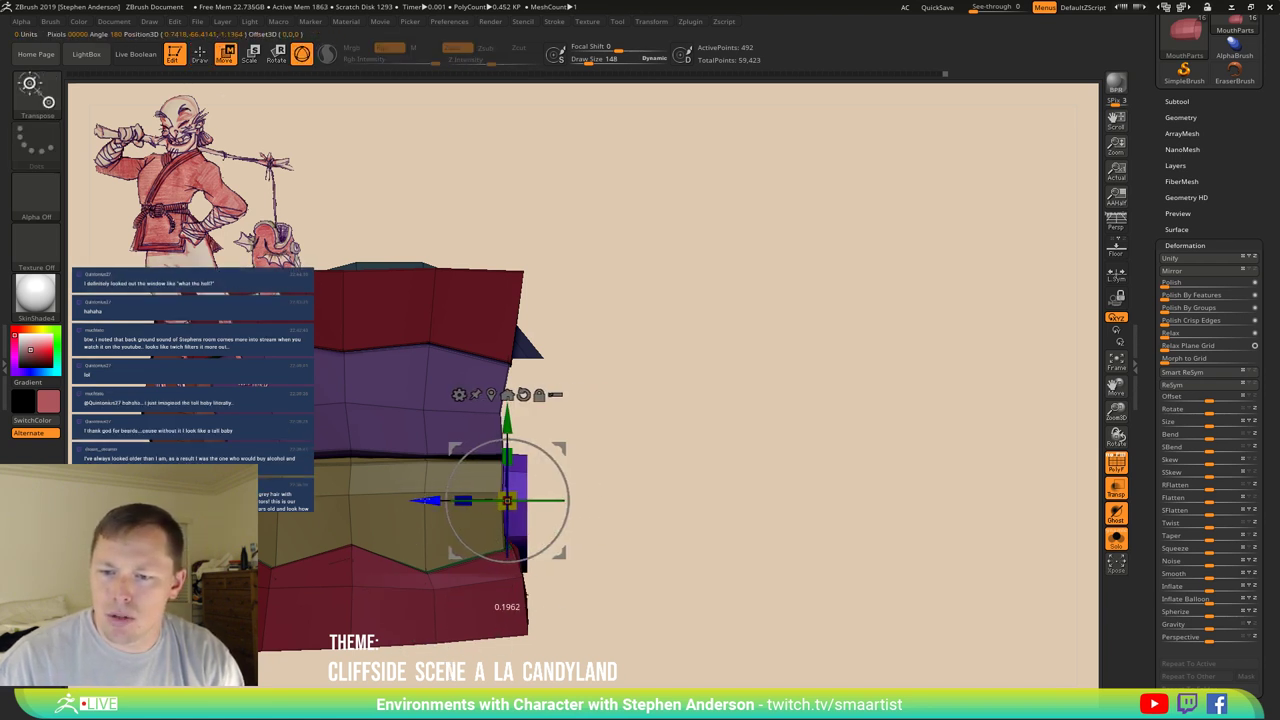
drag(425, 500, 419, 500)
drag(637, 484, 464, 411)
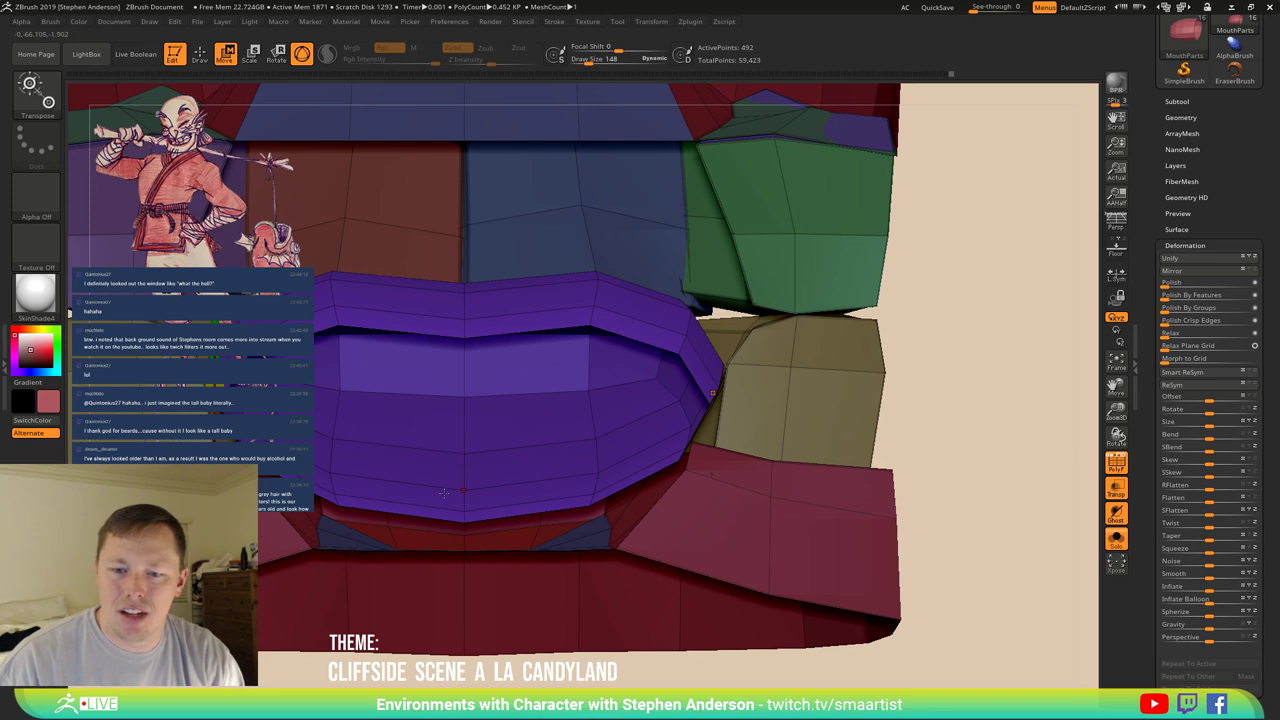
mouse_move(443, 492)
mouse_down()
mouse_move(507, 538)
mouse_move(496, 550)
mouse_move(505, 515)
mouse_move(433, 463)
mouse_up()
Delete a bottom-row polygon of the purple lip with ZModeler's Poly Delete.
key(q)
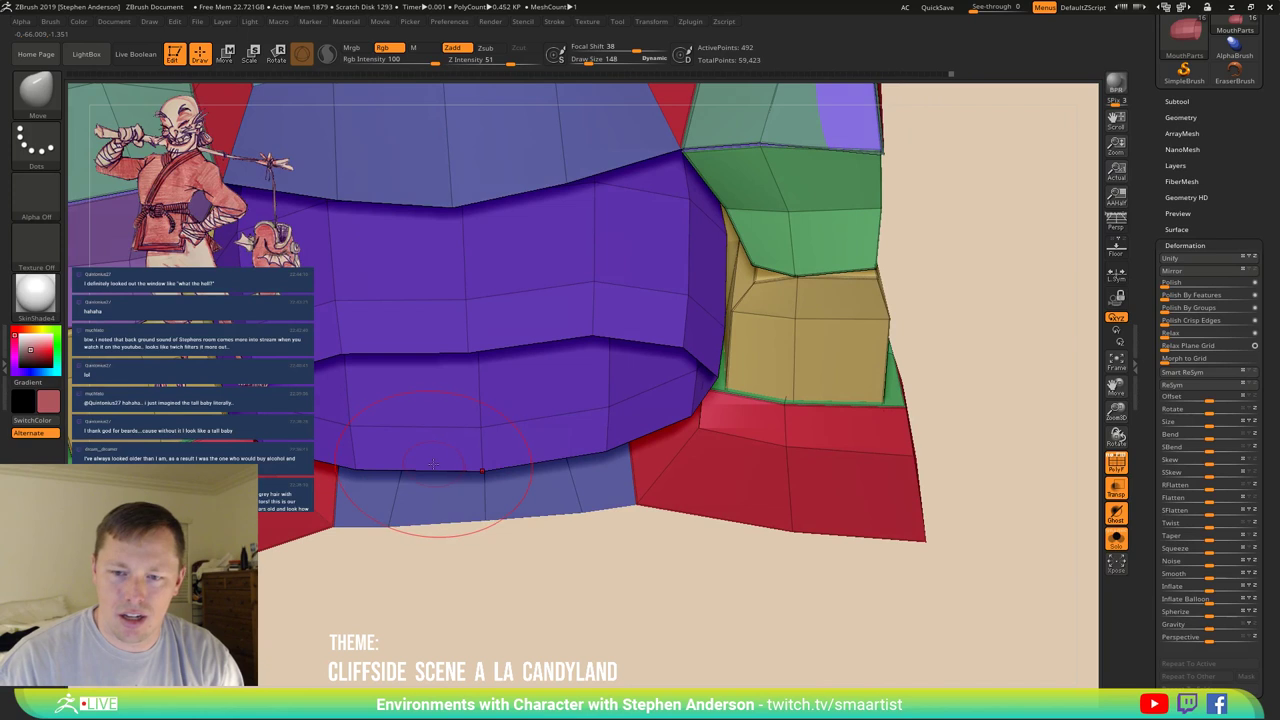
key(b)
key(z)
key(m)
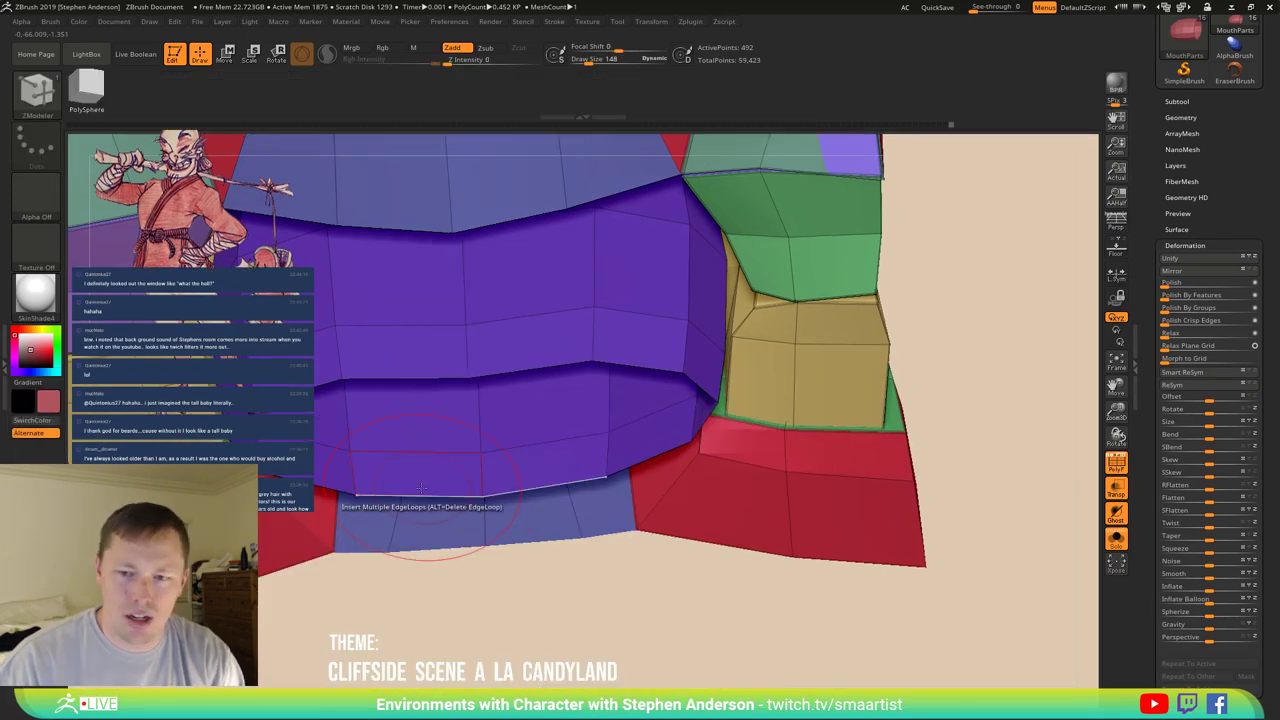
key(space)
click(341, 421)
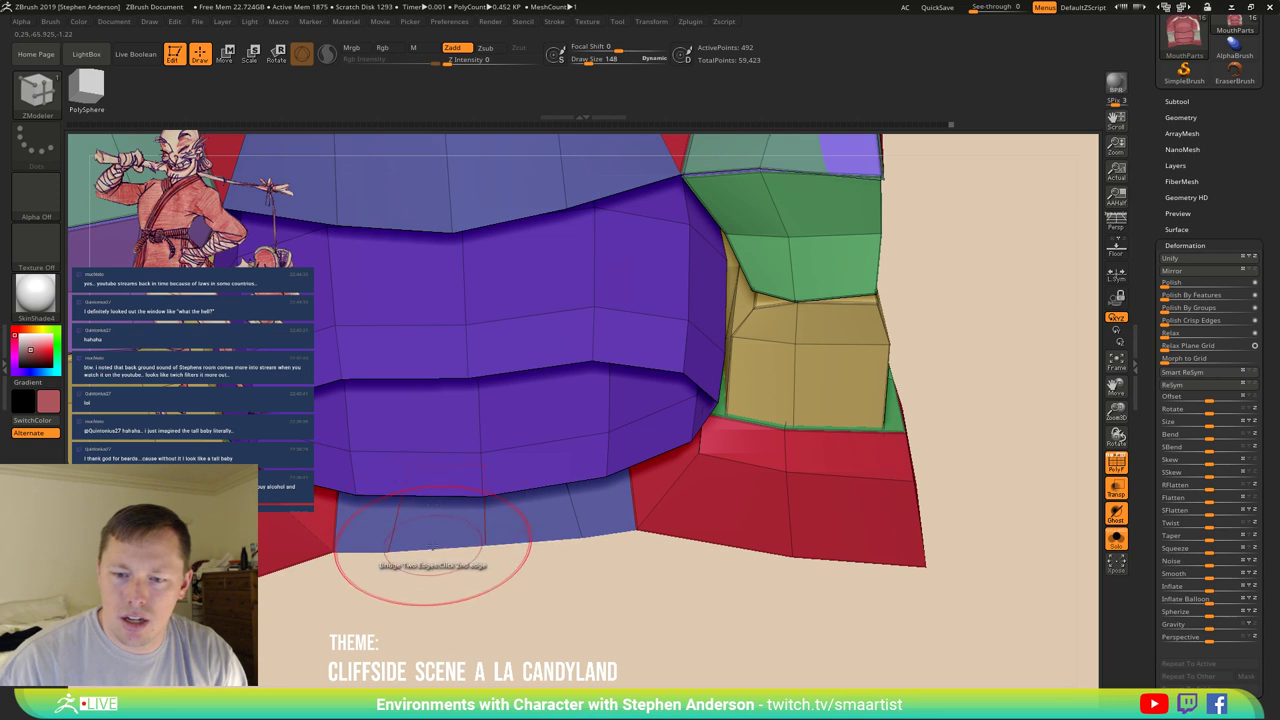
click(428, 520)
drag(410, 560, 375, 530)
right_drag(363, 515, 380, 603)
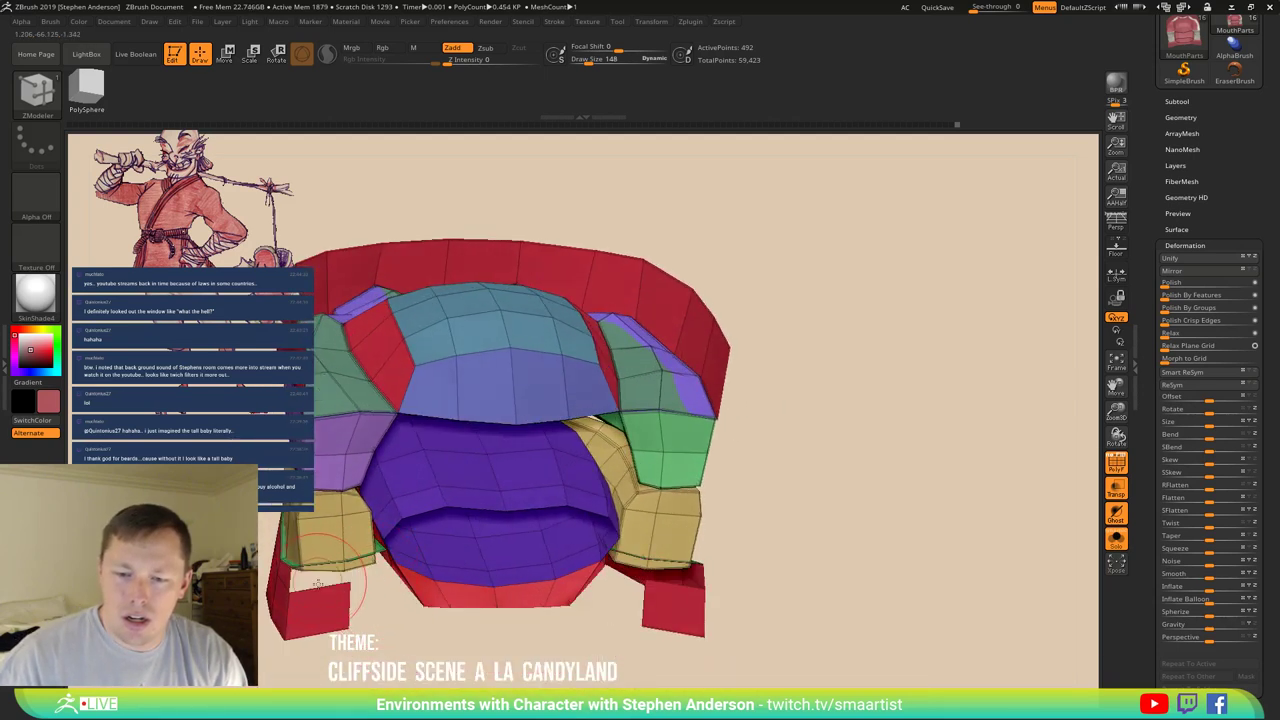
mouse_move(356, 593)
right_down()
mouse_move(410, 517)
mouse_move(397, 498)
mouse_move(428, 545)
right_up()
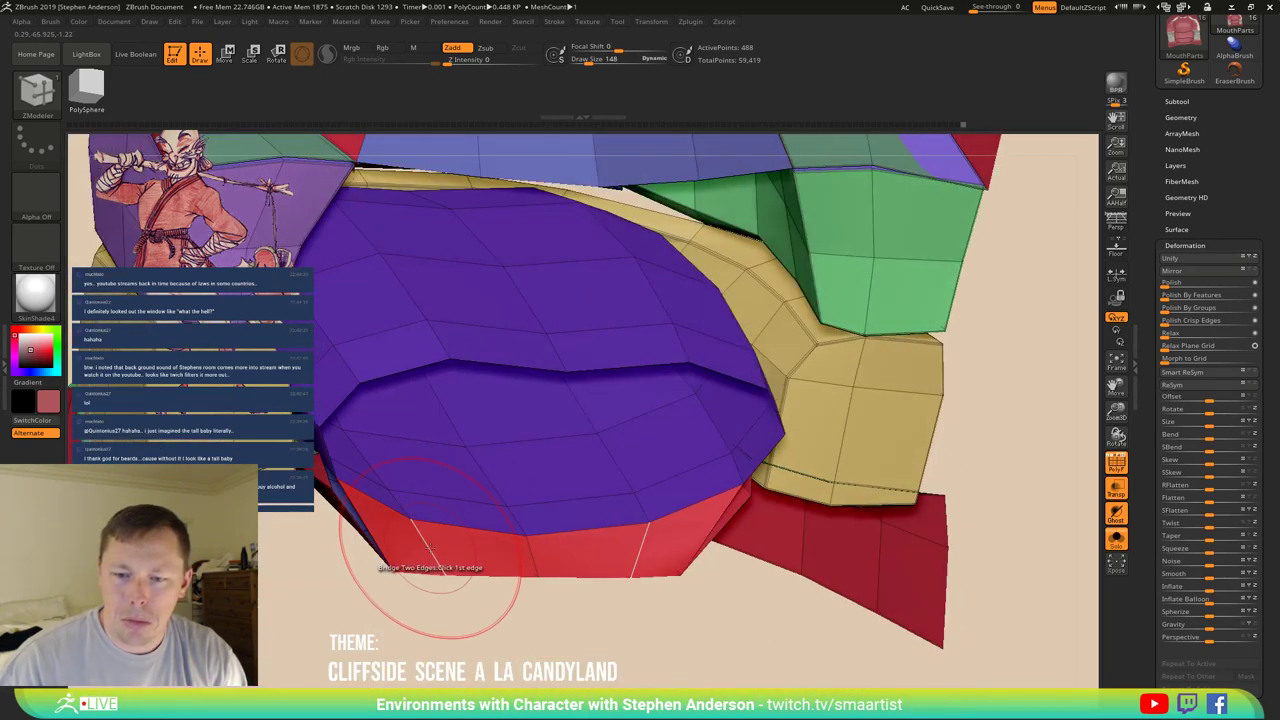
Insert an edge loop above the red band, stitch points, and set Smooth to Draw Size 56.
key(space)
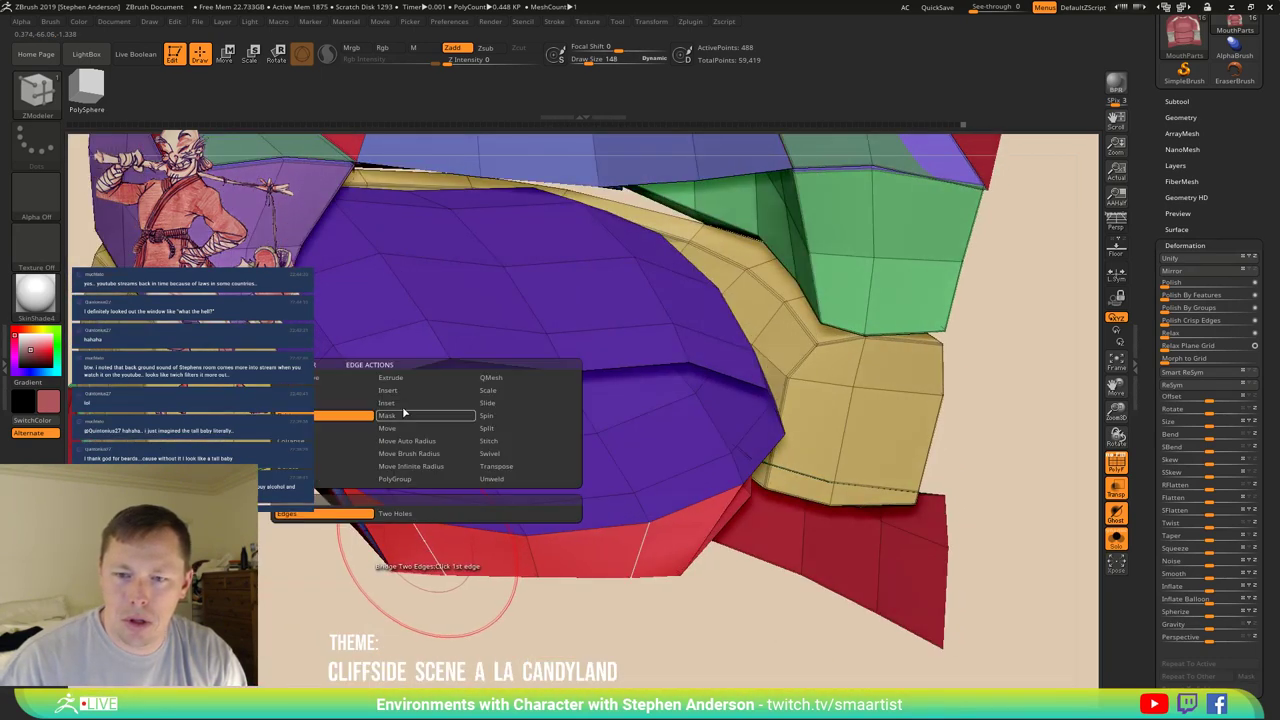
click(446, 577)
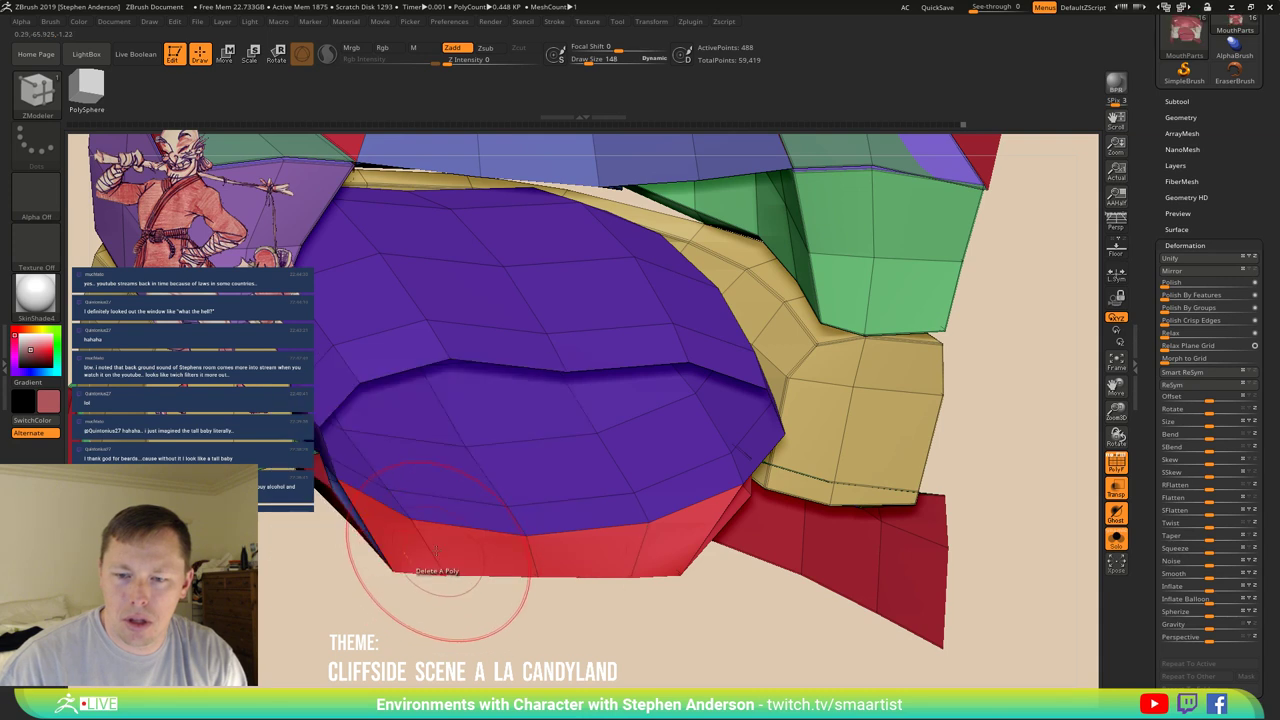
right_drag(440, 575, 320, 470)
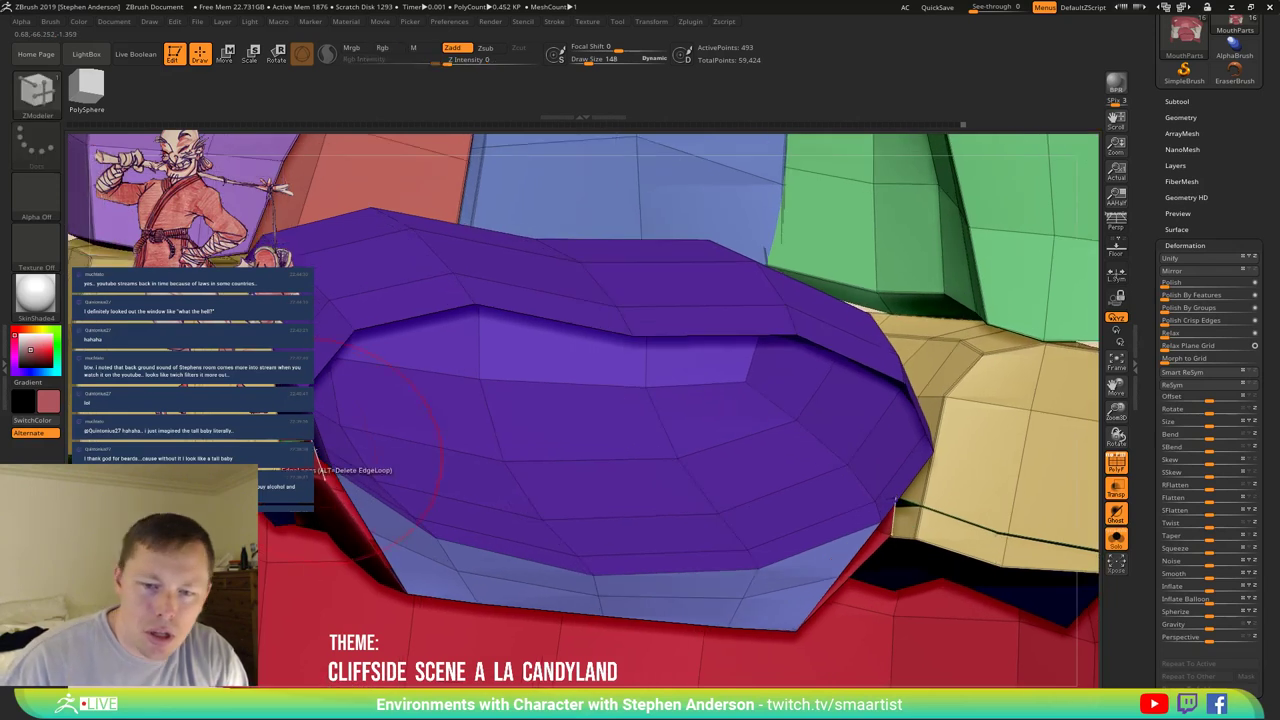
key(space)
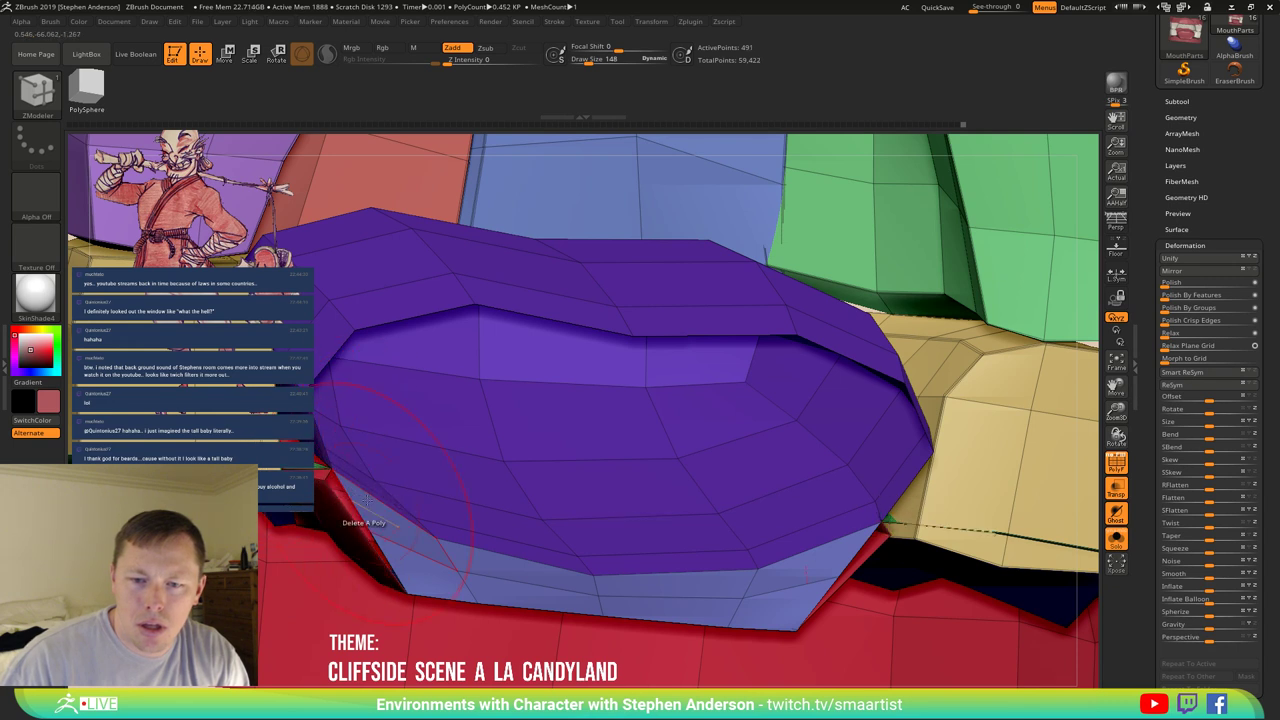
right_drag(367, 500, 415, 543)
key(shift)
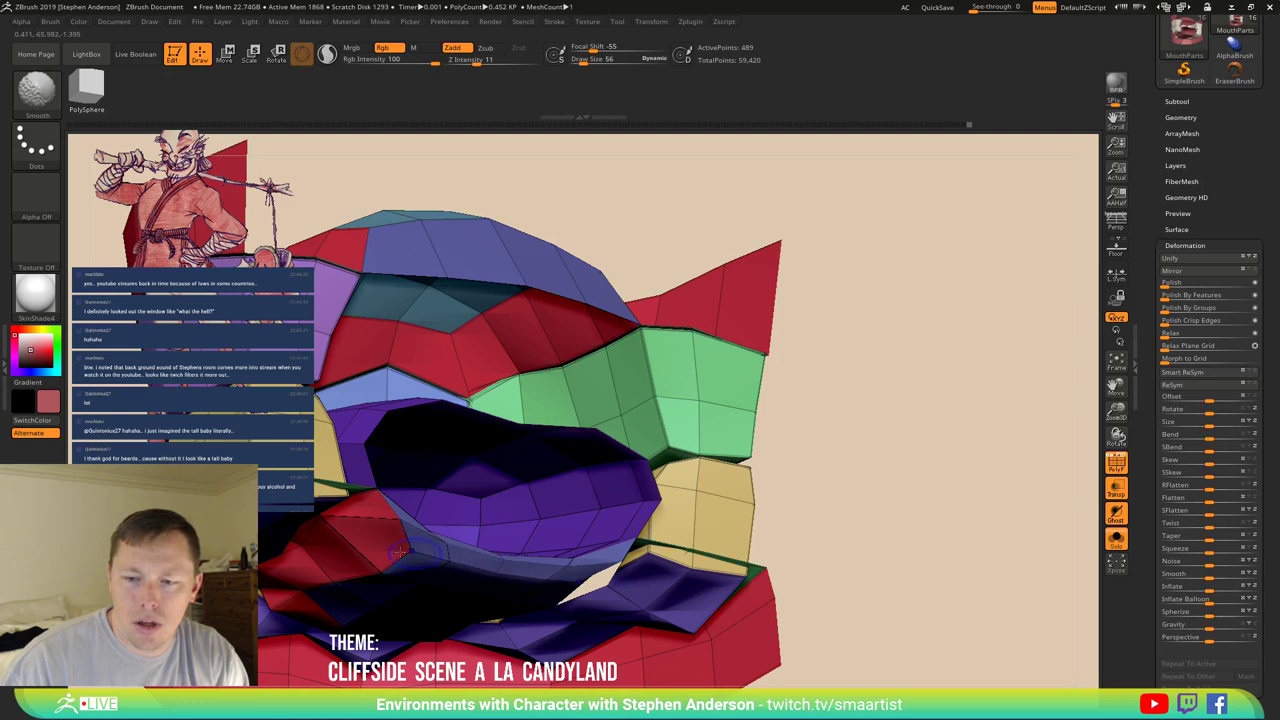
mouse_move(399, 552)
right_down()
mouse_move(393, 566)
mouse_move(348, 535)
mouse_move(341, 505)
mouse_move(357, 523)
mouse_move(414, 523)
mouse_move(380, 483)
mouse_move(380, 562)
mouse_move(409, 560)
mouse_move(384, 428)
mouse_move(374, 558)
mouse_move(370, 462)
mouse_move(393, 480)
right_up()
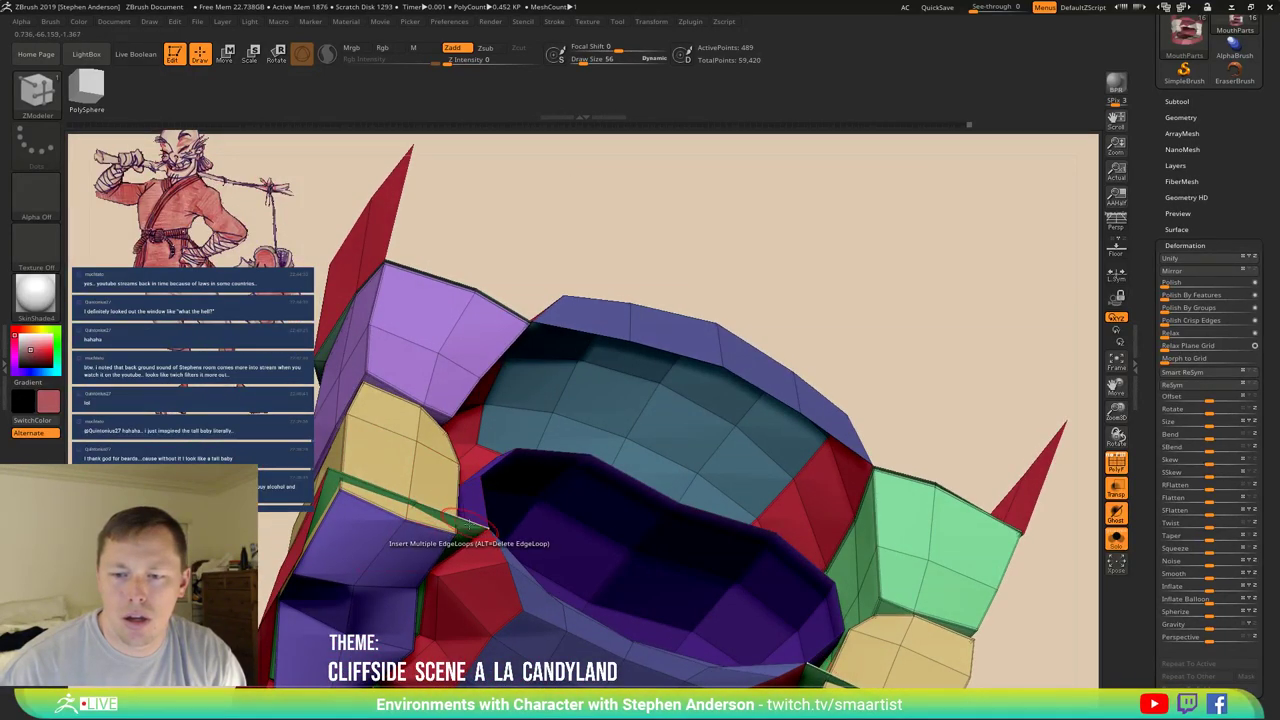
Bridge the first gap with a new polygon strip using Bridge Two Edges.
key(space)
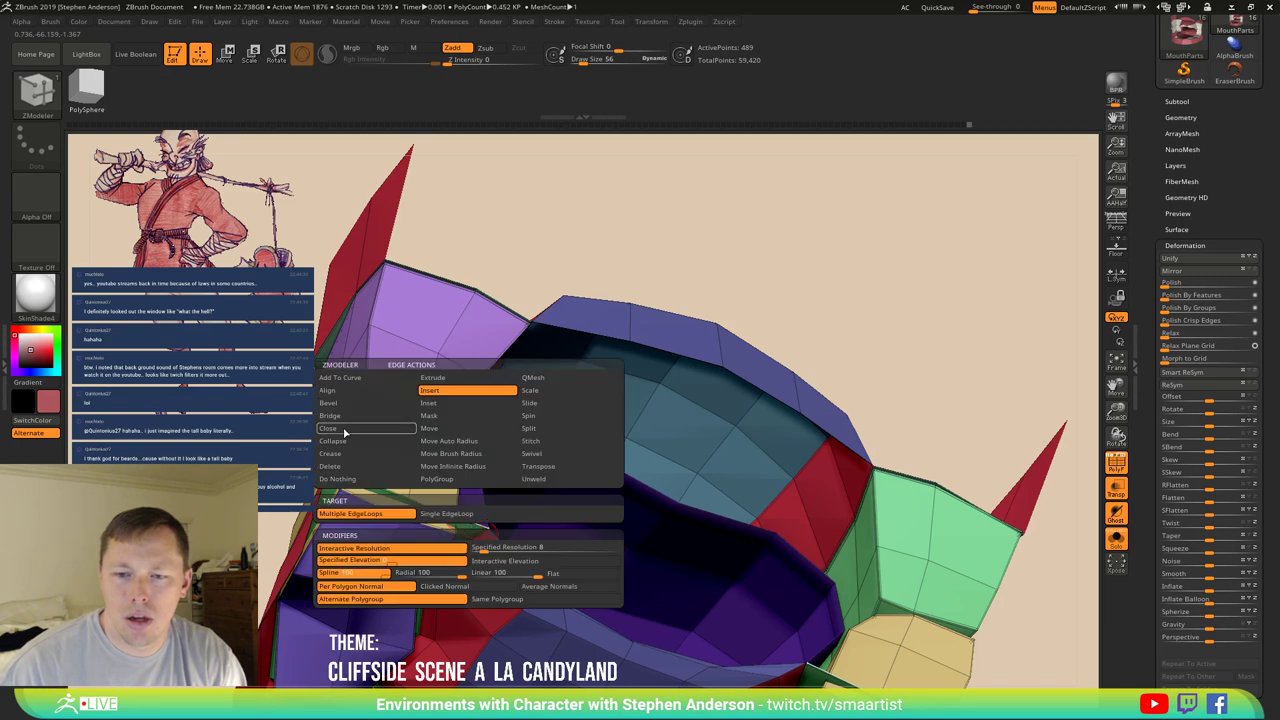
click(350, 416)
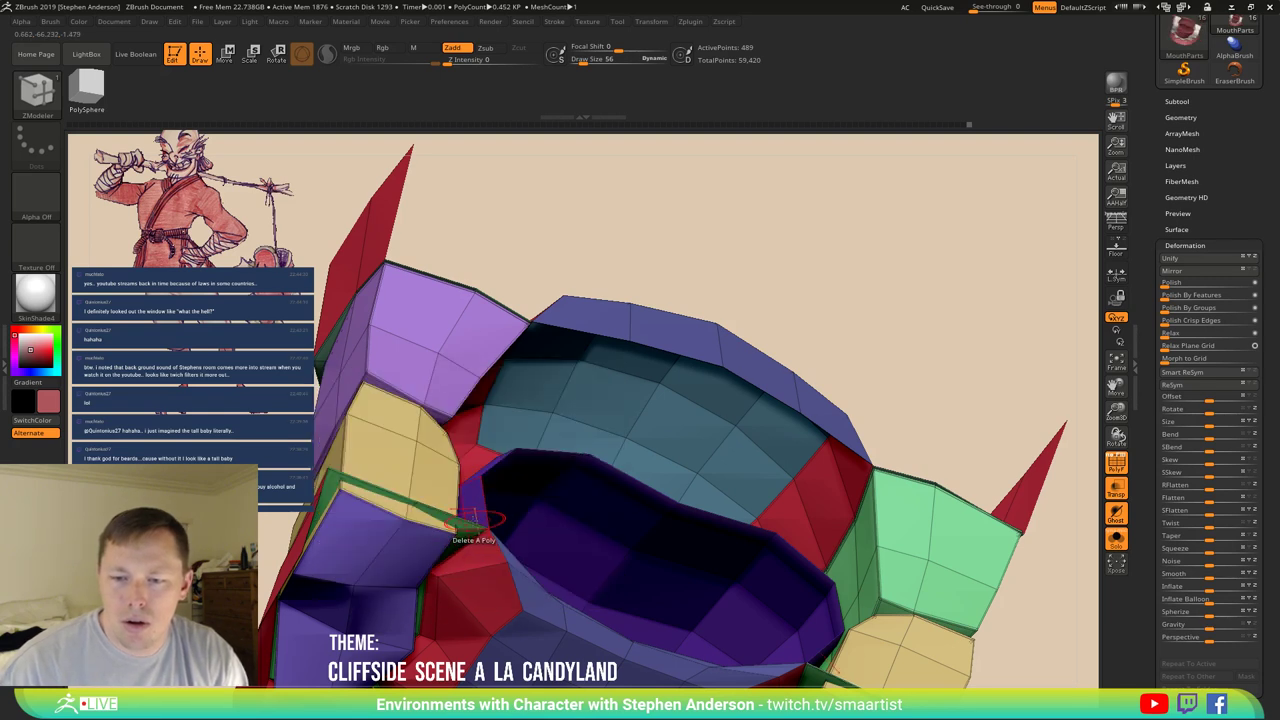
click(505, 300)
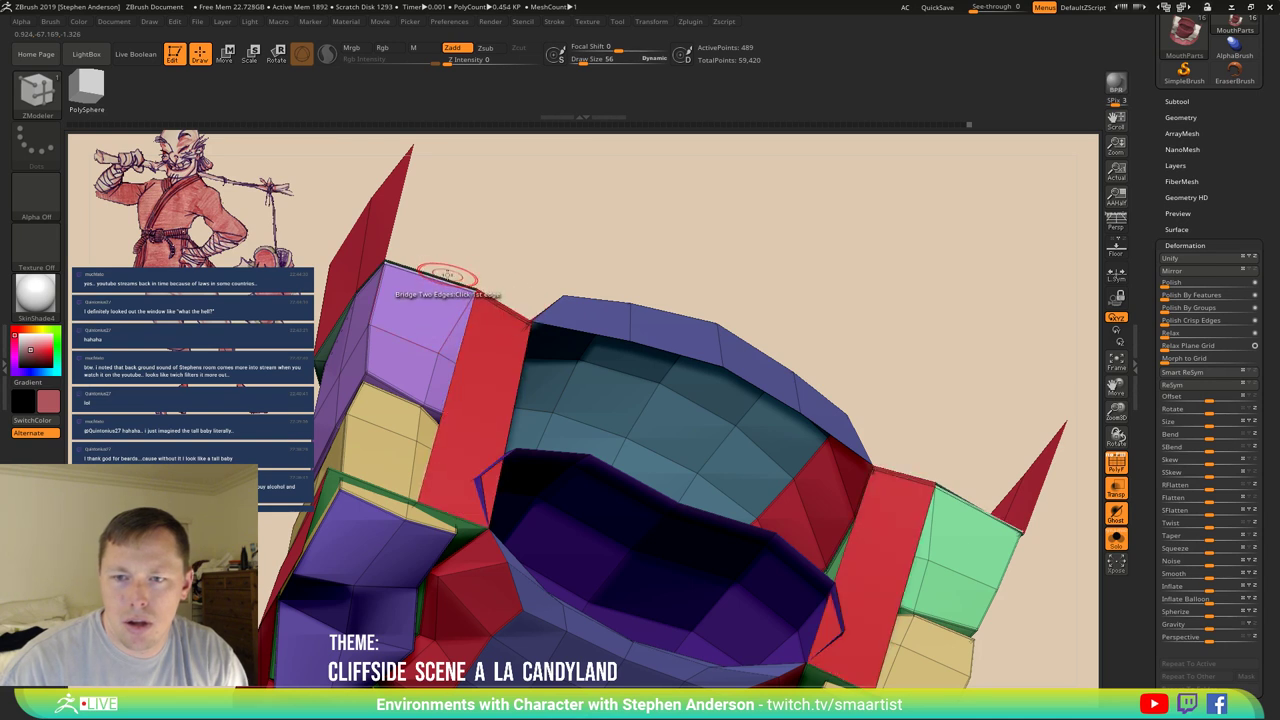
mouse_move(443, 272)
mouse_down()
mouse_move(414, 471)
mouse_move(386, 286)
mouse_move(430, 300)
mouse_move(400, 349)
mouse_up()
ctrl+right_drag(400, 349, 510, 465)
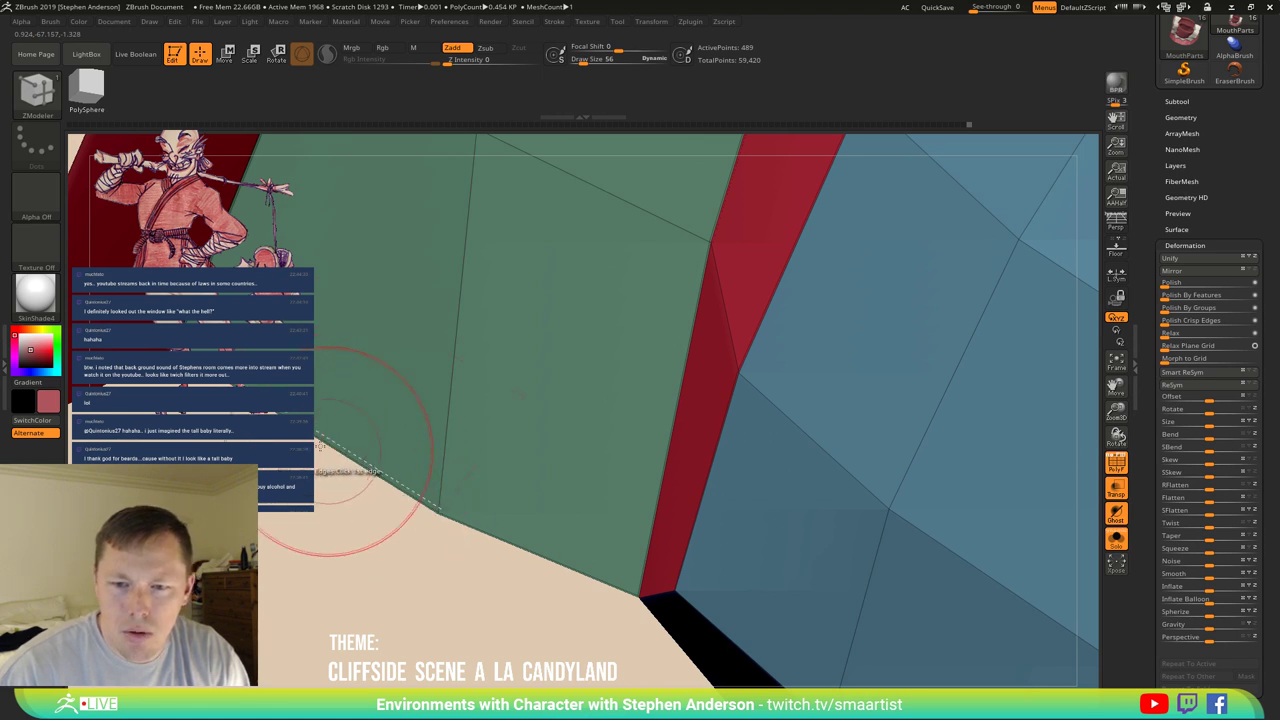
drag(356, 421, 538, 543)
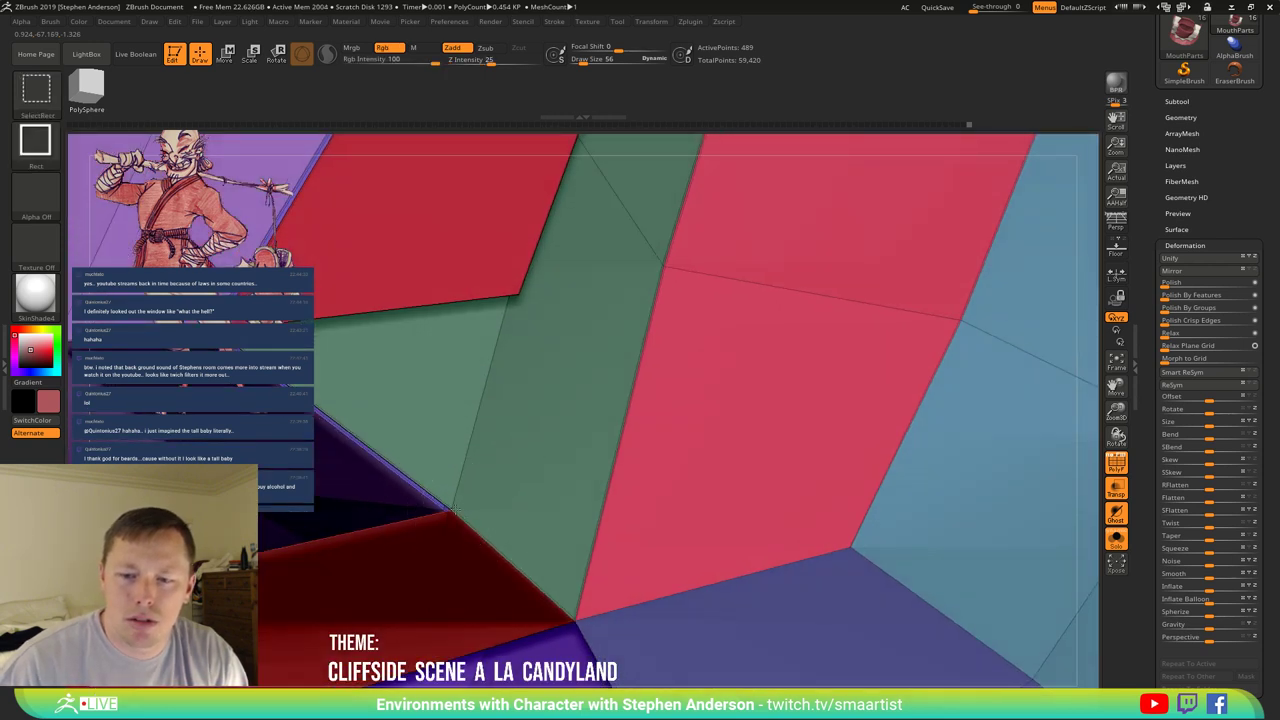
Isolate the green polygroup, then fill the gap below the purple strip with a bridged polygon.
ctrl+shift+click(476, 503)
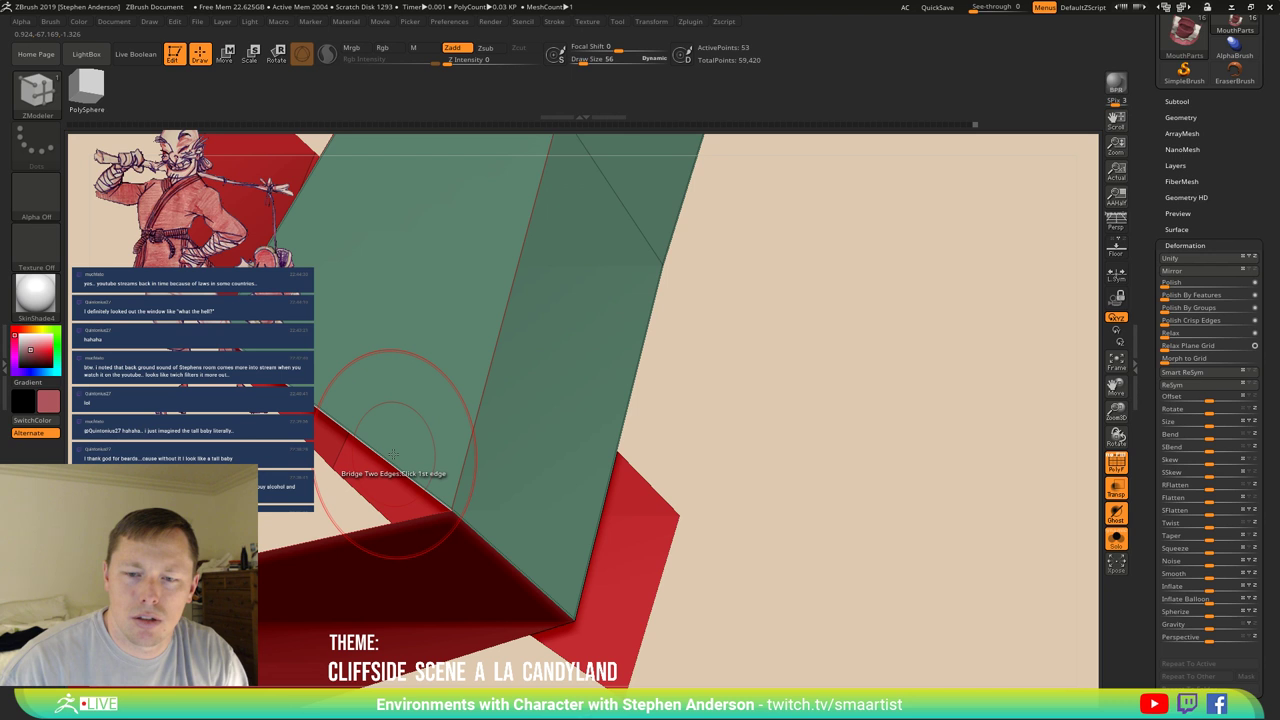
key(ctrl+shift)
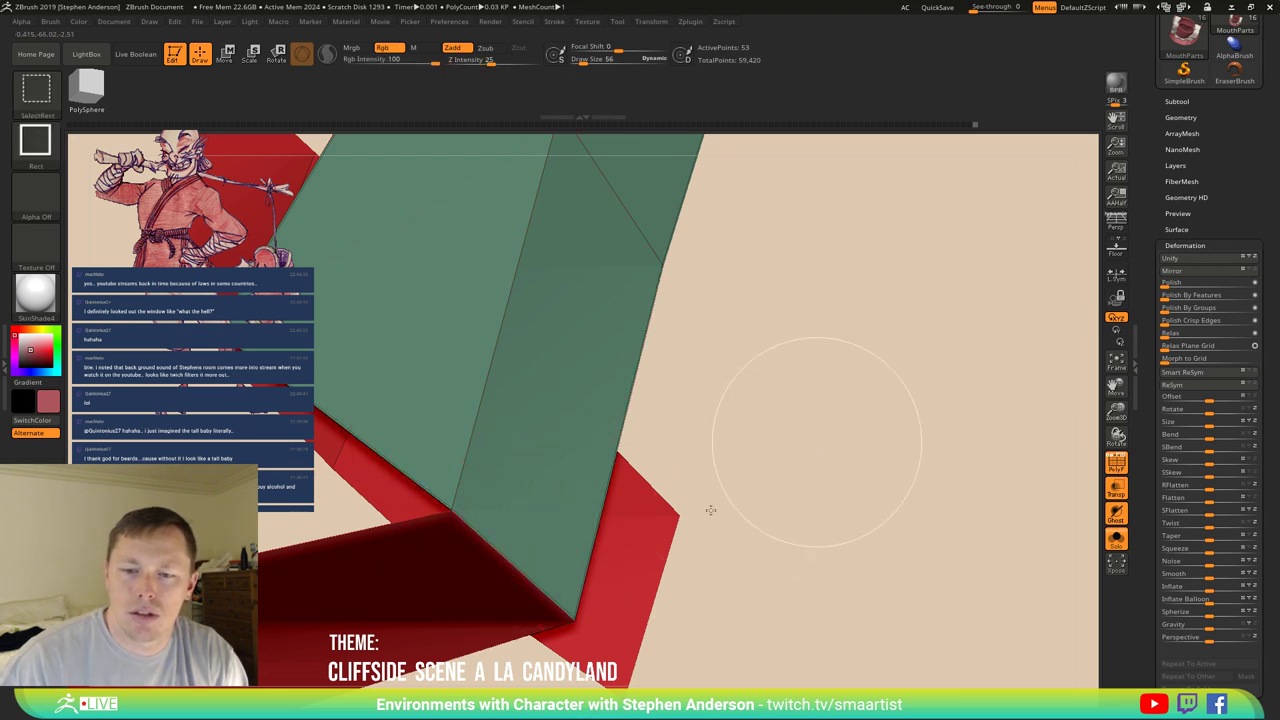
ctrl+shift+click(710, 510)
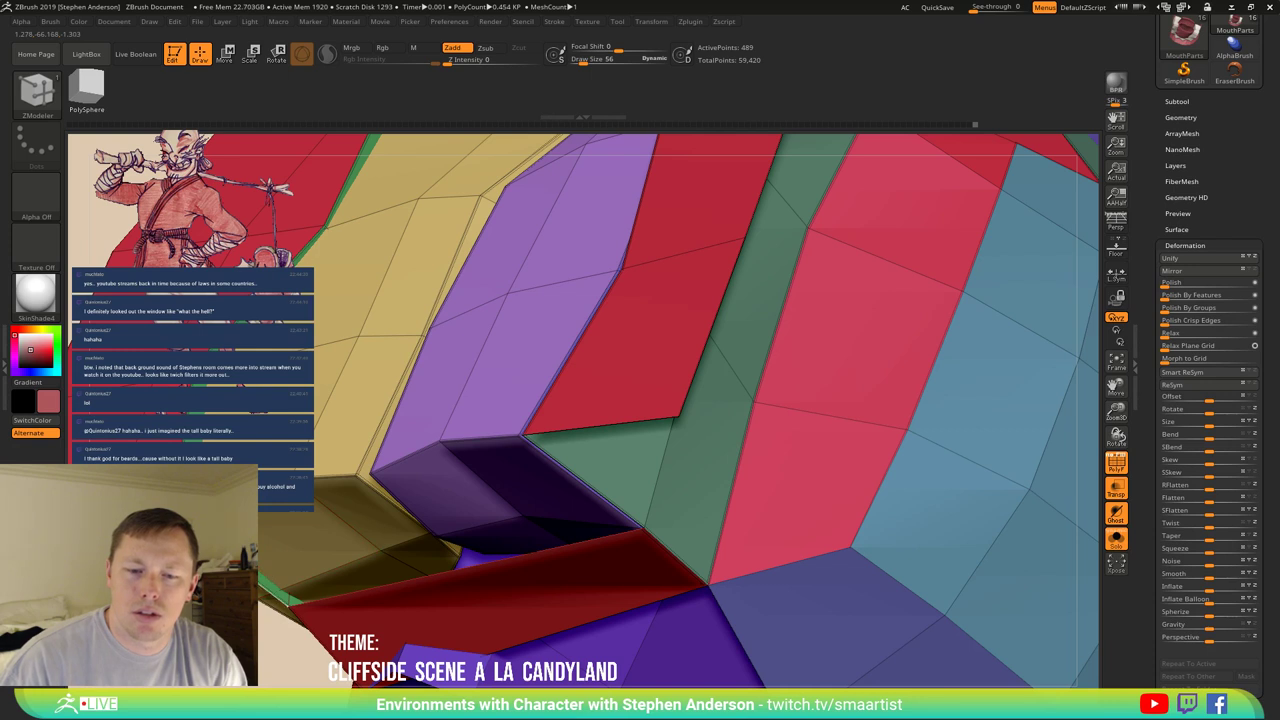
click(580, 480)
drag(342, 524, 514, 357)
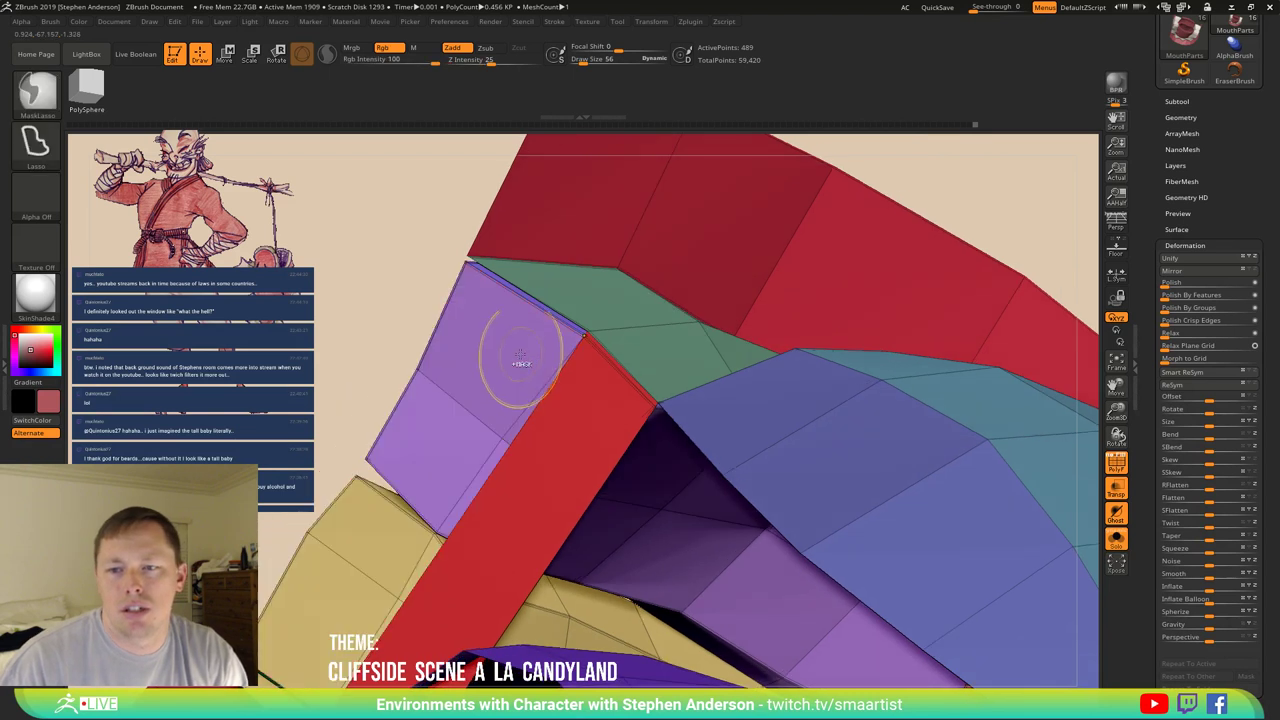
click(538, 290)
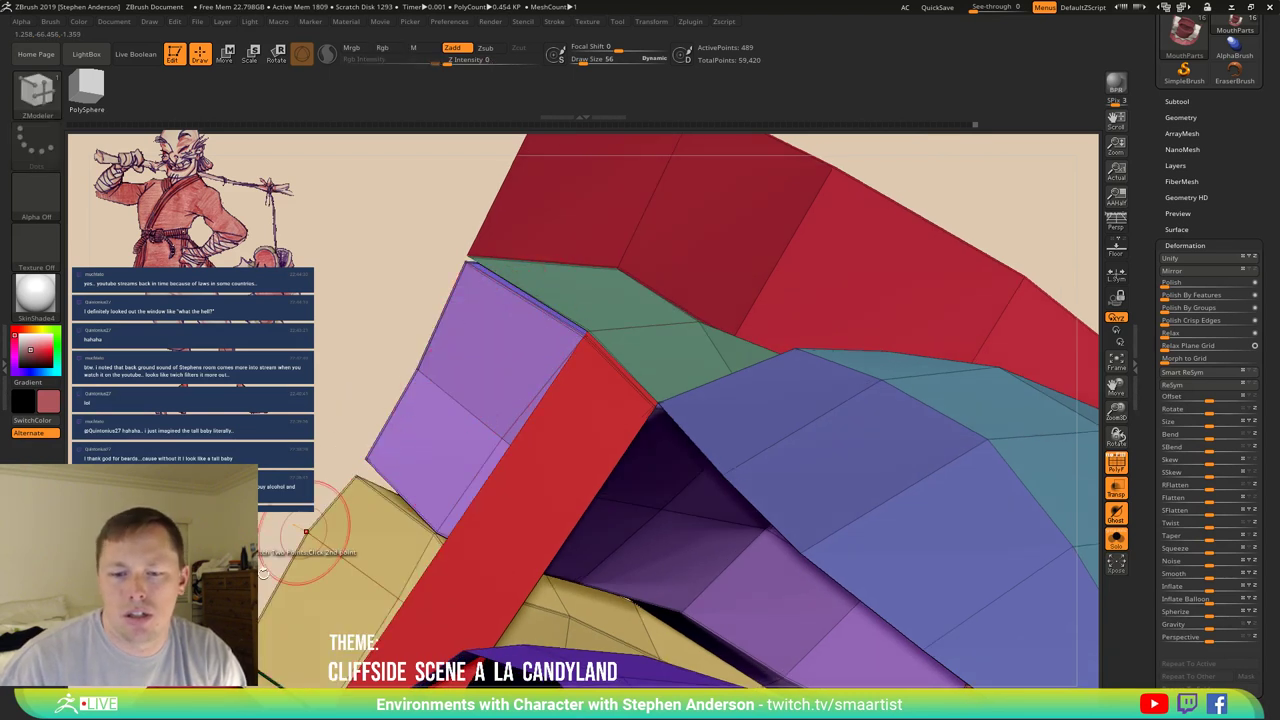
mouse_move(326, 577)
mouse_down()
mouse_move(340, 540)
mouse_move(320, 497)
mouse_move(338, 476)
mouse_move(393, 597)
mouse_move(388, 578)
mouse_move(360, 600)
mouse_move(372, 610)
mouse_up()
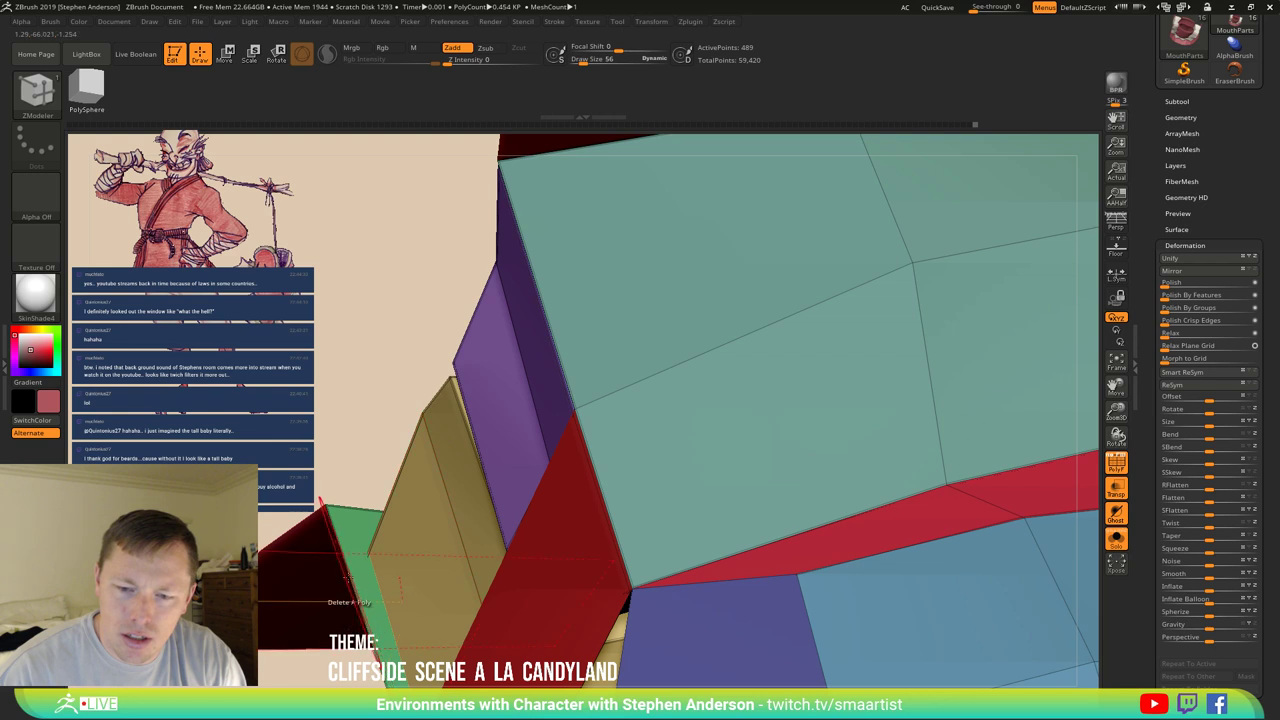
mouse_move(408, 531)
right_down()
mouse_move(432, 601)
mouse_move(440, 575)
mouse_move(318, 508)
mouse_move(332, 502)
mouse_move(330, 445)
right_up()
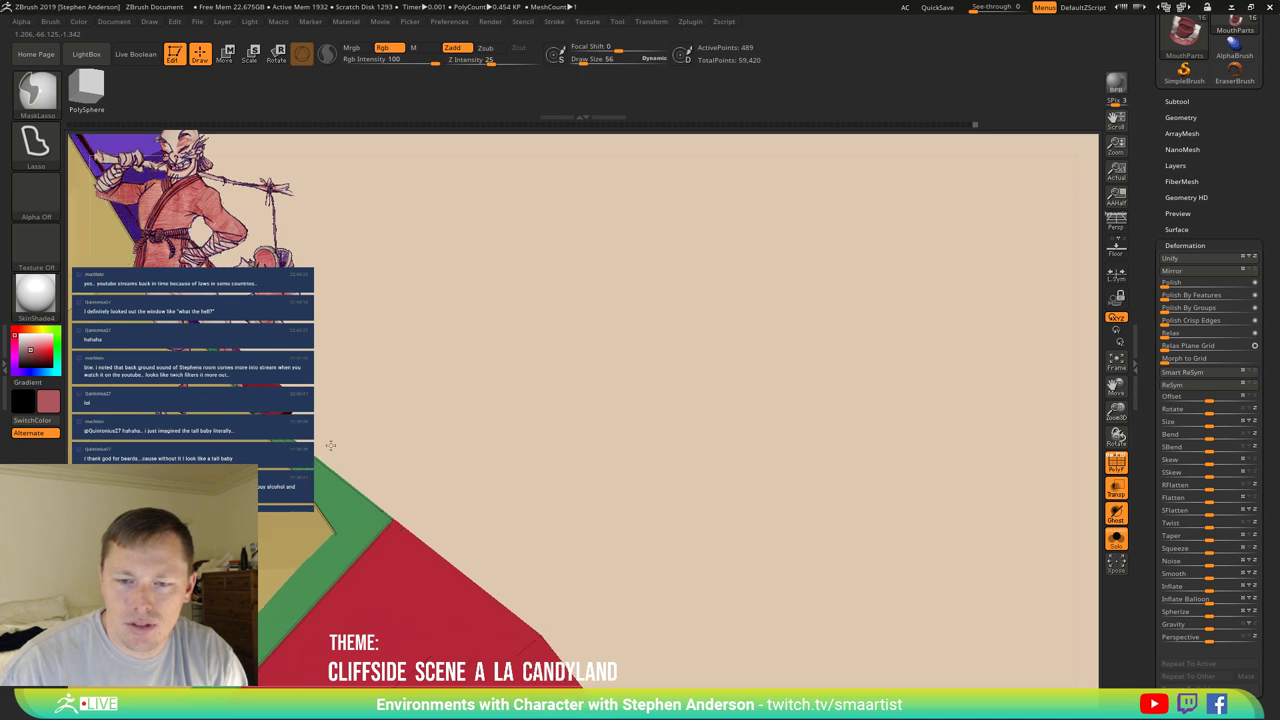
right_drag(763, 549, 791, 548)
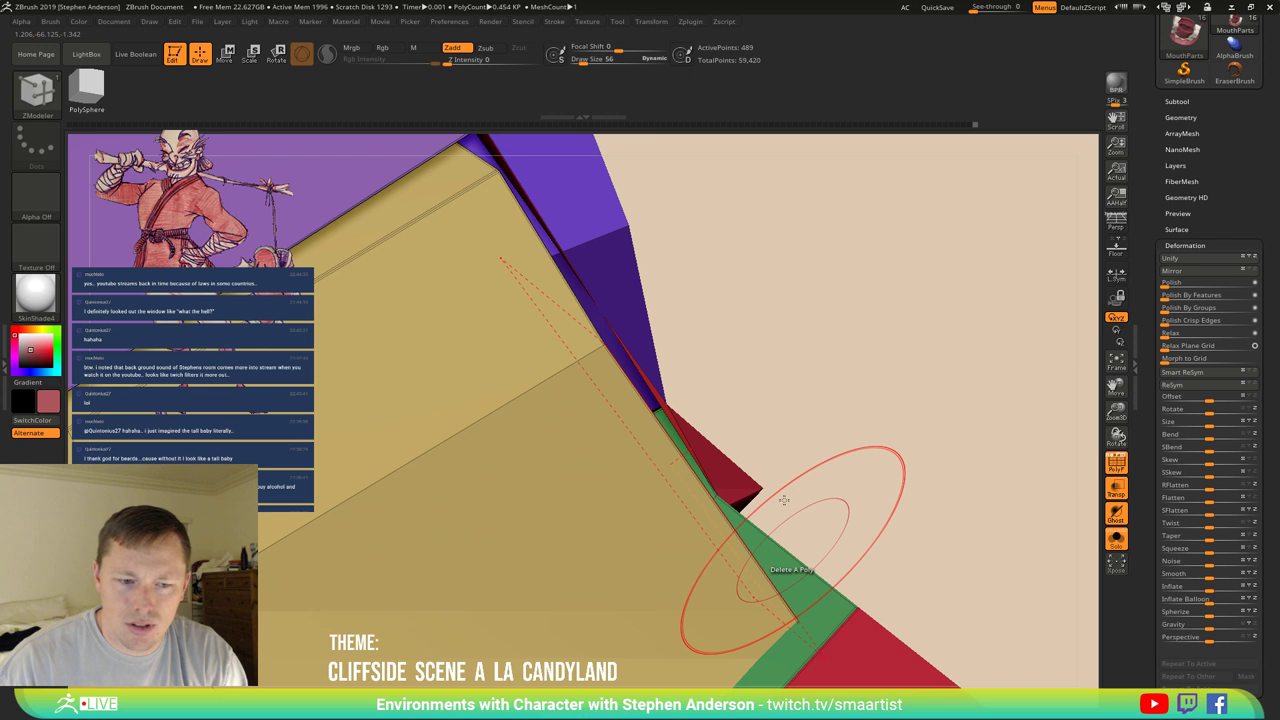
right_drag(784, 500, 806, 553)
With the Move brush at Draw Size 5, push the red face thinner along the green edge.
key(s)
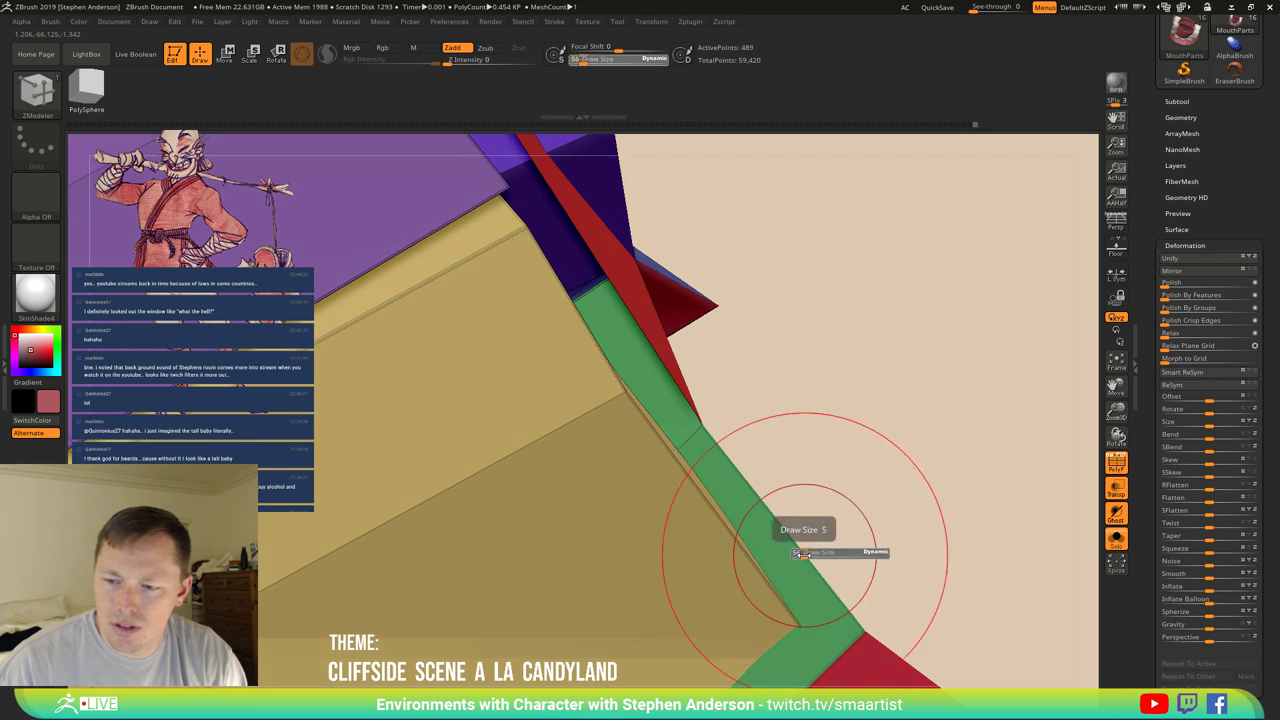
drag(806, 552, 800, 541)
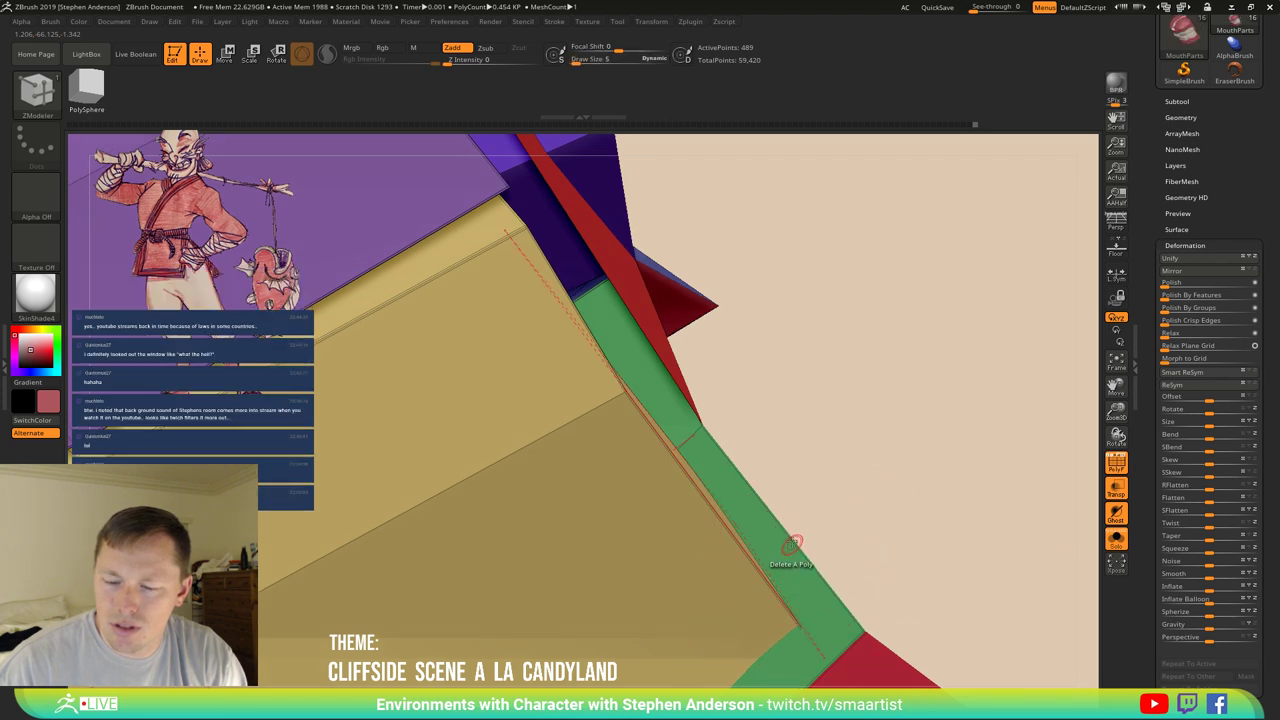
right_drag(790, 545, 785, 540)
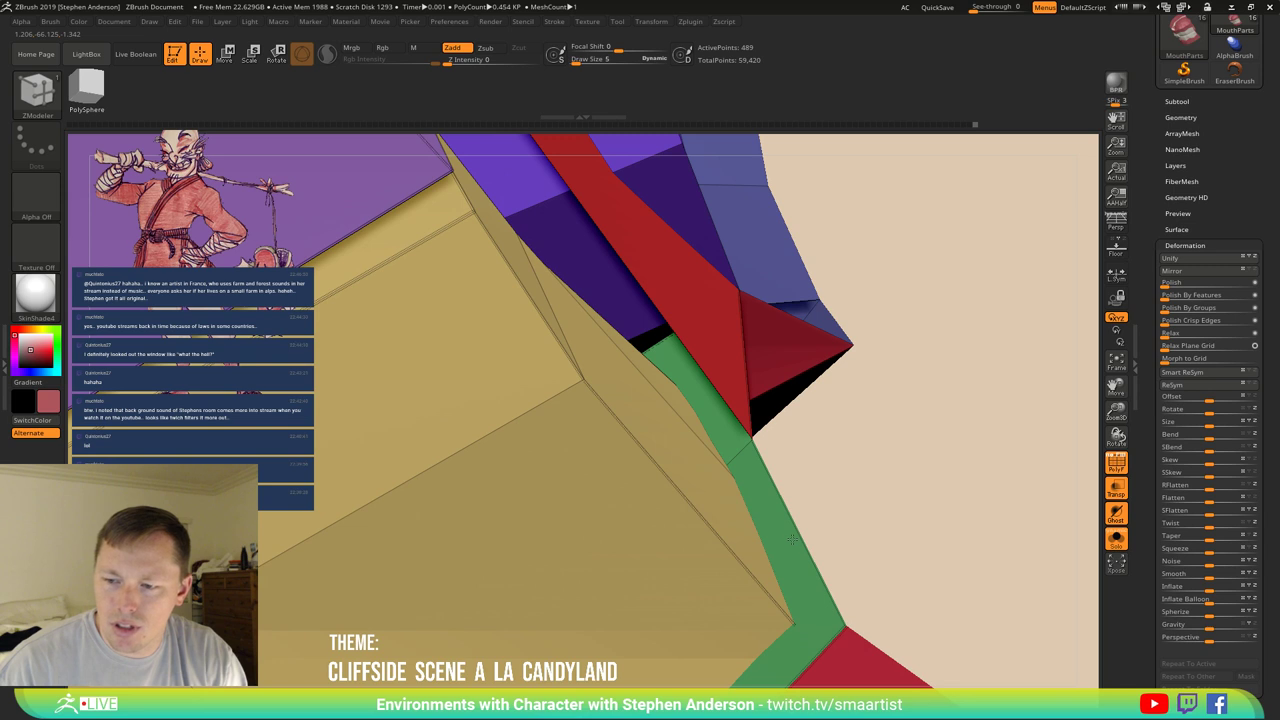
key(b)
key(m)
key(v)
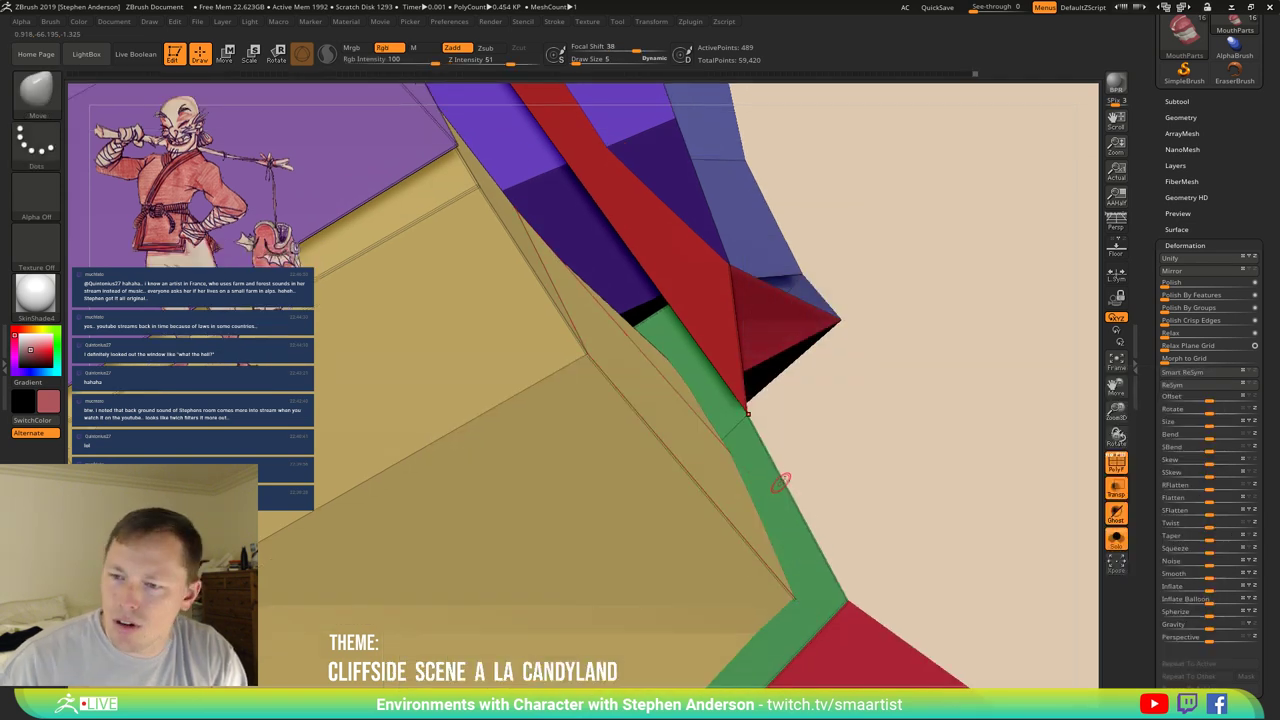
mouse_move(787, 481)
right_down()
mouse_move(766, 423)
mouse_move(748, 415)
right_up()
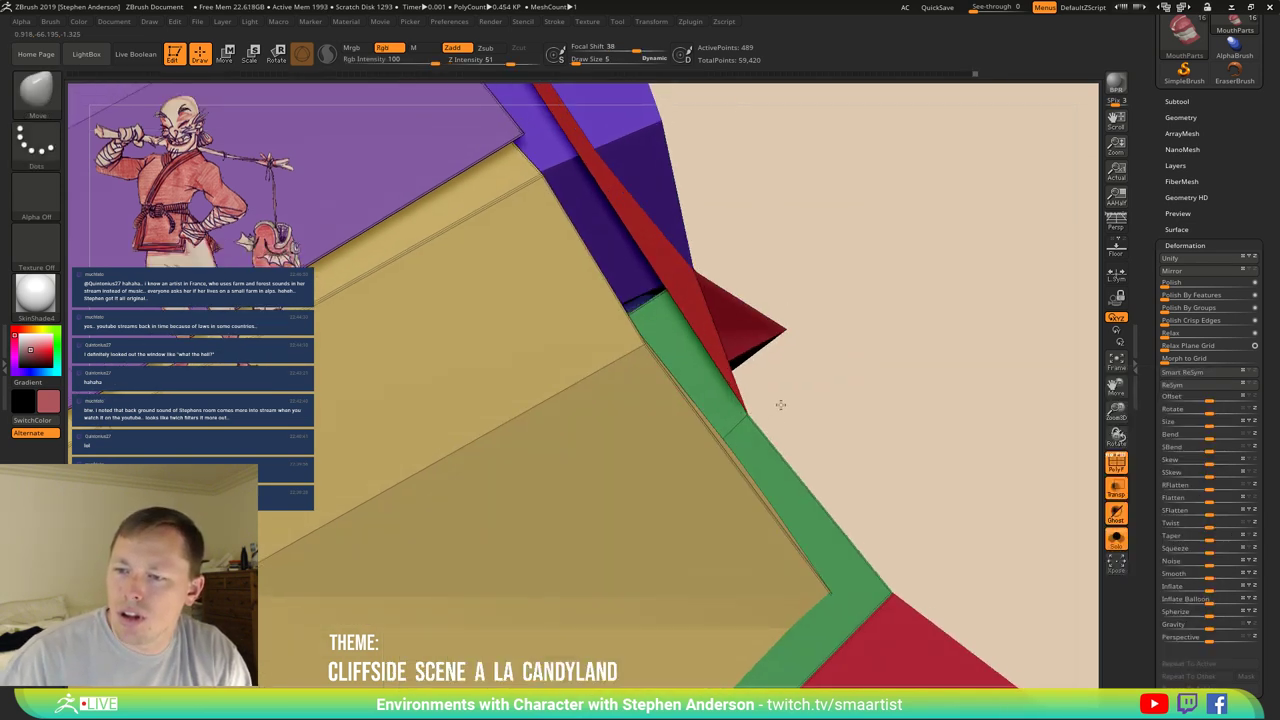
mouse_move(780, 404)
mouse_down()
mouse_move(857, 371)
mouse_move(889, 580)
mouse_move(966, 529)
mouse_move(940, 531)
mouse_up()
Return to ZModeler and isolate the green polygroup to check the bridged area, then unhide all.
key(b)
key(z)
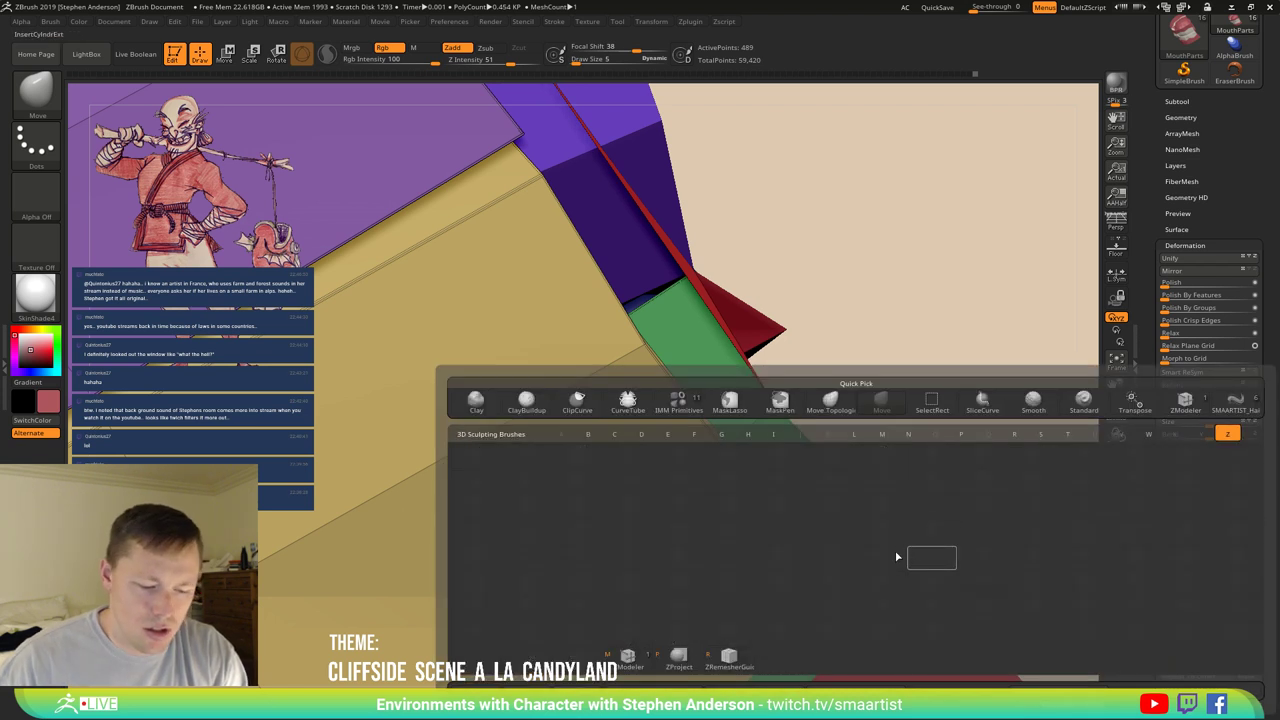
key(m)
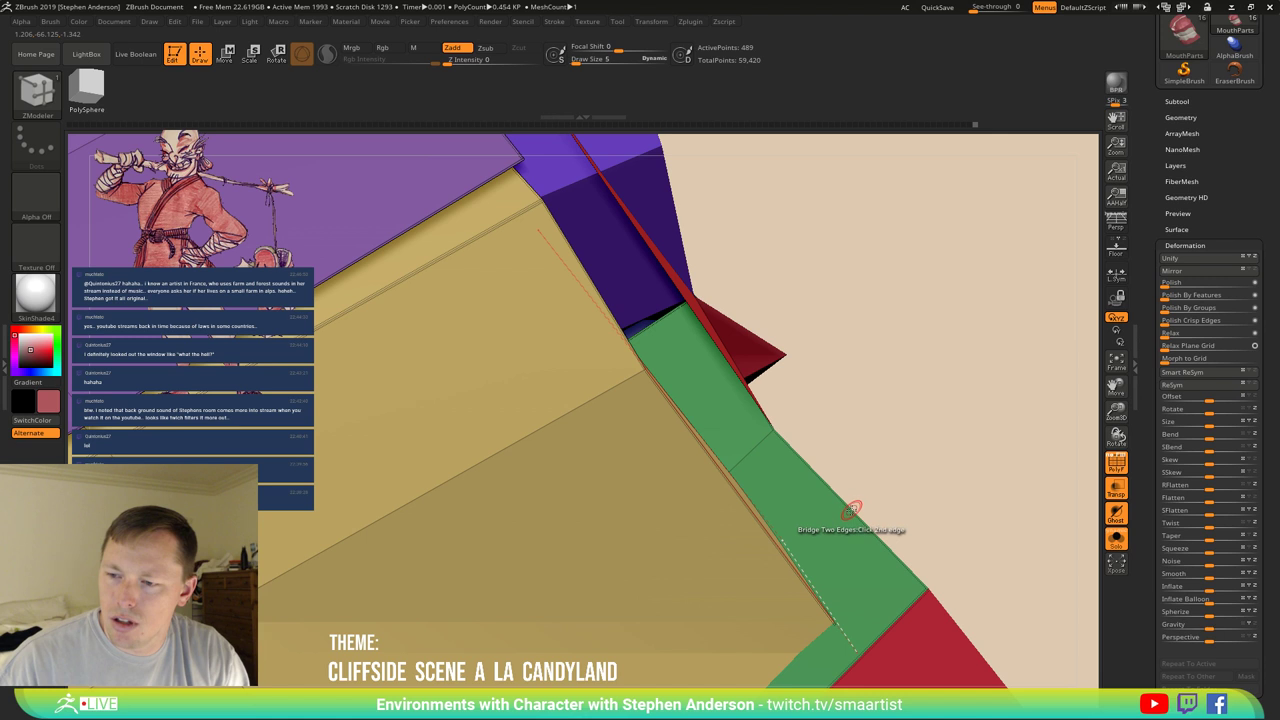
right_drag(845, 545, 866, 537)
right_drag(928, 607, 922, 603)
key(ctrl+shift)
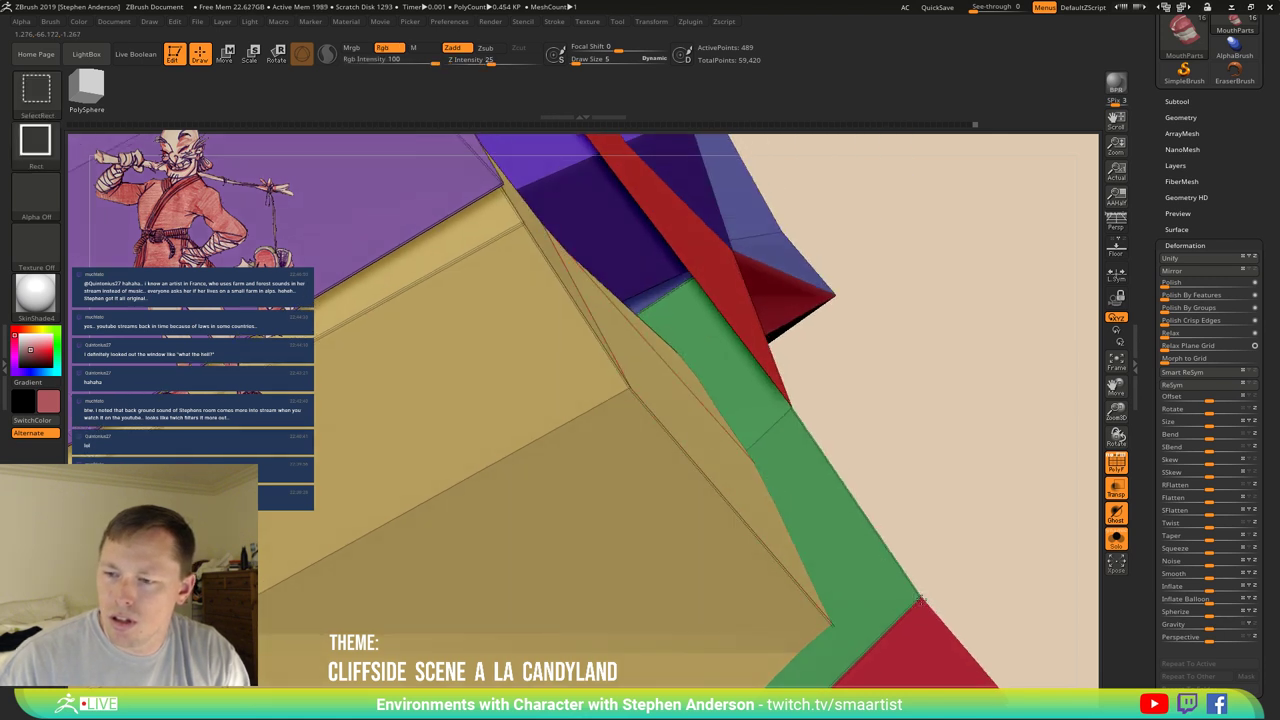
ctrl+shift+click(922, 600)
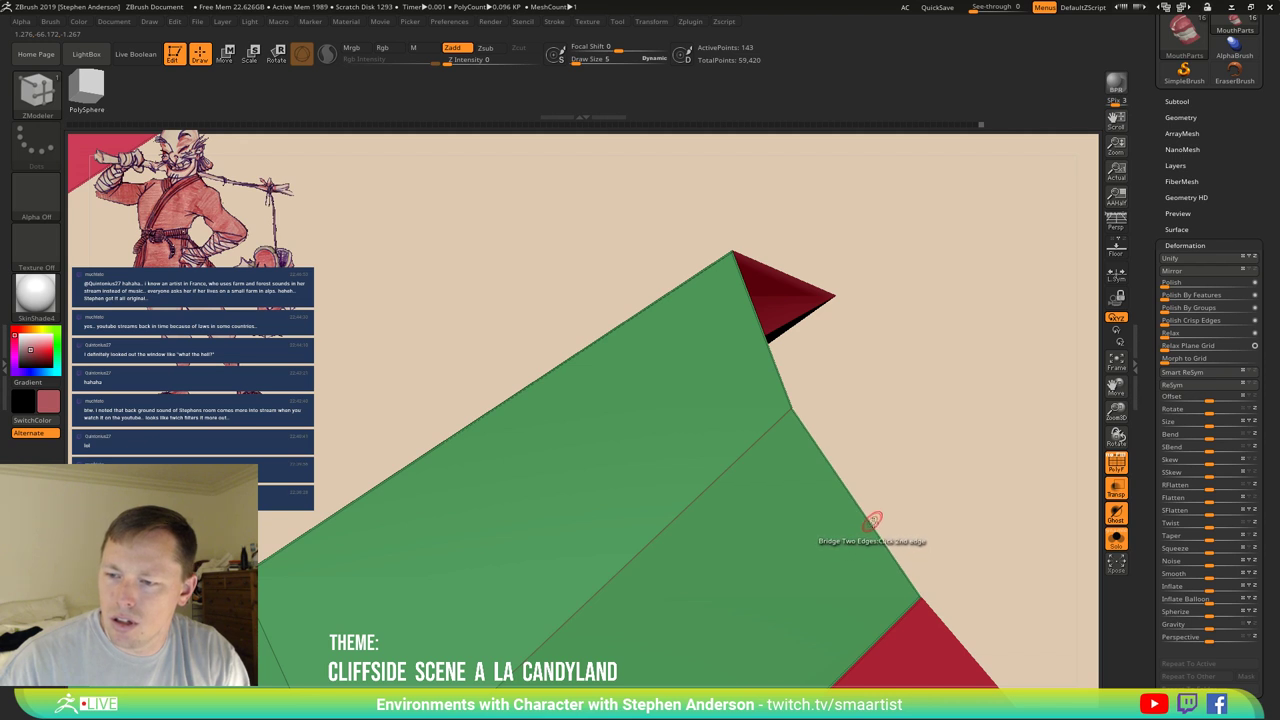
right_drag(863, 539, 820, 536)
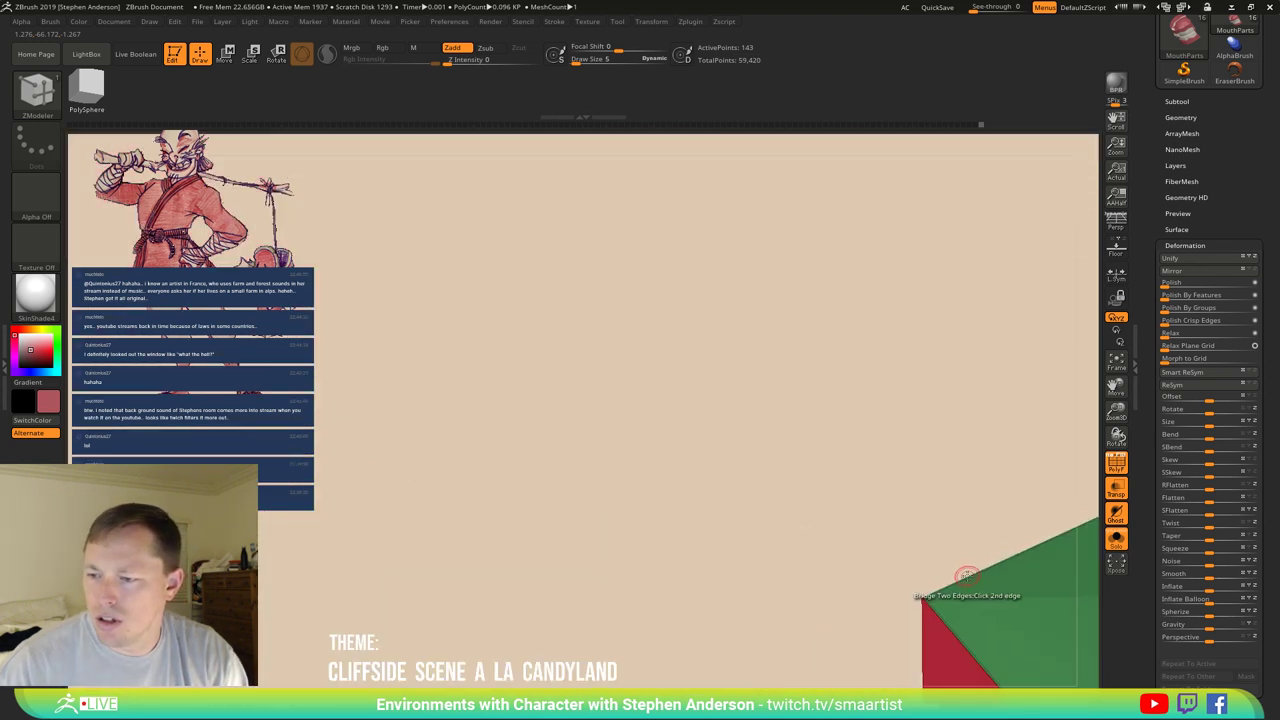
ctrl+shift+click(766, 571)
right_drag(794, 534, 866, 588)
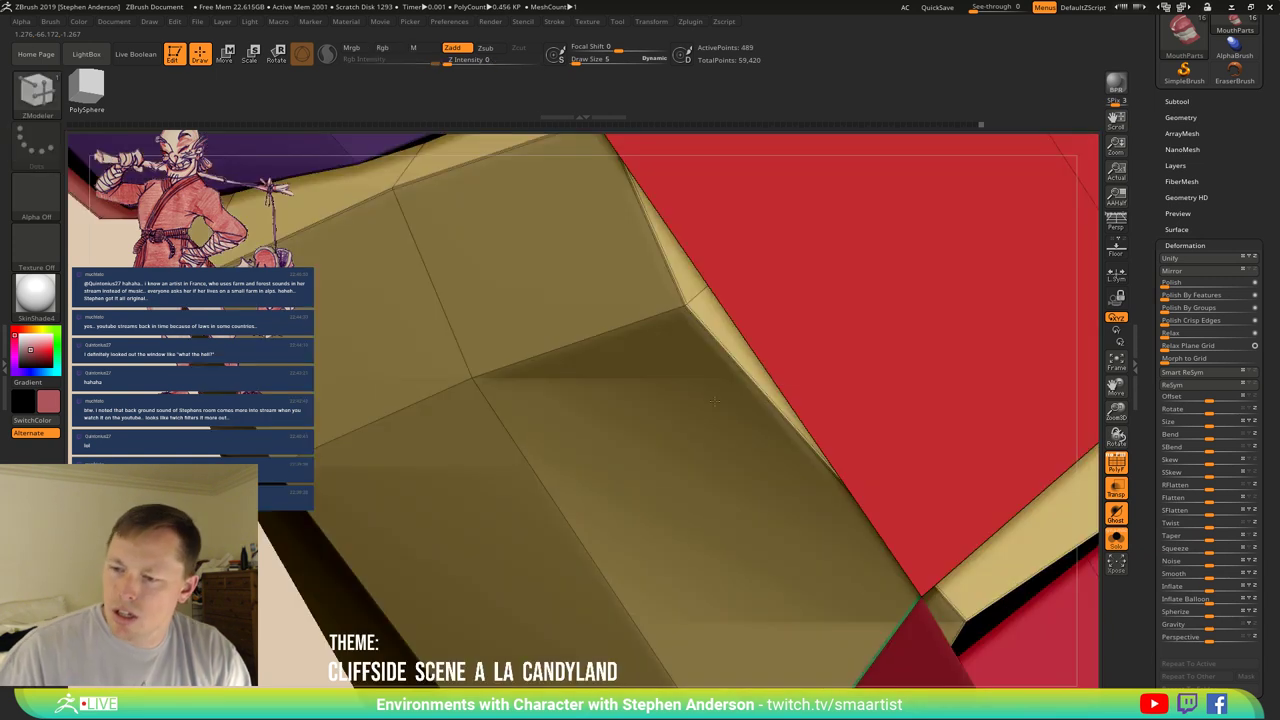
right_drag(714, 401, 714, 333)
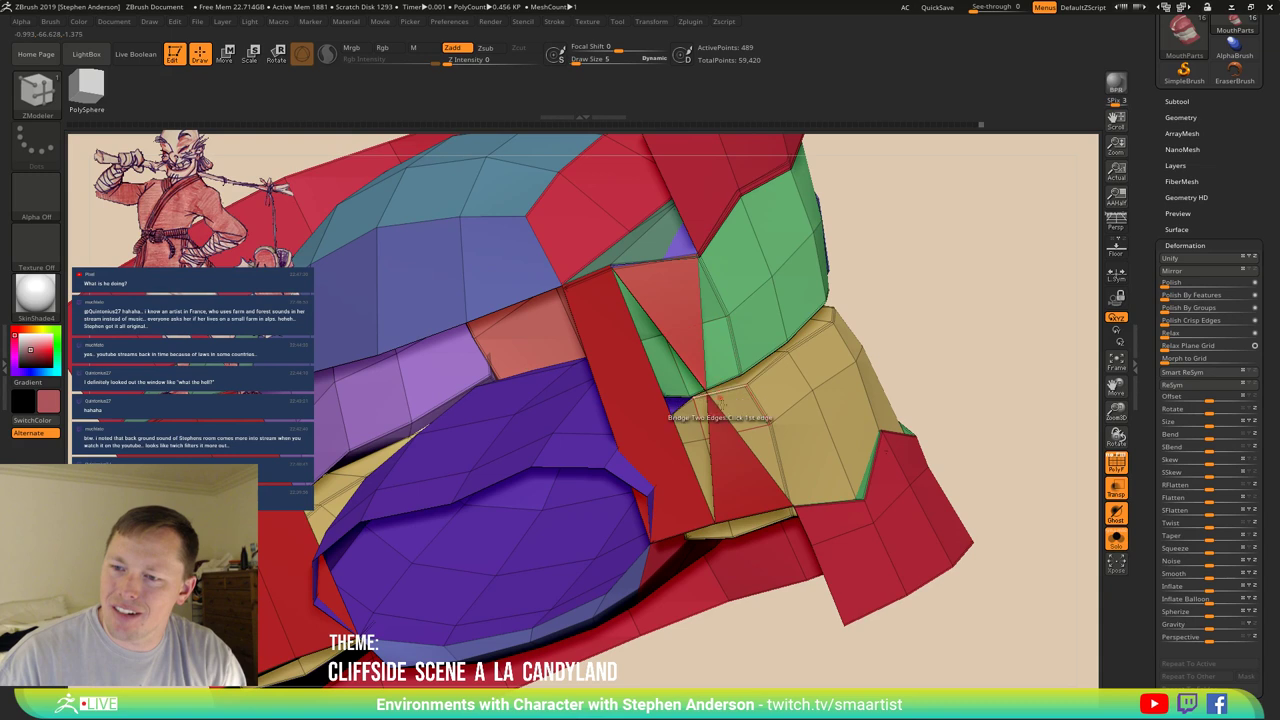
Isolate the red polygroup and use Subtool > Split > Split Hidden to create MouthParts1.
ctrl+shift+click(721, 430)
ctrl+shift+click(711, 431)
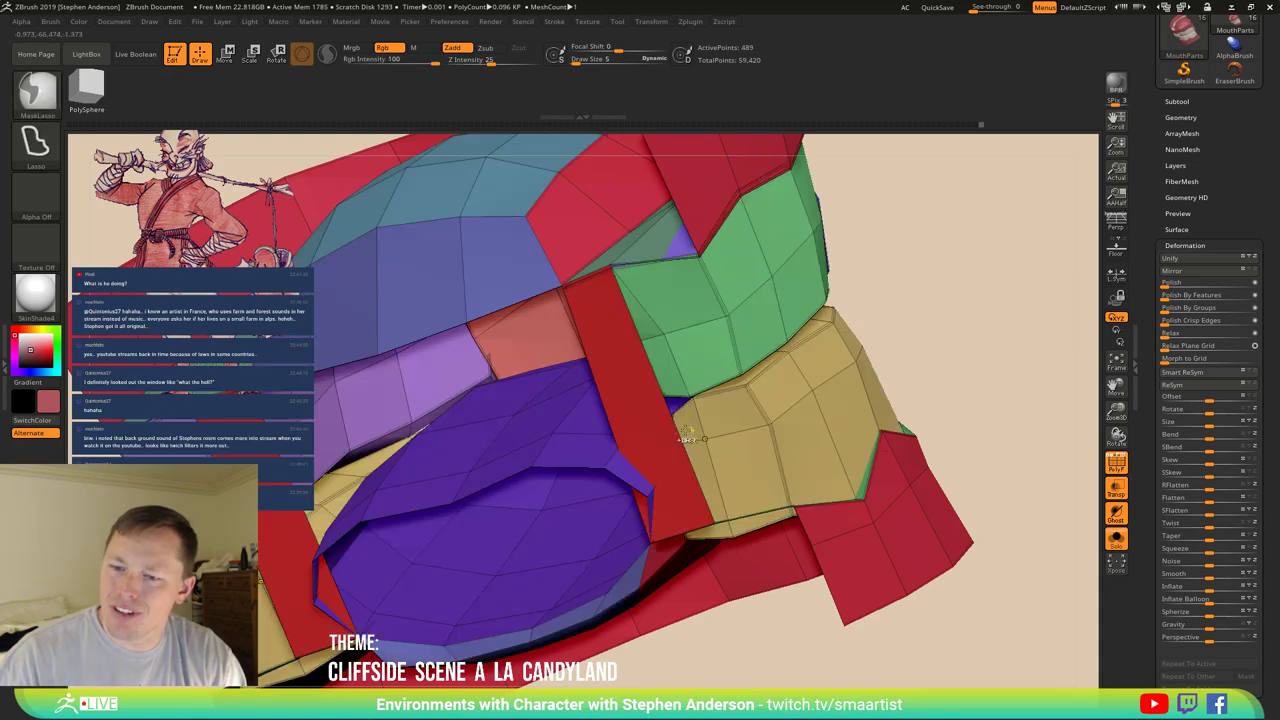
mouse_move(711, 431)
right_down()
mouse_move(713, 455)
mouse_move(700, 449)
mouse_move(903, 345)
right_up()
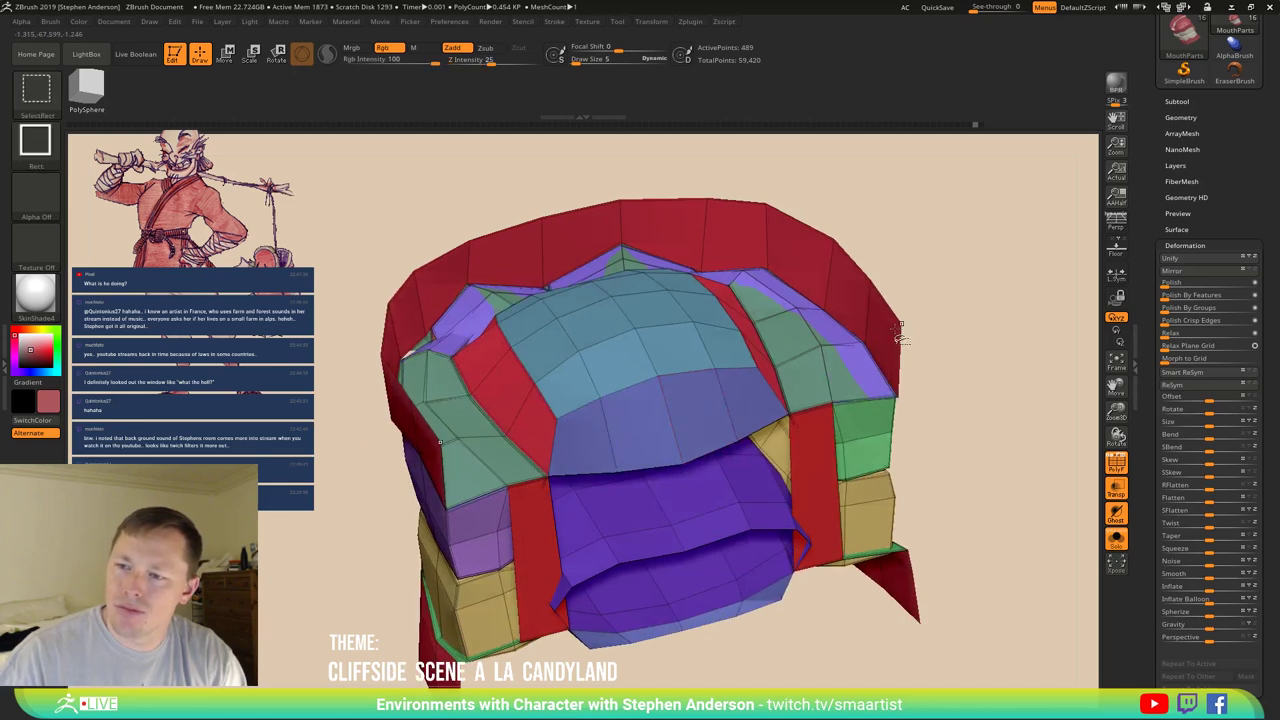
ctrl+shift+click(902, 338)
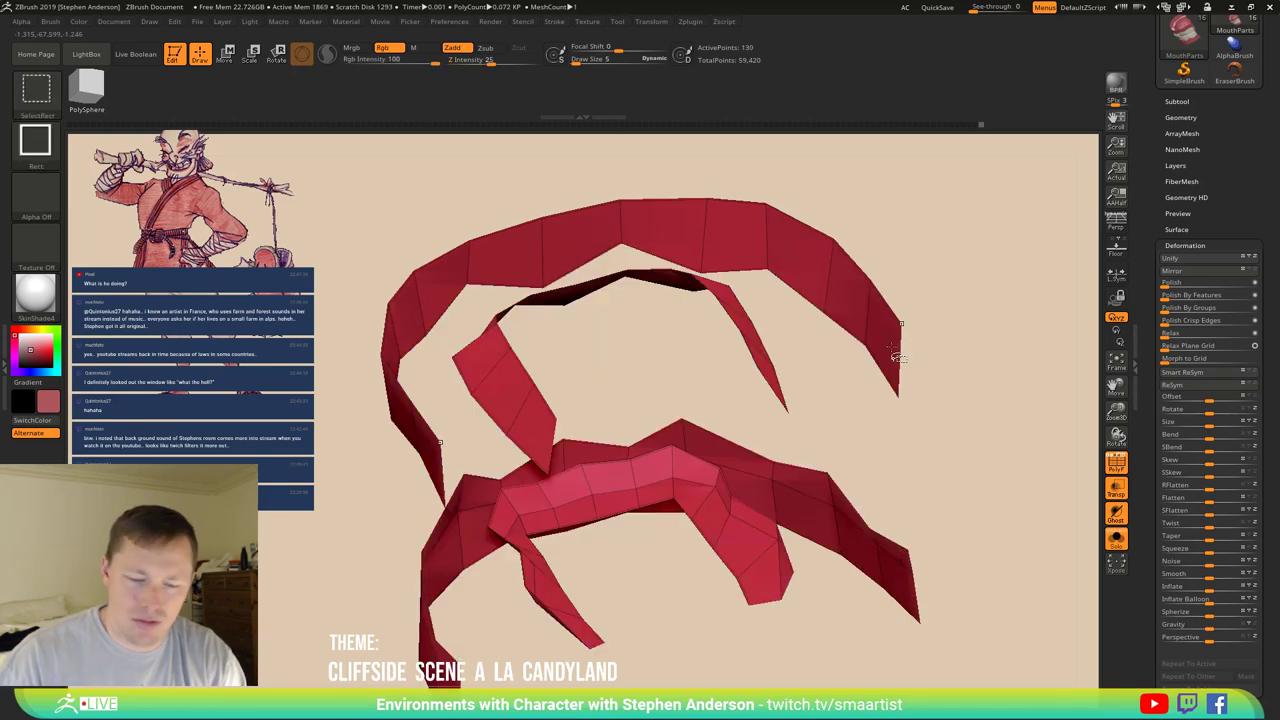
ctrl+click(888, 352)
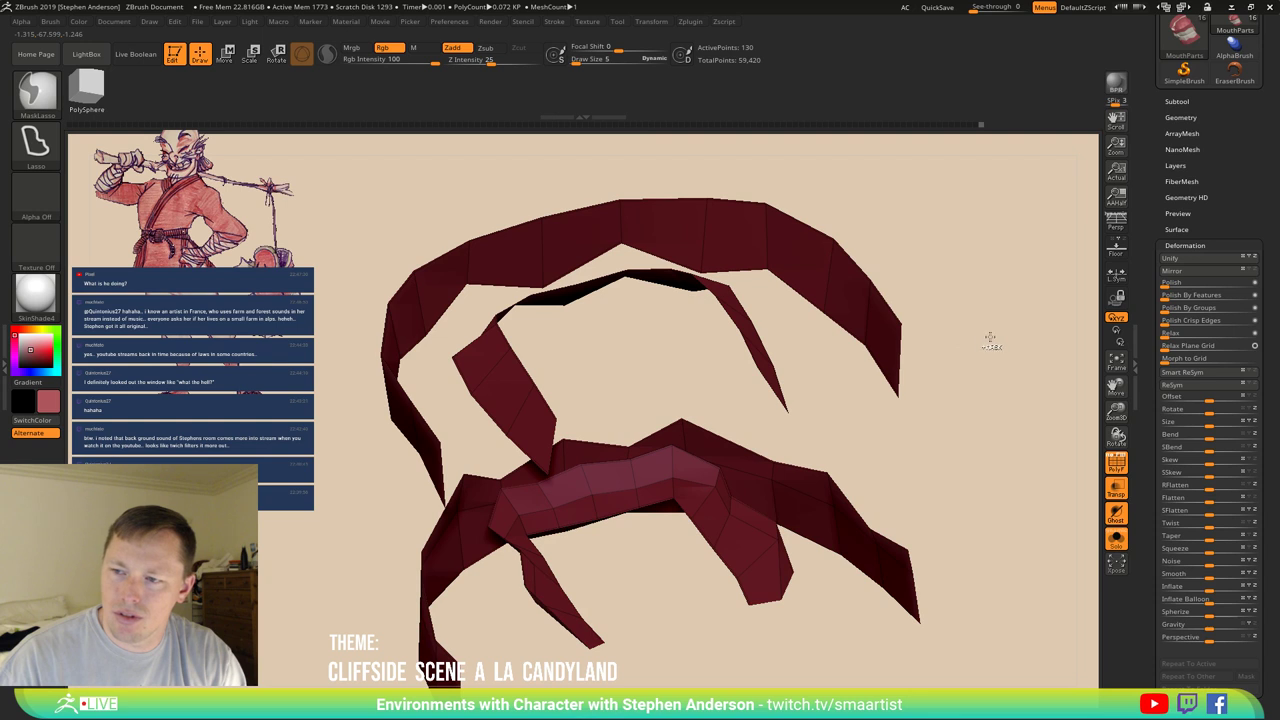
ctrl+click(931, 418)
ctrl+shift+click(1006, 395)
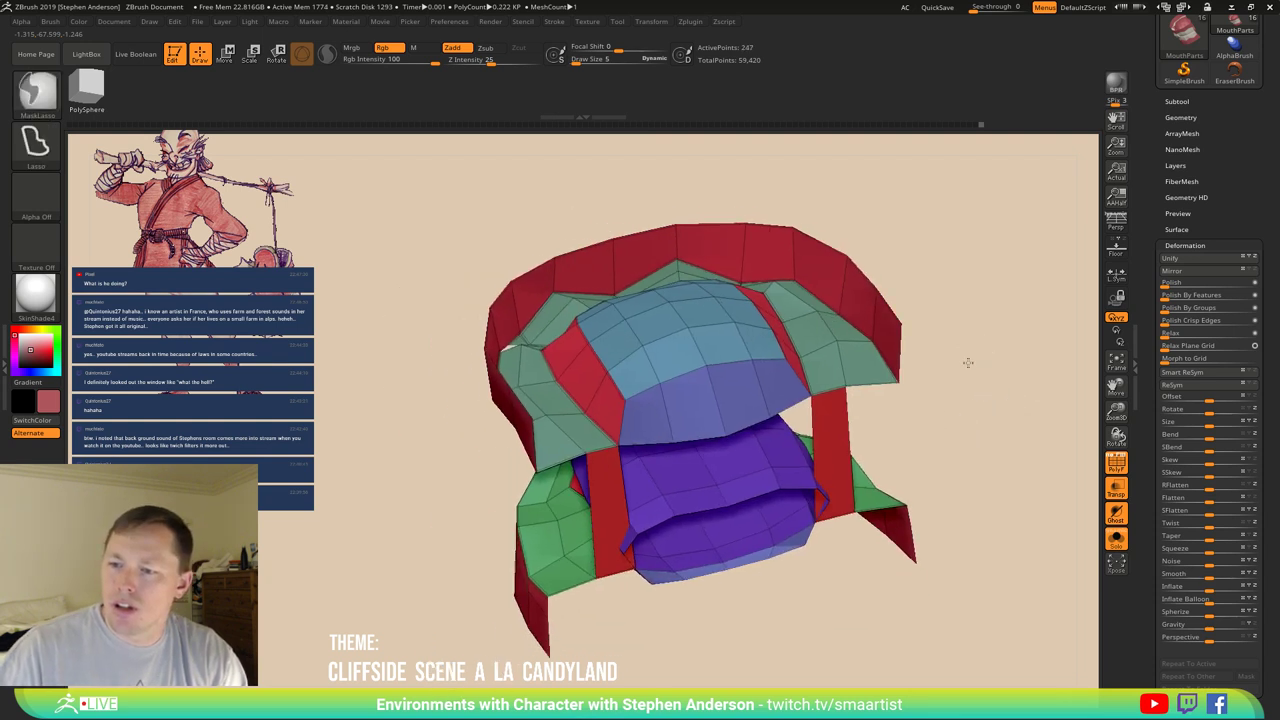
mouse_move(968, 362)
mouse_down()
mouse_move(949, 366)
mouse_move(957, 343)
mouse_move(923, 323)
mouse_move(957, 402)
mouse_move(1180, 222)
mouse_up()
click(1178, 101)
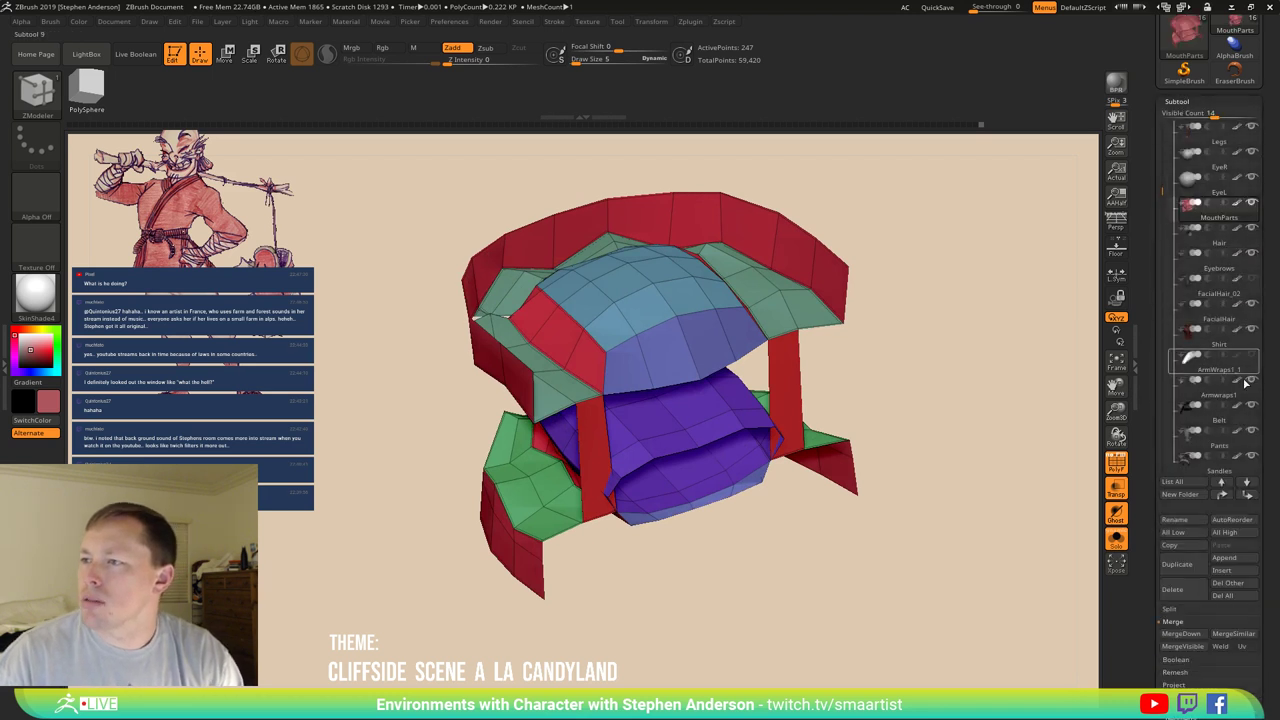
click(1172, 609)
click(1231, 621)
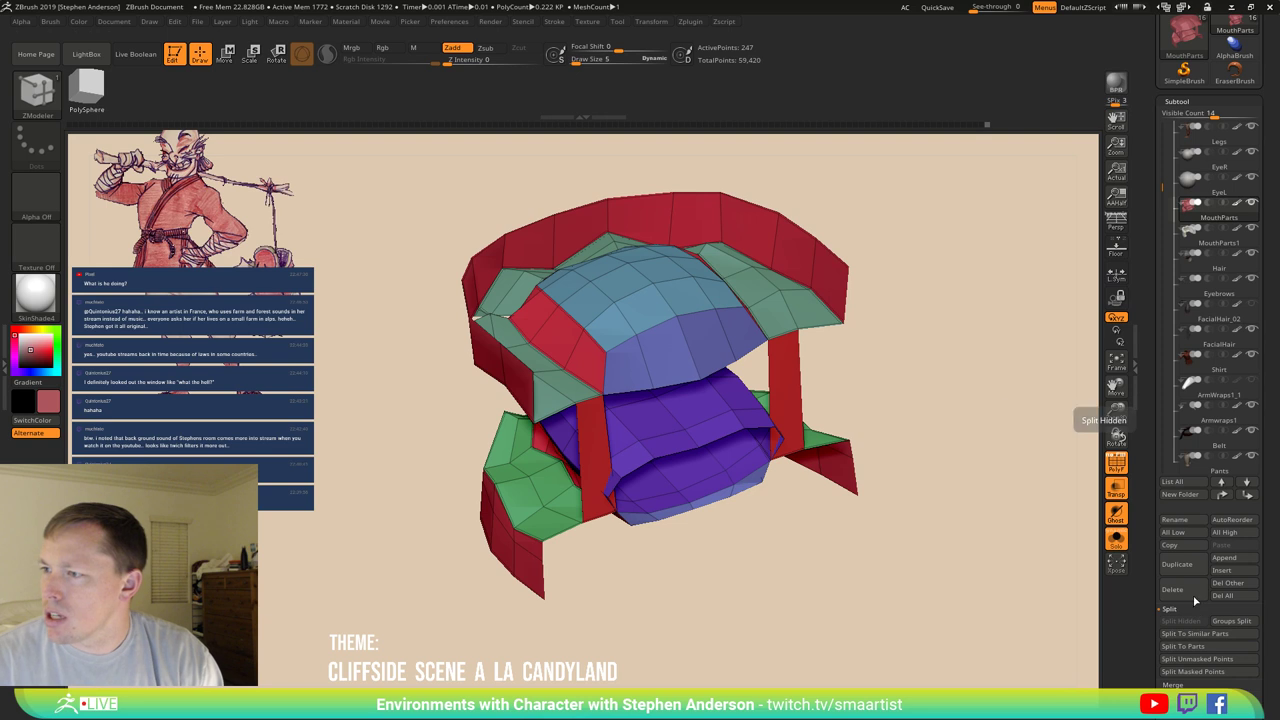
Bridge red polygons across the gum's side gaps with Bridge Two Edges.
drag(664, 523, 452, 410)
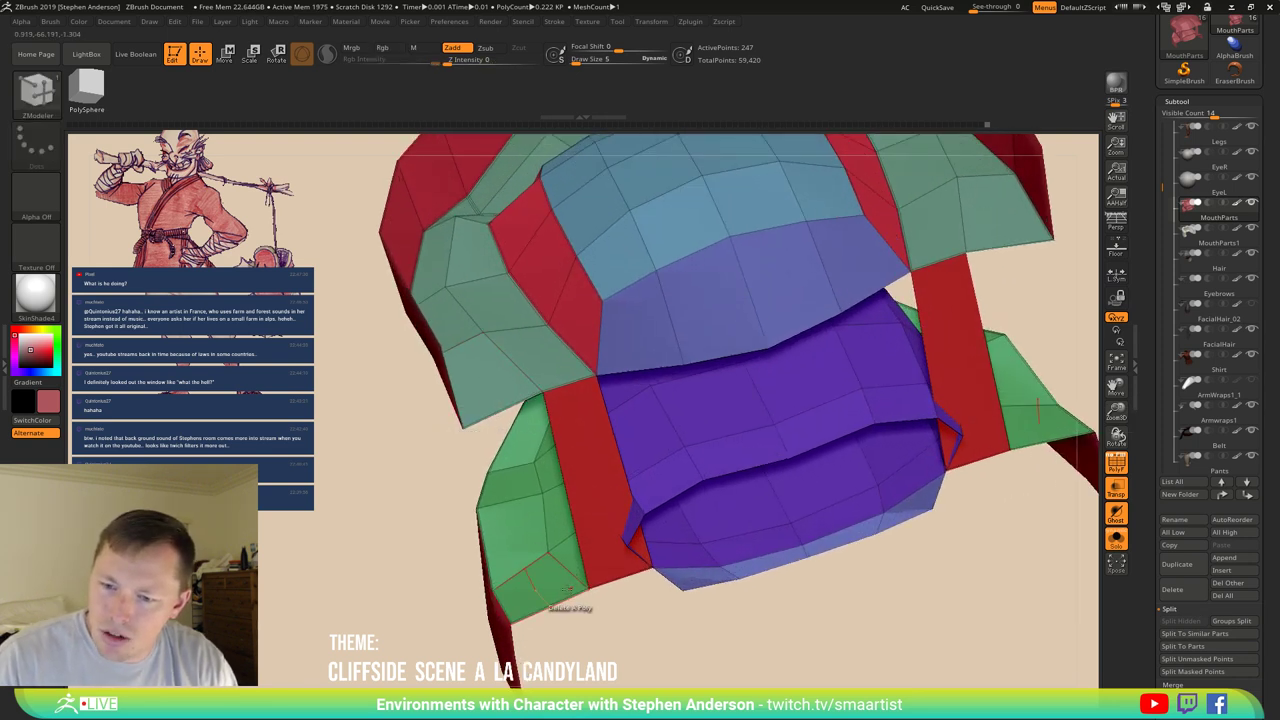
click(563, 598)
right_drag(652, 541, 432, 535)
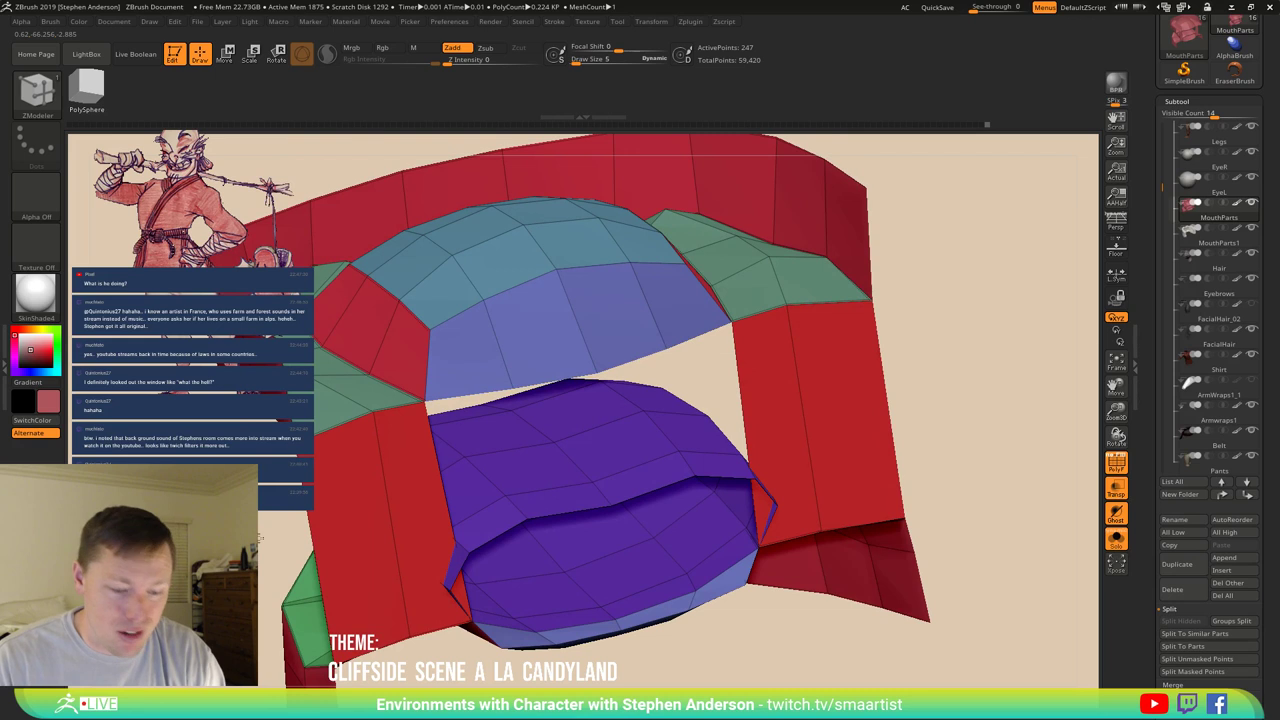
right_drag(258, 537, 432, 500)
Use ZModeler Insert EdgeLoop to add two edge loops to the red gum around the mouth opening.
key(space)
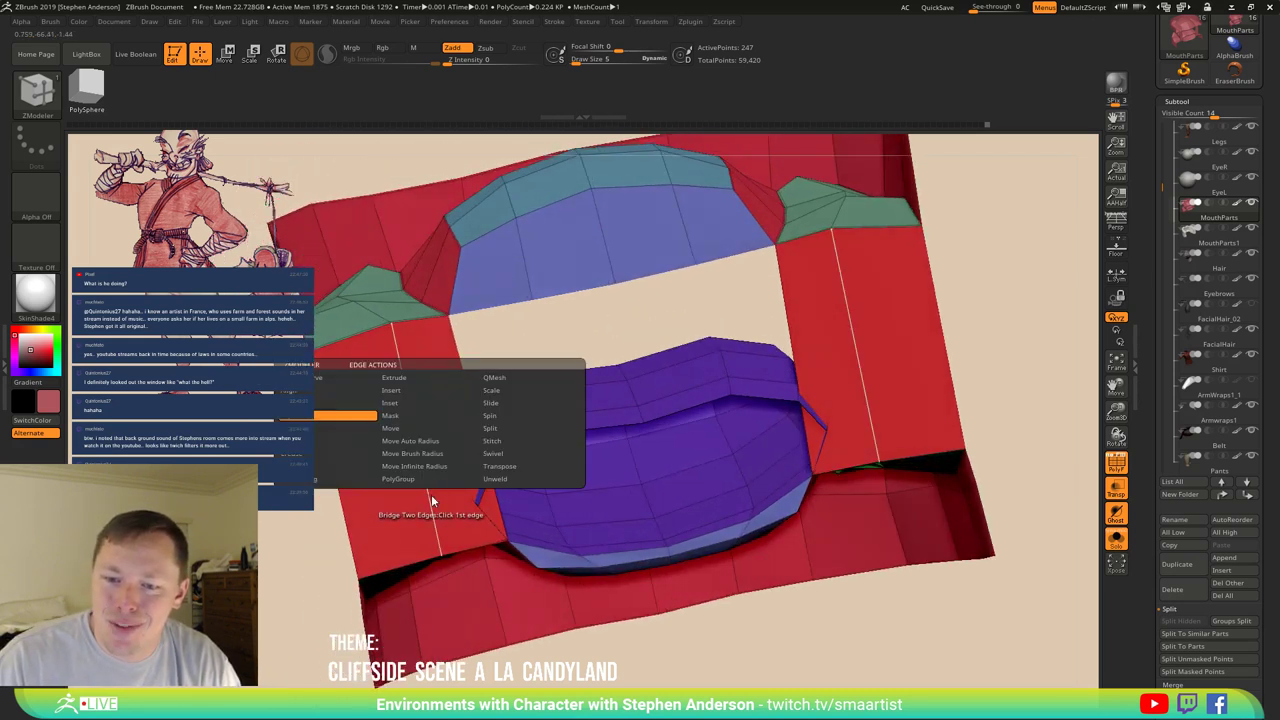
click(424, 391)
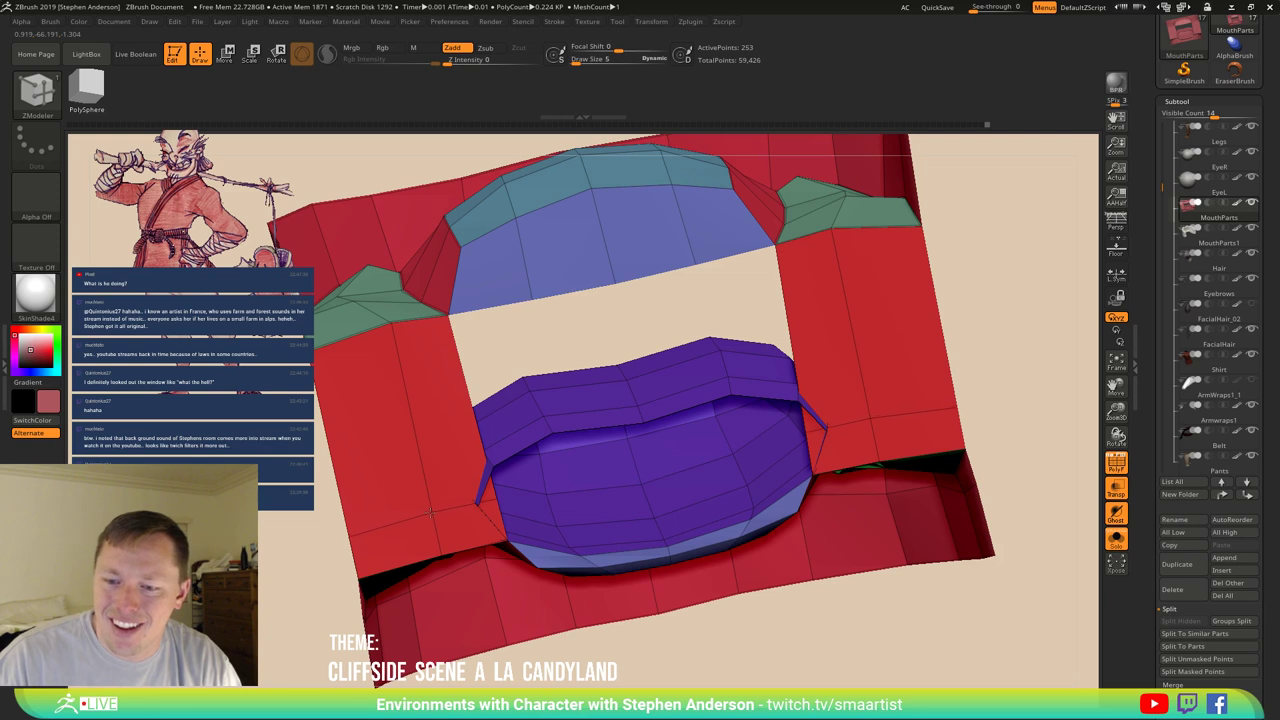
right_drag(478, 508, 459, 545)
click(490, 512)
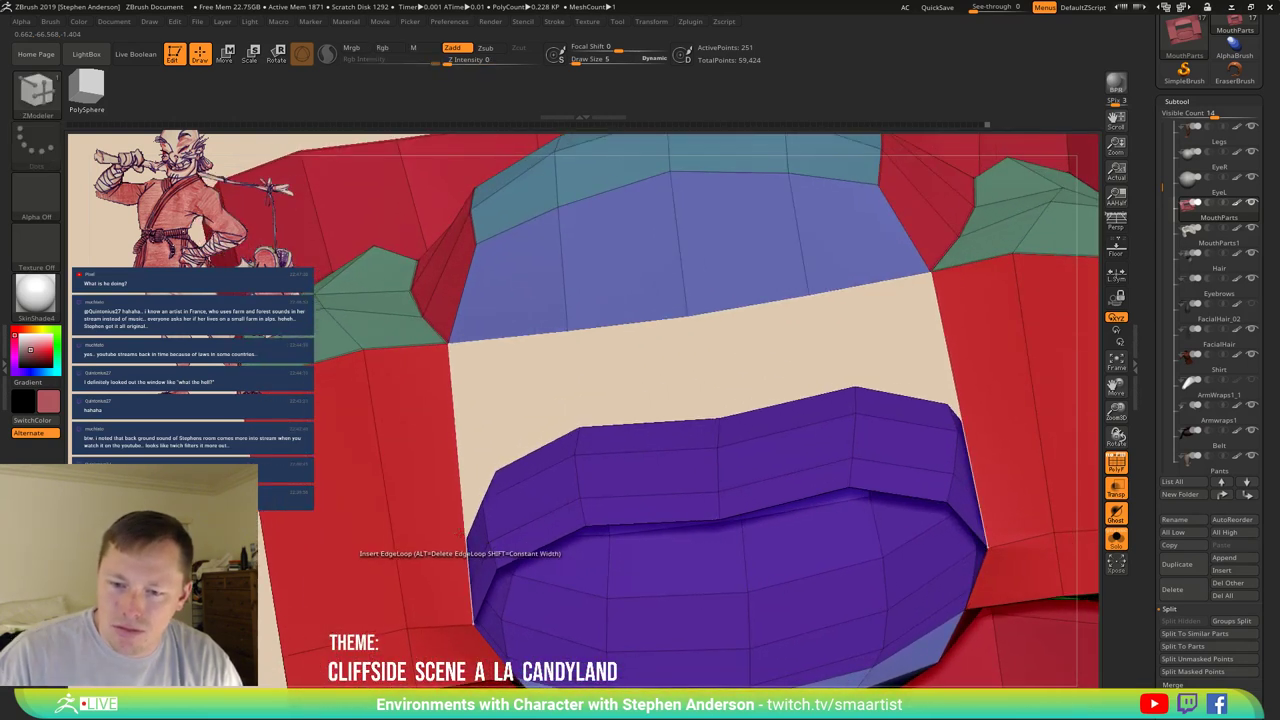
click(393, 541)
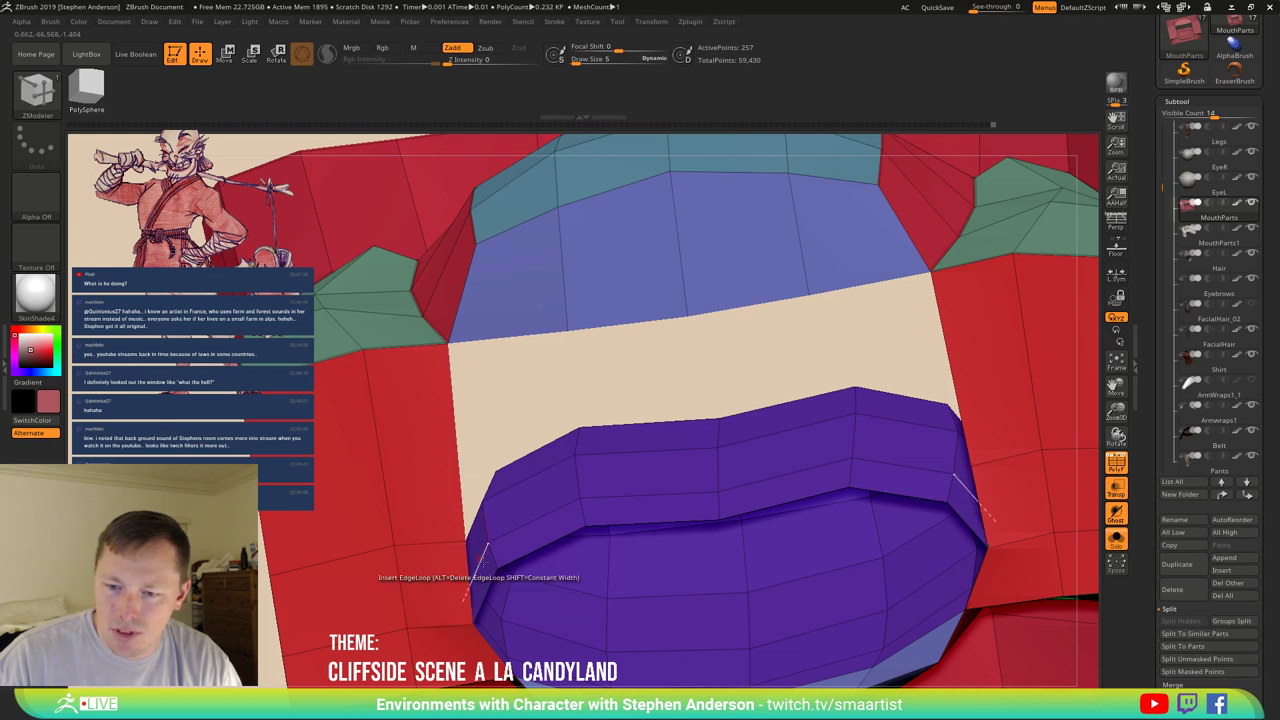
click(495, 566)
right_drag(495, 566, 466, 562)
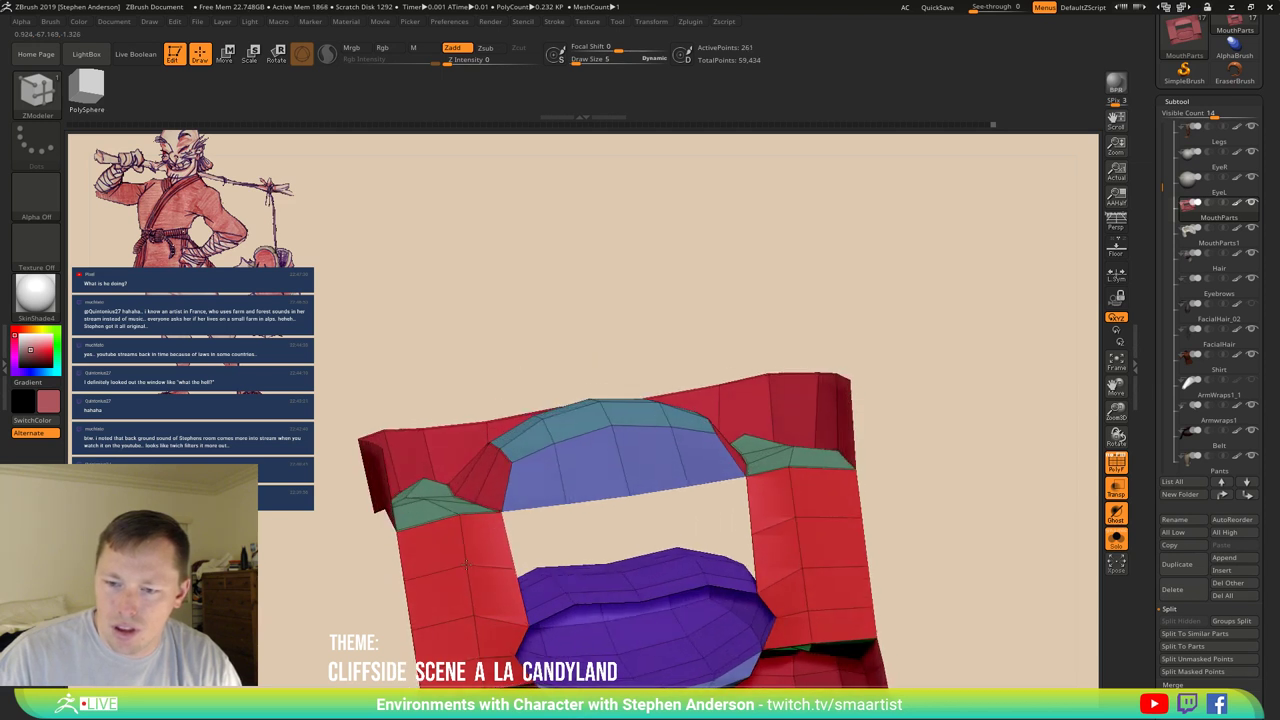
right_drag(476, 569, 455, 515)
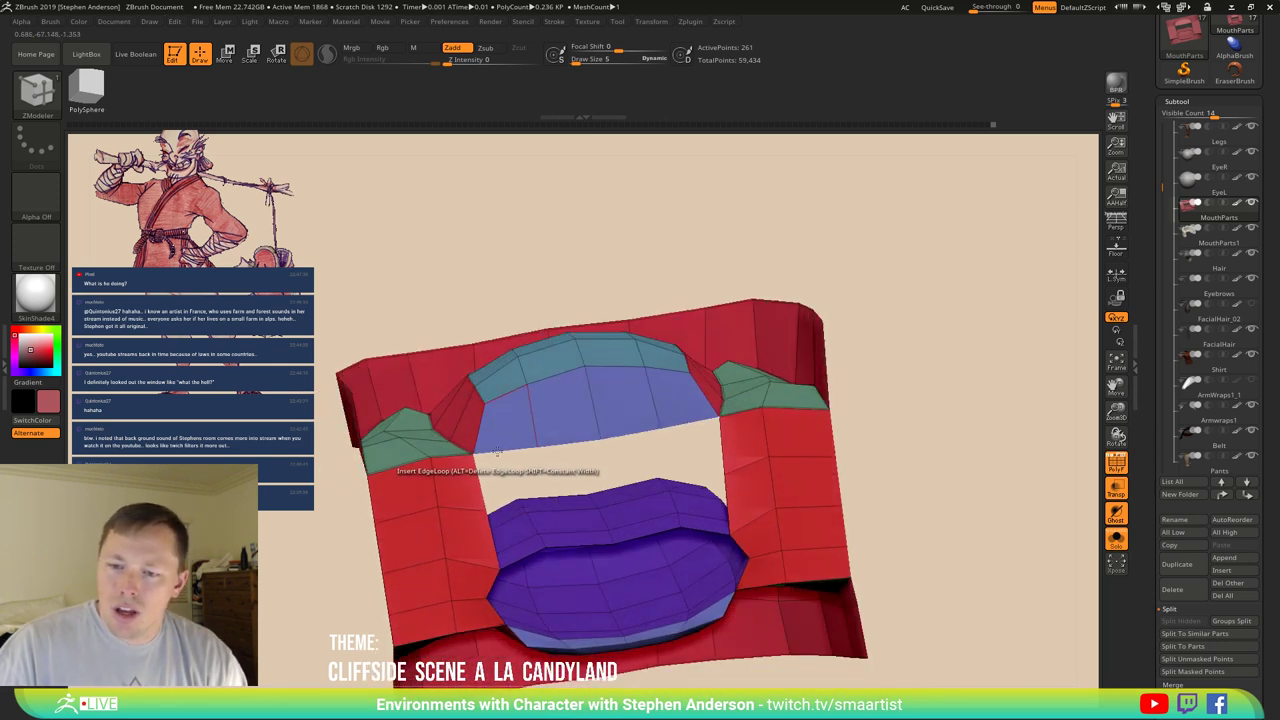
Cap the central mouth hole with Close Convex Hole, using fixed Resolution and Polygroup Flat.
key(space)
click(392, 428)
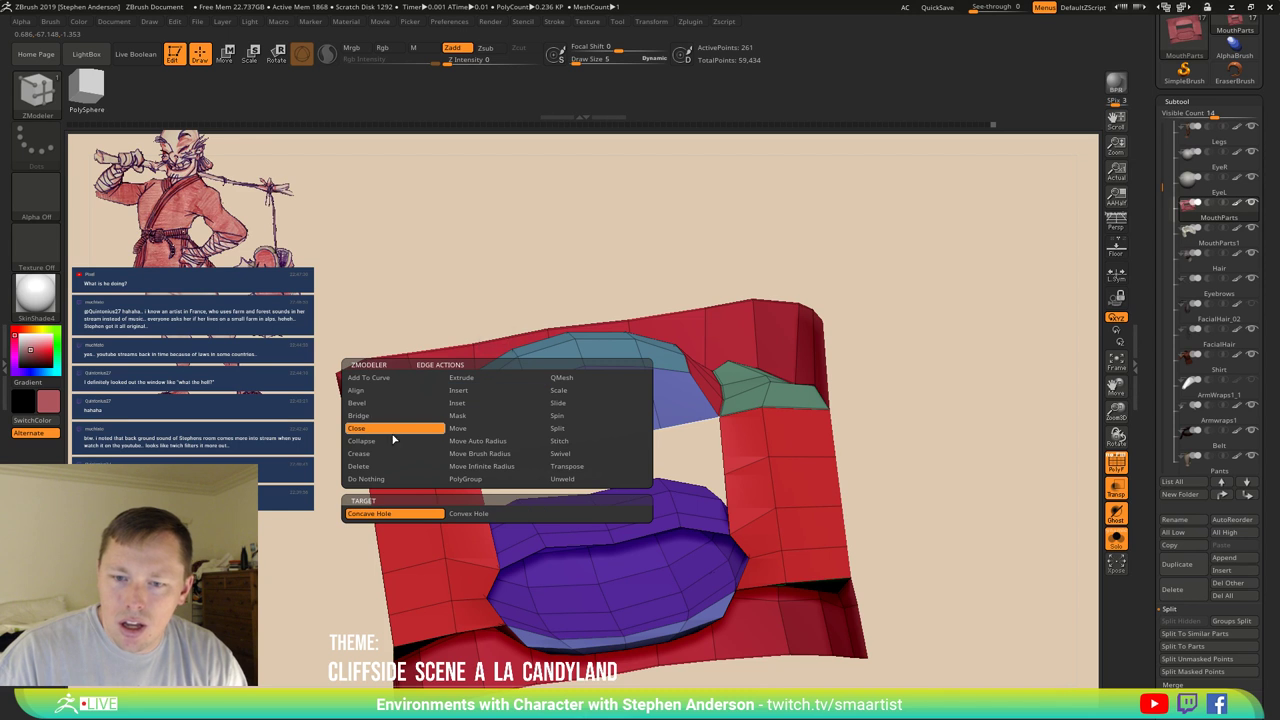
click(489, 516)
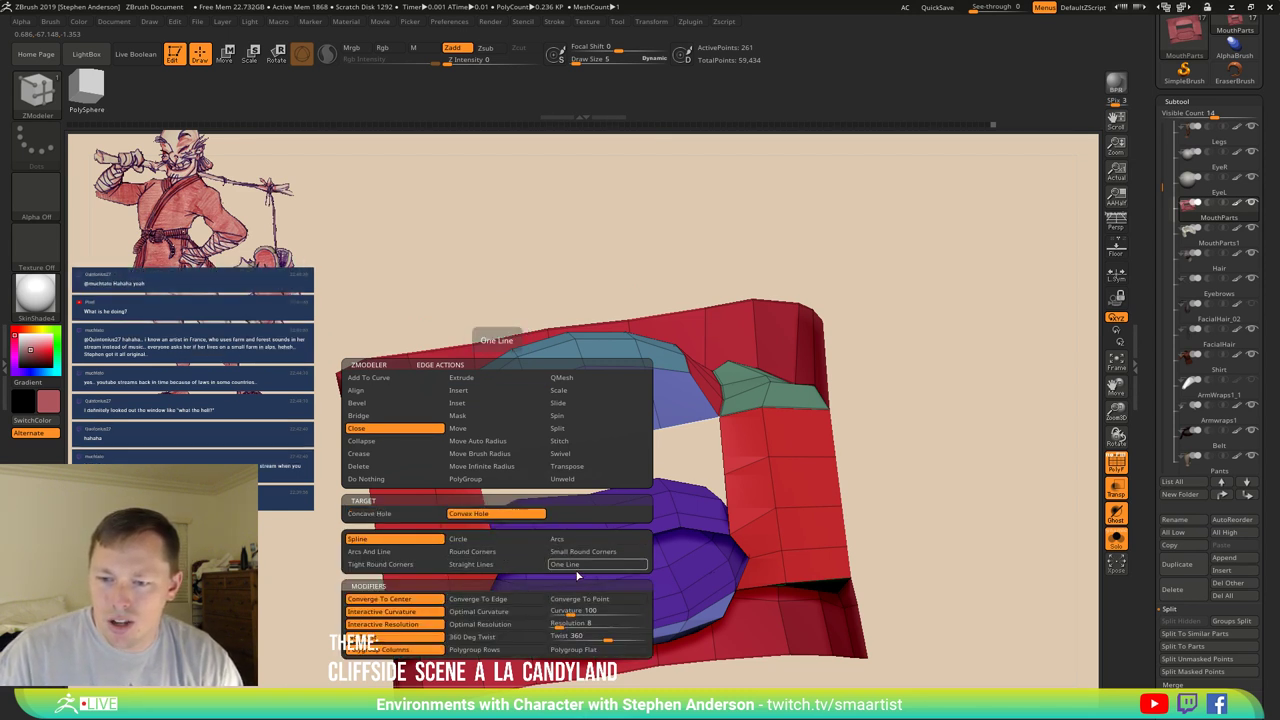
click(558, 623)
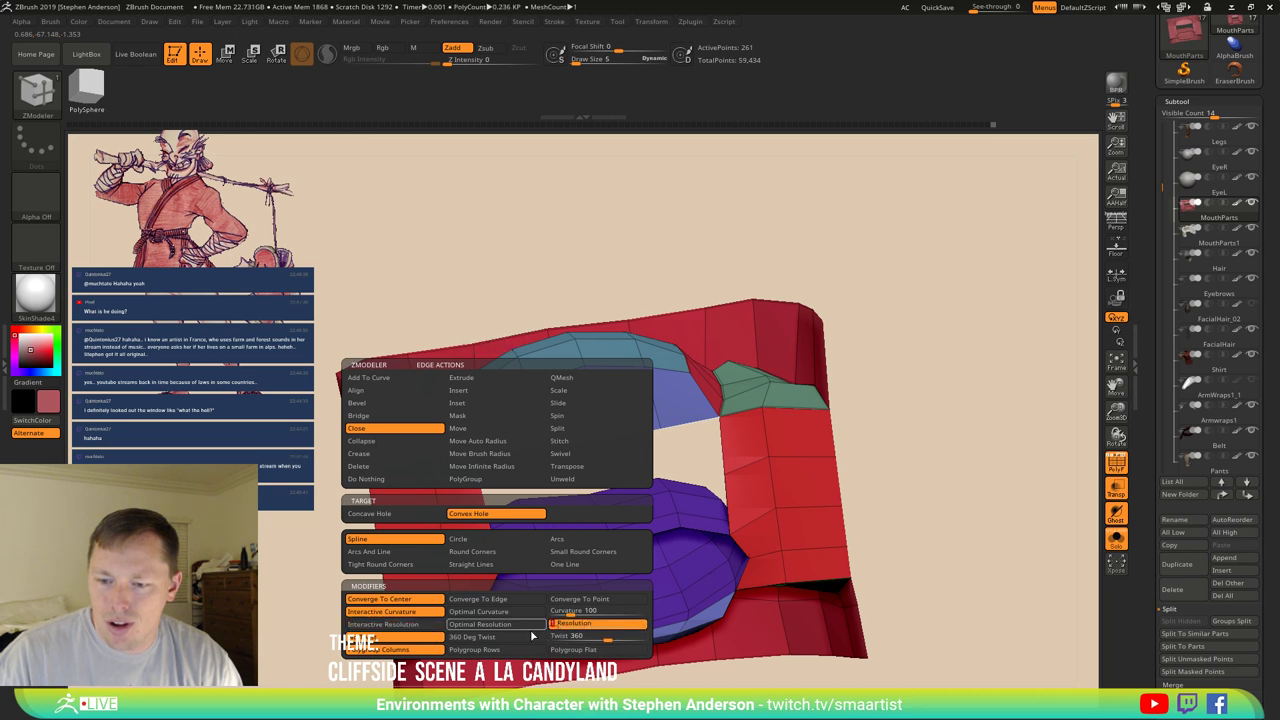
click(575, 650)
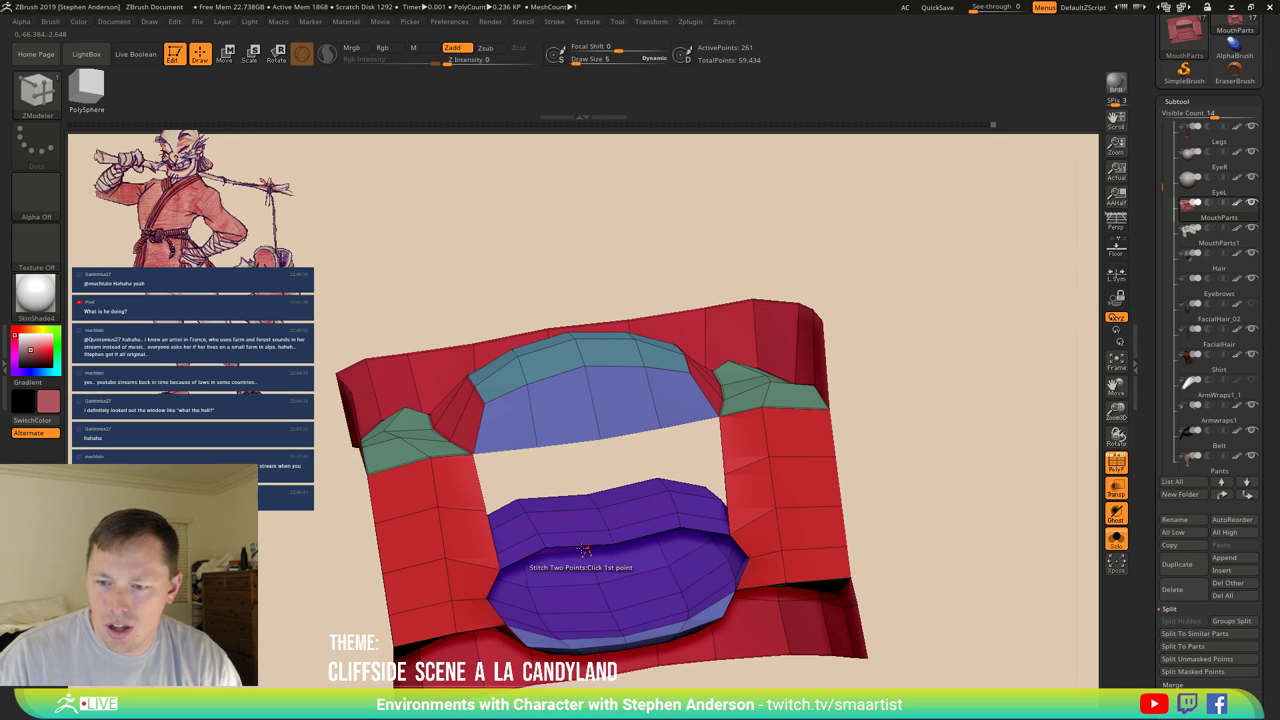
click(582, 543)
Inset the light-blue cap as one Polygon Island region, leaving a green centre inside a border.
right_drag(582, 543, 603, 517)
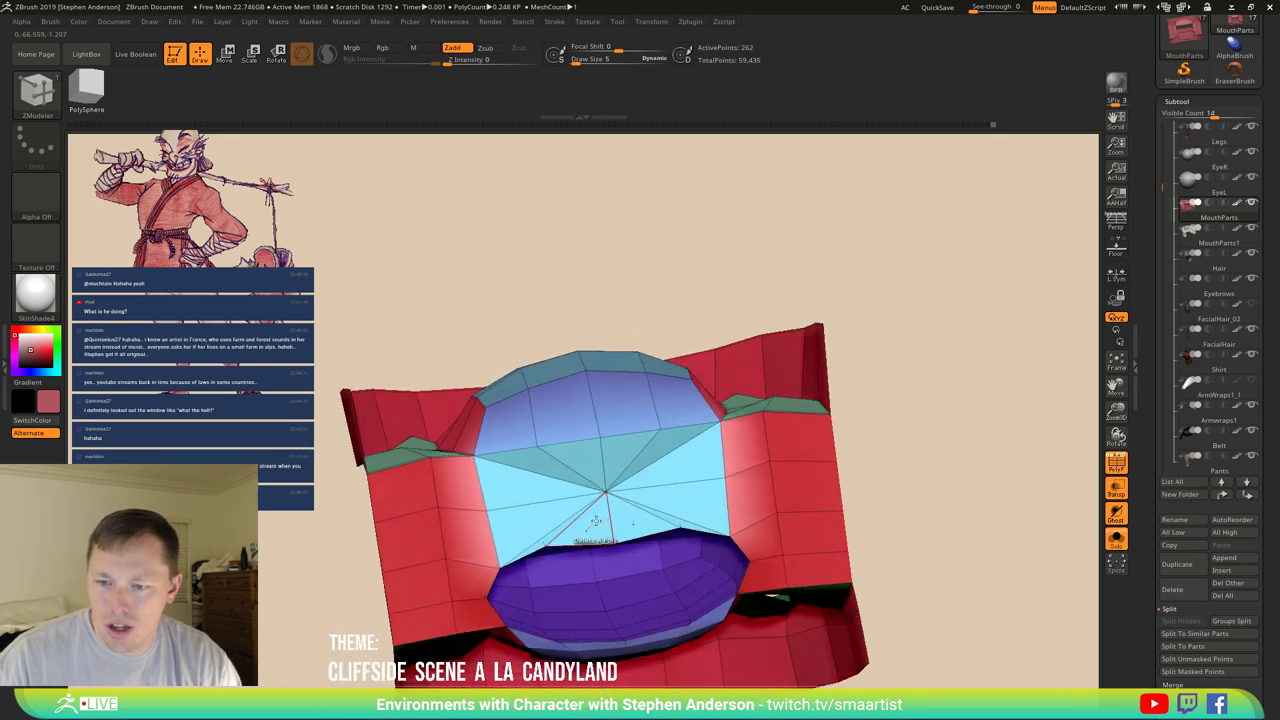
key(space)
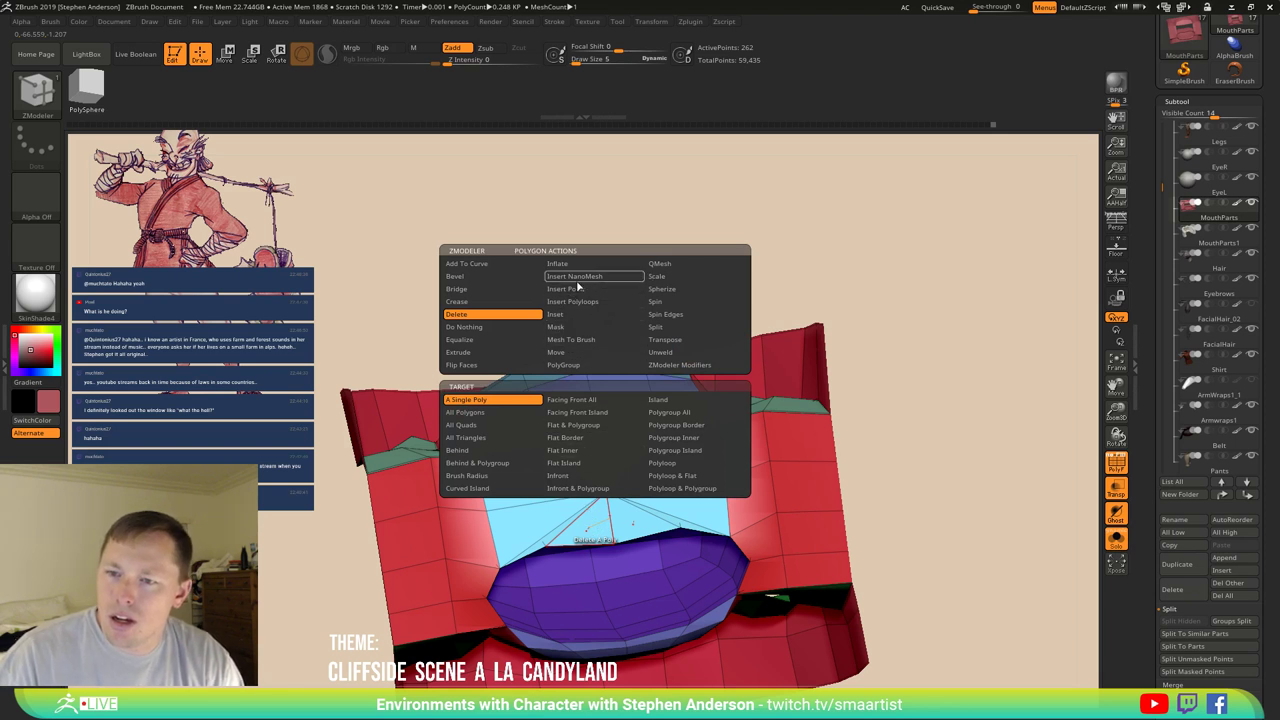
click(590, 314)
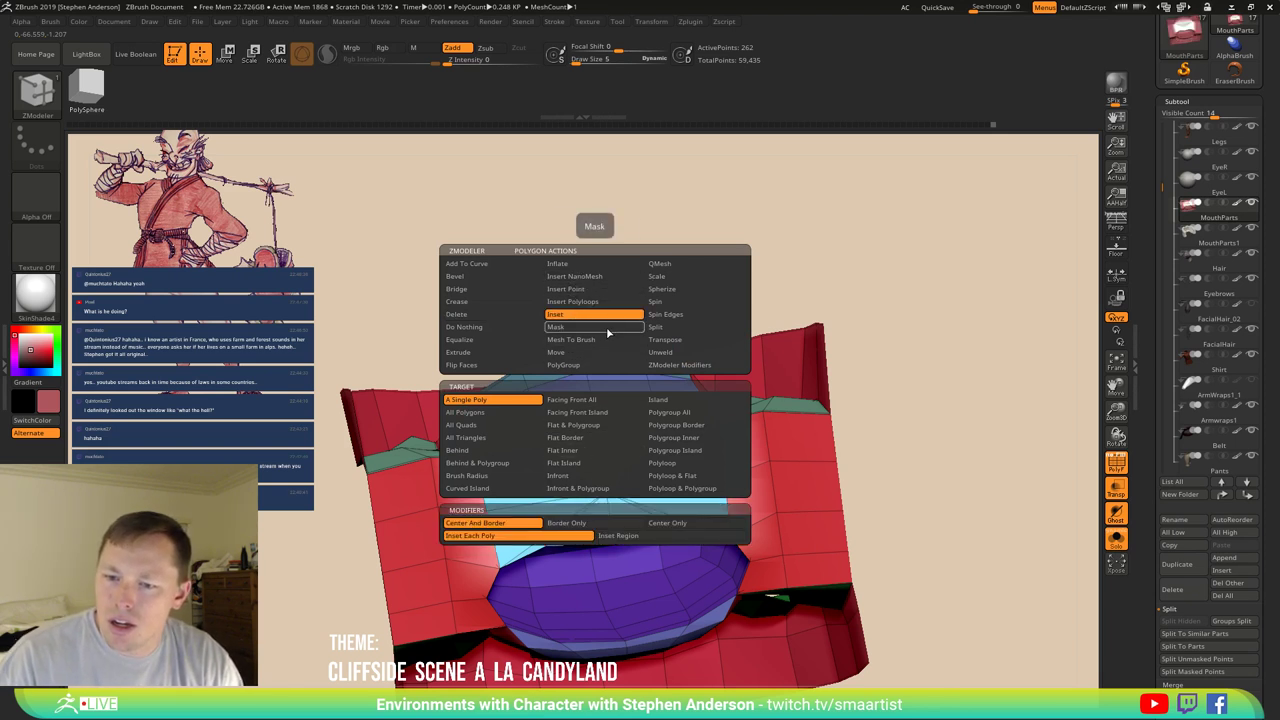
click(690, 450)
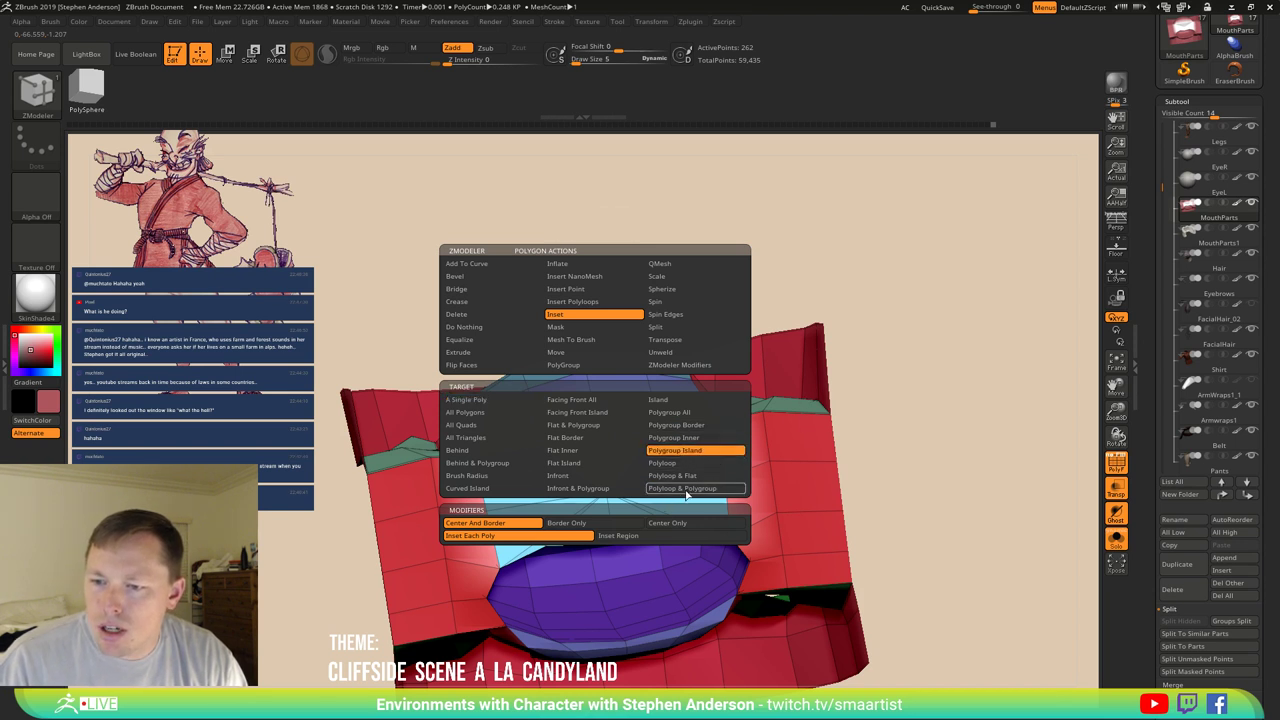
click(641, 536)
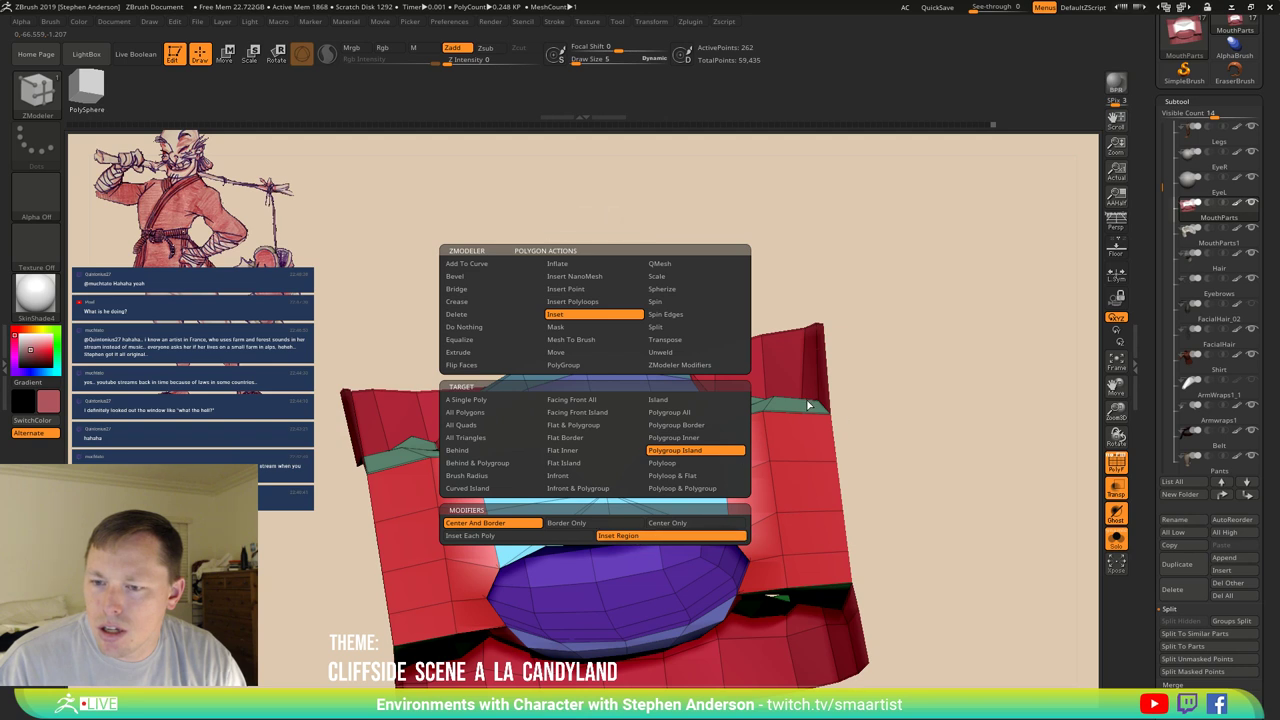
drag(533, 522, 502, 527)
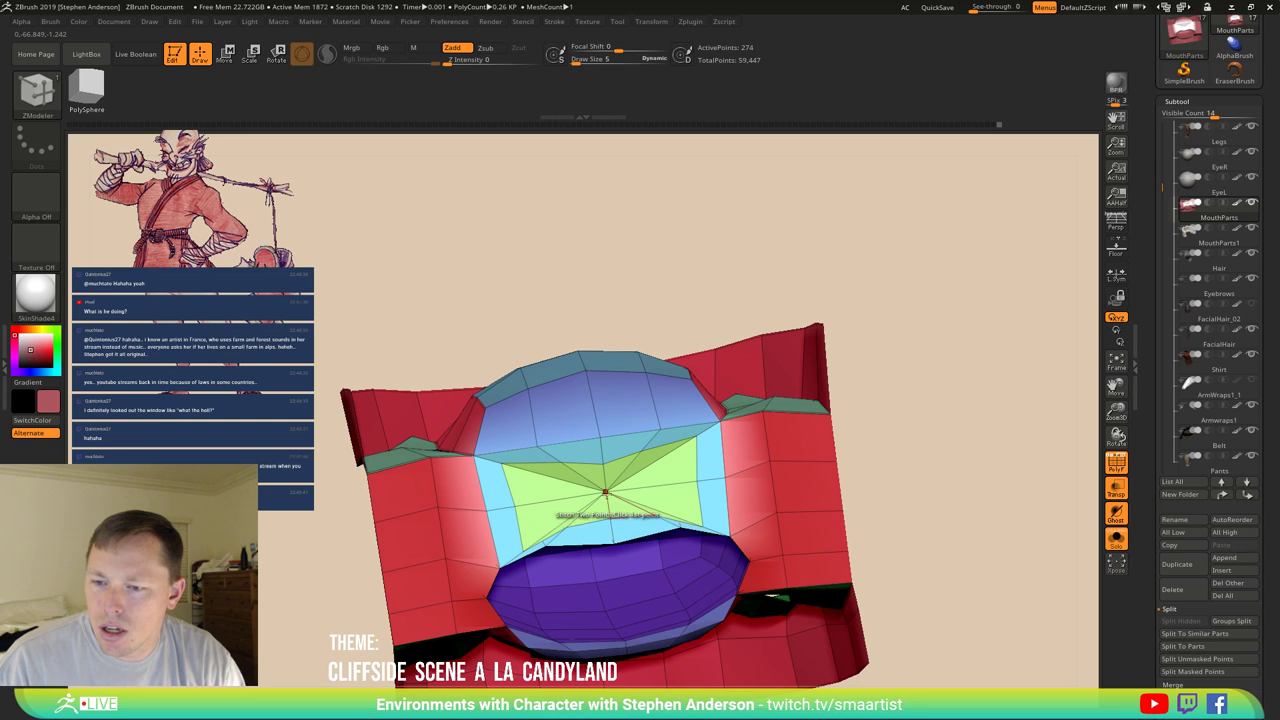
Clear the mask from the outer red polygons of the mouth piece.
key(w)
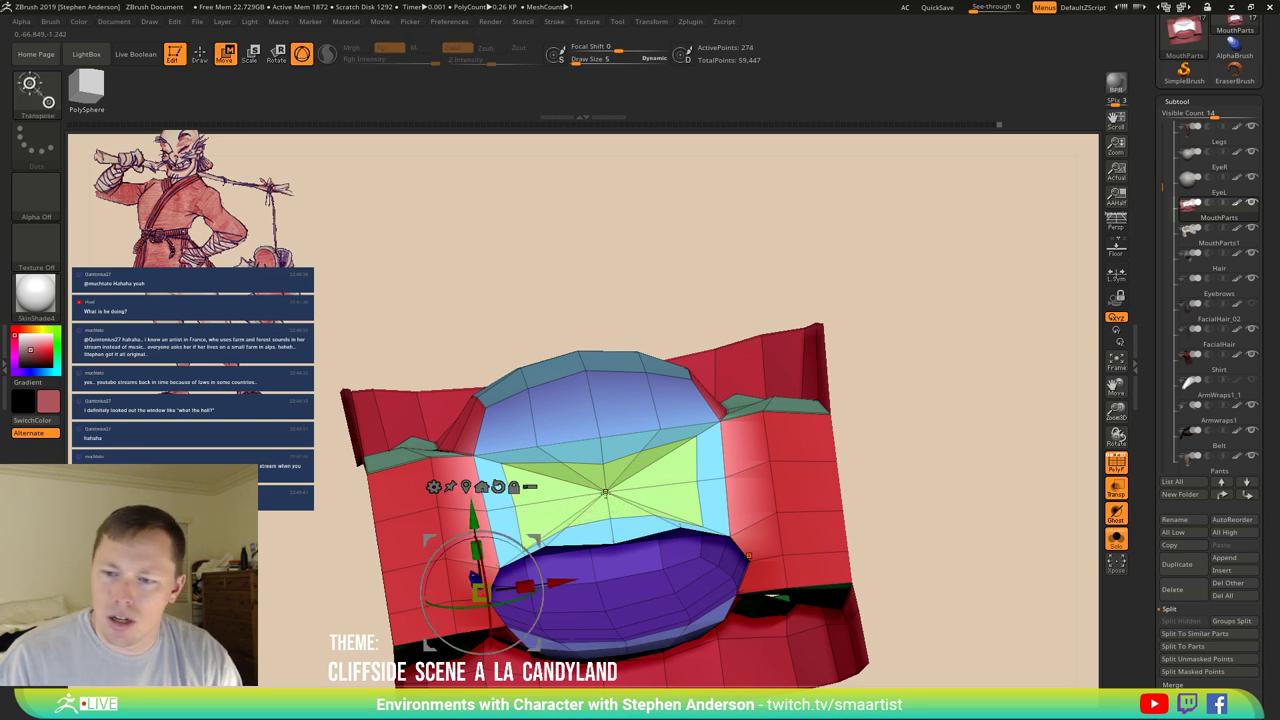
mouse_move(605, 492)
mouse_down()
mouse_move(610, 470)
mouse_move(740, 460)
mouse_move(695, 448)
mouse_move(690, 465)
mouse_move(648, 458)
mouse_move(618, 476)
mouse_up()
key(q)
key(s)
right_drag(570, 469, 768, 425)
ctrl+drag(926, 449, 940, 516)
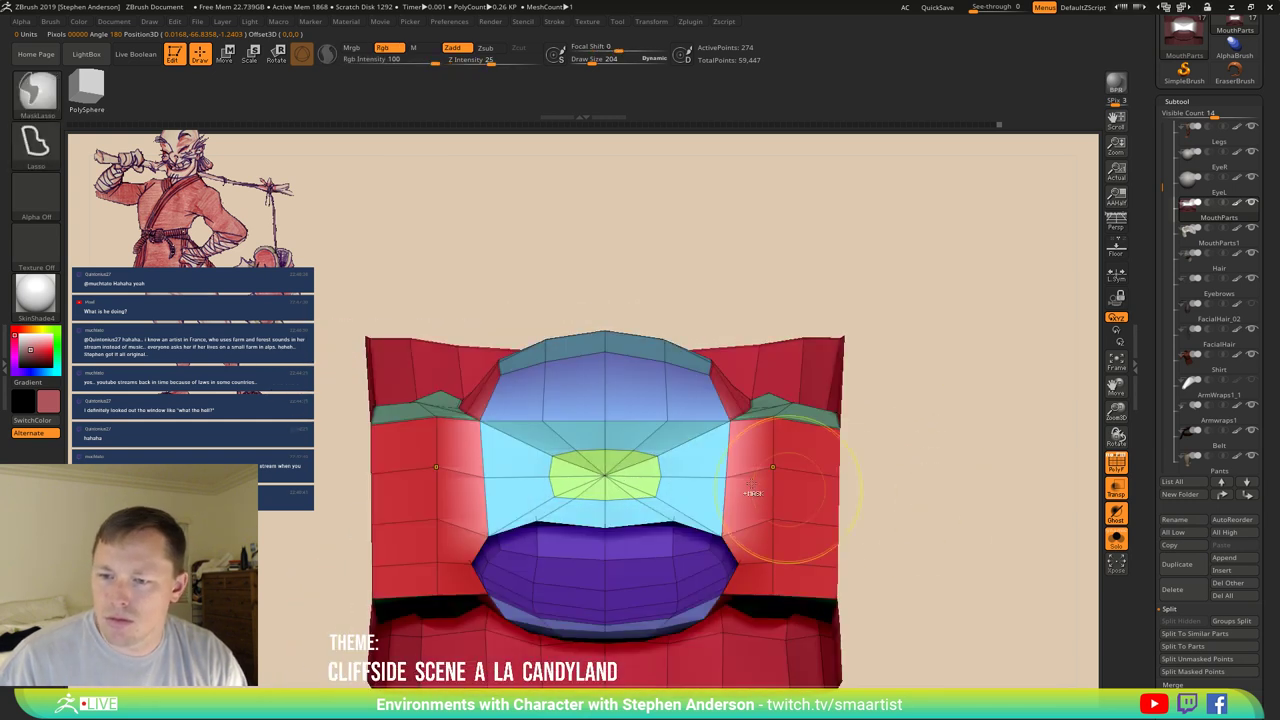
Switch to the Move brush and shrink its Draw Size to 81.
key(b)
key(m)
key(v)
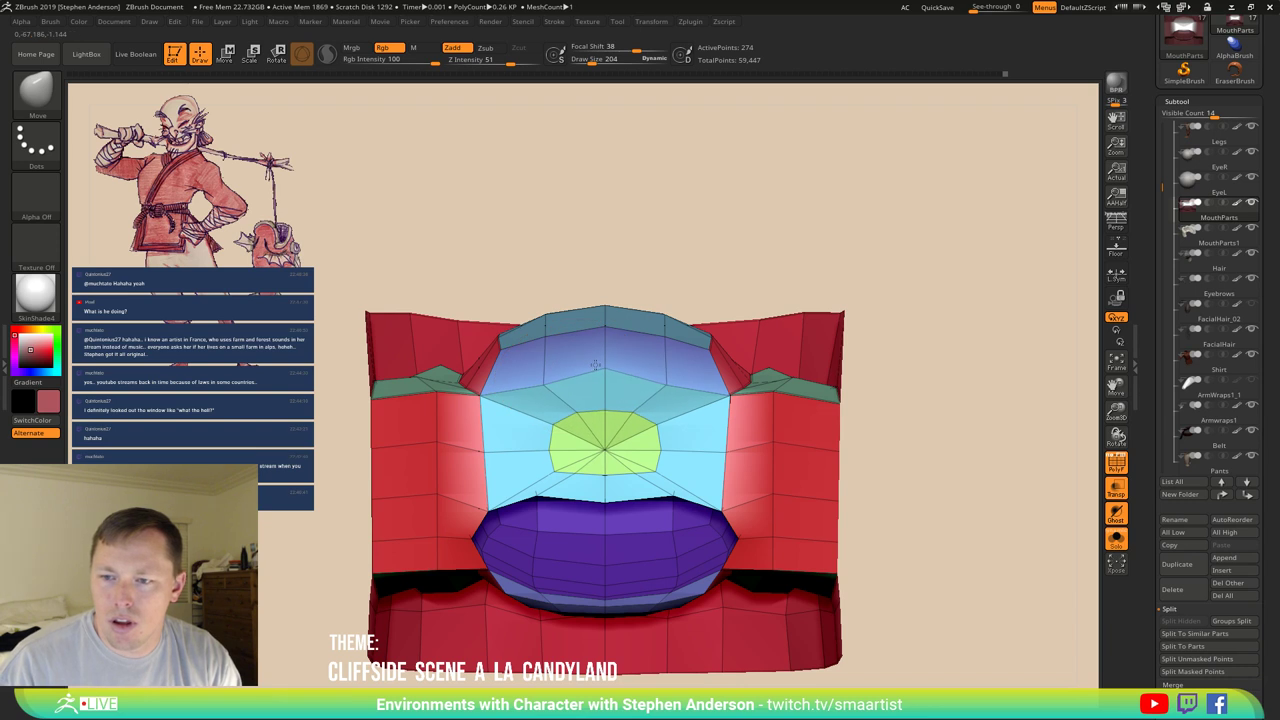
right_drag(548, 385, 527, 428)
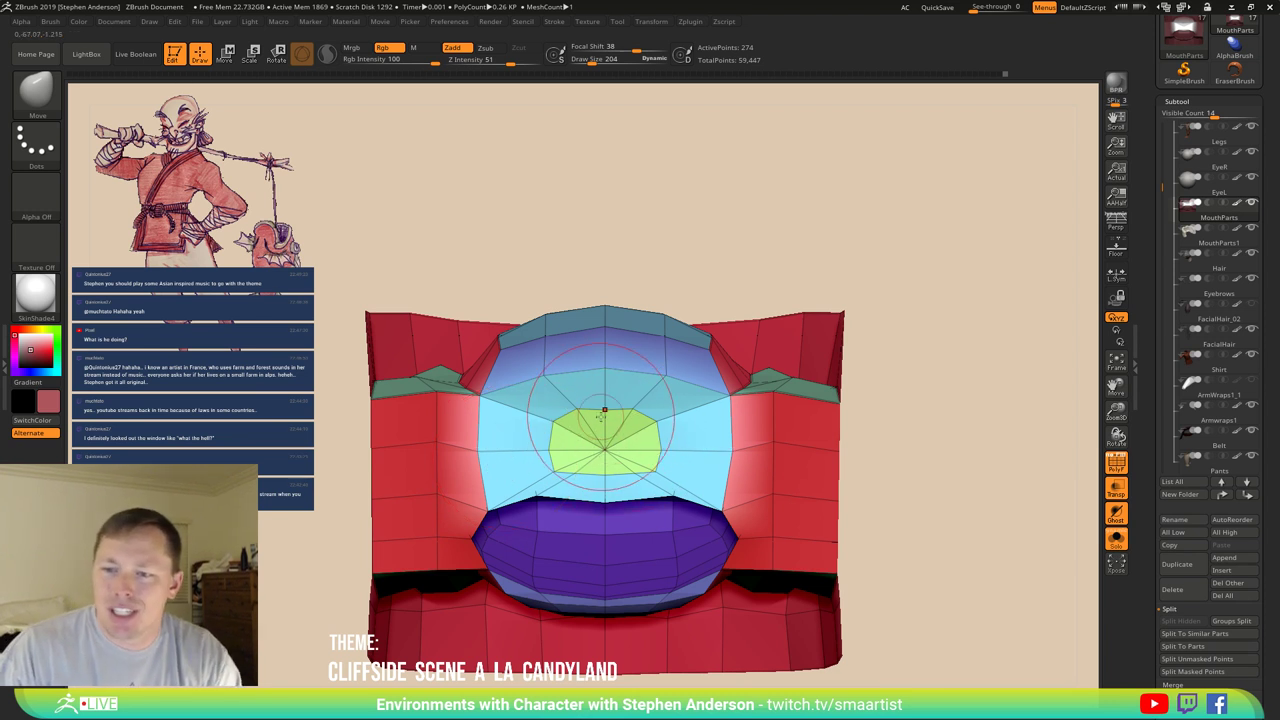
key(s)
drag(600, 412, 603, 412)
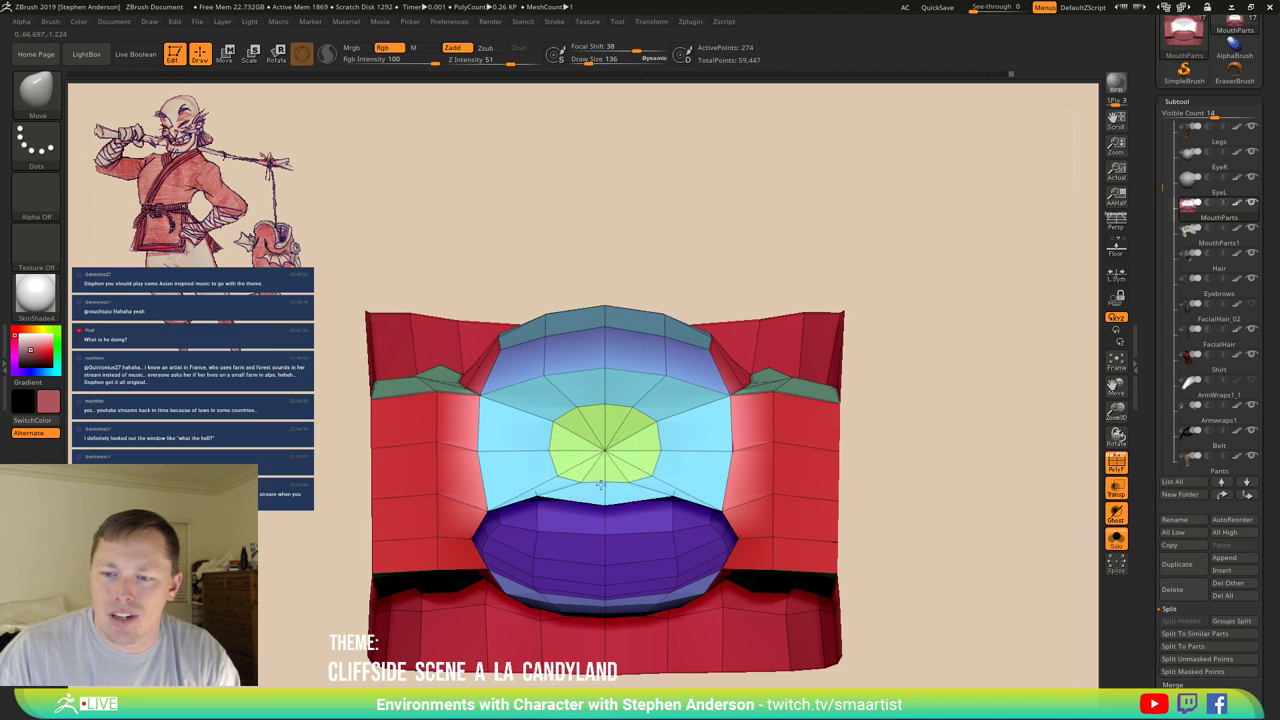
key(s)
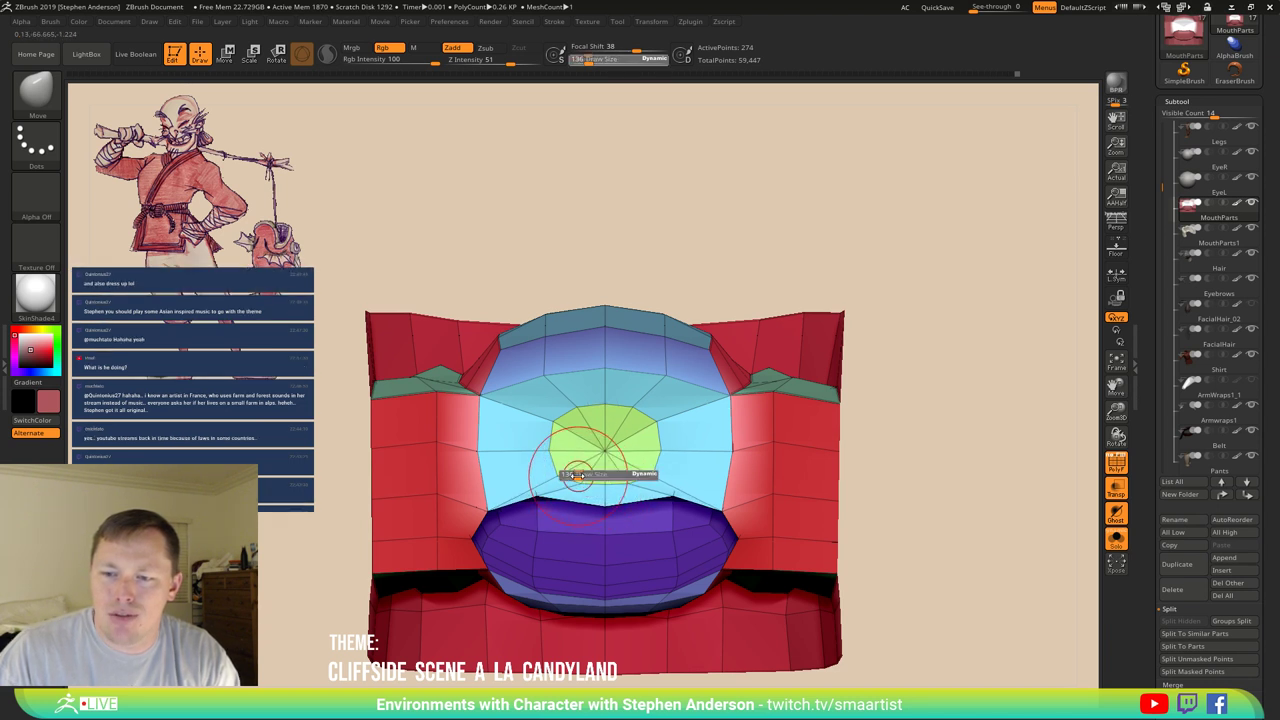
drag(597, 484, 580, 483)
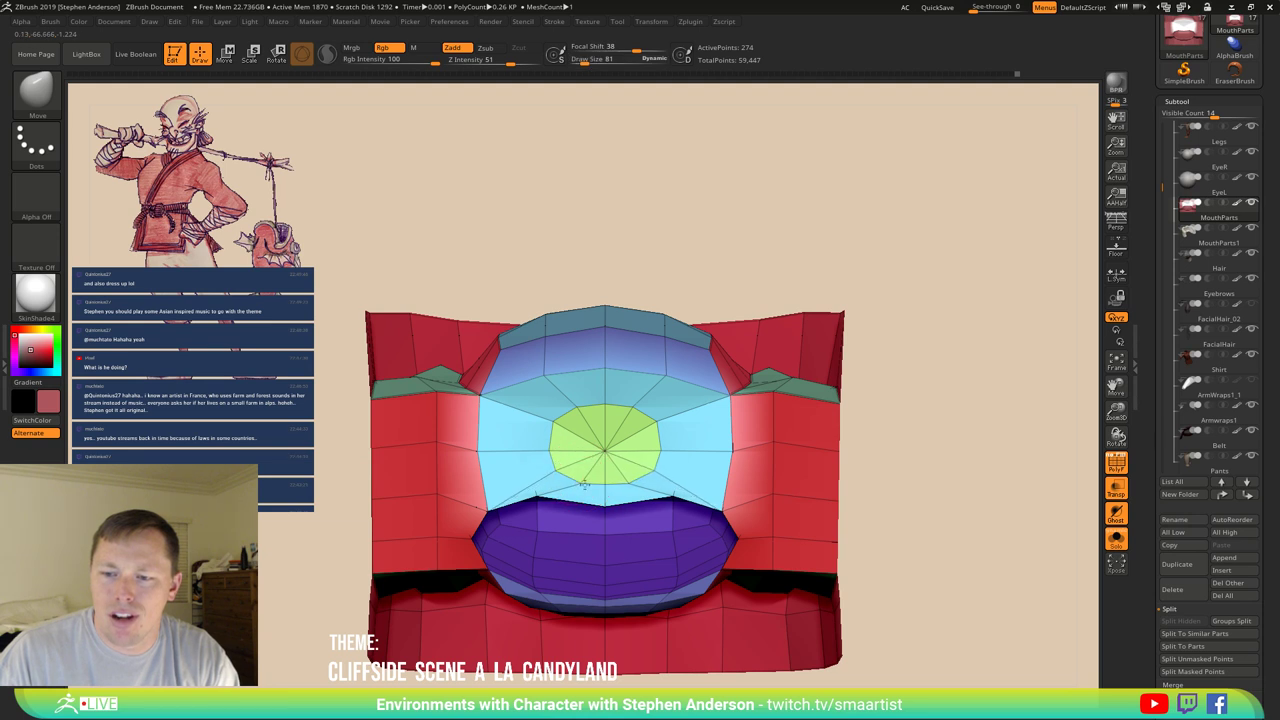
drag(585, 487, 571, 483)
Pull the green cap's lower edge downward with the Move brush, checking it from the side.
key(w)
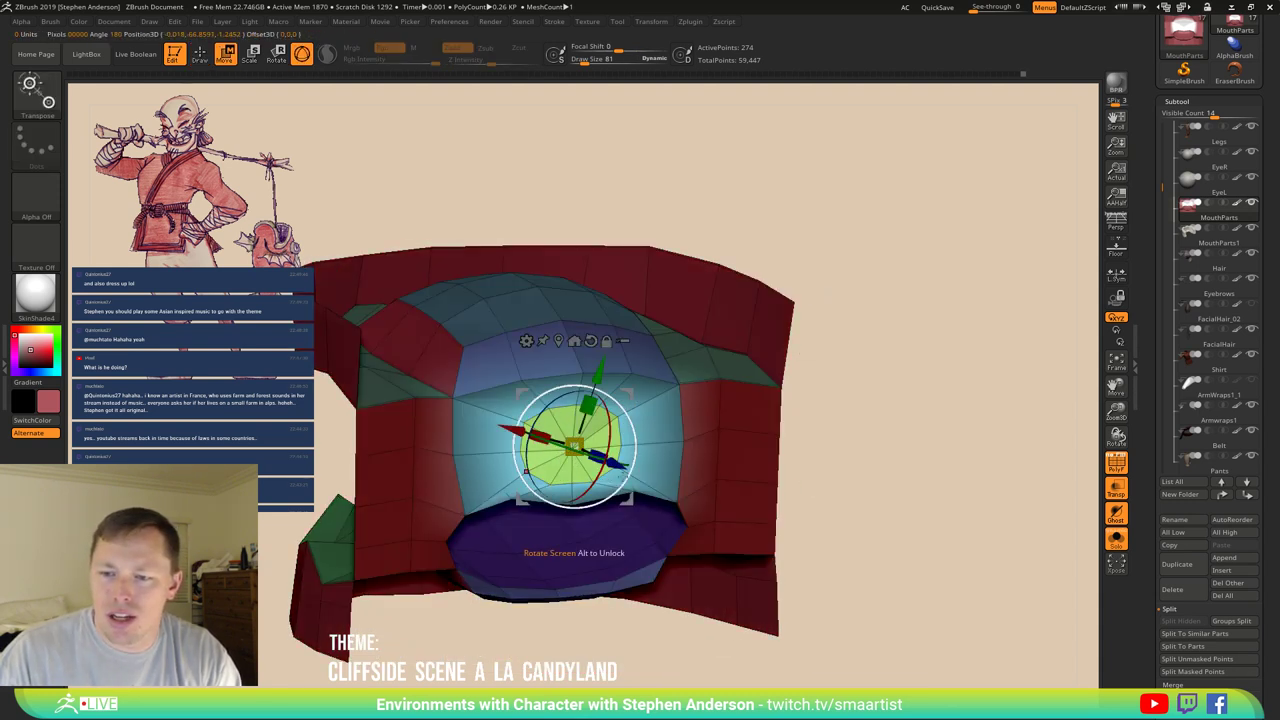
drag(560, 378, 660, 376)
drag(560, 440, 679, 402)
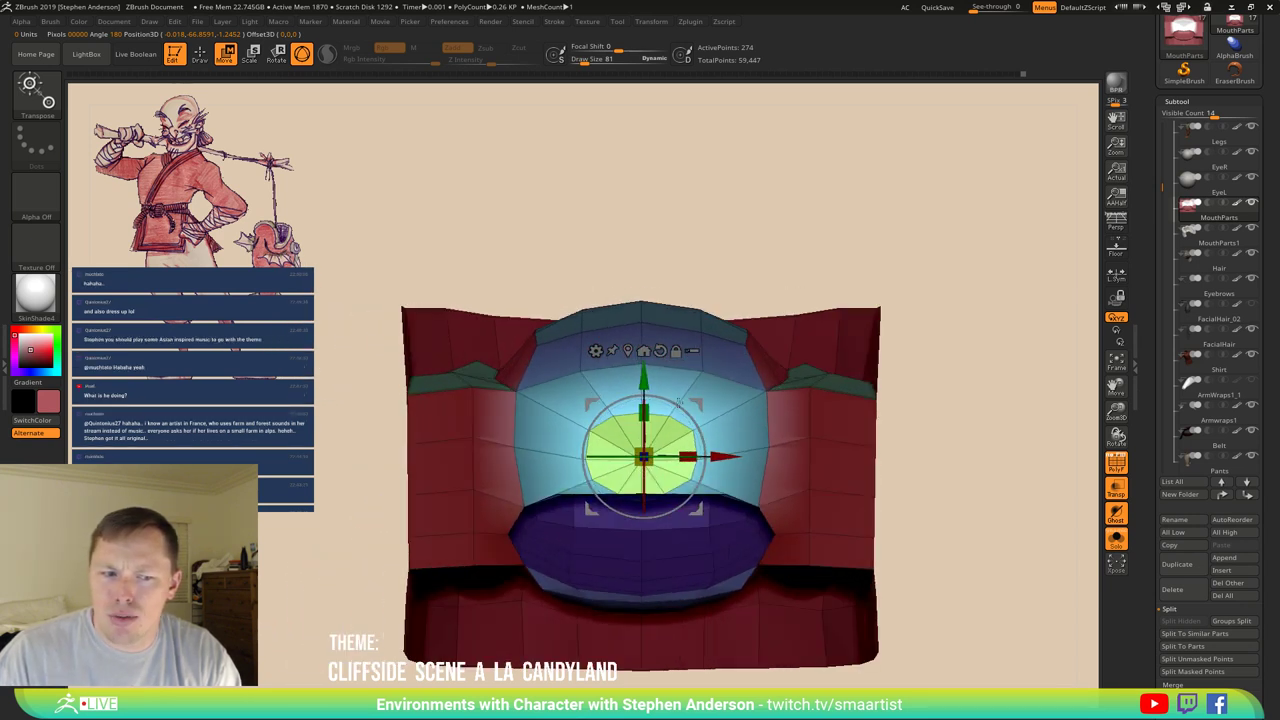
key(b)
key(m)
key(v)
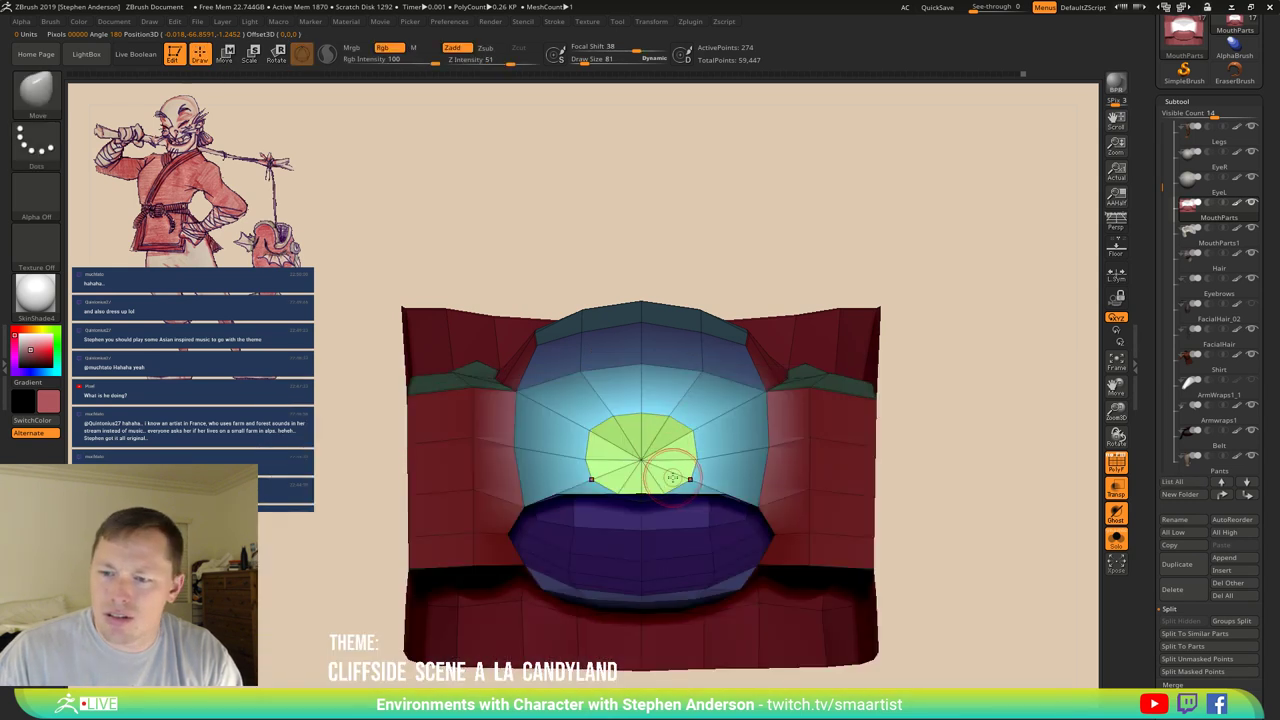
drag(678, 478, 690, 478)
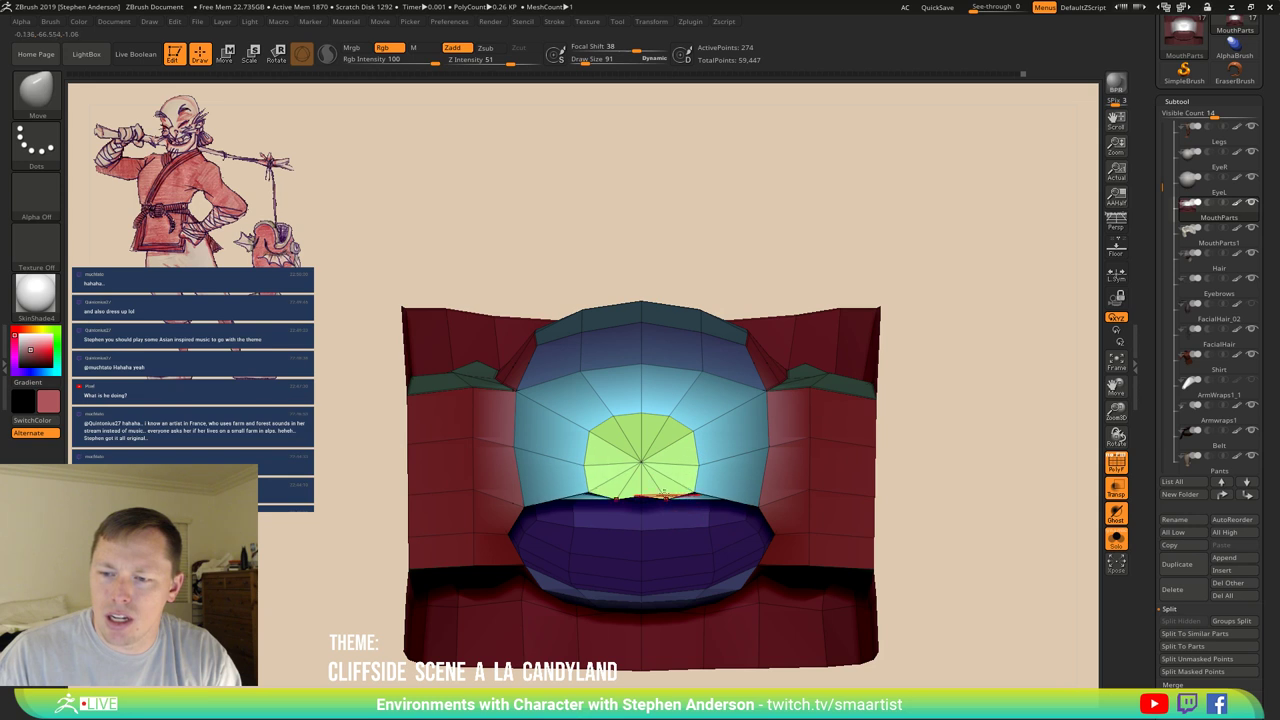
mouse_move(662, 493)
right_down()
mouse_move(671, 400)
mouse_move(661, 489)
mouse_move(657, 391)
mouse_move(649, 437)
mouse_move(726, 366)
mouse_move(722, 487)
right_up()
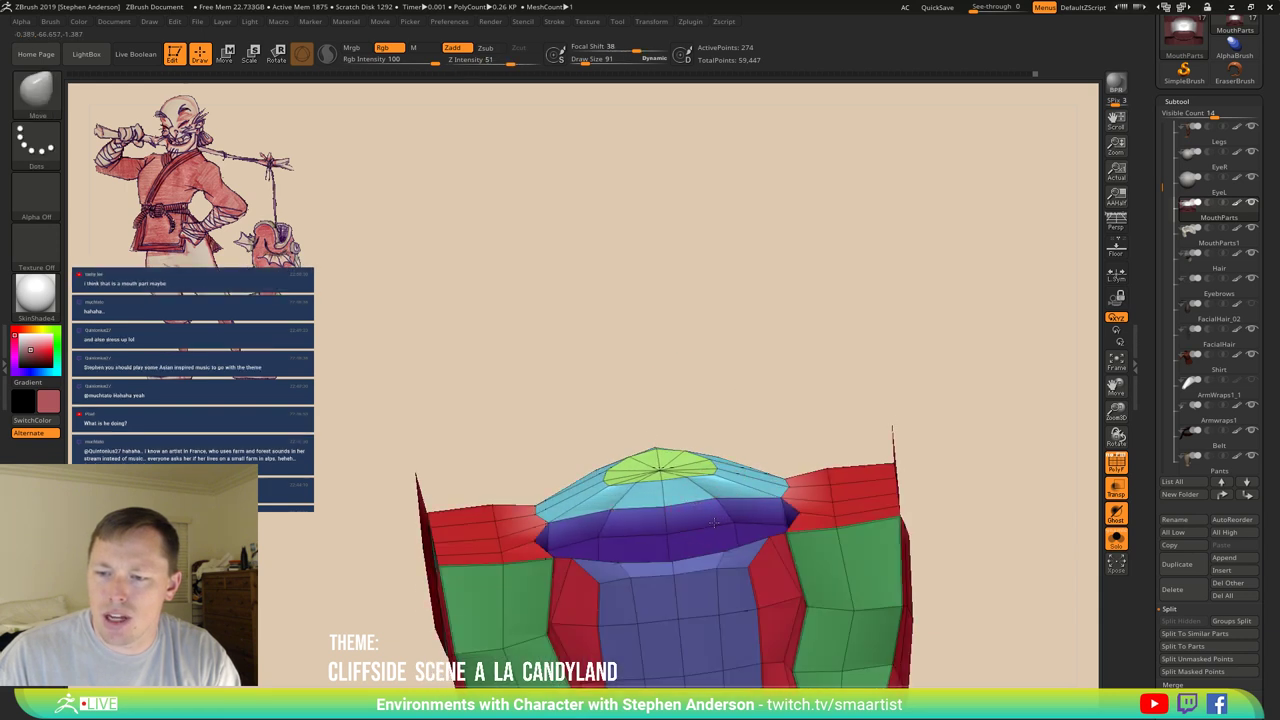
Lasso-mask everything except the purple tongue.
right_drag(697, 522, 468, 432)
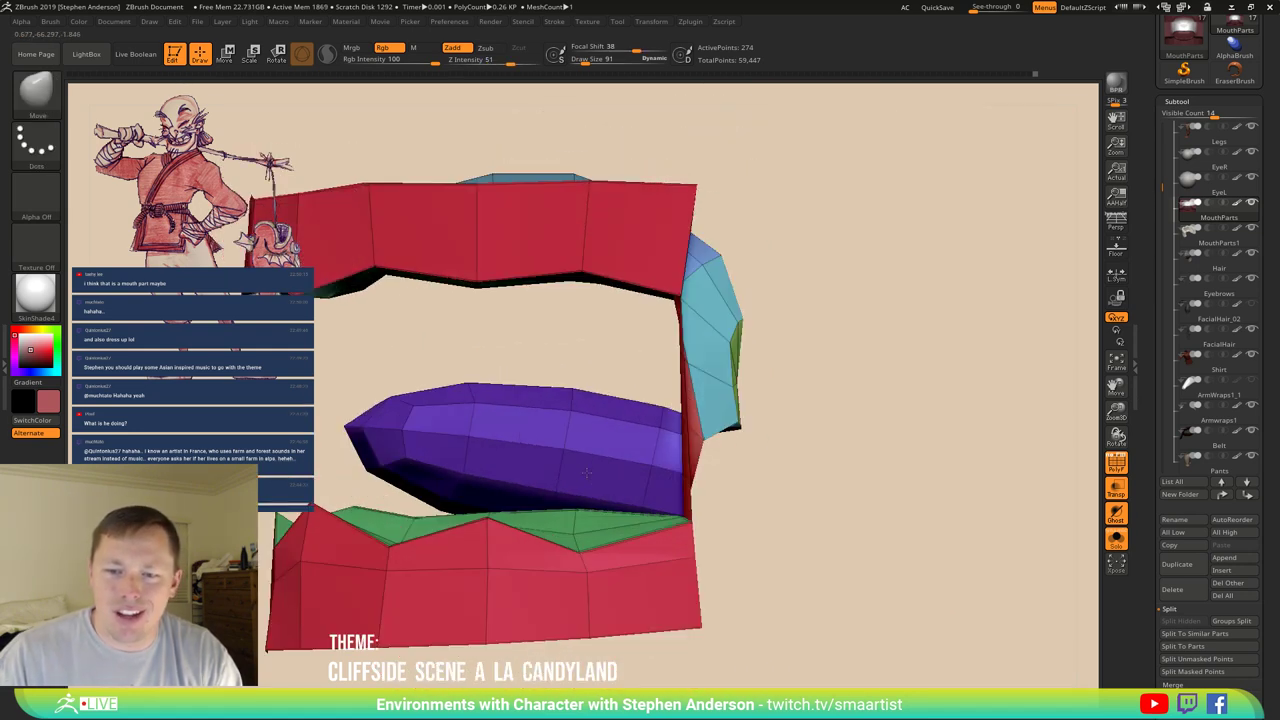
key(ctrl)
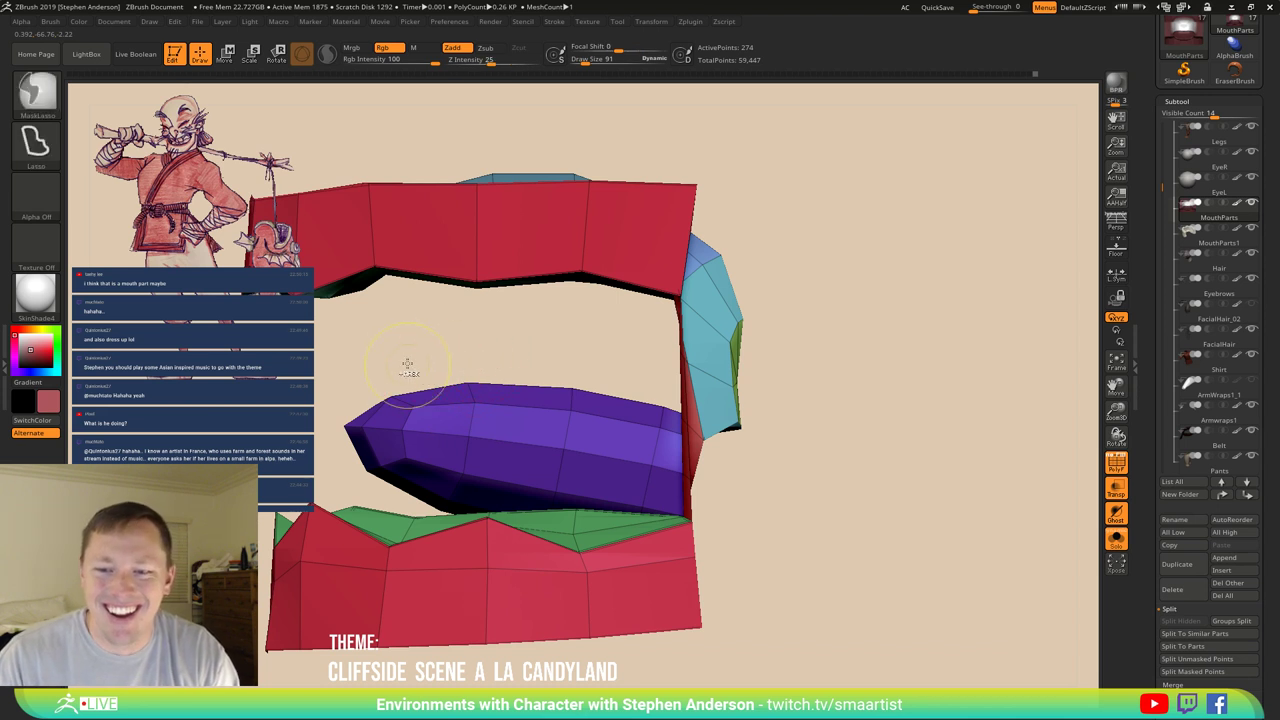
mouse_move(441, 426)
ctrl+mouse_down()
mouse_move(424, 469)
mouse_move(388, 488)
mouse_move(340, 483)
mouse_move(305, 438)
ctrl+mouse_up()
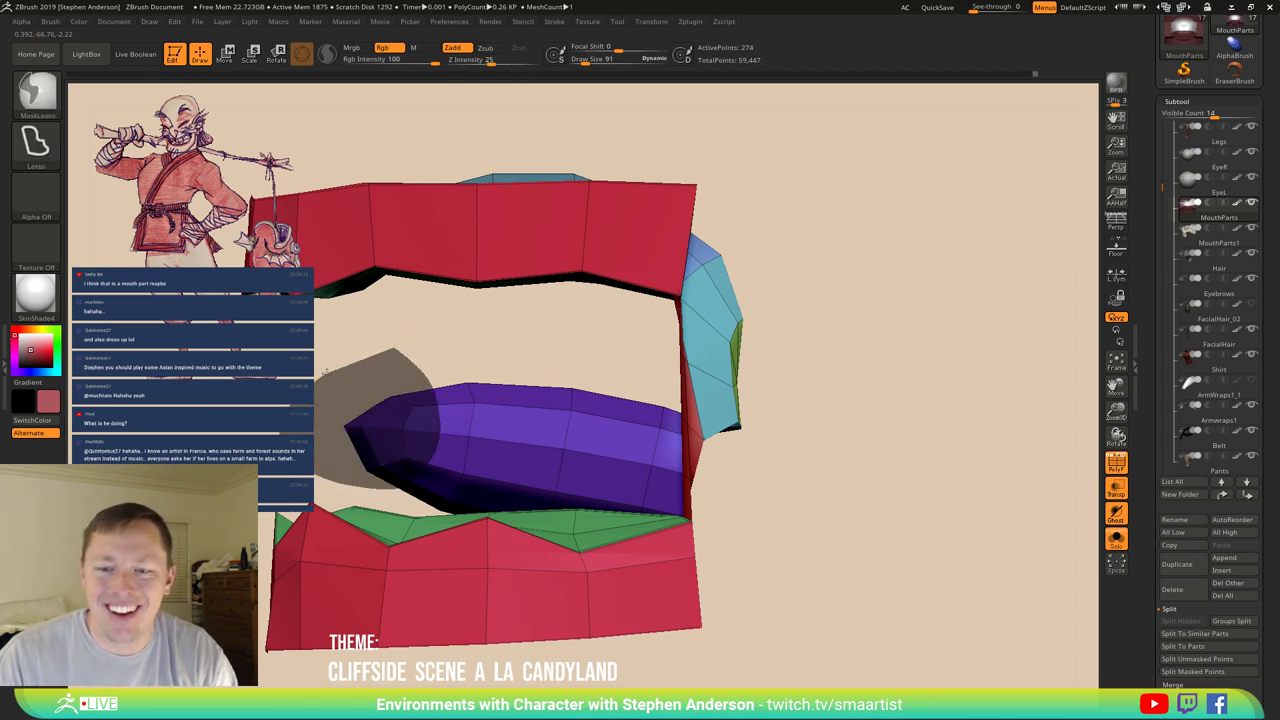
mouse_move(325, 370)
ctrl+mouse_down()
mouse_move(380, 360)
mouse_move(394, 371)
ctrl+mouse_up()
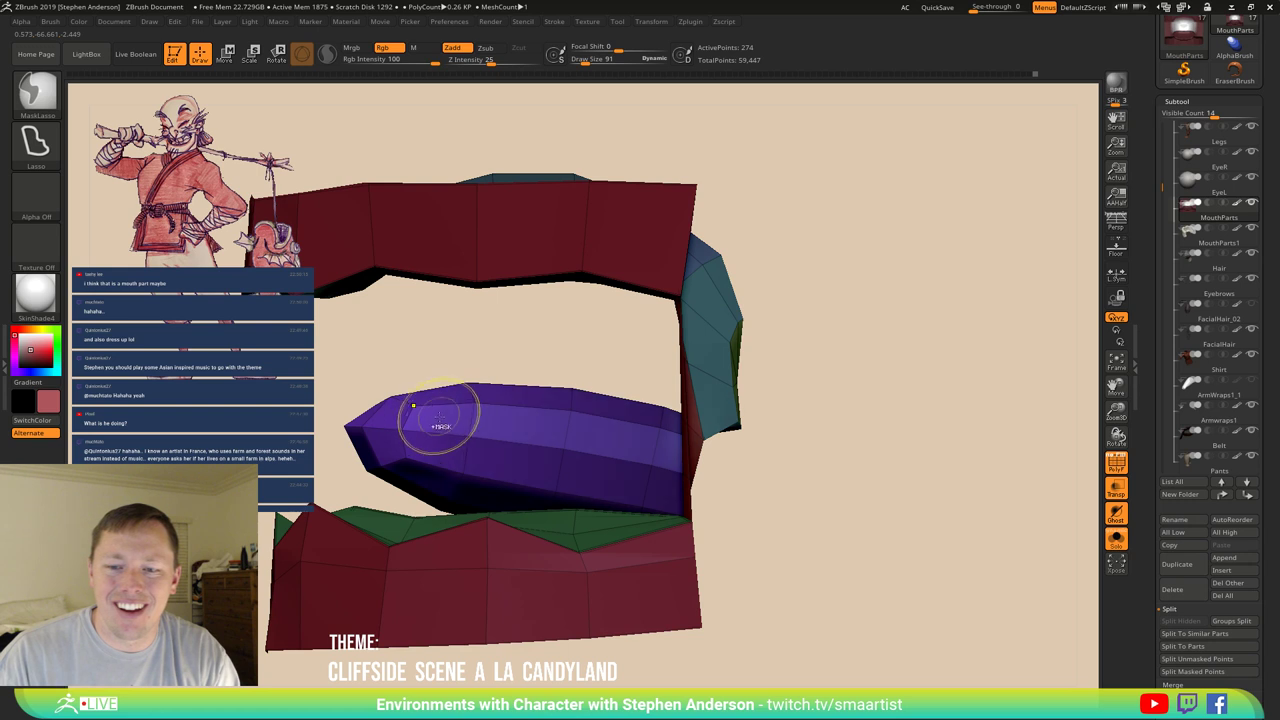
Rotate the purple tongue about 14 degrees with the Transpose gizmo.
key(w)
mouse_move(675, 390)
alt+mouse_down()
mouse_move(800, 320)
mouse_move(728, 423)
mouse_move(748, 400)
mouse_move(786, 394)
mouse_move(854, 320)
alt+mouse_up()
alt+drag(780, 386, 855, 311)
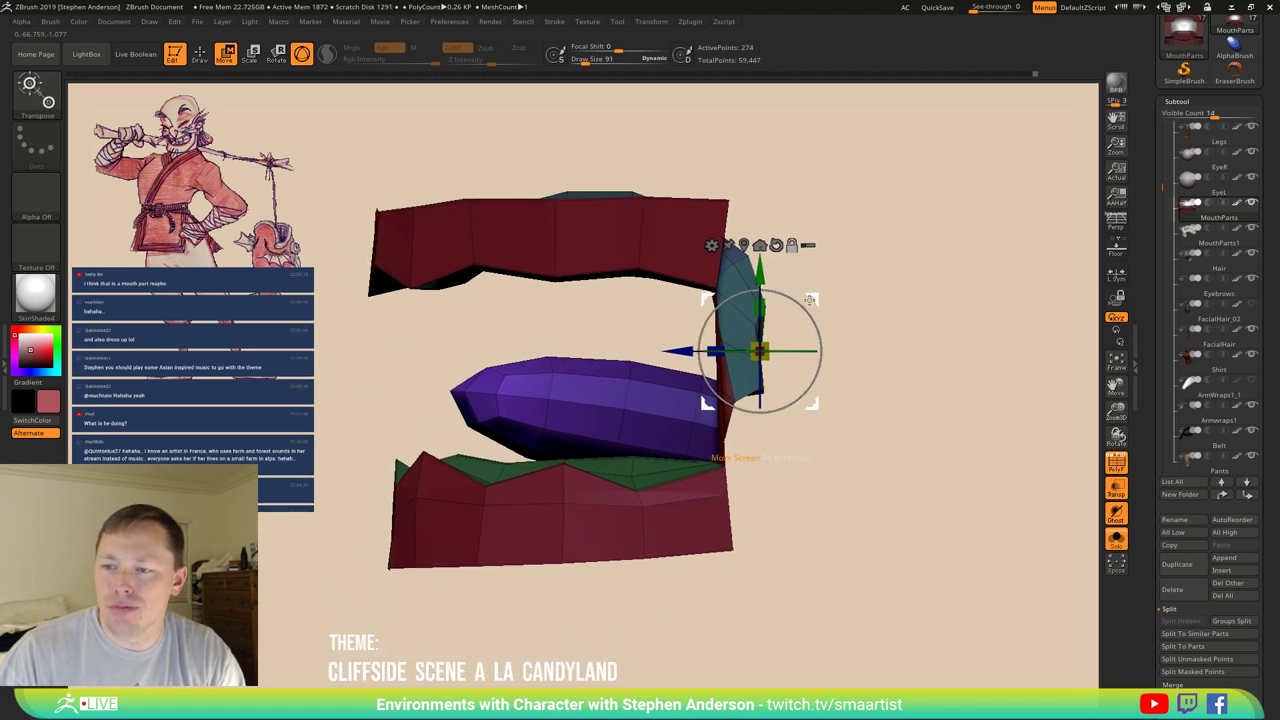
alt+drag(760, 350, 621, 416)
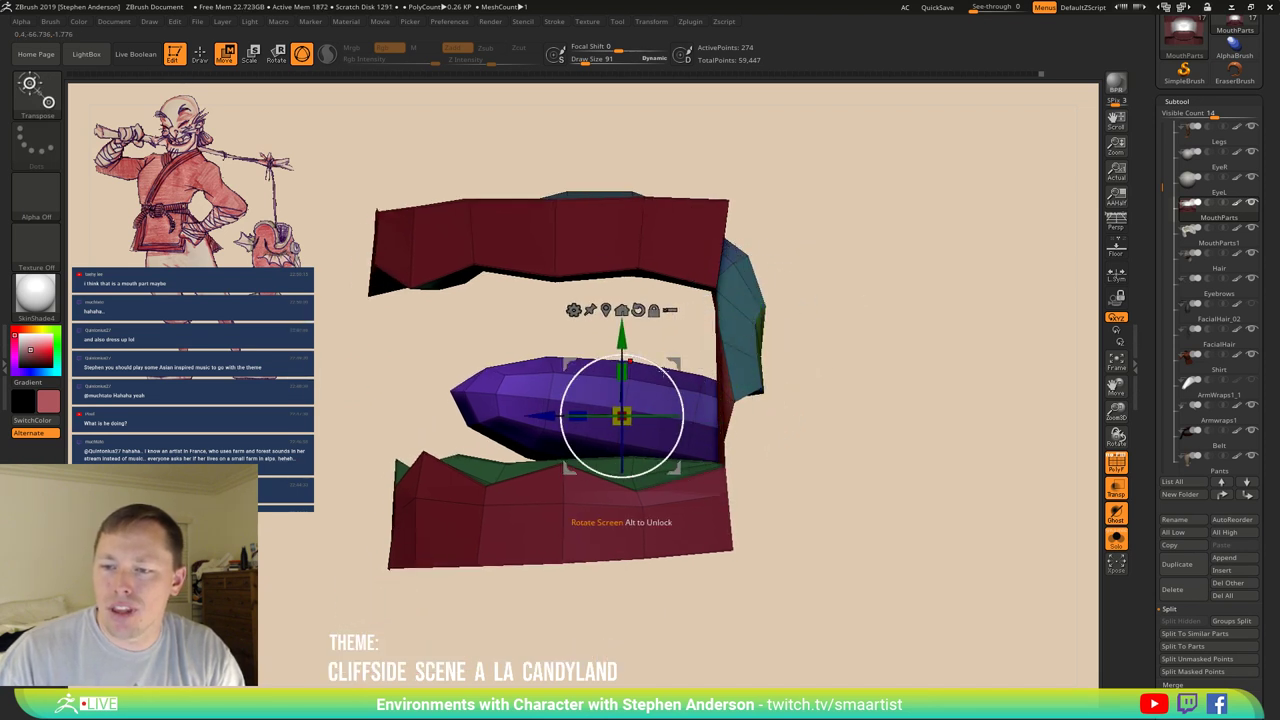
mouse_move(662, 372)
mouse_down()
mouse_move(648, 368)
mouse_move(815, 365)
mouse_move(761, 278)
mouse_move(957, 380)
mouse_move(713, 383)
mouse_up()
key(q)
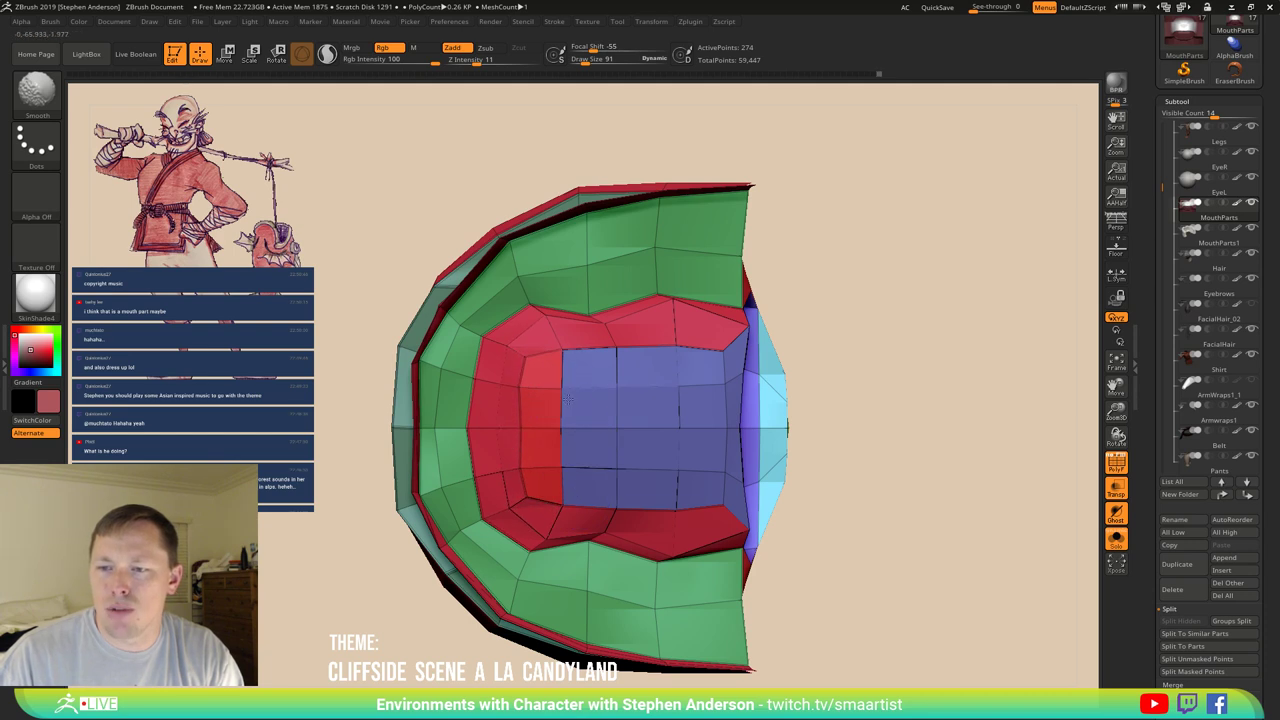
Extrude a new angled segment from the teal piece so it bends behind the tongue.
mouse_move(724, 383)
mouse_down()
mouse_move(617, 405)
mouse_move(682, 415)
mouse_move(660, 384)
mouse_move(925, 335)
mouse_move(772, 320)
mouse_move(795, 322)
mouse_move(858, 402)
mouse_up()
key(w)
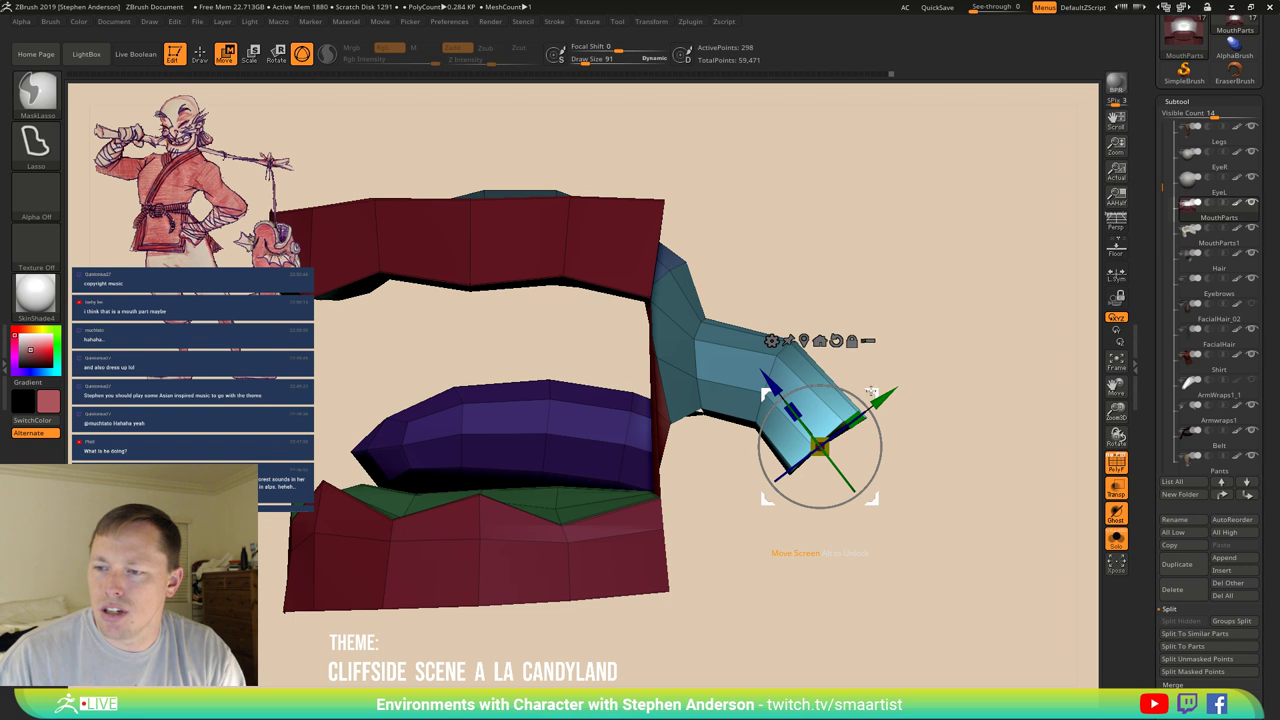
ctrl+drag(868, 390, 898, 460)
drag(883, 466, 729, 375)
key(q)
mouse_move(860, 400)
mouse_down()
mouse_move(859, 354)
mouse_move(791, 377)
mouse_move(714, 375)
mouse_up()
key(shift+f)
Clear the mask and fill the whole mouth mesh with pink.
ctrl+click(859, 354)
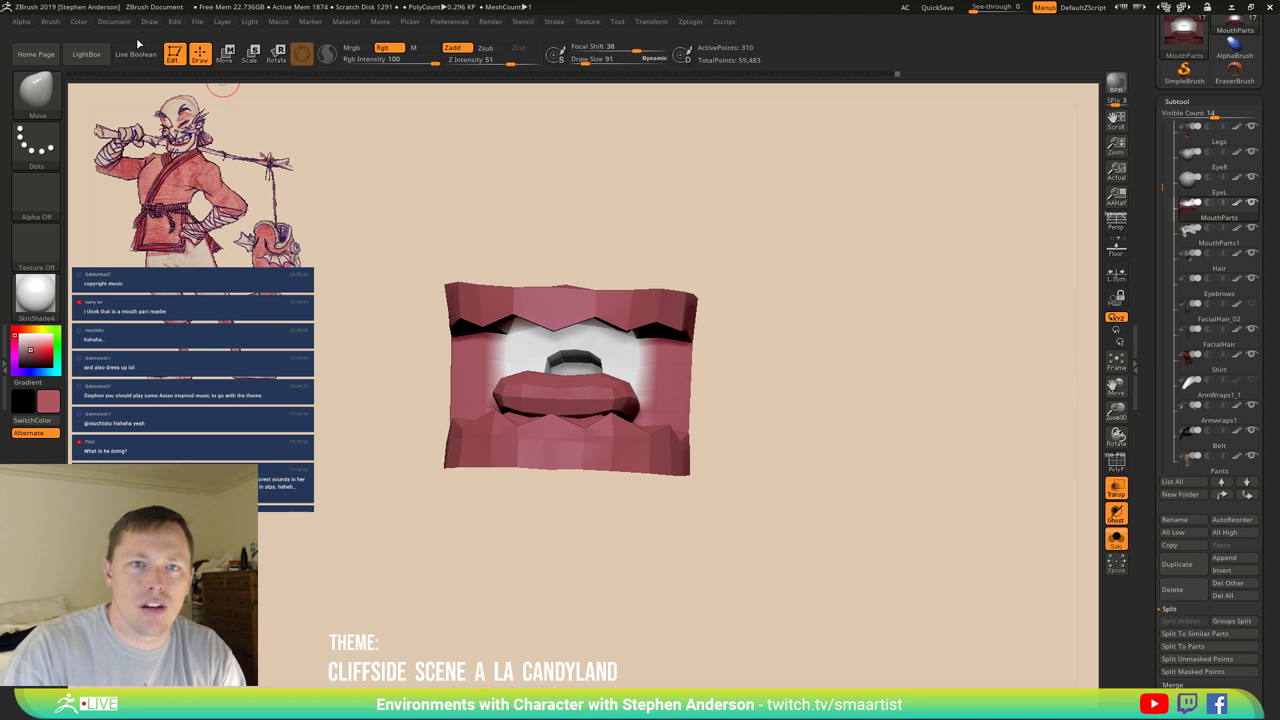
click(78, 22)
click(113, 261)
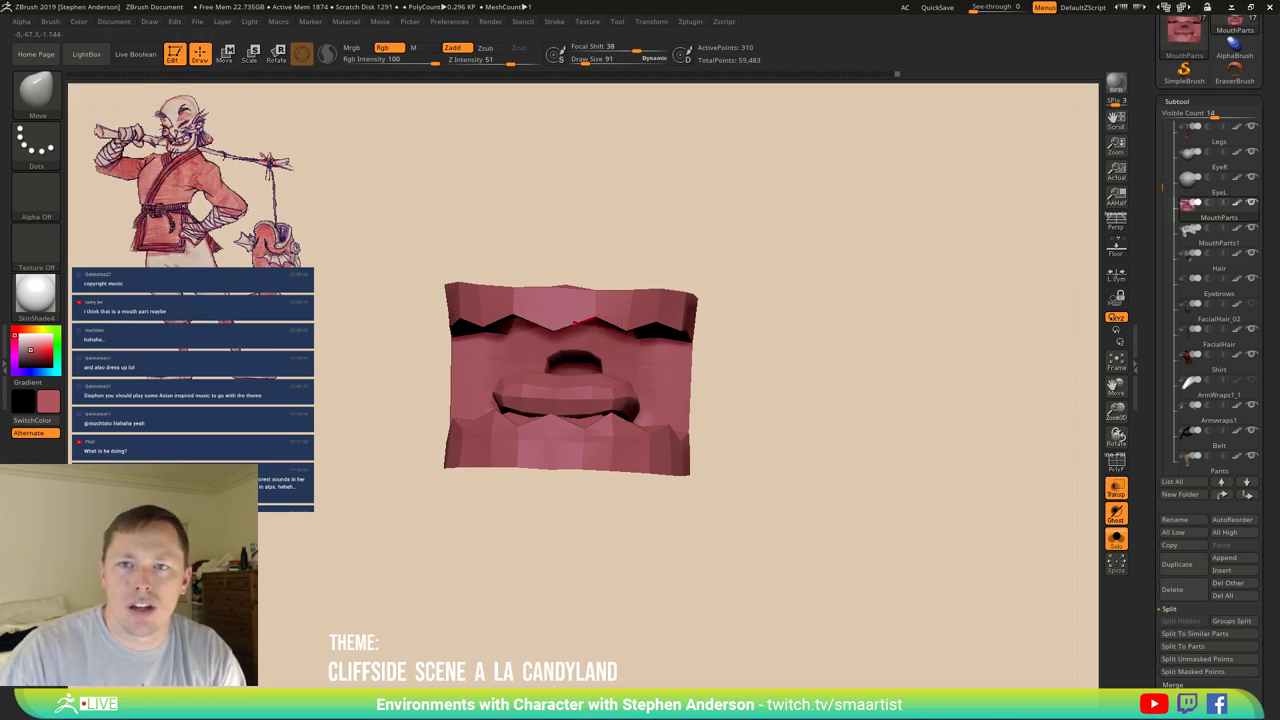
mouse_move(760, 380)
mouse_down()
mouse_move(780, 394)
mouse_move(757, 391)
mouse_move(720, 454)
mouse_move(590, 386)
mouse_up()
key(shift+f)
Bevel the complete edge loop around the back hole with ZModeler's Bevel action.
key(b)
key(z)
key(m)
key(space)
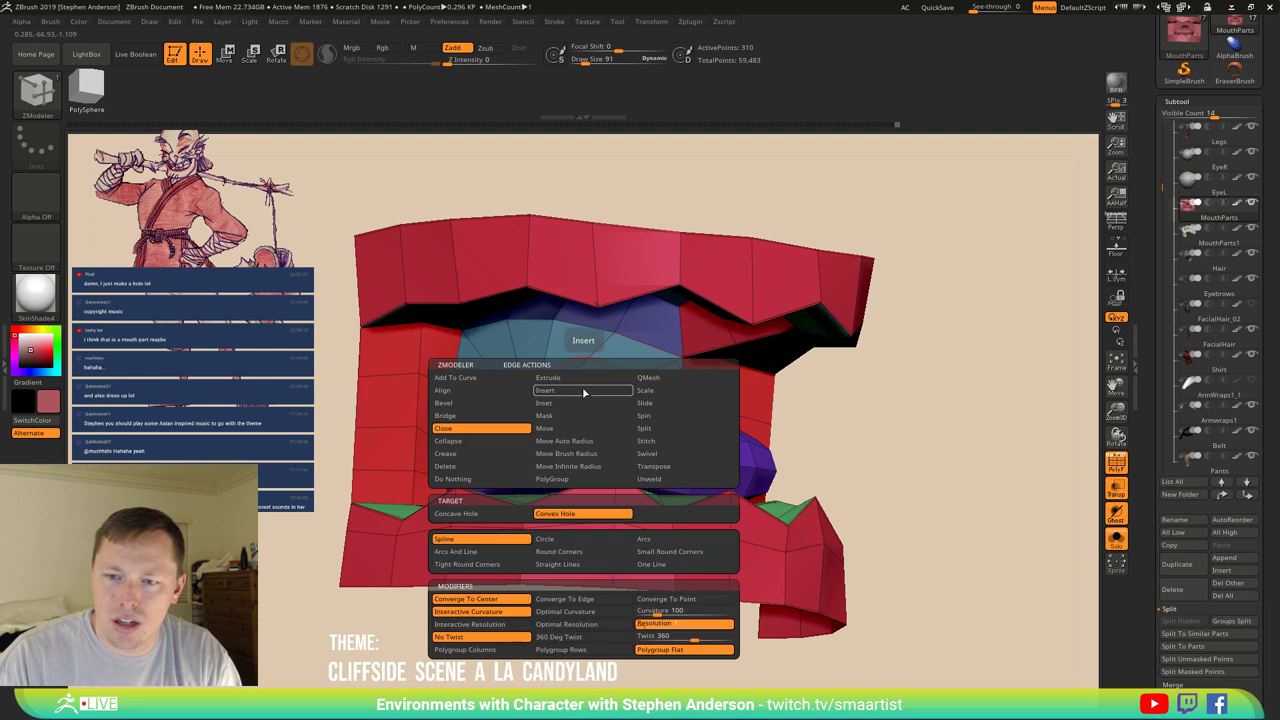
click(470, 404)
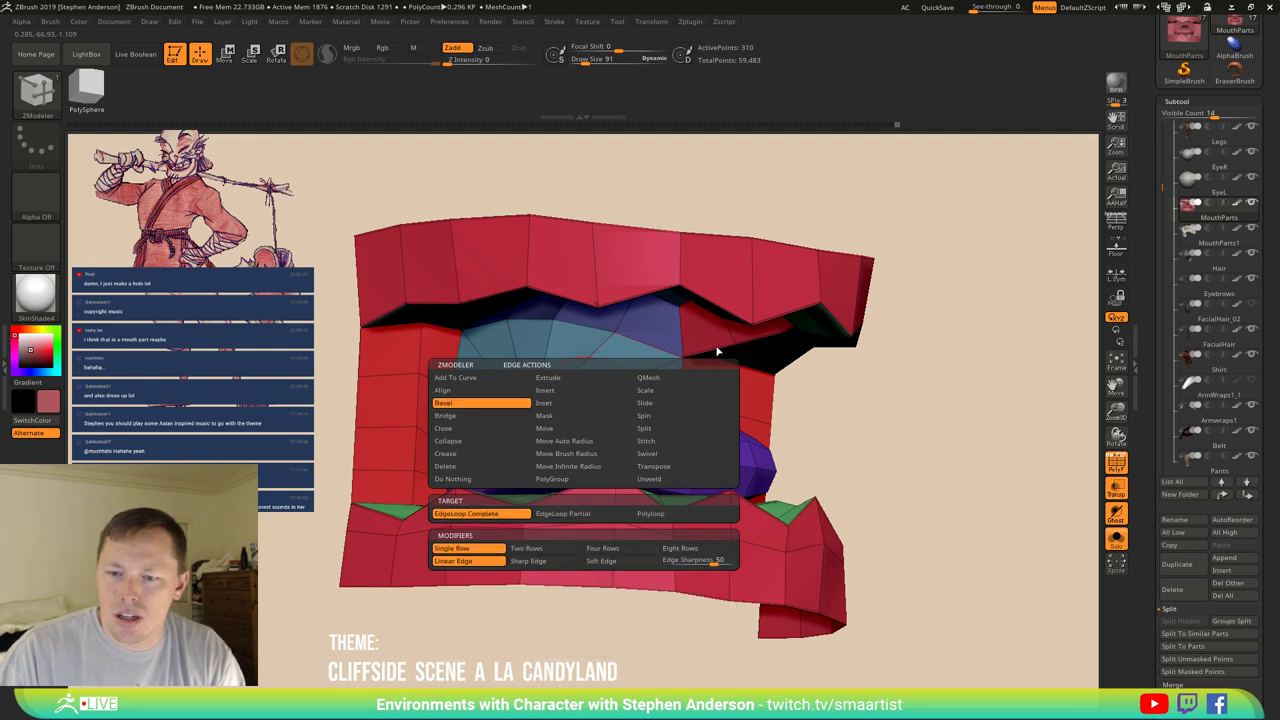
drag(580, 386, 588, 389)
mouse_move(588, 389)
right_down()
mouse_move(603, 396)
mouse_move(607, 359)
mouse_move(535, 397)
mouse_move(520, 424)
mouse_move(559, 438)
mouse_move(447, 480)
mouse_move(498, 455)
mouse_move(515, 405)
mouse_move(771, 380)
mouse_move(780, 423)
mouse_move(703, 414)
mouse_move(737, 423)
mouse_move(660, 434)
mouse_move(717, 427)
mouse_move(597, 506)
mouse_move(669, 519)
mouse_move(650, 510)
mouse_move(680, 505)
mouse_move(570, 470)
right_up()
key(shift+f)
key(shift+f)
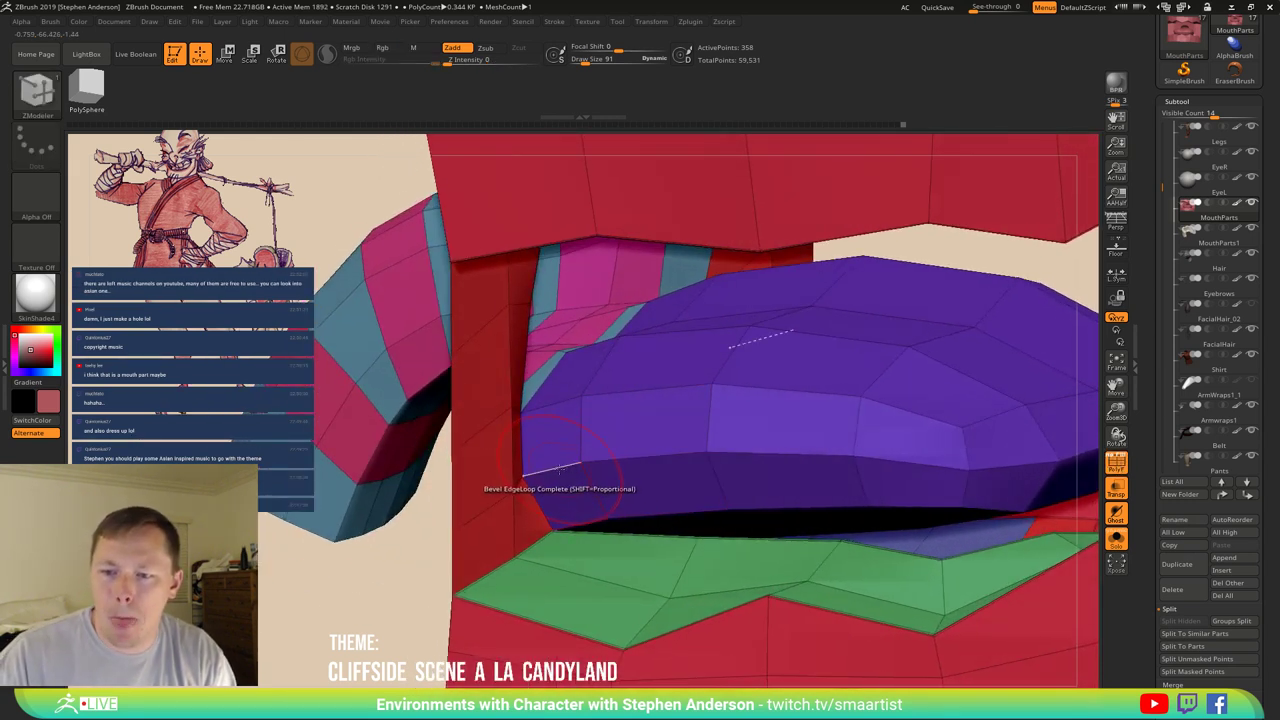
Insert an edge loop along the purple tongue, inspecting it in Solo mode before restoring the other parts.
right_click(560, 468)
click(564, 390)
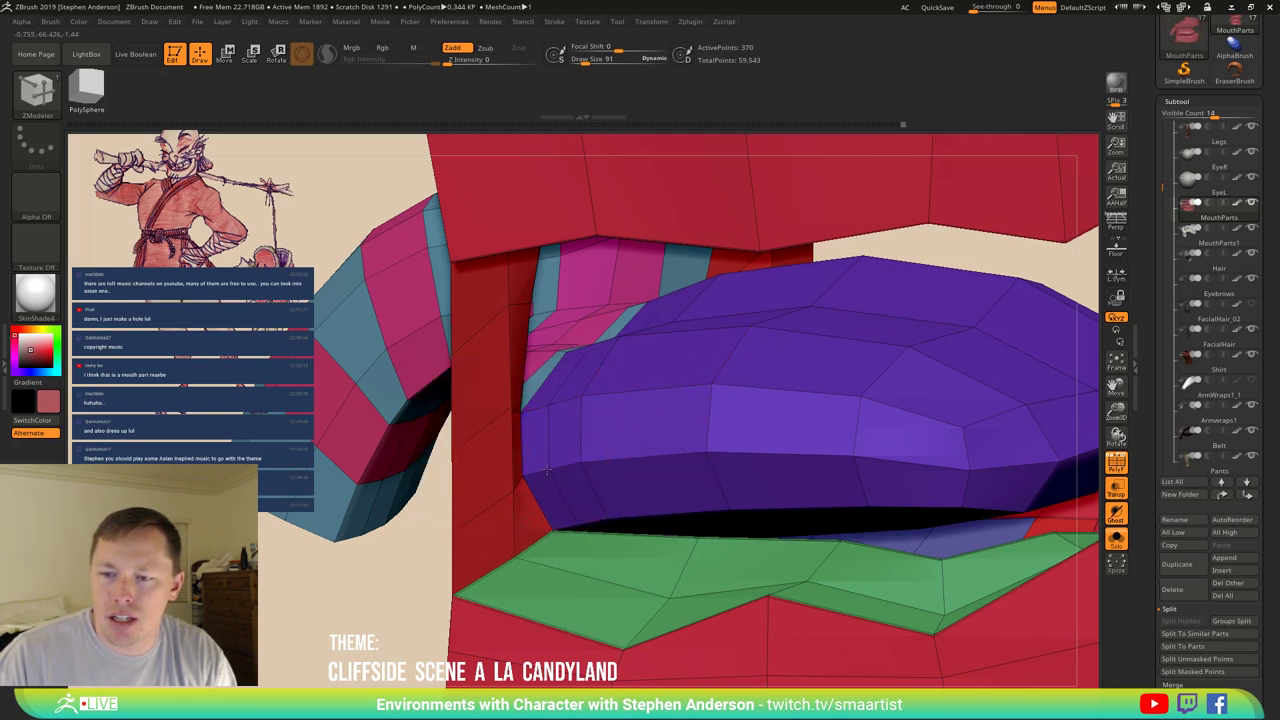
drag(546, 470, 540, 520)
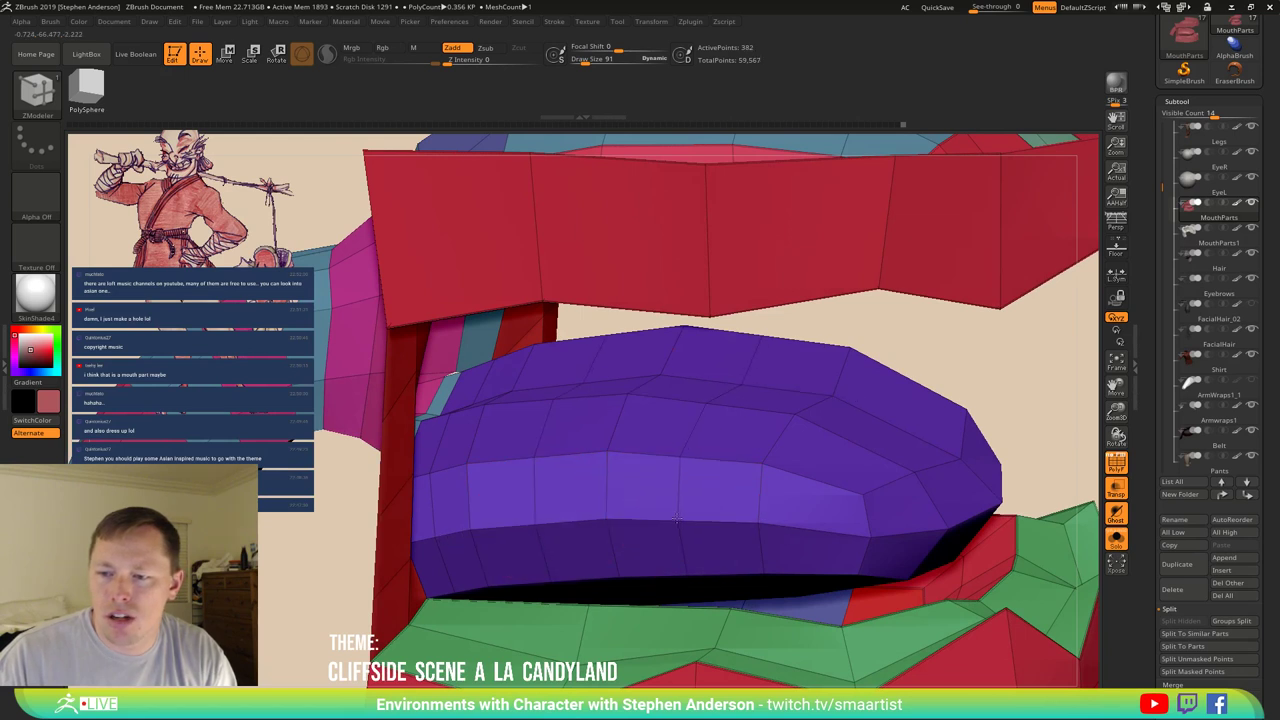
key(w)
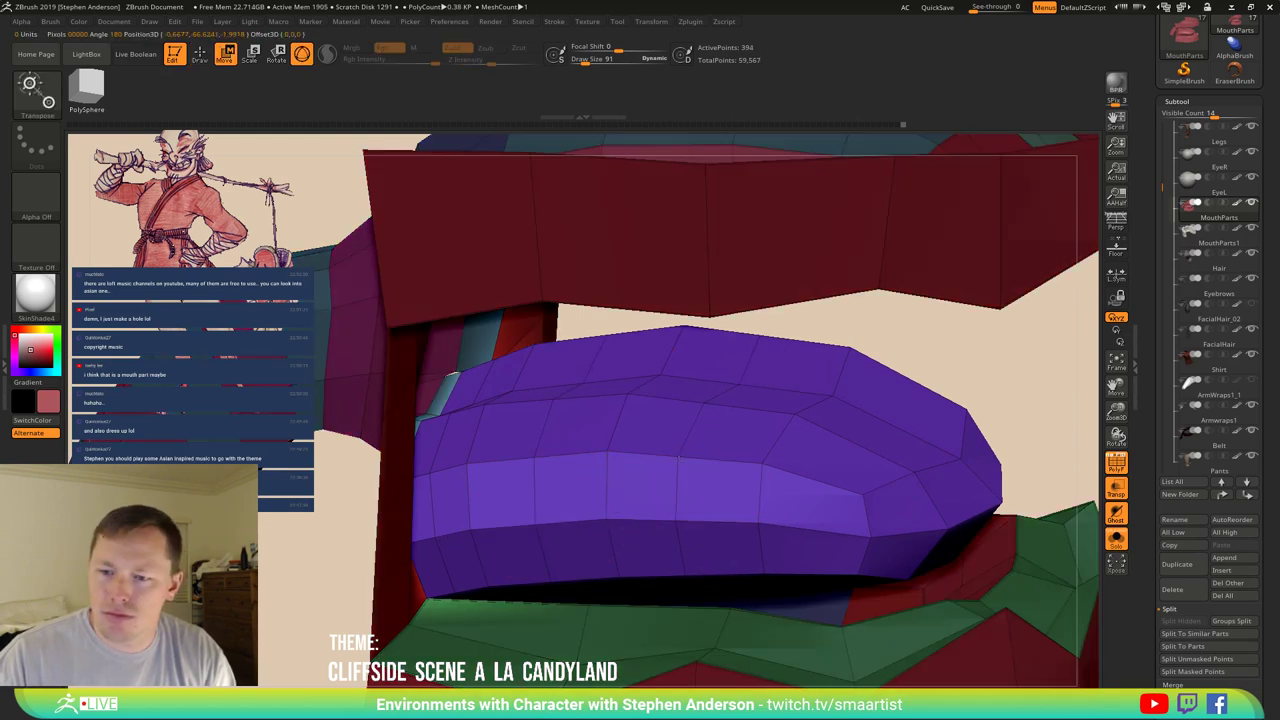
key(q)
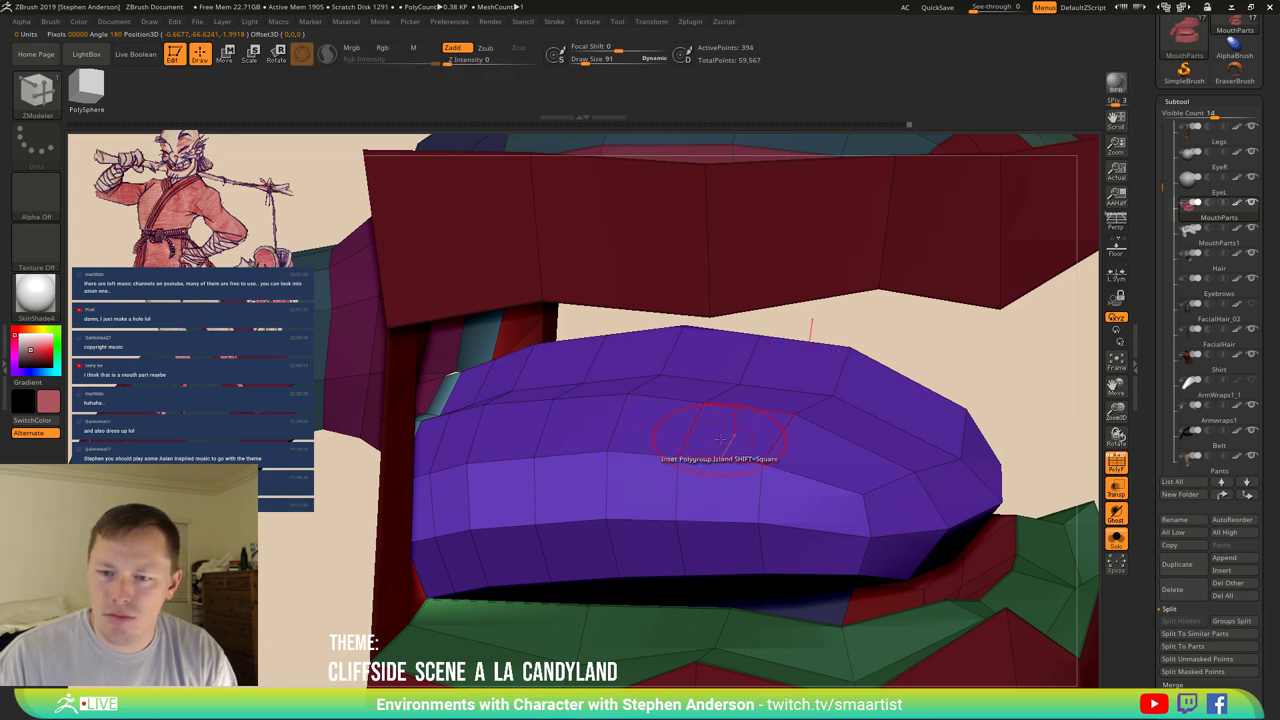
ctrl+shift+click(718, 438)
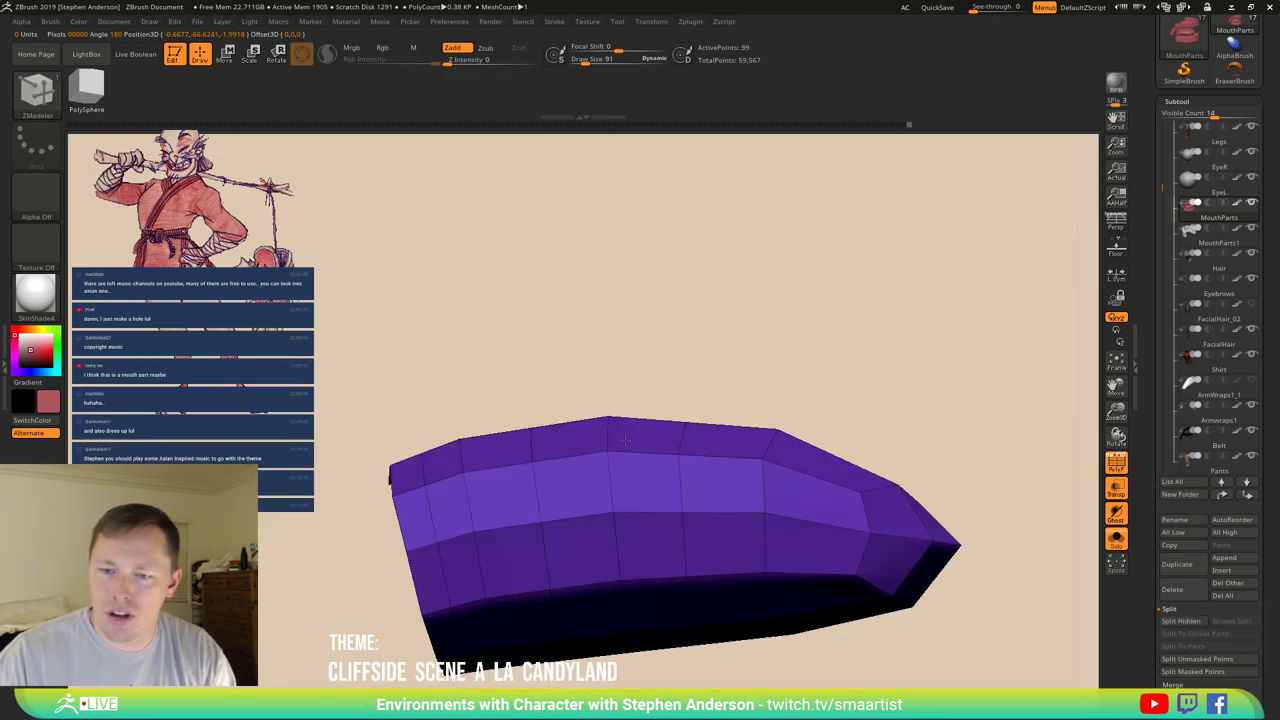
mouse_move(440, 432)
mouse_down()
mouse_move(414, 366)
mouse_move(1030, 460)
mouse_move(591, 629)
mouse_move(418, 280)
mouse_up()
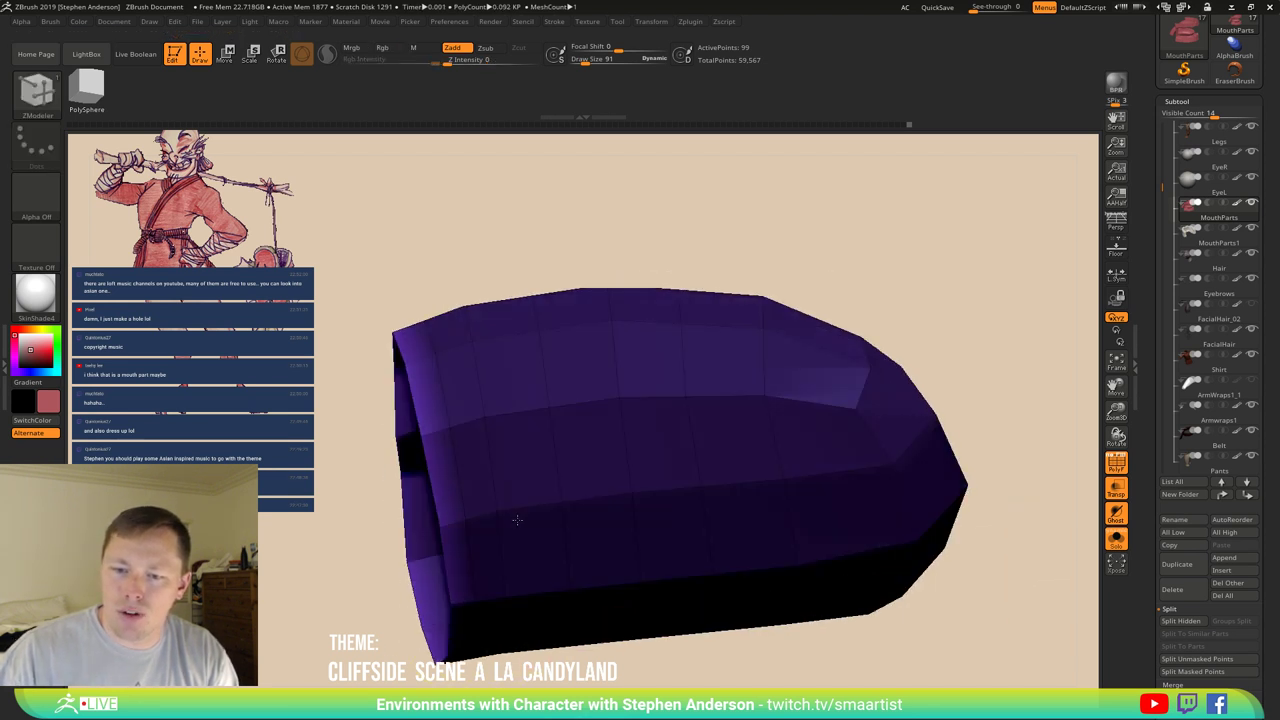
drag(560, 230, 600, 250)
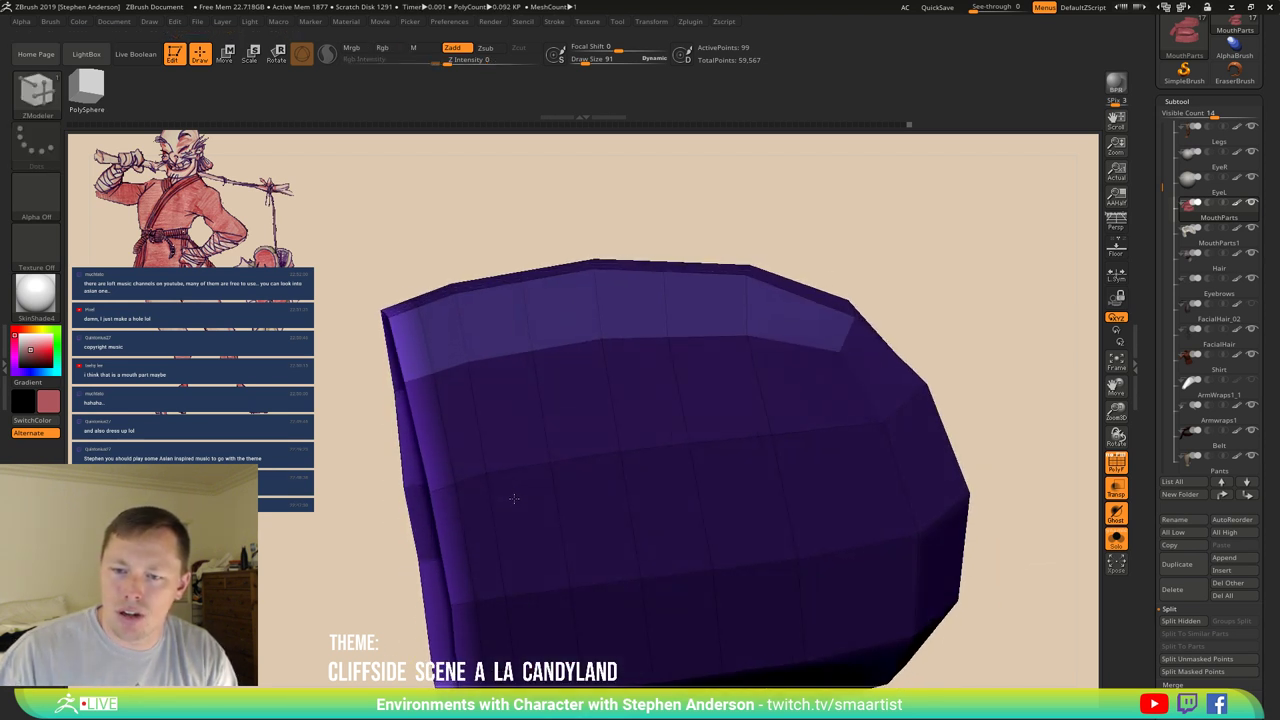
ctrl+shift+click(621, 212)
drag(456, 266, 368, 458)
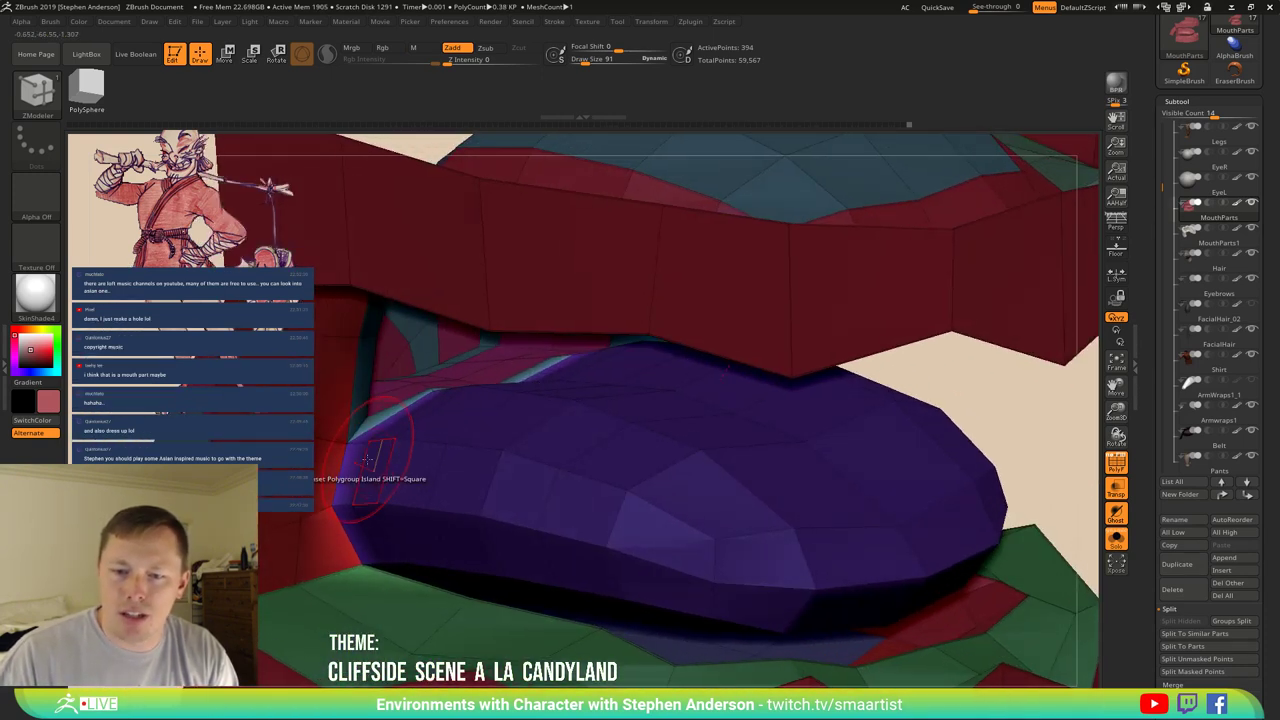
Polish the purple tongue with Tool > Deformation > Polish to soften its blocky form.
key(s)
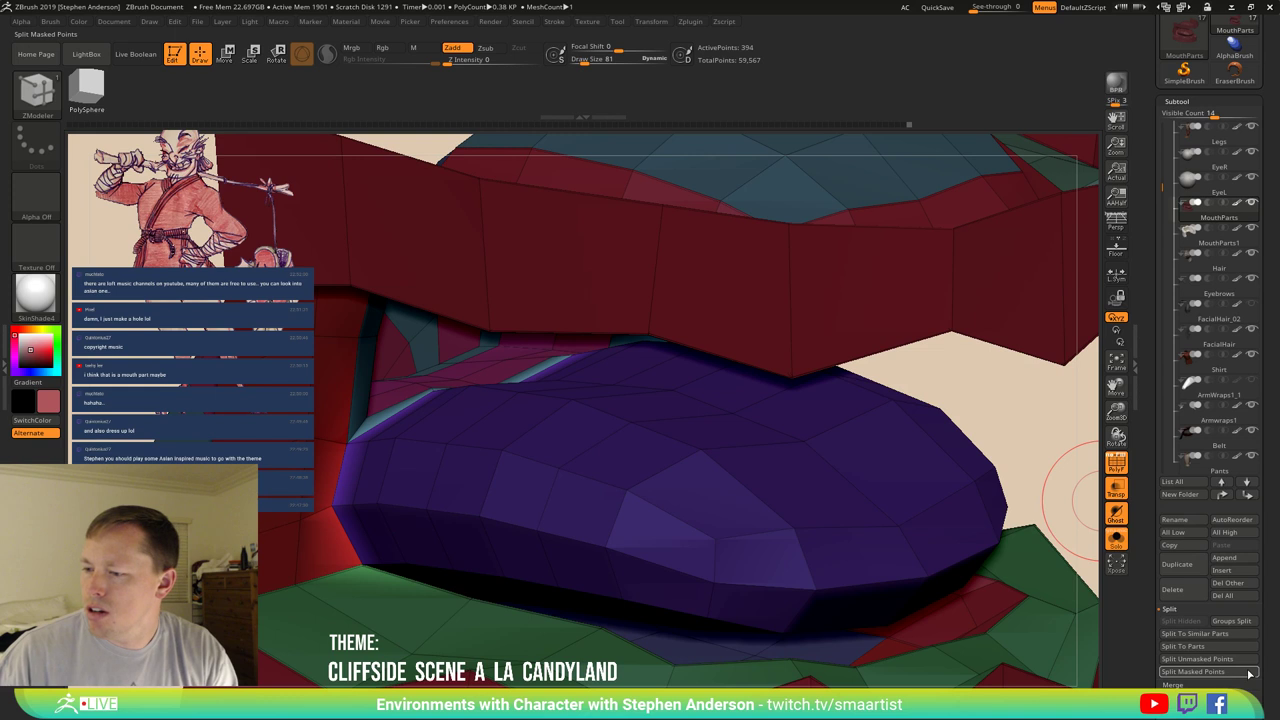
scroll(1277, 527, down, 5)
scroll(1224, 549, down, 2)
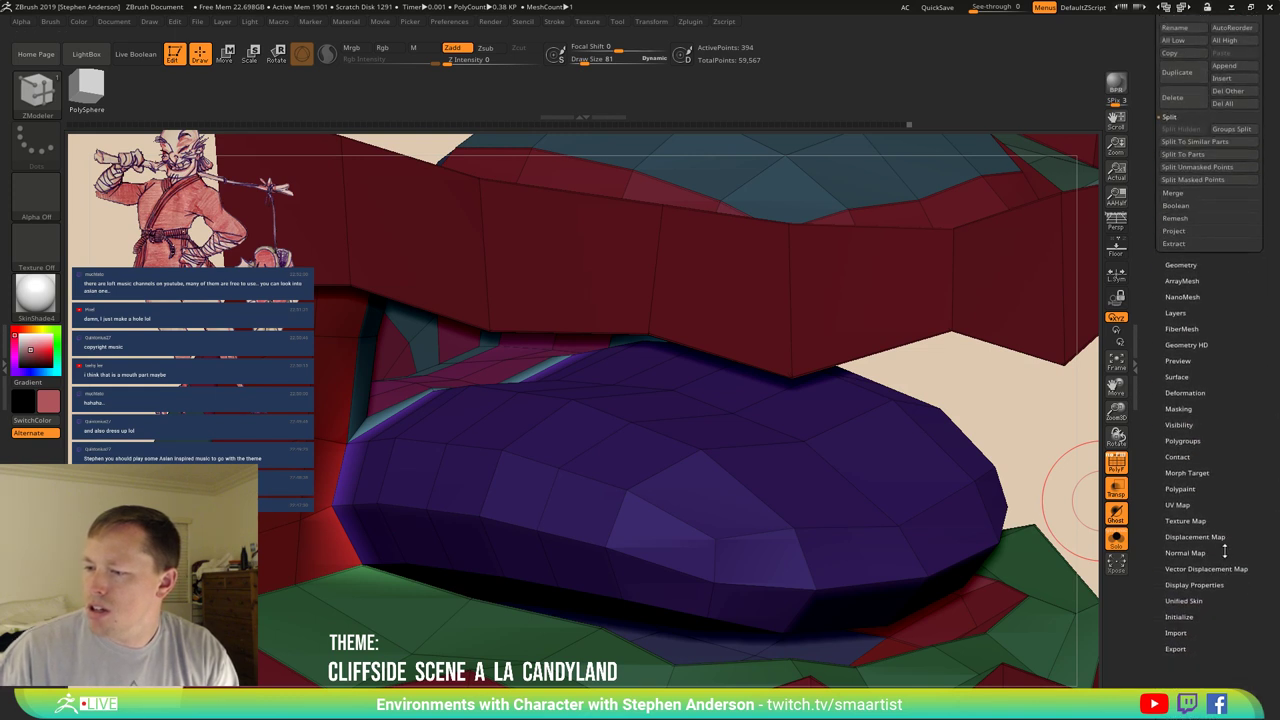
click(1180, 392)
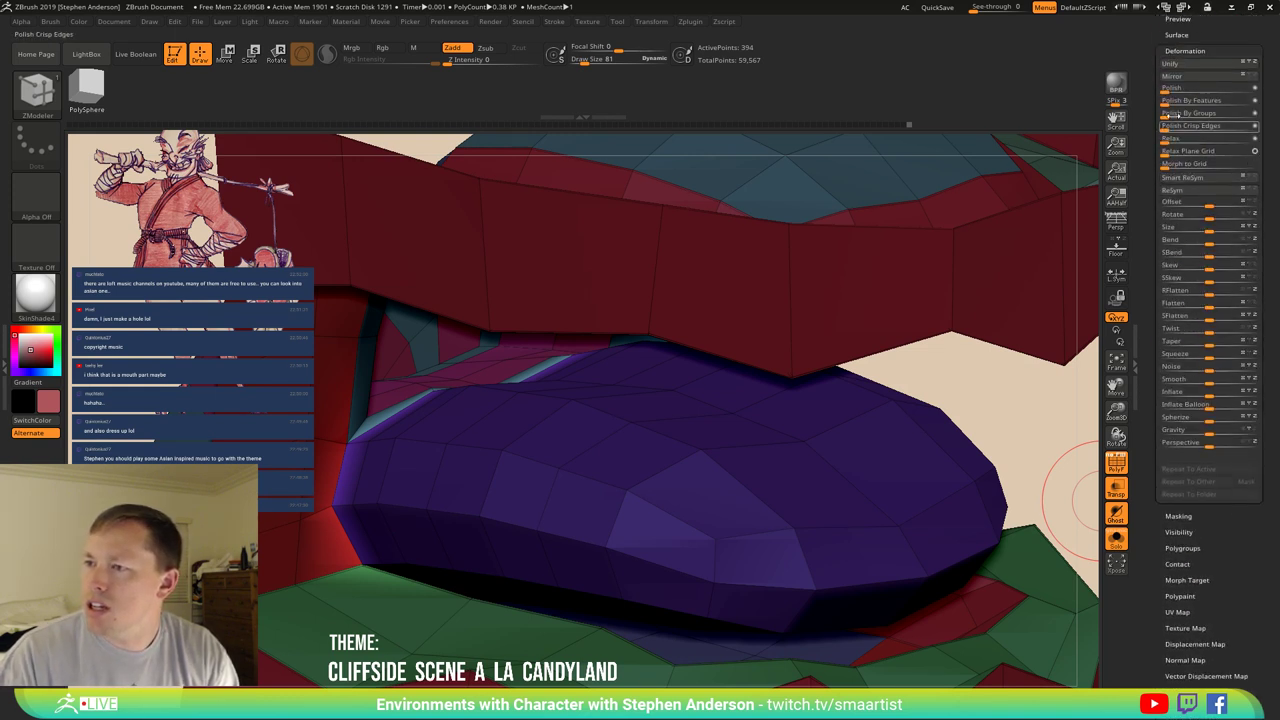
click(1168, 89)
right_drag(456, 428, 465, 430)
Switch to the Move brush with Draw Size 124.
key(b)
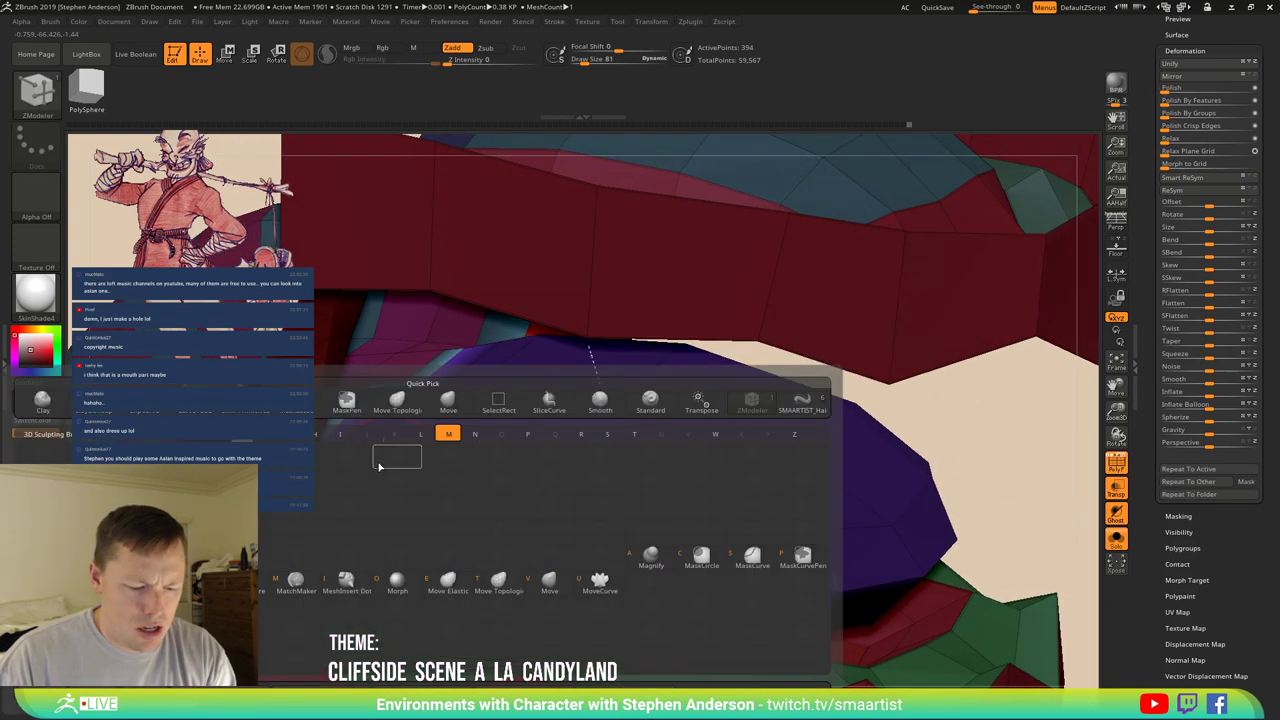
key(m)
key(v)
right_drag(389, 441, 392, 422)
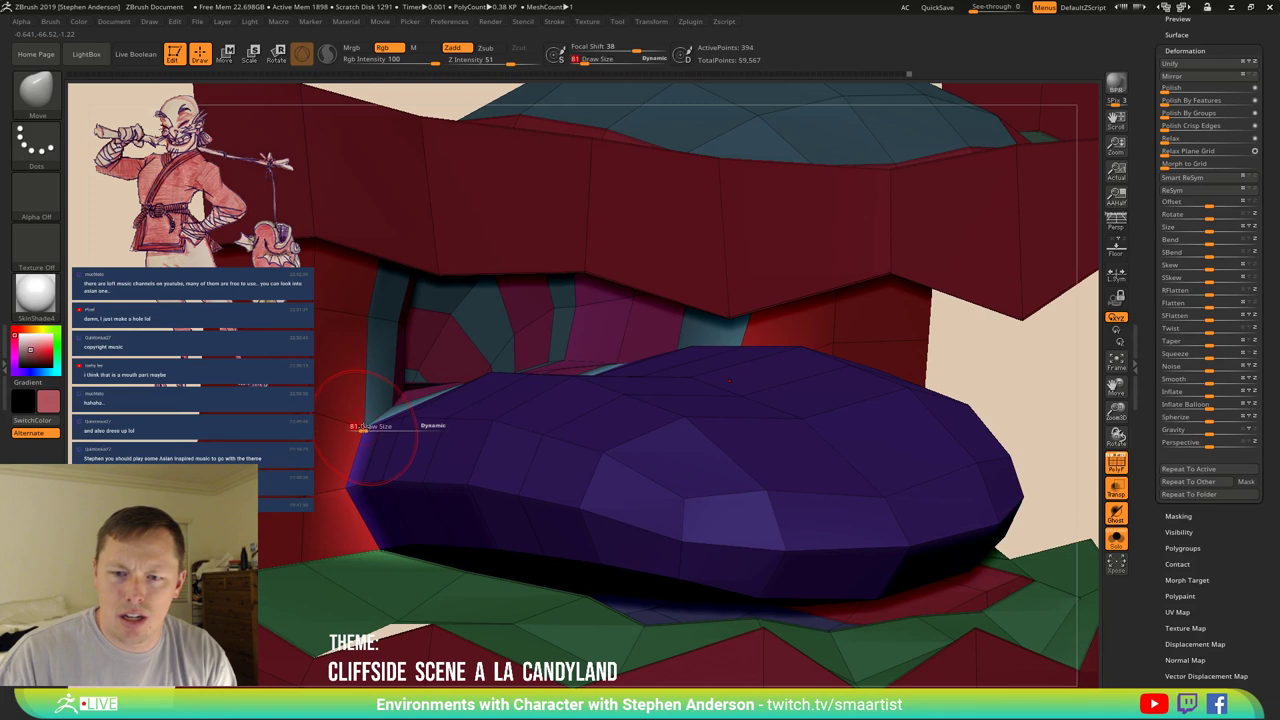
drag(362, 426, 366, 427)
right_drag(366, 427, 352, 421)
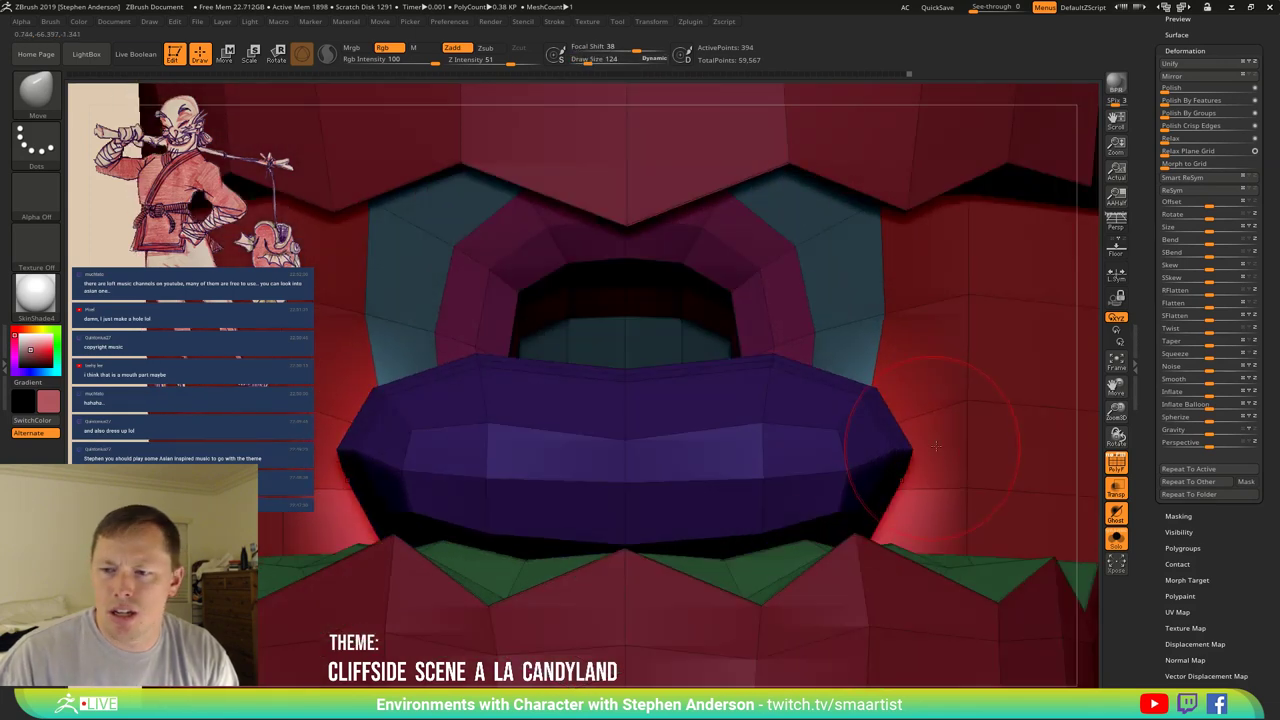
right_drag(935, 445, 676, 507)
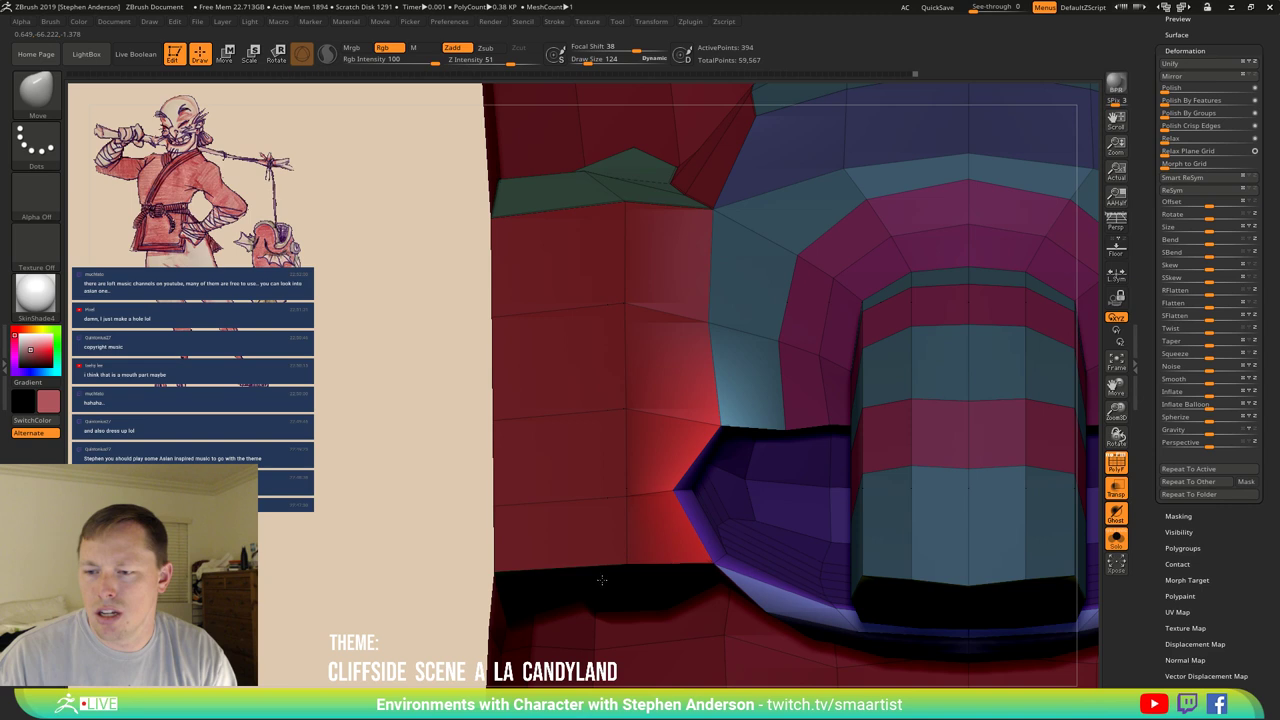
mouse_move(614, 548)
right_down()
mouse_move(878, 421)
mouse_move(803, 441)
mouse_move(812, 484)
right_up()
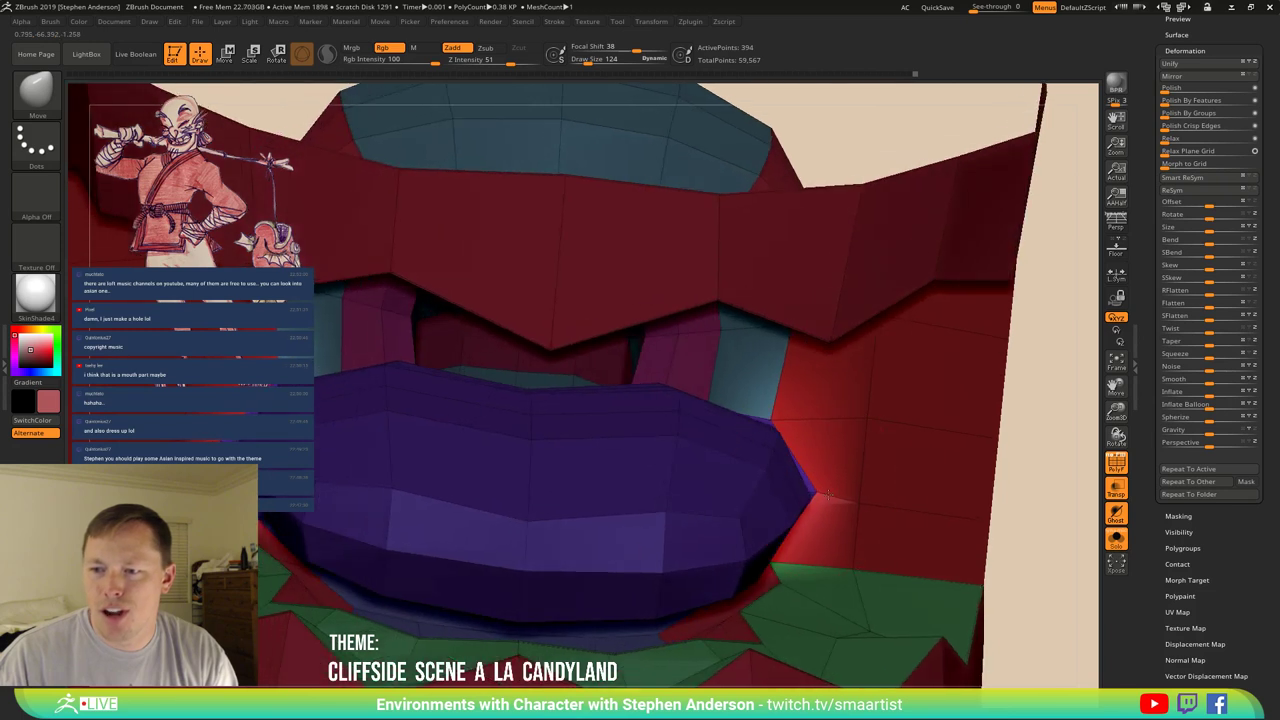
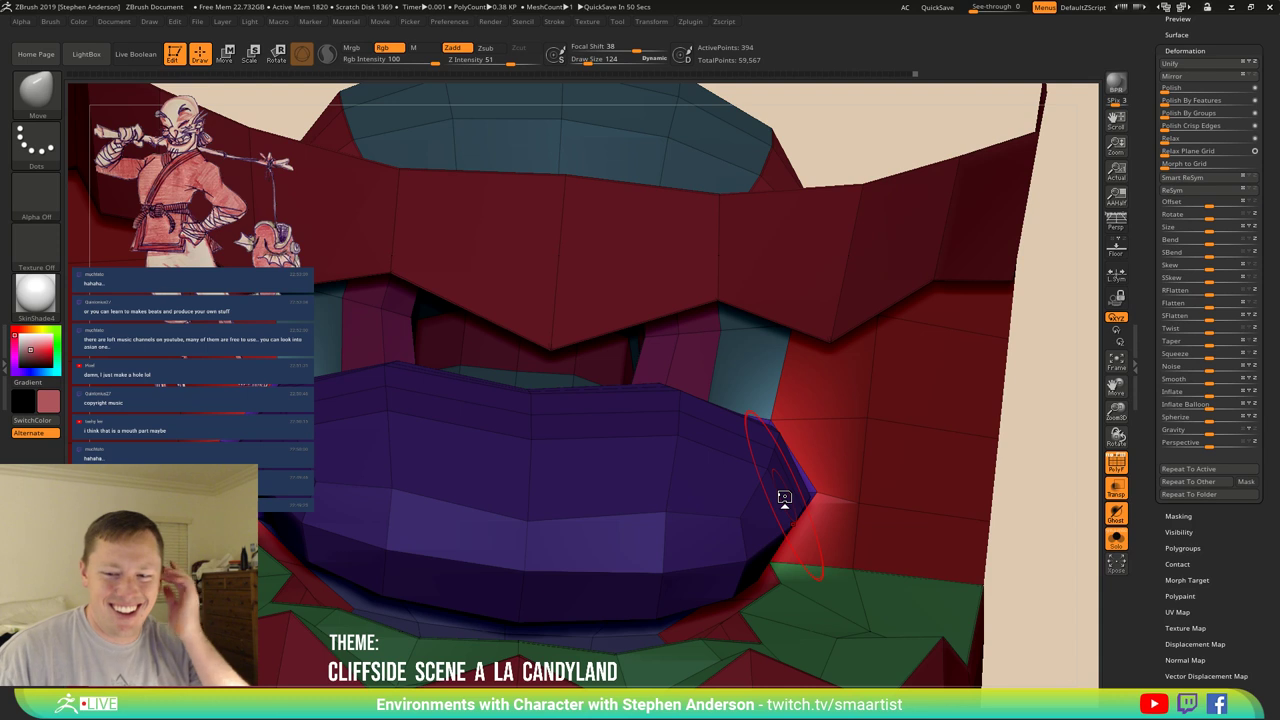
Snap the mouth mesh to a front view and briefly isolate the tongue before restoring all parts.
mouse_move(437, 497)
right_down()
mouse_move(514, 480)
mouse_move(349, 457)
mouse_move(596, 425)
mouse_move(571, 443)
right_up()
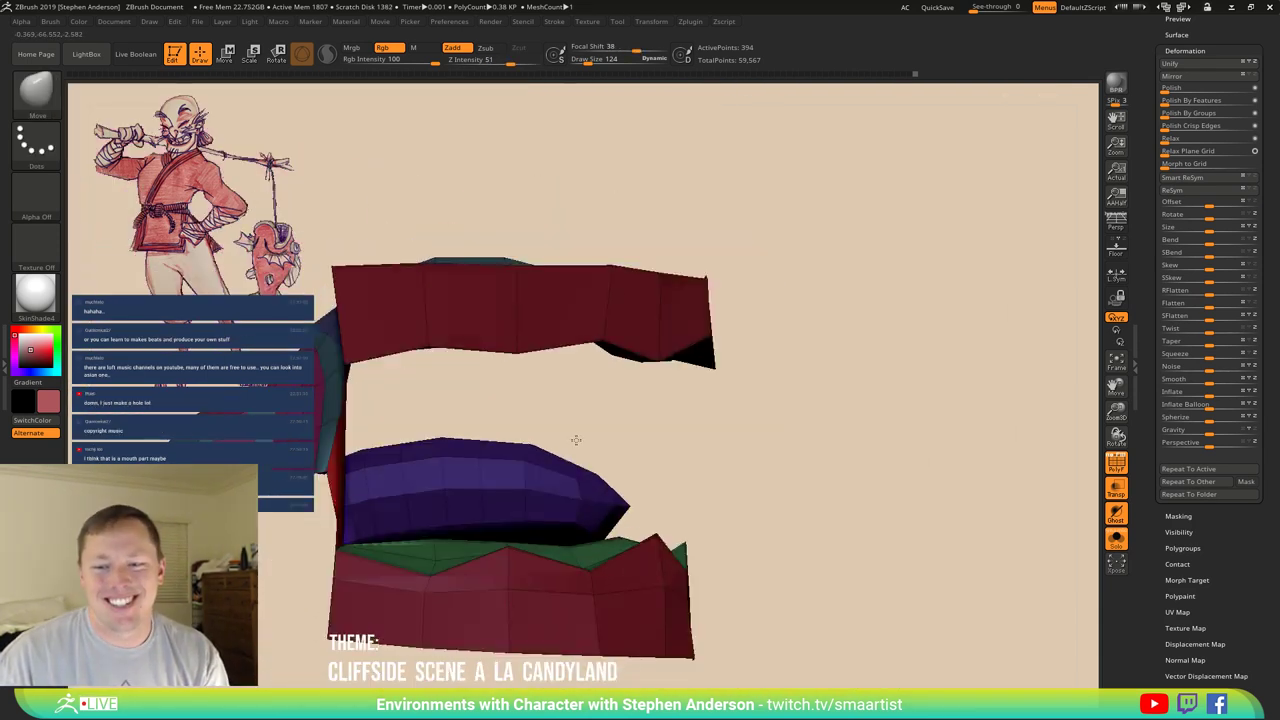
key(ctrl+shift)
ctrl+shift+click(576, 481)
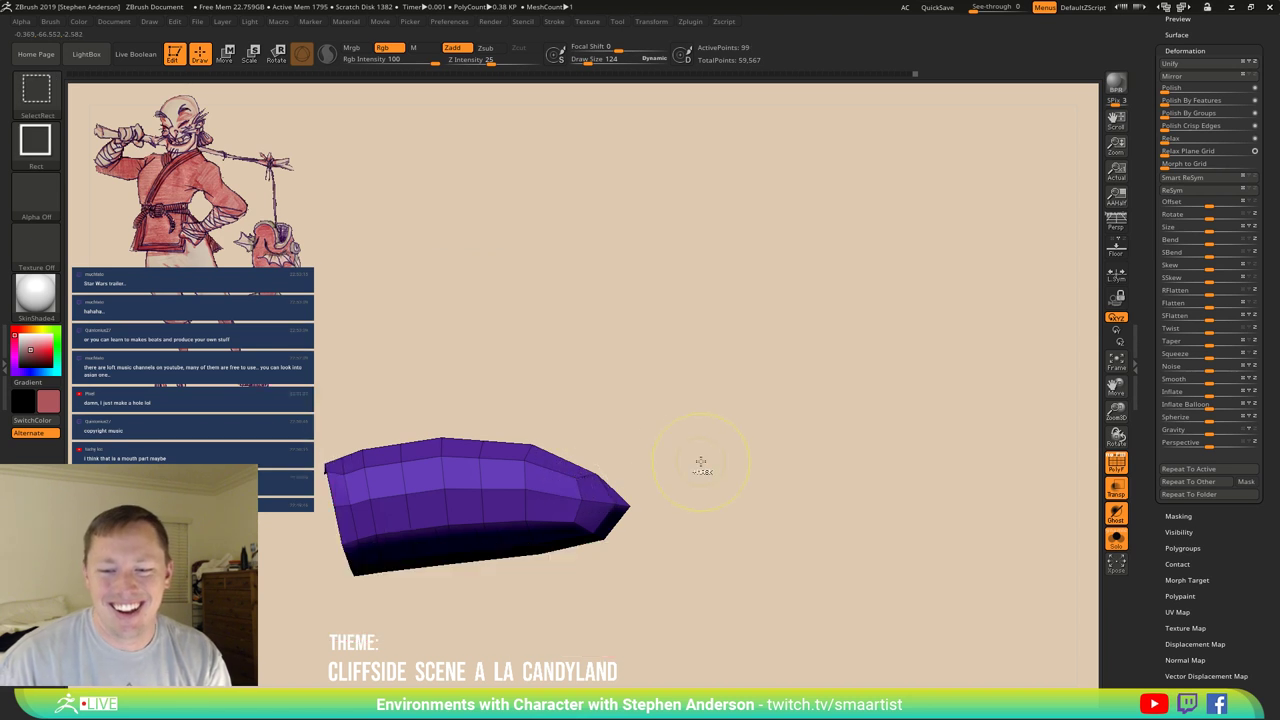
ctrl+shift+click(856, 485)
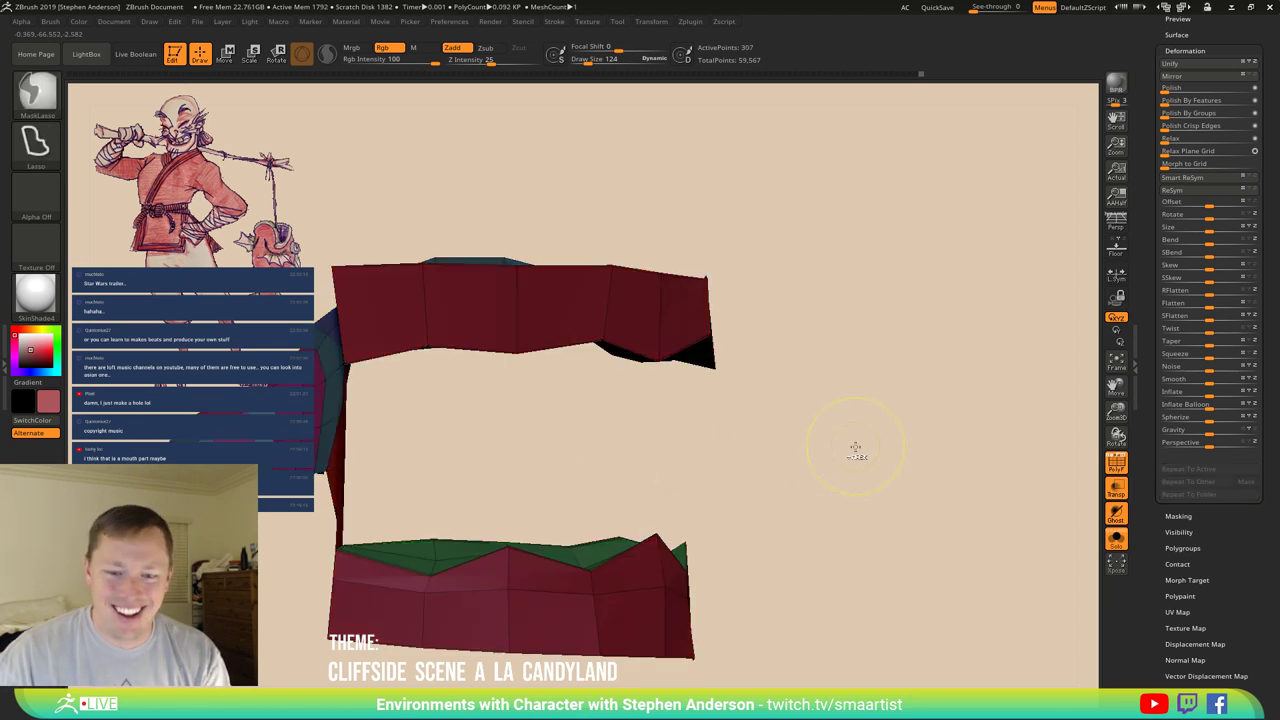
ctrl+shift+click(819, 462)
right_drag(814, 446, 926, 432)
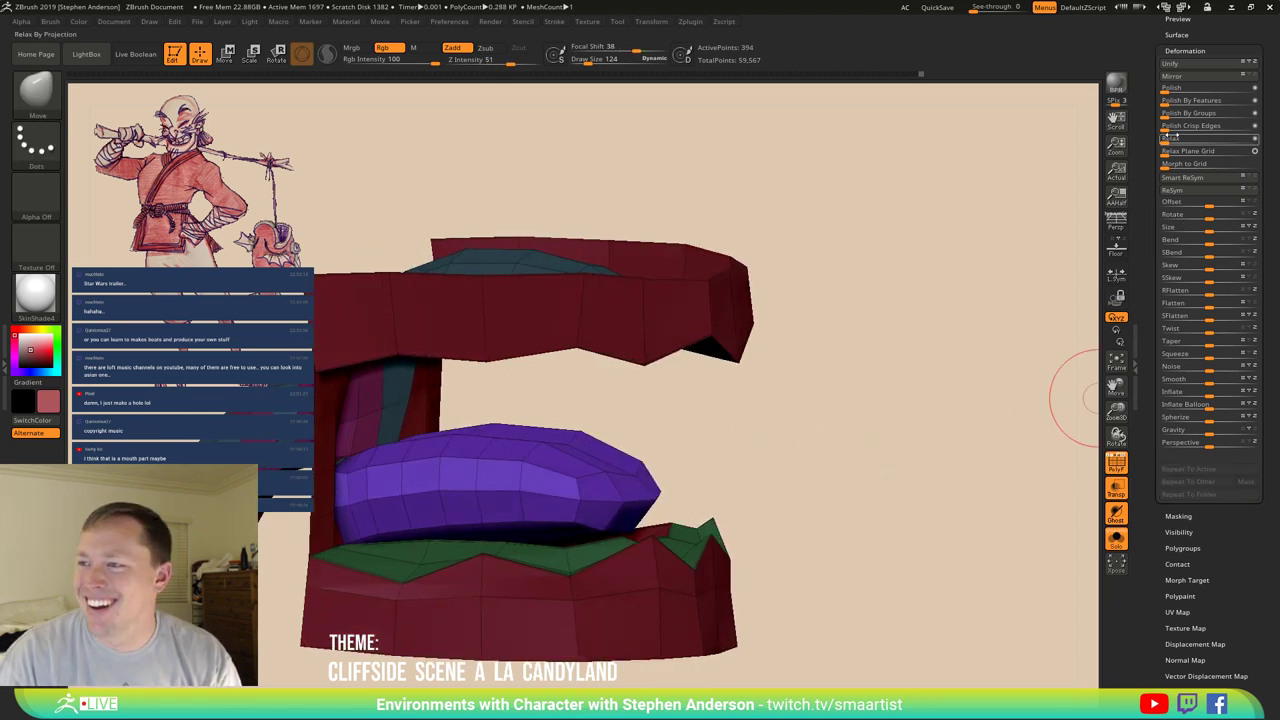
Smooth the purple tongue with Deformation Polish and Polish By Features, undoing one extra polish.
click(1180, 87)
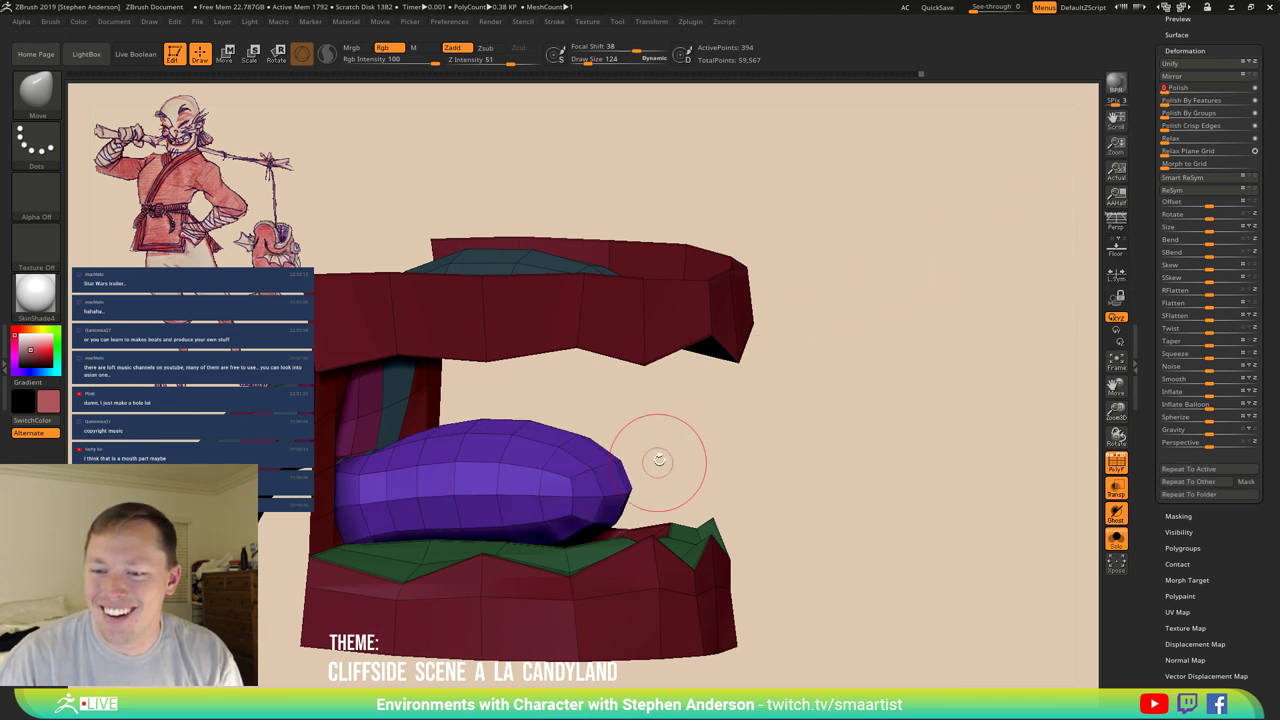
right_drag(659, 460, 586, 471)
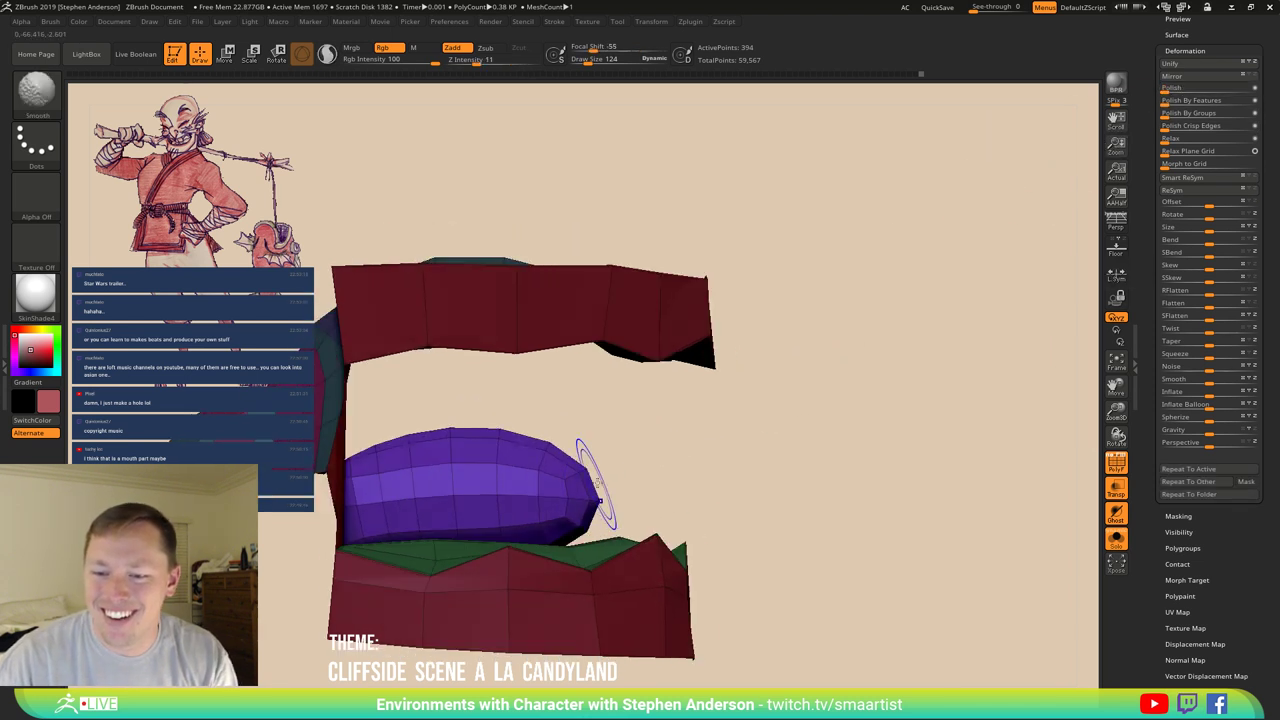
click(1172, 88)
key(ctrl+z)
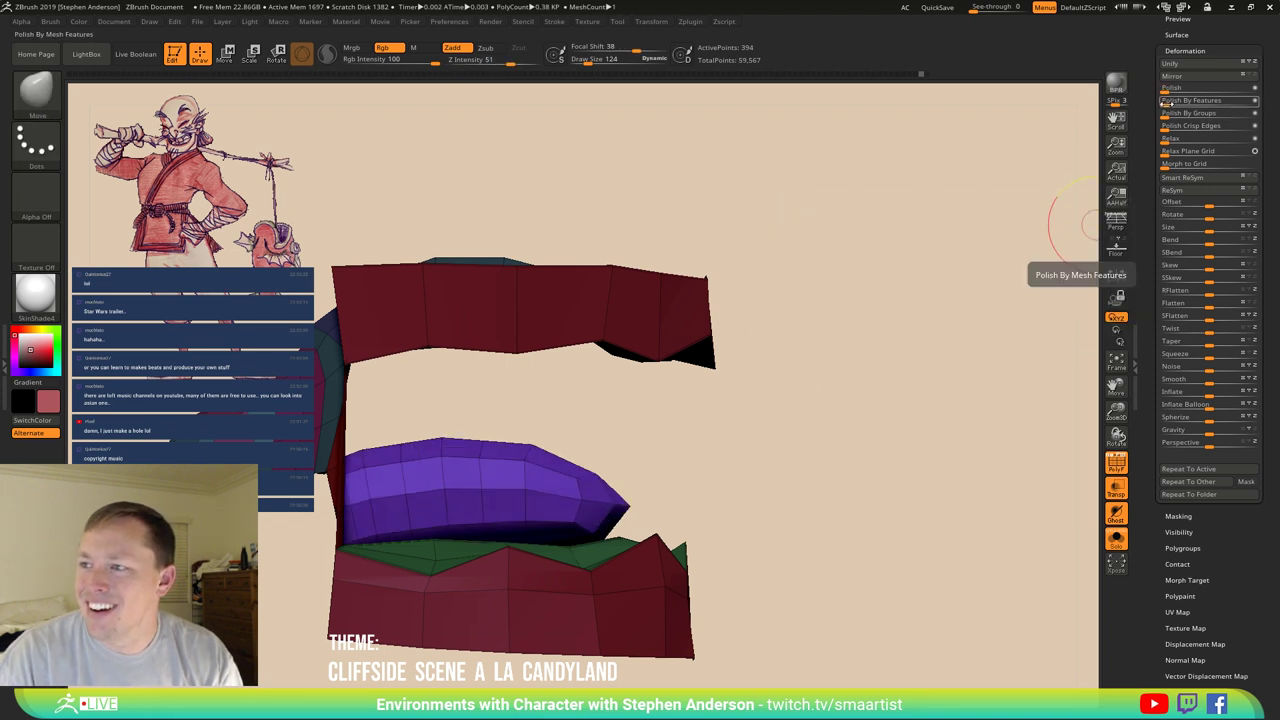
click(1190, 100)
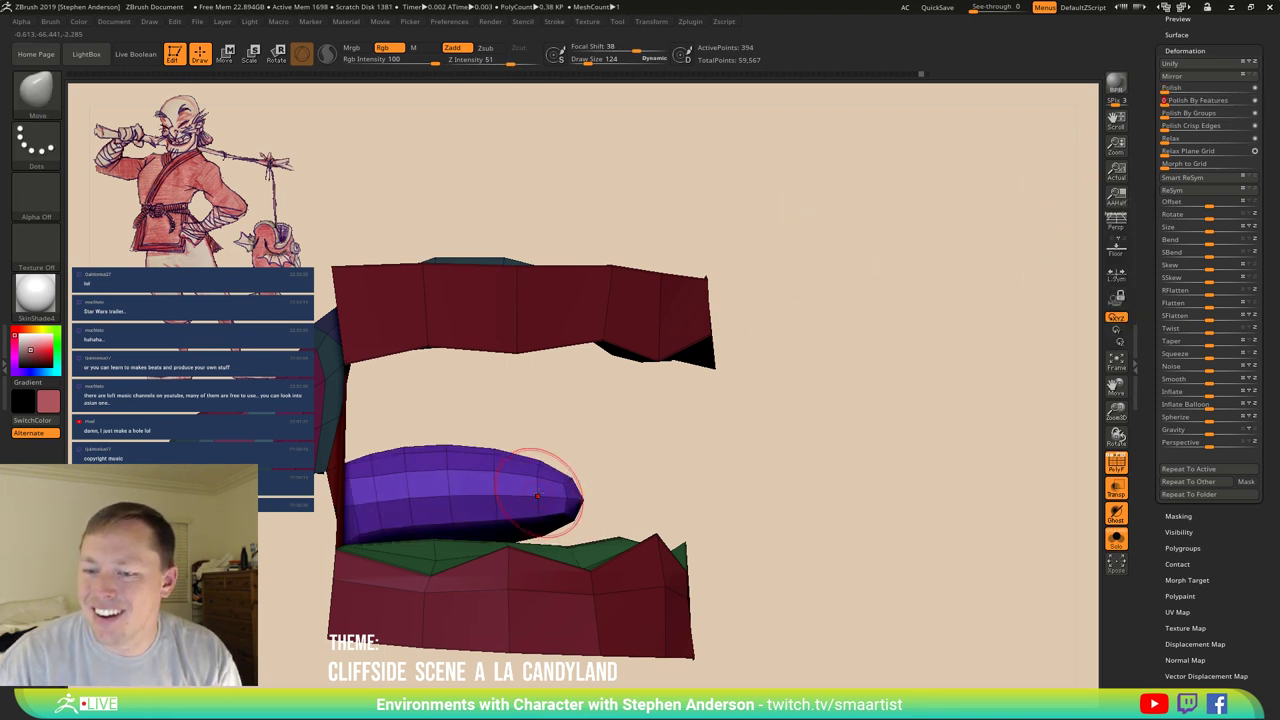
Enlarge the Move brush to about 469 and stretch the tongue tip longer and pointier.
key(s)
drag(543, 491, 597, 500)
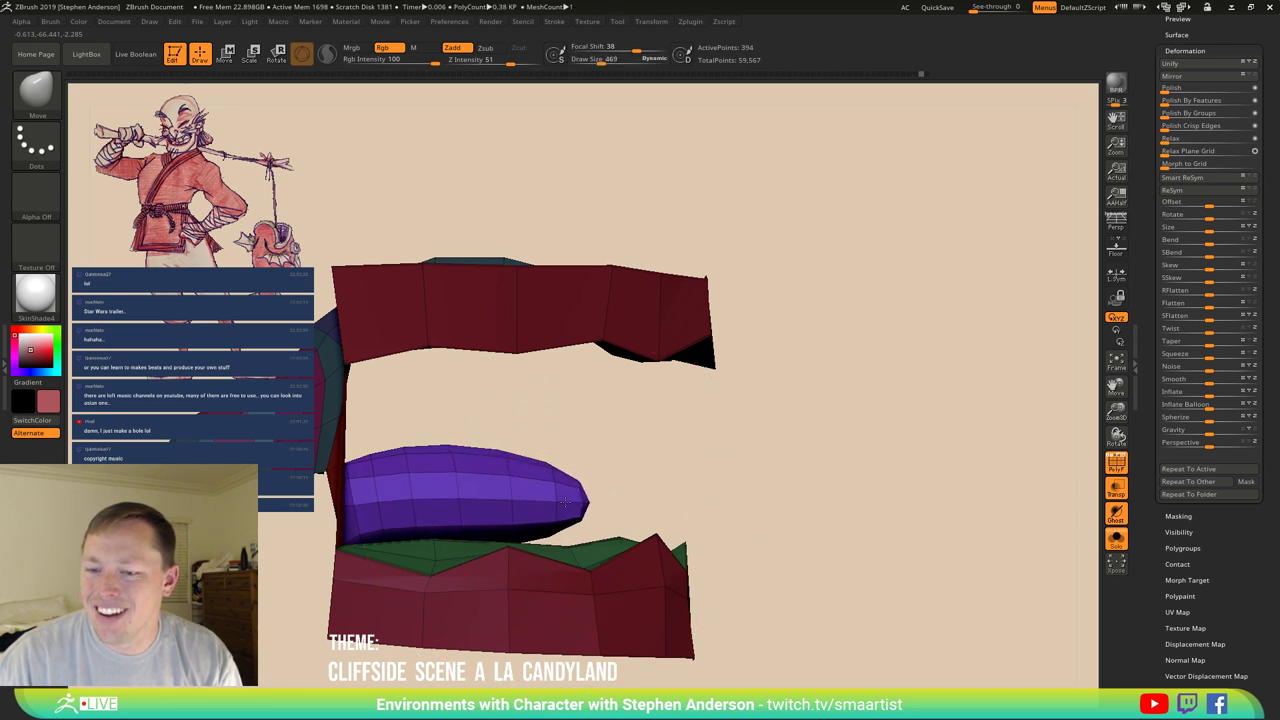
mouse_move(565, 500)
right_down()
mouse_move(585, 470)
mouse_move(605, 492)
right_up()
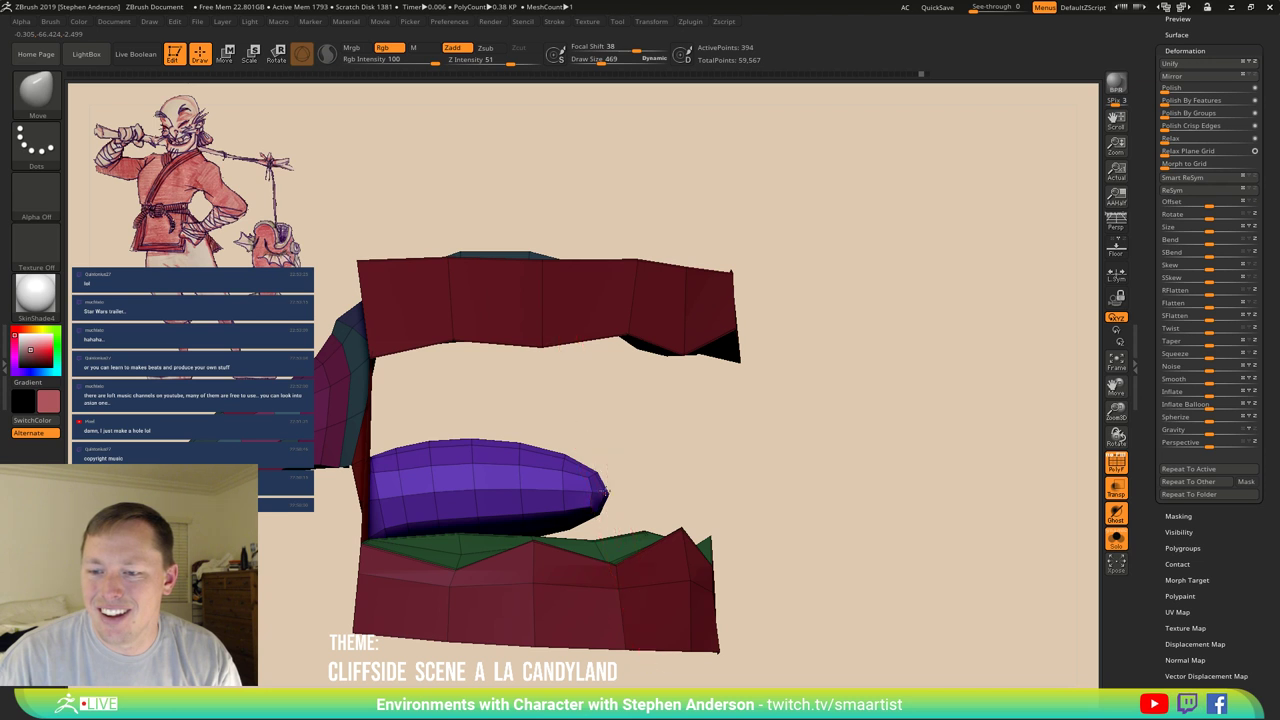
mouse_move(605, 493)
mouse_down()
mouse_move(635, 495)
mouse_move(585, 470)
mouse_move(600, 465)
mouse_up()
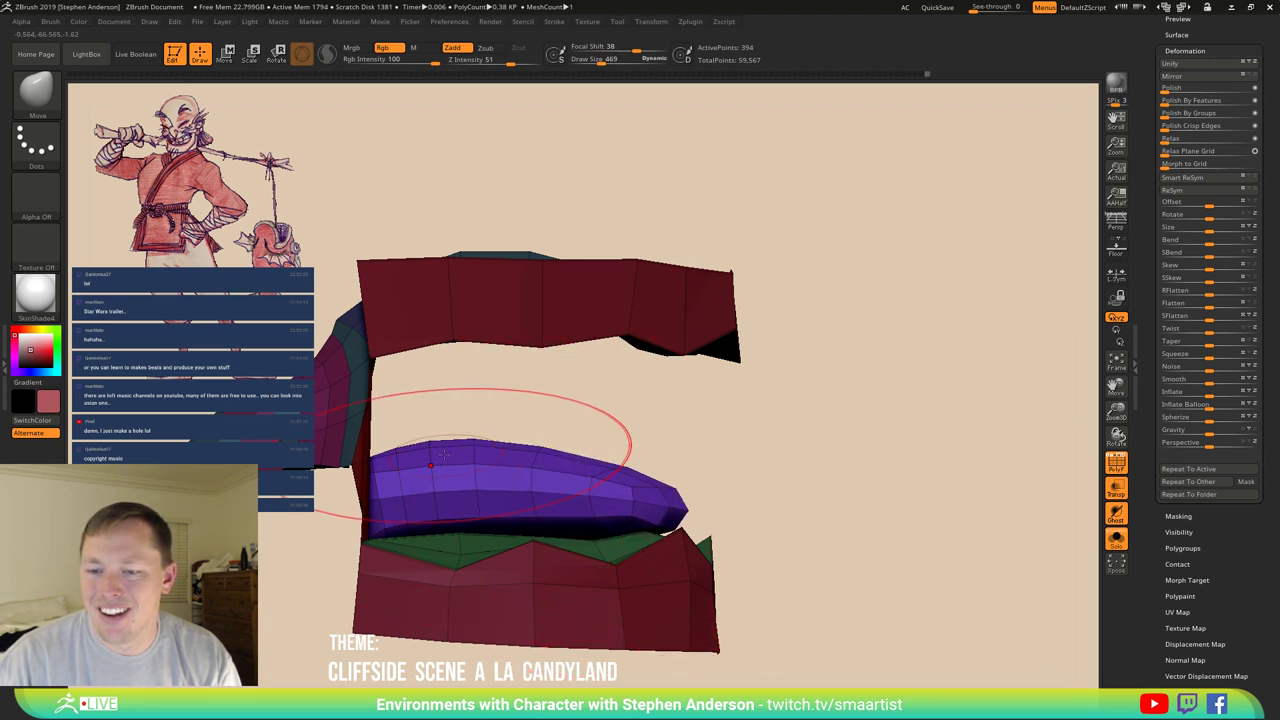
right_drag(464, 449, 718, 452)
Reduce Draw Size to 219, orbit the mouth head-on, and turn off PolyF for plain shading.
key(s)
drag(716, 446, 708, 430)
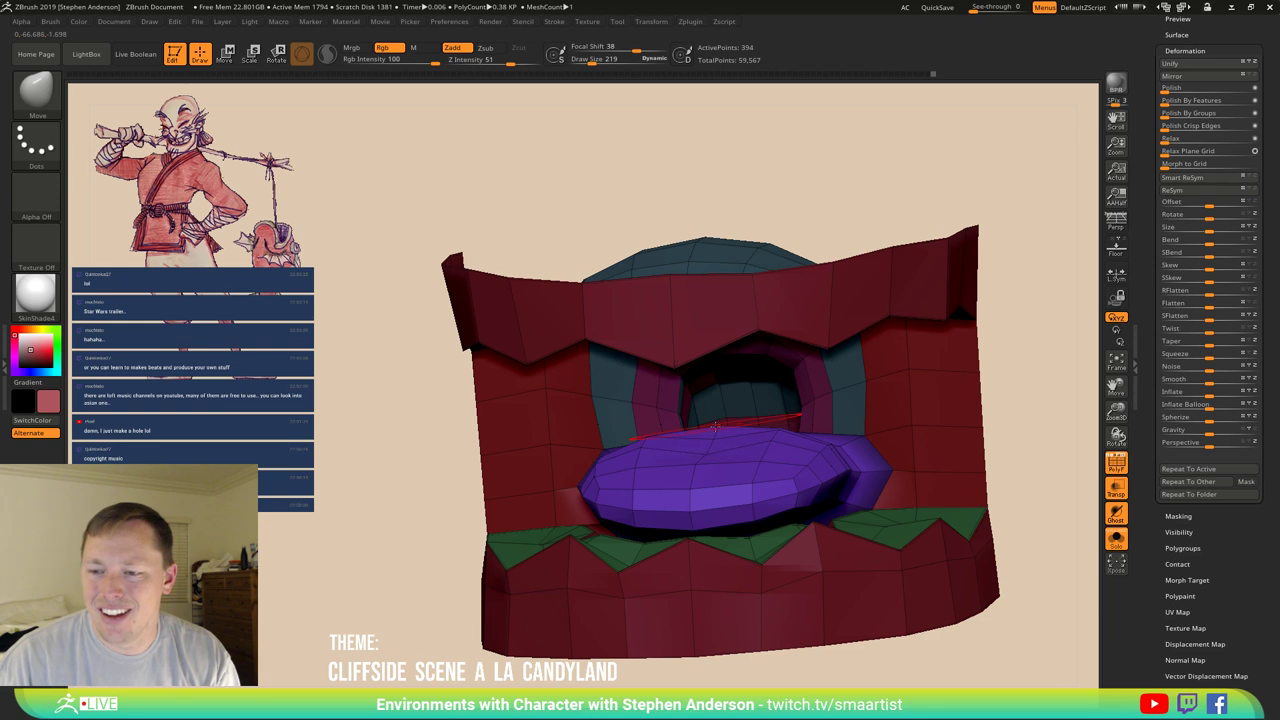
mouse_move(750, 448)
right_down()
mouse_move(705, 470)
mouse_move(834, 412)
right_up()
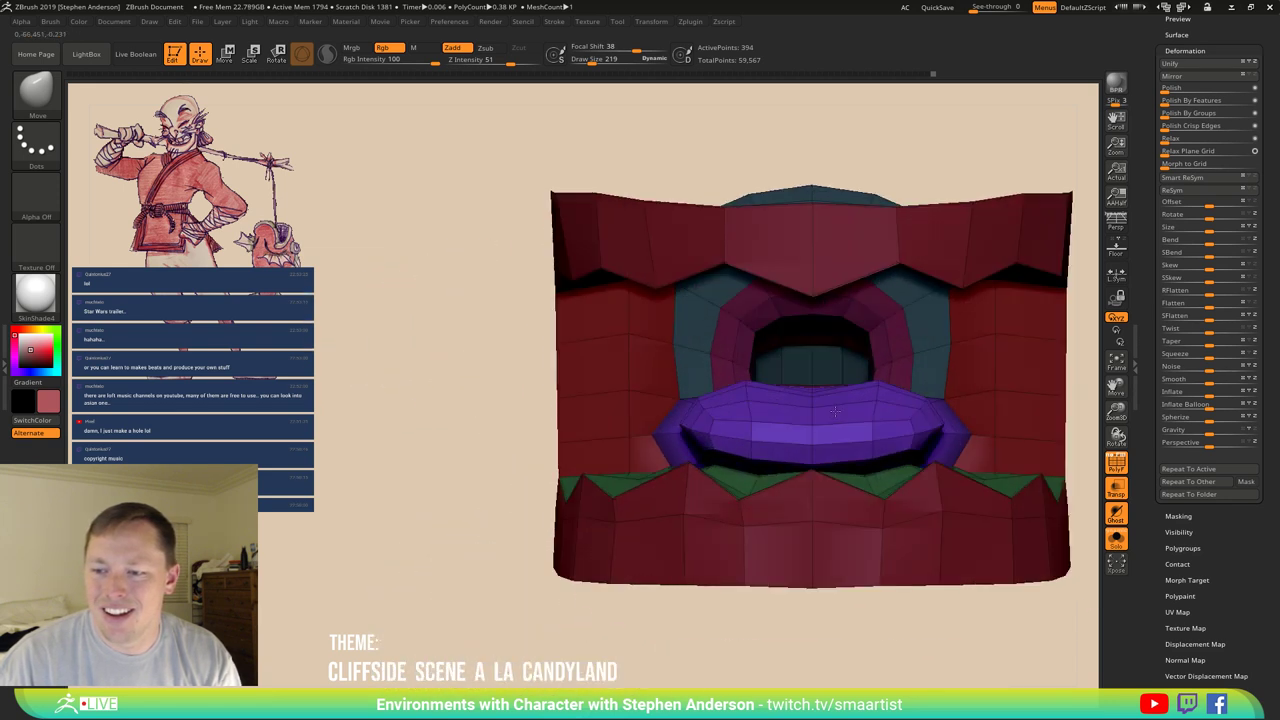
key(shift)
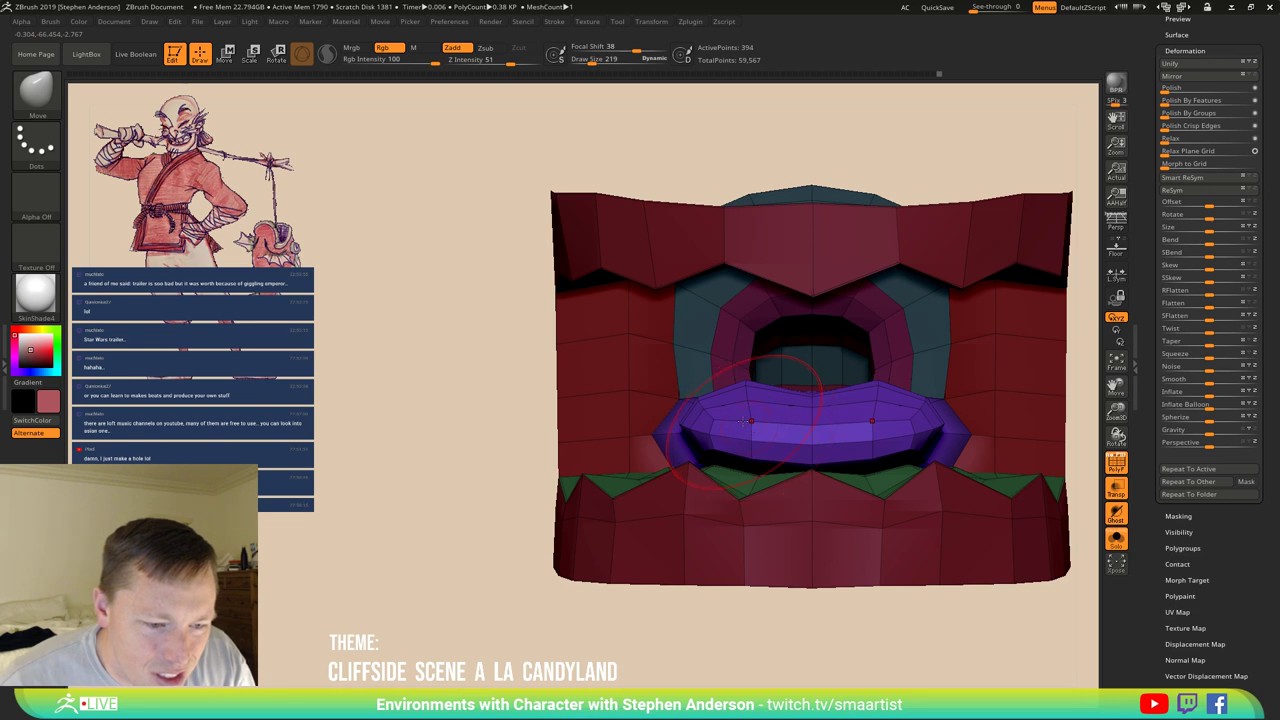
mouse_move(733, 405)
right_down()
mouse_move(568, 468)
mouse_move(871, 400)
right_up()
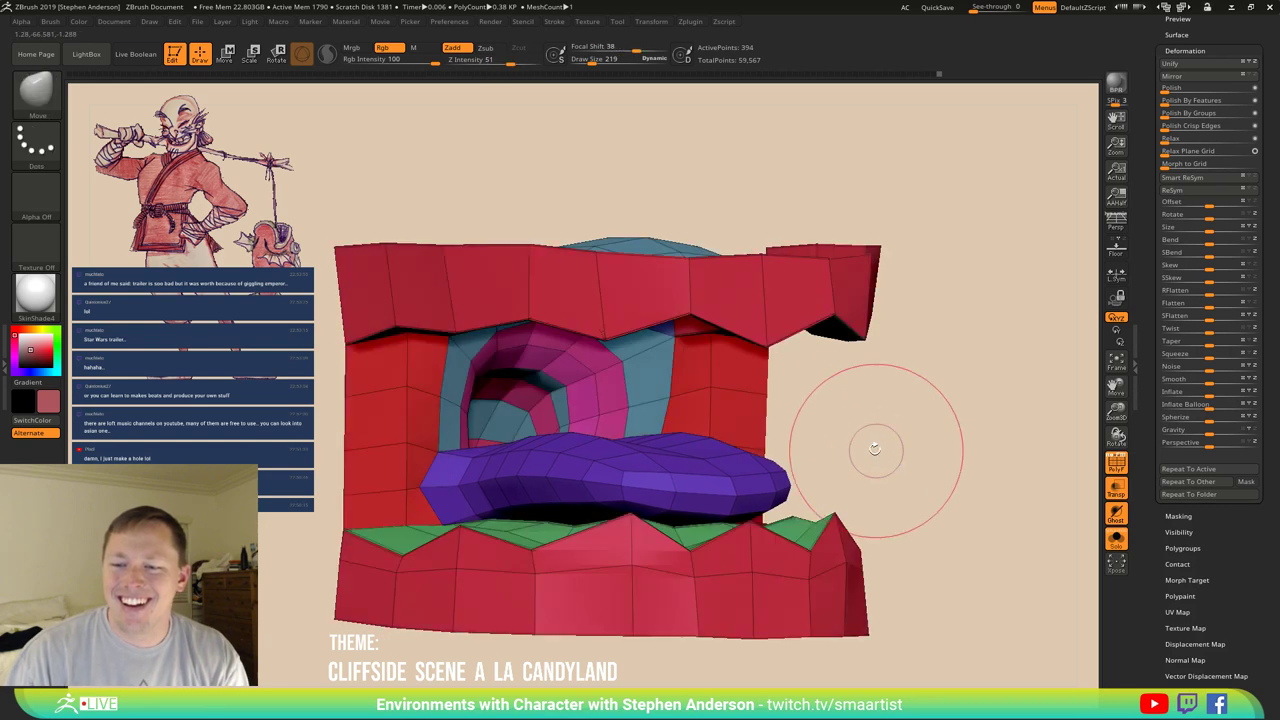
key(shift+f)
mouse_move(787, 458)
ctrl+right_down()
mouse_move(720, 350)
mouse_move(1082, 490)
ctrl+right_up()
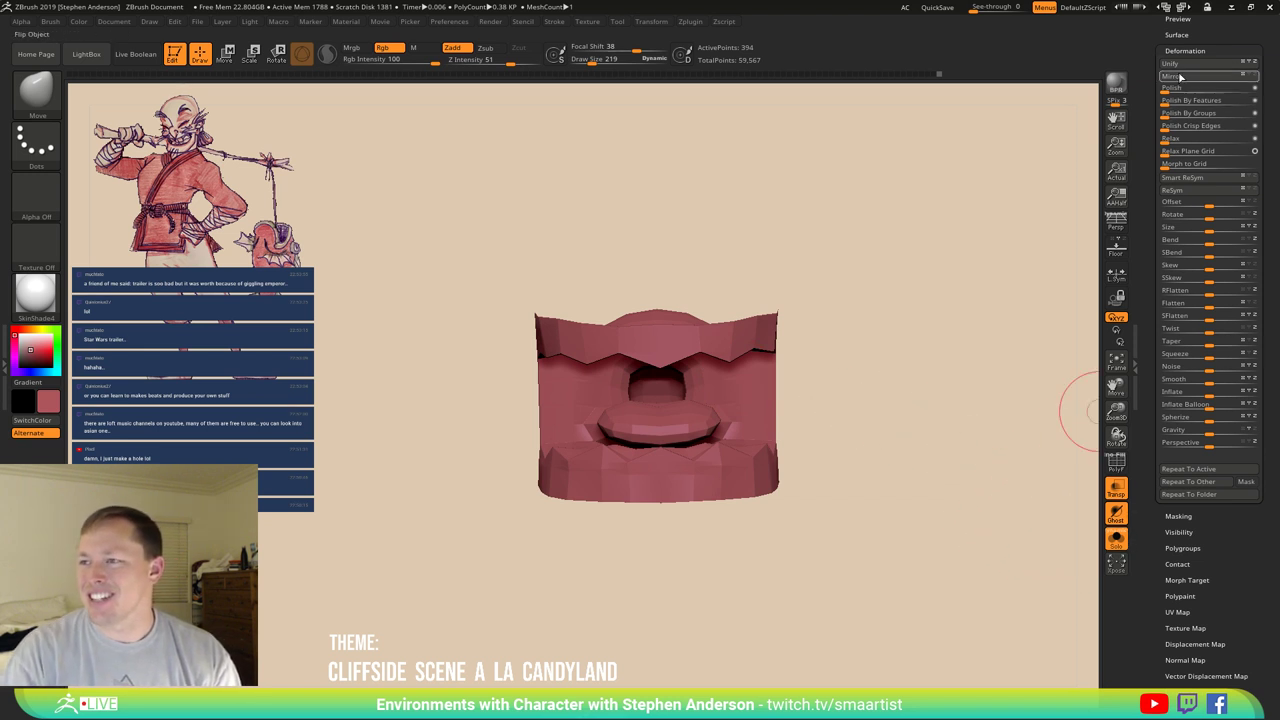
Turn off Solo in Tool > Subtool so the full character appears around the mouth.
scroll(1190, 200, up, 10)
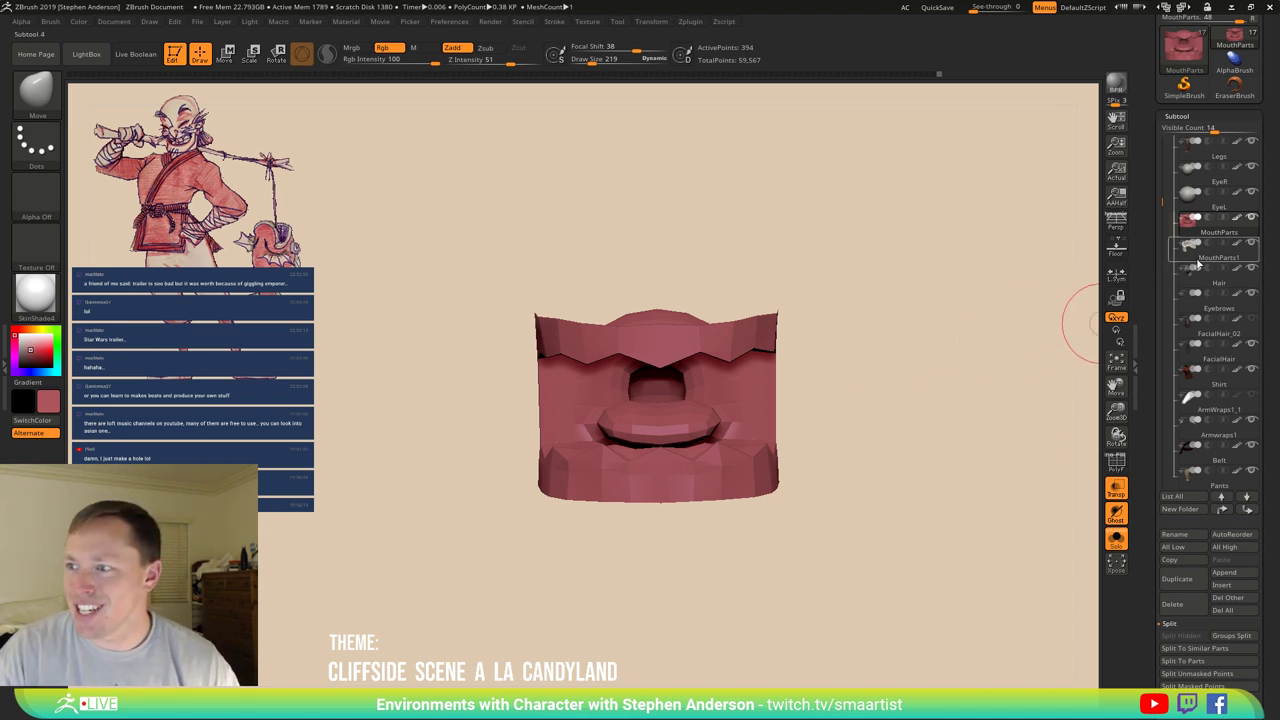
click(1114, 543)
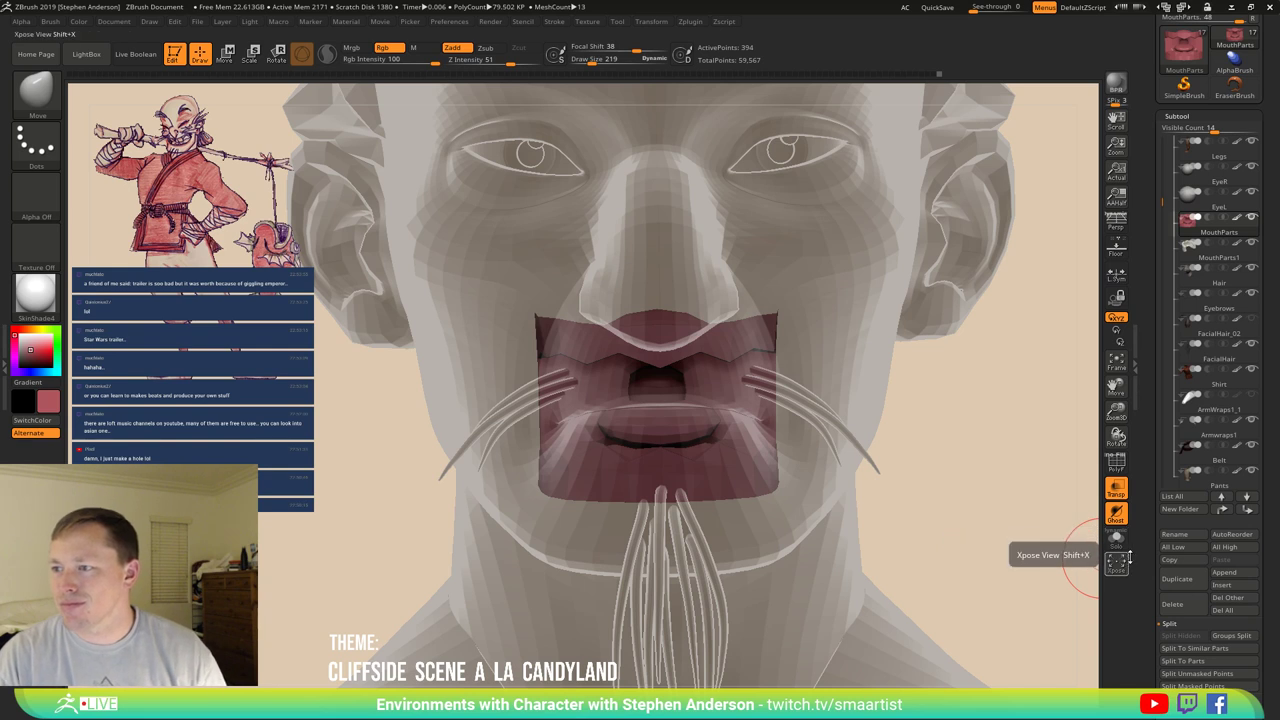
Merge the mouth parts down into the teeth subtool with MergeDown, confirming the prompt.
click(1172, 624)
click(1187, 650)
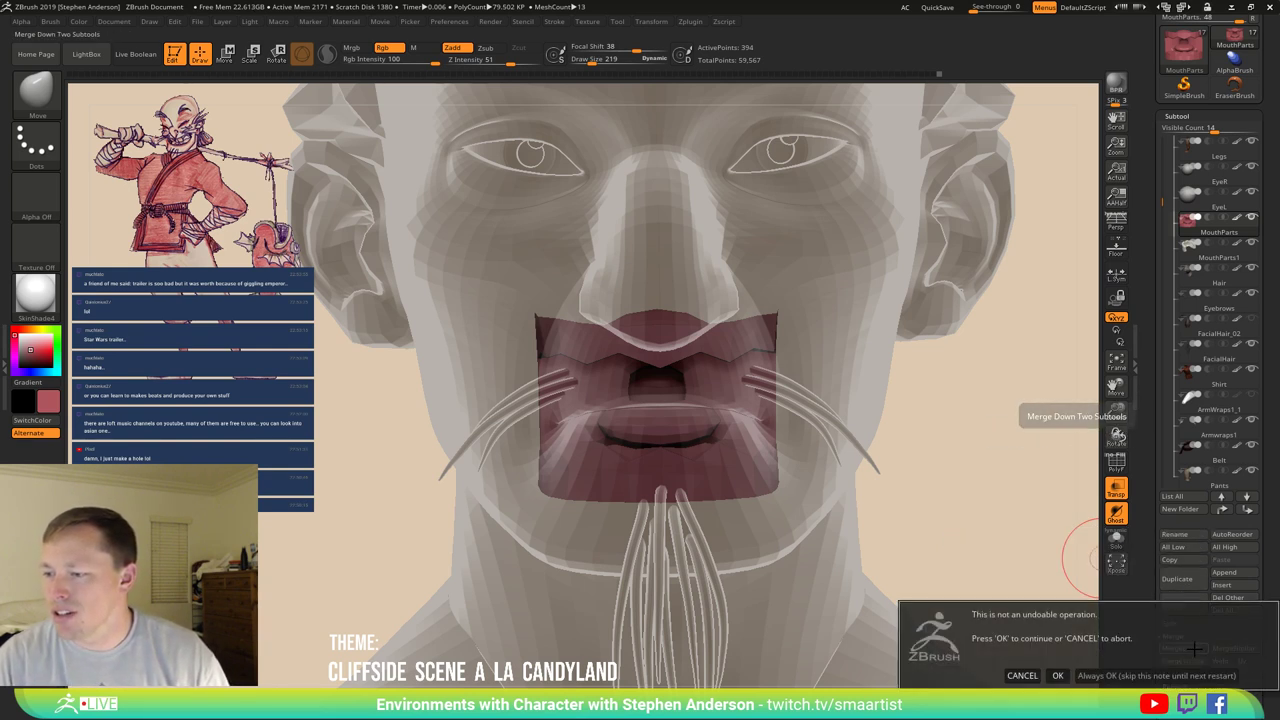
click(1056, 676)
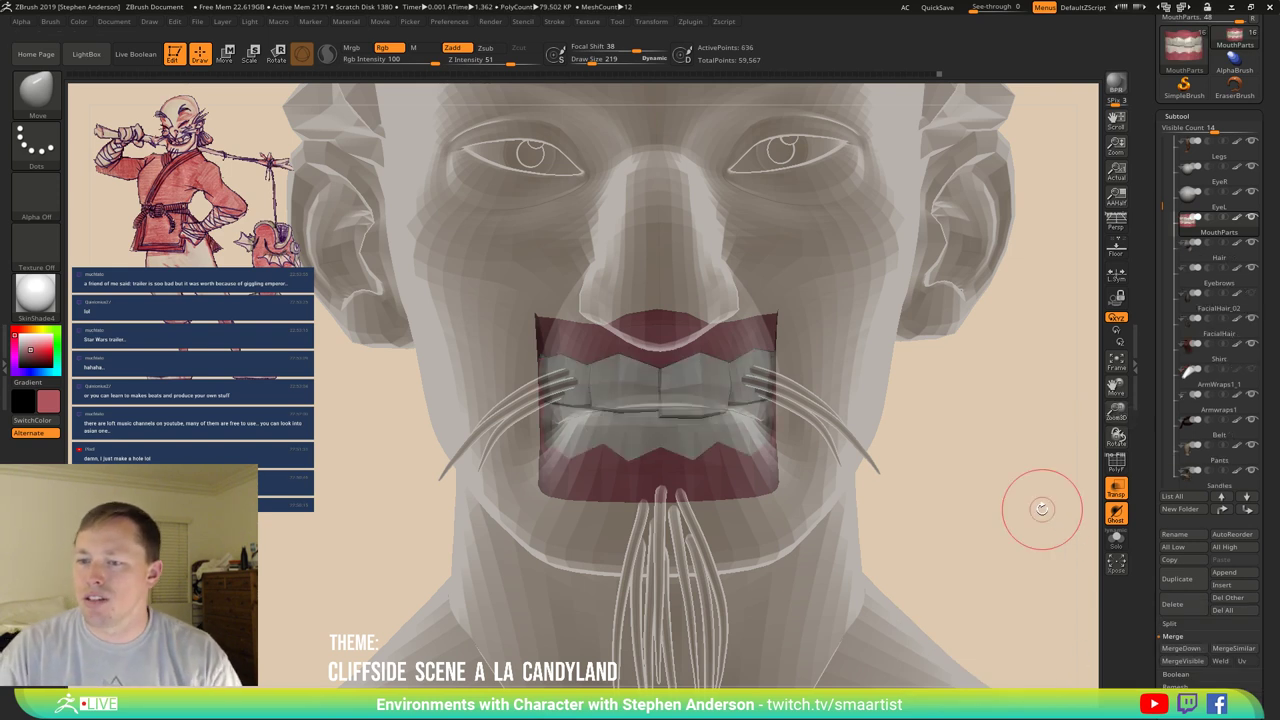
Turn off Transp, solo the merged teeth piece, and show its polygroups with PolyF.
drag(1010, 503, 1014, 503)
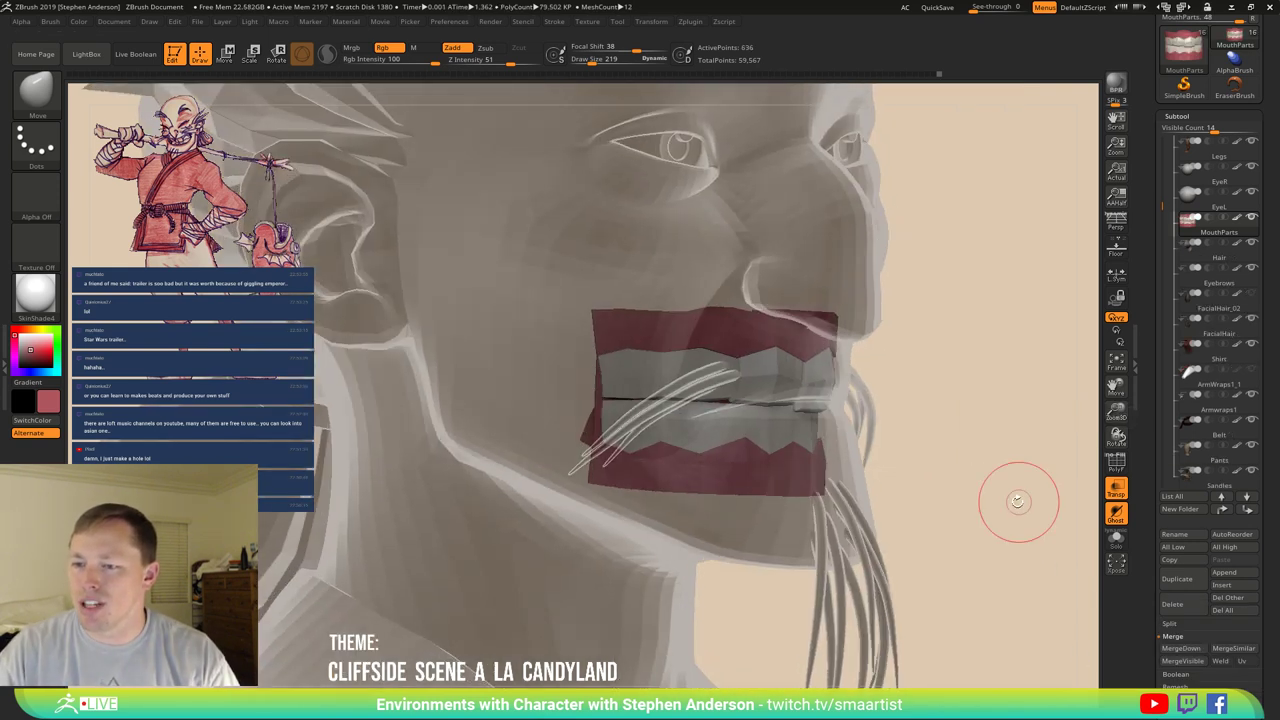
click(1116, 492)
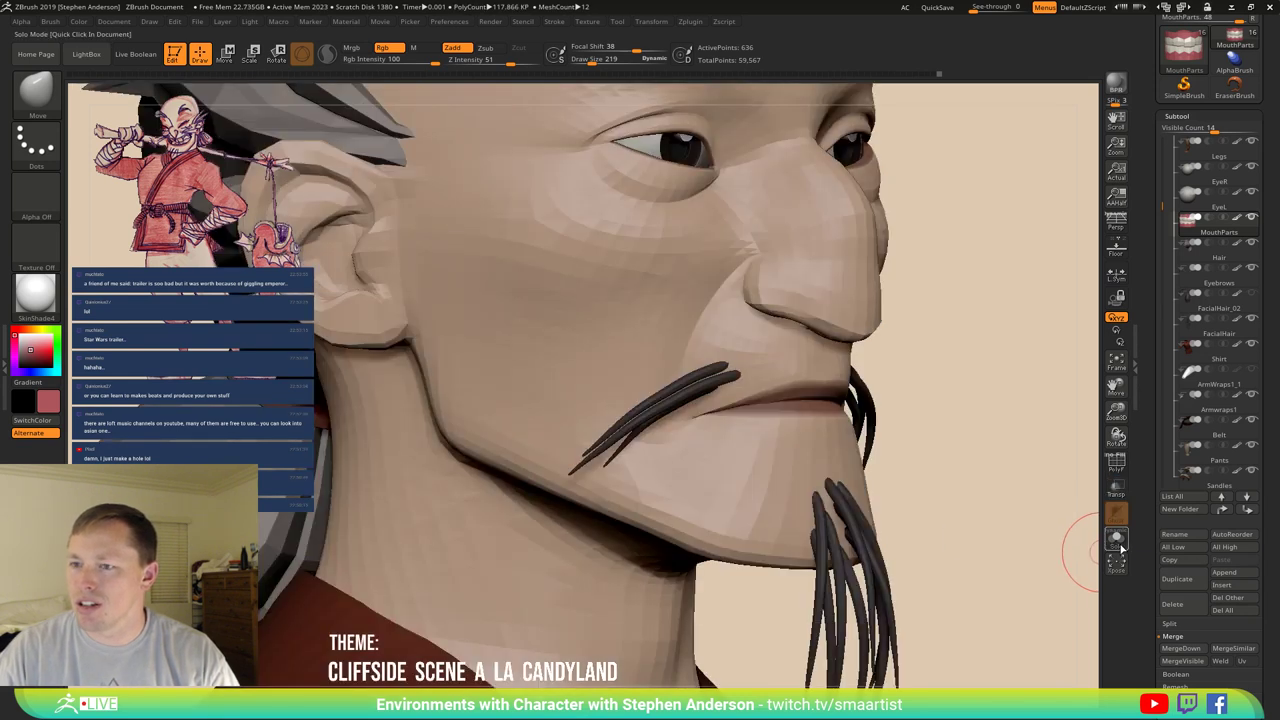
click(1118, 542)
drag(886, 443, 708, 390)
key(shift+f)
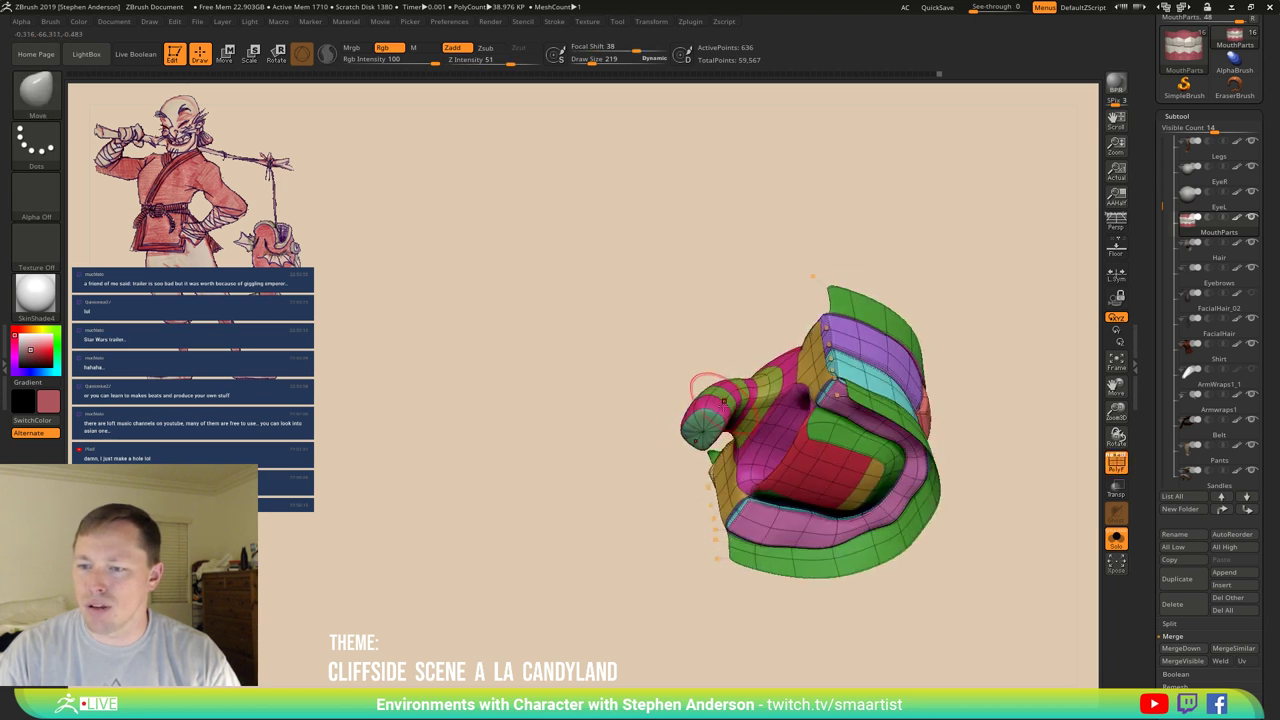
Close the holes in the teeth mesh and delete its hidden geometry.
ctrl+shift+click(700, 428)
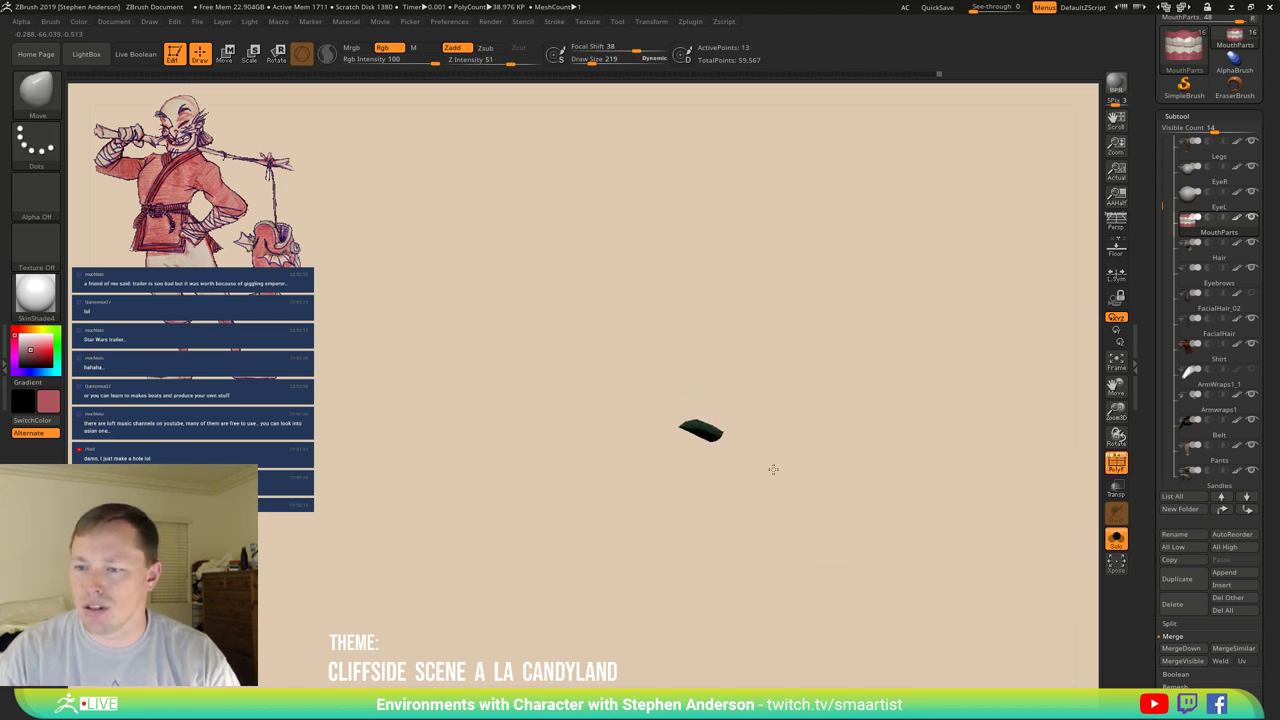
ctrl+shift+click(976, 580)
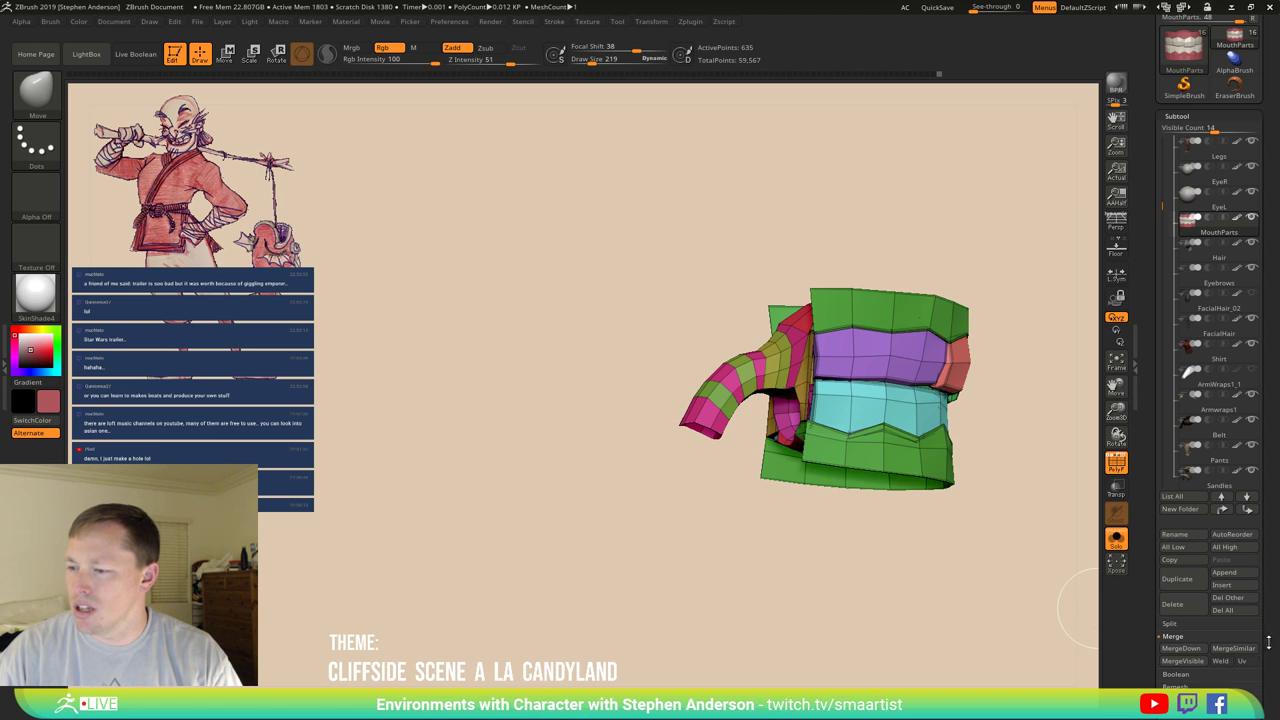
scroll(1264, 672, down, 10)
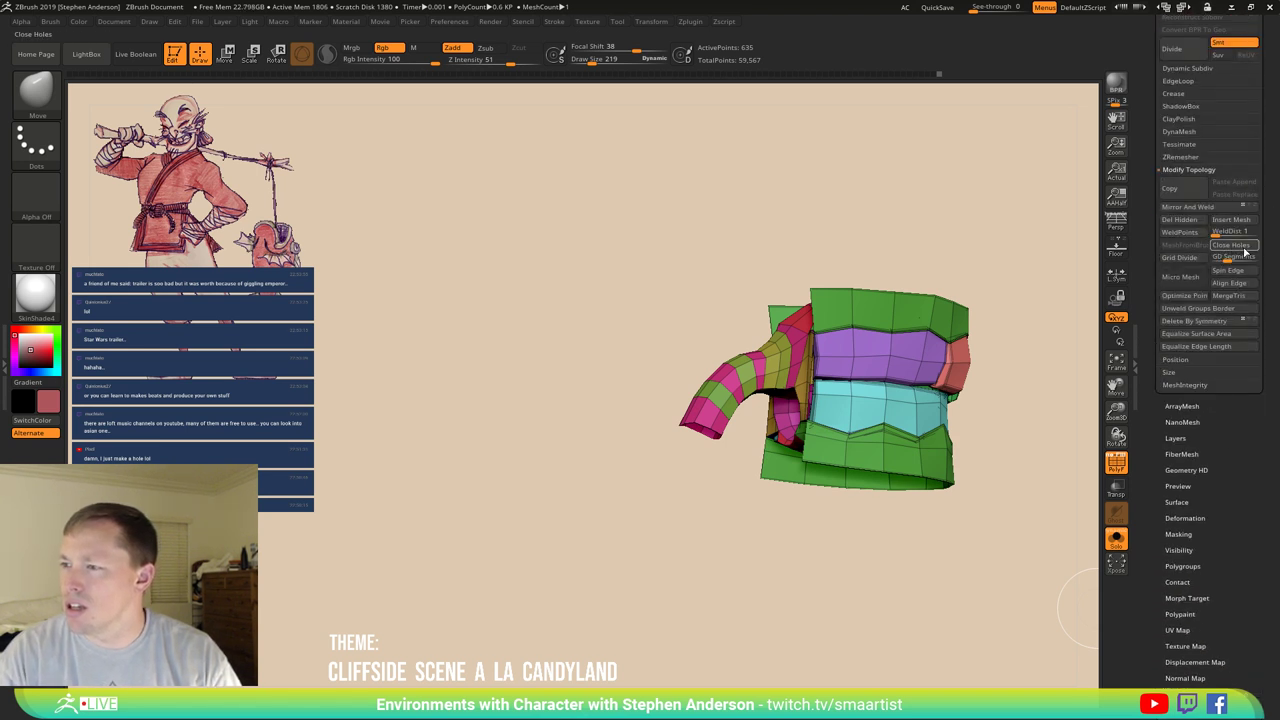
click(1243, 248)
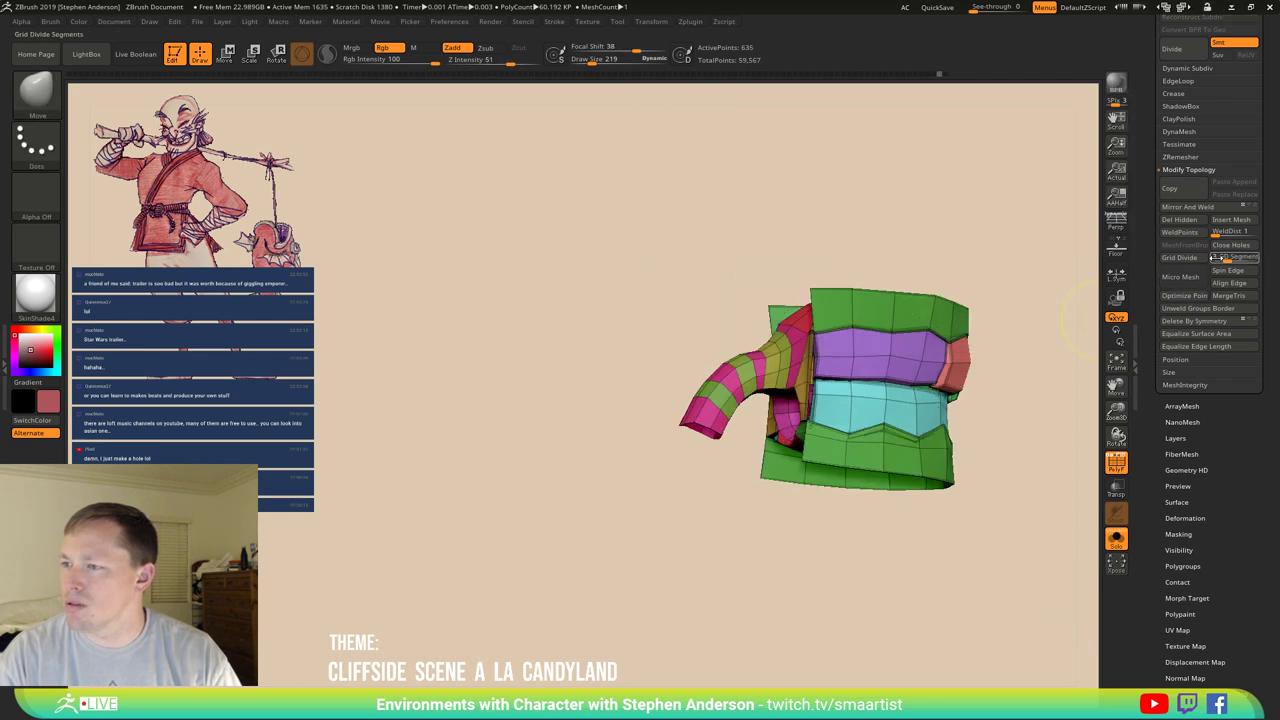
click(1180, 219)
Mask the teeth body with a Ctrl-lasso and pull the pink tube end up and left.
drag(760, 500, 726, 449)
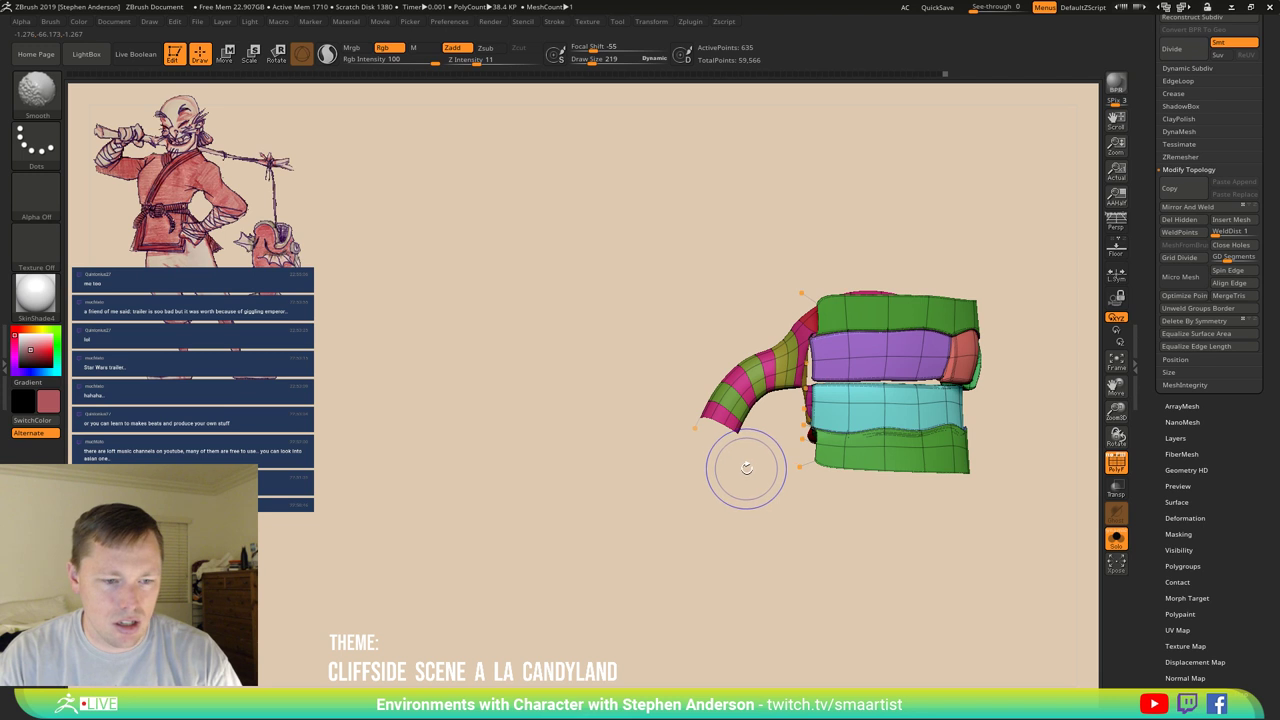
key(shift+f)
key(shift+f)
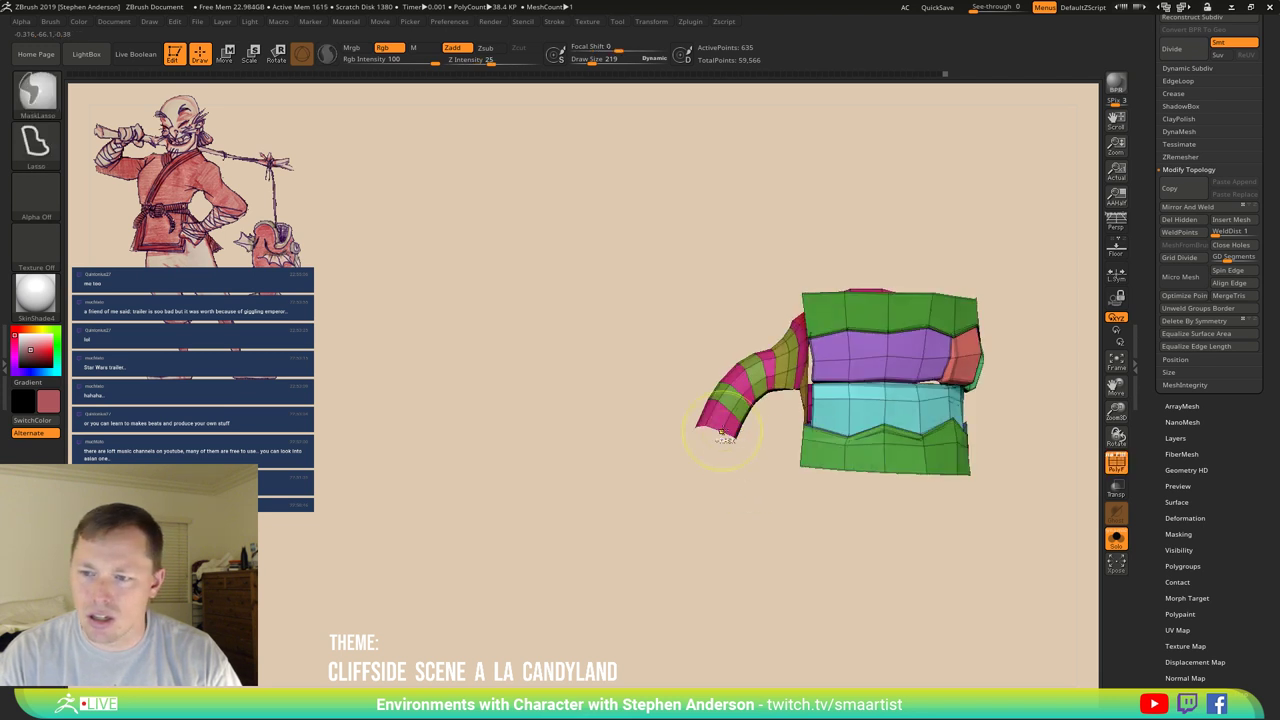
scroll(760, 468, up, 3)
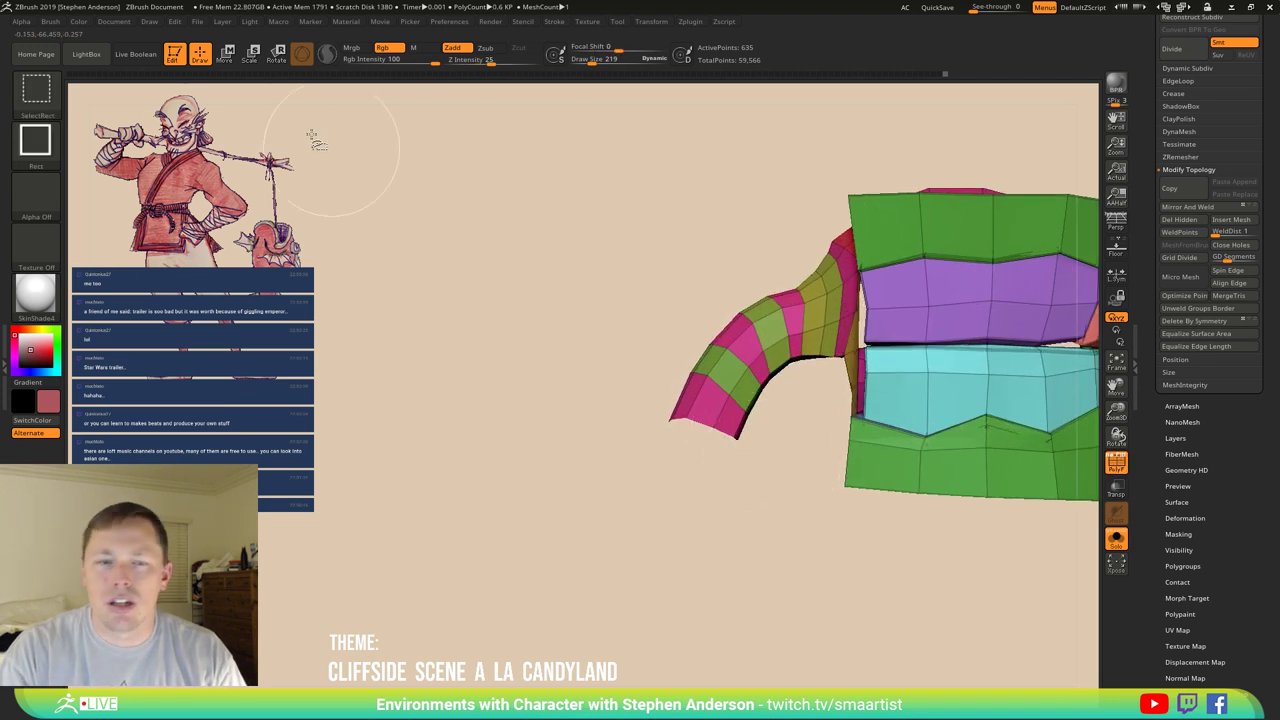
key(ctrl)
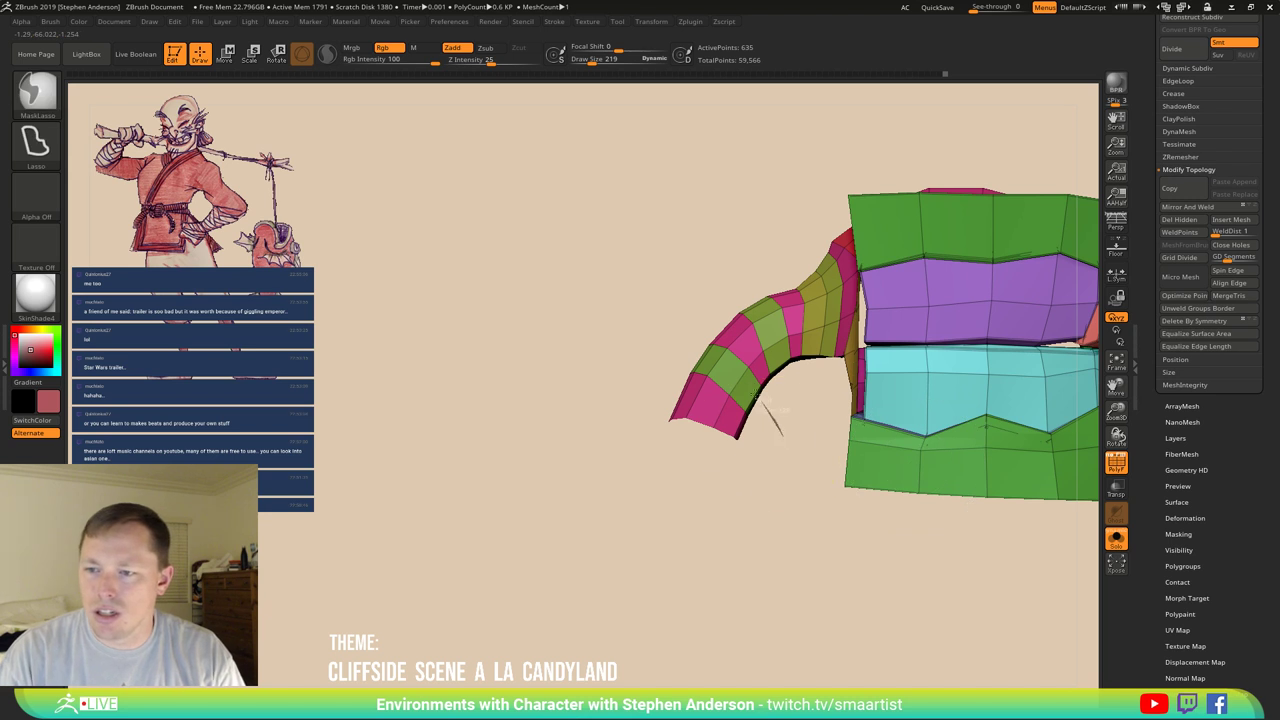
mouse_move(762, 408)
ctrl+mouse_down()
mouse_move(548, 425)
mouse_move(680, 551)
mouse_move(773, 545)
ctrl+mouse_up()
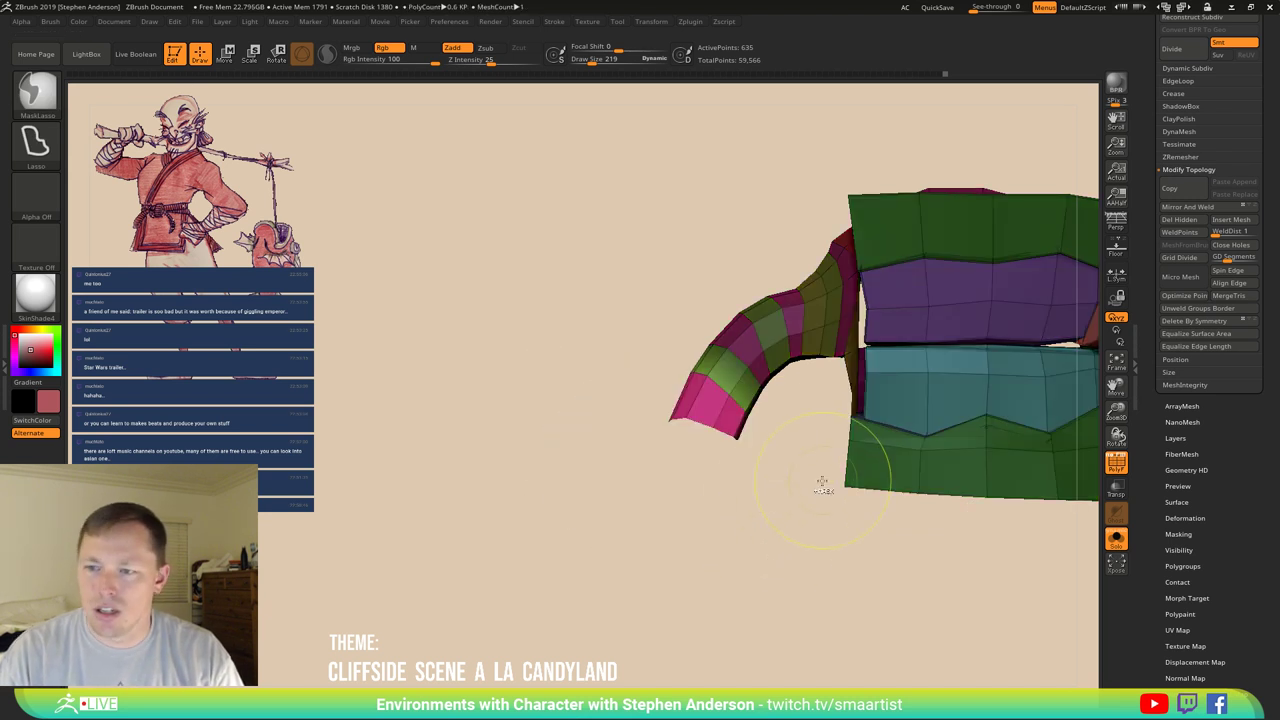
mouse_move(777, 486)
mouse_down()
mouse_move(768, 440)
mouse_move(736, 447)
mouse_up()
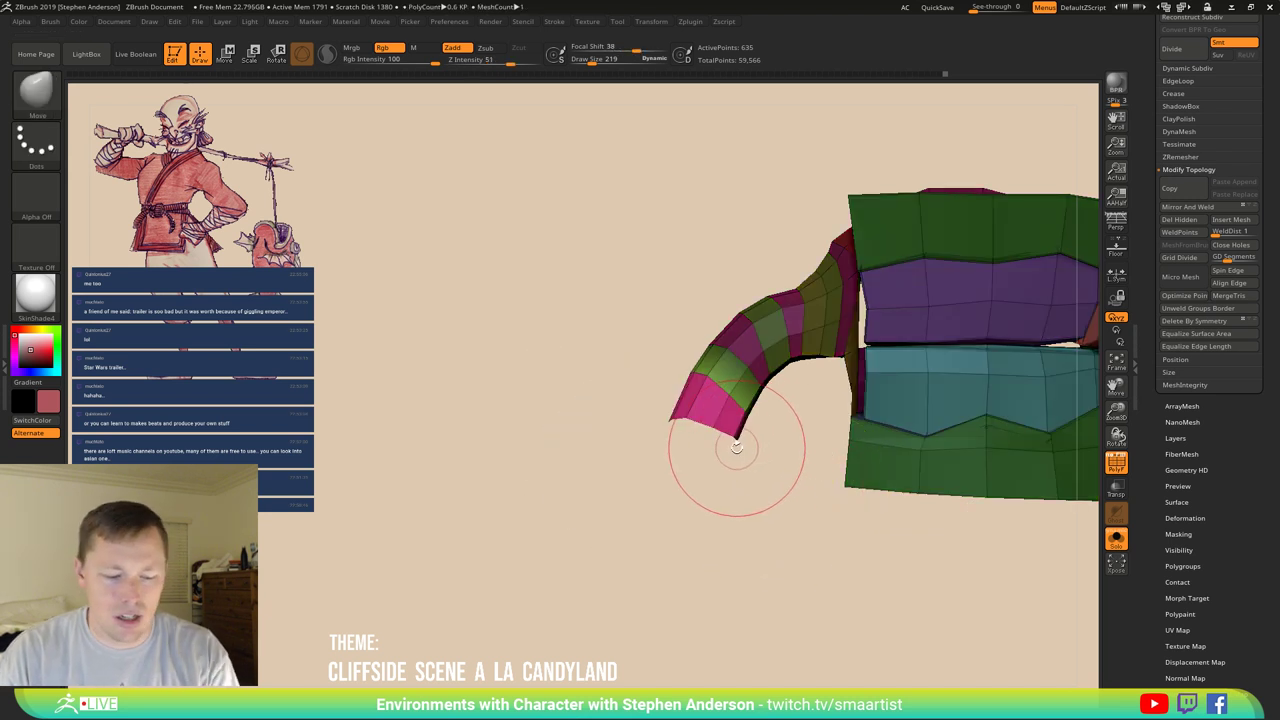
Reposition the tube end with a Transpose line, shifting it slightly down-left.
key(w)
key(y)
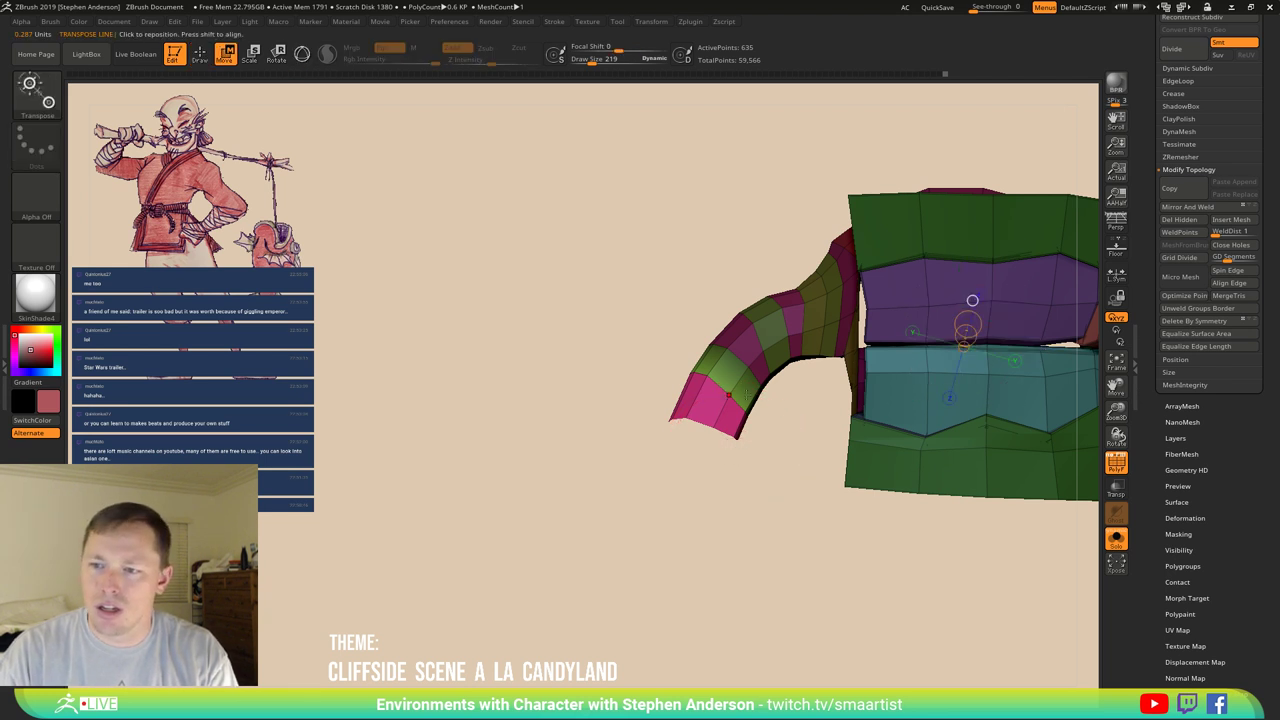
drag(700, 432, 653, 507)
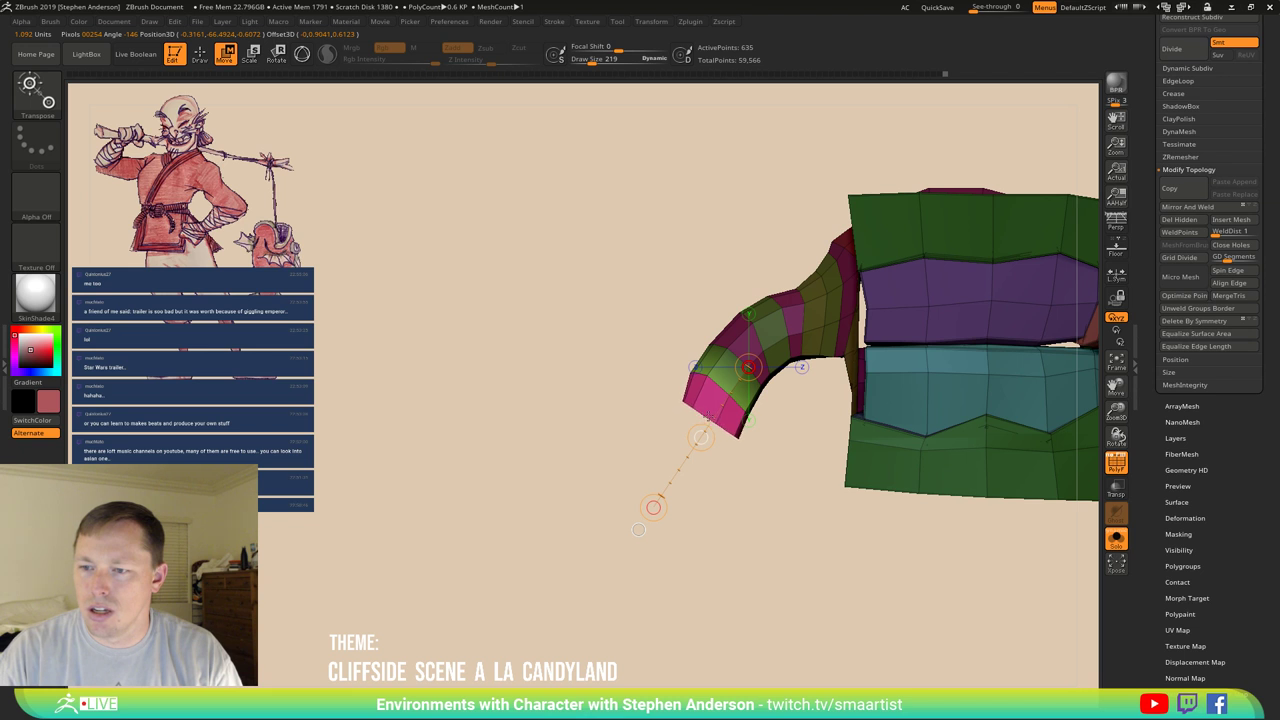
drag(701, 437, 699, 435)
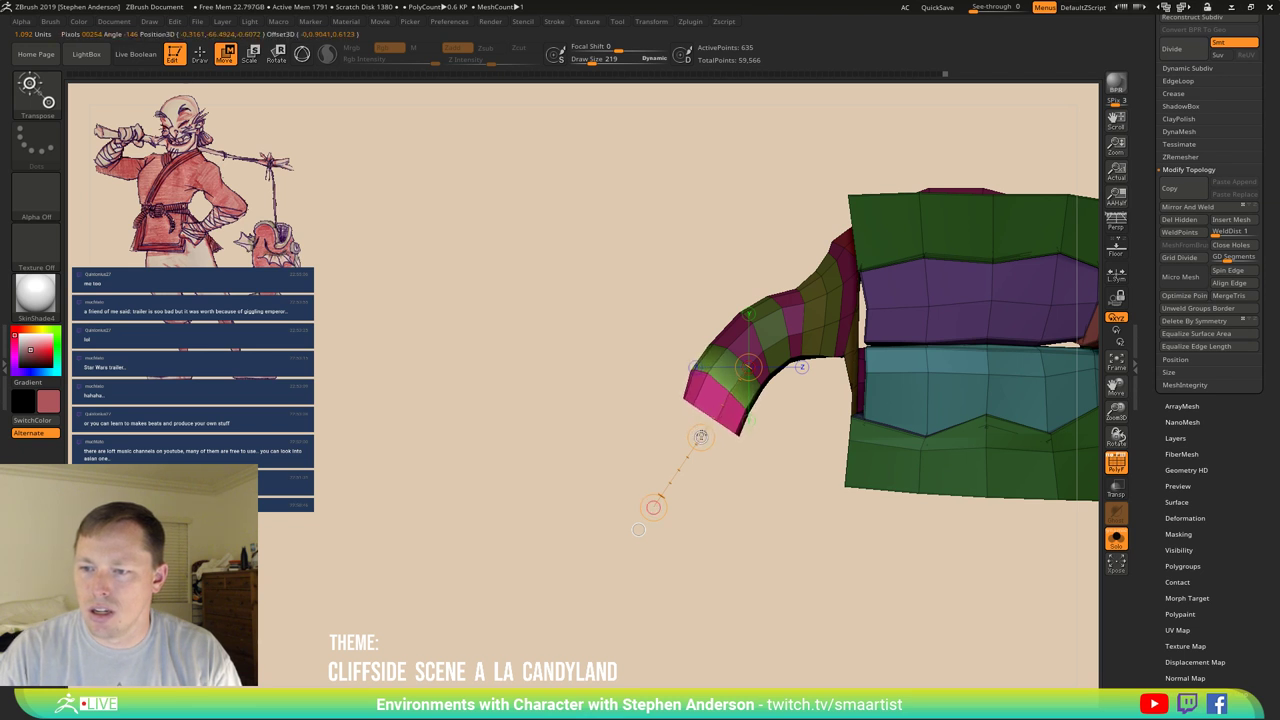
drag(653, 507, 726, 456)
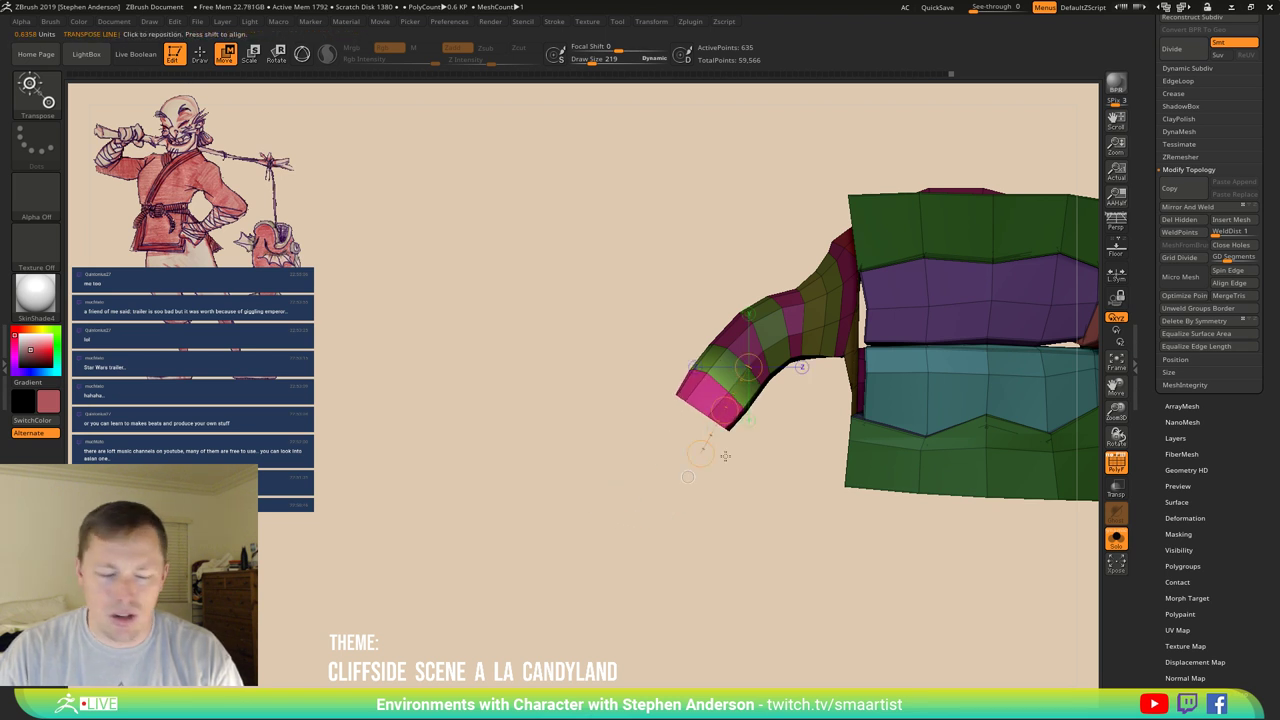
key(q)
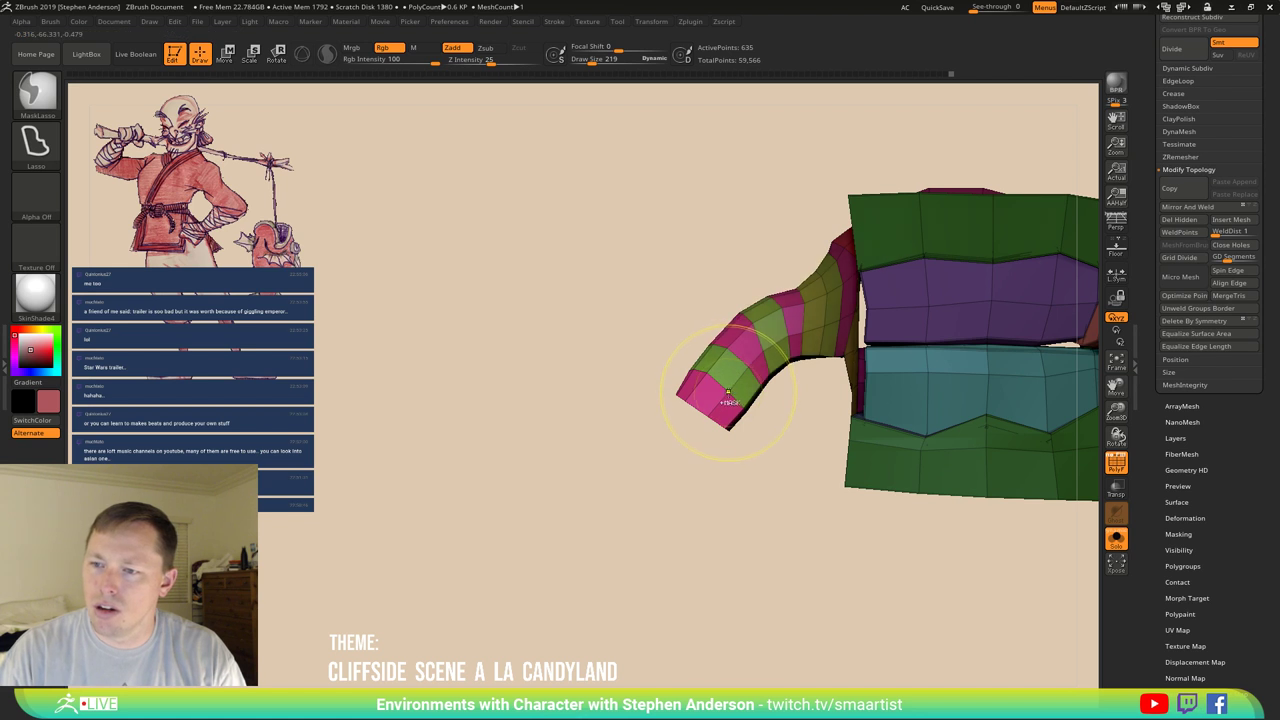
Isolate the curved tube, group it into one blue polygroup, then show all parts again.
drag(820, 443, 703, 565)
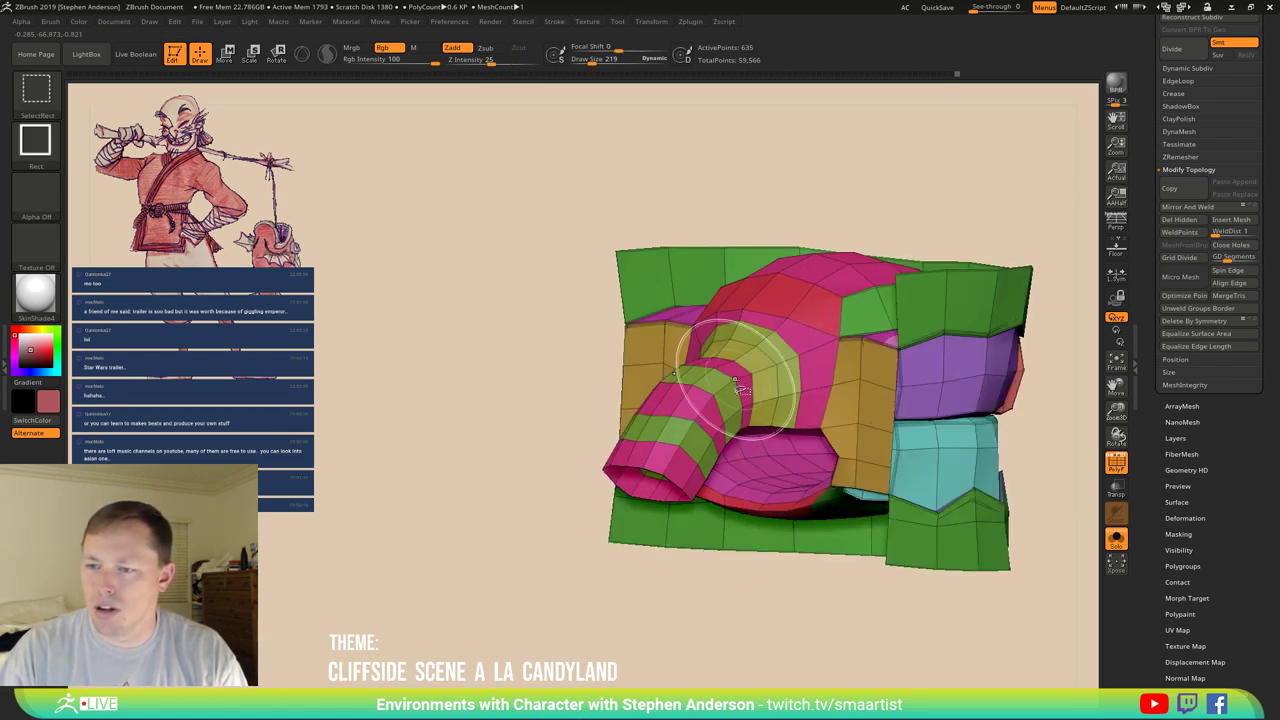
ctrl+shift+click(742, 395)
drag(742, 395, 586, 437)
ctrl+shift+click(590, 515)
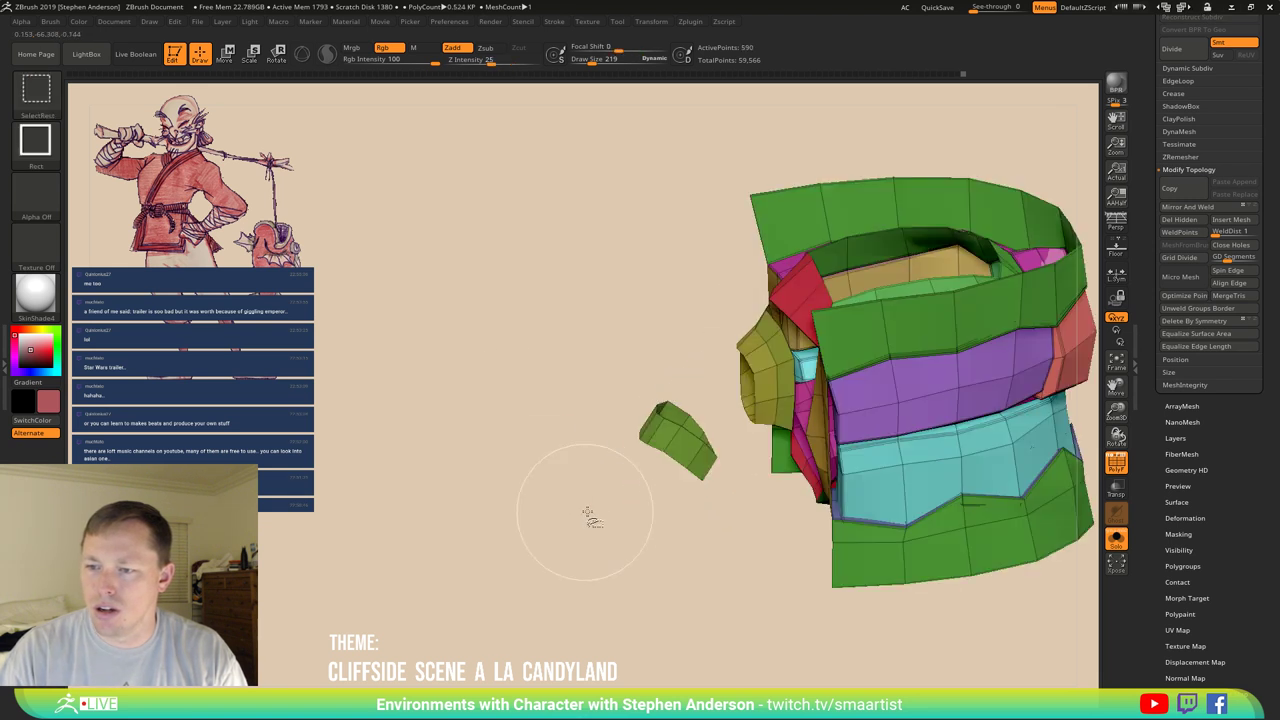
ctrl+alt+shift+click(680, 458)
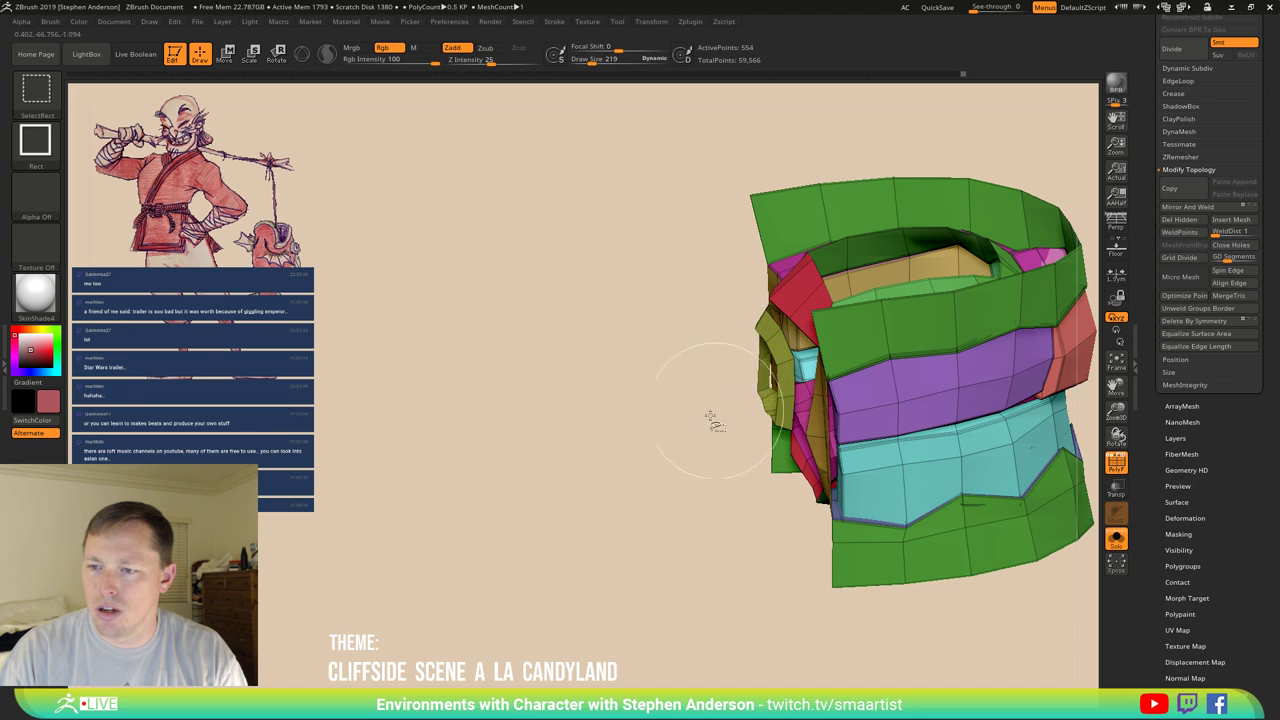
ctrl+shift+drag(548, 454, 620, 530)
drag(849, 366, 842, 354)
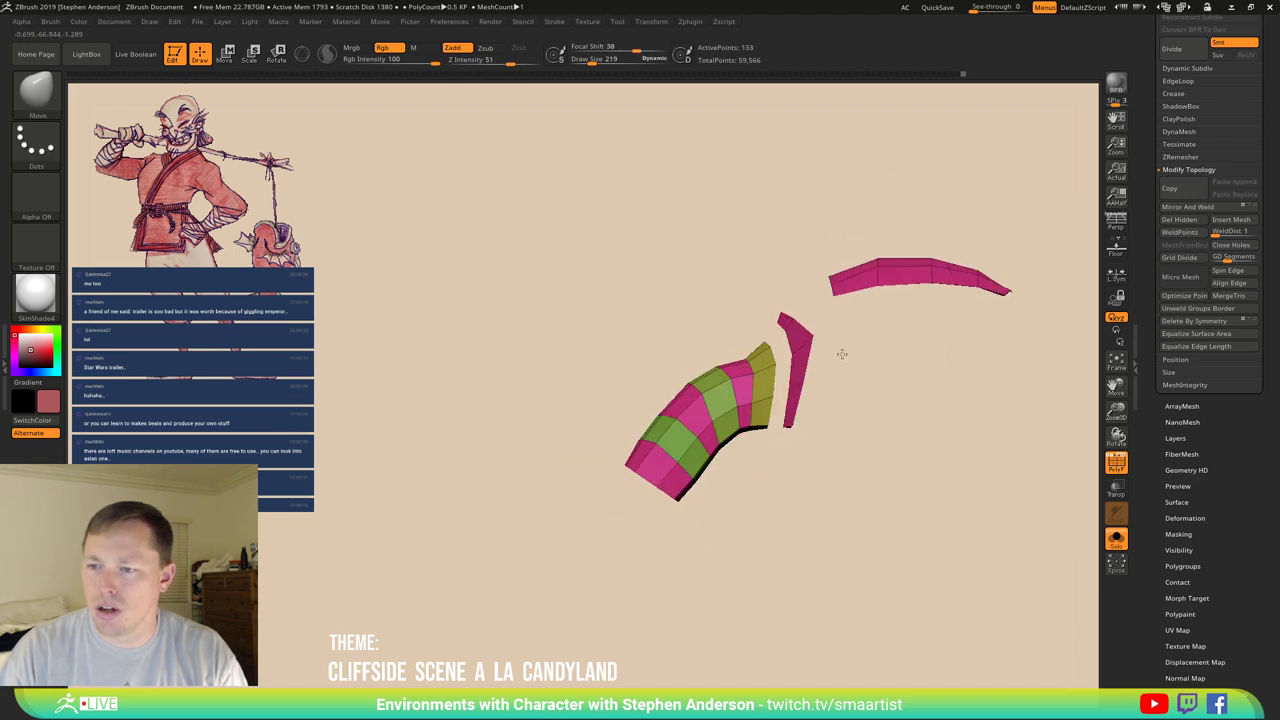
ctrl+drag(768, 378, 785, 322)
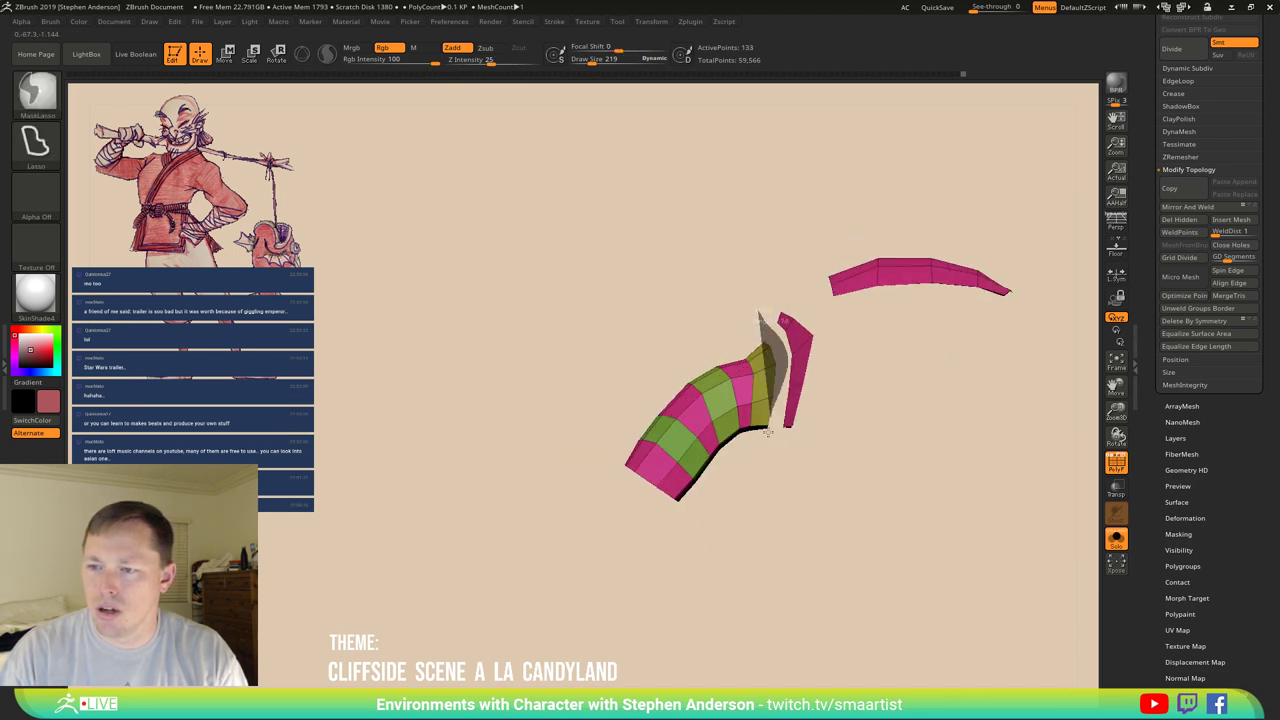
mouse_move(768, 431)
ctrl+mouse_down()
mouse_move(886, 480)
mouse_move(1095, 280)
mouse_move(709, 194)
mouse_move(710, 262)
ctrl+mouse_up()
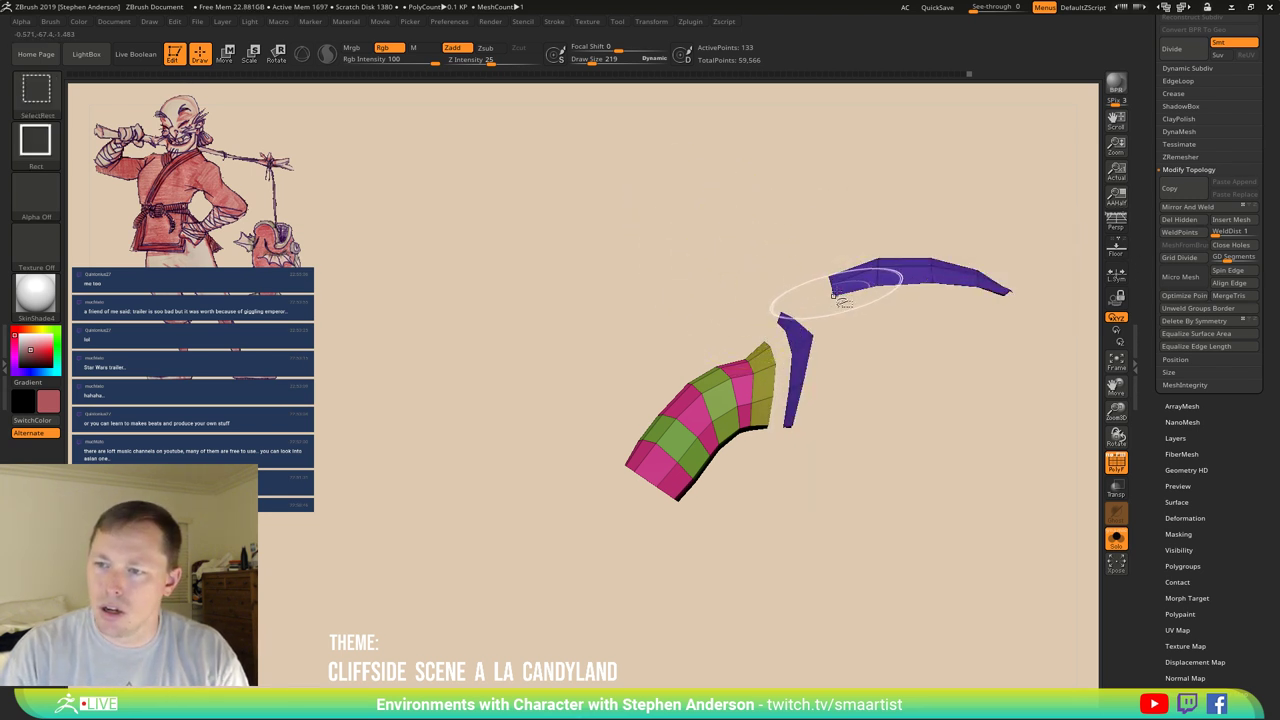
ctrl+shift+click(797, 314)
mouse_move(797, 314)
mouse_down()
mouse_move(761, 309)
mouse_move(757, 286)
mouse_move(730, 340)
mouse_up()
ctrl+drag(722, 352, 748, 362)
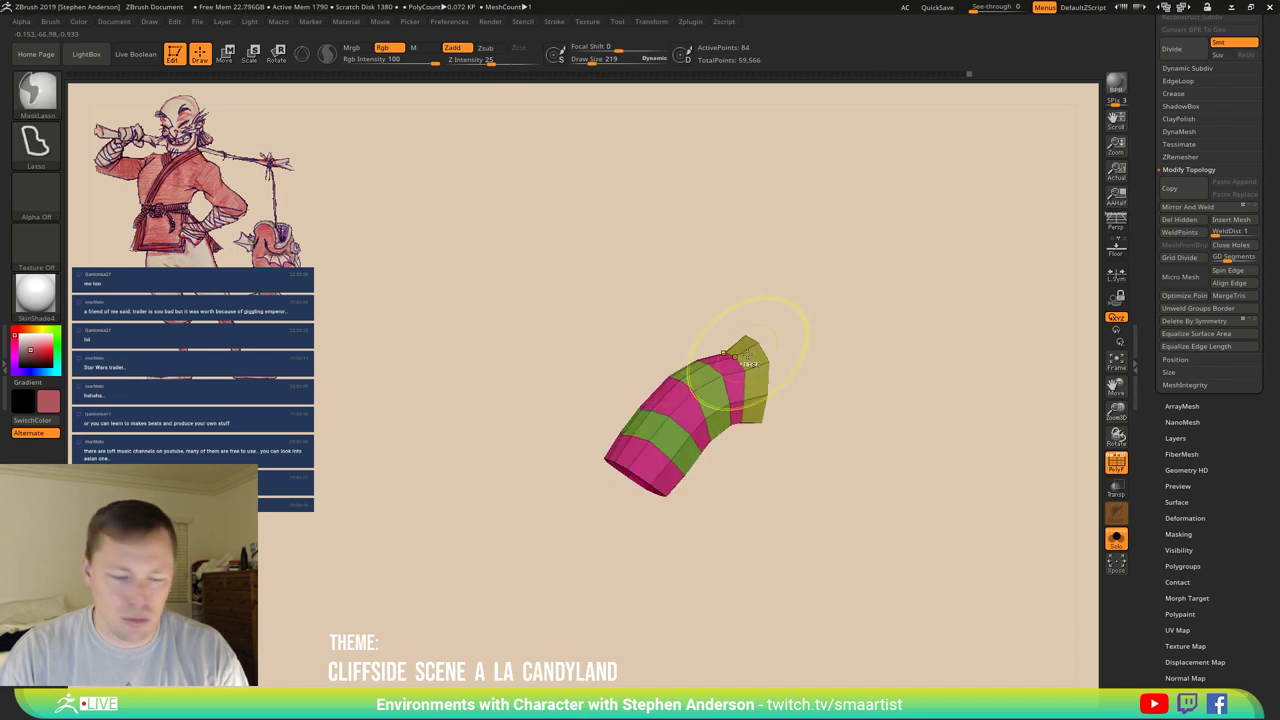
key(ctrl+w)
ctrl+shift+click(840, 450)
Place a transpose line on the blue tube and expand the Tool > Deformation sub-palette.
mouse_move(771, 430)
mouse_down()
mouse_move(680, 403)
mouse_move(640, 420)
mouse_move(535, 545)
mouse_up()
key(w)
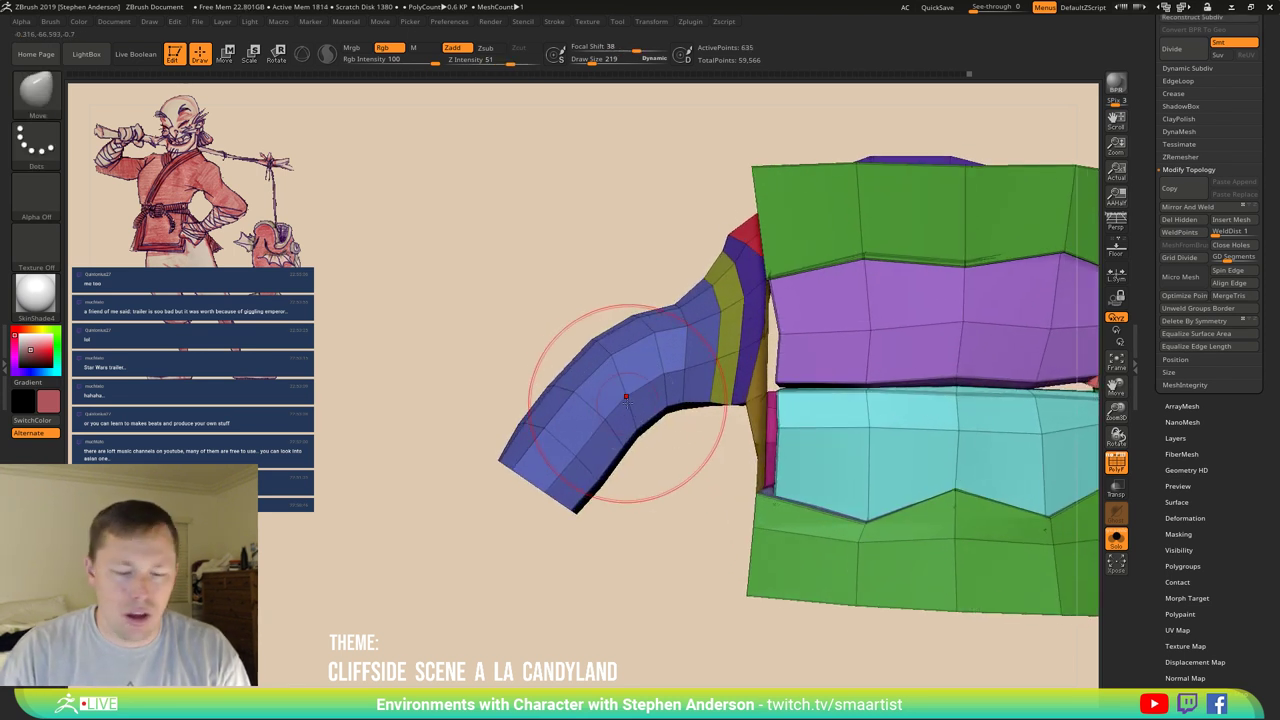
drag(626, 397, 635, 405)
key(q)
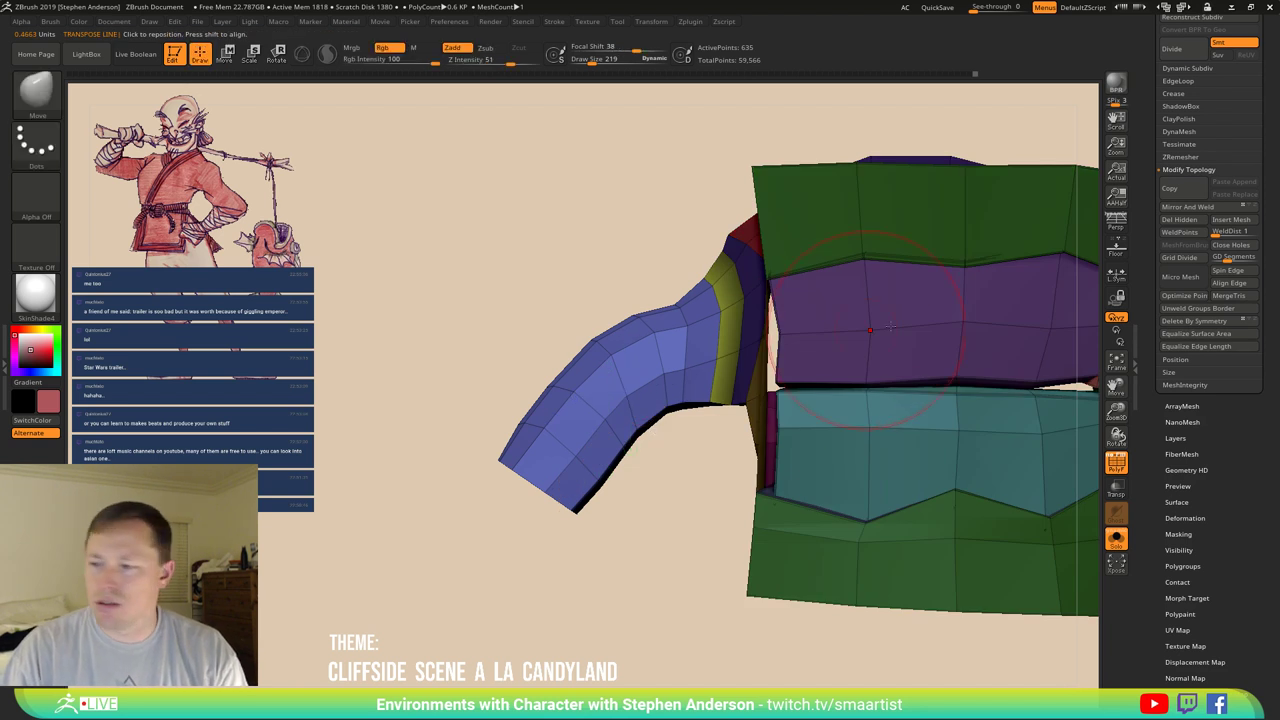
scroll(1228, 420, down, 3)
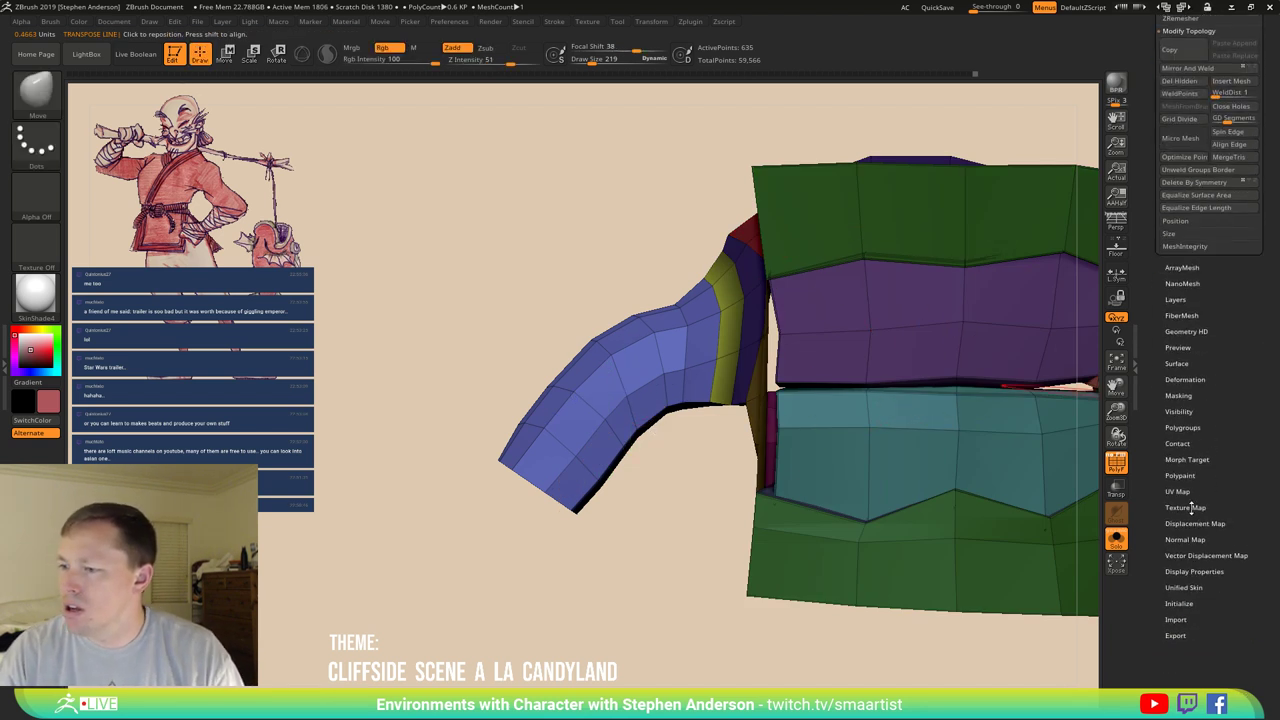
click(1210, 379)
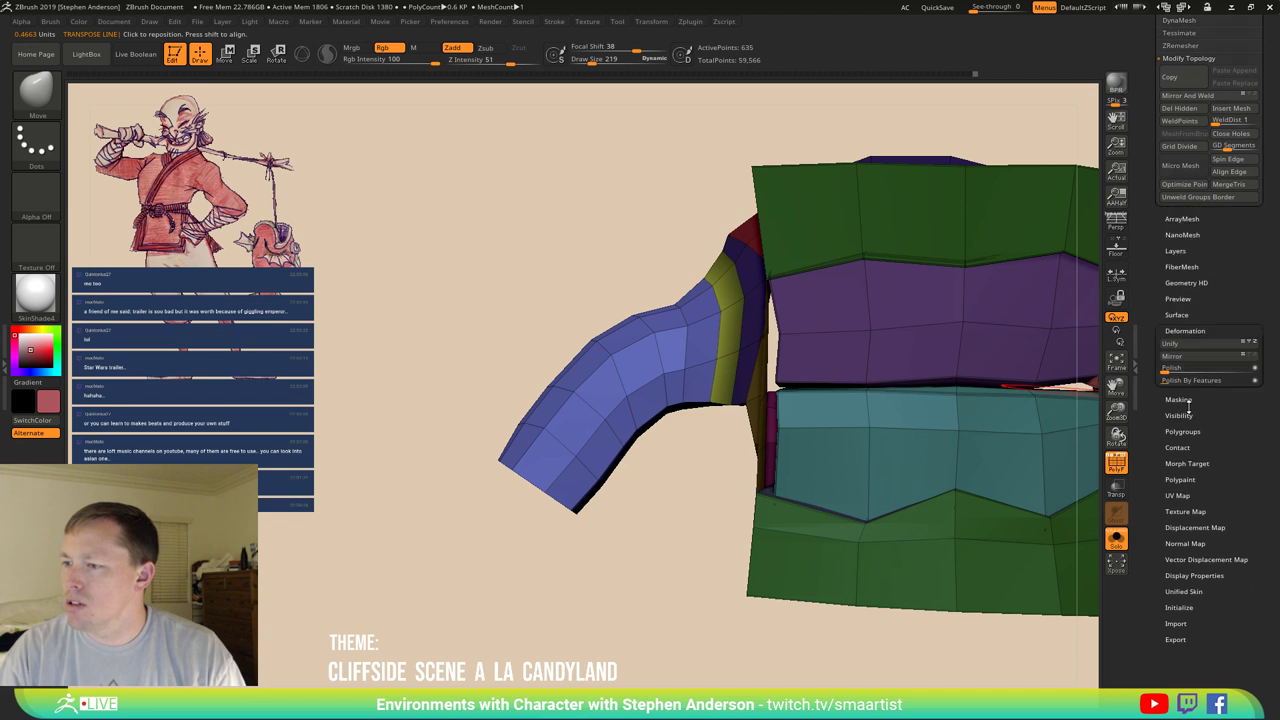
scroll(1223, 460, up, 2)
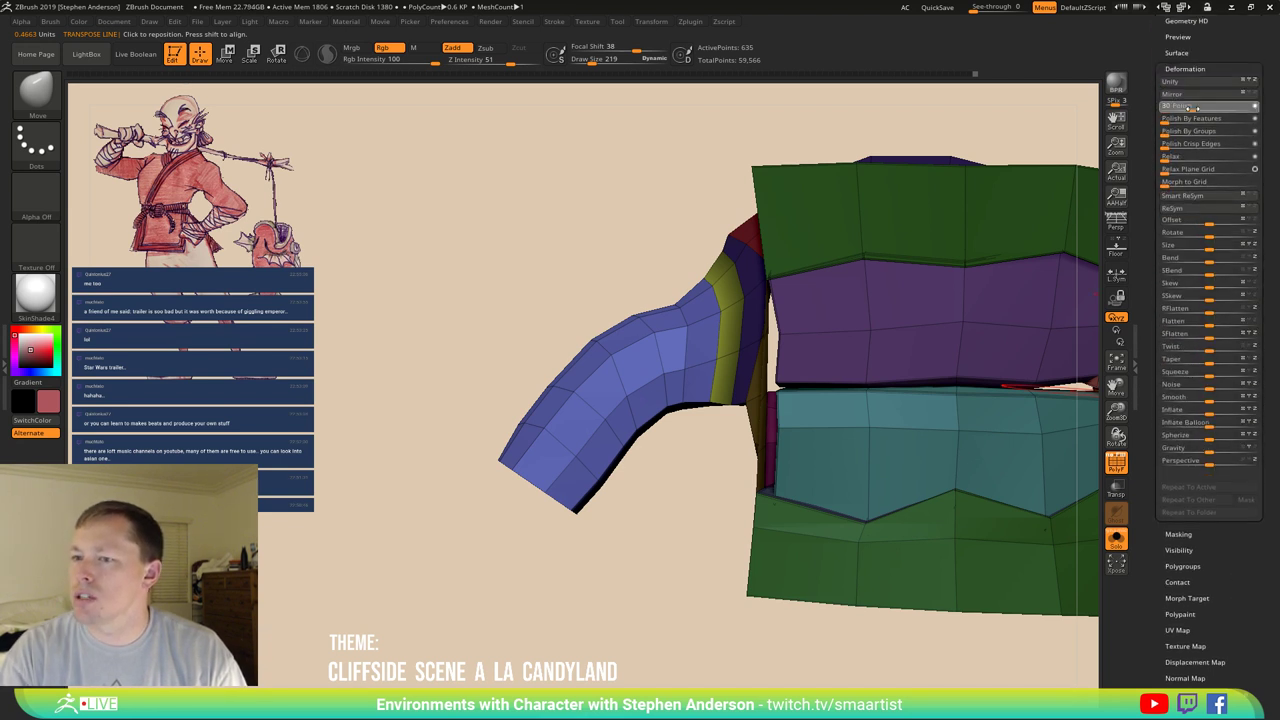
Polish the blue tube with the Deformation slider and bend it using a Transpose line.
drag(1192, 107, 1195, 107)
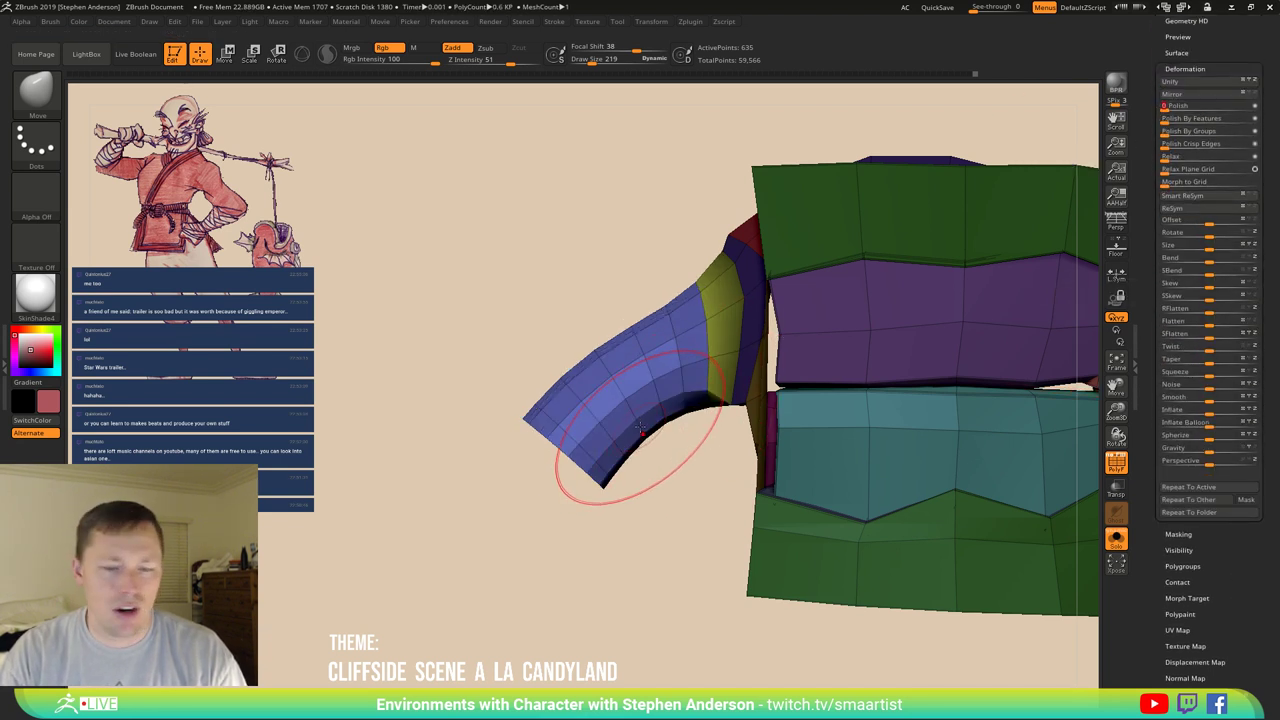
key(w)
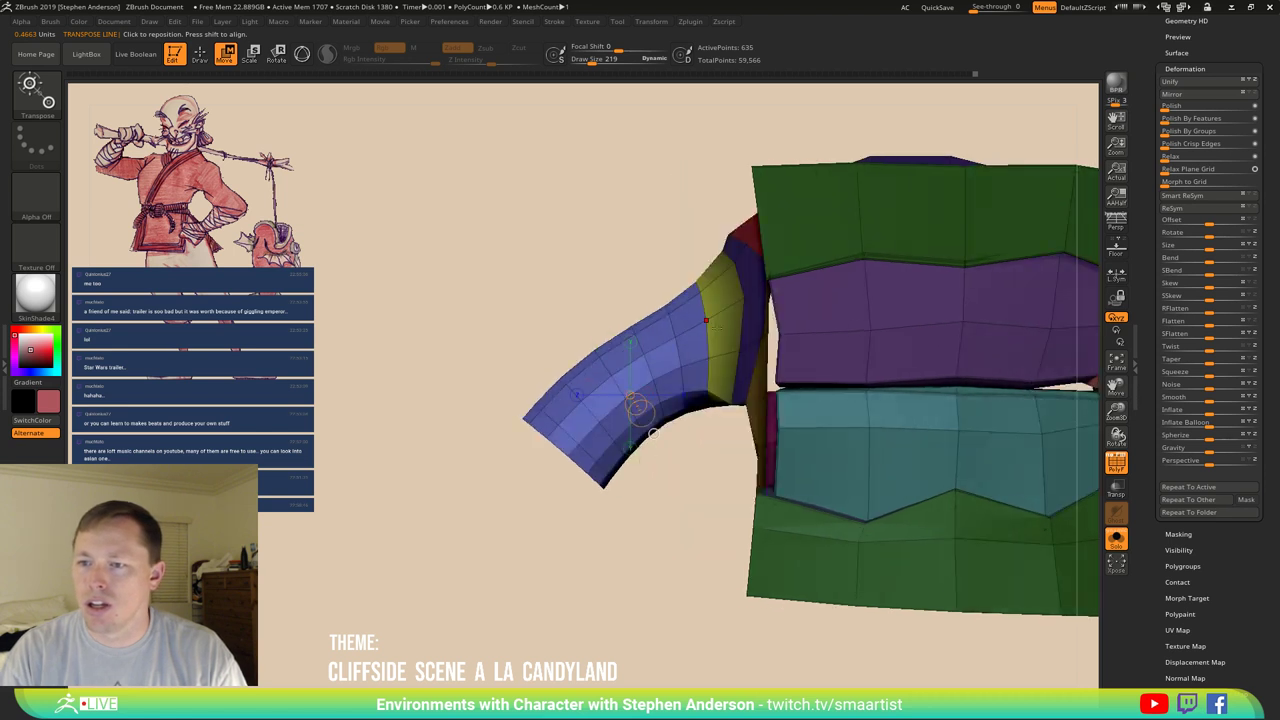
drag(706, 320, 615, 357)
drag(445, 428, 476, 510)
drag(574, 375, 570, 338)
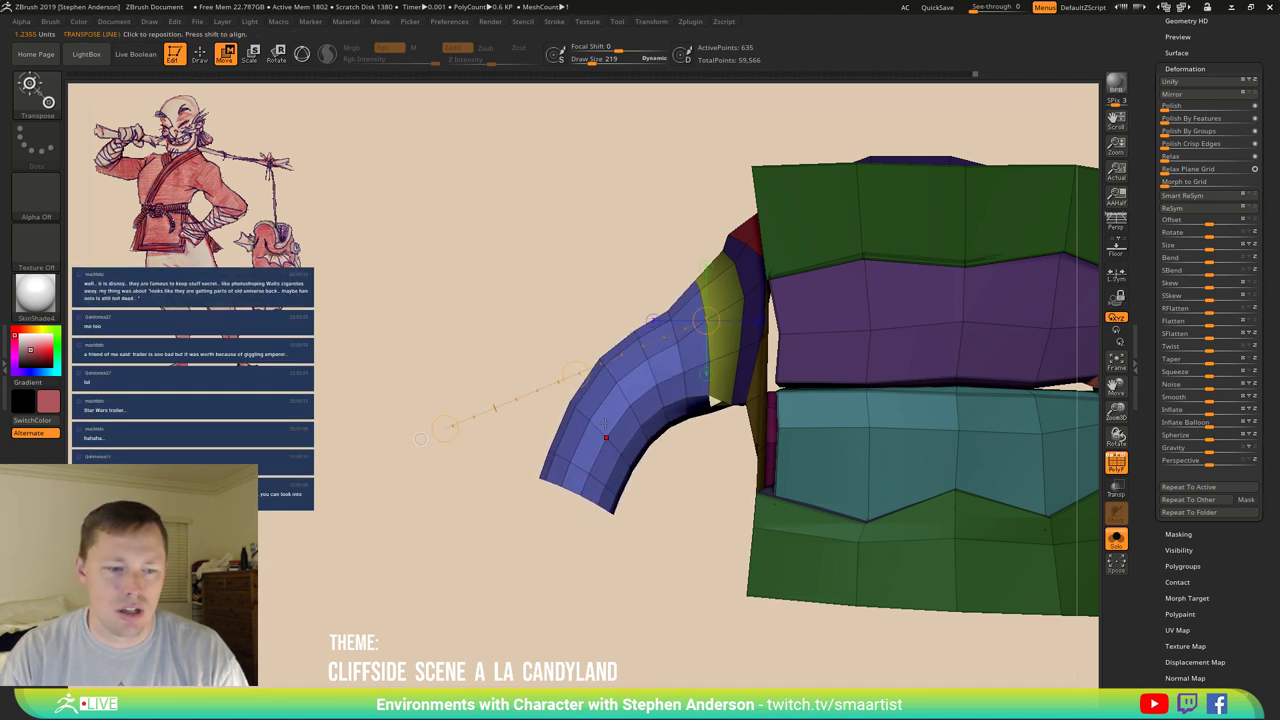
key(q)
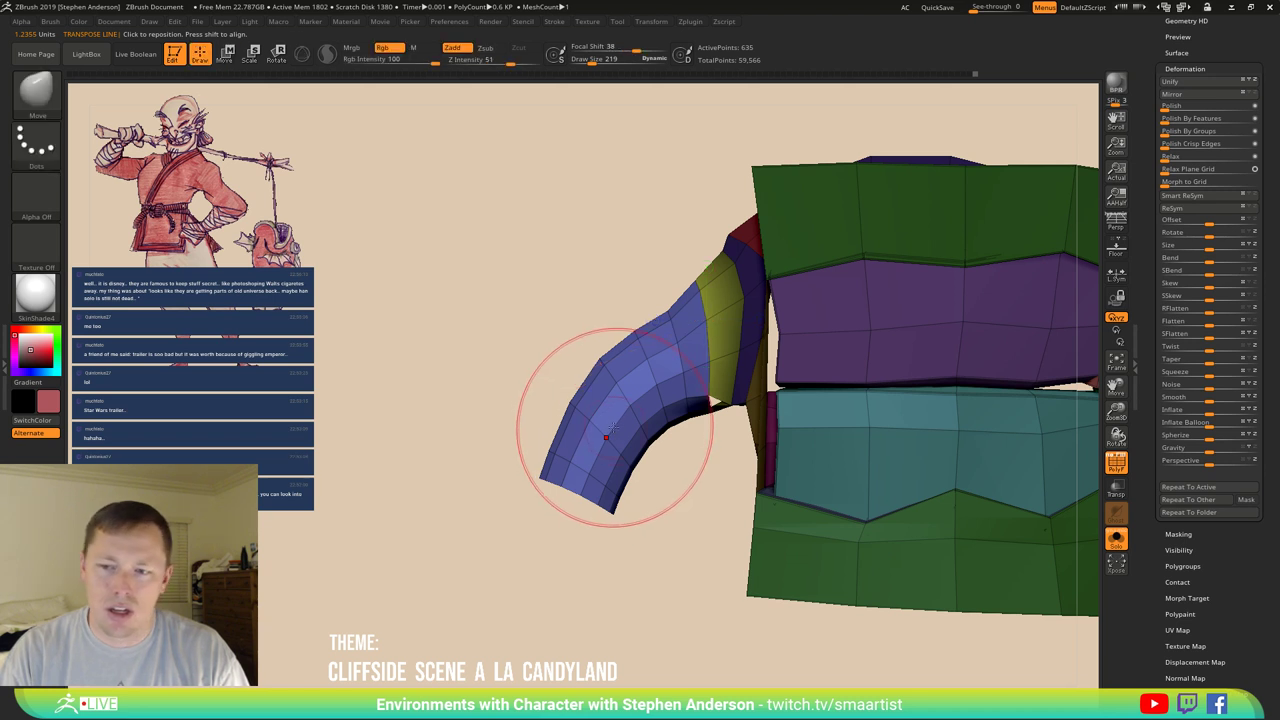
Reshape the tube's bends with the Move brush at size 424, then reset size to about 196.
mouse_move(666, 307)
mouse_down()
mouse_move(598, 273)
mouse_move(572, 392)
mouse_up()
key(s)
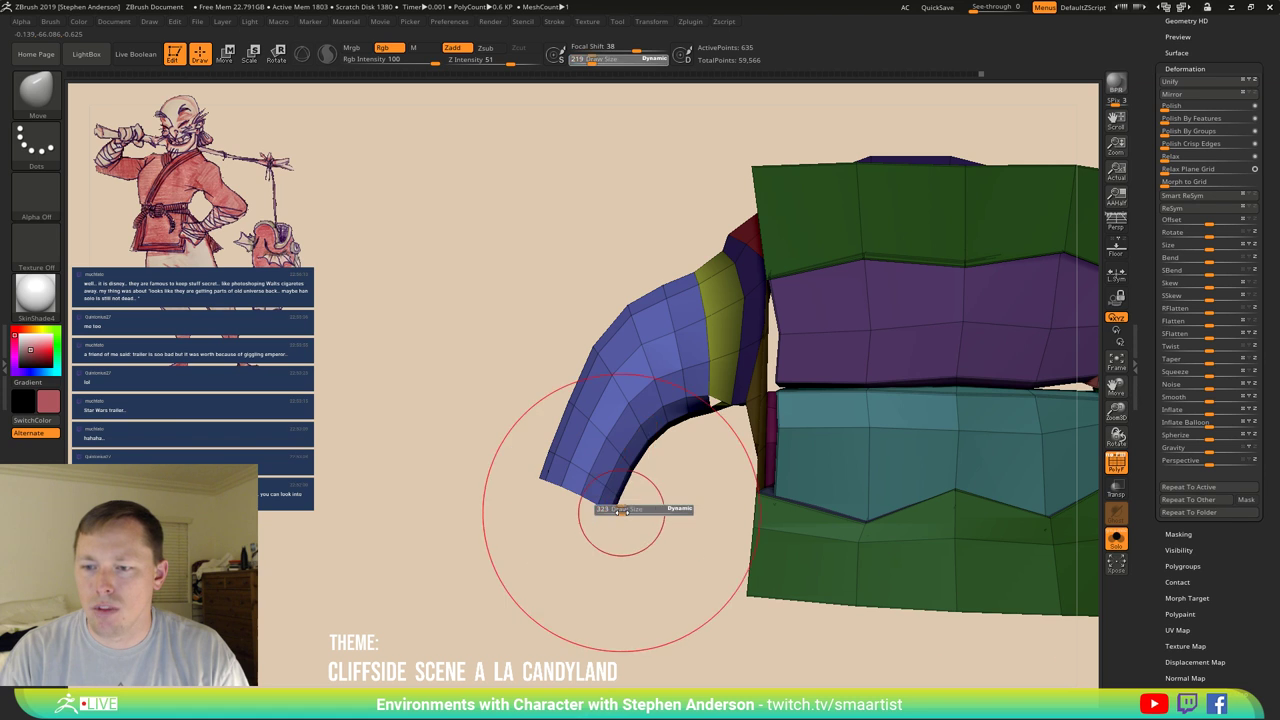
drag(643, 509, 680, 510)
mouse_move(540, 499)
mouse_down()
mouse_move(588, 472)
mouse_move(592, 505)
mouse_move(575, 472)
mouse_up()
key(s)
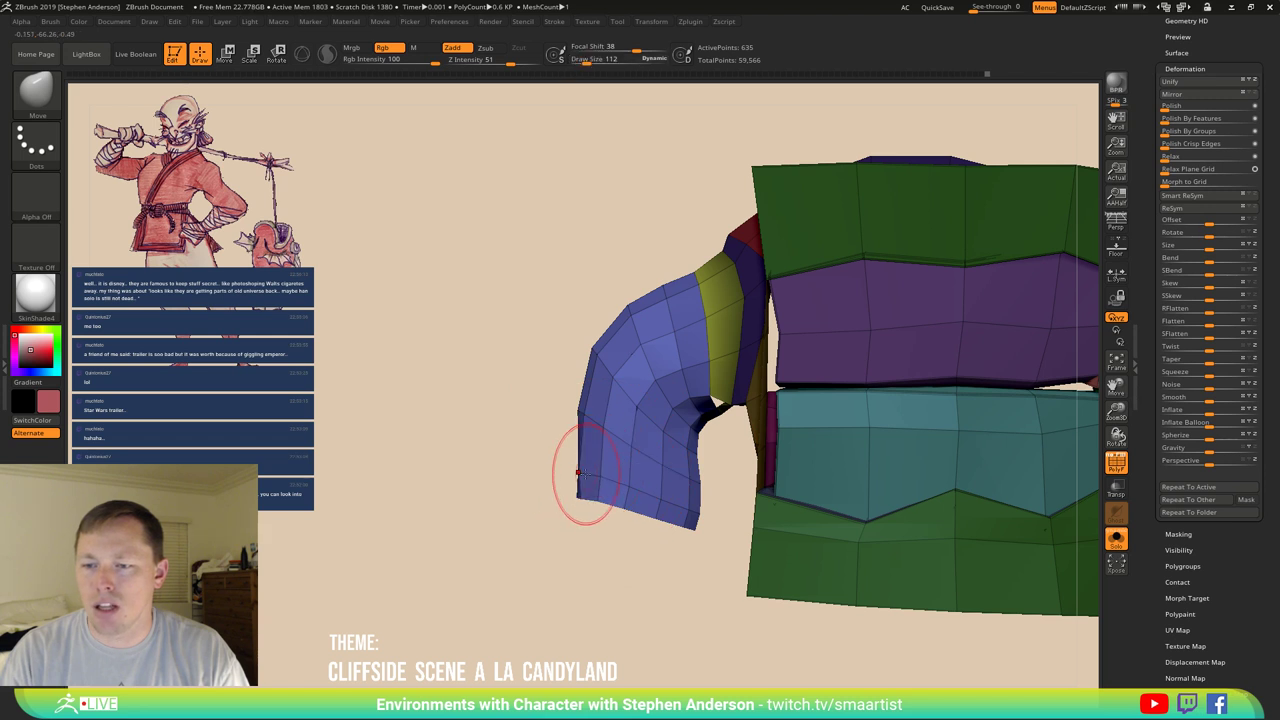
key(s)
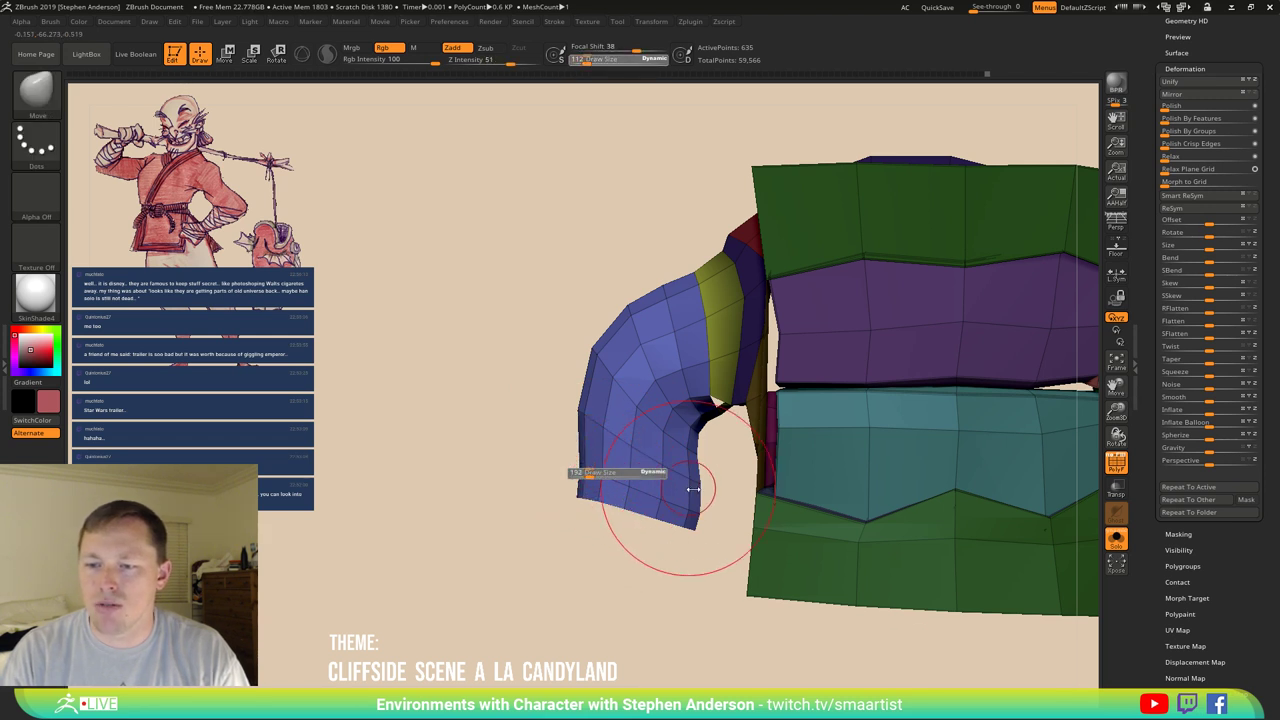
drag(693, 488, 697, 488)
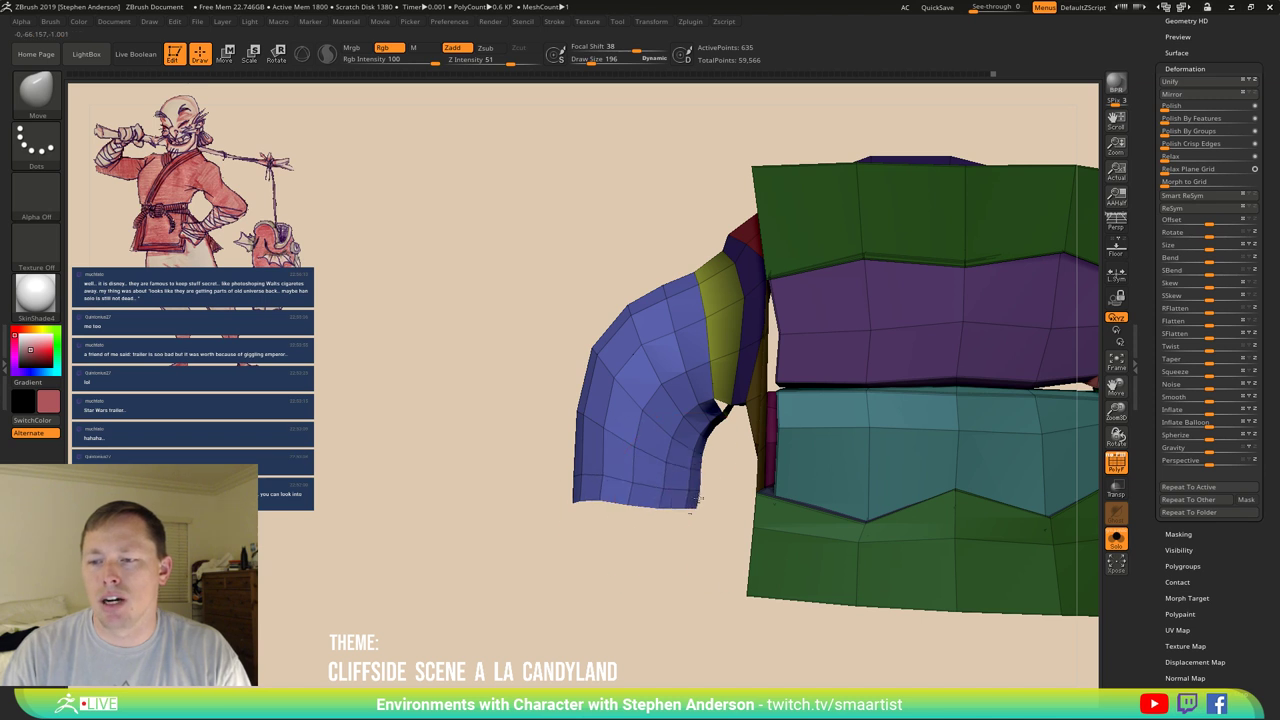
Frame the model, turn off PolyF, and reselect the Move brush.
key(f)
mouse_move(820, 300)
mouse_down()
mouse_move(925, 416)
mouse_move(880, 437)
mouse_move(903, 386)
mouse_move(818, 422)
mouse_move(831, 428)
mouse_up()
key(shift+f)
key(b)
key(m)
key(v)
View the full head in profile, then solo the teeth piece with polygroups and wireframe showing.
click(1116, 538)
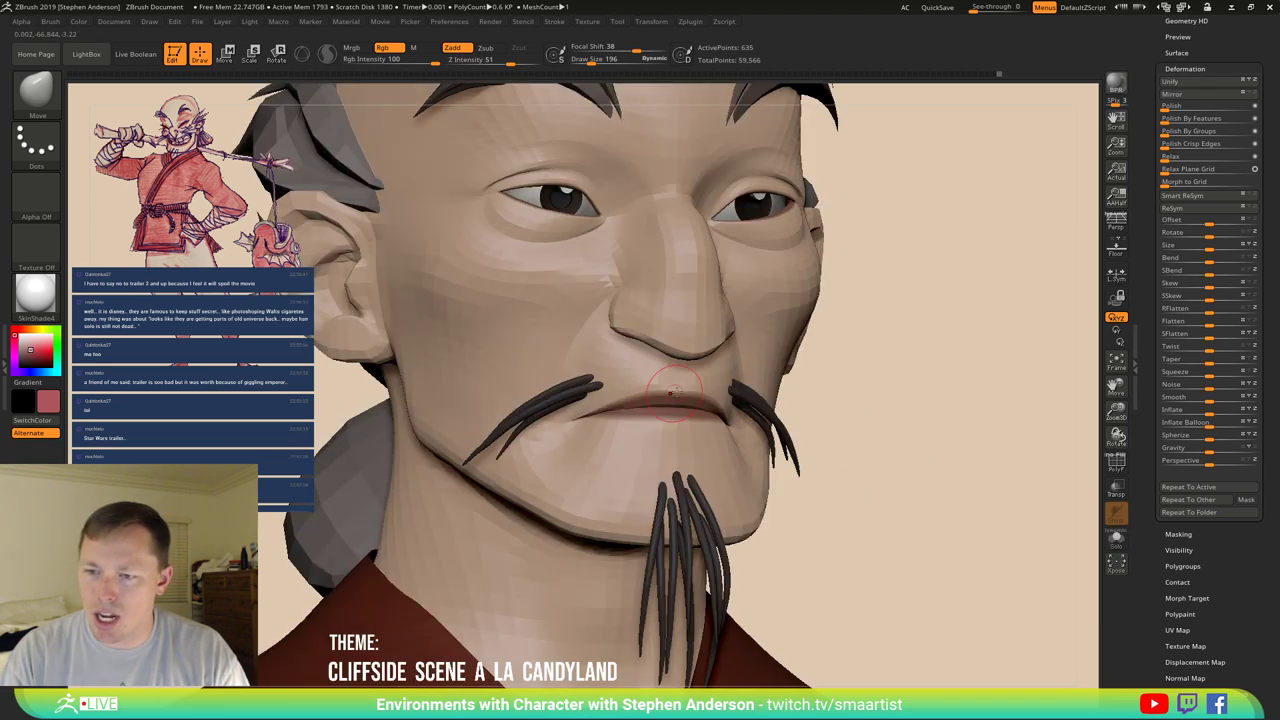
key(f)
drag(820, 294, 1132, 577)
click(1117, 540)
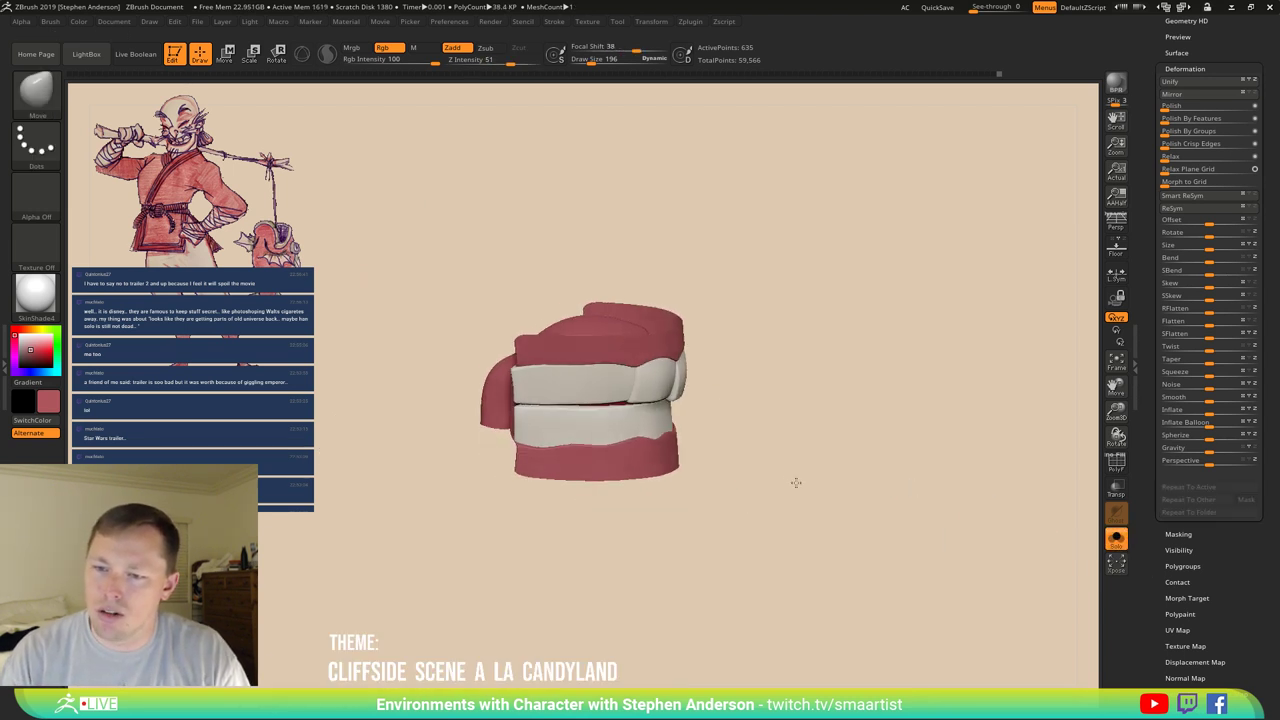
key(shift+f)
drag(777, 474, 547, 490)
Pick the ZModeler brush and divide the mouth mesh once, raising points from 599 to 2,316.
key(b)
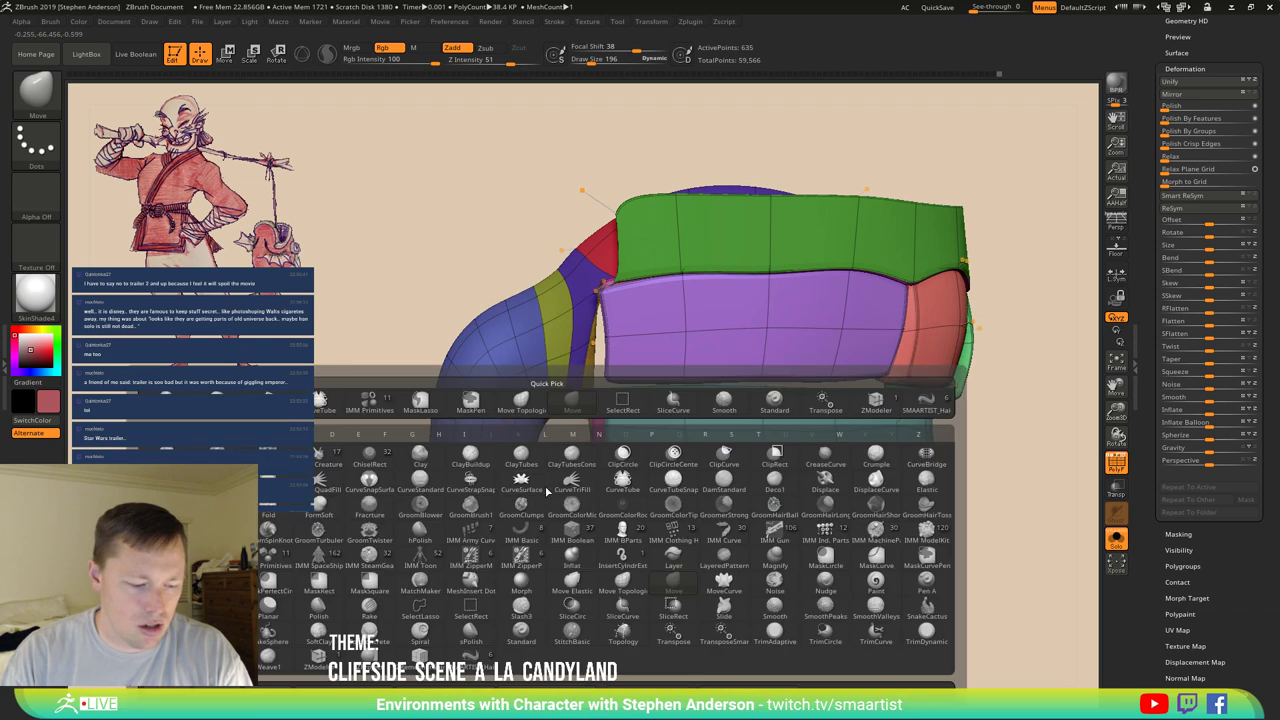
key(z)
key(m)
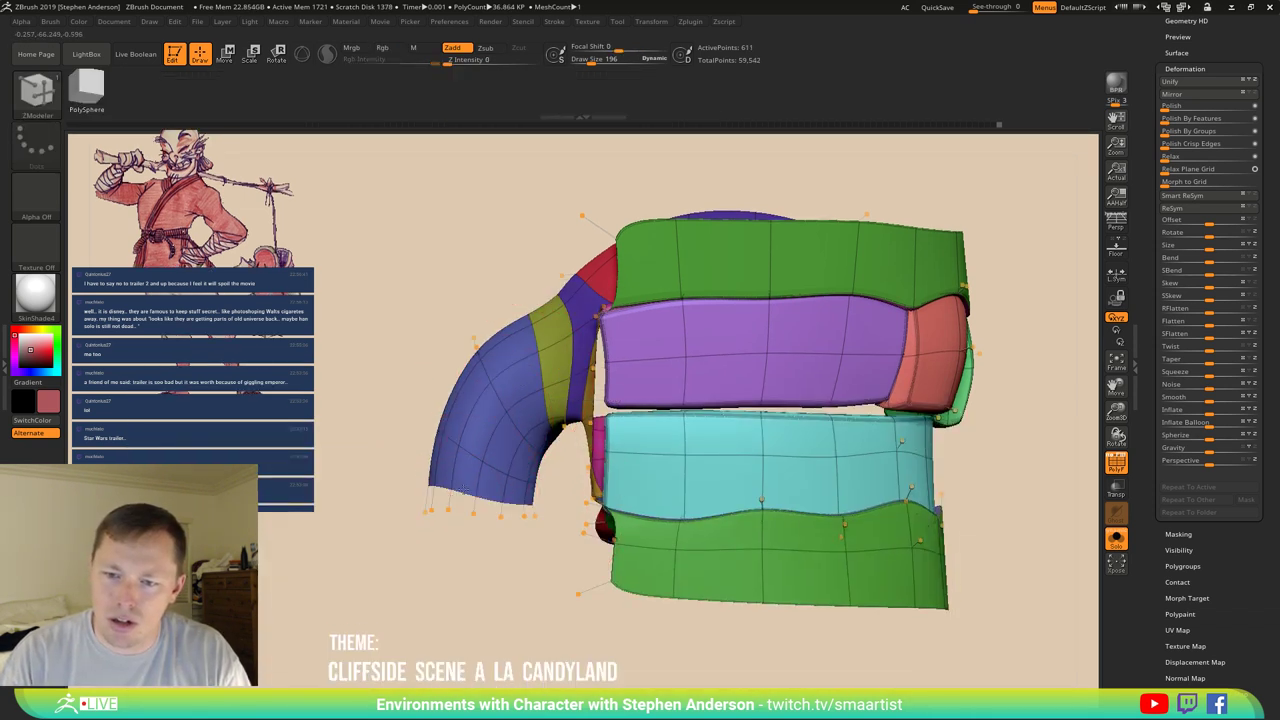
mouse_move(440, 510)
ctrl+right_down()
mouse_move(550, 437)
mouse_move(745, 475)
mouse_move(754, 458)
mouse_move(788, 502)
mouse_move(791, 431)
mouse_move(831, 449)
mouse_move(791, 417)
mouse_move(850, 430)
ctrl+right_up()
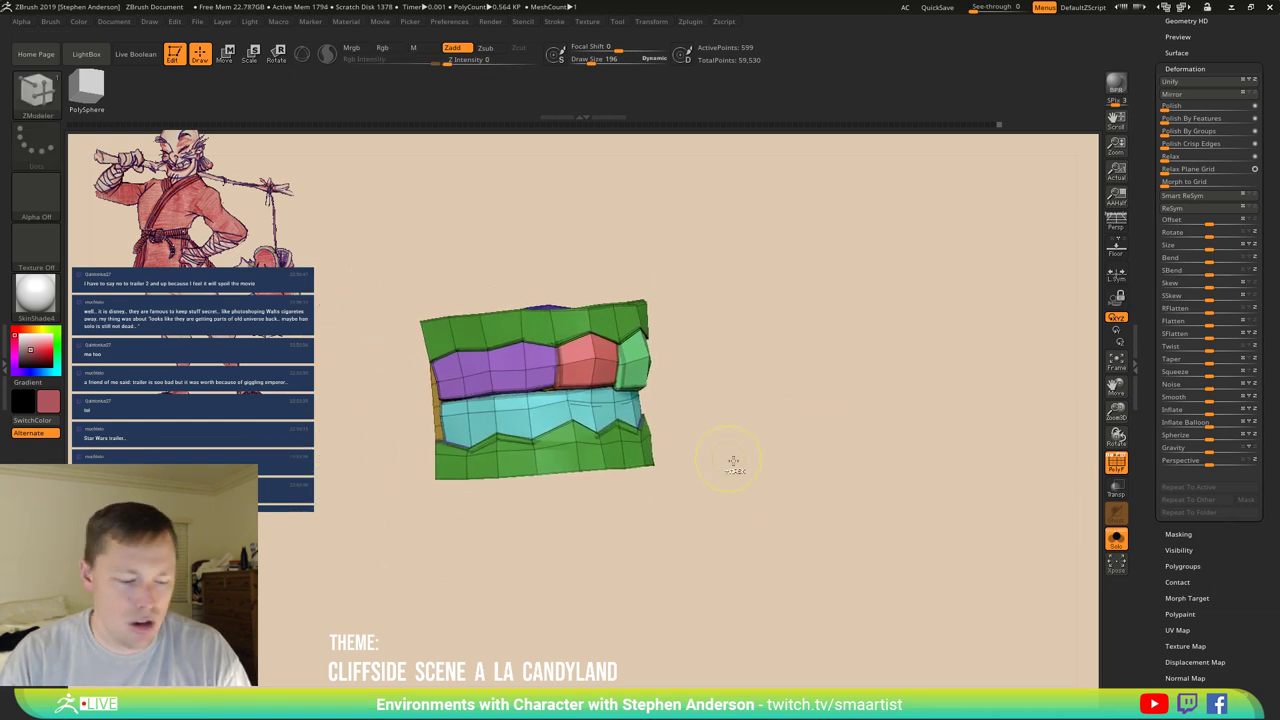
key(ctrl+d)
Apply Geometry > Del Lower on the teeth piece, then turn Solo off for a three-quarter head view.
scroll(1203, 70, up, 5)
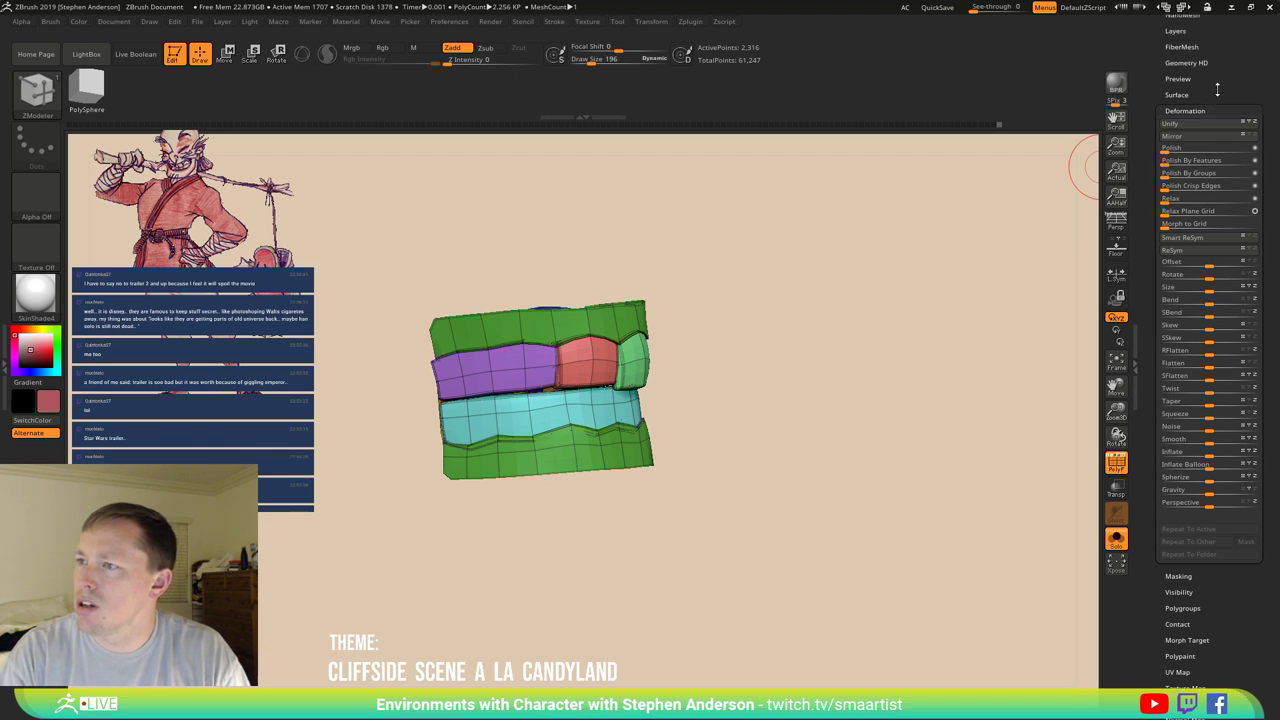
click(1182, 151)
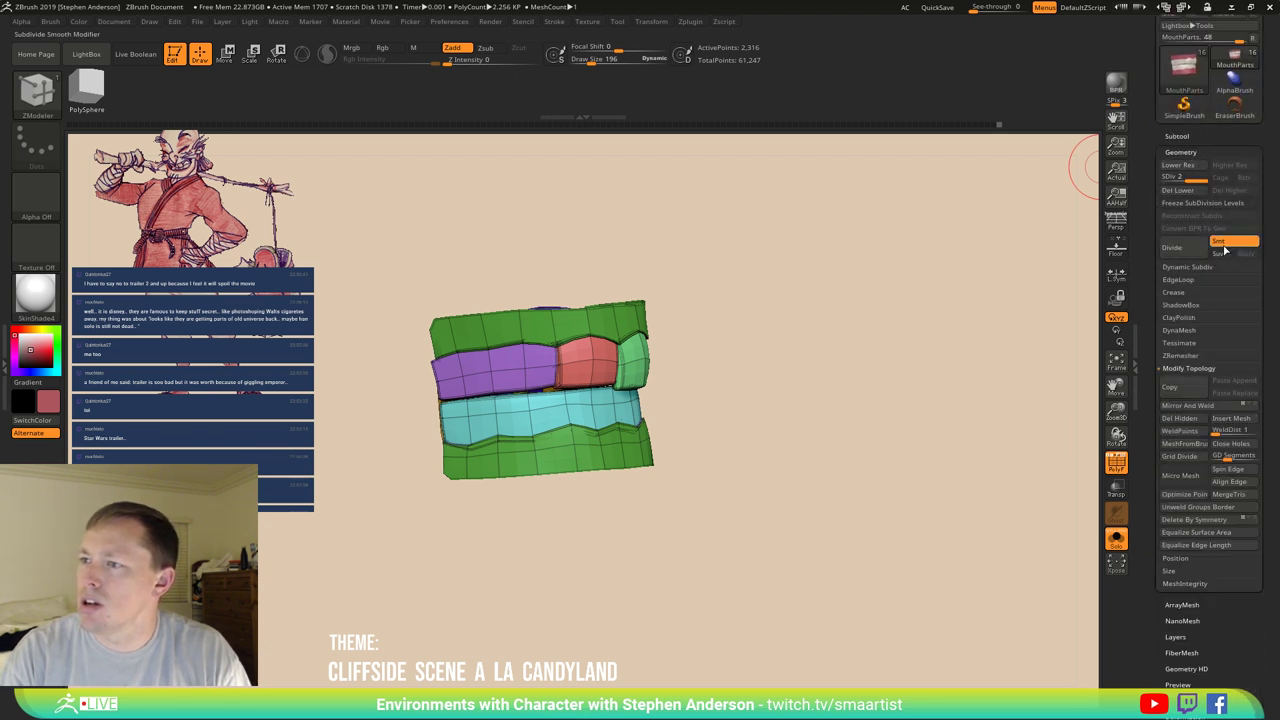
drag(1034, 274, 964, 283)
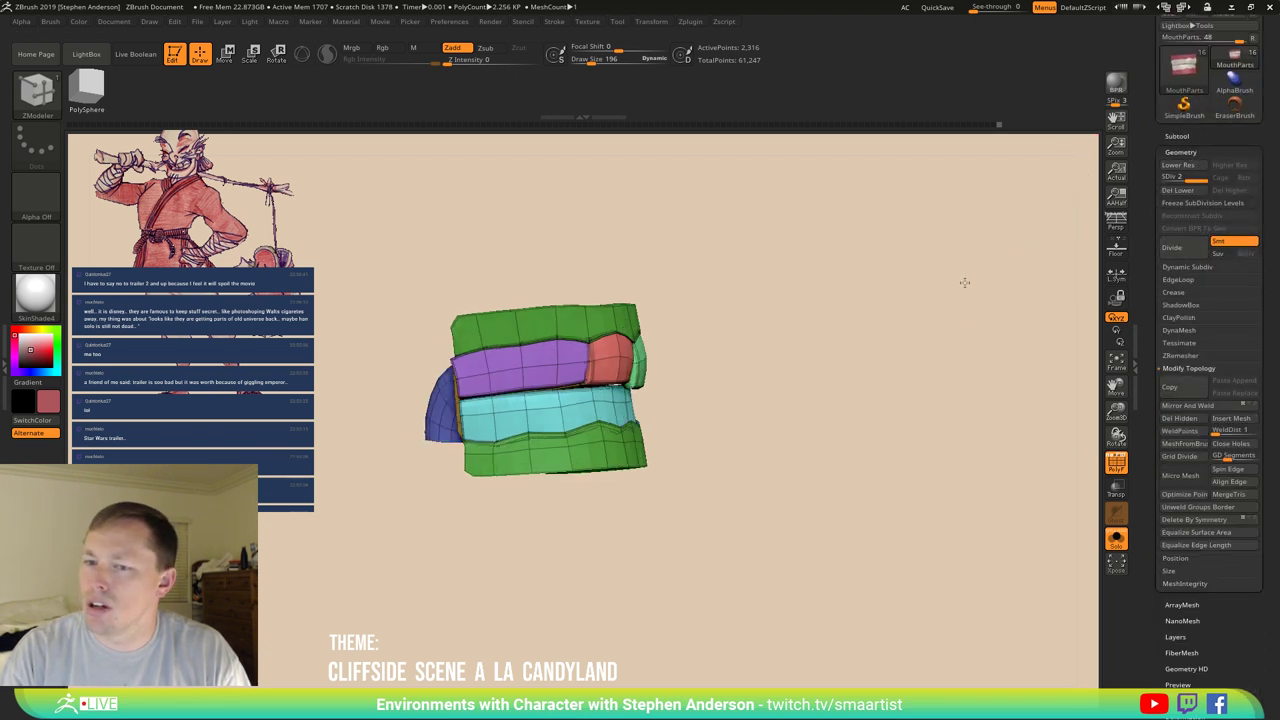
click(1178, 190)
mouse_move(861, 337)
right_down()
mouse_move(749, 380)
mouse_move(733, 412)
mouse_move(756, 343)
right_up()
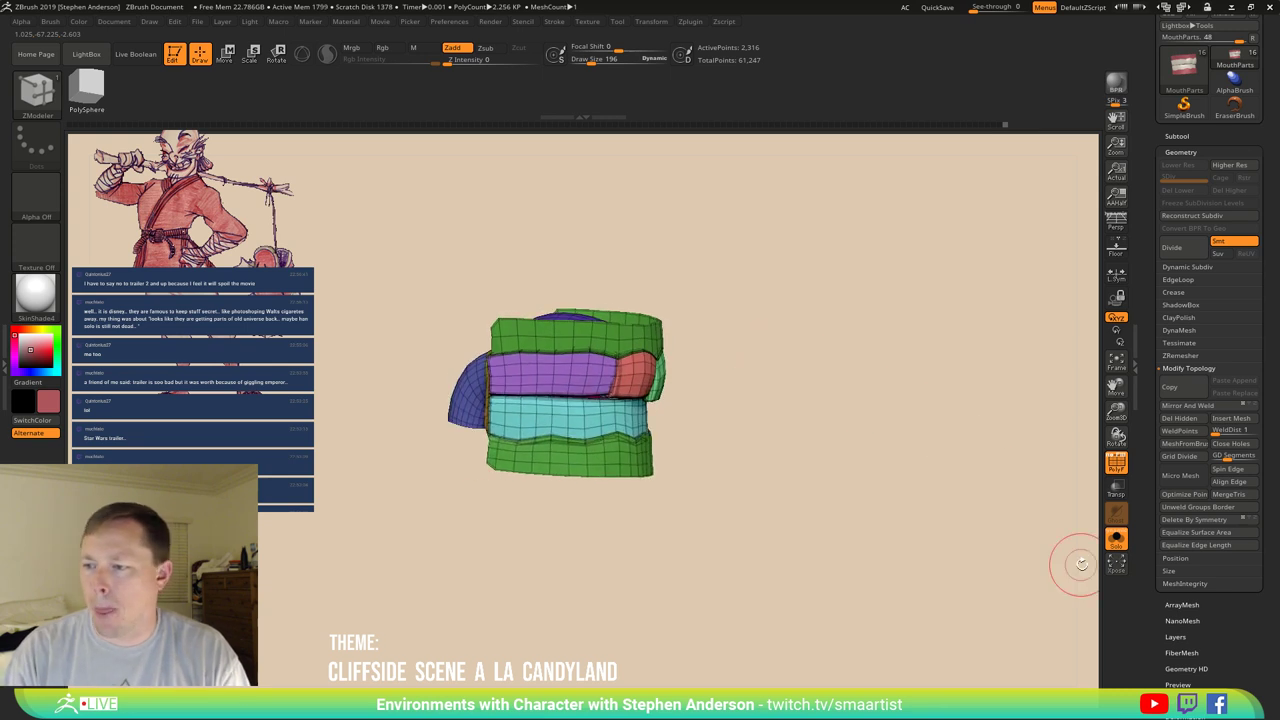
click(1117, 540)
mouse_move(709, 443)
right_down()
mouse_move(835, 370)
mouse_move(791, 346)
mouse_move(610, 320)
mouse_move(666, 420)
right_up()
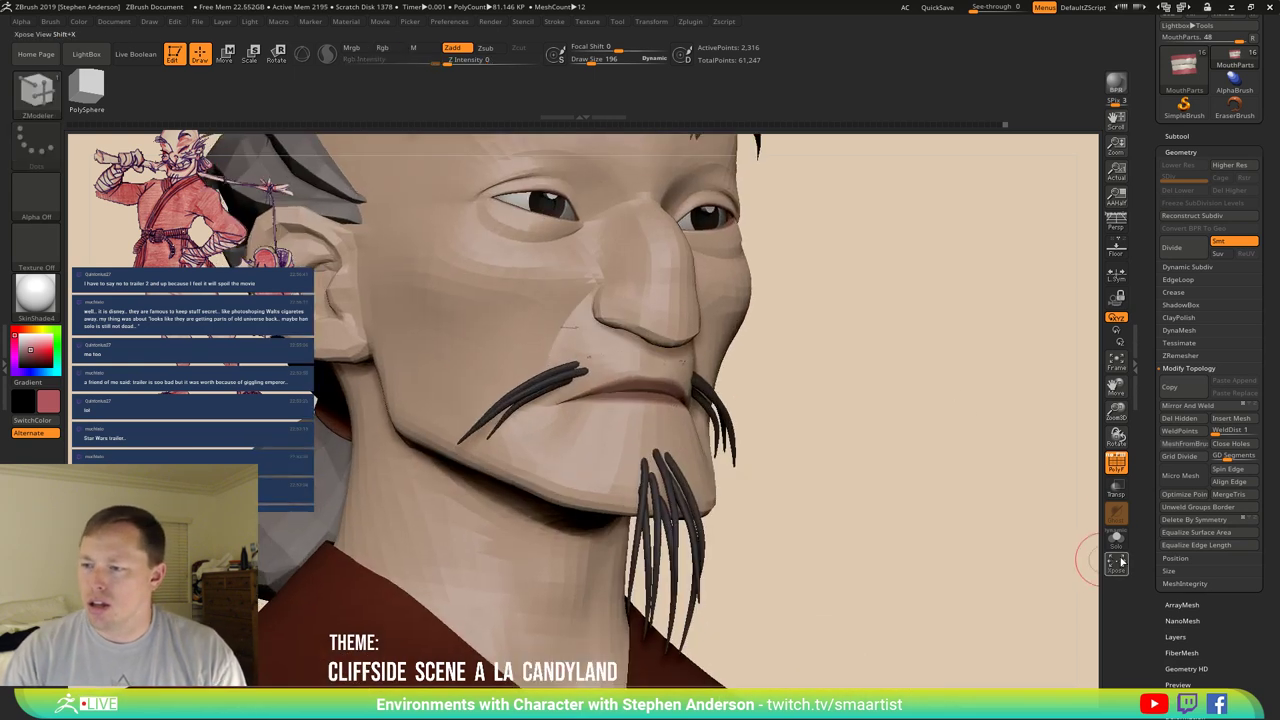
Make the head transparent, select the Move brush, and orbit to a front view of the mouth.
key(t)
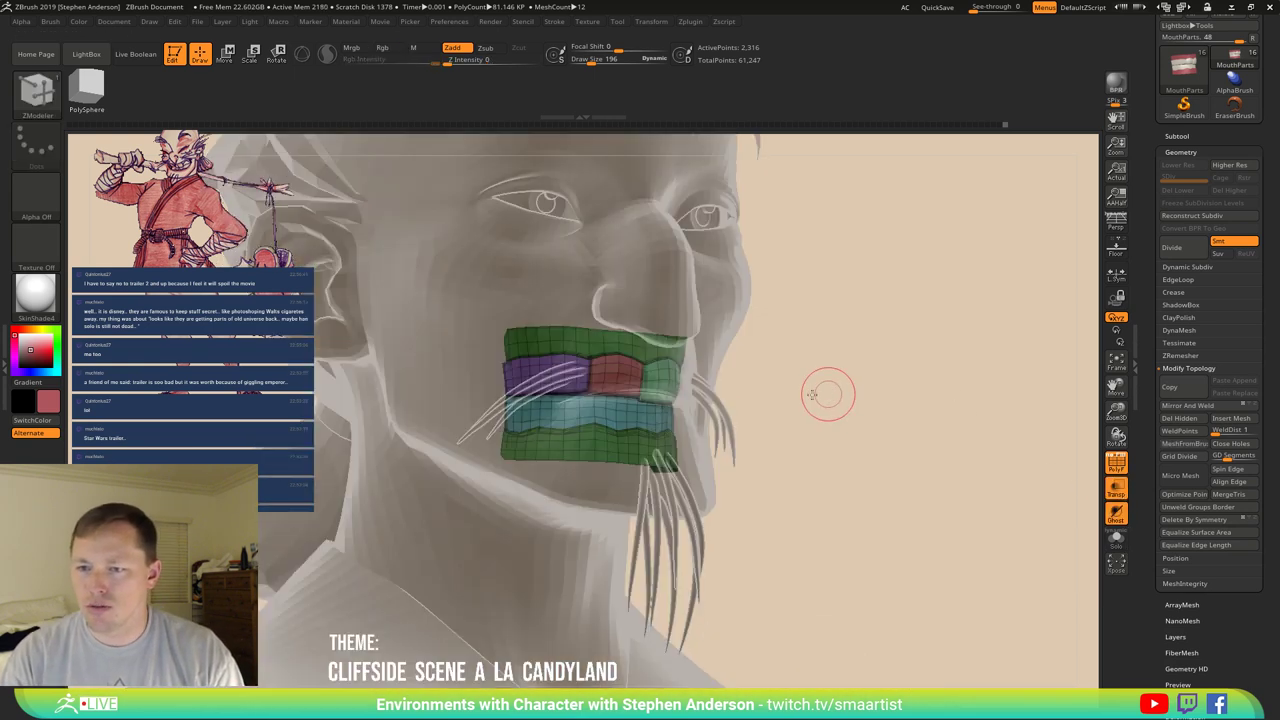
right_drag(829, 386, 706, 340)
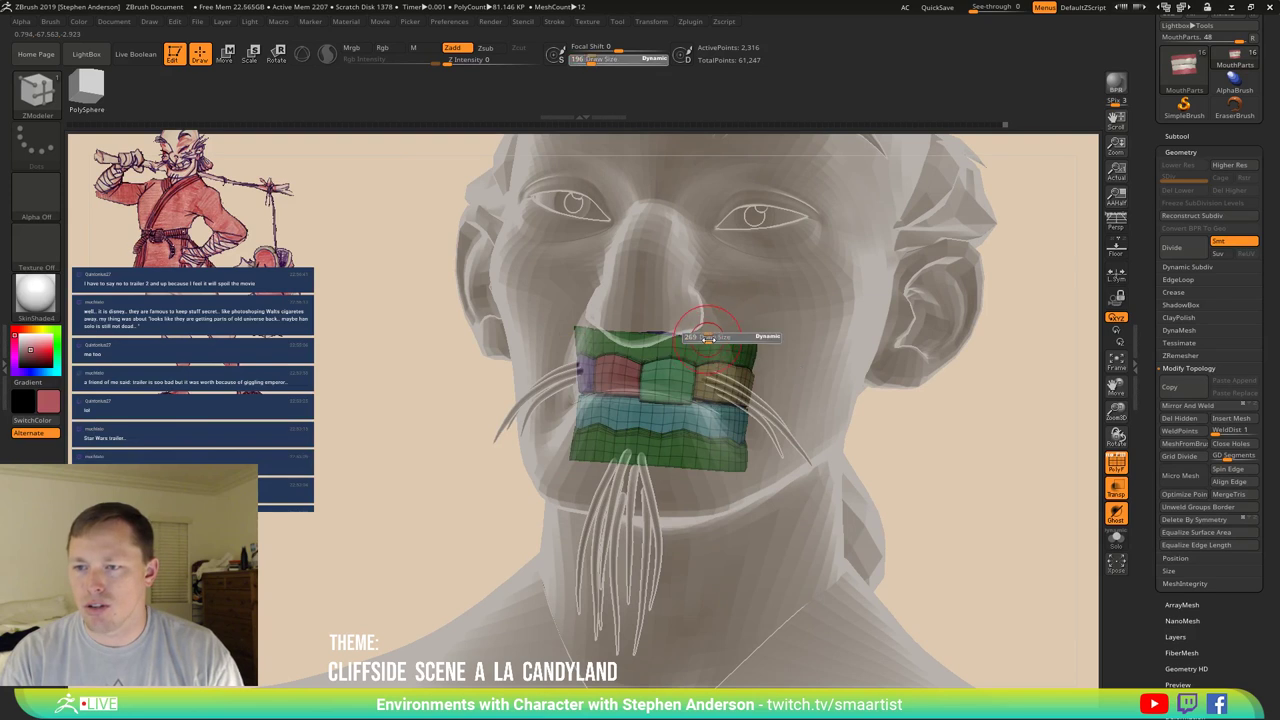
key(b)
key(m)
key(v)
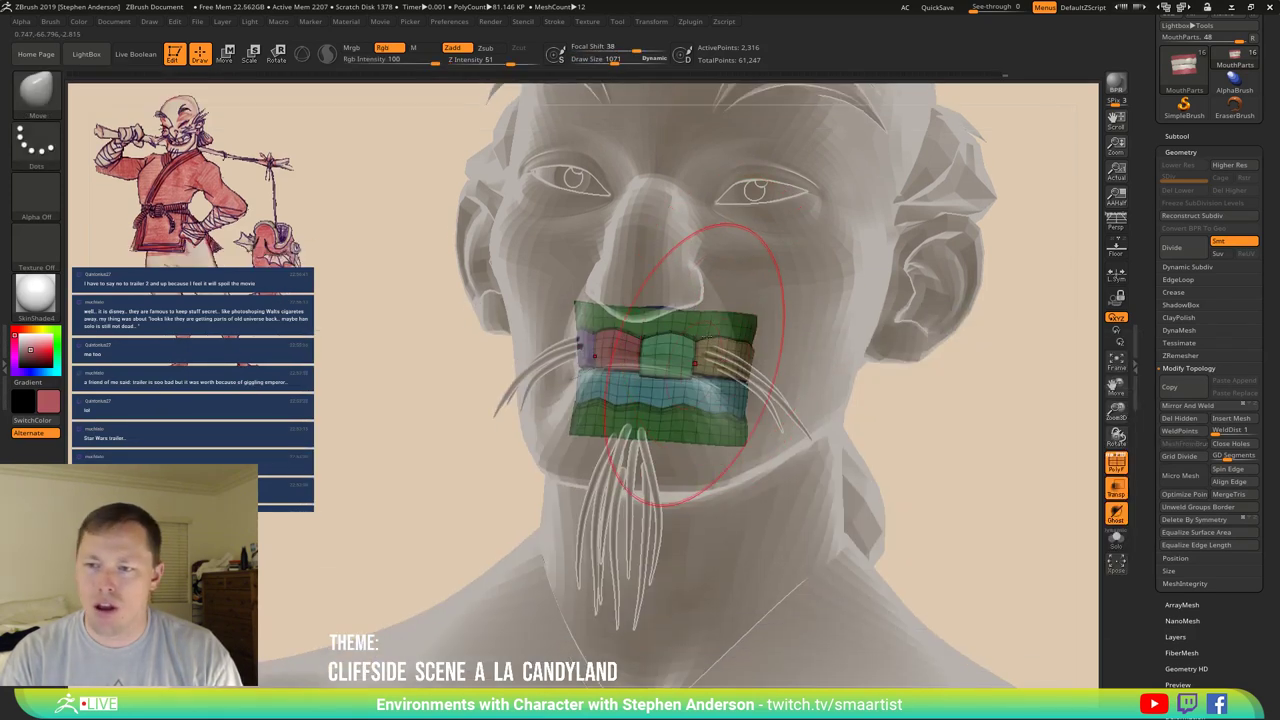
mouse_move(724, 341)
right_down()
mouse_move(712, 297)
mouse_move(714, 344)
right_up()
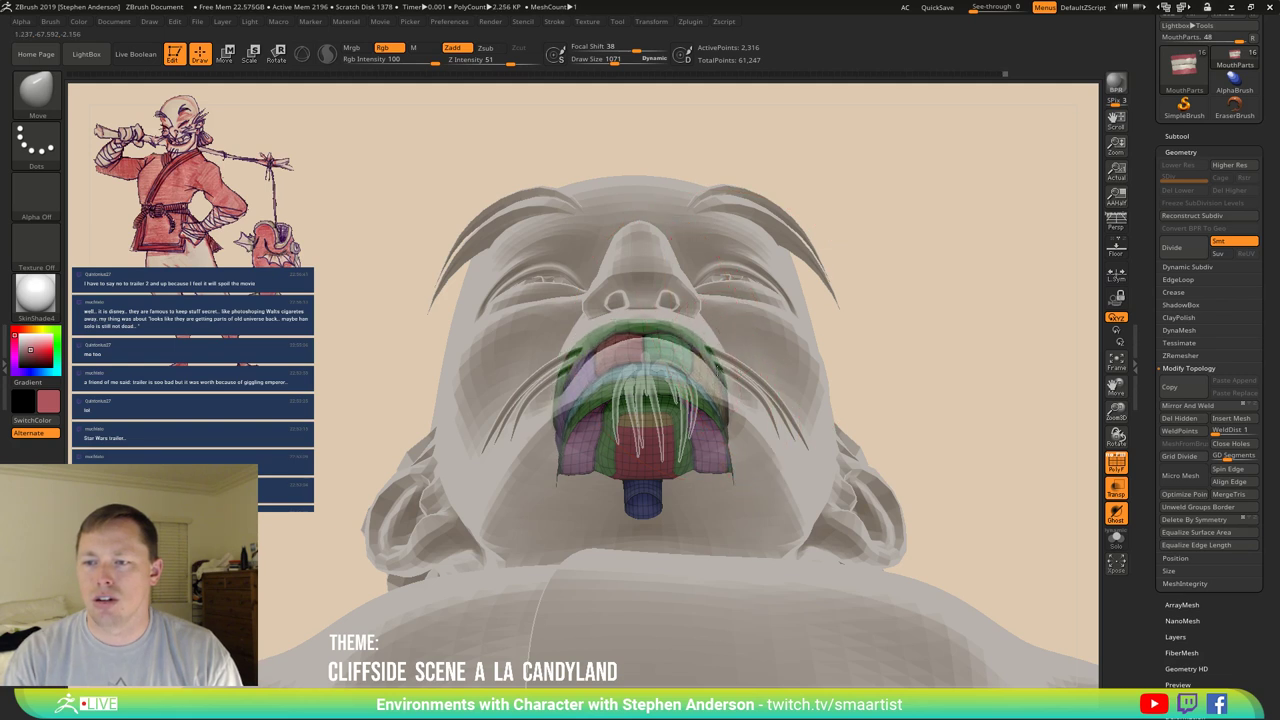
mouse_move(724, 393)
right_down()
mouse_move(743, 343)
mouse_move(730, 330)
mouse_move(673, 368)
mouse_move(719, 455)
right_up()
key(shift+f)
Switch to the Rotate gizmo and nudge the teeth and gums into the mouth from side profile.
key(r)
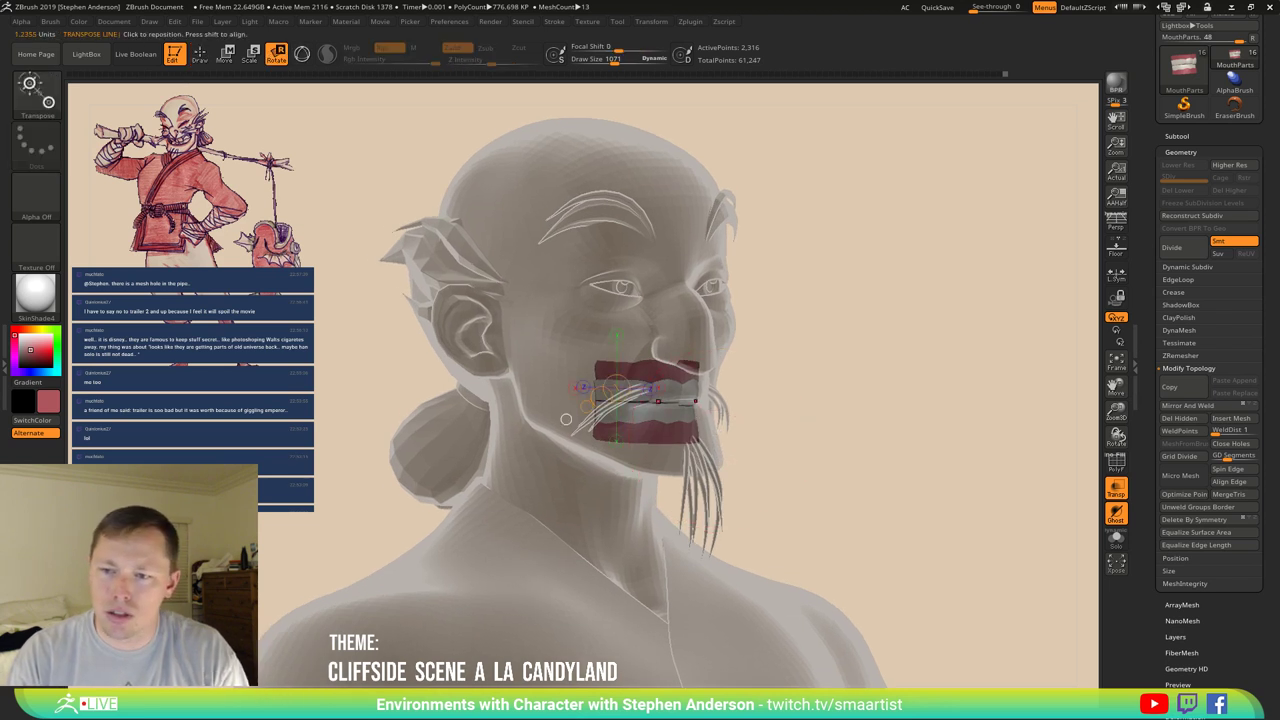
key(y)
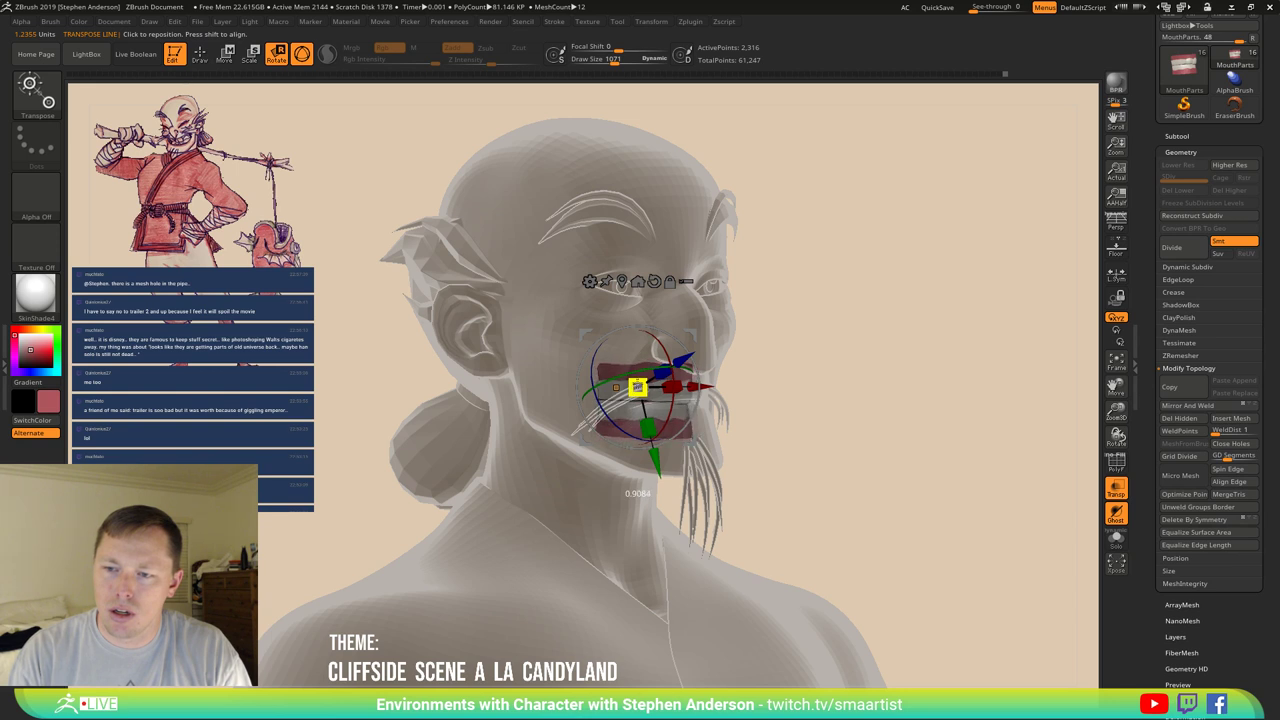
right_drag(755, 374, 676, 365)
drag(580, 364, 575, 362)
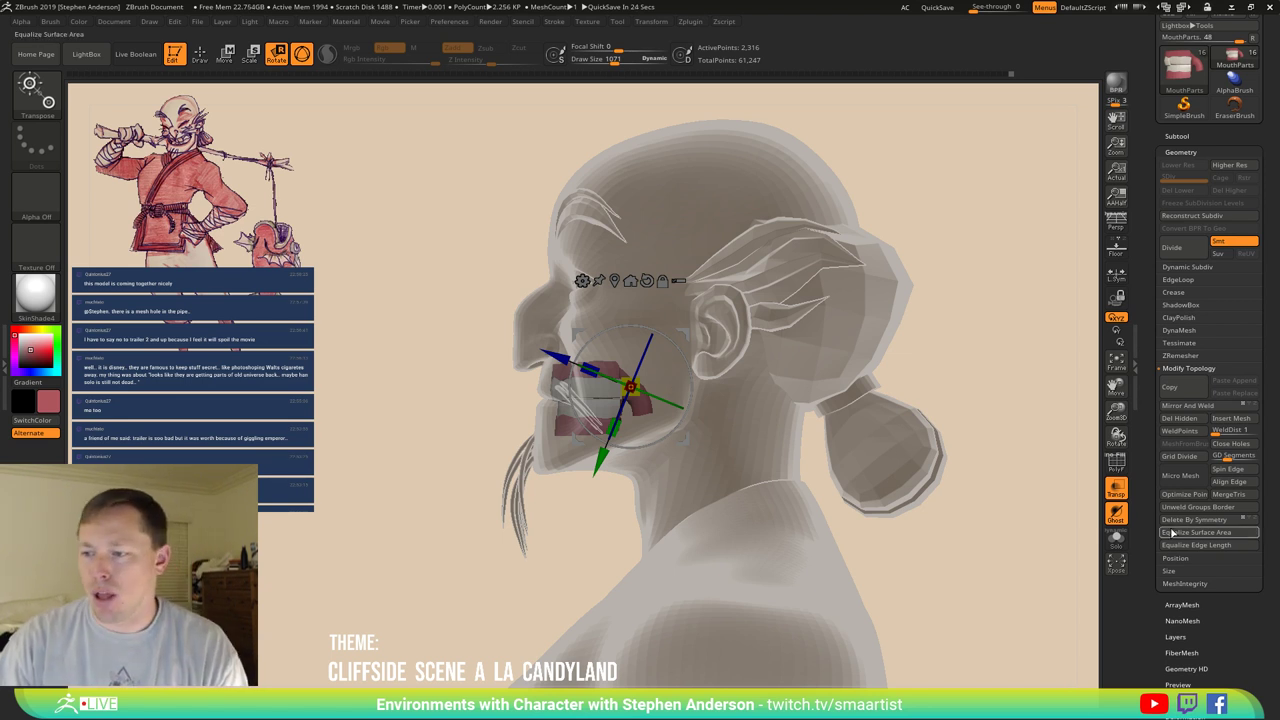
Solo the mouth parts and hide one upper tooth.
click(1118, 545)
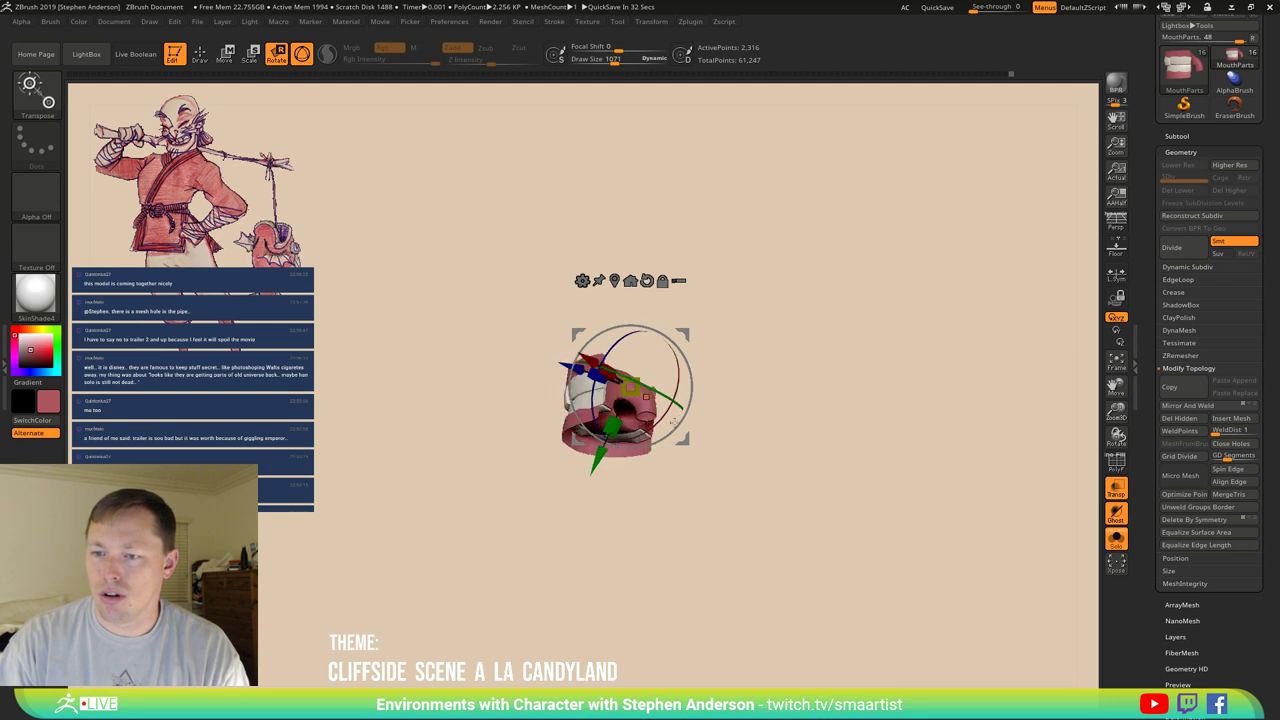
mouse_move(871, 599)
mouse_down()
mouse_move(903, 452)
mouse_move(879, 525)
mouse_move(843, 531)
mouse_move(903, 540)
mouse_move(896, 512)
mouse_move(852, 487)
mouse_up()
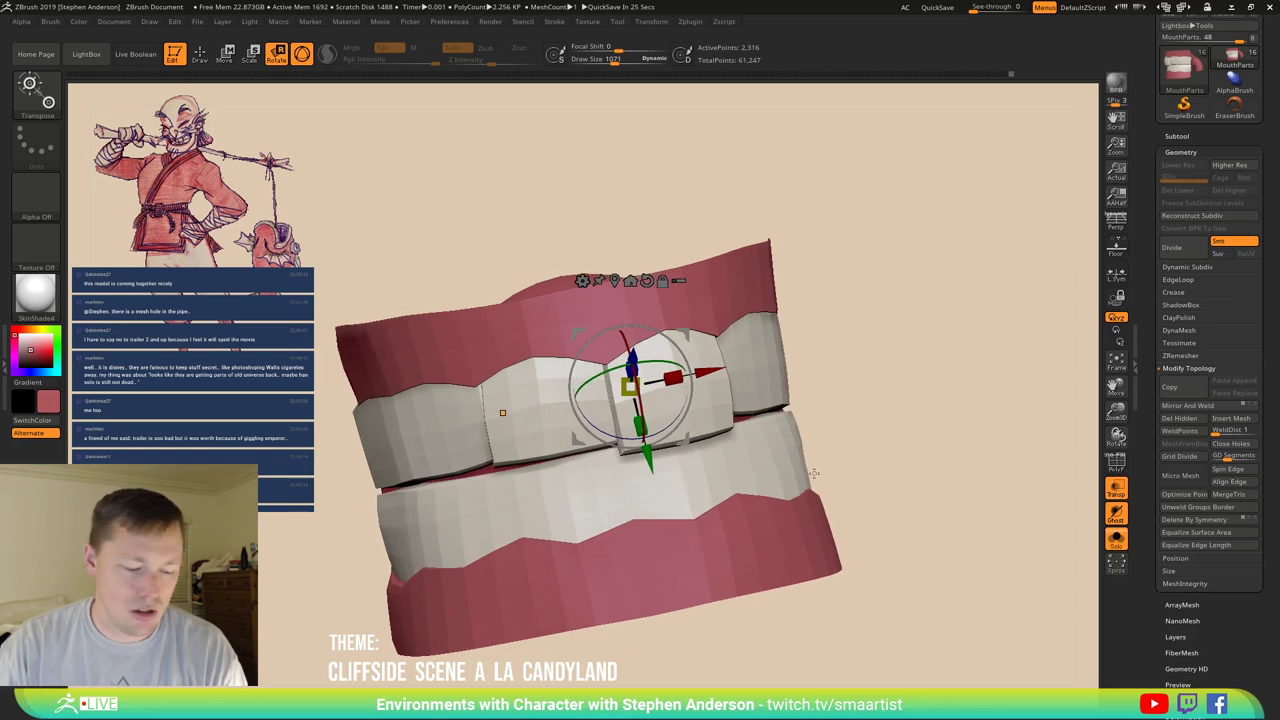
ctrl+shift+click(650, 405)
ctrl+shift+click(545, 433)
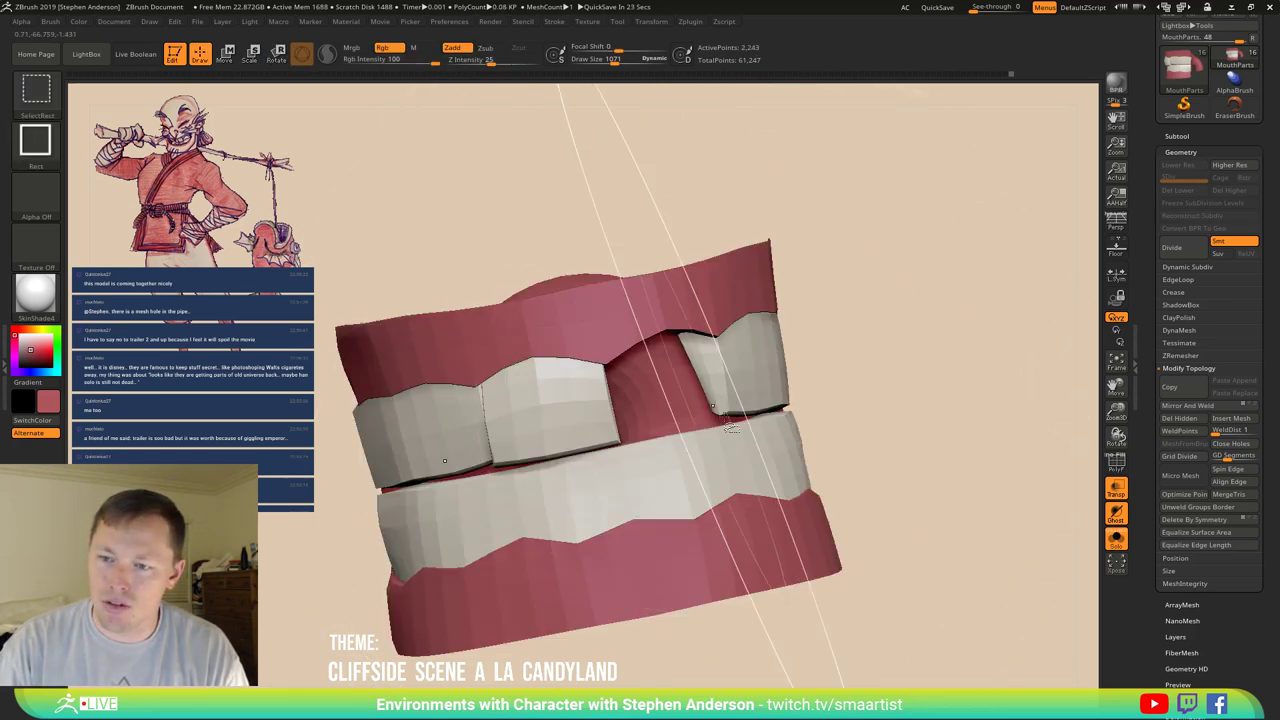
mouse_move(850, 440)
mouse_down()
mouse_move(870, 425)
mouse_move(900, 440)
mouse_move(930, 420)
mouse_move(881, 421)
mouse_up()
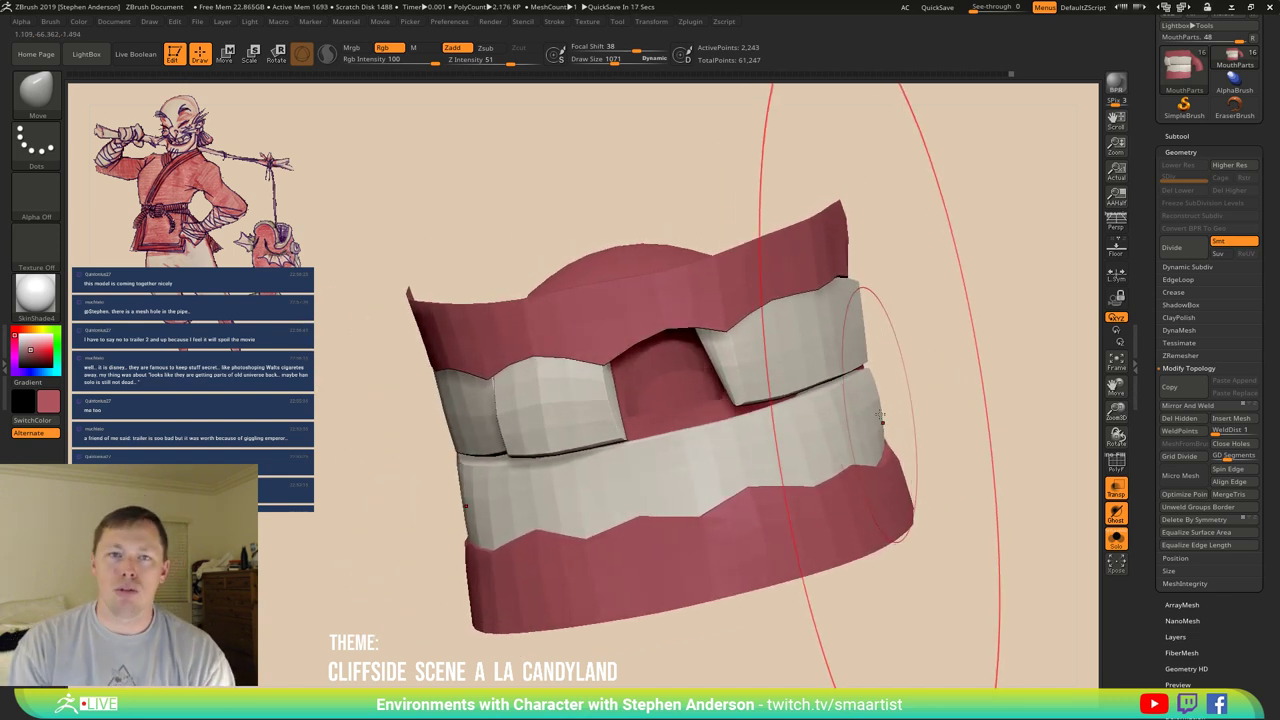
mouse_move(950, 400)
mouse_down()
mouse_move(677, 368)
mouse_move(620, 420)
mouse_move(680, 375)
mouse_up()
Turn on PolyFrame and orbit in to view the inside of the gums.
key(shift+f)
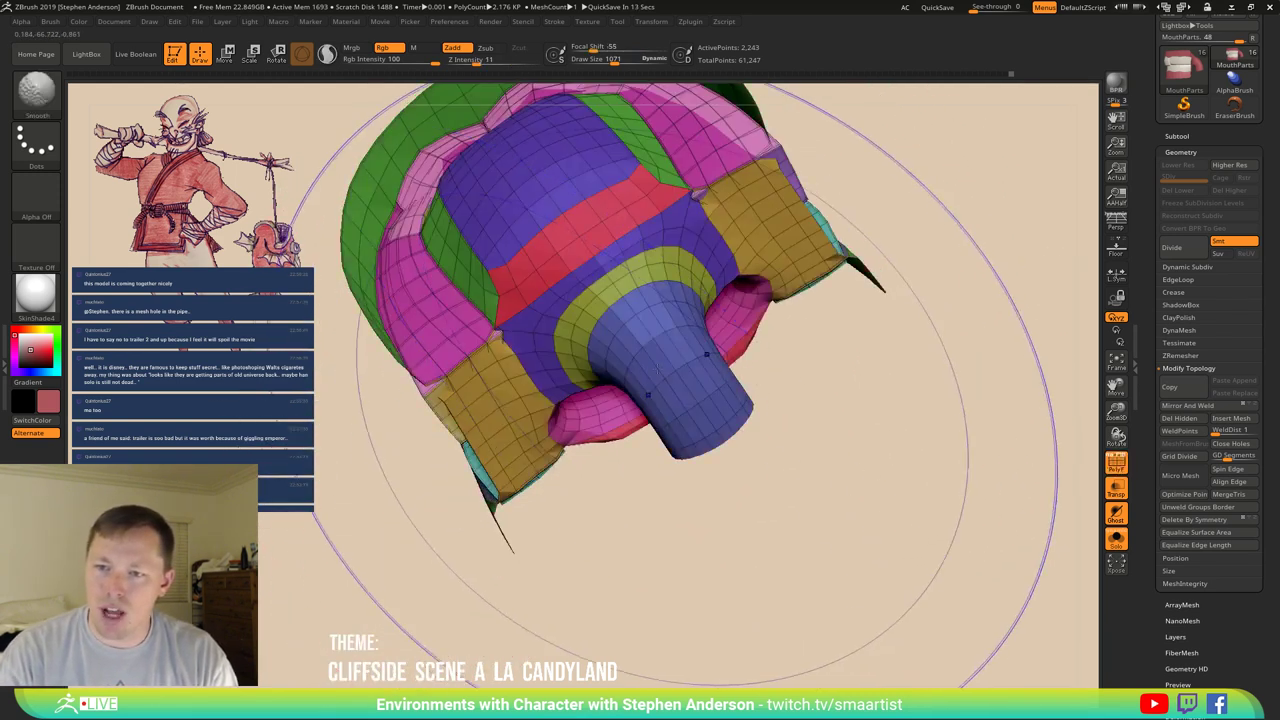
mouse_move(900, 360)
mouse_down()
mouse_move(811, 270)
mouse_move(686, 366)
mouse_up()
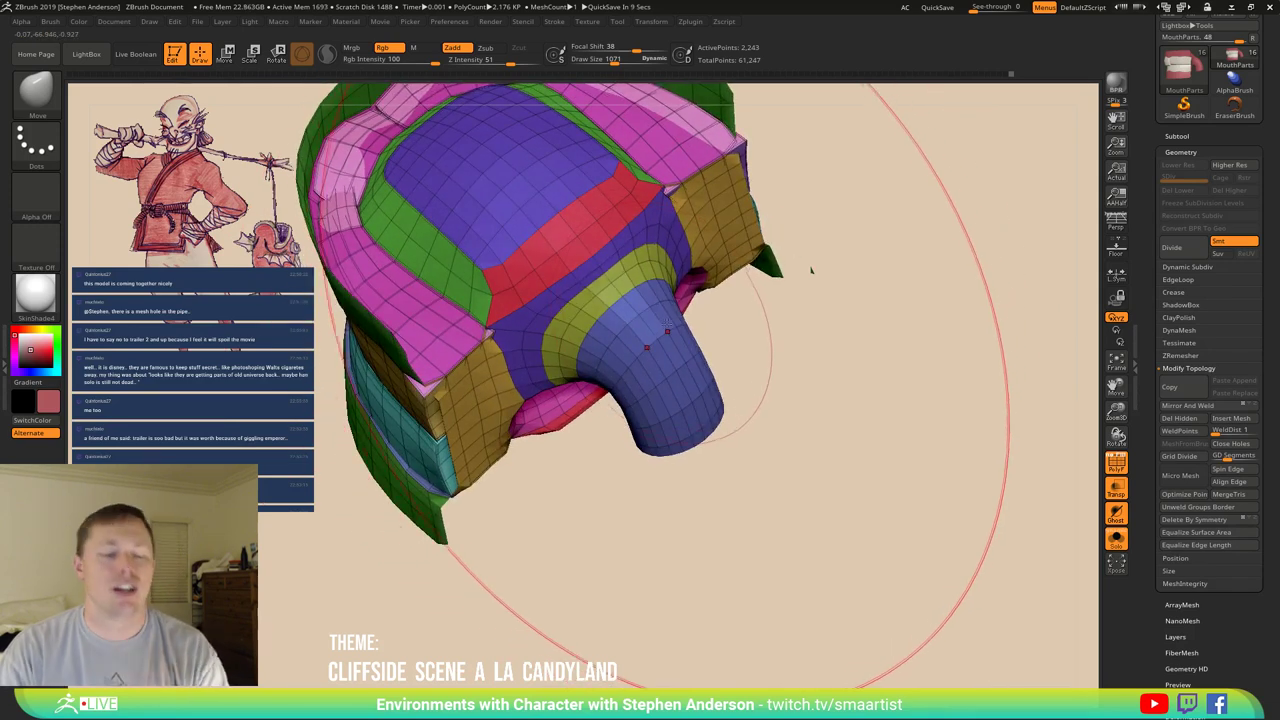
mouse_move(811, 270)
alt+mouse_down()
mouse_move(626, 262)
mouse_move(594, 318)
alt+mouse_up()
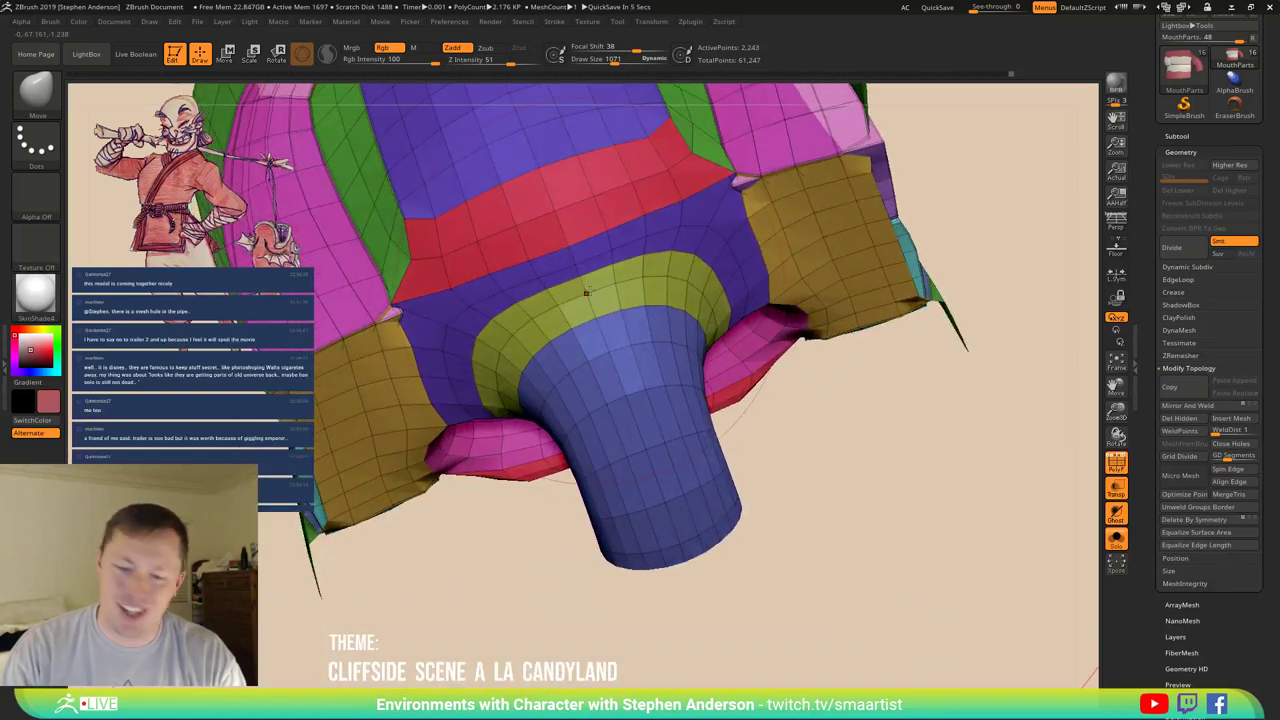
Select the ZModeler brush with Draw Size 124.
key(b)
key(z)
key(m)
text(s)
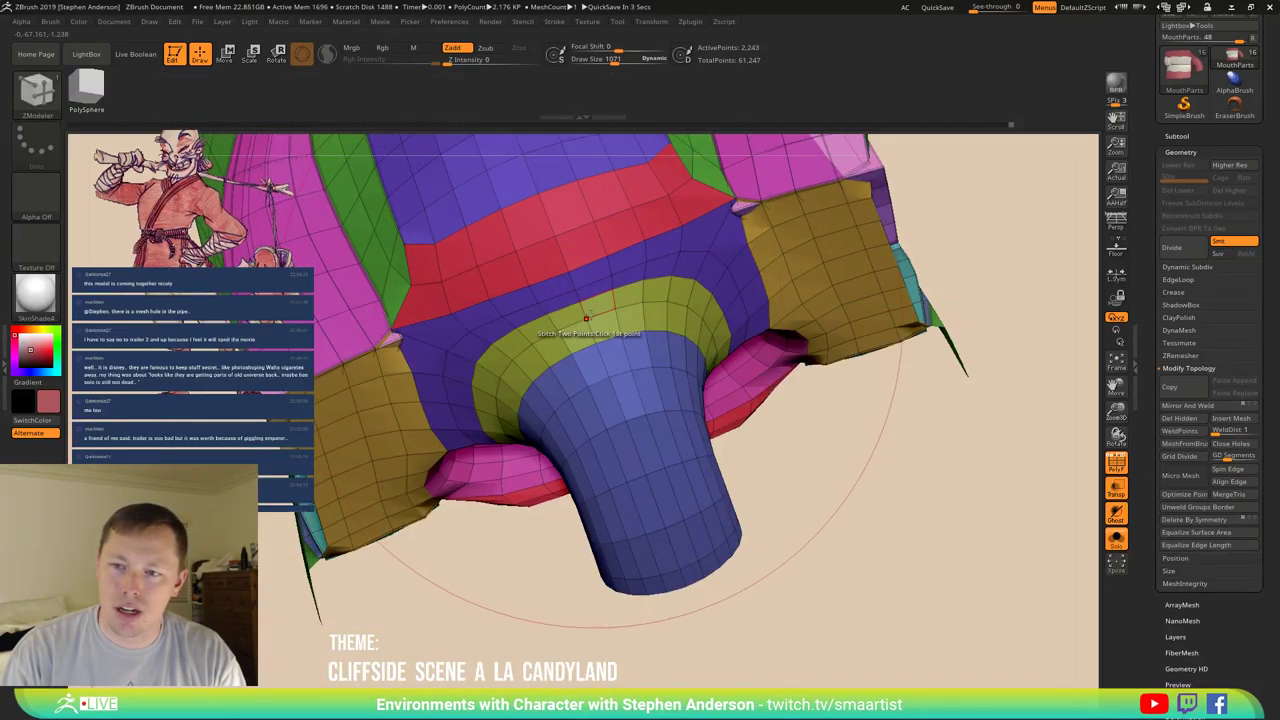
text(124)
key(Return)
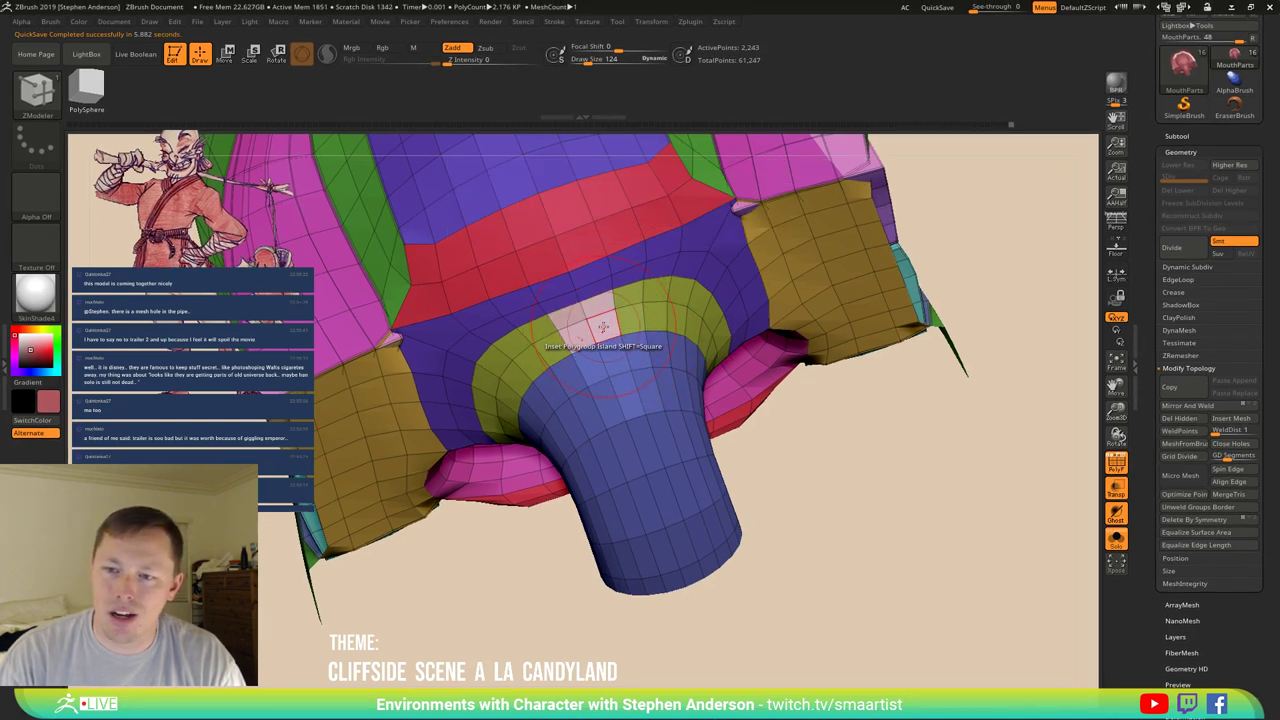
Insert a small square polygroup island and extrude it inward as a recess.
key(space)
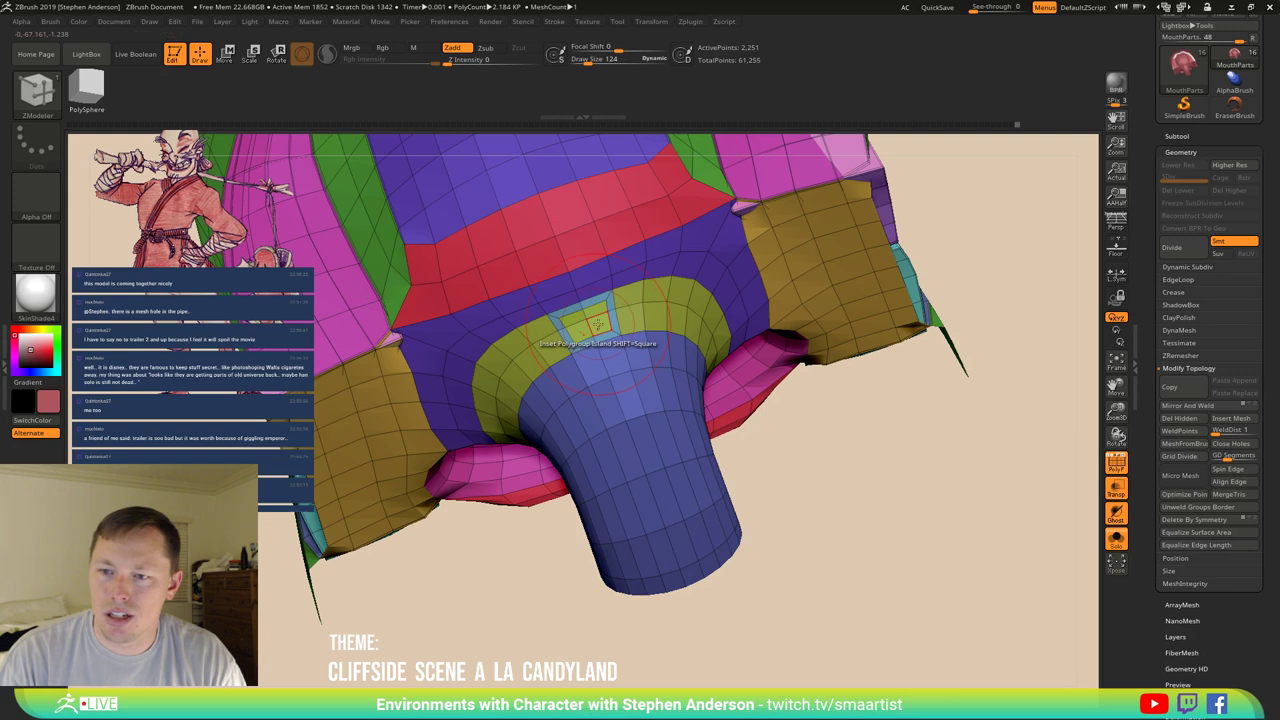
key(space)
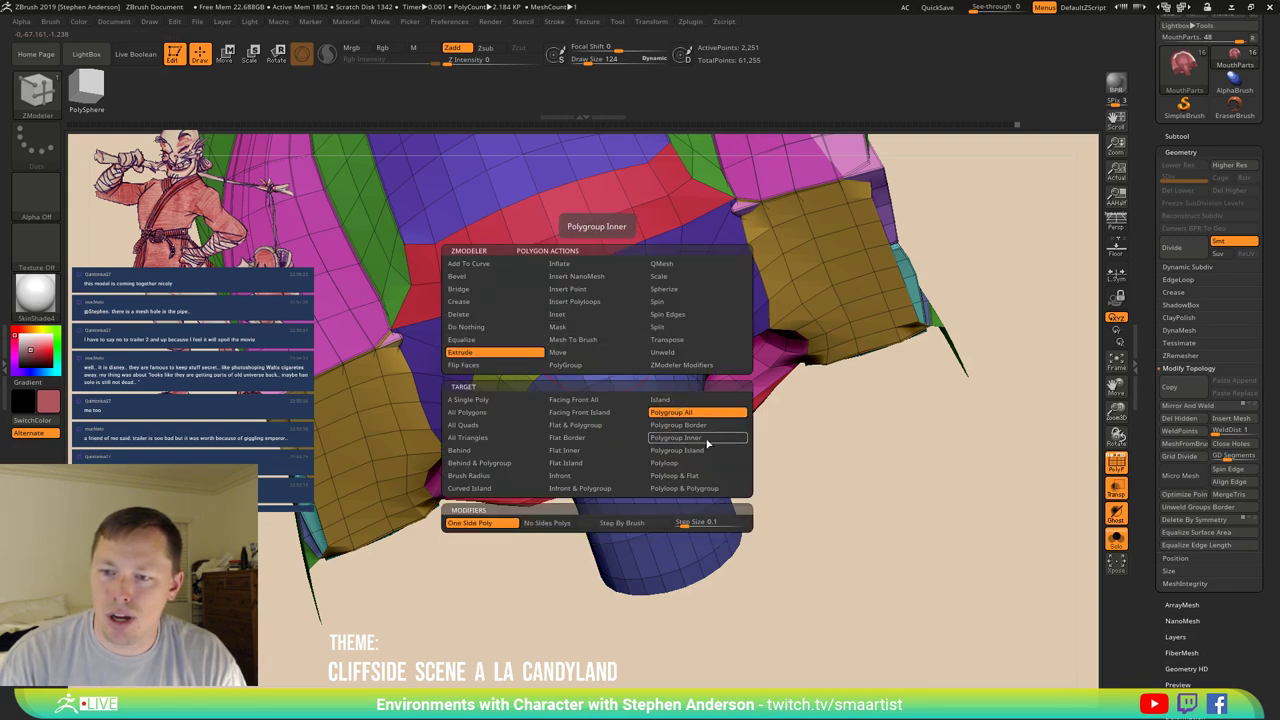
click(676, 450)
mouse_move(771, 318)
right_down()
mouse_move(636, 540)
mouse_move(610, 512)
right_up()
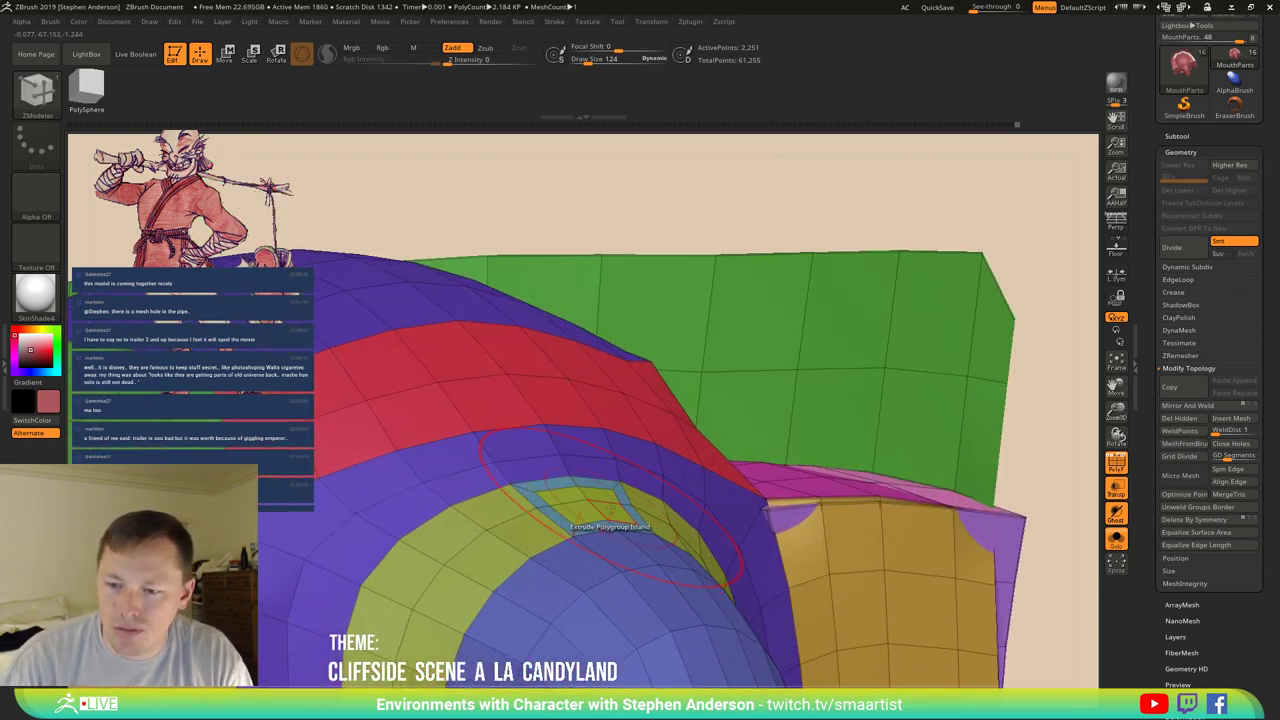
drag(612, 508, 595, 523)
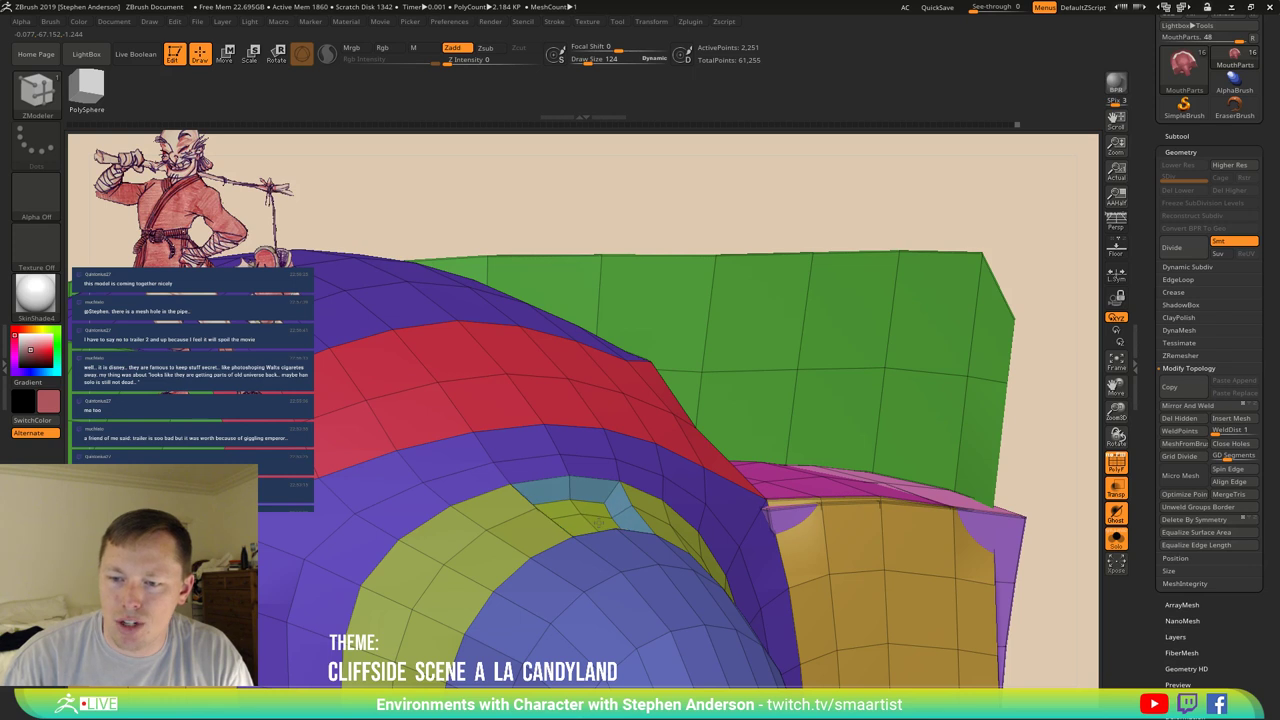
right_drag(599, 522, 592, 462)
key(w)
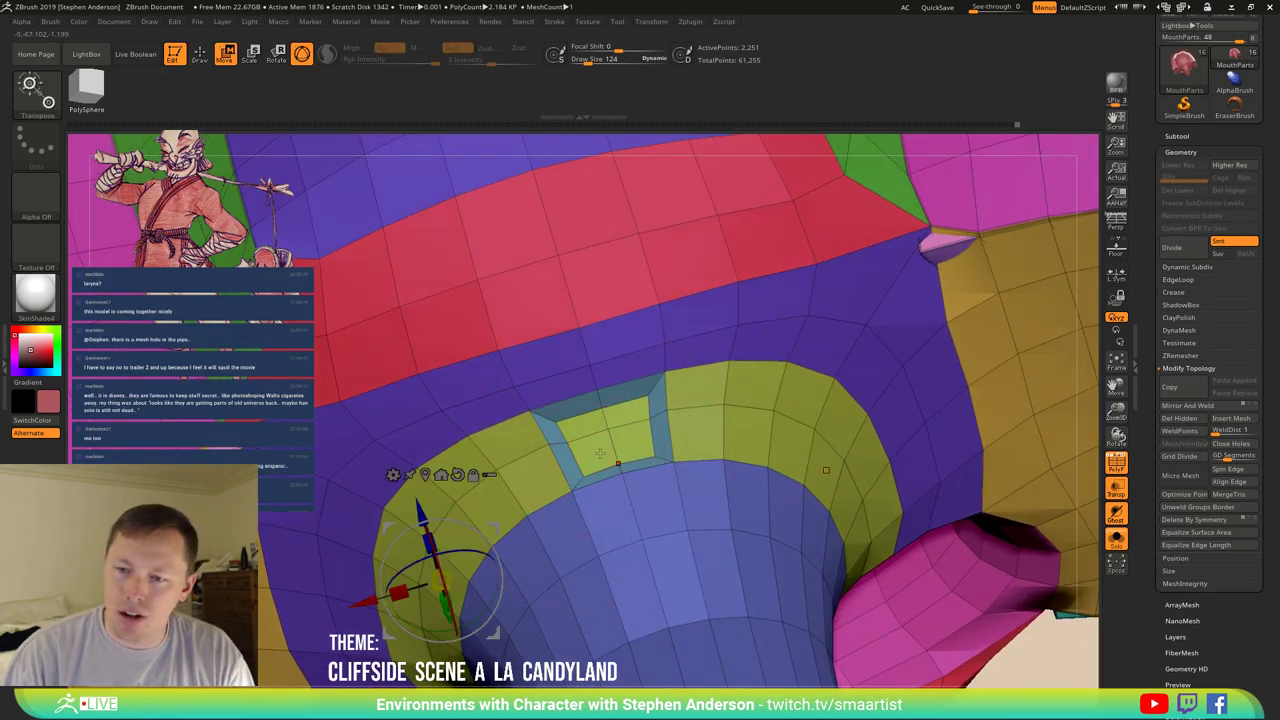
key(f)
key(q)
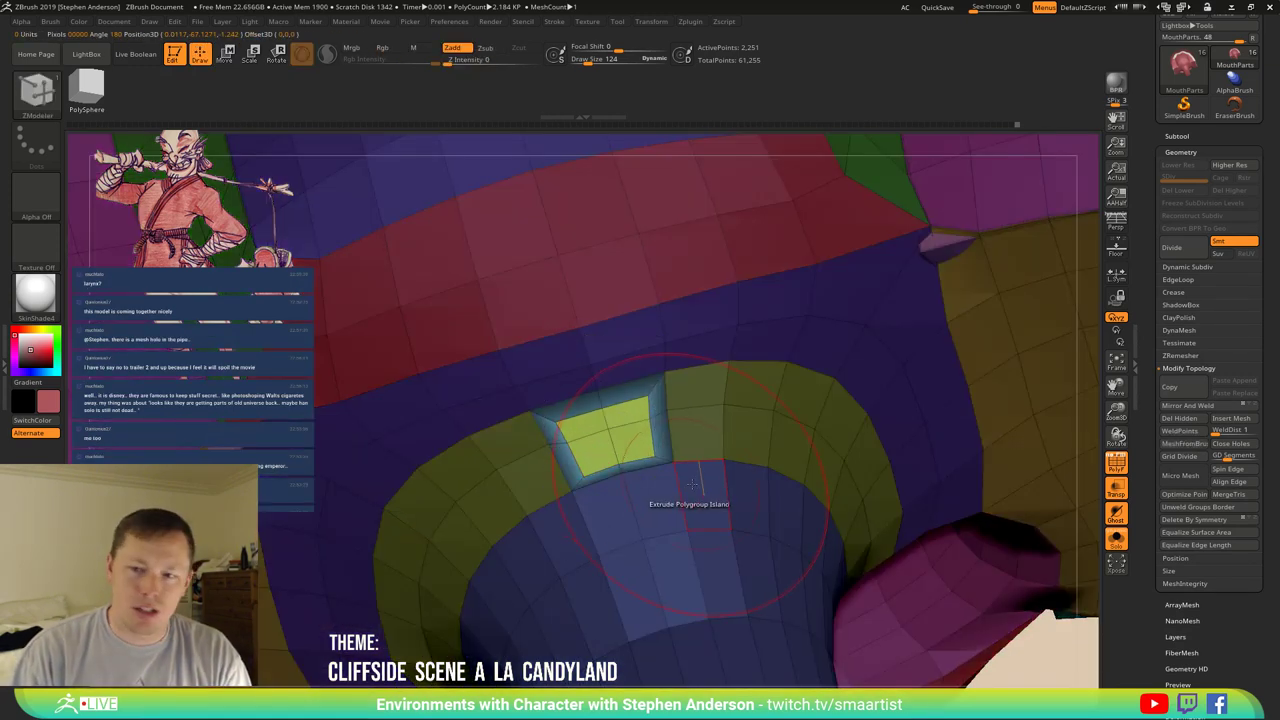
mouse_move(600, 420)
right_down()
mouse_move(588, 365)
mouse_move(680, 380)
mouse_move(709, 449)
mouse_move(745, 465)
mouse_move(655, 548)
right_up()
Apply Polish By Groups from the Deformation panel.
scroll(1196, 600, down, 3)
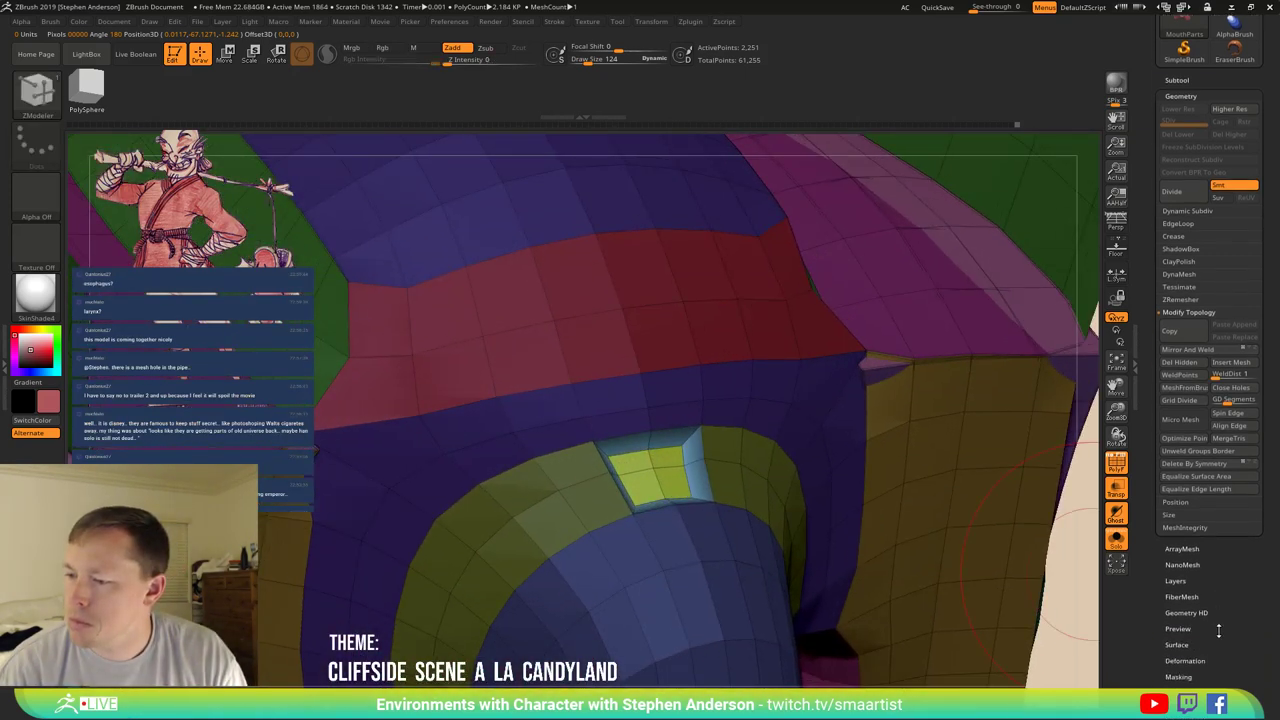
click(1190, 602)
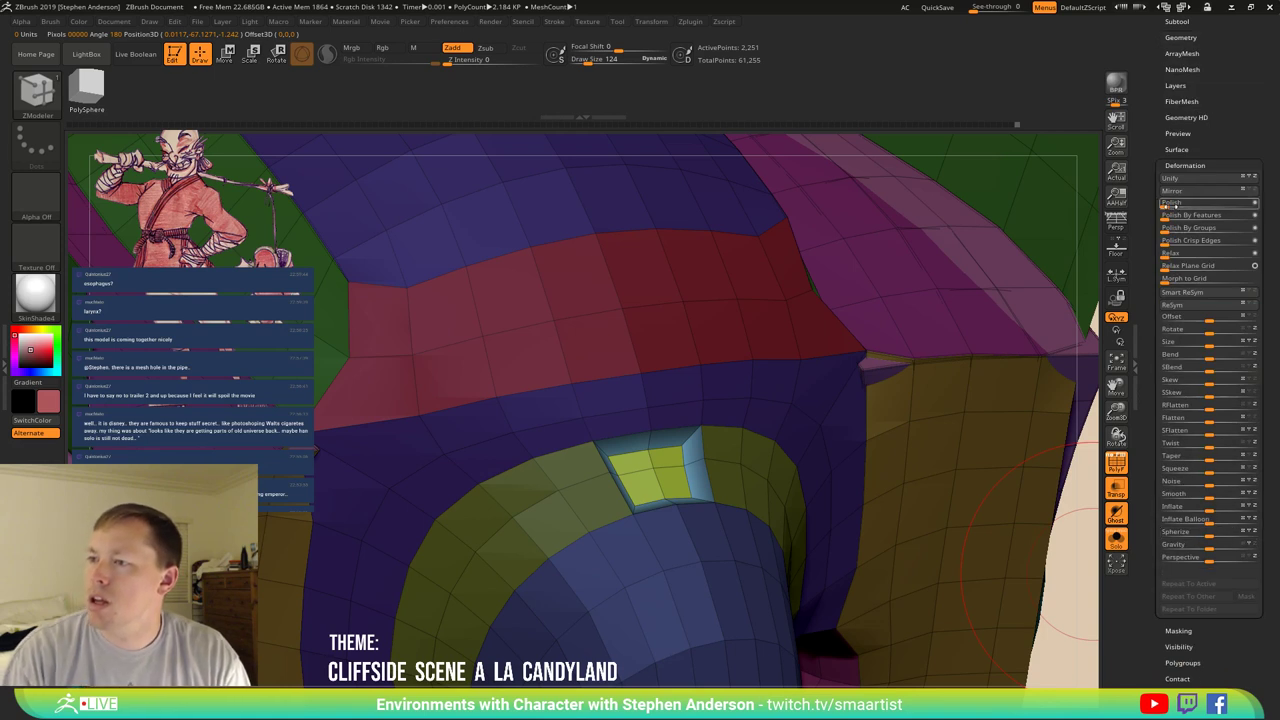
click(1172, 203)
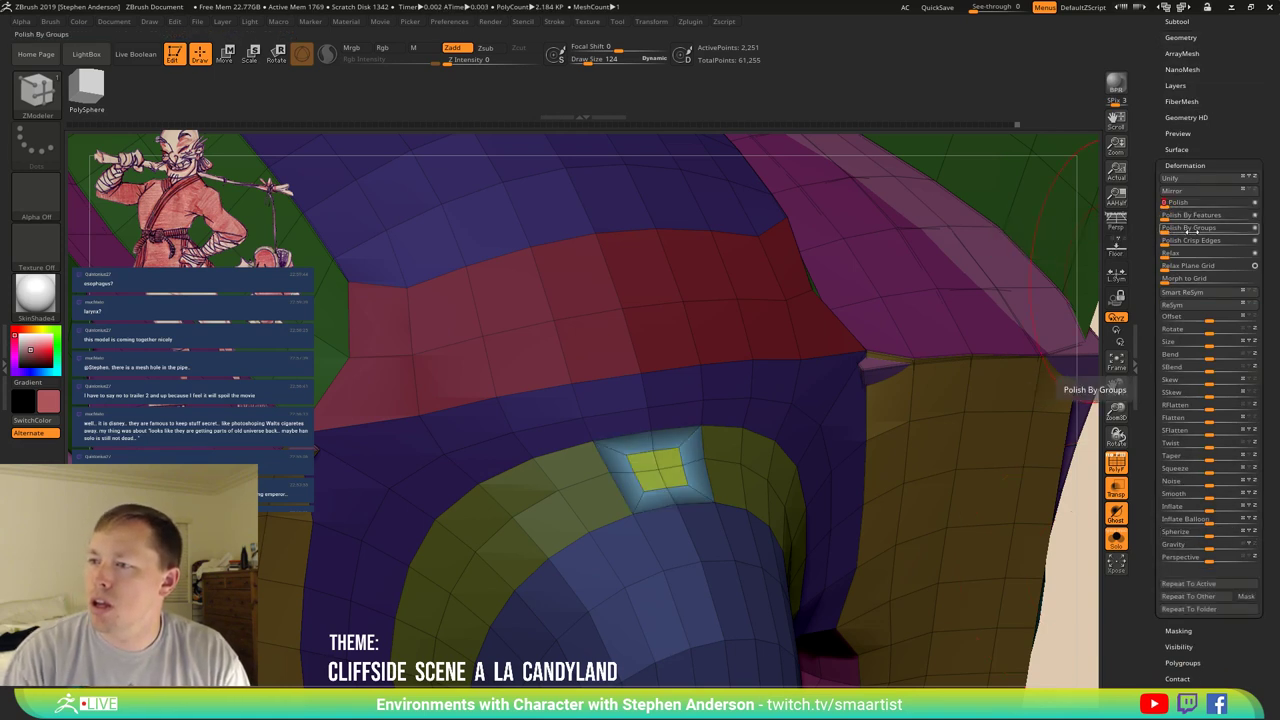
click(1165, 228)
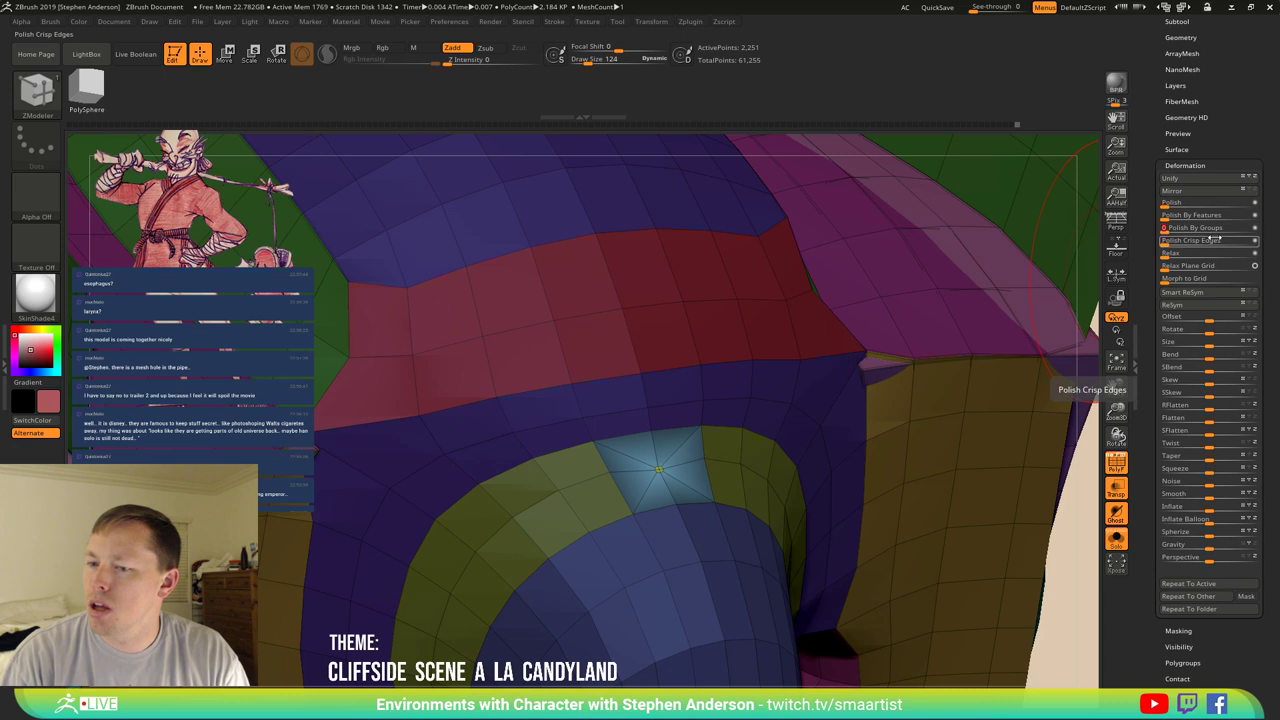
Scale up the masked square patch with the Transpose gizmo to form a hole.
right_drag(676, 490, 620, 514)
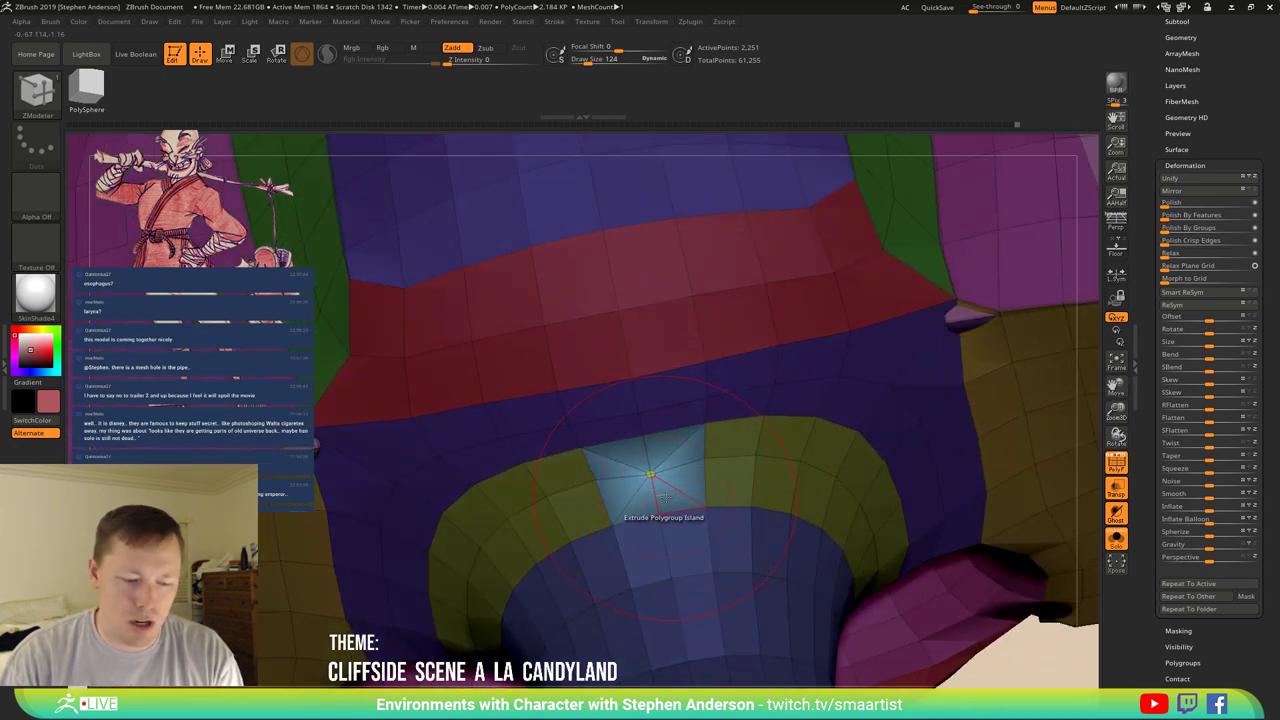
key(r)
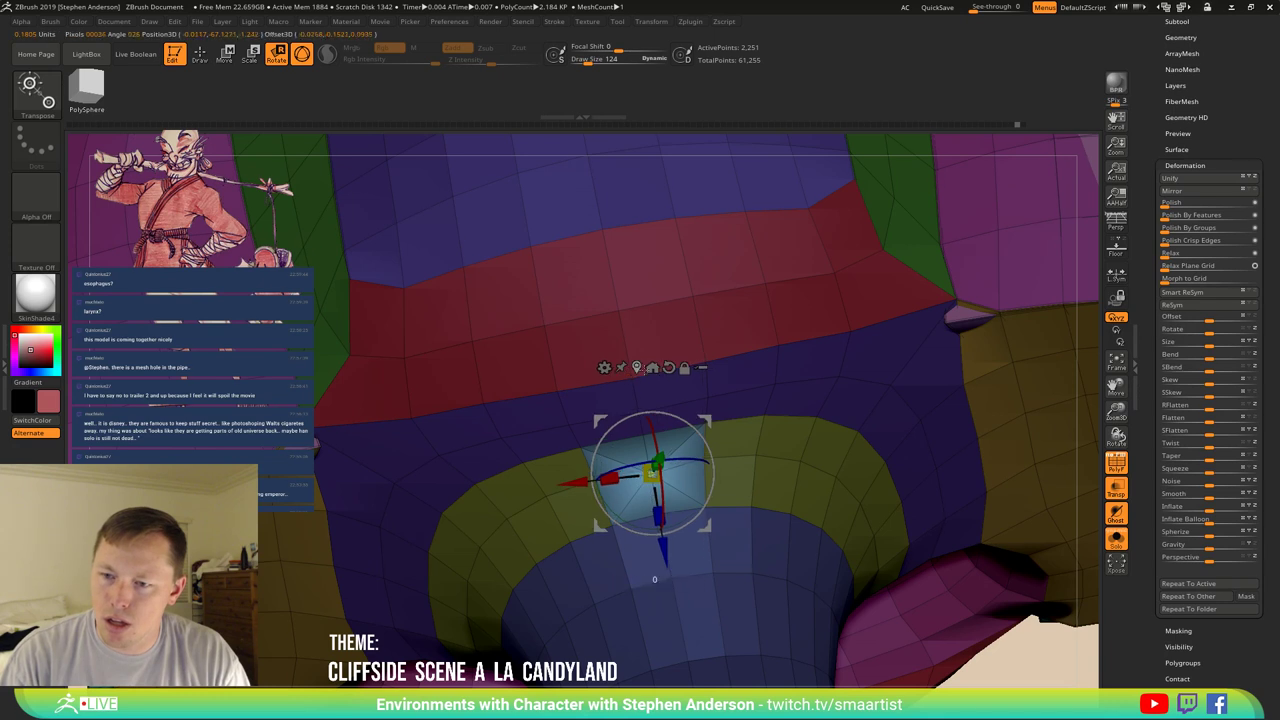
click(669, 367)
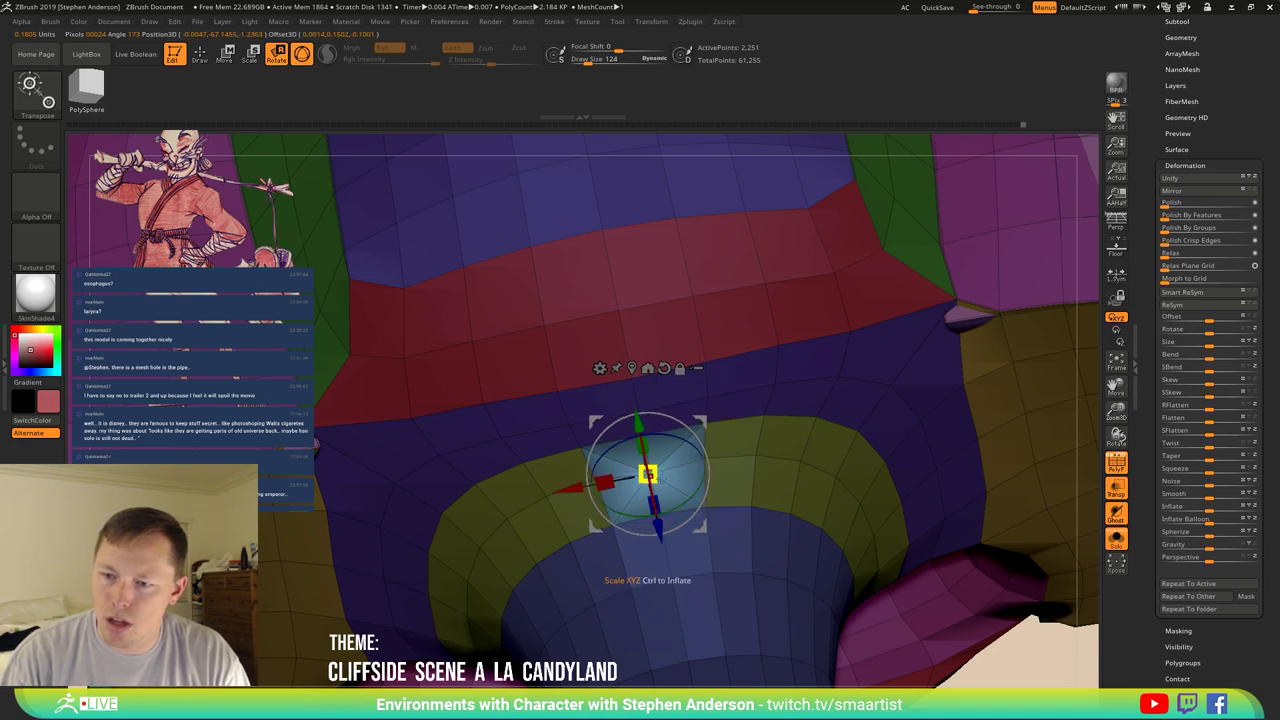
mouse_move(648, 474)
mouse_down()
mouse_move(850, 420)
mouse_move(869, 445)
mouse_move(793, 410)
mouse_move(790, 420)
mouse_move(797, 404)
mouse_move(729, 471)
mouse_up()
key(q)
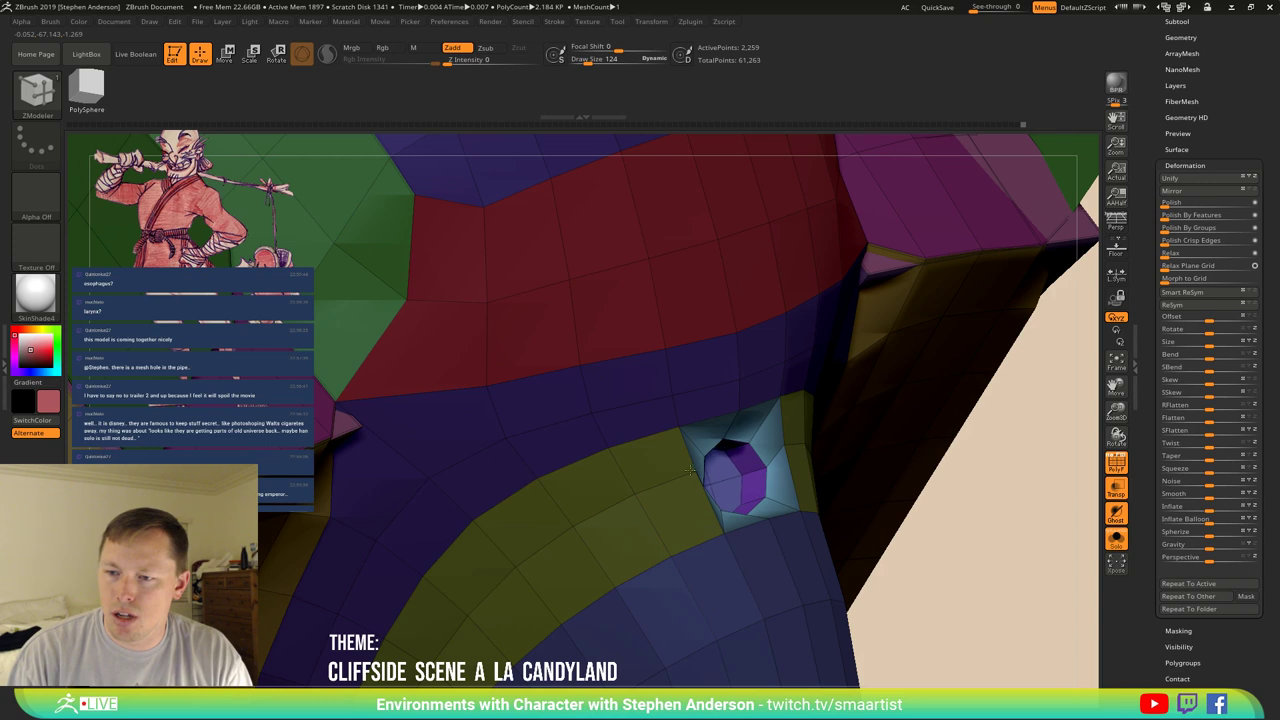
Turn the hole toward the camera and frame the model.
drag(685, 471, 693, 480)
key(w)
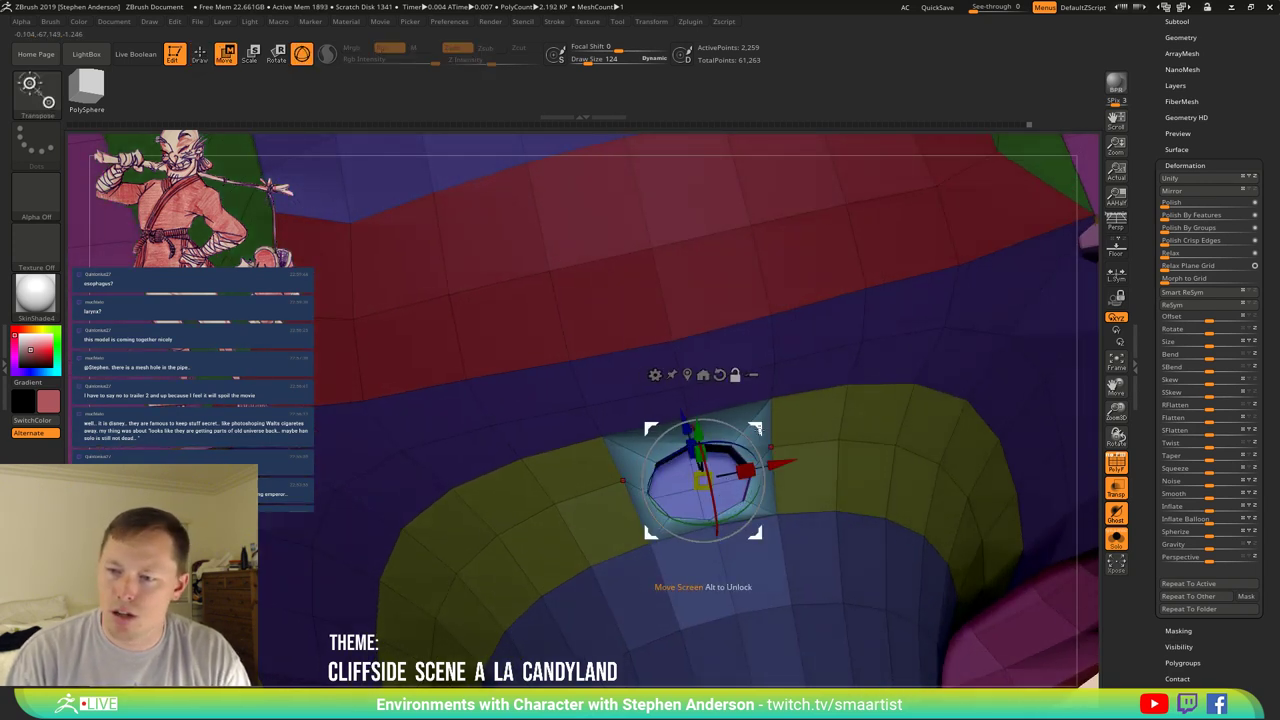
click(695, 488)
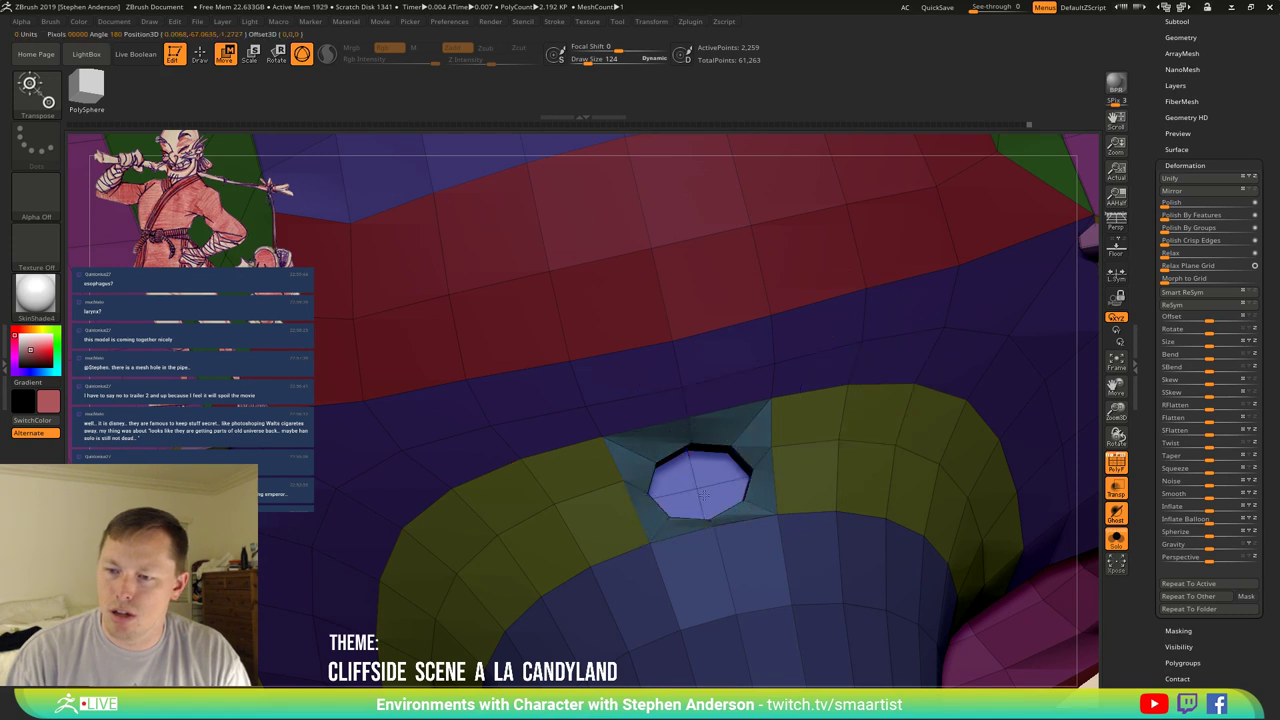
mouse_move(695, 488)
mouse_down()
mouse_move(742, 456)
mouse_move(828, 441)
mouse_move(846, 363)
mouse_move(749, 594)
mouse_move(737, 354)
mouse_up()
key(f)
key(q)
Pull the purple polygroup upward out of the hole with the move gizmo.
mouse_move(737, 354)
ctrl+right_down()
mouse_move(748, 438)
mouse_move(713, 378)
ctrl+right_up()
key(b)
key(z)
key(m)
key(w)
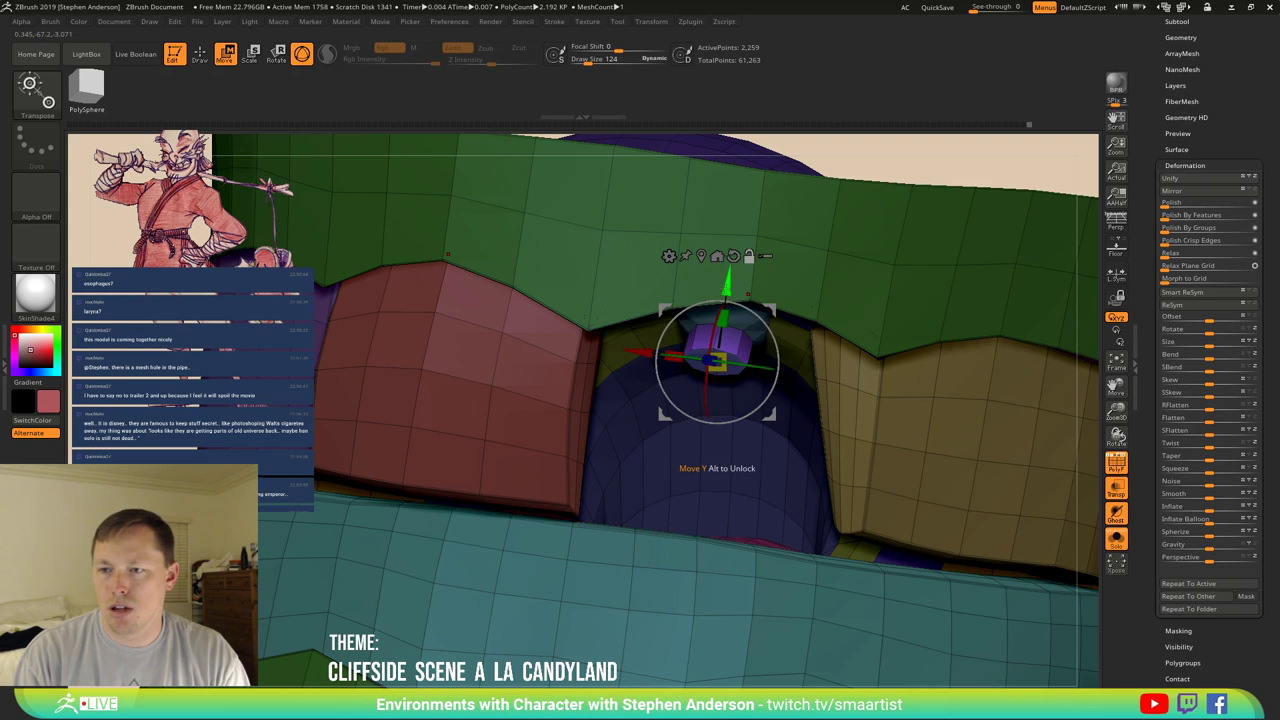
drag(727, 285, 720, 328)
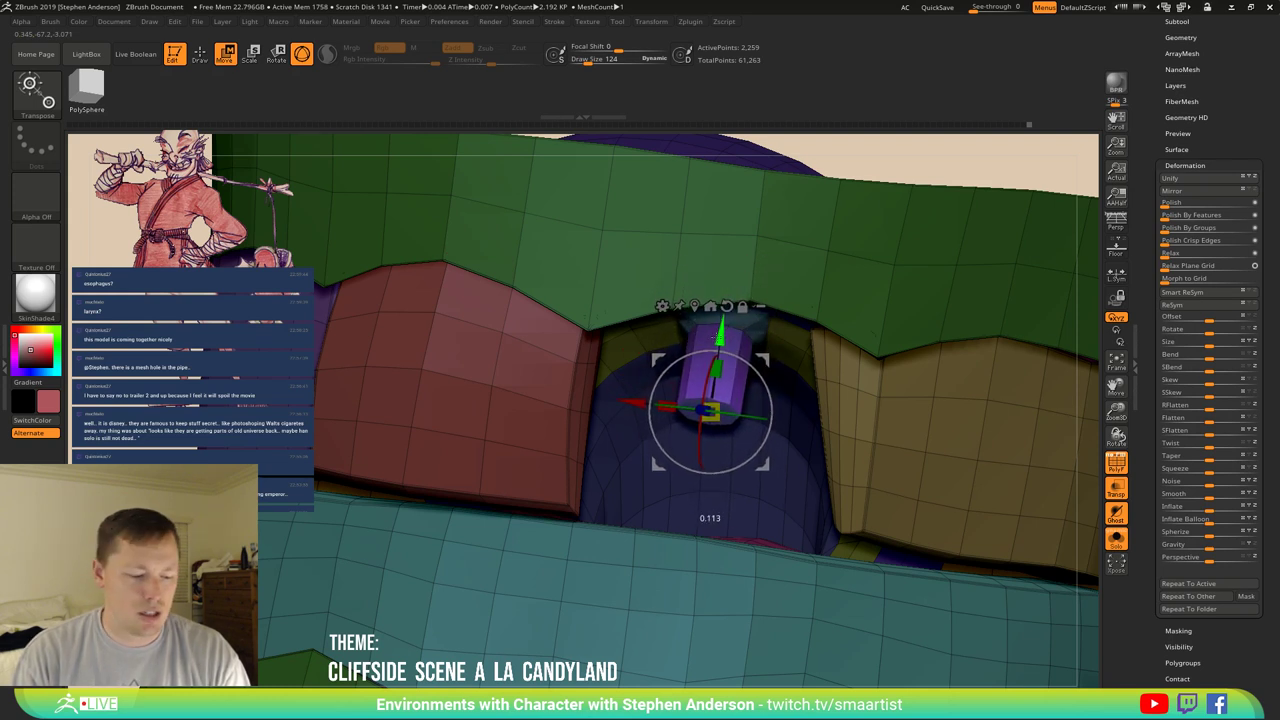
Insert an edge loop on the purple peg and widen it with Scale EdgeLoop Partial.
key(b)
key(z)
key(m)
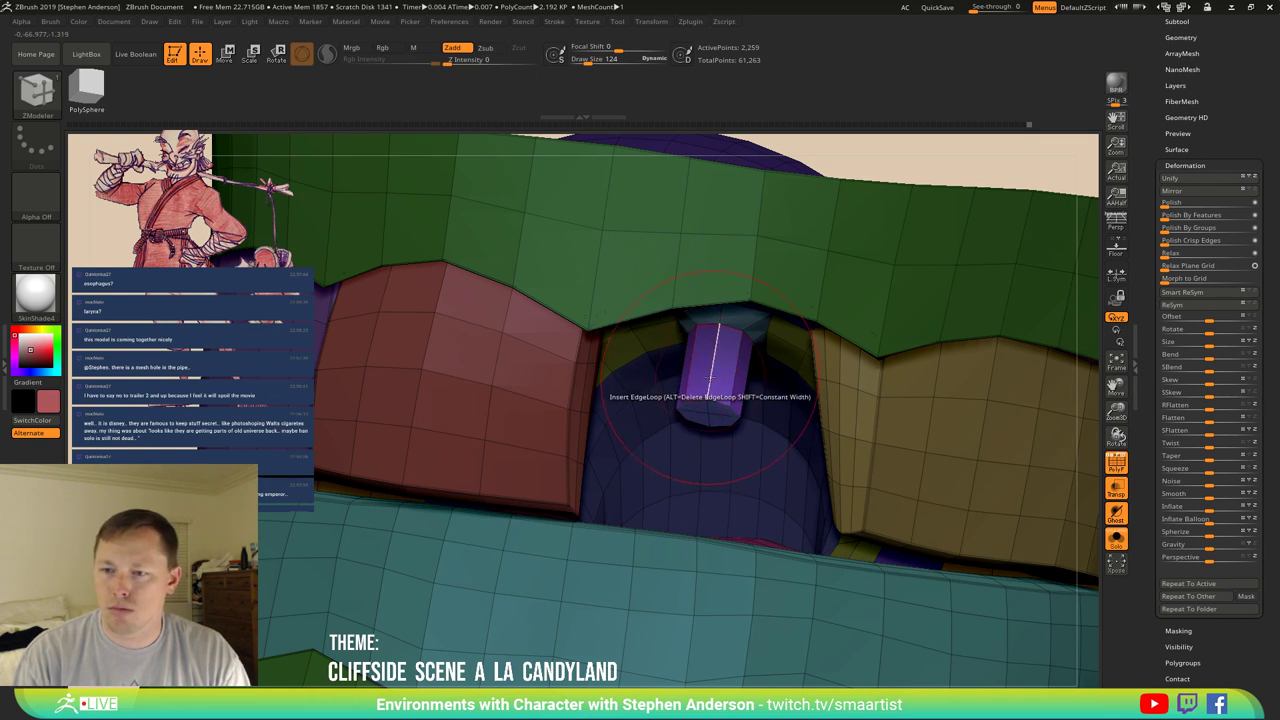
click(712, 372)
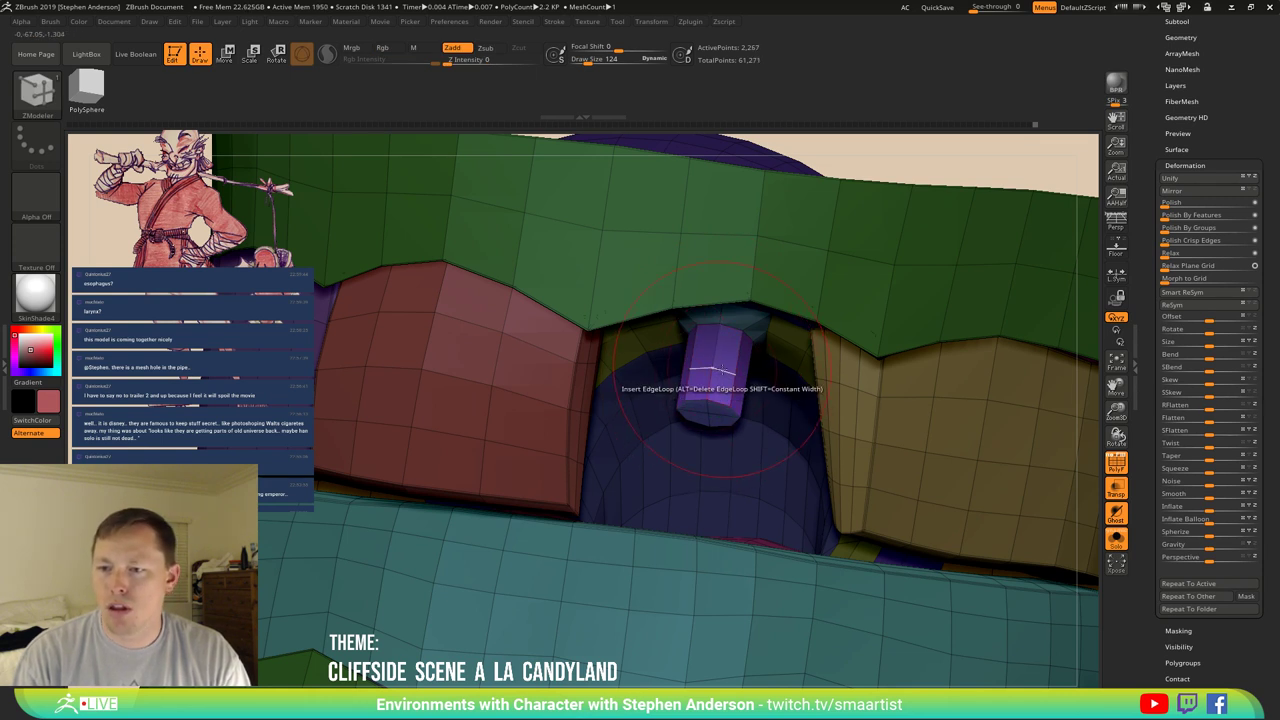
key(space)
click(795, 384)
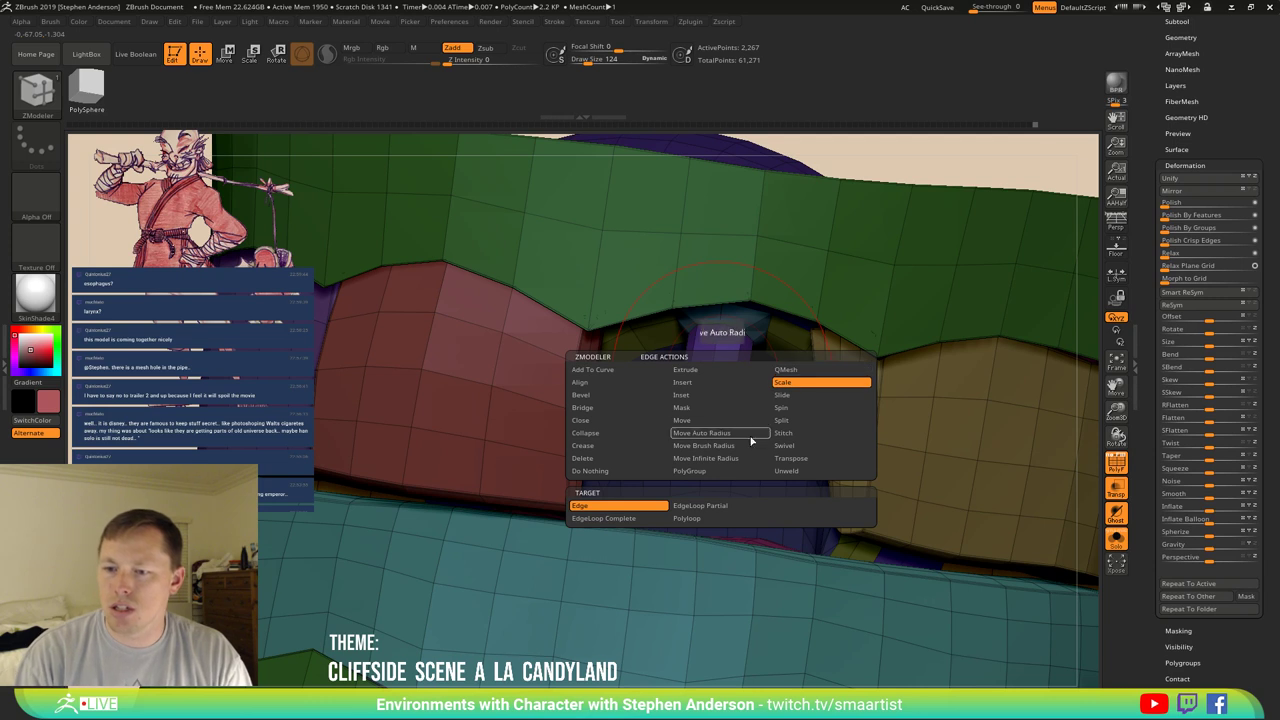
click(720, 505)
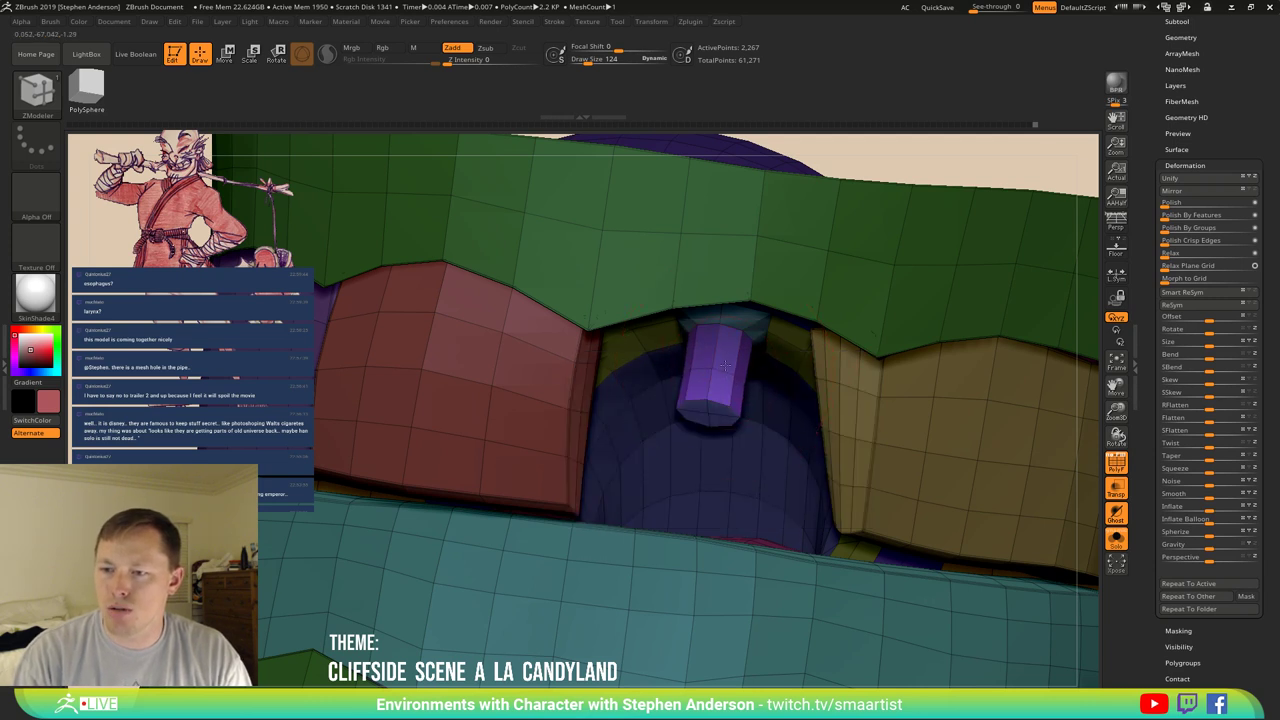
drag(720, 375, 713, 389)
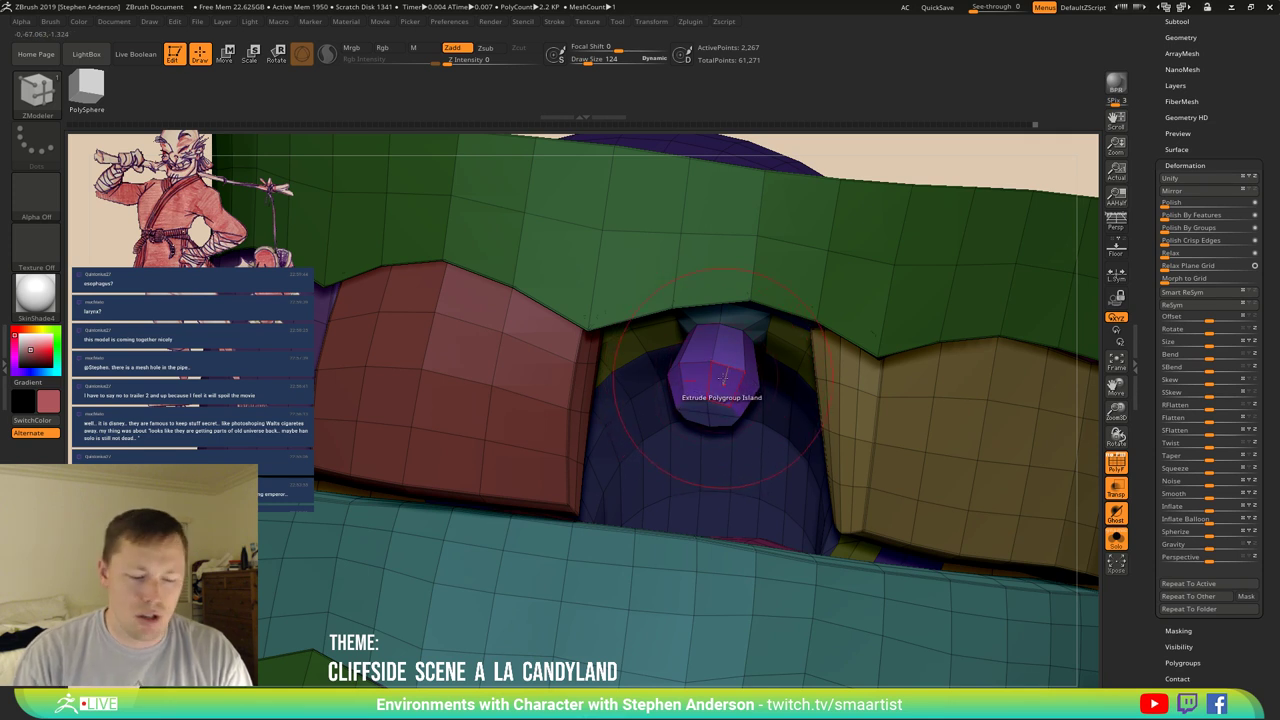
key(shift)
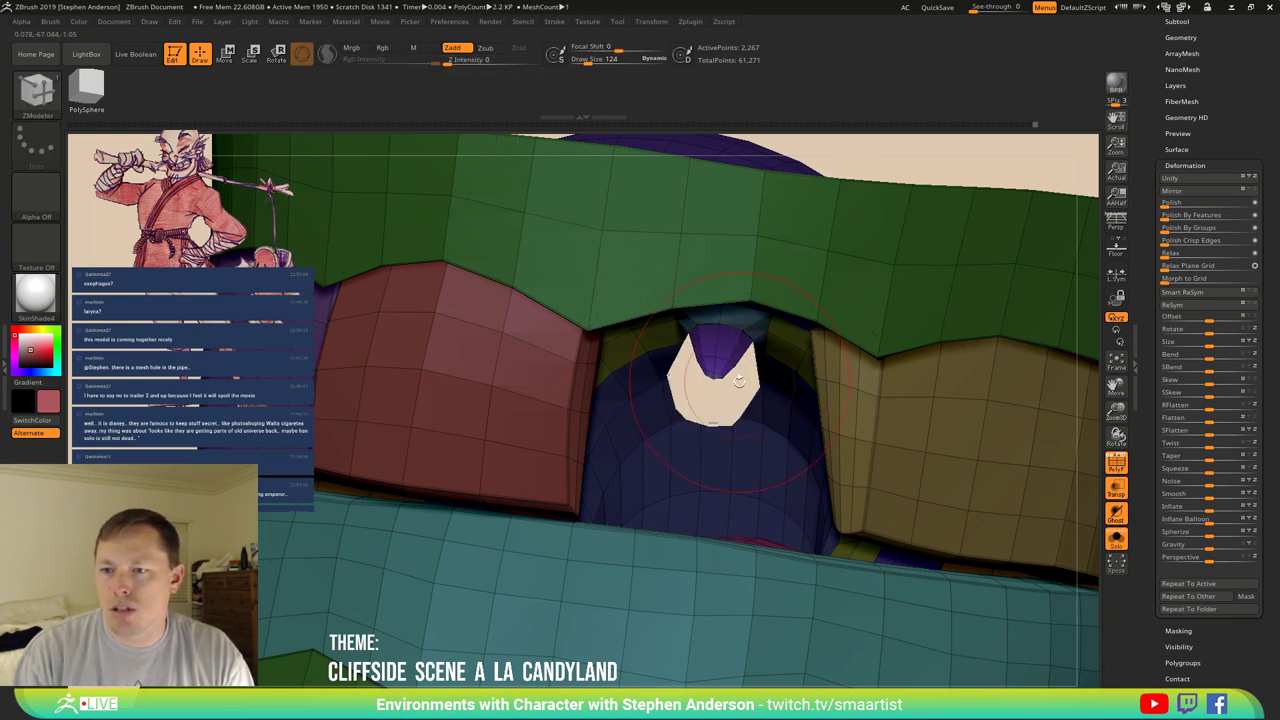
Pick the Inflate brush and orbit around the purple peg.
key(b)
key(i)
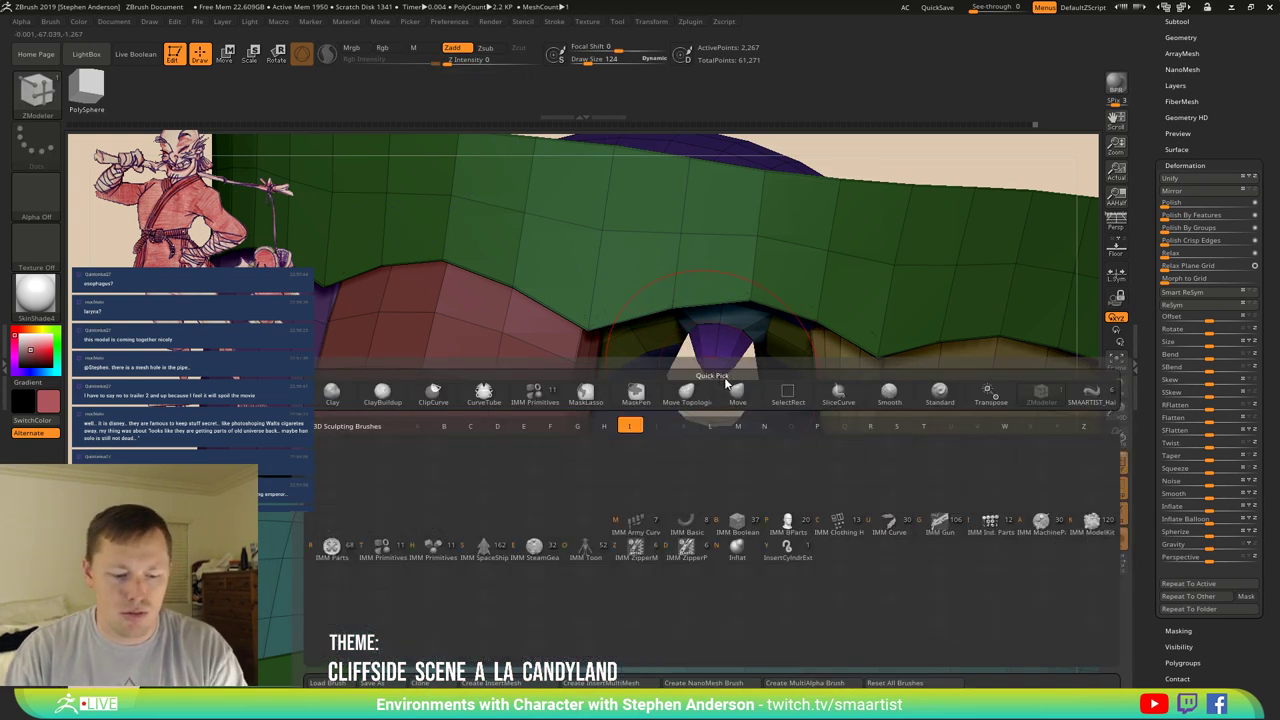
key(n)
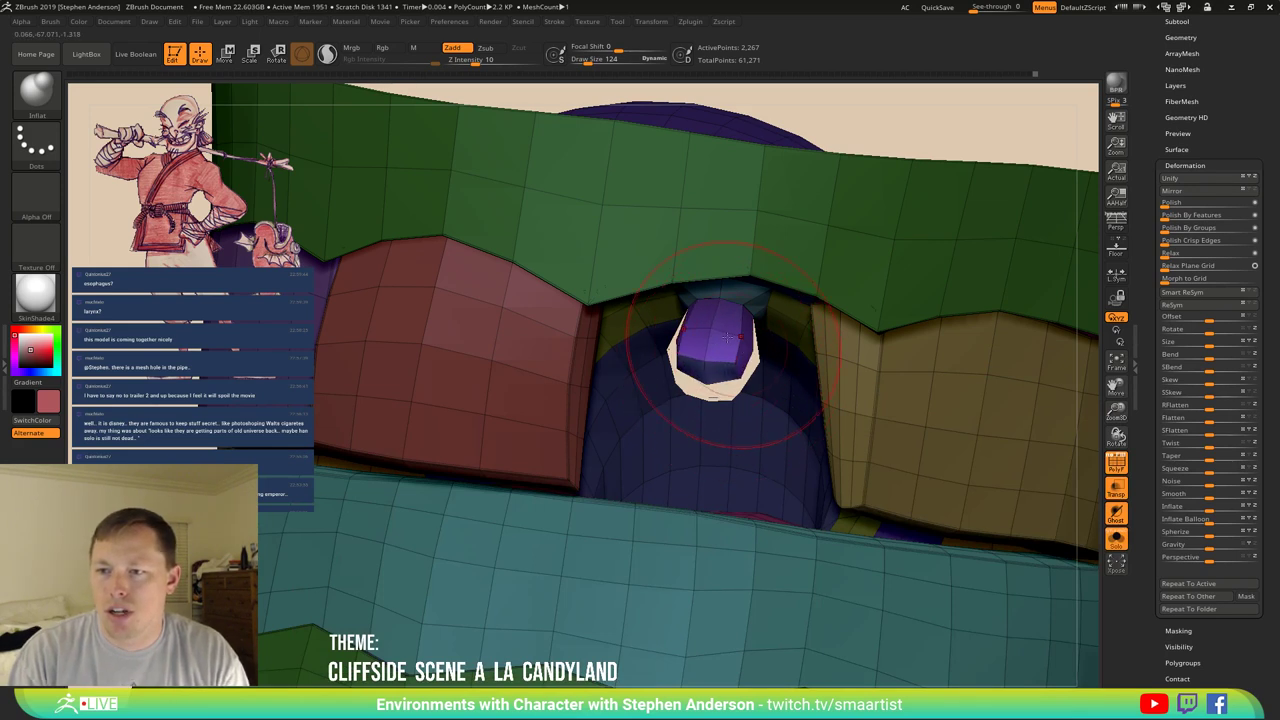
right_drag(727, 338, 705, 323)
Switch to the Move brush and reduce its Draw Size to 49.
key(b)
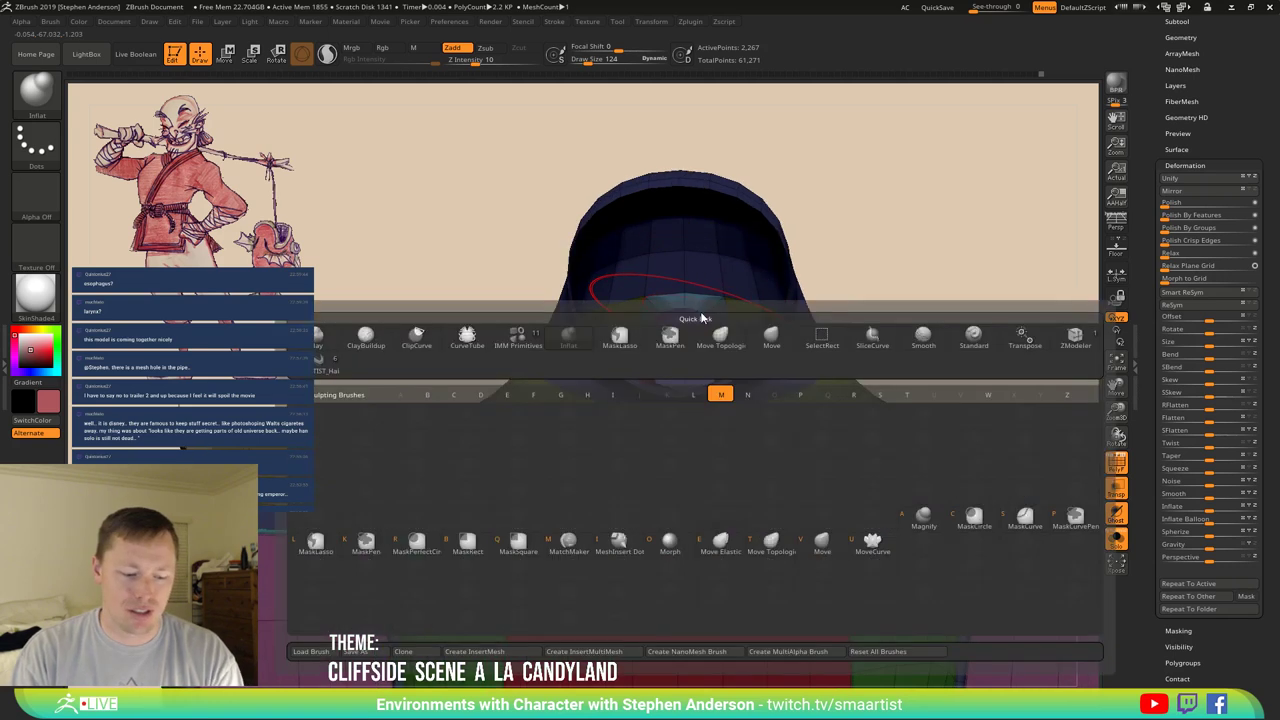
key(m)
key(v)
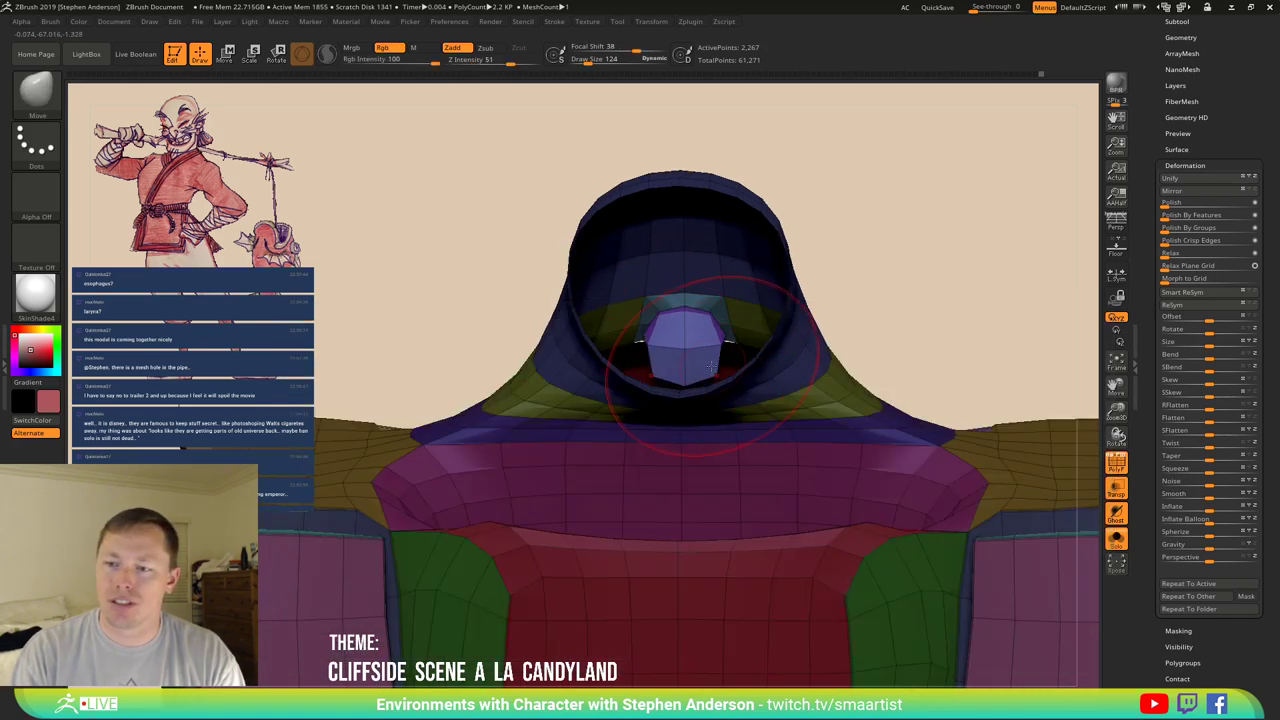
key(s)
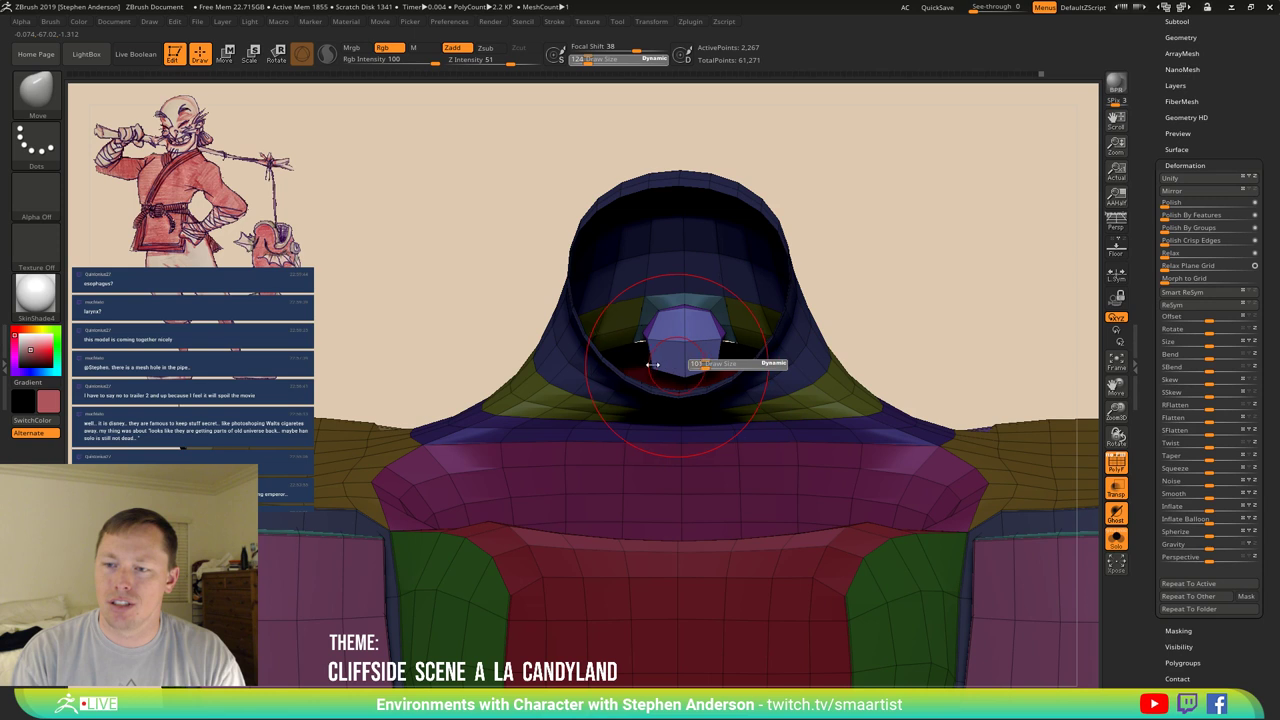
drag(652, 365, 643, 358)
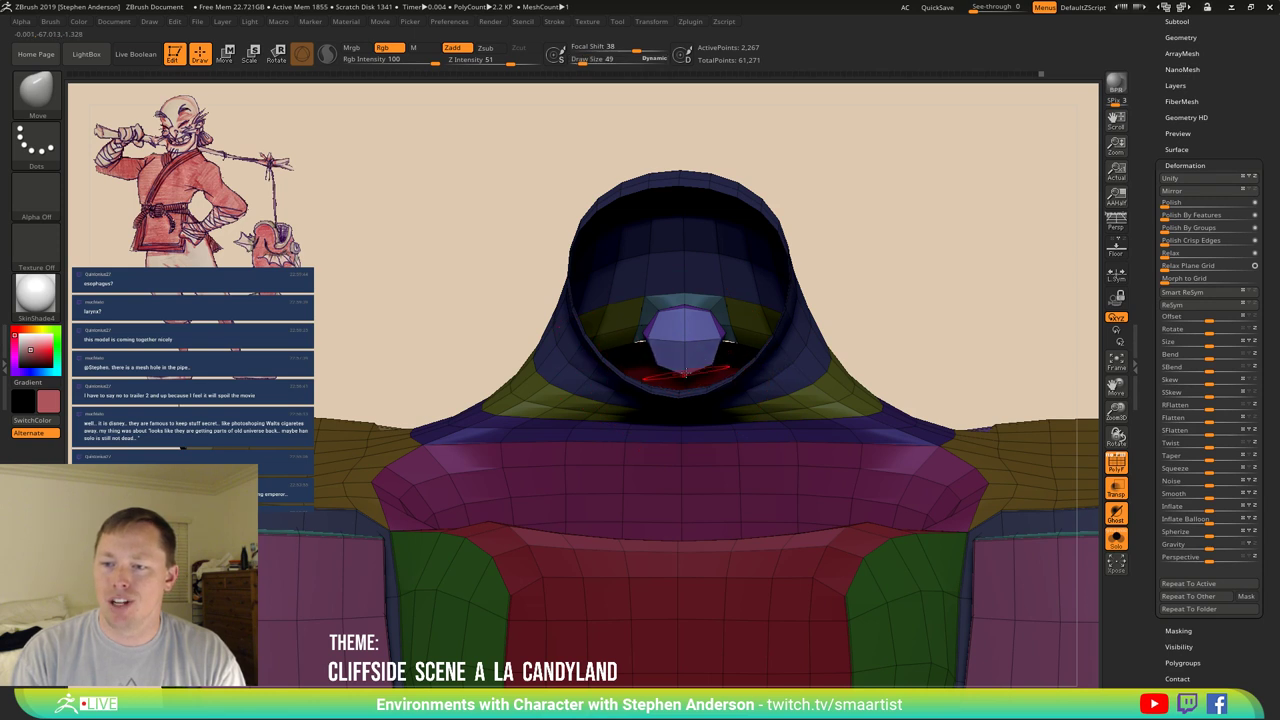
right_drag(688, 328, 752, 366)
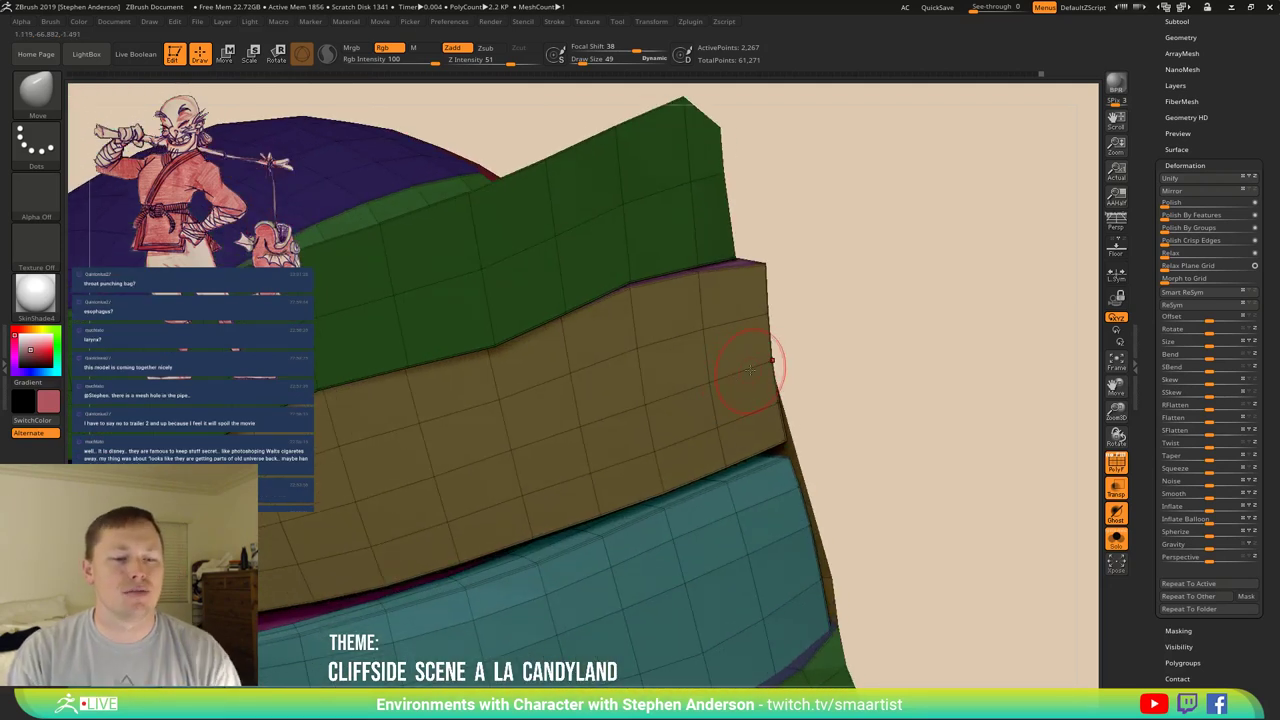
mouse_move(763, 398)
right_down()
mouse_move(728, 276)
mouse_move(743, 249)
right_up()
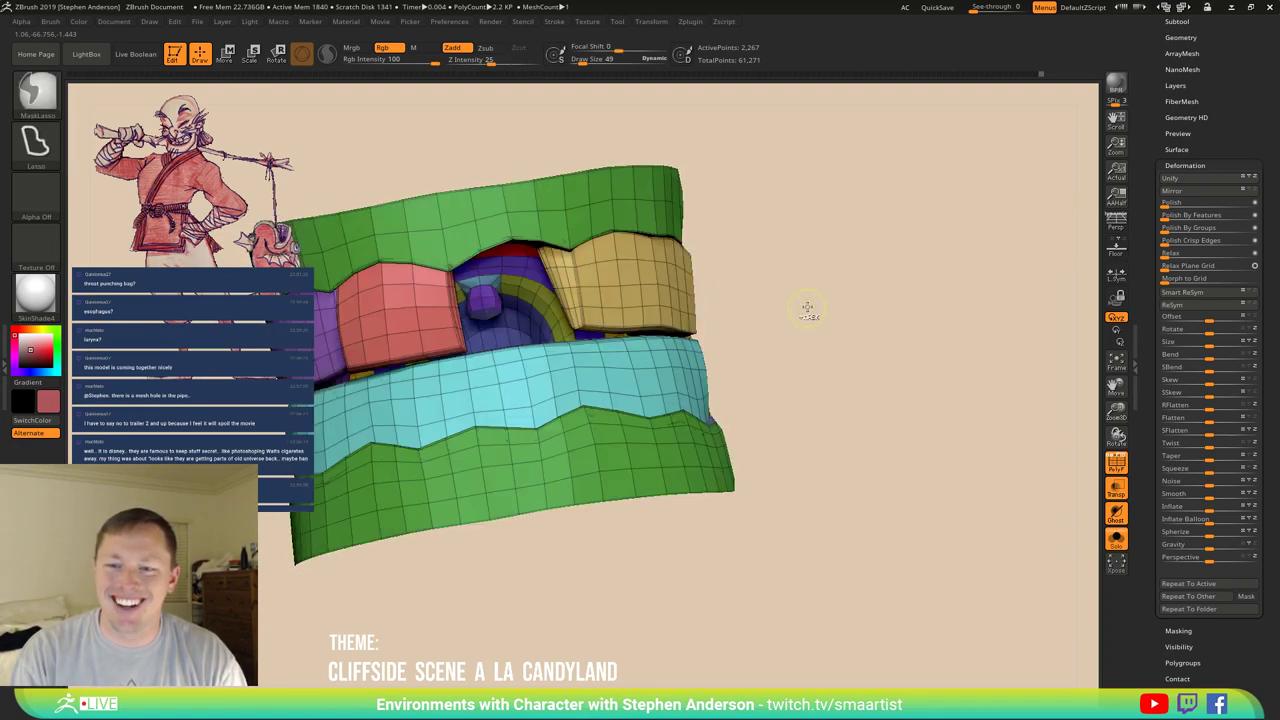
Bevel the hole's rim with ZModeler Bevel using the EdgeLoop Complete target.
key(ctrl+shift)
mouse_move(838, 276)
right_down()
mouse_move(700, 330)
mouse_move(722, 400)
mouse_move(765, 421)
mouse_move(727, 508)
mouse_move(688, 520)
mouse_move(678, 486)
right_up()
key(b)
key(z)
key(m)
key(space)
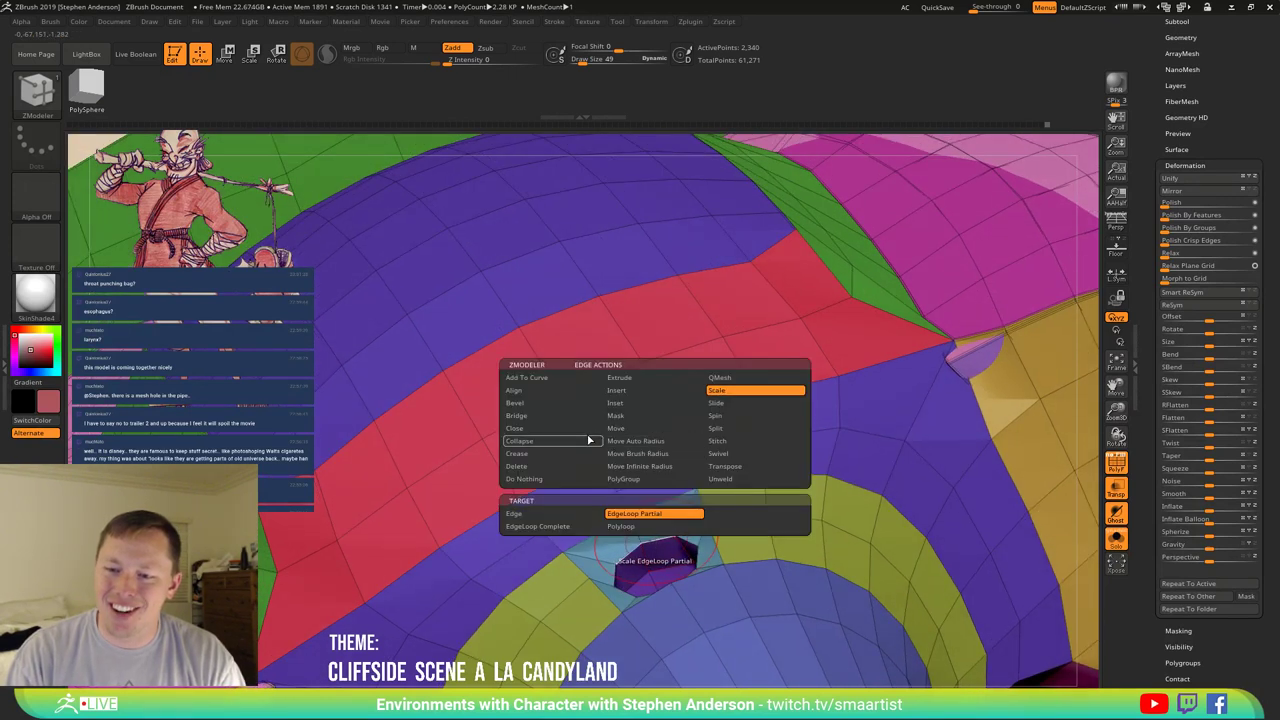
click(545, 403)
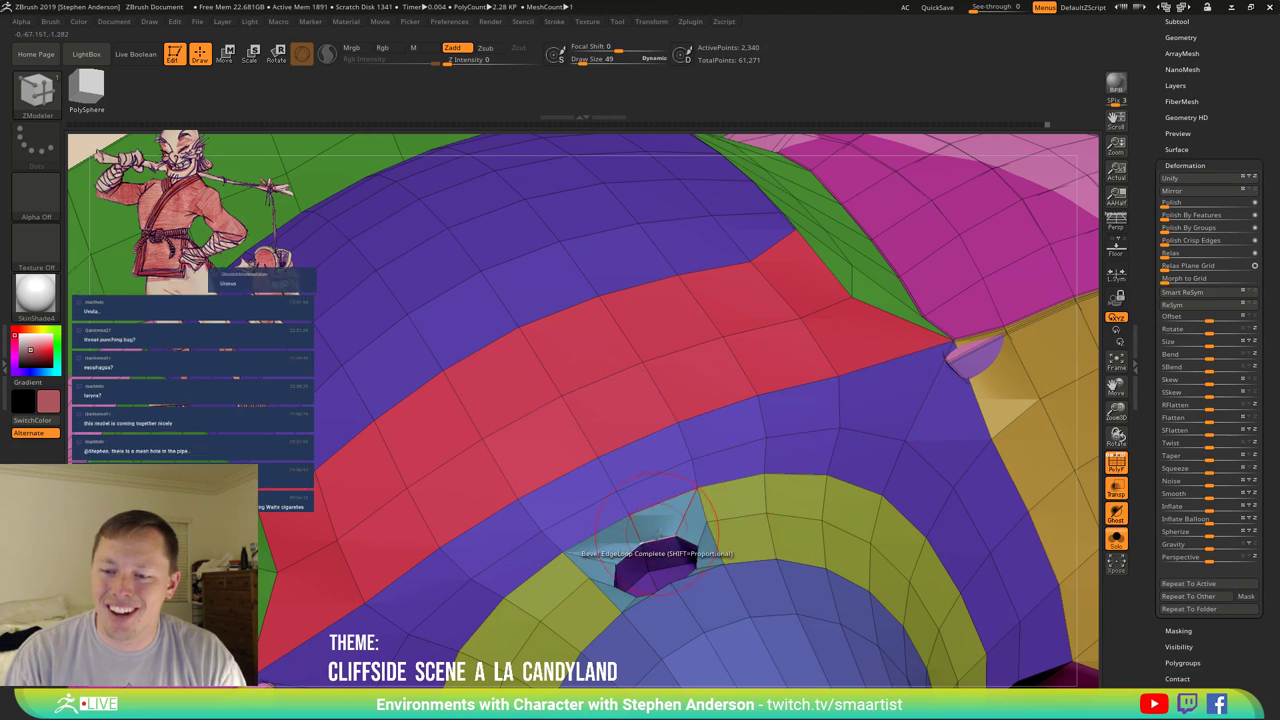
drag(662, 537, 668, 534)
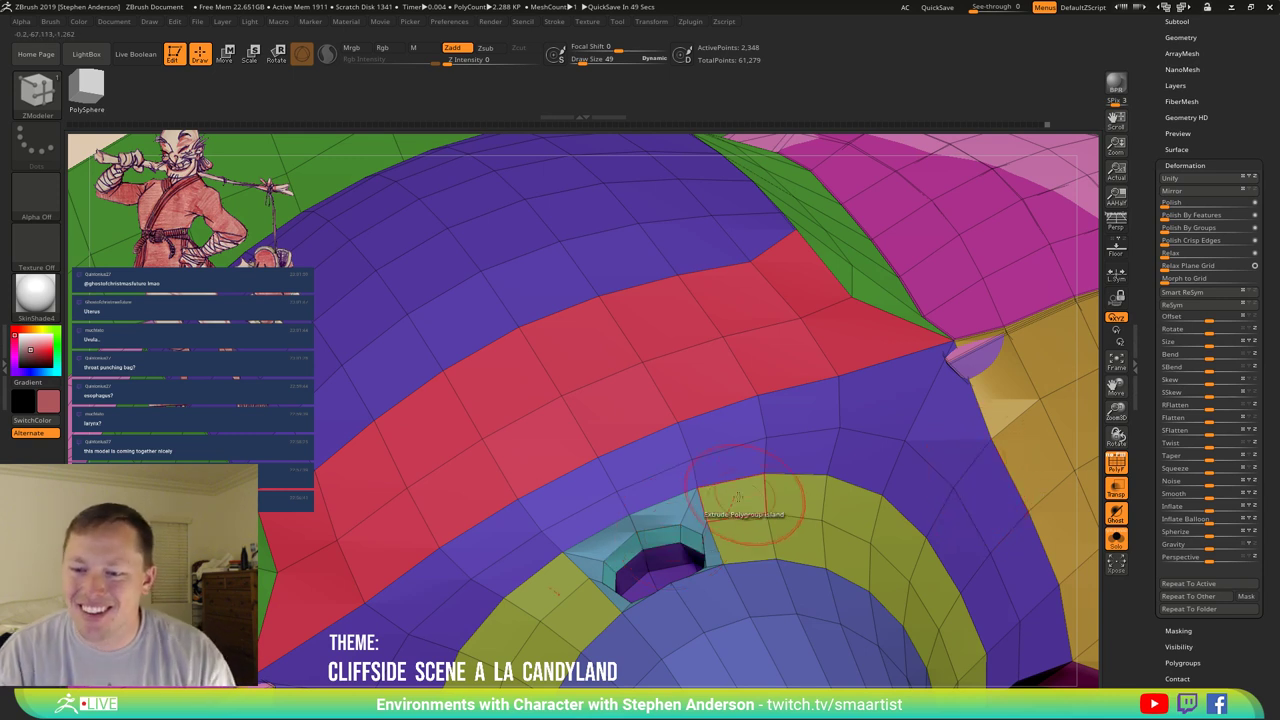
Orbit around the bevelled hole and turn off PolyFrame.
mouse_move(675, 535)
right_down()
mouse_move(768, 550)
mouse_move(757, 573)
mouse_move(654, 309)
mouse_move(760, 471)
mouse_move(863, 418)
mouse_move(915, 409)
mouse_move(852, 527)
mouse_move(826, 518)
mouse_move(900, 455)
mouse_move(806, 523)
mouse_move(830, 480)
mouse_move(810, 500)
right_up()
key(ctrl)
key(shift+f)
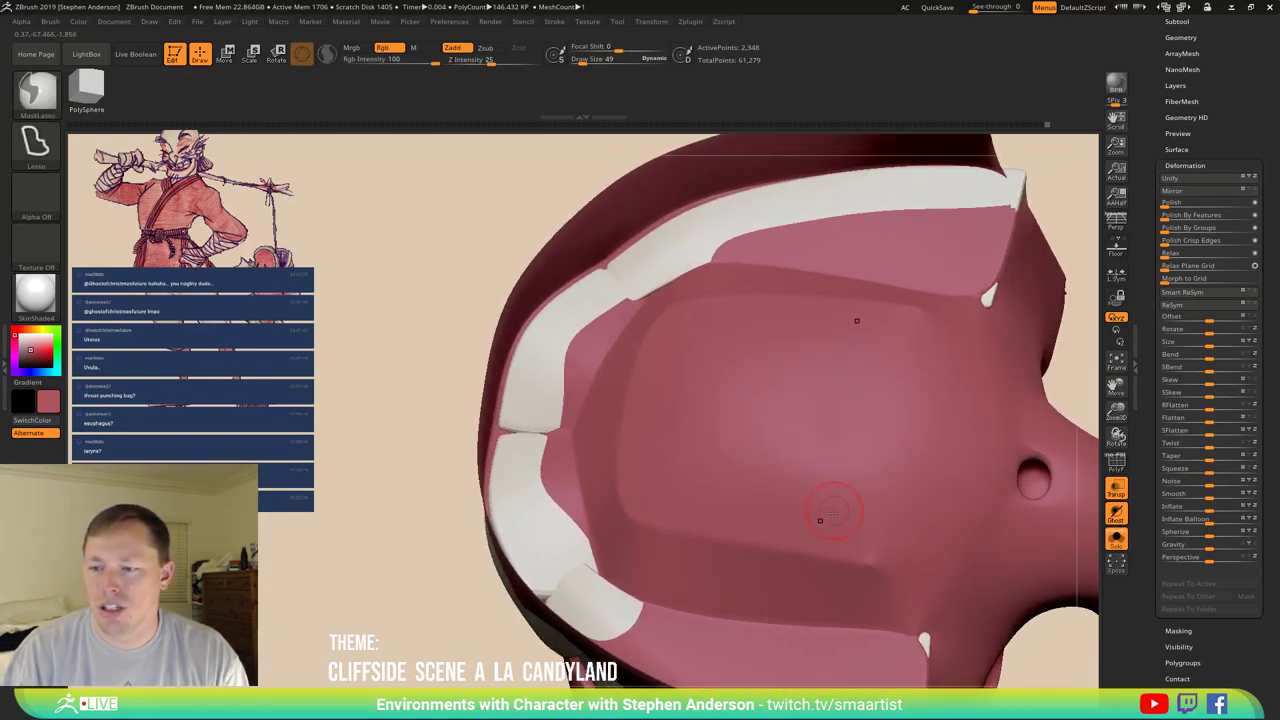
Turn PolyFrame back on and isolate the purple polygroup arc to inspect it.
key(shift+f)
mouse_move(790, 545)
right_down()
mouse_move(776, 538)
mouse_move(771, 449)
mouse_move(829, 394)
mouse_move(871, 474)
right_up()
key(ctrl+shift)
ctrl+shift+click(793, 410)
key(ctrl)
mouse_move(881, 394)
ctrl+mouse_down()
mouse_move(812, 522)
mouse_move(1007, 412)
ctrl+mouse_up()
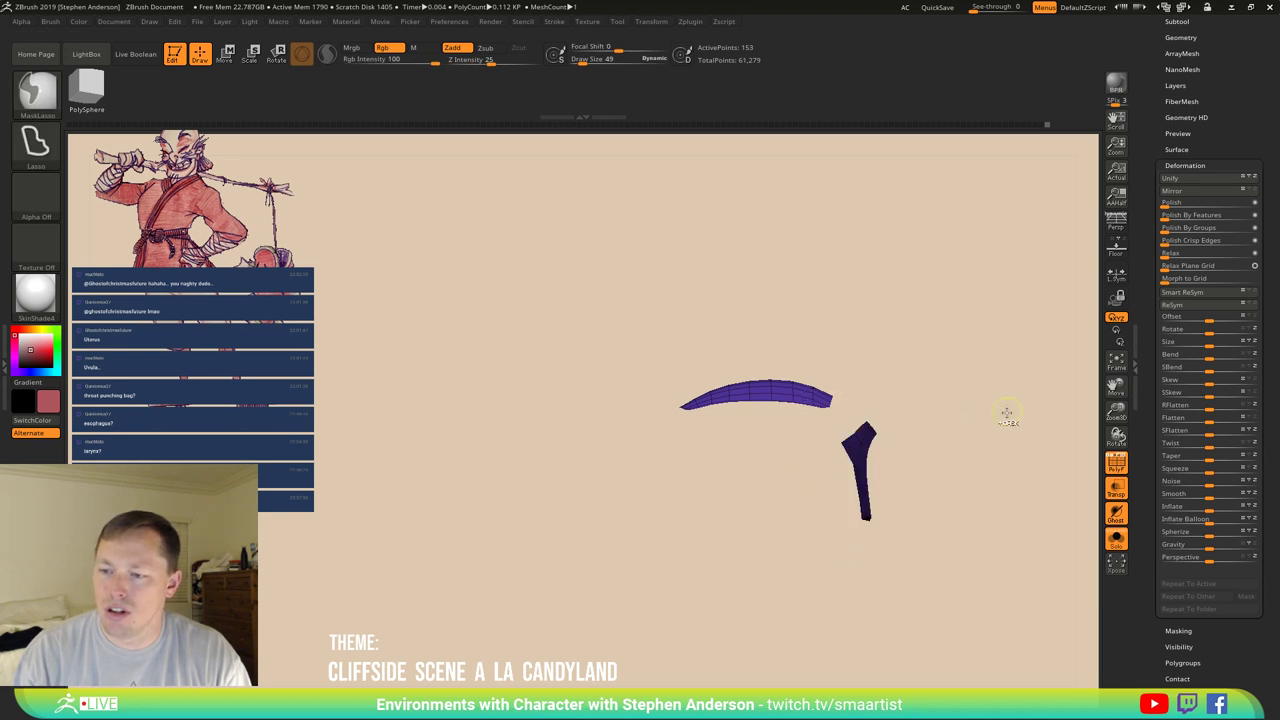
click(886, 449)
mouse_move(894, 443)
right_down()
mouse_move(911, 463)
mouse_move(893, 454)
mouse_move(900, 520)
right_up()
drag(1234, 84, 1234, 171)
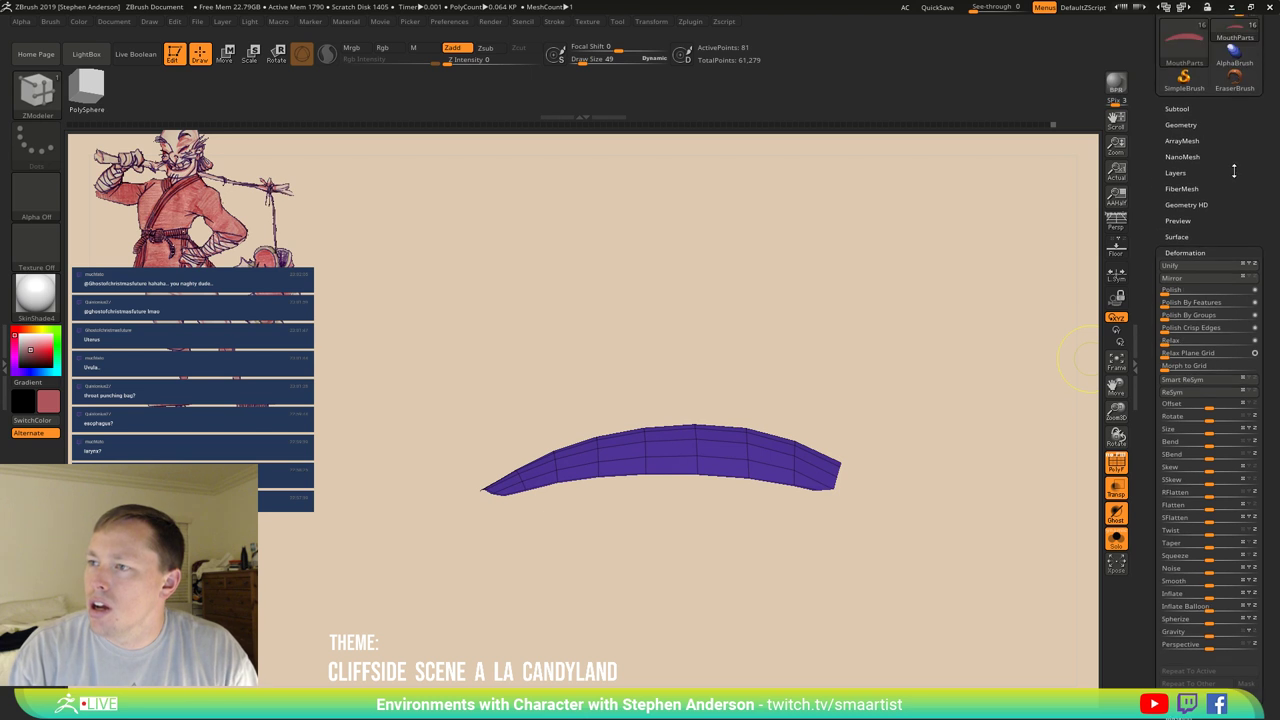
right_drag(880, 440, 851, 360)
ctrl+shift+click(851, 360)
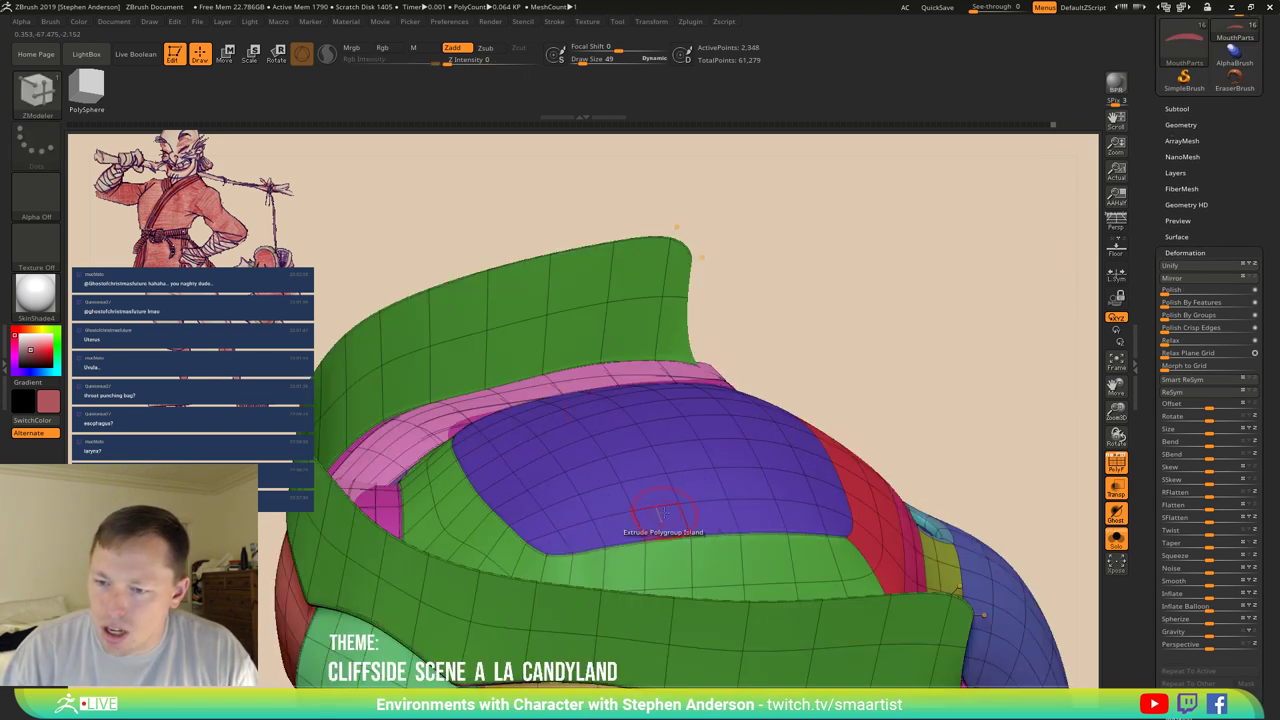
Crease the purple island with ZModeler Crease targeting Polygroup Island.
key(space)
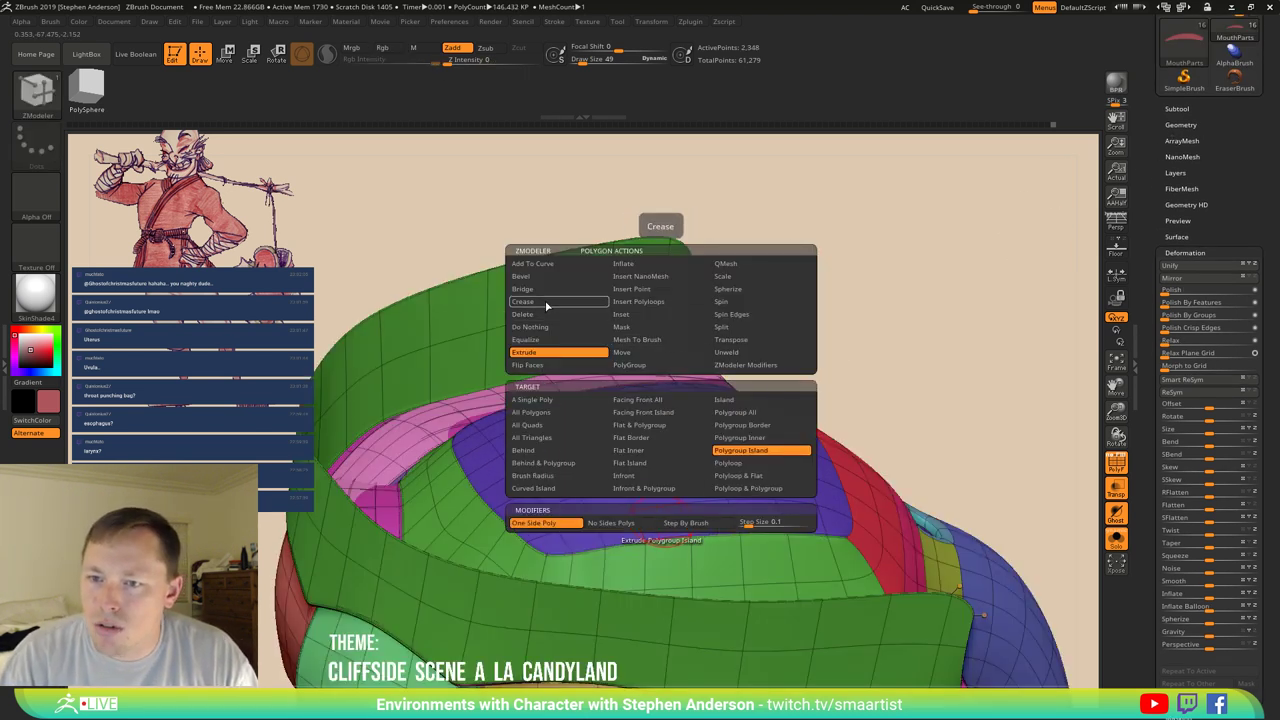
click(546, 302)
click(787, 438)
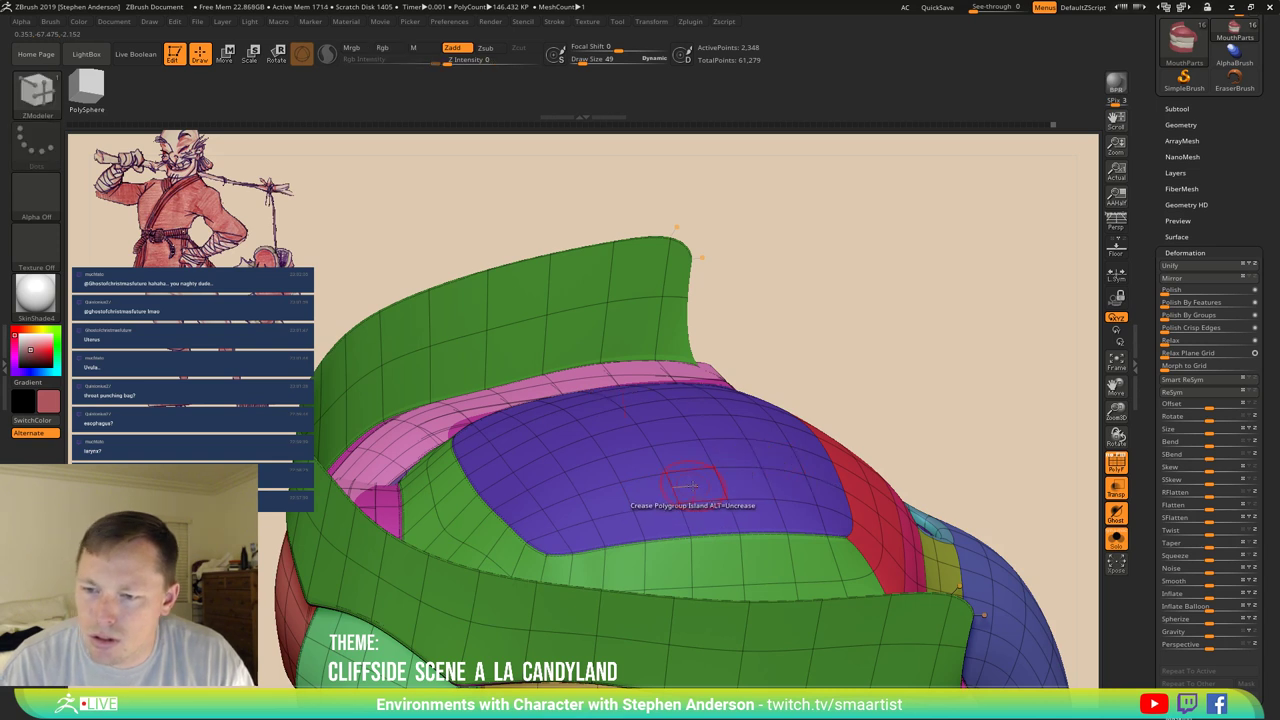
click(697, 485)
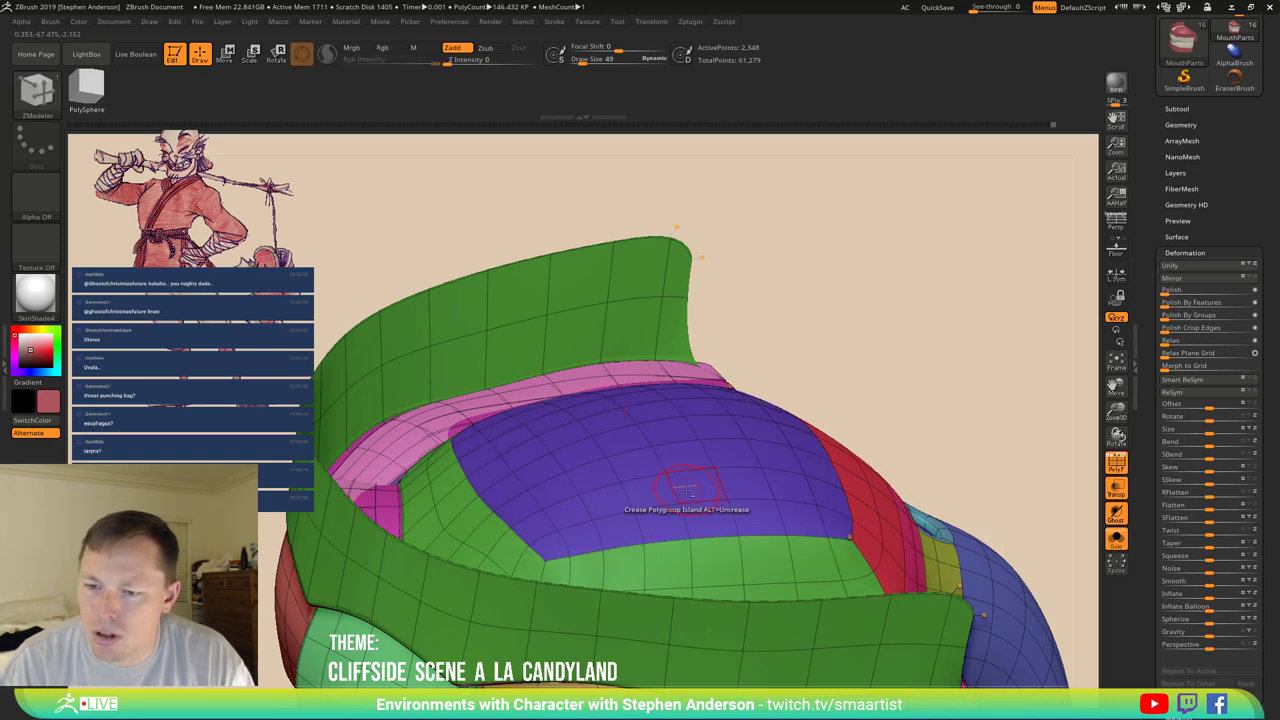
right_drag(685, 488, 693, 485)
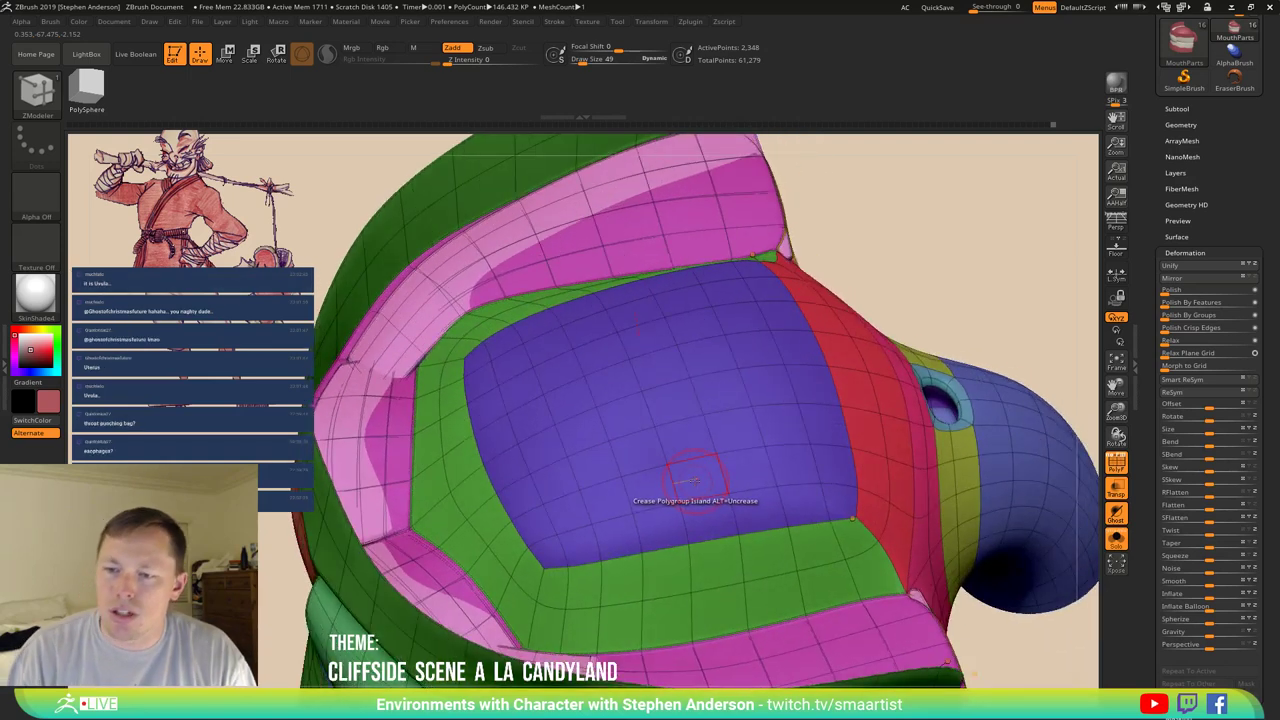
scroll(695, 478, up, 3)
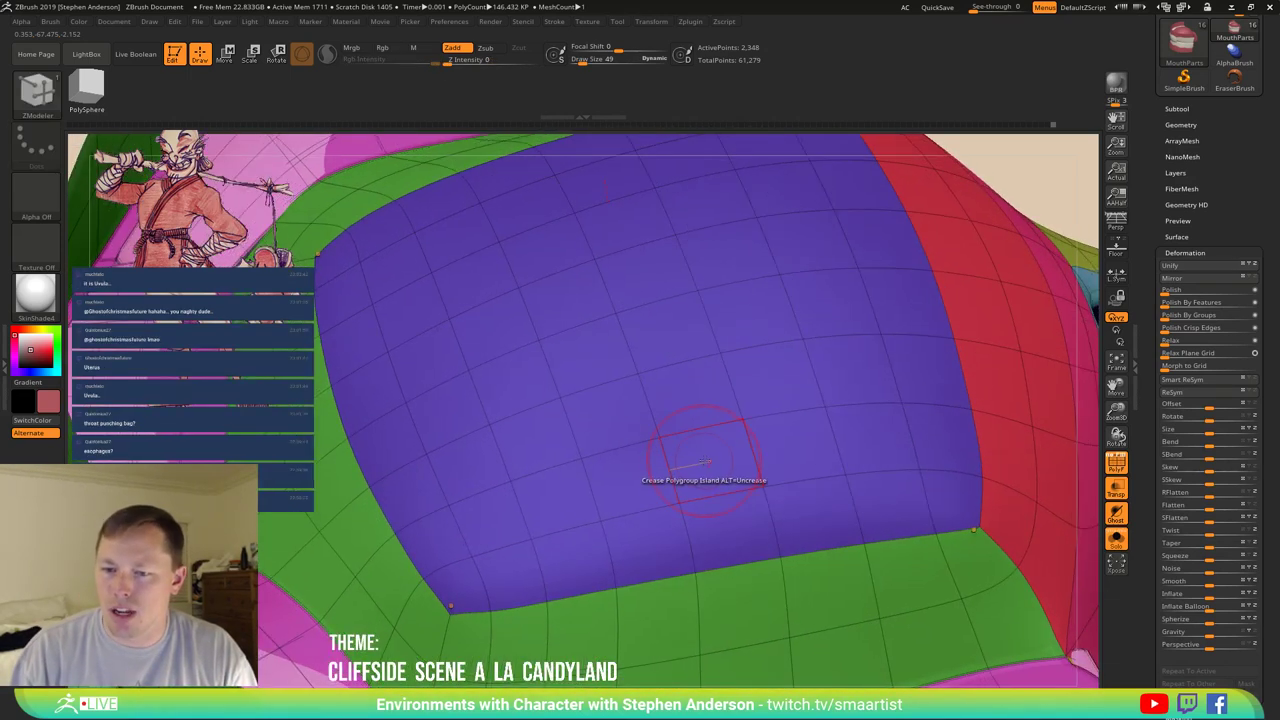
Limit the crease to the Polygroup Border and reapply it to the purple island.
key(space)
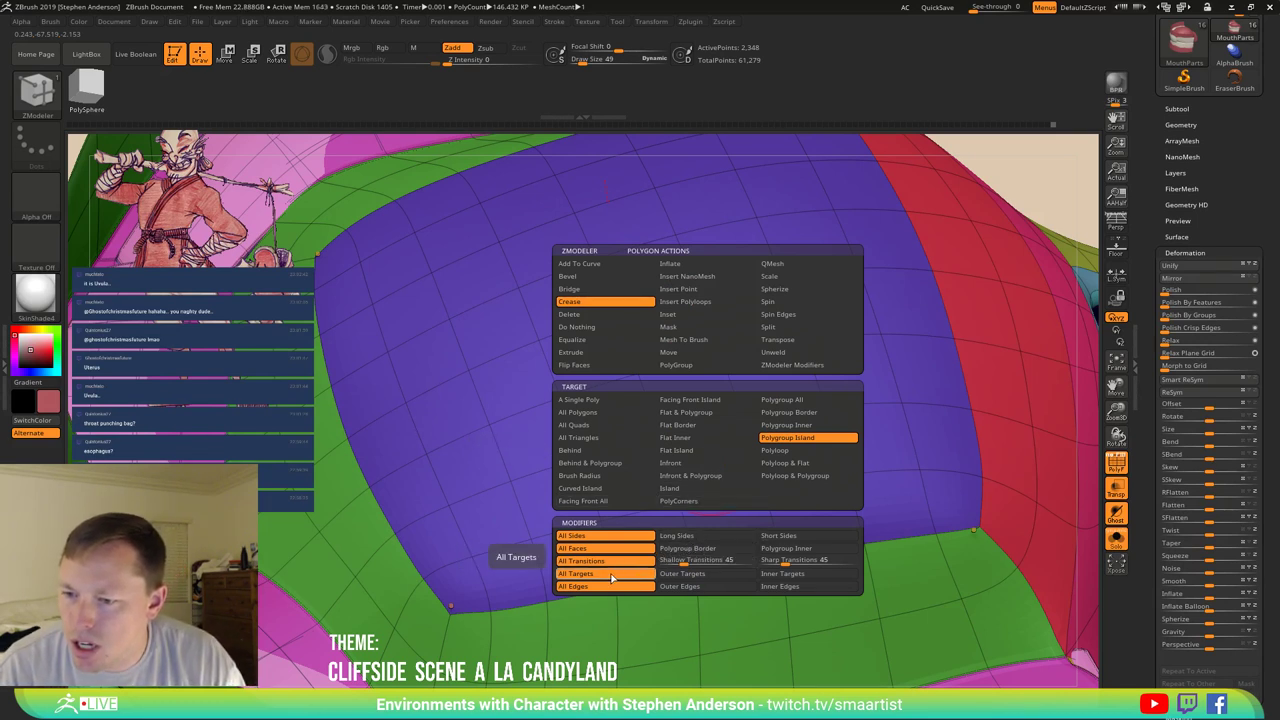
click(712, 552)
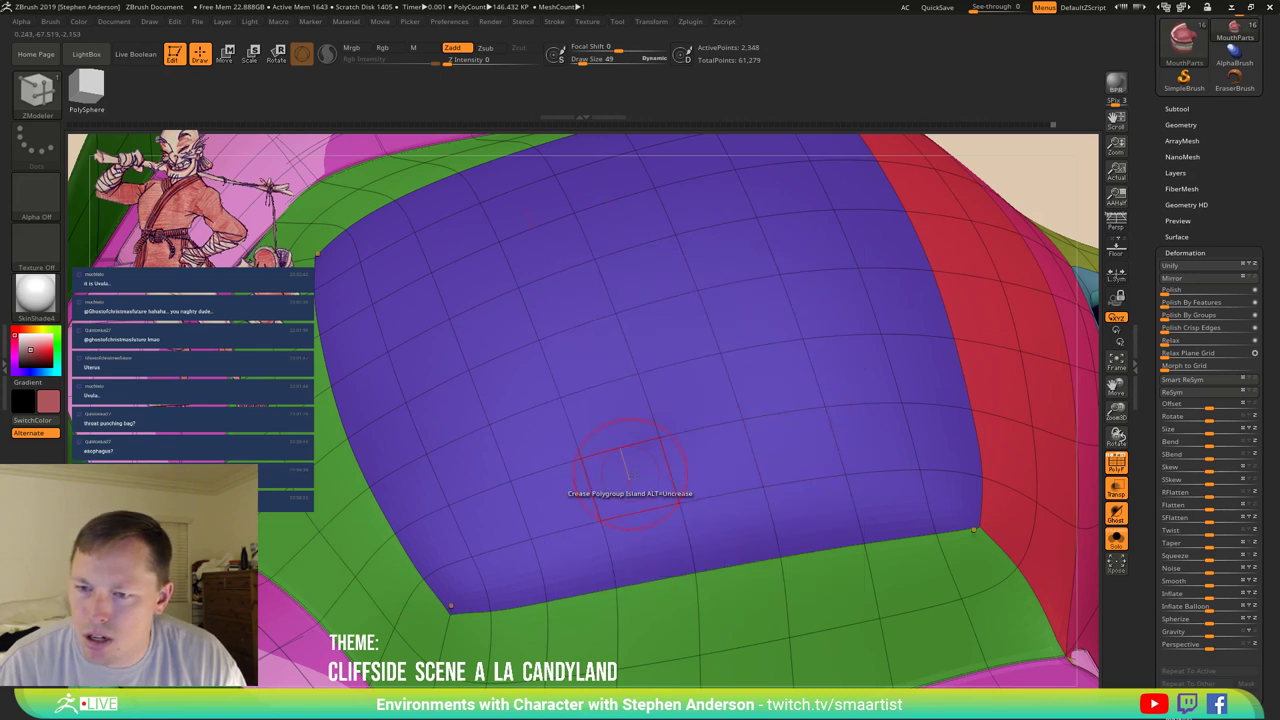
click(628, 469)
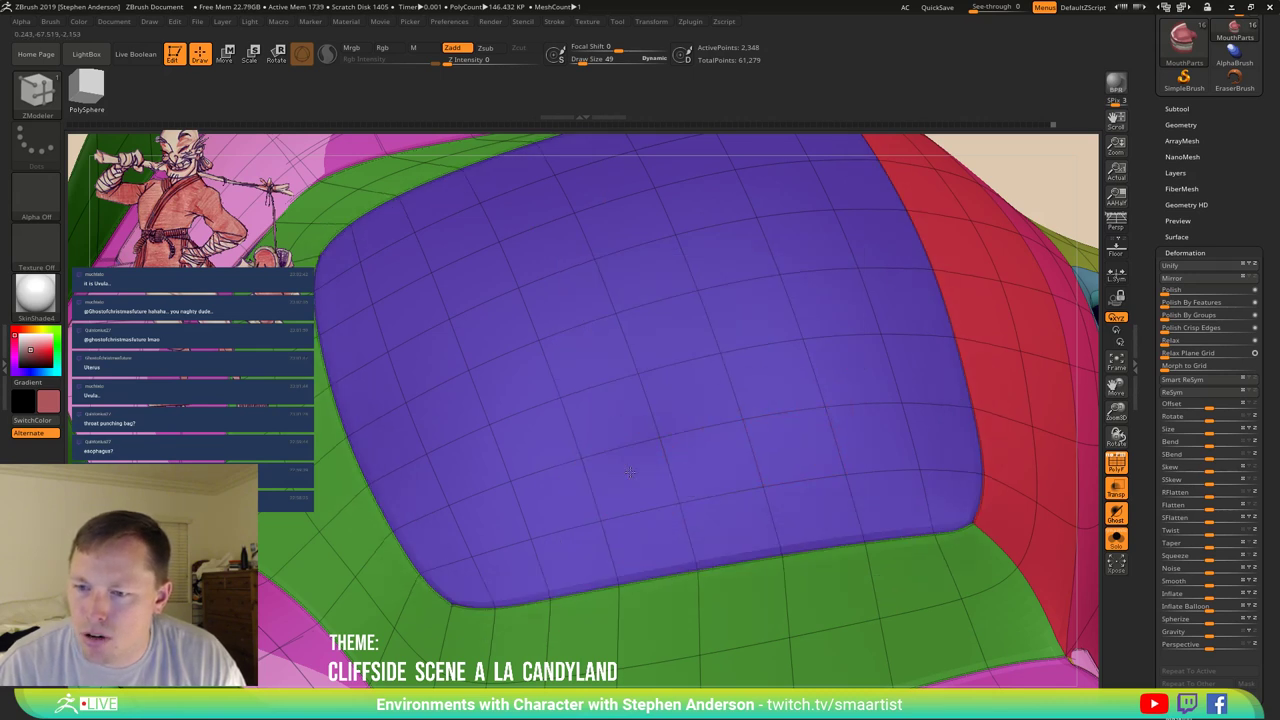
click(629, 471)
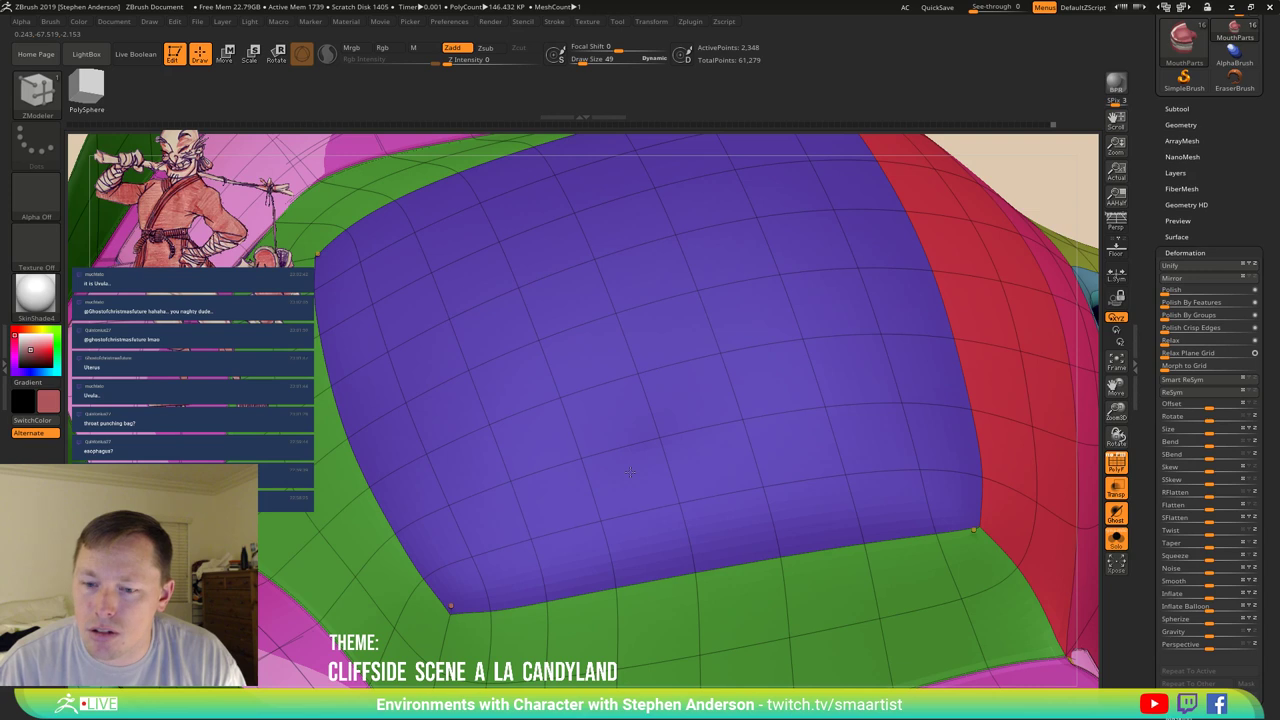
right_drag(671, 531, 654, 349)
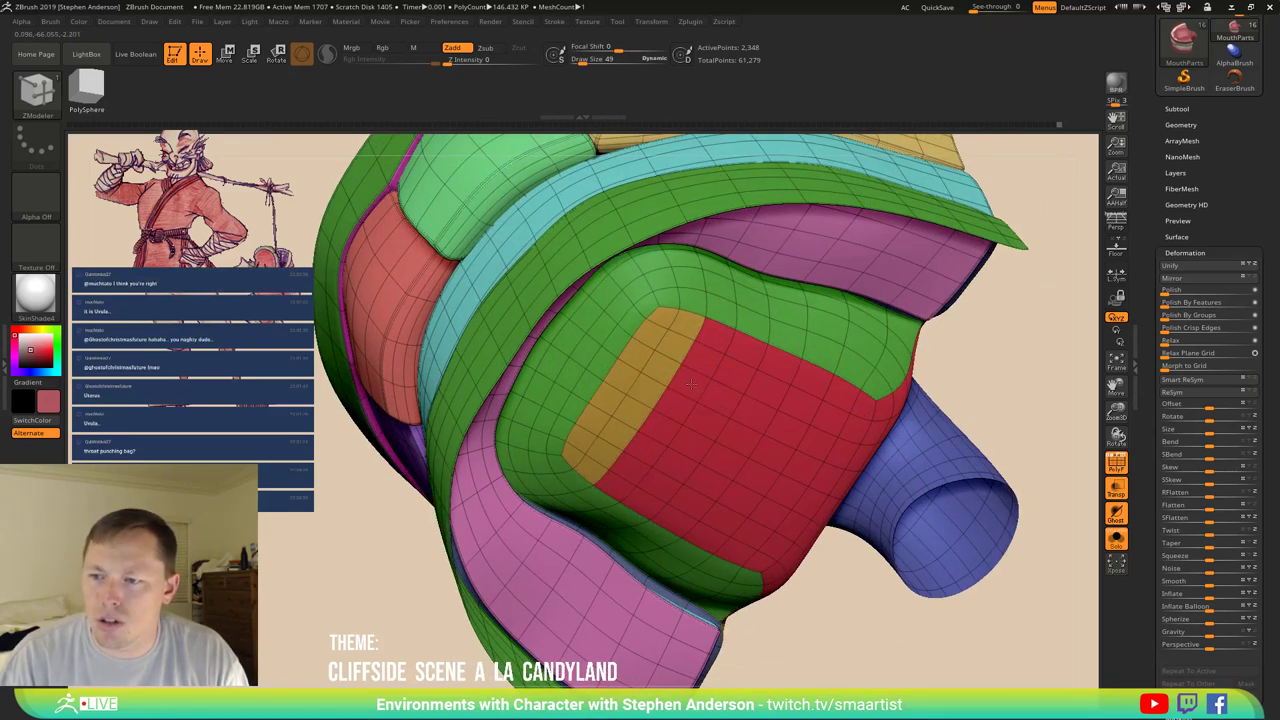
Turn off PolyFrame and Solo to show the full head around the teeth.
mouse_move(775, 385)
right_down()
mouse_move(809, 343)
mouse_move(753, 419)
mouse_move(625, 425)
mouse_move(593, 527)
mouse_move(594, 418)
mouse_move(665, 412)
mouse_move(670, 392)
mouse_move(733, 494)
mouse_move(826, 486)
mouse_move(797, 440)
mouse_move(802, 472)
right_up()
key(shift+f)
click(785, 438)
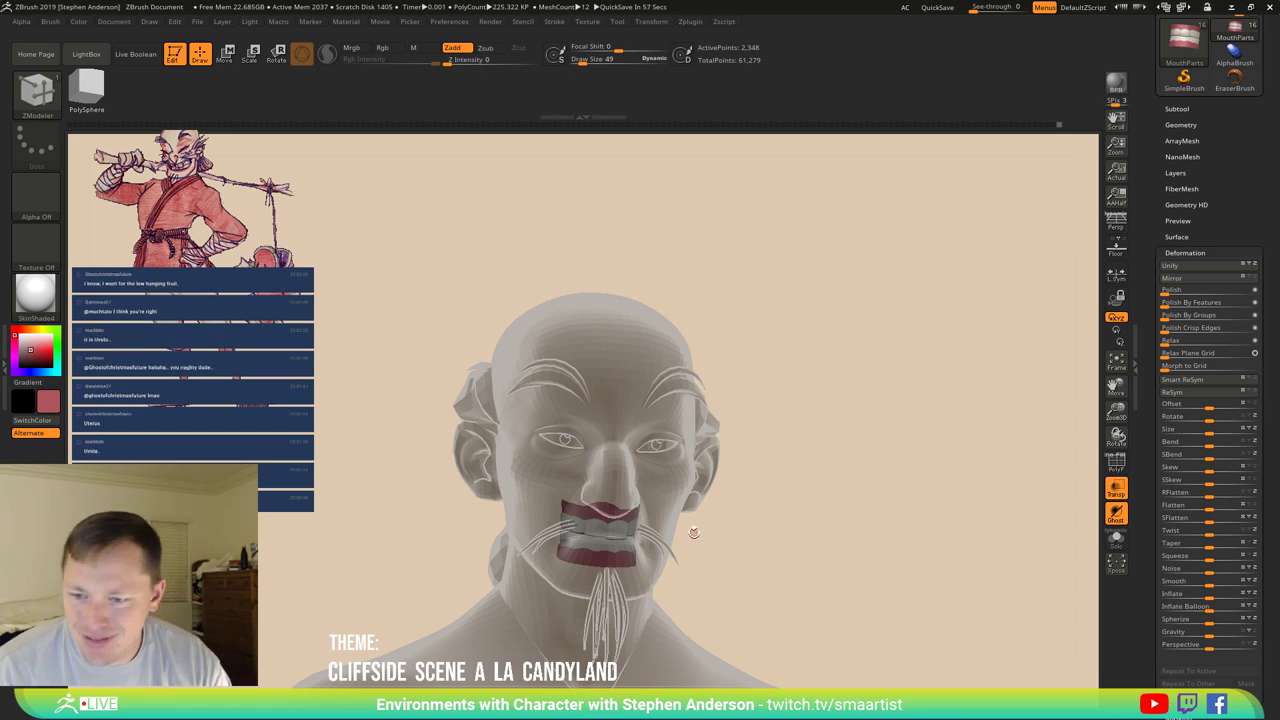
Zoom in on the face and turn off Ghost so the head renders solid.
right_drag(689, 529, 686, 518)
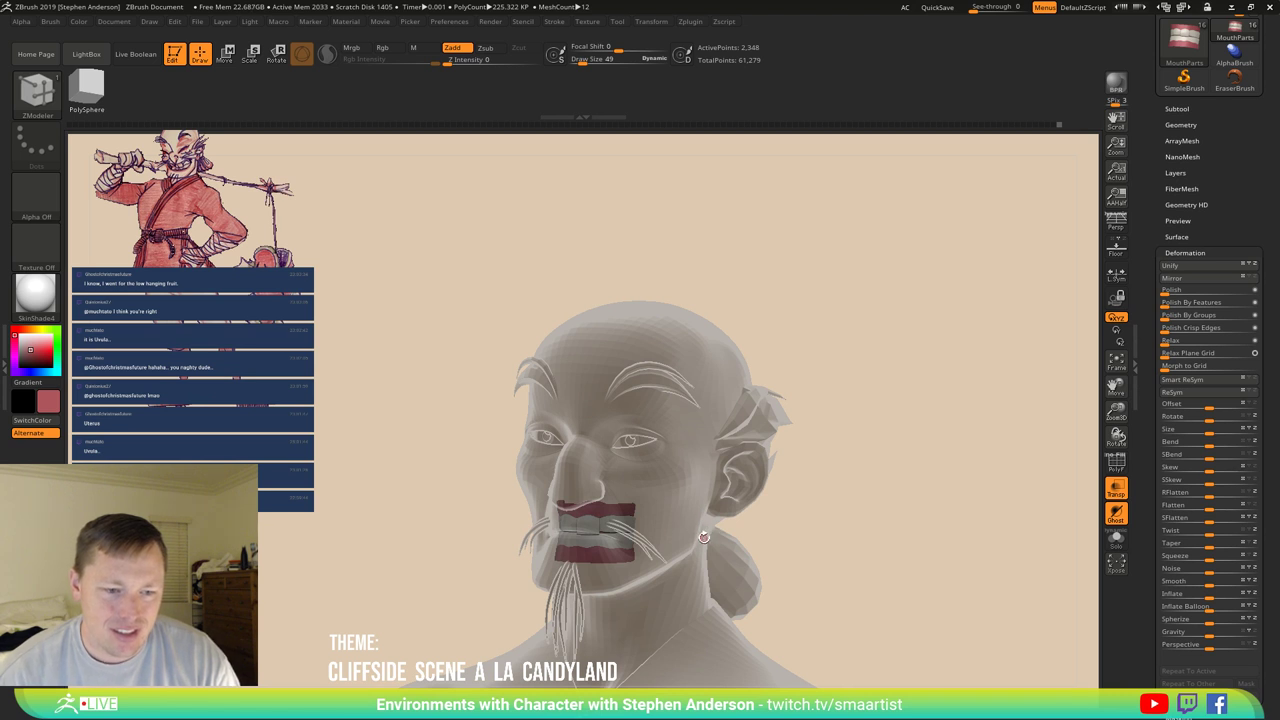
mouse_move(704, 537)
ctrl+right_down()
mouse_move(709, 578)
mouse_move(730, 500)
mouse_move(787, 491)
ctrl+right_up()
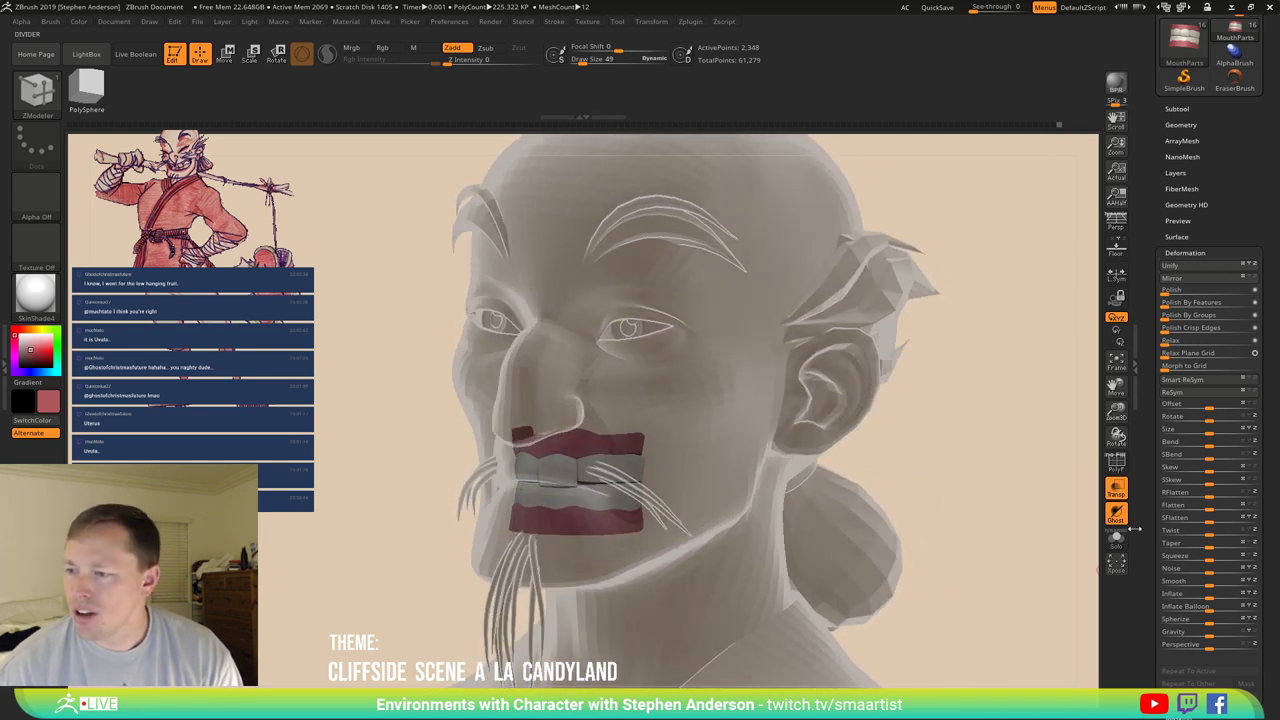
key(shift+g)
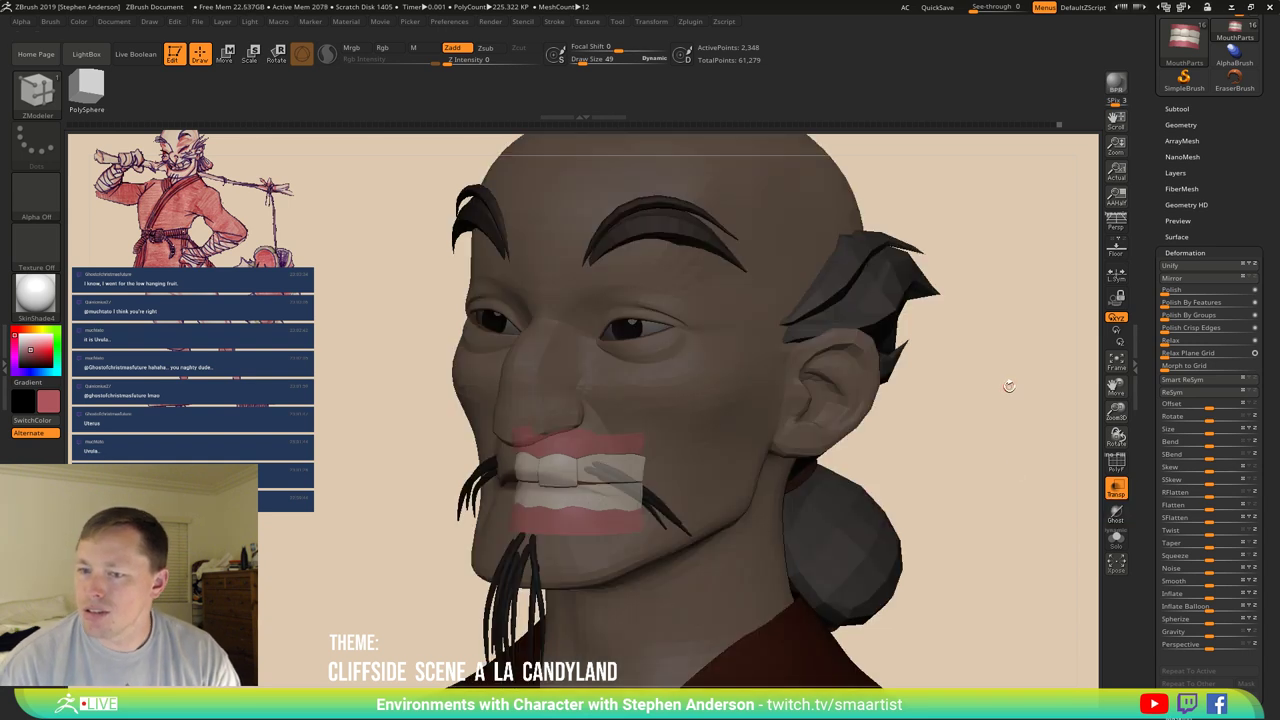
Make Torso the active subtool from the Subtool list.
click(1117, 542)
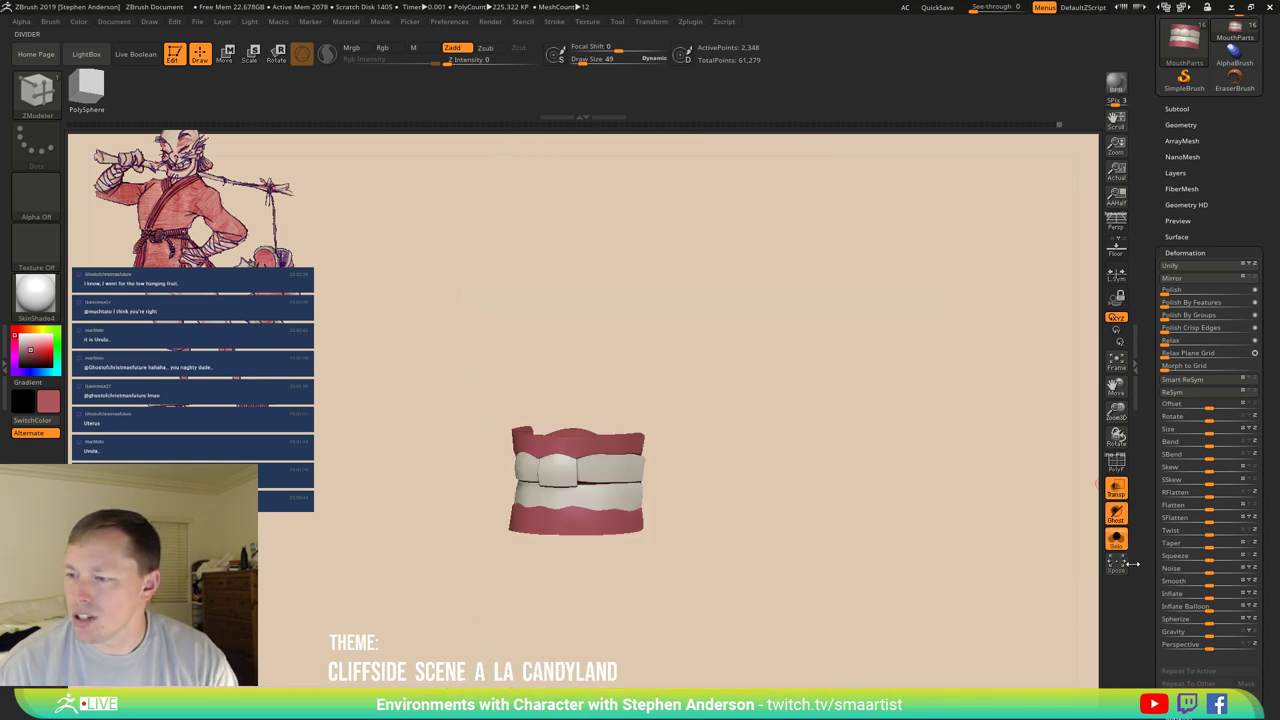
click(1190, 108)
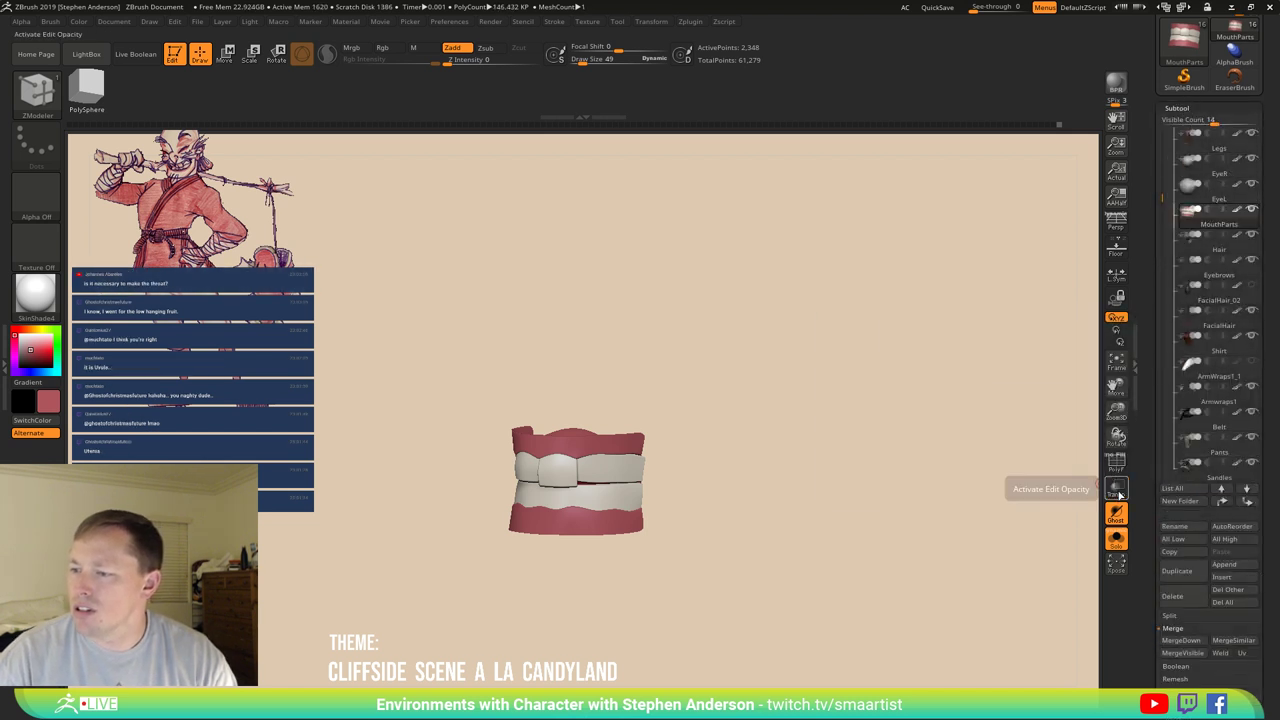
click(1117, 540)
scroll(1154, 118, up, 3)
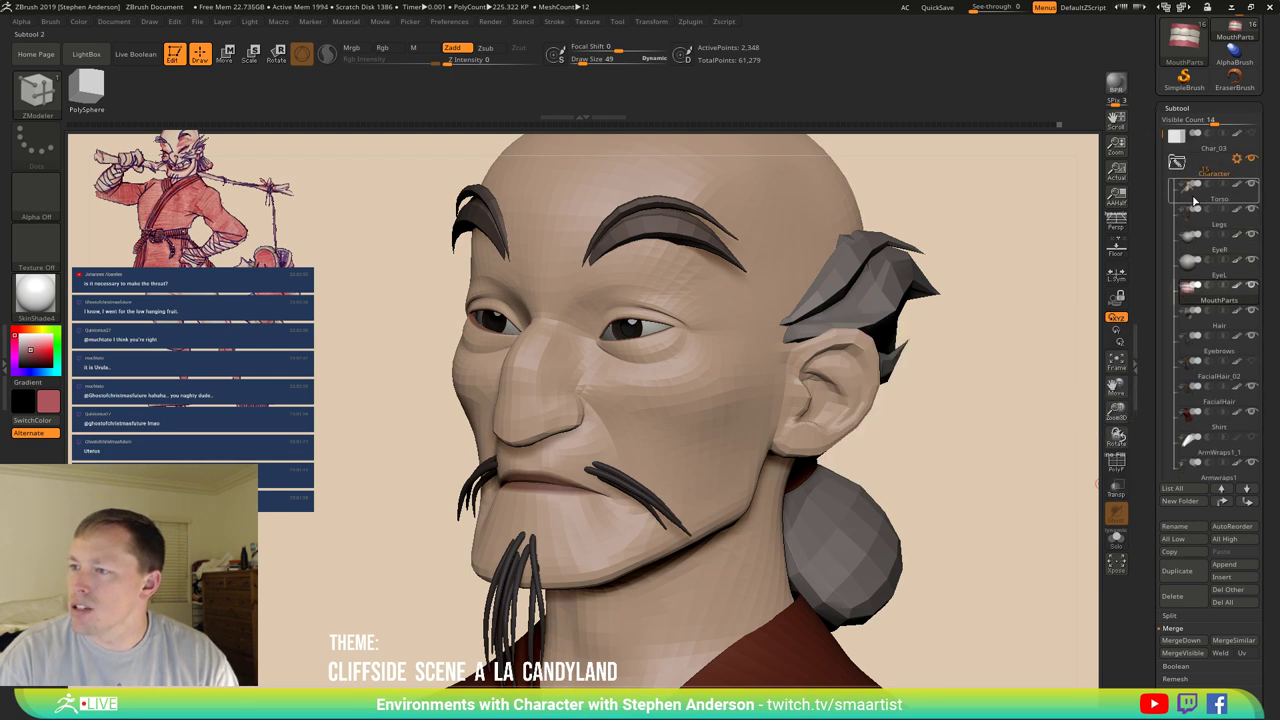
click(1193, 201)
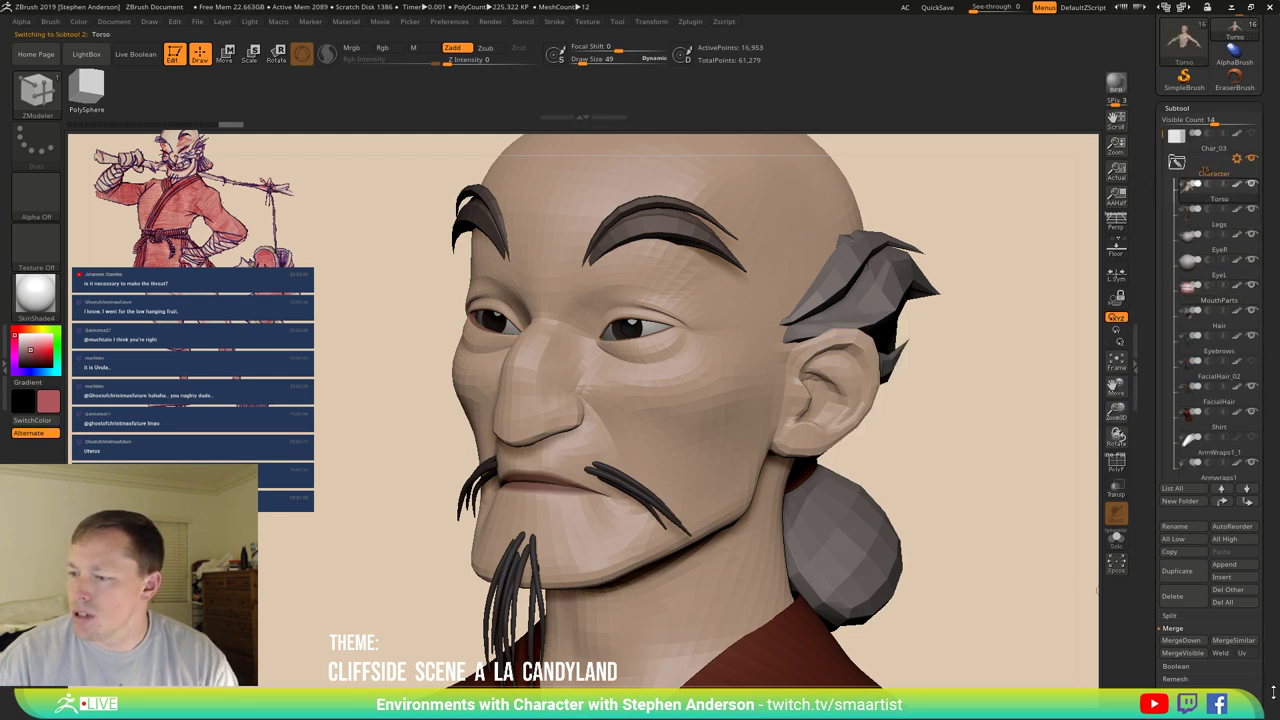
scroll(1210, 560, down, 10)
Flip the torso's normals in Display Properties and turn on PolyFrame.
click(1185, 465)
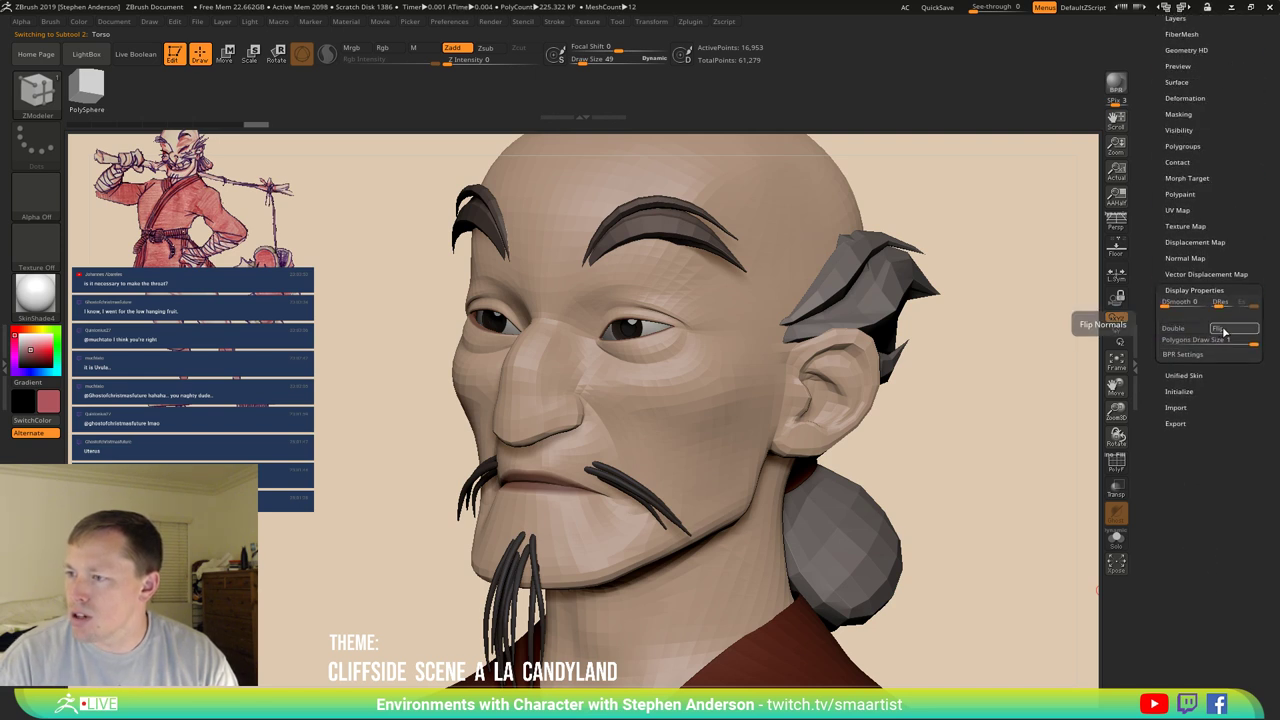
click(1220, 329)
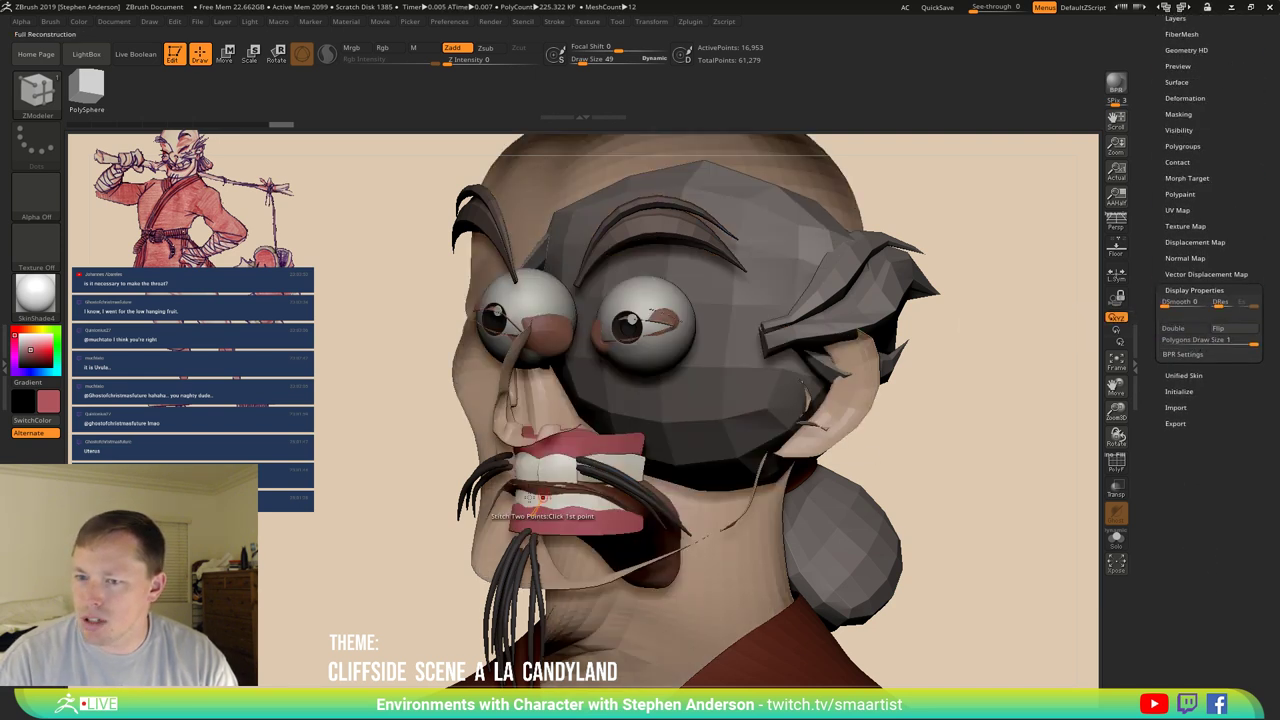
right_drag(604, 457, 495, 492)
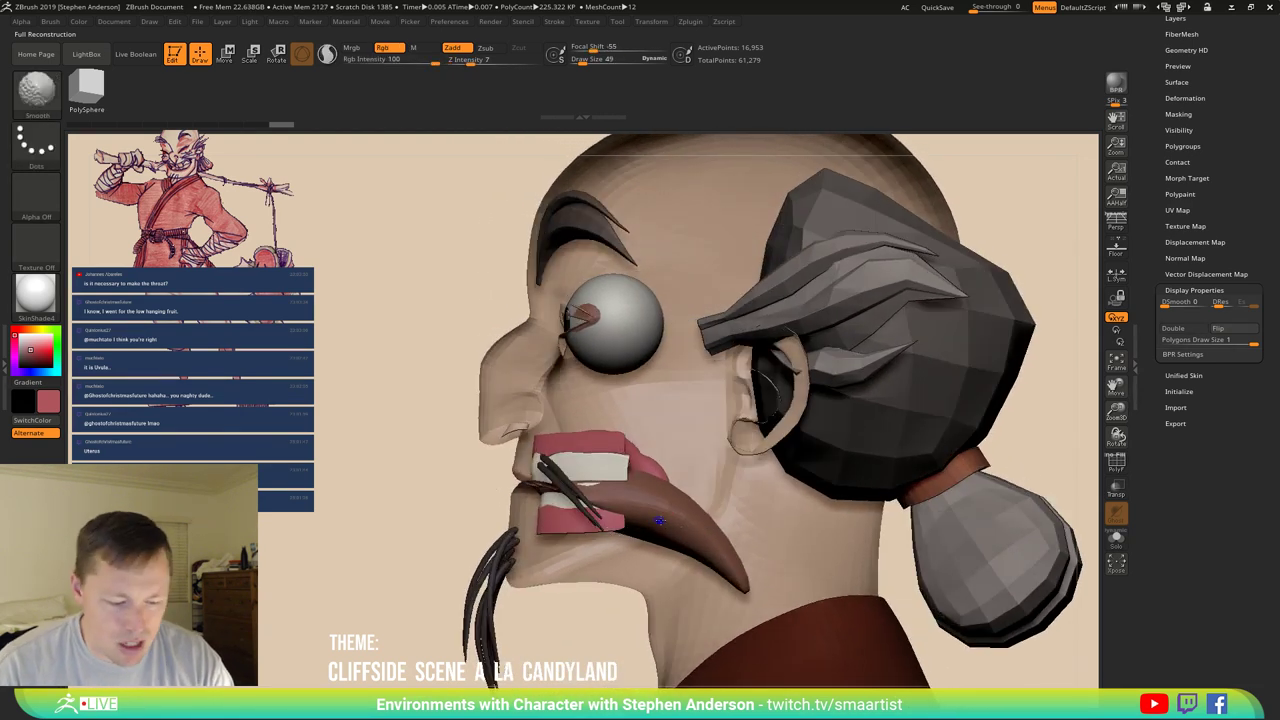
key(shift+f)
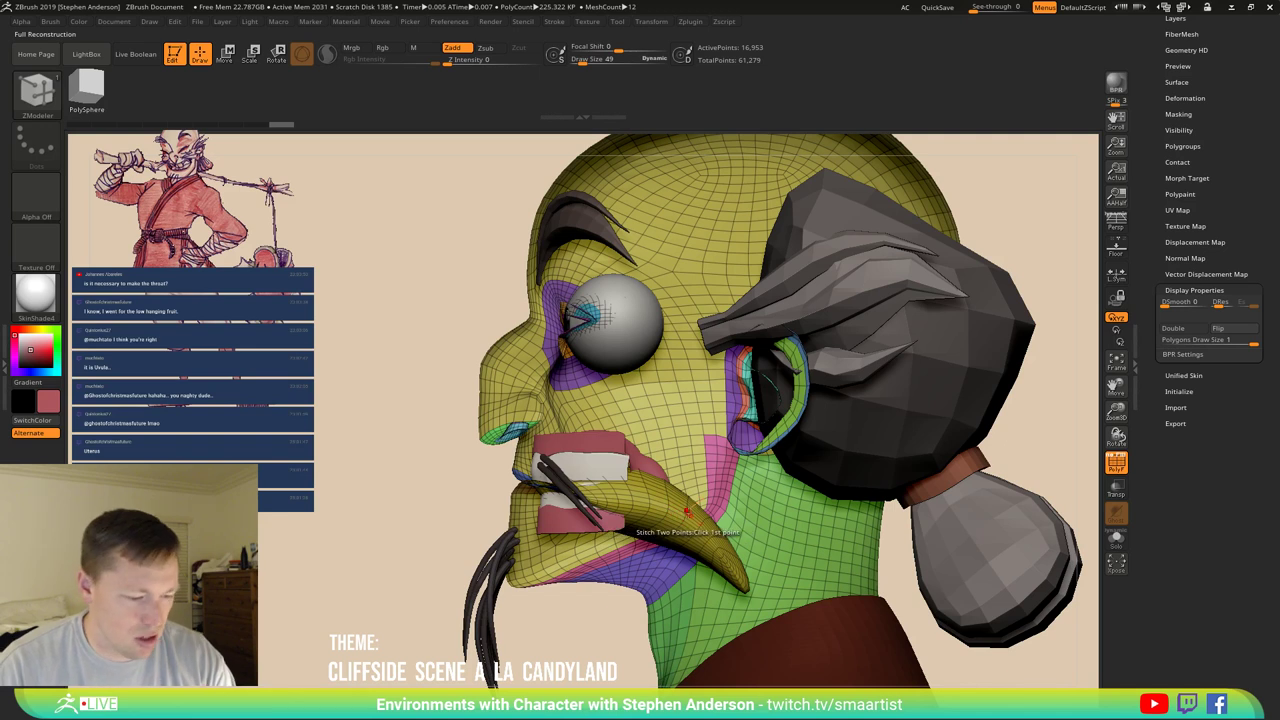
Mask the yellow mouth piece and drag it down with the Move brush at Draw Size 874.
key(w)
ctrl+click(683, 519)
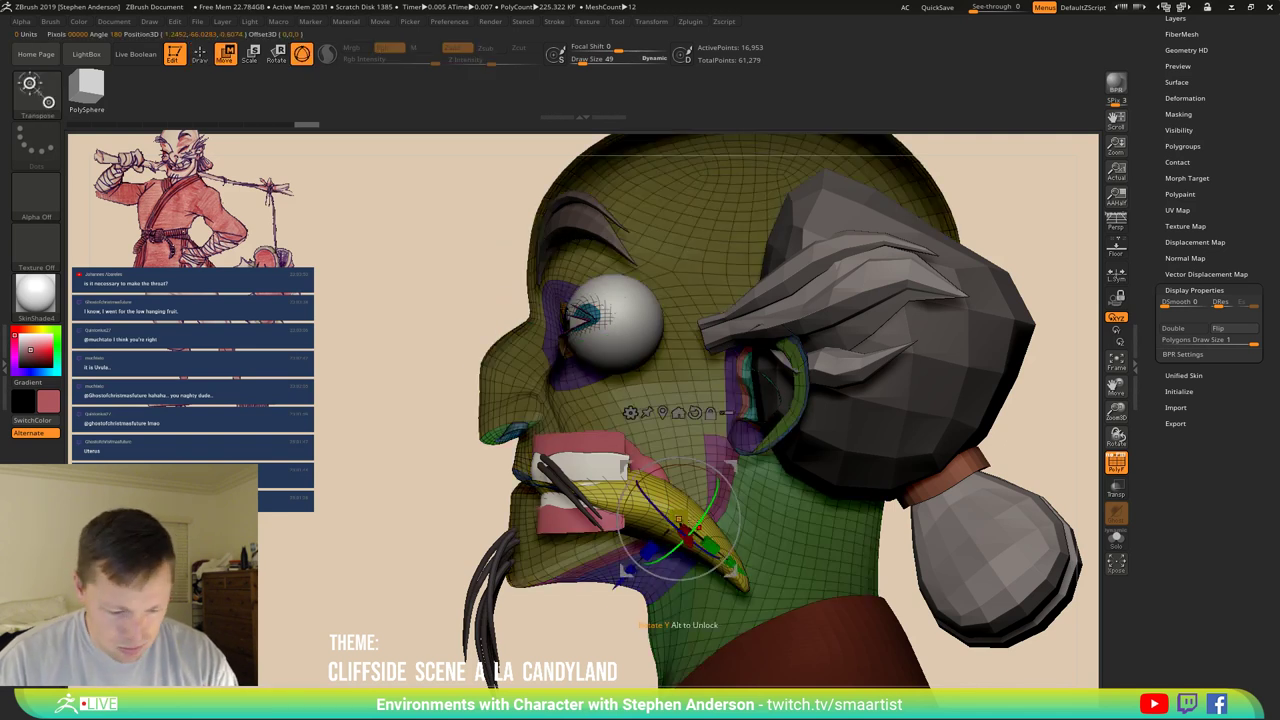
key(b)
key(m)
key(v)
key(s)
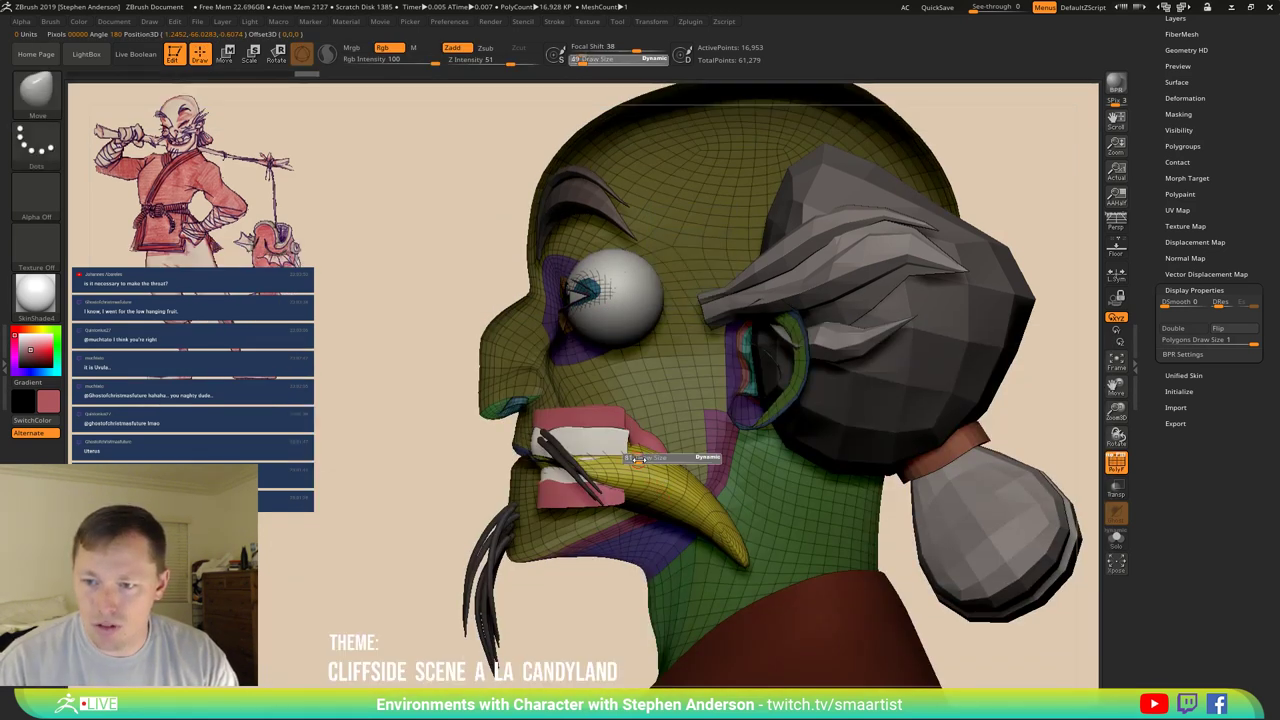
drag(665, 463, 645, 461)
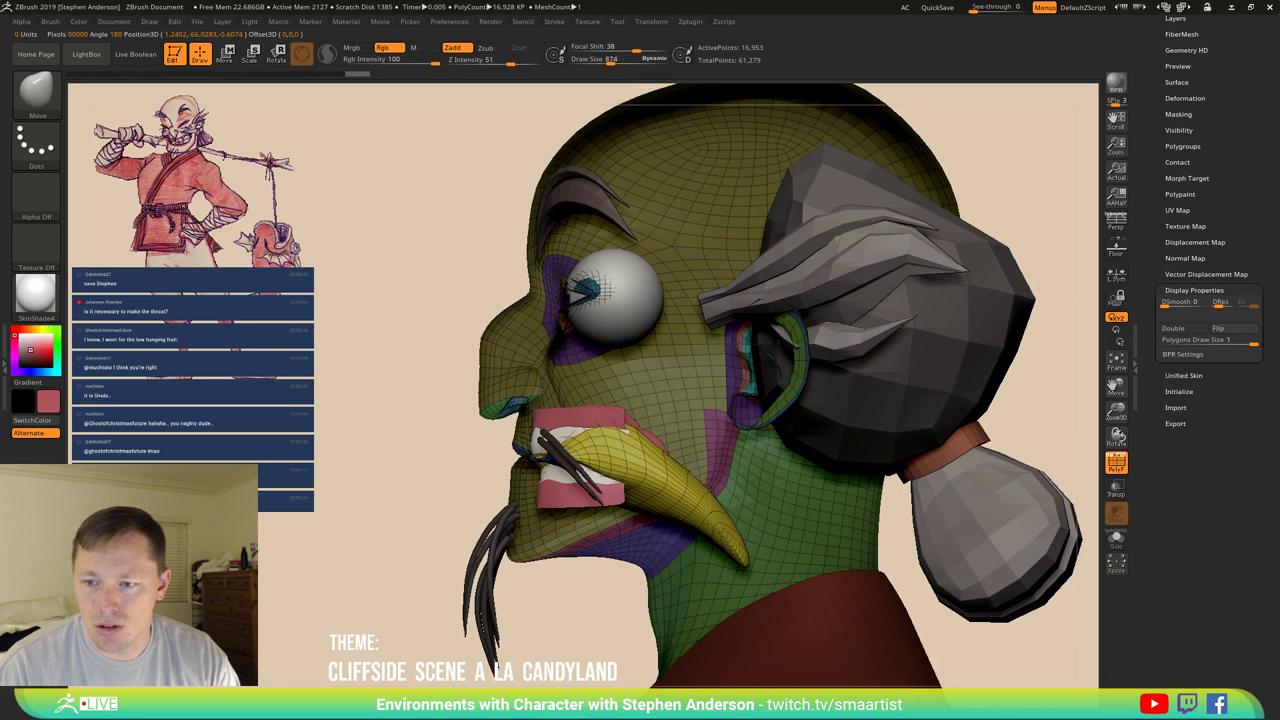
drag(593, 480, 593, 528)
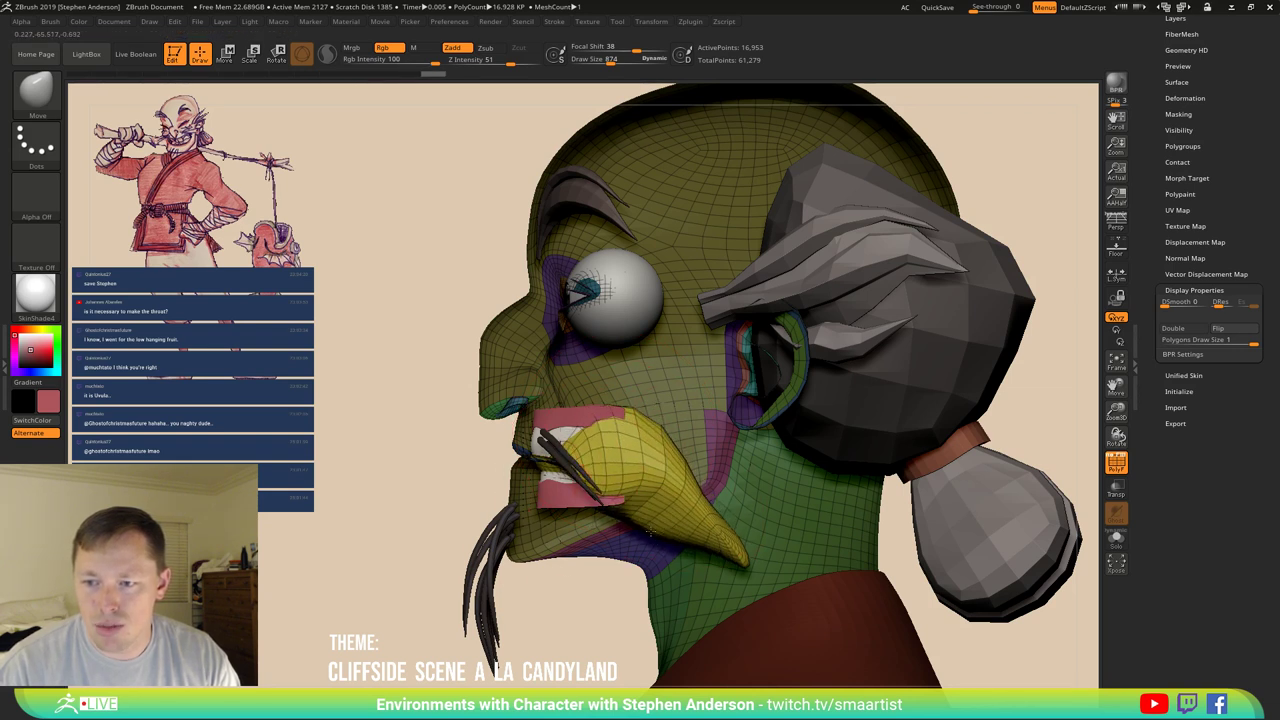
mouse_move(610, 495)
mouse_down()
mouse_move(645, 453)
mouse_move(628, 452)
mouse_up()
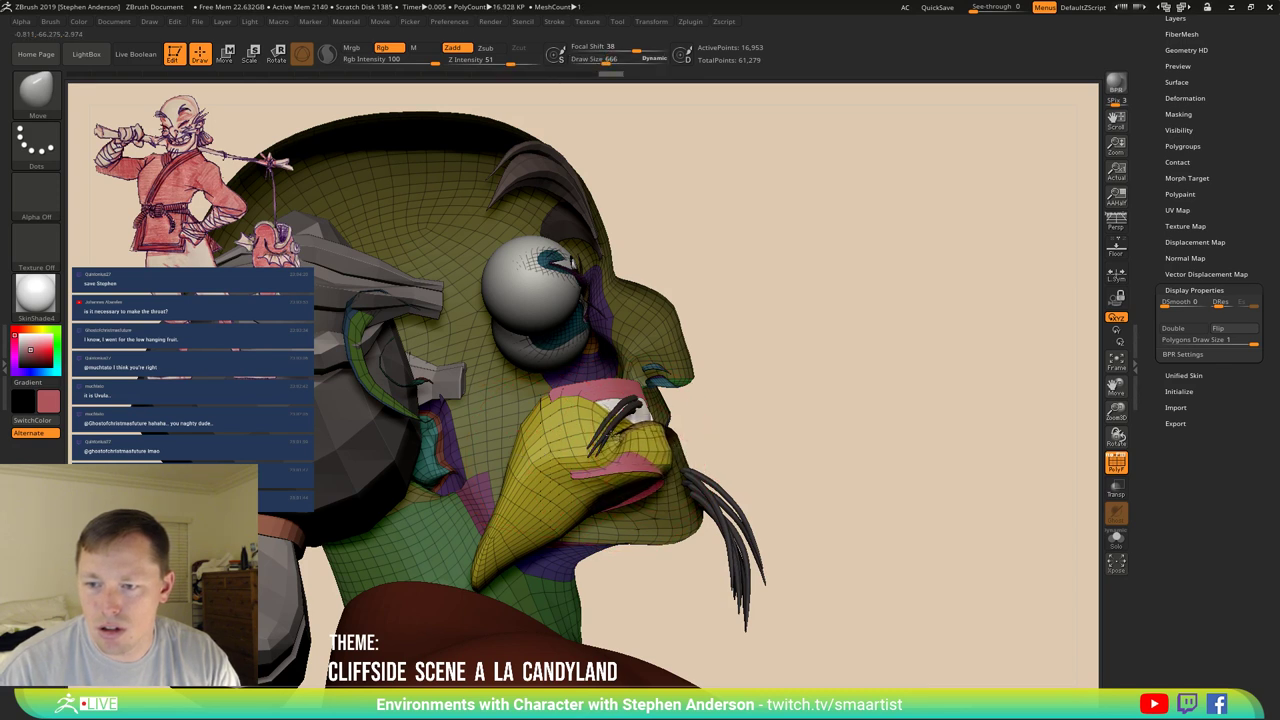
Mask the lower face, then isolate and restore the yellow tongue polygroup.
mouse_move(660, 430)
right_down()
mouse_move(625, 460)
mouse_move(700, 470)
right_up()
ctrl+drag(700, 470, 632, 477)
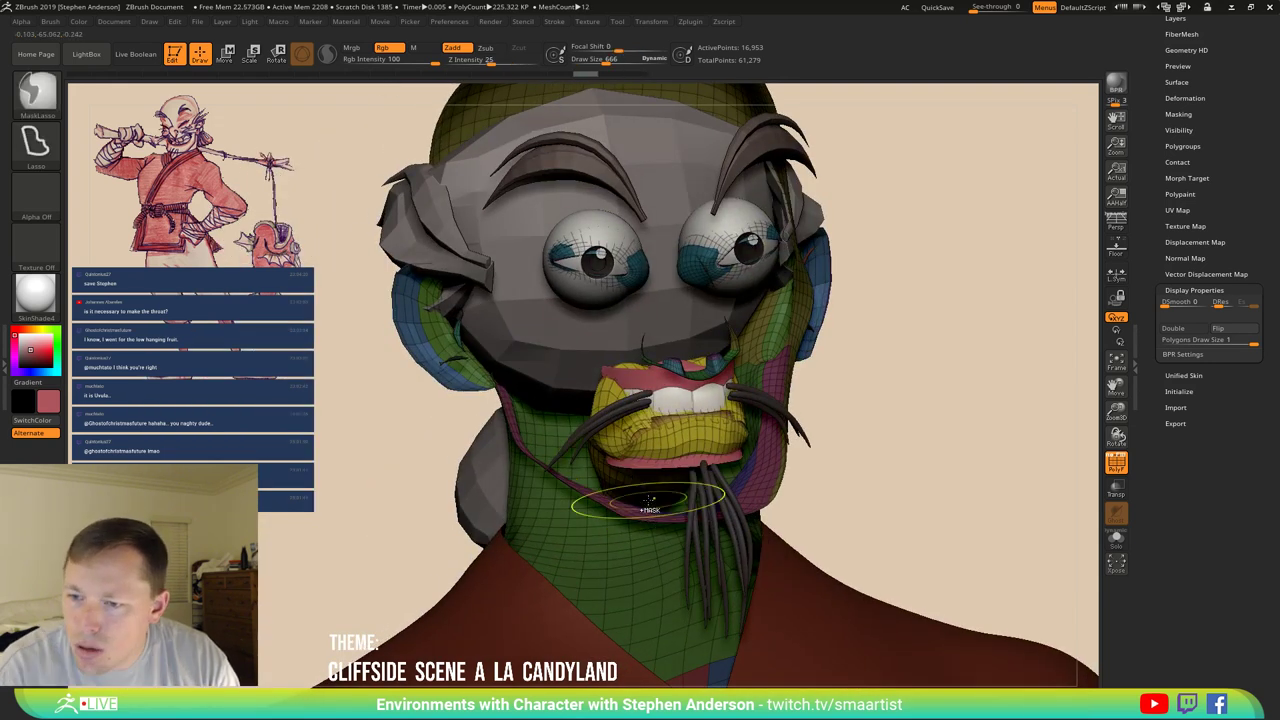
drag(660, 430, 658, 460)
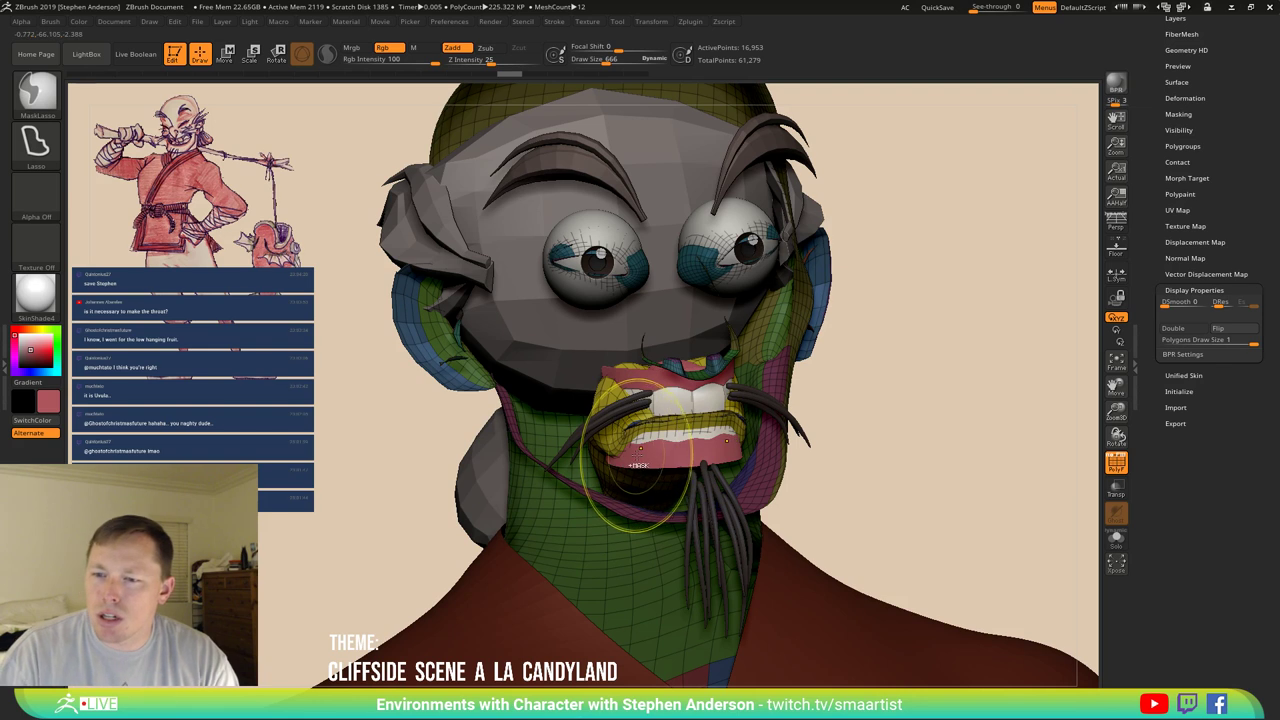
right_drag(658, 460, 678, 462)
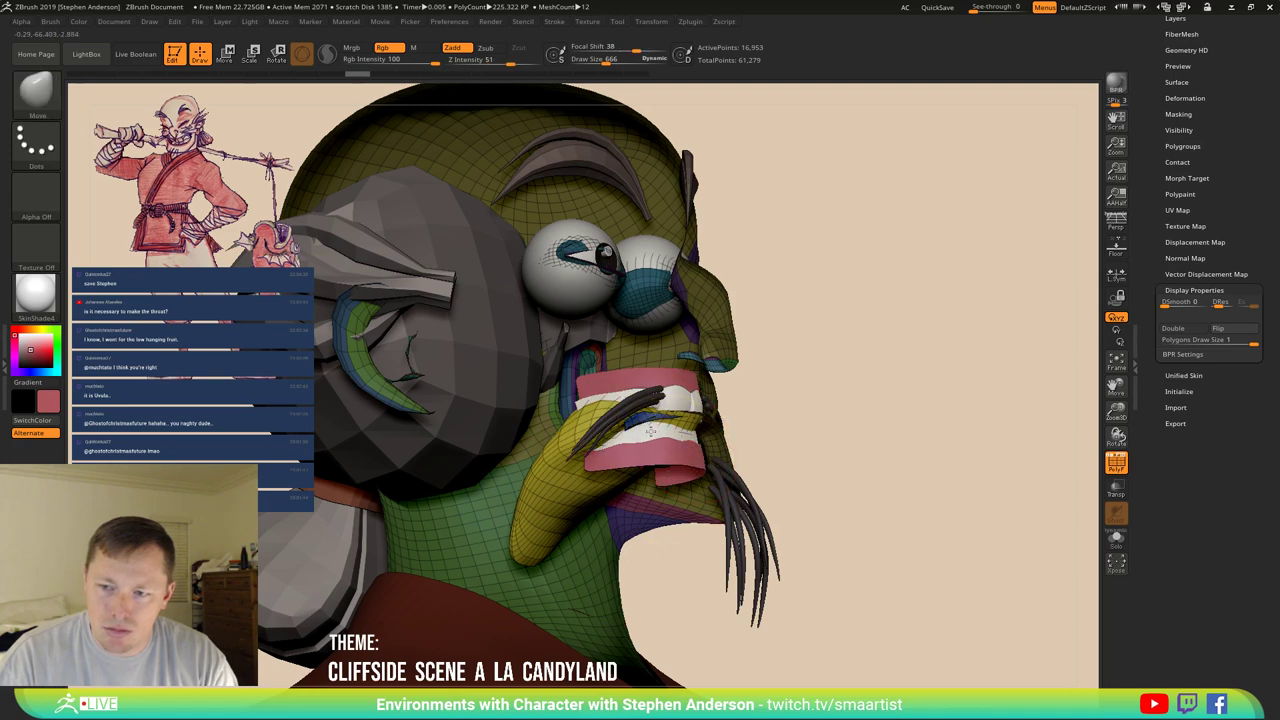
mouse_move(688, 440)
right_down()
mouse_move(643, 453)
mouse_move(656, 460)
right_up()
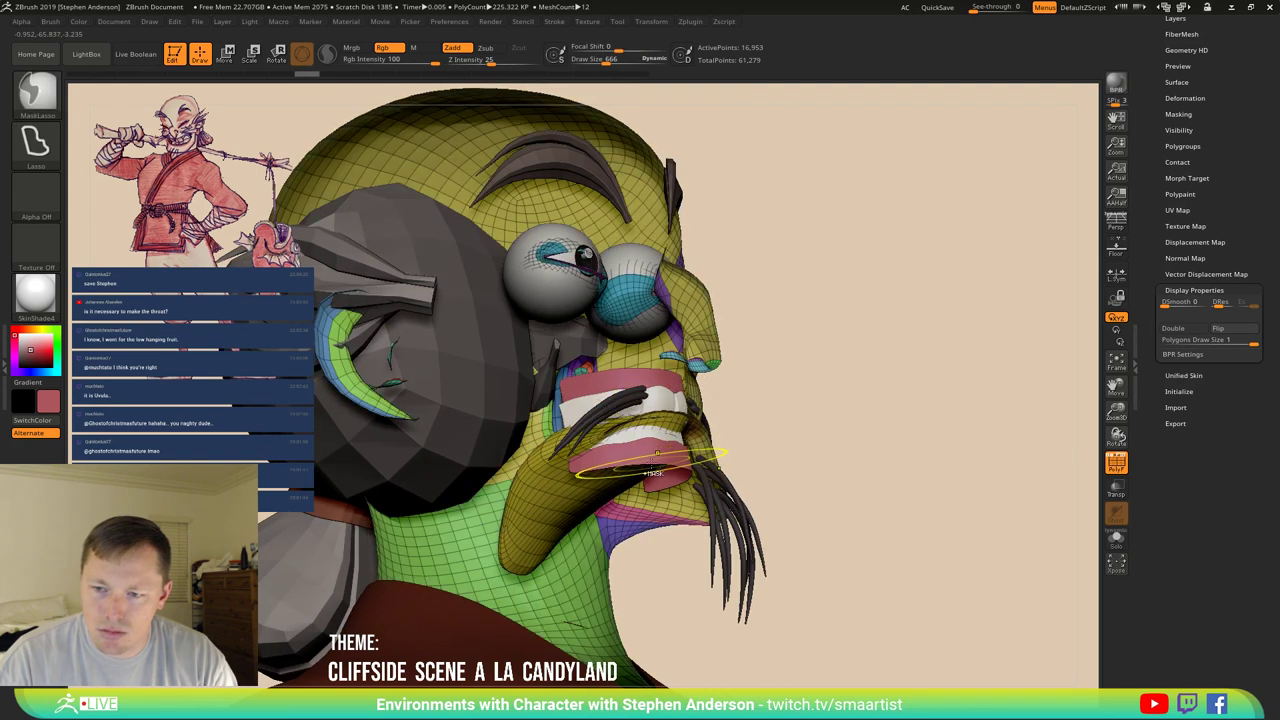
key(ctrl+shift)
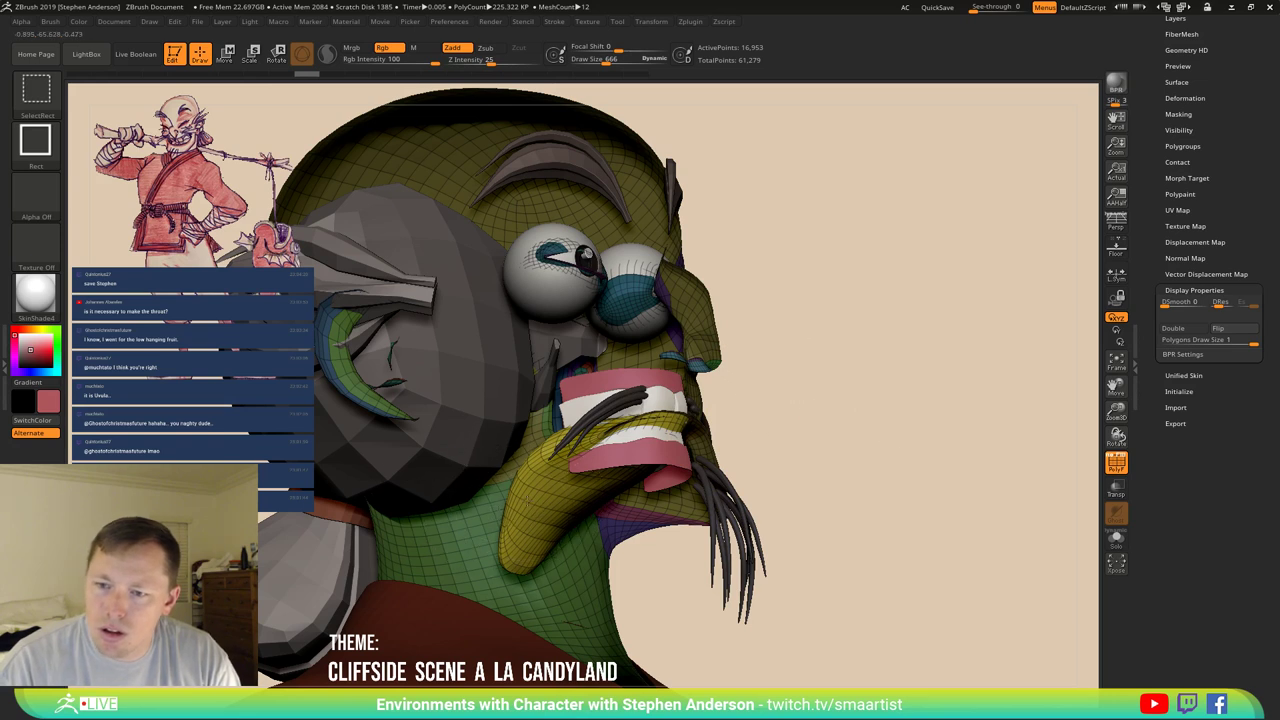
ctrl+shift+click(600, 470)
ctrl+shift+drag(826, 382, 903, 440)
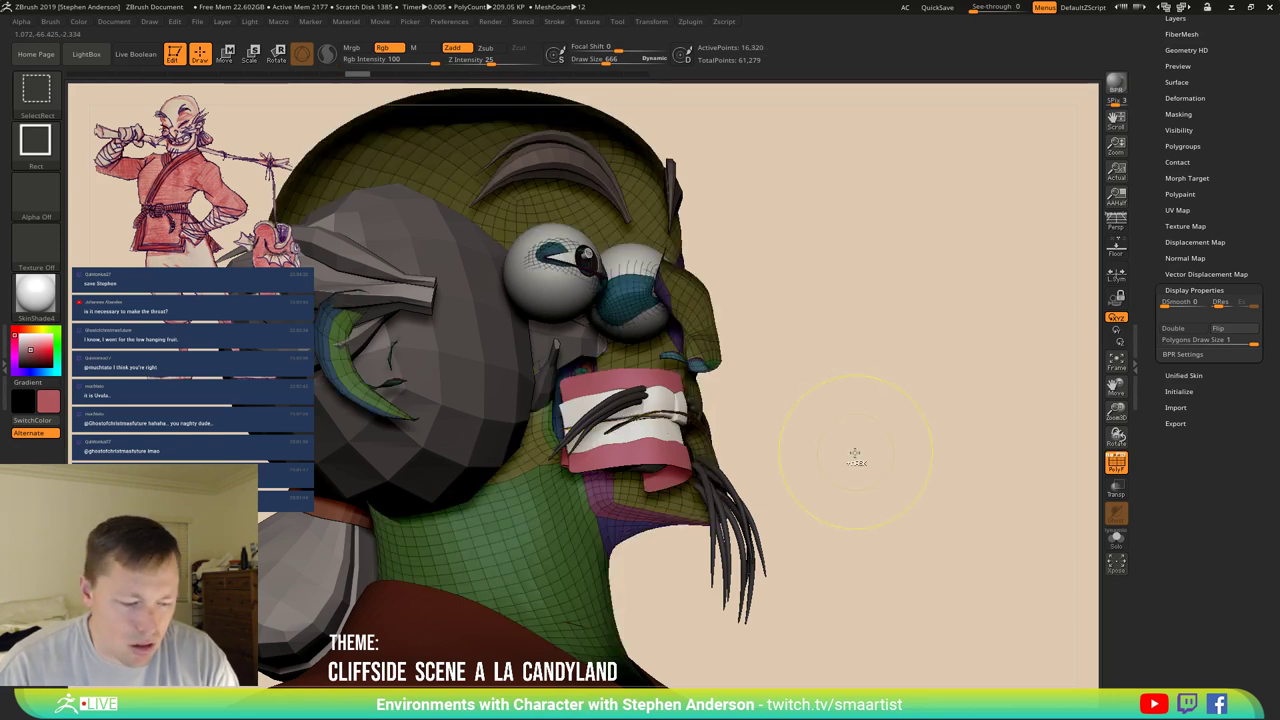
key(ctrl+shift)
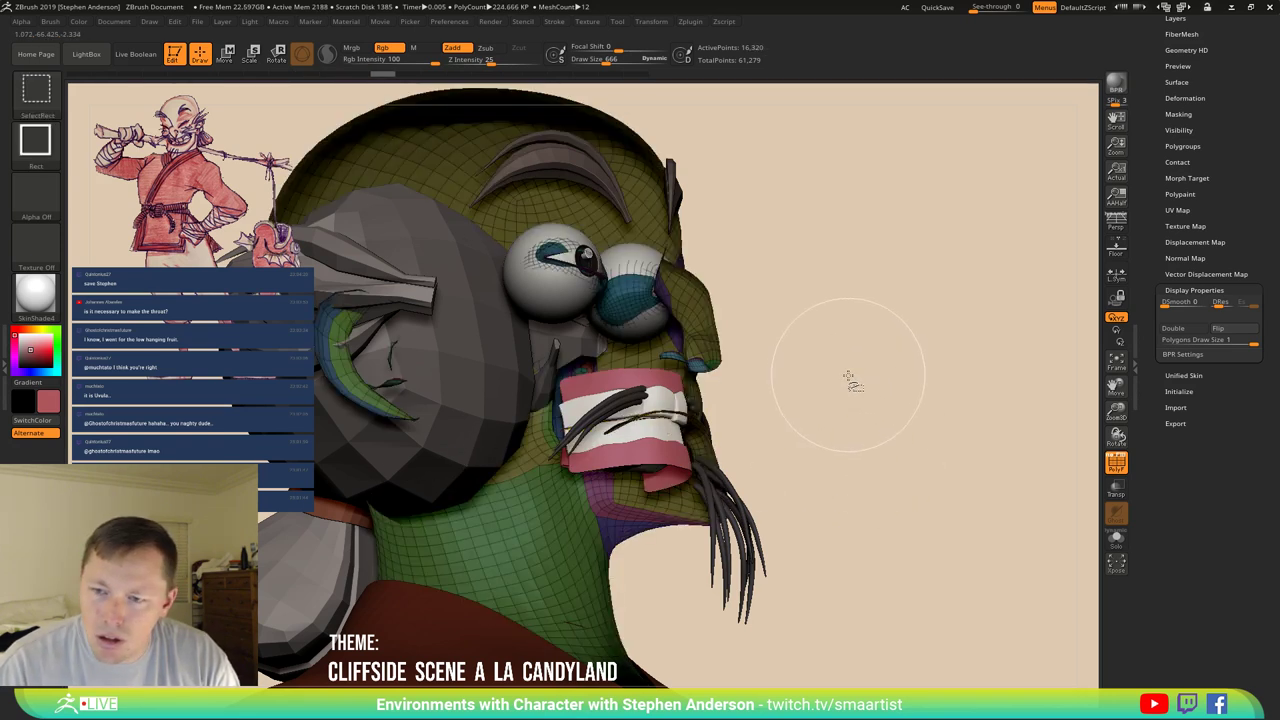
ctrl+shift+click(871, 396)
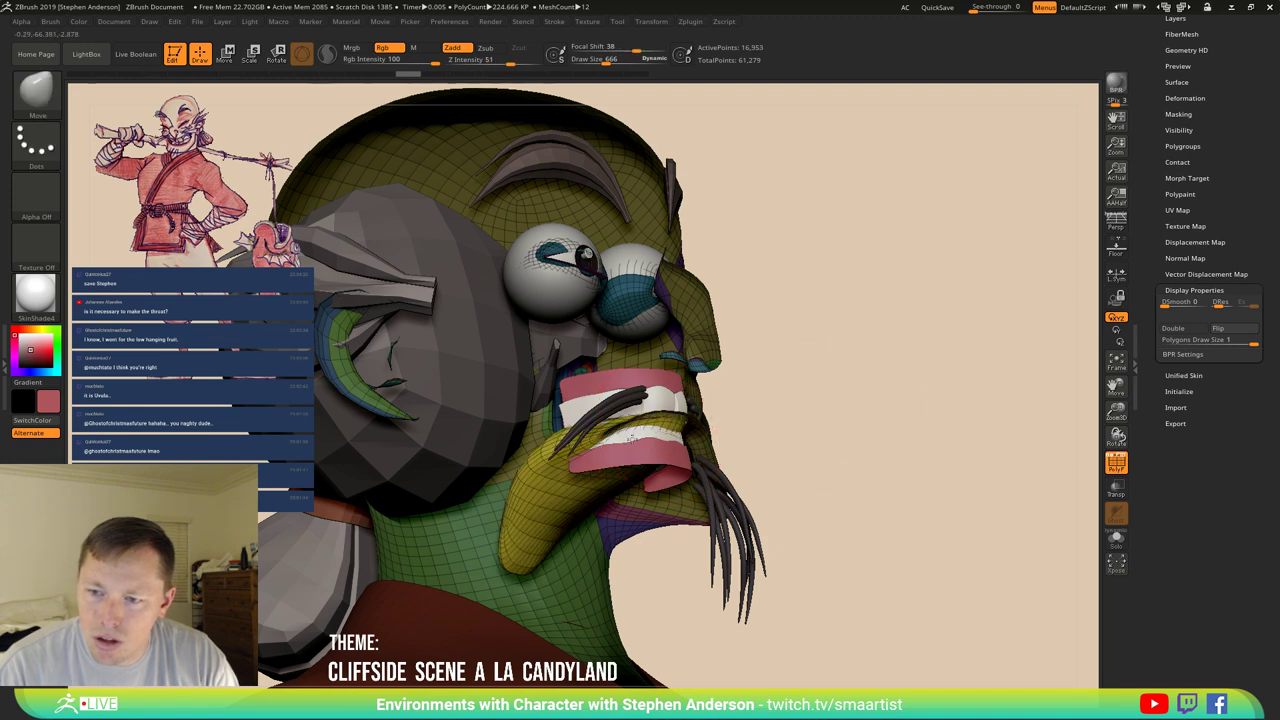
right_drag(630, 437, 662, 400)
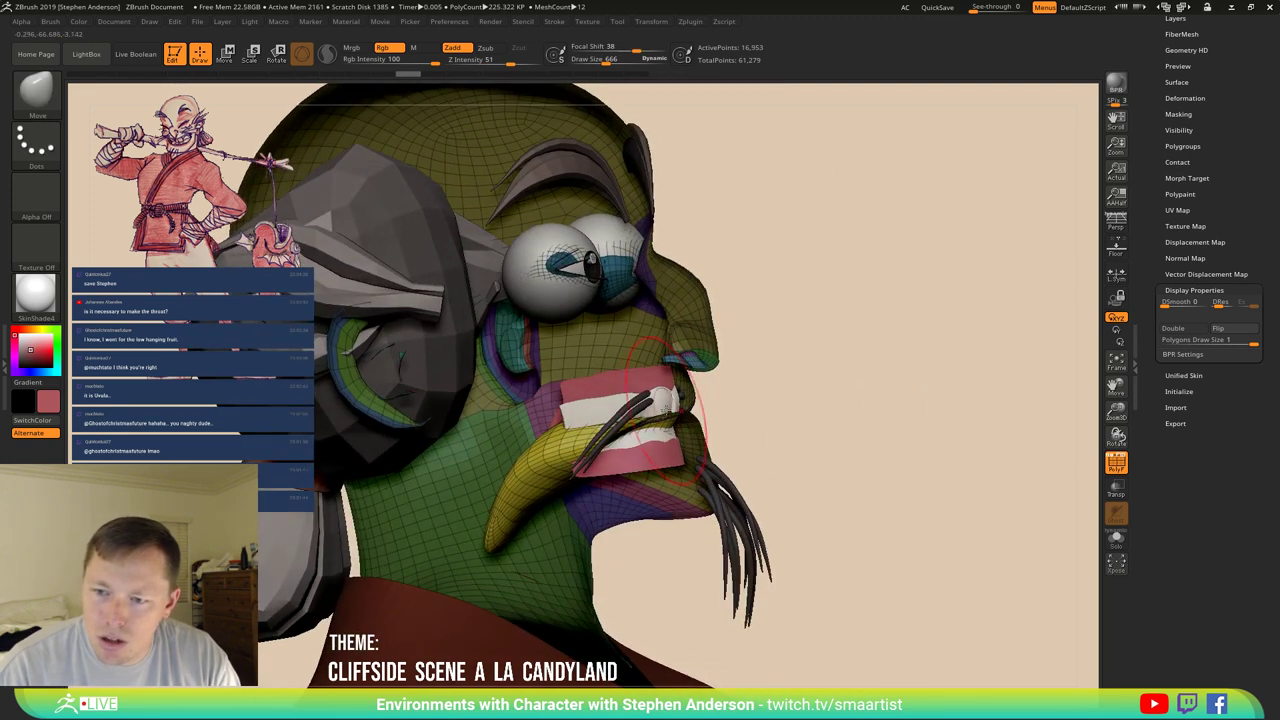
Bulk up the yellow upper-lip mass with the Inflate brush from a profile view.
key(b)
key(i)
key(n)
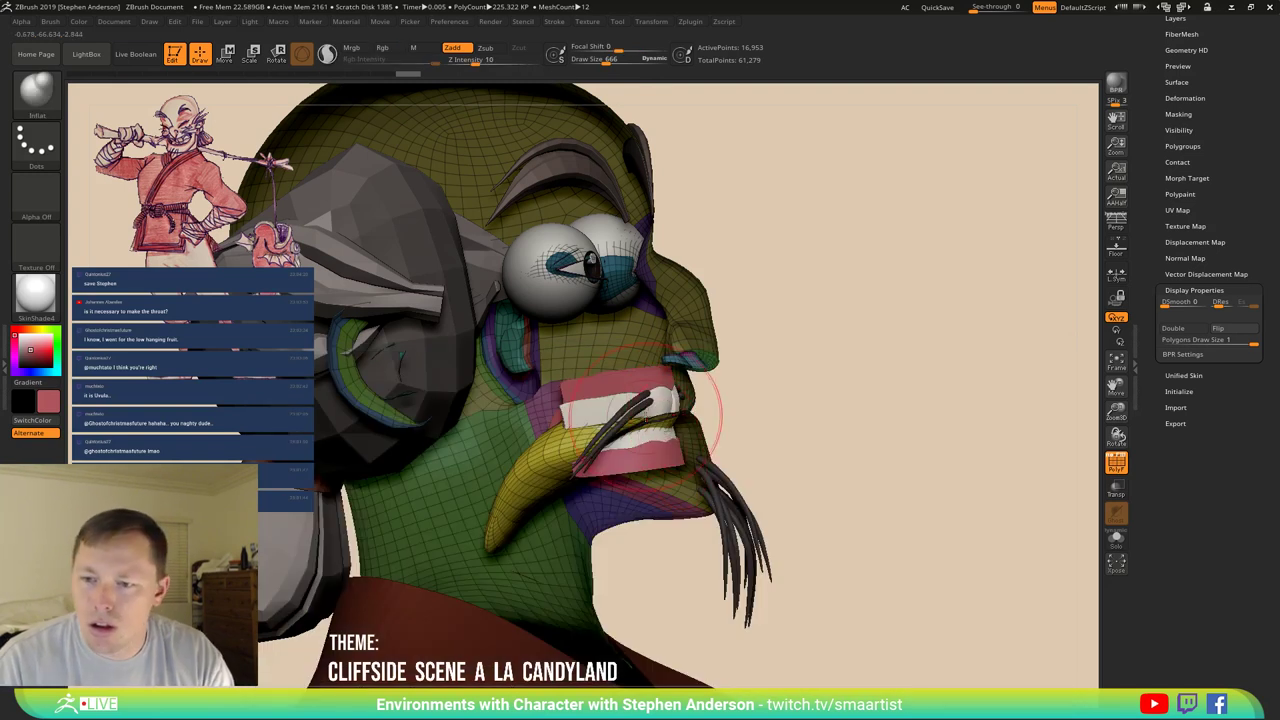
right_drag(636, 408, 597, 396)
mouse_move(568, 400)
mouse_down()
mouse_move(535, 420)
mouse_move(604, 385)
mouse_up()
mouse_move(526, 414)
mouse_down()
mouse_move(500, 440)
mouse_move(510, 425)
mouse_up()
right_drag(570, 400, 603, 484)
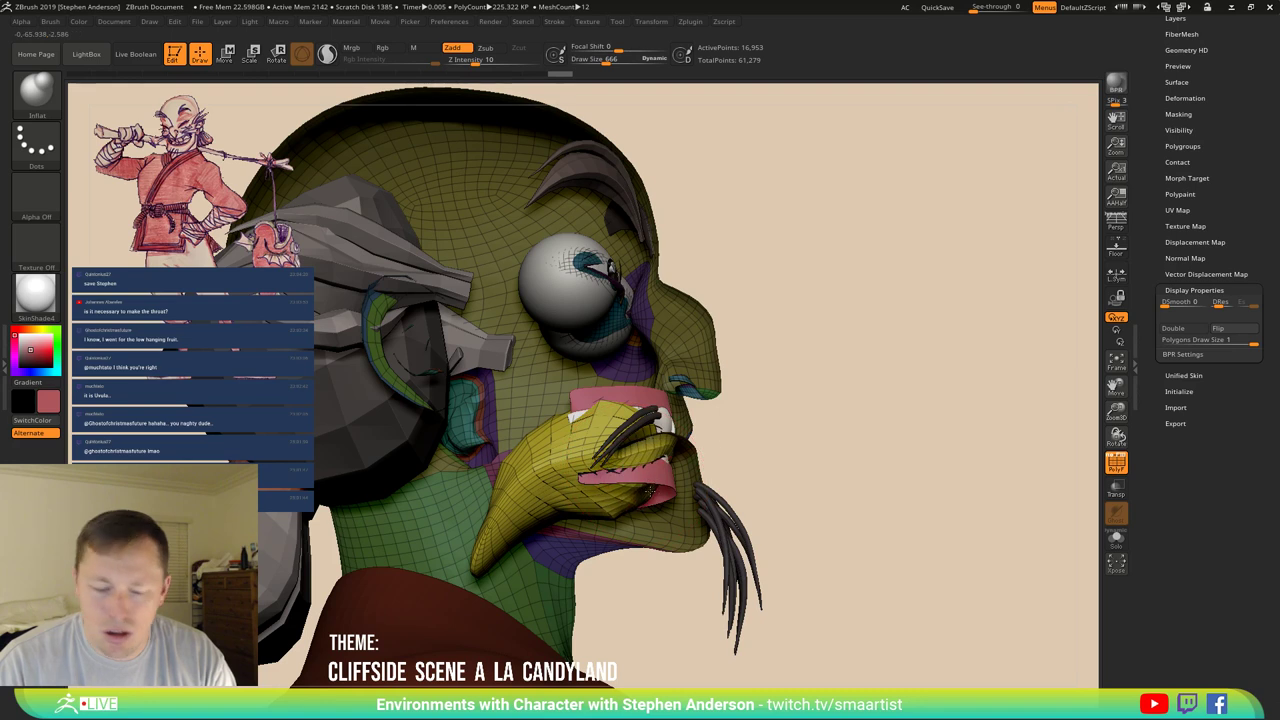
Pull the yellow lower lip up over the teeth with the Move brush.
key(b)
key(m)
key(v)
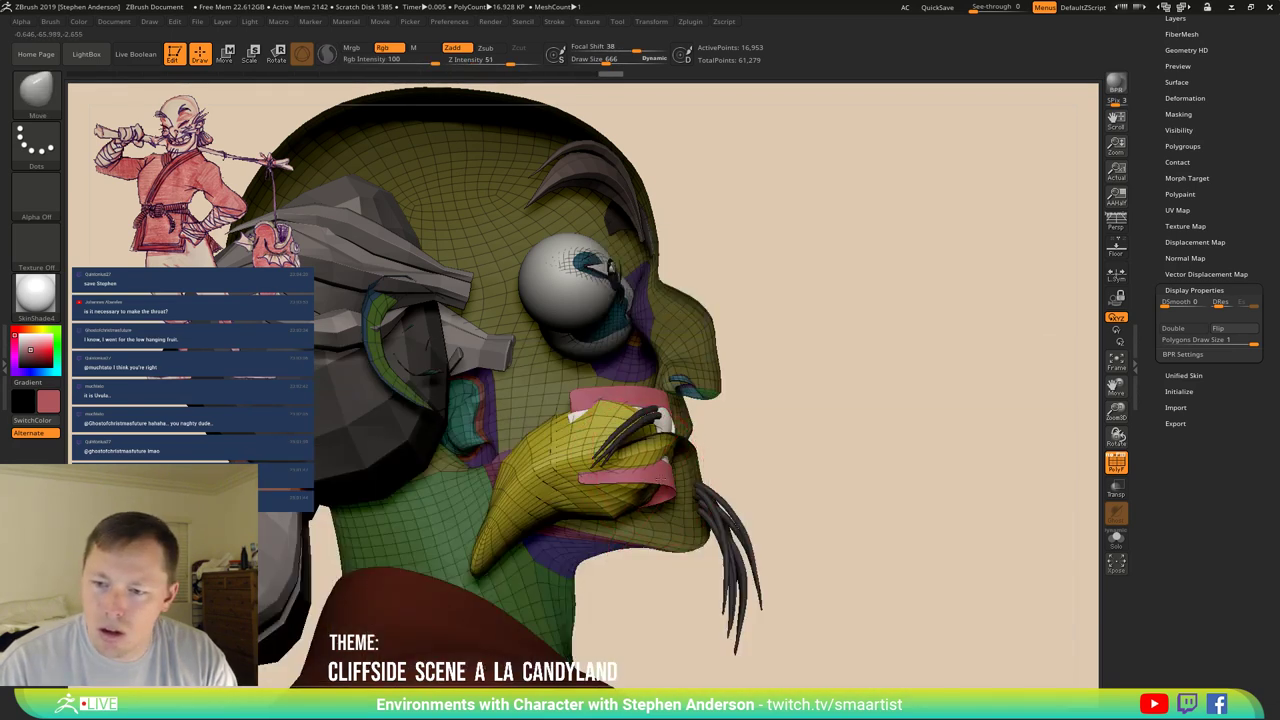
right_drag(676, 484, 683, 481)
key(shift)
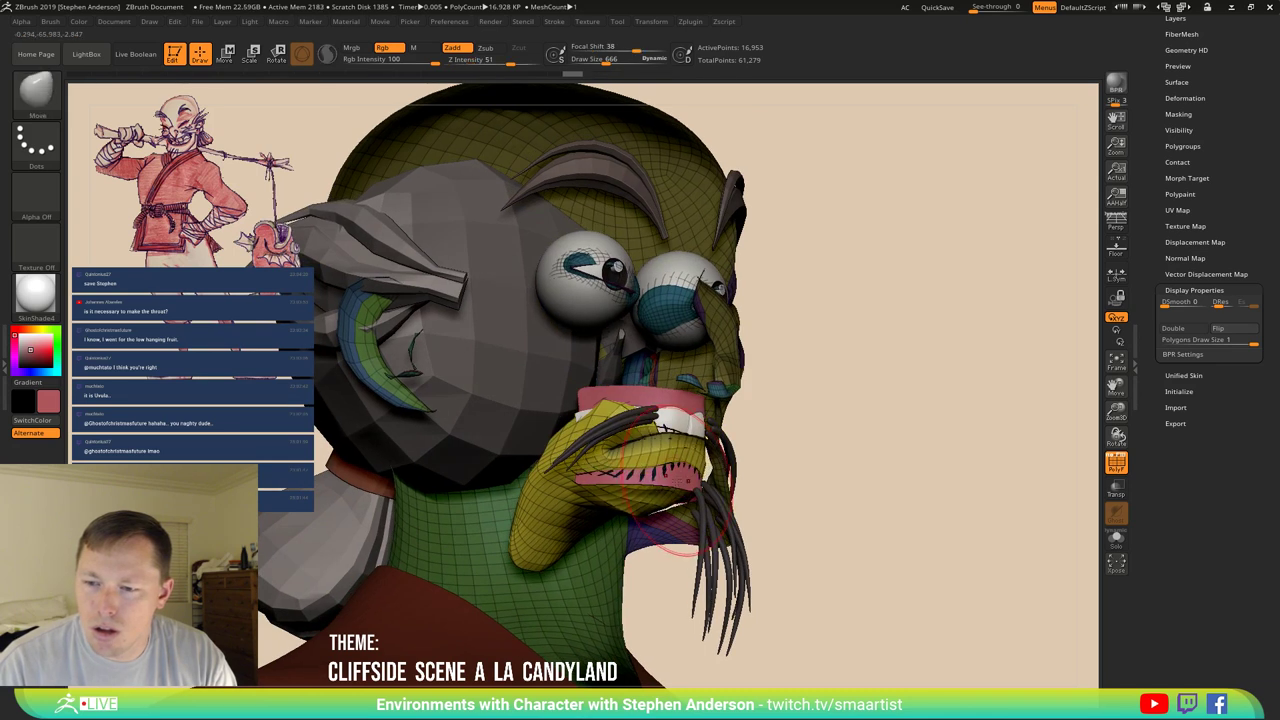
drag(676, 484, 672, 445)
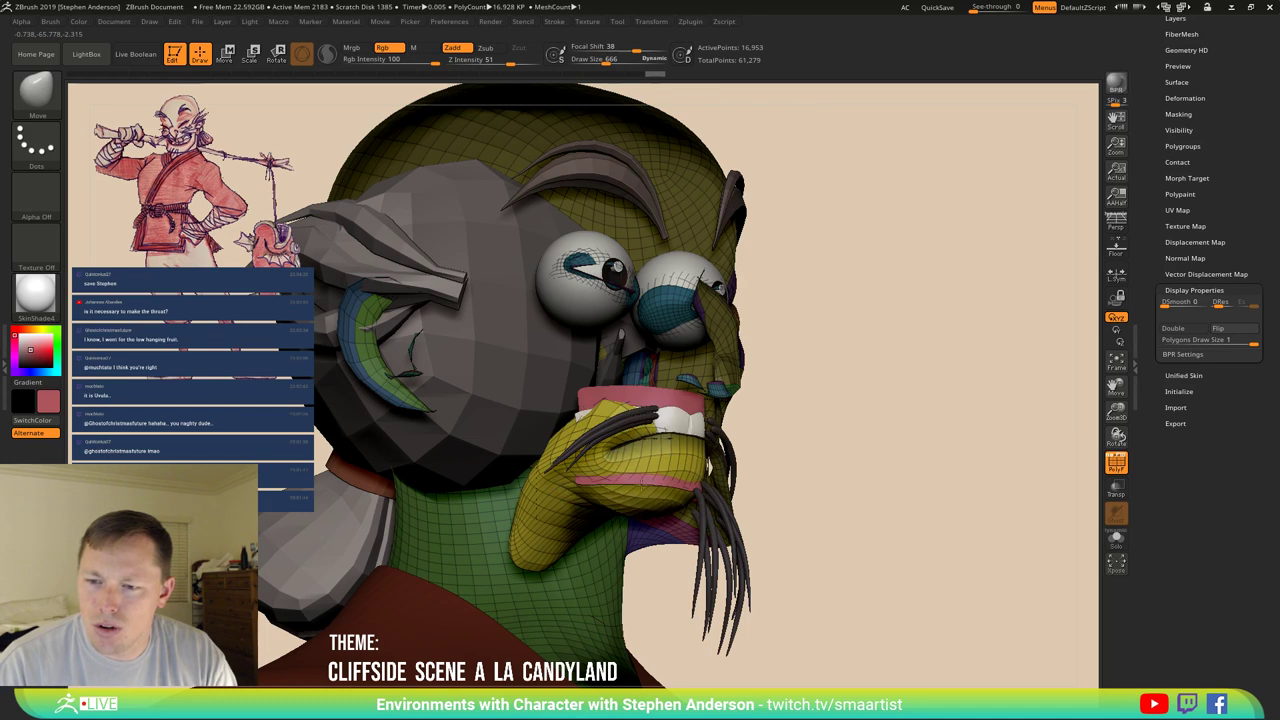
mouse_move(652, 467)
right_down()
mouse_move(598, 400)
mouse_move(592, 370)
right_up()
drag(591, 371, 594, 360)
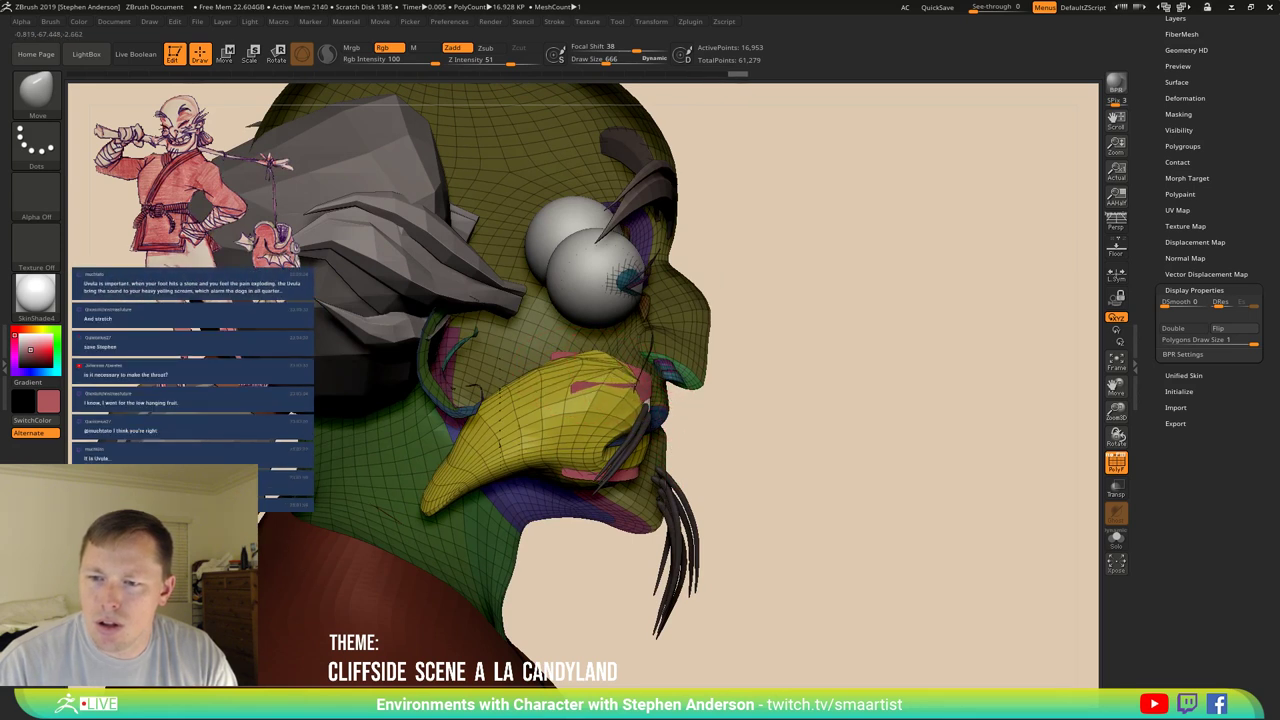
right_drag(630, 386, 586, 368)
Smooth the reshaped lip mesh, including the lip mass's lower surface.
drag(586, 368, 621, 386)
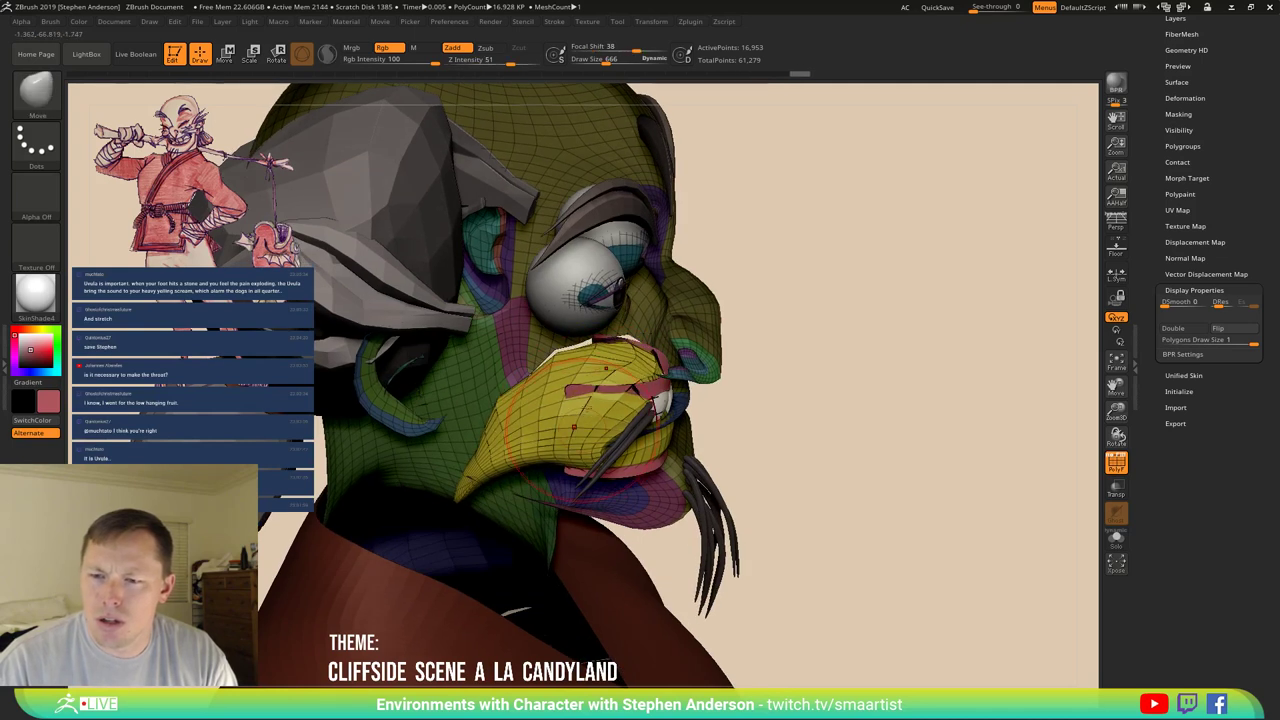
right_drag(615, 385, 540, 402)
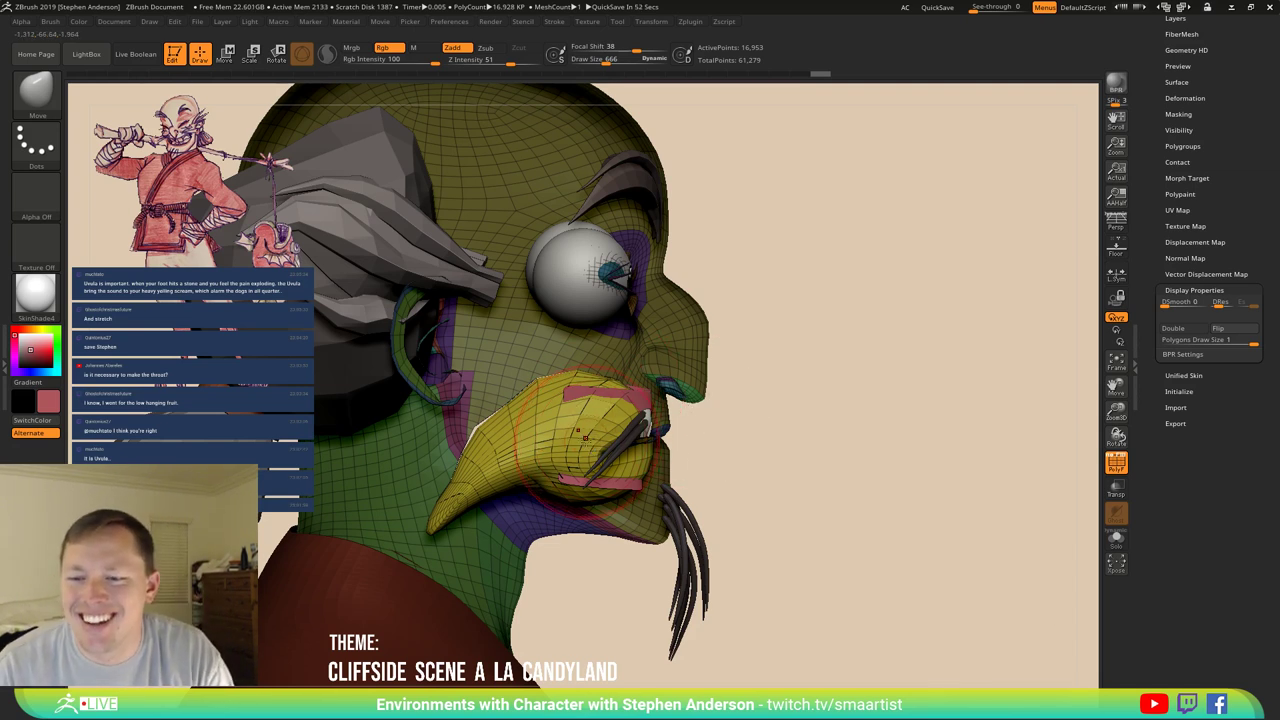
right_drag(585, 435, 515, 430)
mouse_move(565, 500)
shift+mouse_down()
mouse_move(530, 470)
mouse_move(610, 478)
shift+mouse_up()
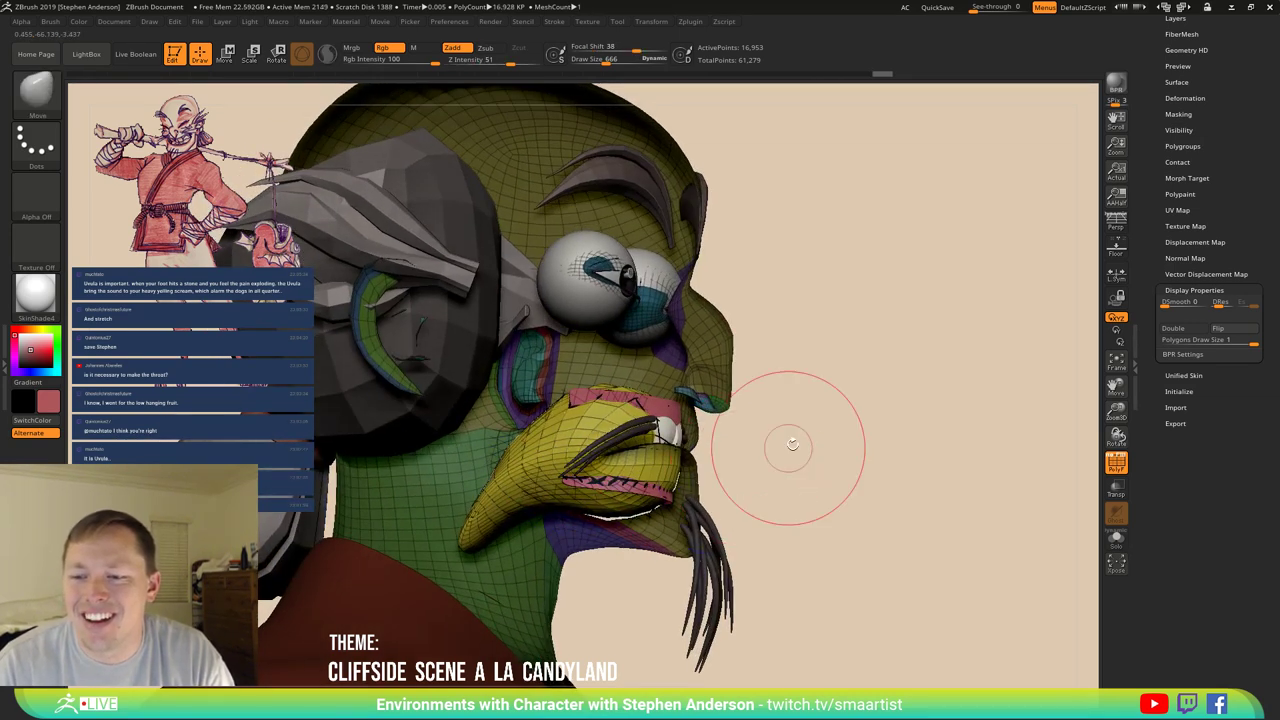
mouse_move(789, 443)
right_down()
mouse_move(762, 451)
mouse_move(777, 451)
mouse_move(737, 434)
mouse_move(763, 456)
mouse_move(837, 443)
right_up()
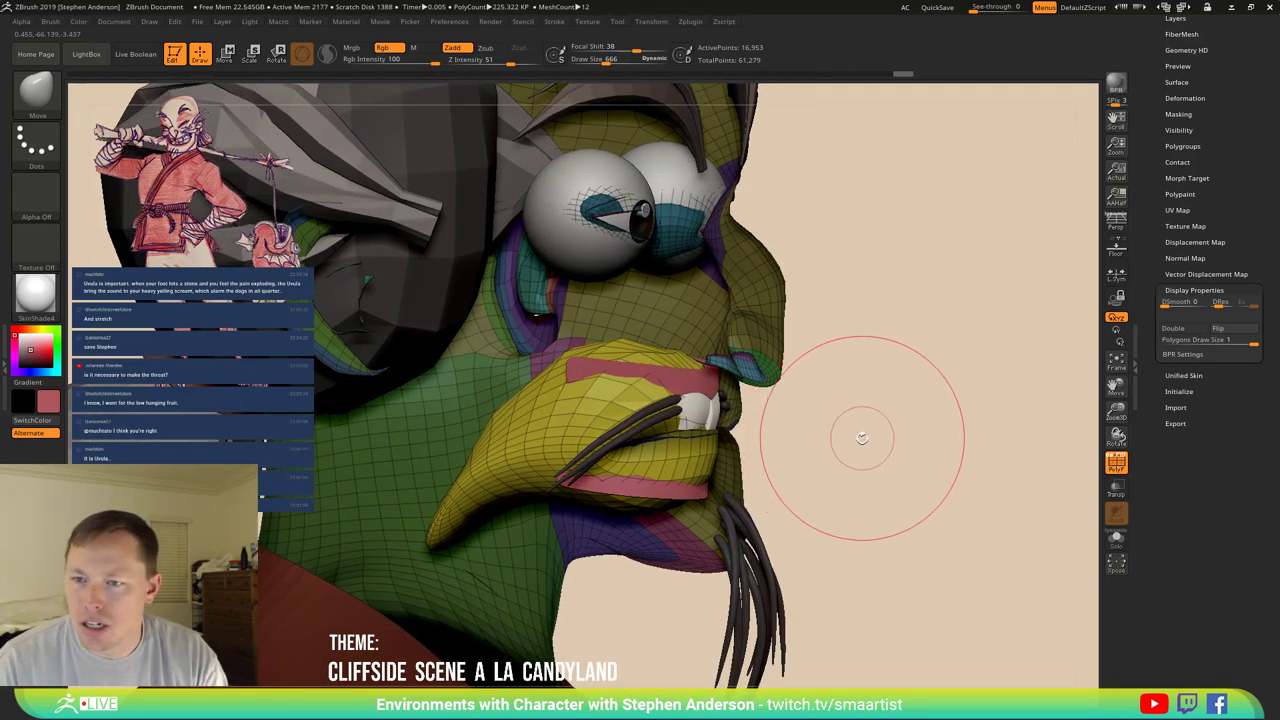
Select the MouthParts subtool and slide it slightly back into the head.
key(n)
click(884, 476)
key(w)
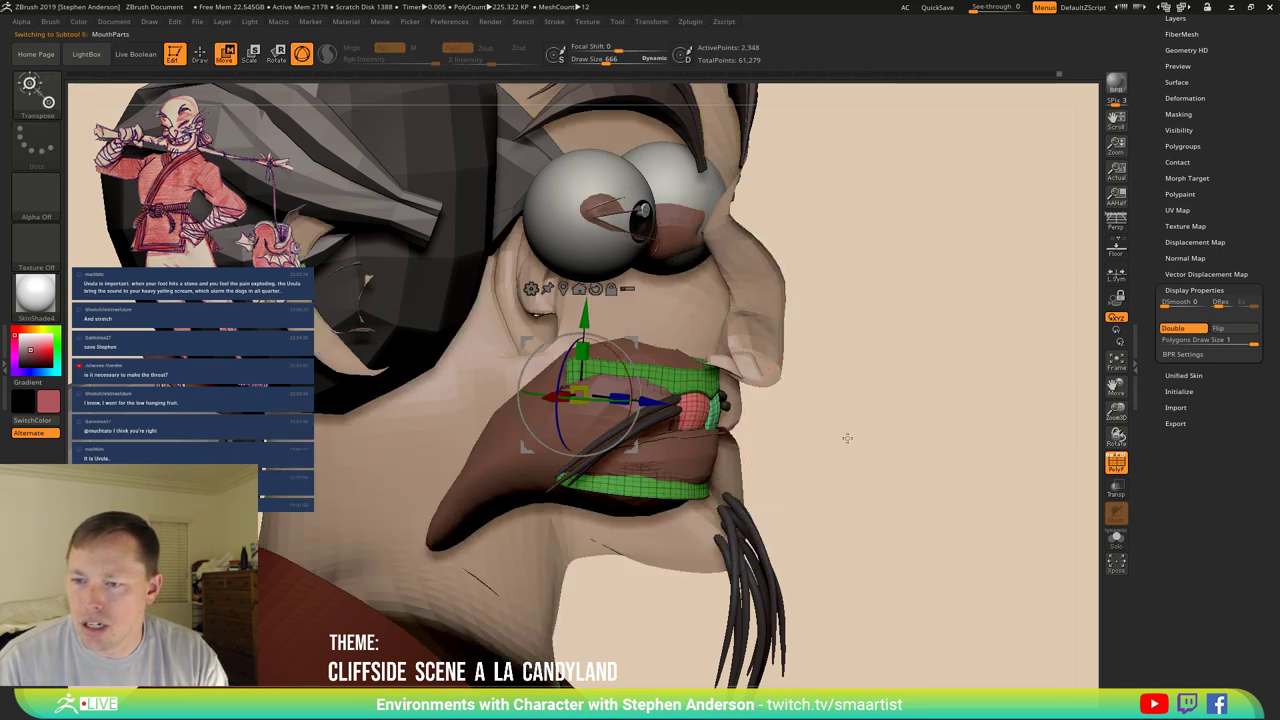
right_drag(868, 423, 872, 422)
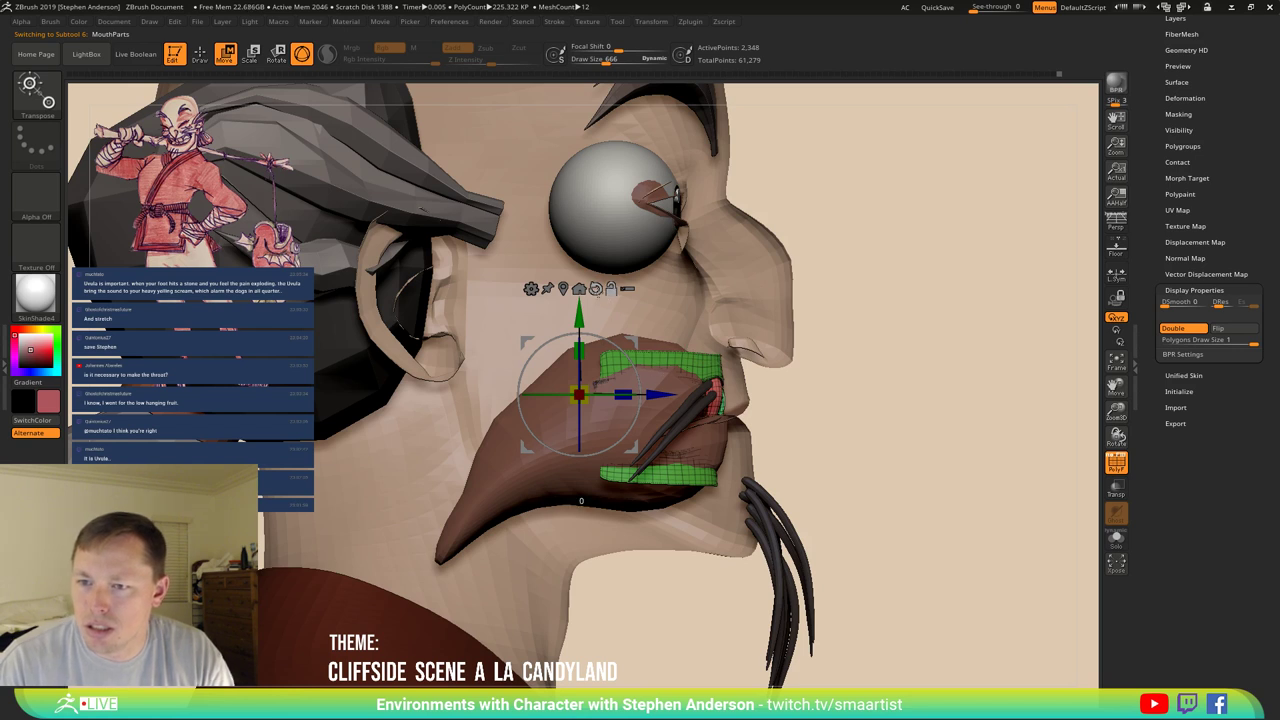
drag(598, 384, 586, 385)
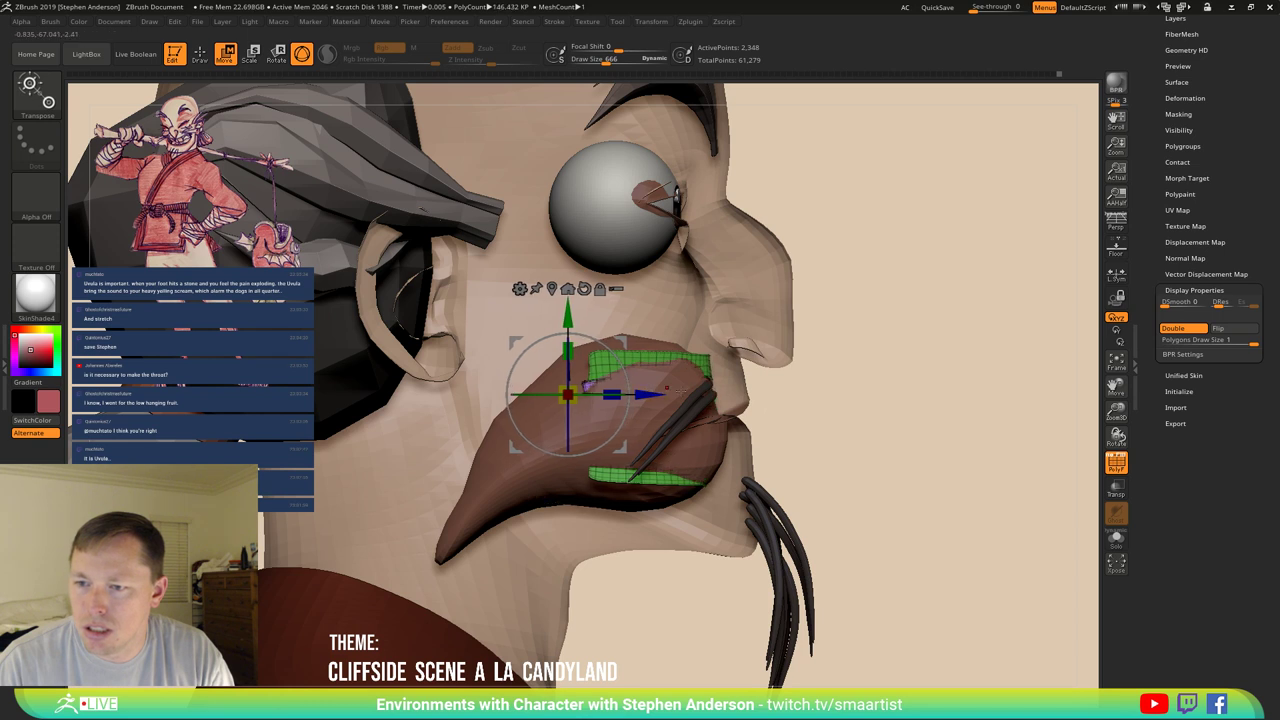
key(q)
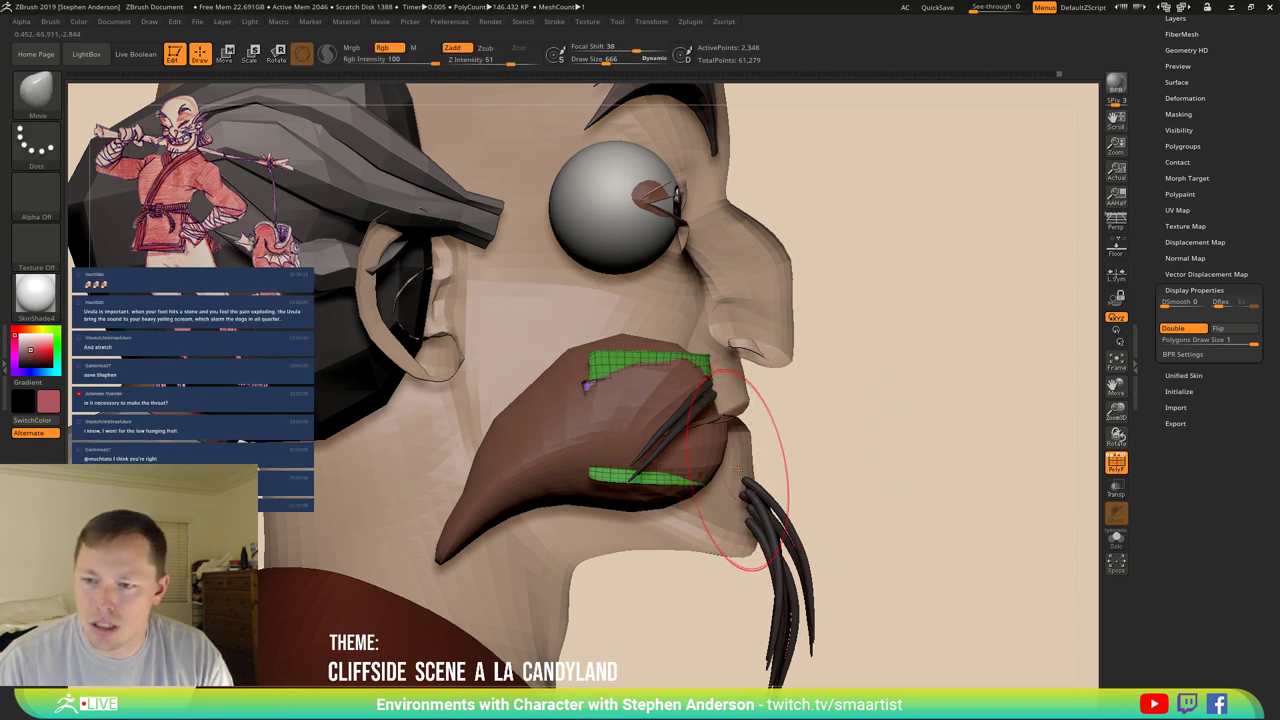
Reselect the Torso head mesh with polygroup wireframe shown and clear its mask.
alt+click(713, 465)
key(shift+f)
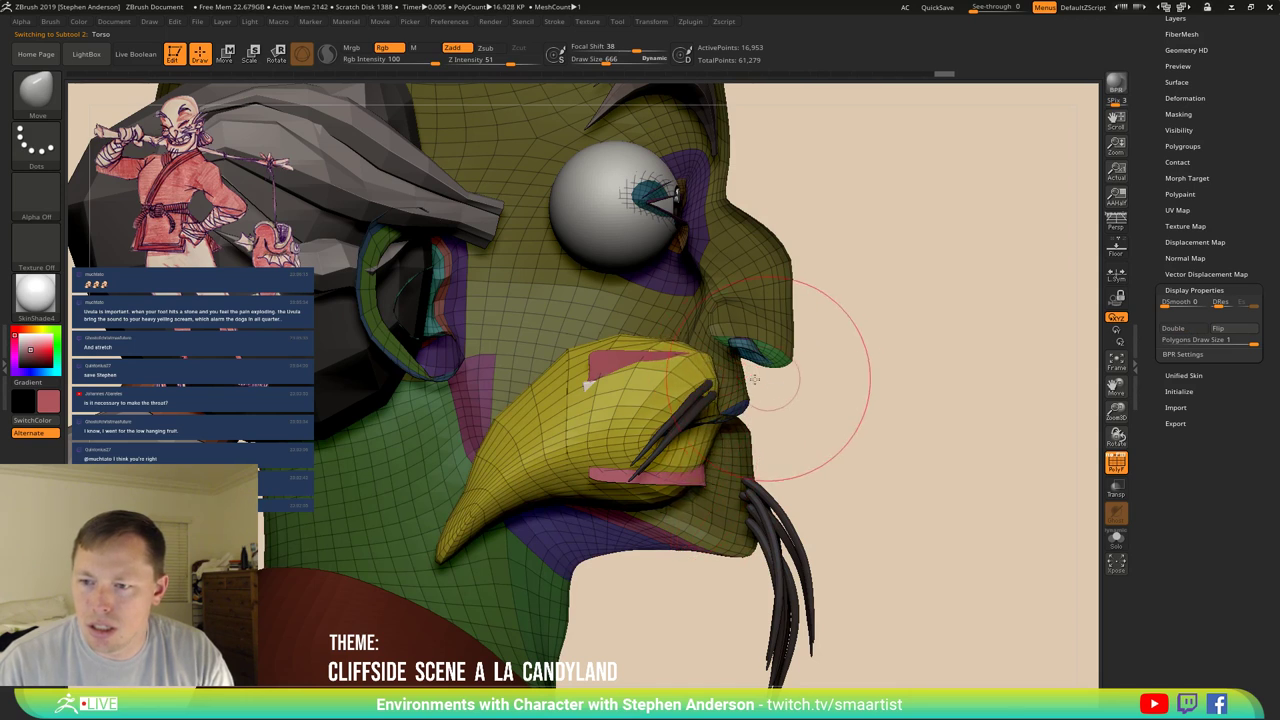
mouse_move(771, 314)
mouse_down()
mouse_move(650, 320)
mouse_move(718, 355)
mouse_up()
key(ctrl)
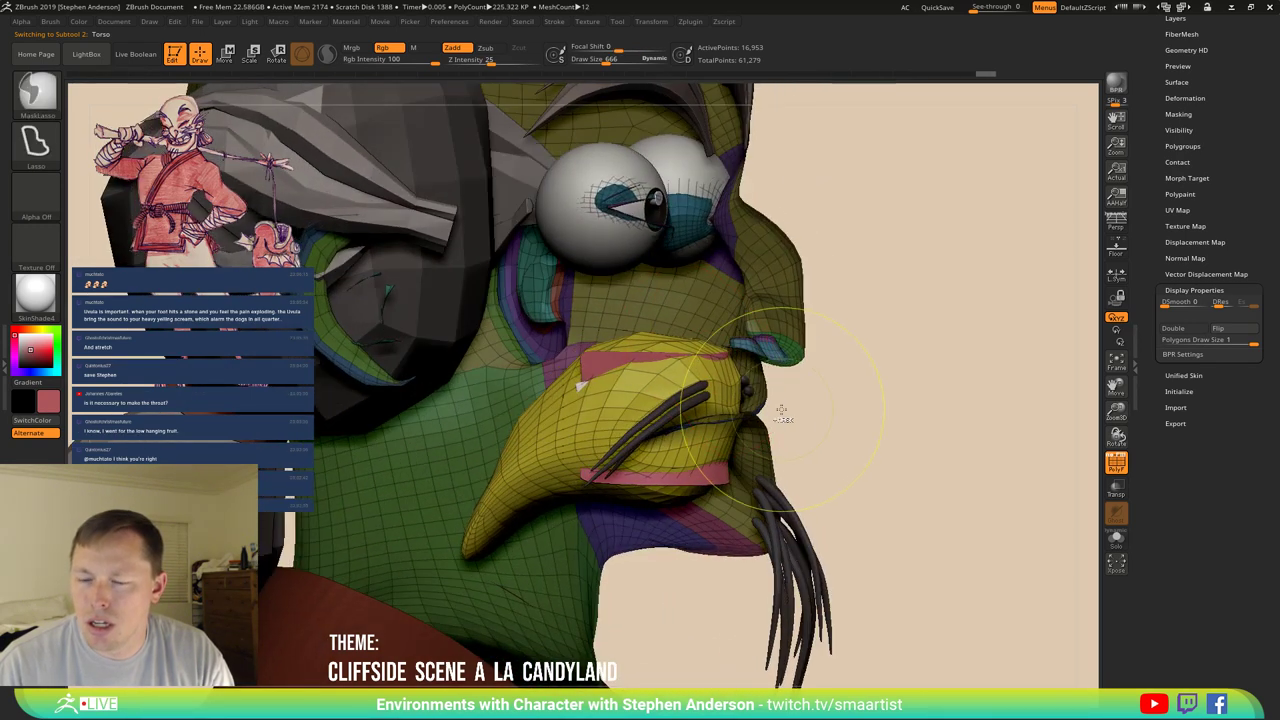
ctrl+right_drag(771, 400, 796, 400)
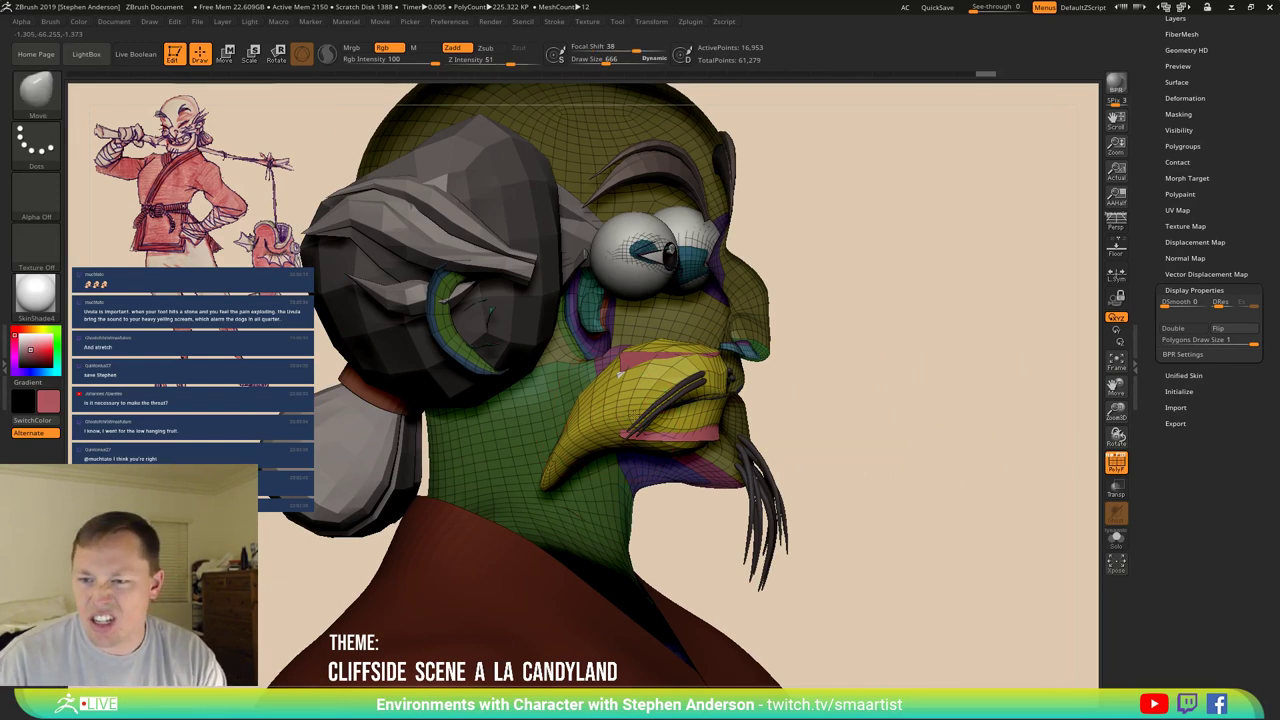
right_drag(632, 410, 705, 390)
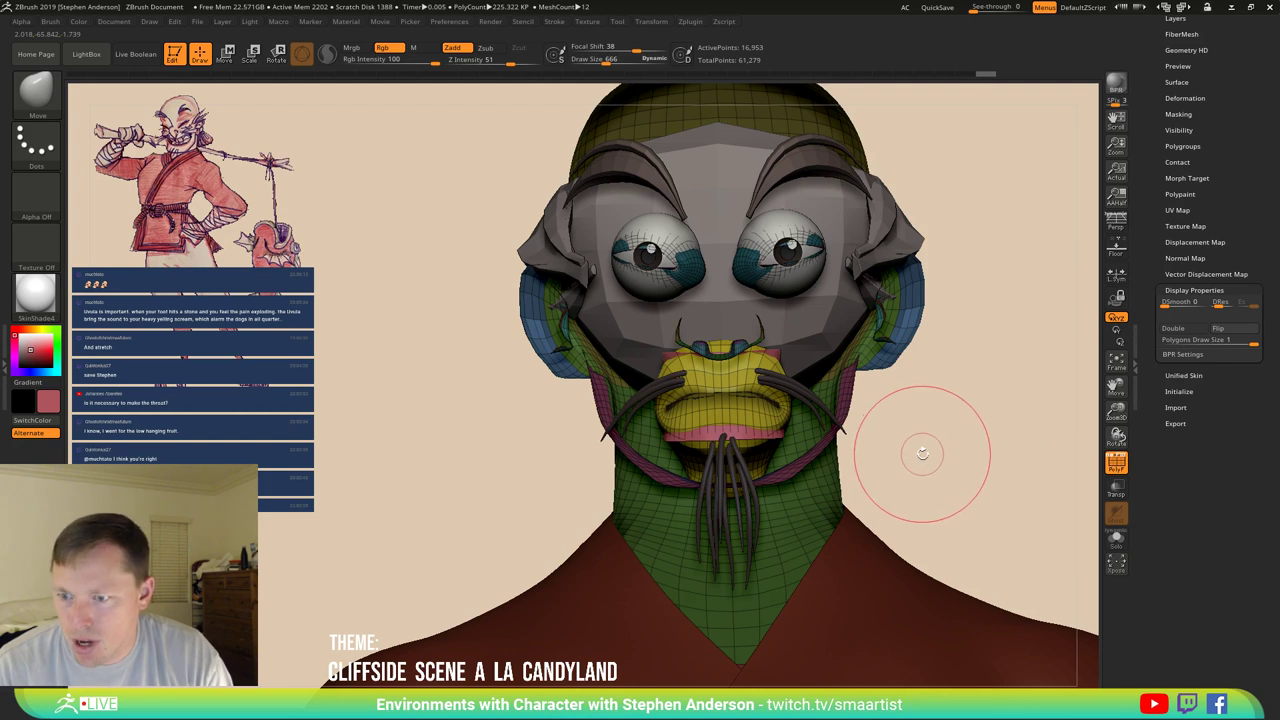
right_drag(920, 451, 980, 462)
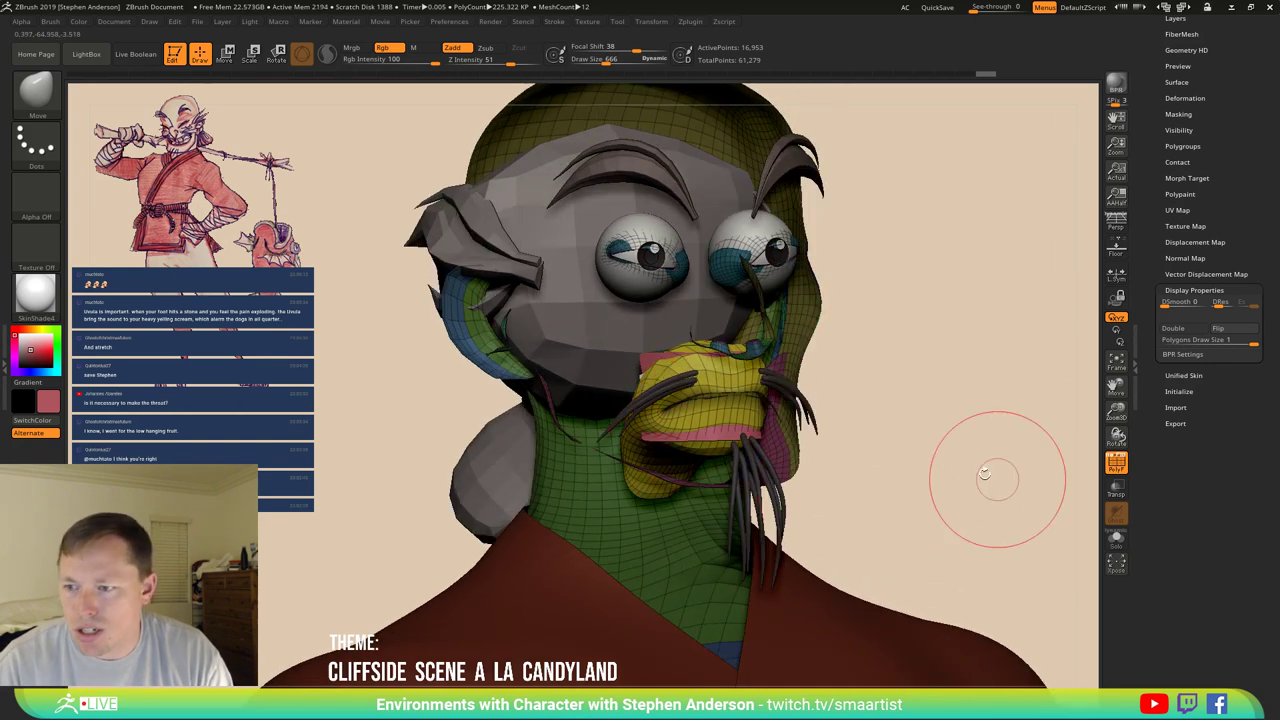
key(ctrl)
ctrl+drag(980, 492, 989, 497)
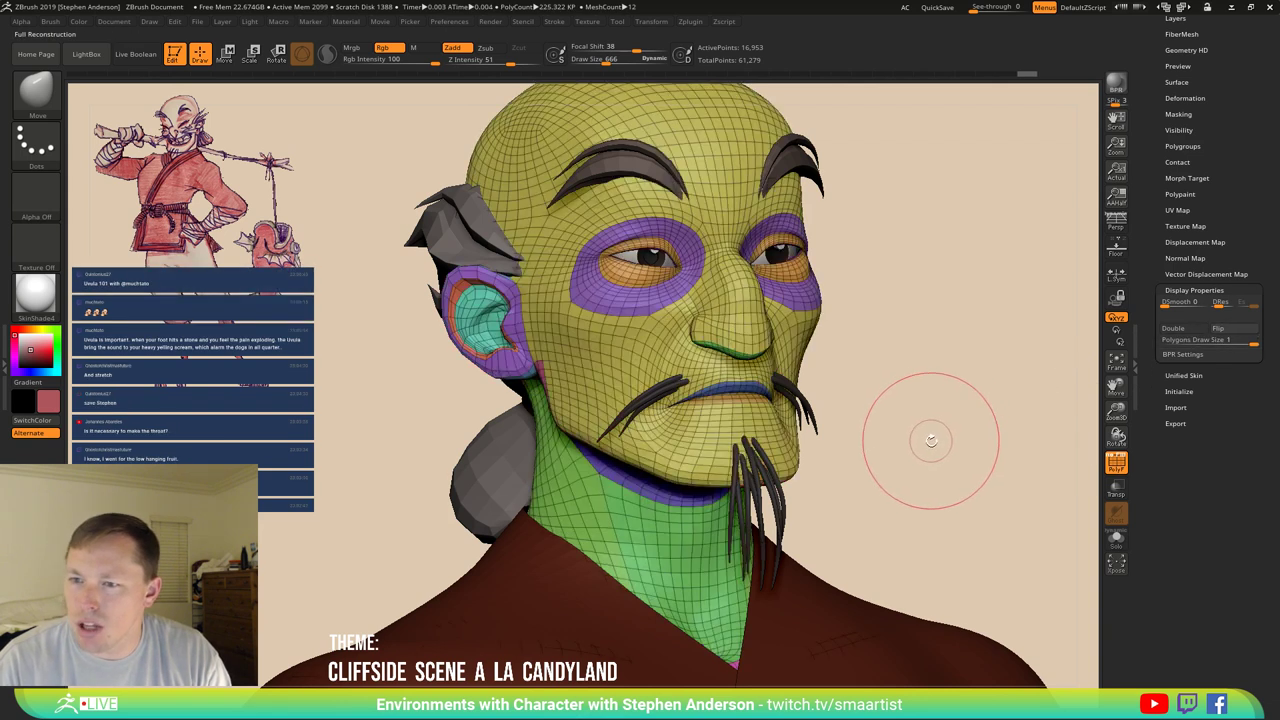
Turn Polyframe off and inspect the plain-shaded chin, beard and full body.
key(ctrl)
key(shift+f)
drag(908, 432, 703, 303)
drag(566, 285, 702, 445)
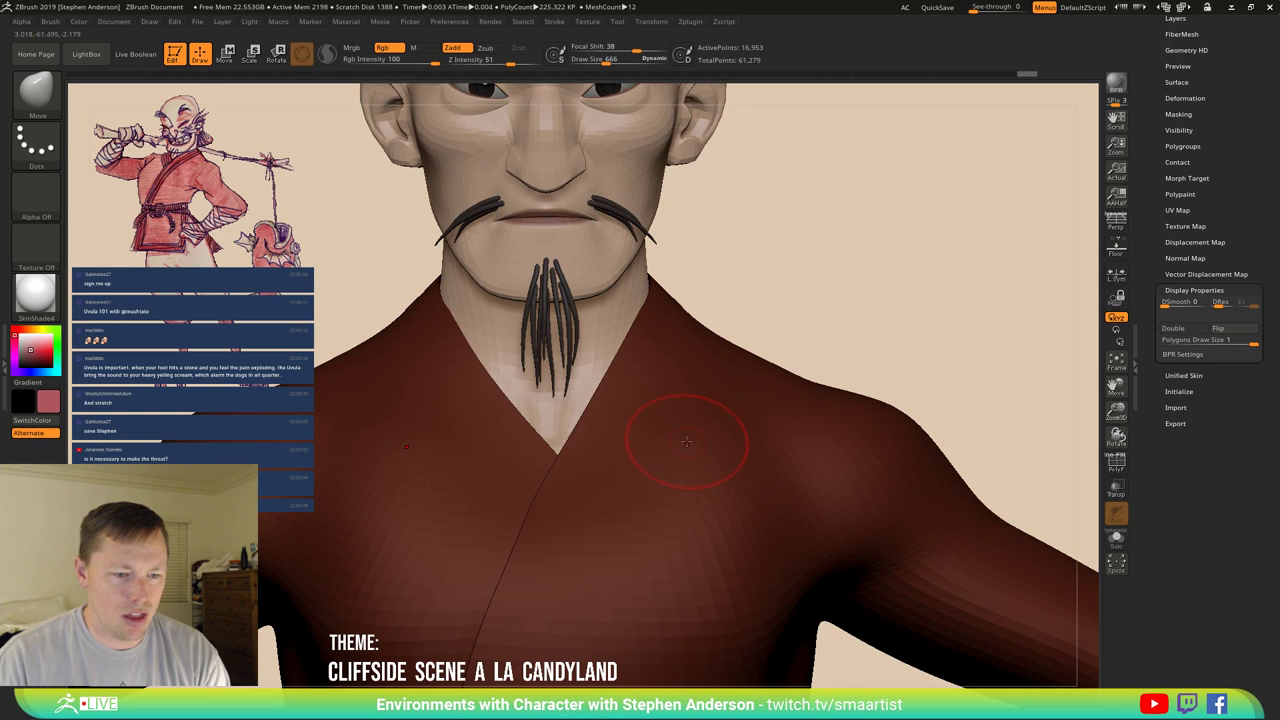
mouse_move(600, 330)
ctrl+right_down()
mouse_move(575, 292)
mouse_move(576, 393)
ctrl+right_up()
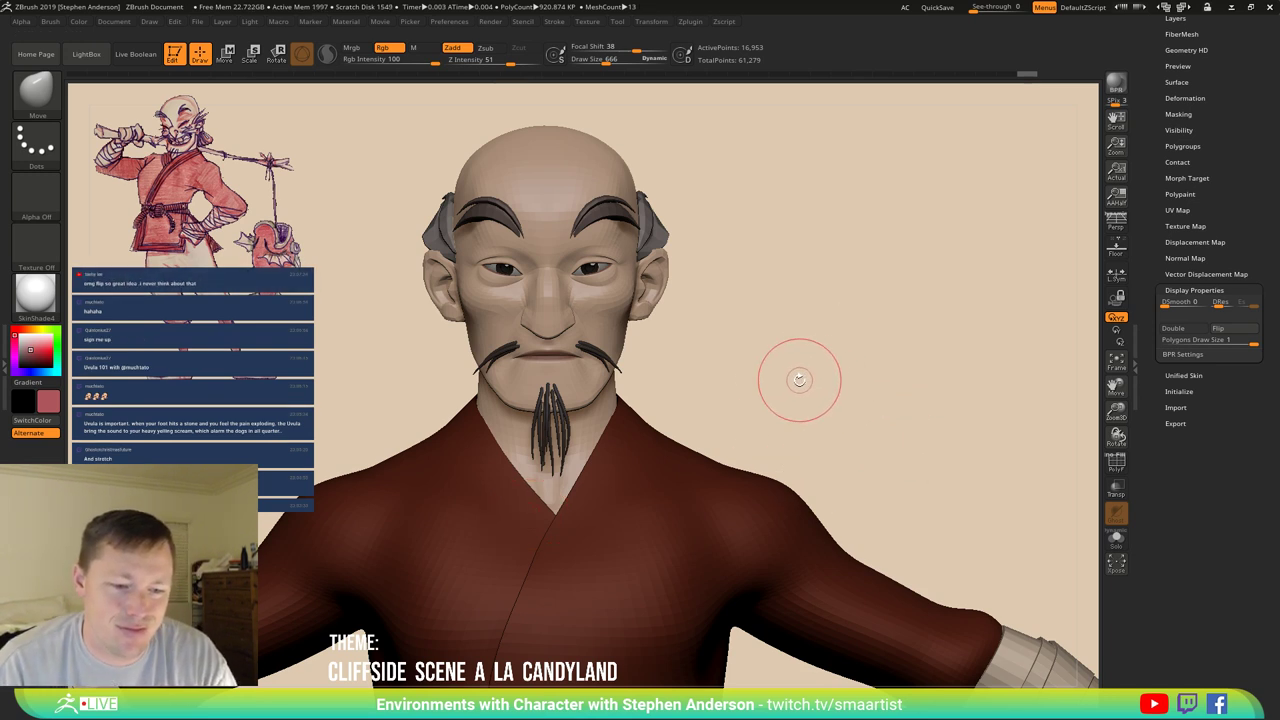
mouse_move(849, 371)
mouse_down()
mouse_move(706, 363)
mouse_move(742, 380)
mouse_up()
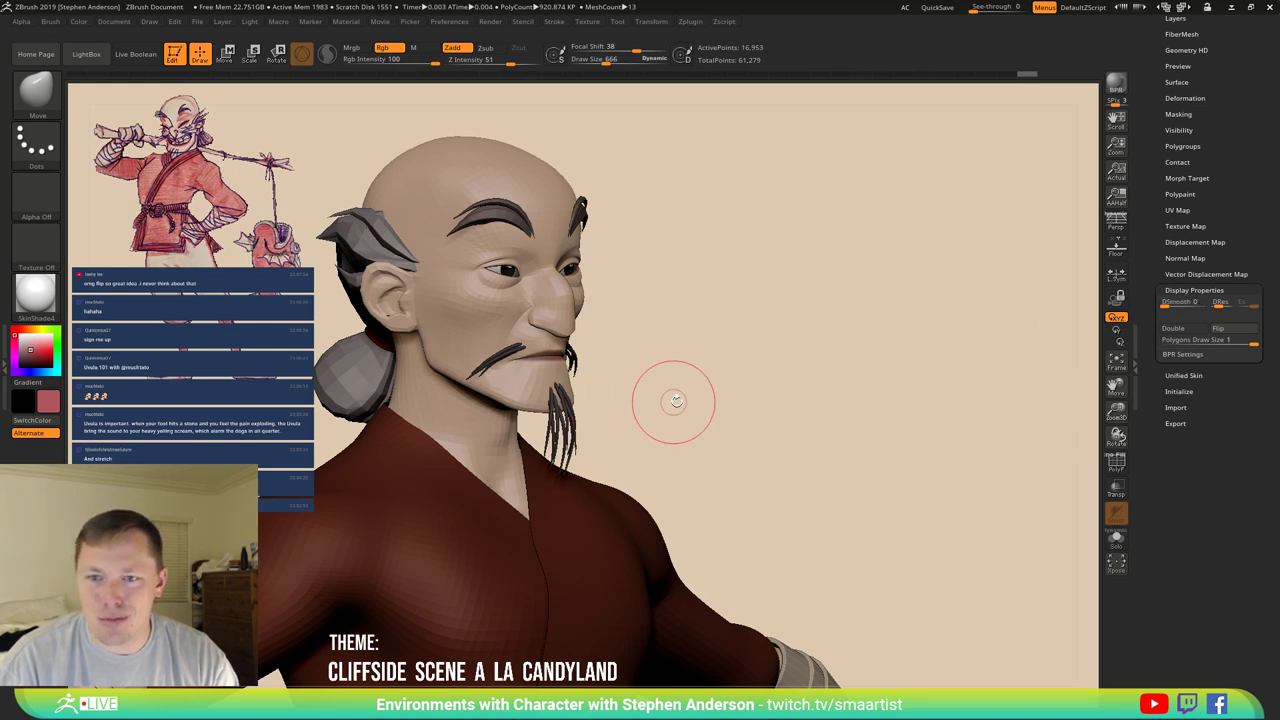
mouse_move(674, 400)
mouse_down()
mouse_move(686, 386)
mouse_move(640, 423)
mouse_move(694, 386)
mouse_move(729, 337)
mouse_move(737, 423)
mouse_move(715, 330)
mouse_move(660, 340)
mouse_move(486, 518)
mouse_move(657, 486)
mouse_move(594, 455)
mouse_up()
key(ctrl)
mouse_move(572, 494)
right_down()
mouse_move(597, 503)
mouse_move(880, 392)
right_up()
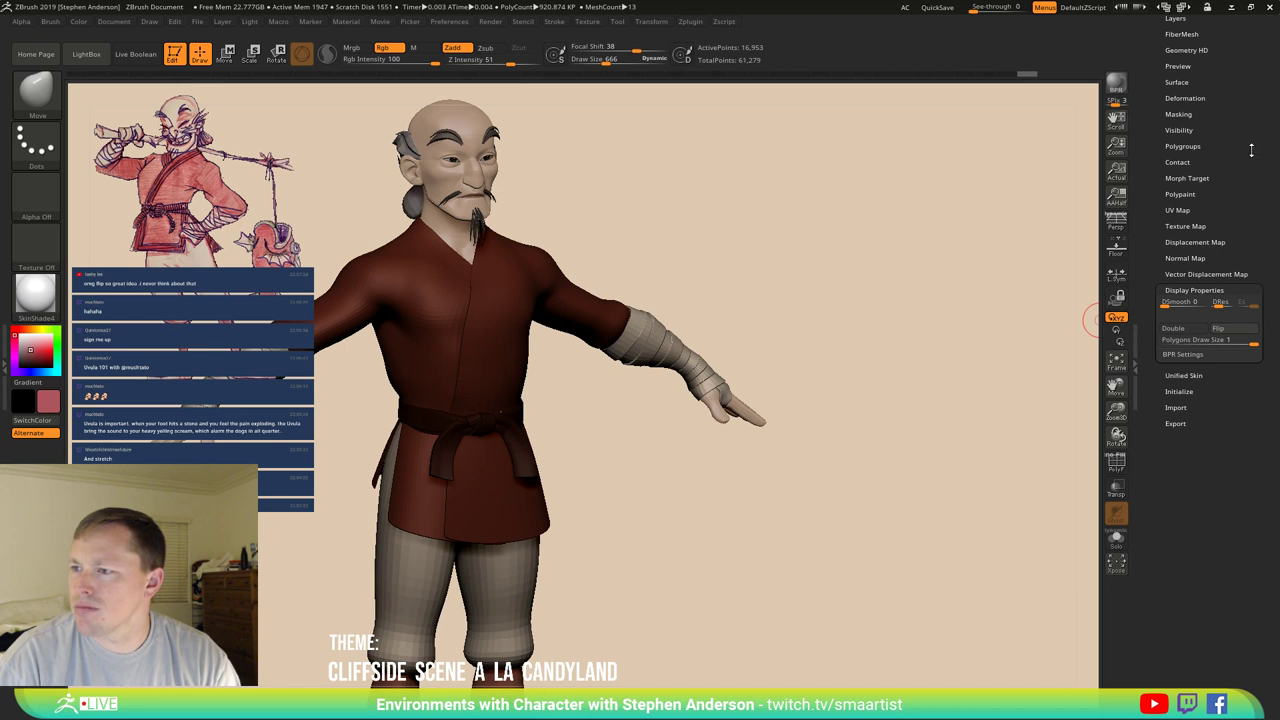
Activate the FacialHair subtool from the subtool list and pick a light grey colour.
scroll(1244, 296, up, 5)
click(1178, 230)
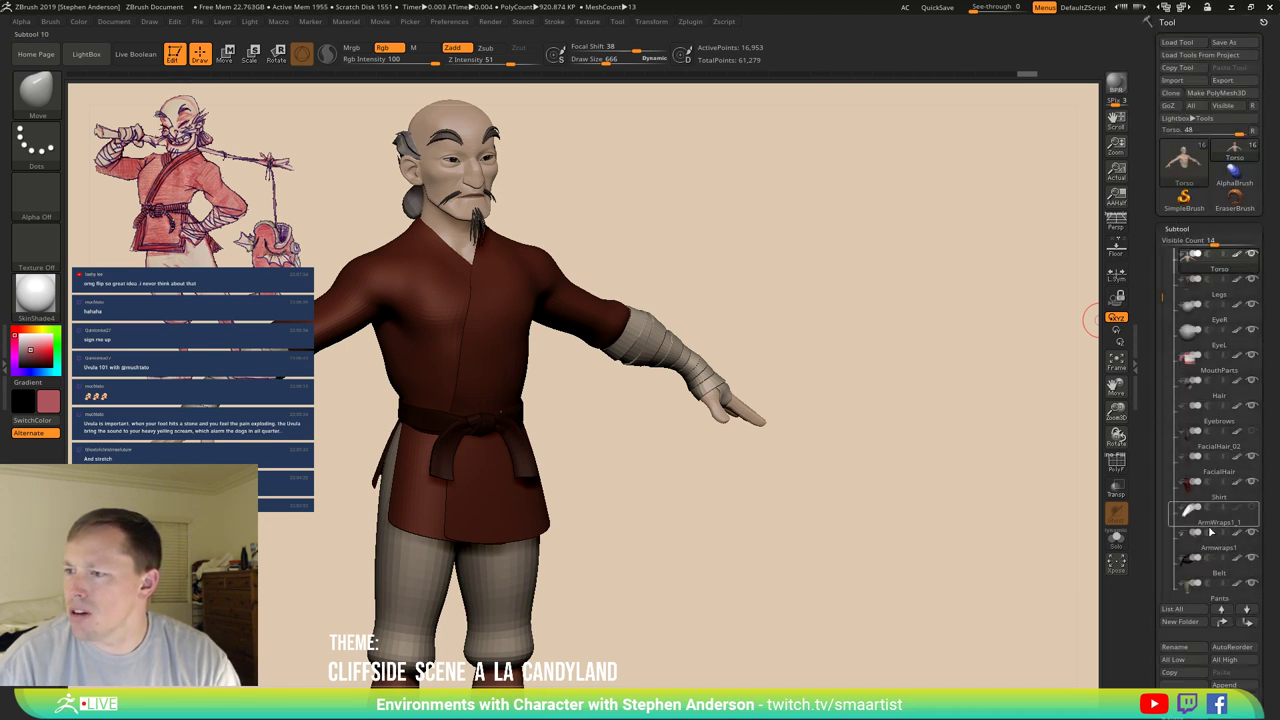
drag(1161, 295, 1161, 299)
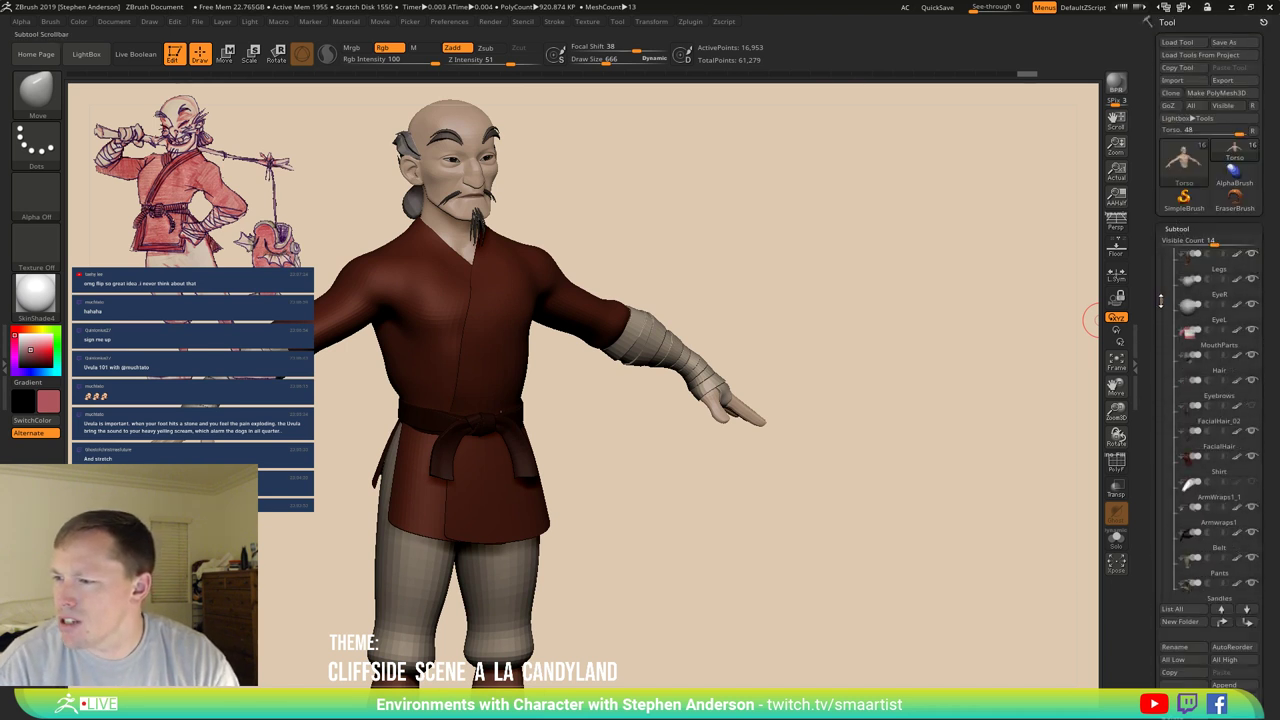
mouse_move(1208, 422)
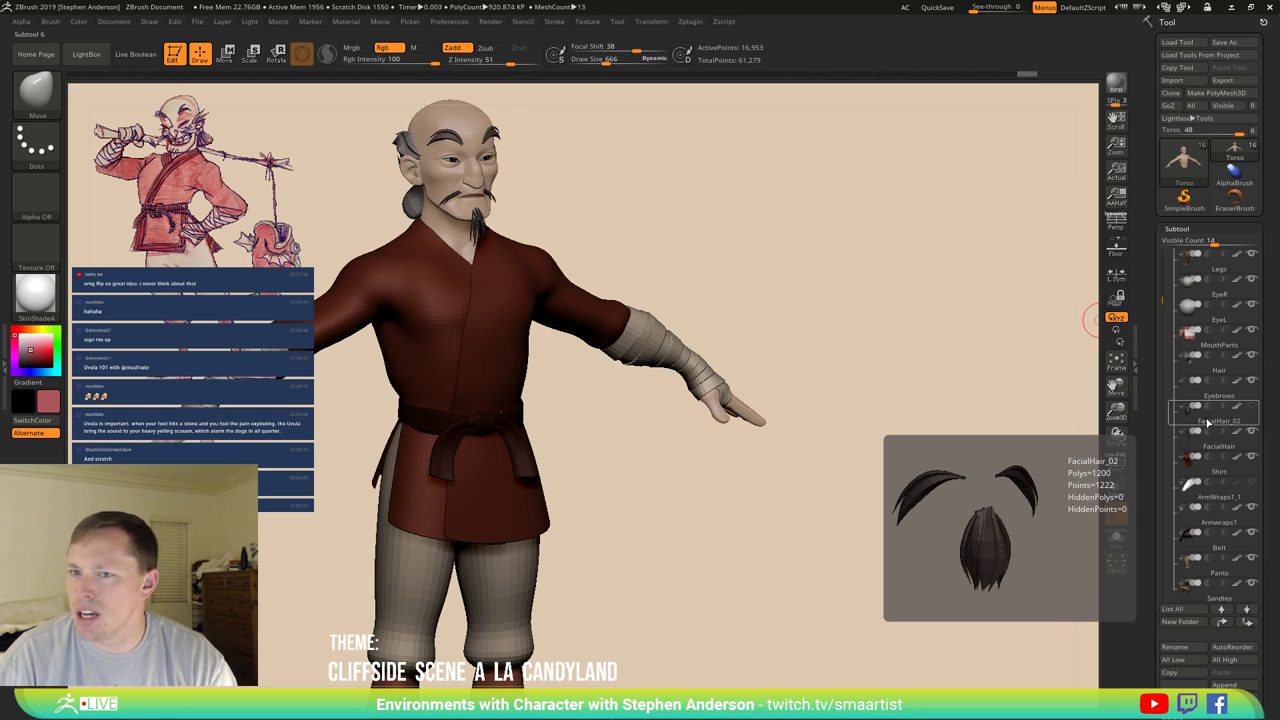
drag(830, 360, 915, 532)
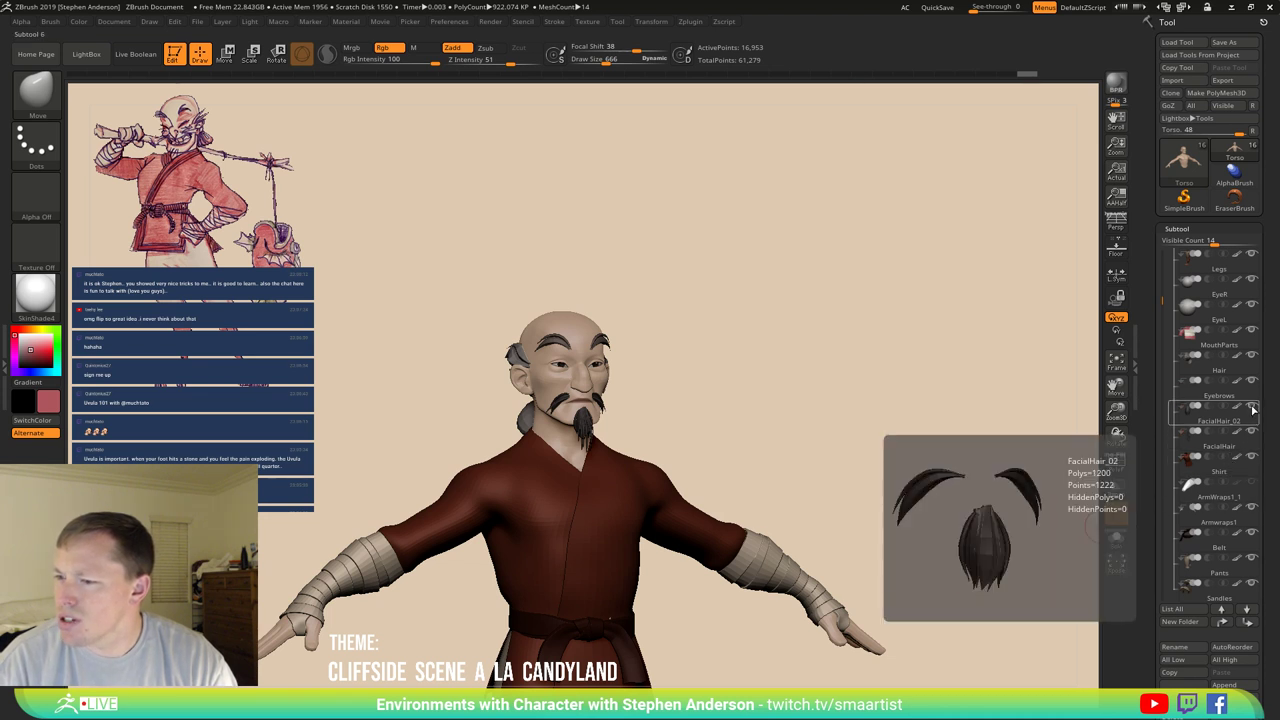
click(1215, 440)
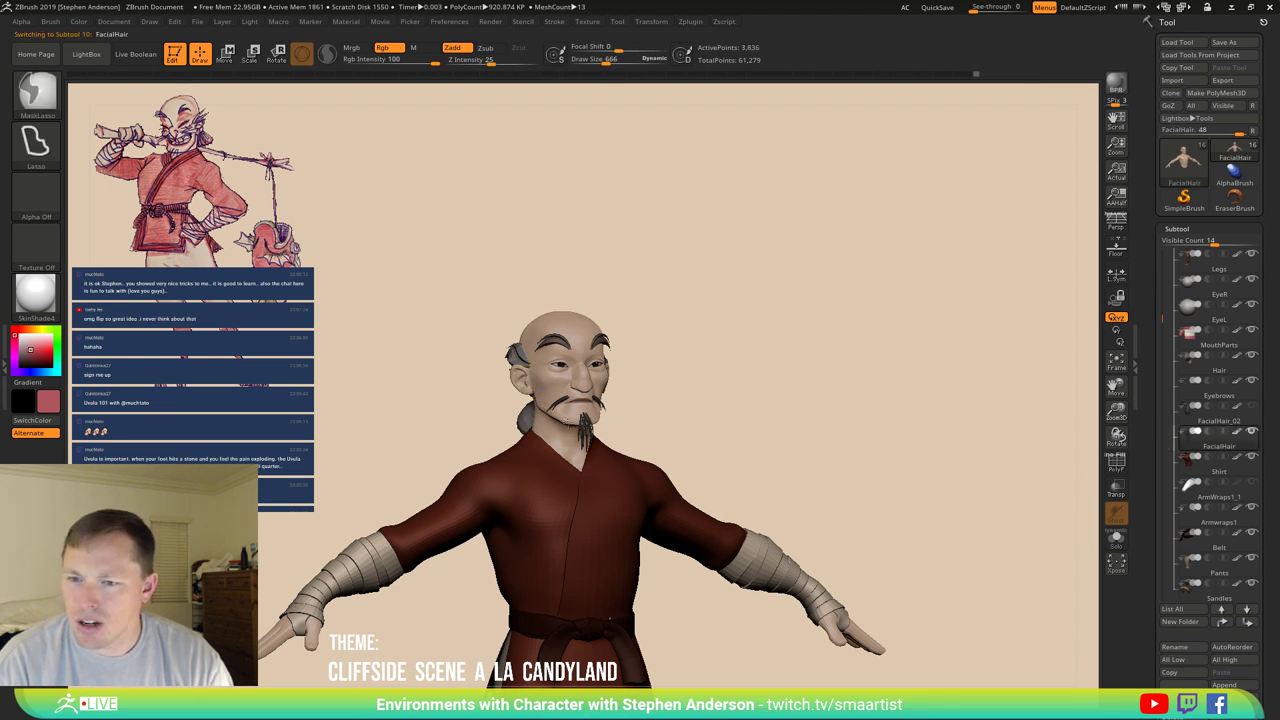
ctrl+right_drag(663, 434, 470, 290)
click(16, 340)
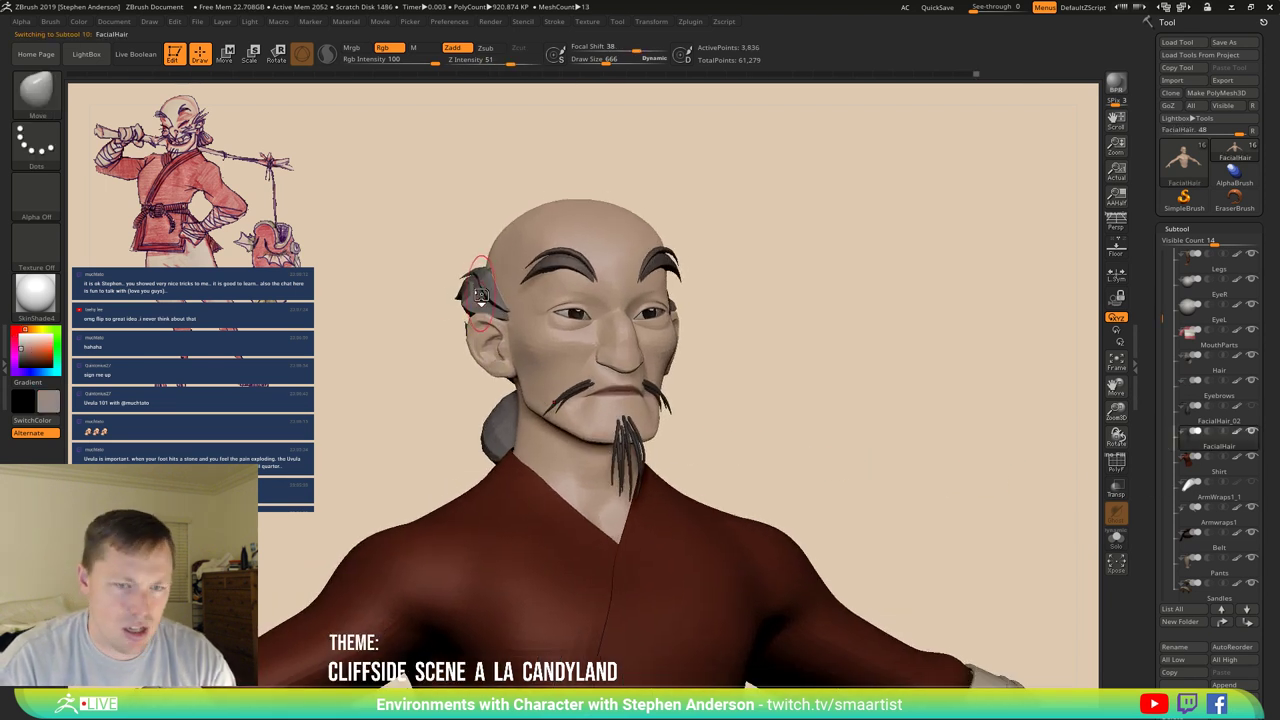
Fill the facial hair with a lighter grey at lowered intensity, three times.
click(22, 340)
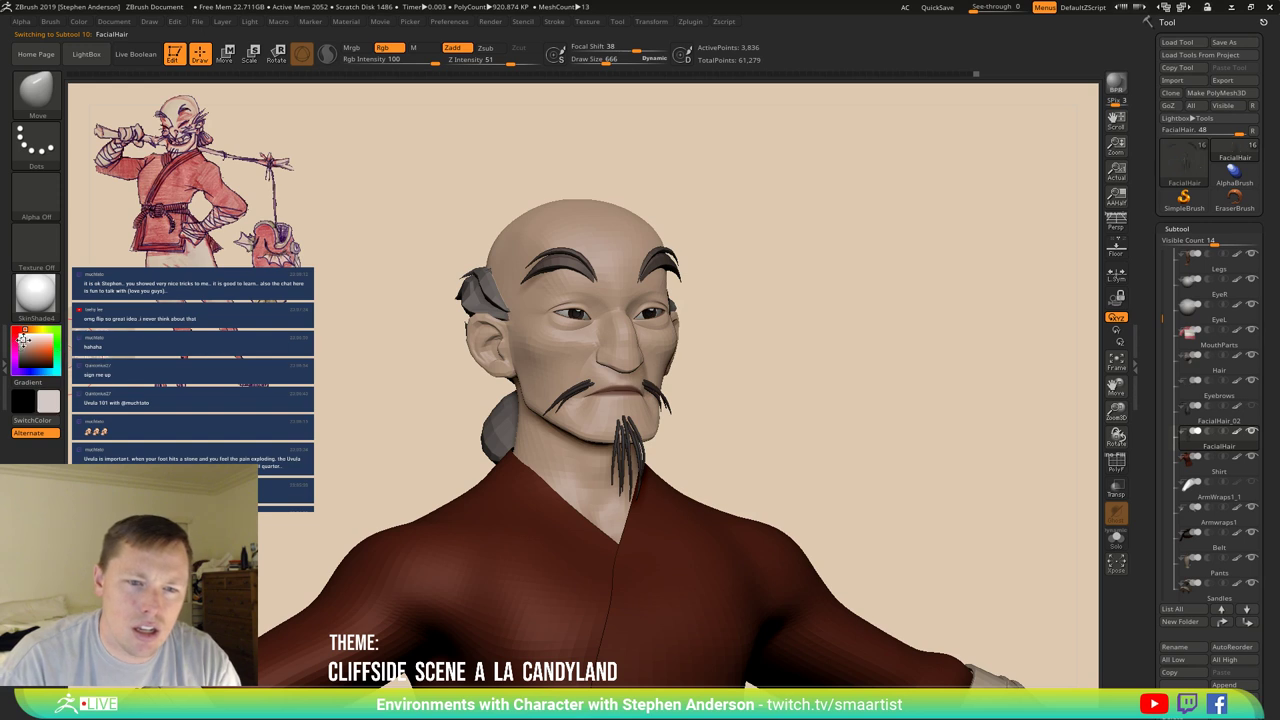
click(77, 25)
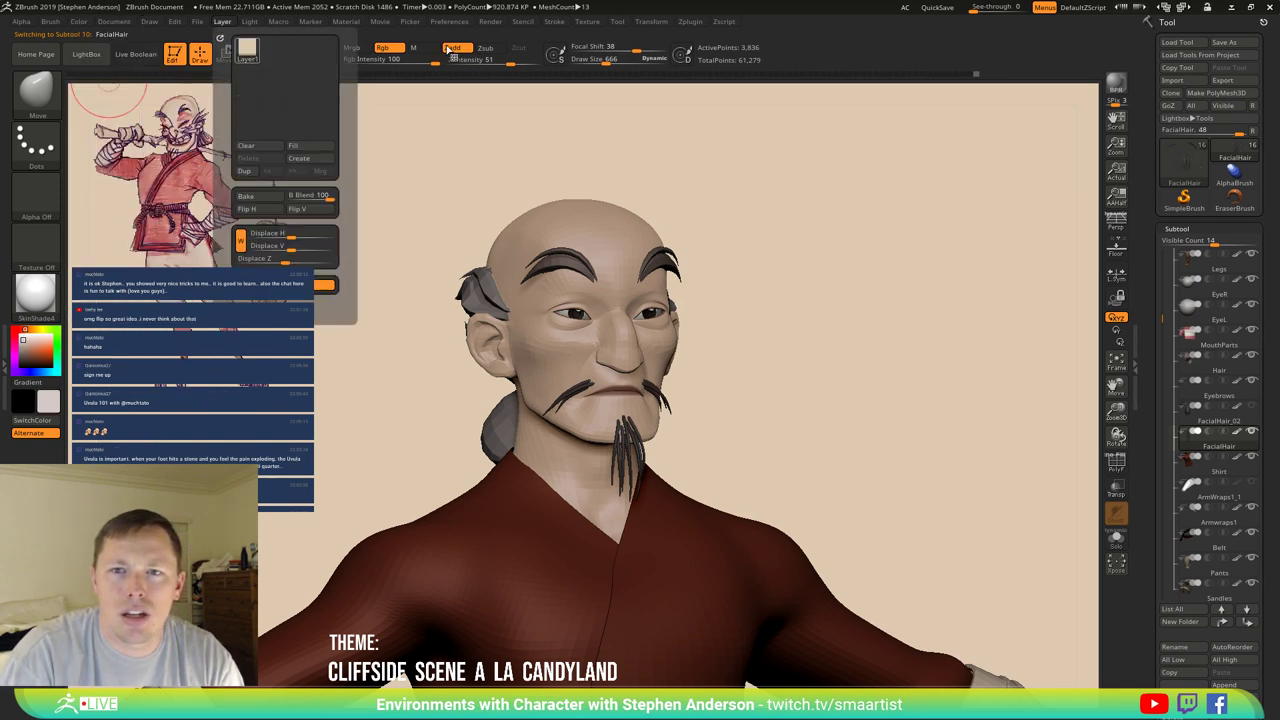
drag(375, 59, 384, 60)
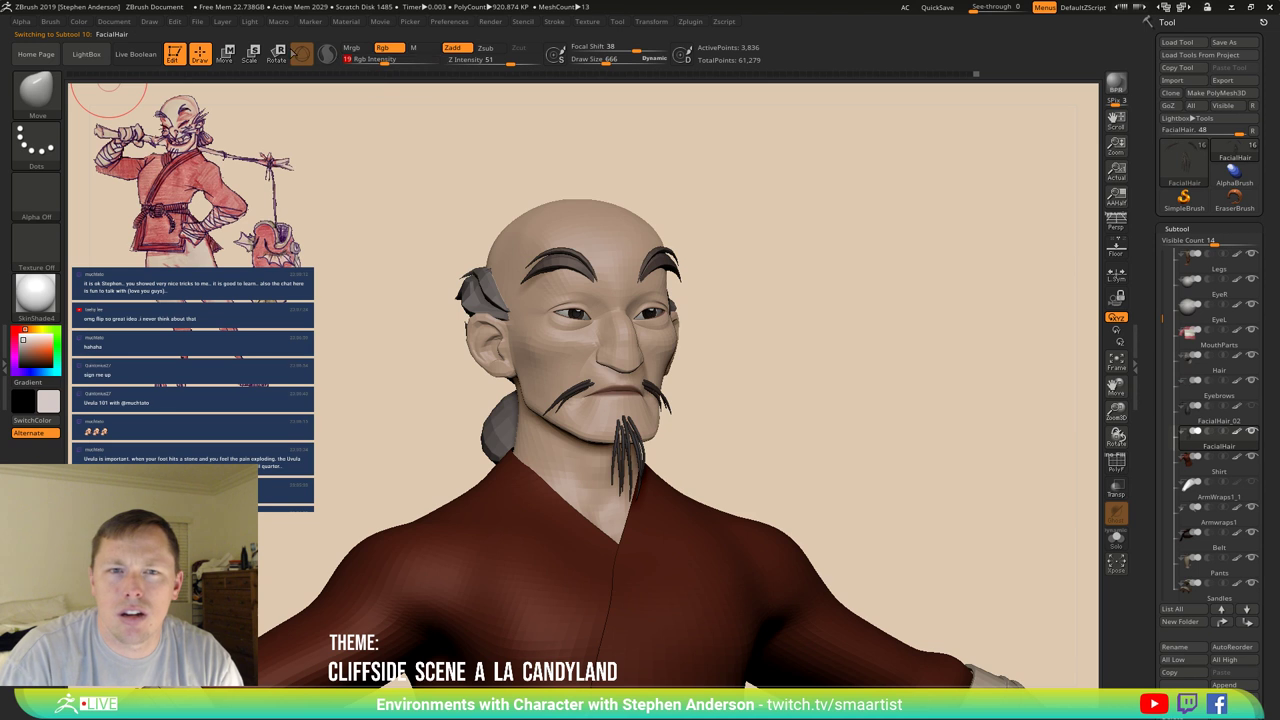
click(79, 23)
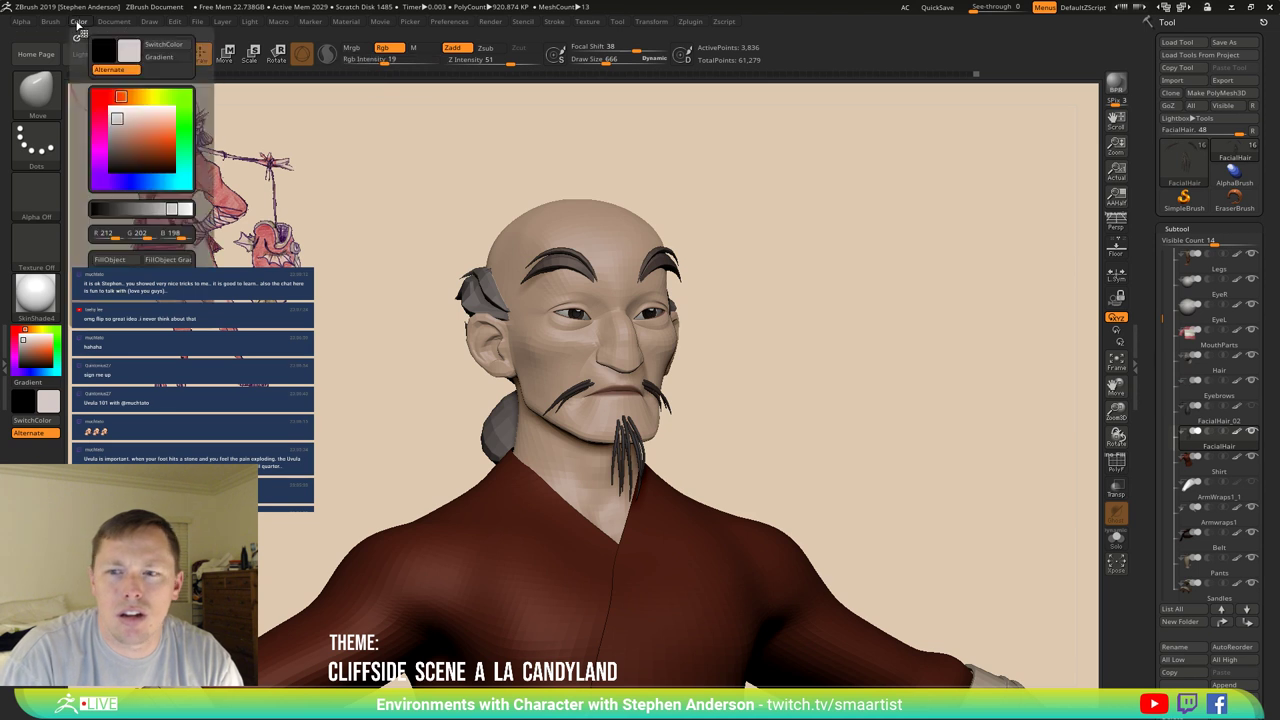
click(110, 259)
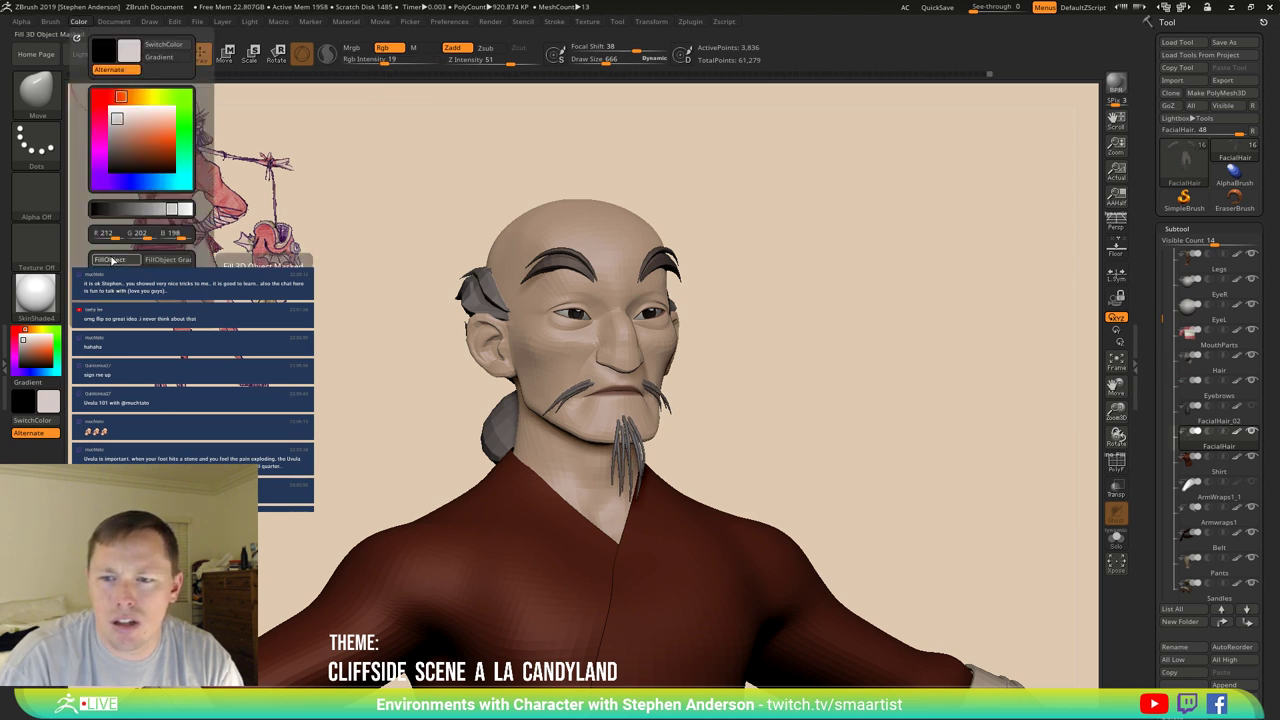
click(110, 259)
click(111, 260)
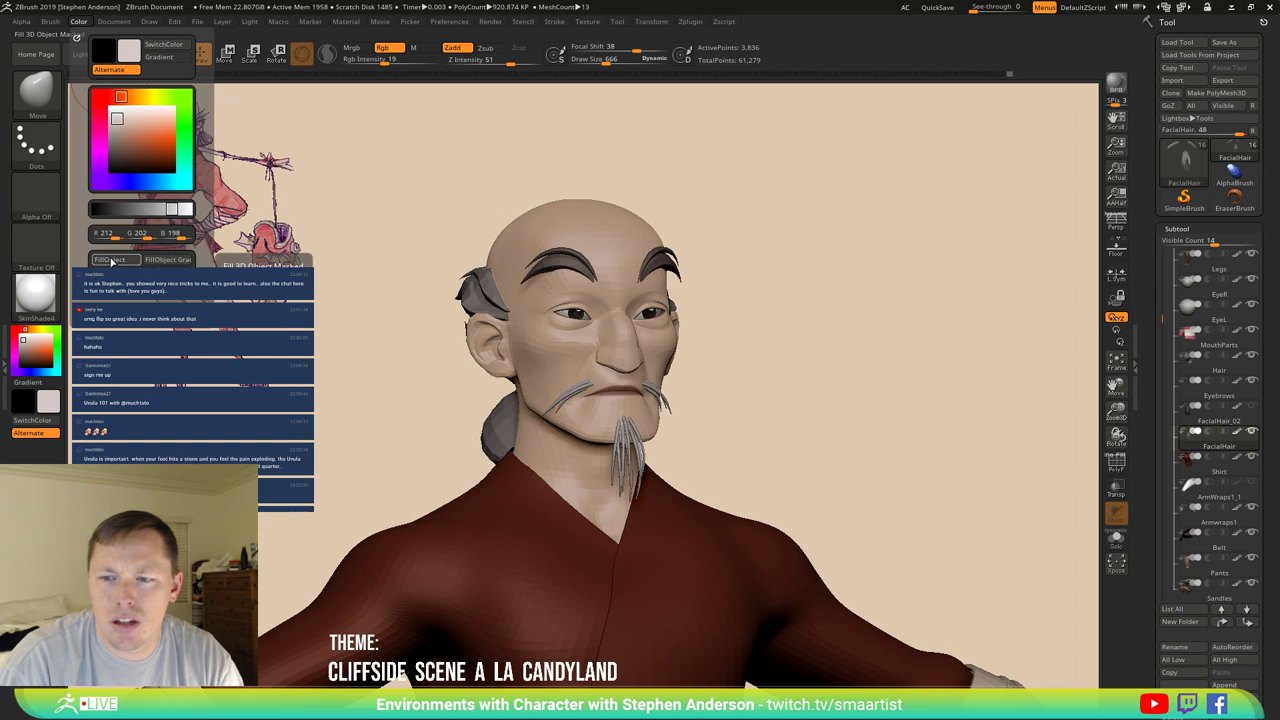
mouse_move(677, 363)
mouse_down()
mouse_move(628, 371)
mouse_move(714, 363)
mouse_move(687, 371)
mouse_move(700, 363)
mouse_move(670, 350)
mouse_up()
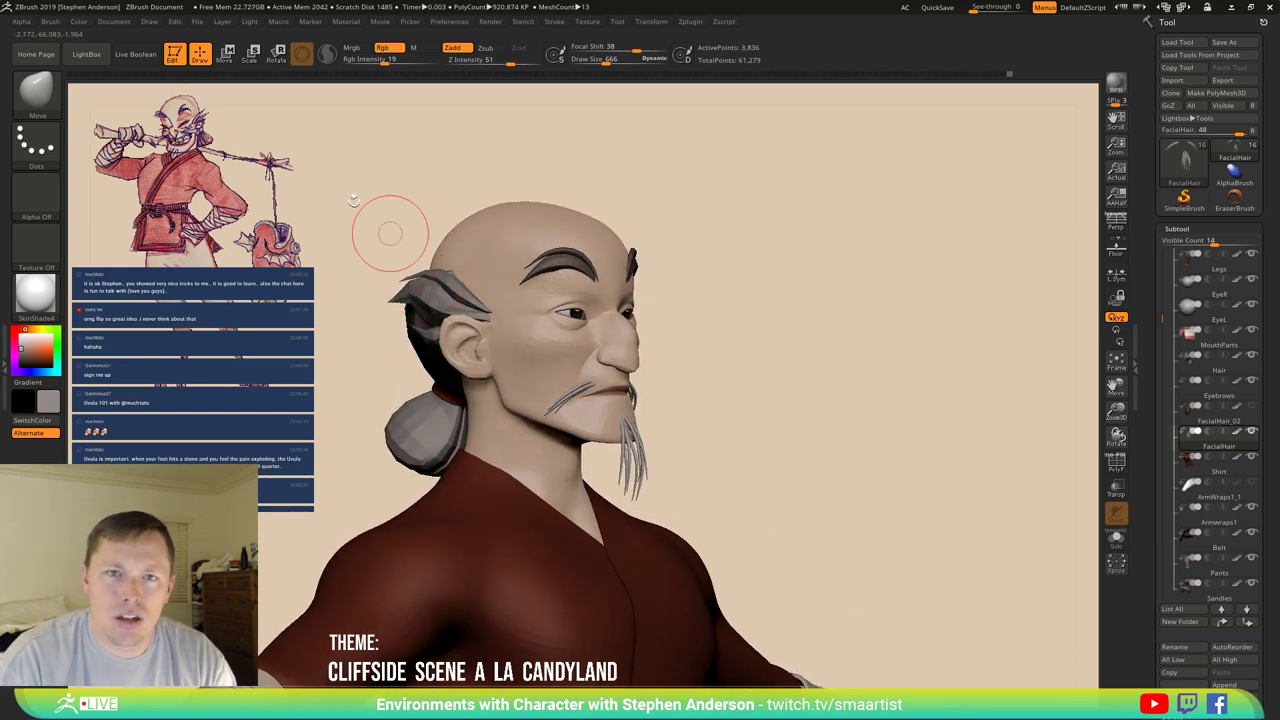
Refill the facial hair with the grey colour, checking it in profile and front views.
click(78, 21)
click(122, 259)
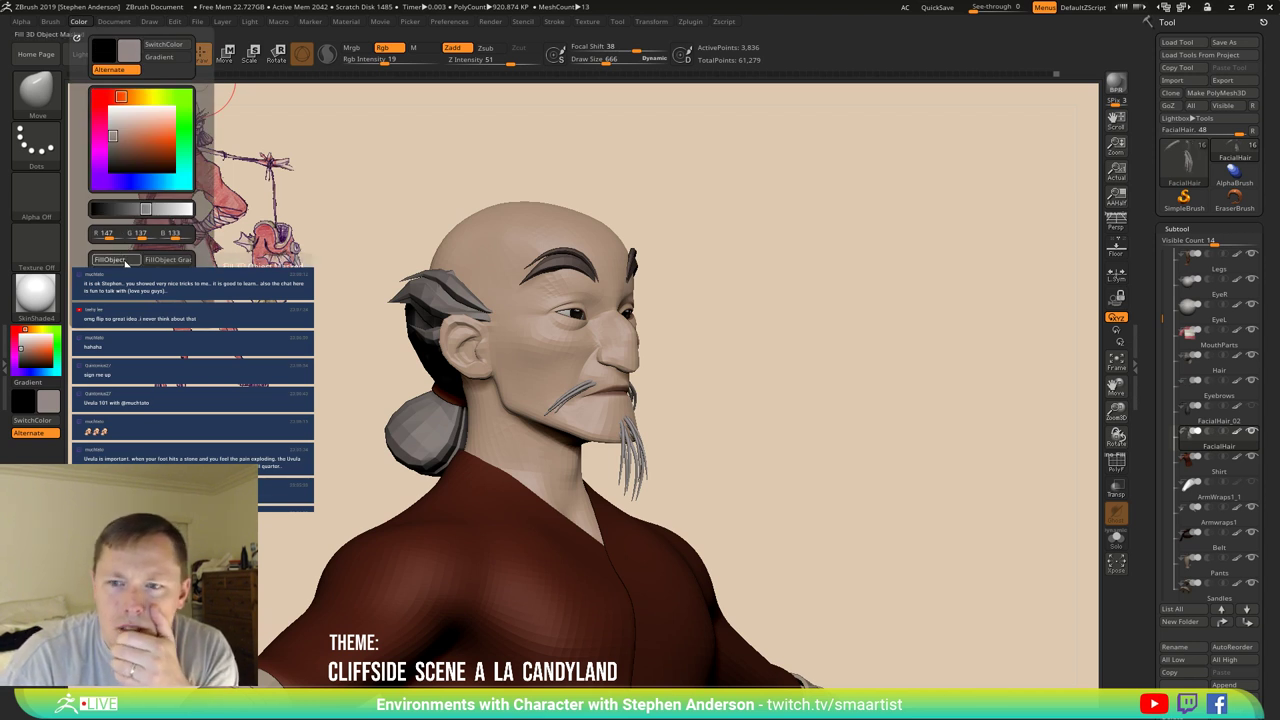
click(122, 259)
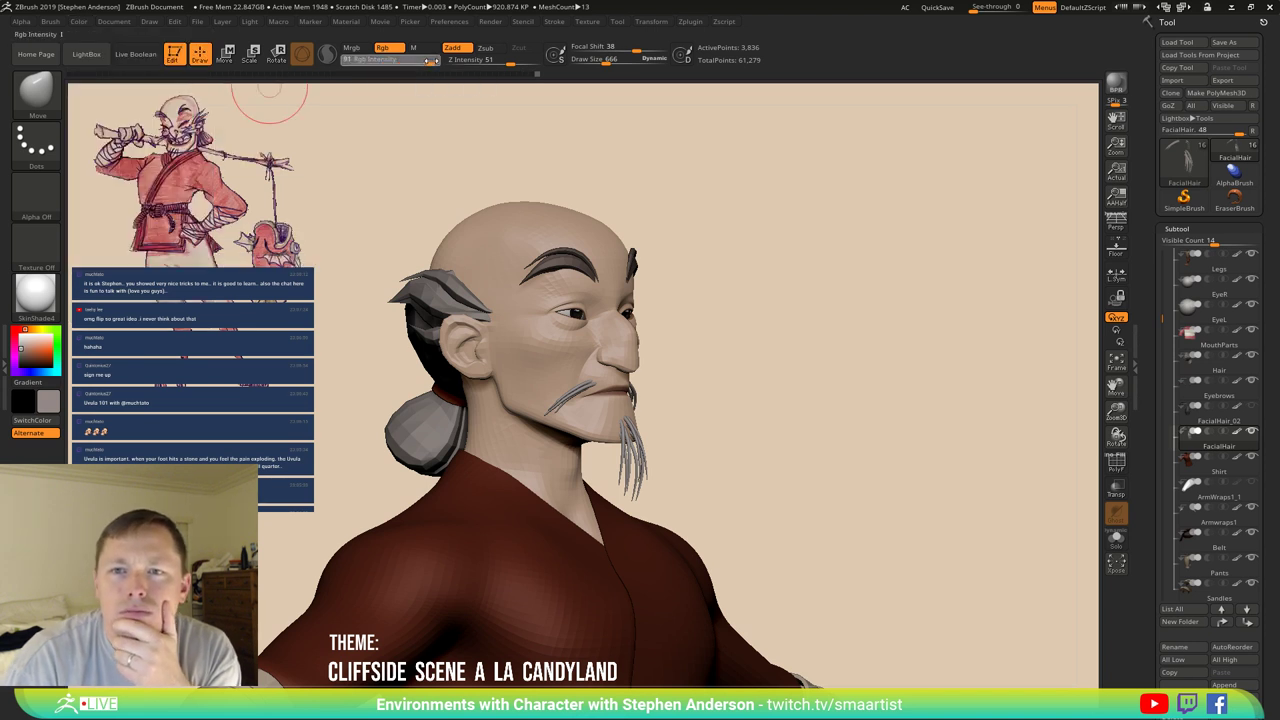
click(78, 22)
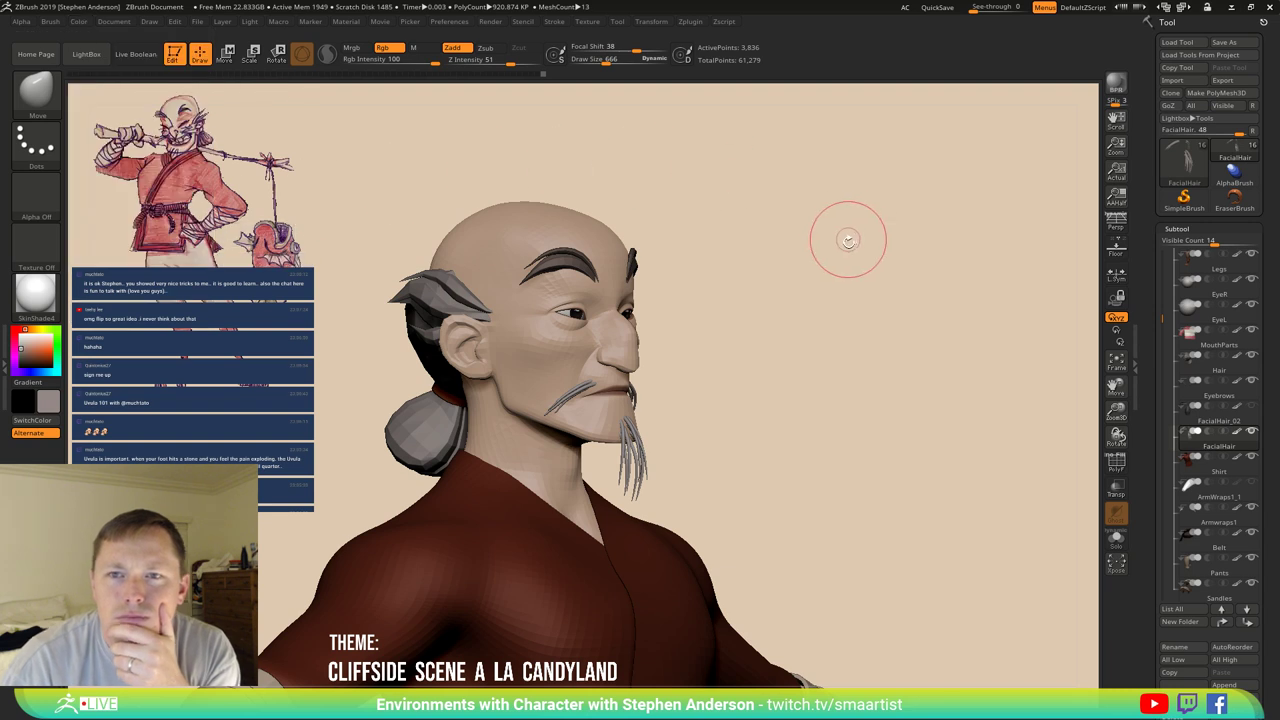
key(ctrl)
drag(797, 380, 632, 440)
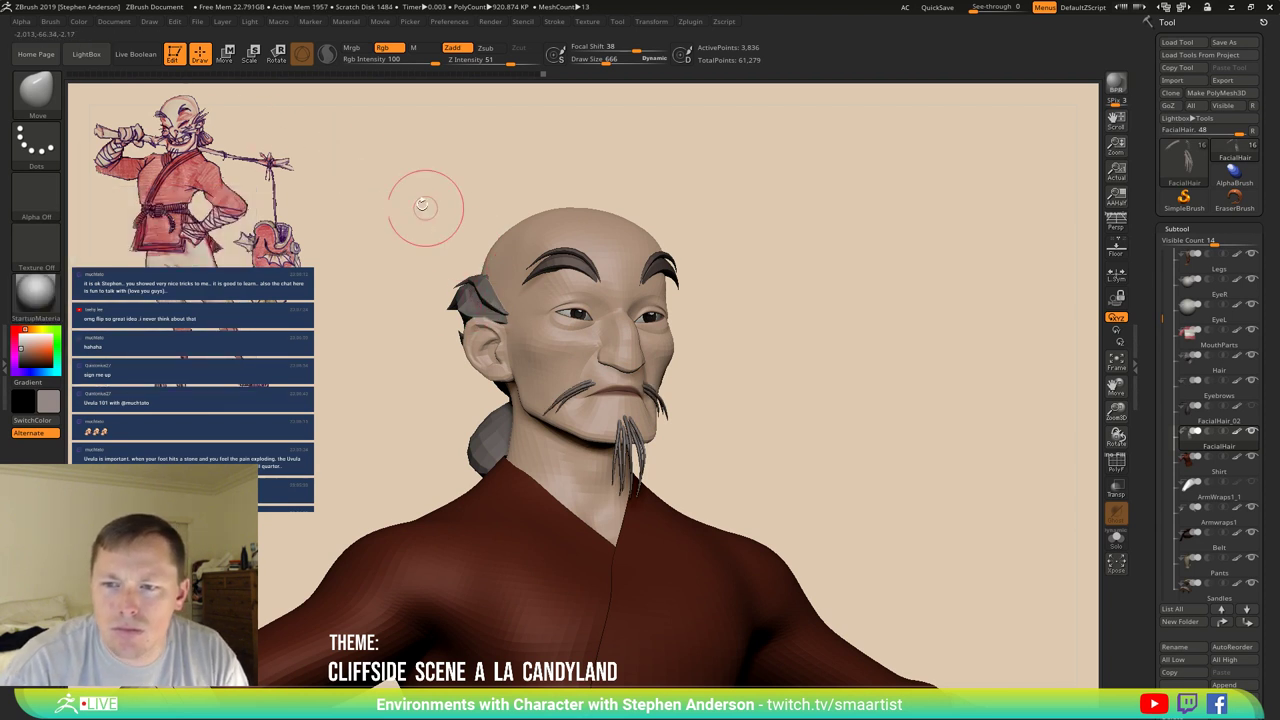
click(77, 22)
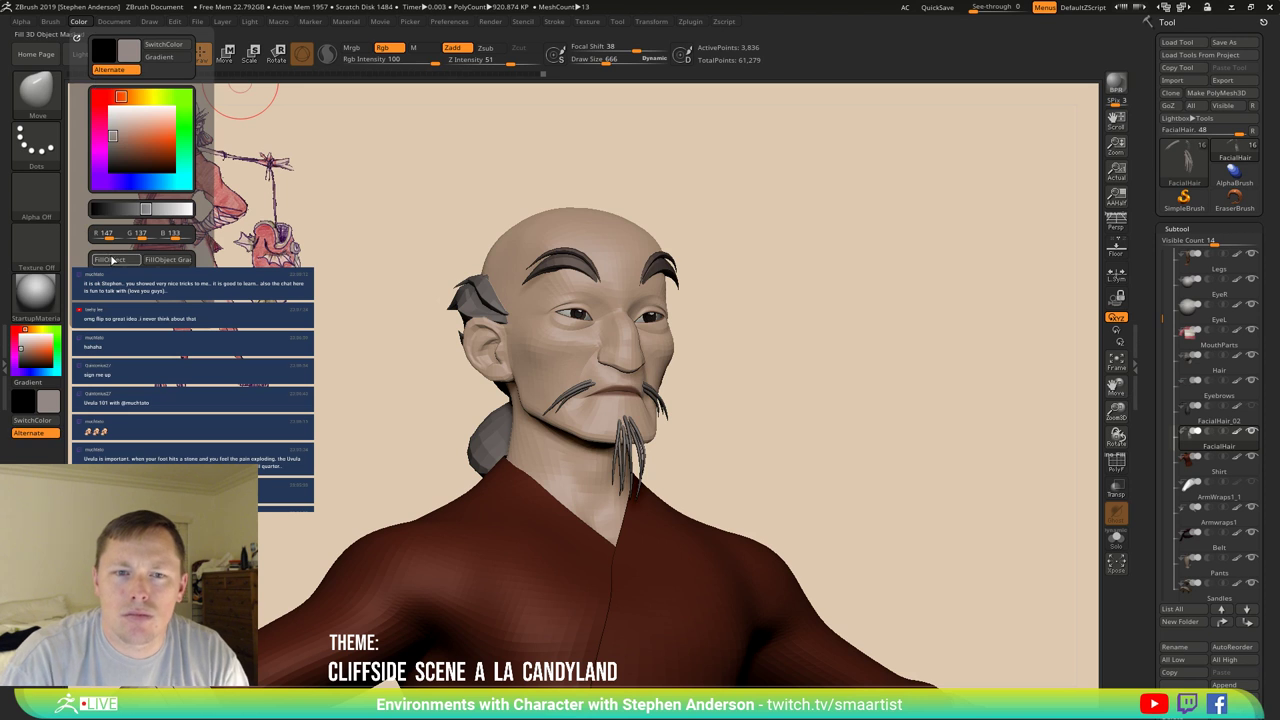
click(110, 260)
Turn on Mrgb and fill the facial hair with near-white at colour intensity 29.
click(351, 47)
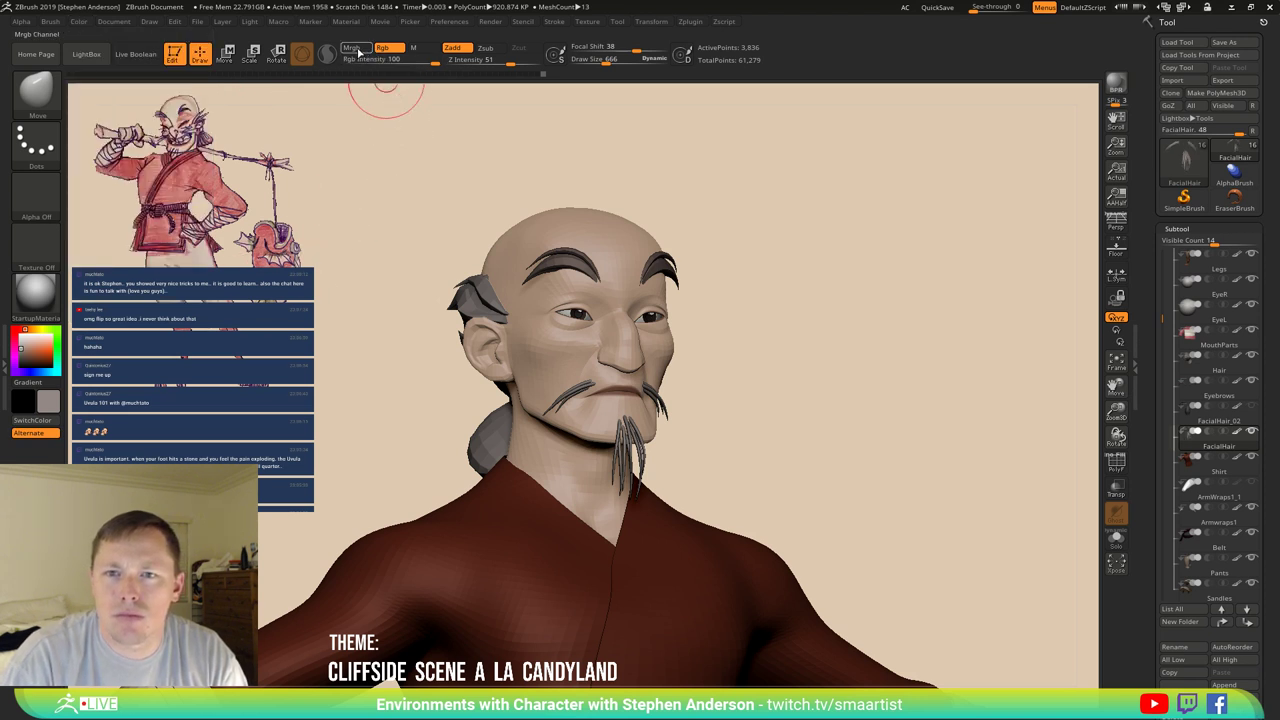
click(79, 22)
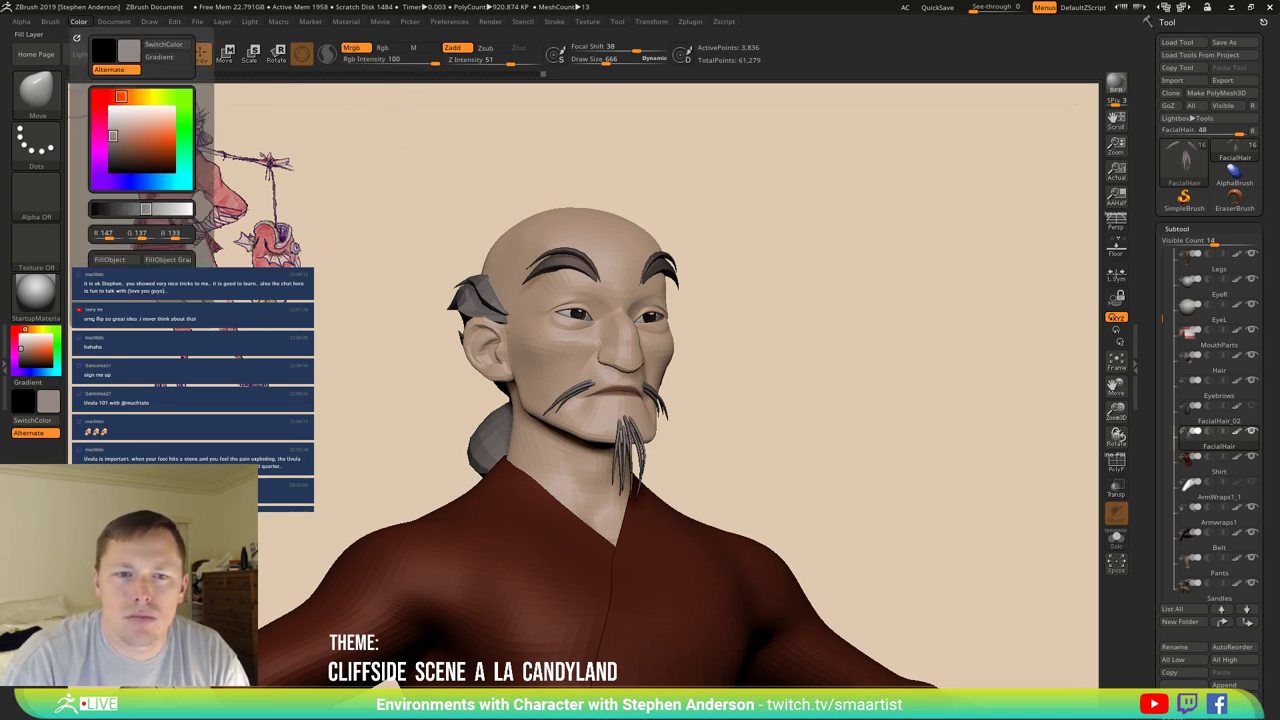
click(112, 260)
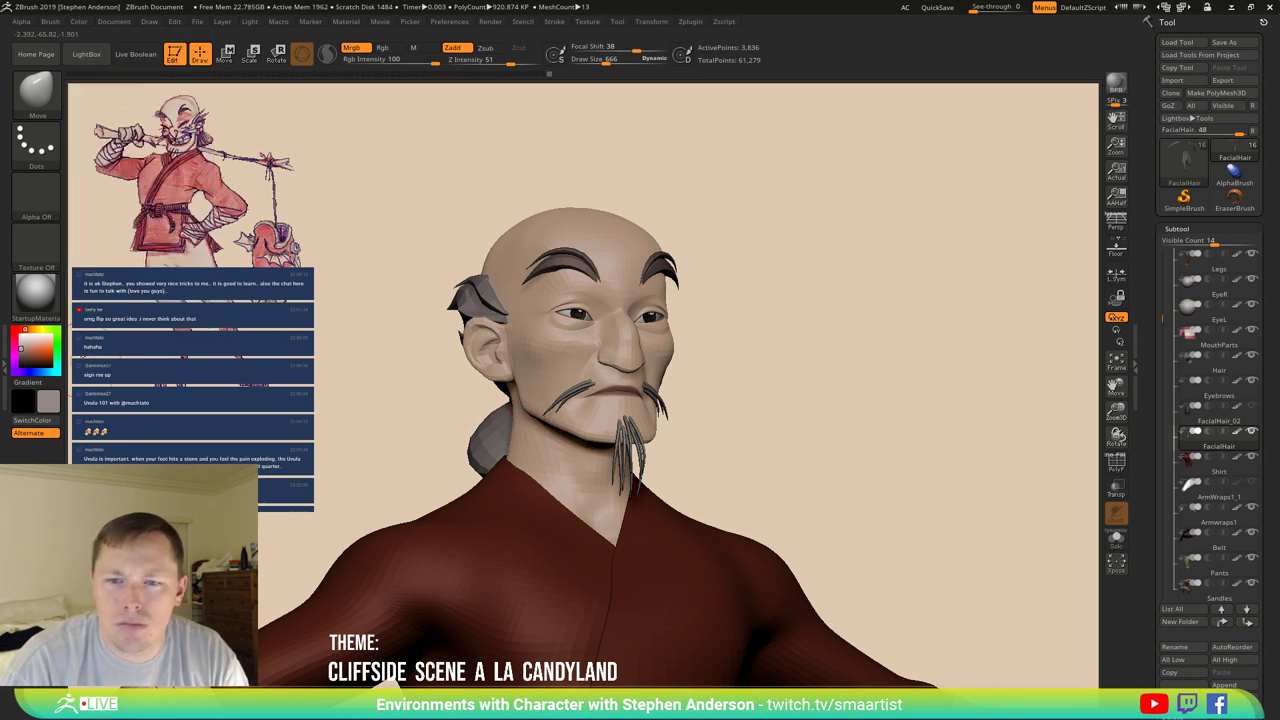
click(22, 338)
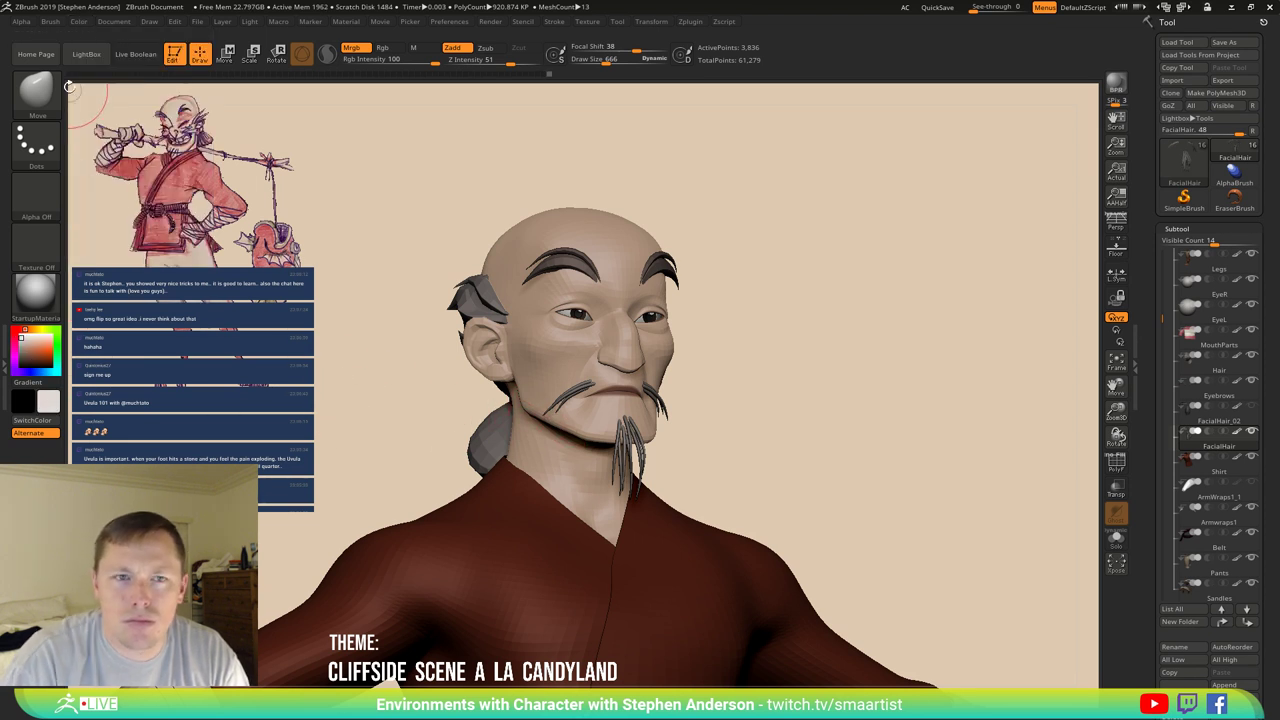
click(78, 23)
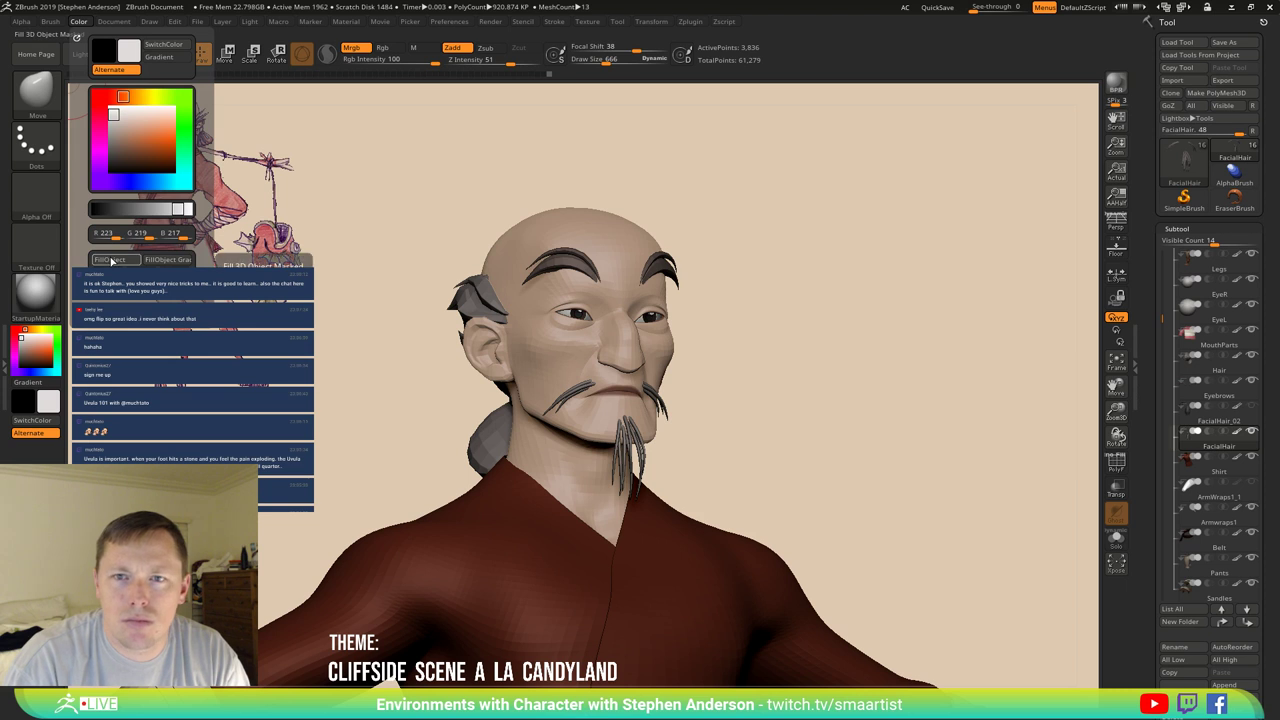
click(405, 60)
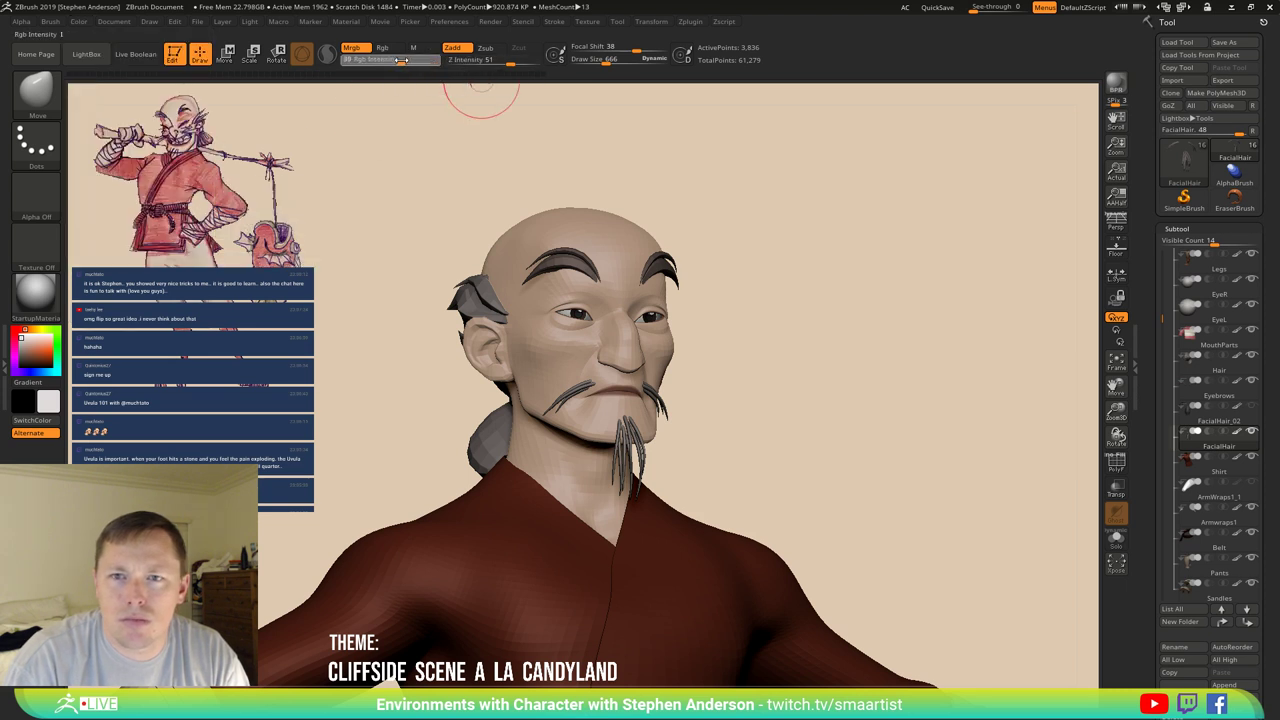
drag(395, 60, 393, 60)
click(78, 23)
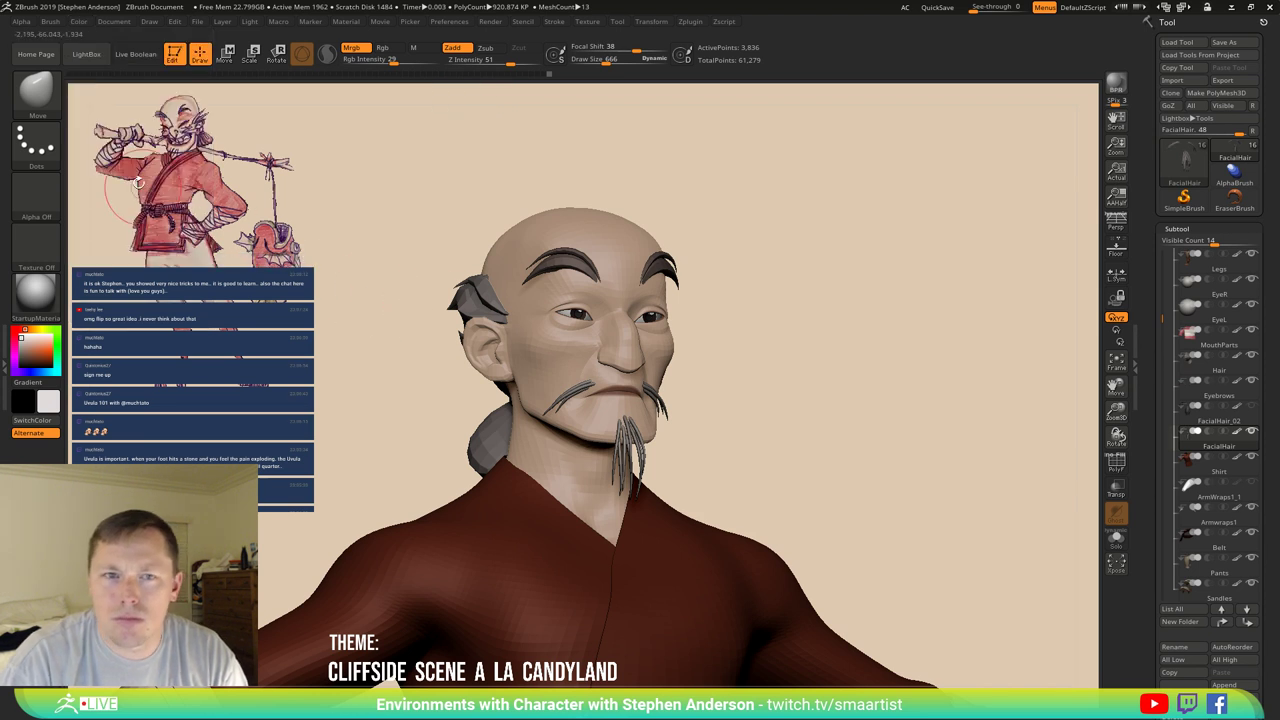
click(80, 22)
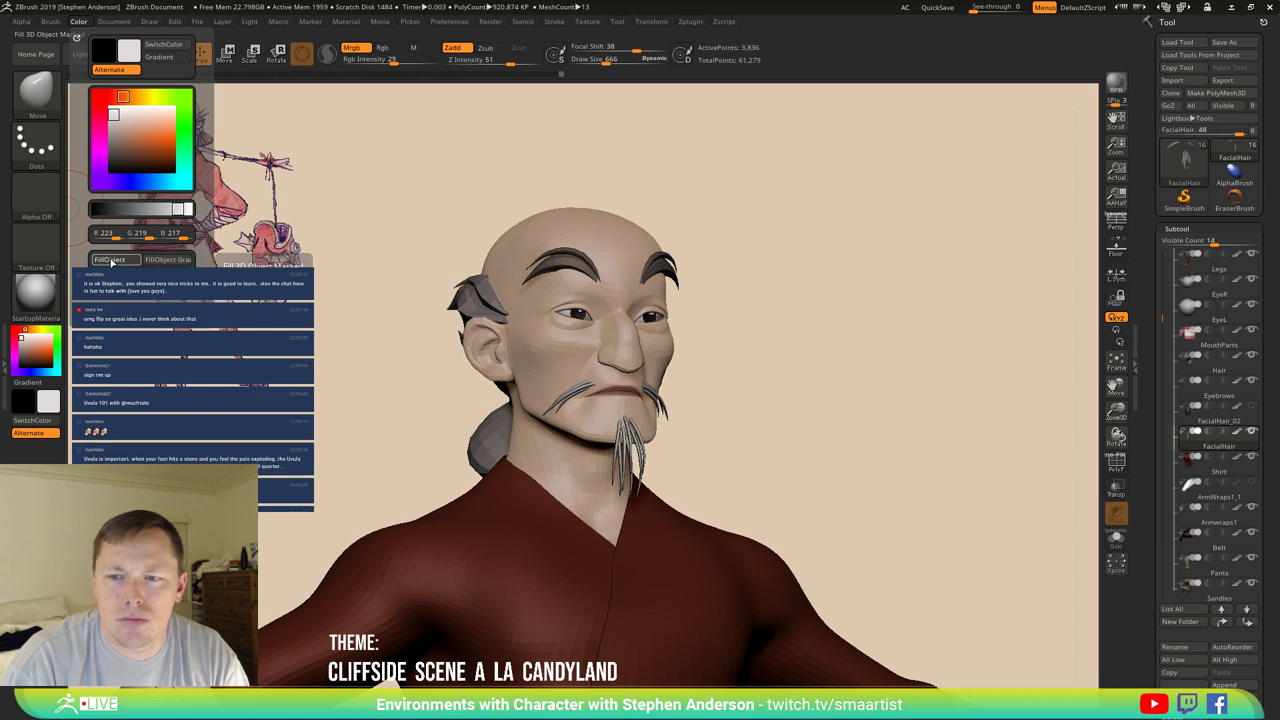
drag(700, 385, 731, 388)
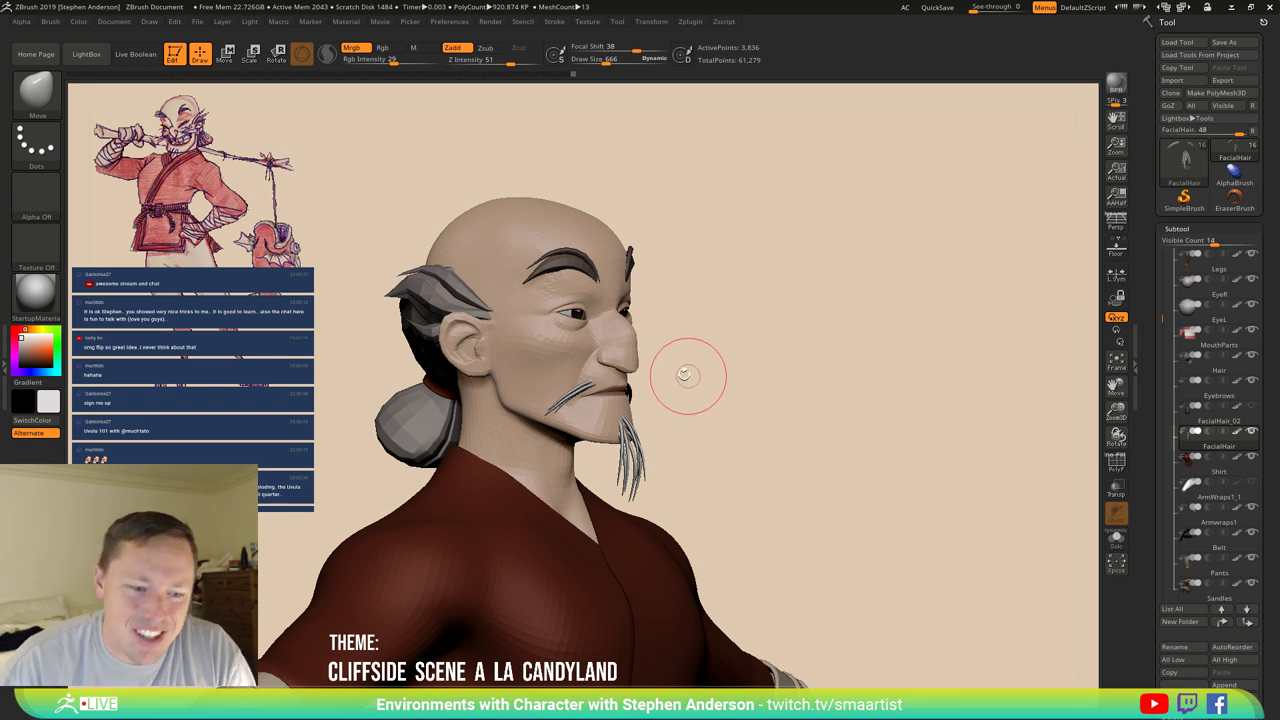
Puff up the goatee strands on the chin with the Inflate brush, checking front and side.
mouse_move(684, 374)
mouse_down()
mouse_move(556, 378)
mouse_move(612, 372)
mouse_up()
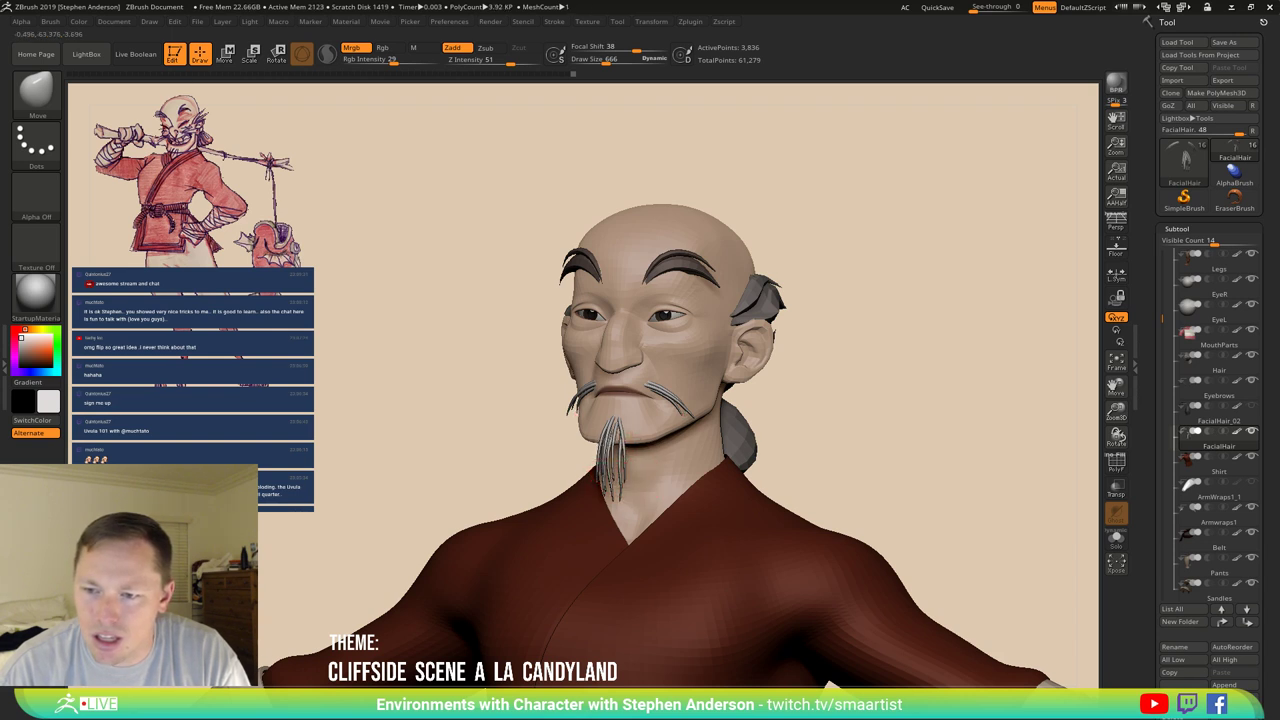
right_drag(627, 475, 628, 480)
key(b)
key(i)
key(n)
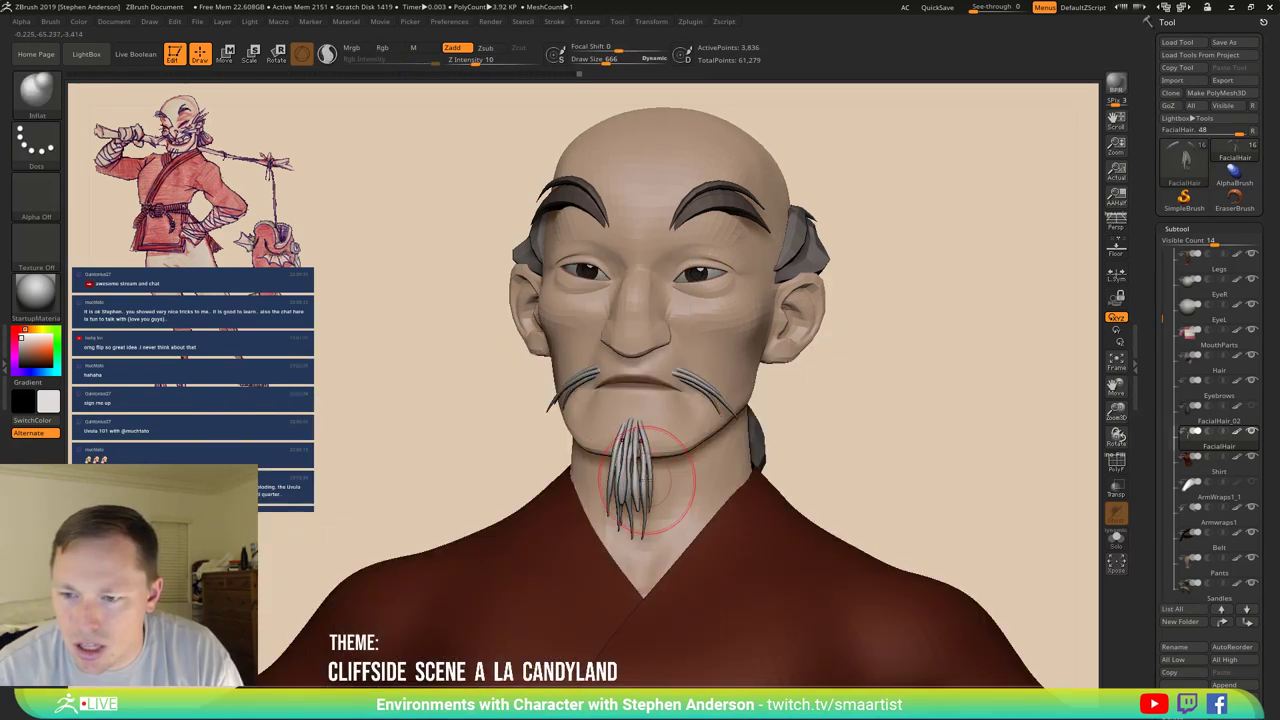
alt+drag(648, 478, 636, 467)
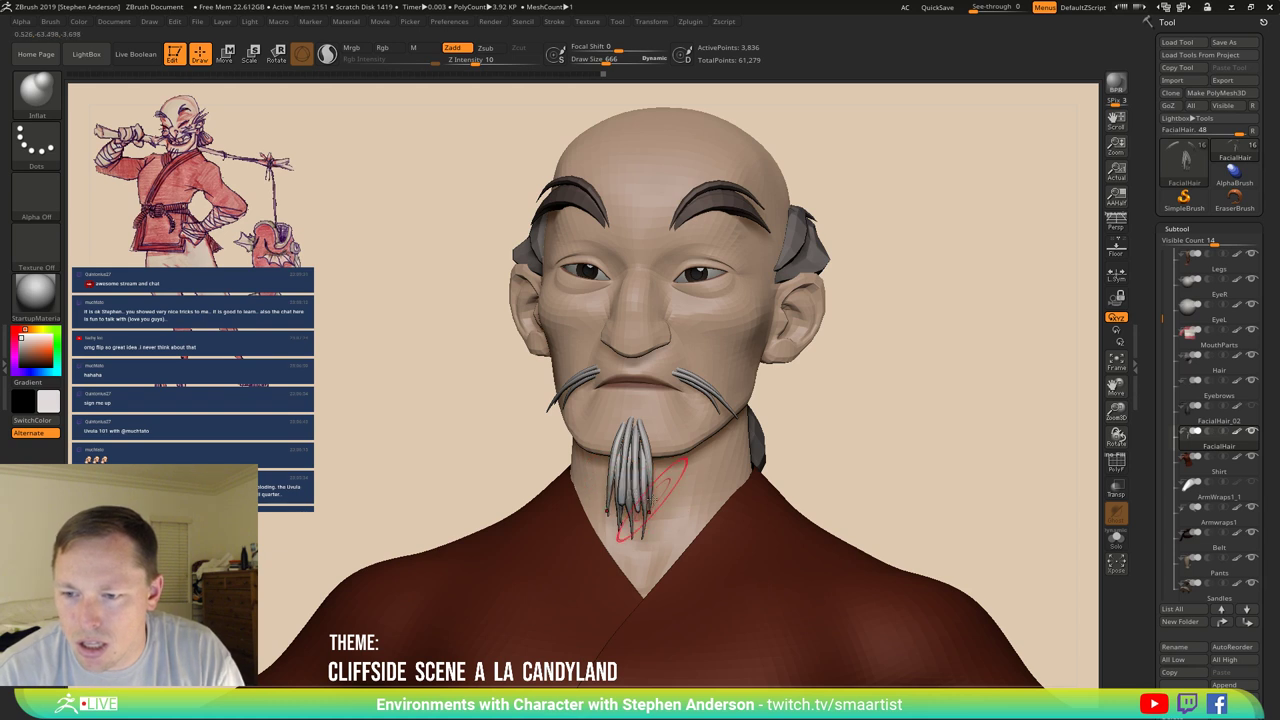
mouse_move(650, 498)
right_down()
mouse_move(677, 457)
mouse_move(677, 480)
mouse_move(650, 490)
right_up()
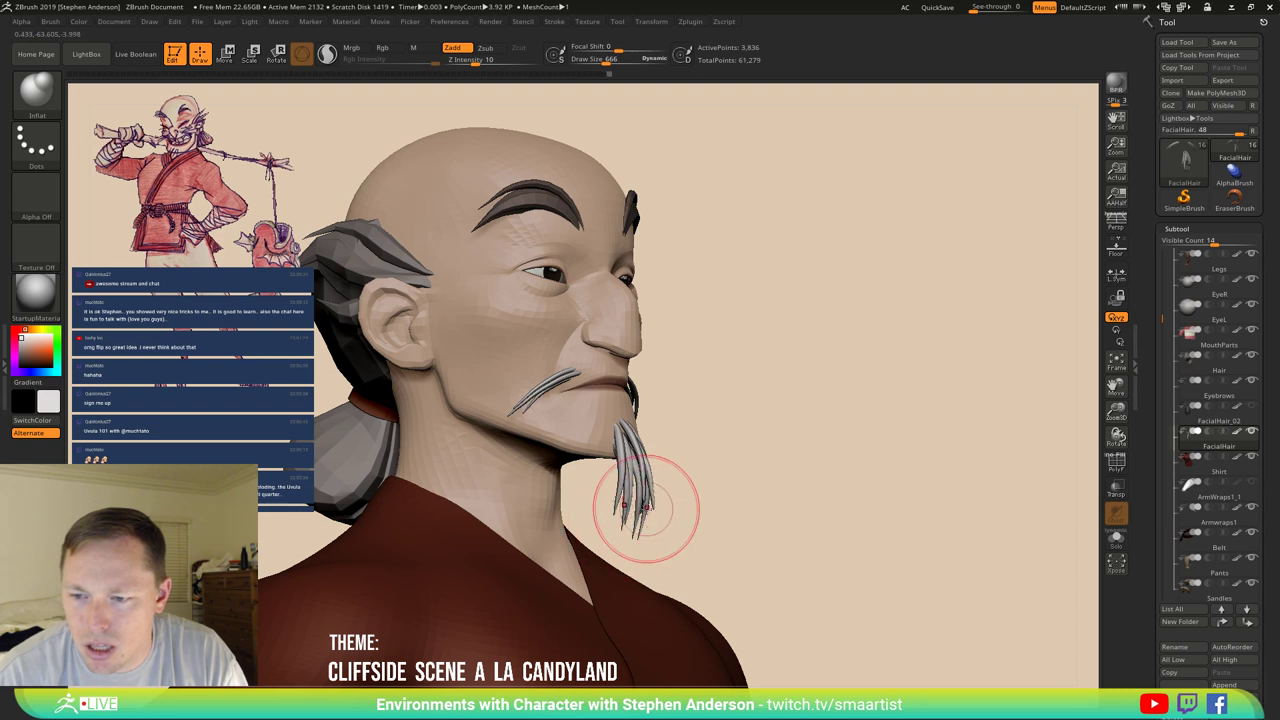
mouse_move(667, 500)
right_down()
mouse_move(690, 370)
mouse_move(722, 425)
mouse_move(705, 430)
mouse_move(745, 436)
mouse_move(690, 460)
right_up()
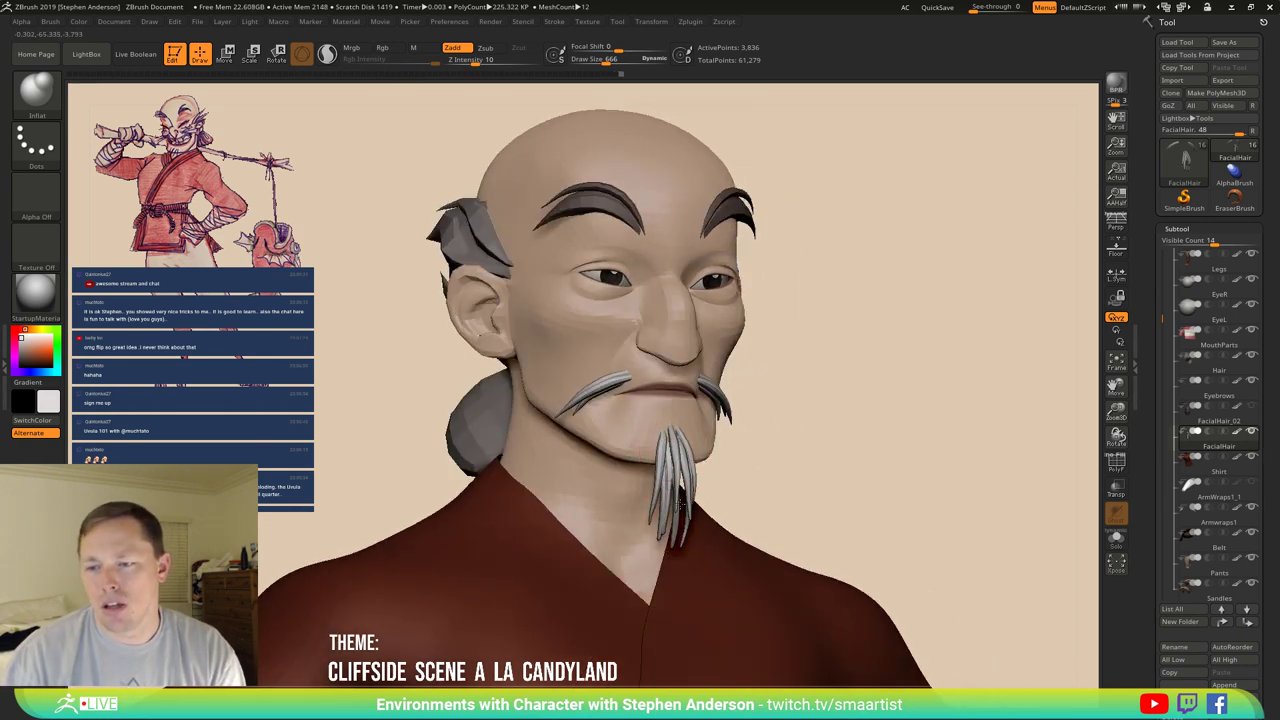
right_drag(757, 500, 850, 478)
scroll(1190, 570, down, 2)
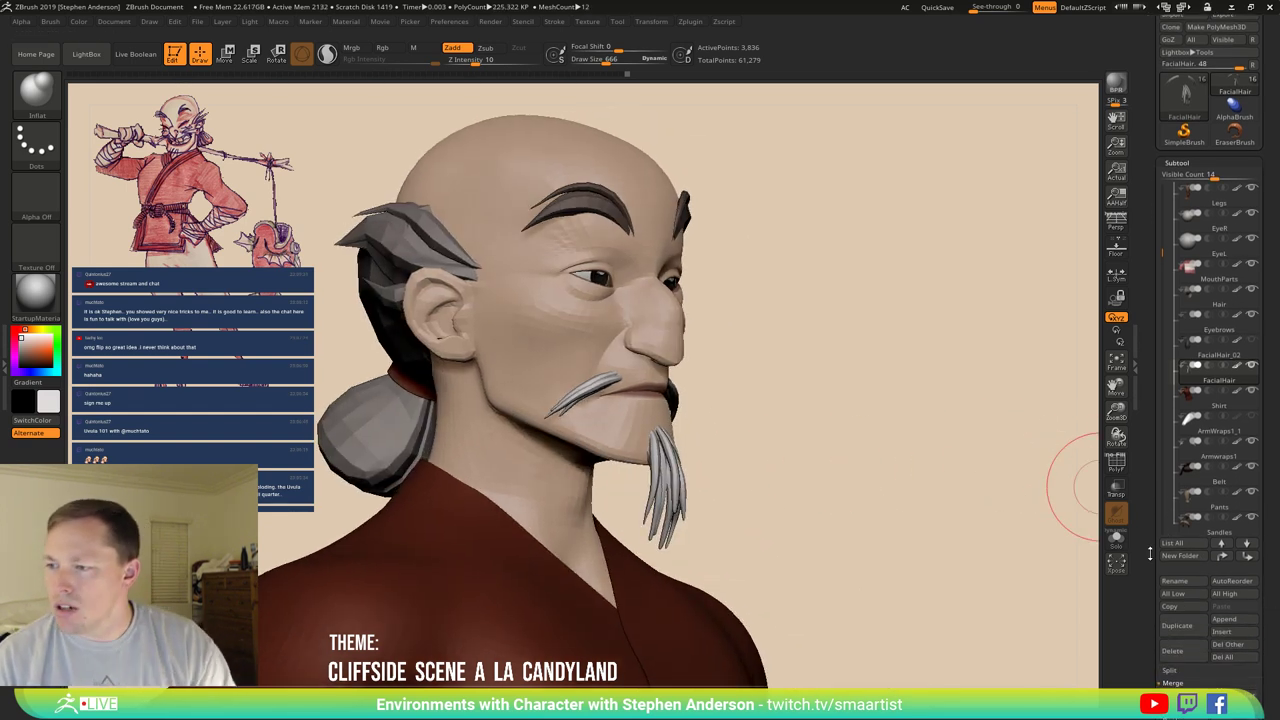
key(ctrl+shift)
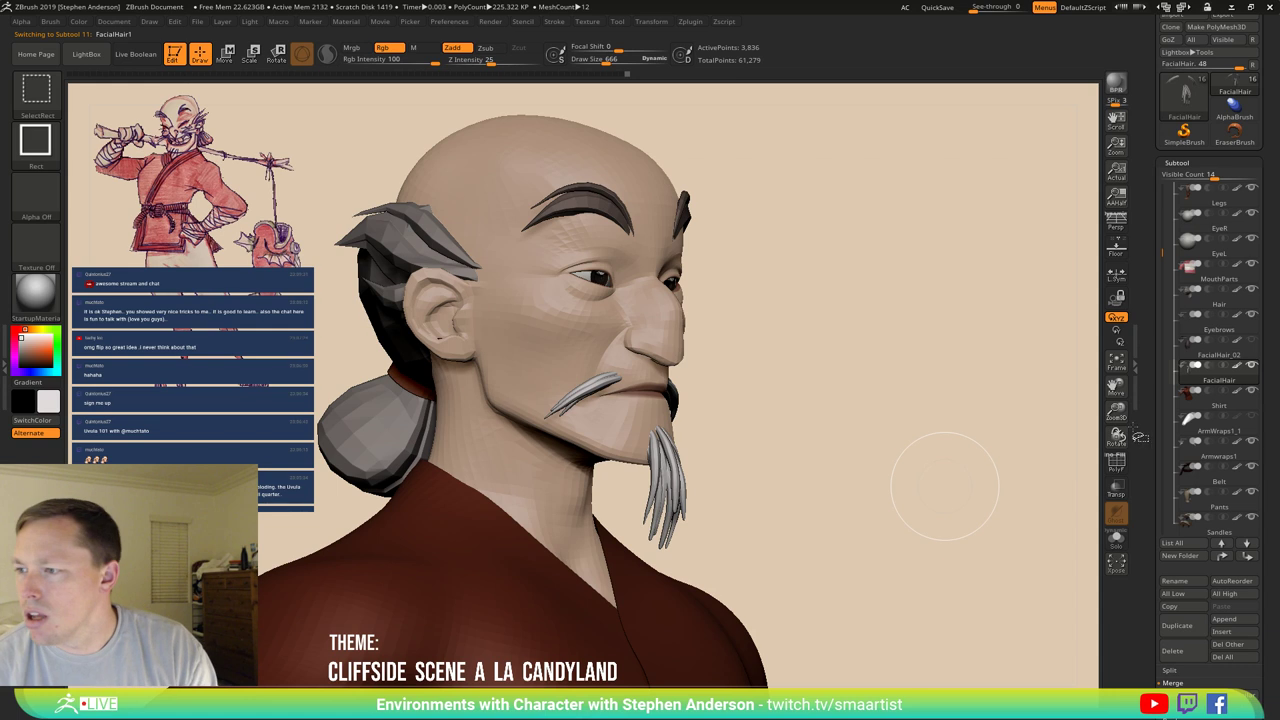
click(1248, 378)
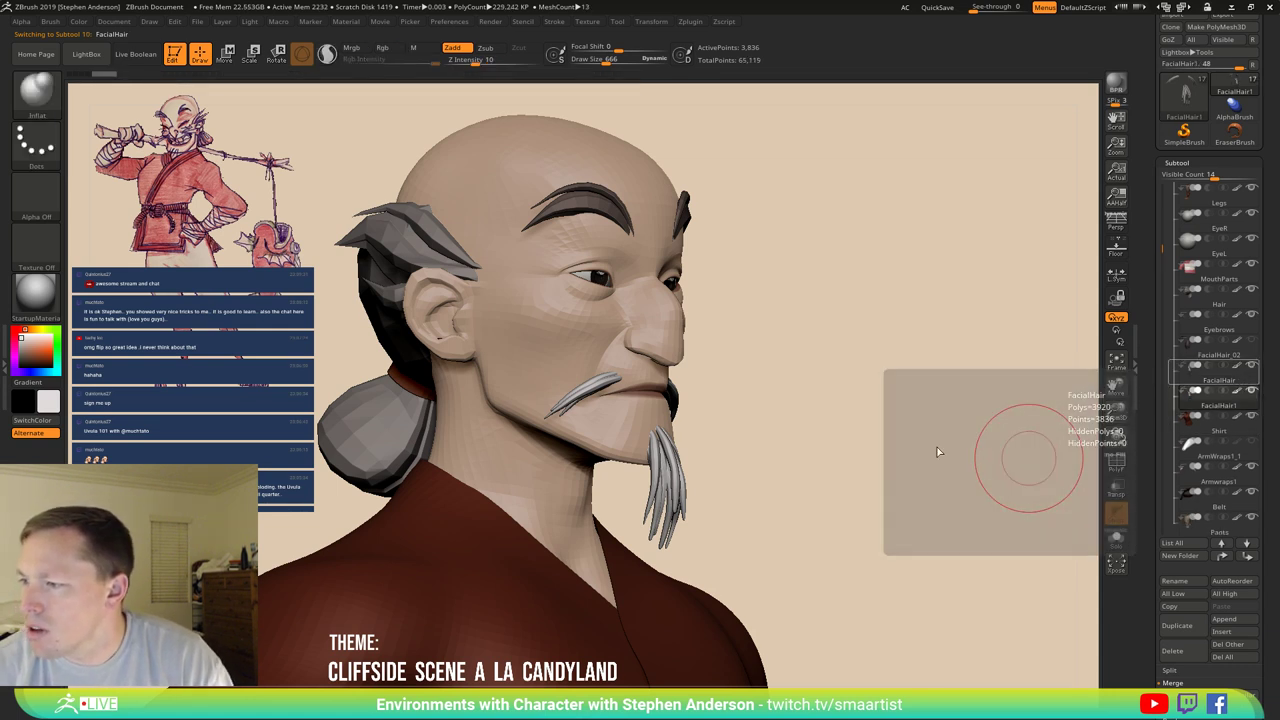
key(ctrl)
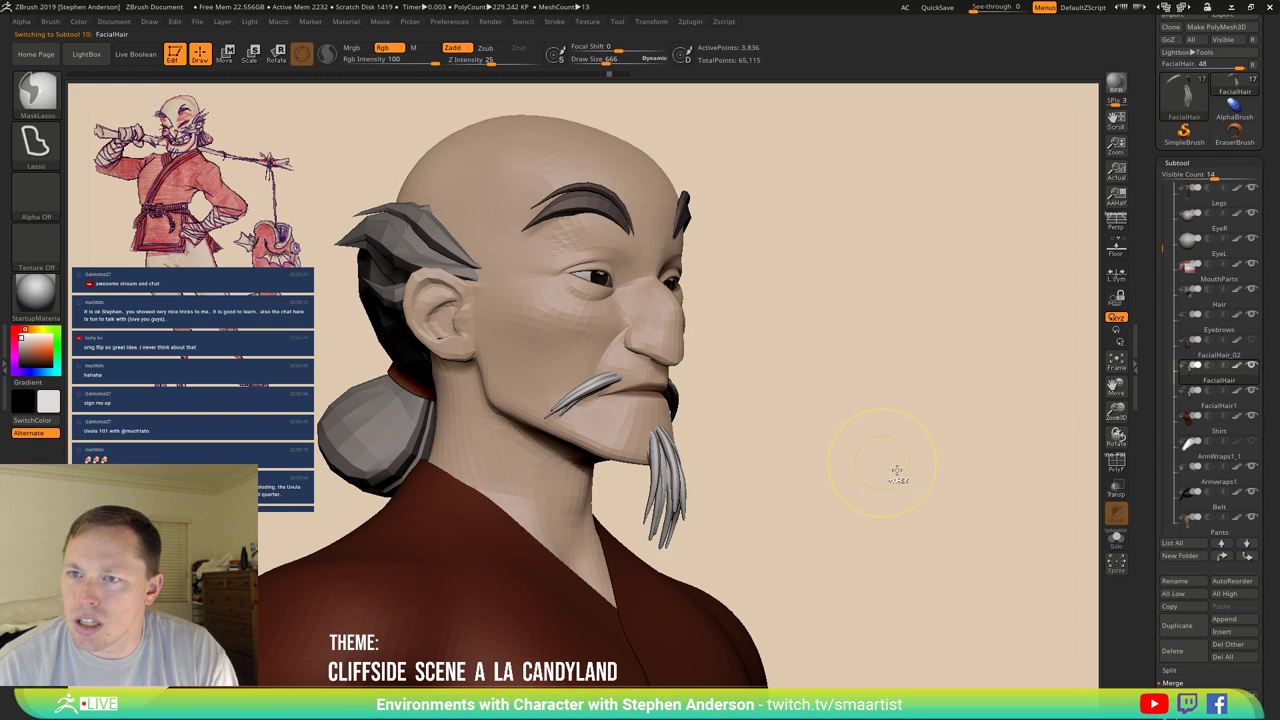
mouse_move(834, 457)
mouse_down()
mouse_move(963, 443)
mouse_move(845, 455)
mouse_up()
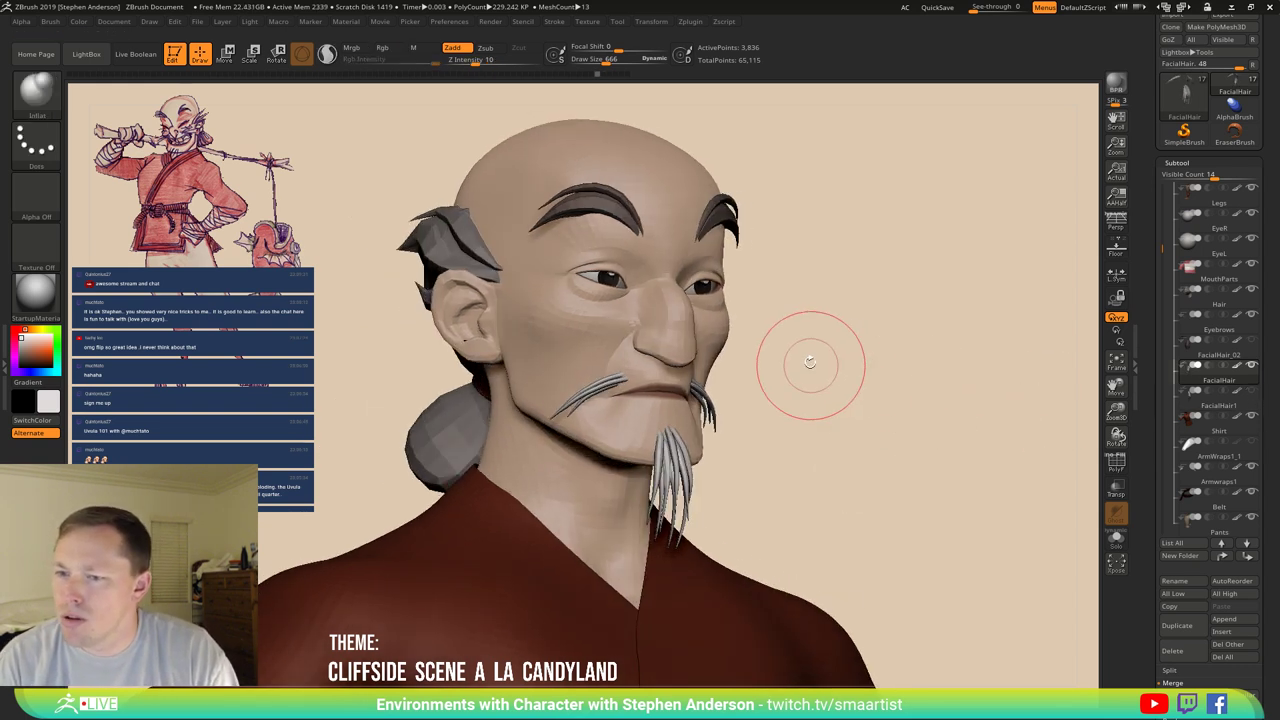
key(ctrl)
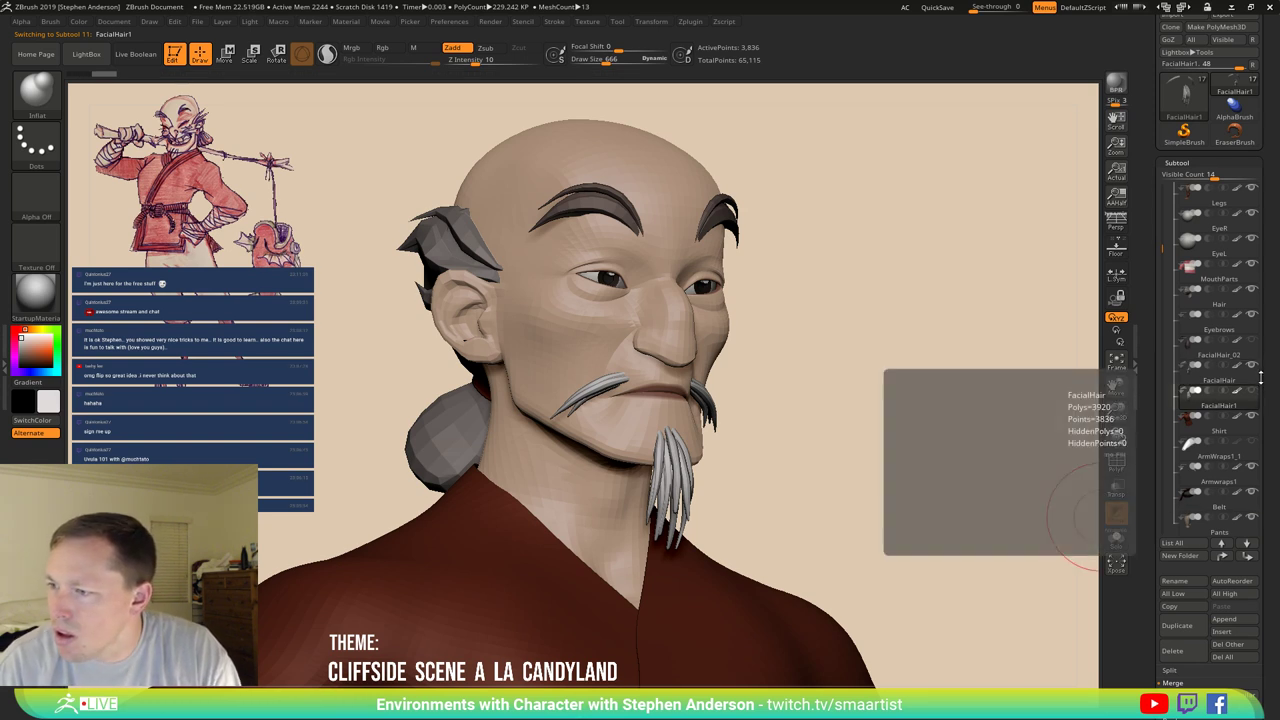
Run ClayPolish from Tool > Geometry on the facial hair and clear the mask.
scroll(1258, 362, down, 5)
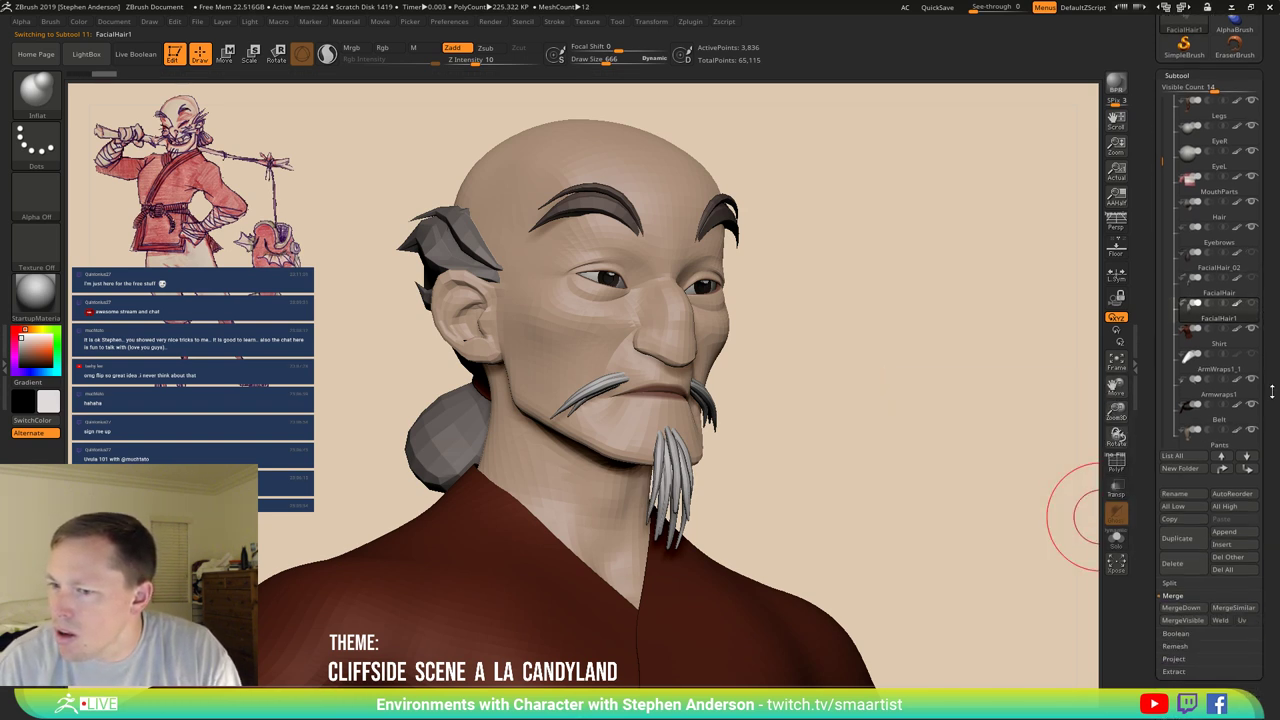
scroll(1262, 357, down, 1)
click(1190, 527)
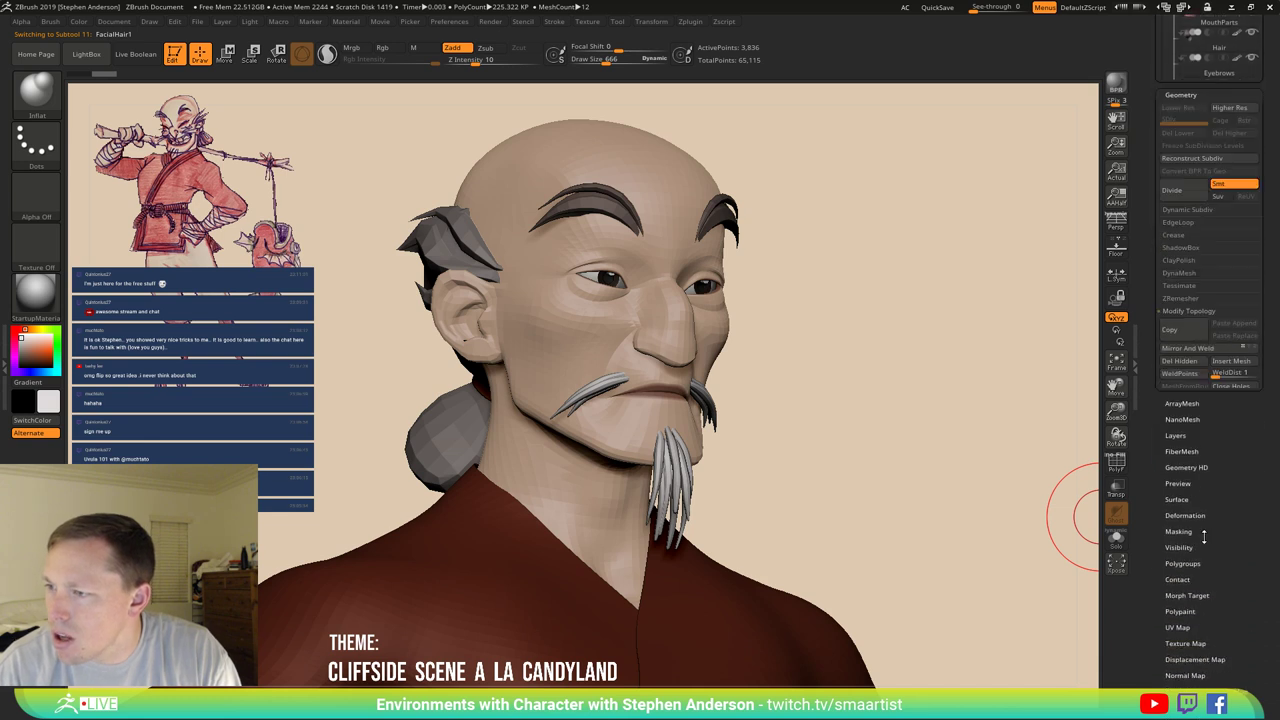
click(1192, 88)
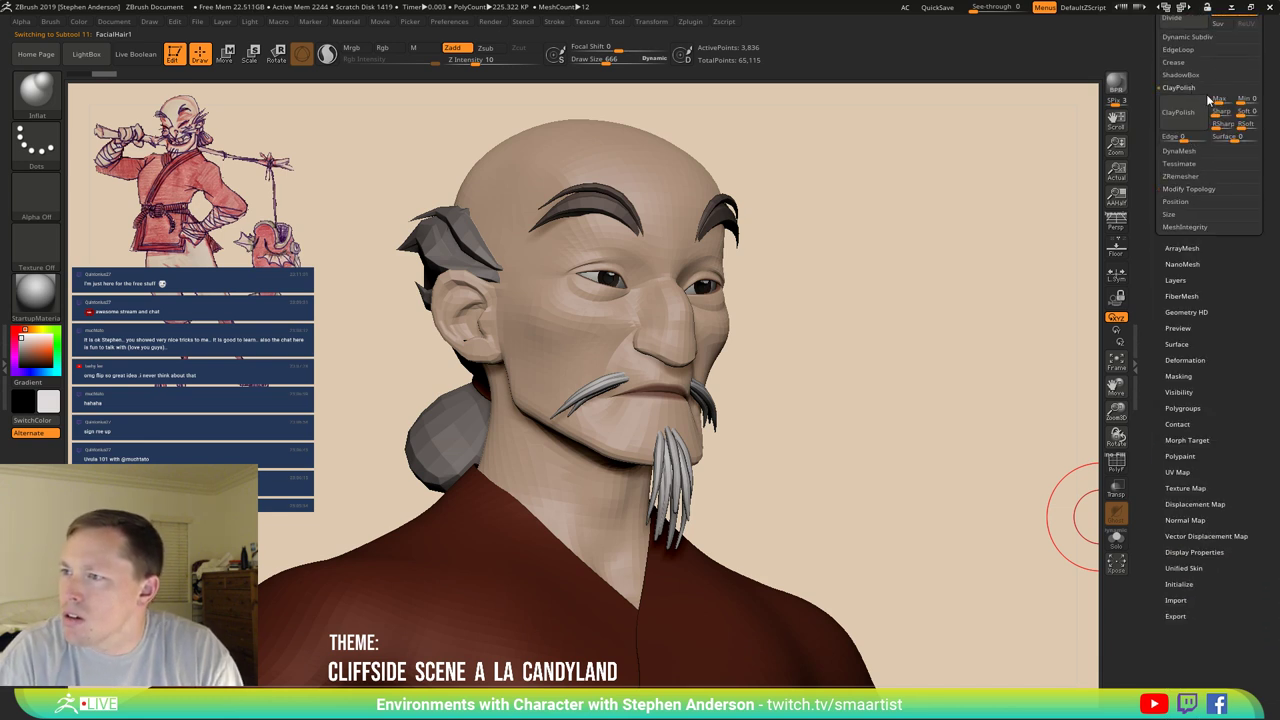
click(1179, 113)
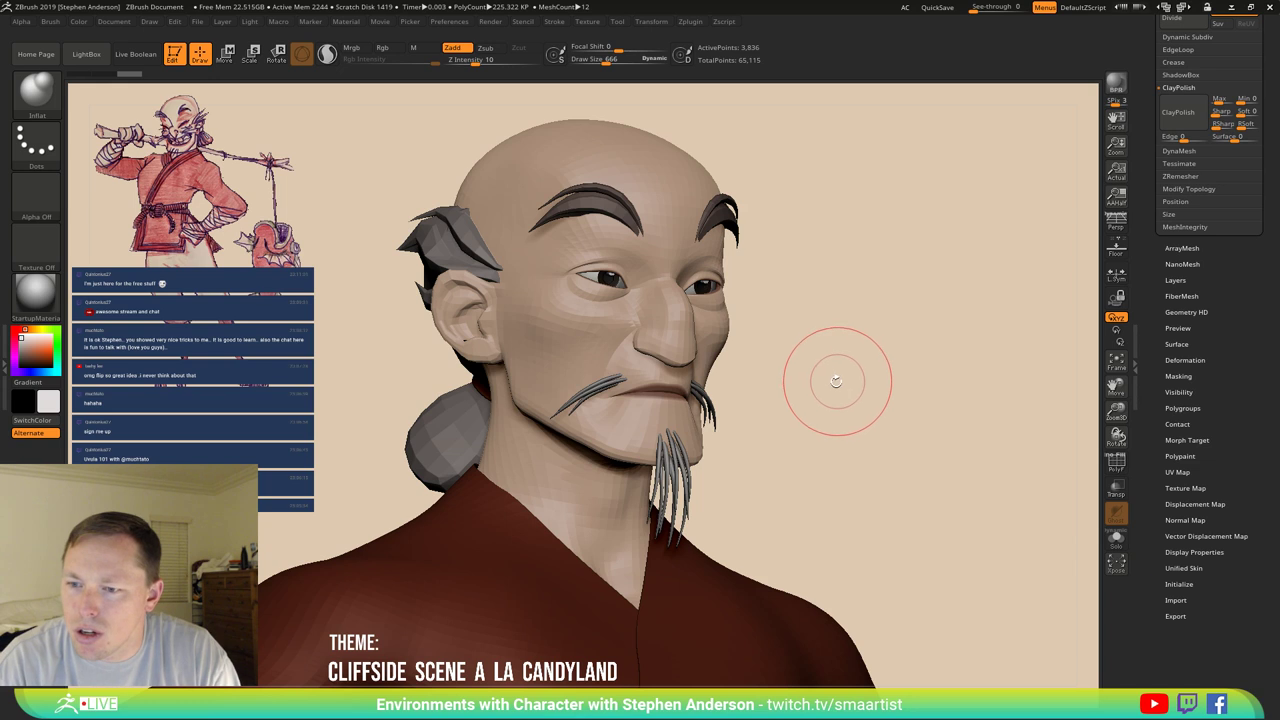
key(ctrl)
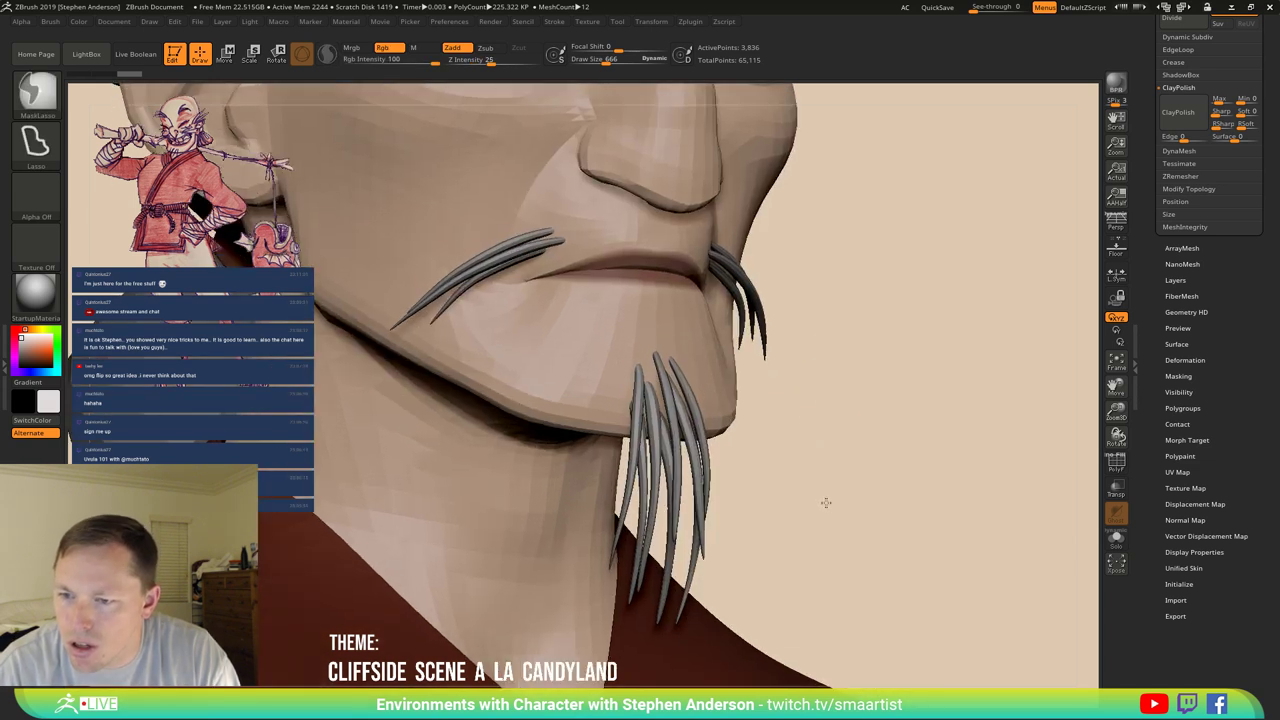
ctrl+click(809, 494)
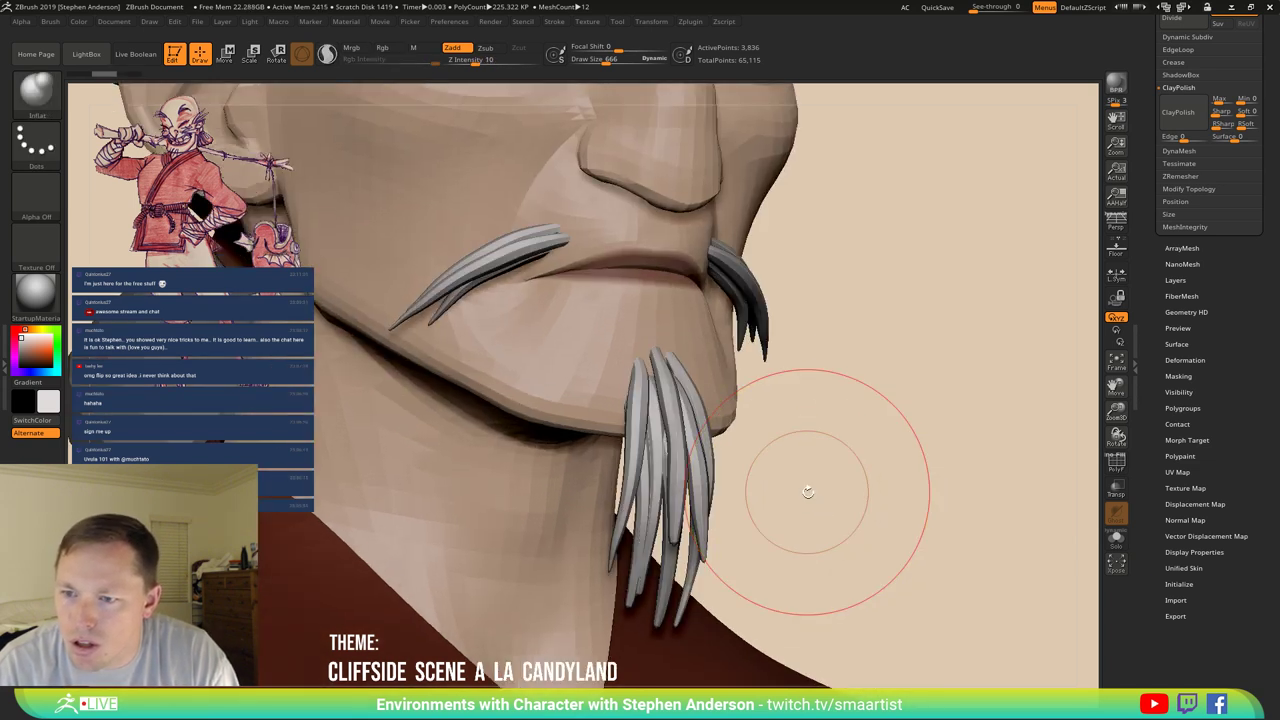
scroll(1230, 160, up, 2)
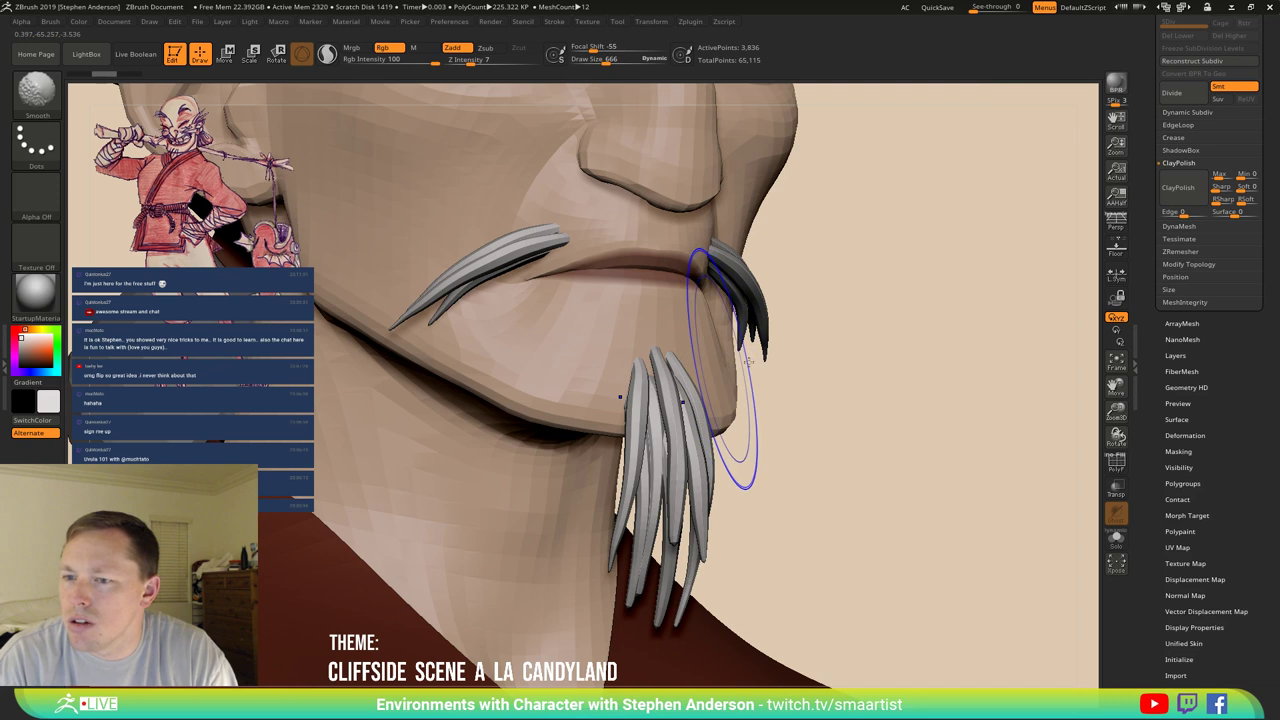
key(shift+f)
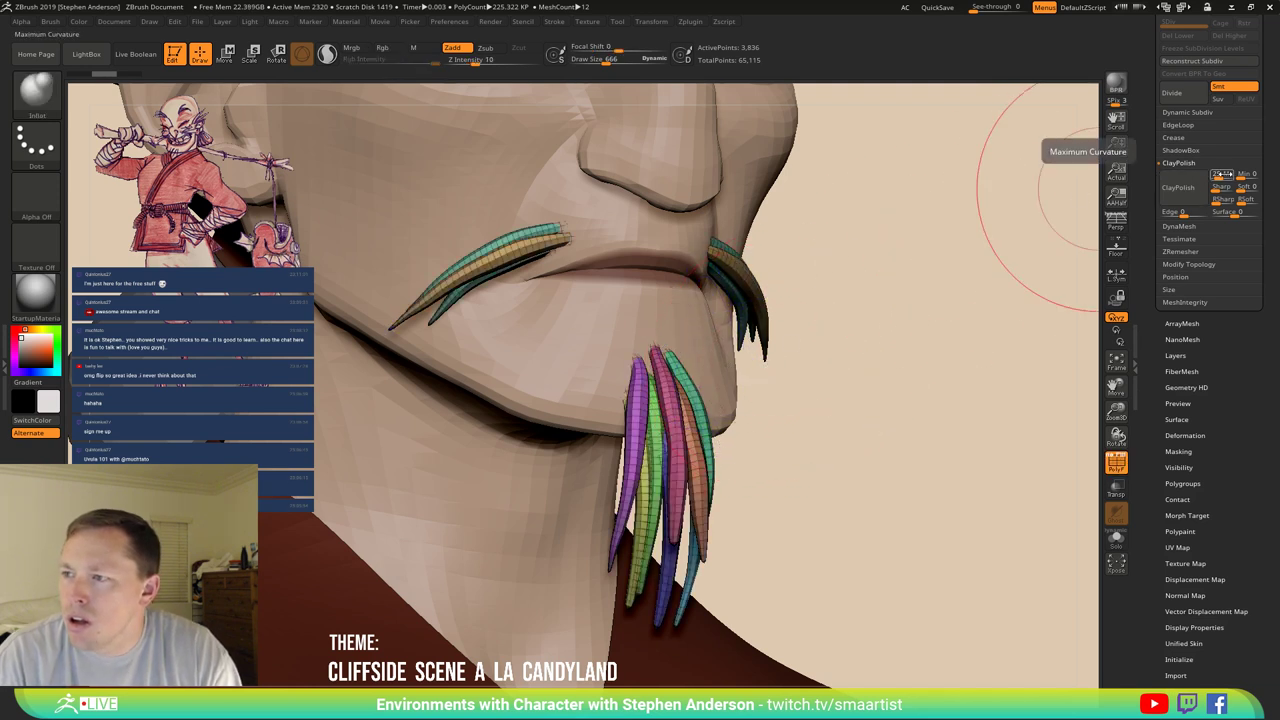
Raise ClayPolish Max to 28, polish again, then inspect the beard without Polyframe.
drag(1221, 176, 1206, 178)
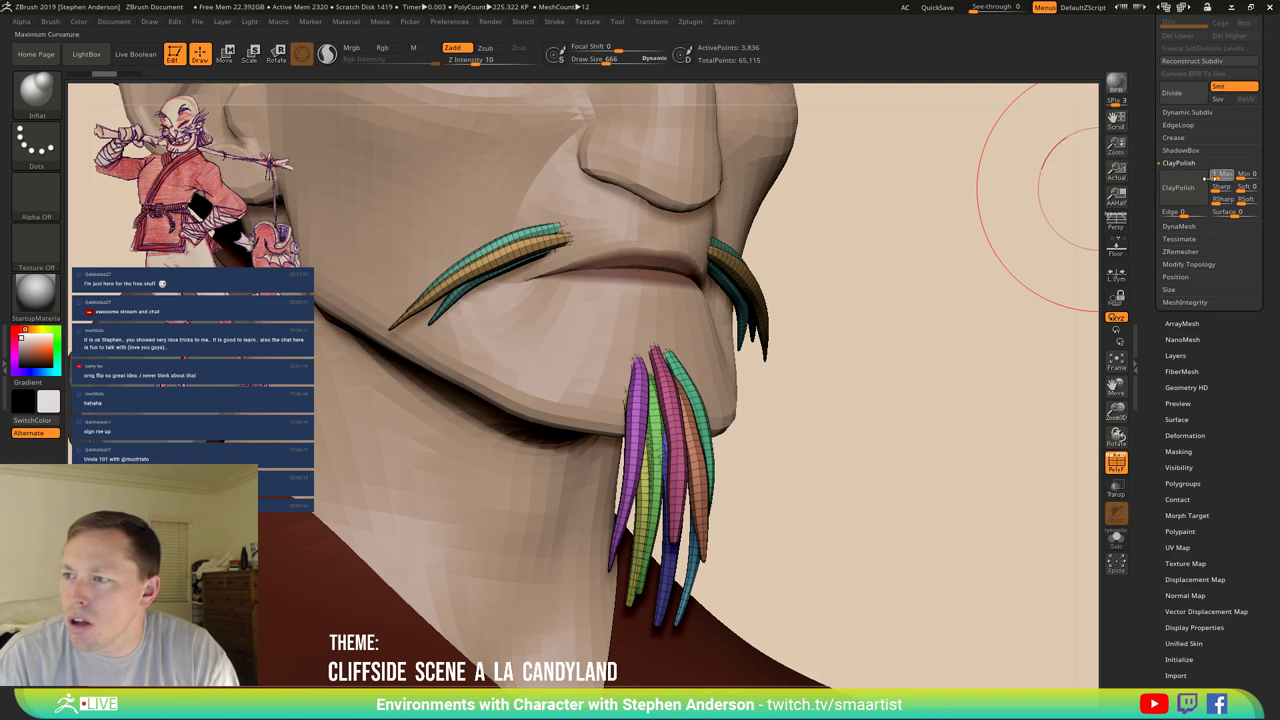
click(1178, 187)
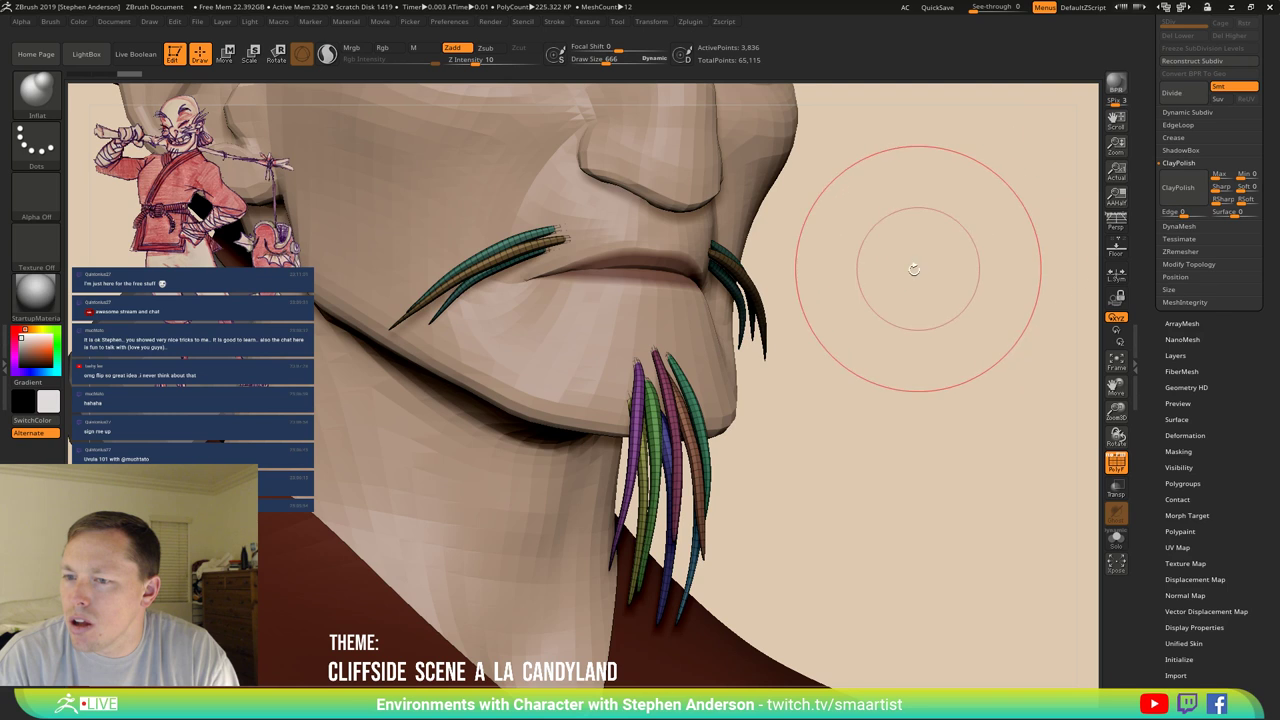
key(shift)
key(shift+f)
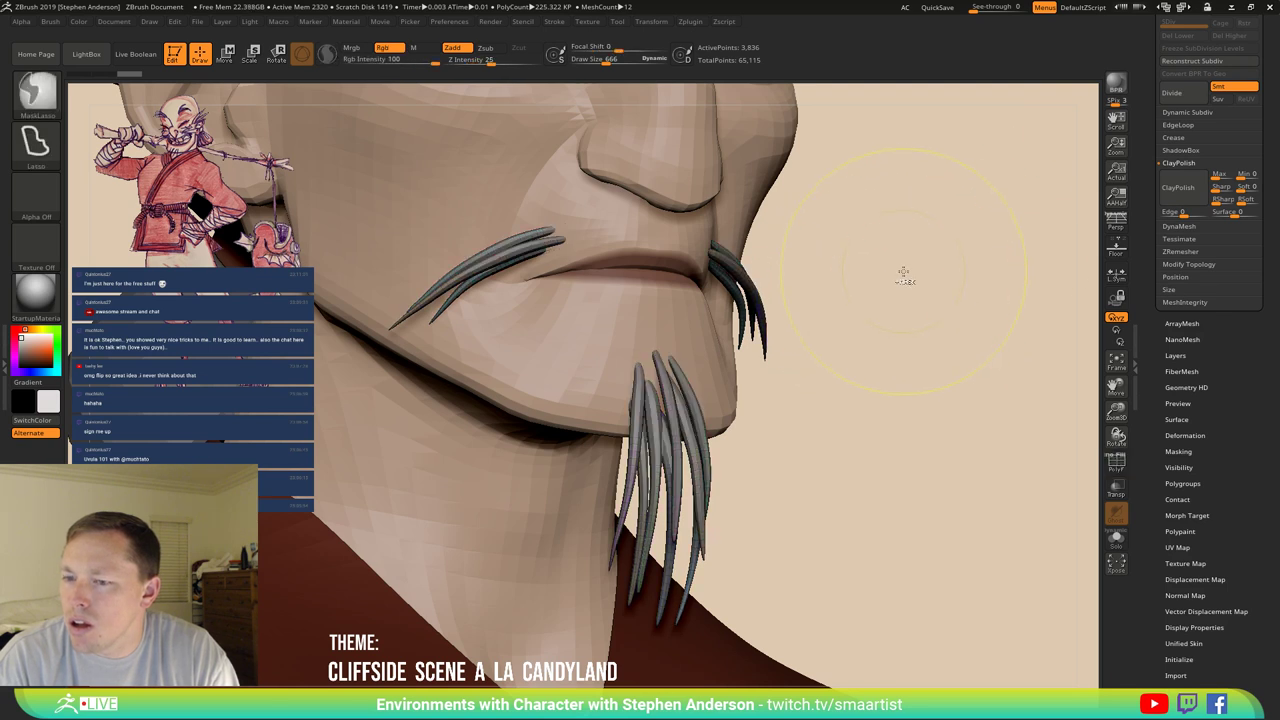
key(ctrl)
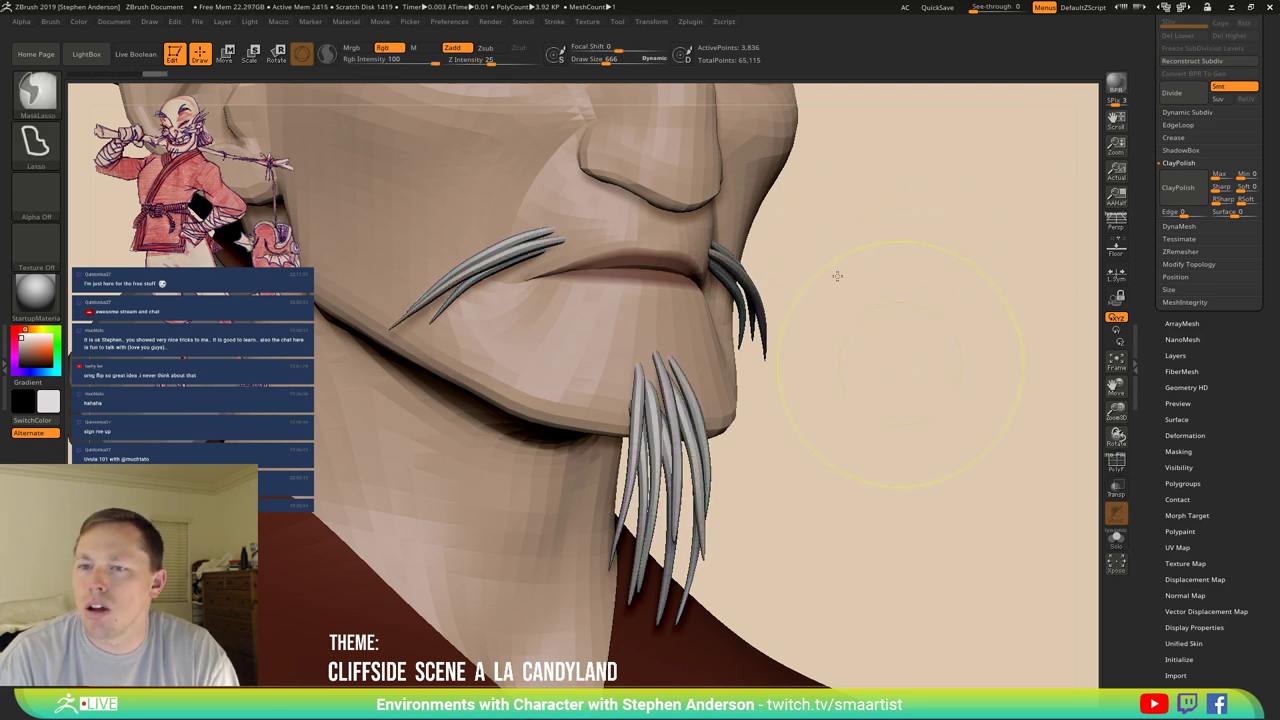
key(f)
mouse_move(842, 324)
mouse_down()
mouse_move(830, 340)
mouse_move(889, 371)
mouse_move(940, 366)
mouse_move(700, 429)
mouse_up()
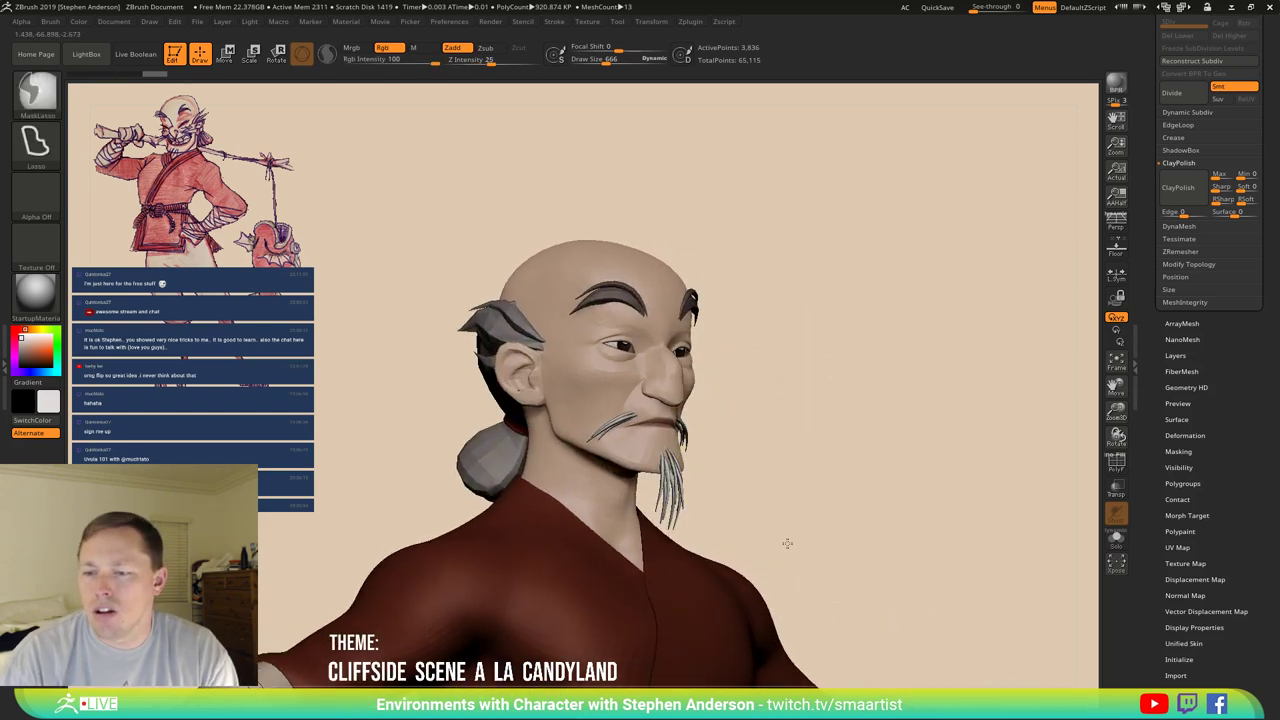
mouse_move(786, 537)
ctrl+right_down()
mouse_move(794, 551)
mouse_move(820, 519)
ctrl+right_up()
drag(820, 519, 783, 440)
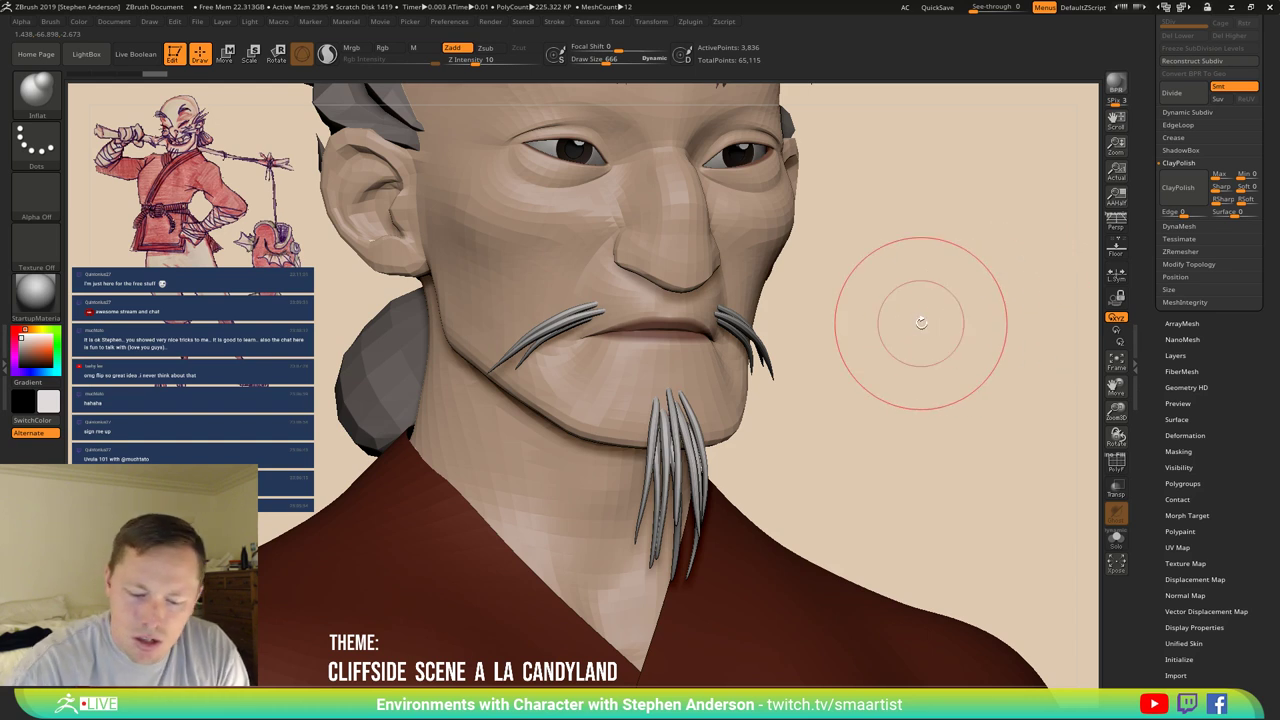
key(ctrl+z)
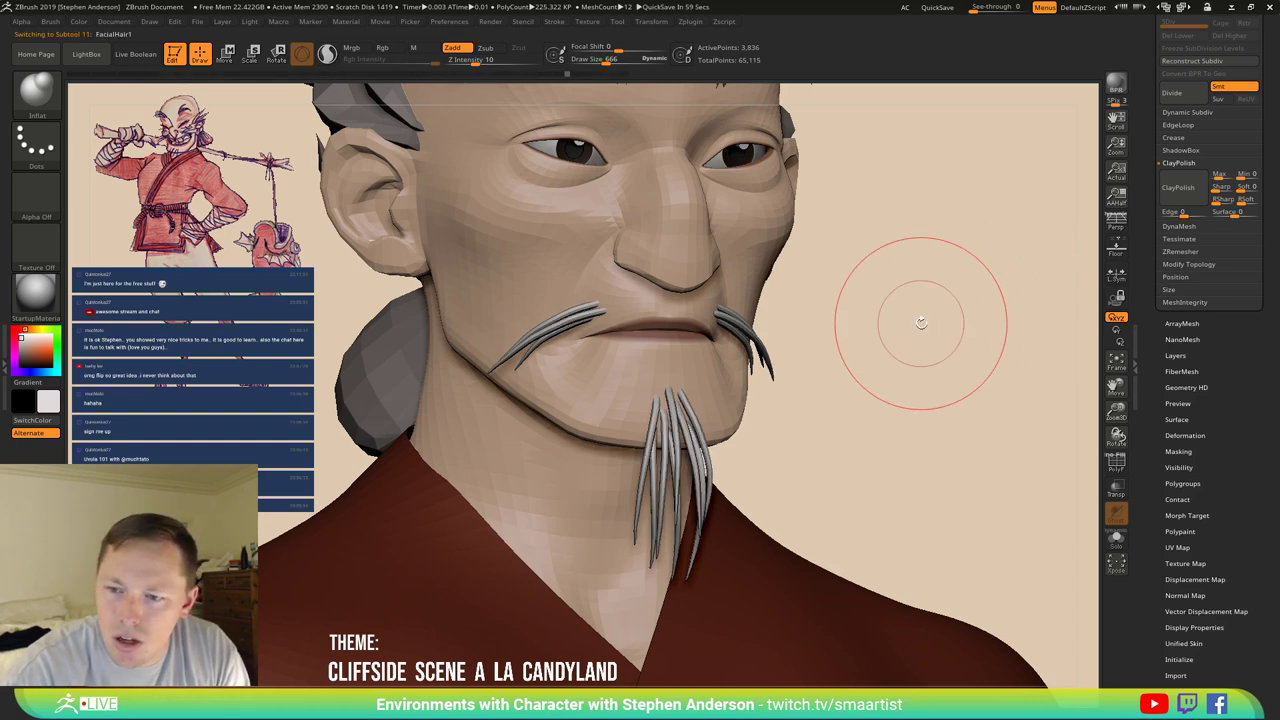
key(ctrl+z)
key(ctrl+z)
key(ctrl+z)
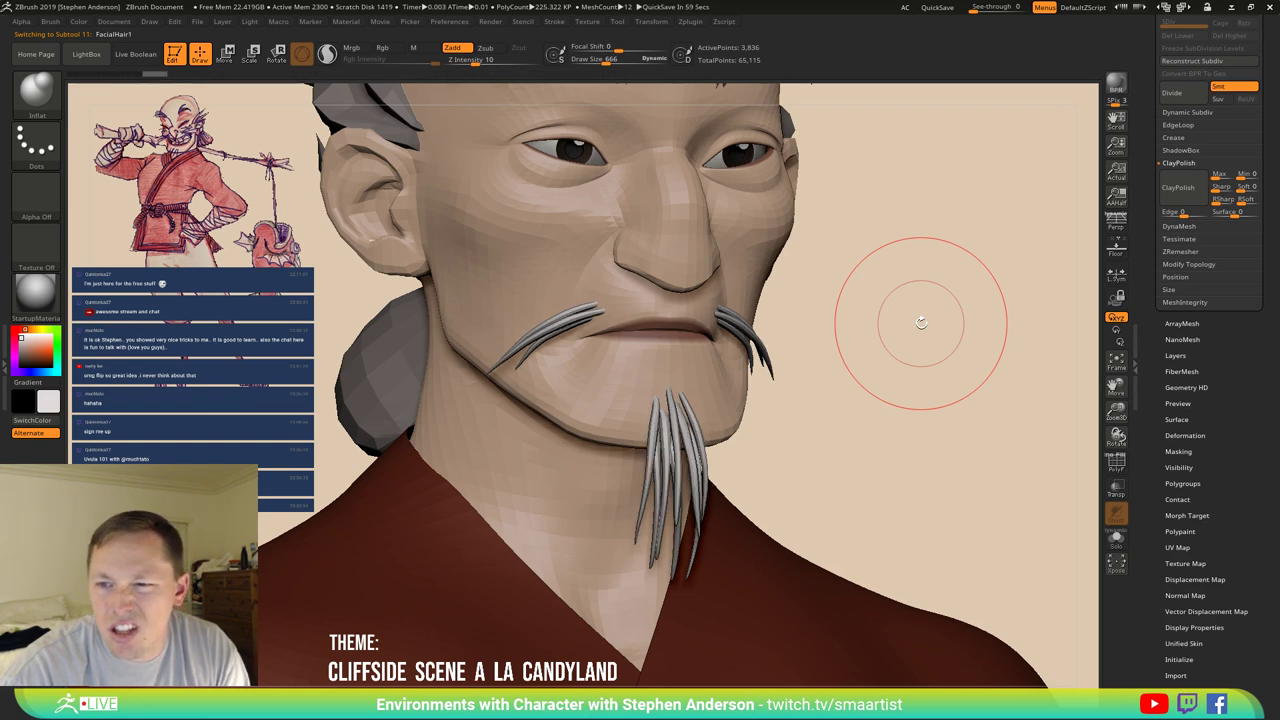
drag(1238, 330, 1213, 478)
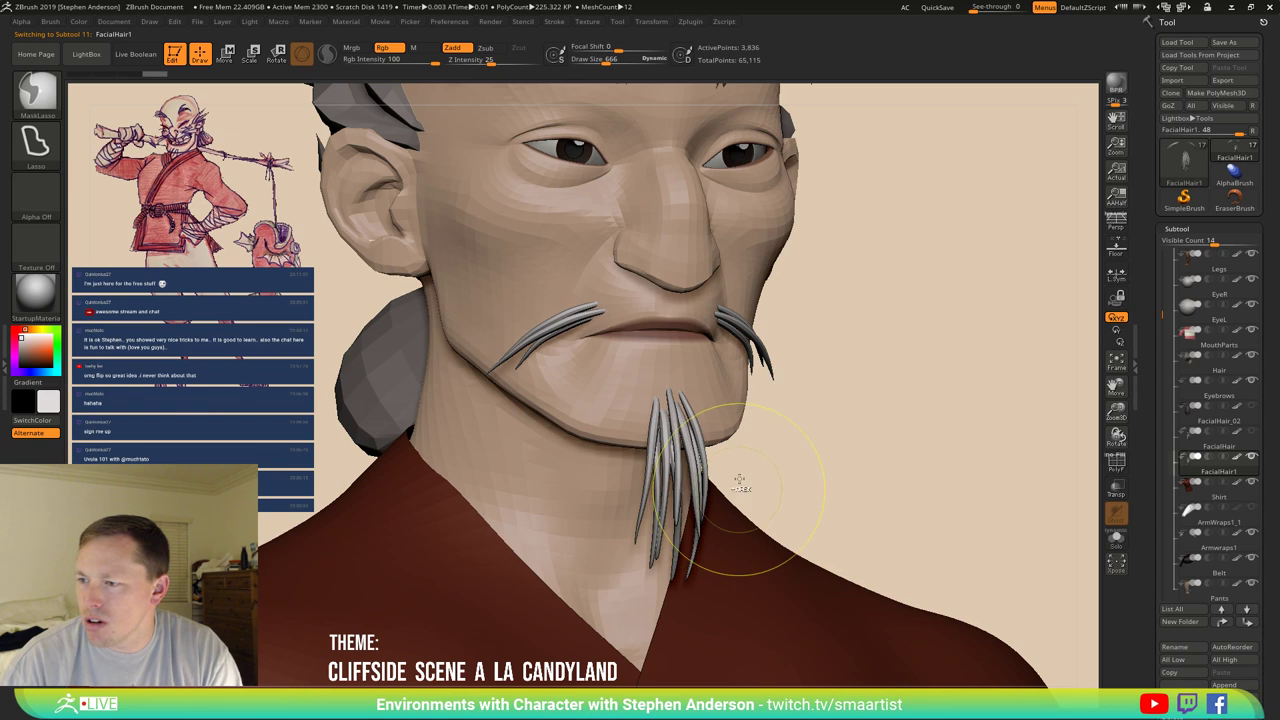
Lasso-mask the goatee and move it to hang lower from the chin.
mouse_move(749, 520)
ctrl+right_down()
mouse_move(841, 430)
mouse_move(760, 425)
mouse_move(790, 425)
mouse_move(730, 450)
mouse_move(692, 487)
ctrl+right_up()
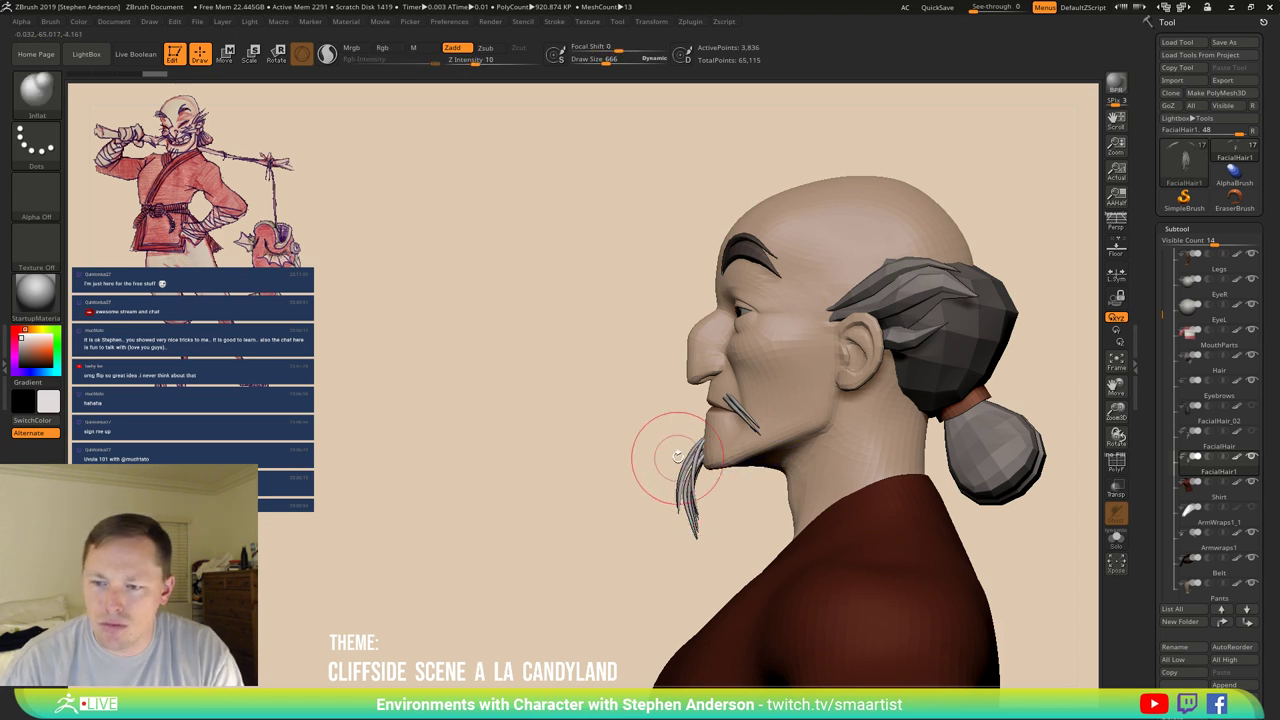
mouse_move(690, 410)
ctrl+mouse_down()
mouse_move(740, 440)
mouse_move(710, 535)
mouse_move(585, 480)
mouse_move(720, 375)
ctrl+mouse_up()
key(w)
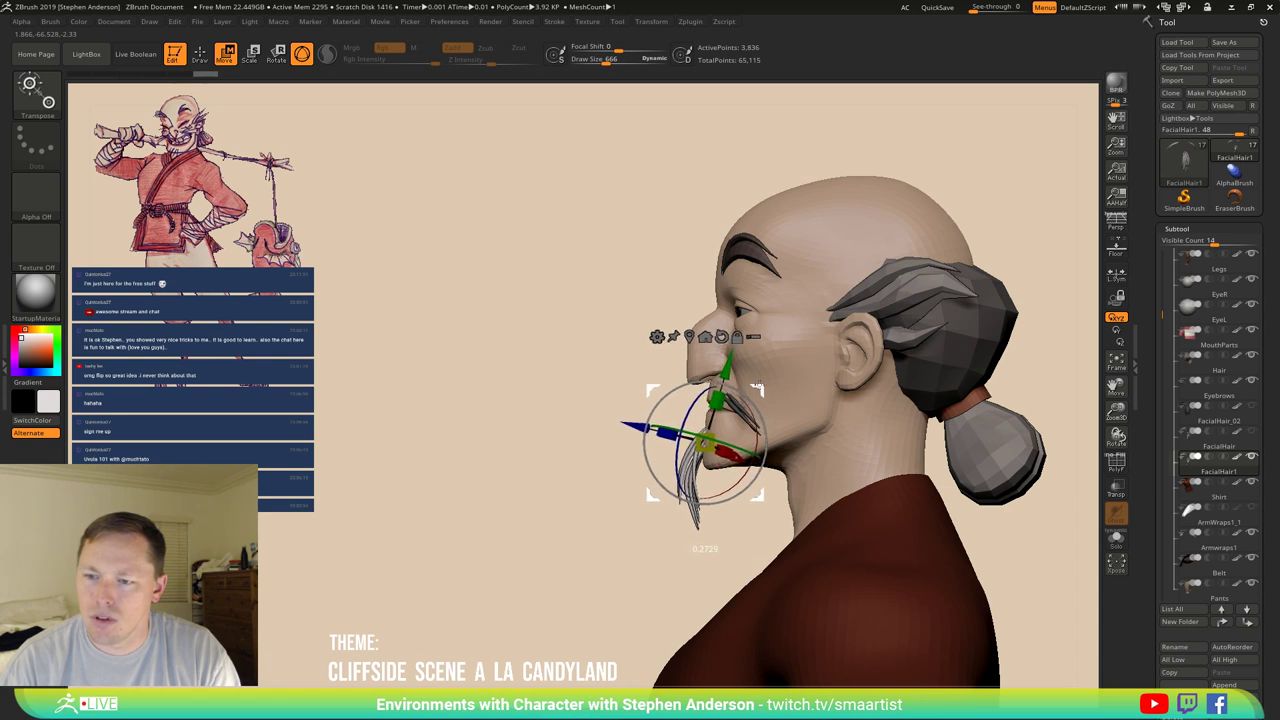
drag(560, 520, 652, 521)
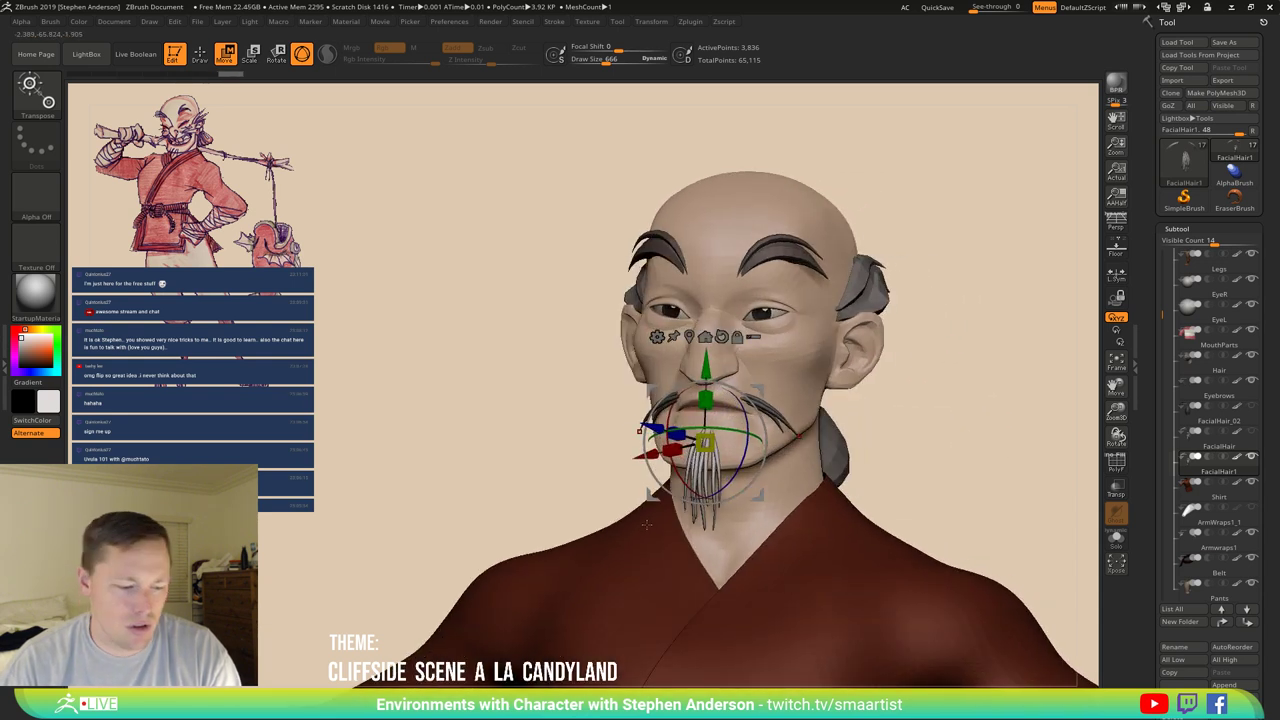
key(q)
mouse_move(563, 514)
mouse_down()
mouse_move(730, 514)
mouse_move(620, 514)
mouse_move(705, 530)
mouse_move(734, 578)
mouse_move(649, 528)
mouse_up()
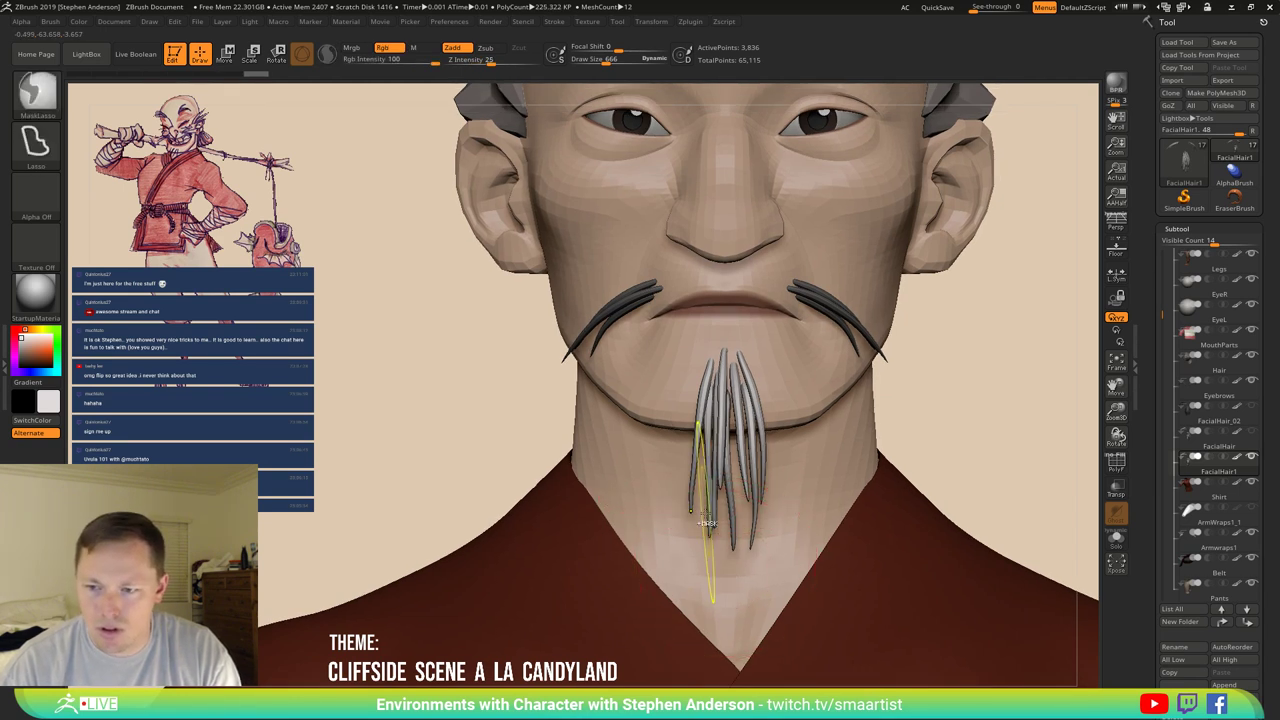
Nudge the goatee strands' lower ends slightly apart with the Move Topological brush.
key(b)
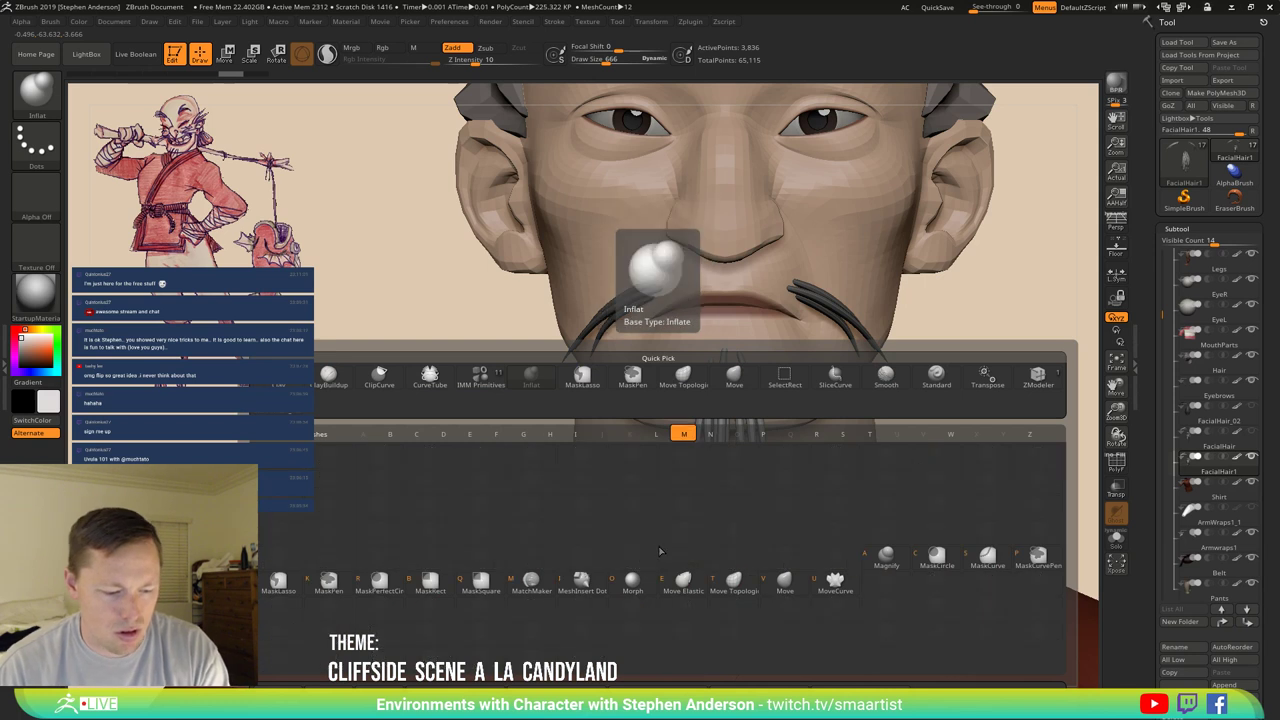
key(m)
key(t)
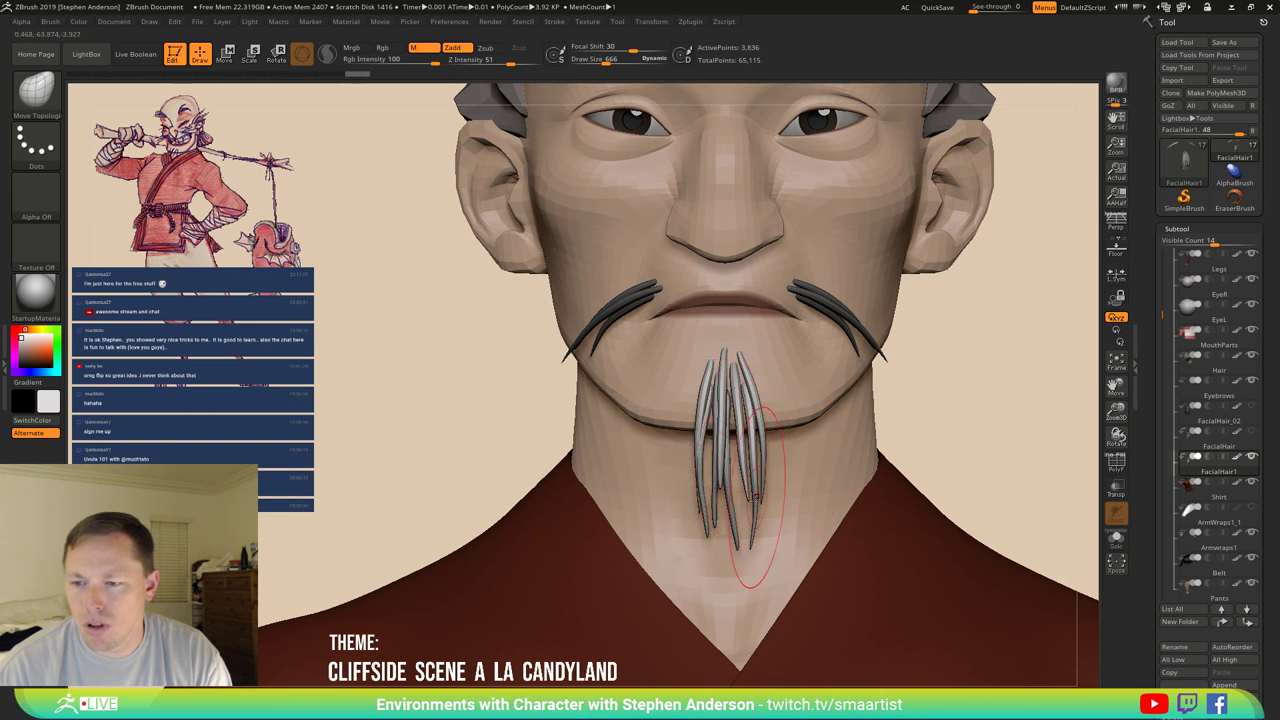
right_drag(744, 528, 740, 474)
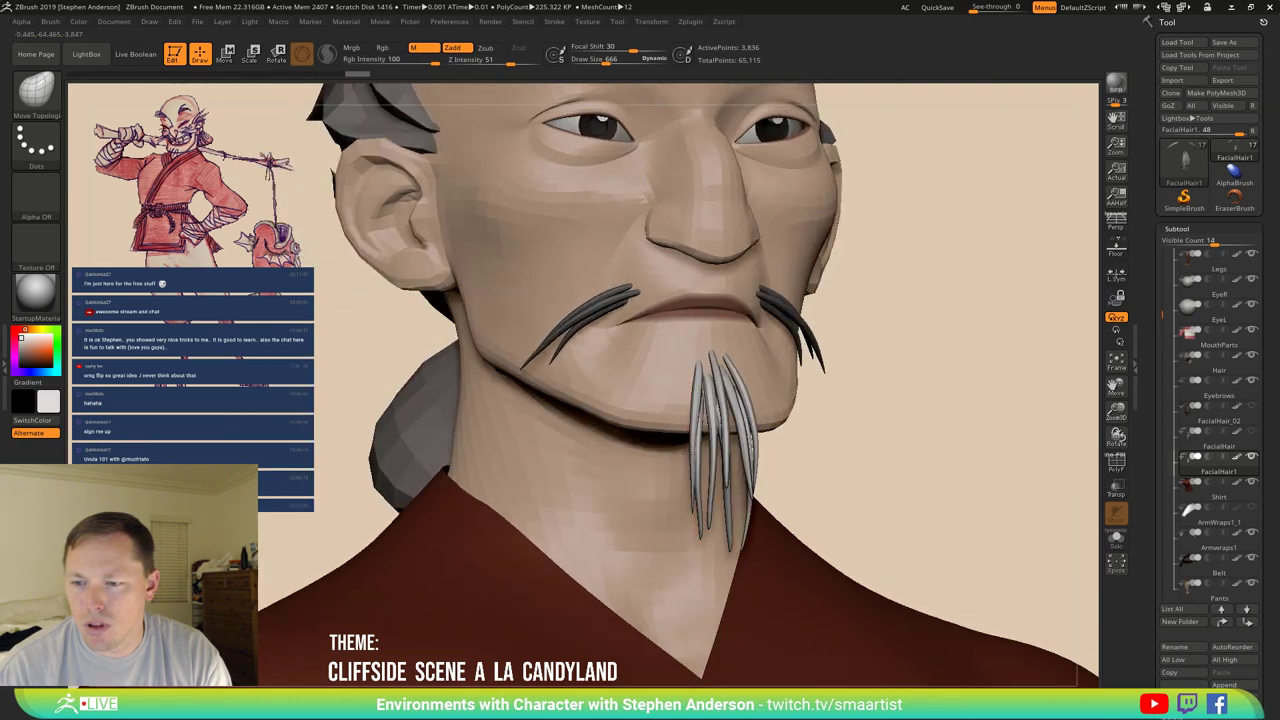
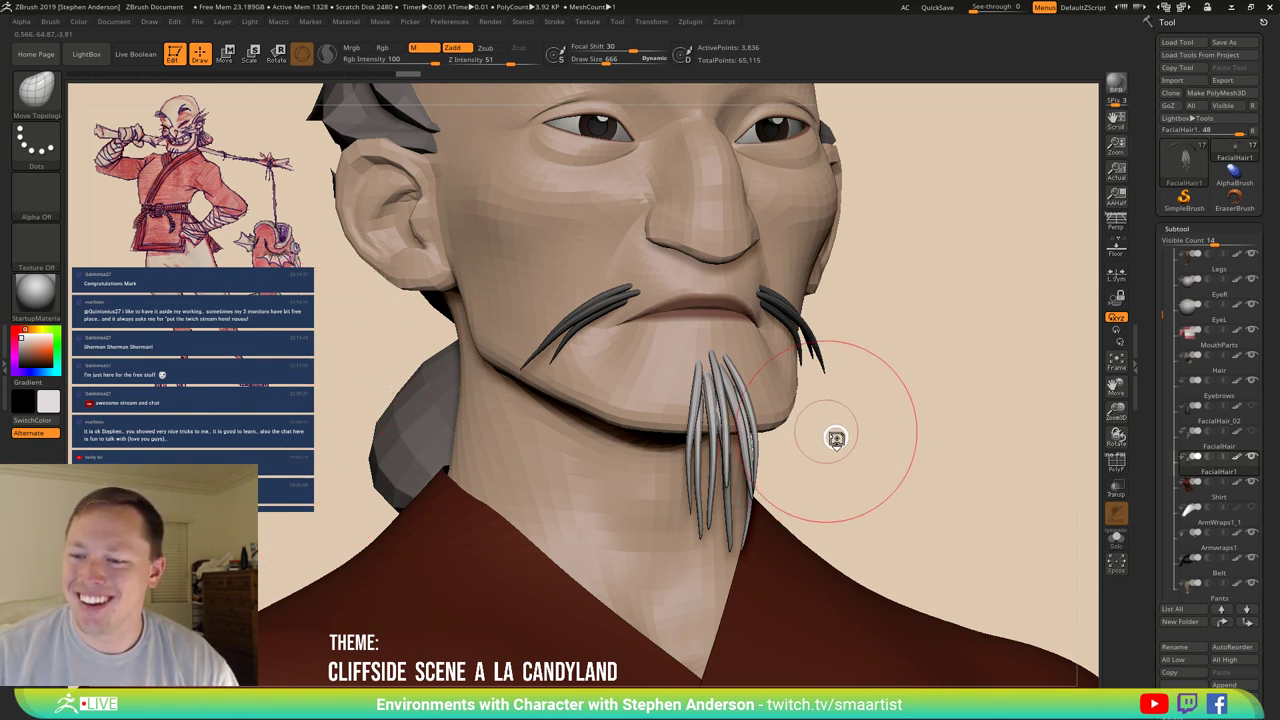
Collapse the Character subtool folder and save the old man over the existing Char_03.ZTL.
drag(837, 437, 812, 306)
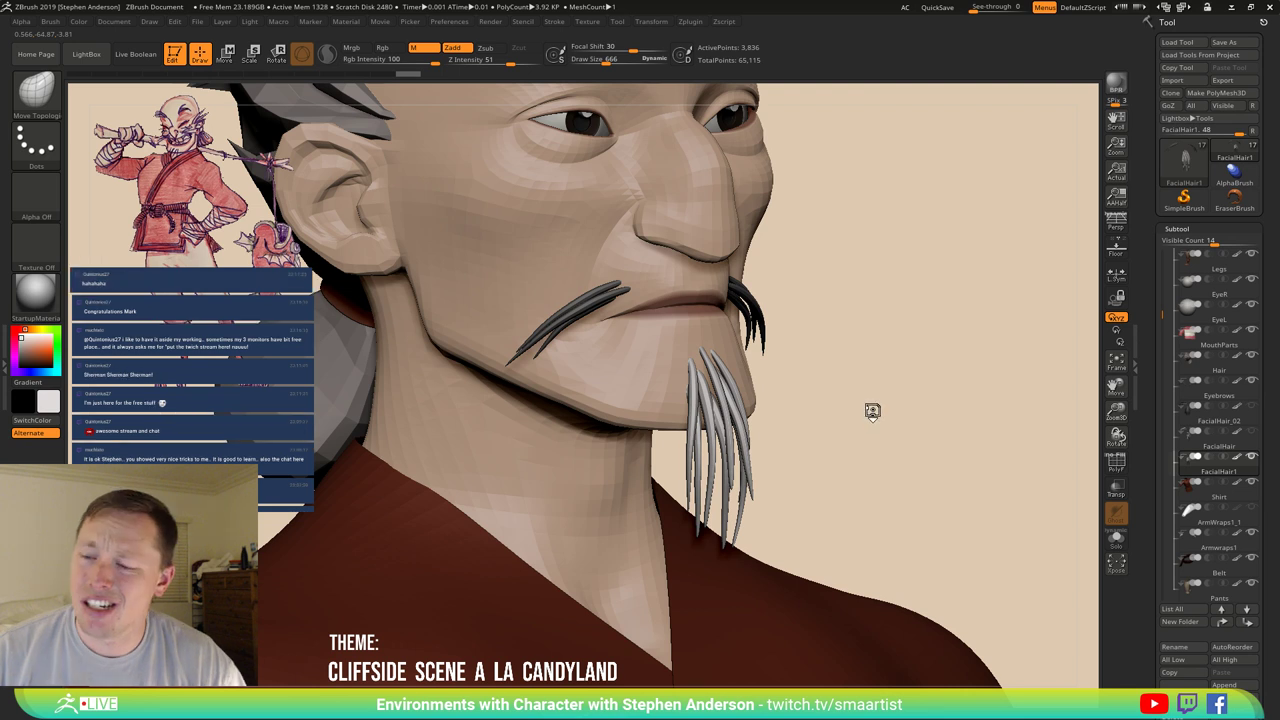
drag(872, 411, 870, 404)
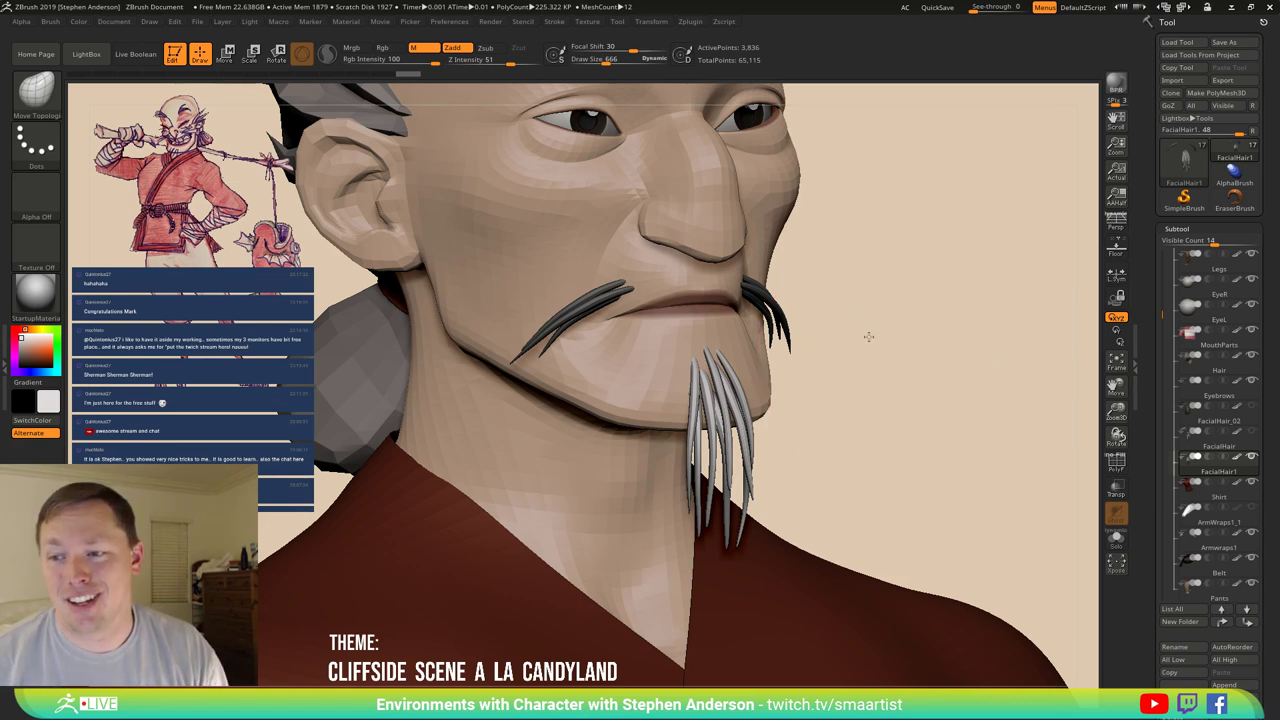
mouse_move(866, 337)
mouse_down()
mouse_move(789, 257)
mouse_move(794, 289)
mouse_move(775, 333)
mouse_move(860, 318)
mouse_up()
mouse_move(857, 440)
mouse_down()
mouse_move(831, 414)
mouse_move(796, 408)
mouse_move(846, 423)
mouse_move(800, 354)
mouse_move(708, 282)
mouse_move(809, 323)
mouse_move(834, 373)
mouse_move(766, 371)
mouse_move(670, 522)
mouse_move(917, 391)
mouse_move(694, 351)
mouse_move(706, 349)
mouse_move(661, 284)
mouse_move(877, 435)
mouse_move(858, 377)
mouse_move(906, 448)
mouse_move(794, 443)
mouse_move(743, 423)
mouse_move(789, 456)
mouse_move(849, 369)
mouse_move(851, 383)
mouse_up()
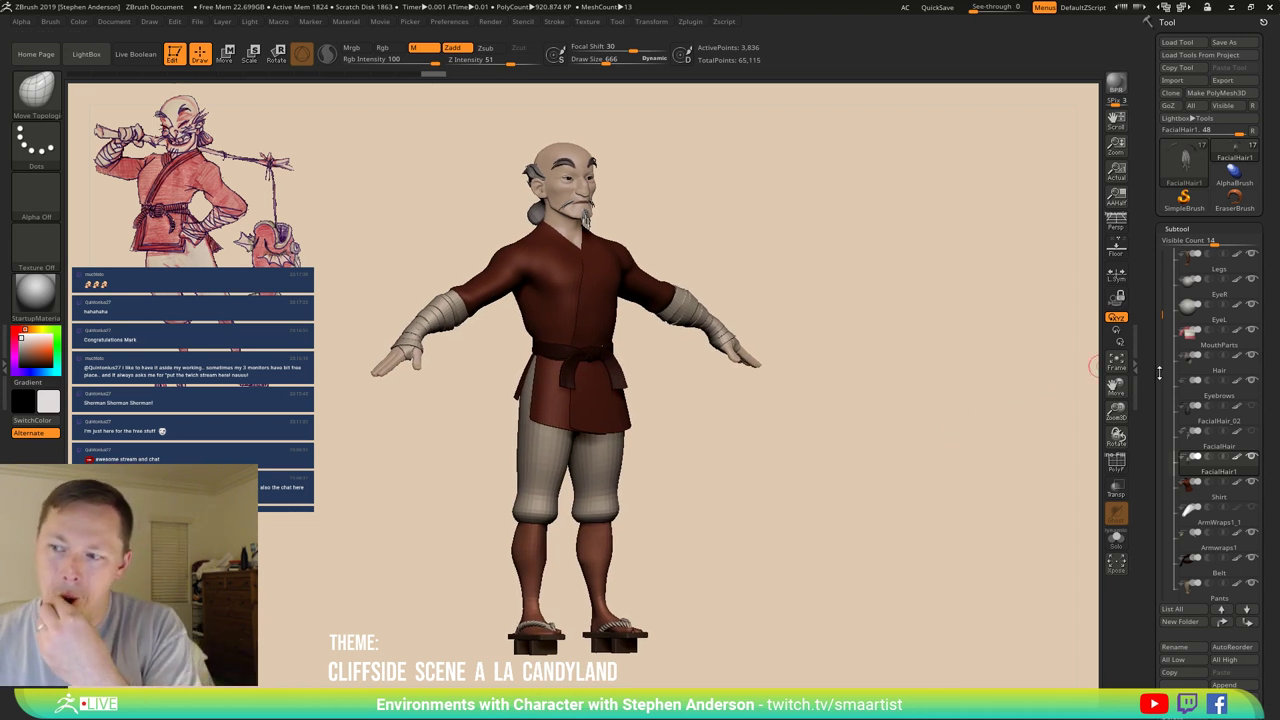
scroll(1175, 300, up, 3)
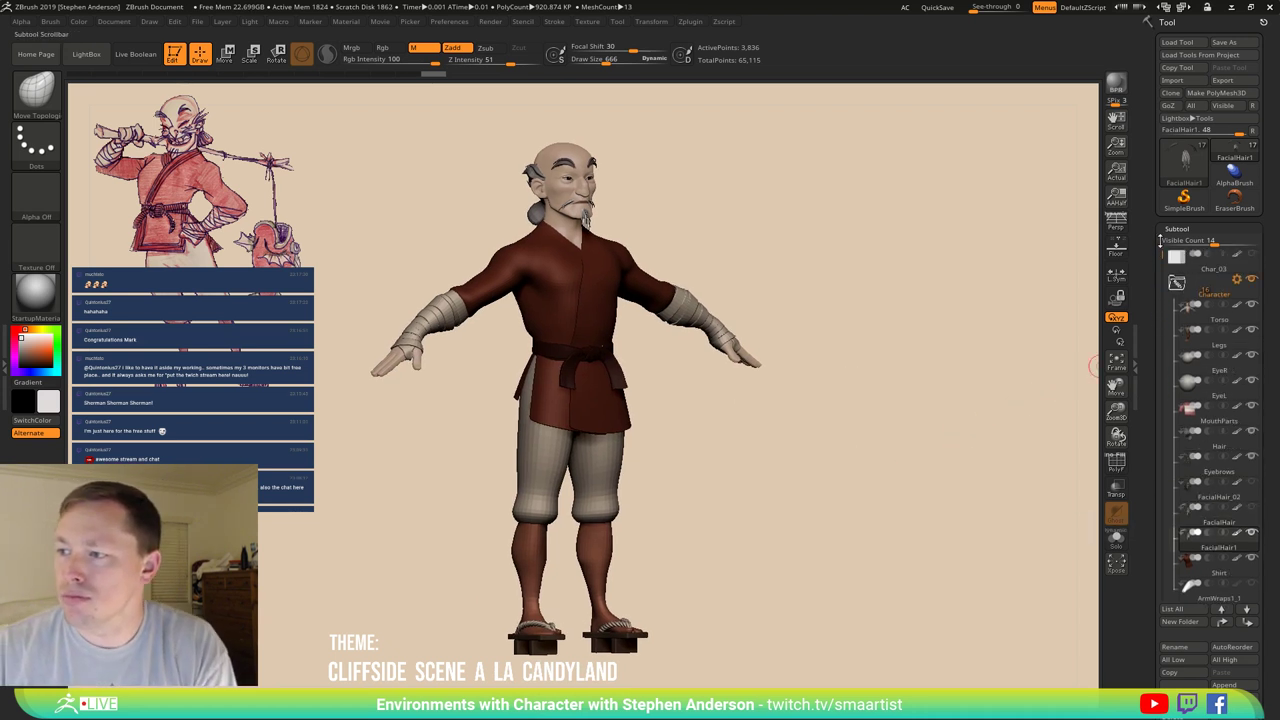
click(1177, 284)
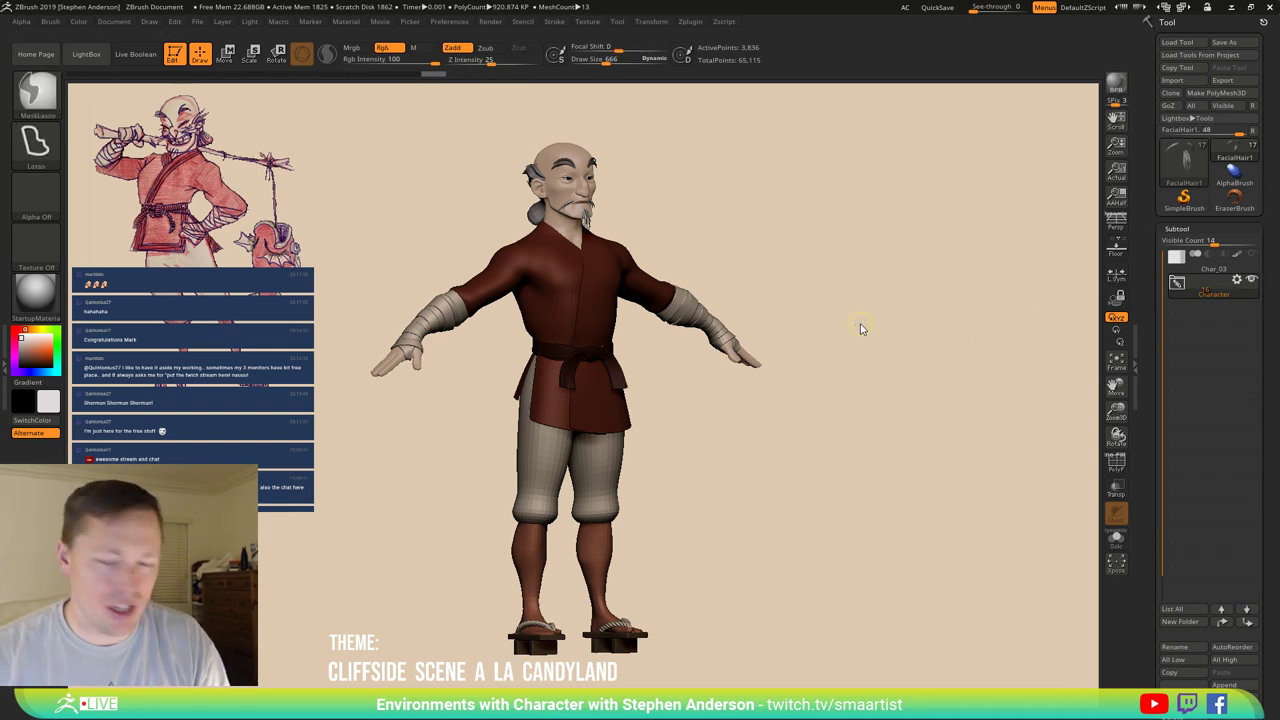
key(ctrl+s)
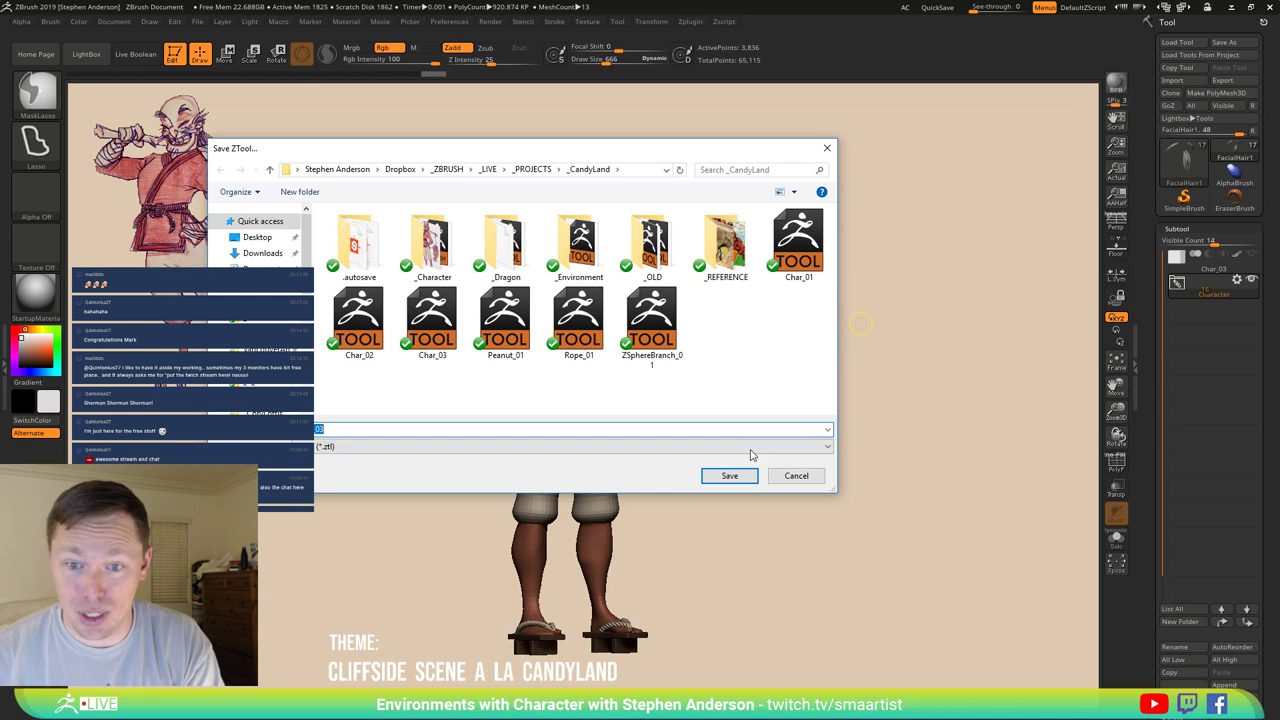
click(730, 475)
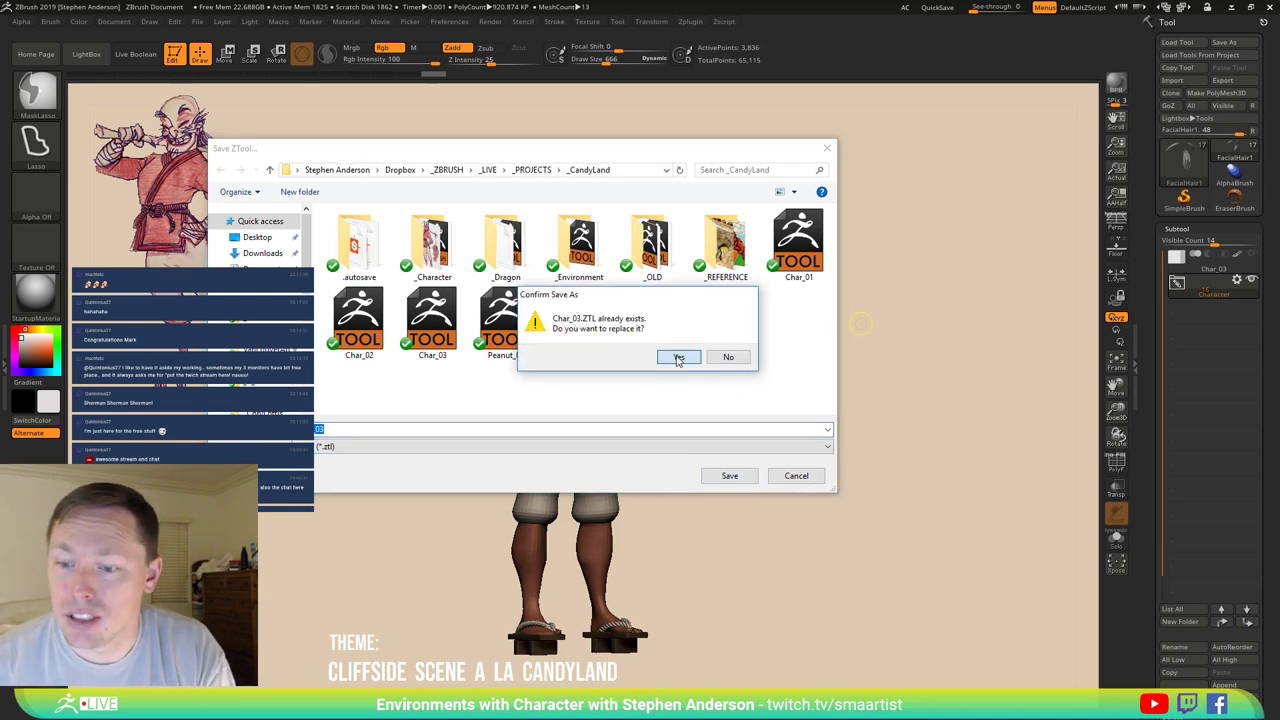
click(678, 358)
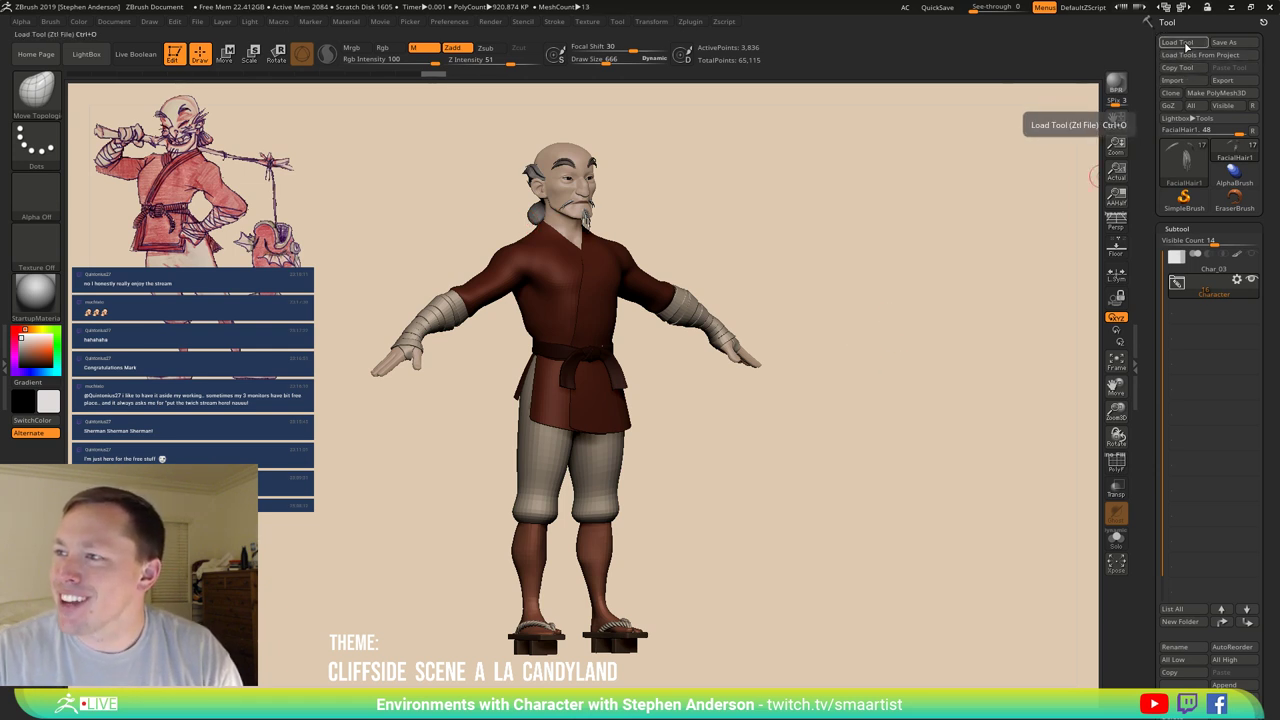
Load the Candyland scene from the _Environment folder, then switch back to the old-man tool.
click(1184, 43)
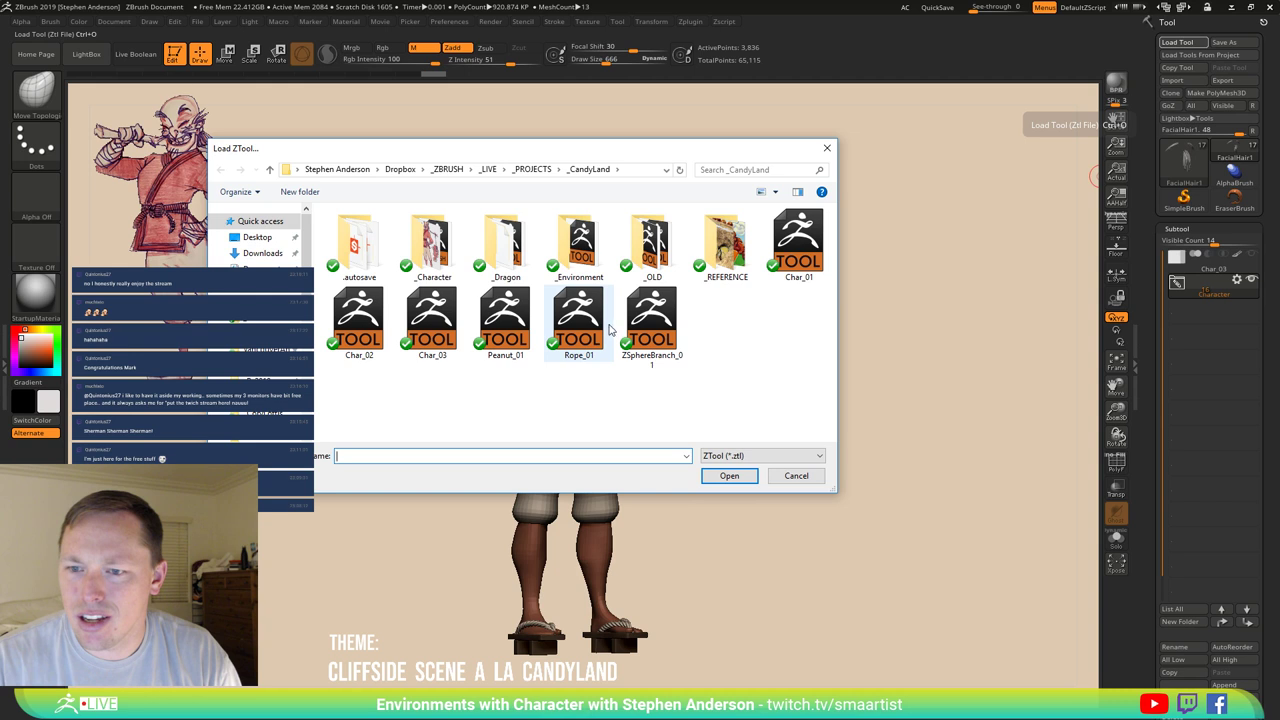
click(586, 254)
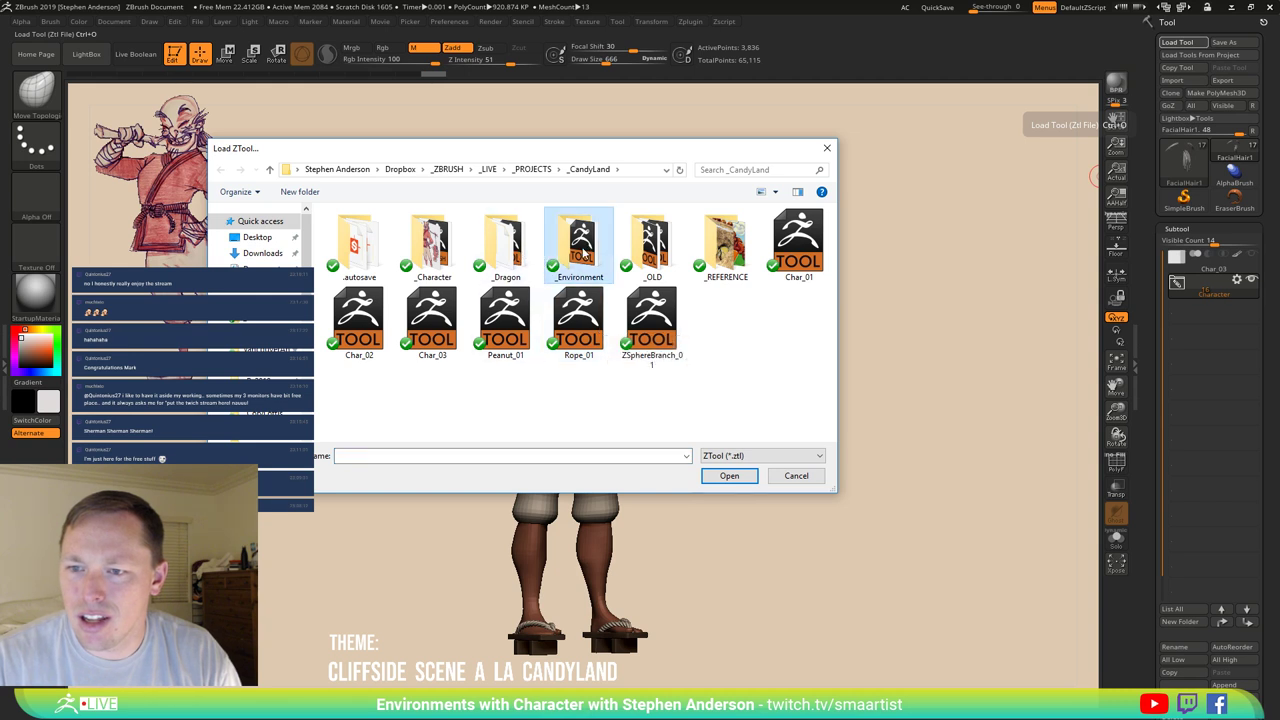
double_click(586, 254)
double_click(370, 233)
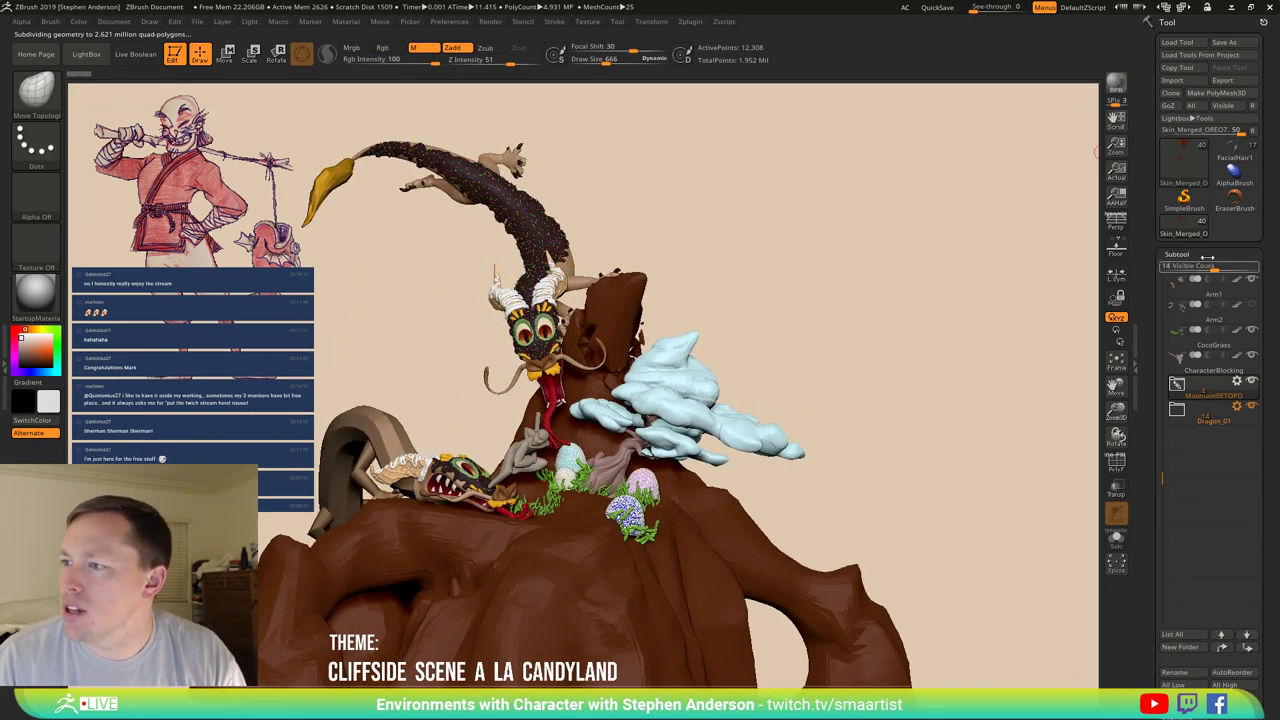
click(1236, 152)
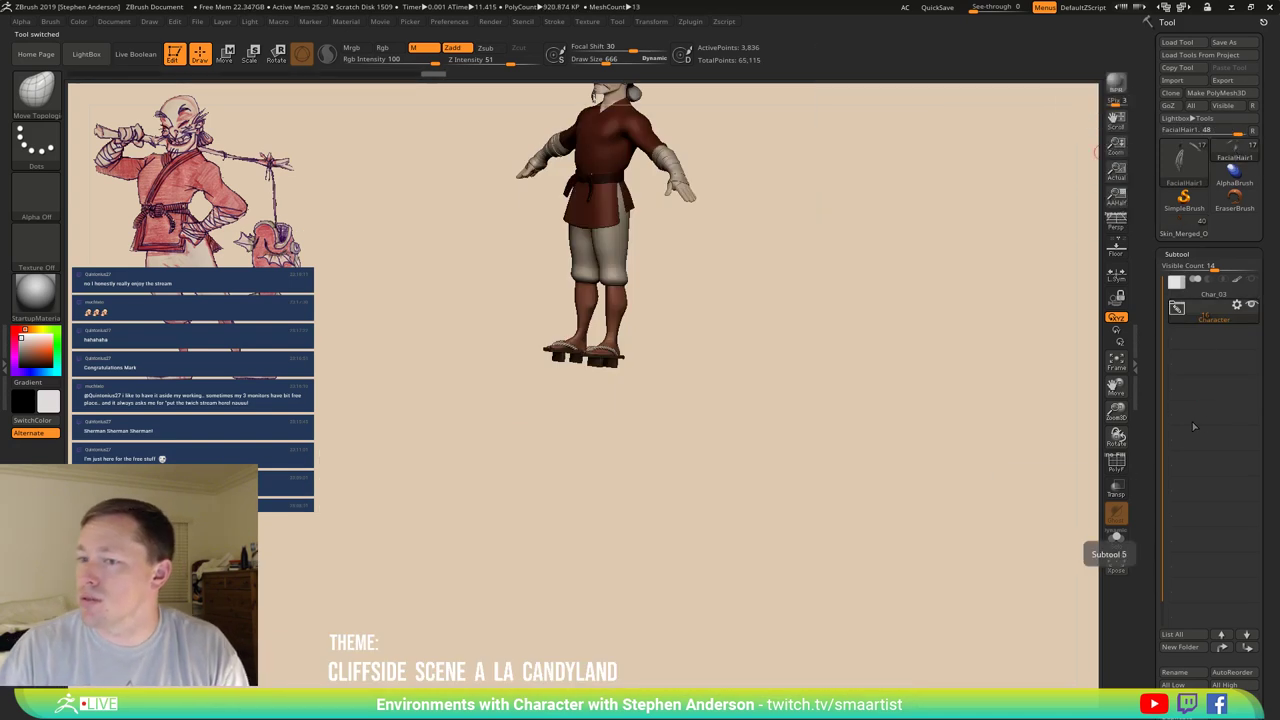
click(1237, 304)
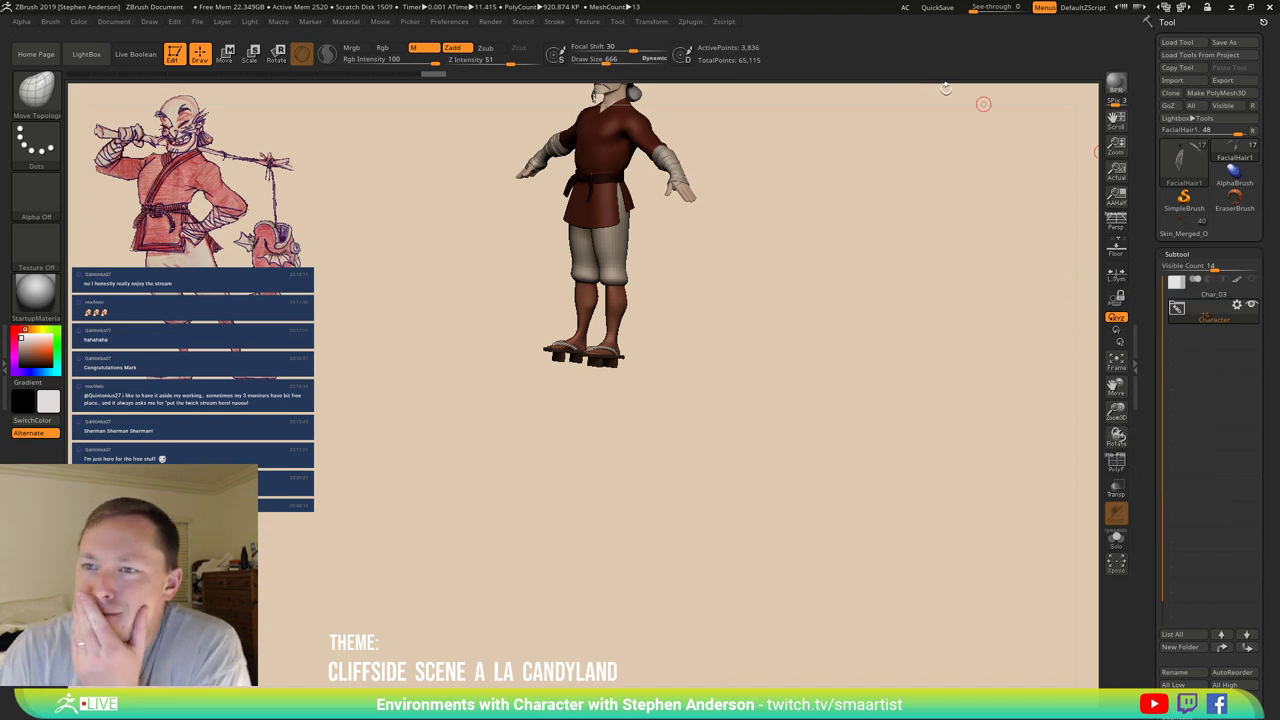
Copy the Character folder with SubTool Master and paste it into the Candyland mountain scene.
click(689, 23)
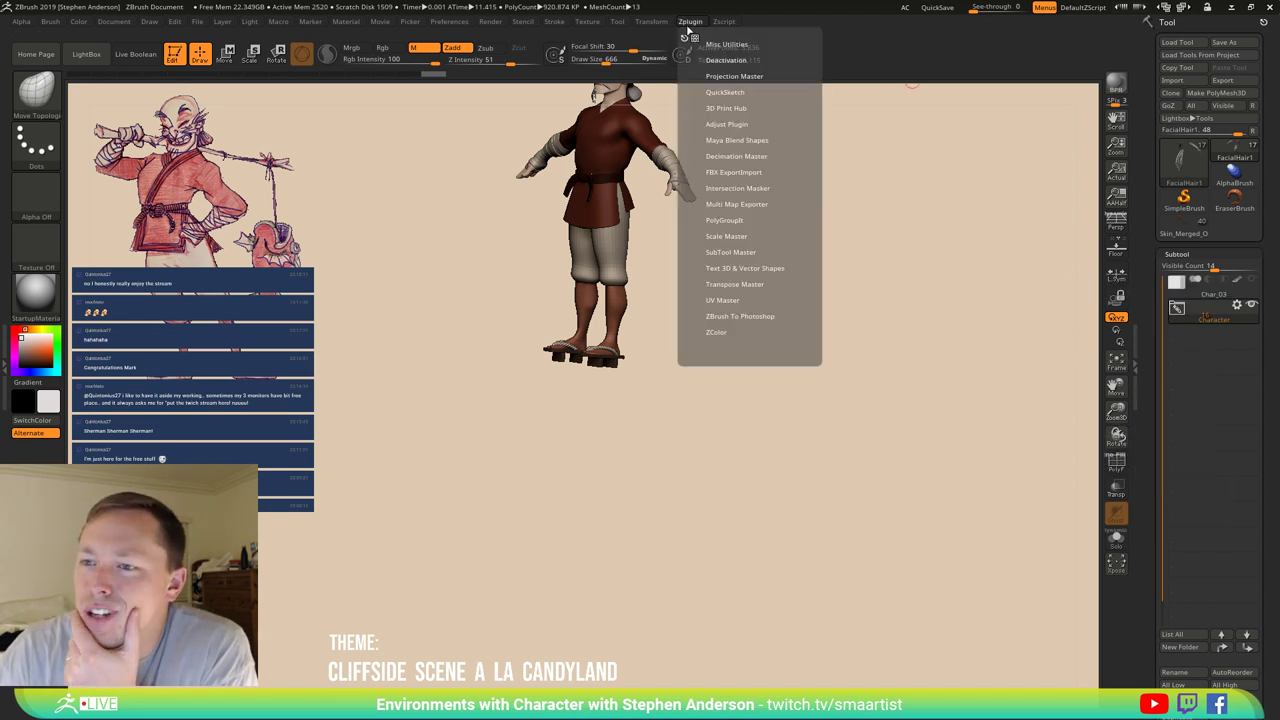
click(737, 253)
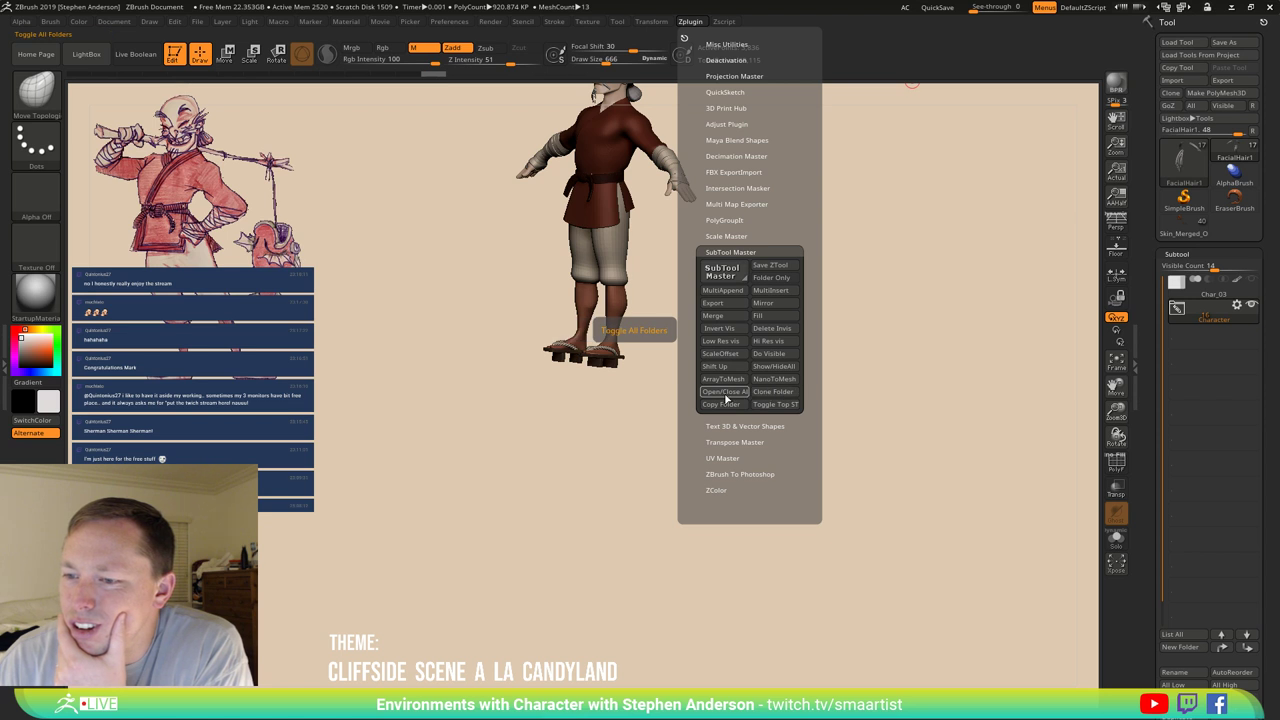
click(722, 404)
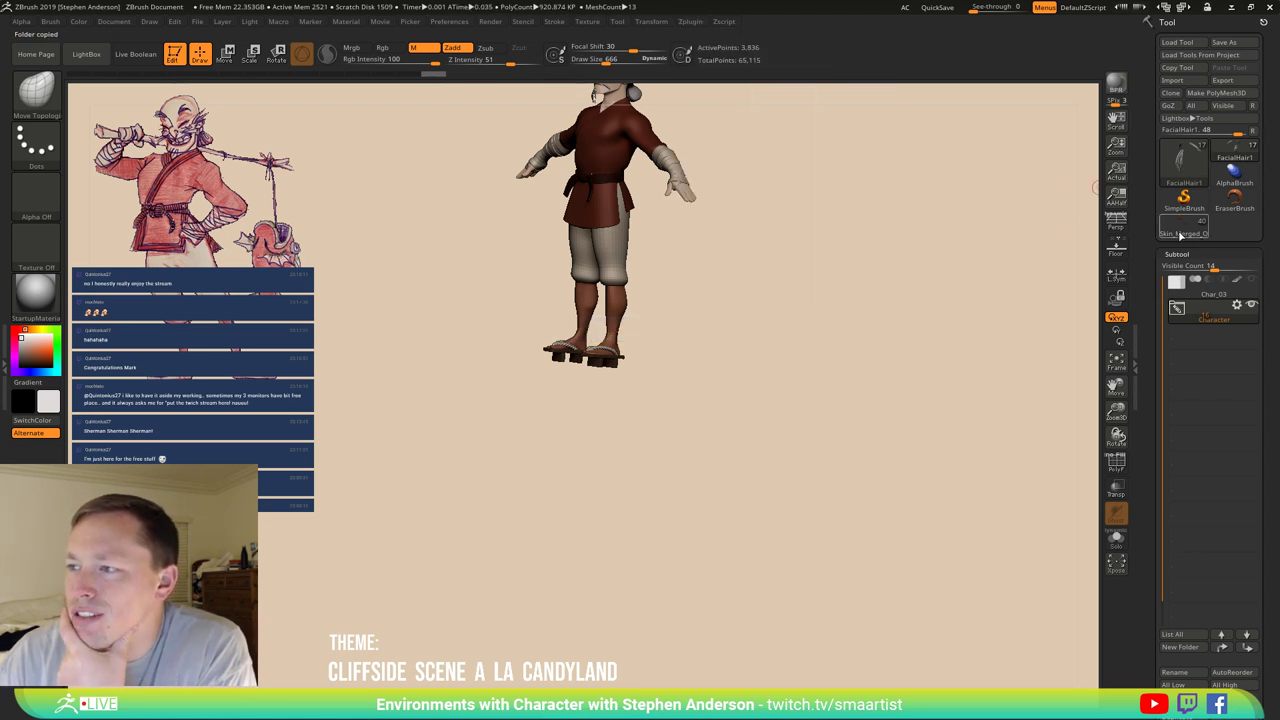
click(1177, 232)
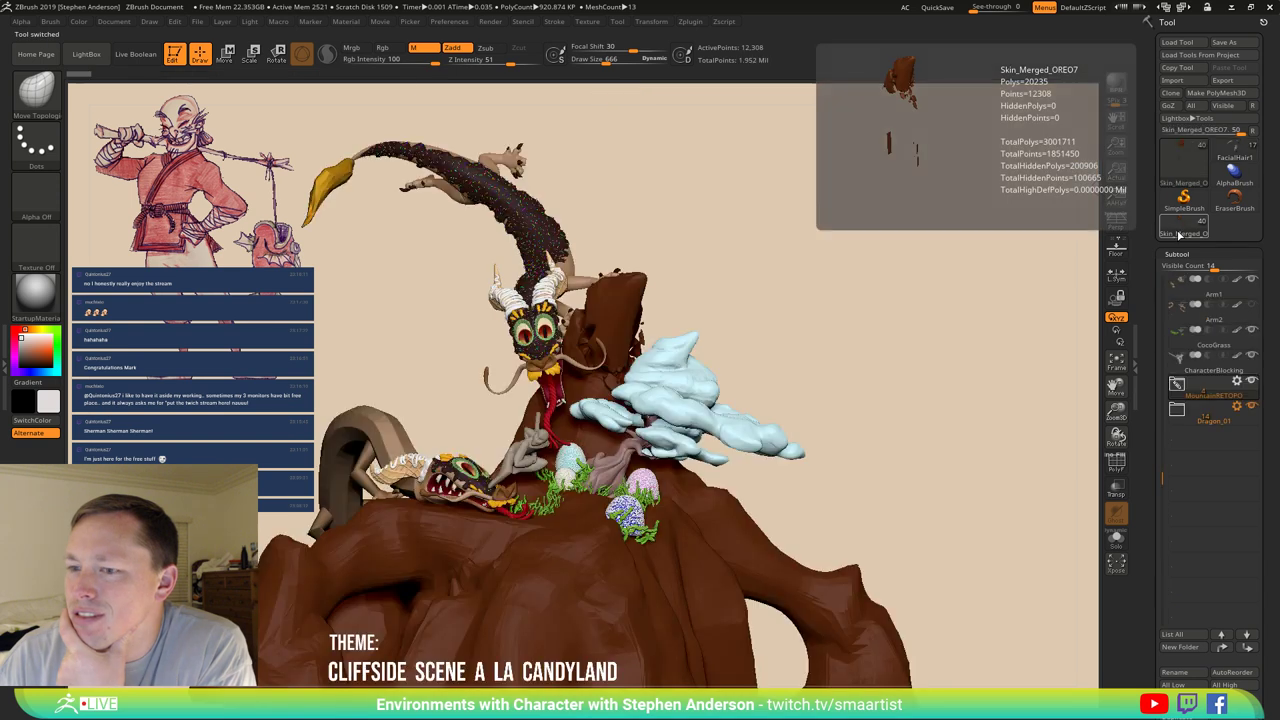
click(690, 22)
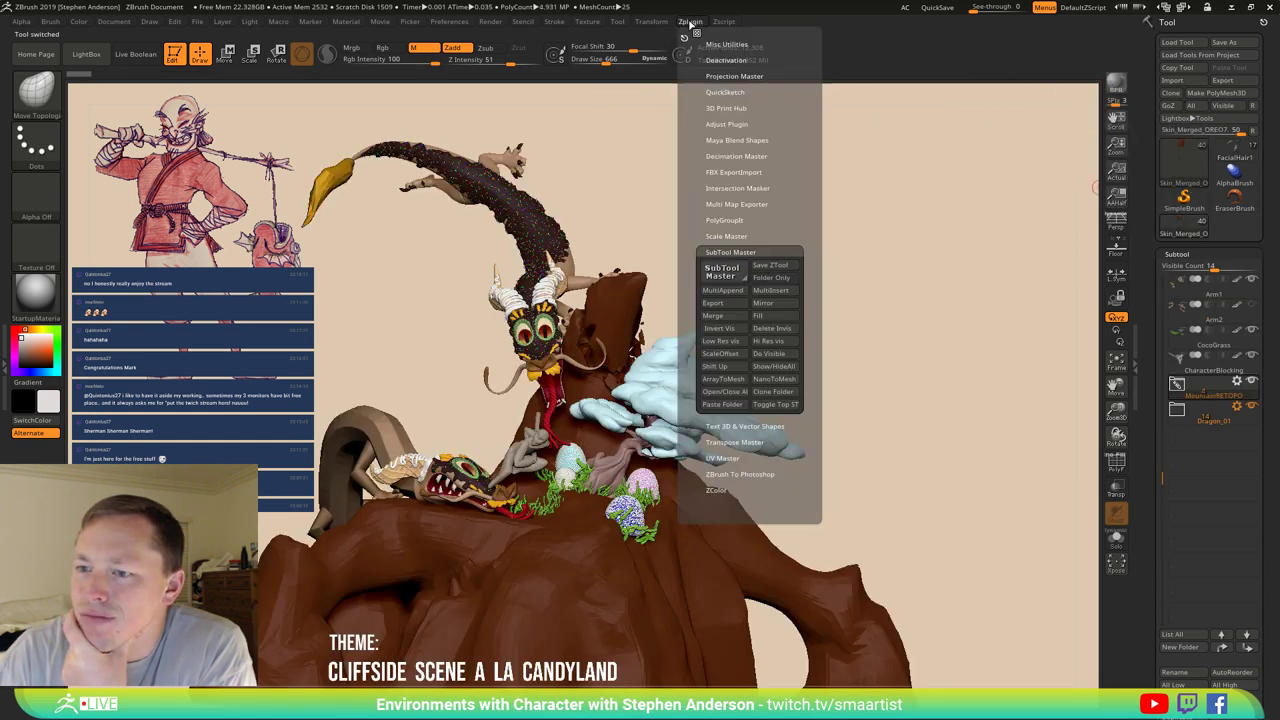
click(724, 404)
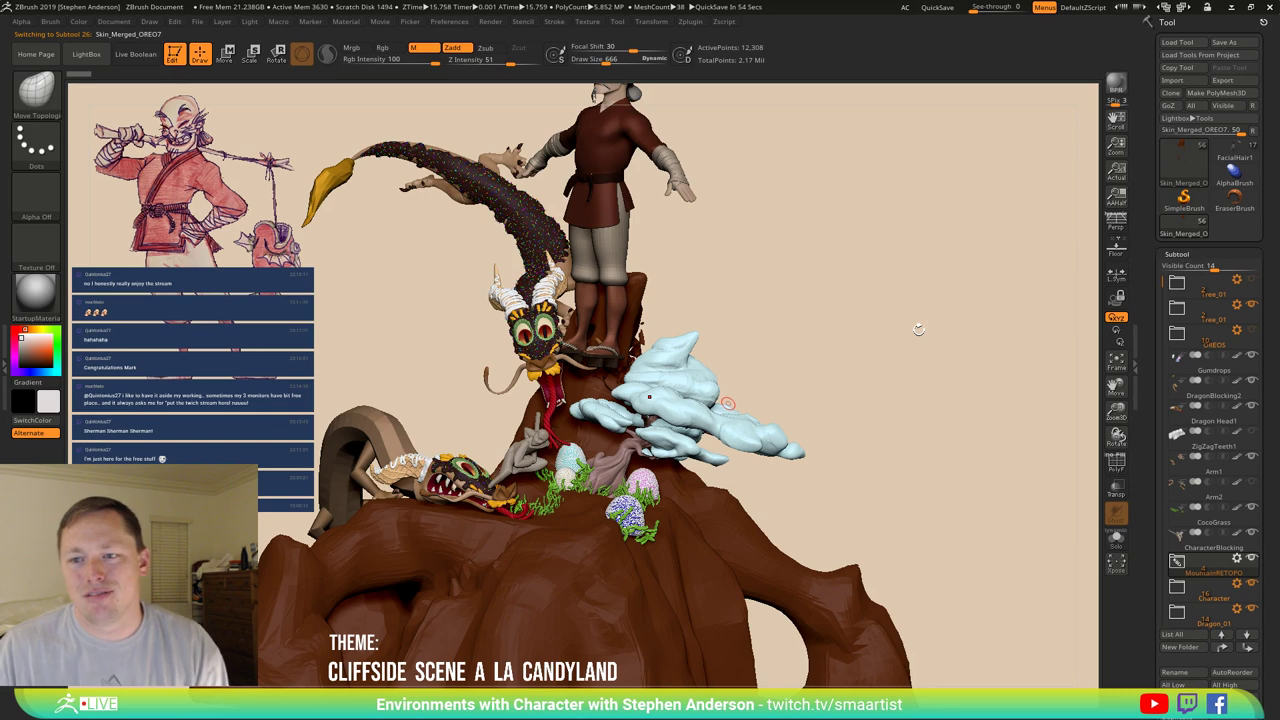
Expand the Character folder and set up a world-aligned move gizmo for the whole folder.
drag(707, 268, 674, 349)
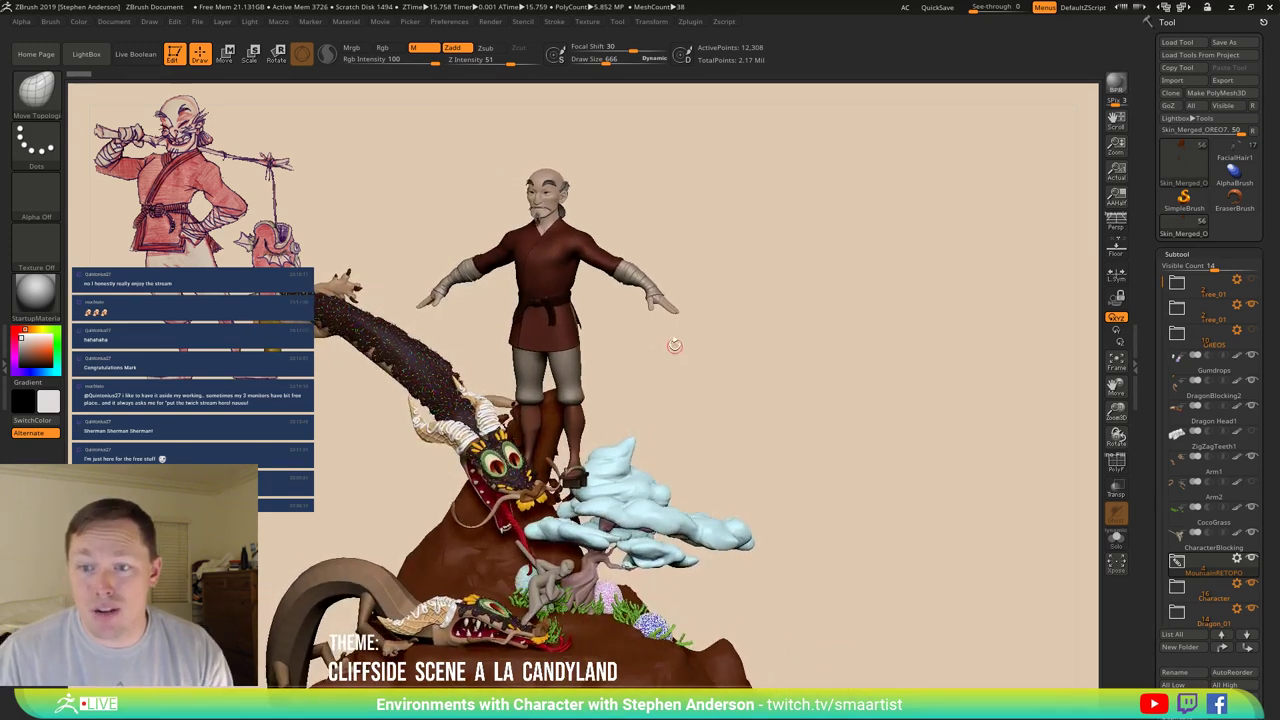
drag(763, 328, 750, 328)
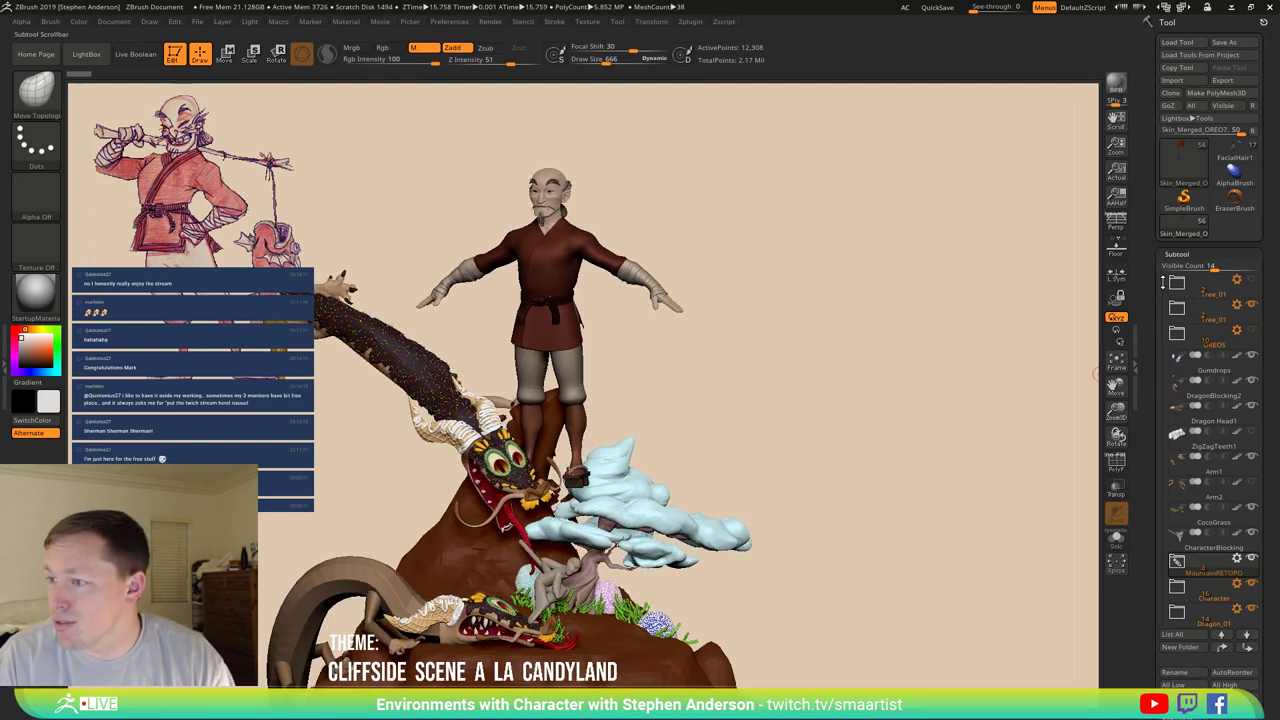
drag(1162, 282, 1171, 354)
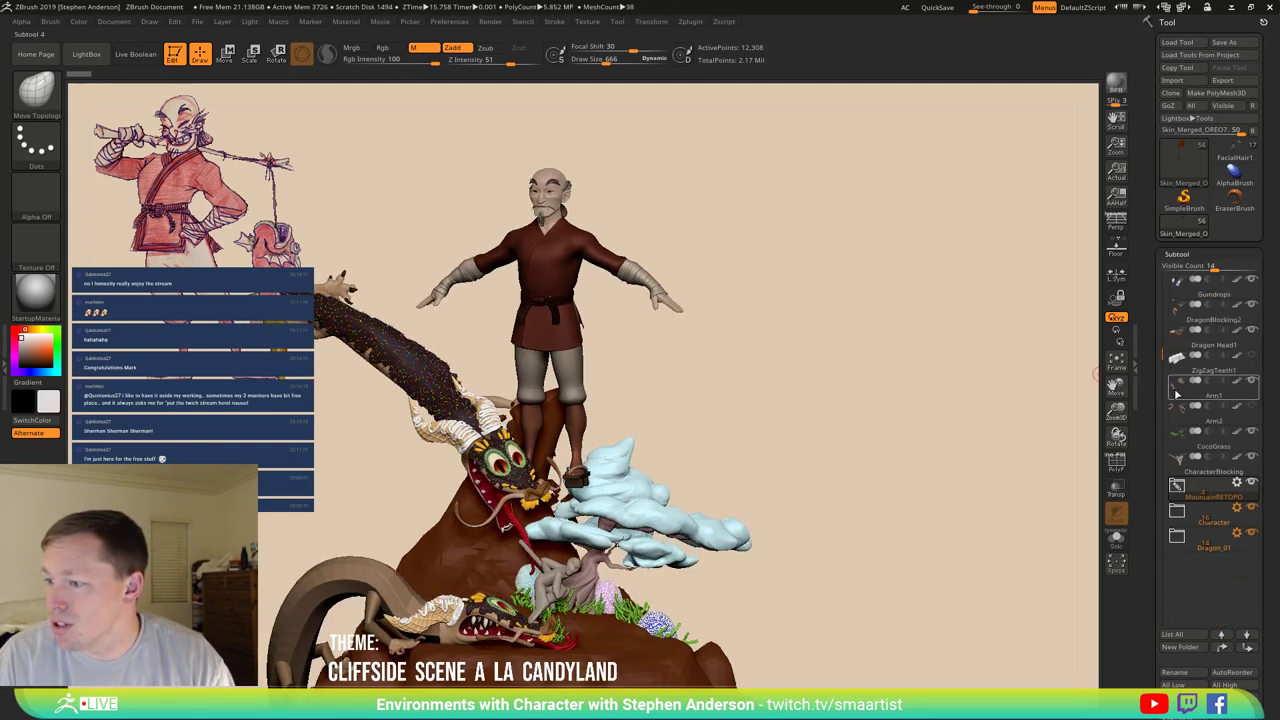
click(1180, 512)
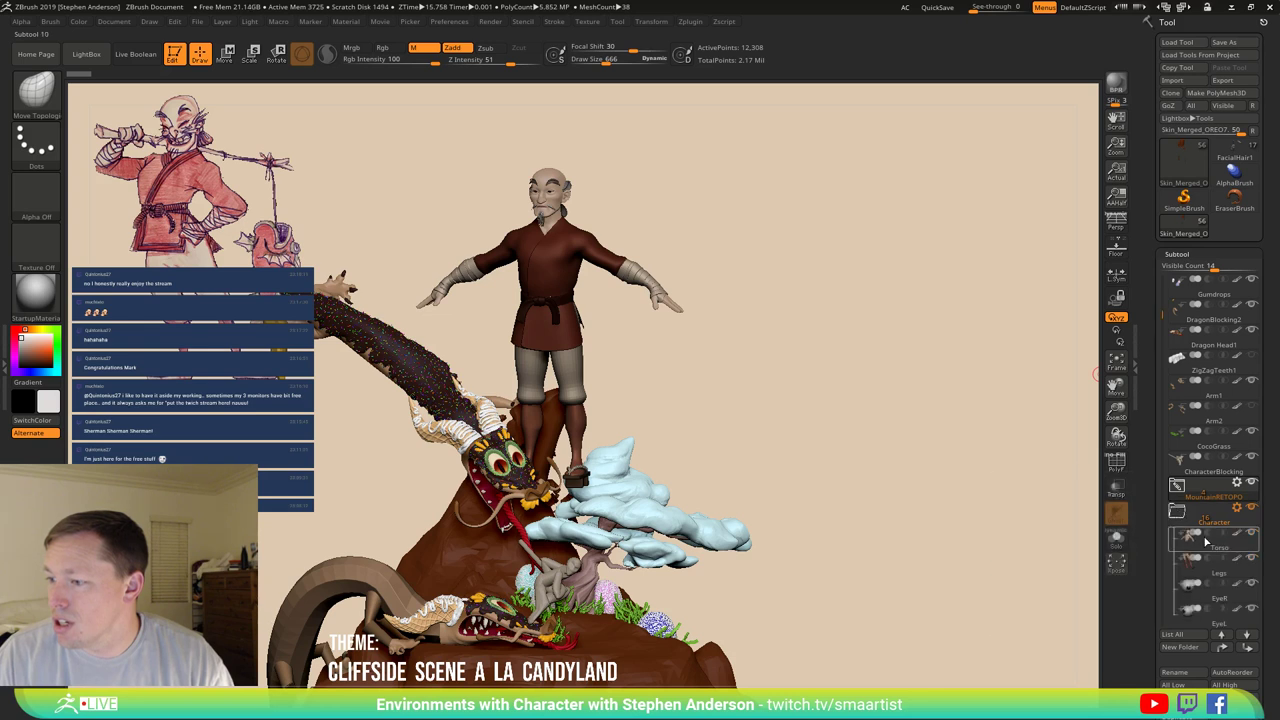
click(1237, 508)
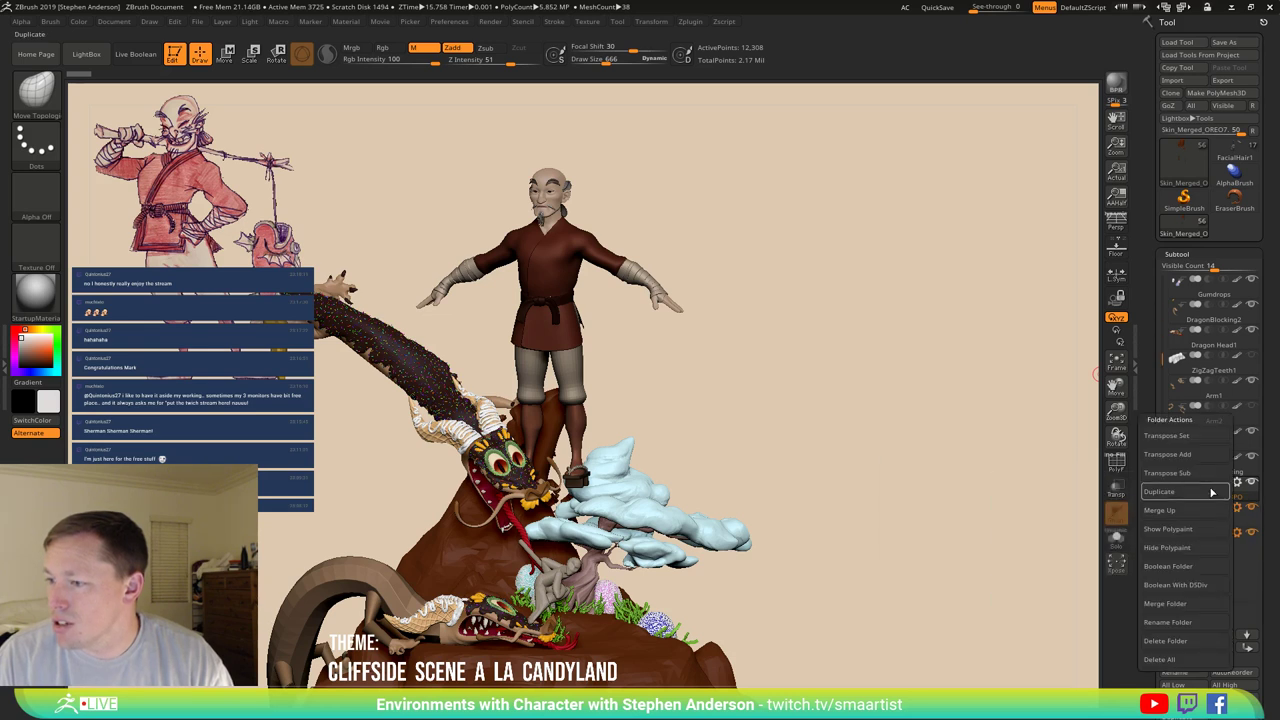
click(1168, 436)
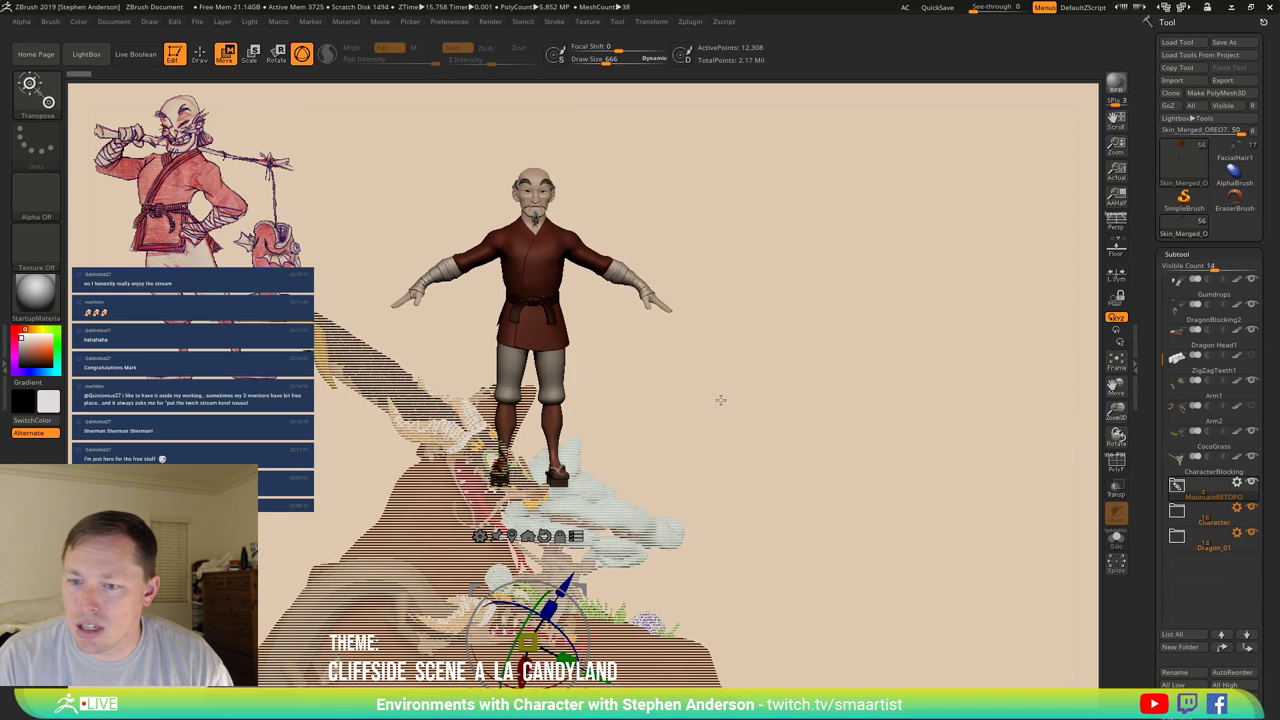
click(544, 536)
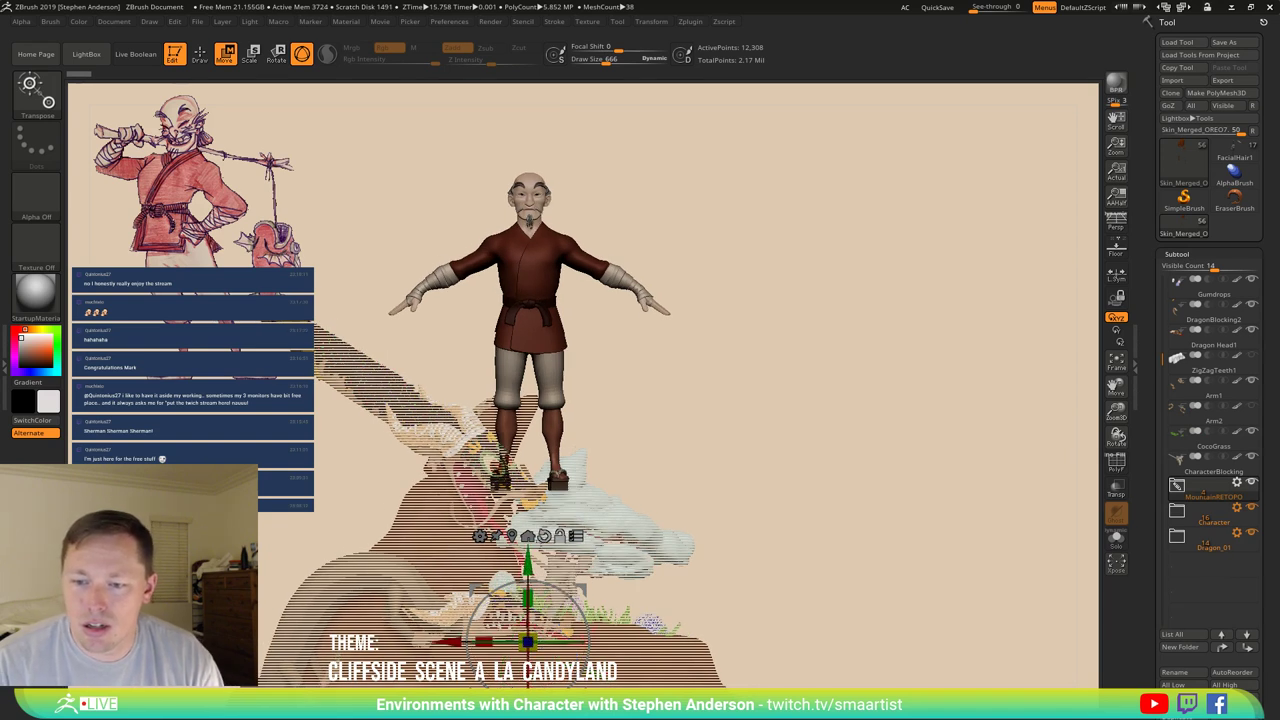
drag(544, 536, 600, 527)
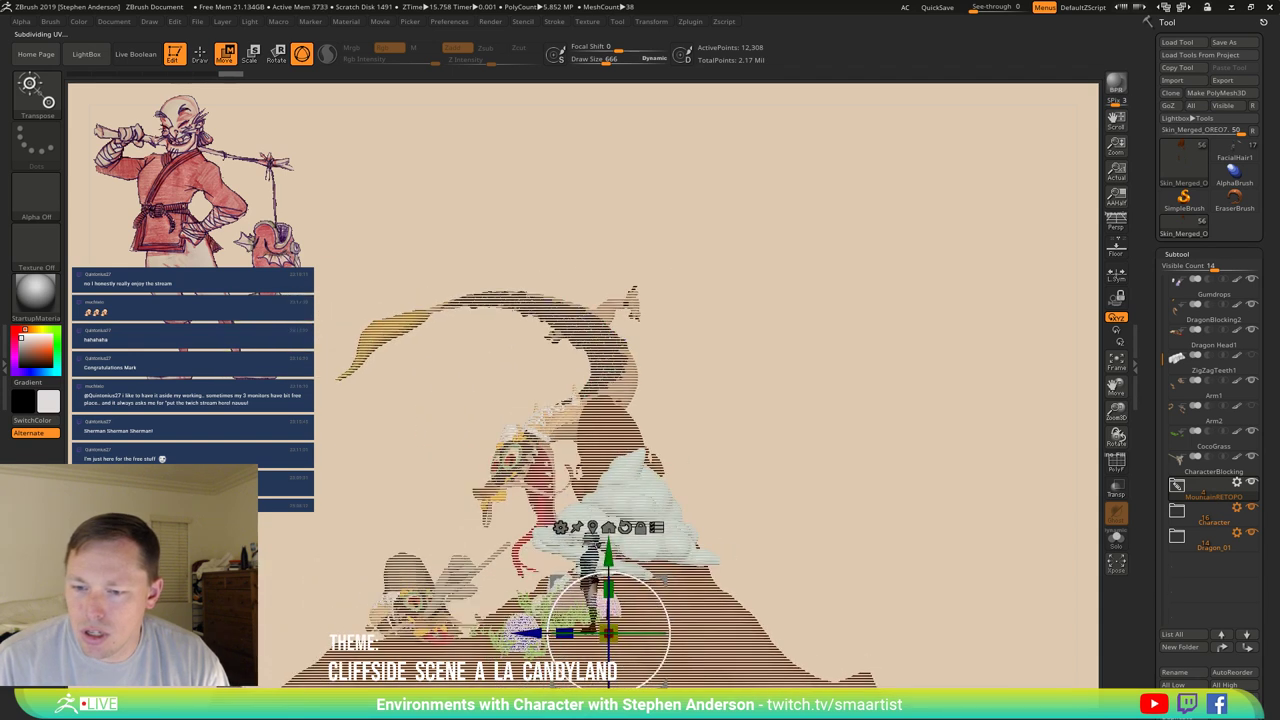
Slide the old man left along X onto the cliff and hide the grey sitting figure.
drag(570, 632, 403, 632)
right_drag(403, 632, 837, 470)
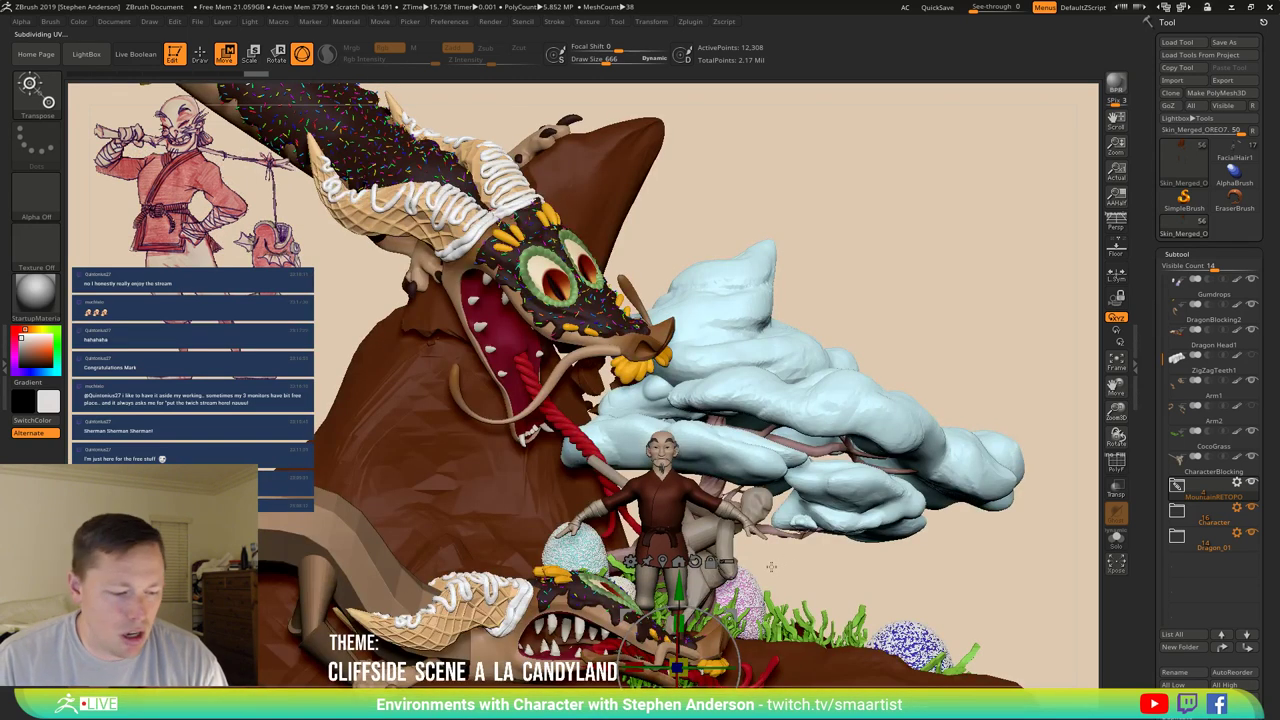
key(q)
right_drag(829, 468, 640, 474)
right_drag(420, 505, 447, 512)
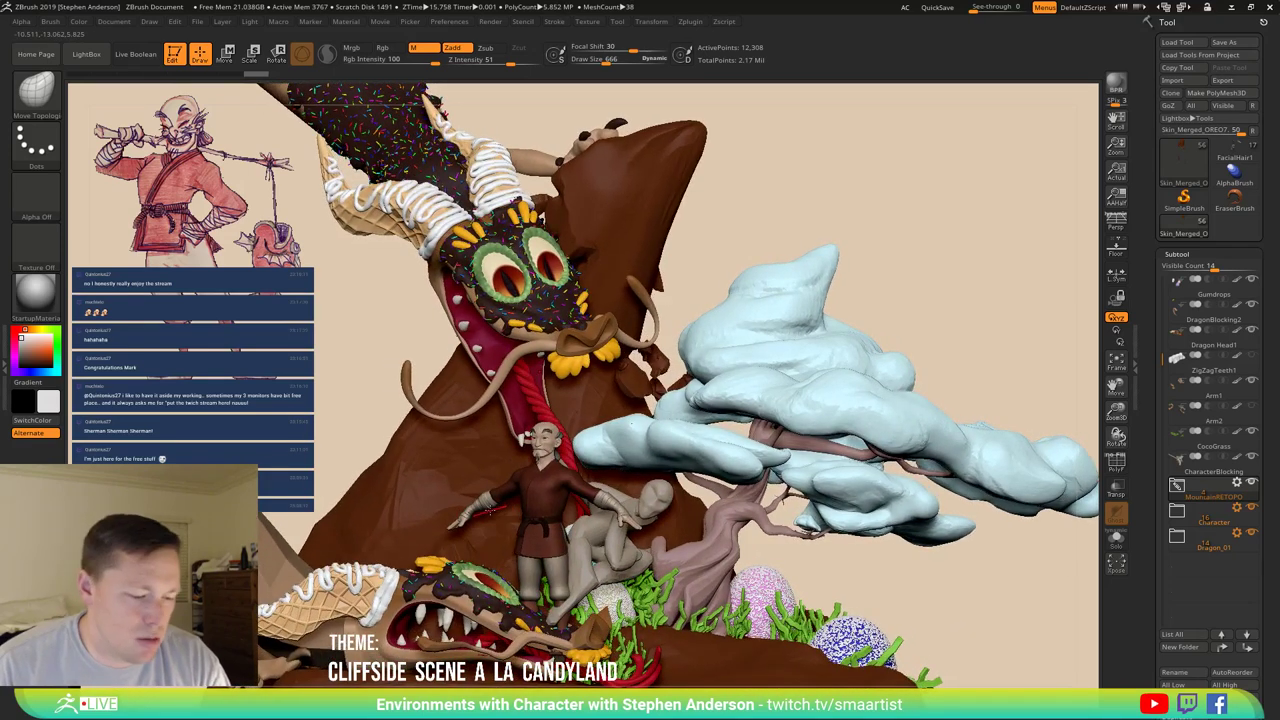
key(w)
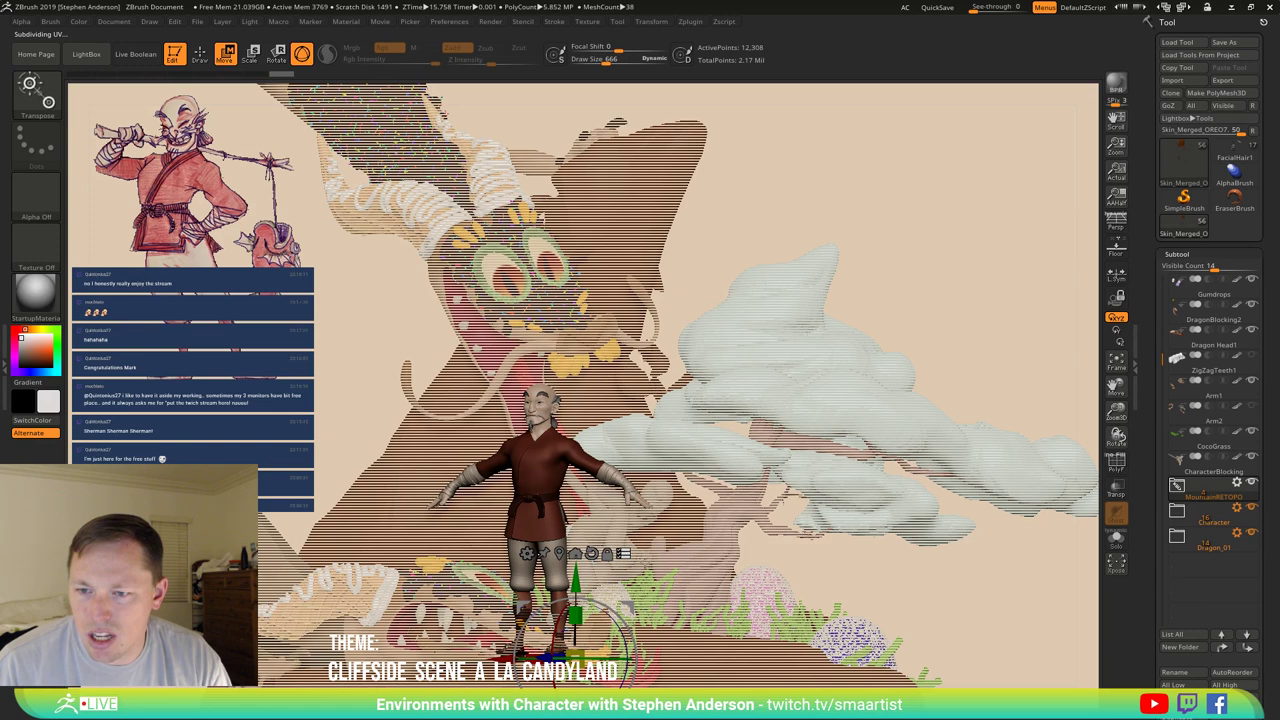
mouse_move(675, 535)
mouse_down()
mouse_move(710, 485)
mouse_move(560, 380)
mouse_move(632, 396)
mouse_move(686, 515)
mouse_up()
key(q)
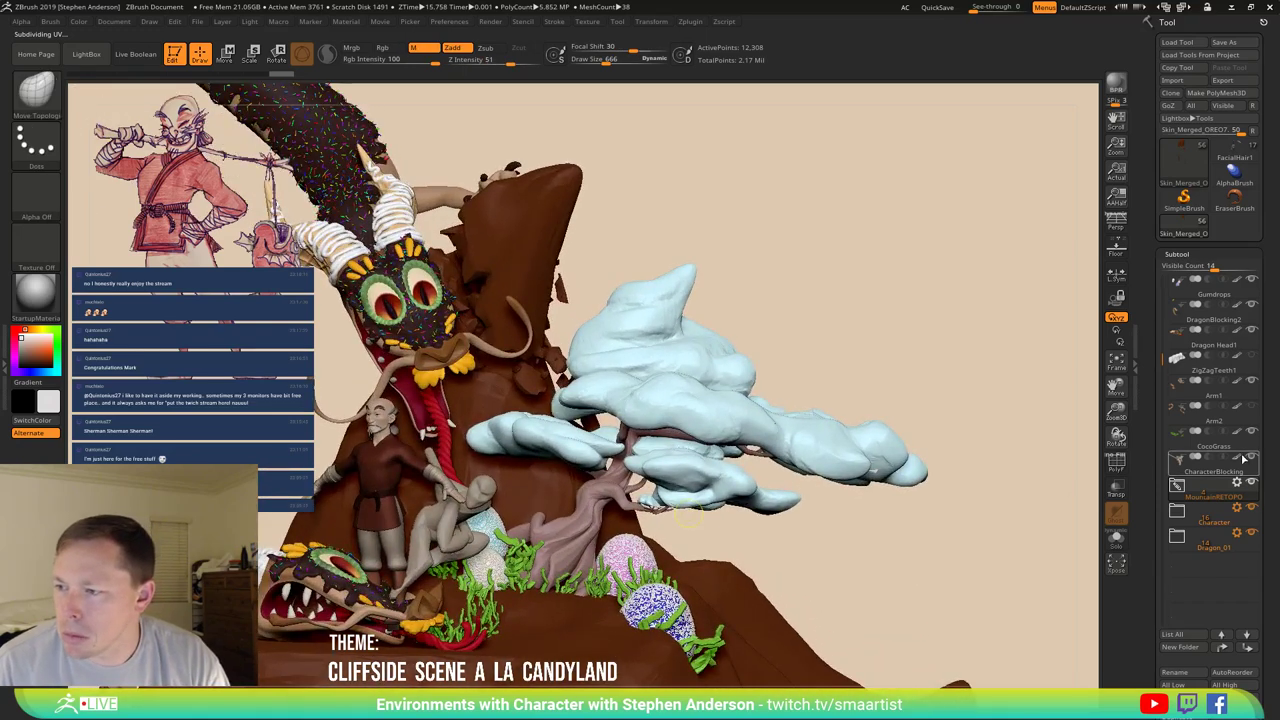
click(1252, 456)
drag(380, 505, 368, 500)
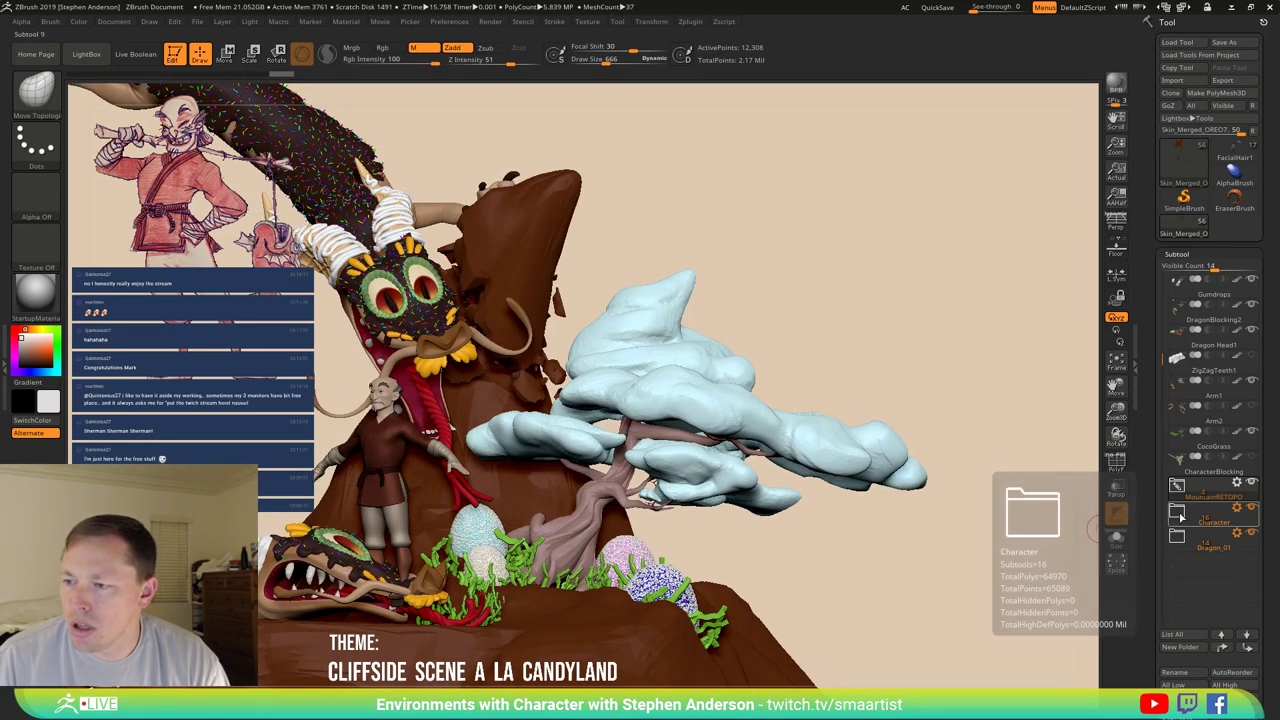
drag(598, 432, 605, 425)
ctrl+right_drag(614, 423, 616, 406)
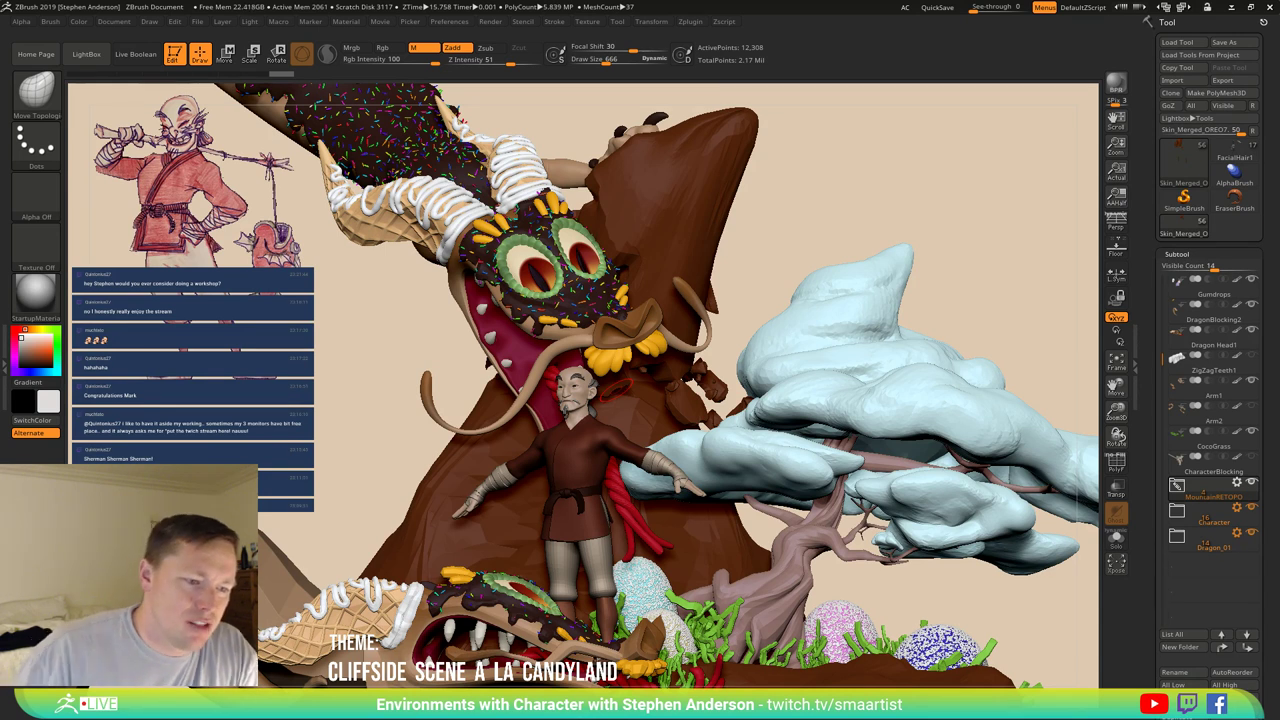
text(Congrag)
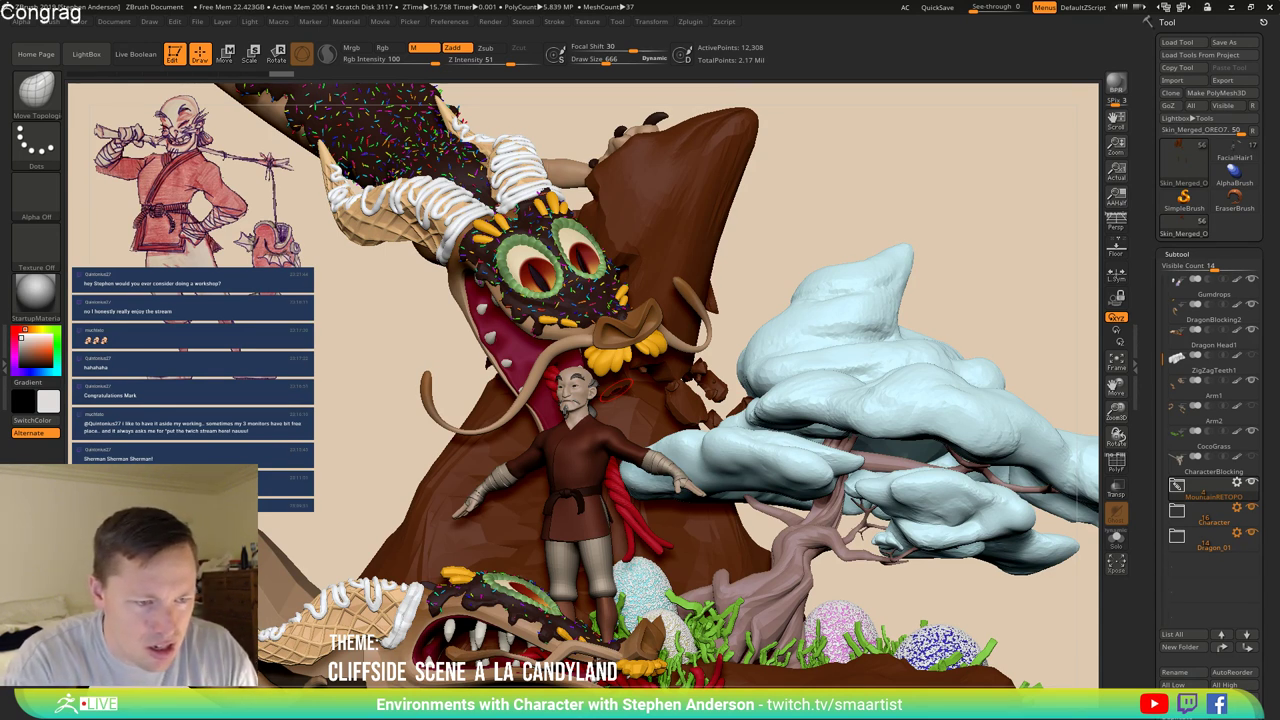
key(BackSpace)
text(tula)
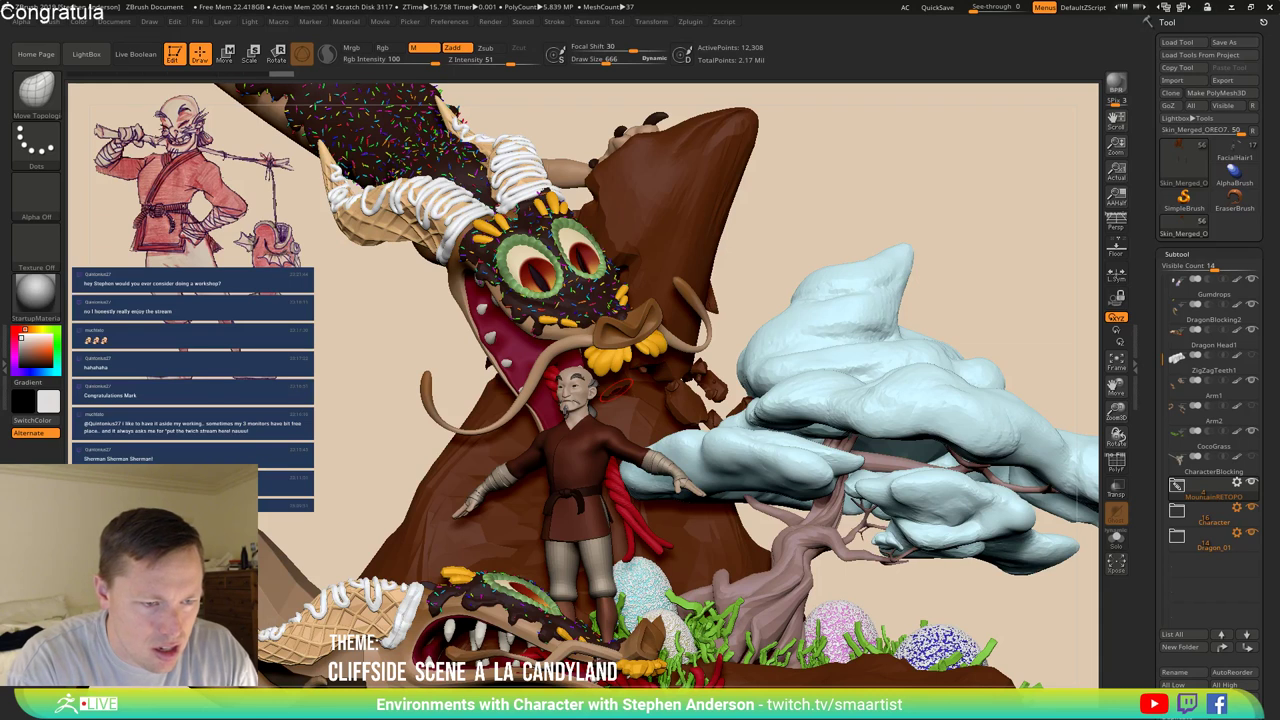
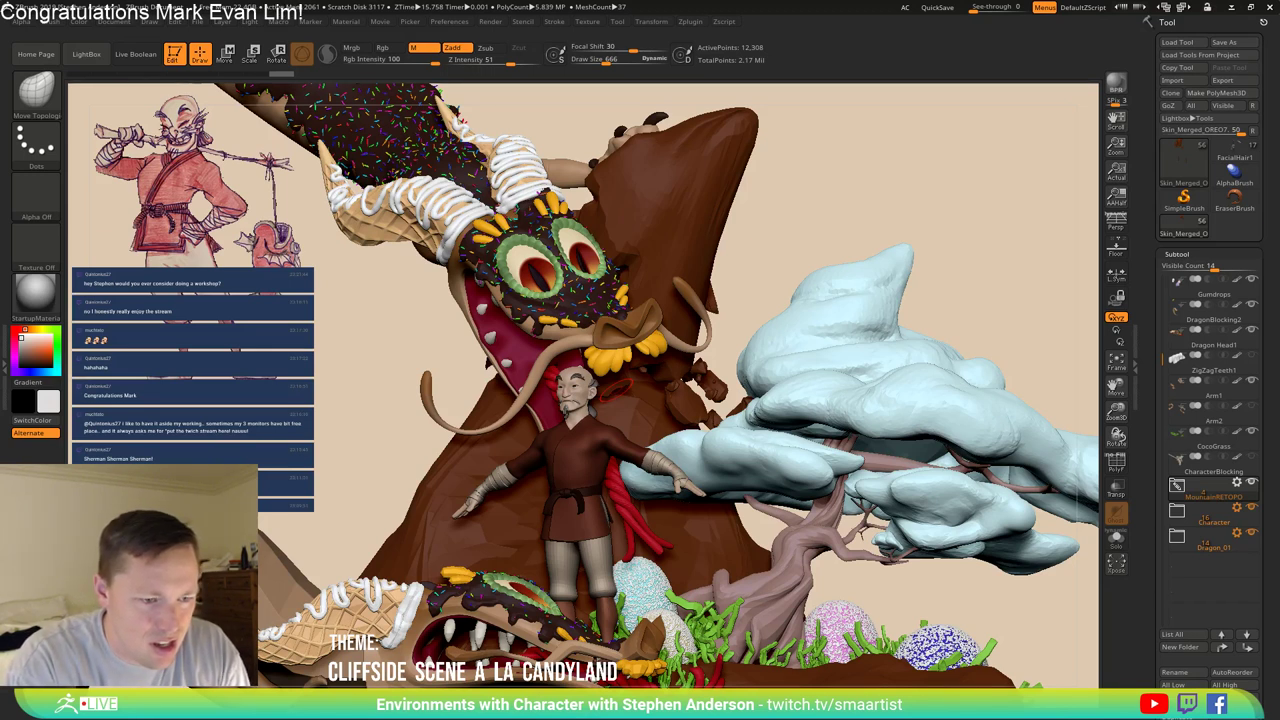
text( I'll)
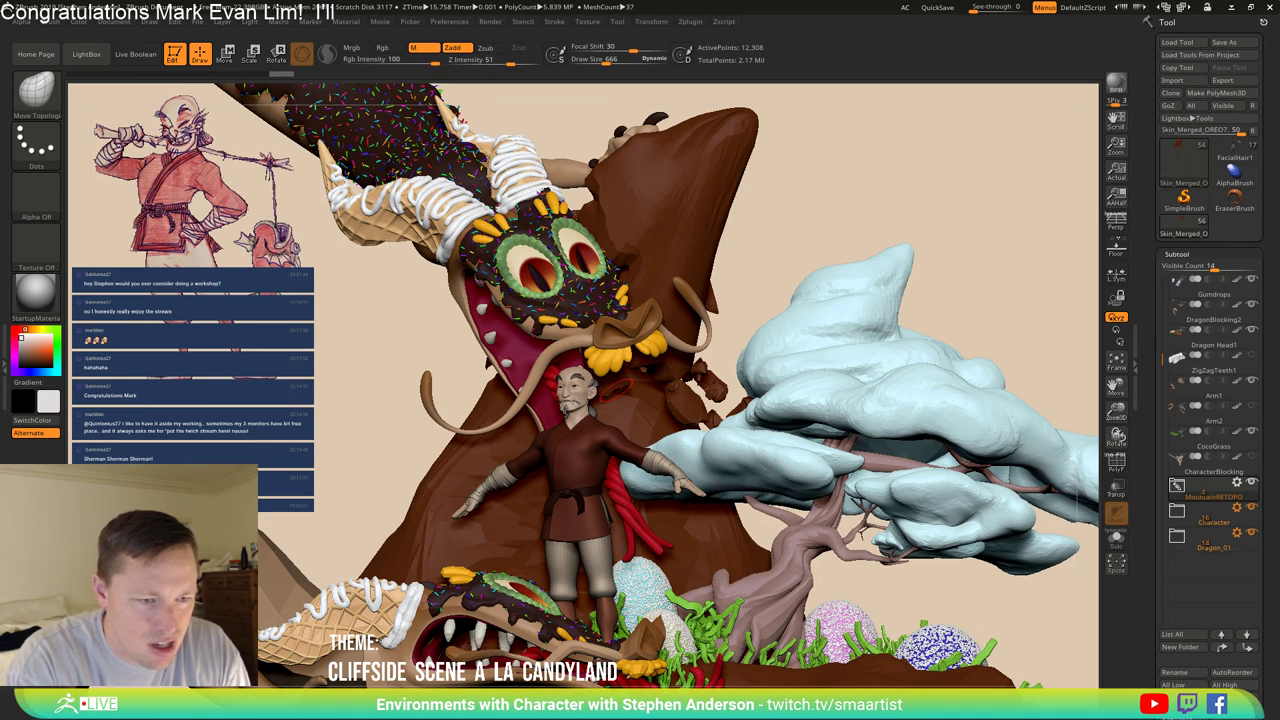
key(BackSpace)
key(BackSpace)
key(BackSpace)
key(BackSpace)
key(BackSpace)
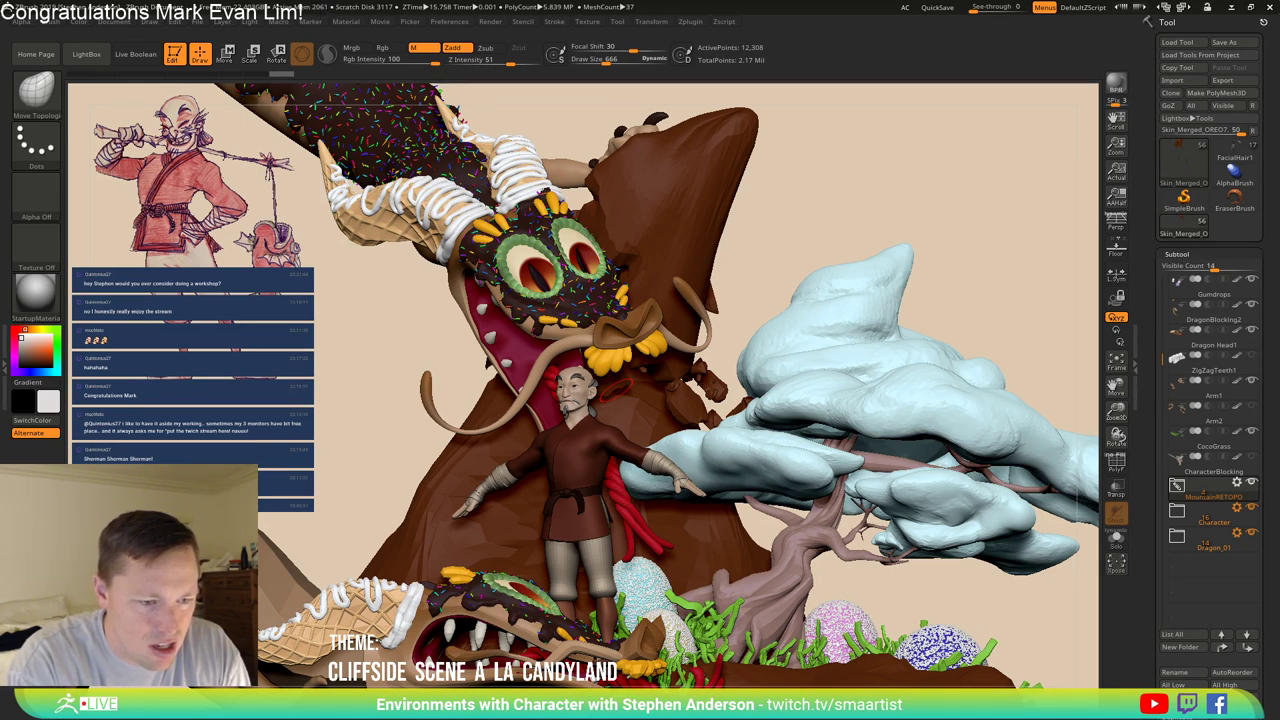
key(Return)
text(I'l)
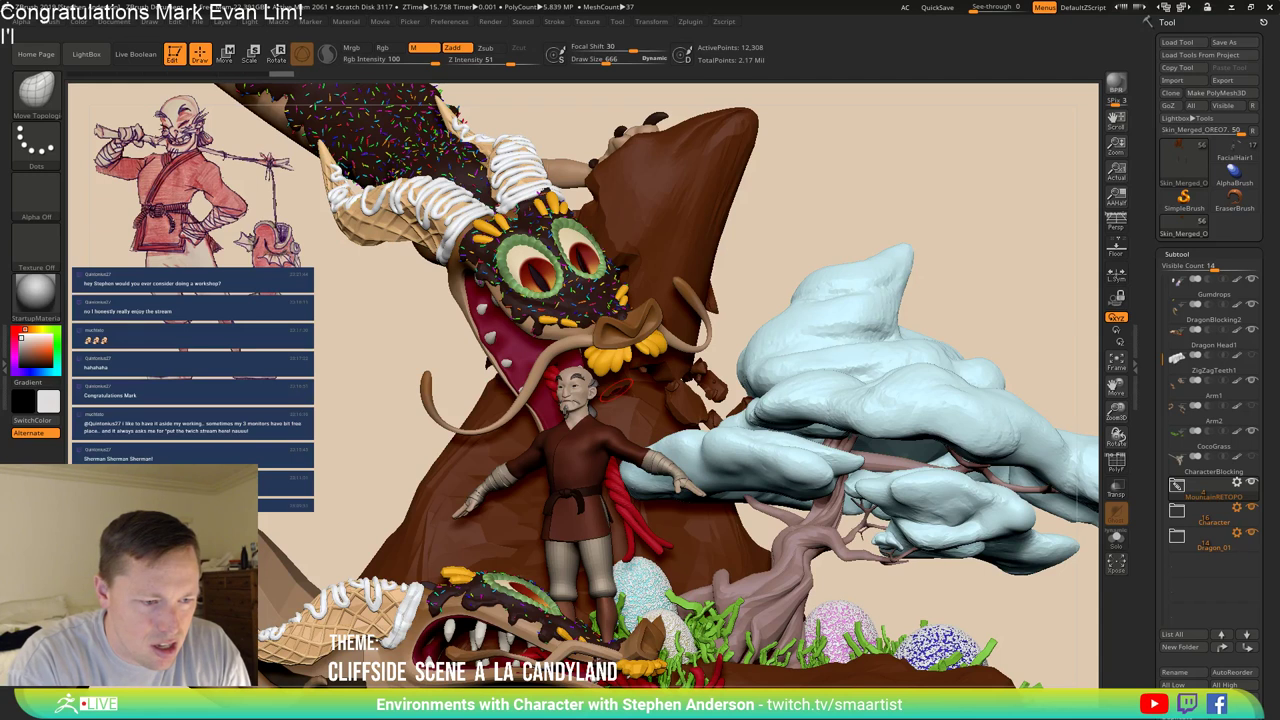
text(l message you)
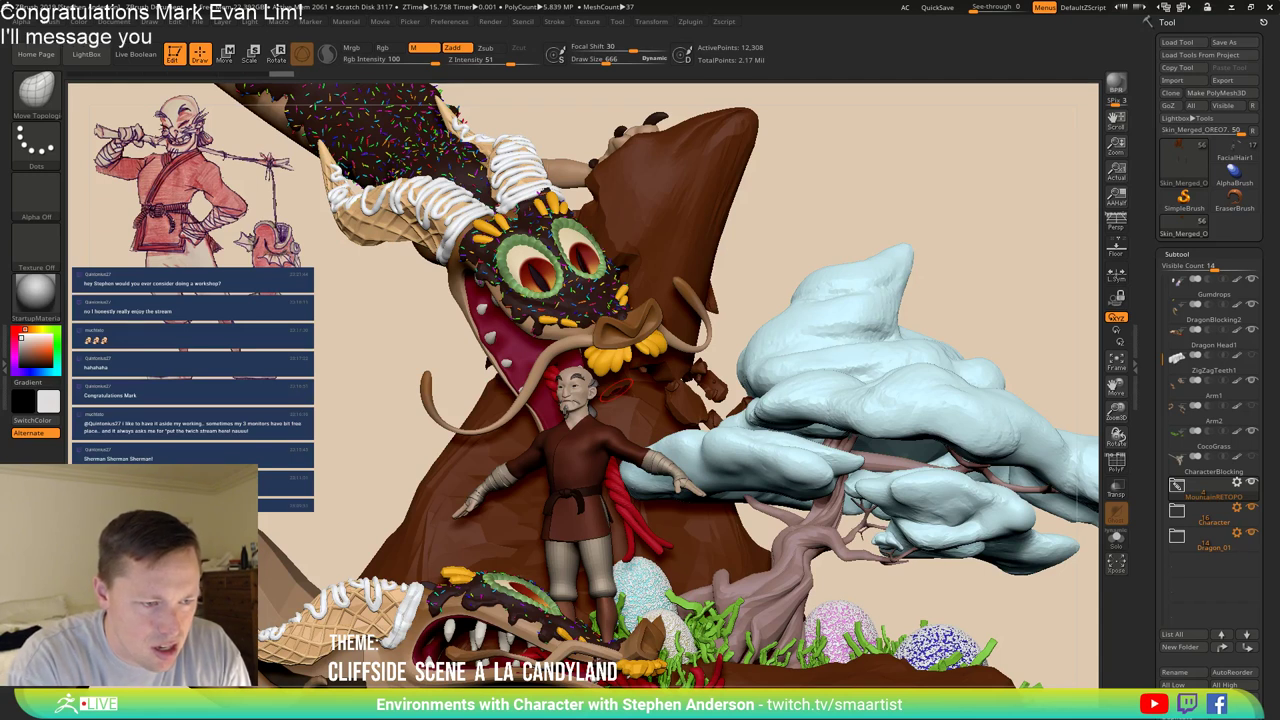
text( about your)
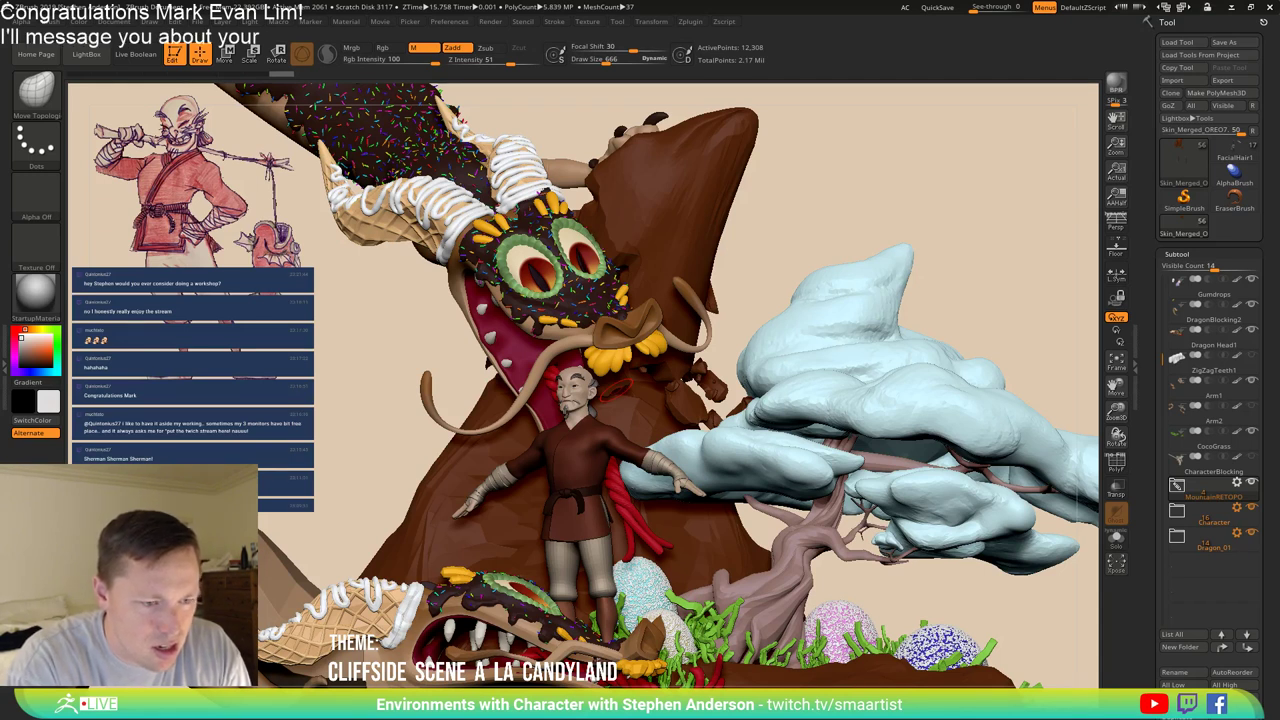
text( pricz)
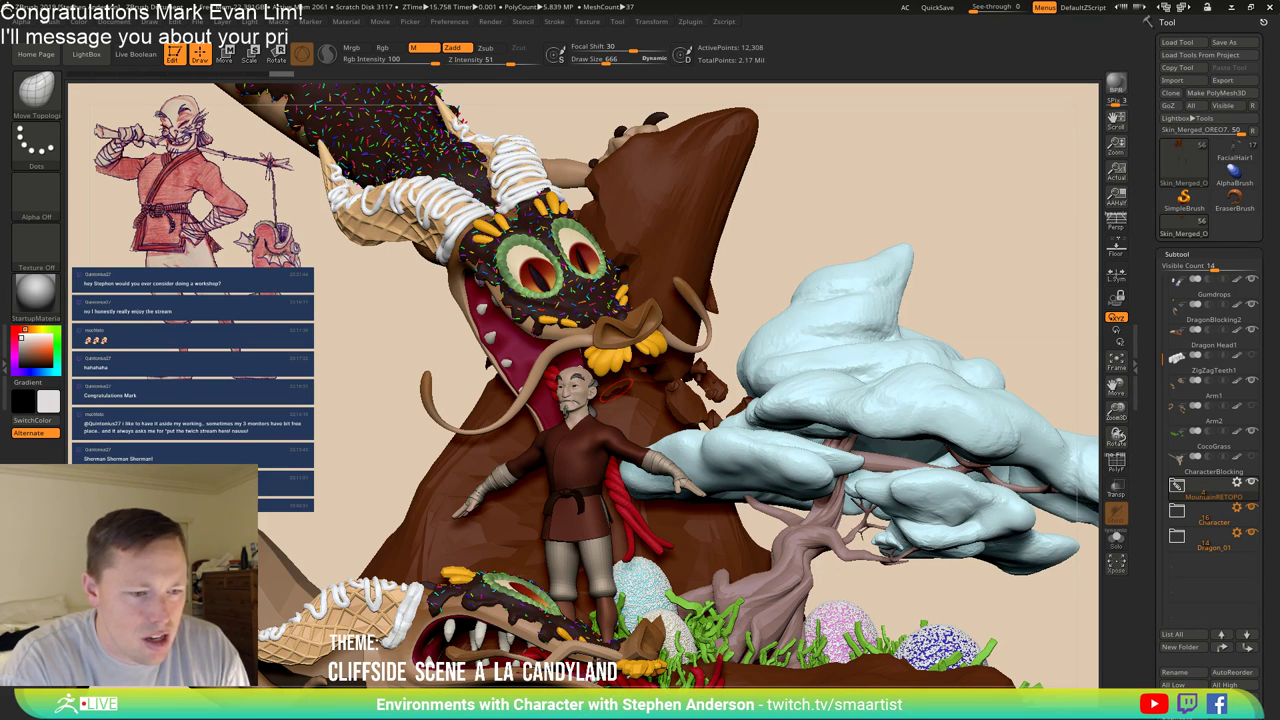
key(BackSpace)
key(BackSpace)
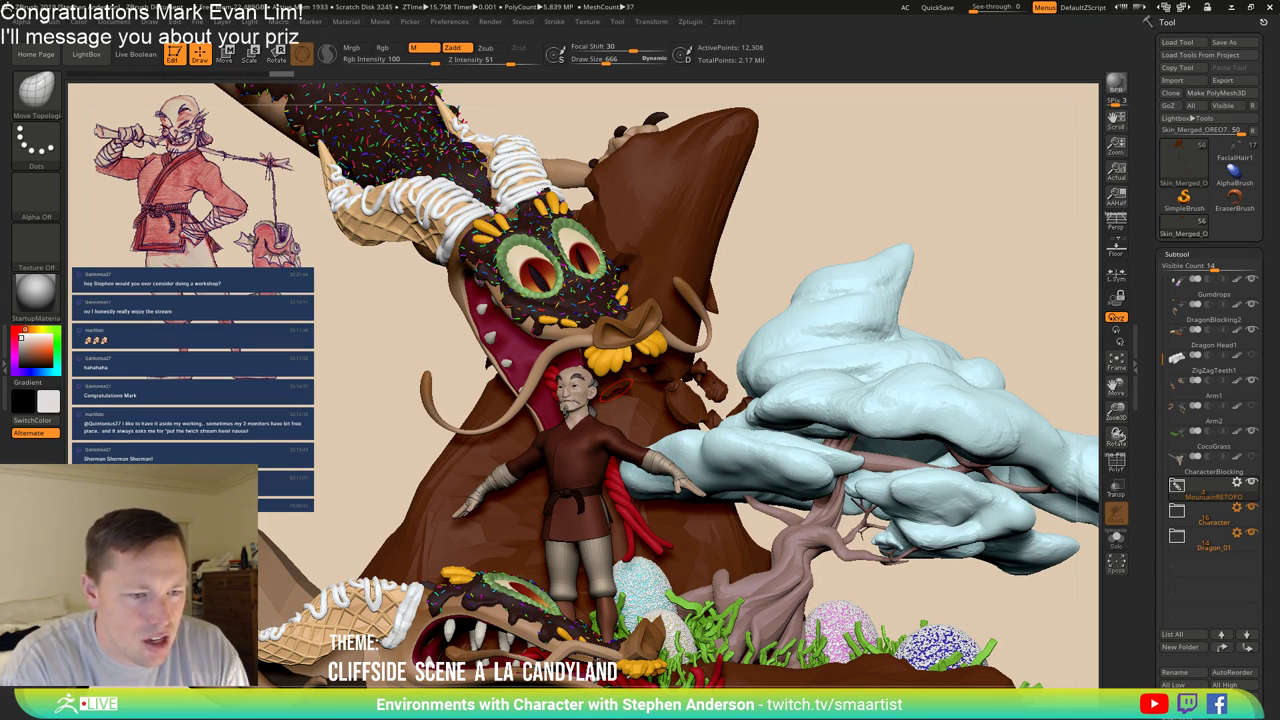
text(ze!)
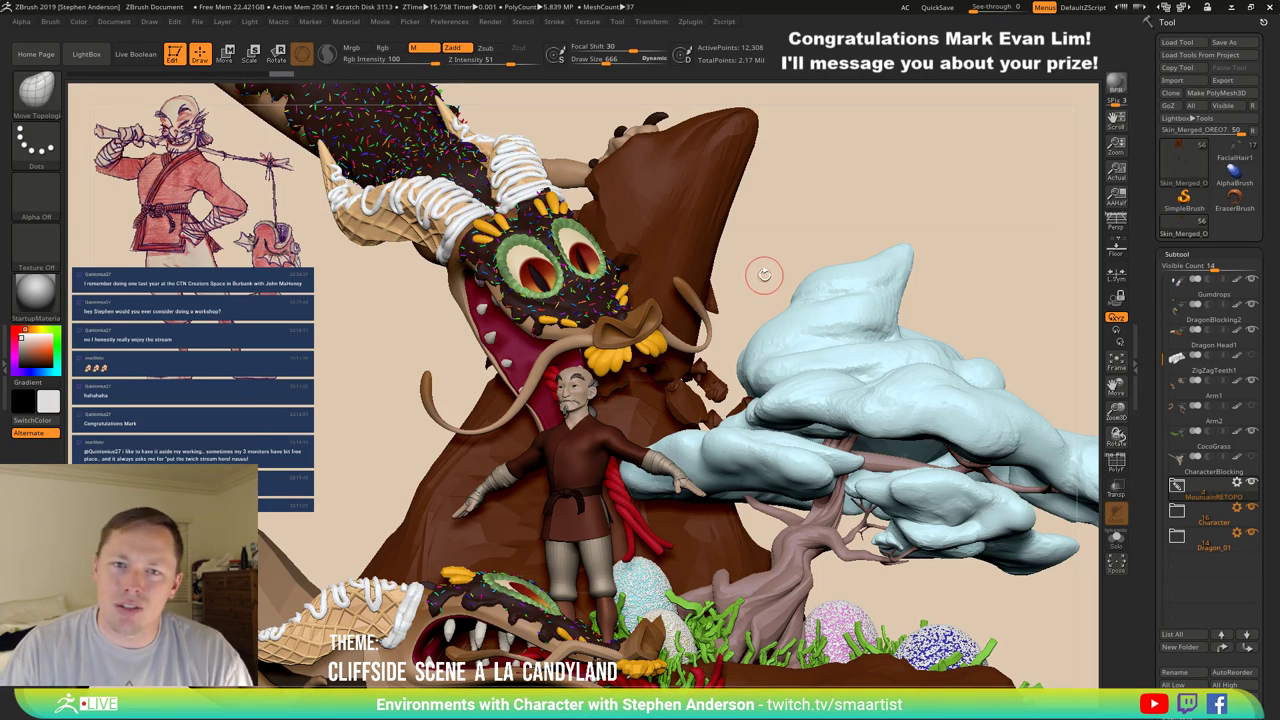
drag(762, 277, 665, 421)
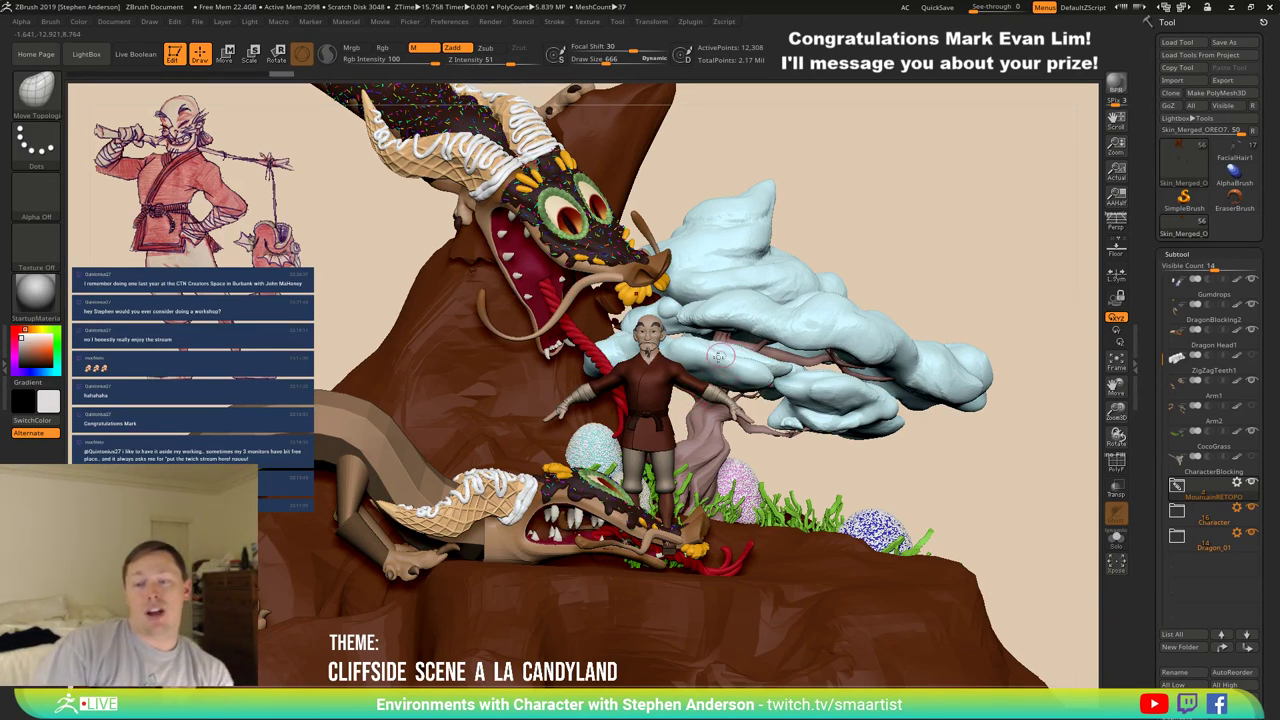
drag(700, 380, 760, 429)
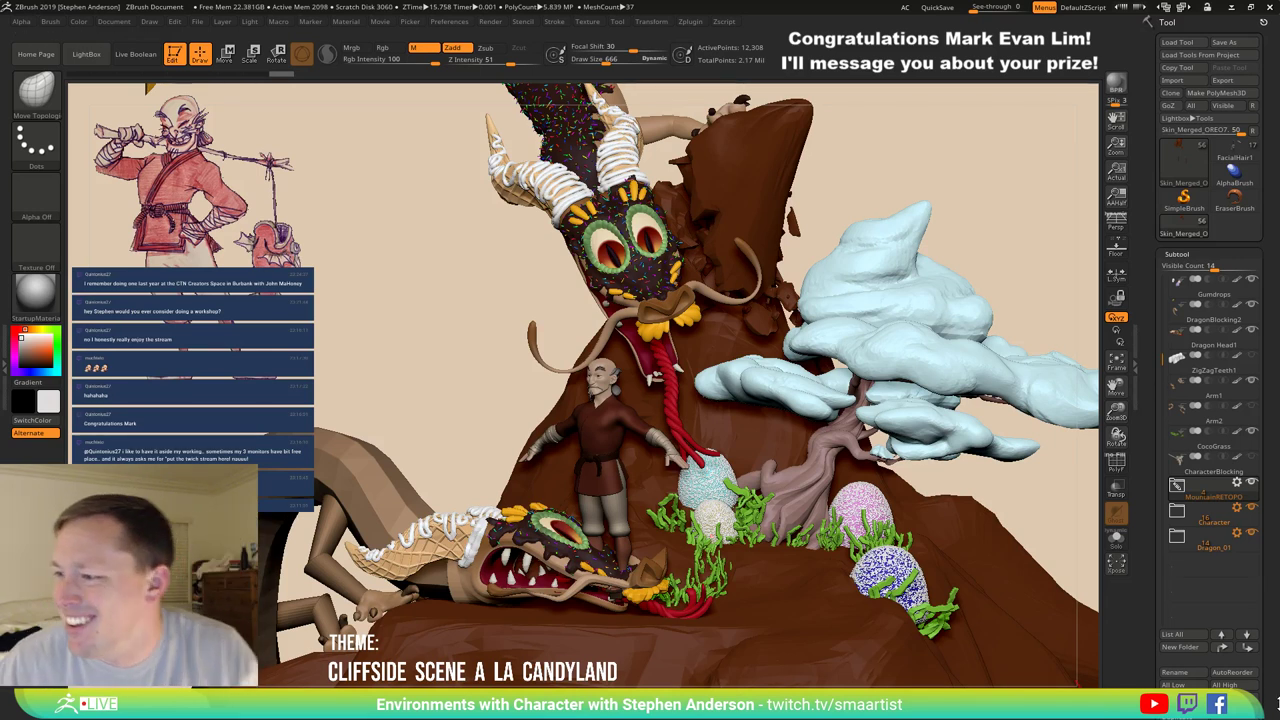
mouse_move(1174, 450)
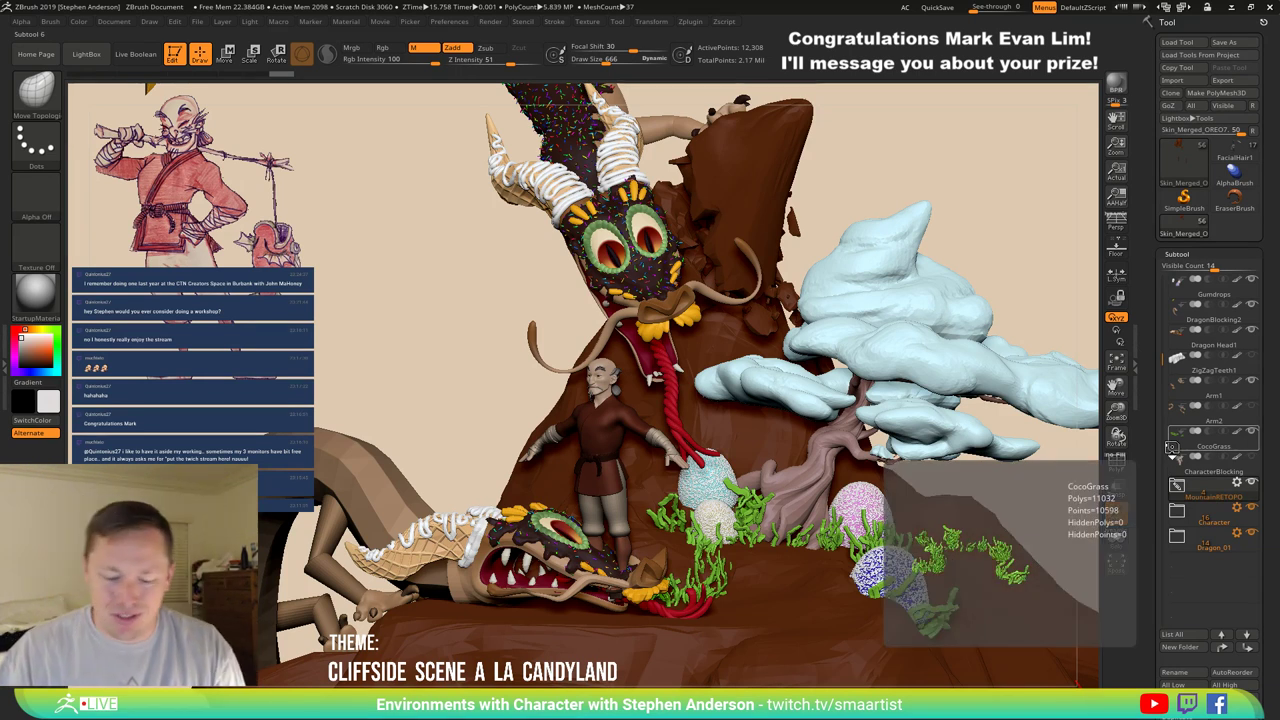